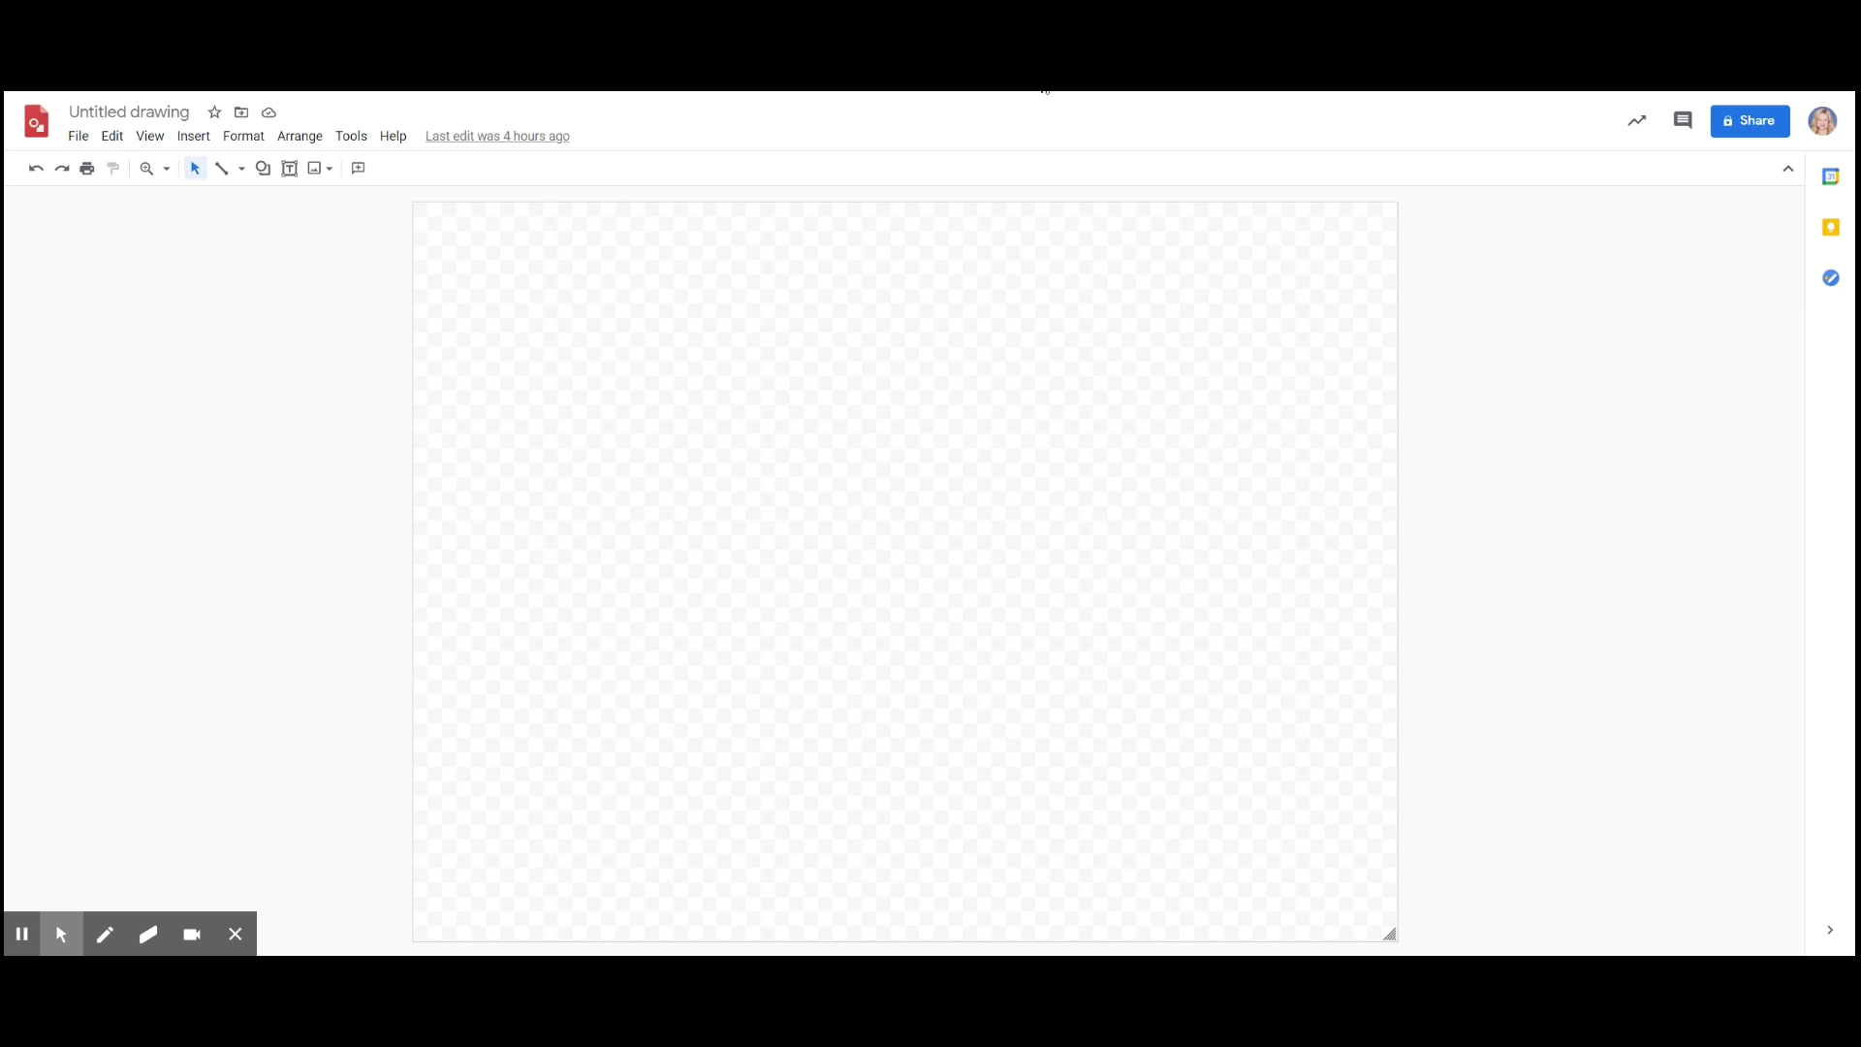
- Rename the untitled drawing as Gingerbread House
click(130, 113)
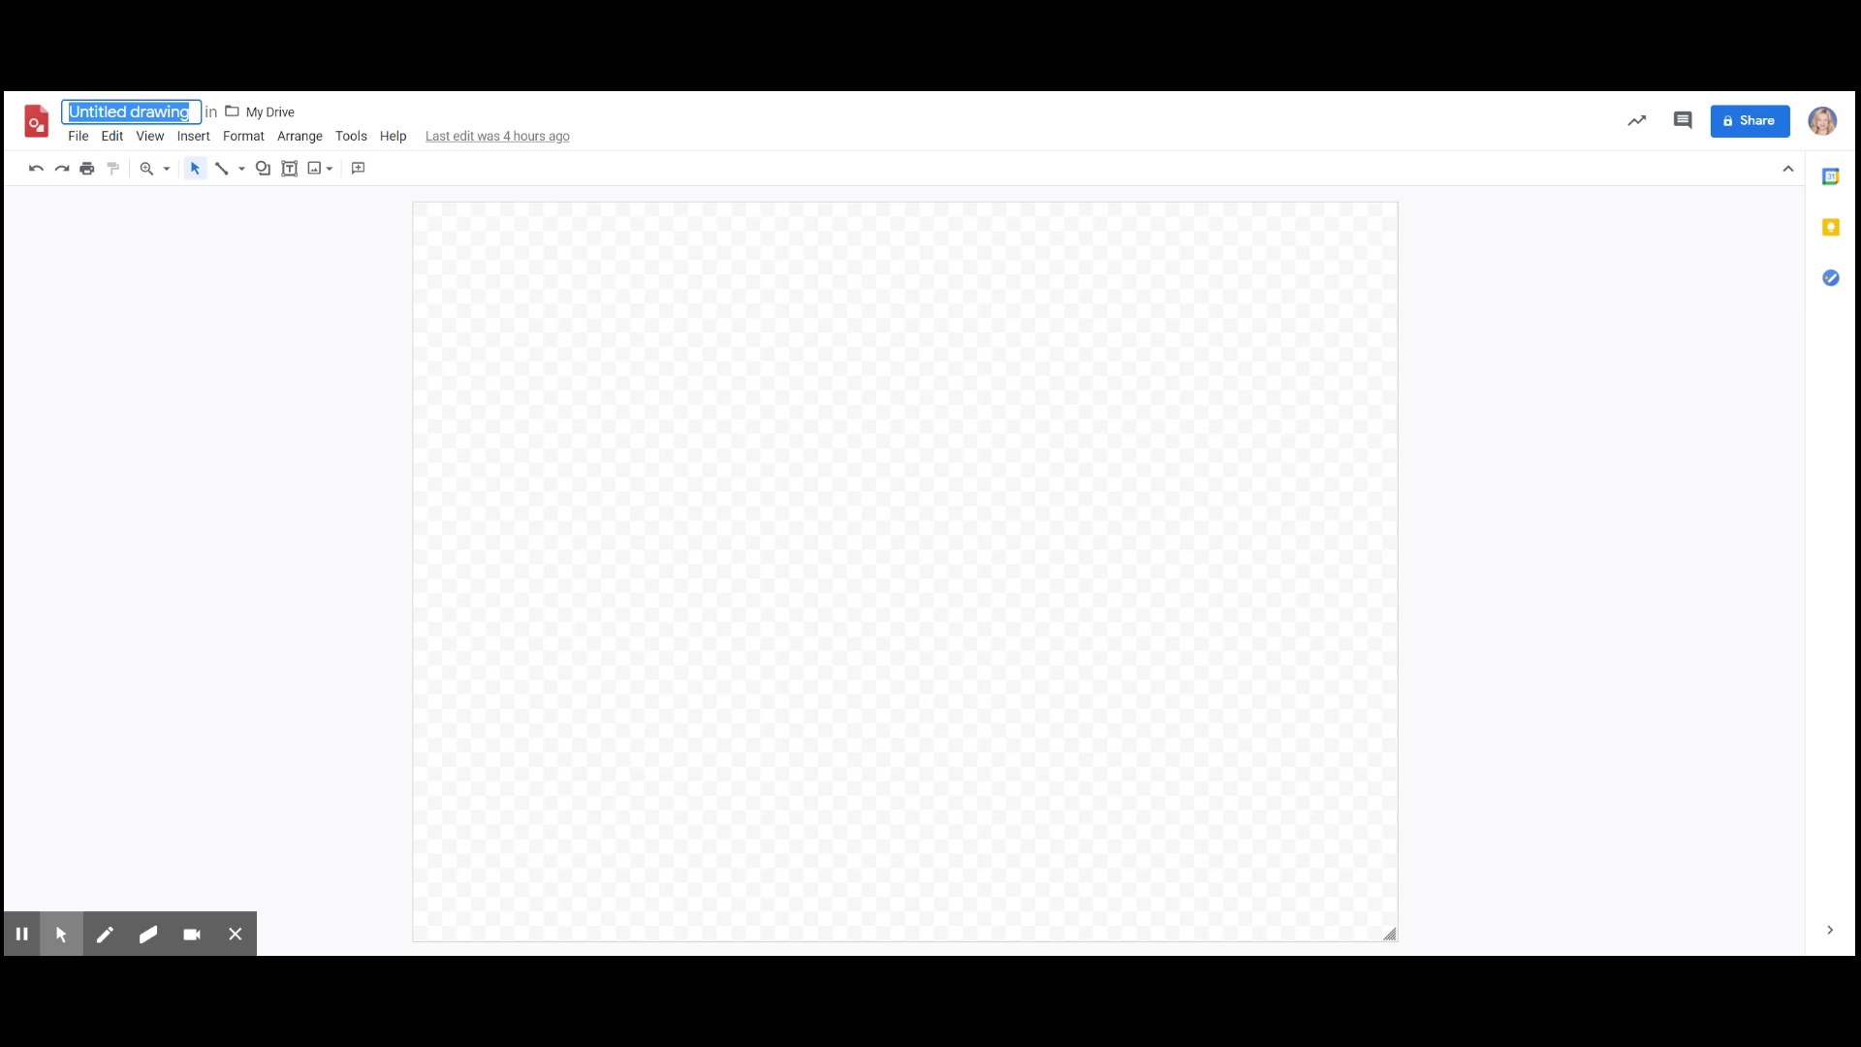
text(Ginger)
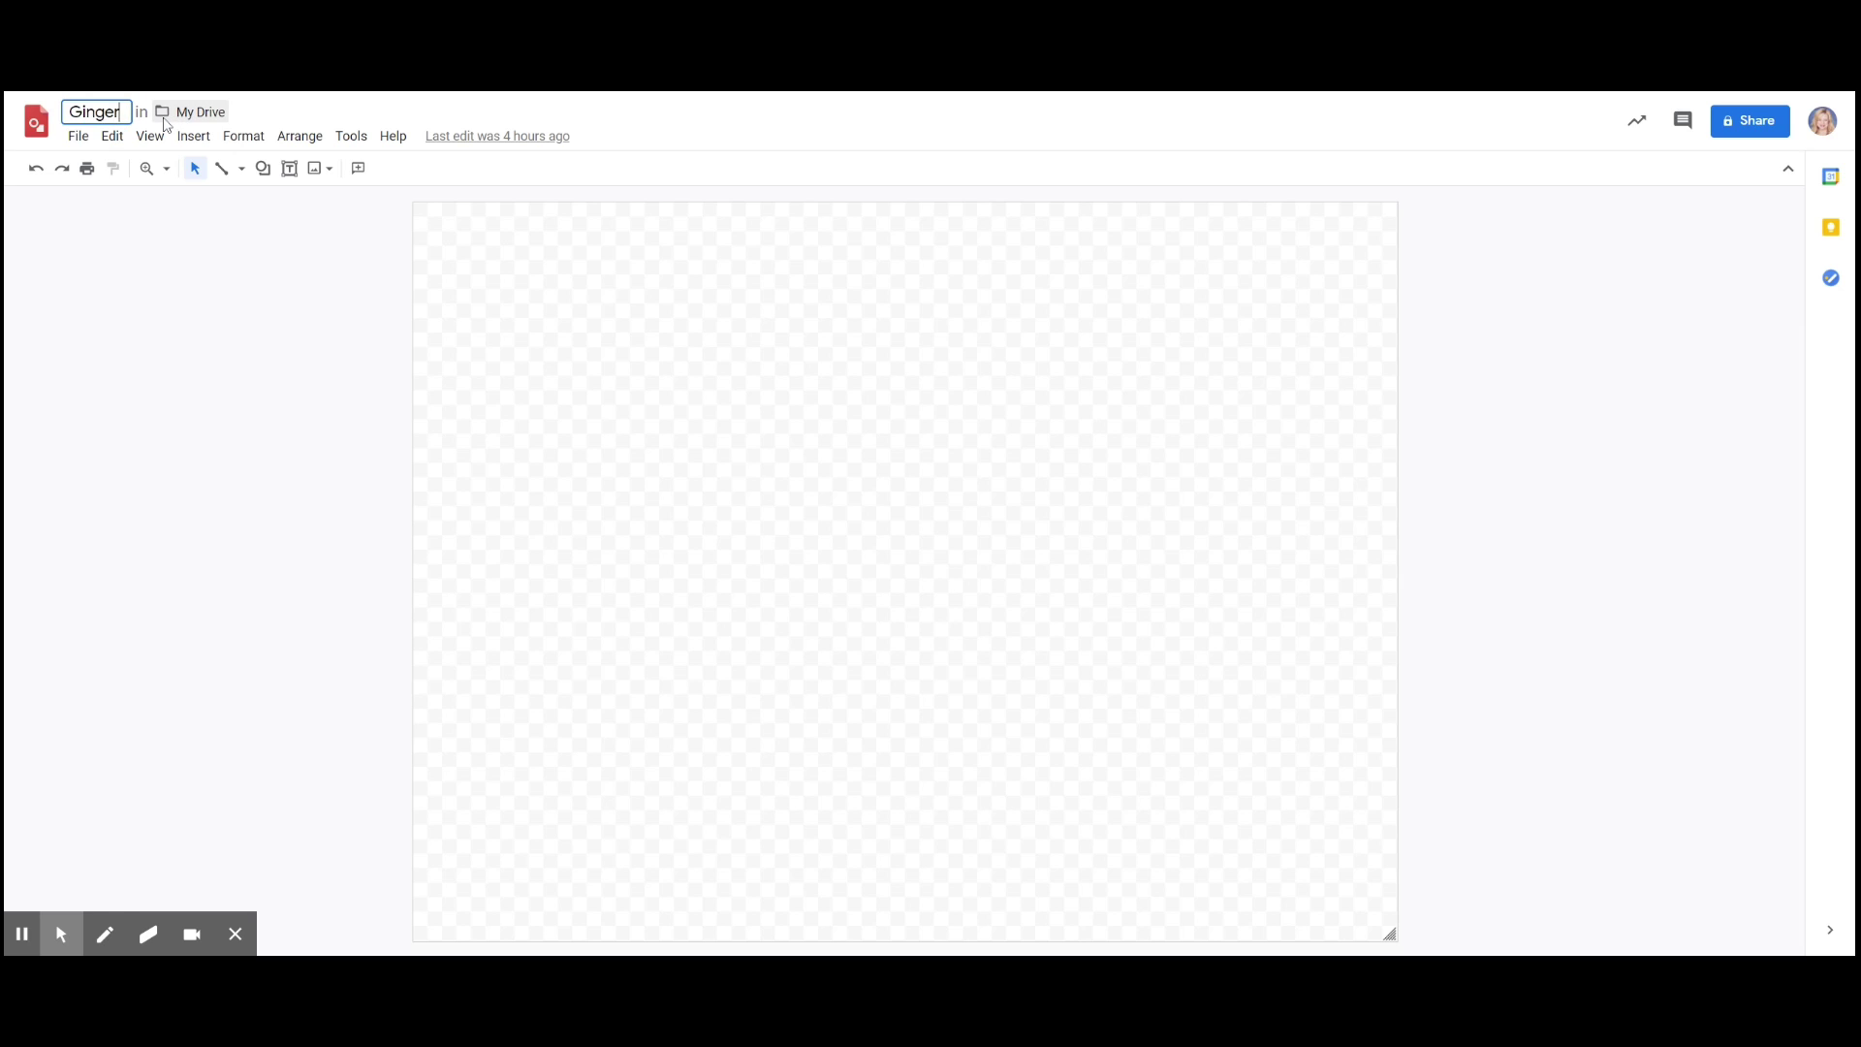
text(br)
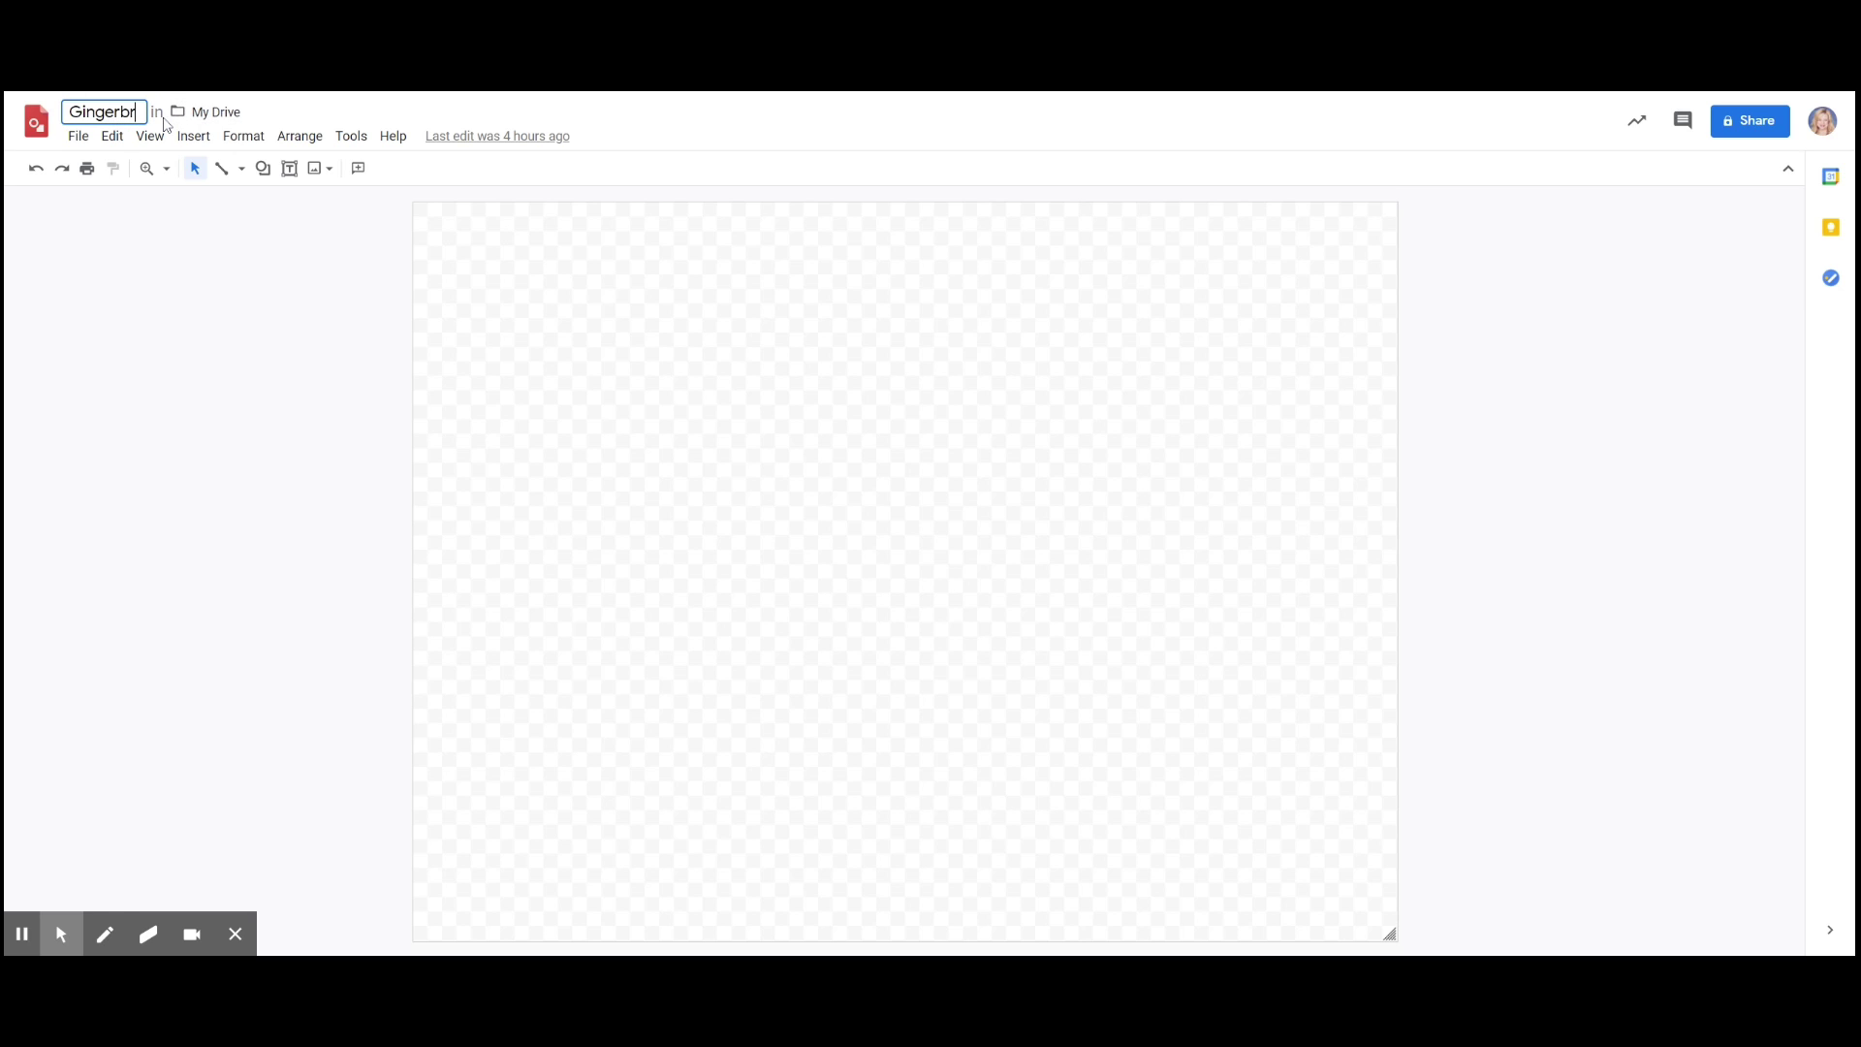
text(ead House)
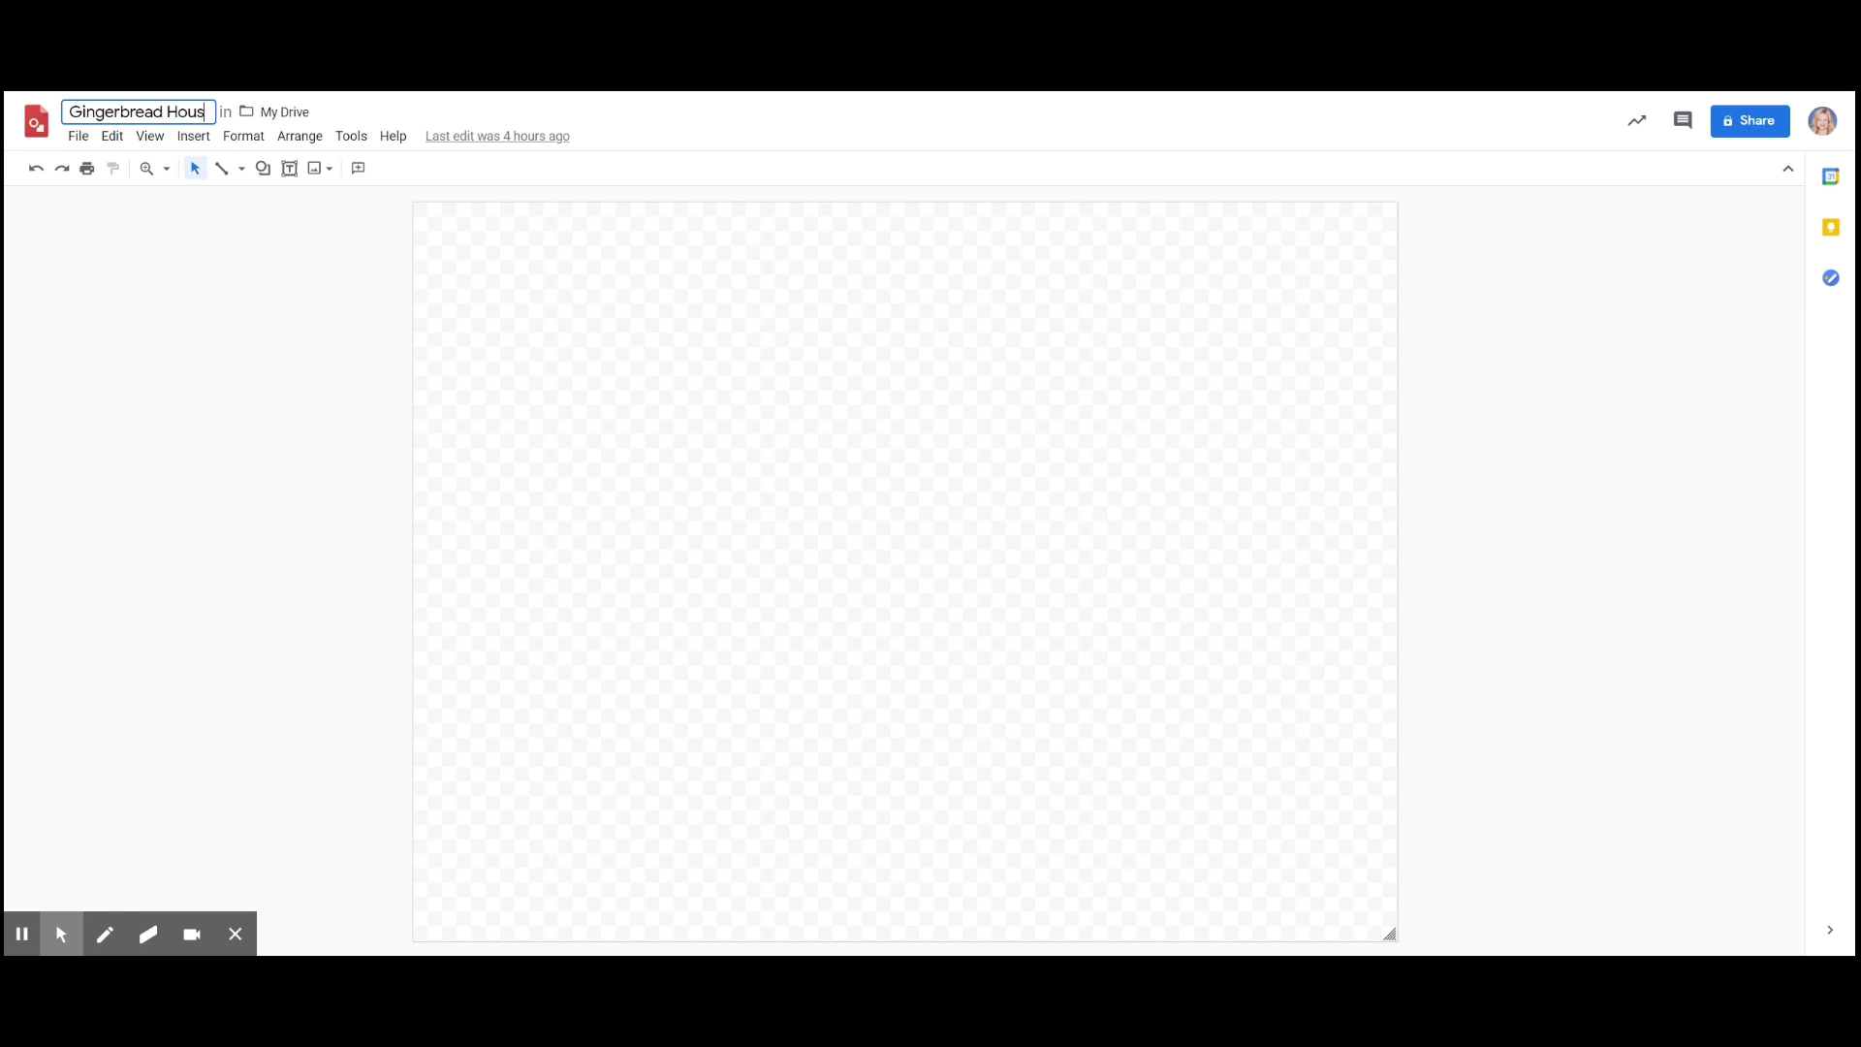
click(475, 309)
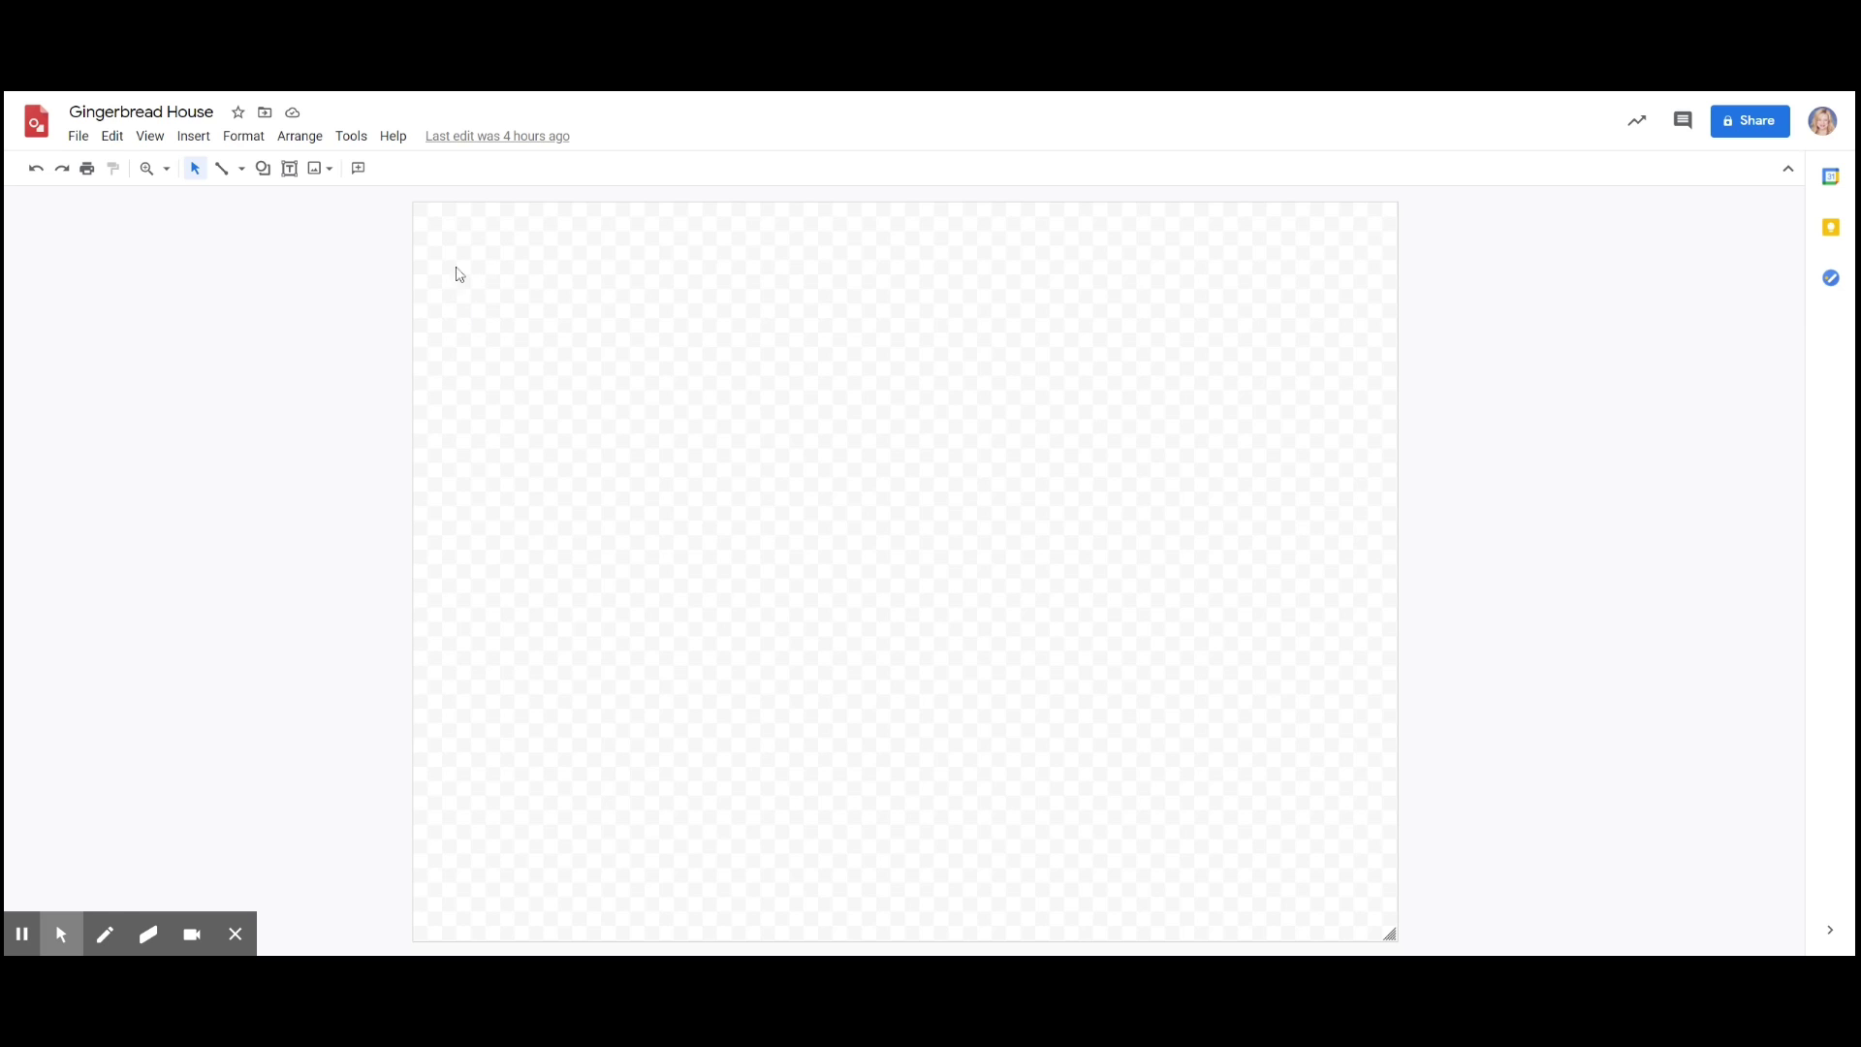
- Fill the drawing's background with a solid light blue
right_click(750, 484)
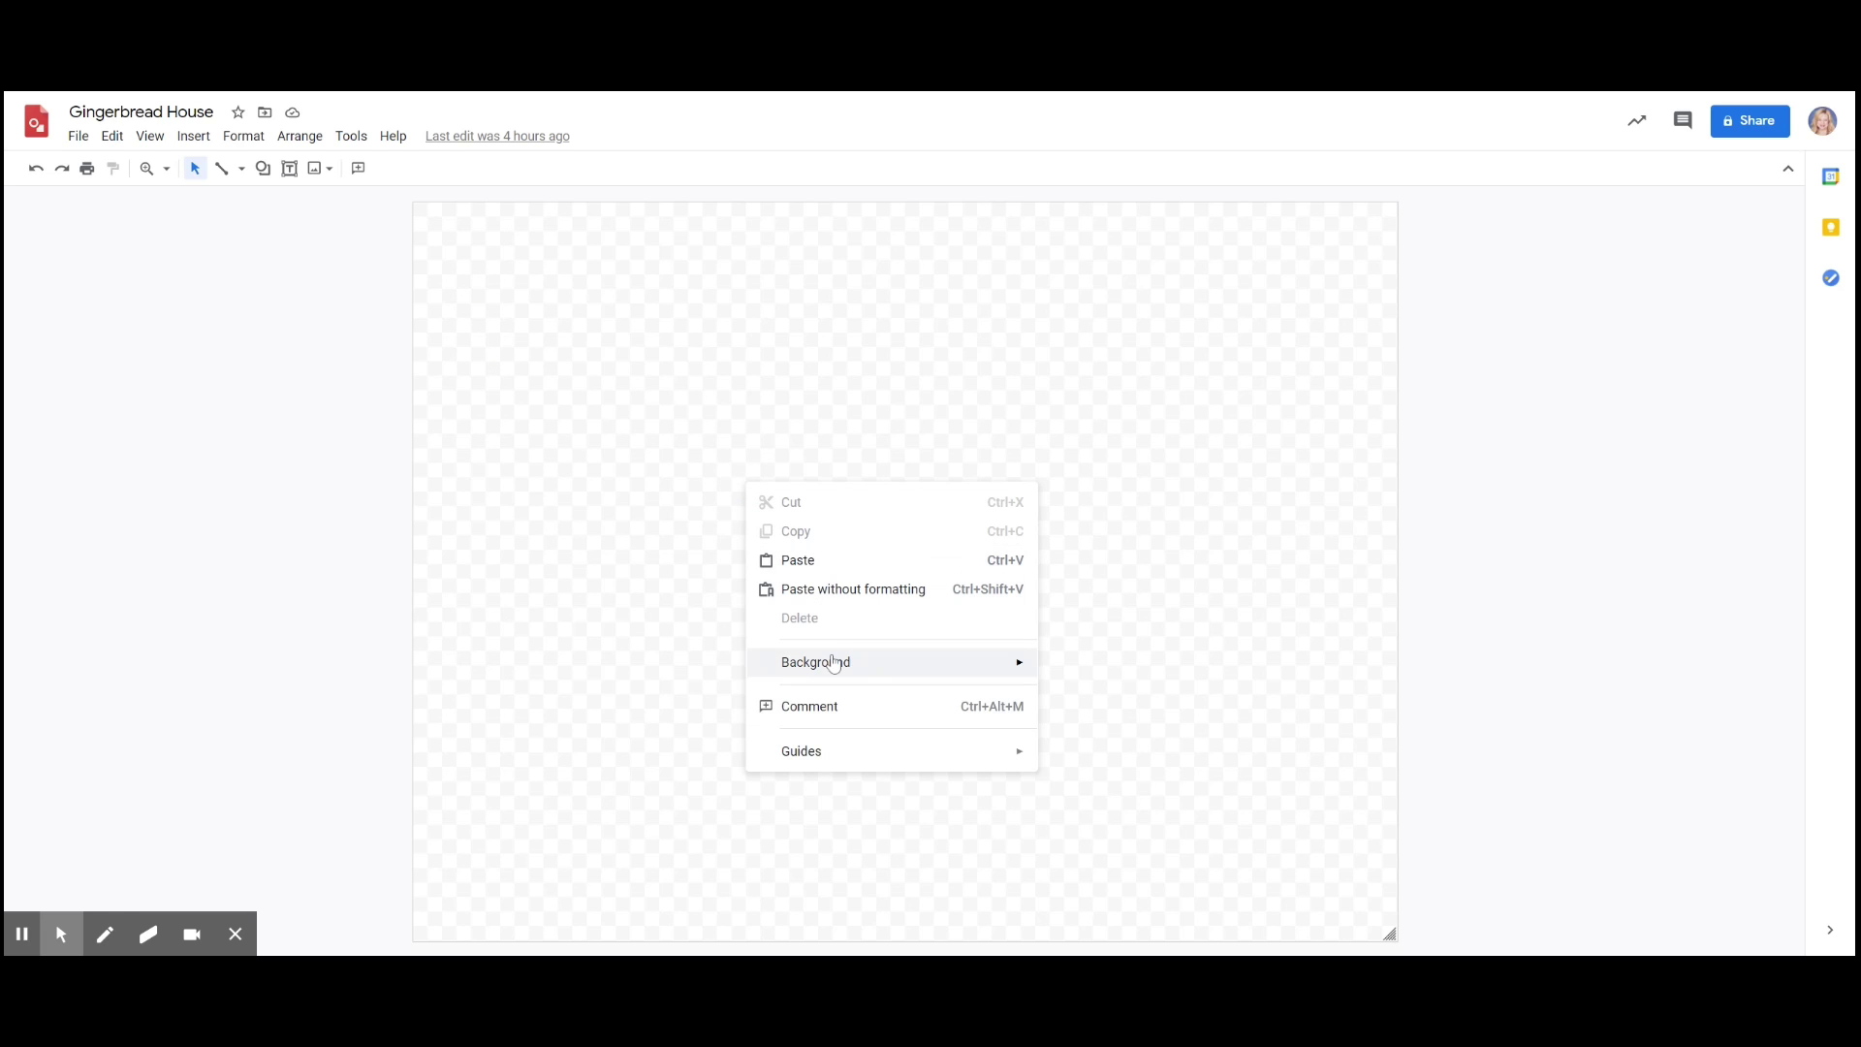
mouse_move(834, 667)
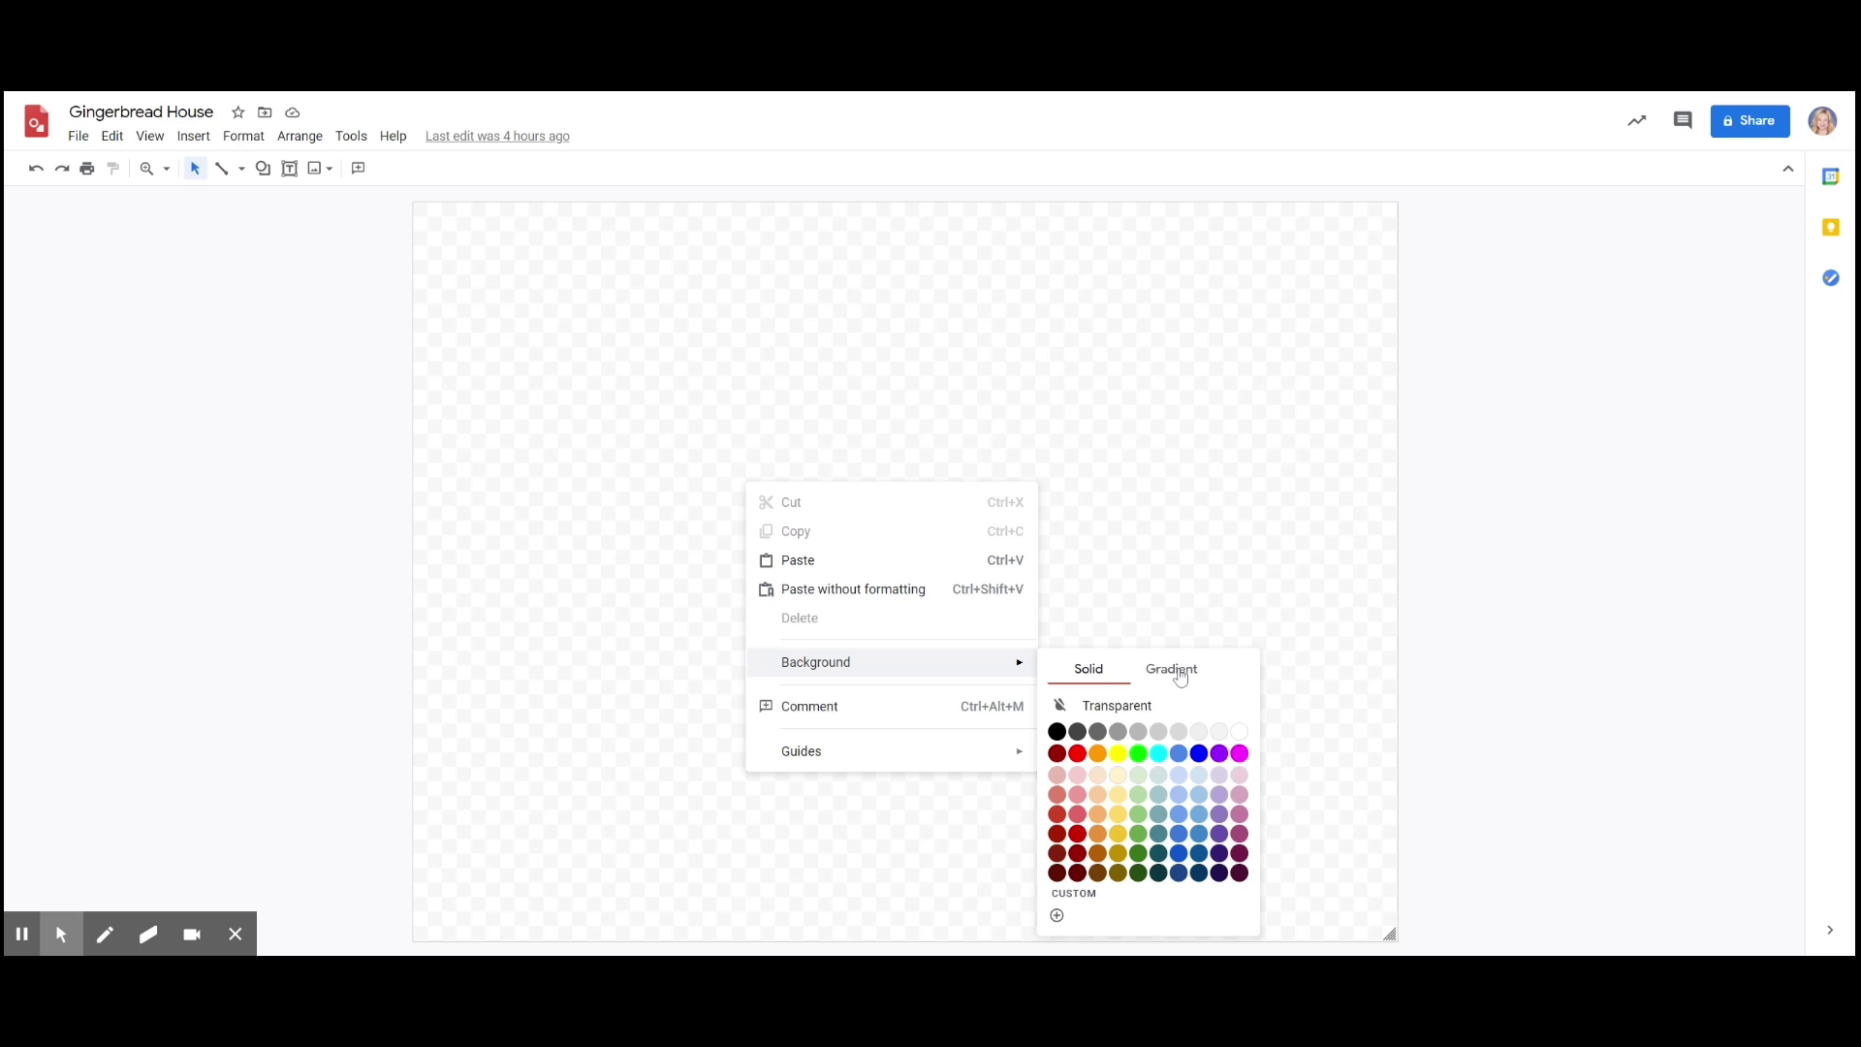
click(1180, 788)
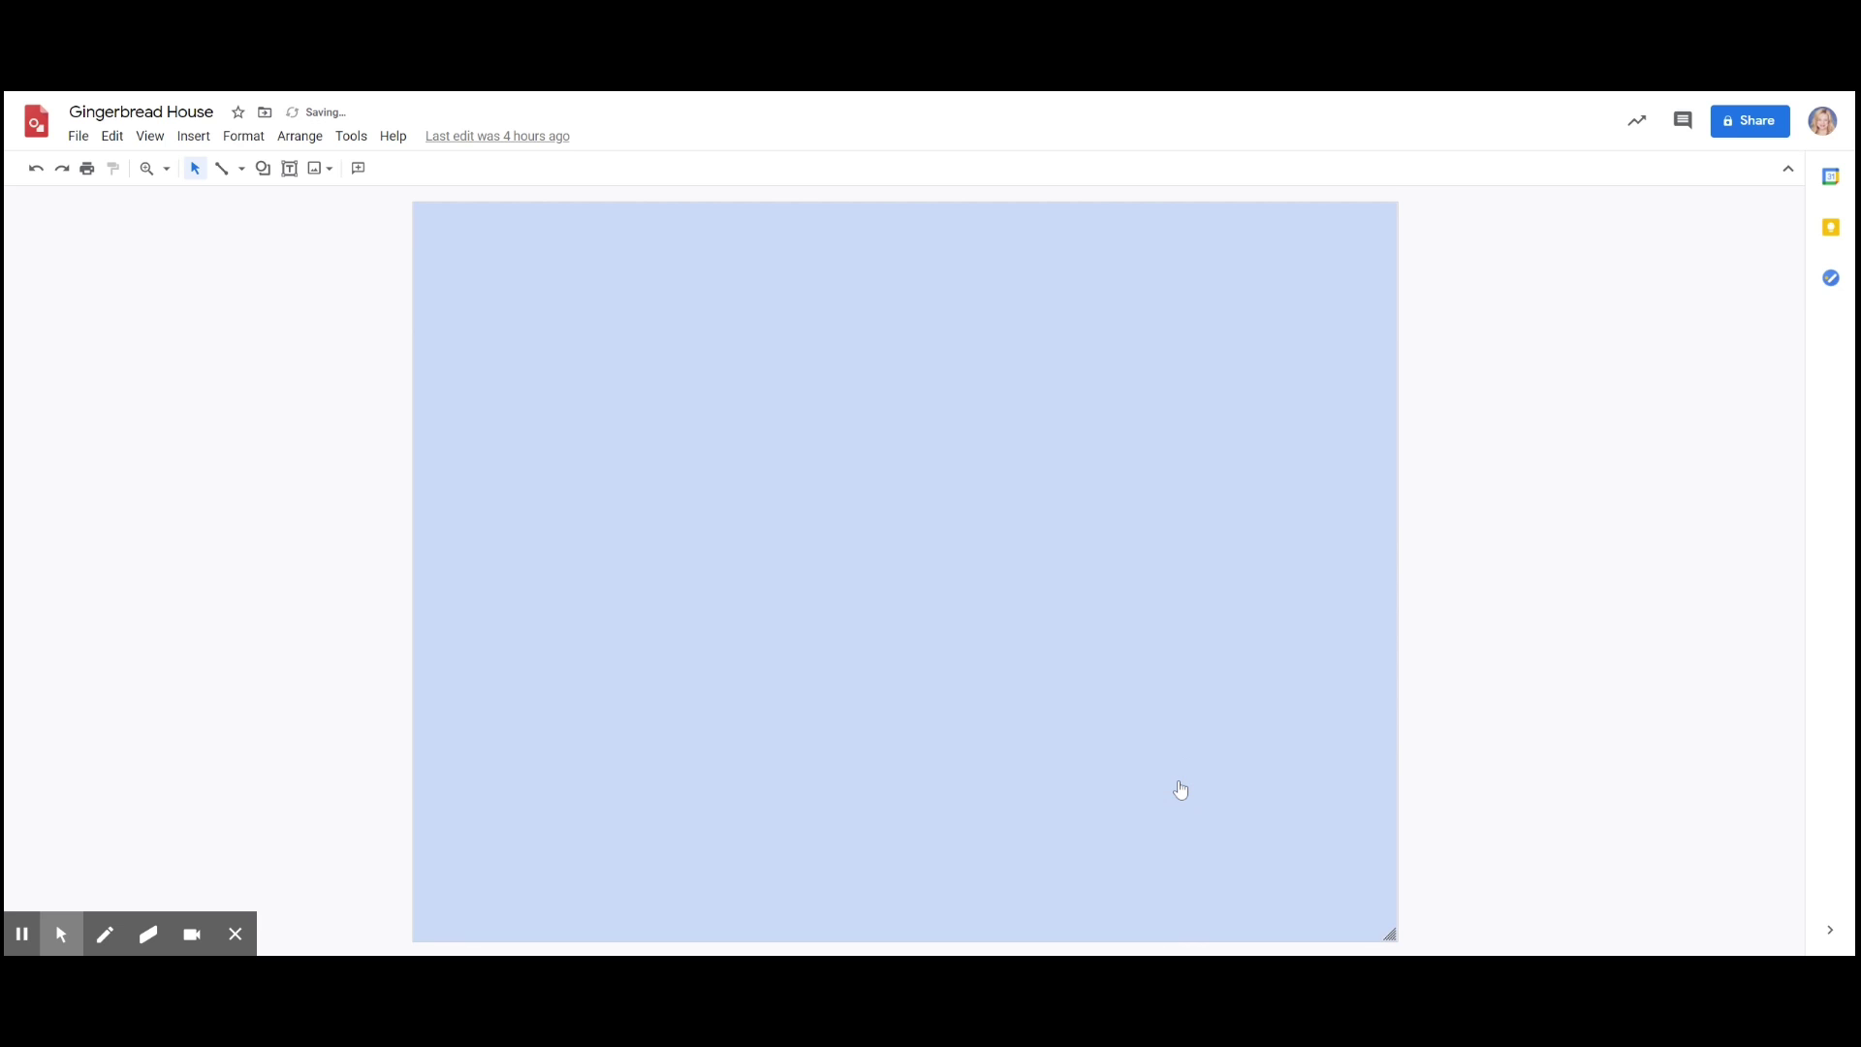
- Set the drawing's background to a light blue radial gradient that is palest at the centre
right_click(979, 636)
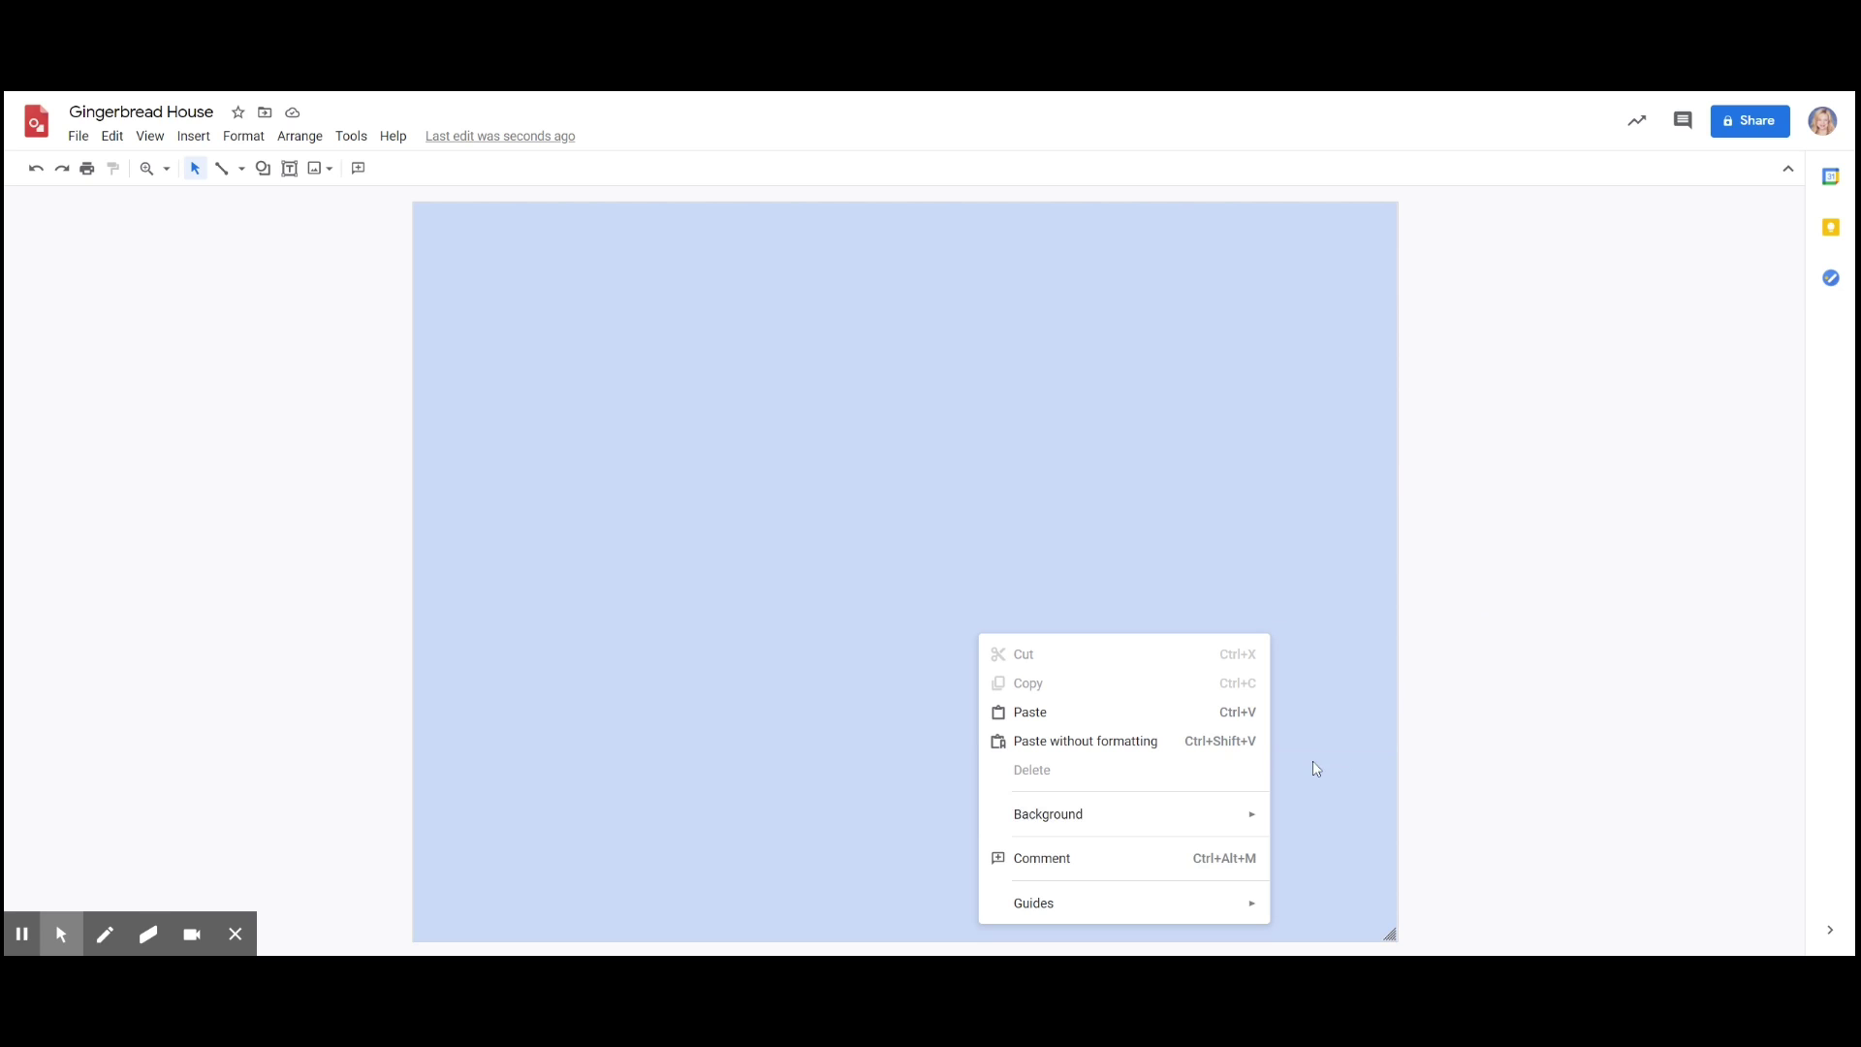
mouse_move(1251, 819)
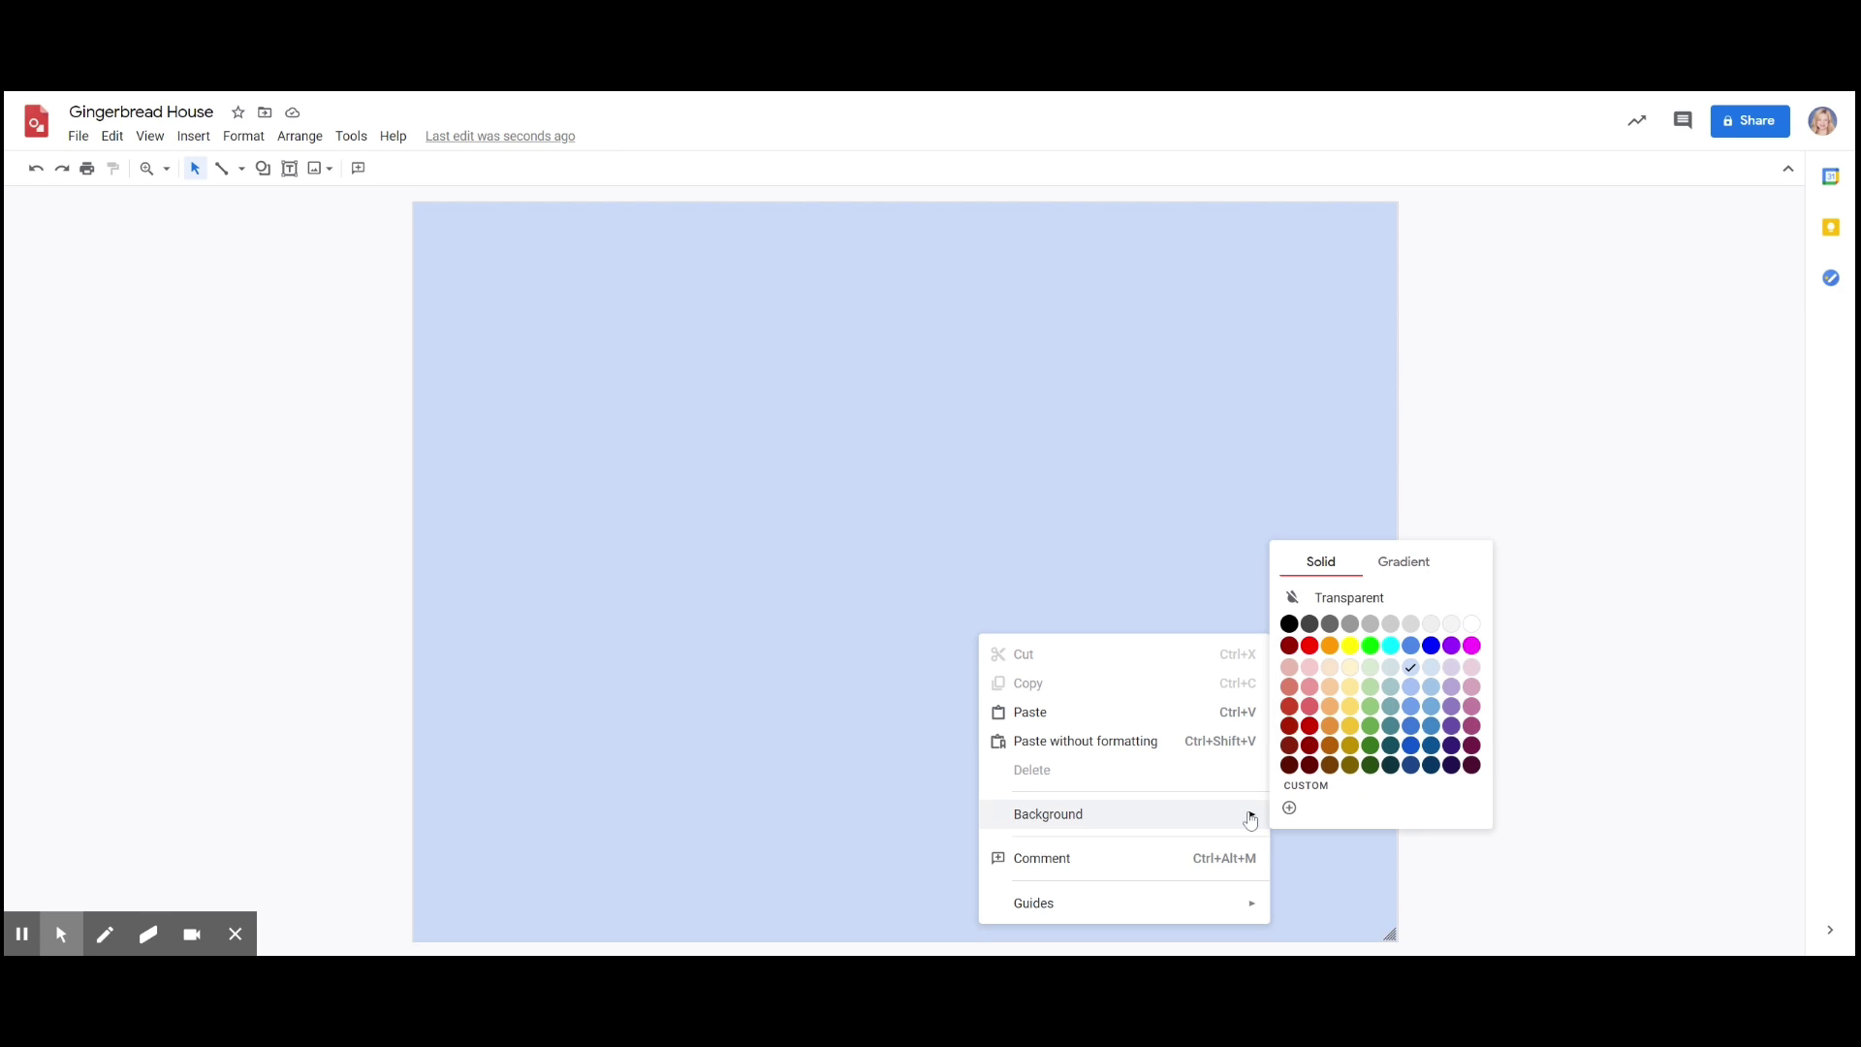
click(1425, 572)
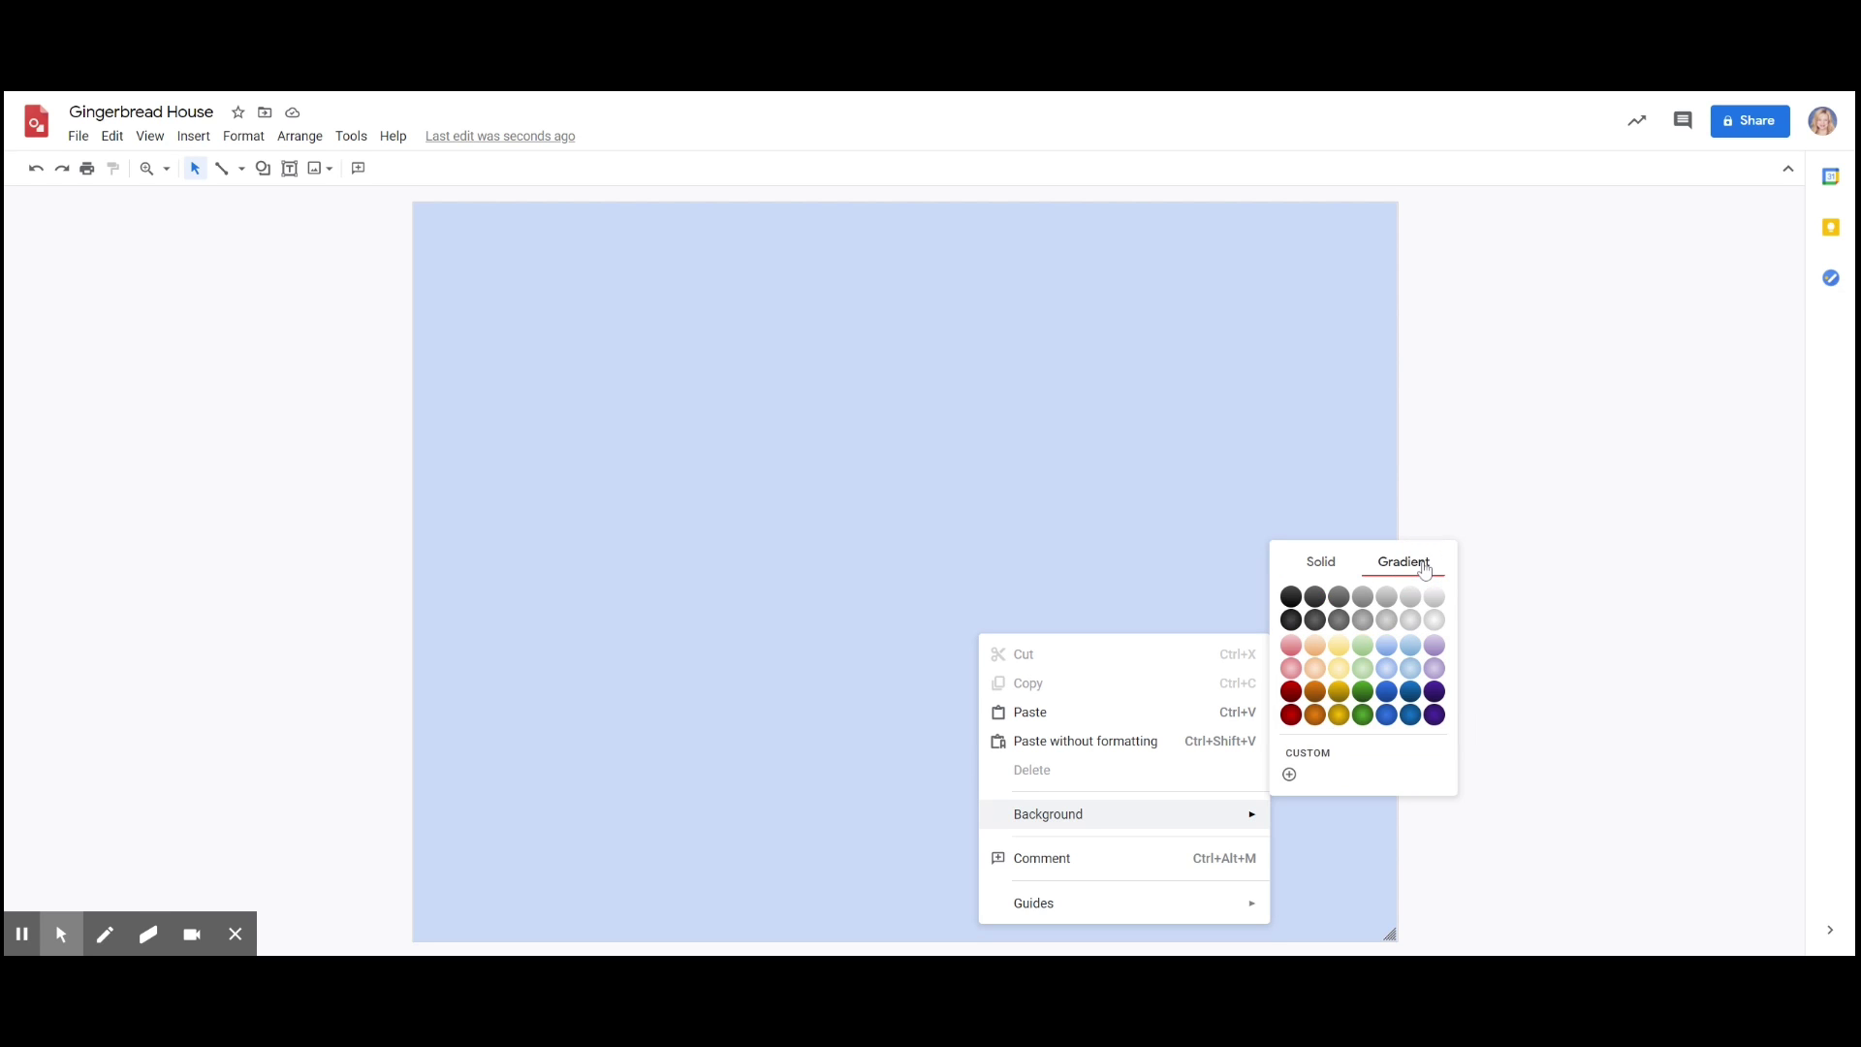
click(1387, 668)
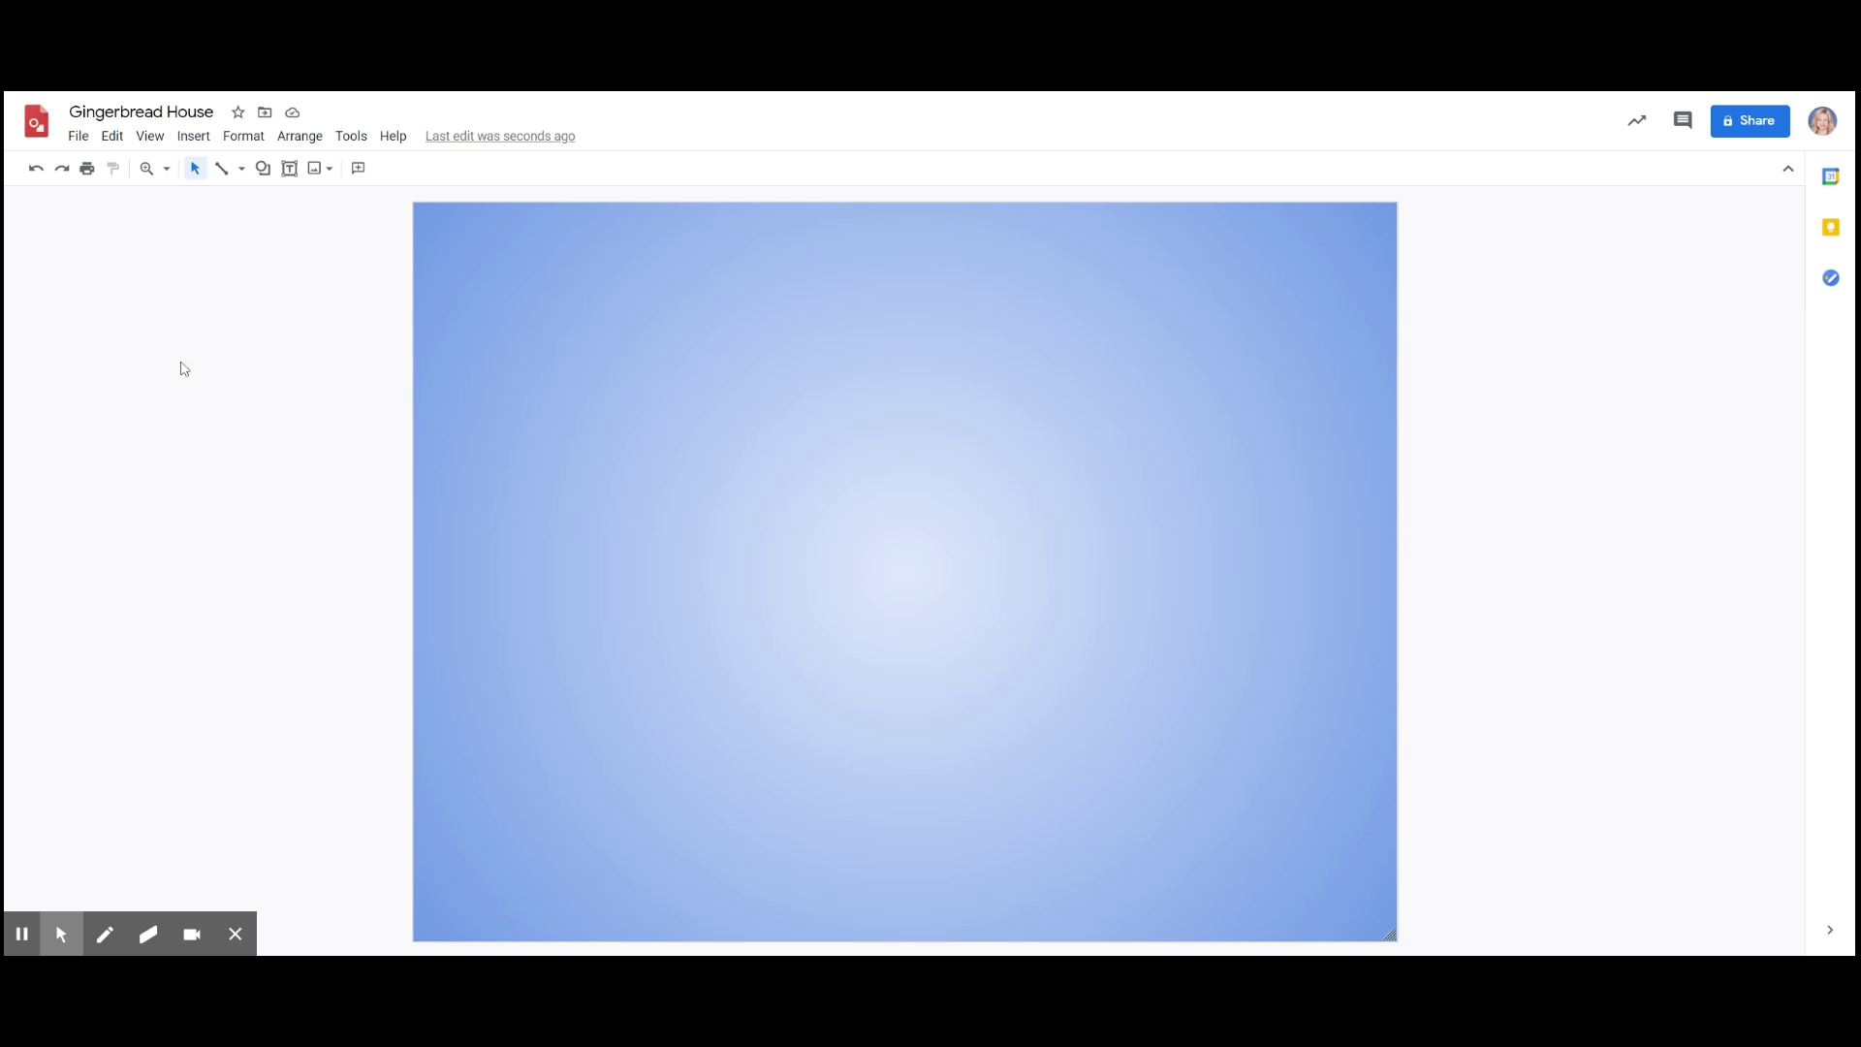
- Draw a small D-shaped flowchart Delay shape near the bottom centre of the canvas
click(262, 171)
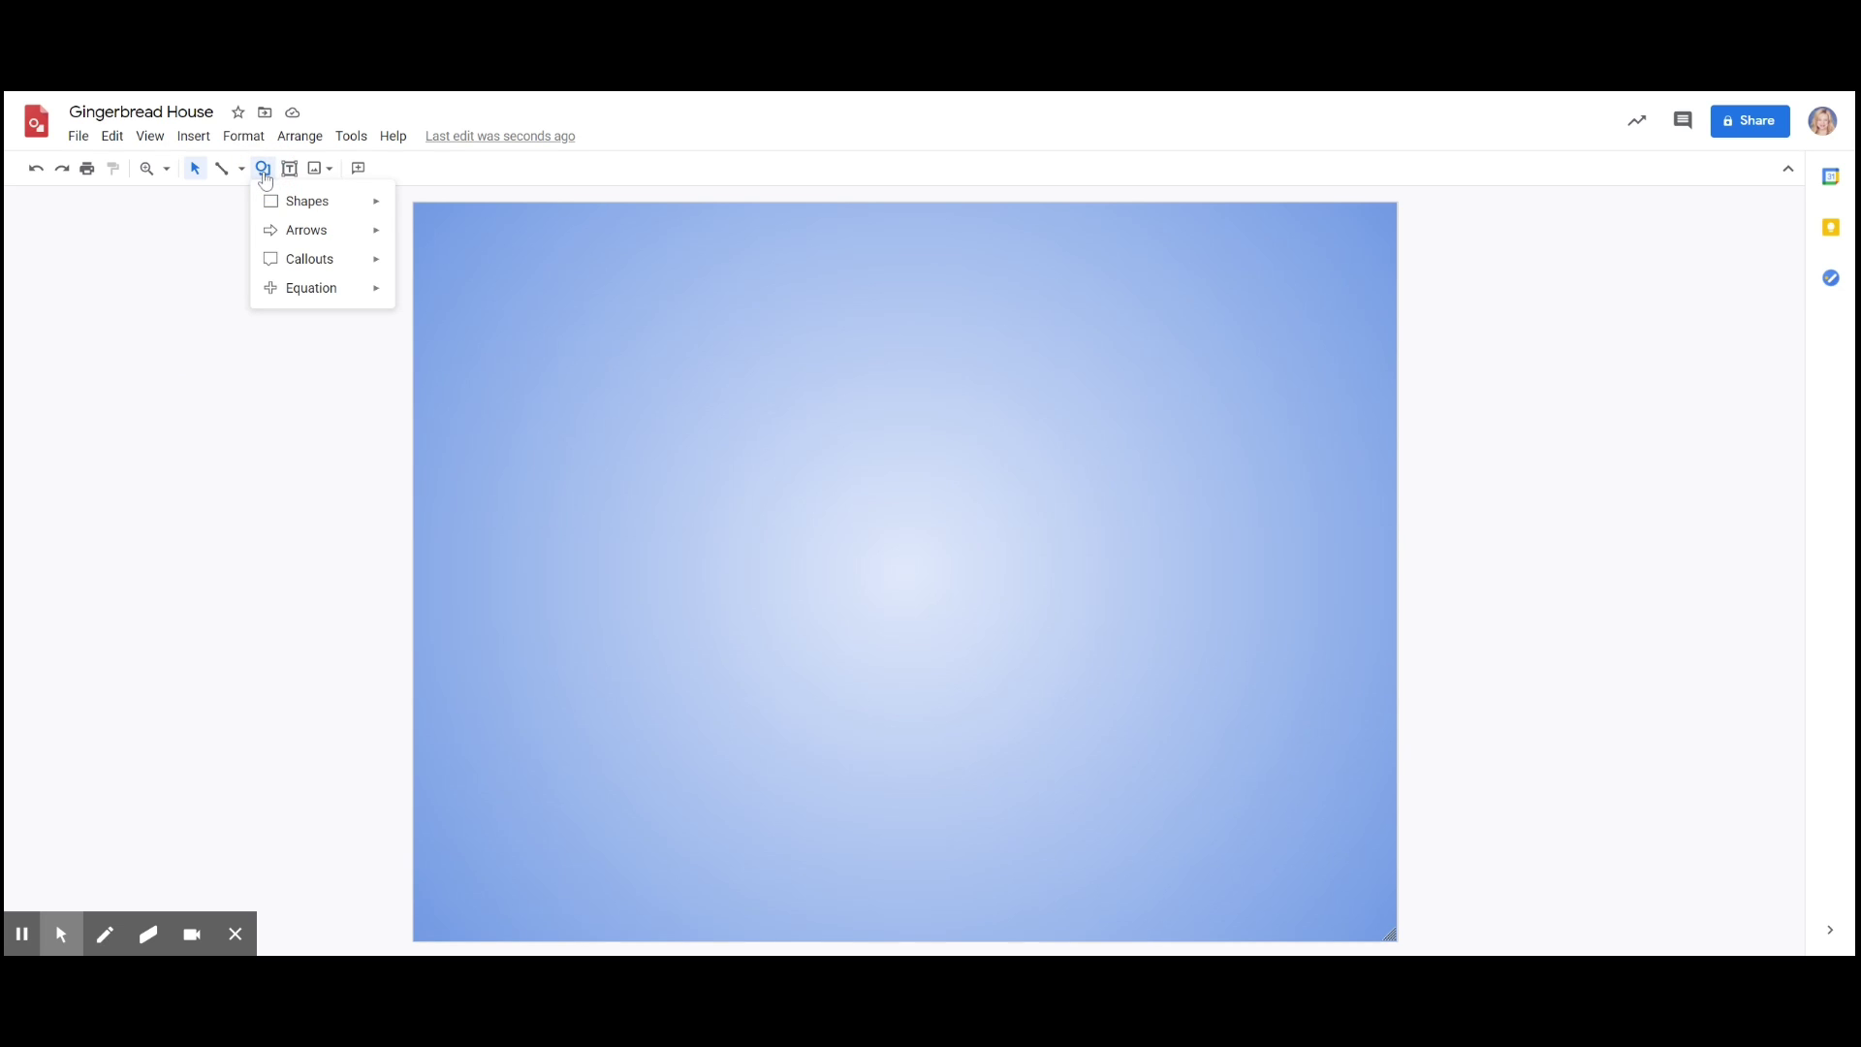
mouse_move(331, 215)
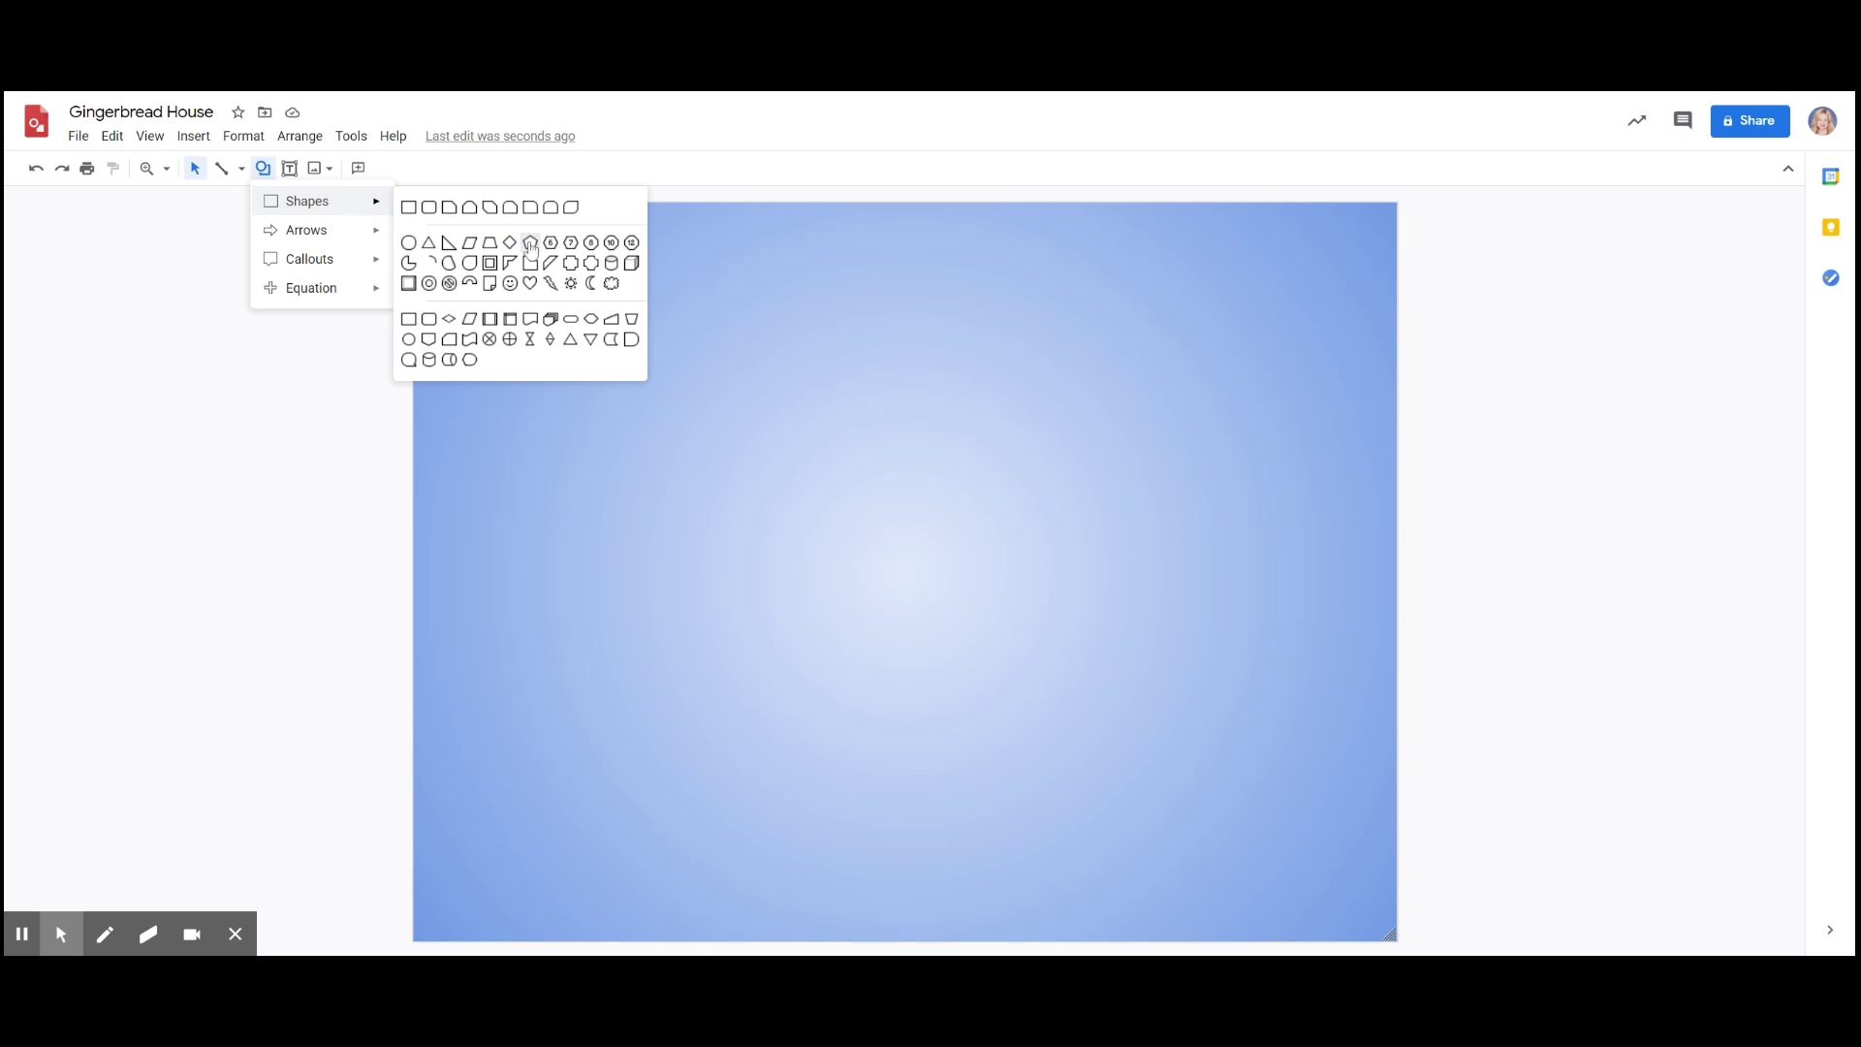
click(633, 341)
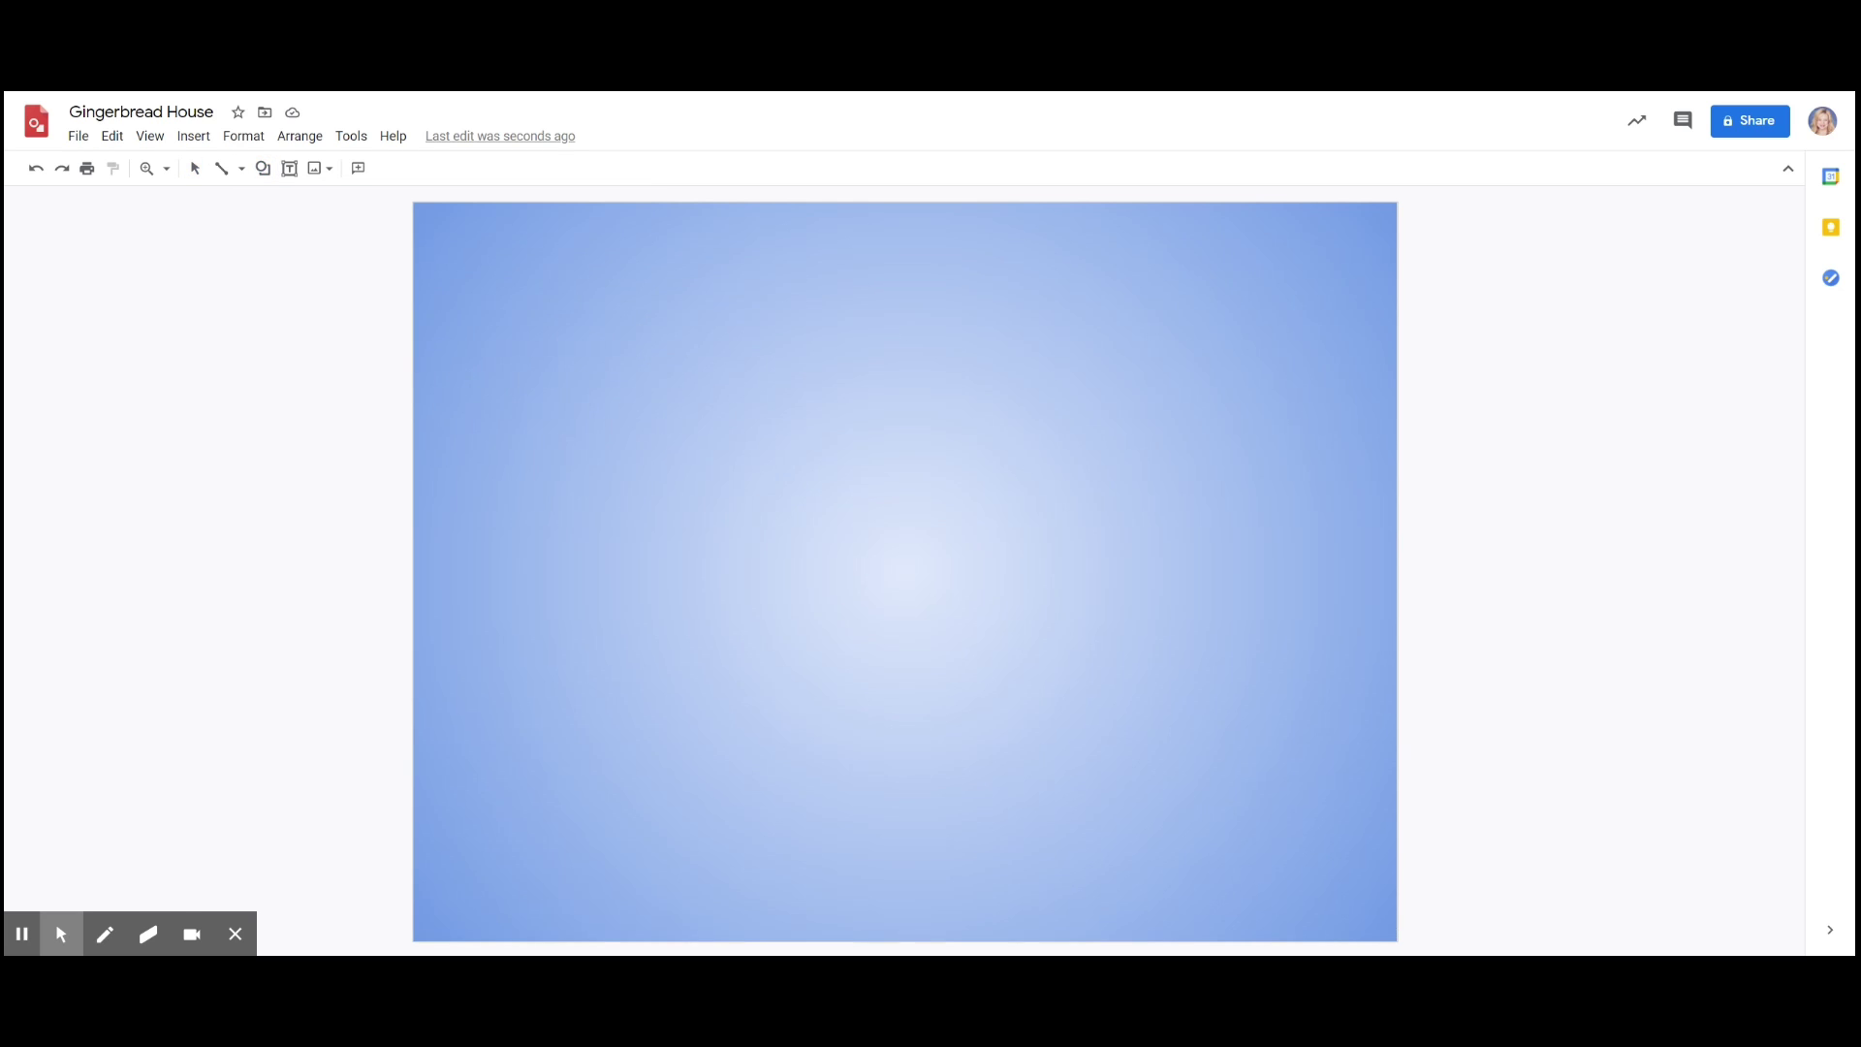
drag(884, 855, 943, 913)
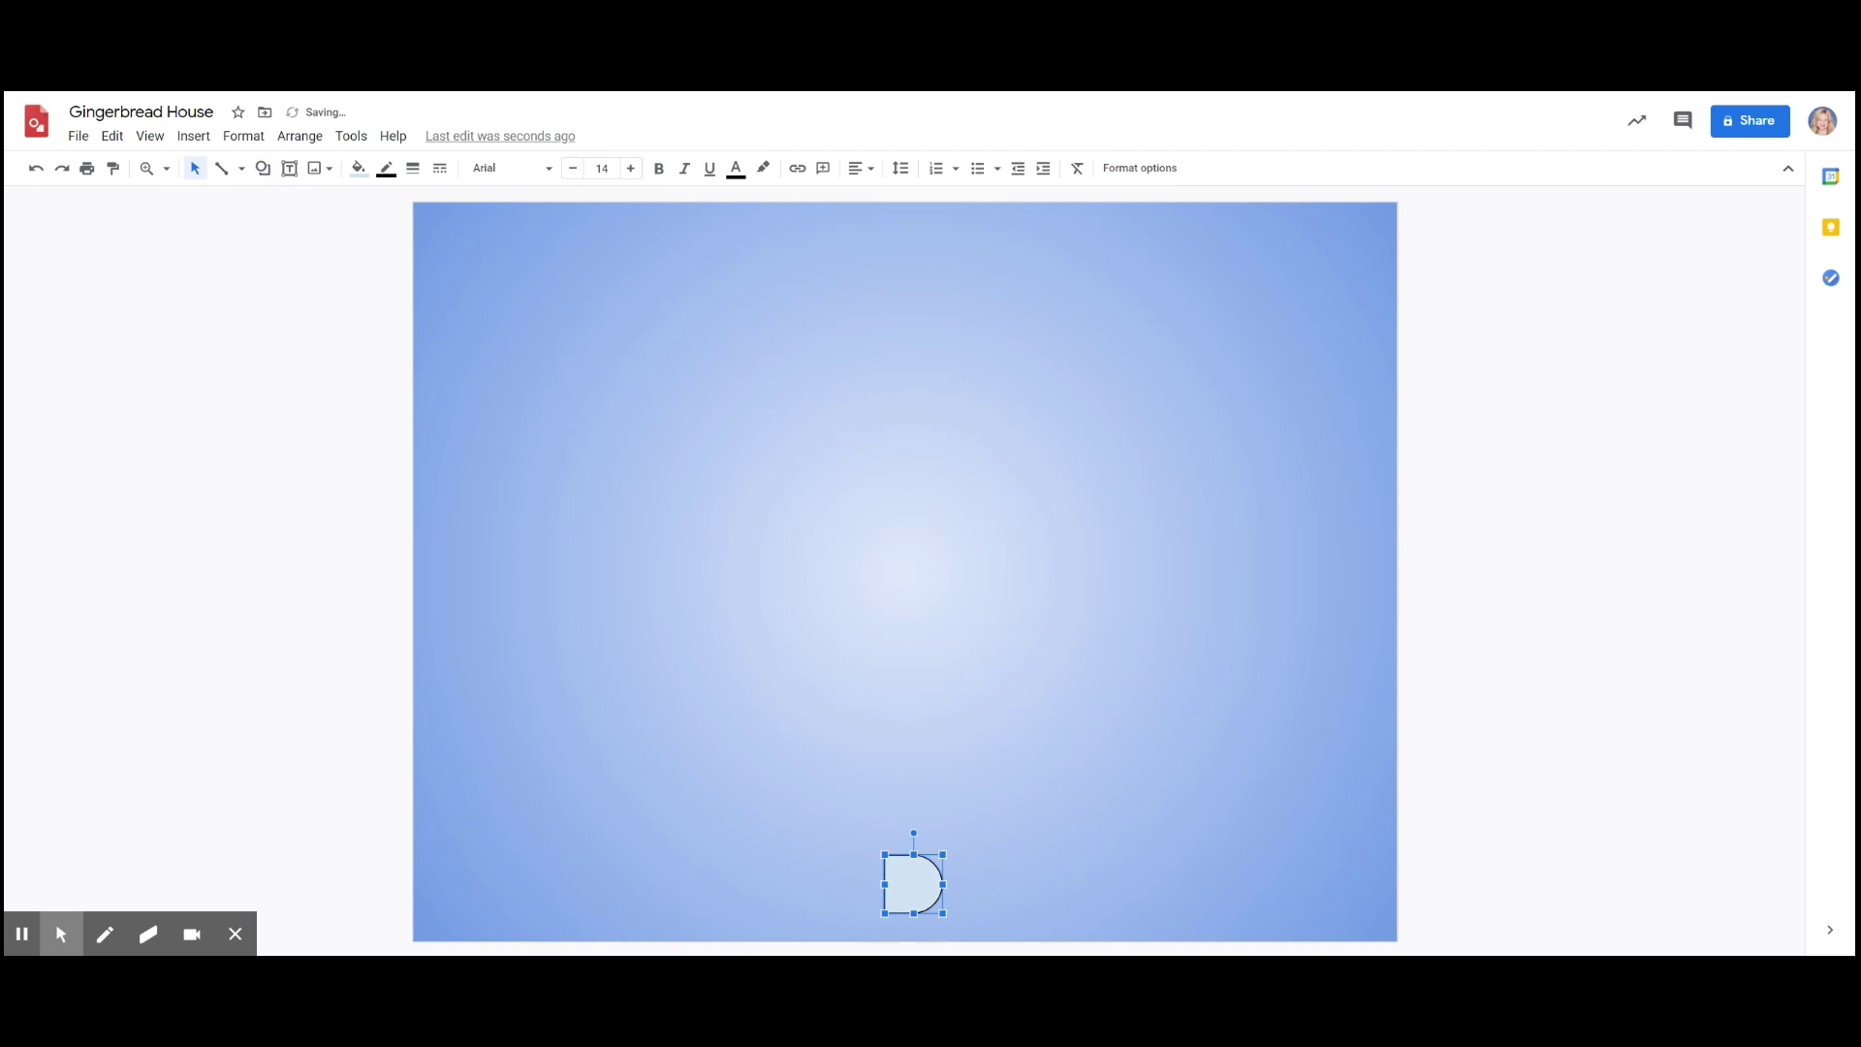
- Rotate the D shape so its curve faces up and stretch it across the canvas width, down to the bottom edge
drag(914, 833, 417, 899)
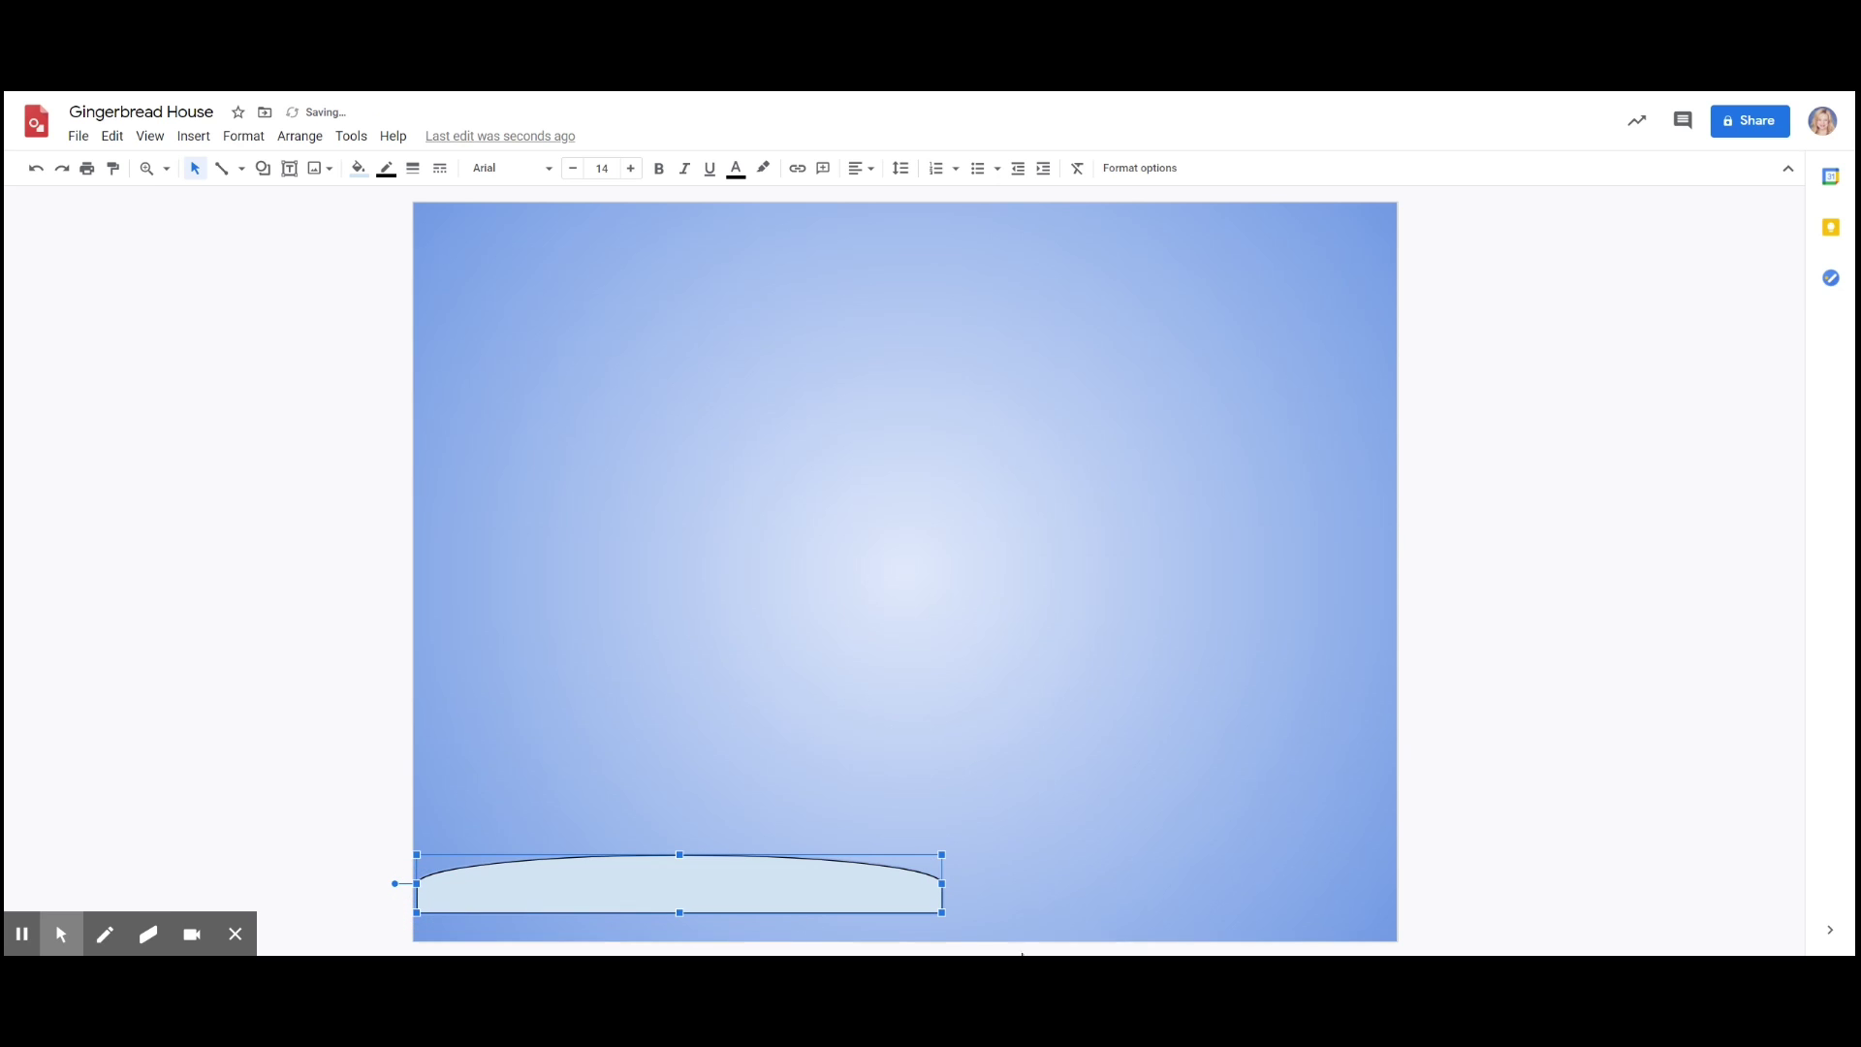
drag(942, 883, 1392, 883)
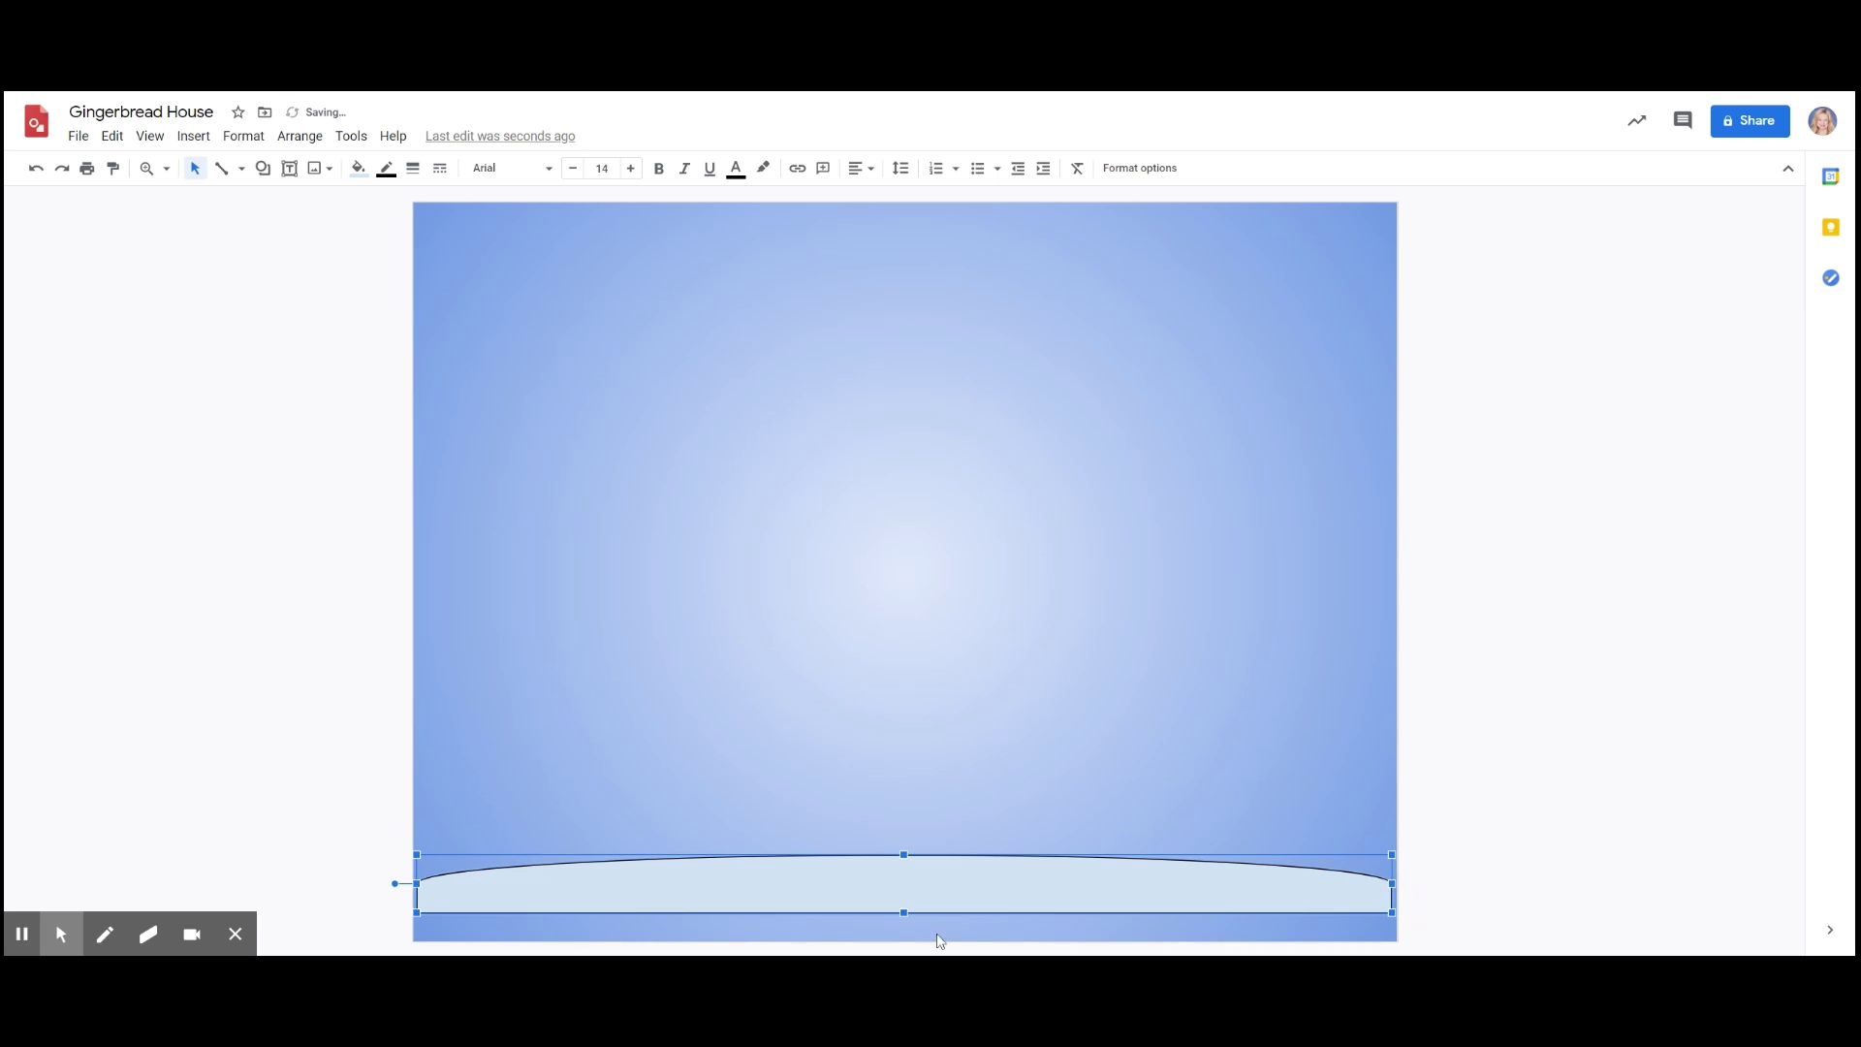
drag(904, 913, 909, 939)
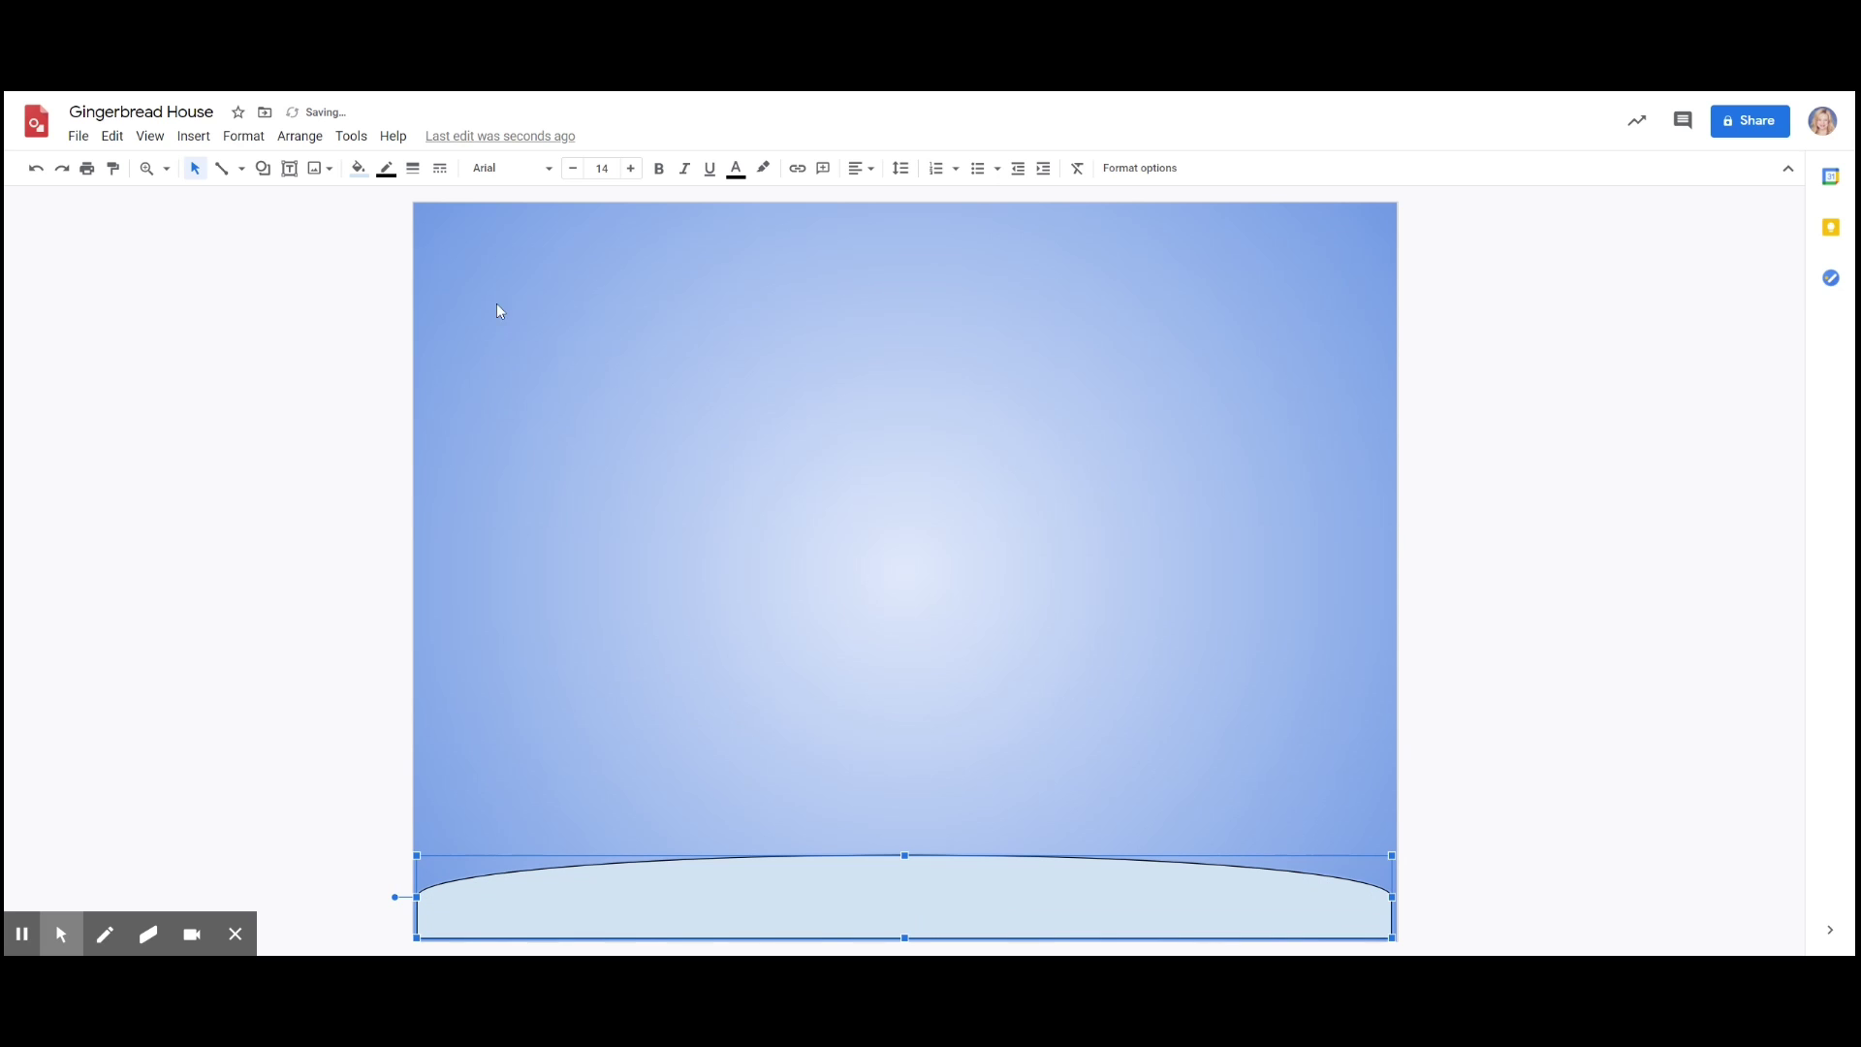
- Give the hill shape a white fill and a white border to make it snow
click(360, 174)
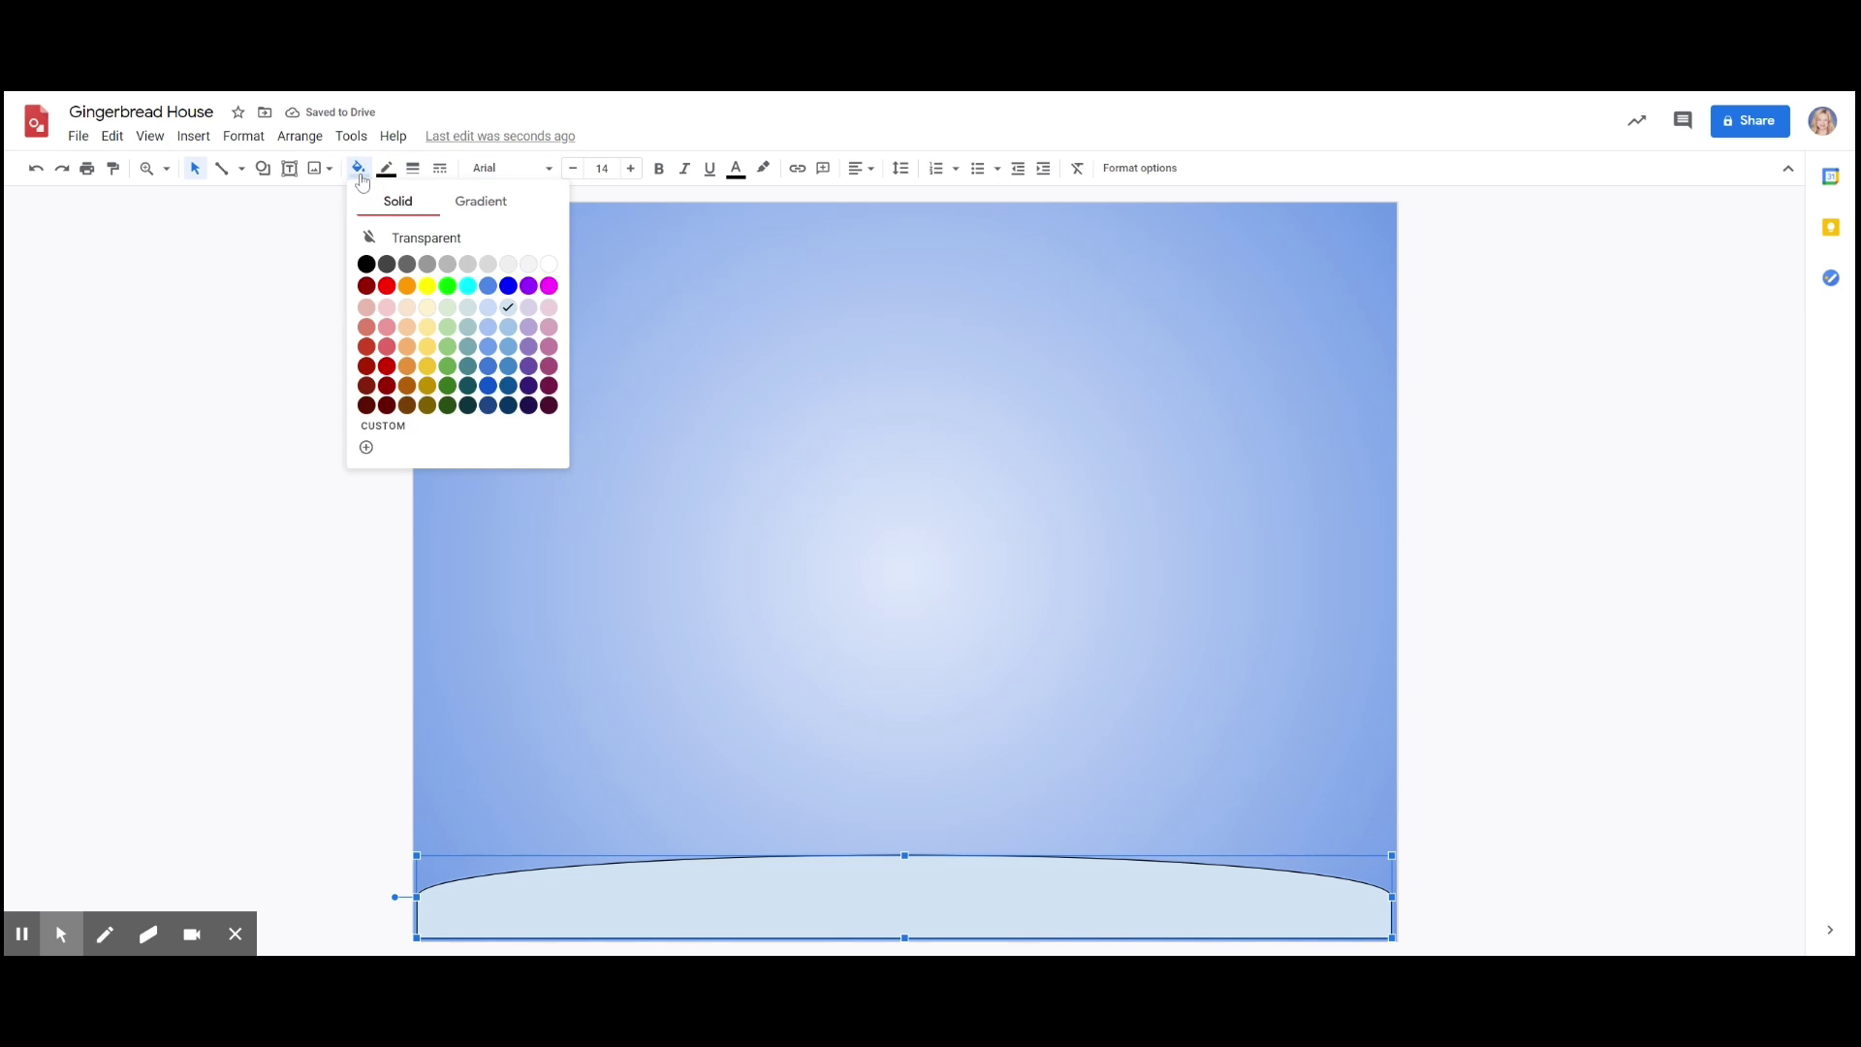
click(551, 271)
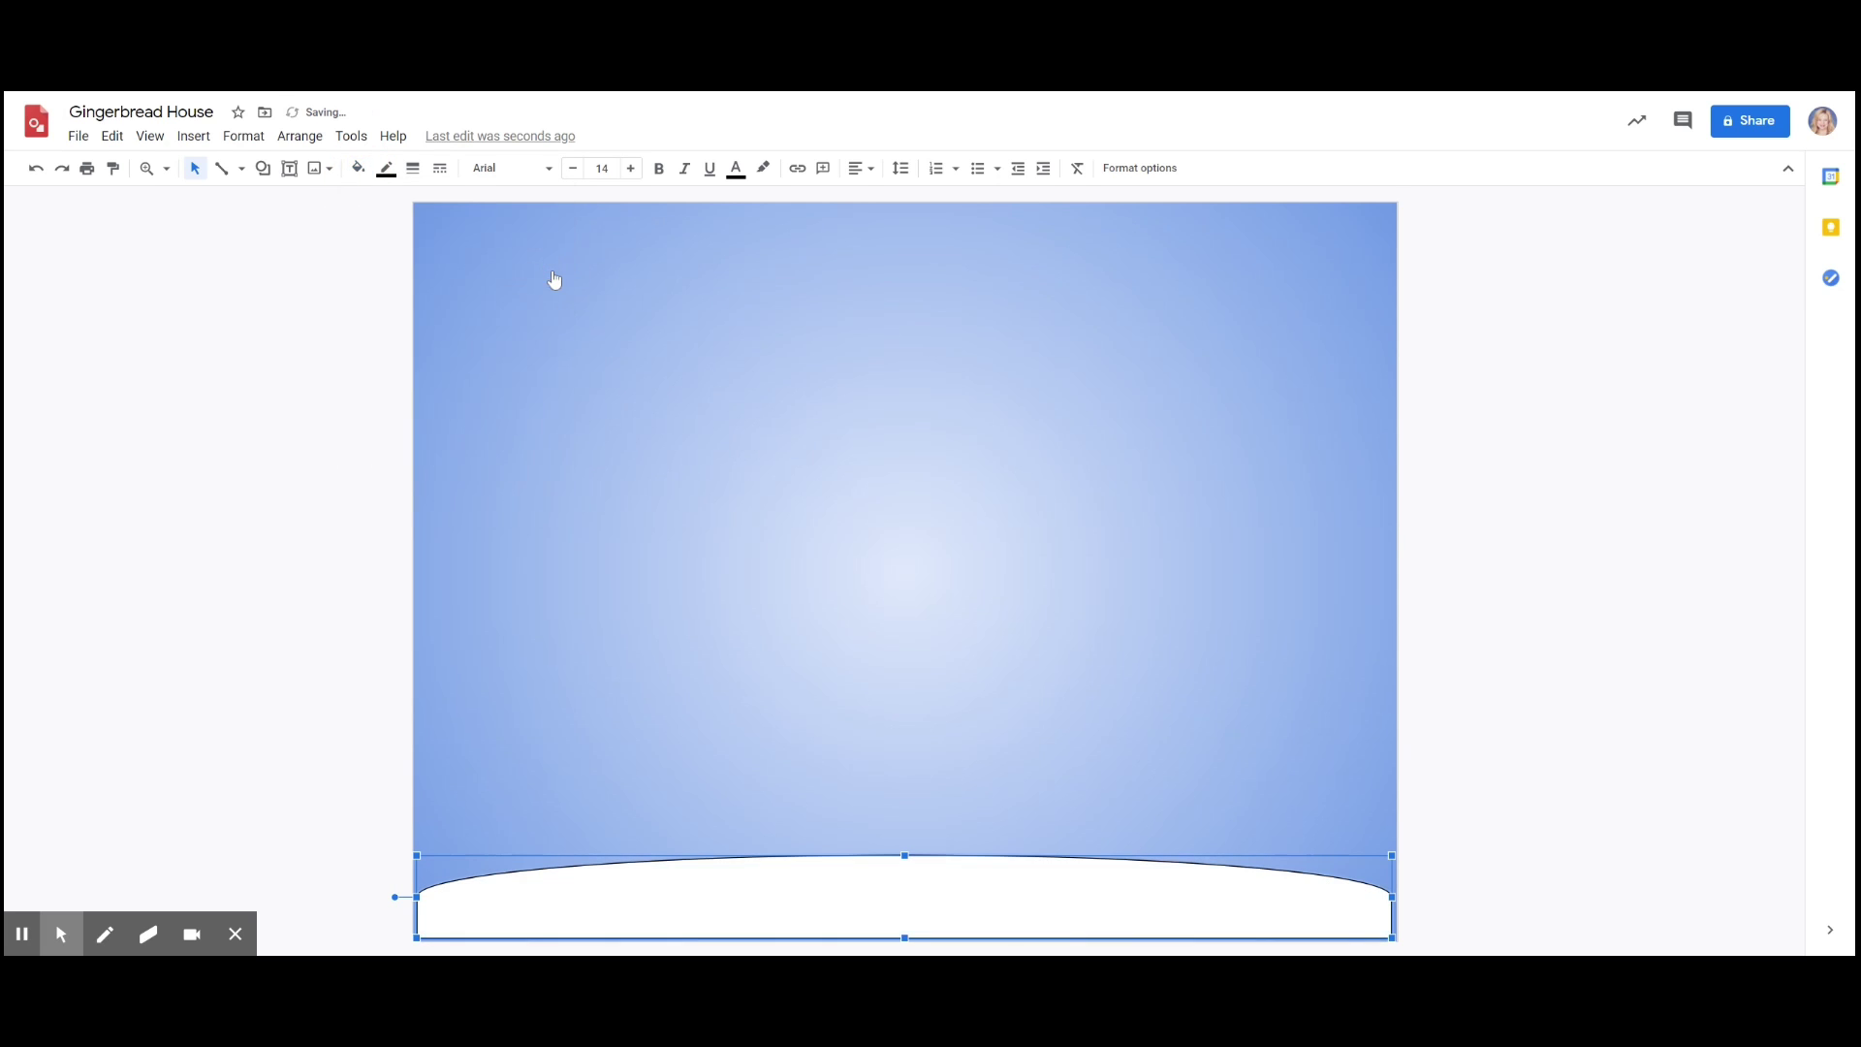
click(386, 169)
click(575, 233)
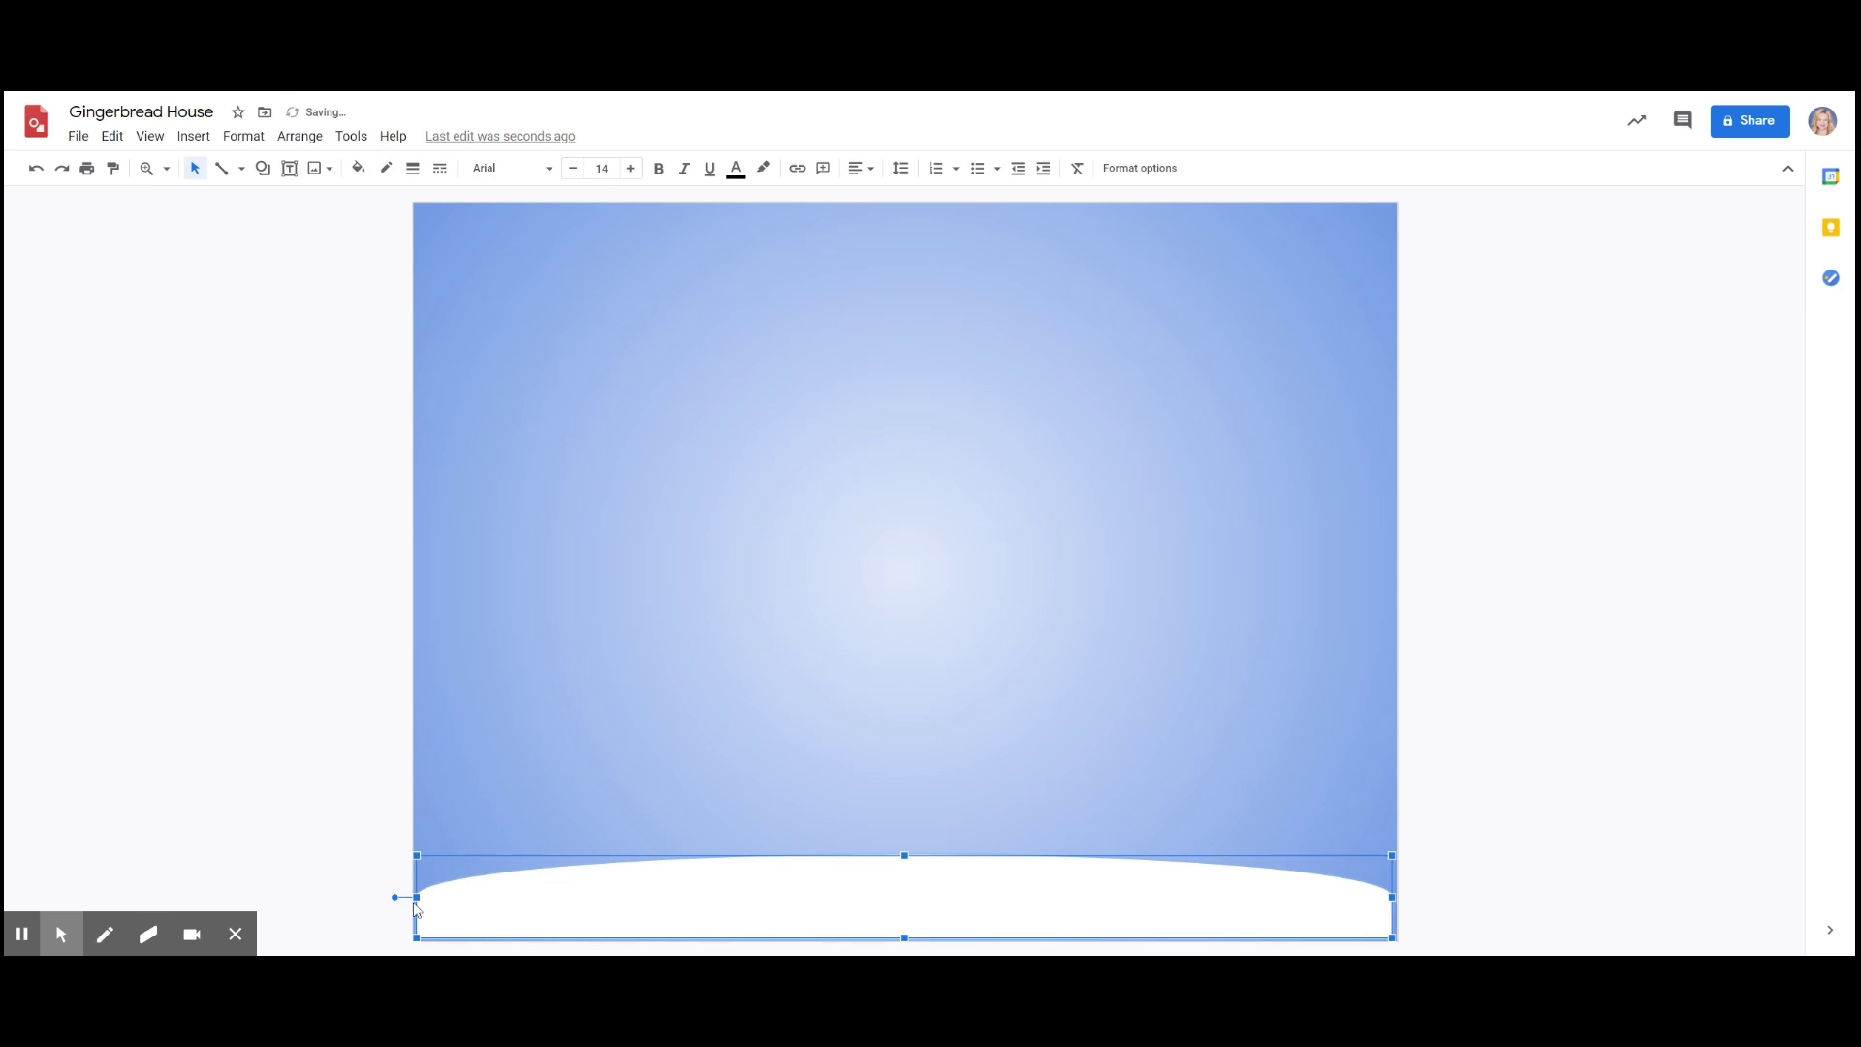
- Widen the snow hill to both side edges of the canvas and lower it flush with the bottom edge
drag(417, 897, 412, 897)
drag(1388, 897, 1397, 897)
drag(1180, 897, 1182, 902)
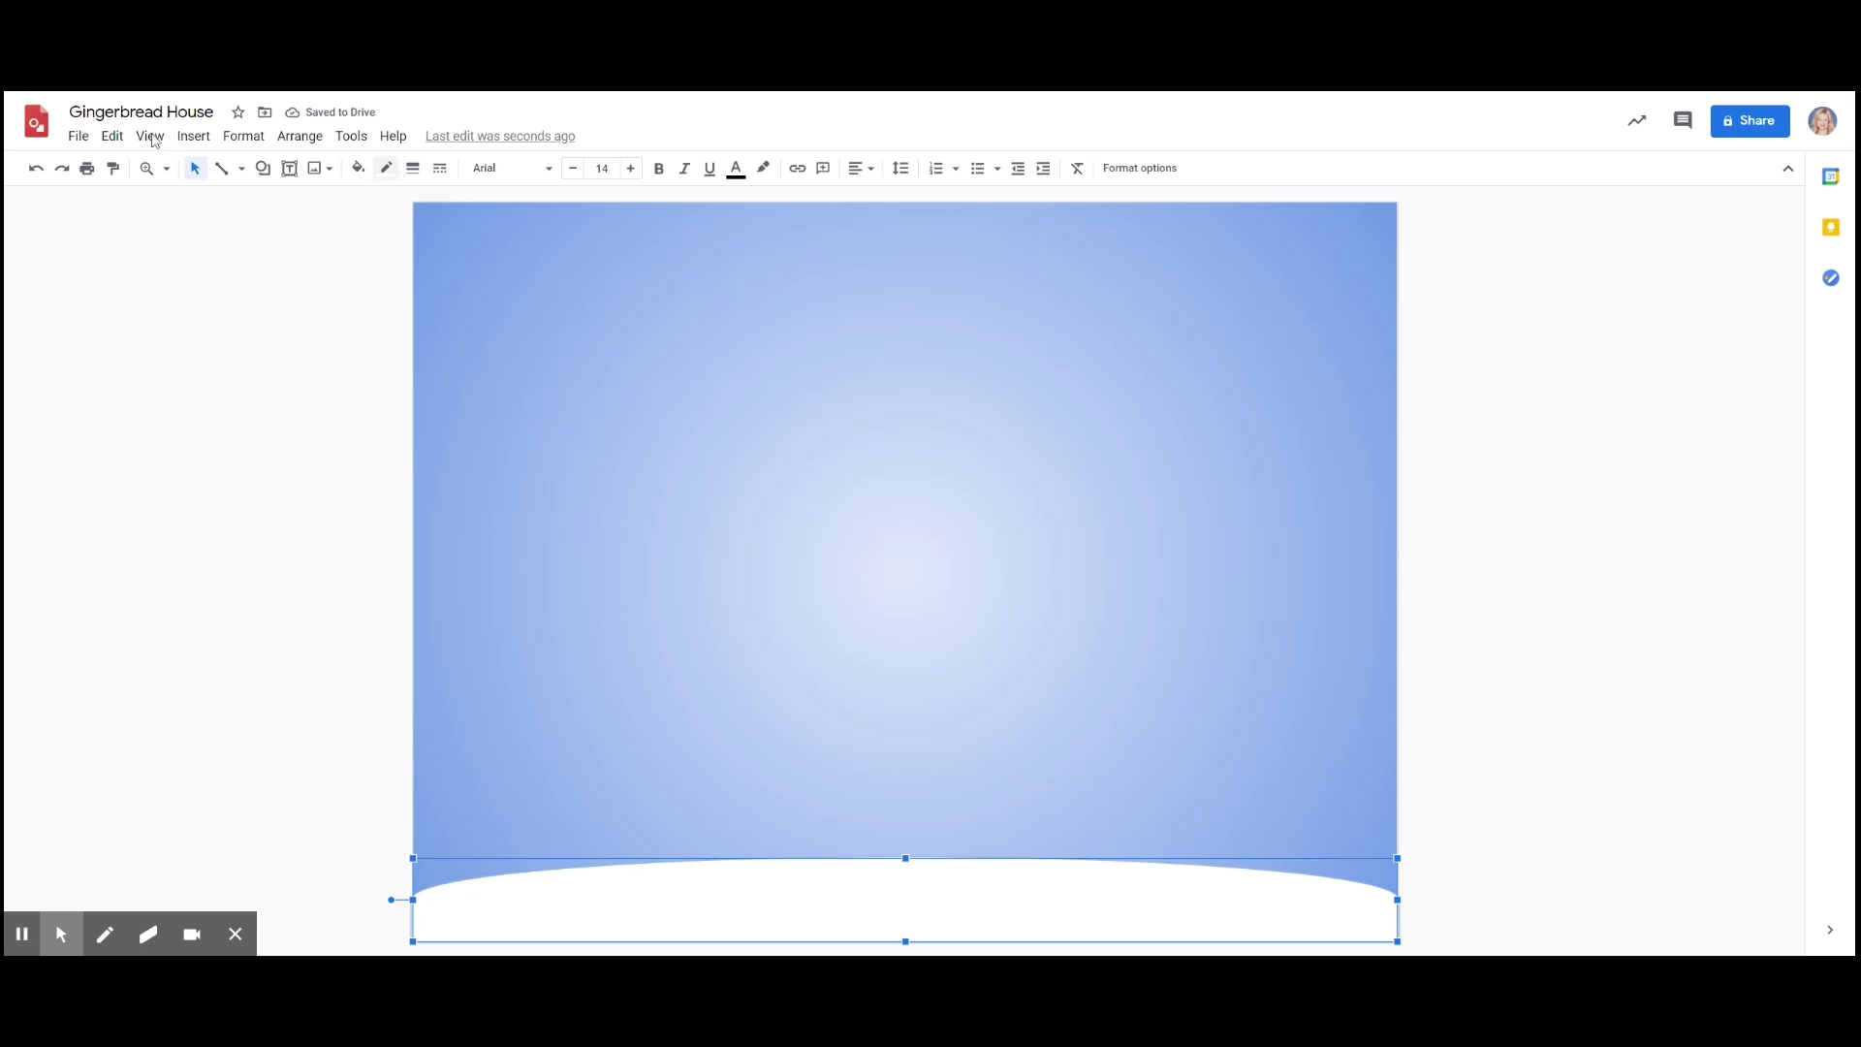
- Draw a white teardrop shape over the left part of the snow hill
click(264, 170)
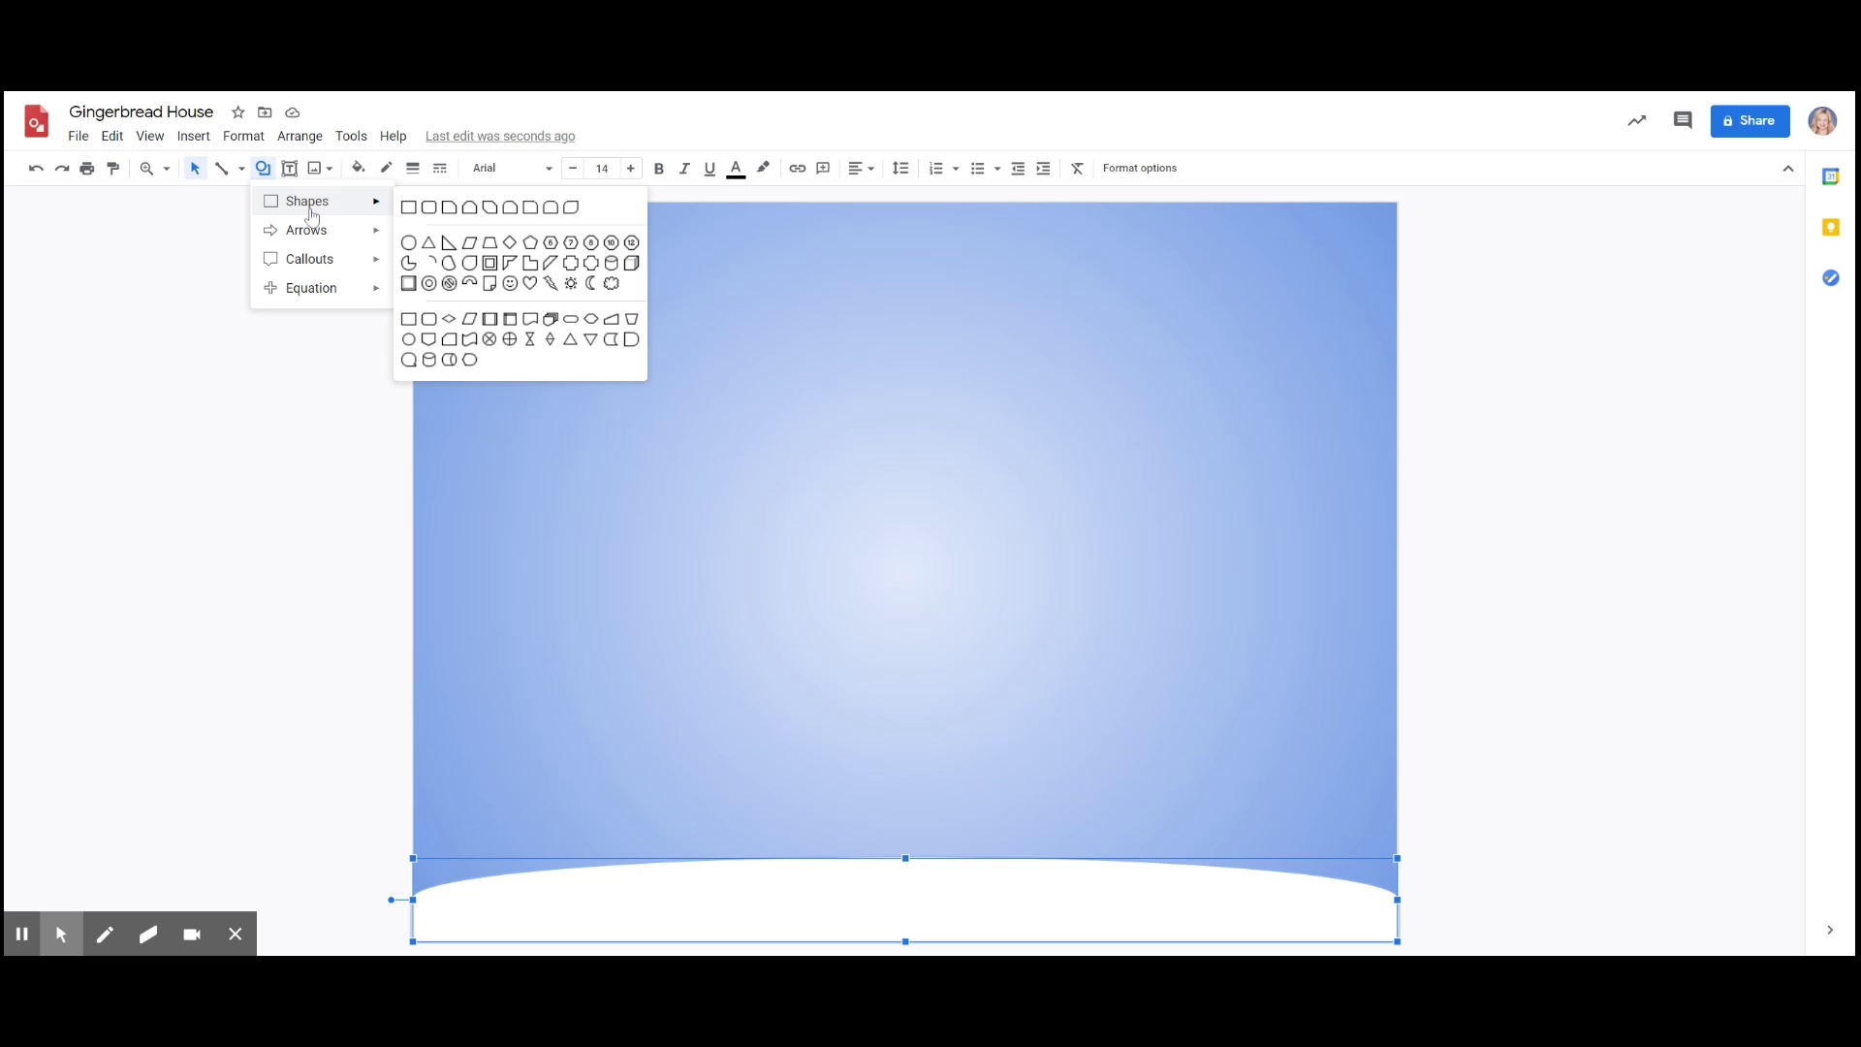
click(472, 267)
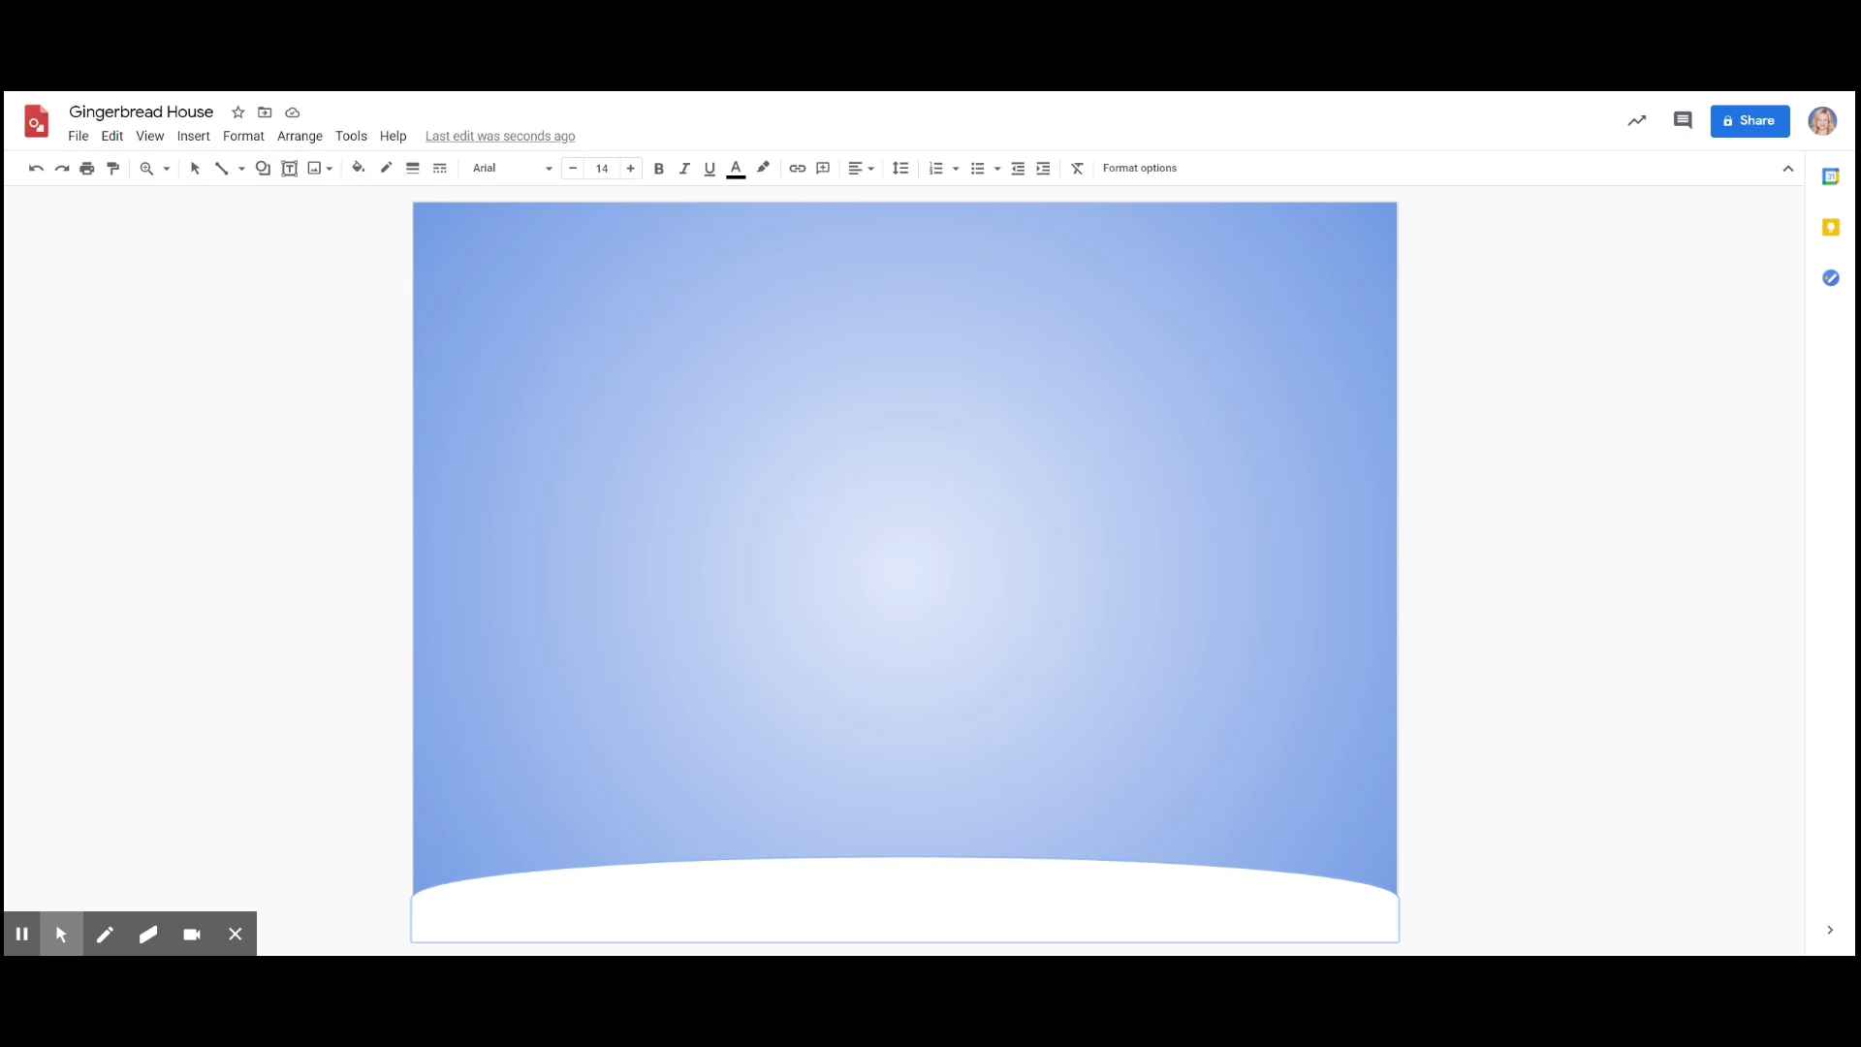
click(495, 807)
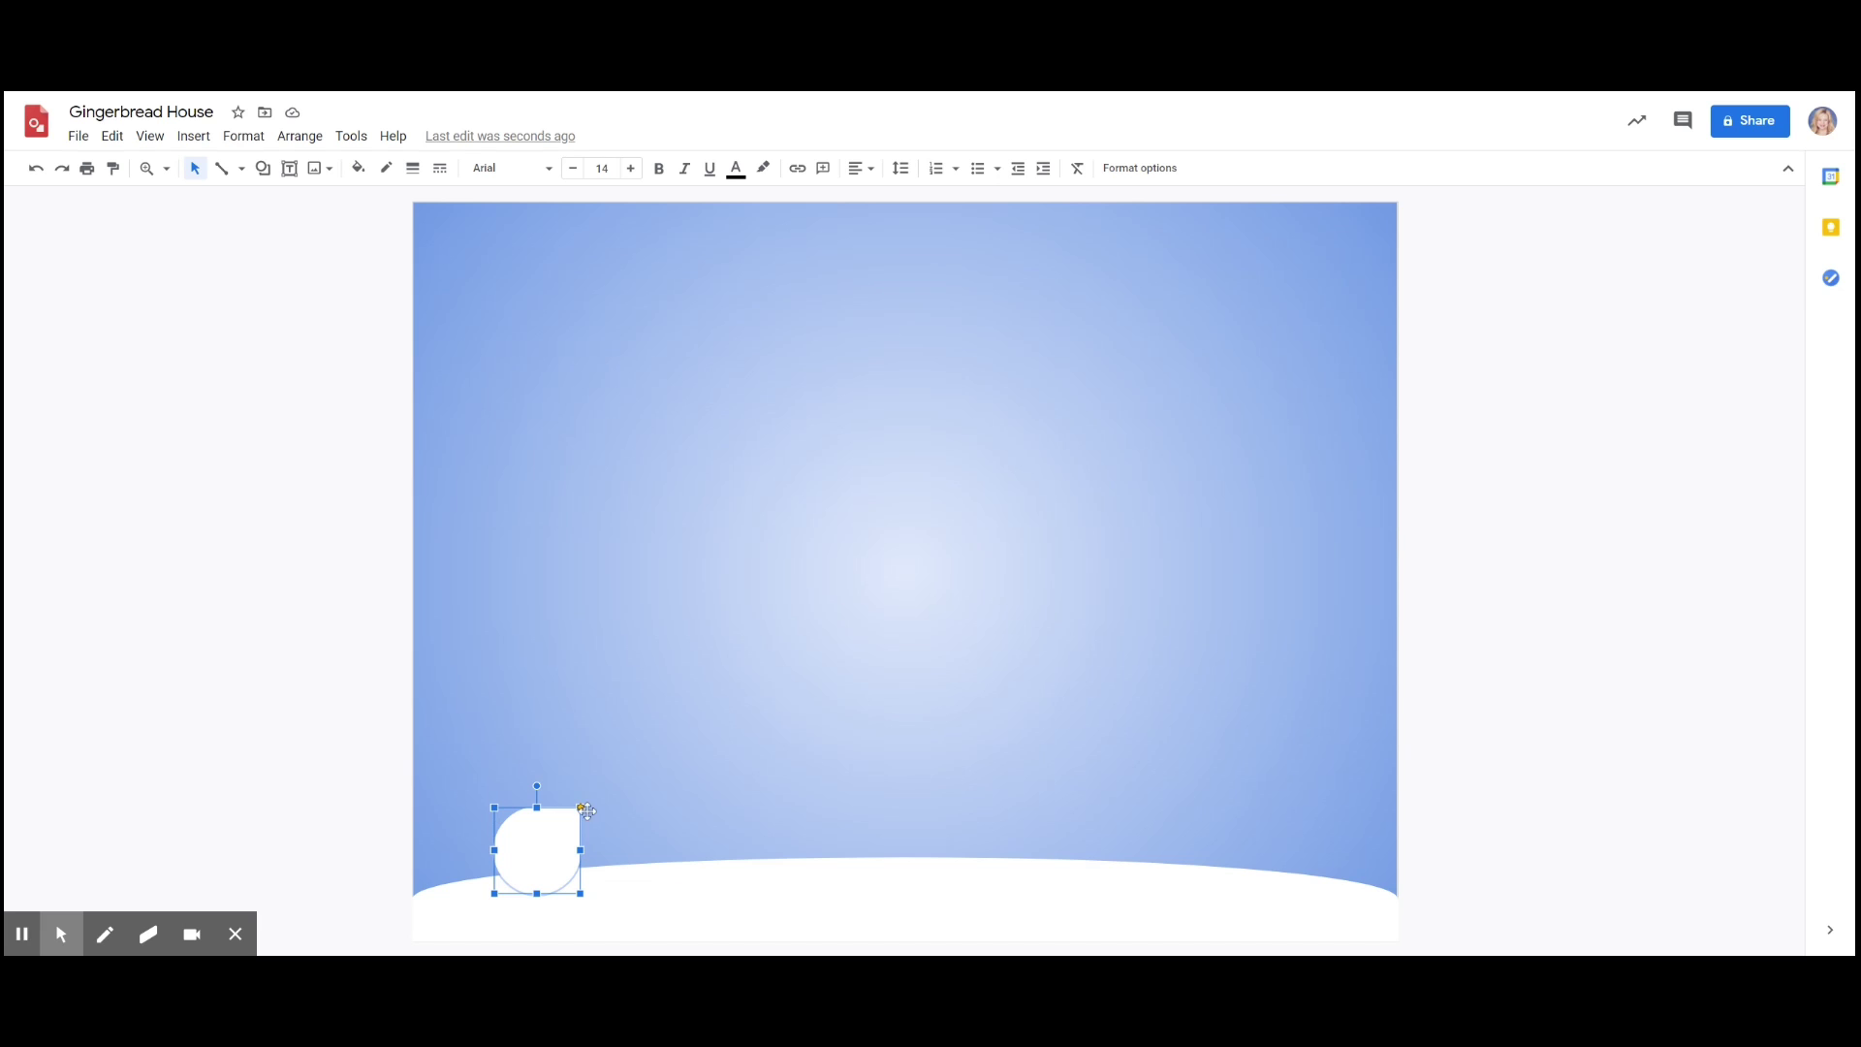
- Rotate the teardrop so its point faces lower left and move it closer to the canvas's left edge
drag(558, 810, 529, 928)
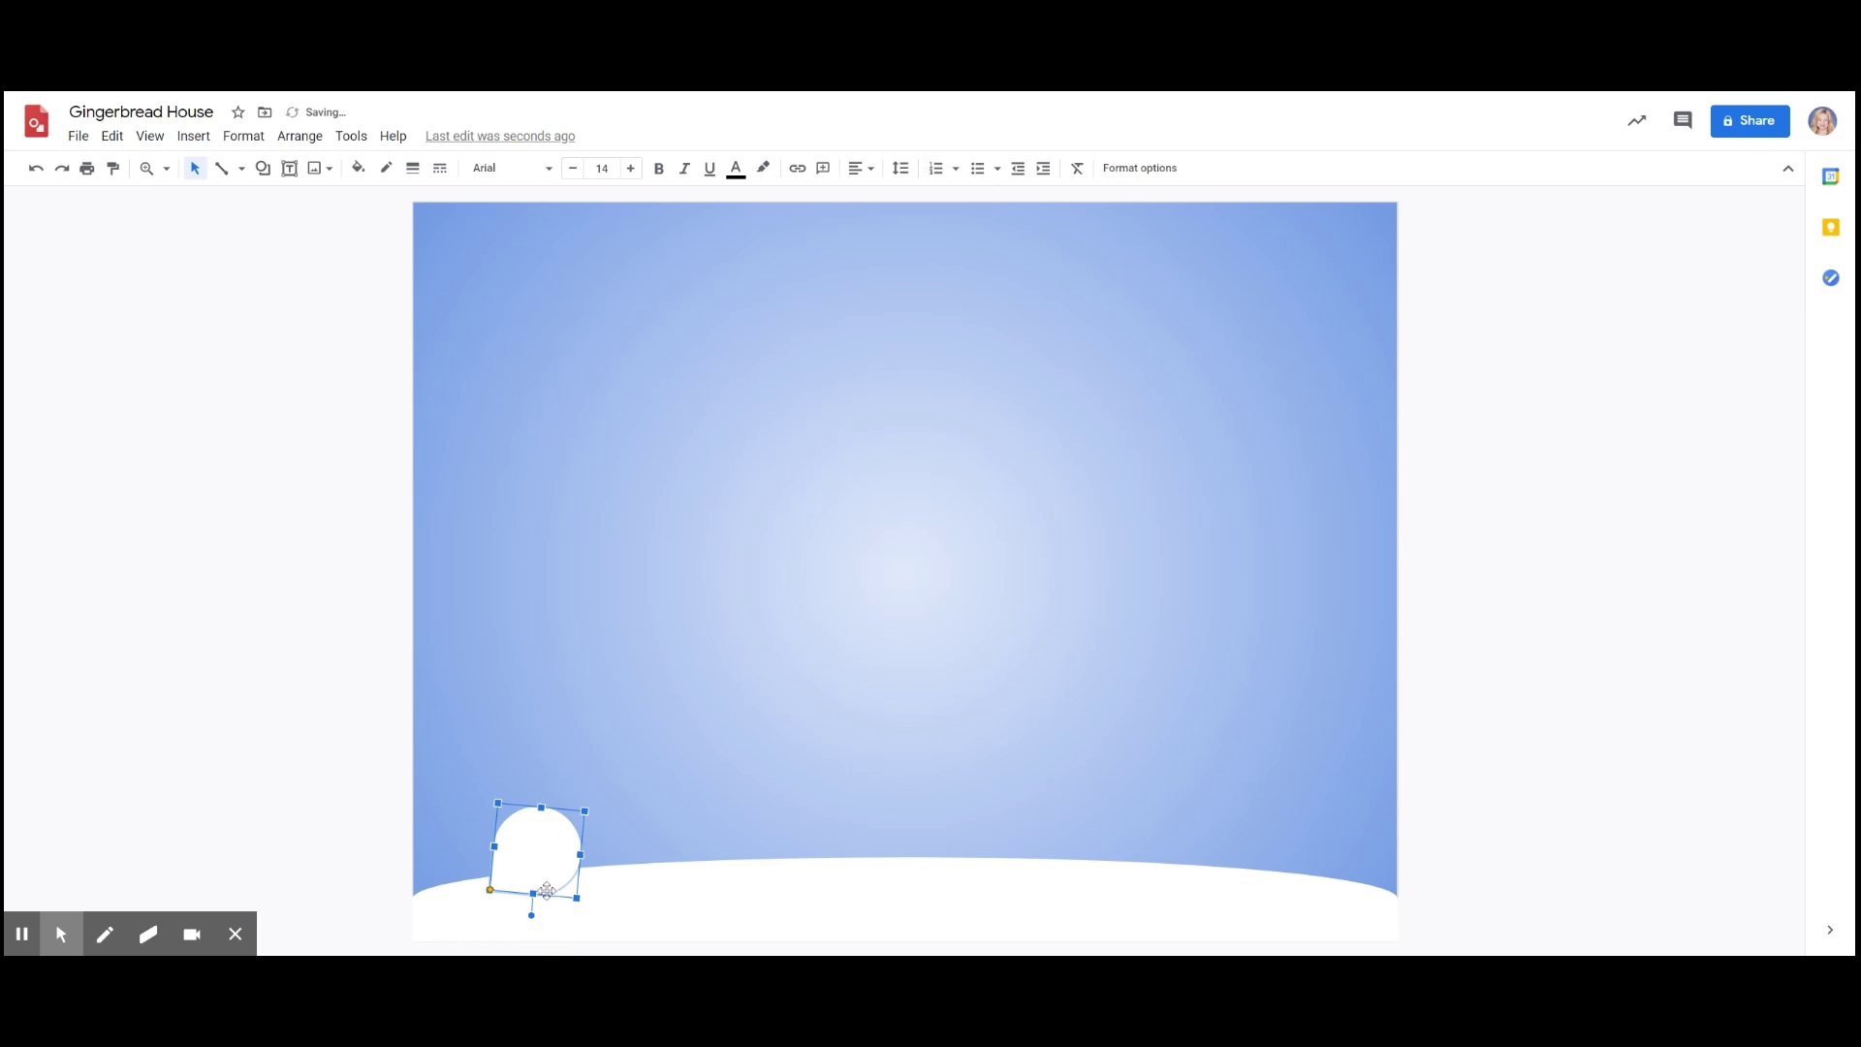
drag(549, 856, 503, 861)
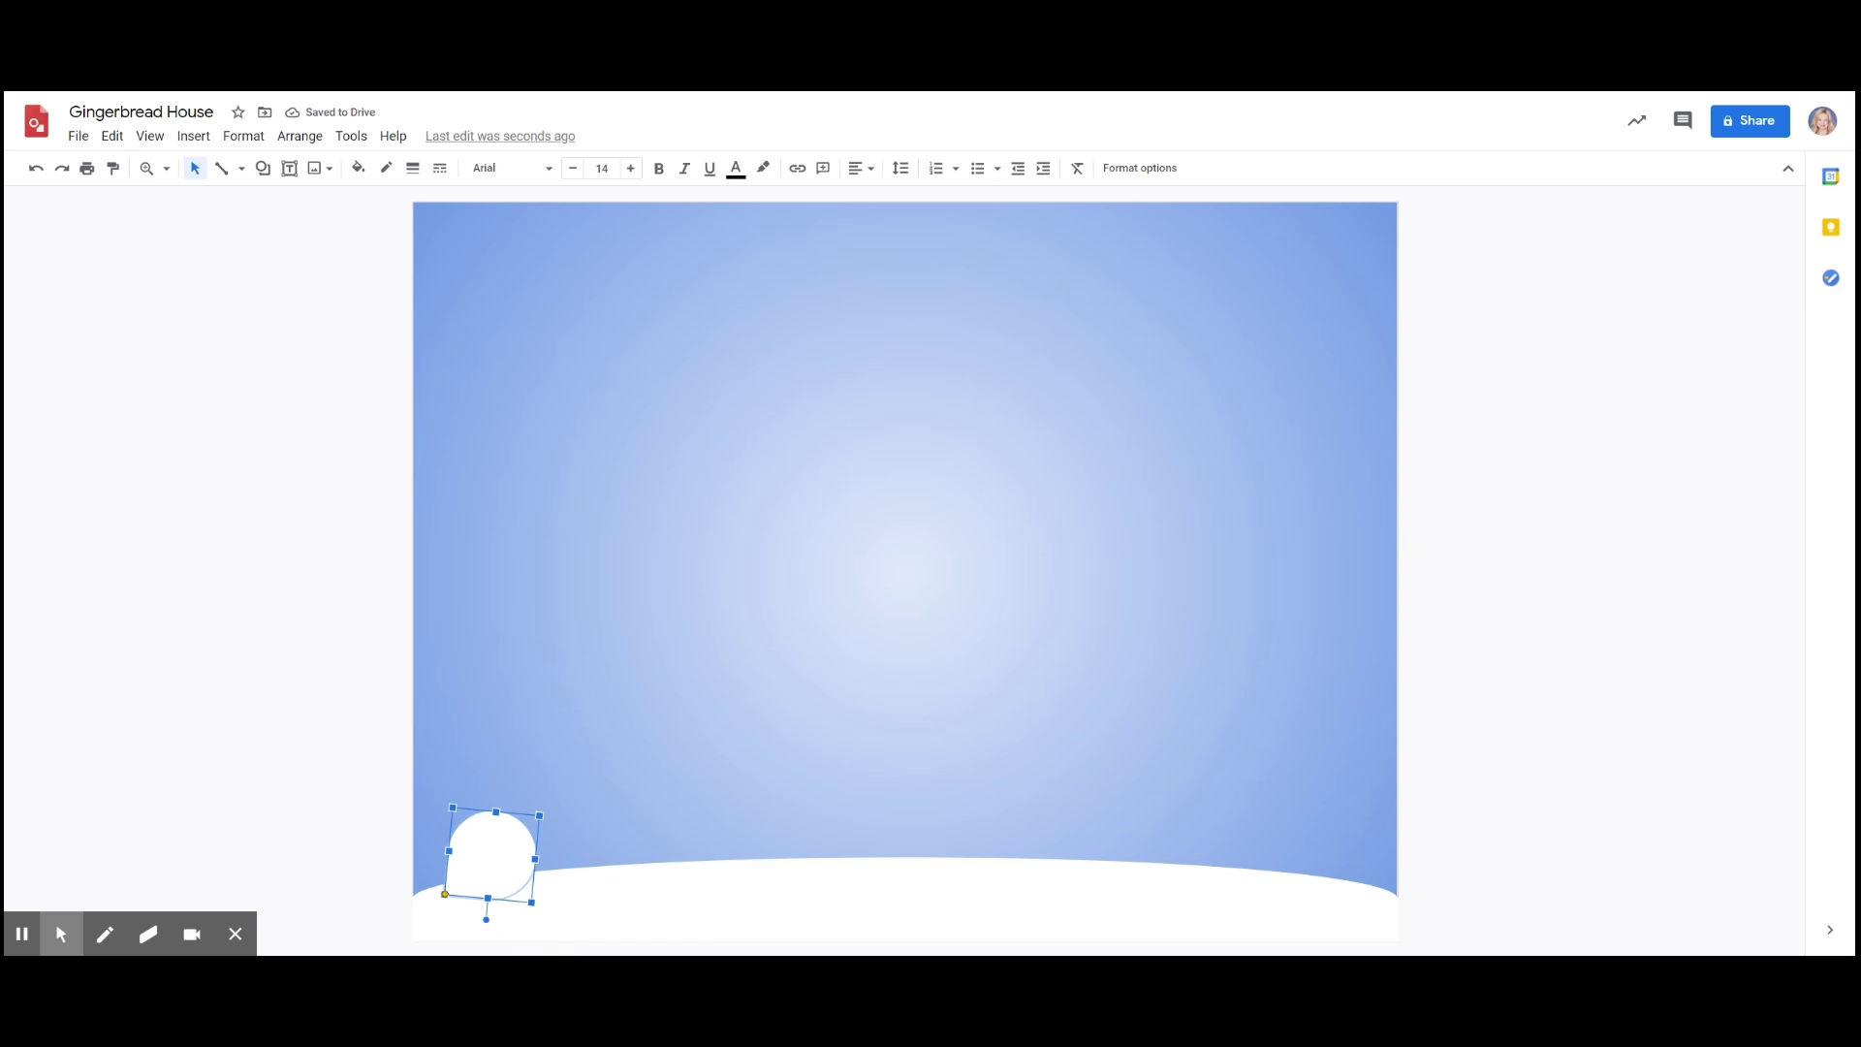
click(489, 920)
drag(487, 920, 502, 919)
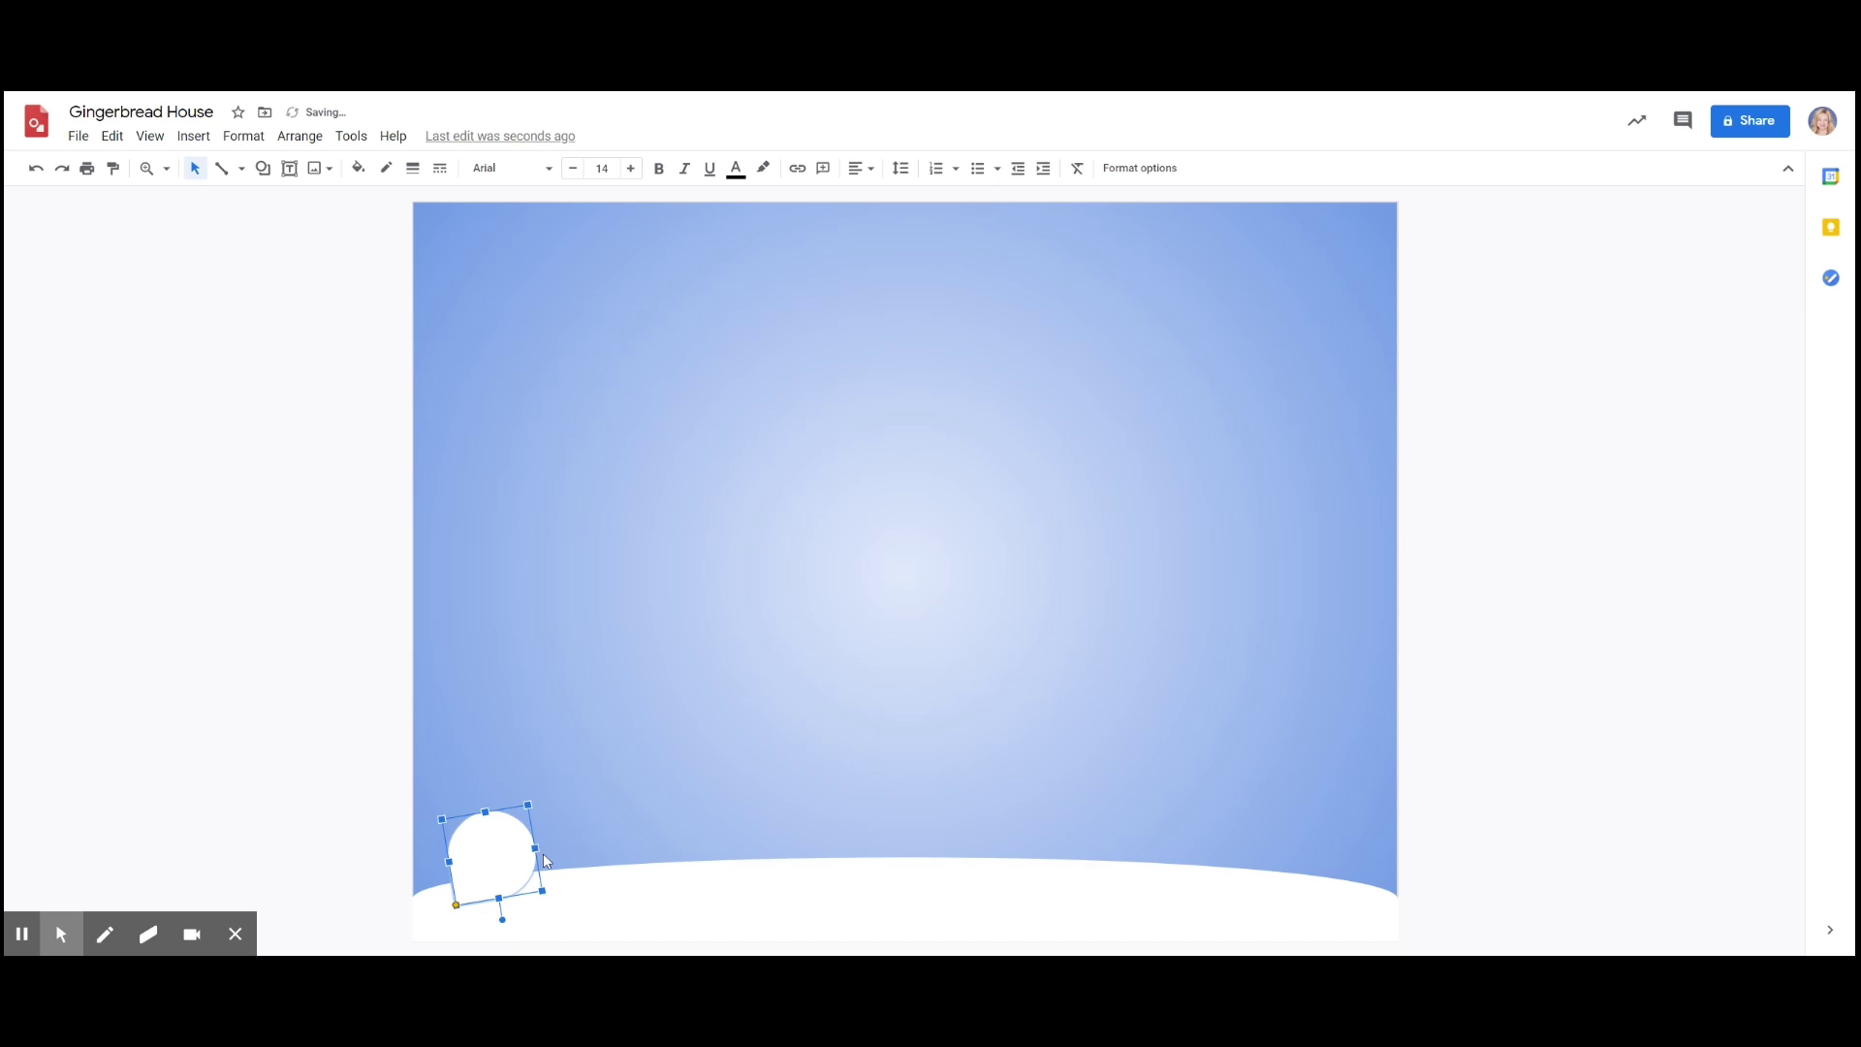
- Stretch the teardrop wider and taller into a large snow mound and reduce its tilt
drag(536, 850, 708, 822)
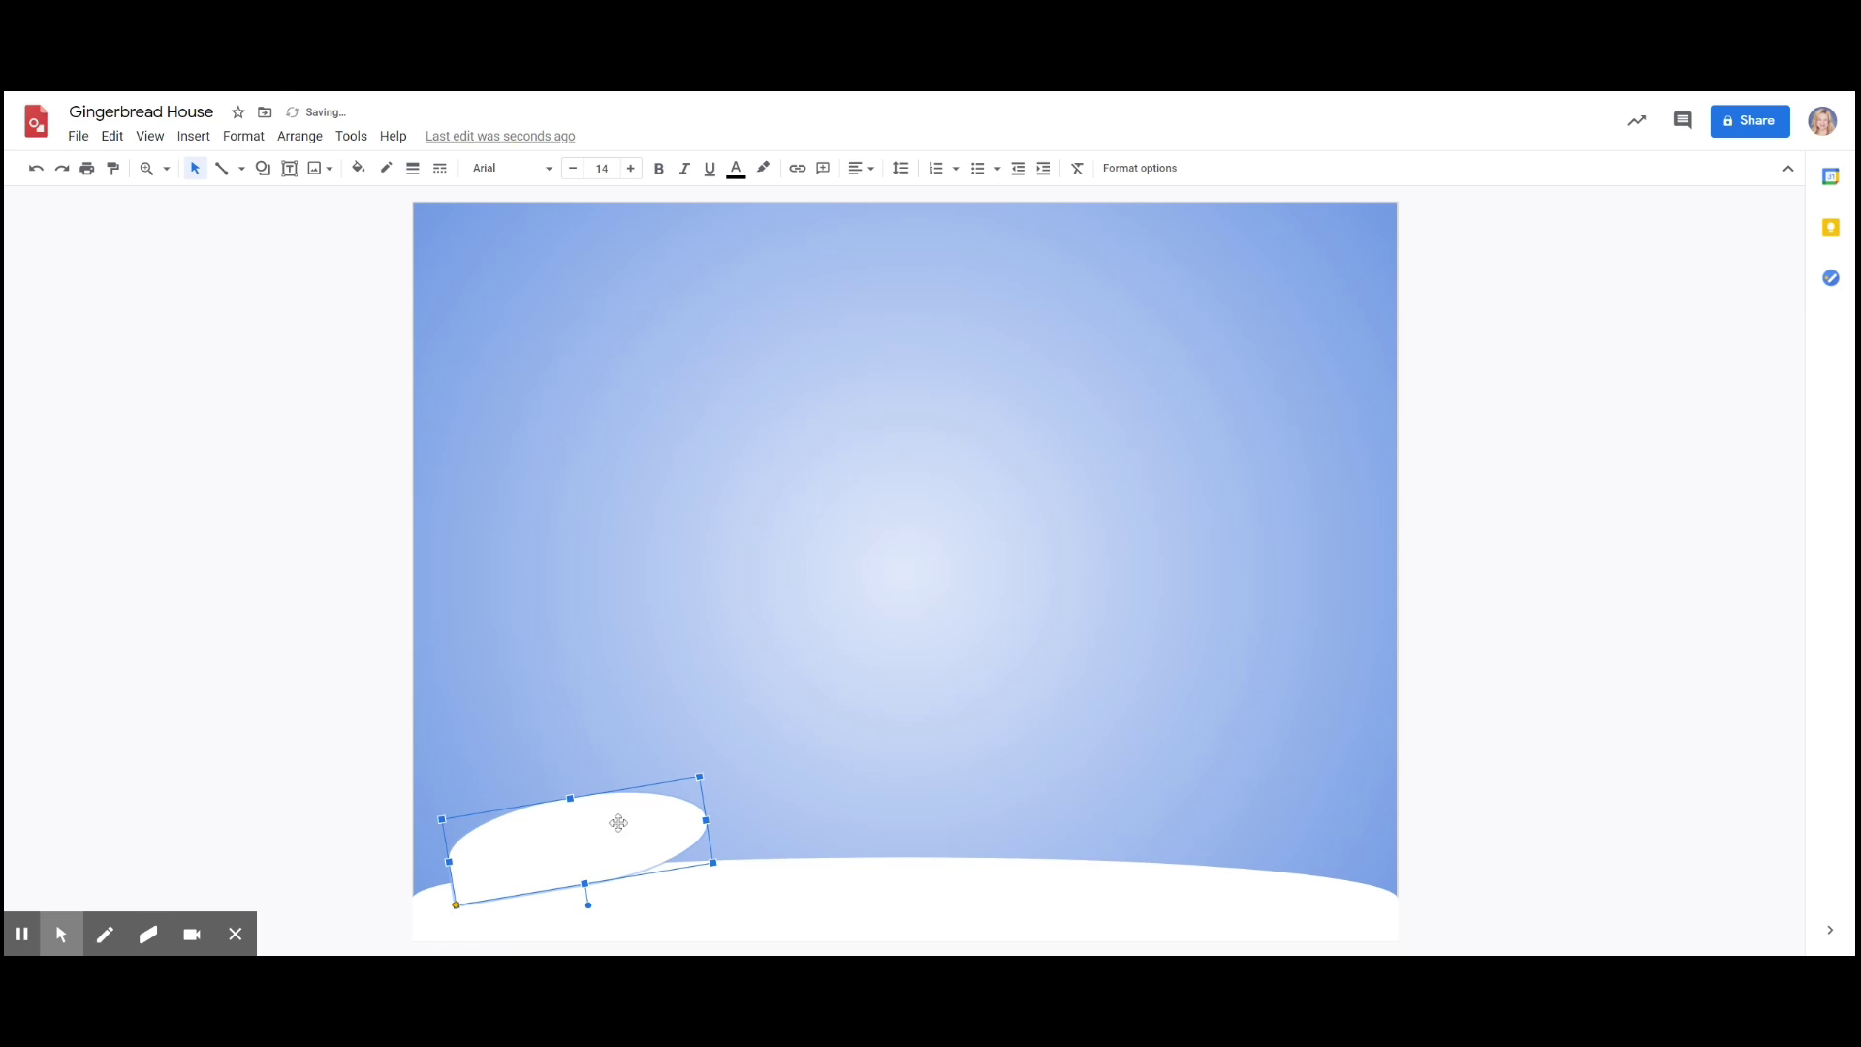
drag(571, 801, 529, 694)
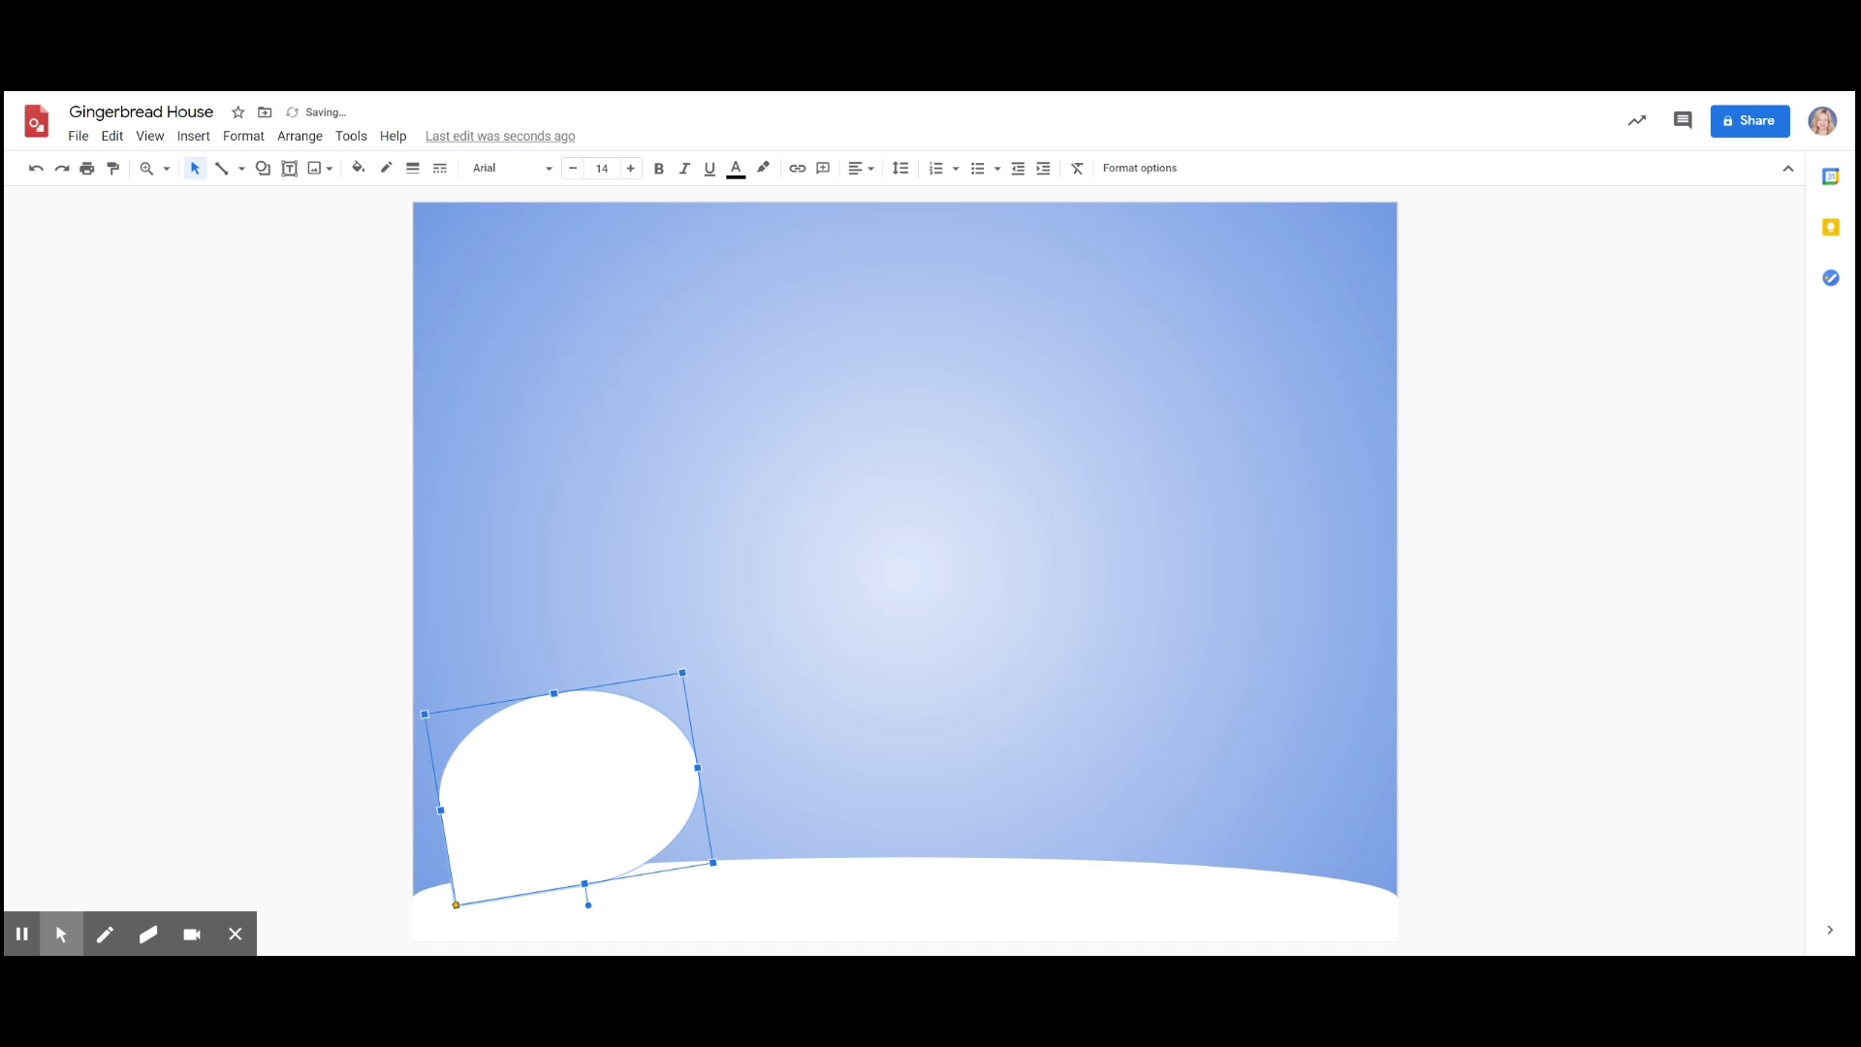
click(589, 905)
drag(589, 906, 579, 916)
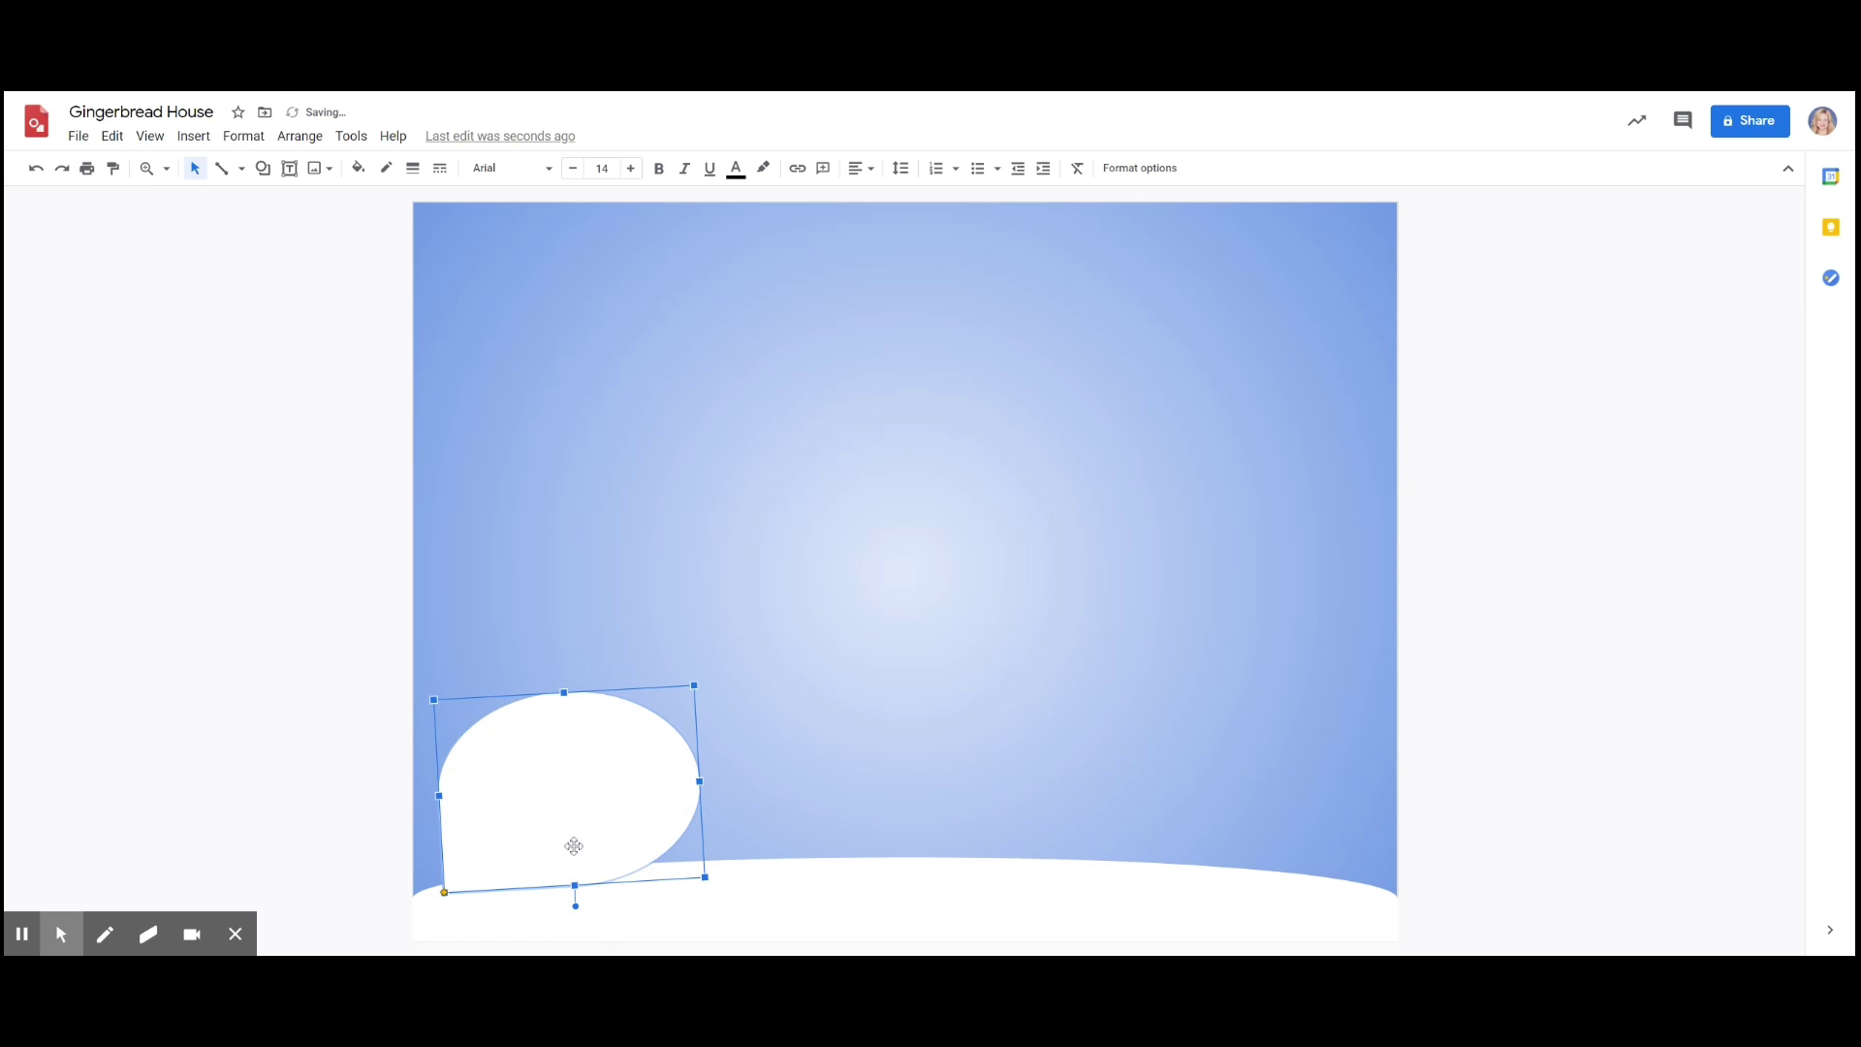
- Level the mound against the canvas's left edge, widen it toward the centre and lower it slightly into the snow
drag(573, 844, 548, 883)
click(554, 919)
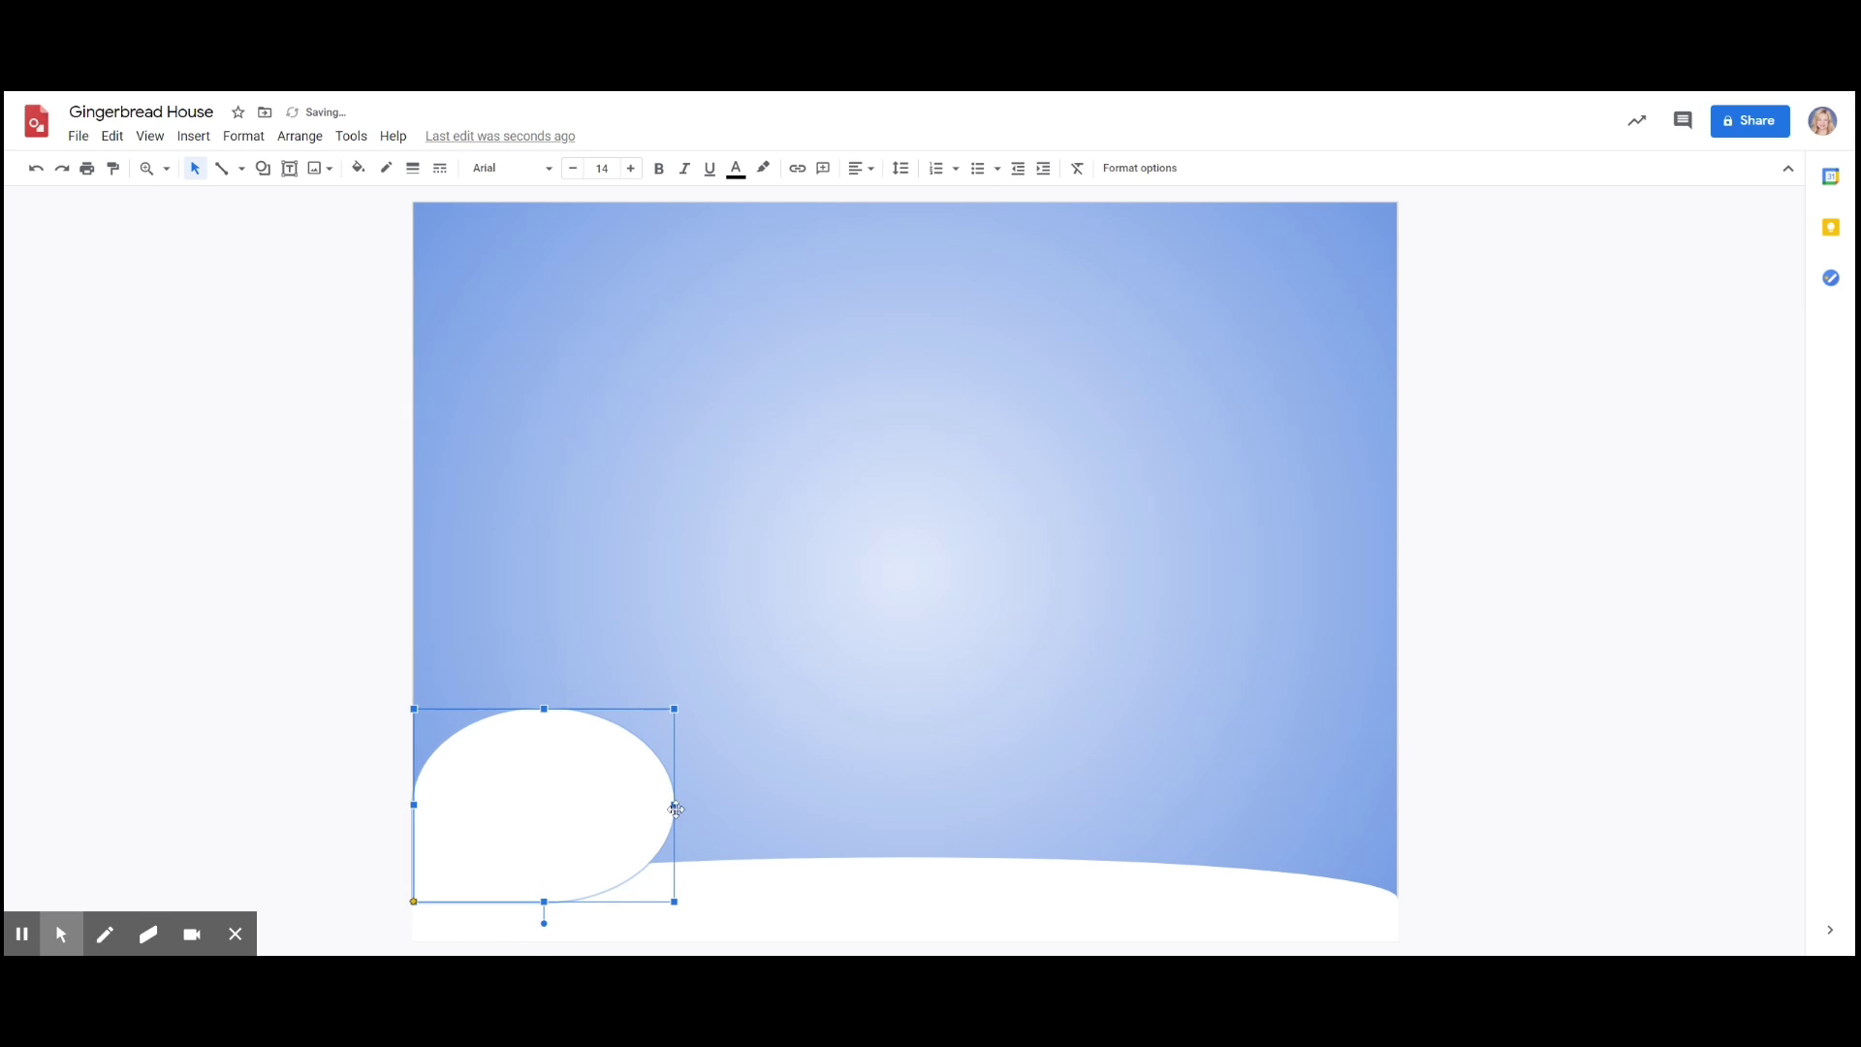
drag(675, 804, 731, 811)
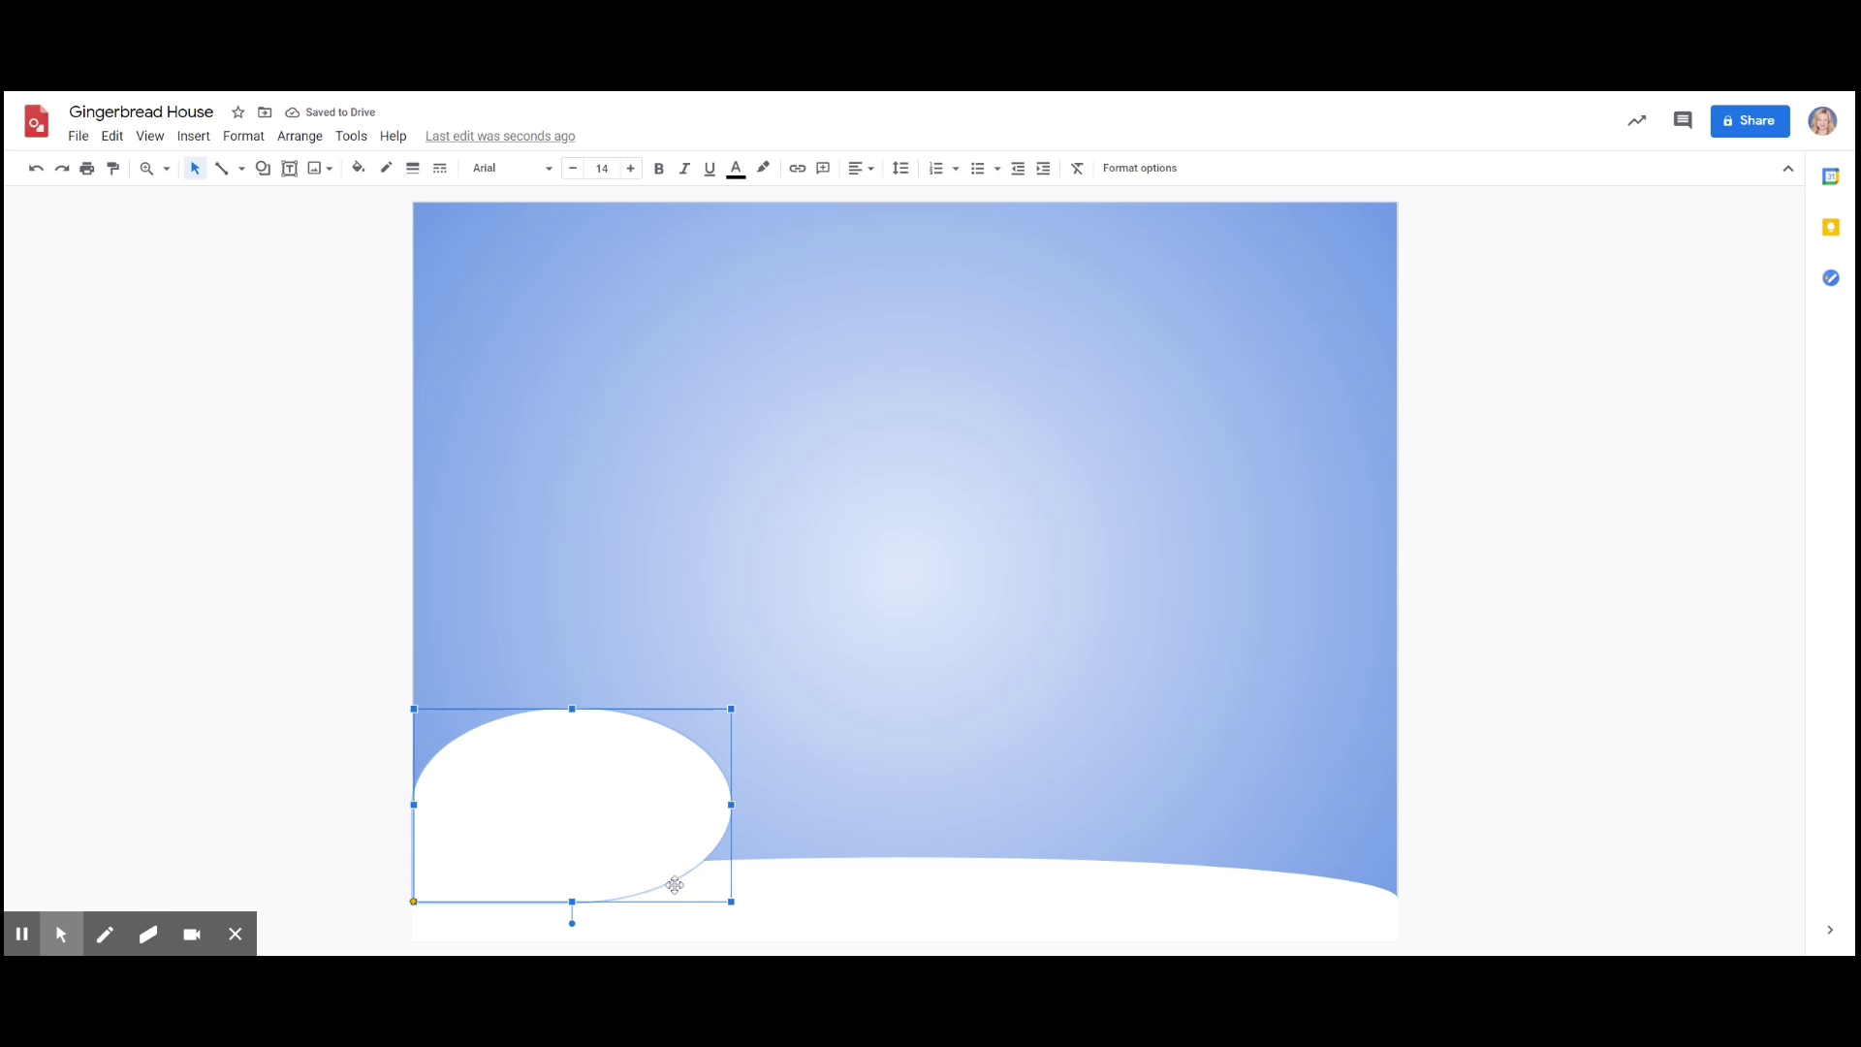
drag(638, 827, 638, 836)
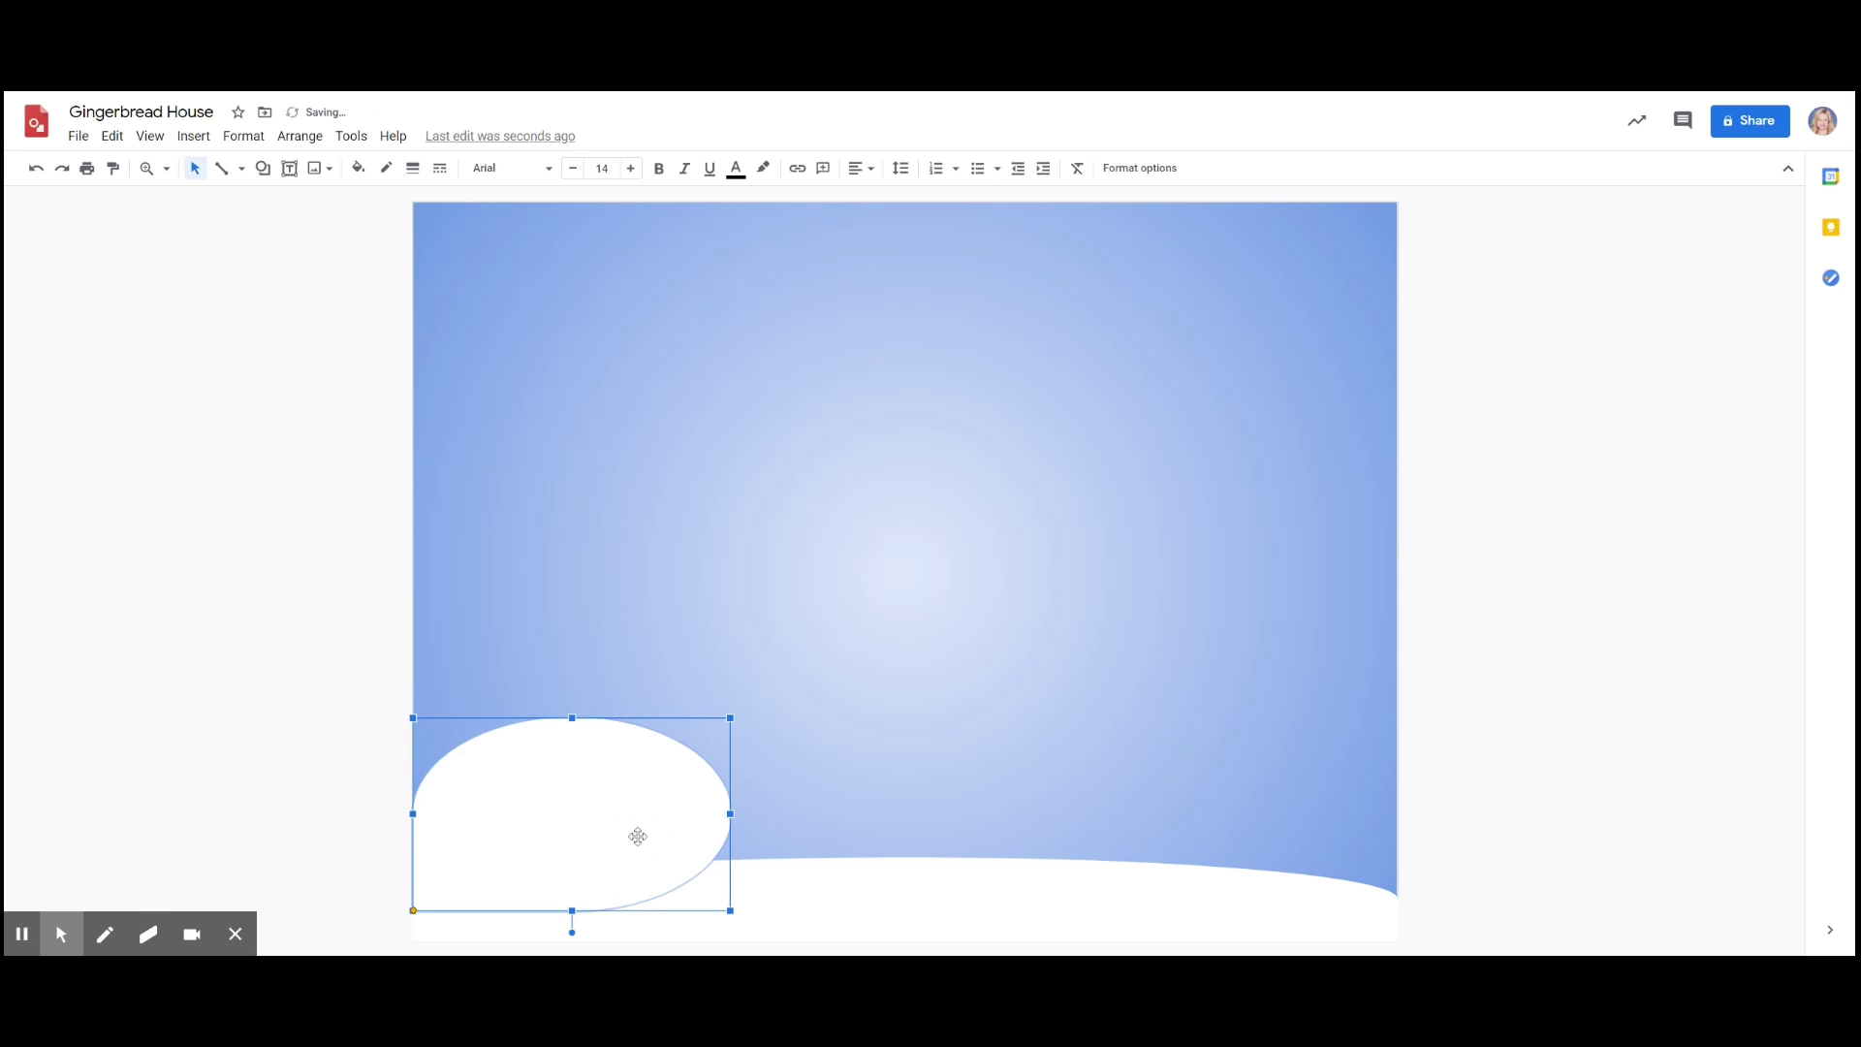
- Duplicate the left snow mound, flip the copy horizontally and place it against the canvas's right edge
click(123, 145)
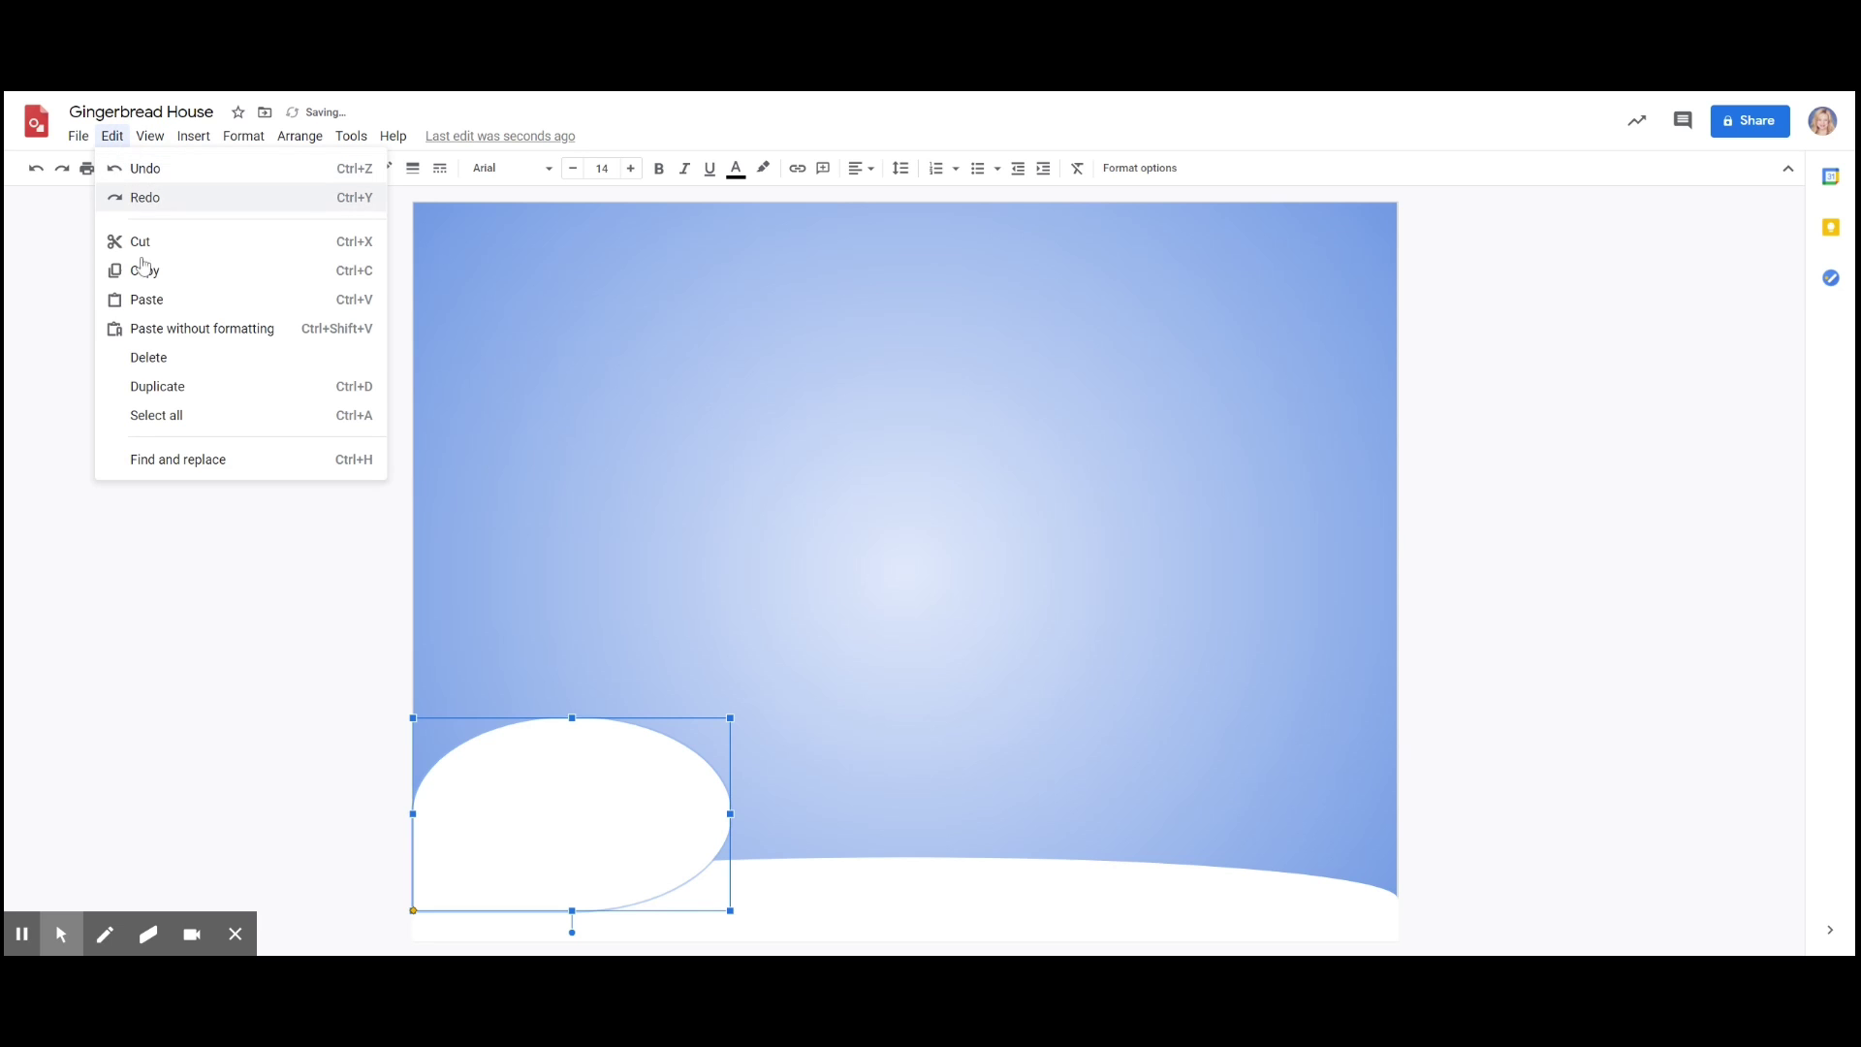
click(165, 390)
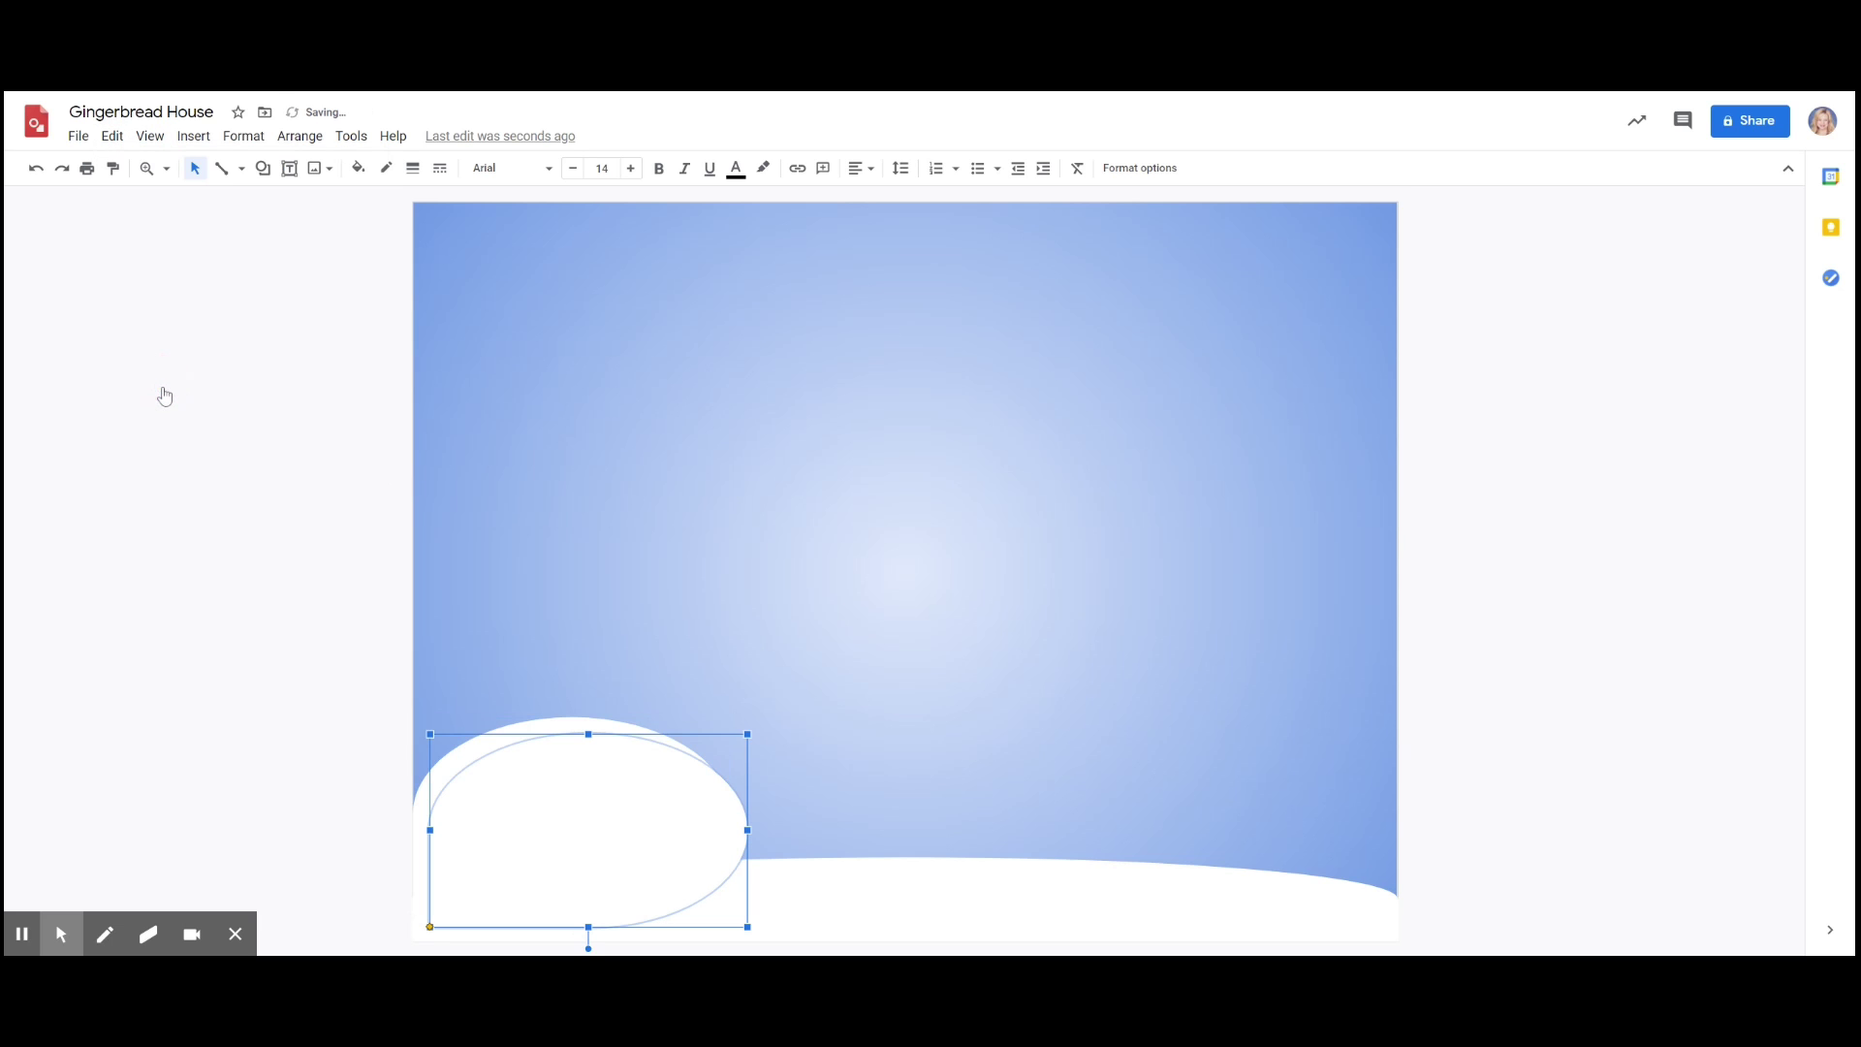
right_click(638, 781)
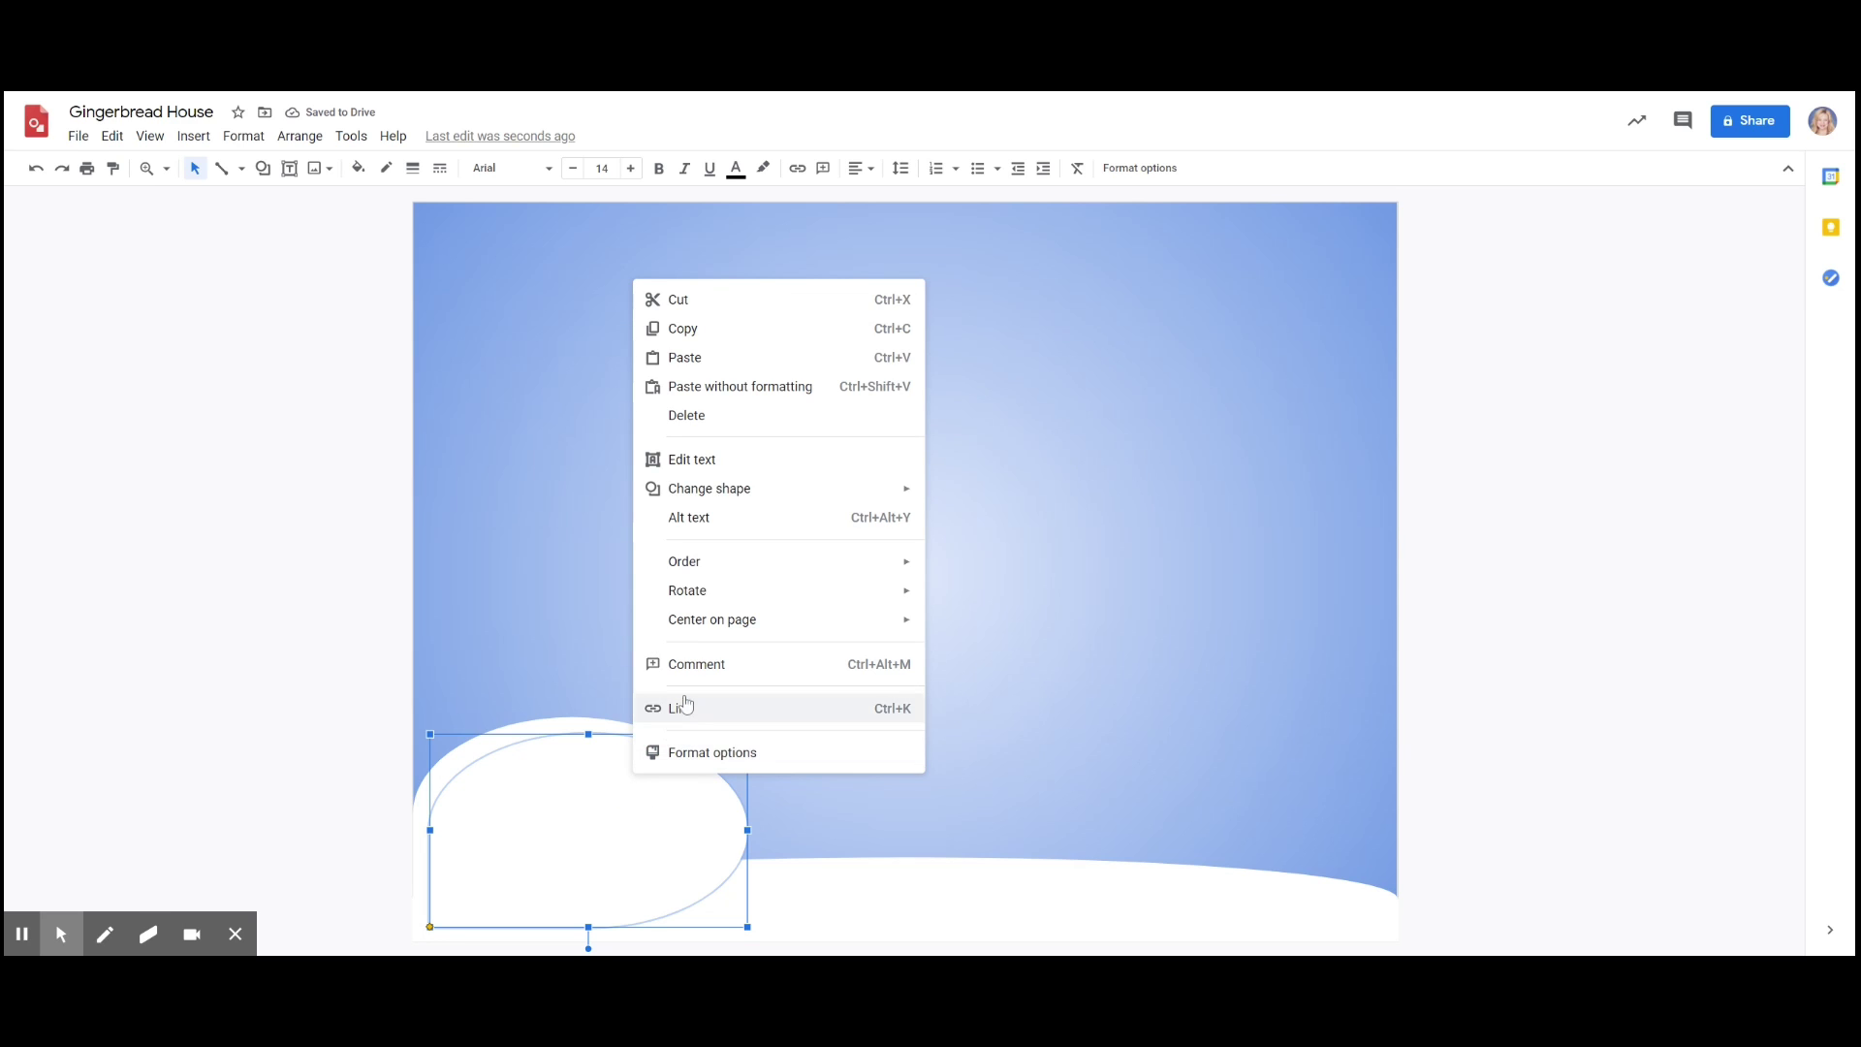
mouse_move(709, 598)
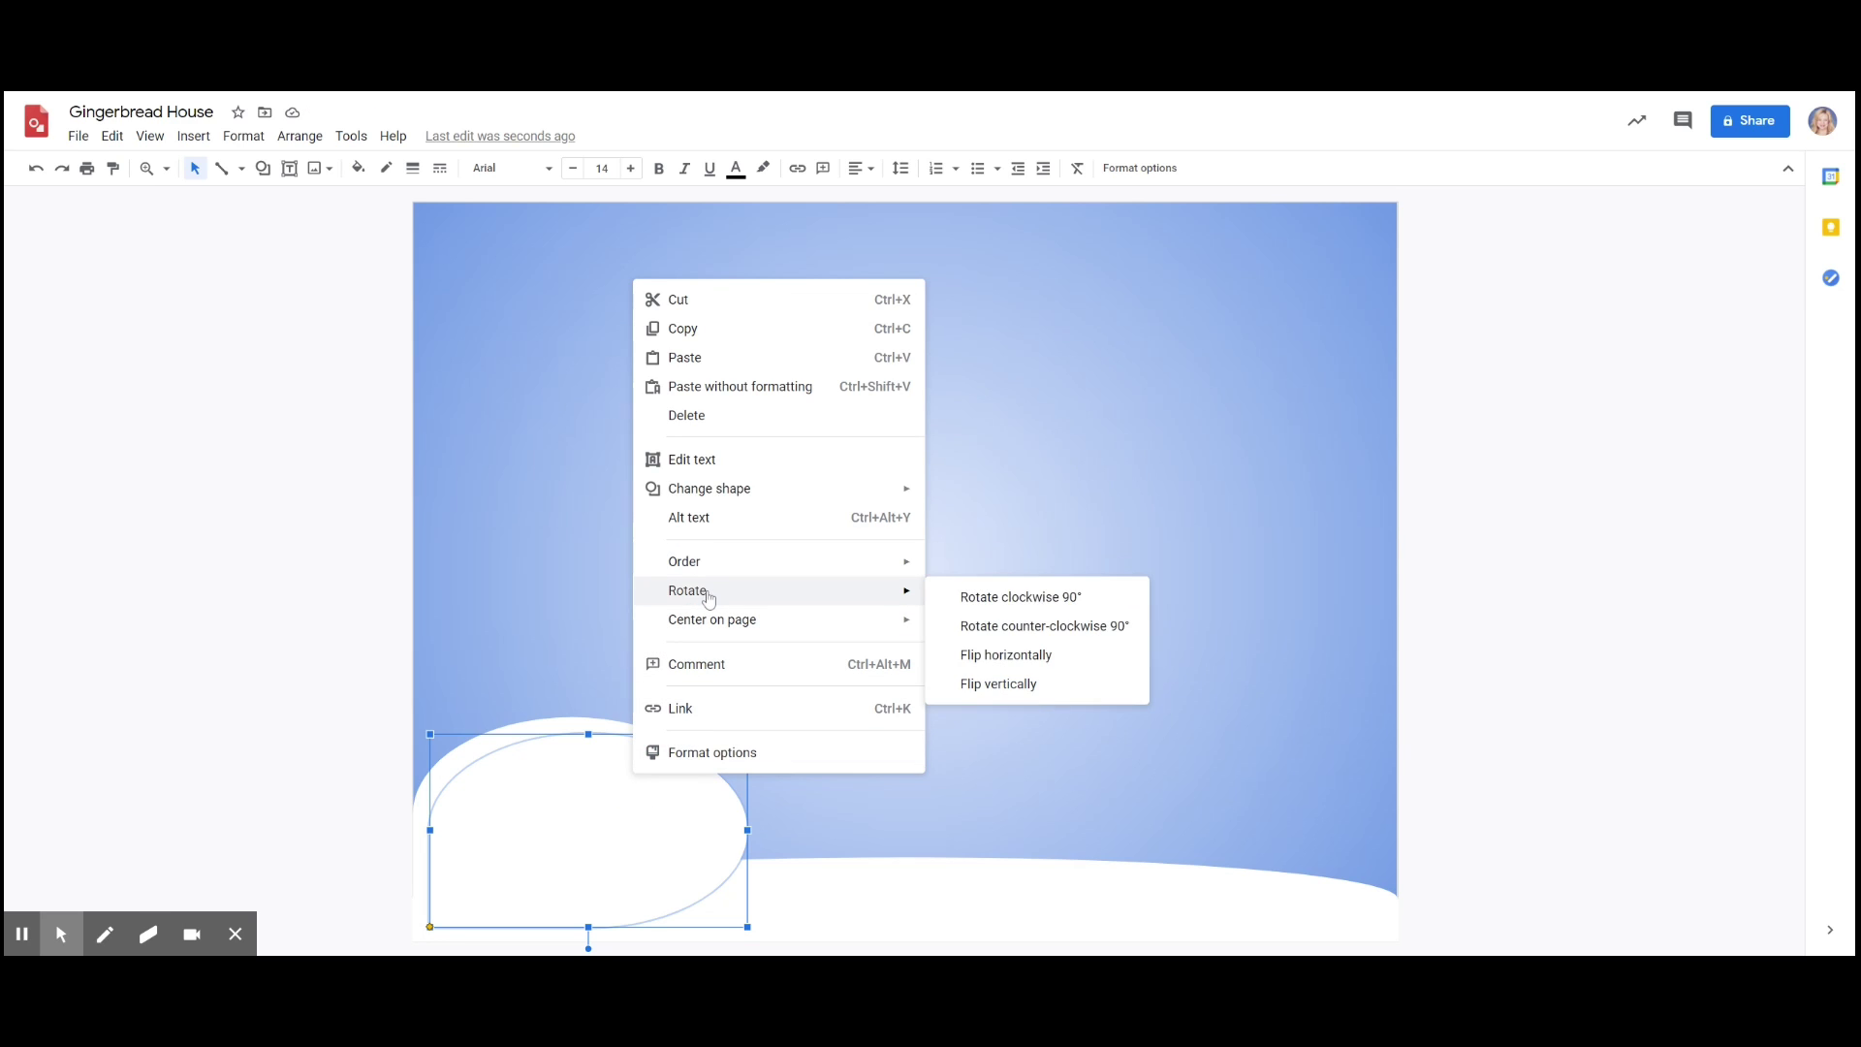
click(1010, 667)
drag(623, 830, 1277, 840)
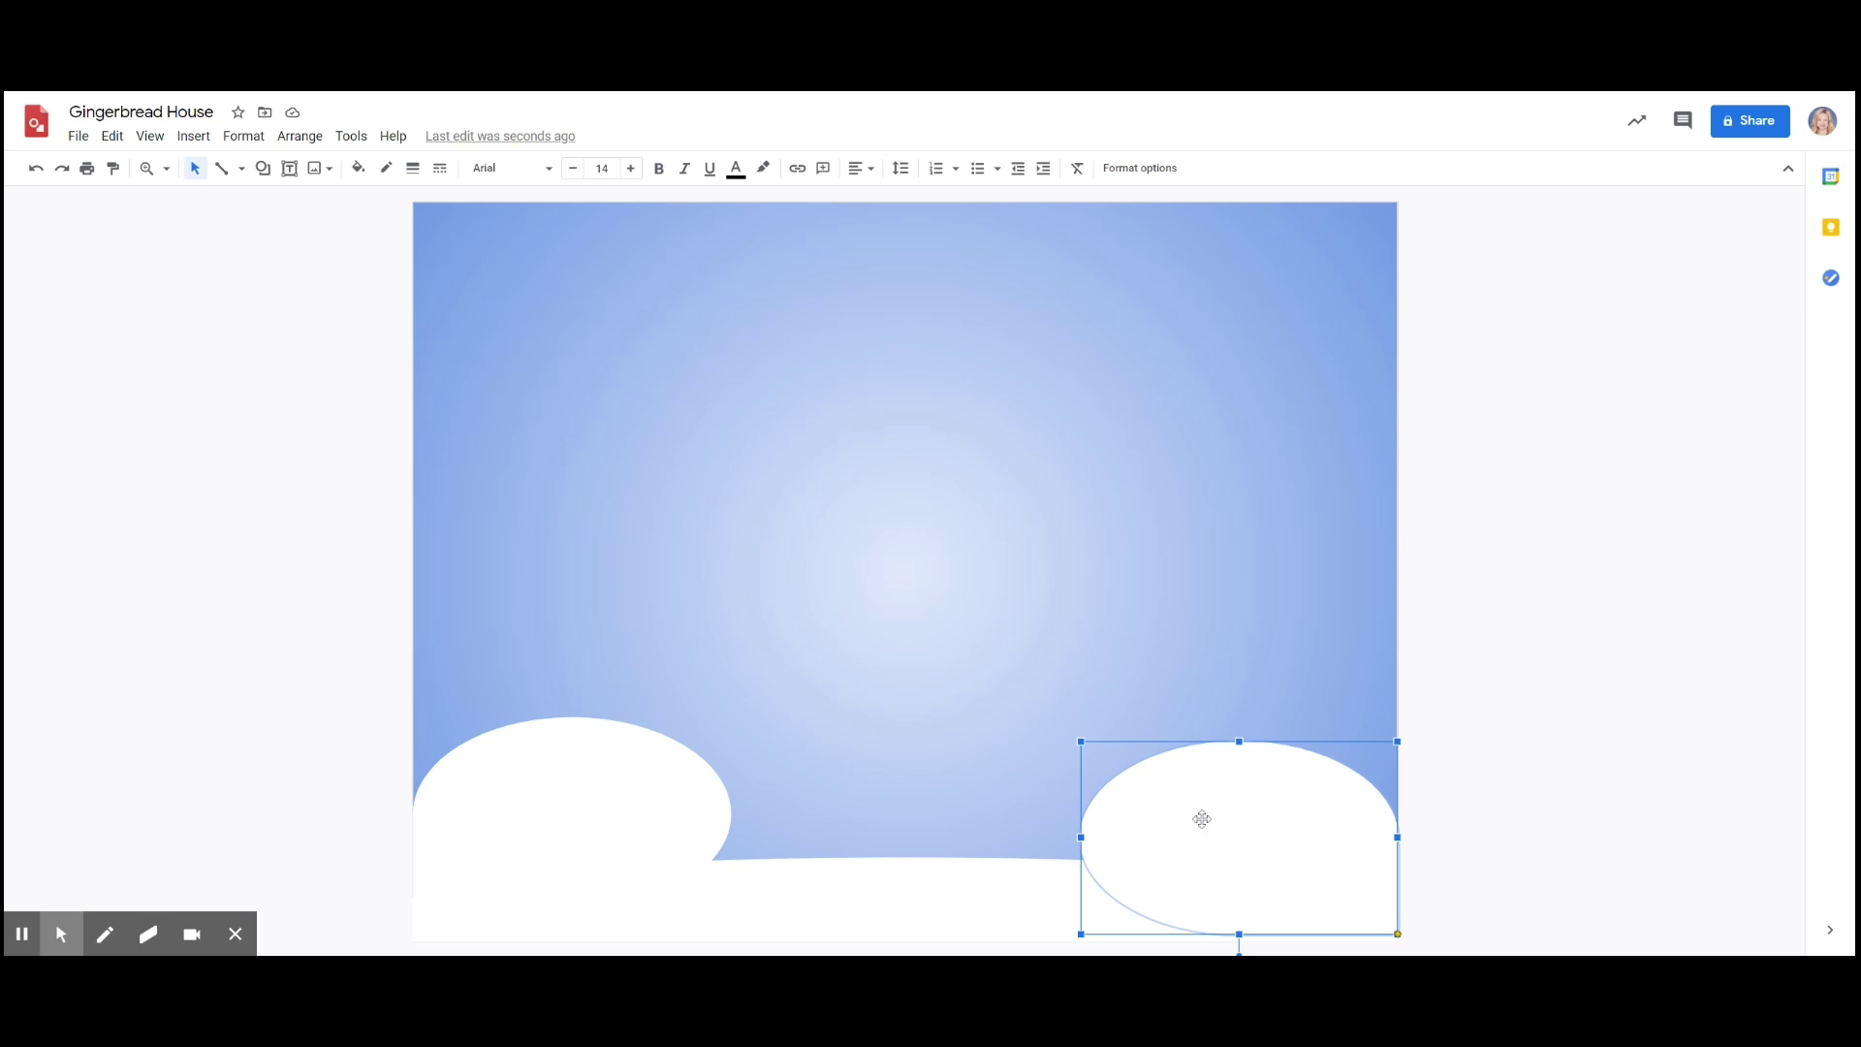
- Duplicate the right mound twice, then shrink one copy and place it against the inner side of the left mound
click(113, 136)
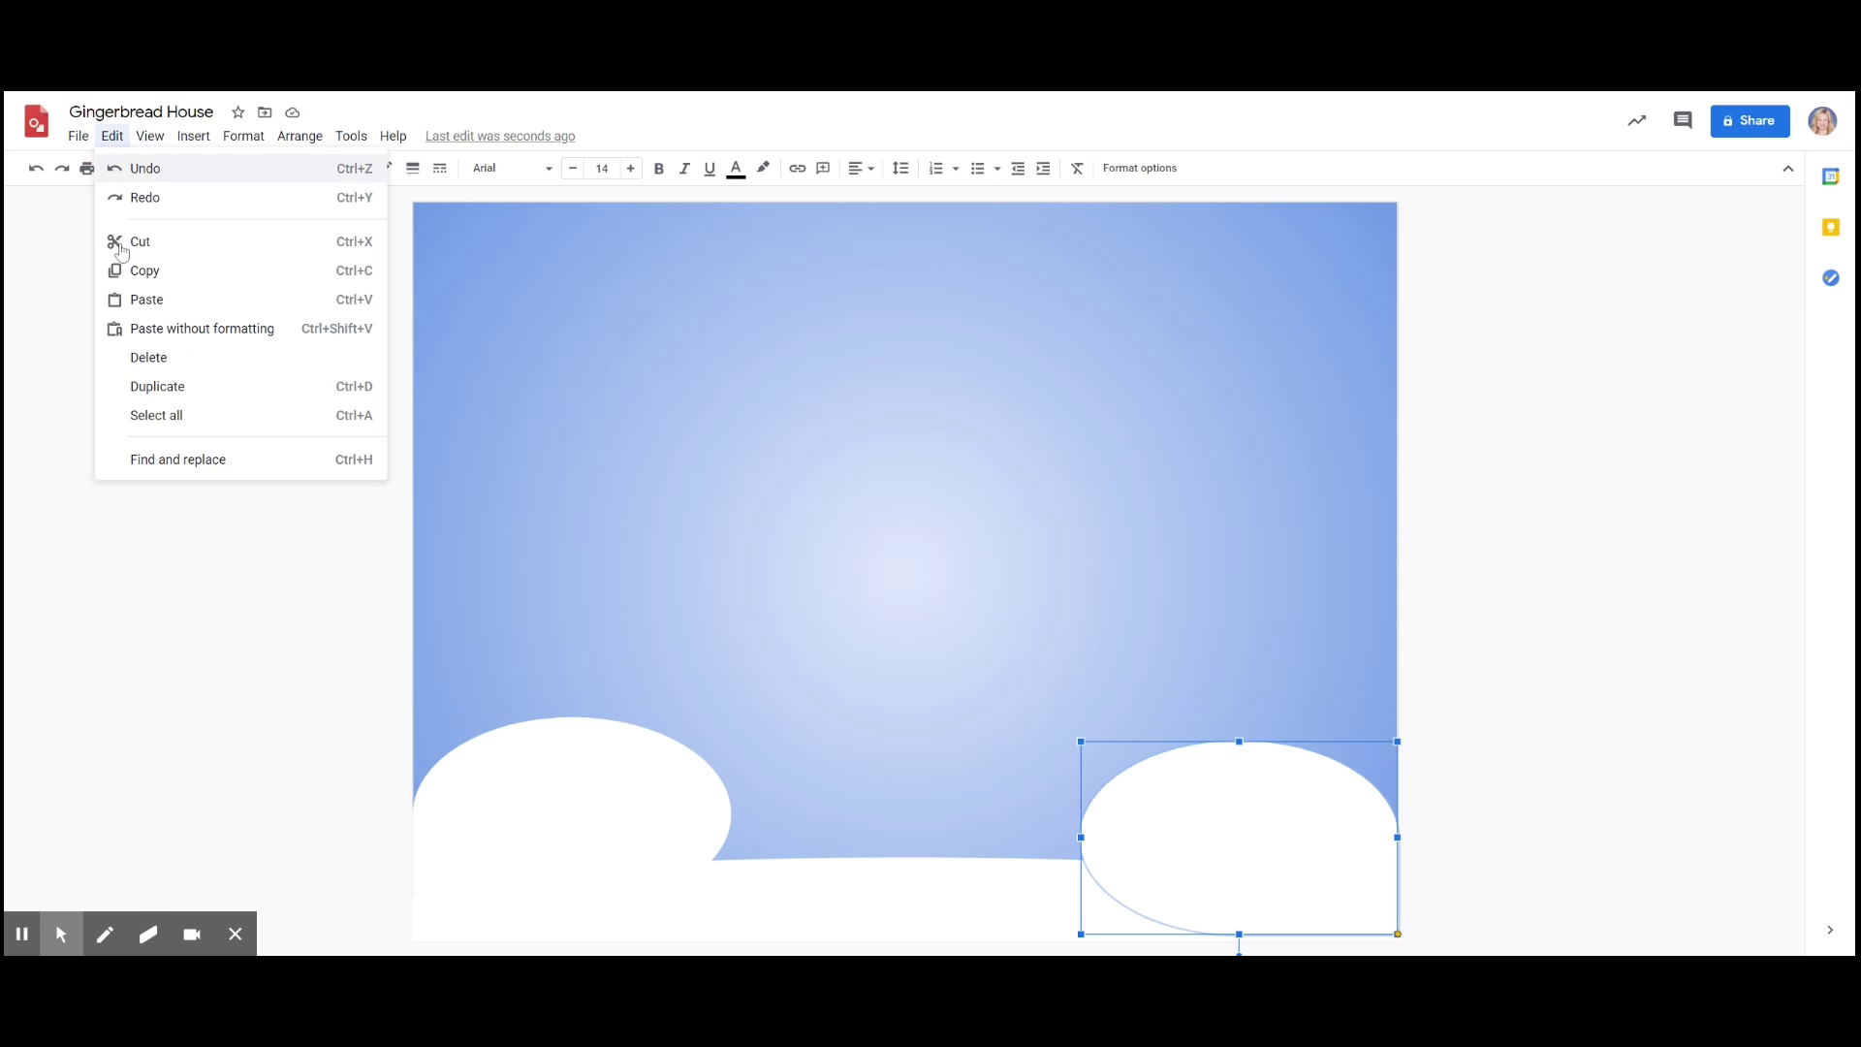
click(159, 392)
click(113, 135)
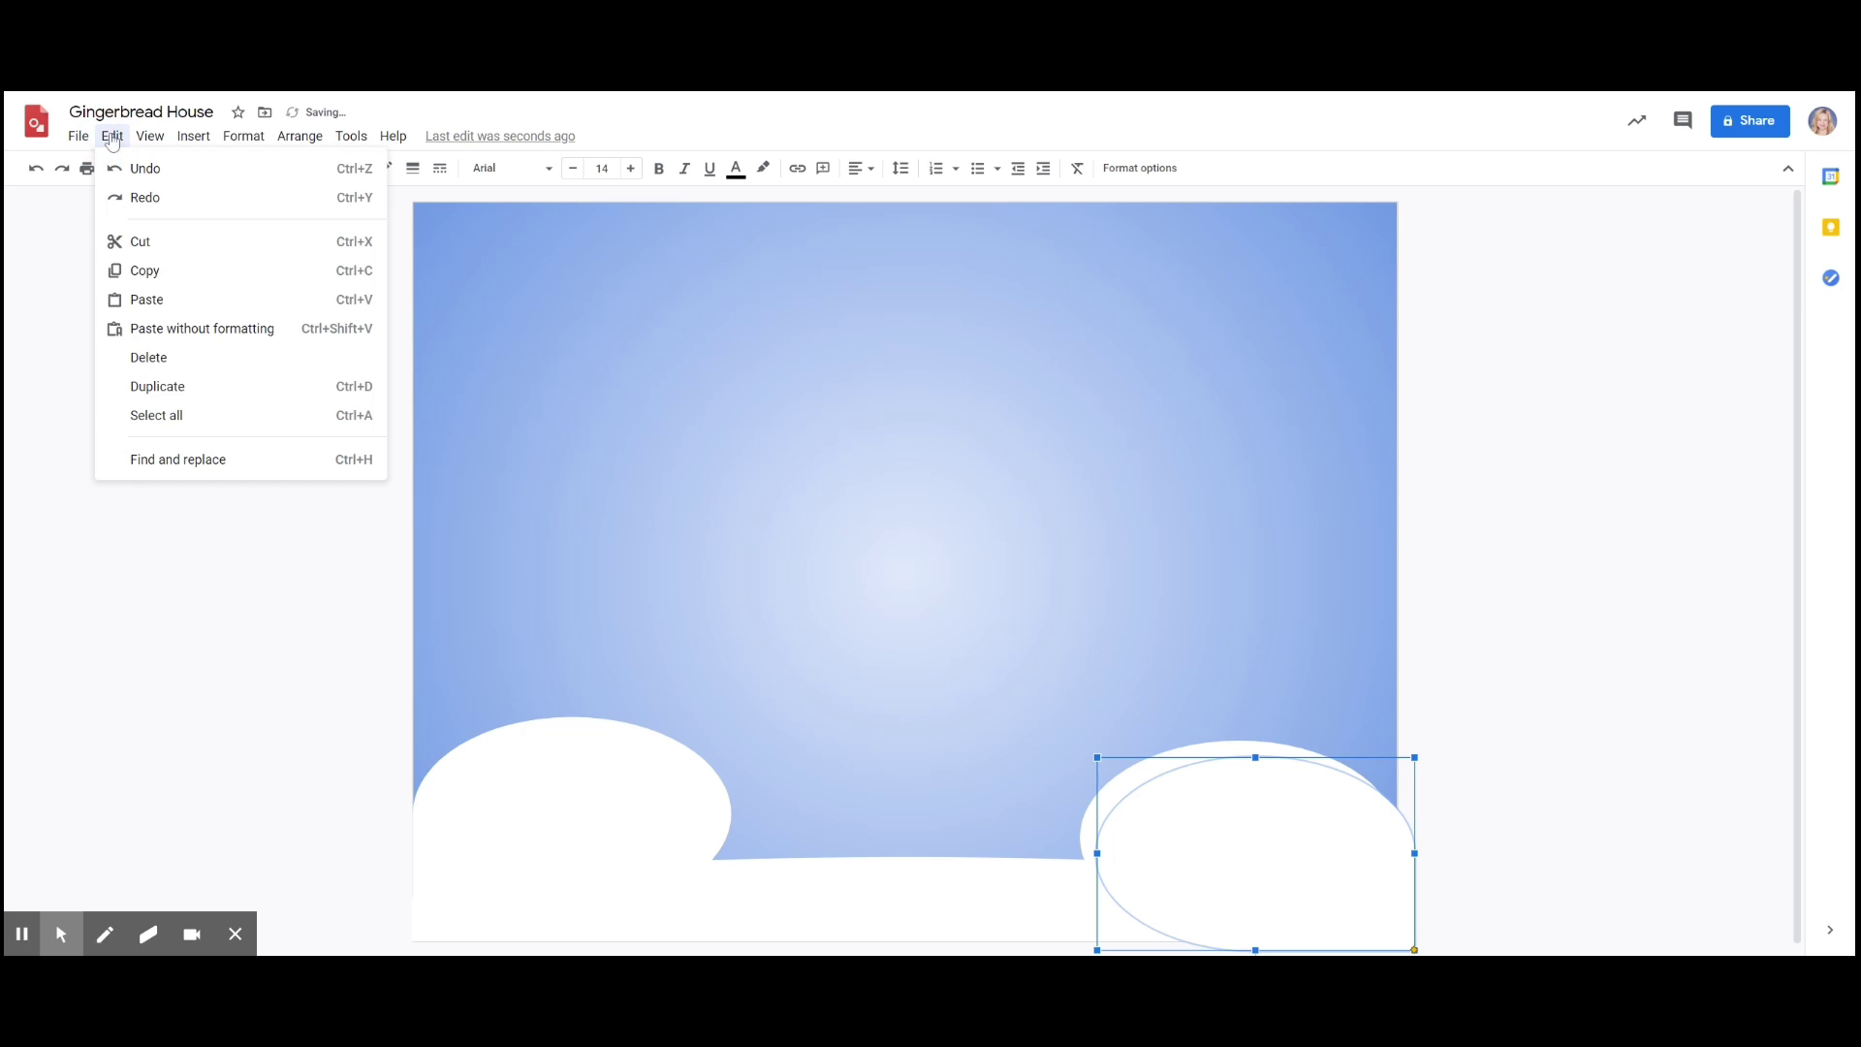
click(154, 393)
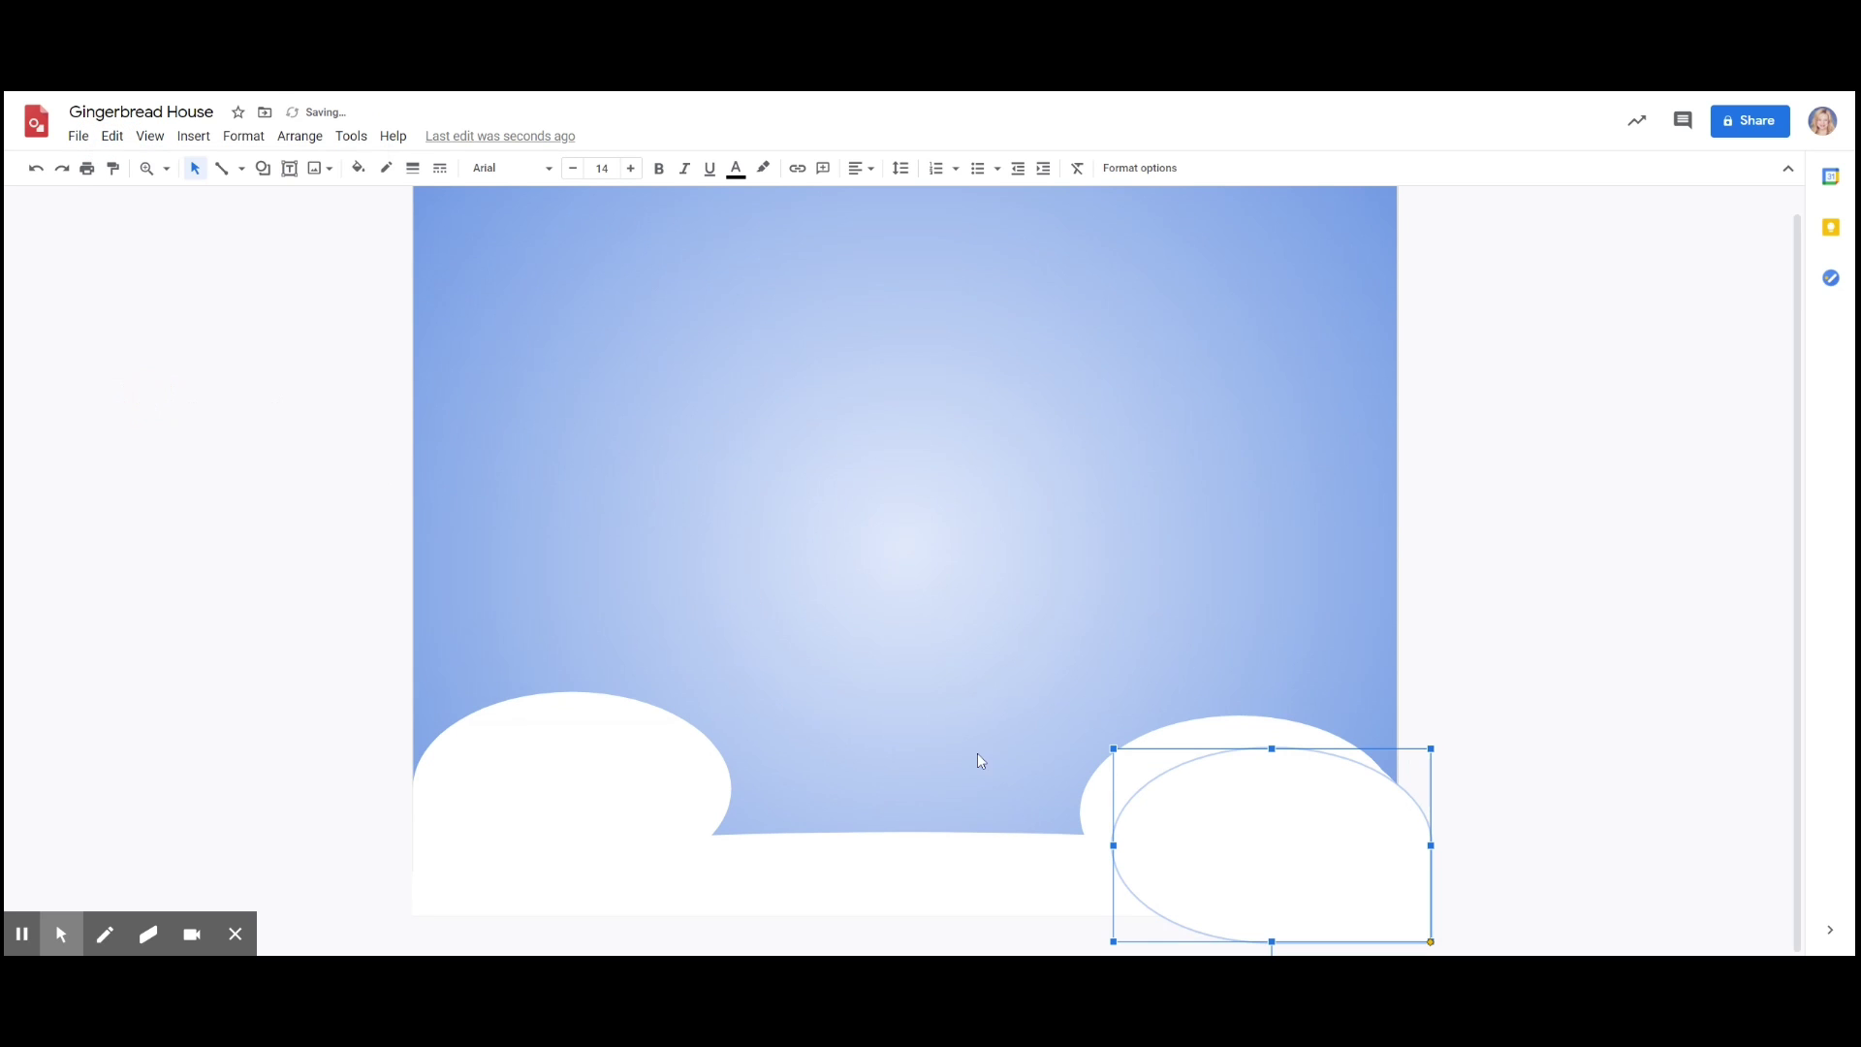
drag(1217, 827, 678, 806)
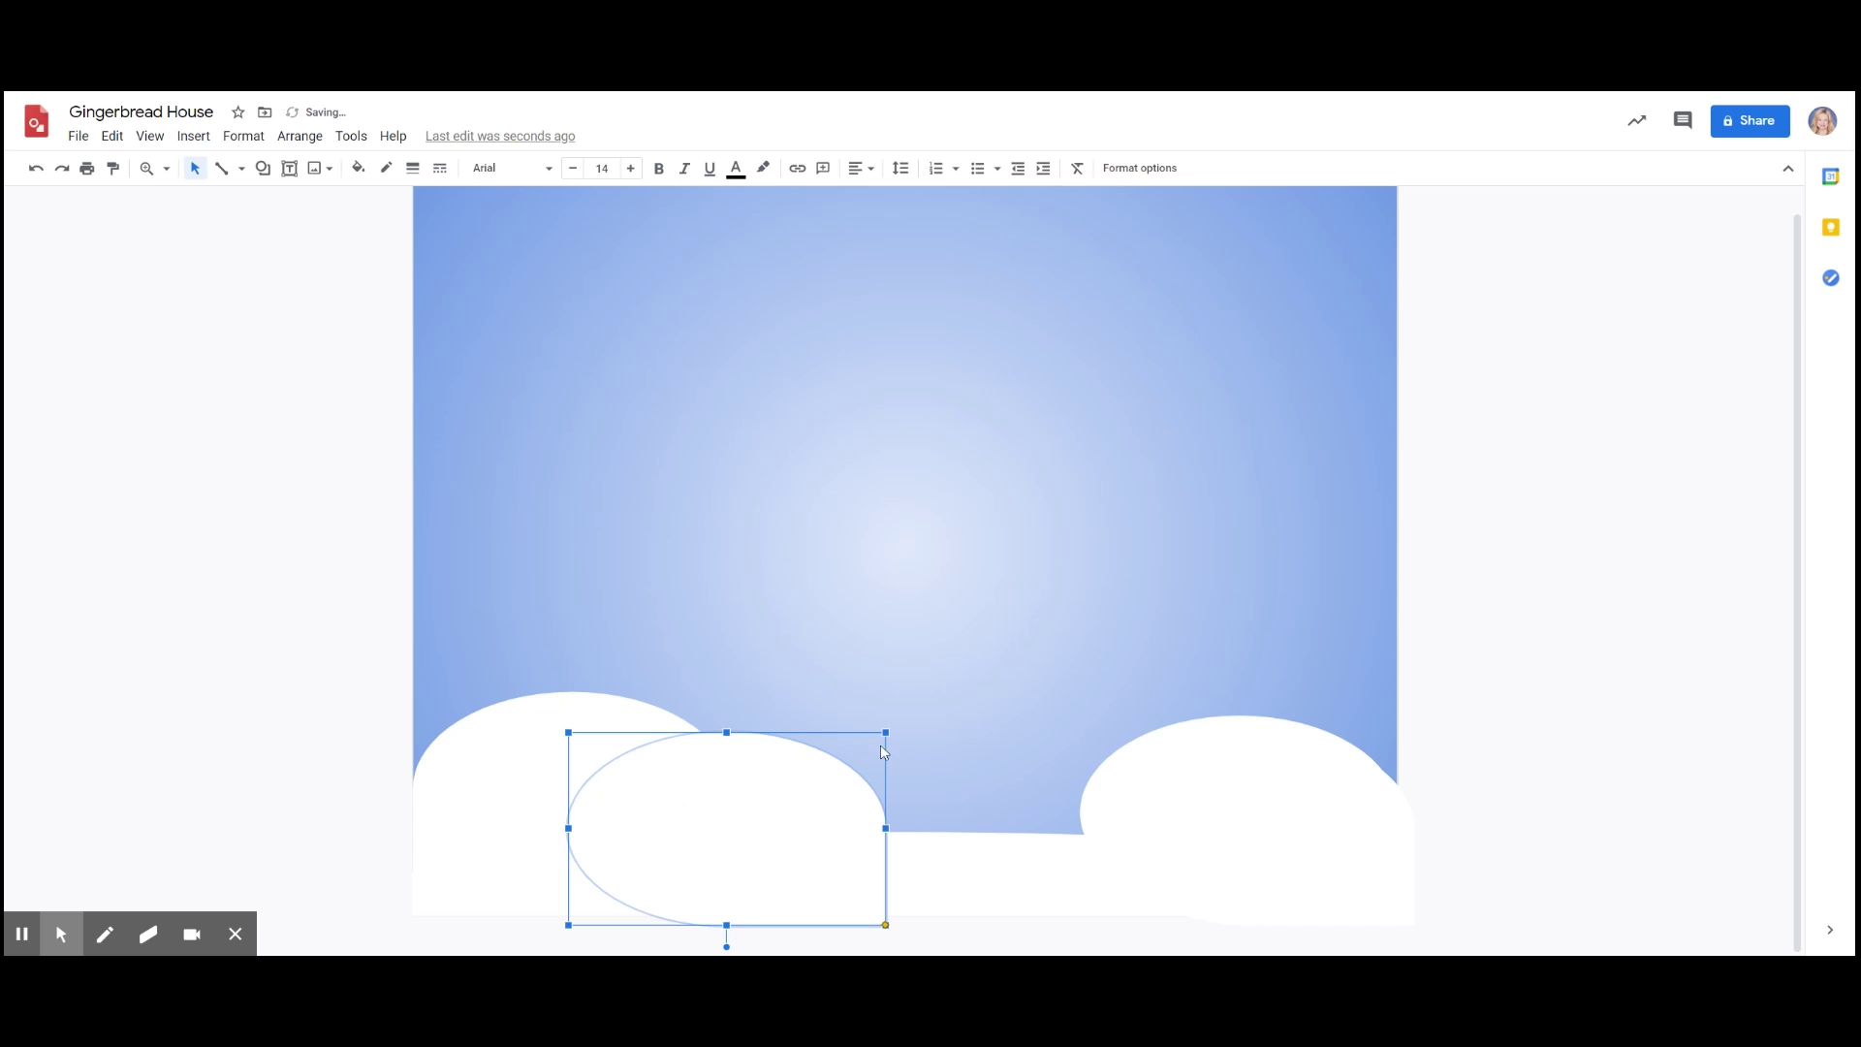
drag(886, 733, 831, 777)
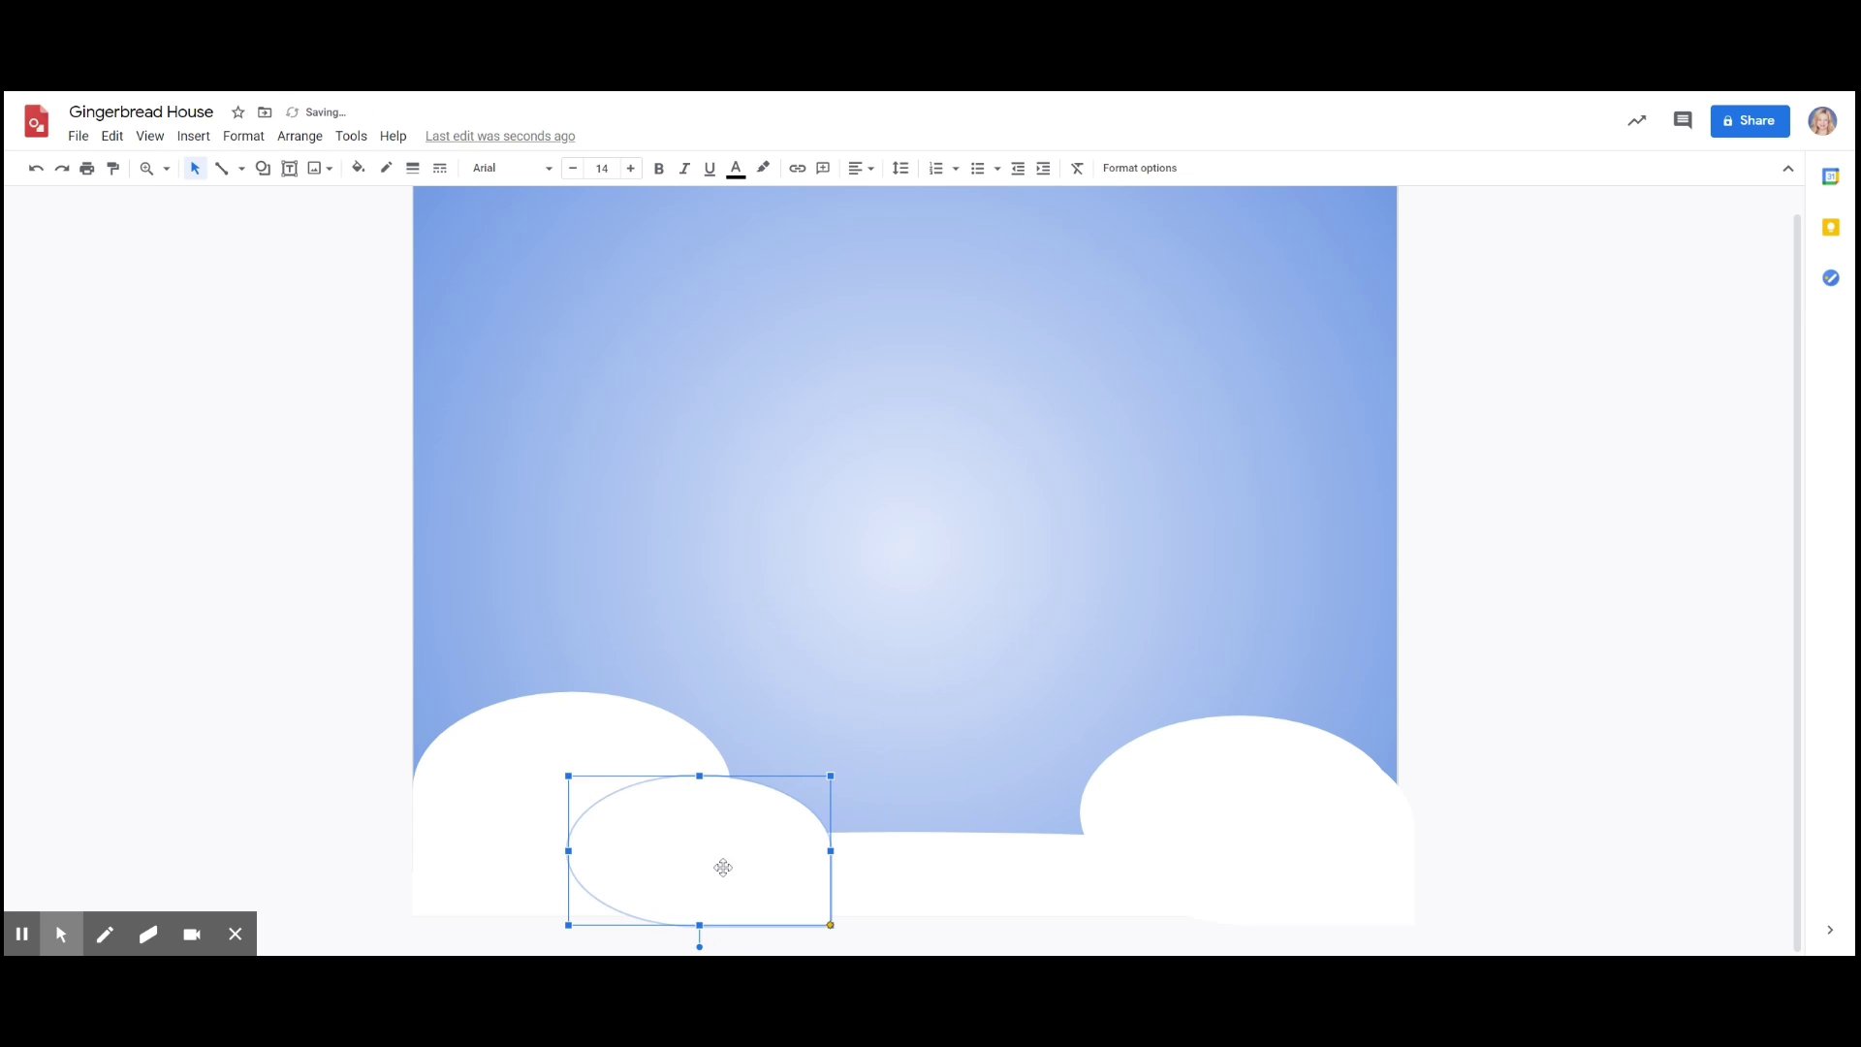
drag(723, 869, 764, 847)
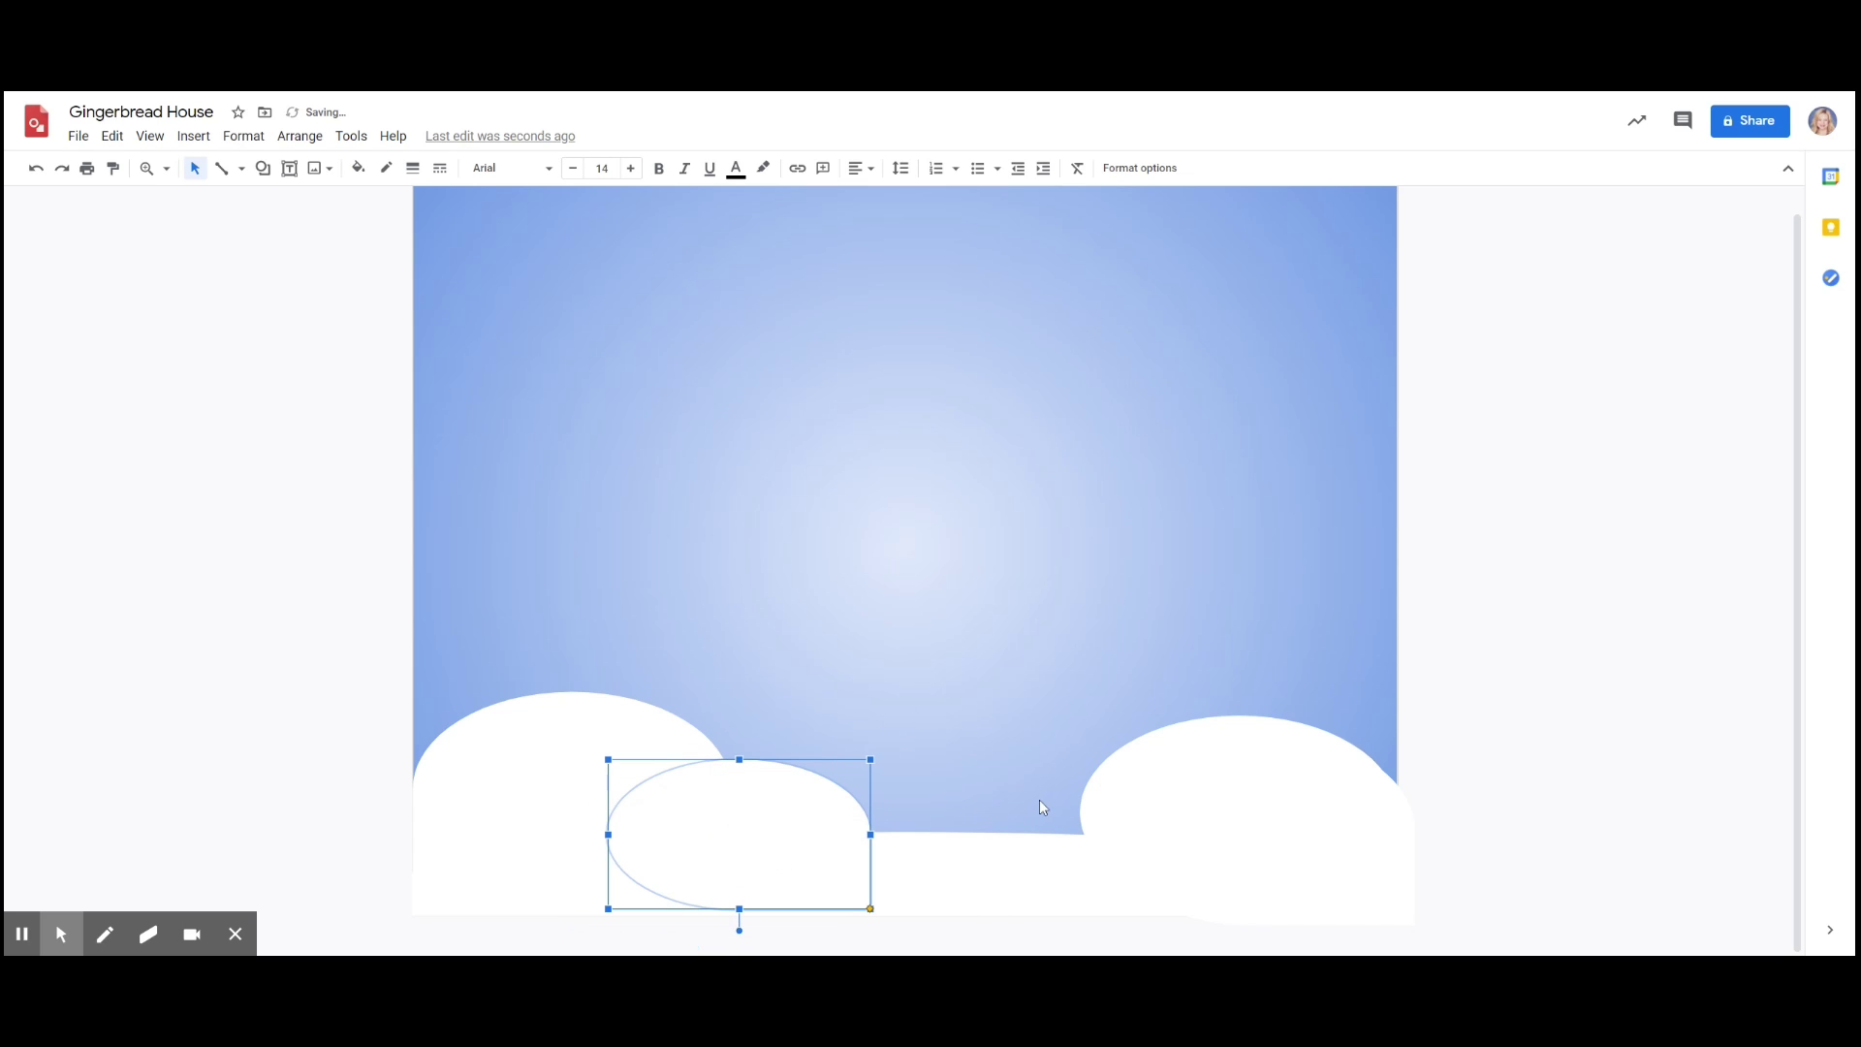
- Shrink the other mound copy and place it against the inner side of the right mound
drag(1220, 852, 1028, 853)
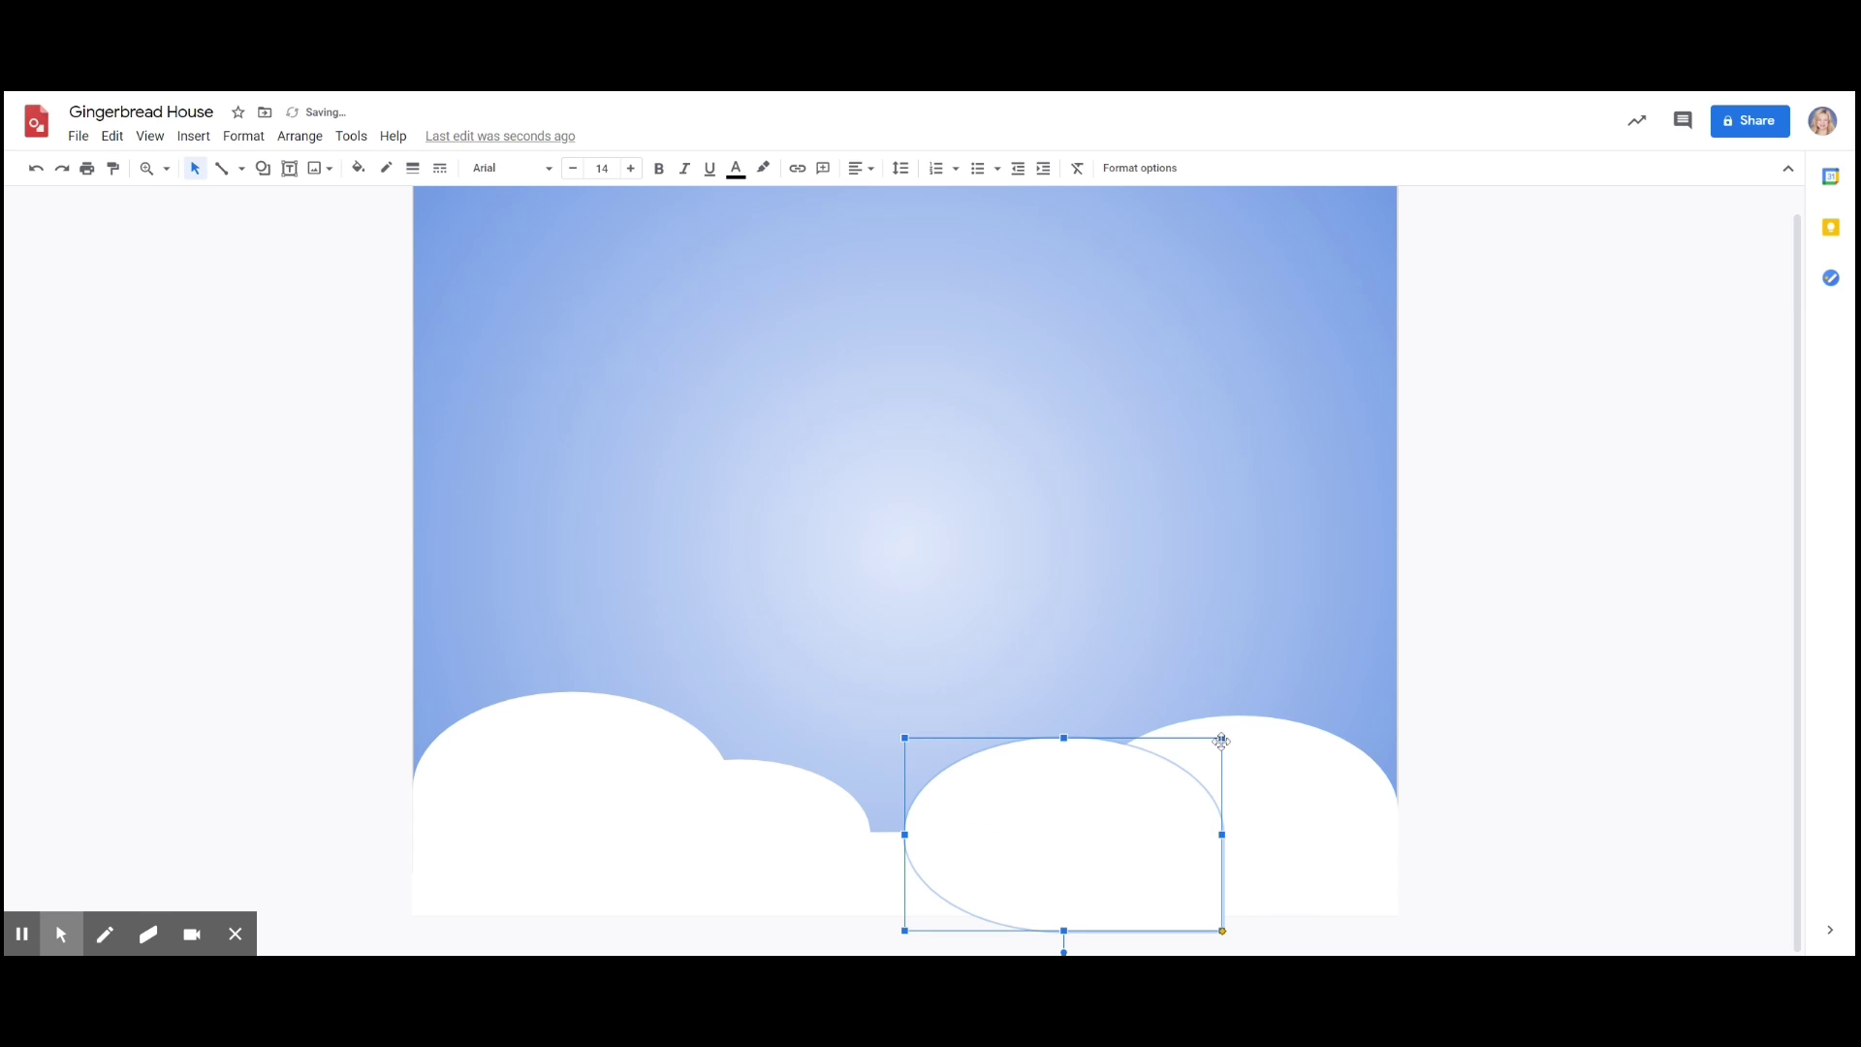
drag(1221, 739, 1157, 785)
drag(1122, 852, 1180, 861)
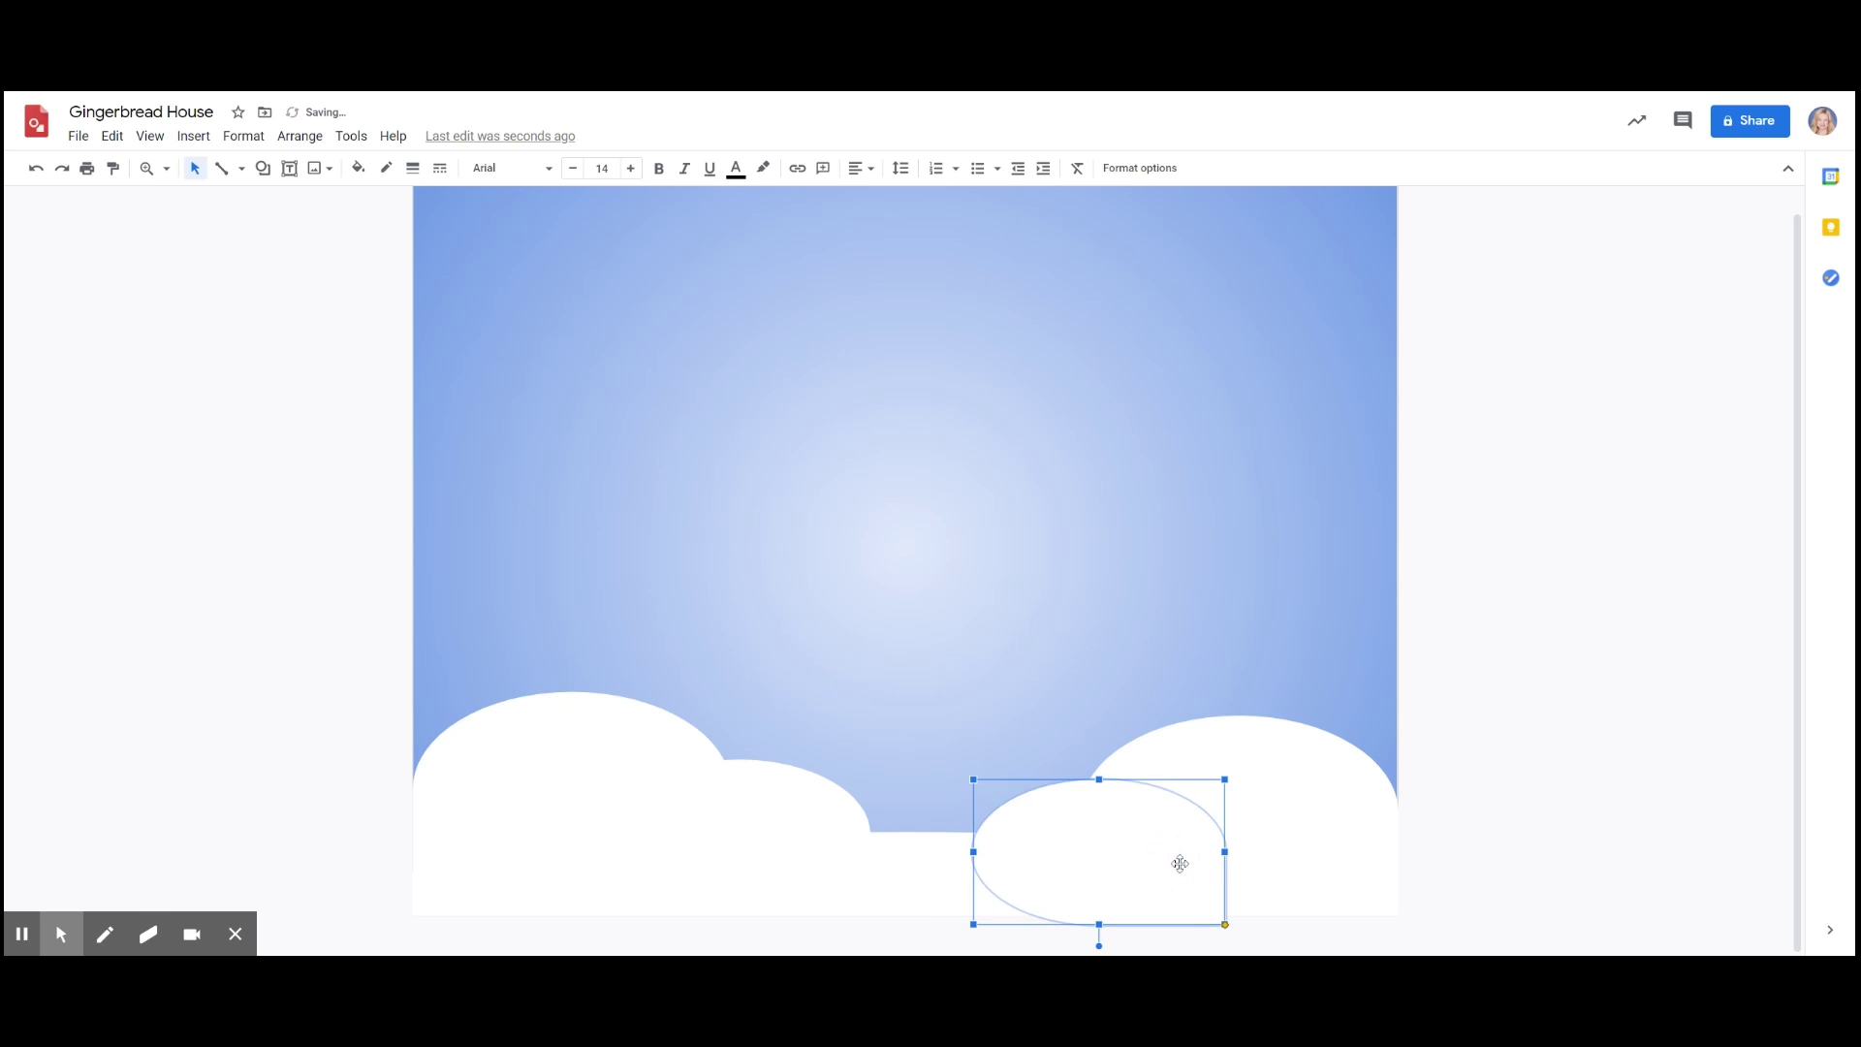
- Stretch the large left snow mound slightly taller and wider toward the centre
click(570, 778)
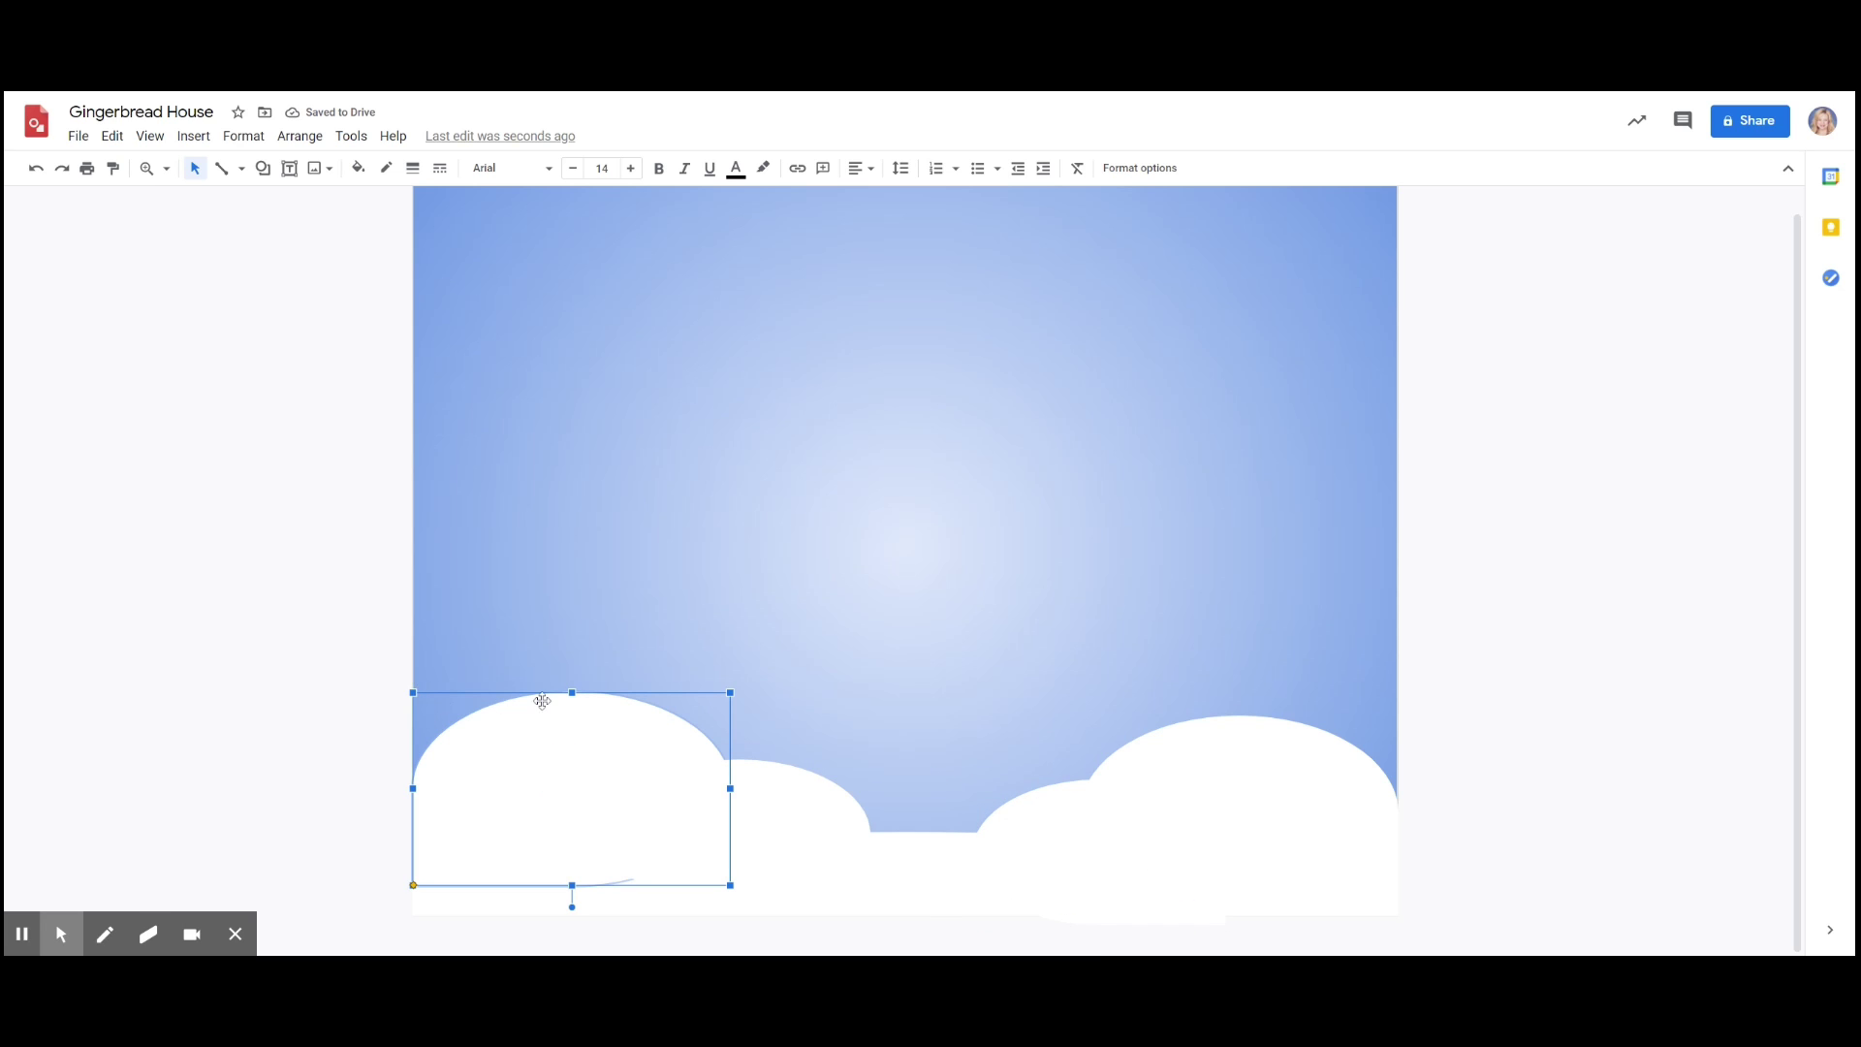
drag(415, 692, 414, 689)
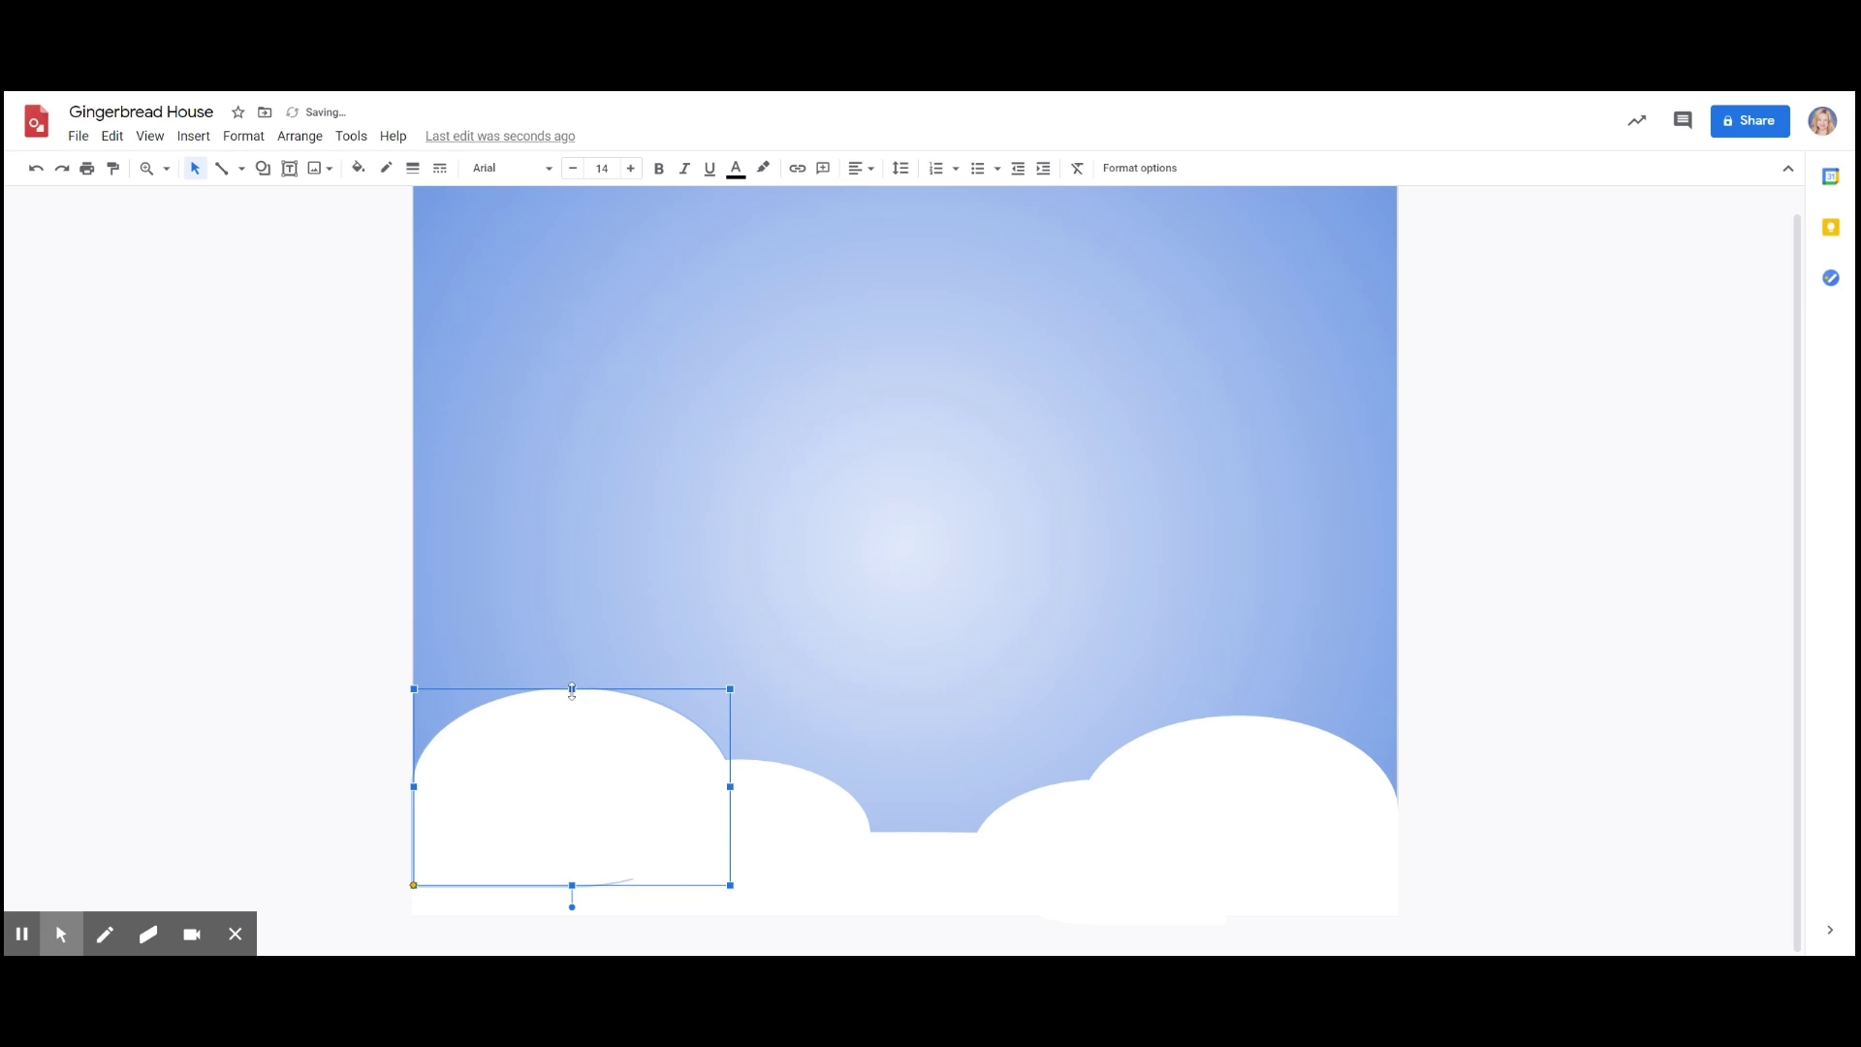
drag(730, 787, 742, 787)
click(1329, 793)
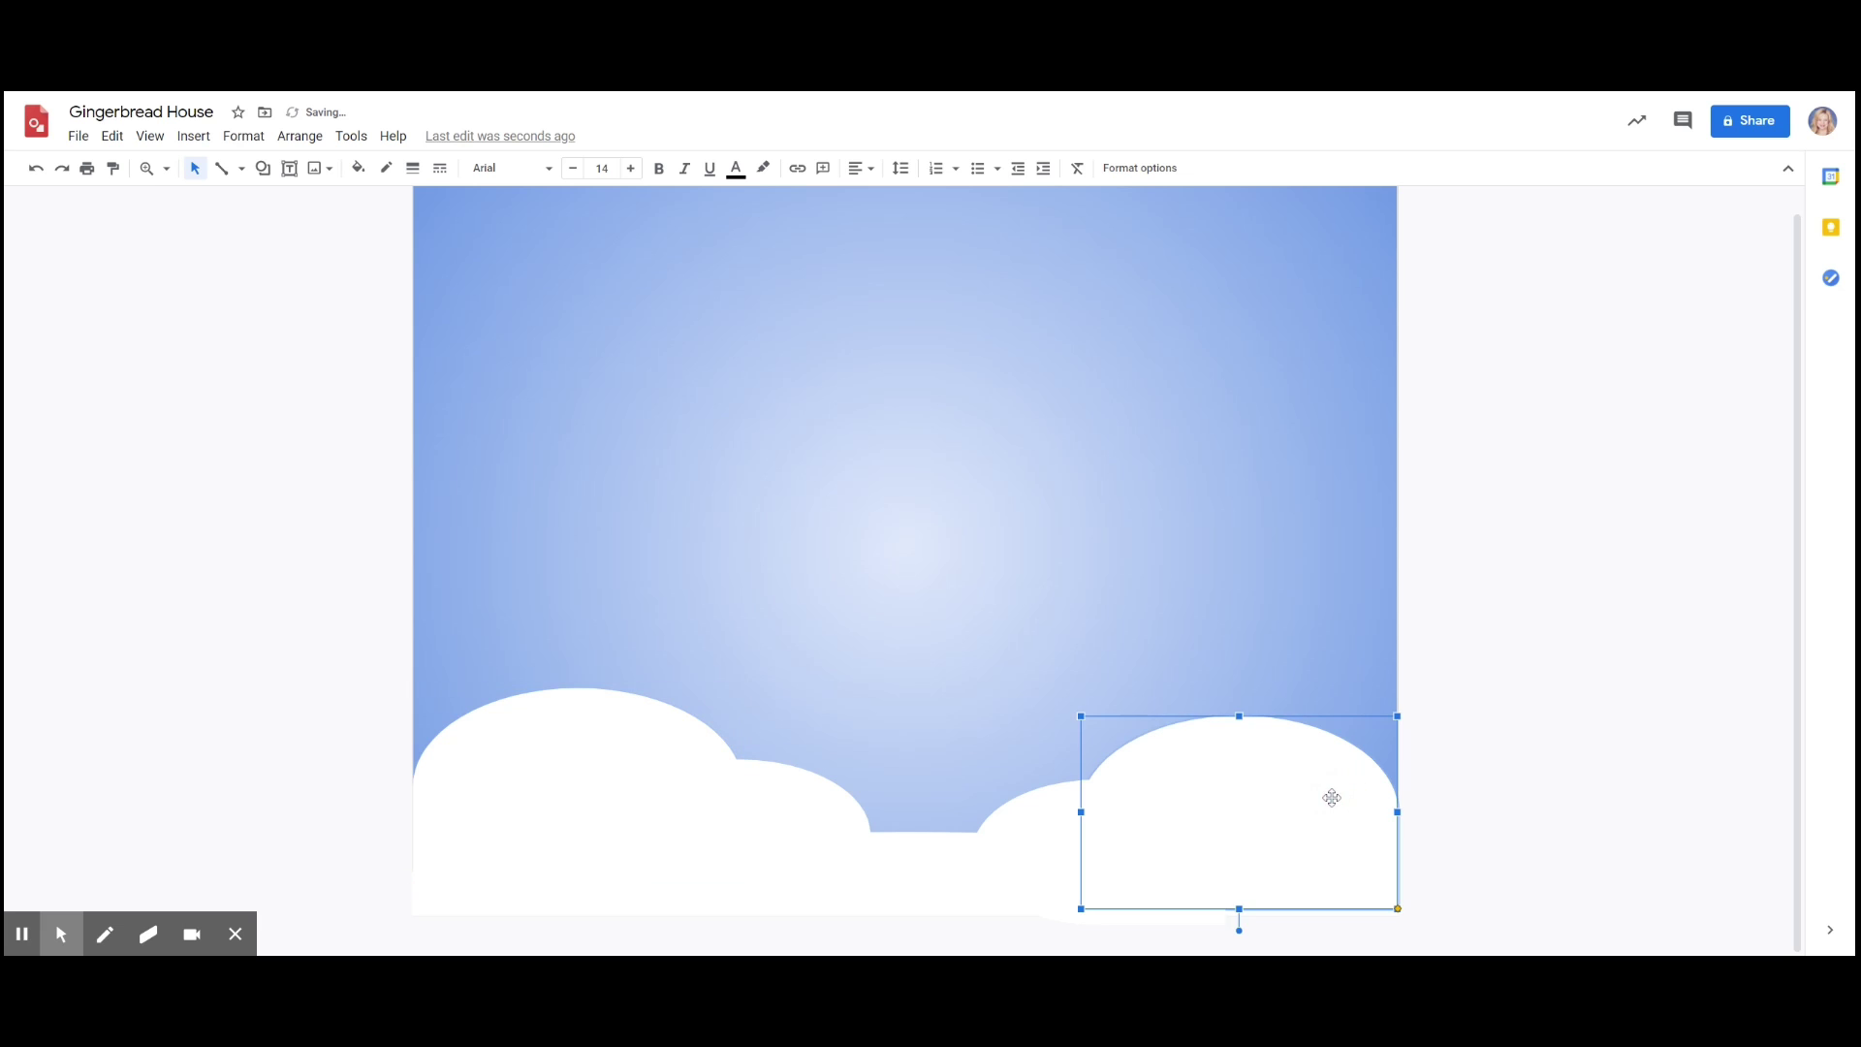
click(1278, 599)
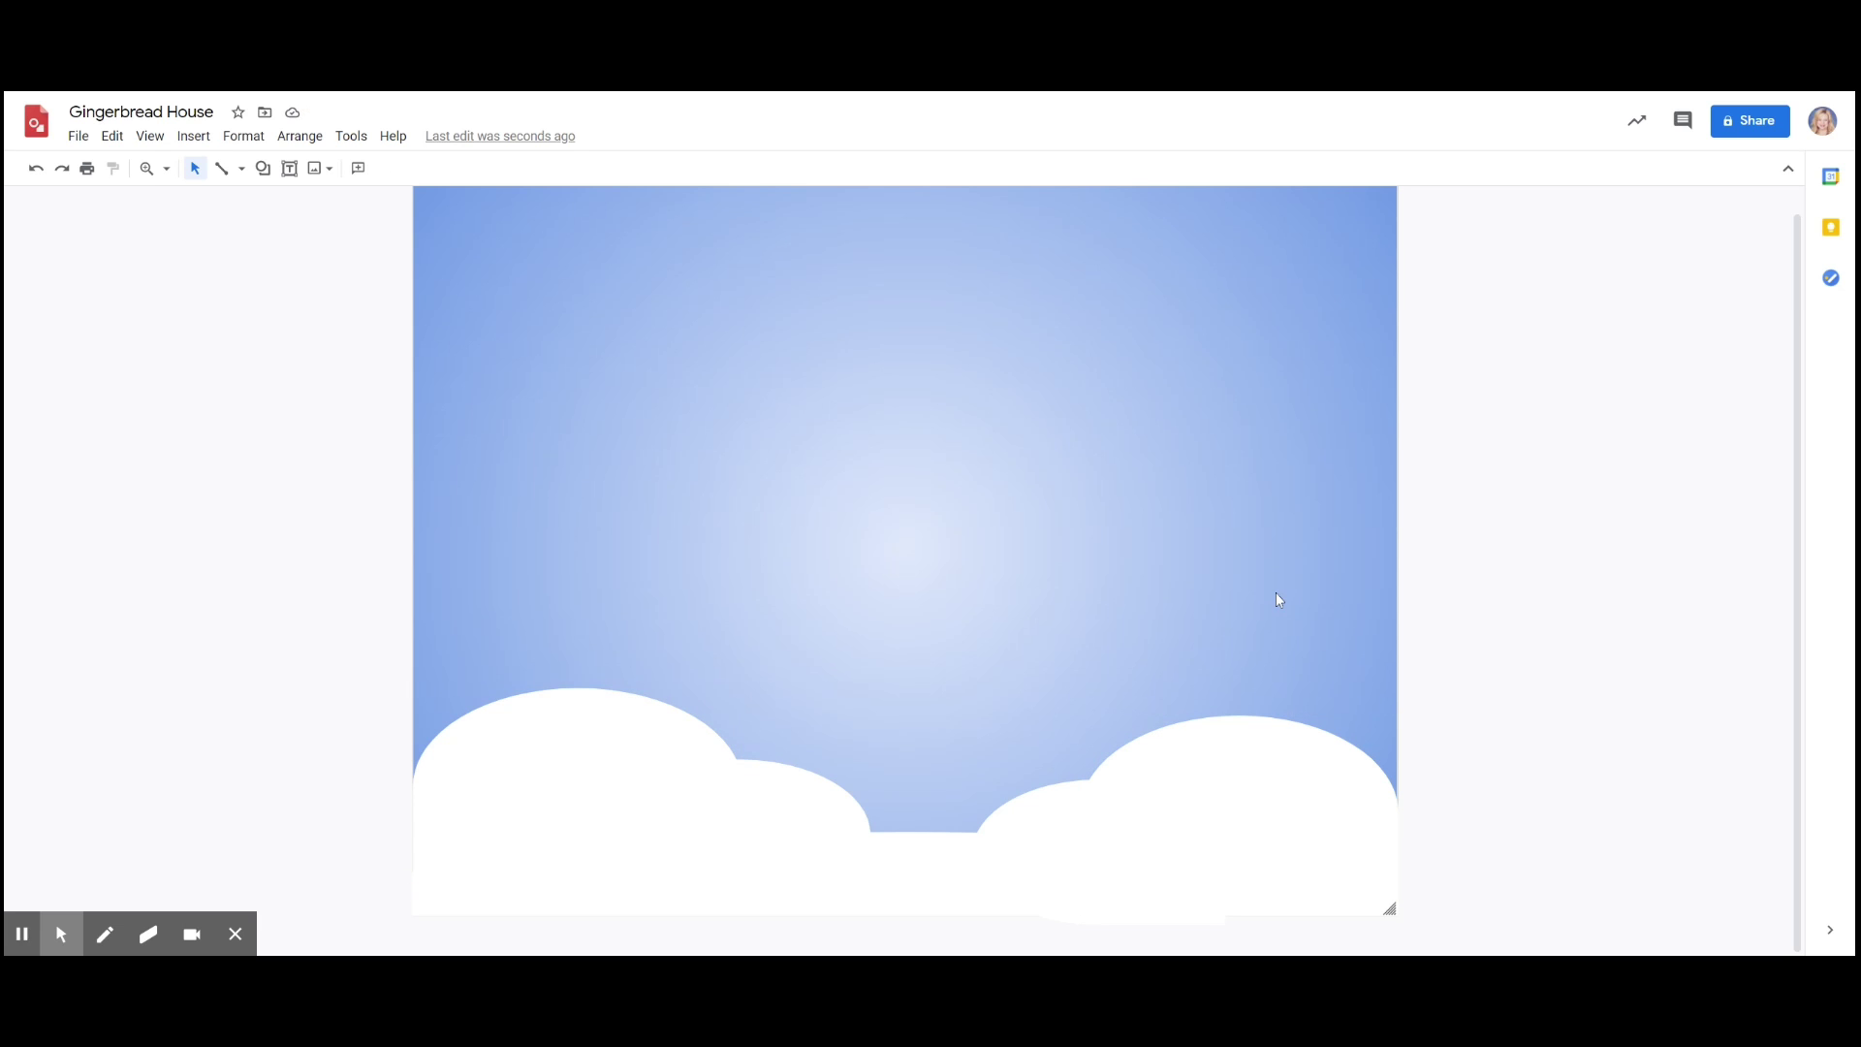
- Raise the top edge of the central snow hill slightly between the mounds
click(927, 889)
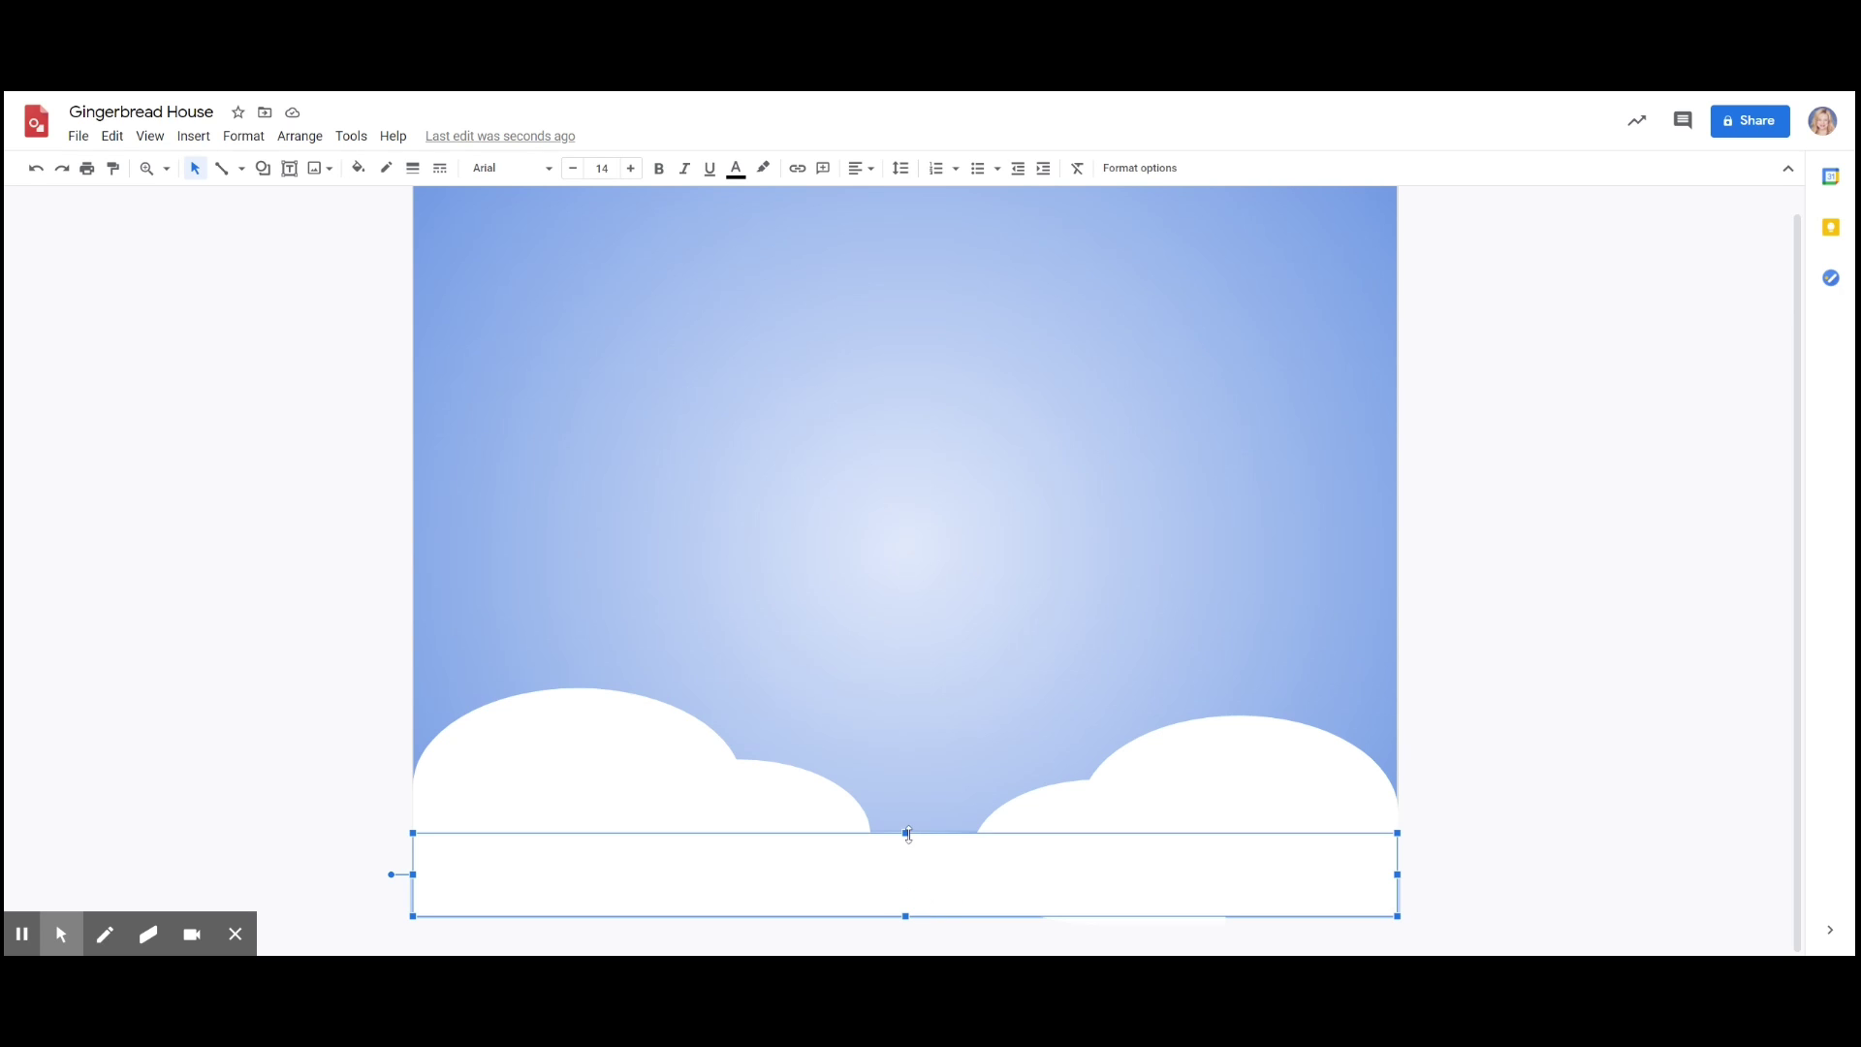
drag(908, 834, 905, 823)
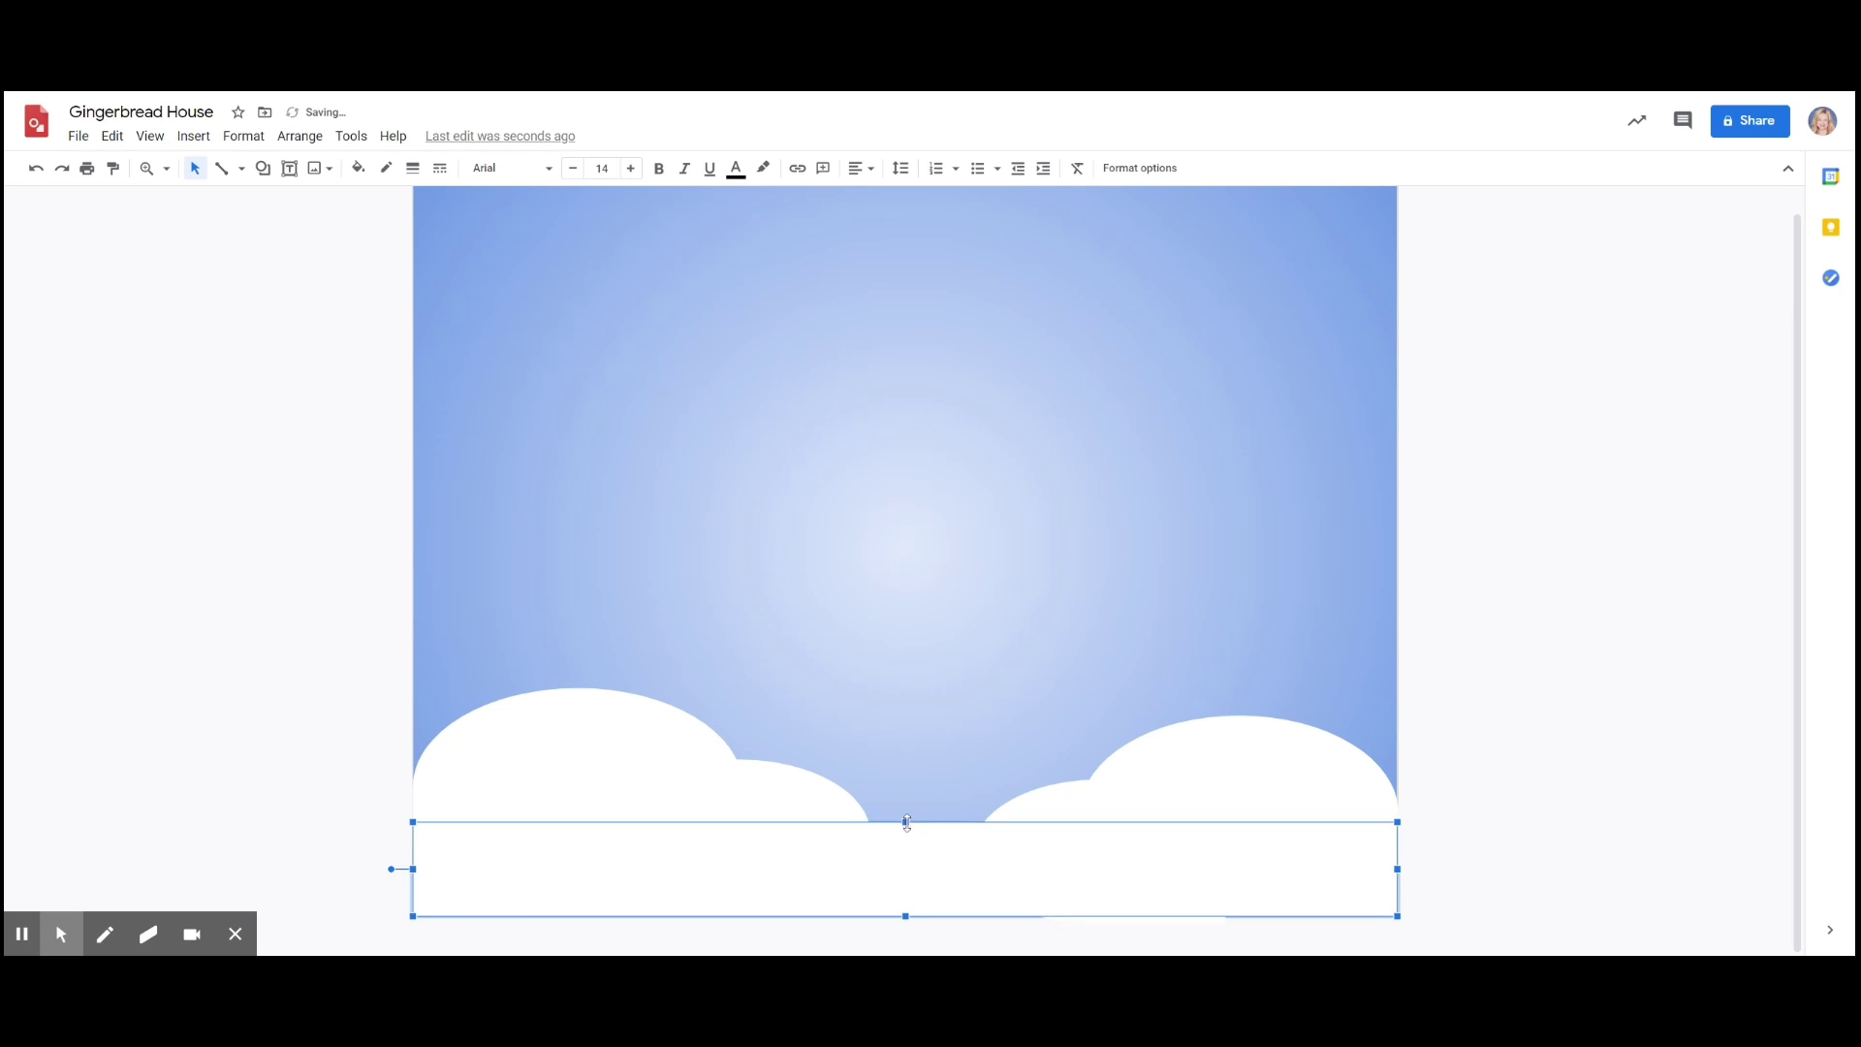
click(966, 662)
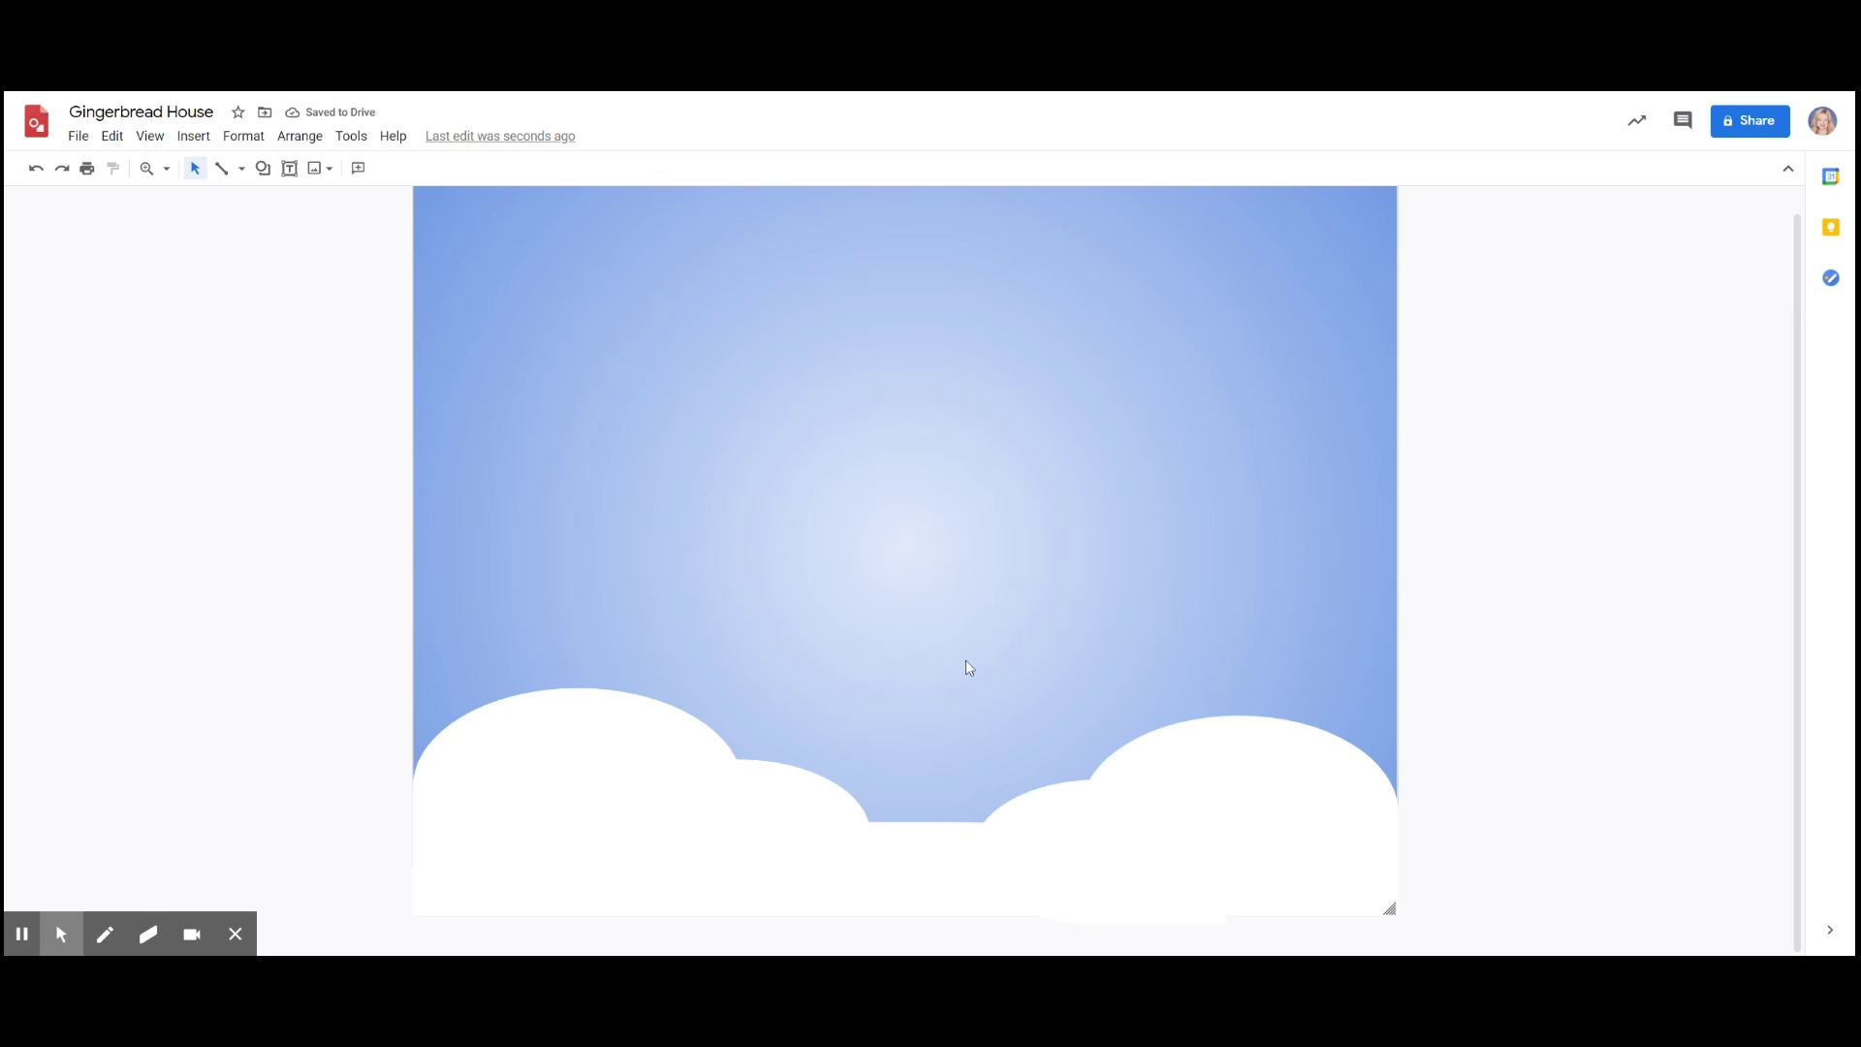
- Draw a small pentagon on the snow in the gap between the mounds
click(263, 172)
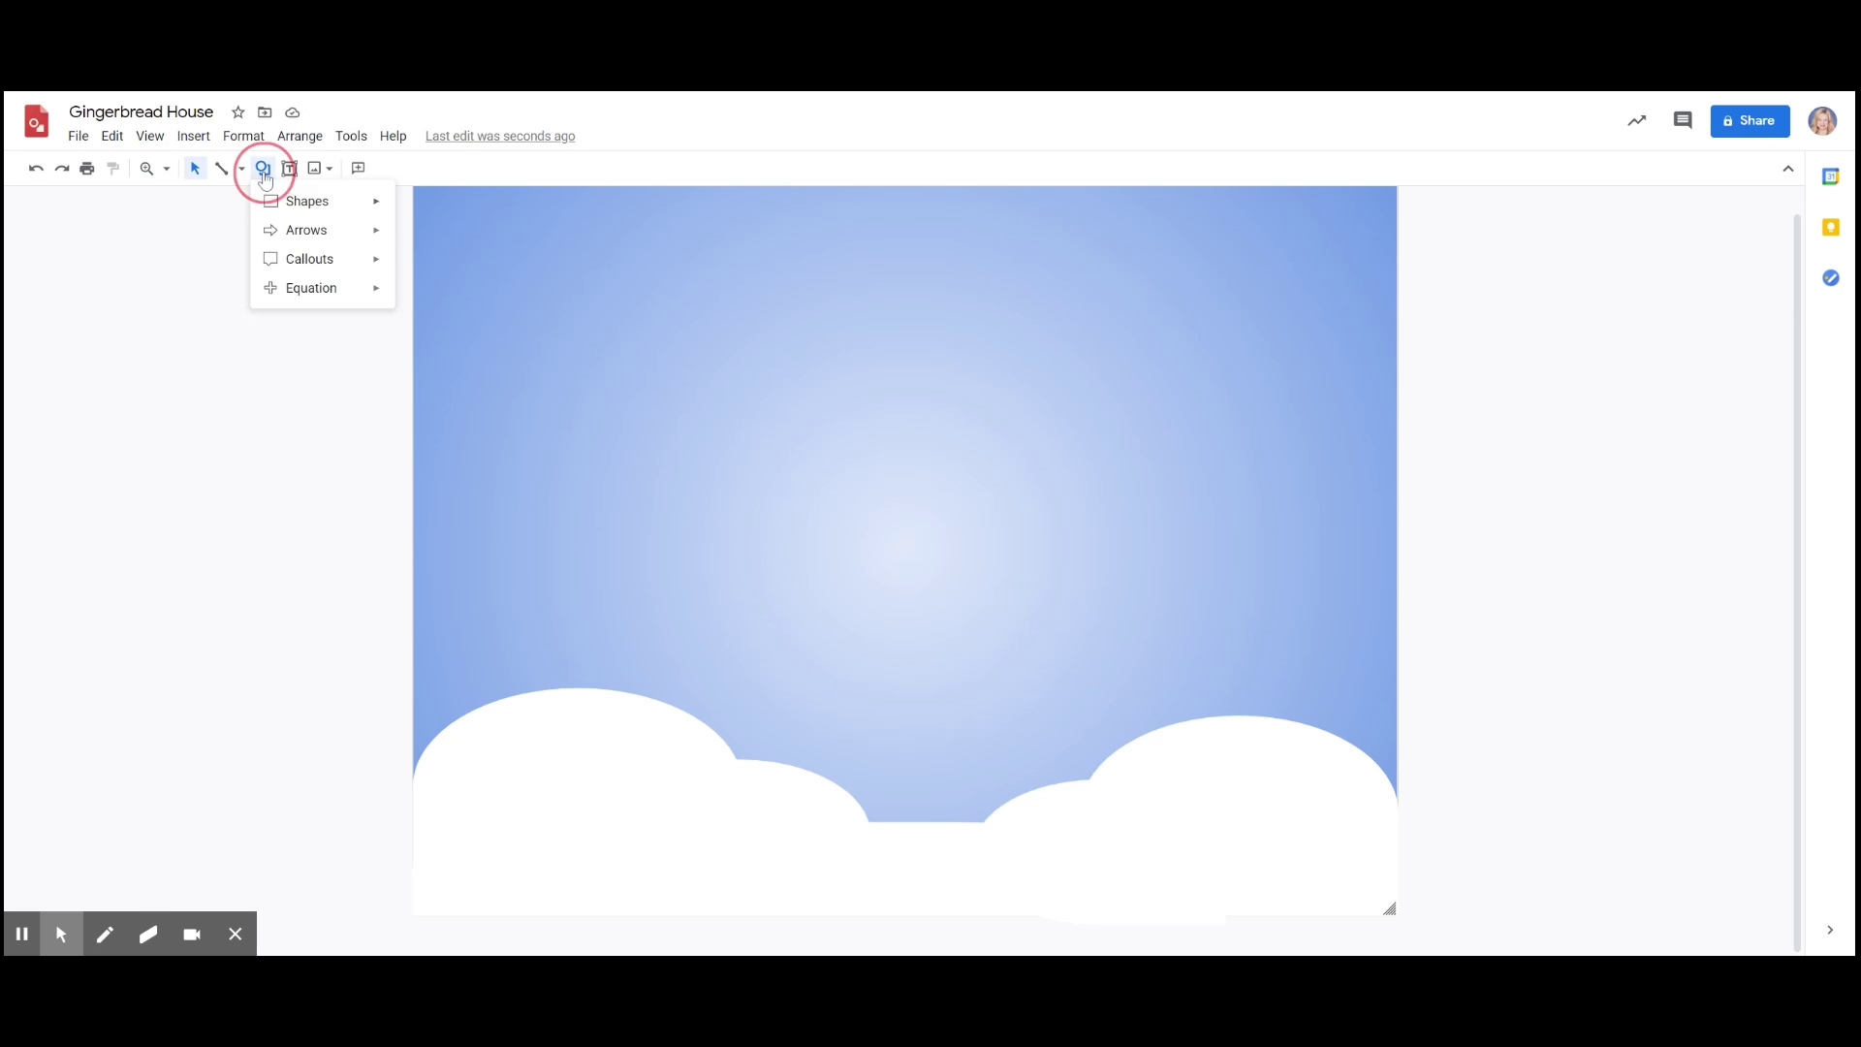
mouse_move(334, 219)
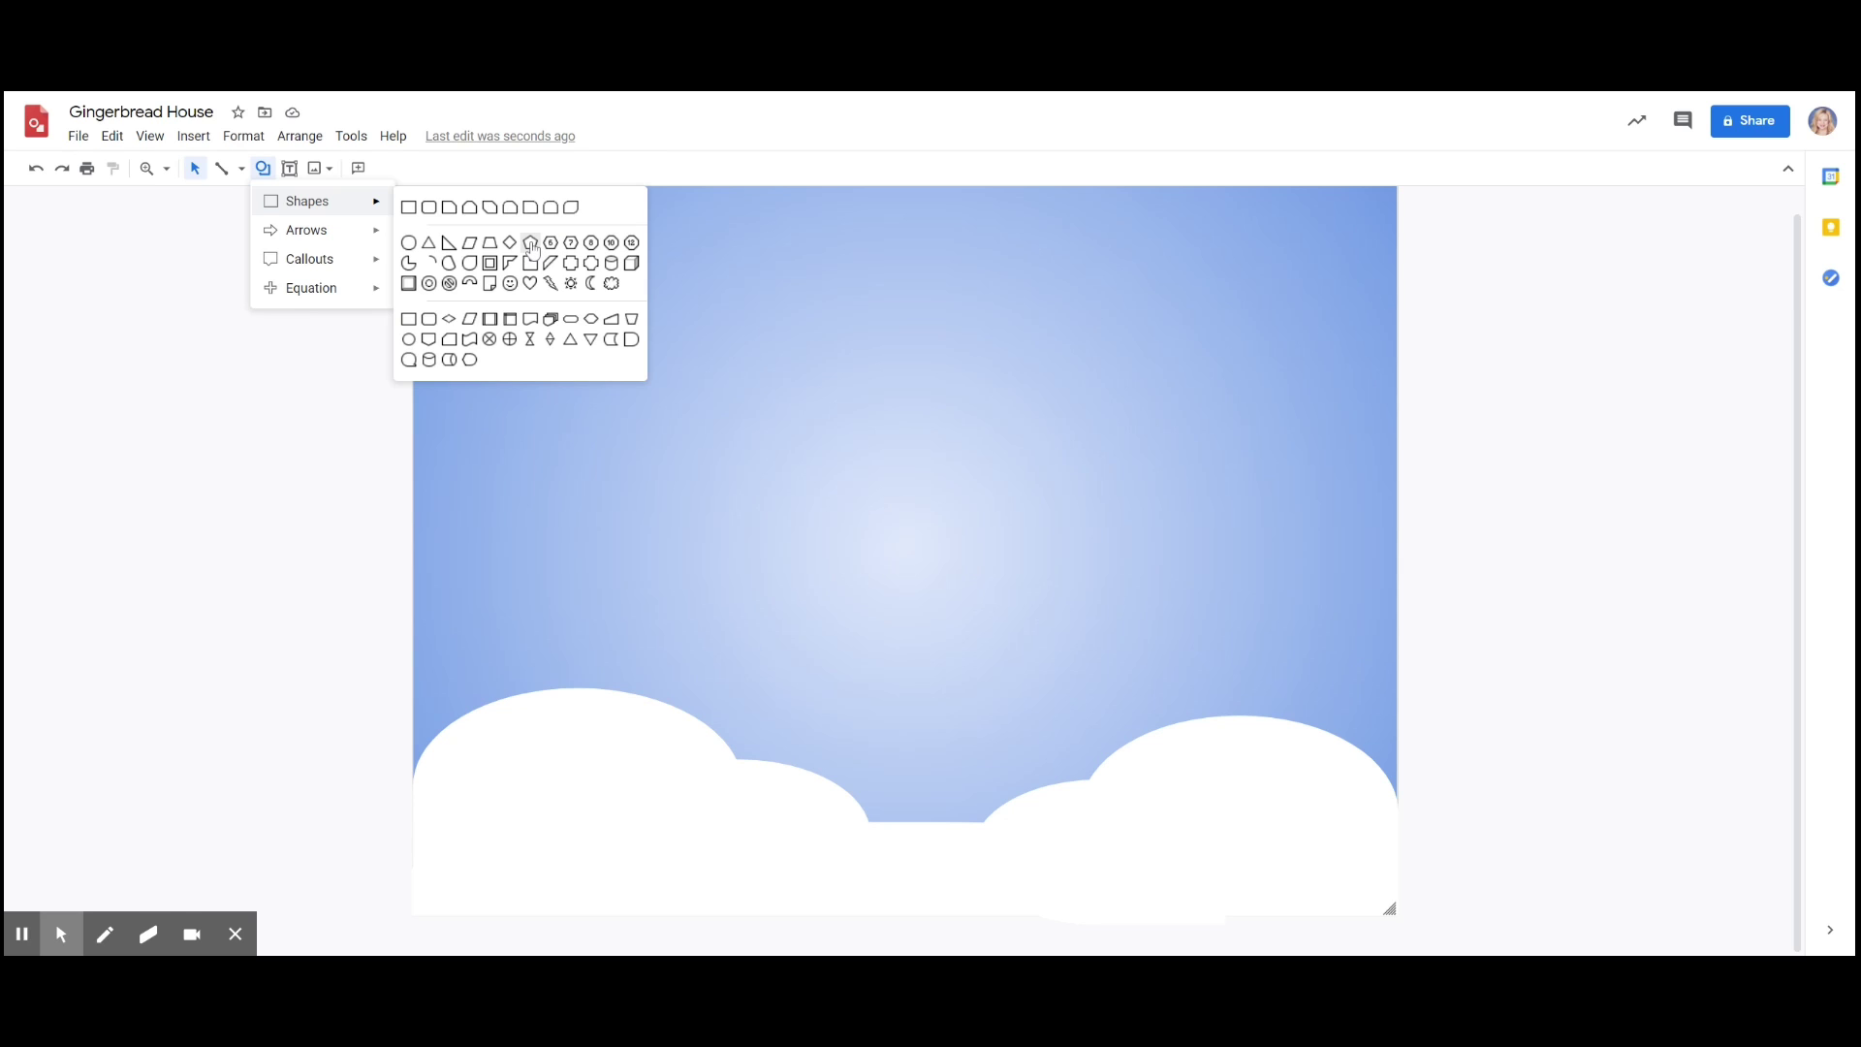
click(532, 246)
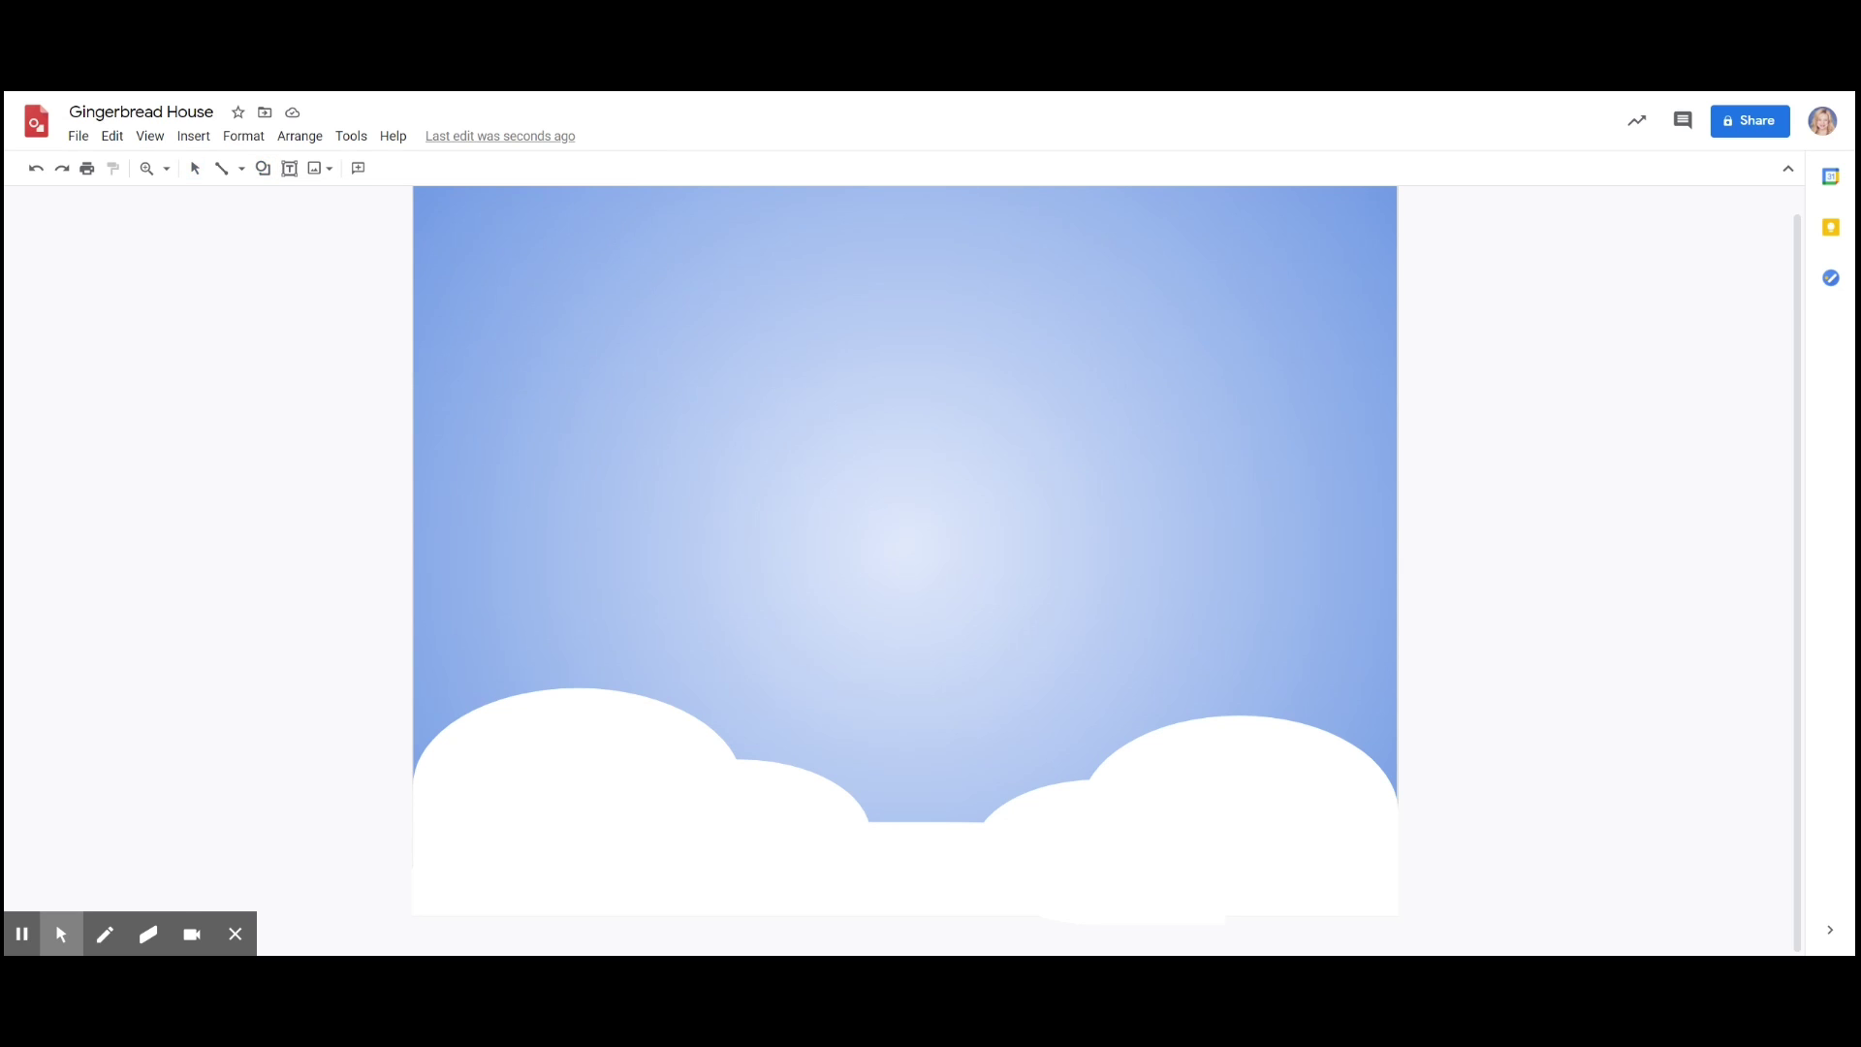
mouse_move(931, 752)
mouse_down()
mouse_move(1024, 838)
mouse_move(923, 806)
mouse_up()
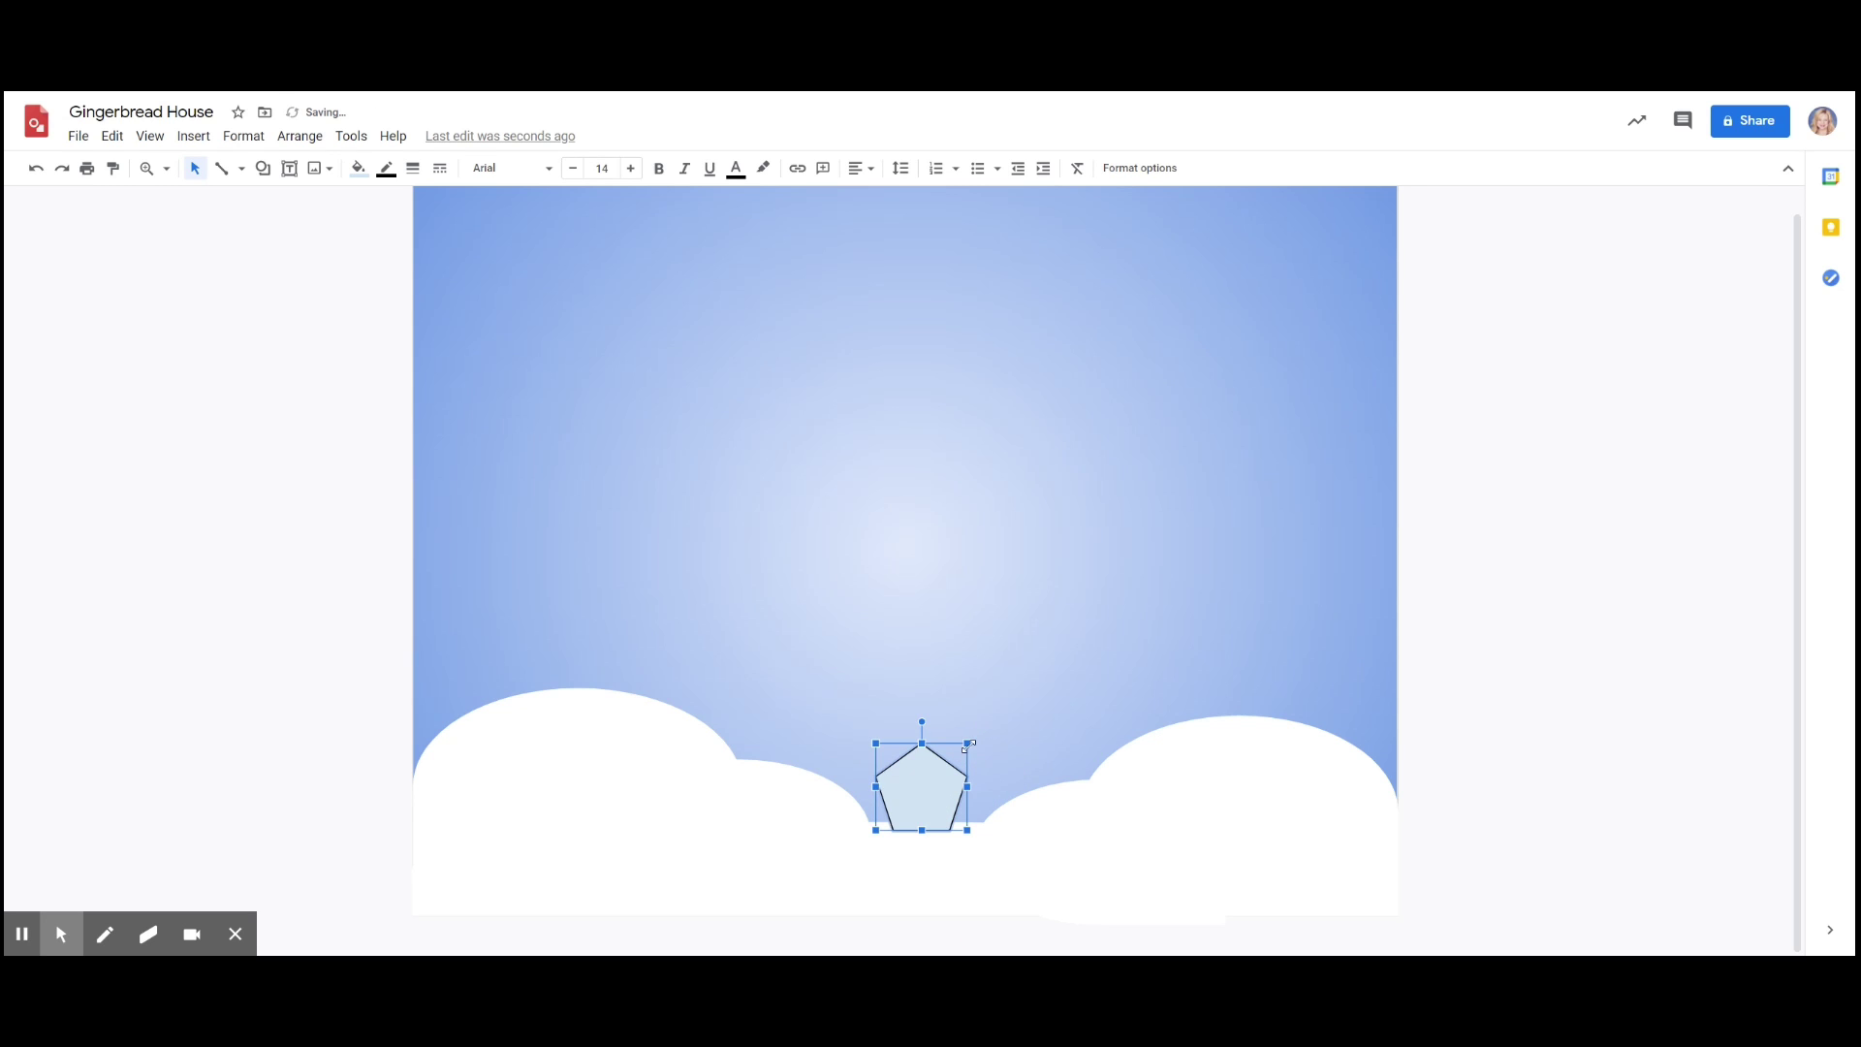
- Enlarge the pentagon into a tall house front centred between the mounds, with its base resting in the snow
drag(969, 744, 1129, 532)
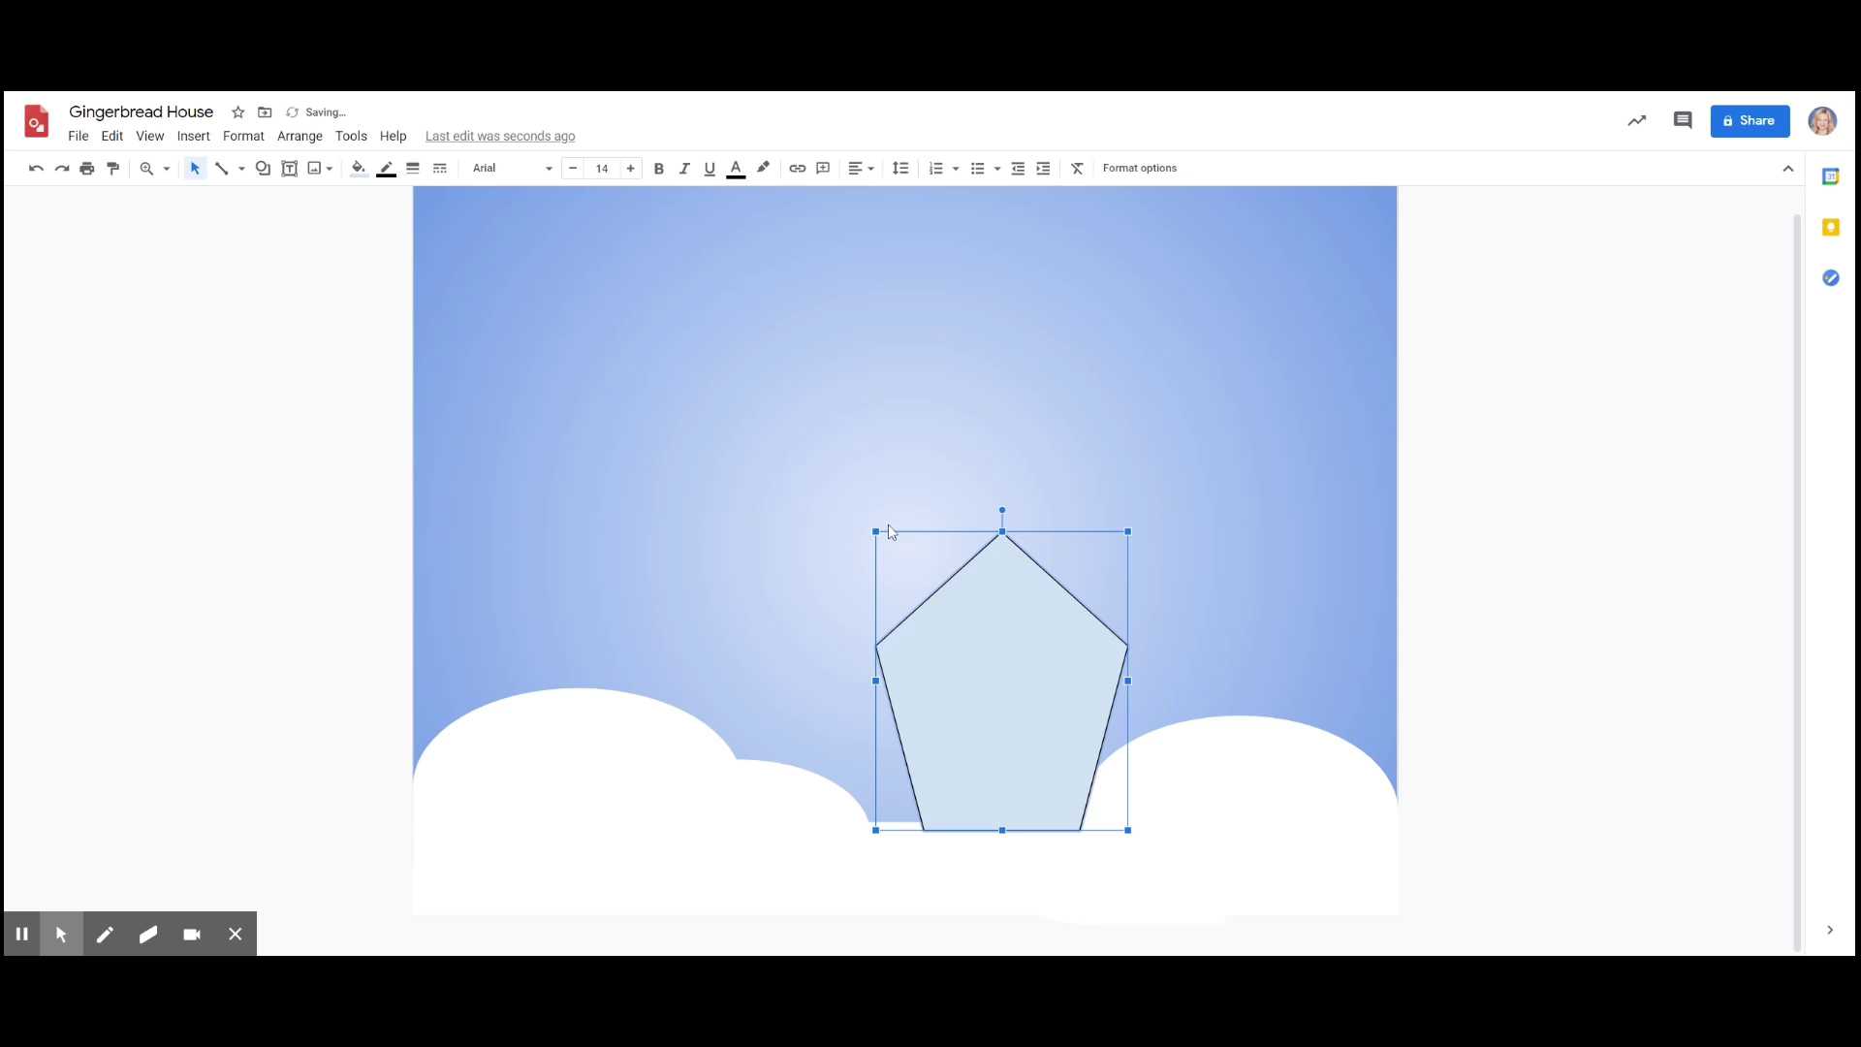
drag(877, 532, 725, 409)
mouse_move(1026, 667)
mouse_down()
mouse_move(1067, 735)
mouse_move(1056, 678)
mouse_up()
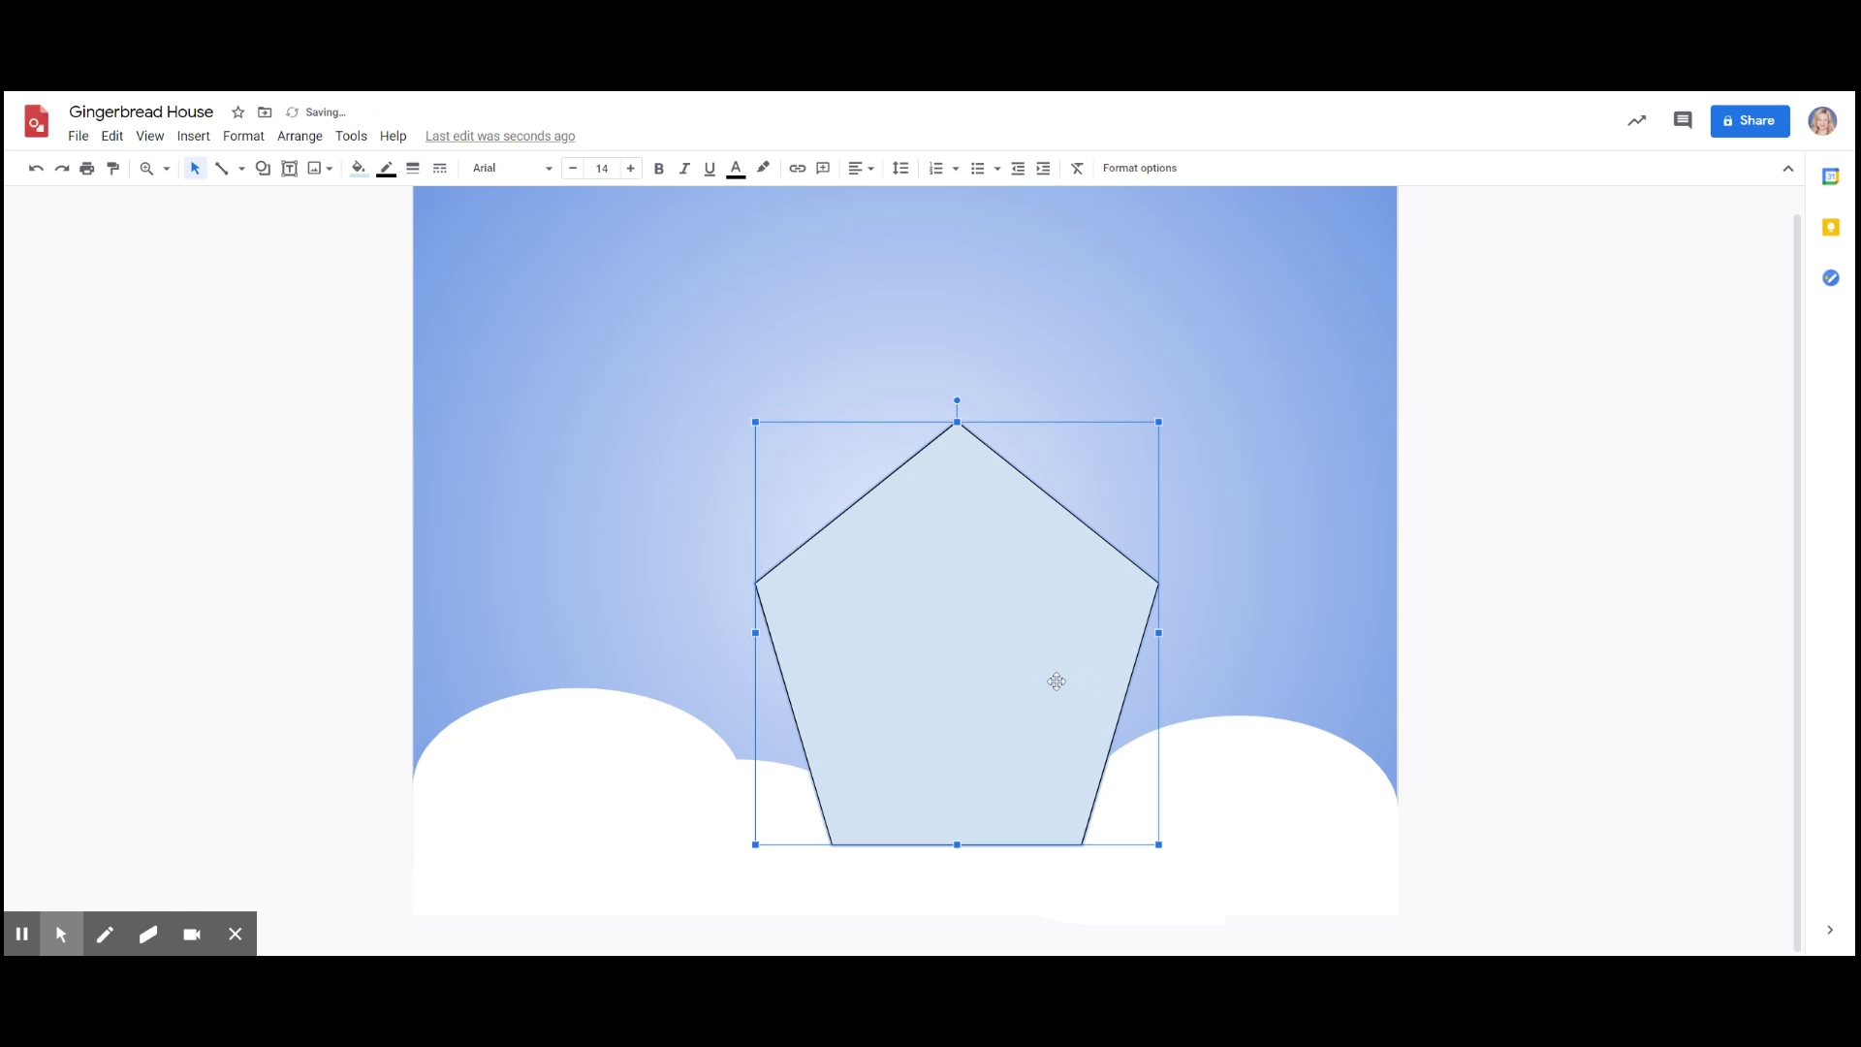
click(1163, 420)
click(1026, 524)
drag(1159, 421, 1201, 351)
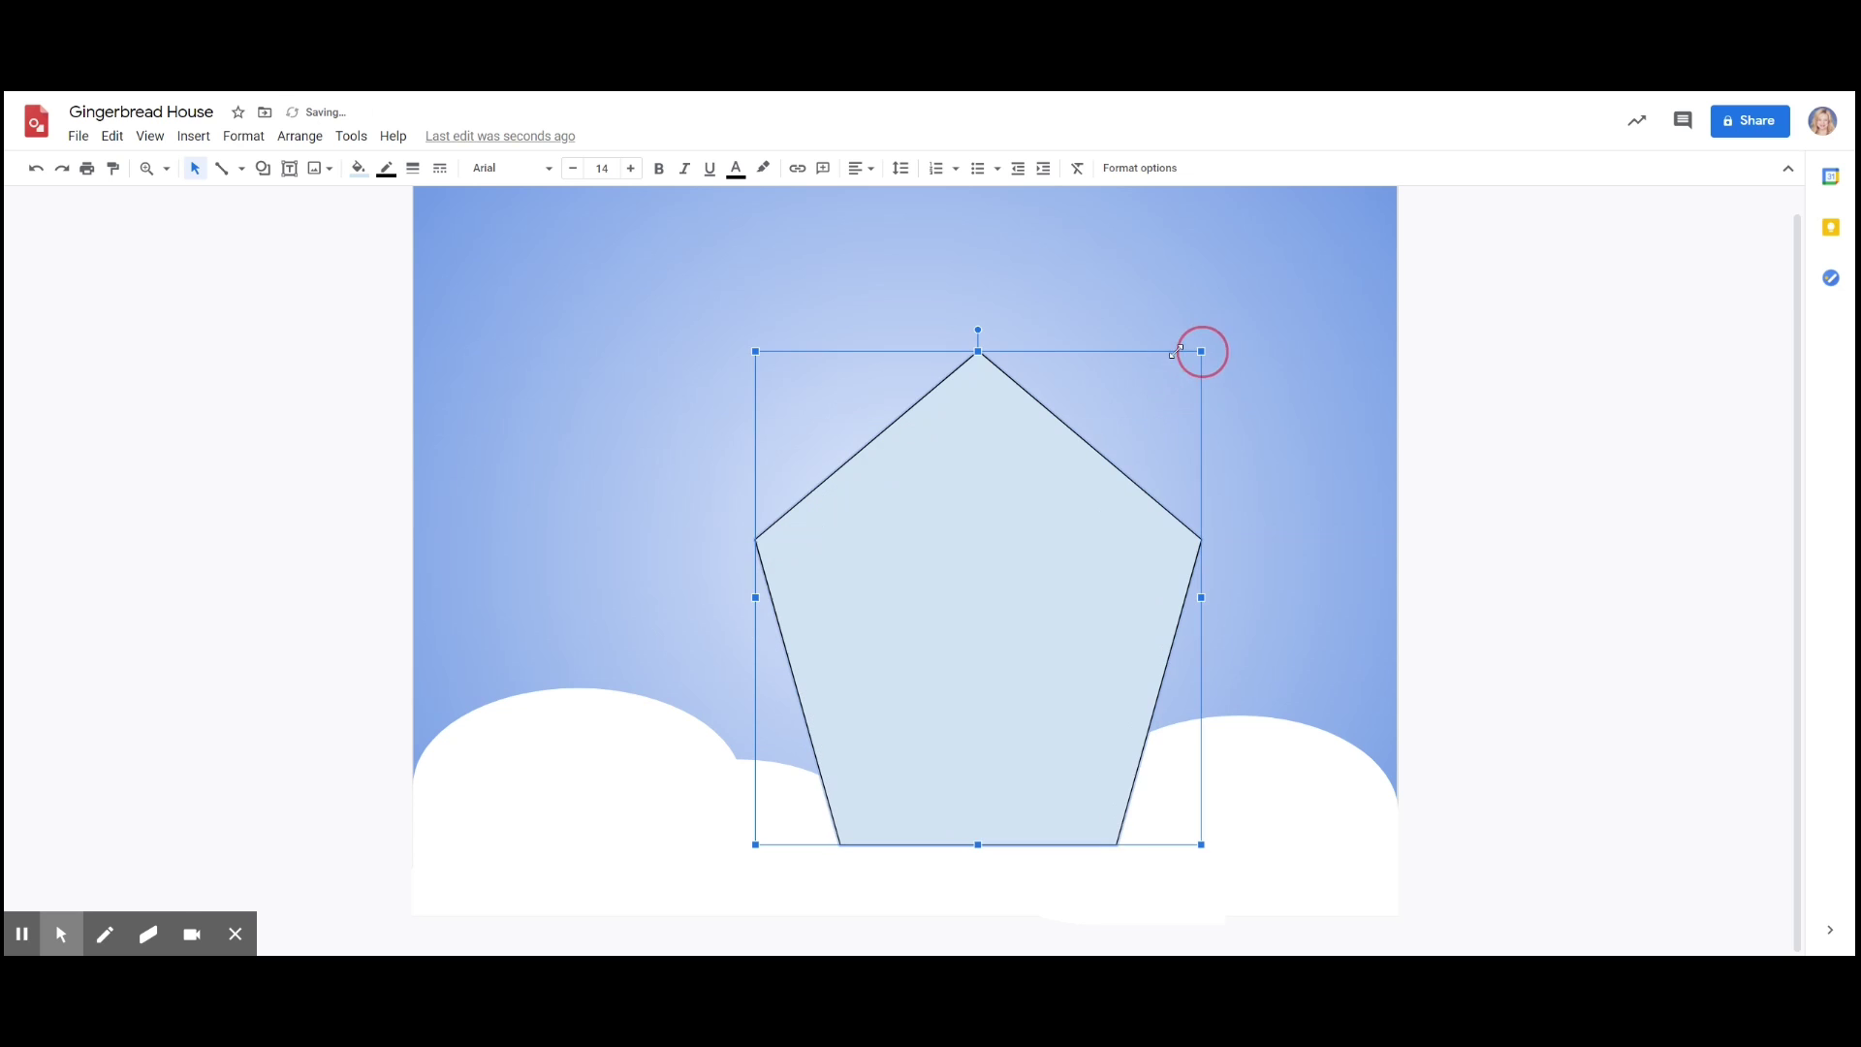
drag(755, 351, 726, 316)
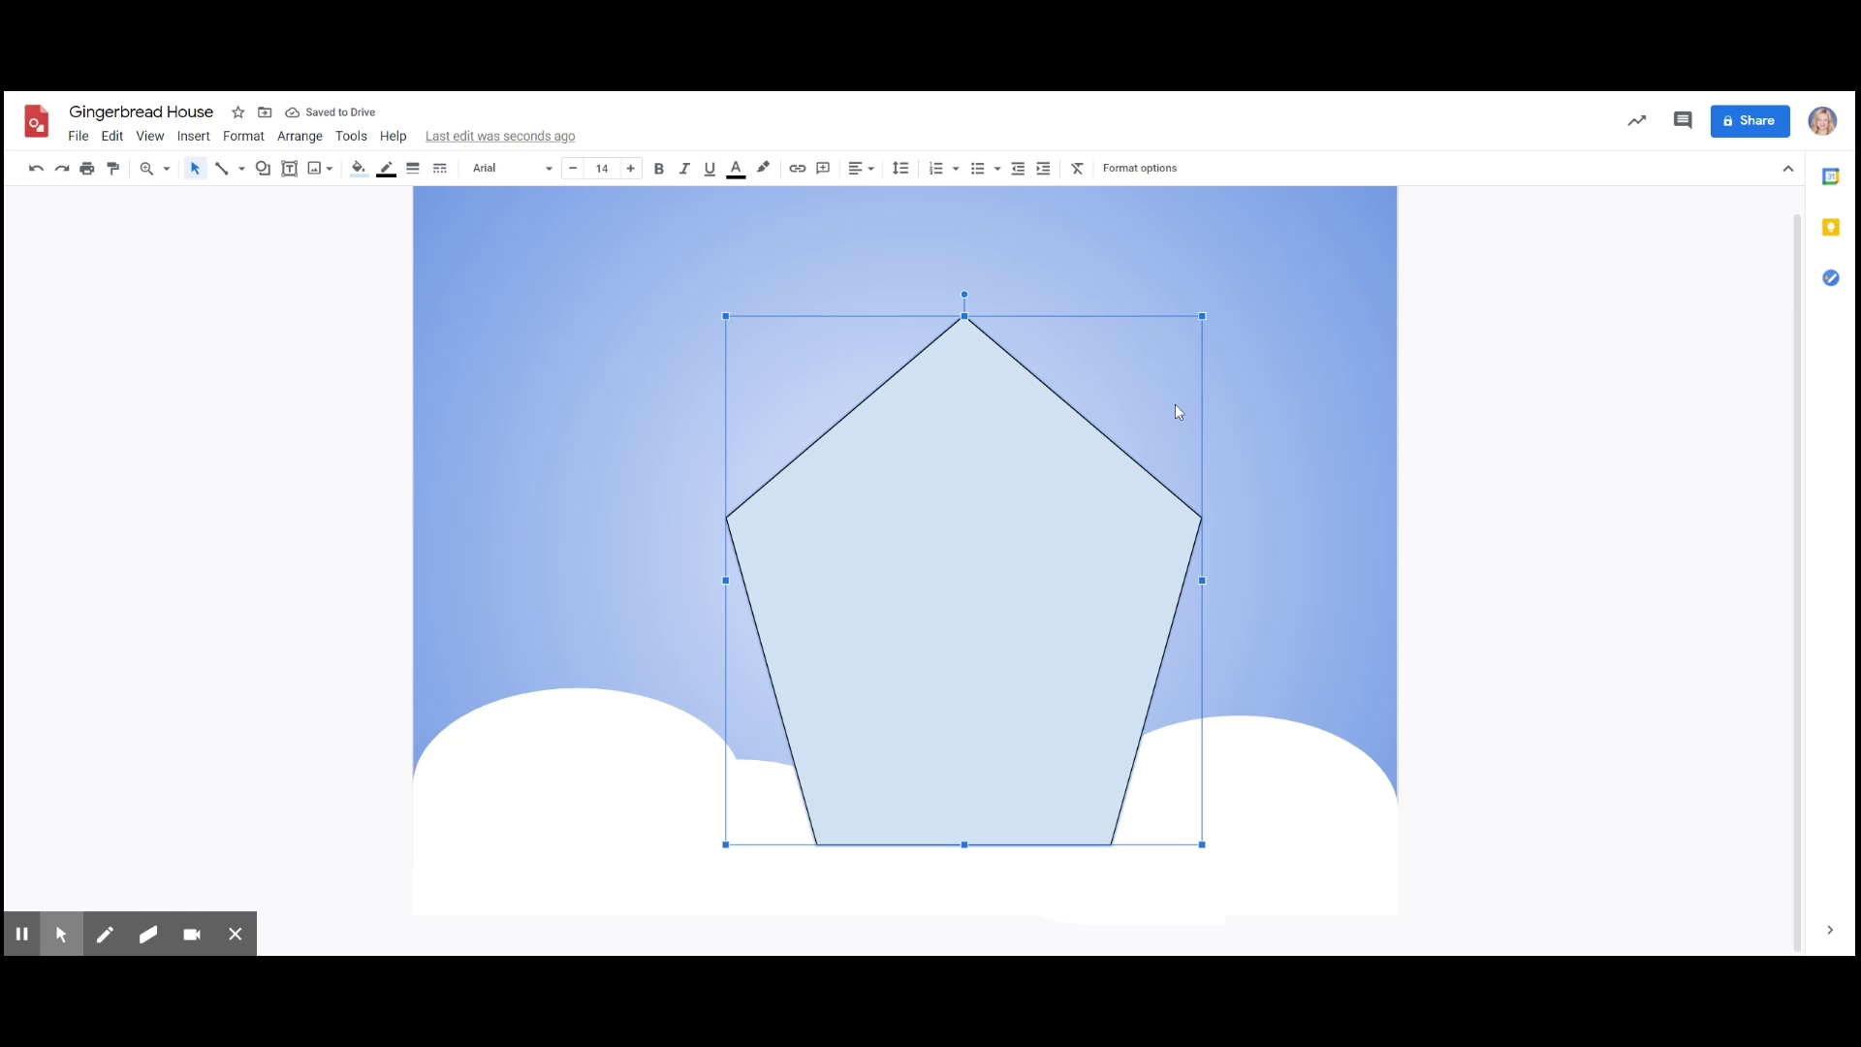
- Fill the pentagon with the dark yellow linear gradient preset
click(358, 170)
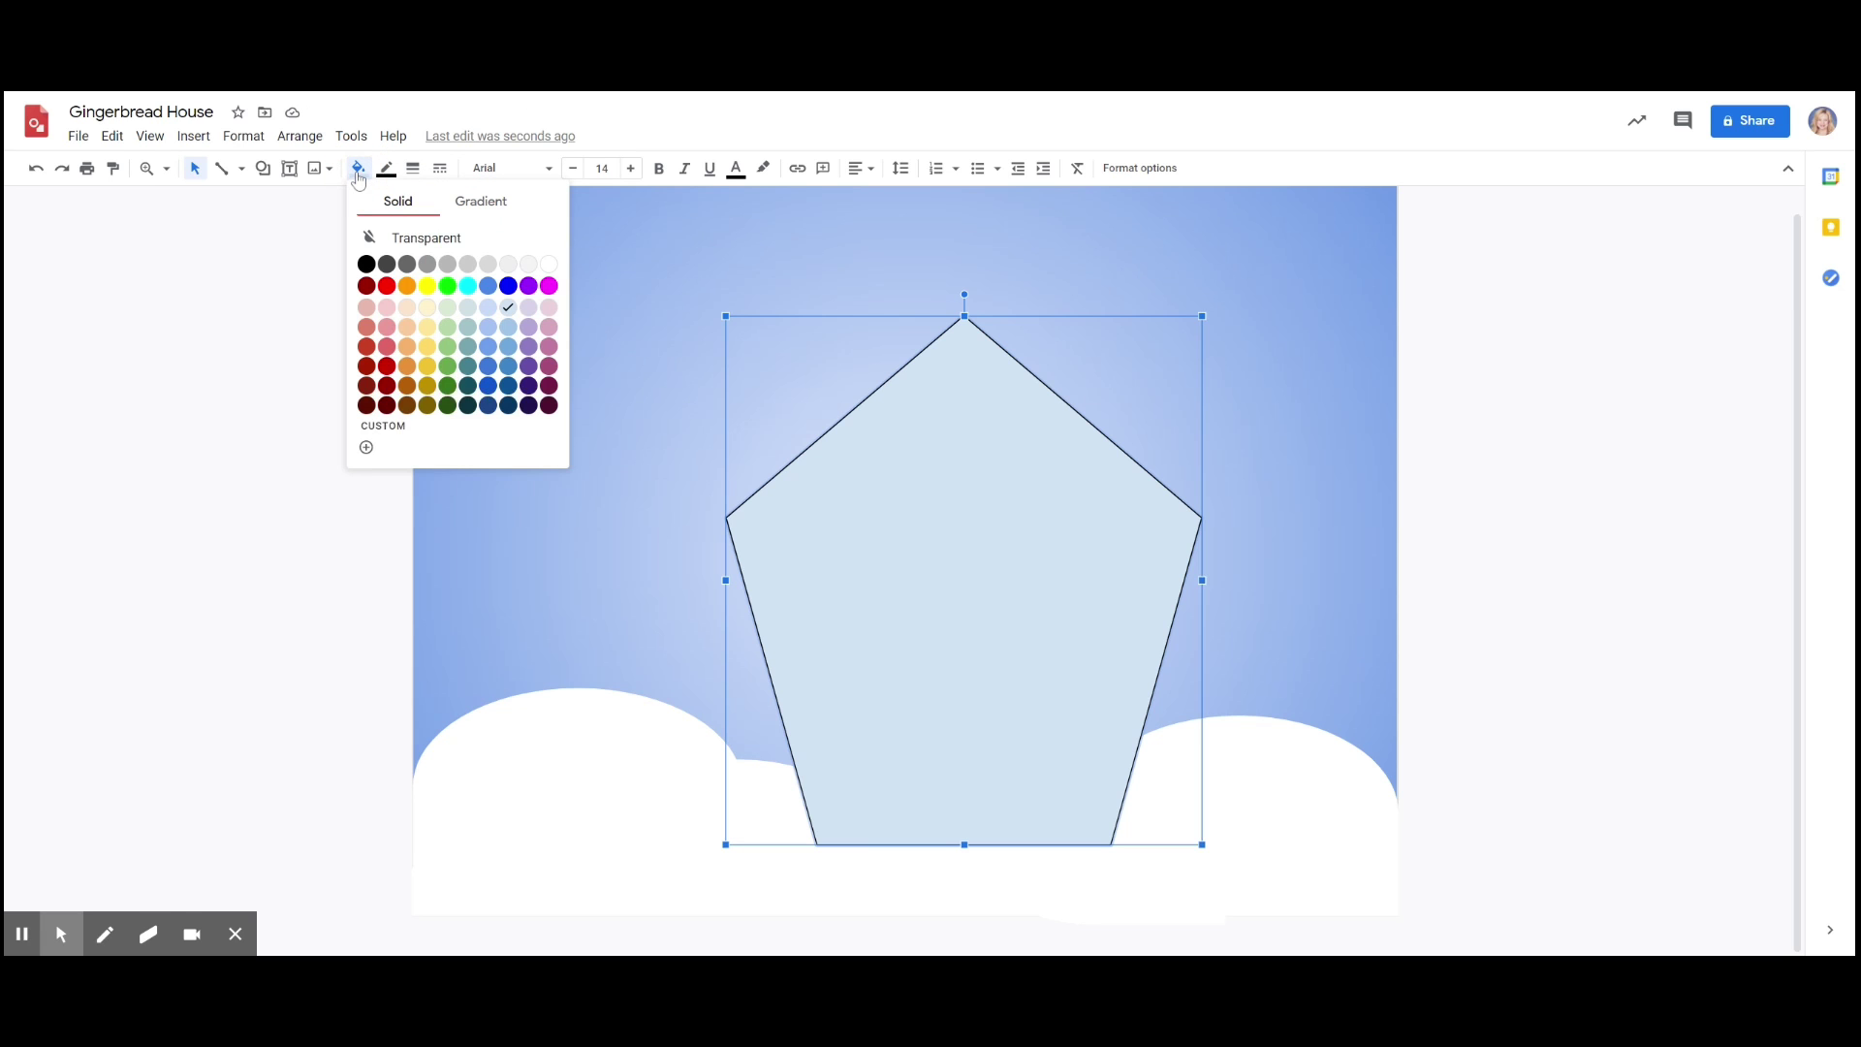
click(515, 211)
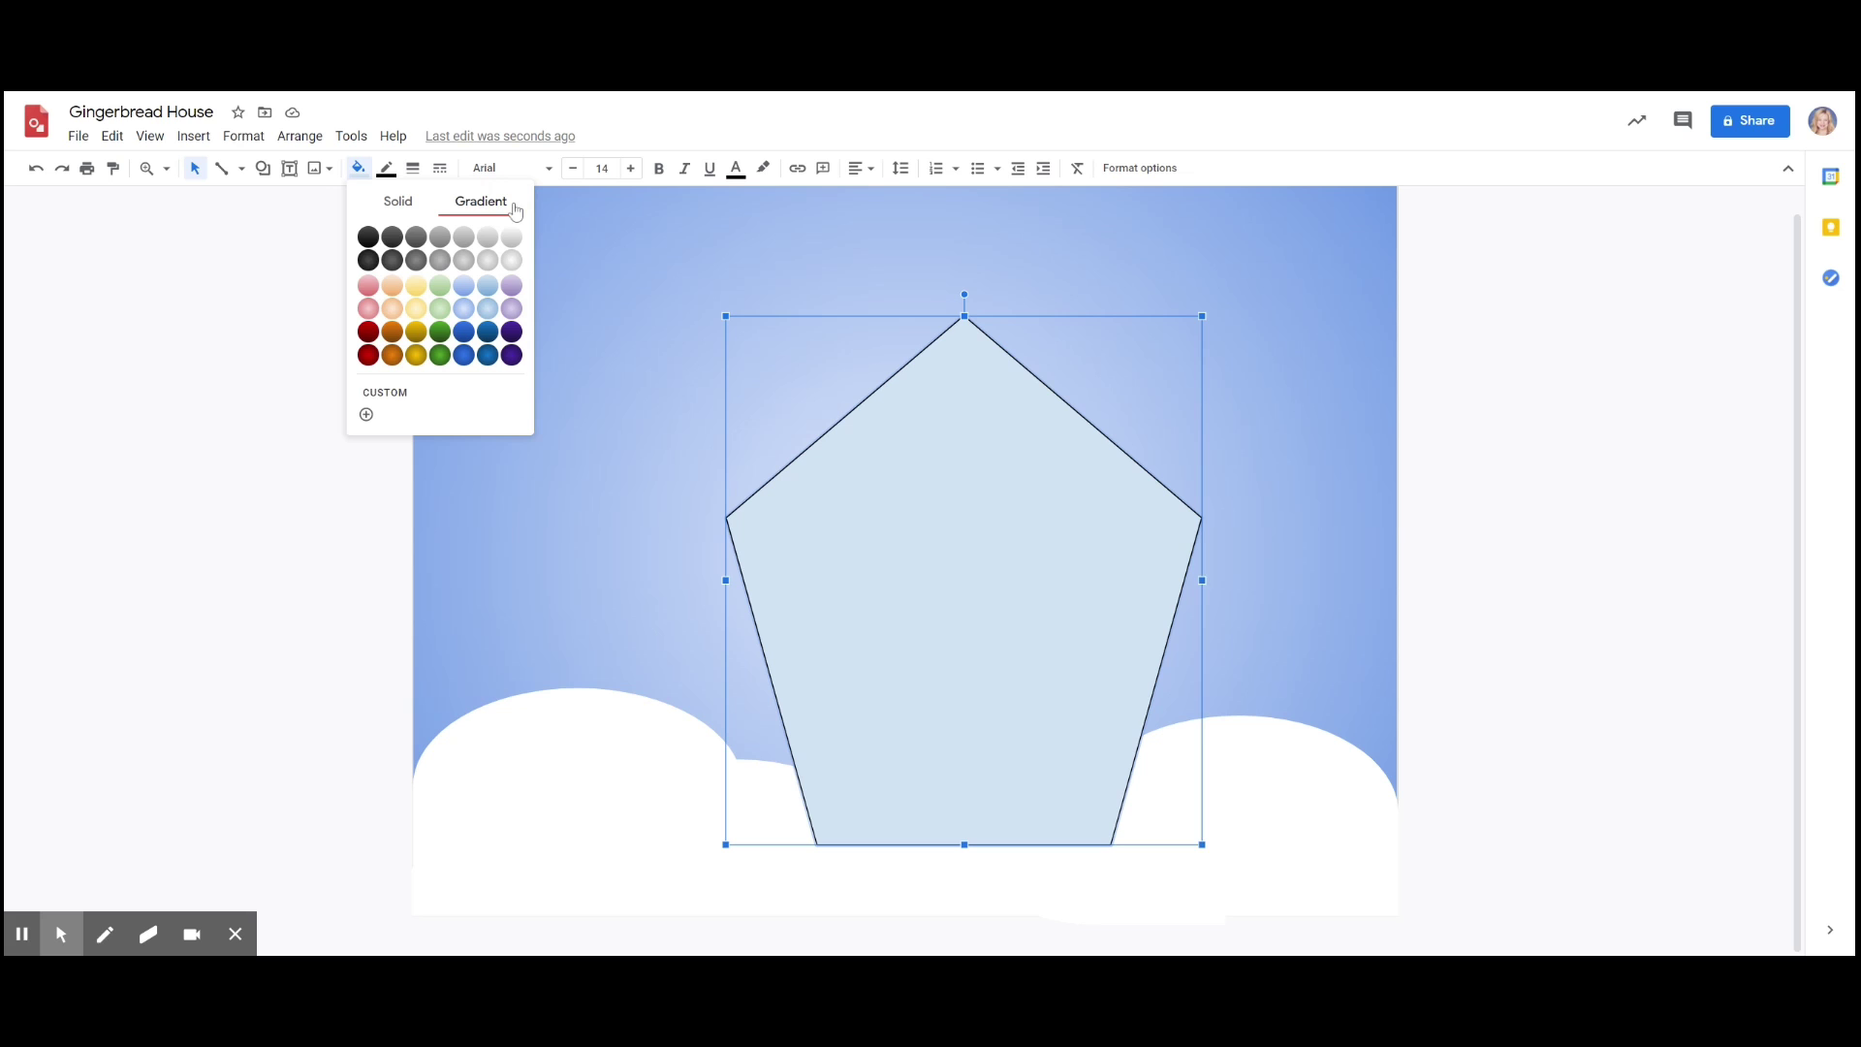
click(415, 331)
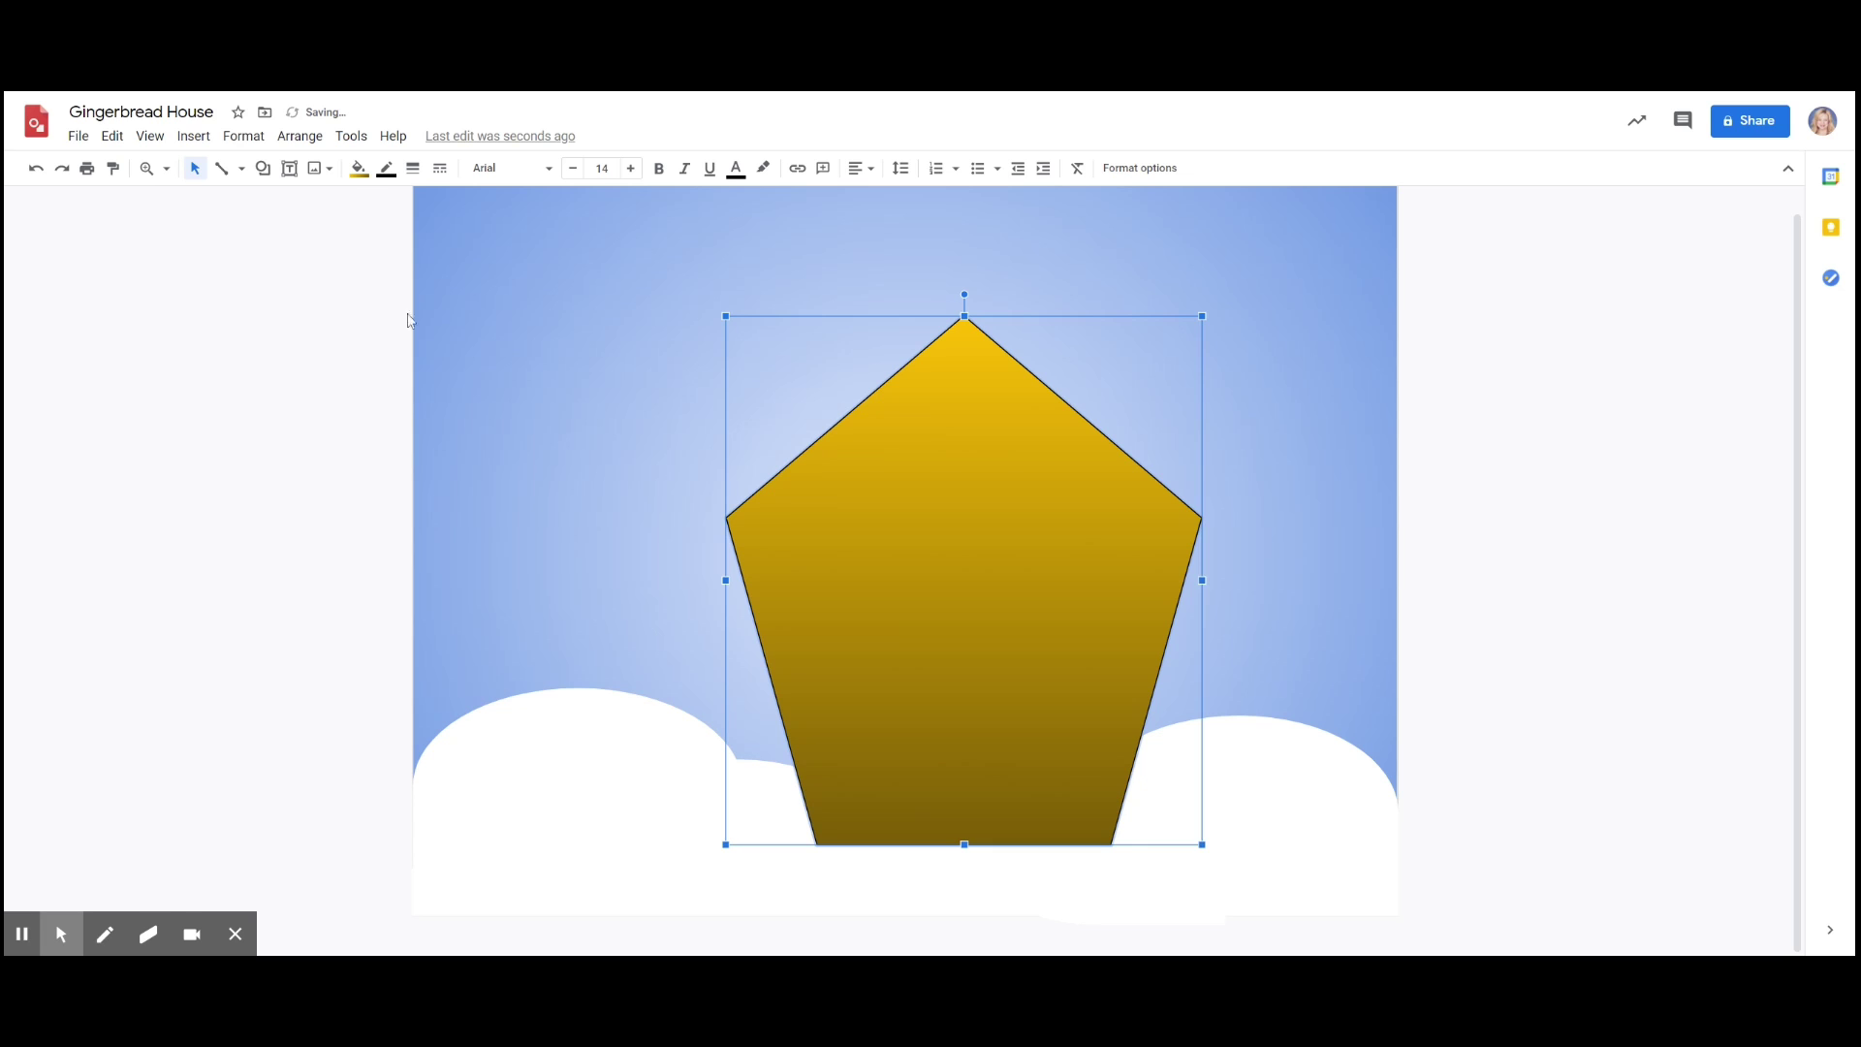
- Start a custom gradient for the pentagon and set its first stop to dark orange
click(359, 169)
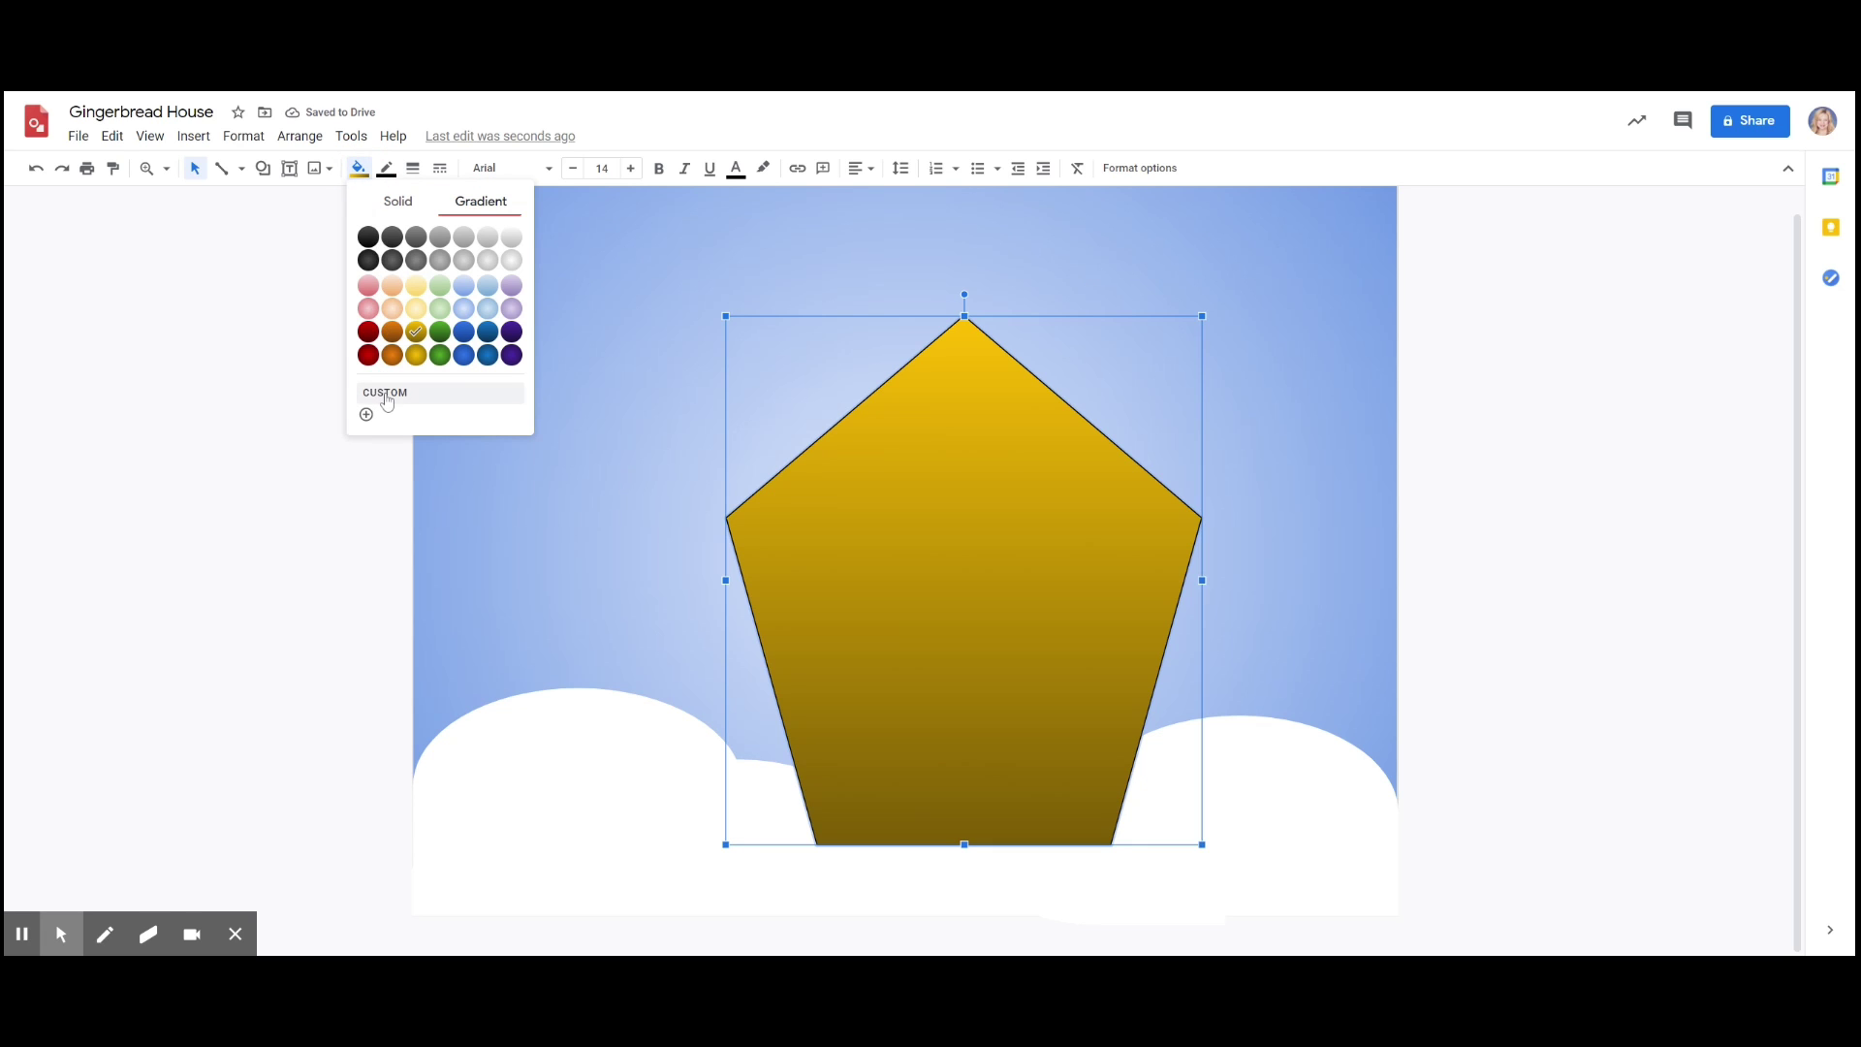
click(365, 415)
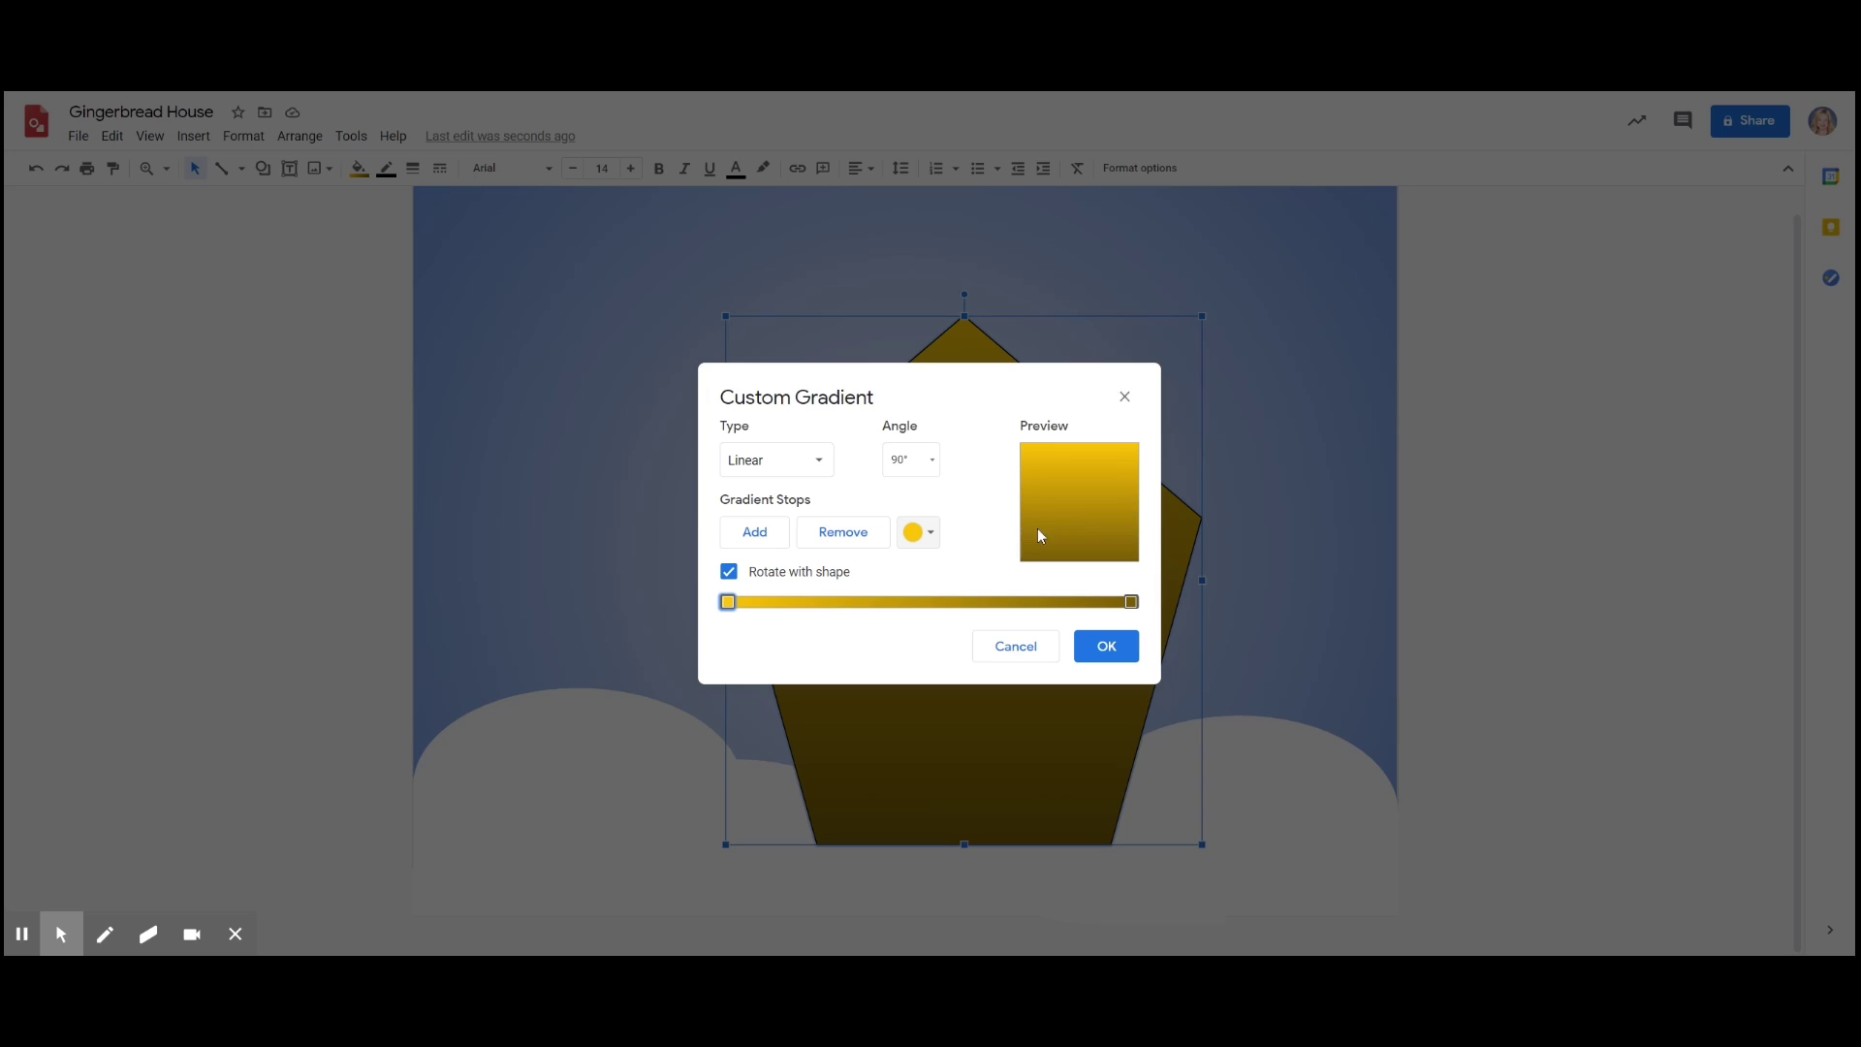
click(729, 603)
click(730, 604)
click(933, 538)
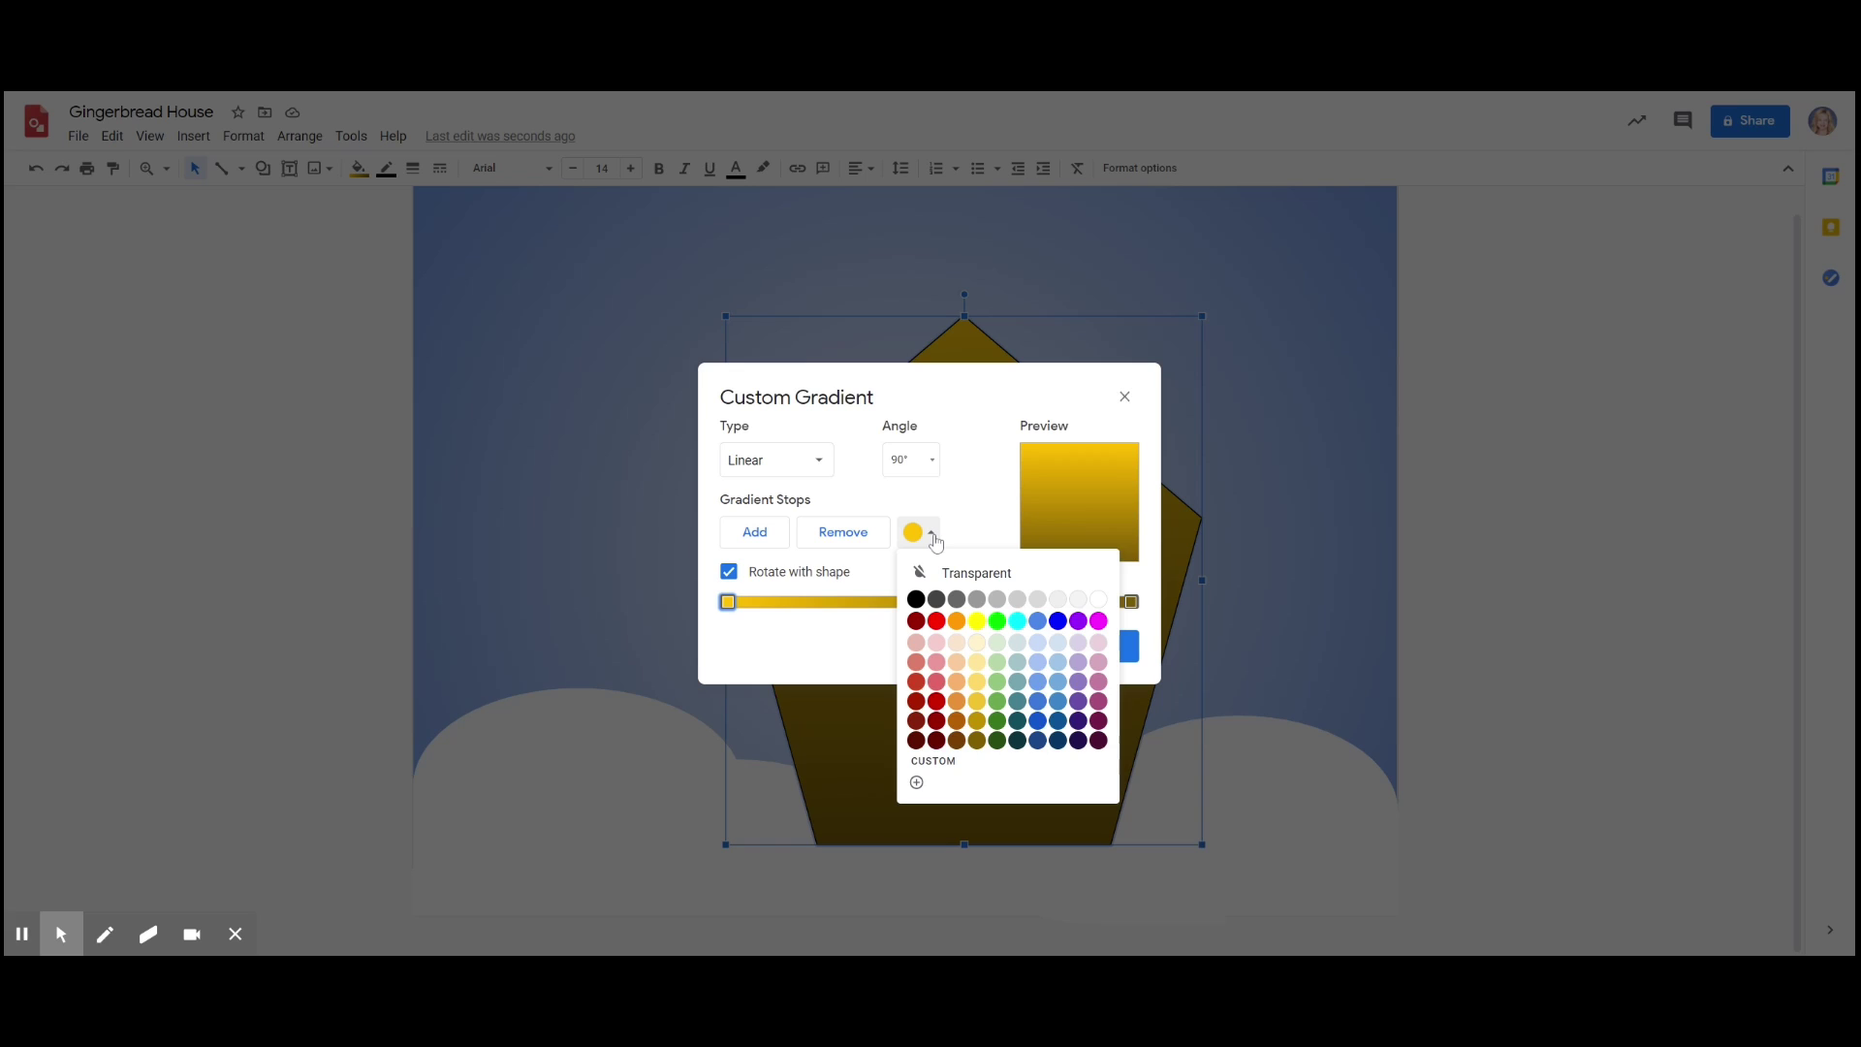
click(958, 722)
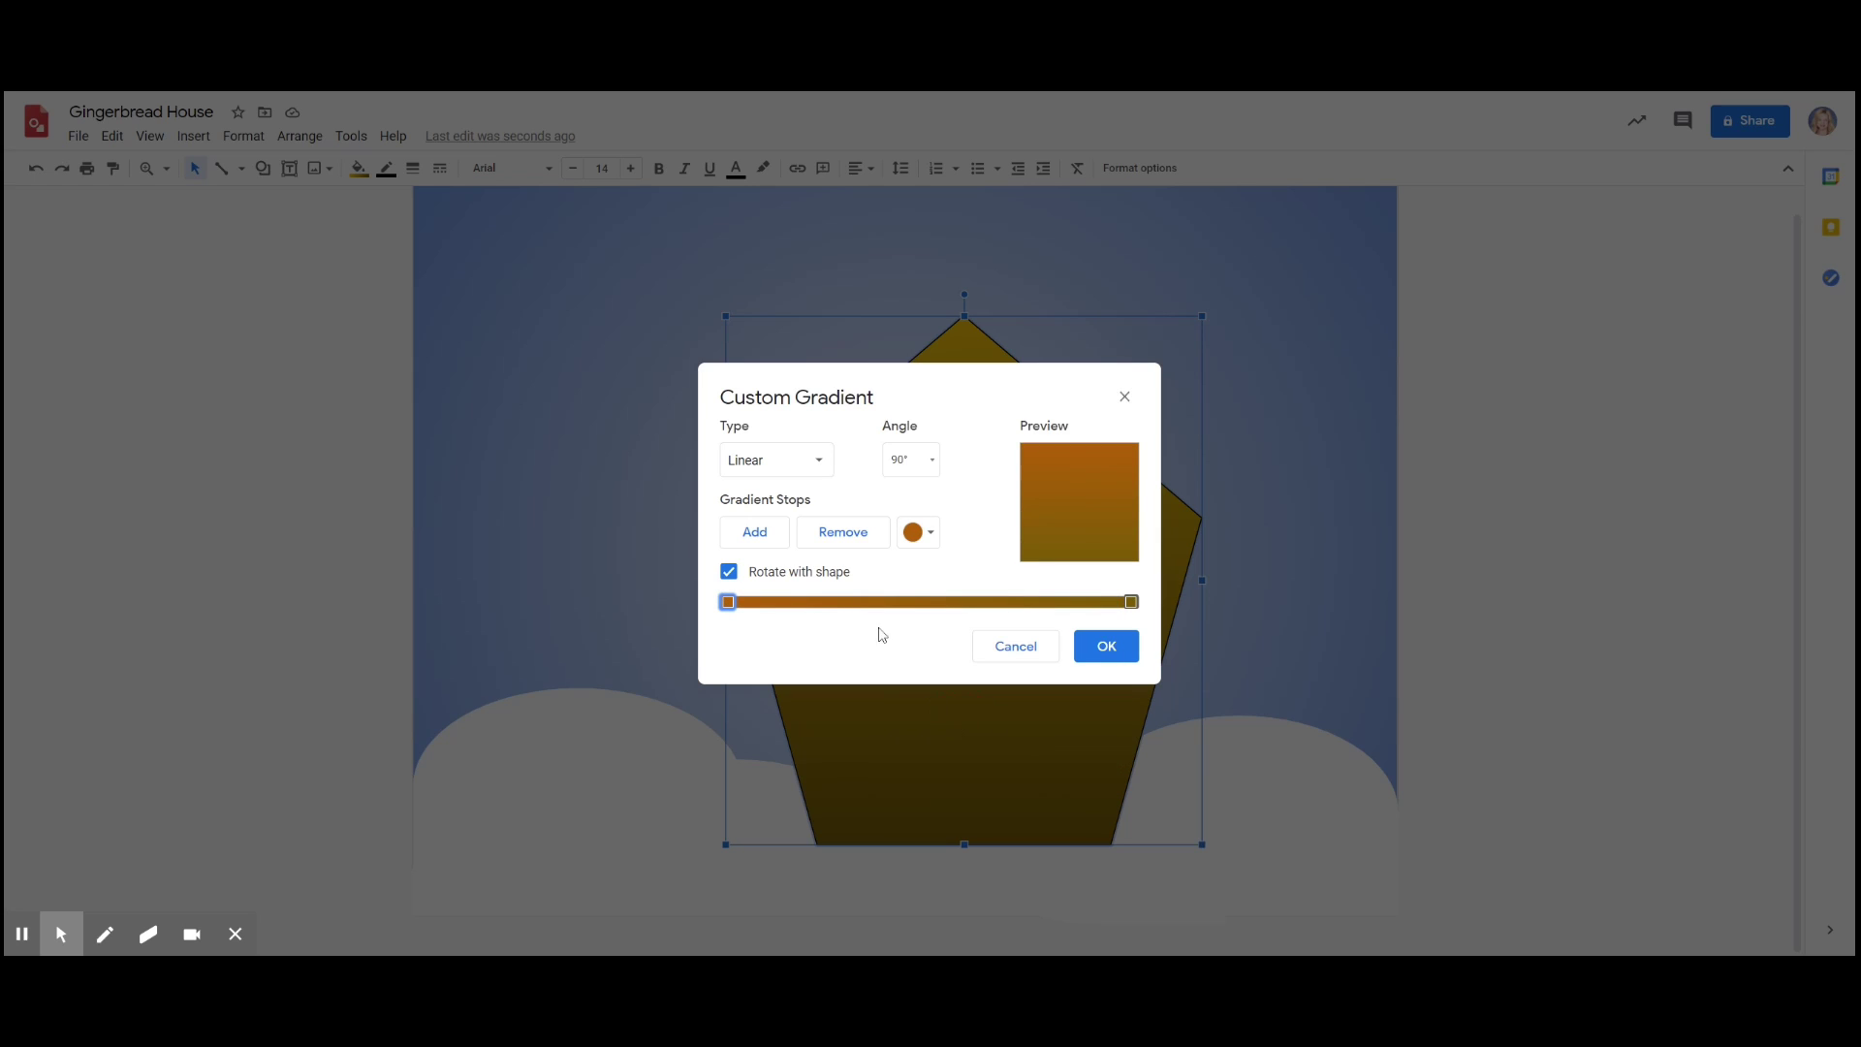
- Change the gradient's first stop to a custom, more muted light brown
click(930, 534)
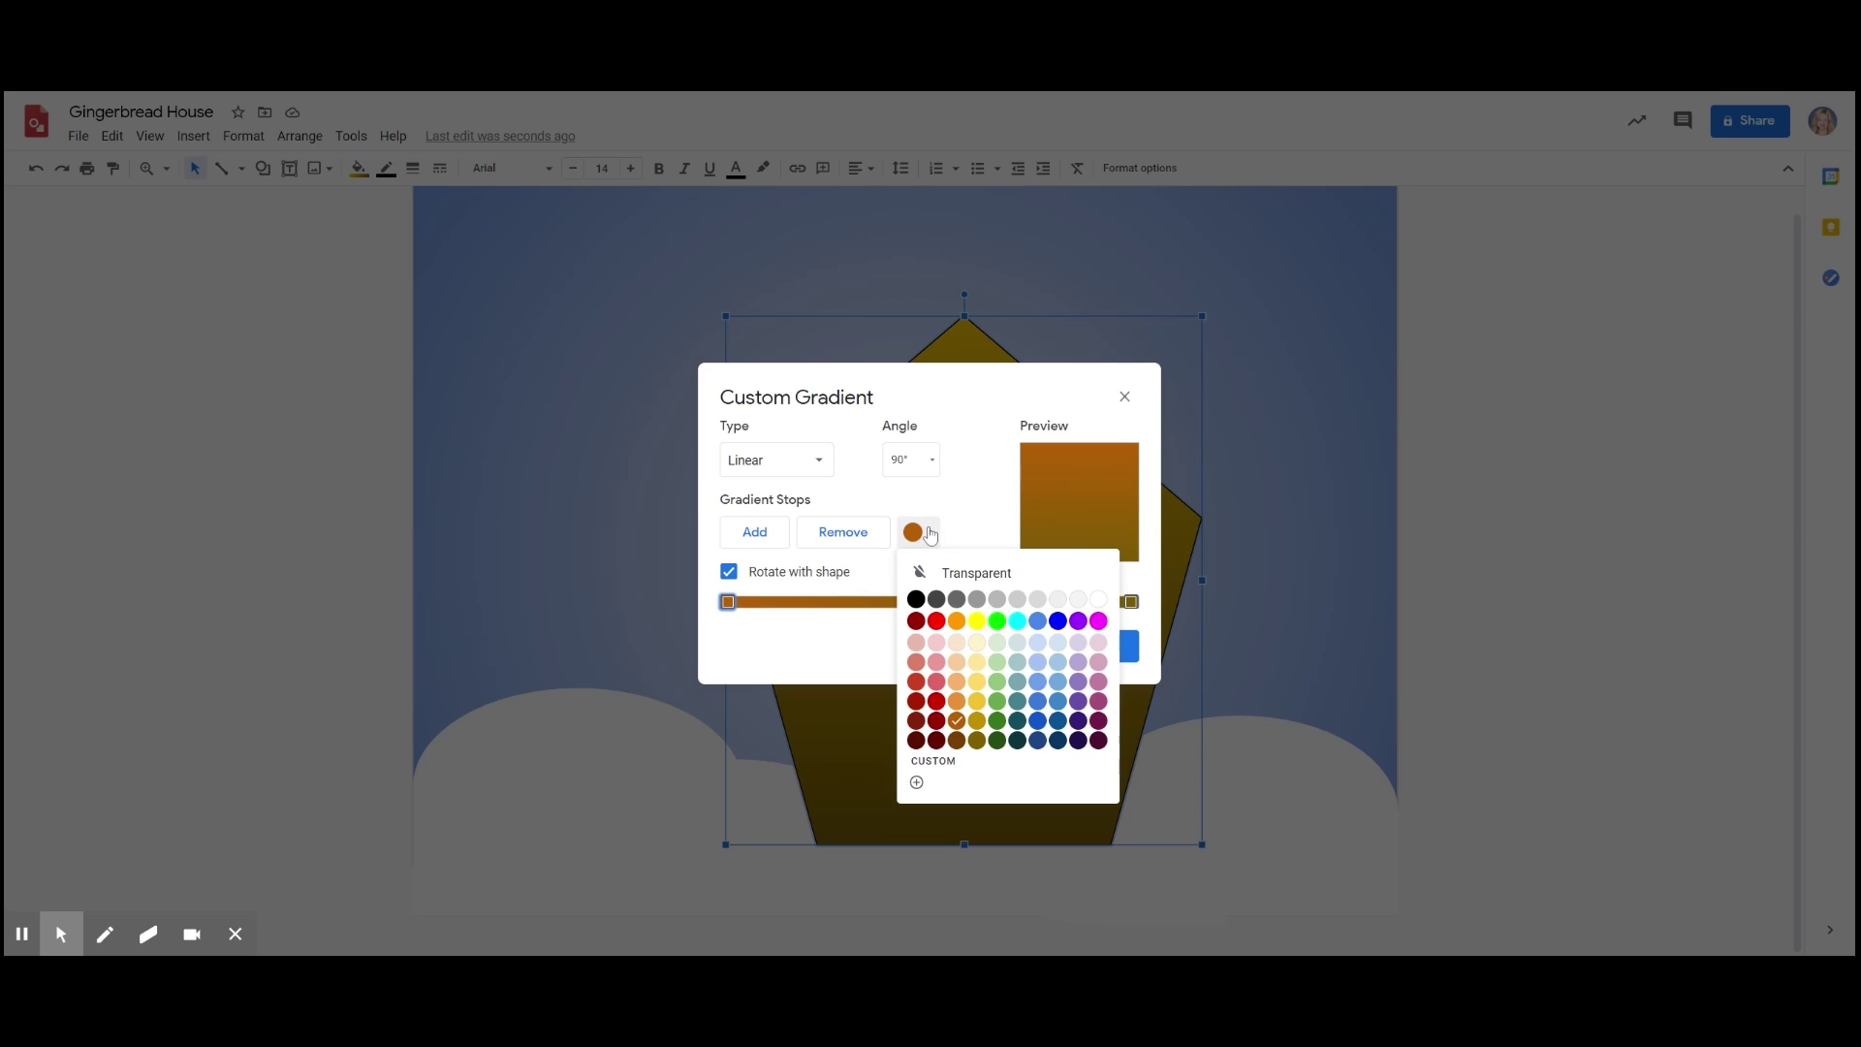
click(917, 783)
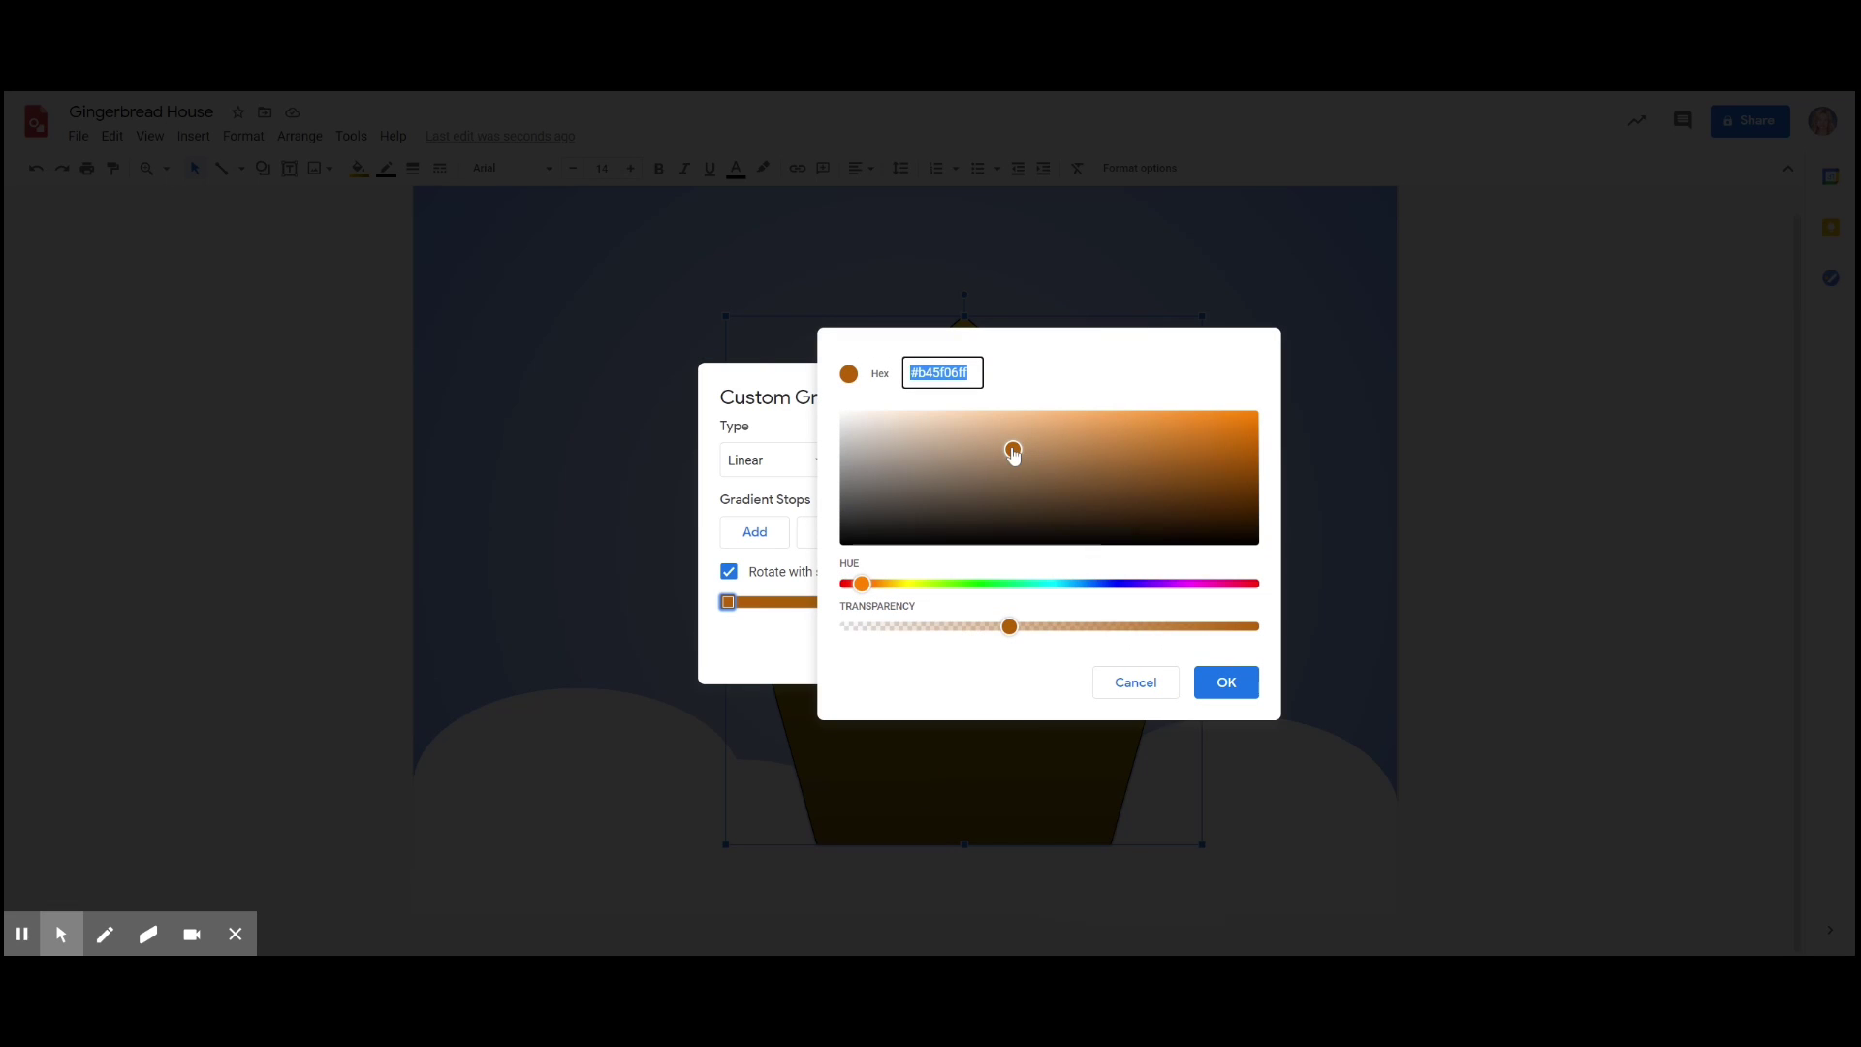
drag(1013, 454, 1053, 464)
click(1236, 691)
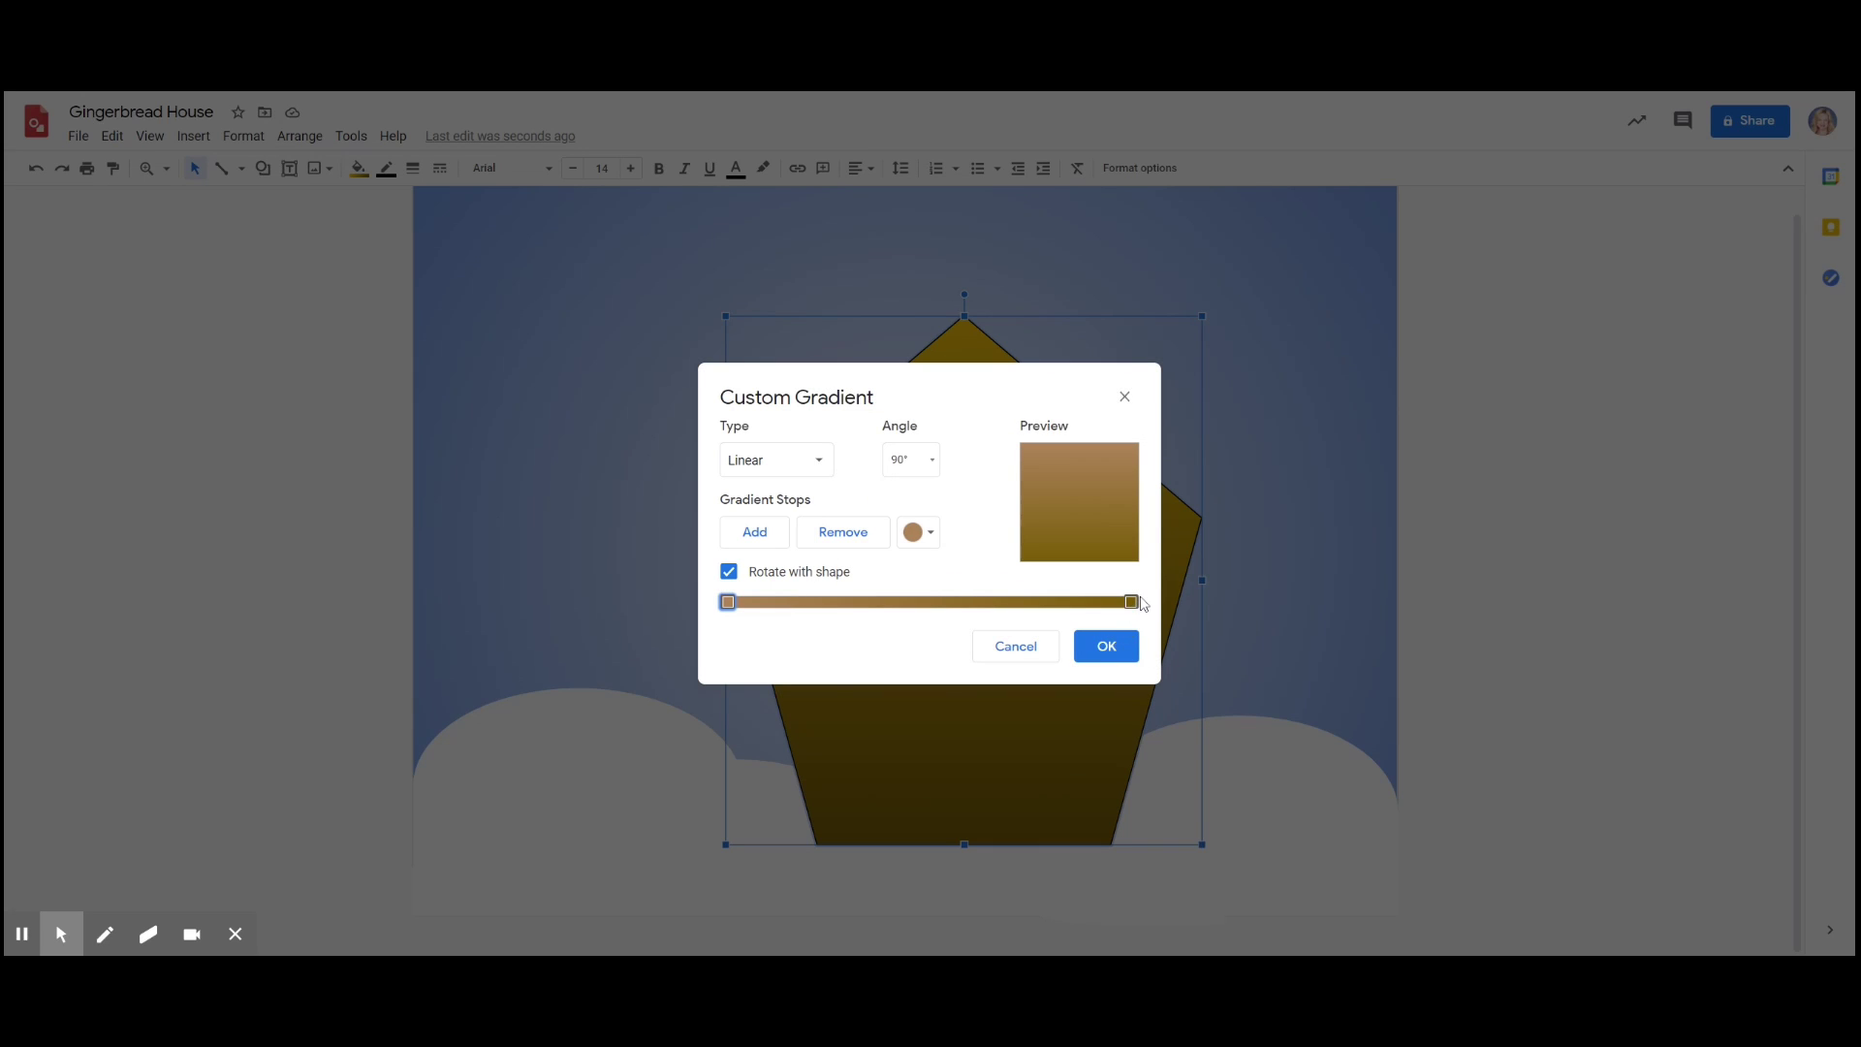
- Set the gradient's end stop to custom dark gold #9d7912ff and outline the pentagon in the custom light brown
click(1132, 603)
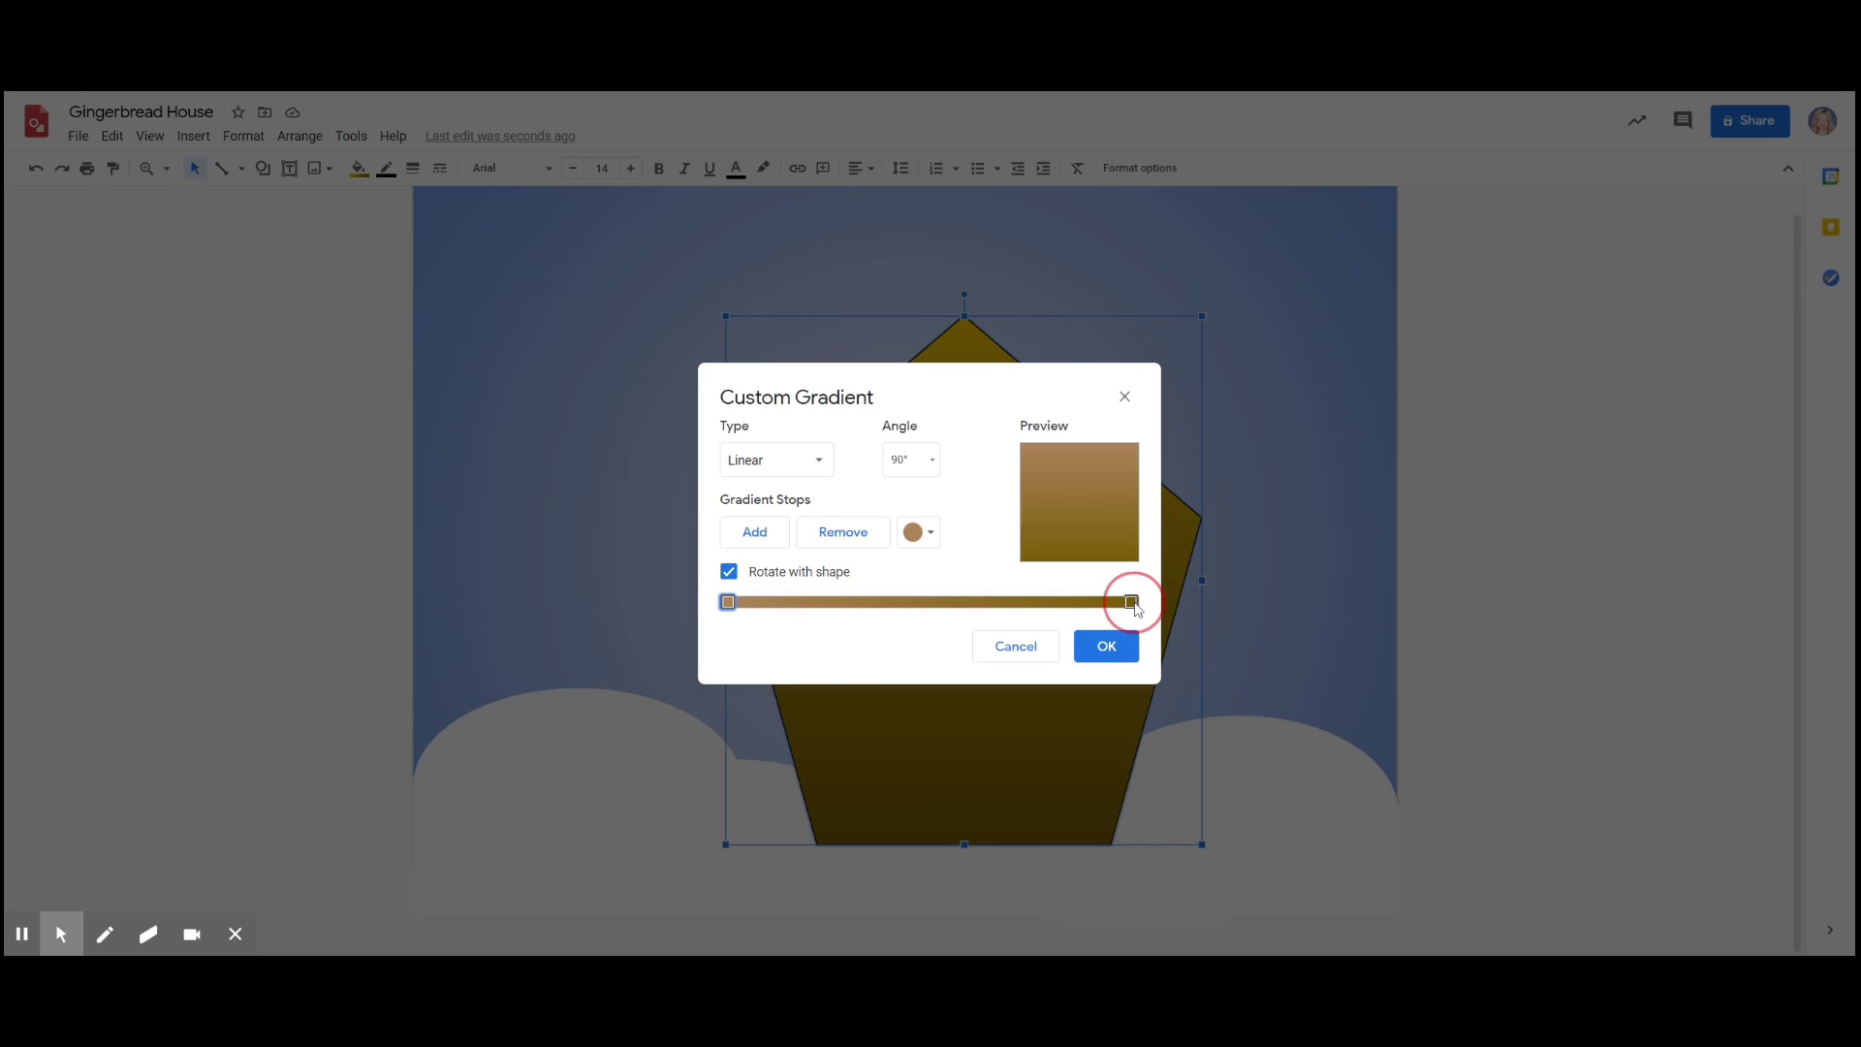
click(935, 545)
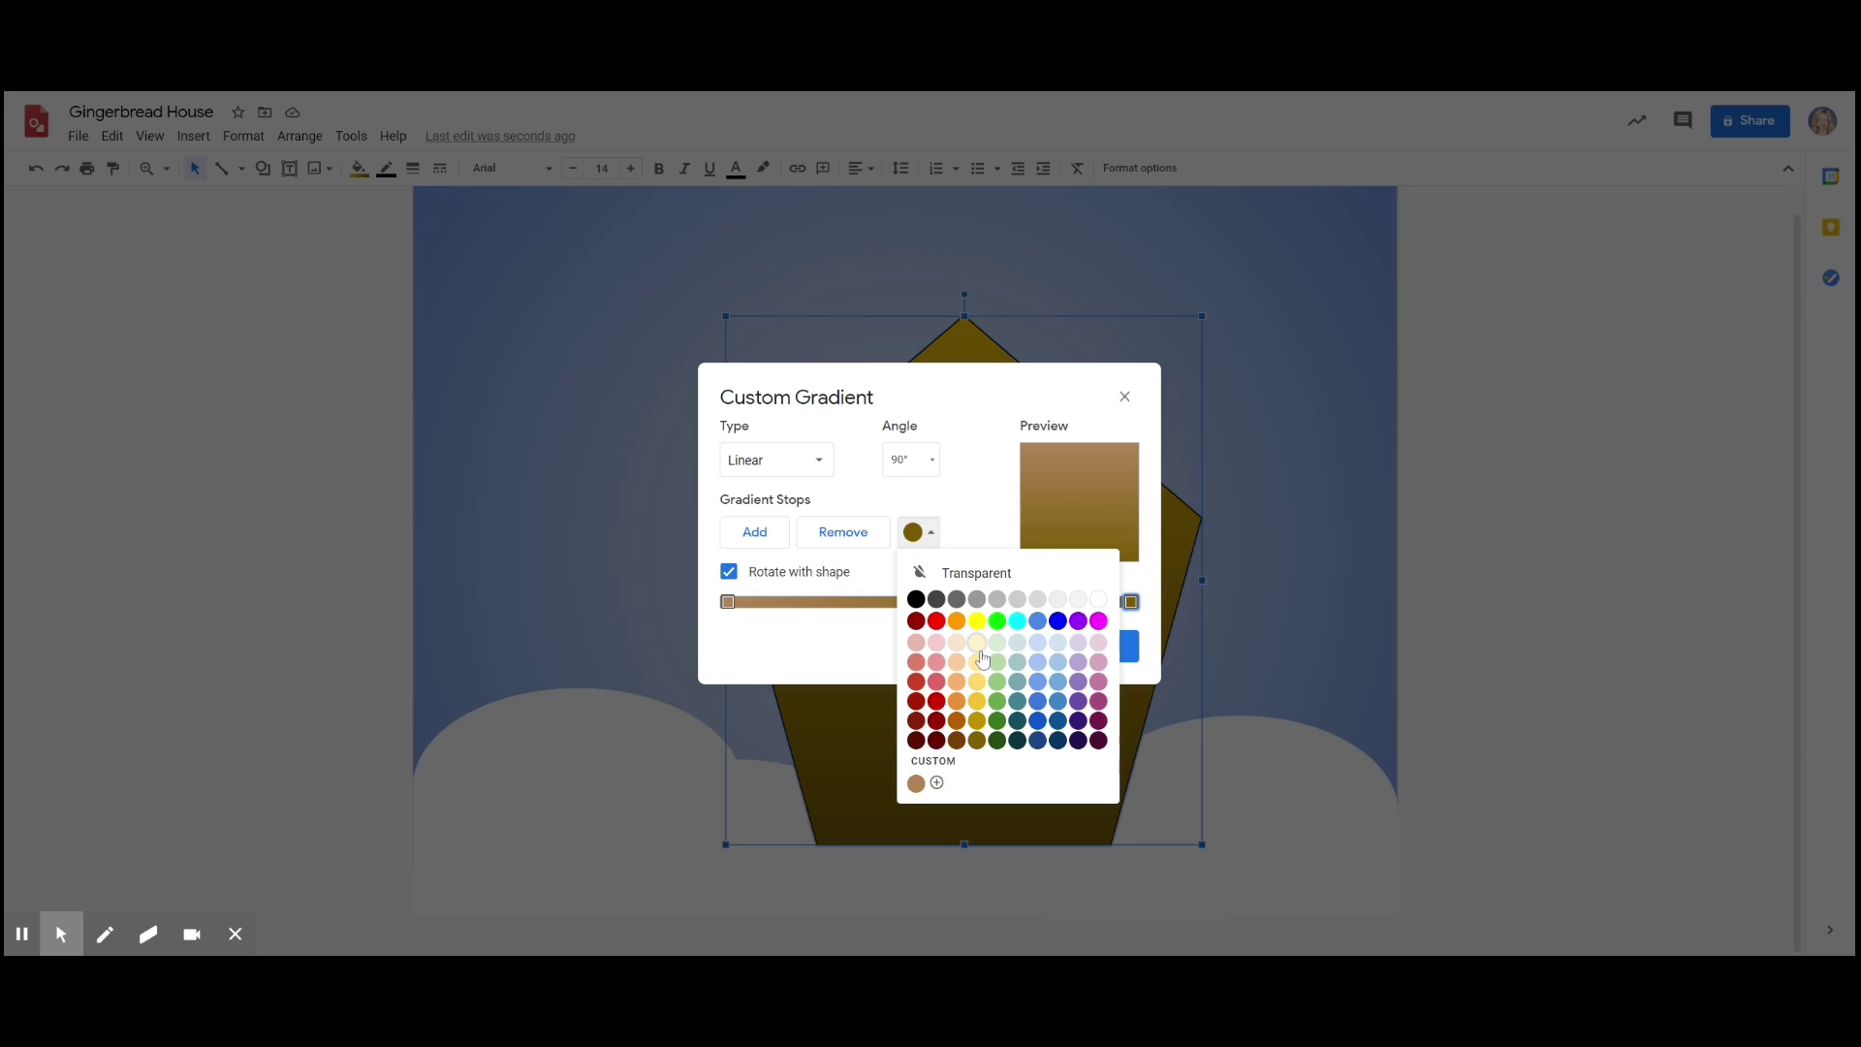
click(937, 783)
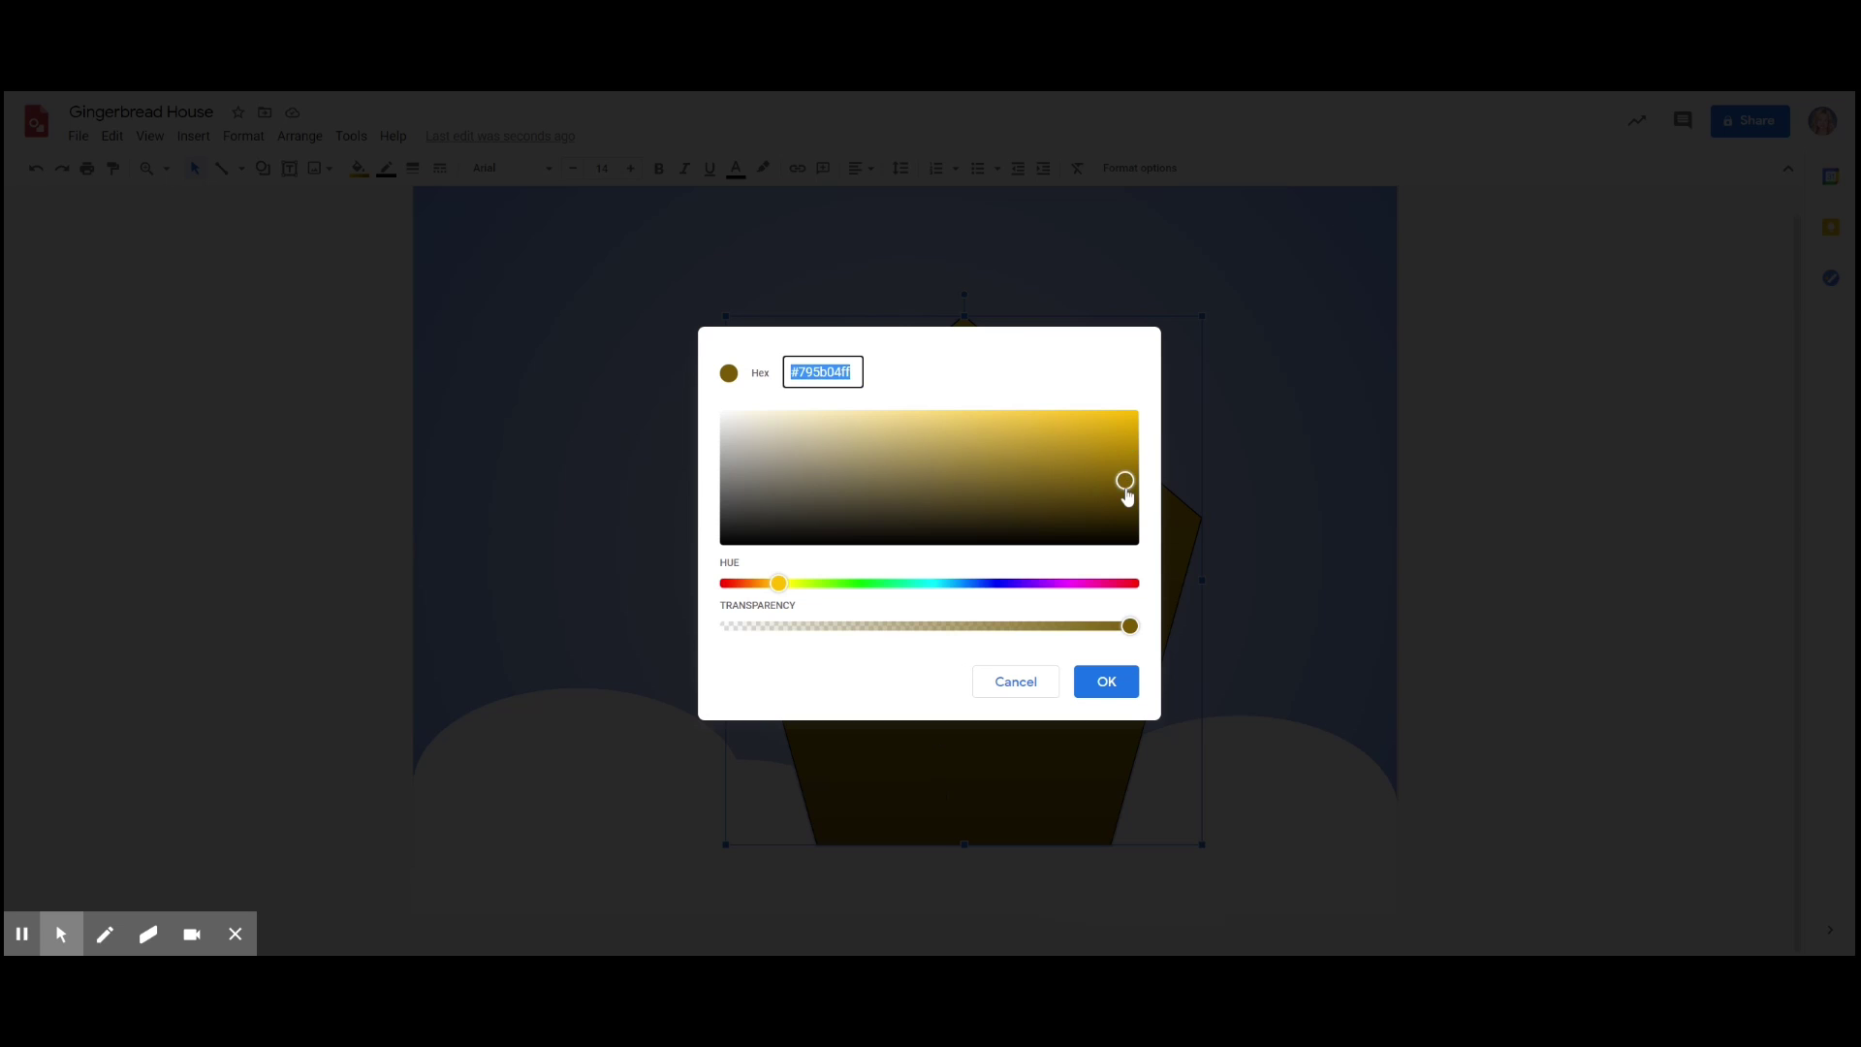
drag(1128, 495, 1097, 471)
click(1113, 685)
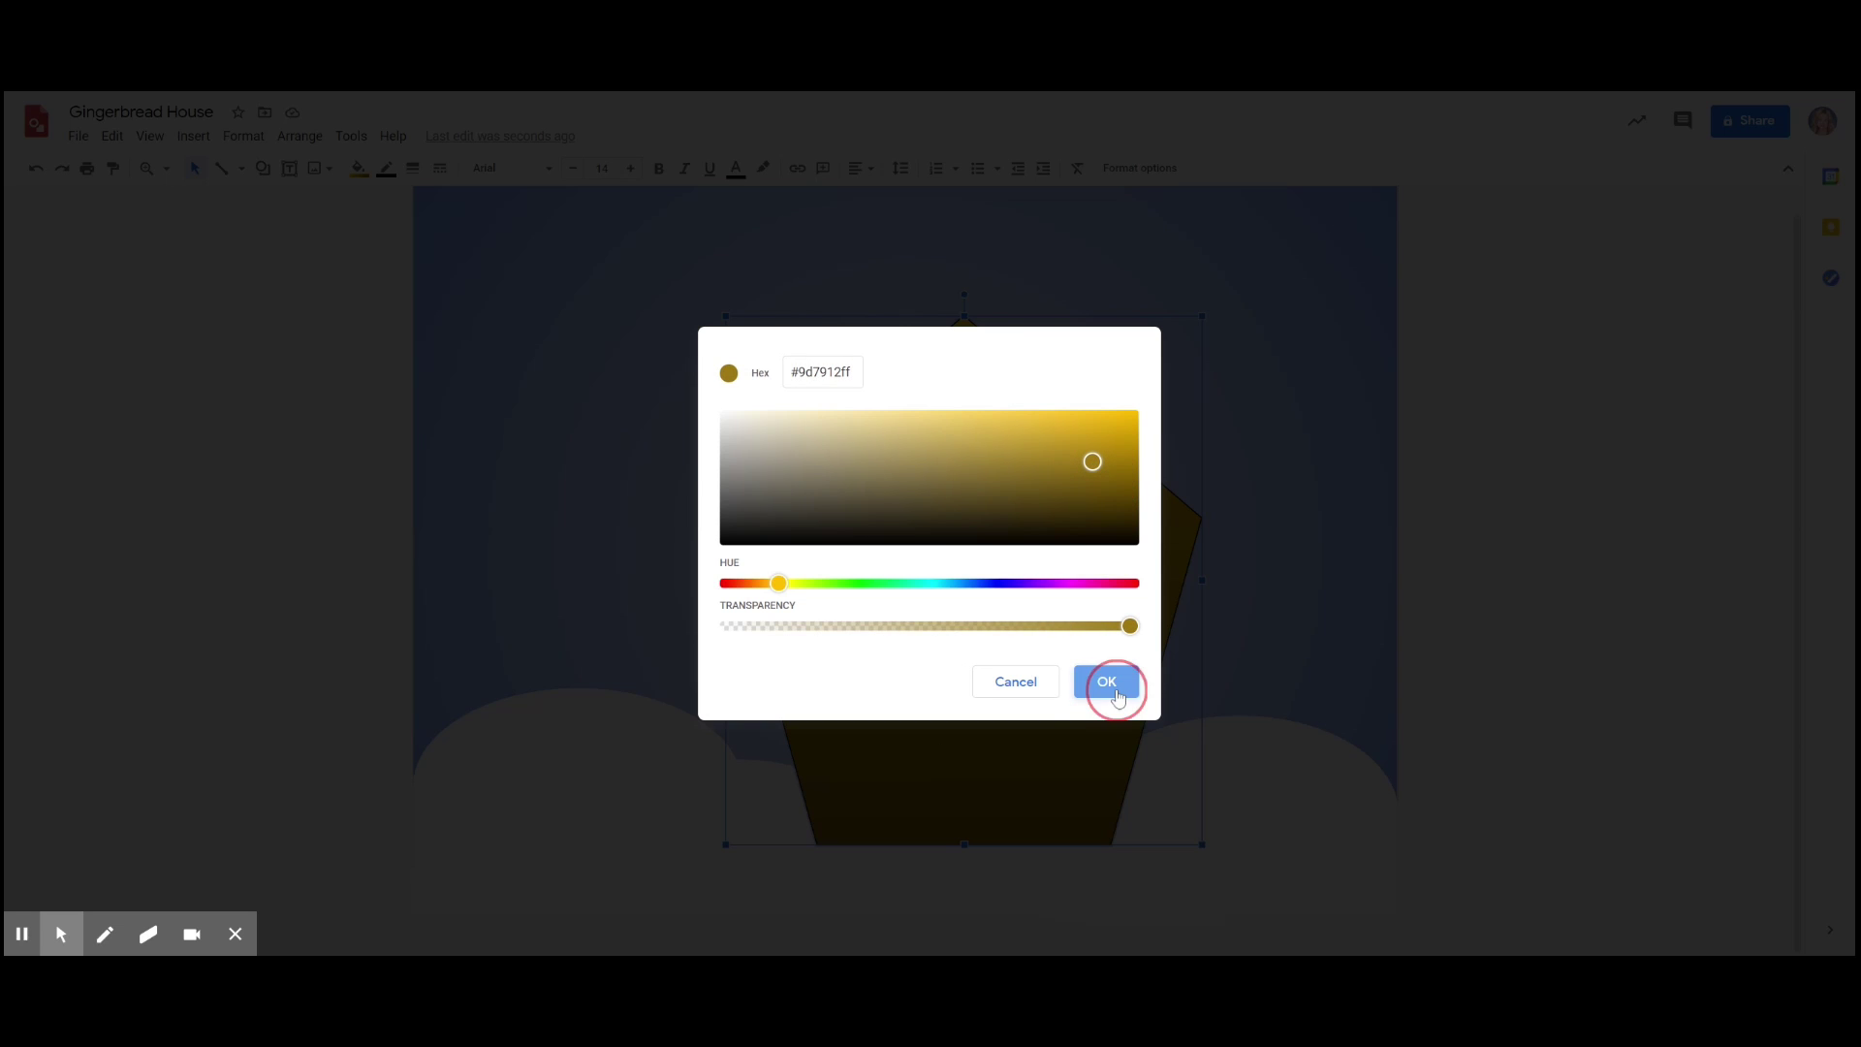
click(1115, 644)
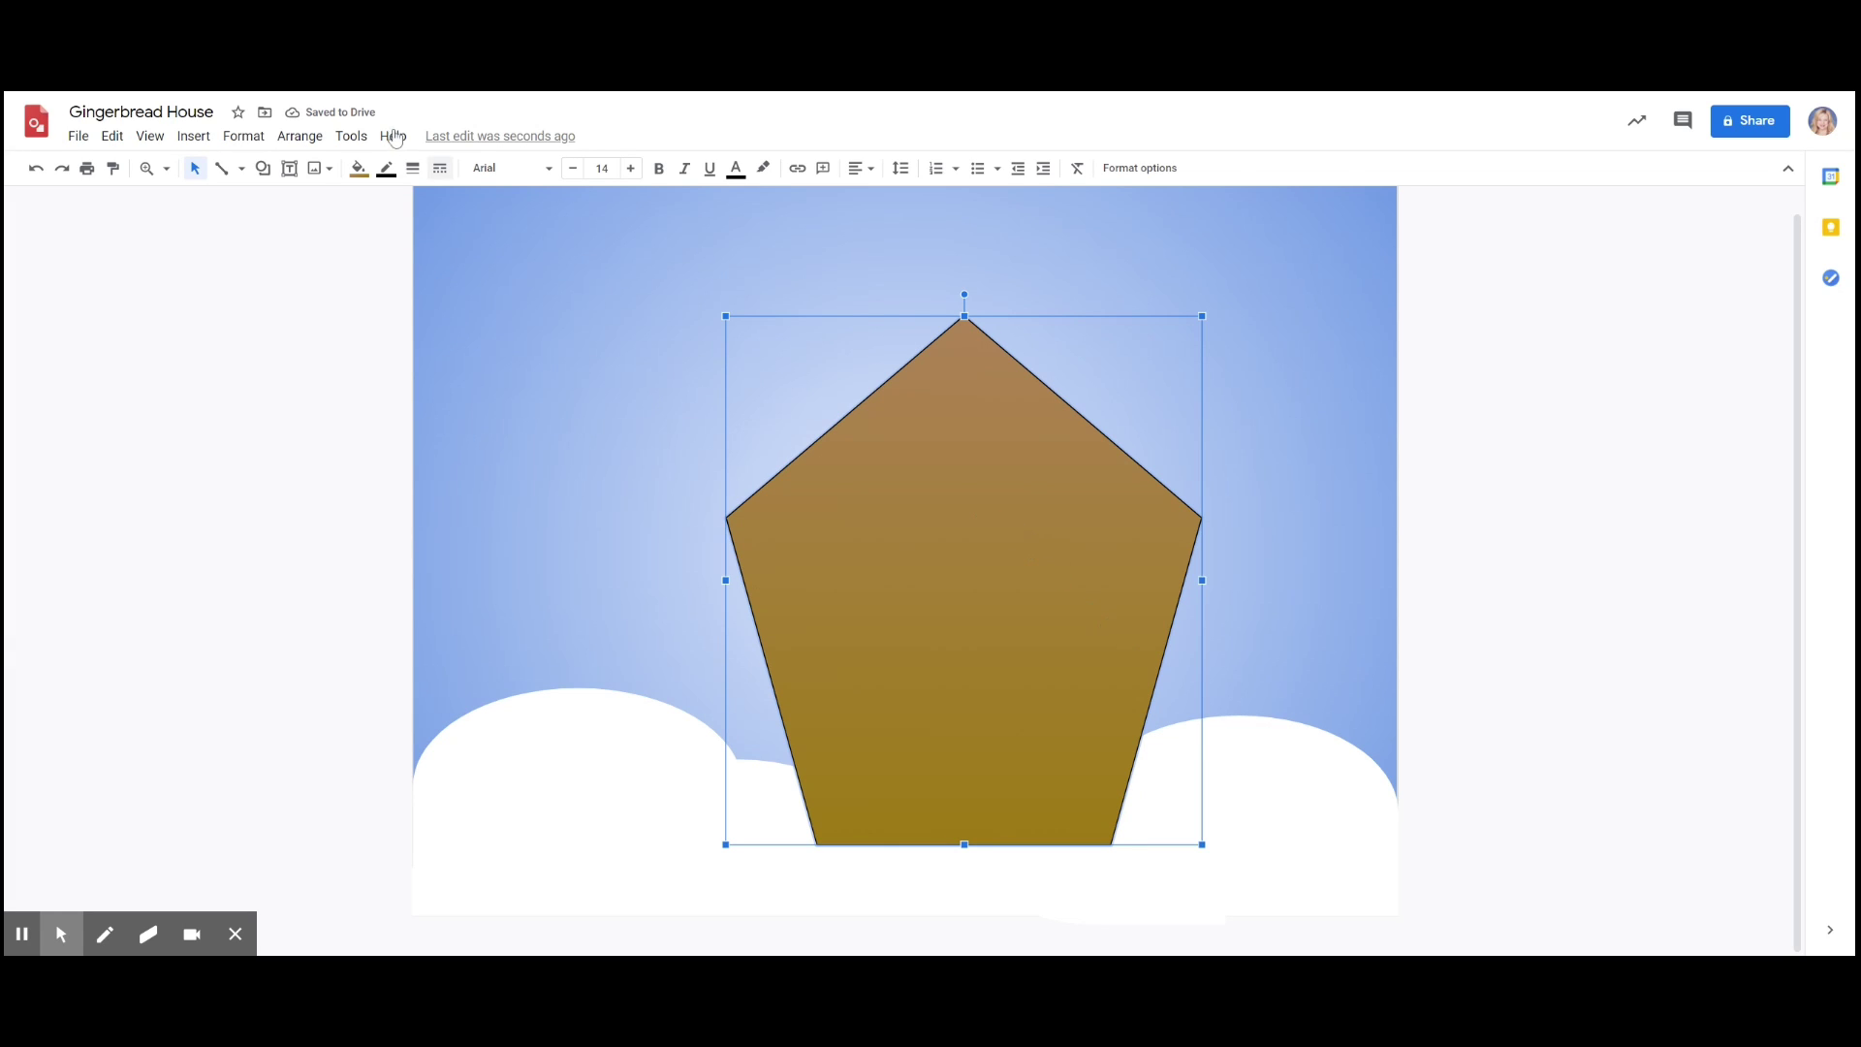
click(386, 171)
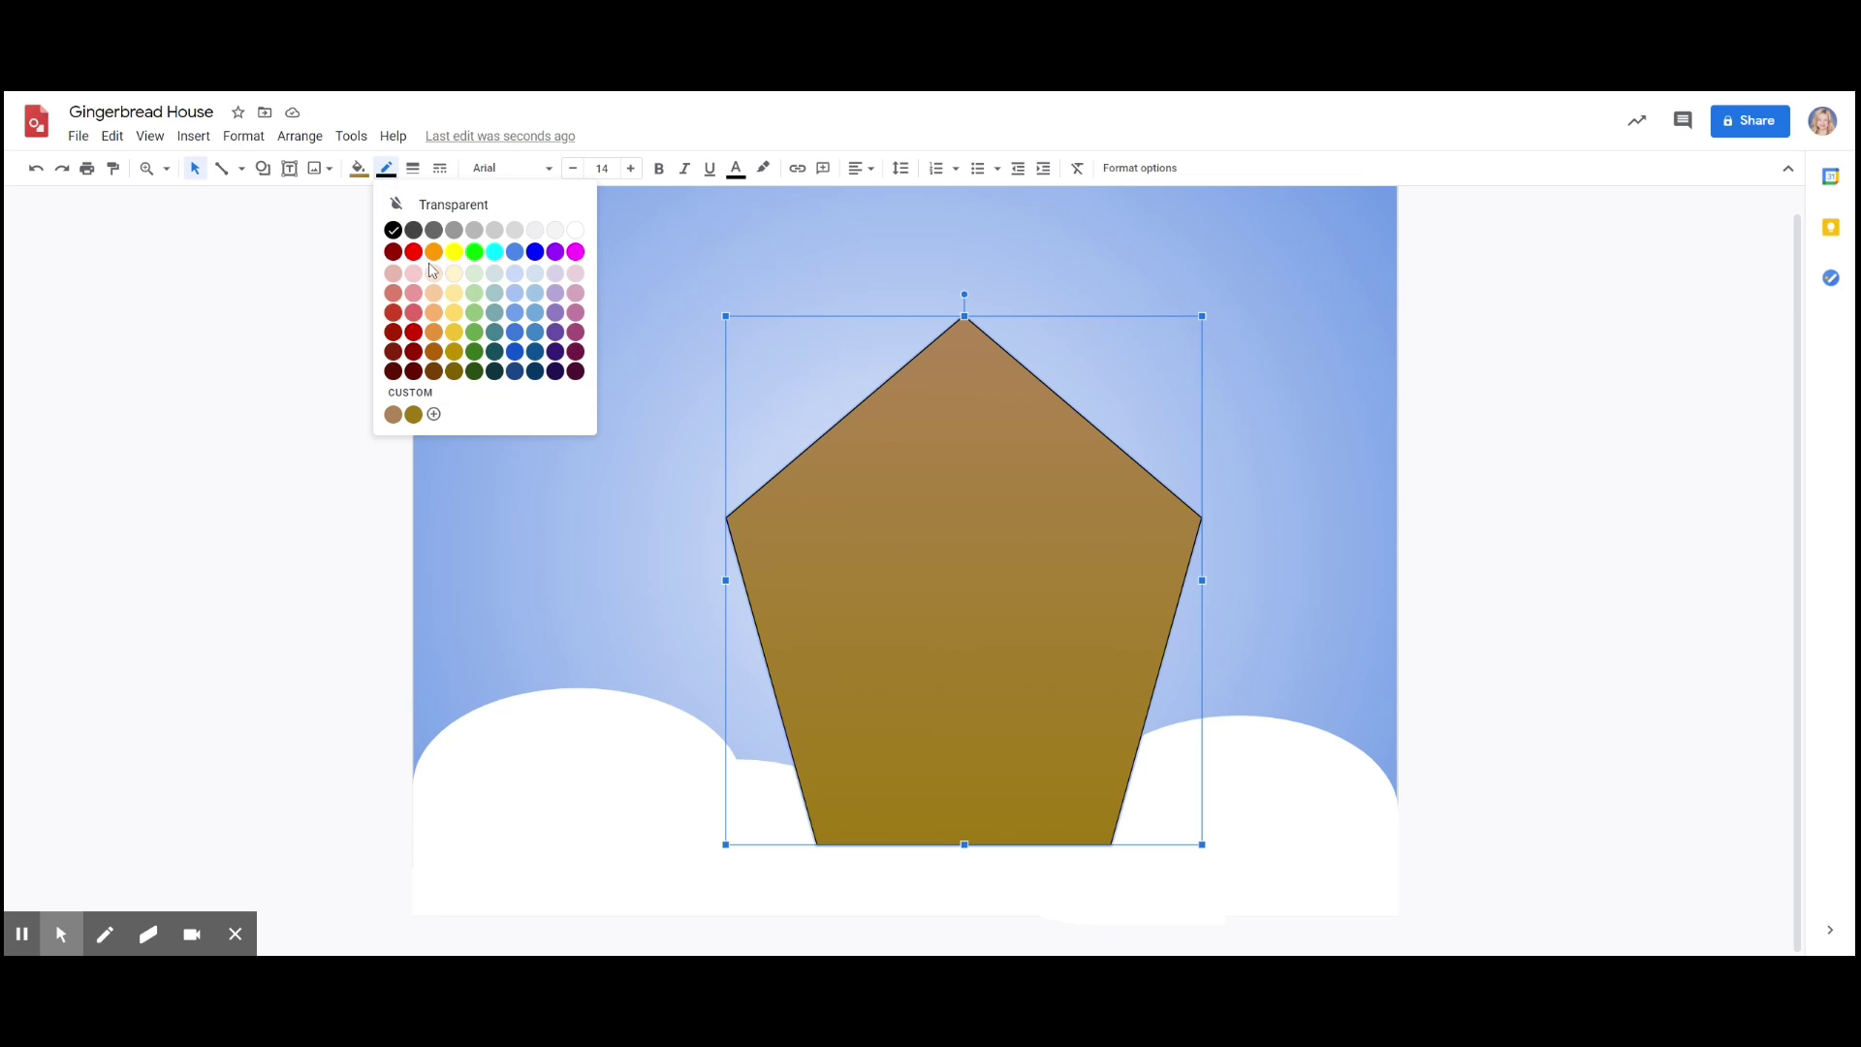
click(395, 419)
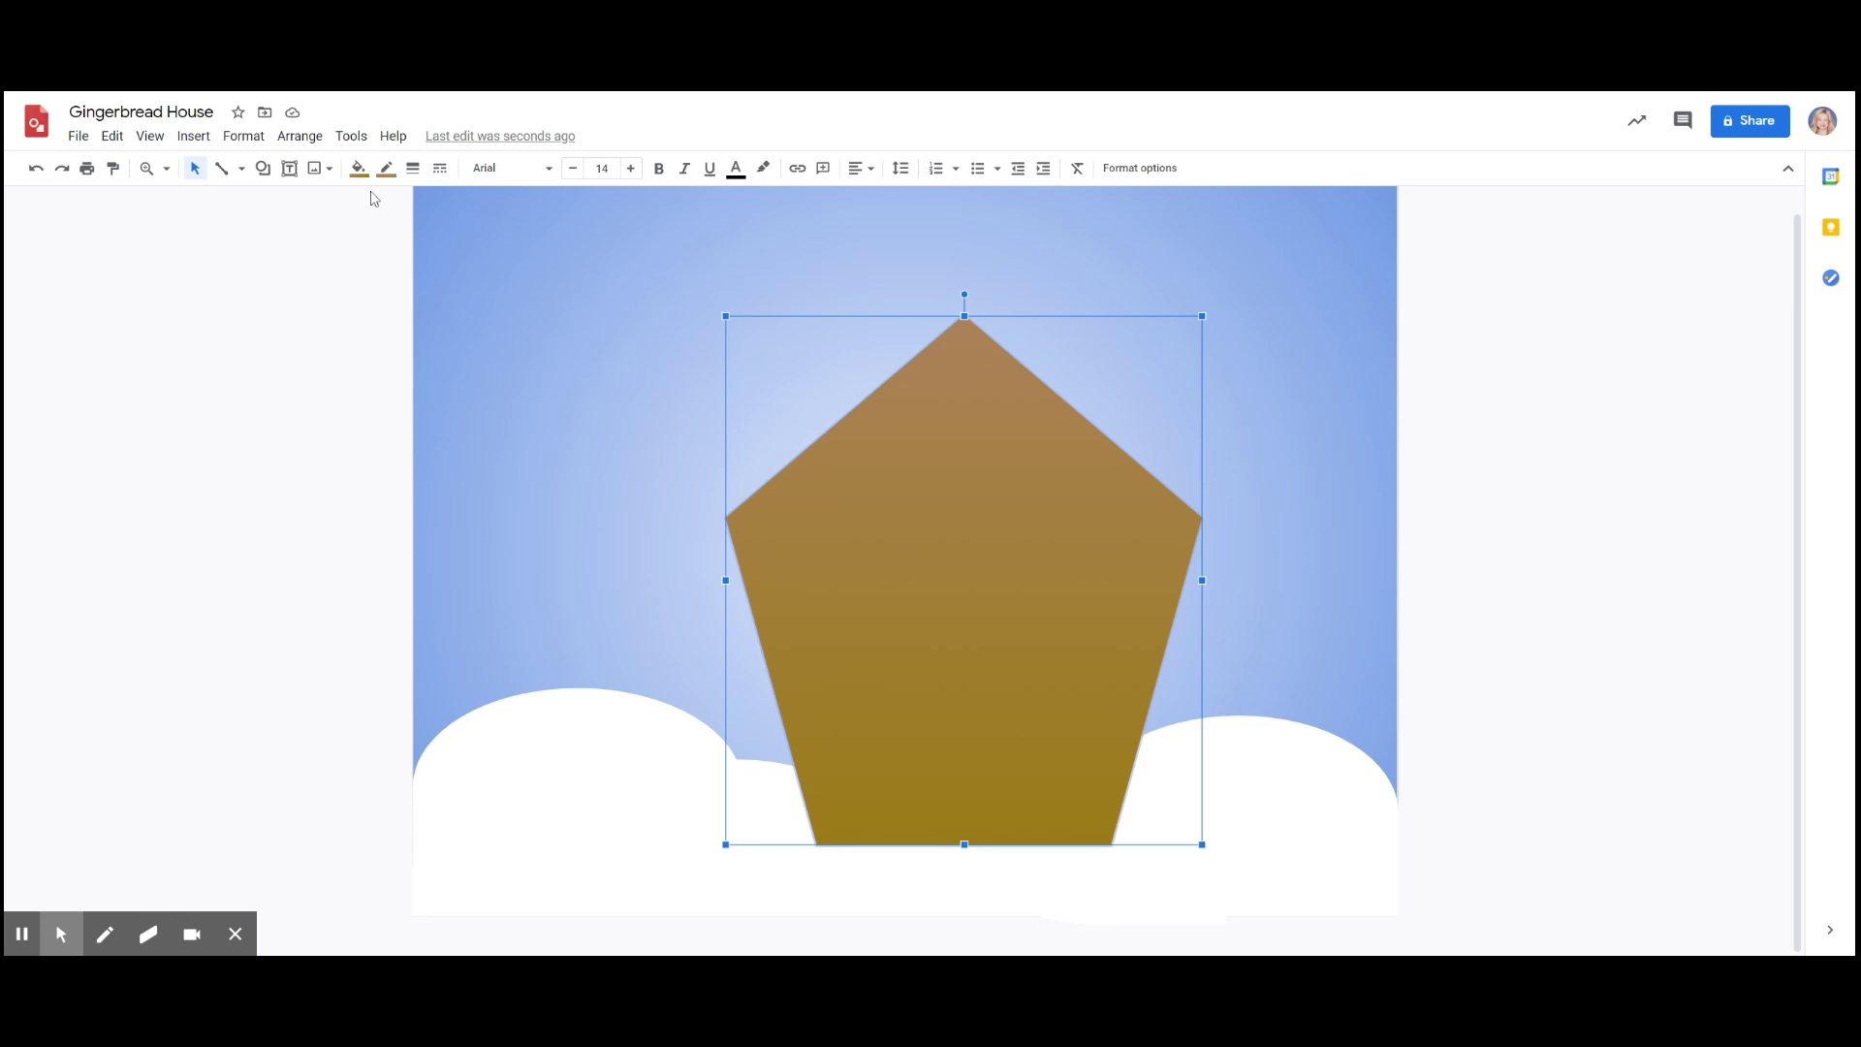
- Draw a small parallelogram over the pentagon's upper-left edge and rotate it clockwise to follow the roof slope
click(264, 169)
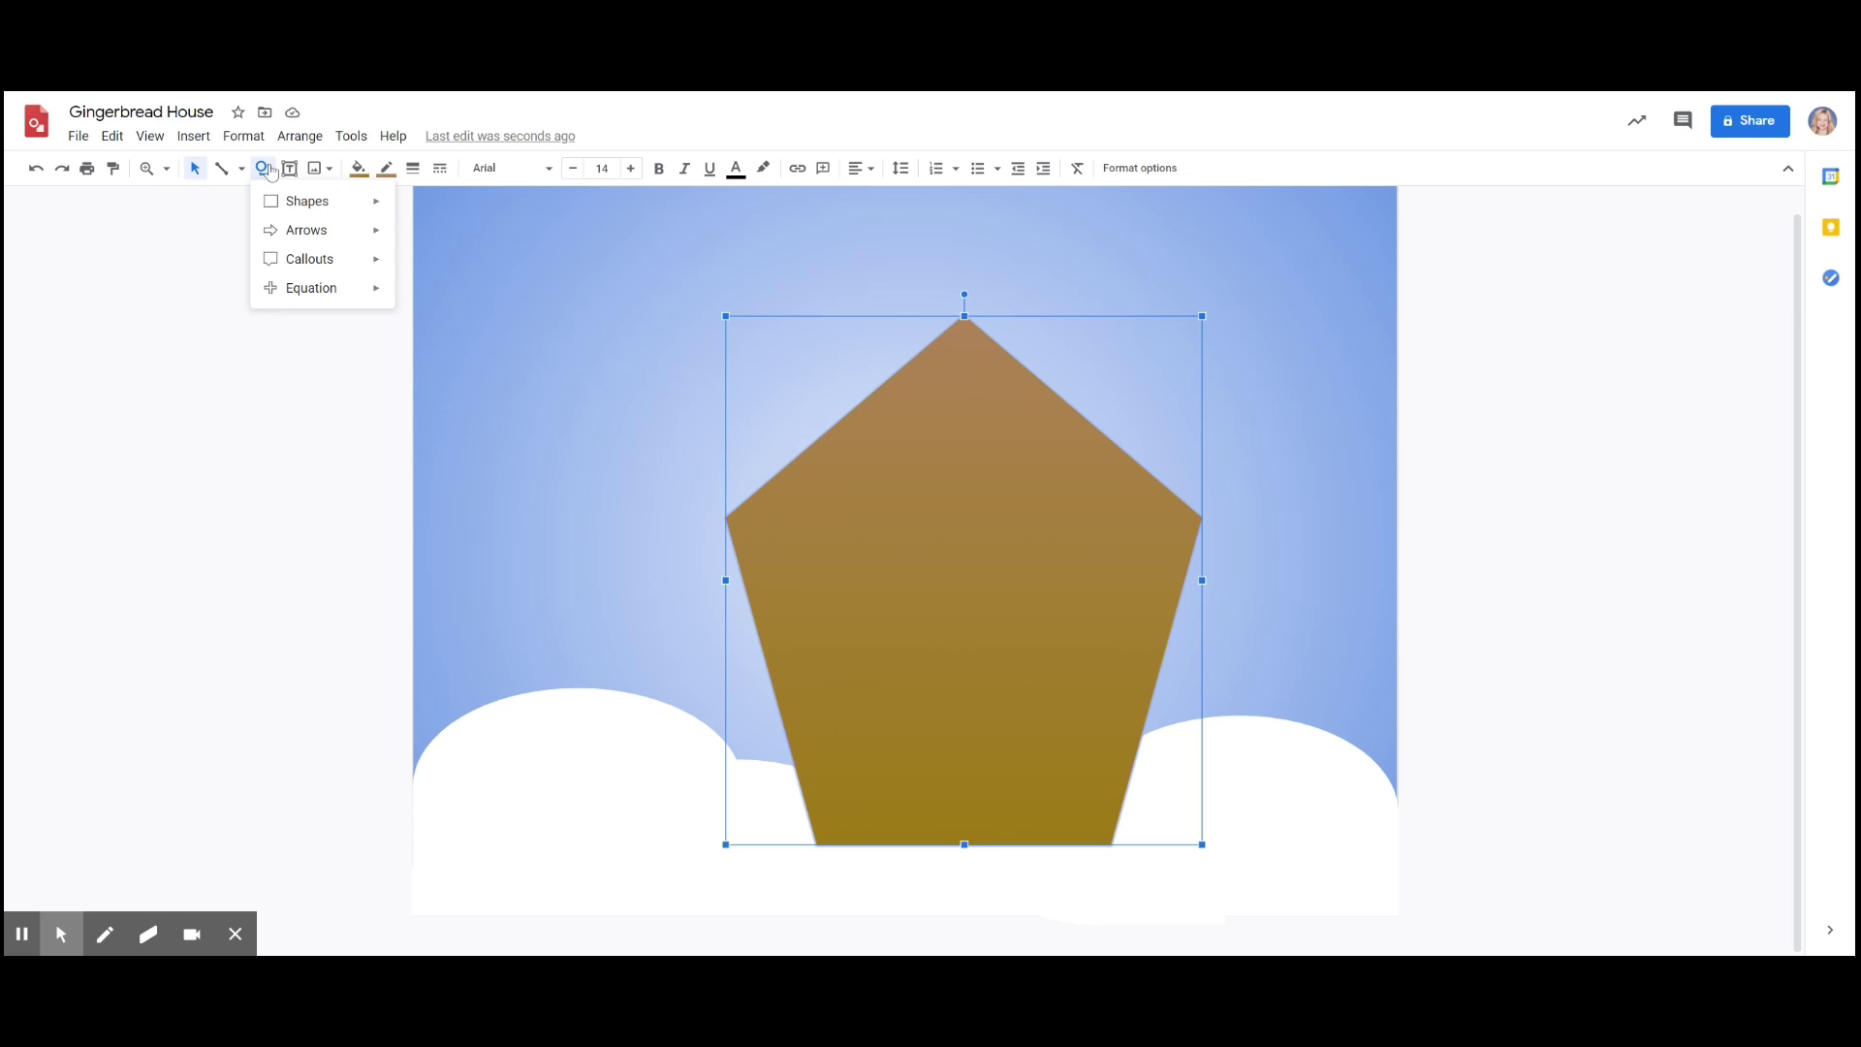
mouse_move(332, 211)
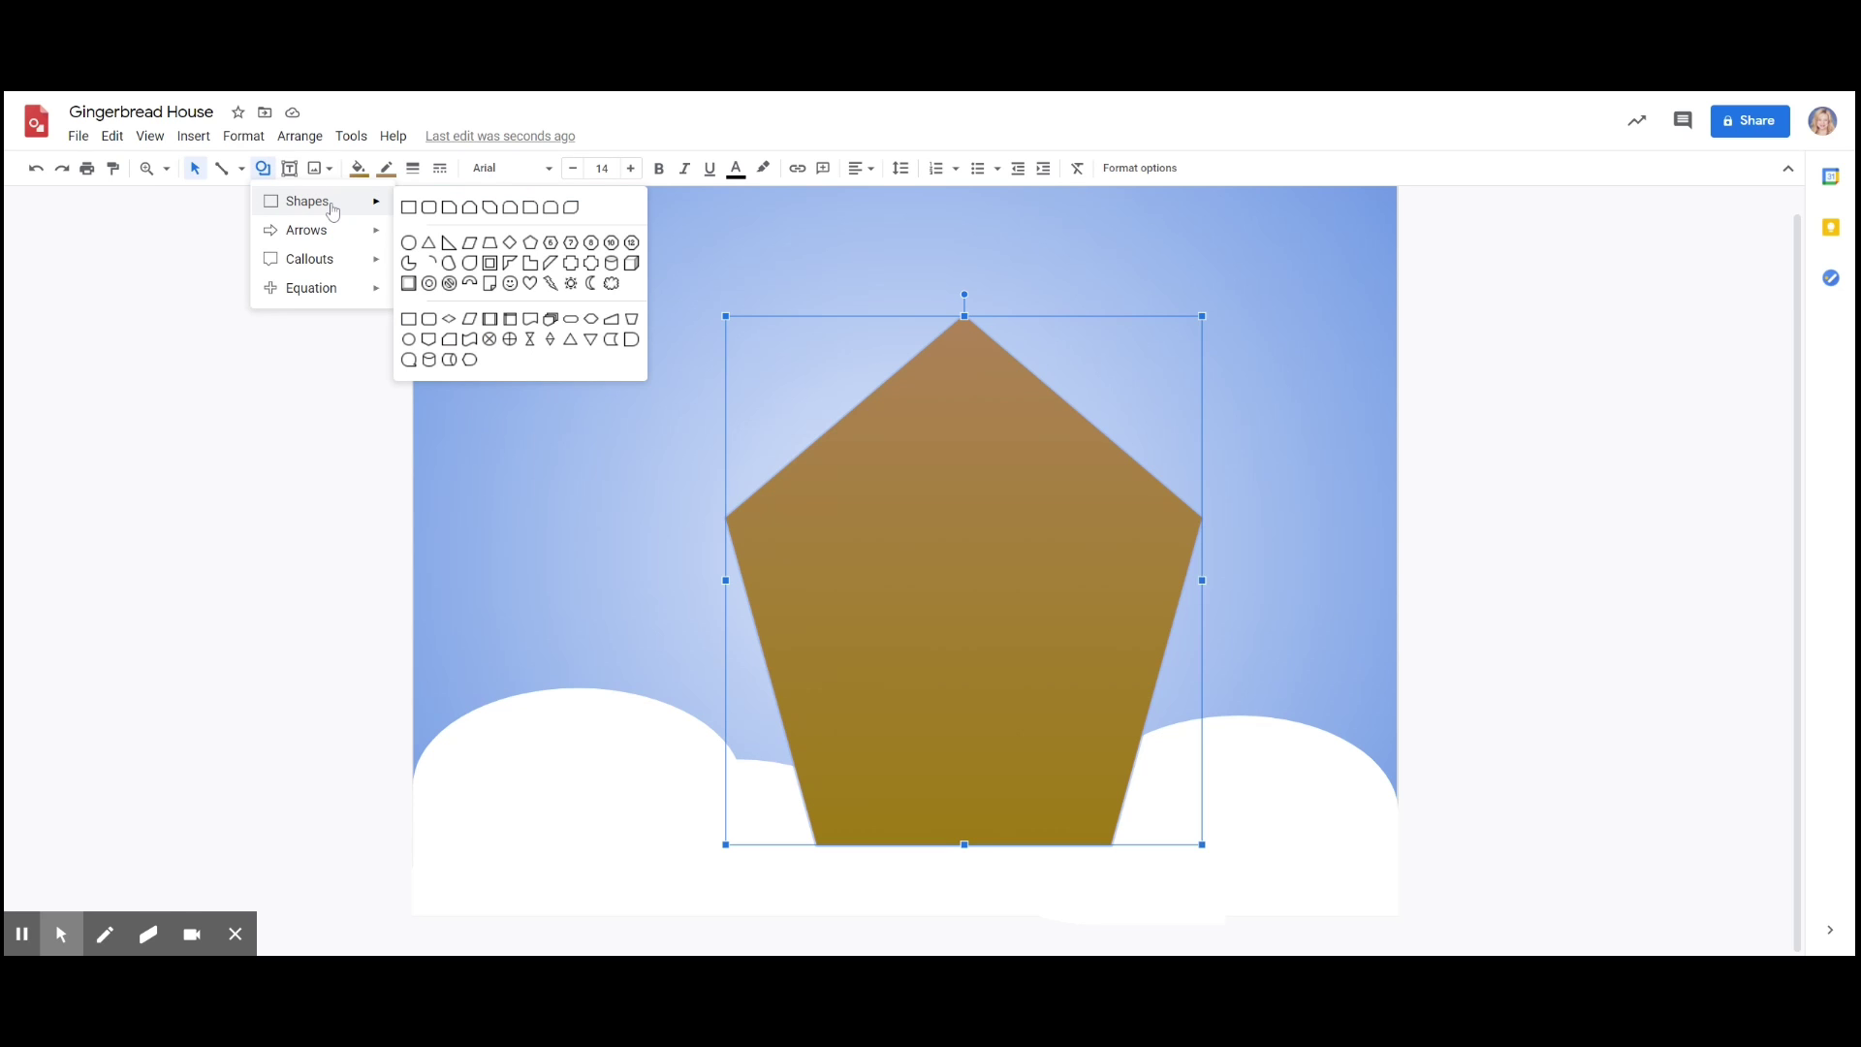
click(471, 248)
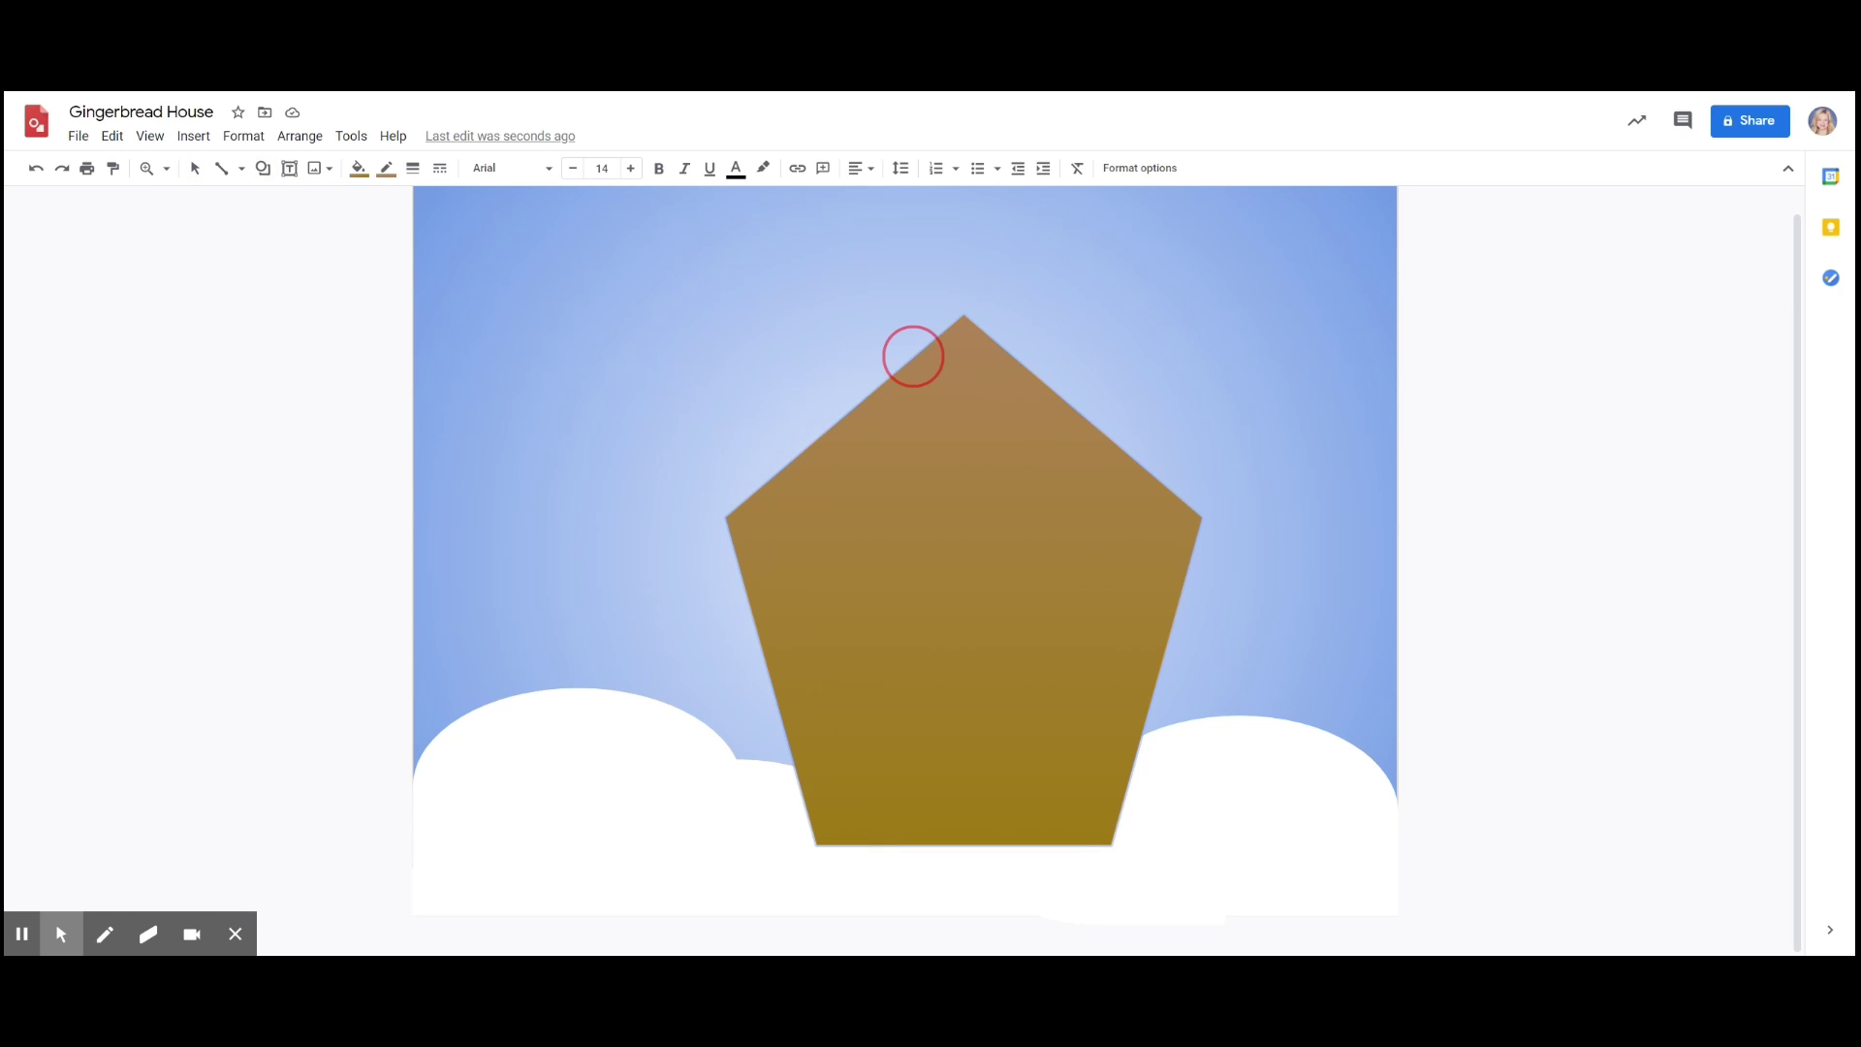
mouse_move(913, 356)
mouse_down()
mouse_move(1029, 442)
mouse_move(897, 362)
mouse_up()
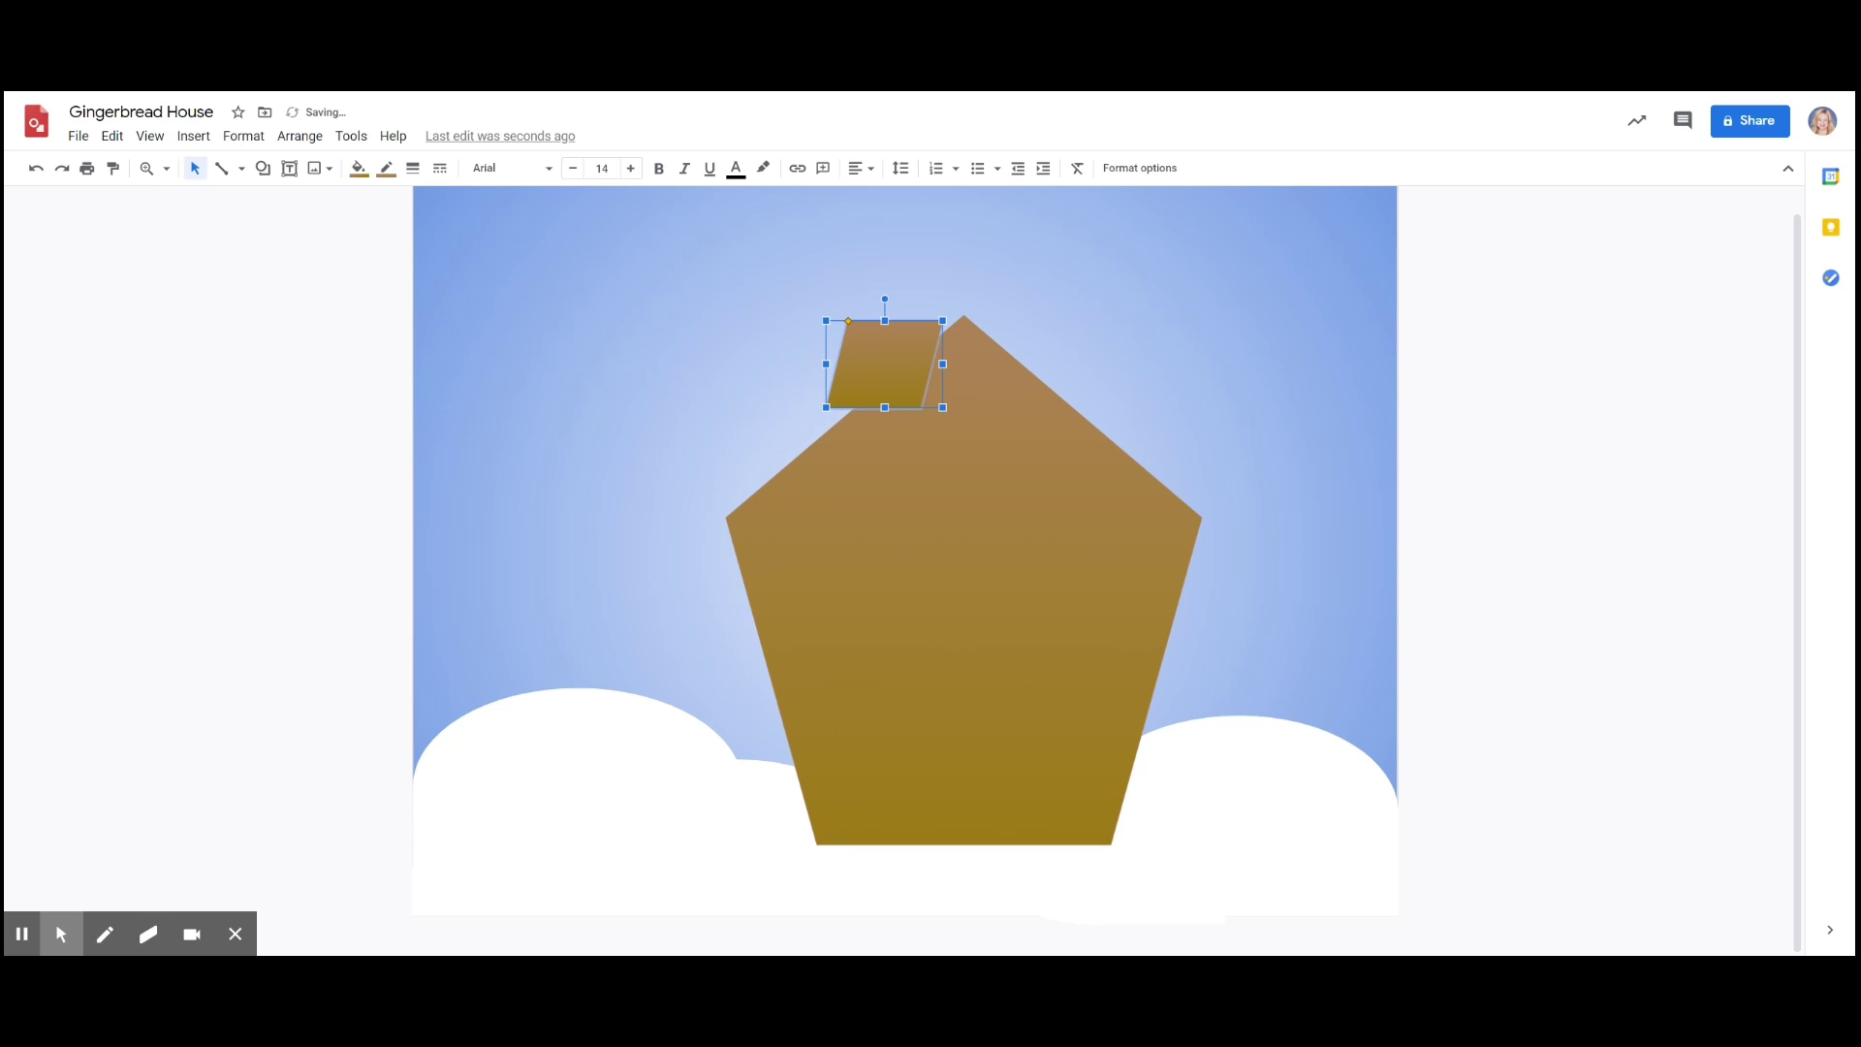
drag(886, 298, 939, 325)
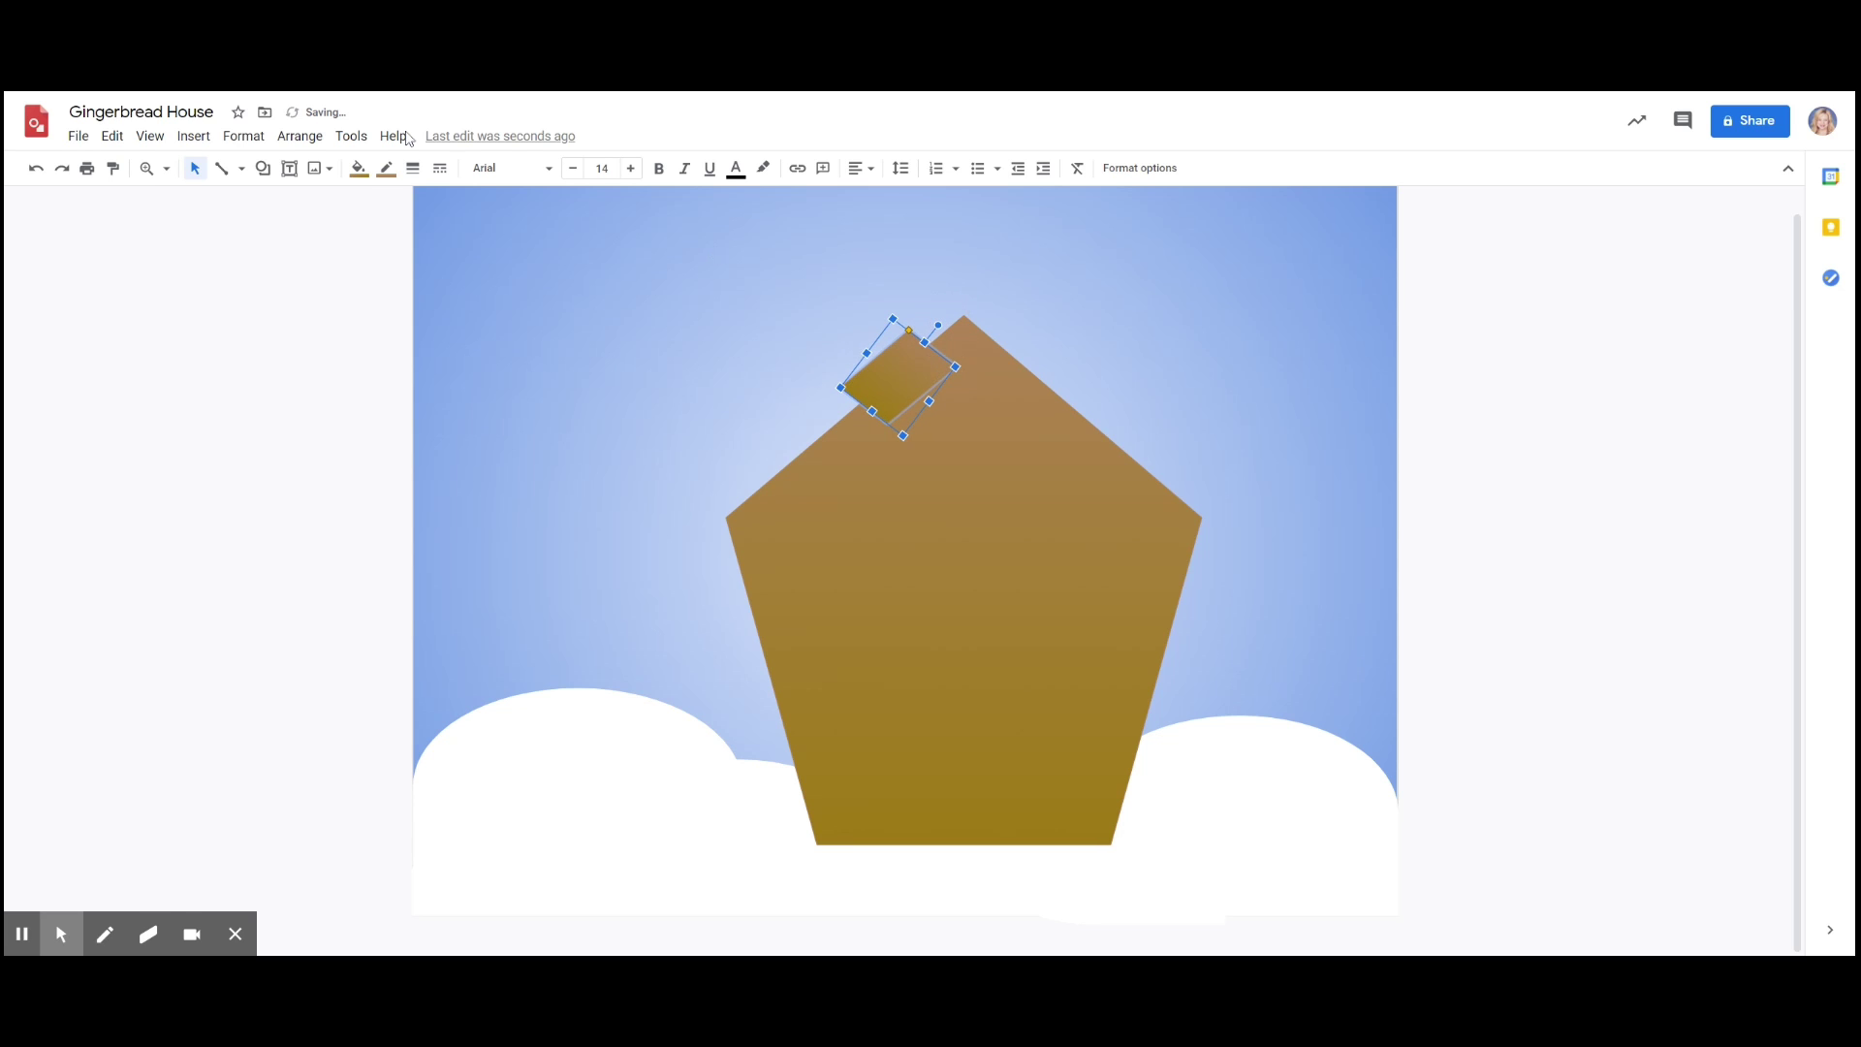
- Give the parallelogram a solid white fill and a white outline
click(359, 172)
click(405, 210)
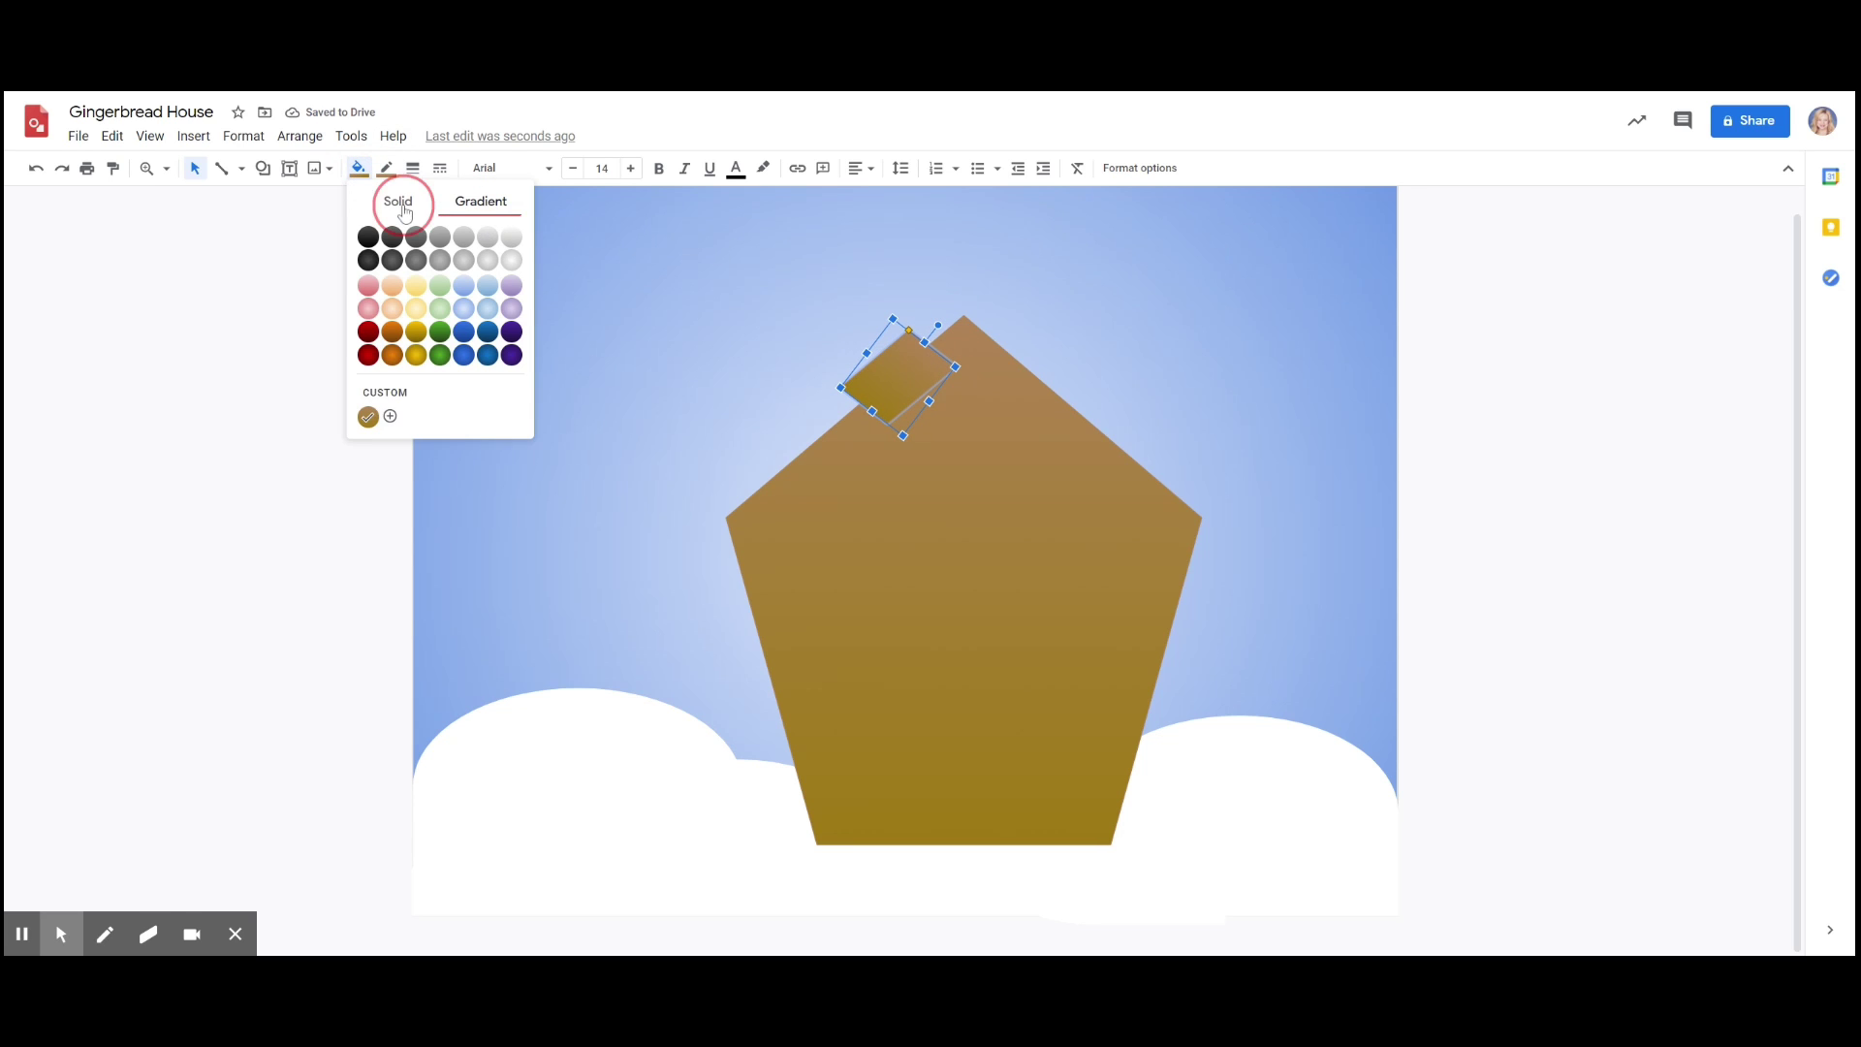
click(548, 275)
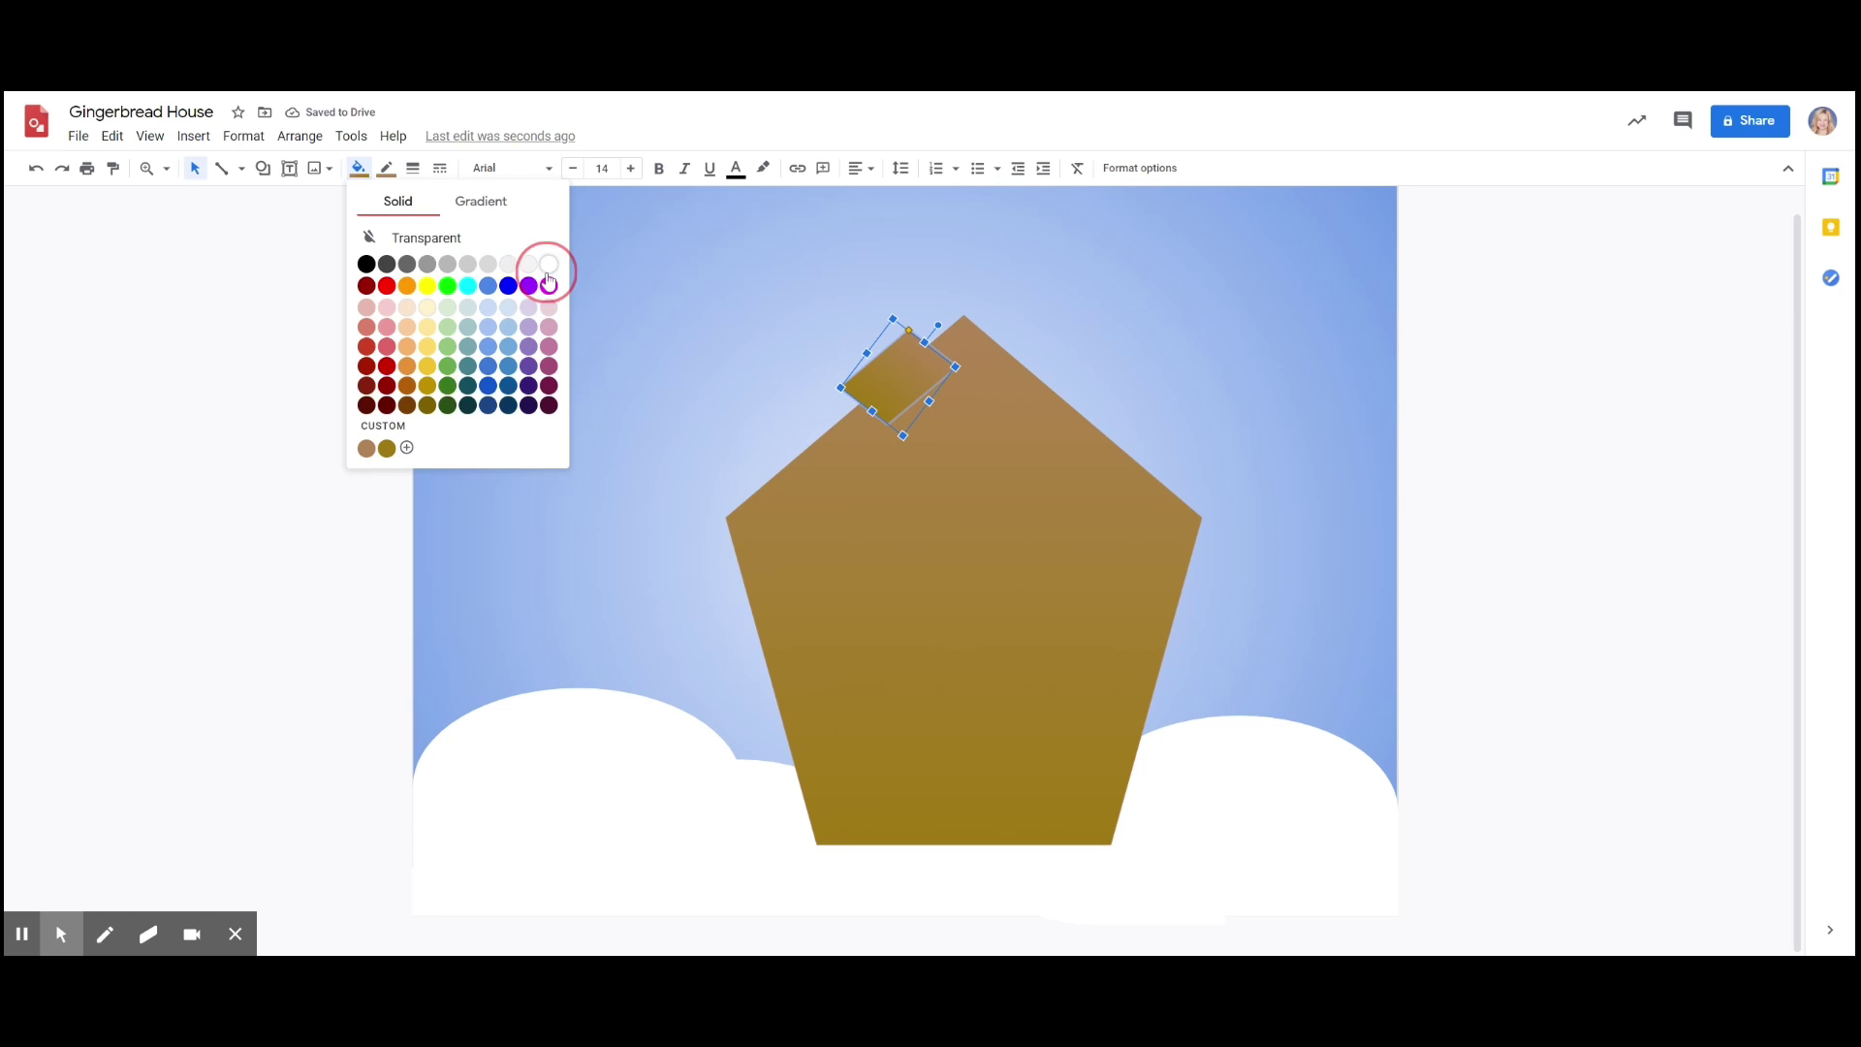
click(387, 171)
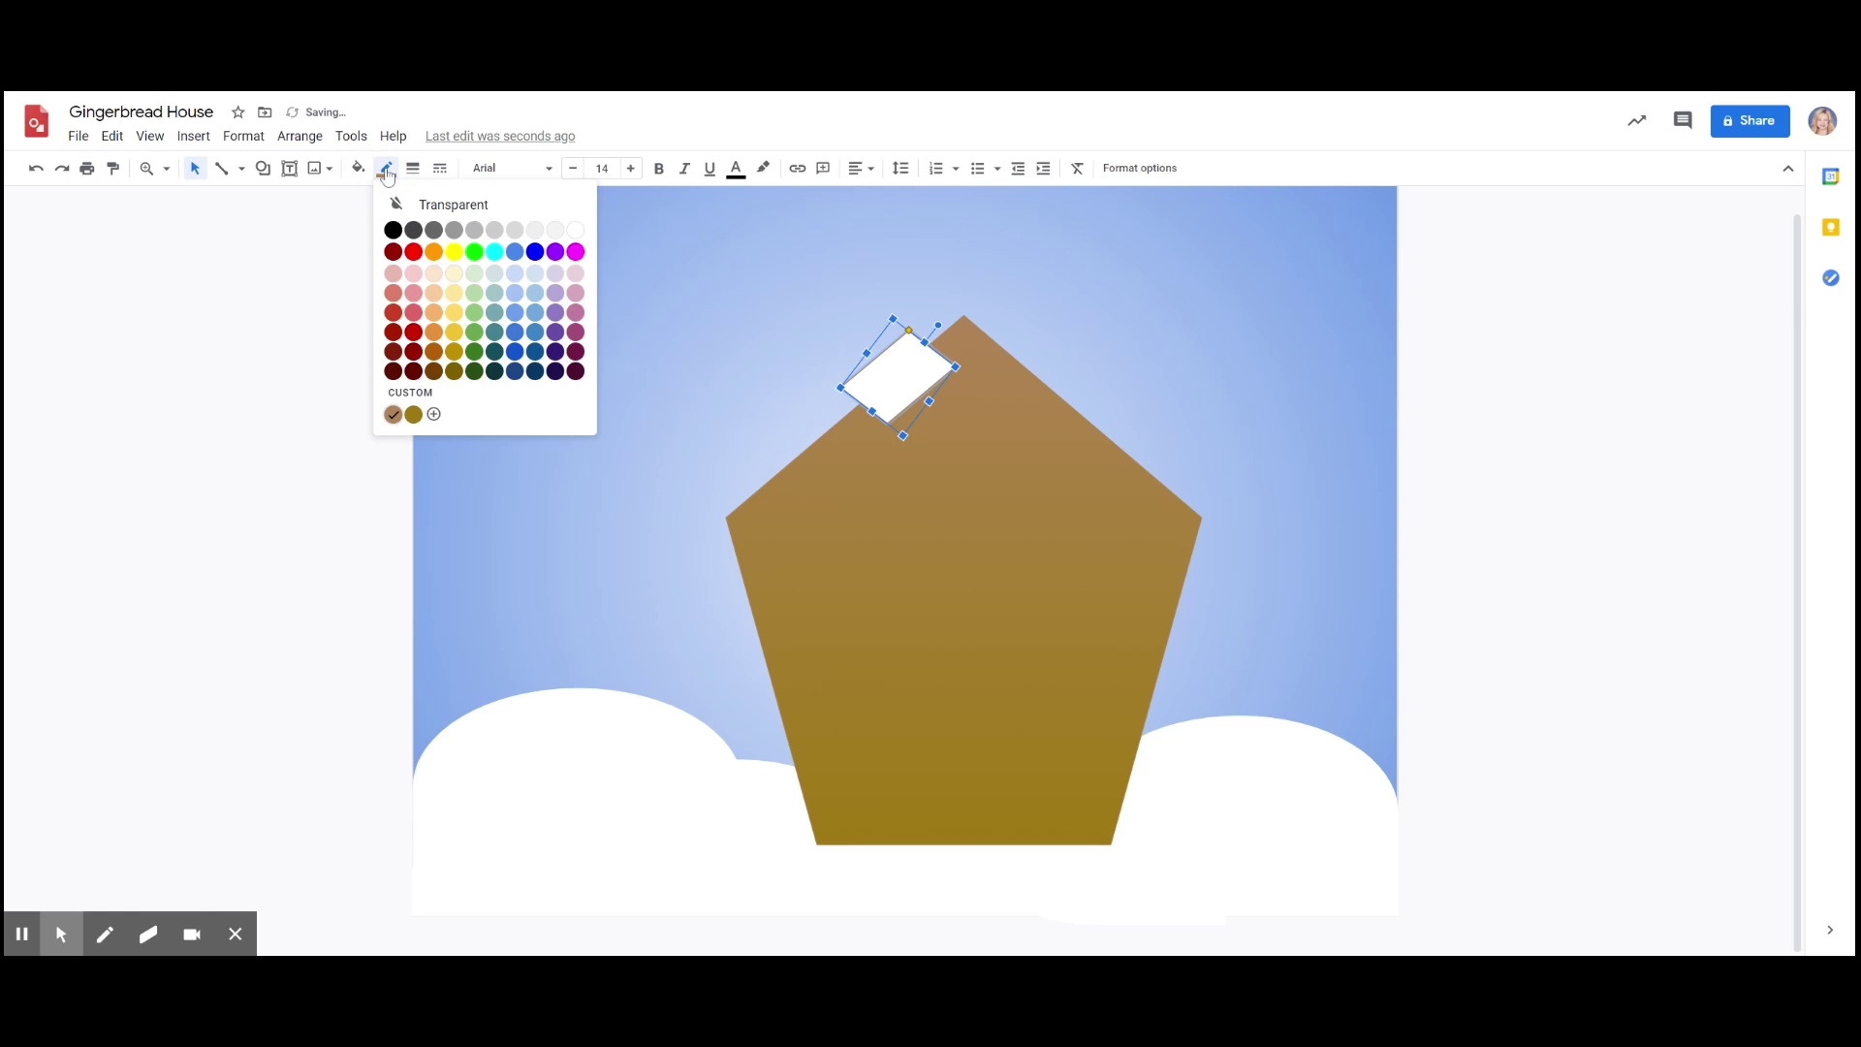
click(576, 229)
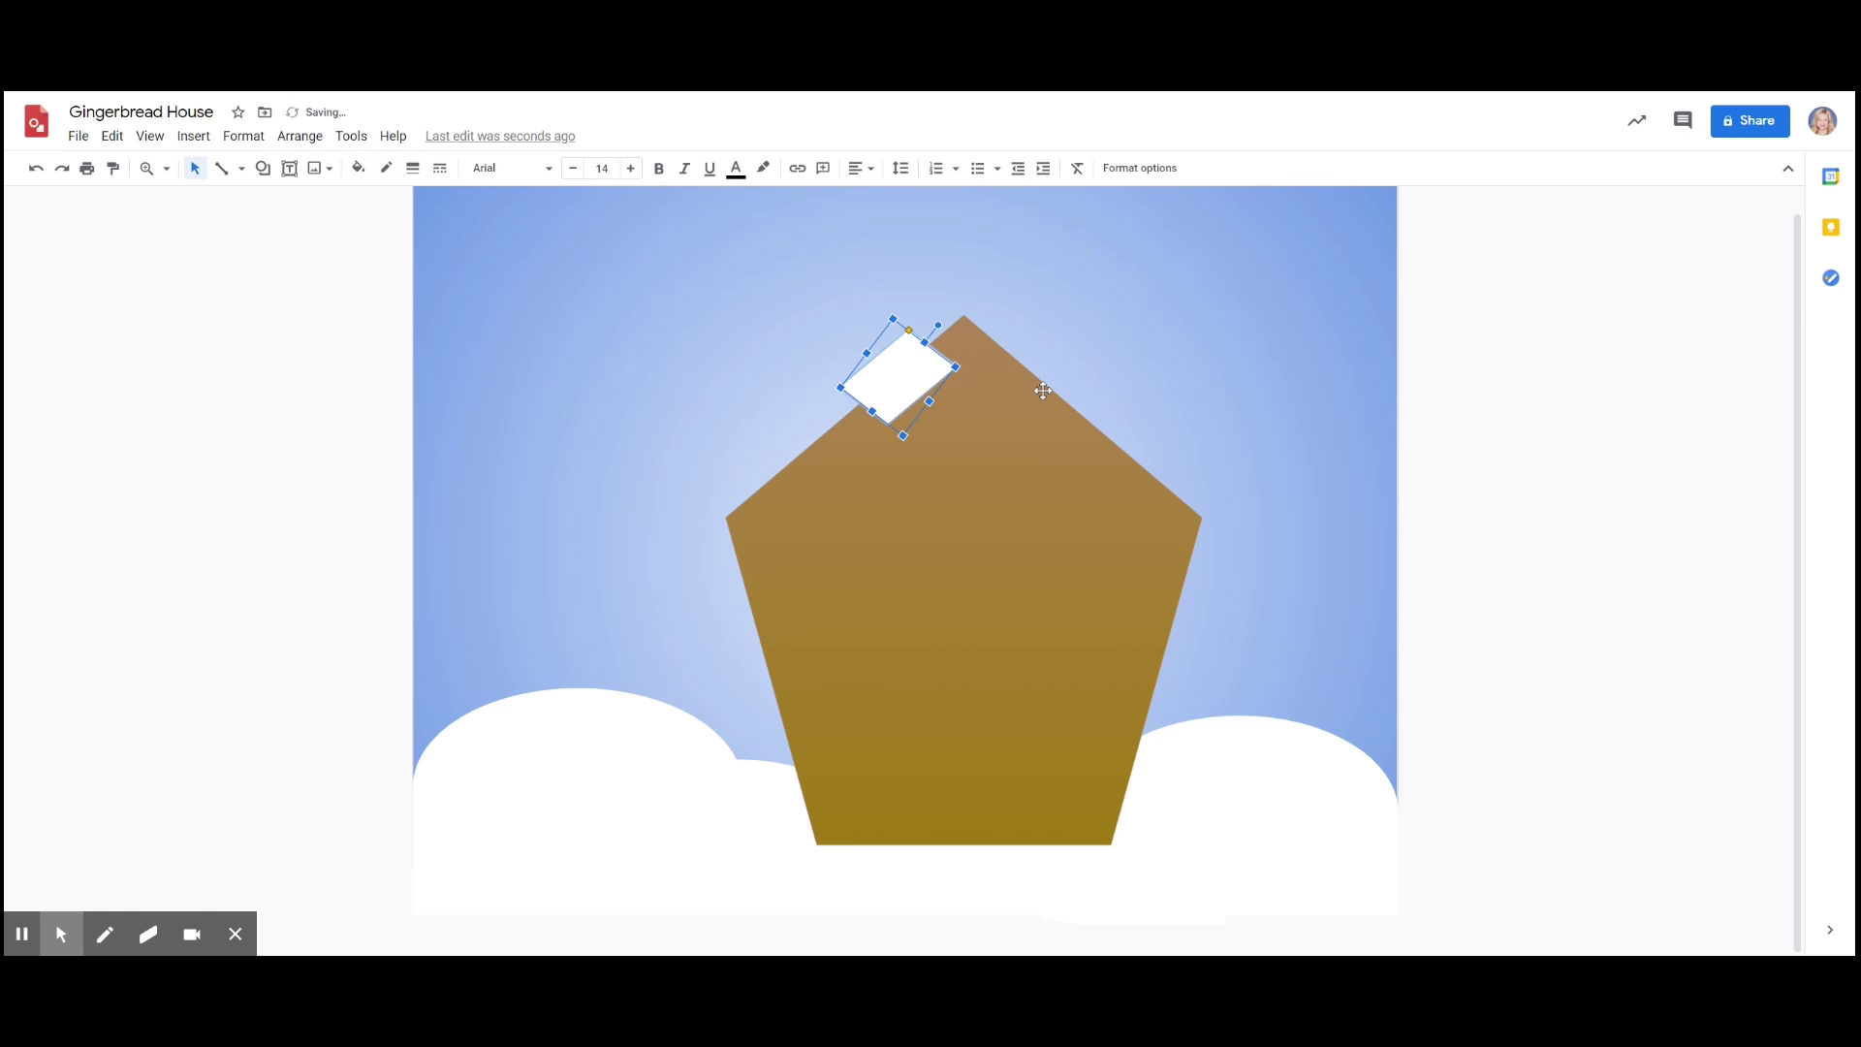
- Lengthen the white parallelogram, fine-tune its rotation and position it along the left roof slope with its end at the peak
drag(867, 354, 829, 418)
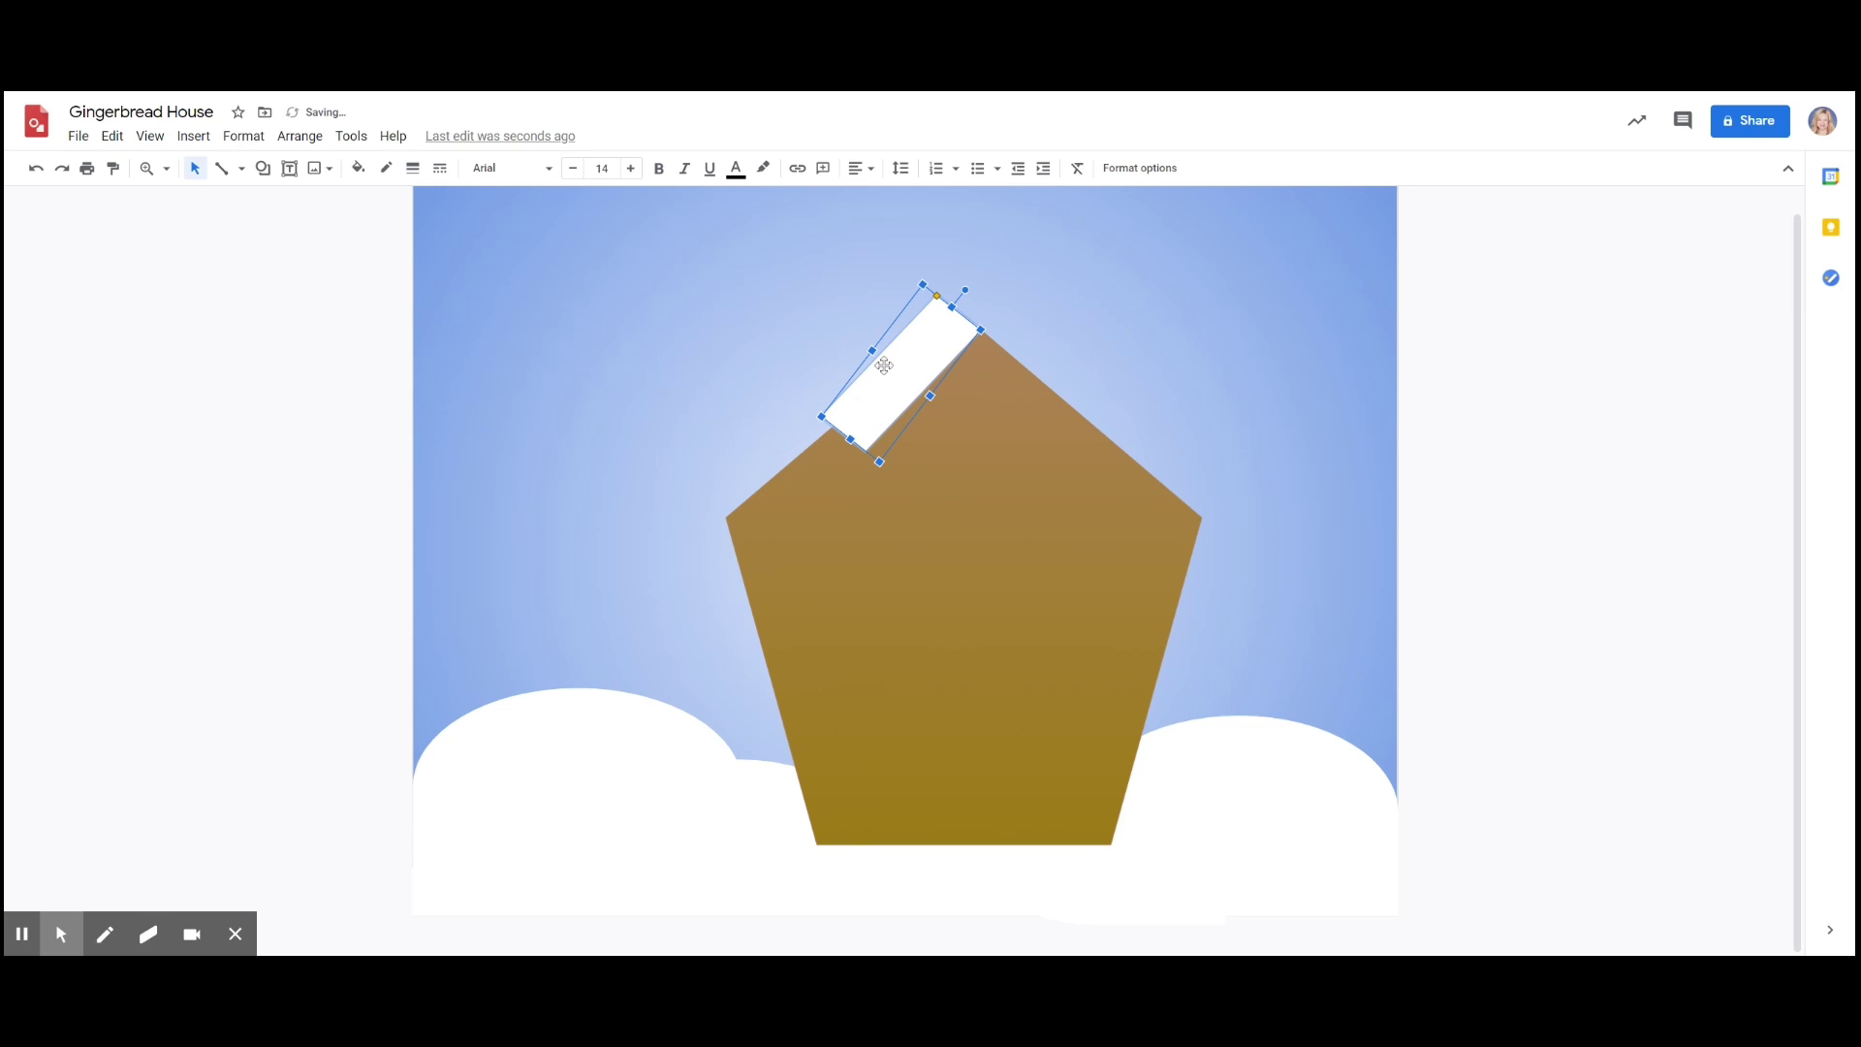
drag(966, 290, 972, 295)
click(912, 357)
drag(911, 358, 927, 344)
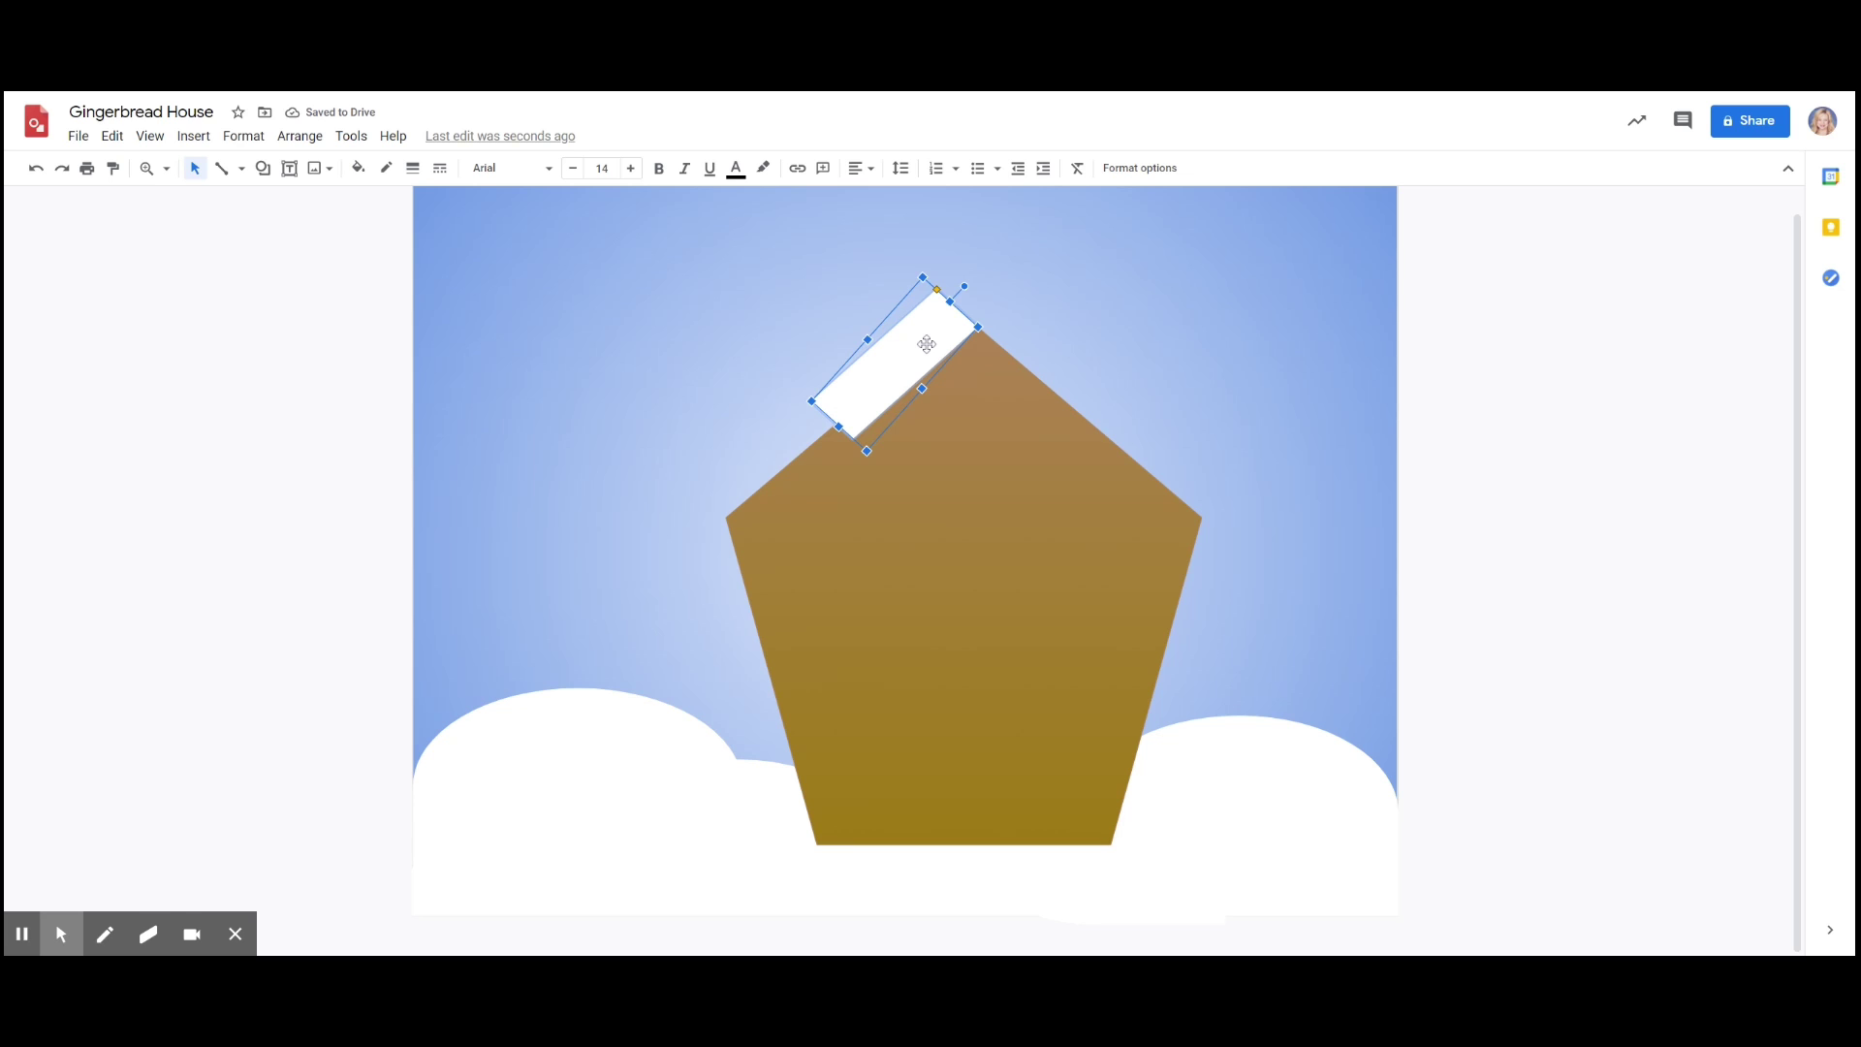
- Duplicate the white roof piece, turn the copy about 180° and place it on the lower part of the left roof slope
click(117, 139)
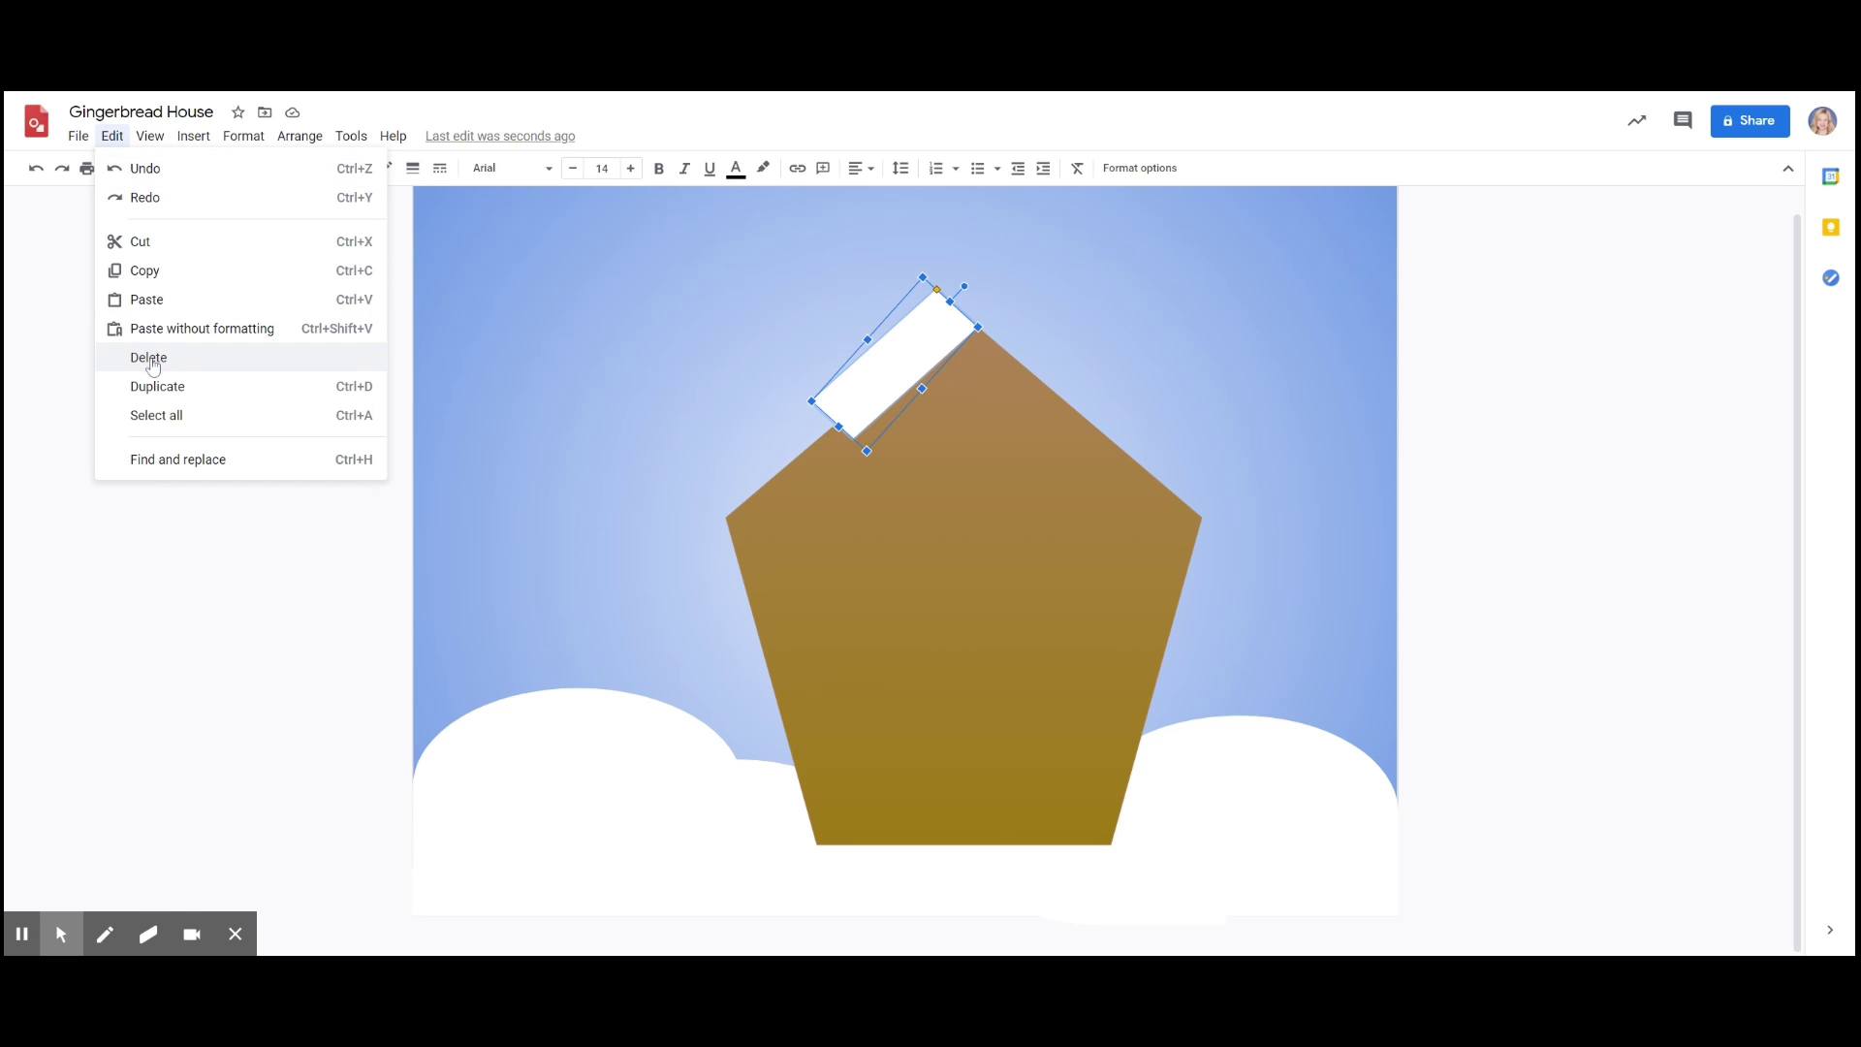
click(161, 392)
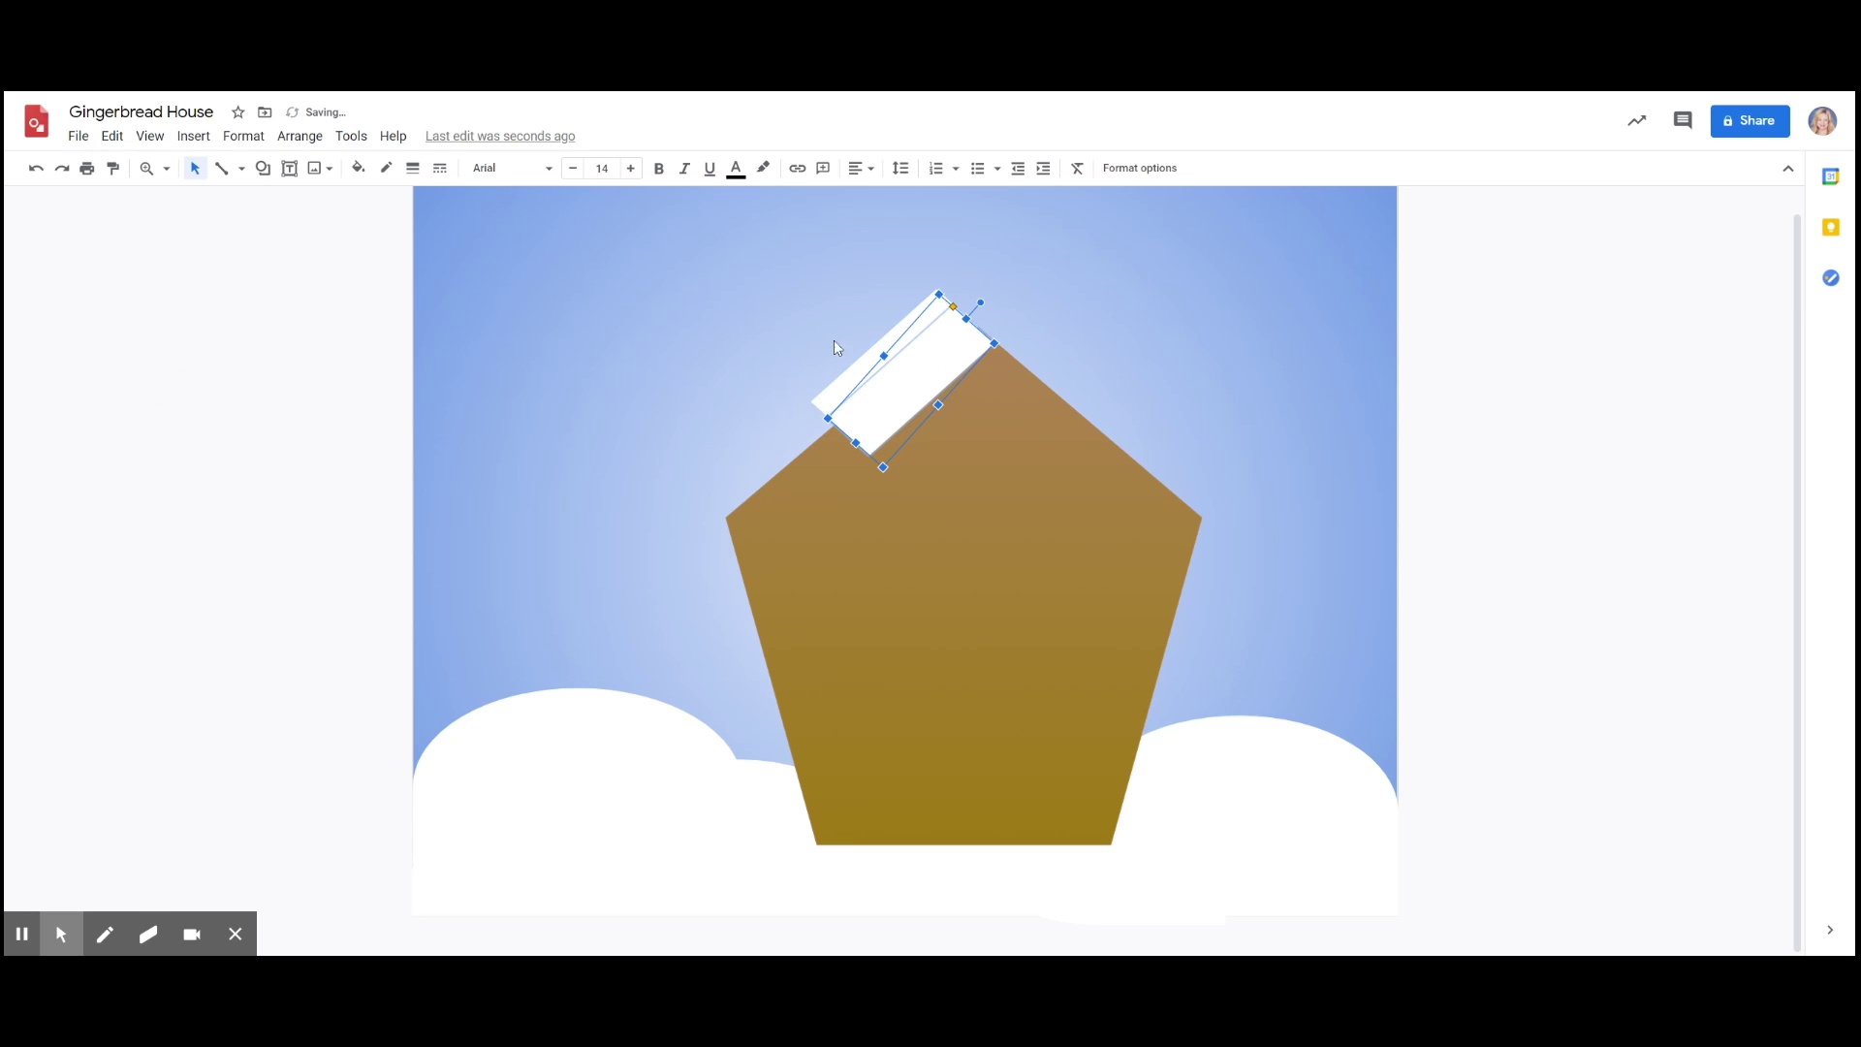
drag(981, 303, 831, 502)
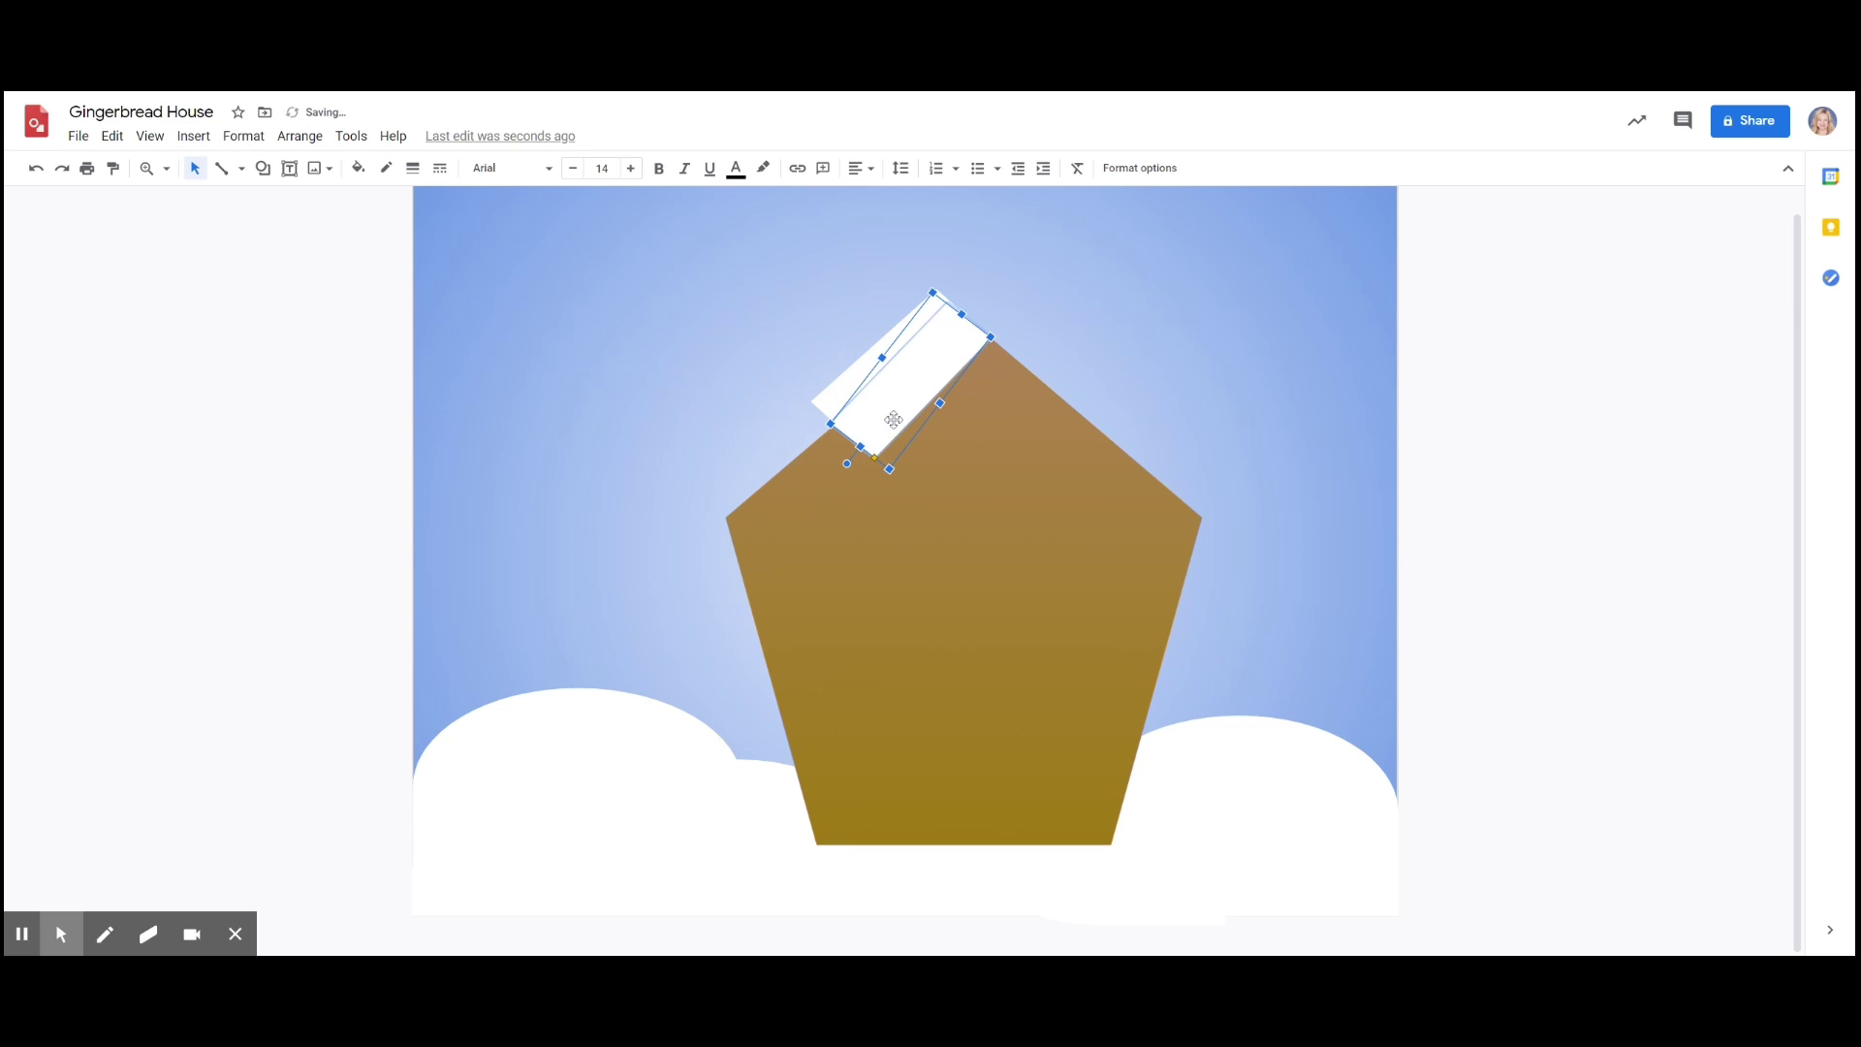
drag(893, 420, 773, 484)
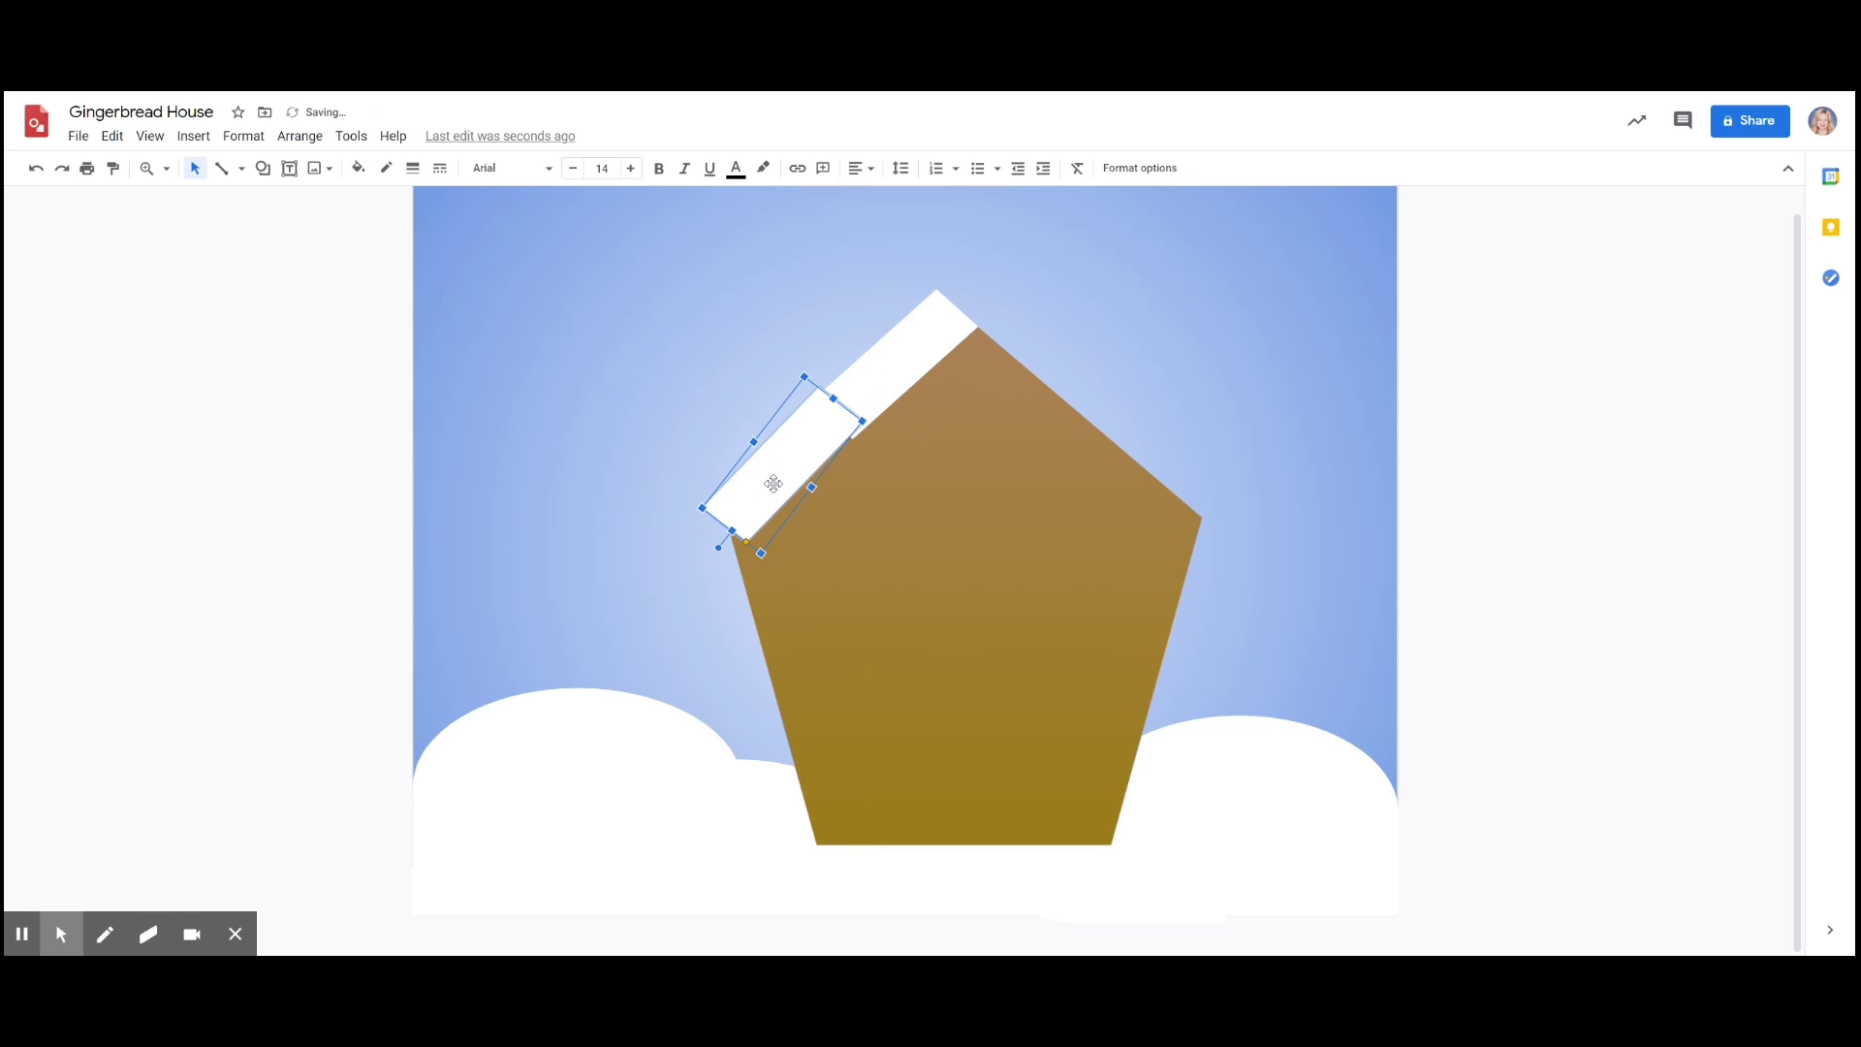
- Stretch and slightly rotate the lower roof piece to align with the upper one and extend past the pentagon's left corner
drag(835, 400, 839, 392)
drag(717, 545, 712, 543)
click(760, 341)
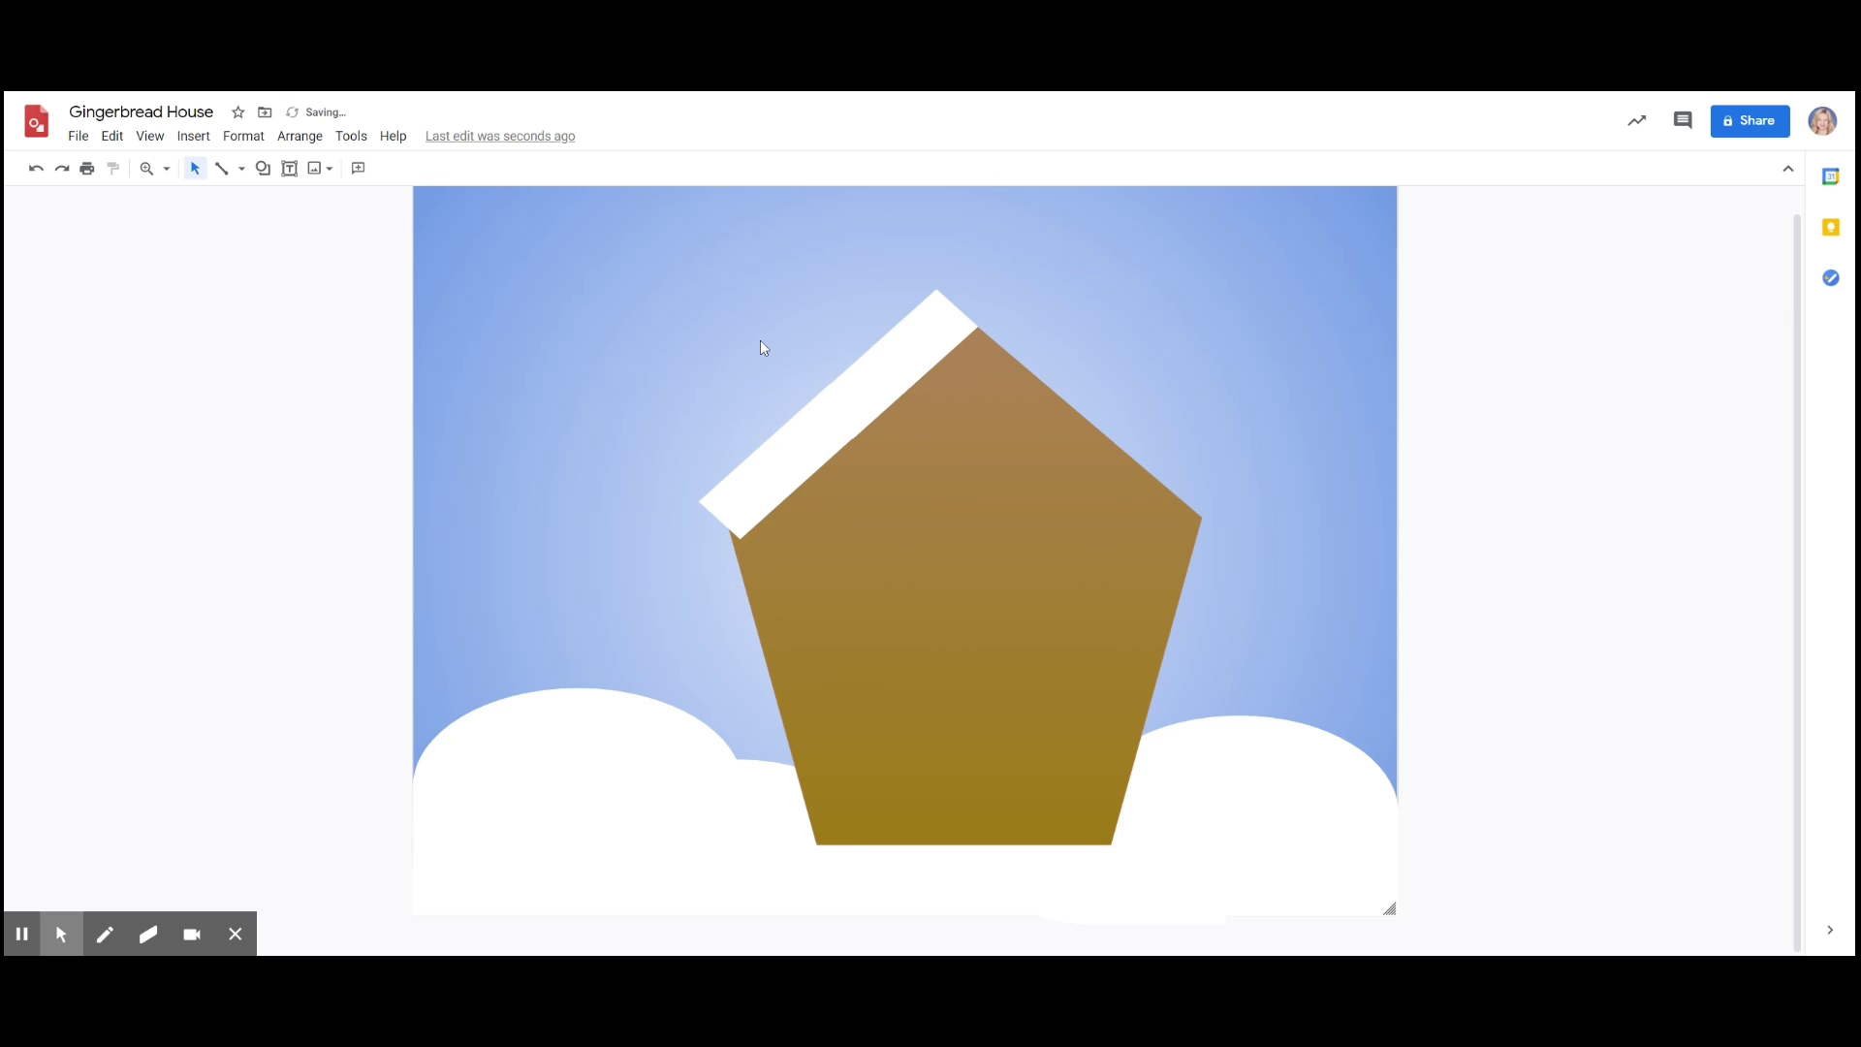
click(805, 450)
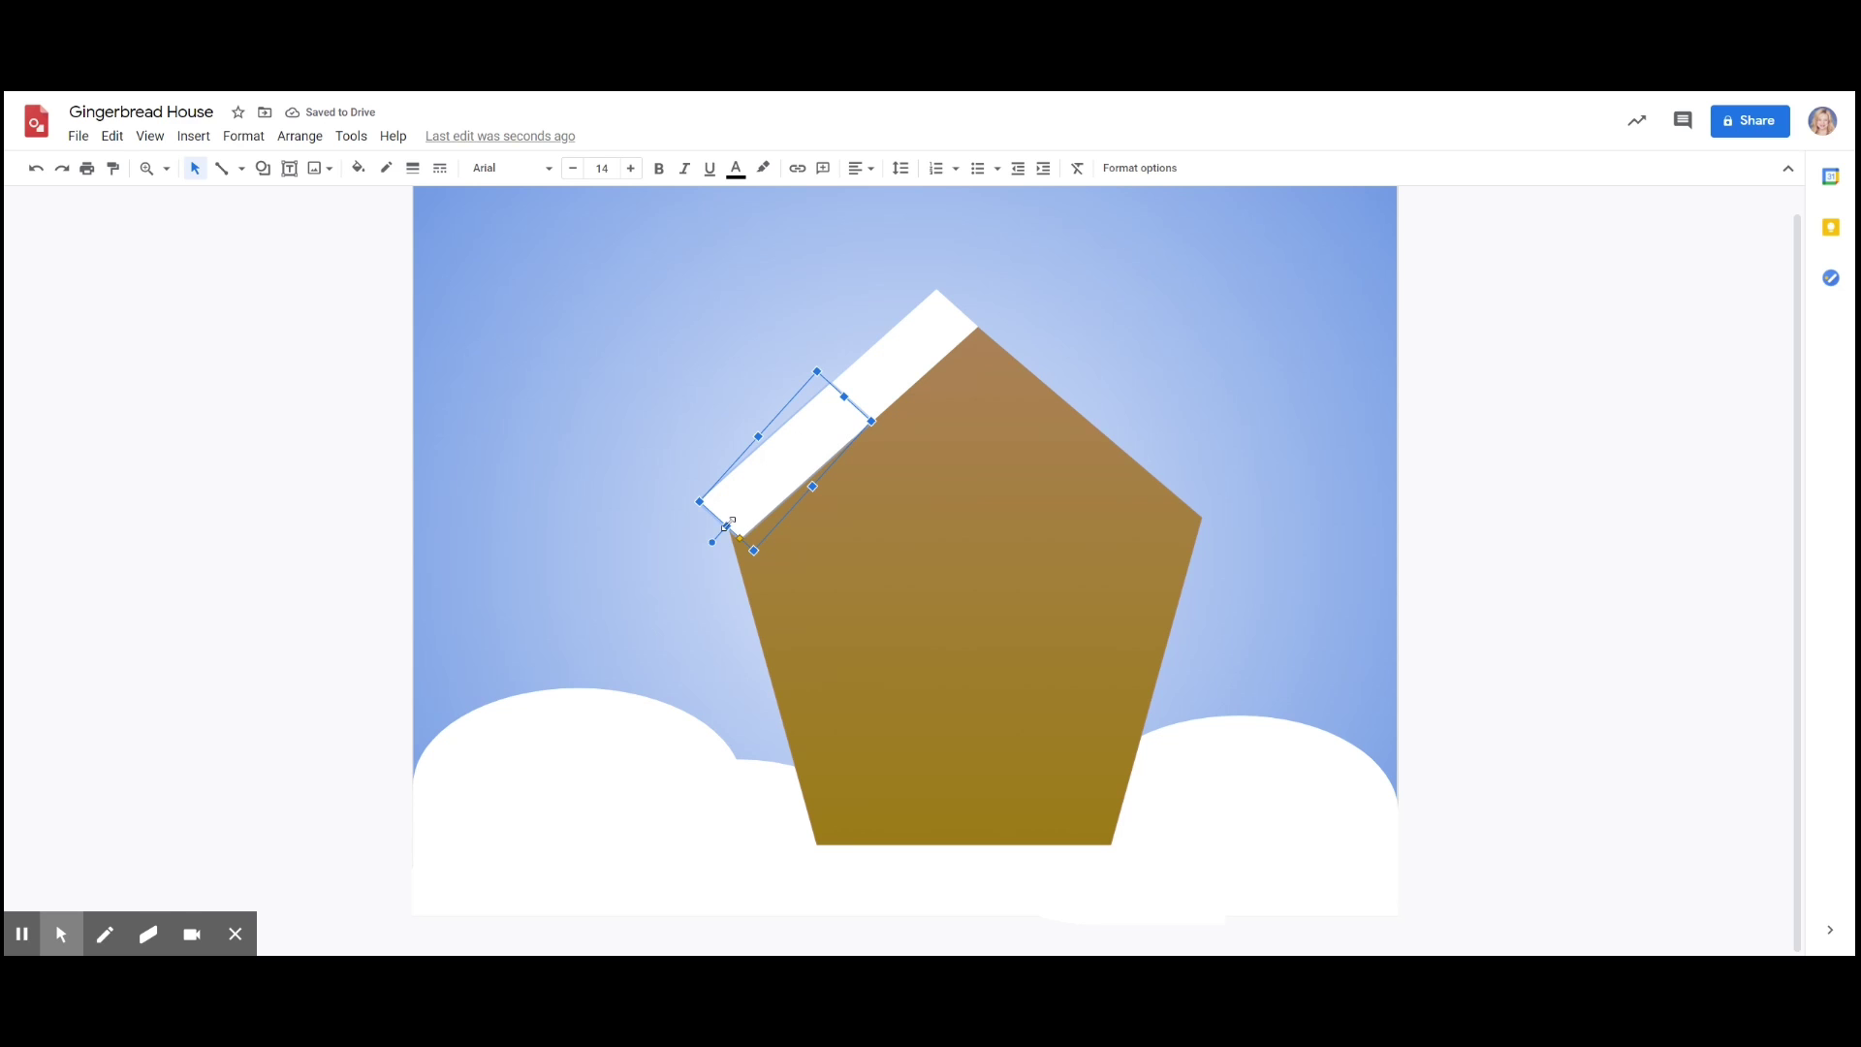
drag(724, 524, 713, 535)
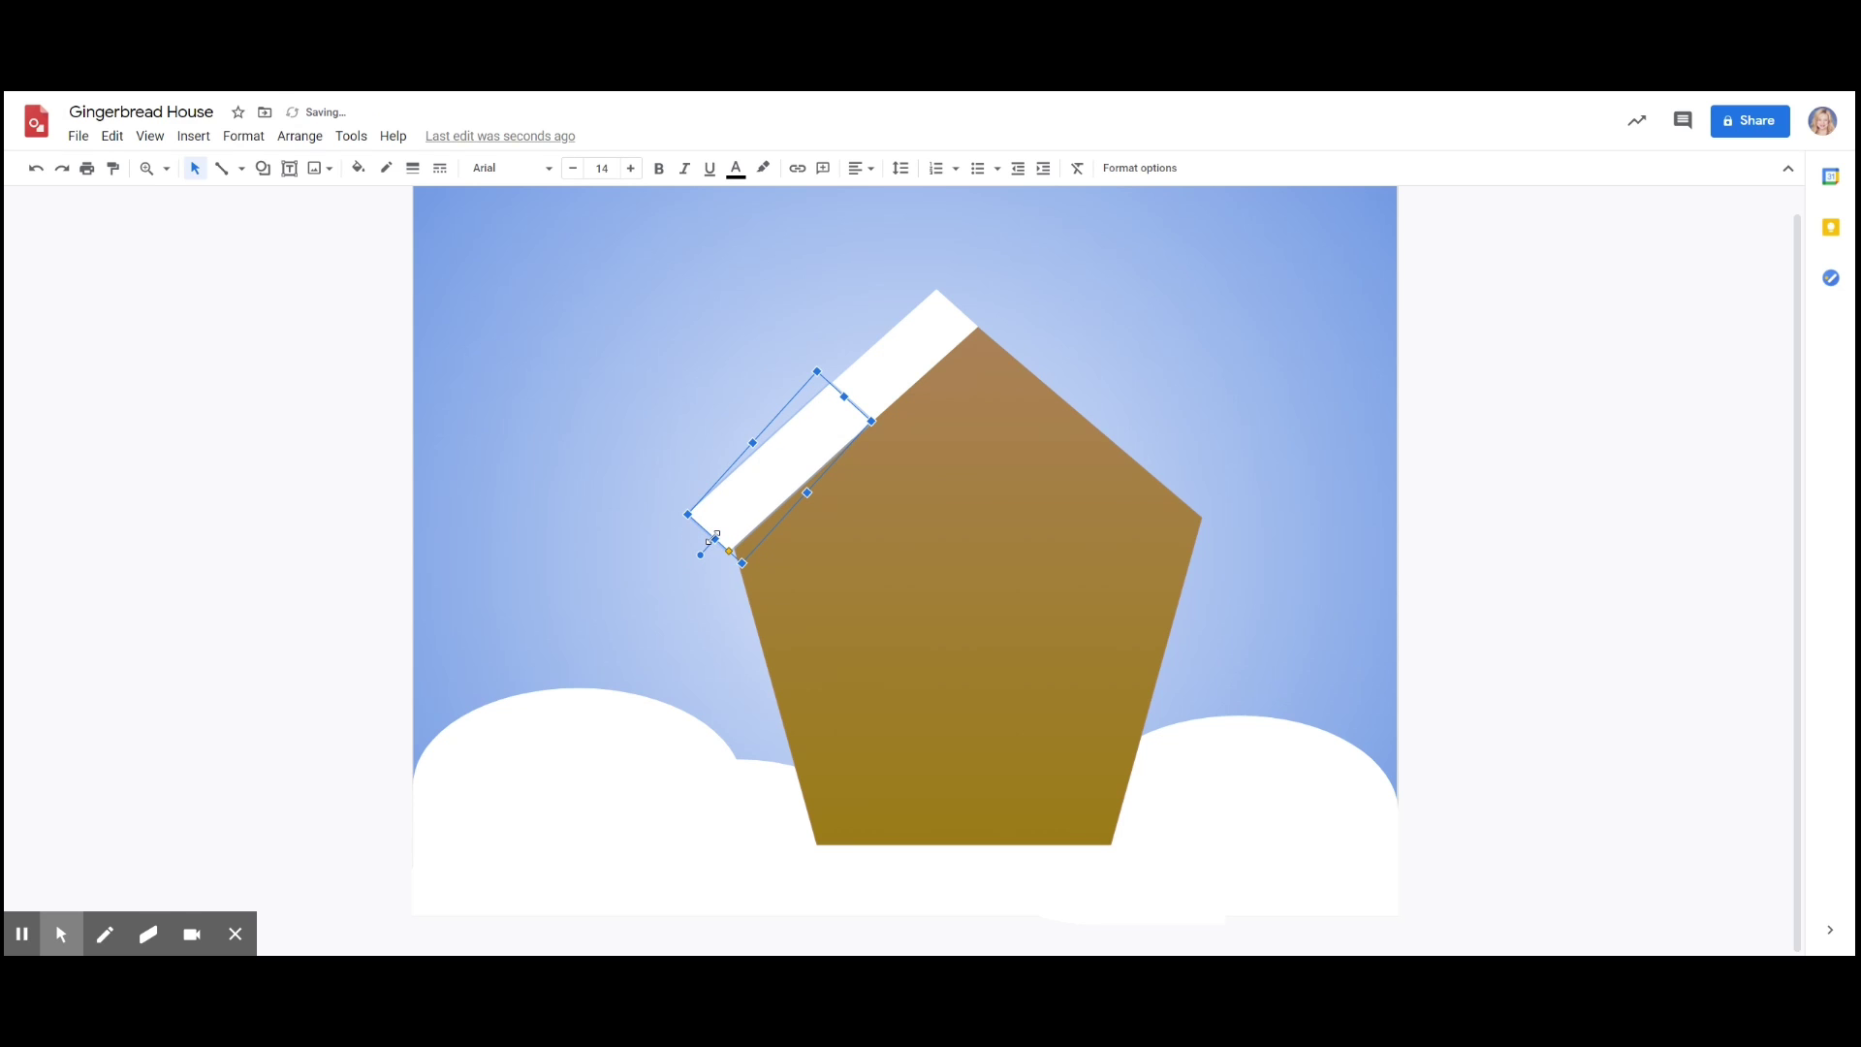
click(702, 549)
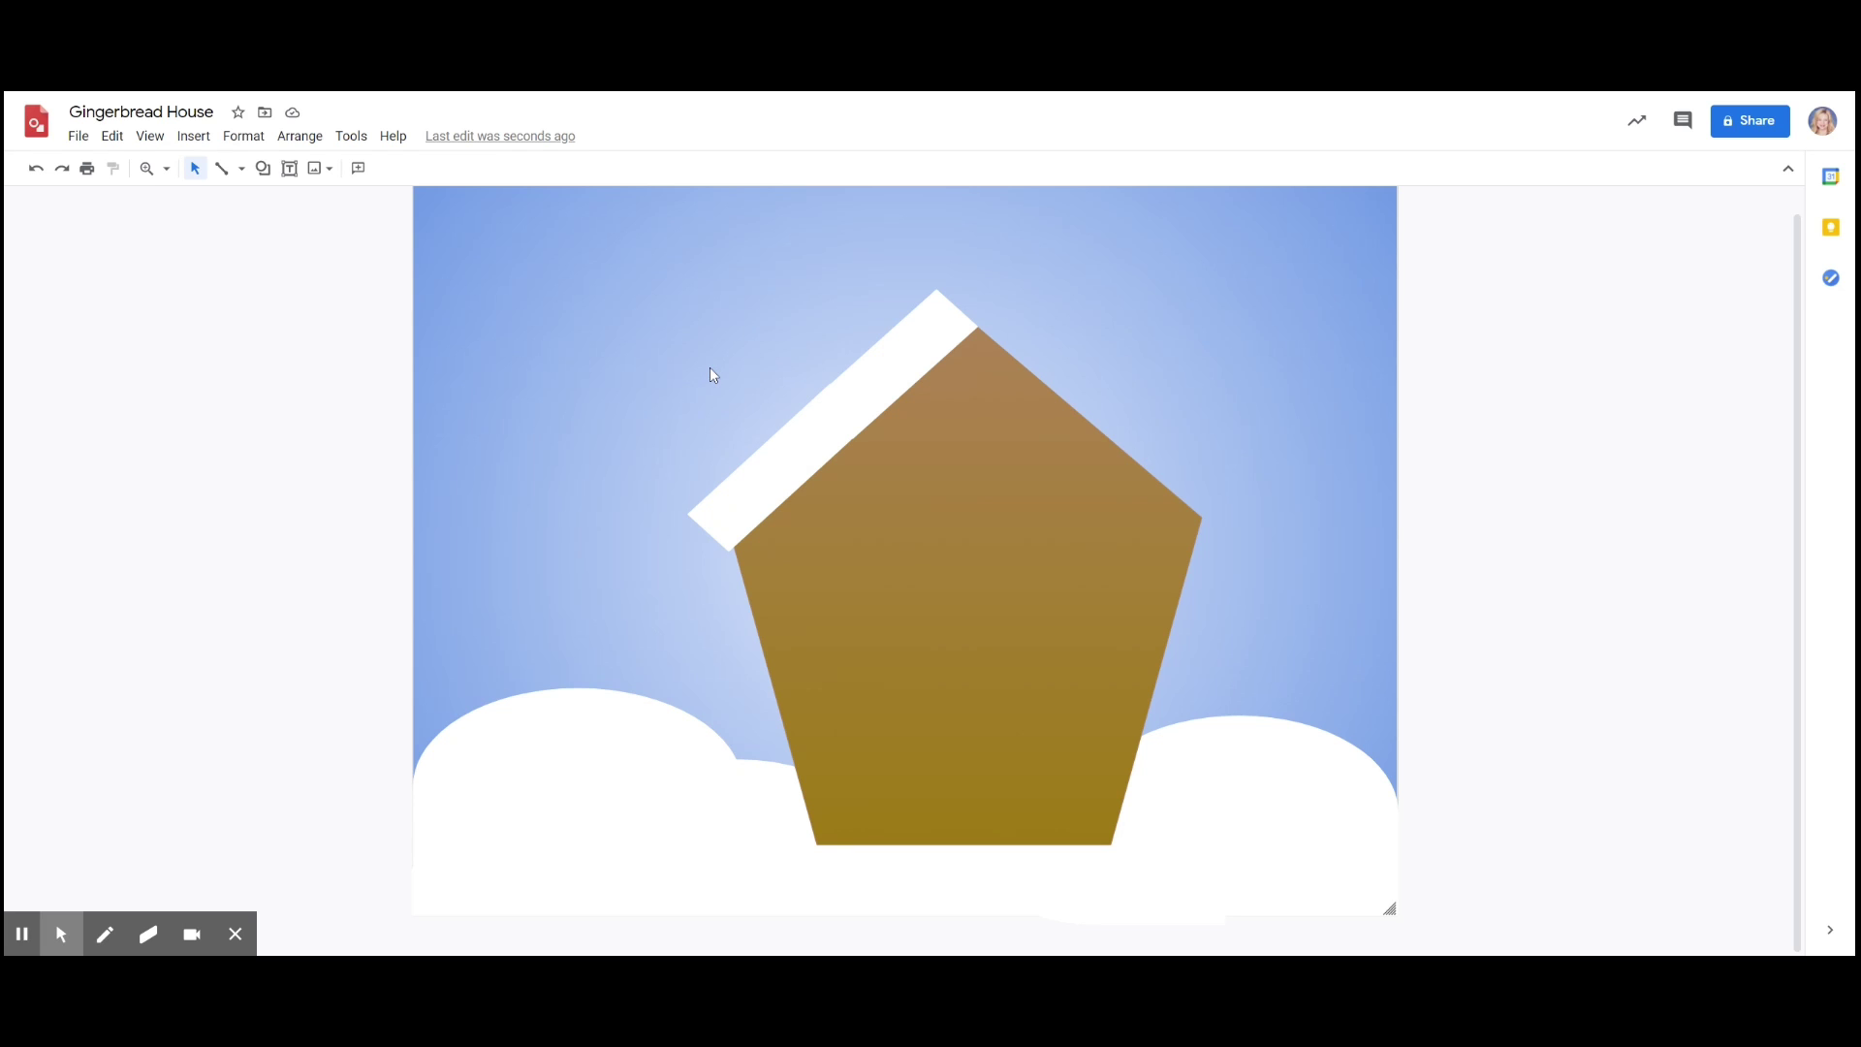
- Duplicate both white roof pieces together and move the copies to the right across the roof peak
click(888, 377)
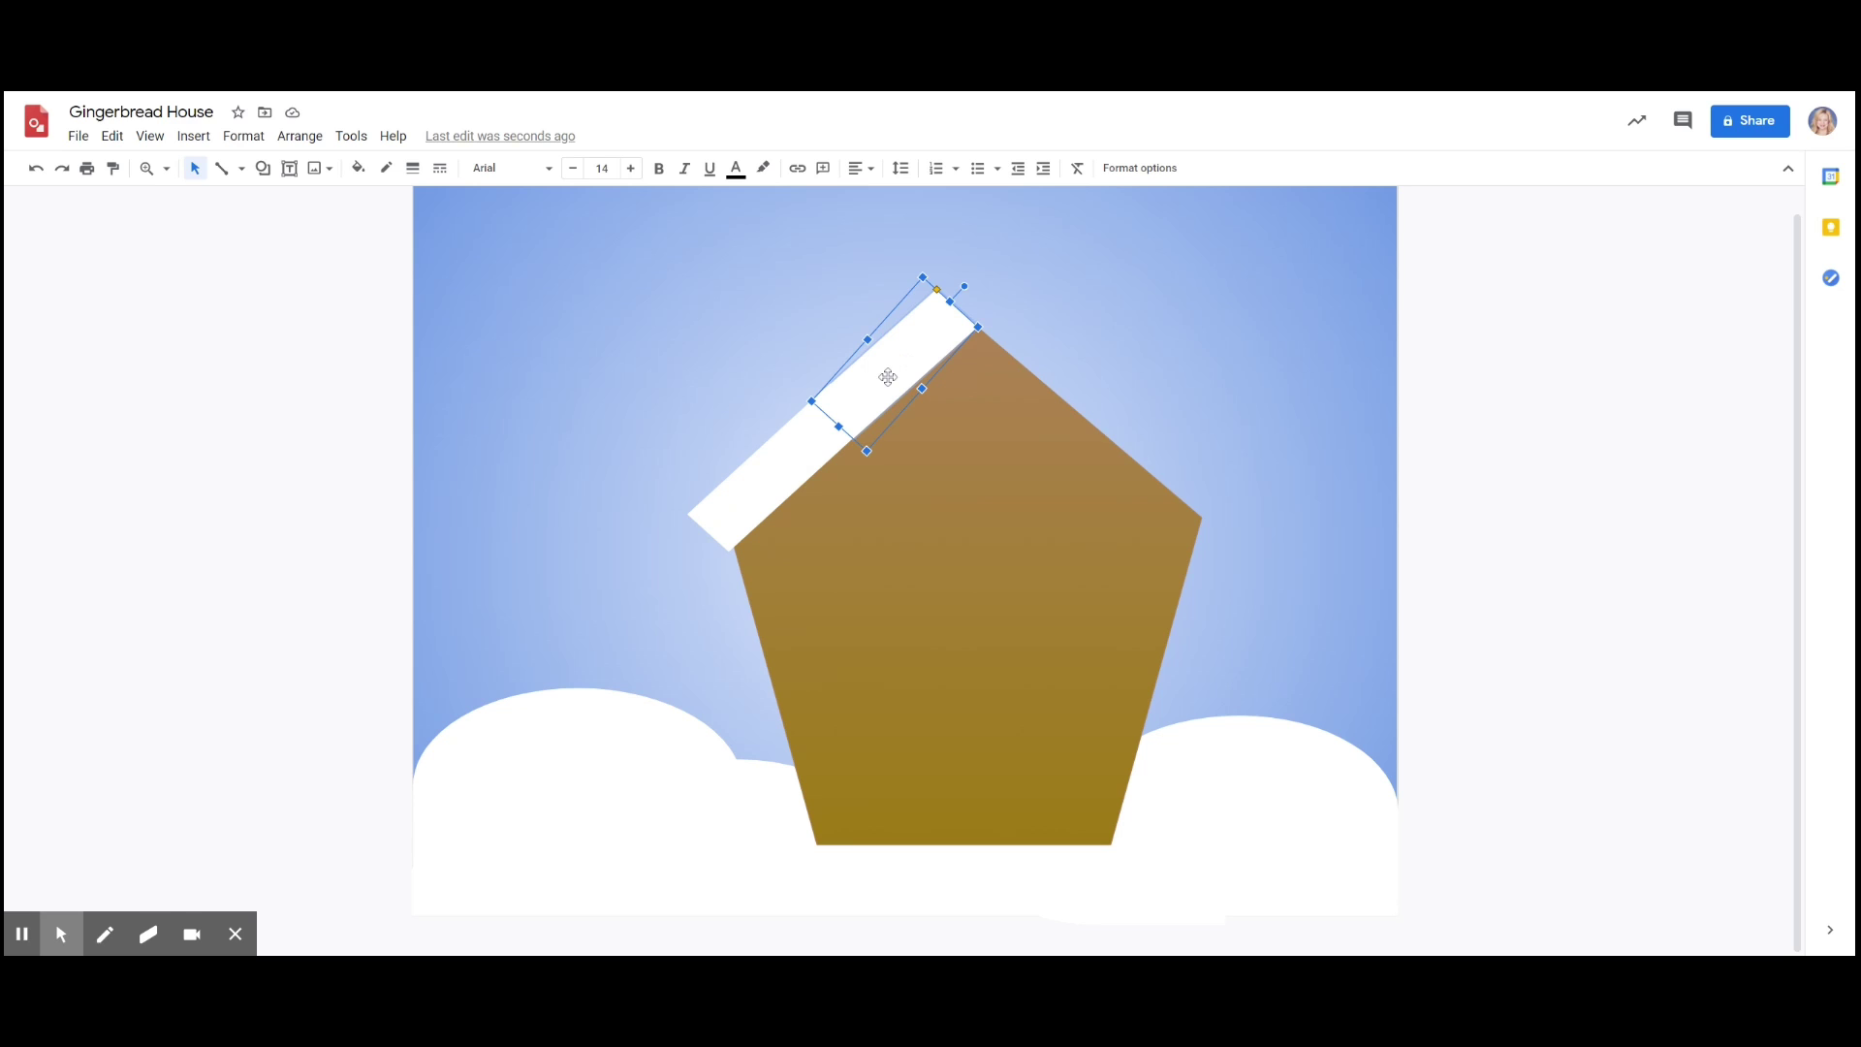
click(804, 437)
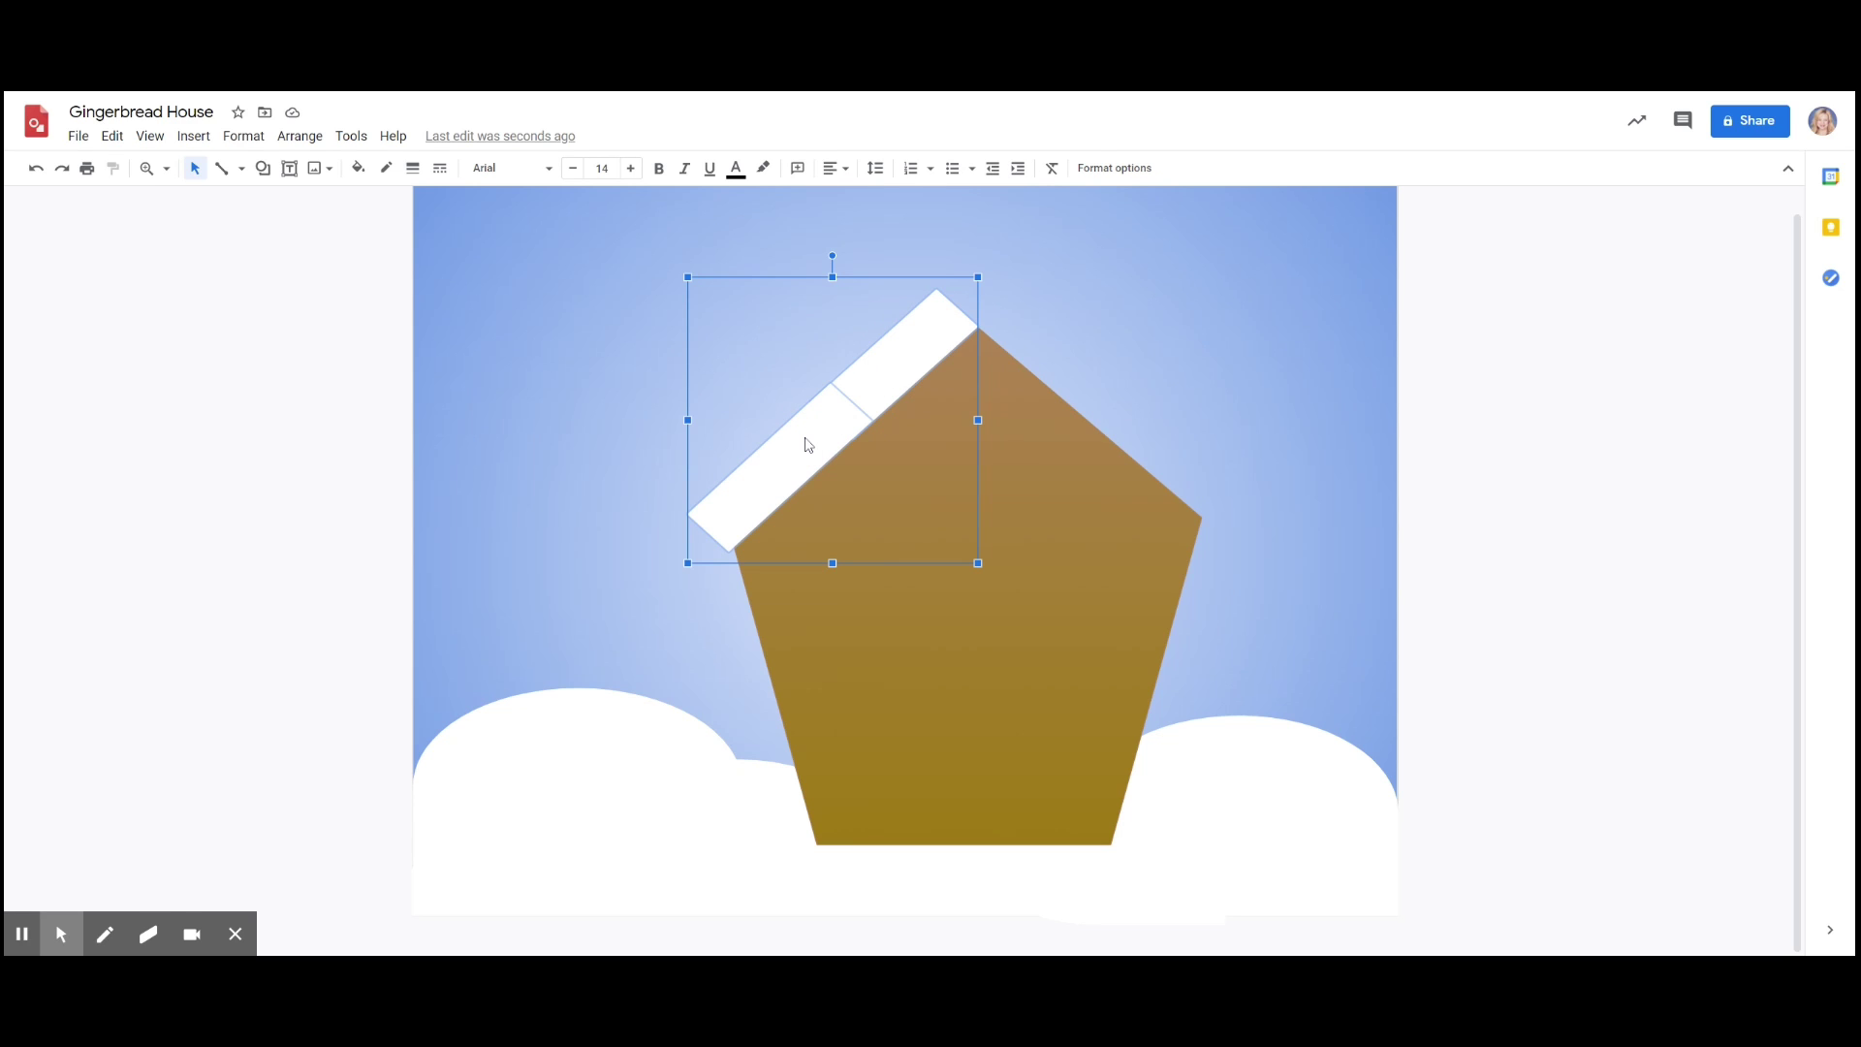
click(114, 137)
click(153, 387)
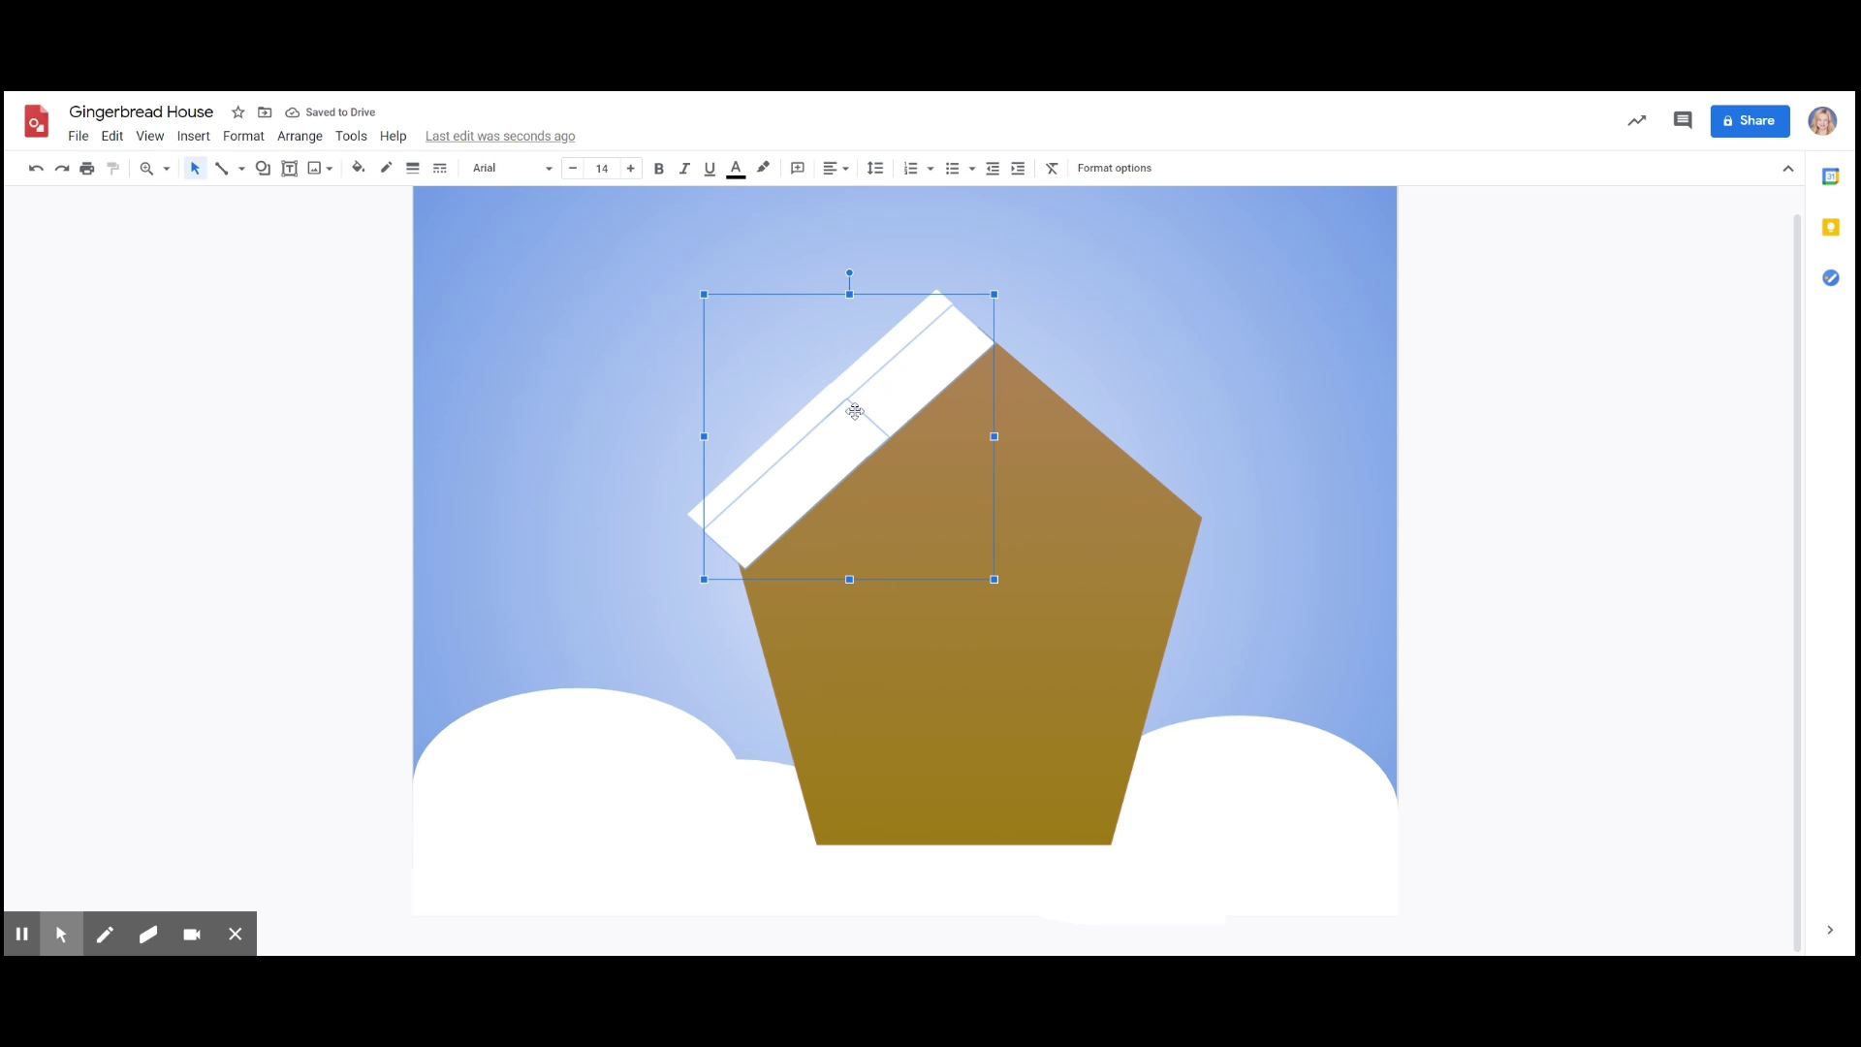
drag(859, 411, 961, 394)
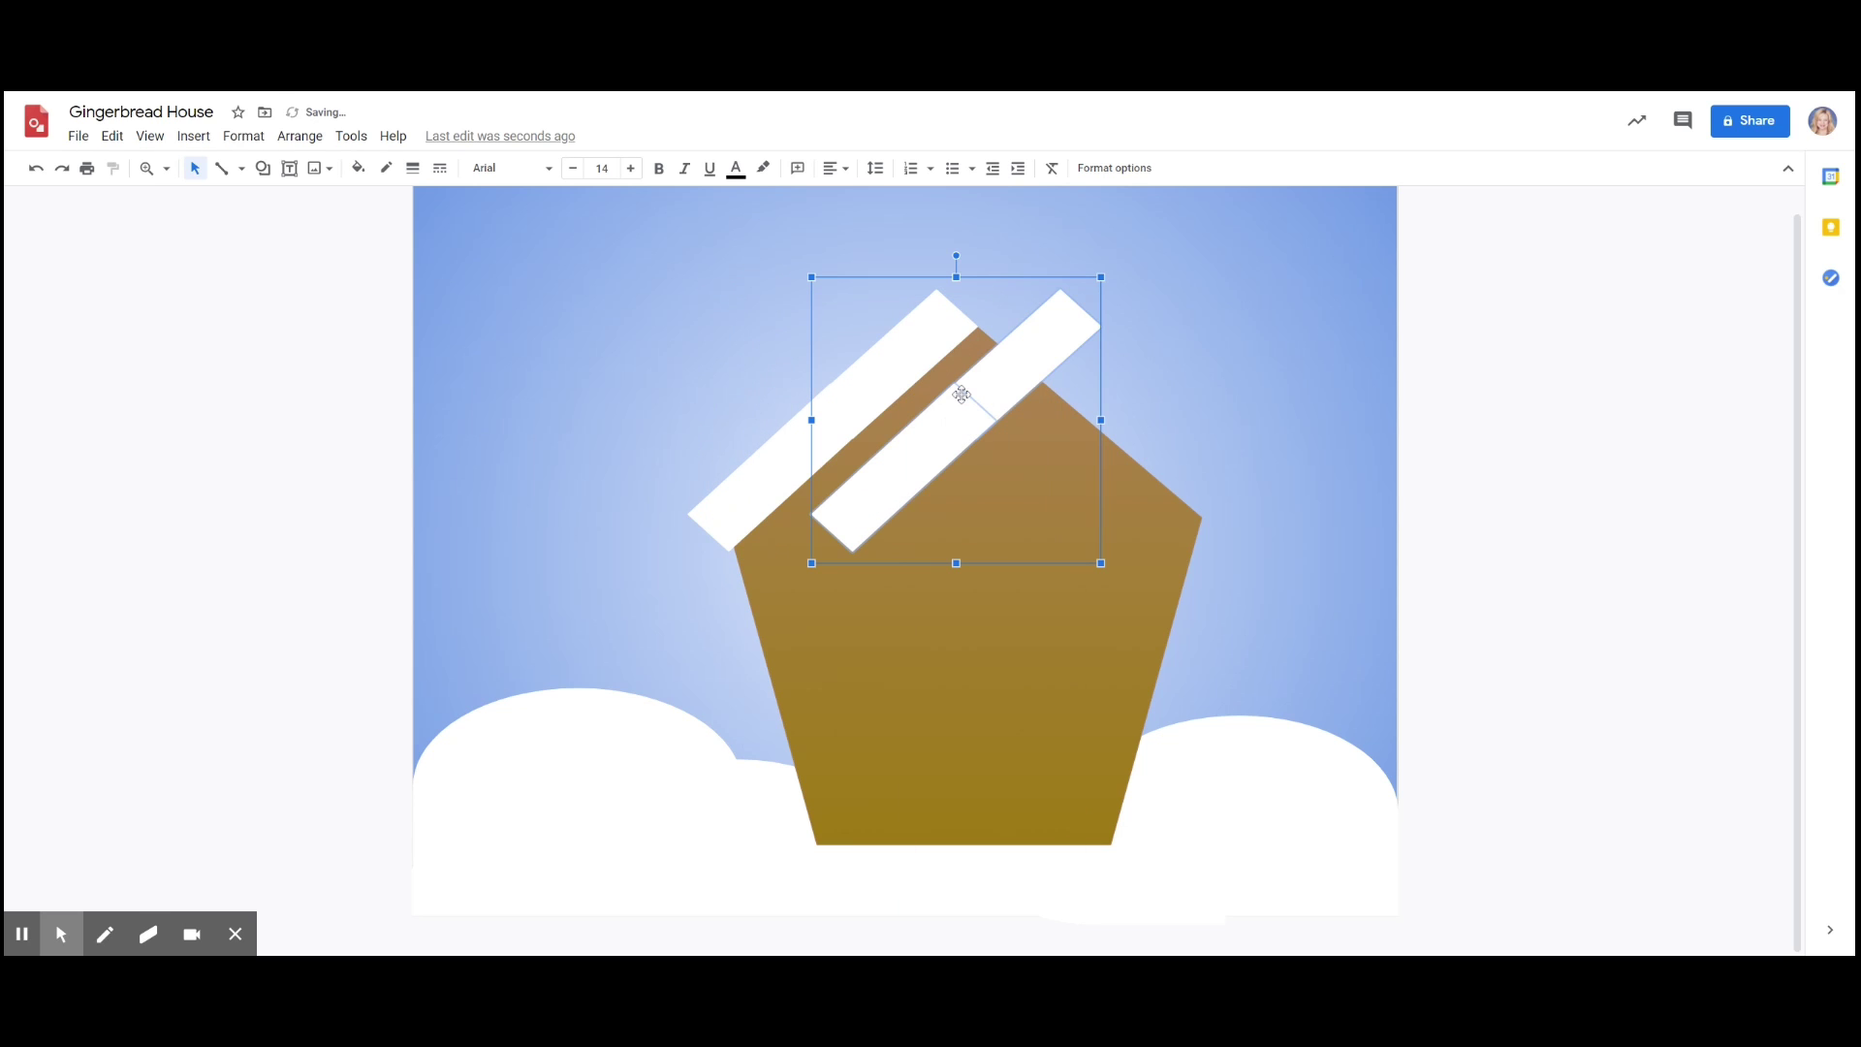
- Flip the duplicated white roof pieces horizontally and move them onto the house's right roof slope
right_click(961, 395)
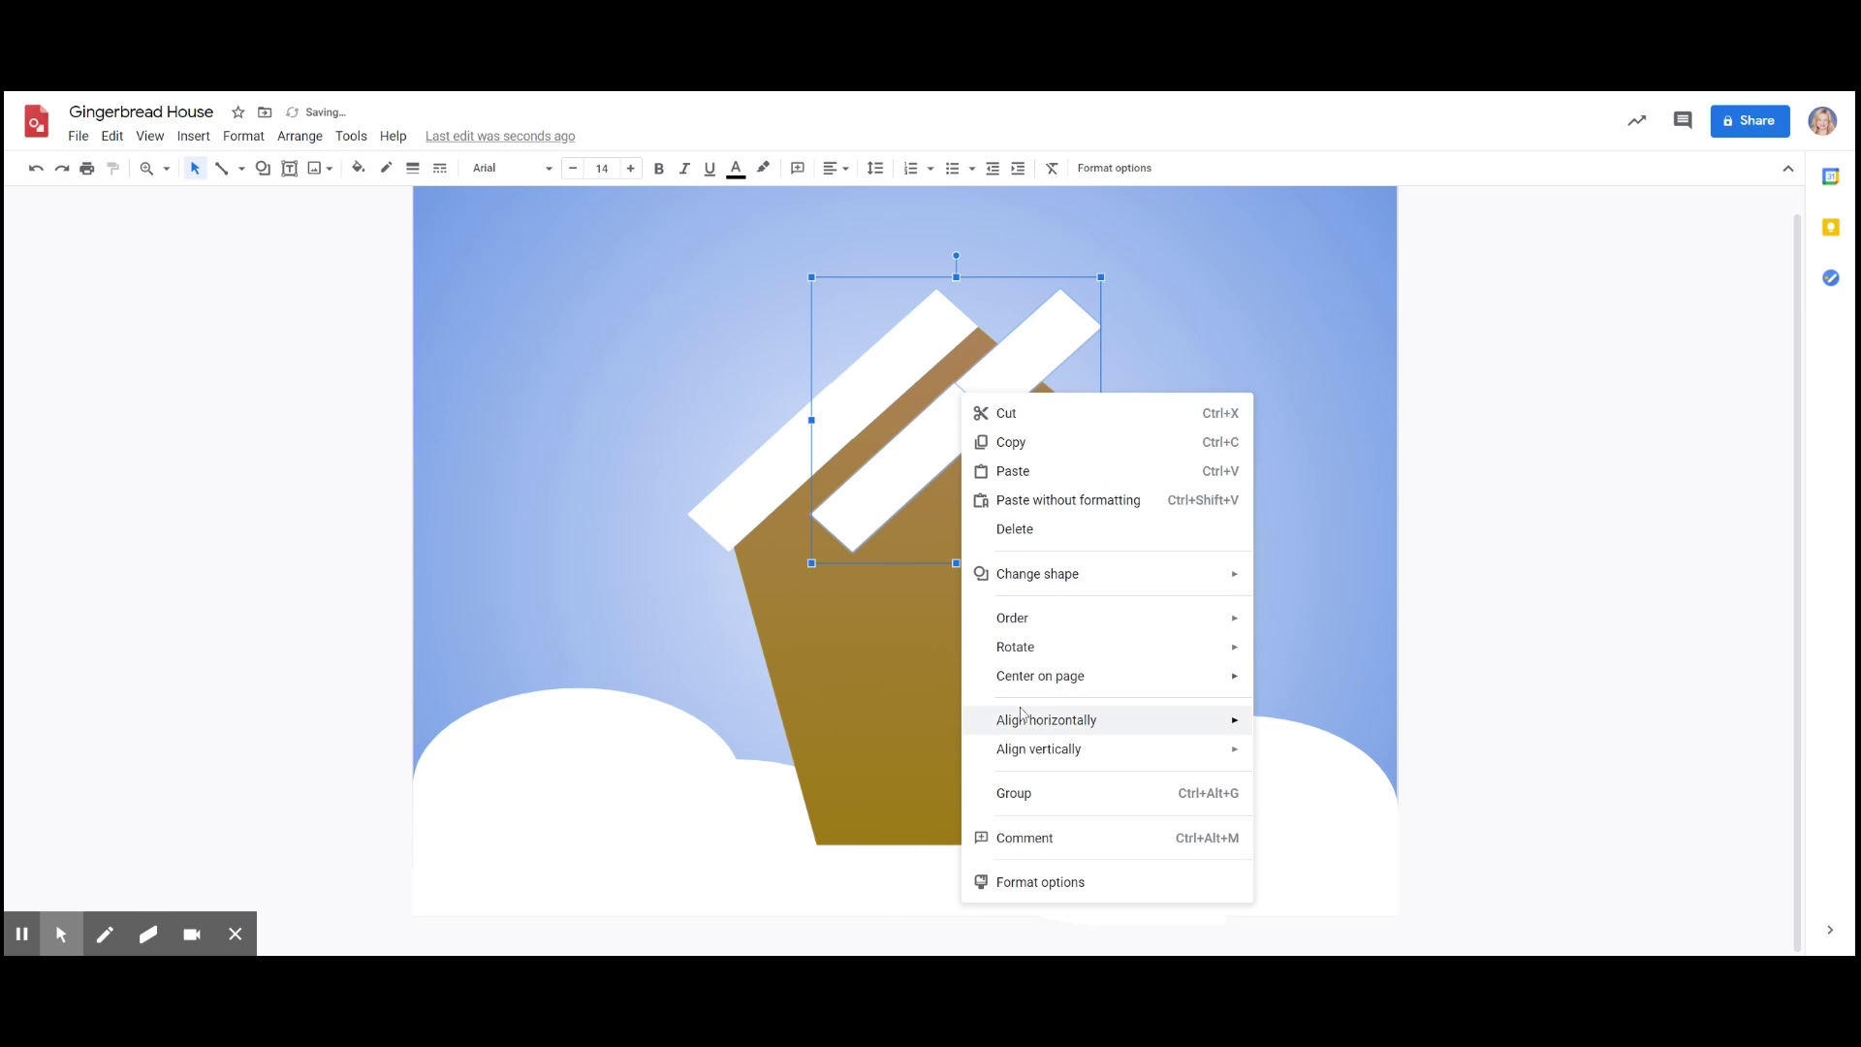
mouse_move(1045, 650)
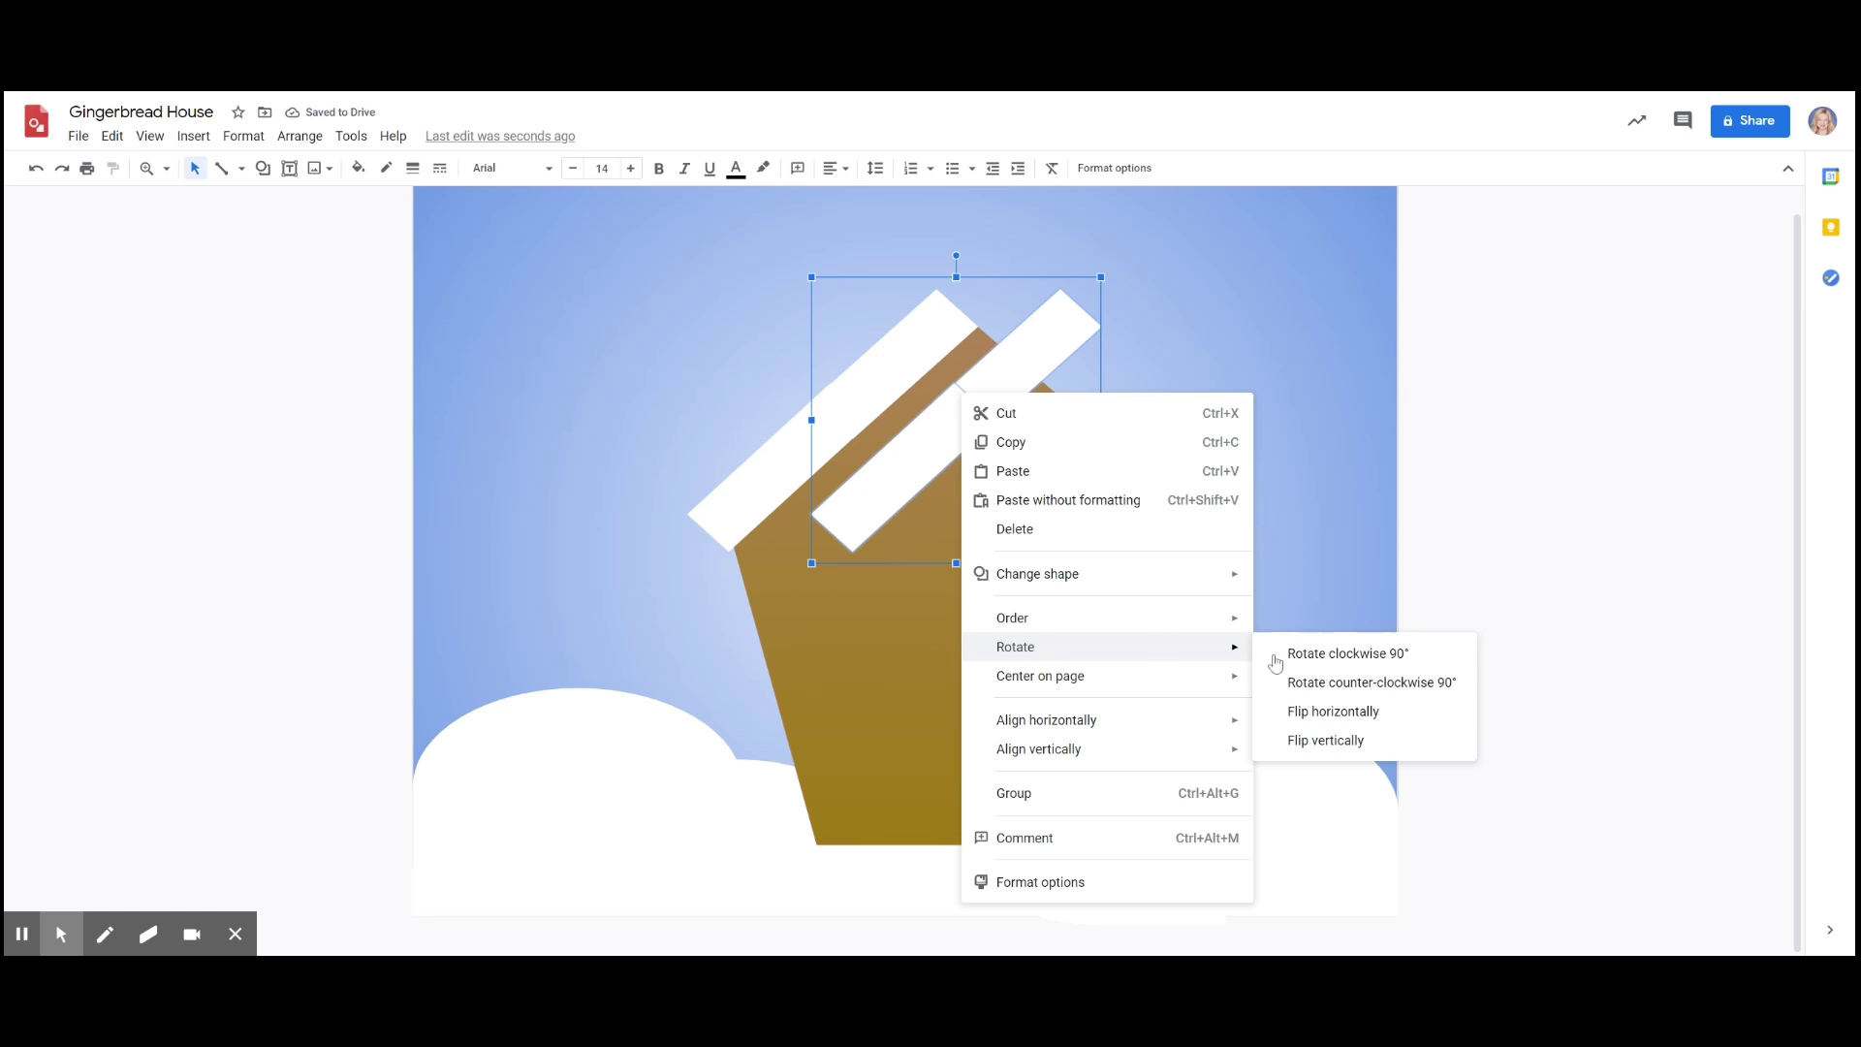
click(1318, 715)
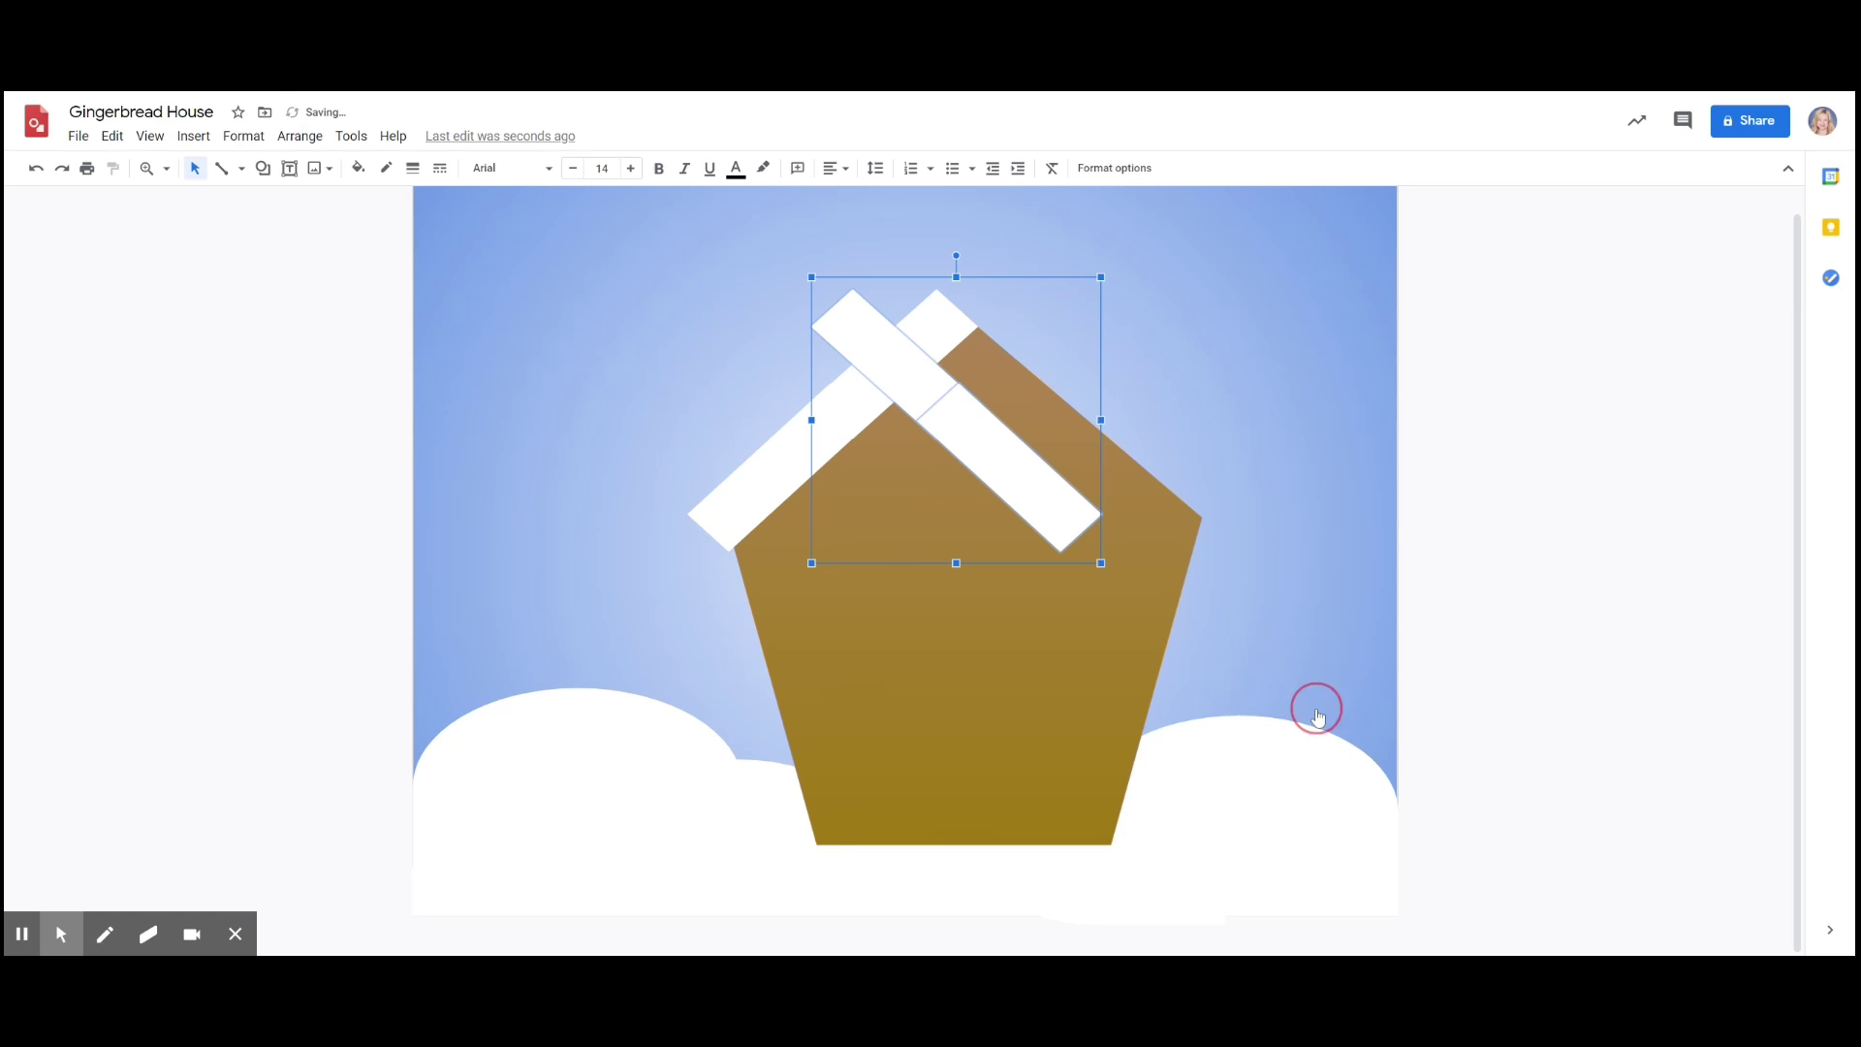
drag(985, 445, 1112, 455)
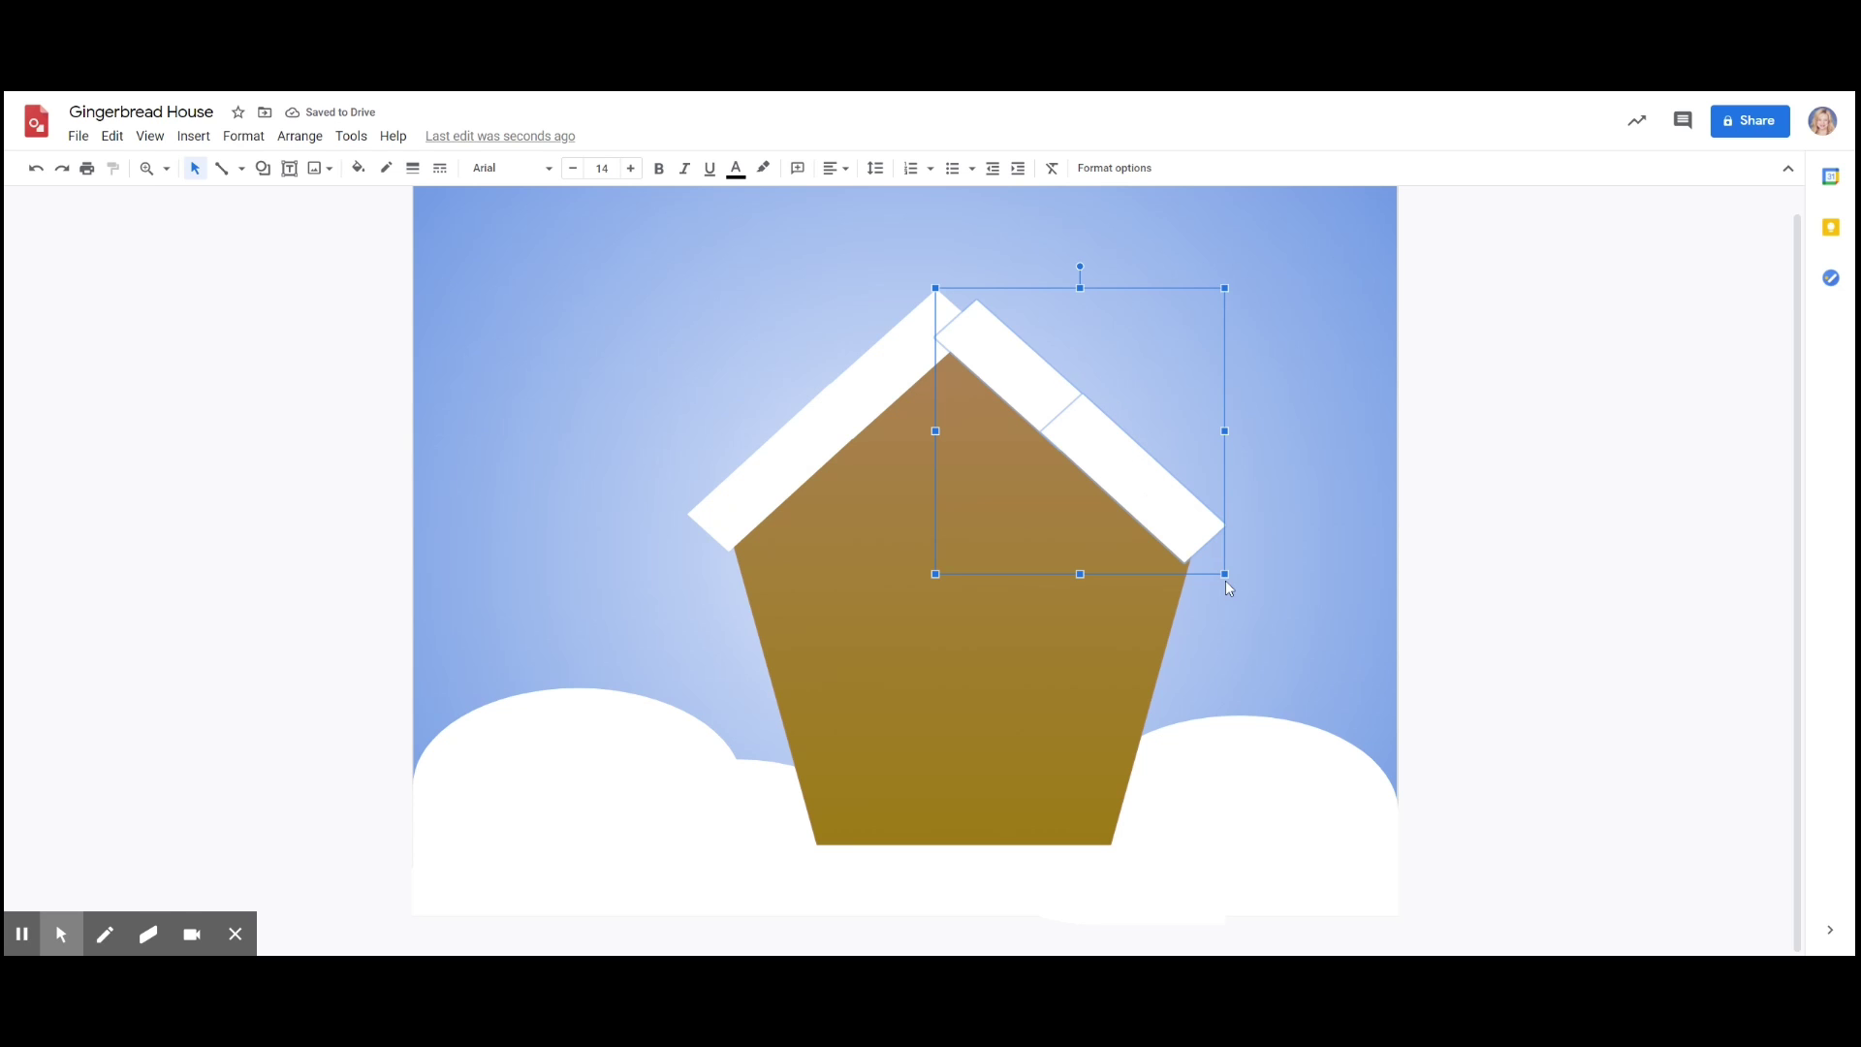
- Resize and slightly rotate the right roof pieces to meet the left ones at the peak and overhang the pentagon's right corner
drag(1225, 574, 1235, 582)
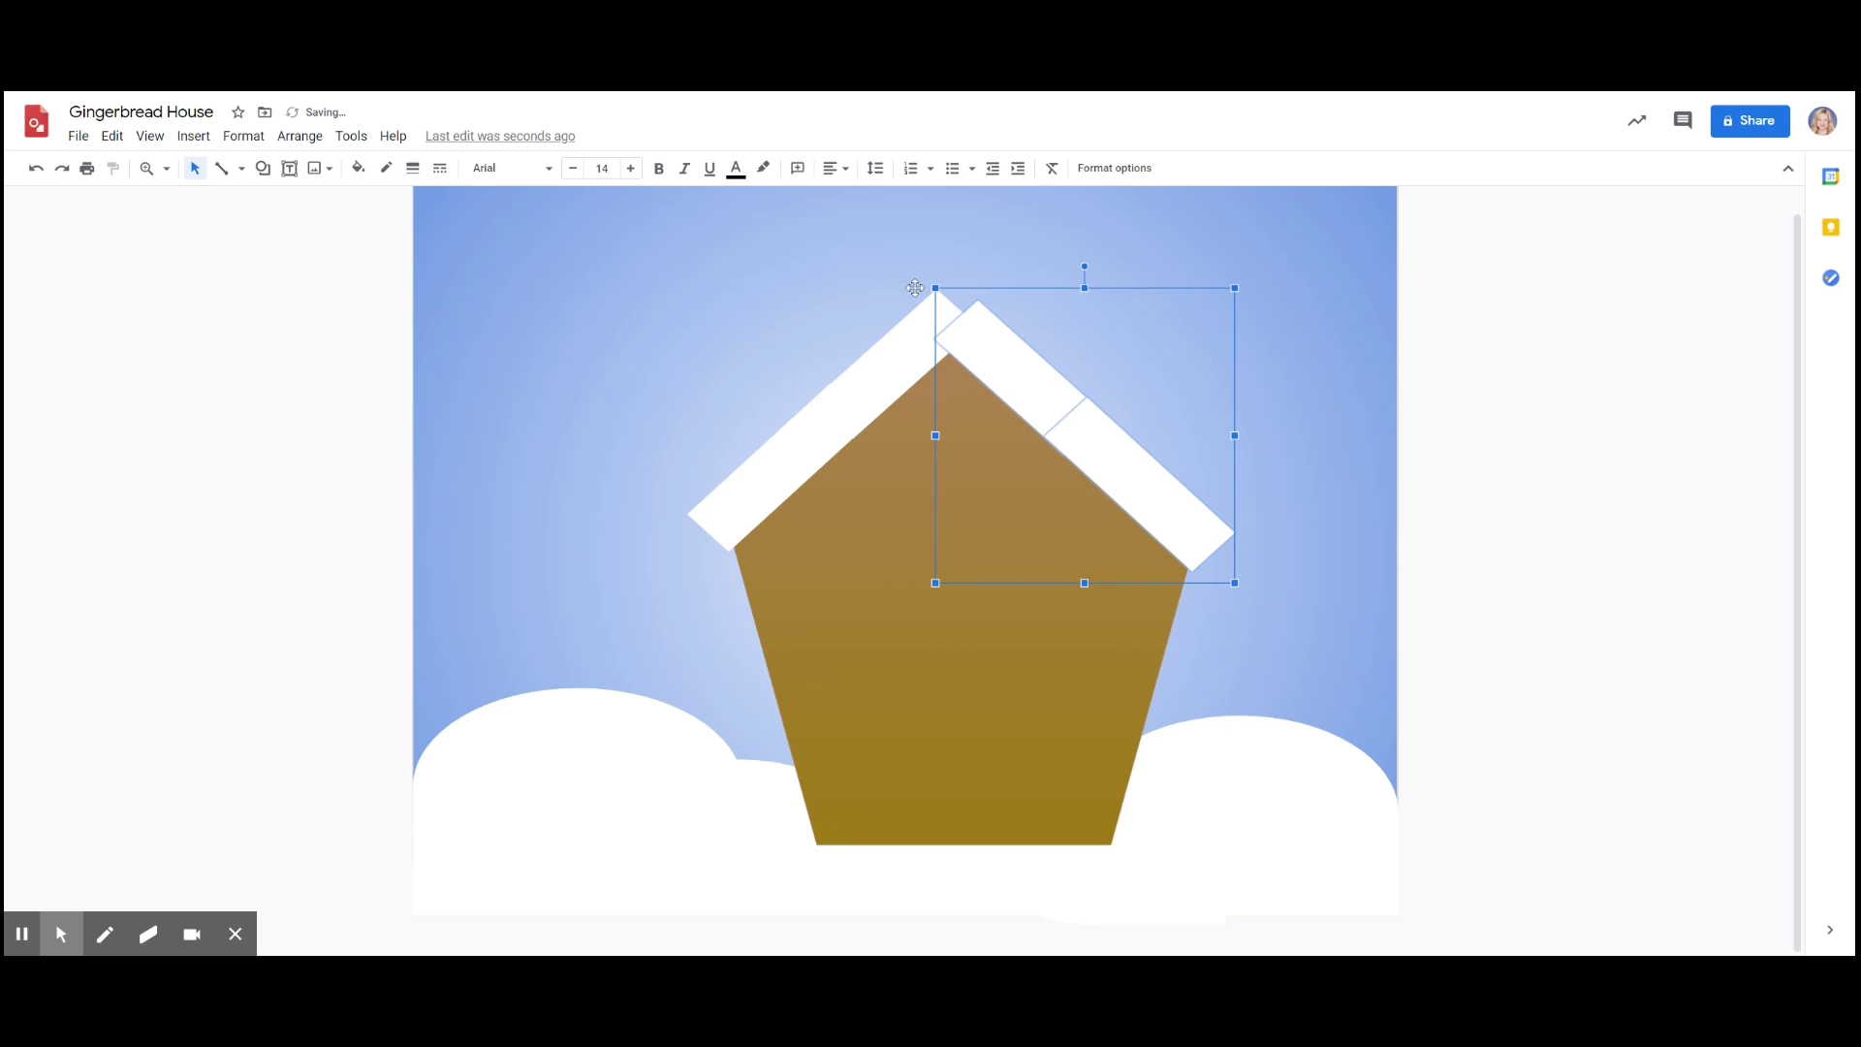
drag(934, 286, 945, 332)
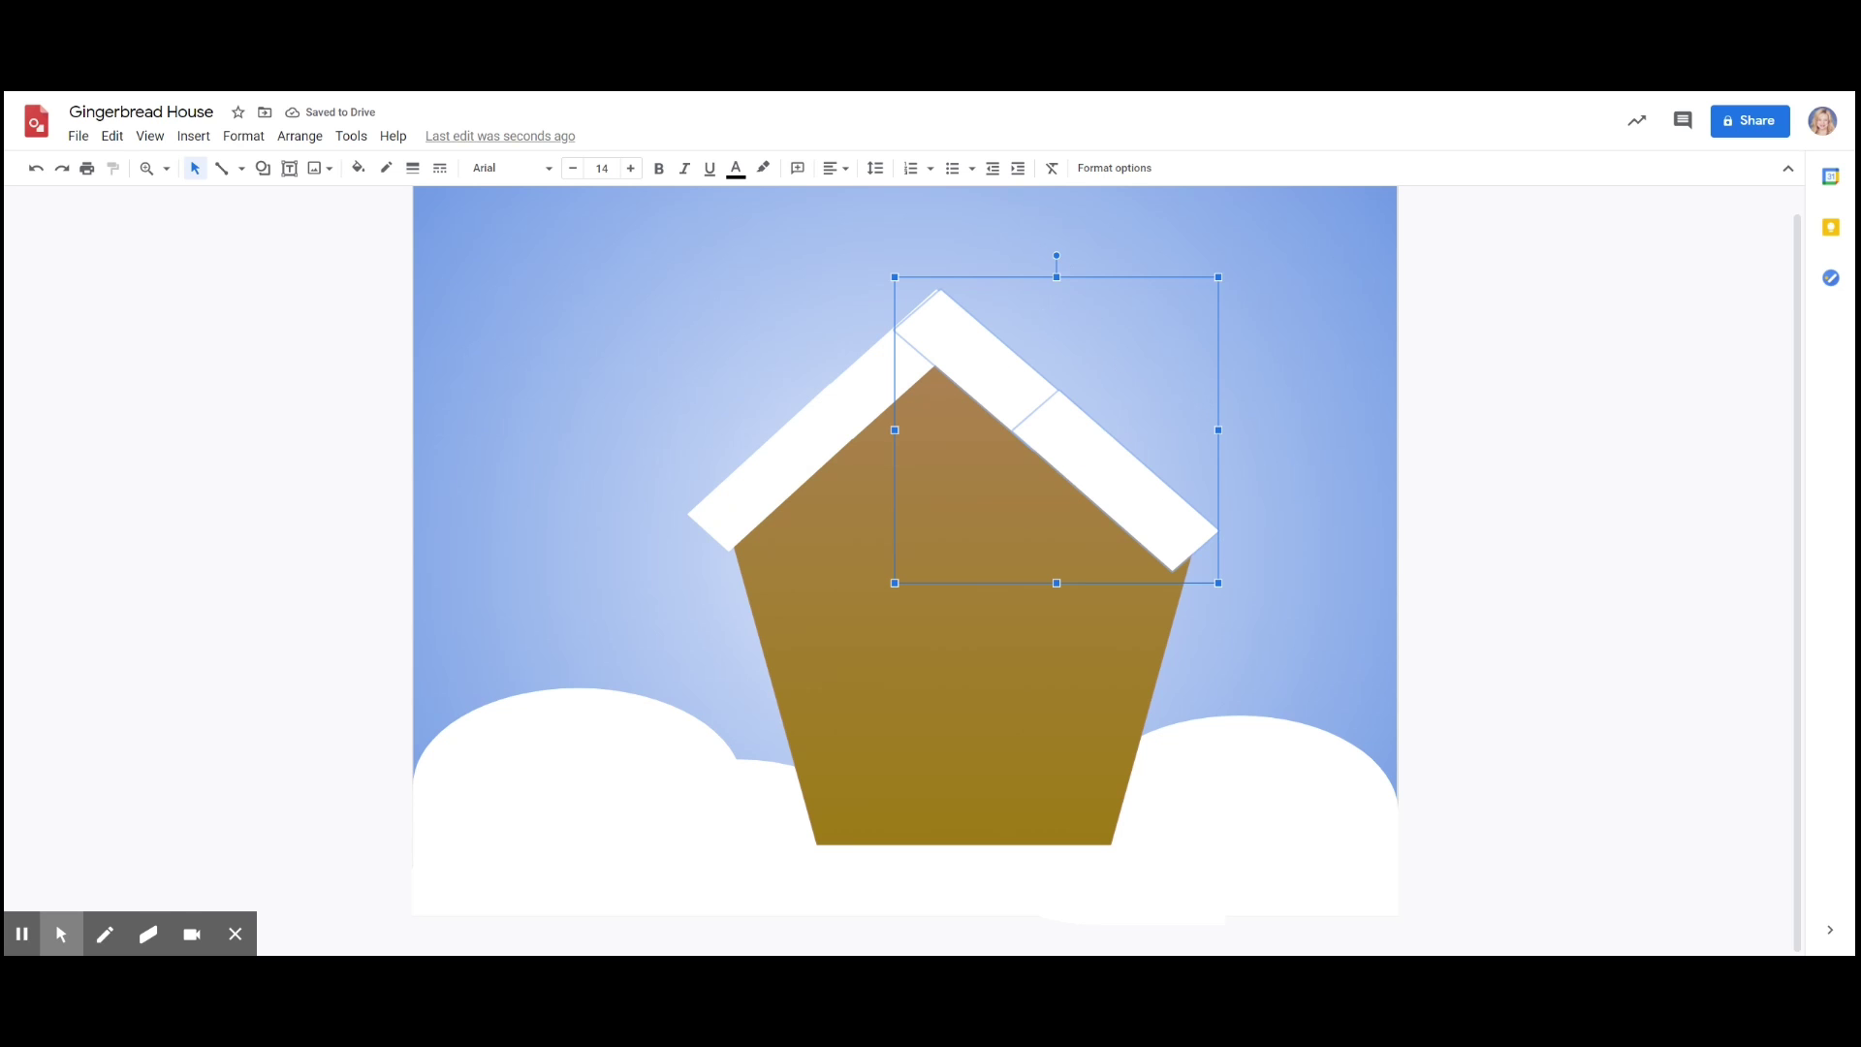
drag(1056, 256, 1051, 259)
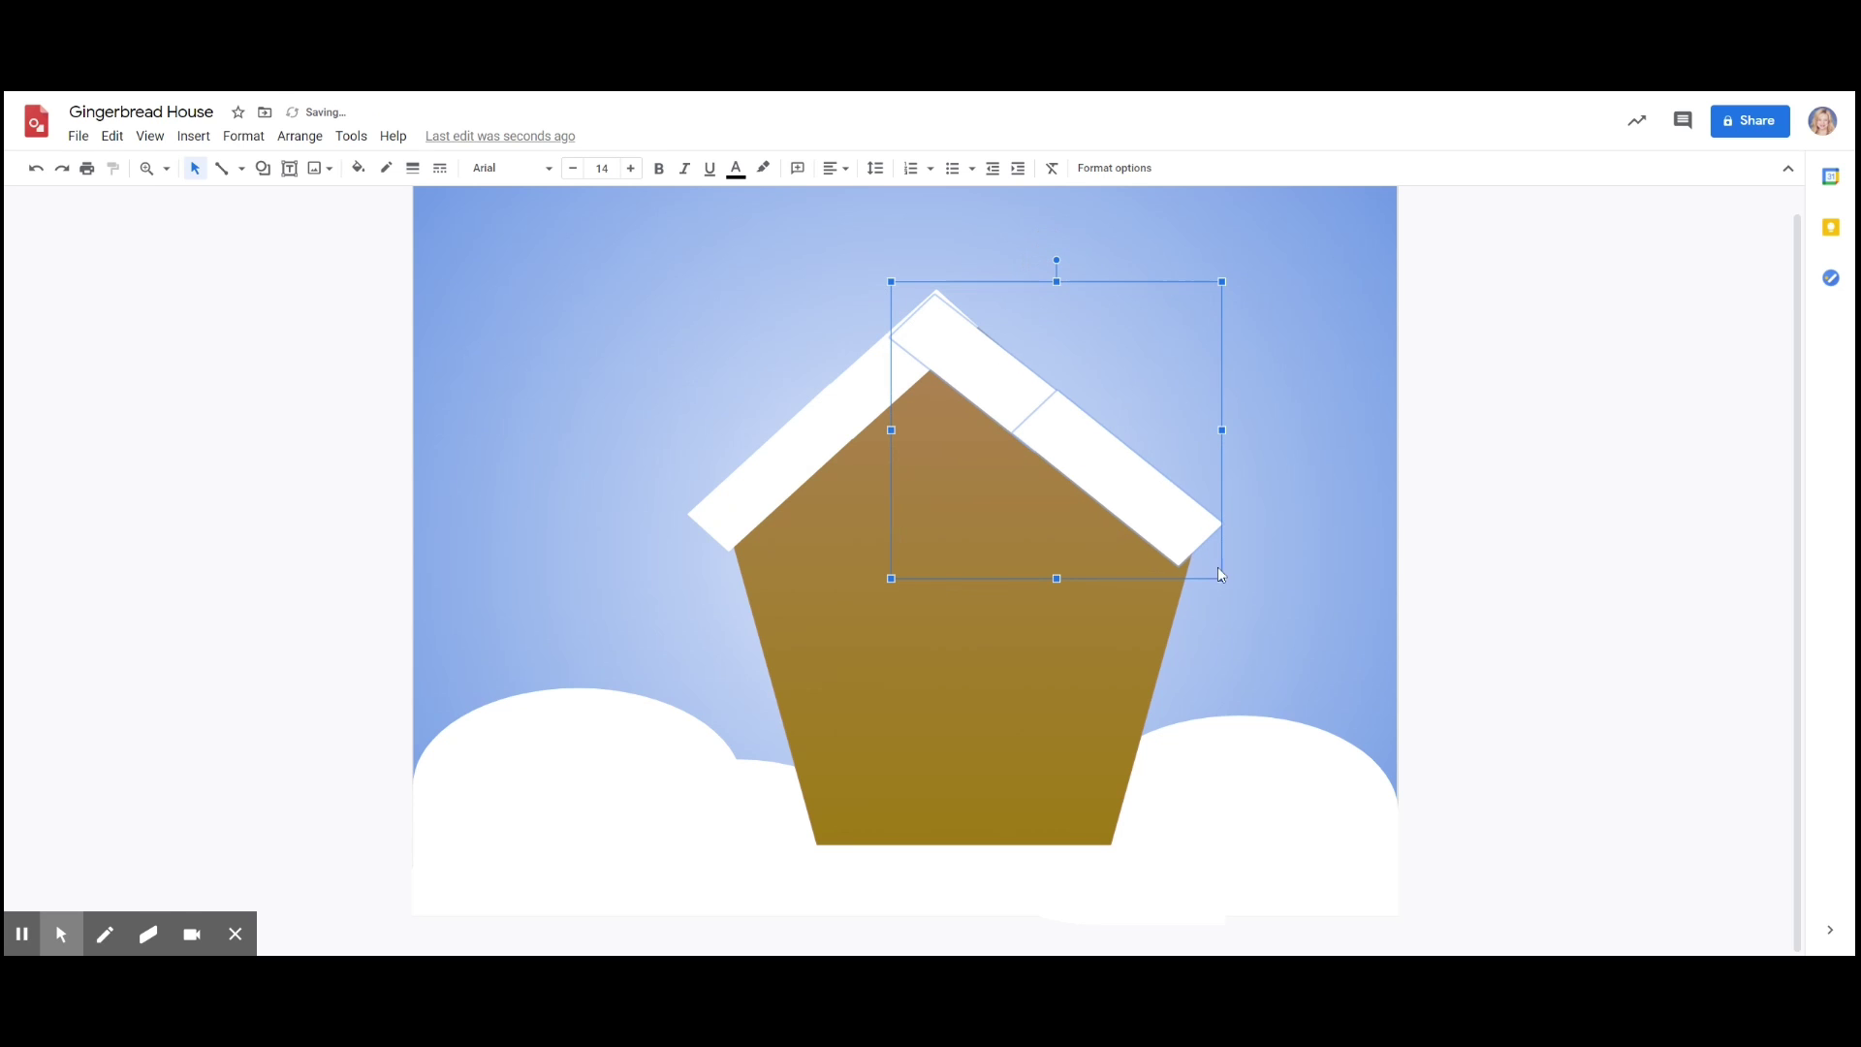
drag(1223, 580, 1246, 596)
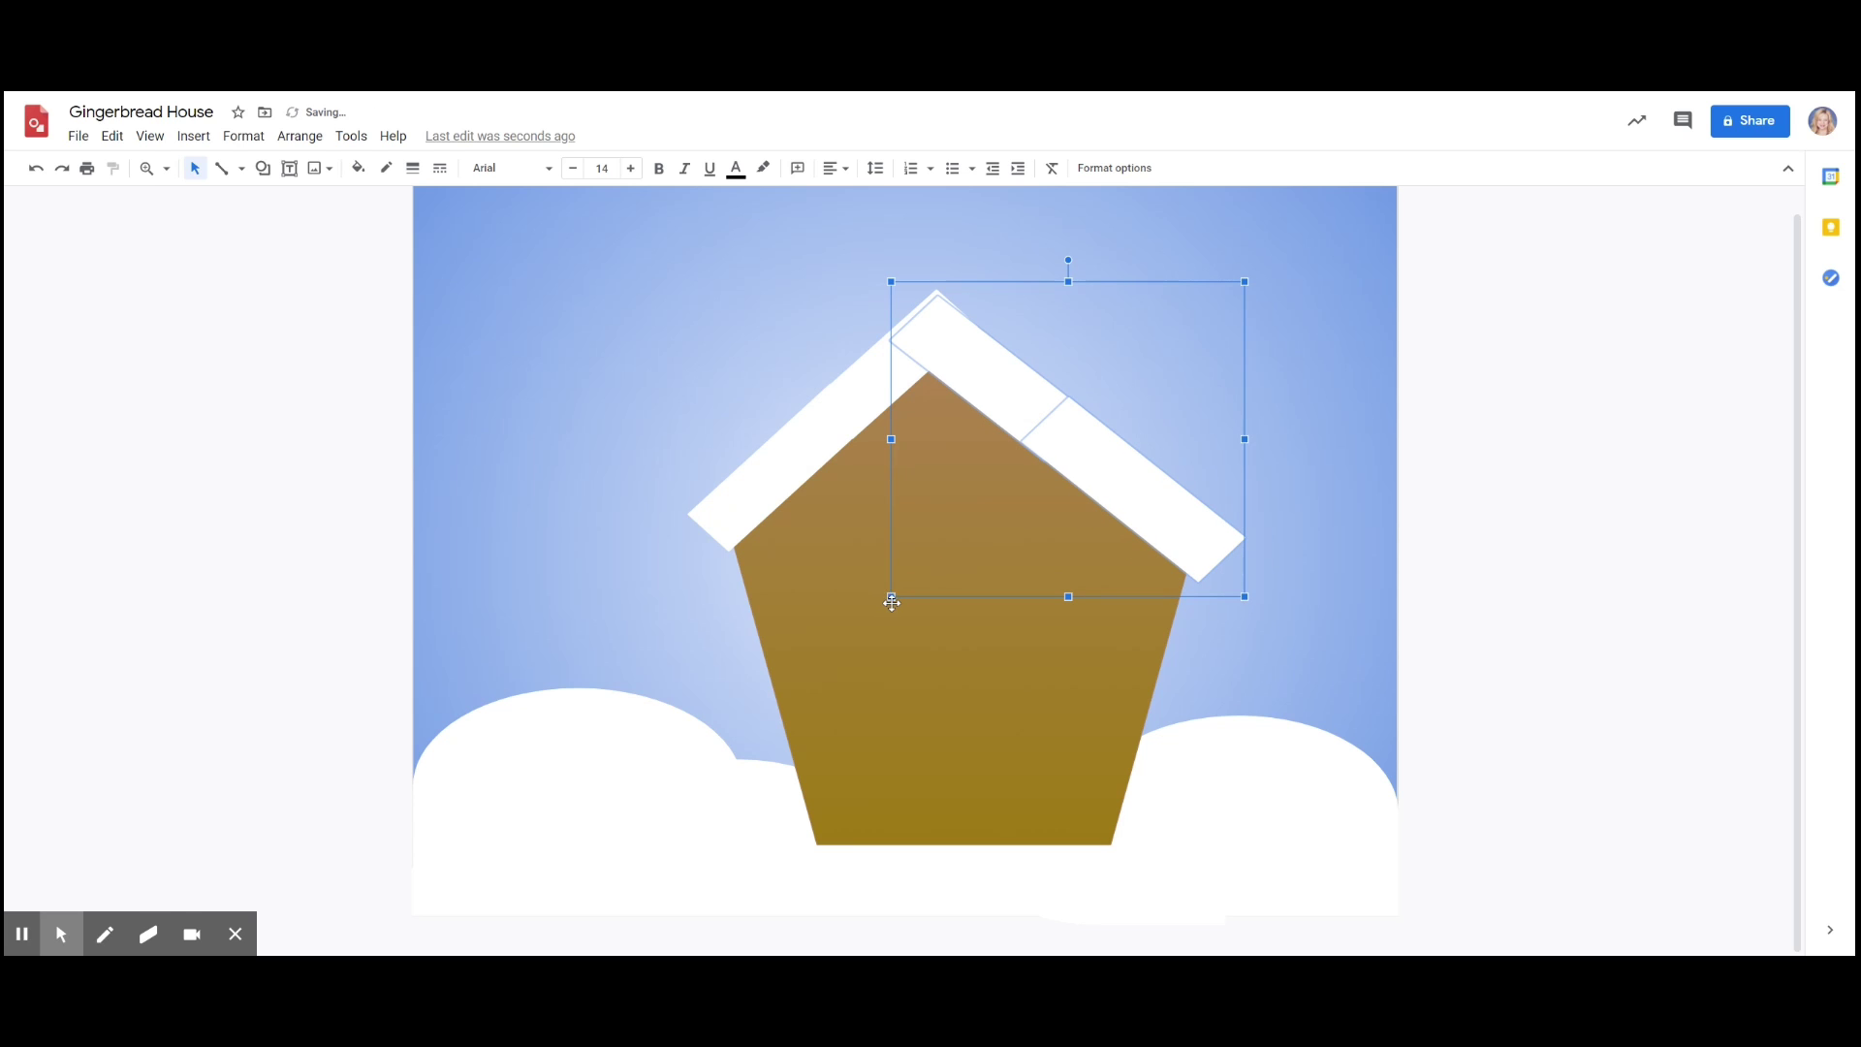
drag(893, 598, 897, 593)
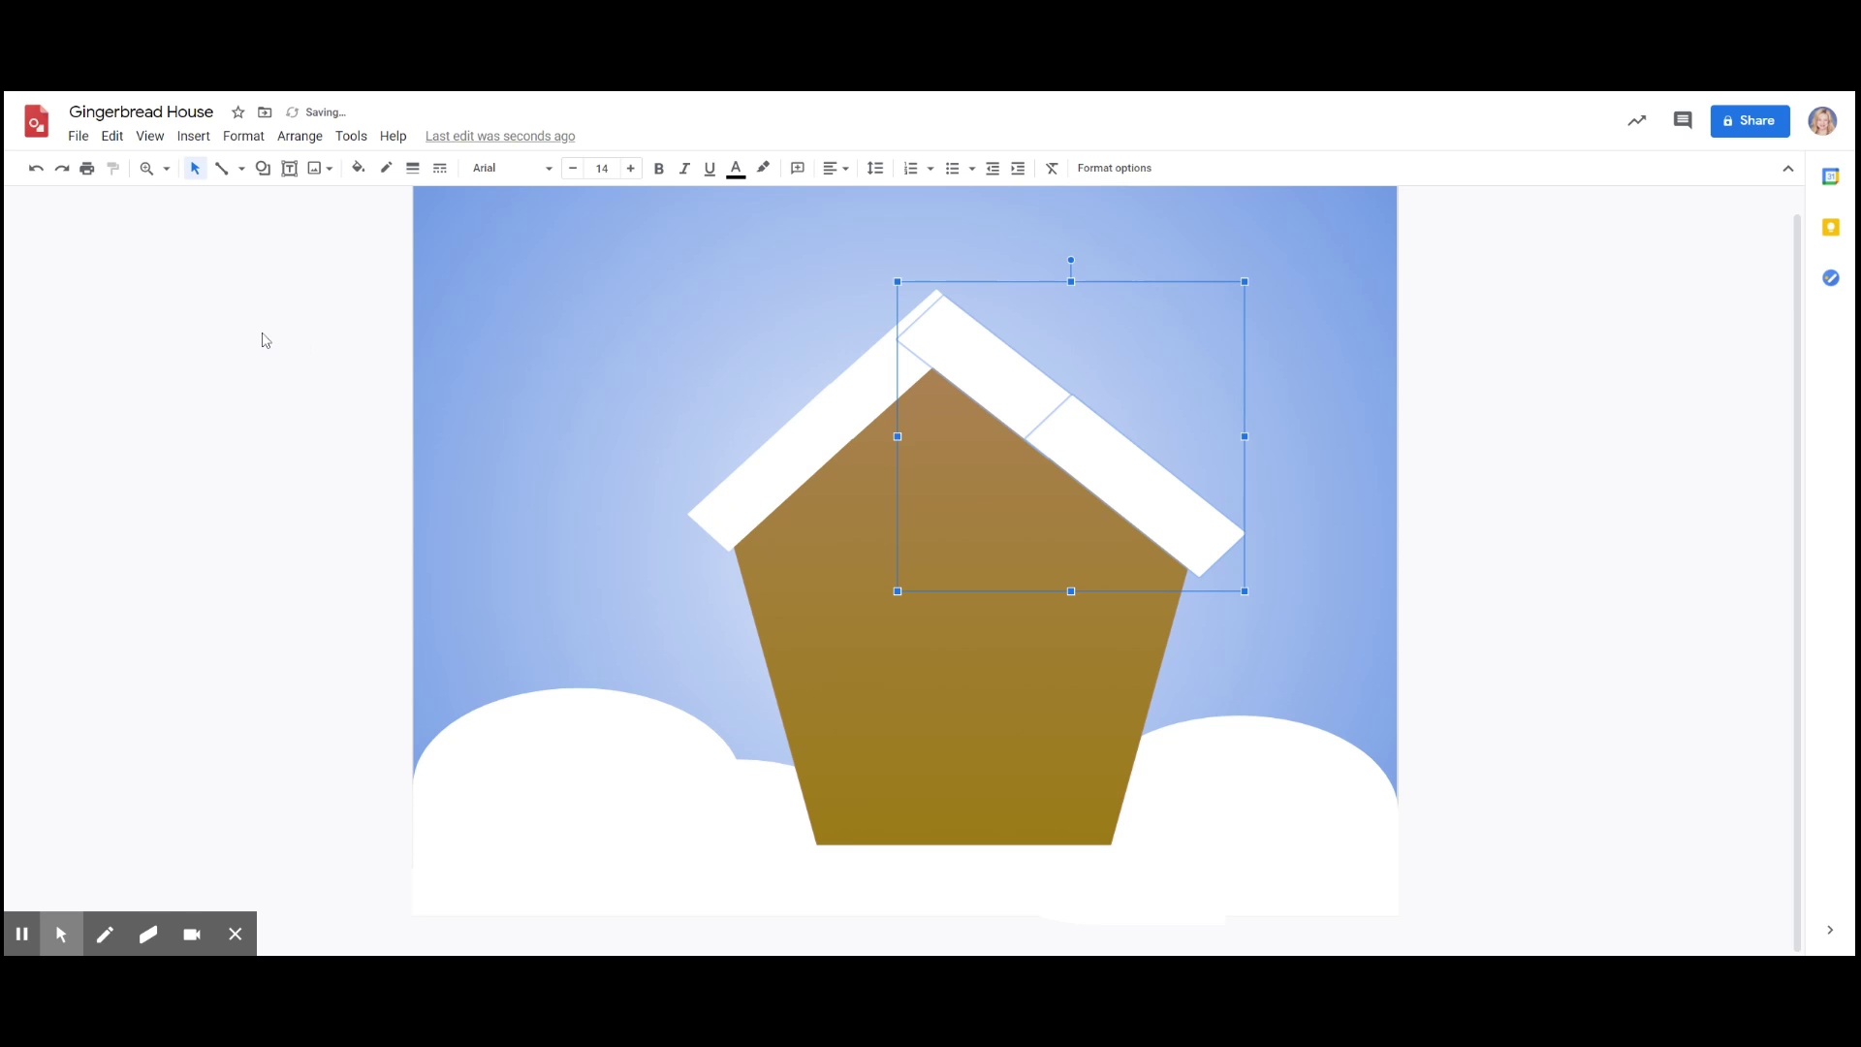
click(260, 167)
click(829, 283)
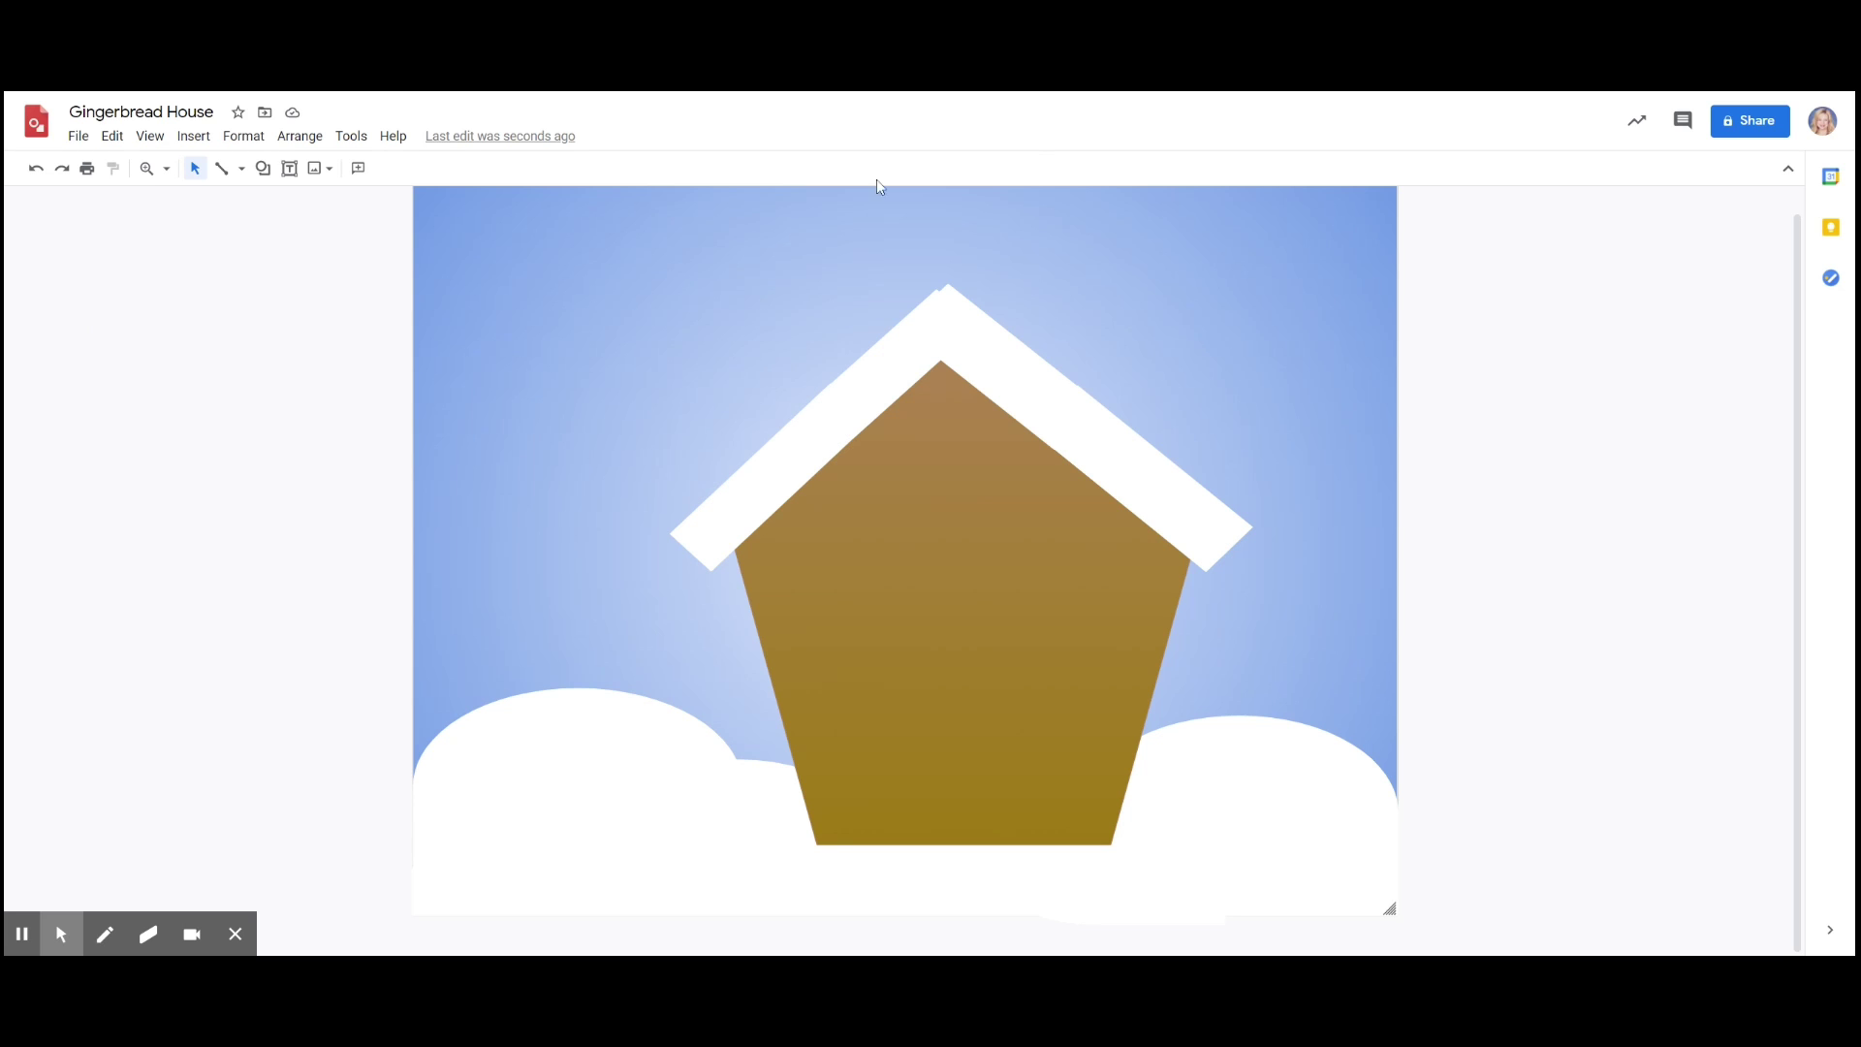
- Draw a small D-shaped flowchart Delay shape at the base of the brown house front
click(262, 168)
mouse_move(320, 206)
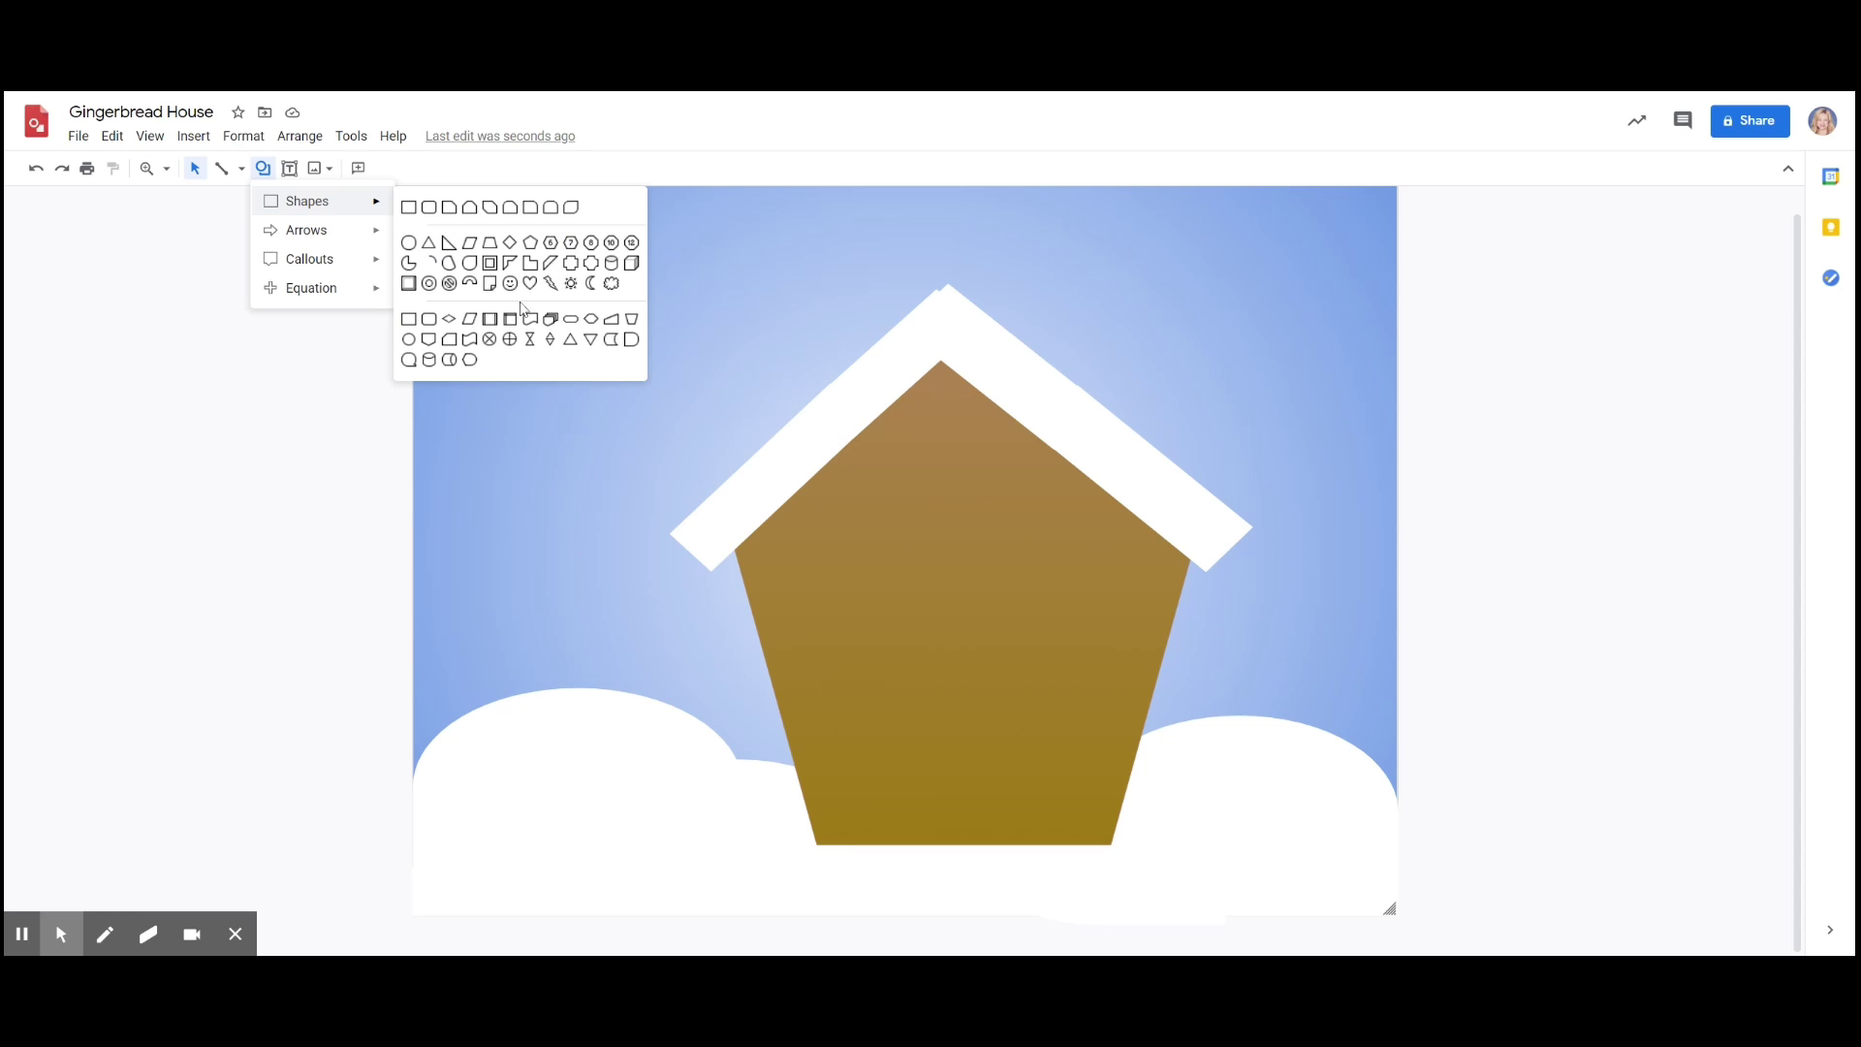
click(632, 342)
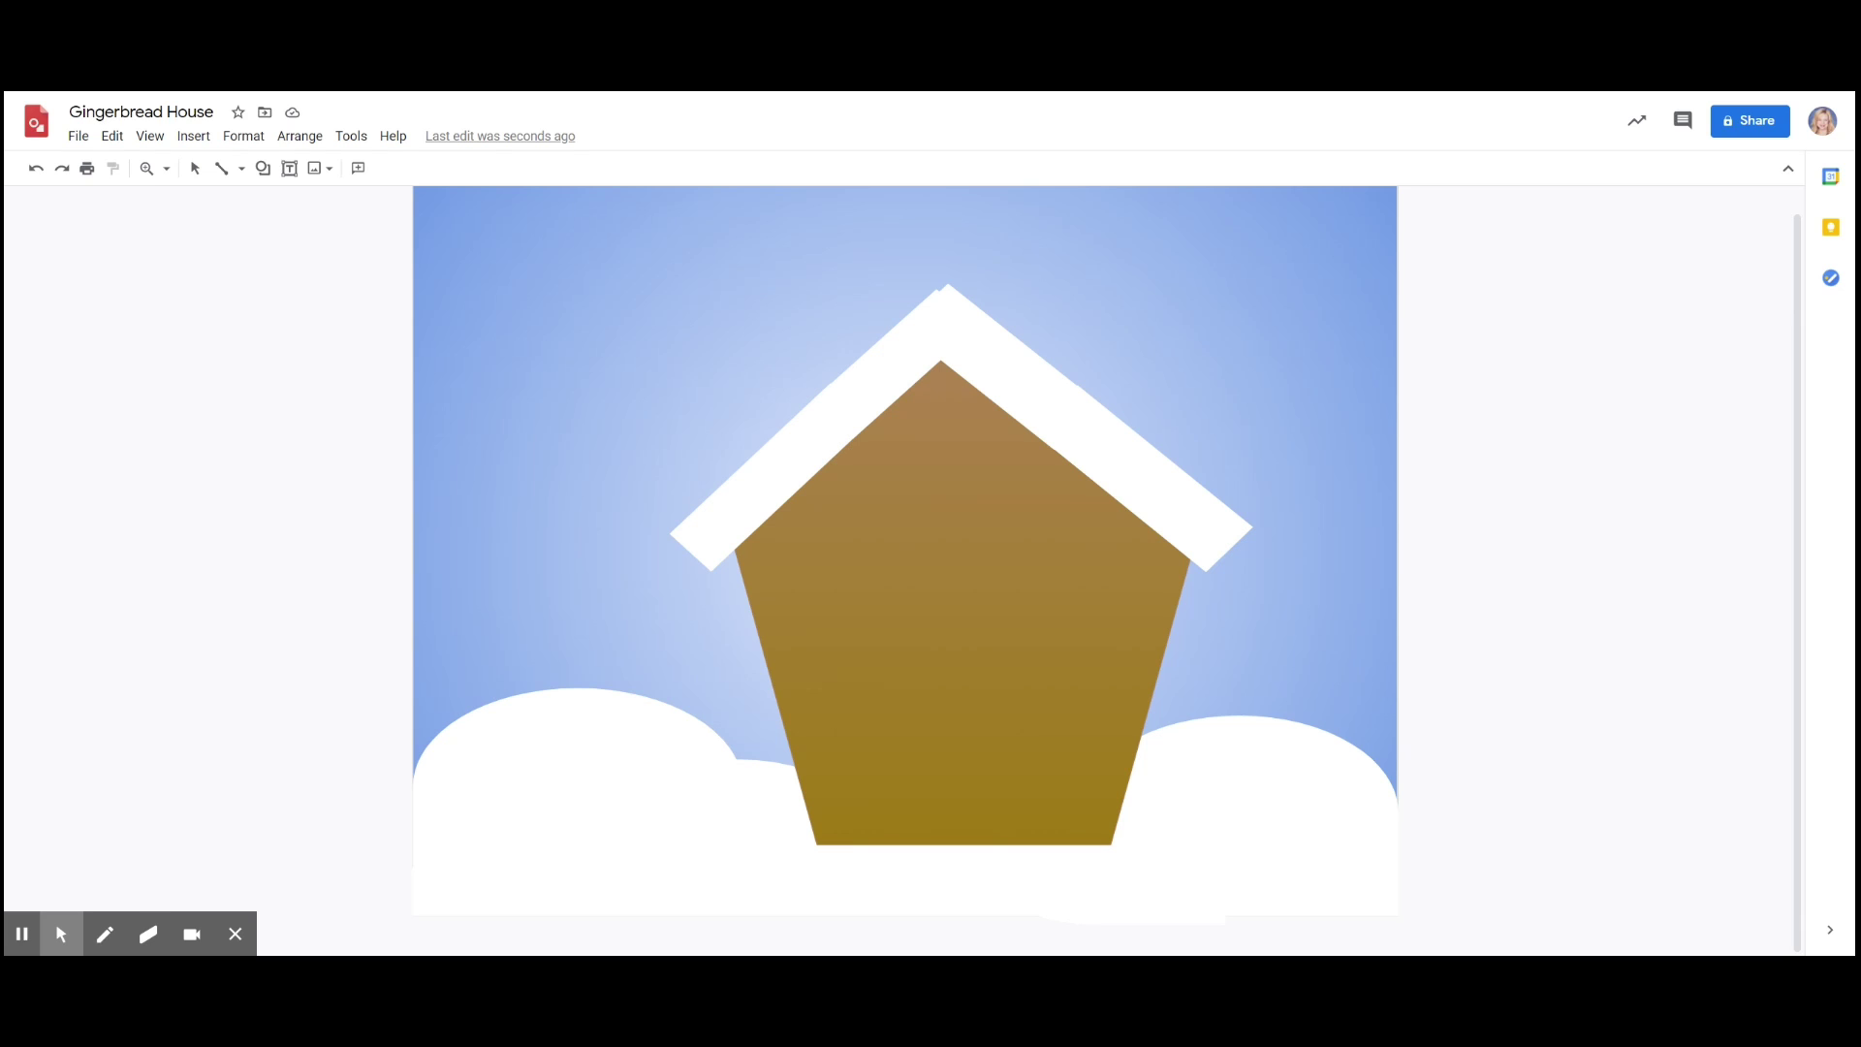
drag(967, 782, 1025, 842)
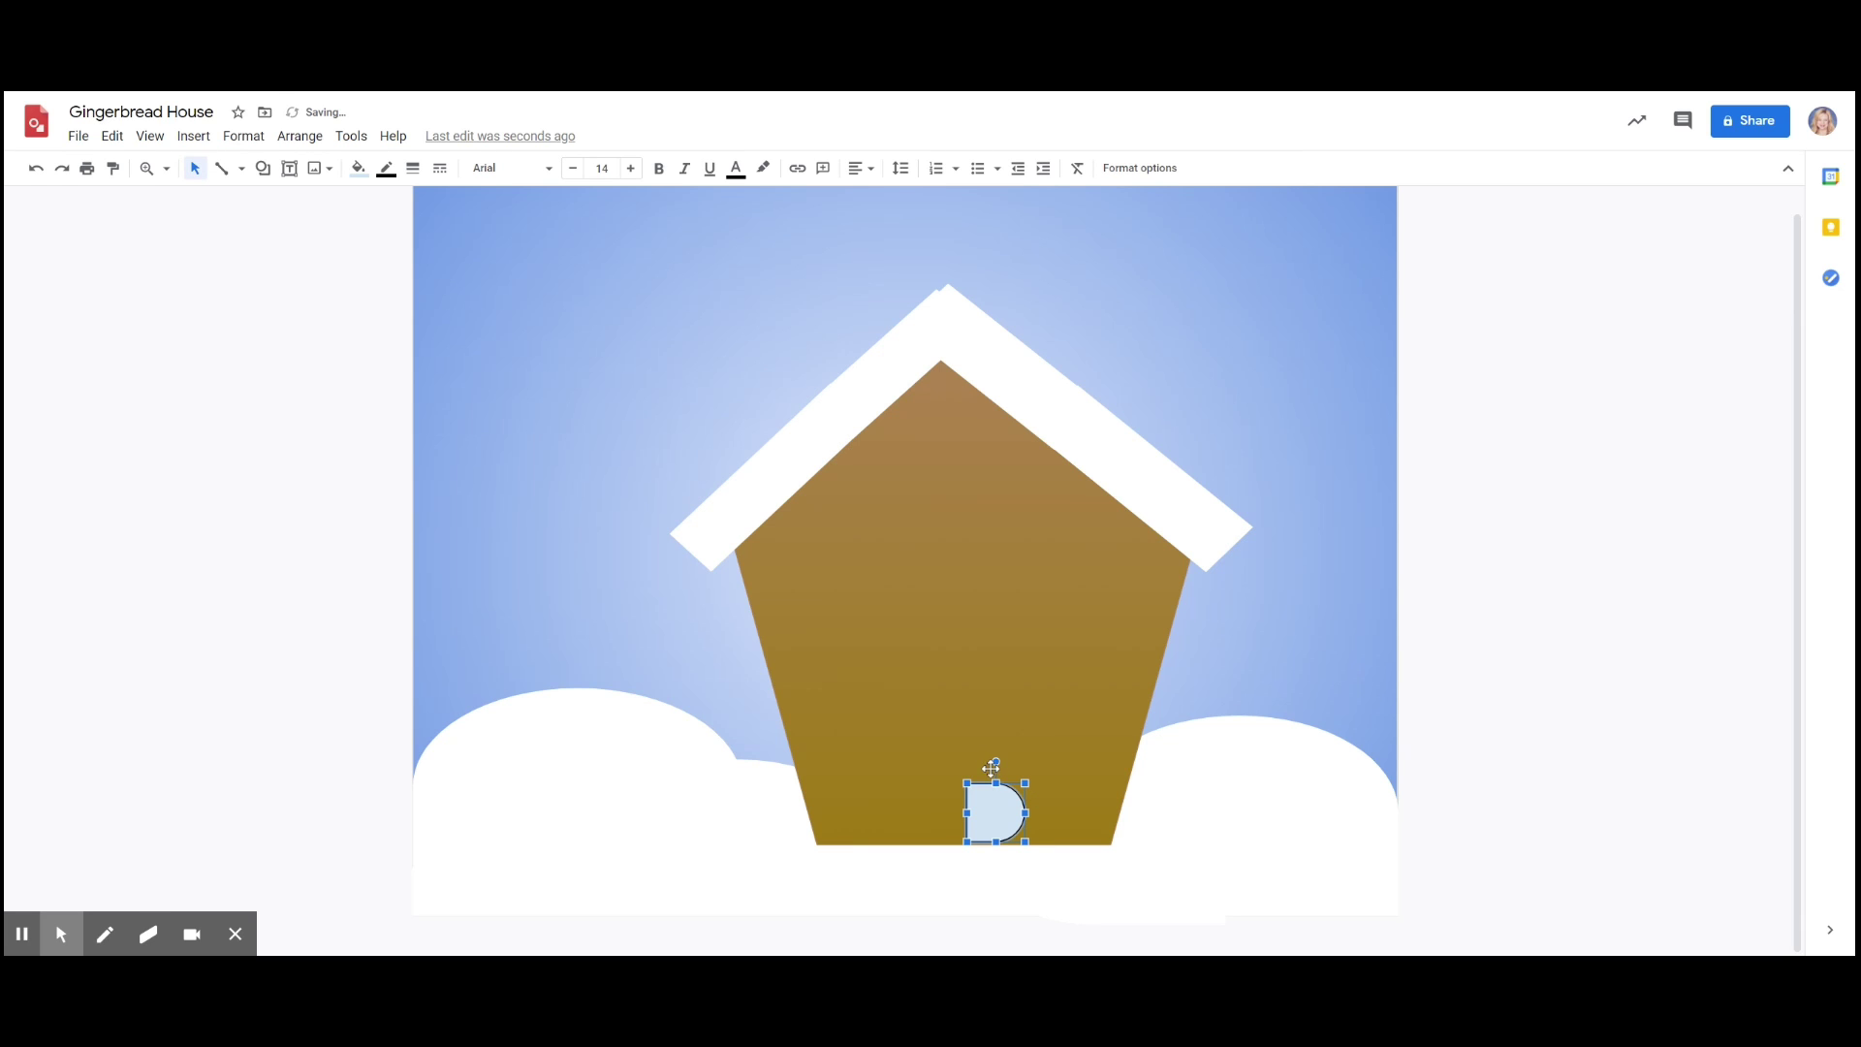
- Rotate the D shape 90° counter-clockwise into an upright arch, centre it on the house's base and enlarge it into a door
drag(996, 763, 933, 814)
click(932, 814)
drag(958, 811, 961, 808)
drag(965, 783, 967, 735)
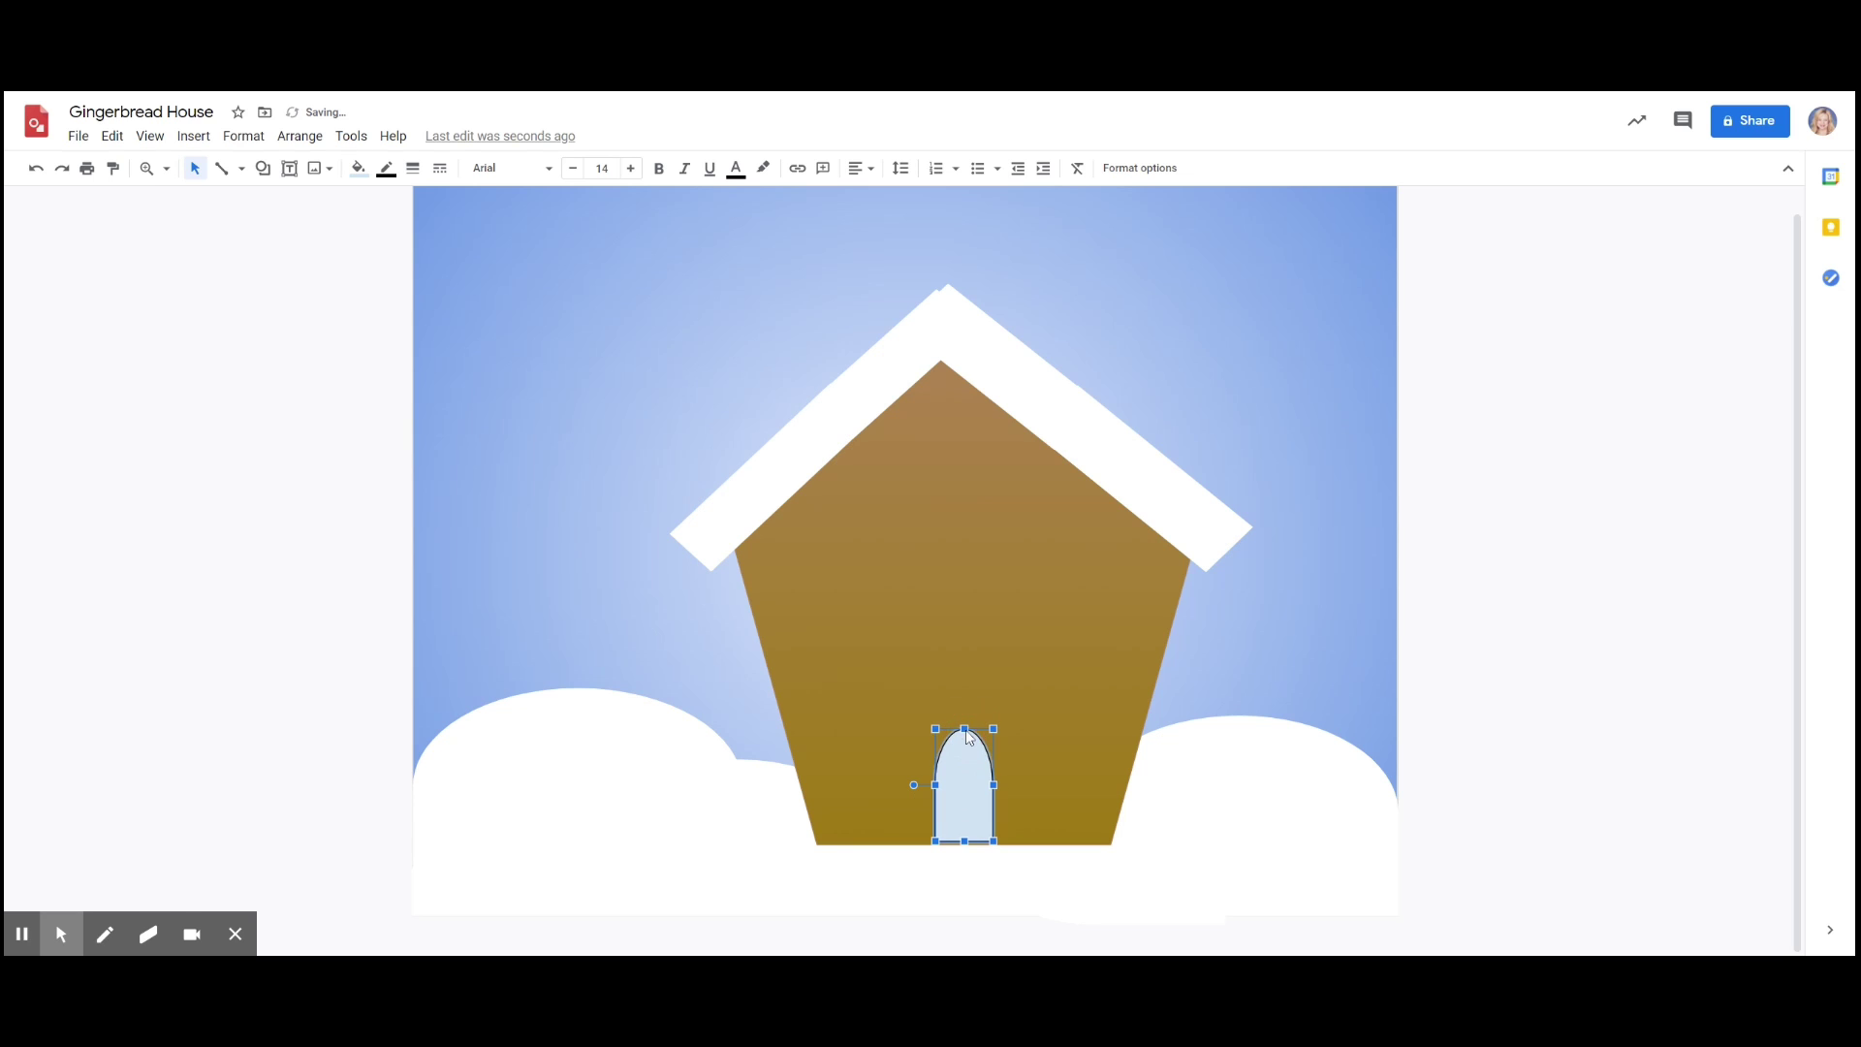
click(359, 169)
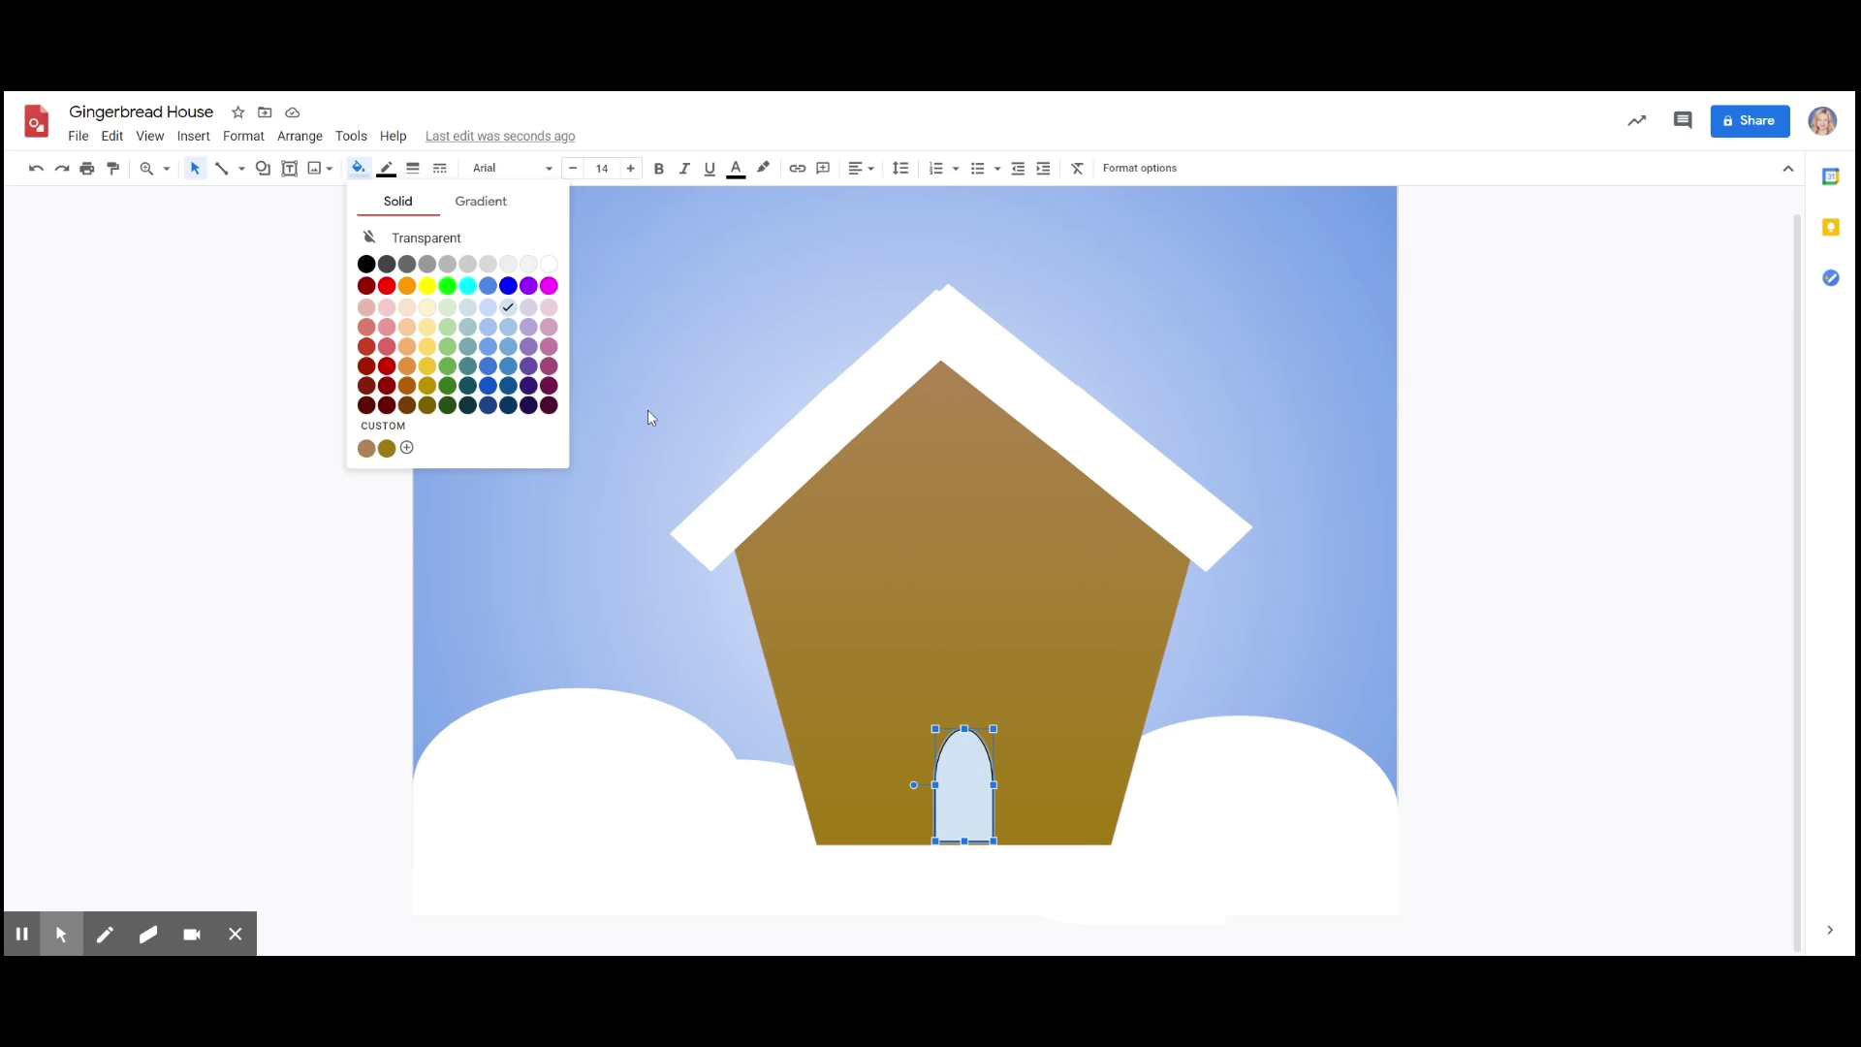
drag(931, 731, 924, 709)
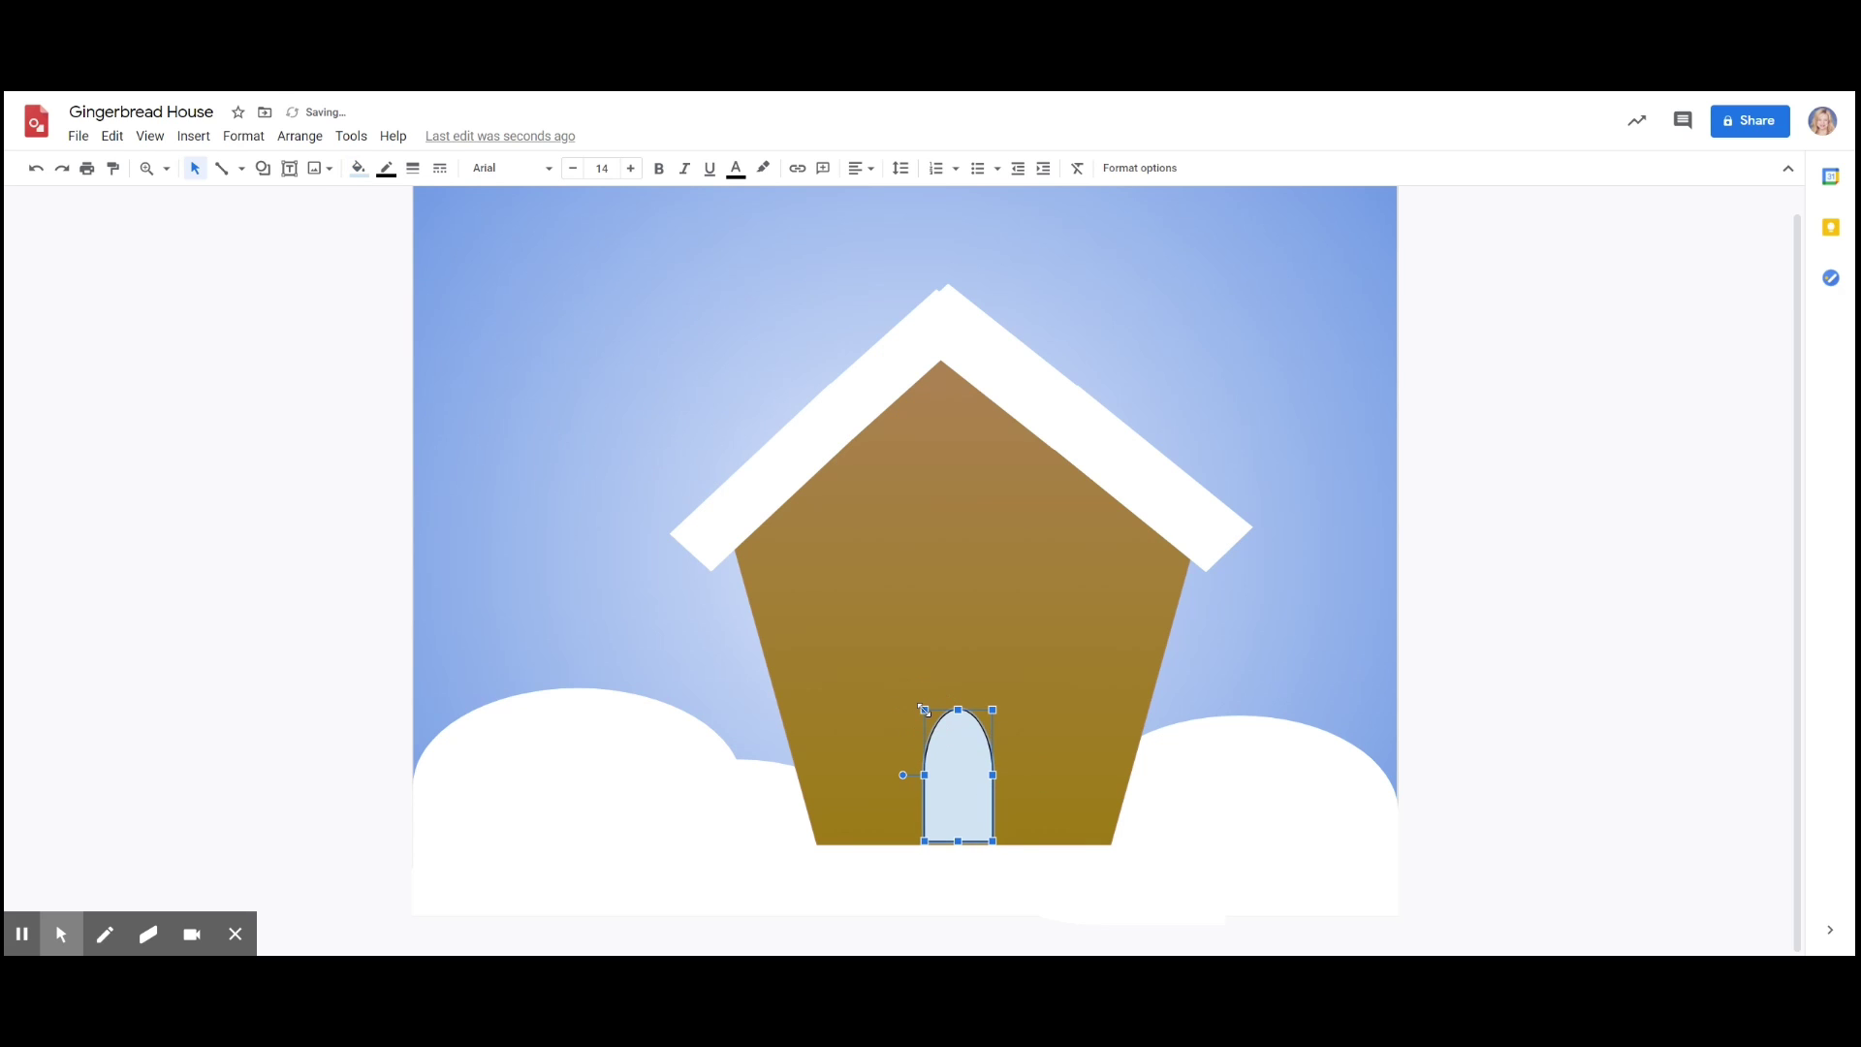
- Fill the arched door with medium green and make its outline white
click(359, 169)
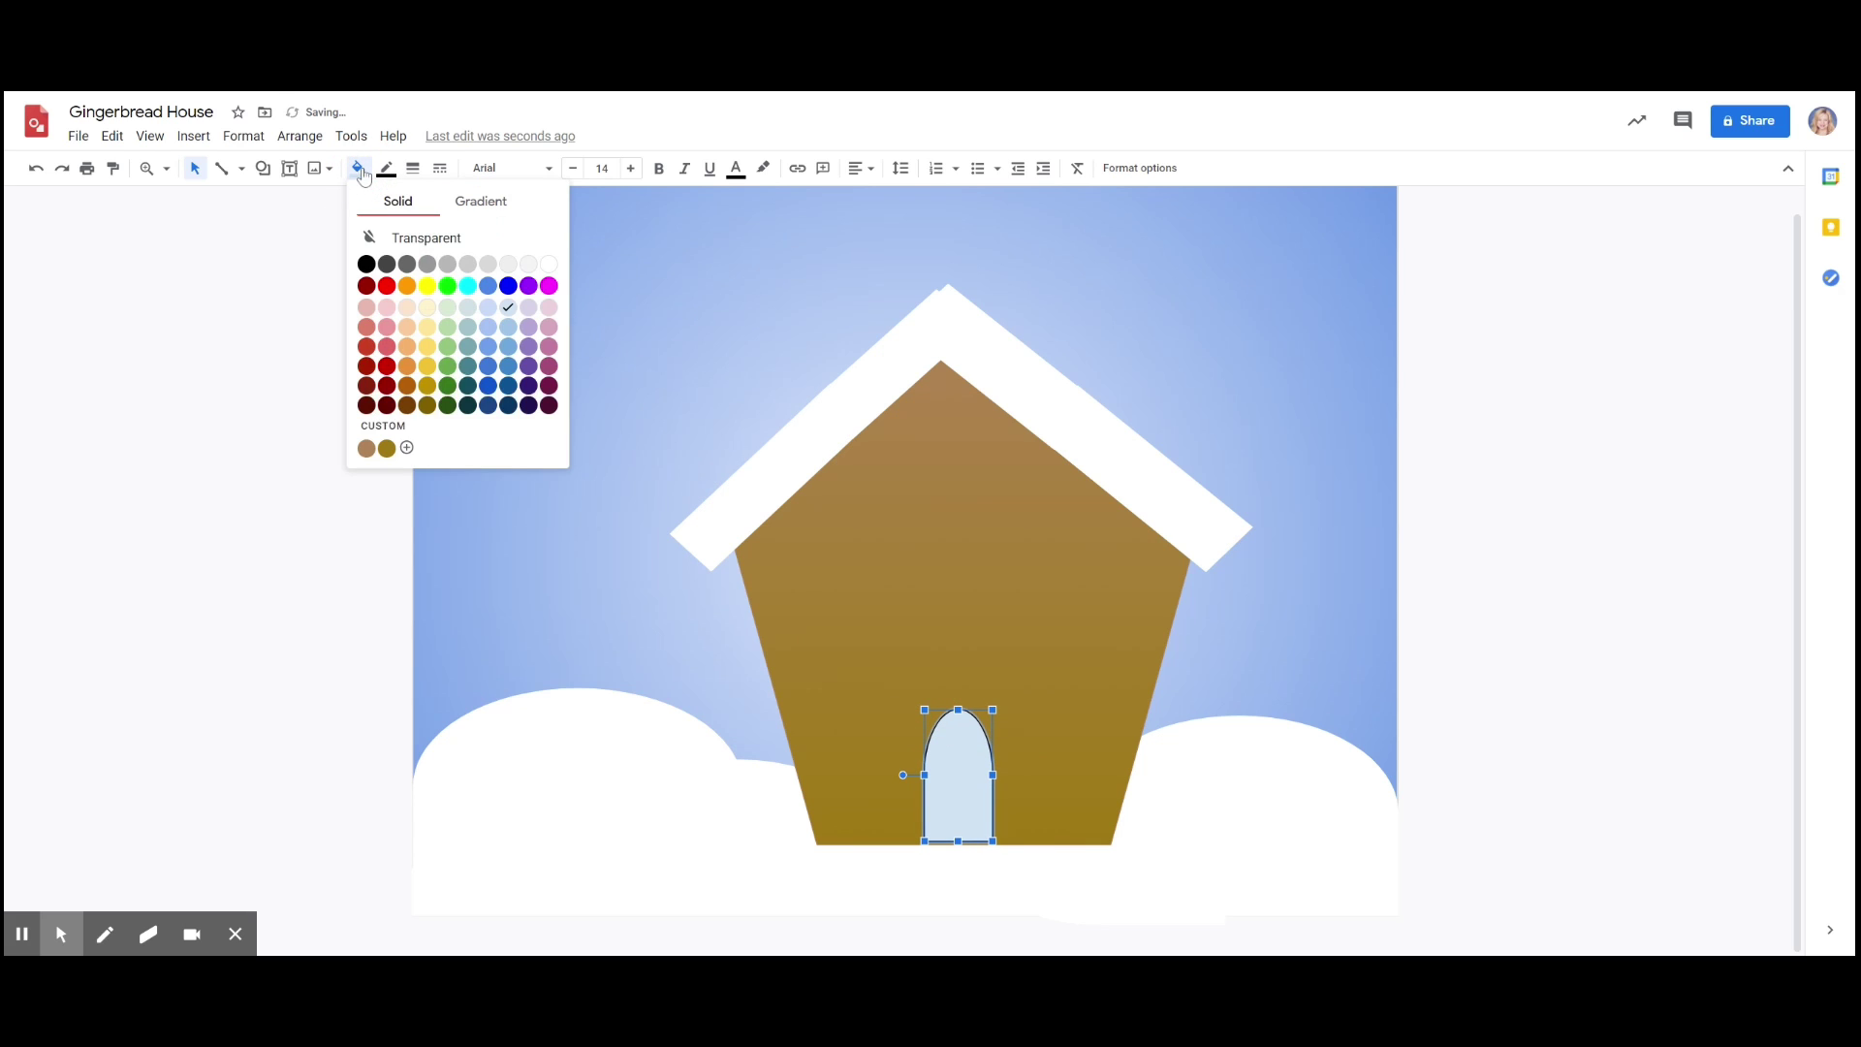
click(449, 367)
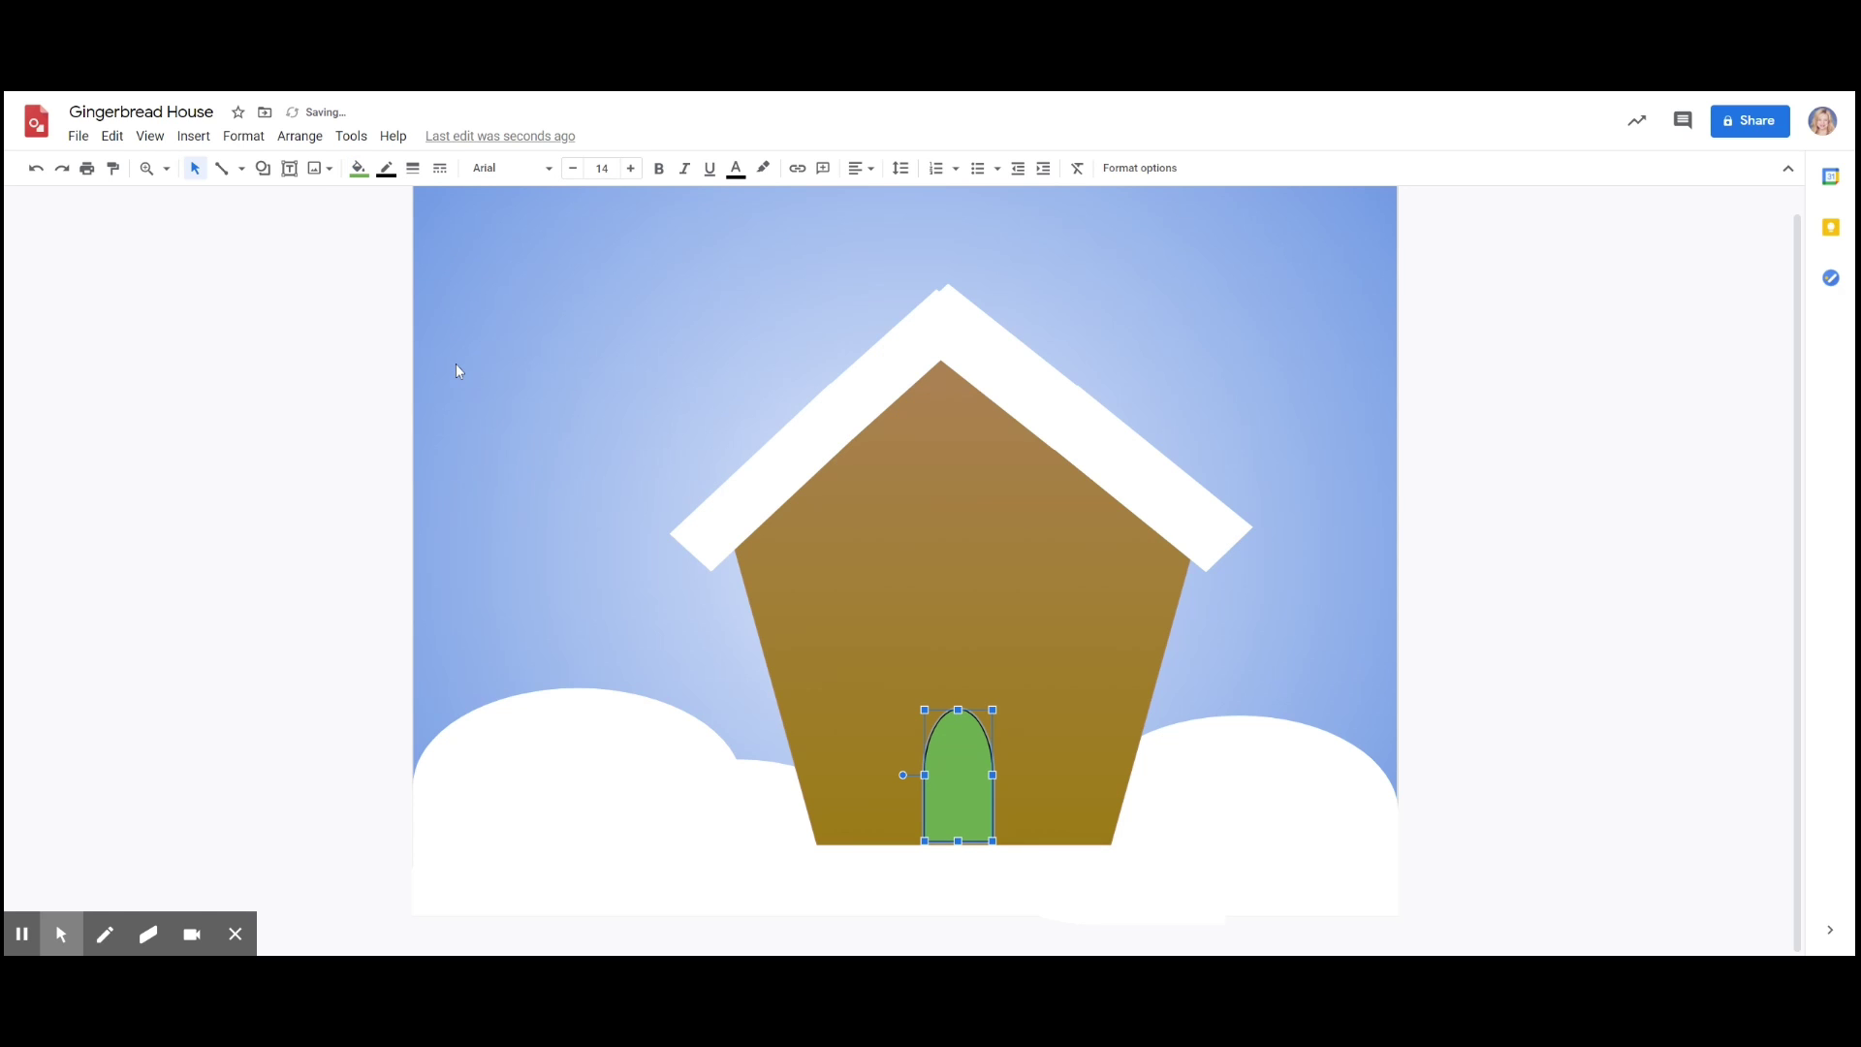
click(386, 169)
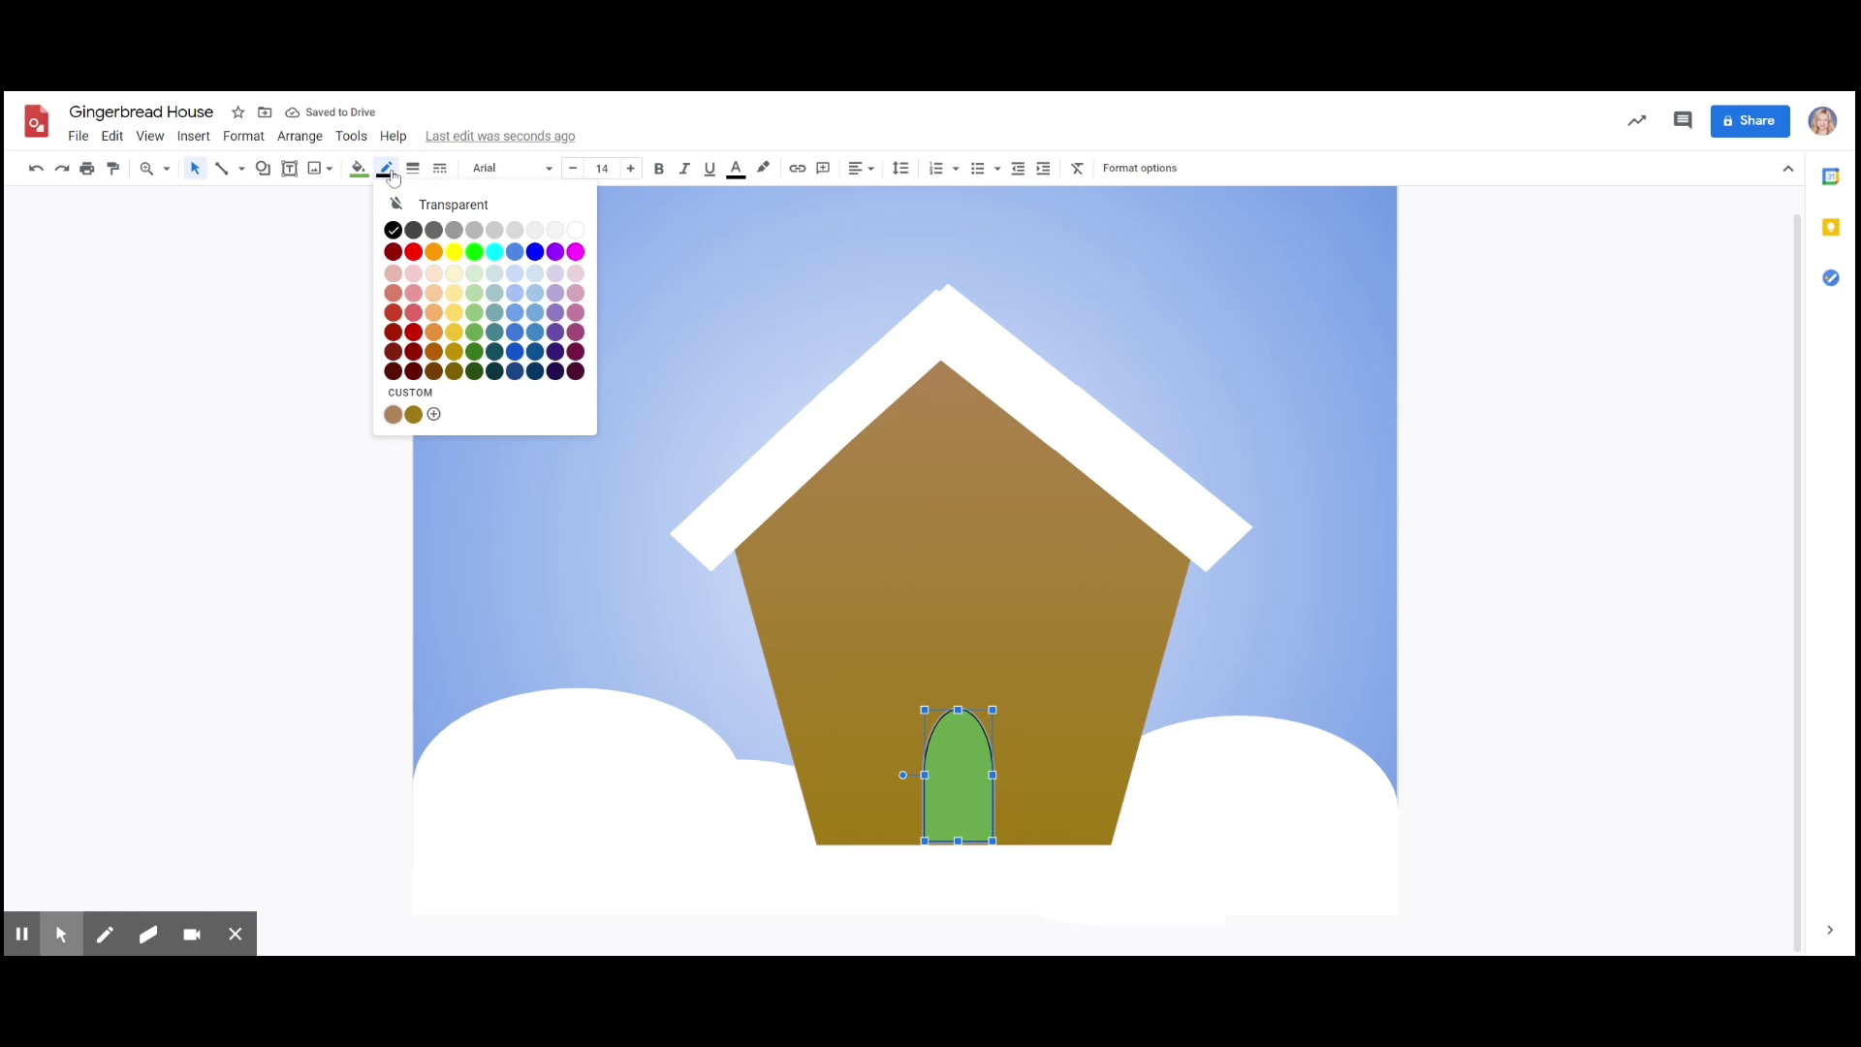
click(574, 231)
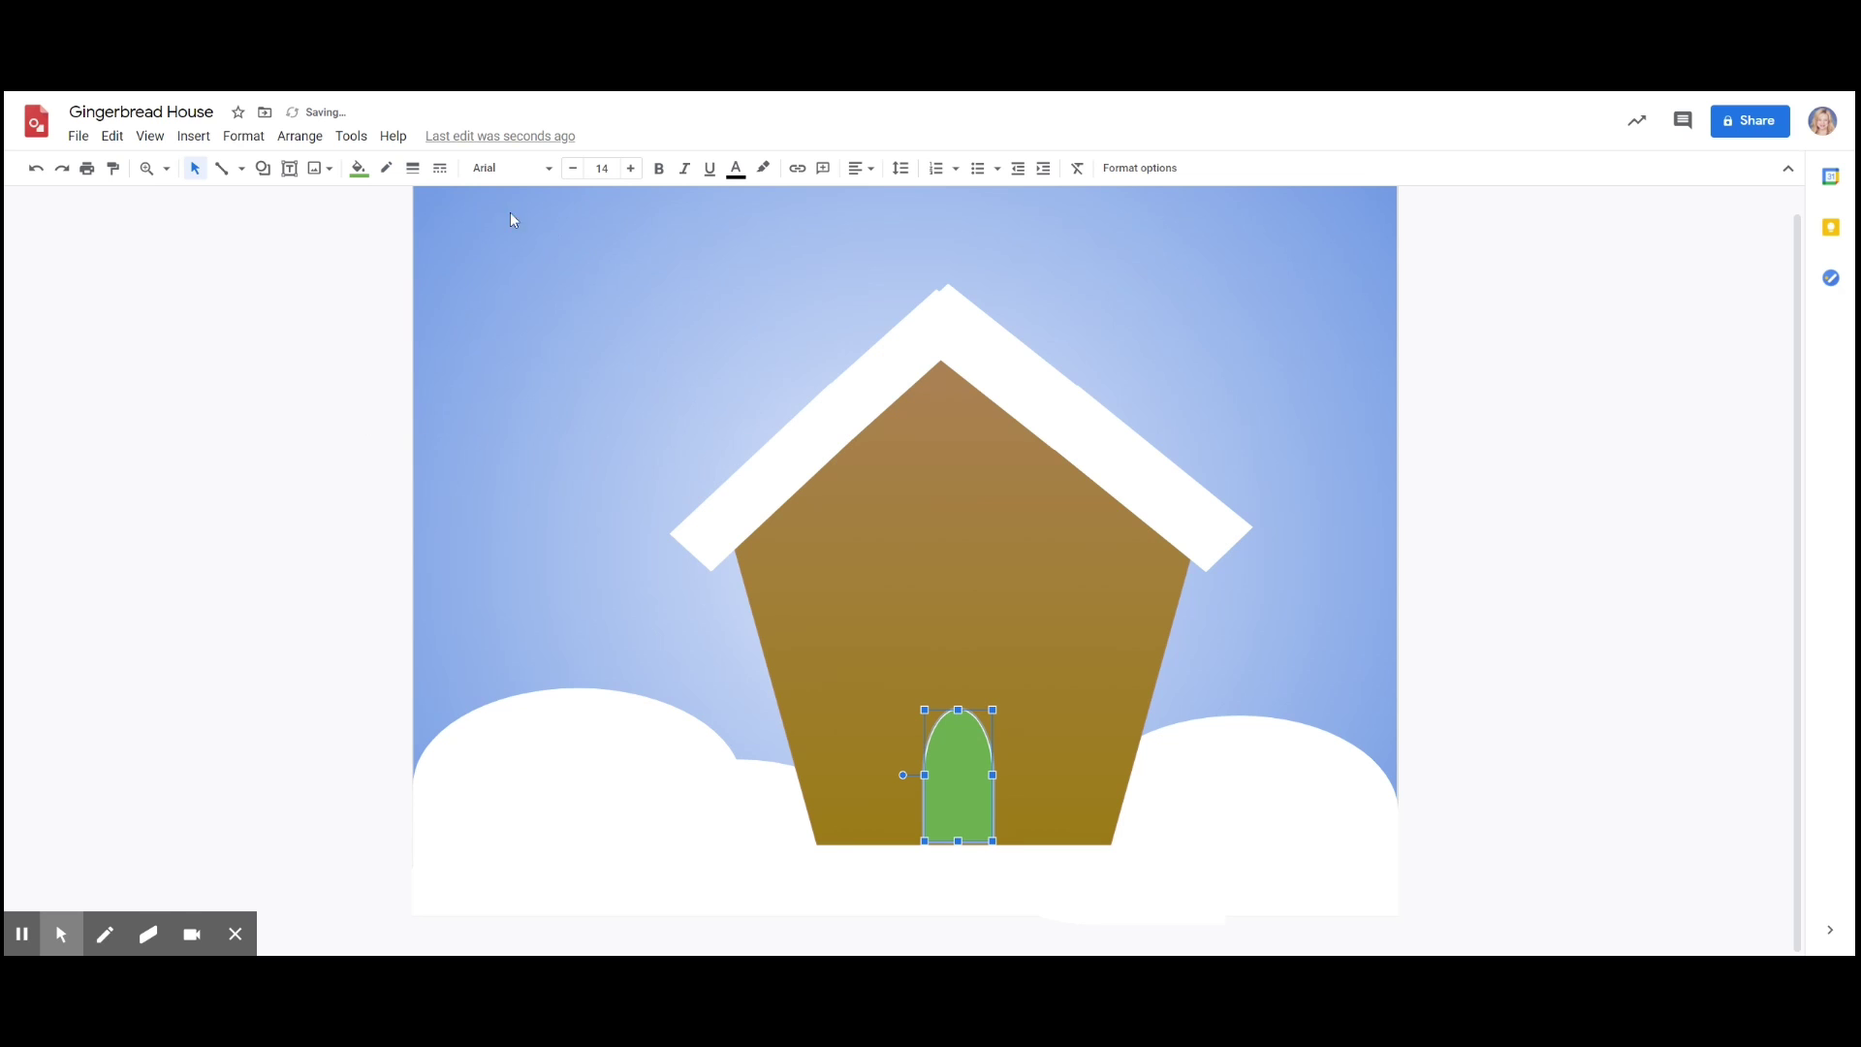
- Set the door's outline weight to 3px and stretch the arch slightly taller
click(416, 175)
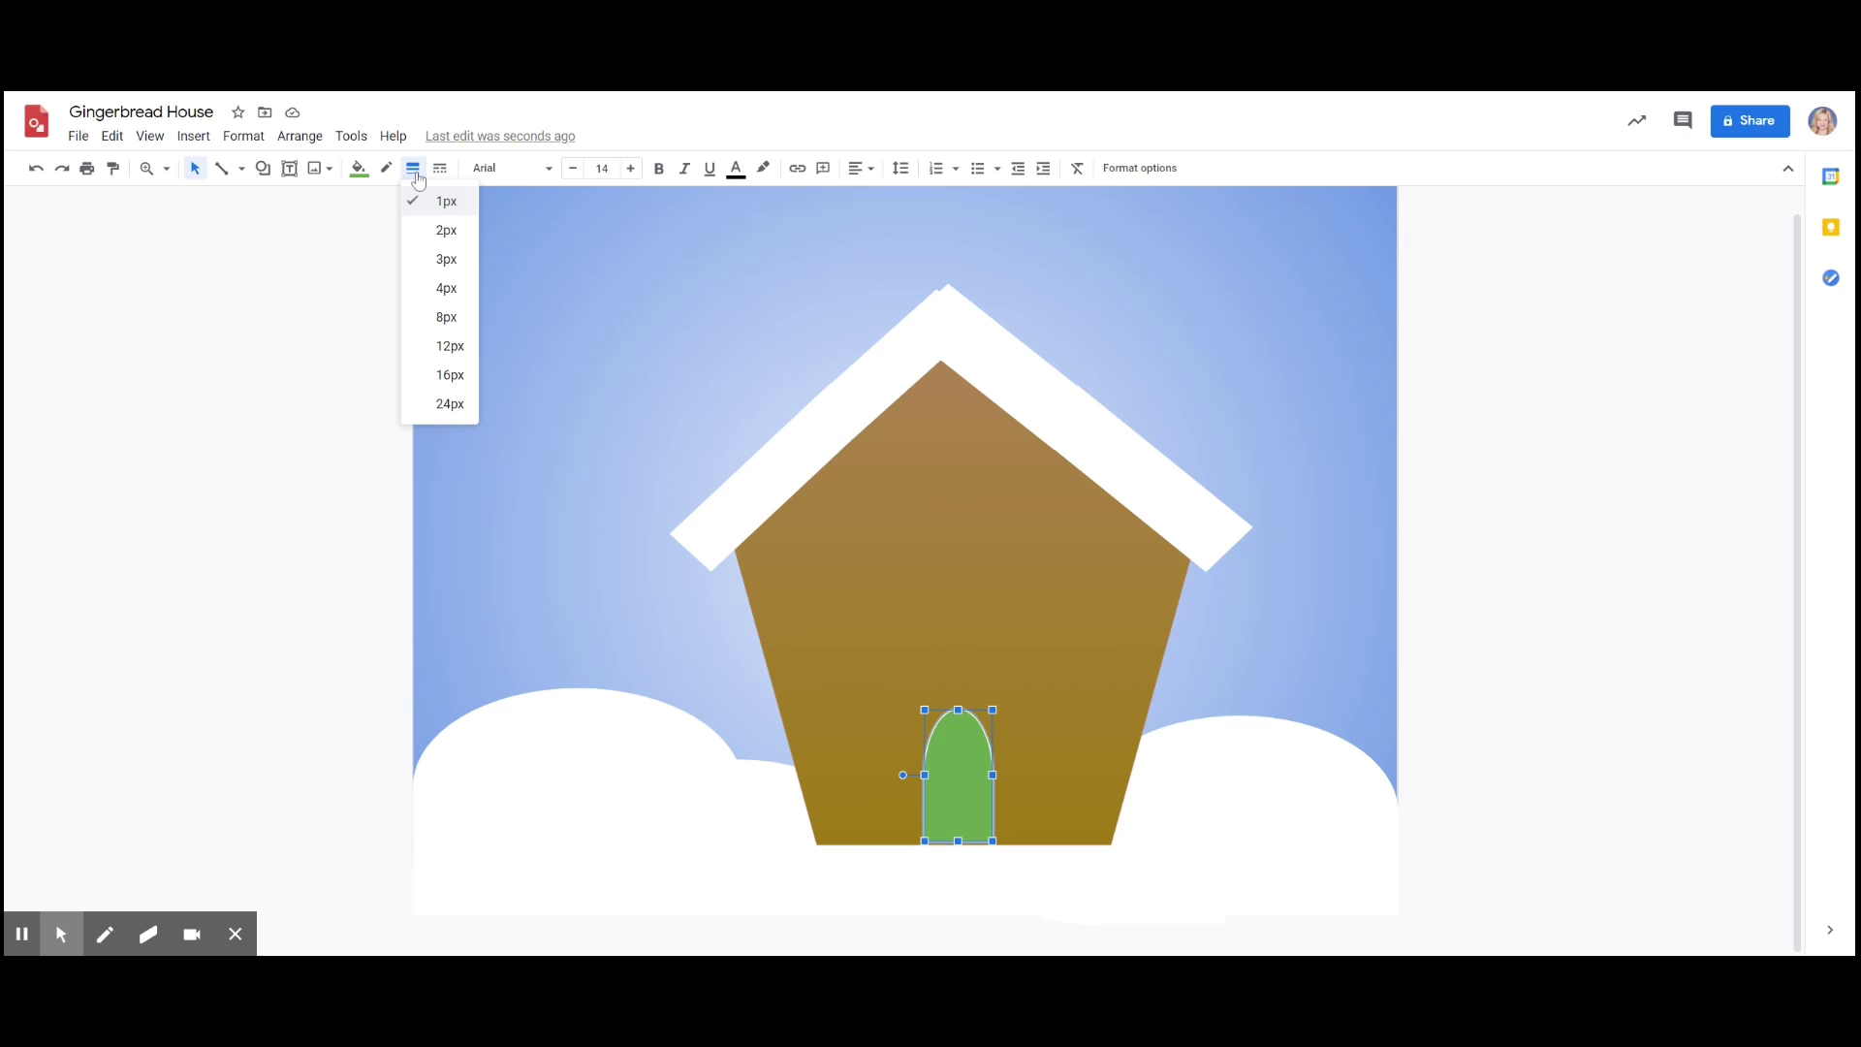
click(438, 230)
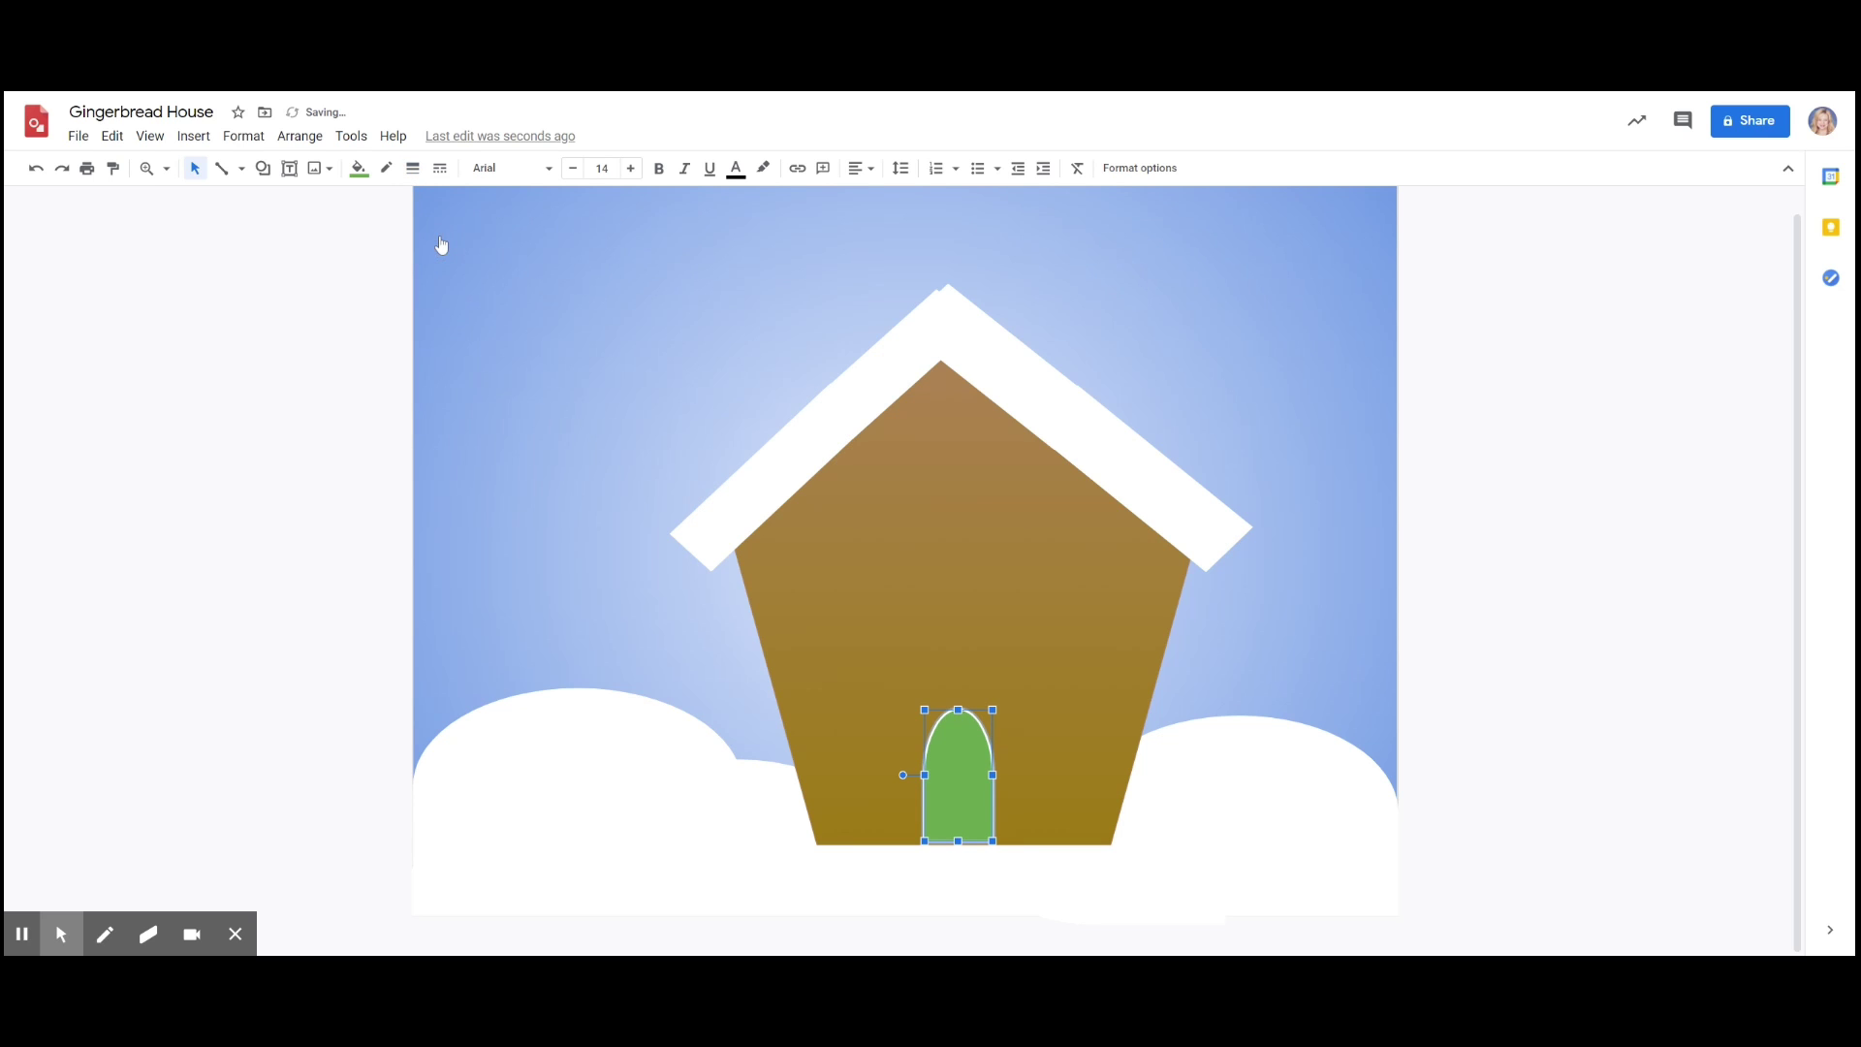
click(412, 171)
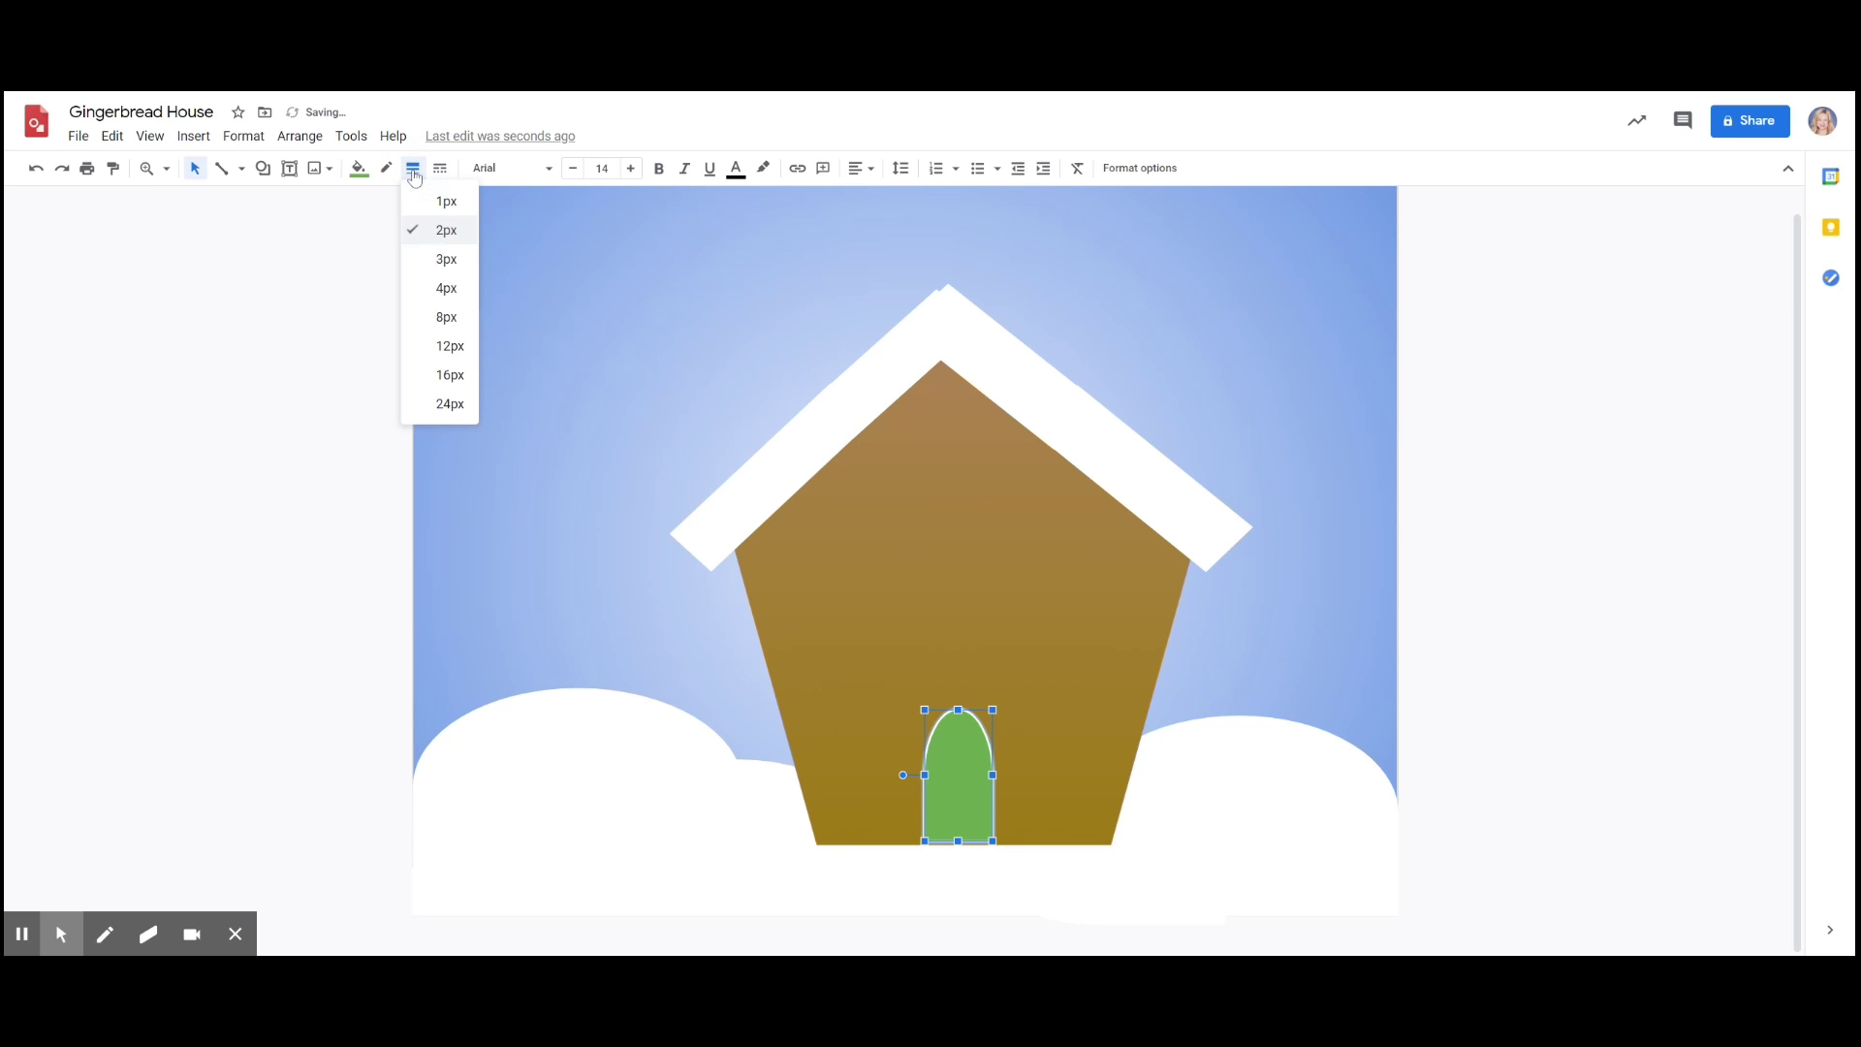
click(448, 260)
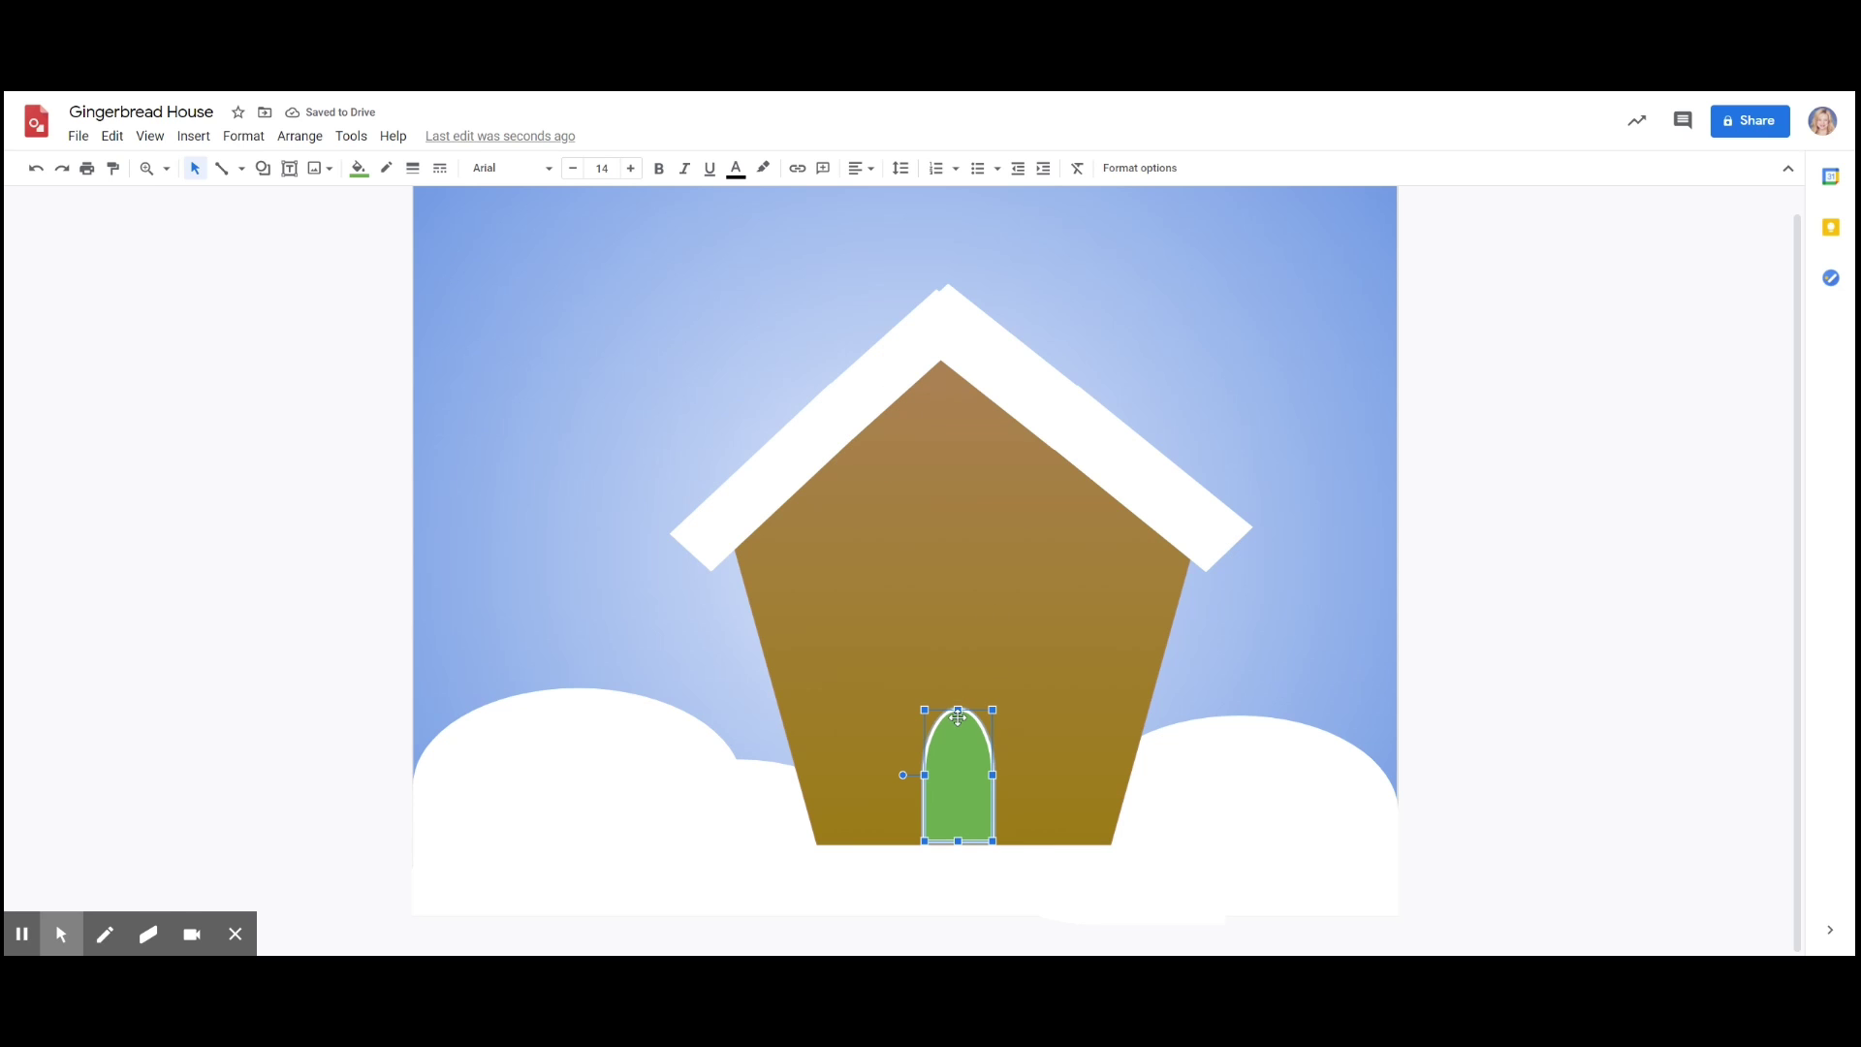
drag(958, 716, 958, 691)
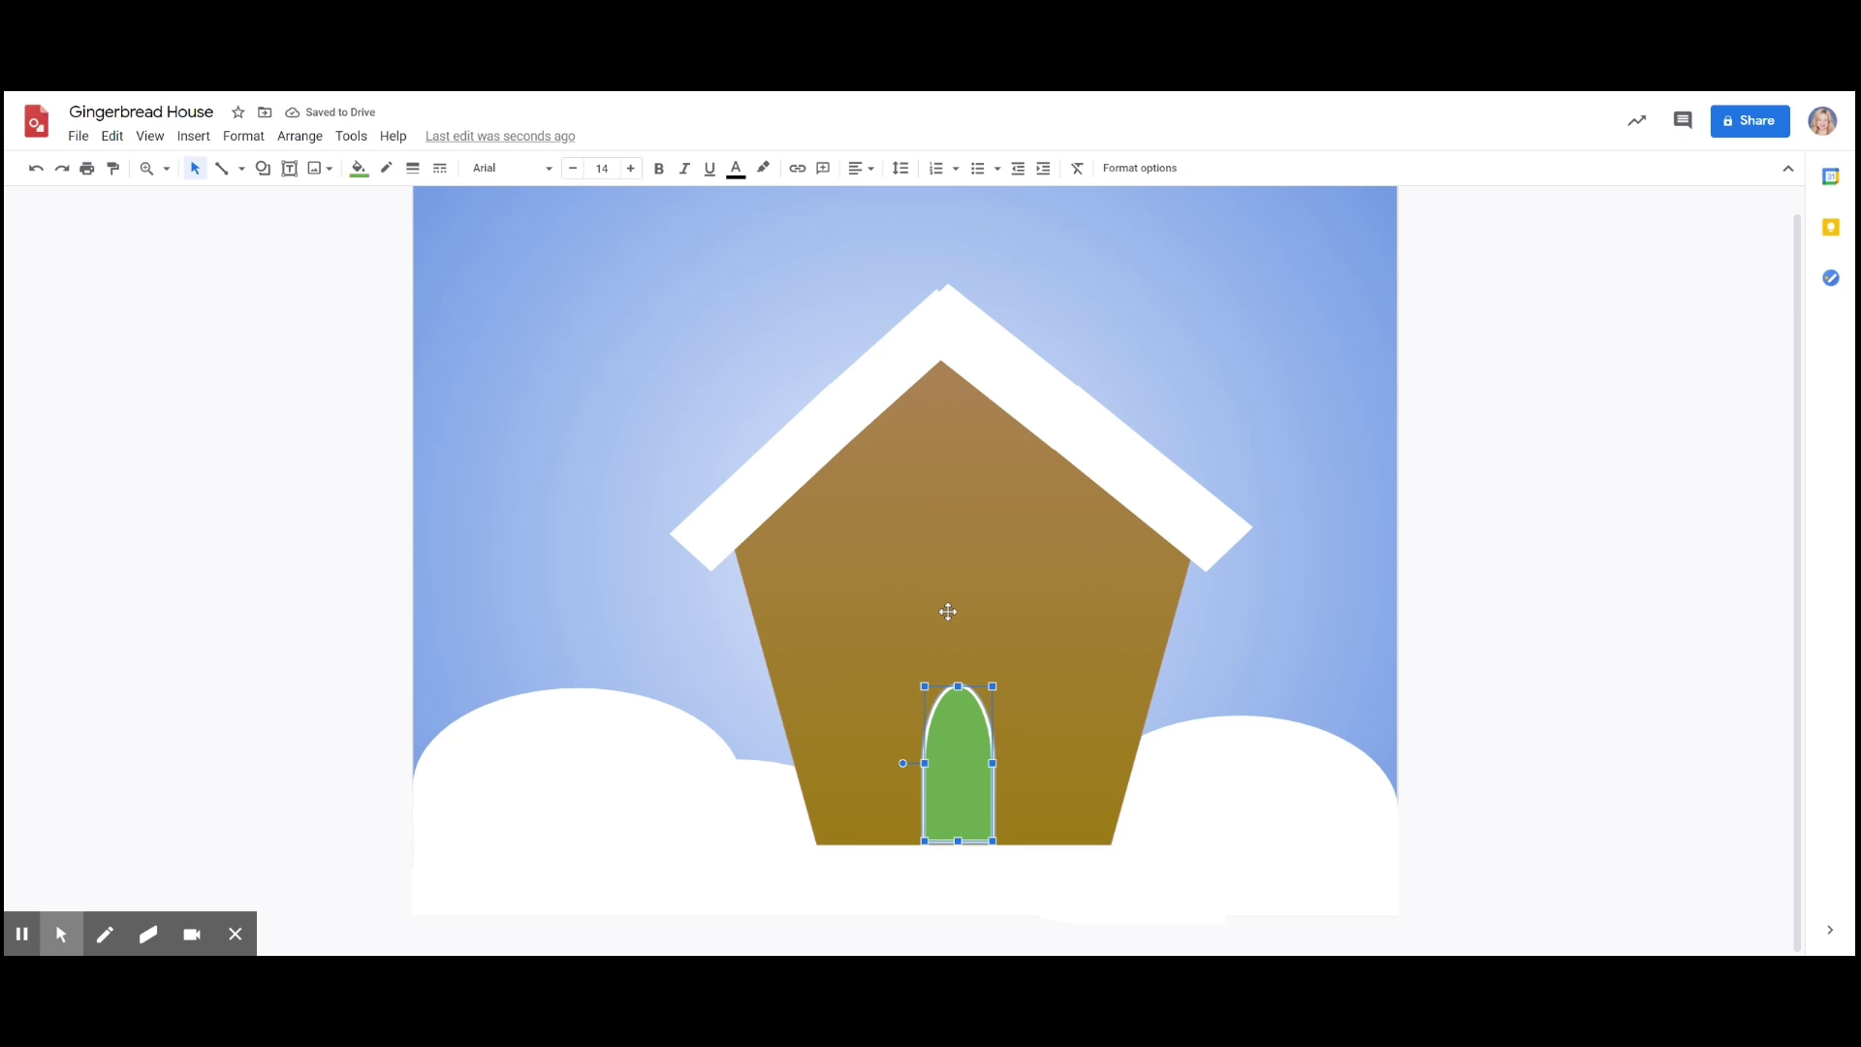
- Draw a circle beside the door and shrink it to a small doorknob at the door's right edge
click(261, 168)
mouse_move(388, 213)
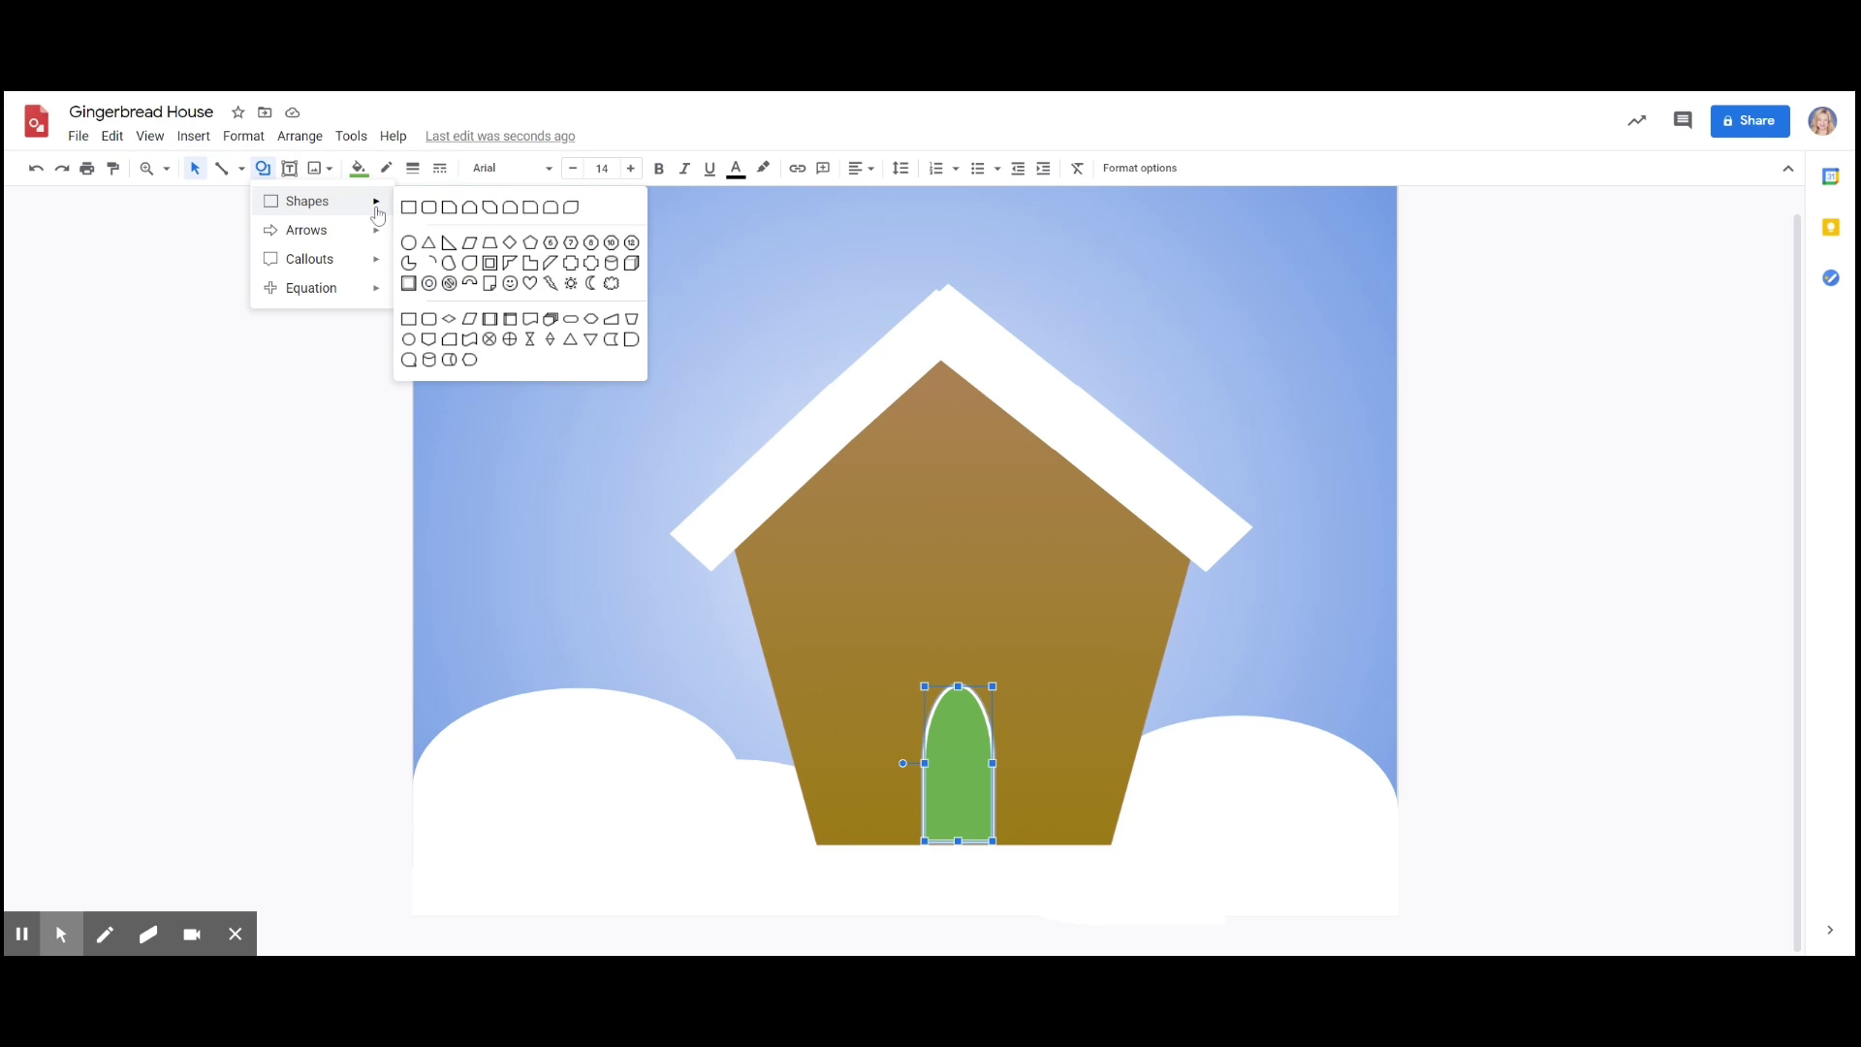
click(410, 245)
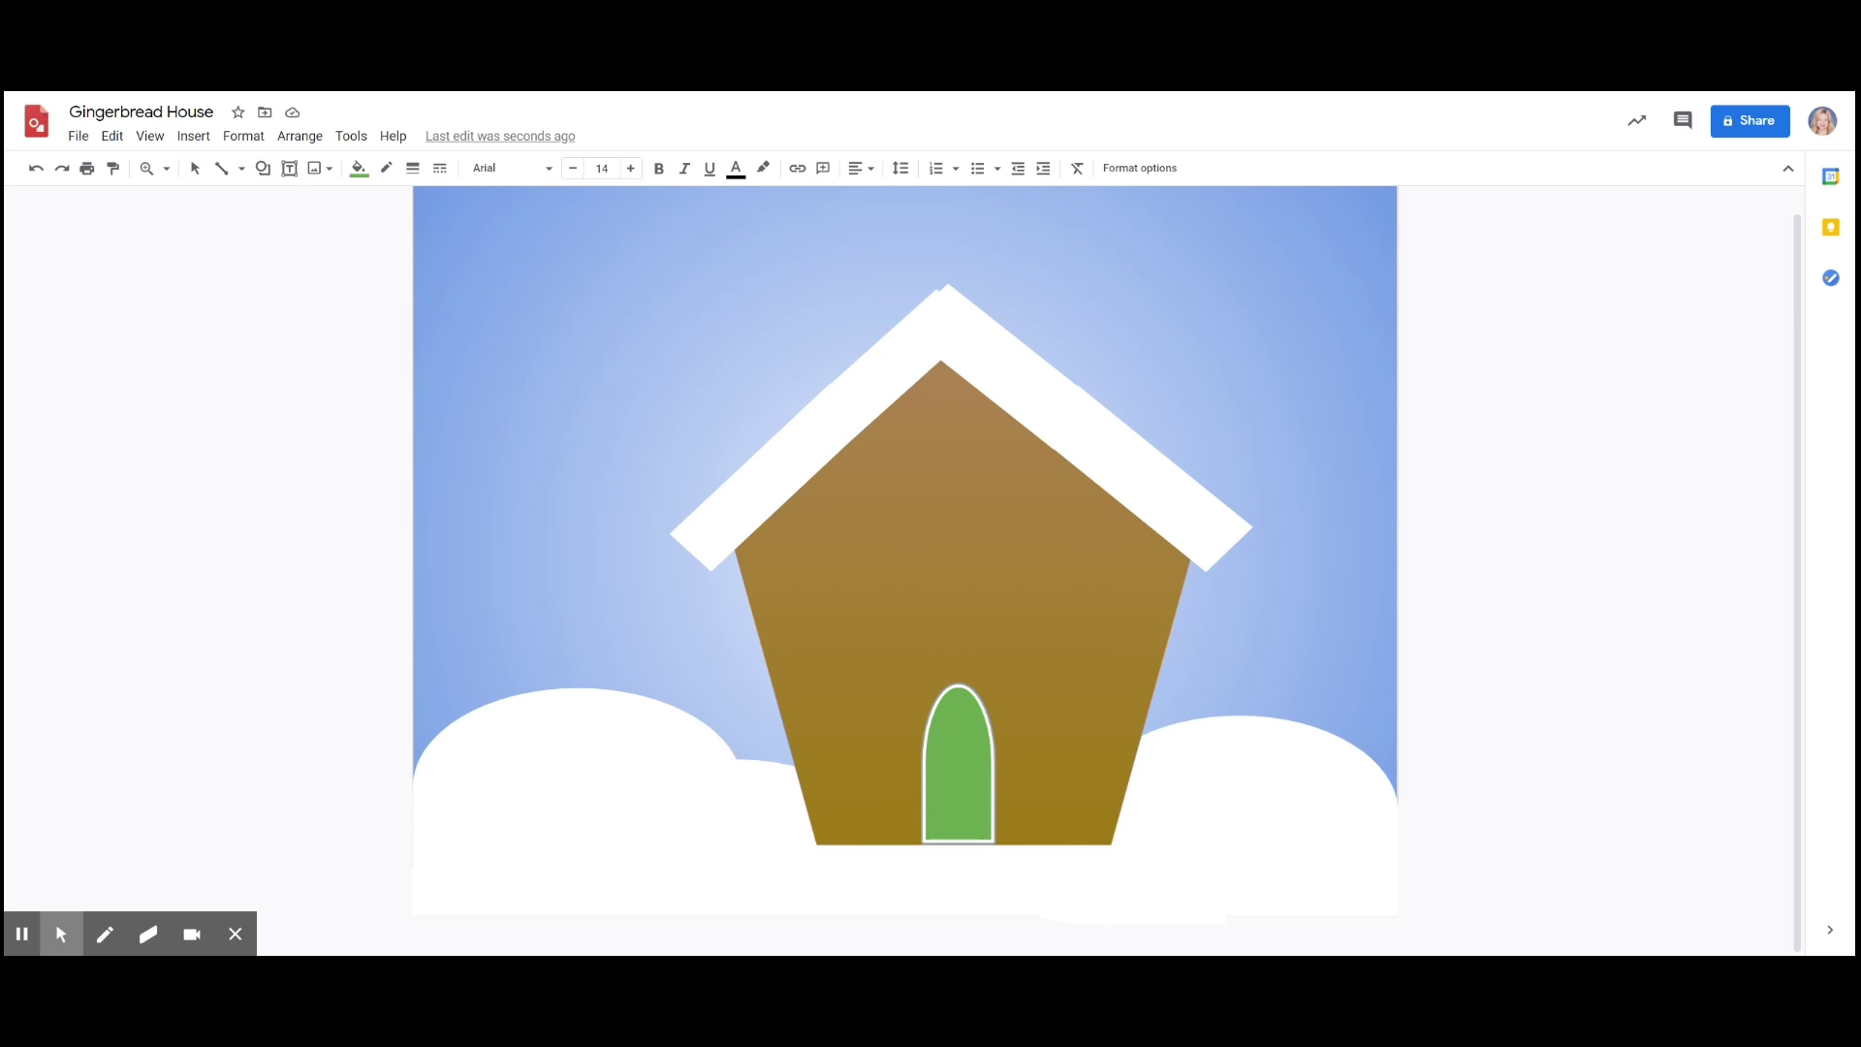
drag(982, 781, 1069, 866)
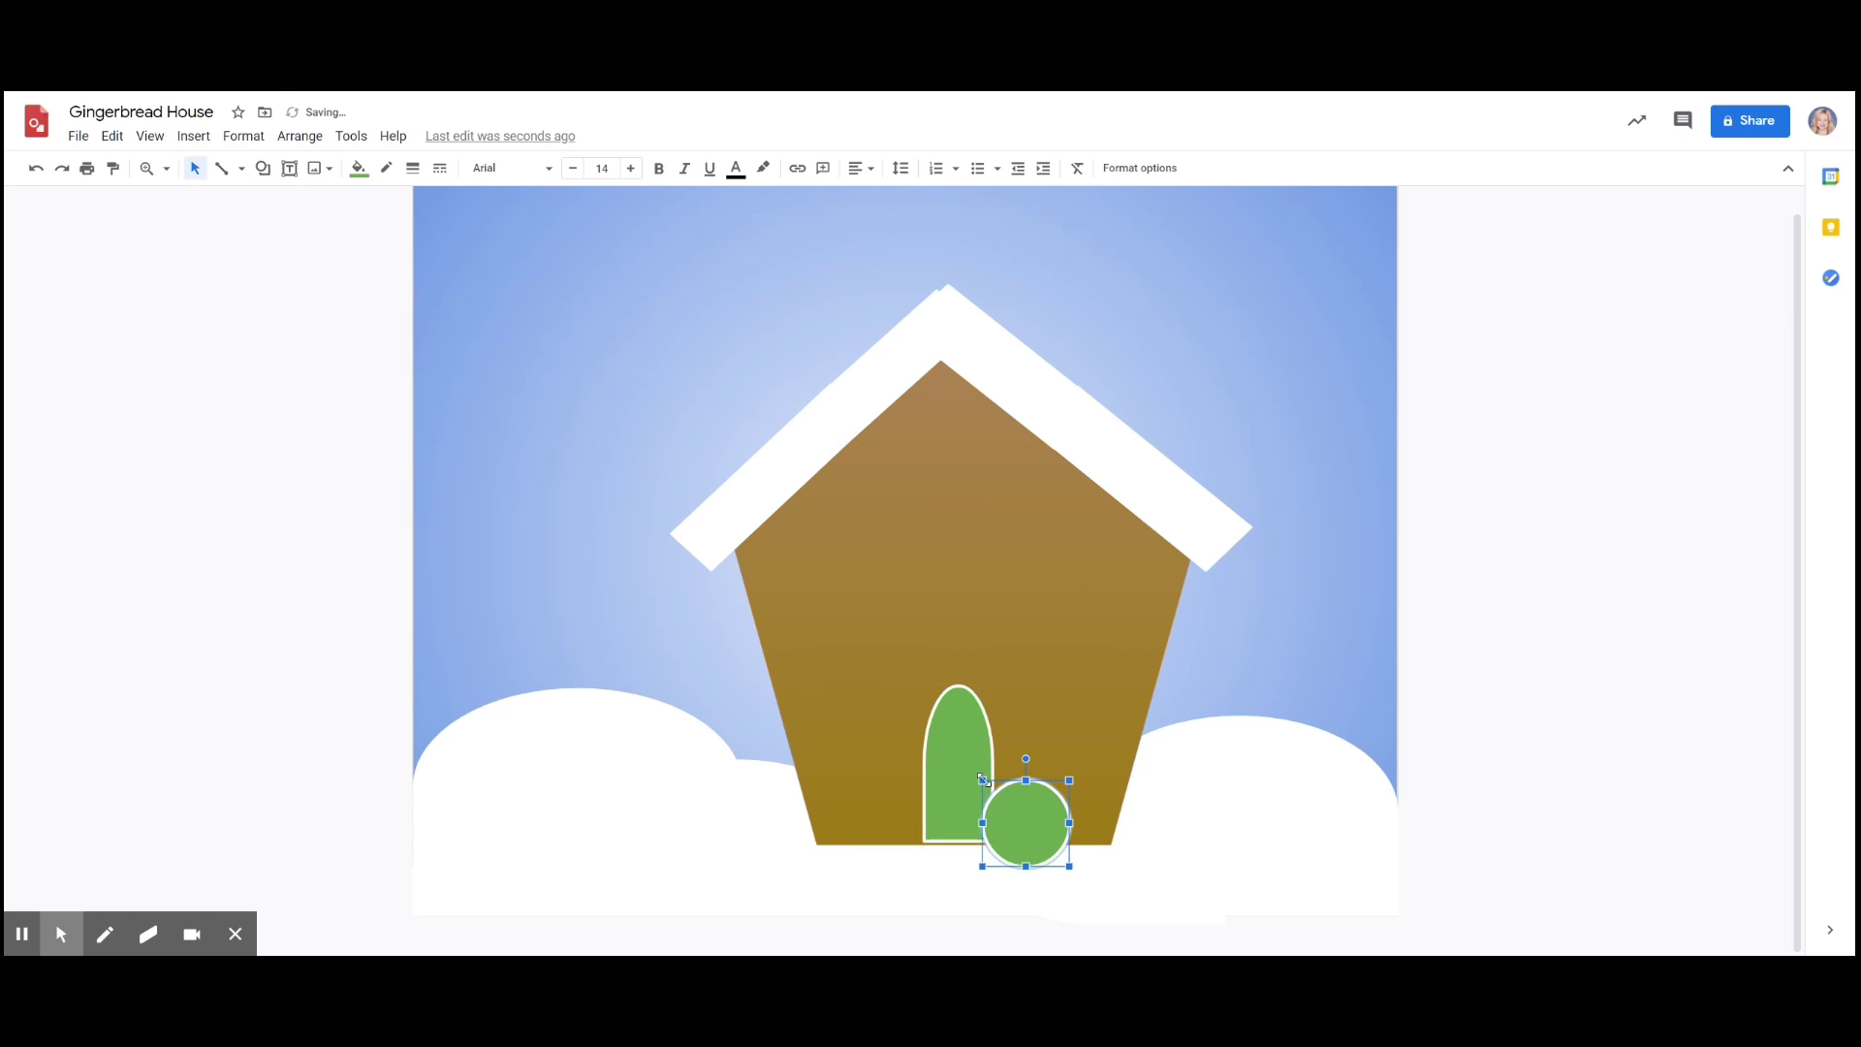
mouse_move(975, 778)
mouse_down()
mouse_move(1051, 843)
mouse_move(969, 798)
mouse_move(982, 772)
mouse_up()
click(1058, 855)
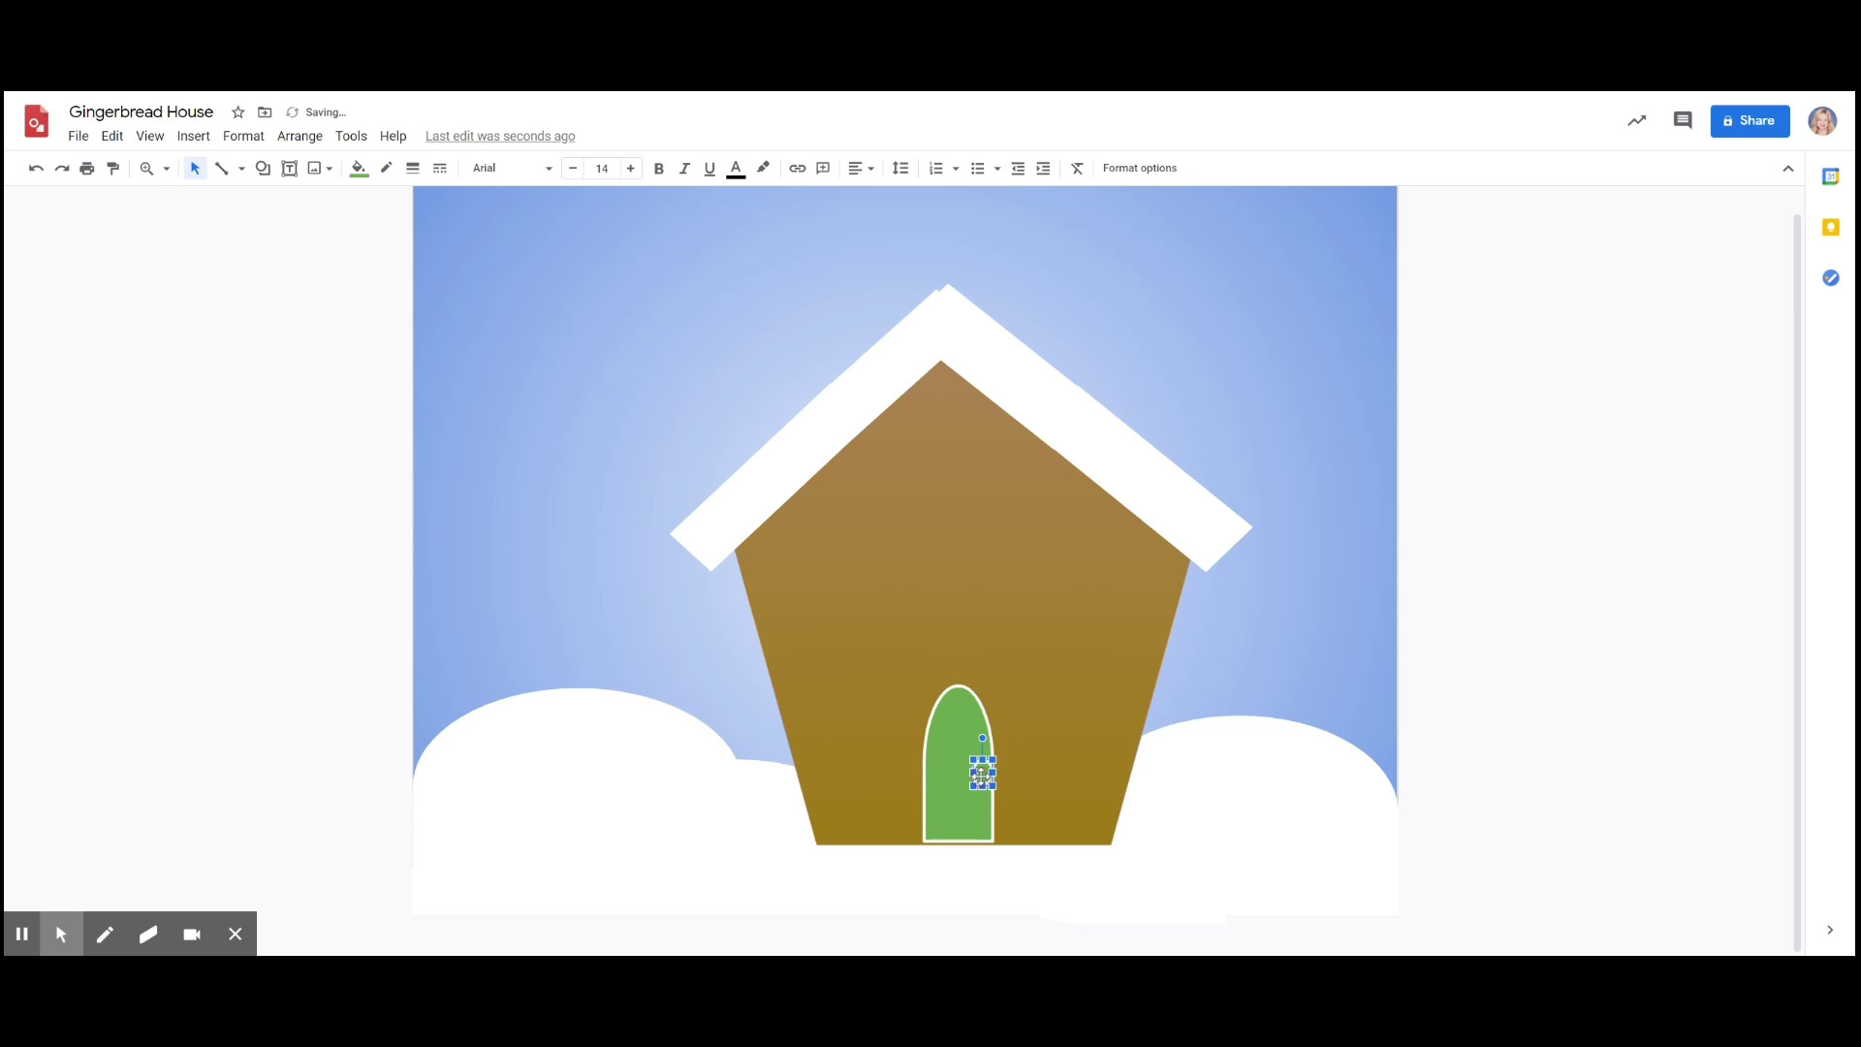
- Fill the doorknob with red and shift it slightly left so it sits inside the door
click(358, 172)
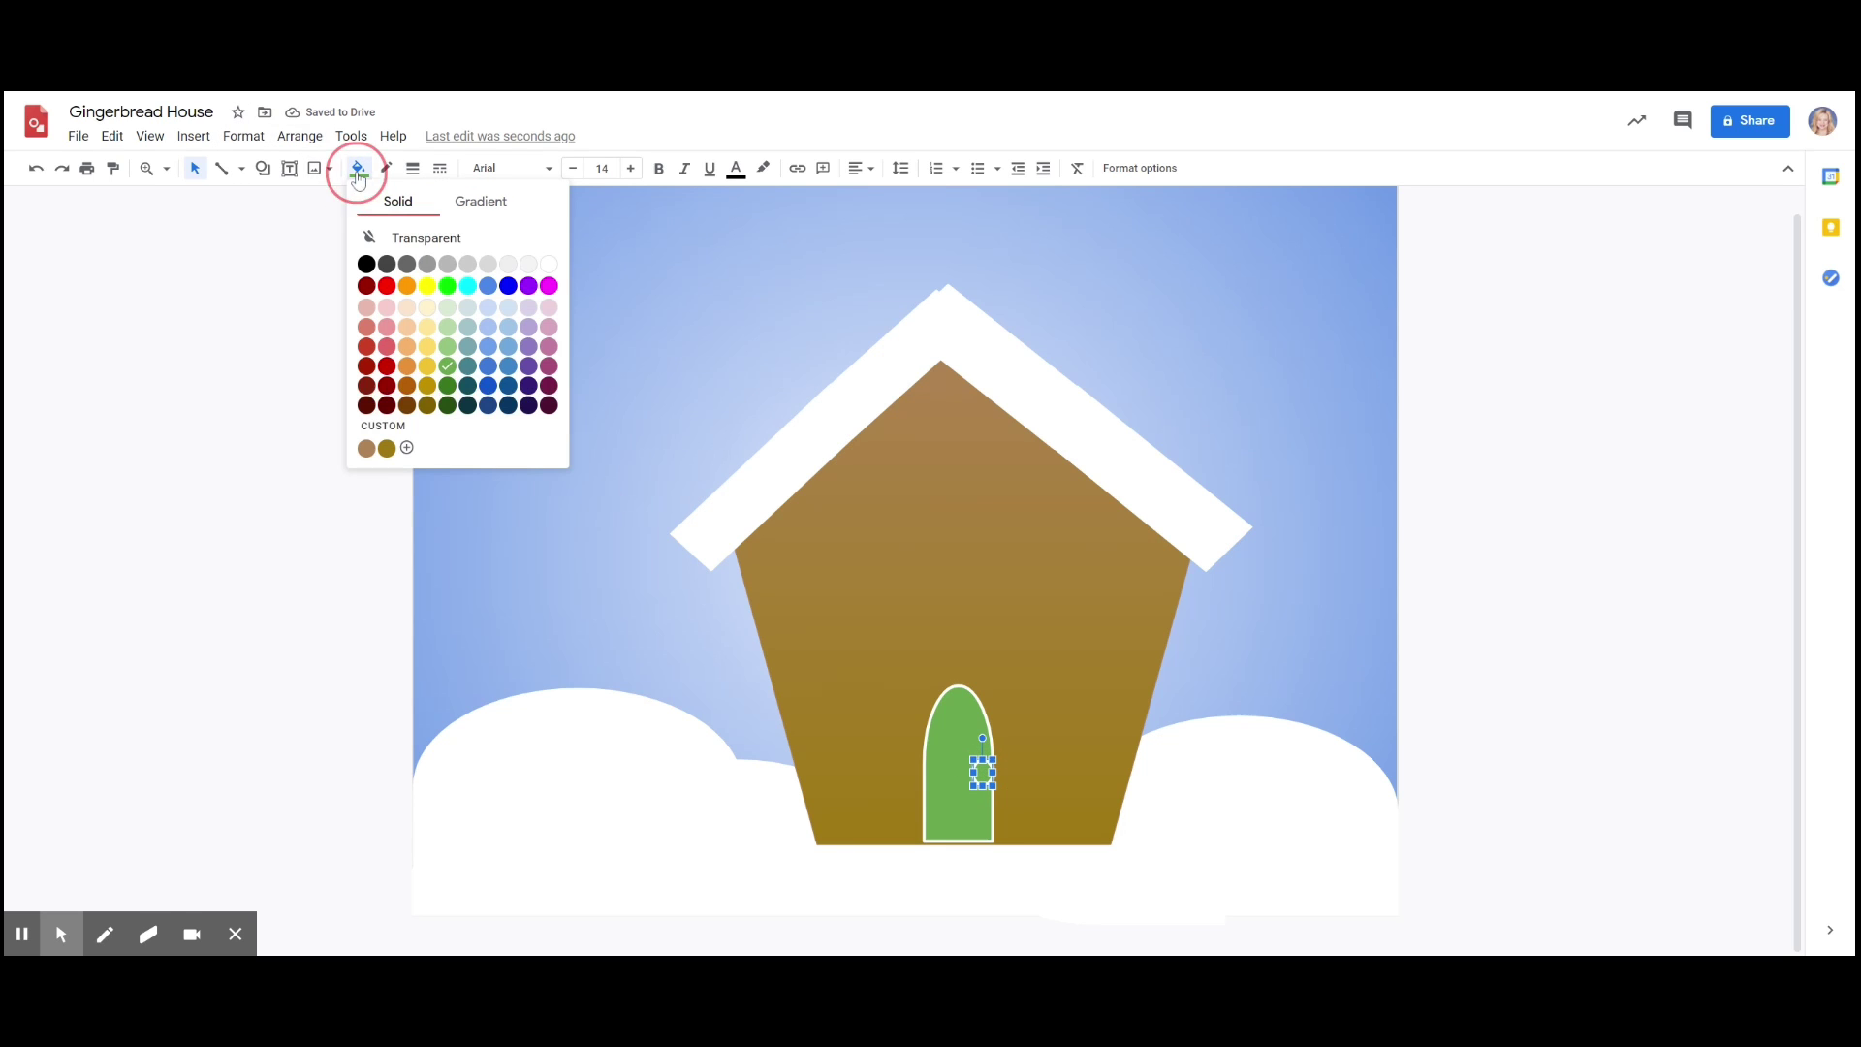
click(387, 285)
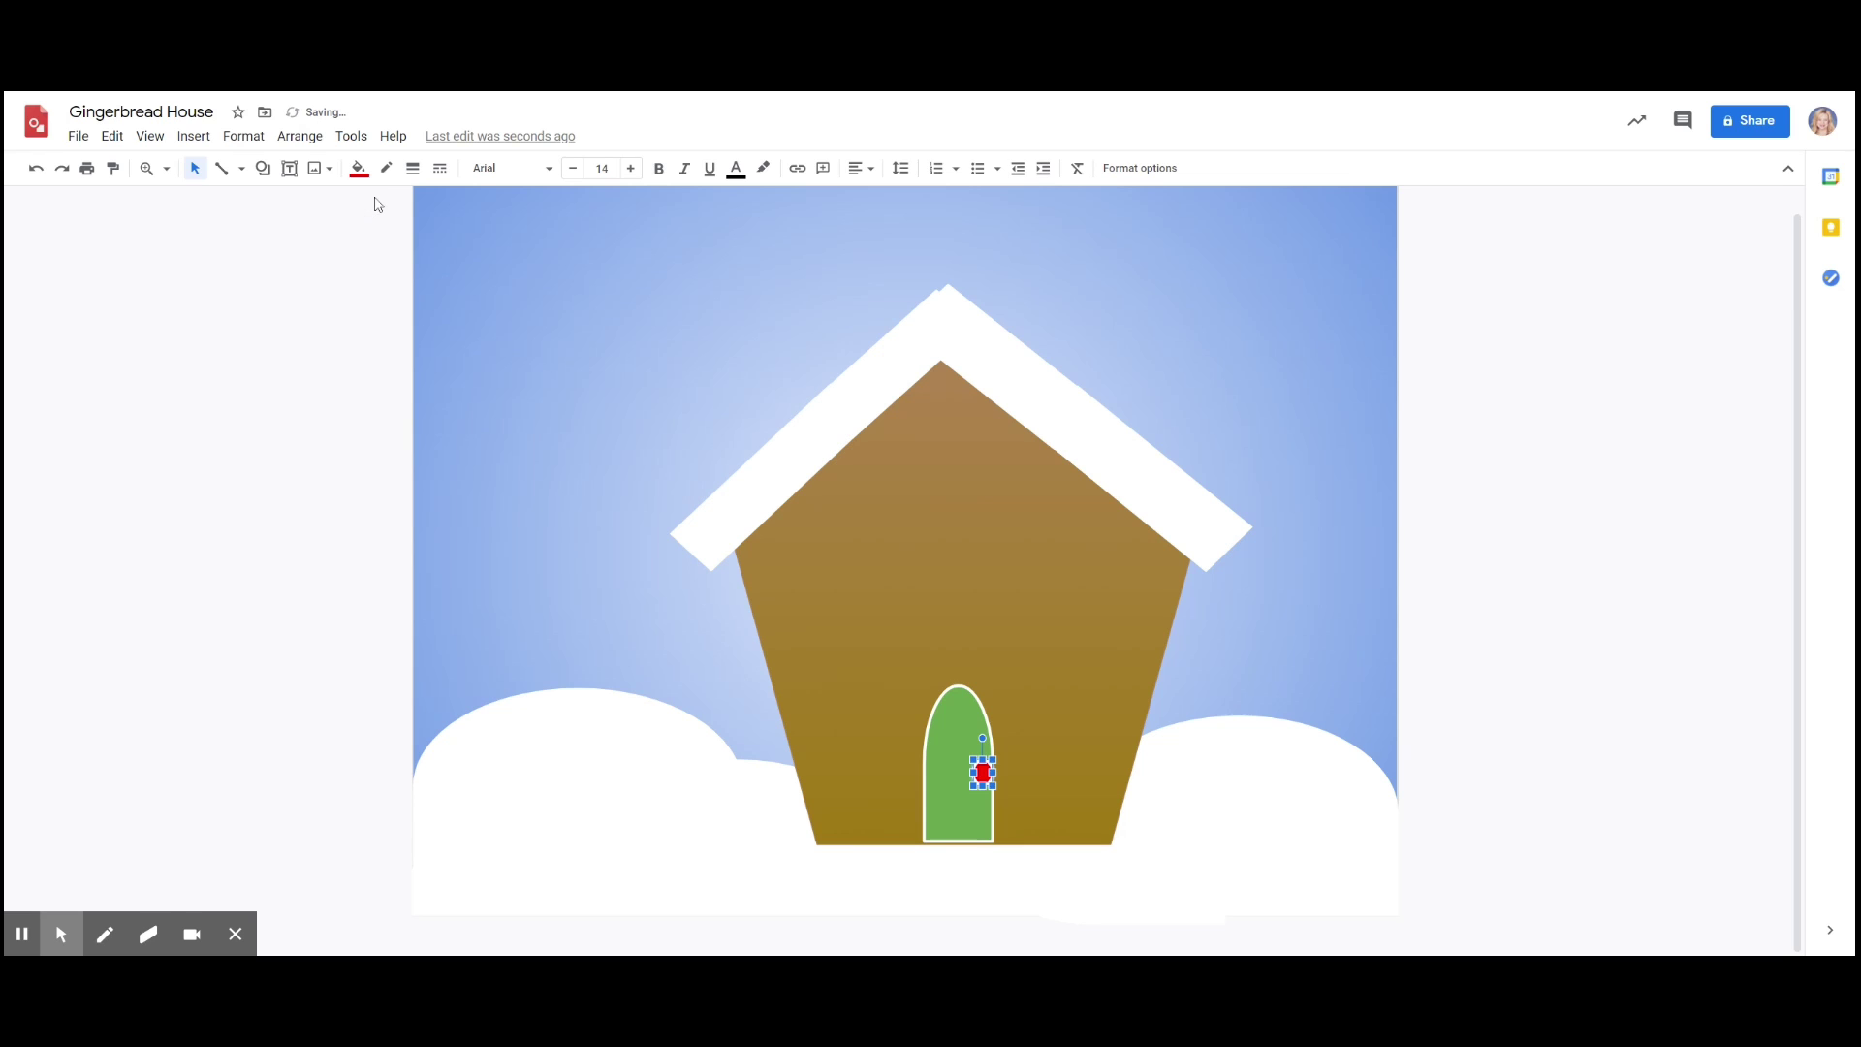
click(344, 278)
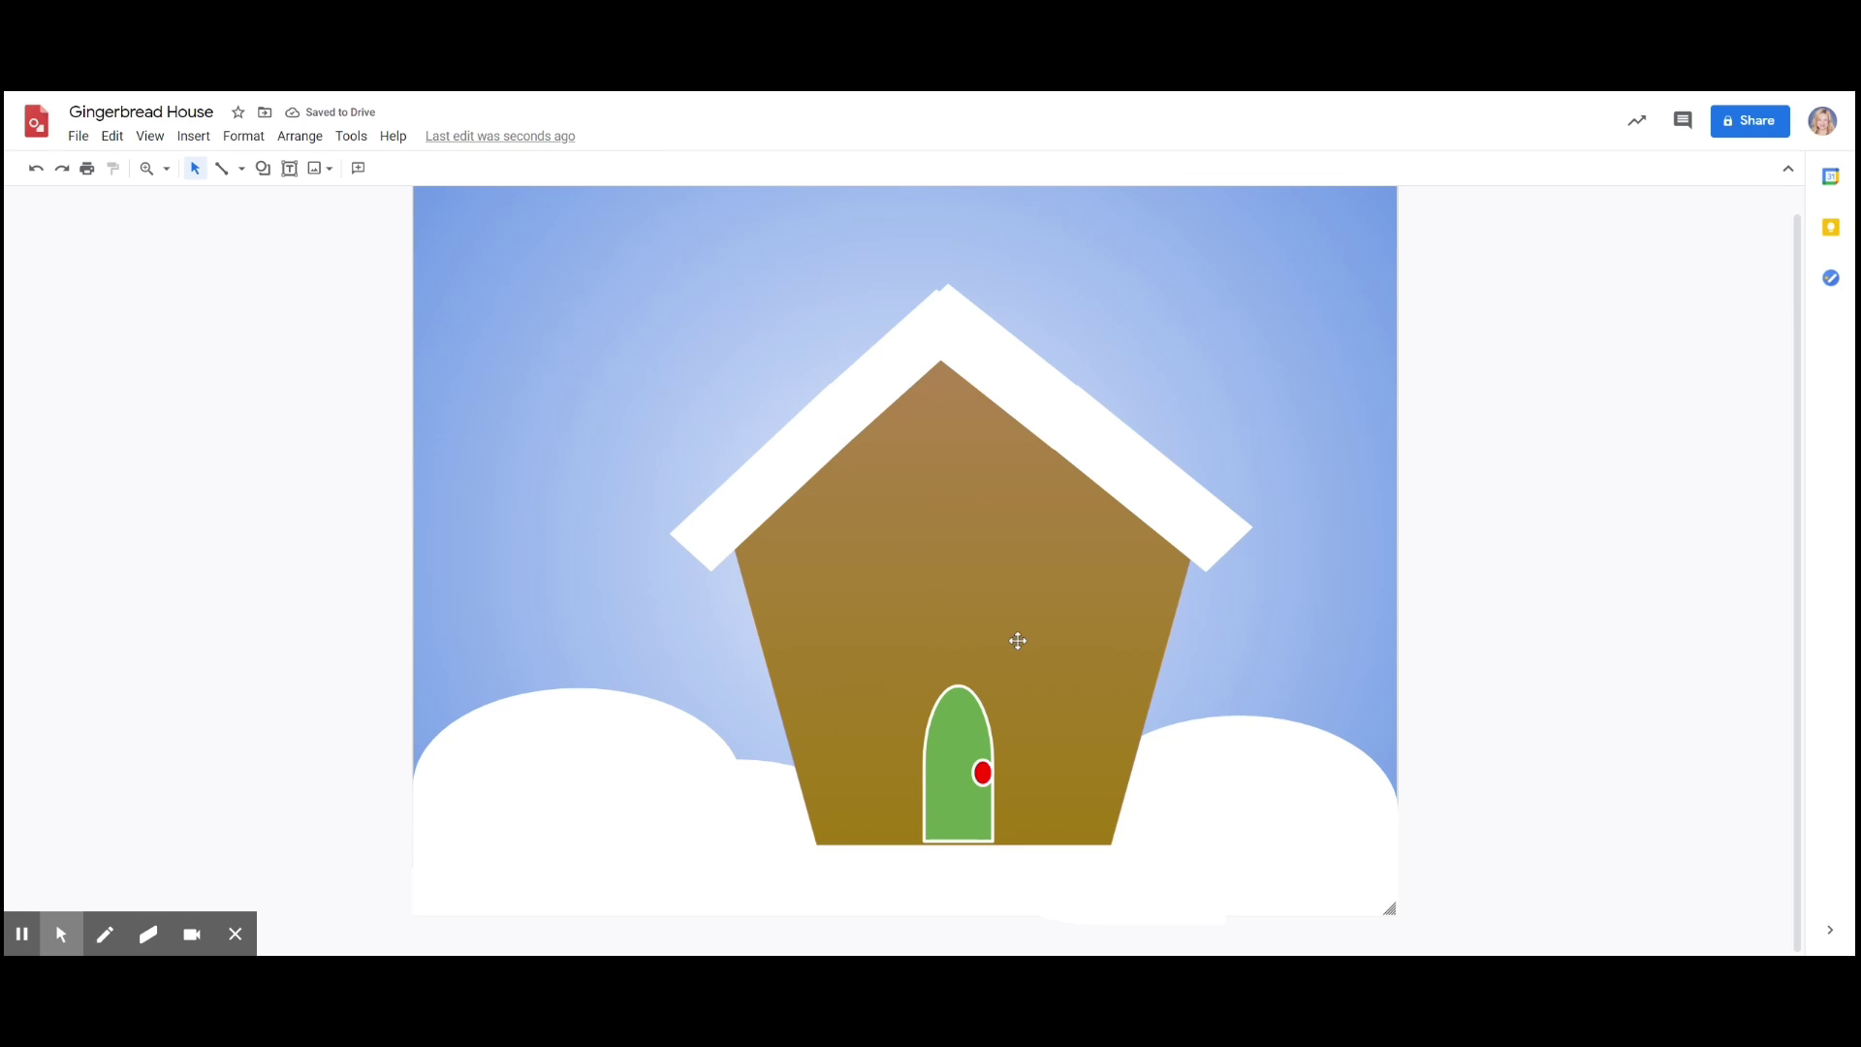
click(983, 772)
drag(983, 773, 977, 773)
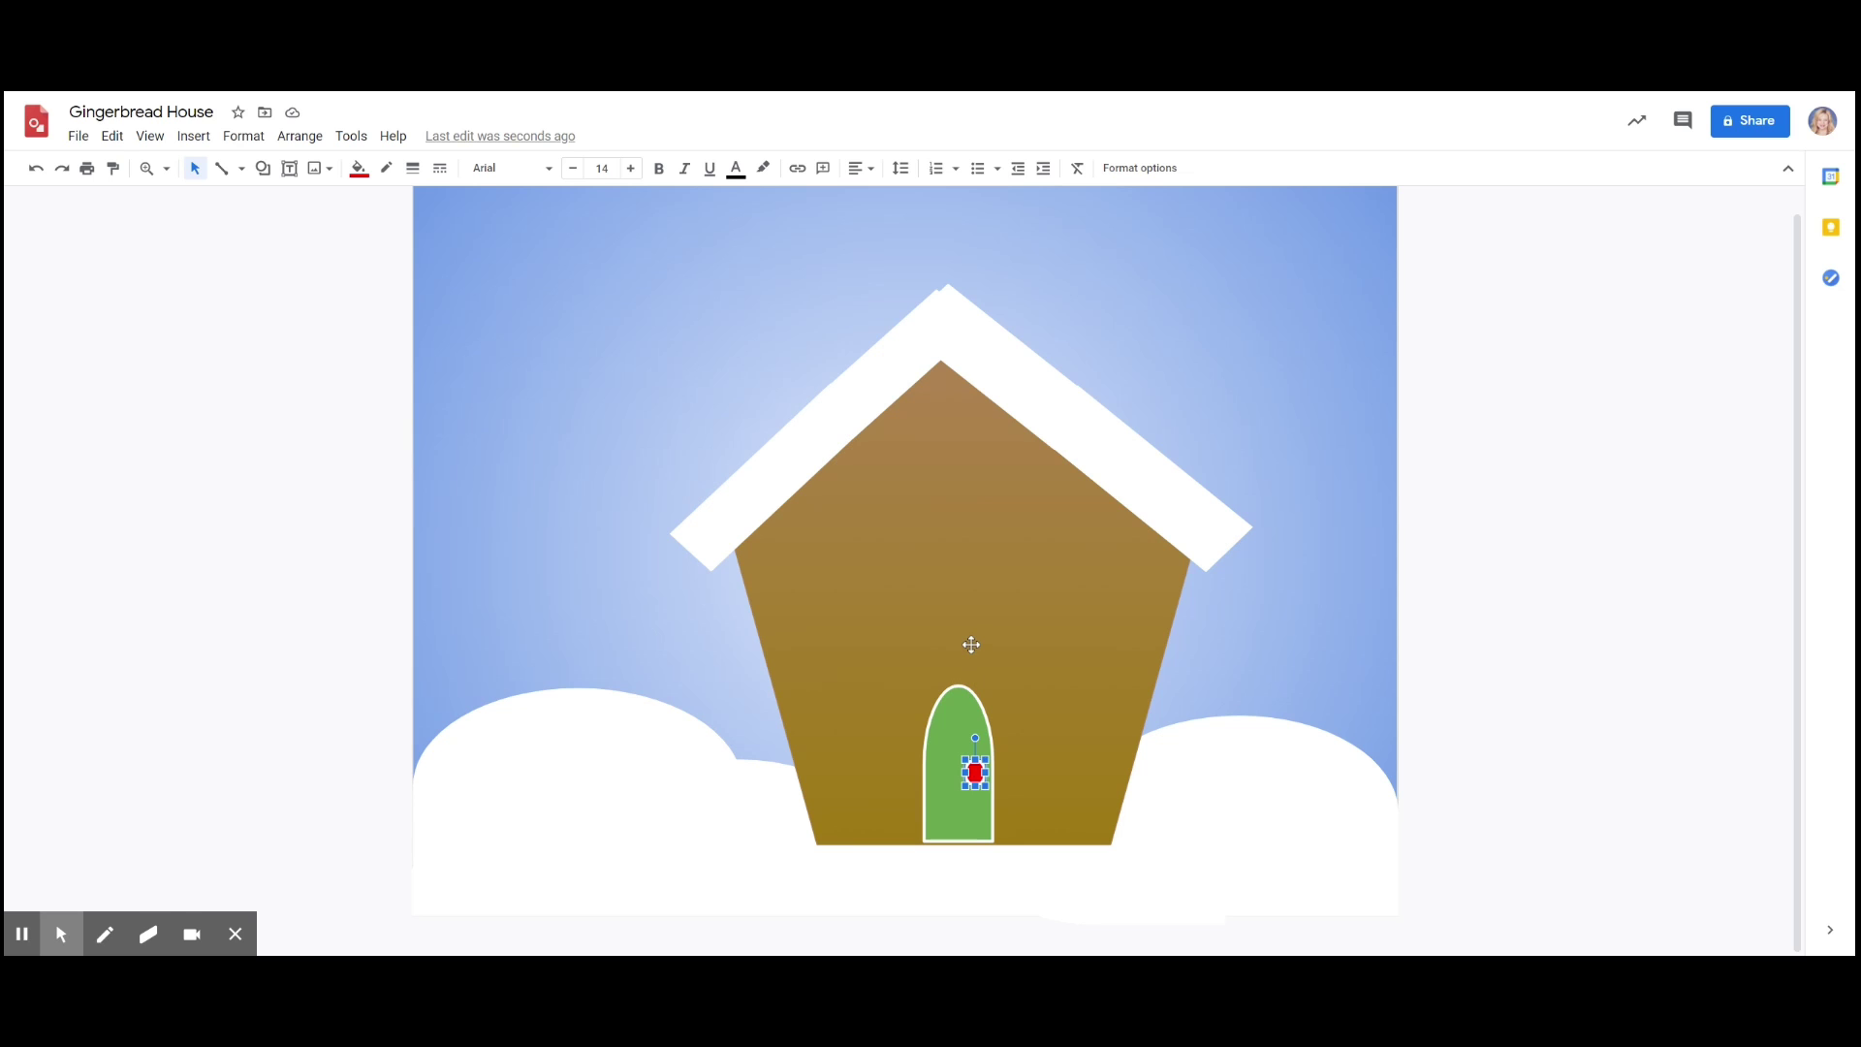
- Draw a heart over the door, fill it with light yellow and shrink it slightly
click(264, 169)
mouse_move(301, 209)
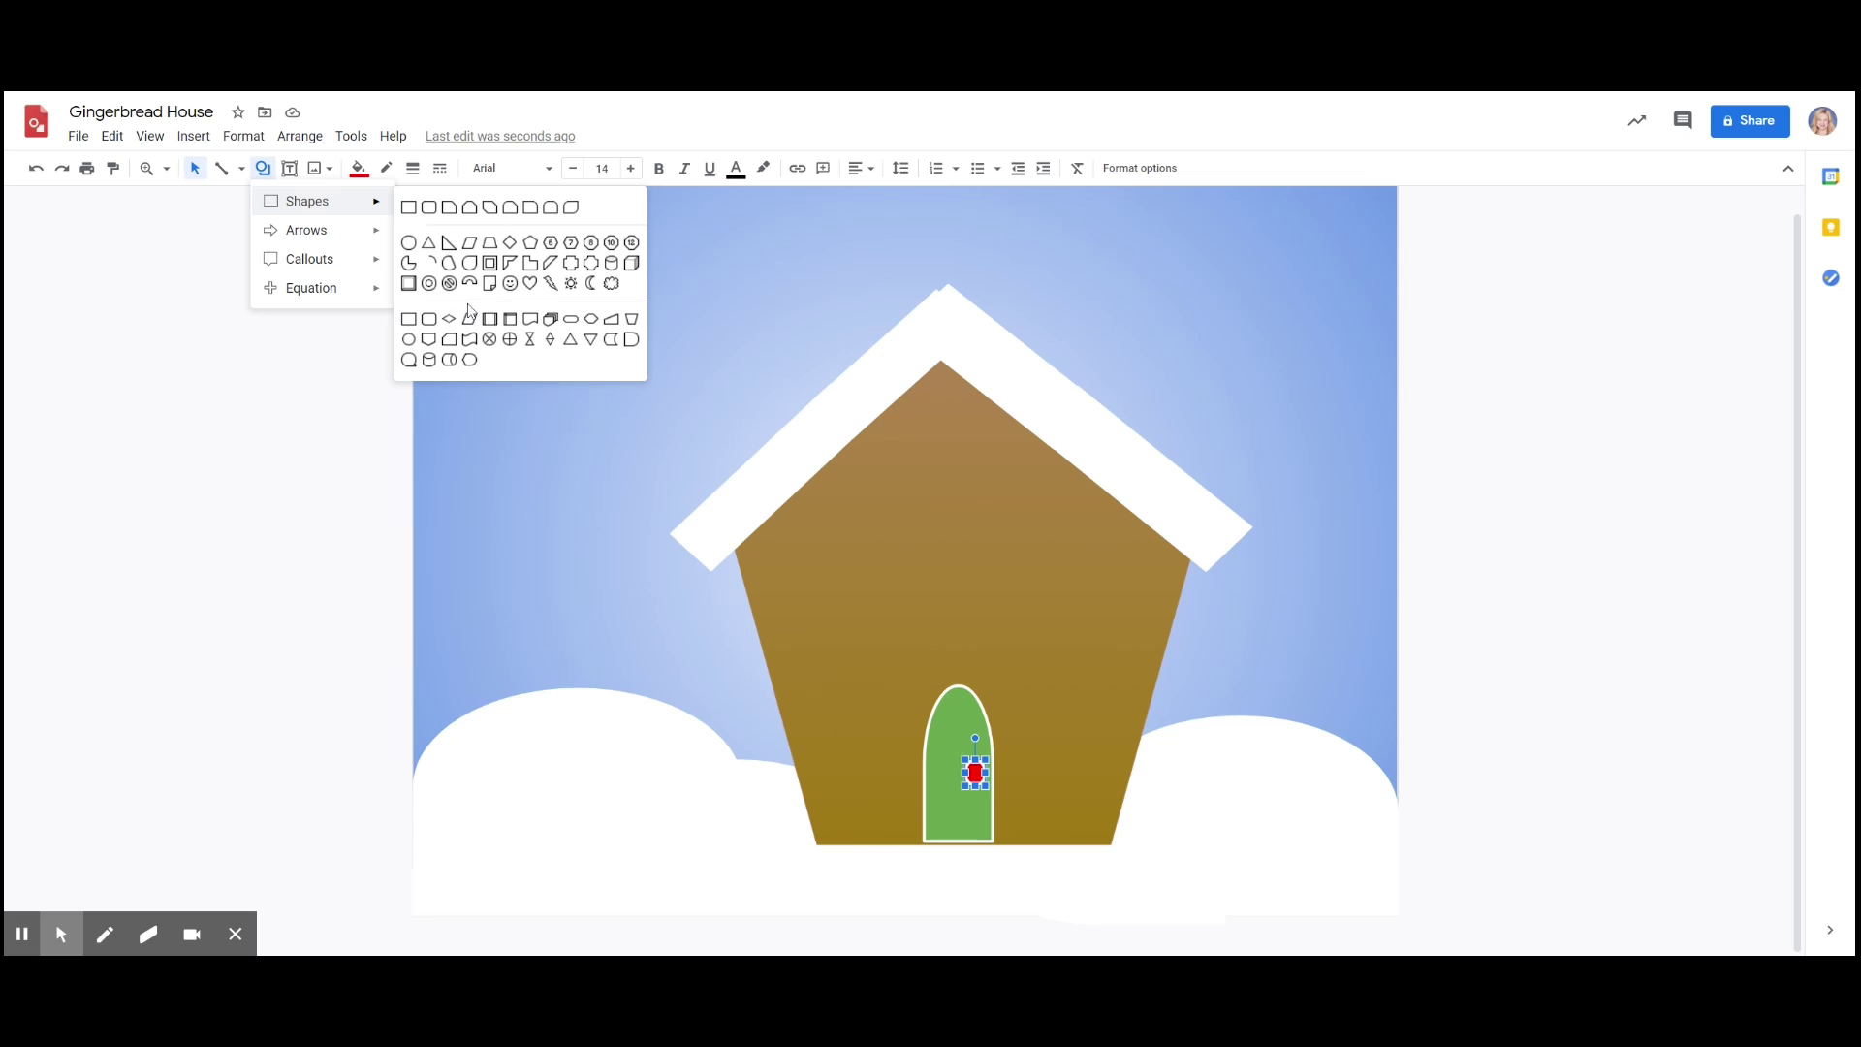
click(532, 294)
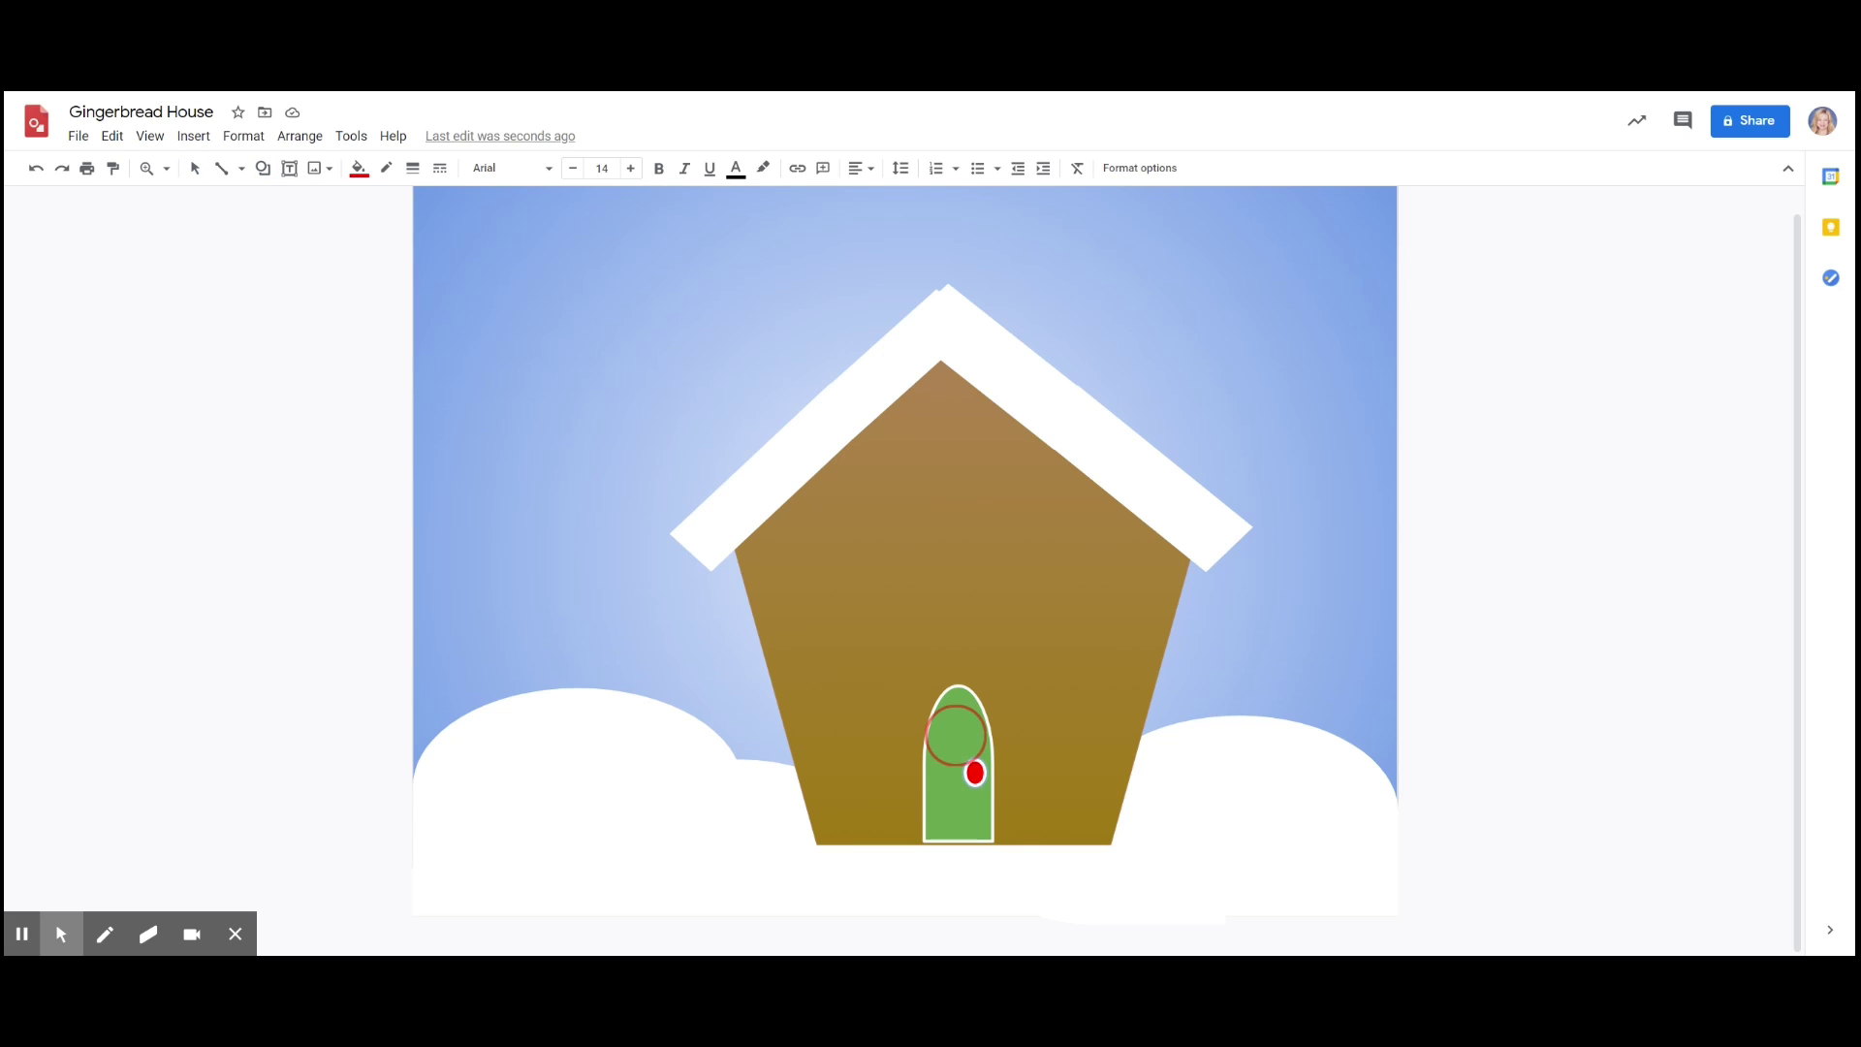
drag(954, 736, 1043, 821)
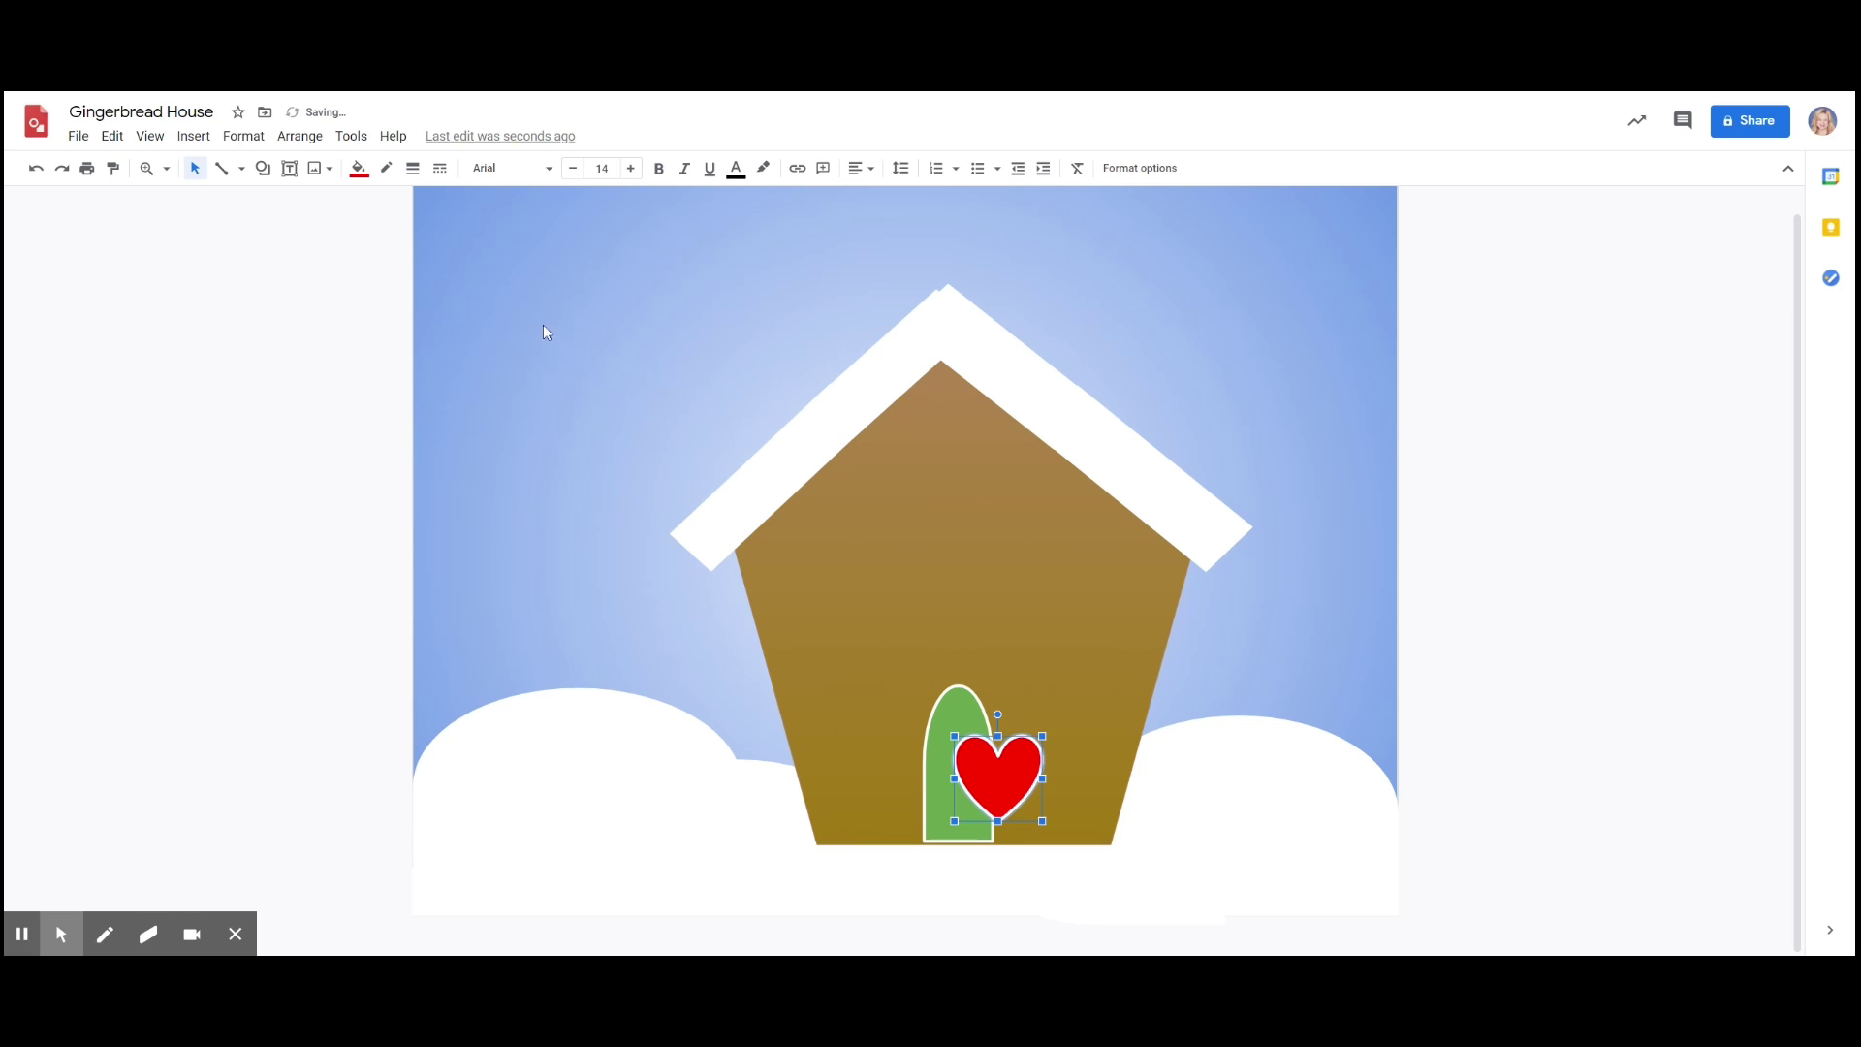
click(359, 171)
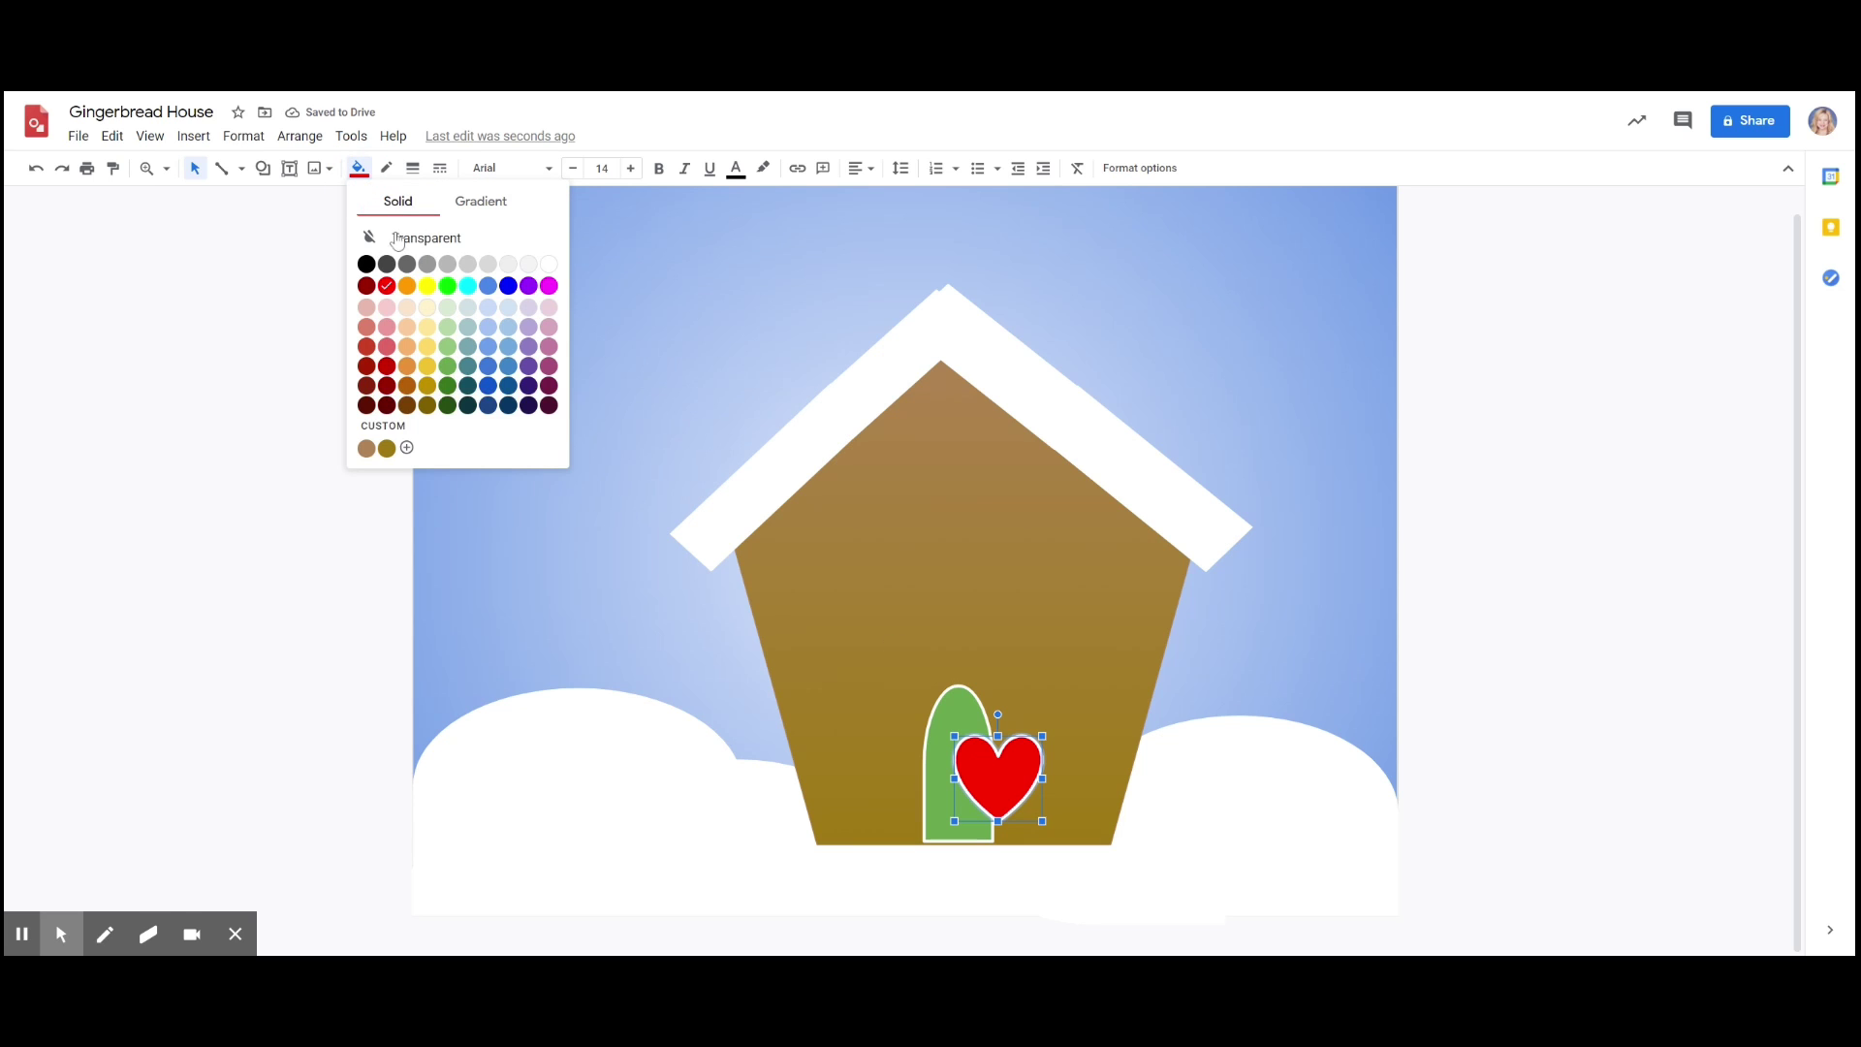
click(429, 328)
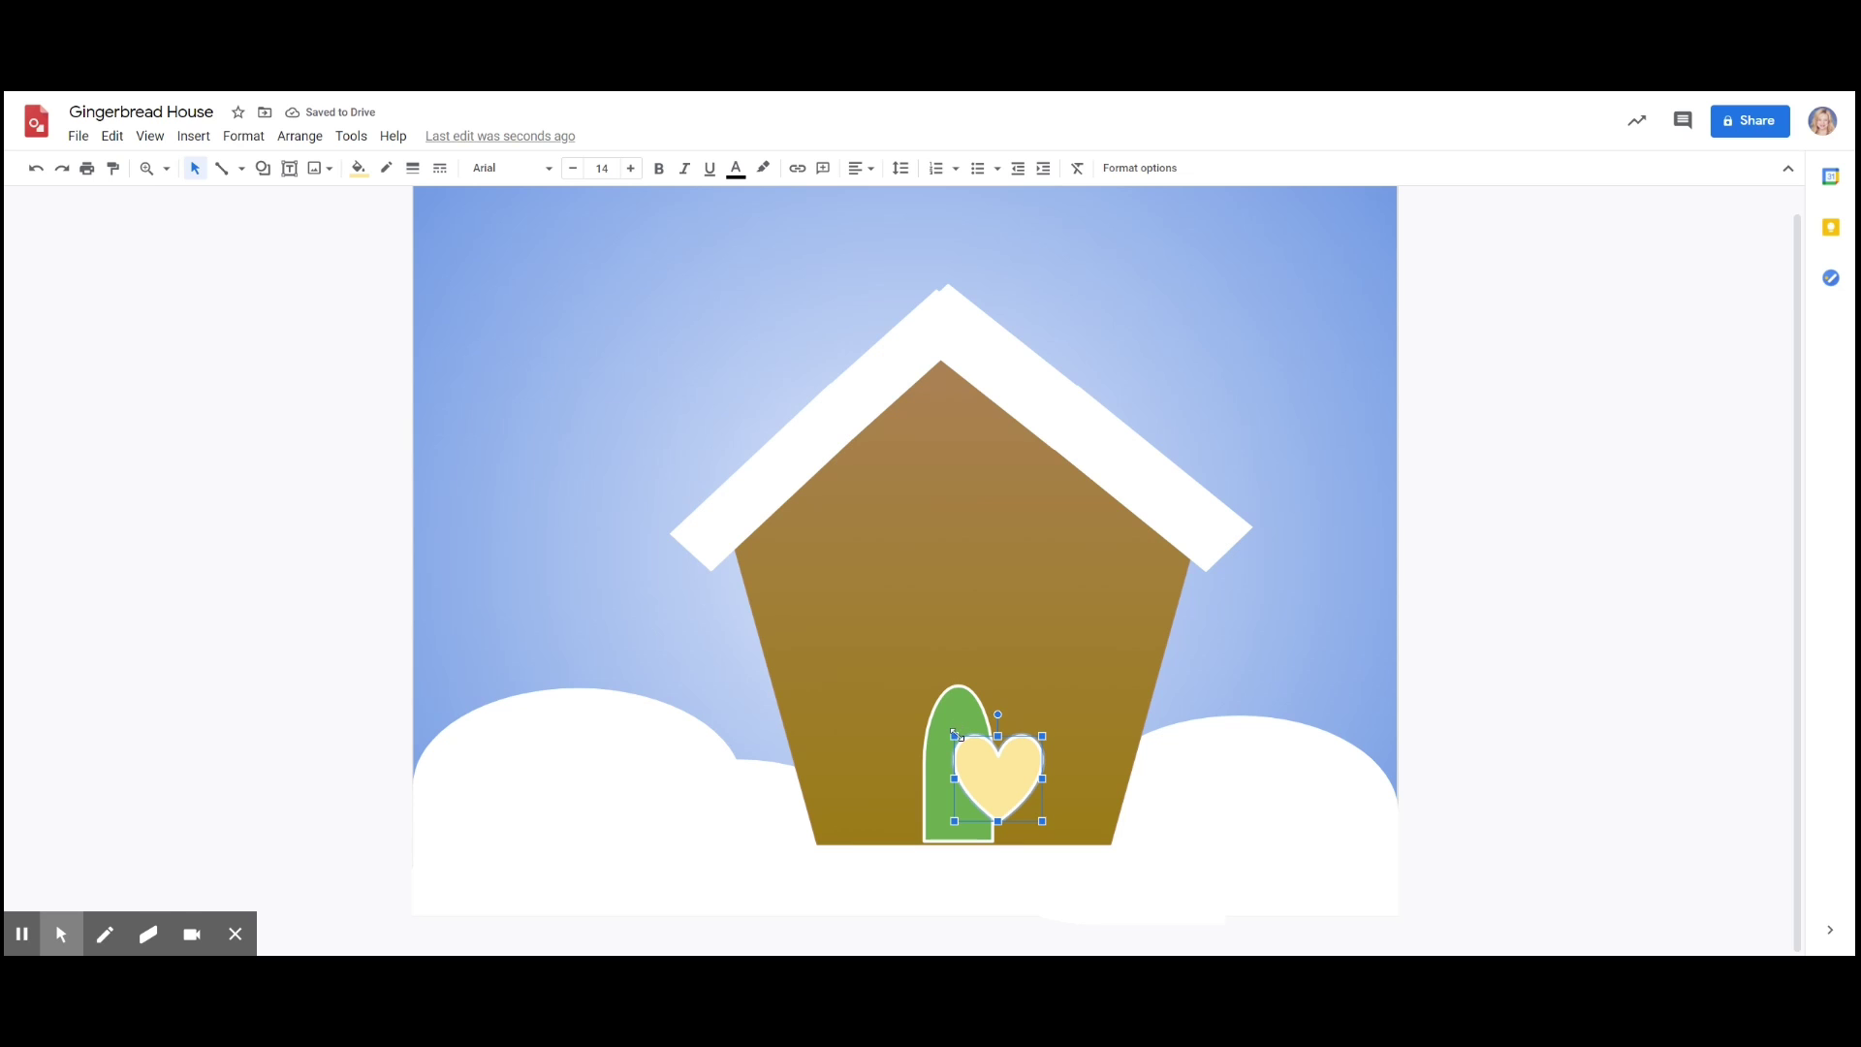
drag(955, 735, 972, 742)
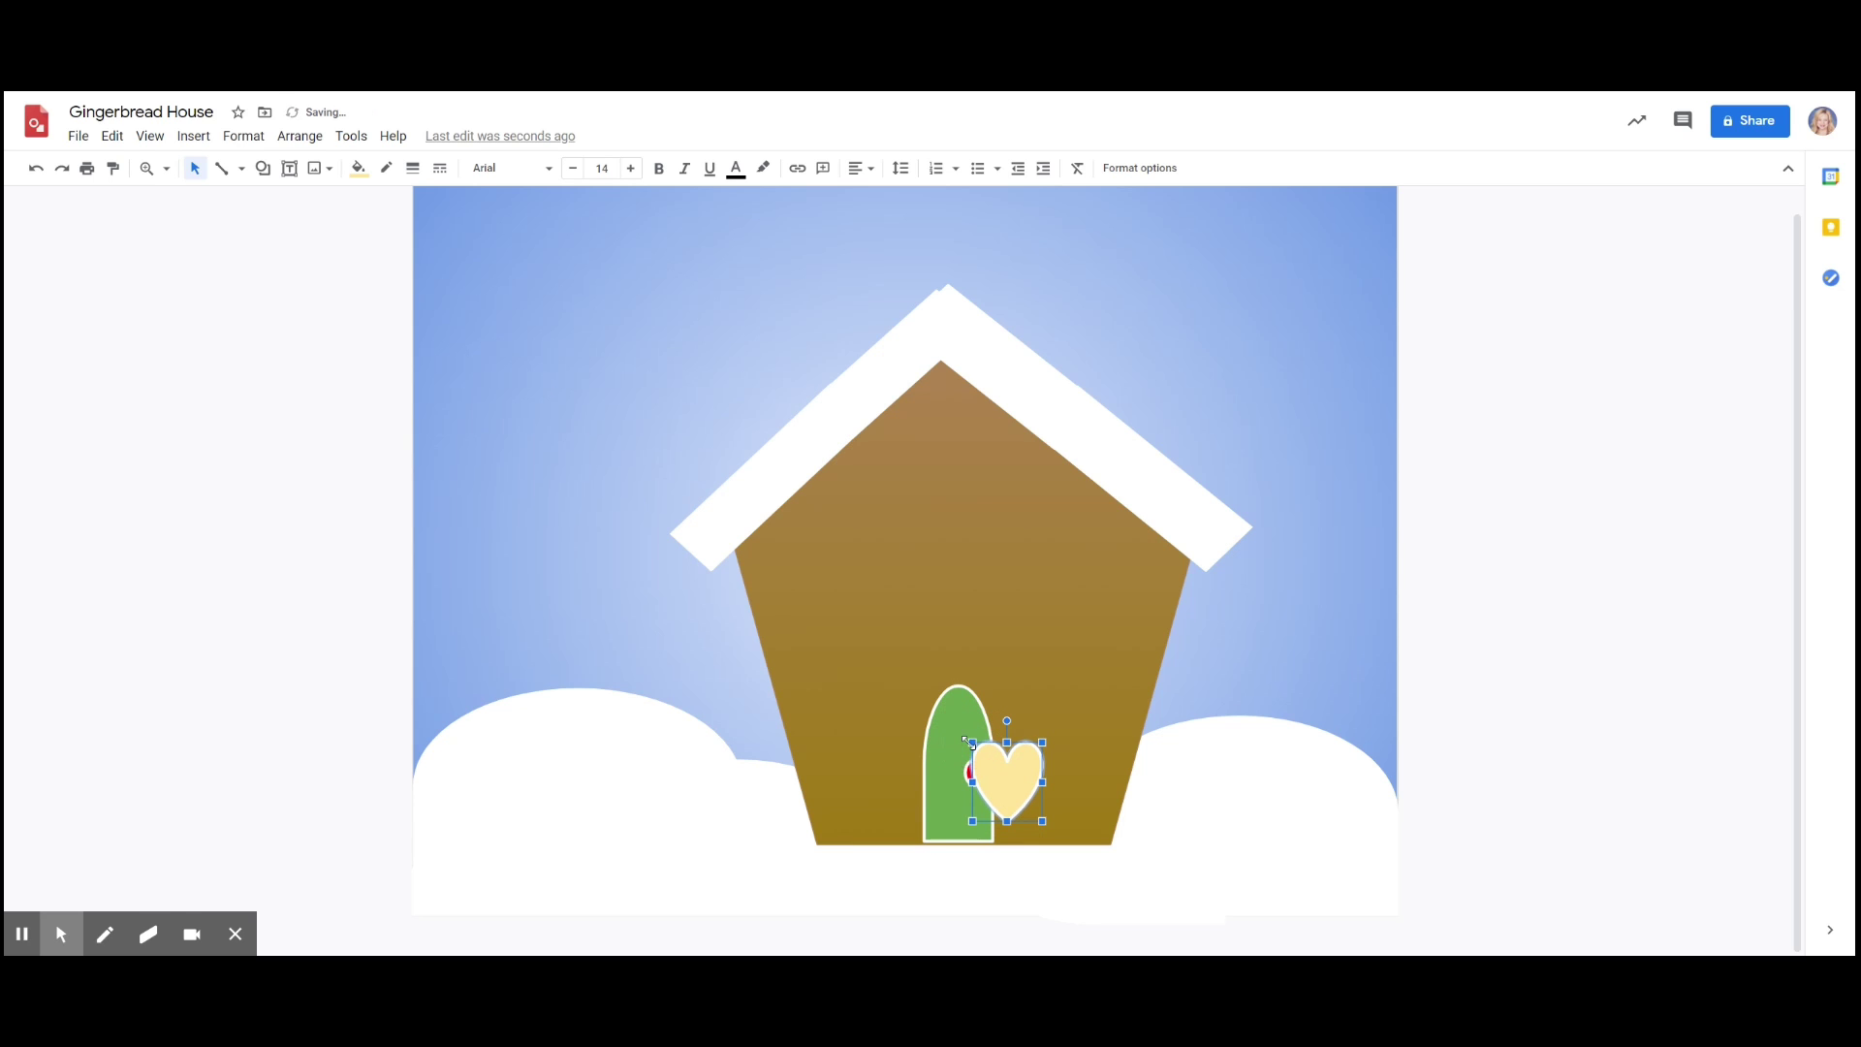
- Fill the heart with the light yellow radial gradient and move it onto the upper part of the door
click(358, 169)
click(484, 200)
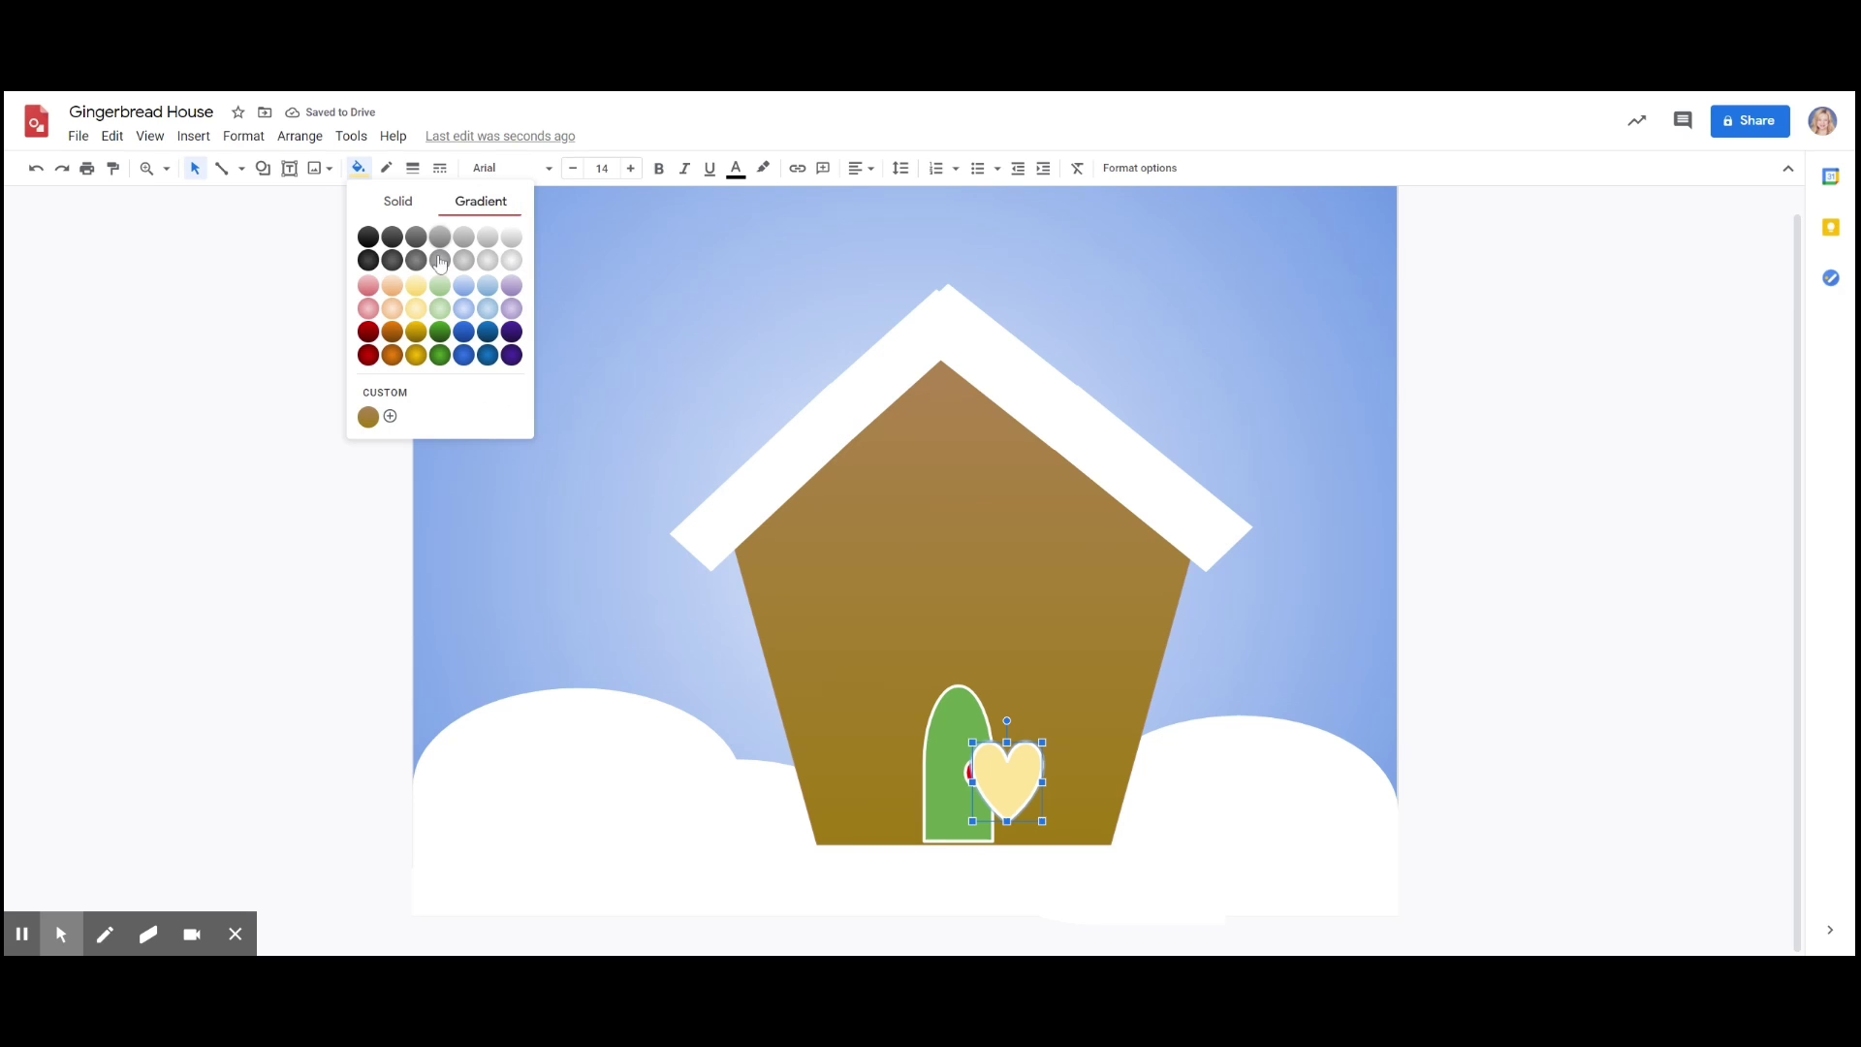
click(416, 311)
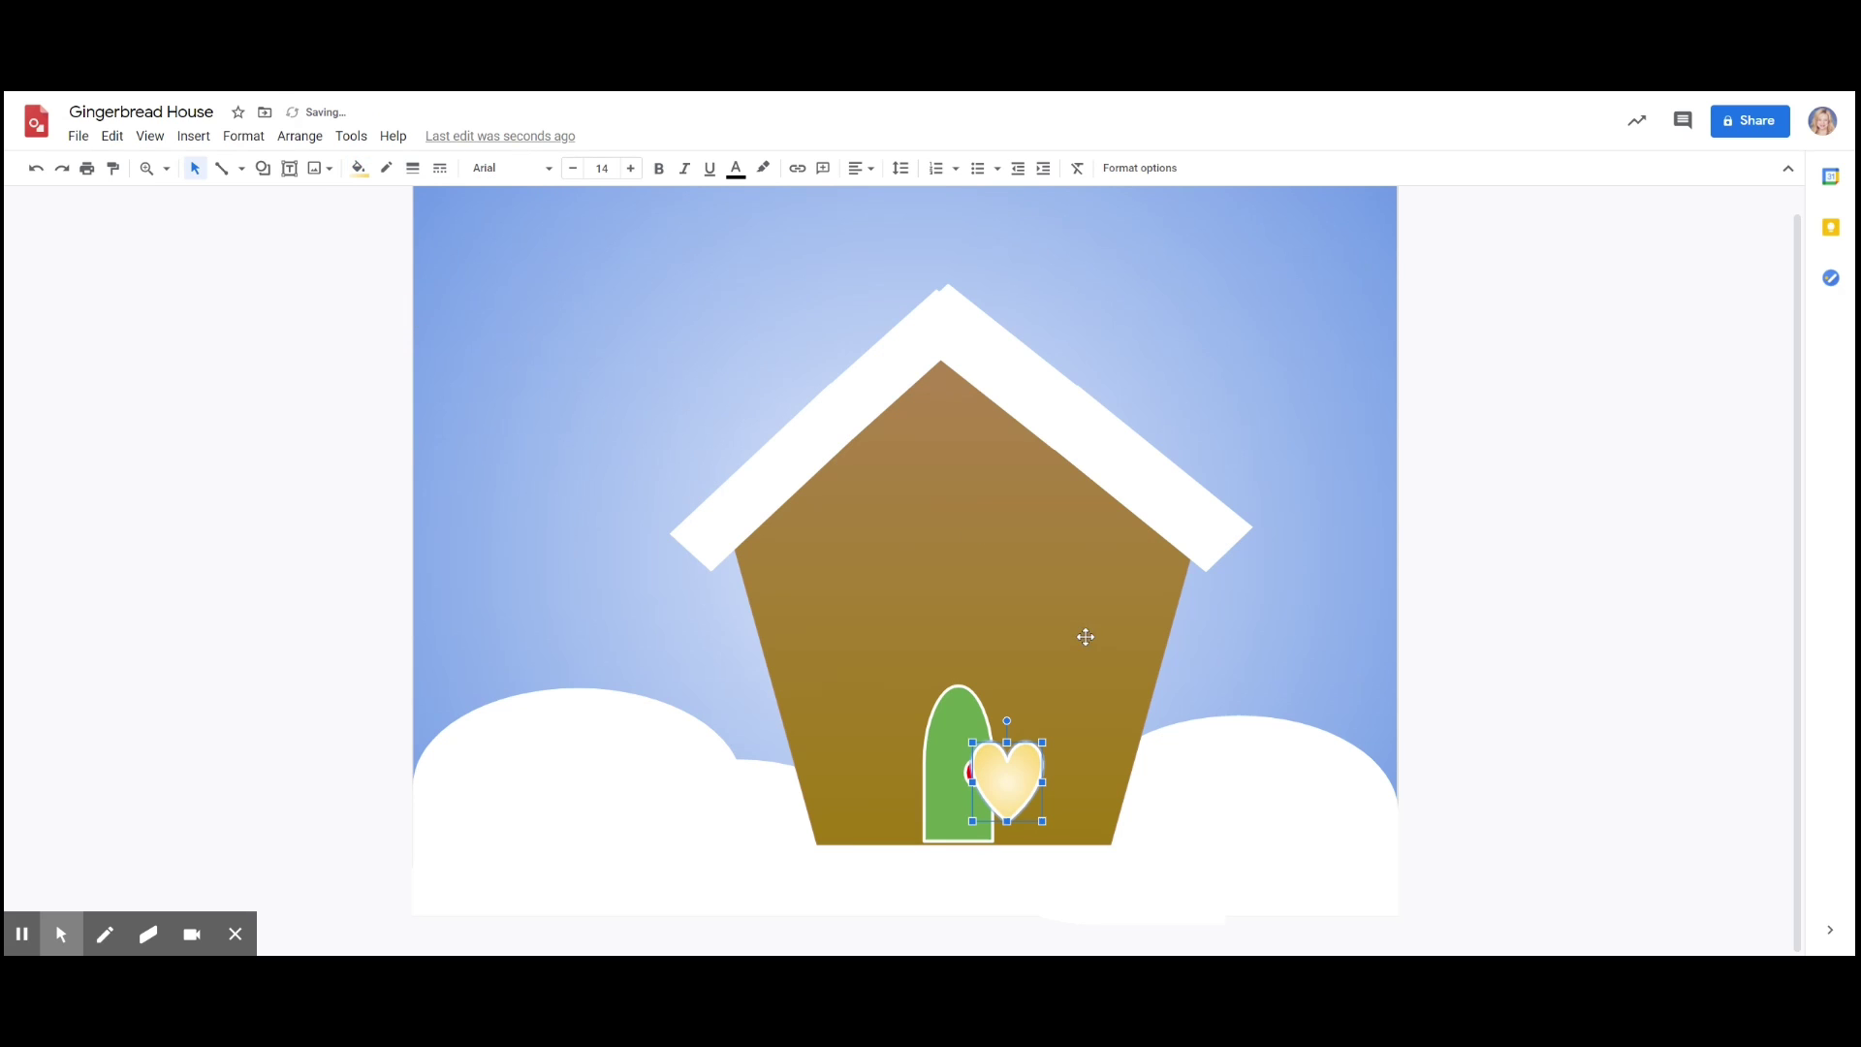
drag(1027, 761, 961, 734)
- Stretch the green door slightly taller and wider, and recentre the heart on it
click(984, 833)
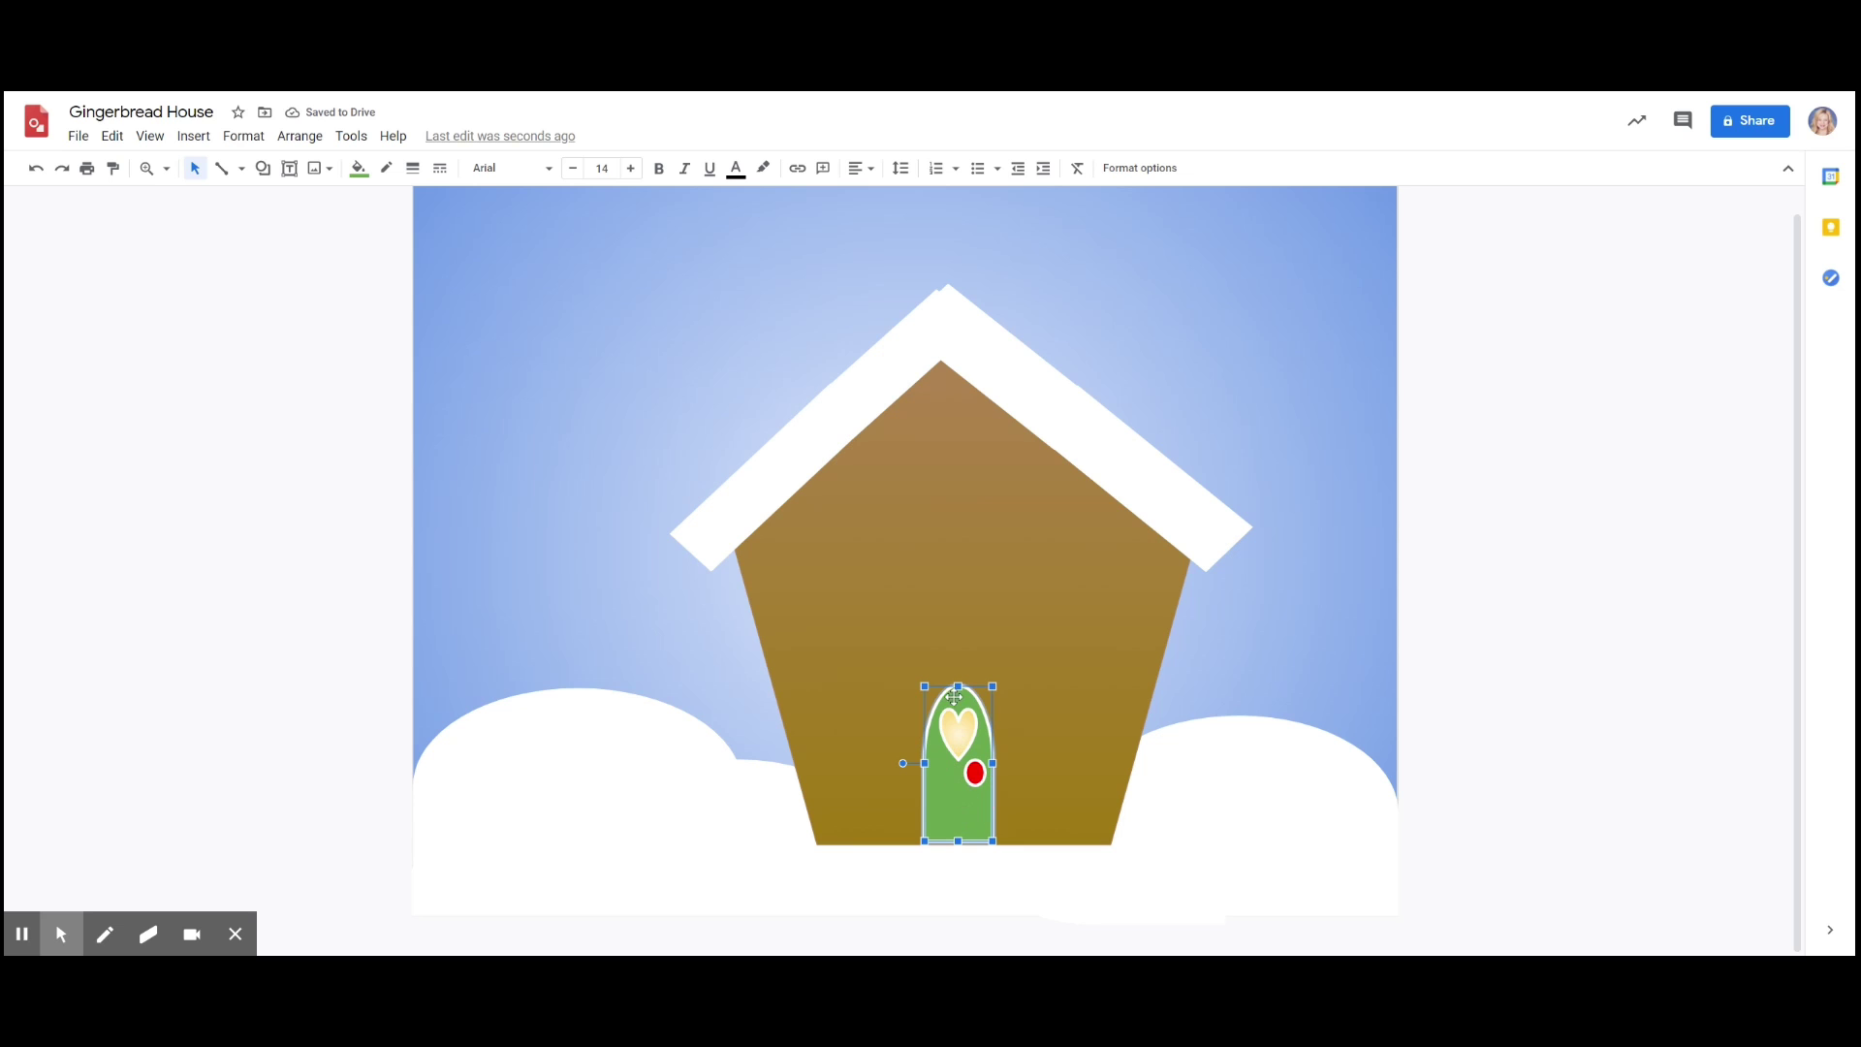
drag(958, 687, 958, 676)
drag(996, 760, 1001, 759)
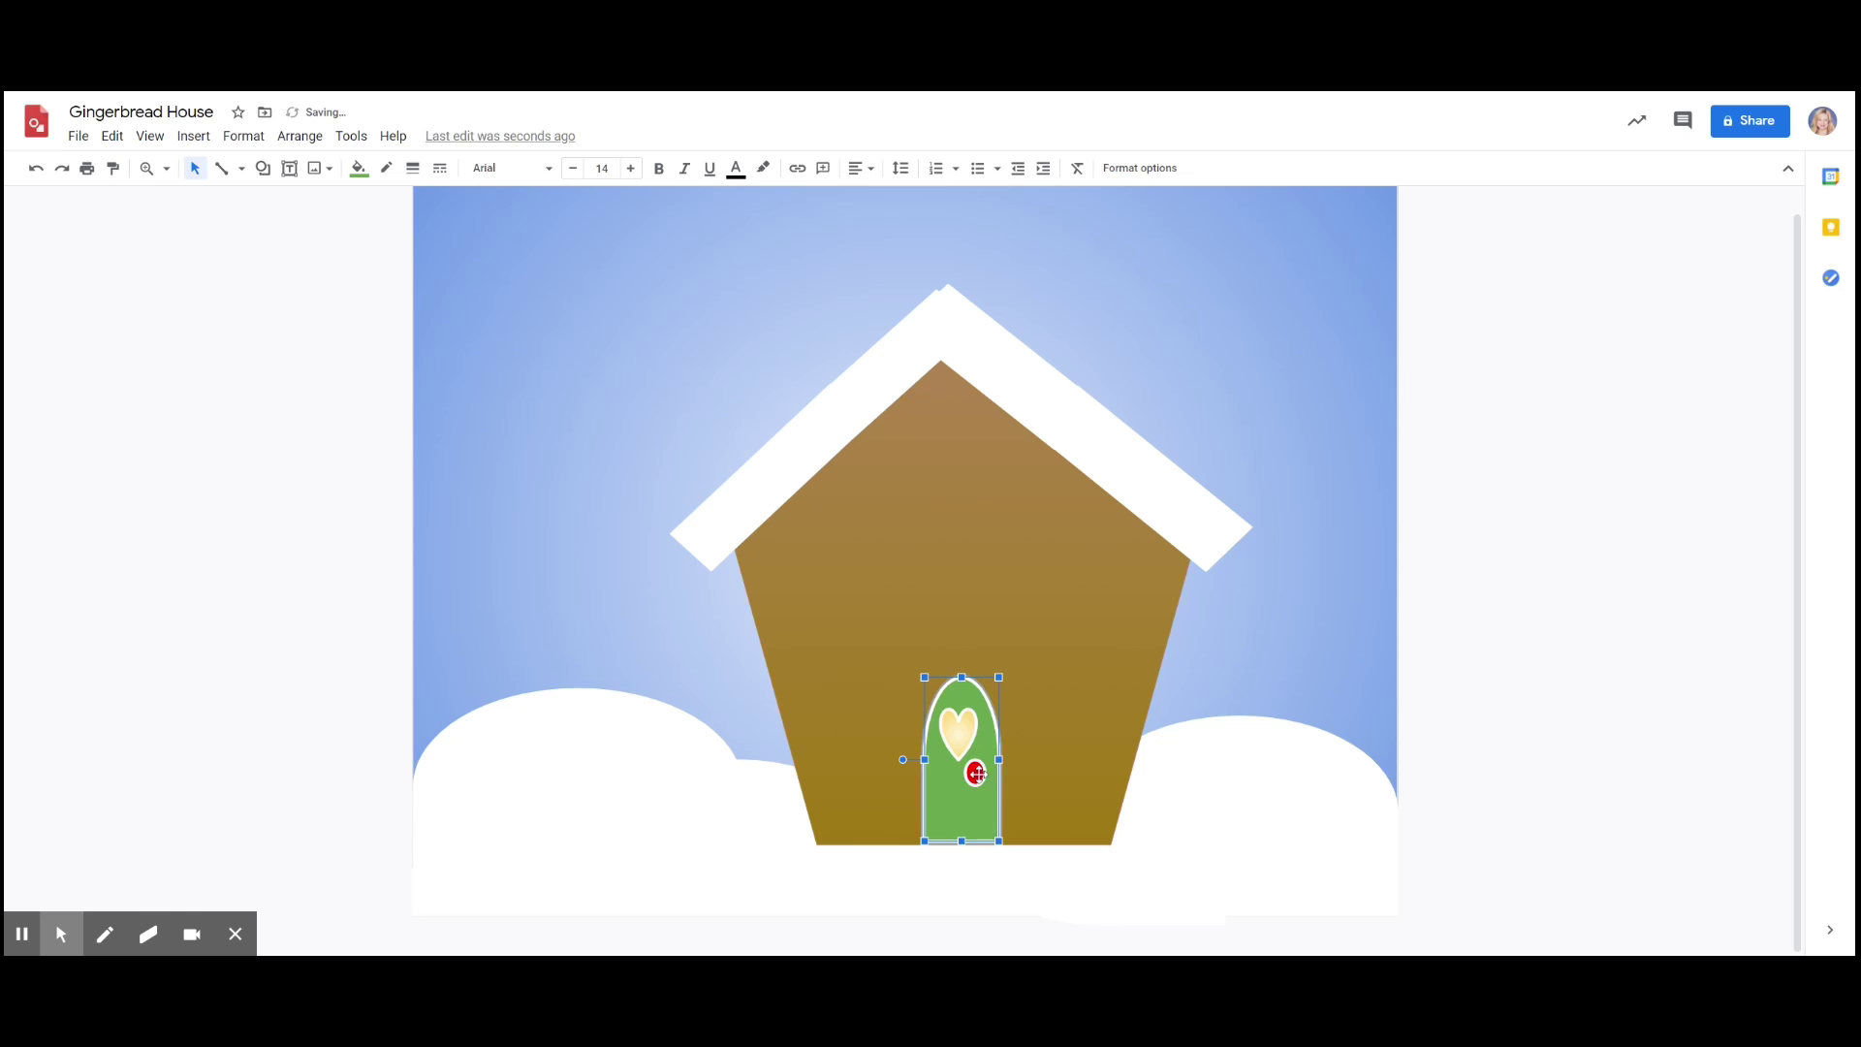
click(977, 773)
drag(960, 727, 968, 718)
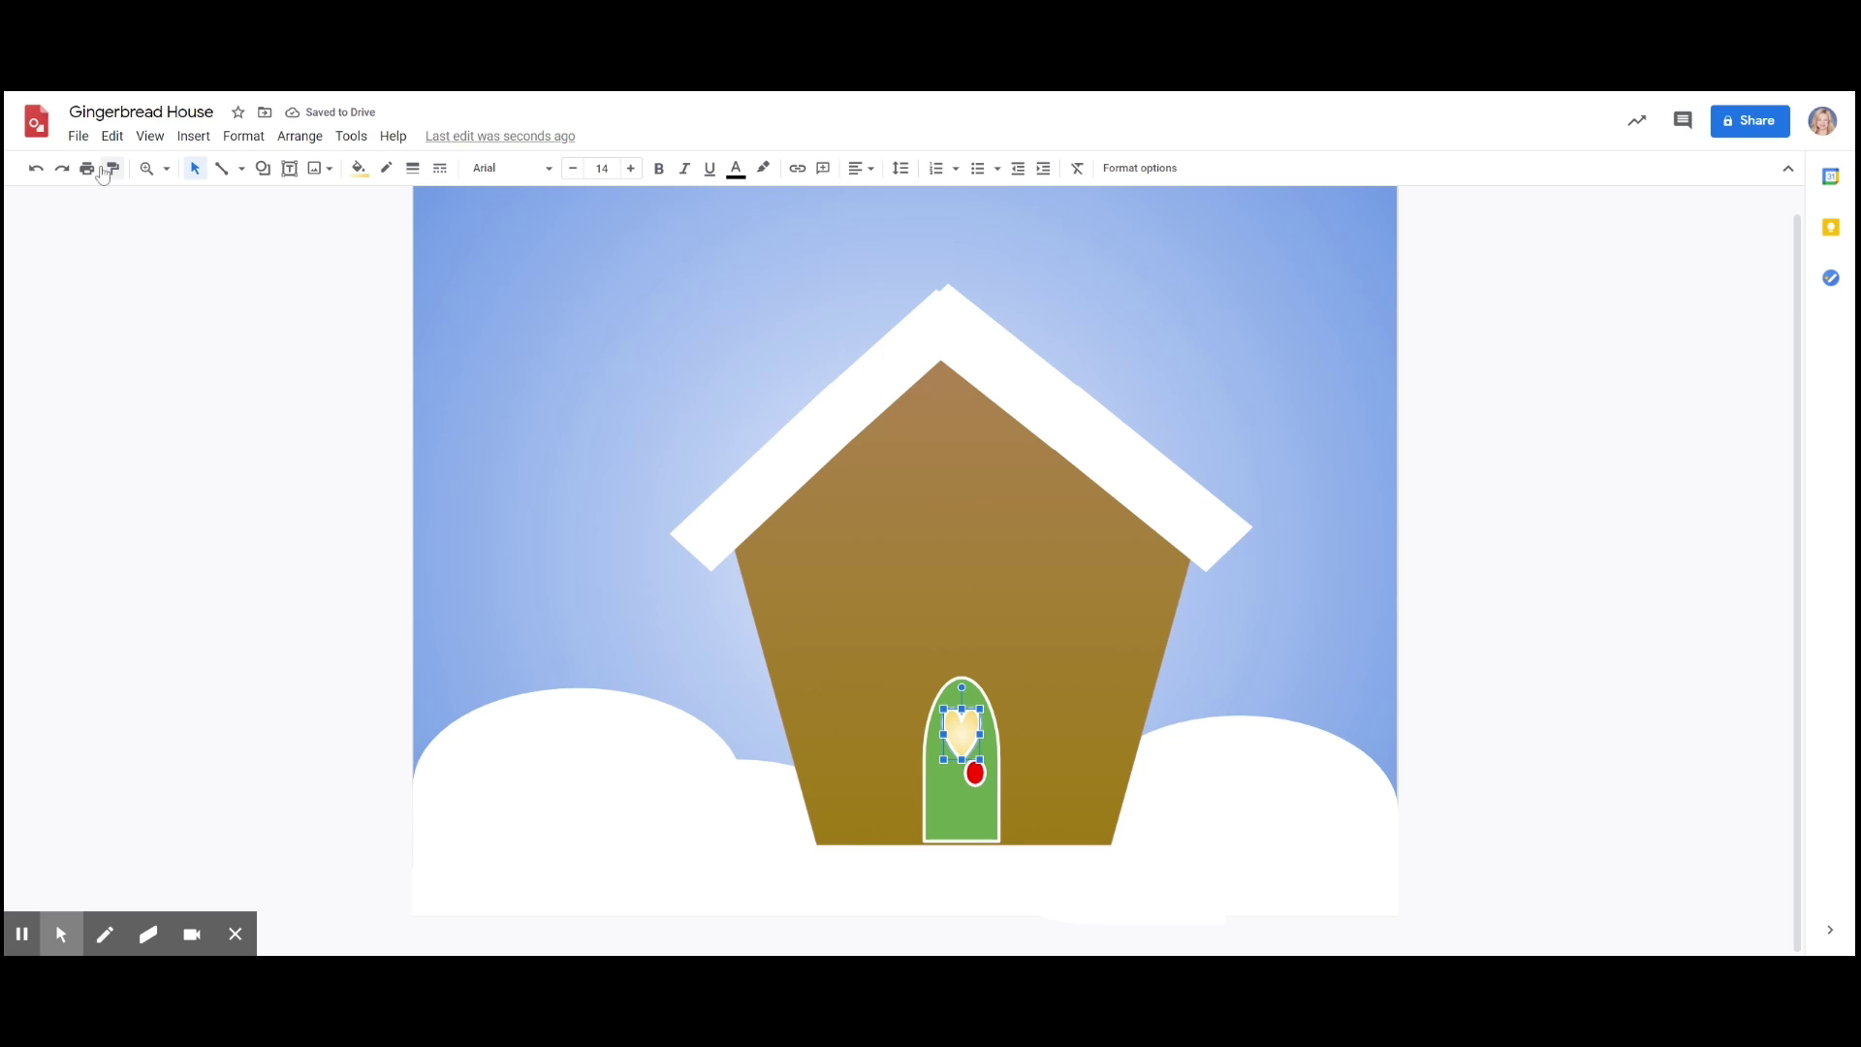
- Insert a square bevel shape on the house front, above and to the left of the door
click(267, 175)
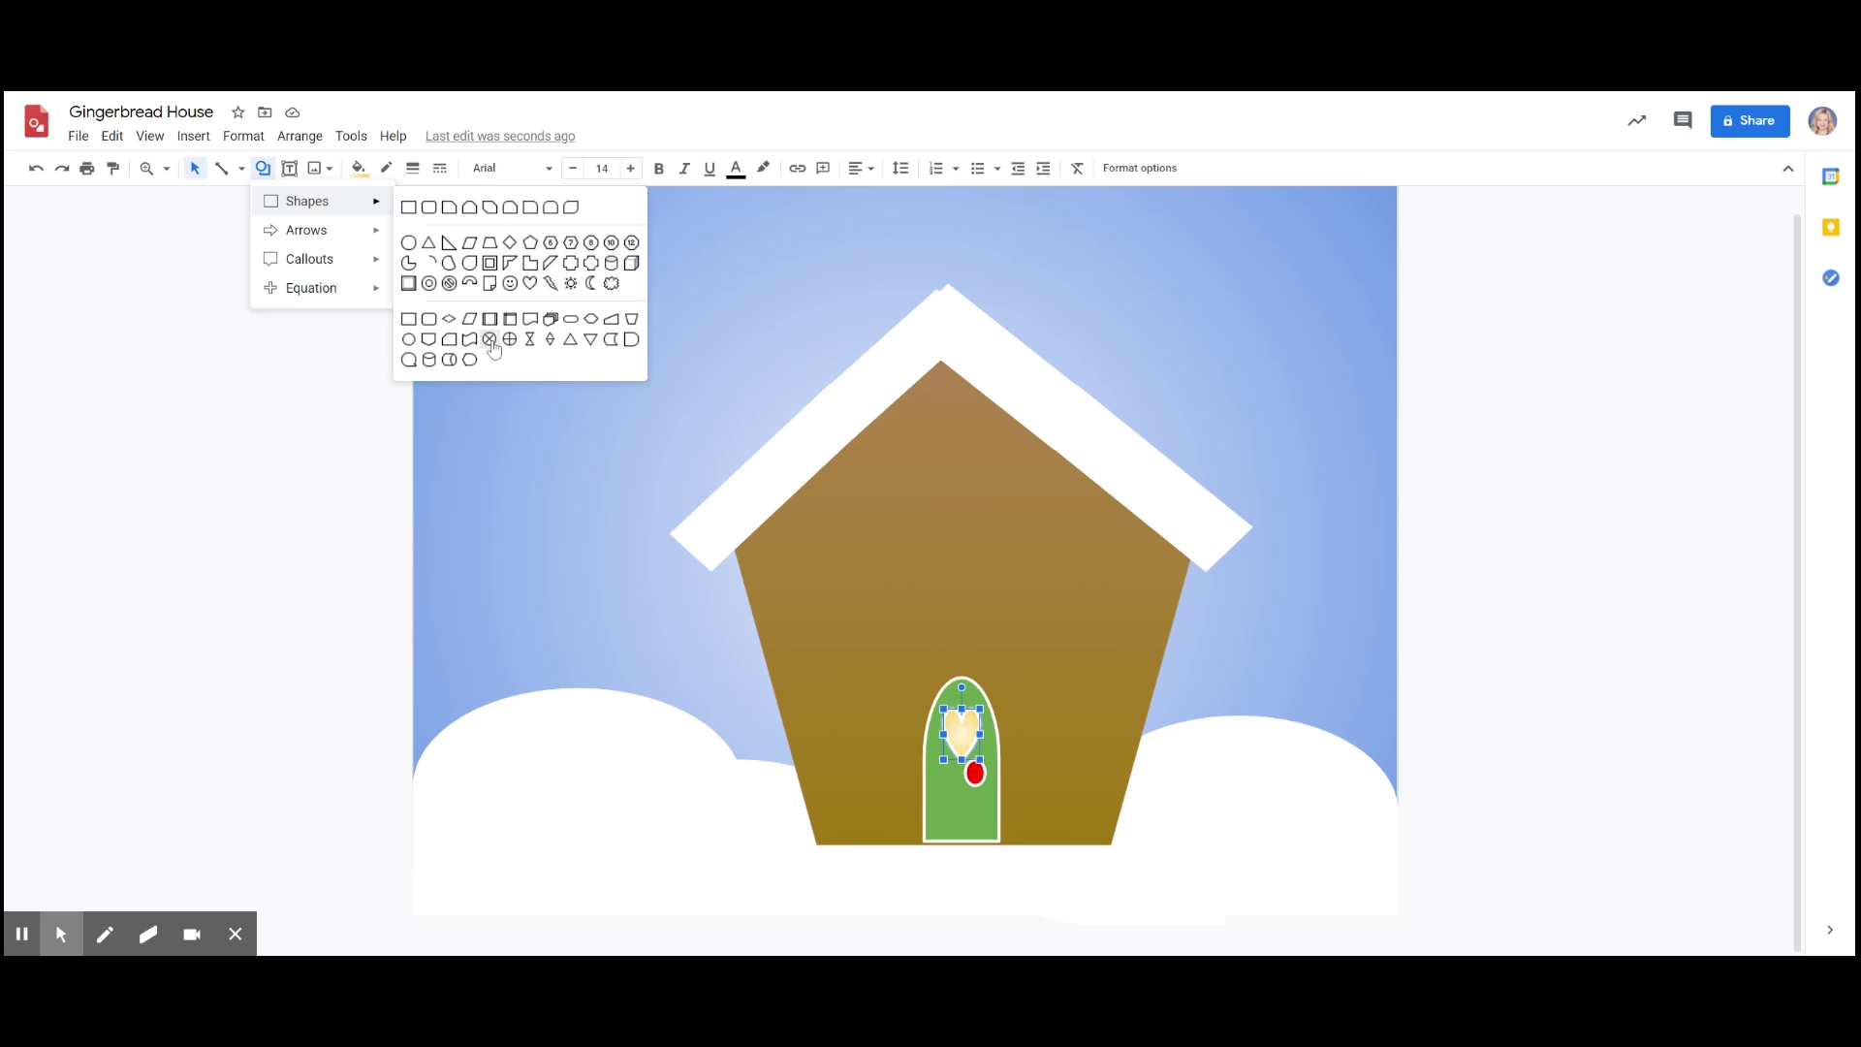
click(409, 285)
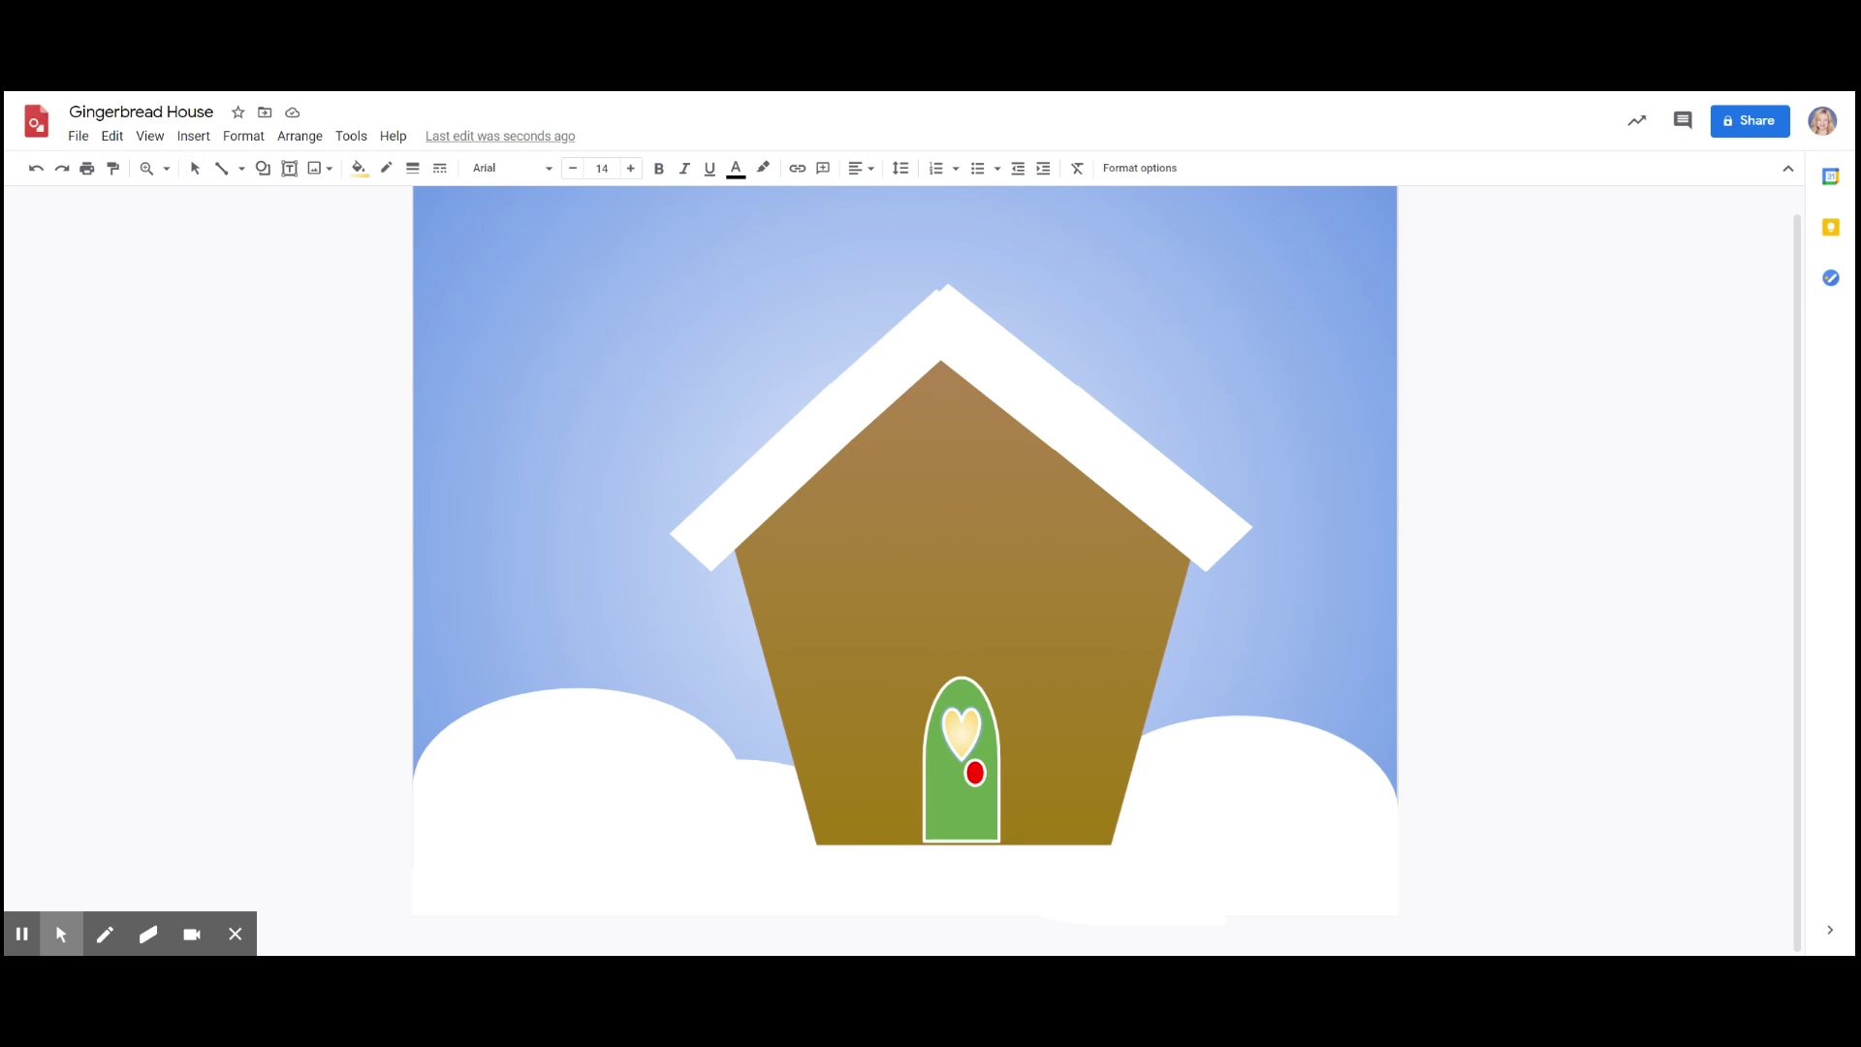
click(826, 570)
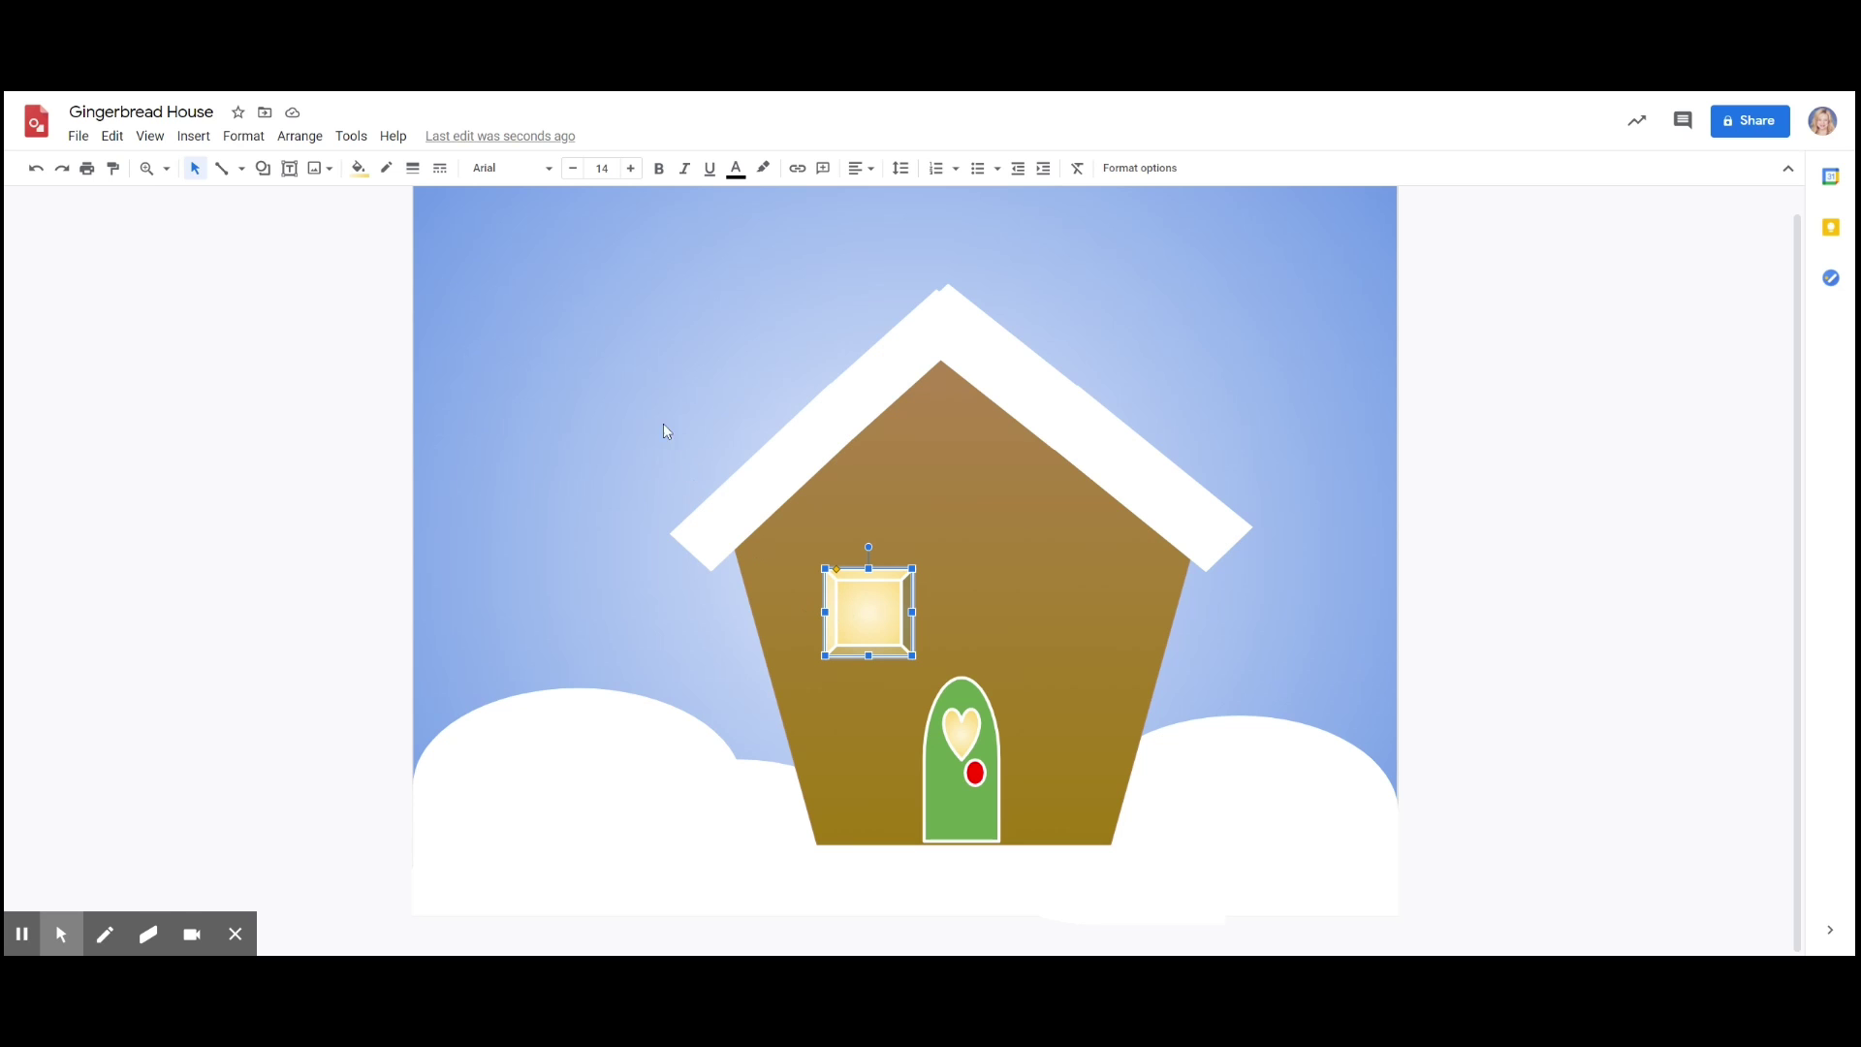
- Give the bevel shape a red outline and a dark red linear gradient fill
click(385, 167)
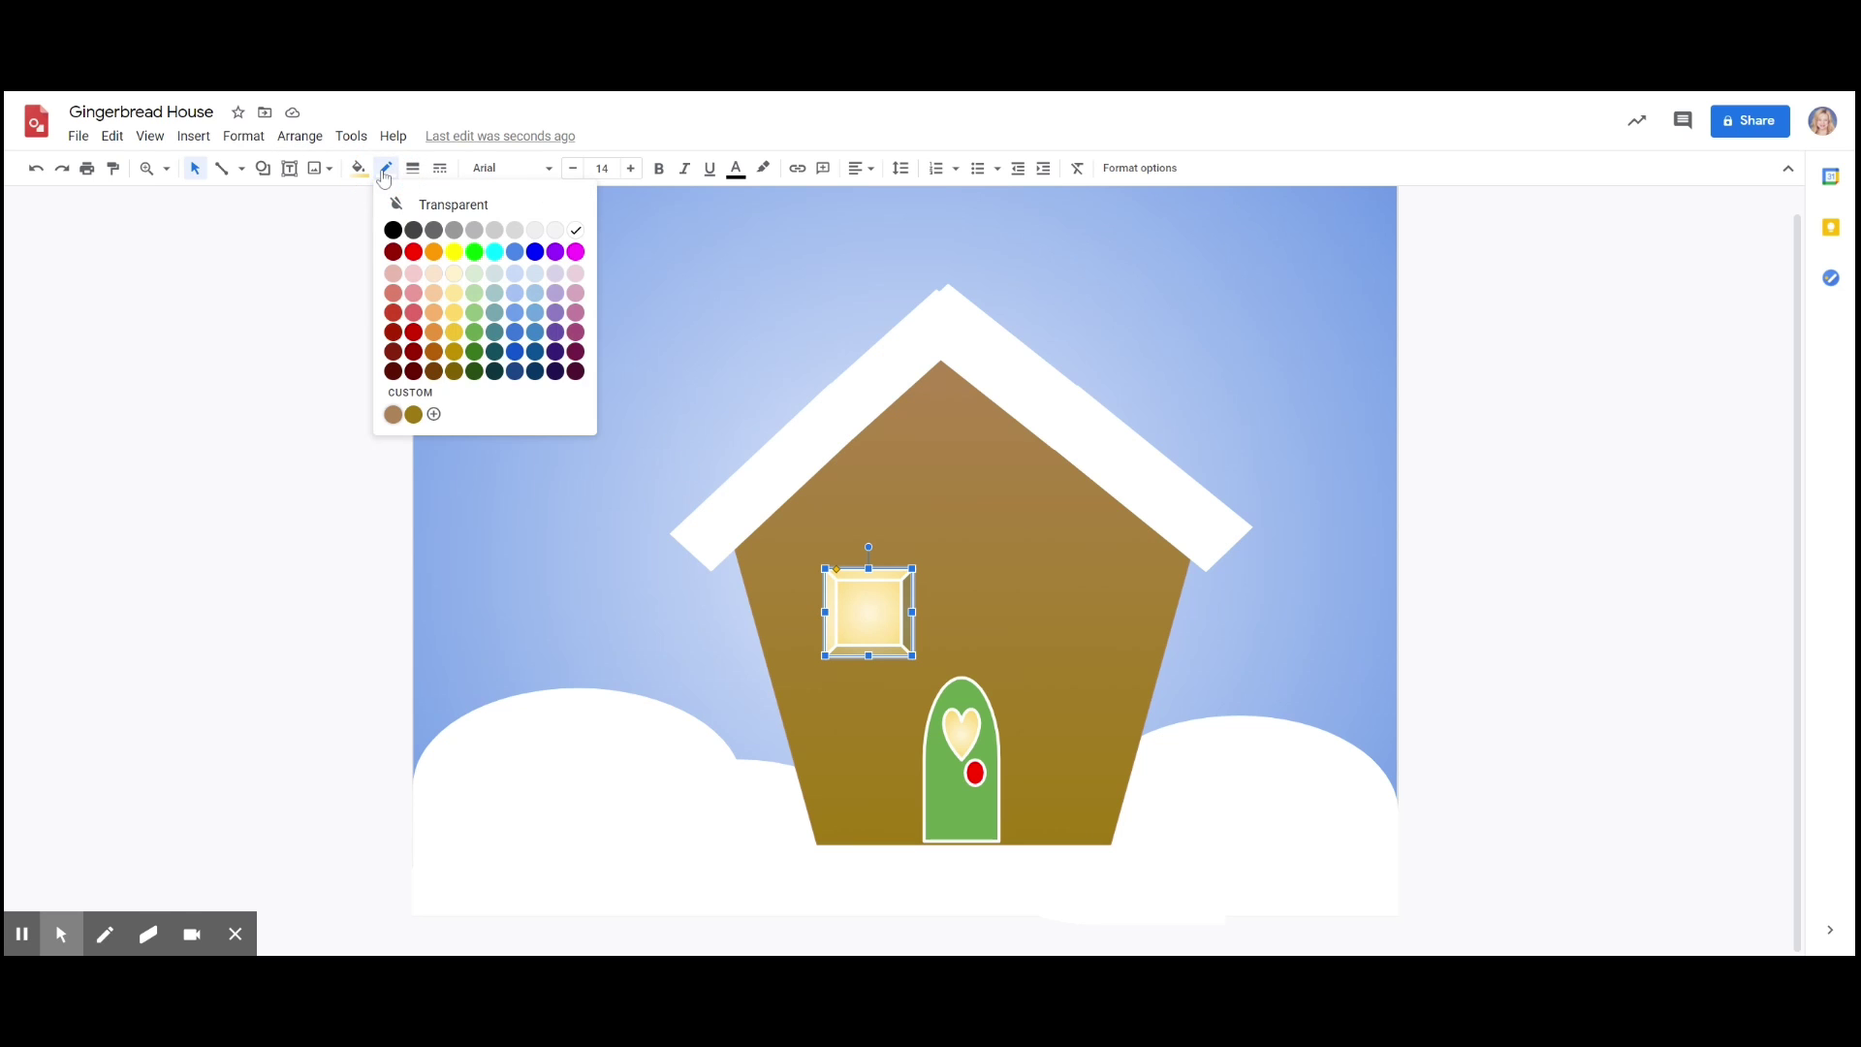
click(413, 252)
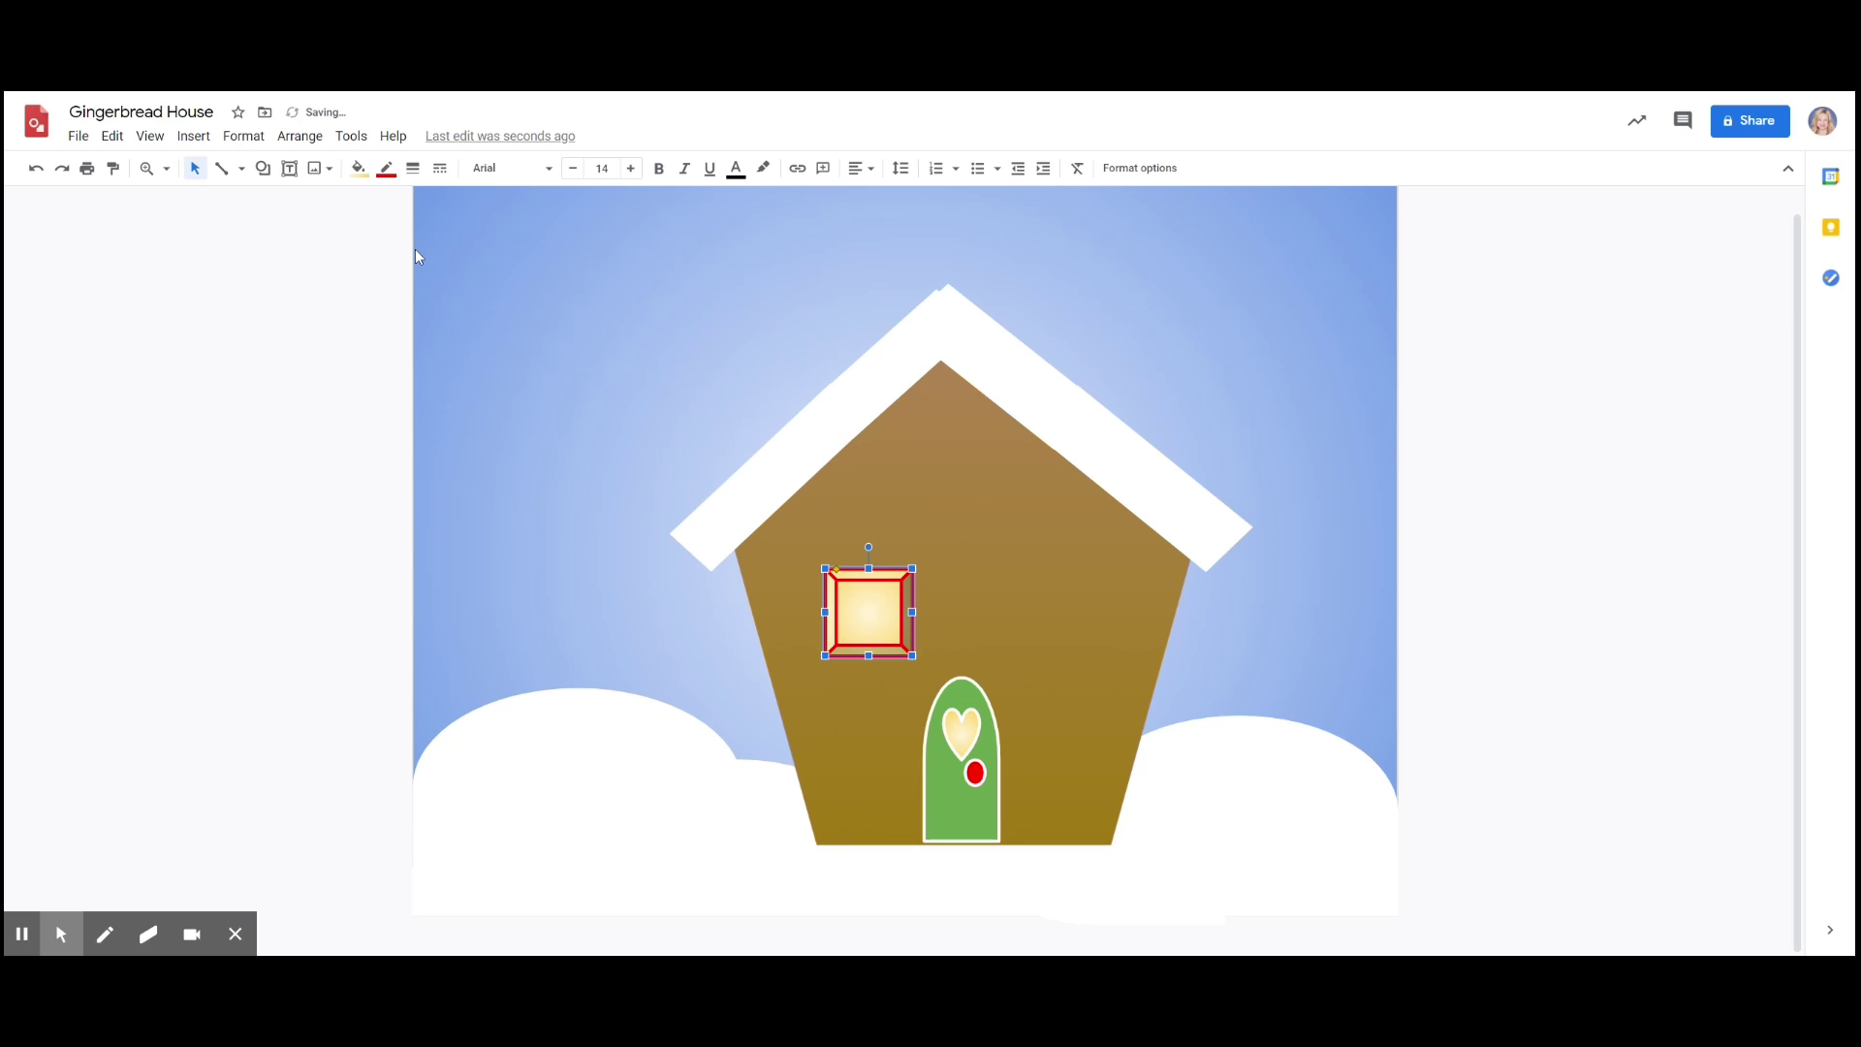
click(359, 172)
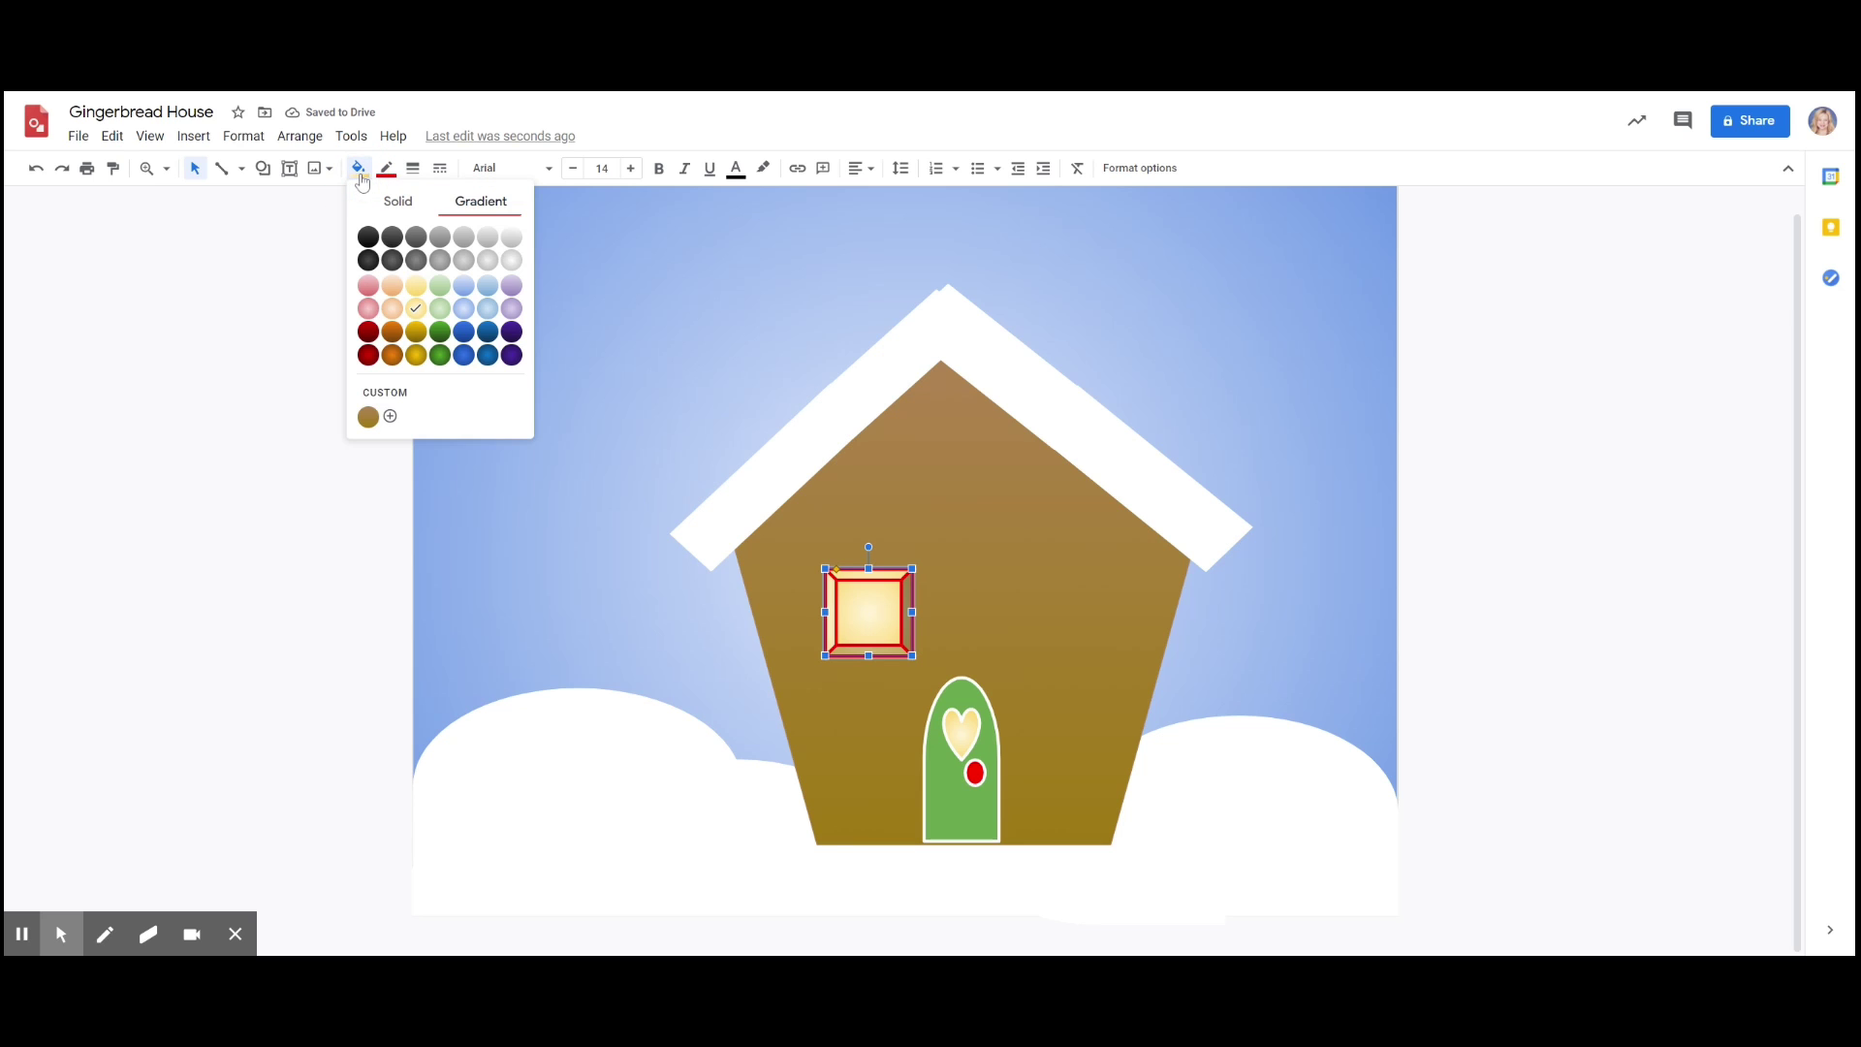
click(377, 332)
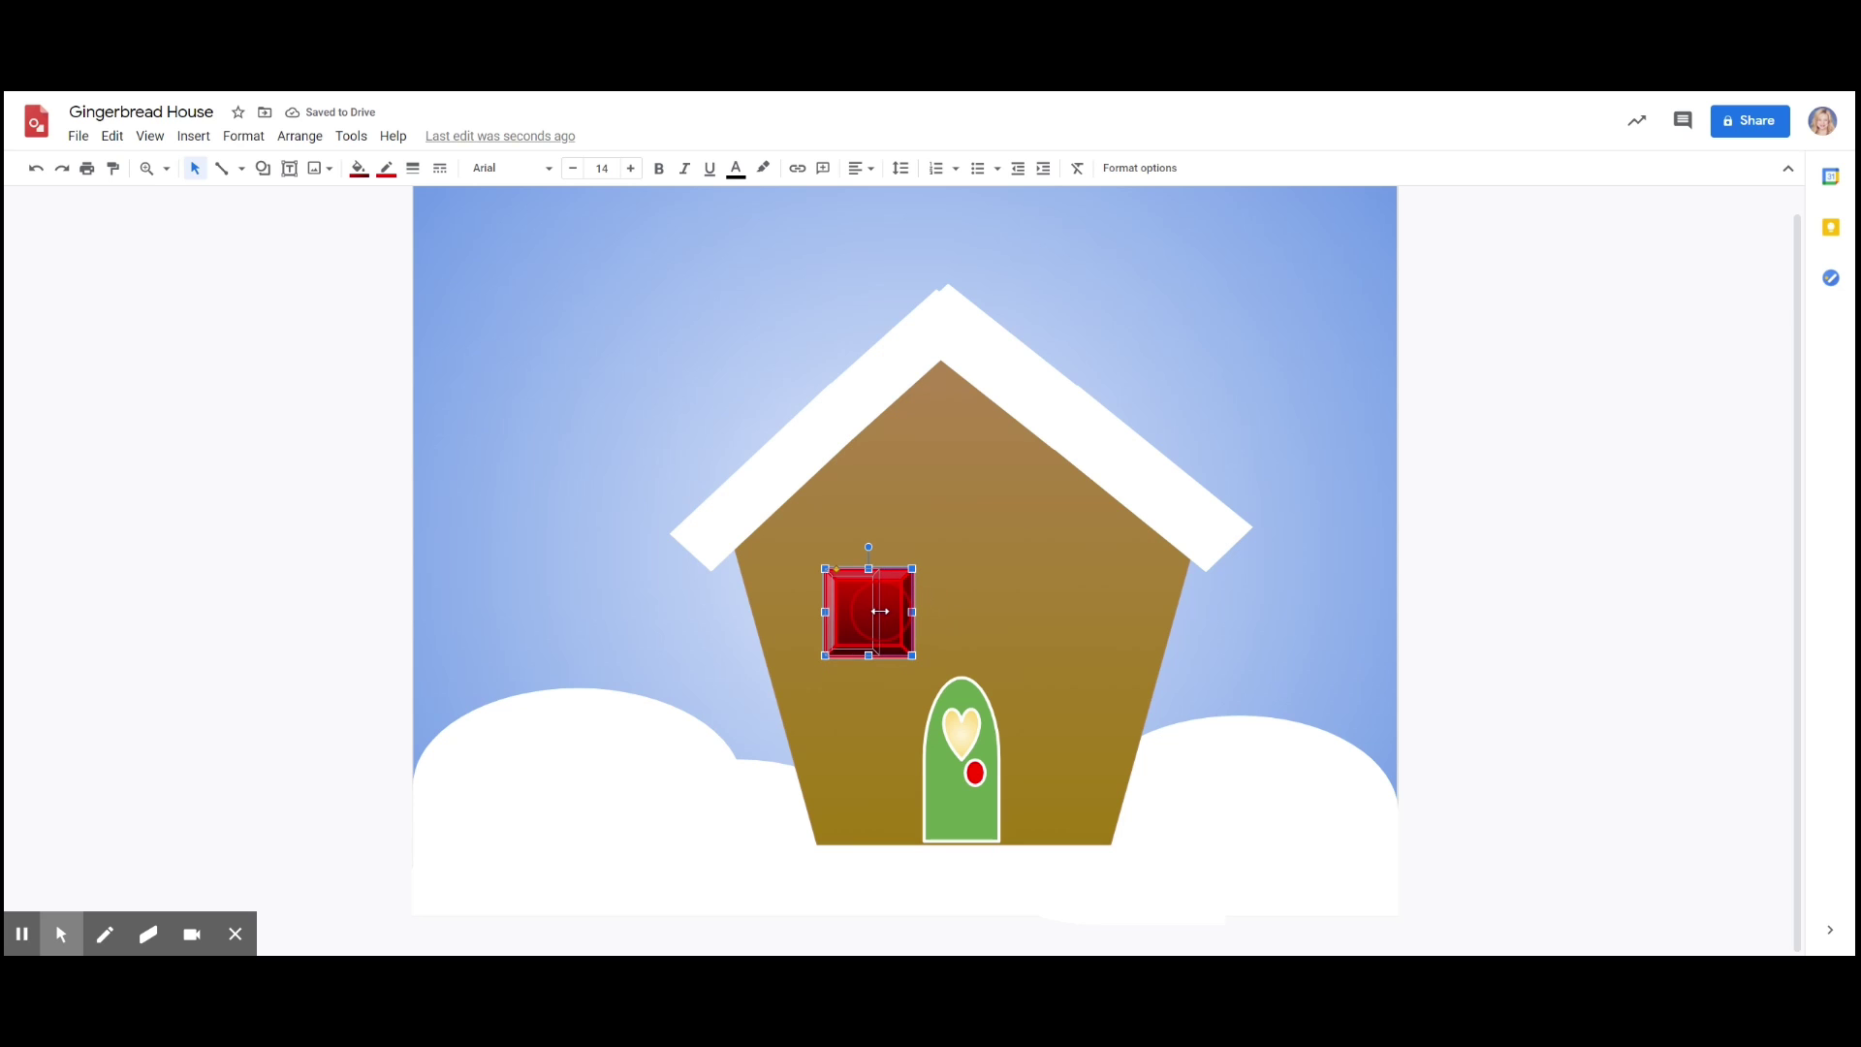
- Reshape the red bevel into a tall, narrow window and place it left of the door
mouse_move(880, 611)
mouse_down()
mouse_move(848, 531)
mouse_move(845, 609)
mouse_up()
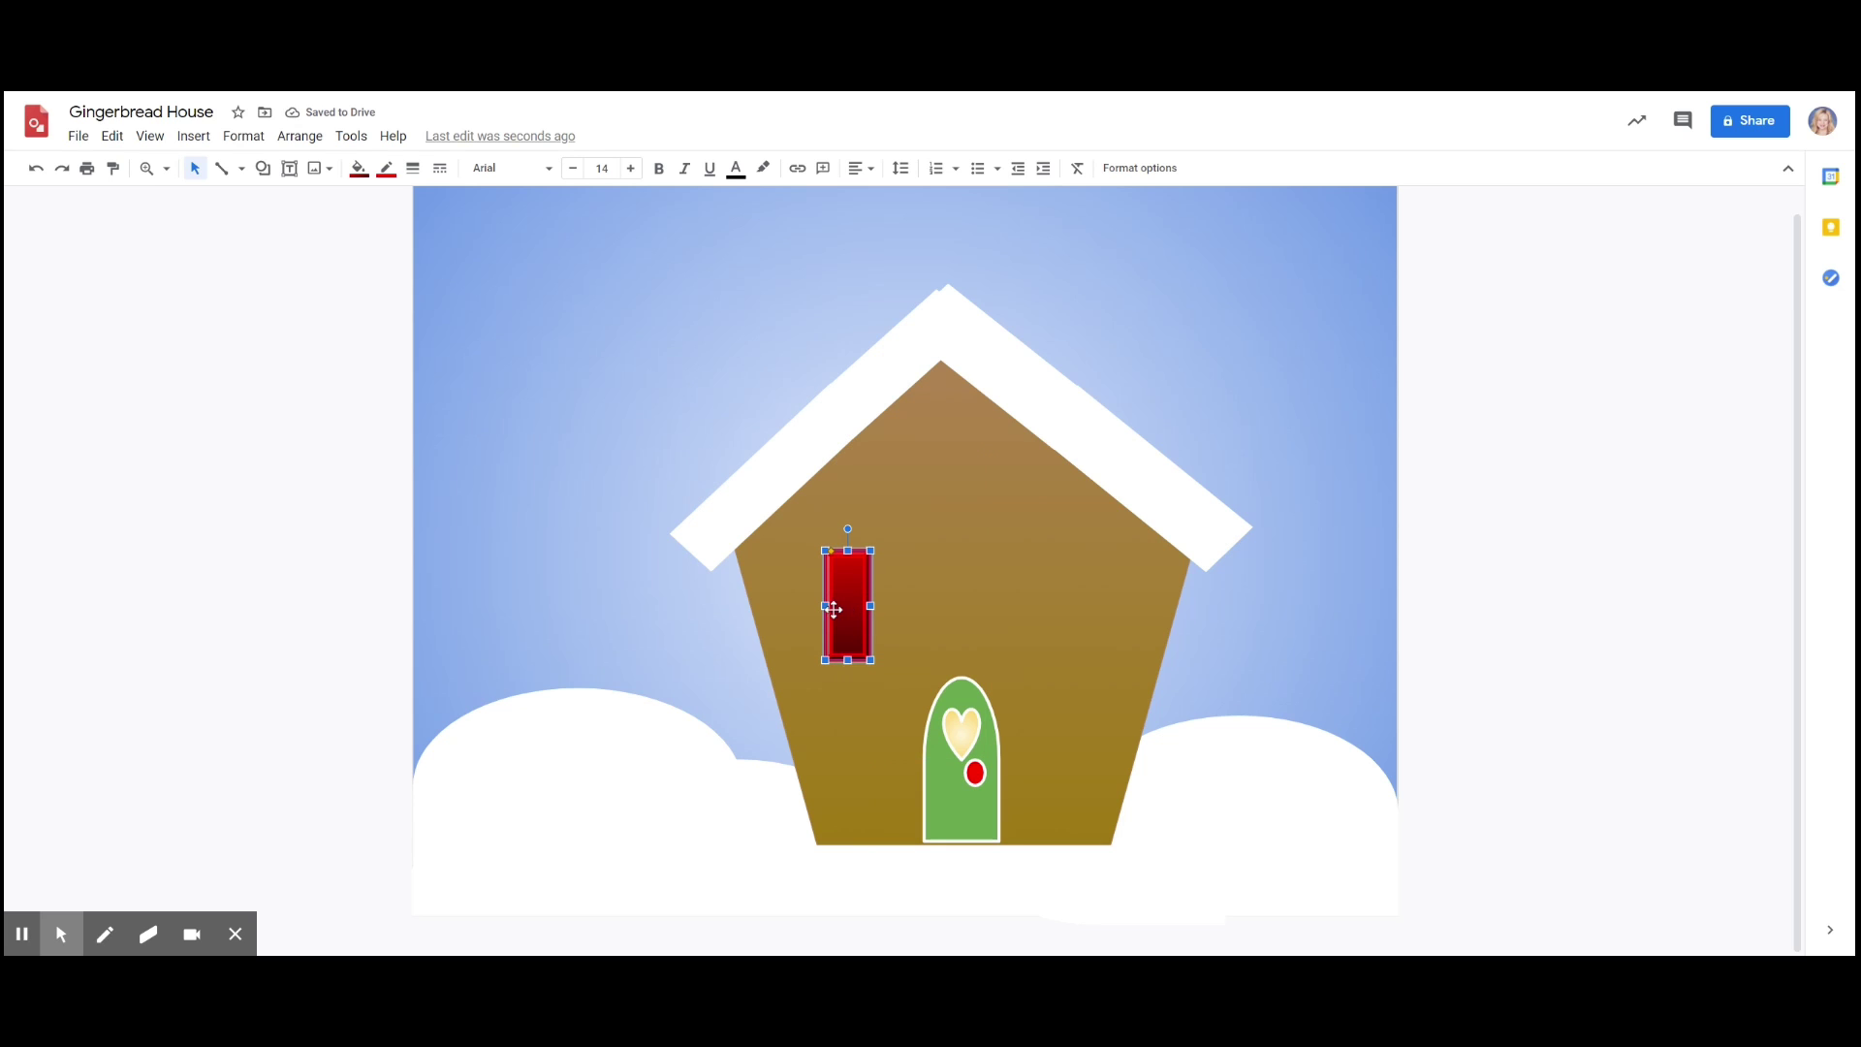
drag(825, 606, 816, 609)
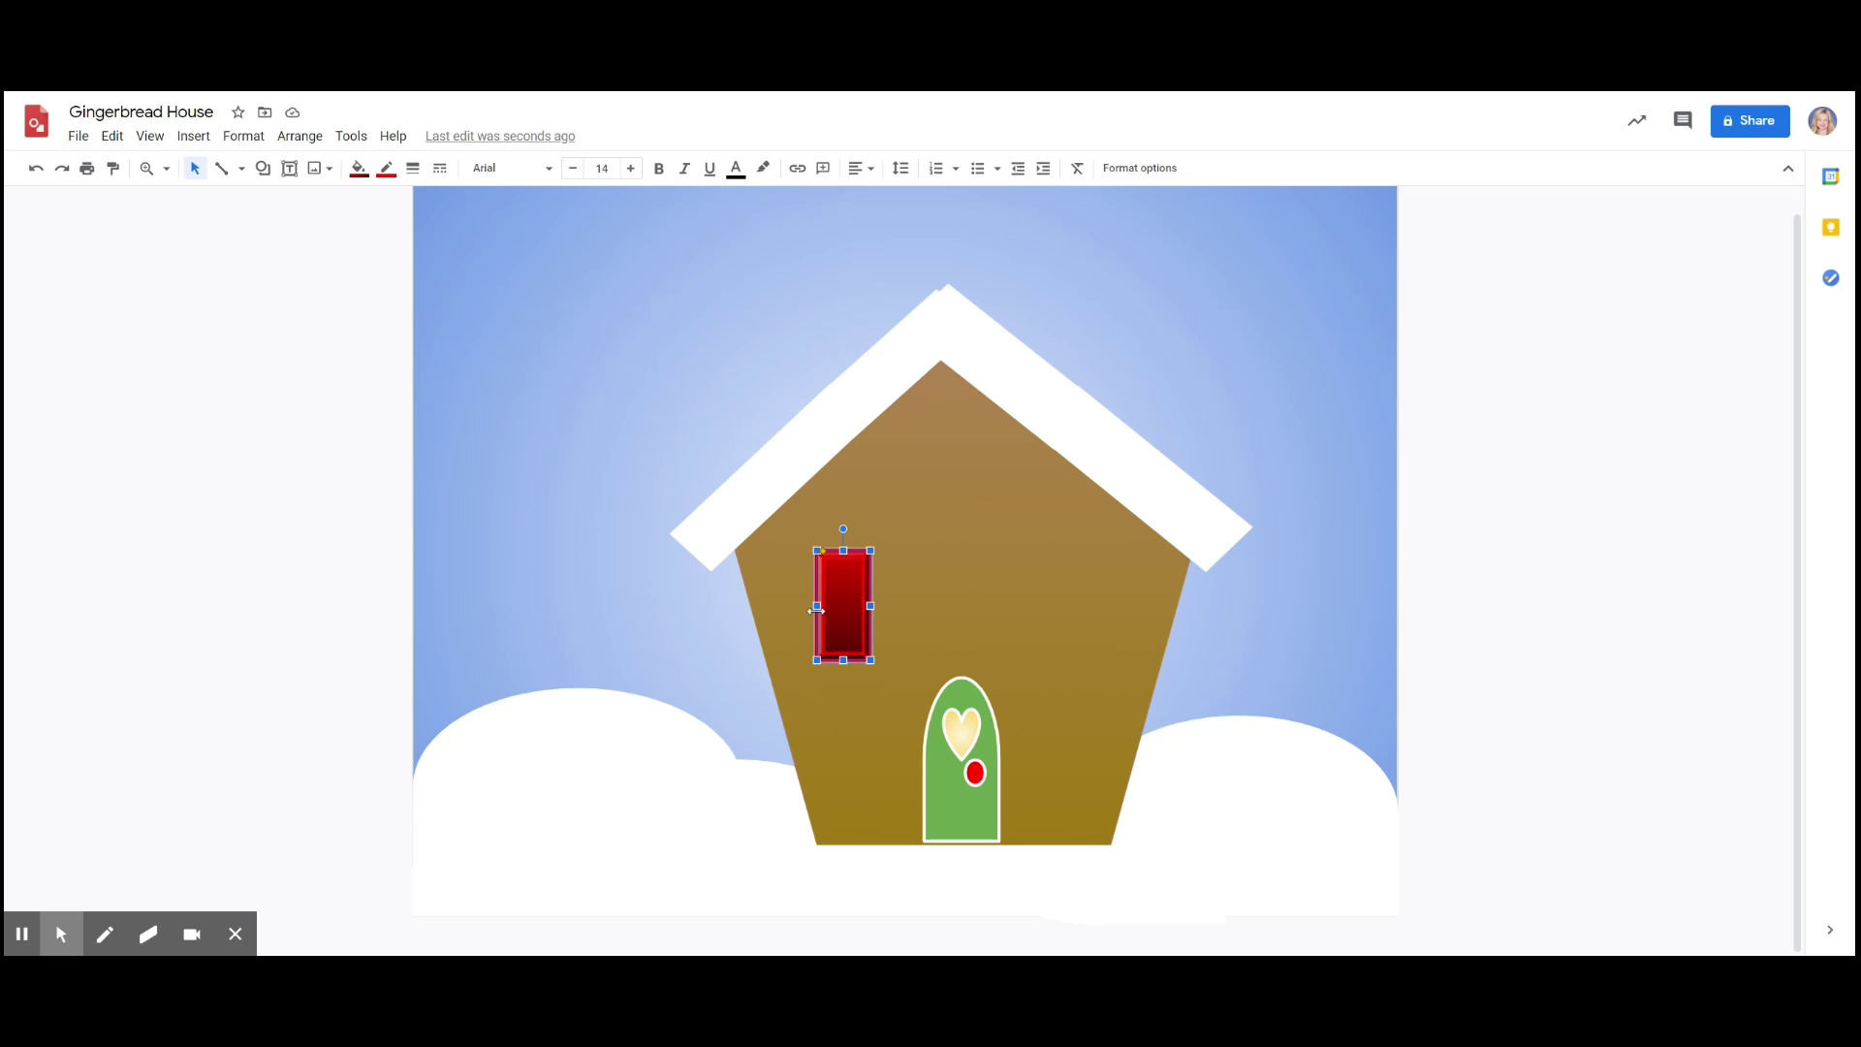
drag(844, 614, 864, 765)
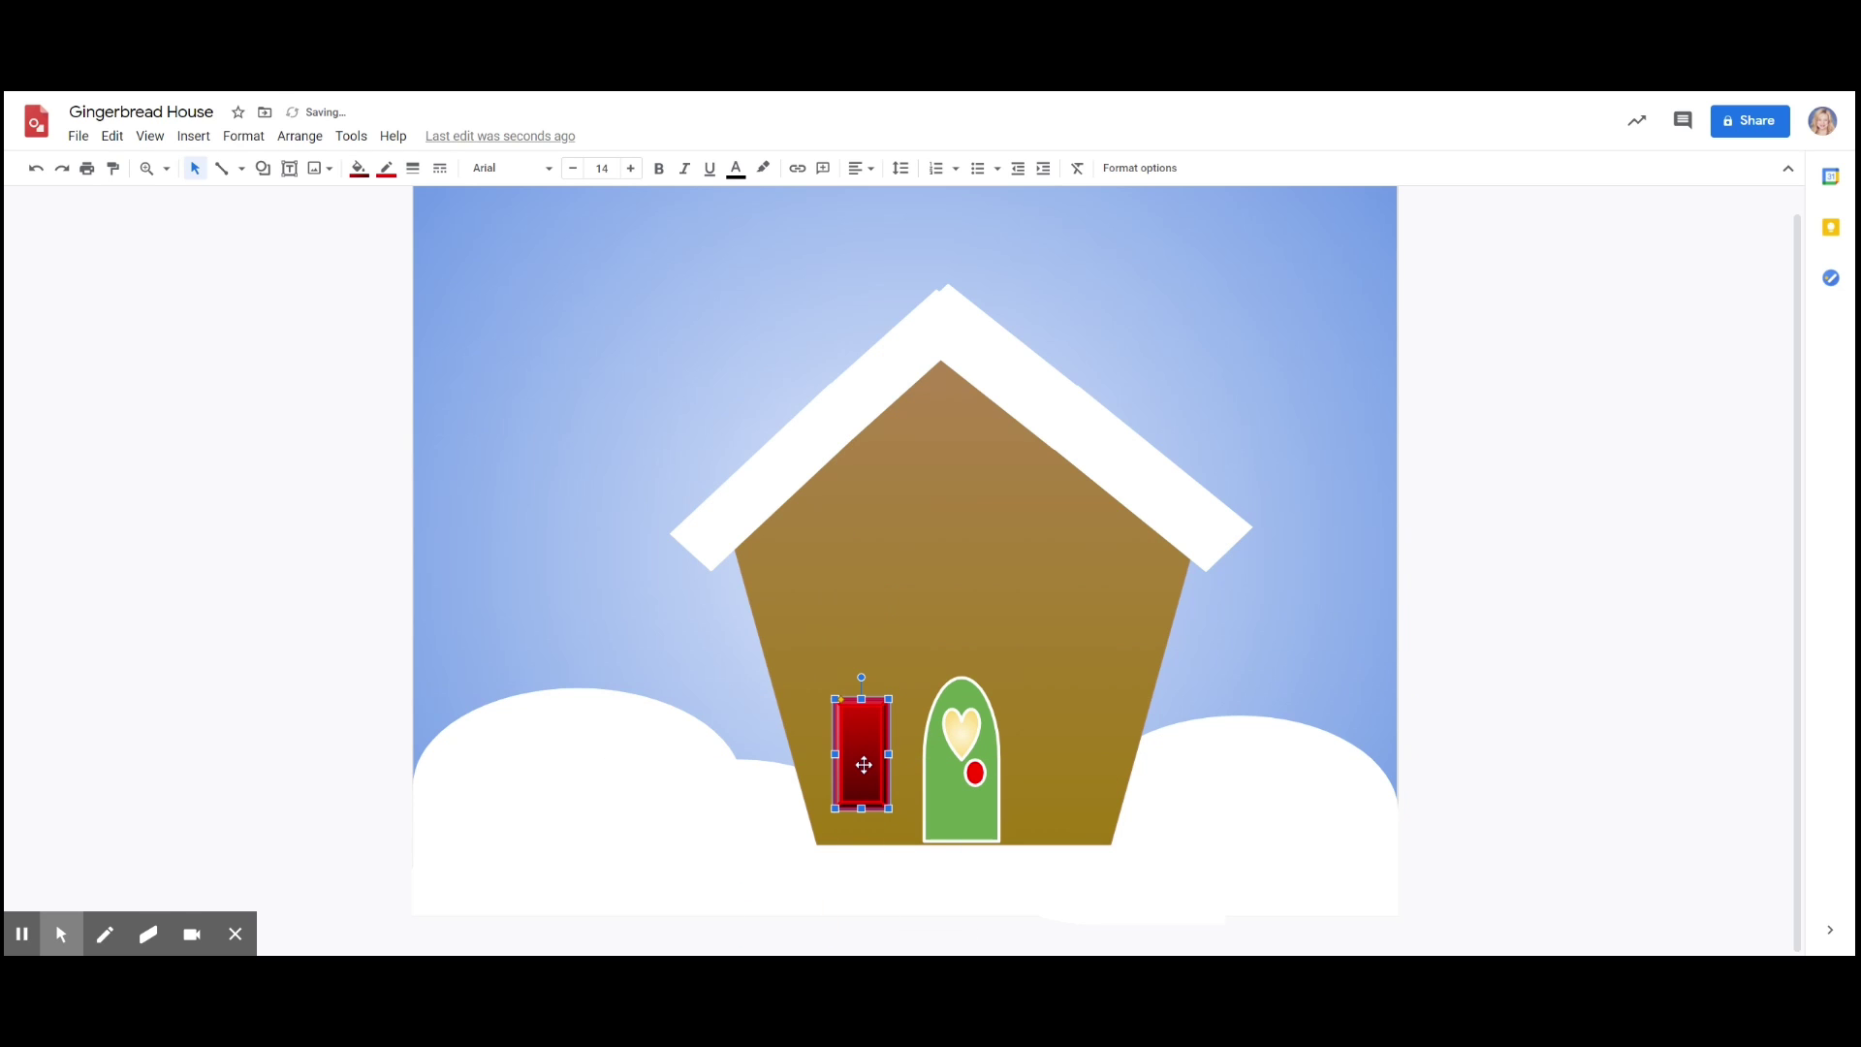
- Duplicate the red window and place the copy on the right side of the door
click(117, 139)
click(156, 386)
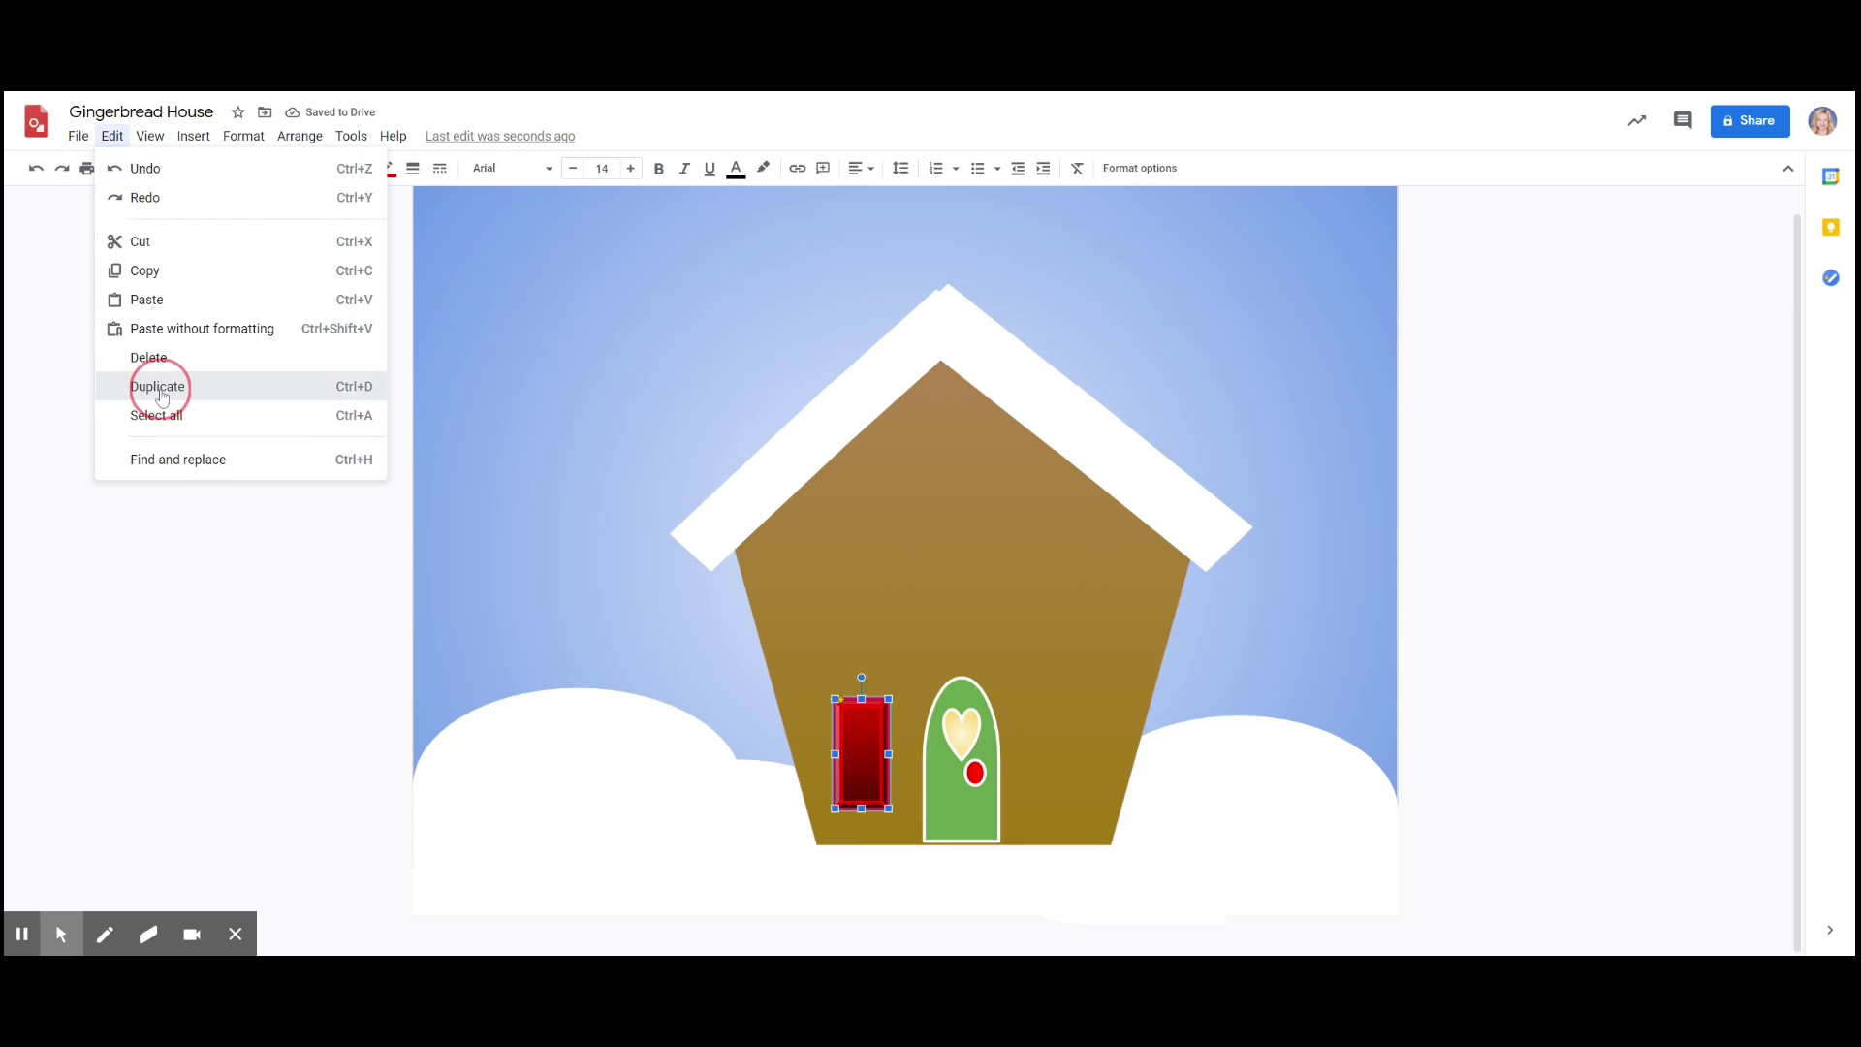
drag(883, 764, 1058, 747)
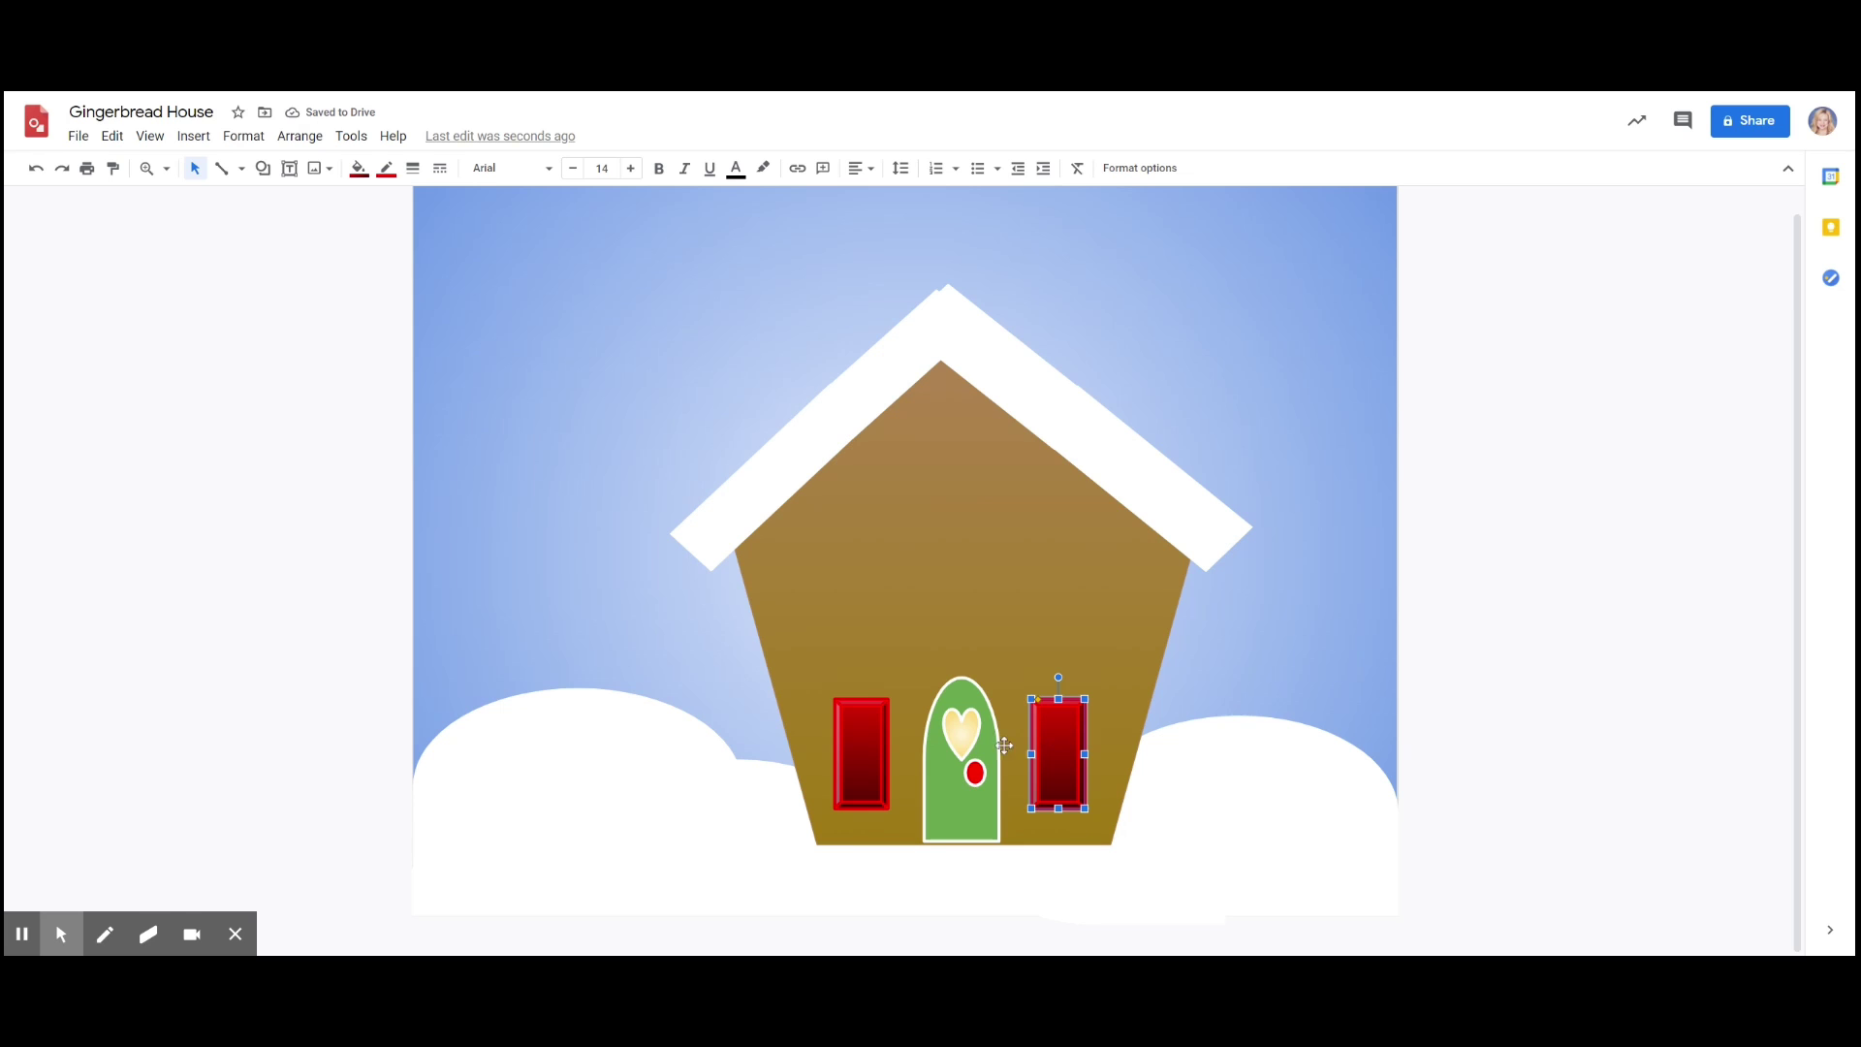
- Change the outline colour of both red windows to white
click(386, 169)
click(577, 233)
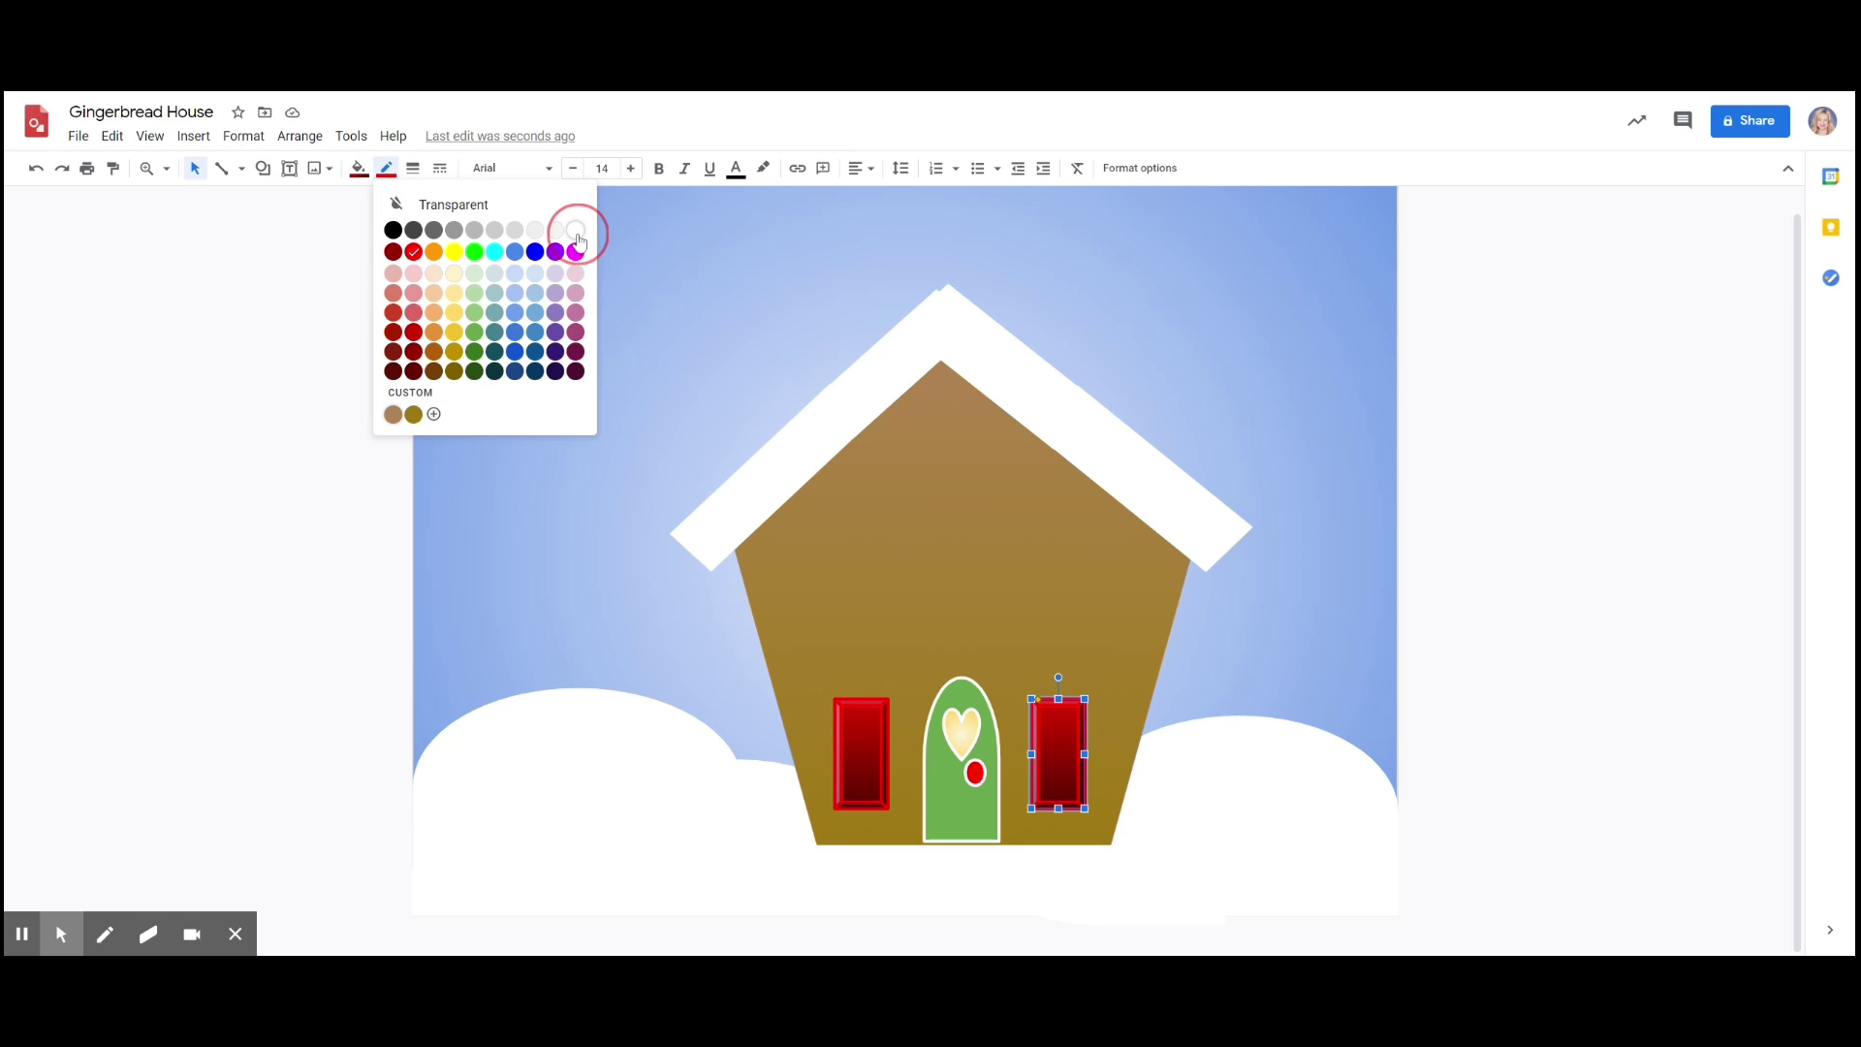
click(869, 721)
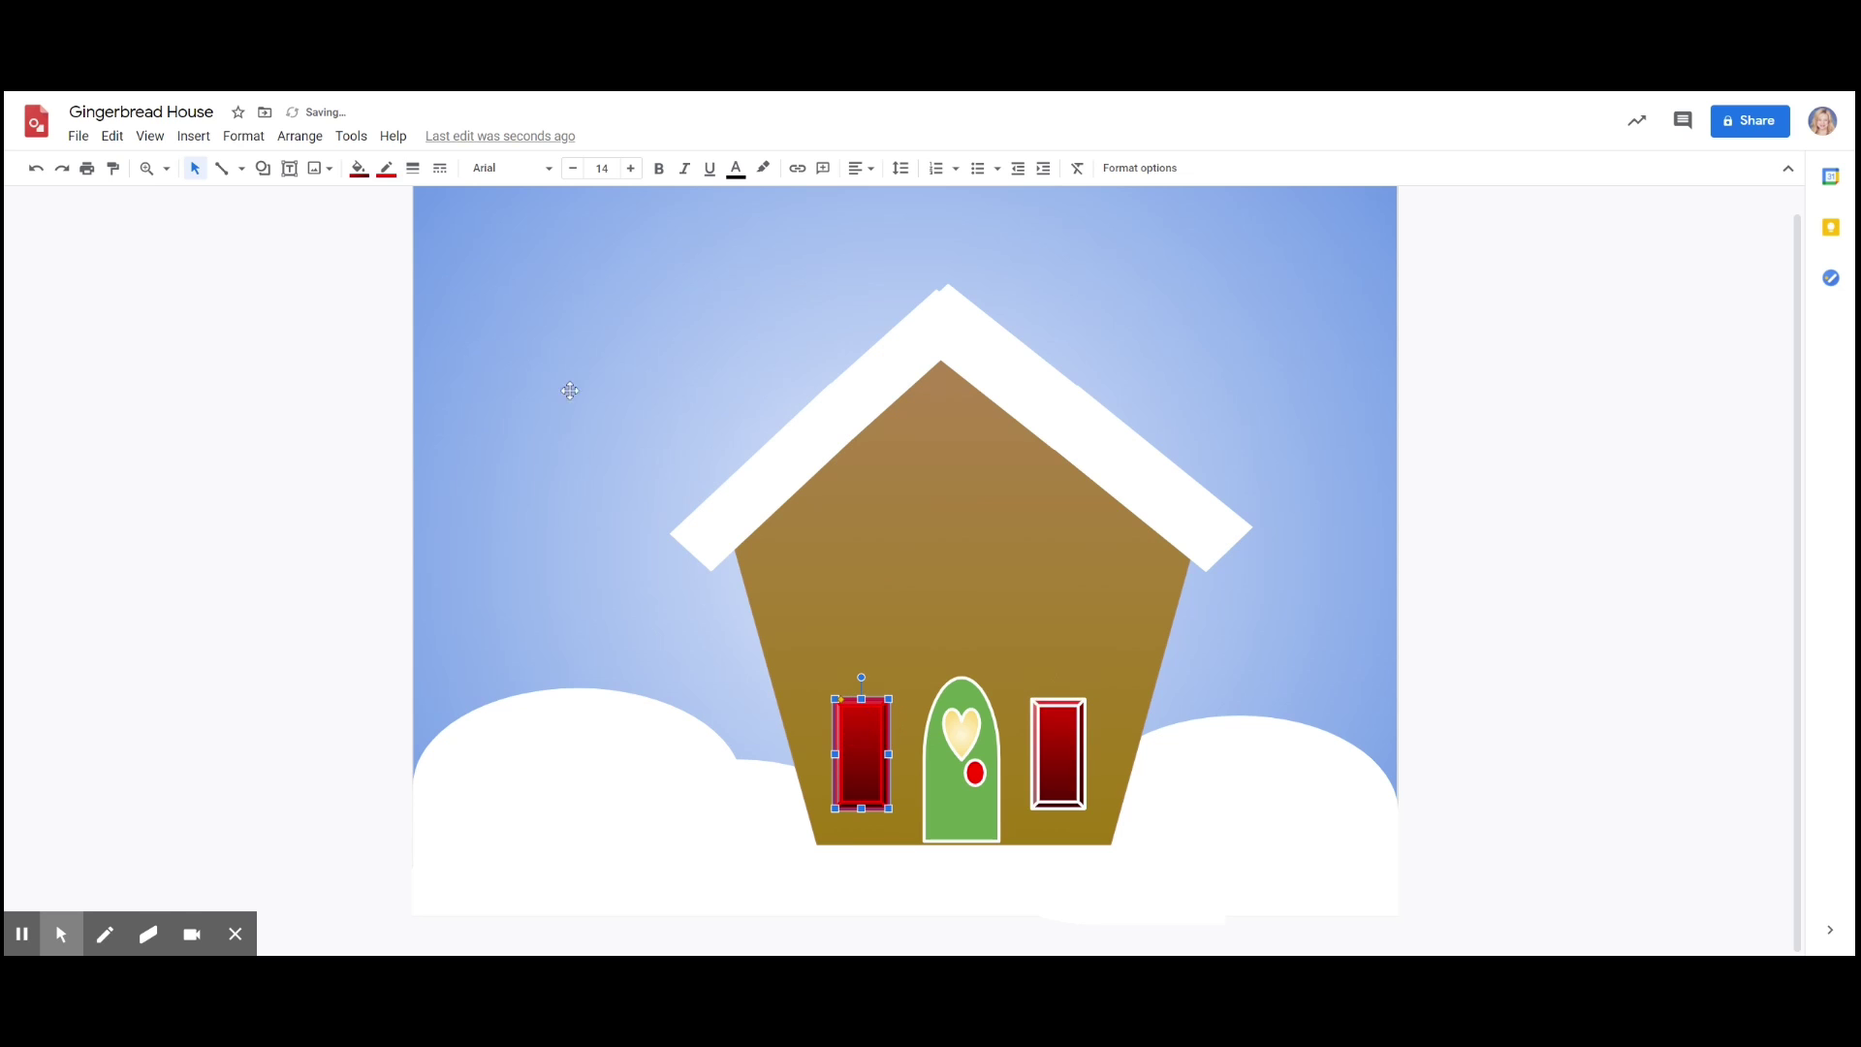
click(387, 171)
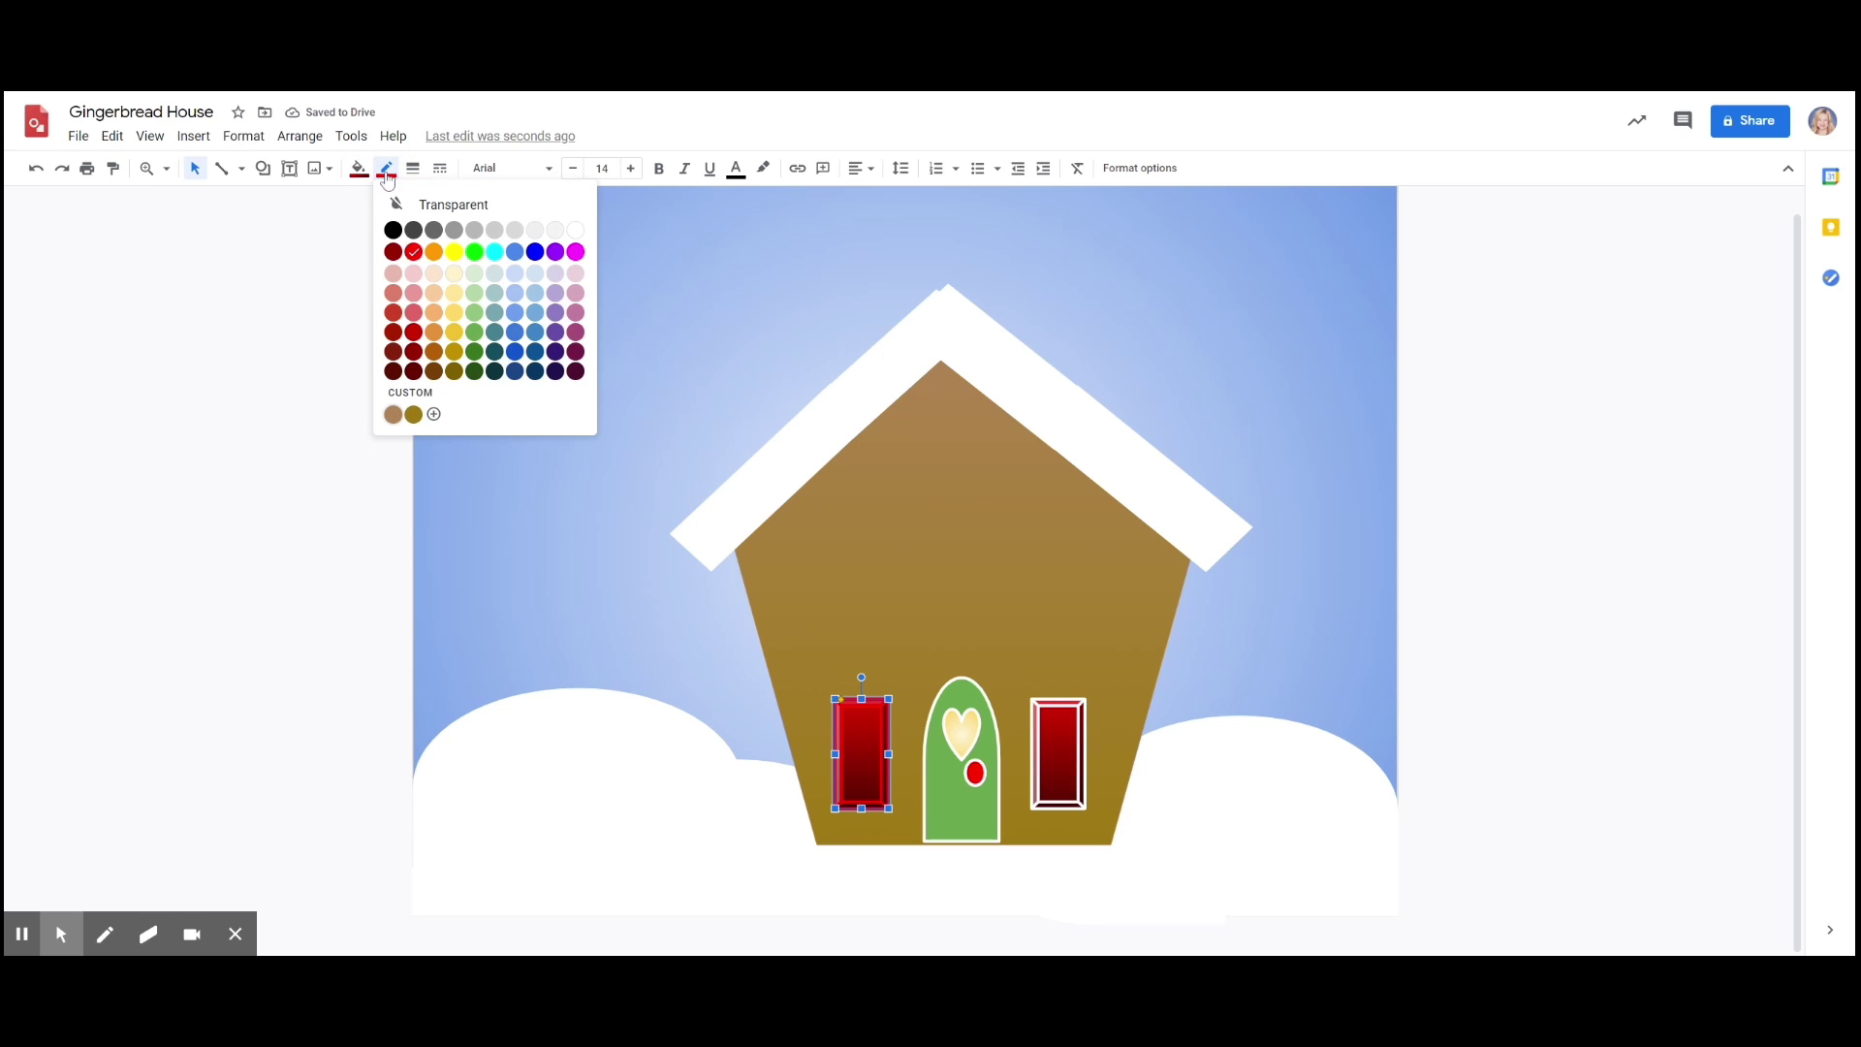
click(576, 230)
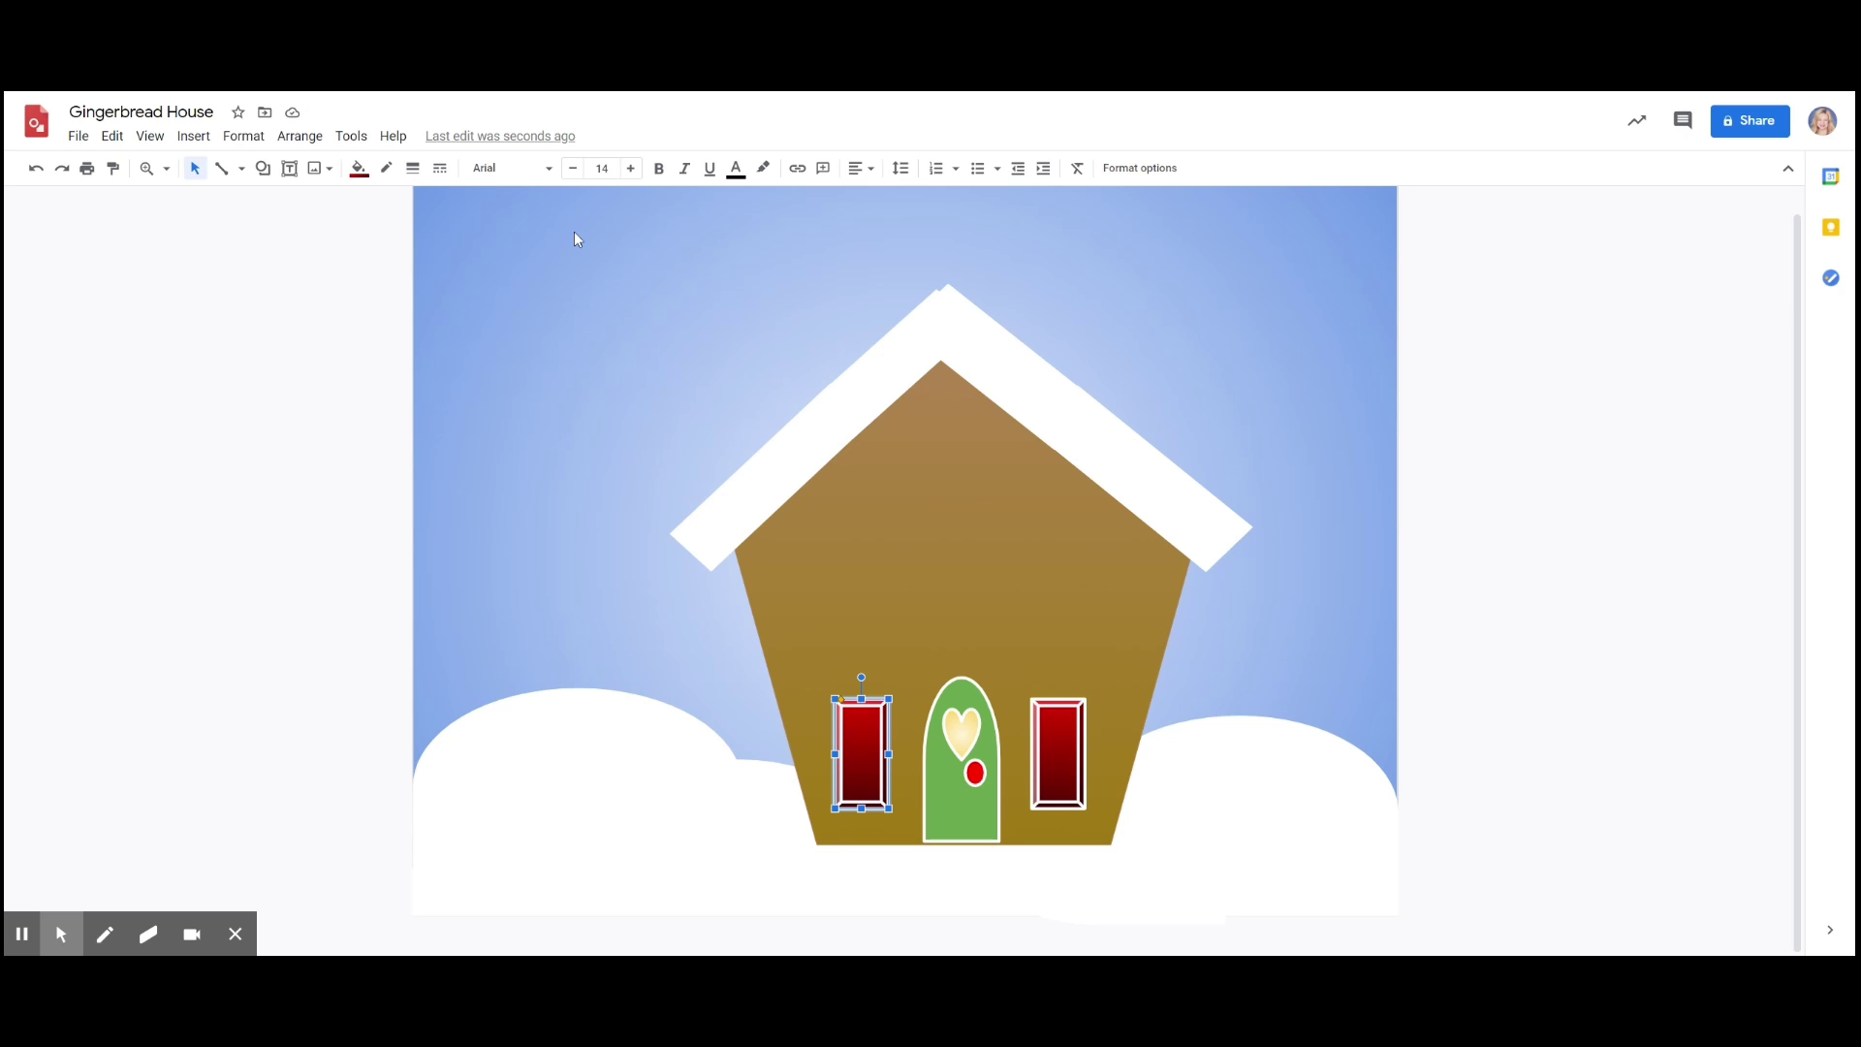
- Add a green trapezoid awning with a white outline above the left window and place a matching one above the right window
click(263, 168)
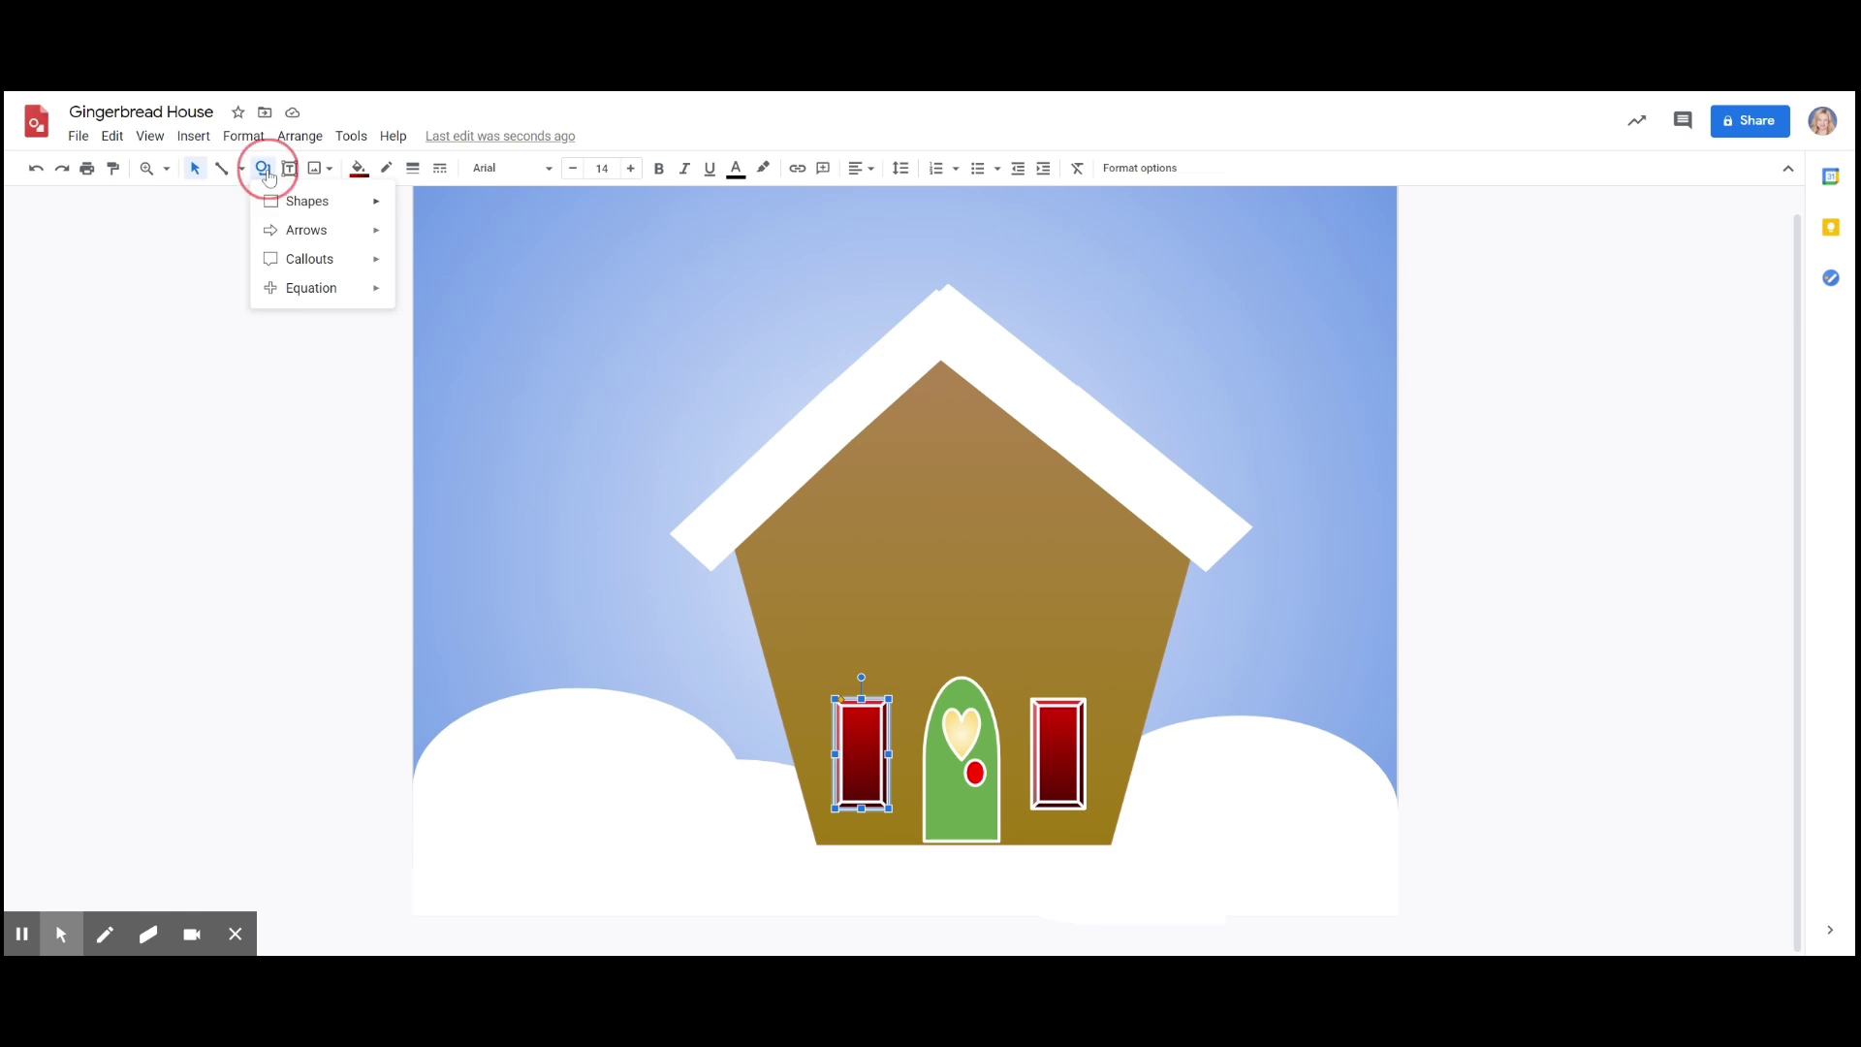
mouse_move(310, 200)
click(491, 249)
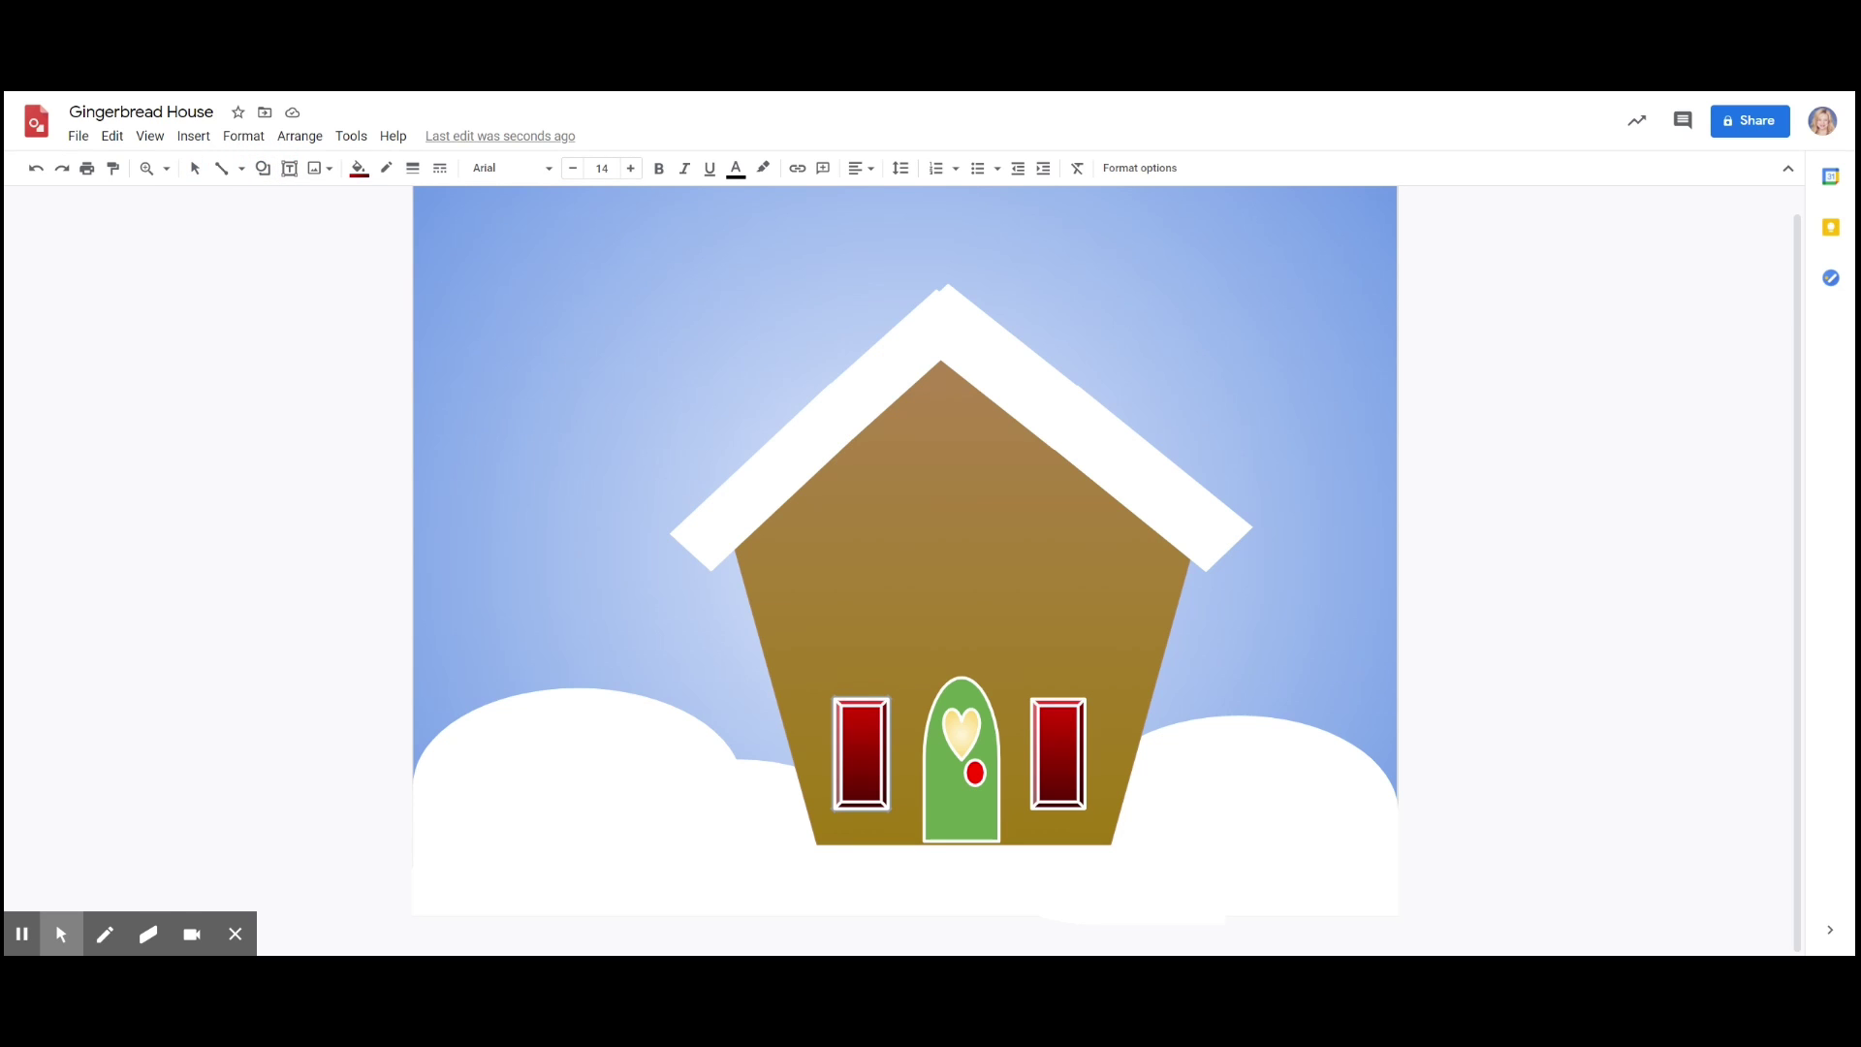
mouse_move(835, 687)
mouse_down()
mouse_move(974, 771)
mouse_move(801, 646)
mouse_move(863, 681)
mouse_move(1056, 691)
mouse_up()
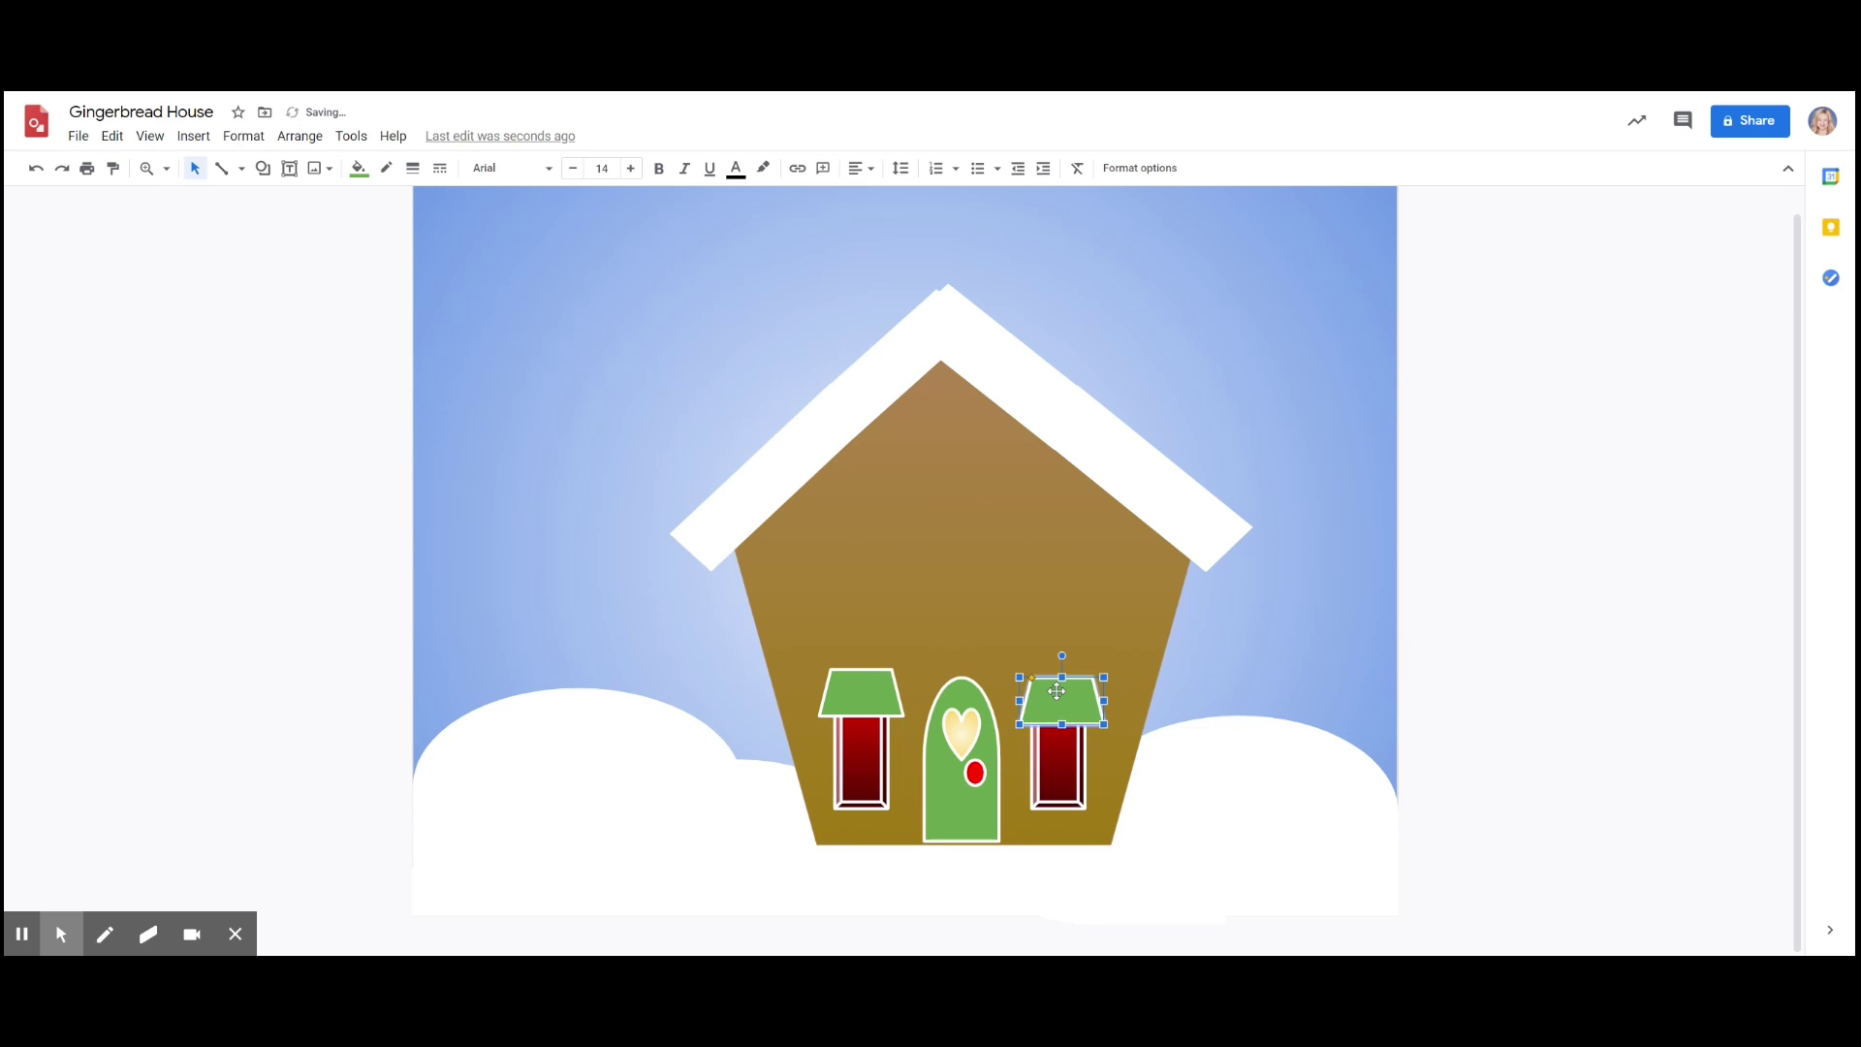
click(1250, 709)
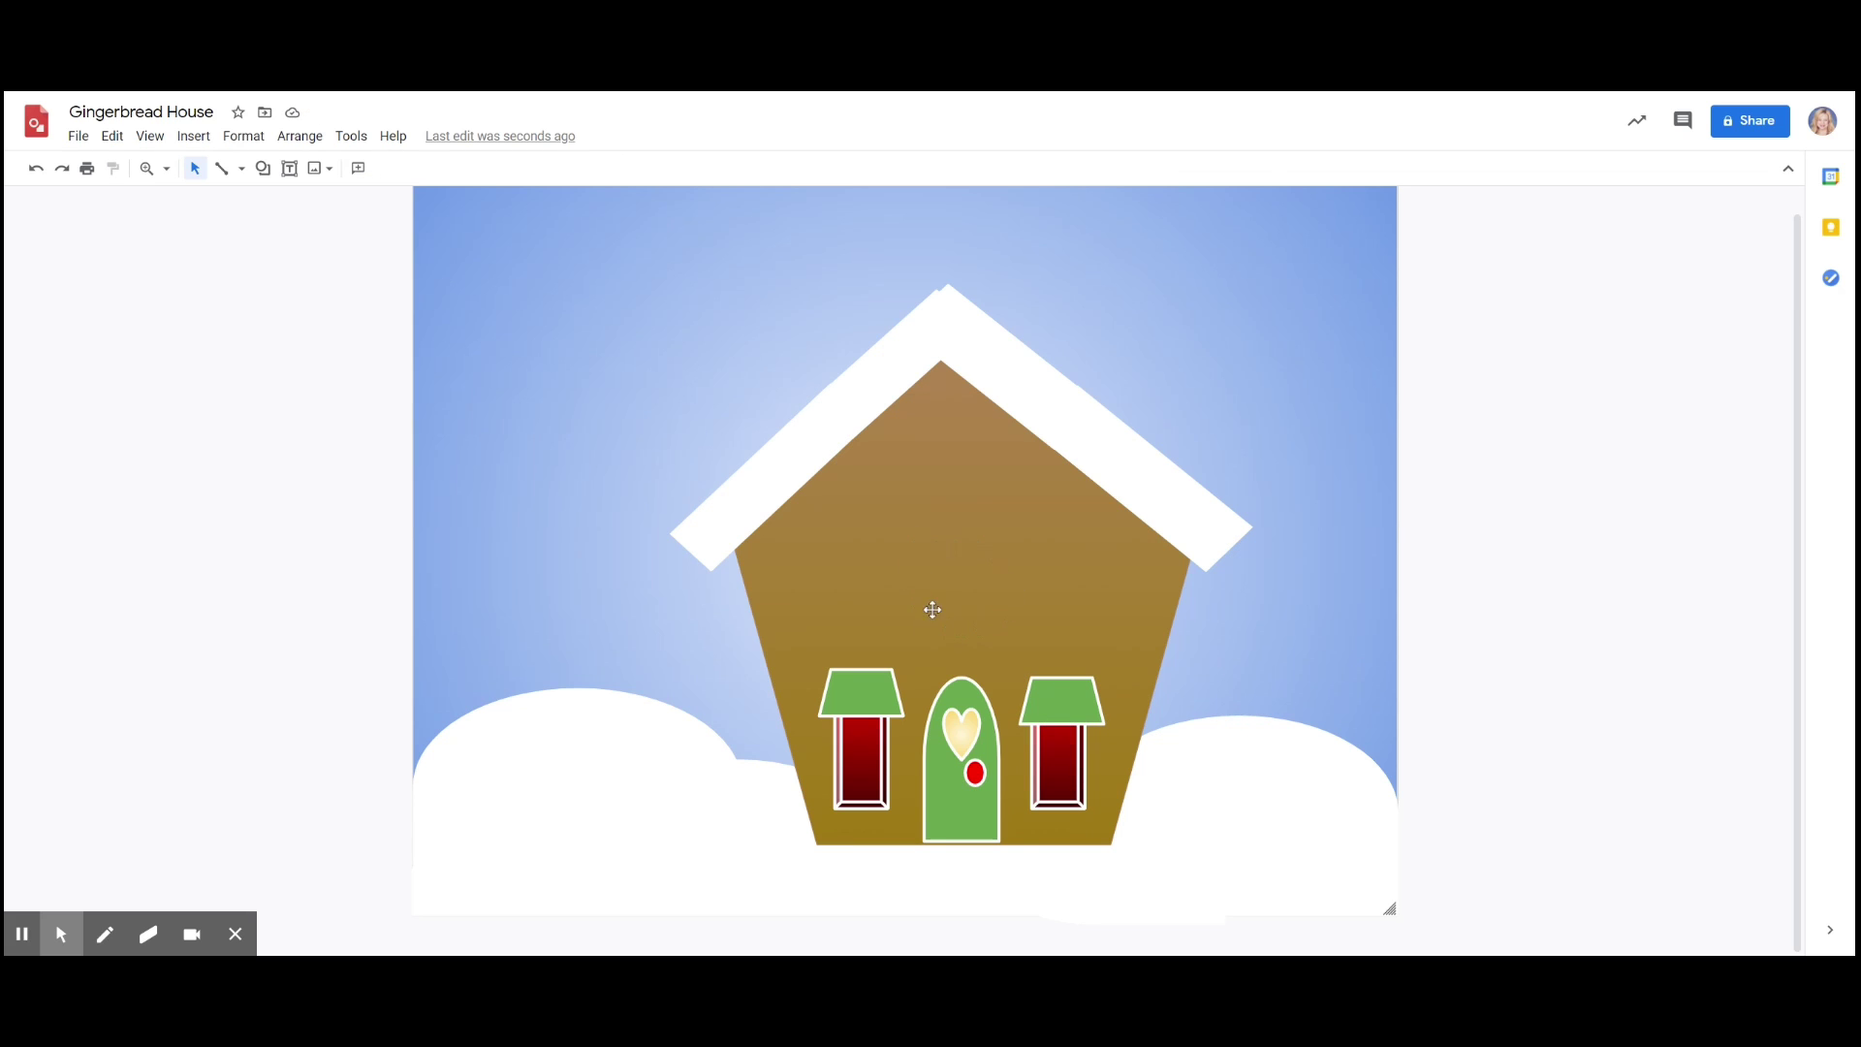
- Draw a small D-shaped delay shape above the door and rotate it 90 degrees counterclockwise so its curve faces up
click(262, 169)
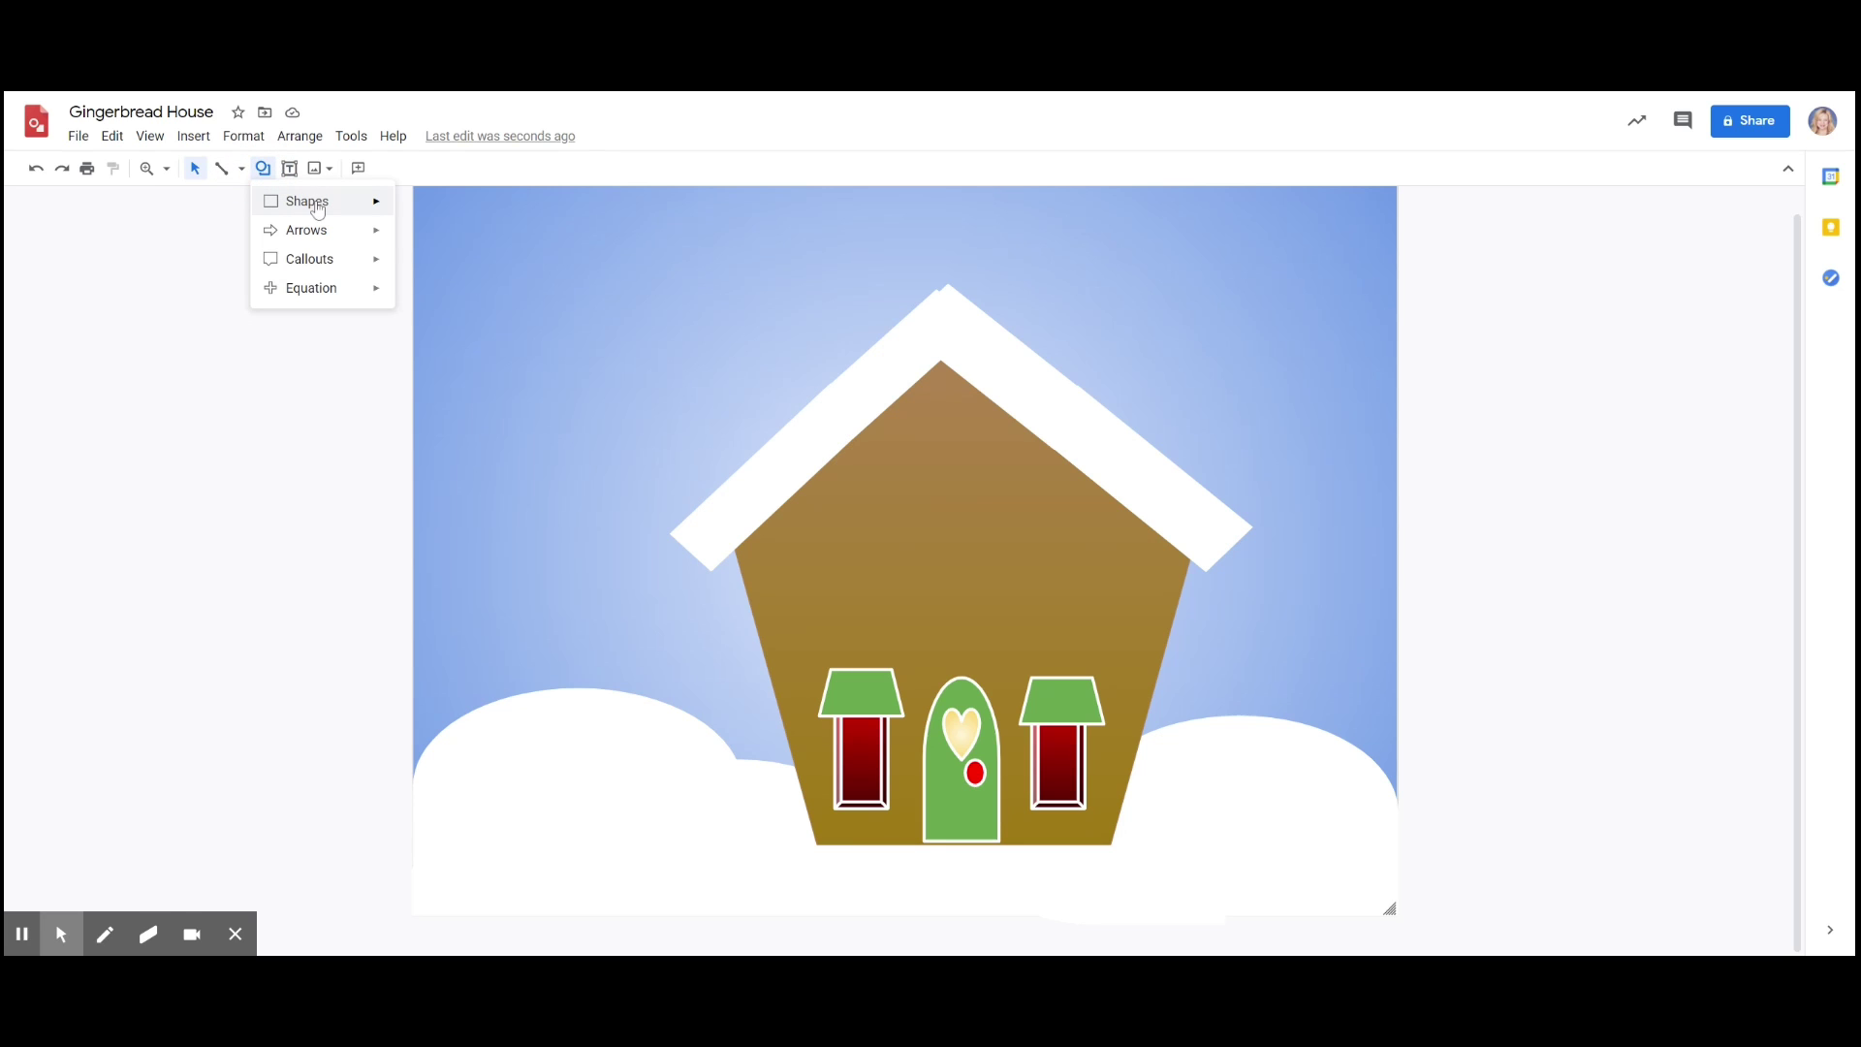
mouse_move(305, 201)
click(631, 341)
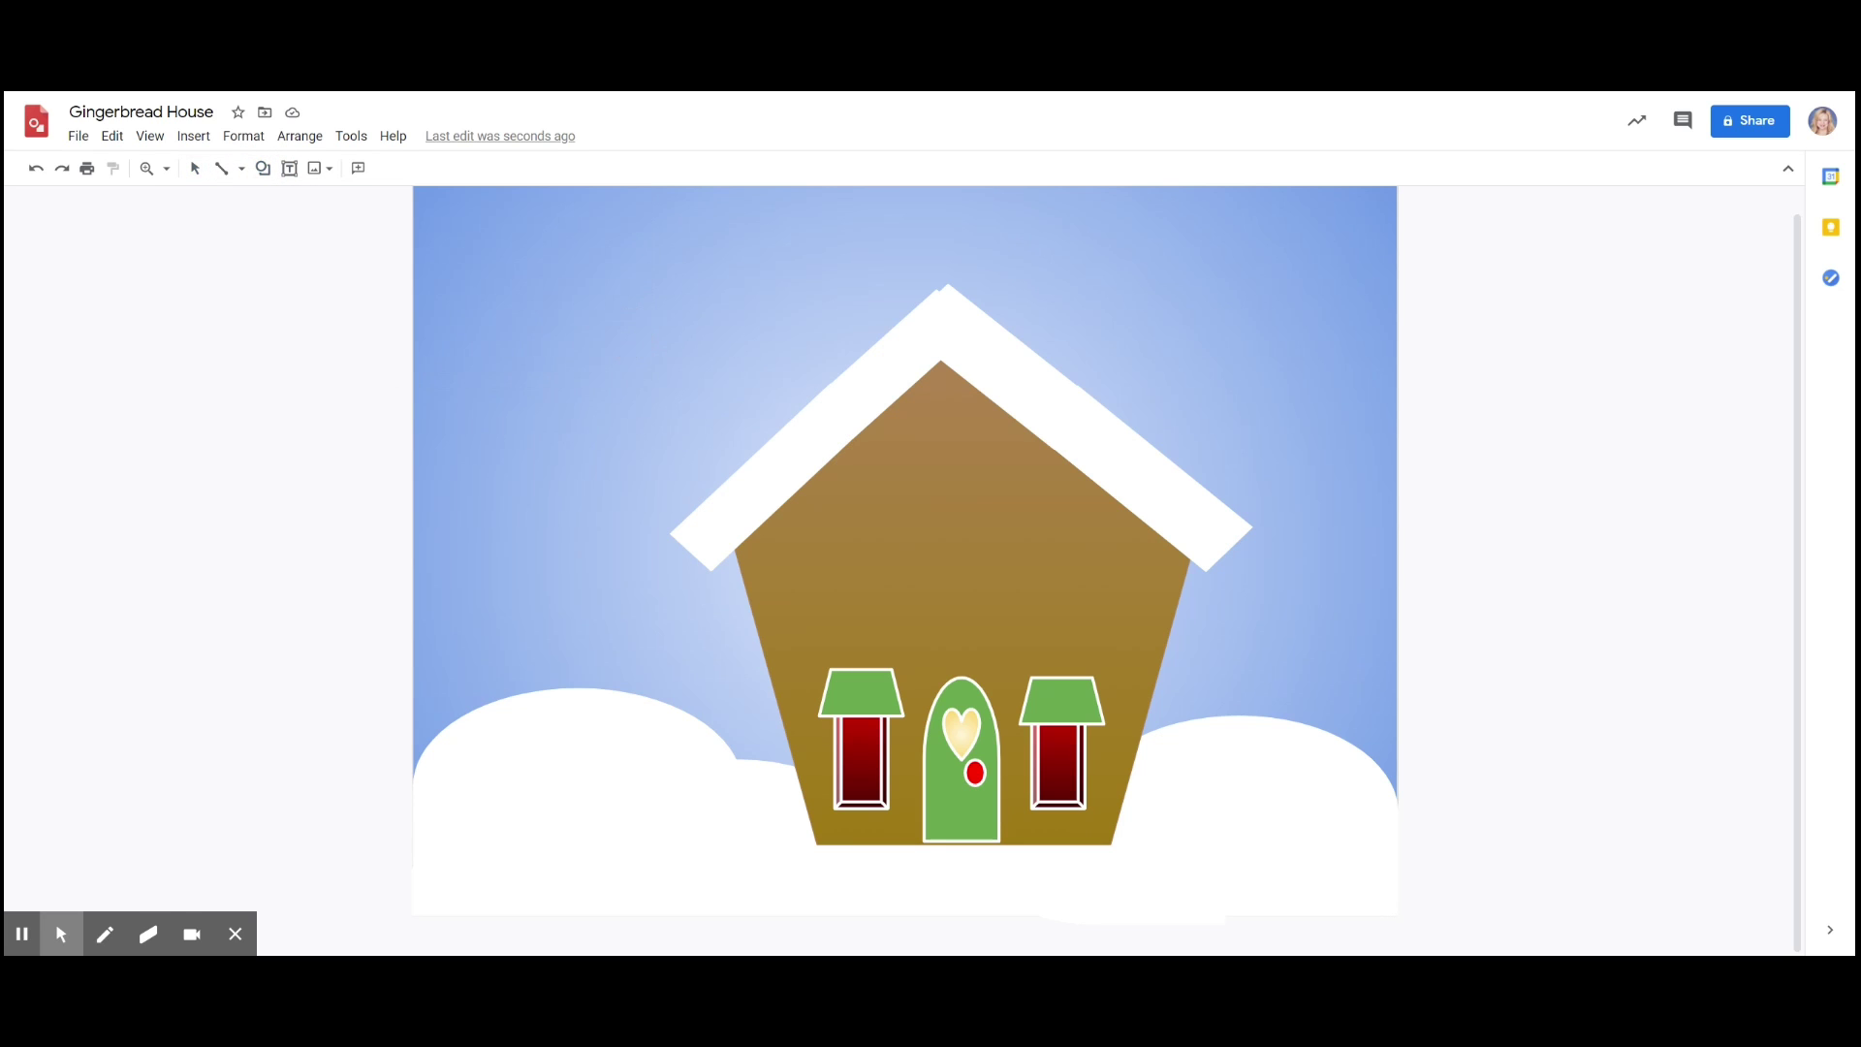
drag(951, 567, 1010, 626)
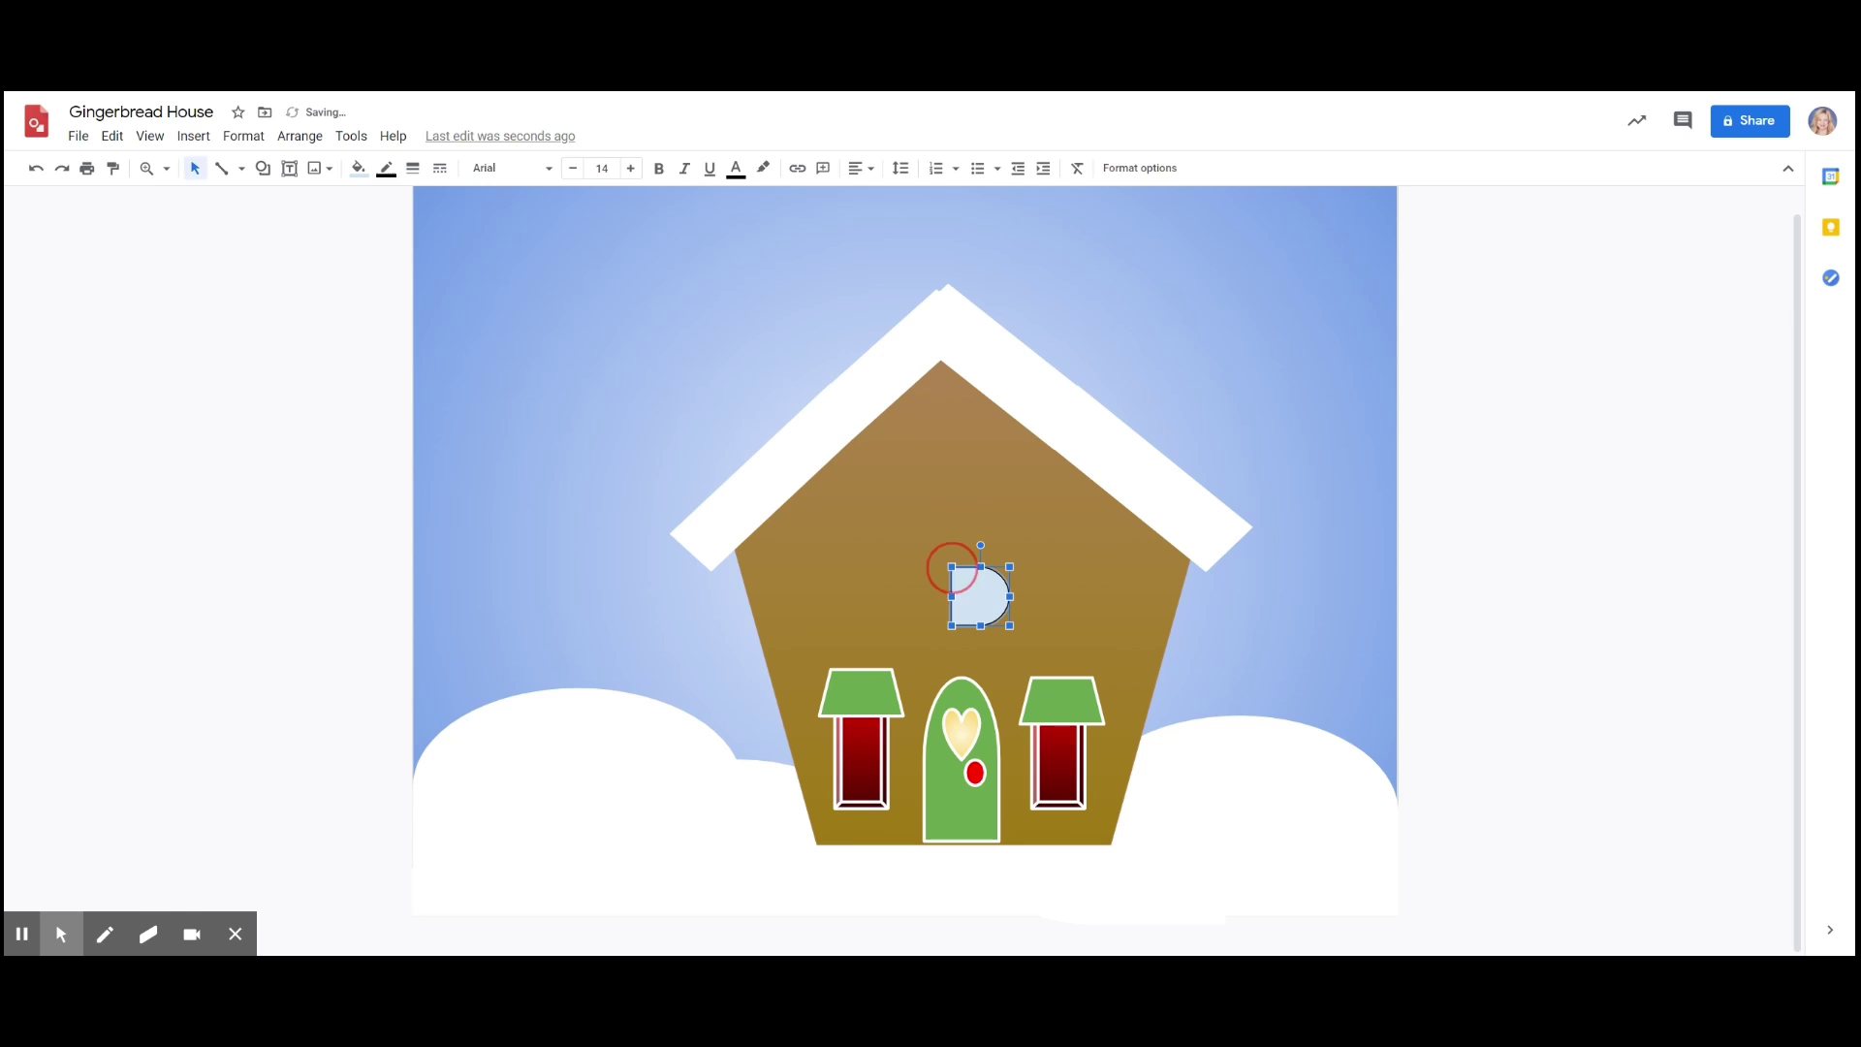
drag(981, 546, 930, 598)
click(931, 598)
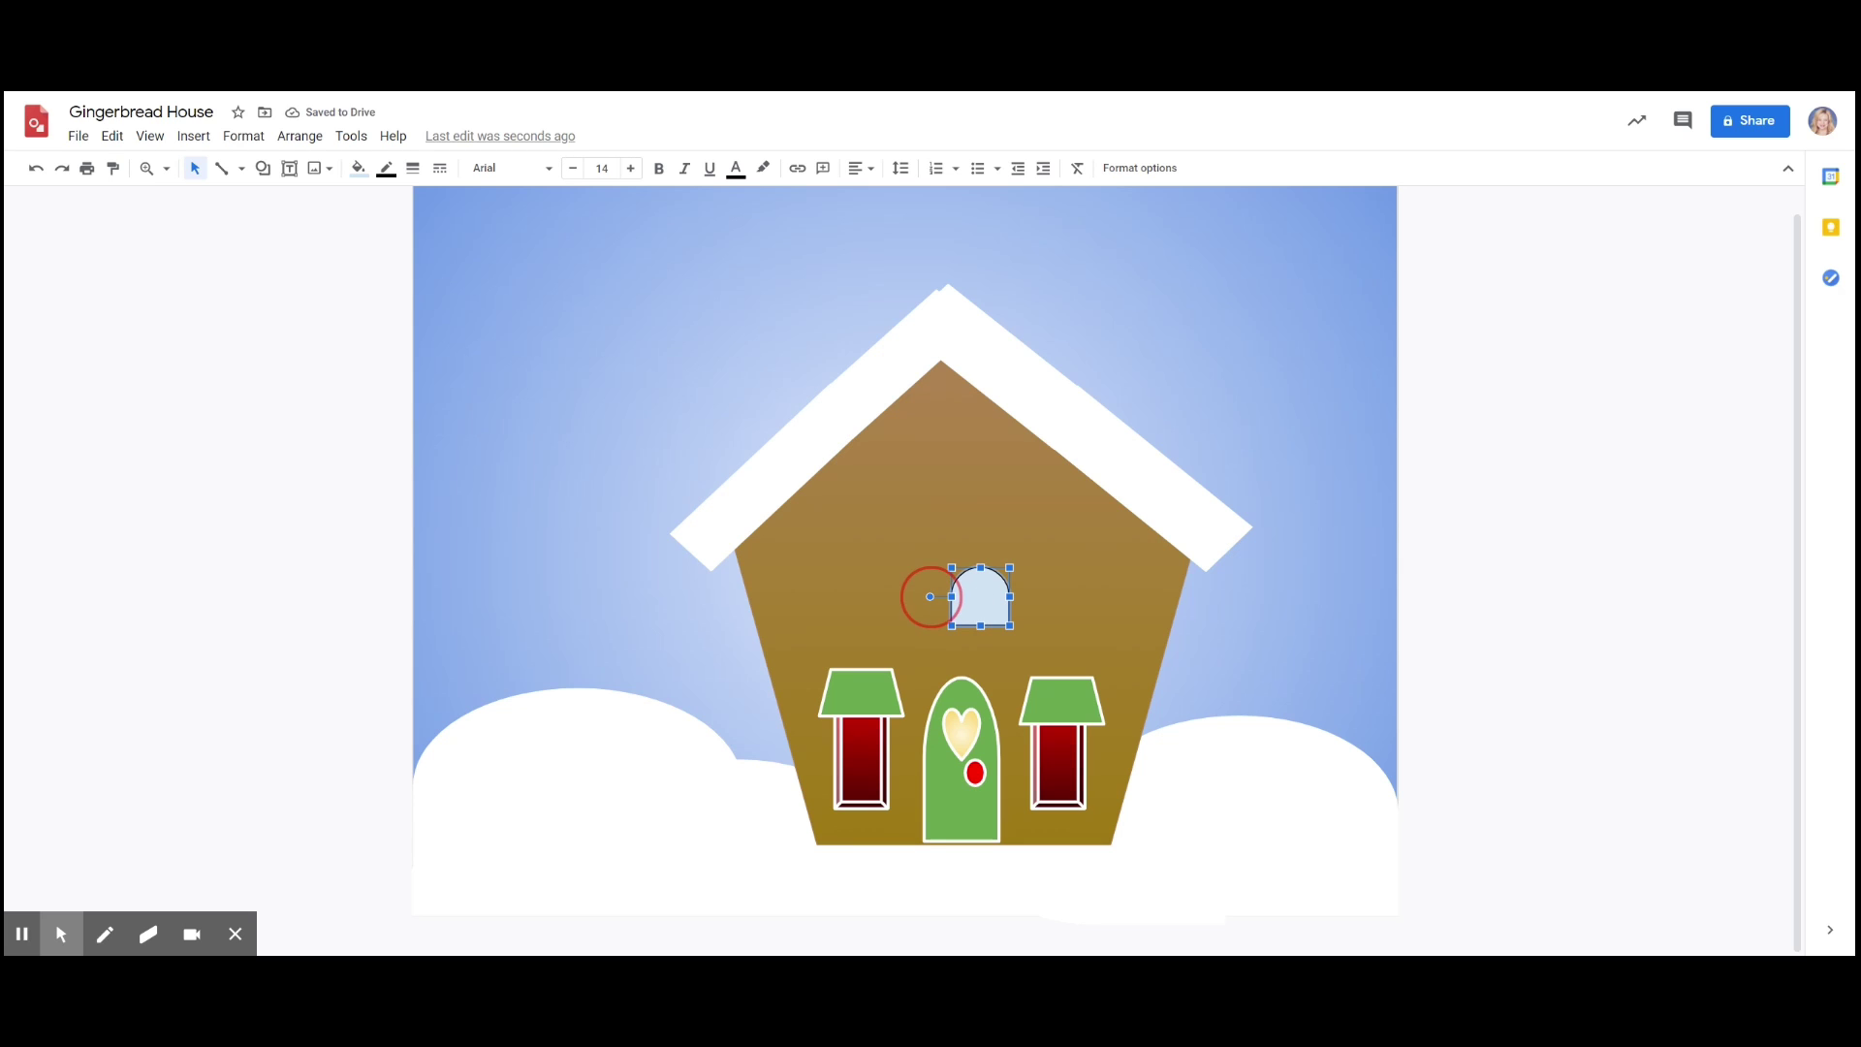
- Widen the D-shaped window above the door and fill it with the dark red linear gradient
mouse_move(976, 600)
mouse_down()
mouse_move(946, 600)
mouse_move(1031, 596)
mouse_move(907, 596)
mouse_move(975, 598)
mouse_up()
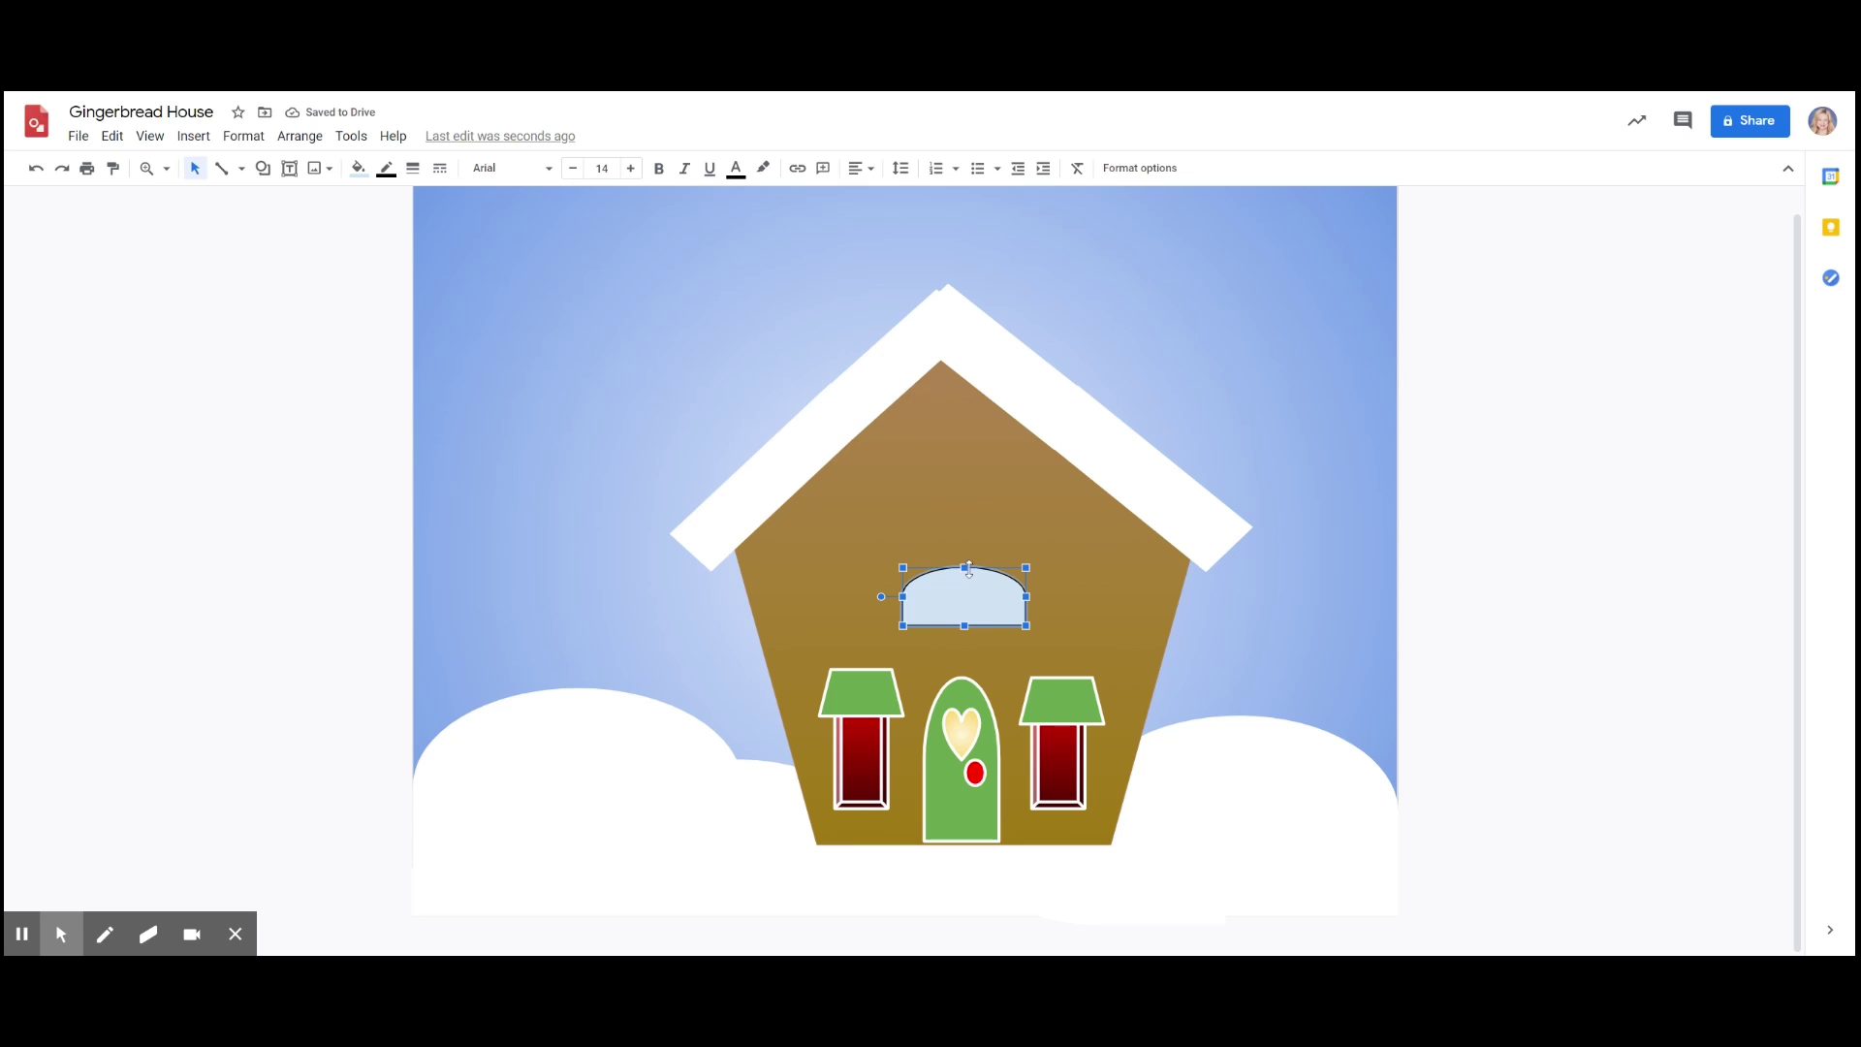
click(967, 568)
click(356, 174)
click(510, 202)
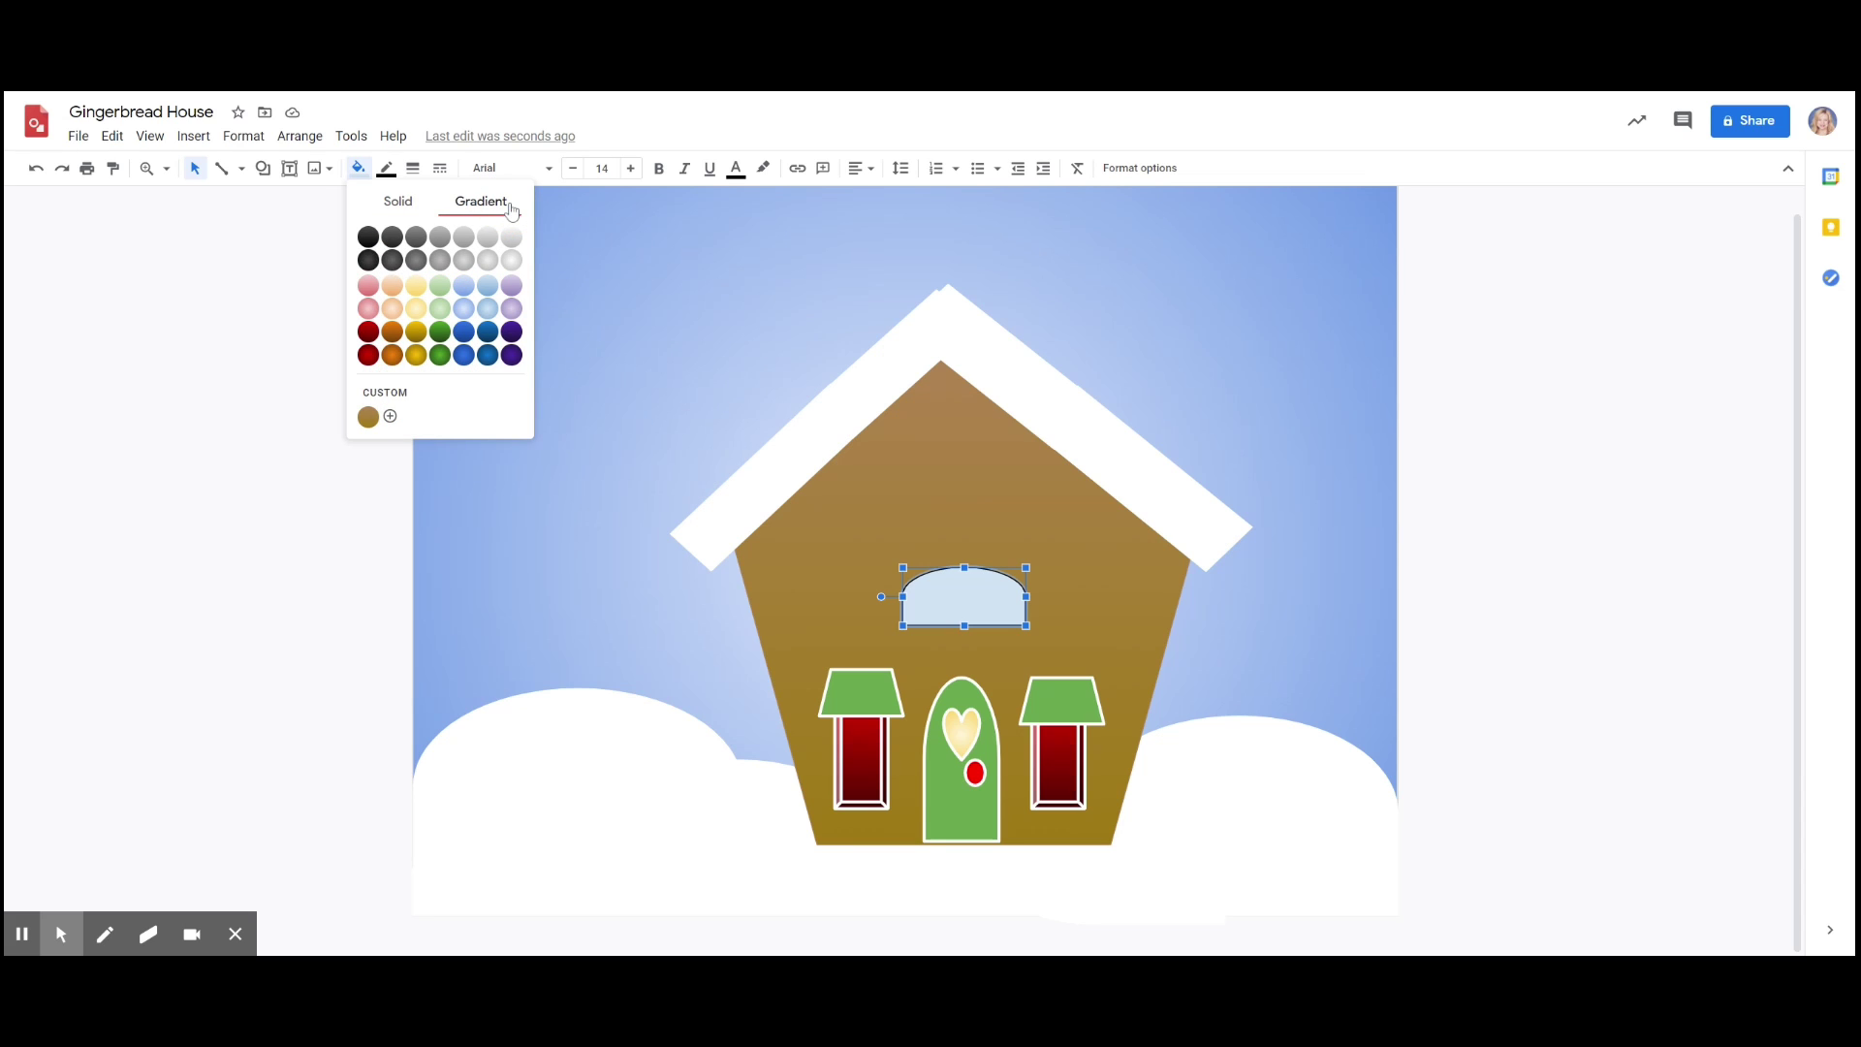
click(369, 332)
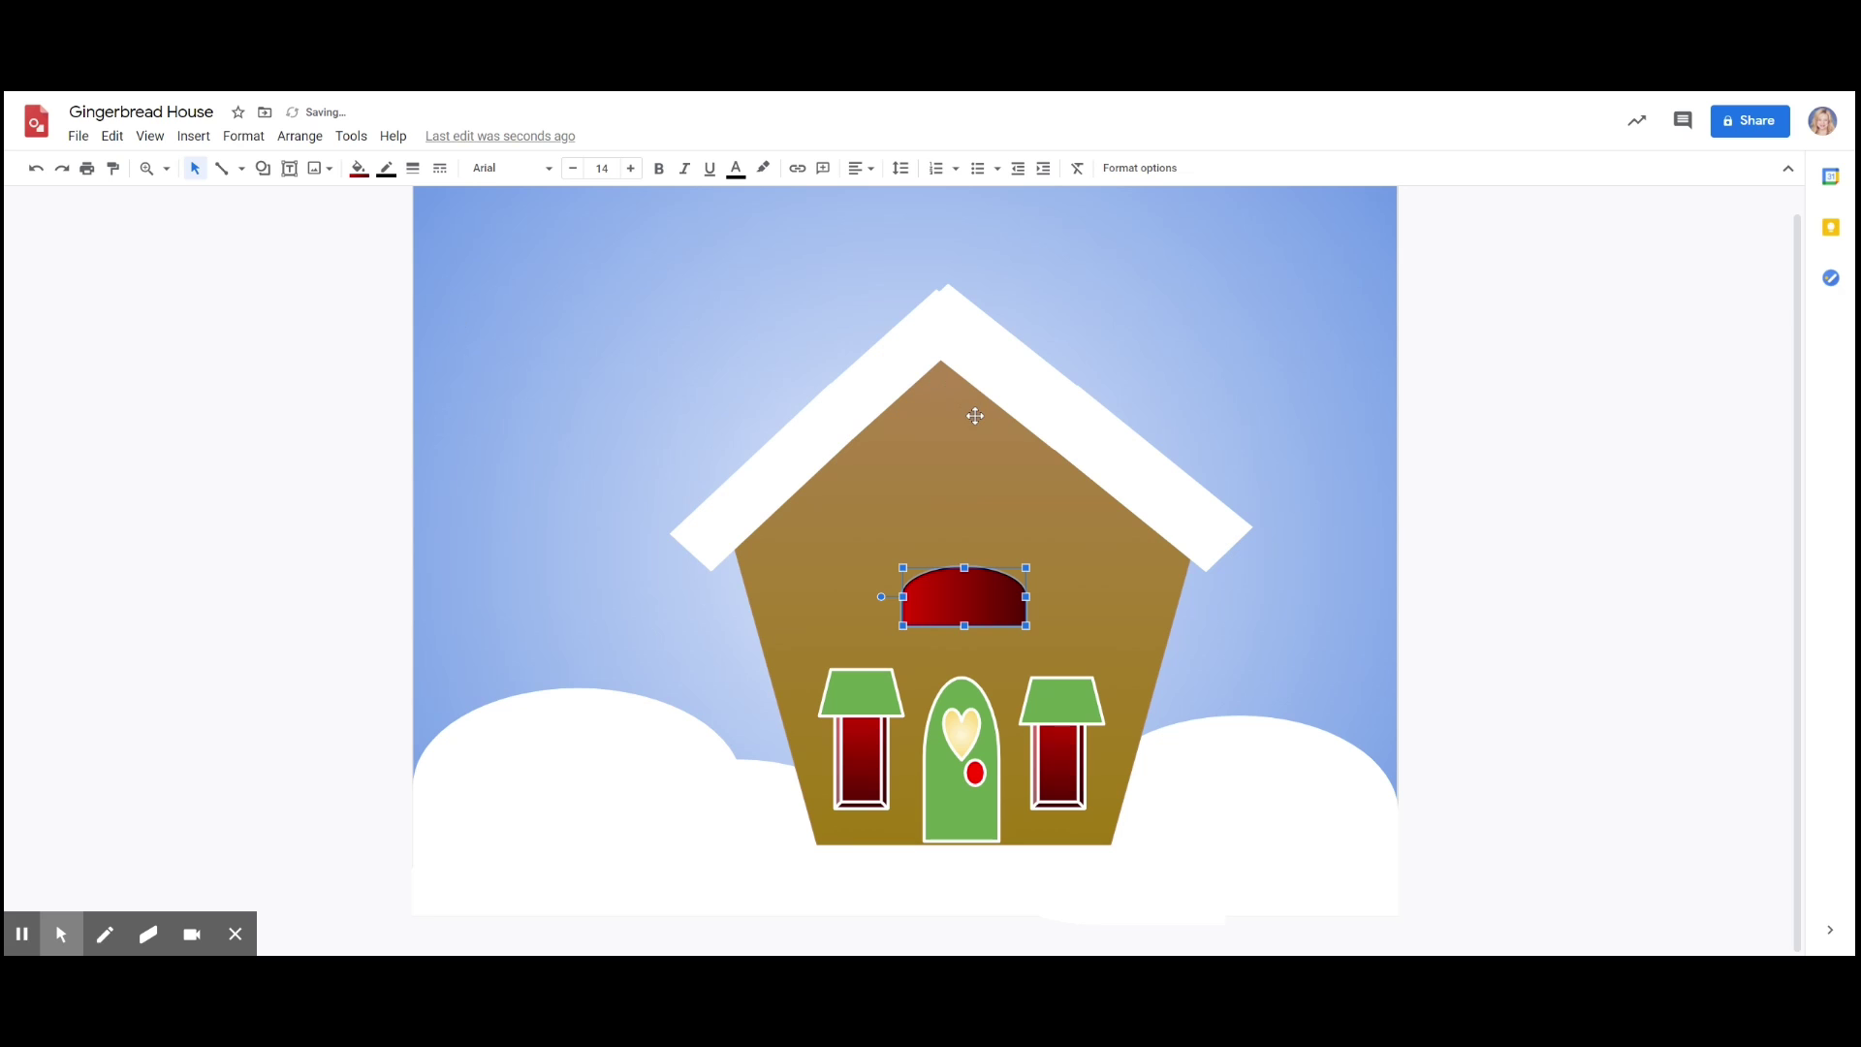
click(894, 565)
drag(894, 564, 886, 562)
- Give the arched window above the door a white outline with a 3px line weight
click(393, 176)
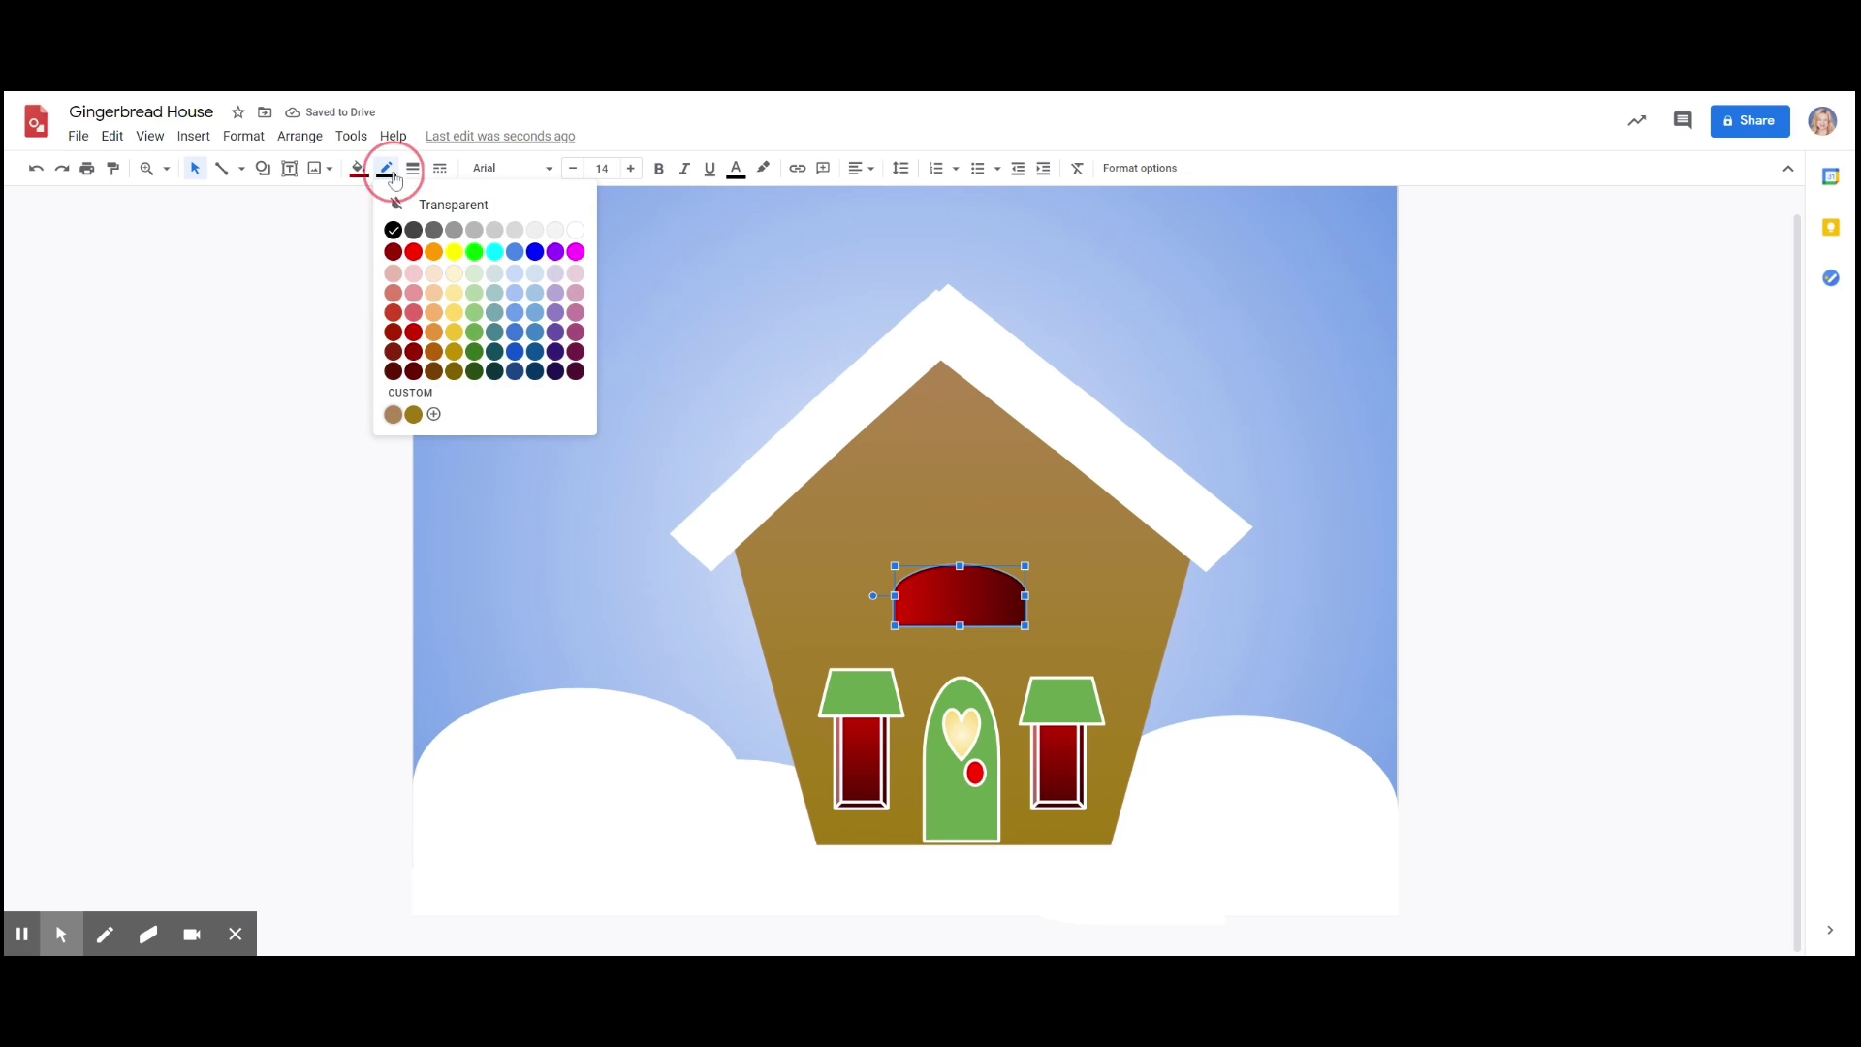
click(576, 231)
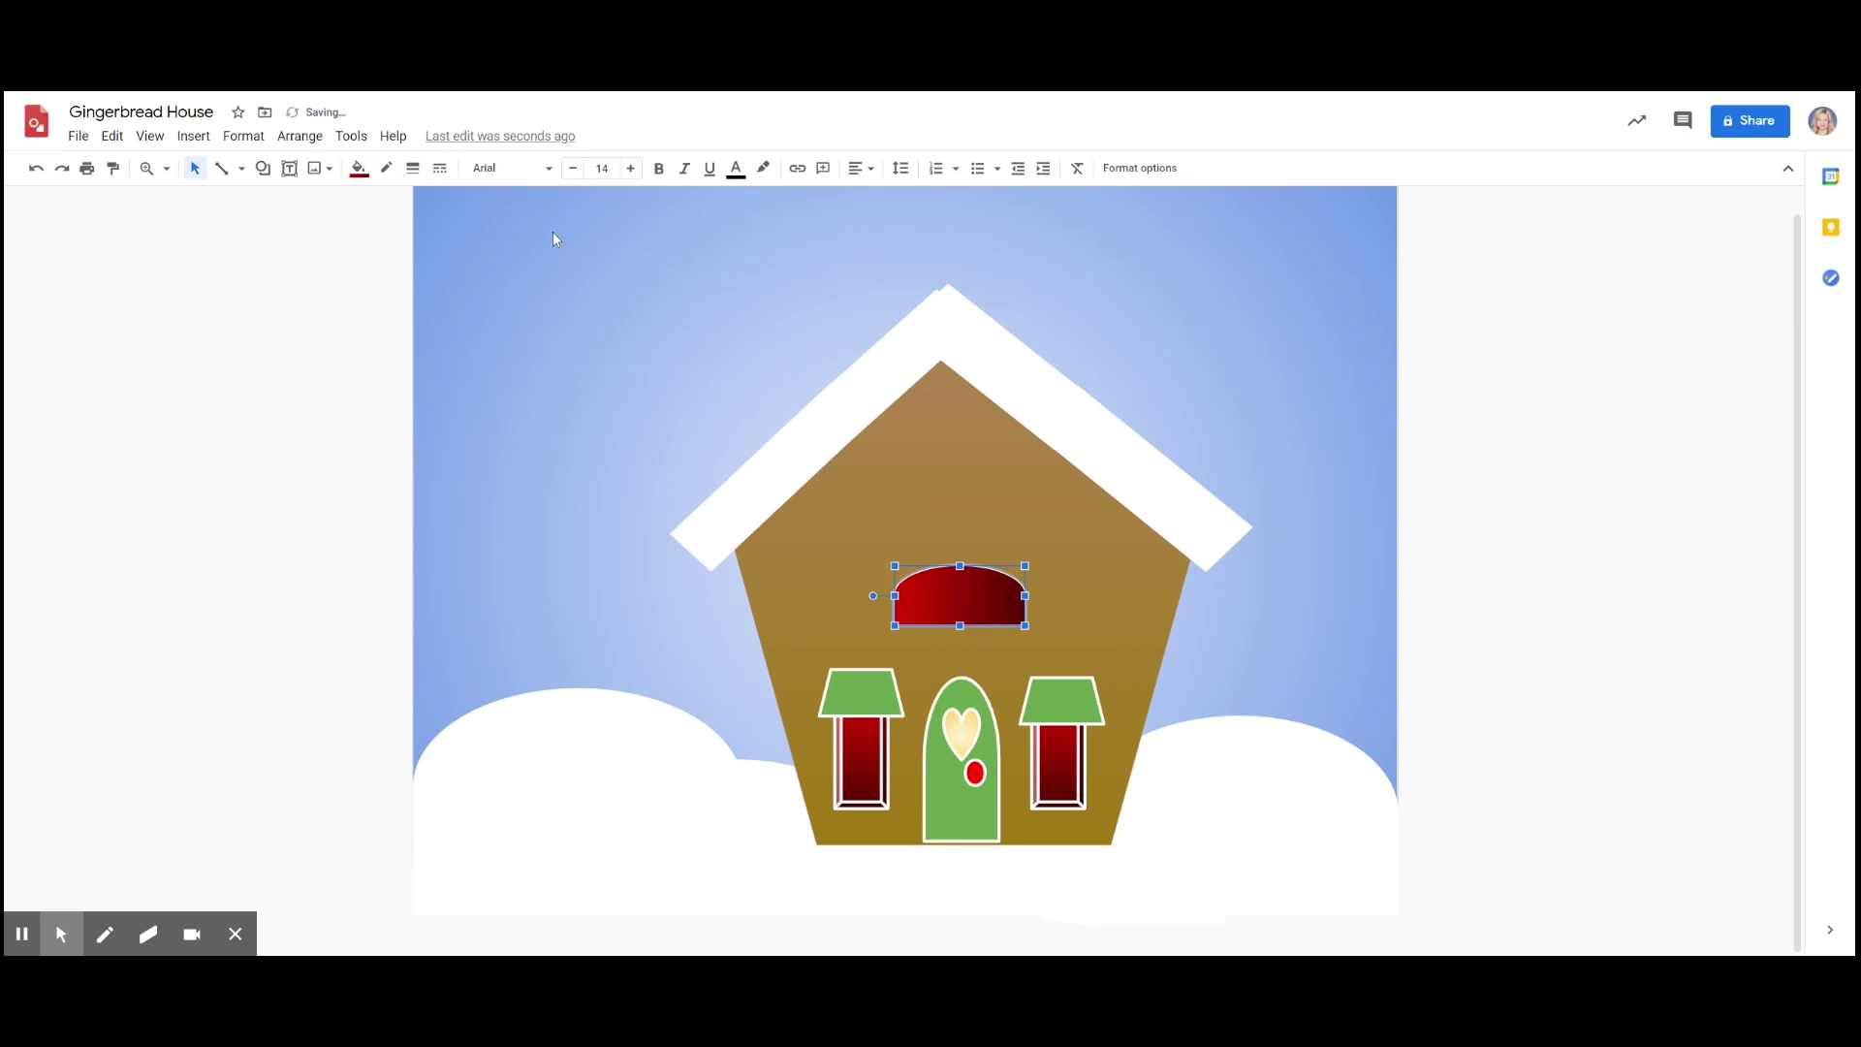
click(414, 171)
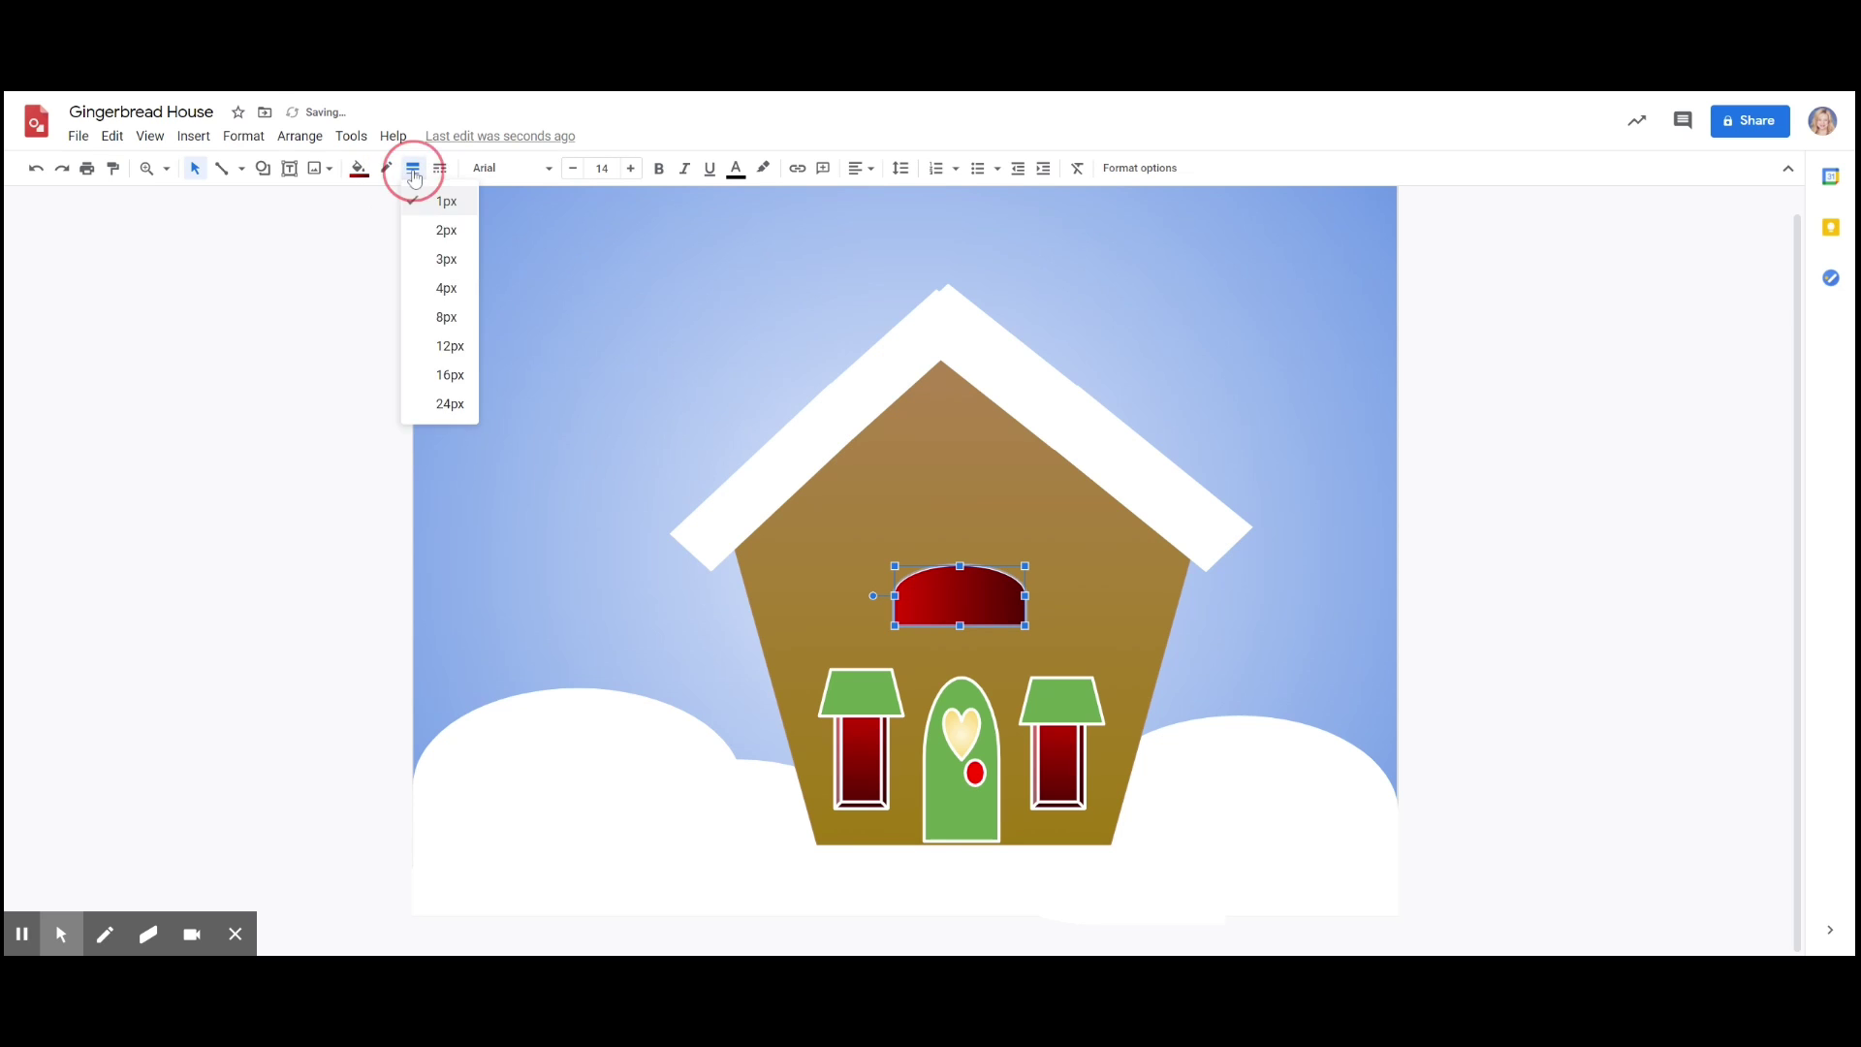
click(449, 263)
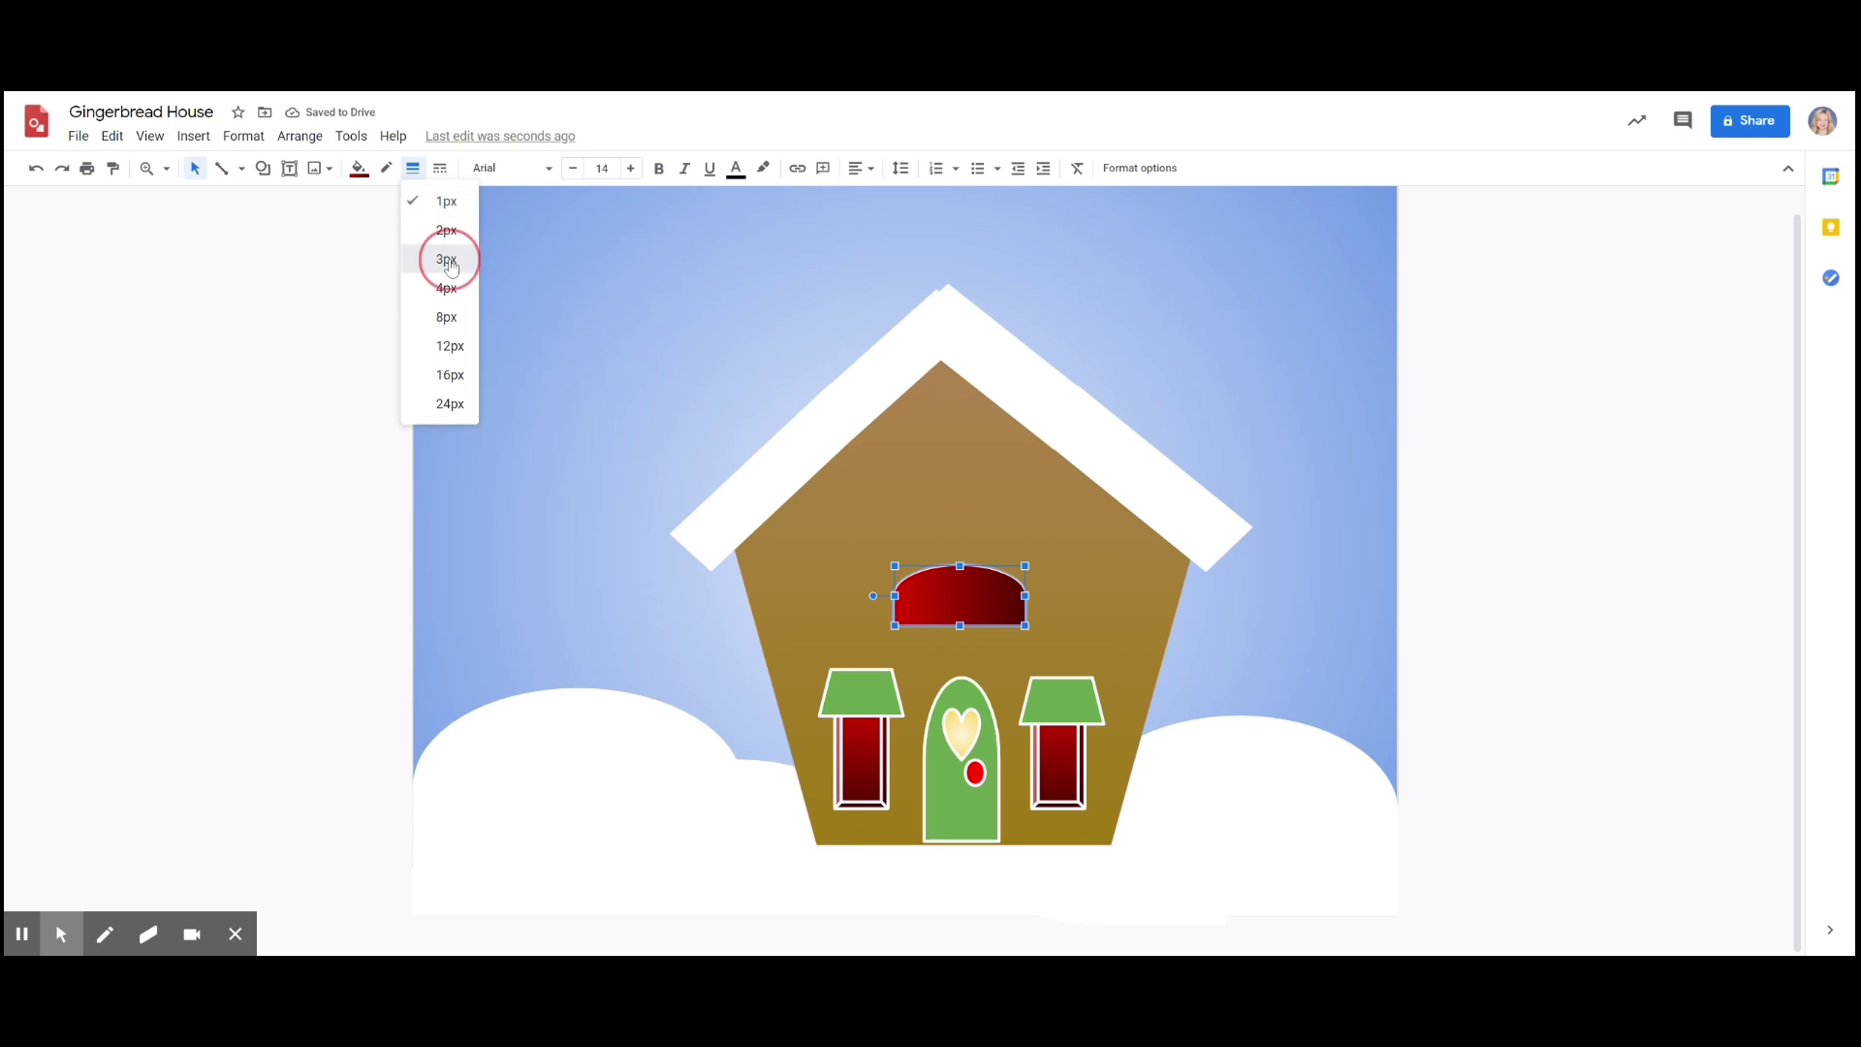
- Draw a vertical line through the centre of the arched window and make it white with a 3px weight
click(242, 171)
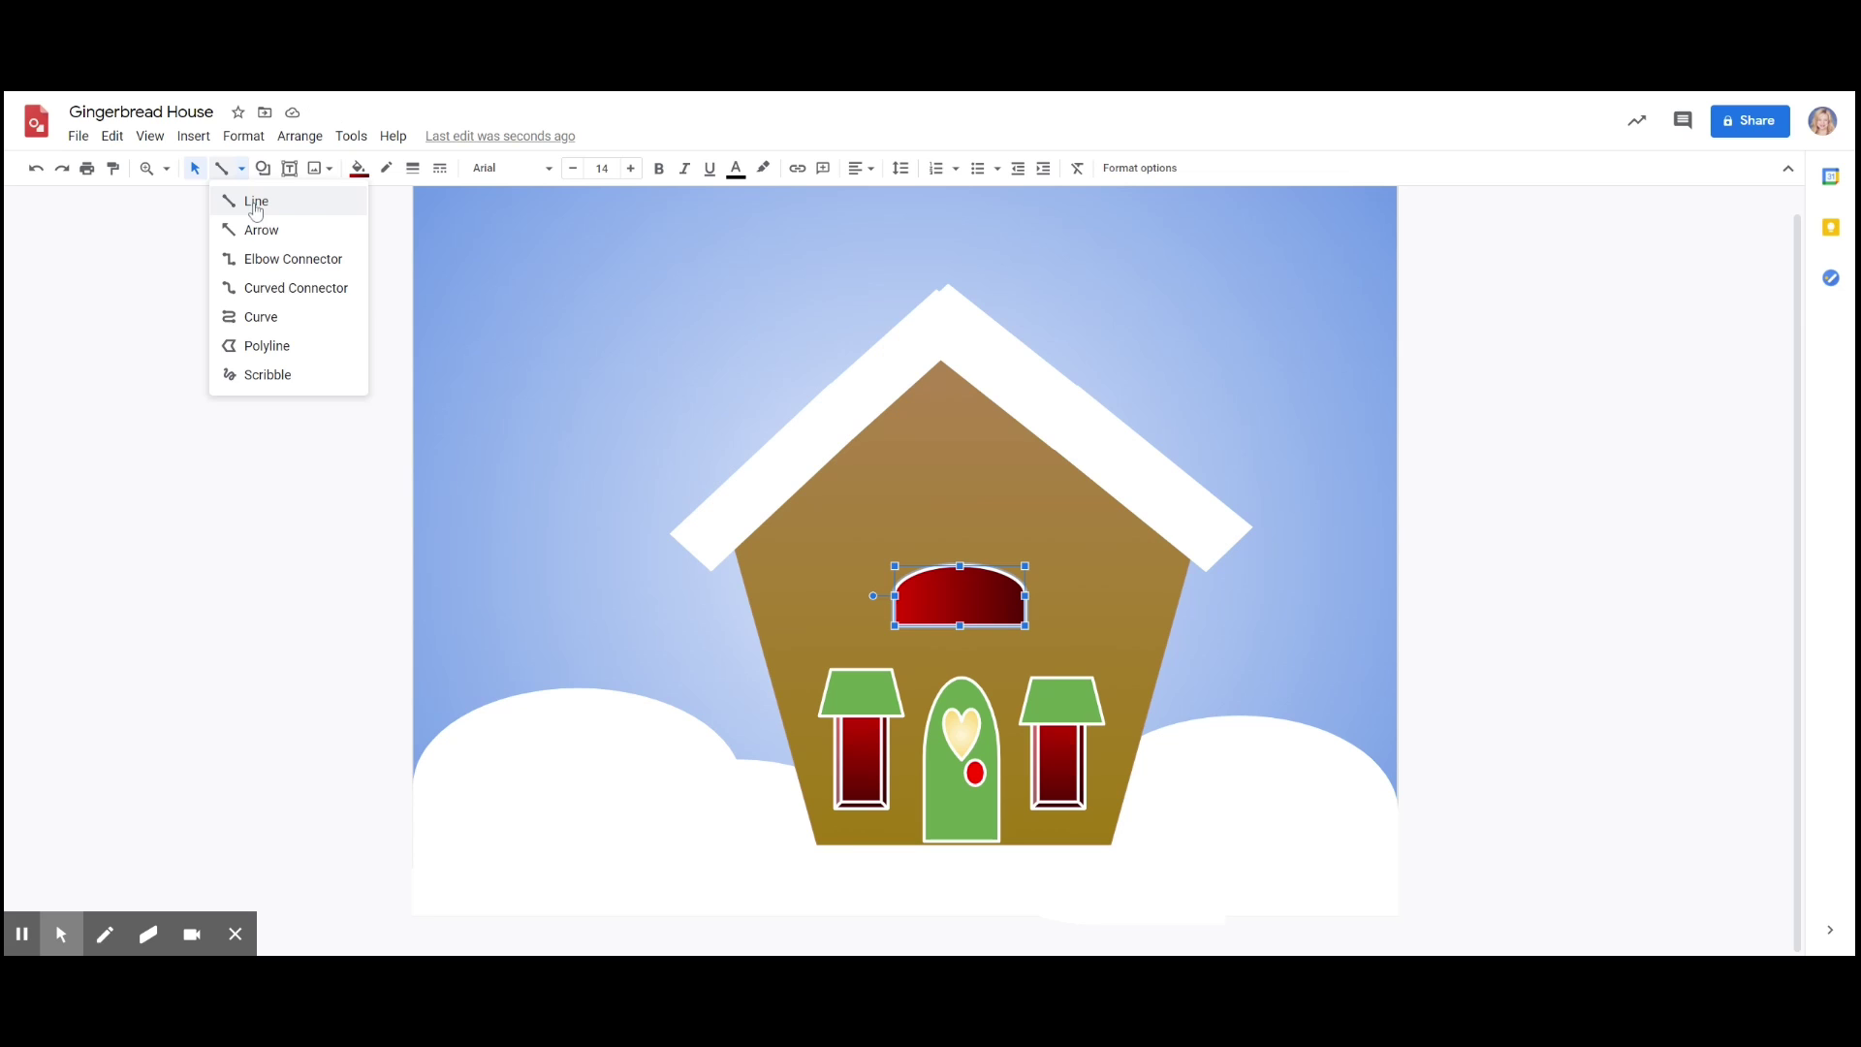
click(256, 201)
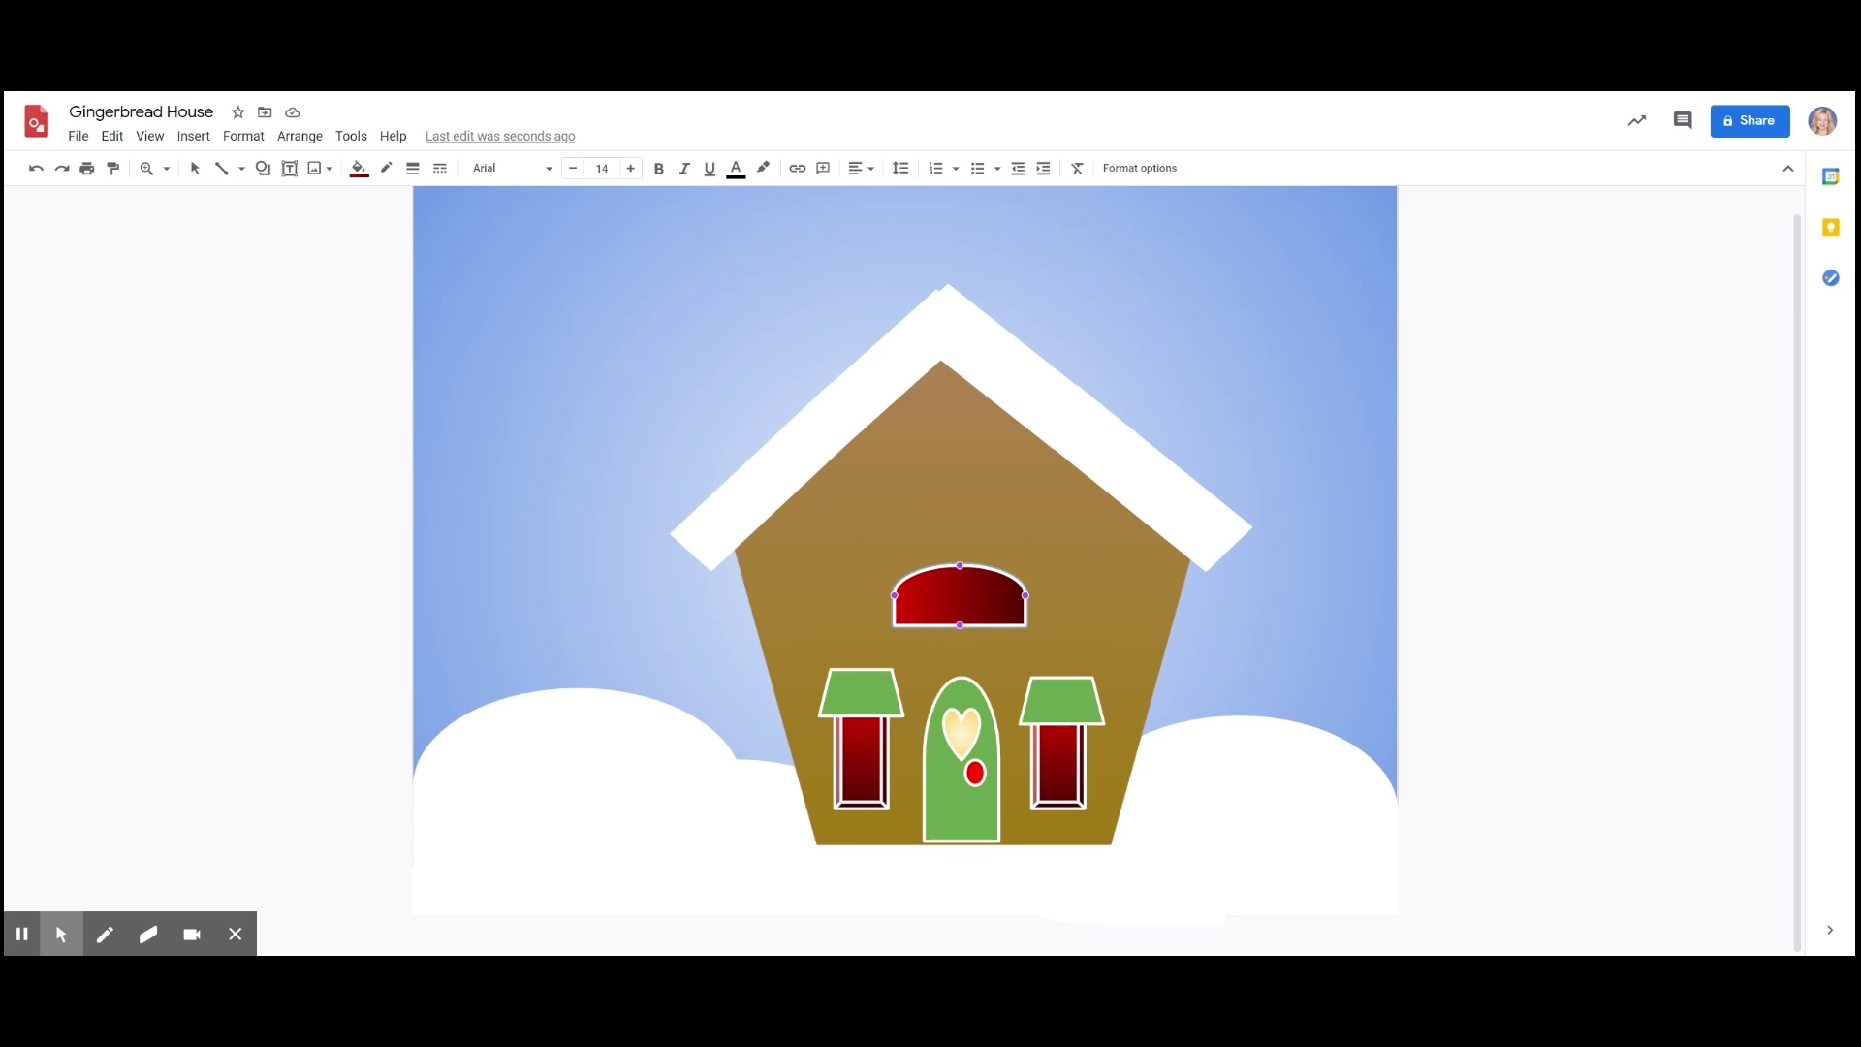
mouse_move(961, 566)
mouse_down()
mouse_move(1047, 653)
mouse_move(960, 626)
mouse_up()
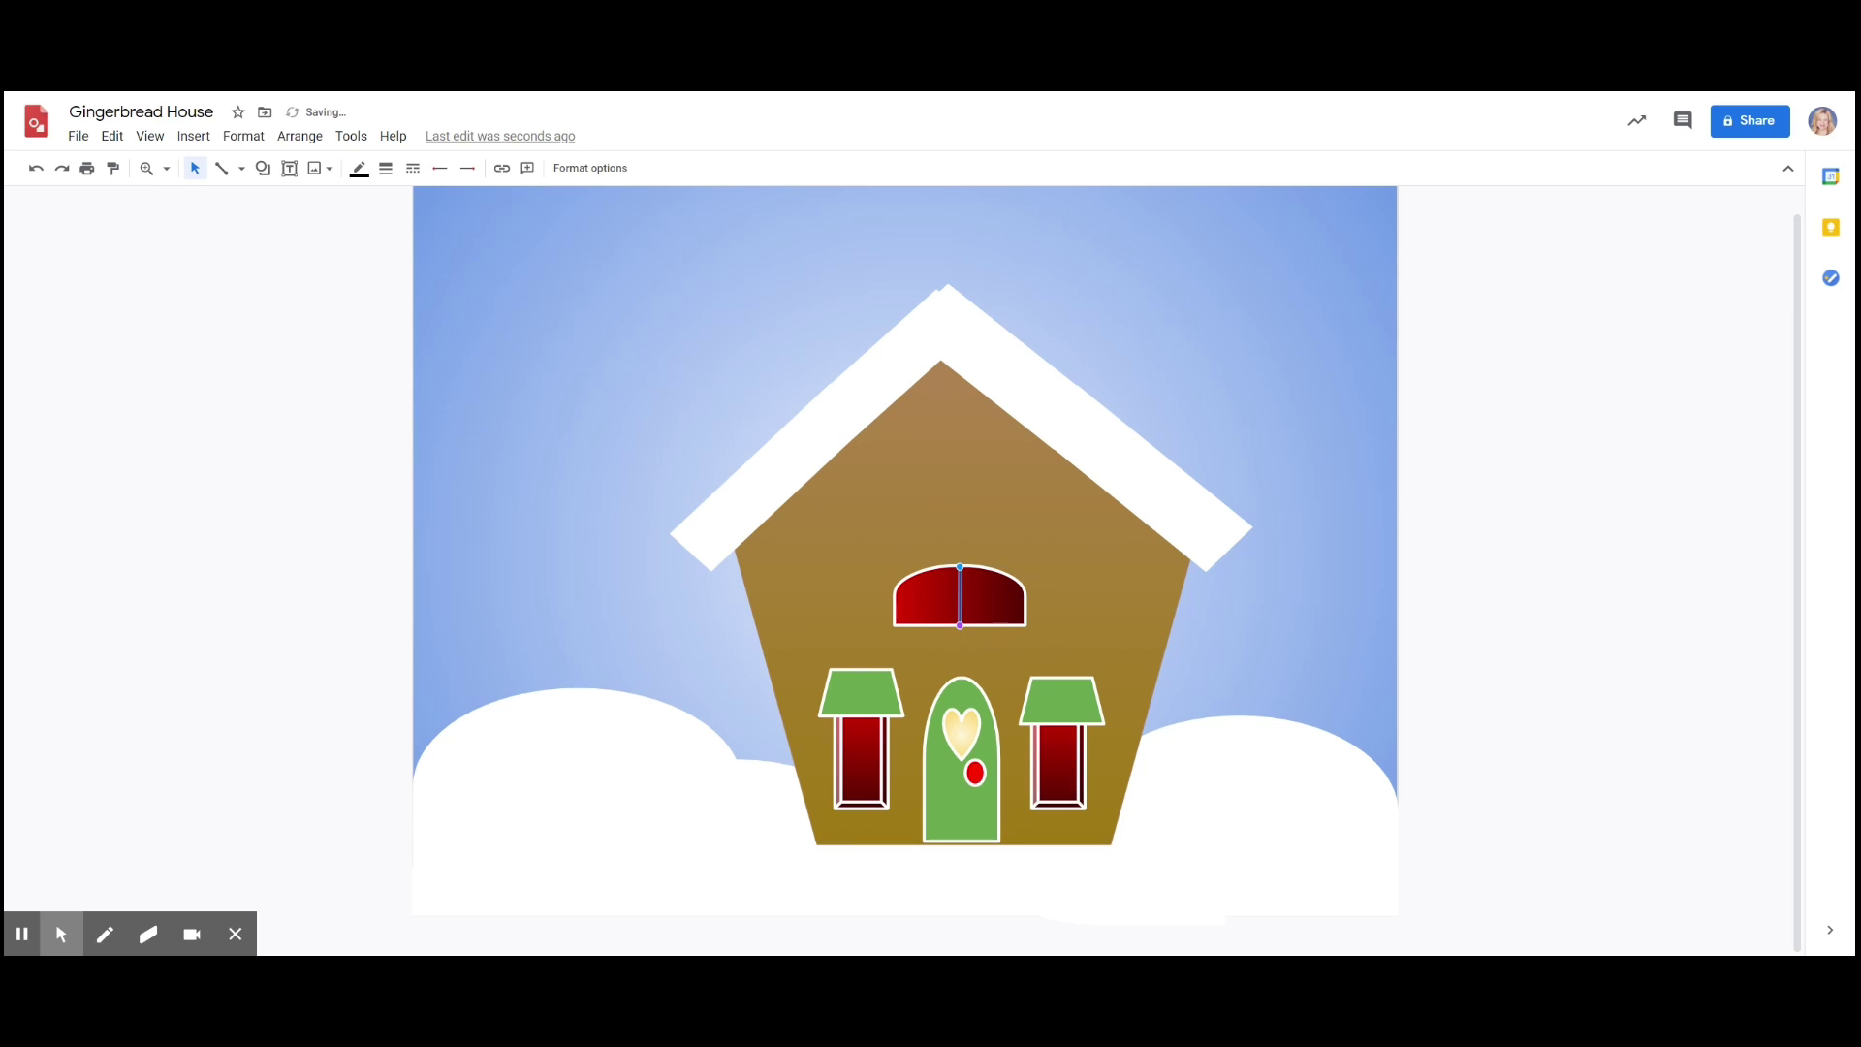
click(359, 169)
click(548, 231)
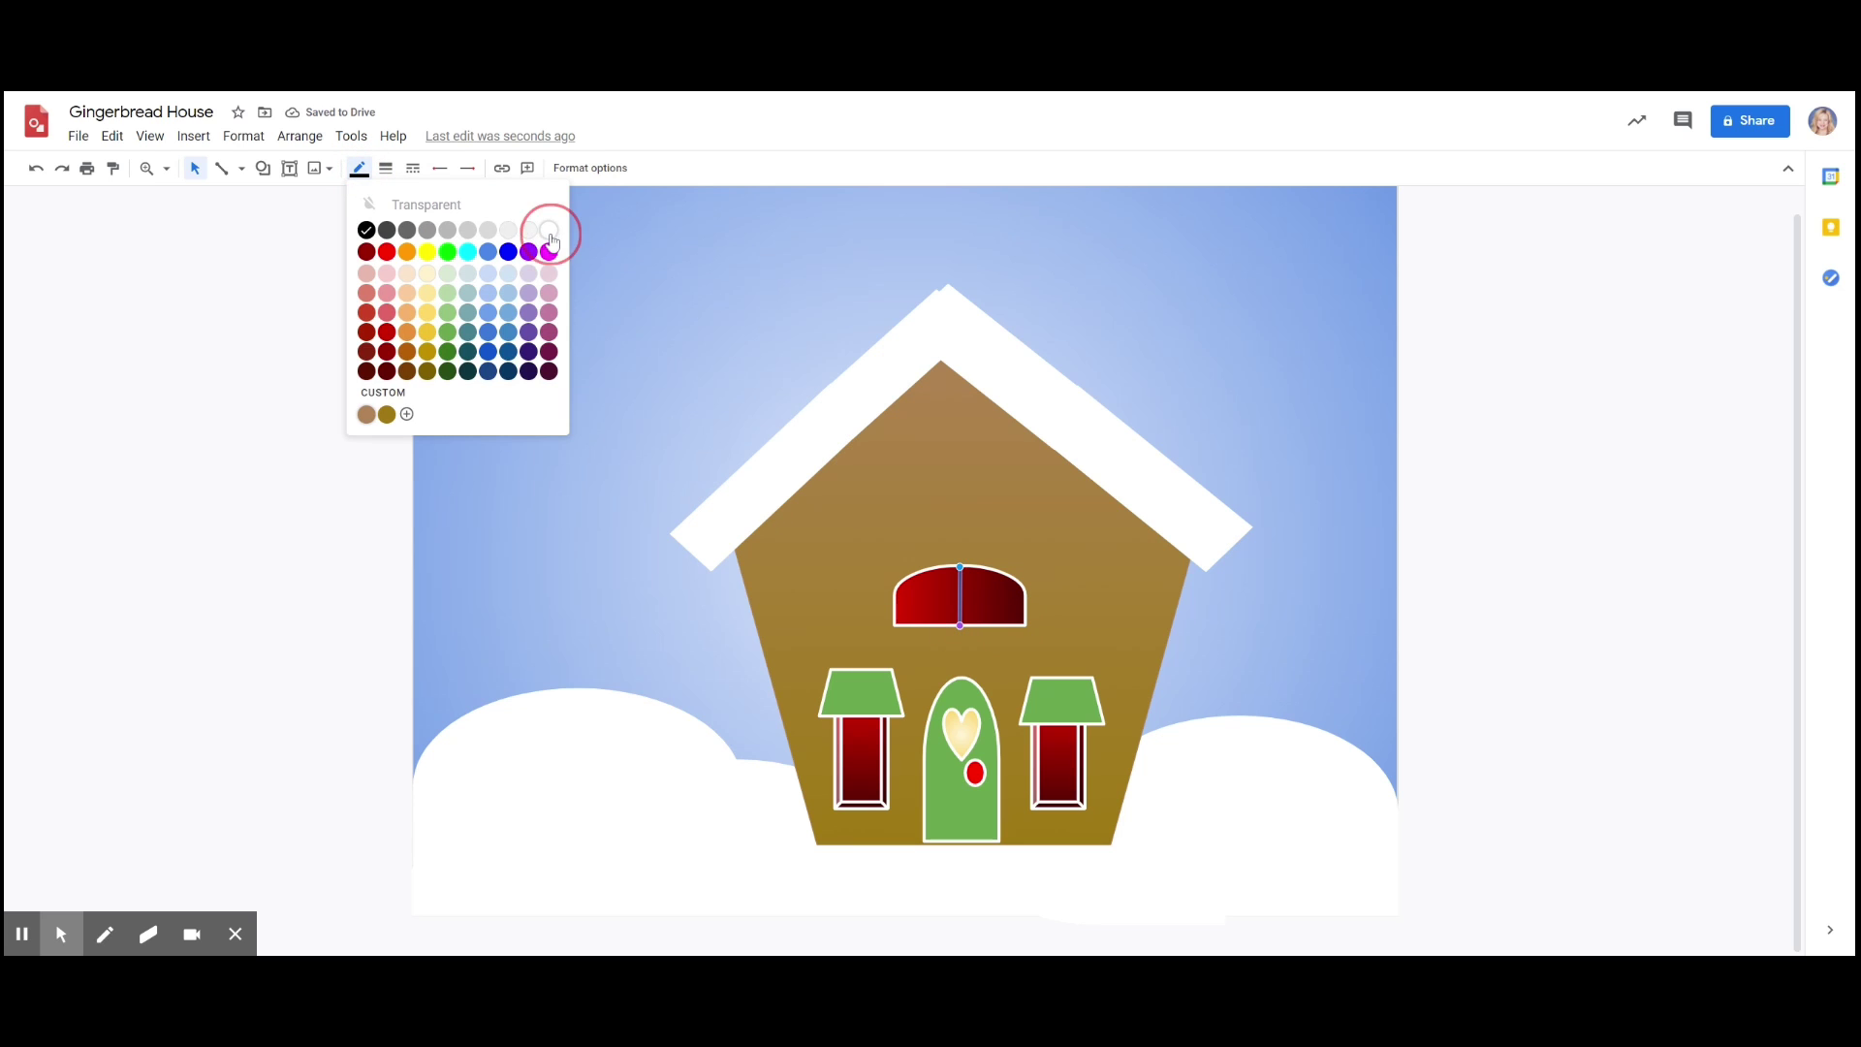
click(387, 171)
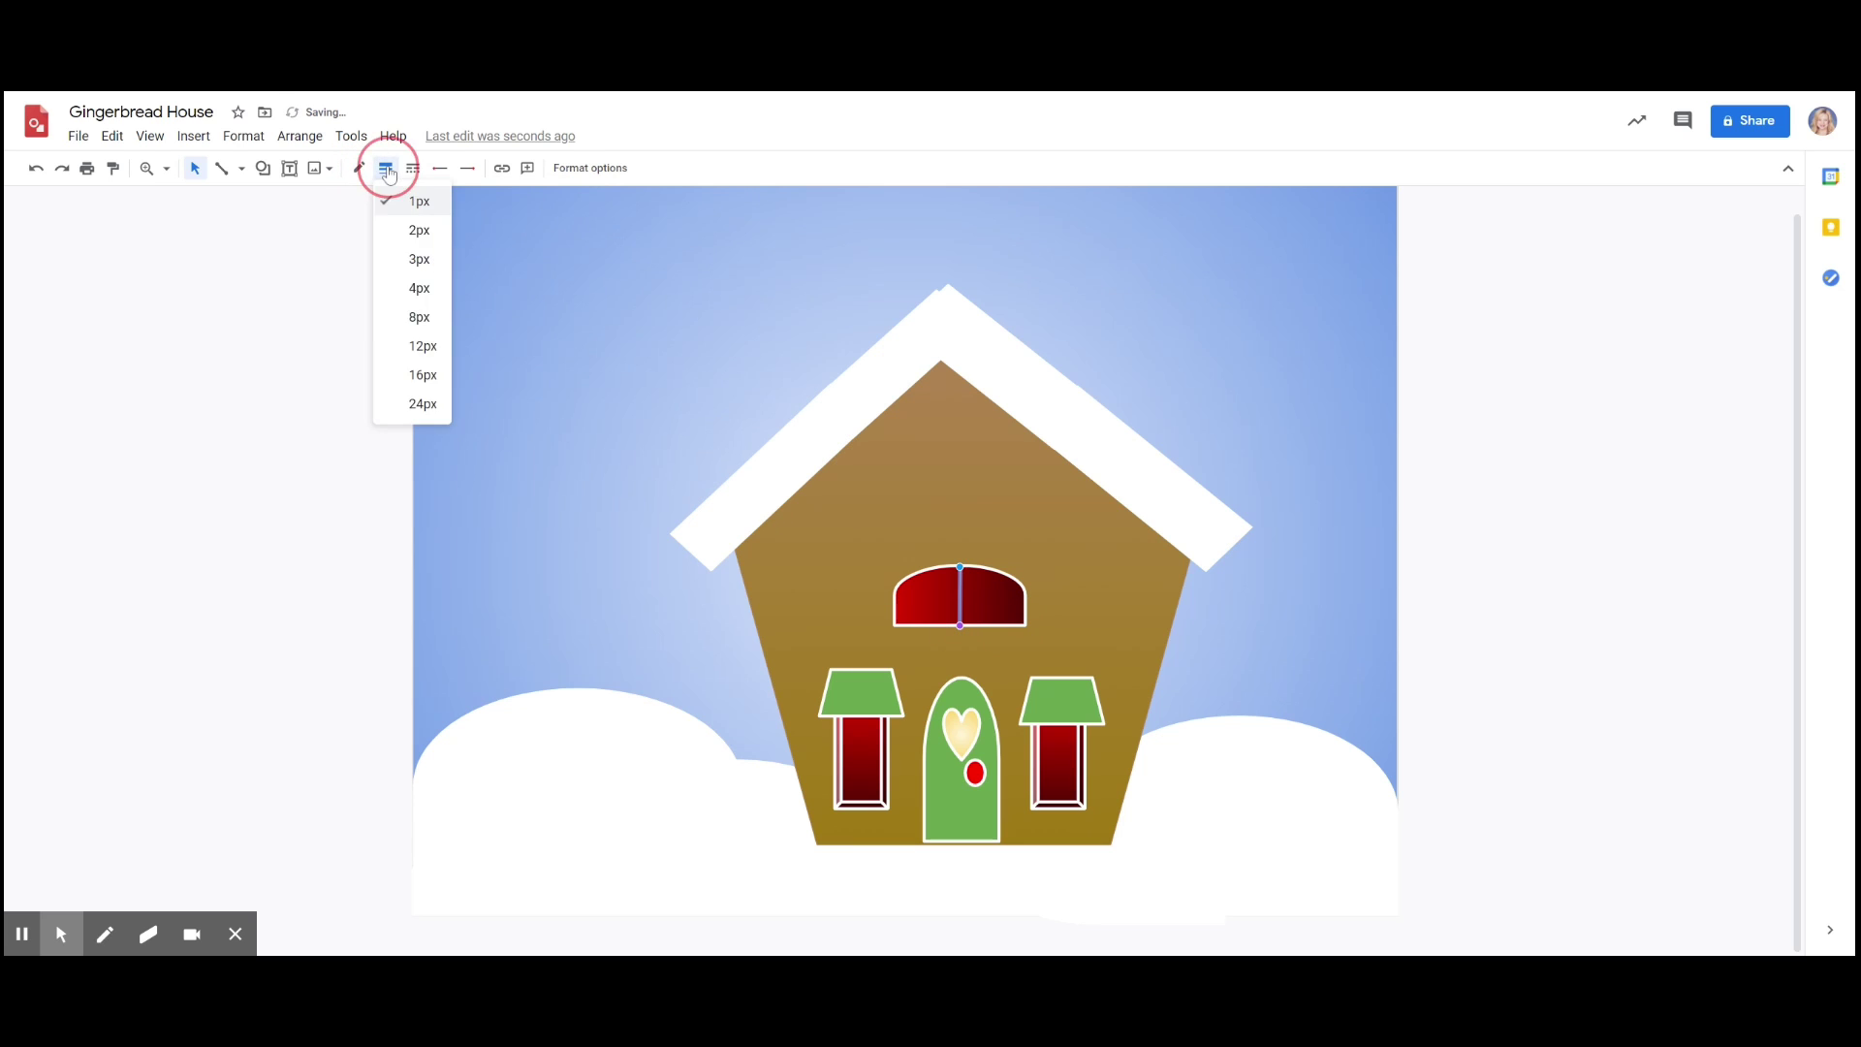
click(417, 233)
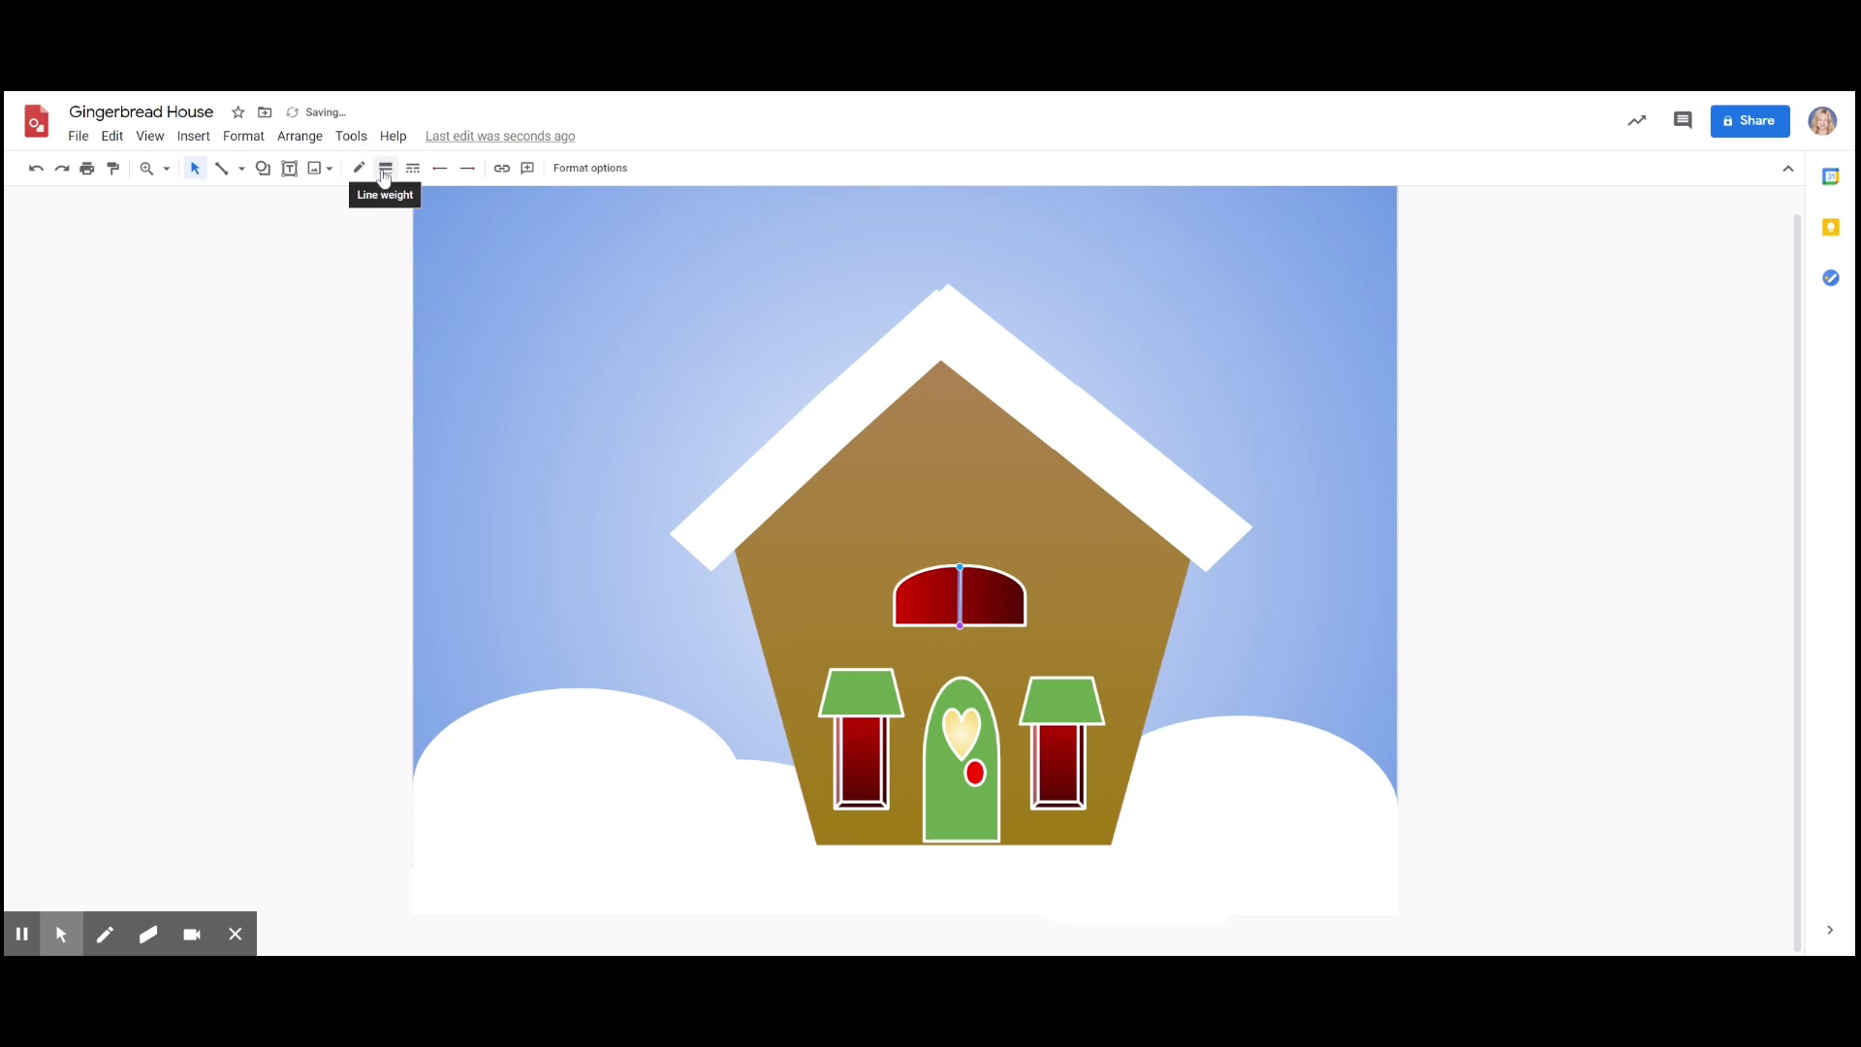
click(386, 168)
click(425, 262)
- Draw a horizontal line across the arched window between the midpoints of its two sides
click(243, 174)
click(263, 199)
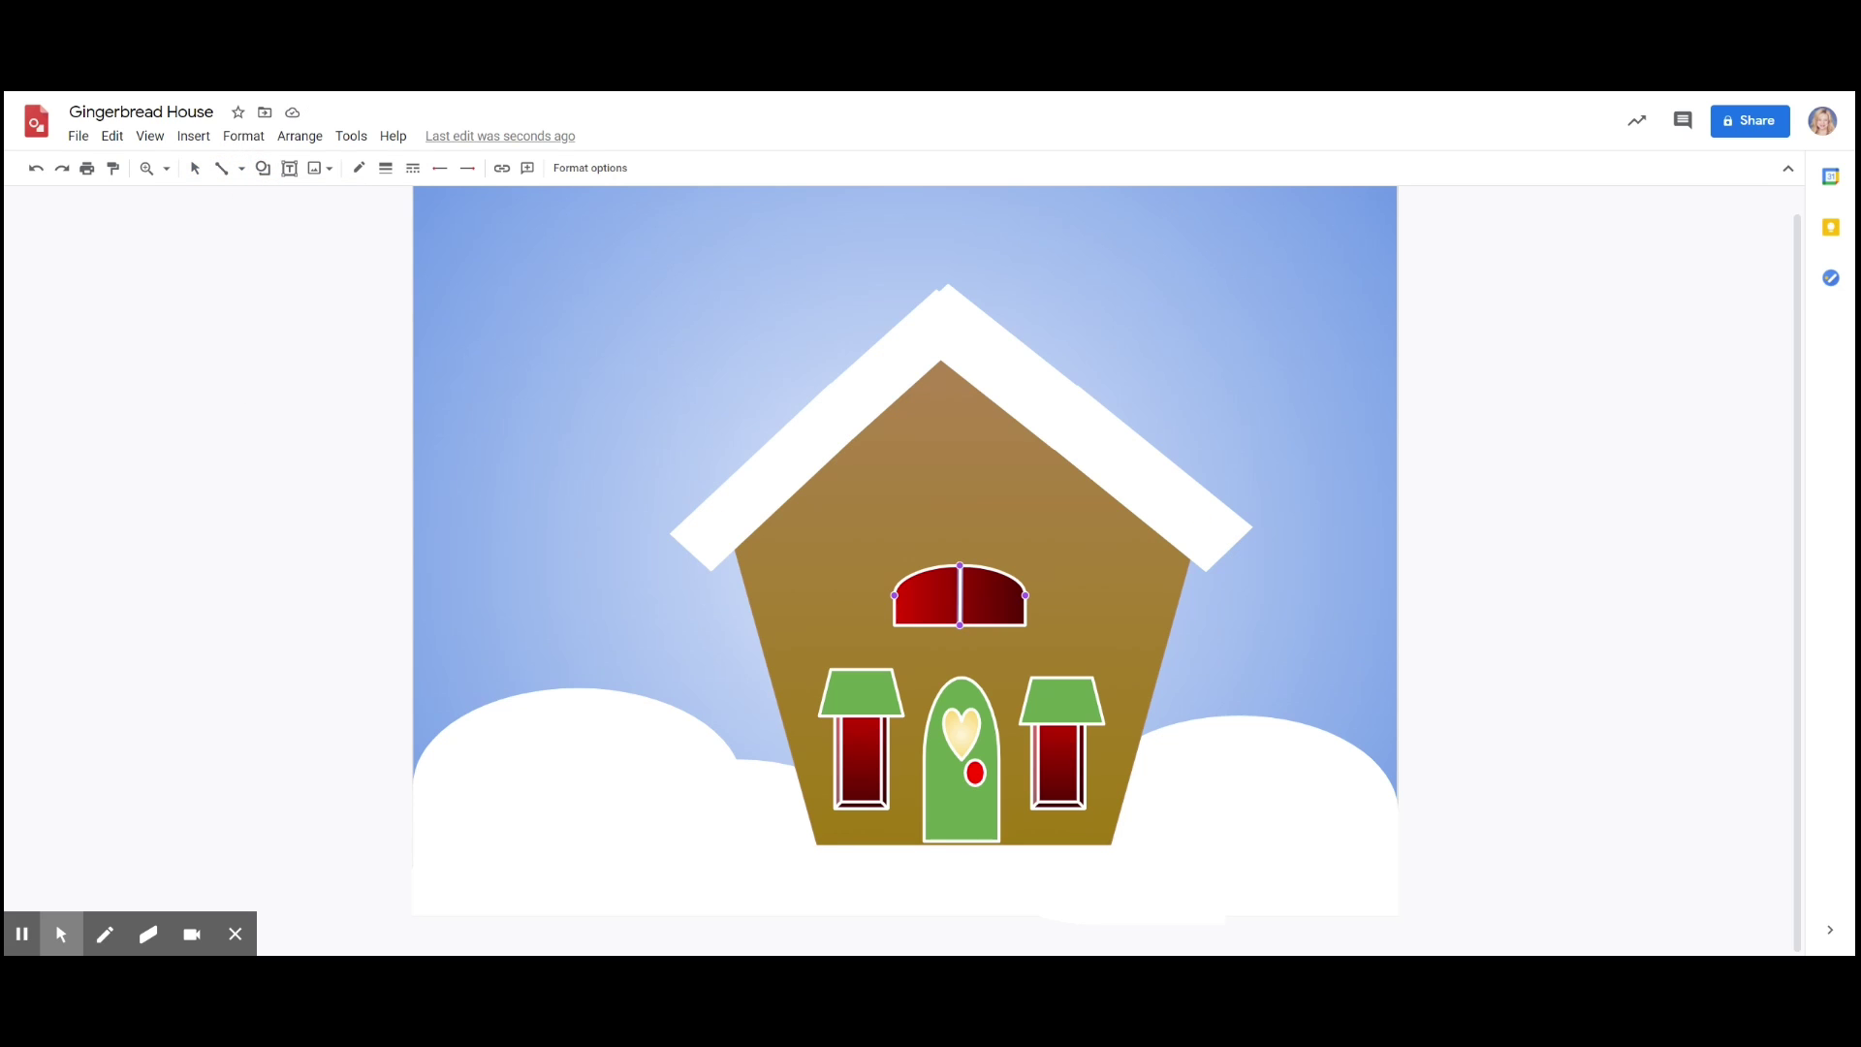
drag(894, 595, 1025, 596)
- Add a circle shape with a cross inside near the house's peak, enlarge it and centre it above the arched window
click(263, 168)
mouse_move(313, 206)
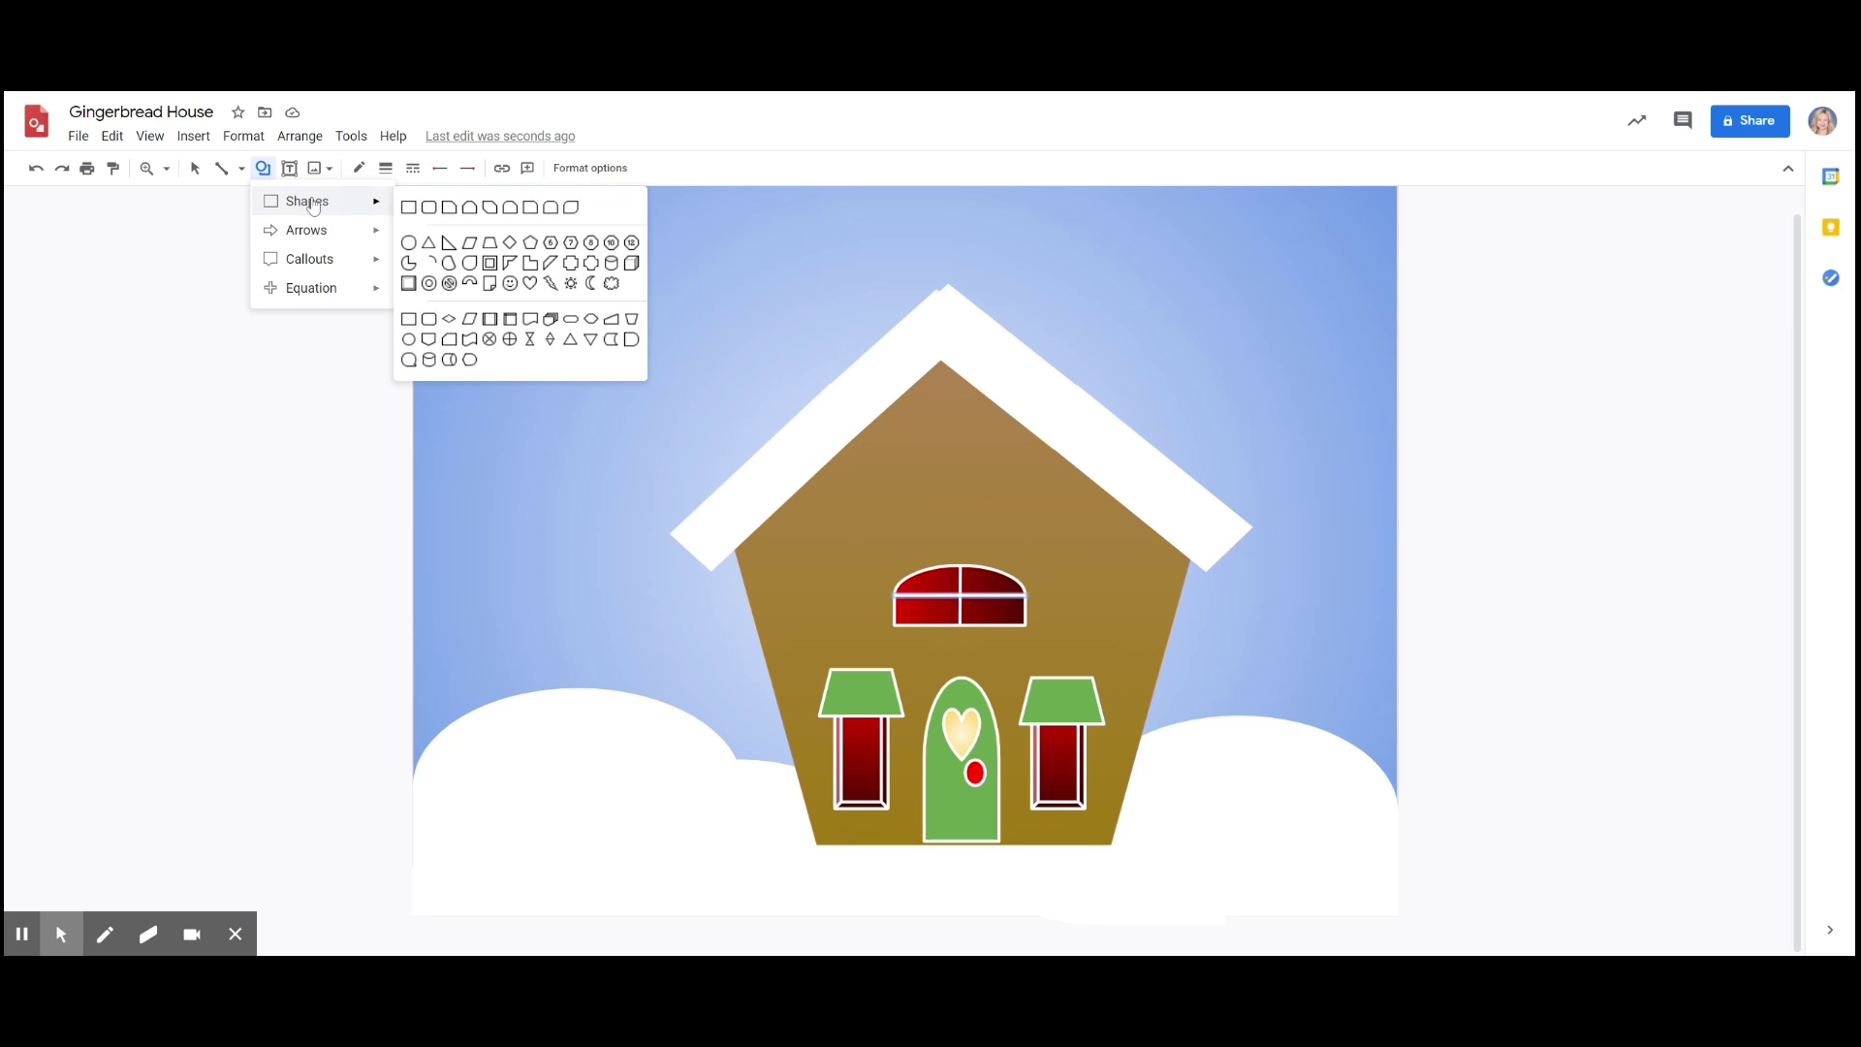
click(511, 340)
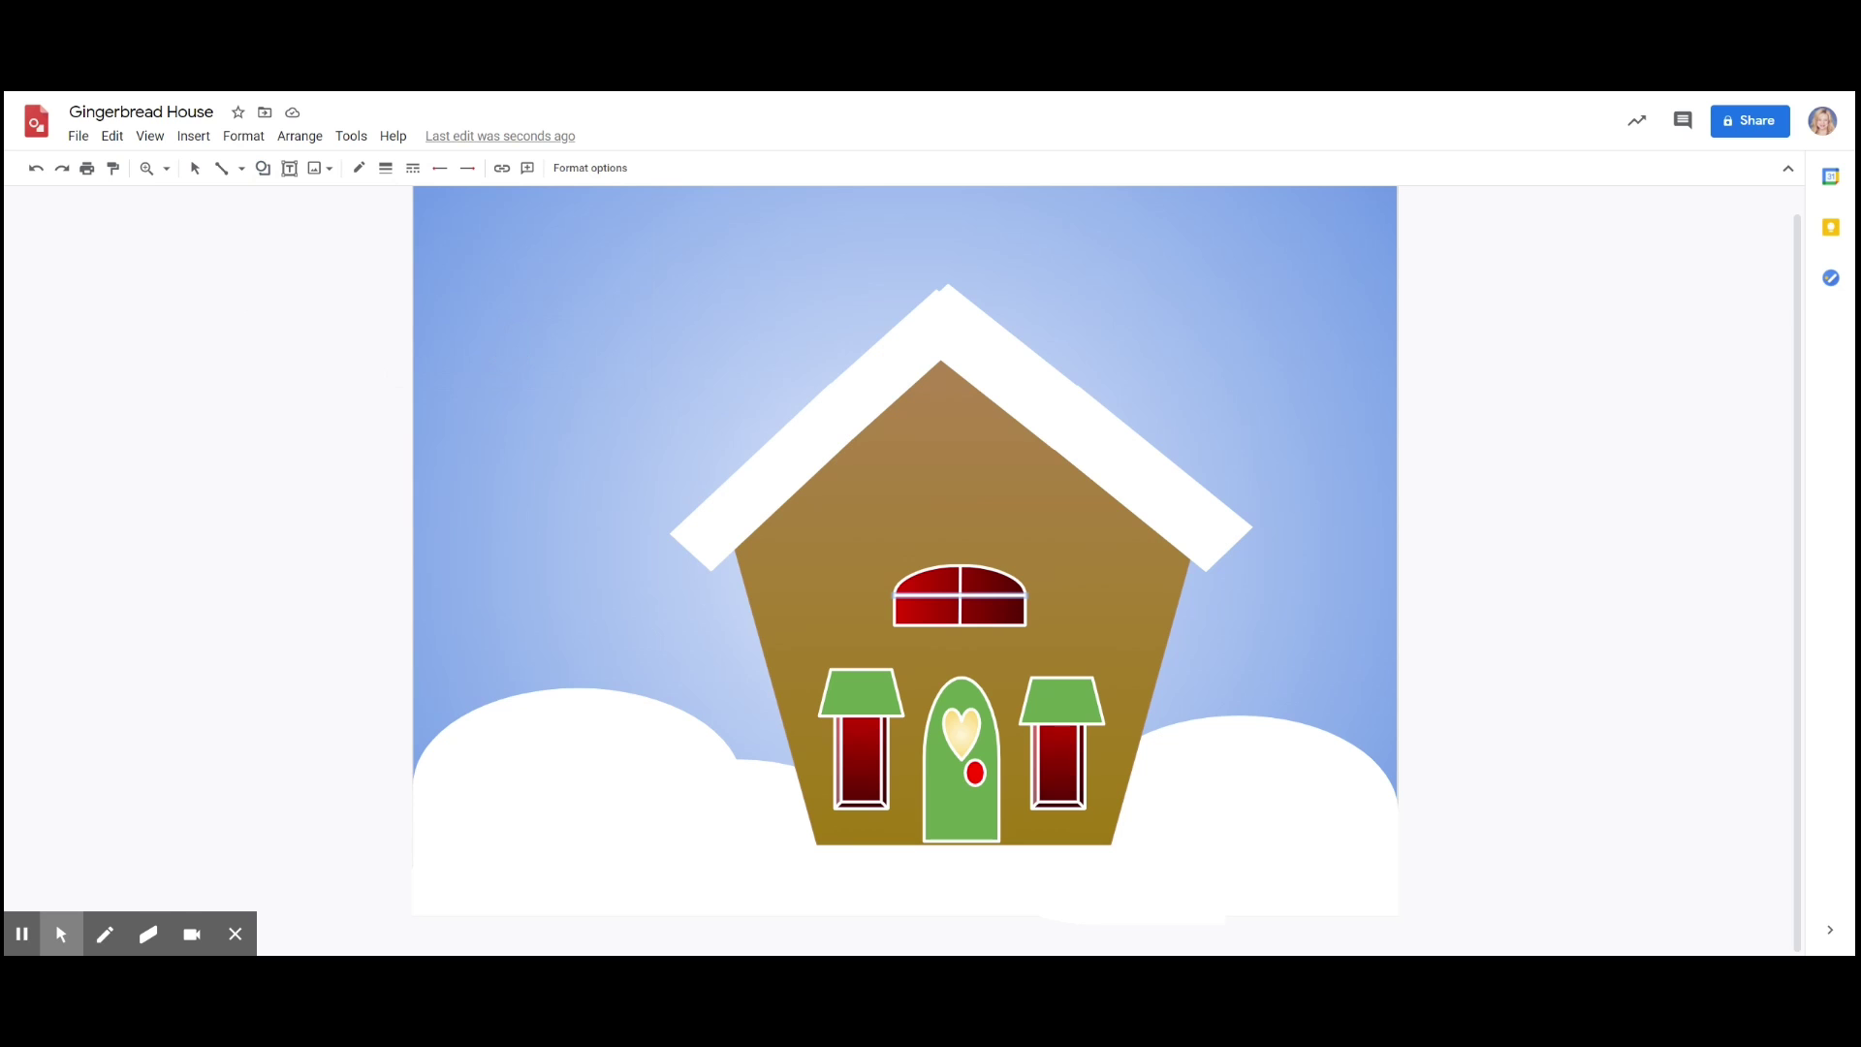
click(953, 466)
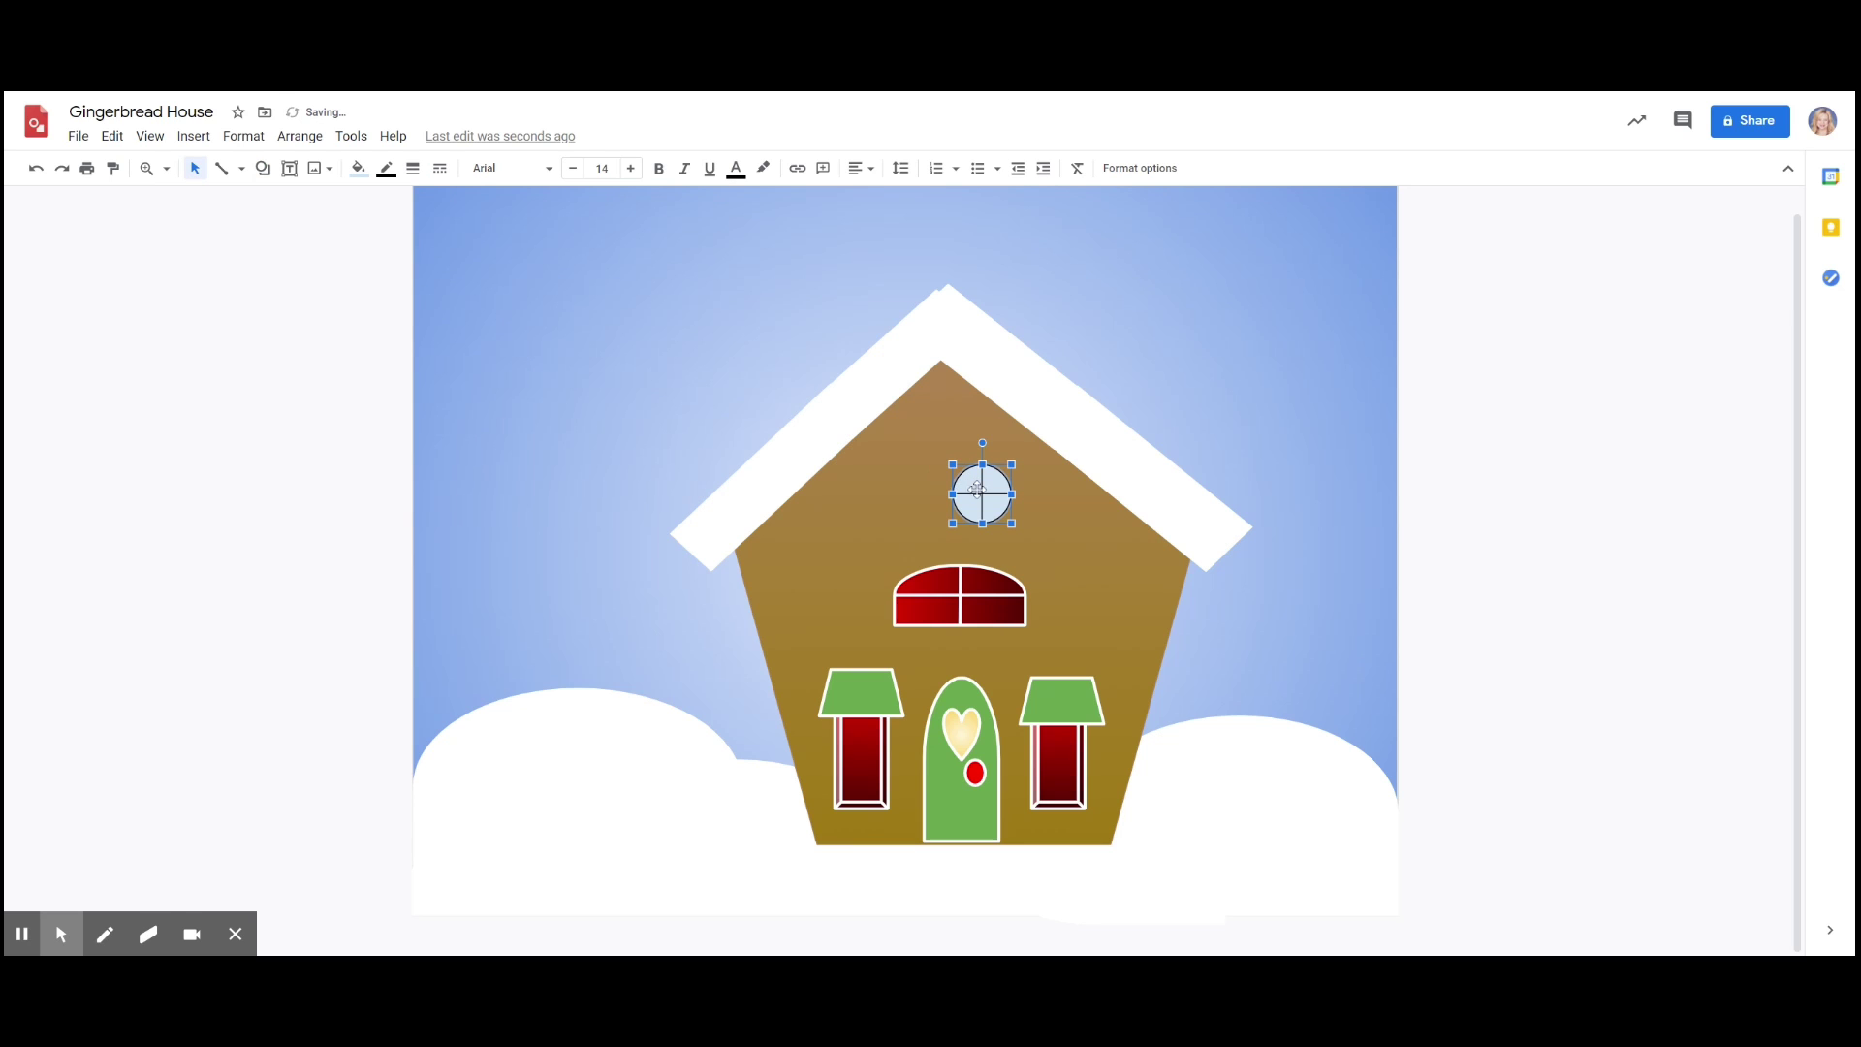
mouse_move(977, 490)
mouse_down()
mouse_move(945, 444)
mouse_move(885, 507)
mouse_move(993, 511)
mouse_move(958, 468)
mouse_up()
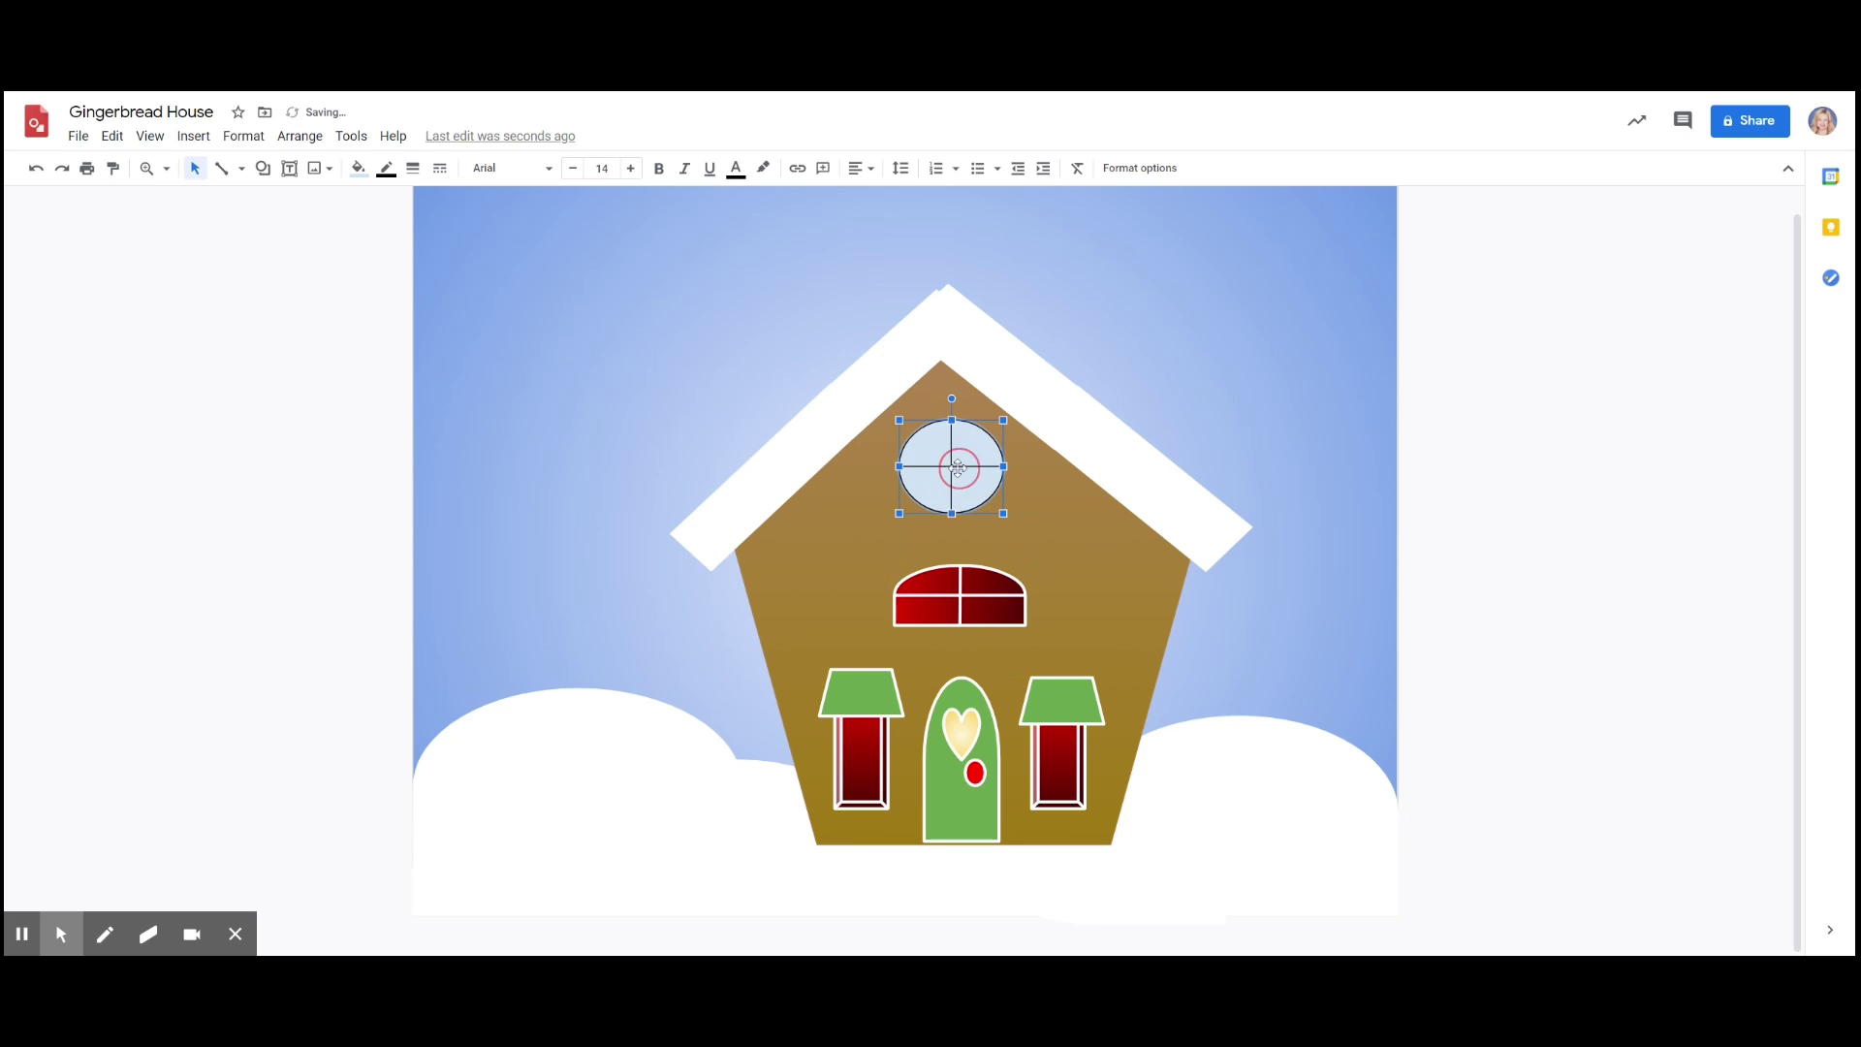
- Fill the round window below the roof peak with the dark red linear gradient
click(975, 595)
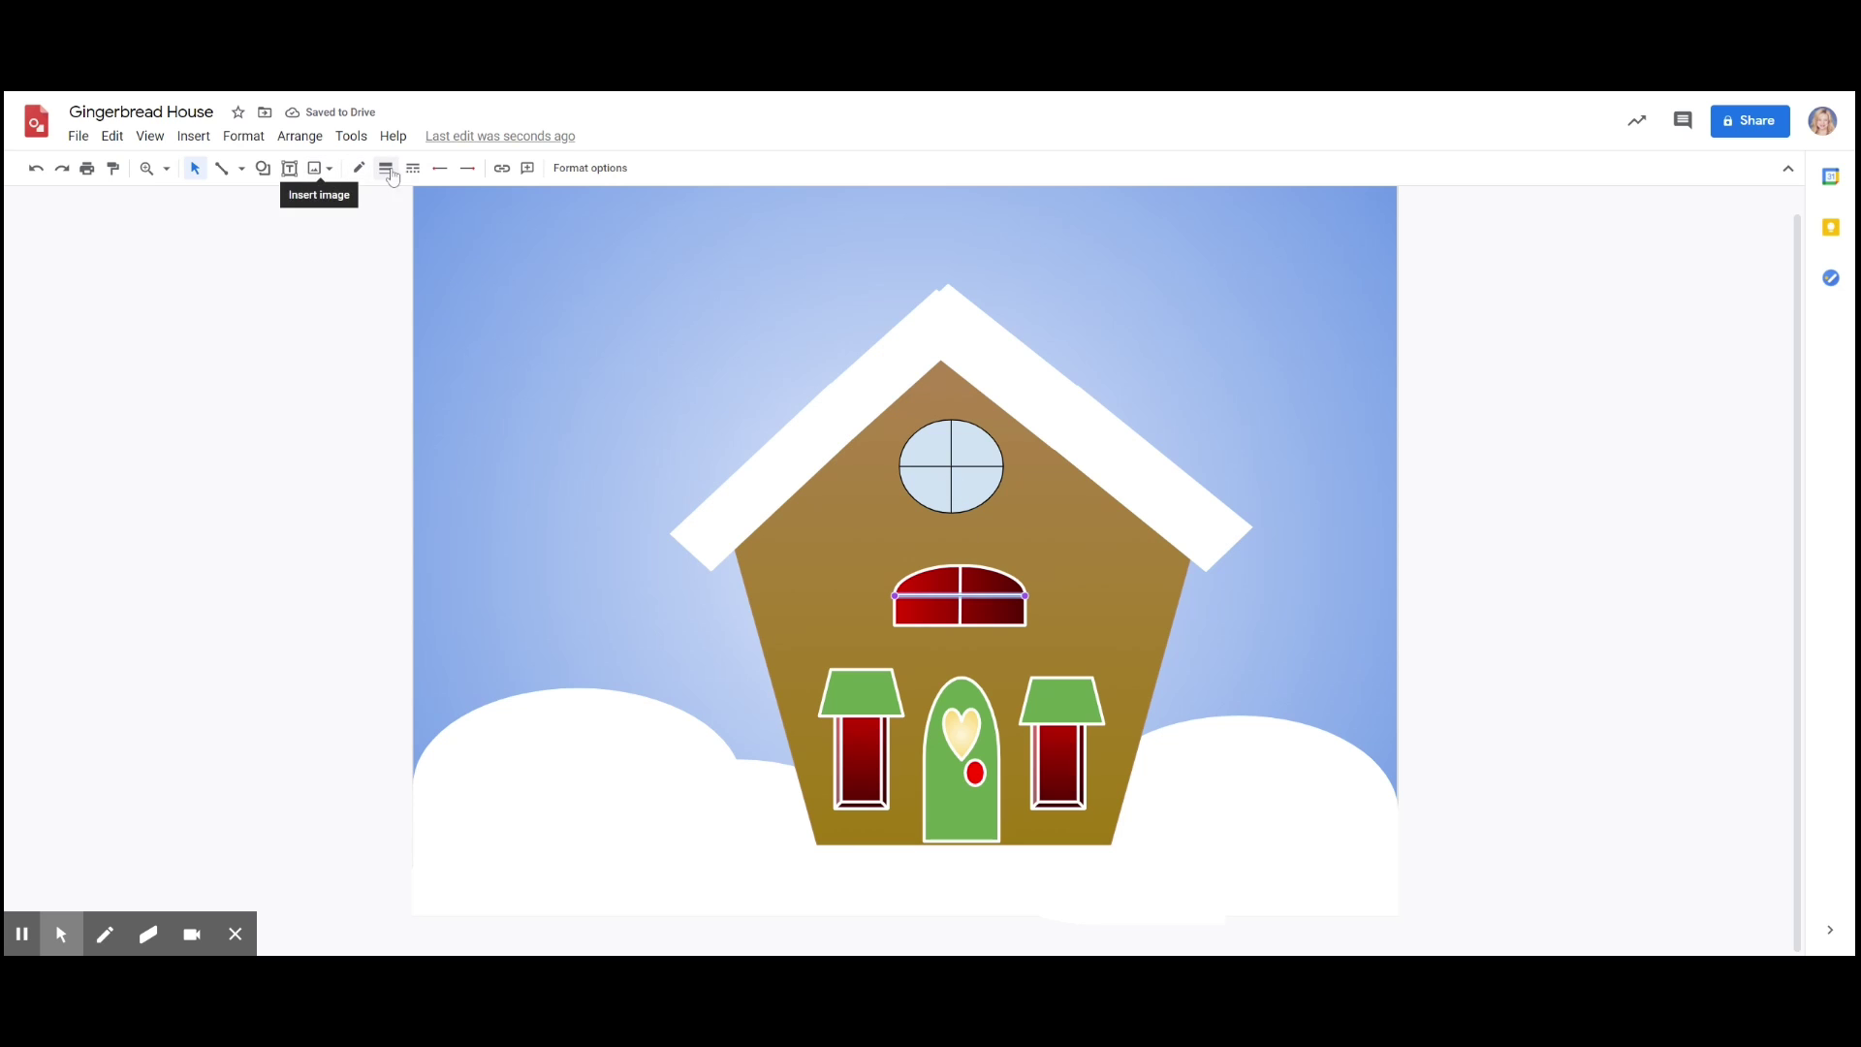
click(948, 474)
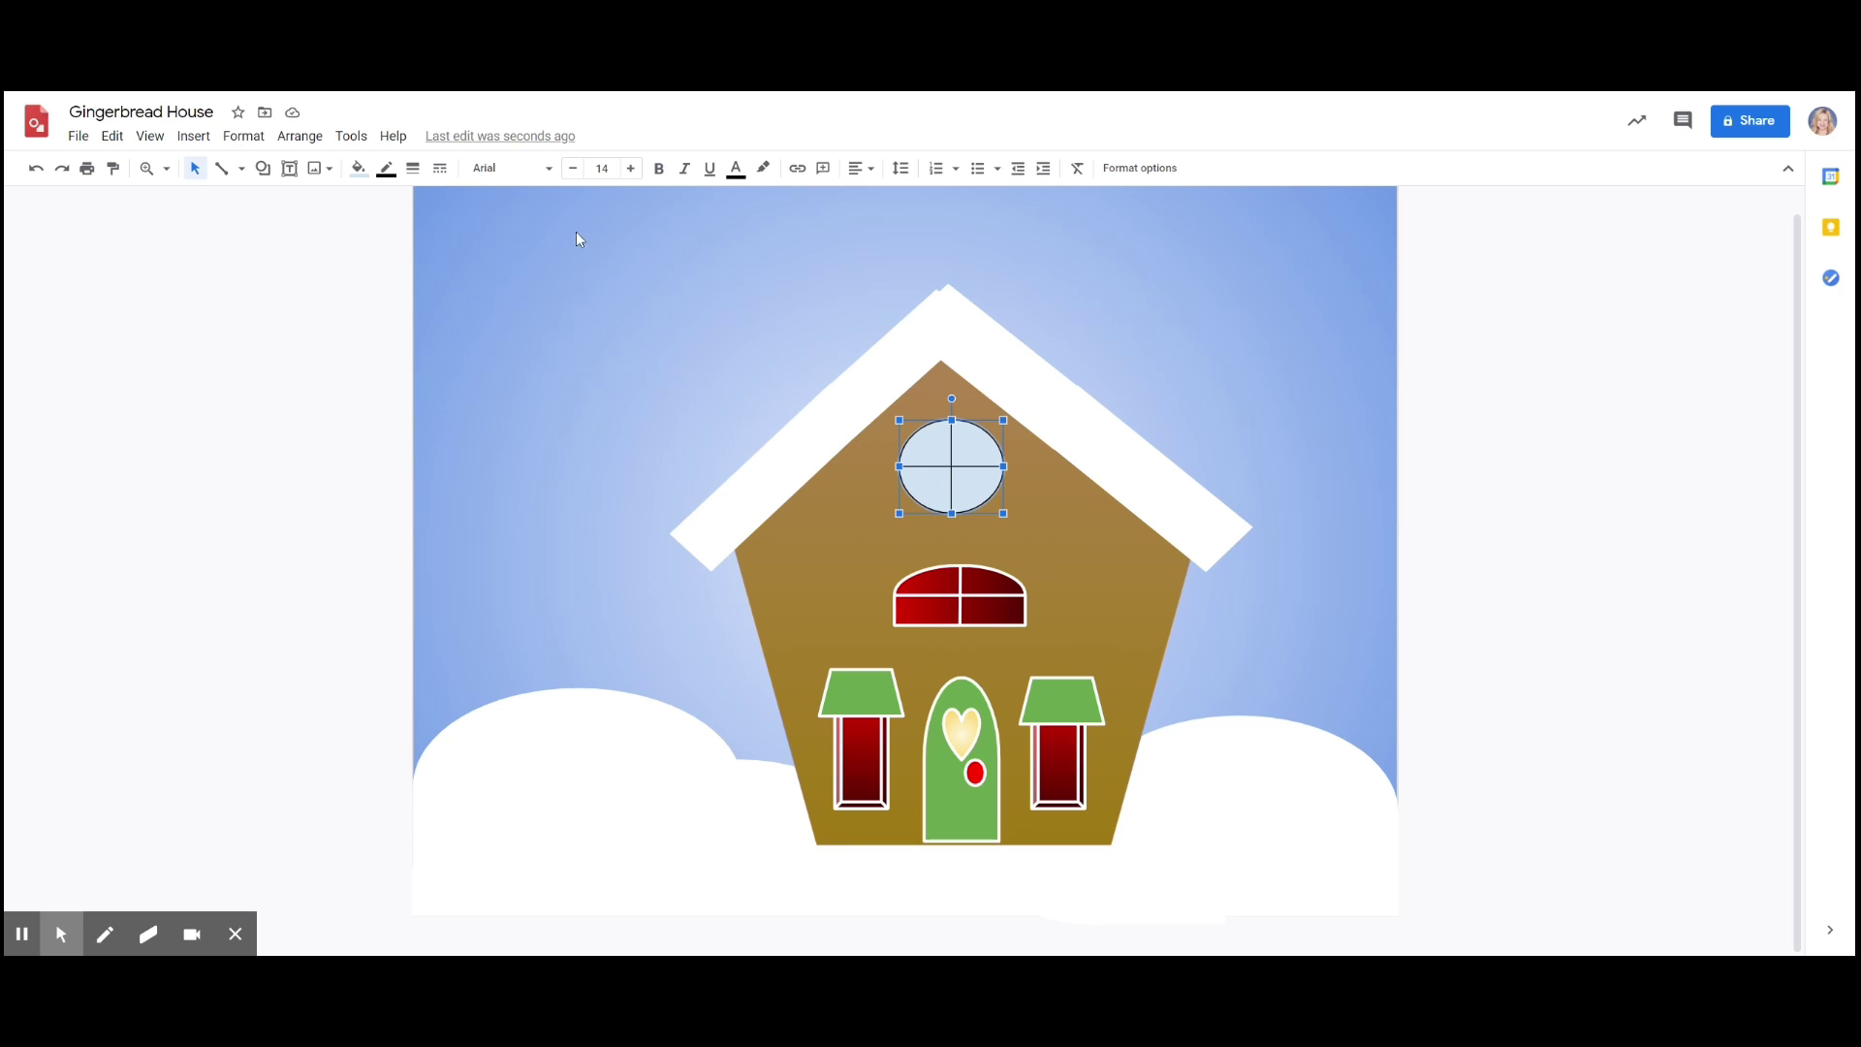
click(358, 168)
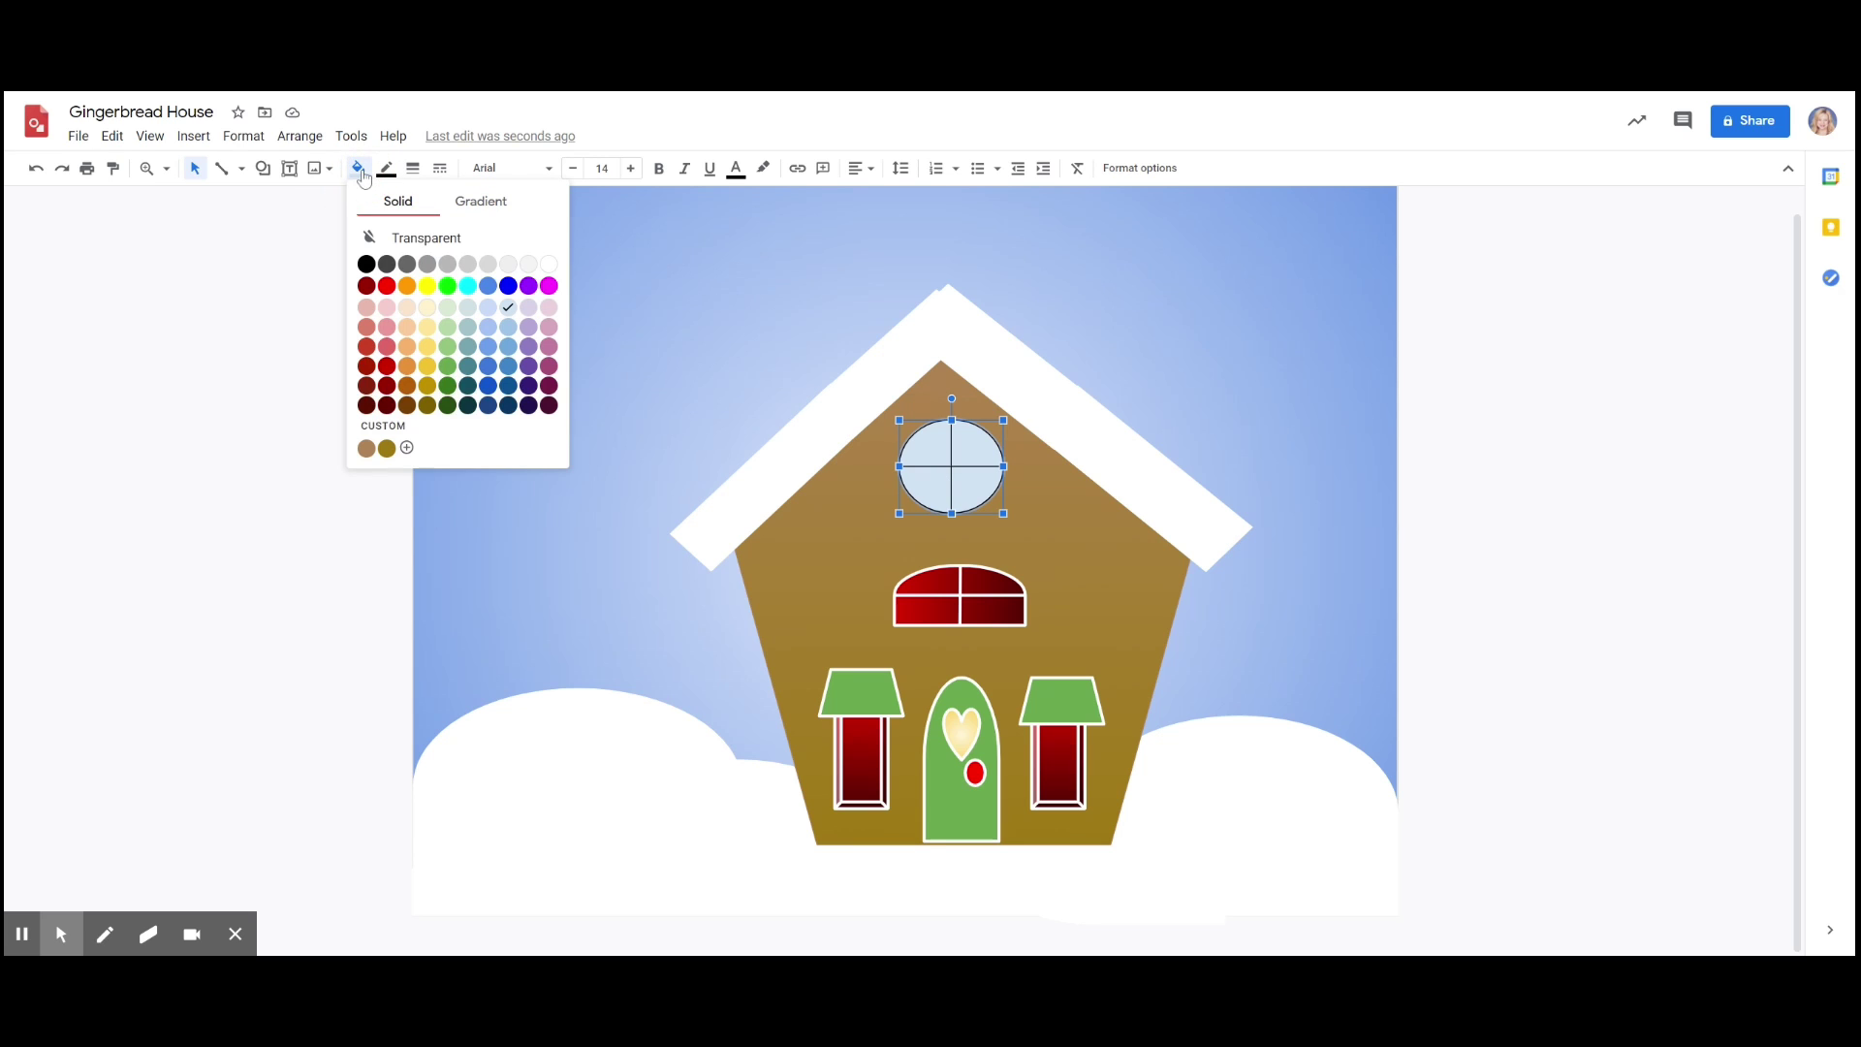
click(493, 205)
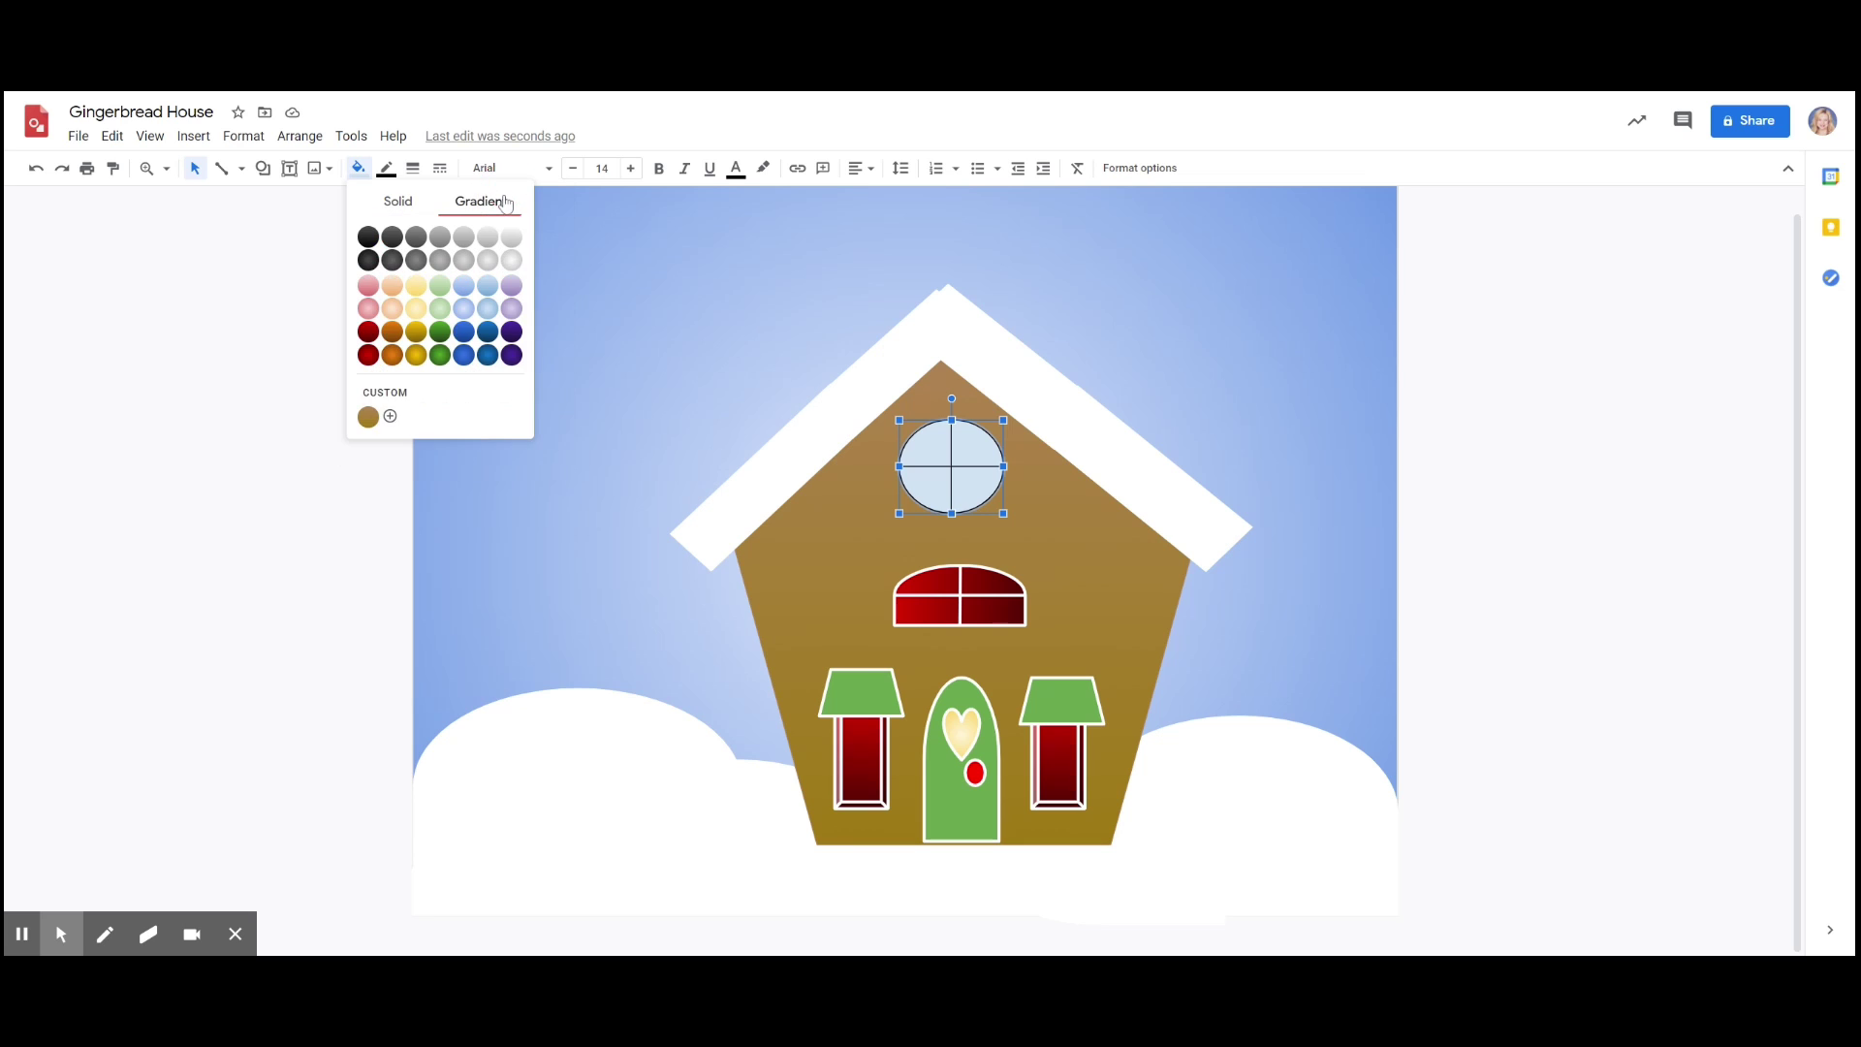
click(369, 331)
- Give the round window a white outline with a 3px line weight
click(386, 168)
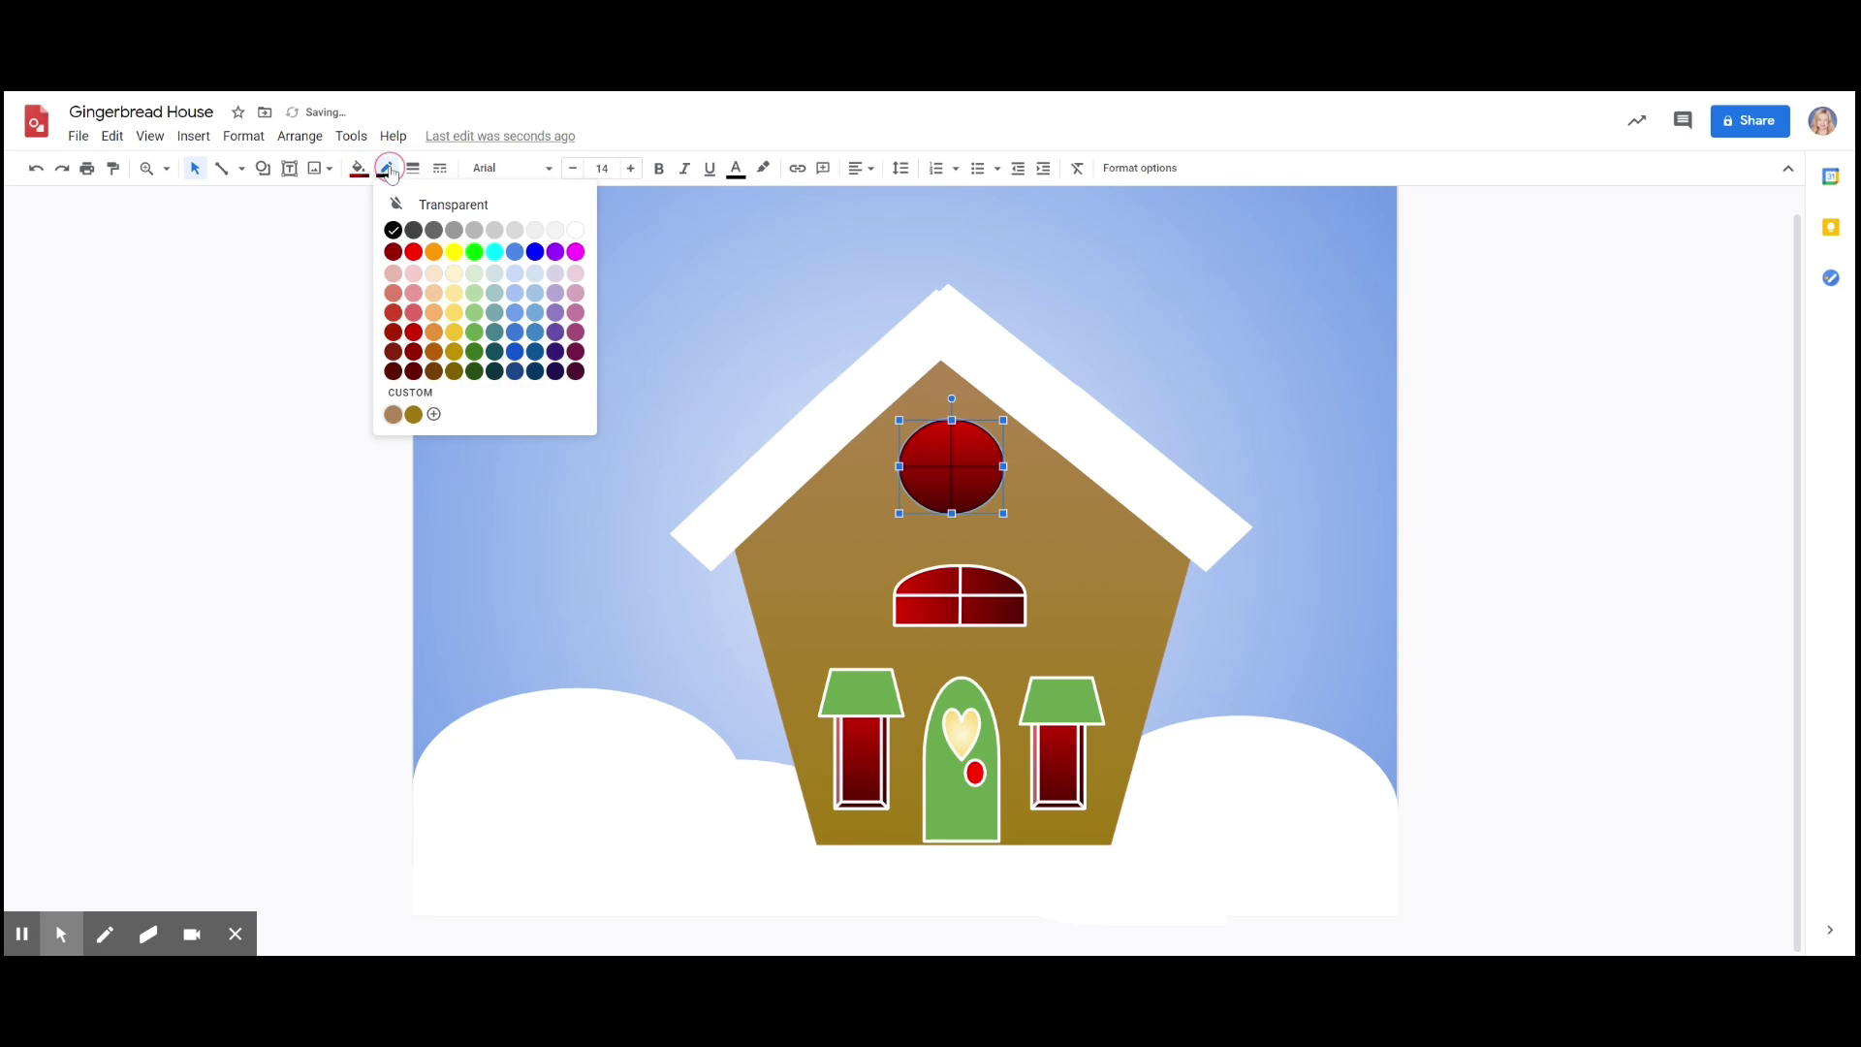
click(576, 230)
click(412, 171)
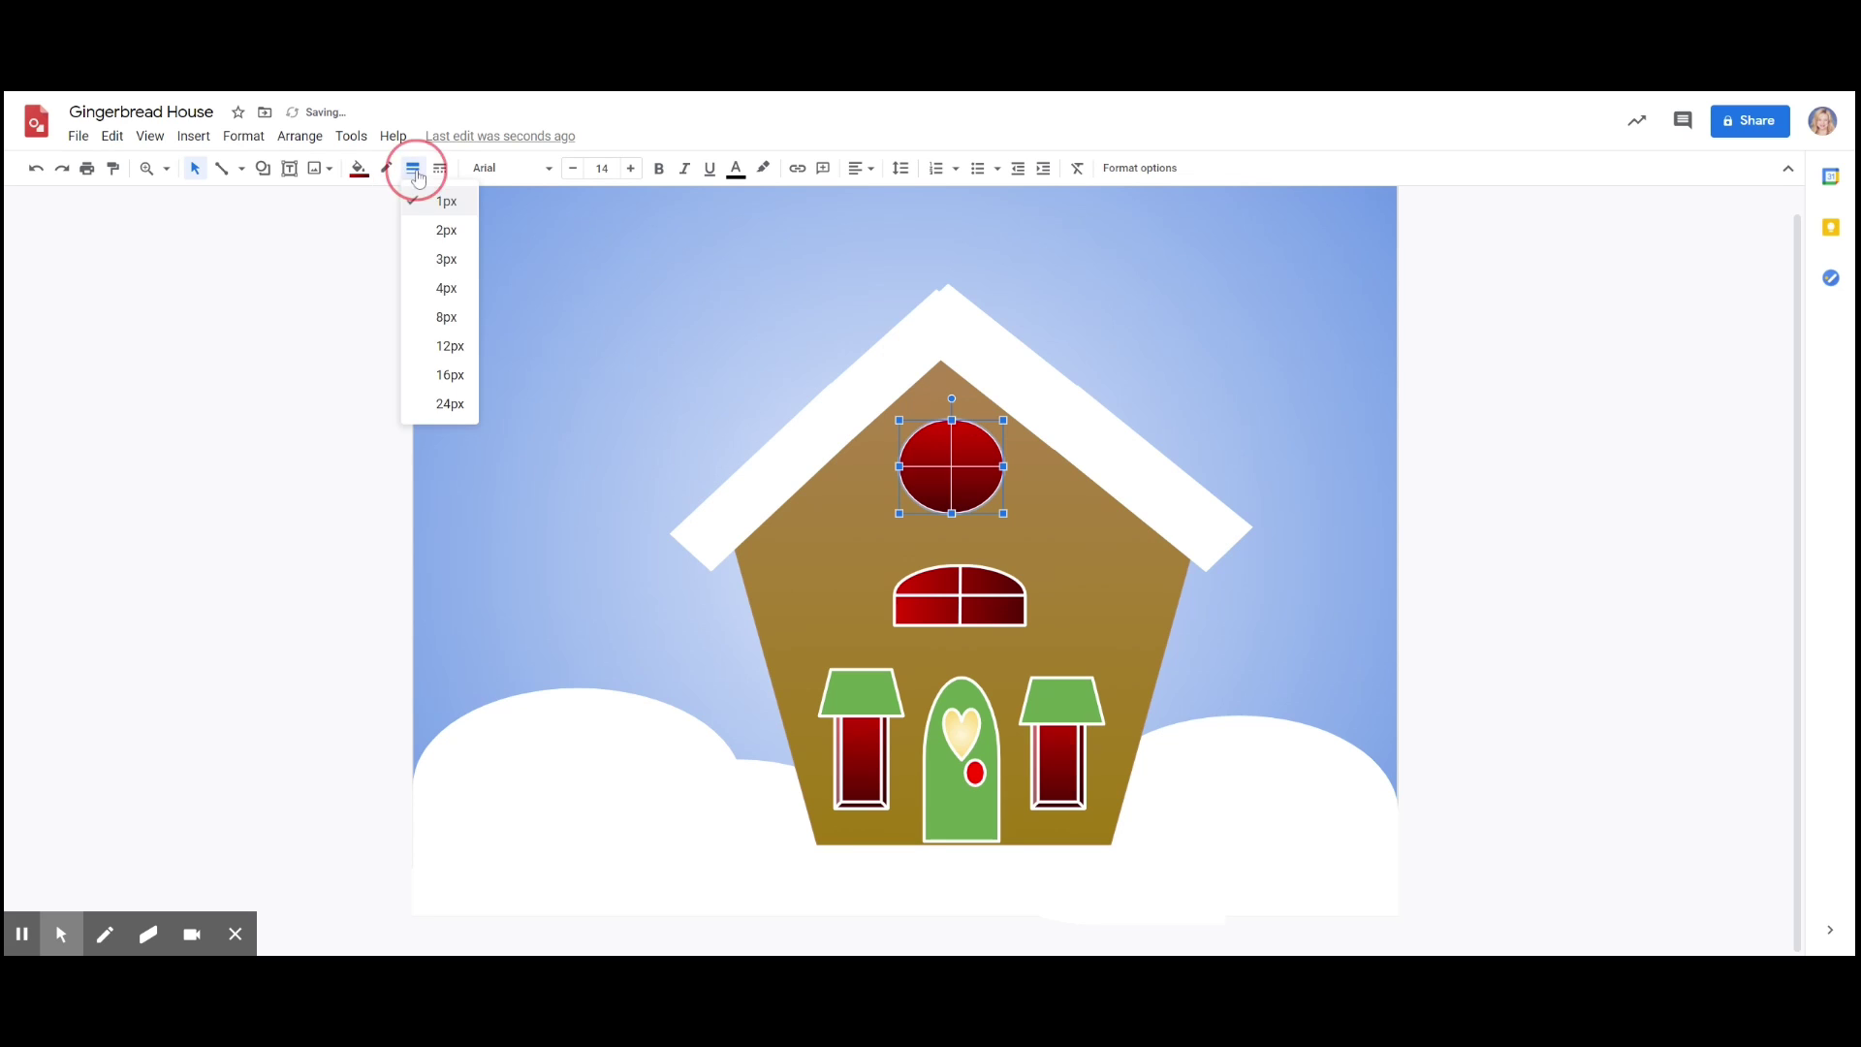
click(446, 259)
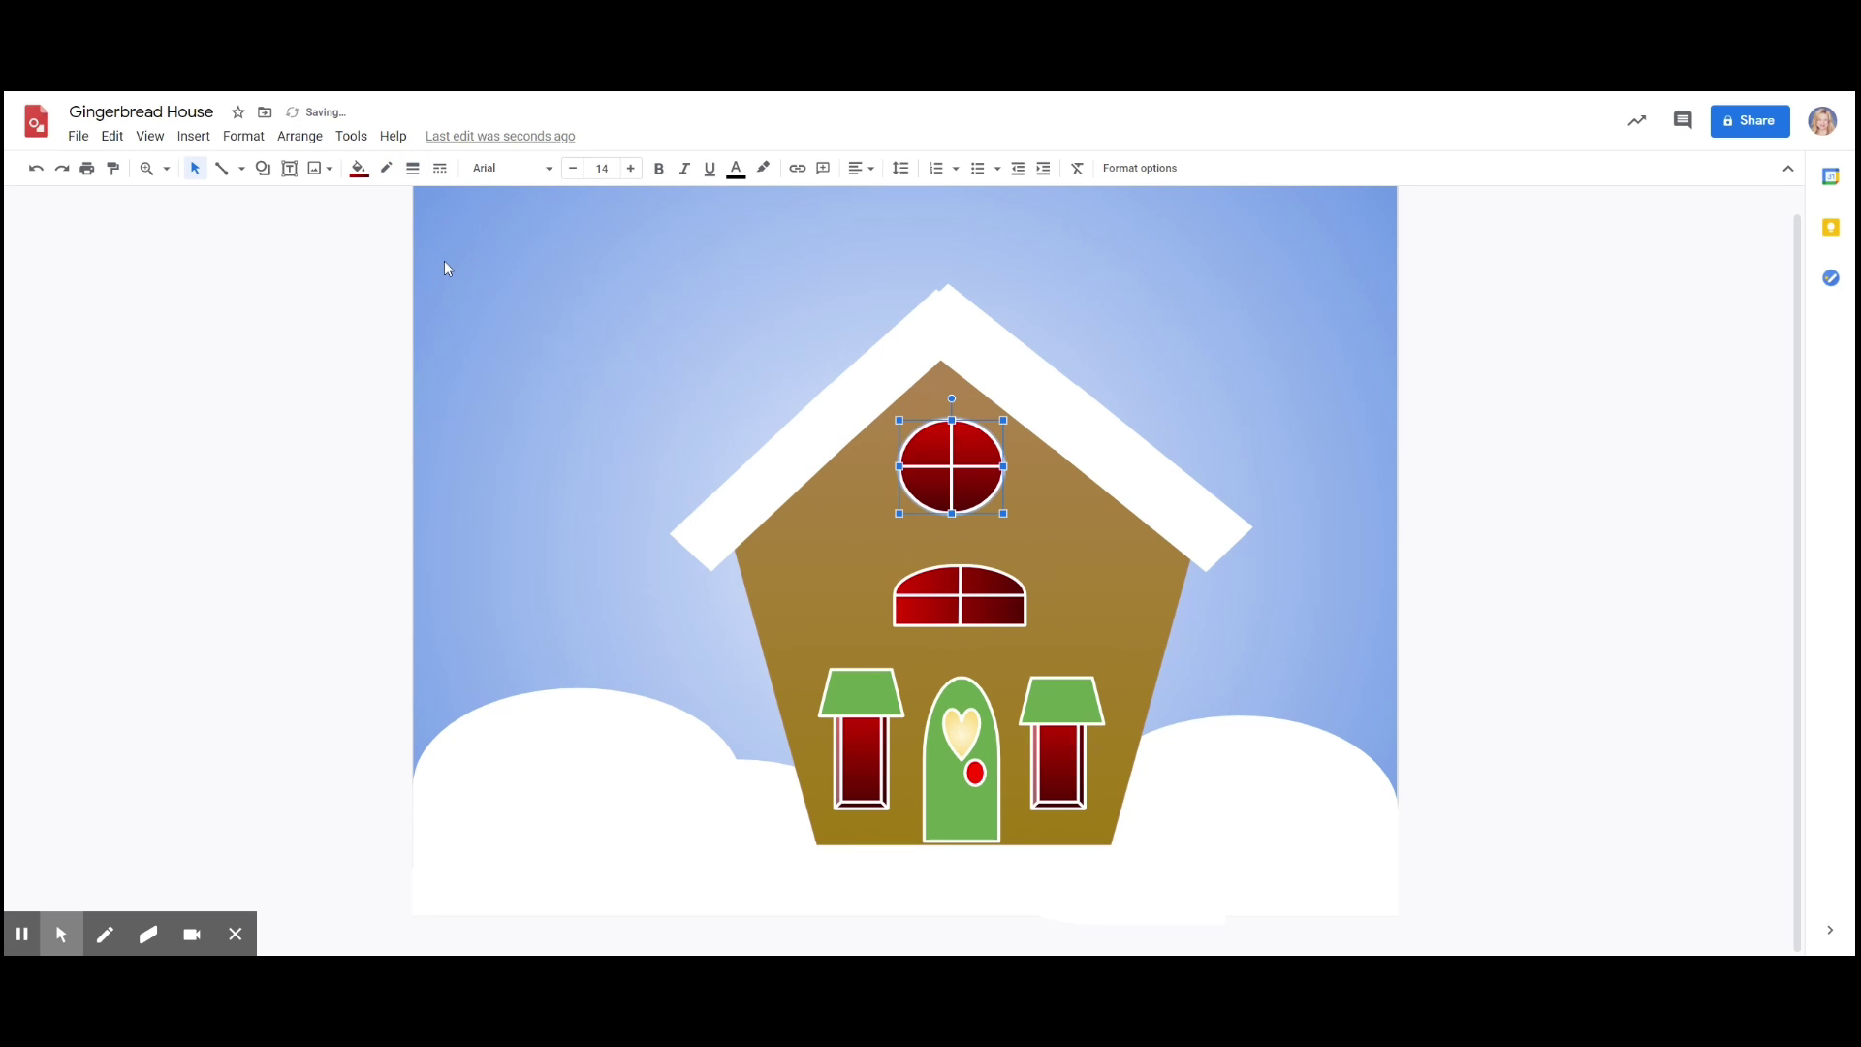
- Draw a donut shape on the house's left wall, shrink it and place it just above the left awning
click(261, 168)
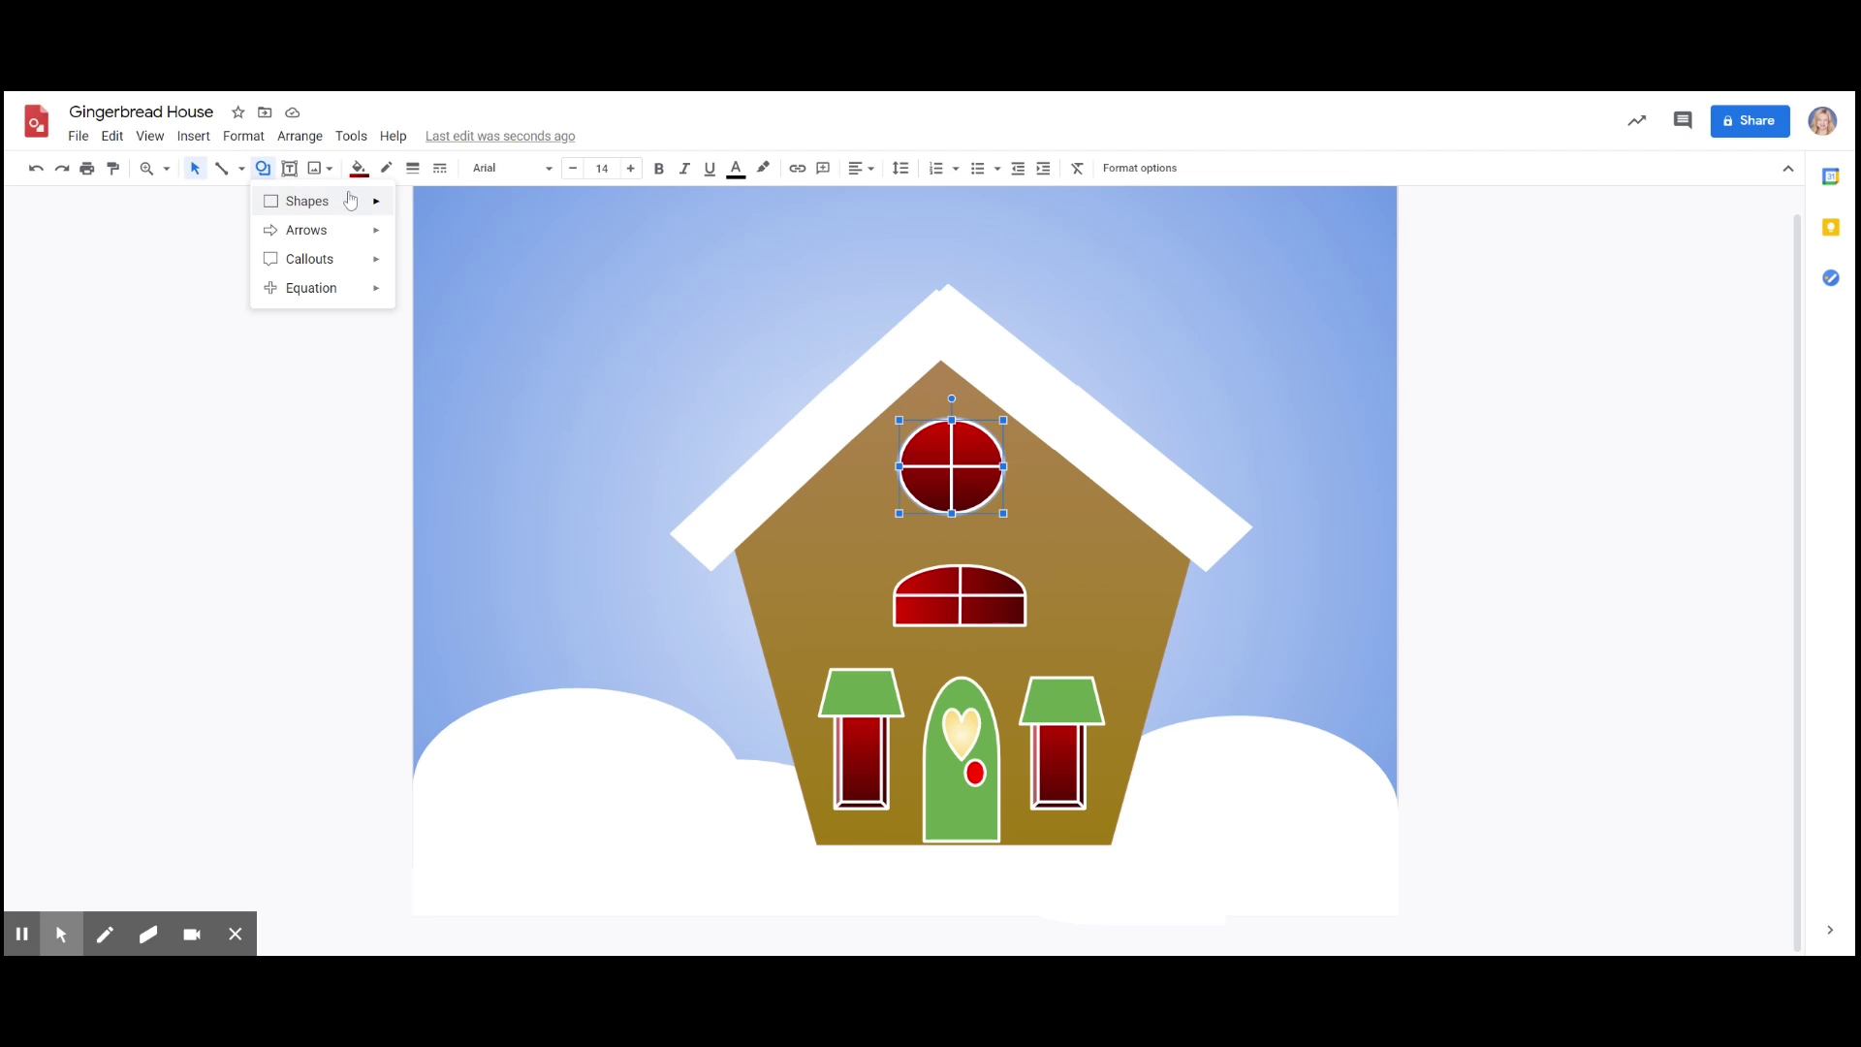
mouse_move(359, 209)
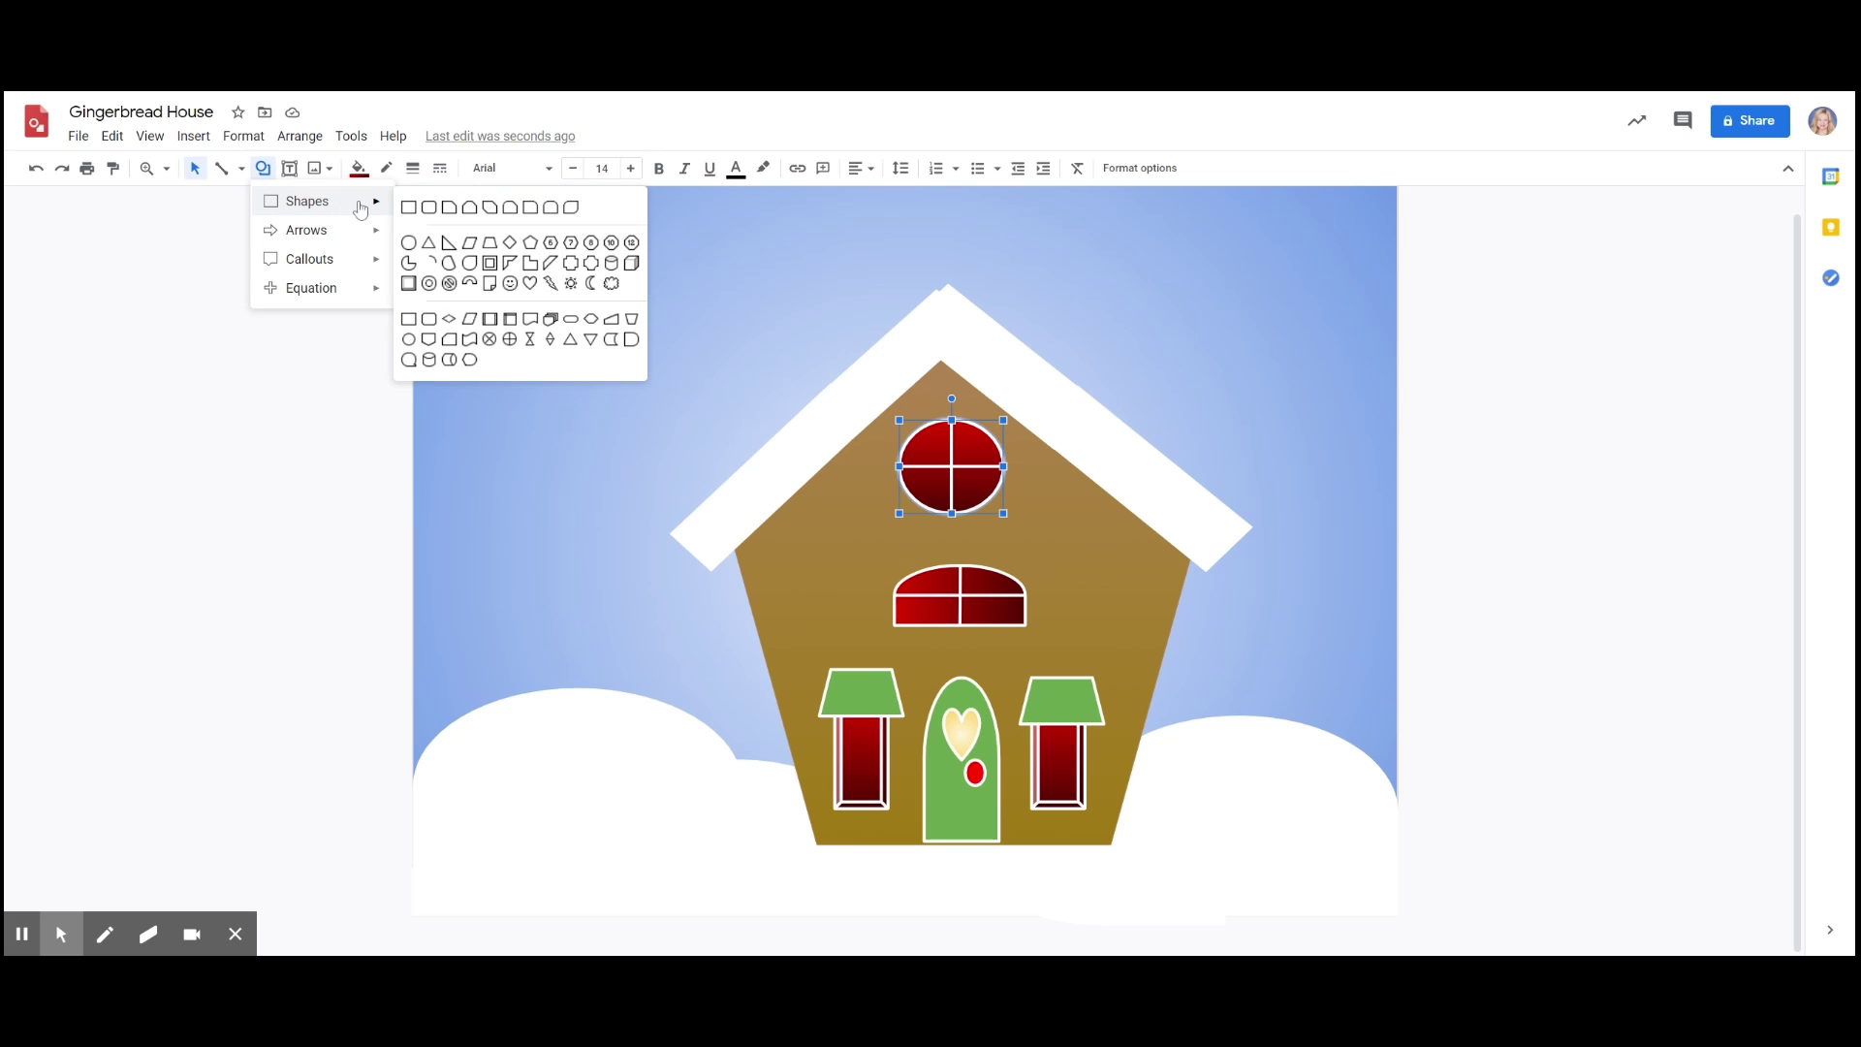
click(430, 284)
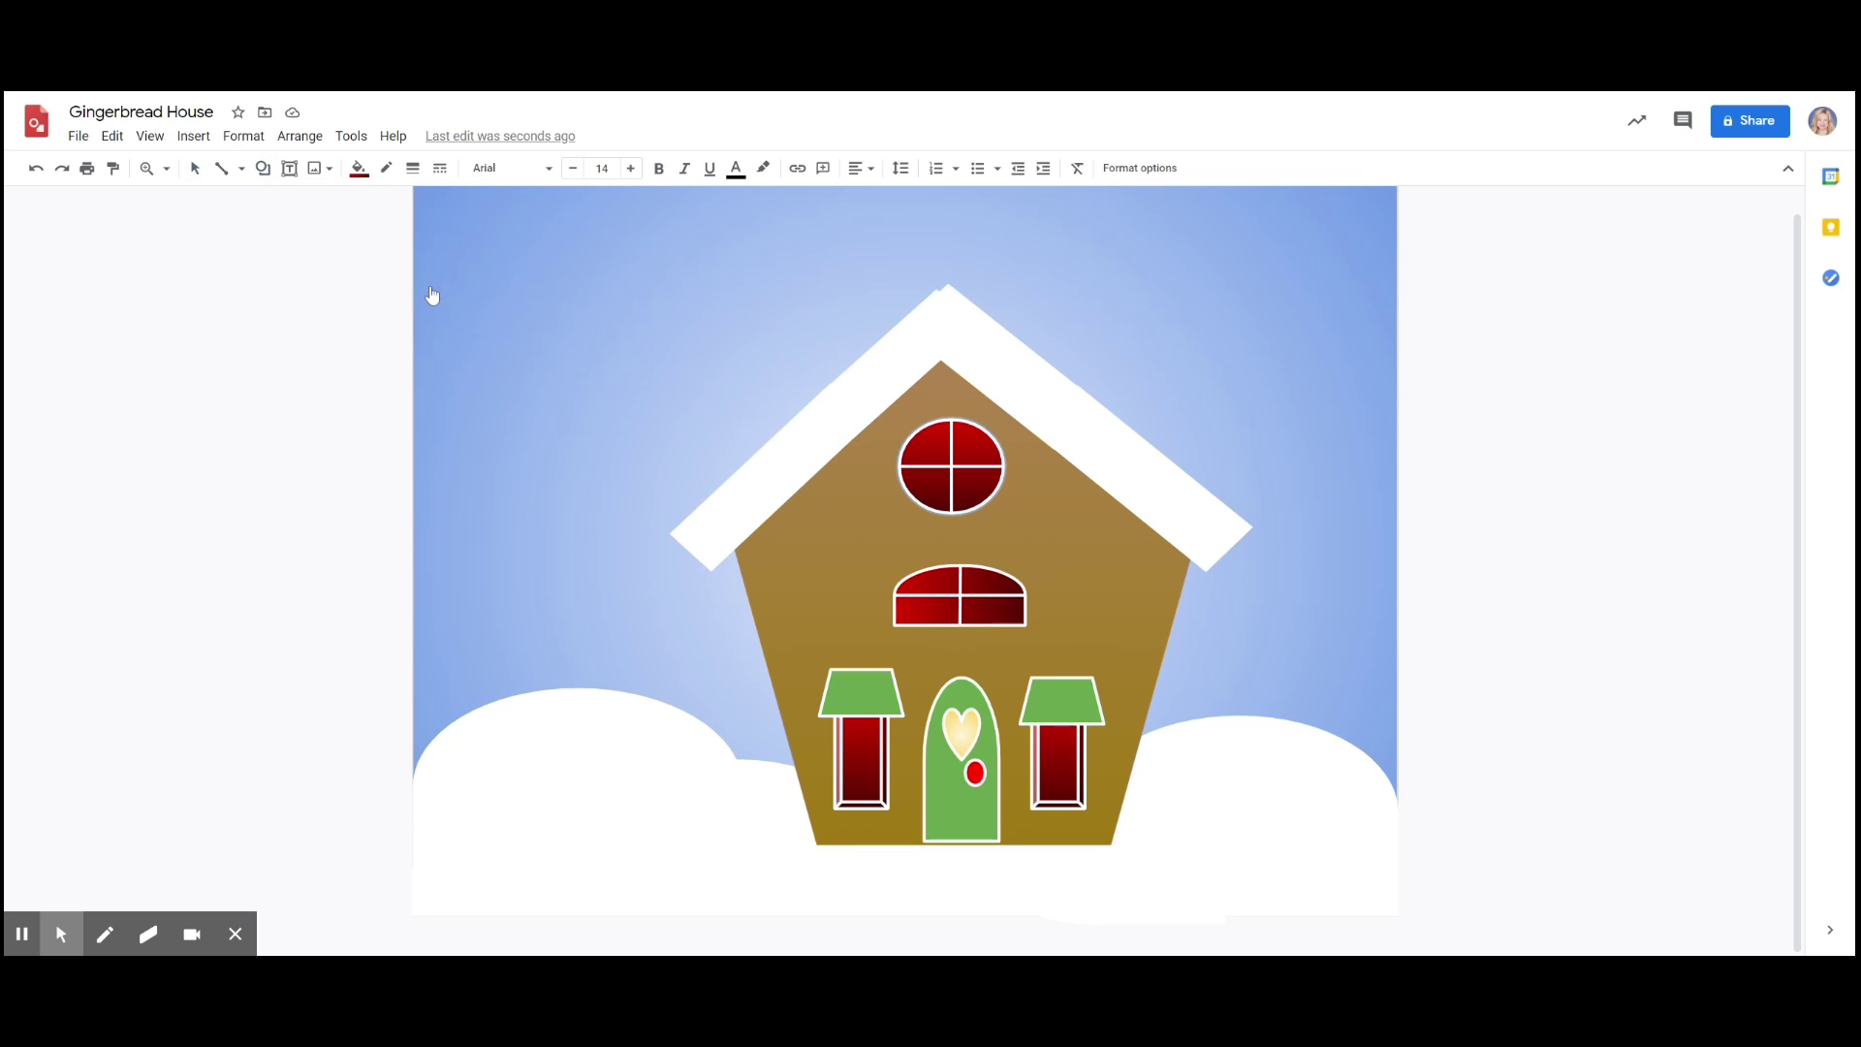
drag(796, 637, 883, 724)
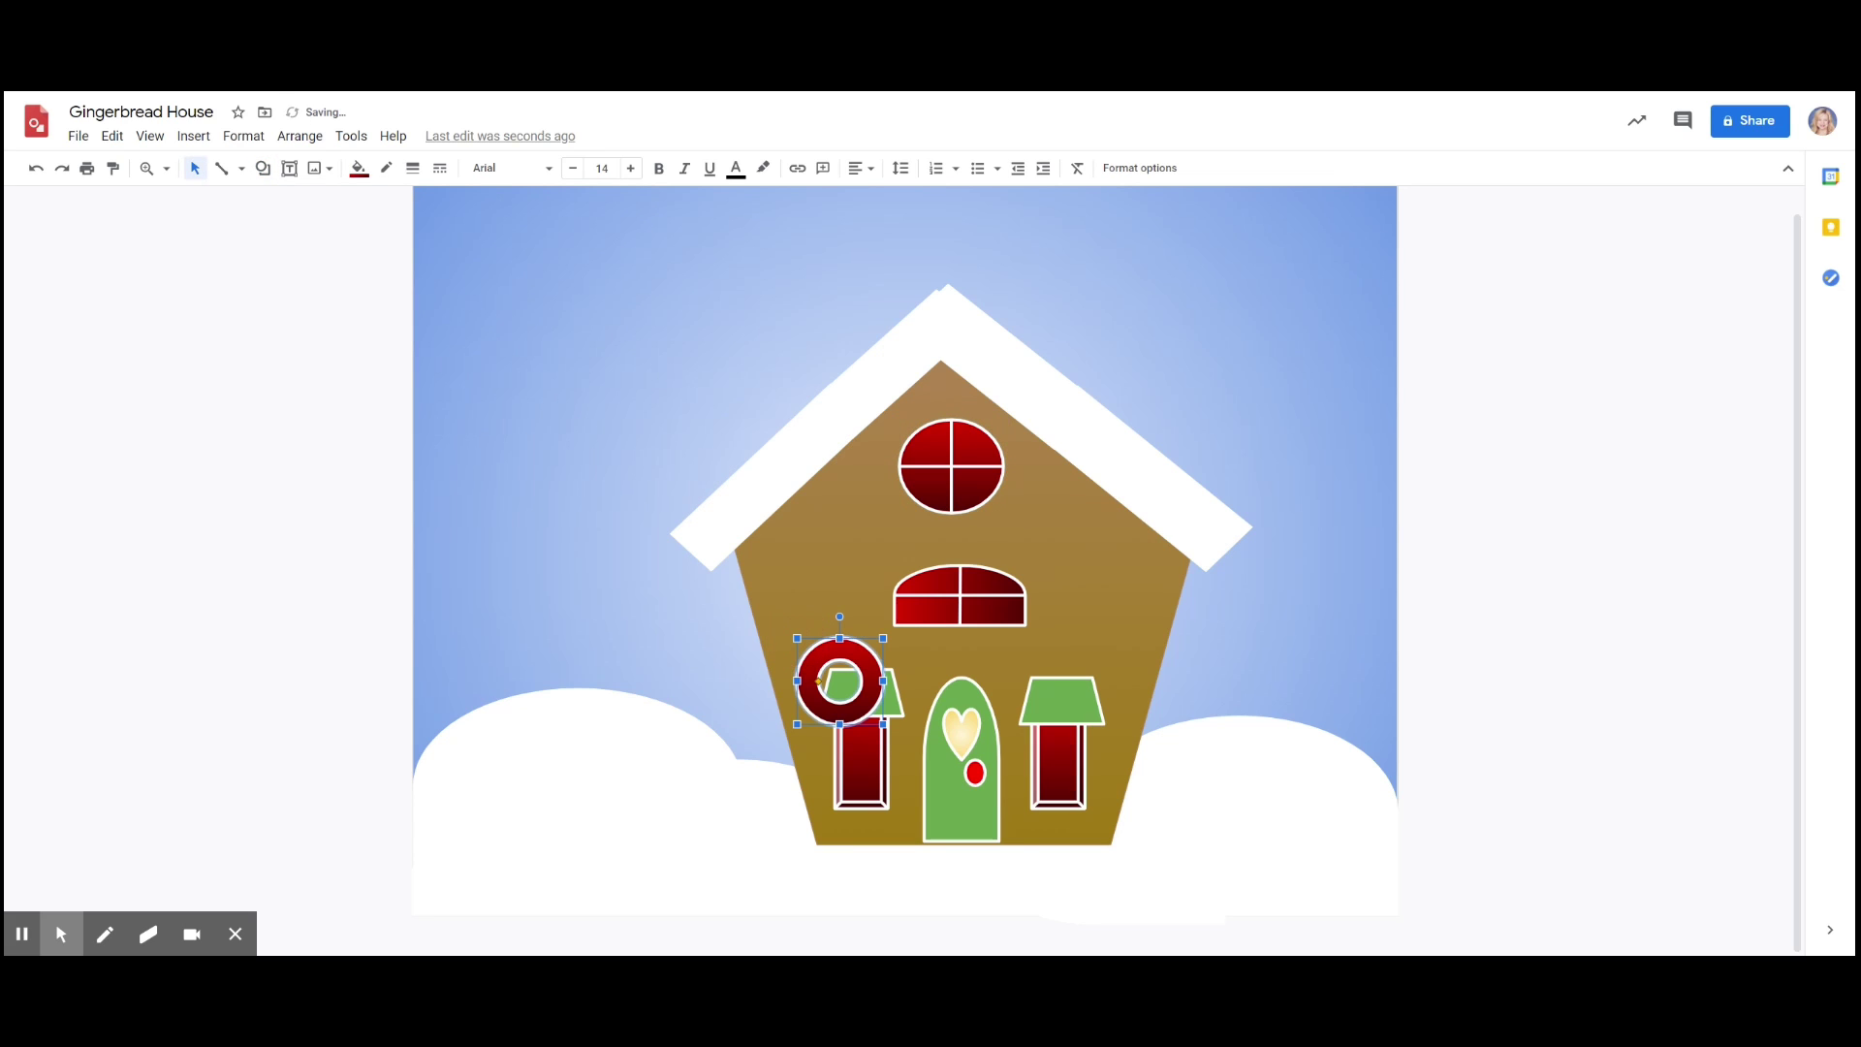
mouse_move(797, 638)
mouse_down()
mouse_move(853, 696)
mouse_move(797, 621)
mouse_move(804, 636)
mouse_up()
click(800, 628)
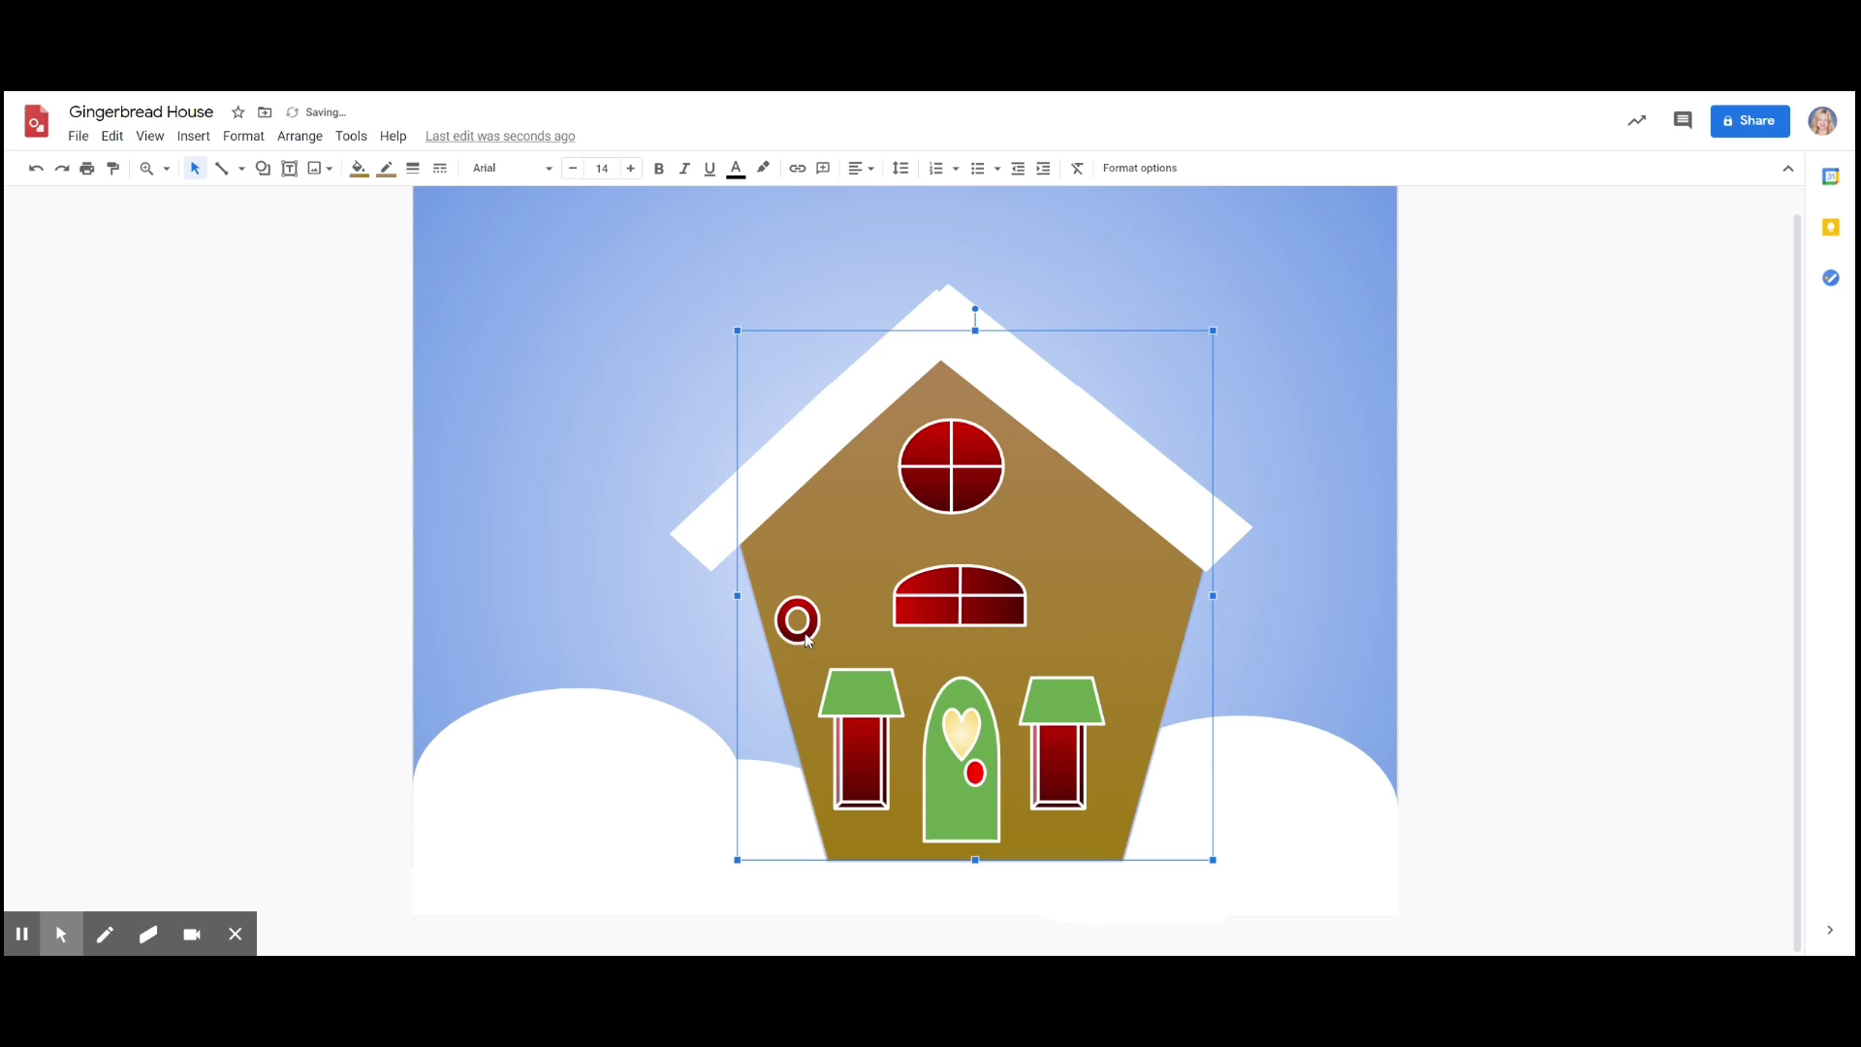
click(805, 632)
- Duplicate the red donut several times and arrange the donuts in pairs, two above each green awning
click(113, 136)
click(158, 383)
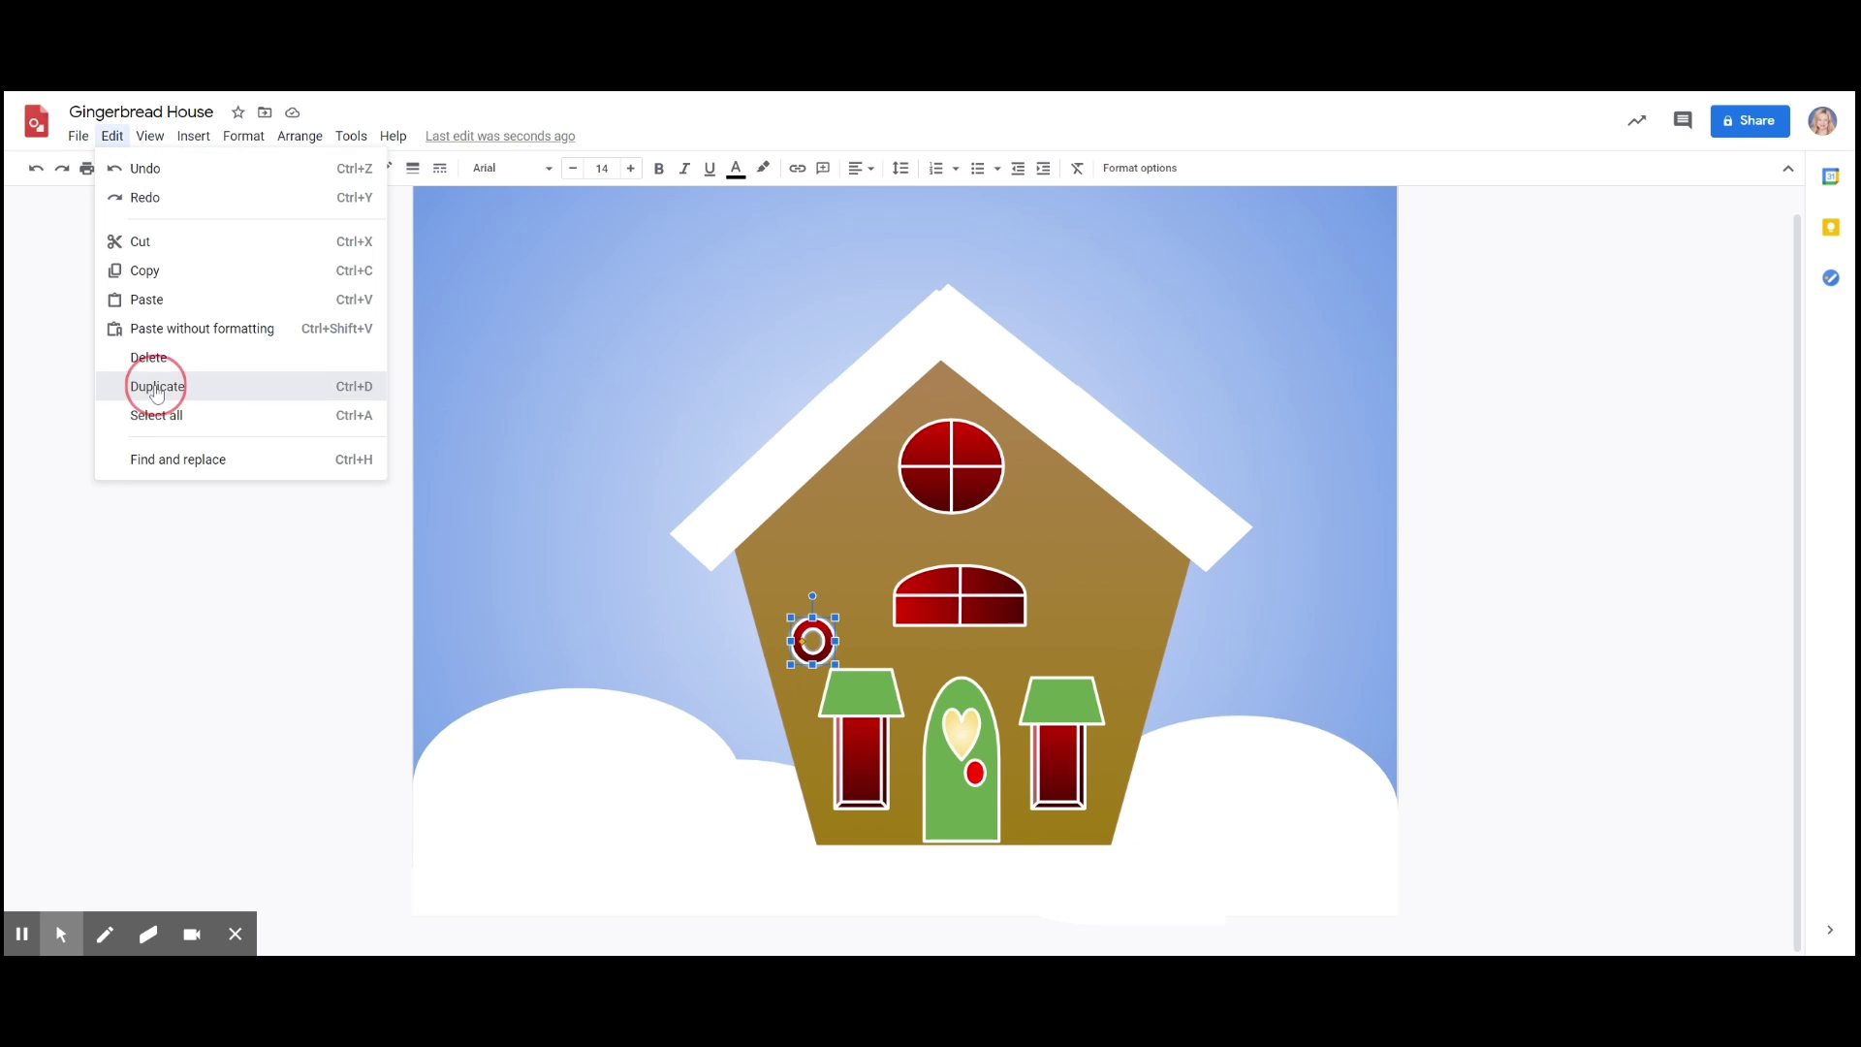
click(114, 137)
click(166, 385)
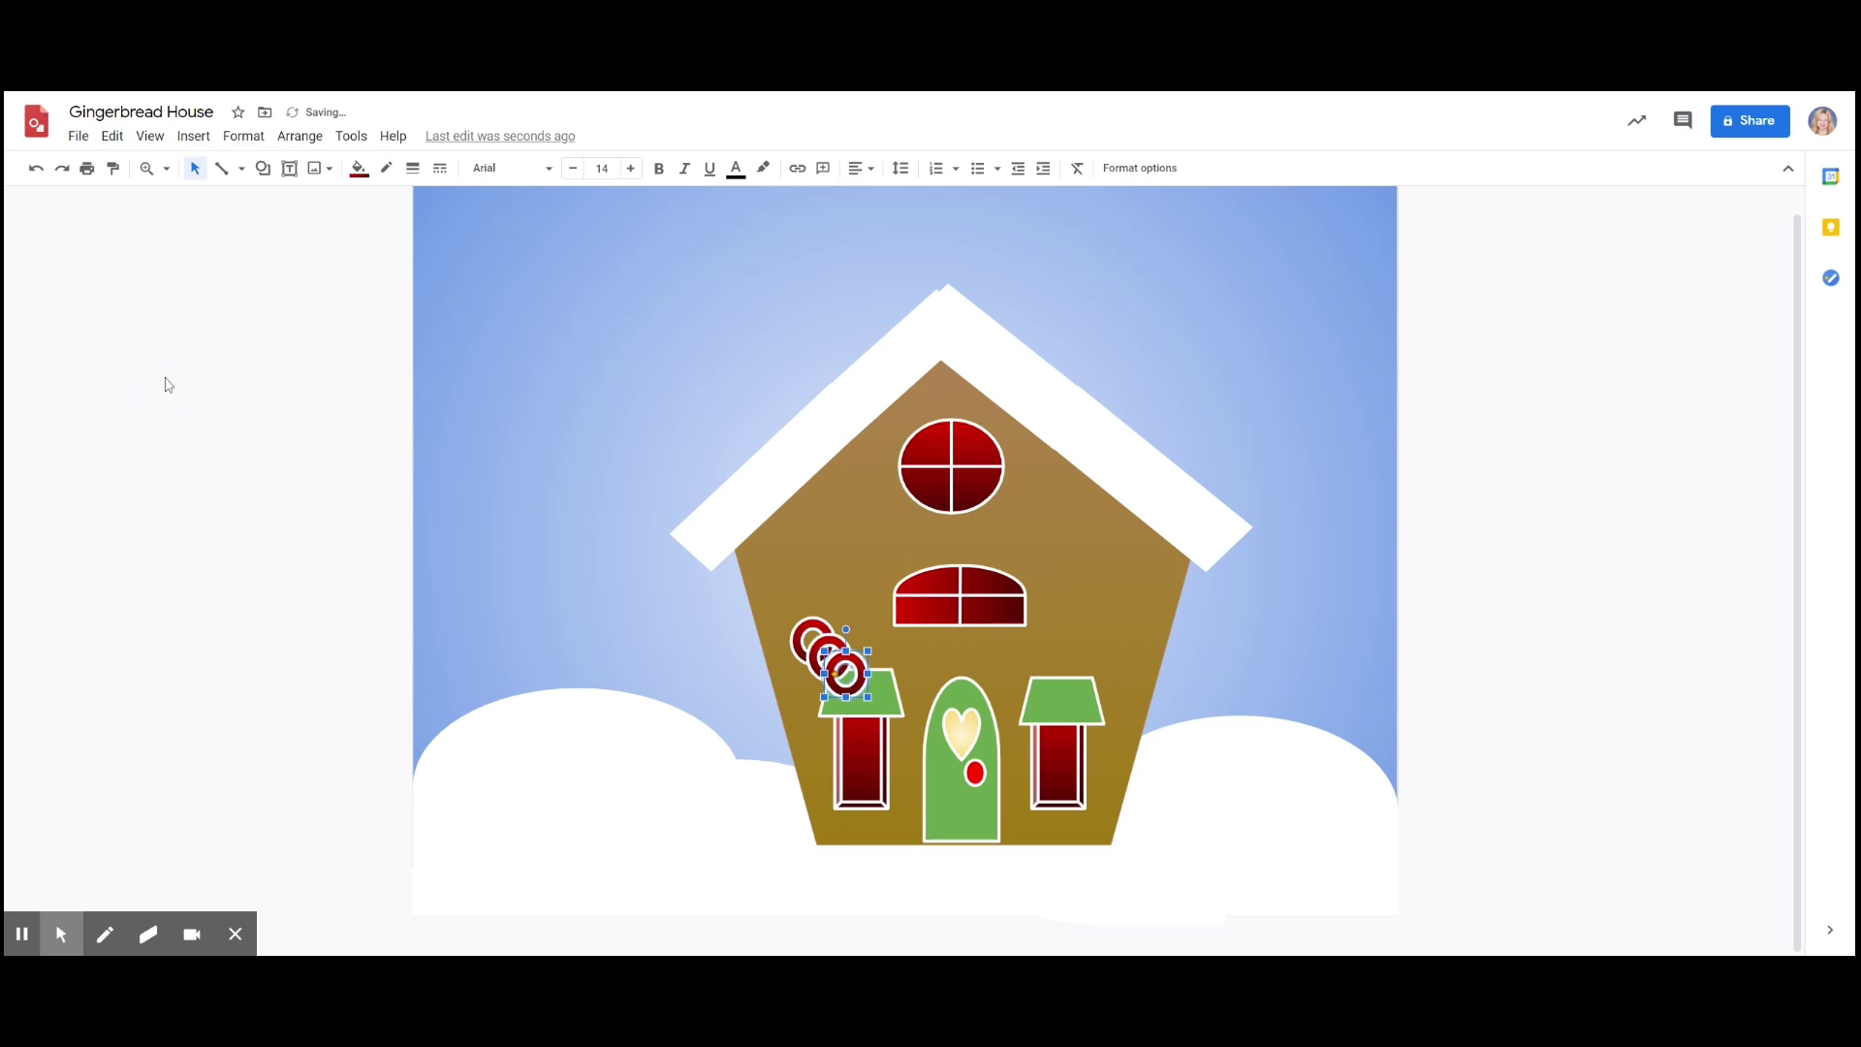
click(112, 136)
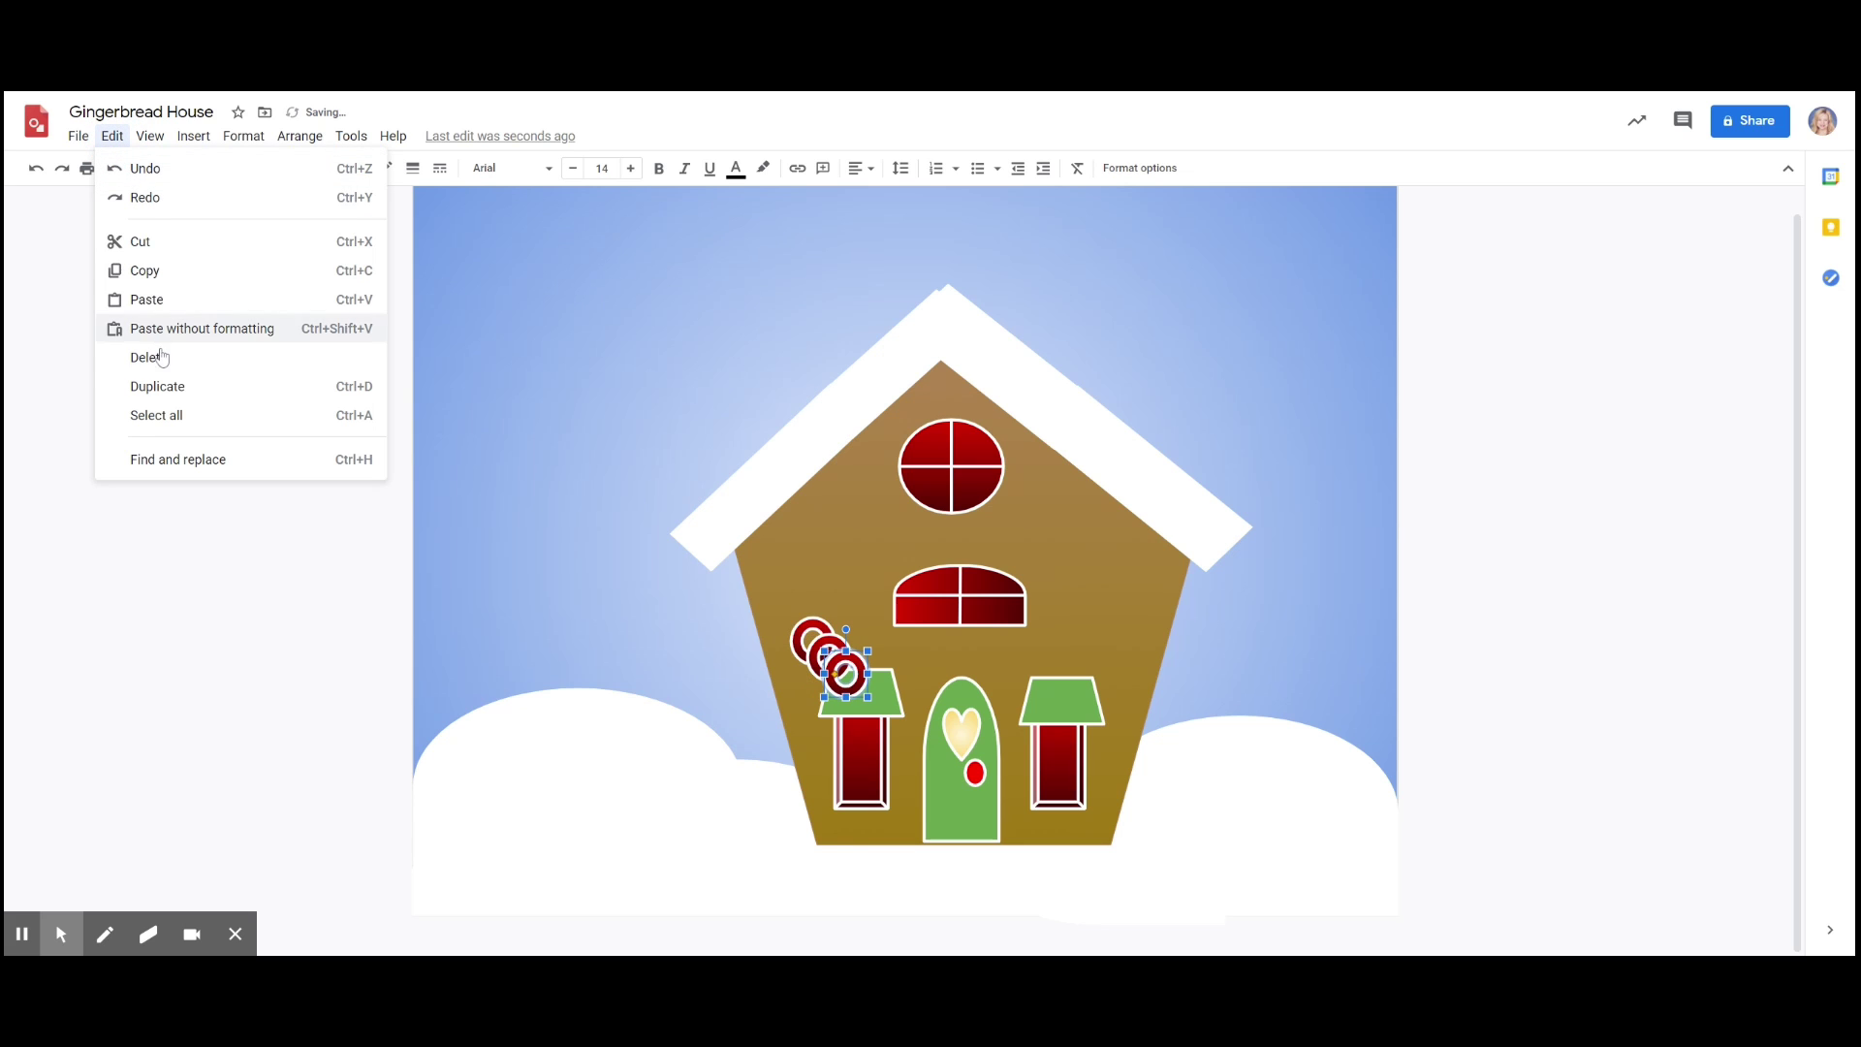
click(163, 389)
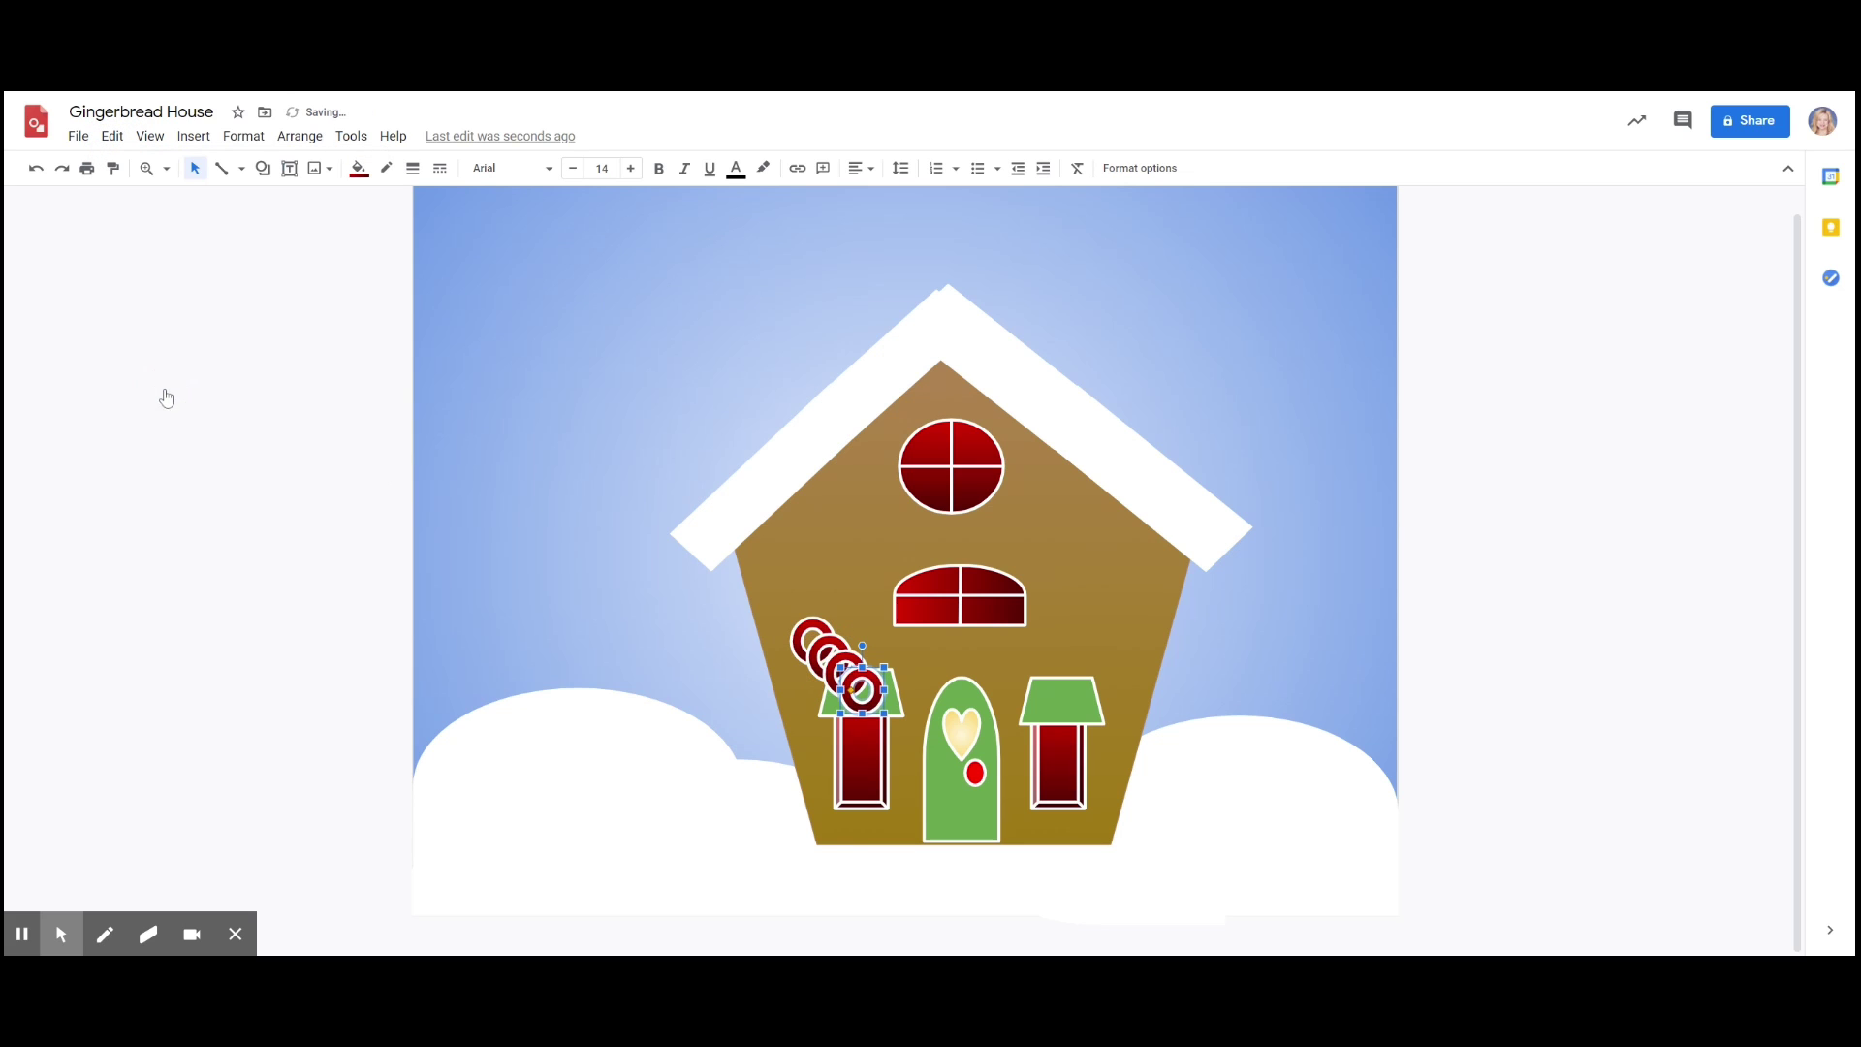
click(113, 137)
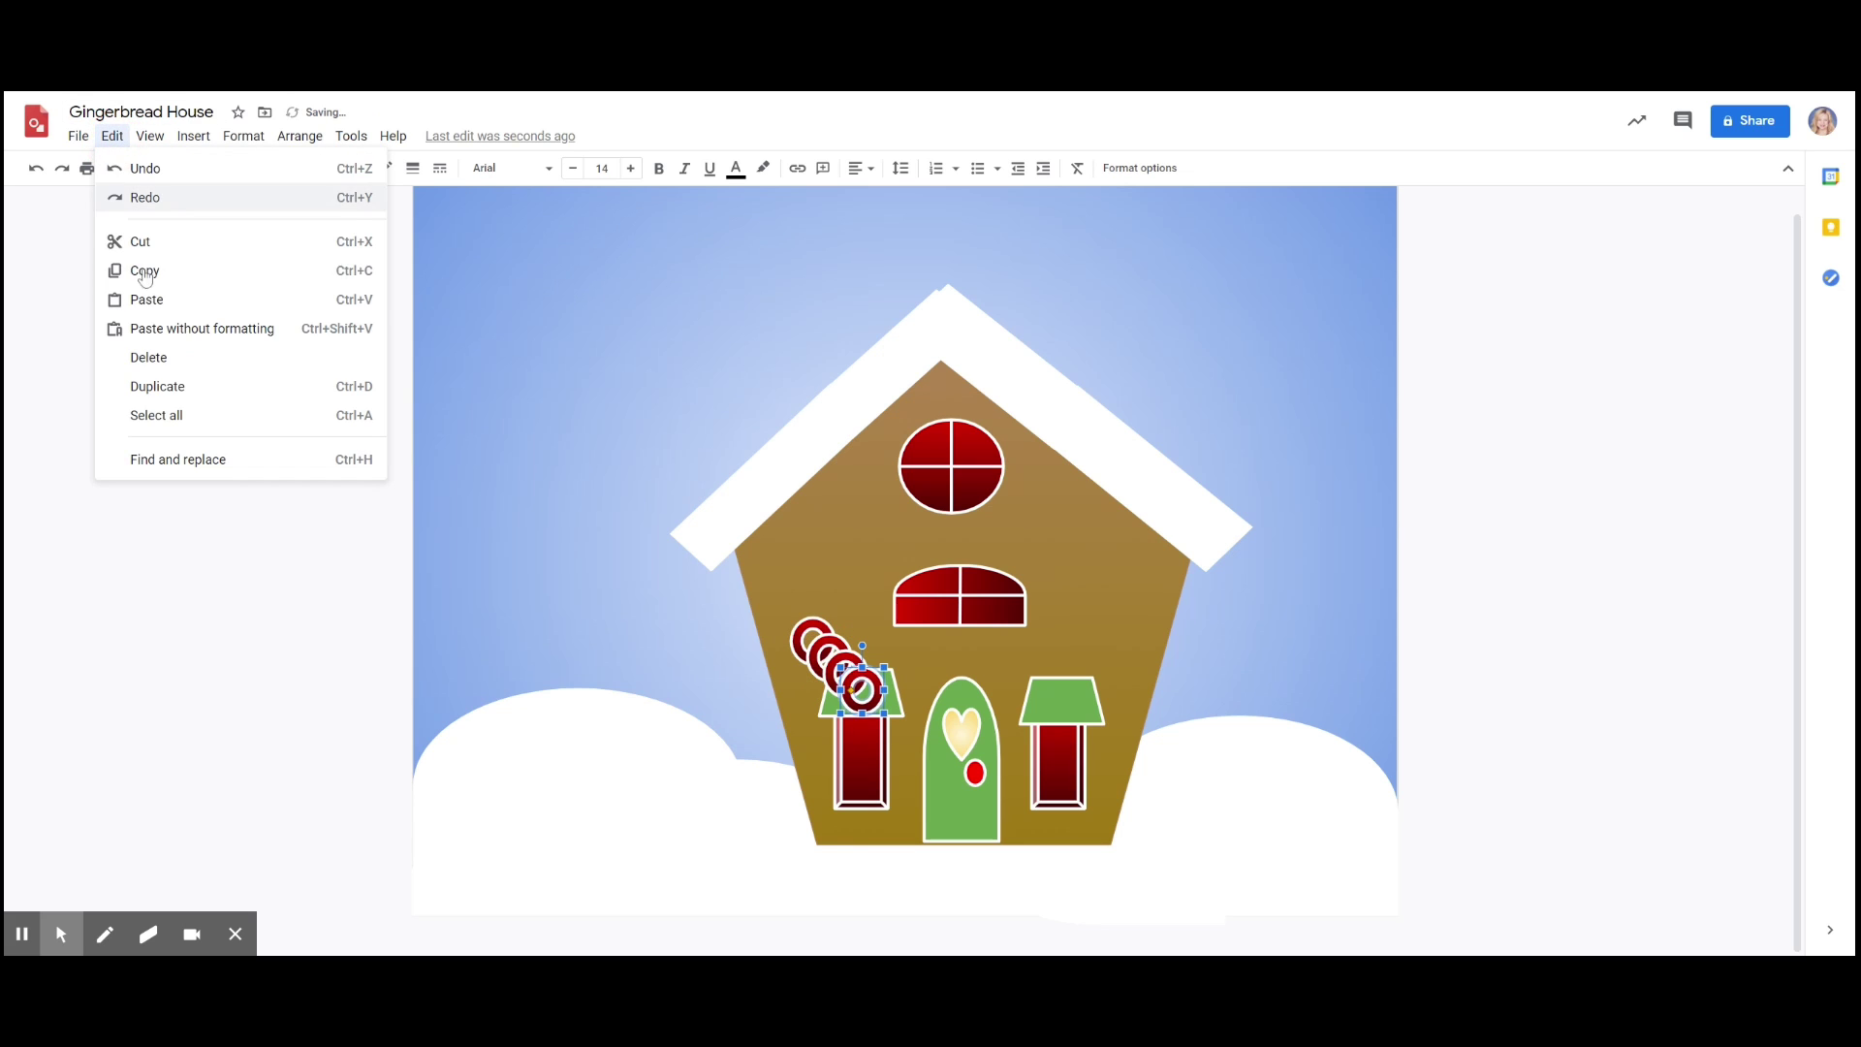
click(173, 390)
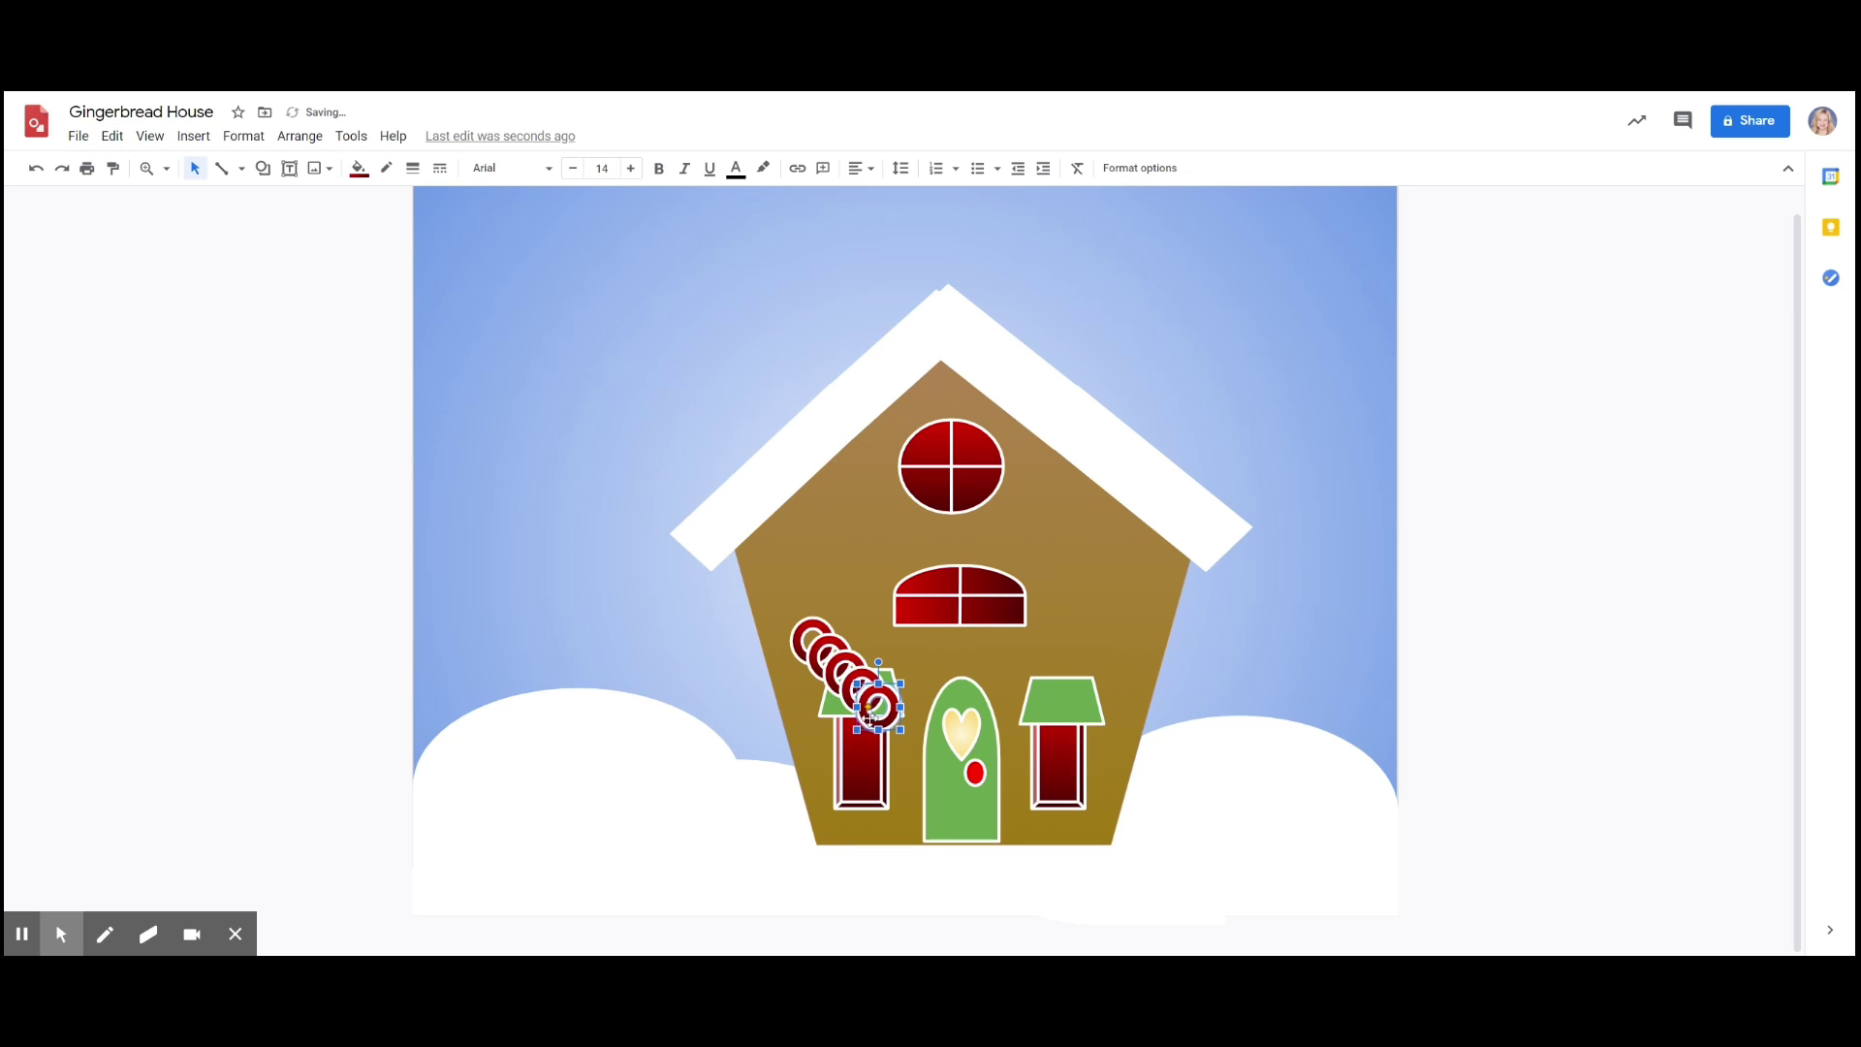
drag(903, 695, 1130, 654)
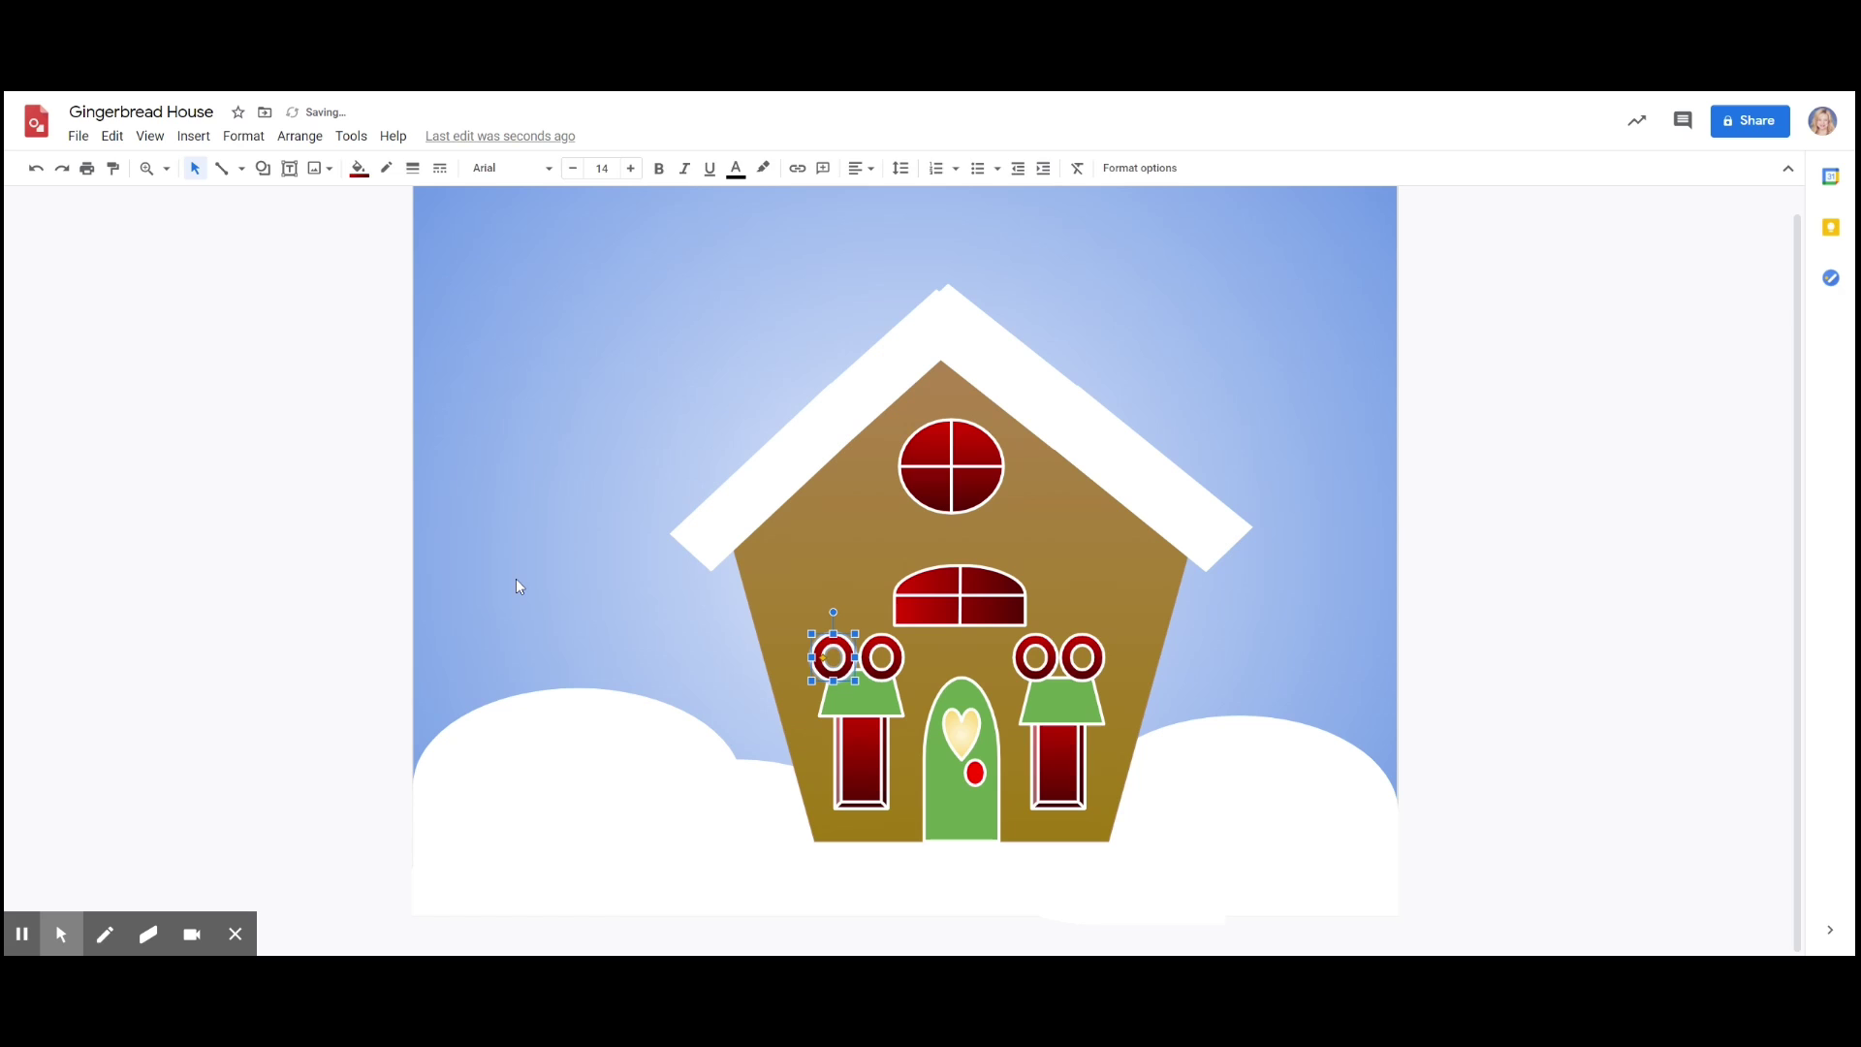
key(Escape)
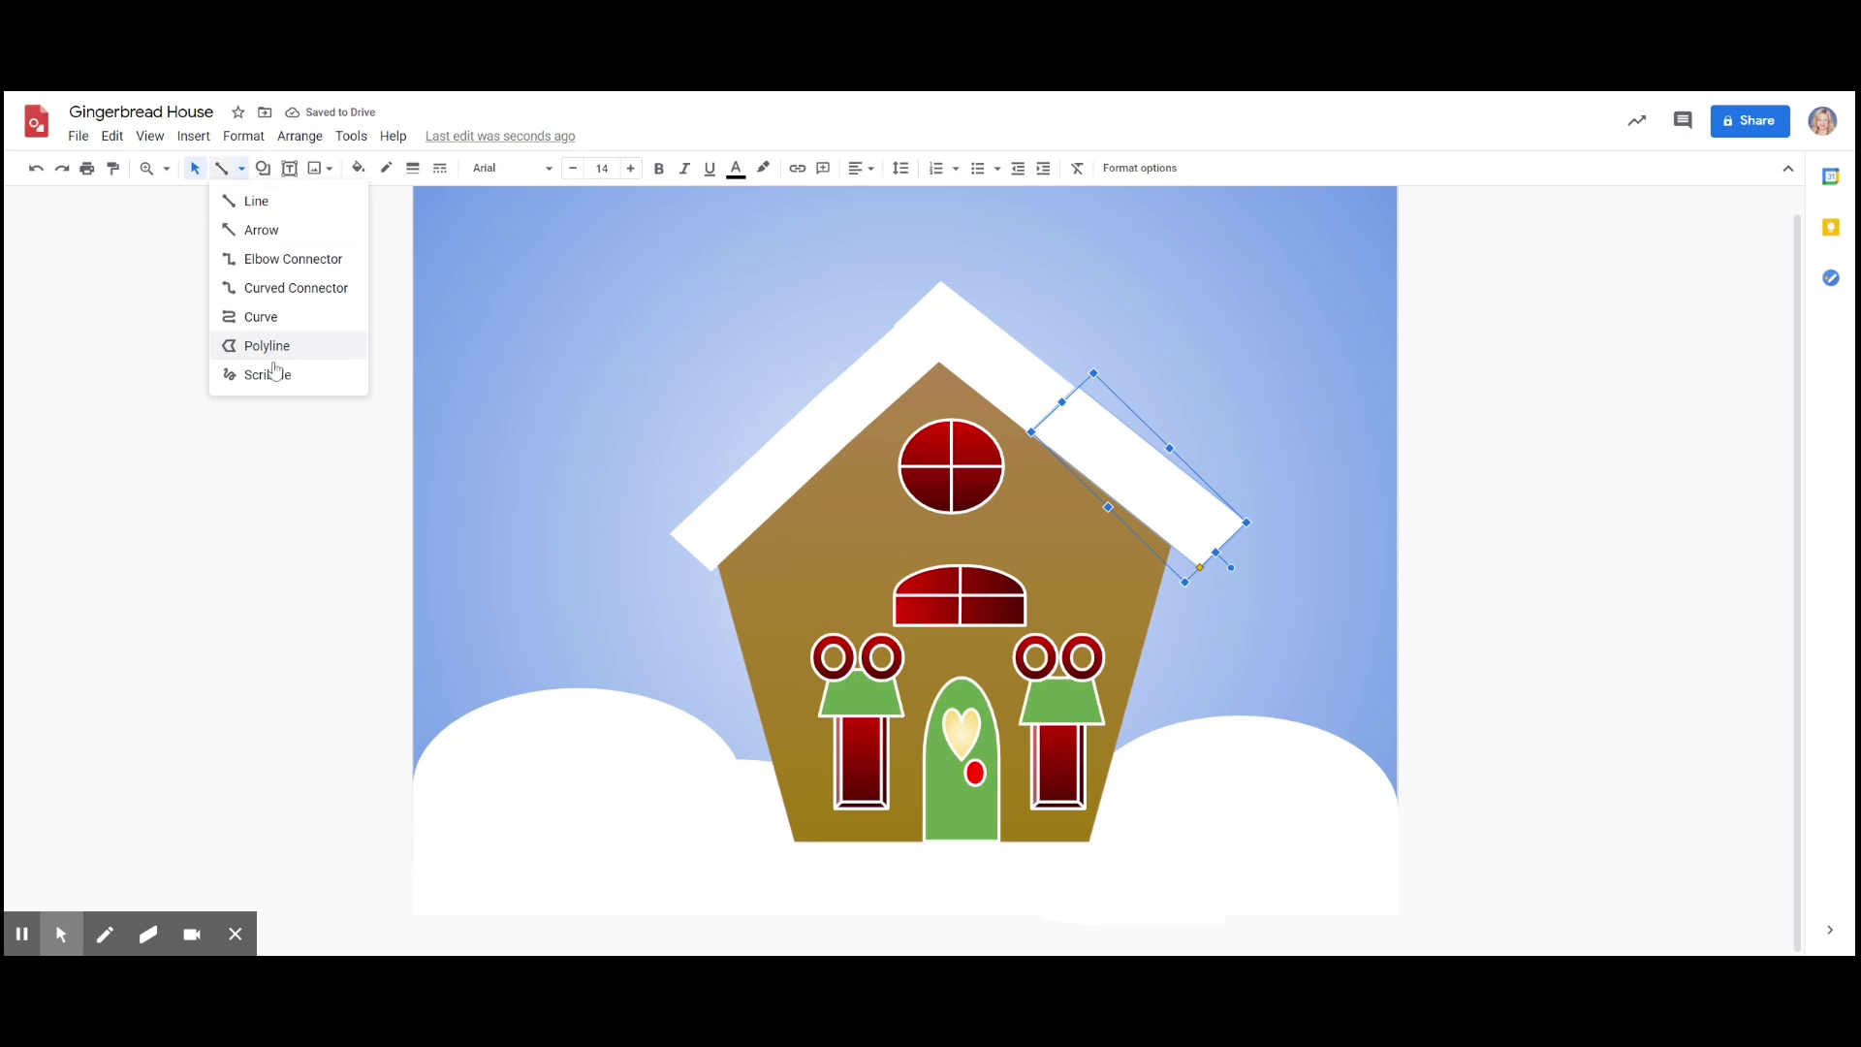
- Scribble an S-shaped swirl with curled ends on the house's upper left wall, beside the round window
click(272, 377)
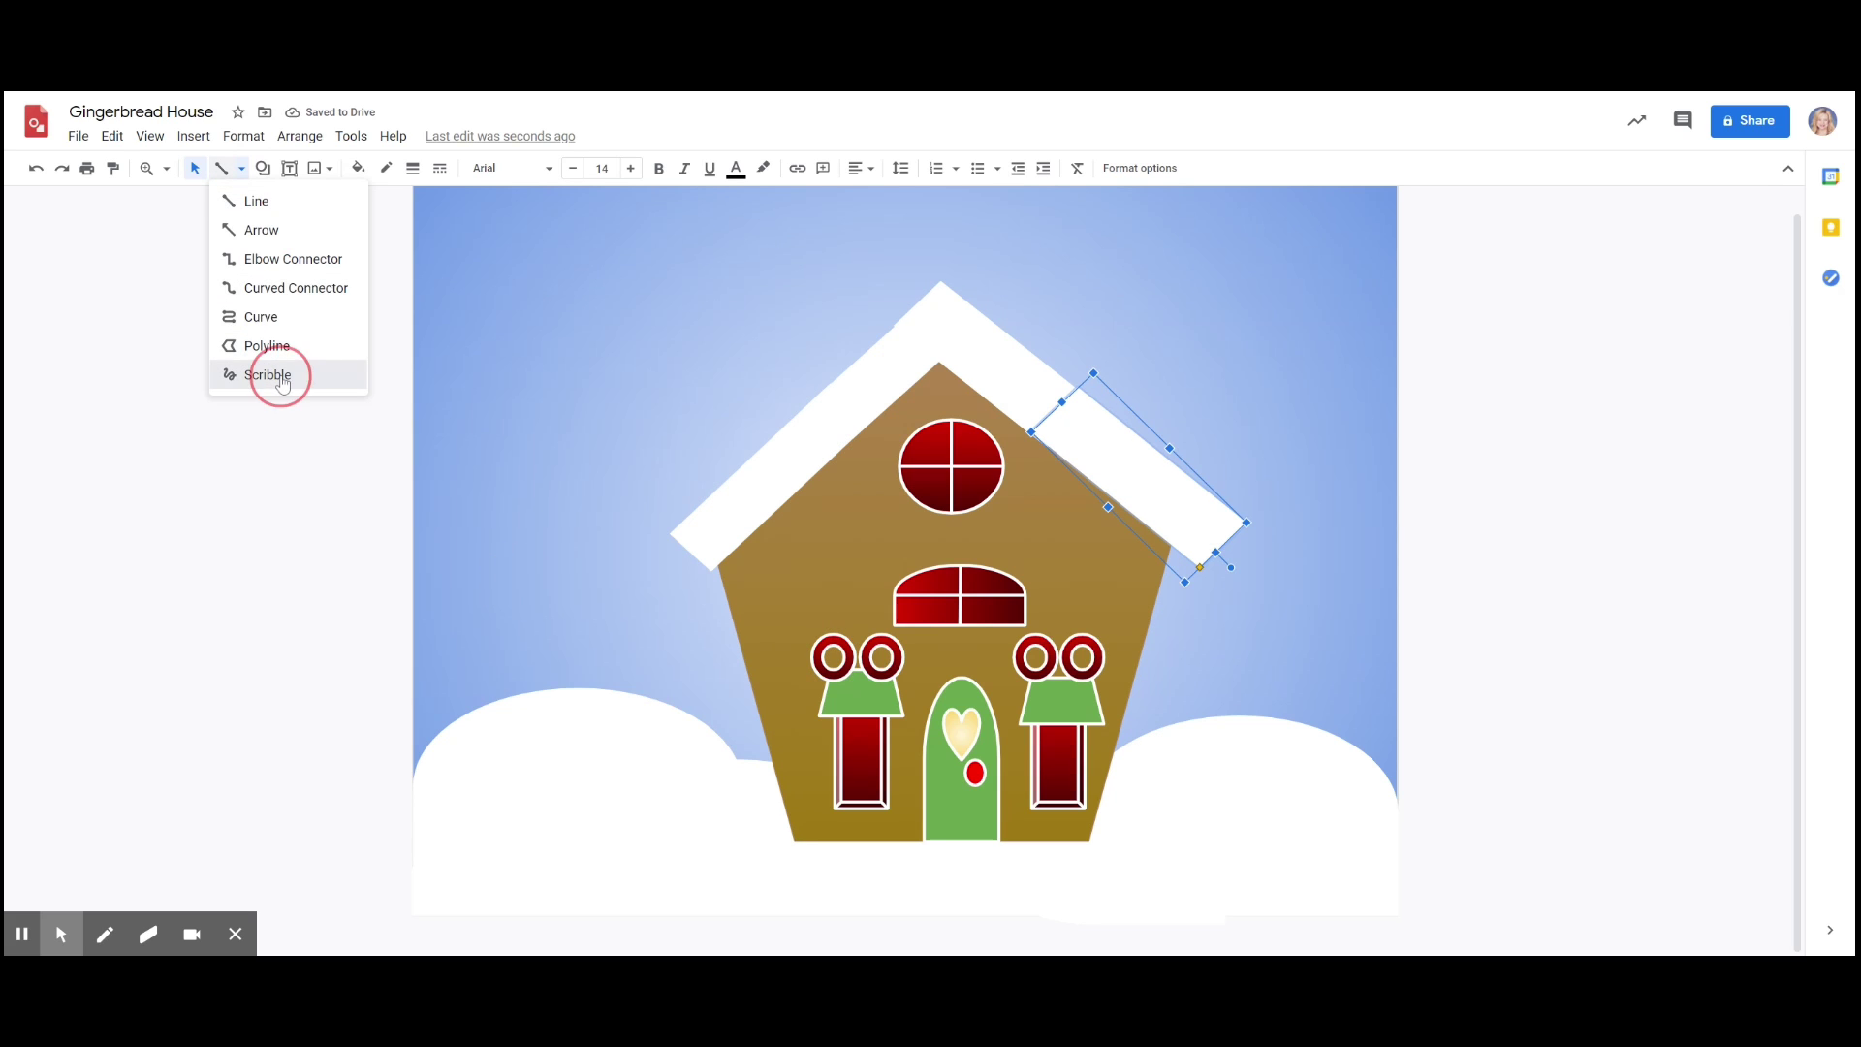
click(240, 169)
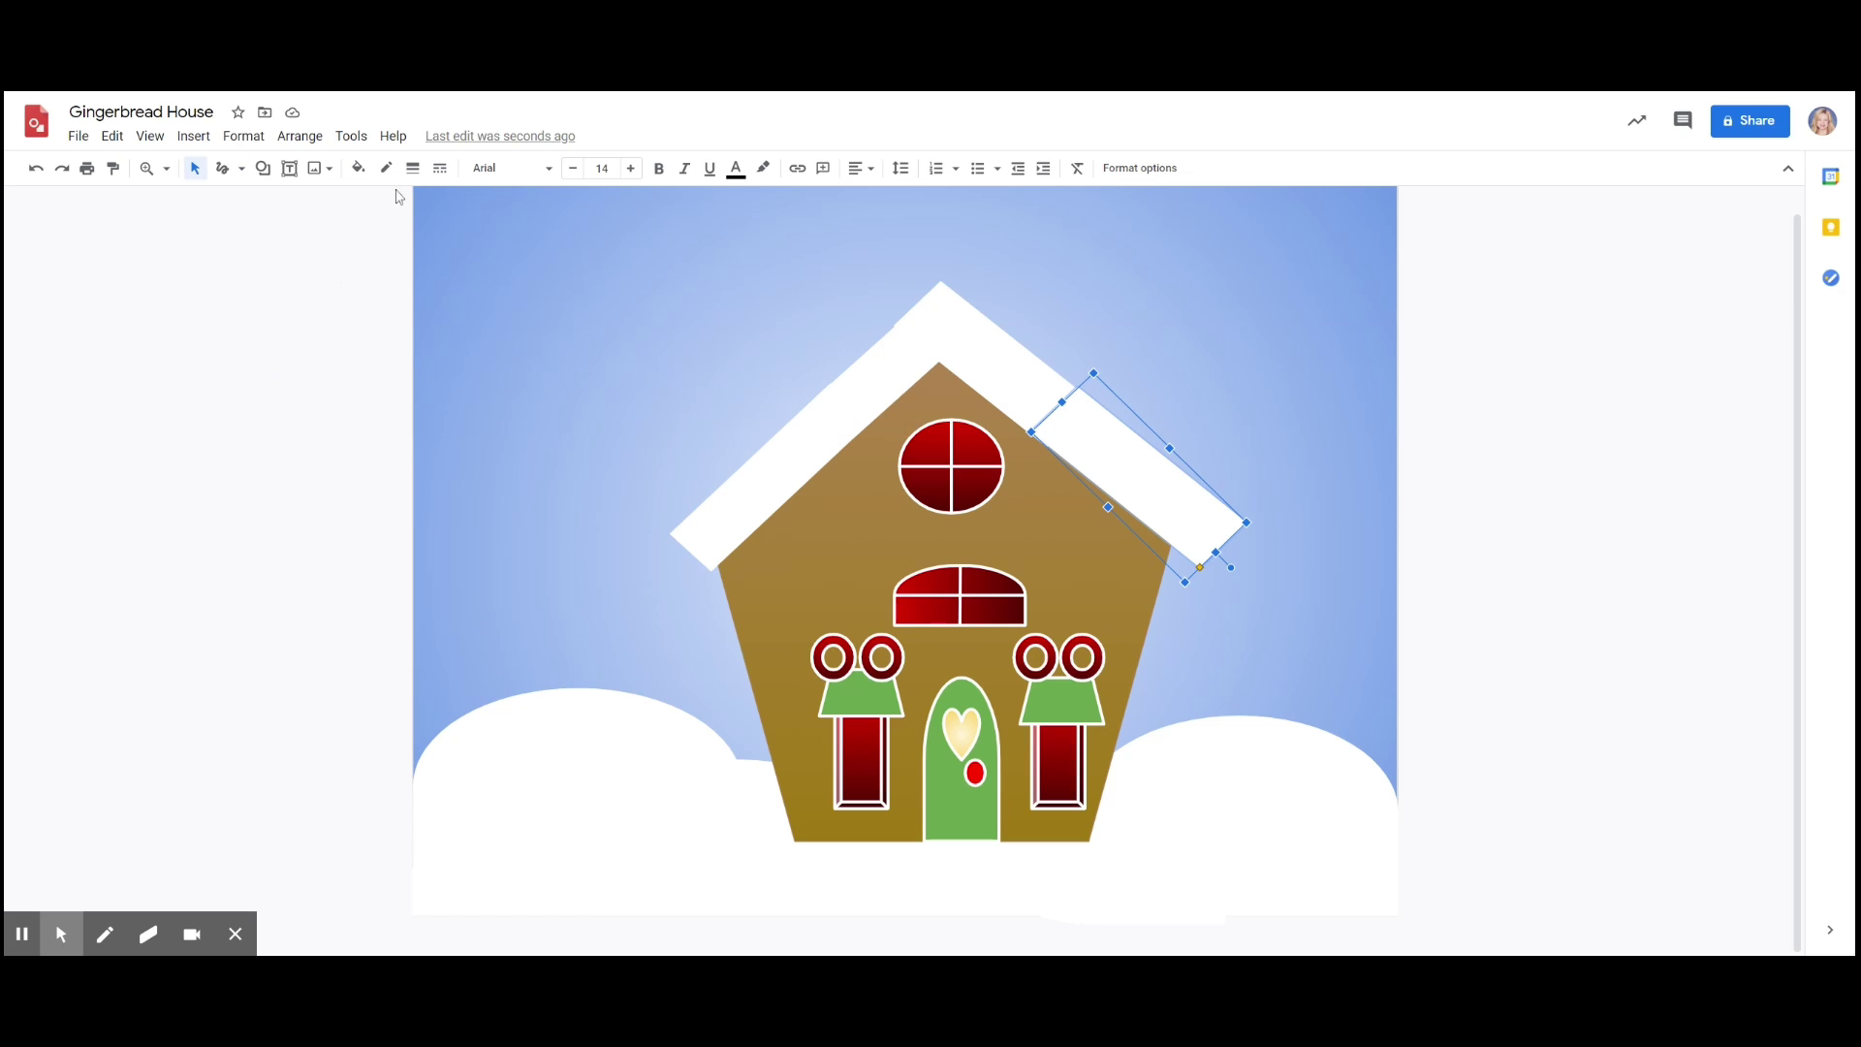
click(387, 169)
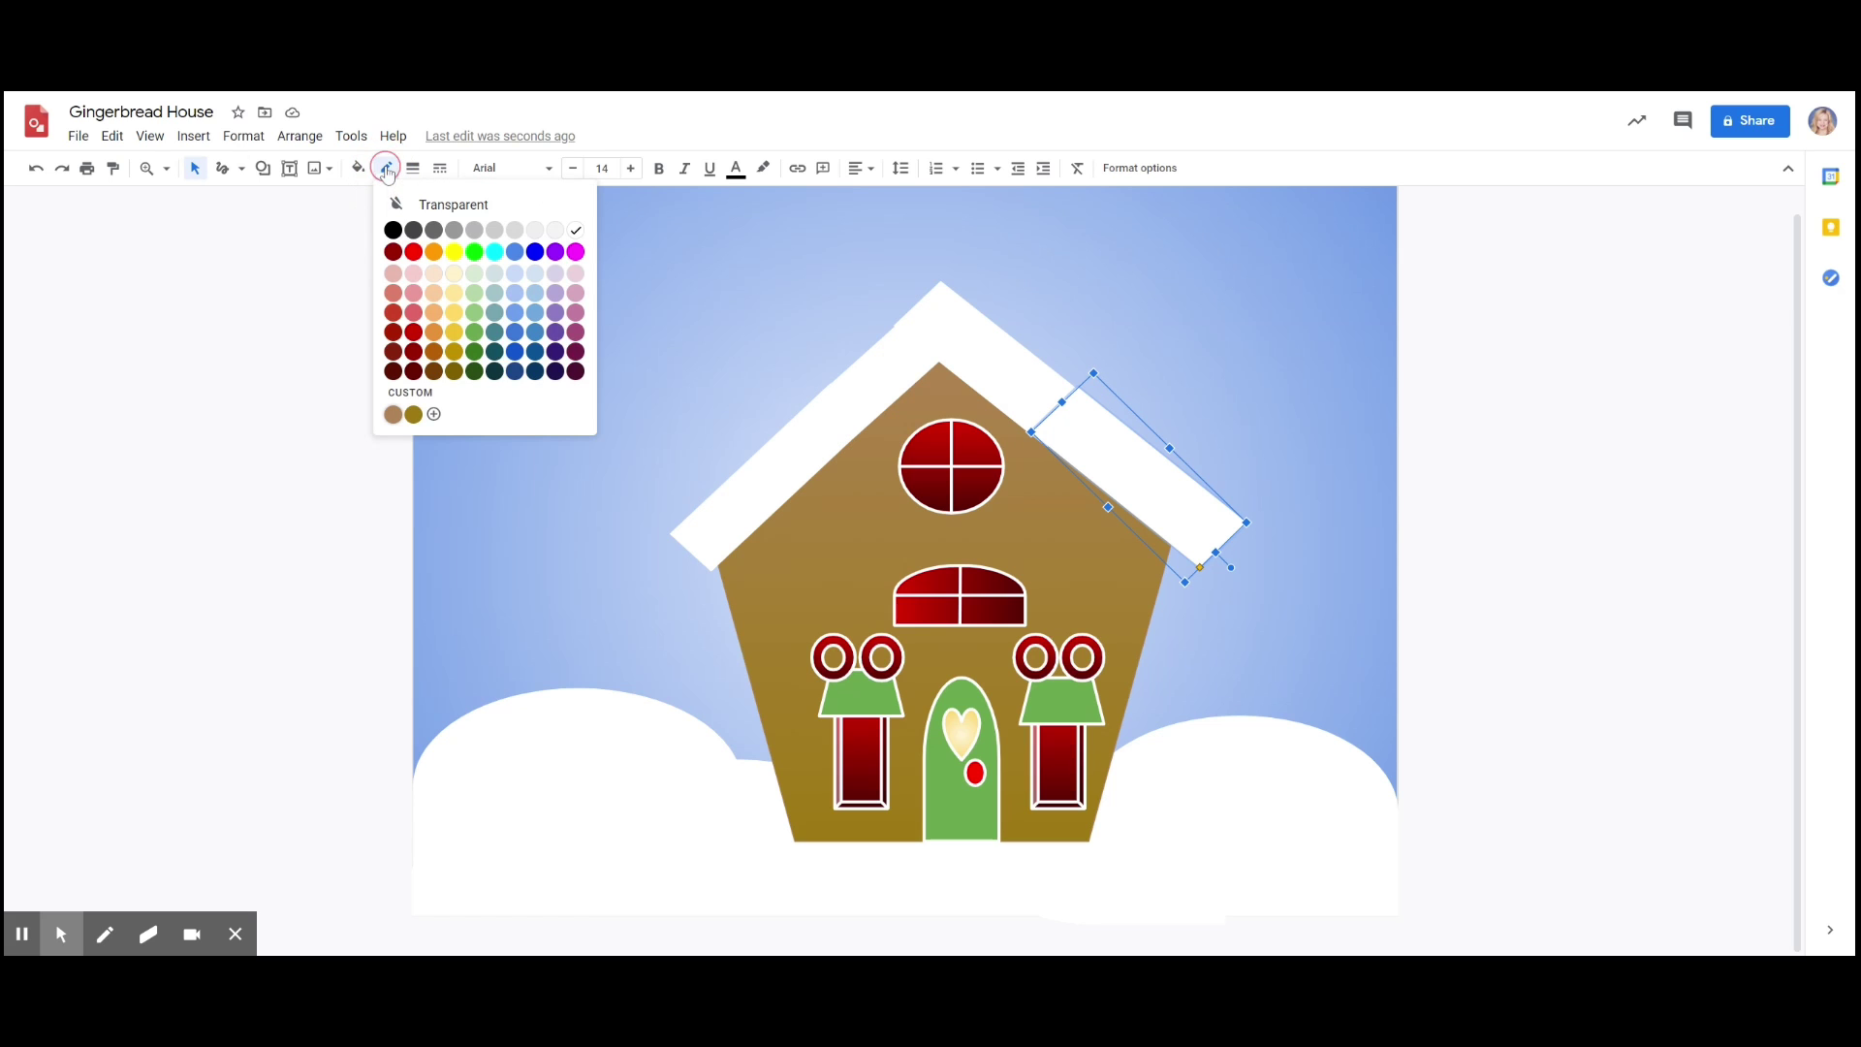
click(575, 230)
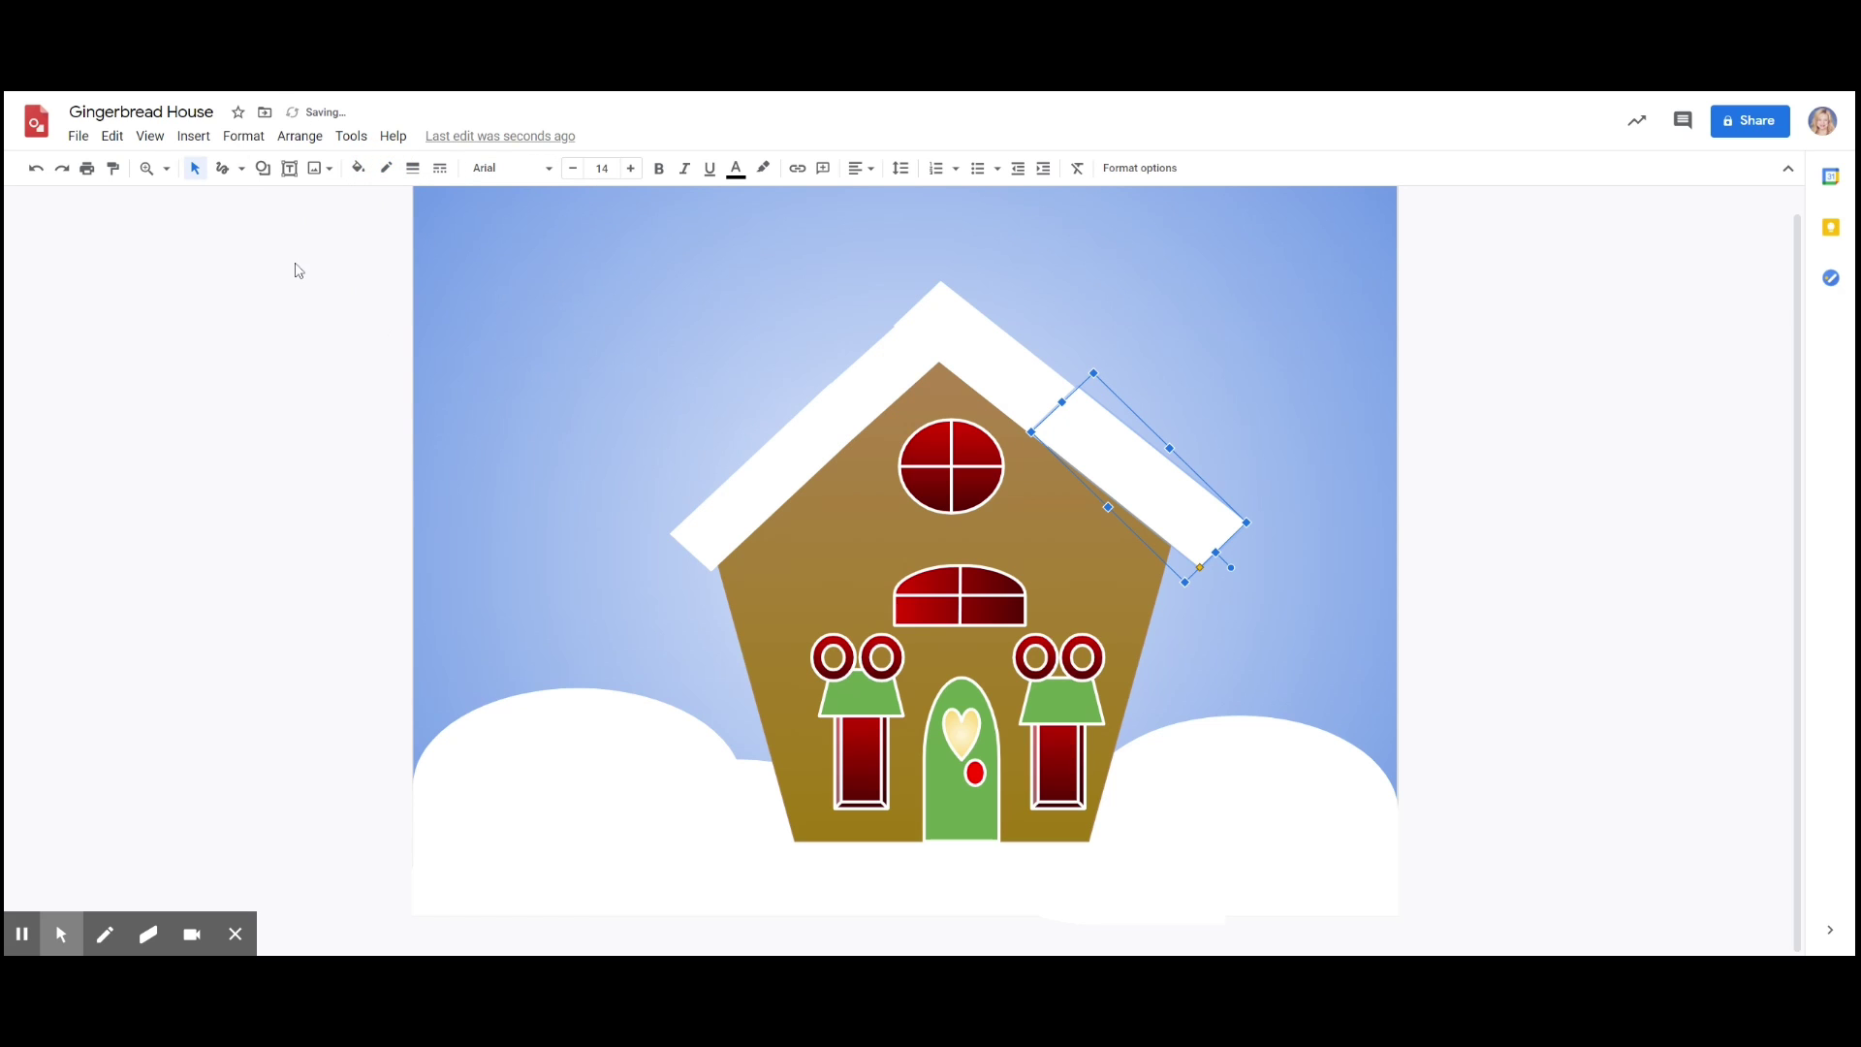
click(240, 169)
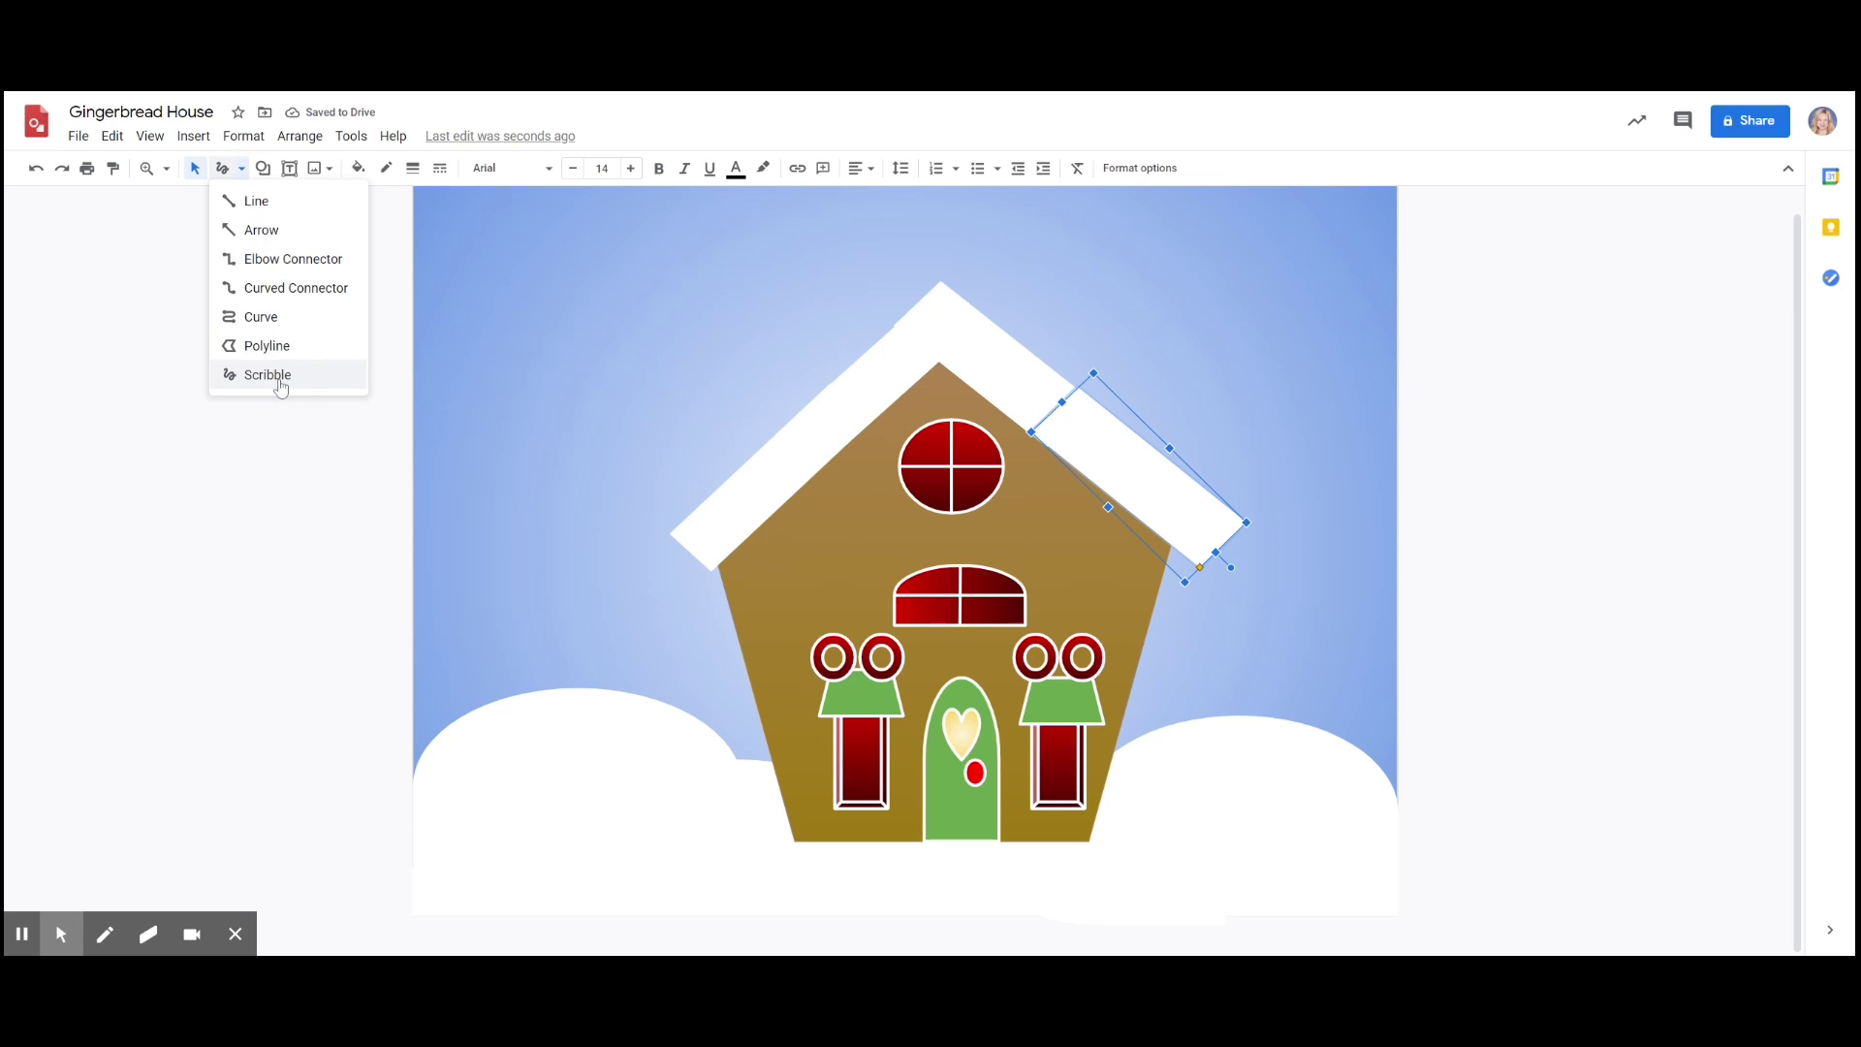
click(281, 378)
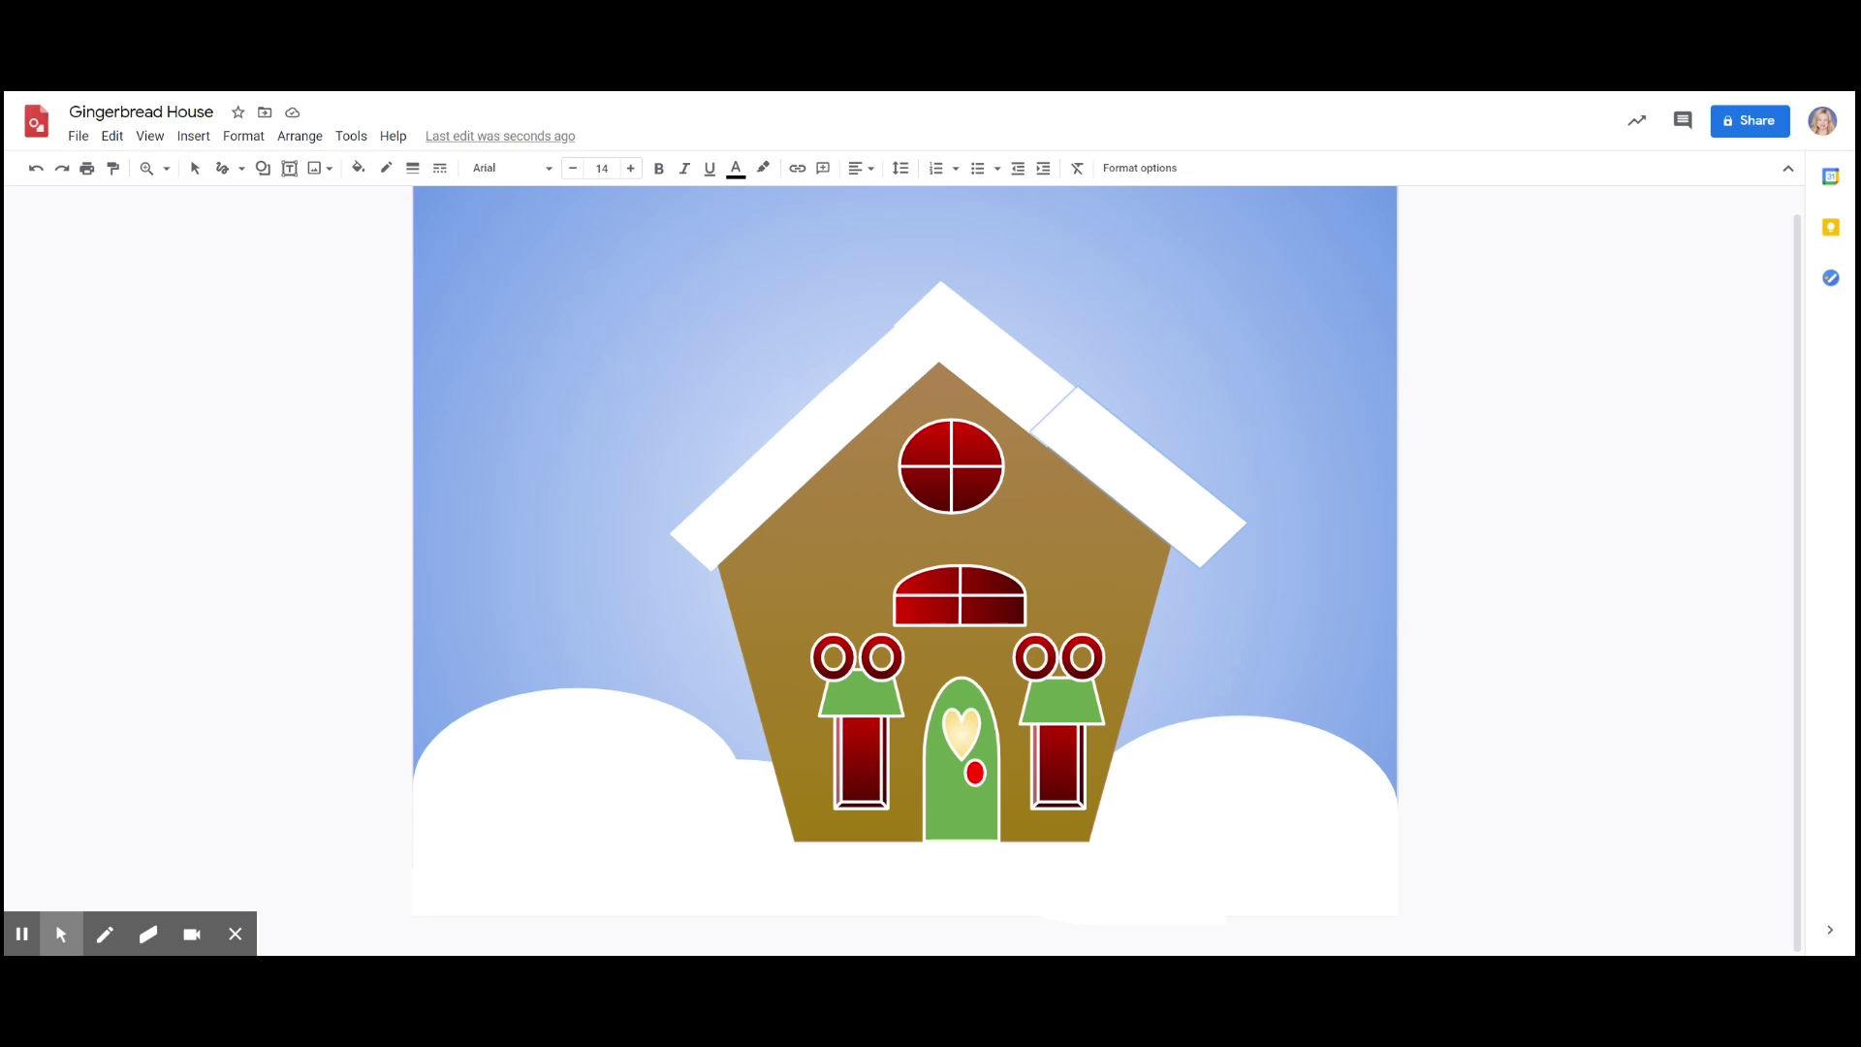
mouse_move(773, 582)
mouse_down()
mouse_move(785, 557)
mouse_move(760, 565)
mouse_move(779, 602)
mouse_move(806, 570)
mouse_move(811, 506)
mouse_move(861, 485)
mouse_move(873, 526)
mouse_move(845, 540)
mouse_move(832, 519)
mouse_move(846, 528)
mouse_up()
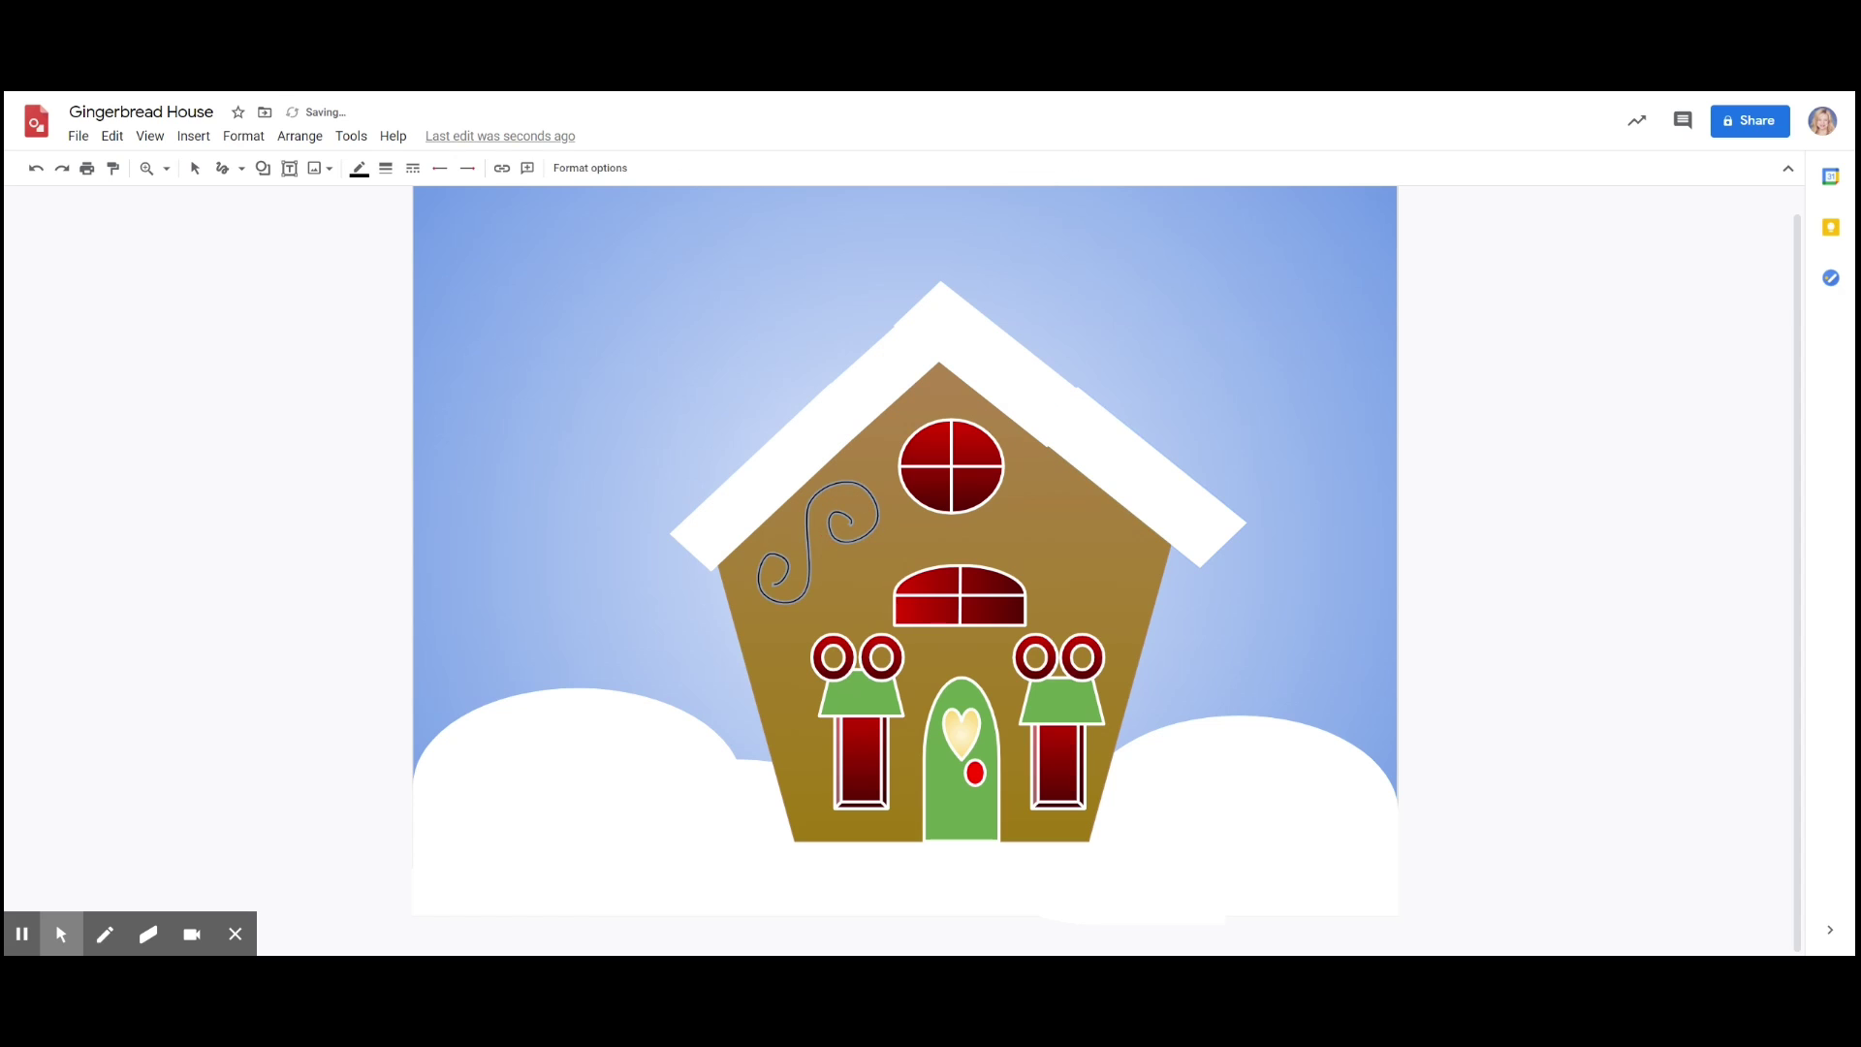
- Make the scribbled swirl white and thicken it to an 8px line weight
click(359, 169)
click(555, 232)
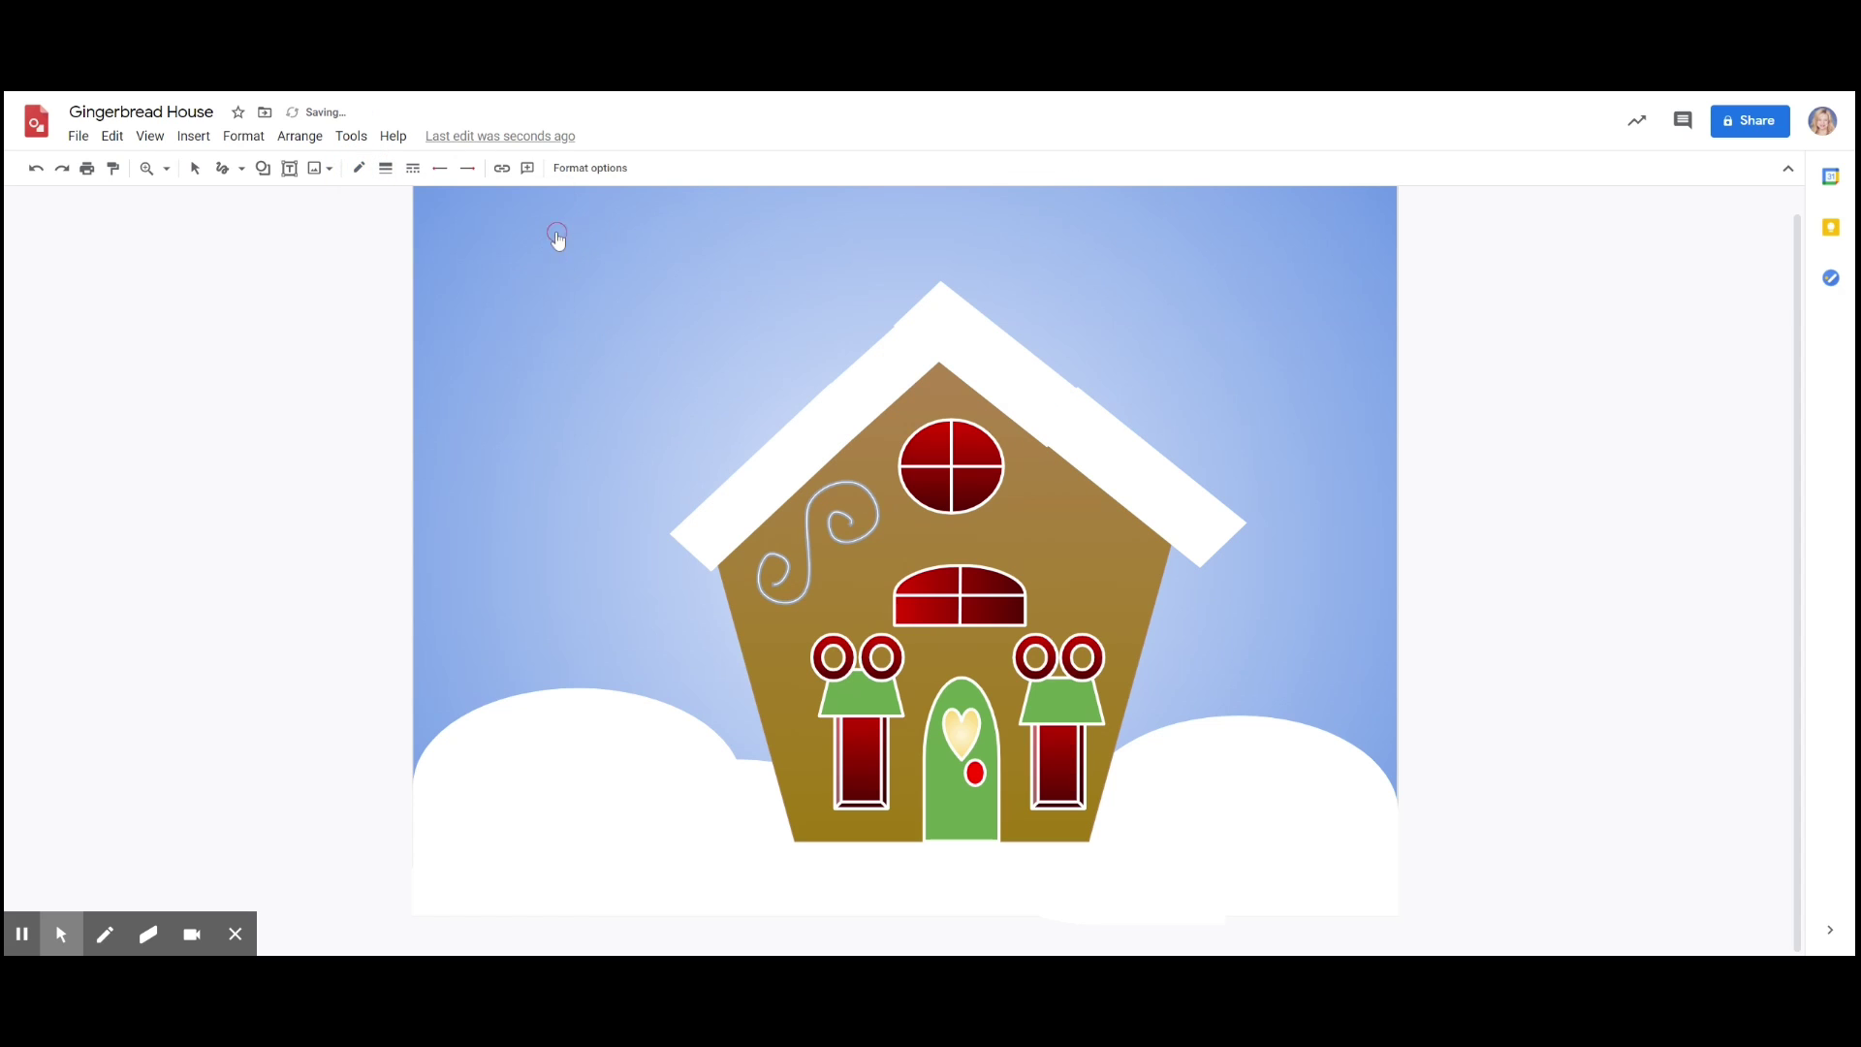
click(384, 169)
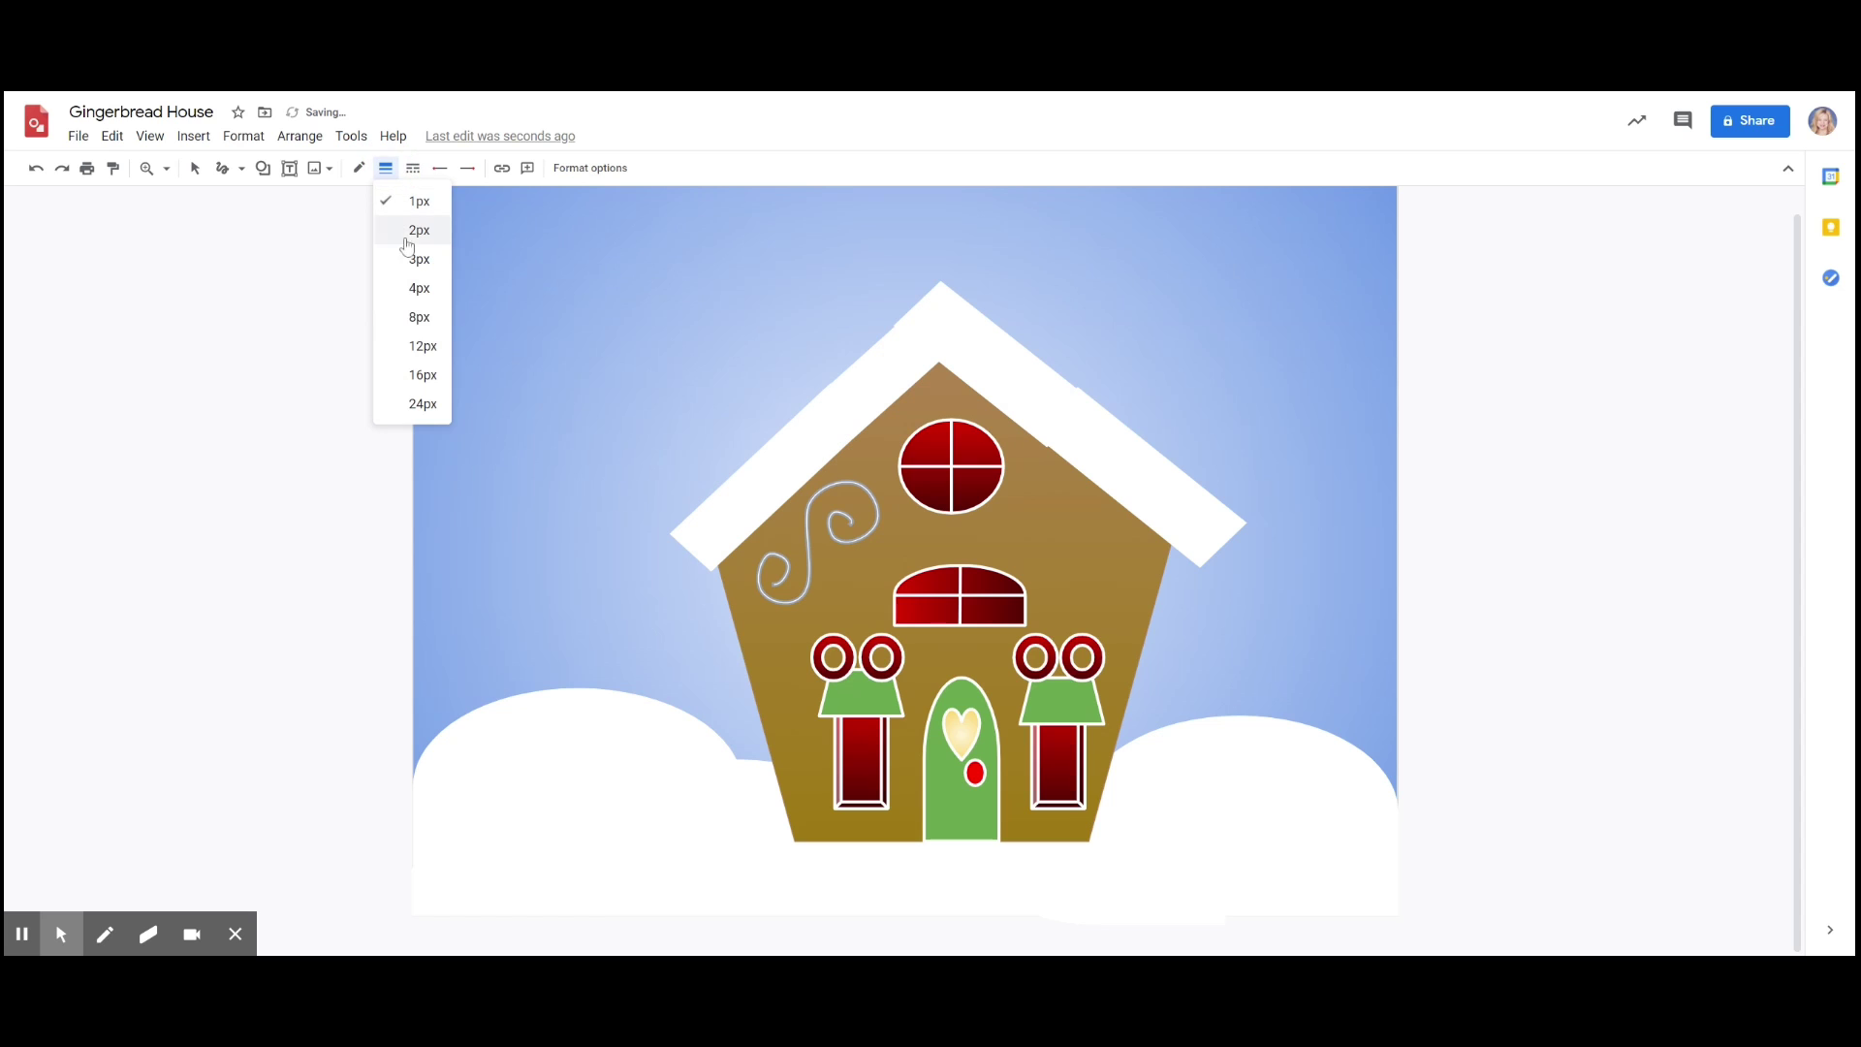
click(408, 261)
click(385, 169)
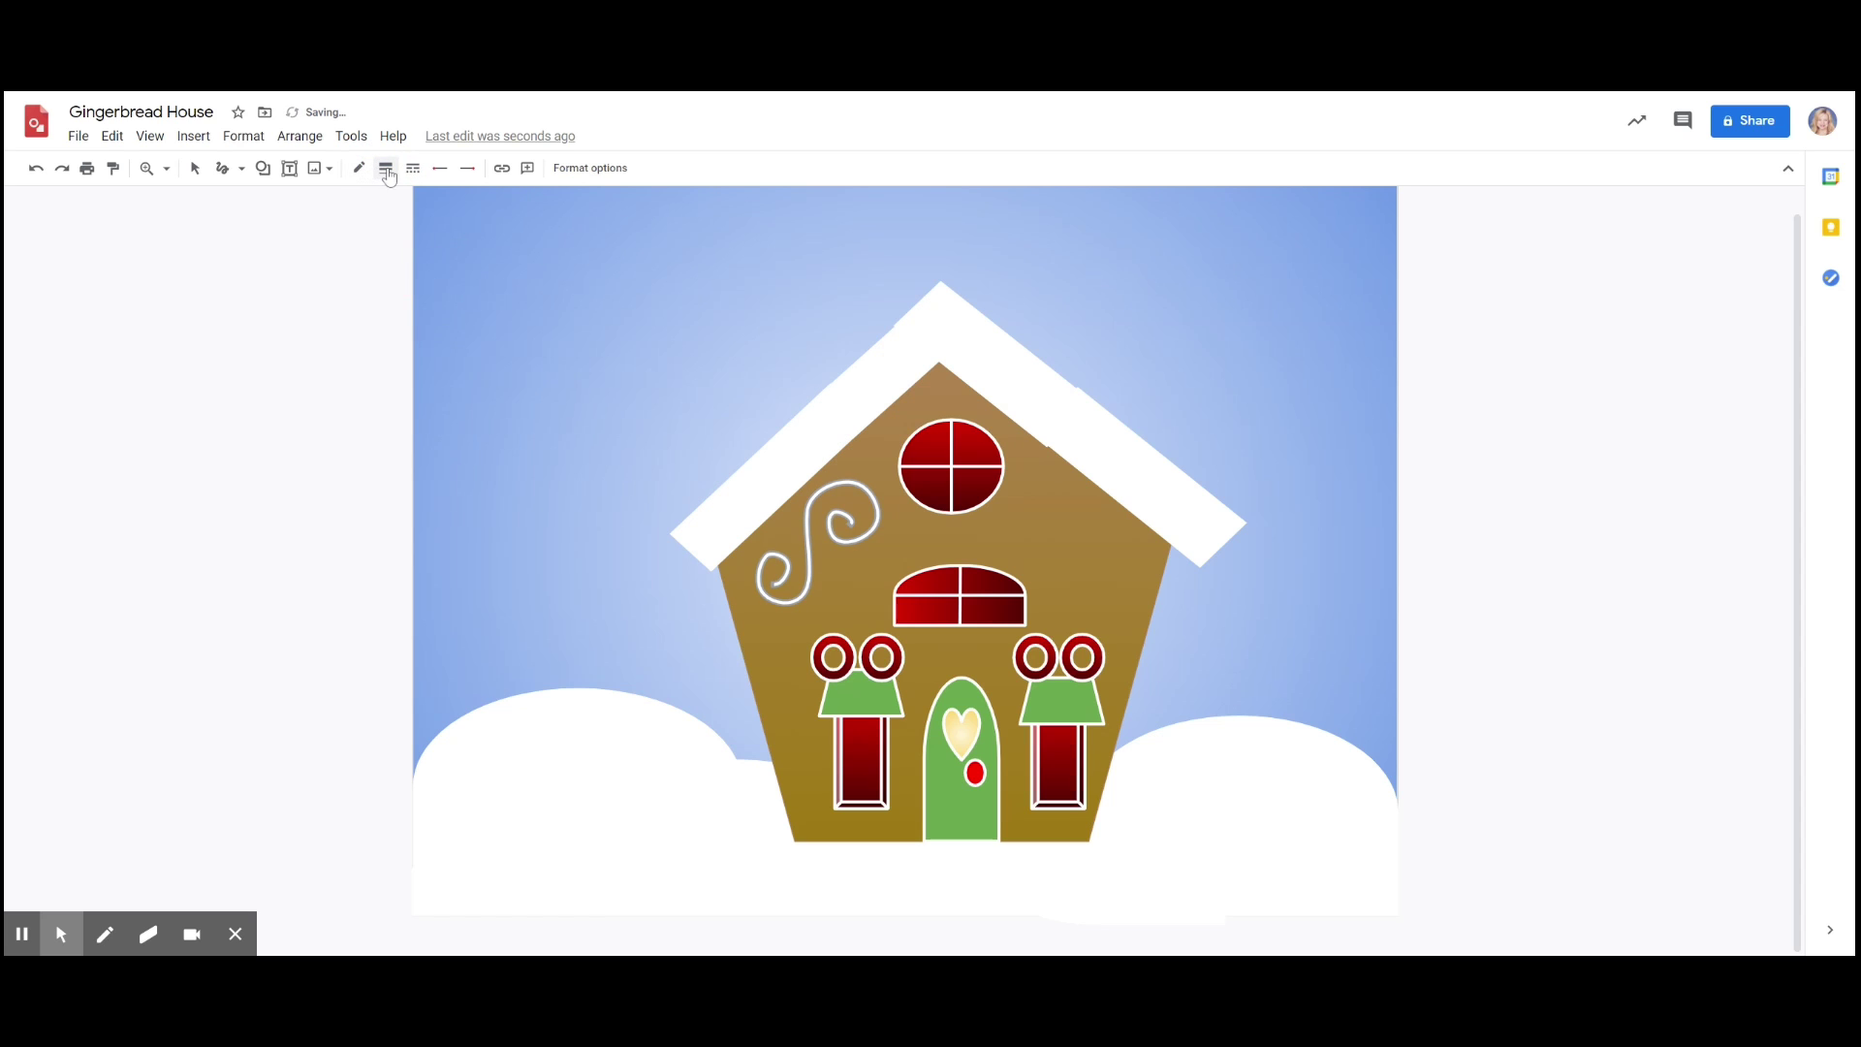
click(403, 294)
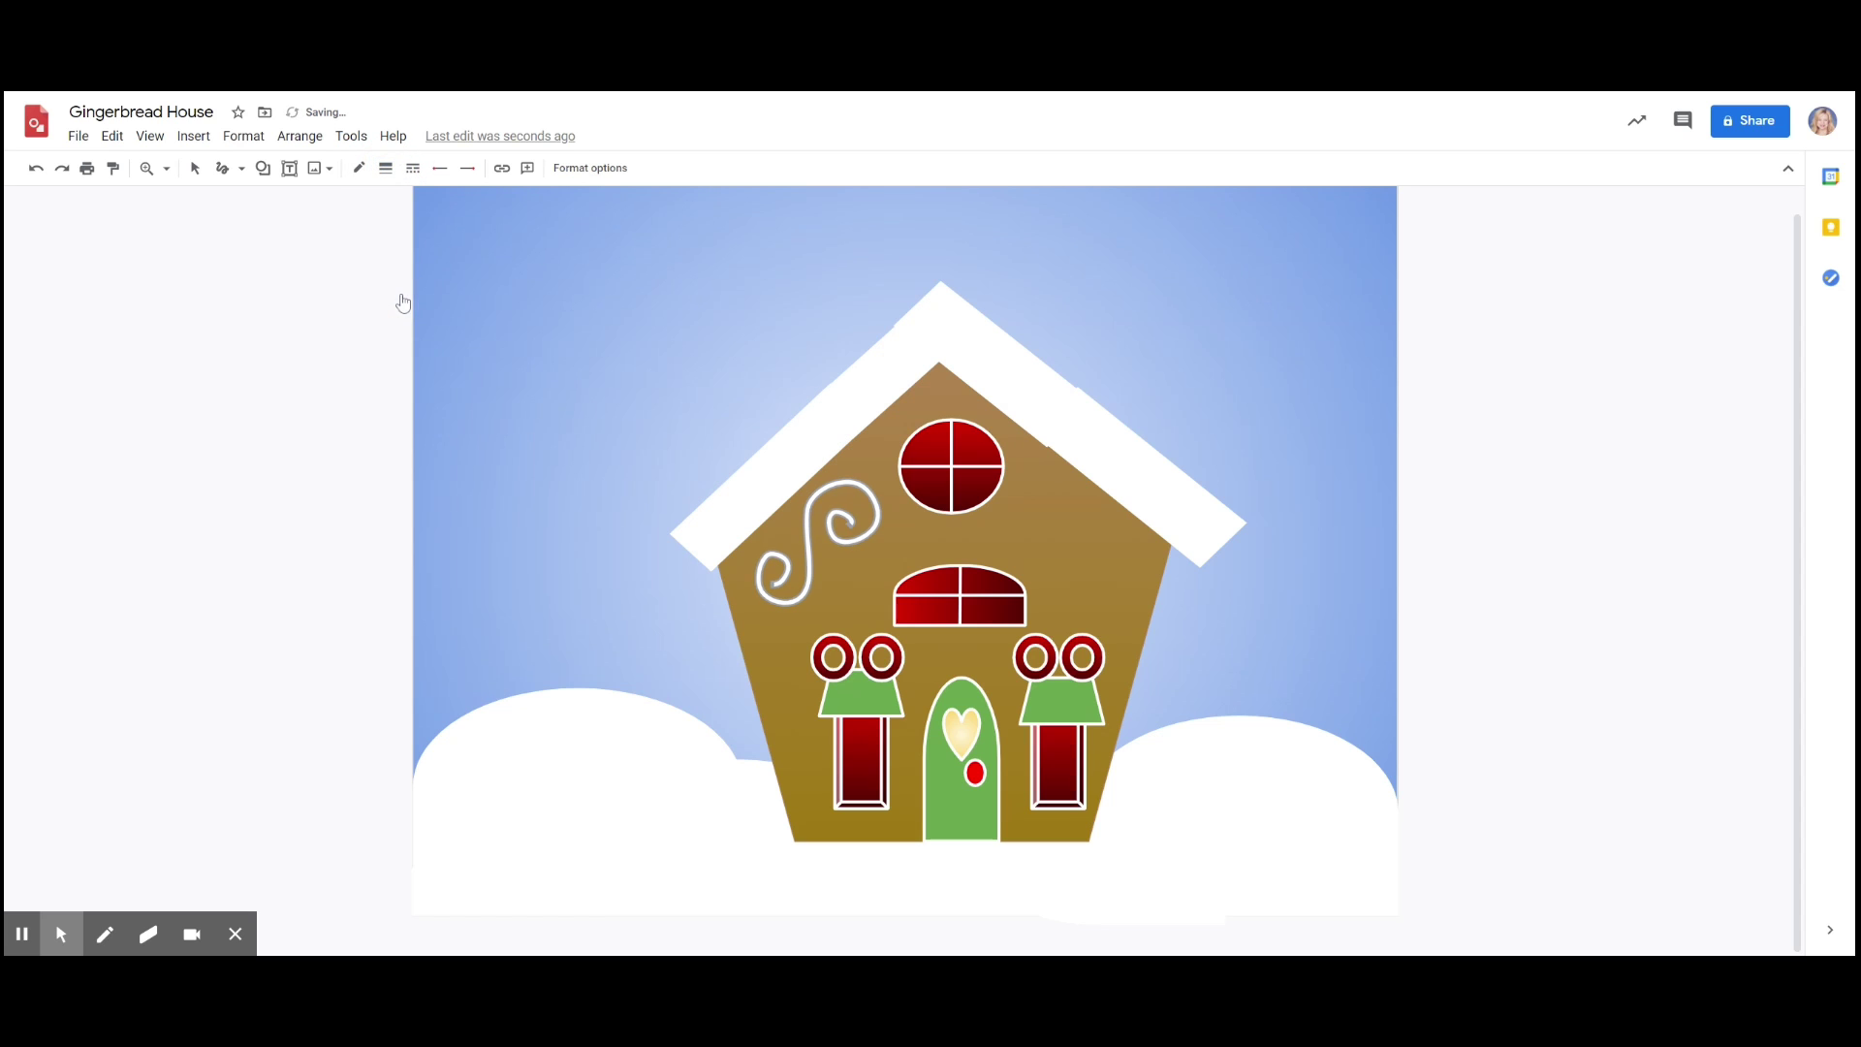
click(387, 170)
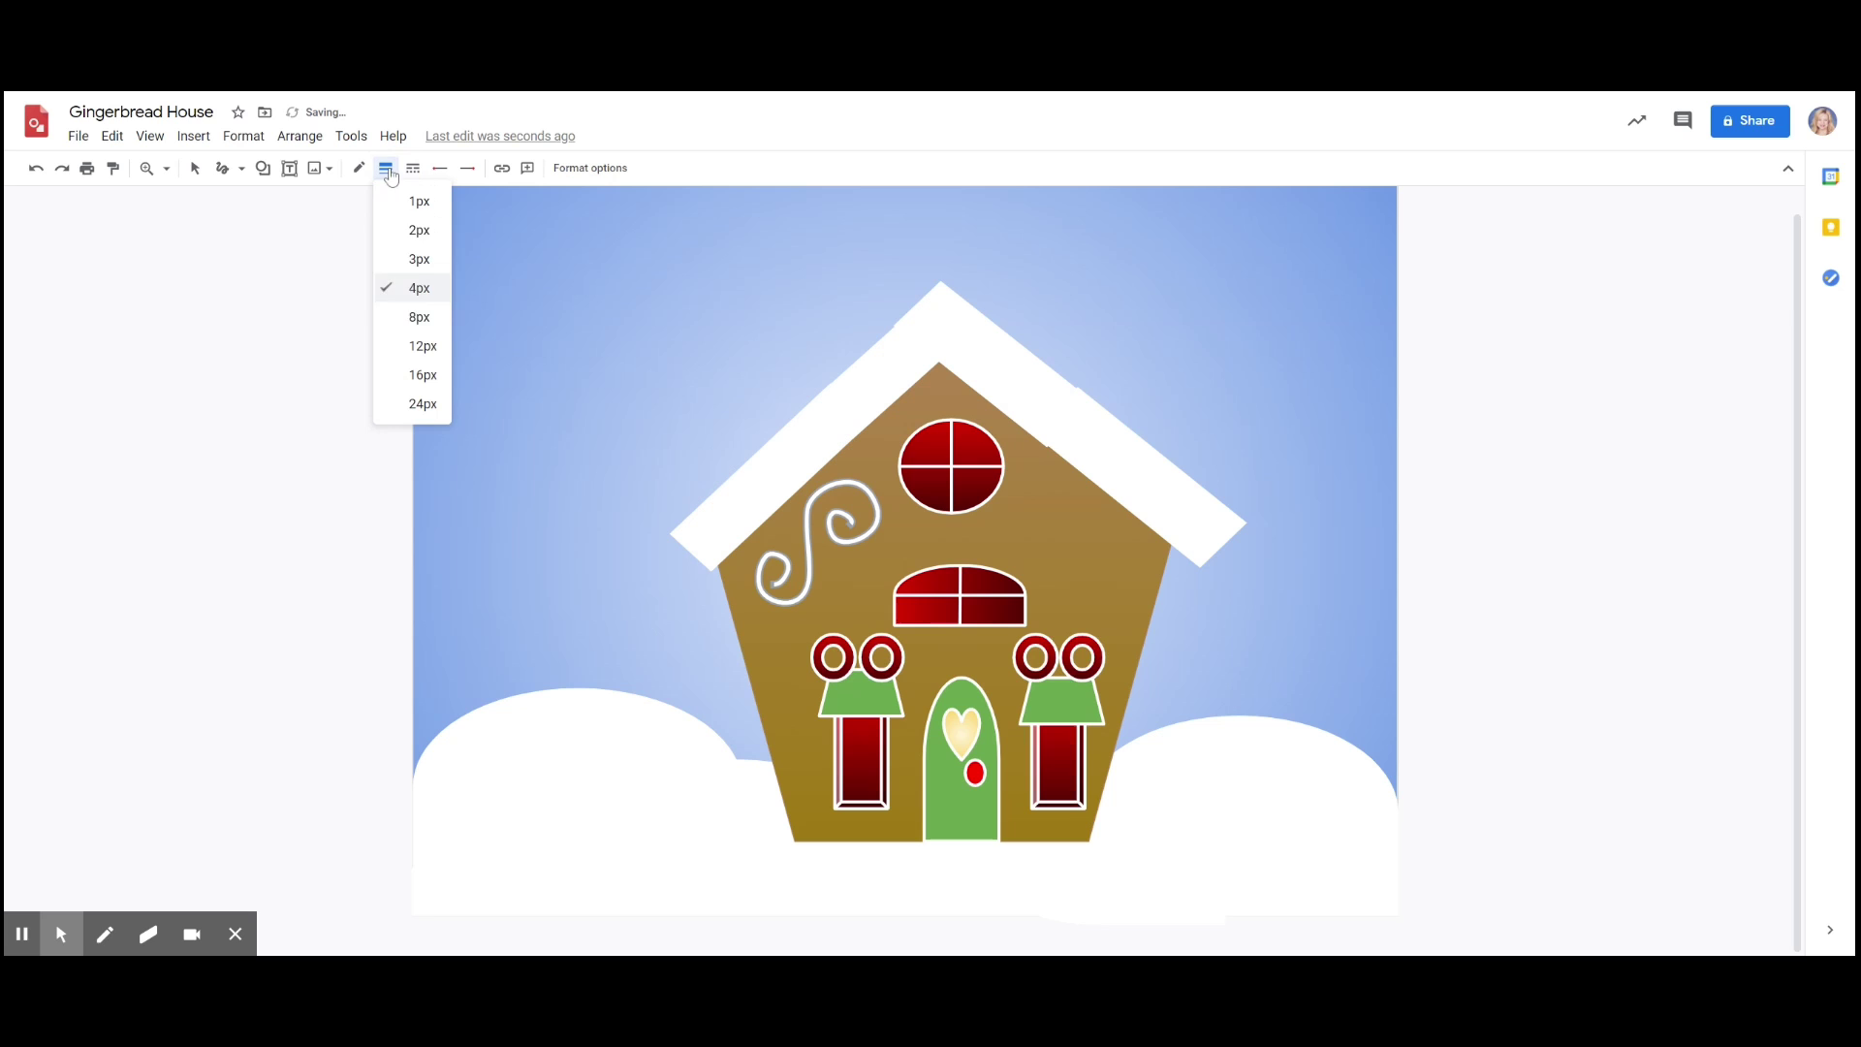
click(413, 319)
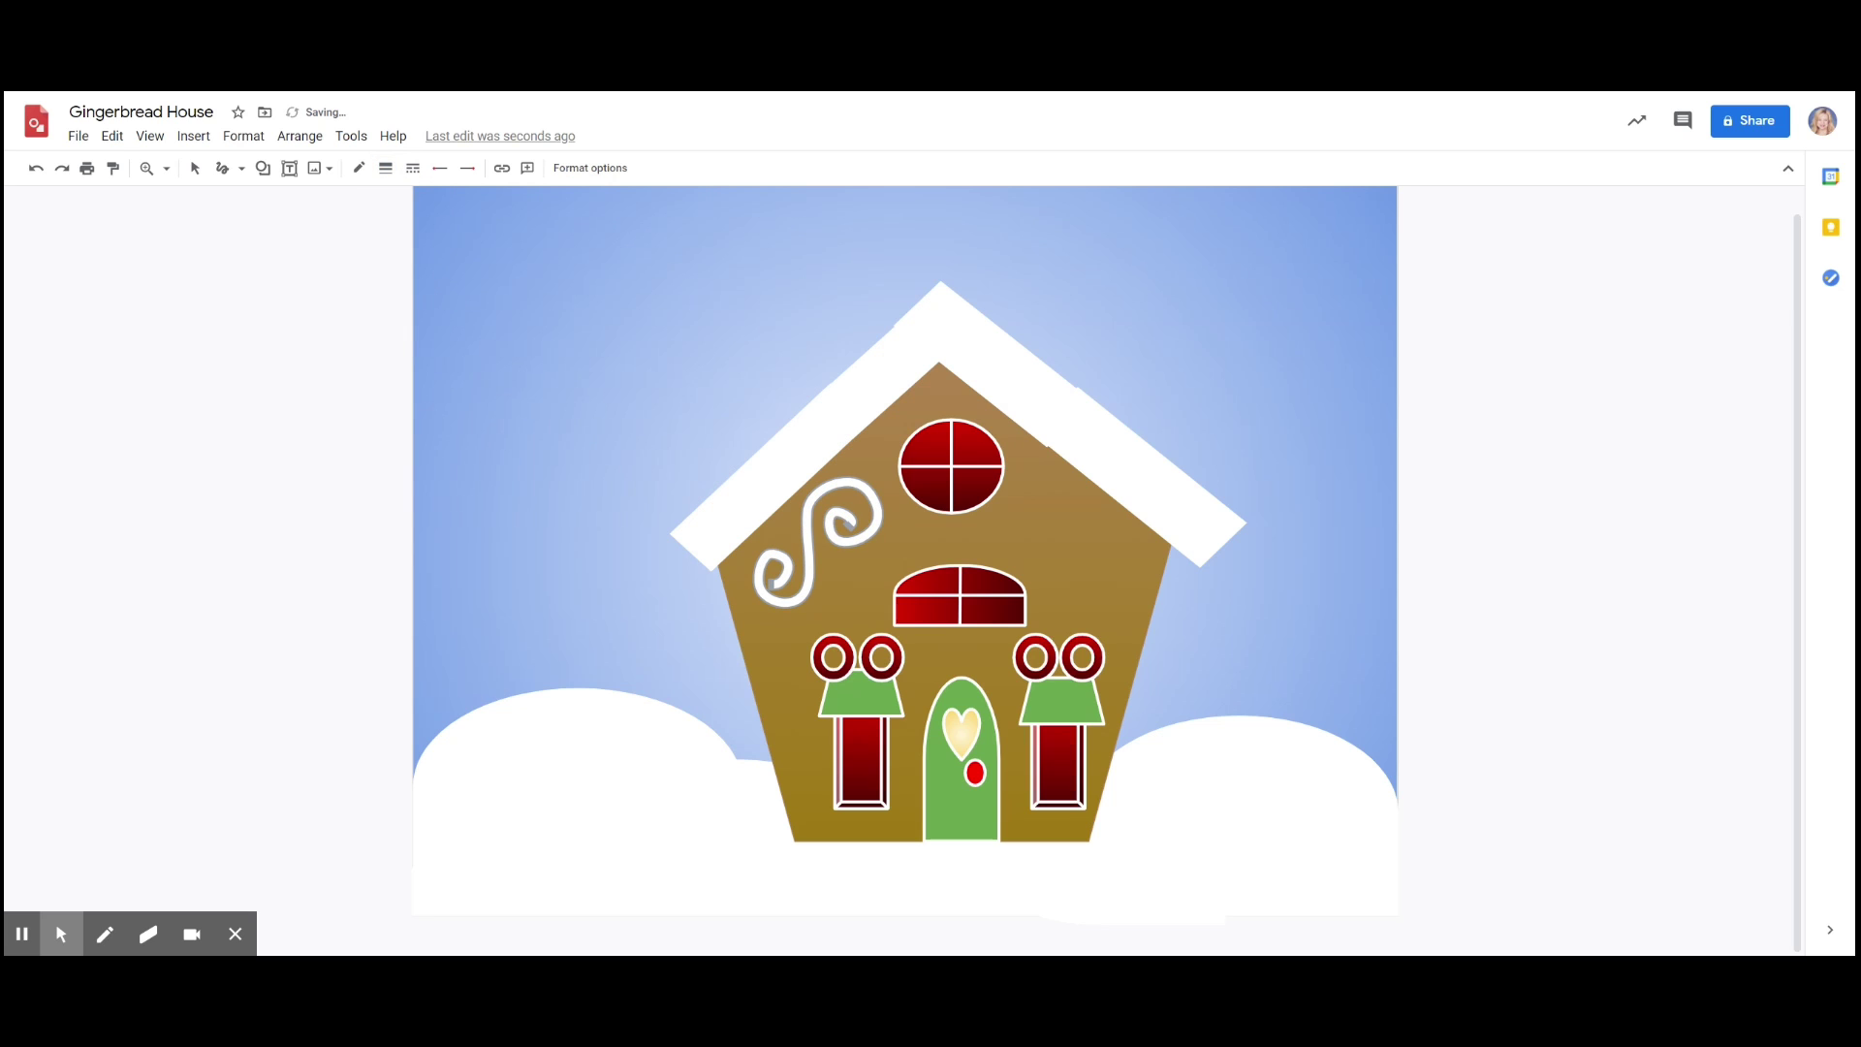
- Place a horizontally flipped copy of the swirl on the house's upper right wall and set its line weight to 4px
click(112, 136)
click(159, 388)
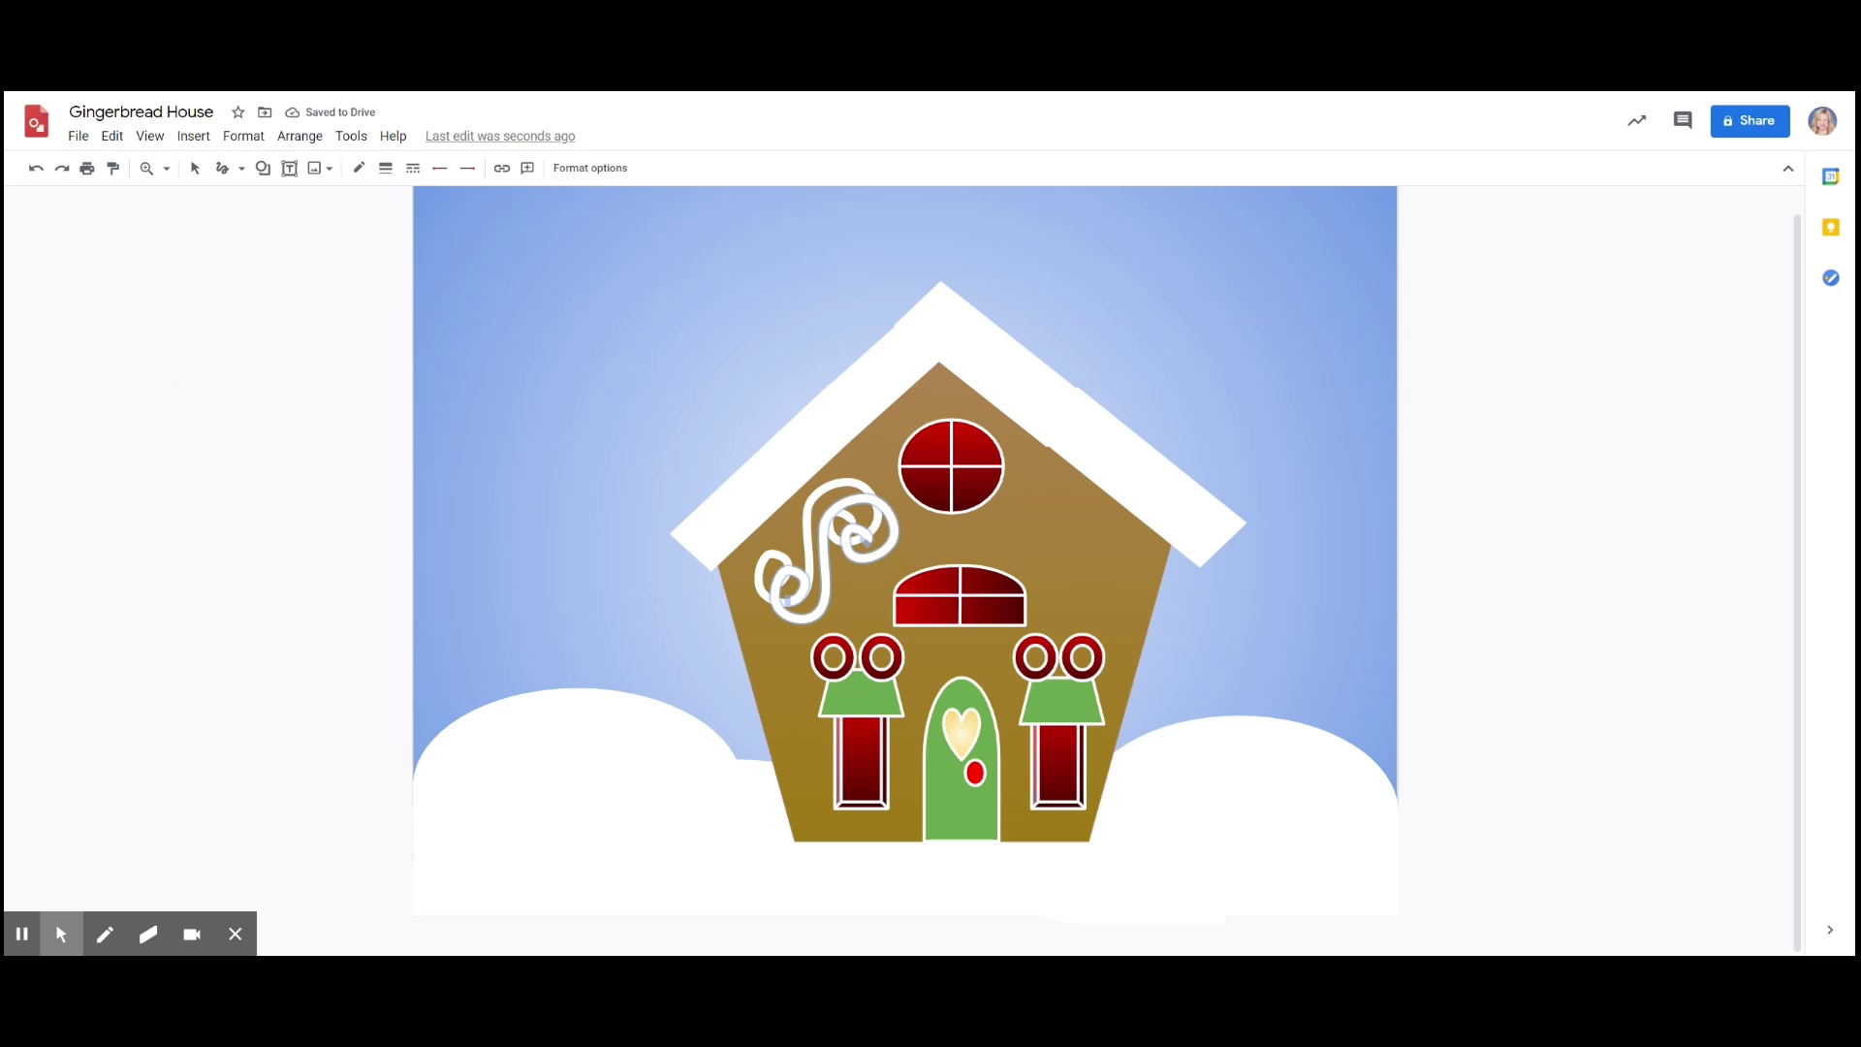
click(195, 167)
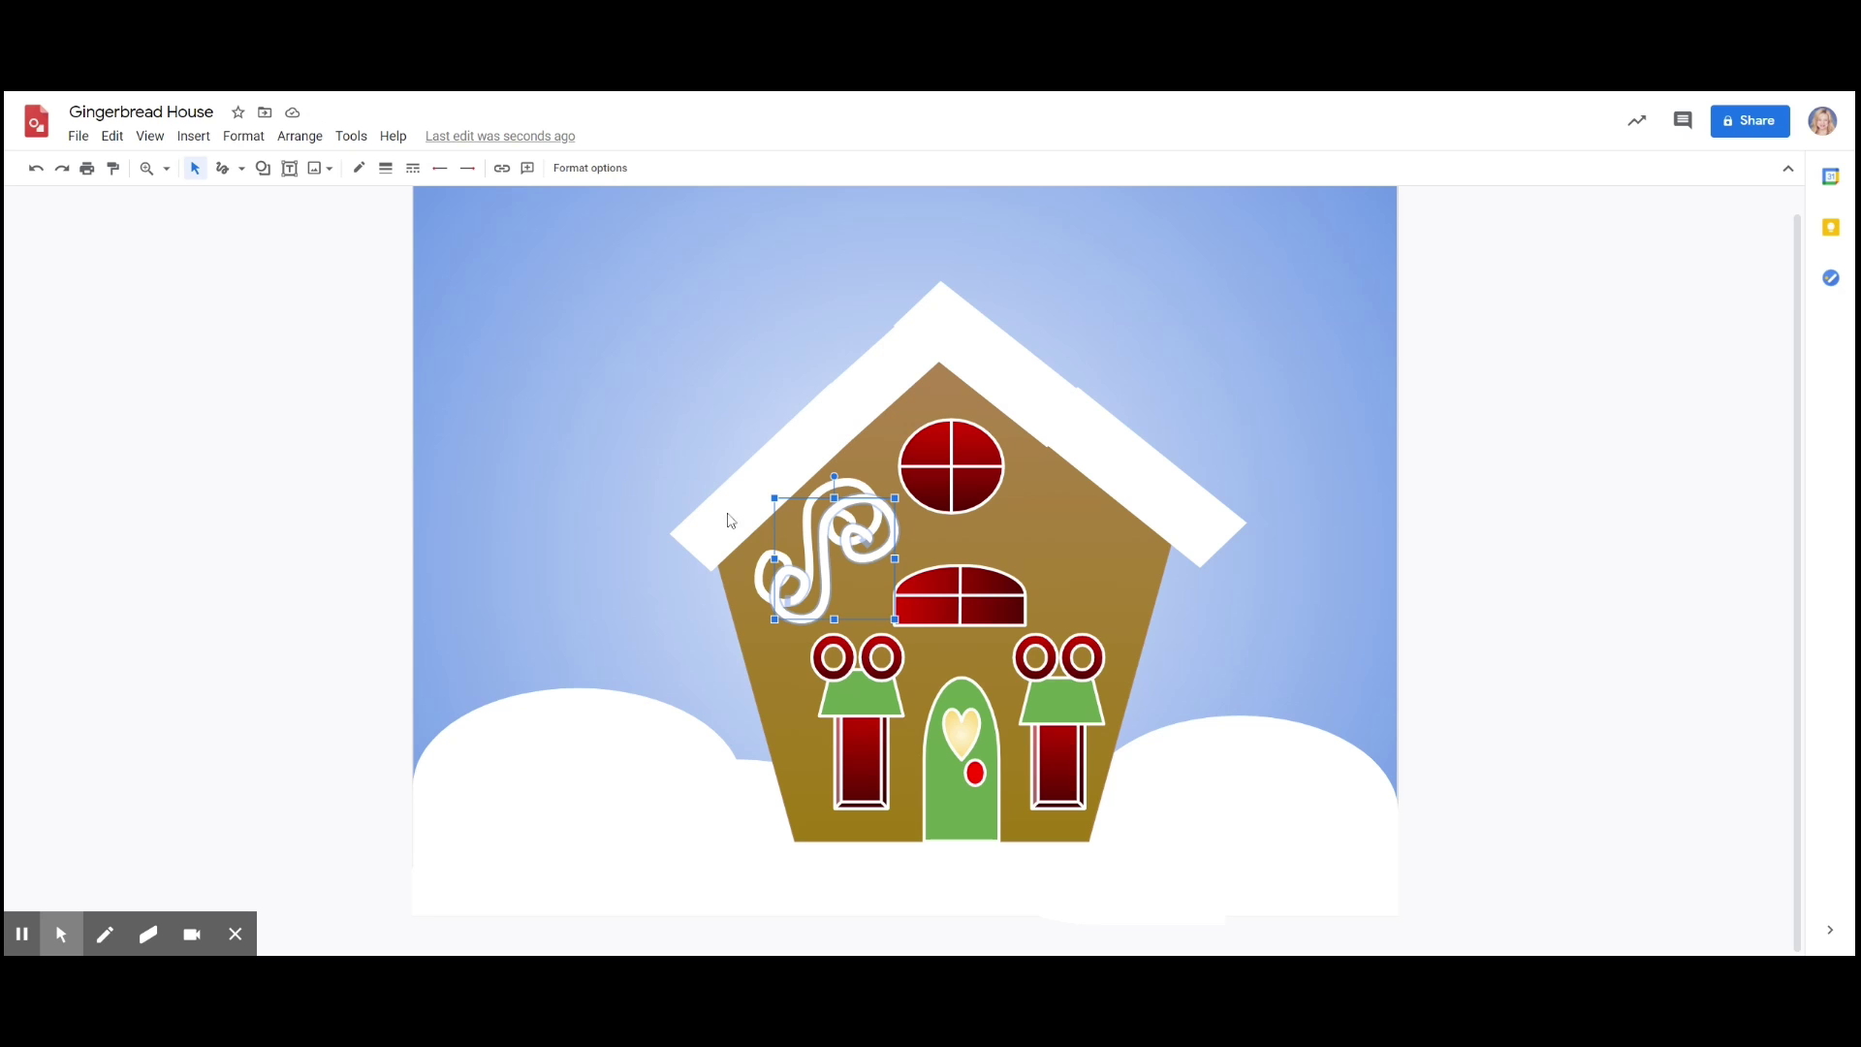
right_click(830, 576)
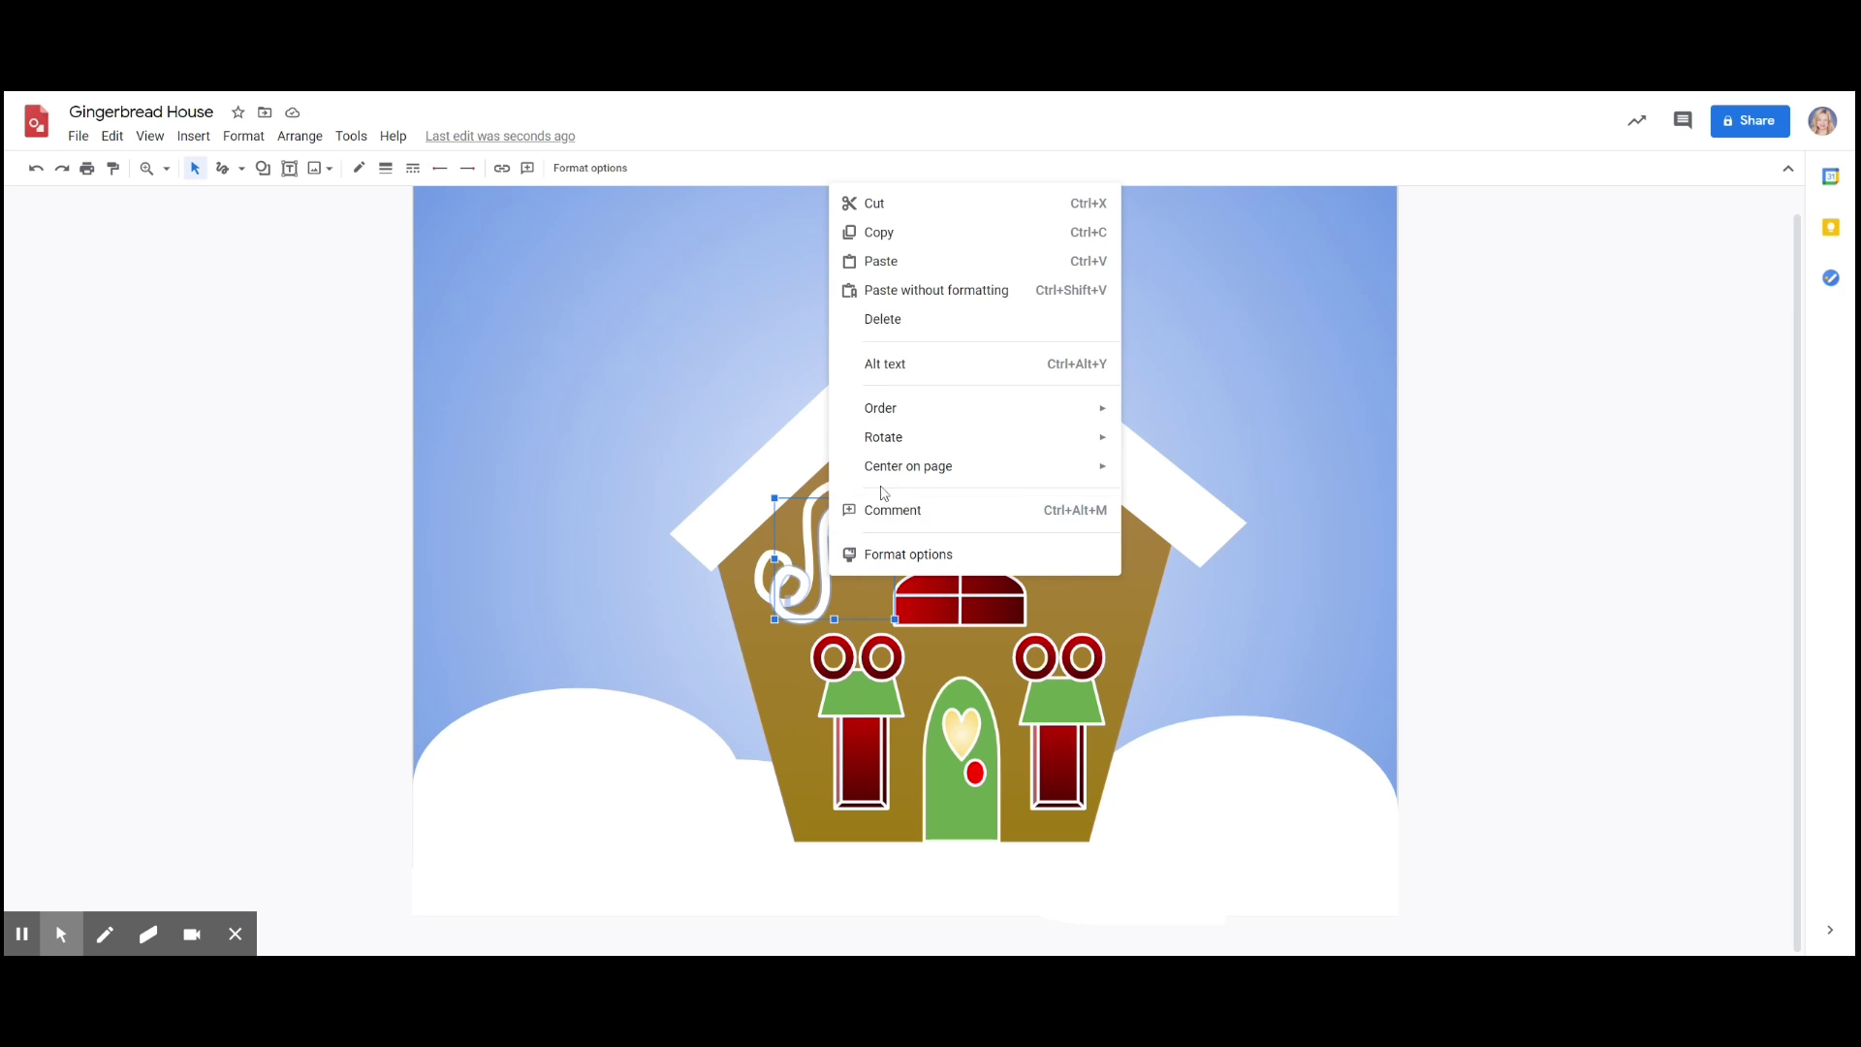
mouse_move(906, 442)
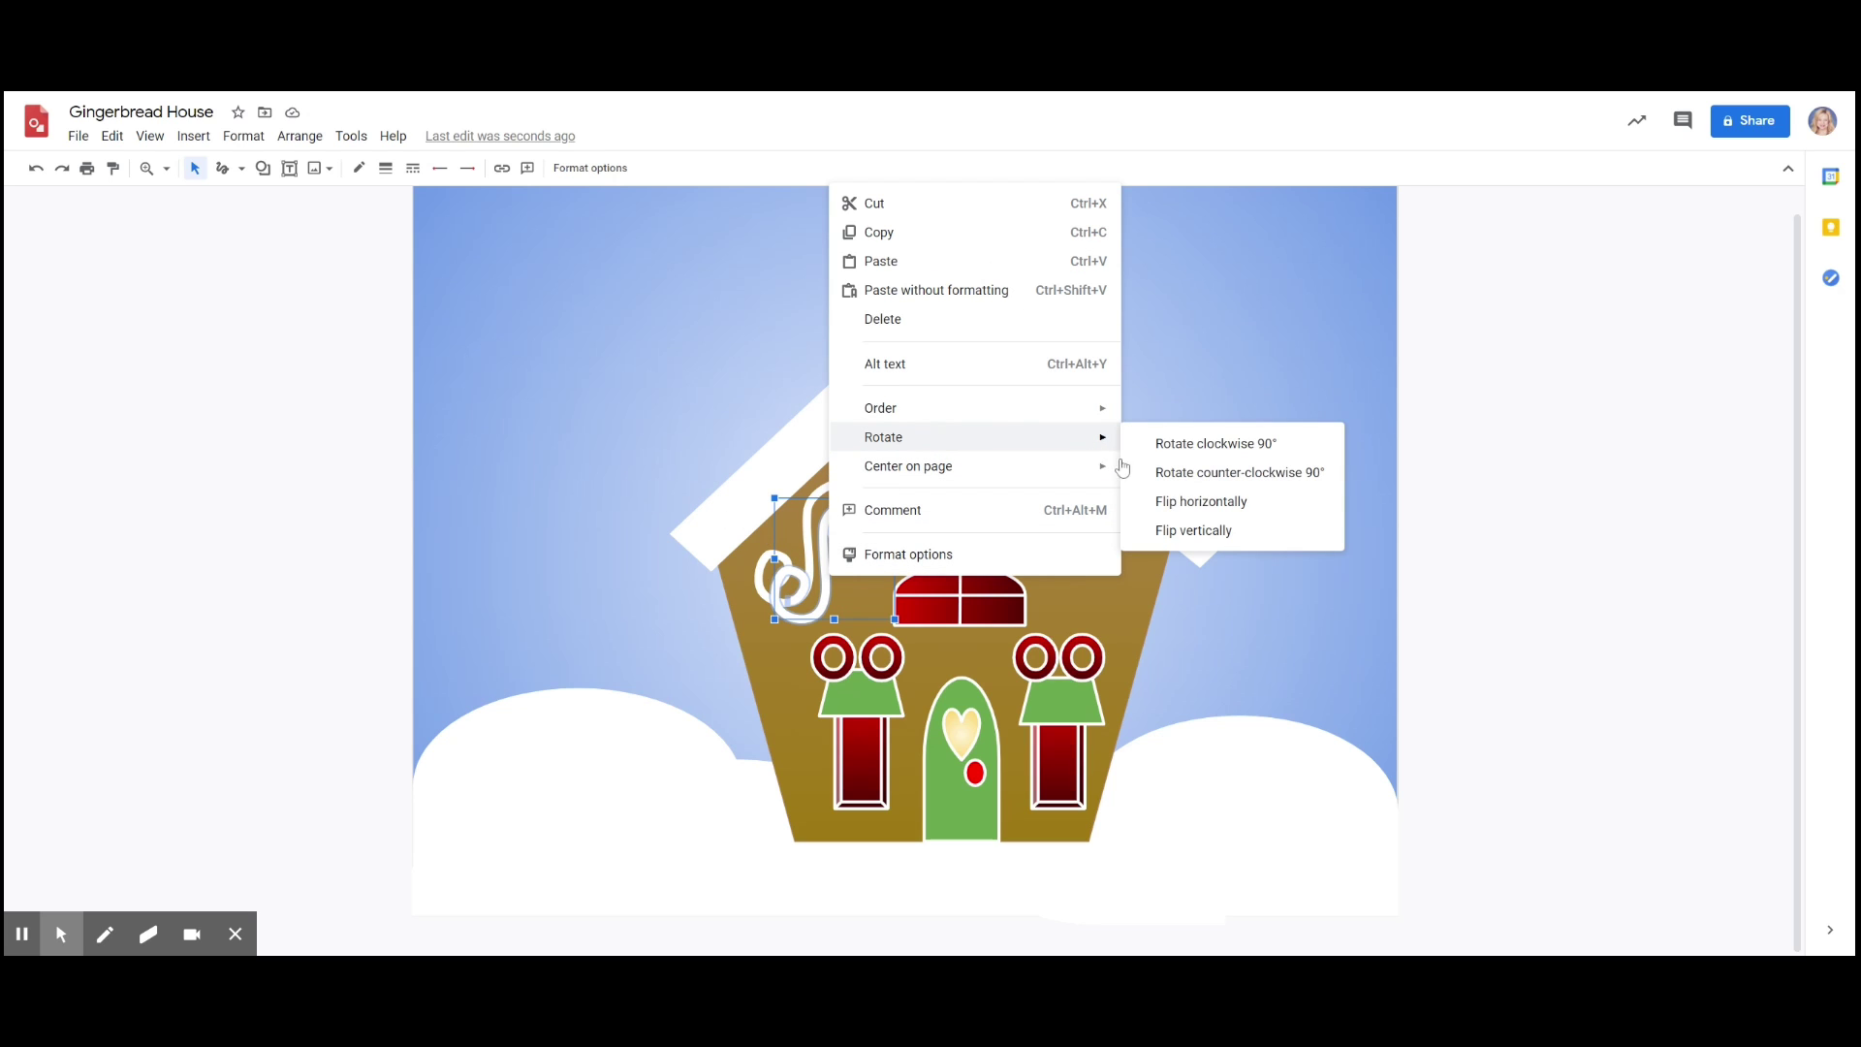
click(1178, 502)
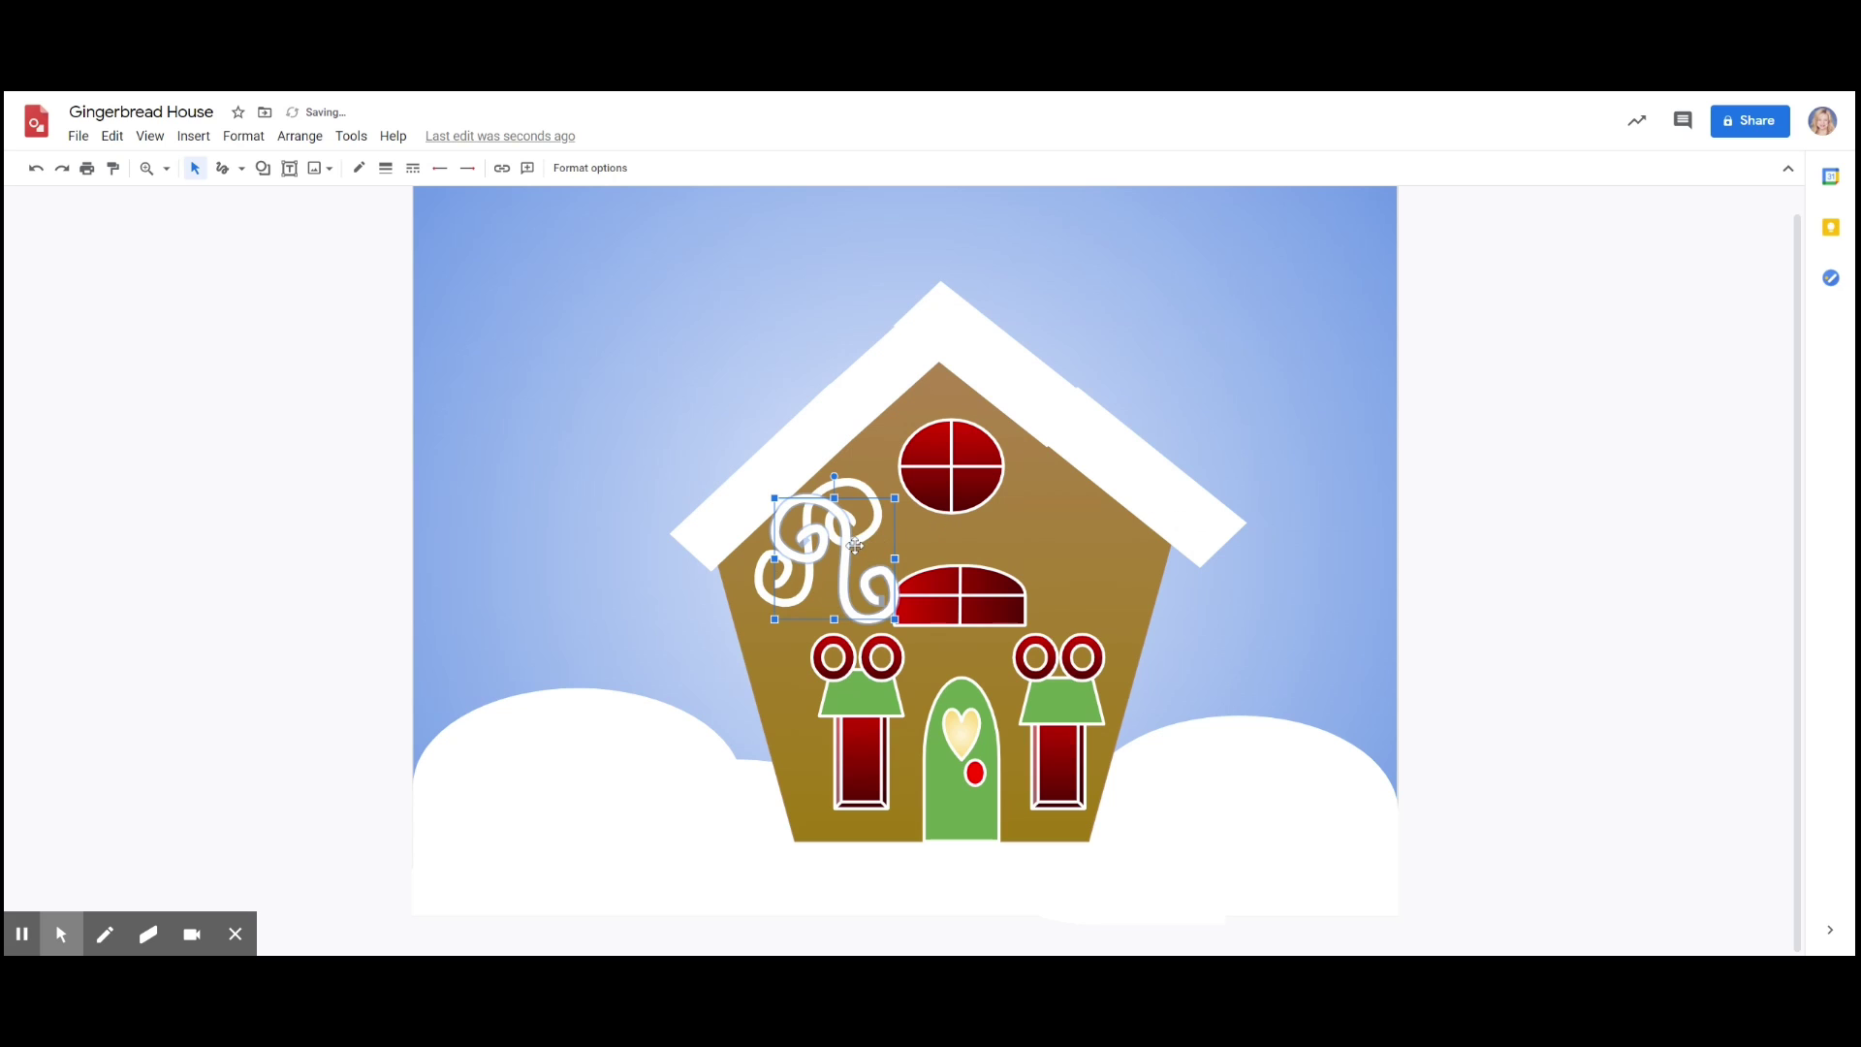
drag(853, 545, 1078, 534)
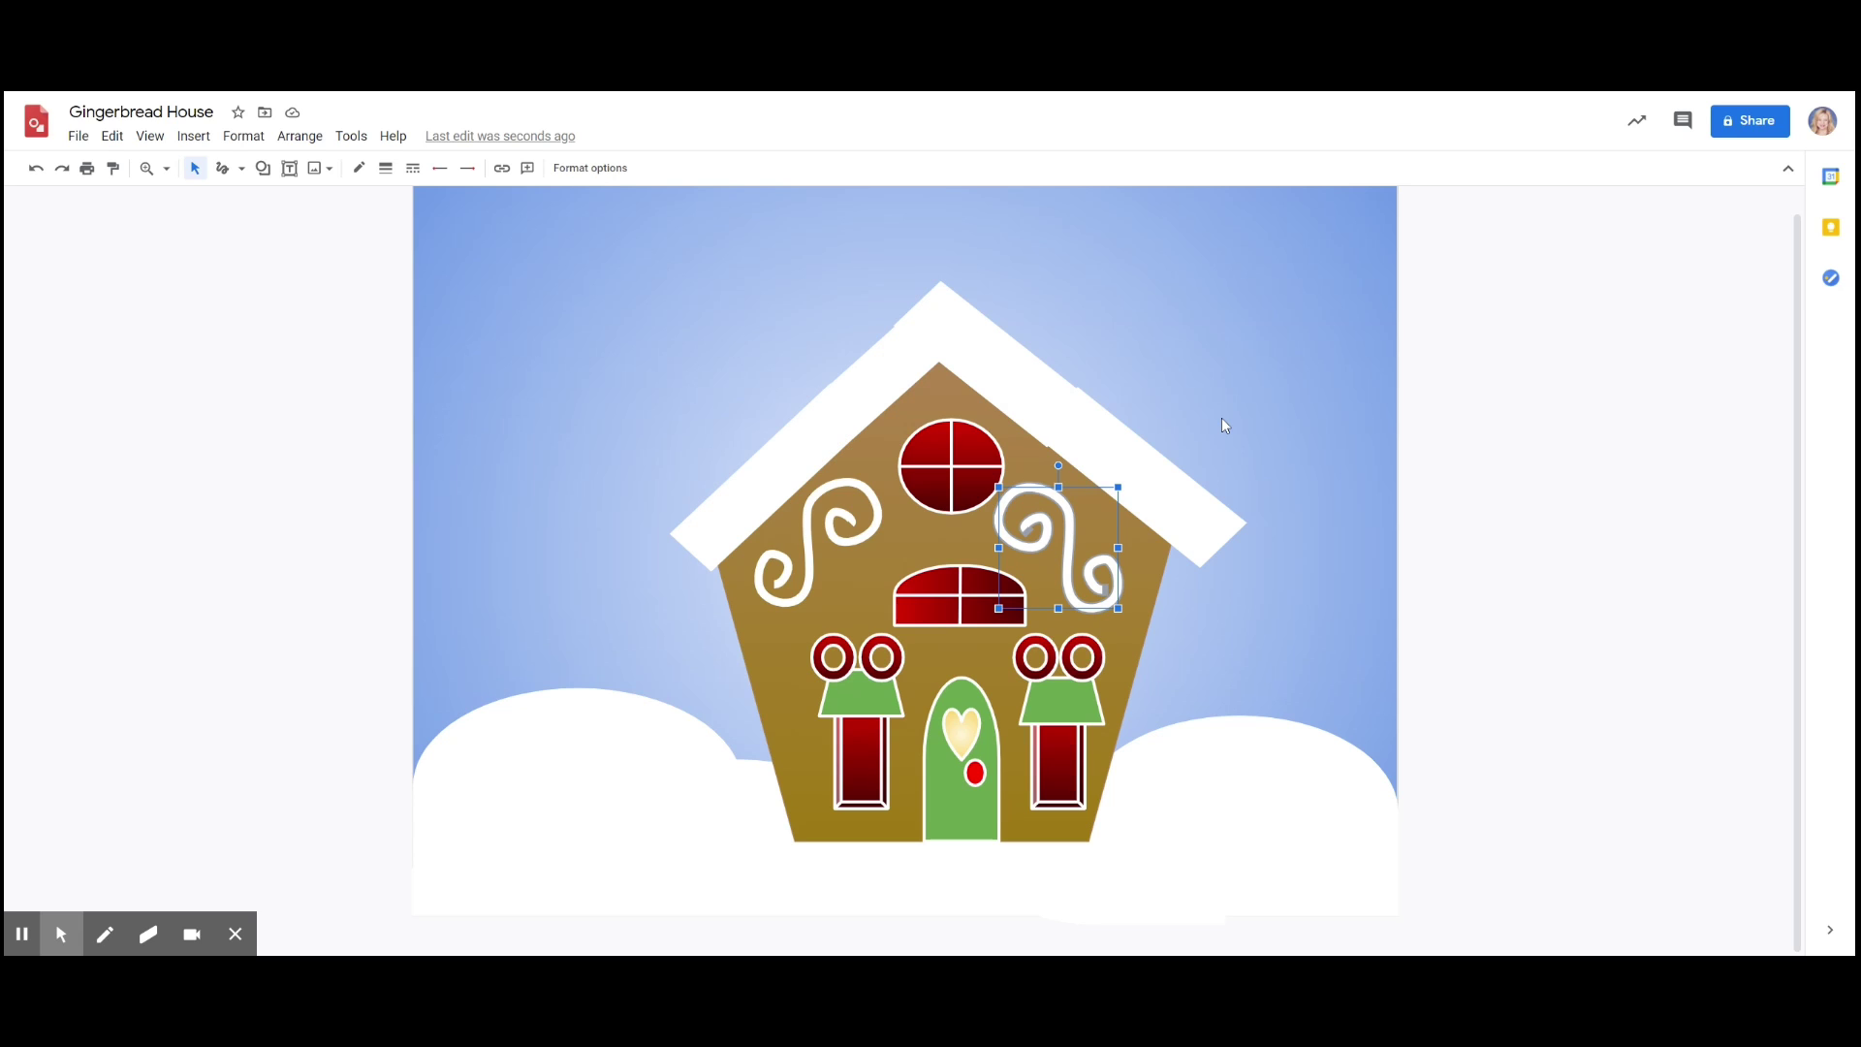
click(385, 167)
click(426, 294)
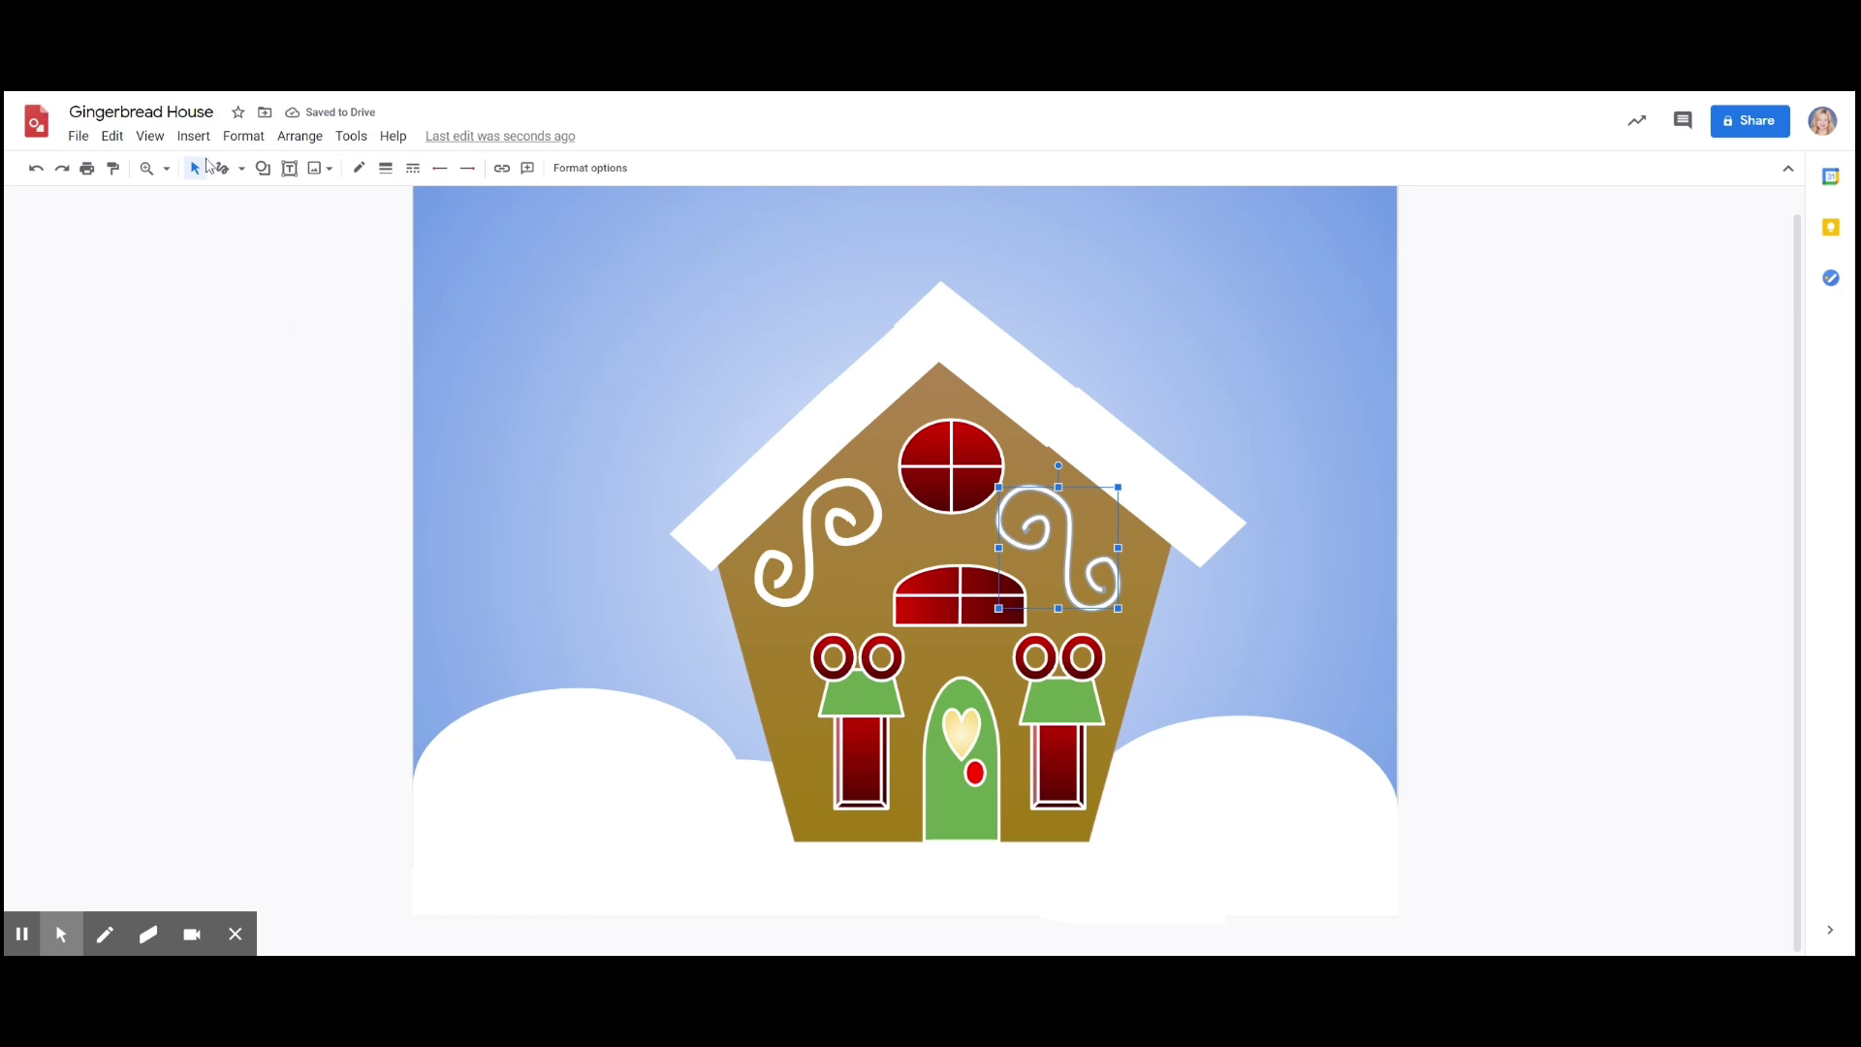
- Scribble wavy white icing lines along the lower edges of both green awnings
click(242, 168)
click(267, 376)
drag(825, 713, 906, 713)
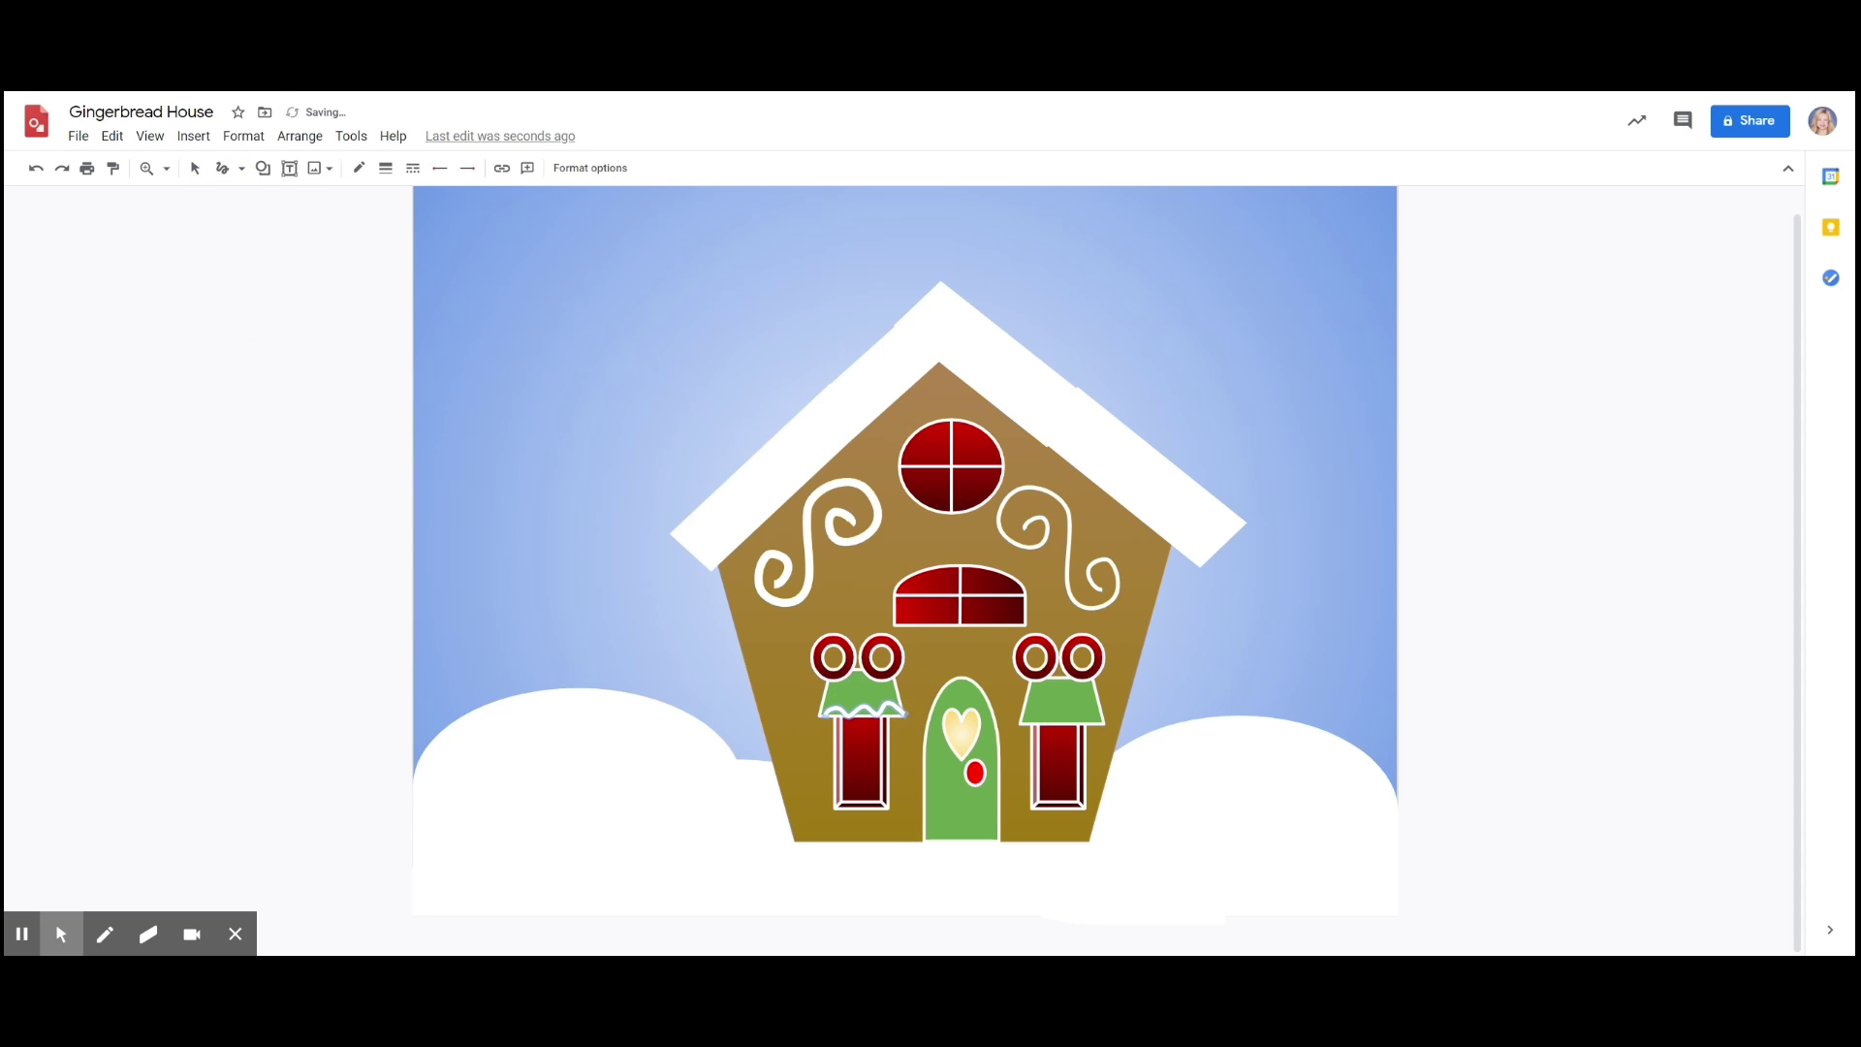
drag(1023, 719, 1105, 721)
- Scribble wavy white icing along the walls, base and roofline, above the arched window and around both sides of the door
mouse_move(724, 570)
mouse_down()
mouse_move(765, 628)
mouse_move(750, 668)
mouse_move(773, 689)
mouse_move(806, 845)
mouse_up()
drag(1158, 549, 1086, 841)
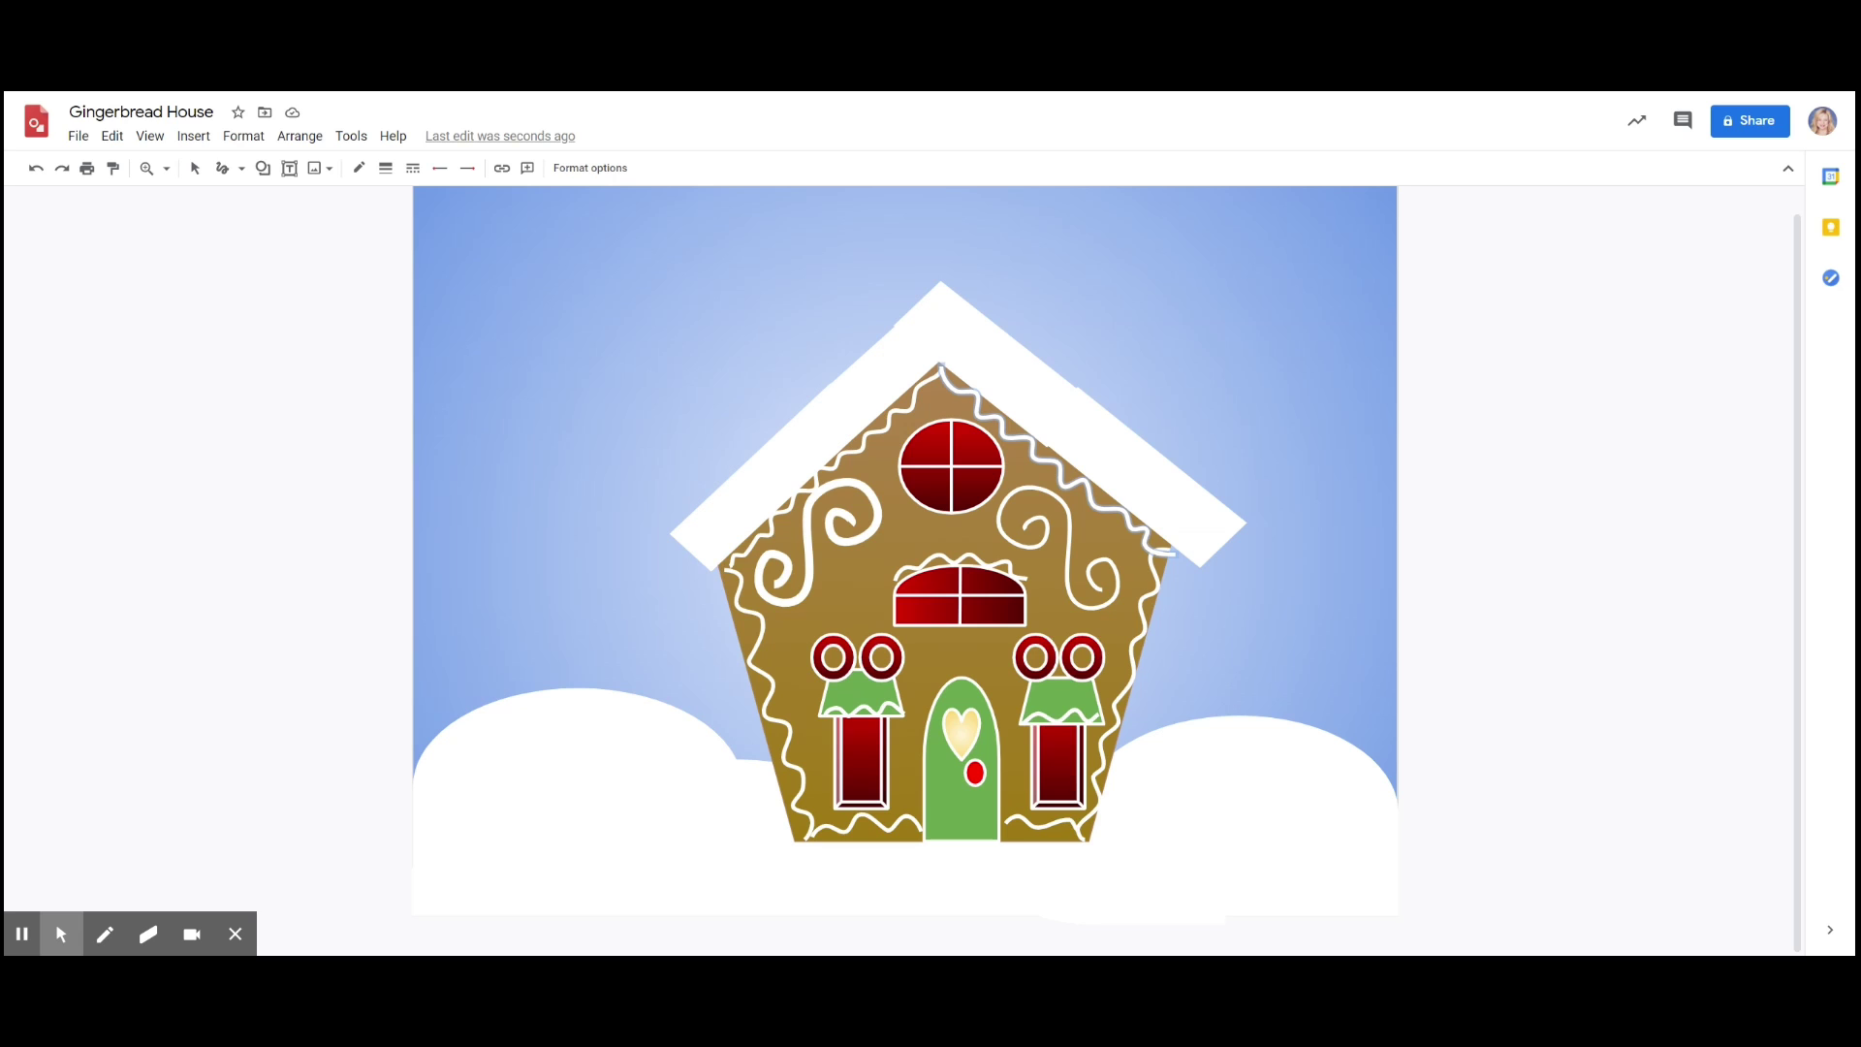
mouse_move(964, 665)
mouse_down()
mouse_move(1020, 773)
mouse_move(1011, 830)
mouse_up()
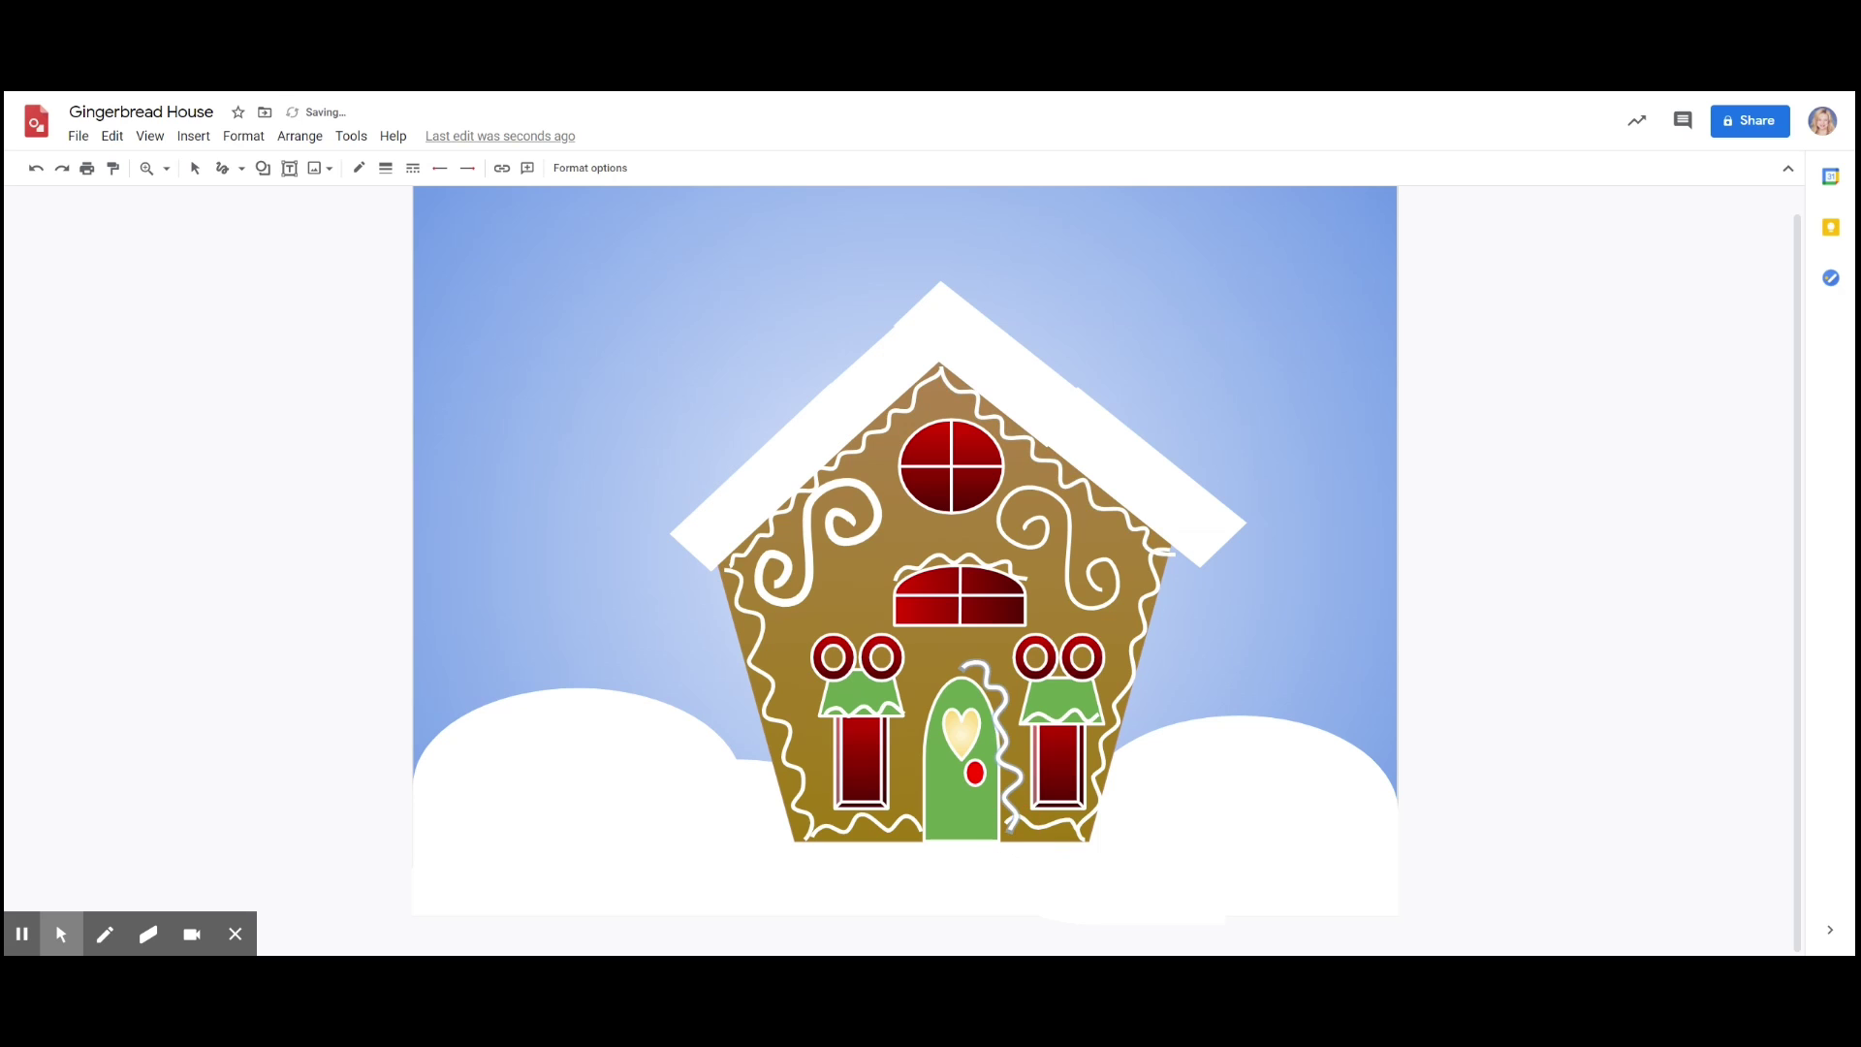
mouse_move(959, 667)
mouse_down()
mouse_move(920, 740)
mouse_move(929, 824)
mouse_up()
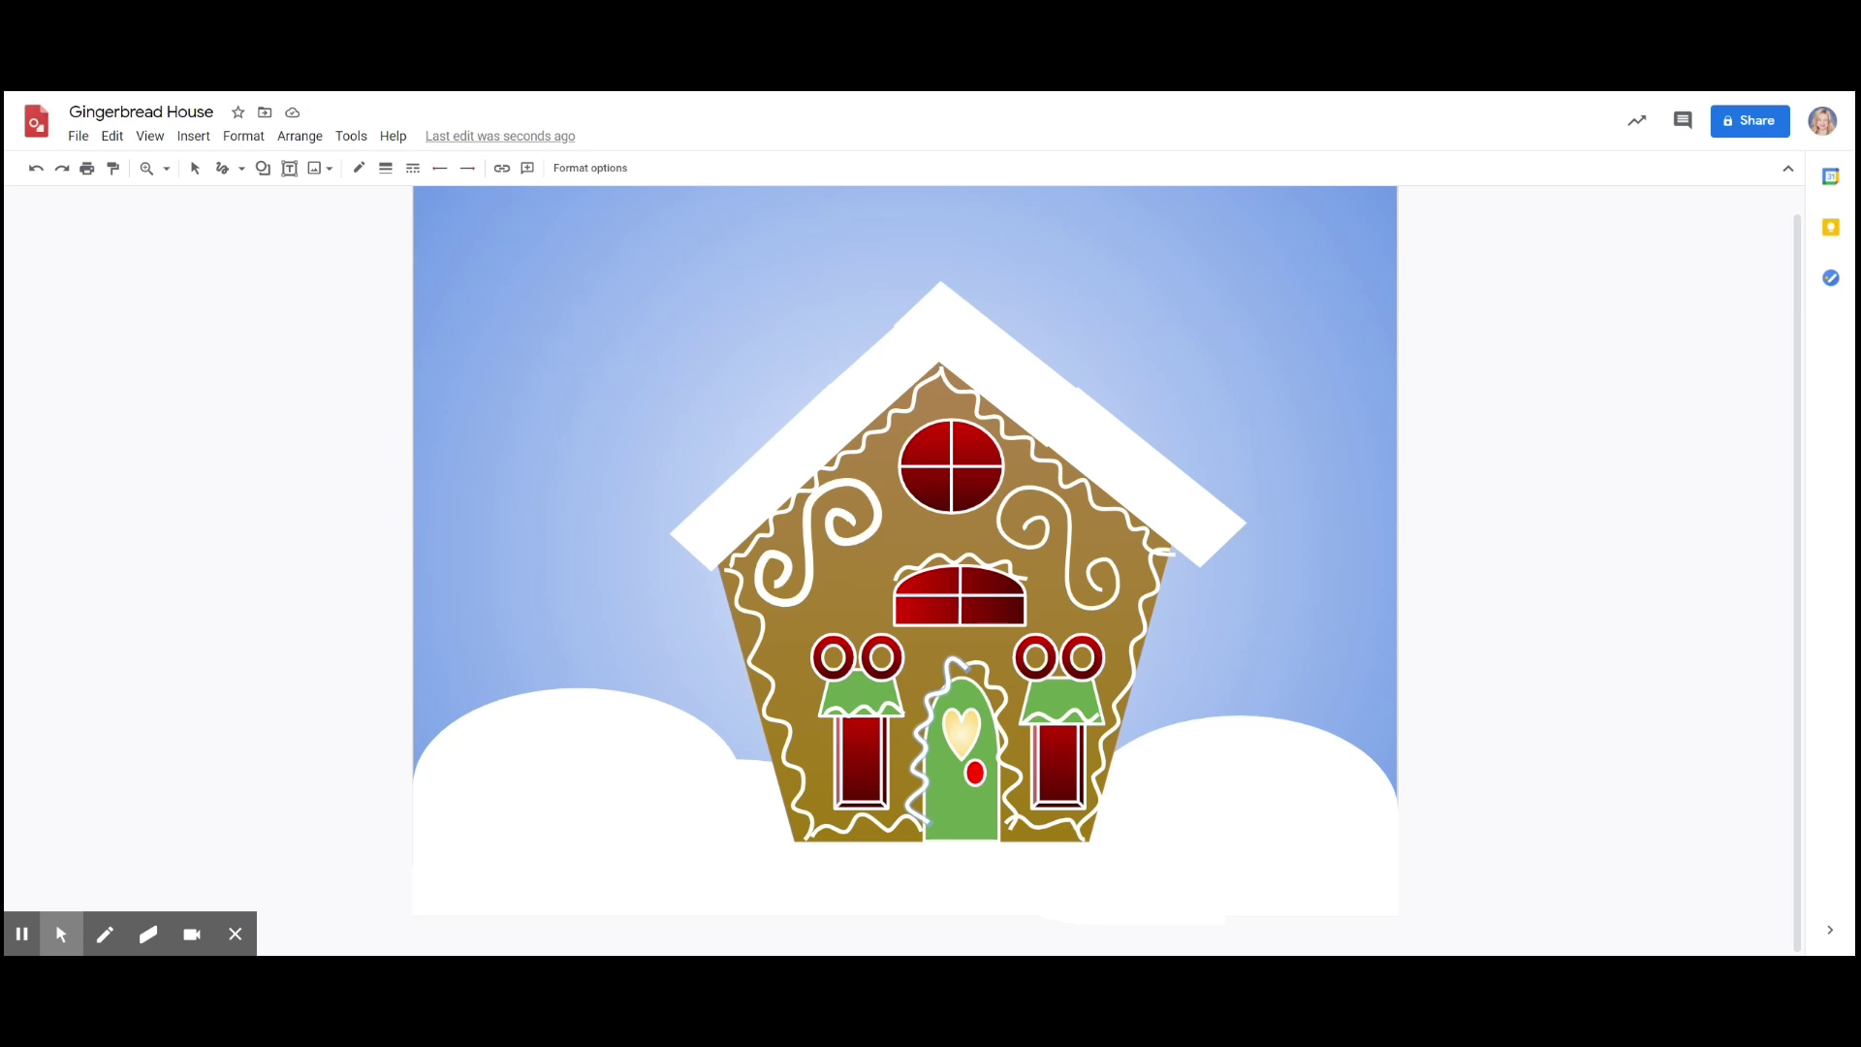
- Draw a tall, narrow rectangle for the chimney on the upper part of the right roof slope
click(263, 168)
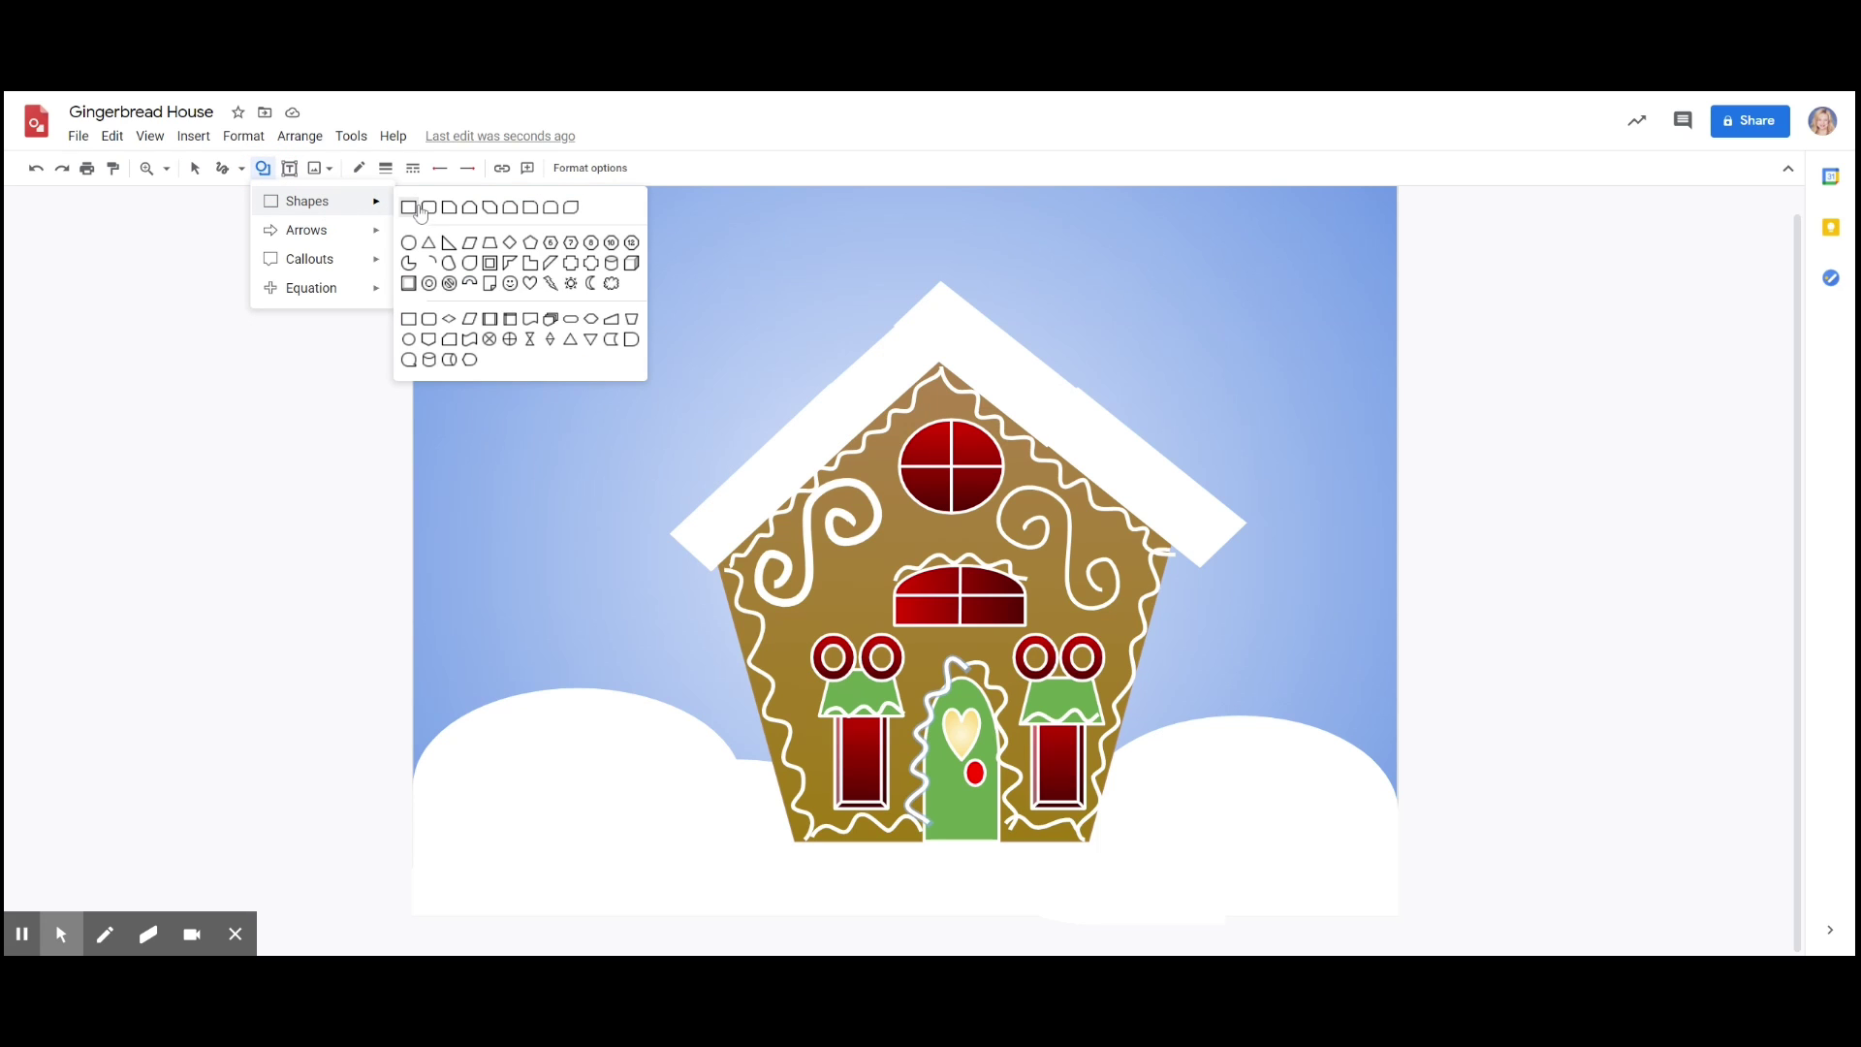
click(408, 207)
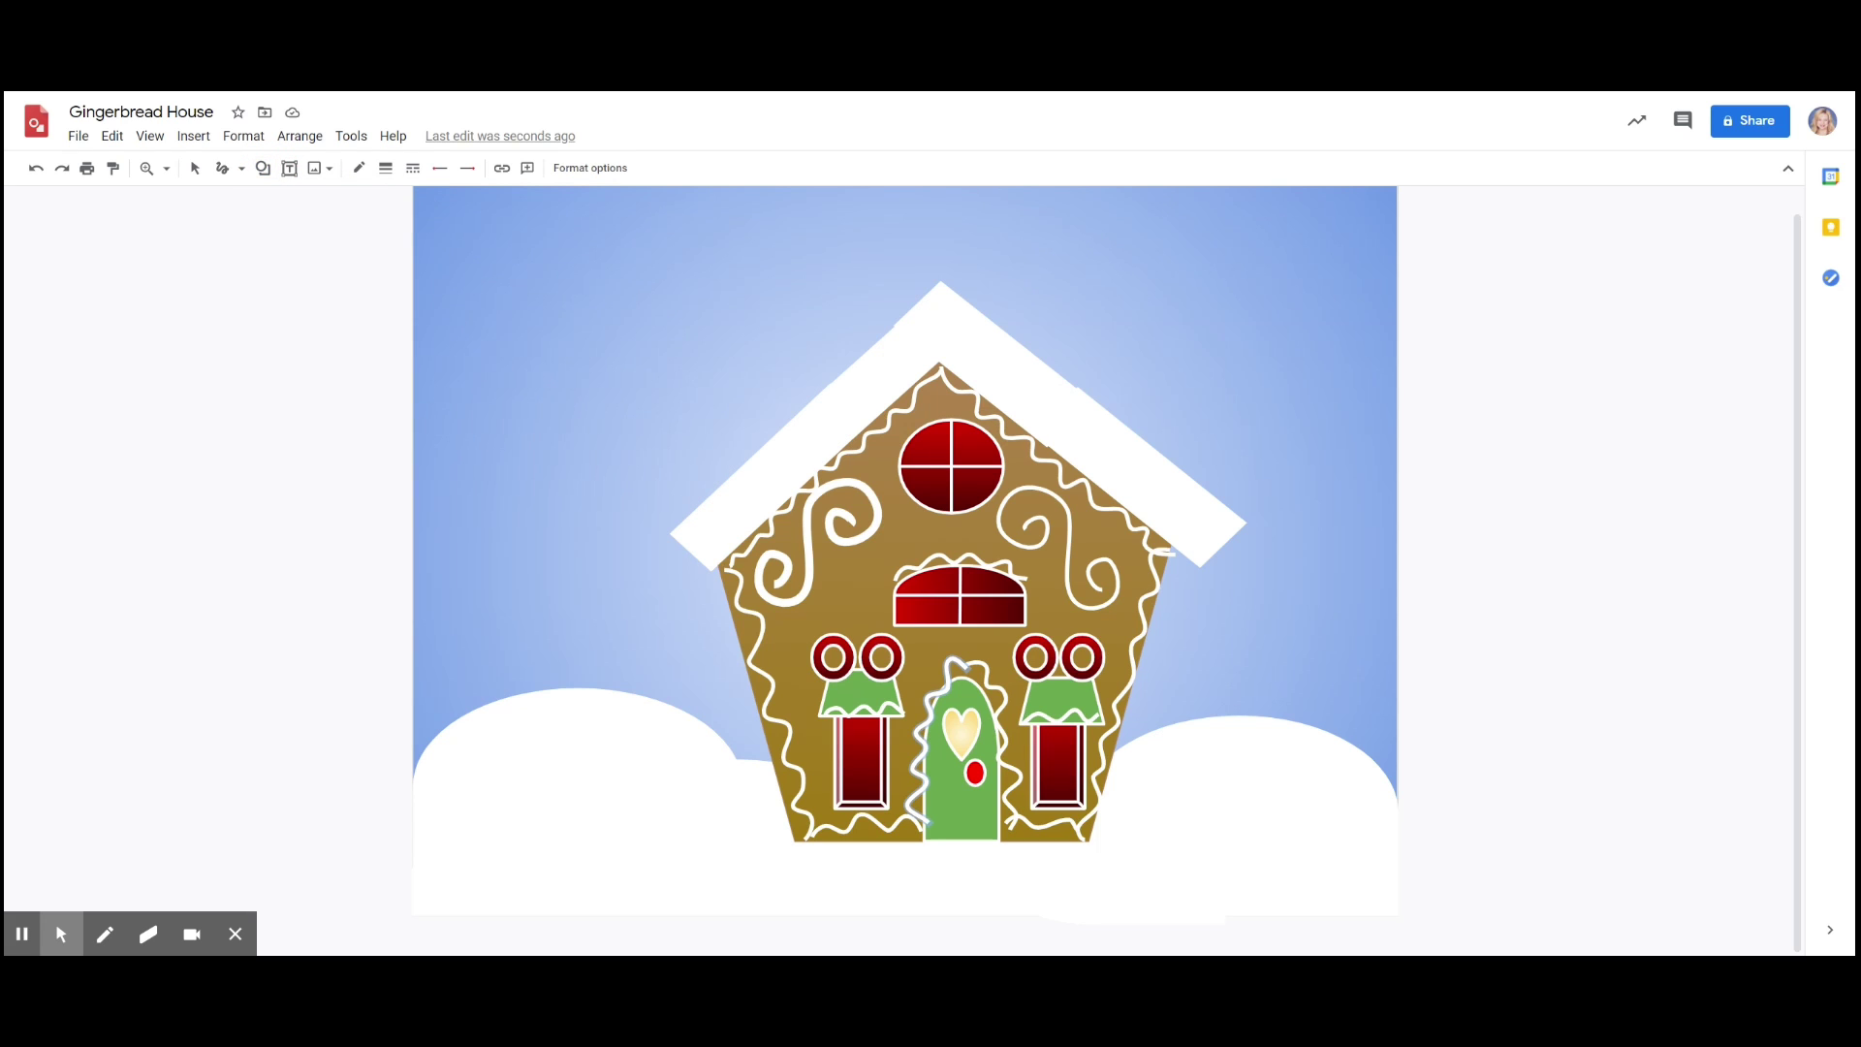
mouse_move(1053, 371)
mouse_down()
mouse_move(1140, 456)
mouse_move(1069, 368)
mouse_move(1101, 362)
mouse_move(1053, 350)
mouse_move(1105, 355)
mouse_move(1049, 352)
mouse_move(1087, 344)
mouse_move(1054, 277)
mouse_move(1056, 347)
mouse_up()
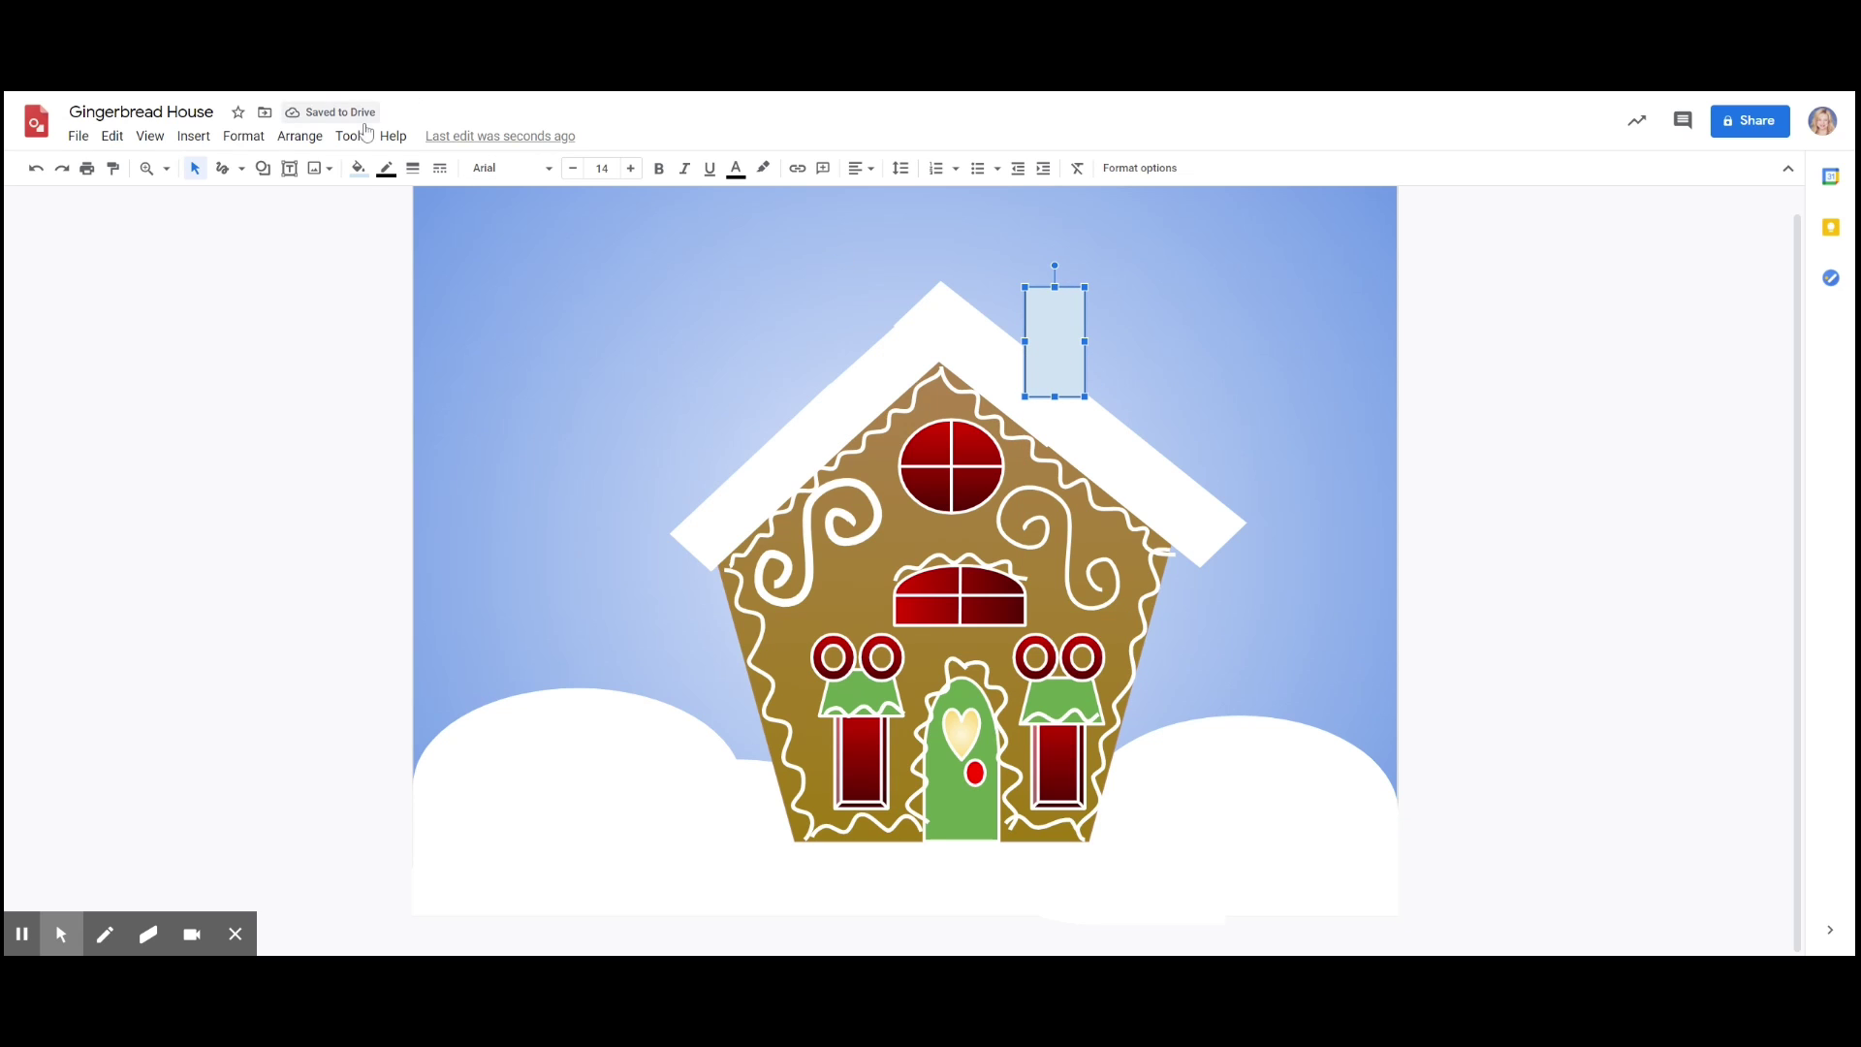
- Fill the chimney rectangle with the custom brown gradient used on the house
click(358, 168)
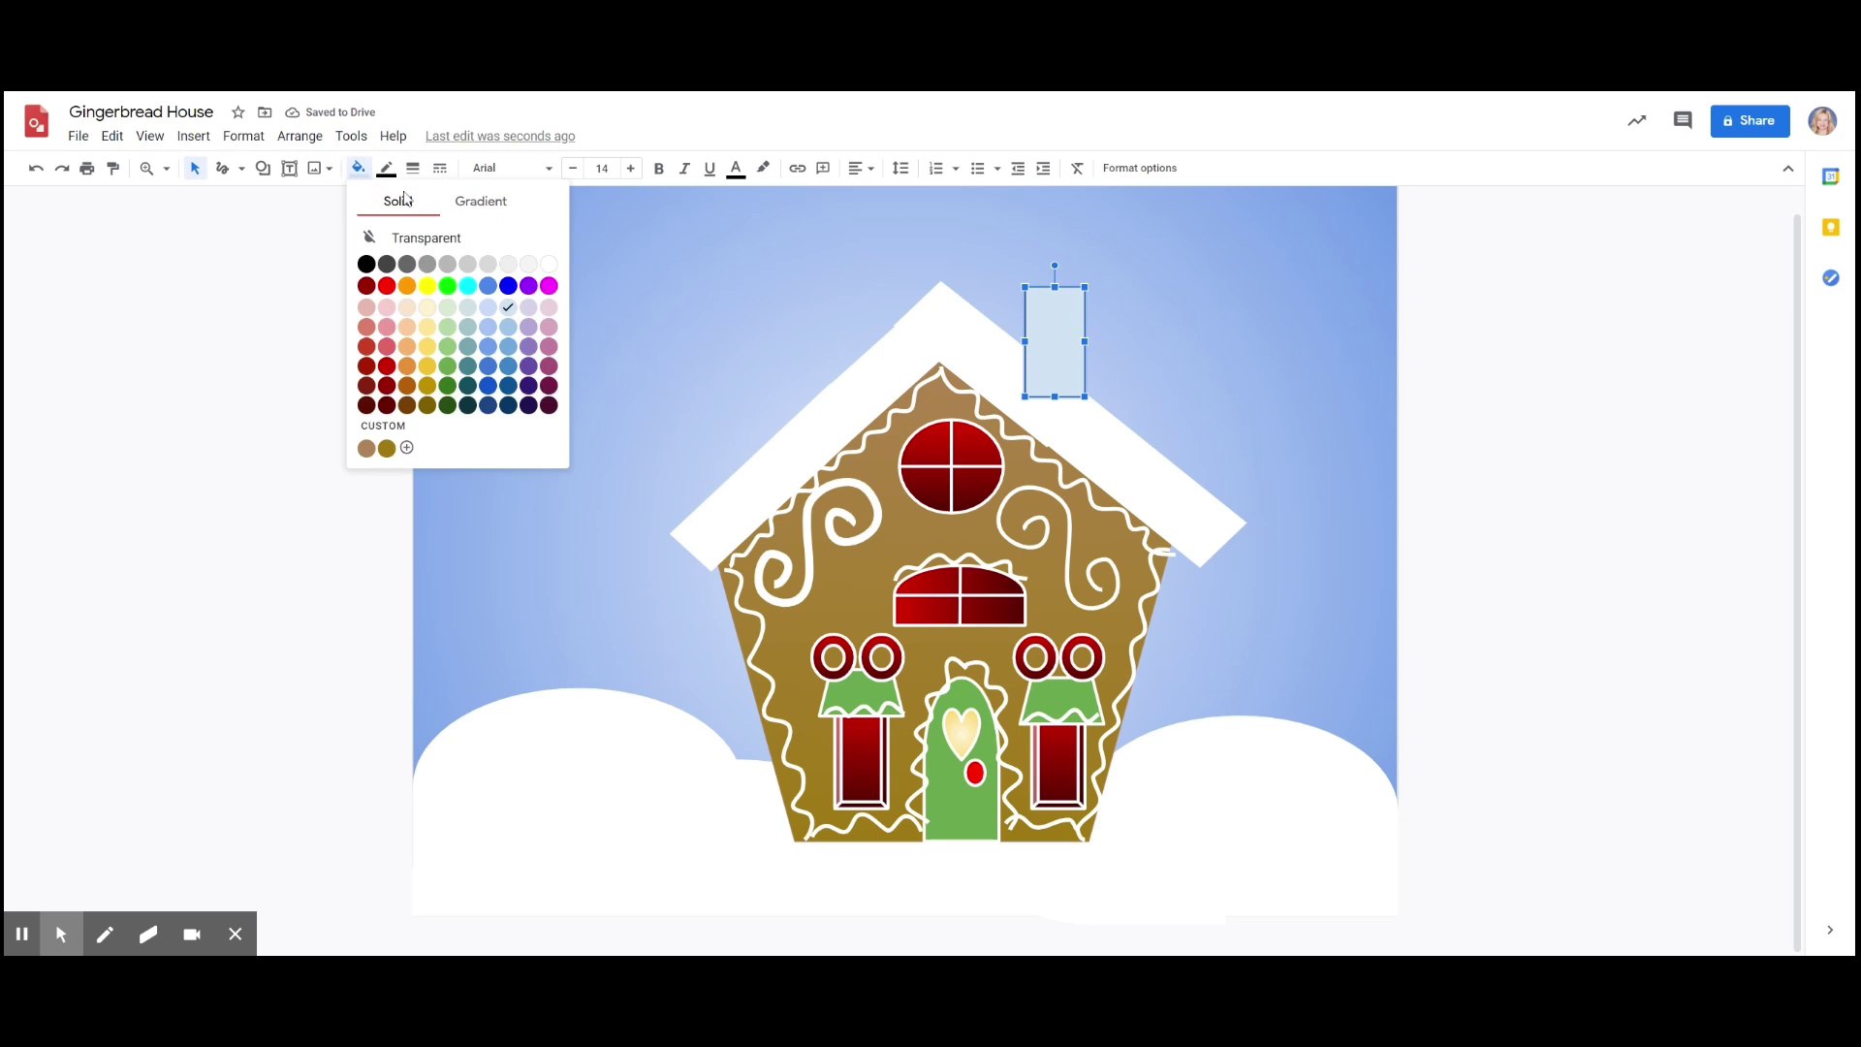
click(489, 212)
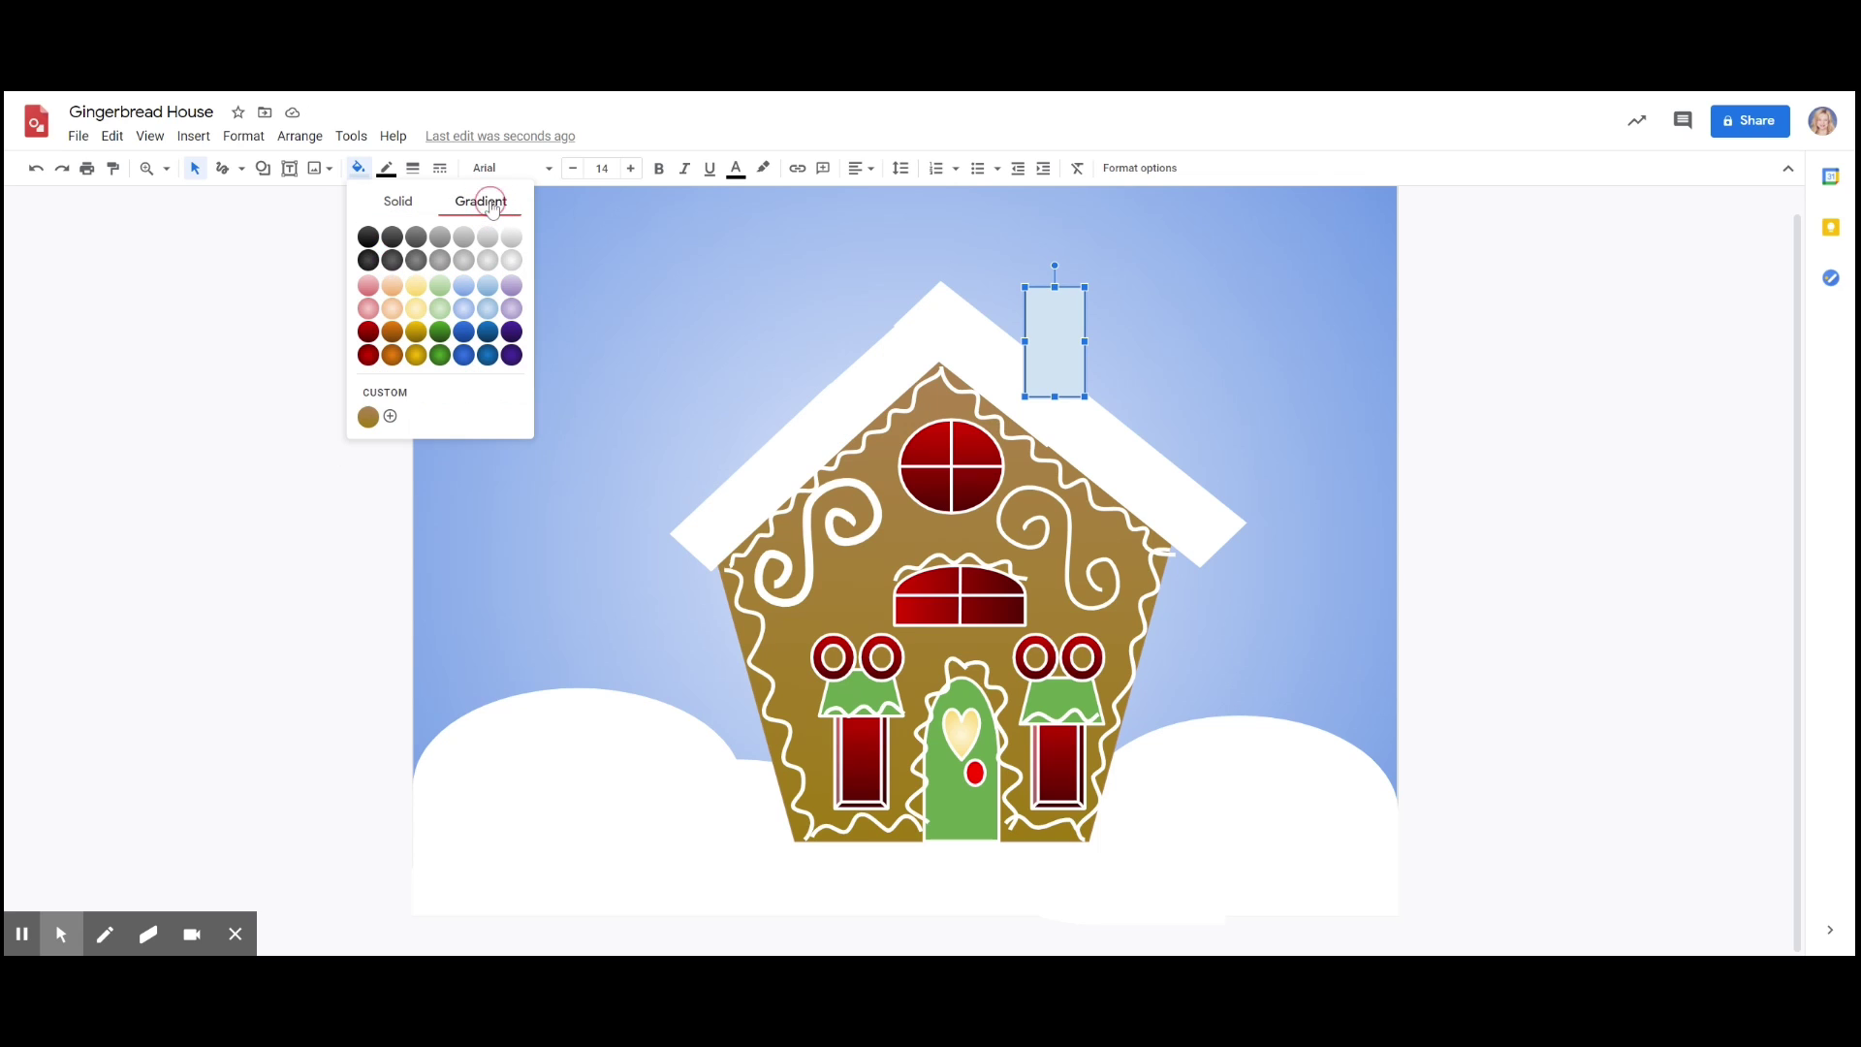
click(372, 423)
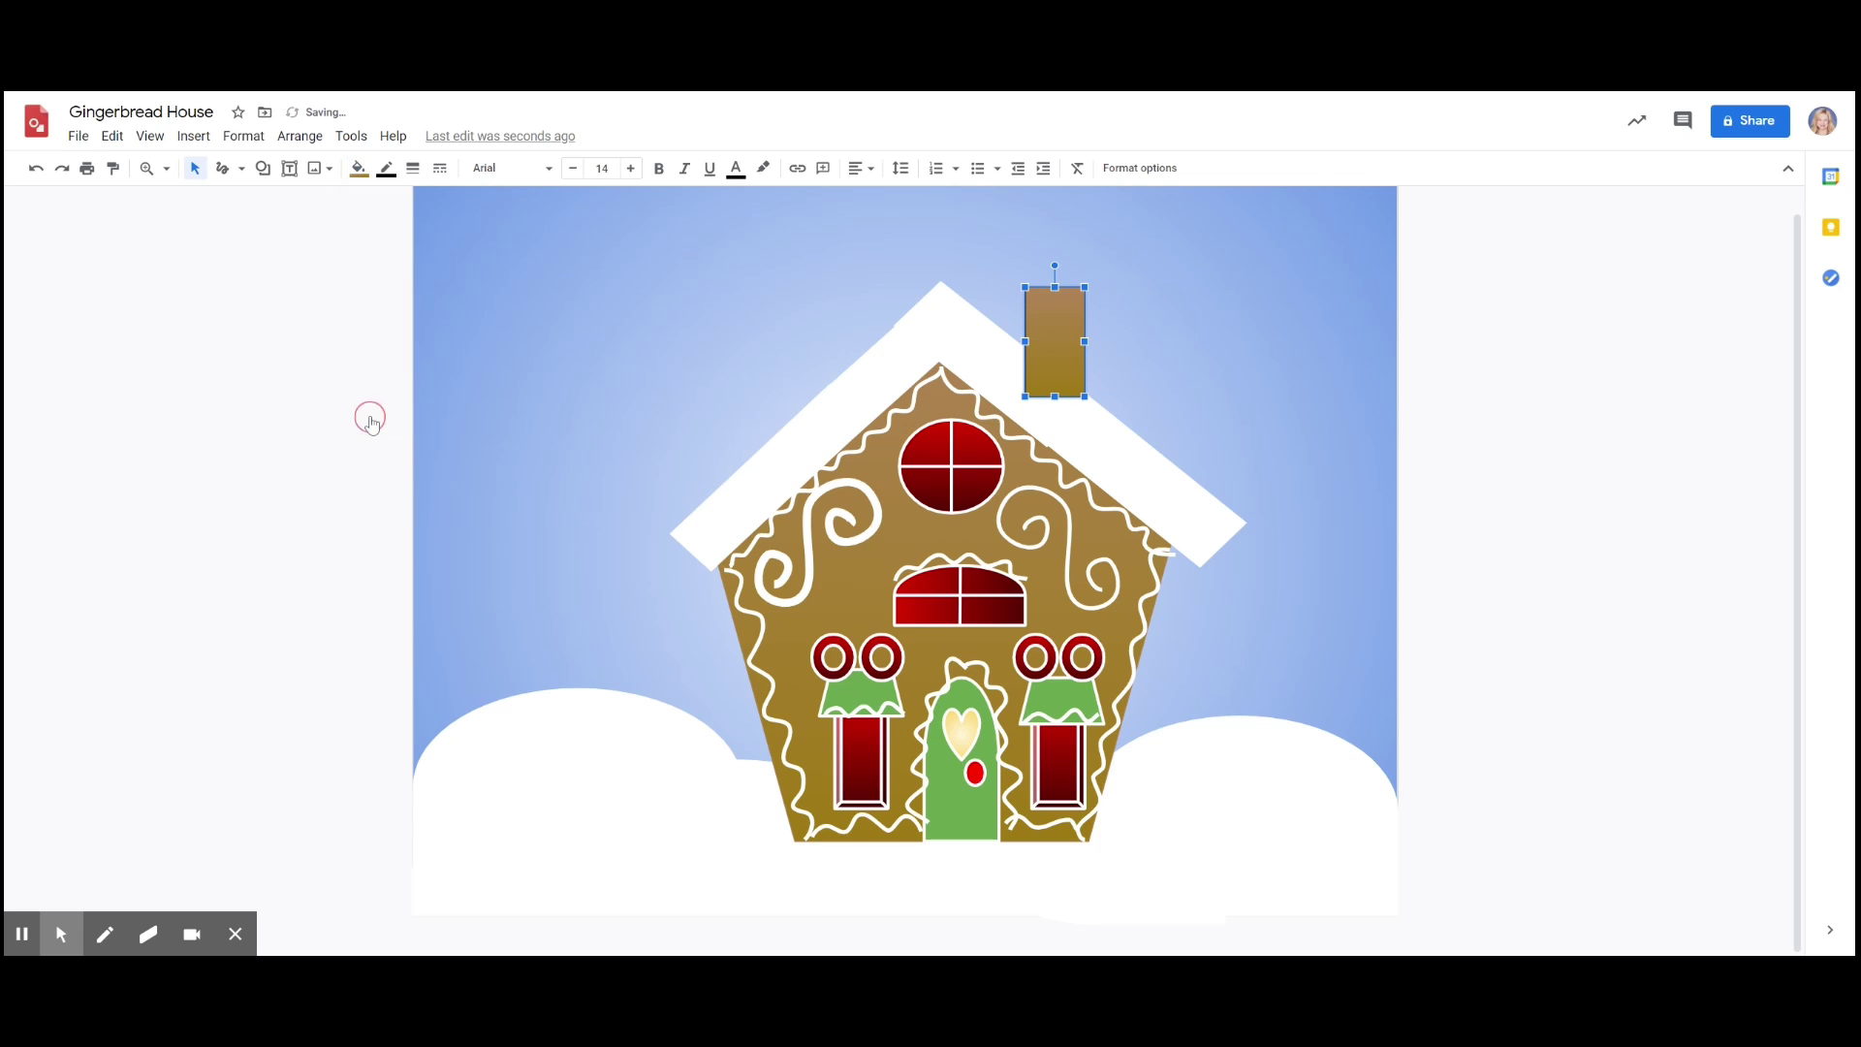
click(603, 377)
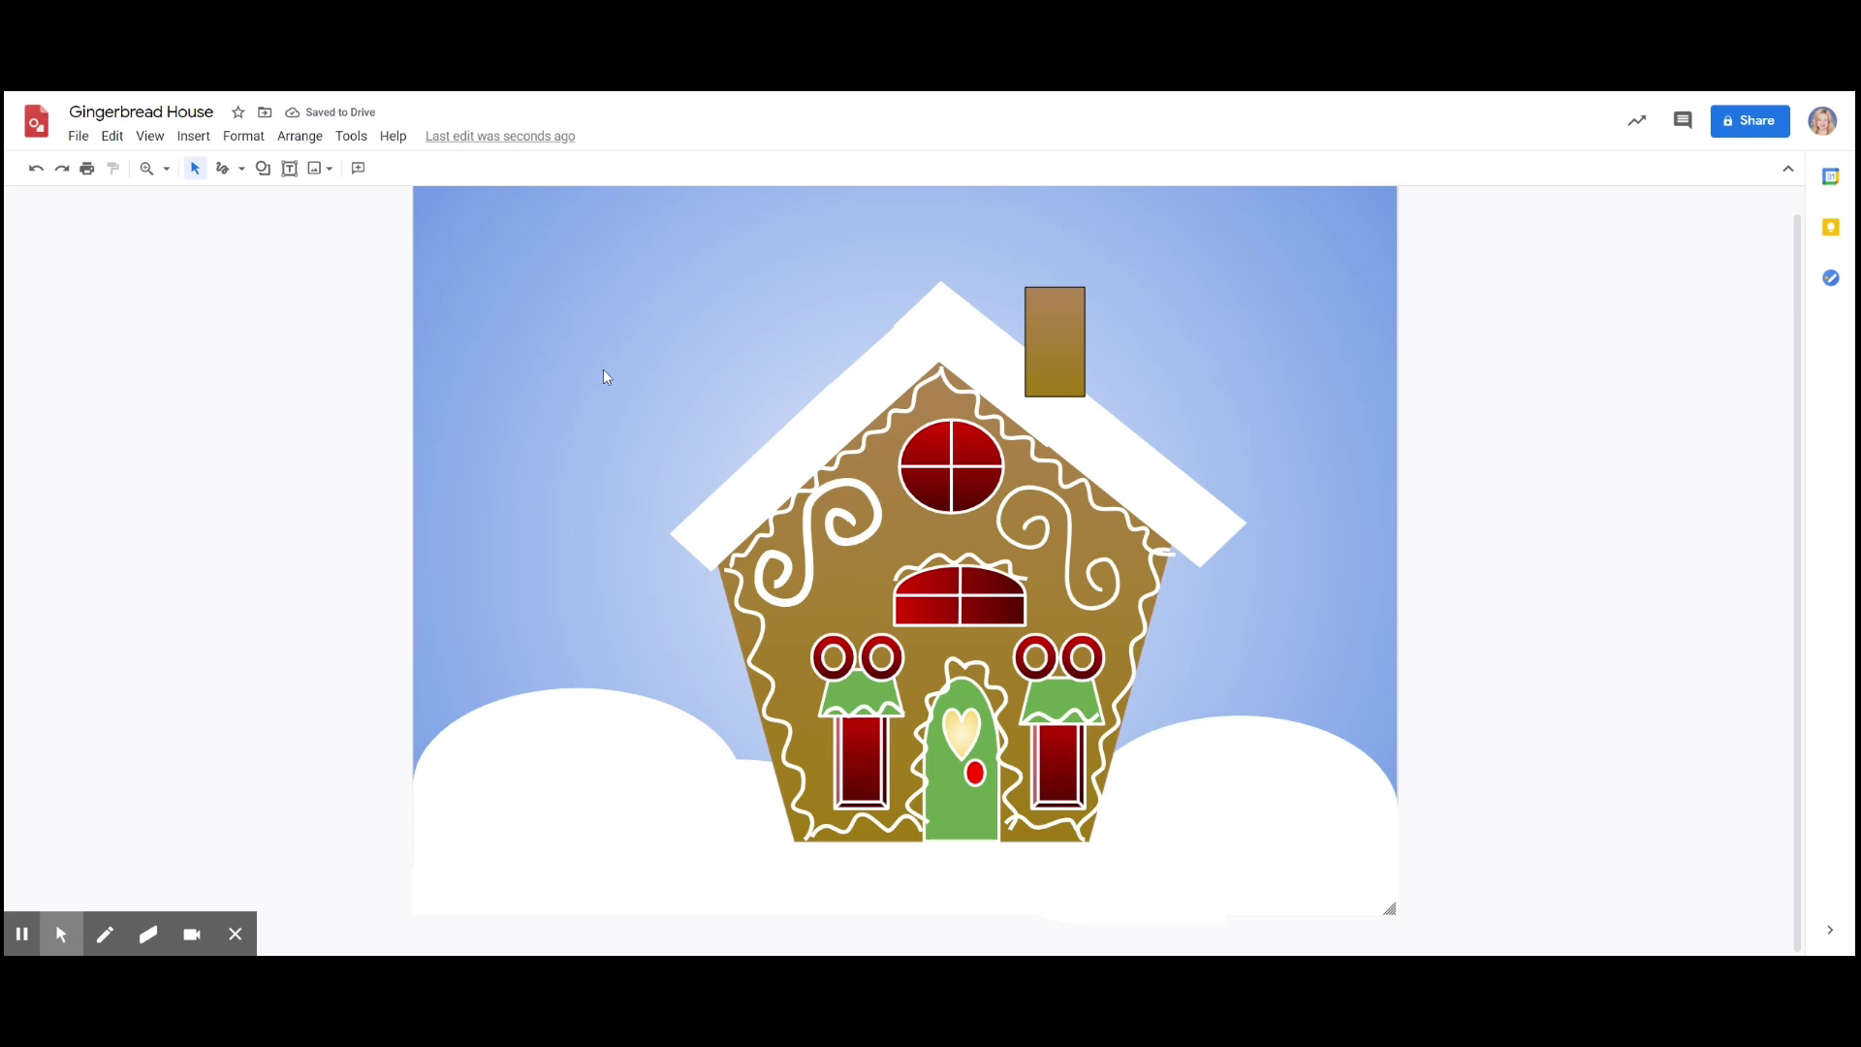
- Shorten the right snowy roof slope slightly at its lower end
click(1210, 531)
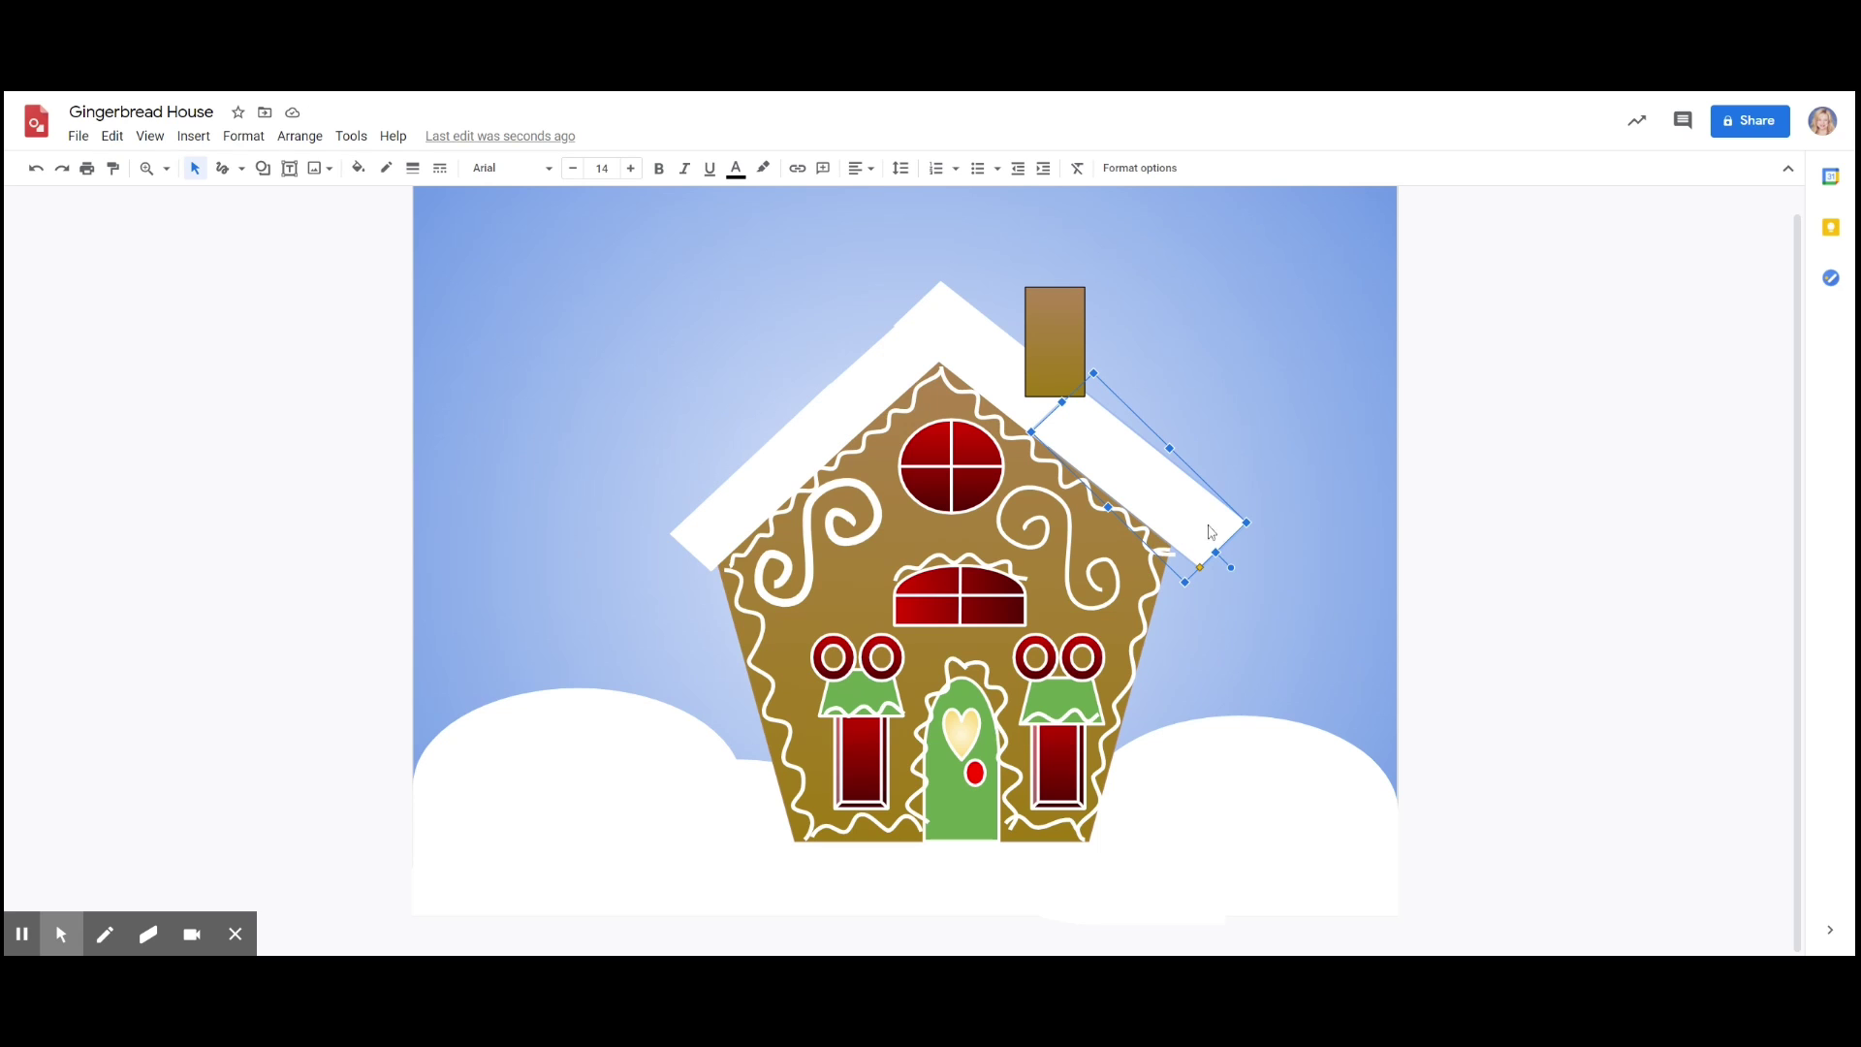
drag(1220, 550, 1208, 548)
click(1194, 409)
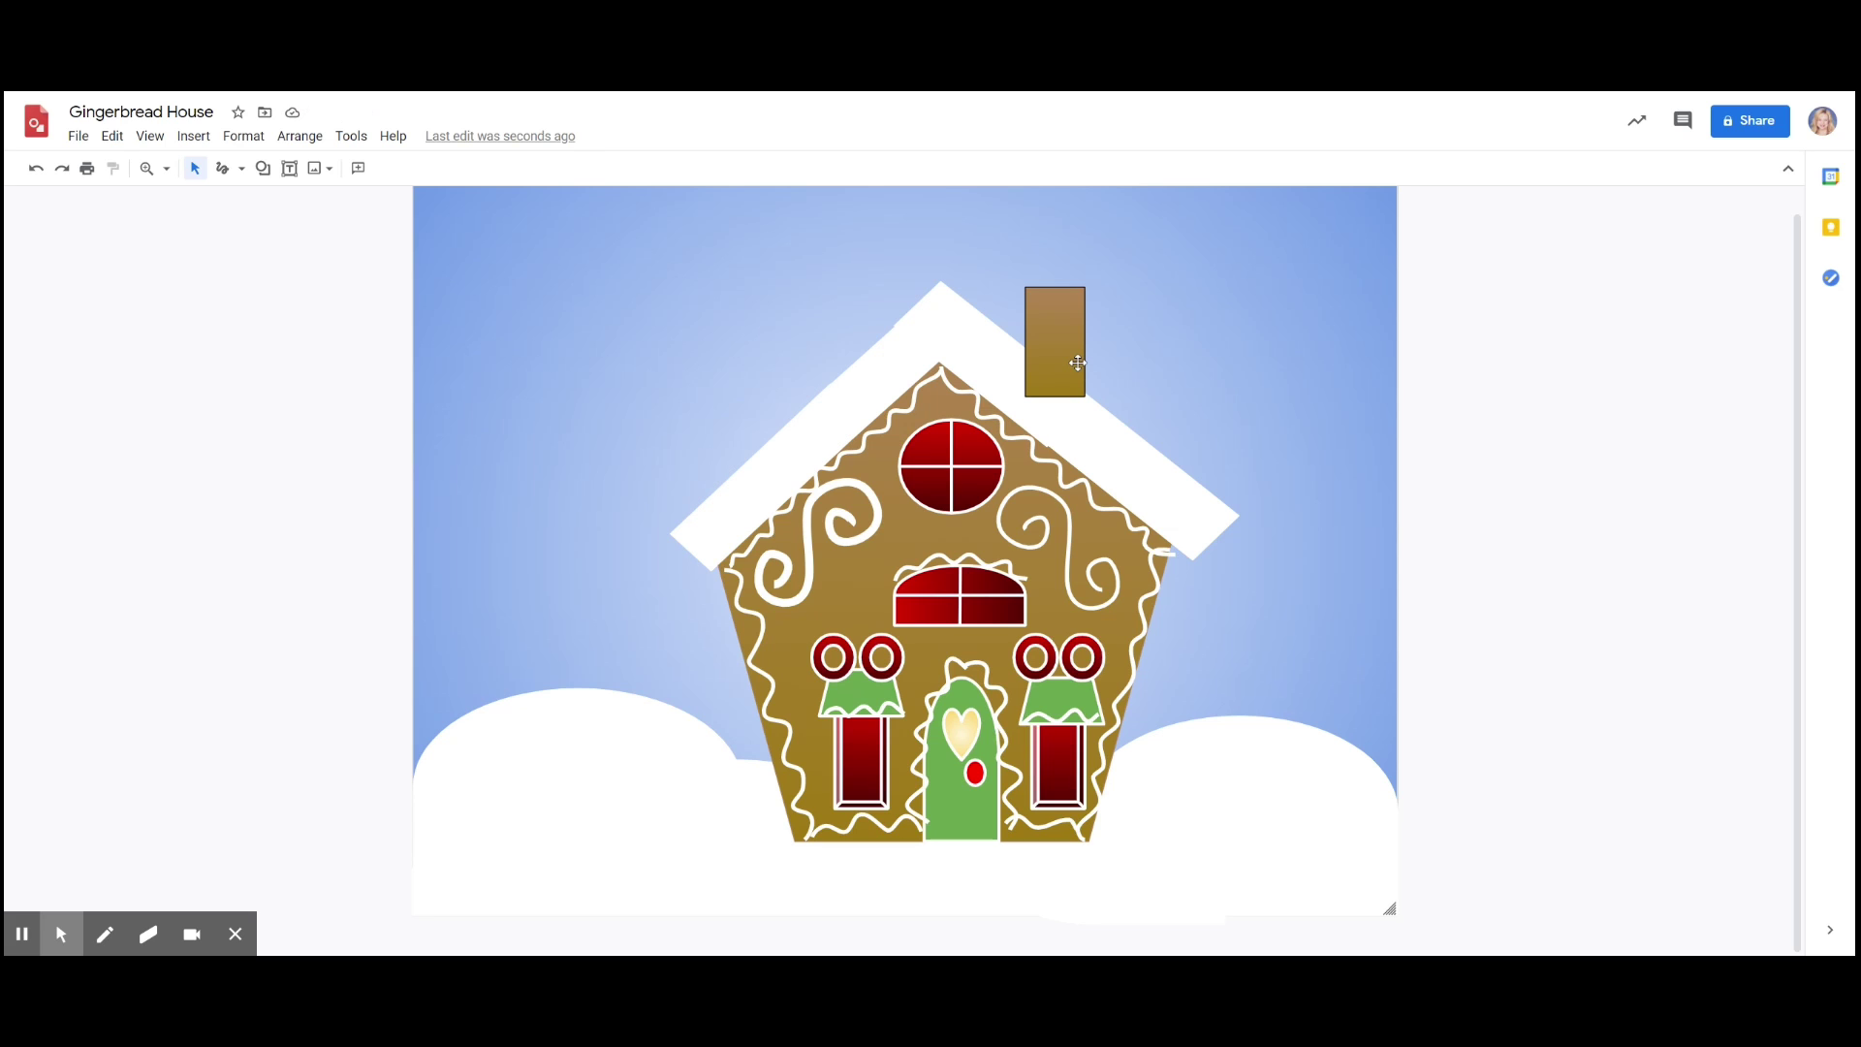
- Send the chimney to the back so it sits behind the snowy roof
right_click(1061, 363)
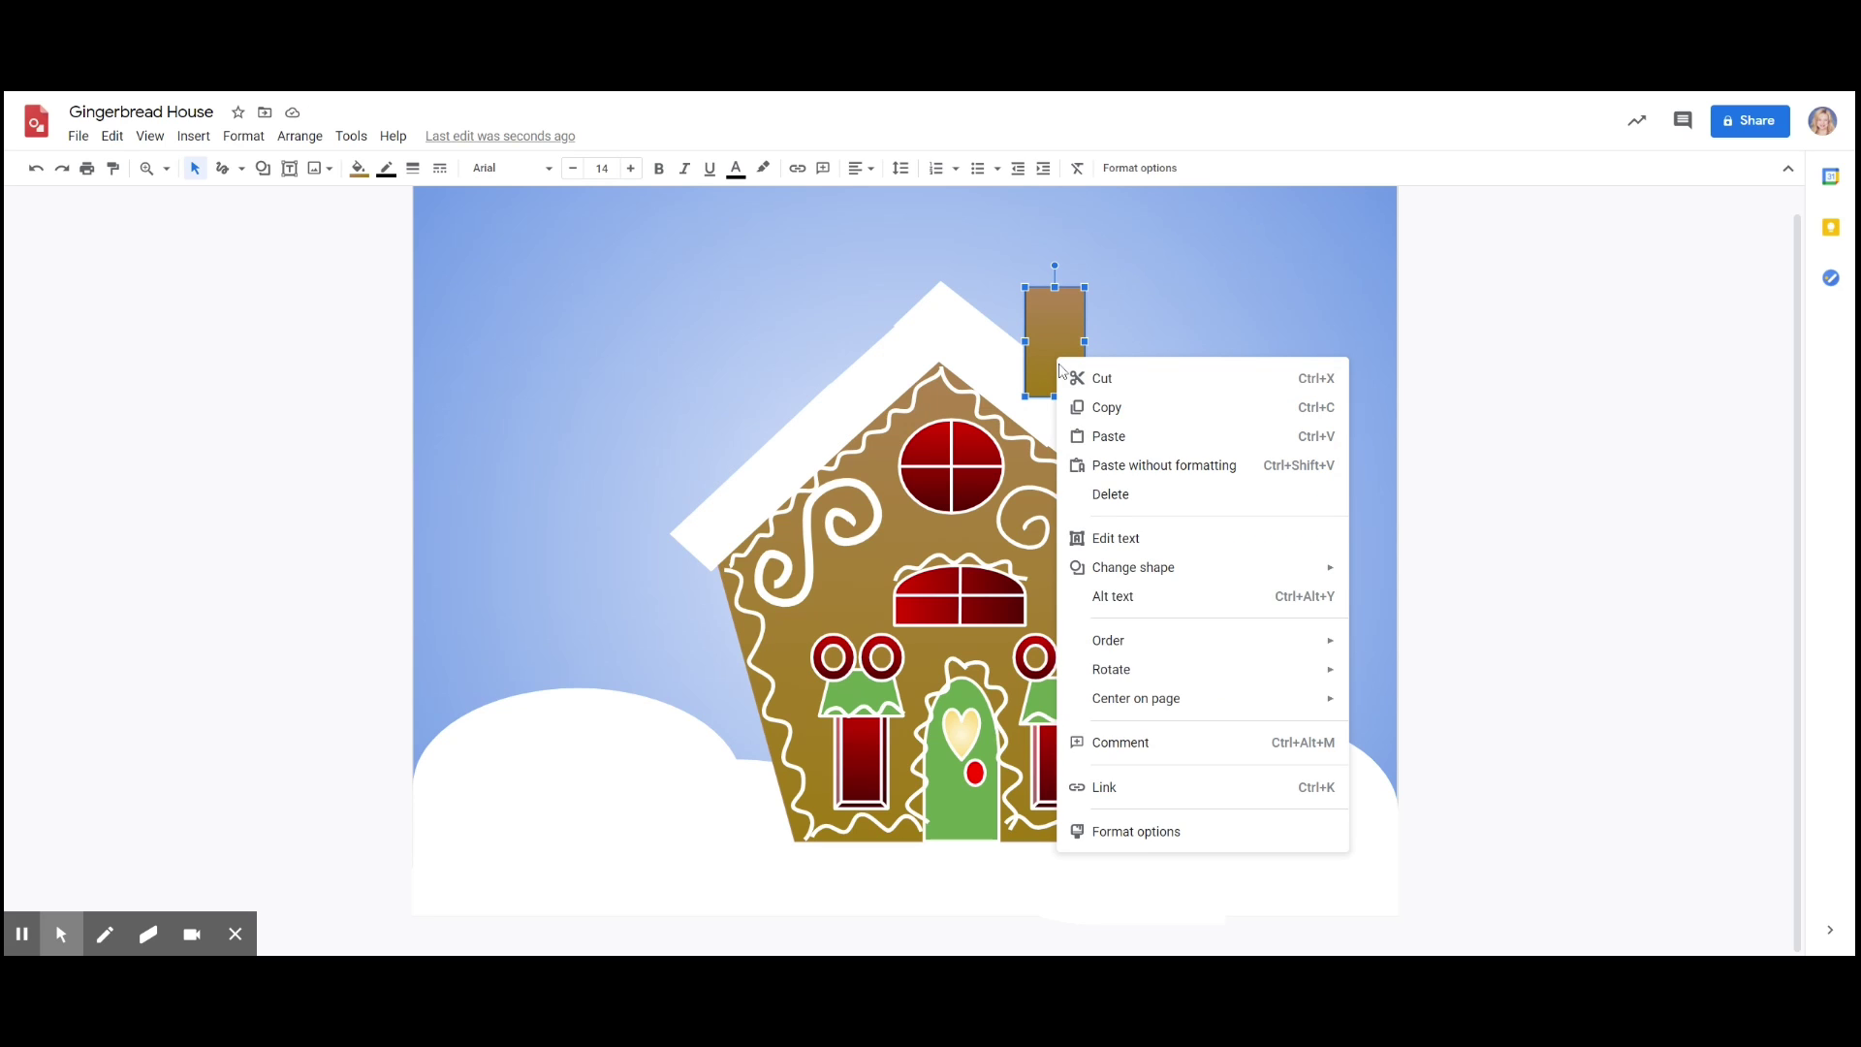
mouse_move(1149, 646)
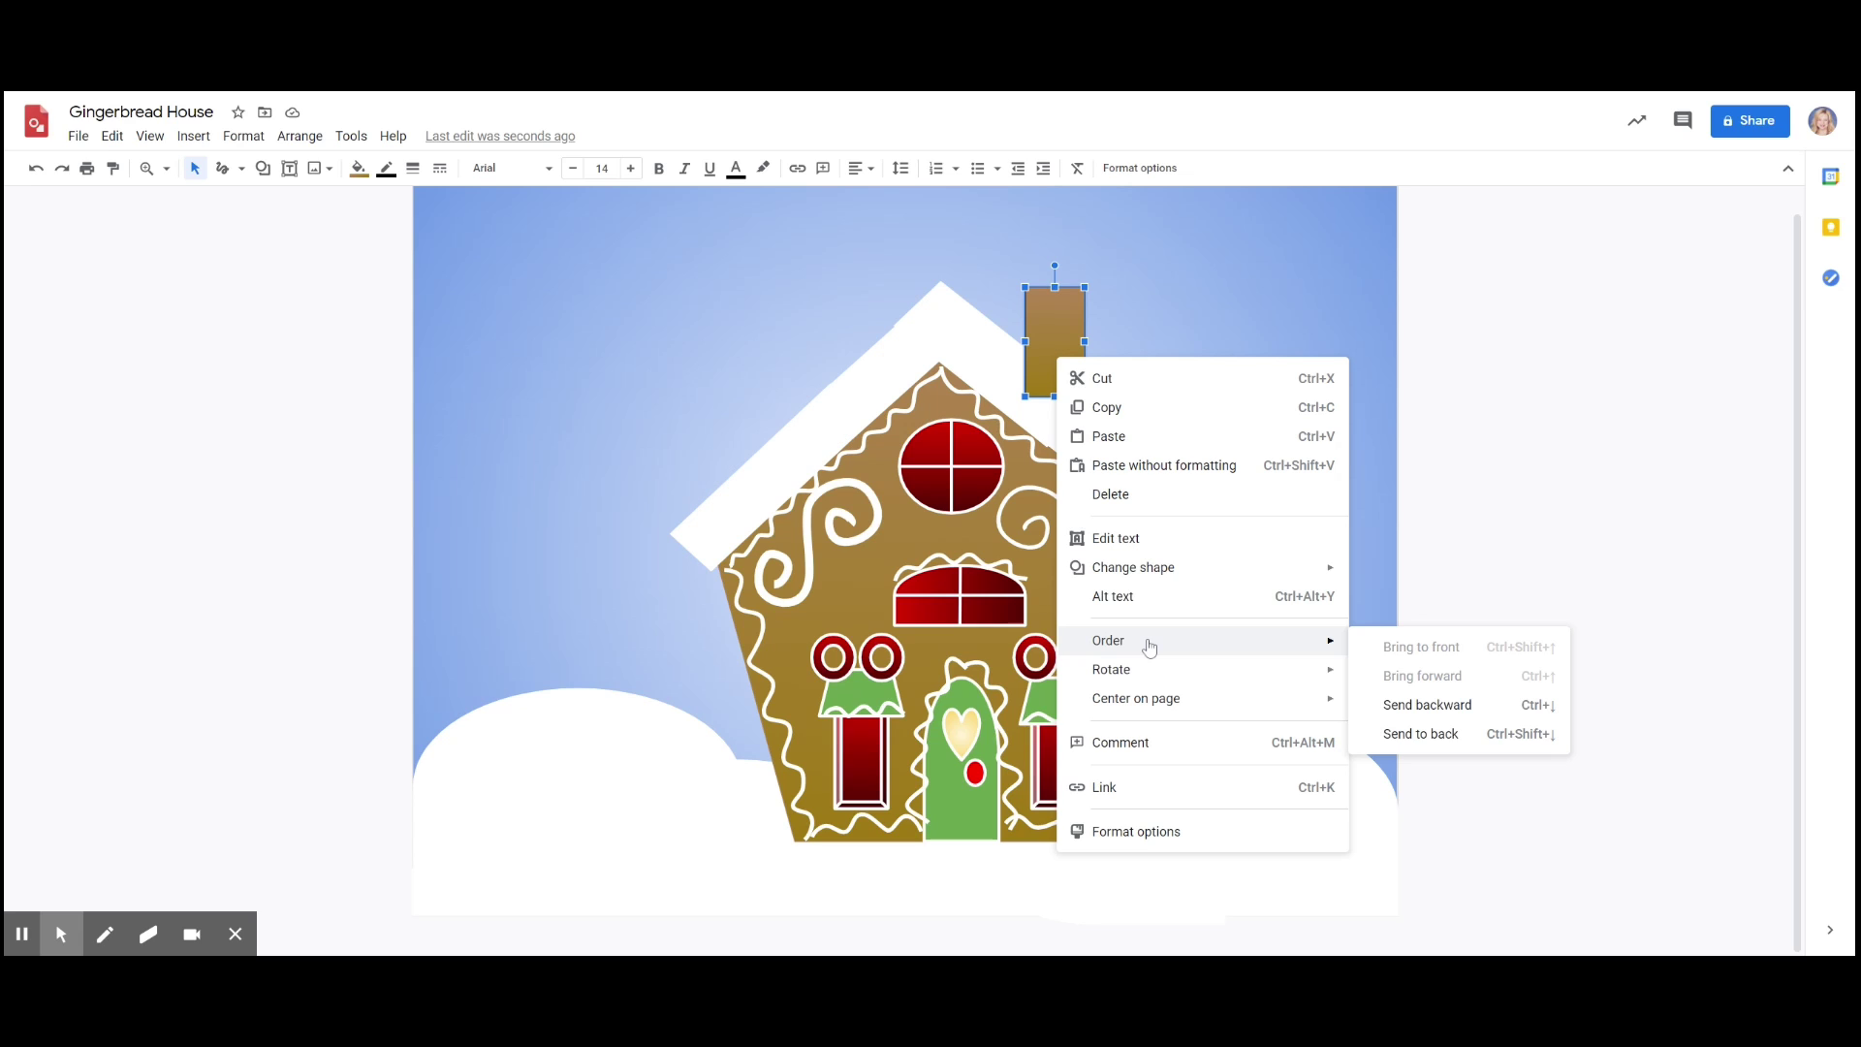
click(1420, 734)
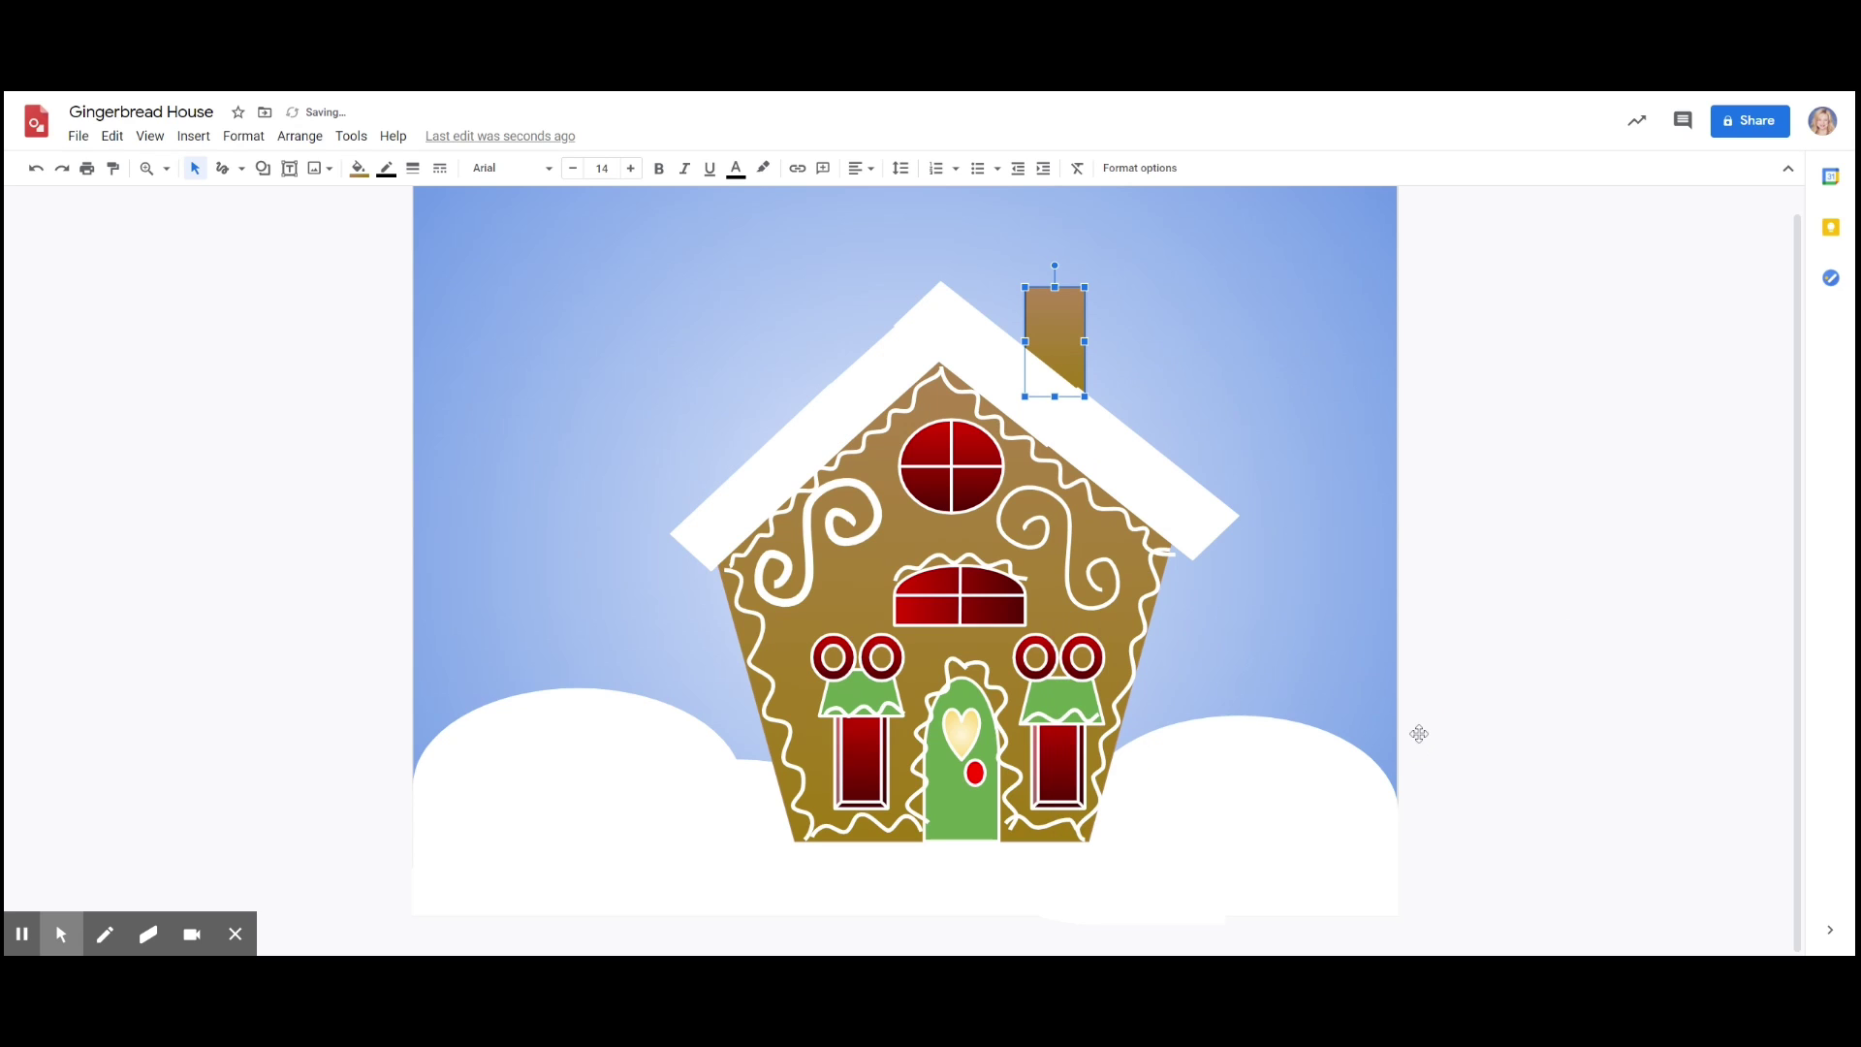
click(1295, 491)
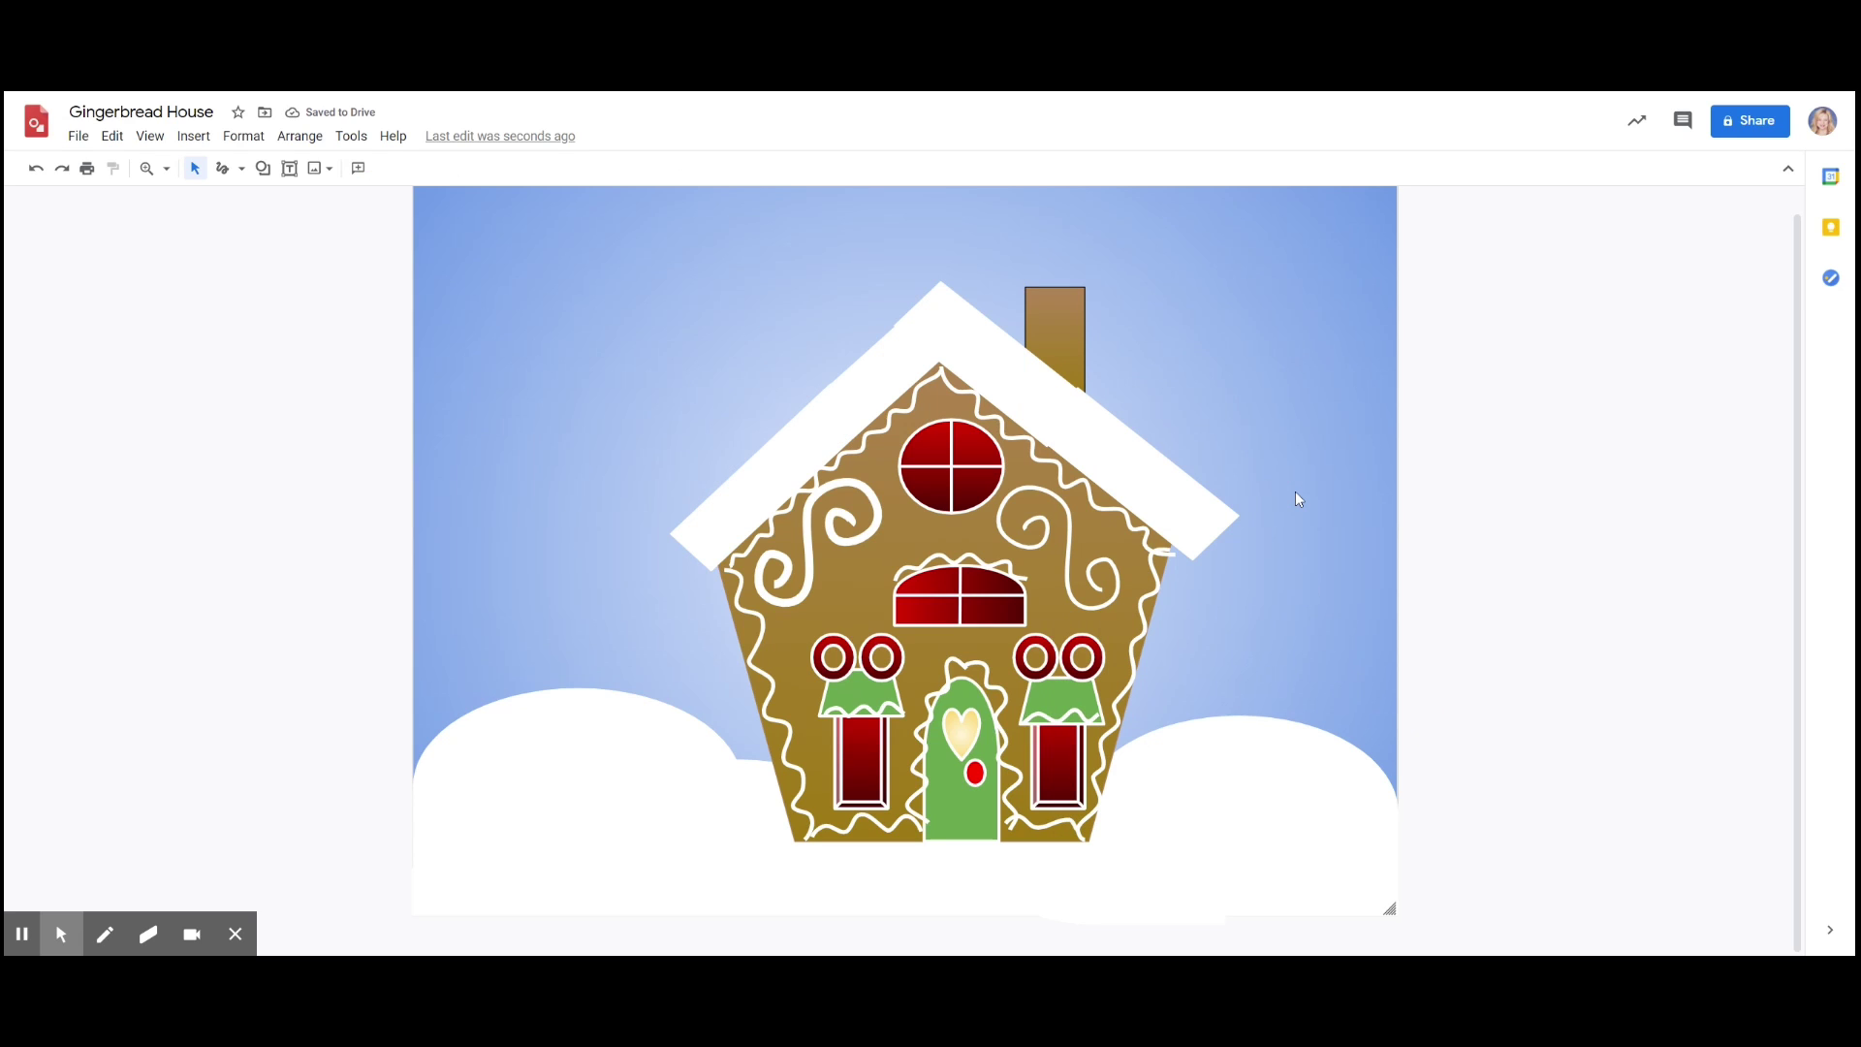
- Give the chimney a white outline and increase its line weight
click(1064, 307)
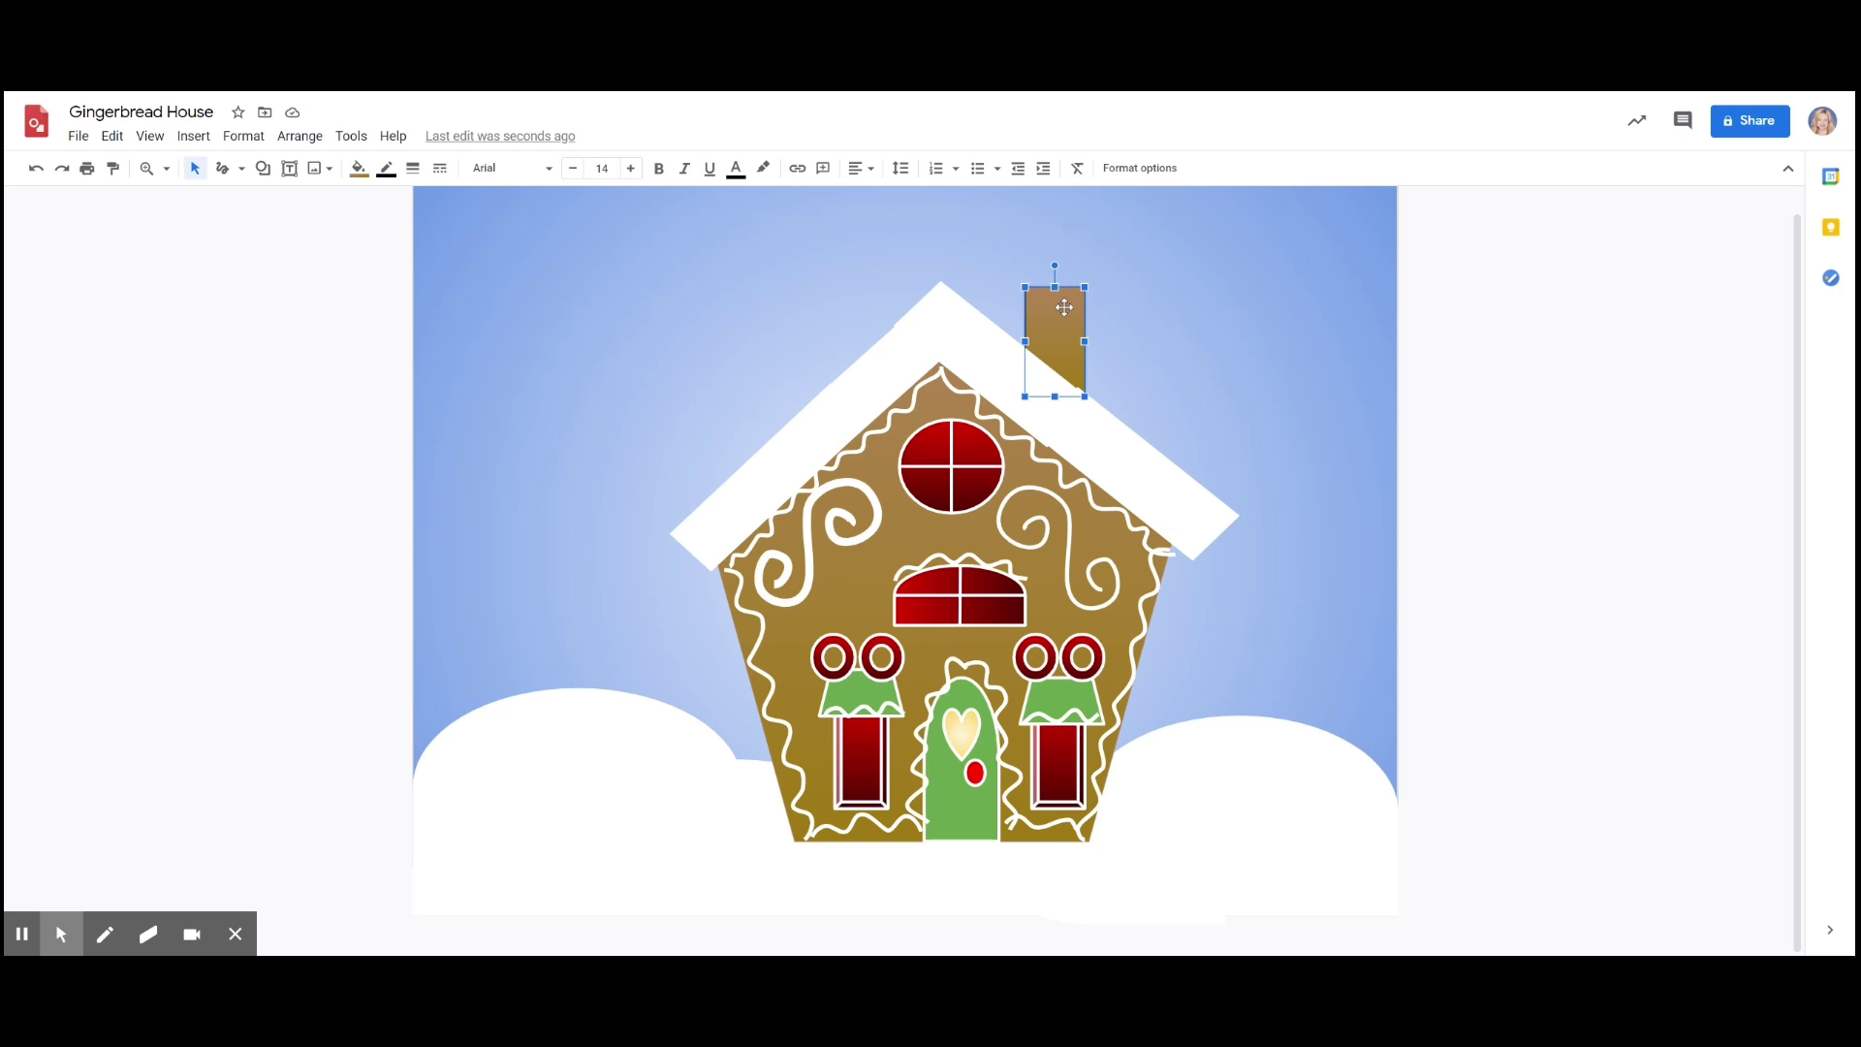
click(386, 168)
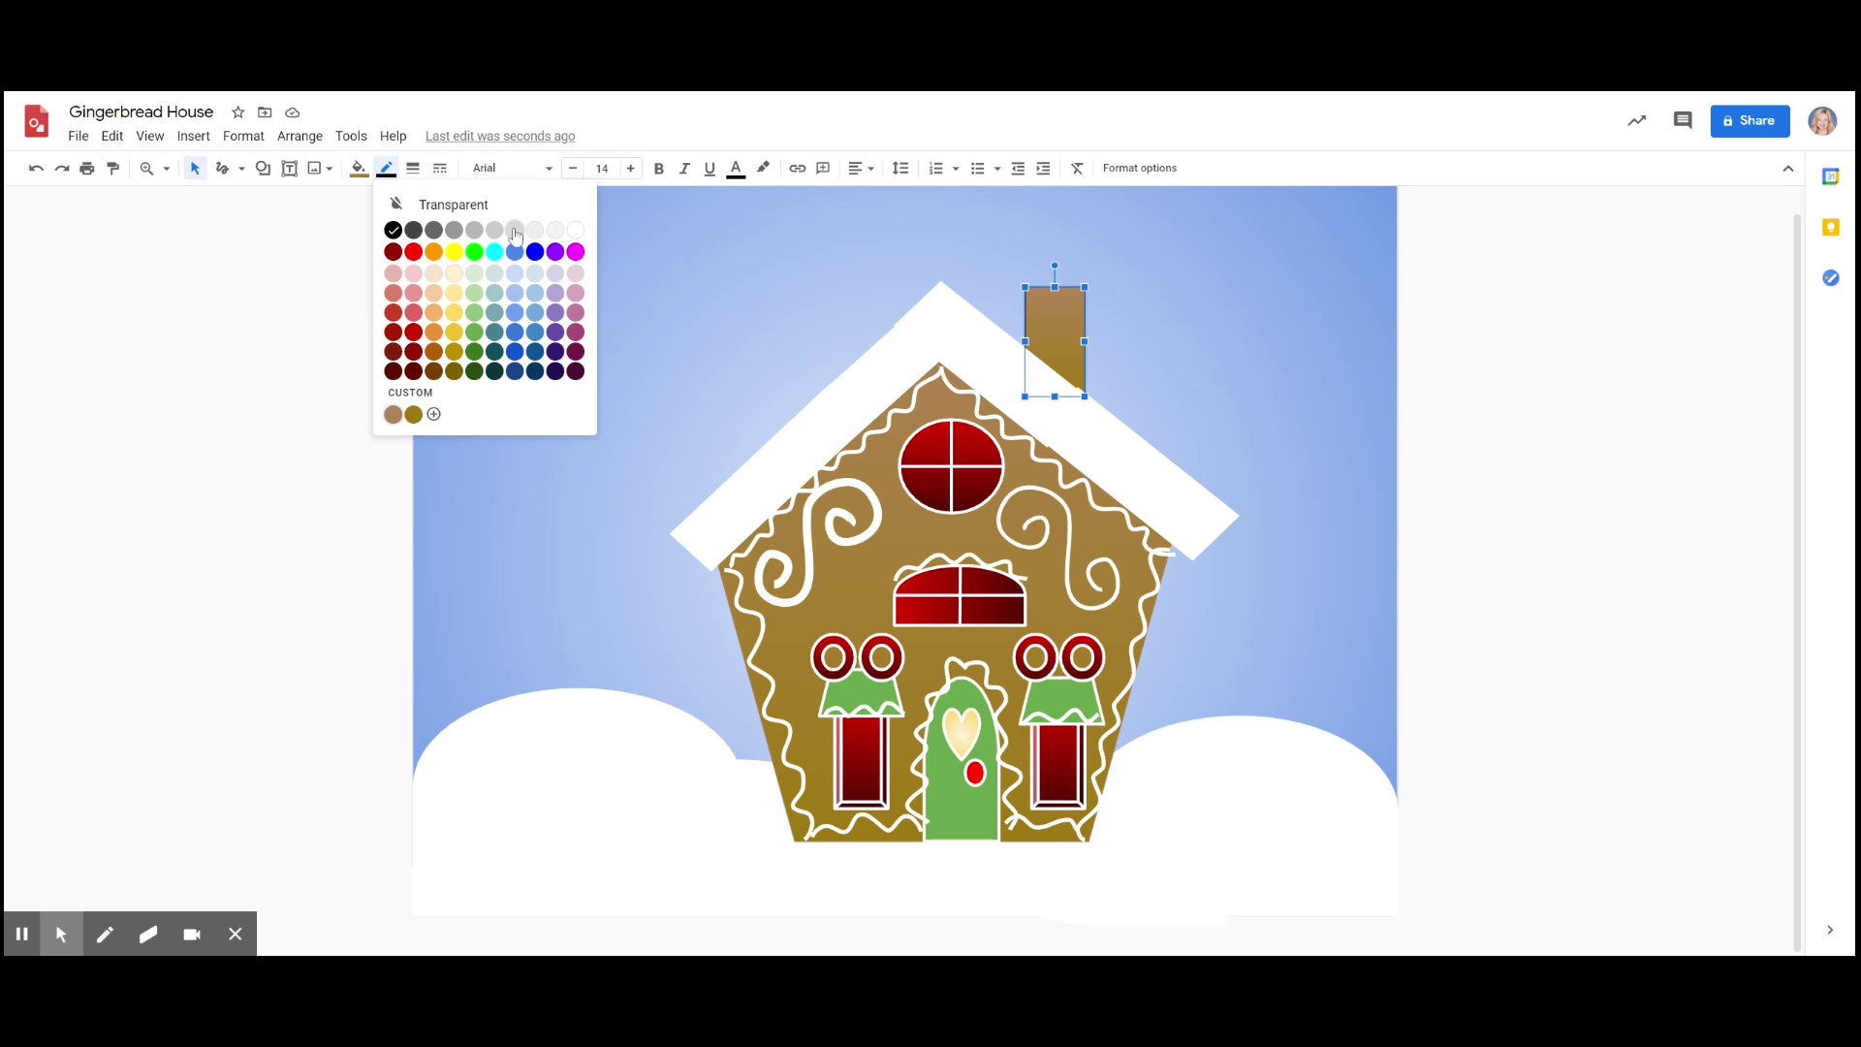
click(577, 233)
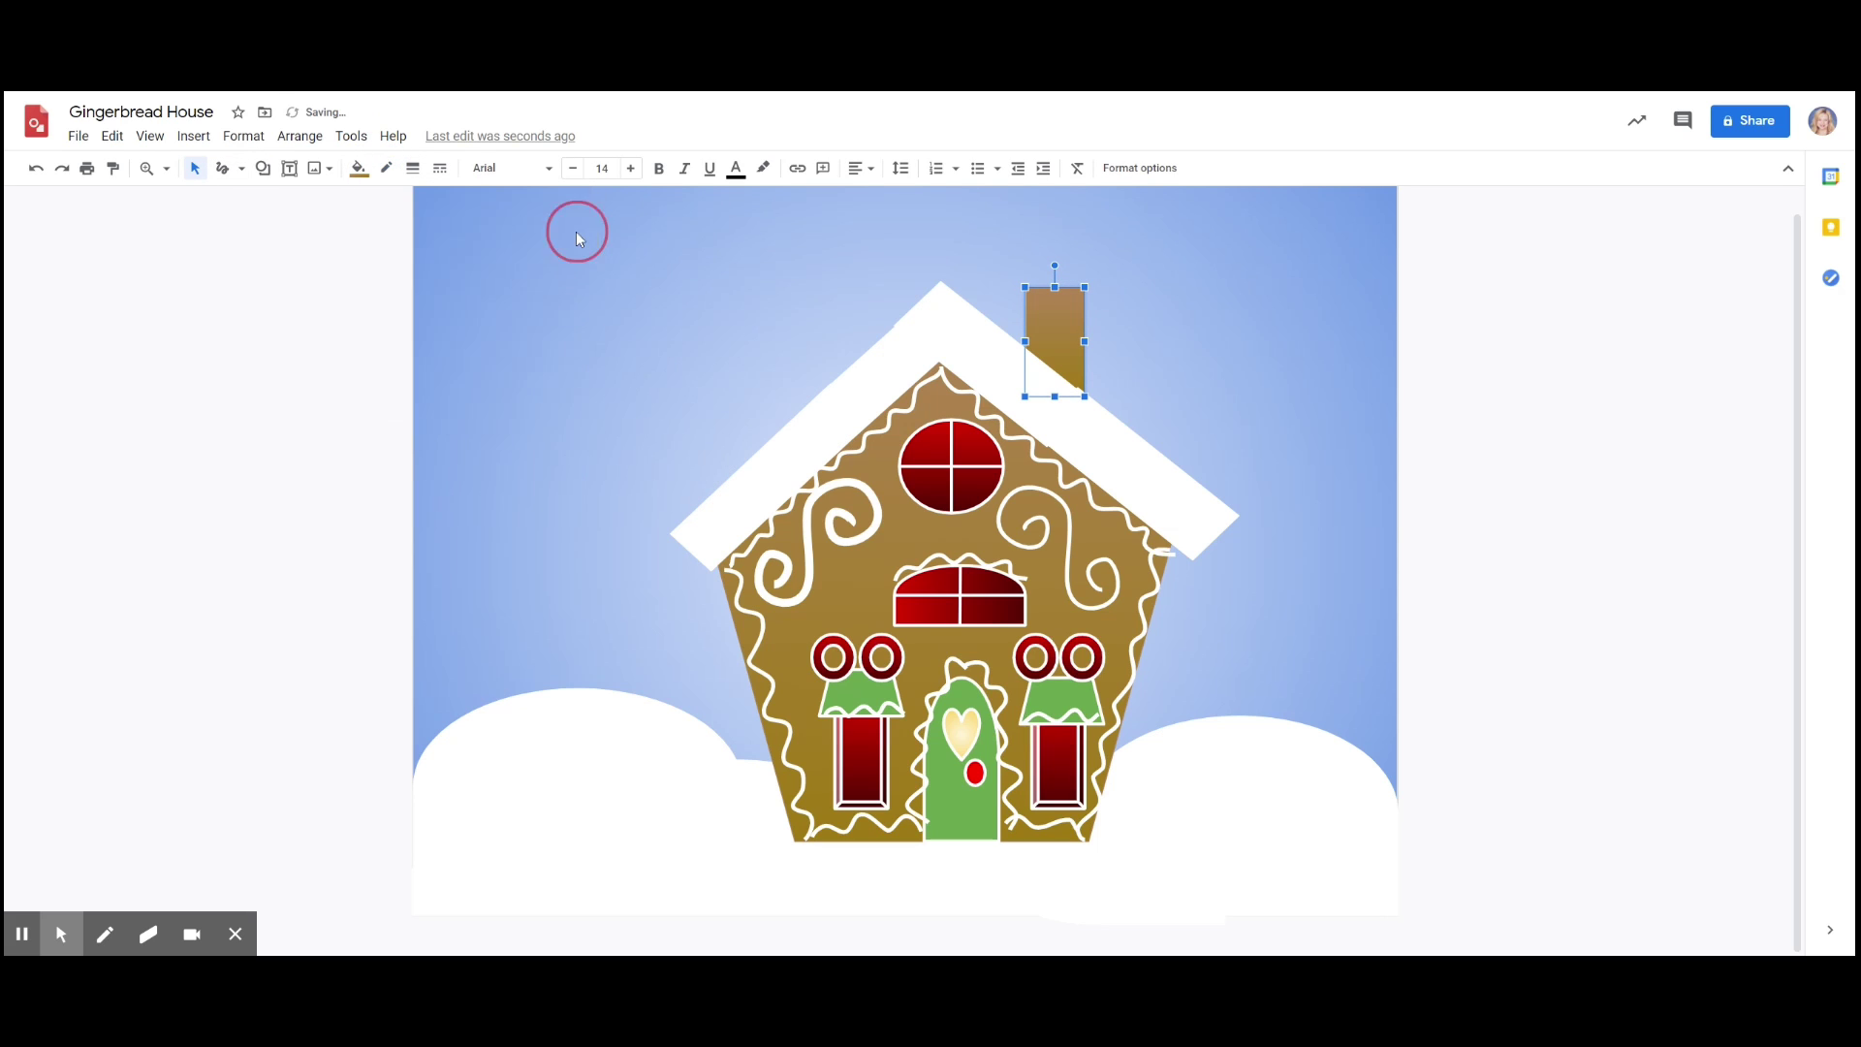
click(412, 169)
click(449, 264)
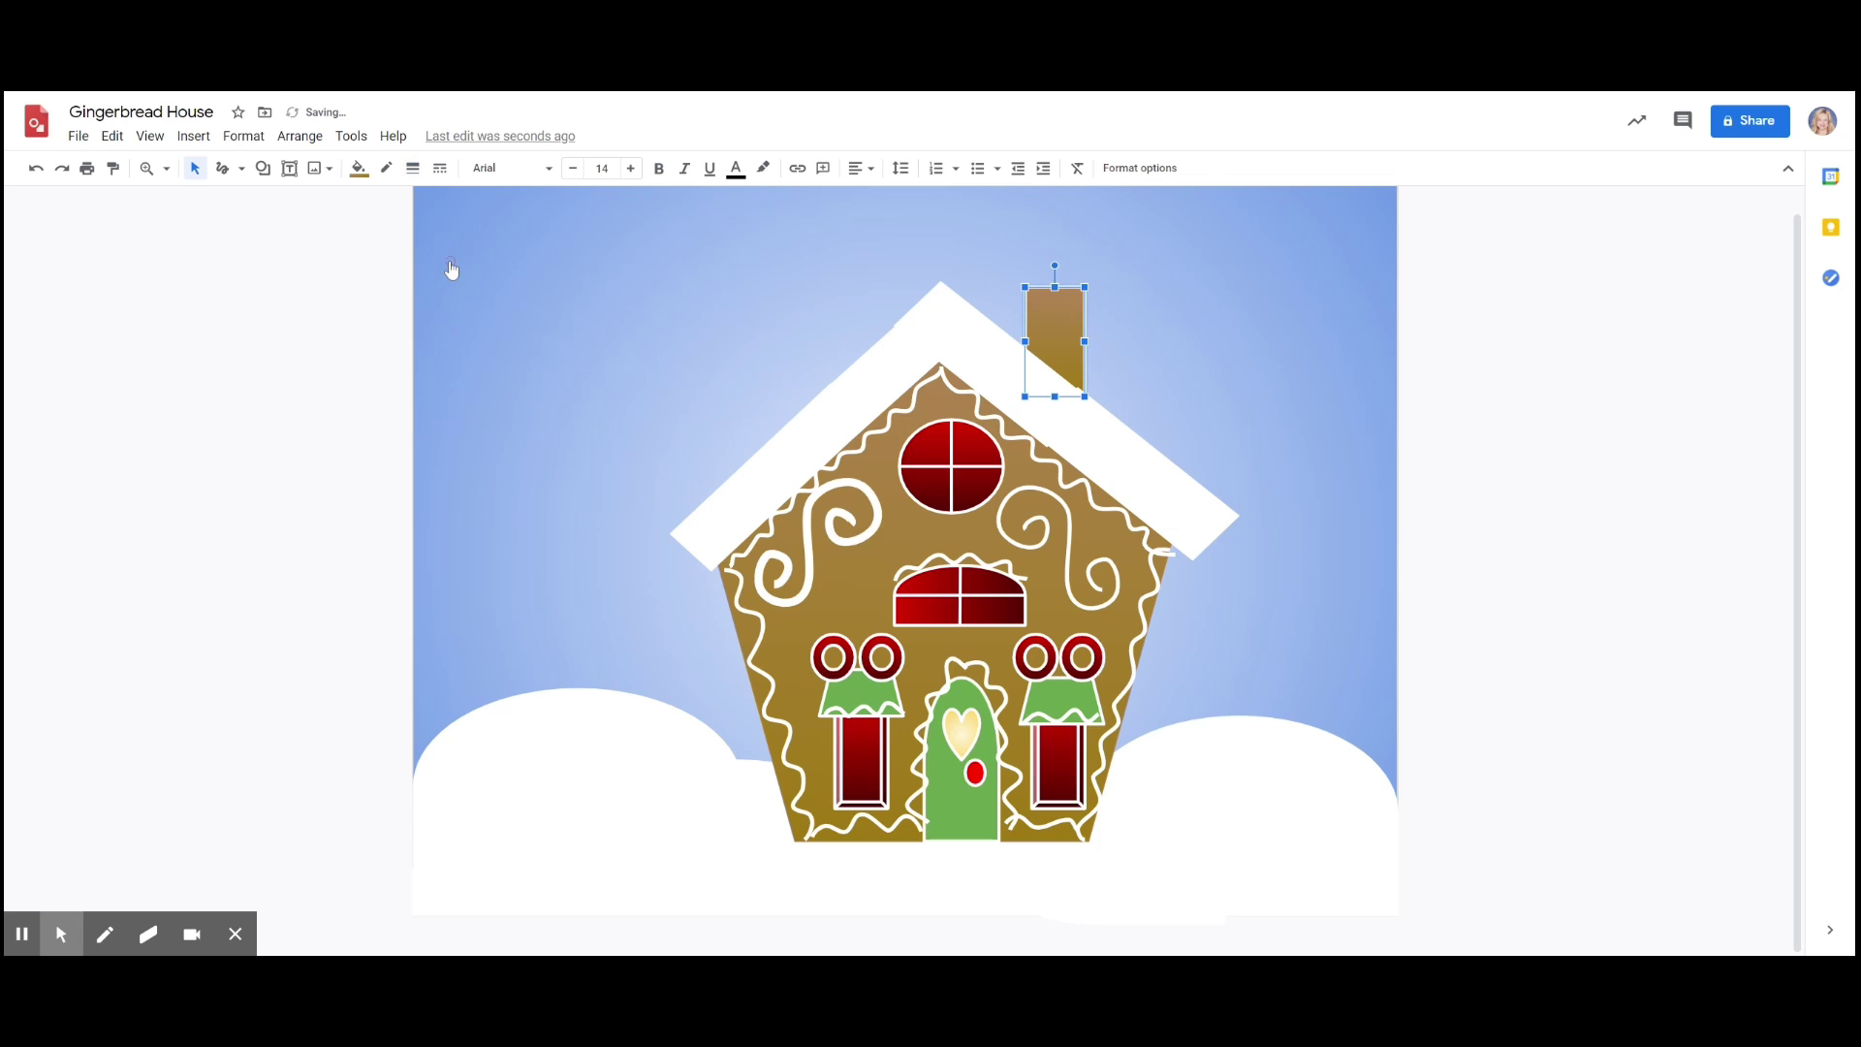
click(388, 265)
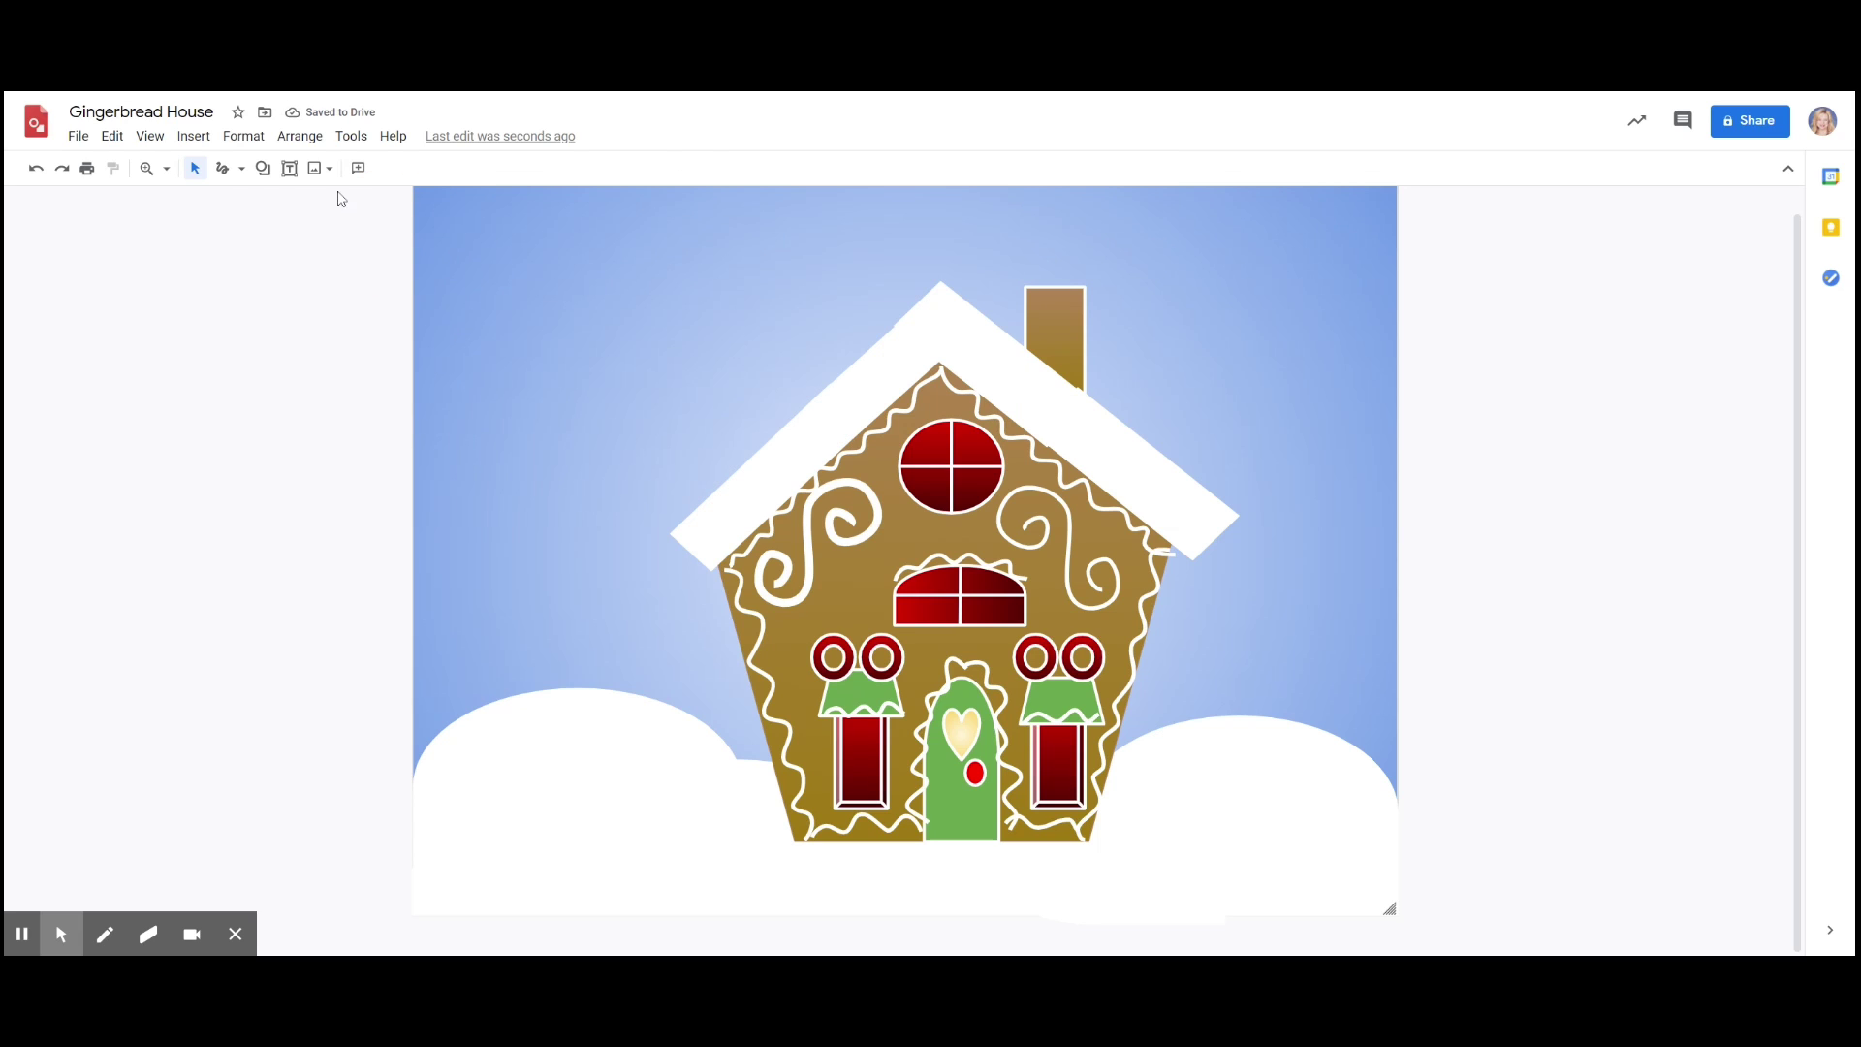
- Scribble a short wavy white icing line across the top of the chimney
click(241, 172)
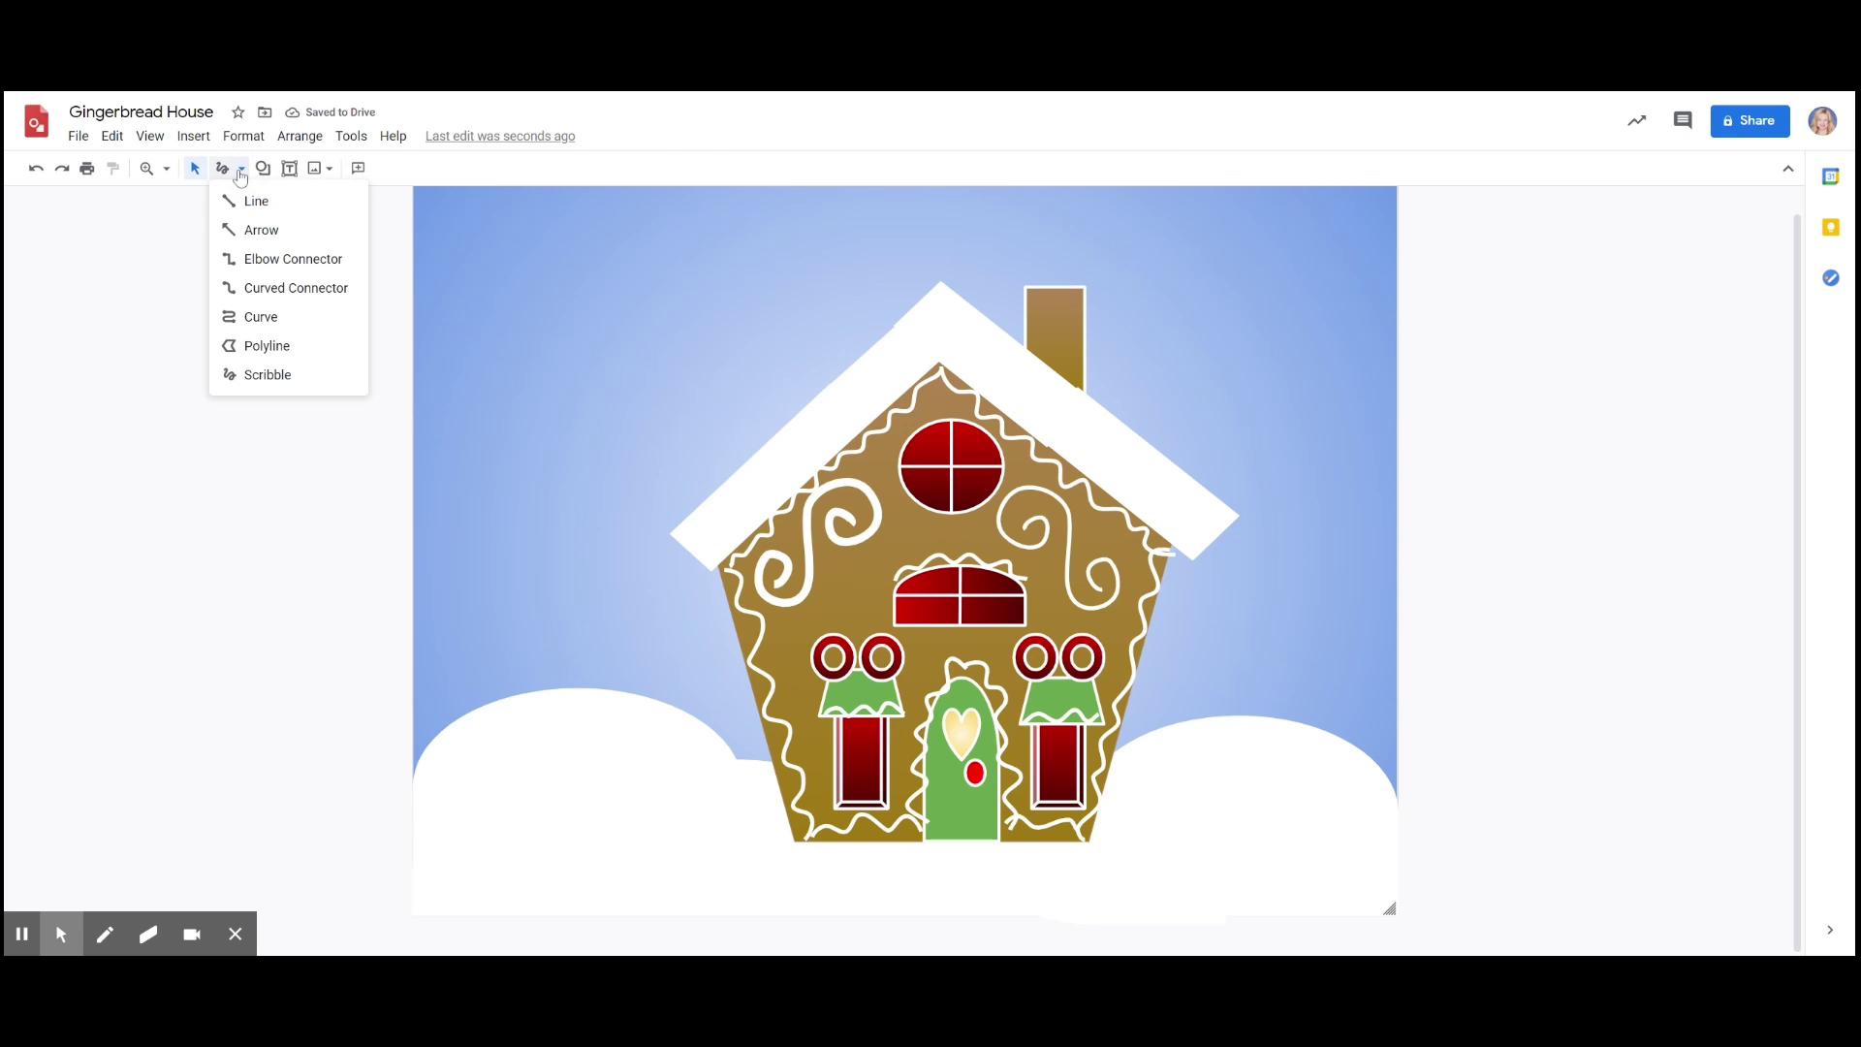
click(265, 375)
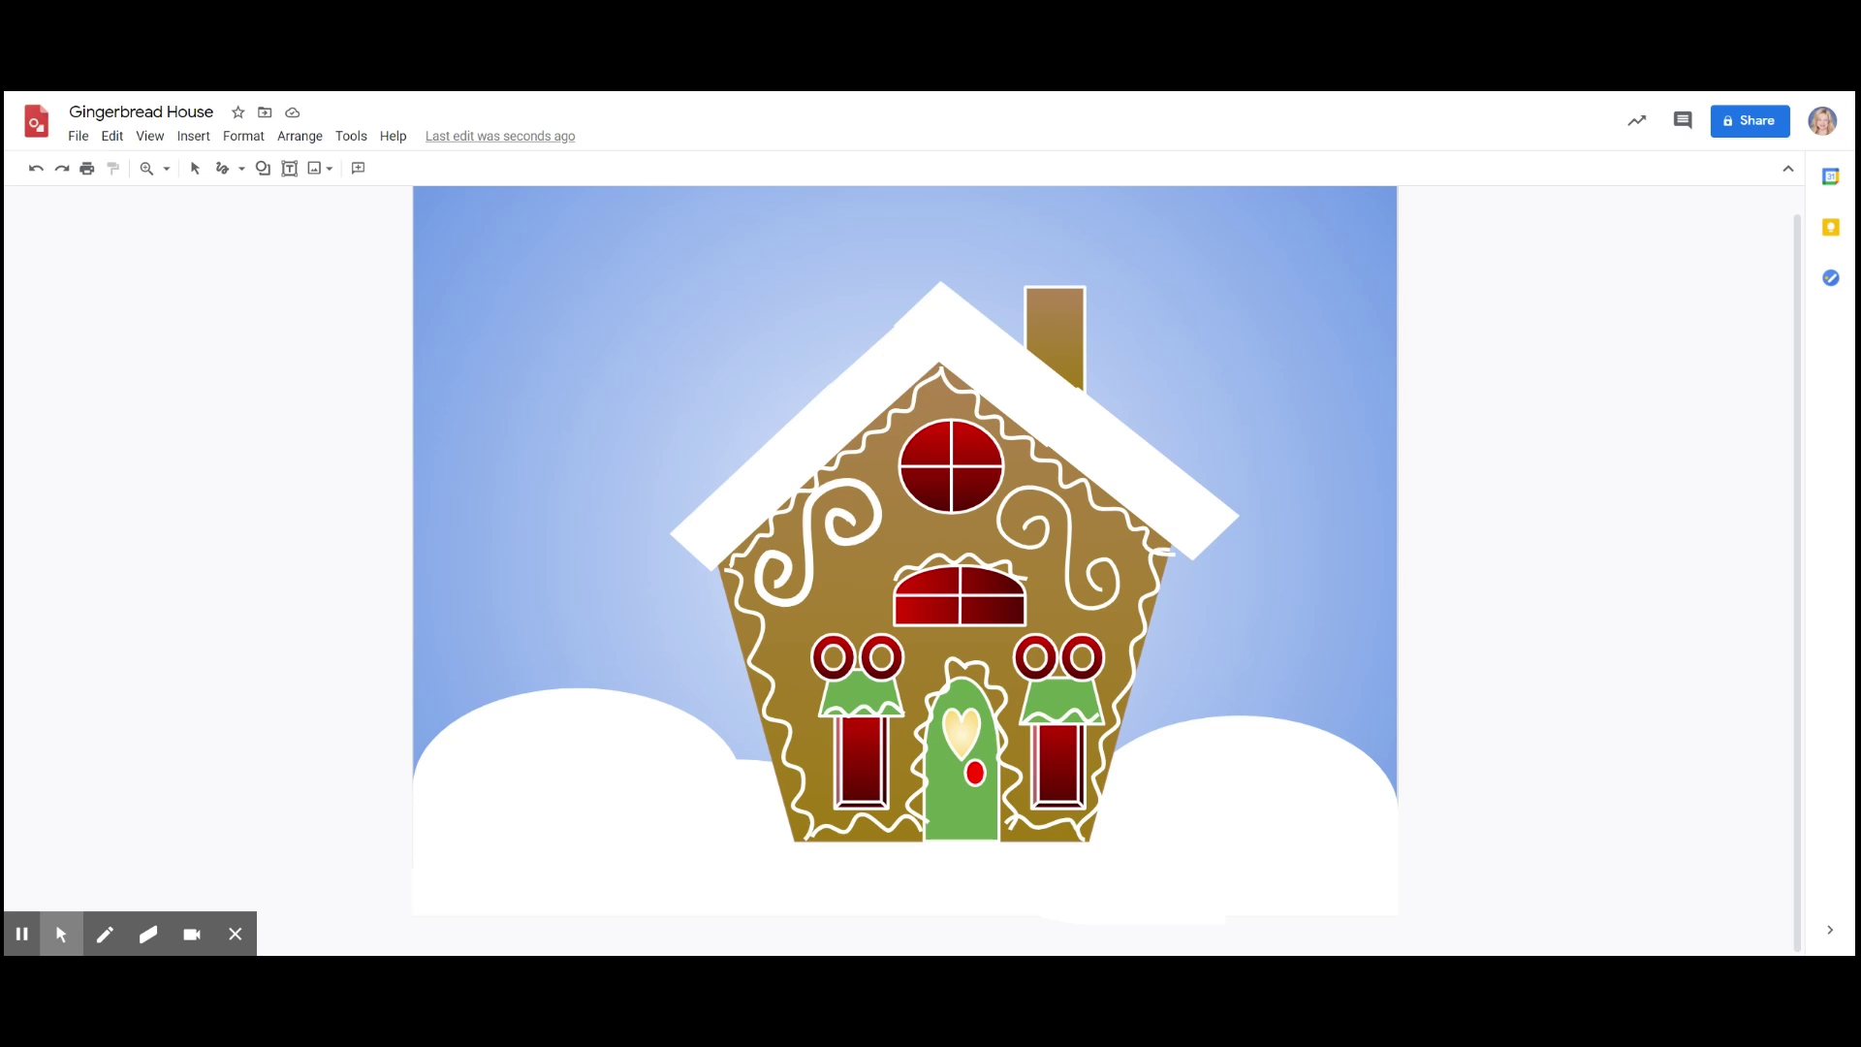
drag(1029, 294, 1083, 300)
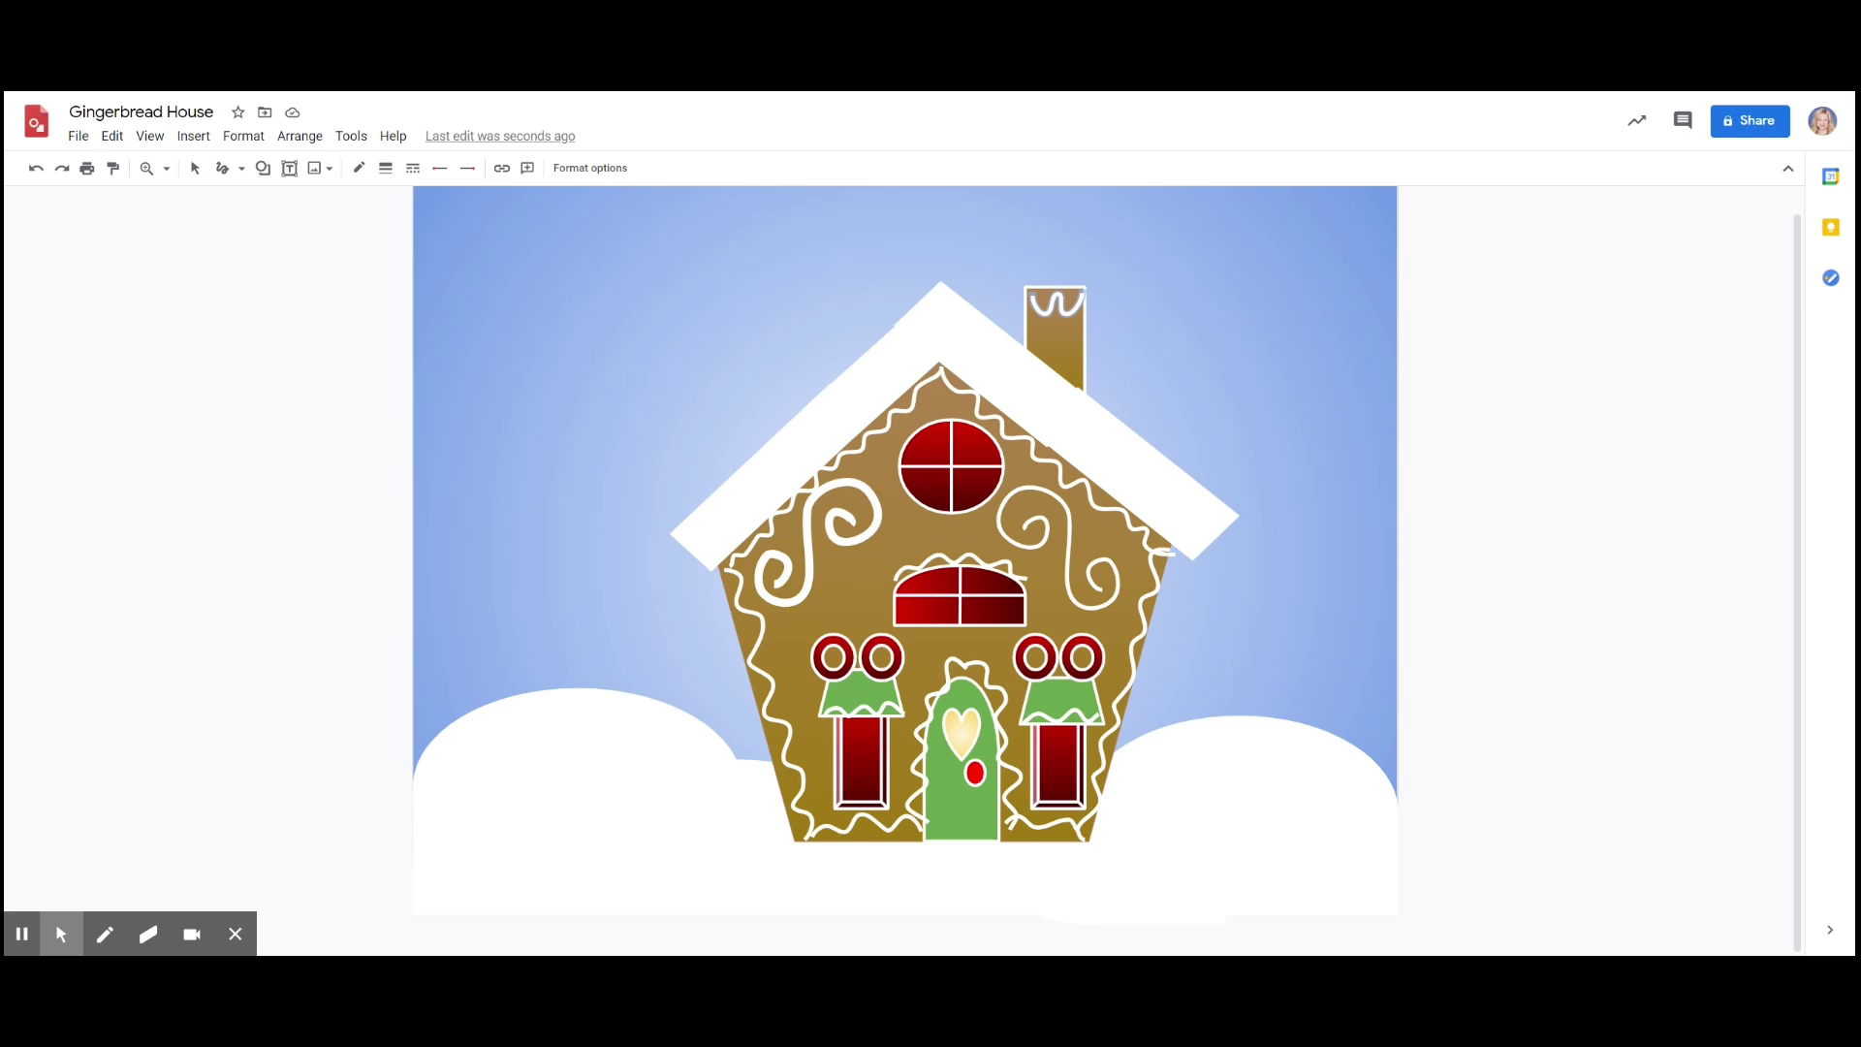
- Draw a small terminator shape at the lower end of the left roof slope, rotated to line up with the roof's cut end
click(262, 167)
mouse_move(339, 208)
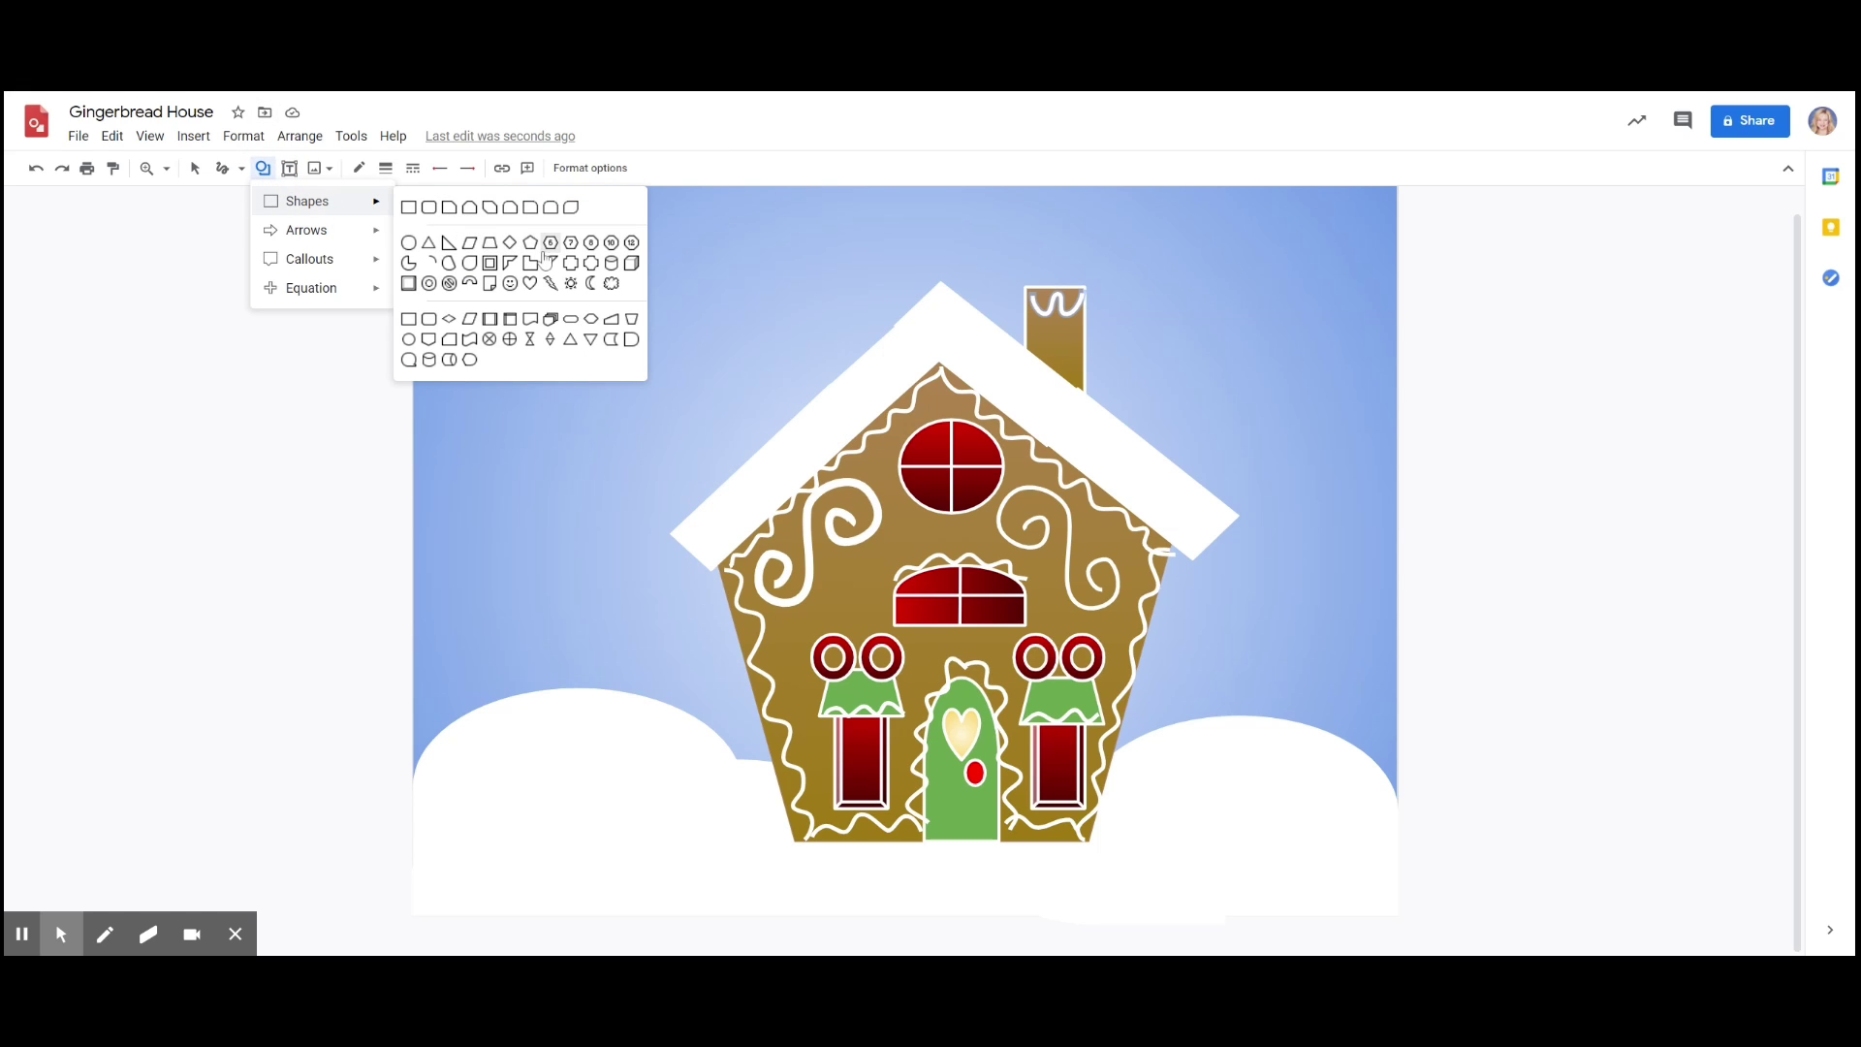
click(571, 321)
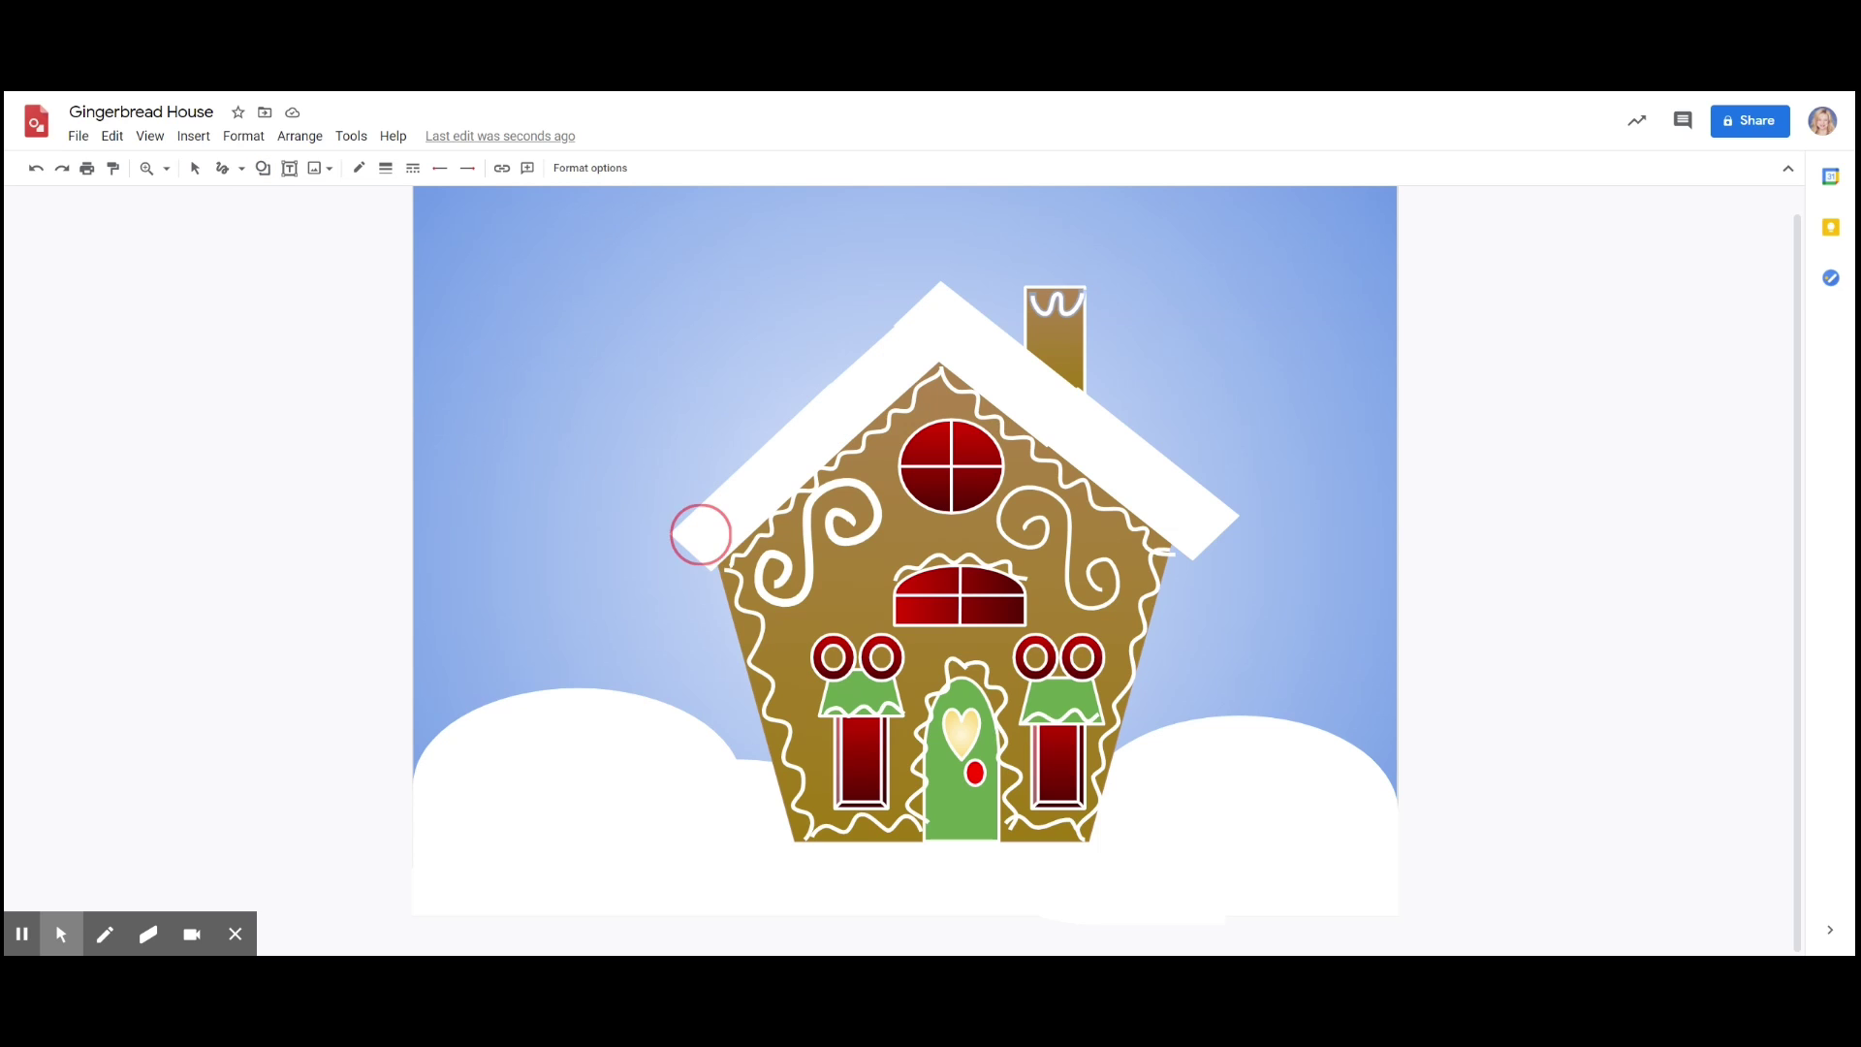
mouse_move(700, 534)
mouse_down()
mouse_move(787, 562)
mouse_move(743, 515)
mouse_move(763, 532)
mouse_move(711, 532)
mouse_move(698, 511)
mouse_move(718, 524)
mouse_move(707, 541)
mouse_move(694, 527)
mouse_move(705, 548)
mouse_move(726, 522)
mouse_up()
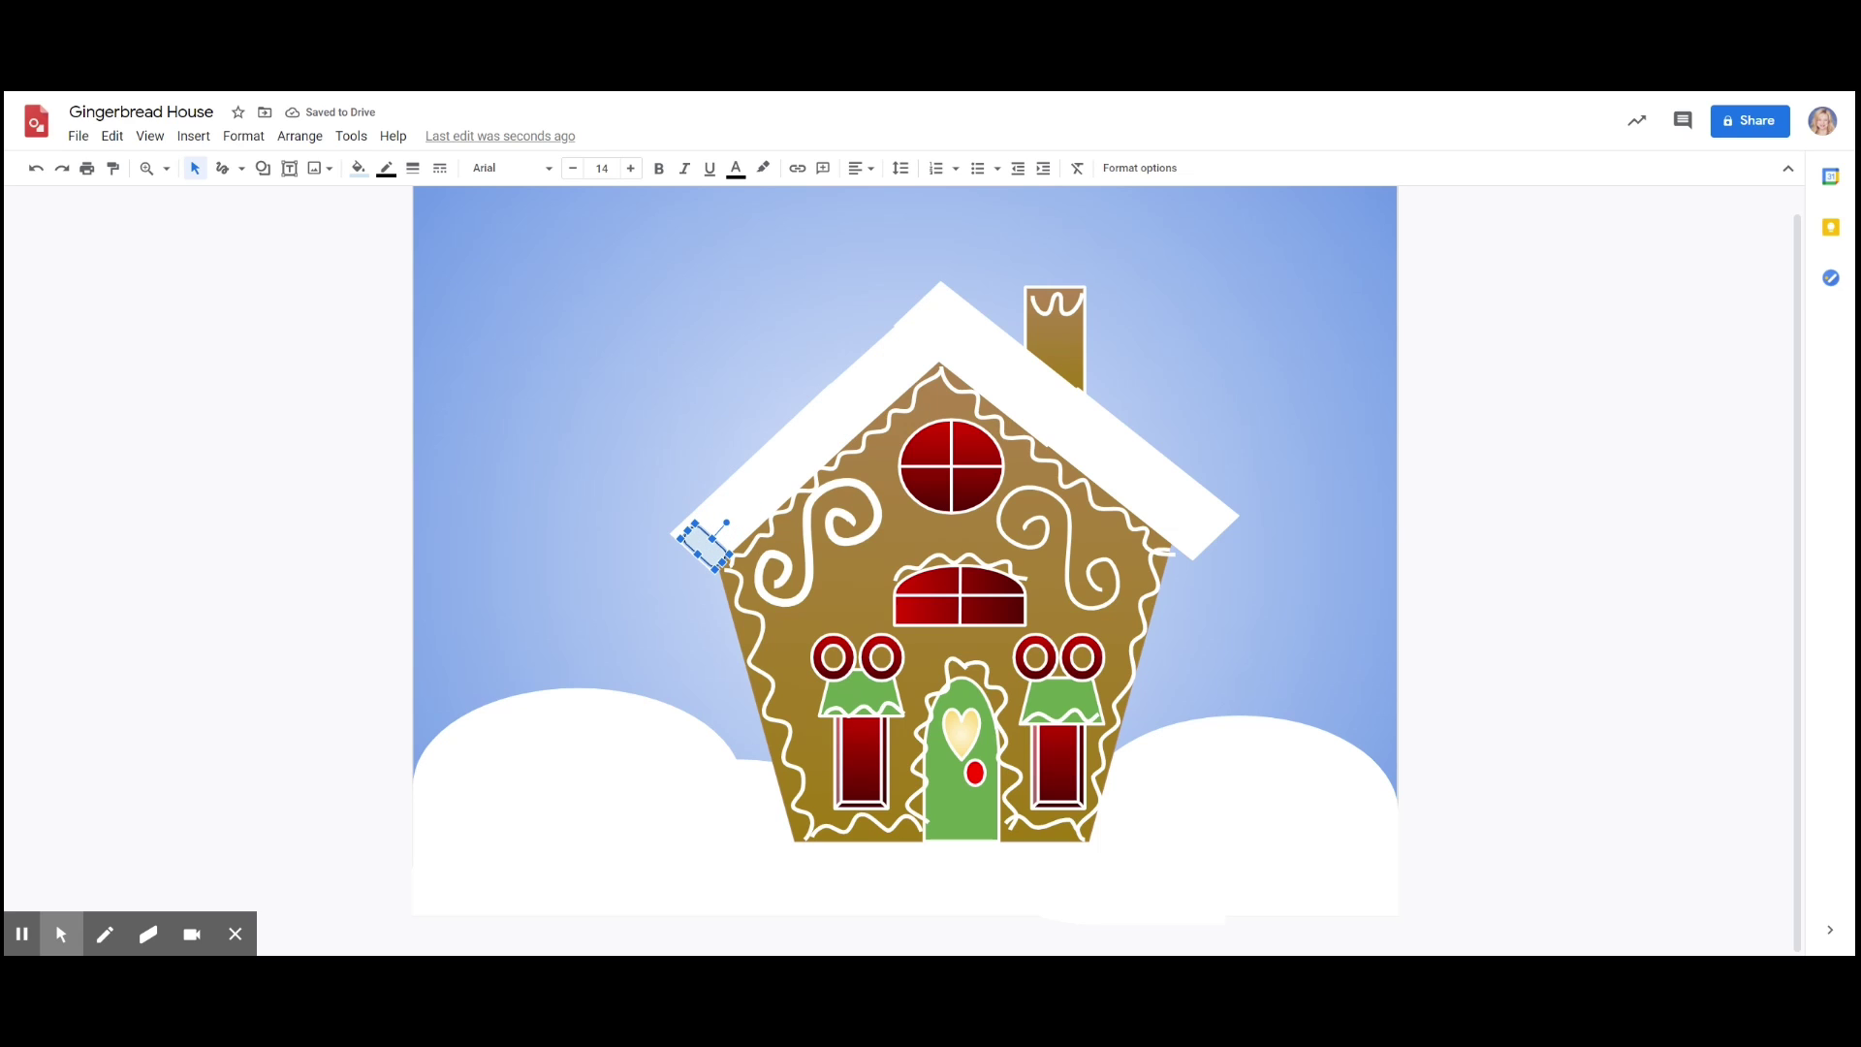
drag(690, 537, 697, 539)
- Shrink the small rounded roof candy and position it at the lower left corner of the roof
click(167, 171)
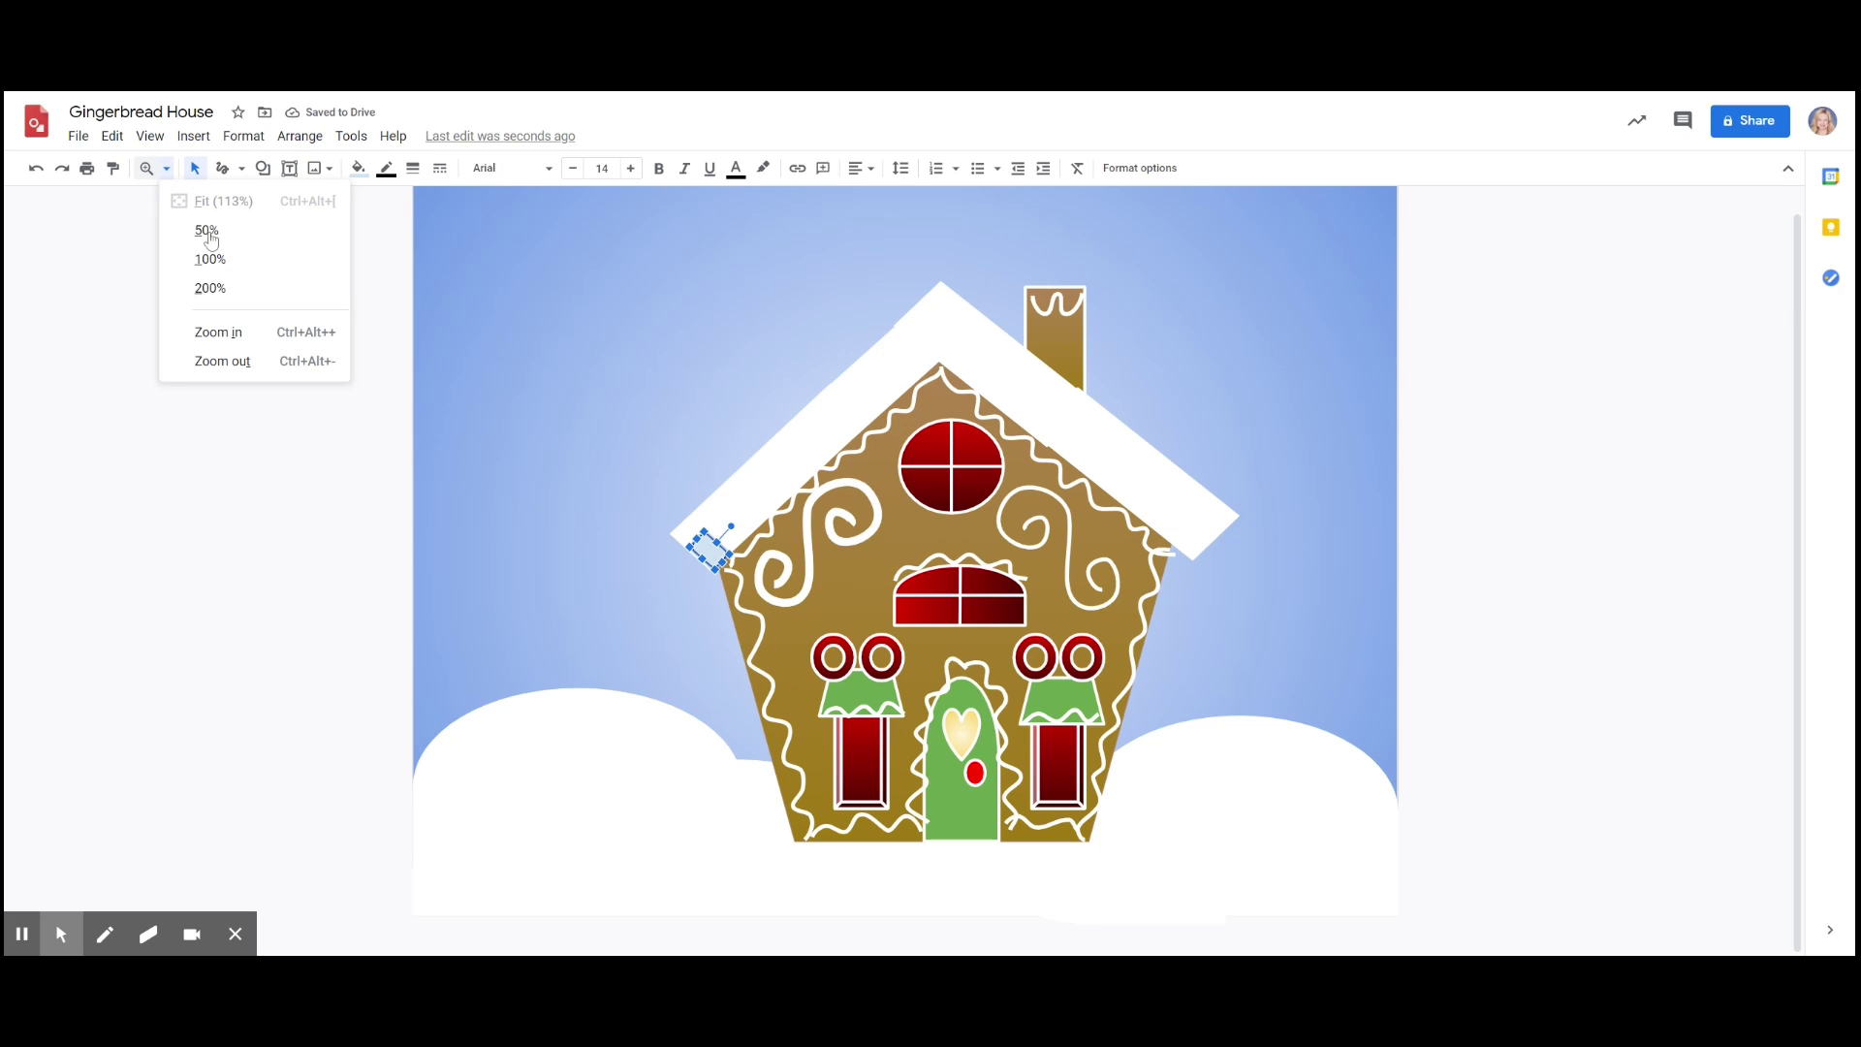
click(233, 341)
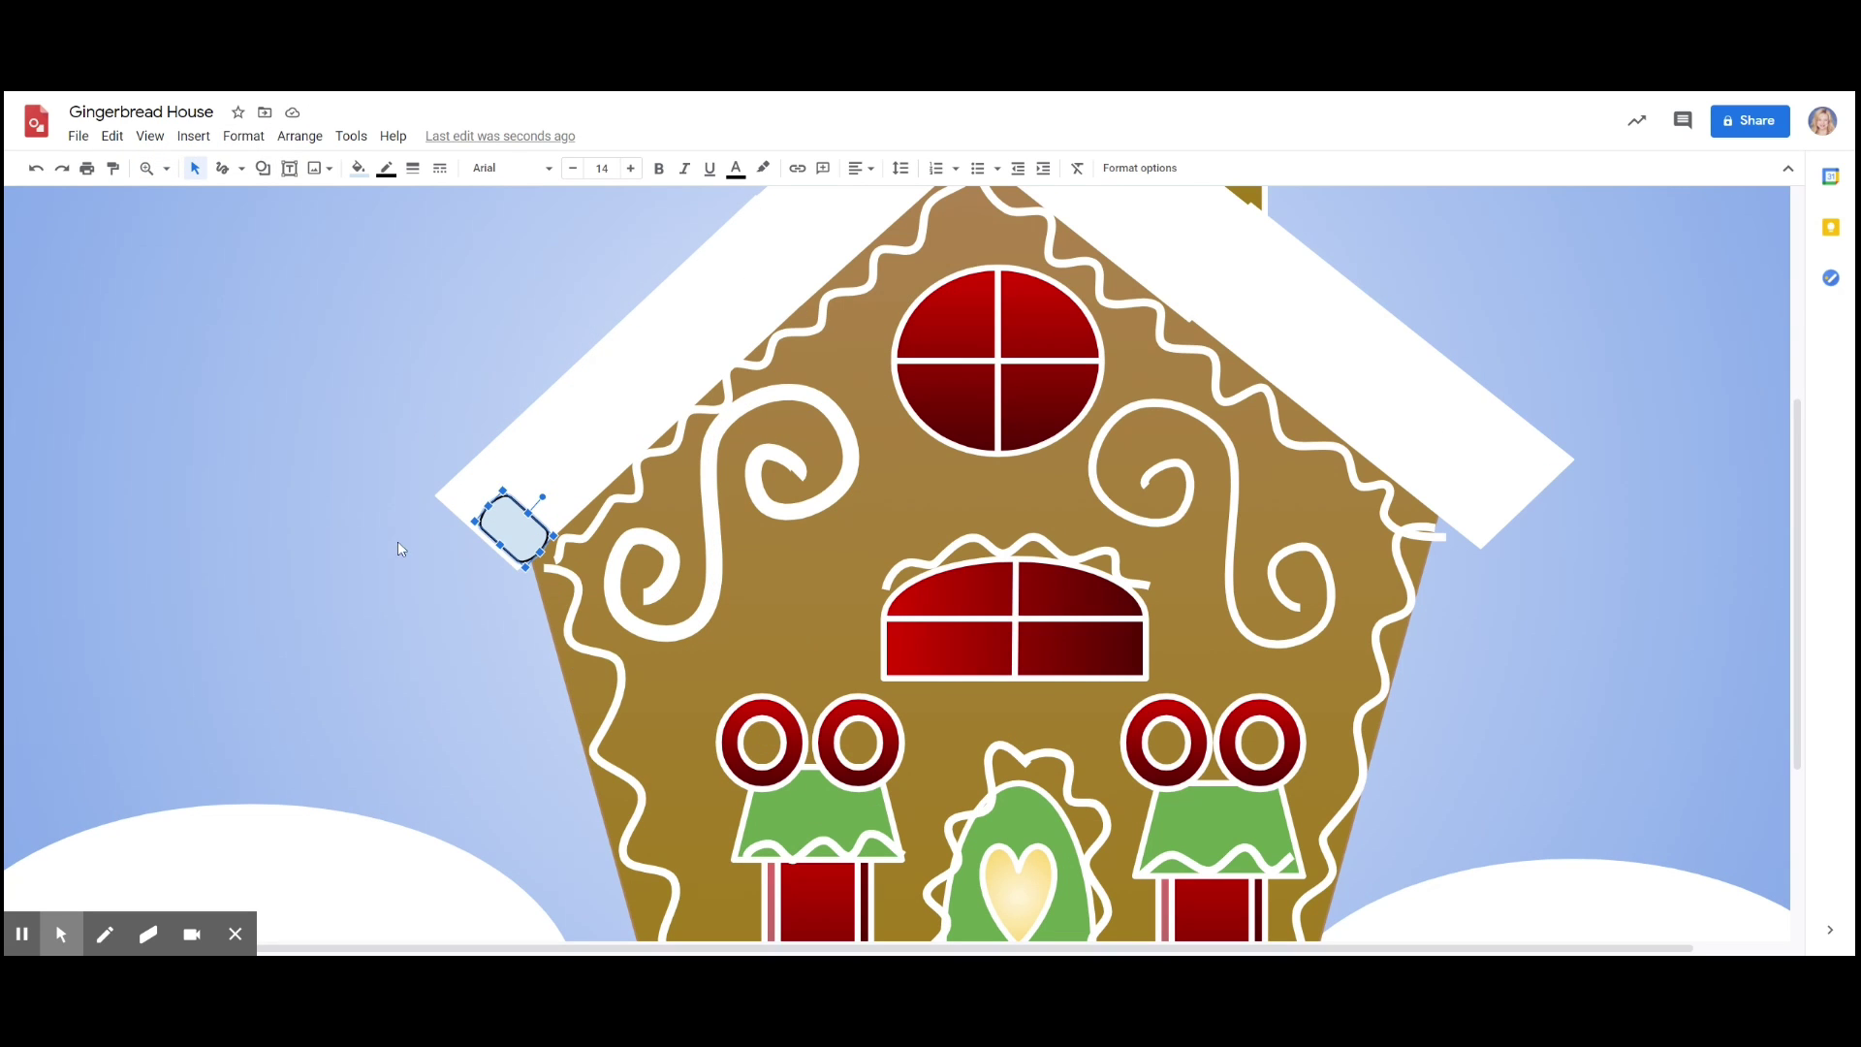
drag(488, 507, 504, 519)
click(529, 532)
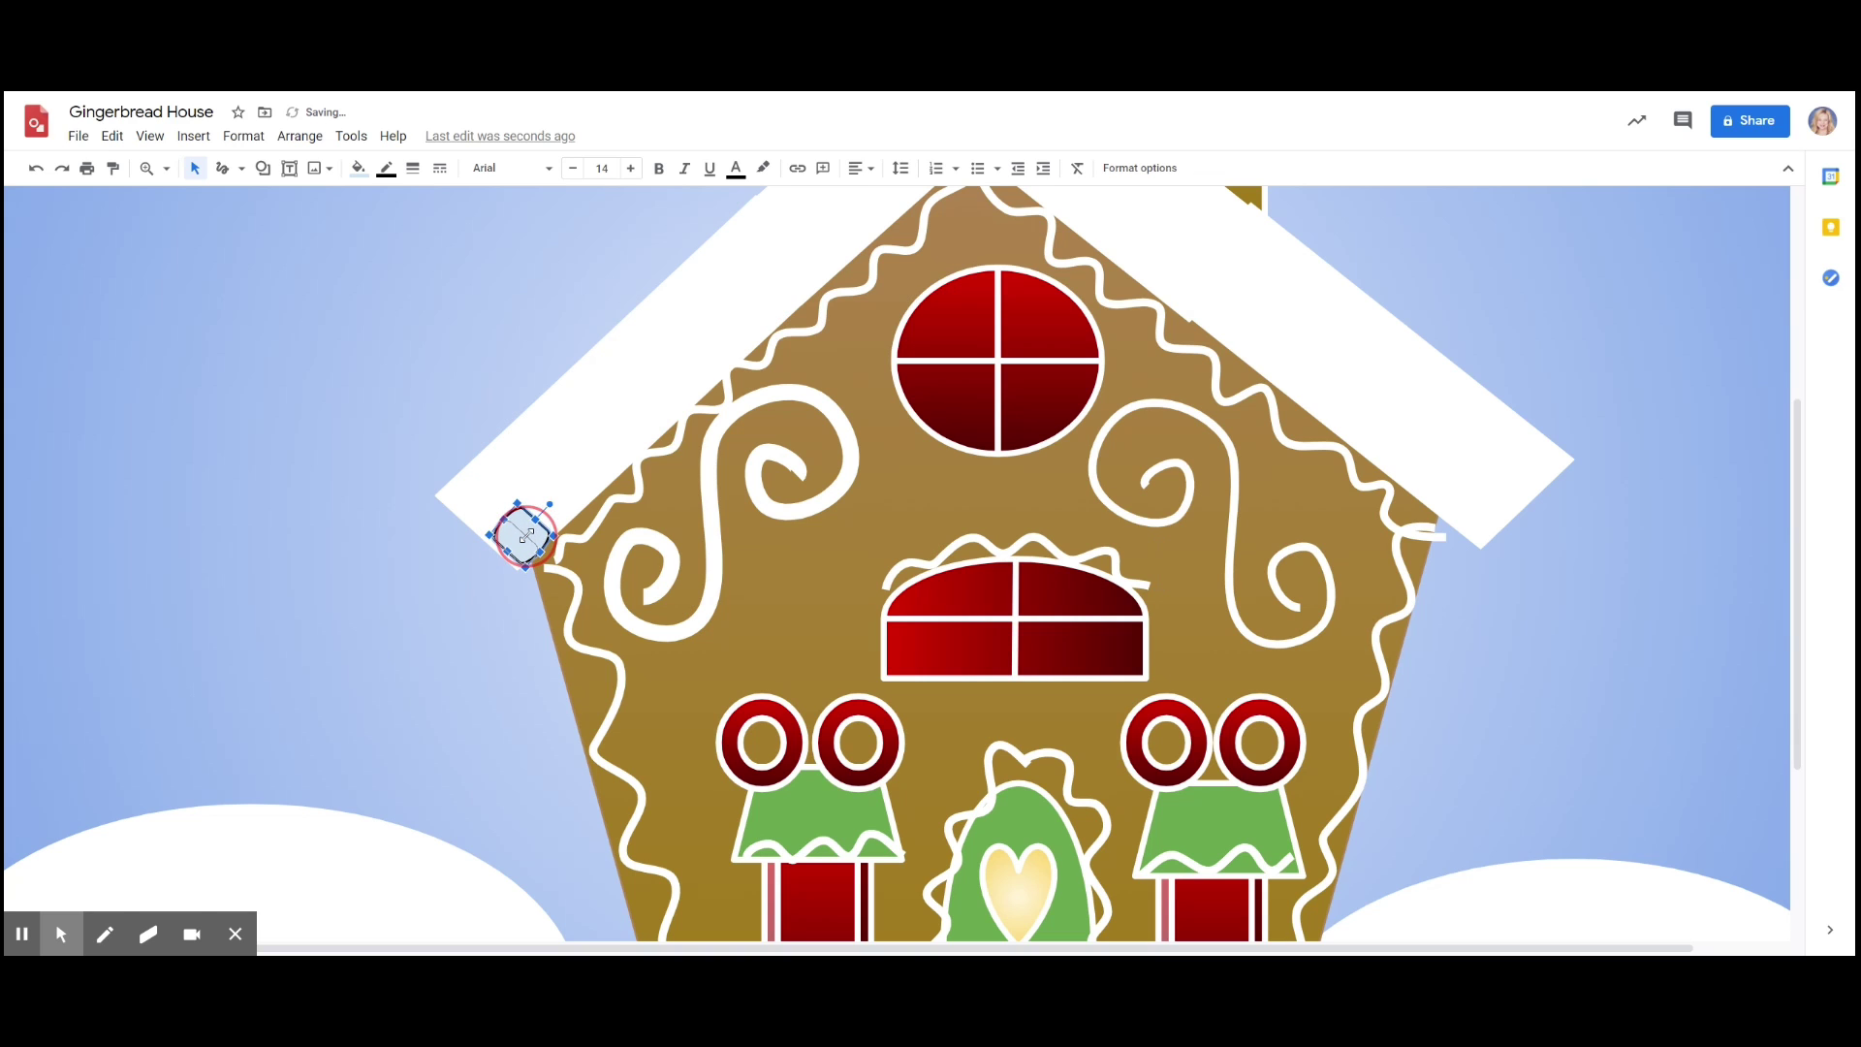
key(ctrl+z)
drag(520, 549, 514, 549)
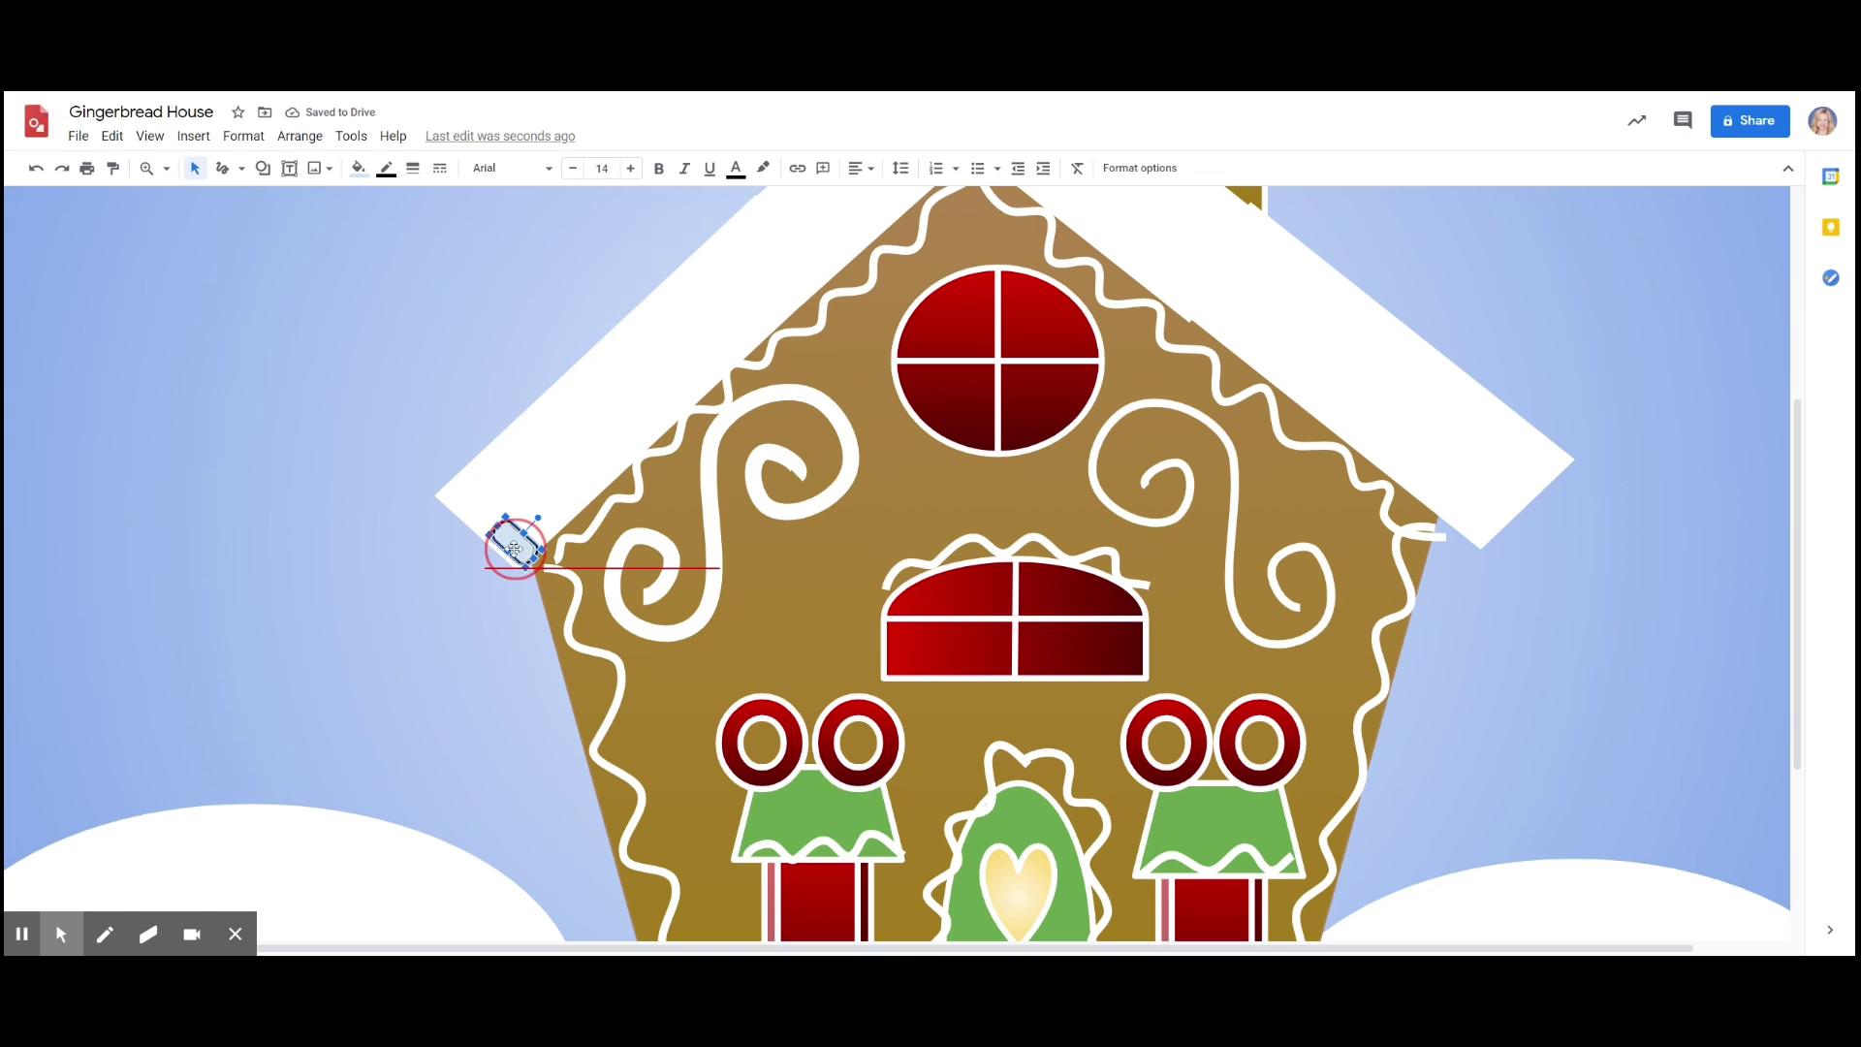
- Set both the fill and the outline of the small rounded roof candy to dark red
click(358, 168)
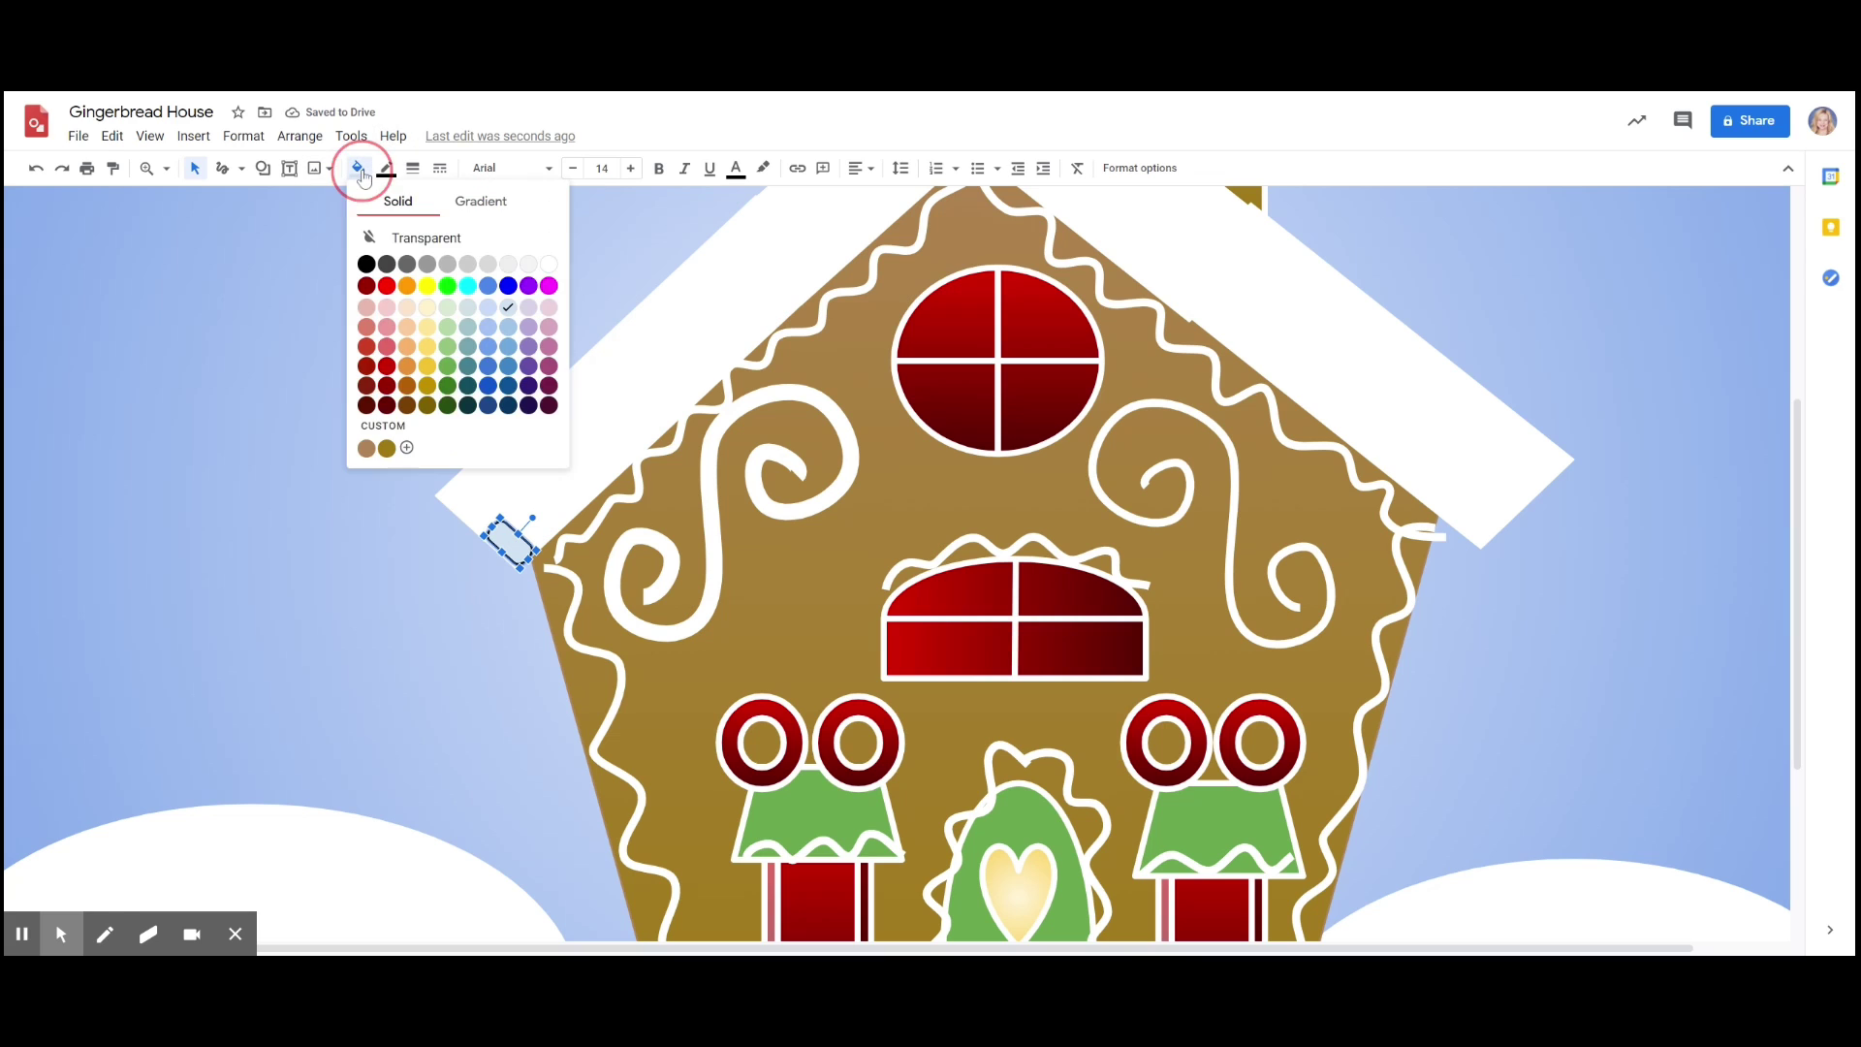
click(393, 369)
click(391, 173)
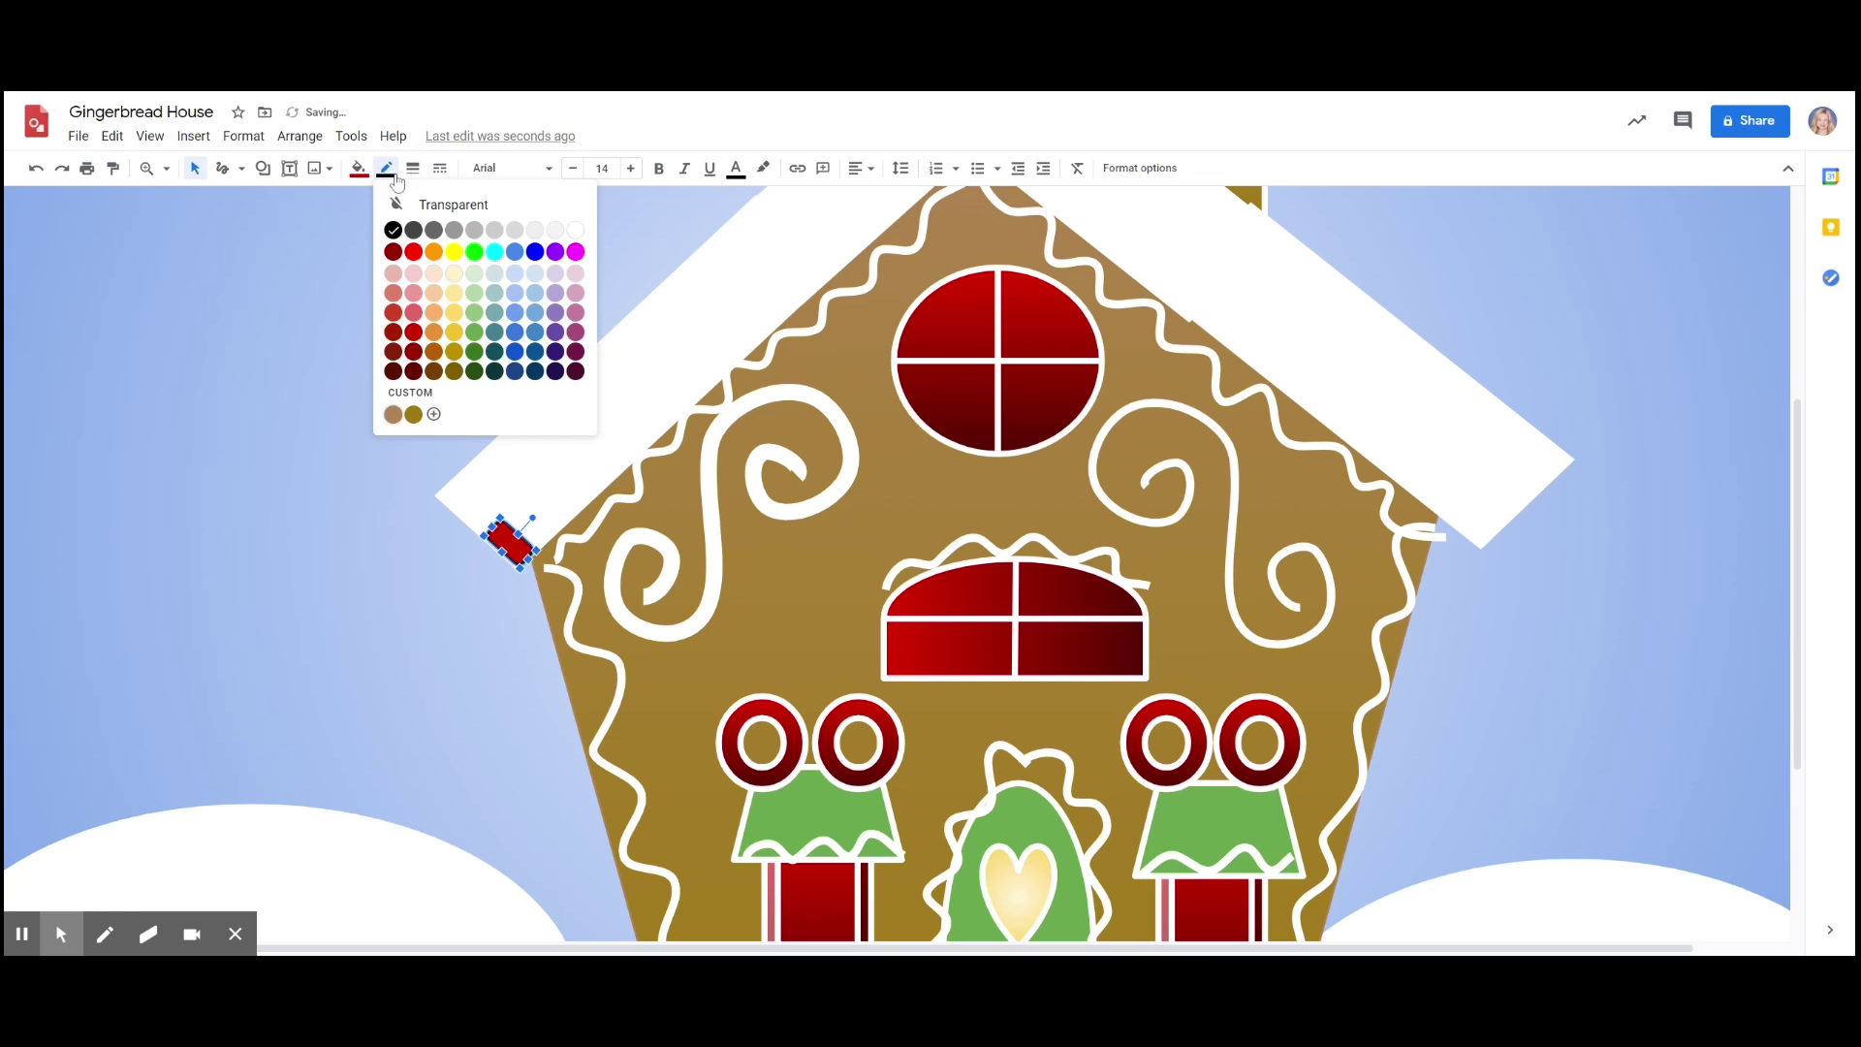
click(414, 332)
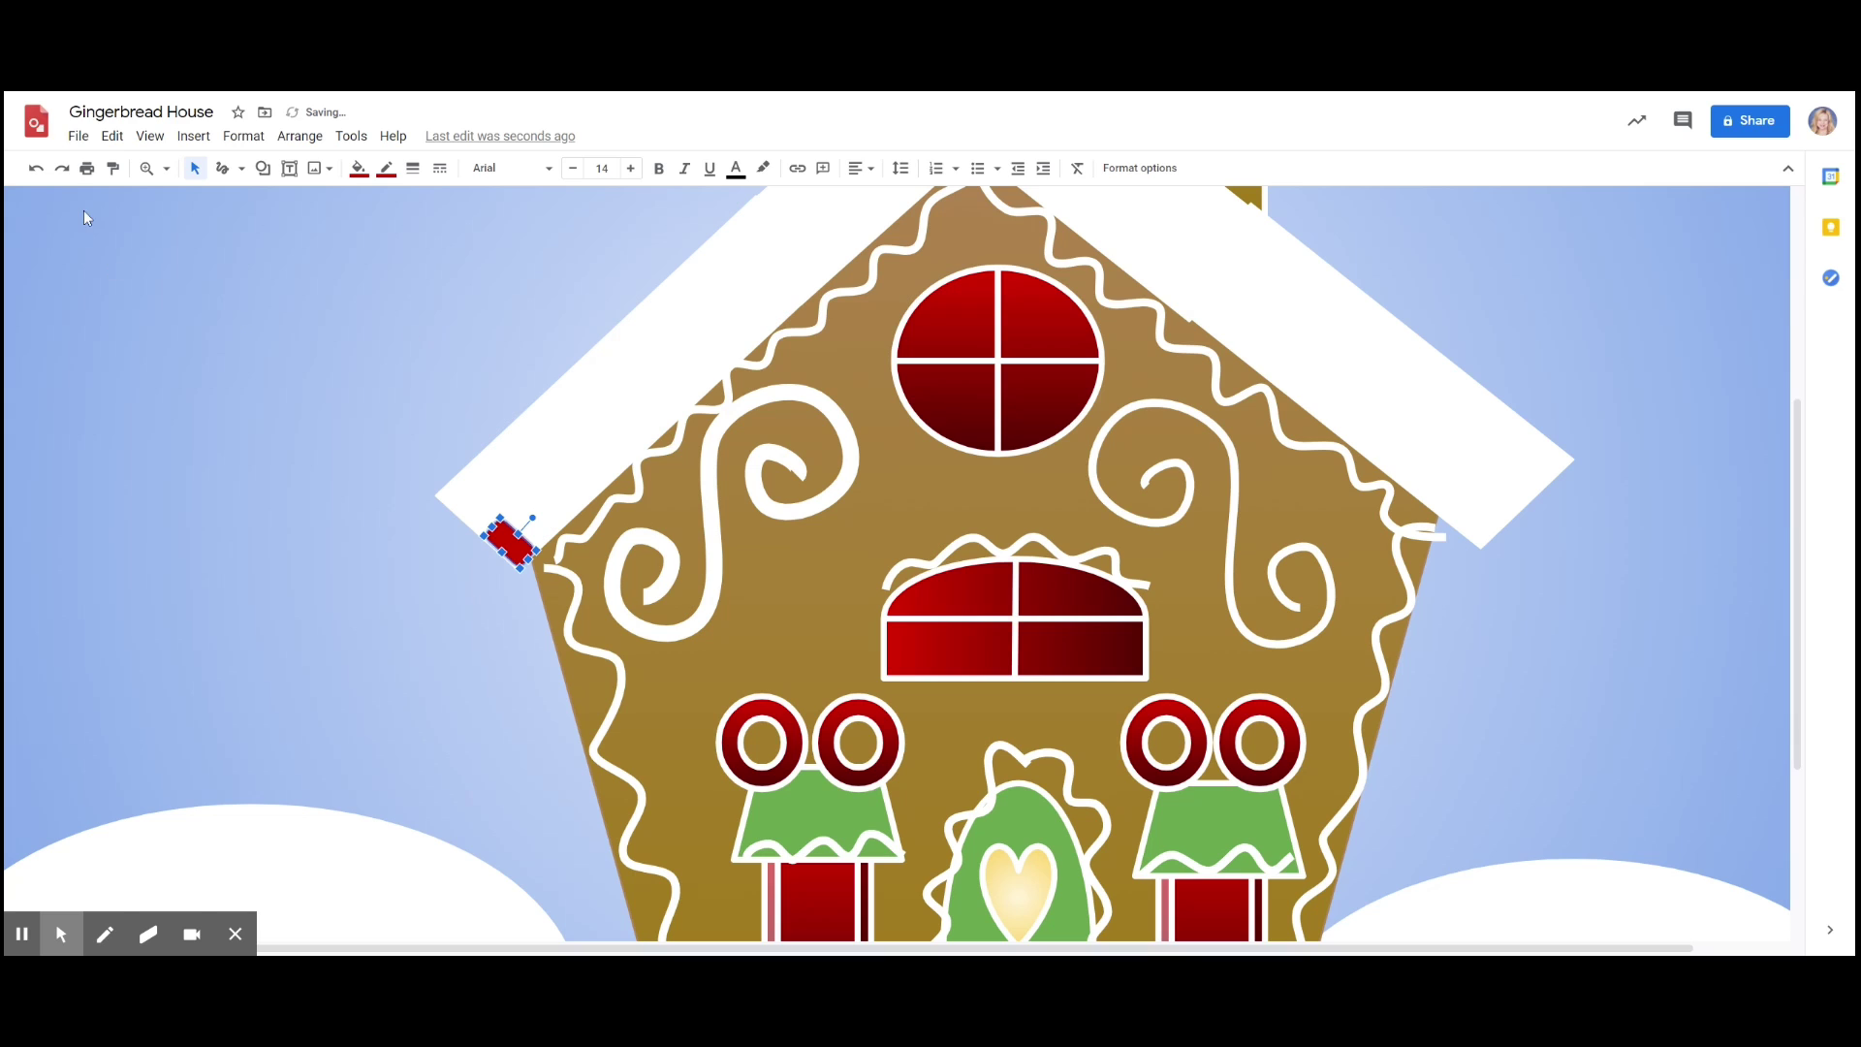
- Duplicate the red candy twice and line the copies up beside it along the lower edge of the left roof slope
click(112, 136)
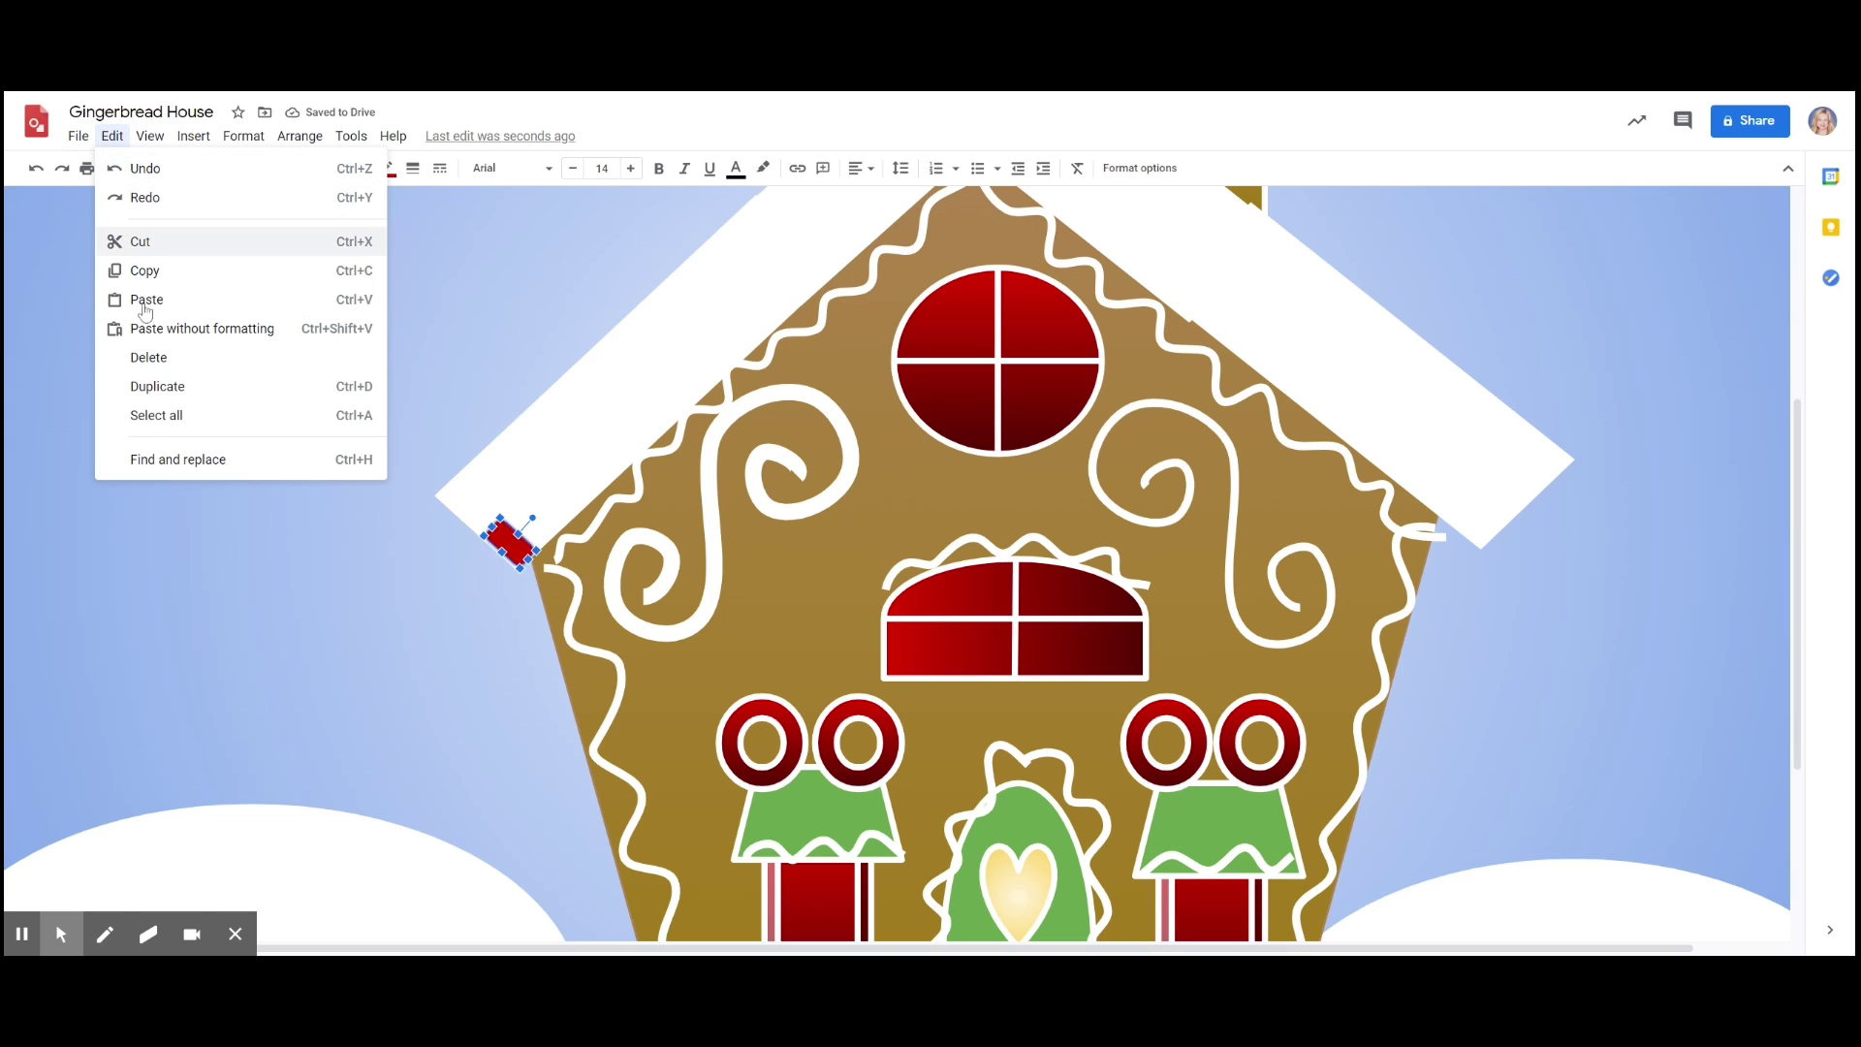
click(163, 386)
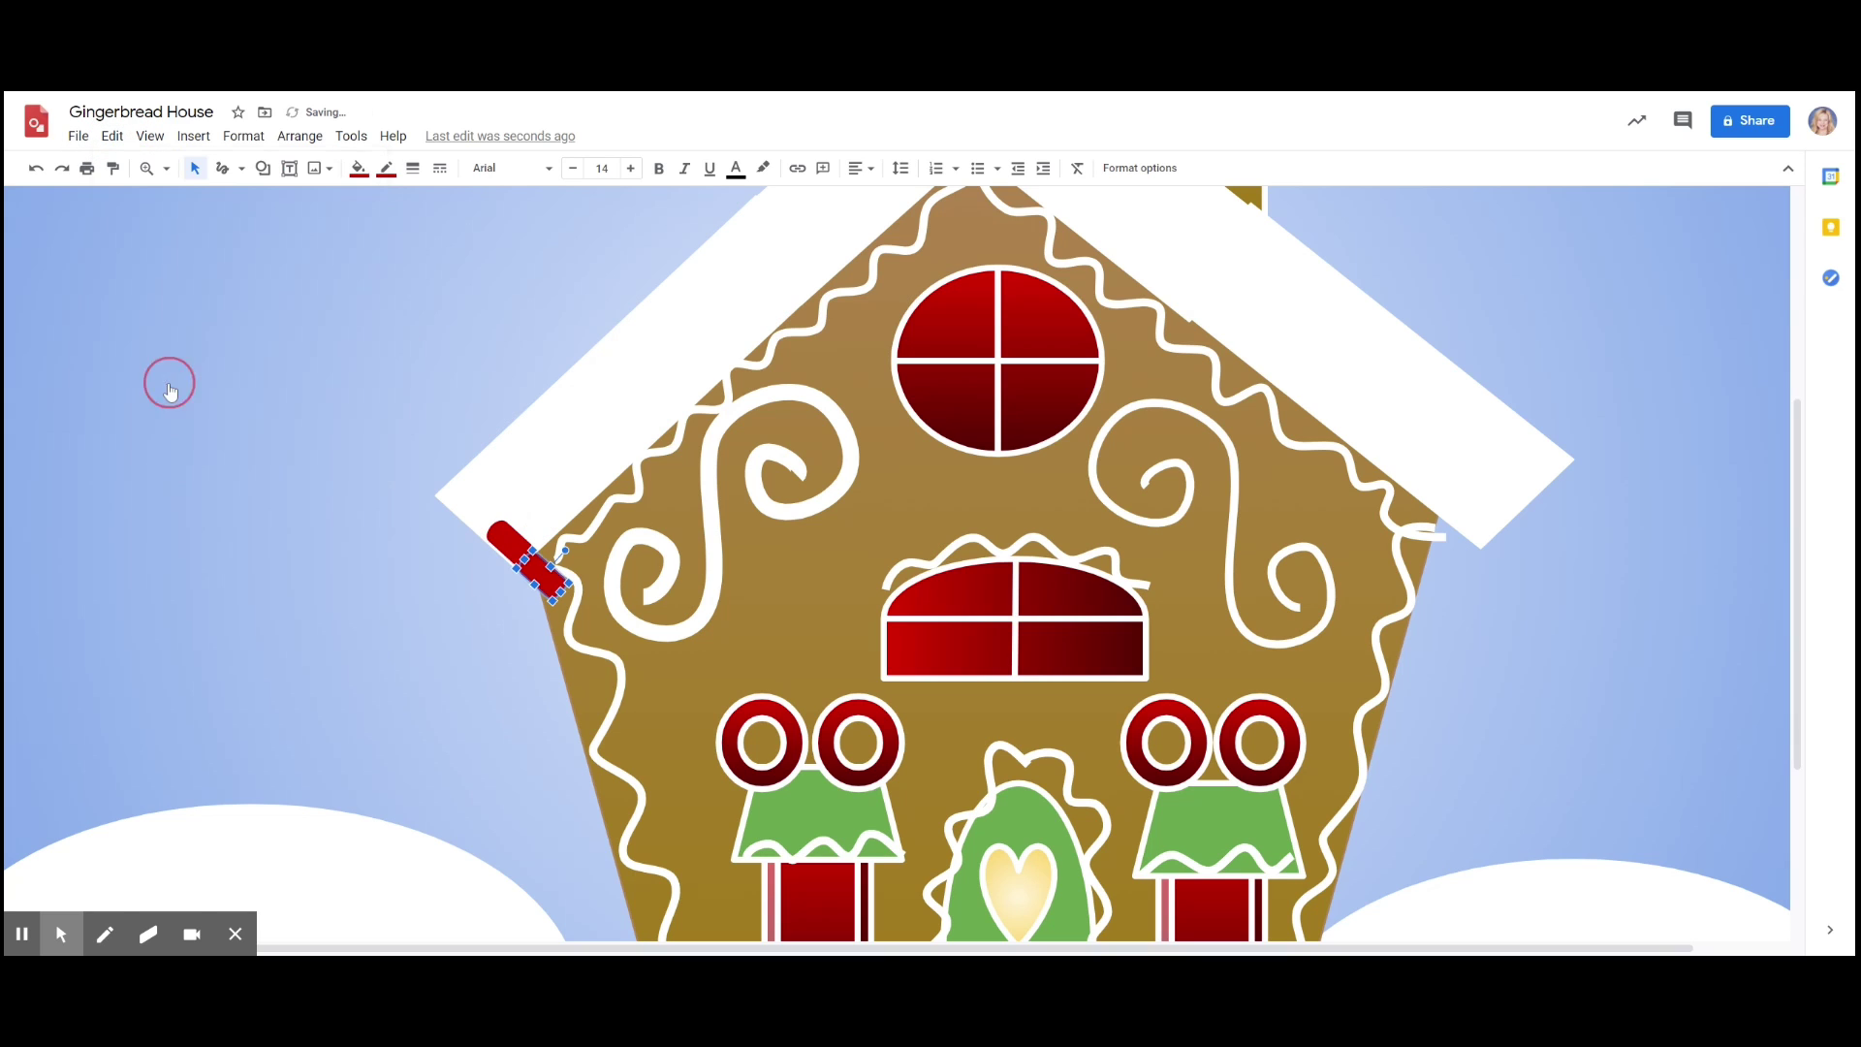
click(113, 137)
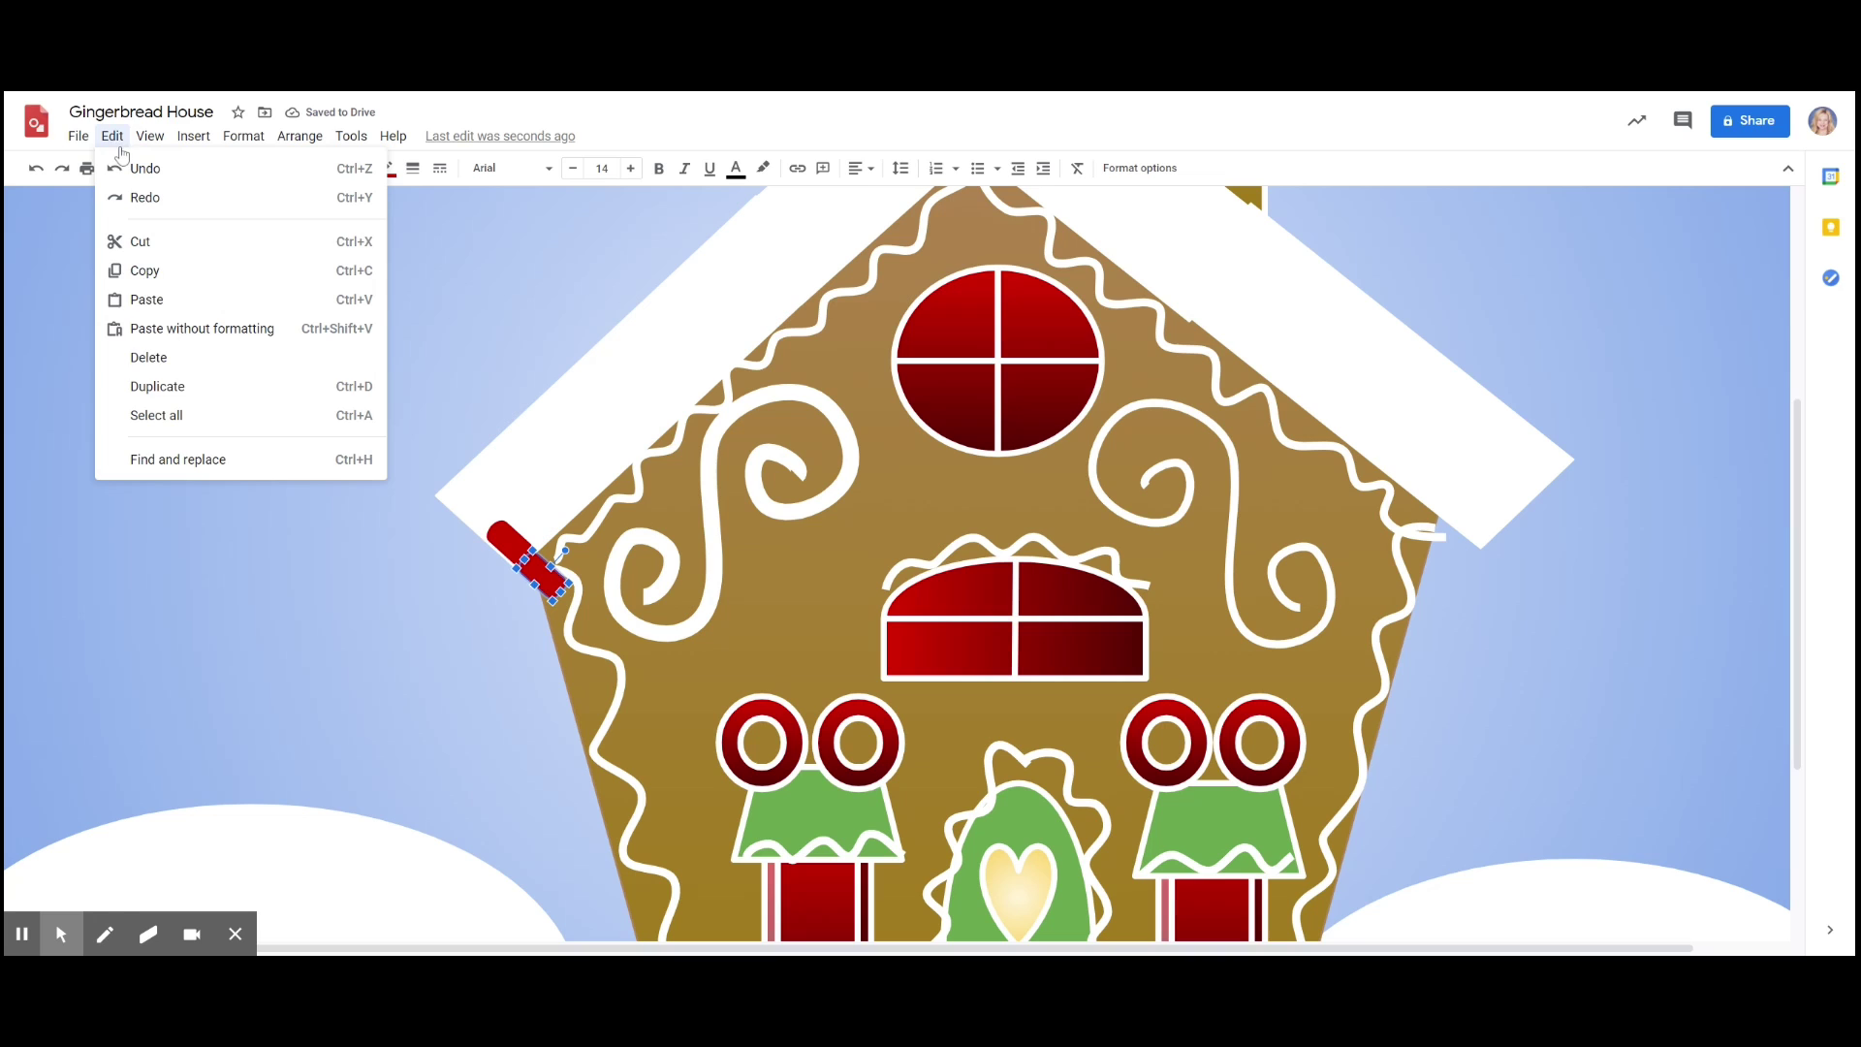
click(153, 386)
click(578, 608)
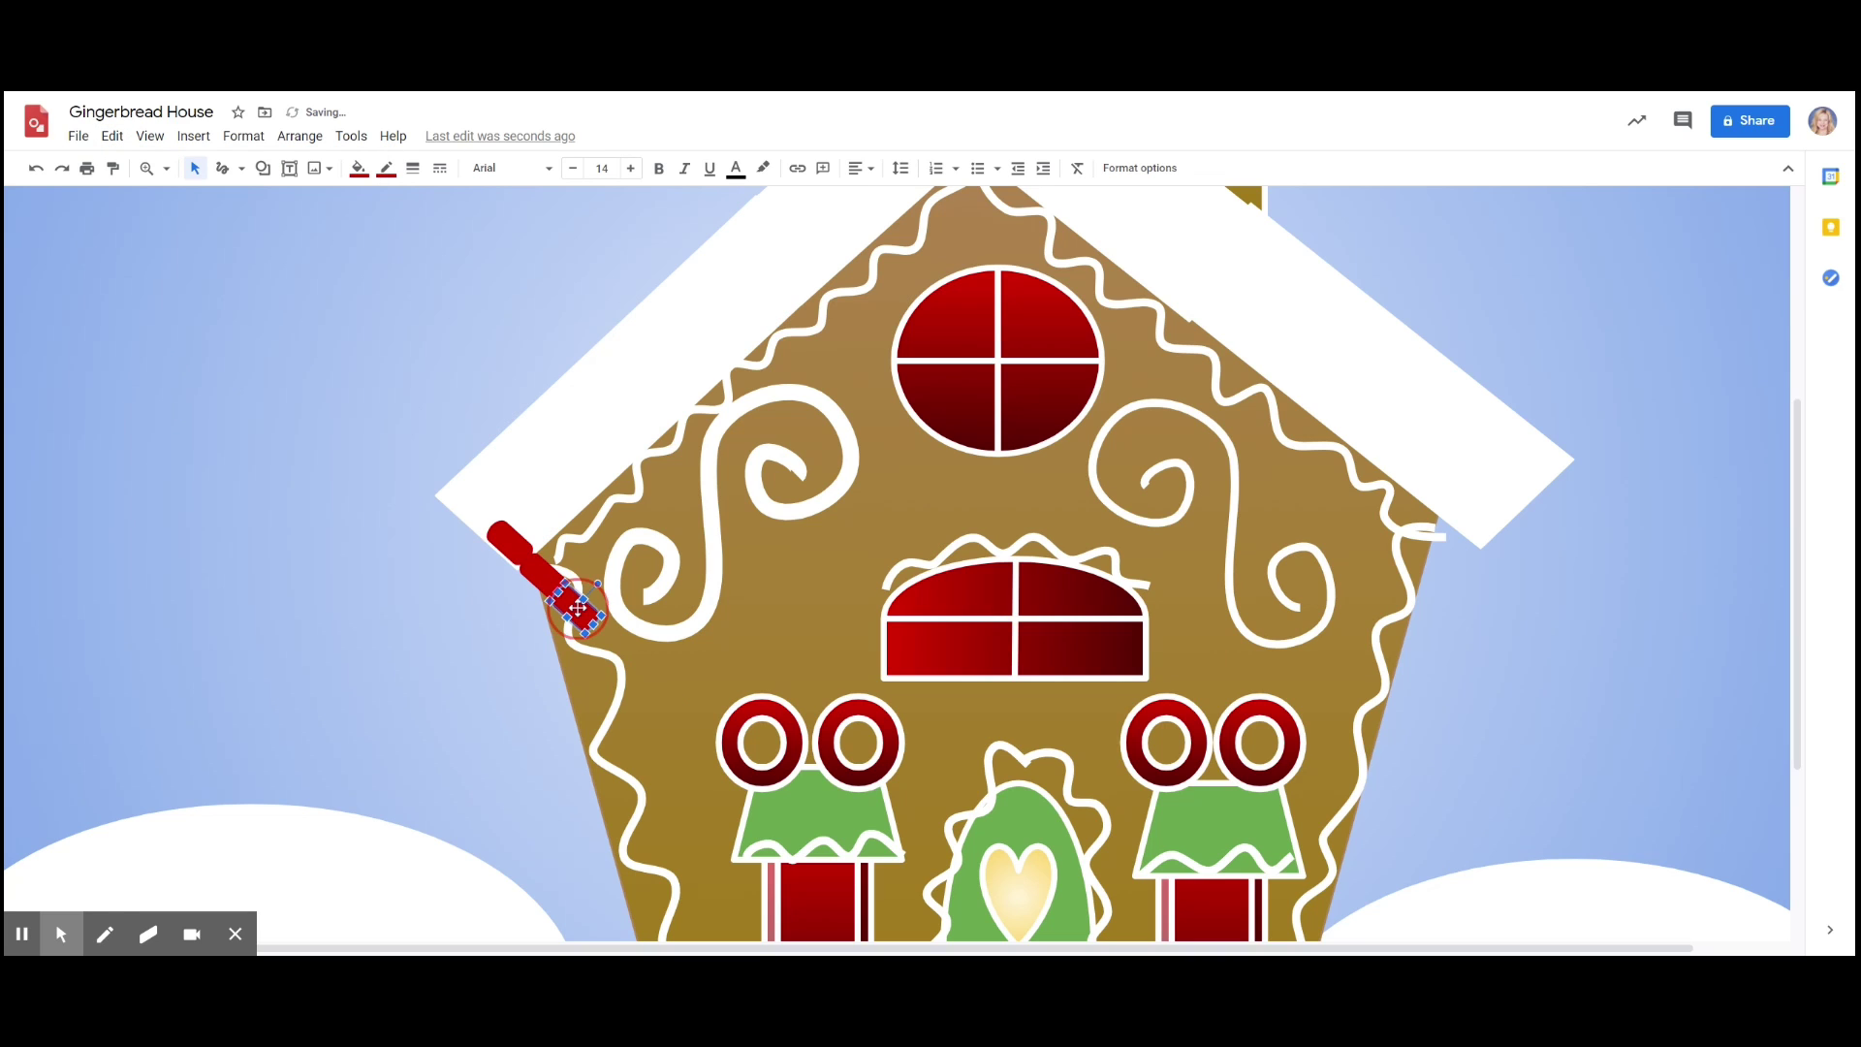
drag(578, 608, 570, 500)
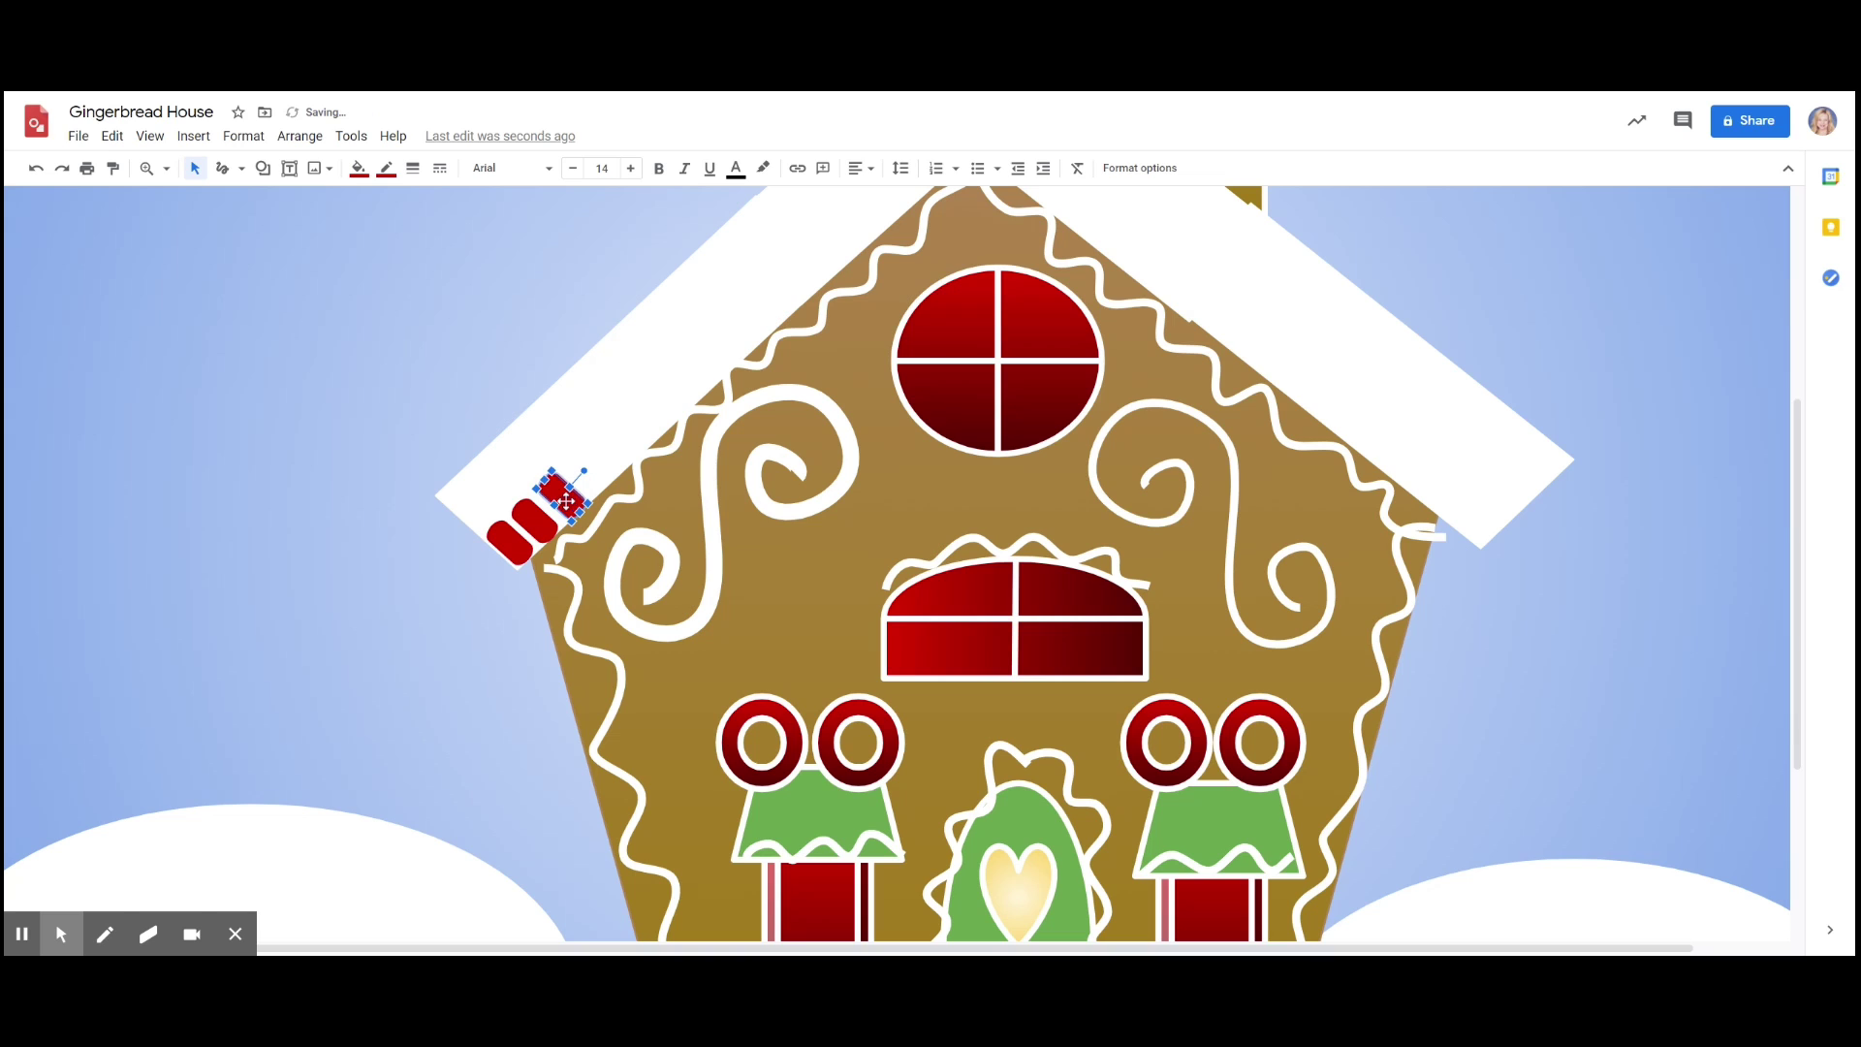
- Set the middle roof candy's fill and outline to light yellow
click(533, 520)
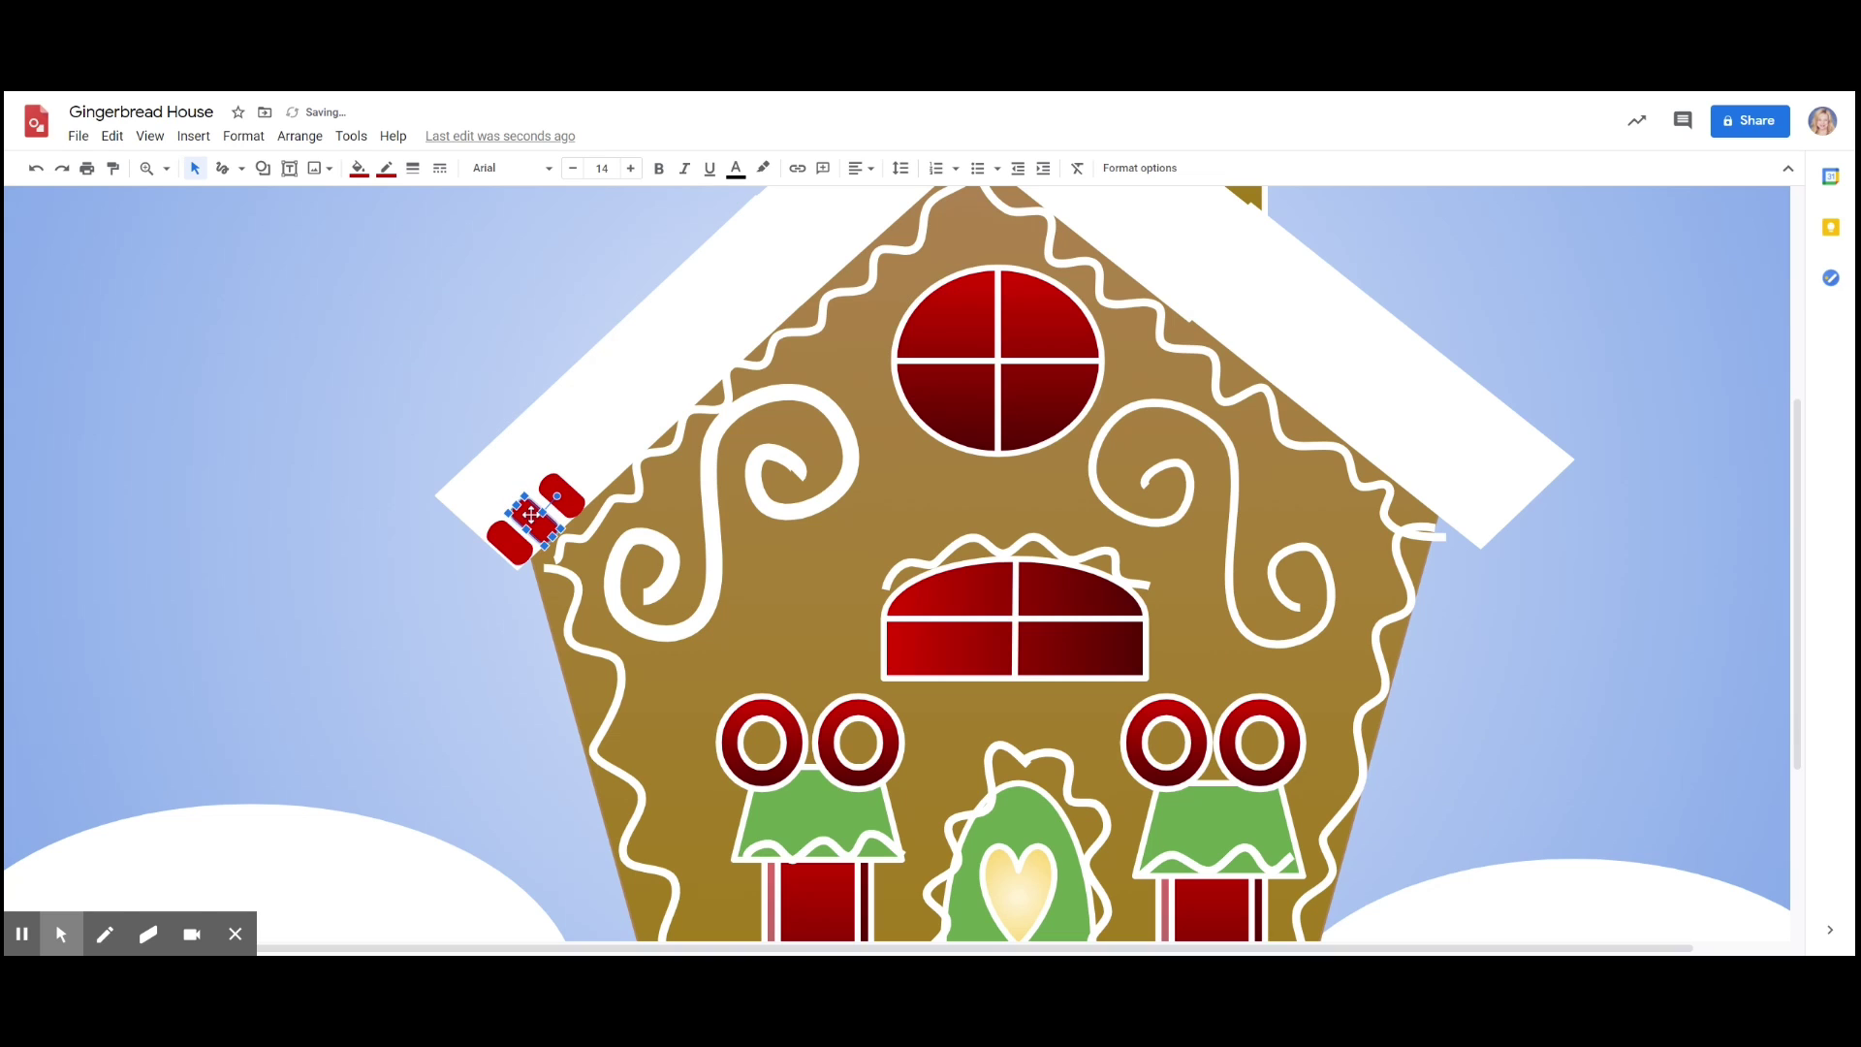
click(356, 170)
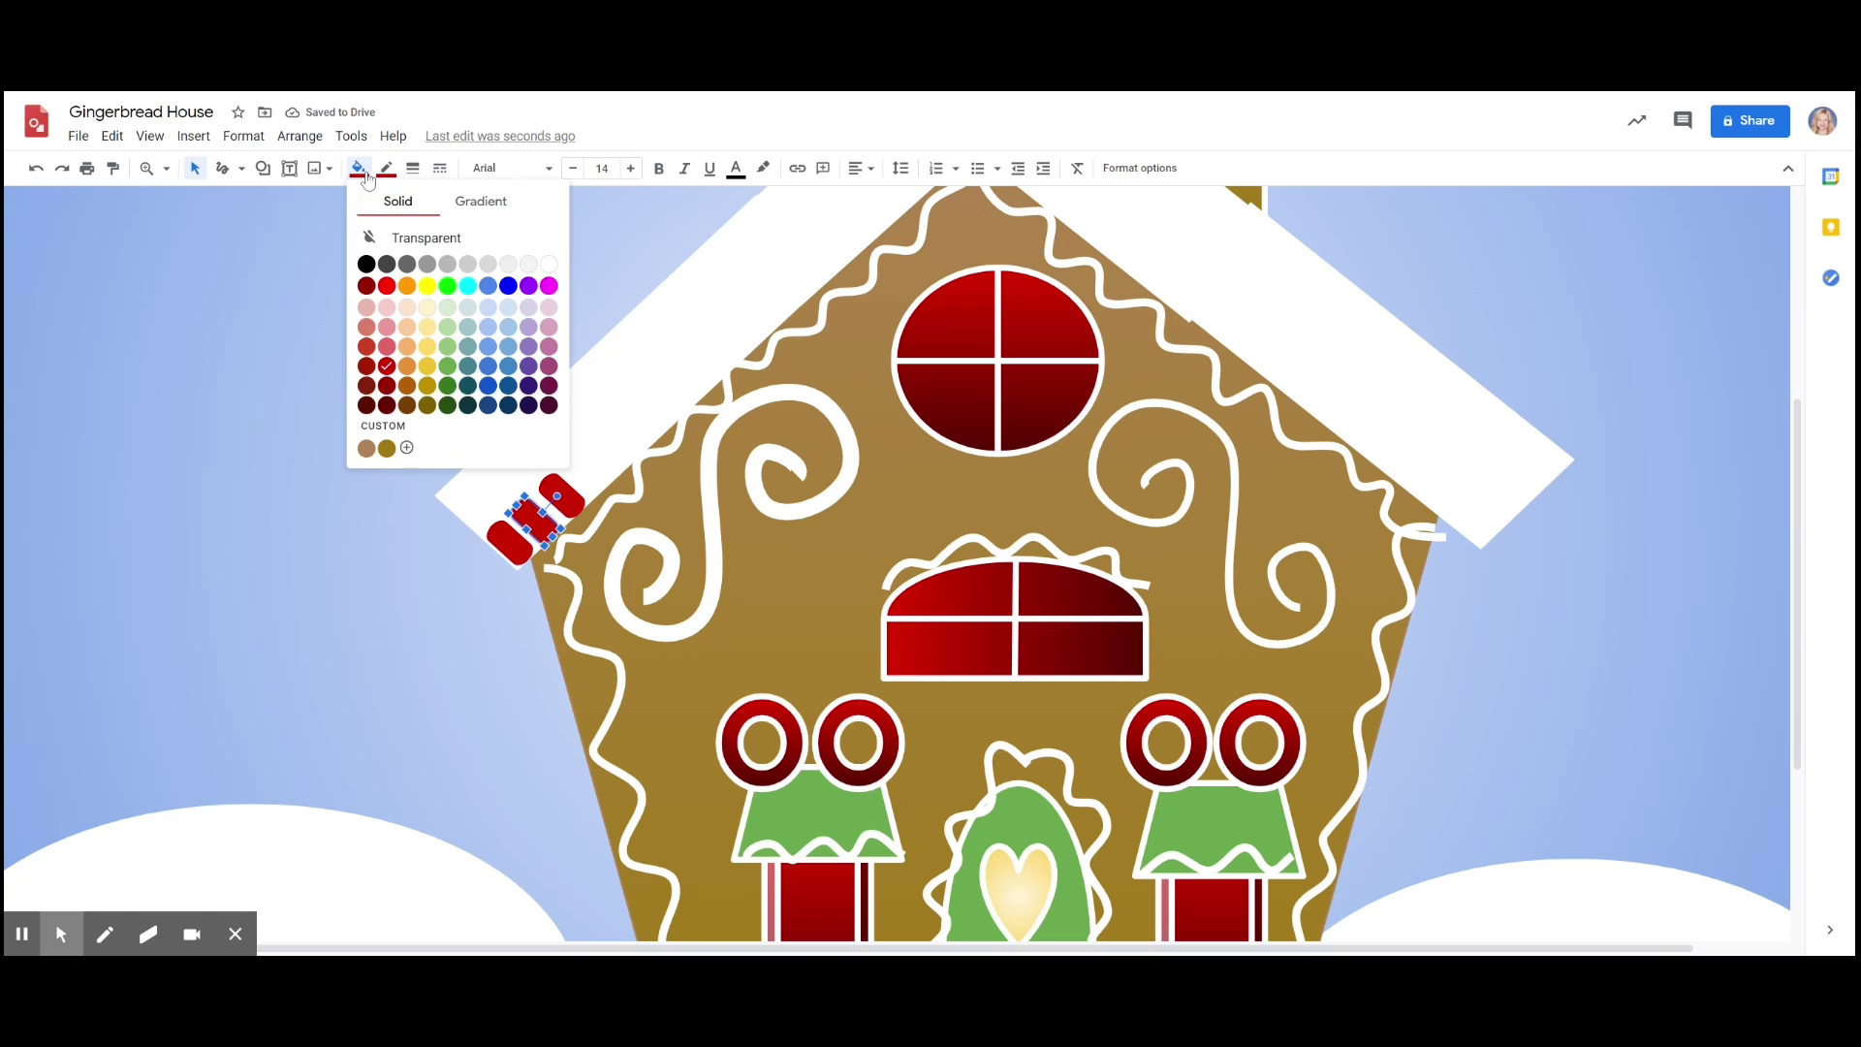
click(428, 347)
click(357, 170)
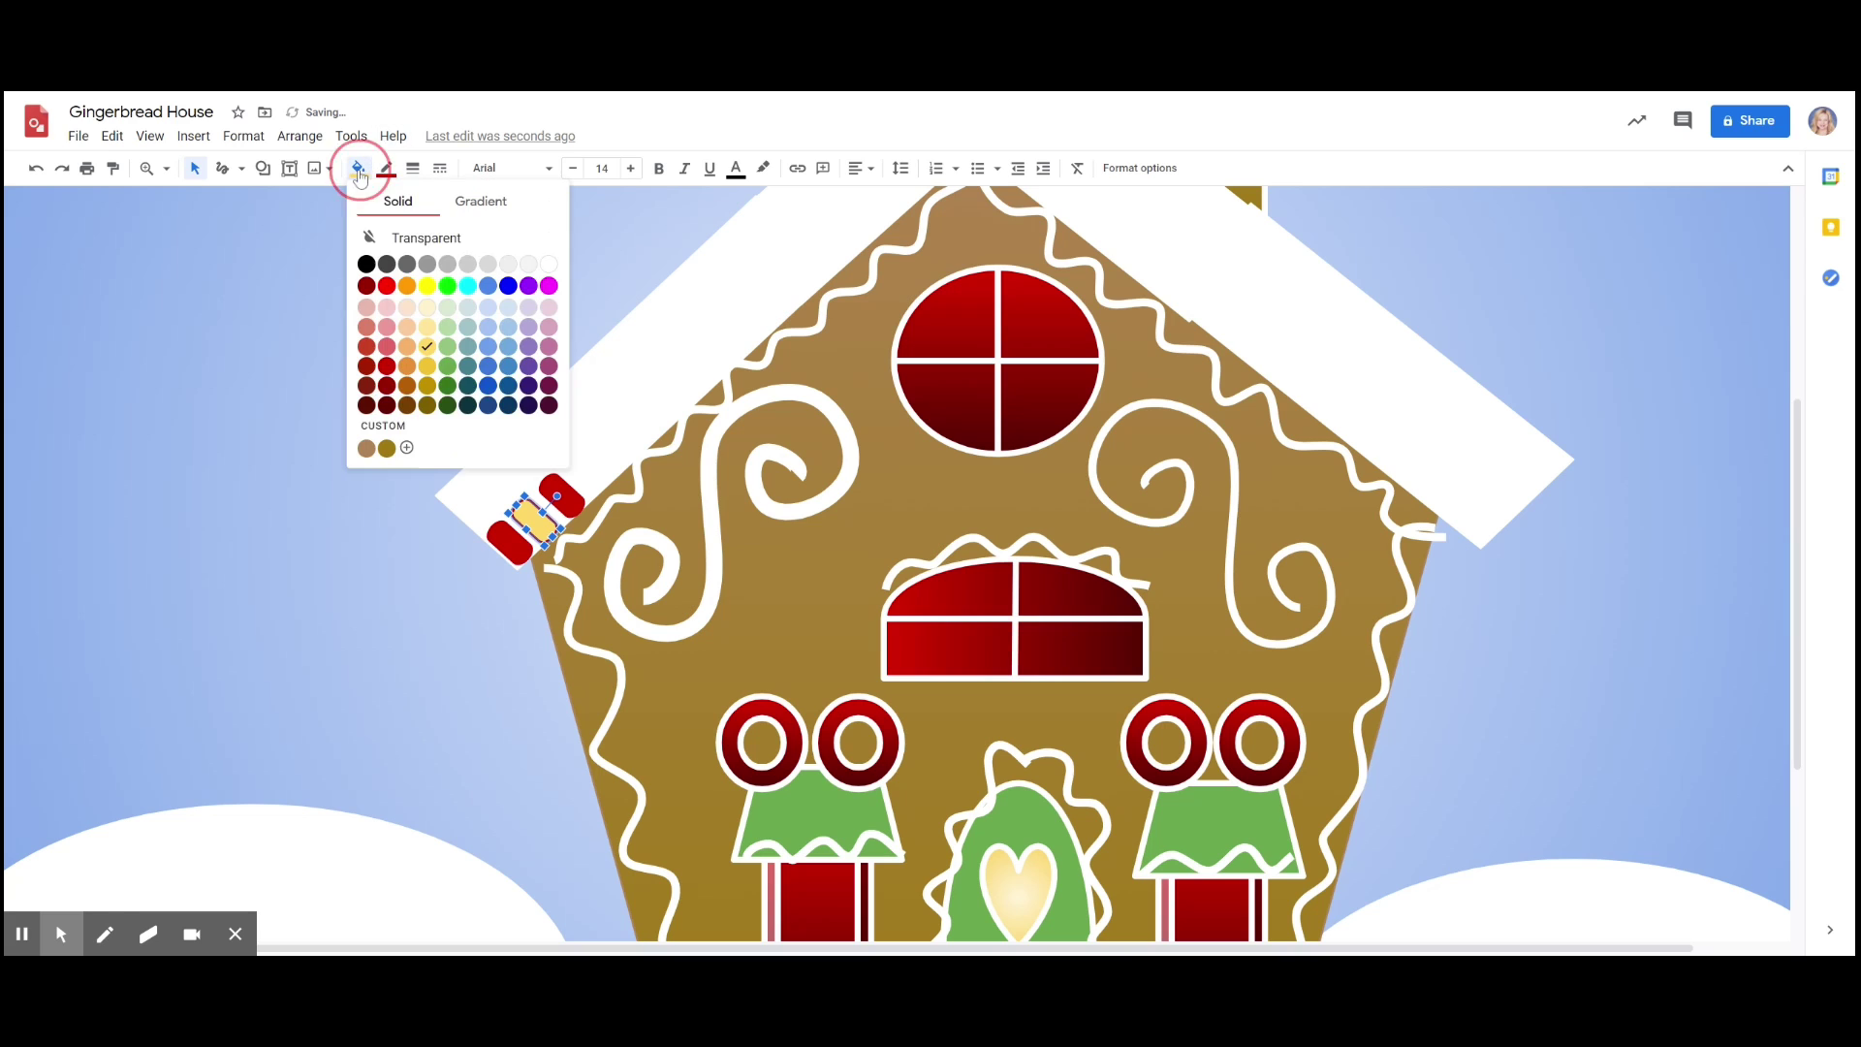
click(427, 326)
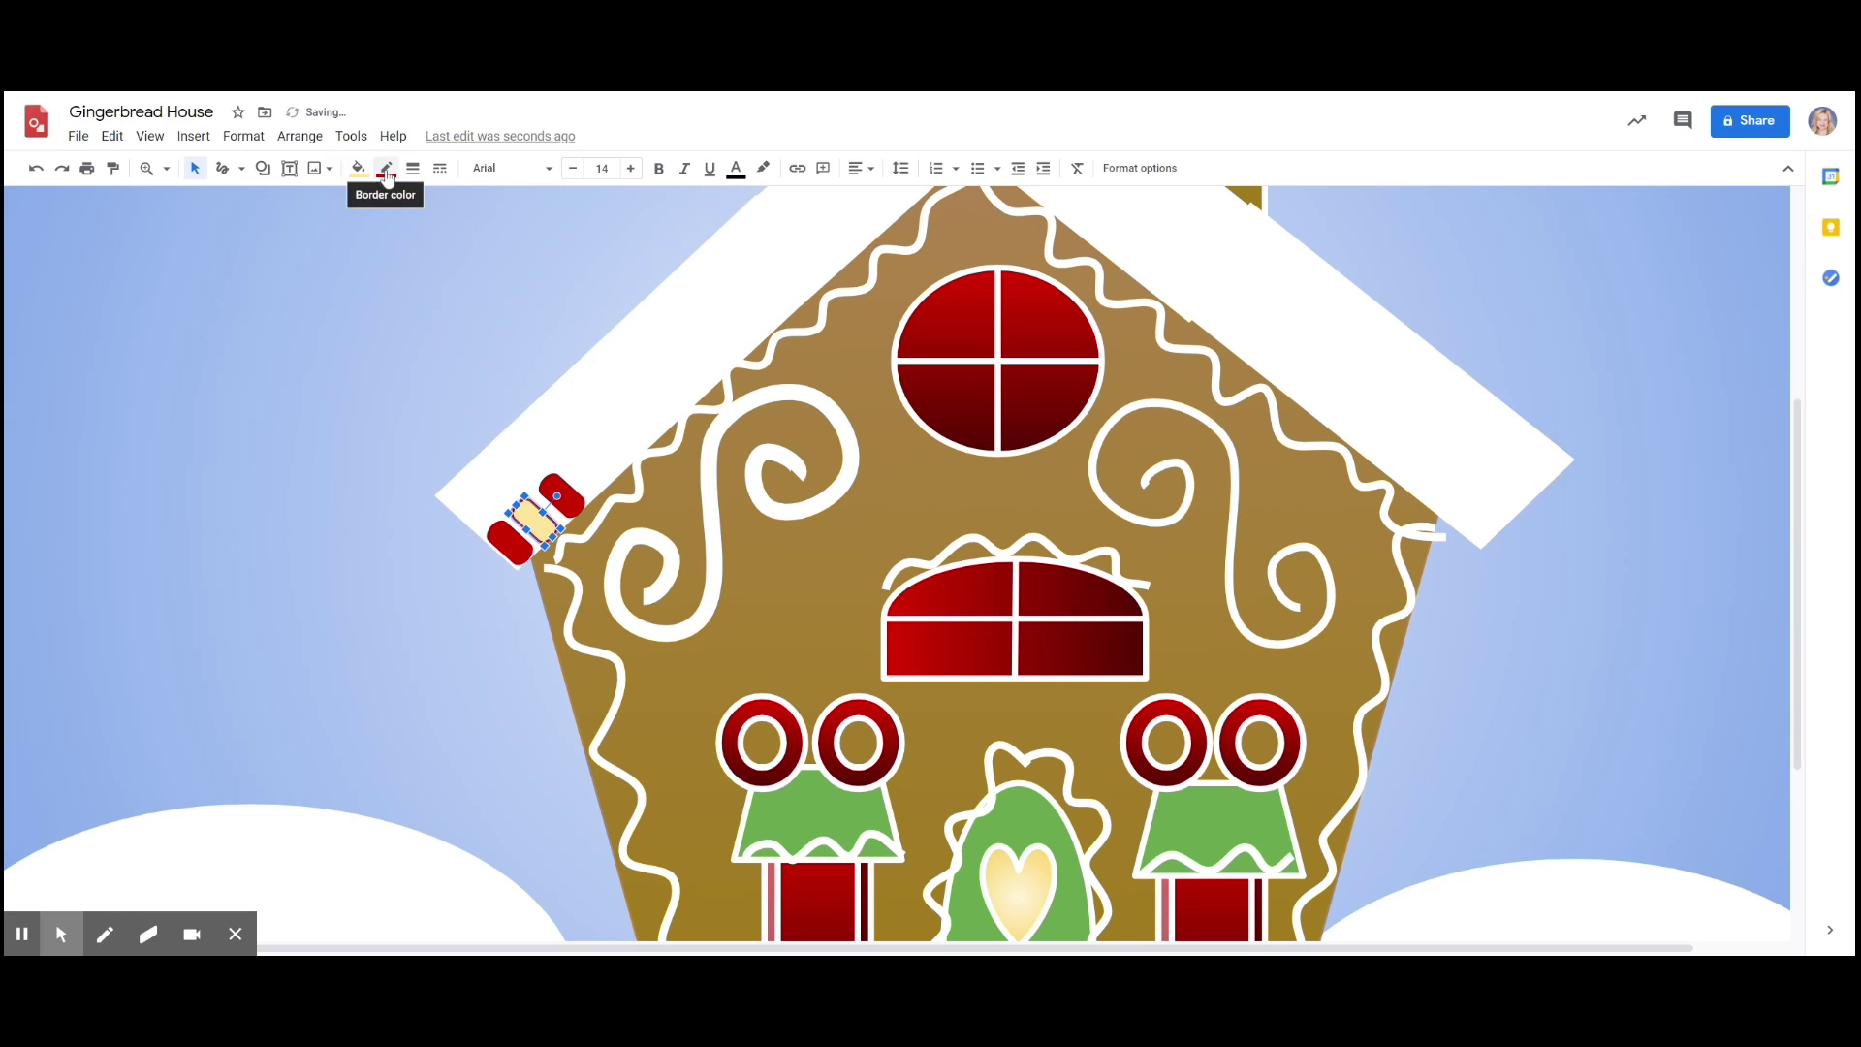
click(386, 173)
click(457, 310)
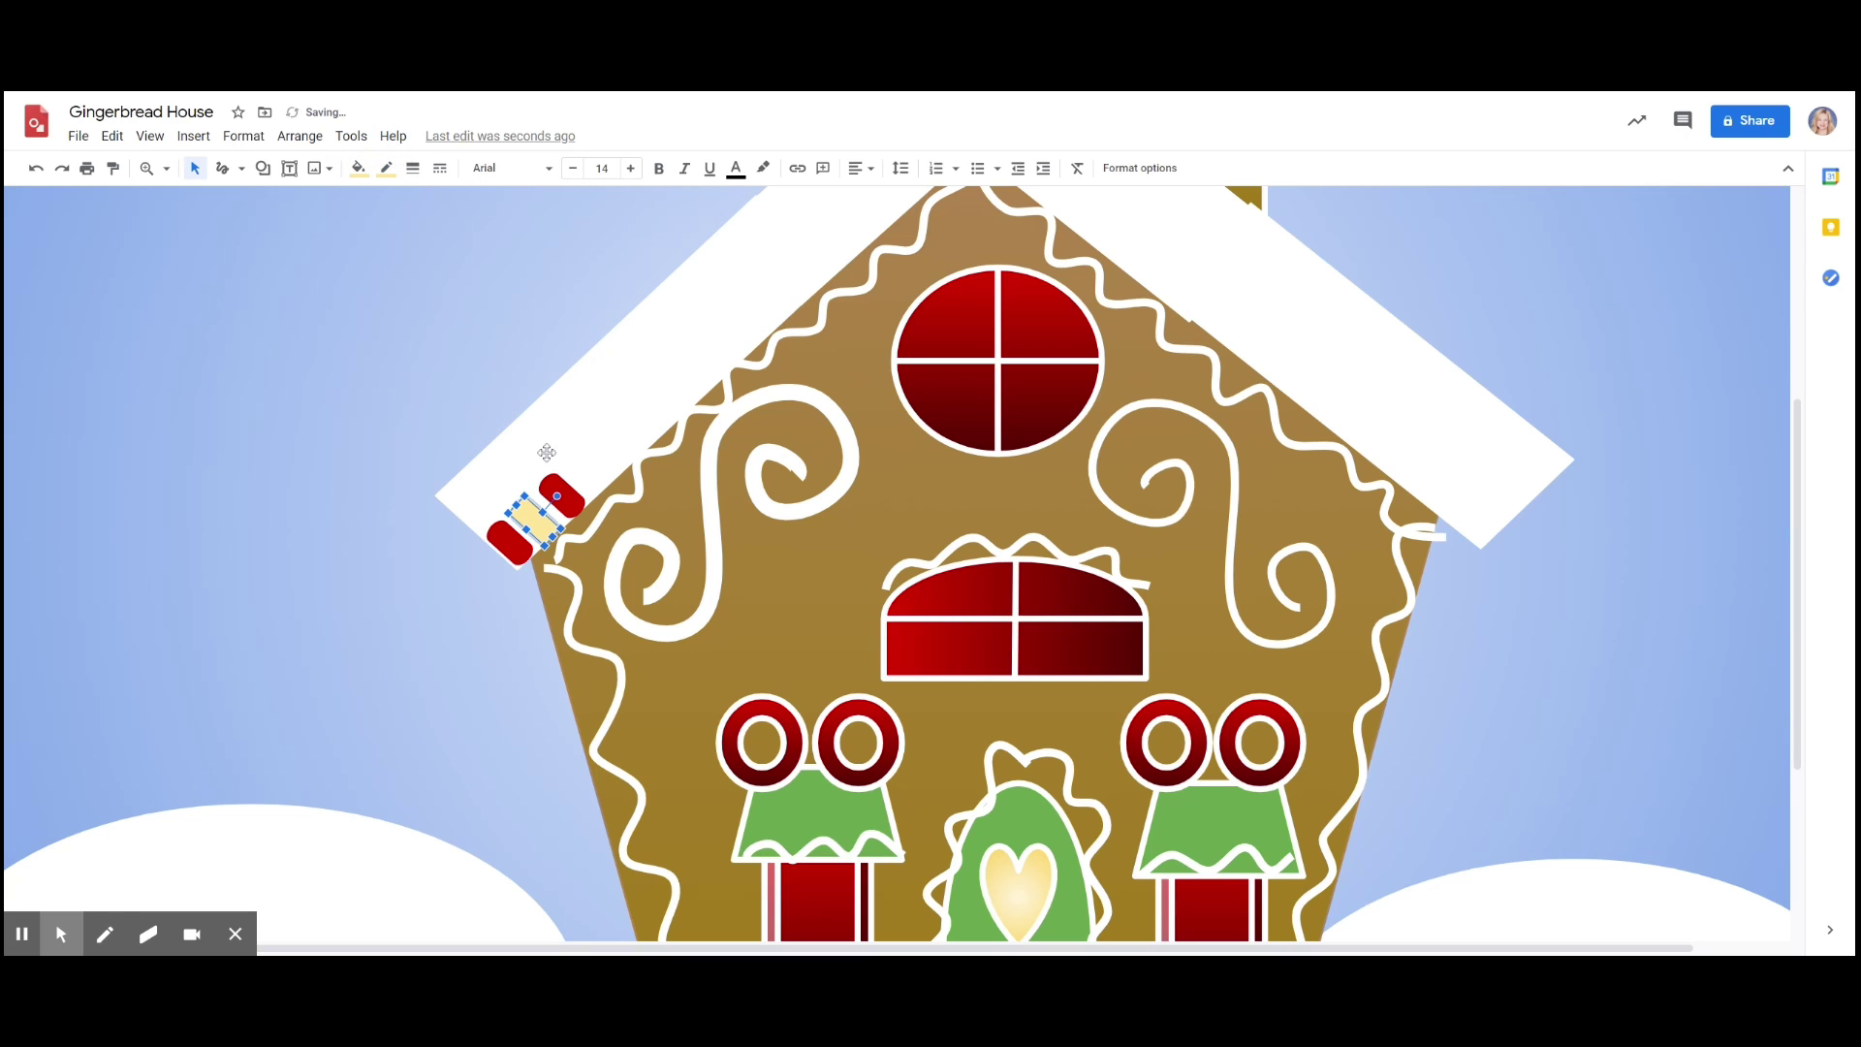
- Recolour the third roof candy green, both its fill and its outline
click(562, 494)
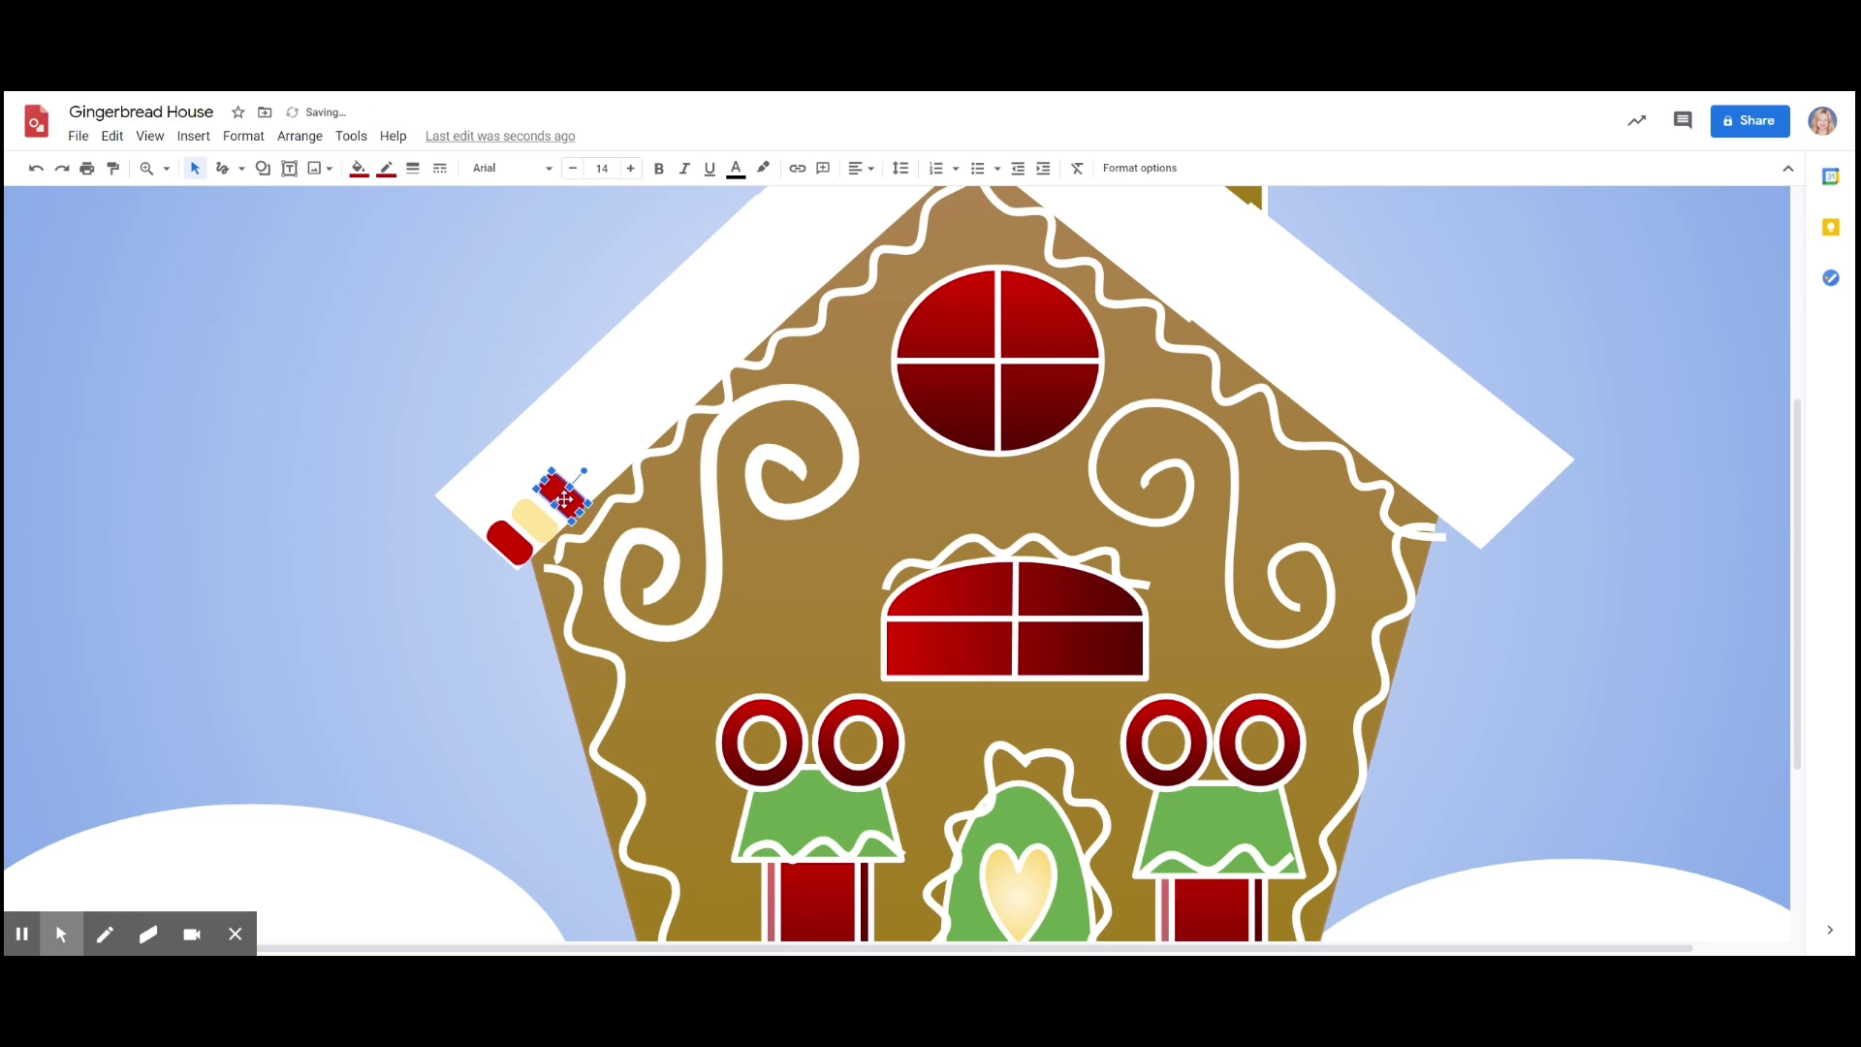
click(358, 170)
click(447, 350)
click(358, 170)
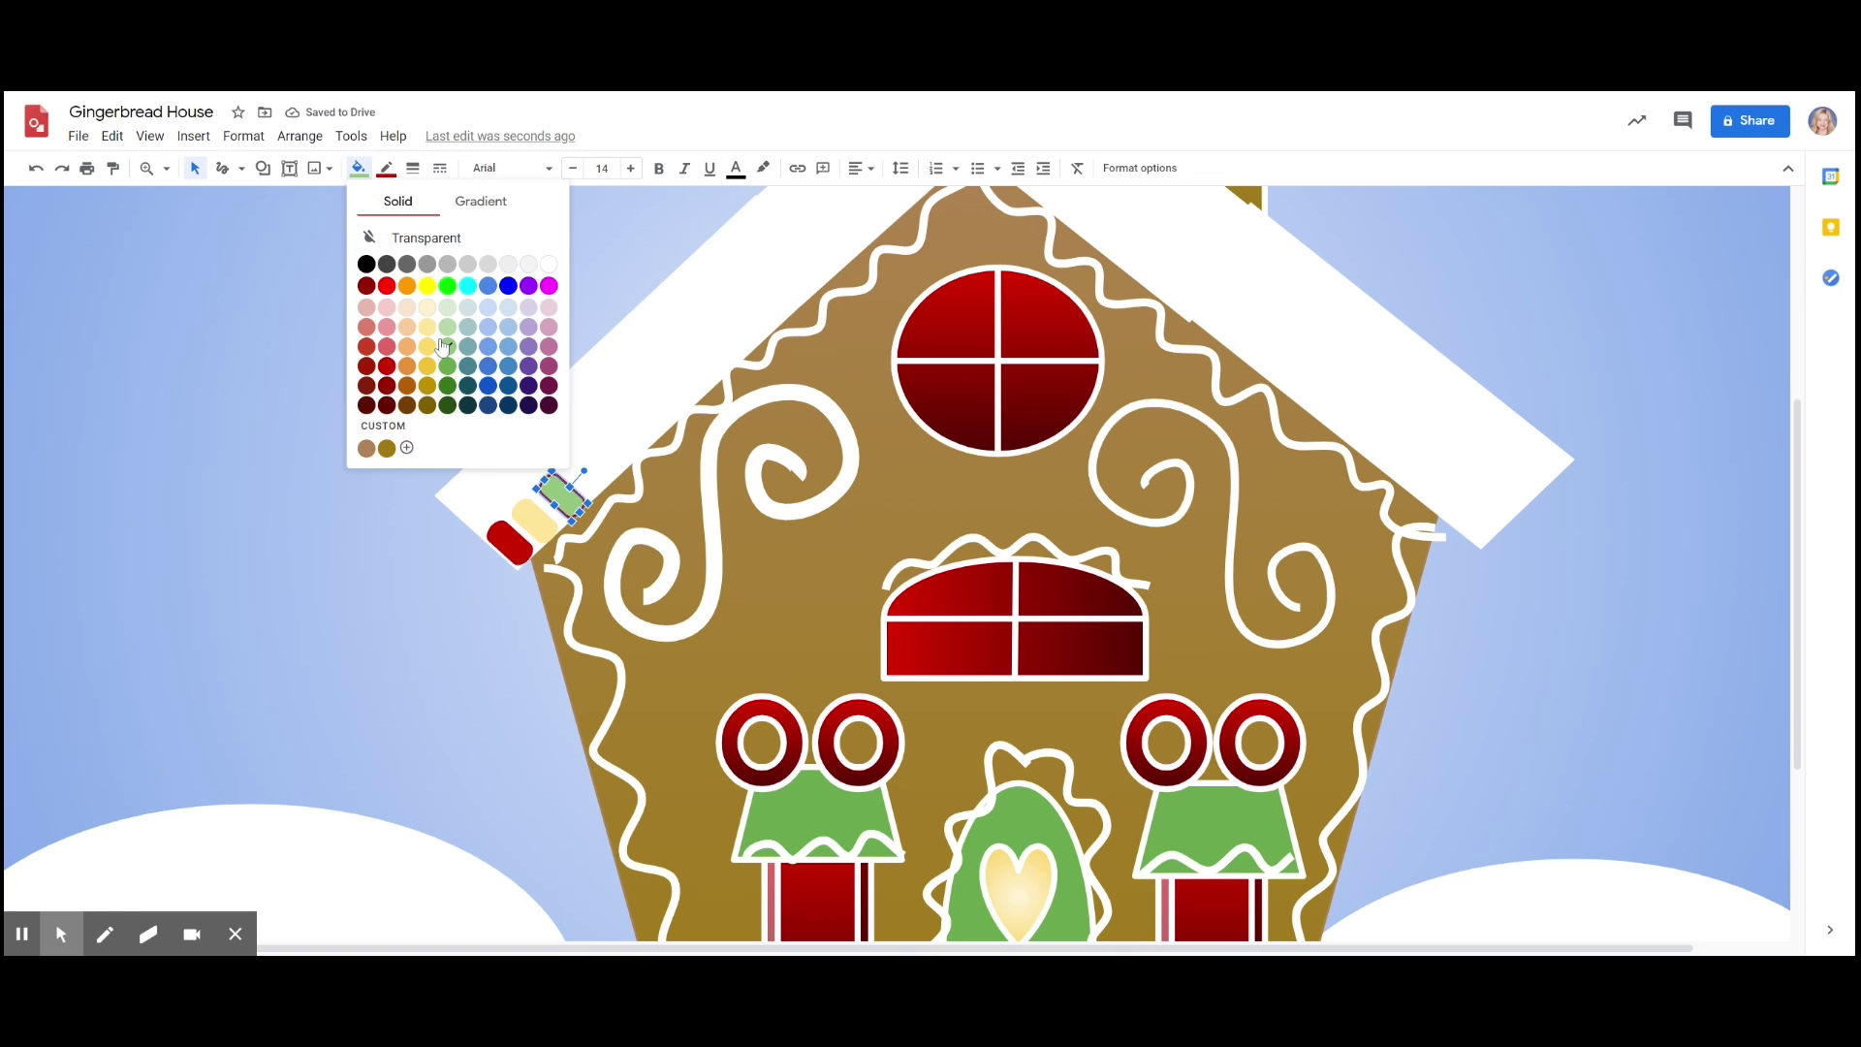
click(447, 369)
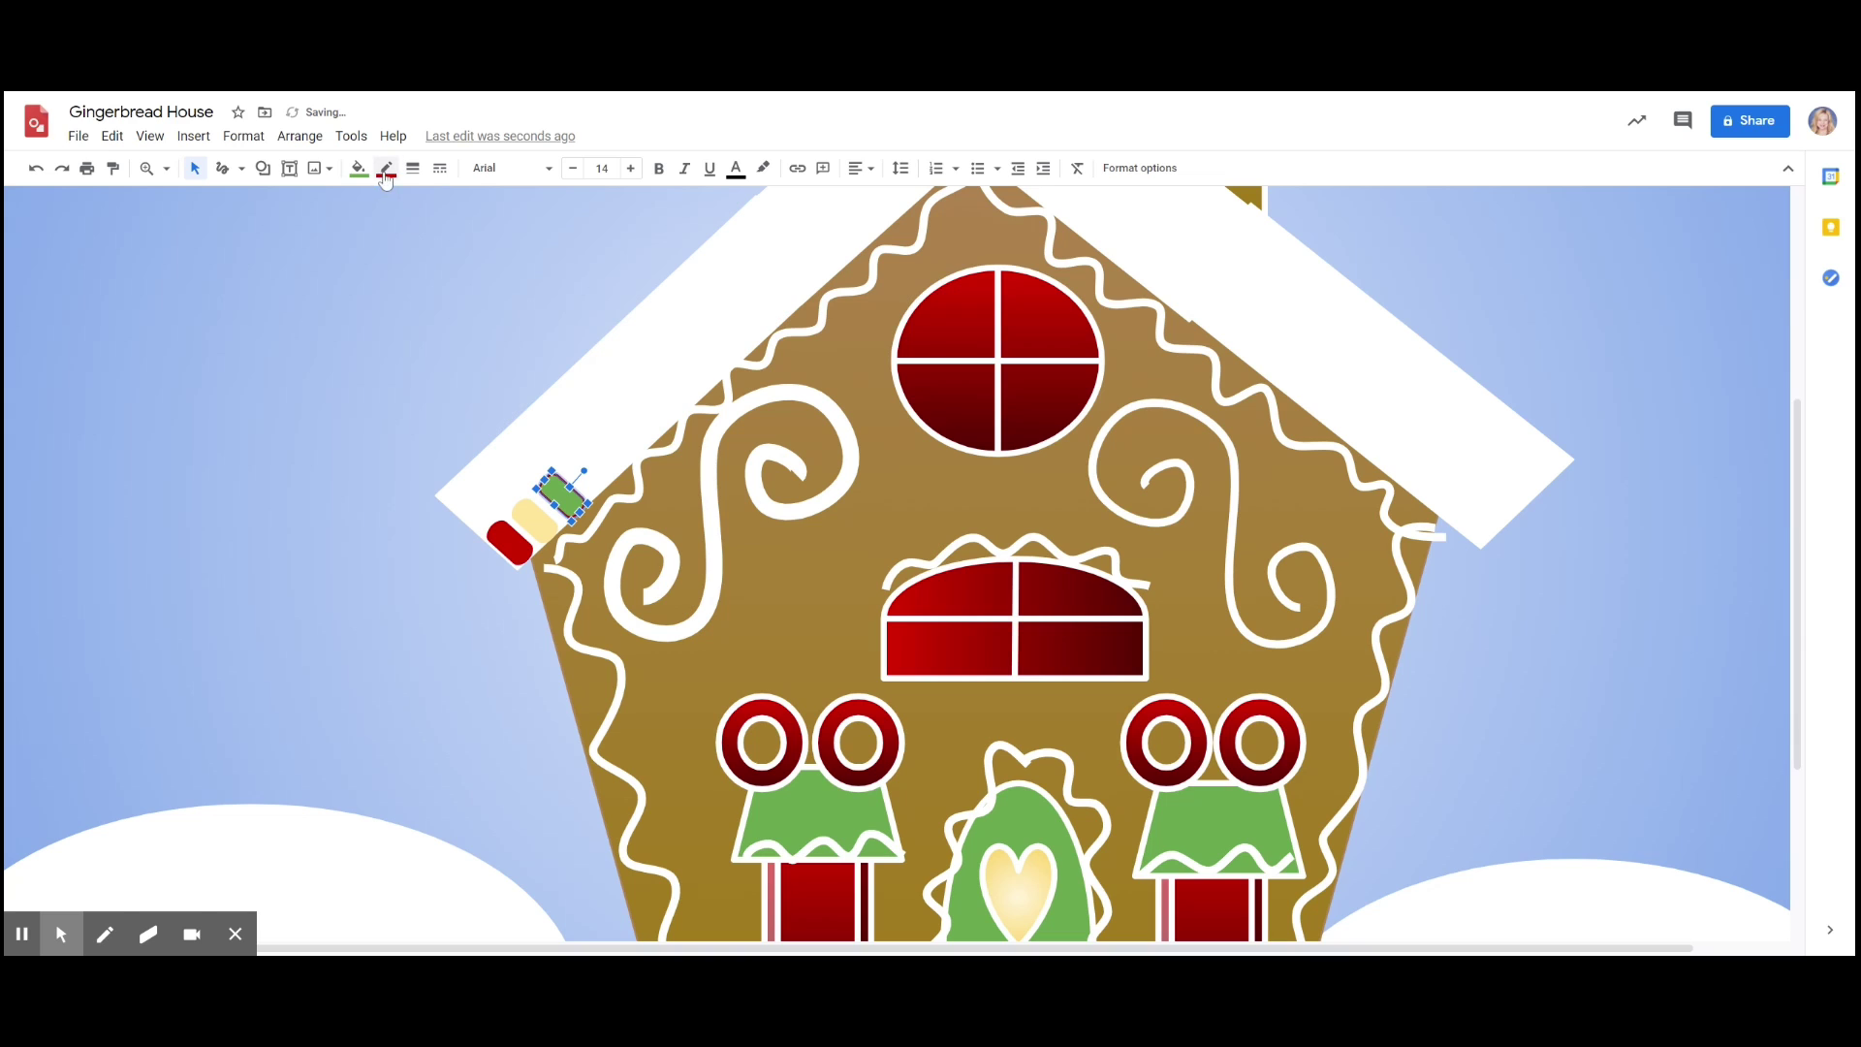
click(386, 171)
click(475, 330)
click(393, 331)
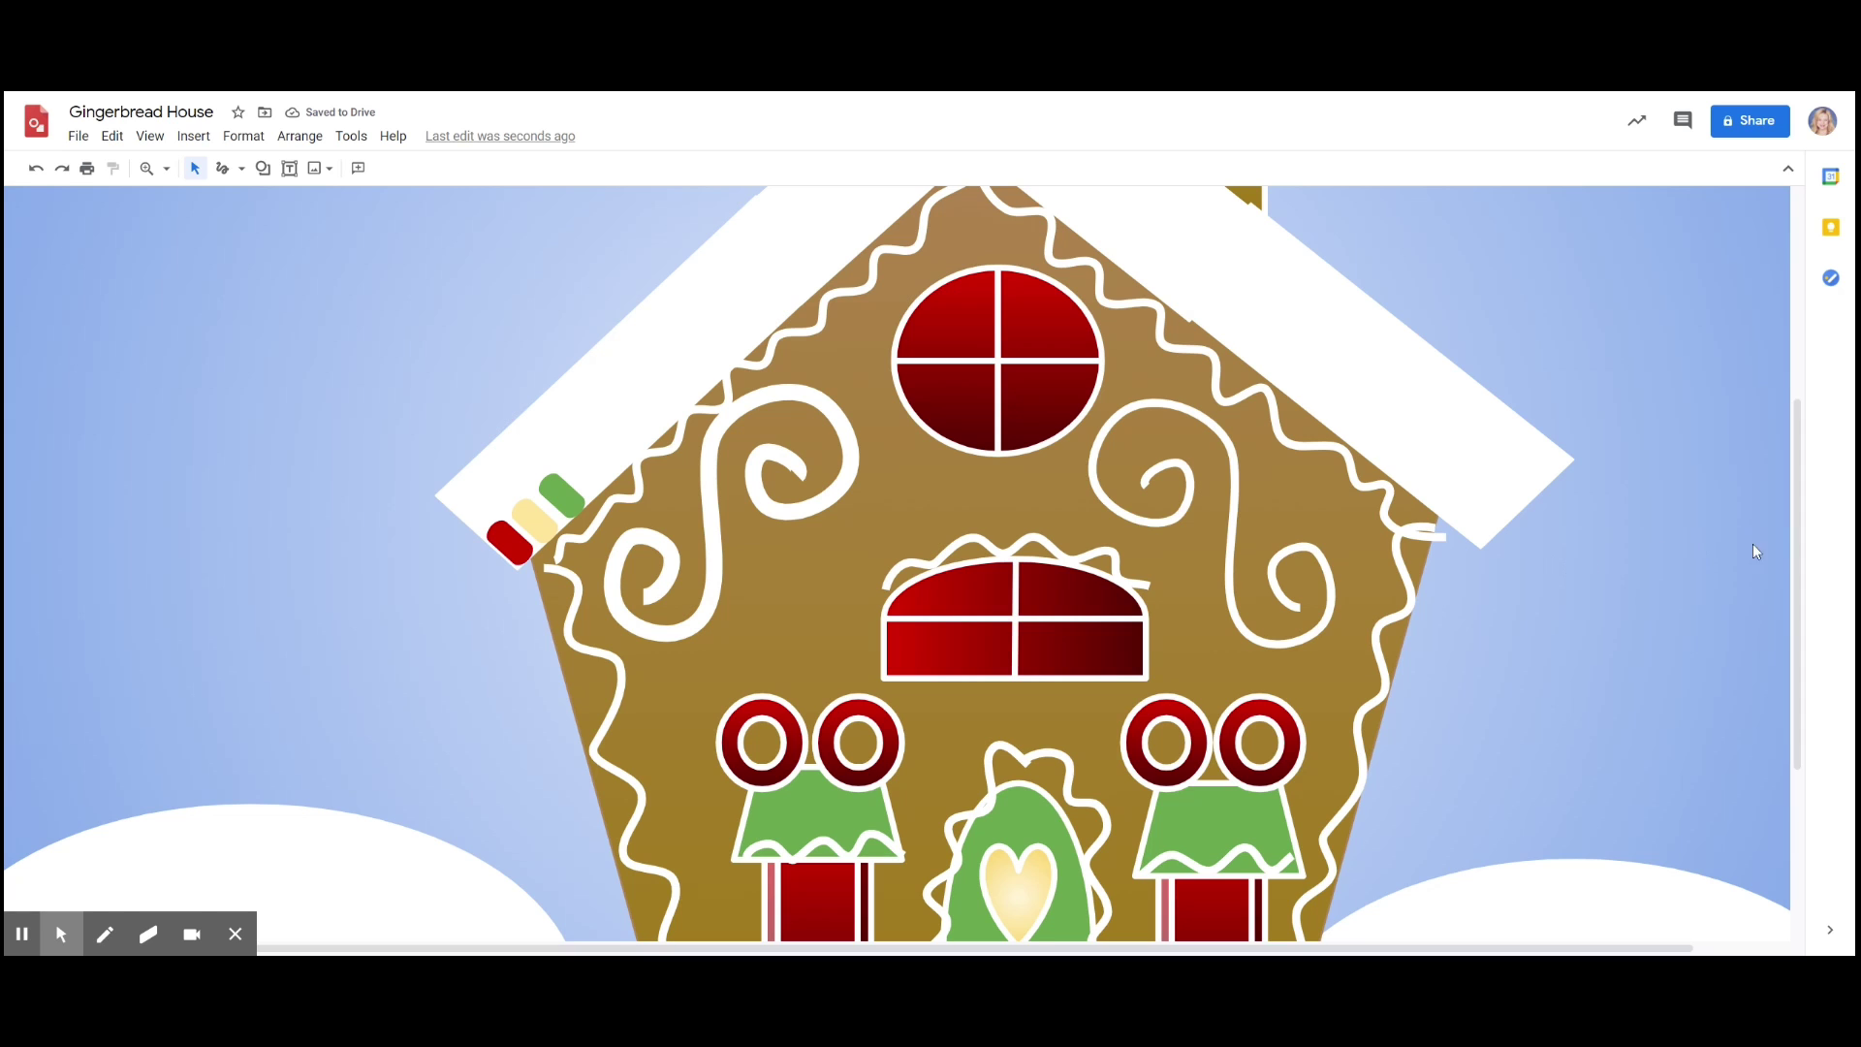
- Select the red, yellow and green roof candies together and duplicate the set three times
click(1802, 543)
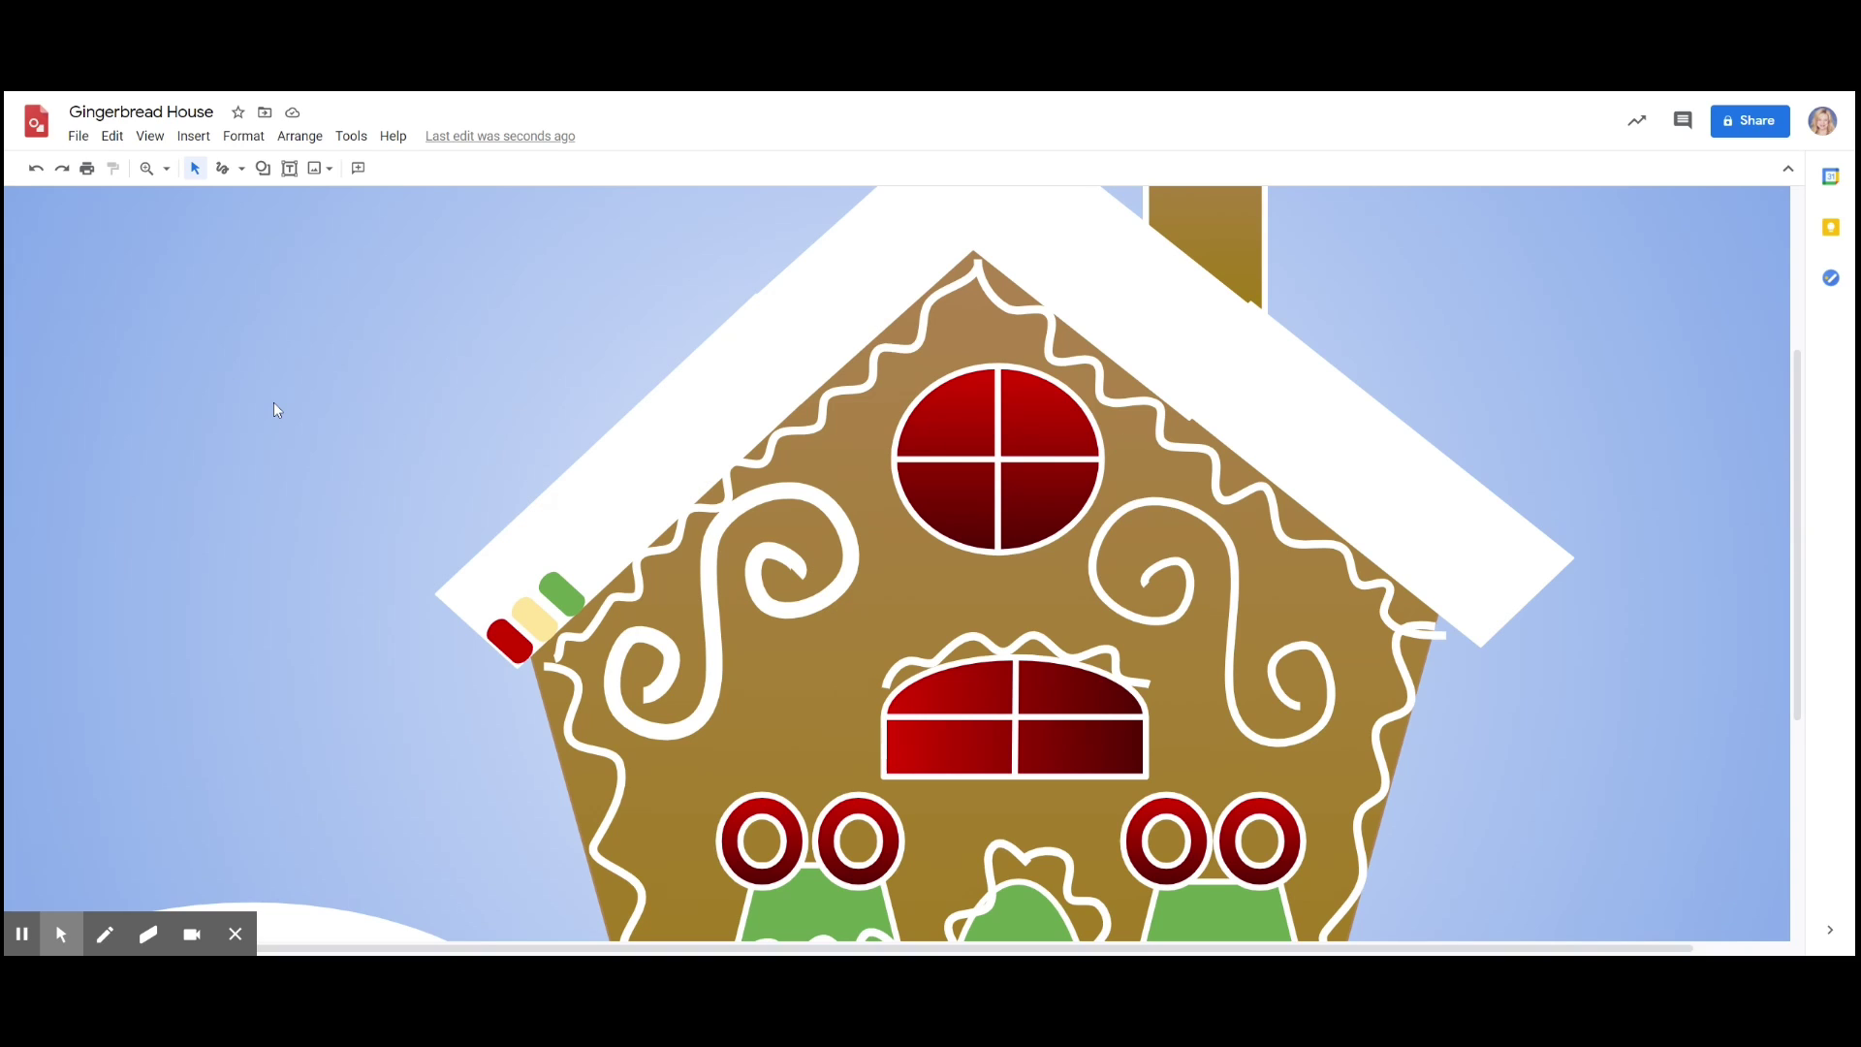
click(502, 649)
shift+click(537, 623)
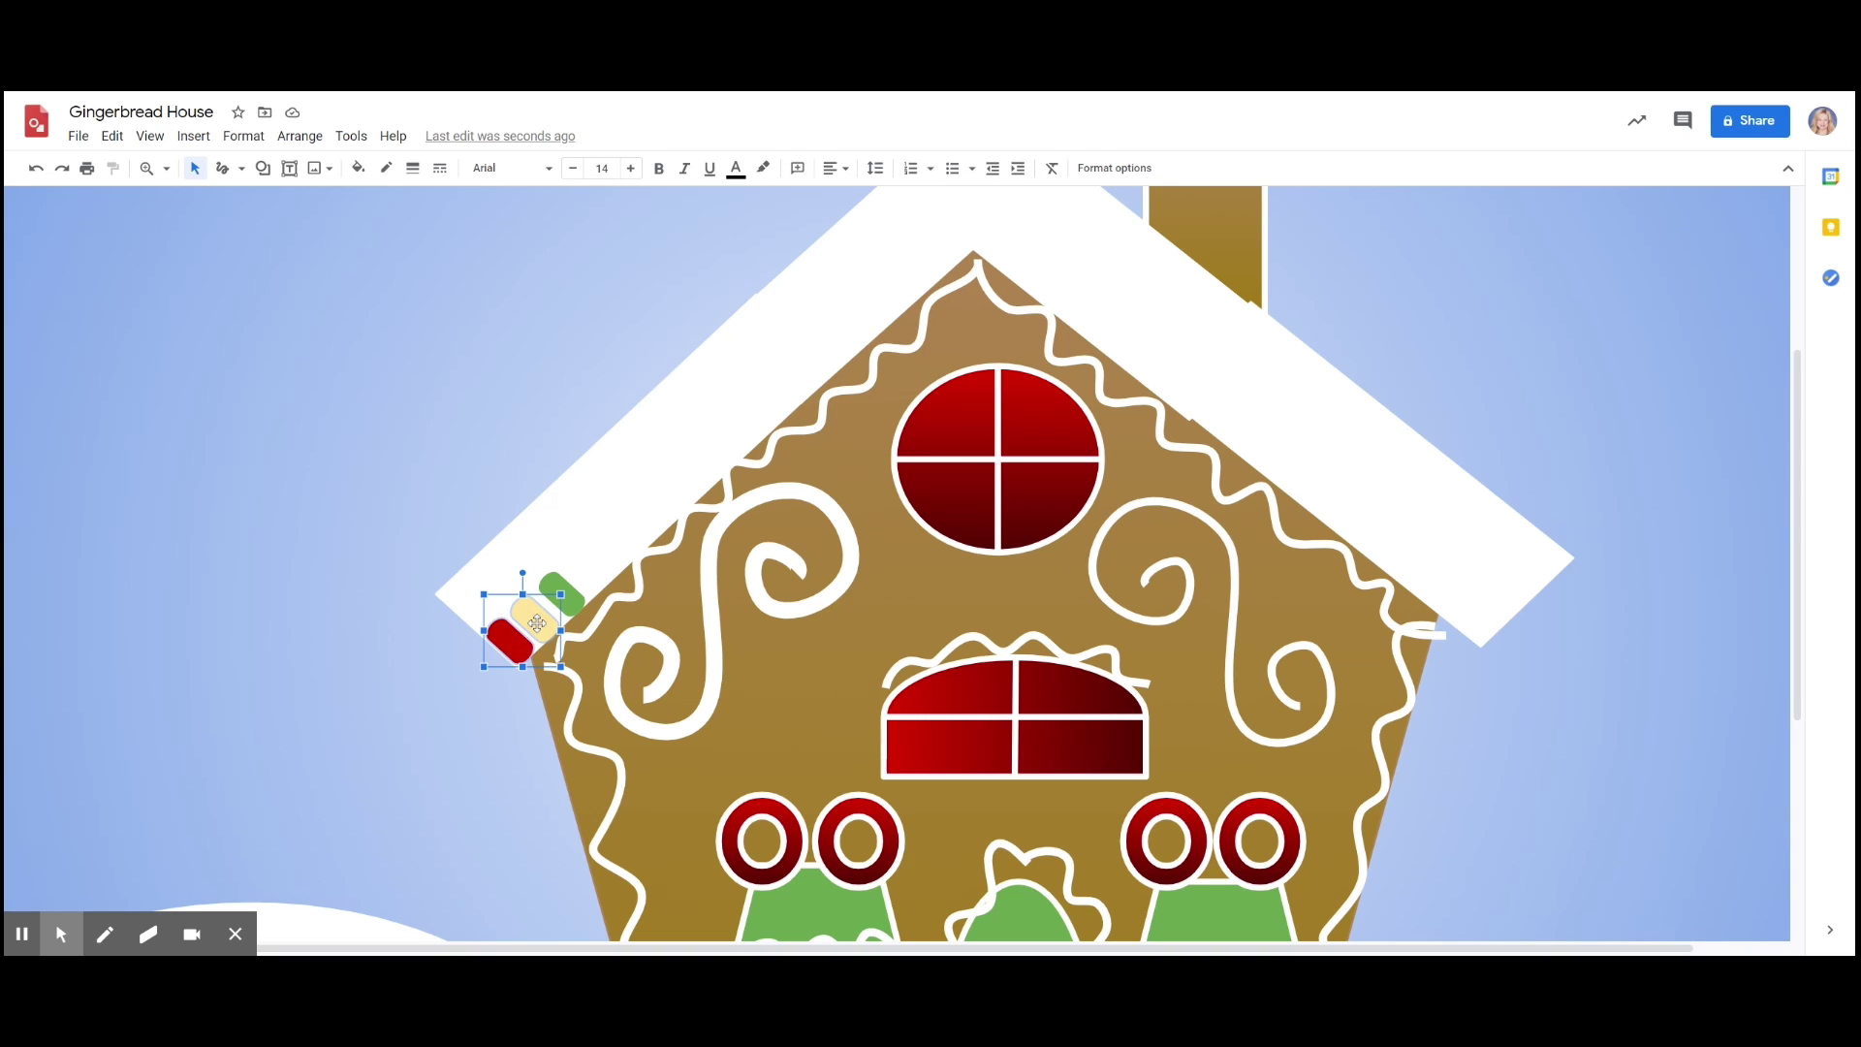
shift+click(566, 596)
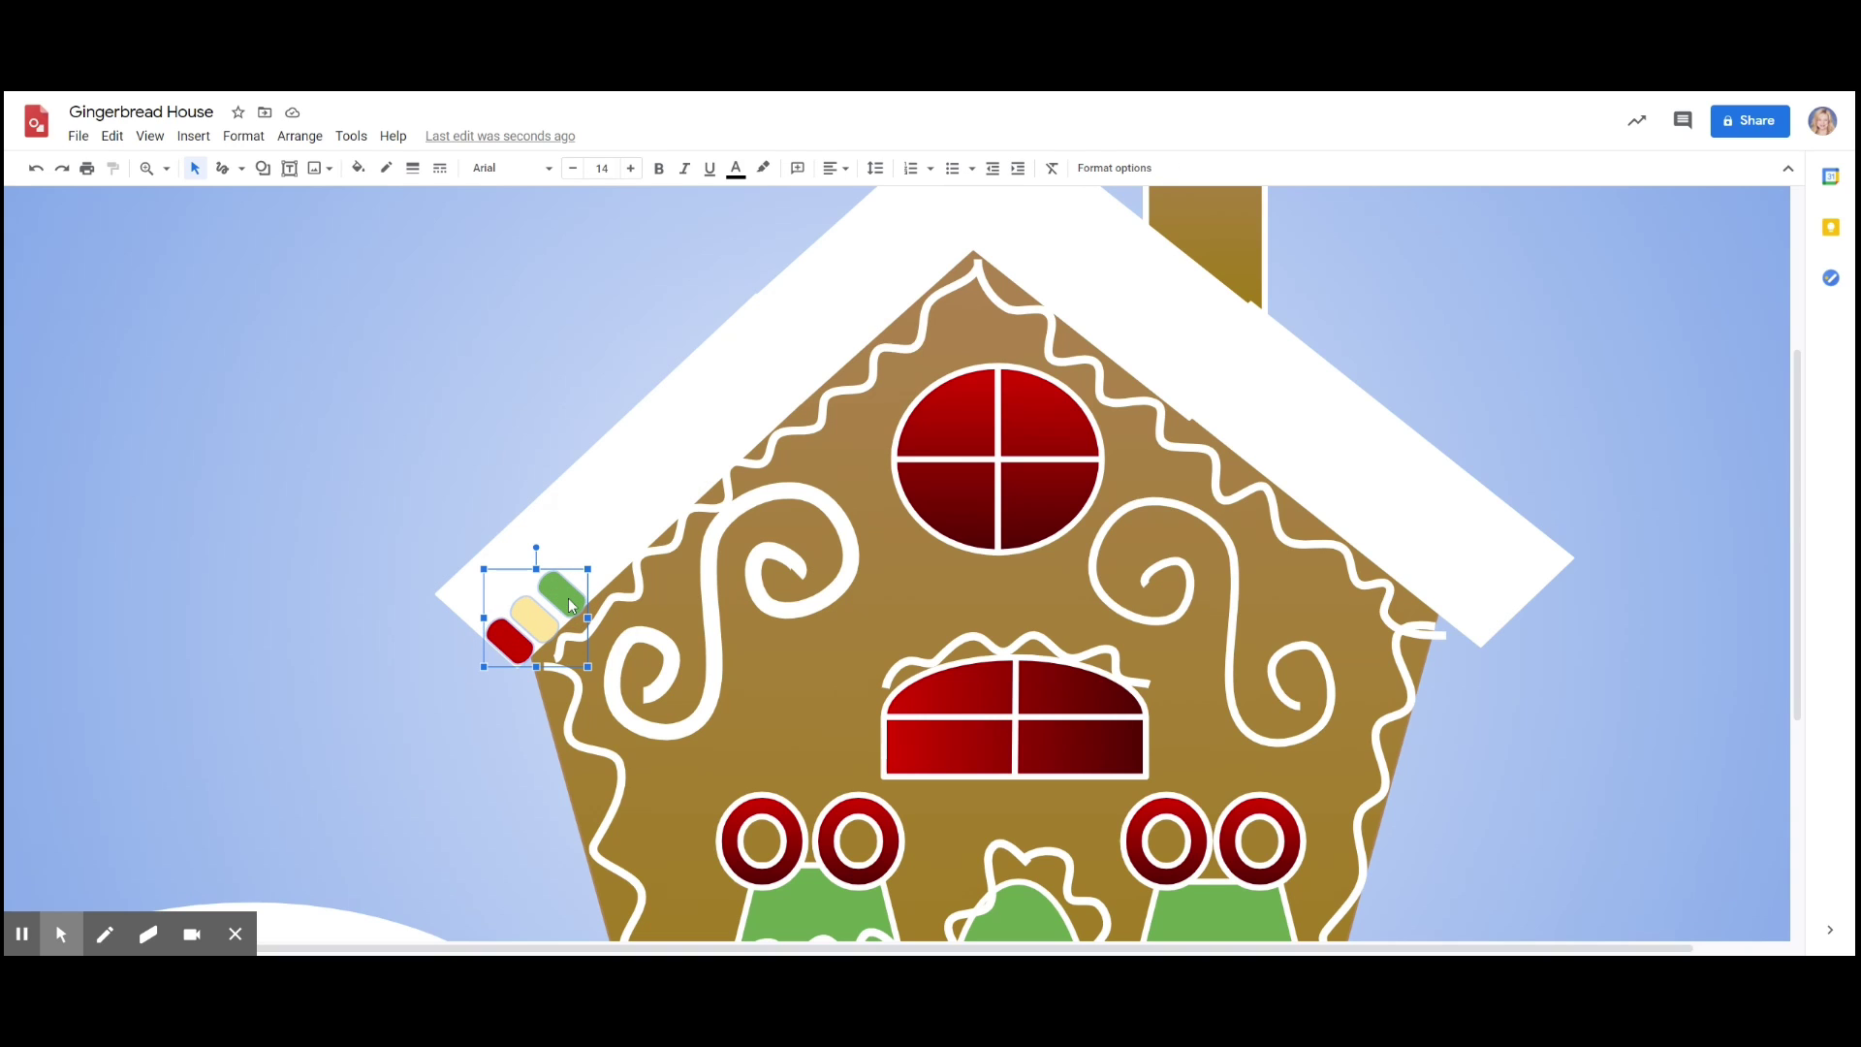
click(113, 137)
click(173, 387)
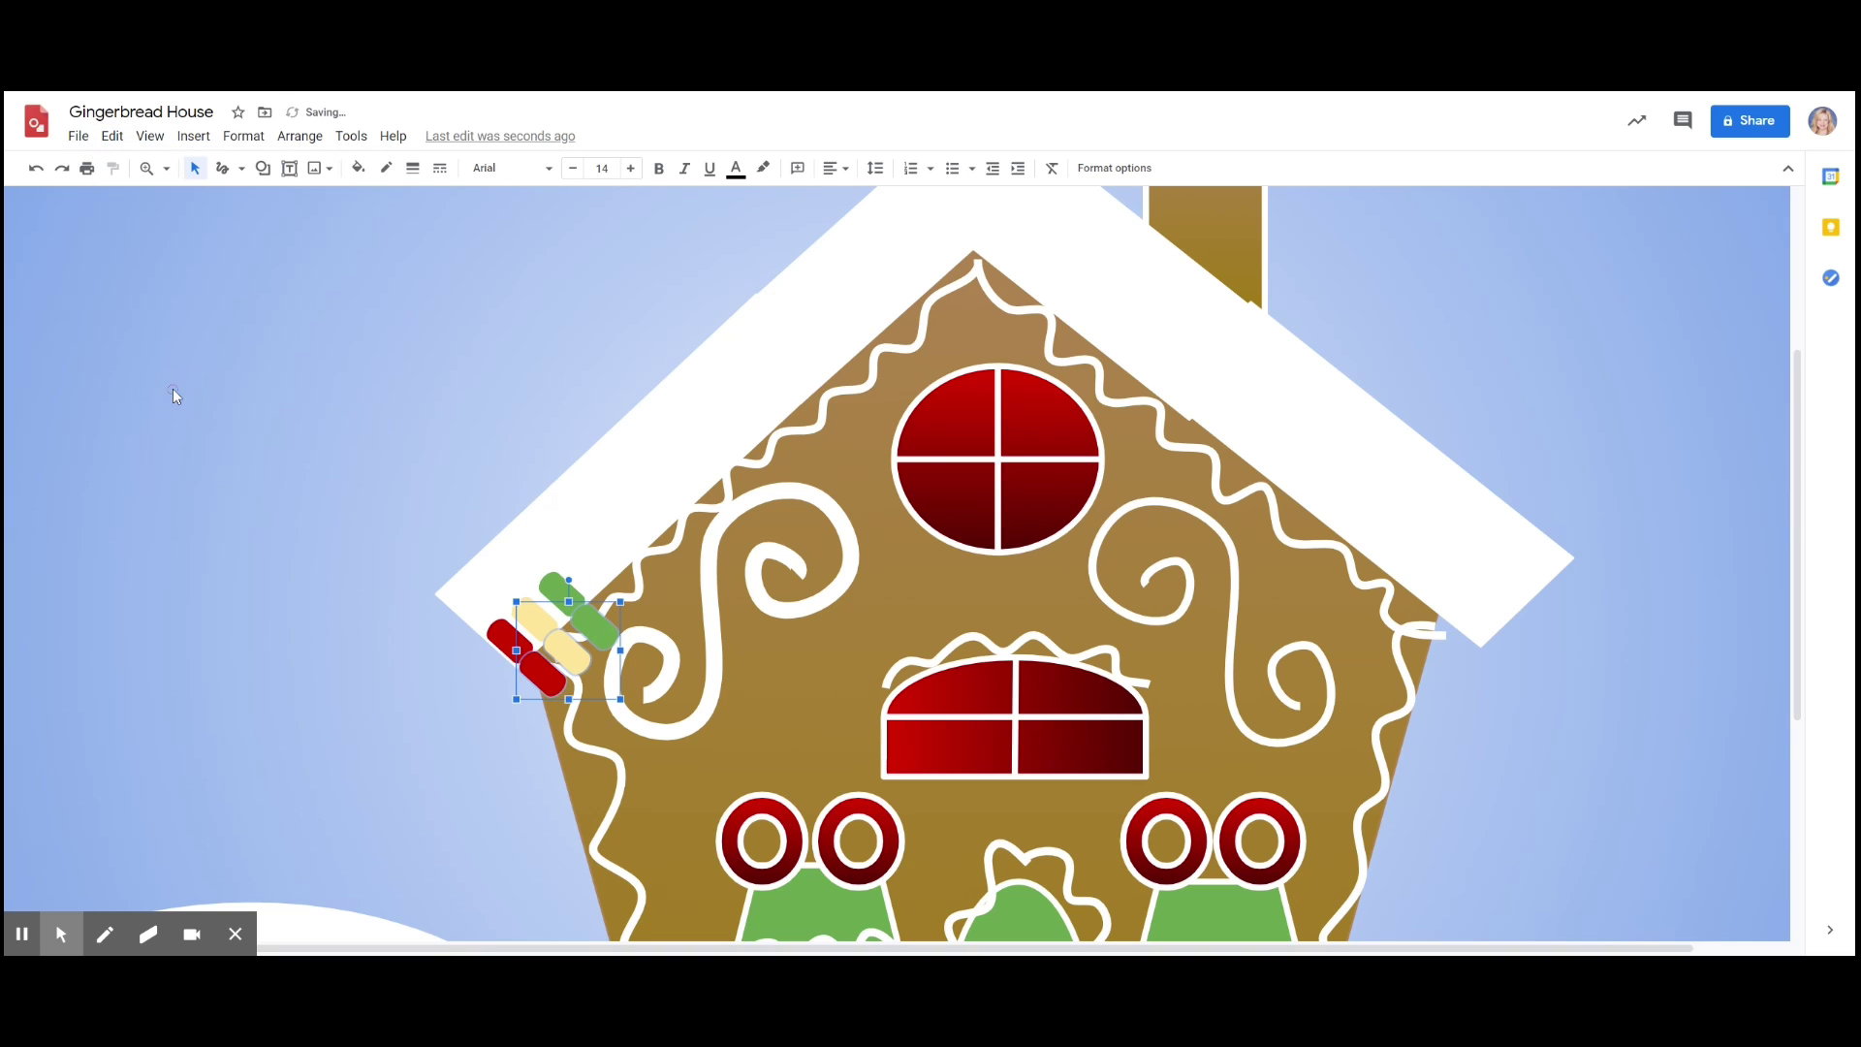
click(113, 136)
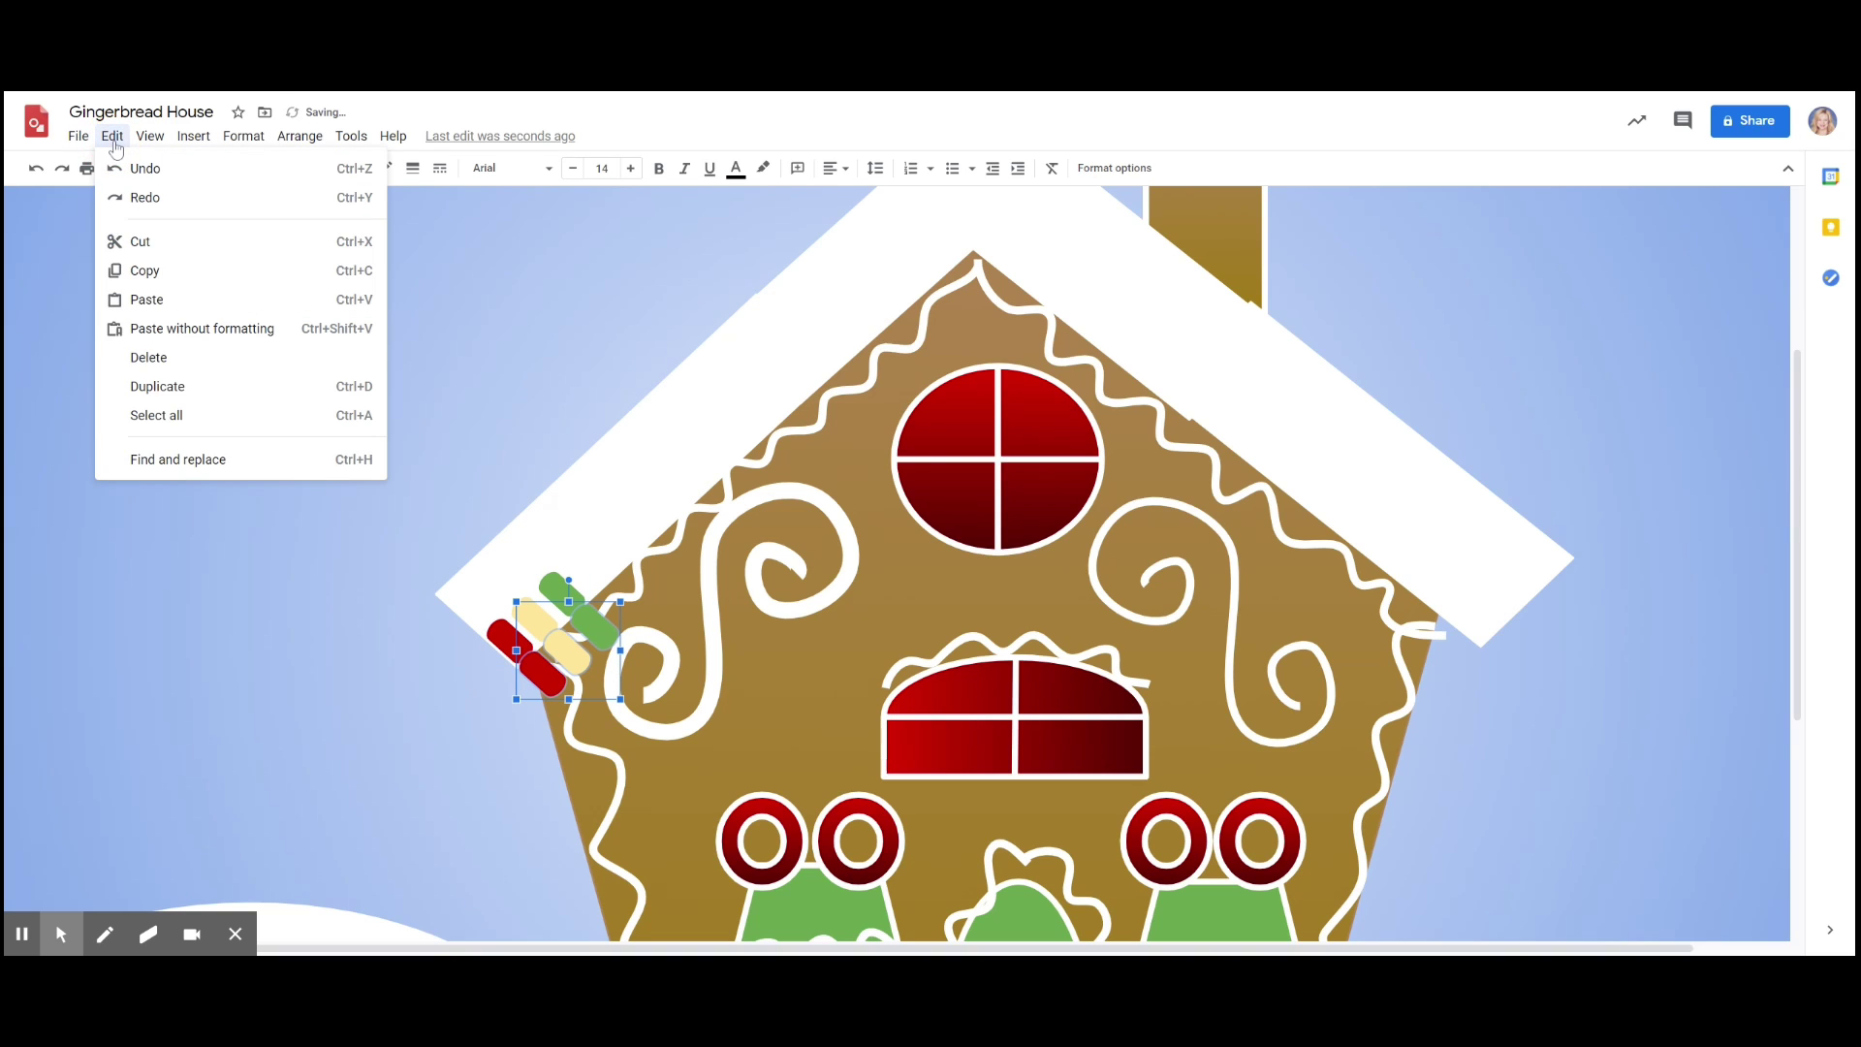
click(171, 388)
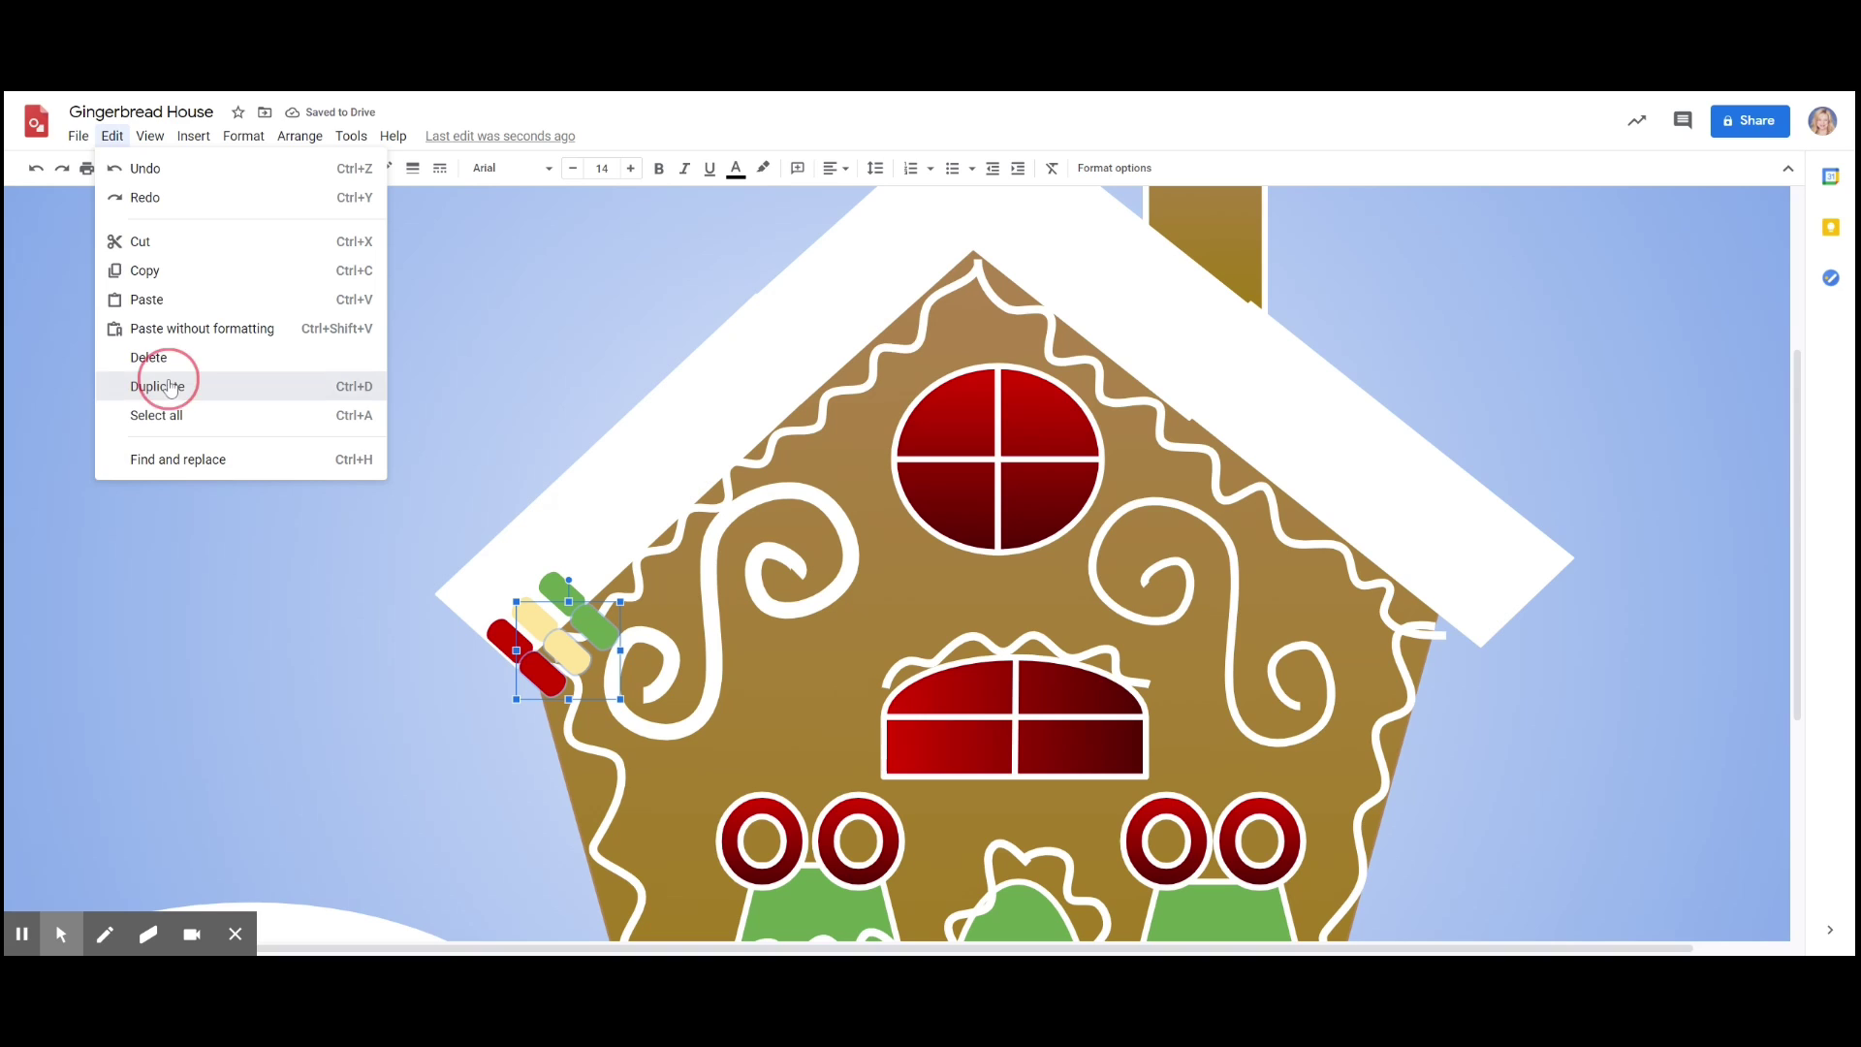
click(112, 137)
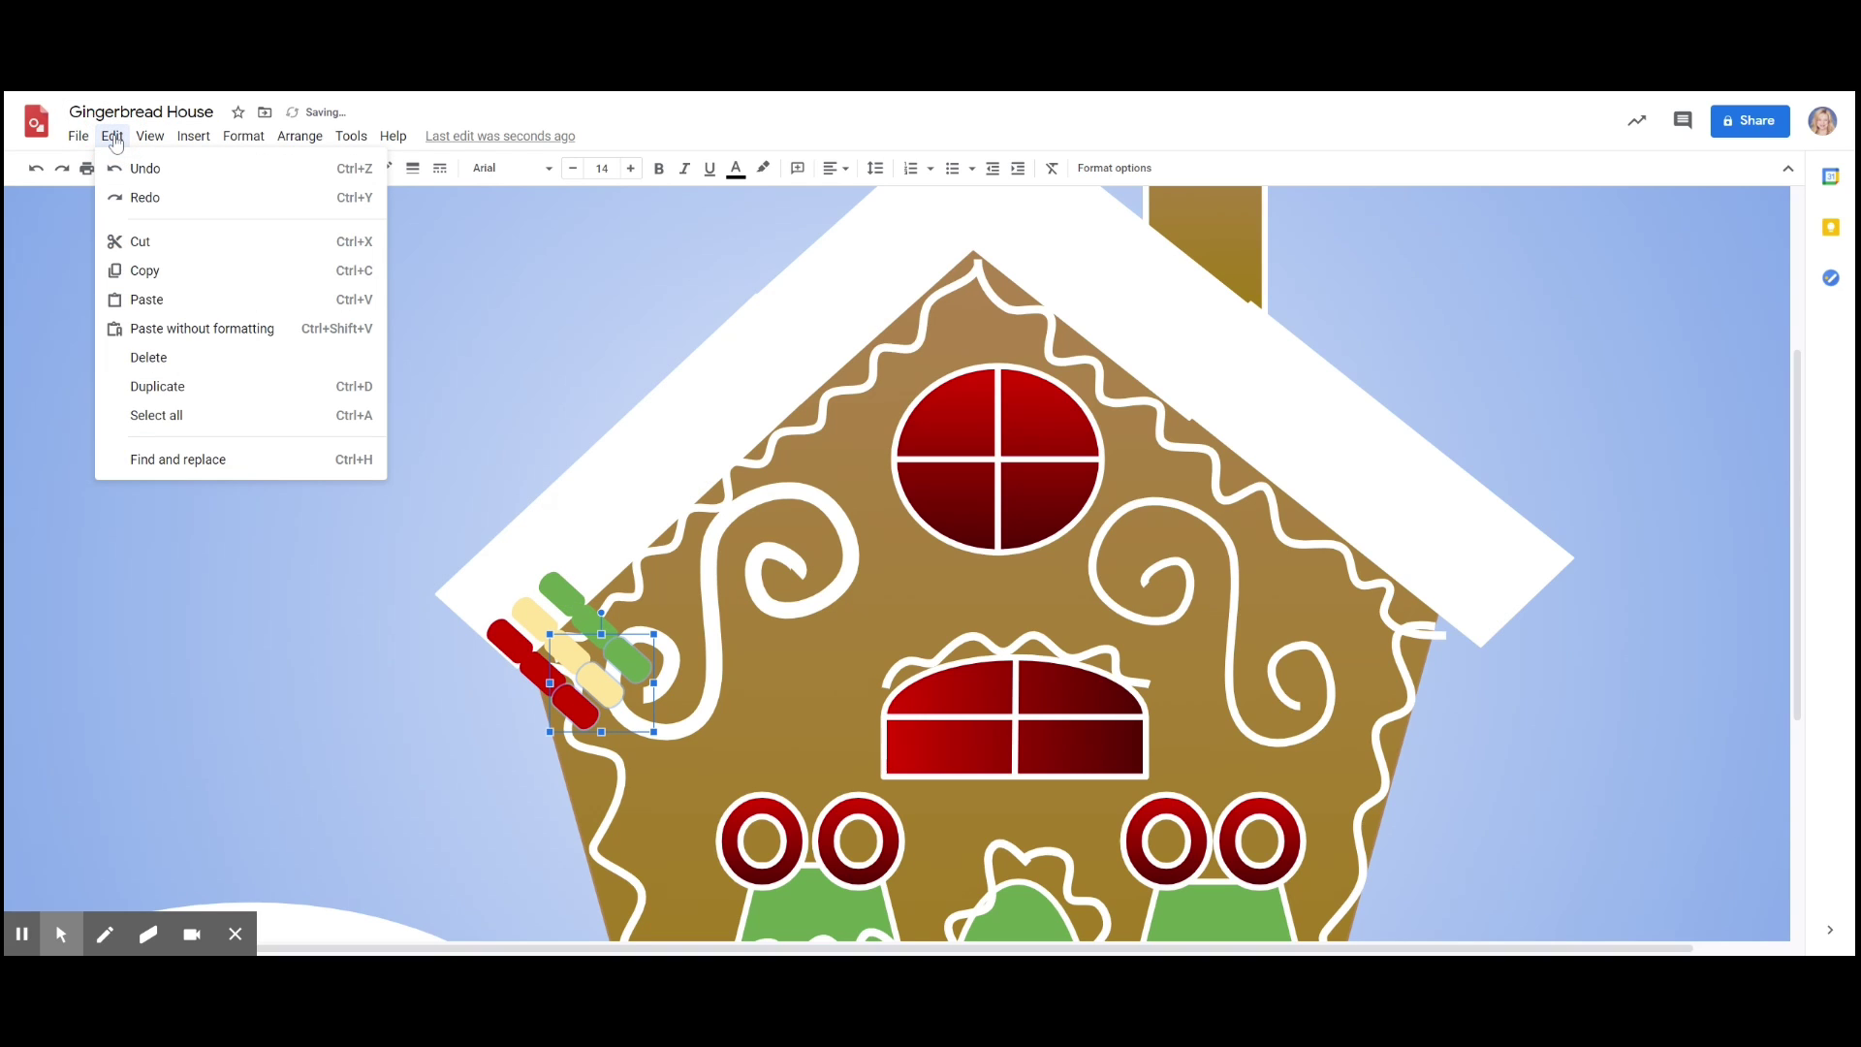
click(177, 393)
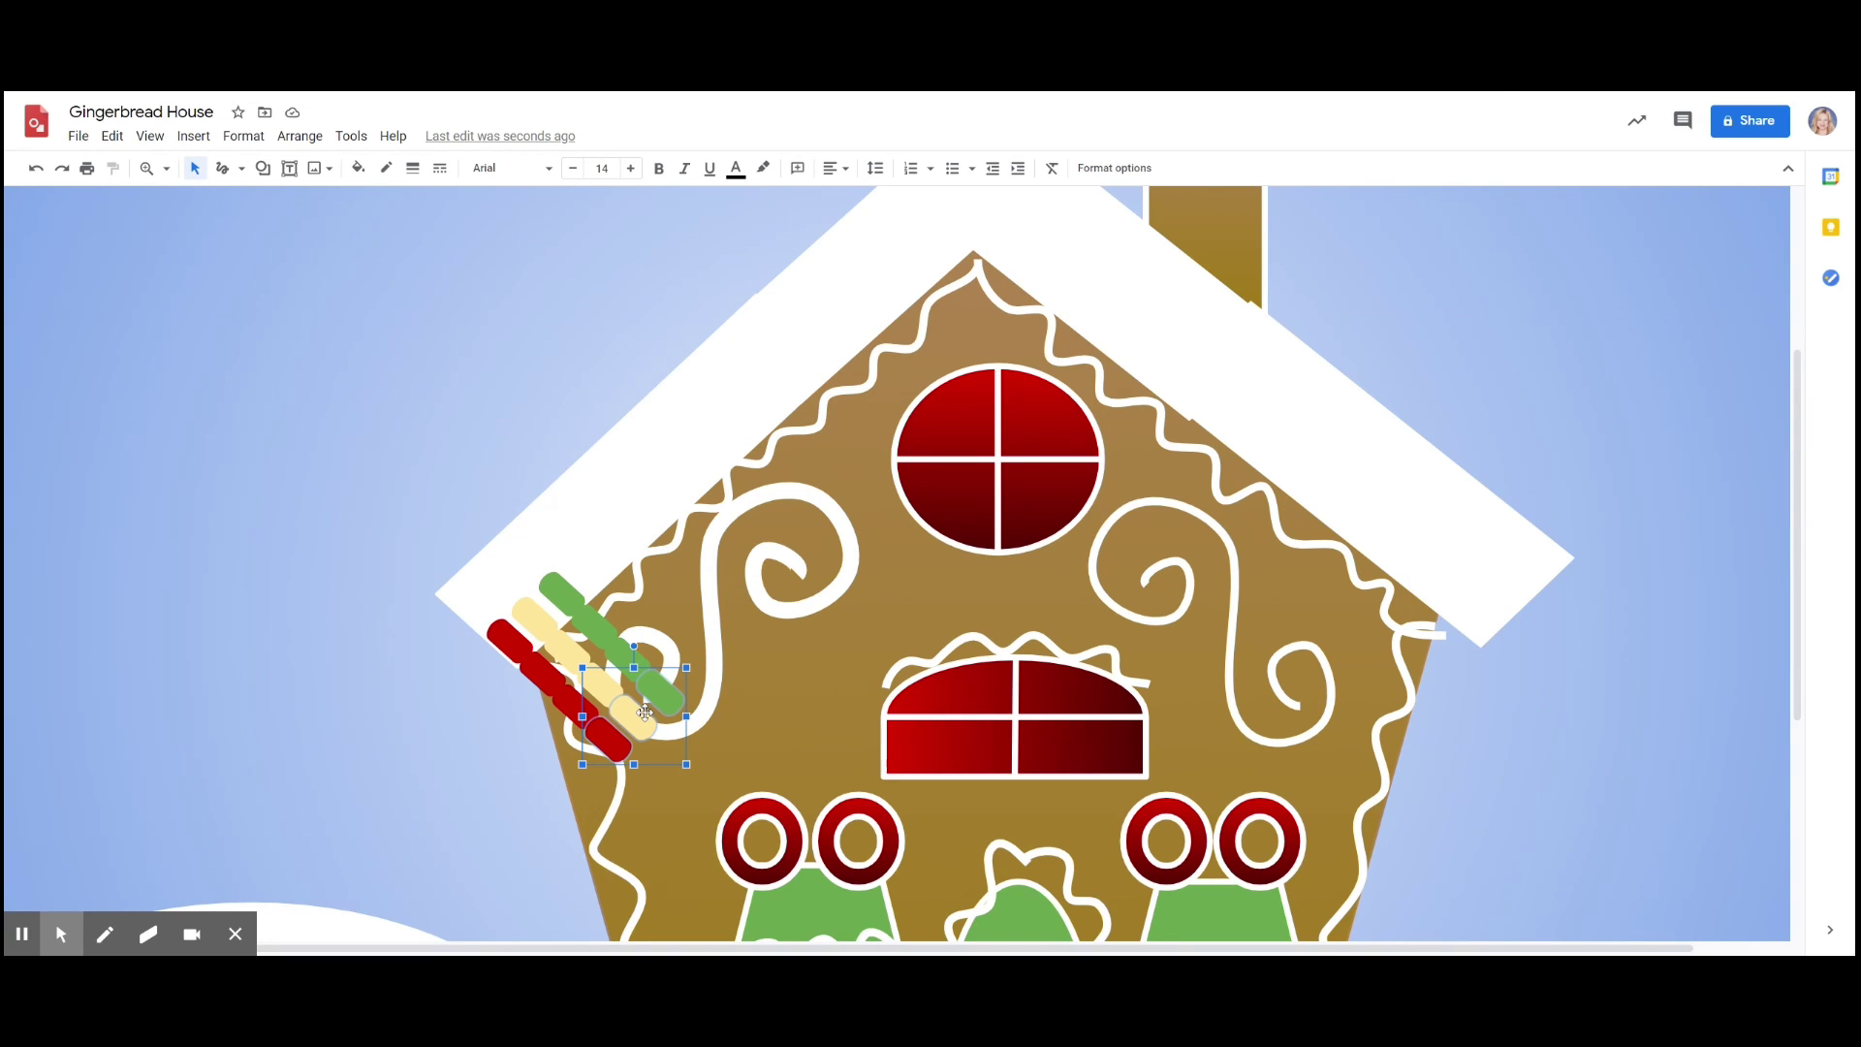
- Move one duplicated candy set up the left roof slope to continue the row, and pick out the remaining copies for placement
drag(644, 713, 622, 544)
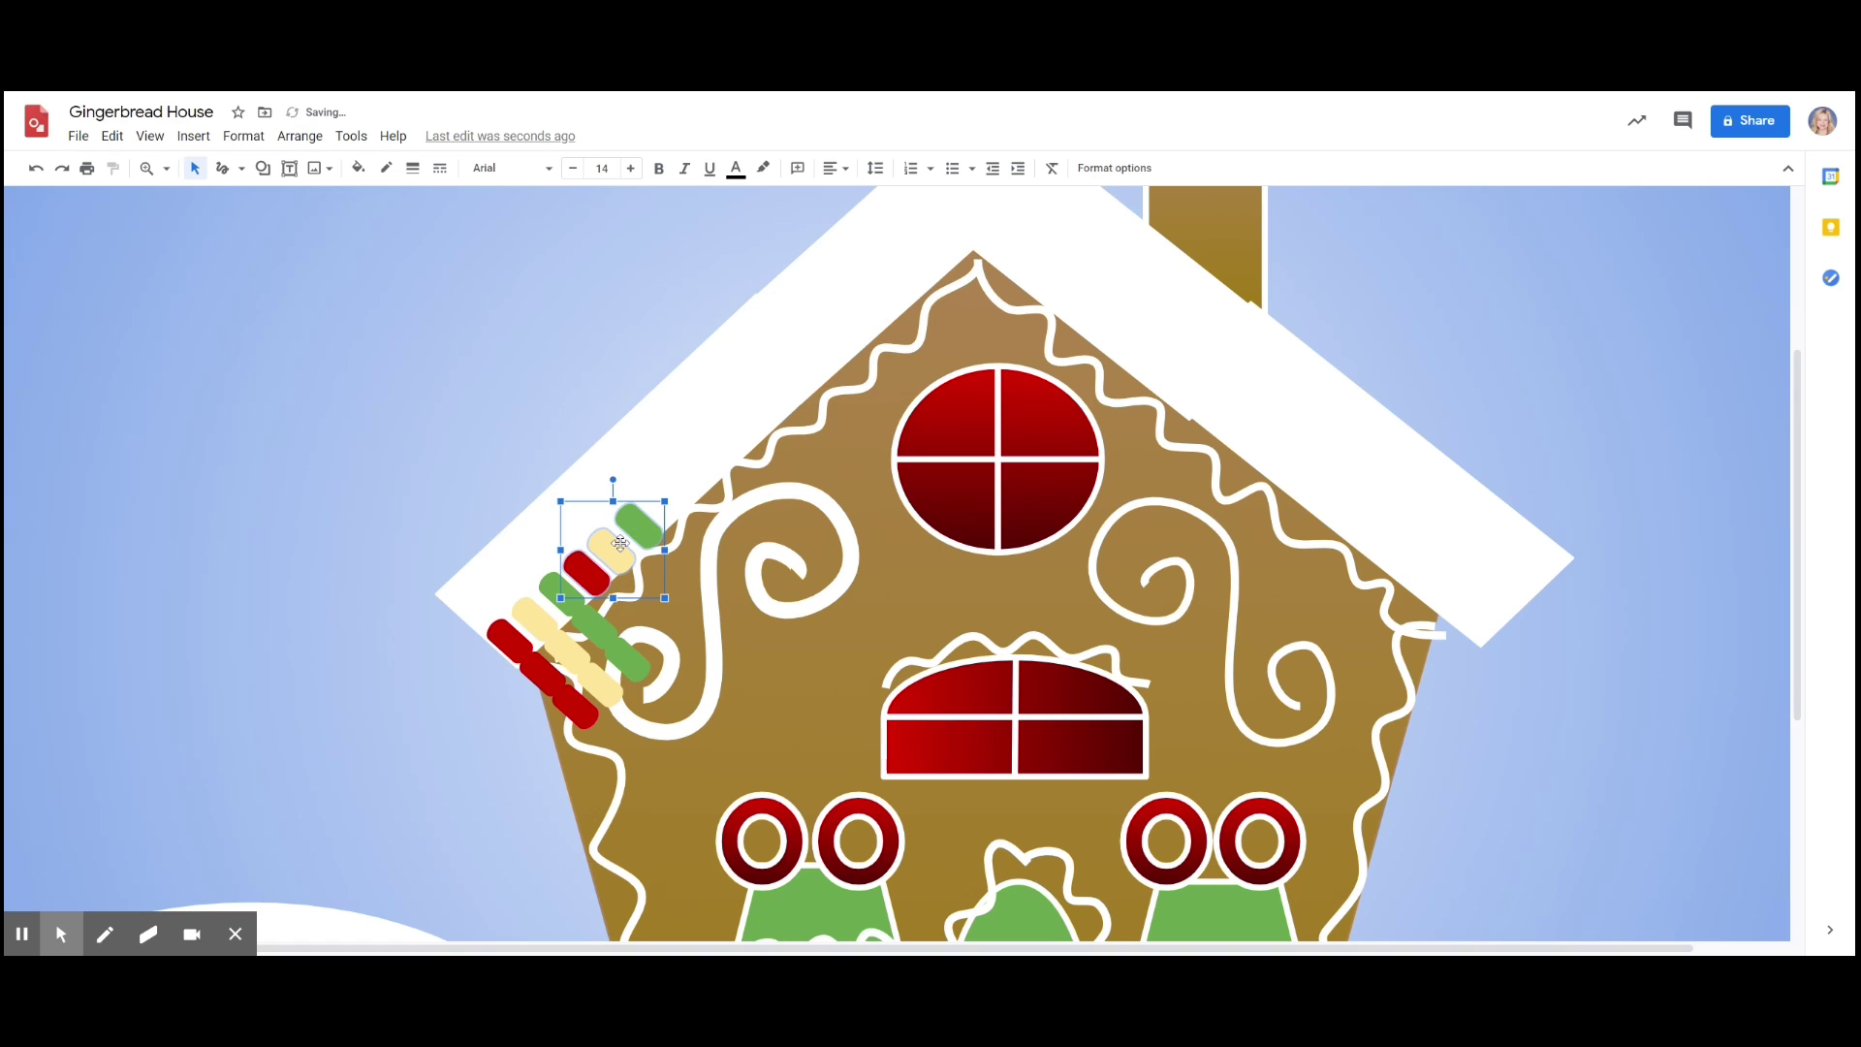
click(619, 677)
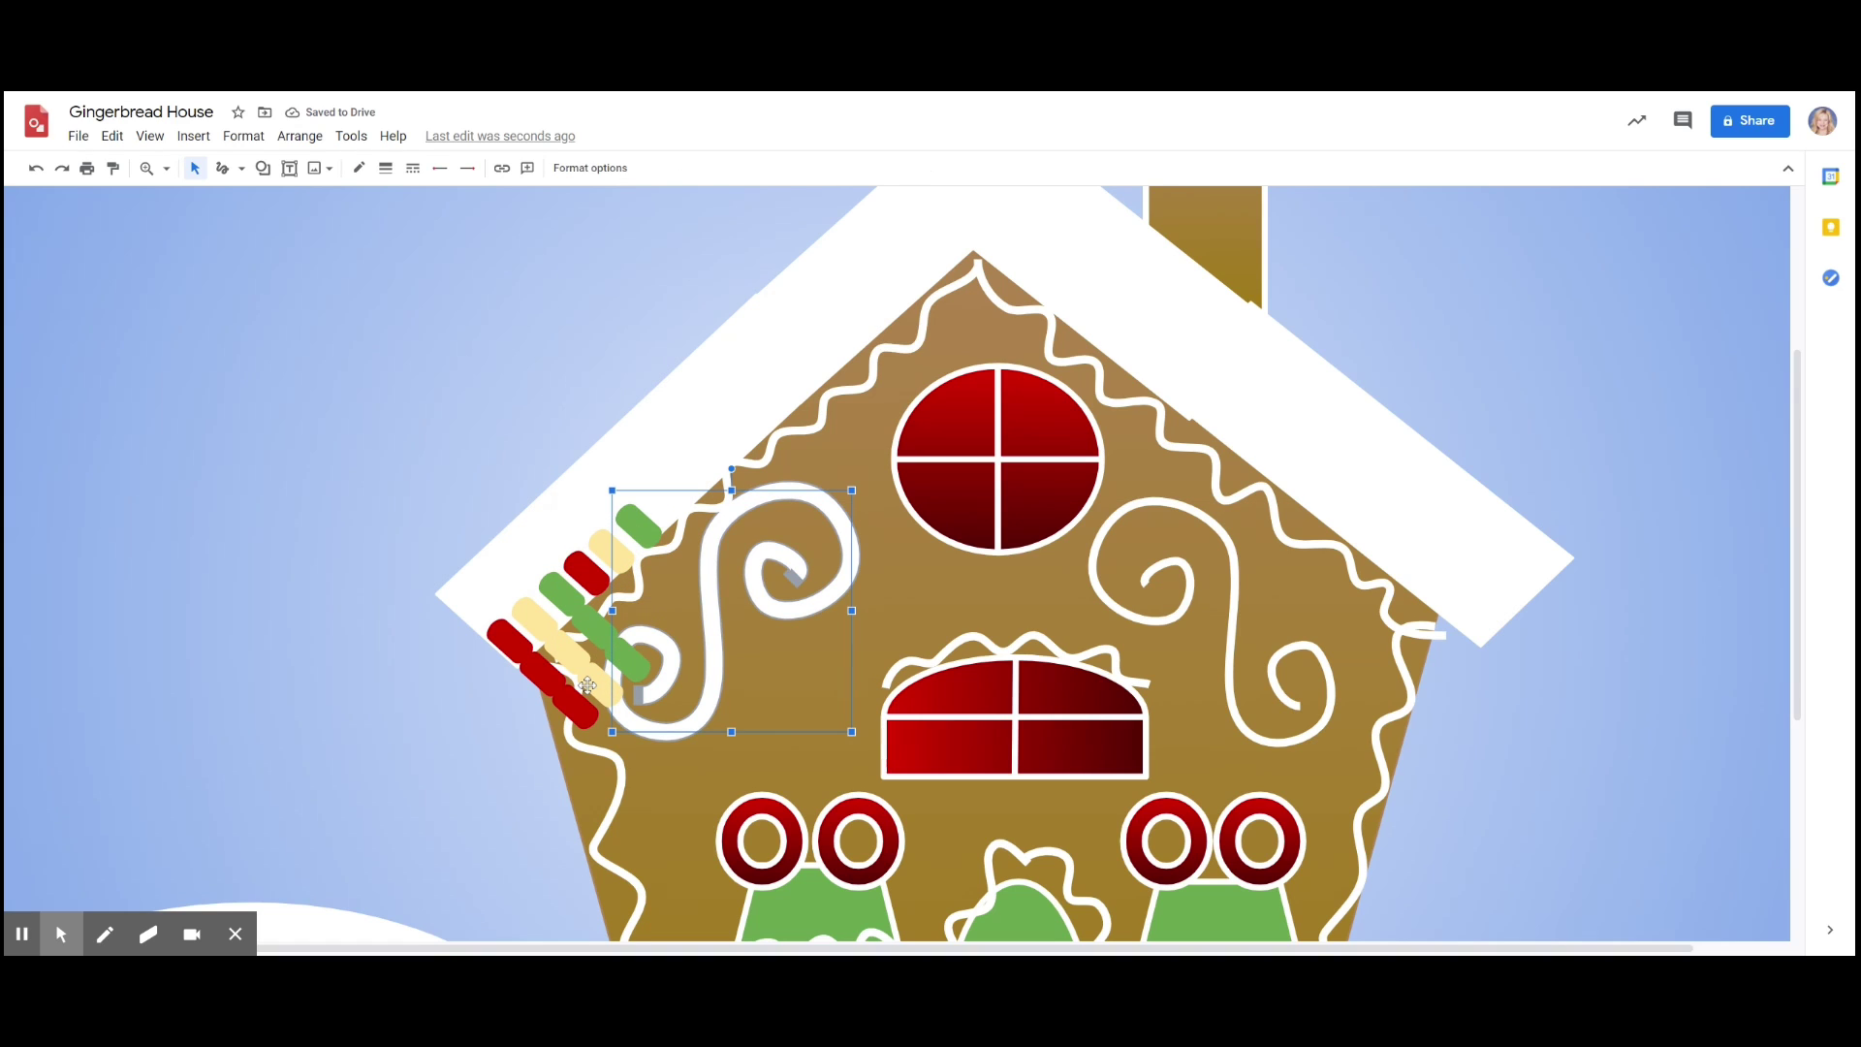
click(587, 685)
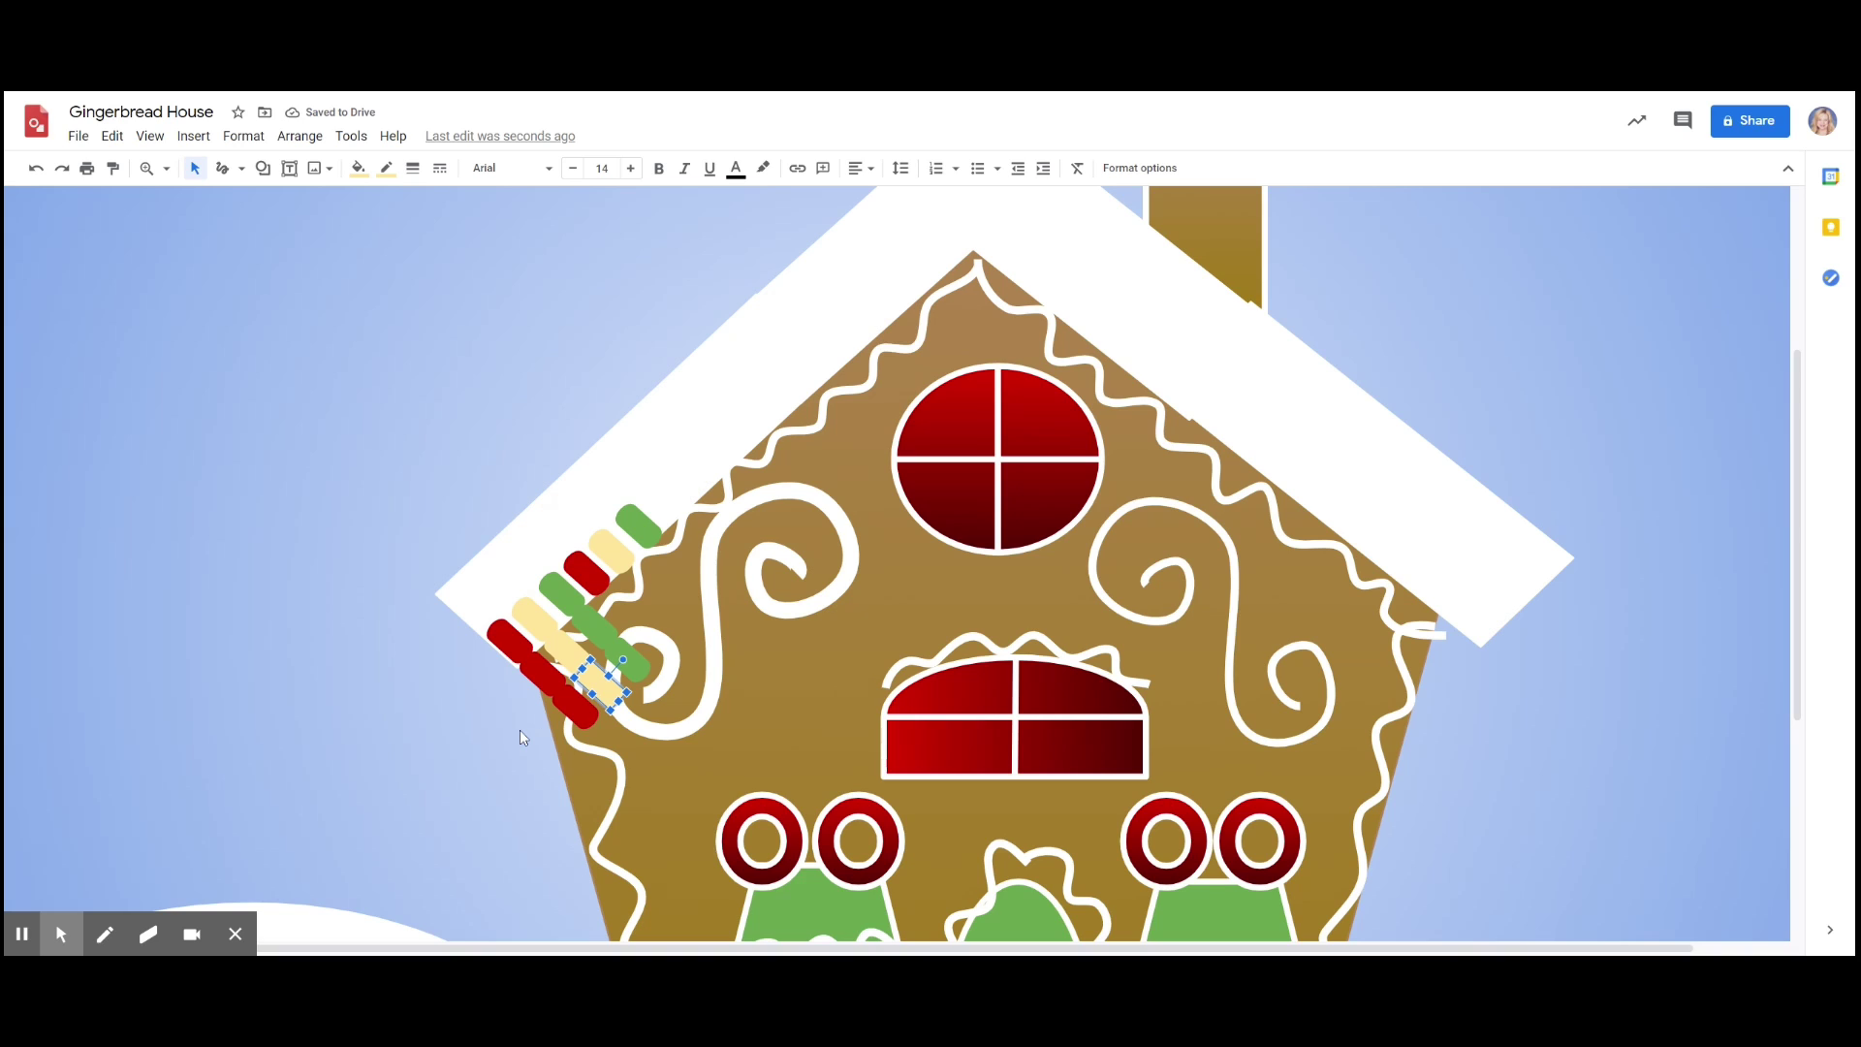
click(478, 775)
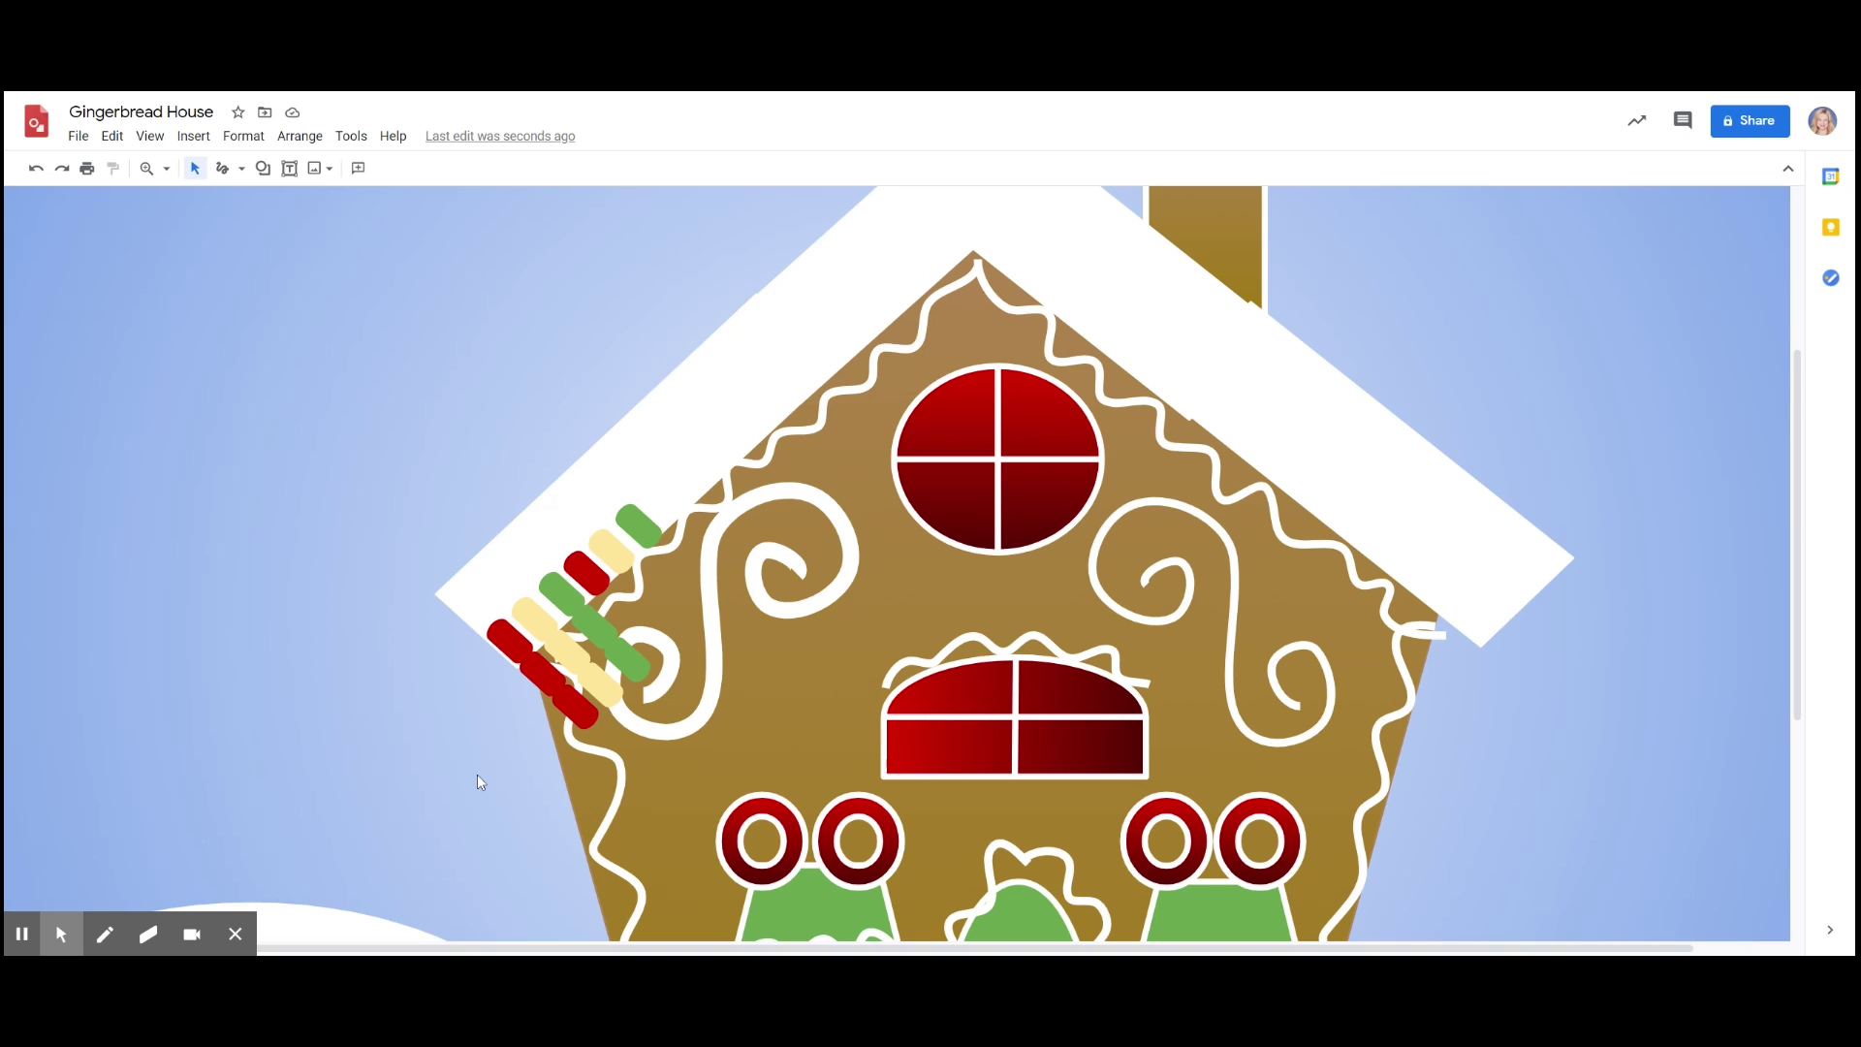
click(579, 714)
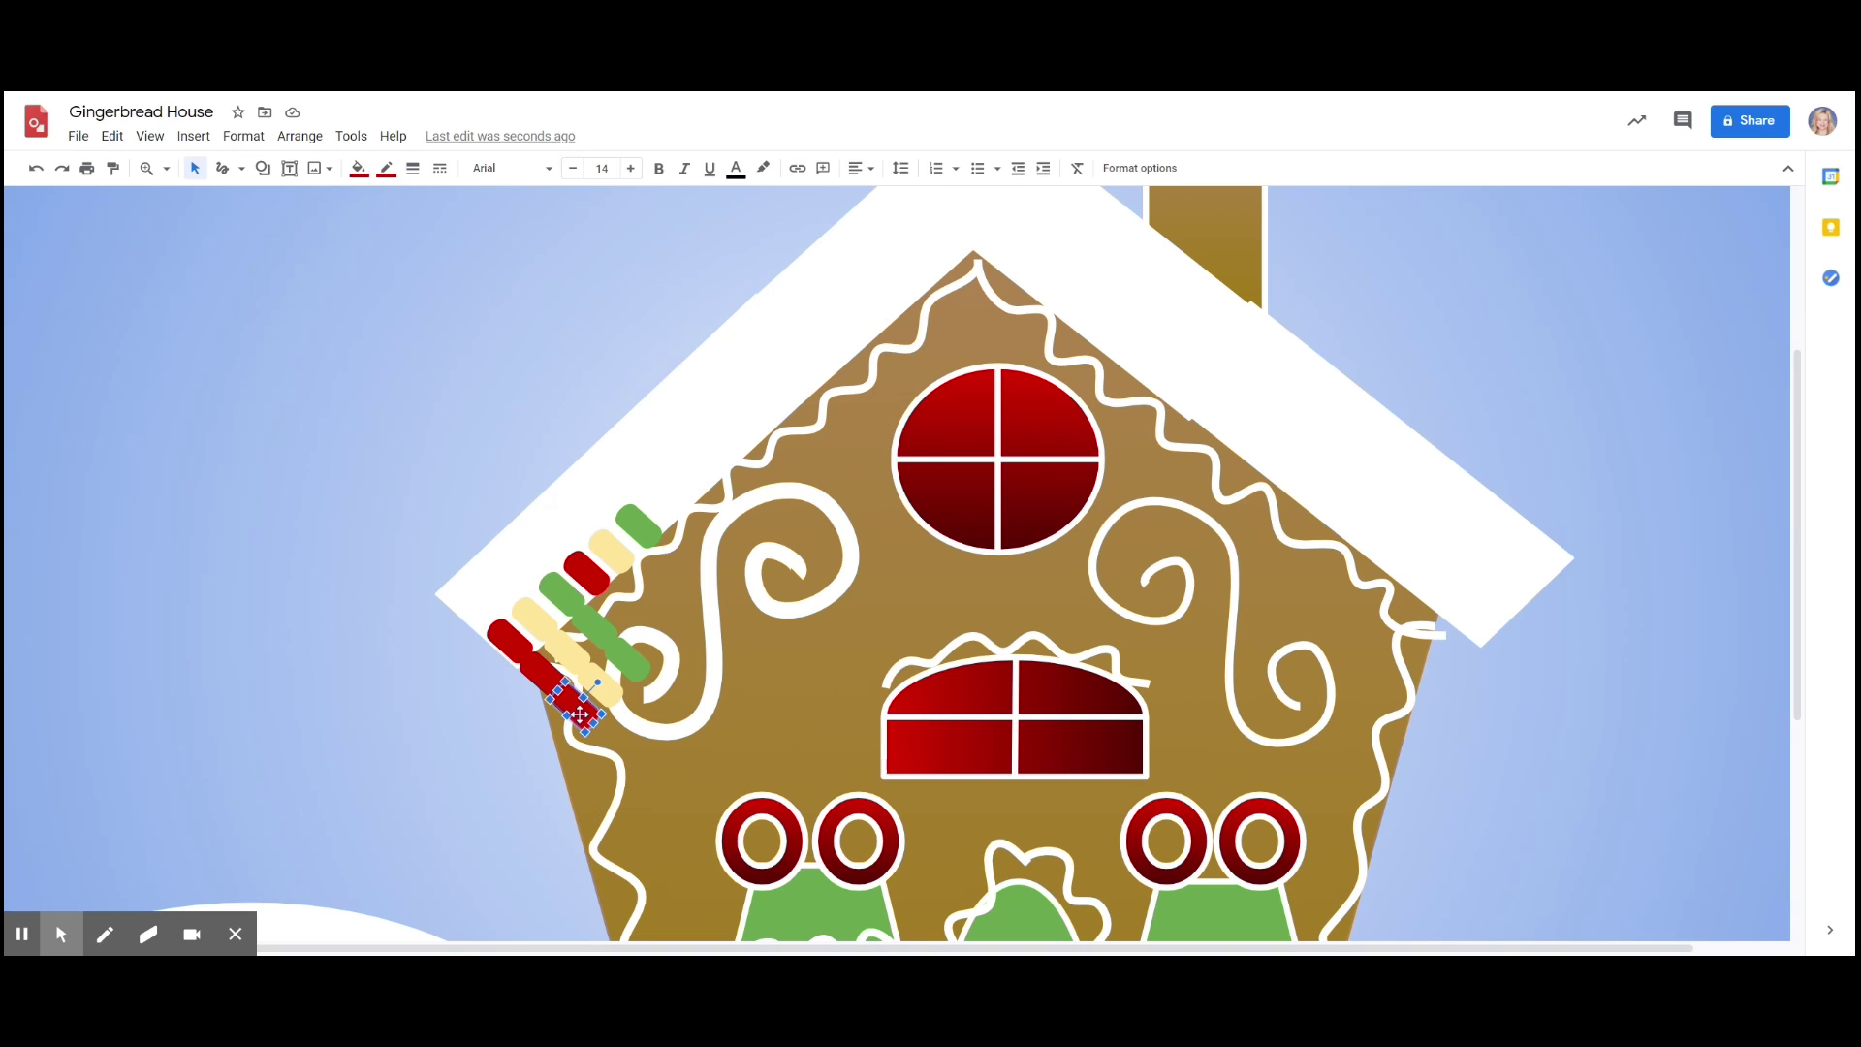
click(609, 694)
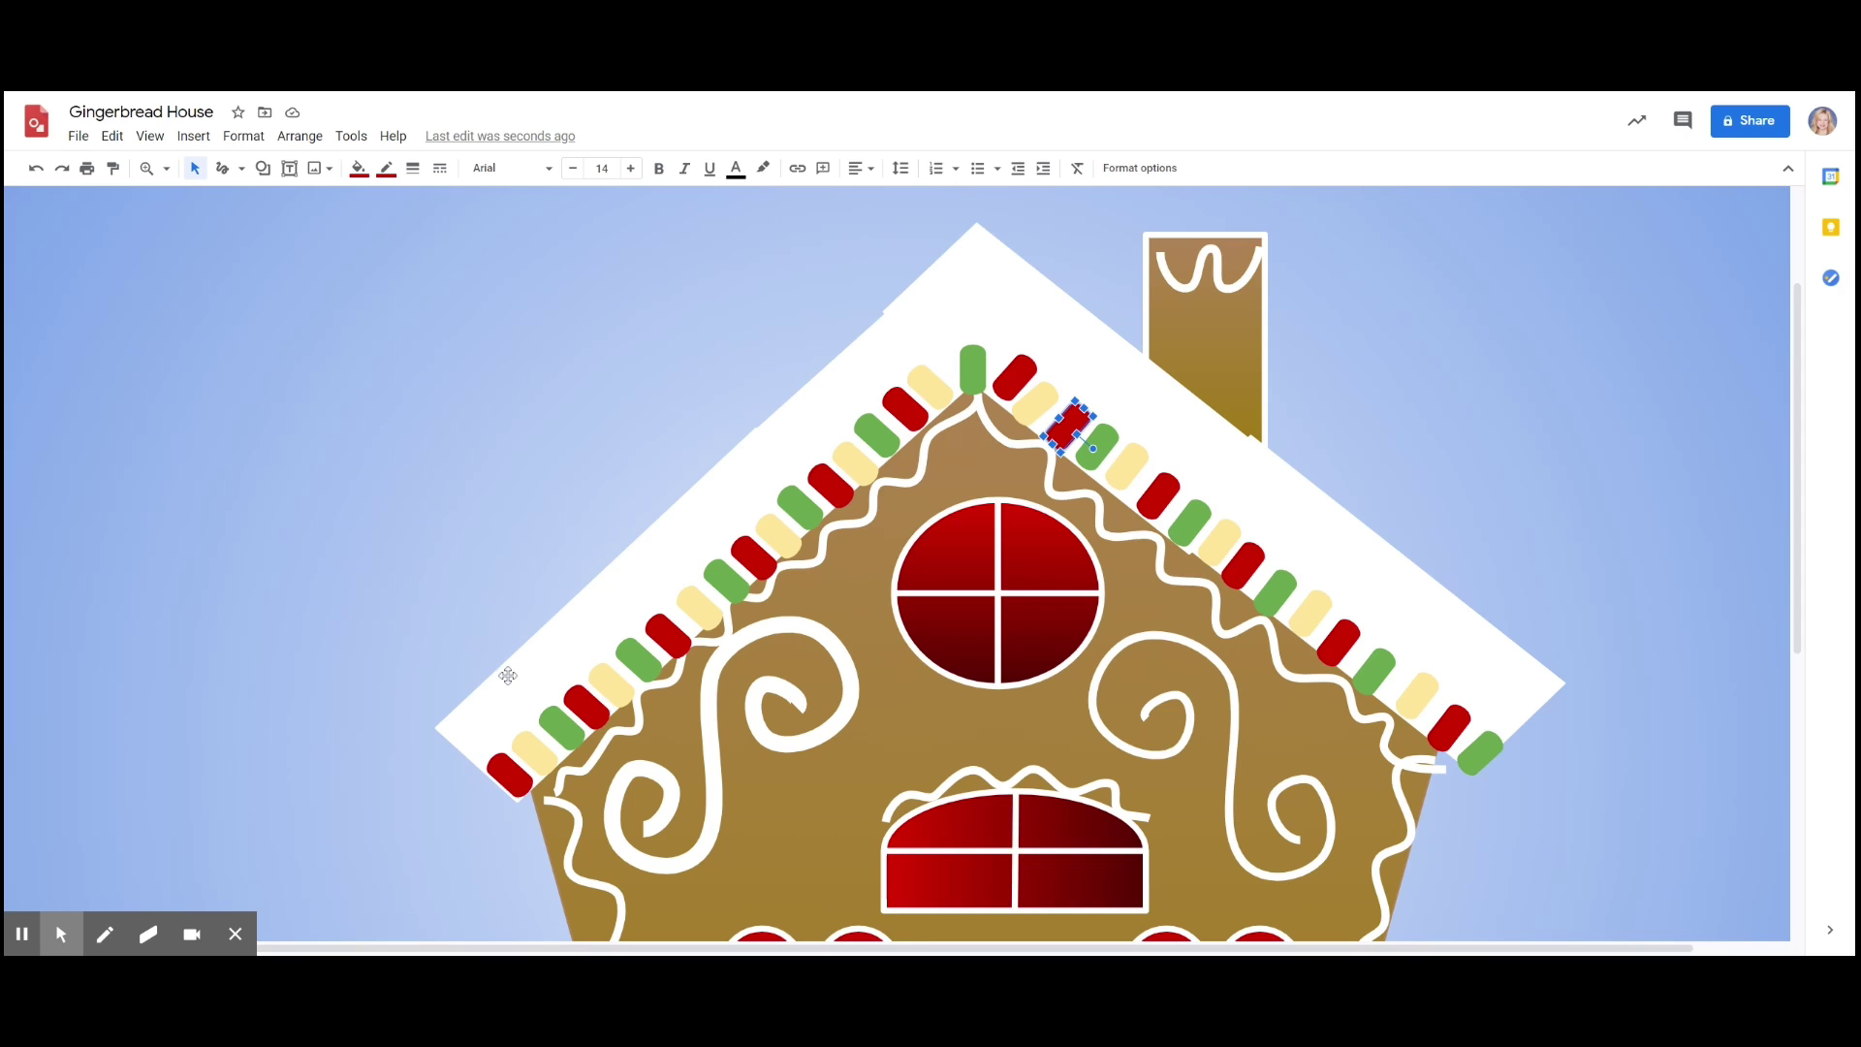
click(496, 774)
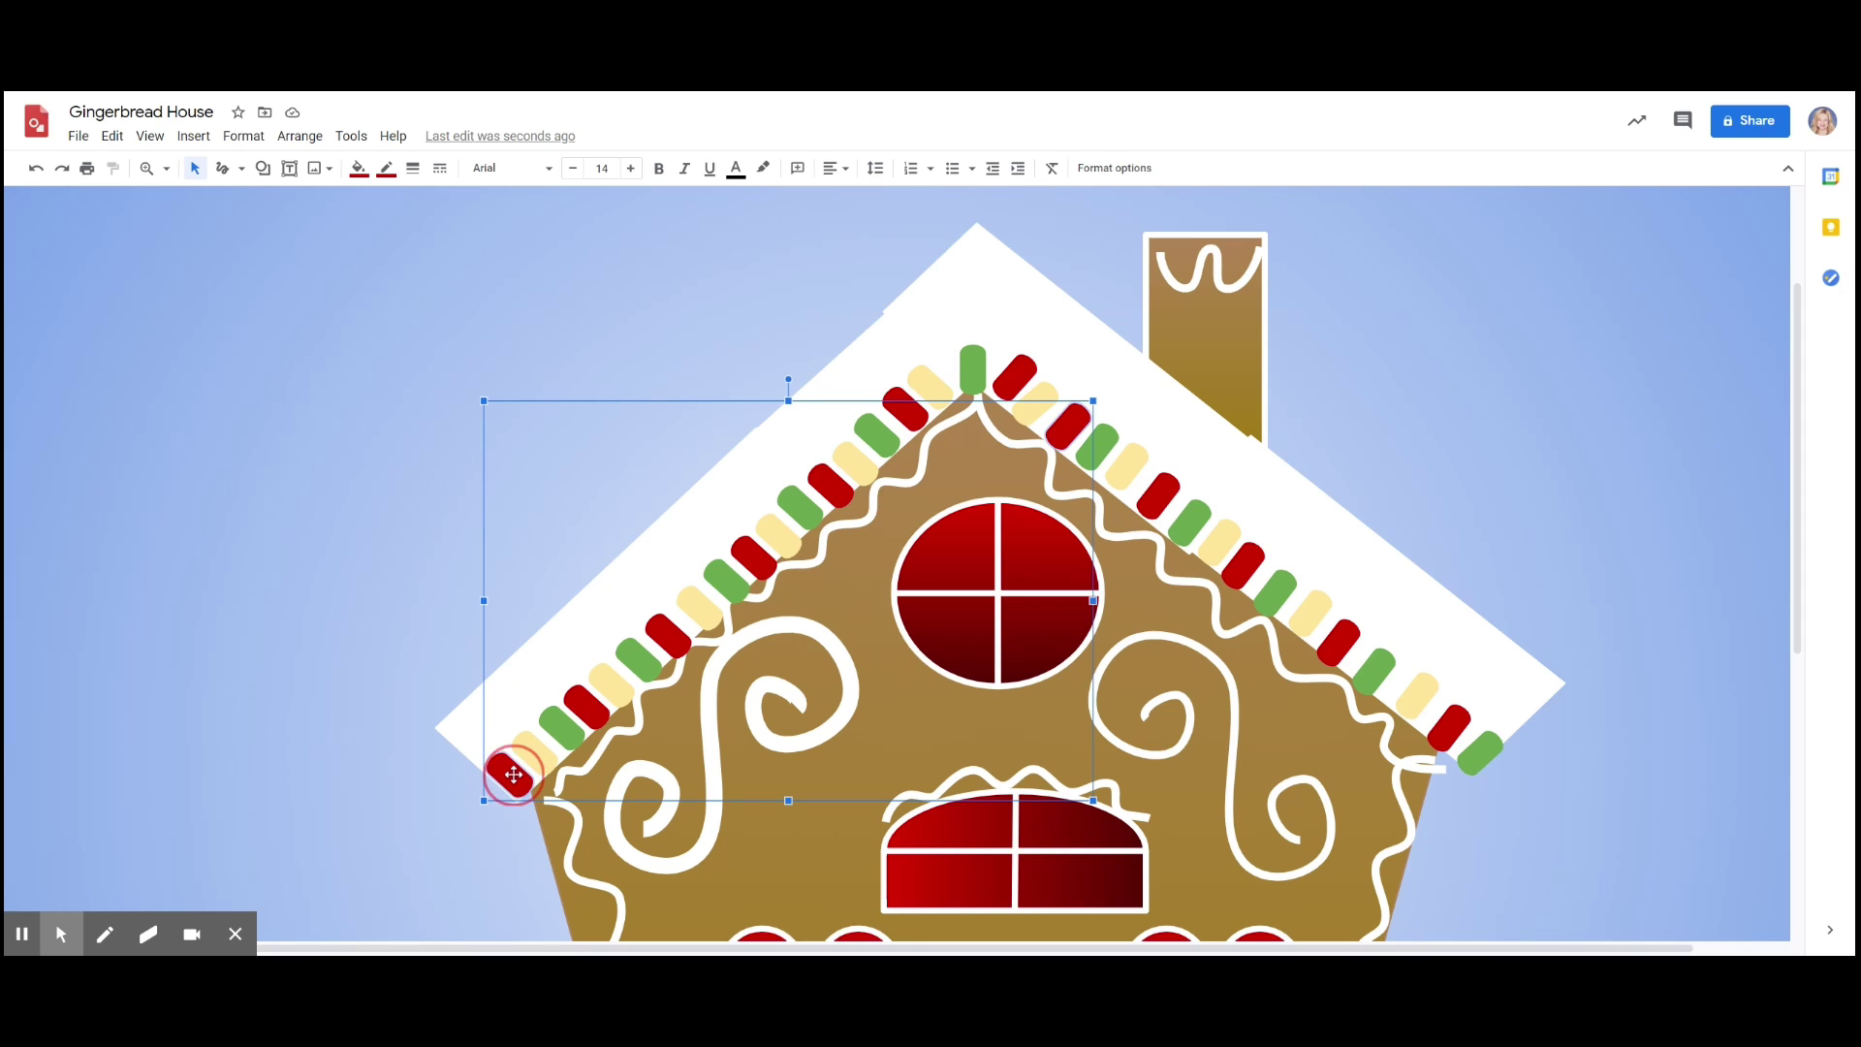
click(531, 755)
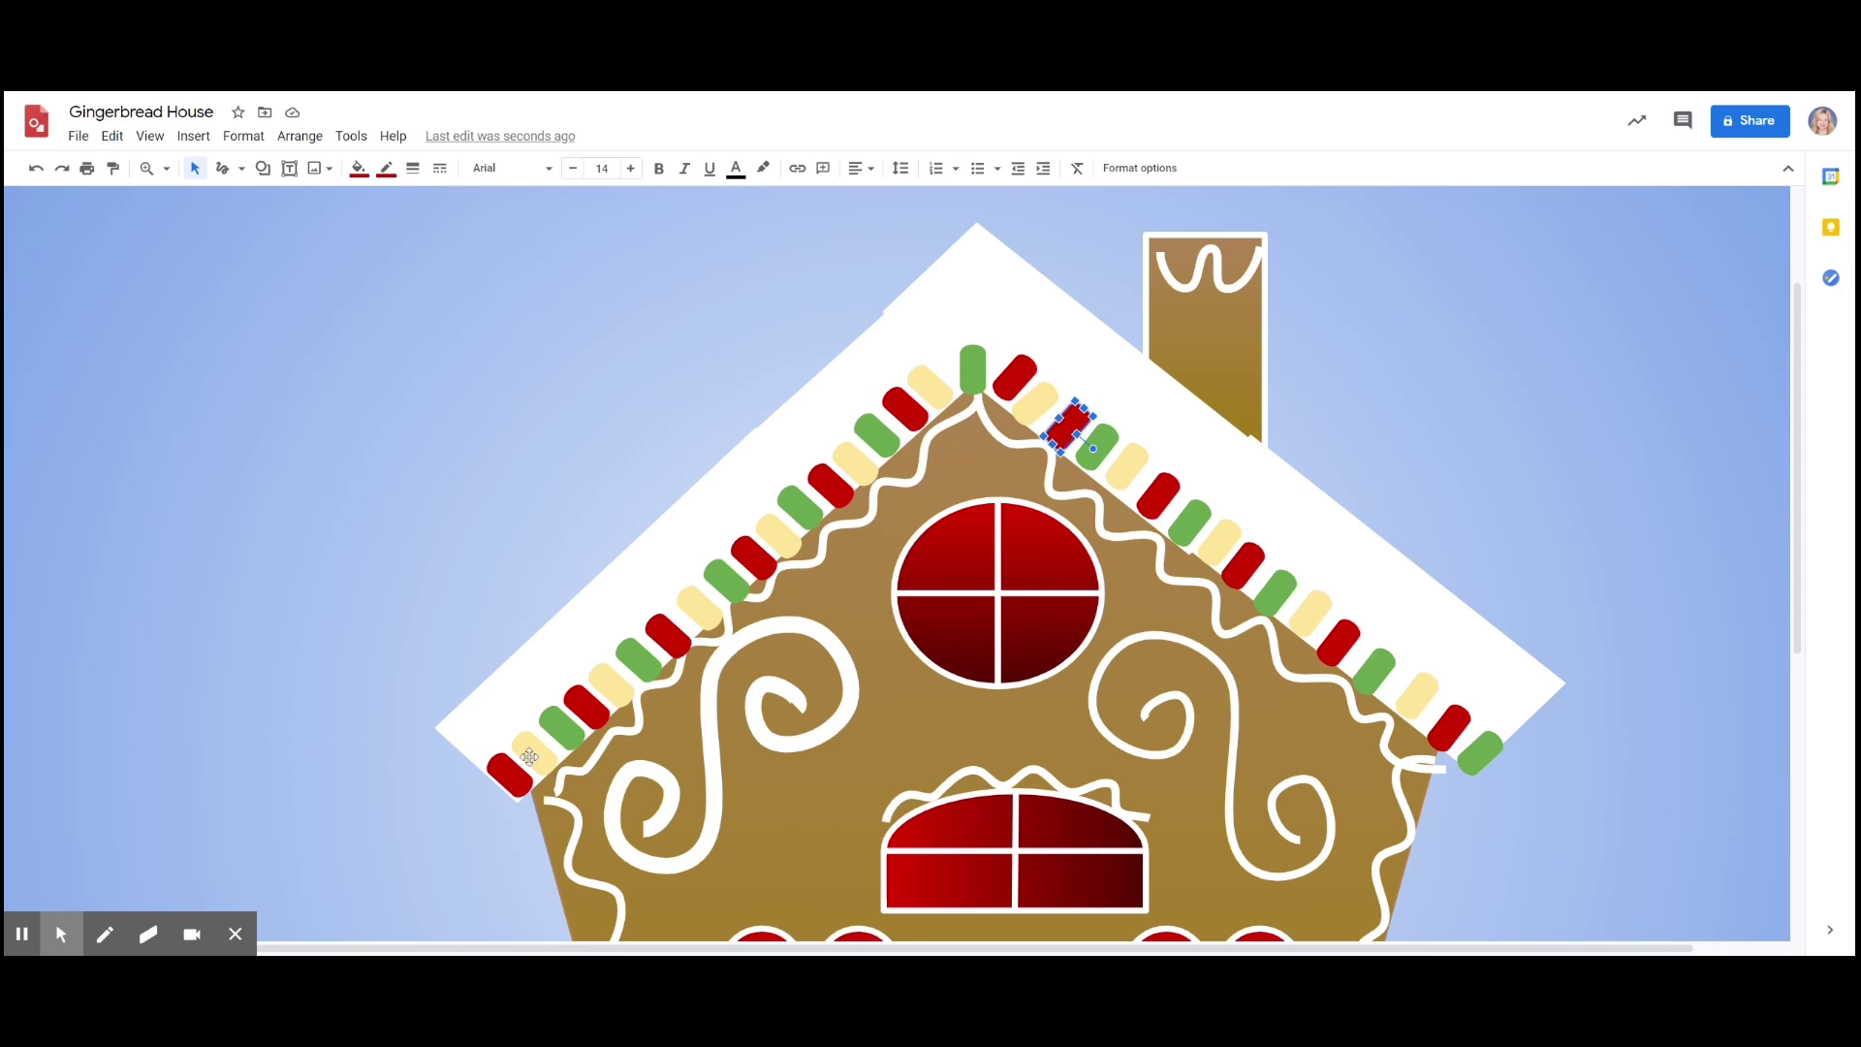
click(396, 700)
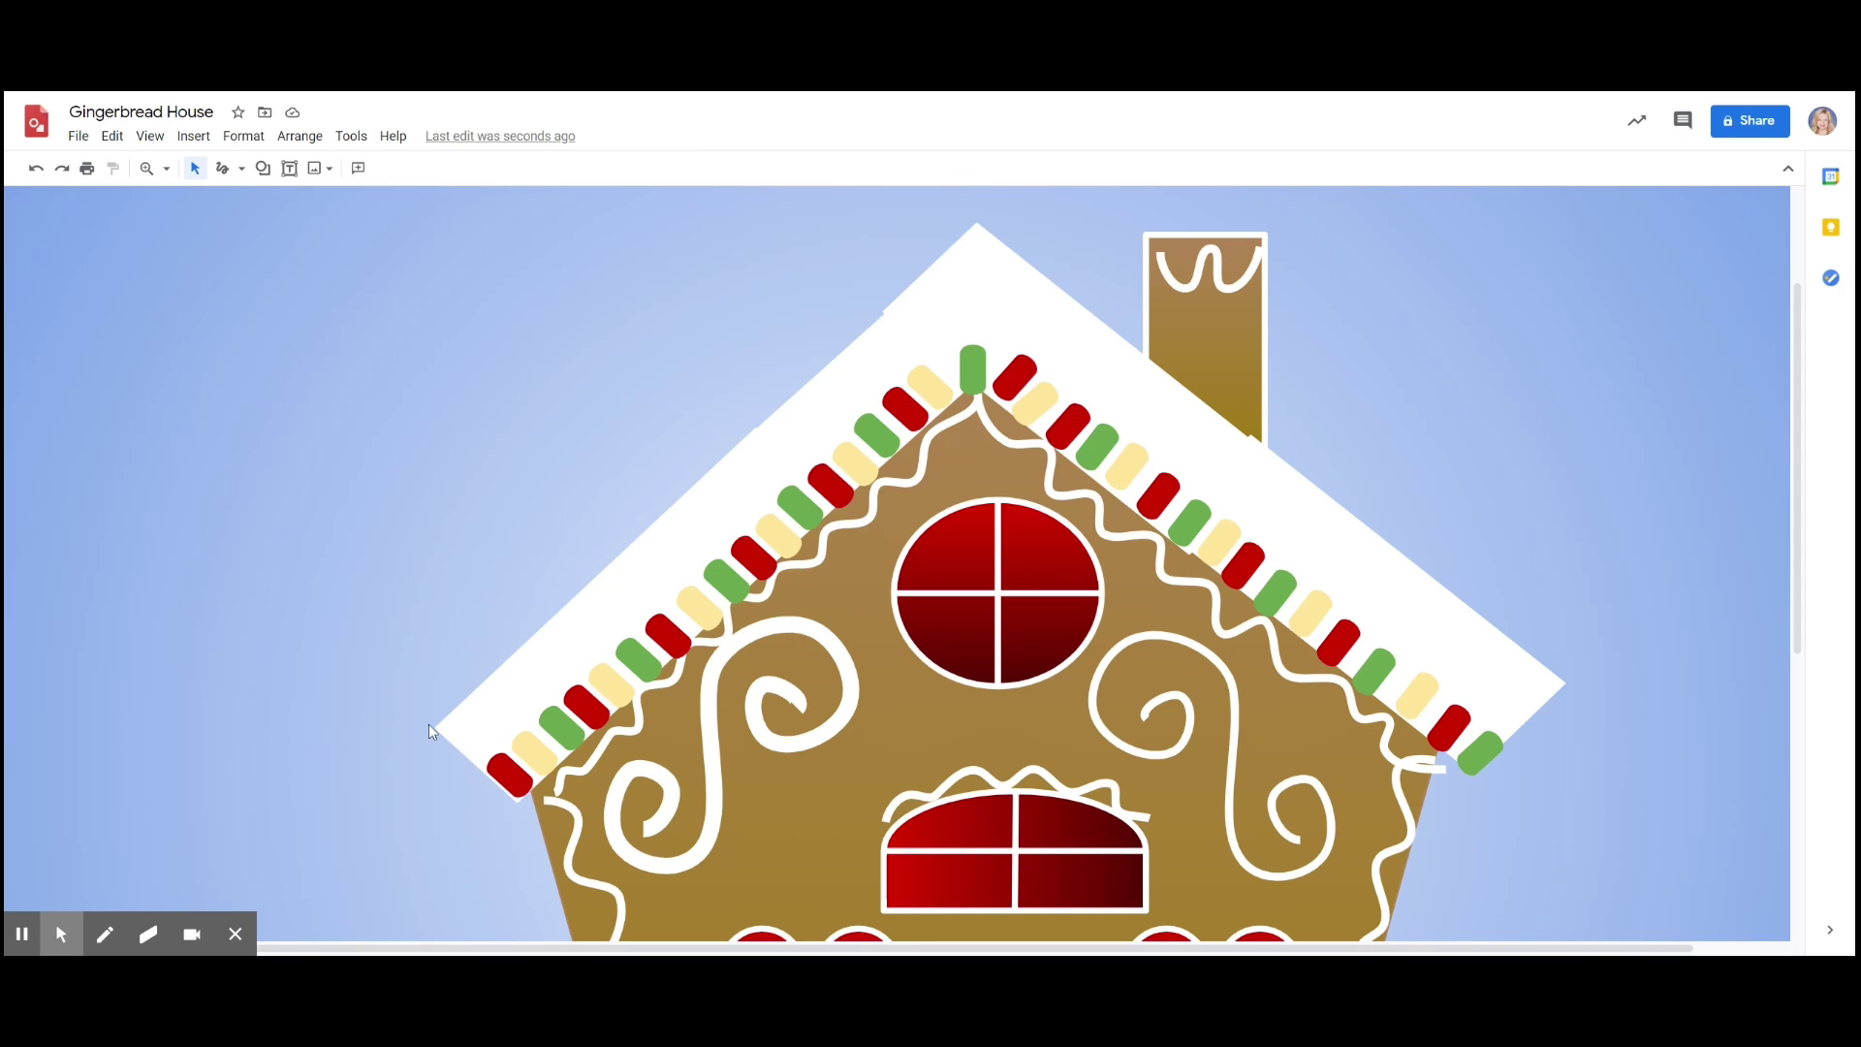
- Select every candy along the left roof slope's lower edge, duplicate the row, and place the copy along the roof's outer left edge
click(525, 770)
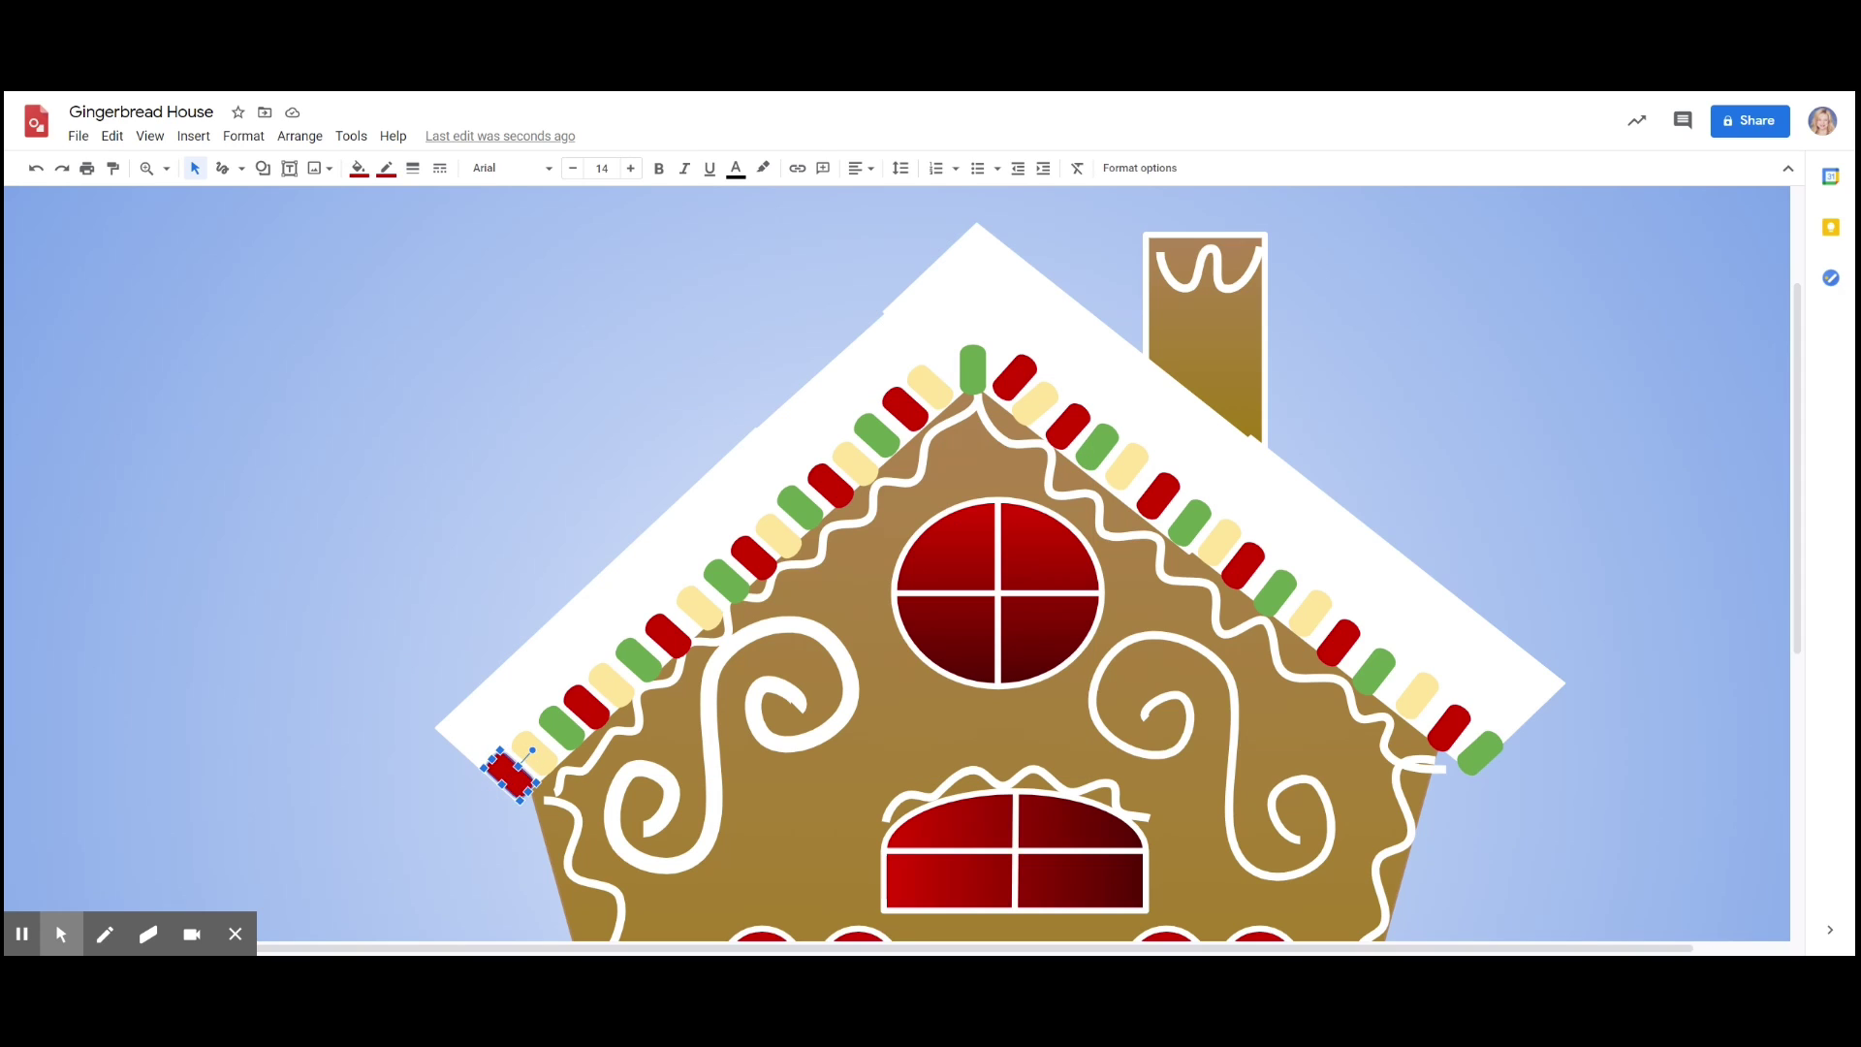
shift+click(536, 754)
shift+click(567, 732)
shift+click(597, 707)
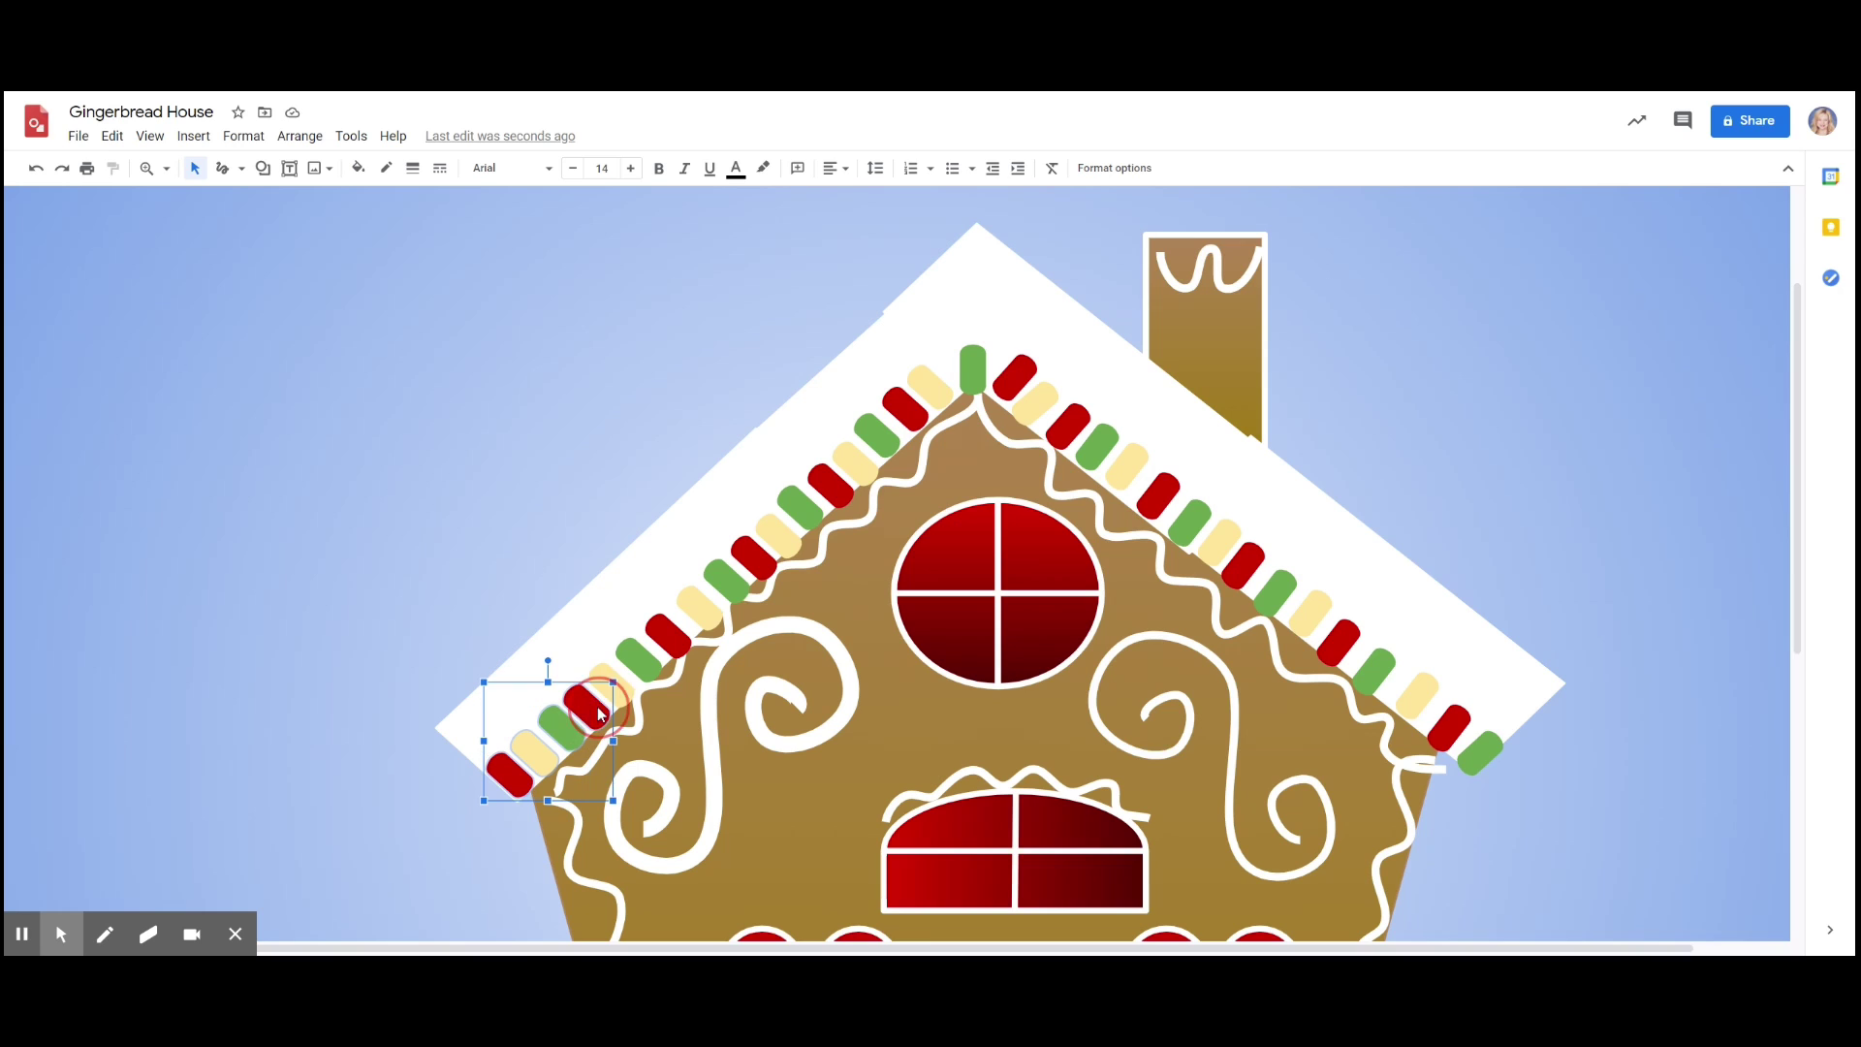
shift+click(623, 696)
shift+click(647, 668)
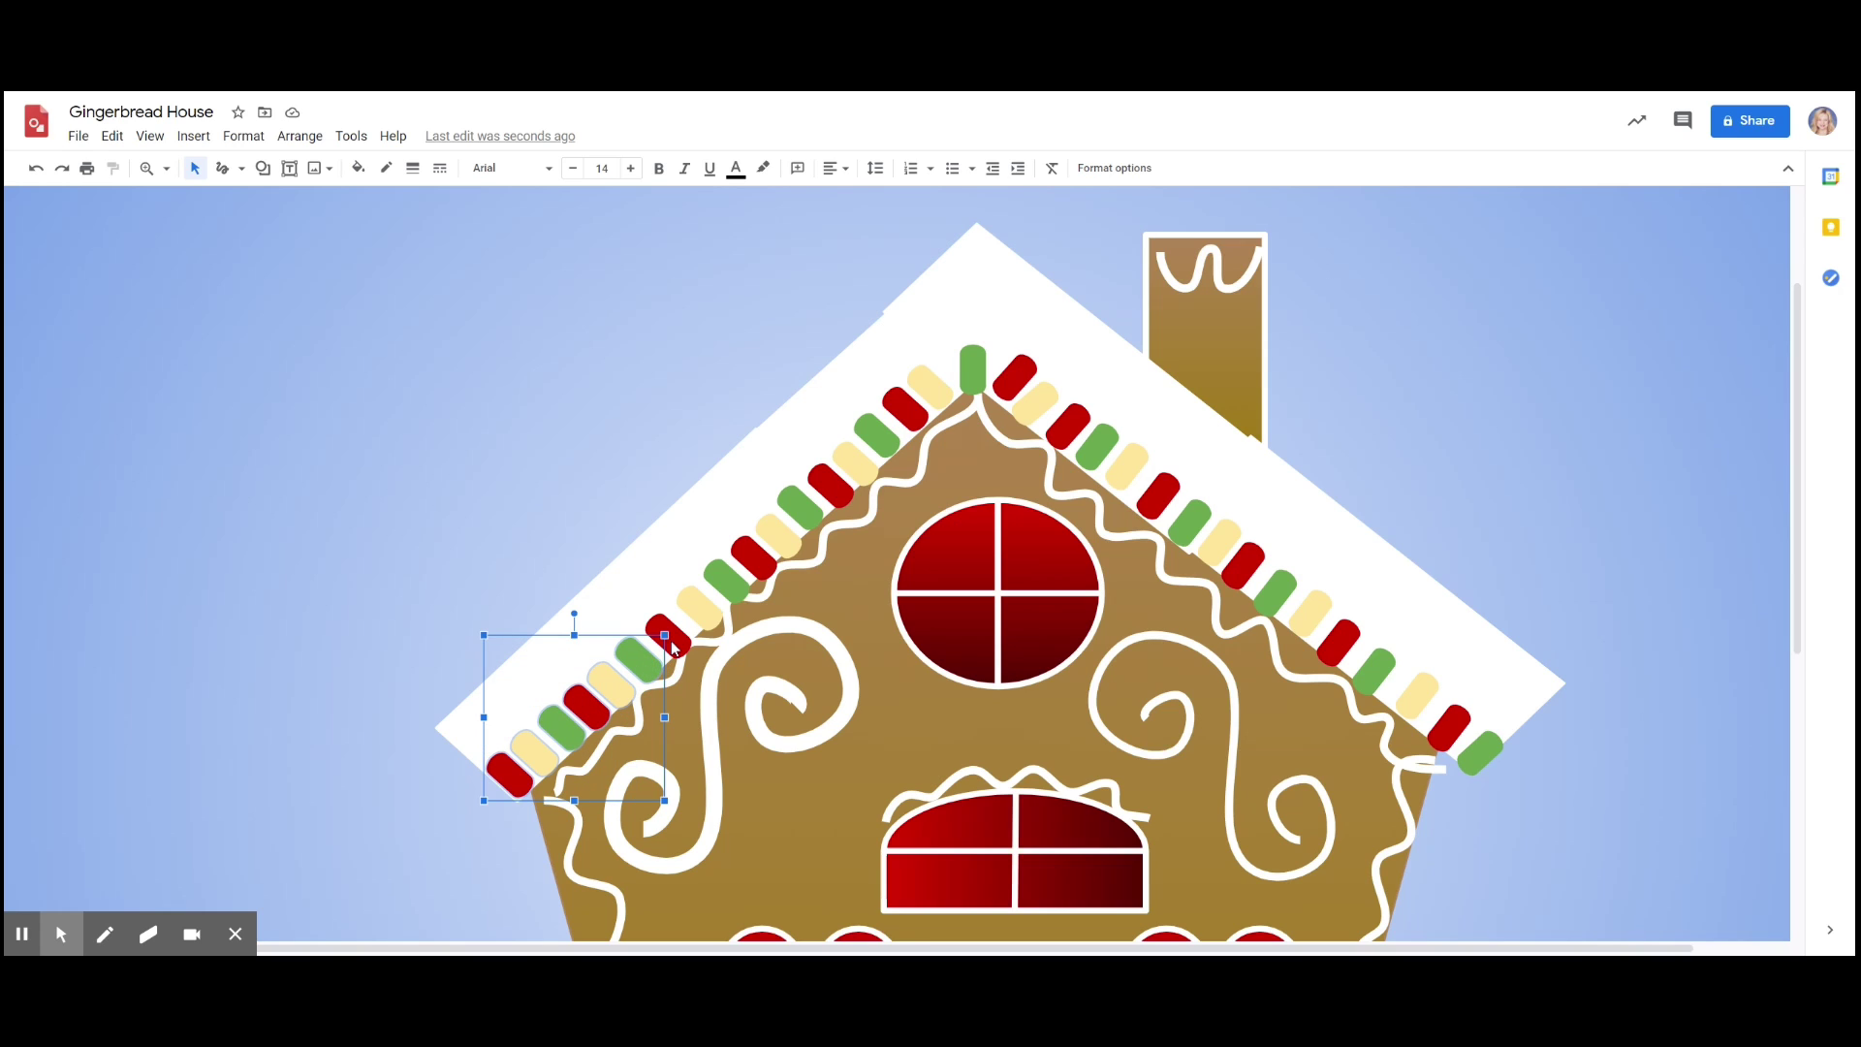
shift+click(677, 646)
shift+click(708, 616)
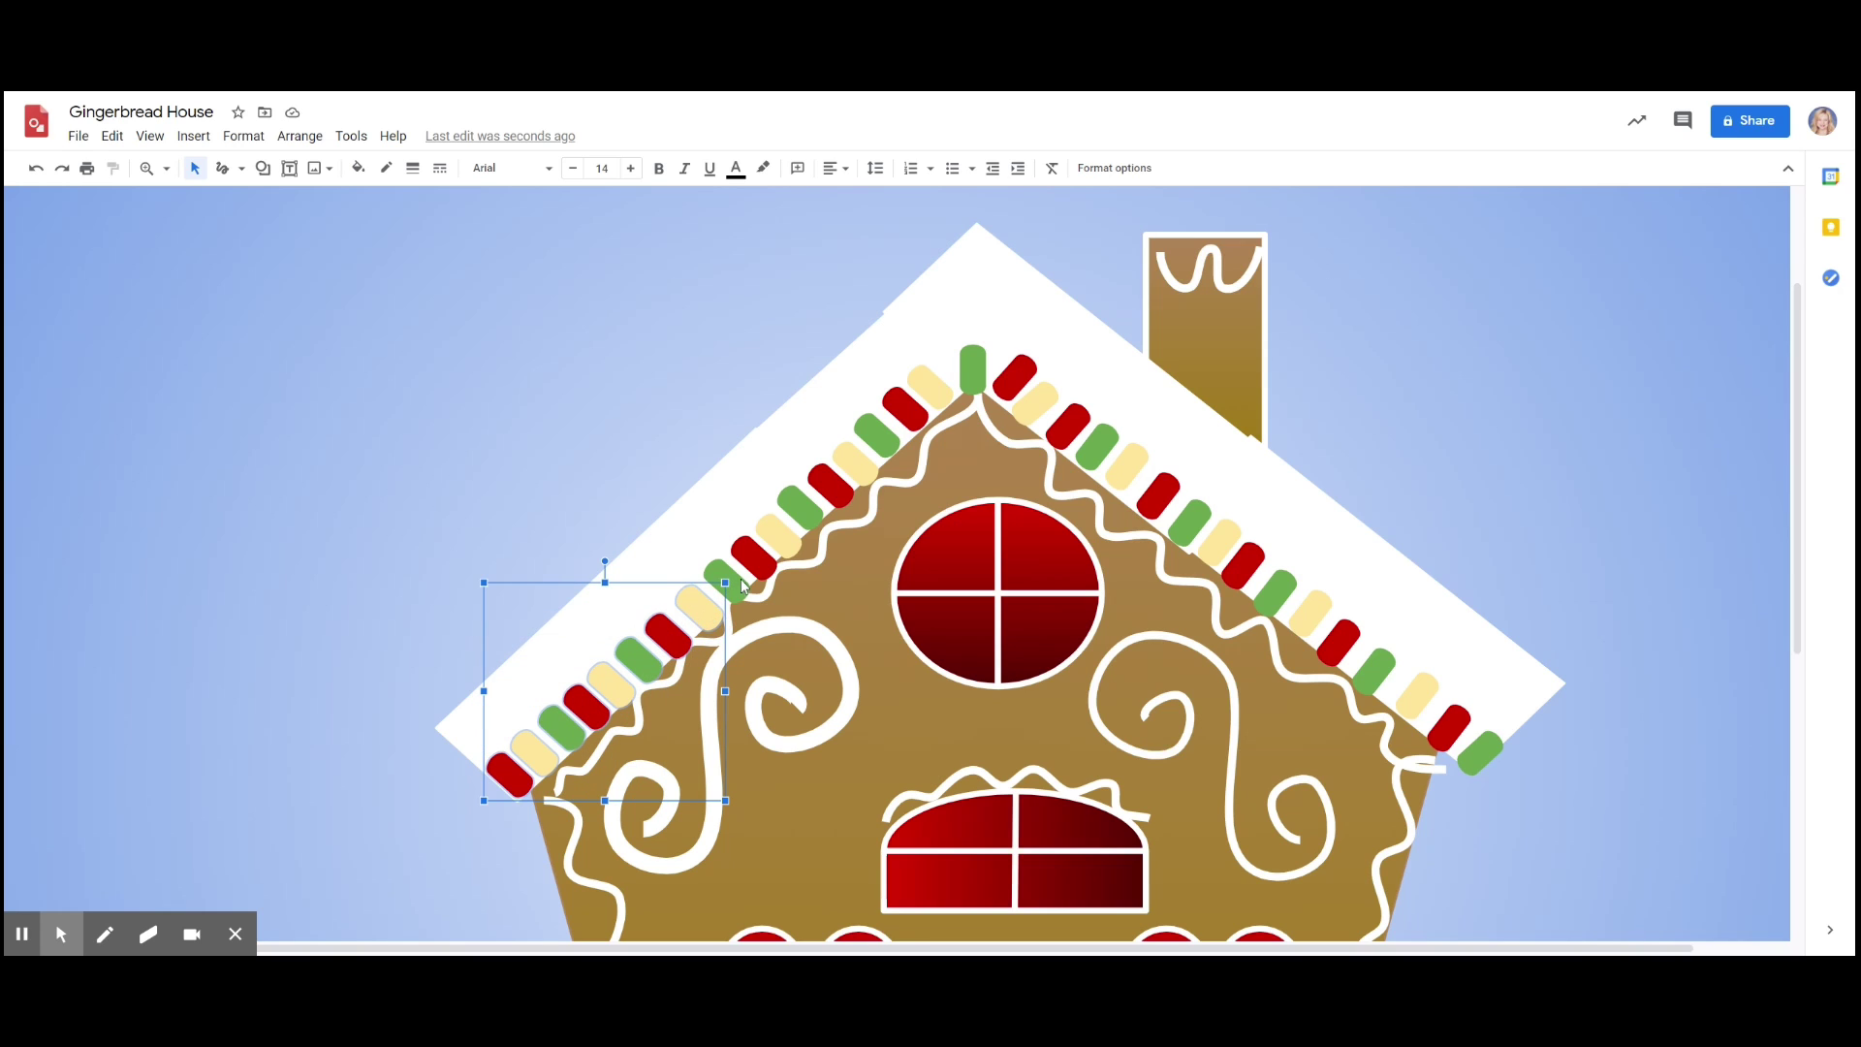
shift+click(737, 583)
shift+click(762, 556)
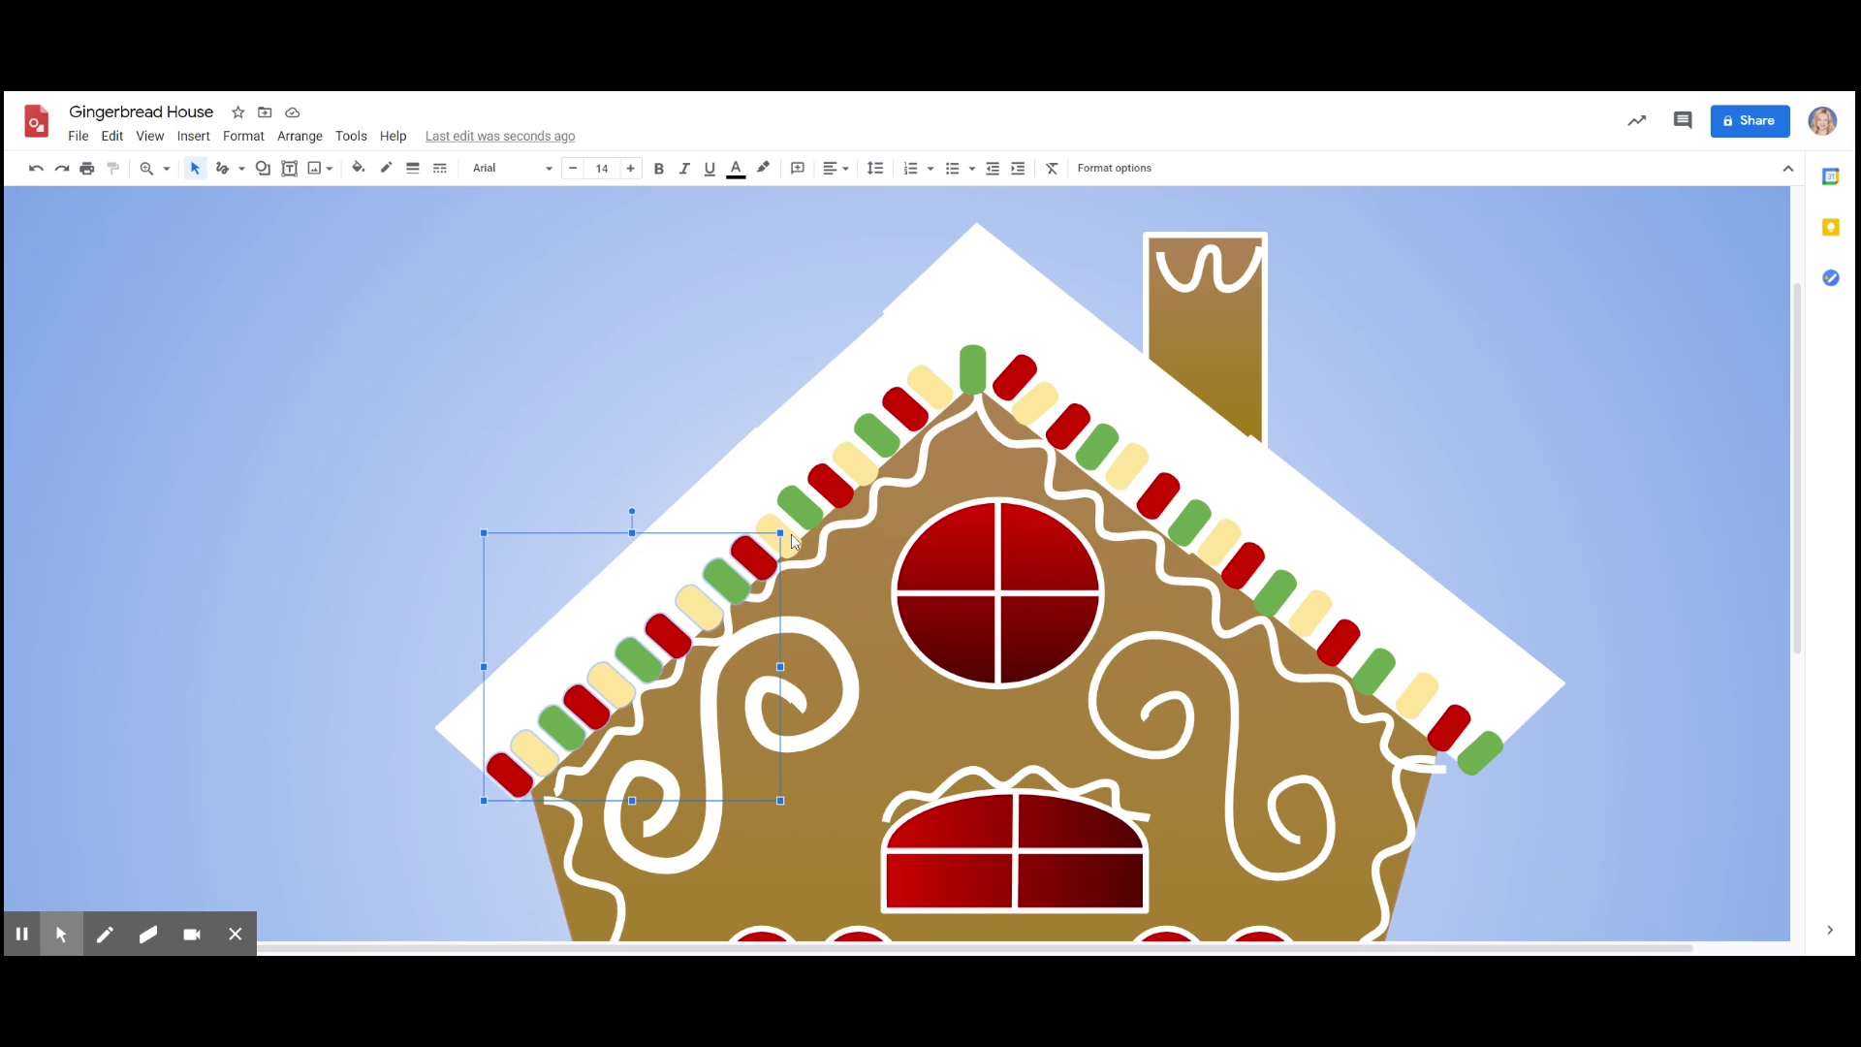
shift+click(793, 541)
shift+click(819, 516)
shift+click(845, 493)
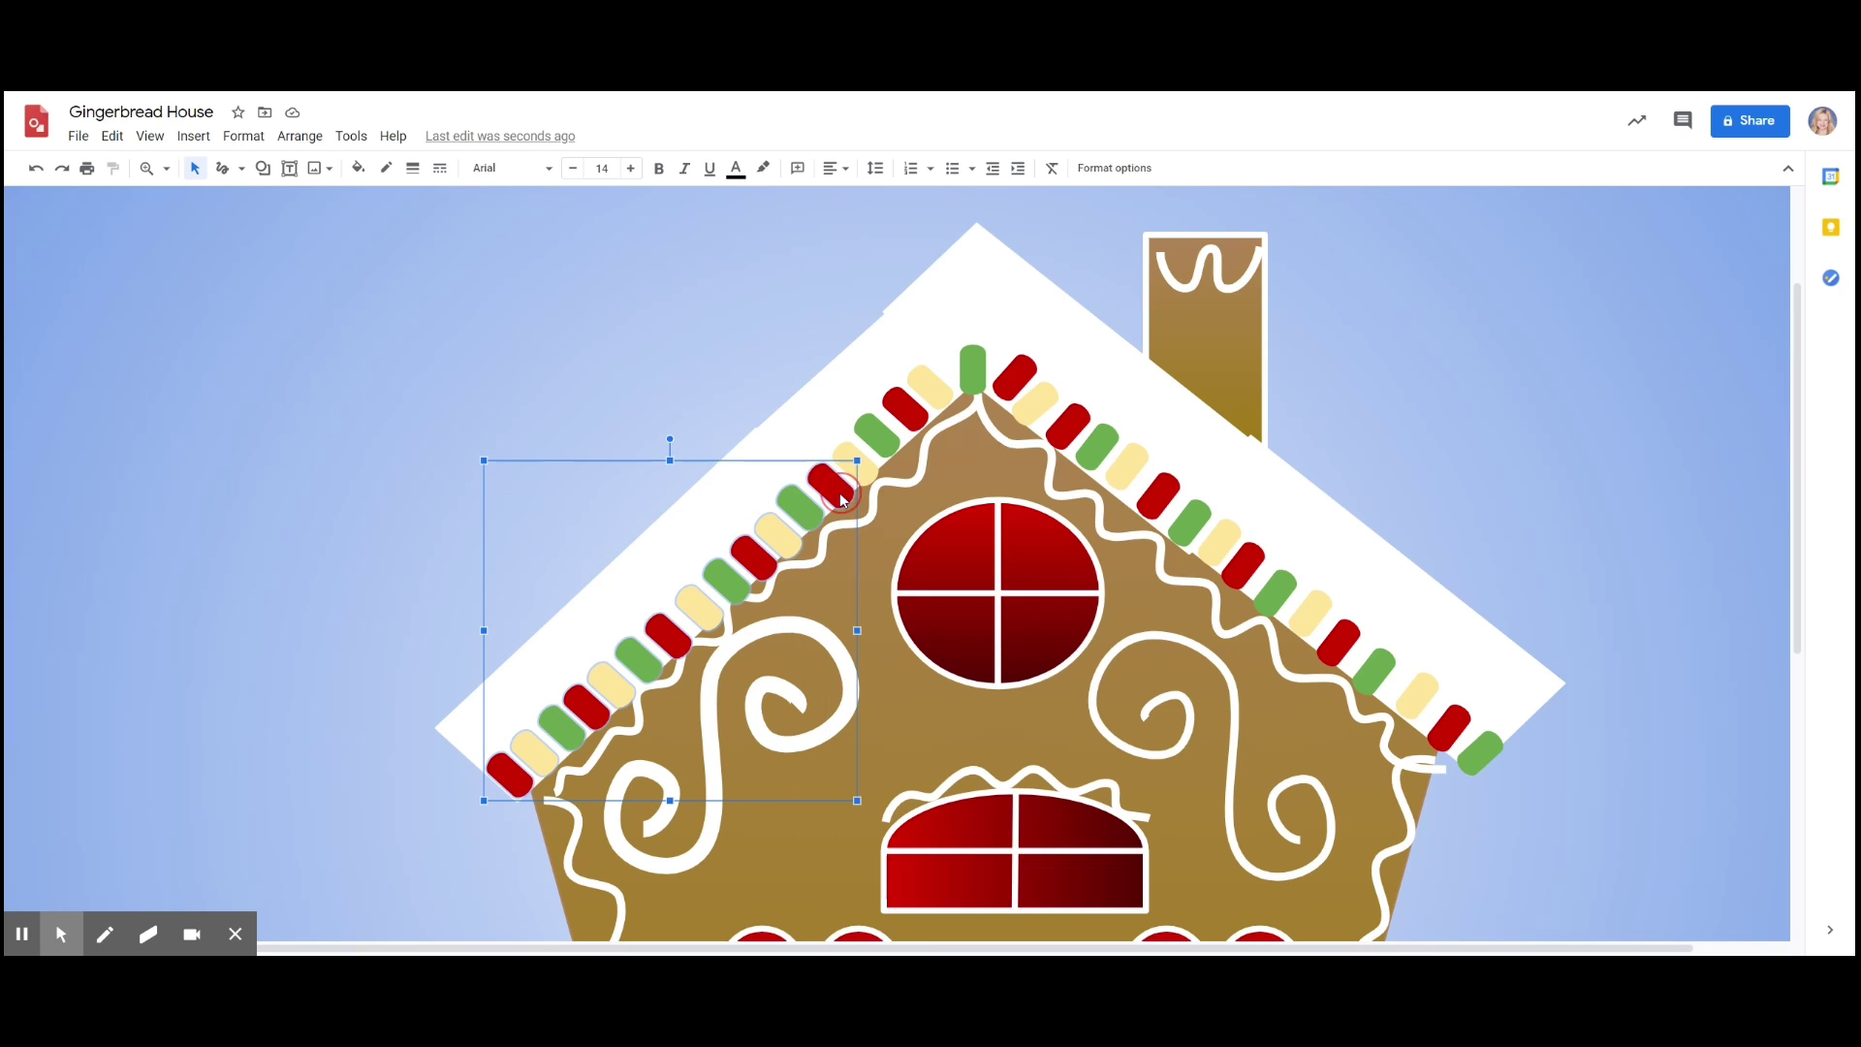
shift+click(874, 473)
shift+click(911, 417)
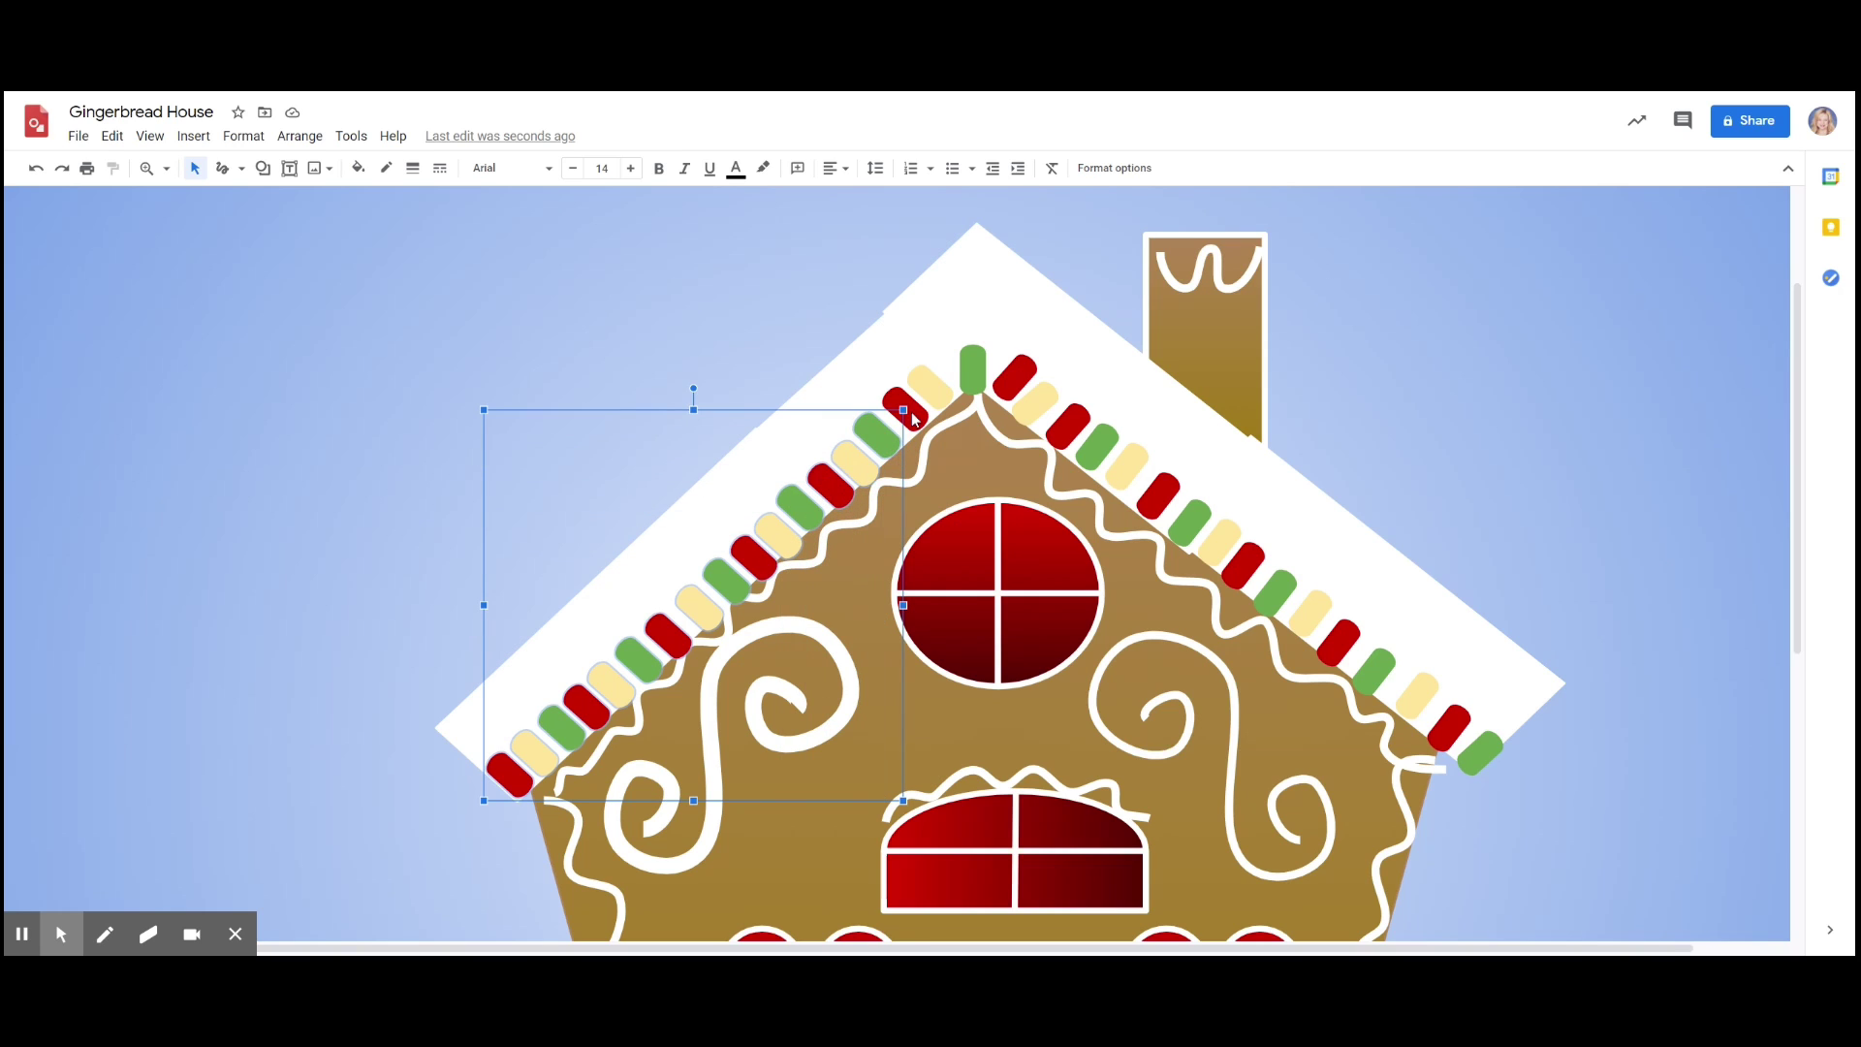
shift+click(932, 398)
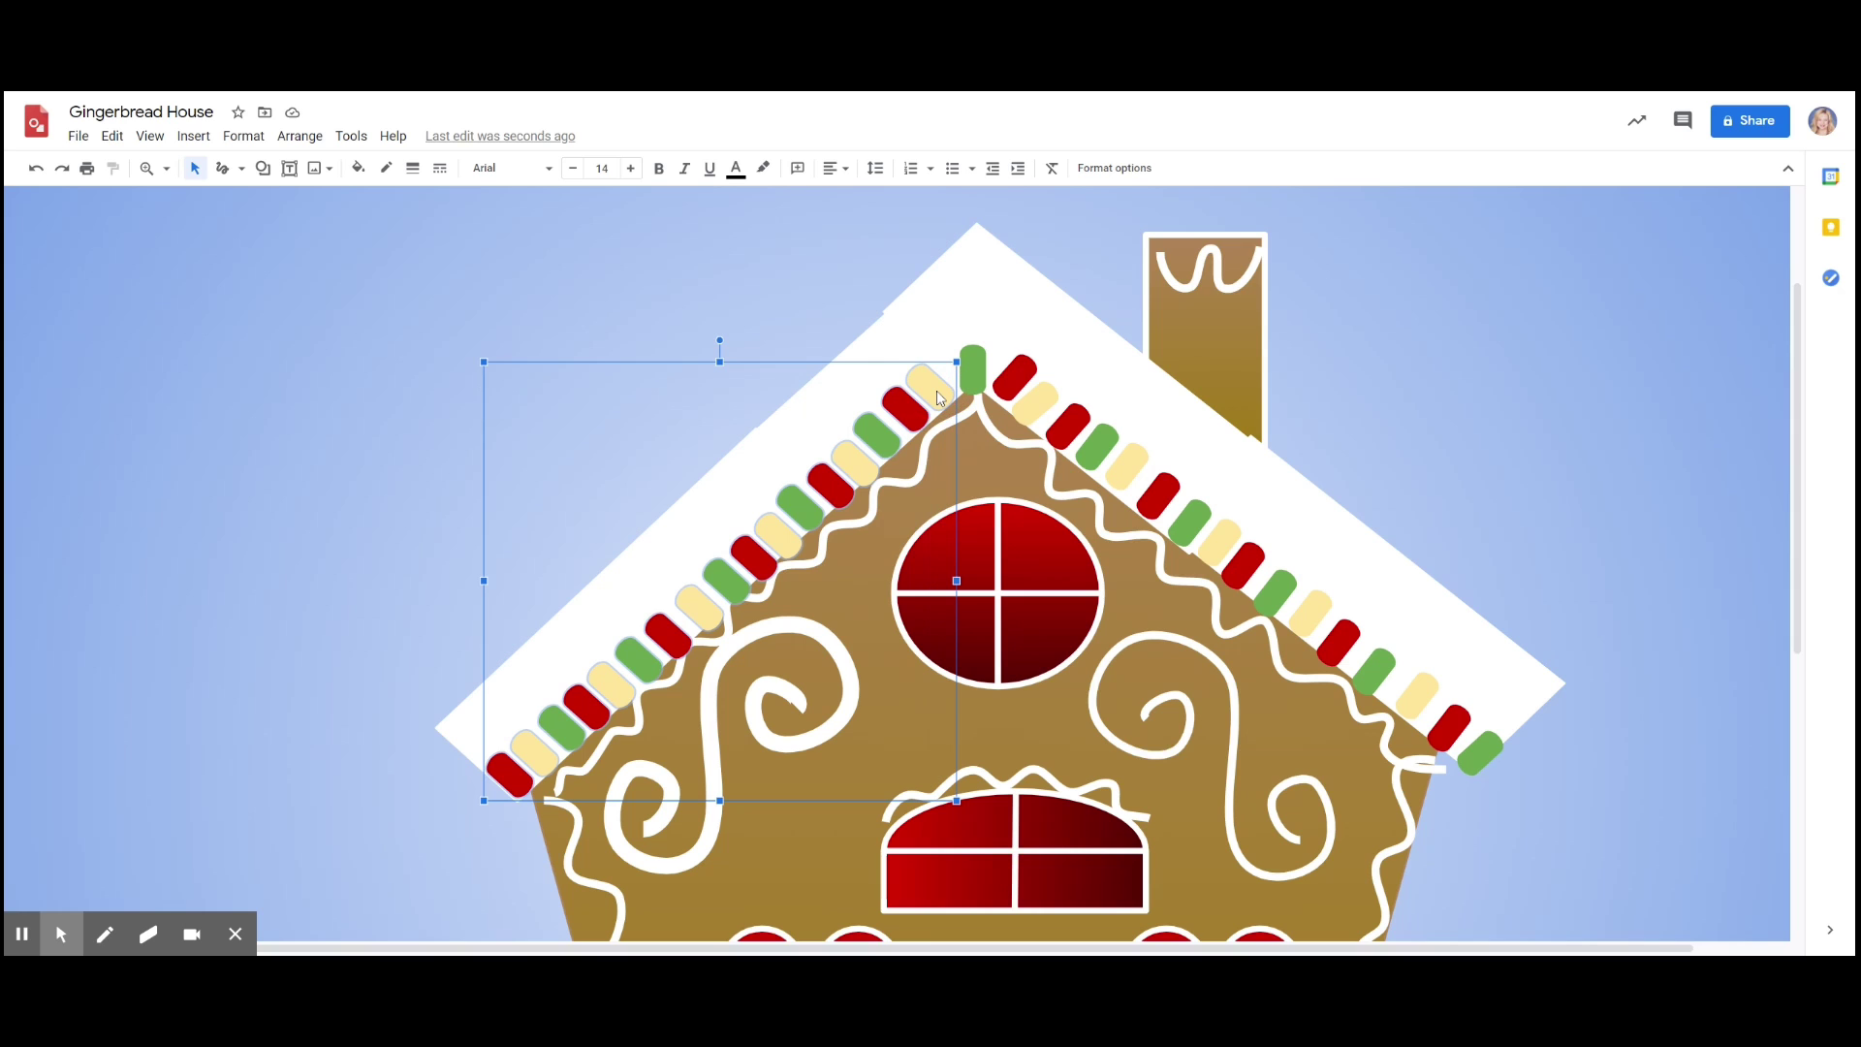
click(113, 135)
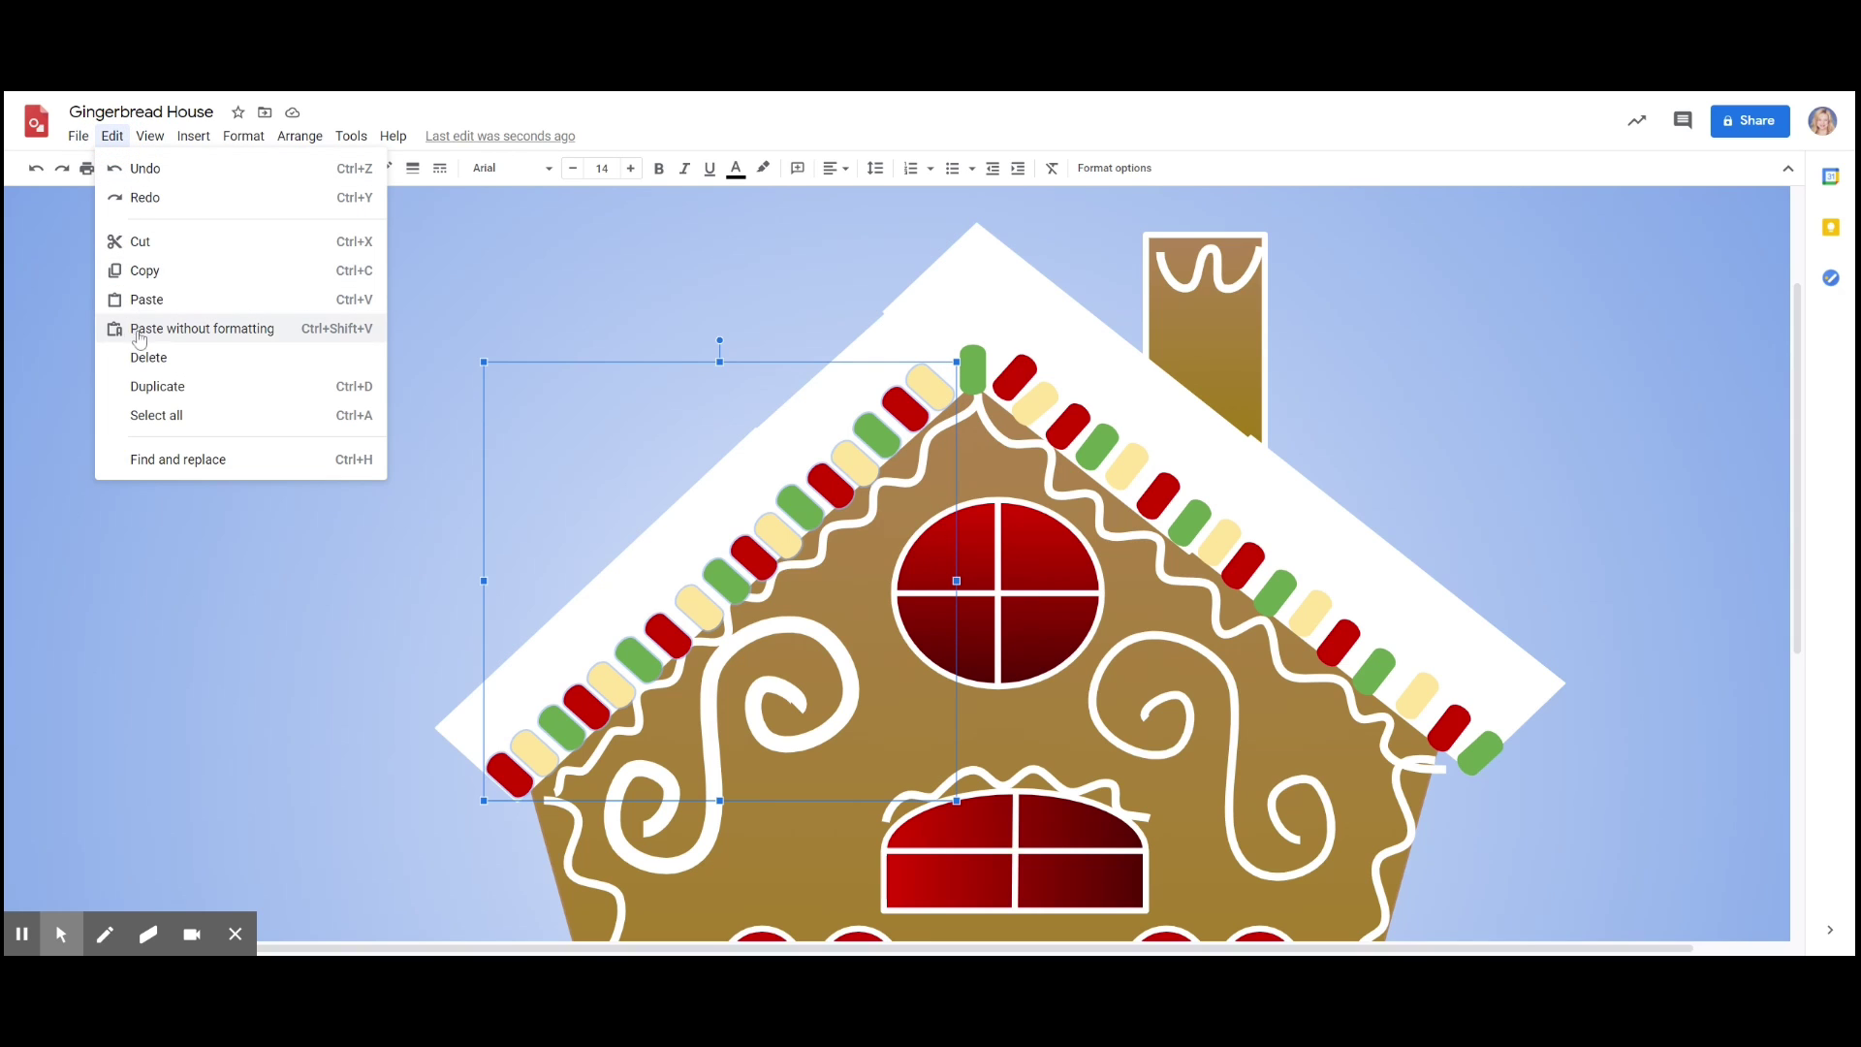
click(171, 390)
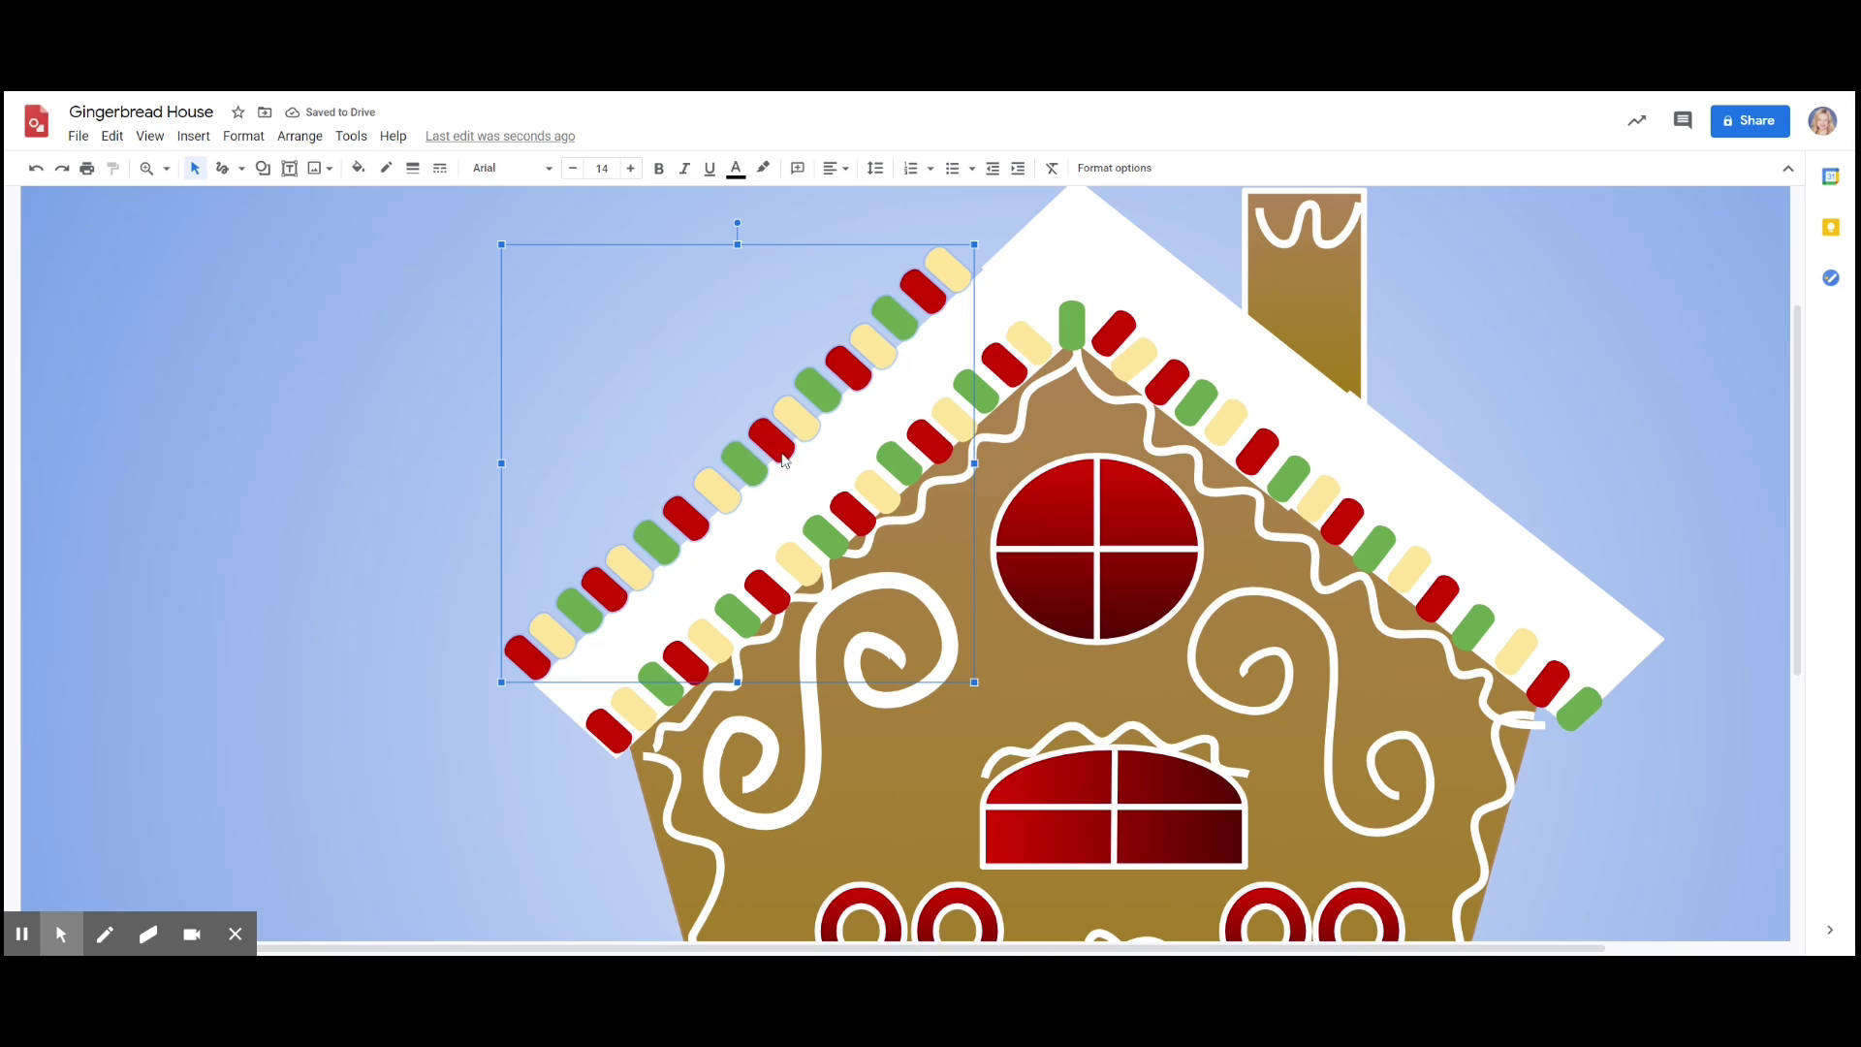
click(710, 403)
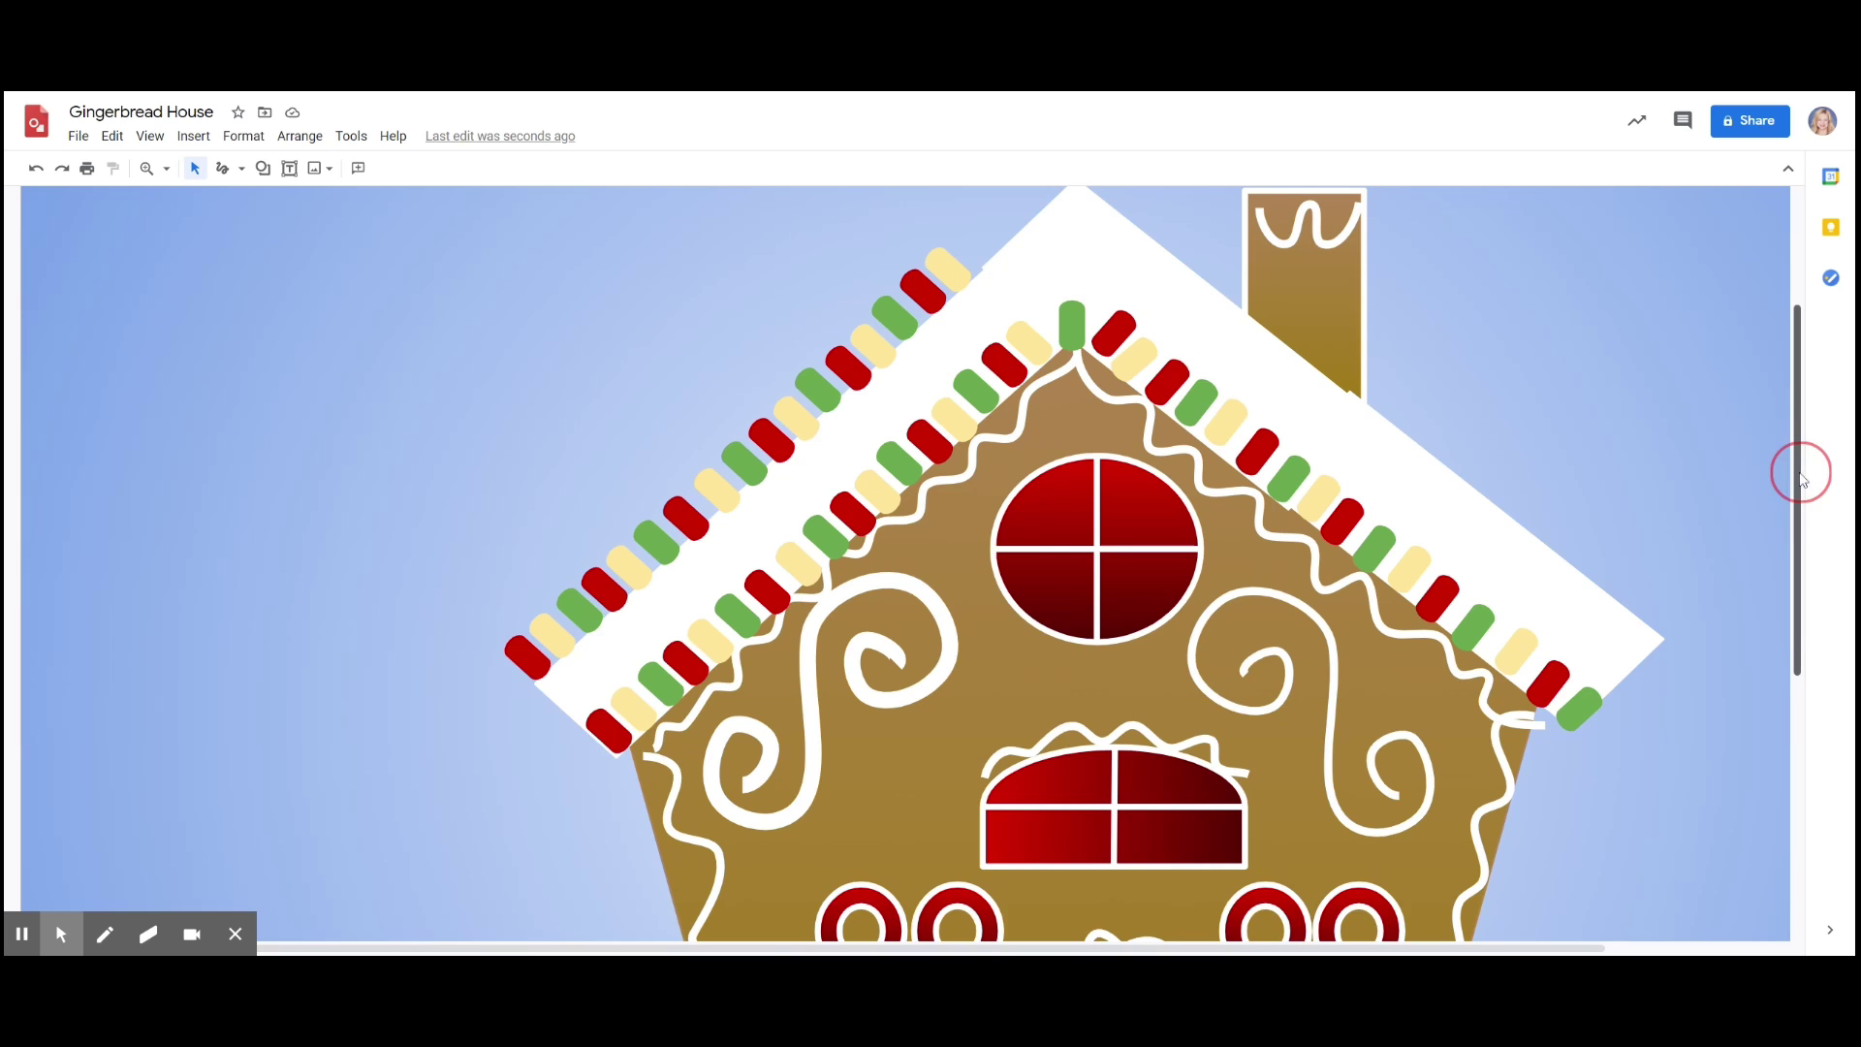
- Continue the outer candy row up to the roof peak with an upright yellow candy, and down the whole right slope
scroll(1799, 469, up, 2)
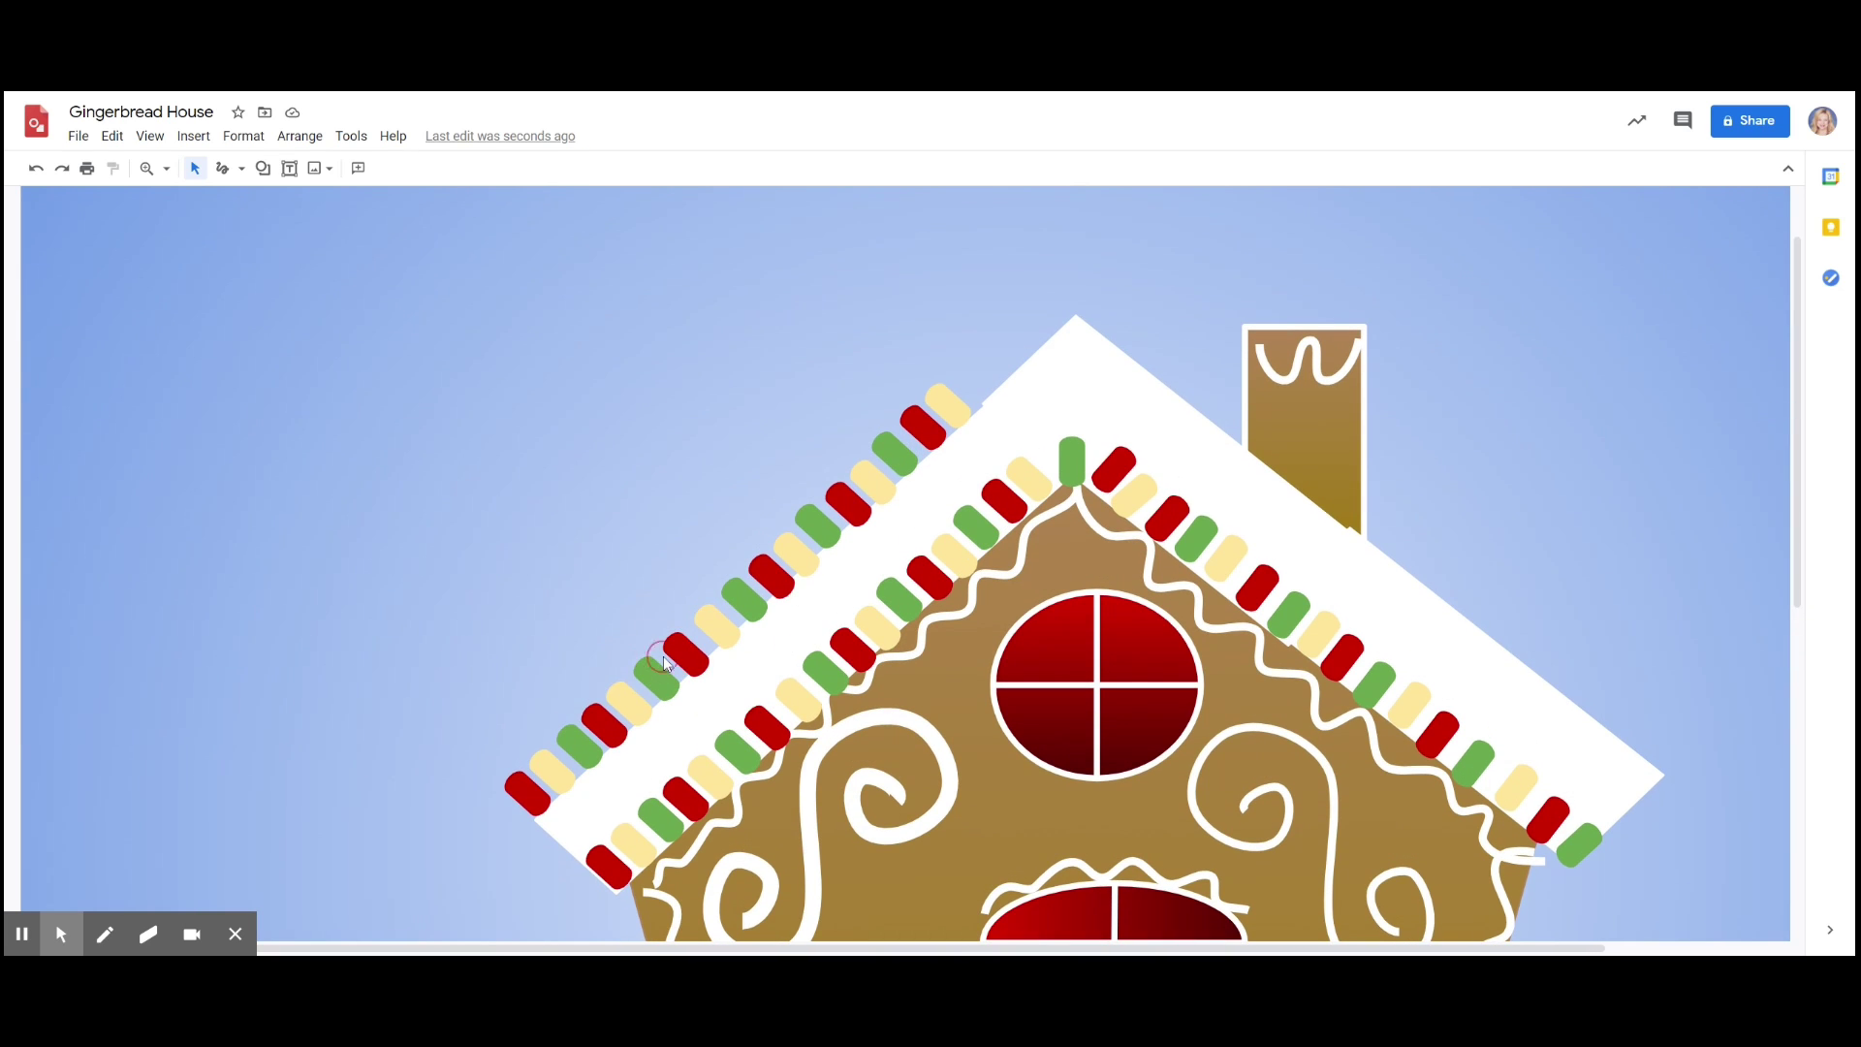
click(529, 803)
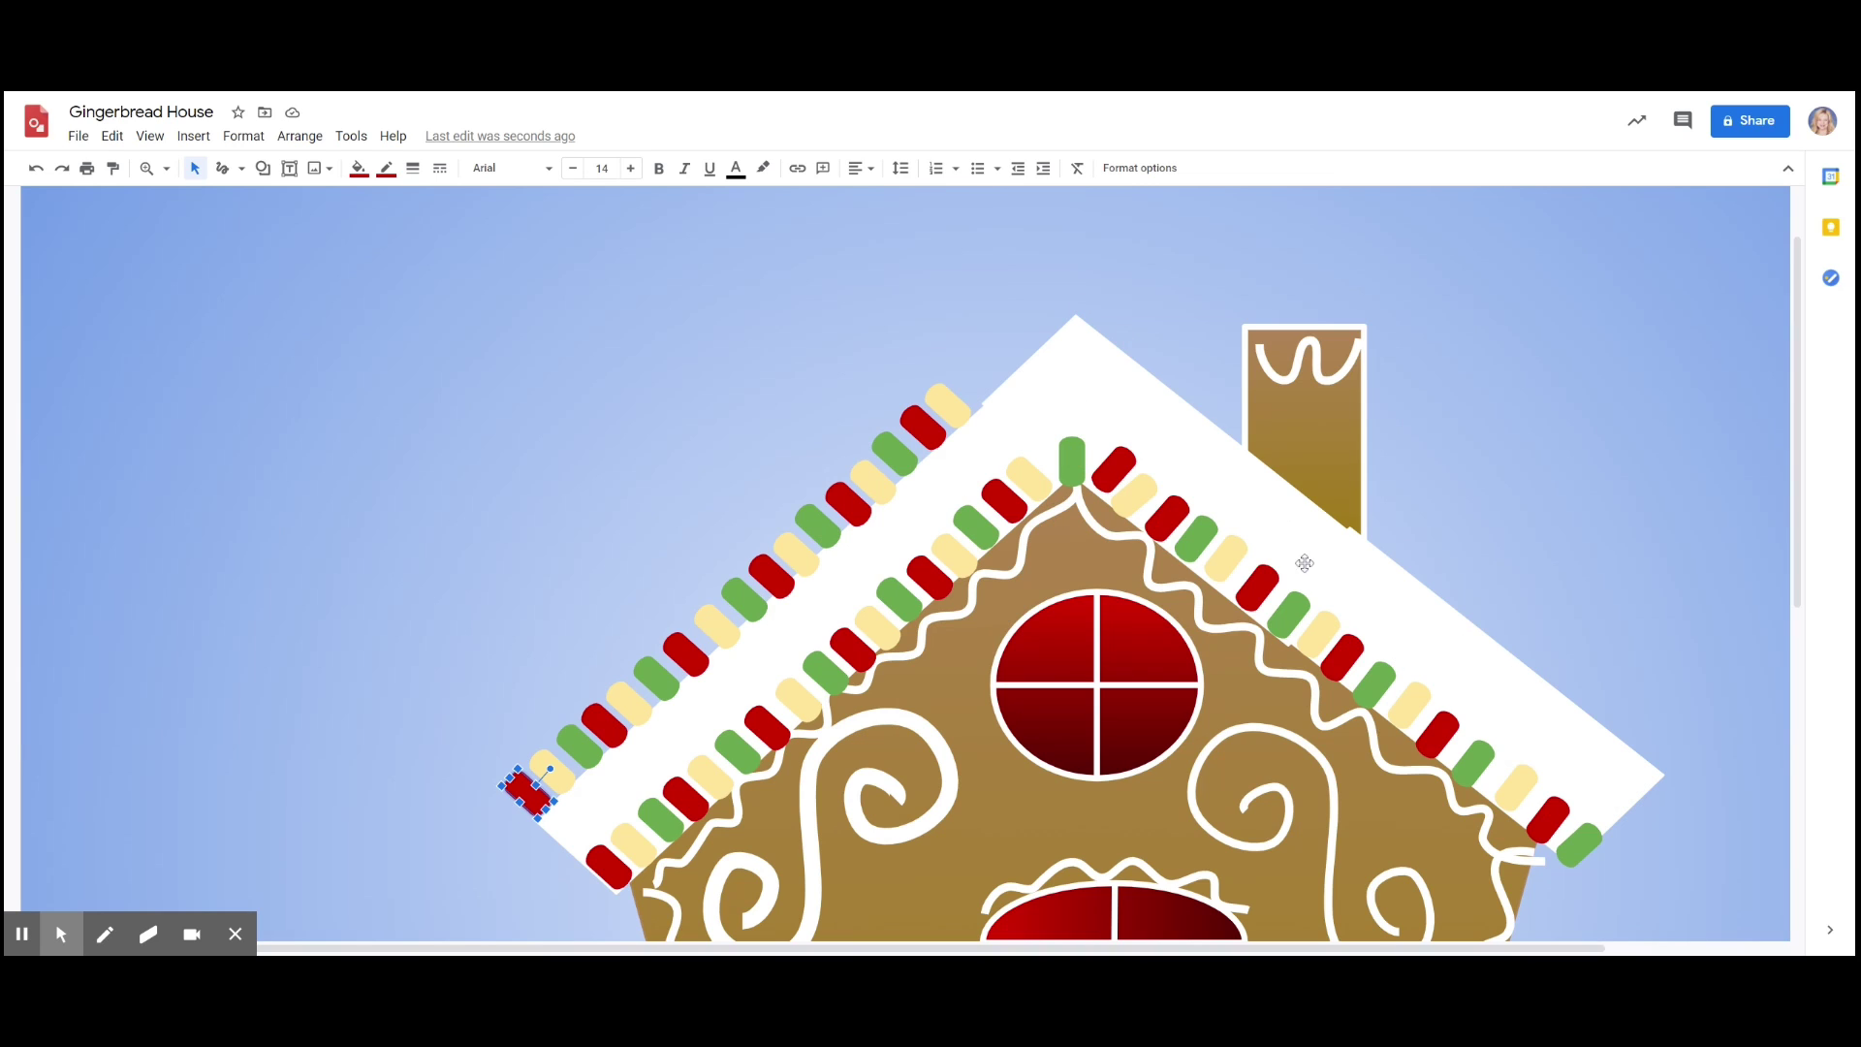
click(1311, 647)
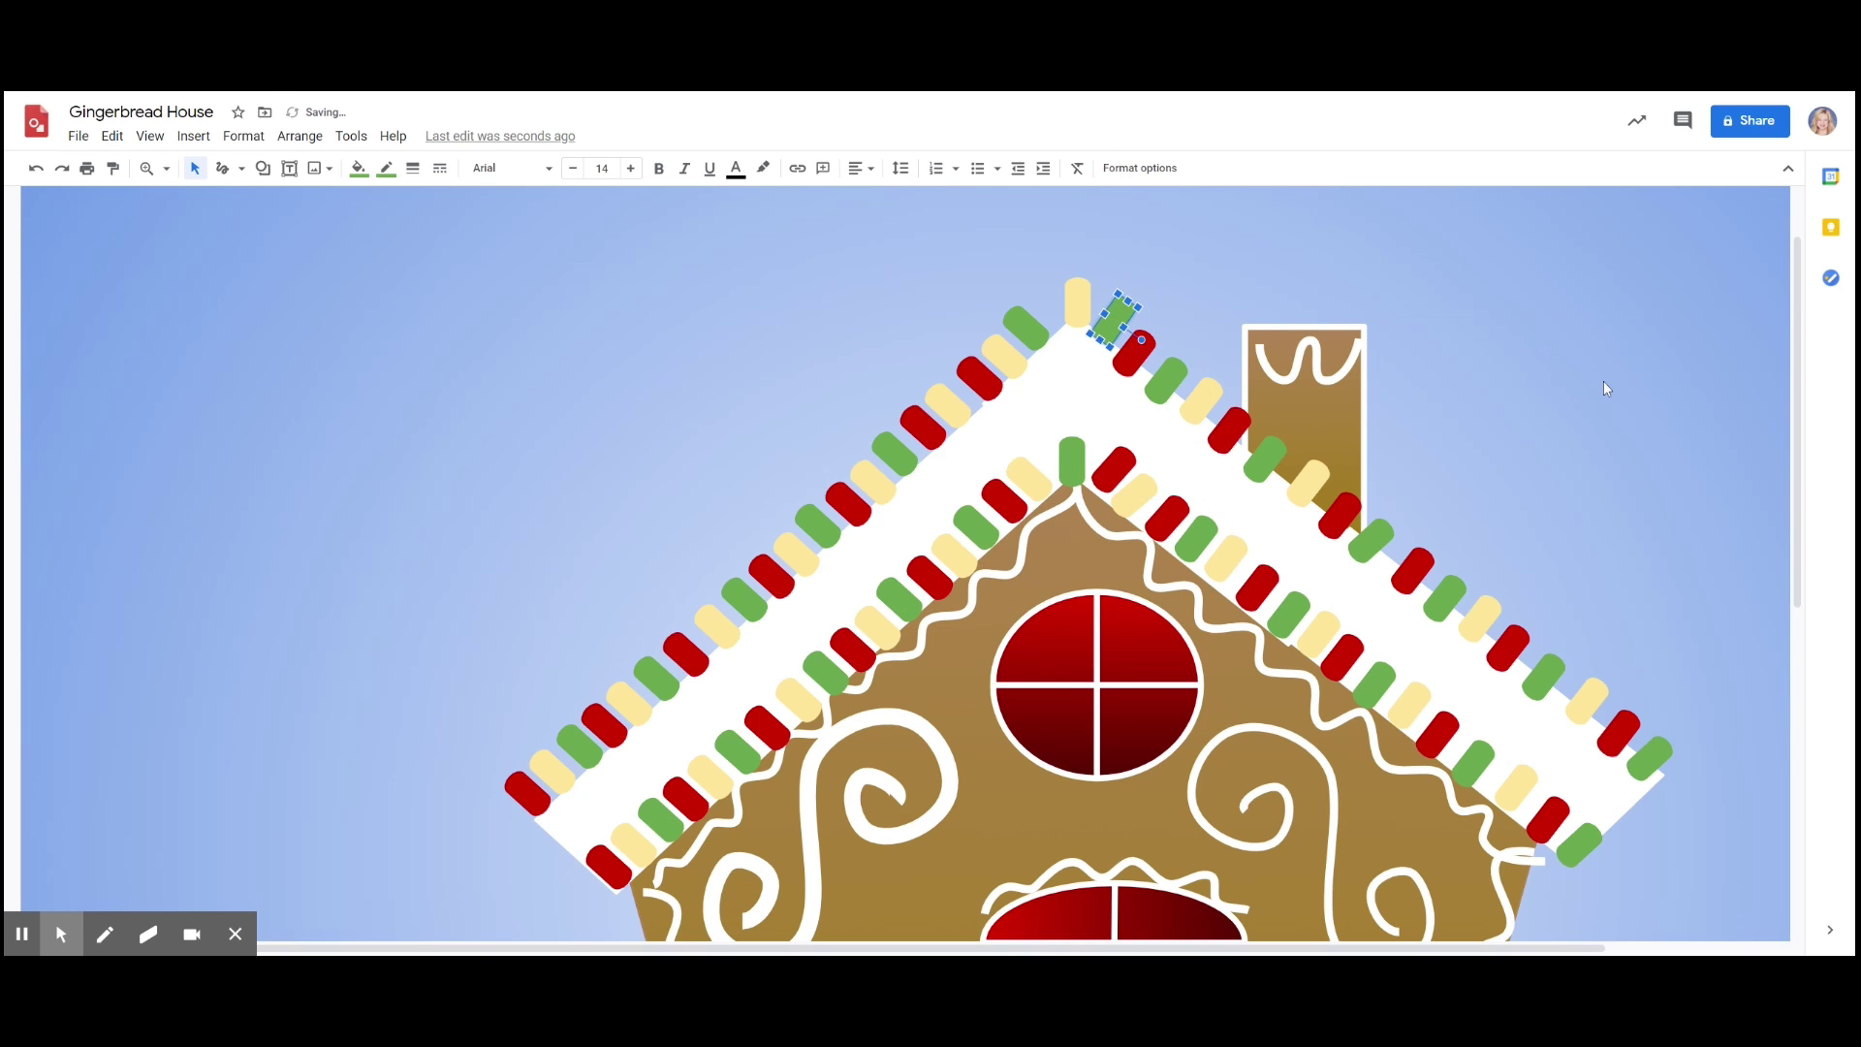
click(1604, 387)
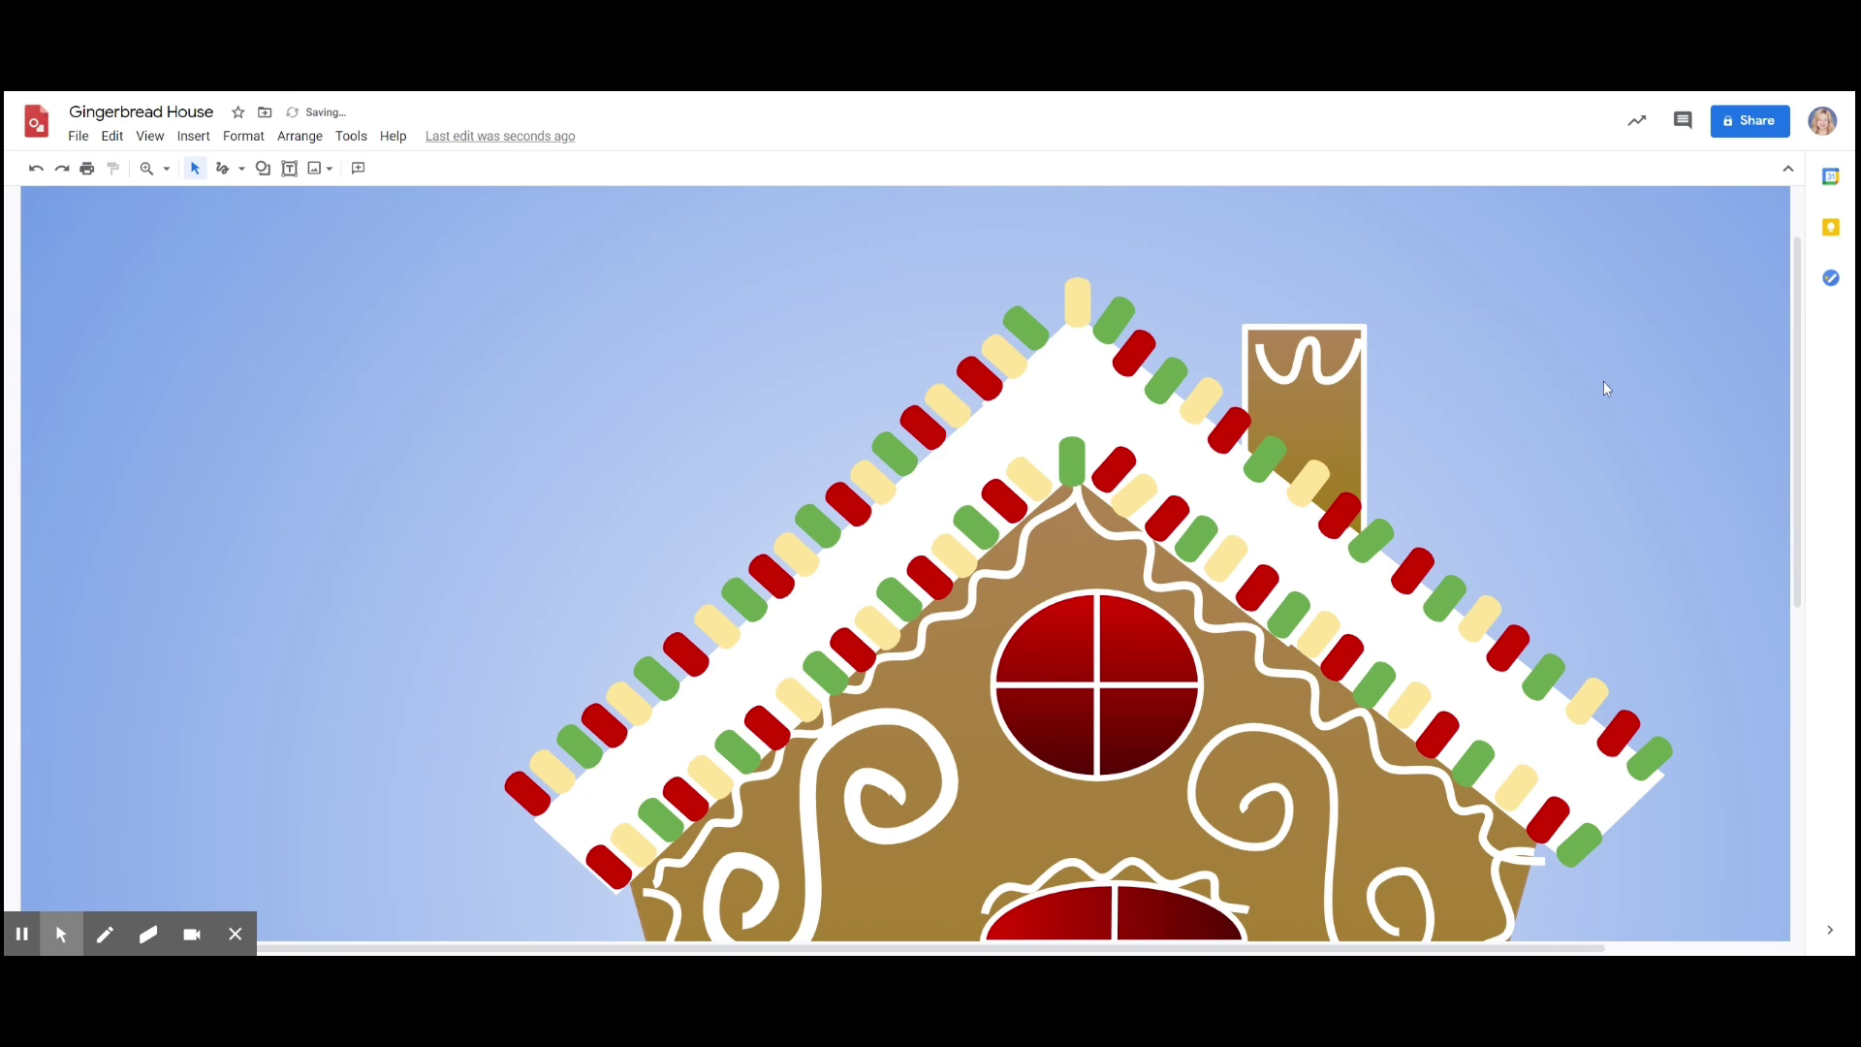
- Draw a trapezoid path on the snow directly below the green door, narrower at the doorstep and widening toward the viewer
scroll(1604, 387, down, 5)
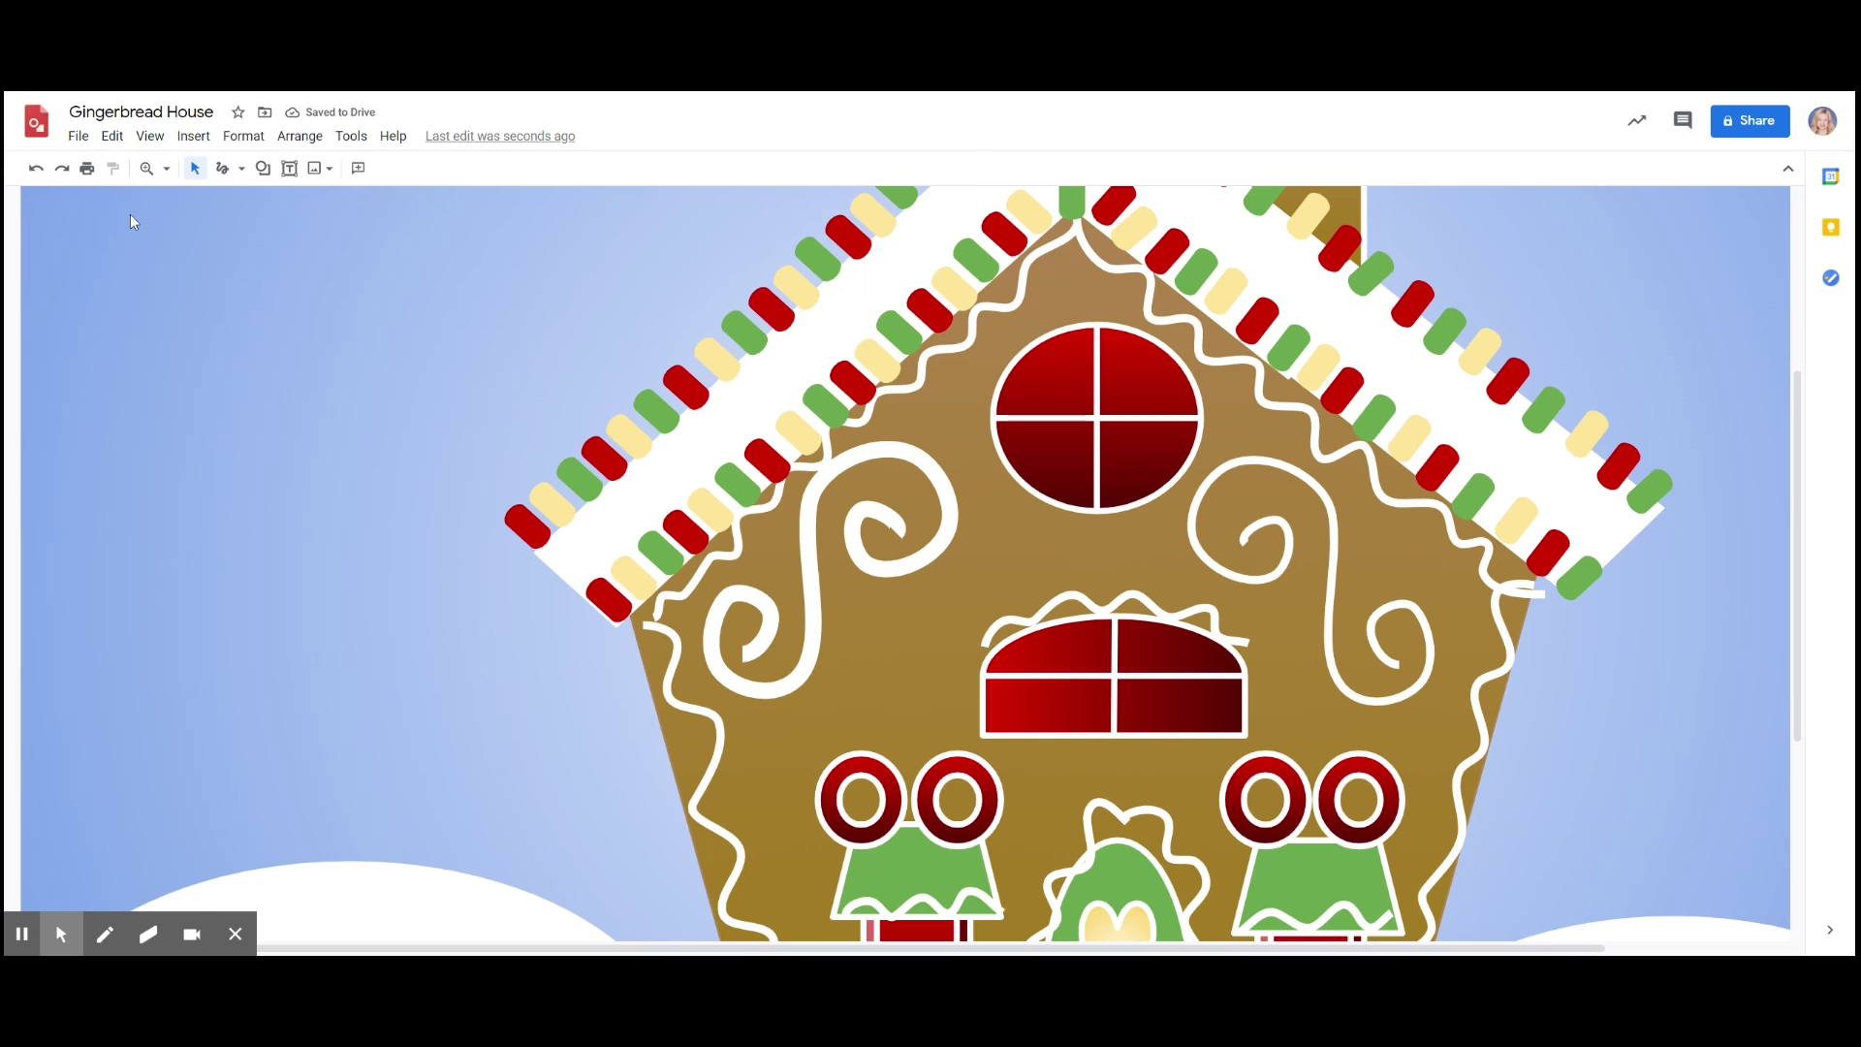
click(169, 172)
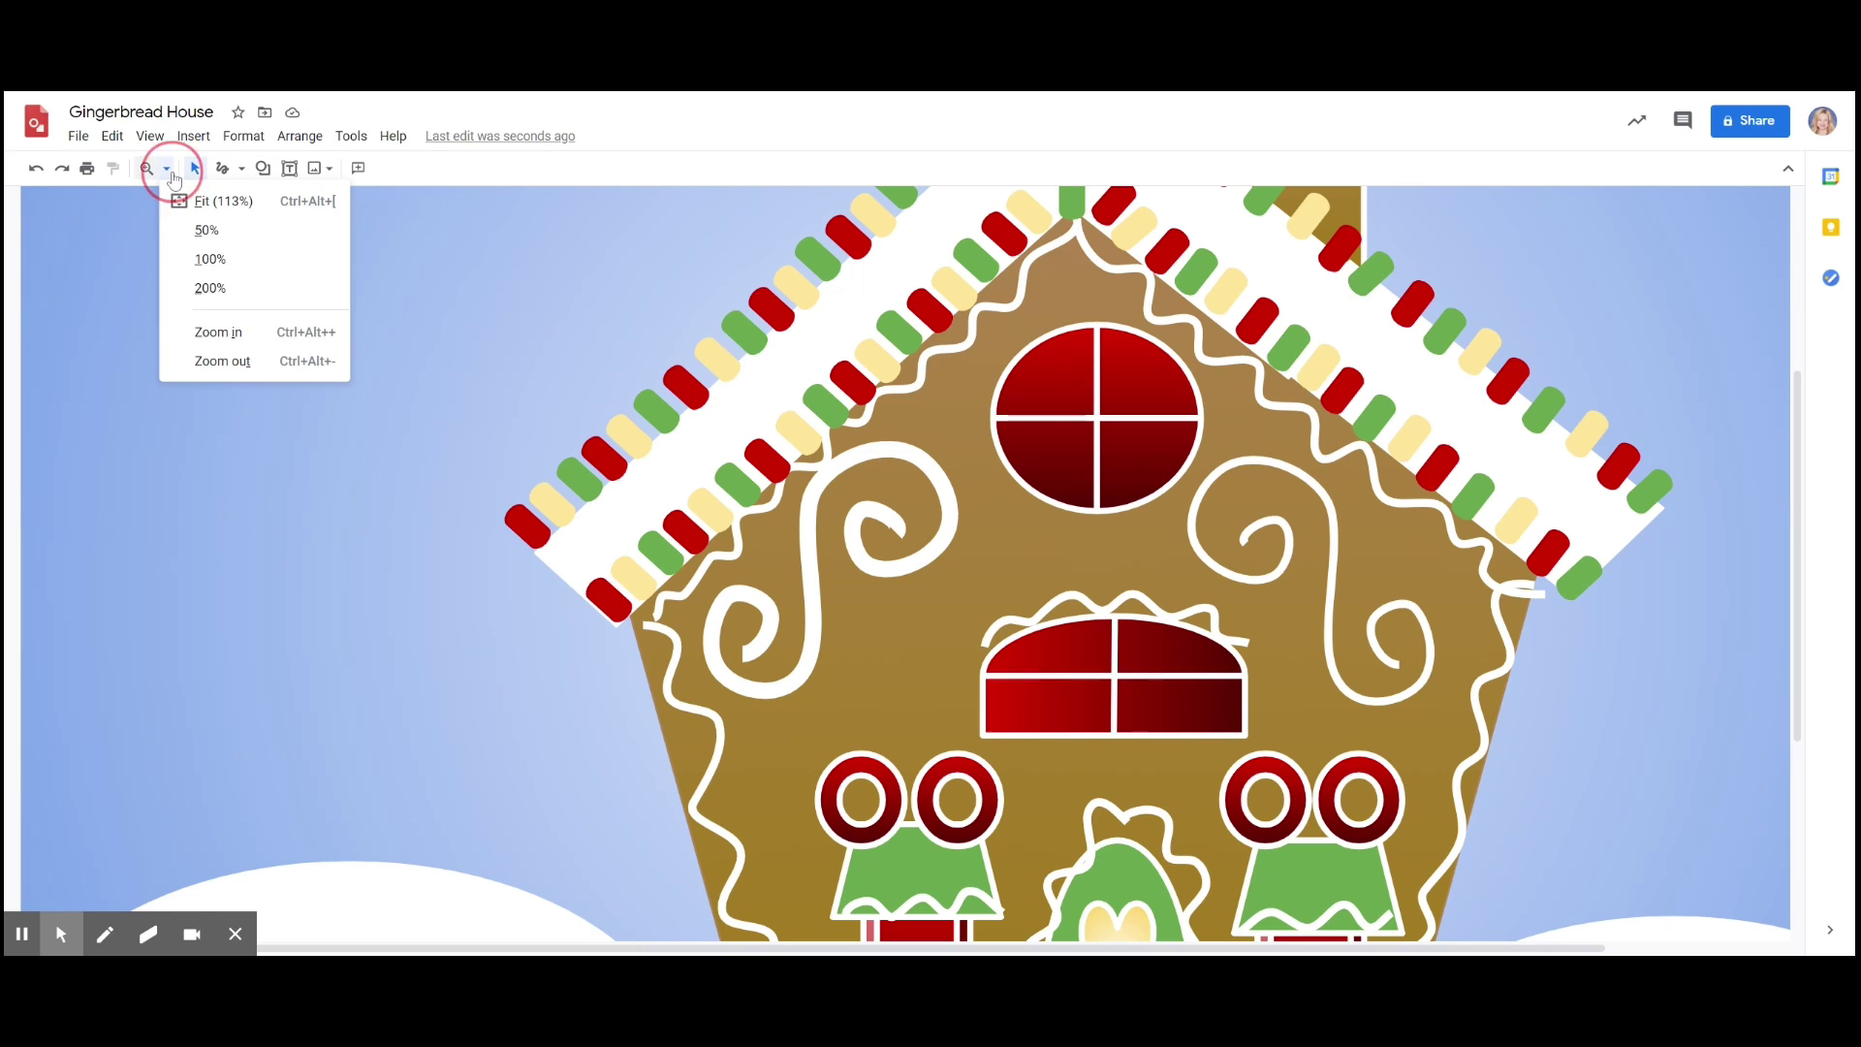
click(215, 263)
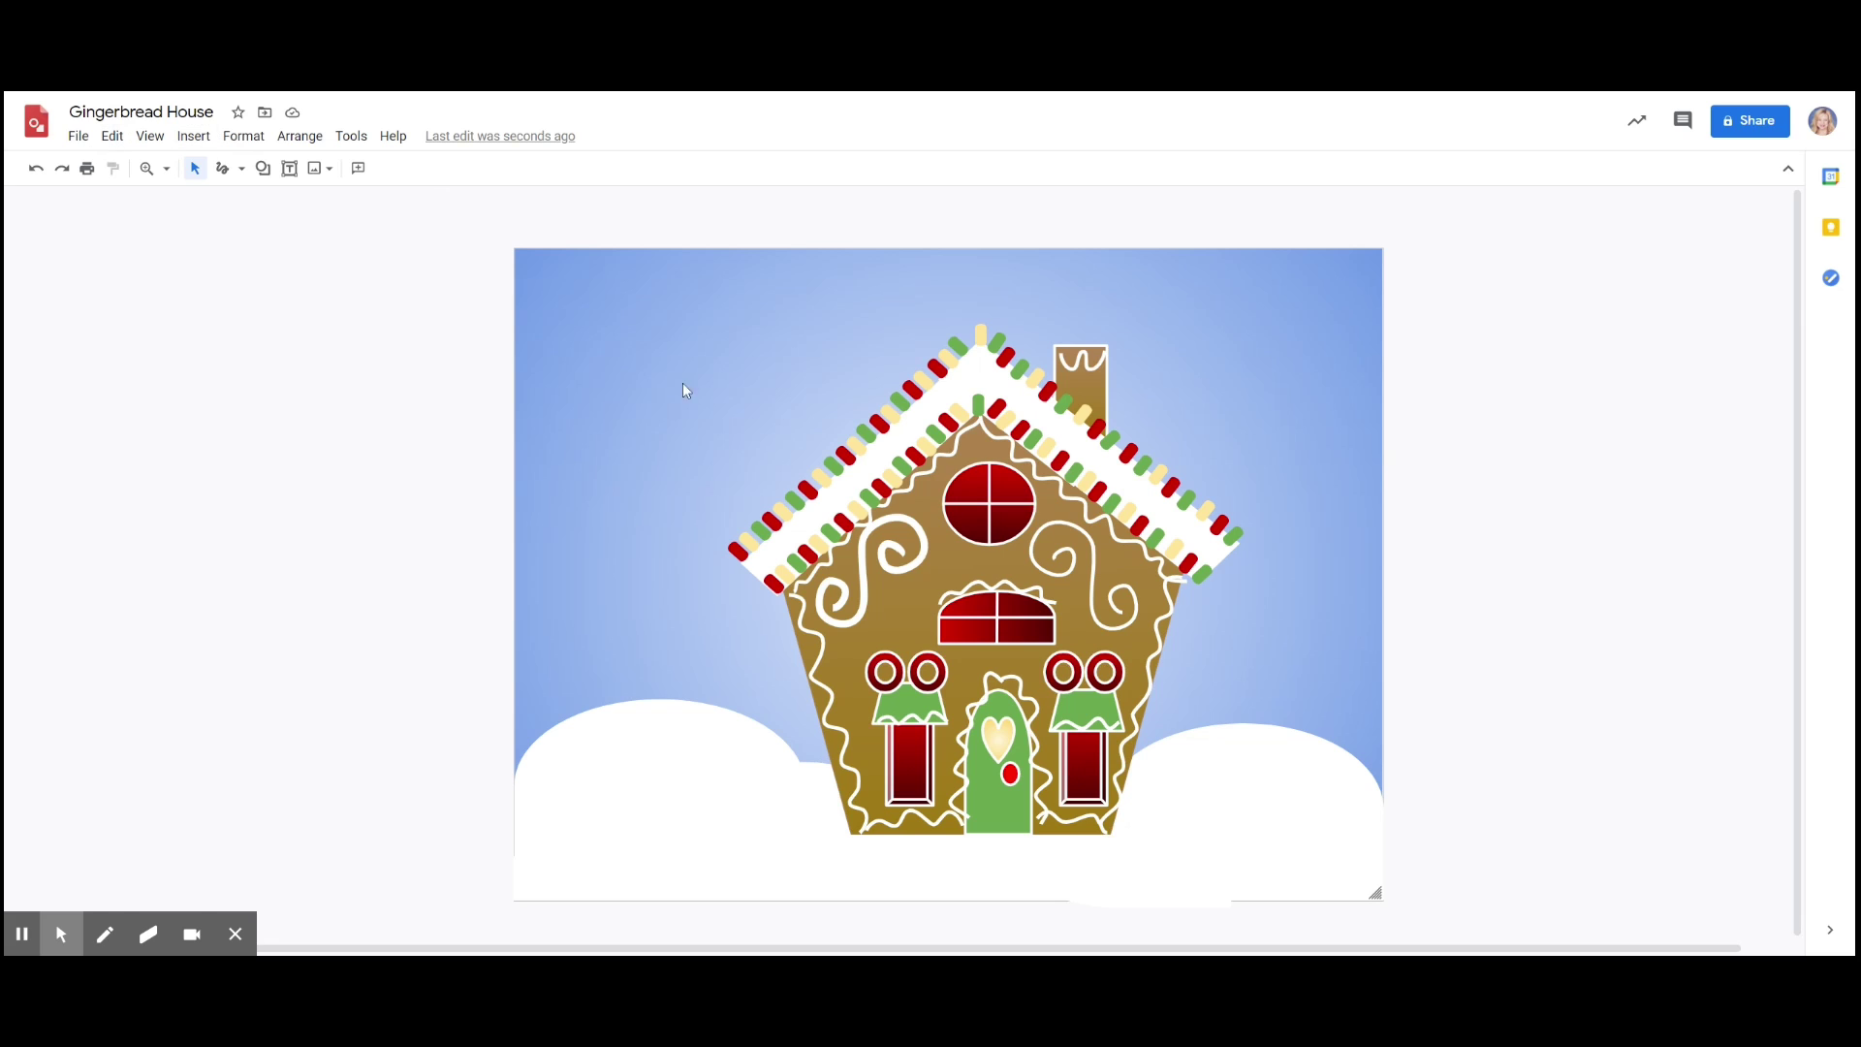
click(262, 169)
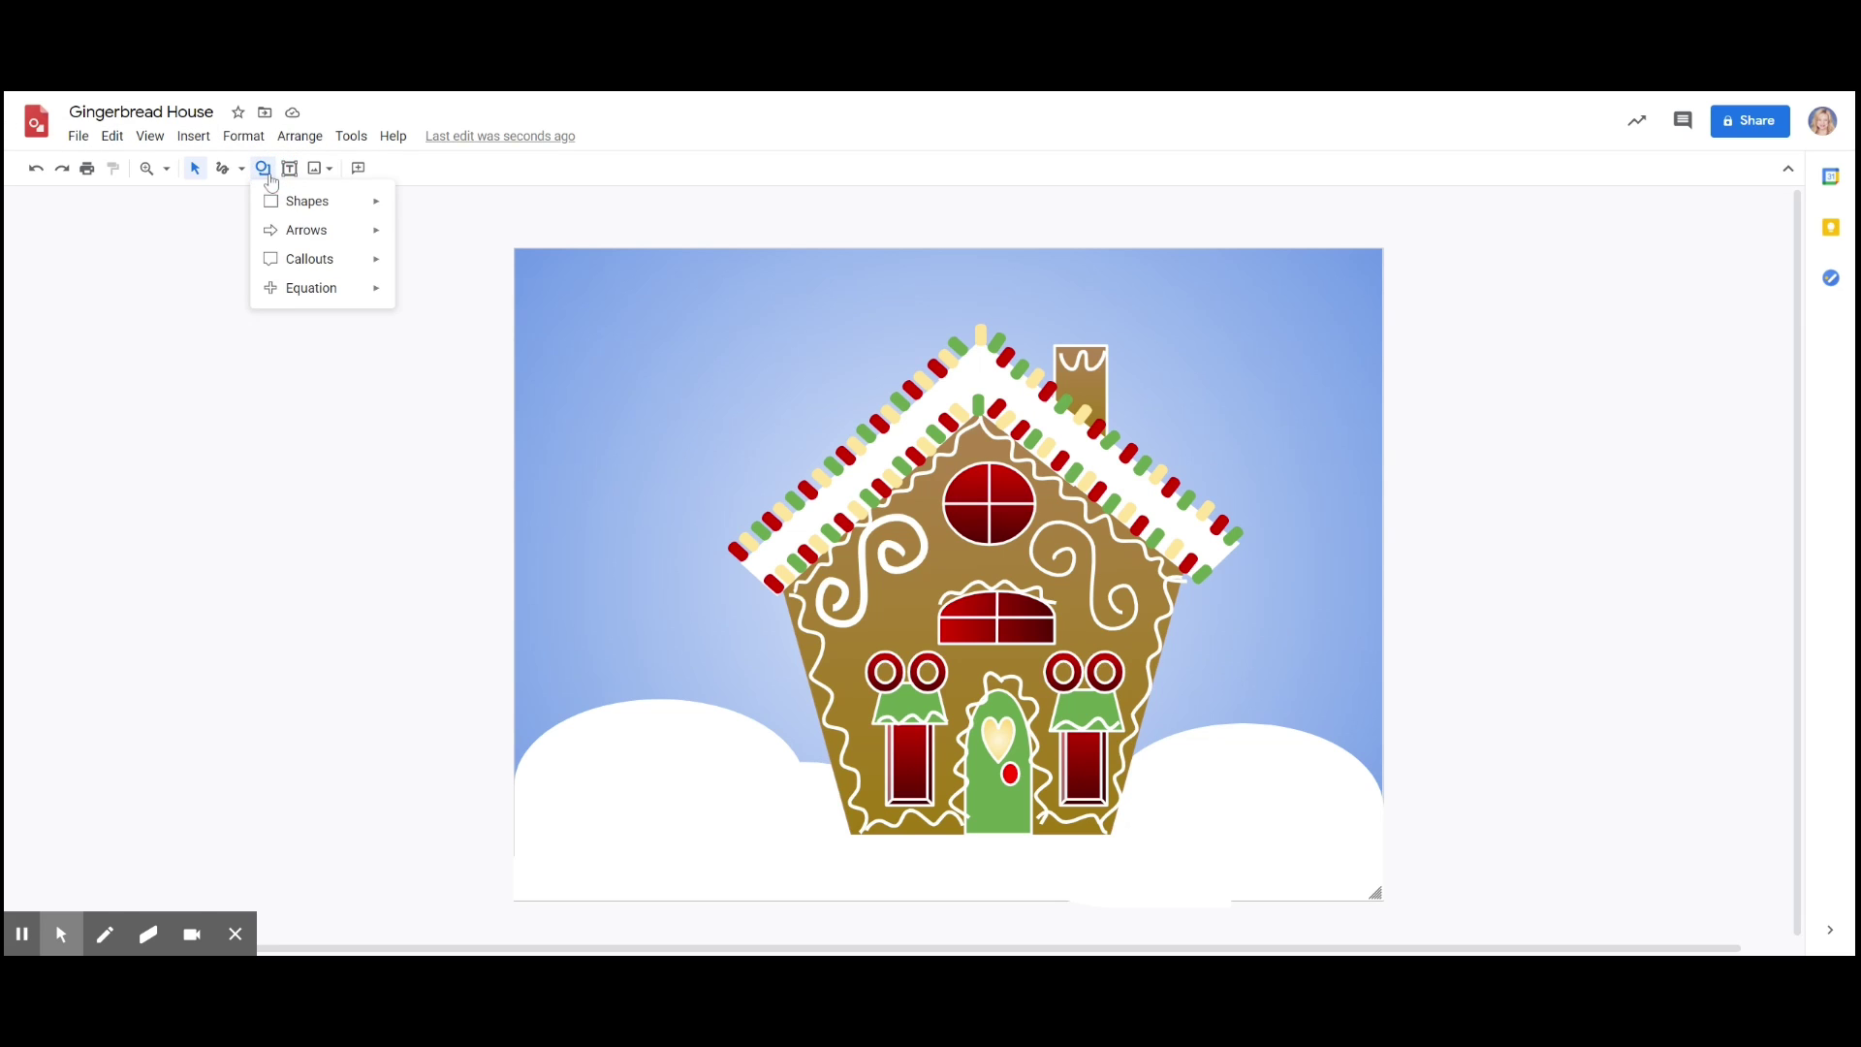
mouse_move(320, 205)
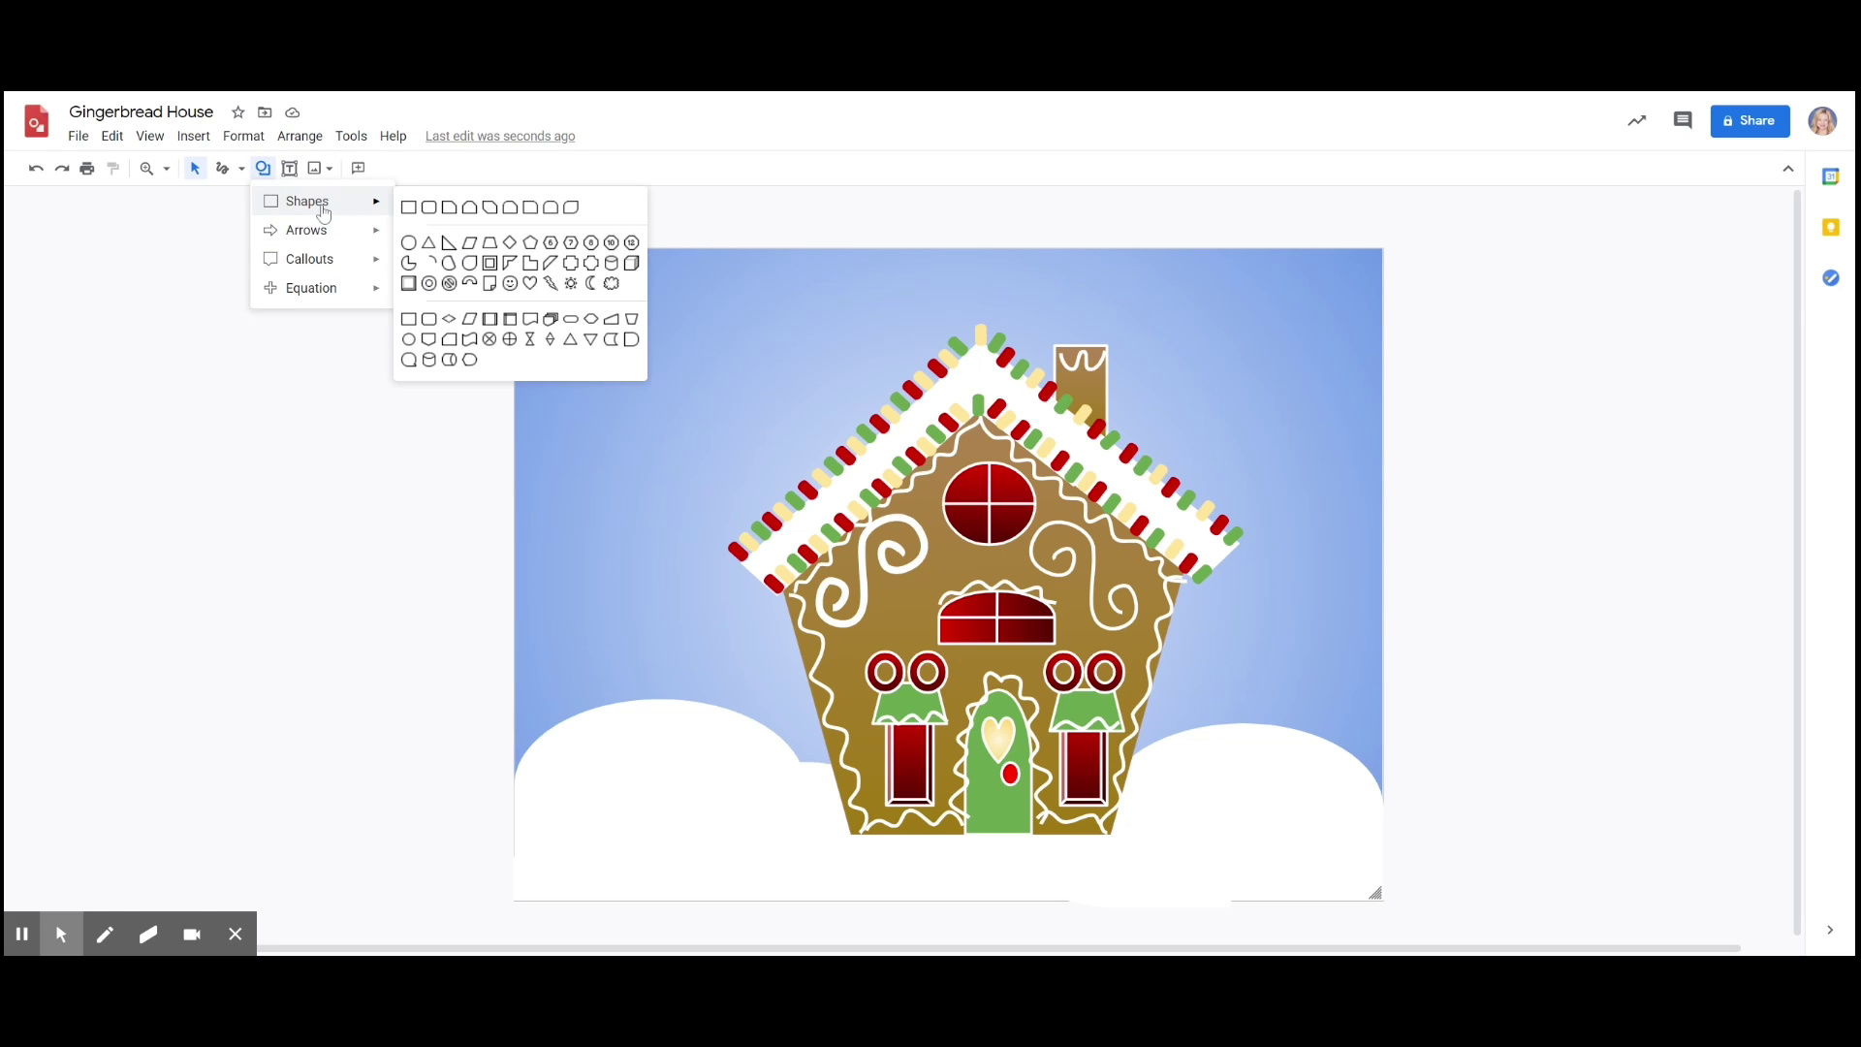
click(494, 250)
click(1002, 869)
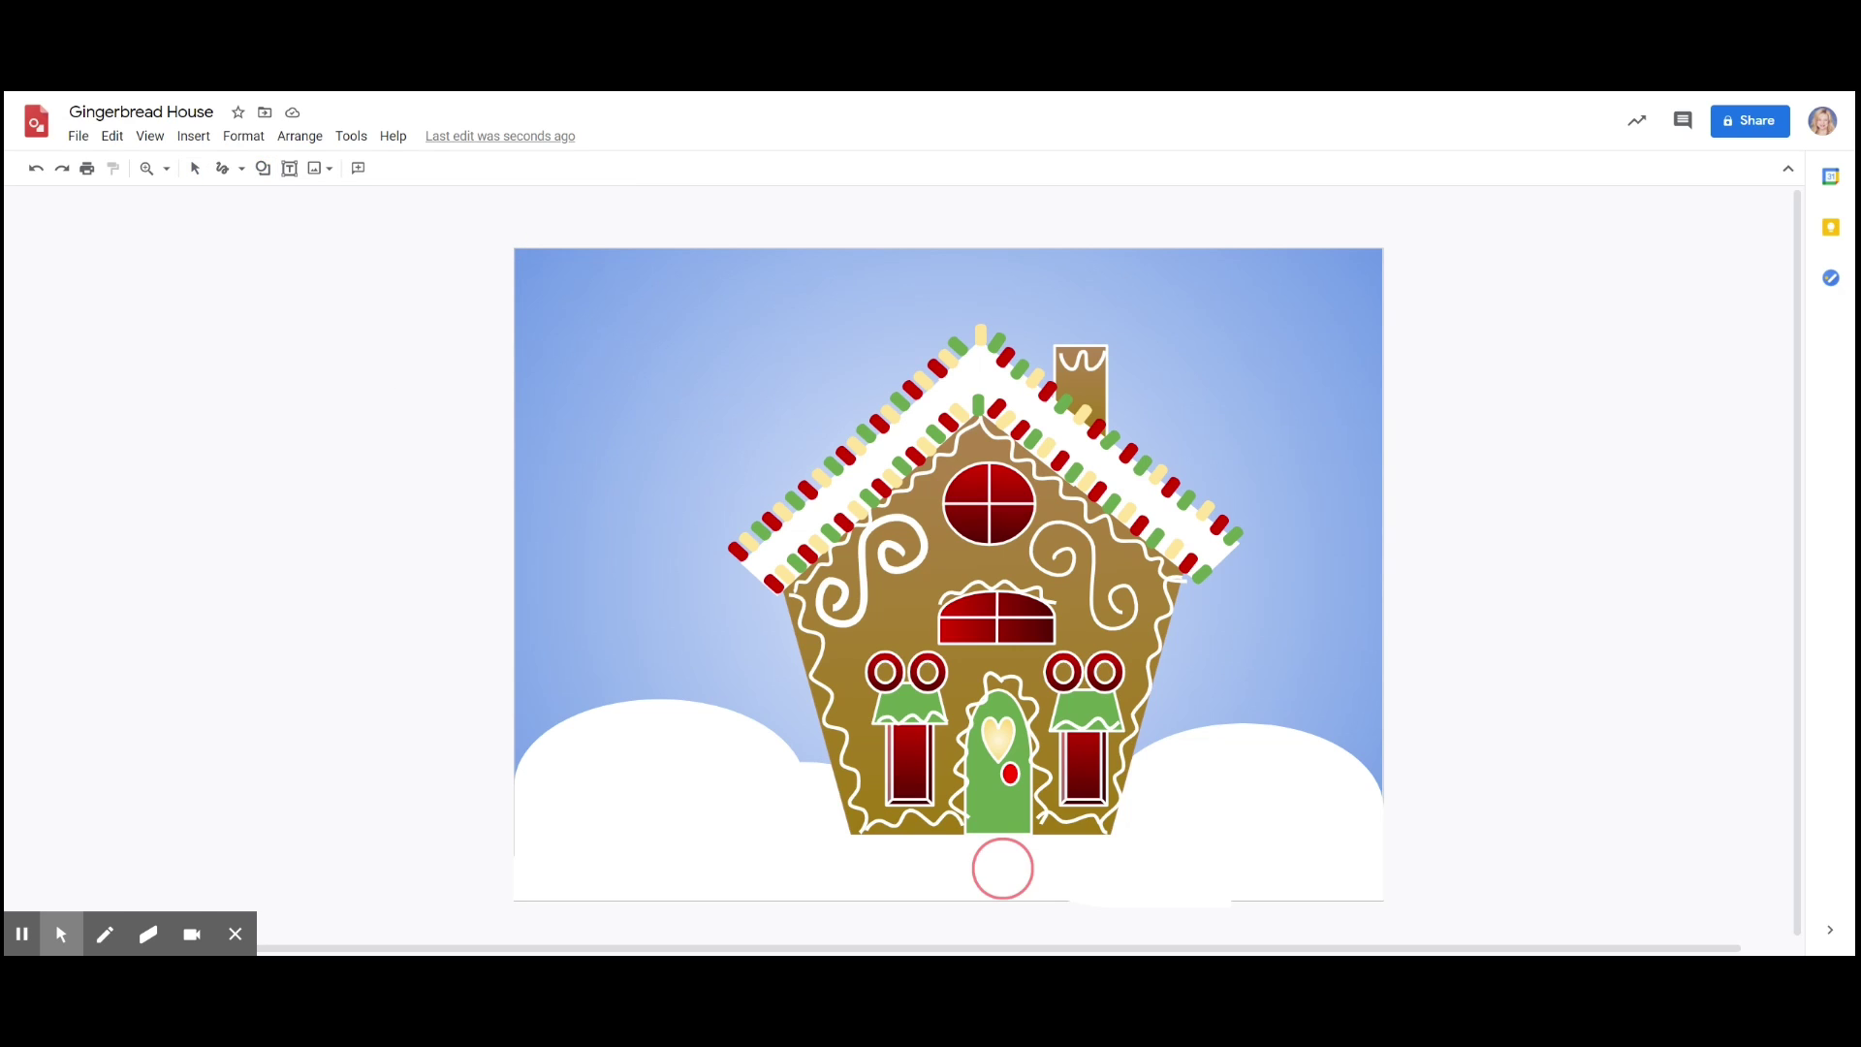
mouse_move(1002, 869)
mouse_down()
mouse_move(1105, 940)
mouse_move(1009, 869)
mouse_move(957, 906)
mouse_move(1002, 876)
mouse_up()
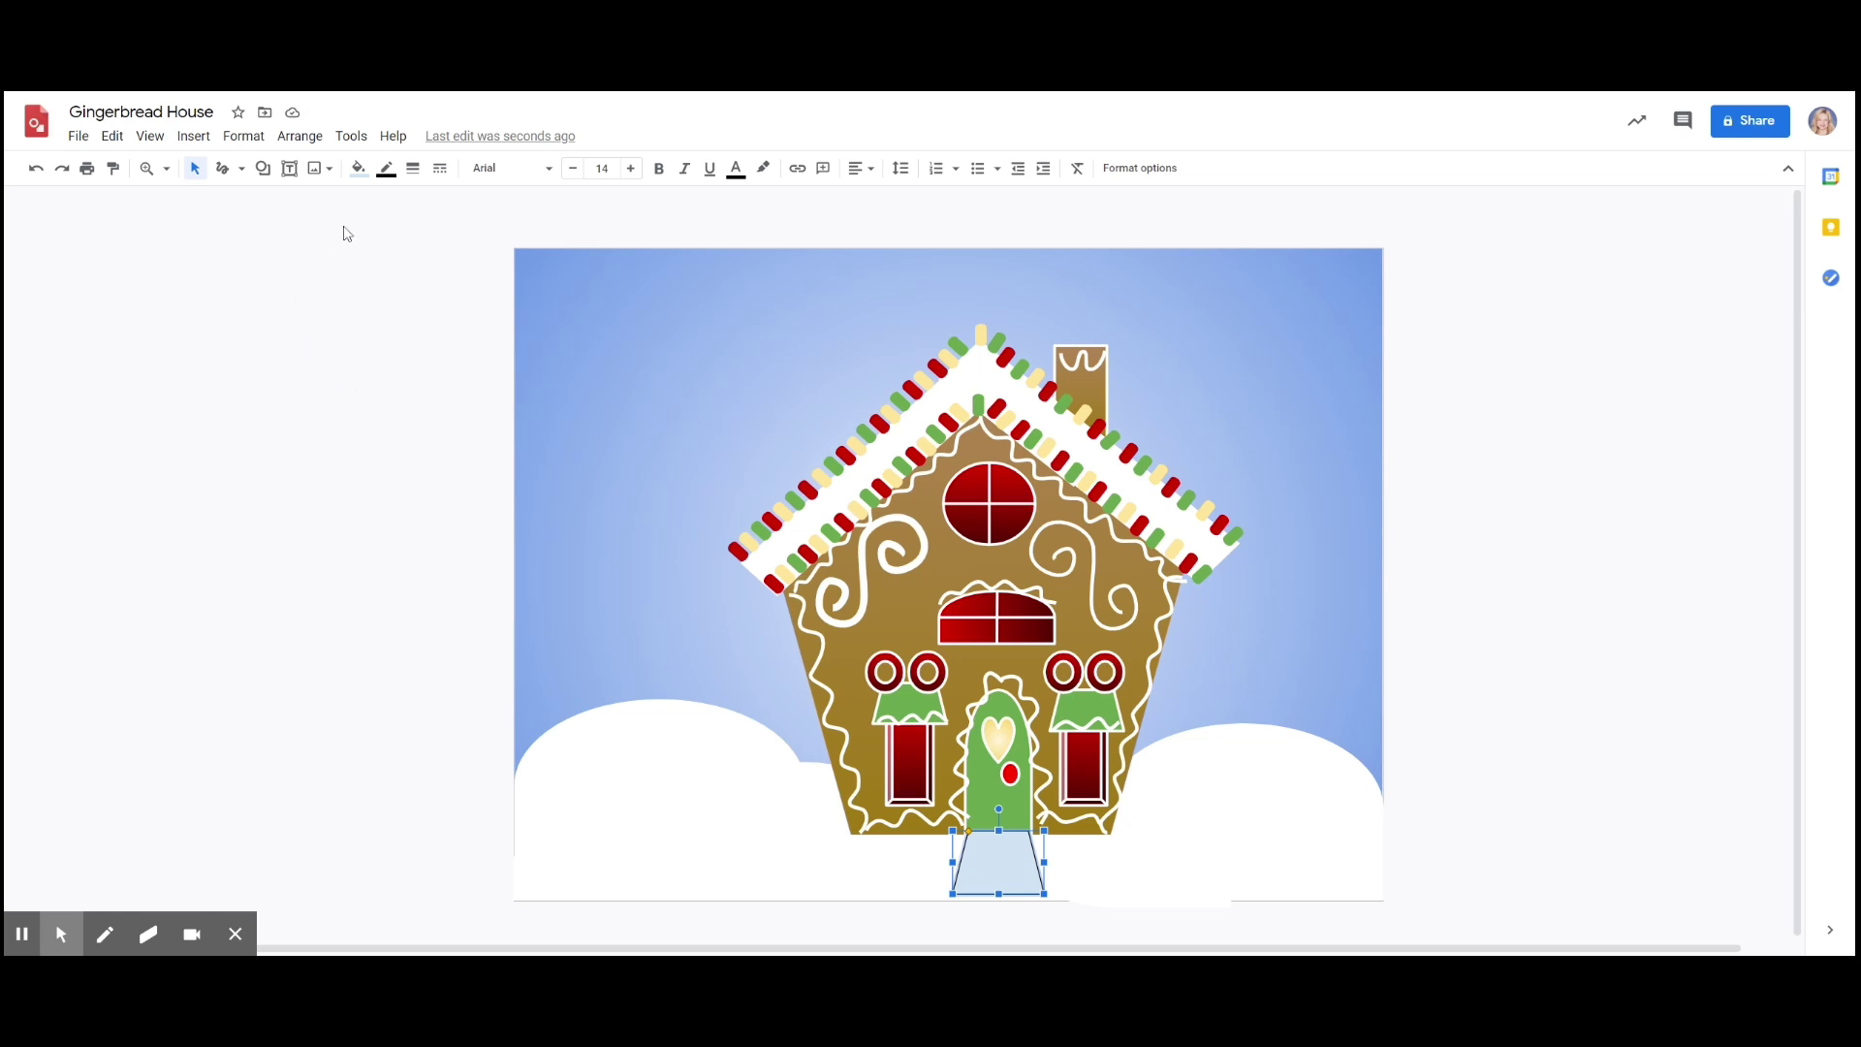
- Fill the trapezoid path with the dark red linear gradient preset
click(358, 168)
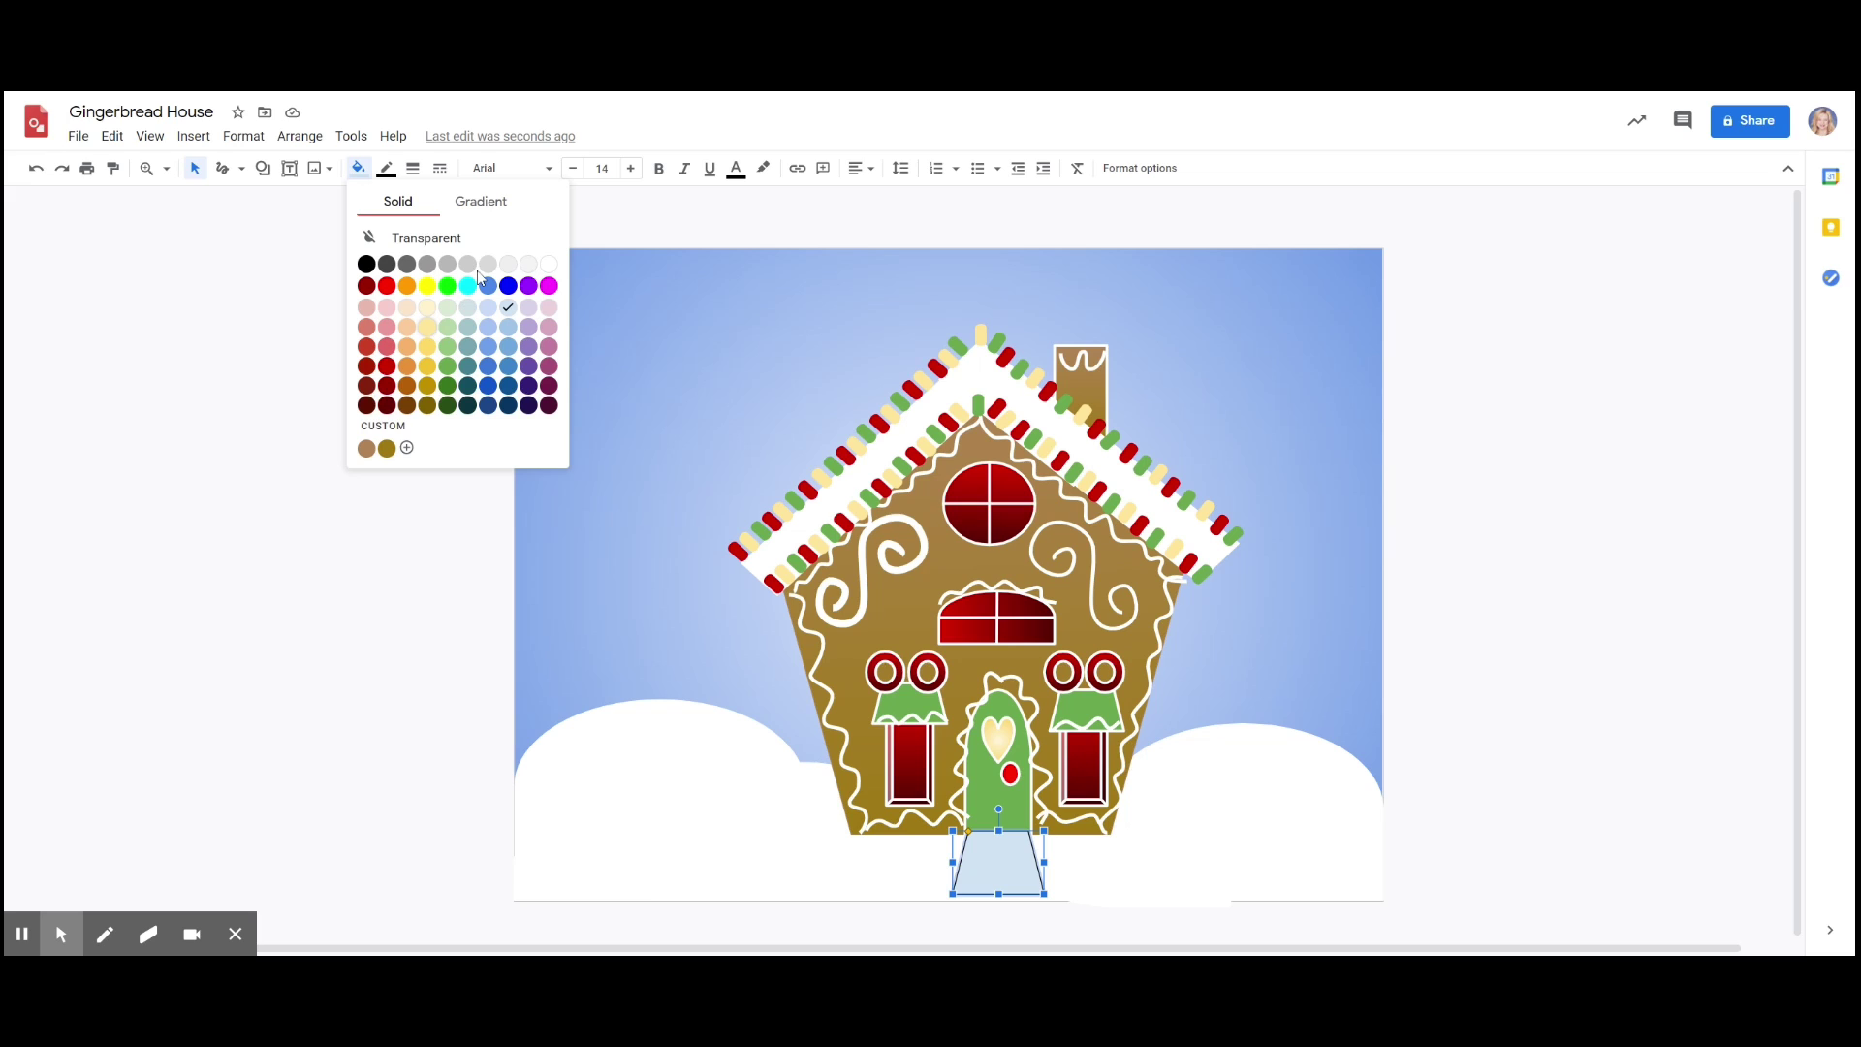
click(485, 201)
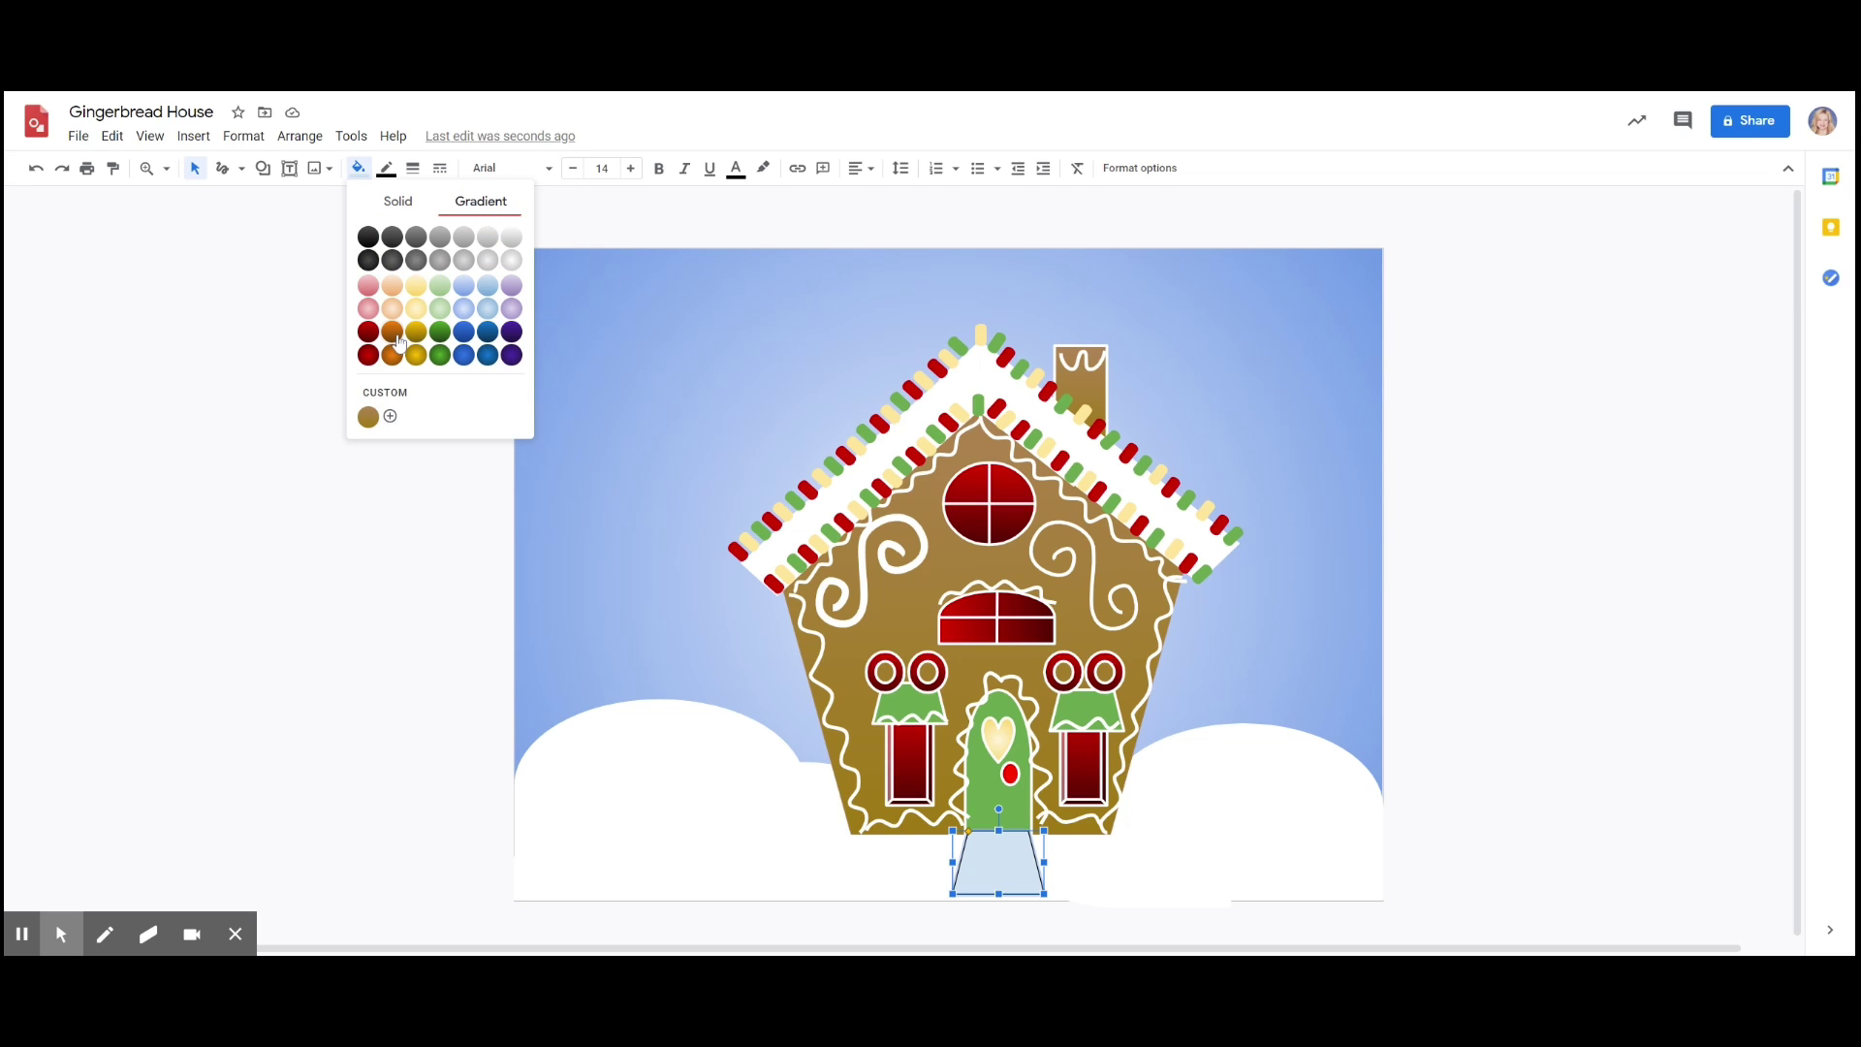
click(368, 331)
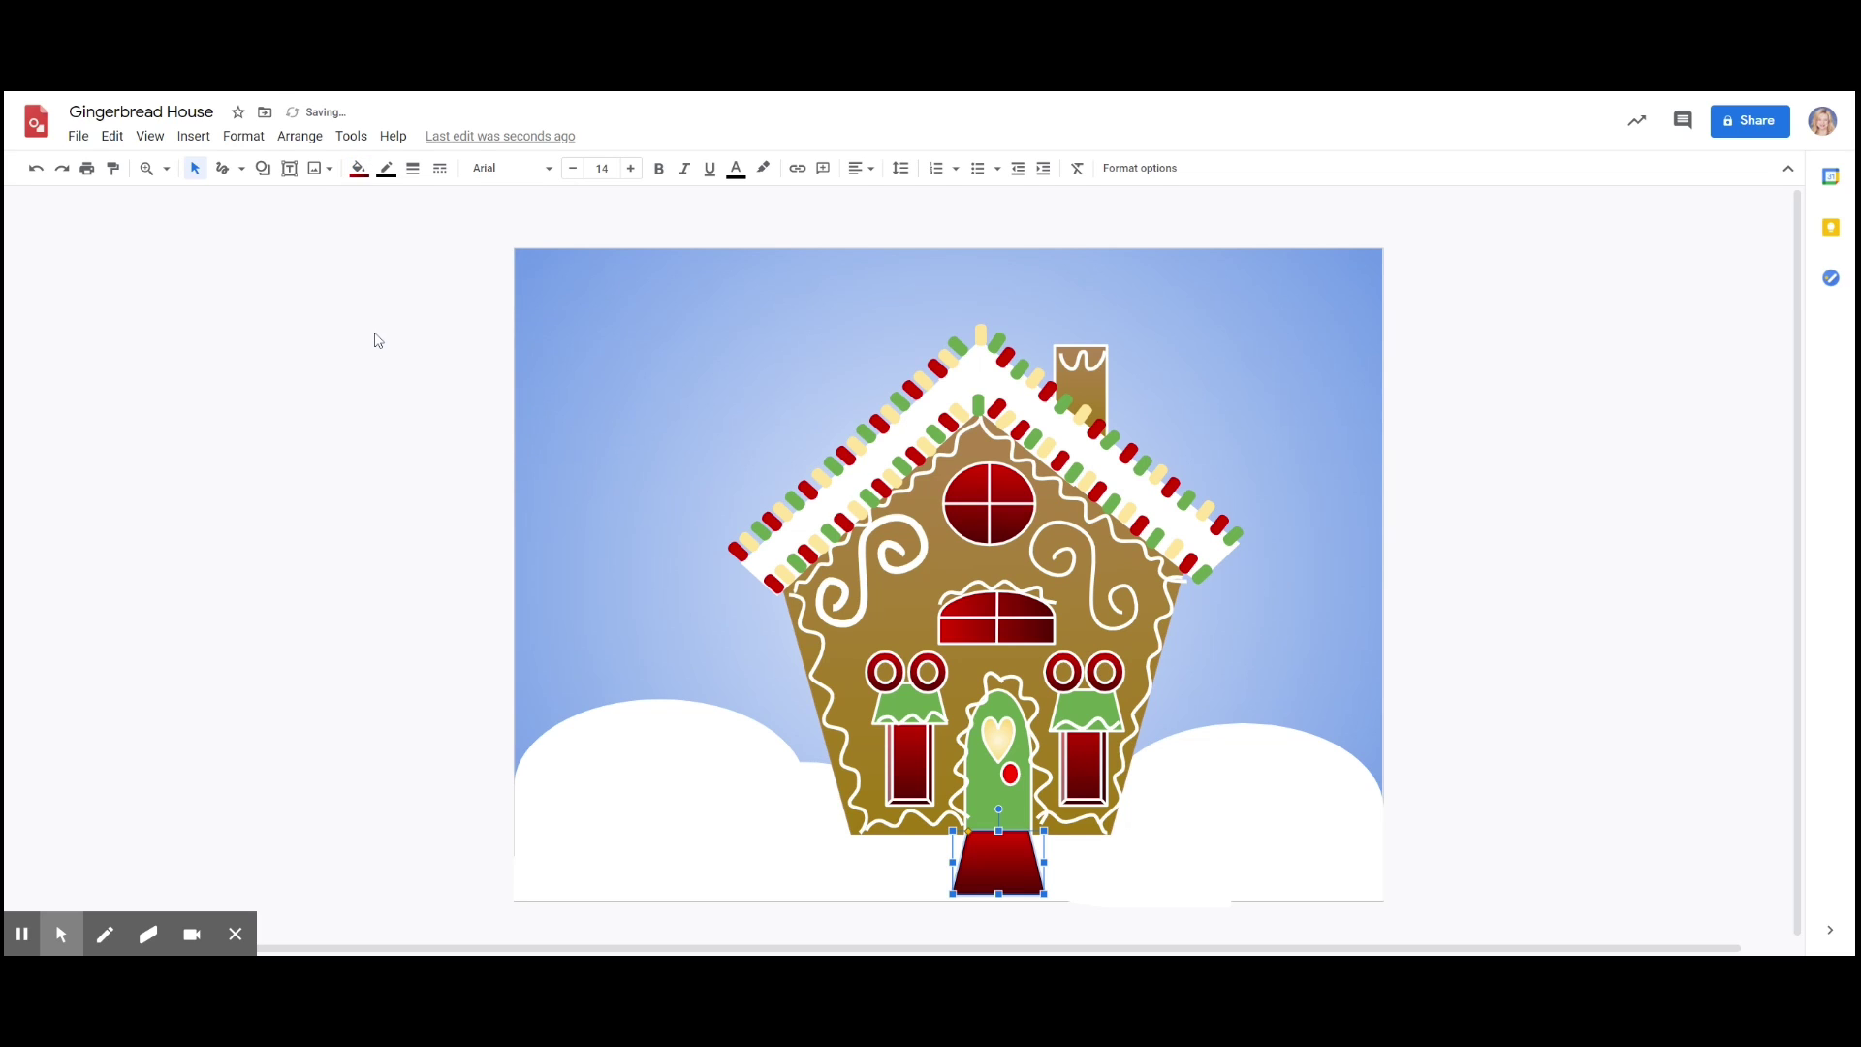
- Customise the path's linear gradient by changing its dark end stop to the second-darkest red shade
click(358, 167)
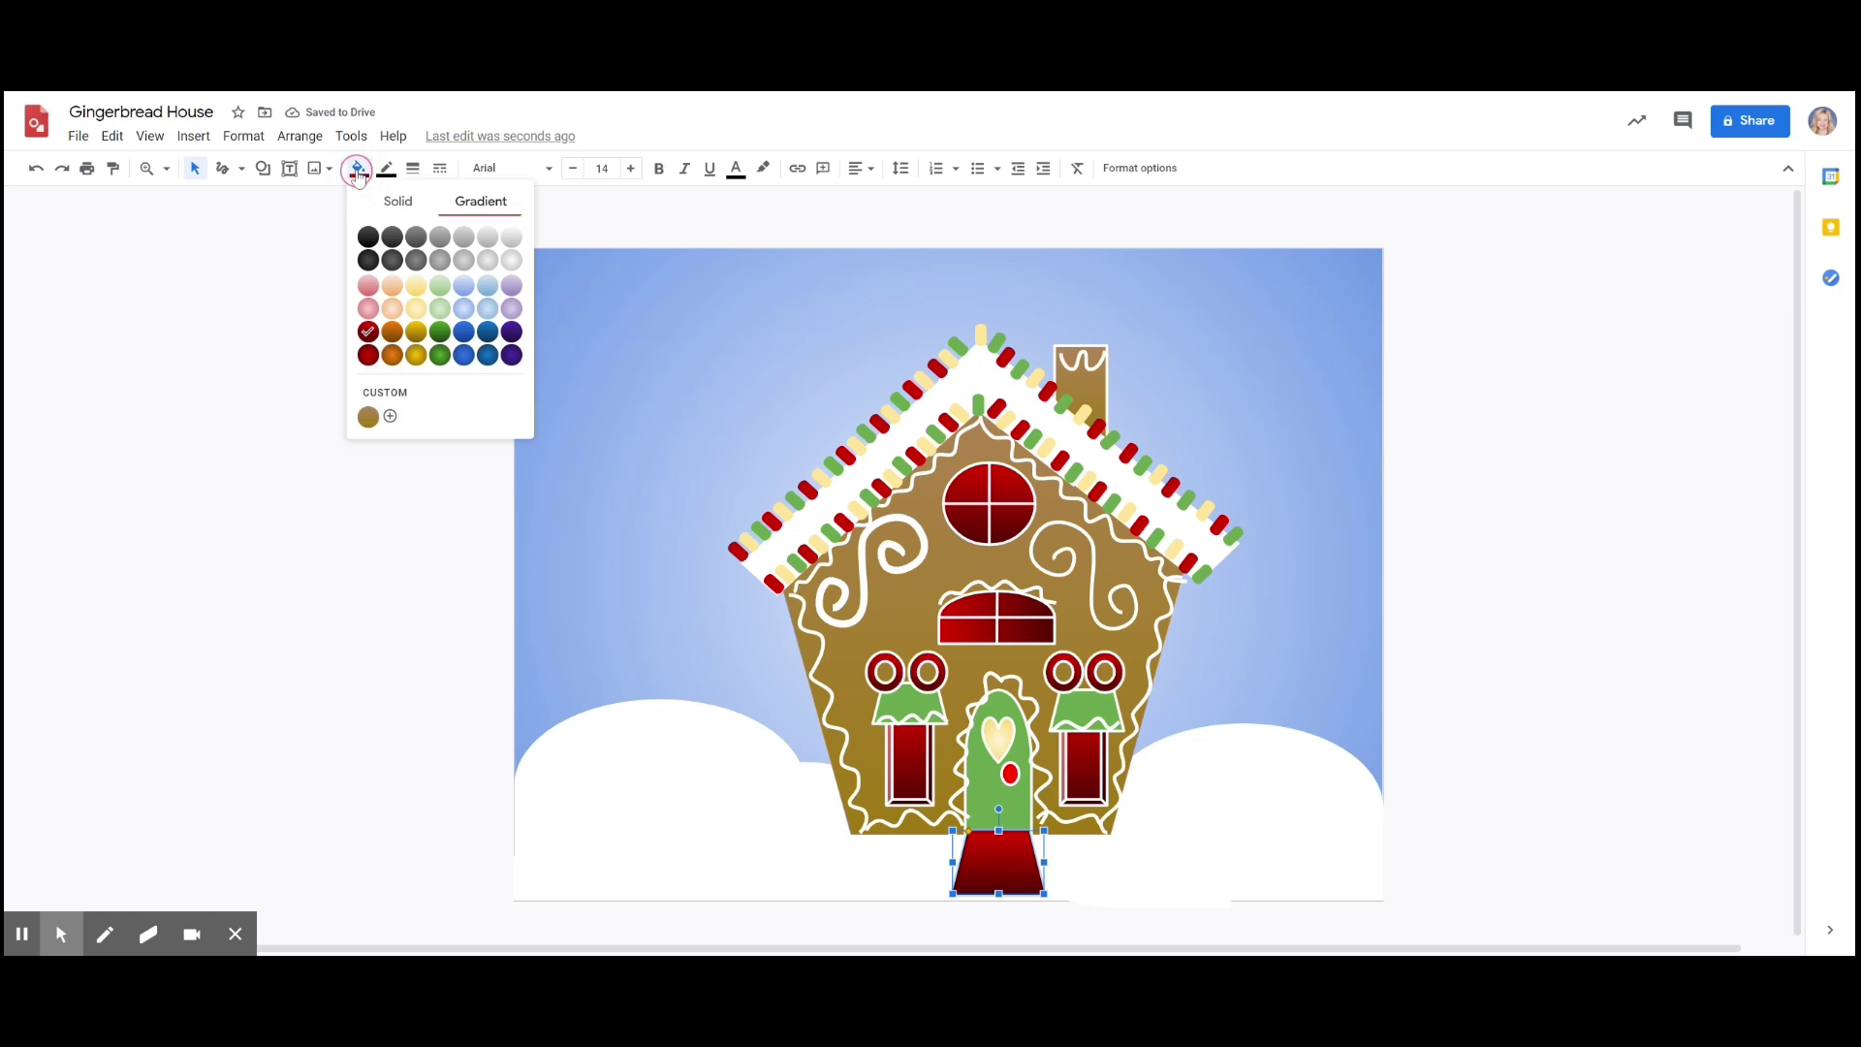
click(390, 416)
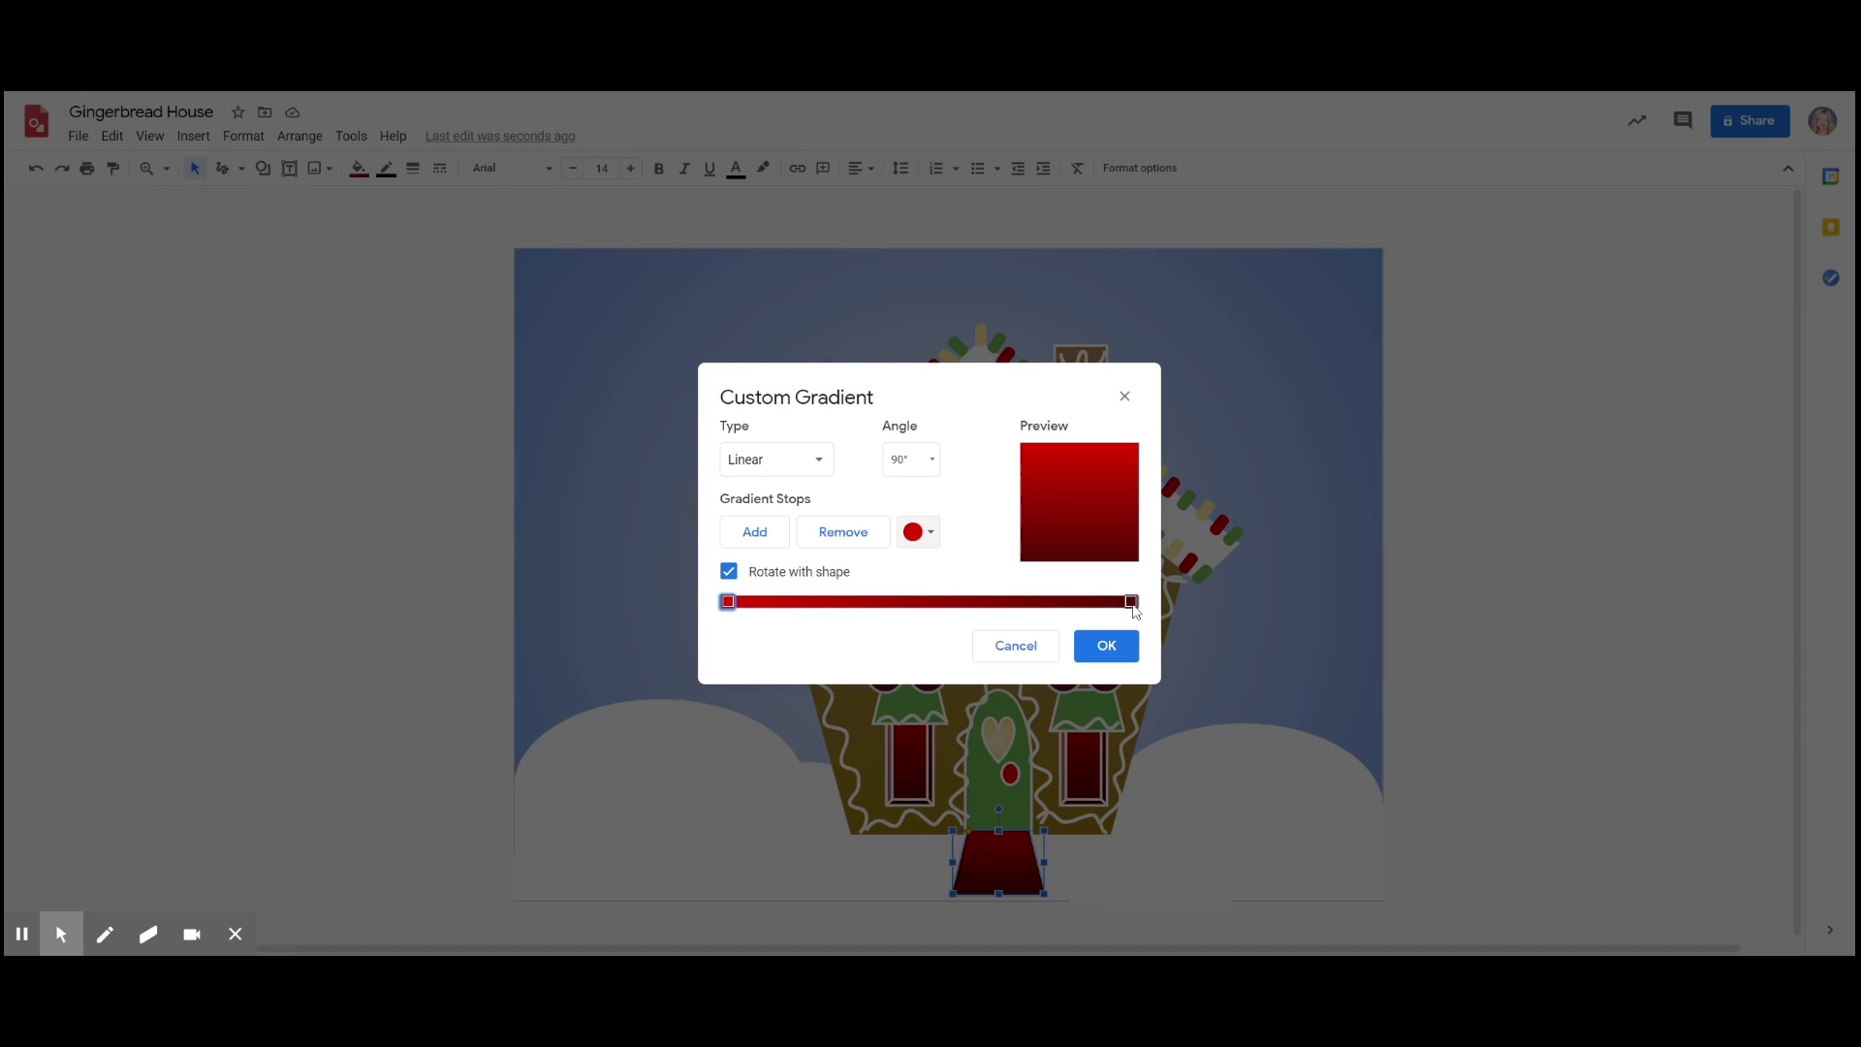
click(1131, 602)
click(931, 533)
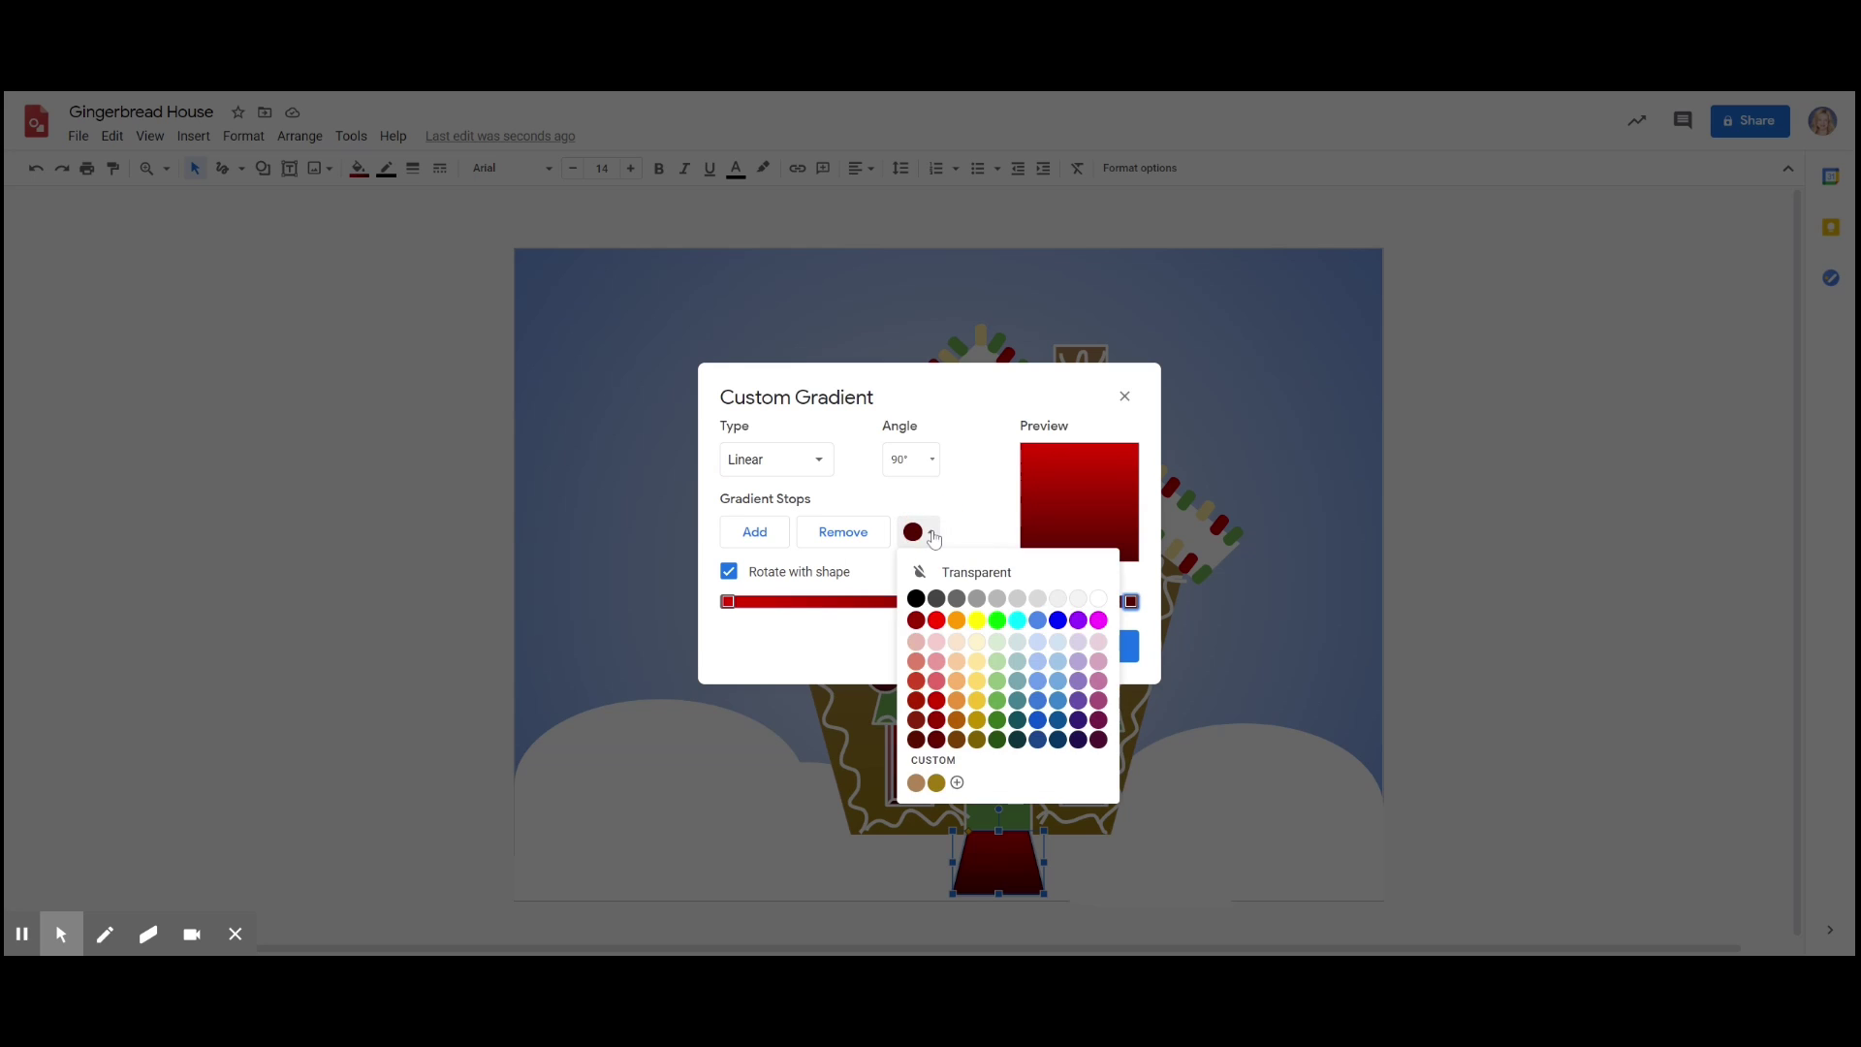
click(939, 720)
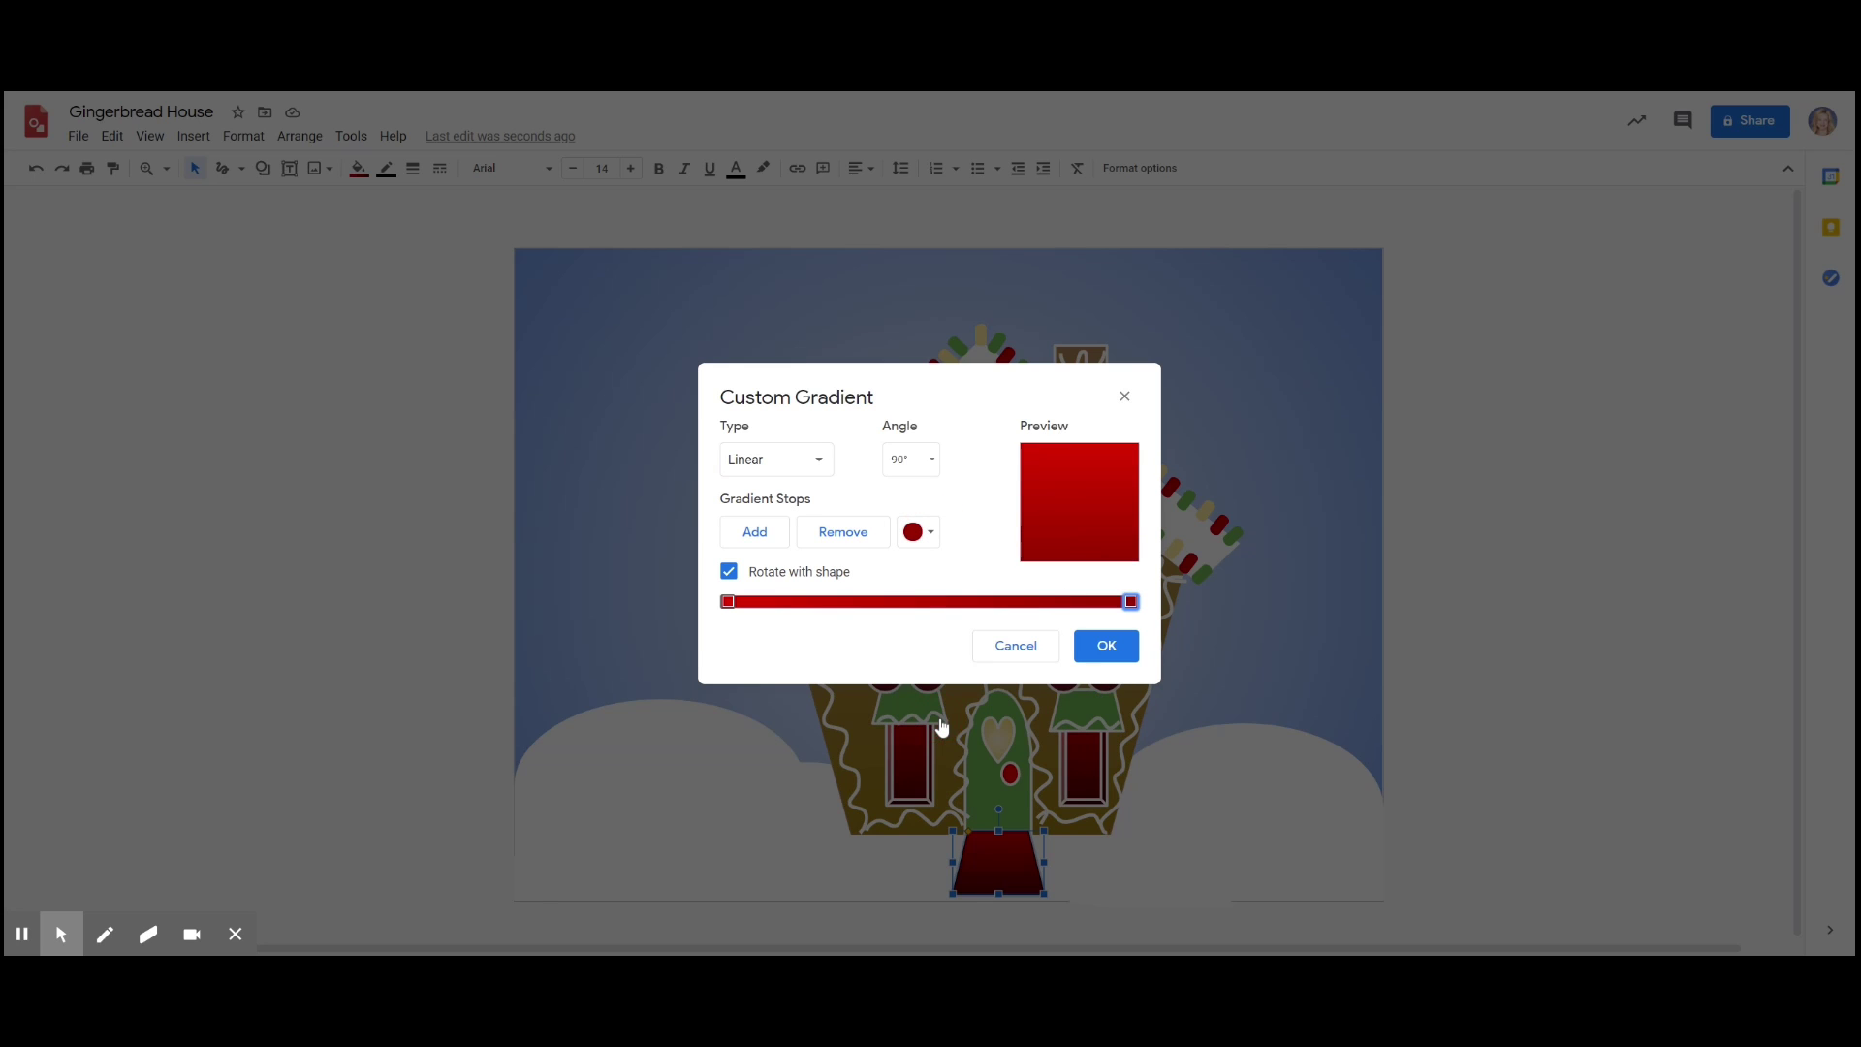
click(1107, 646)
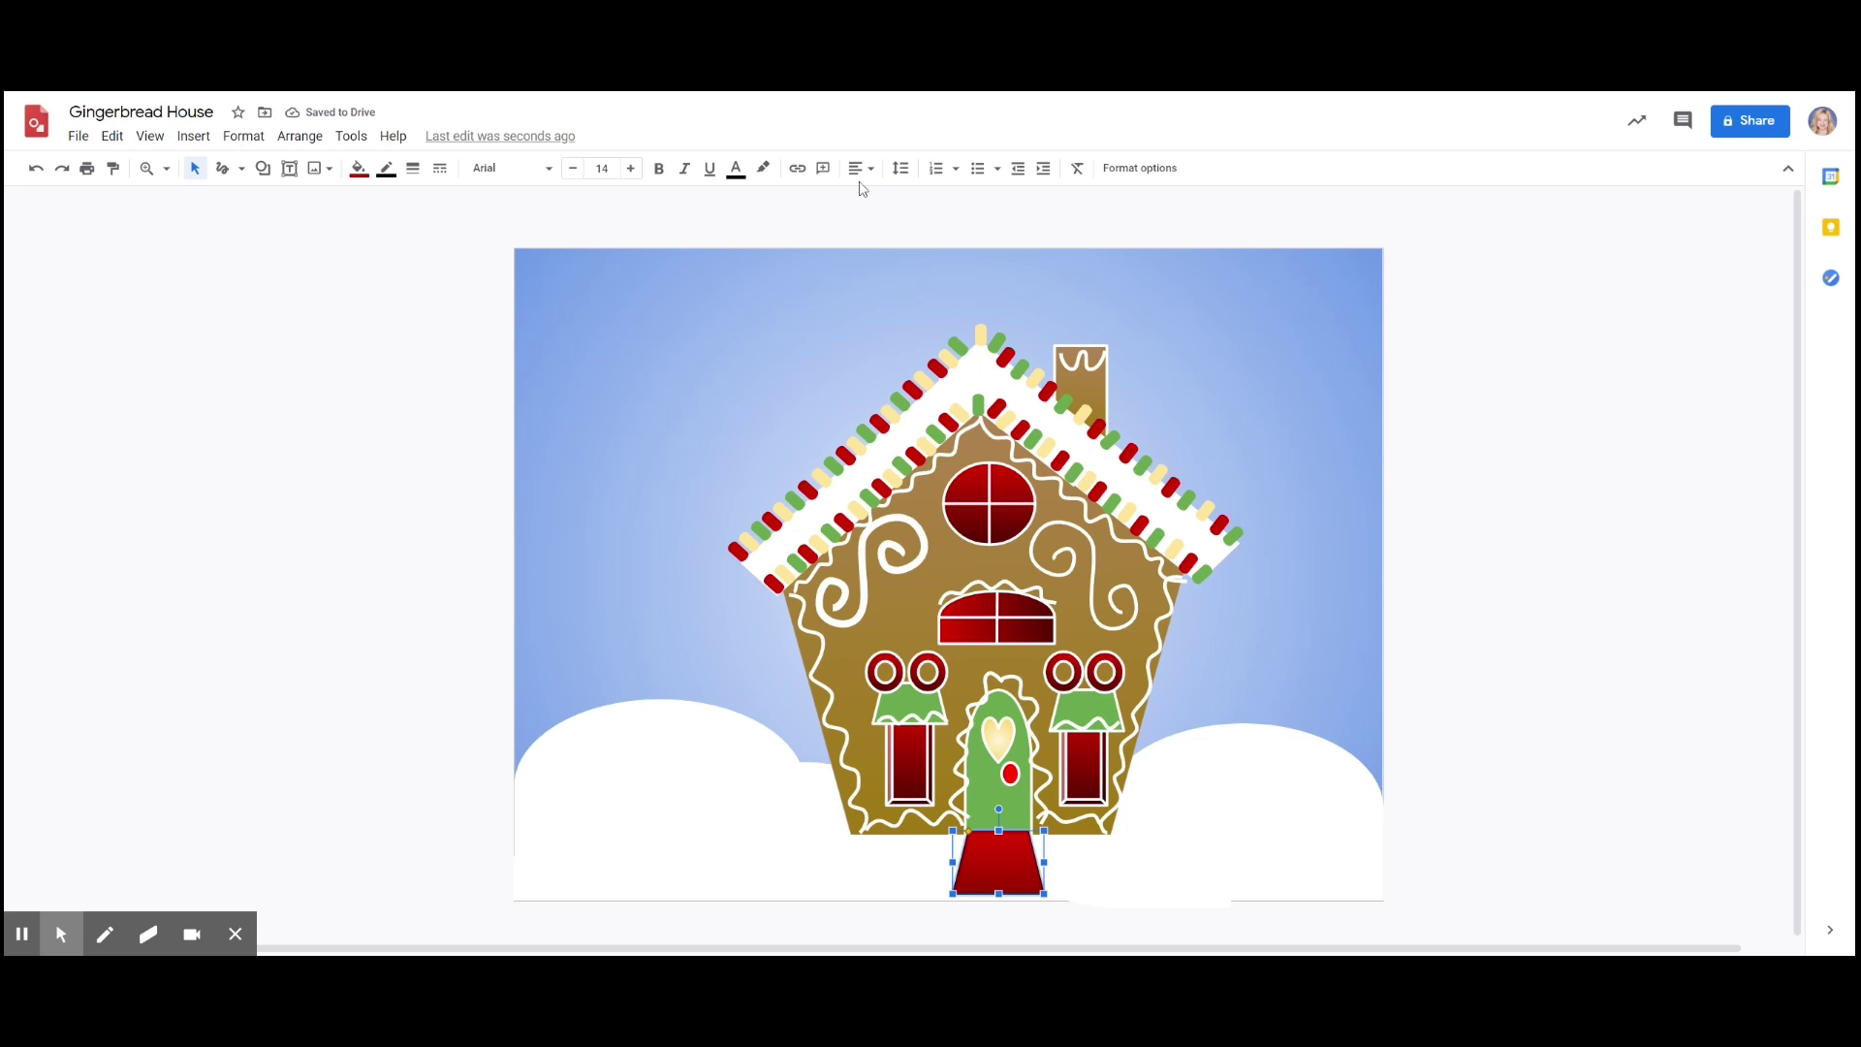
- Set the path's outline to dark red to match its fill, and deselect the path
click(386, 170)
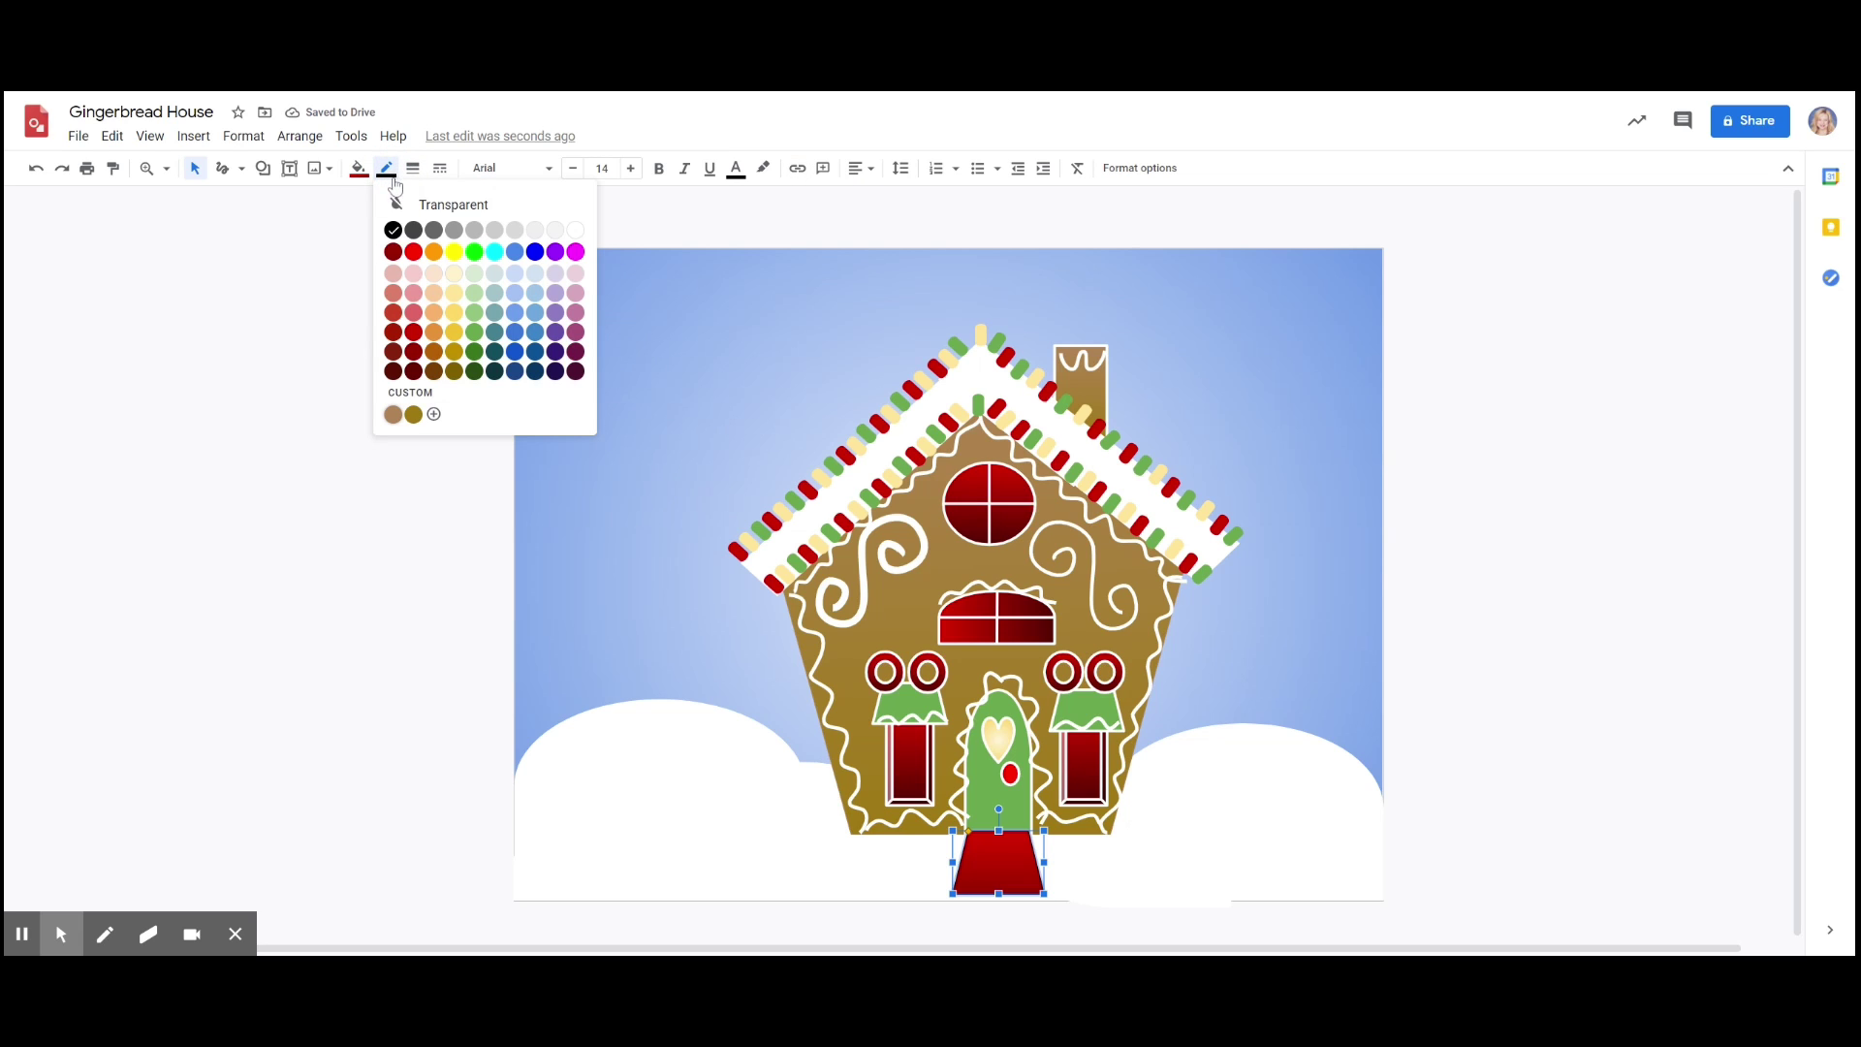
click(413, 332)
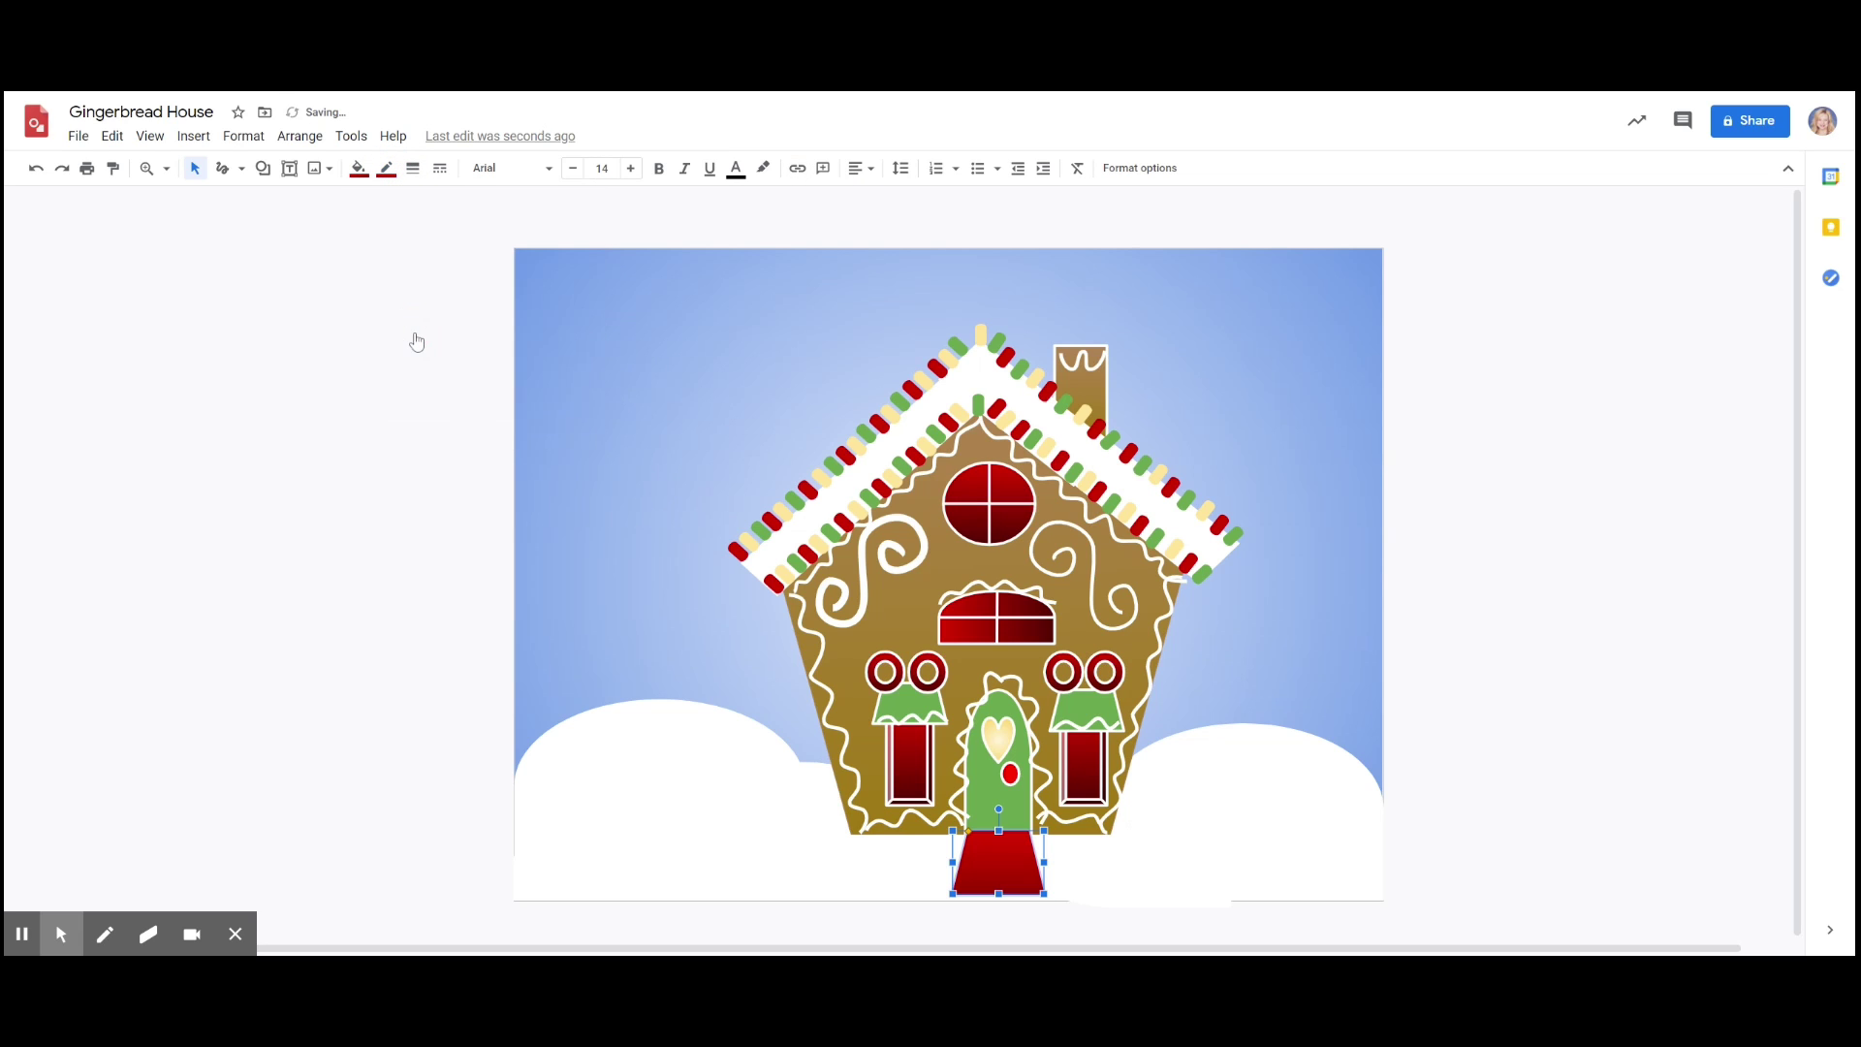
click(1529, 386)
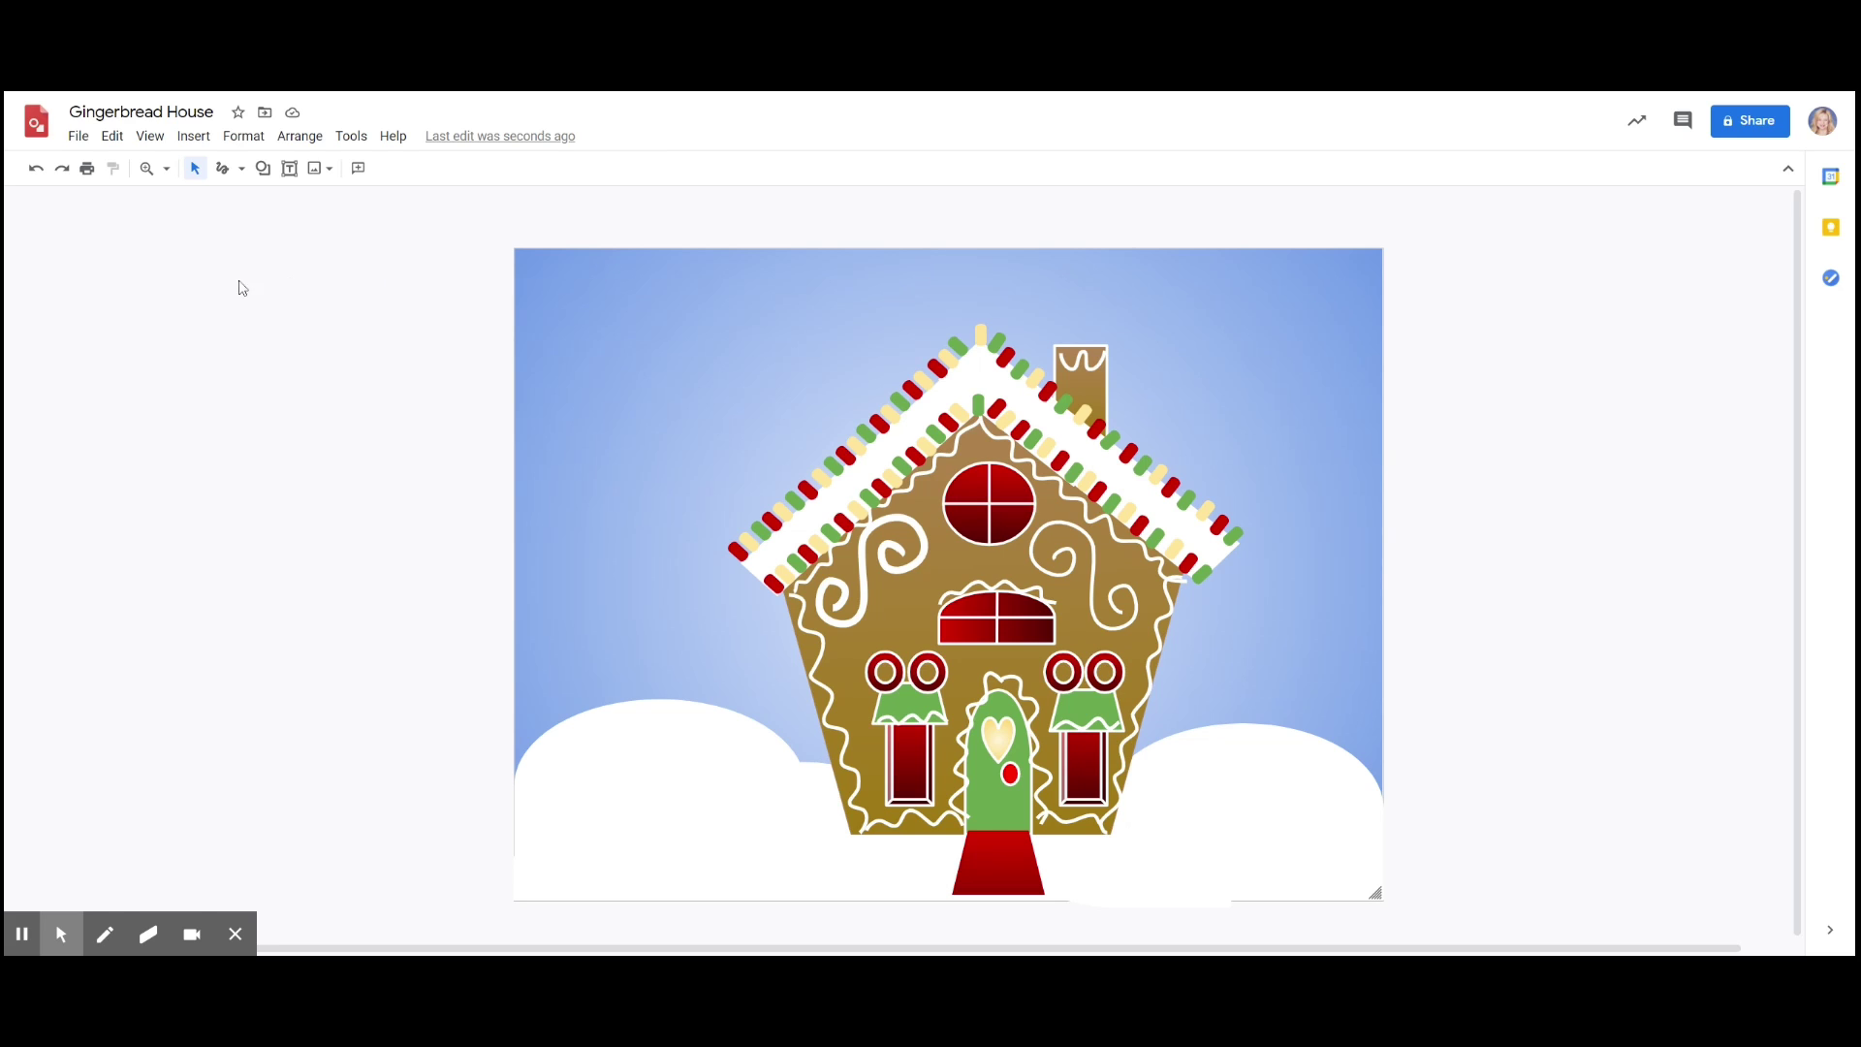
- Draw a small trapezoid at the upper left corner of the red path, rotated so its wide side faces down
click(264, 174)
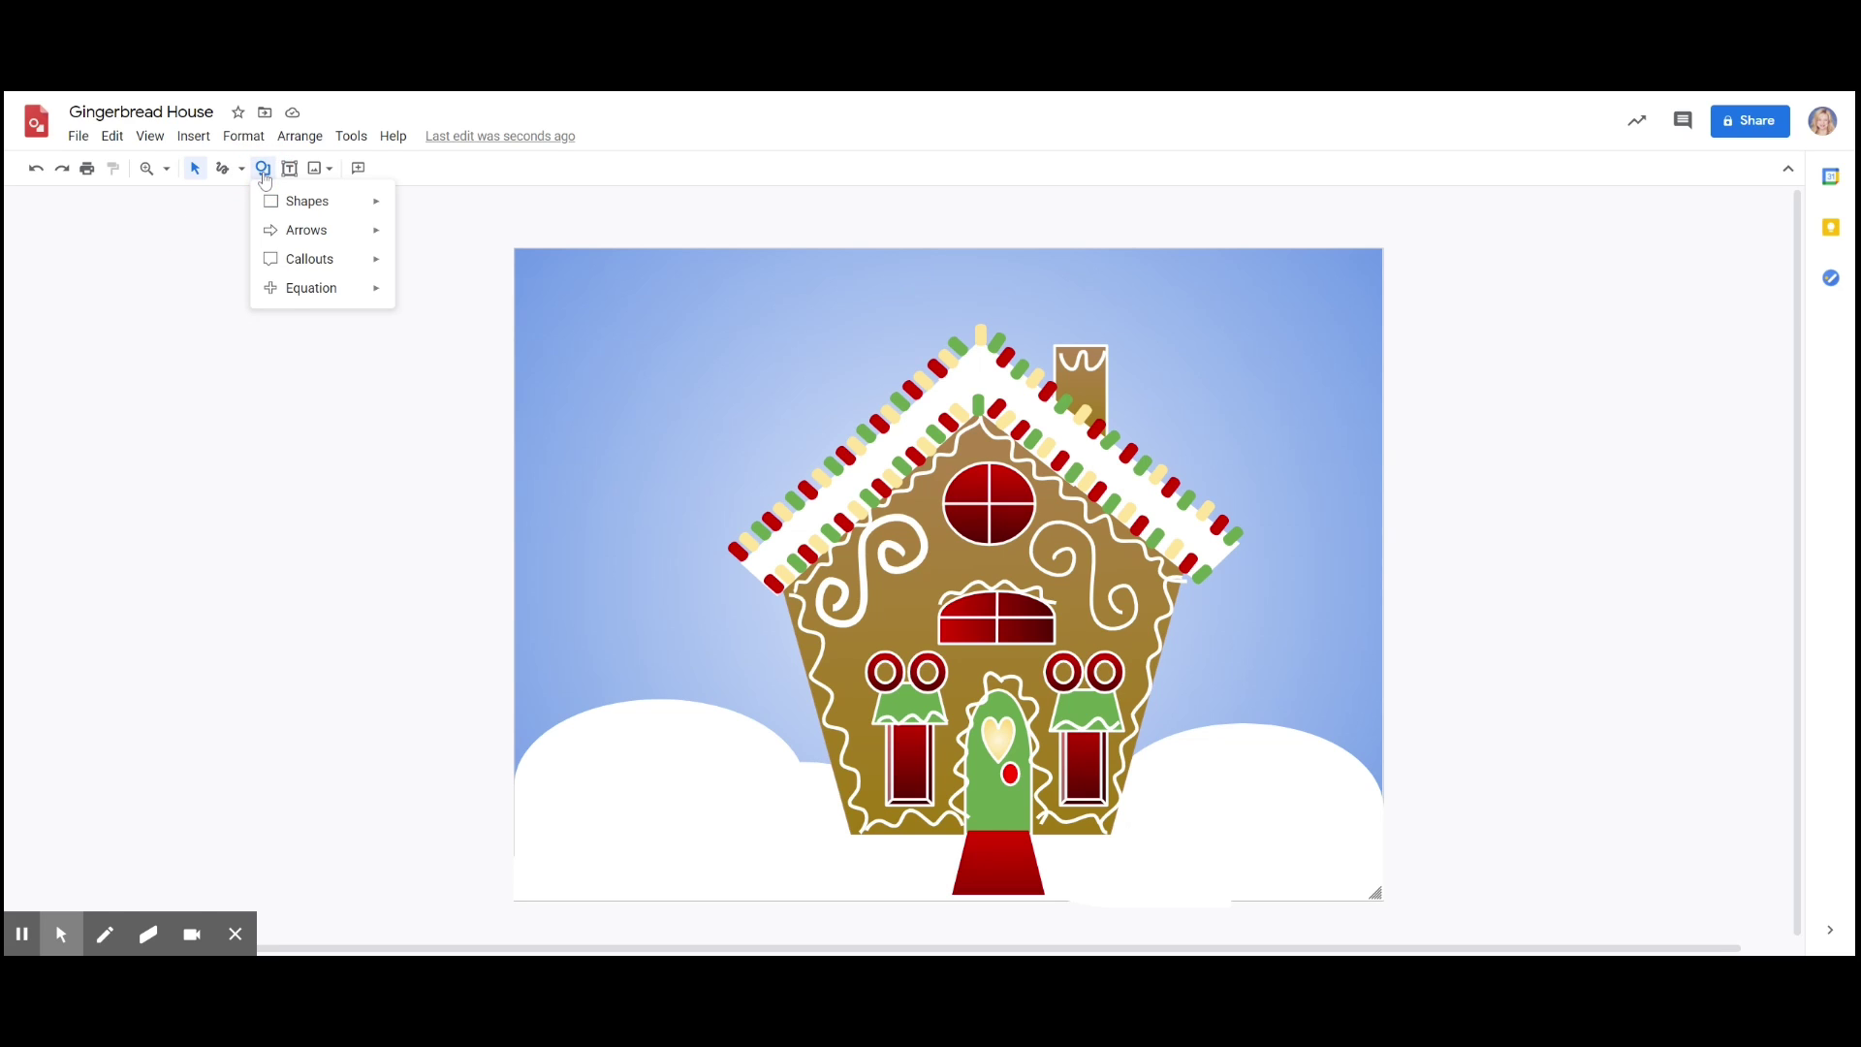
mouse_move(364, 211)
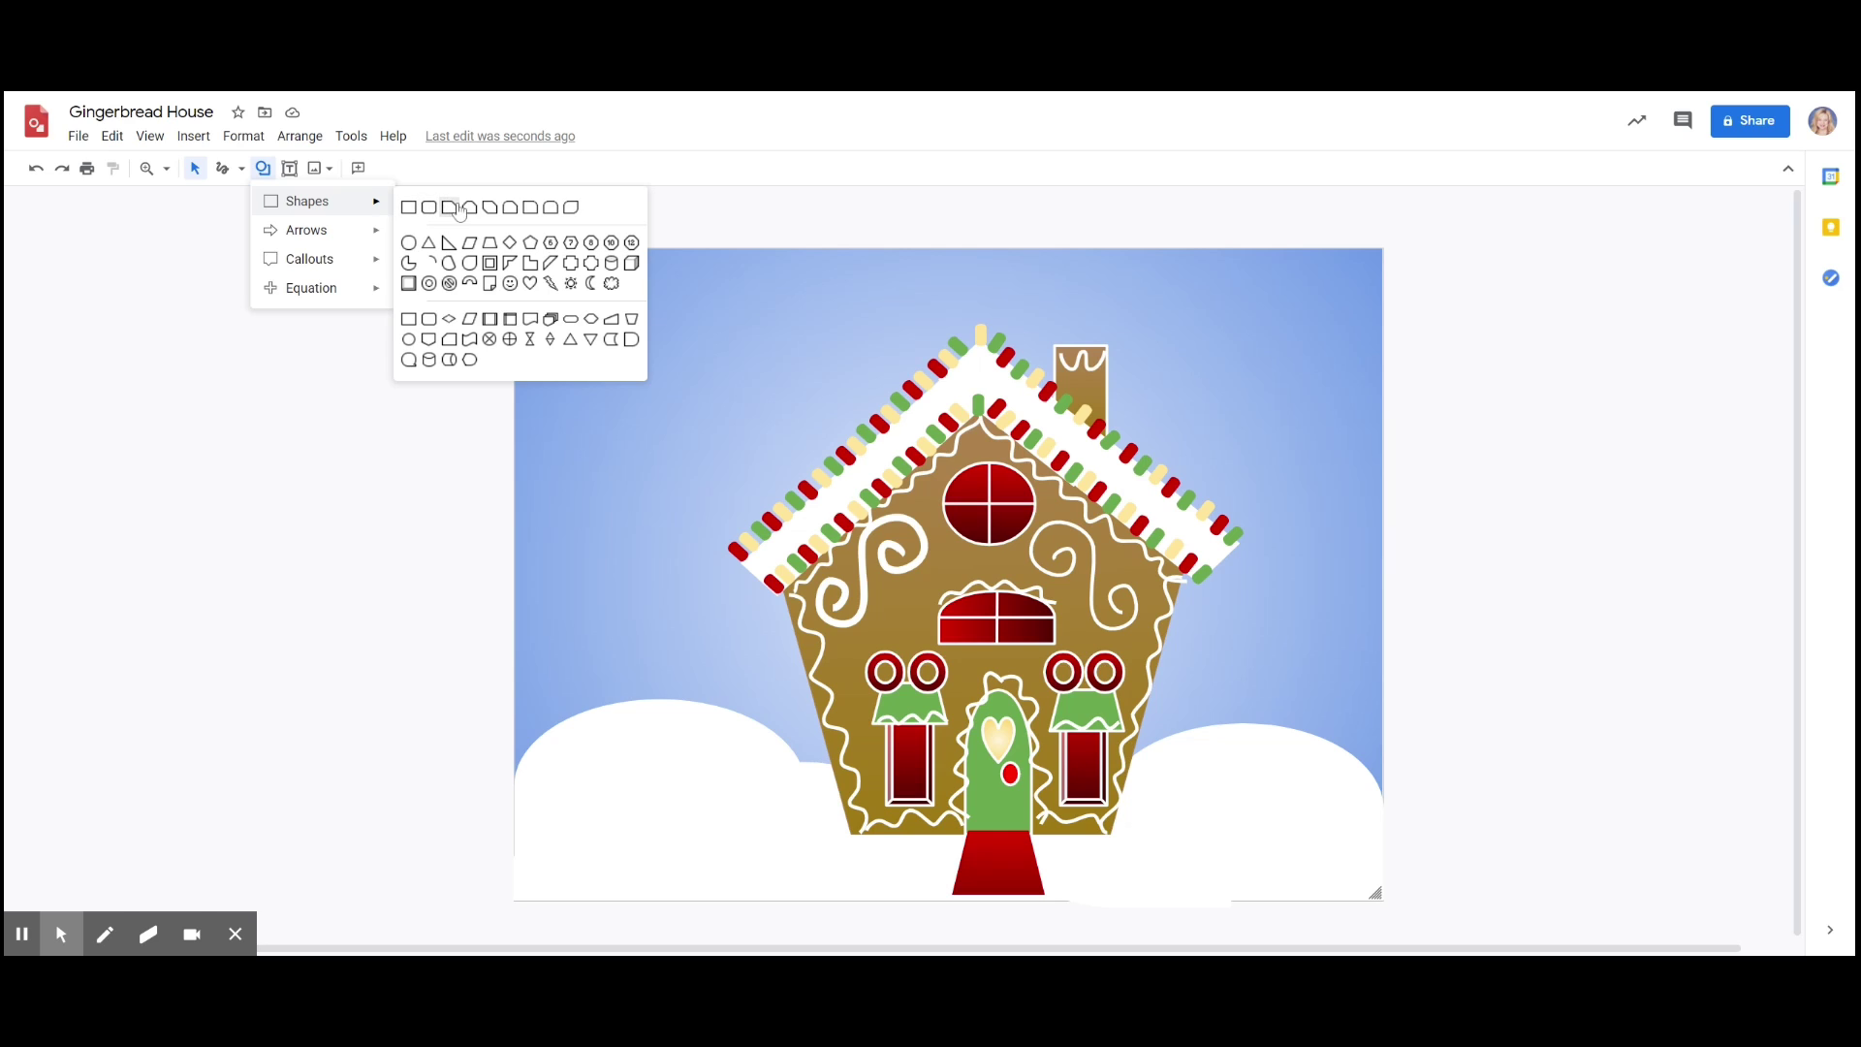
click(635, 330)
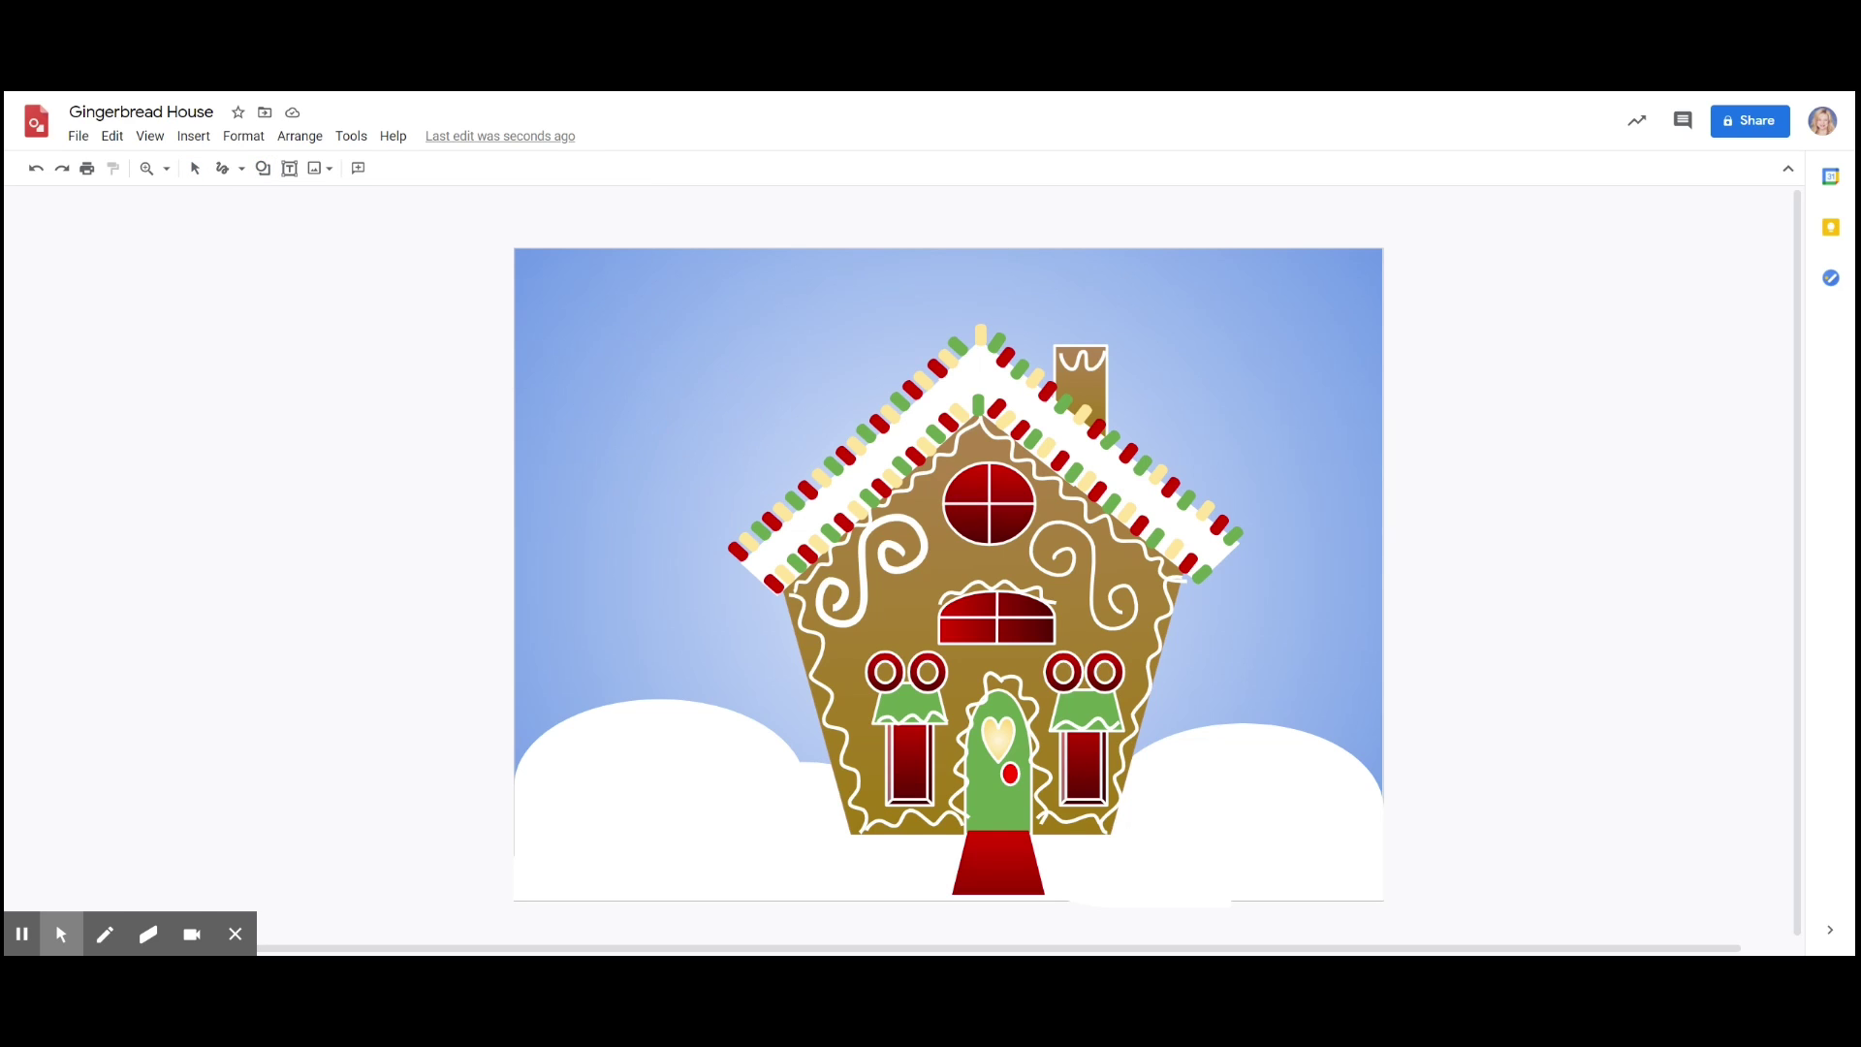
drag(936, 838, 1011, 890)
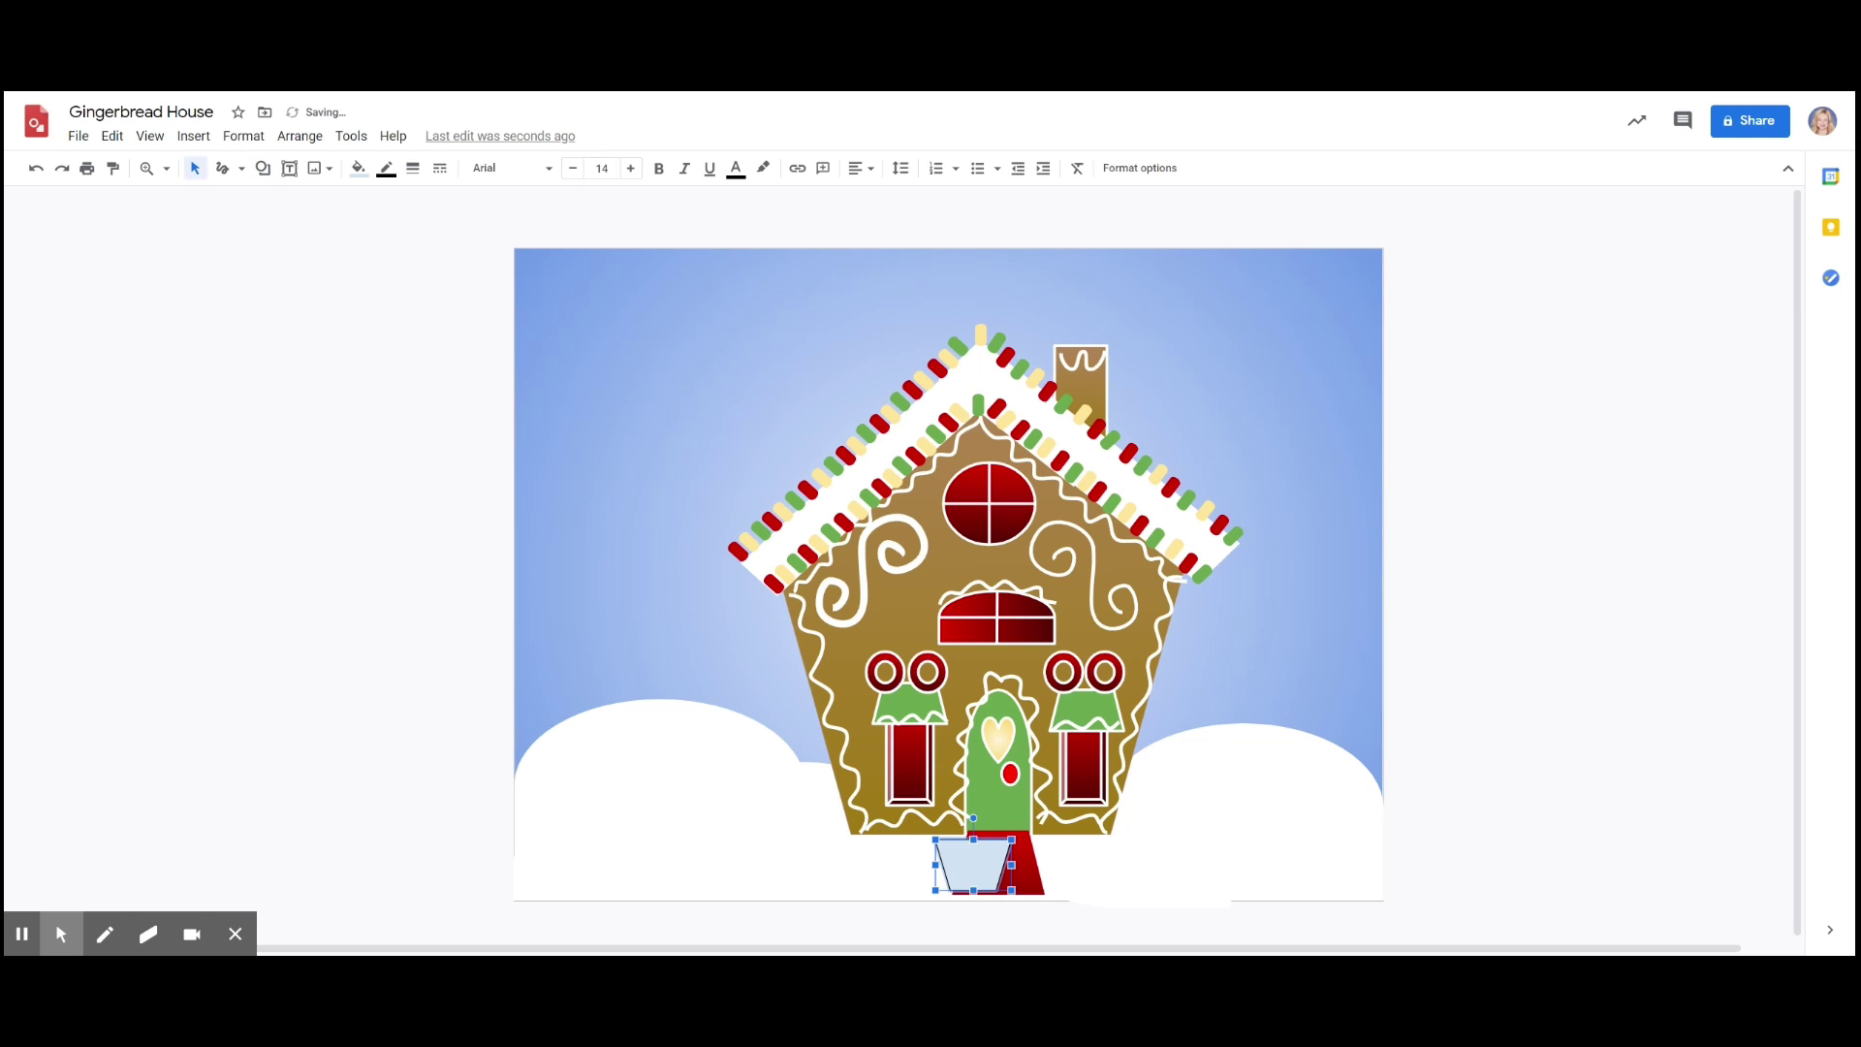
mouse_move(974, 819)
mouse_down()
mouse_move(1003, 834)
mouse_move(1022, 893)
mouse_move(972, 906)
mouse_move(903, 868)
mouse_move(975, 871)
mouse_move(921, 811)
mouse_move(960, 836)
mouse_up()
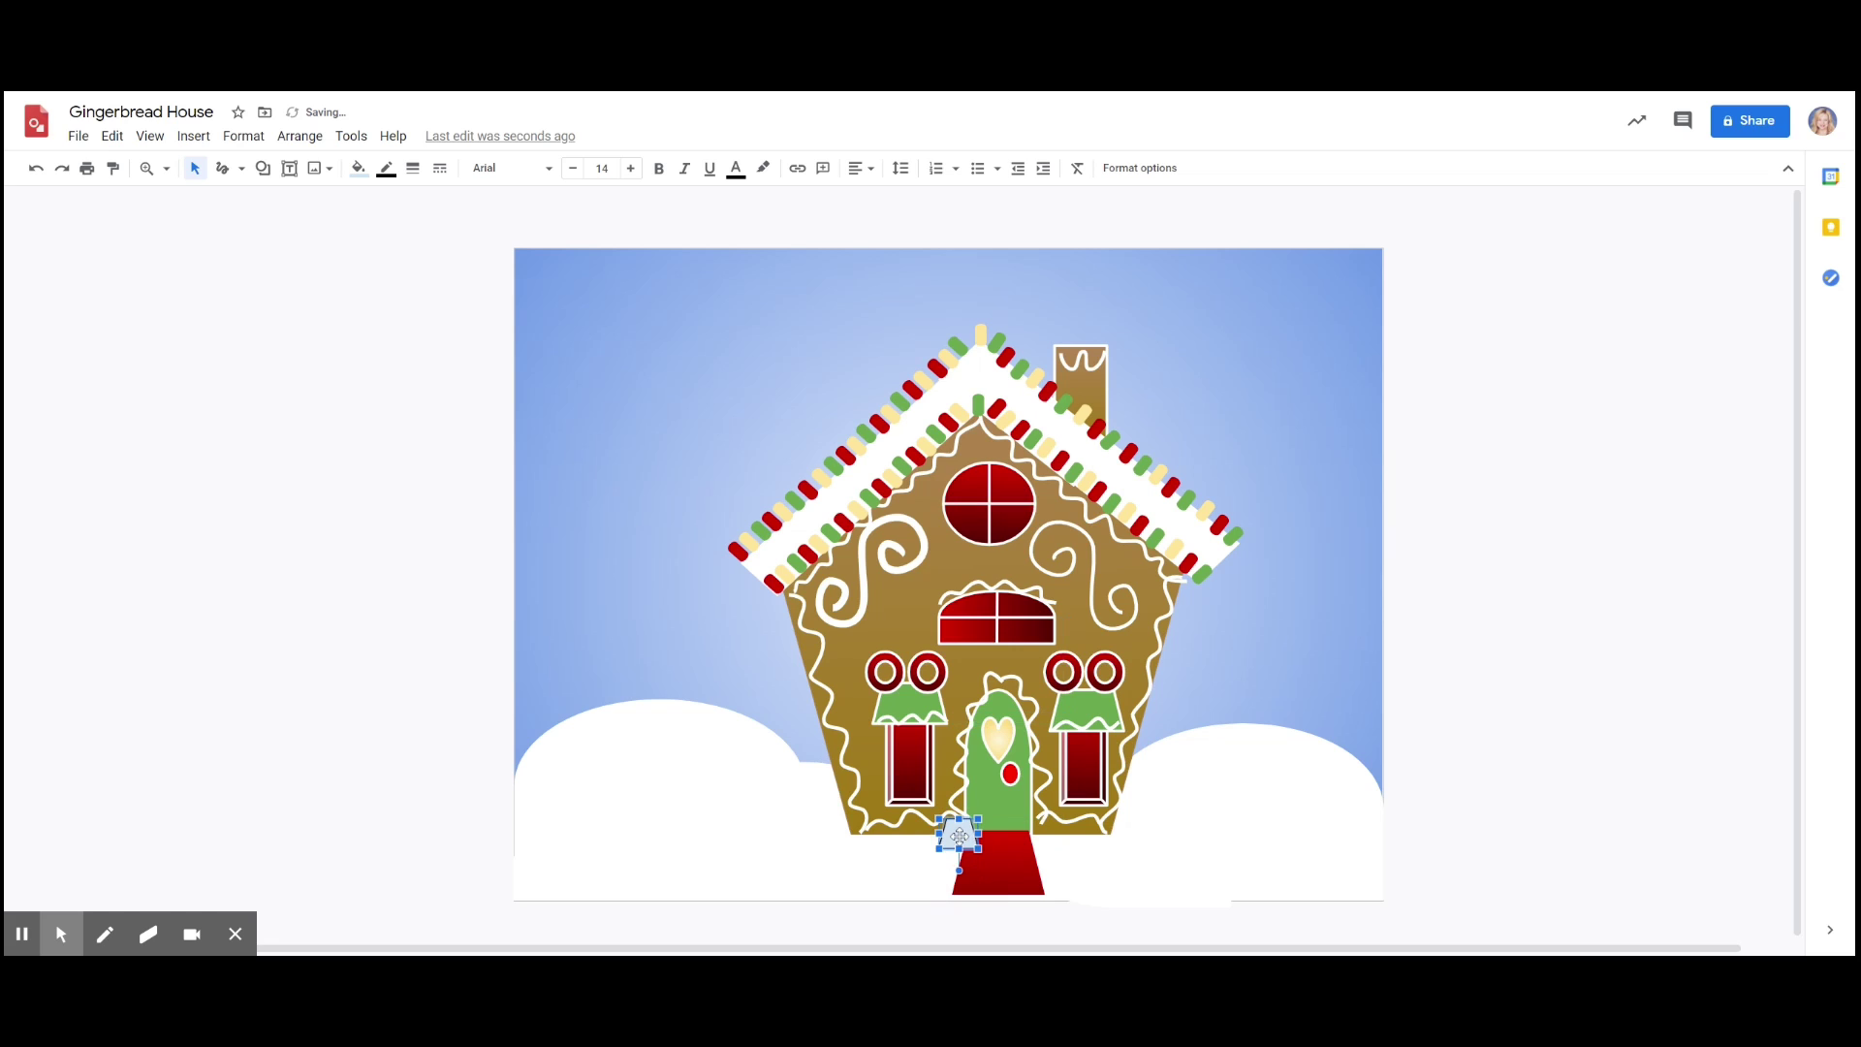
- Fill the small trapezoid with the light yellow radial gradient, set its outline to dark yellow 1, and deselect it
click(357, 168)
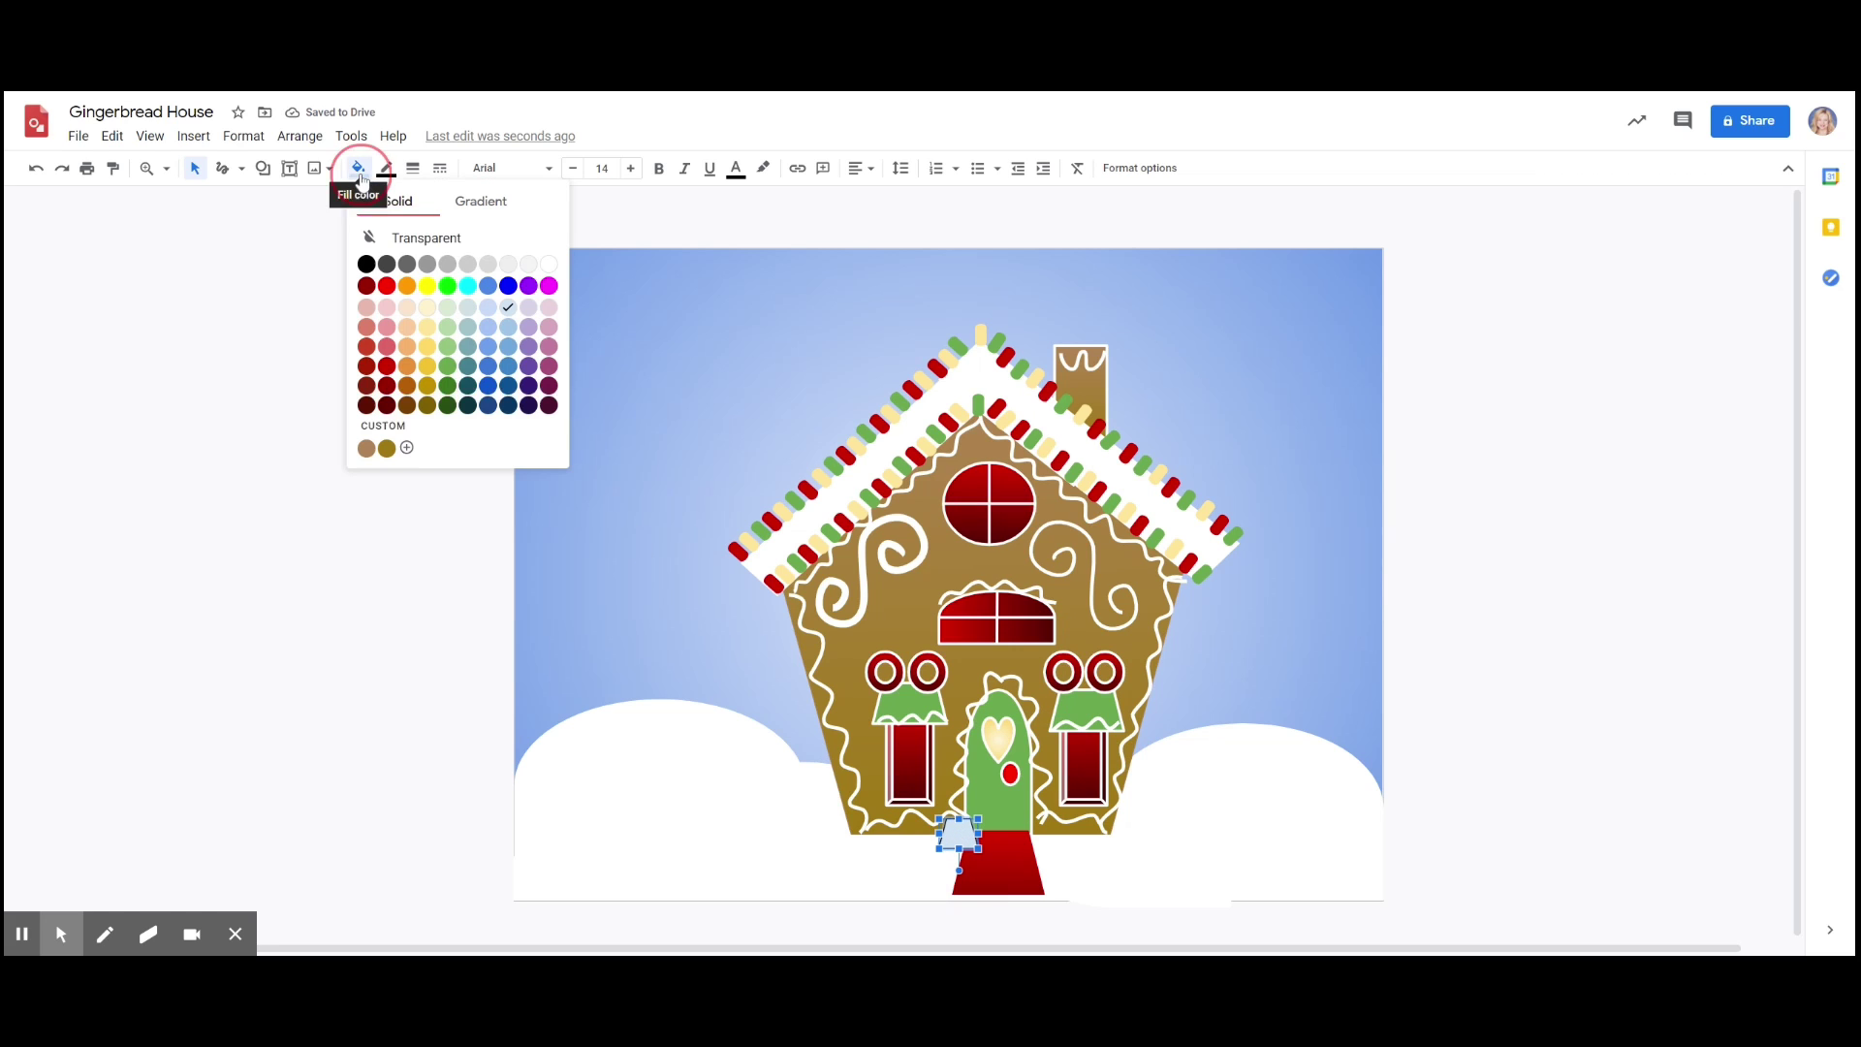
click(491, 206)
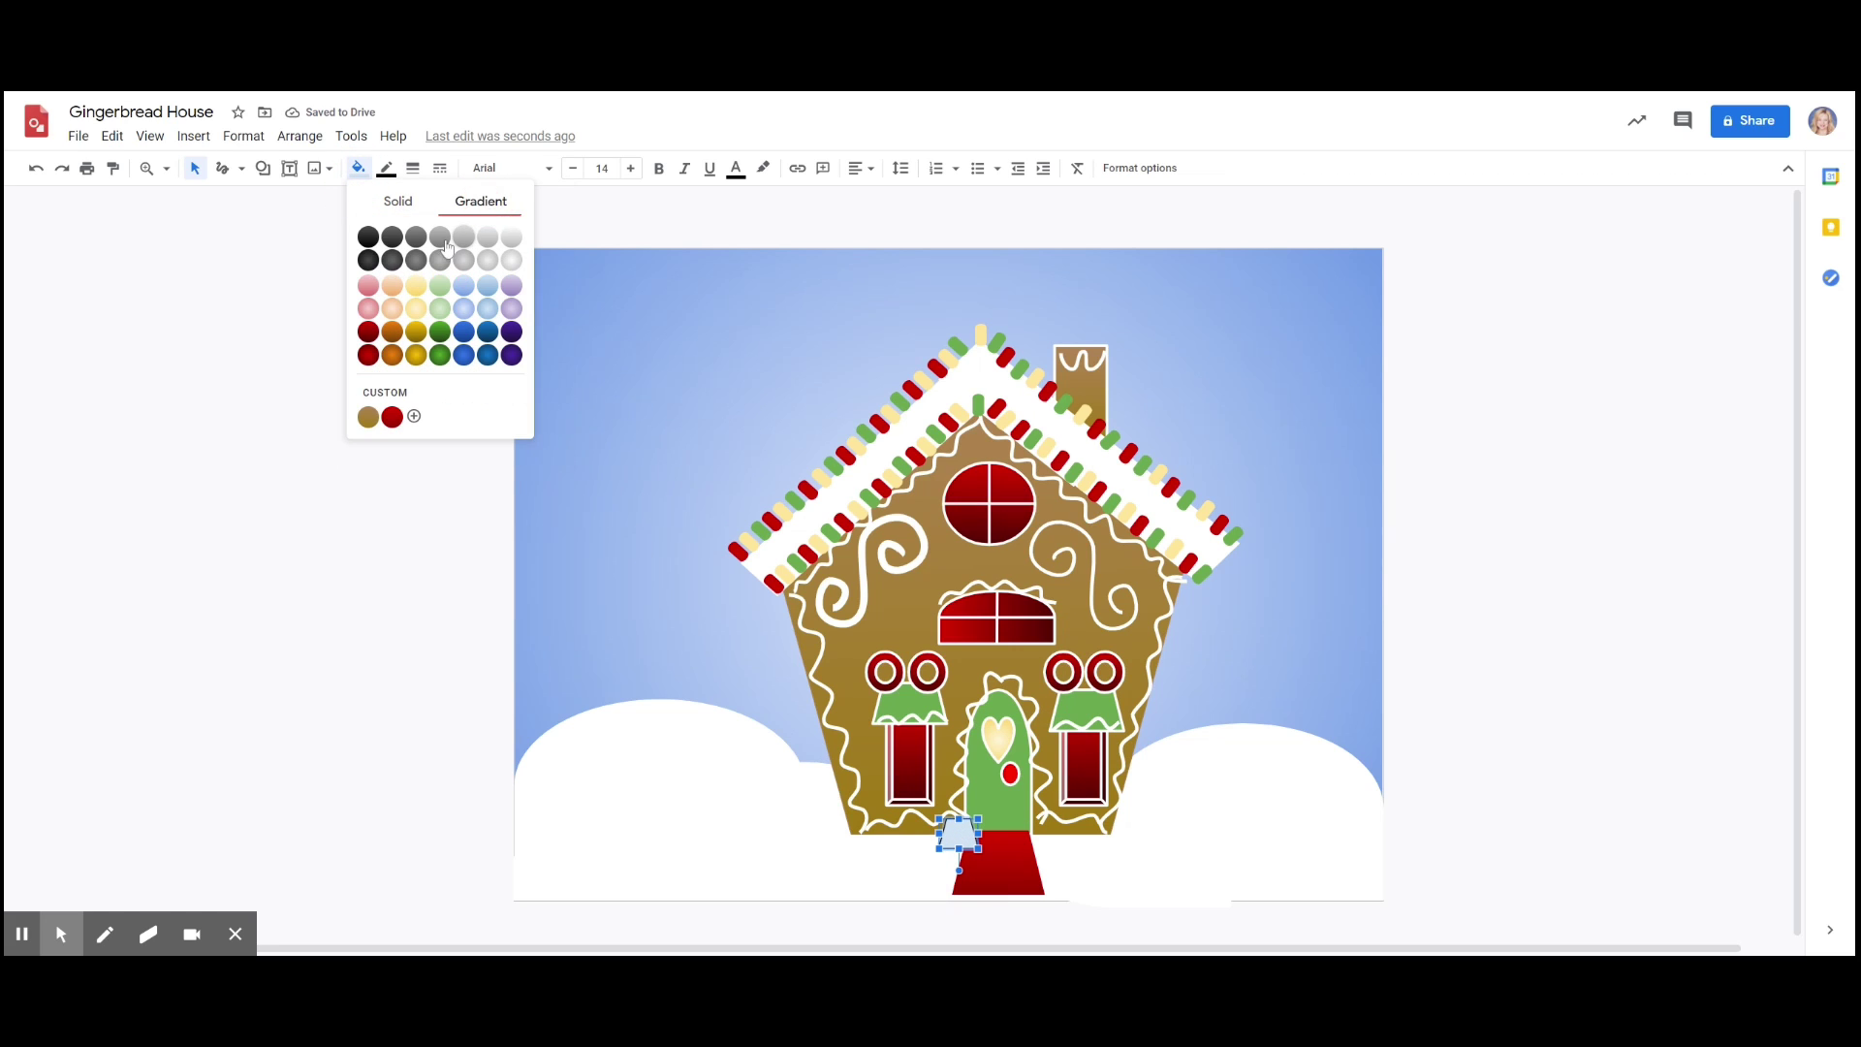
click(416, 312)
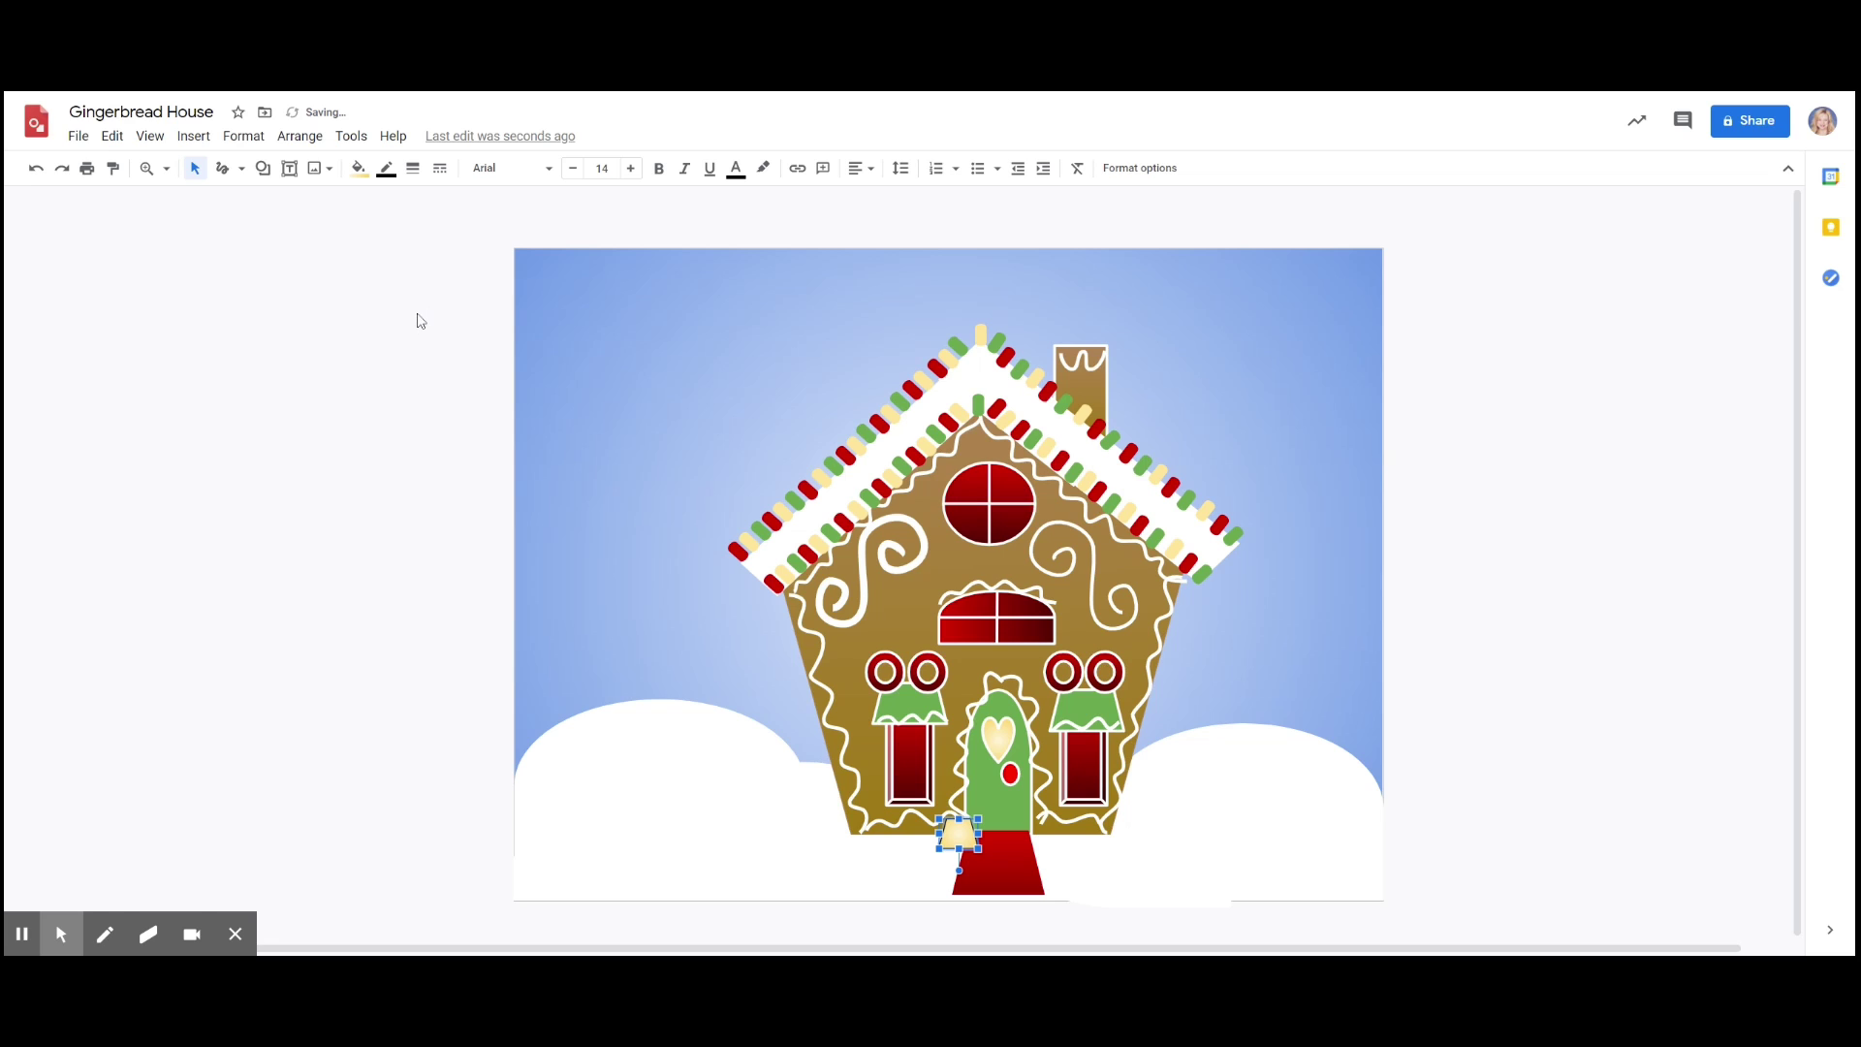
click(386, 167)
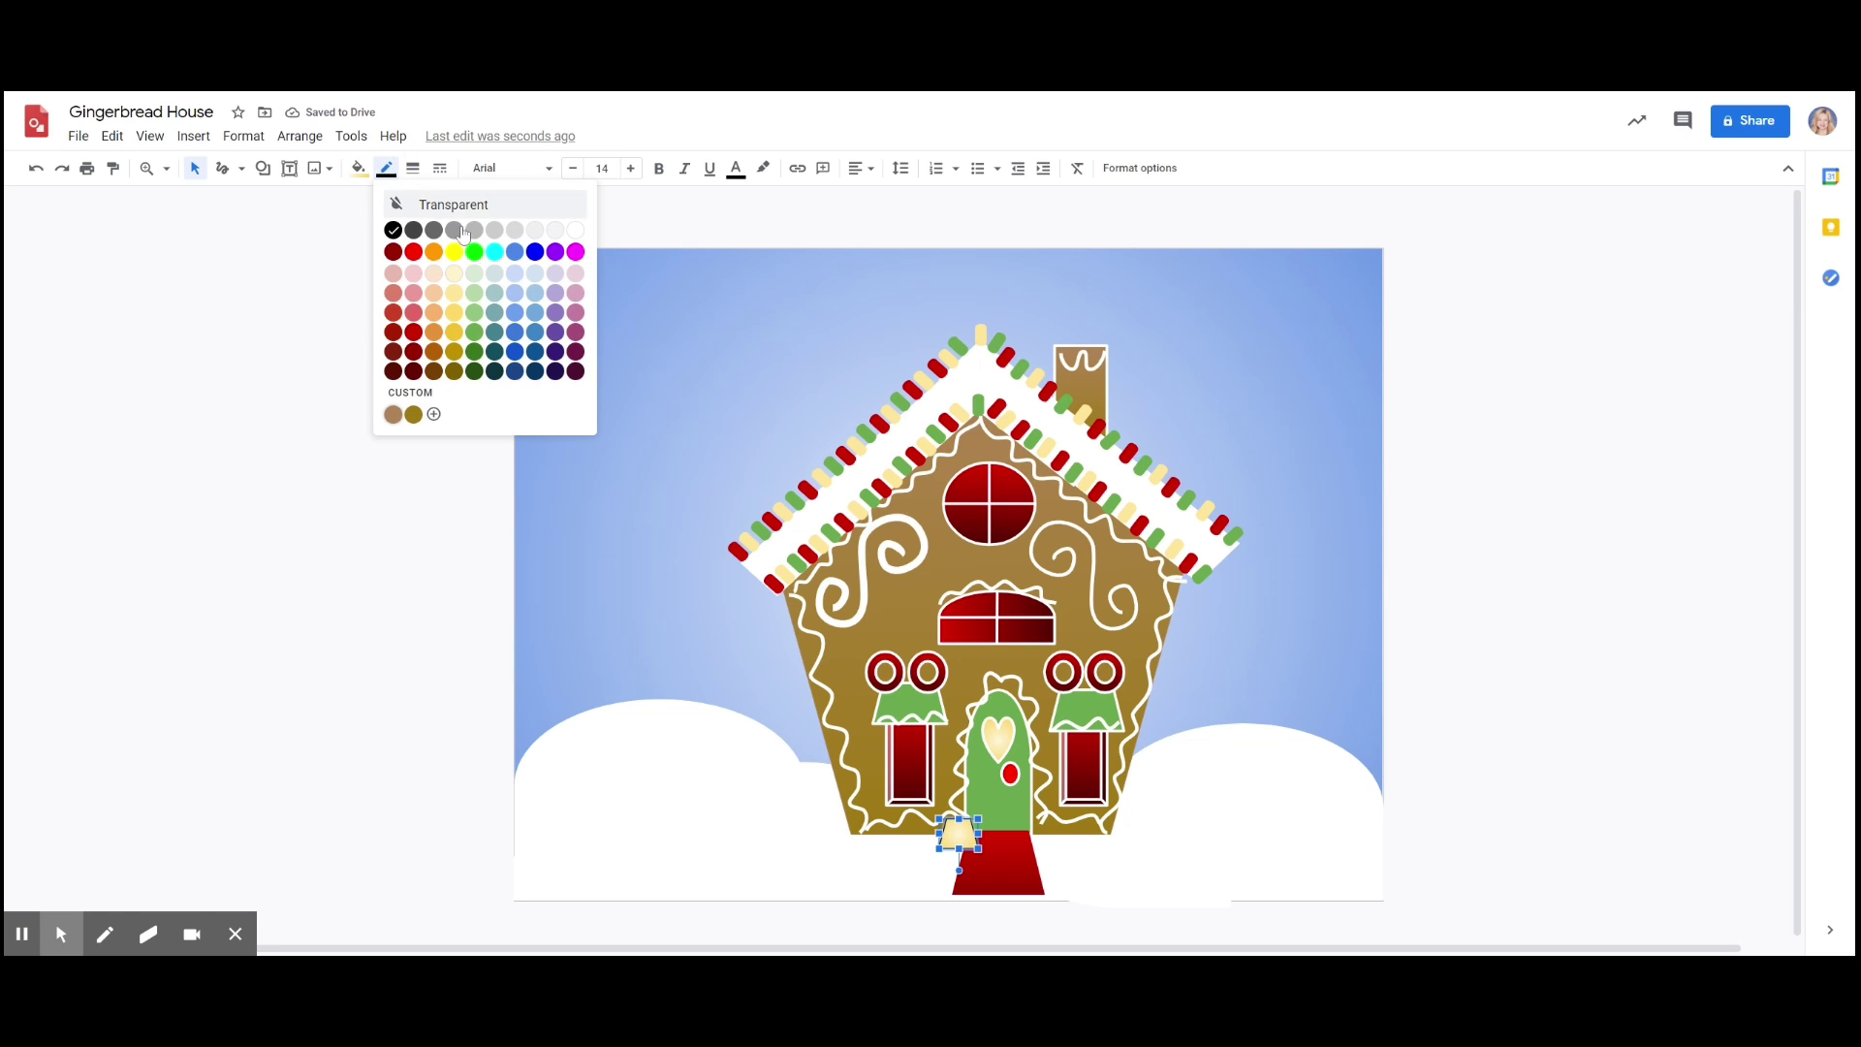
click(454, 332)
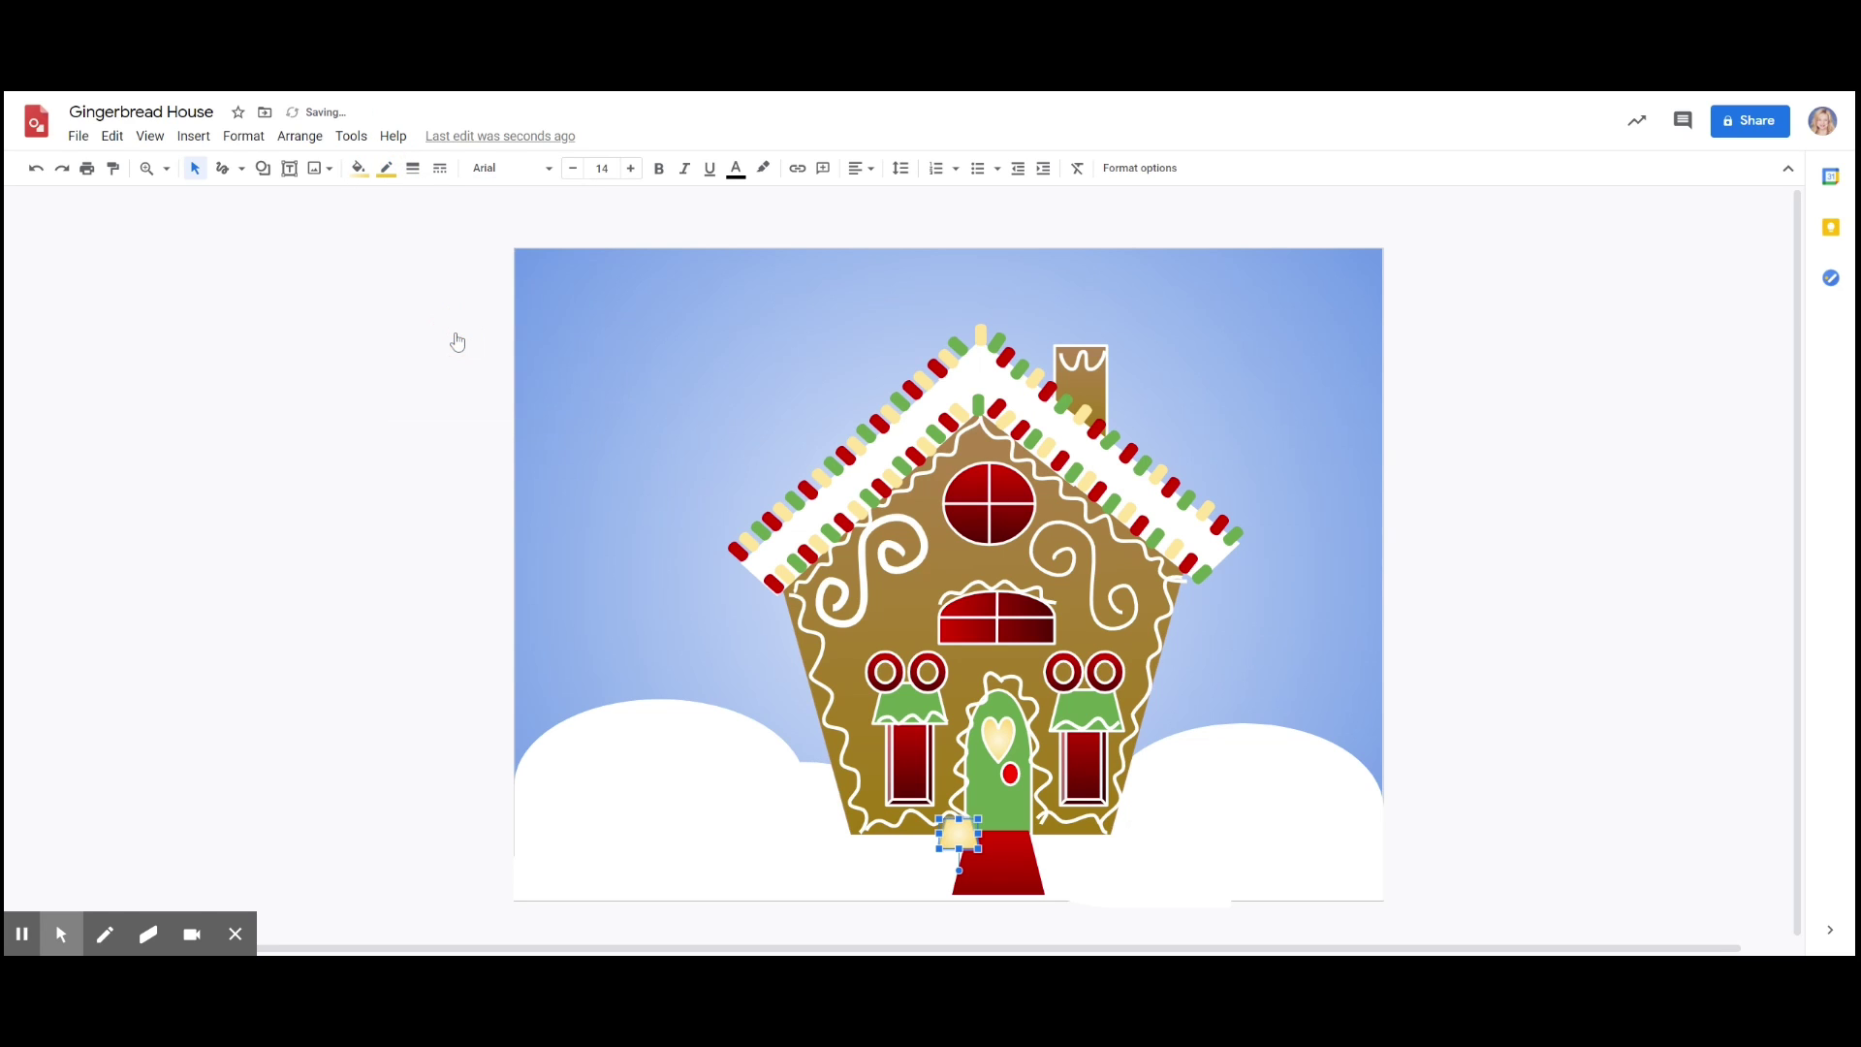
click(448, 430)
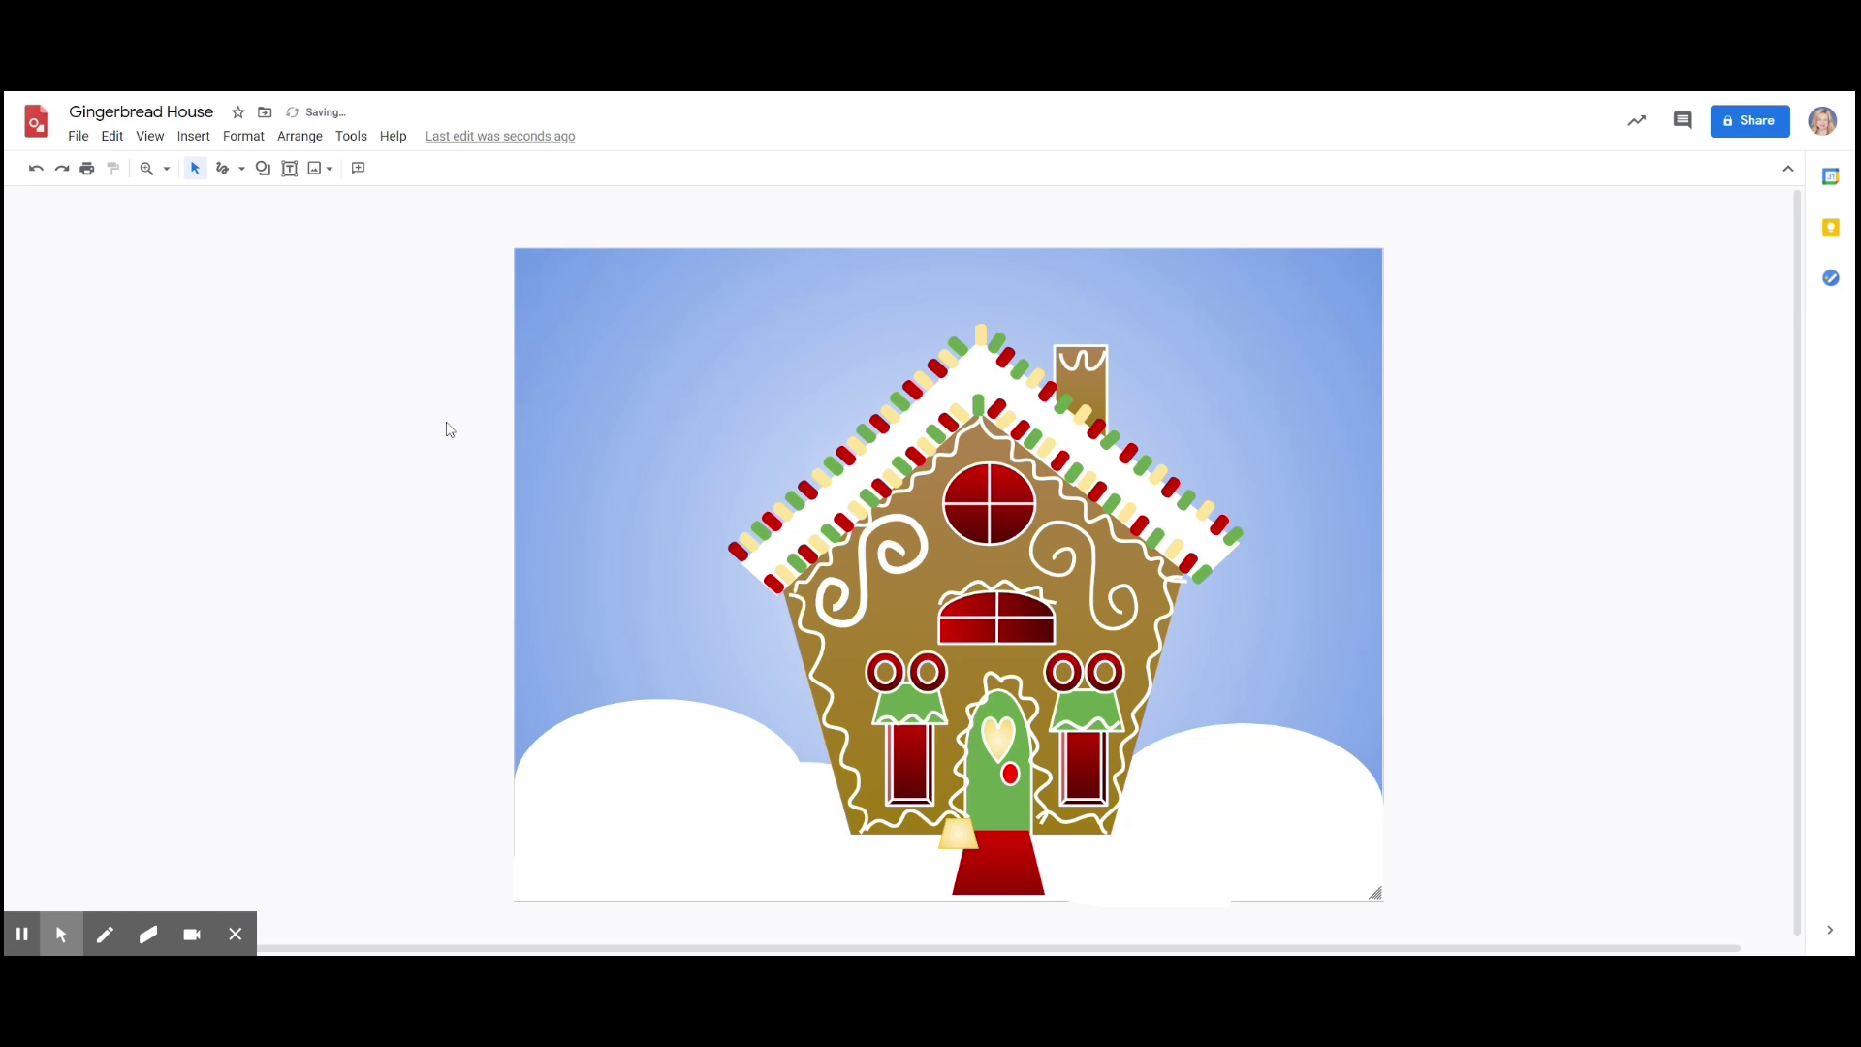
- Duplicate the yellow trapezoid and position the pair on either side of the doorstep, at the top of the red path
click(953, 840)
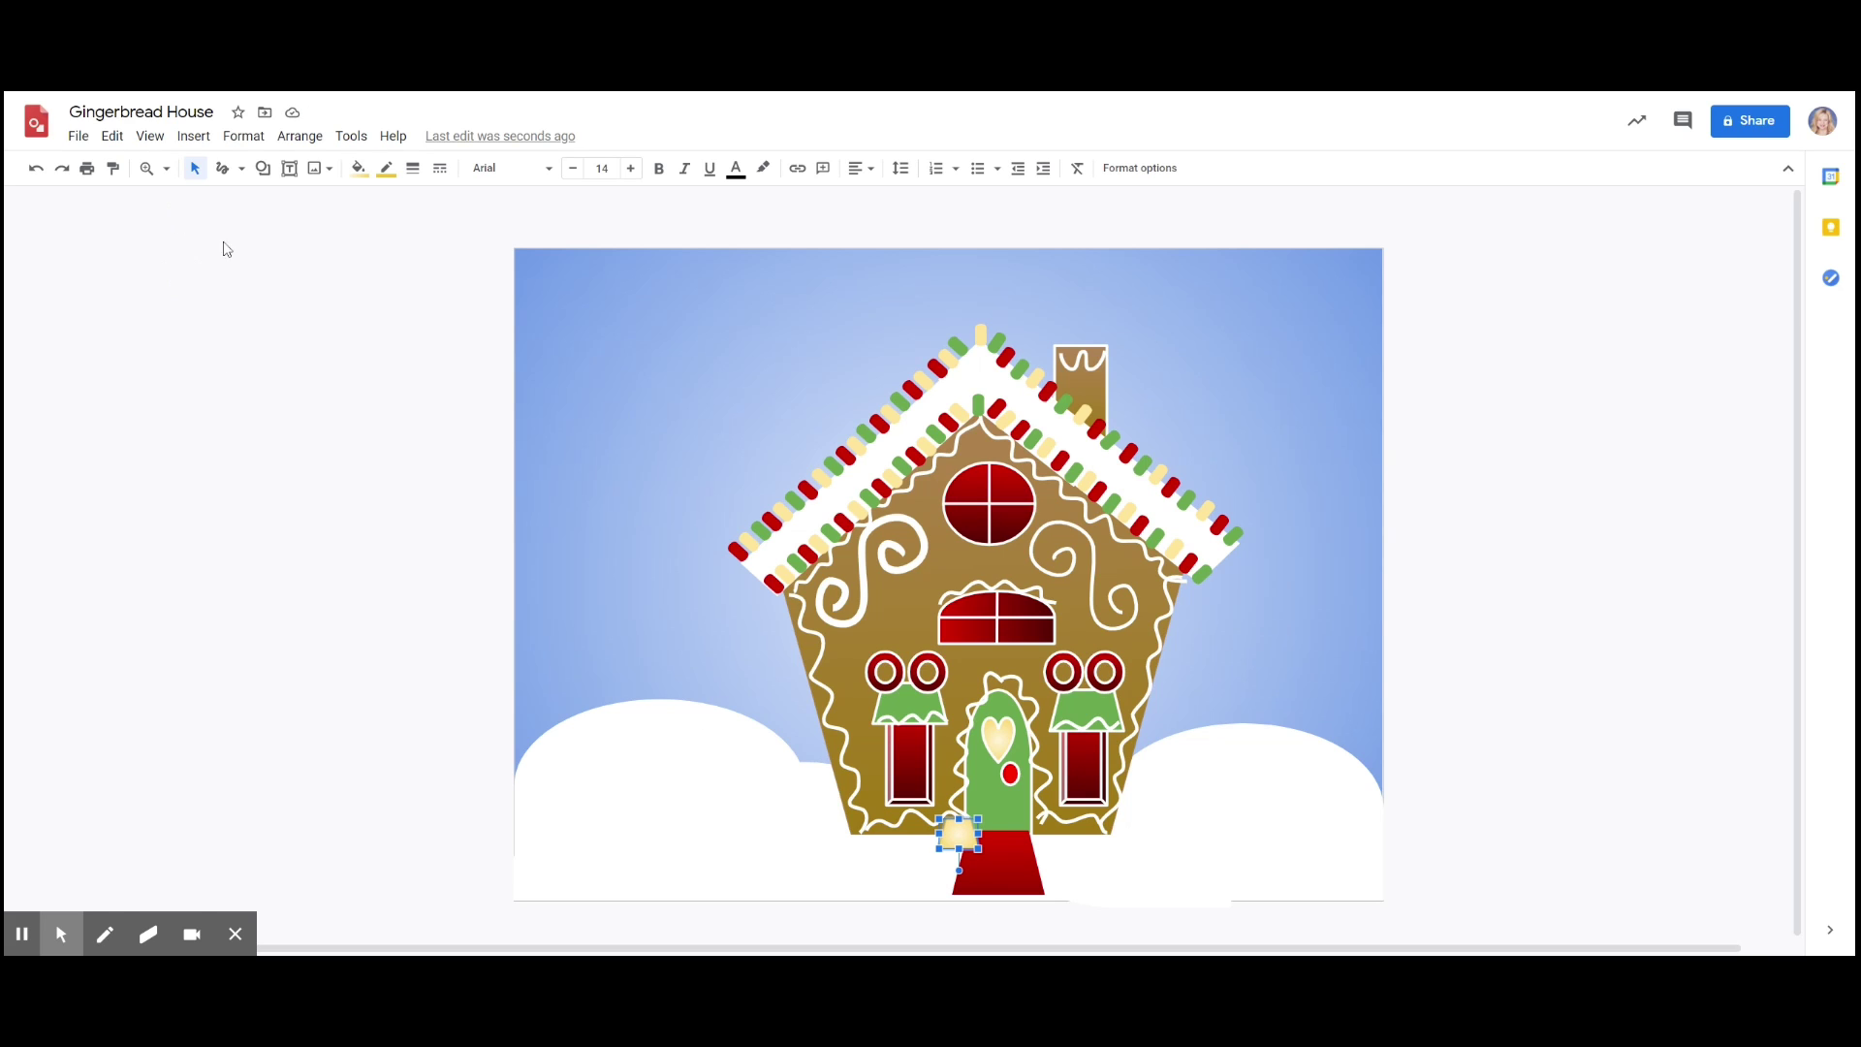
click(114, 138)
click(179, 387)
drag(958, 853, 1056, 839)
click(965, 840)
click(952, 837)
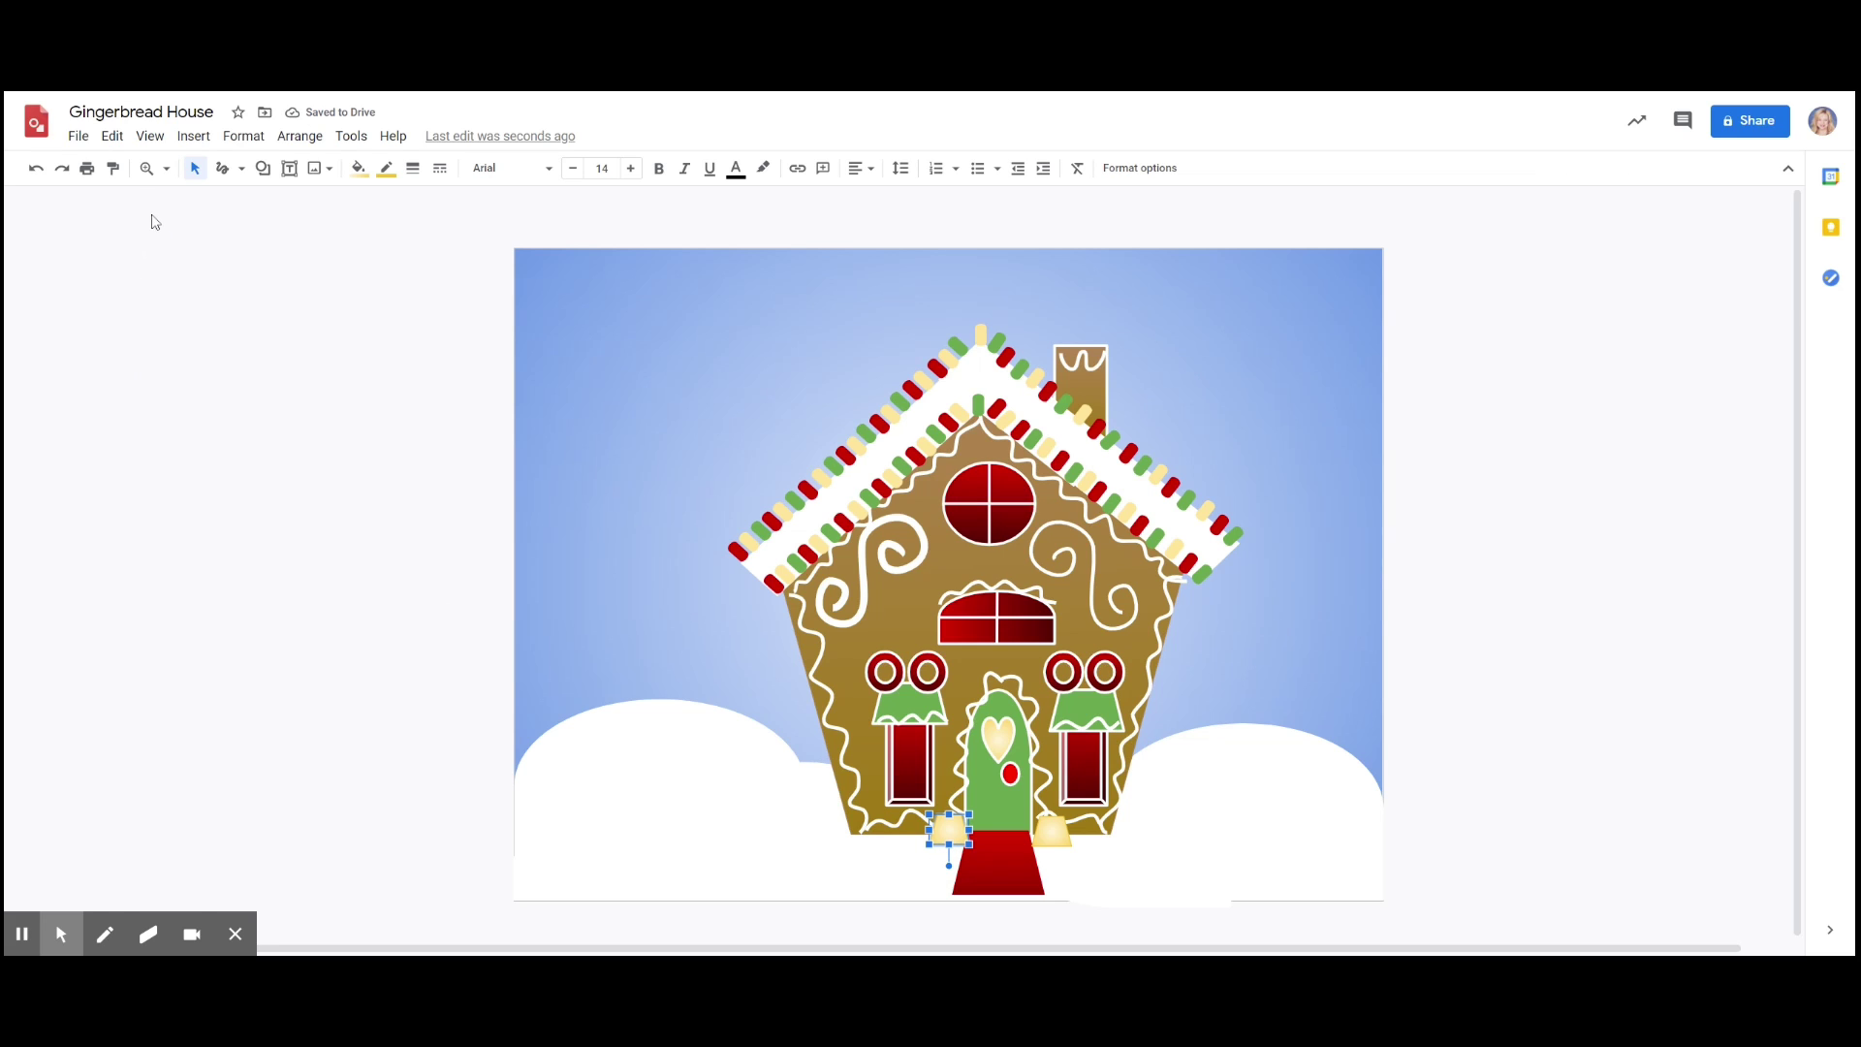
- Duplicate the yellow trapezoid left of the doorstep and place the copy beside the path's front left corner
click(112, 142)
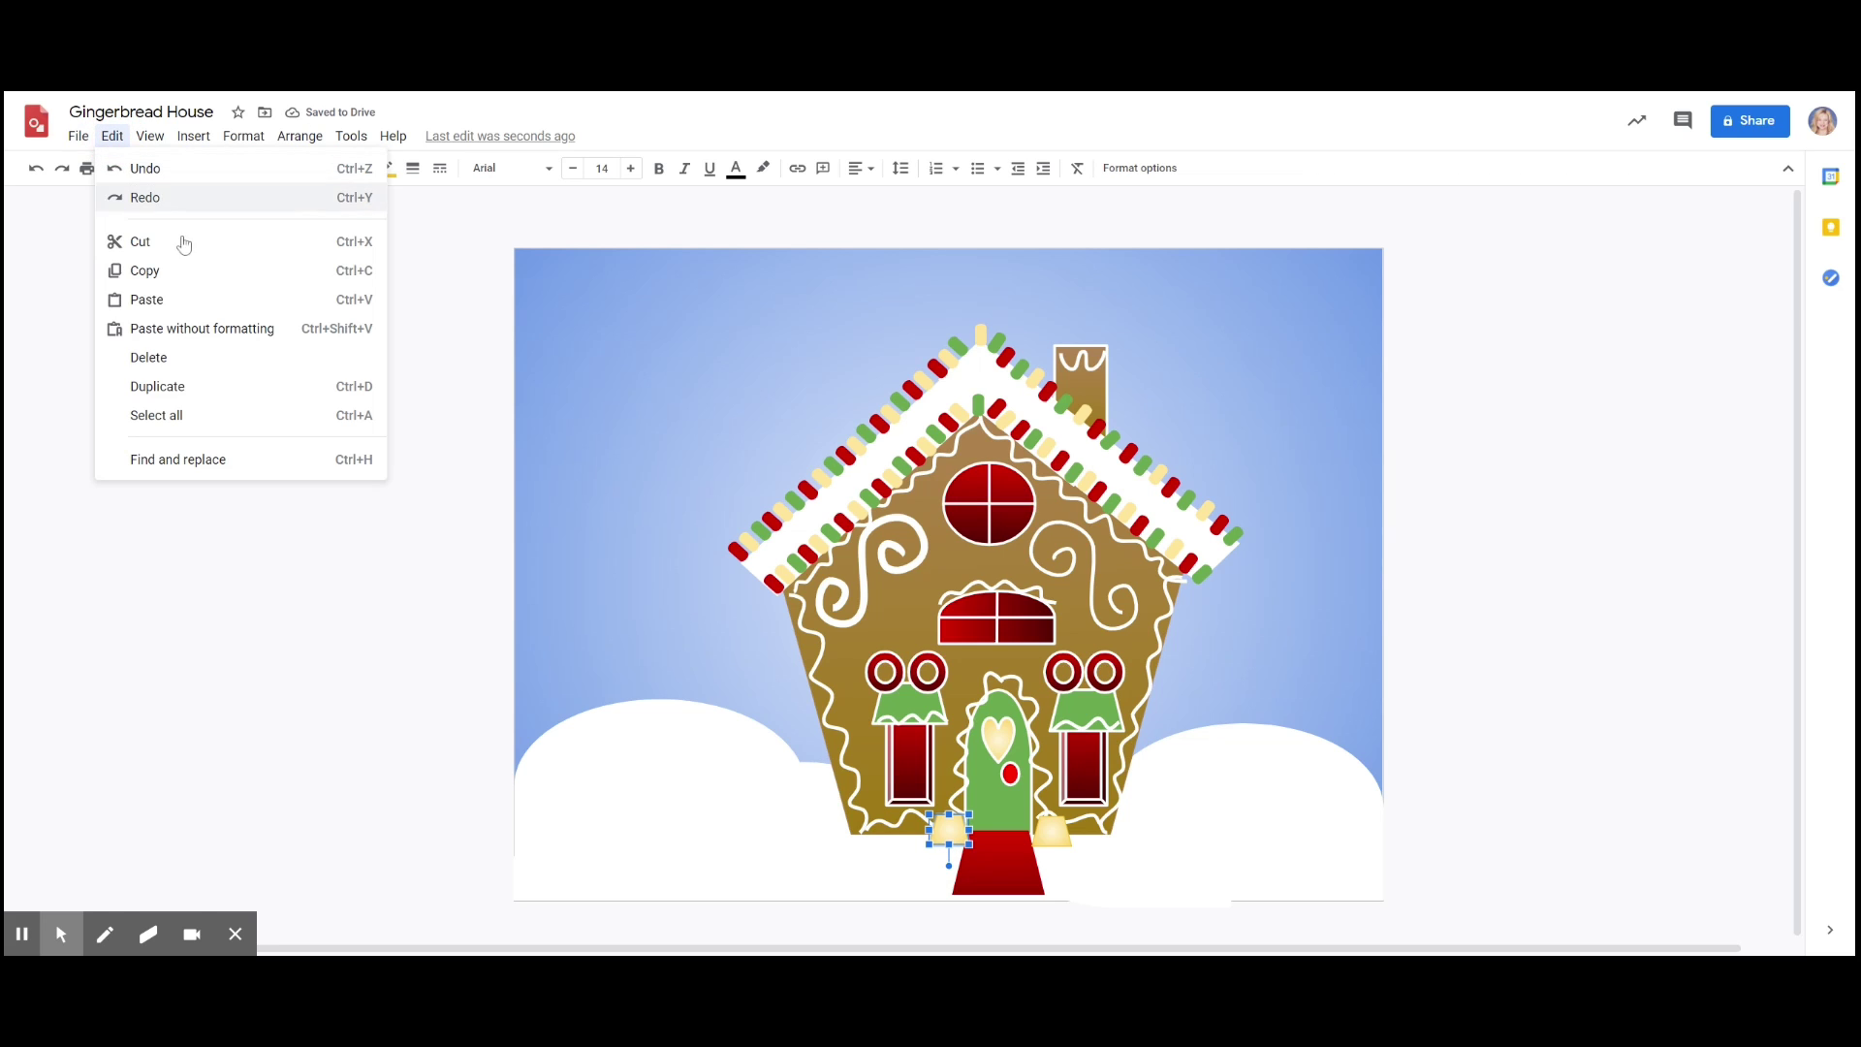
click(171, 388)
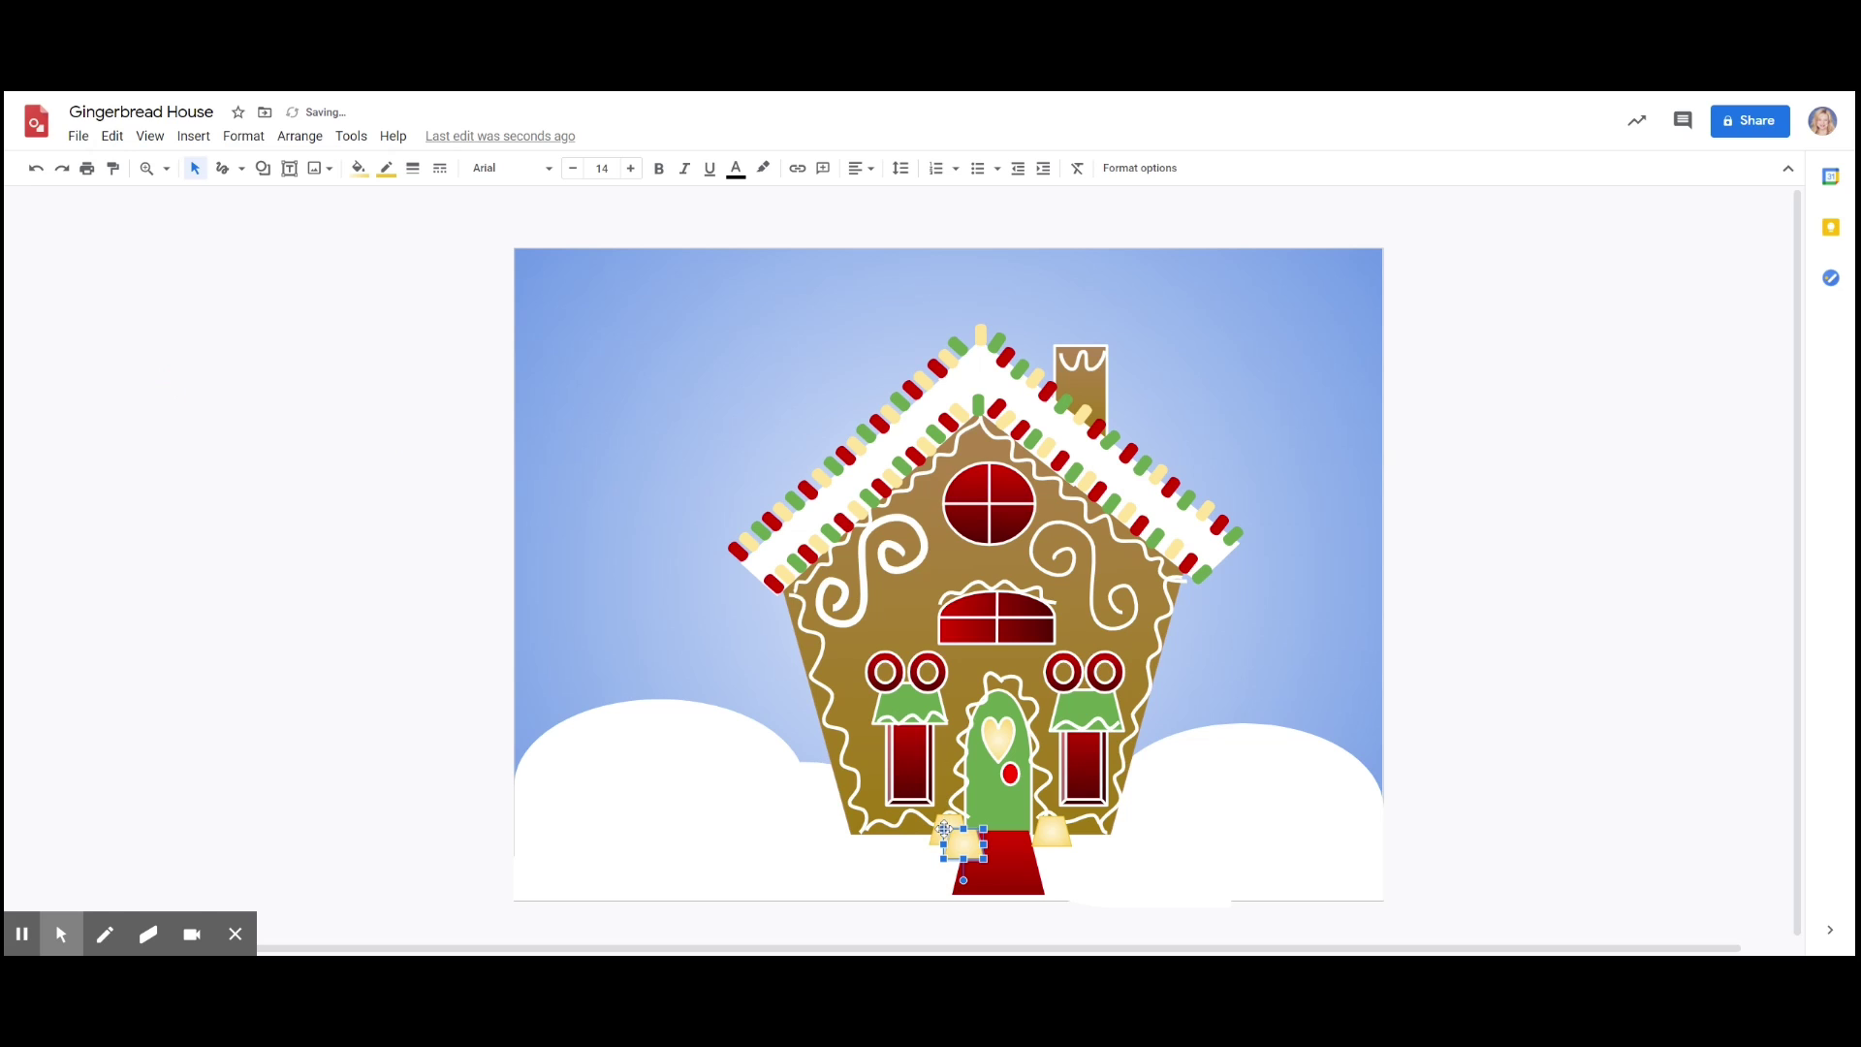
drag(963, 843, 933, 874)
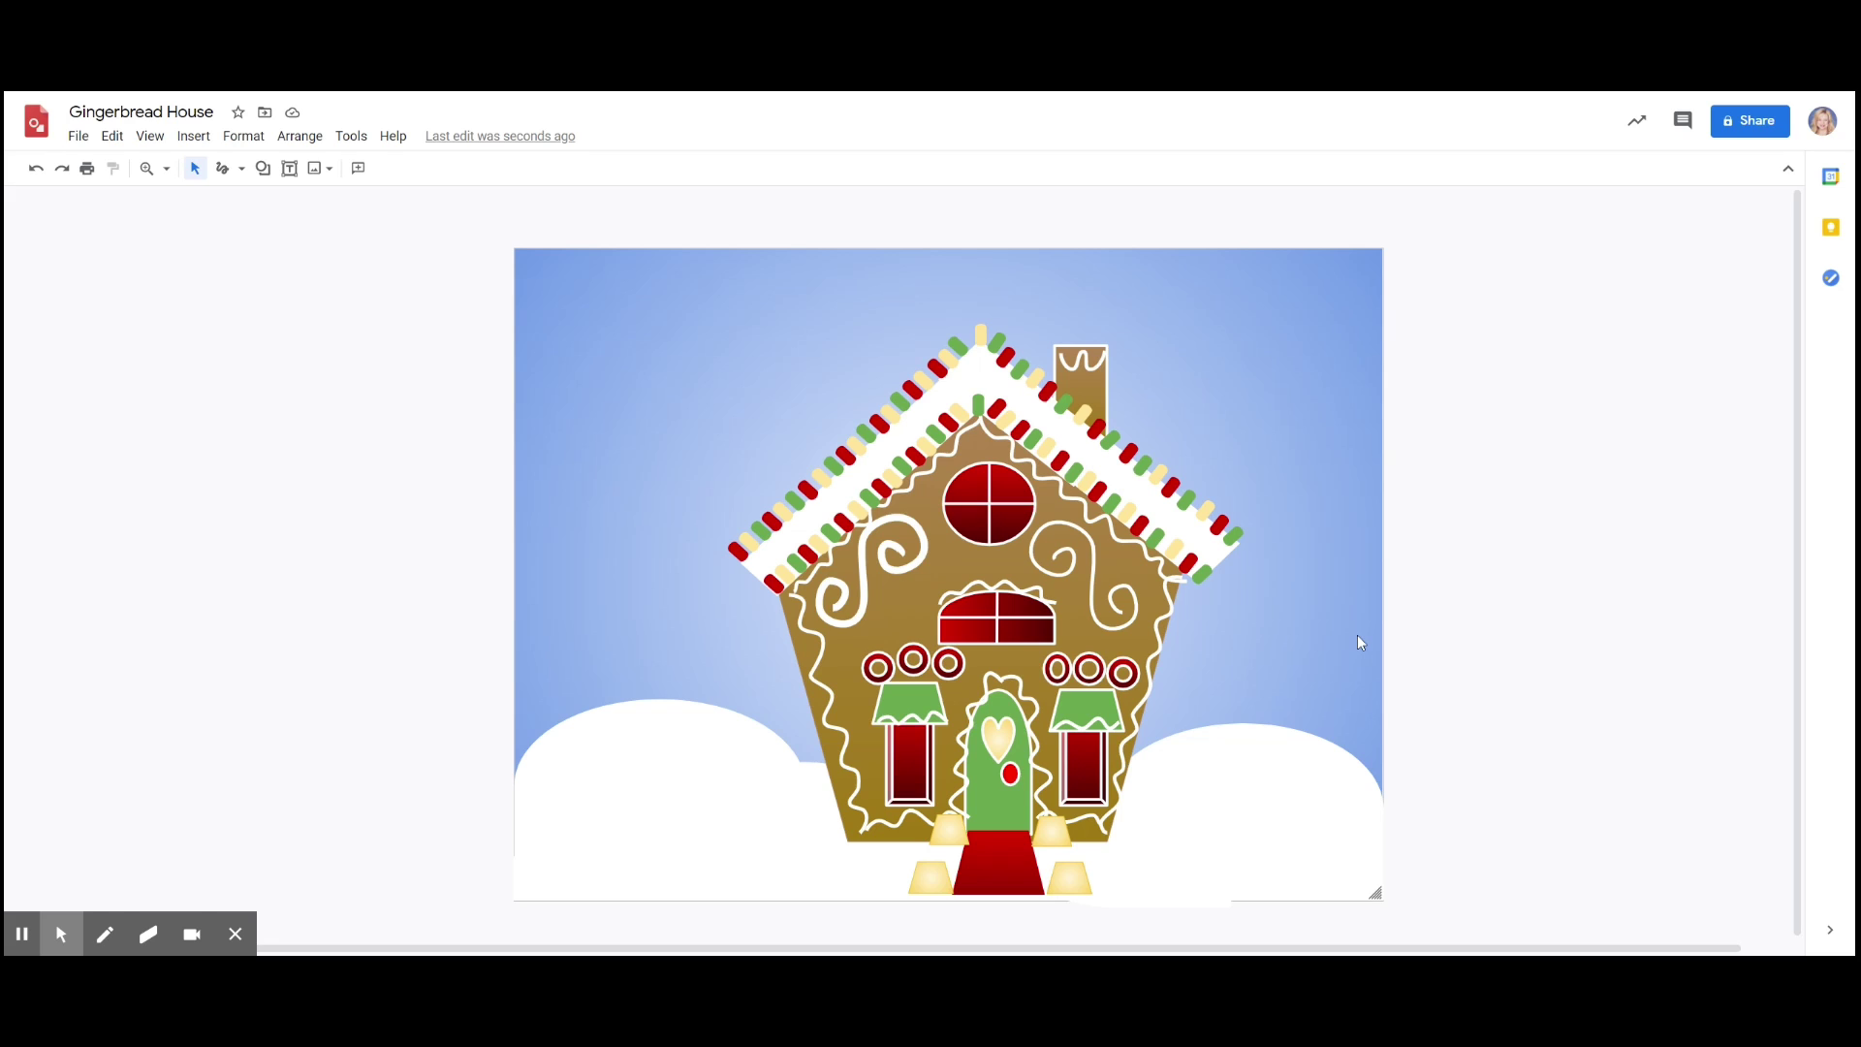
- Open the basic shapes selection for adding another shape to the drawing
click(263, 169)
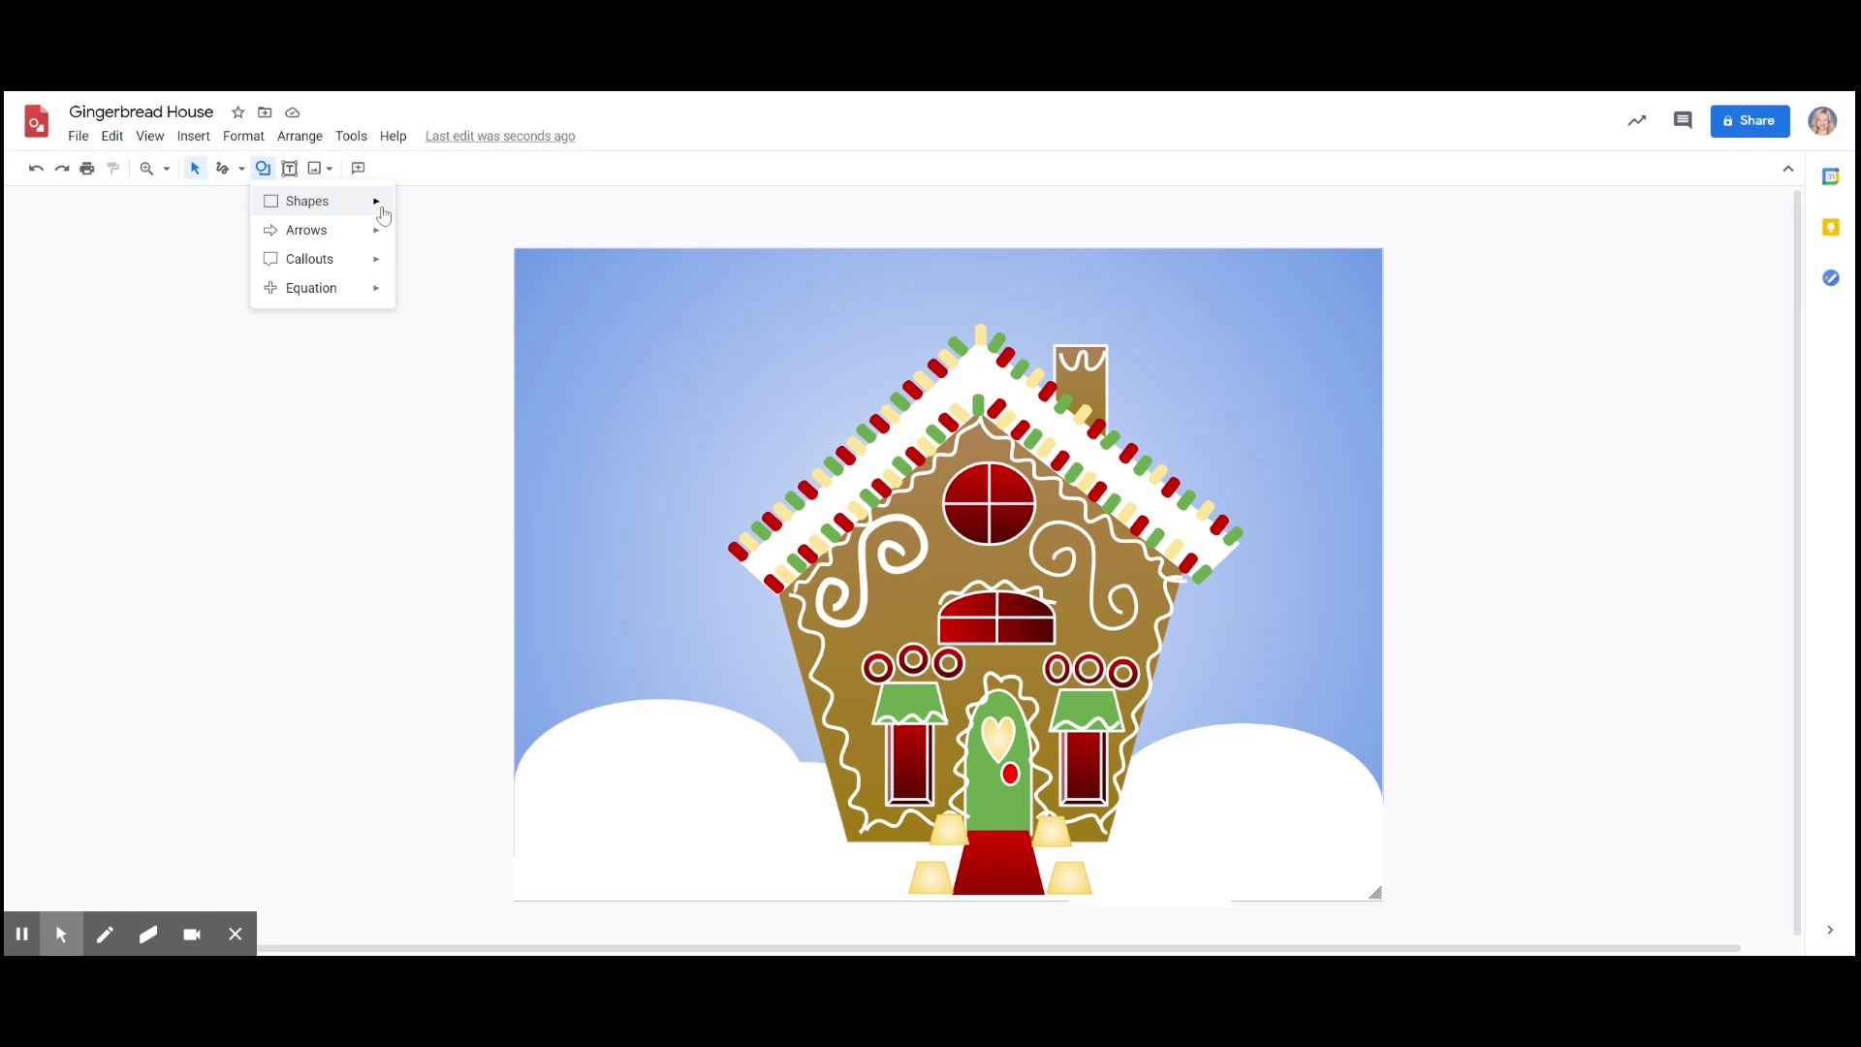
mouse_move(384, 215)
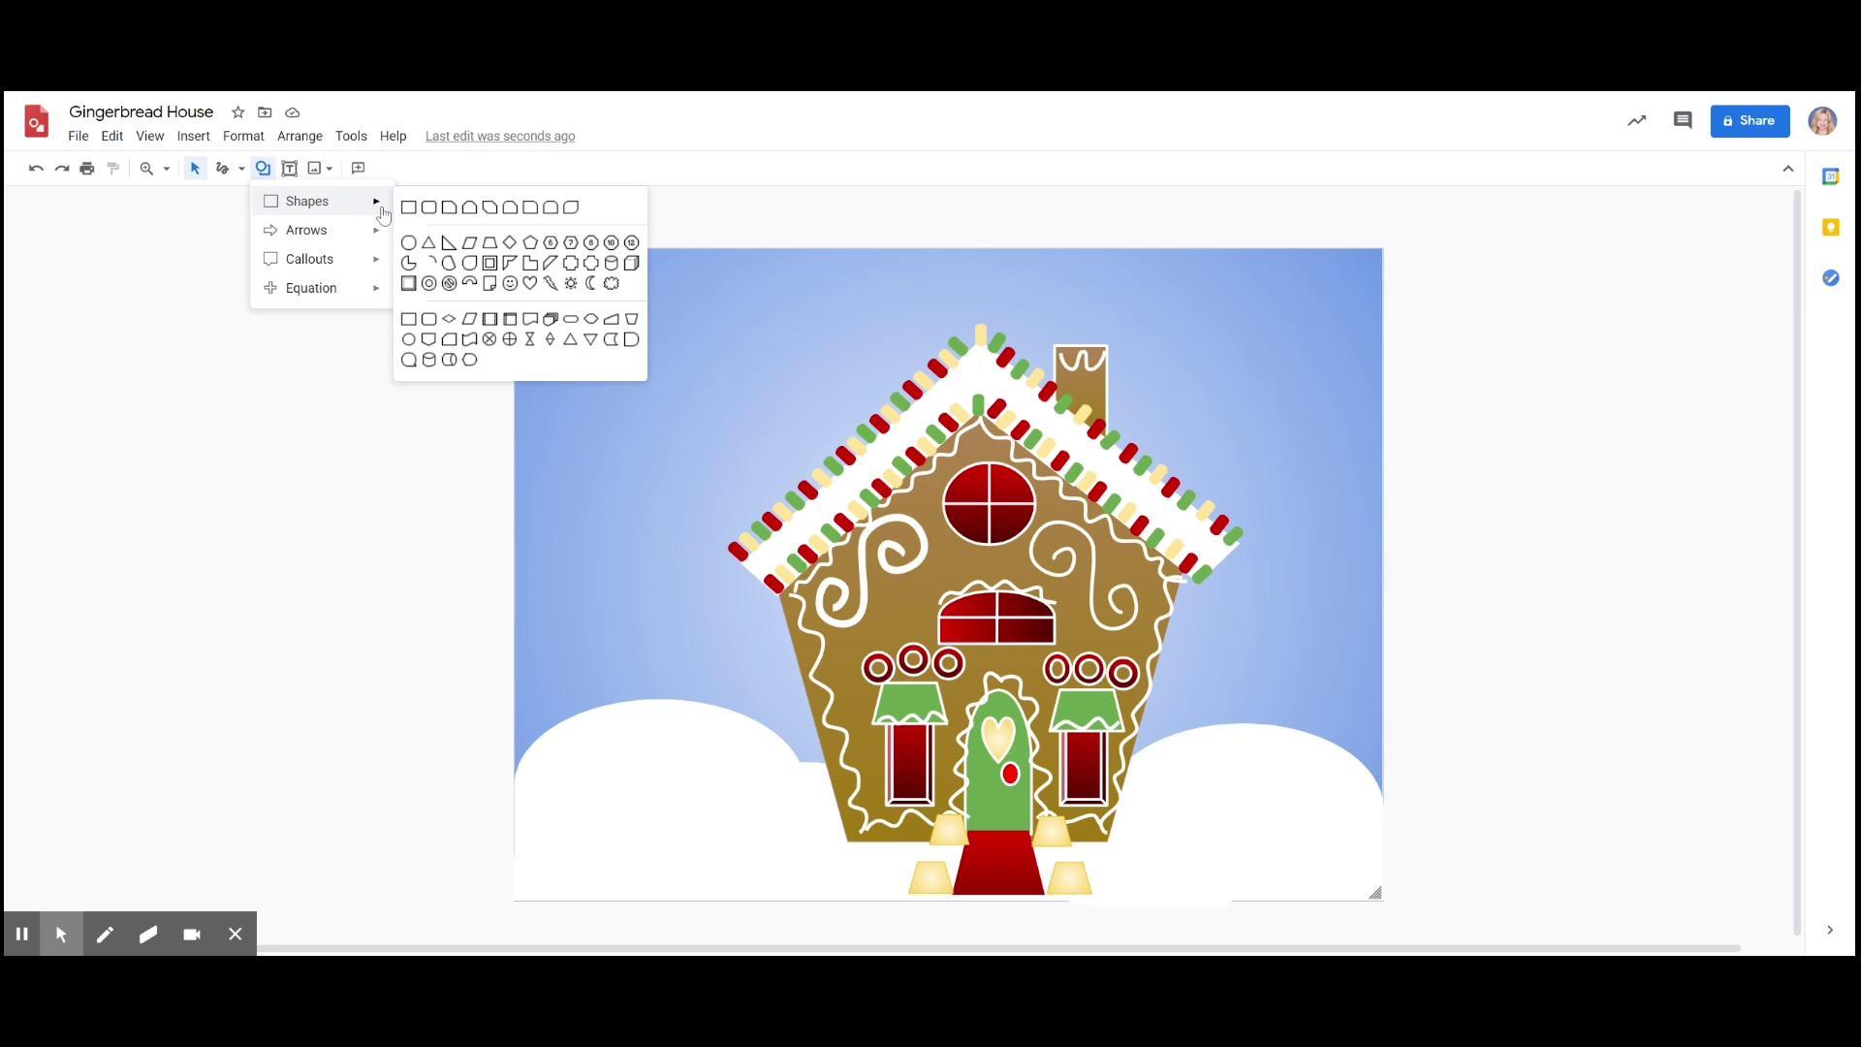
- Draw a triangle over the left snowbank and stretch it into a tall, narrow tree left of the house
click(434, 248)
drag(618, 634, 706, 711)
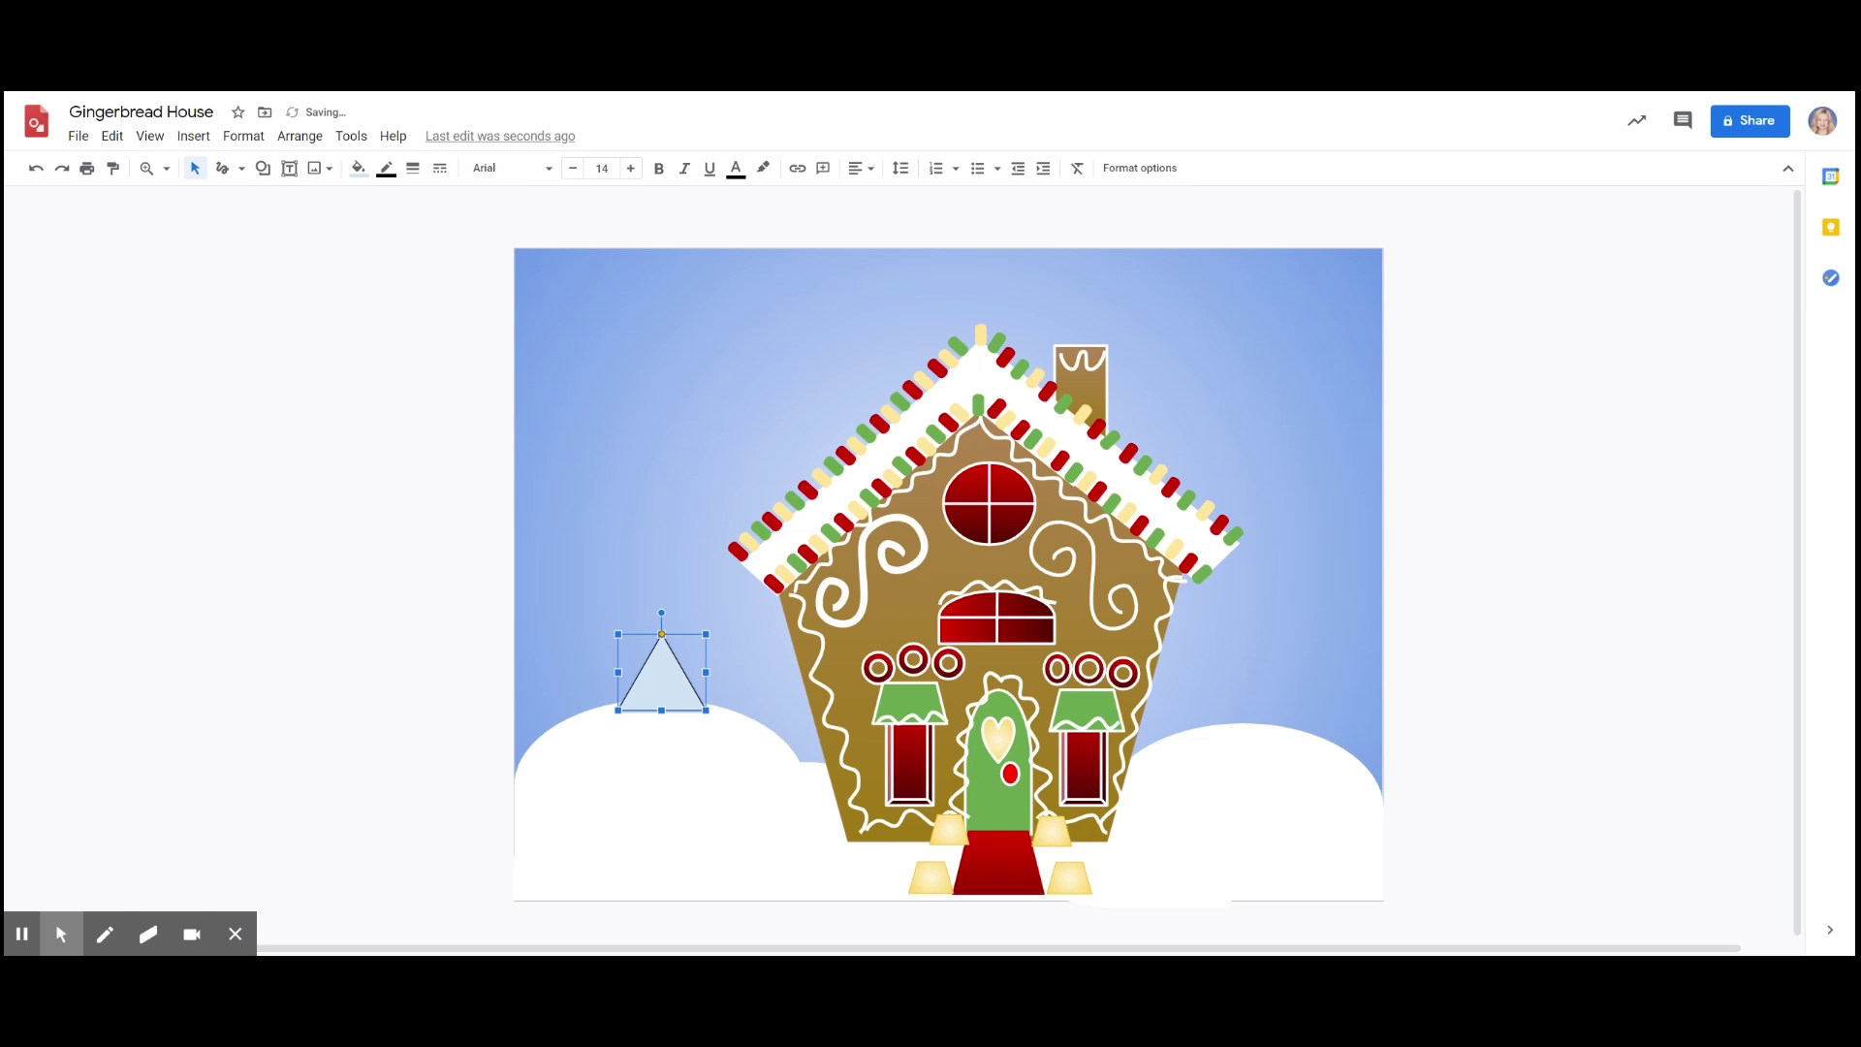
drag(662, 528, 664, 642)
drag(662, 712, 653, 836)
drag(656, 769, 650, 748)
- Fill the tree with the dark green linear gradient and set its outline to dark green
click(359, 168)
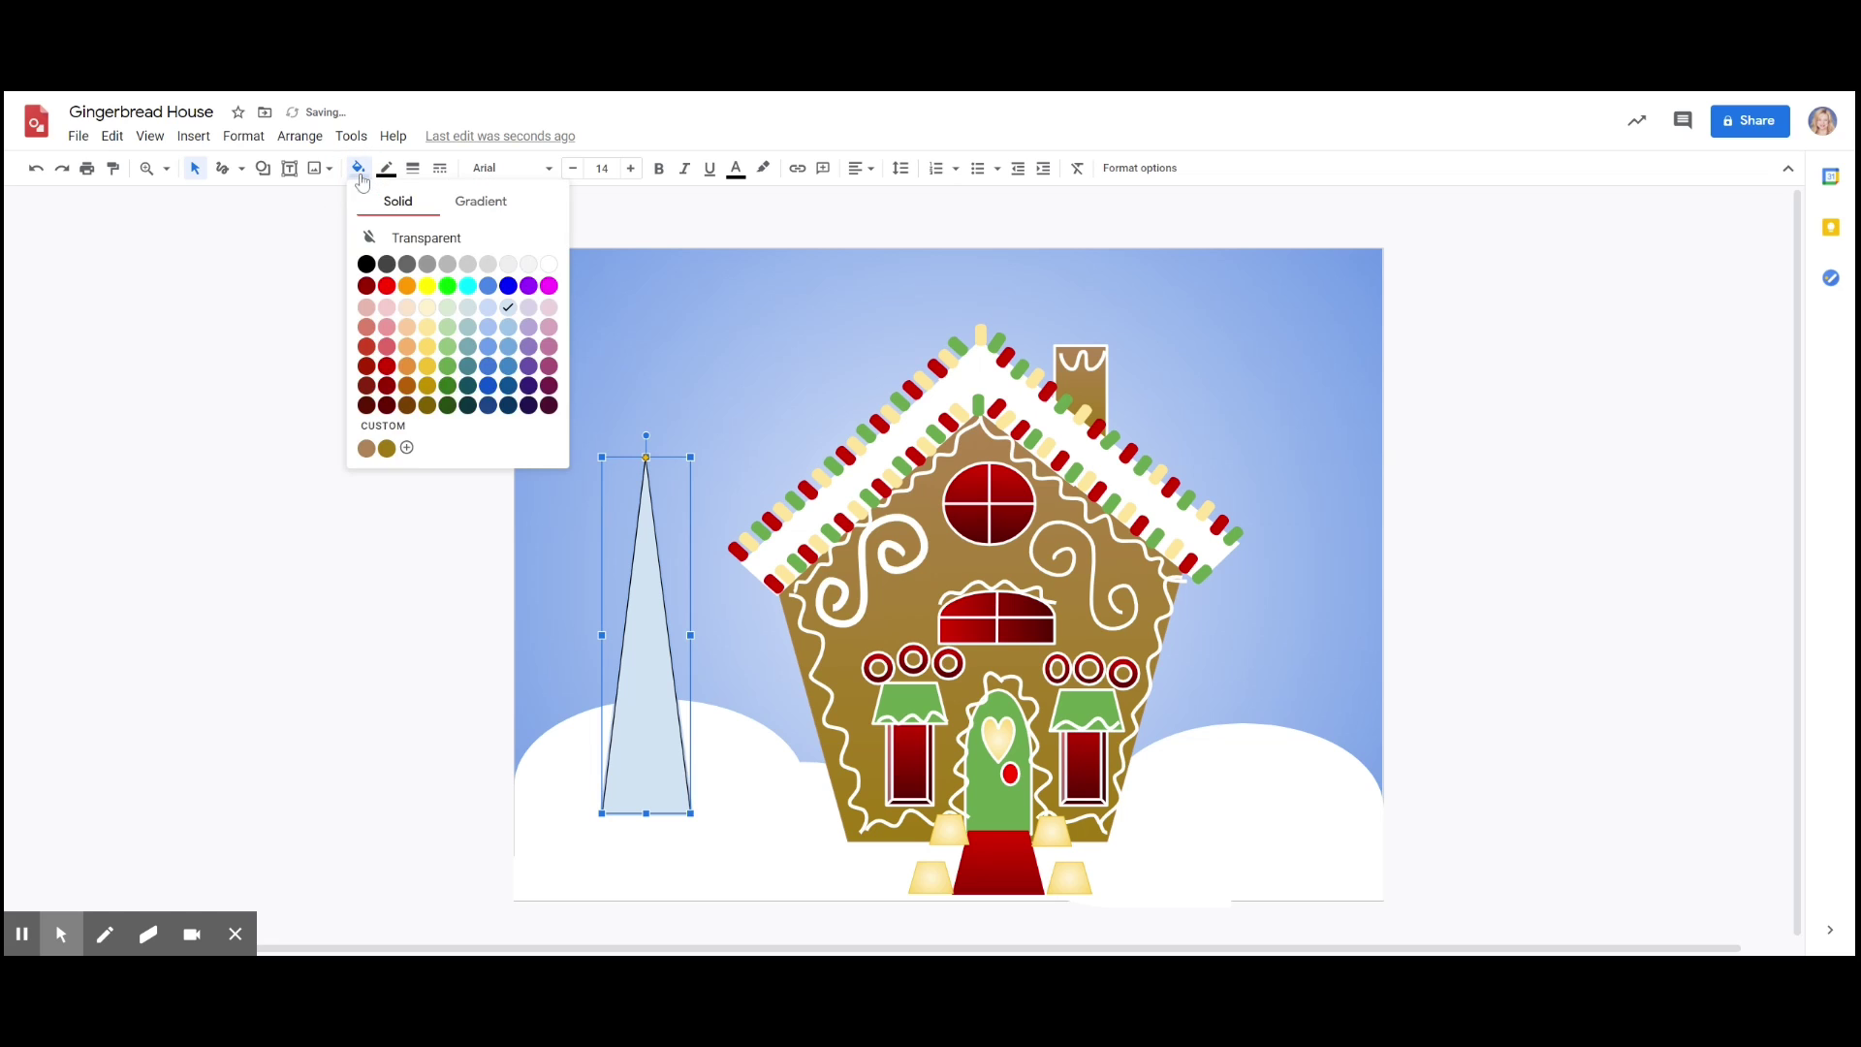
click(495, 203)
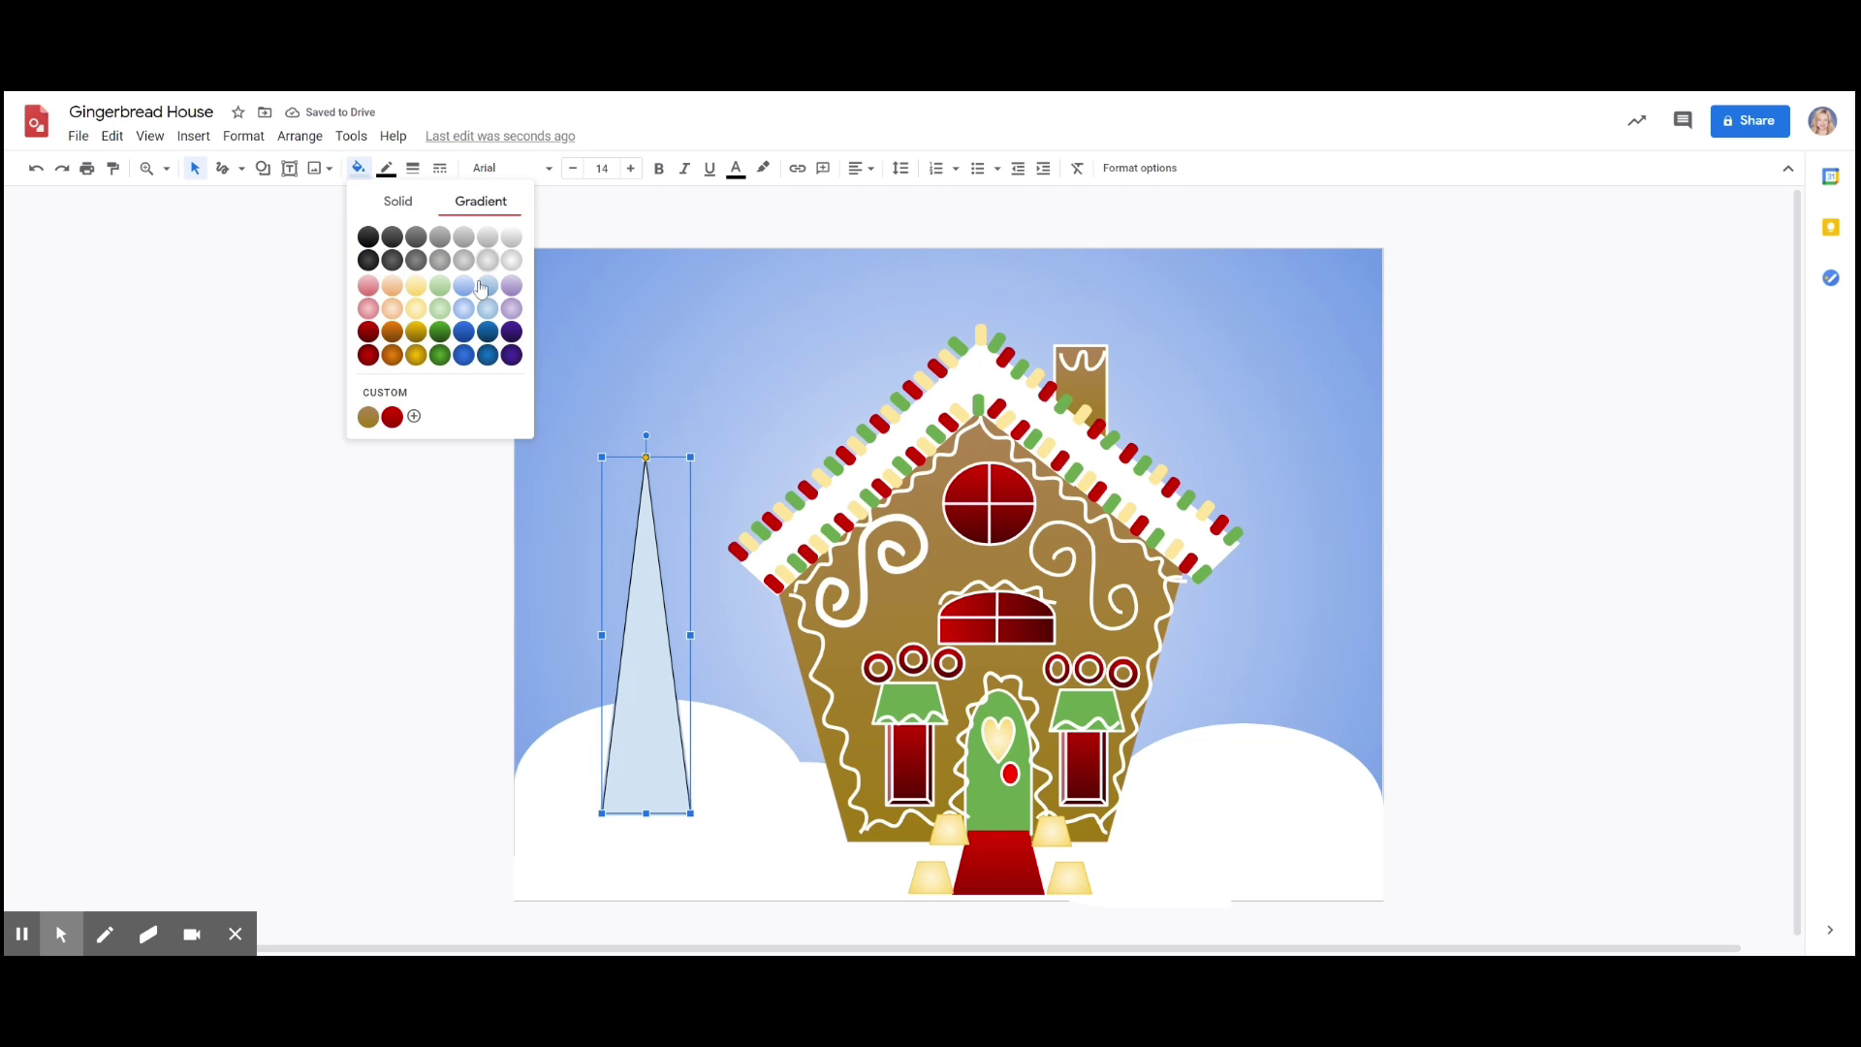
click(437, 335)
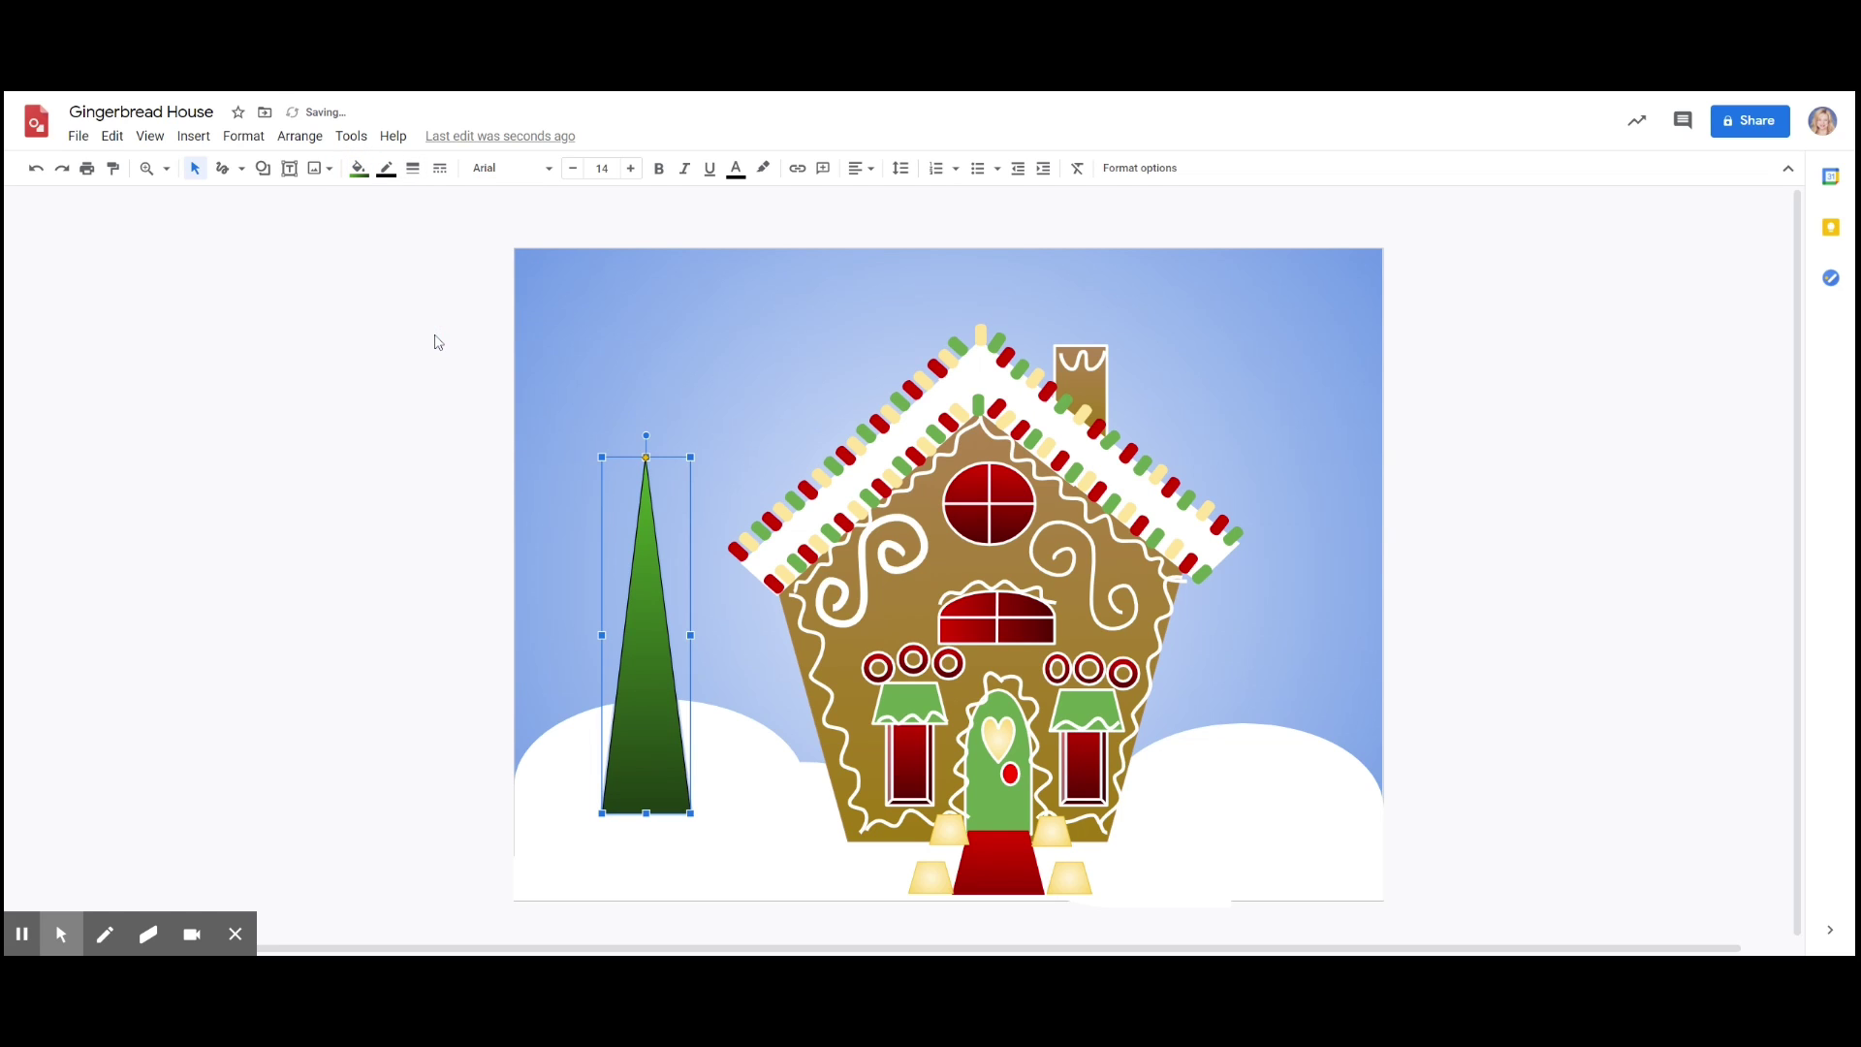
click(386, 168)
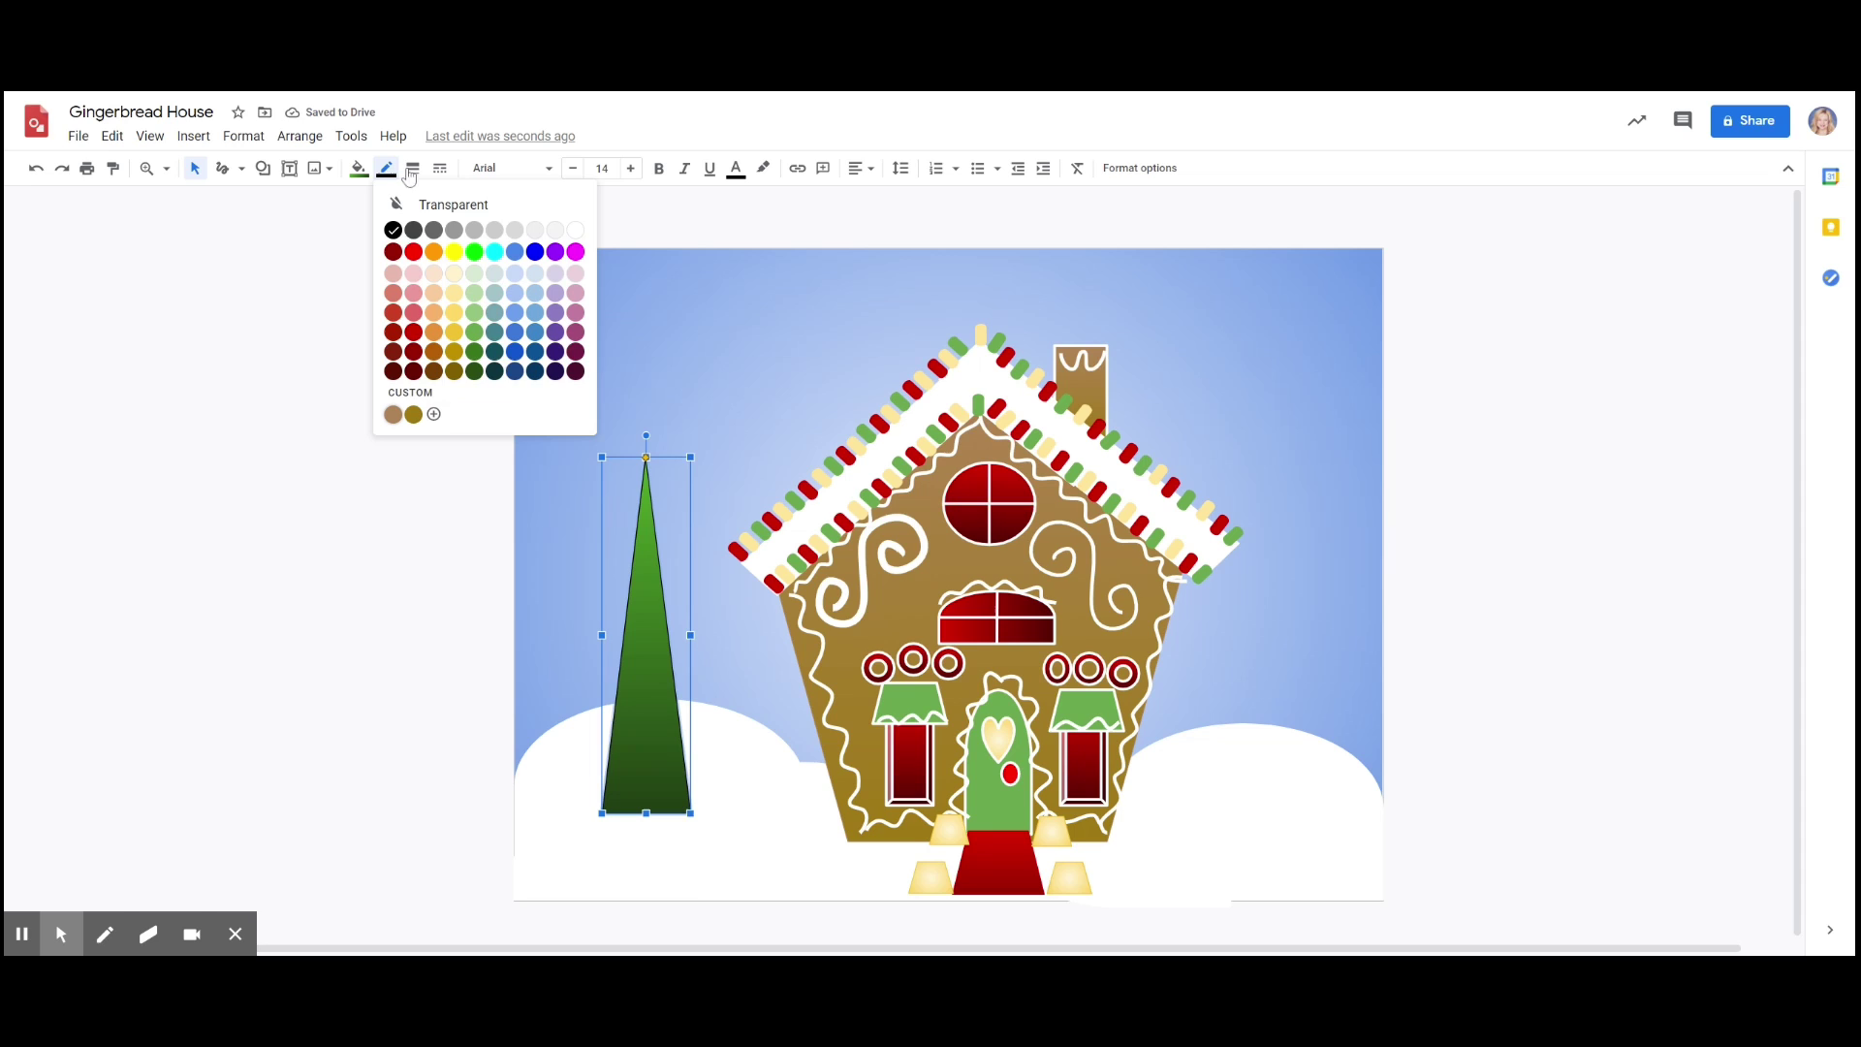
click(474, 352)
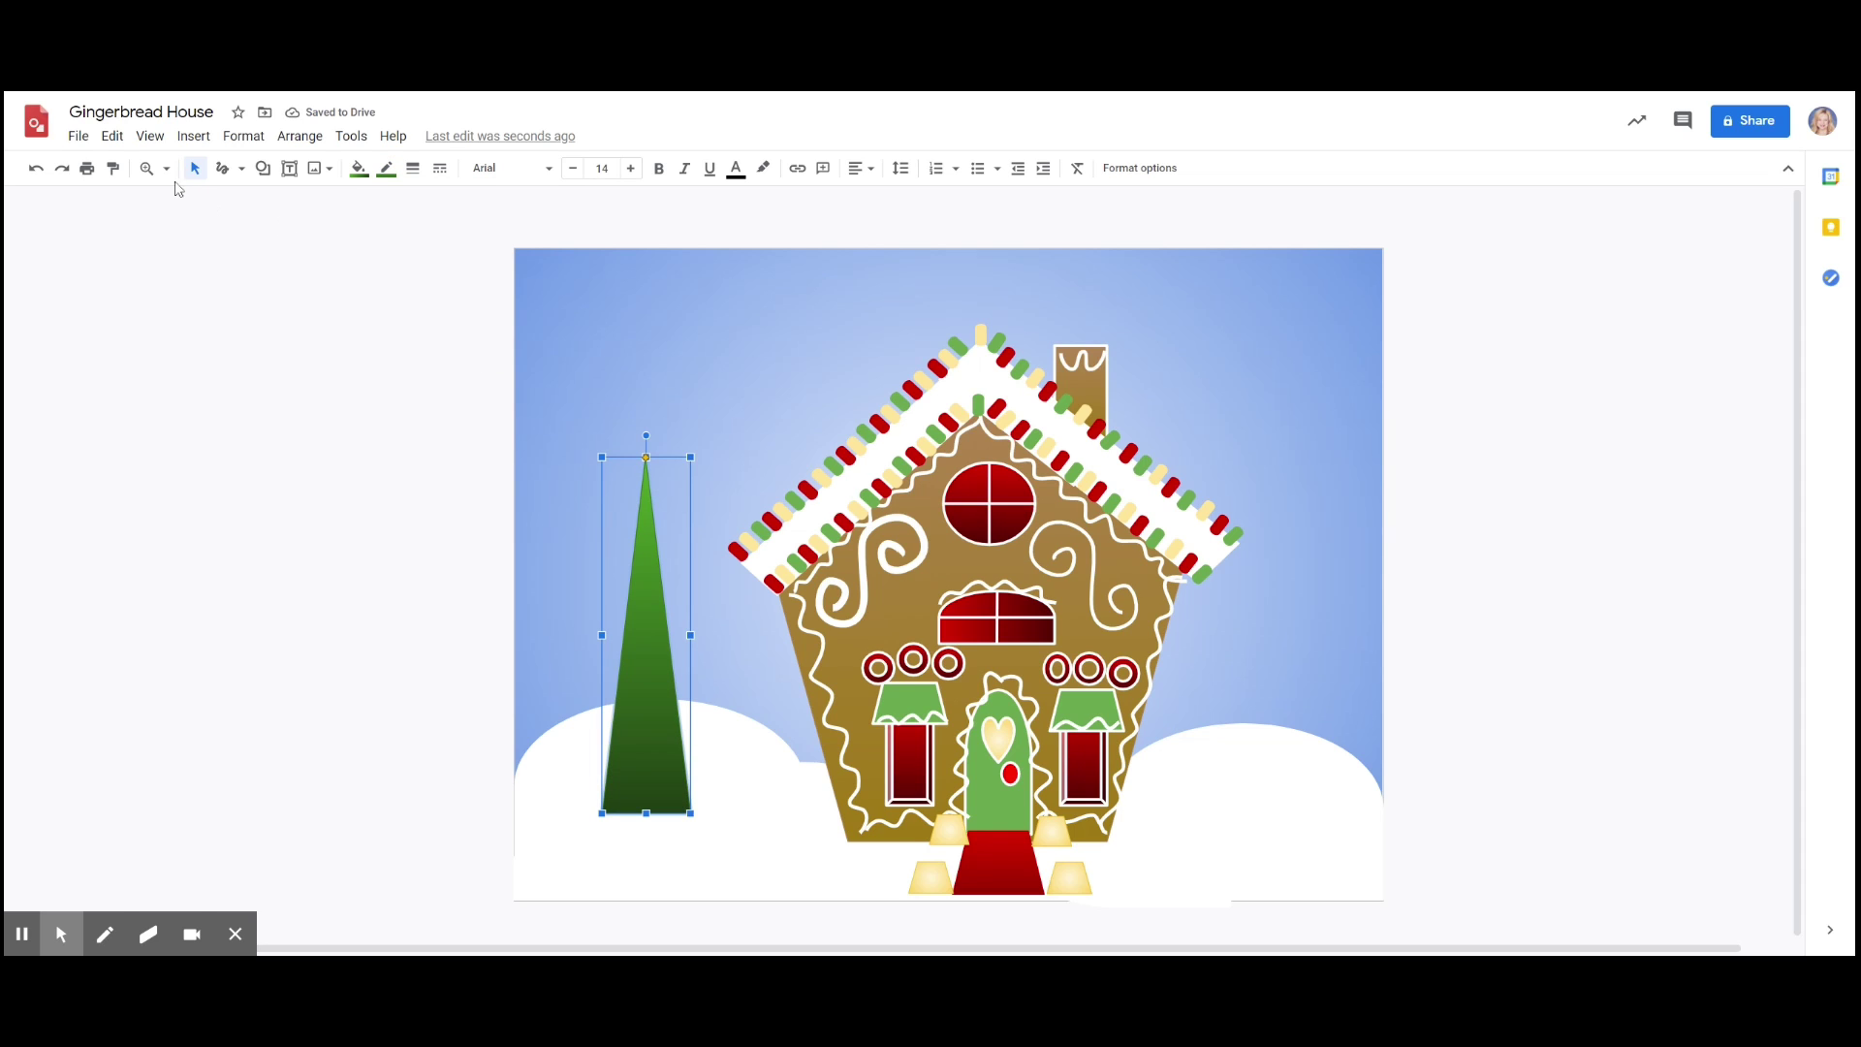
- Duplicate the tree twice, placing one copy on the right snowbank and the other closer to the house's left side
click(112, 135)
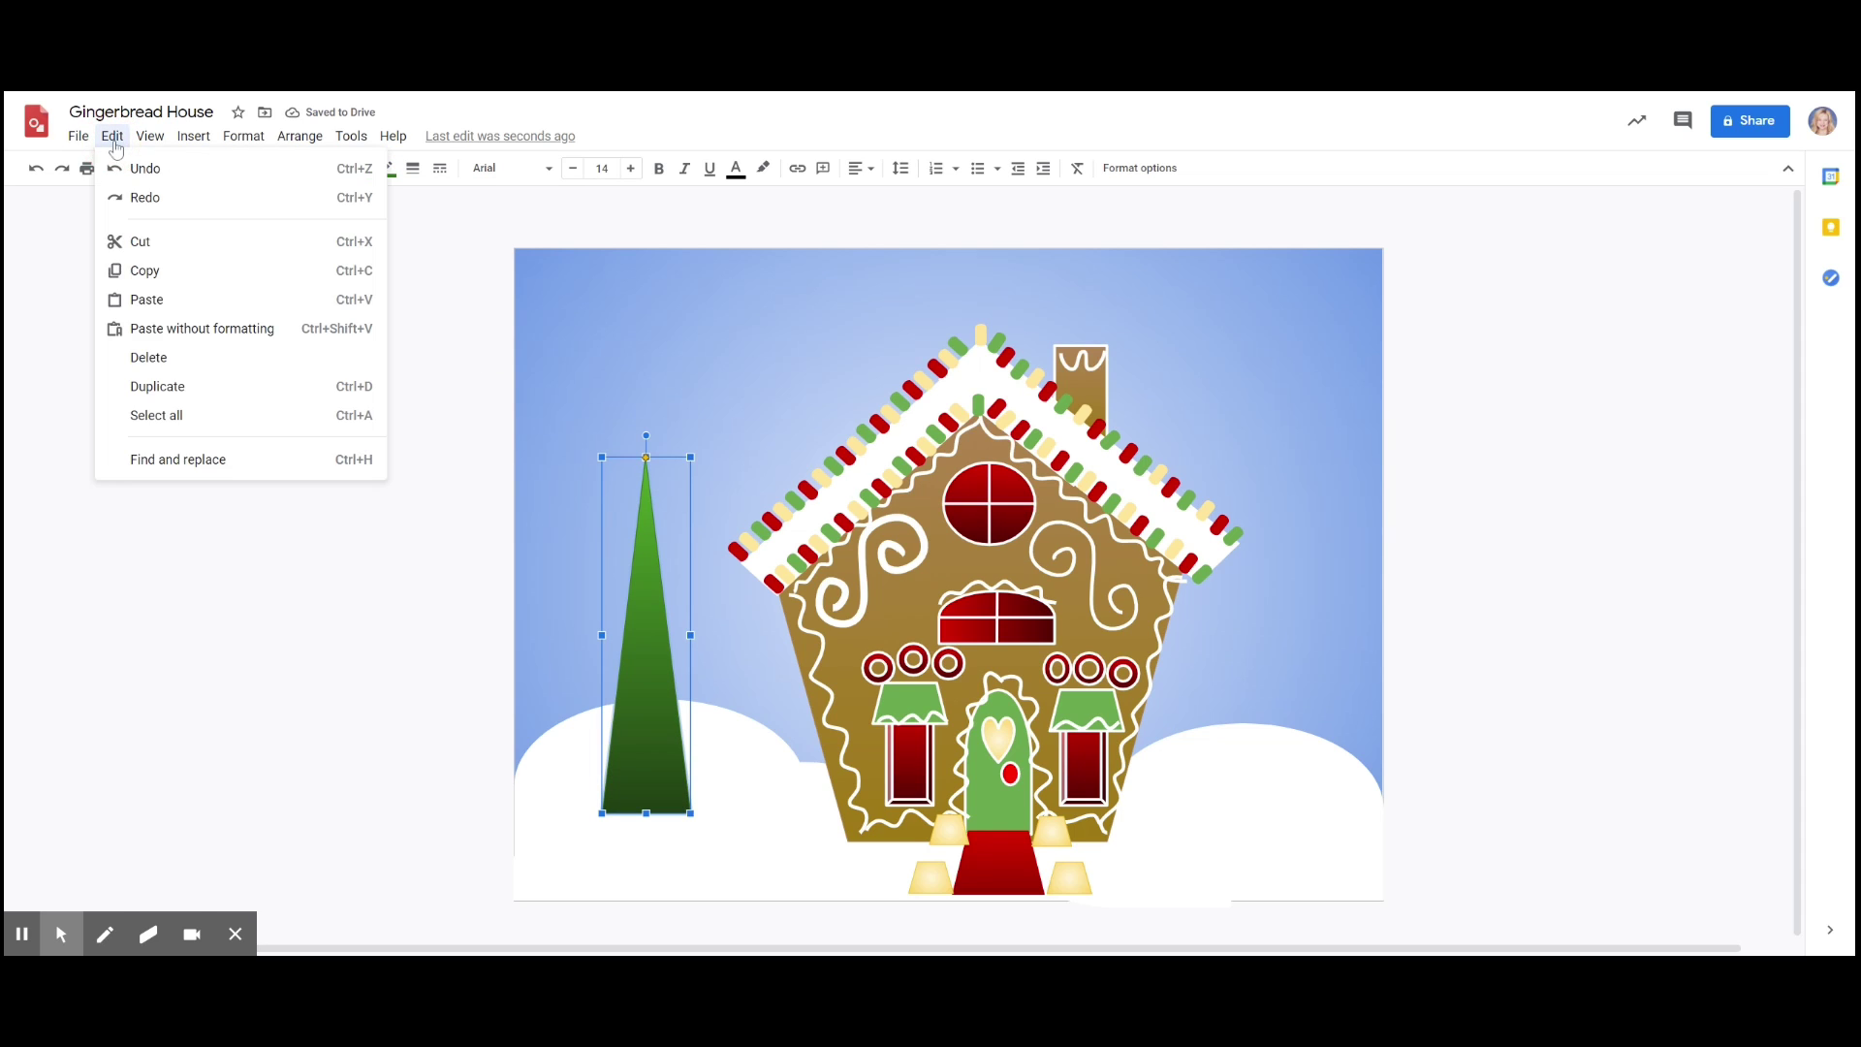
click(180, 392)
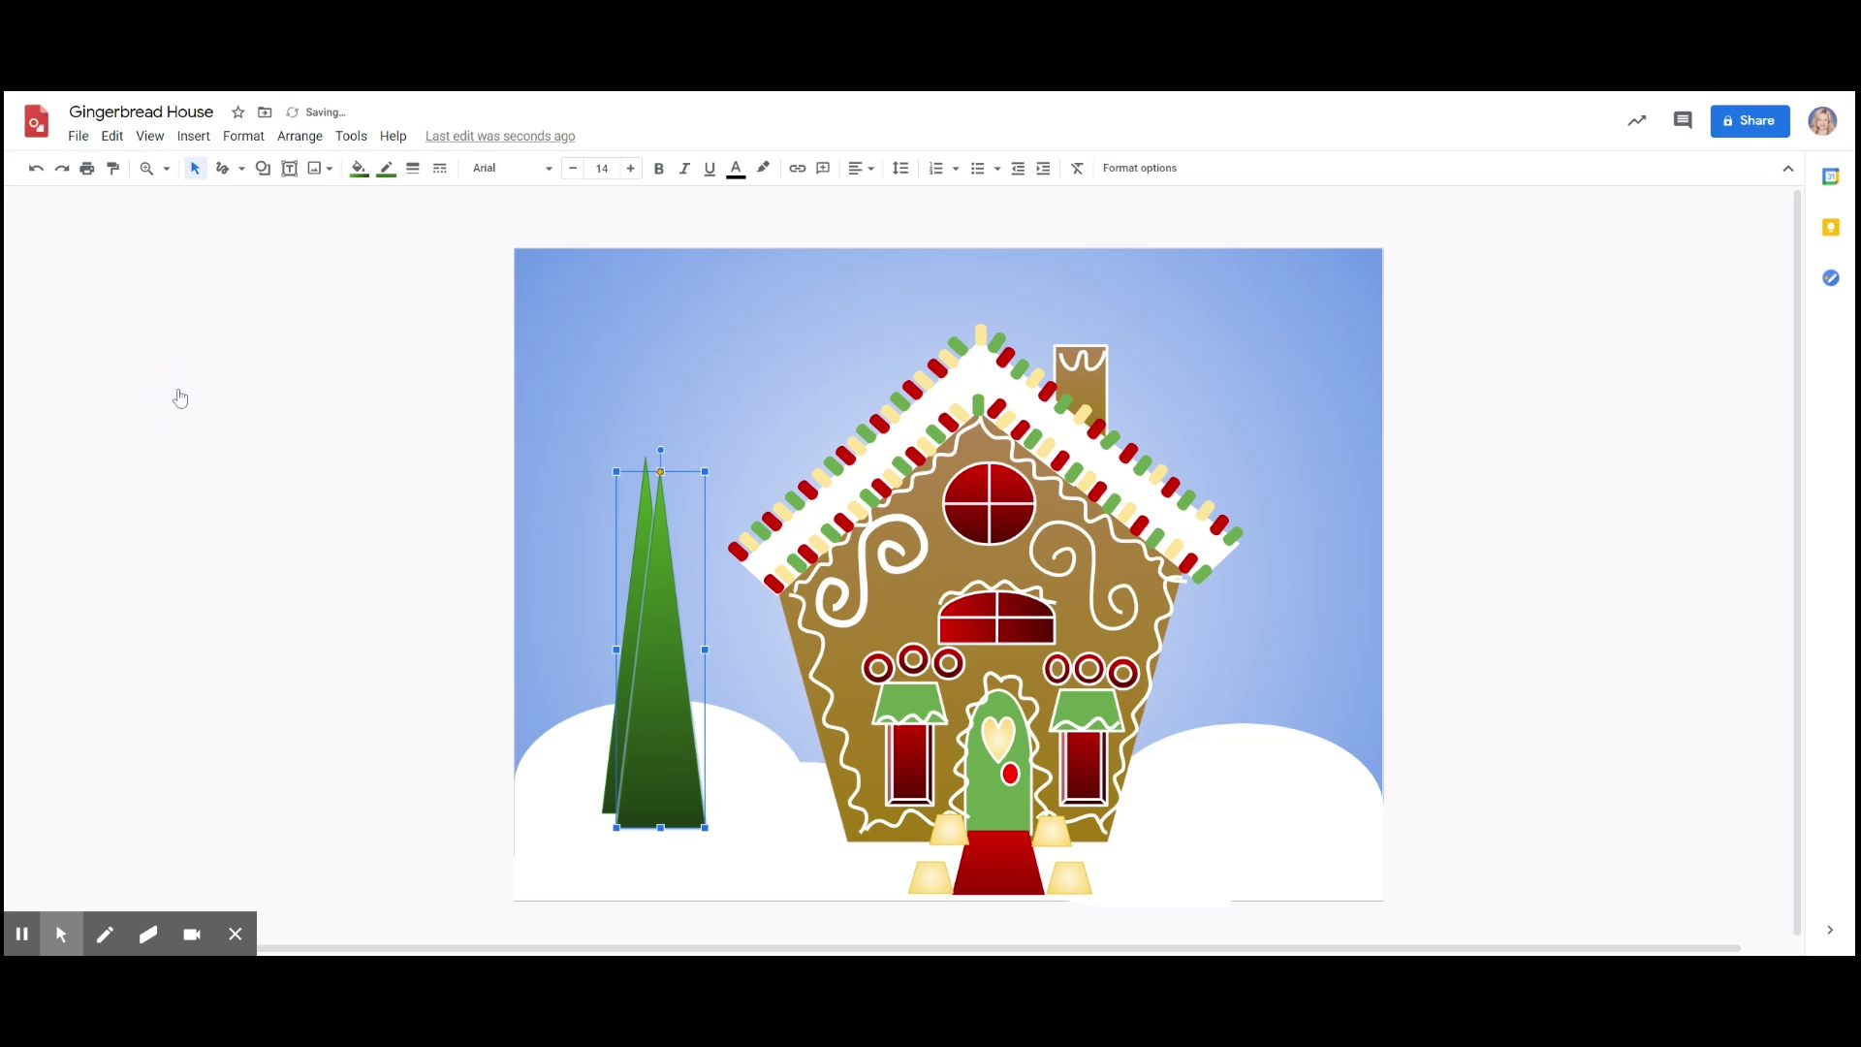
click(112, 136)
click(182, 392)
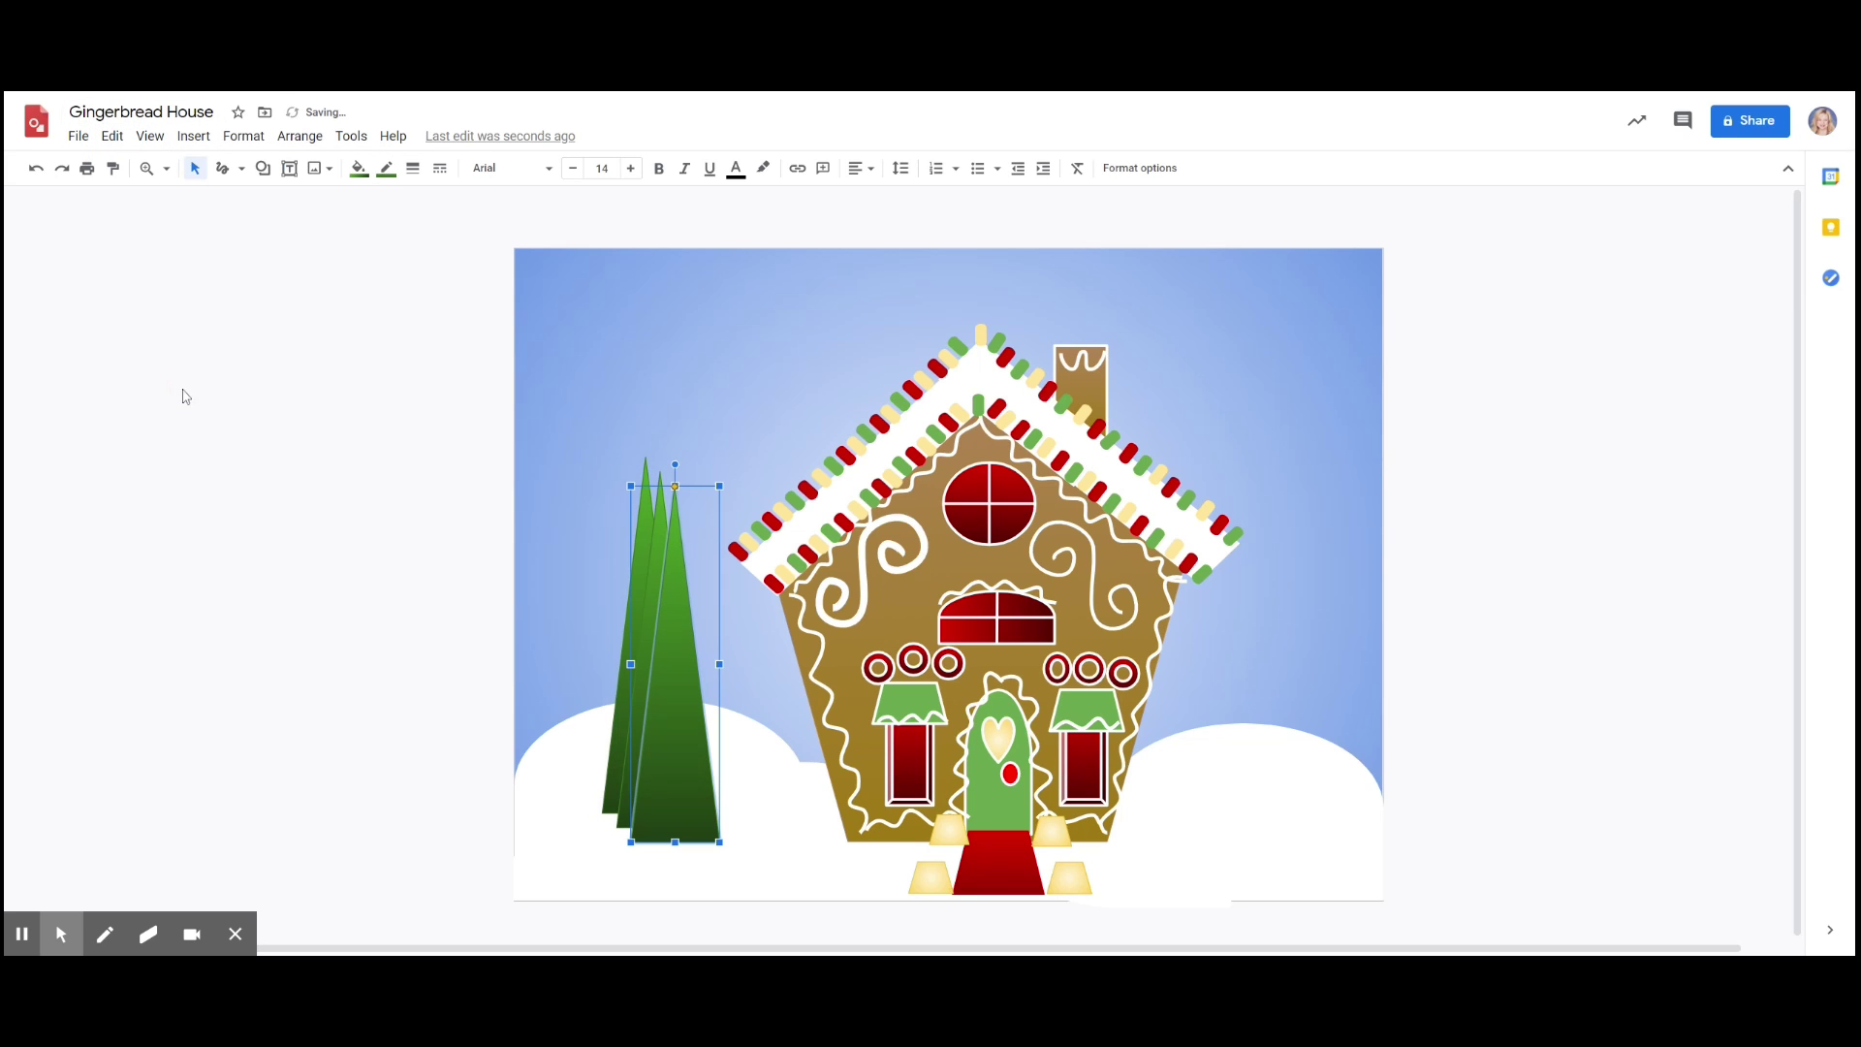
drag(688, 684, 1295, 701)
drag(663, 693, 705, 720)
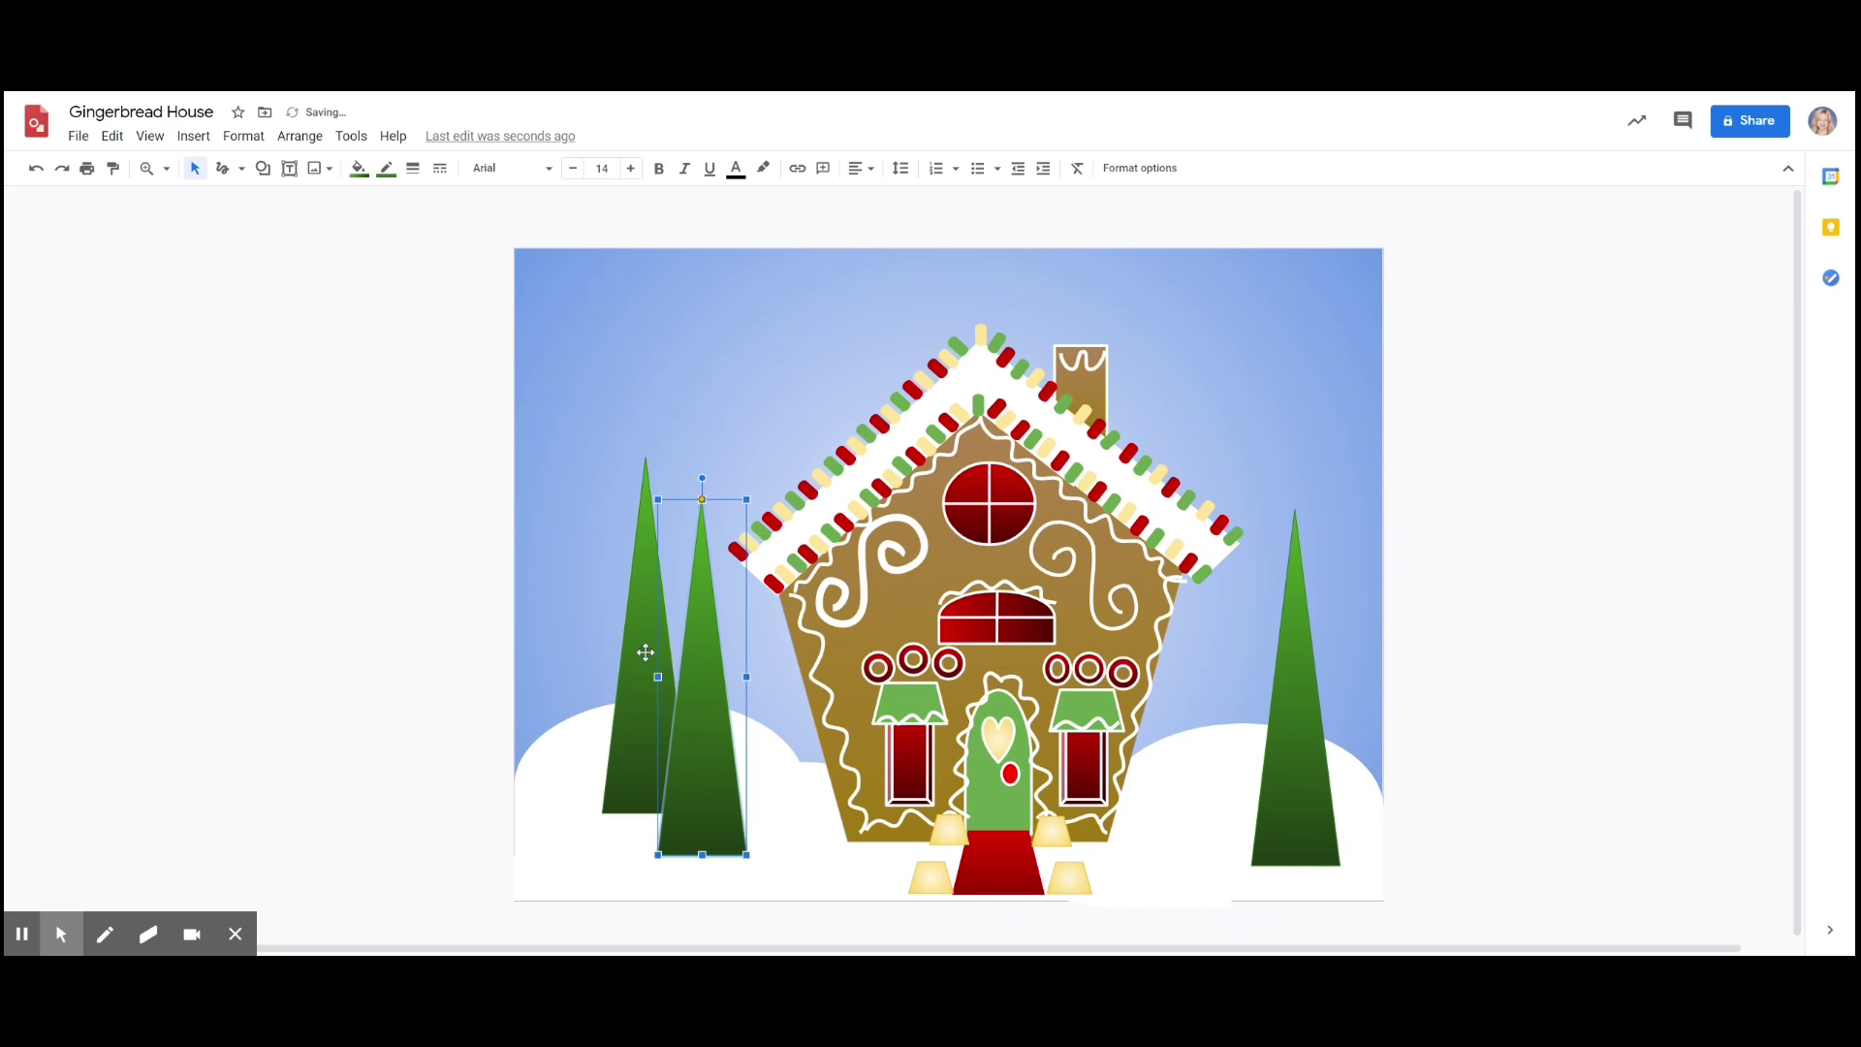
- Move the original tree toward the drawing's left edge and enlarge both trees left of the house
drag(630, 604, 577, 593)
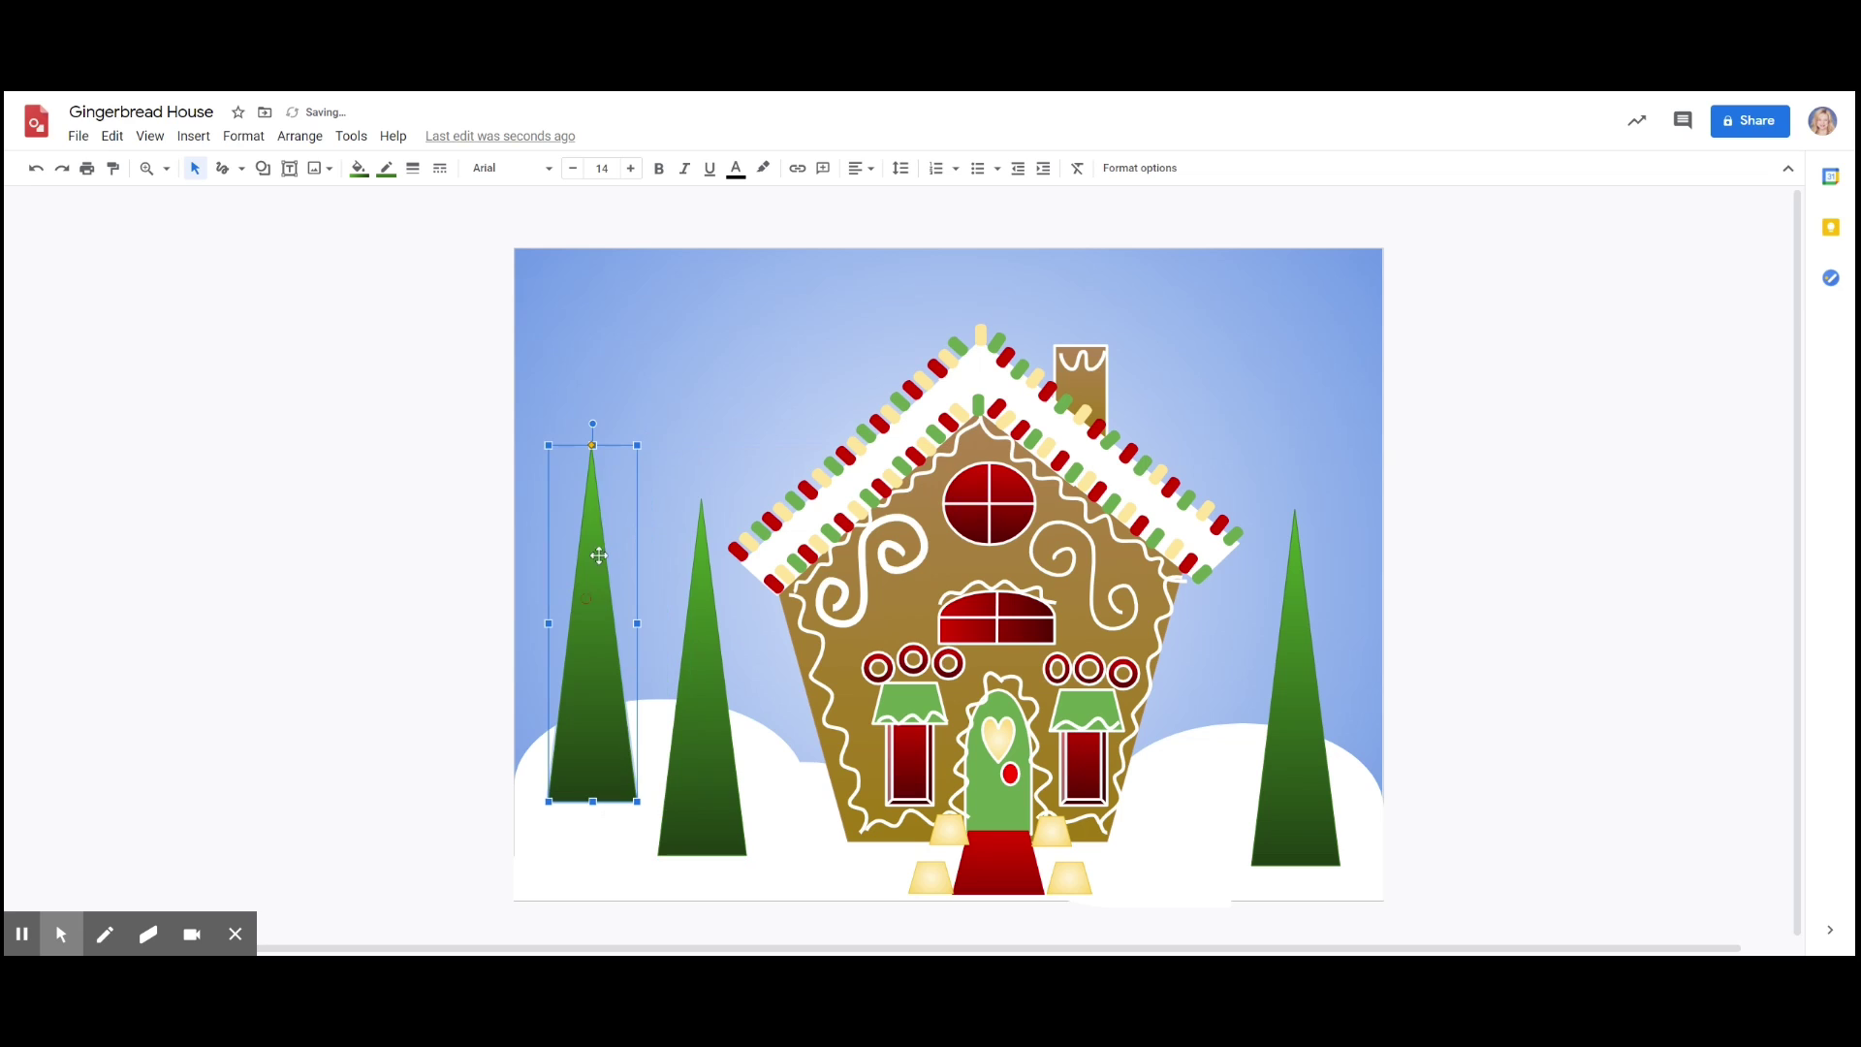
drag(636, 443, 657, 400)
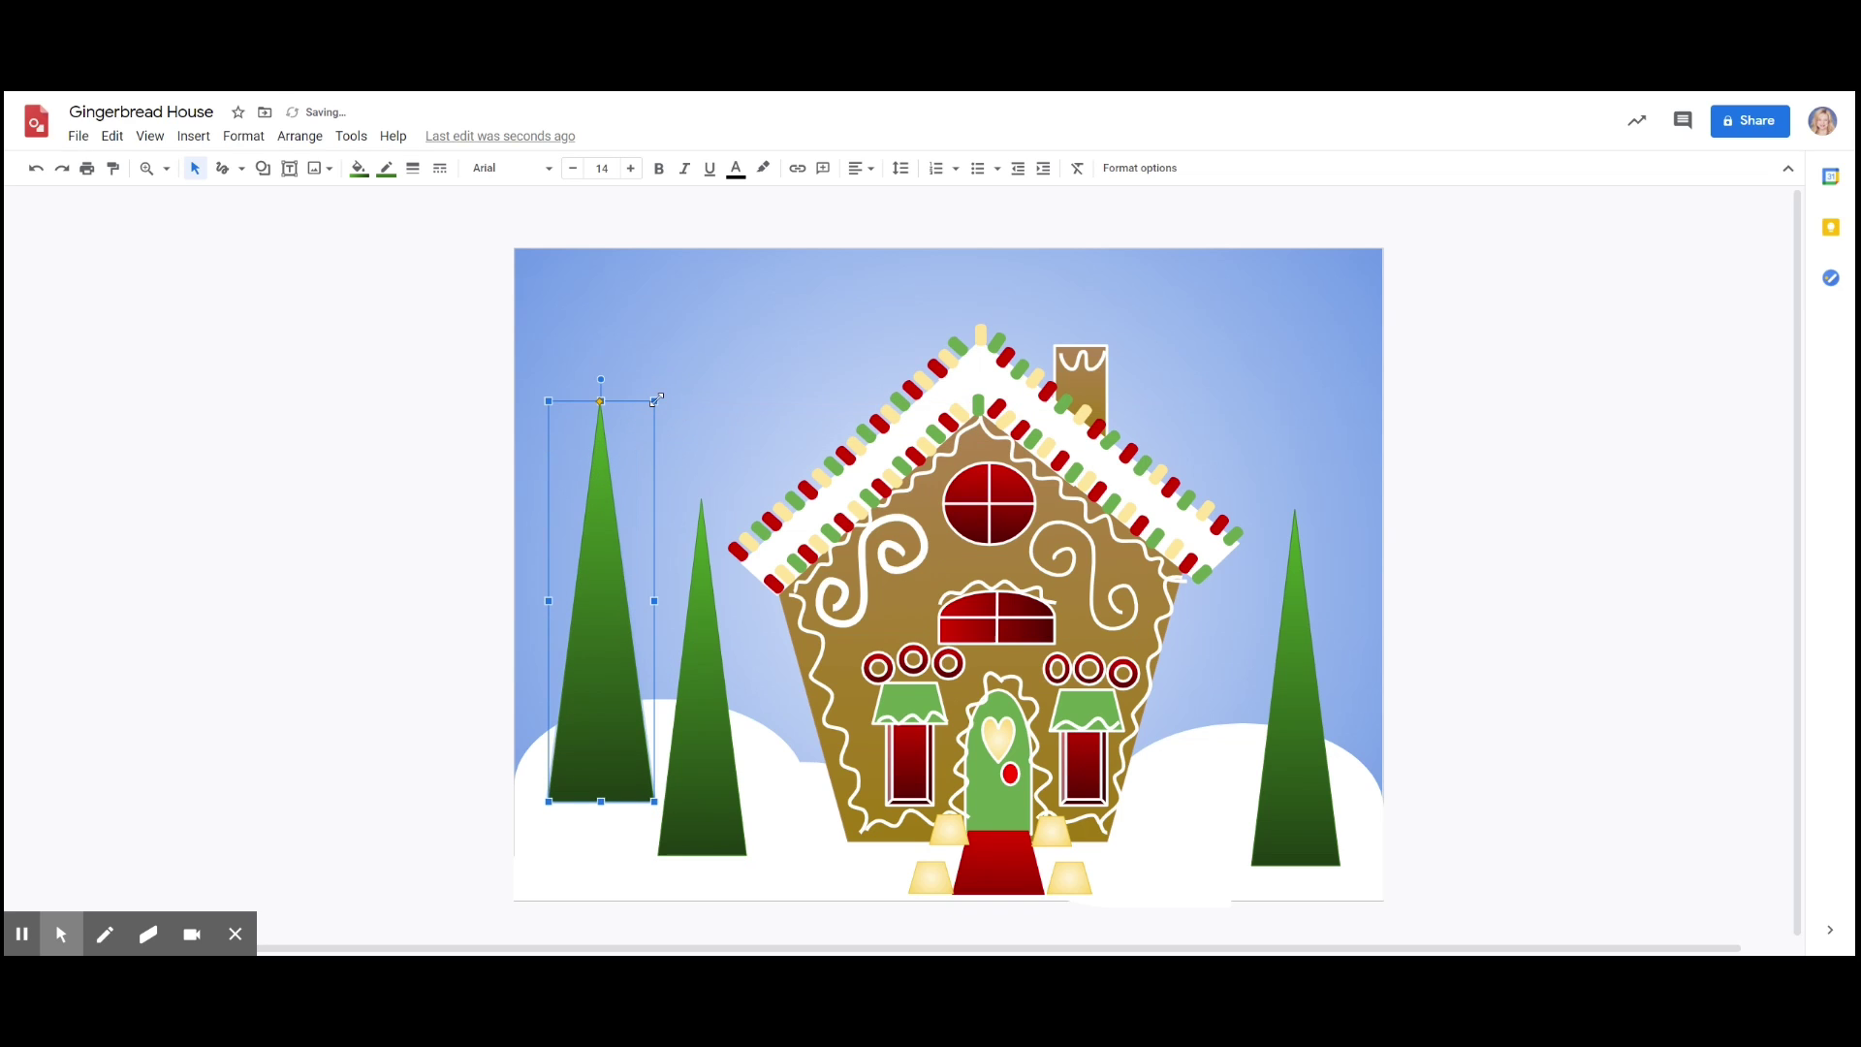
click(708, 677)
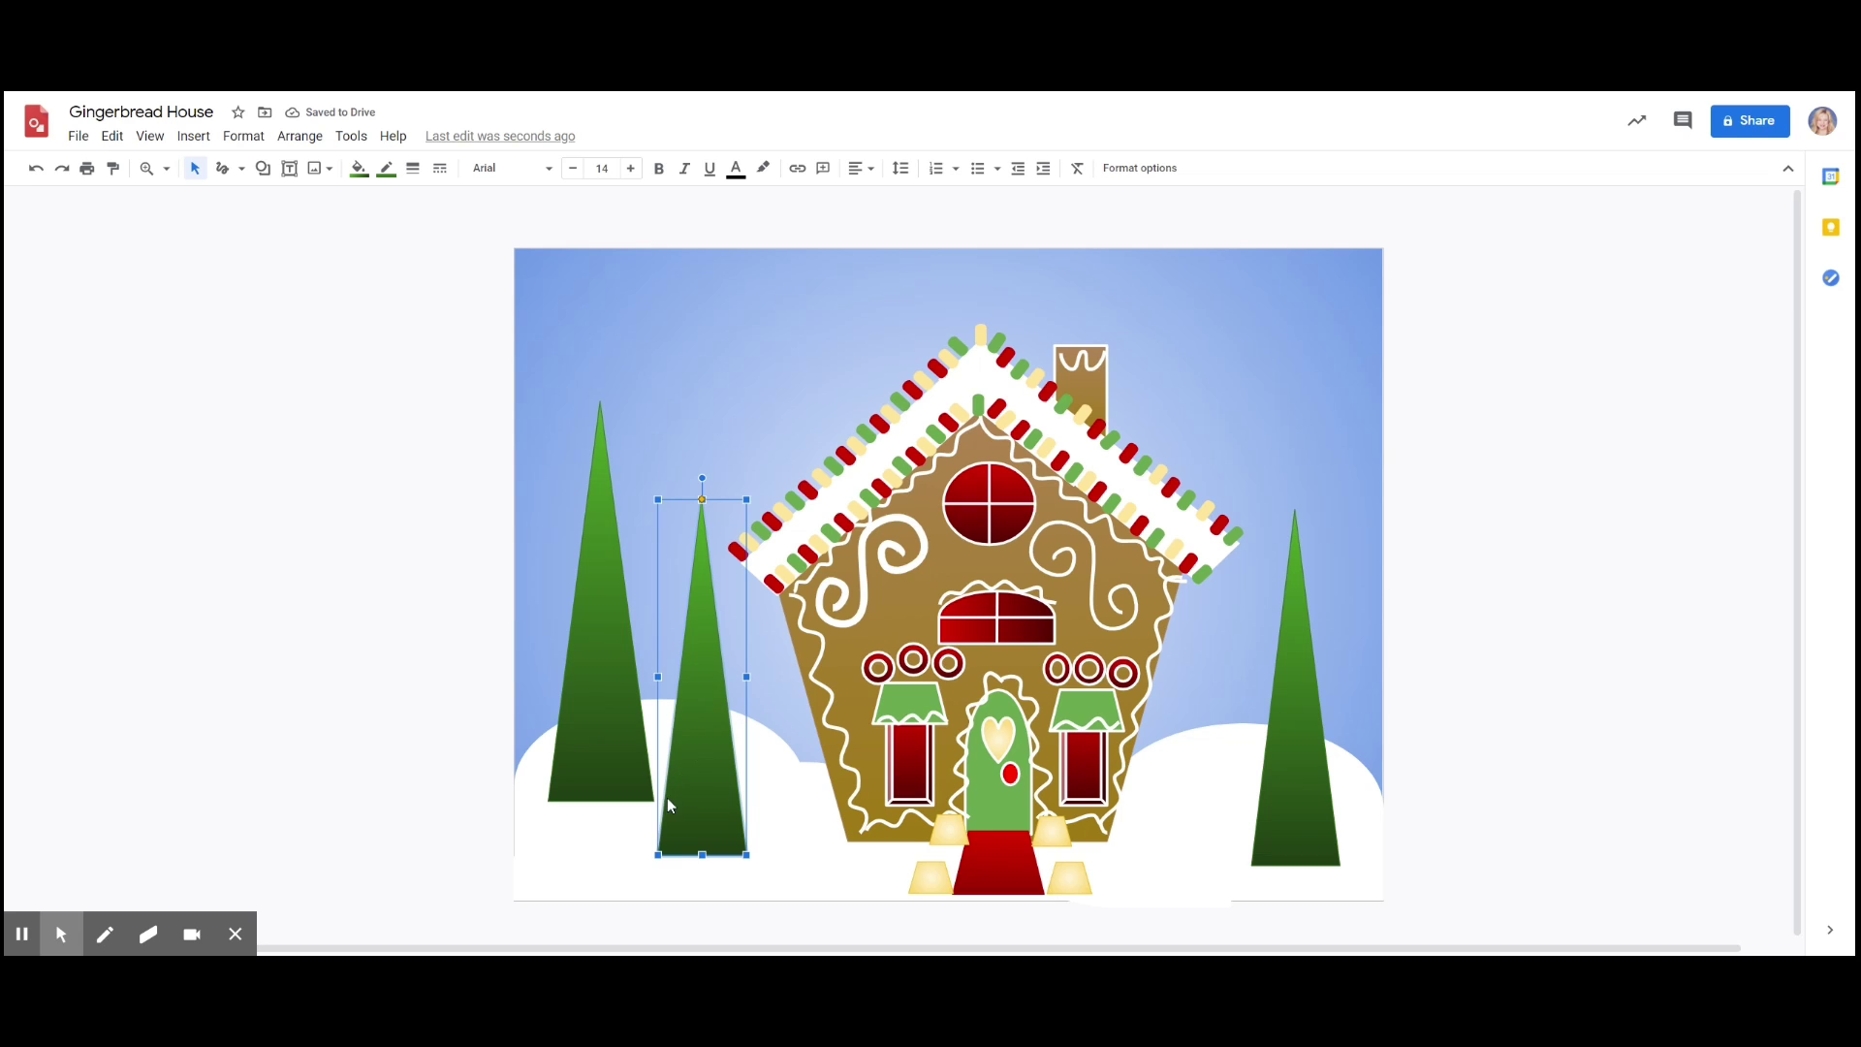
drag(655, 857, 630, 873)
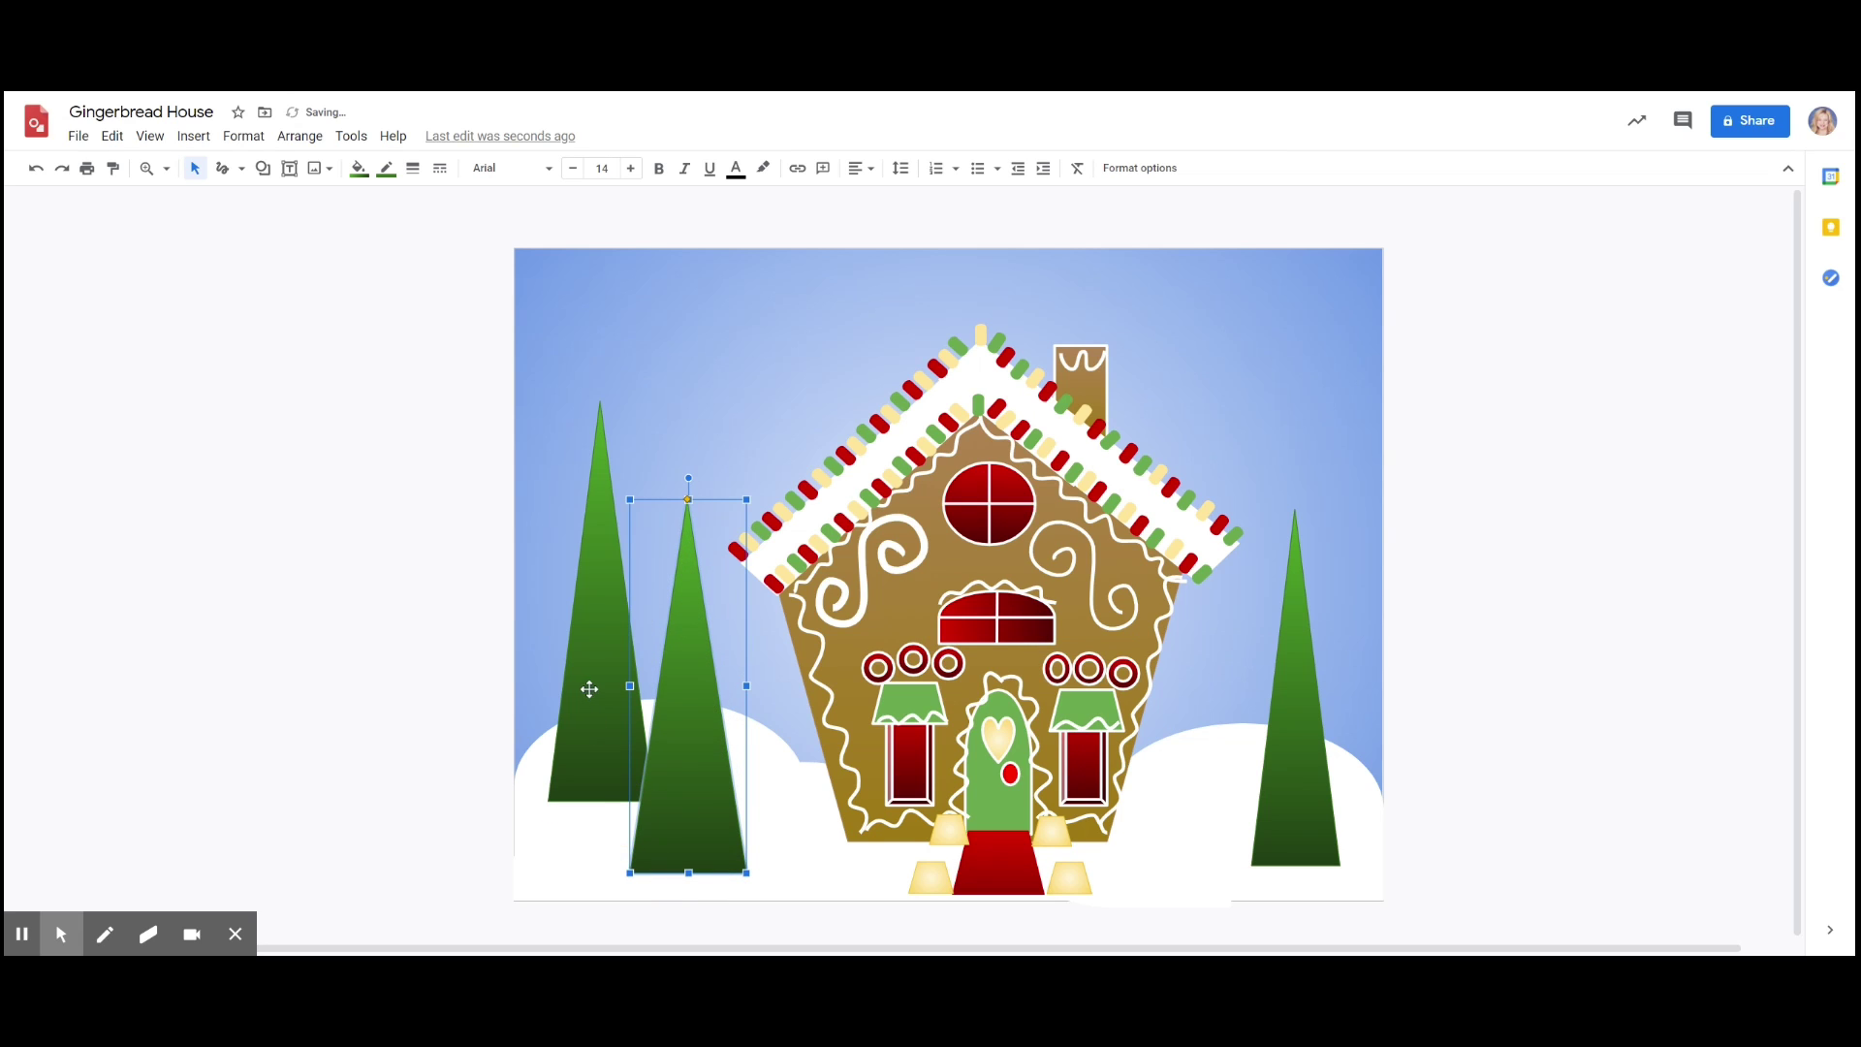
- Raise and slightly narrow the outermost left tree, and send it behind the left snowbank
drag(587, 685, 591, 662)
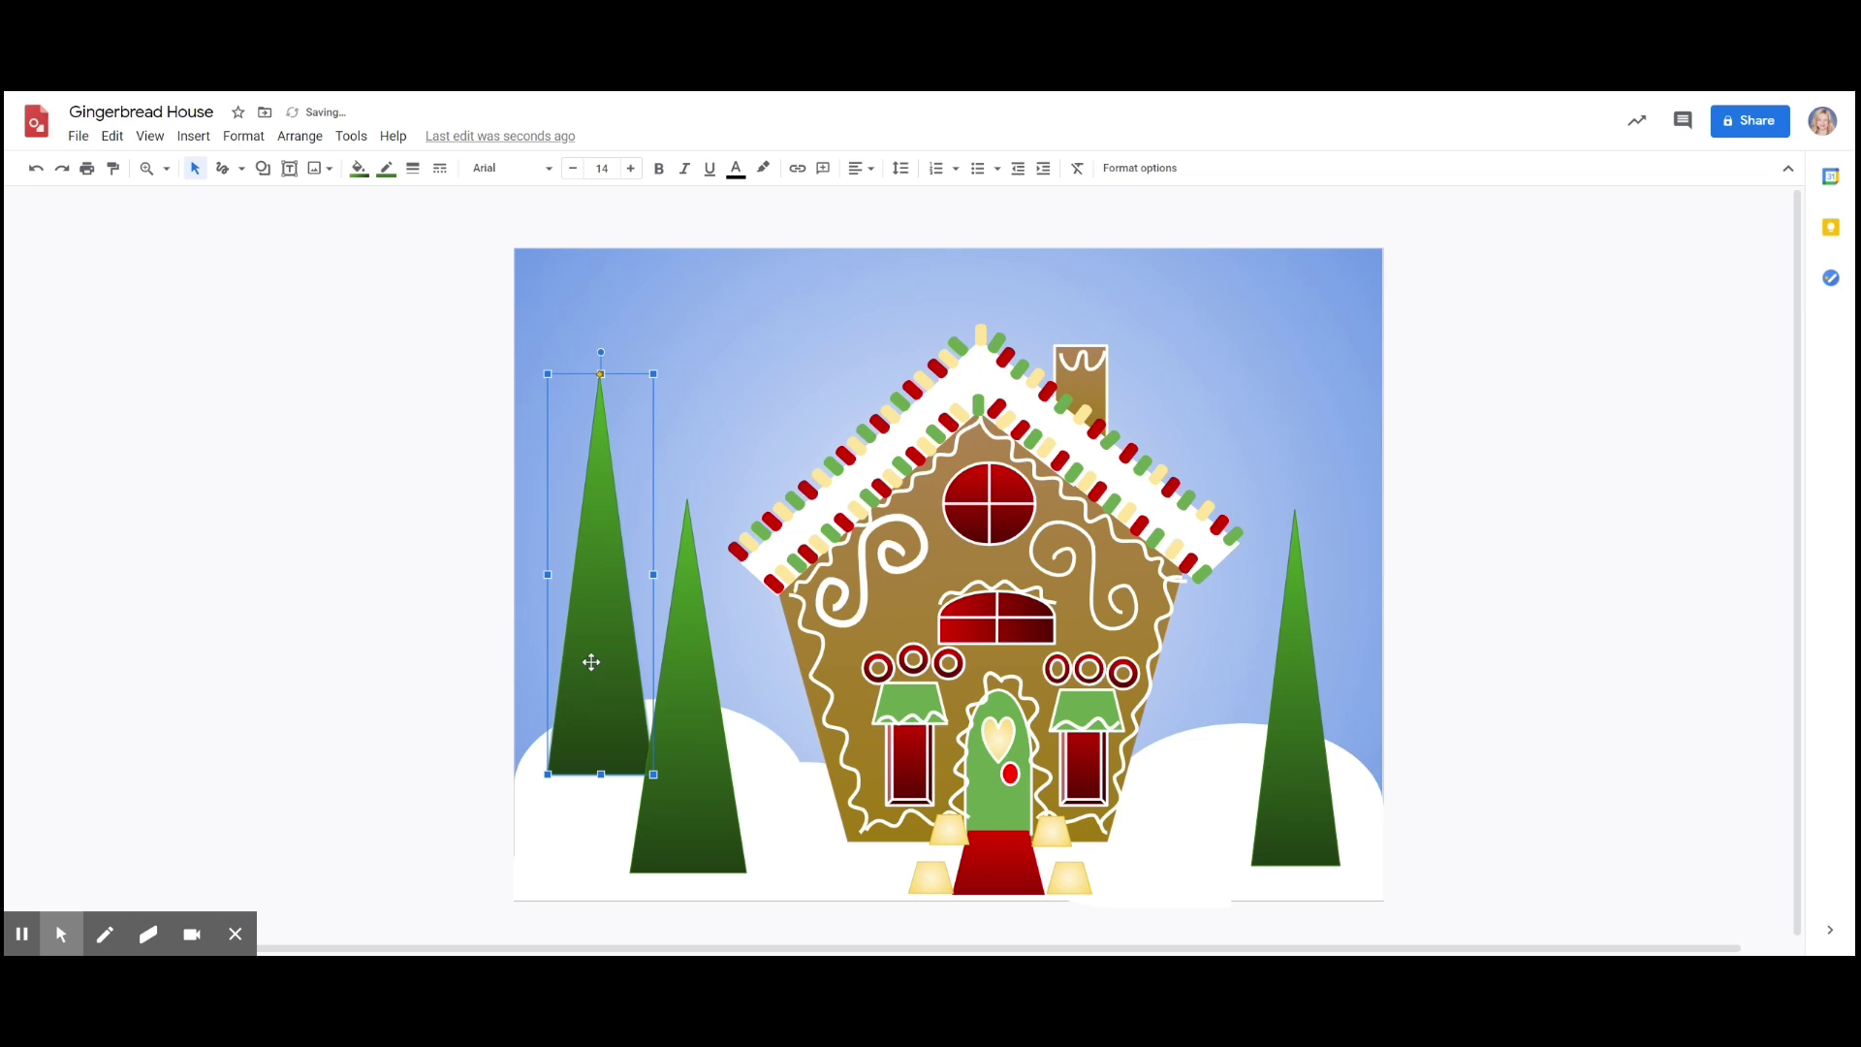
drag(549, 575, 556, 575)
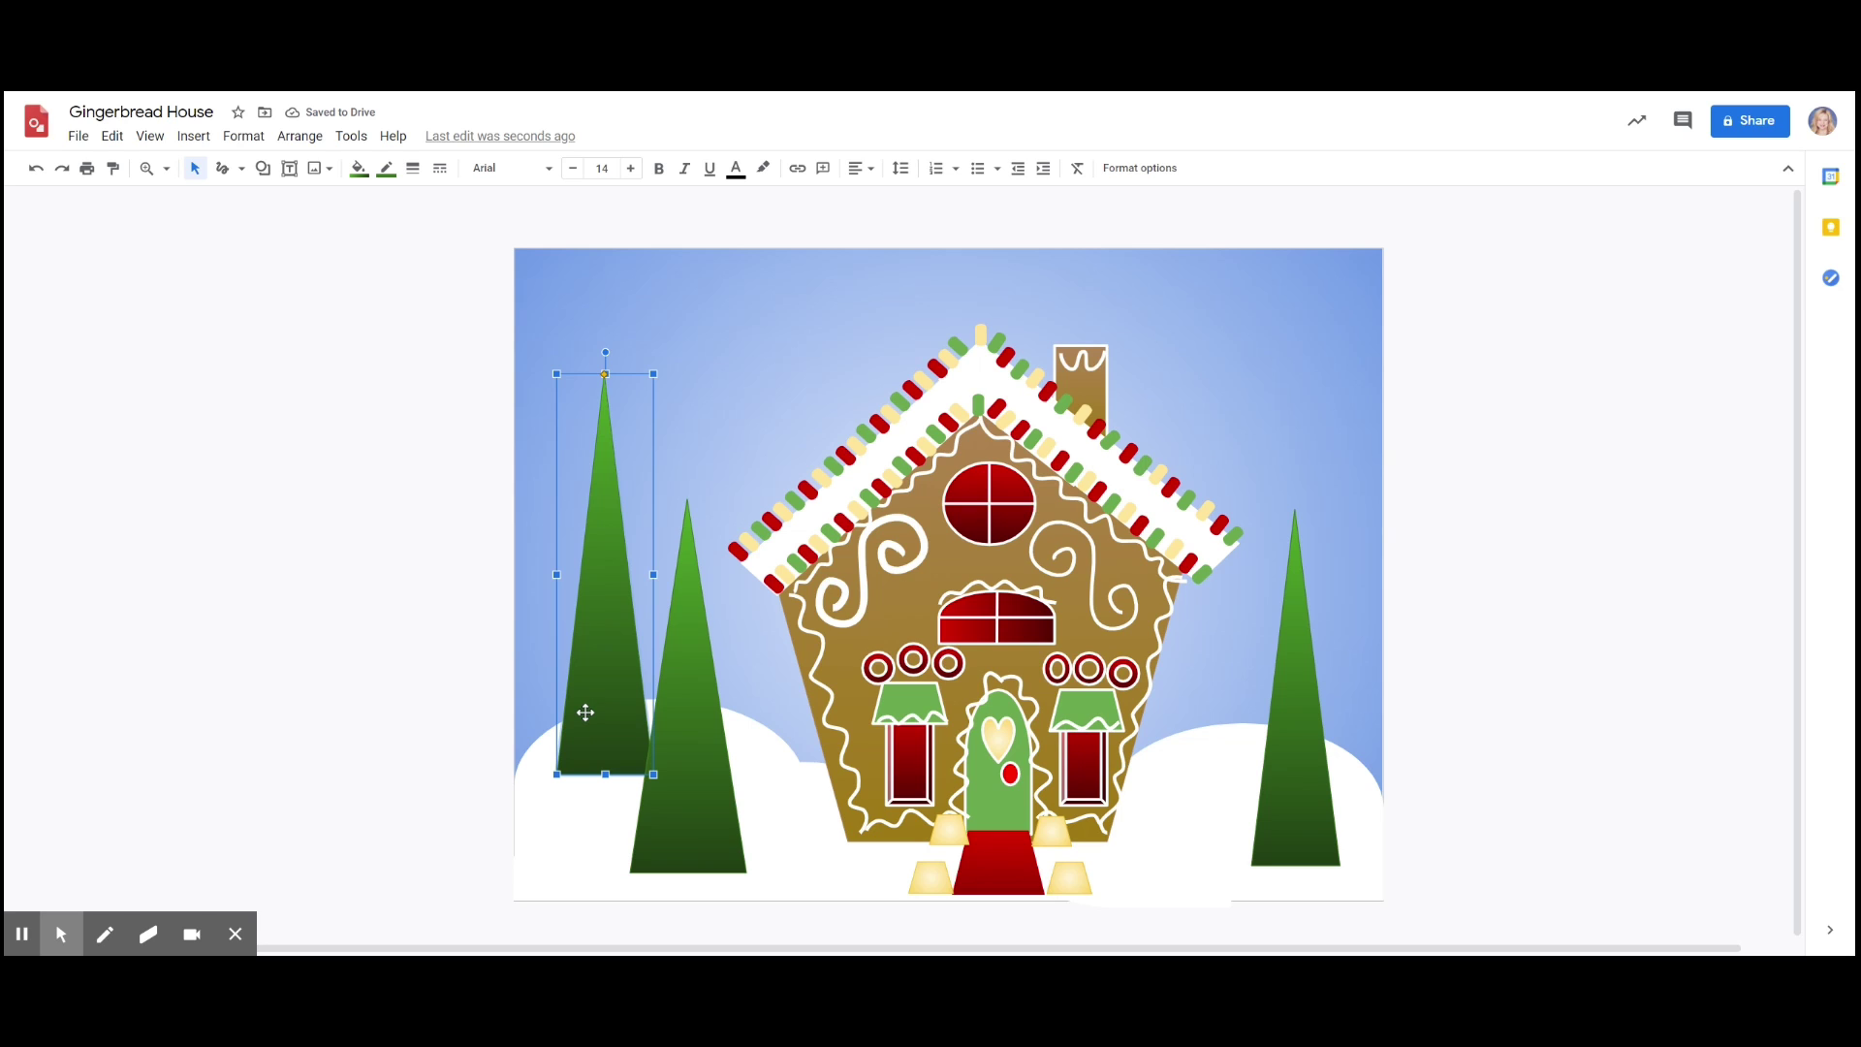
right_click(584, 710)
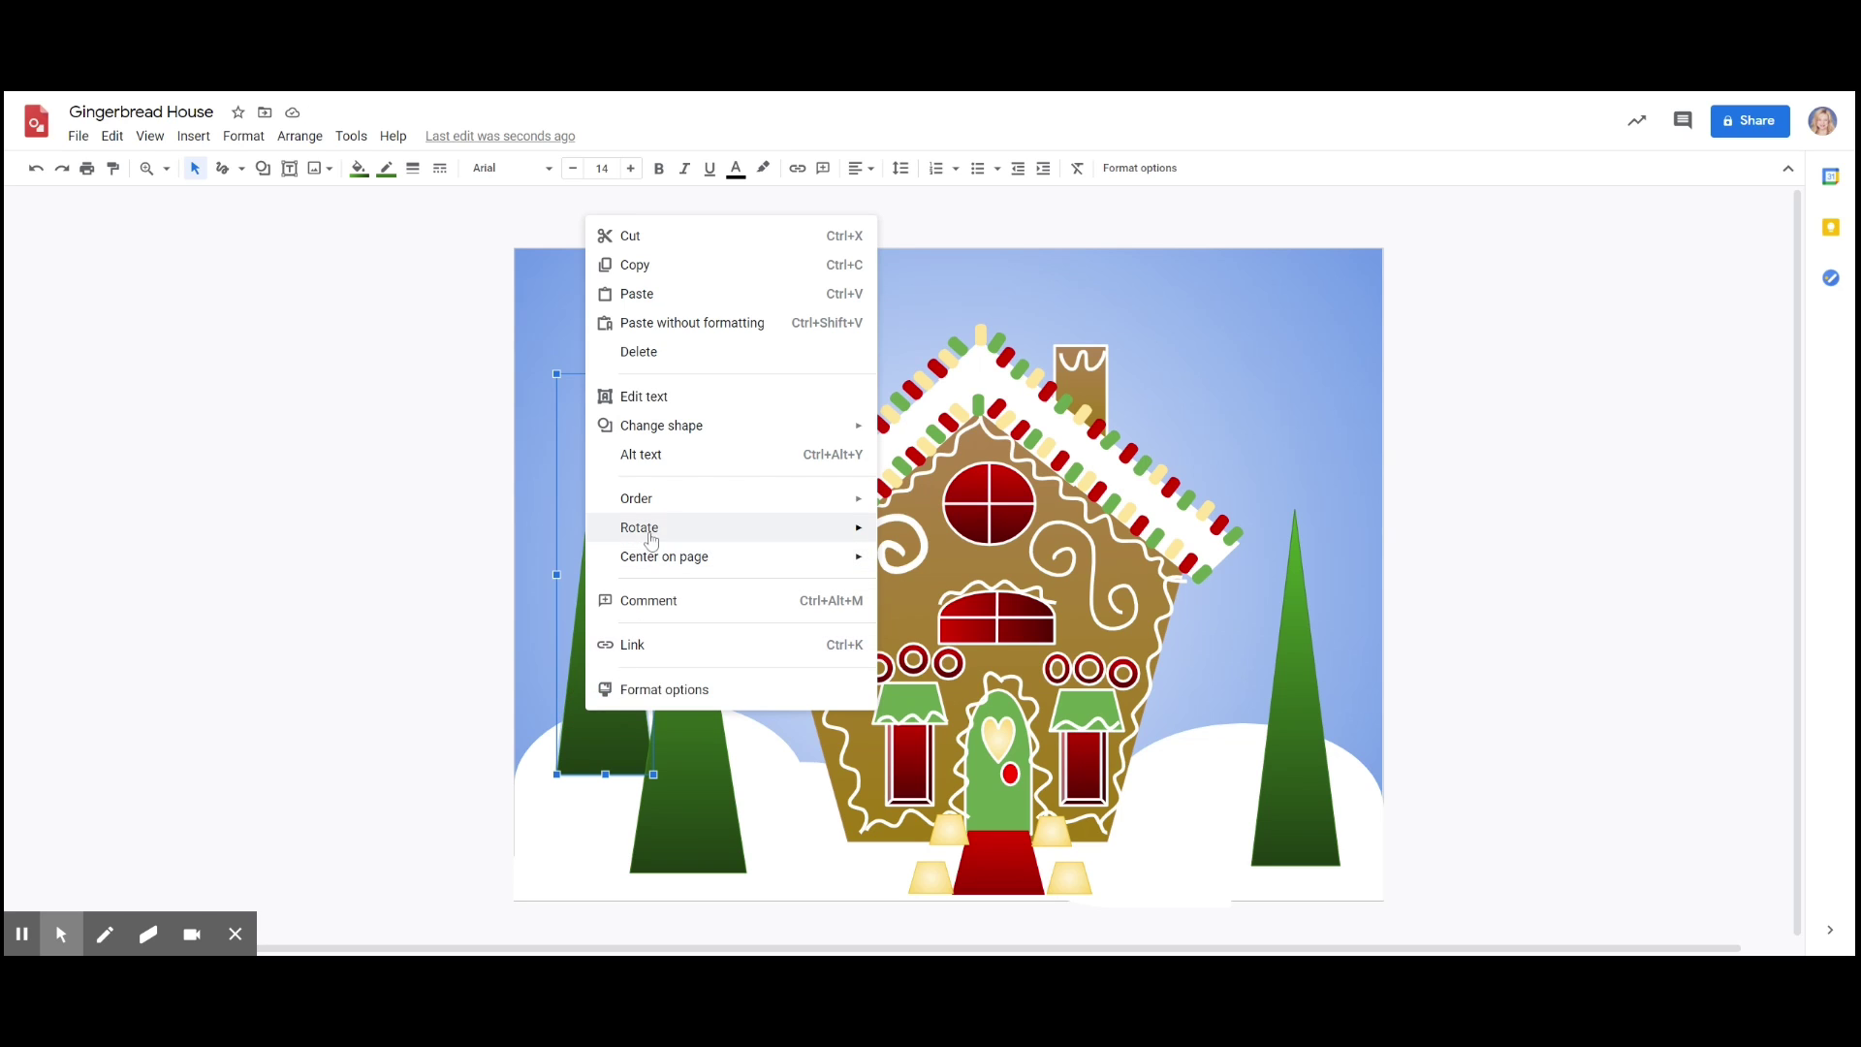
mouse_move(648, 499)
click(961, 603)
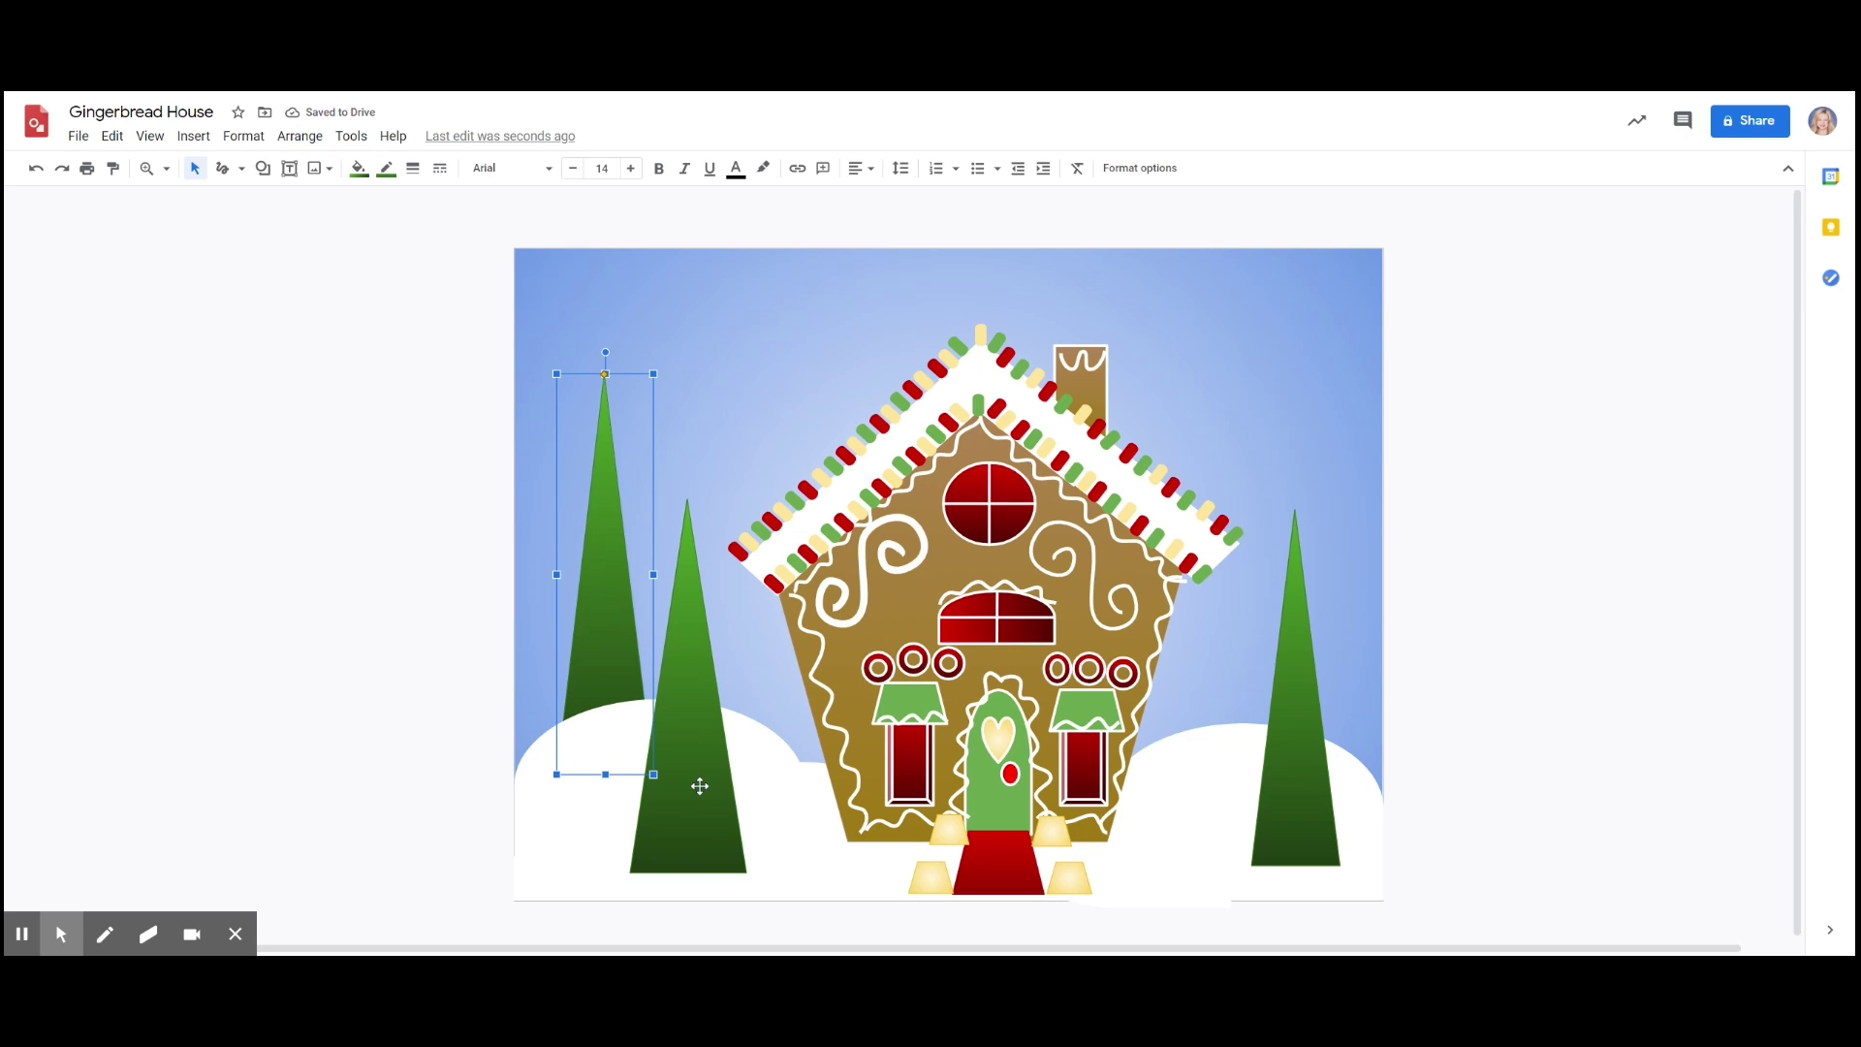
- Enlarge the tree on the right snowbank to be wider and taller, and shift it slightly upward
click(1338, 753)
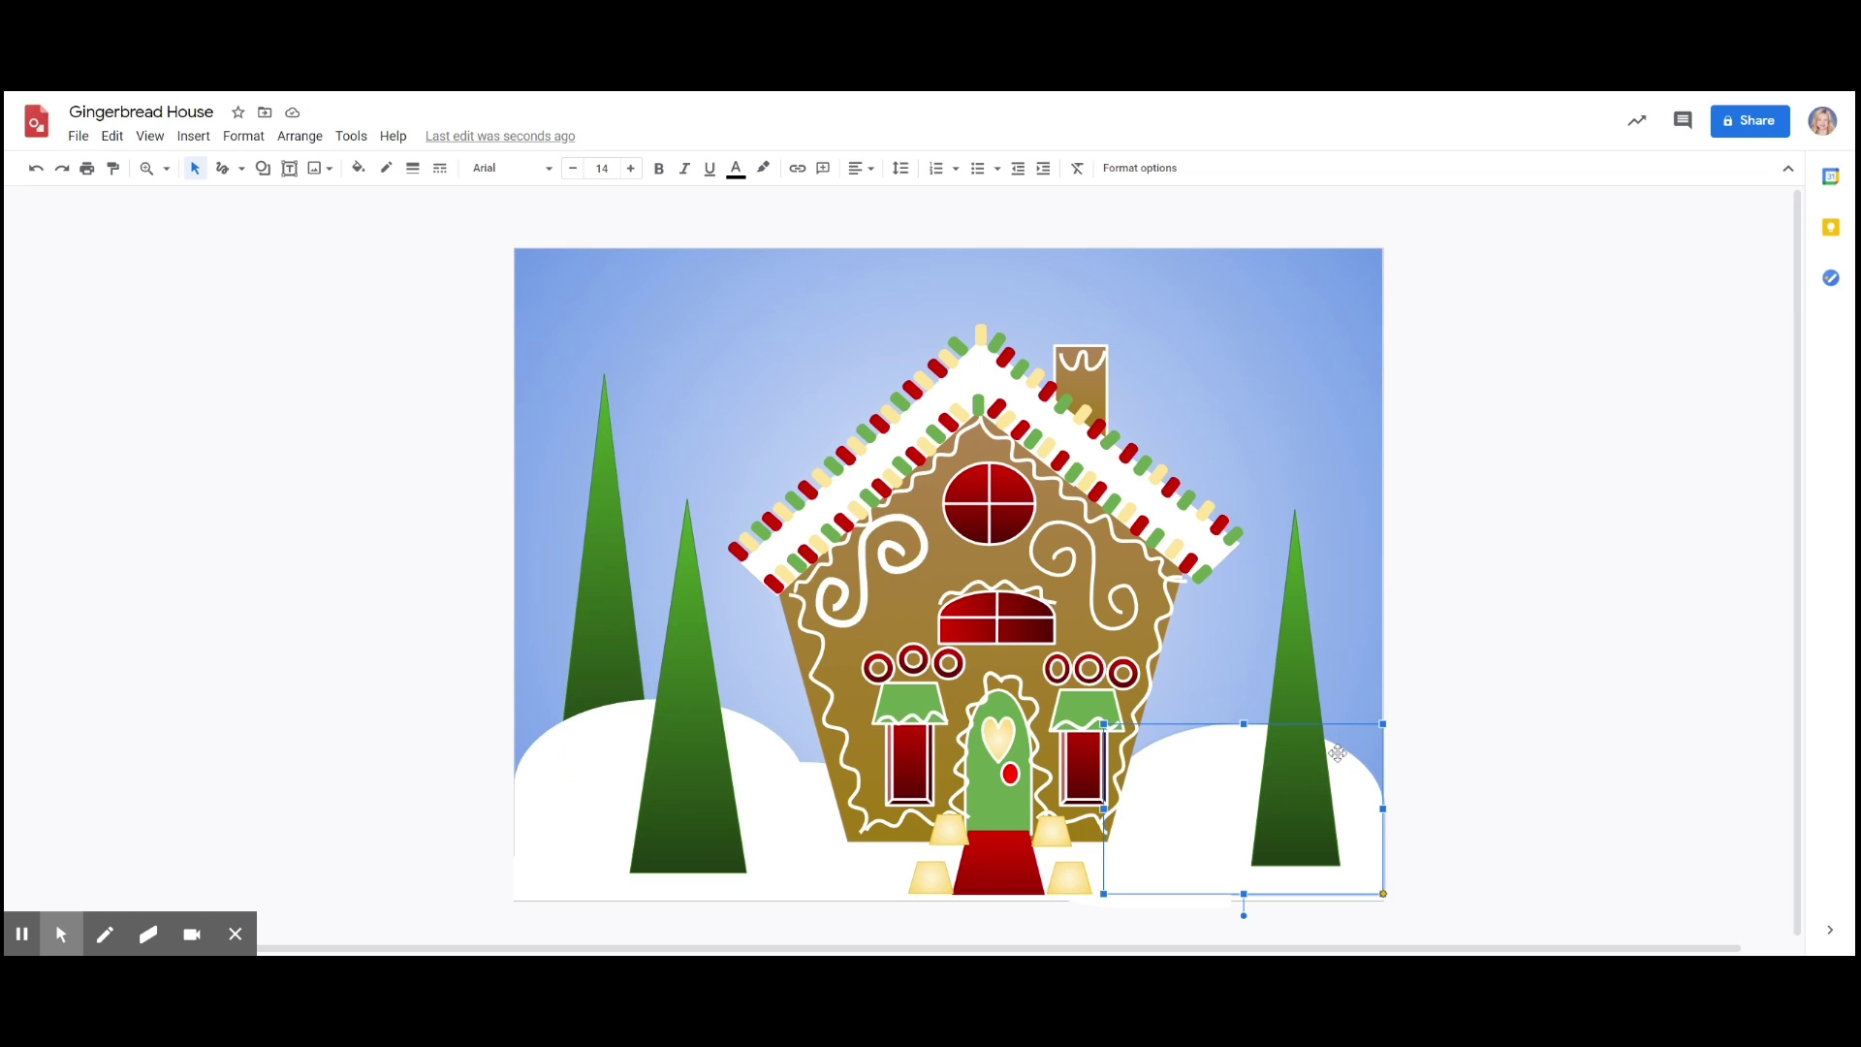
click(1301, 671)
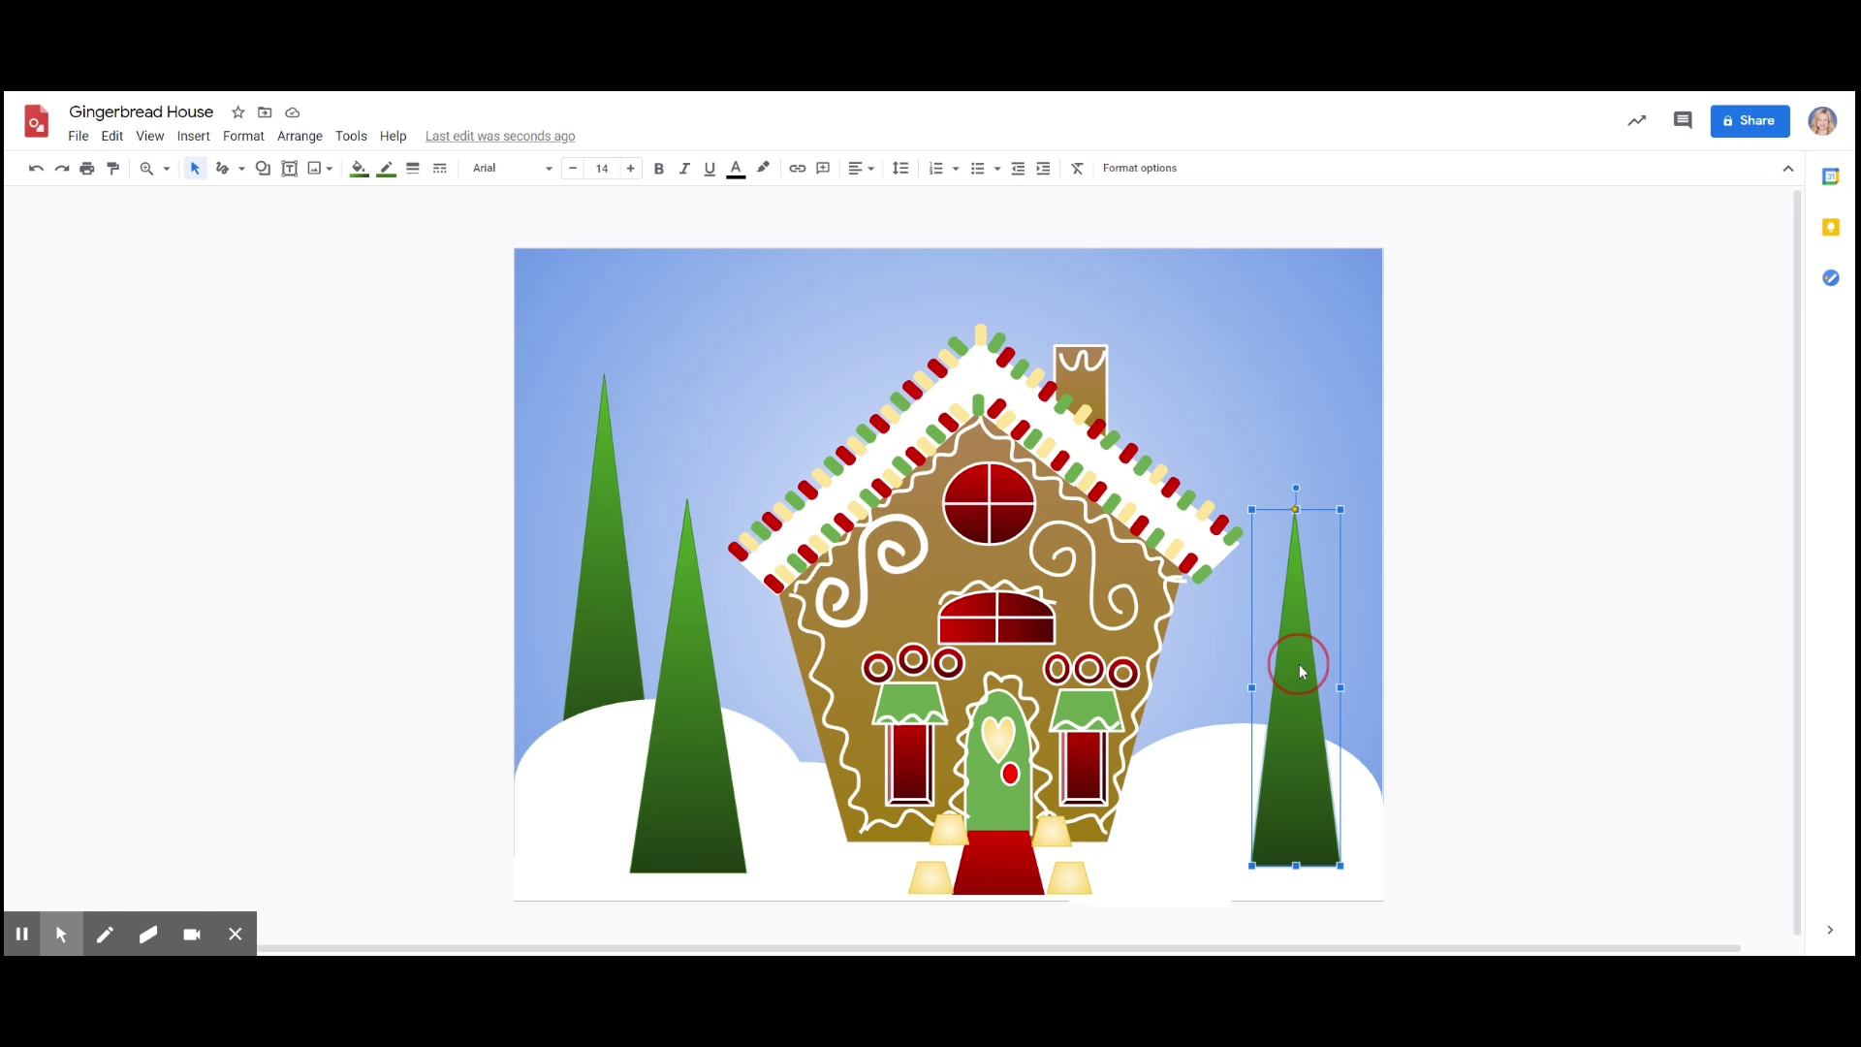
click(1340, 510)
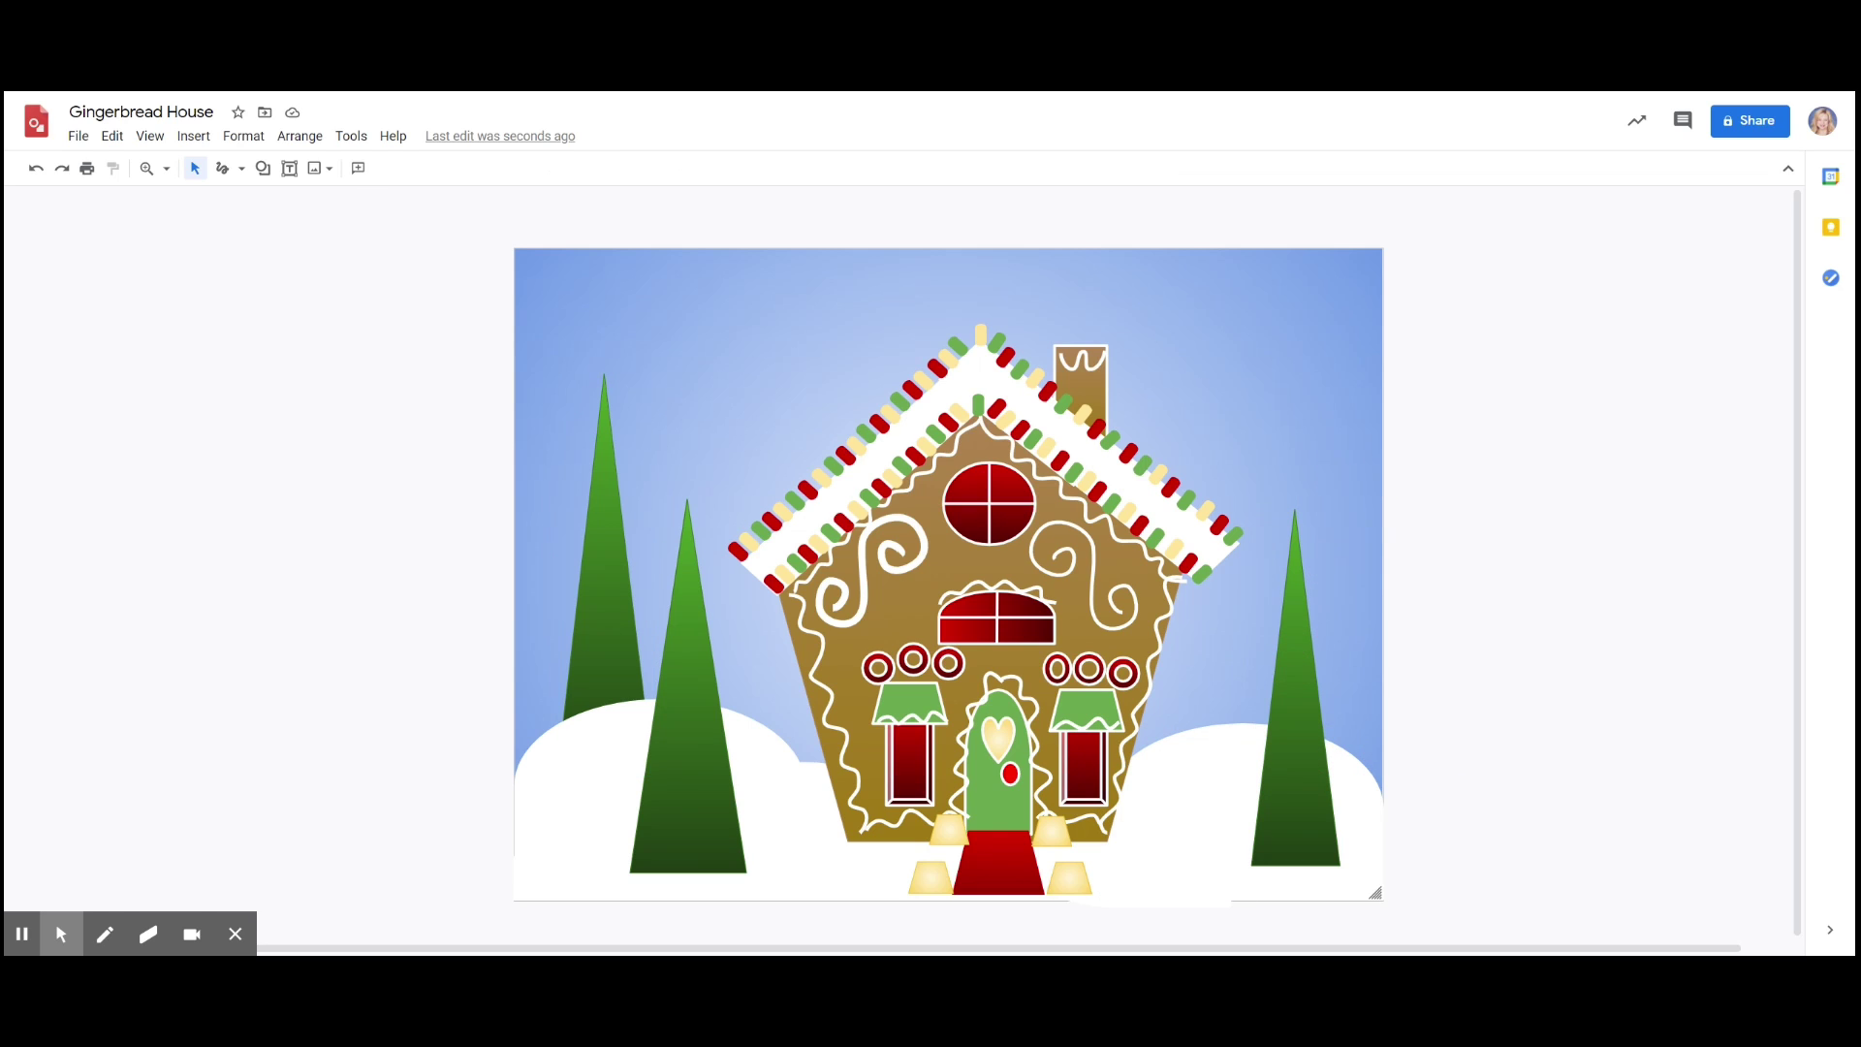
click(1299, 587)
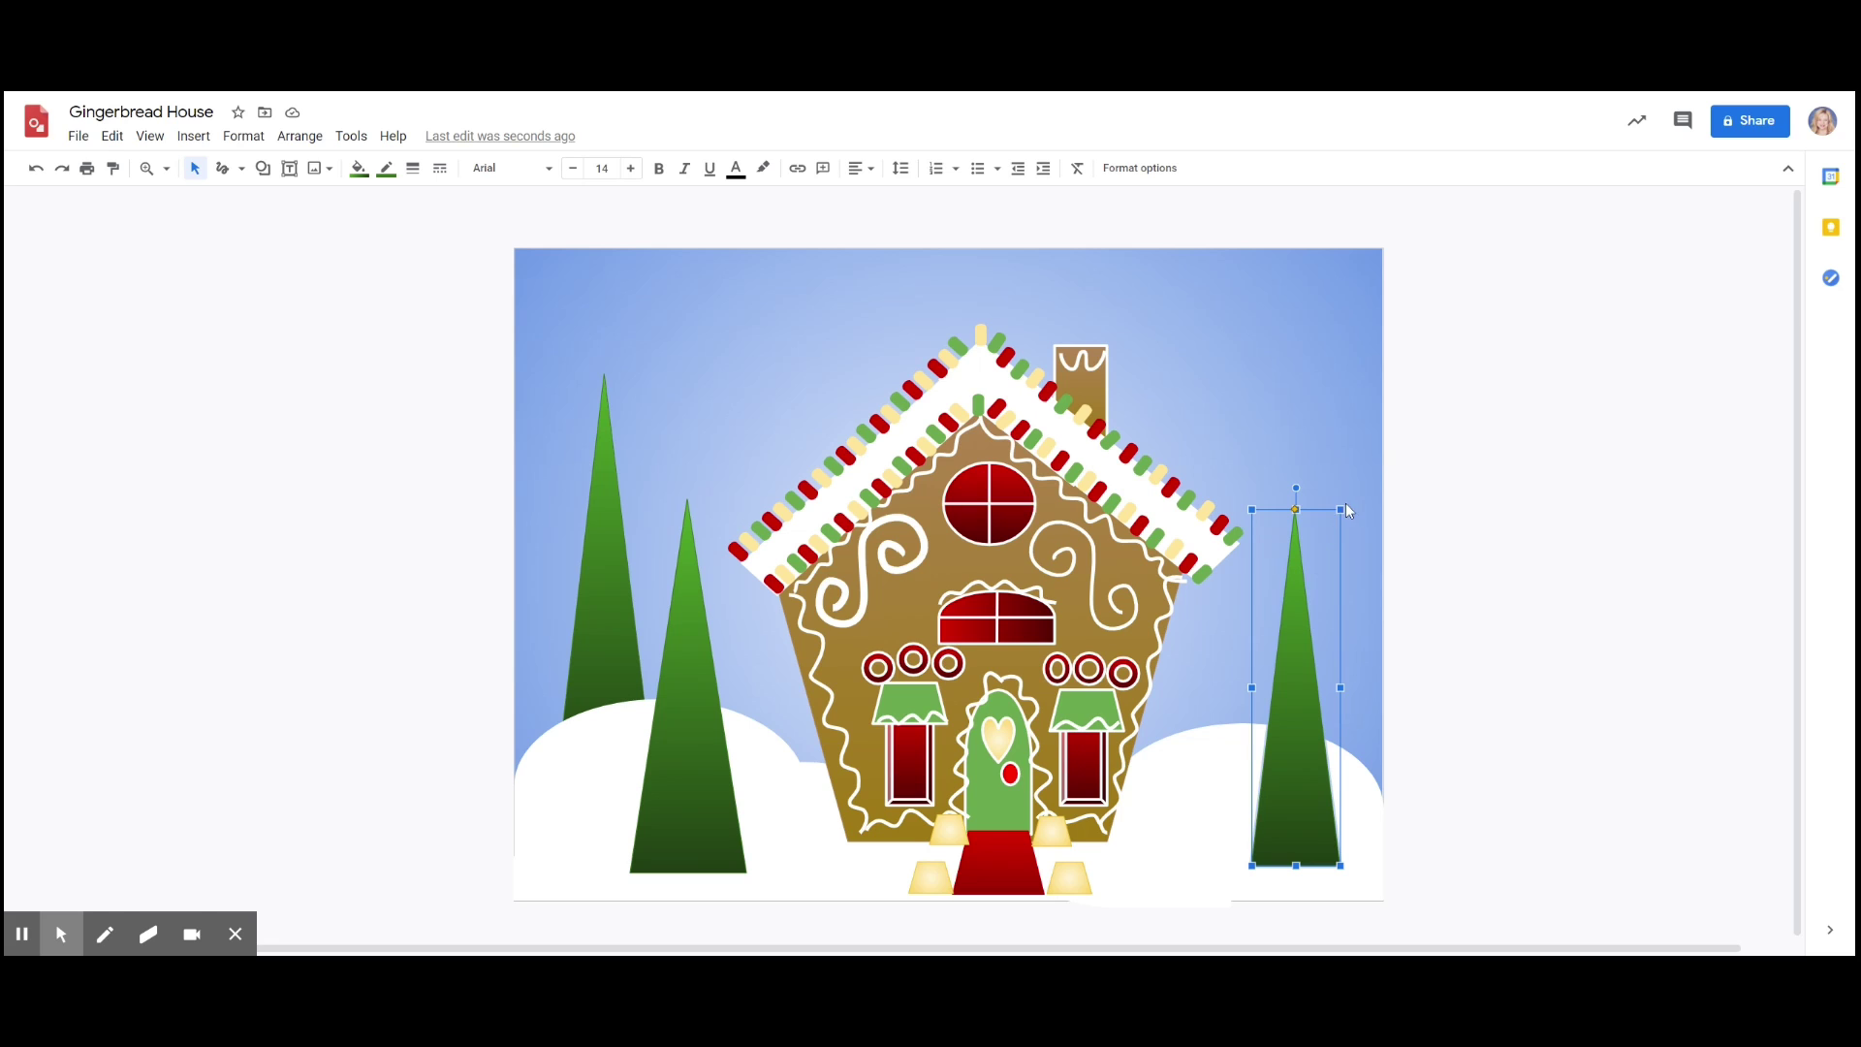
drag(1341, 509, 1358, 458)
drag(1312, 588, 1310, 579)
- Scribble a zigzag garland down the outermost left tree, from near its tip to the snowbank
drag(665, 777, 663, 782)
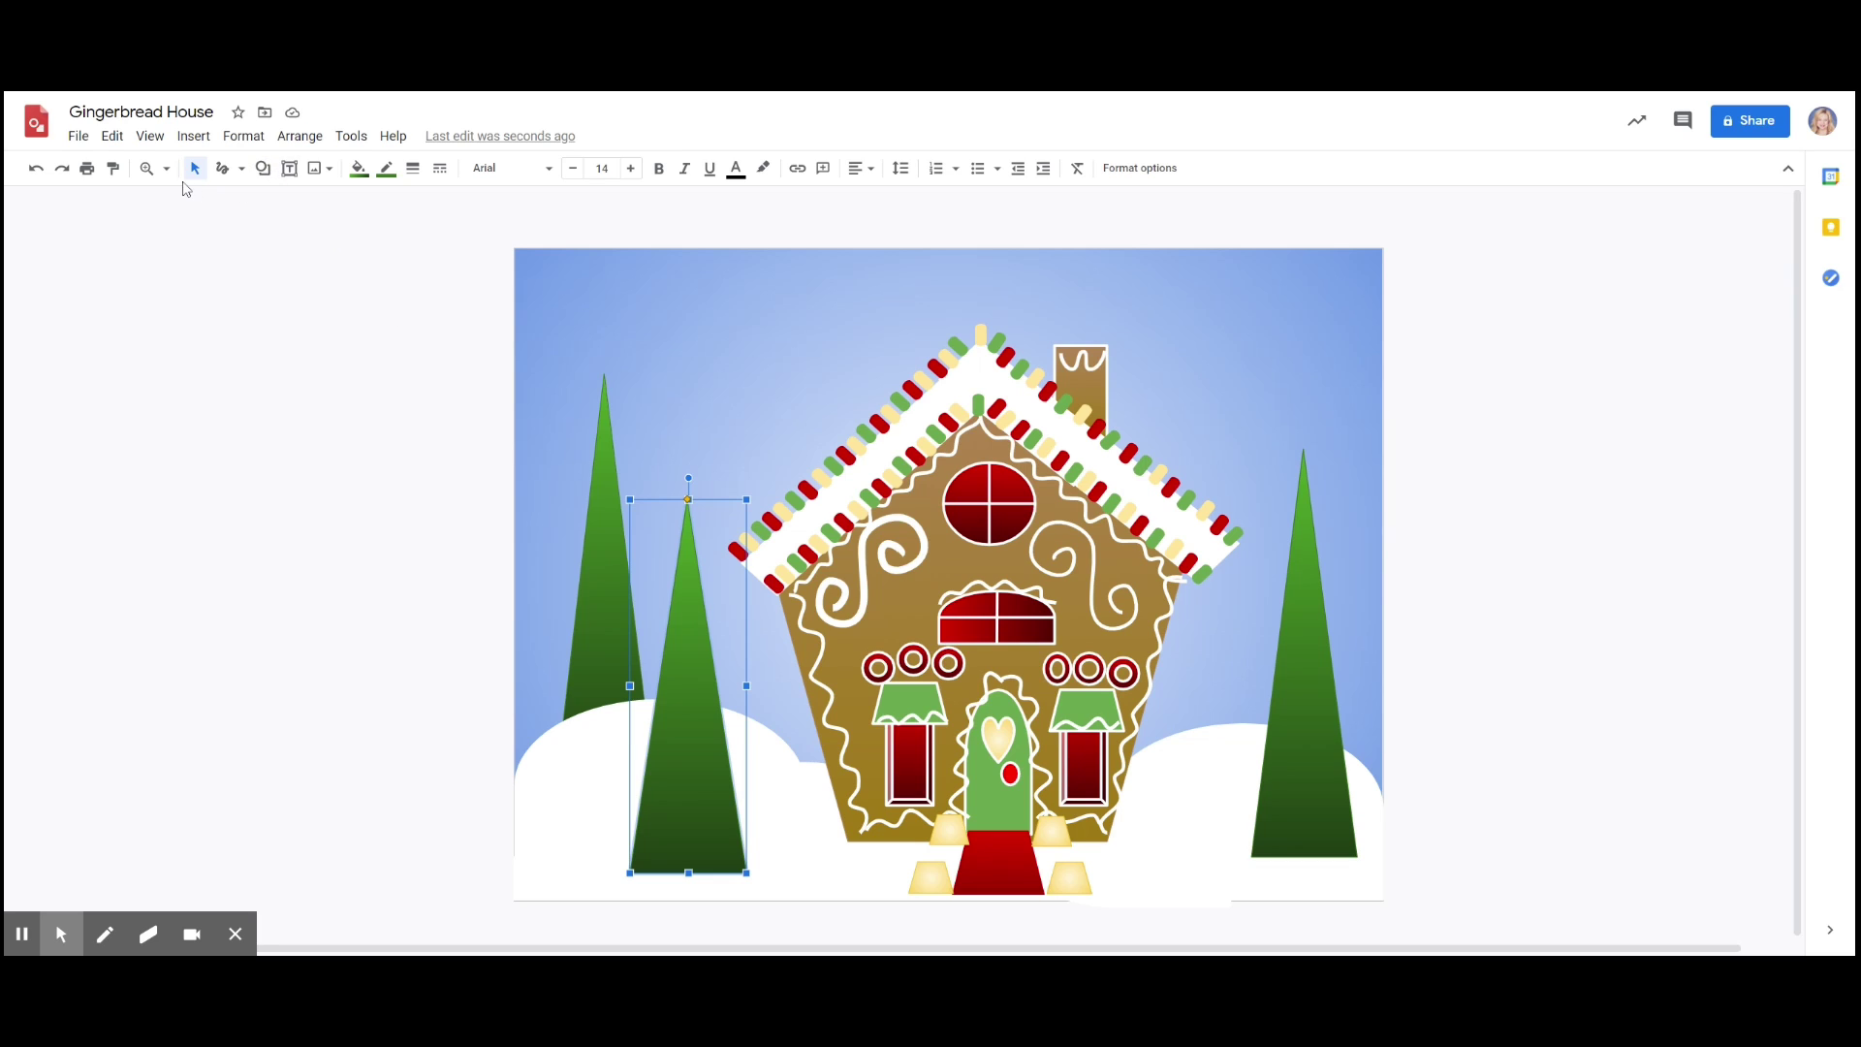
click(228, 168)
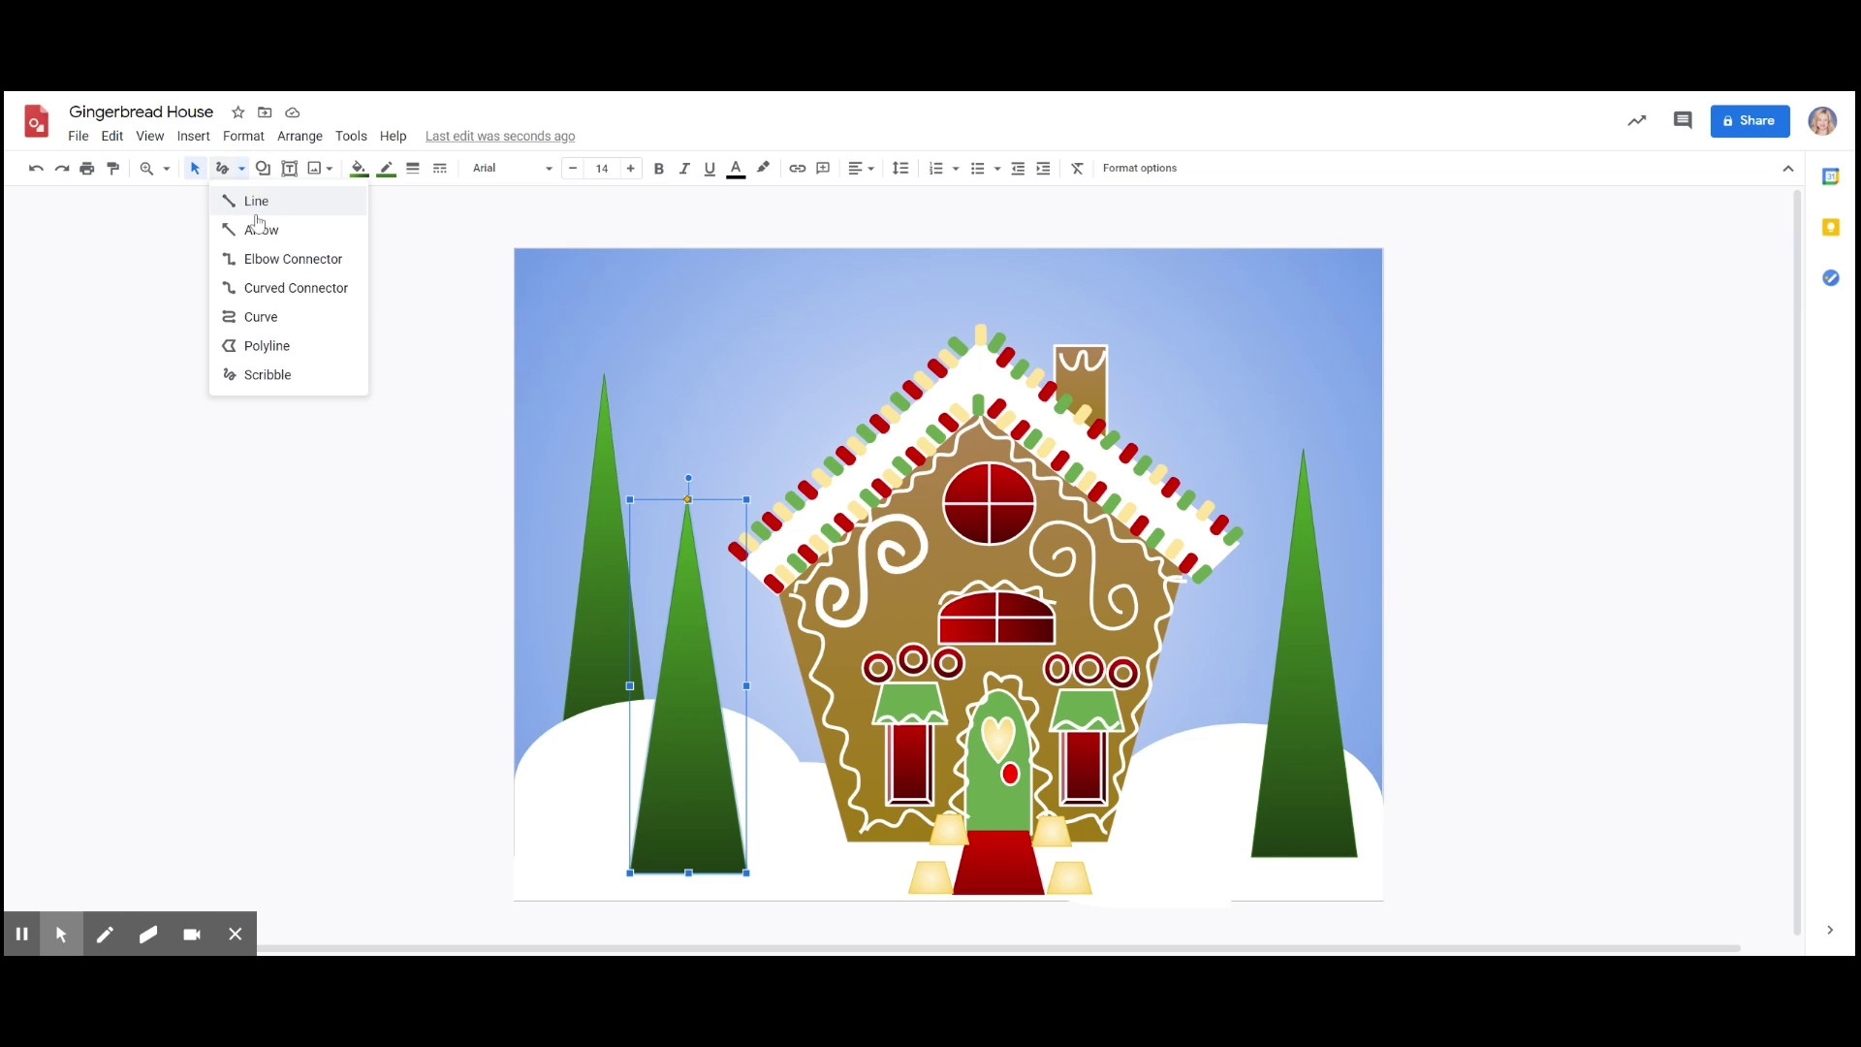
click(267, 377)
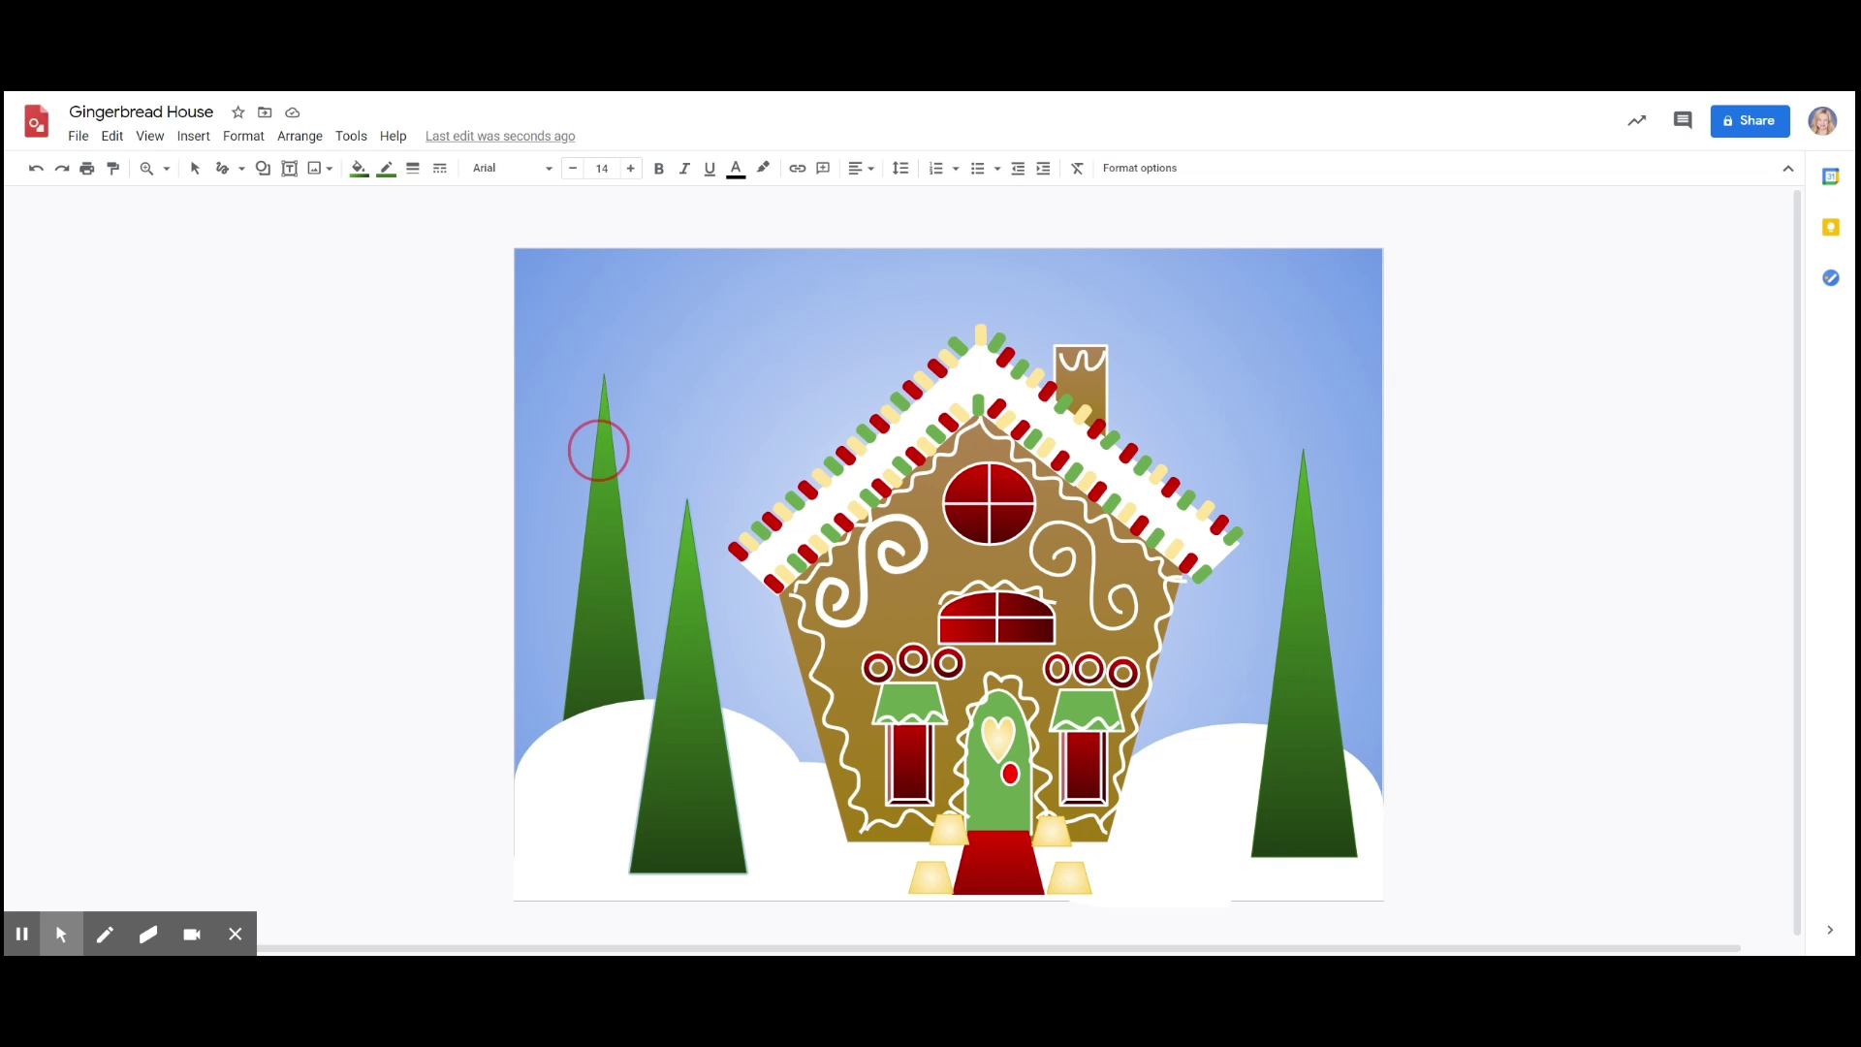
mouse_move(595, 446)
mouse_down()
mouse_move(615, 457)
mouse_move(591, 491)
mouse_move(619, 512)
mouse_move(594, 533)
mouse_move(624, 549)
mouse_move(586, 587)
mouse_move(627, 603)
mouse_move(572, 635)
mouse_move(634, 651)
mouse_move(573, 678)
mouse_move(637, 698)
mouse_up()
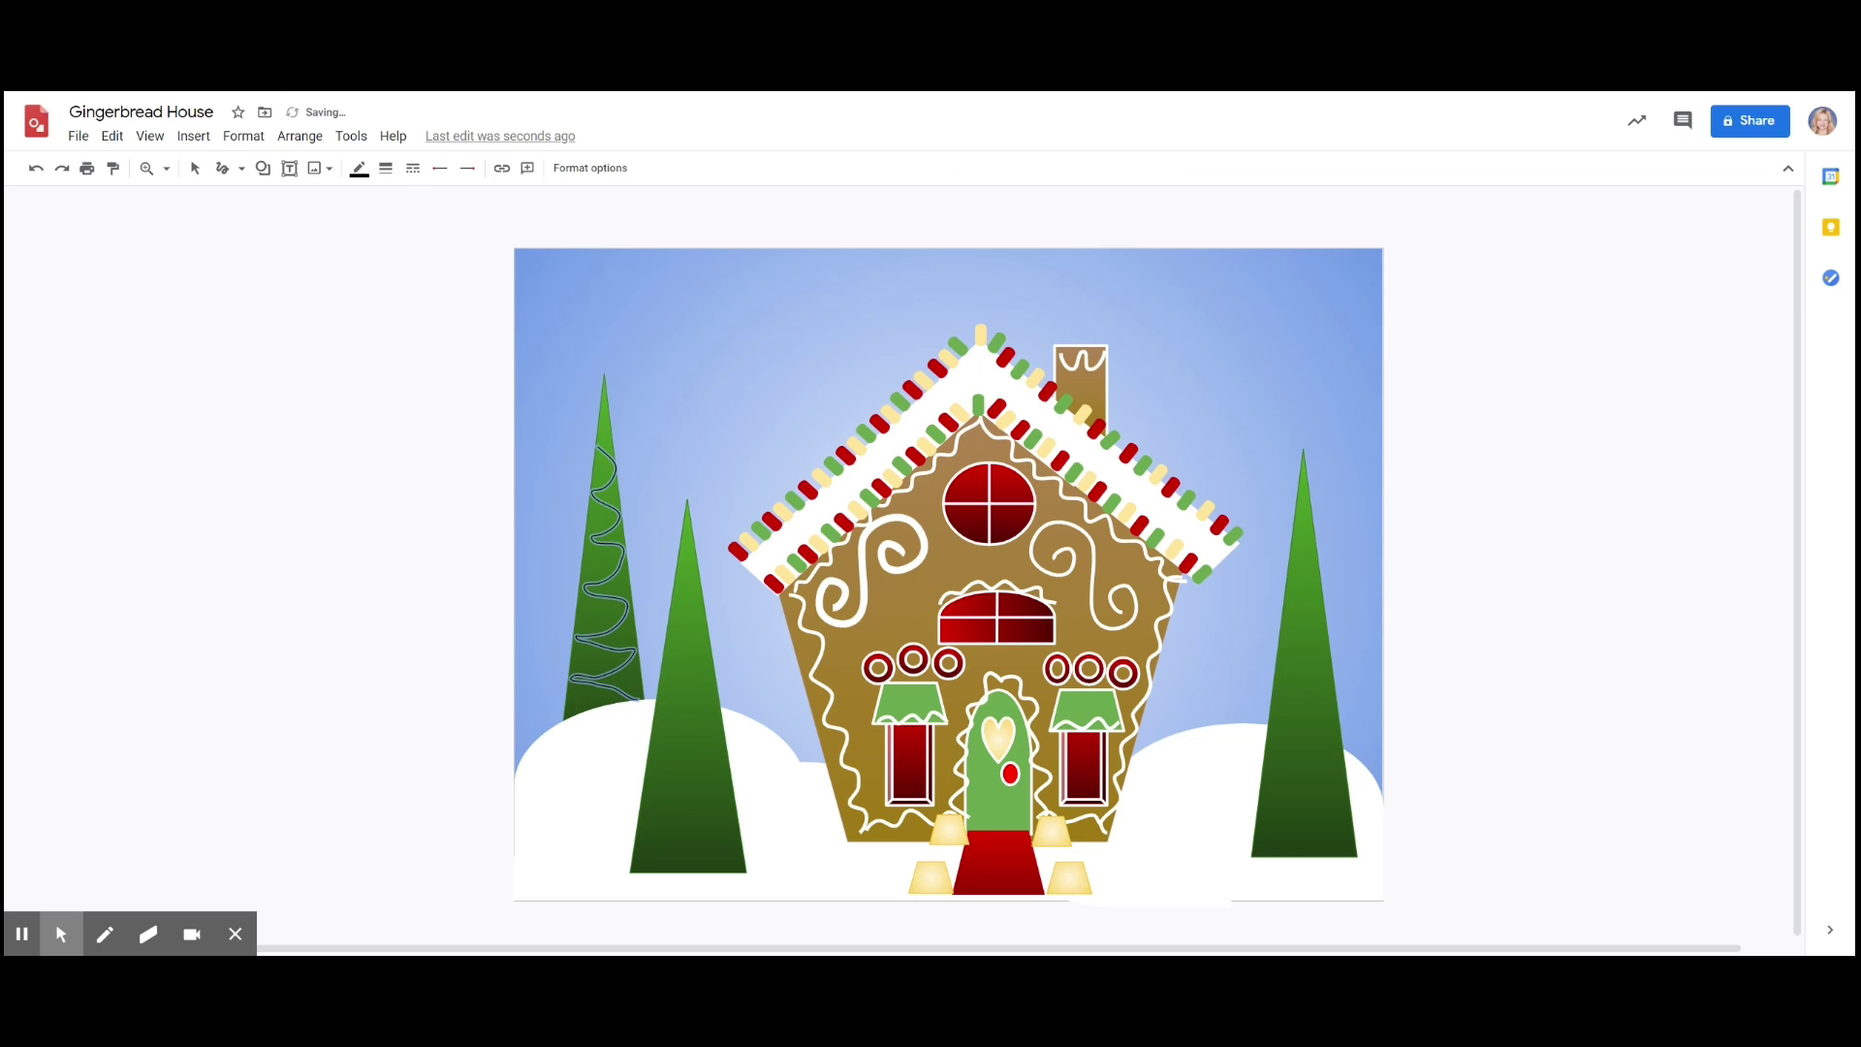
- Set the garland's line color to white and its line weight to 3px
click(358, 172)
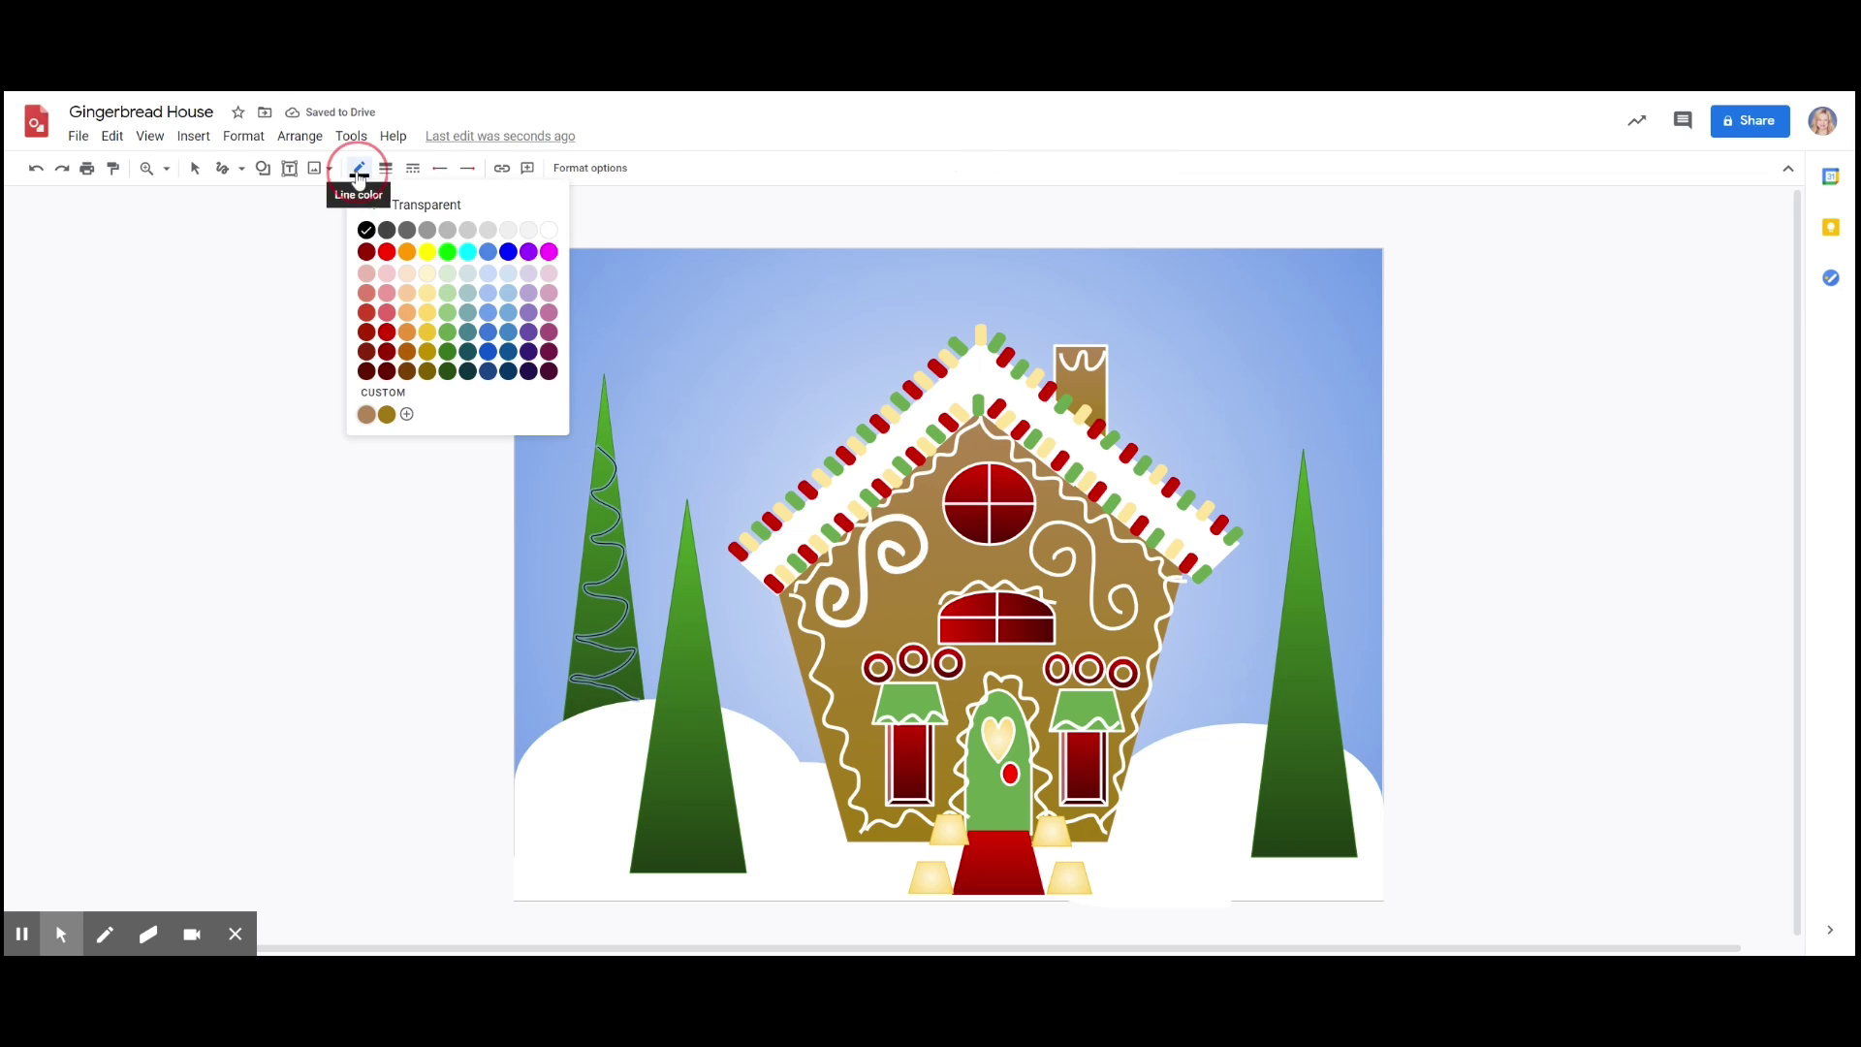
click(552, 234)
click(386, 168)
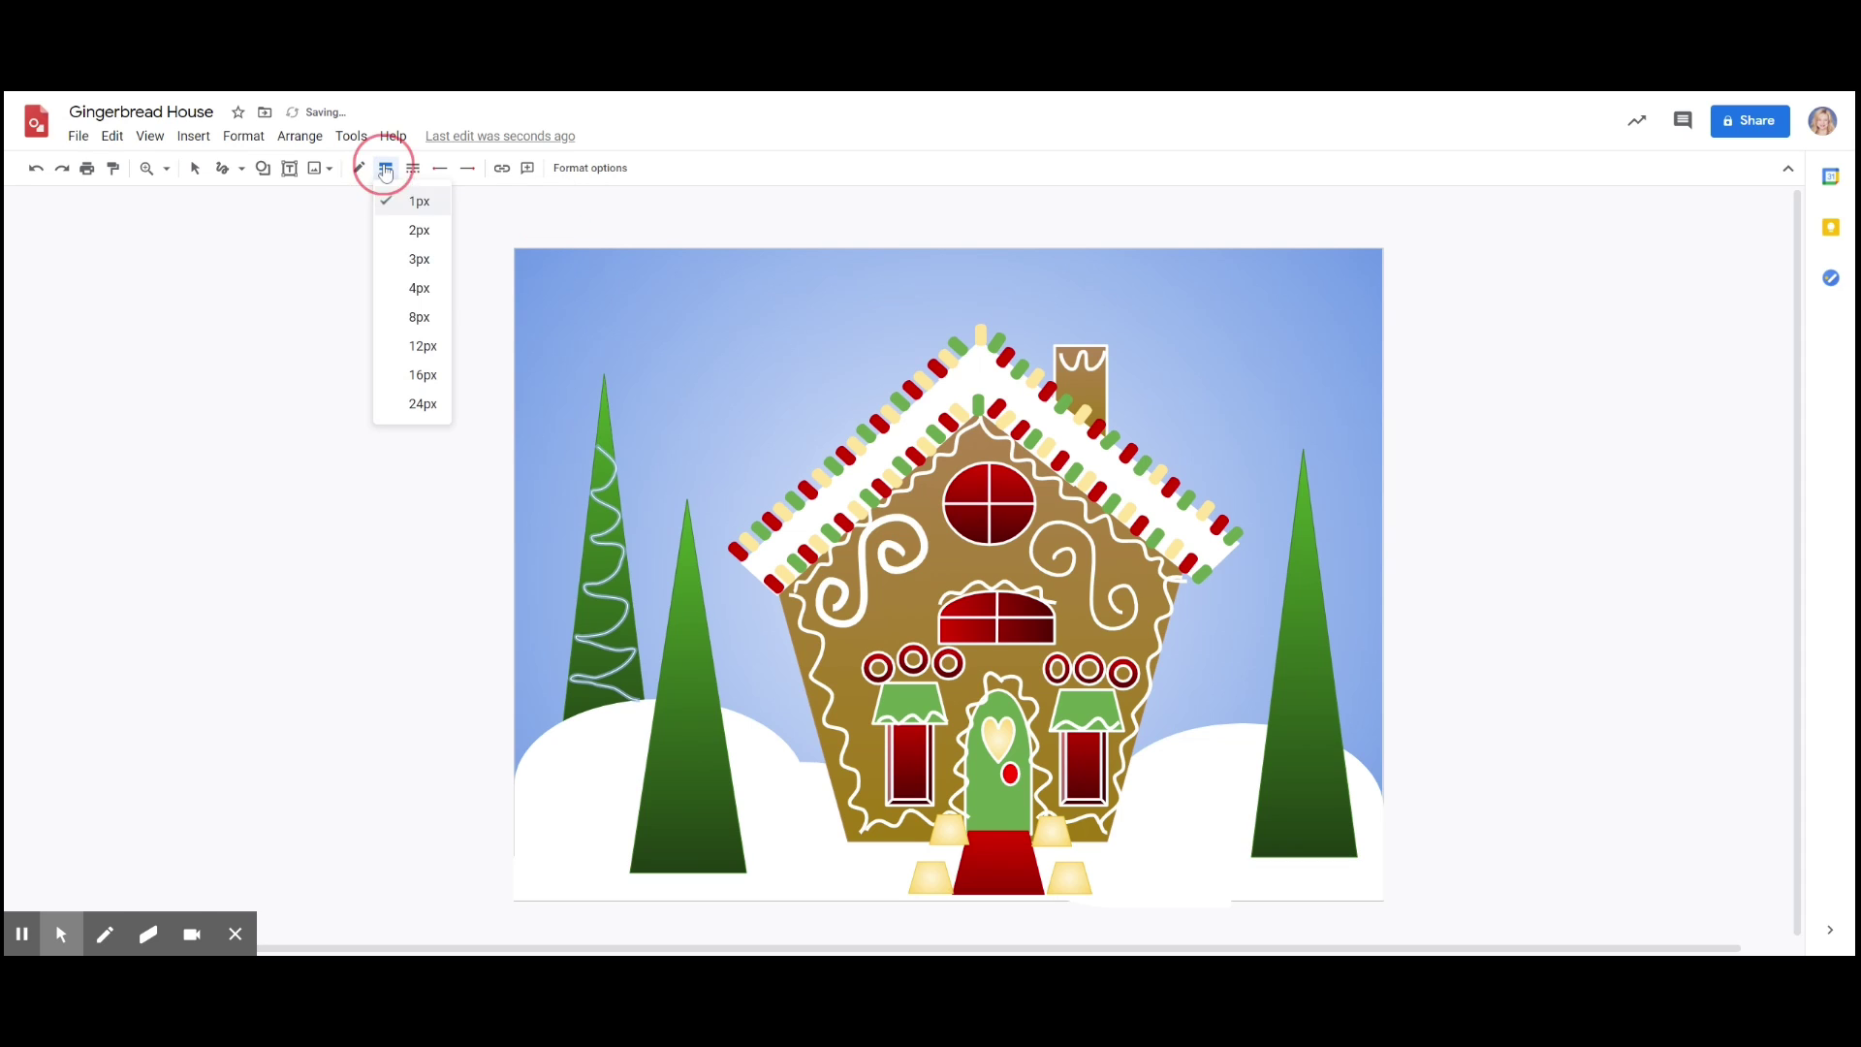
click(429, 262)
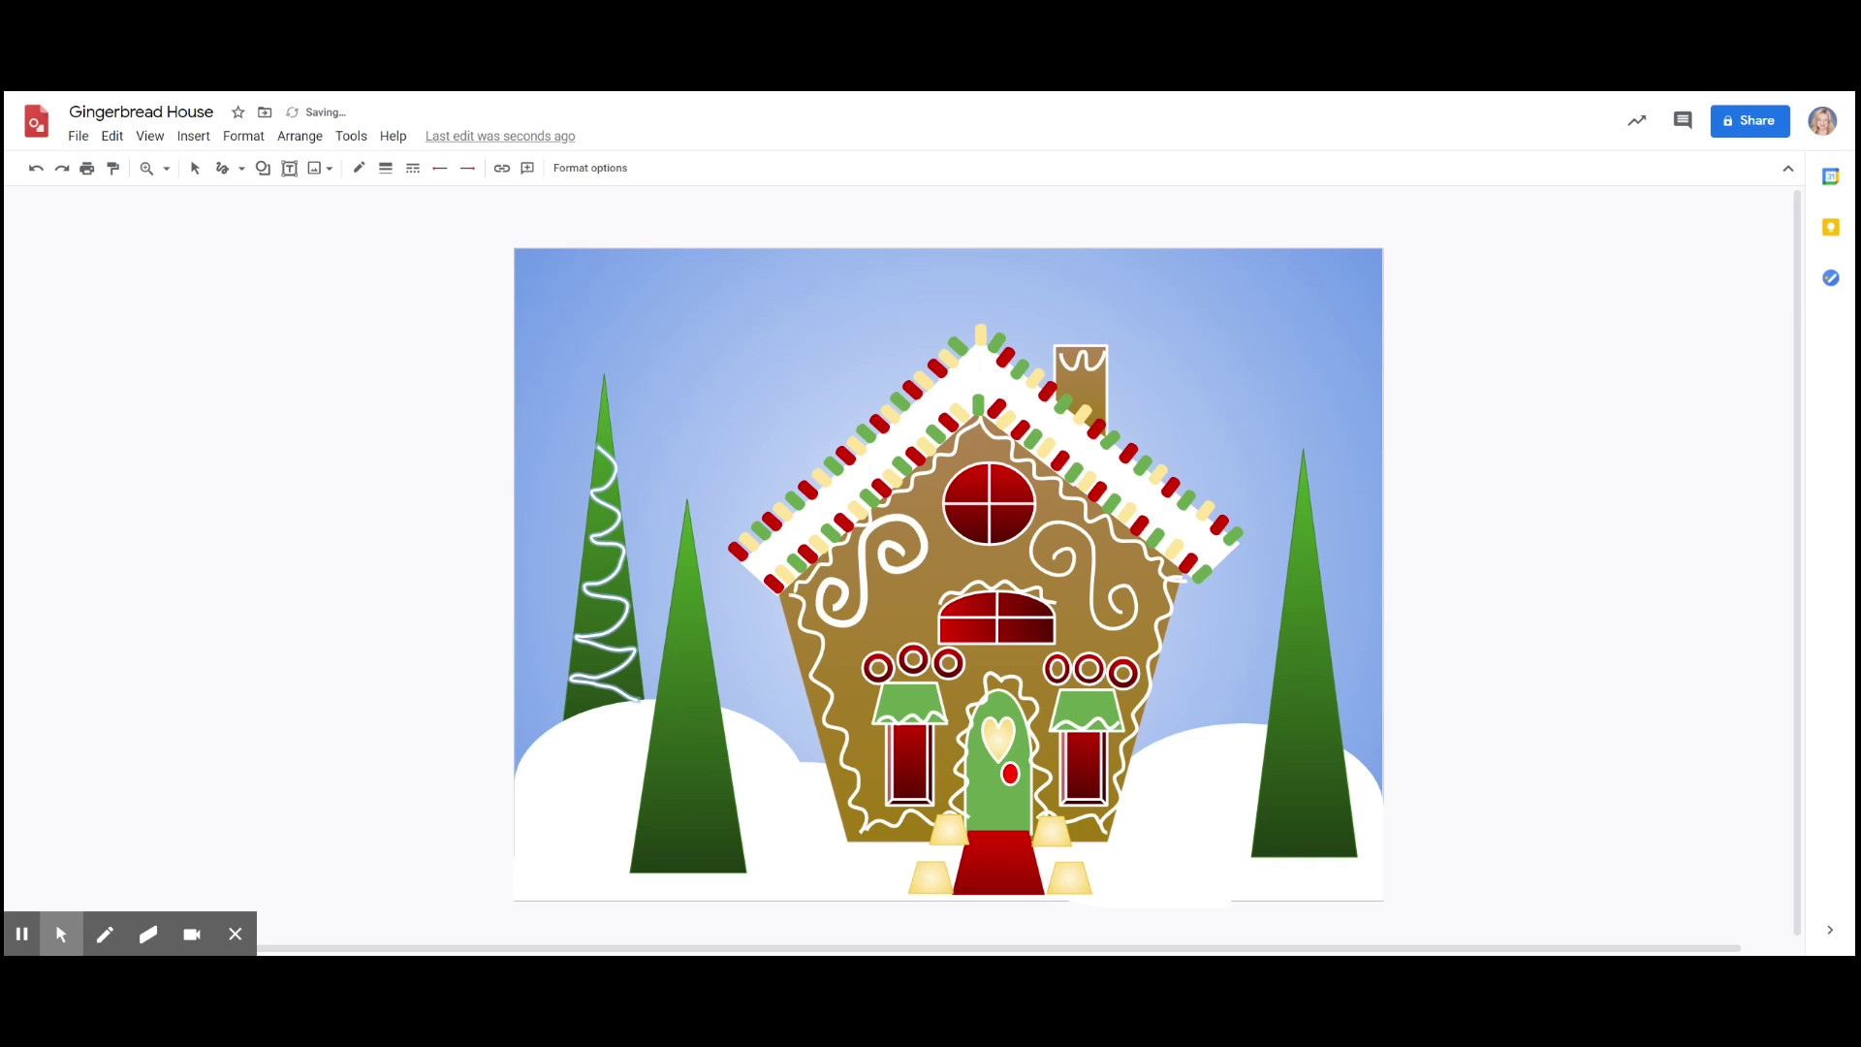
click(241, 169)
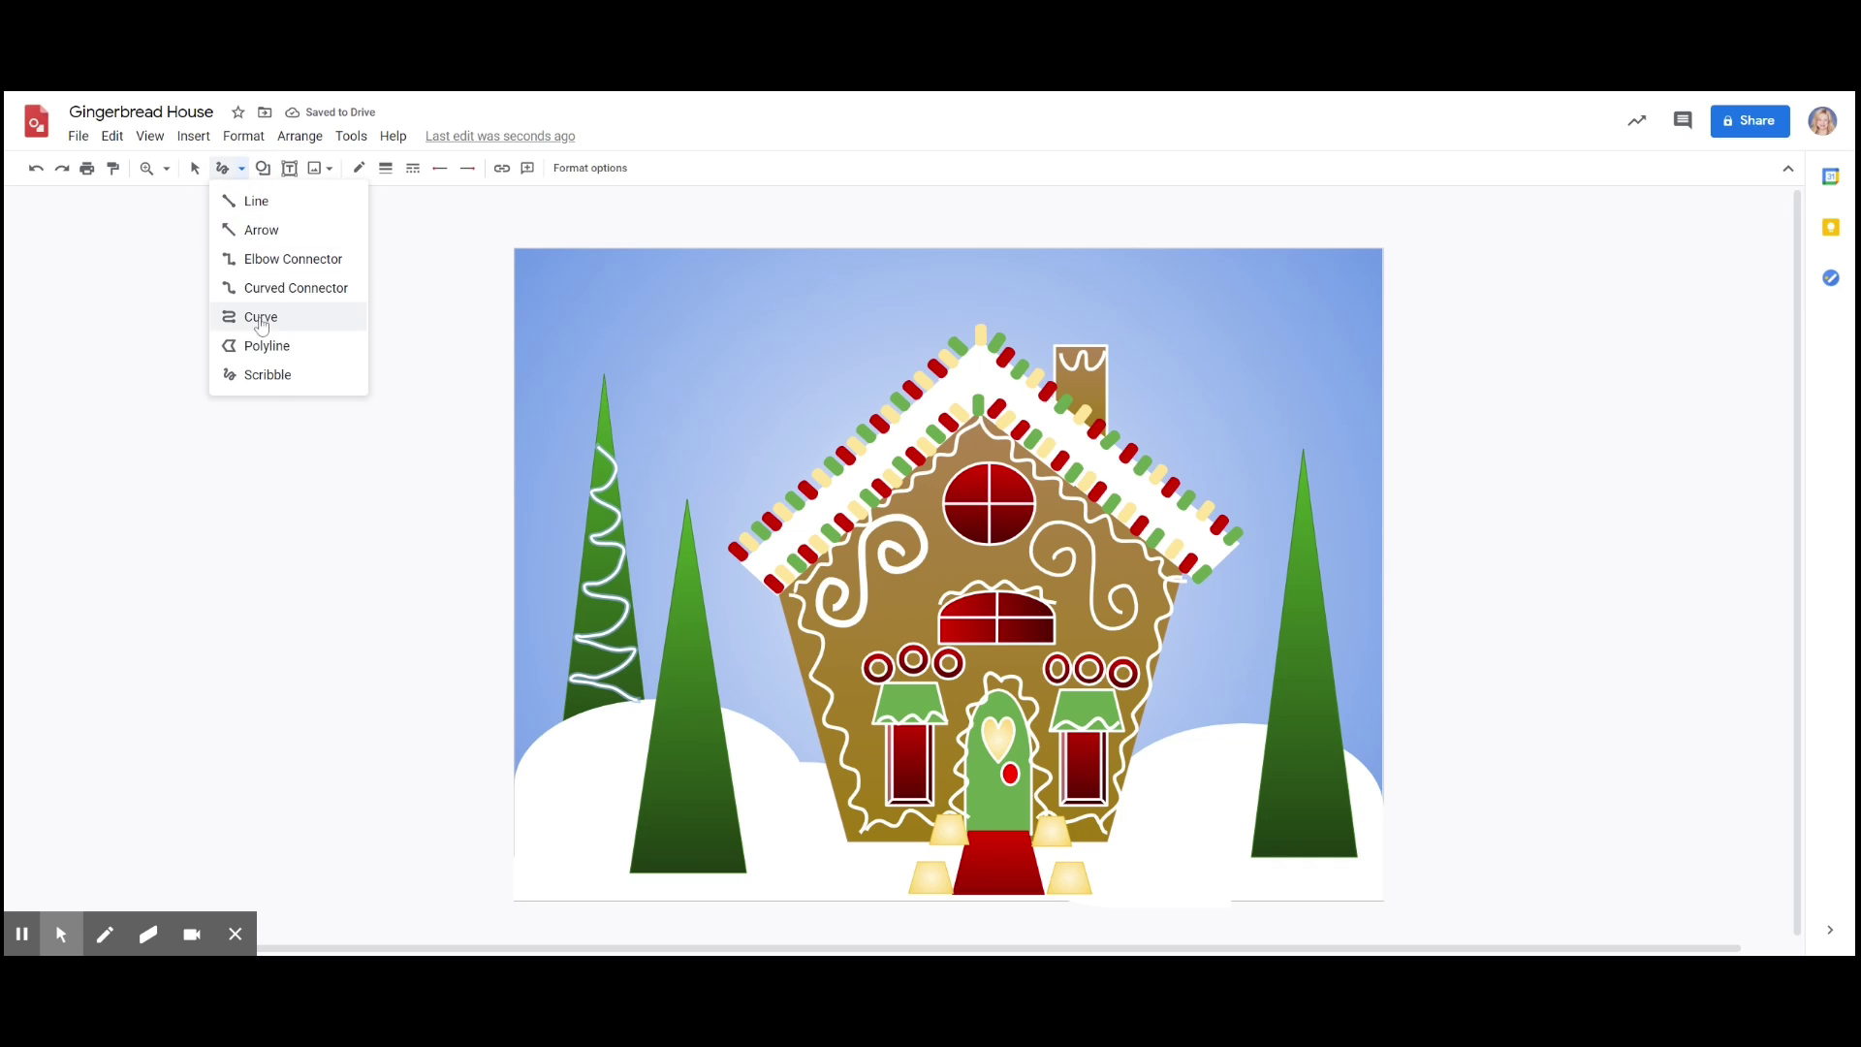
click(279, 374)
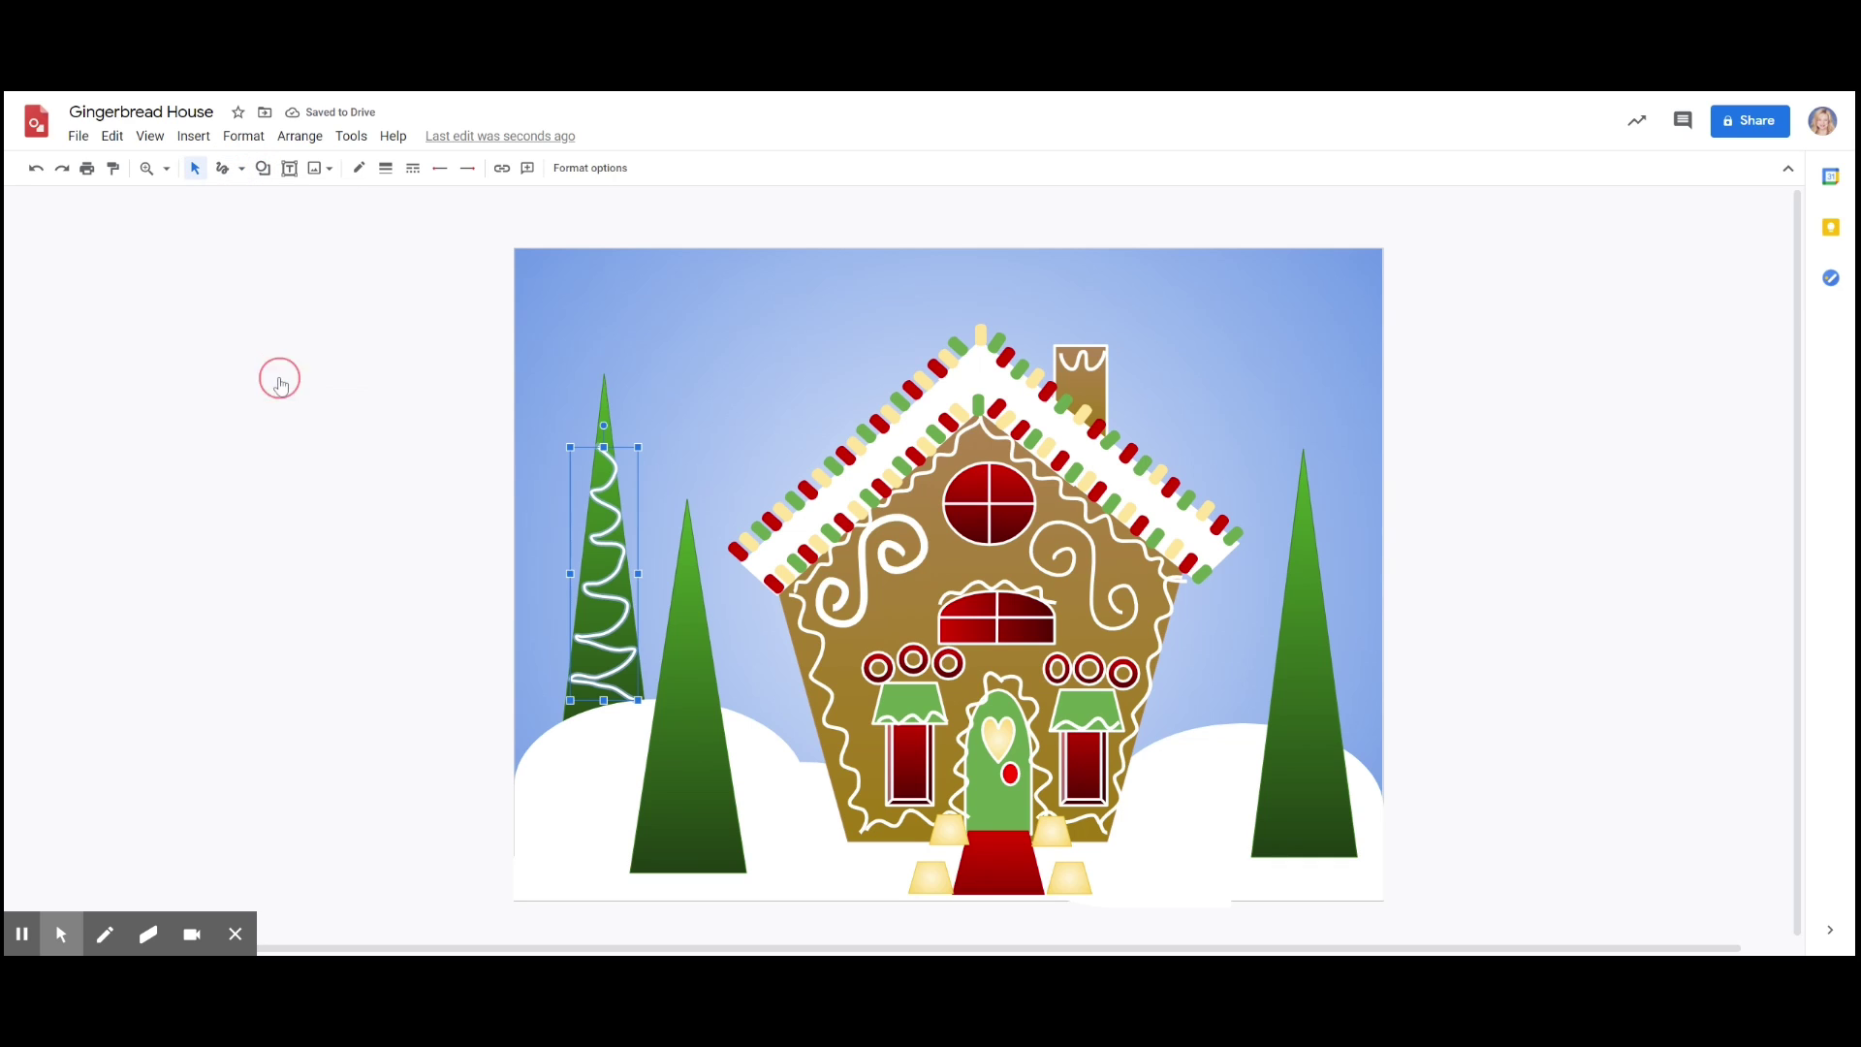
click(678, 575)
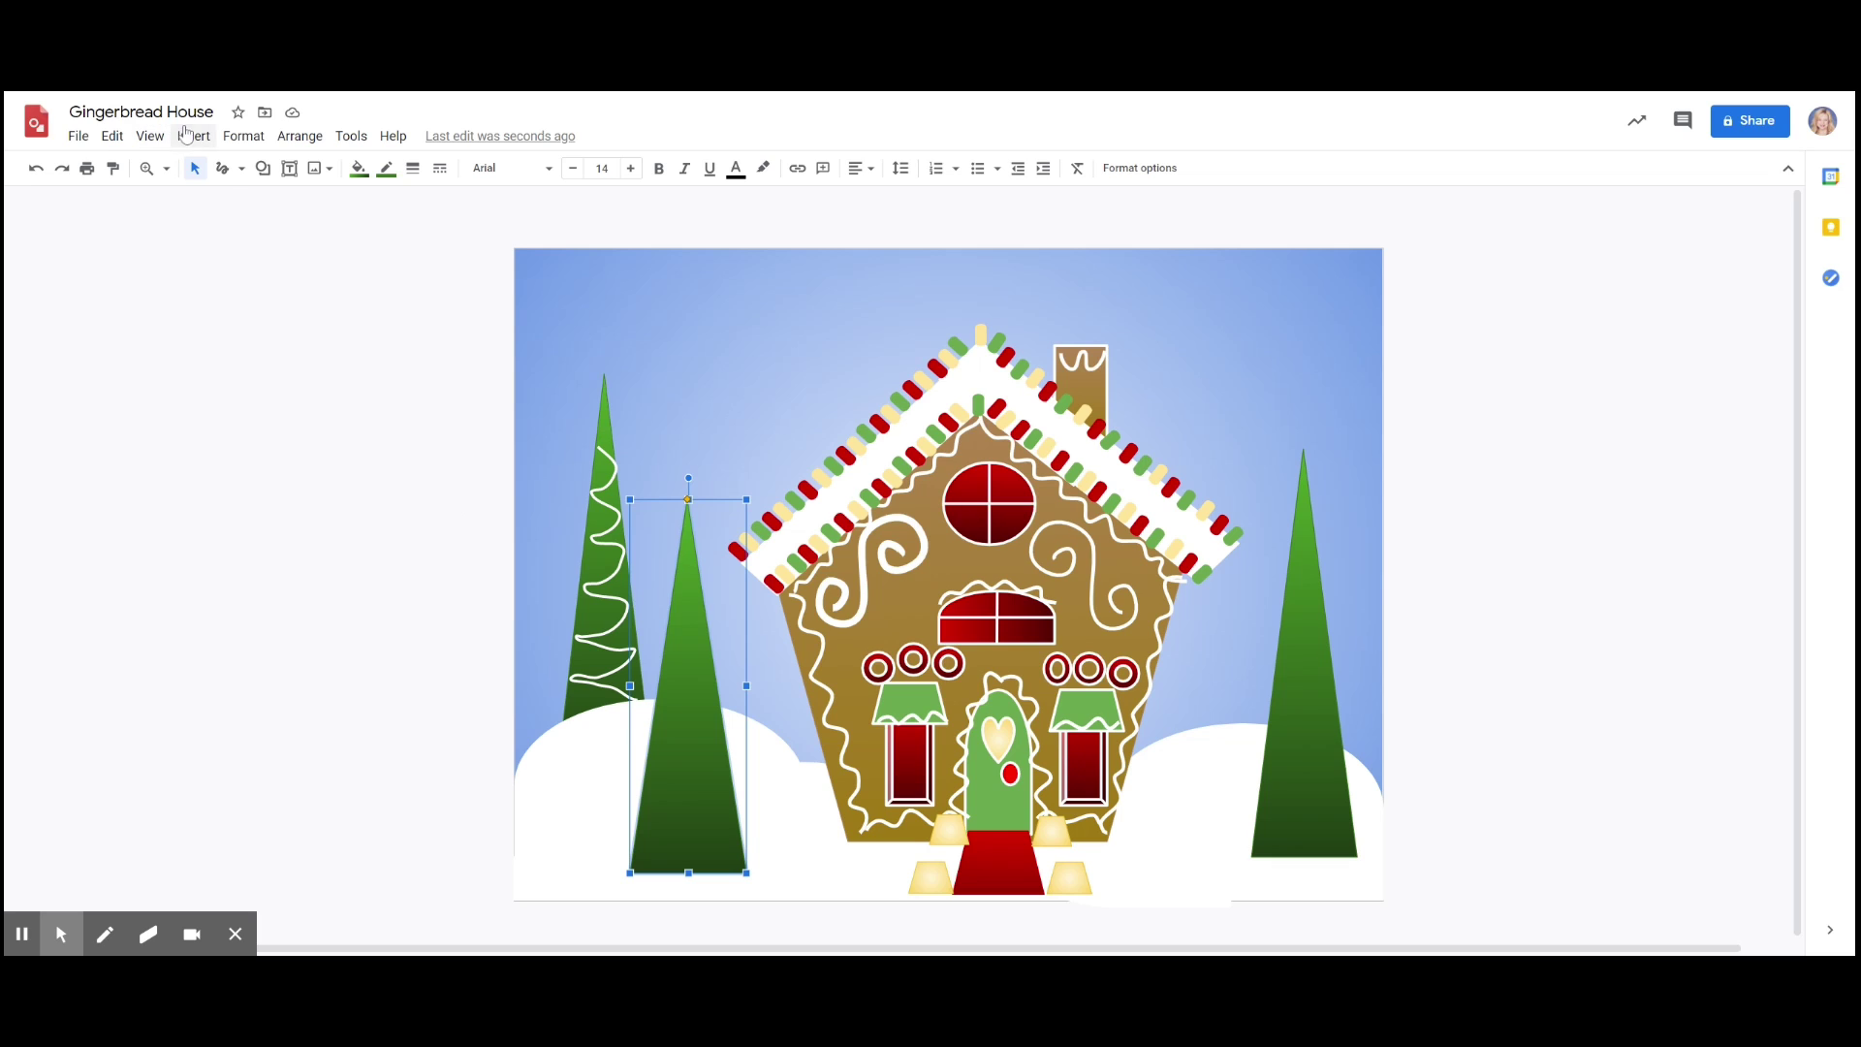
click(222, 169)
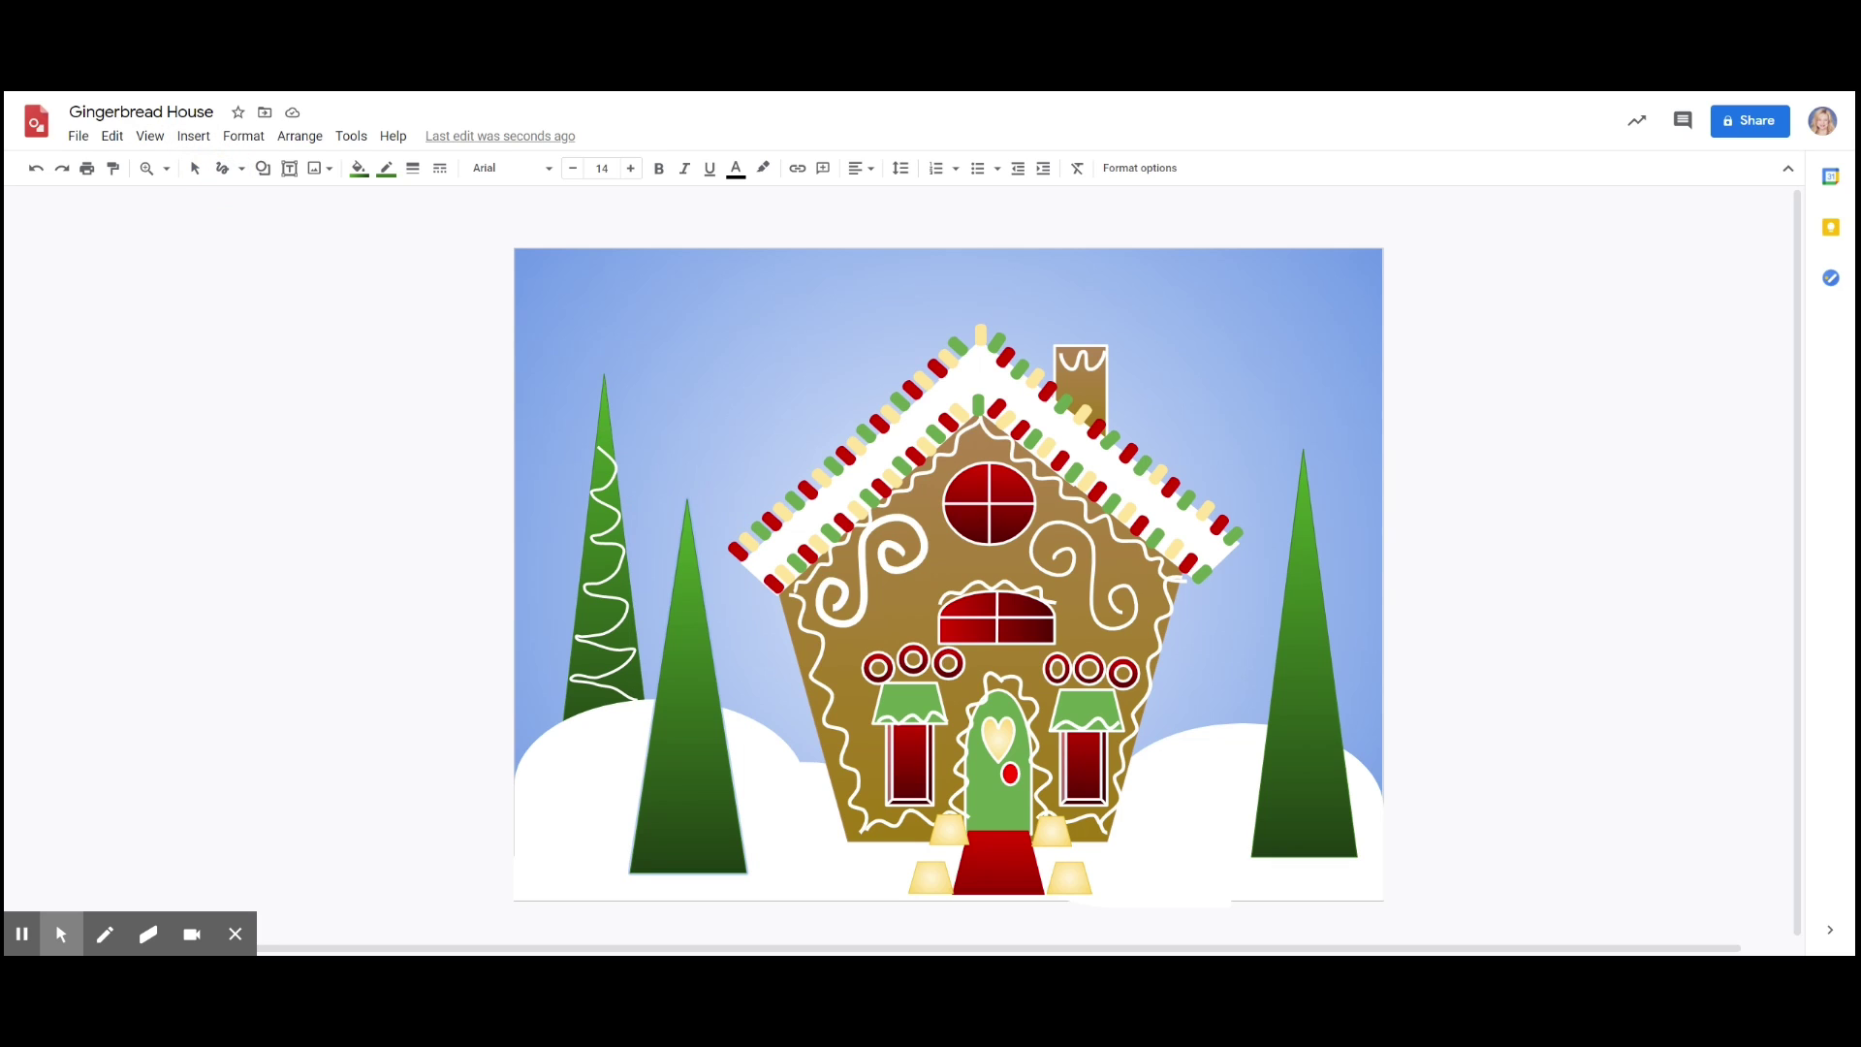
click(241, 168)
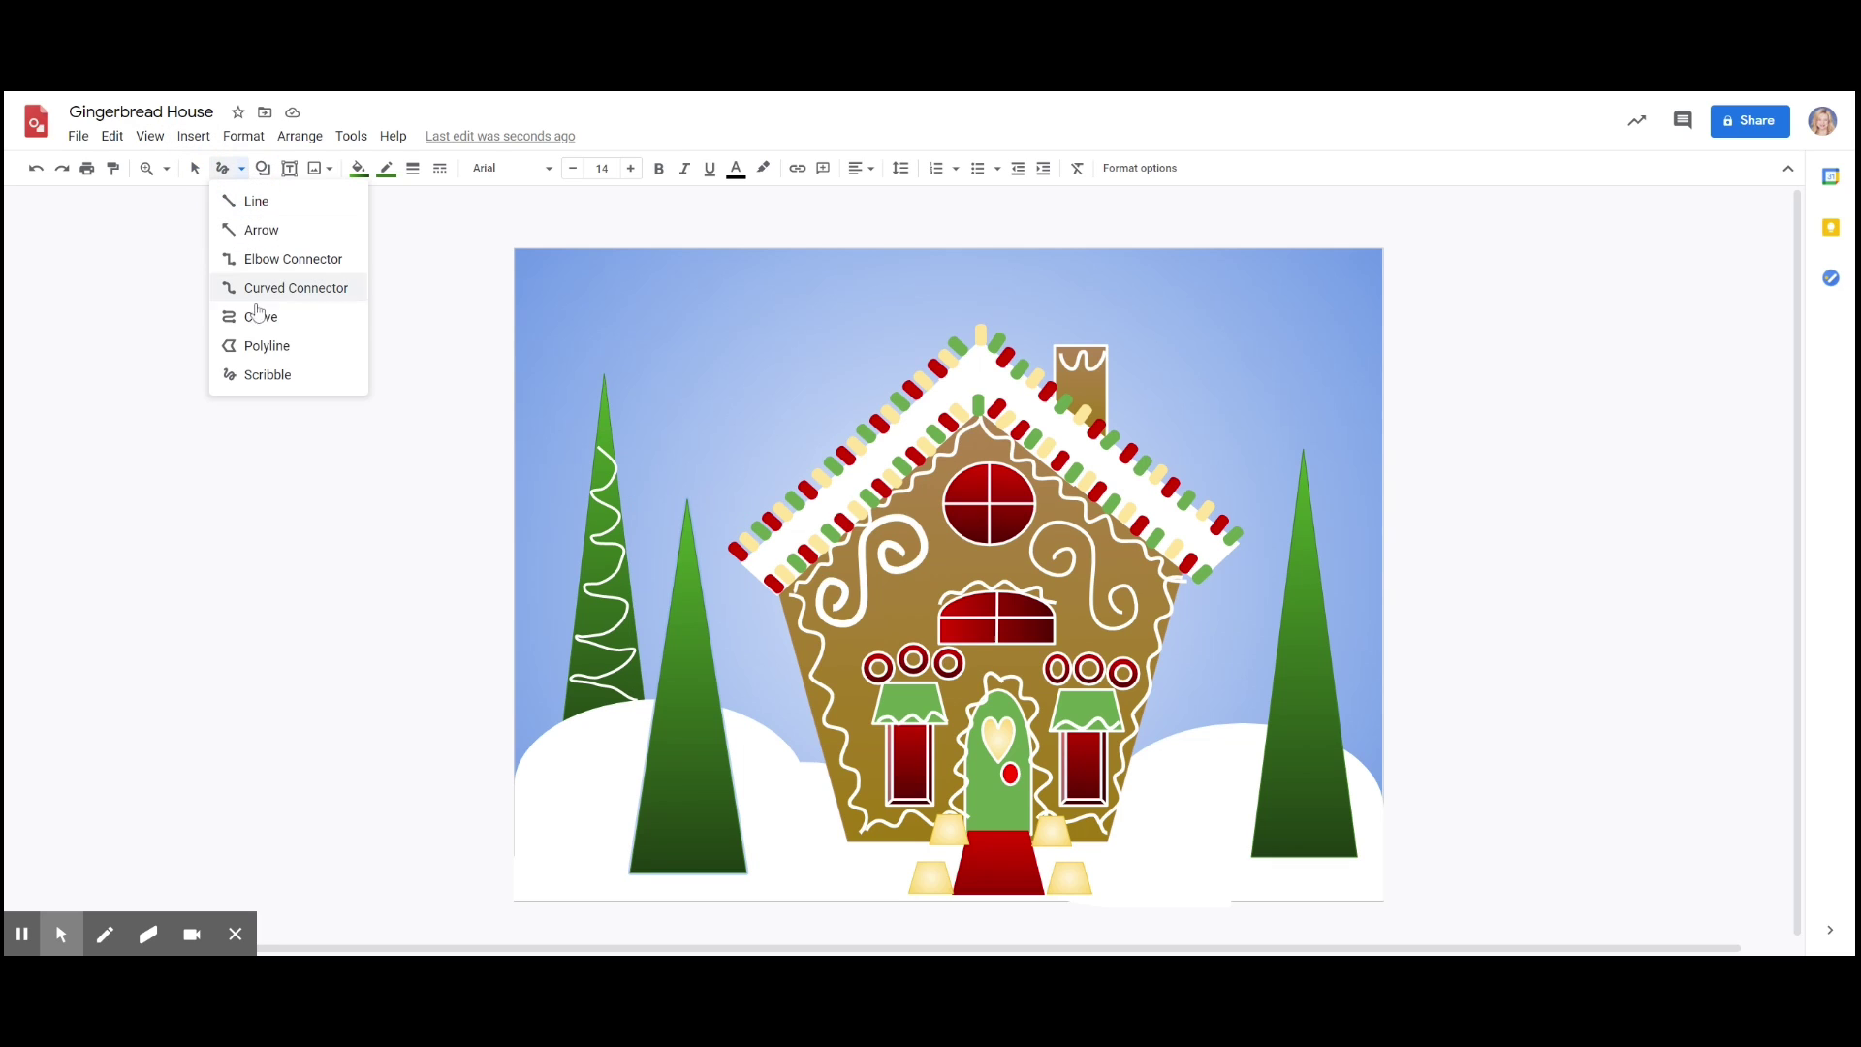
click(284, 376)
key(Escape)
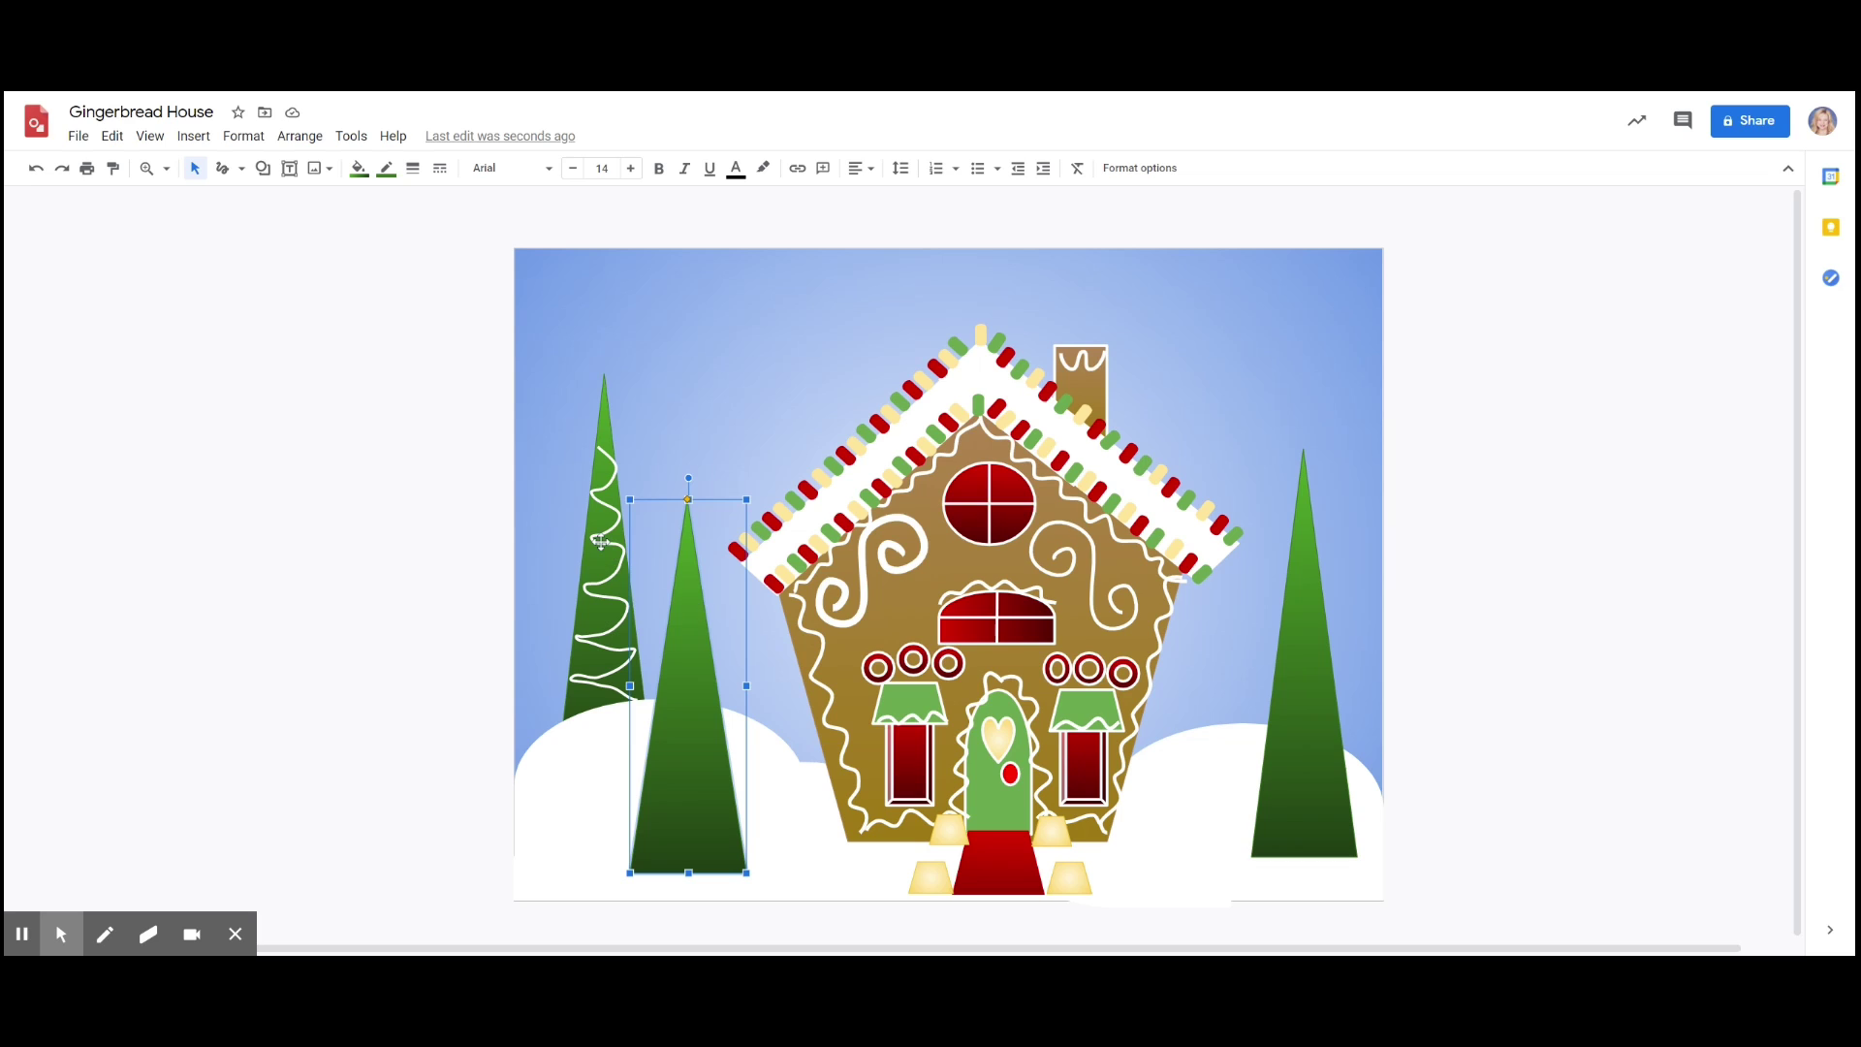
- Scribble white zigzag garlands down the front left tree and the right tree, and give the right tree's garland a heavier line weight
click(222, 169)
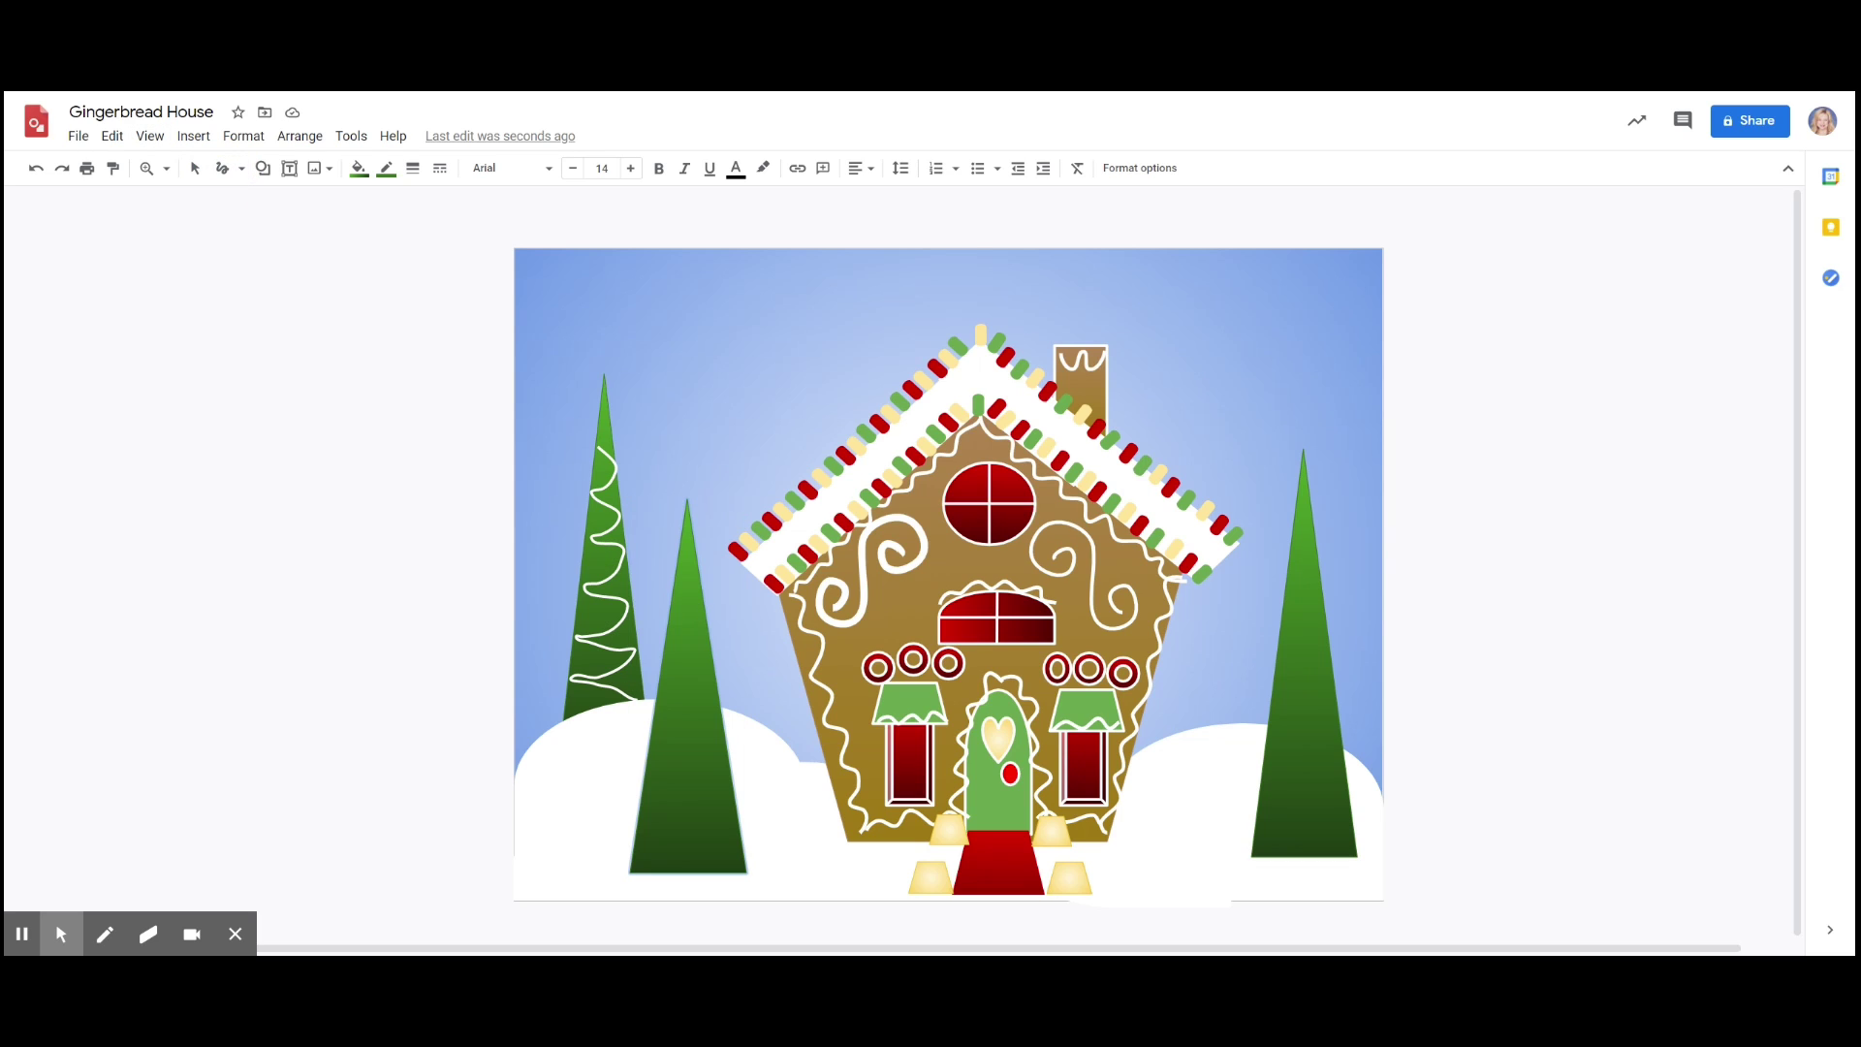
mouse_move(677, 562)
mouse_down()
mouse_move(673, 609)
mouse_move(706, 634)
mouse_move(669, 656)
mouse_move(714, 696)
mouse_move(656, 723)
mouse_move(724, 742)
mouse_move(682, 781)
mouse_move(648, 782)
mouse_move(734, 809)
mouse_move(641, 849)
mouse_up()
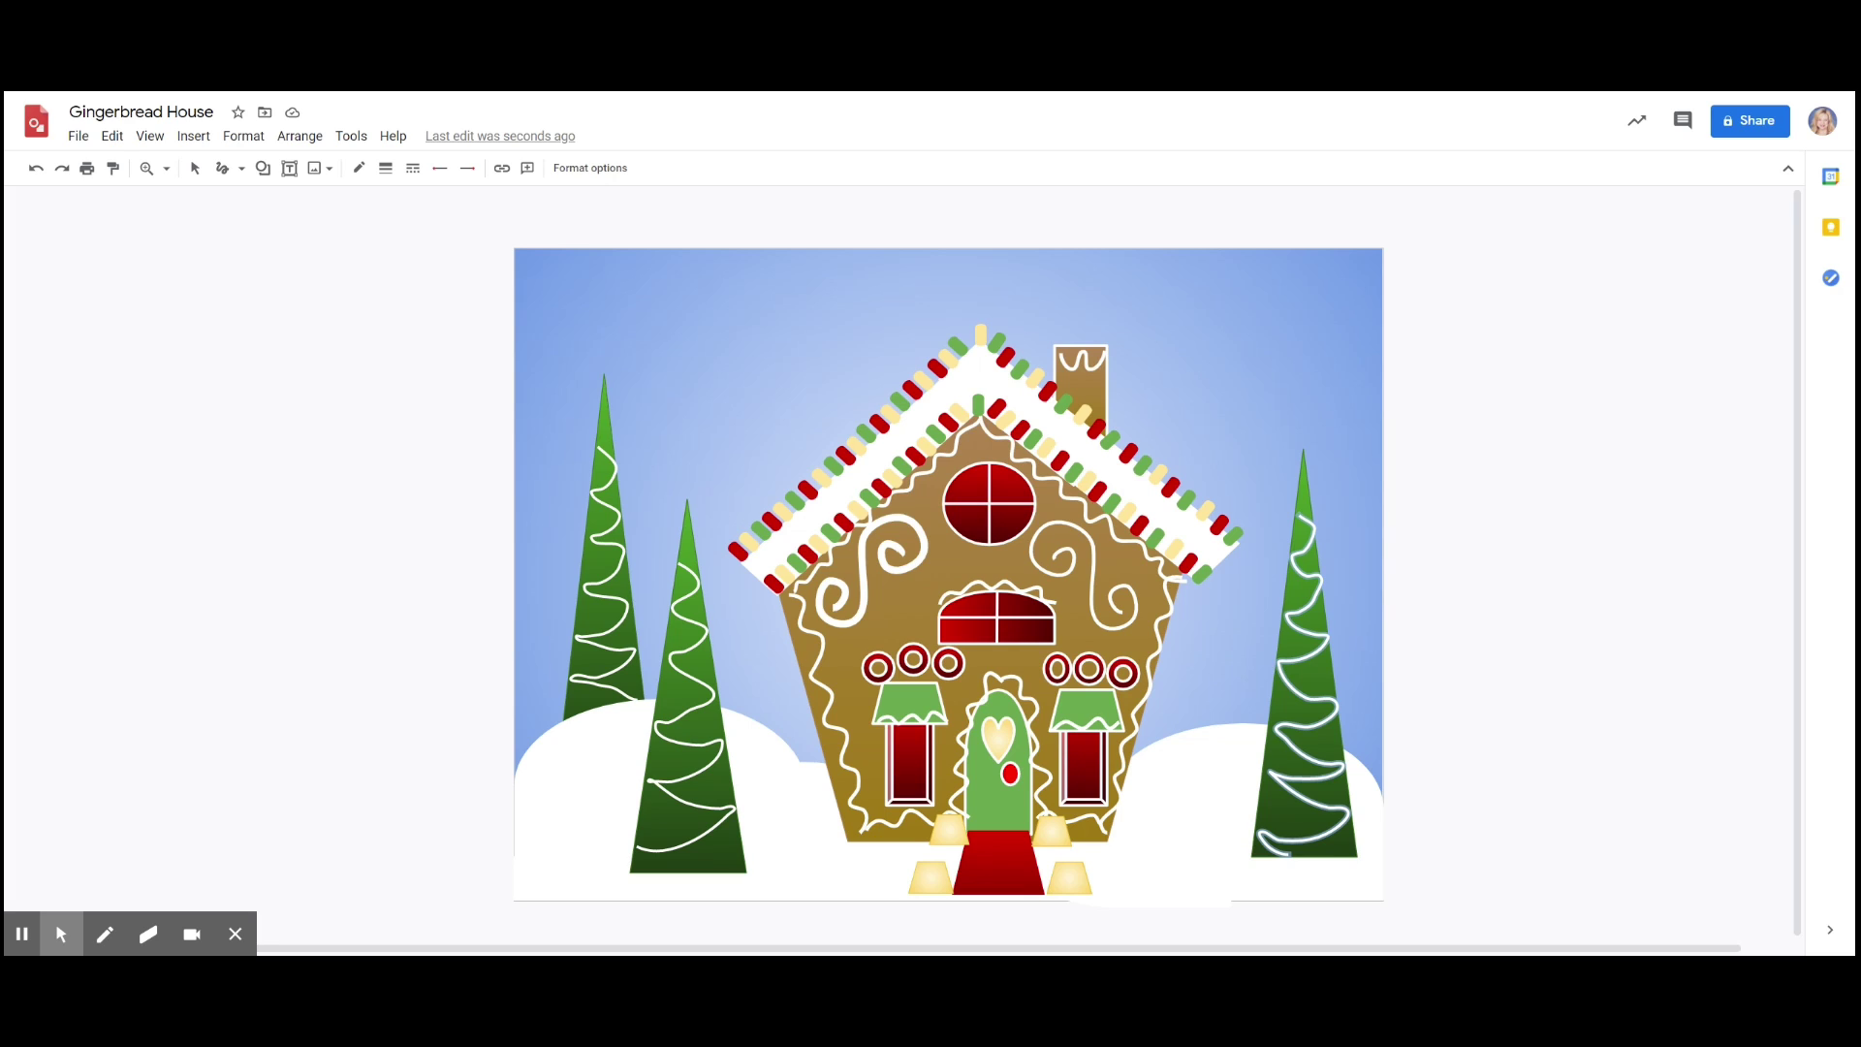
click(386, 169)
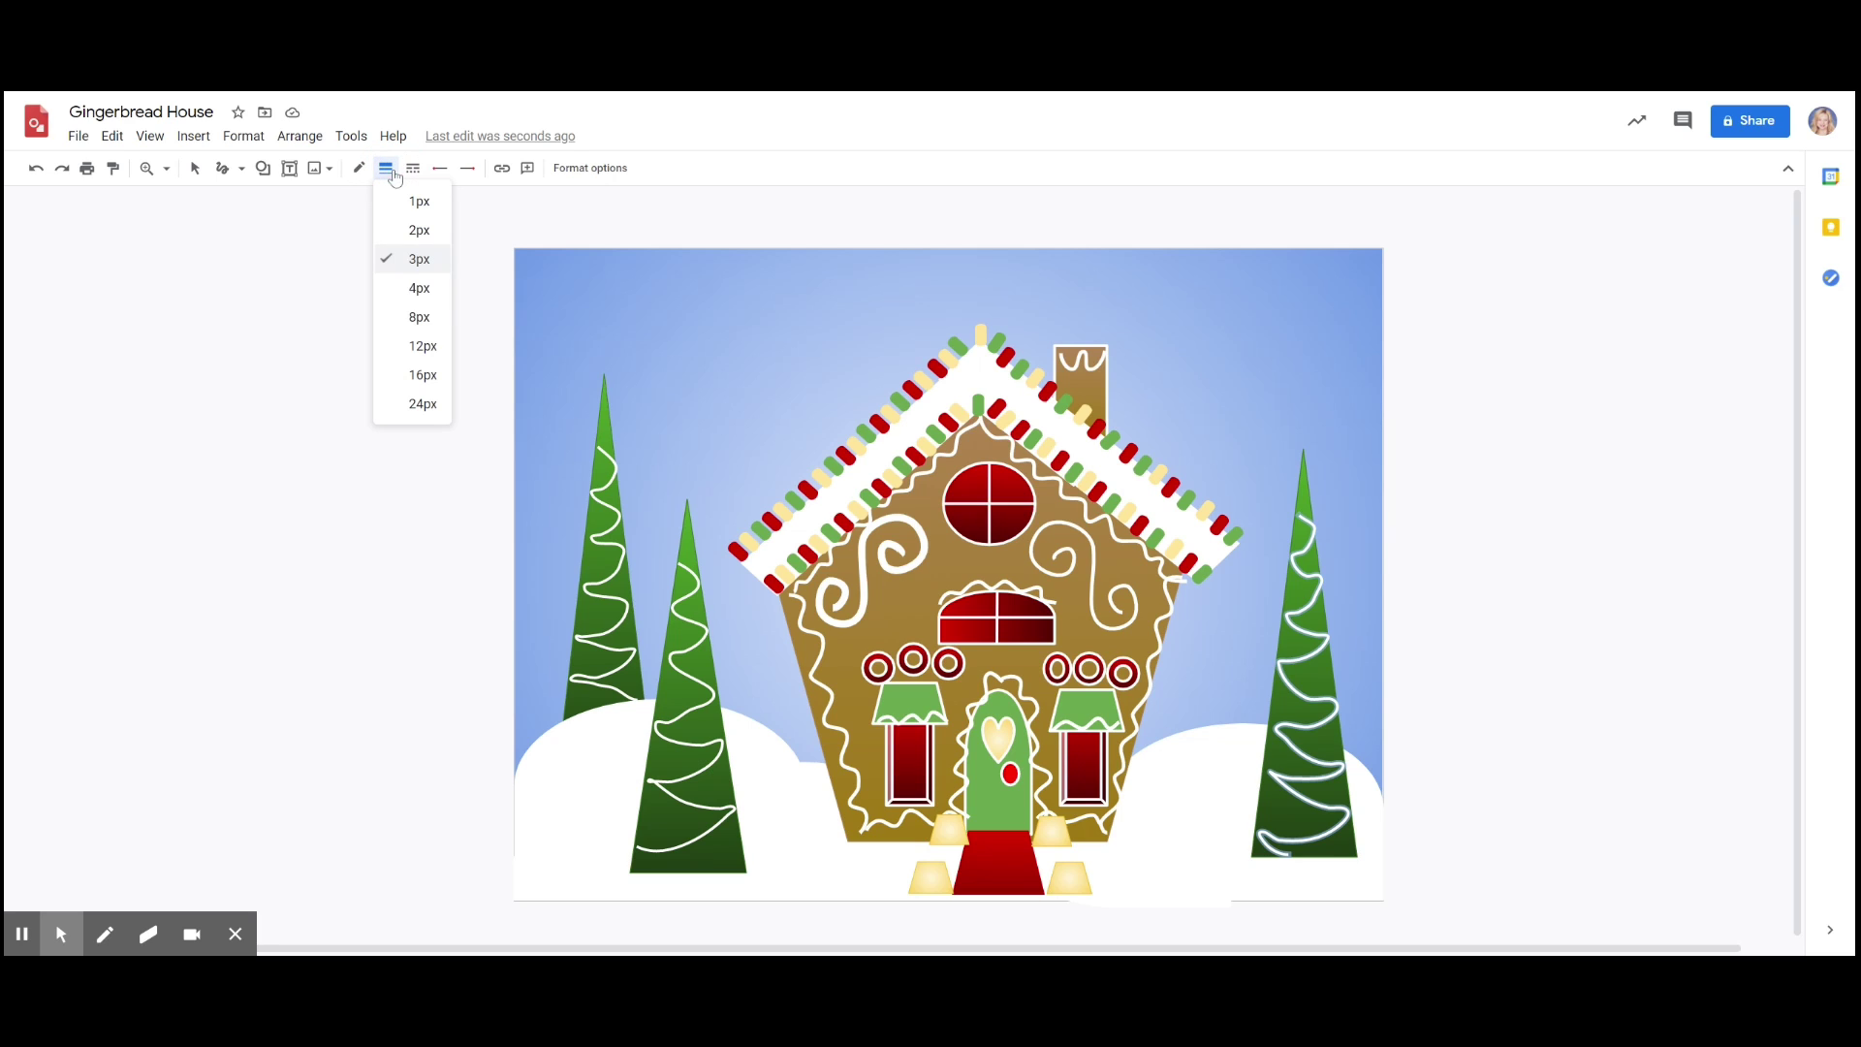
click(415, 331)
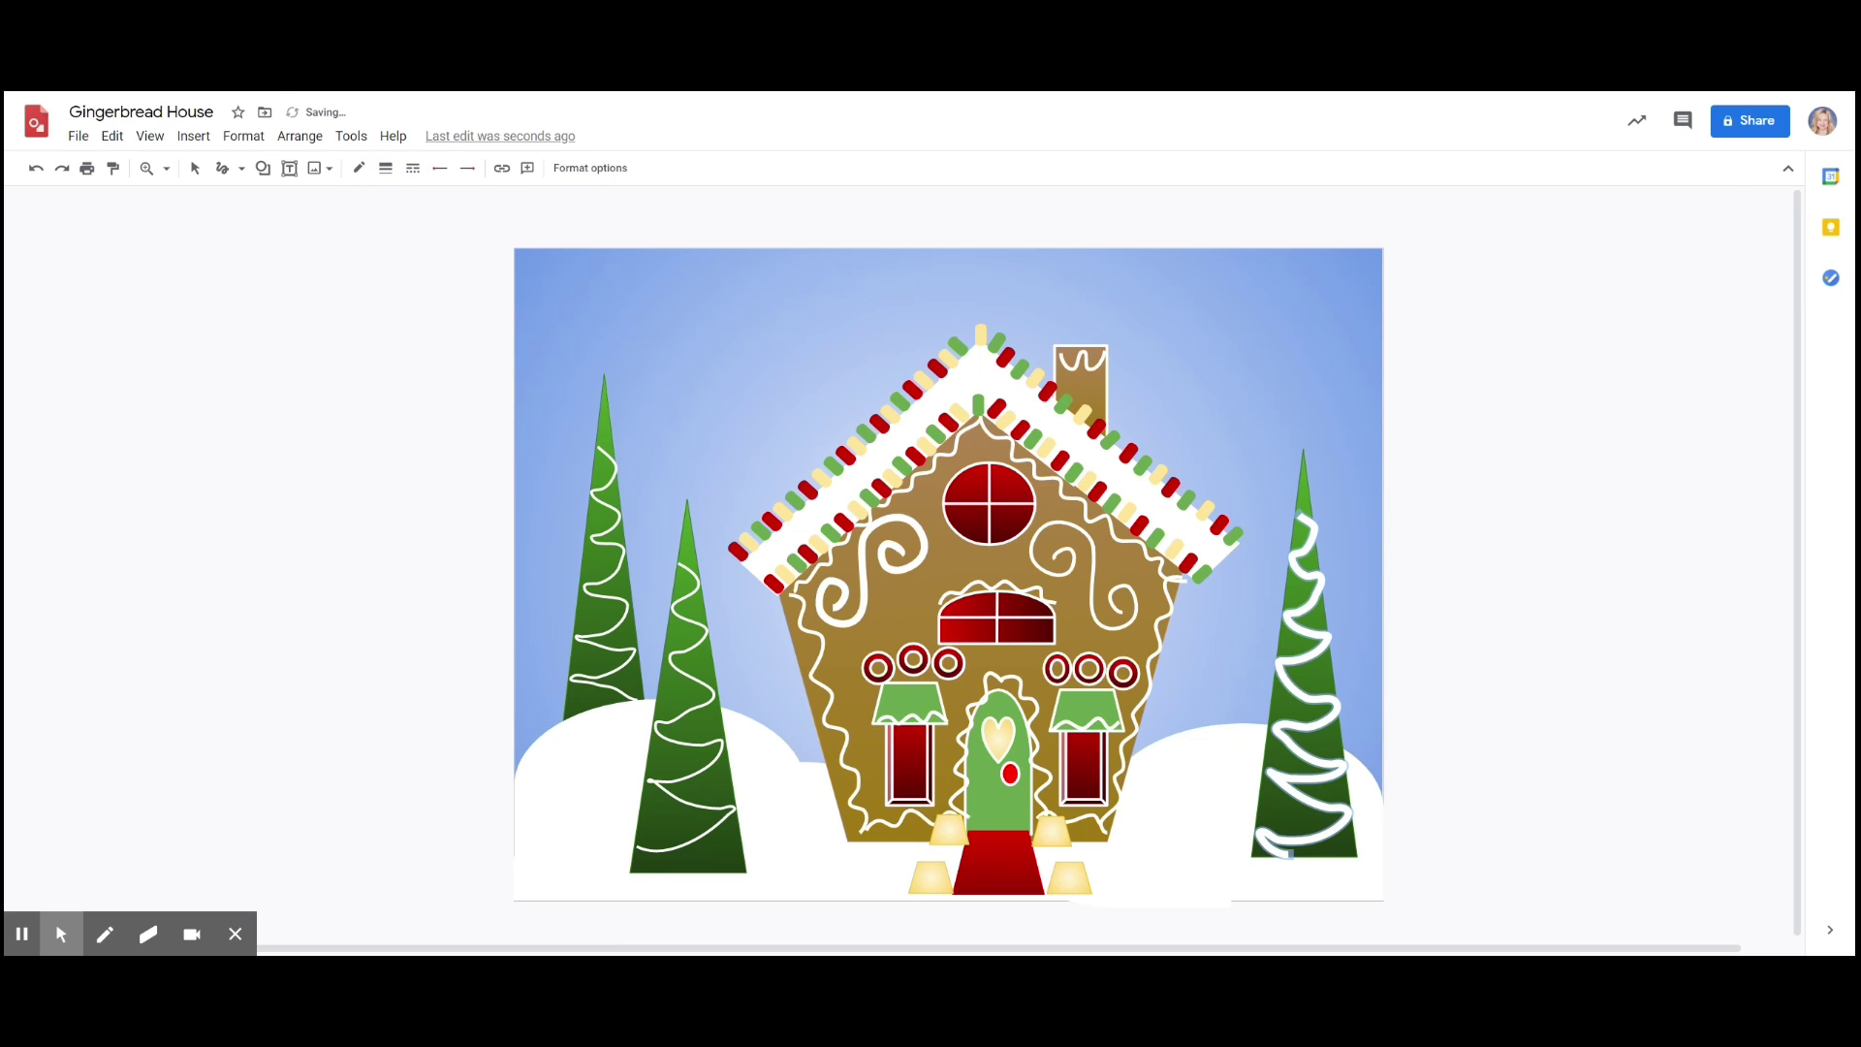
- Scribble thick white snow over the straight bases of the front left tree and the right tree
mouse_move(620, 870)
mouse_down()
mouse_move(784, 877)
mouse_move(608, 869)
mouse_move(1336, 861)
mouse_move(1287, 871)
mouse_move(1259, 857)
mouse_move(1357, 856)
mouse_up()
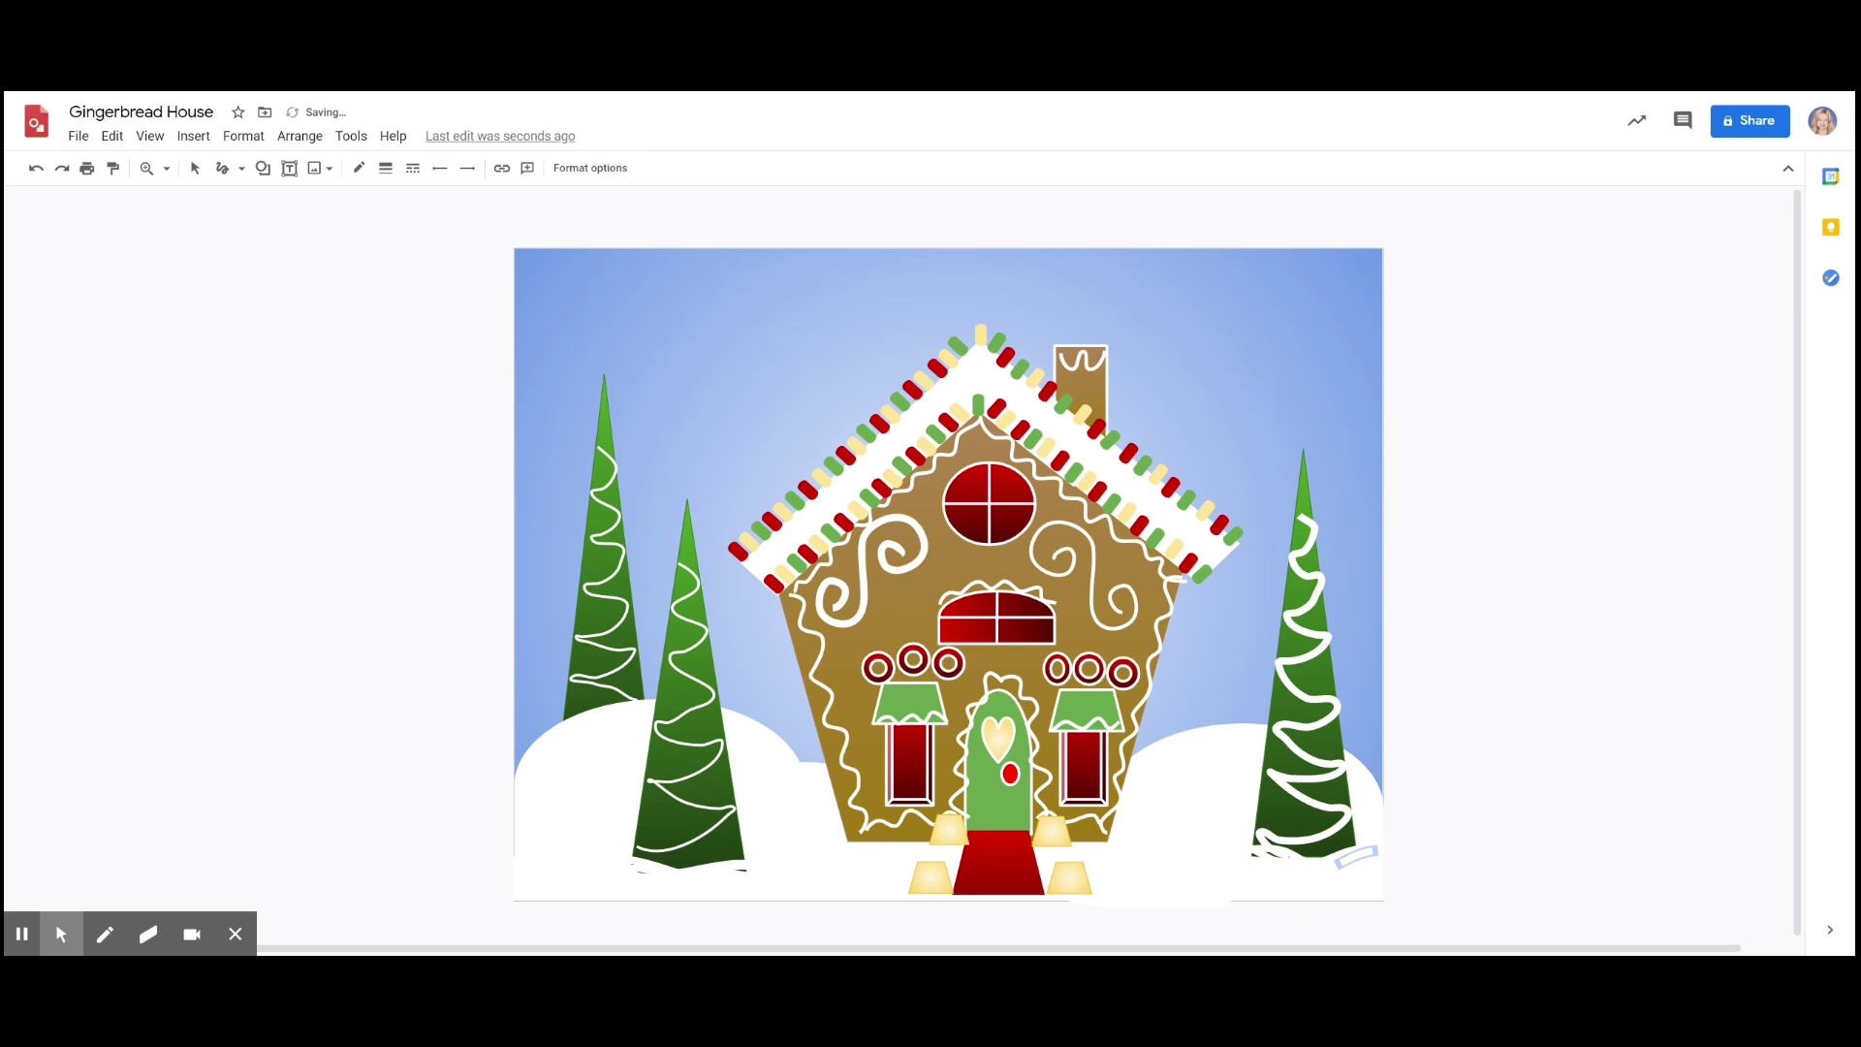
mouse_move(1245, 853)
mouse_down()
mouse_move(1362, 860)
mouse_move(1295, 872)
mouse_move(1231, 849)
mouse_up()
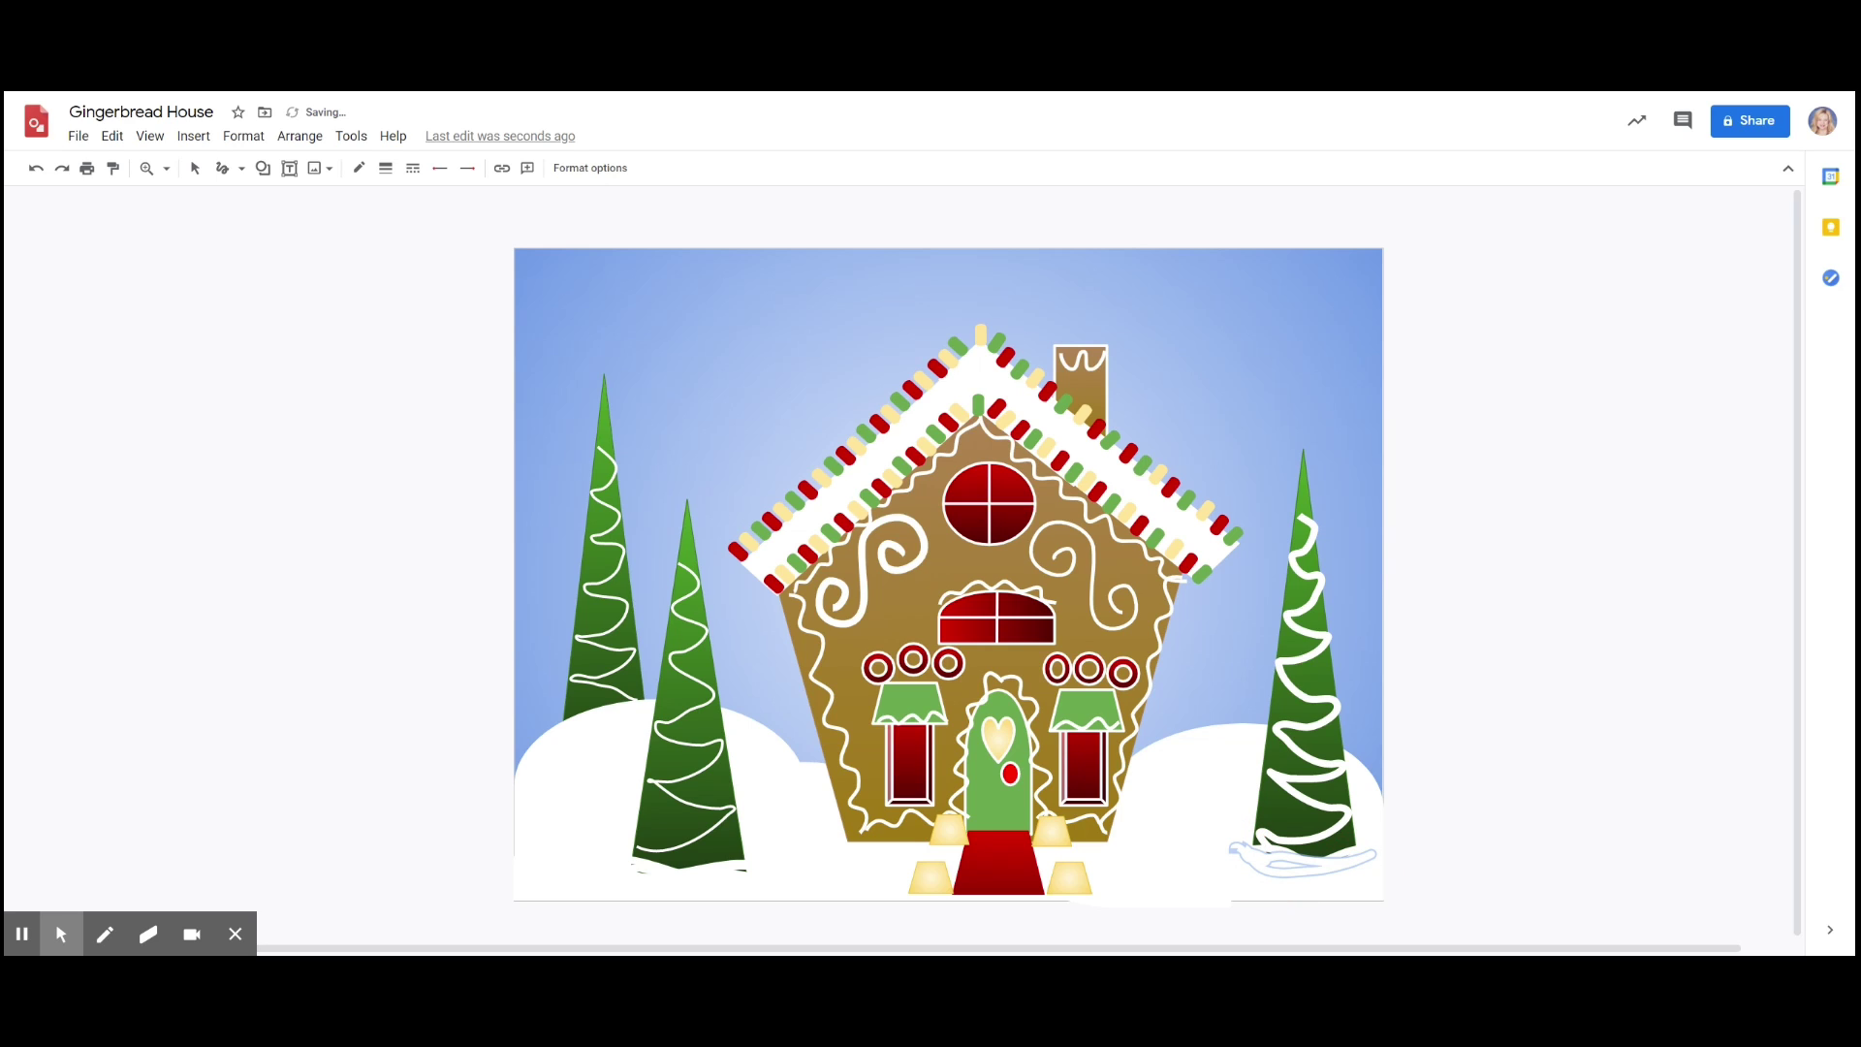
mouse_move(722, 870)
mouse_down()
mouse_move(772, 867)
mouse_move(623, 868)
mouse_move(660, 876)
mouse_up()
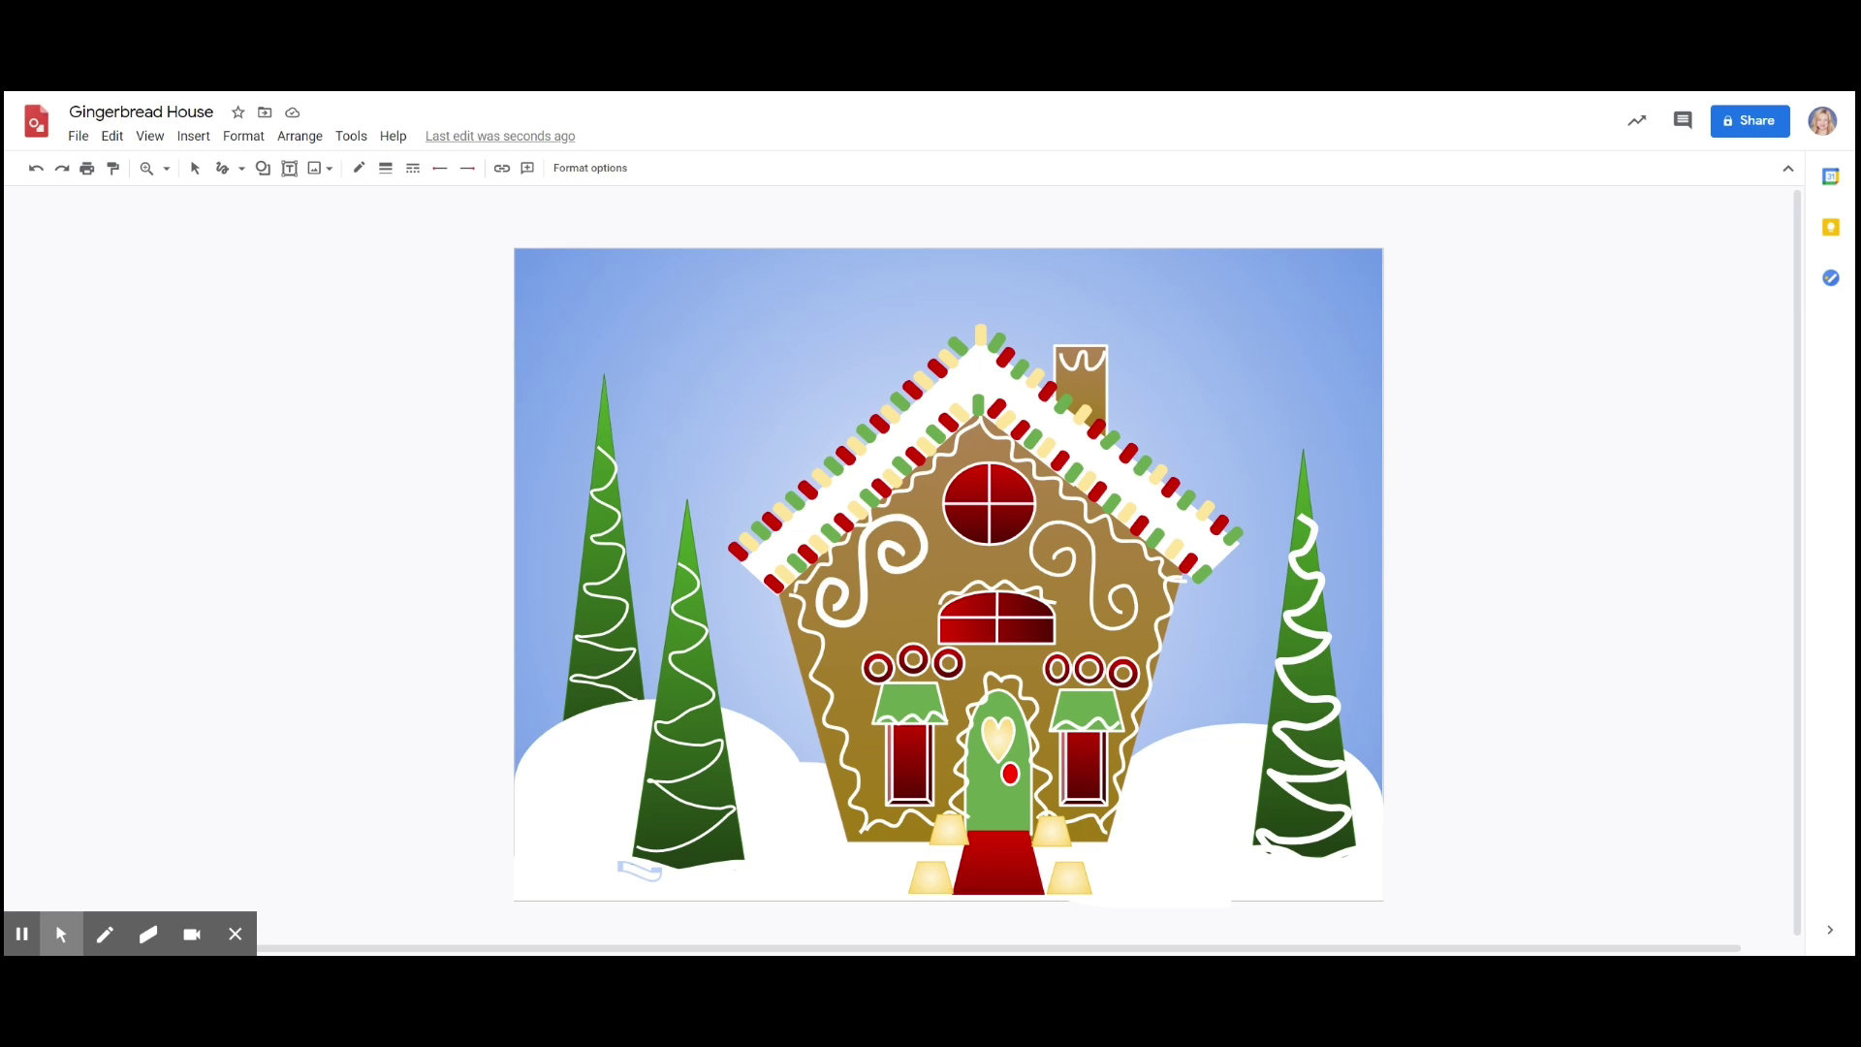
- Scribble thick white snow along the bottom edge of the gingerbread house on both sides of the door
drag(929, 841, 838, 838)
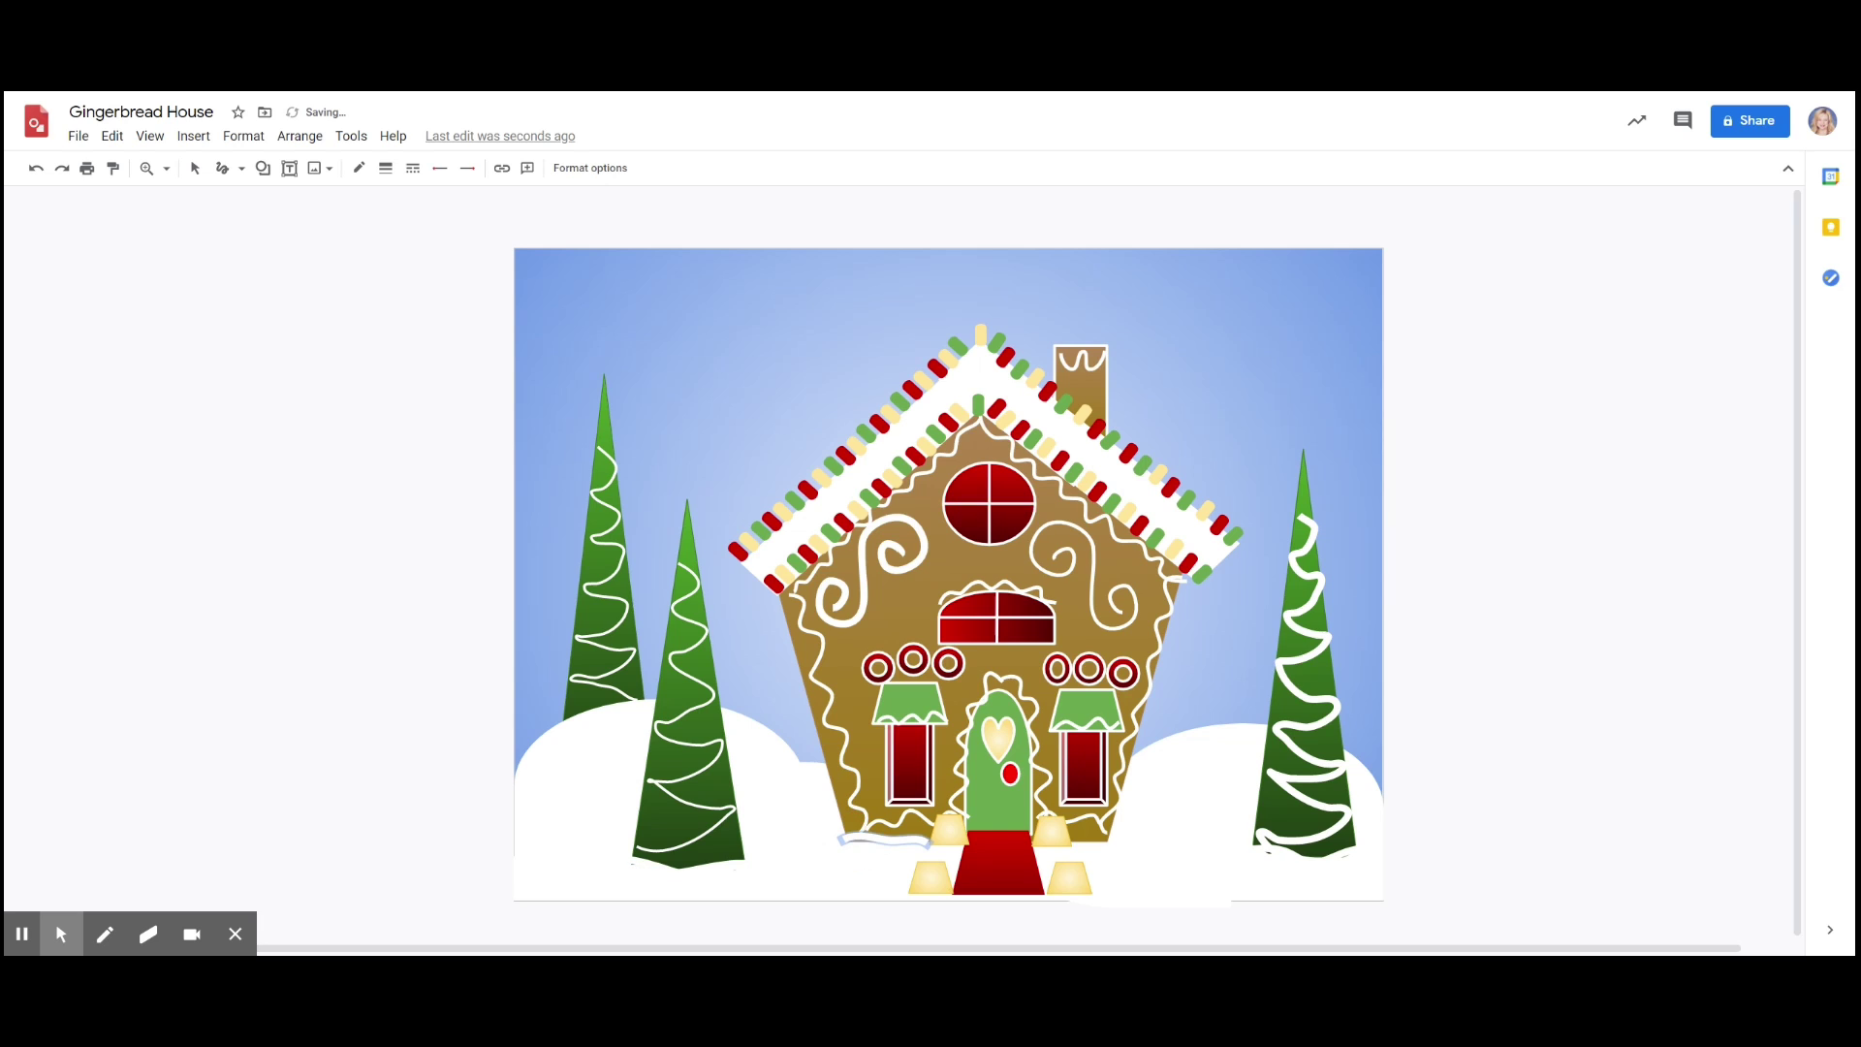
click(863, 843)
mouse_move(860, 842)
mouse_down()
mouse_move(1101, 839)
mouse_move(1071, 831)
mouse_move(1076, 845)
mouse_up()
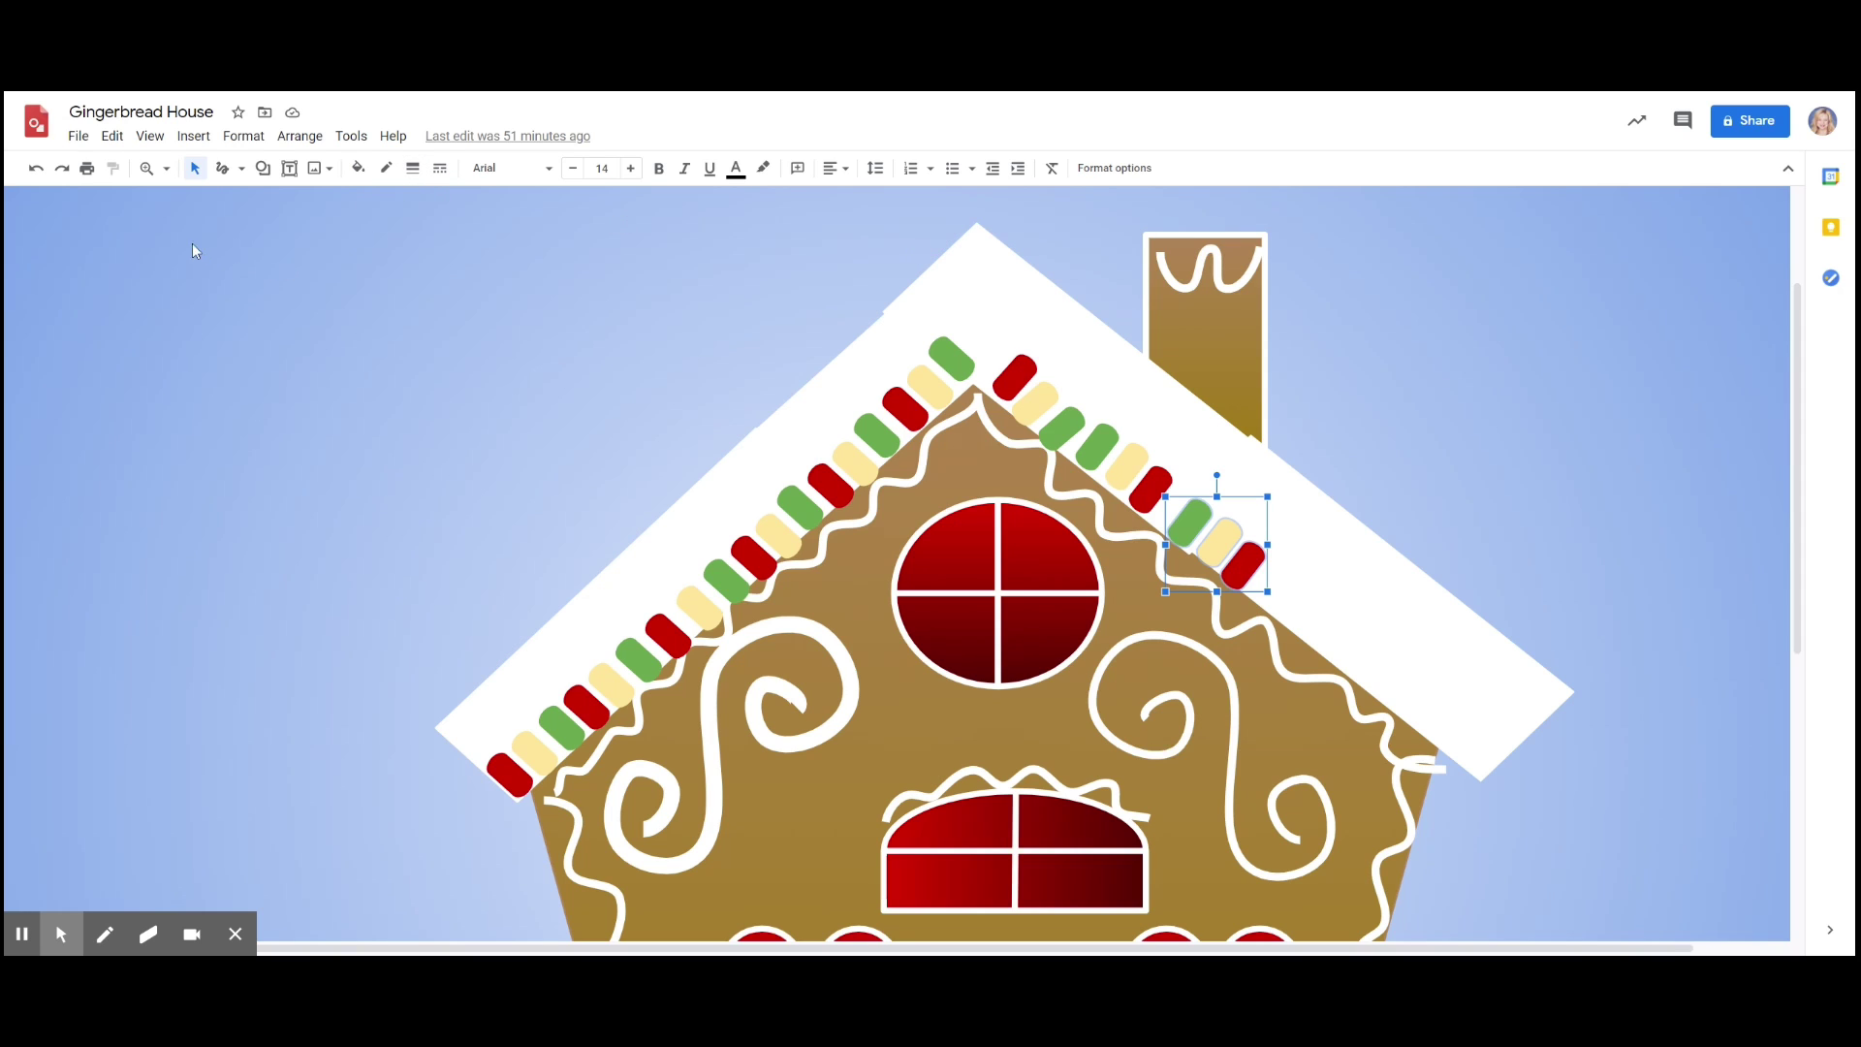
- Duplicate the green, yellow and red candy group twice, placing the copies in line down the right roof edge
click(118, 137)
click(182, 387)
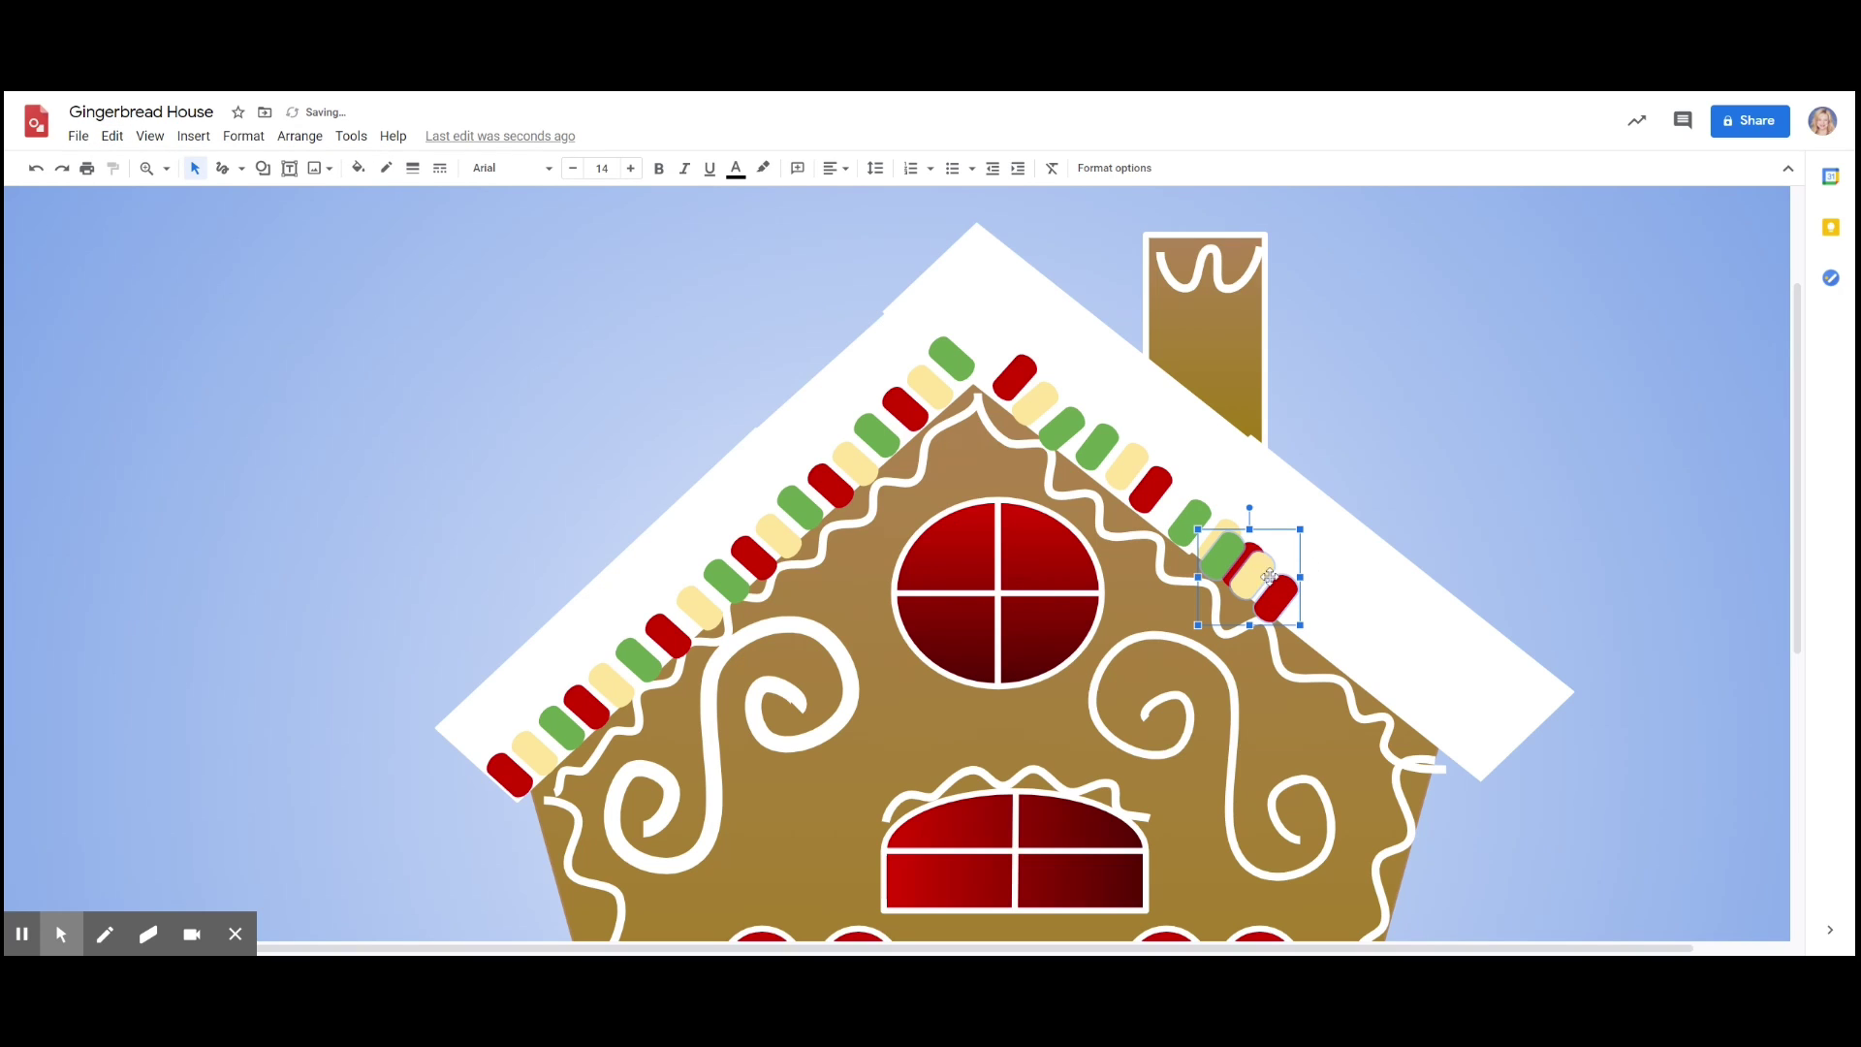
drag(1262, 583, 1321, 625)
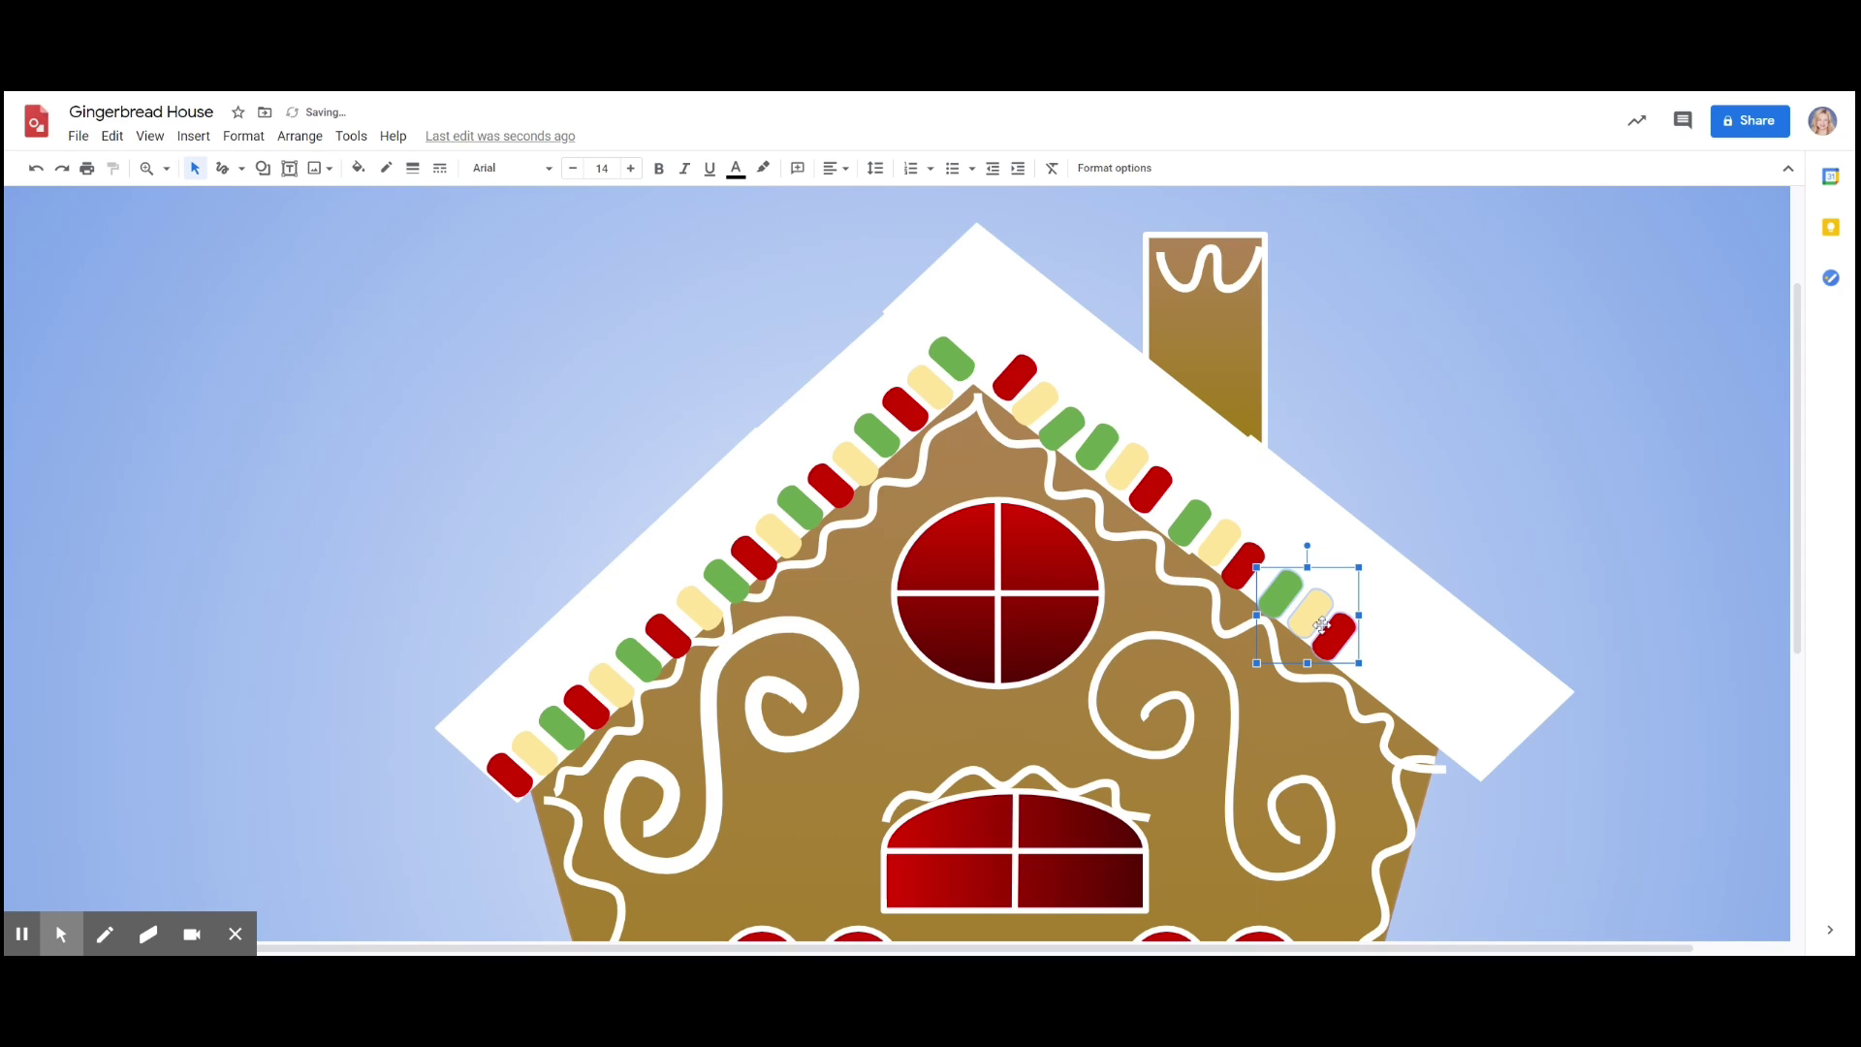
click(114, 135)
click(173, 382)
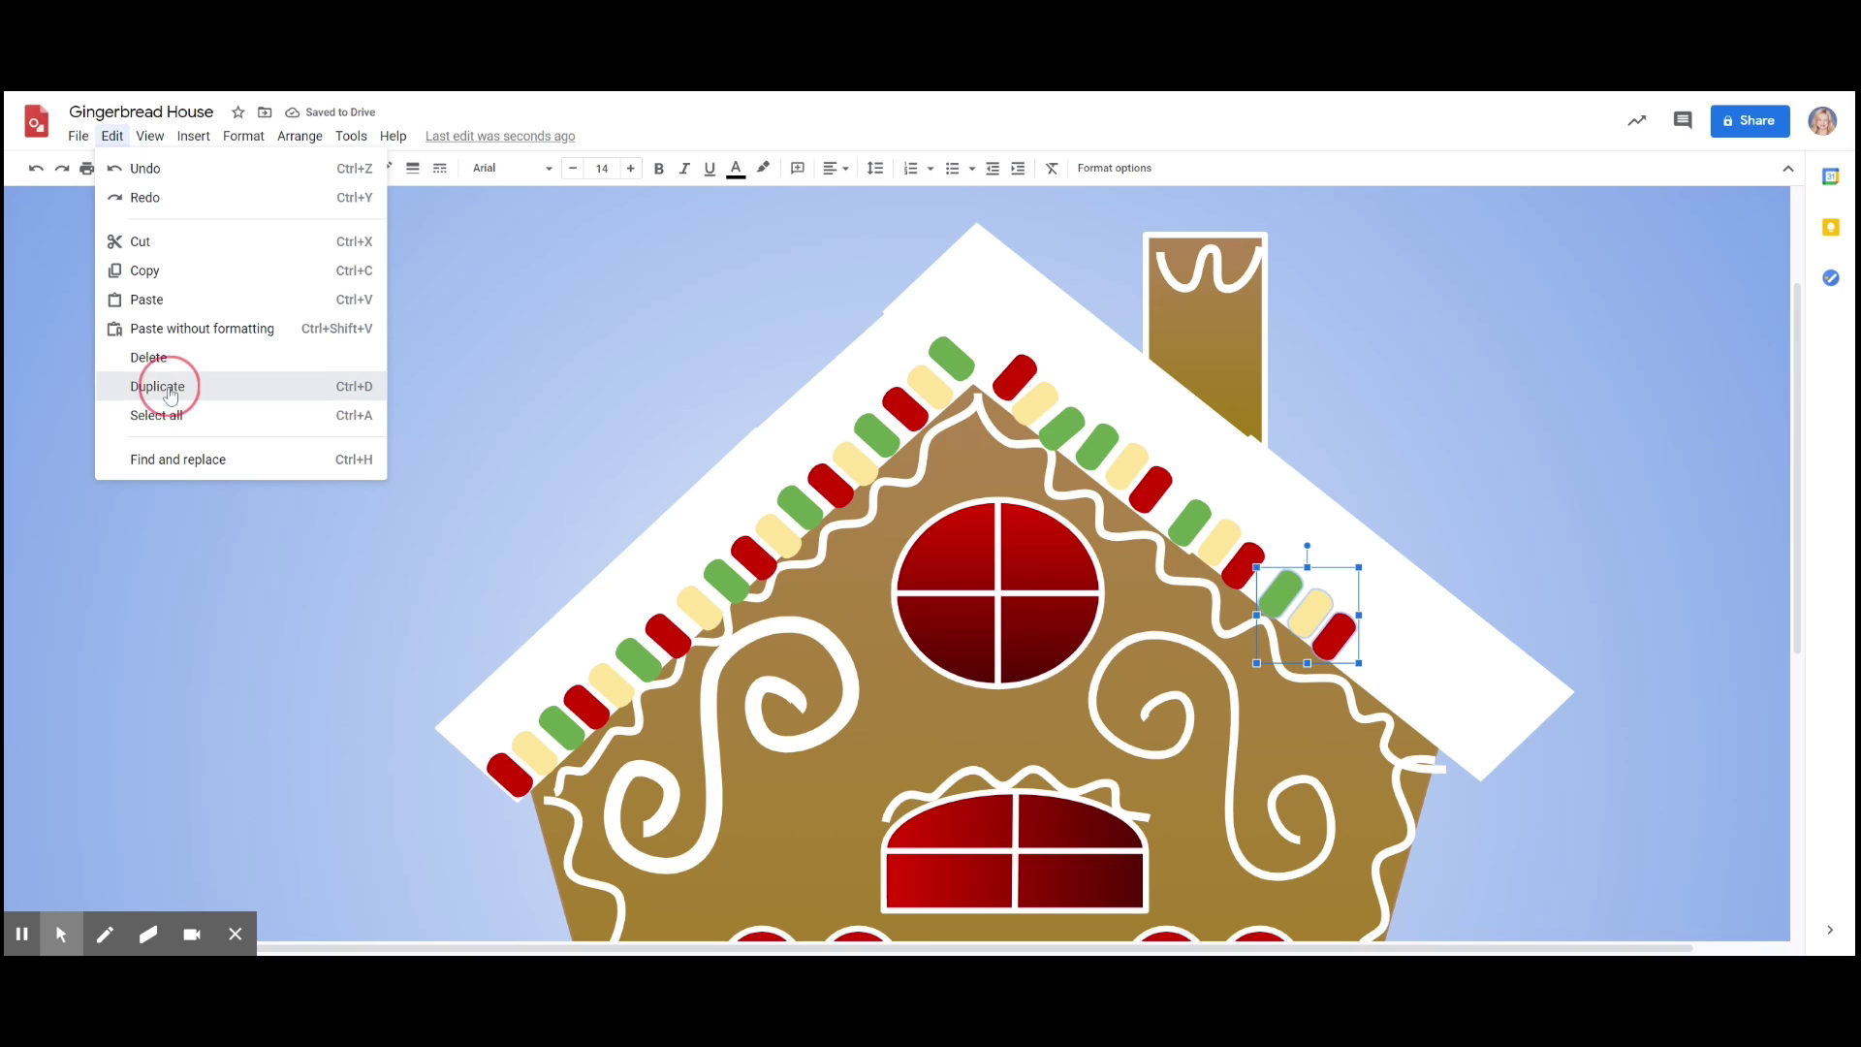
drag(1383, 661, 1428, 706)
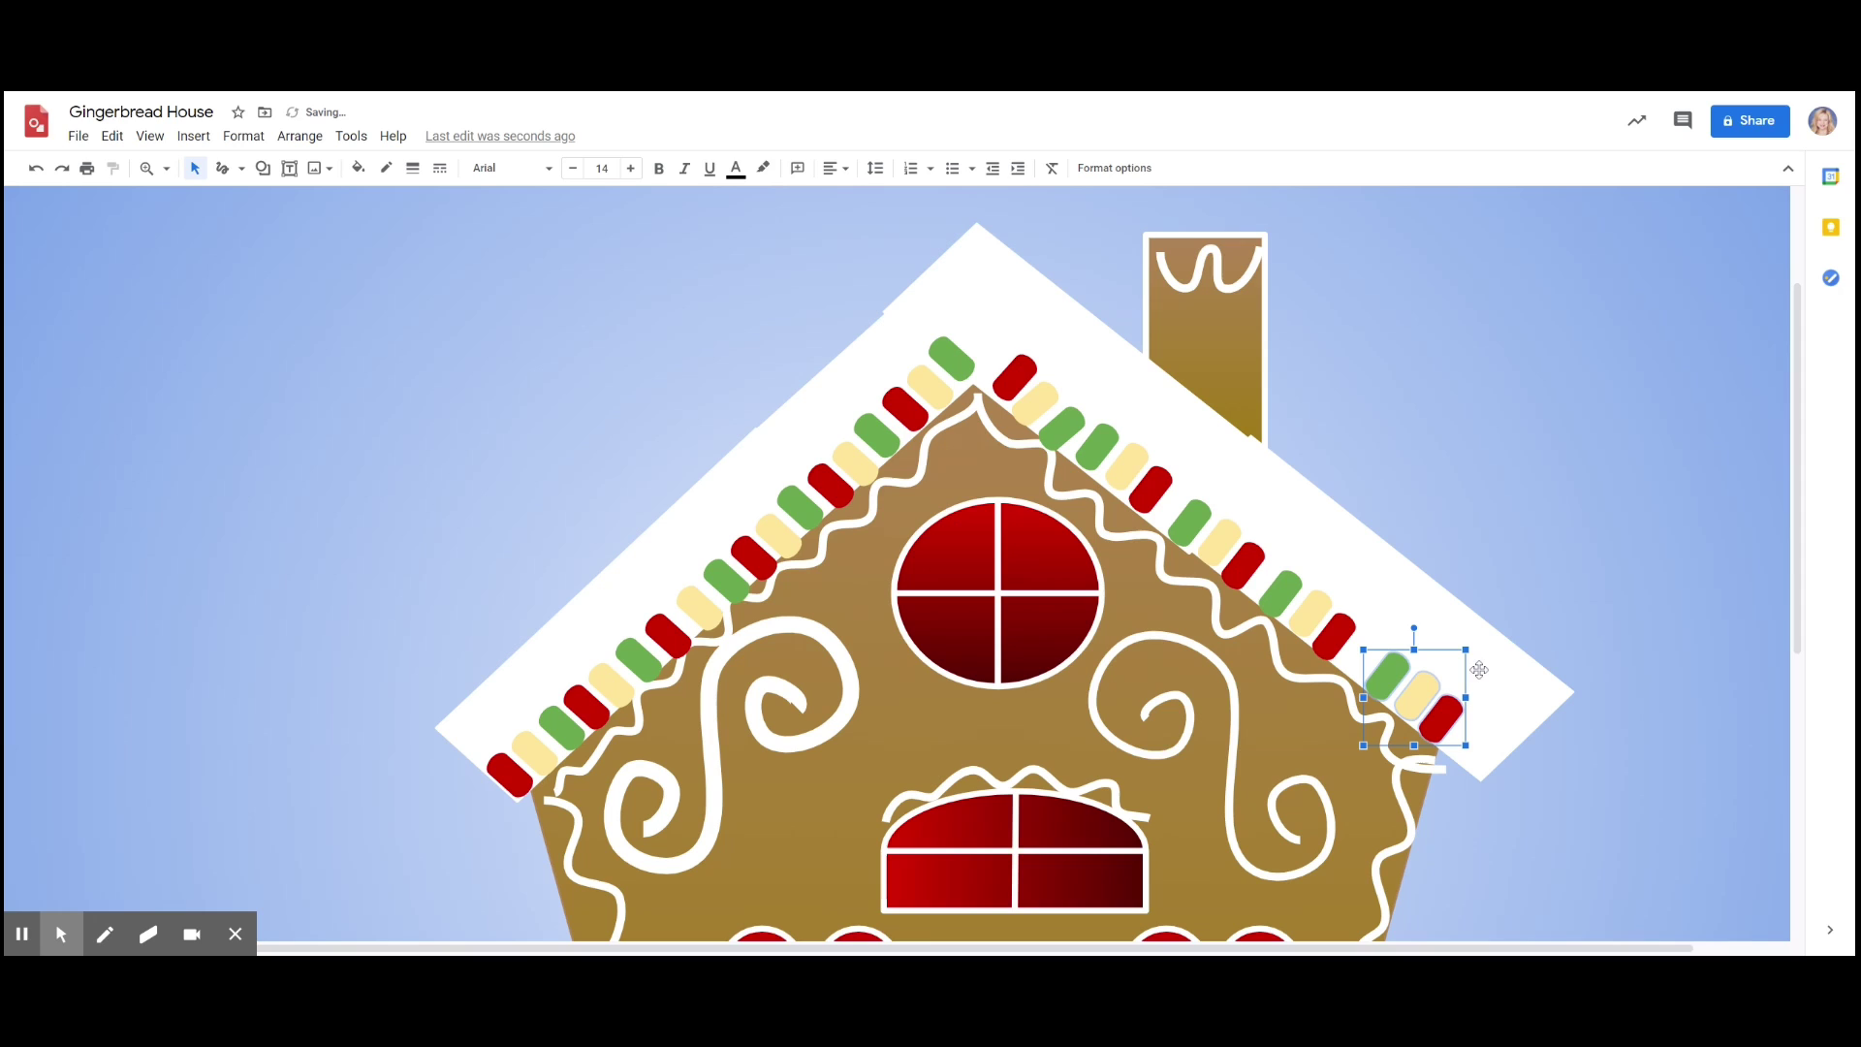
- Nudge individual red and green candies along the right roof edge so the row is evenly spaced
click(1526, 639)
double_click(1387, 671)
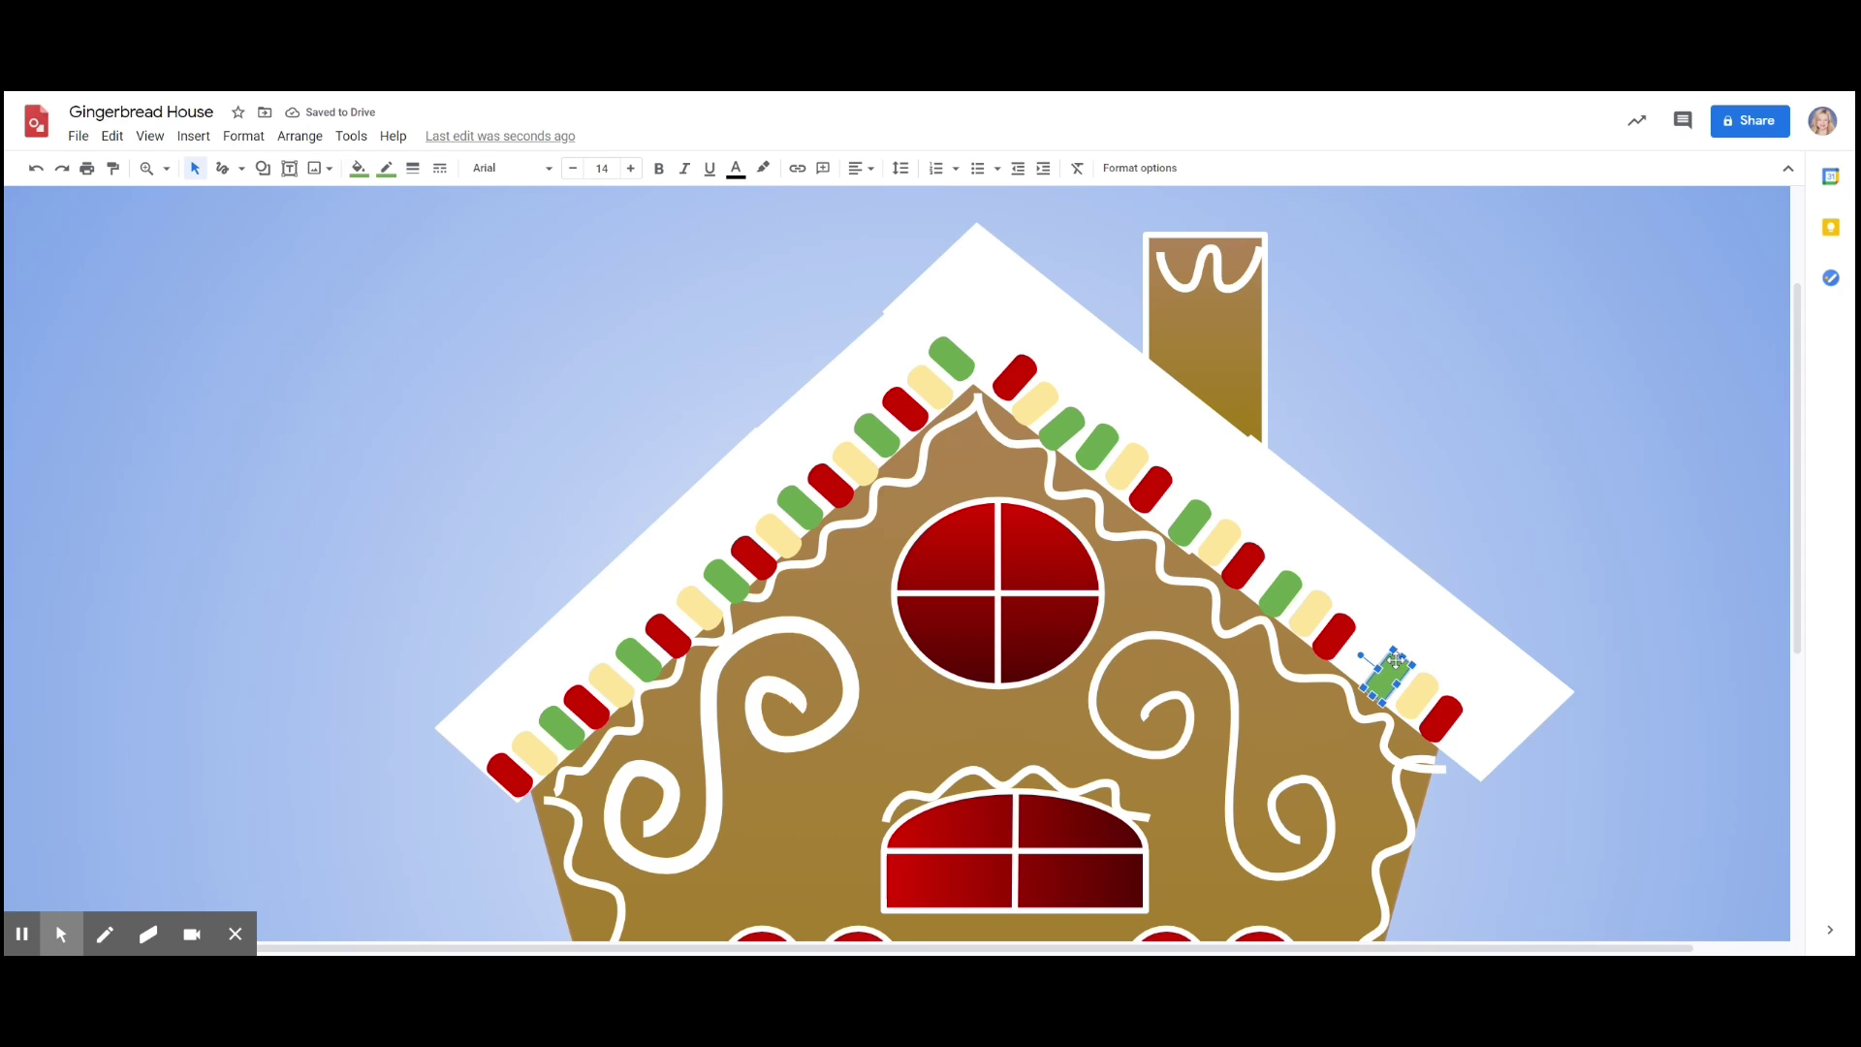
drag(1396, 662, 1382, 655)
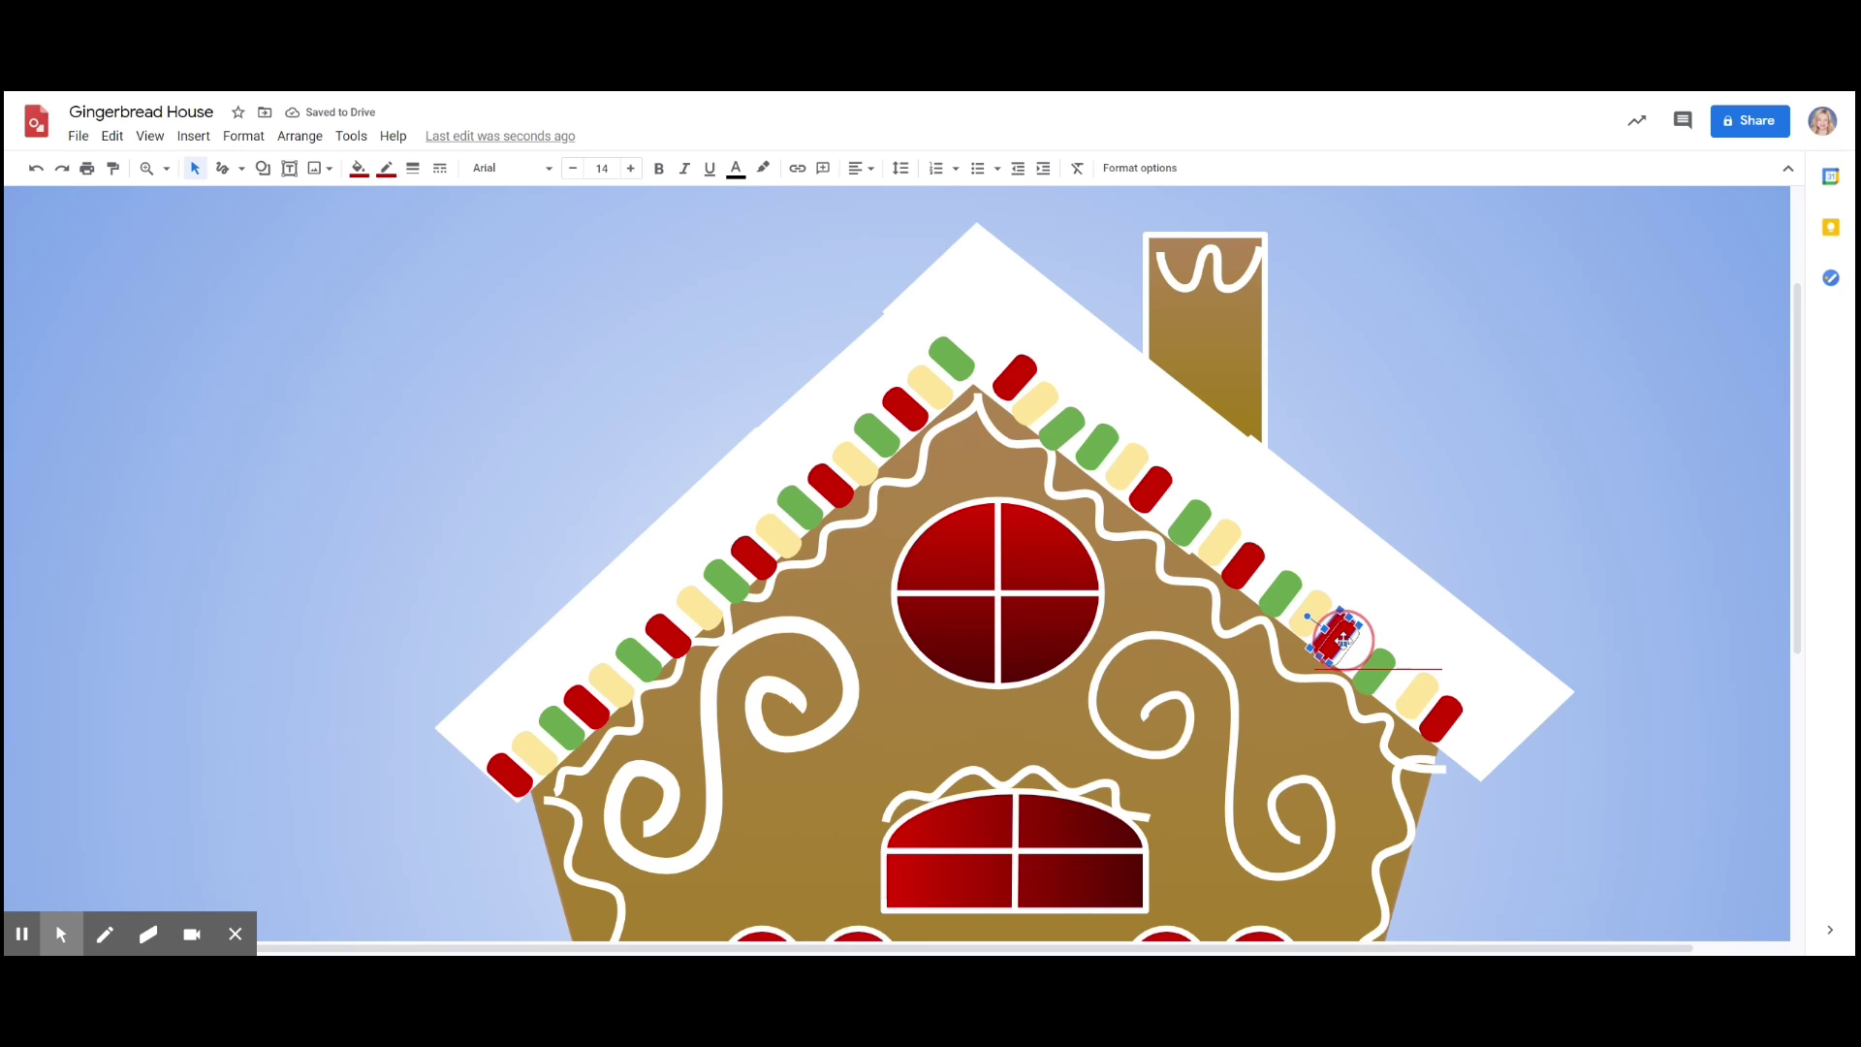
drag(1375, 669, 1275, 589)
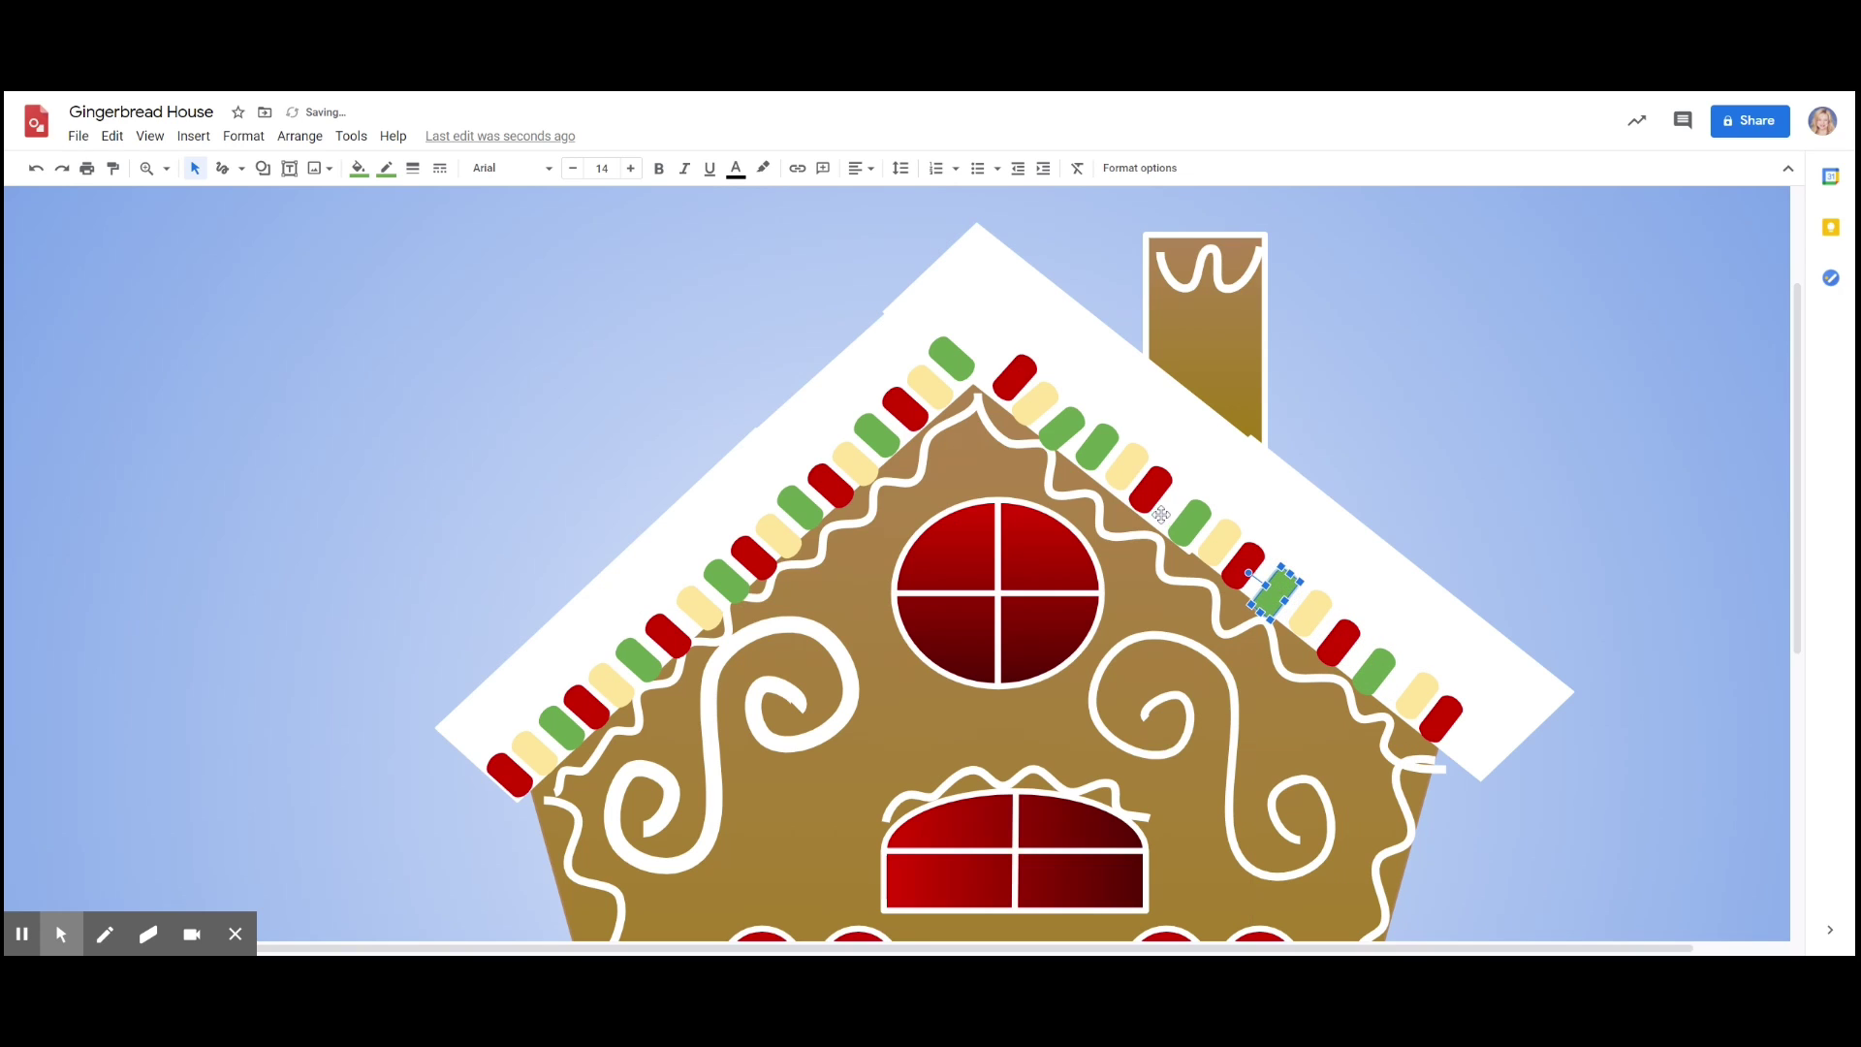
drag(1153, 492, 1169, 512)
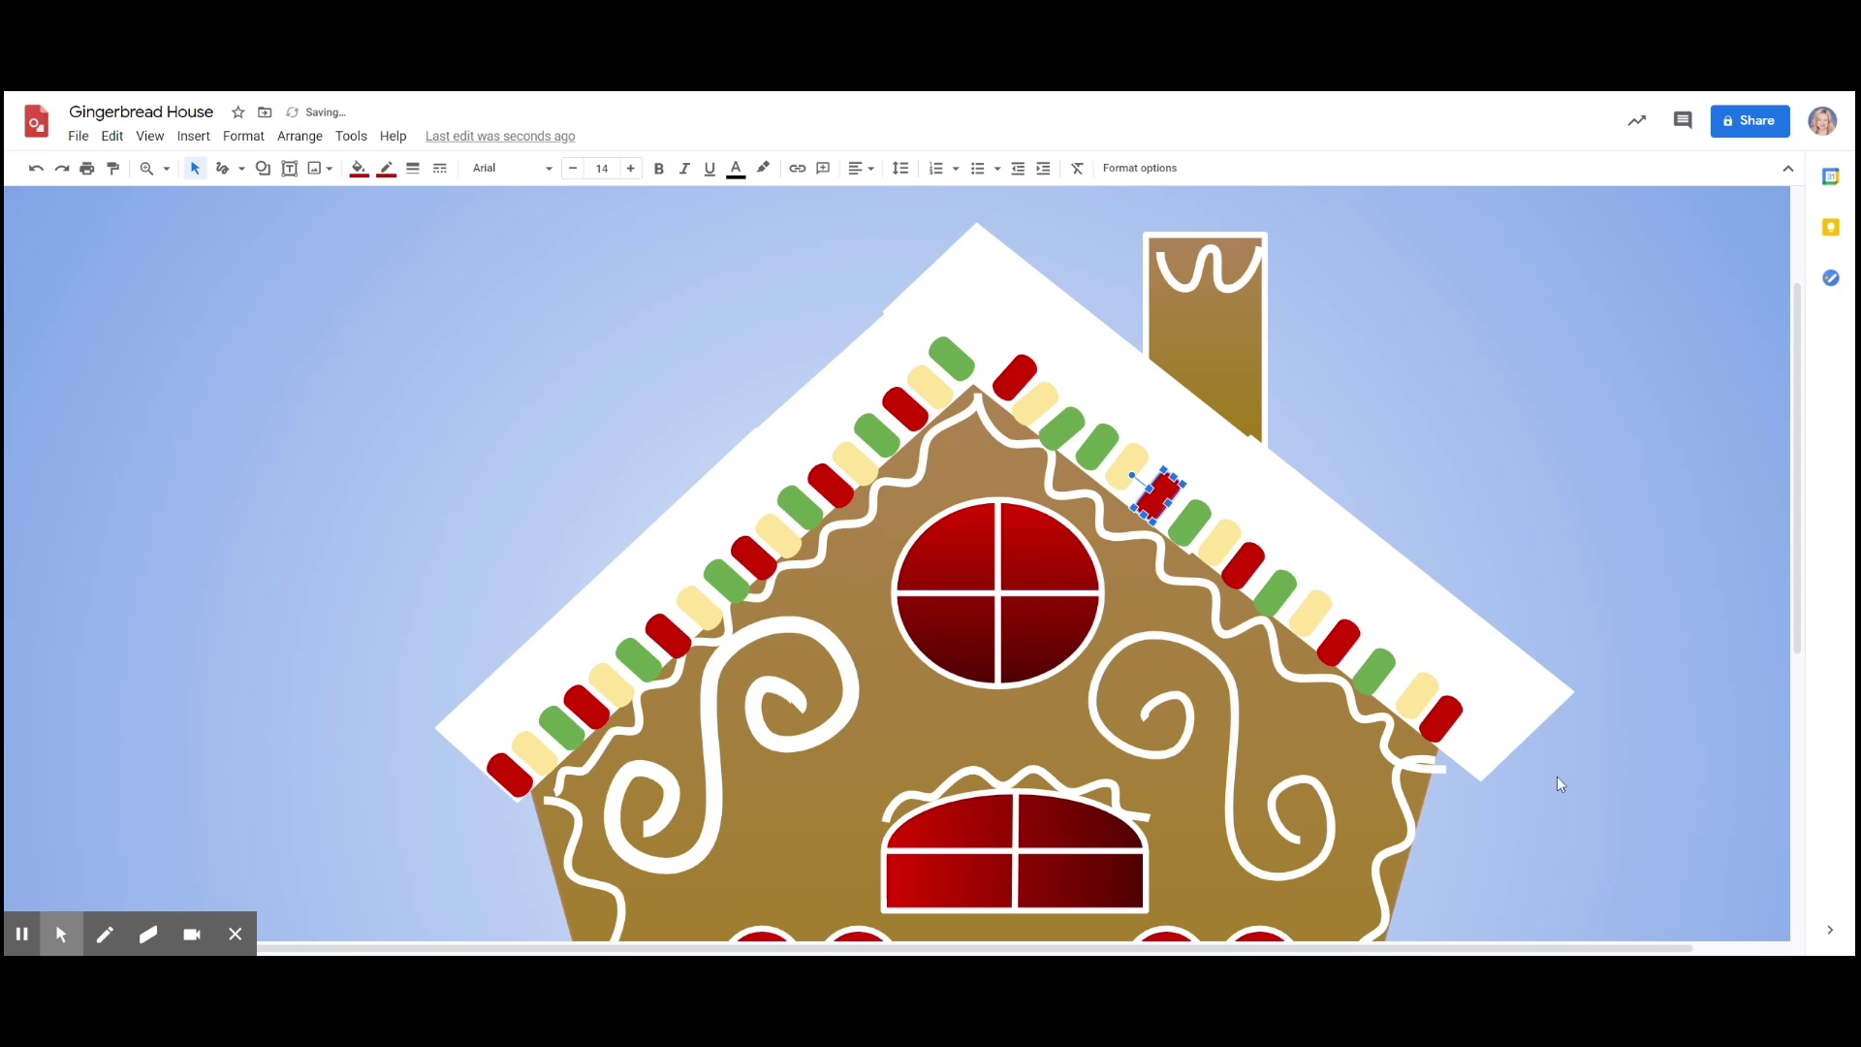
drag(1443, 725, 1445, 730)
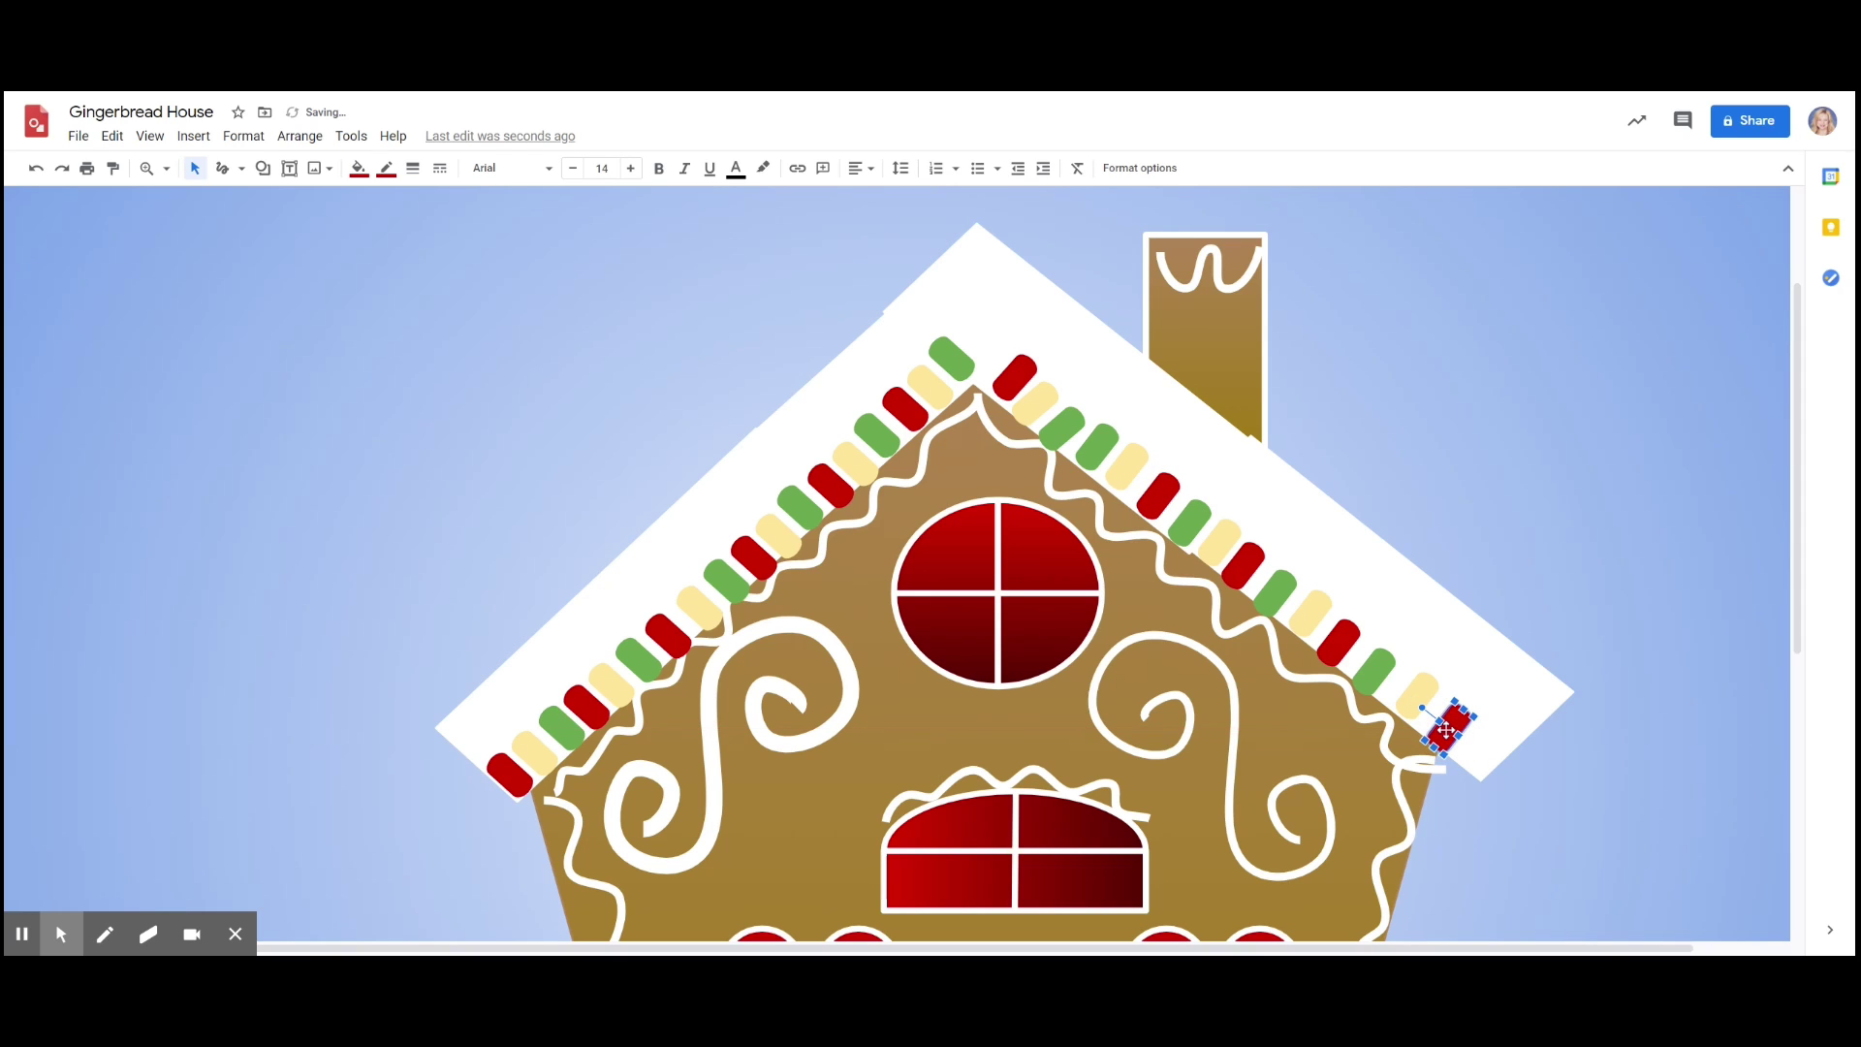
- Cut the green candy beside the roof peak and paste it back into the drawing
click(957, 363)
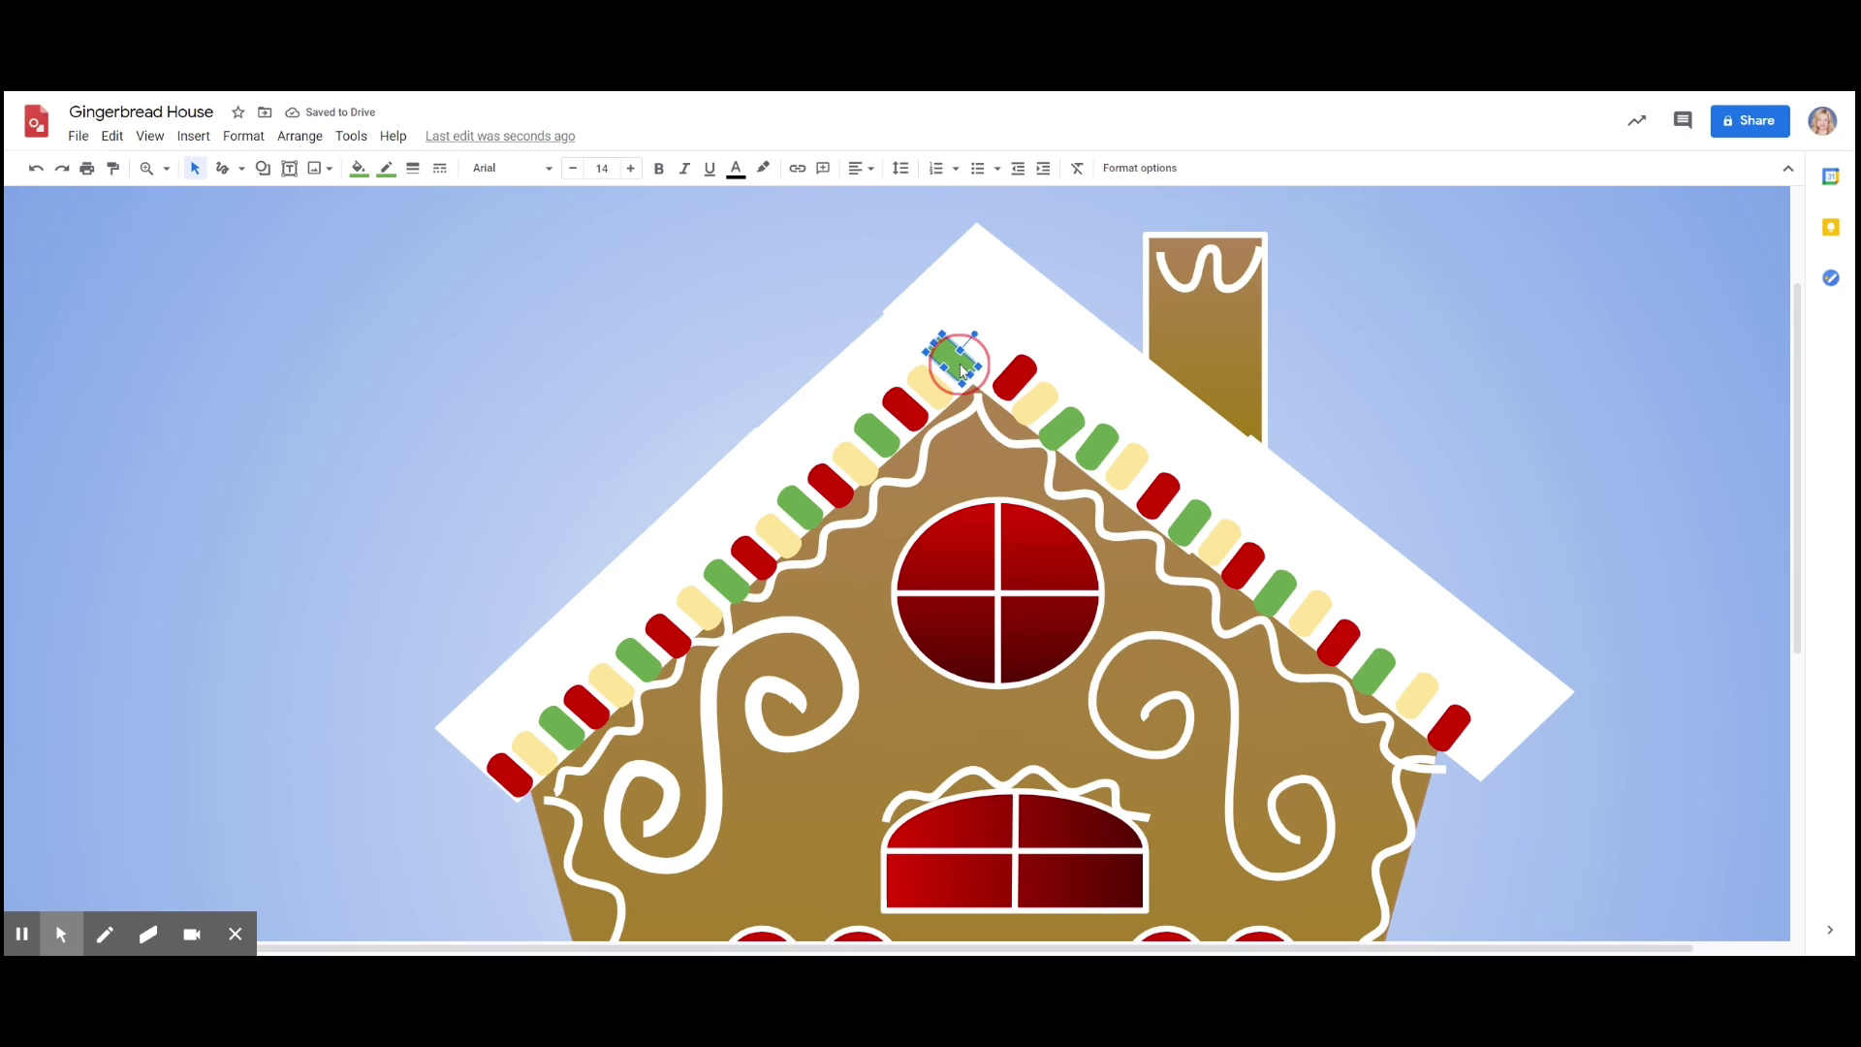
right_click(962, 368)
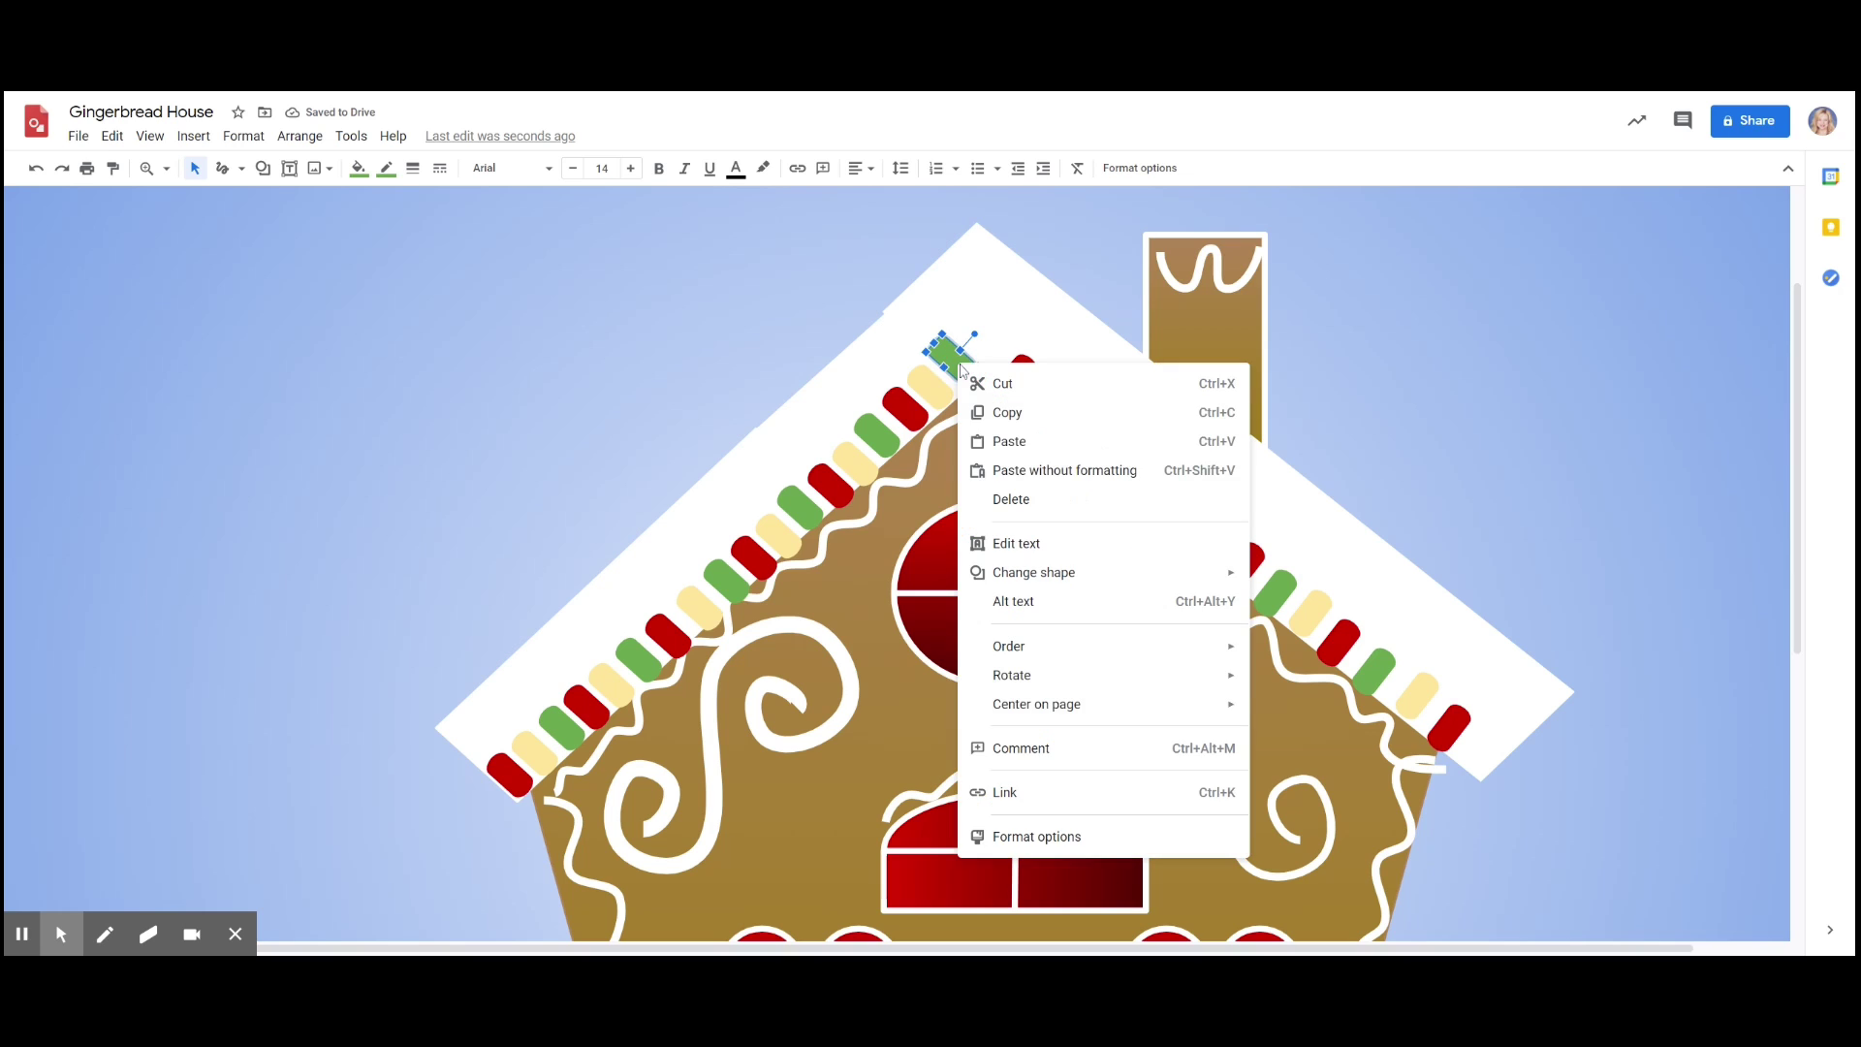
click(1008, 383)
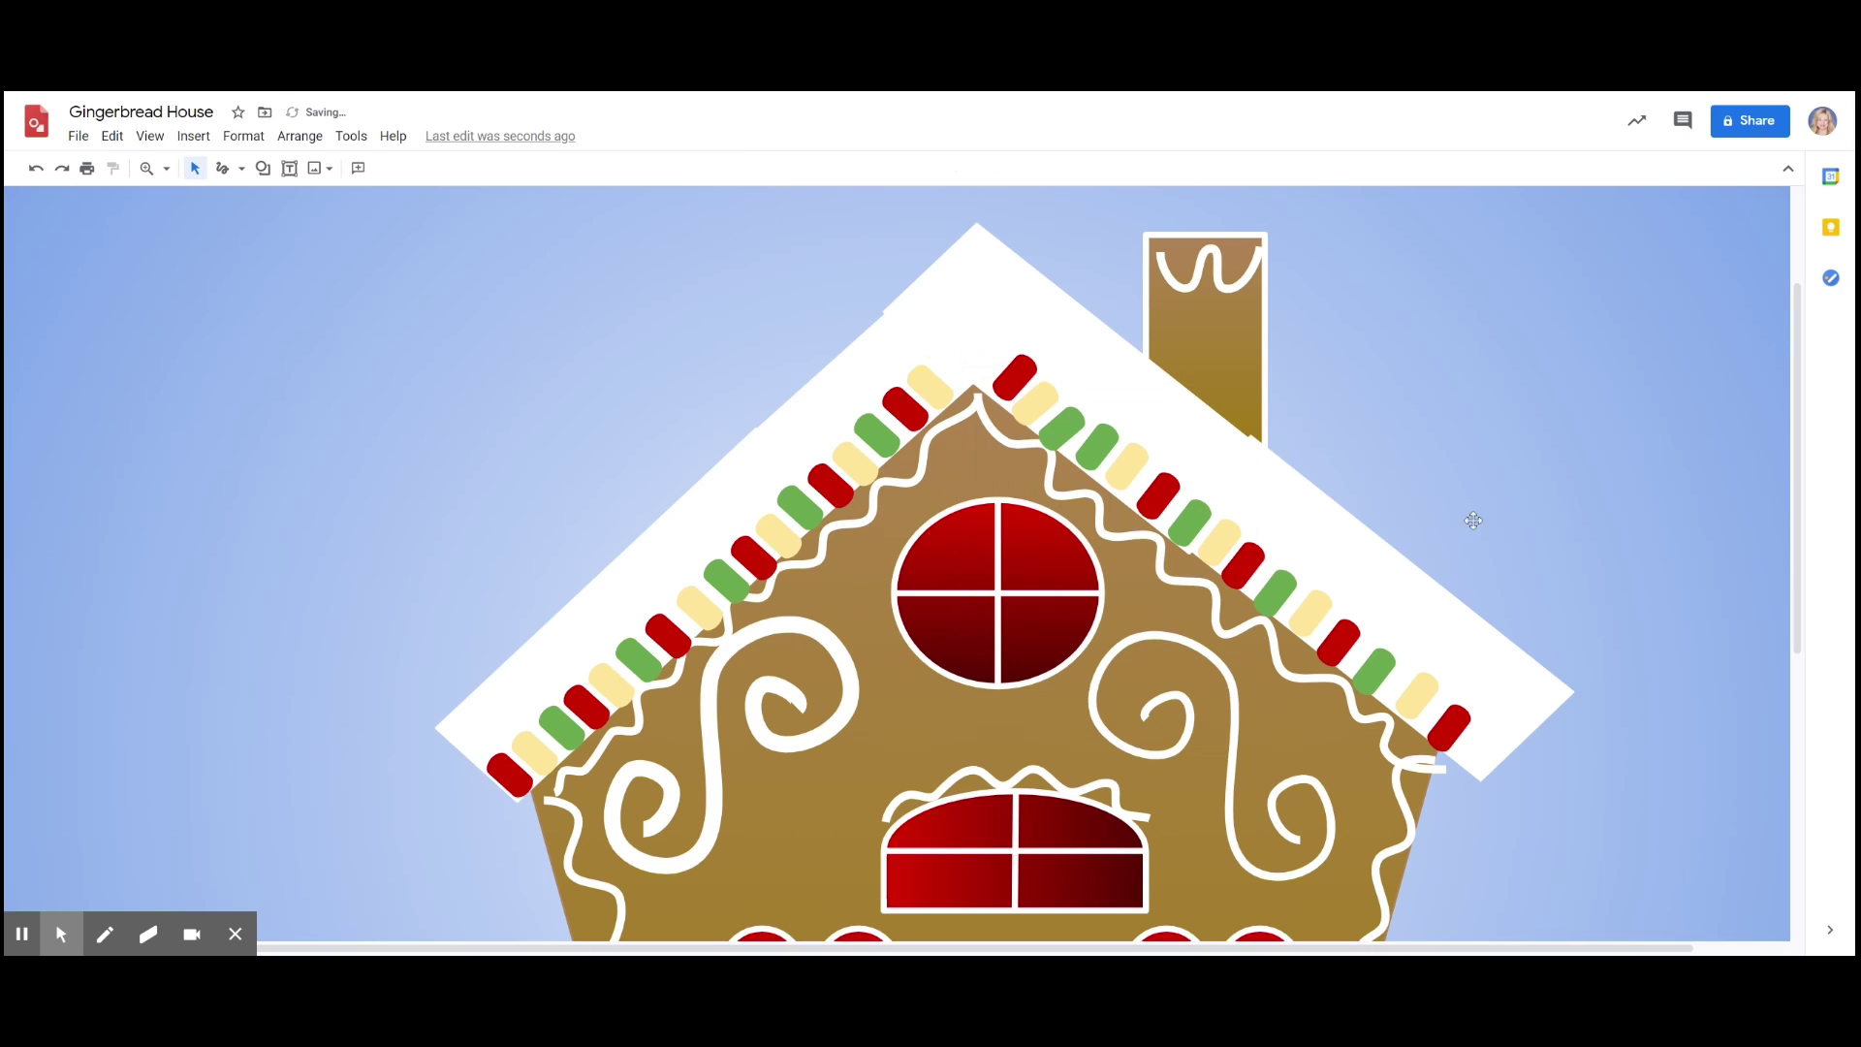
click(1485, 755)
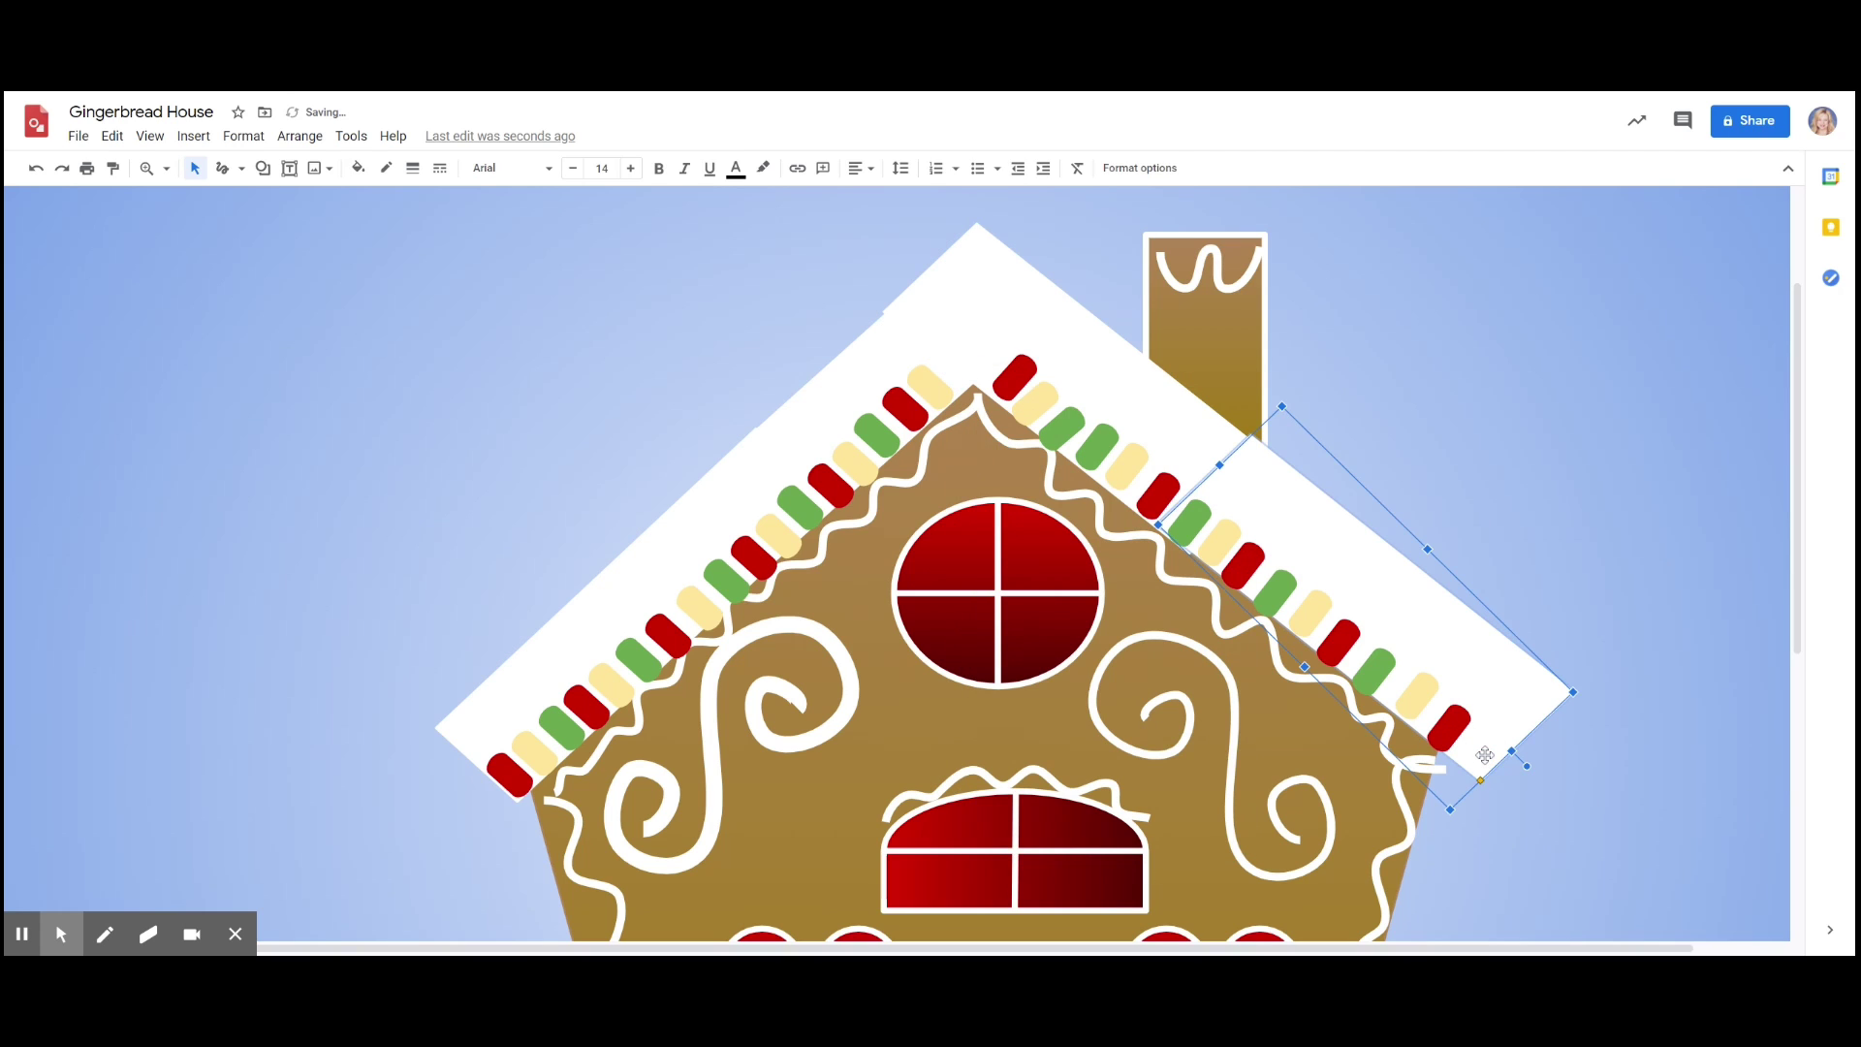
click(1546, 812)
click(1468, 766)
right_click(1467, 766)
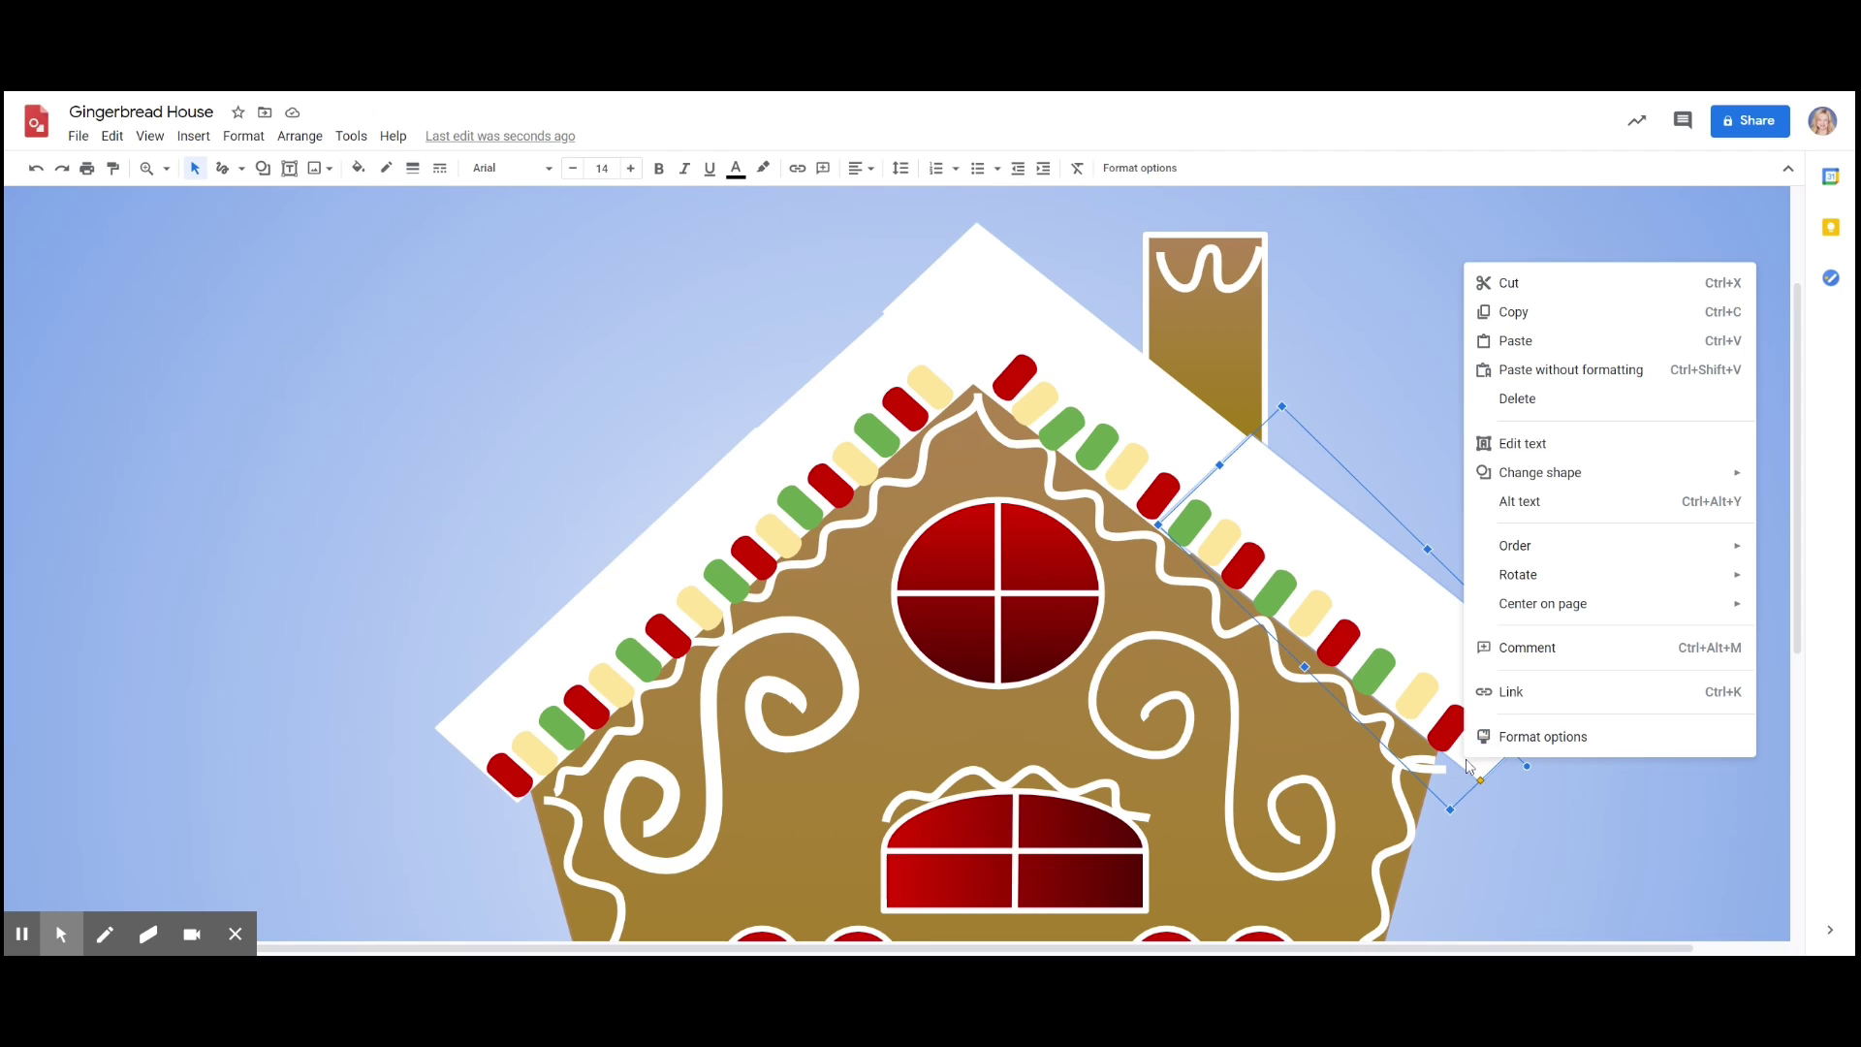
click(1518, 341)
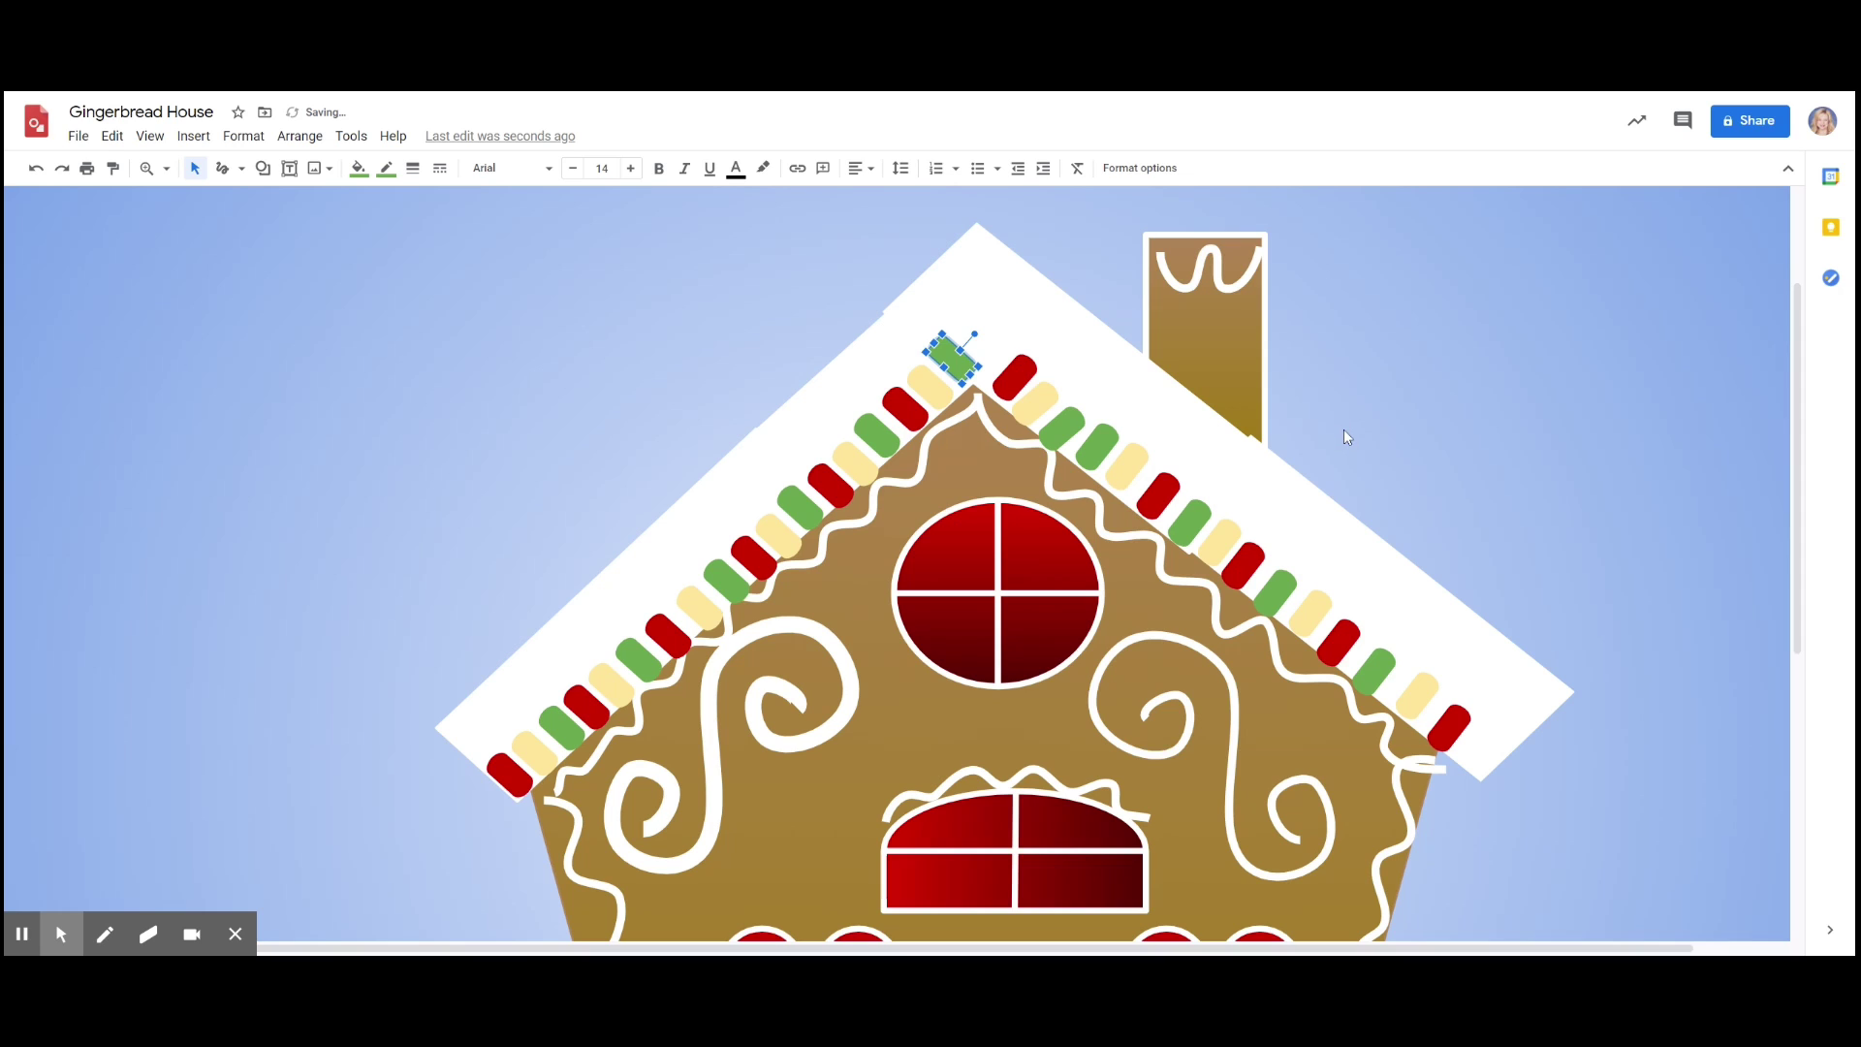
key(ctrl+z)
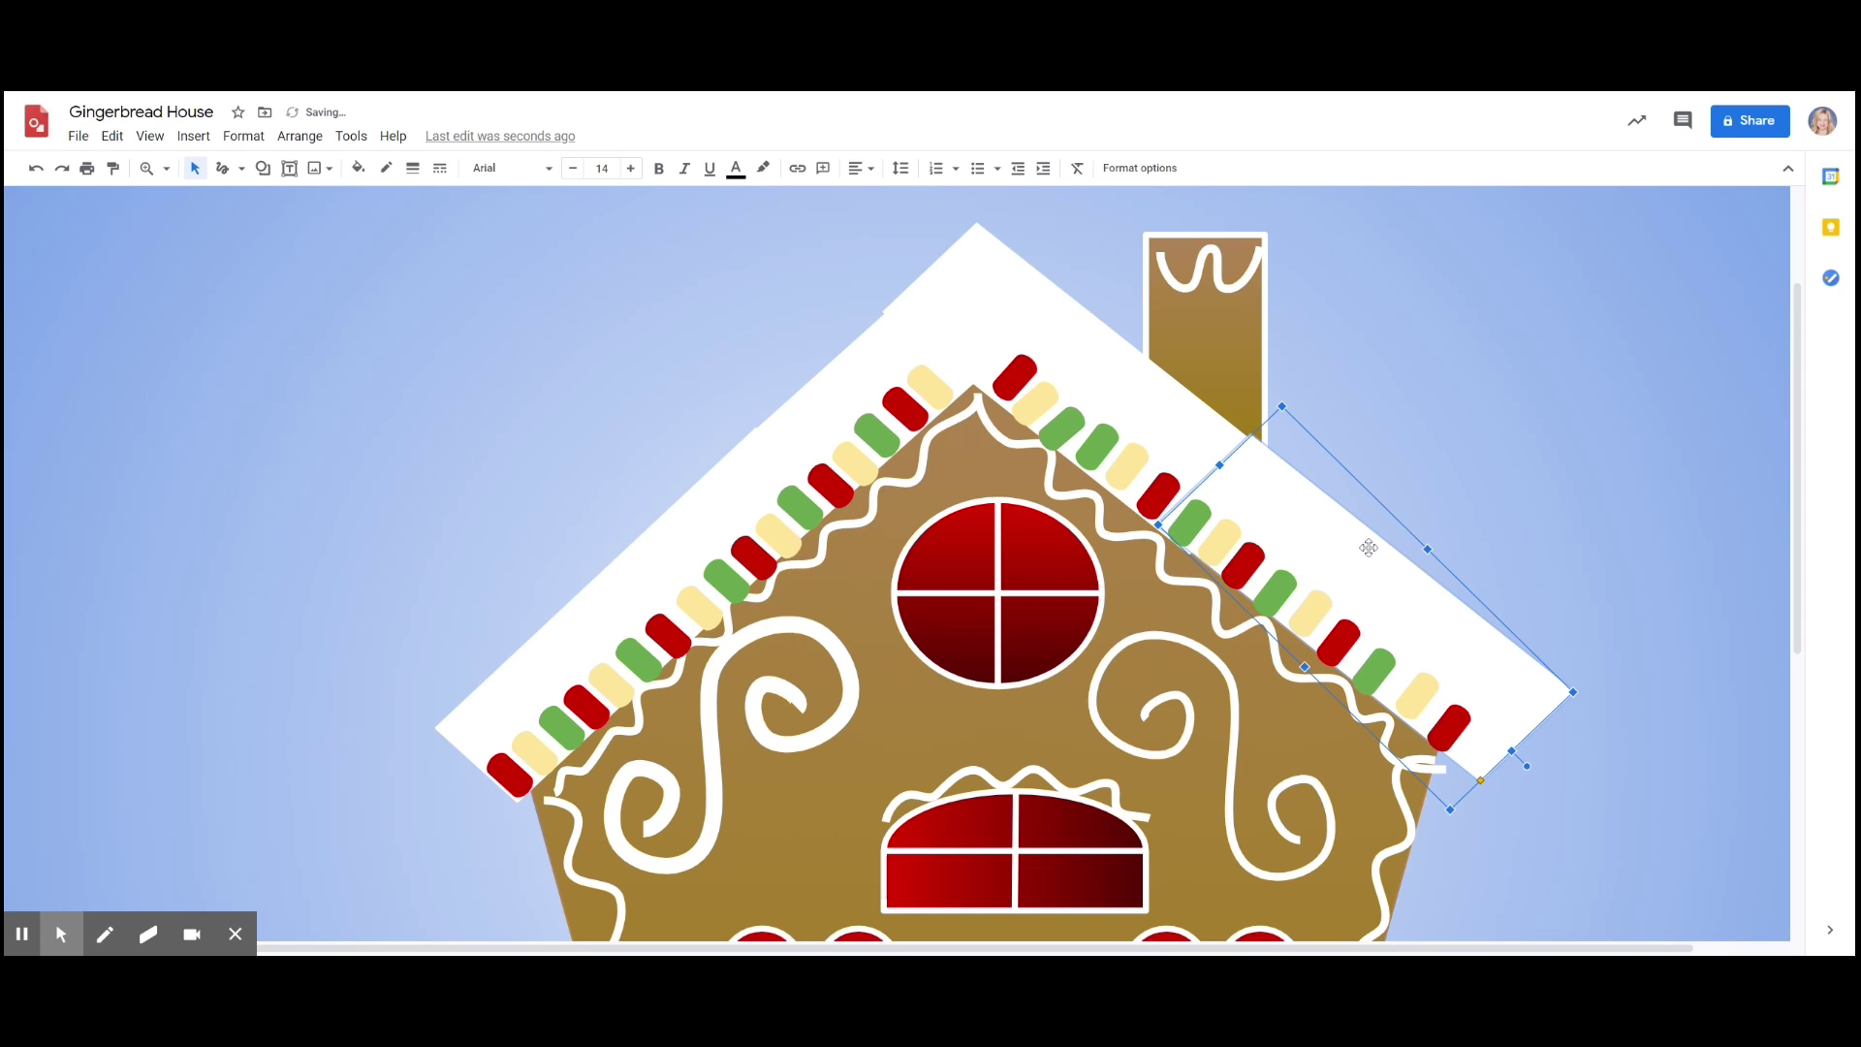
key(ctrl+y)
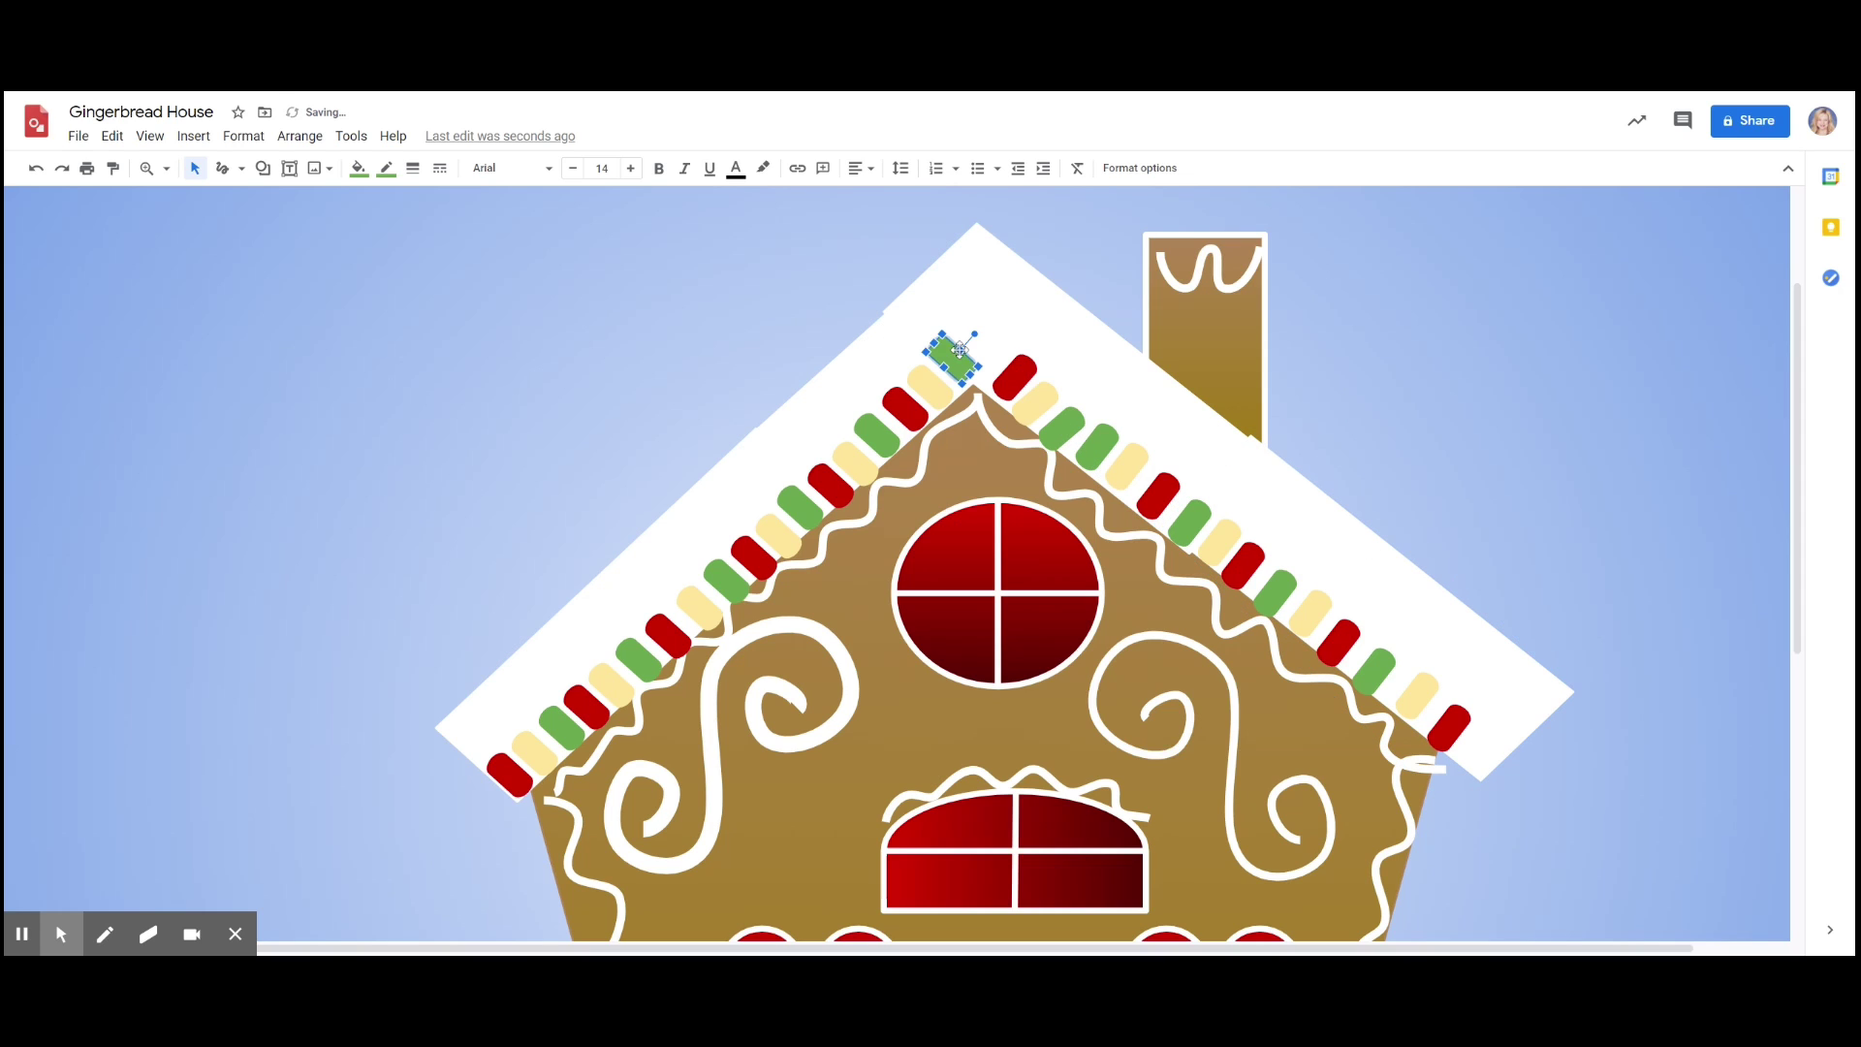
- Place the pasted green candy at the lower end of the right roof edge, angled like its neighbours, and pull the white roof section in slightly
drag(952, 356, 1519, 795)
click(1528, 699)
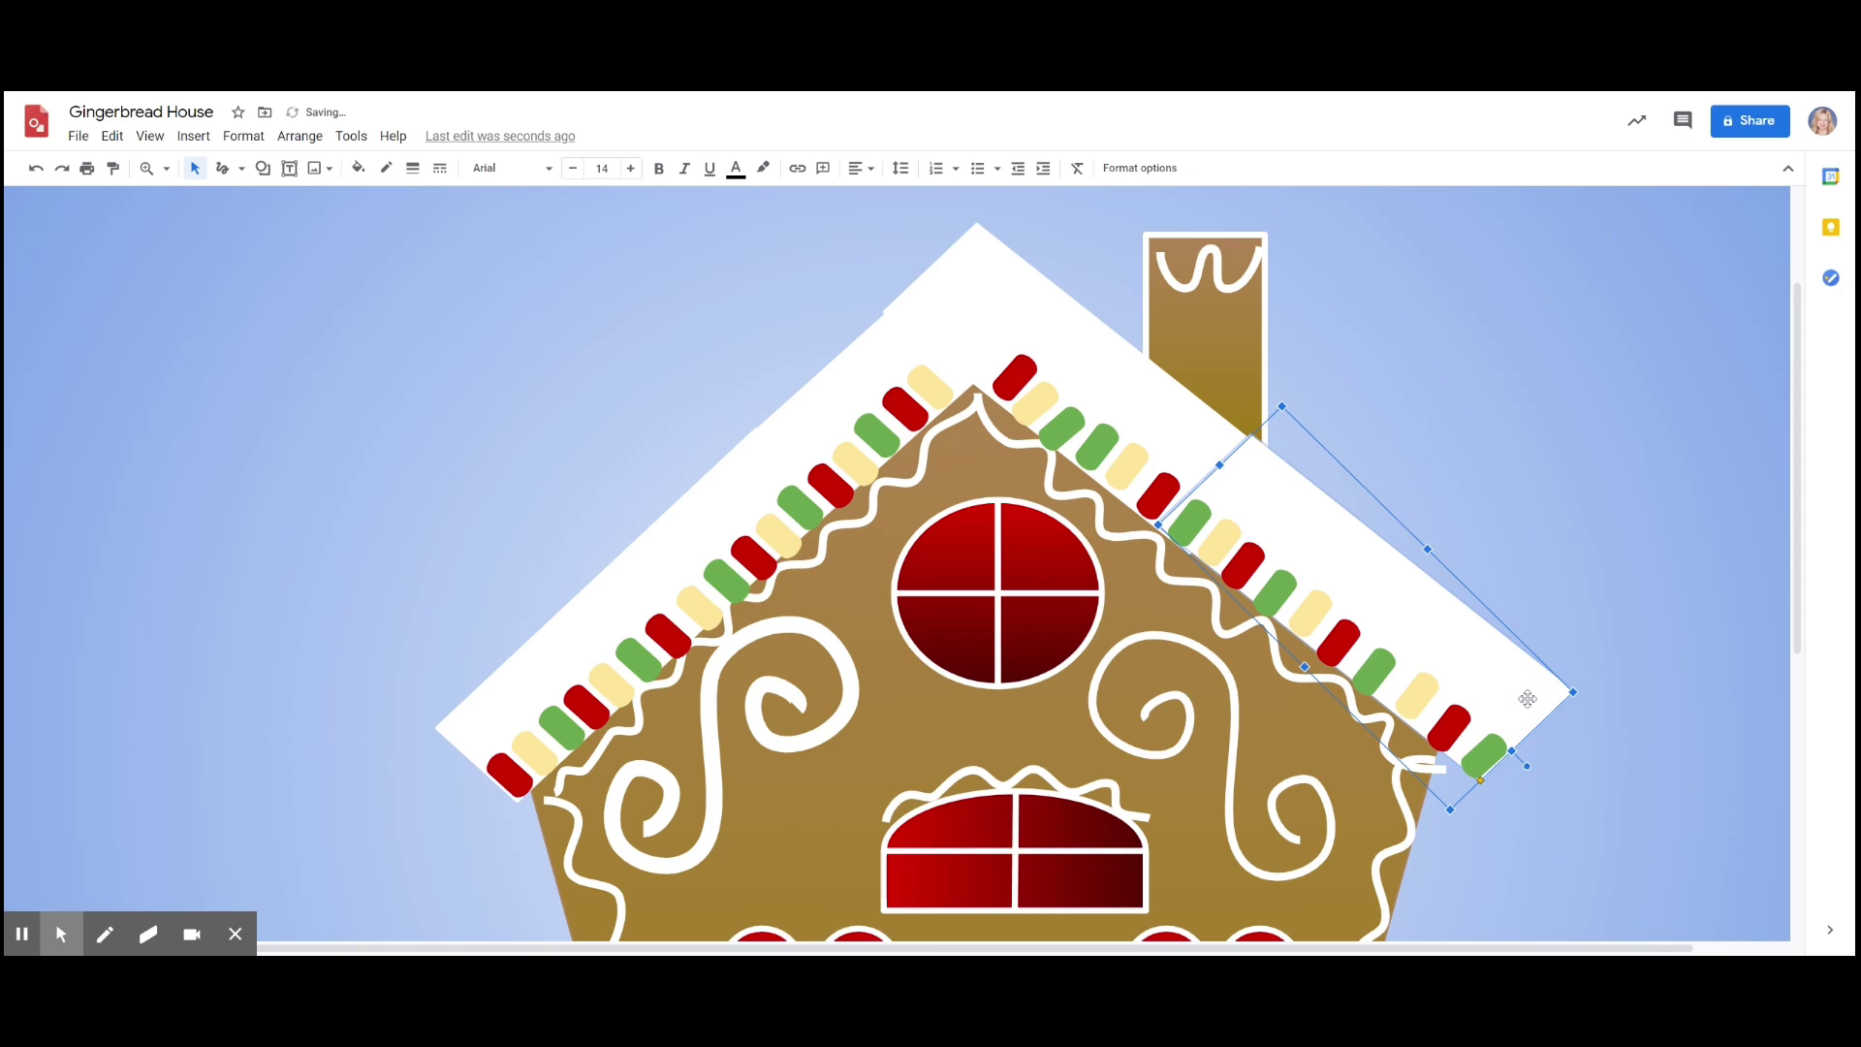
click(1500, 745)
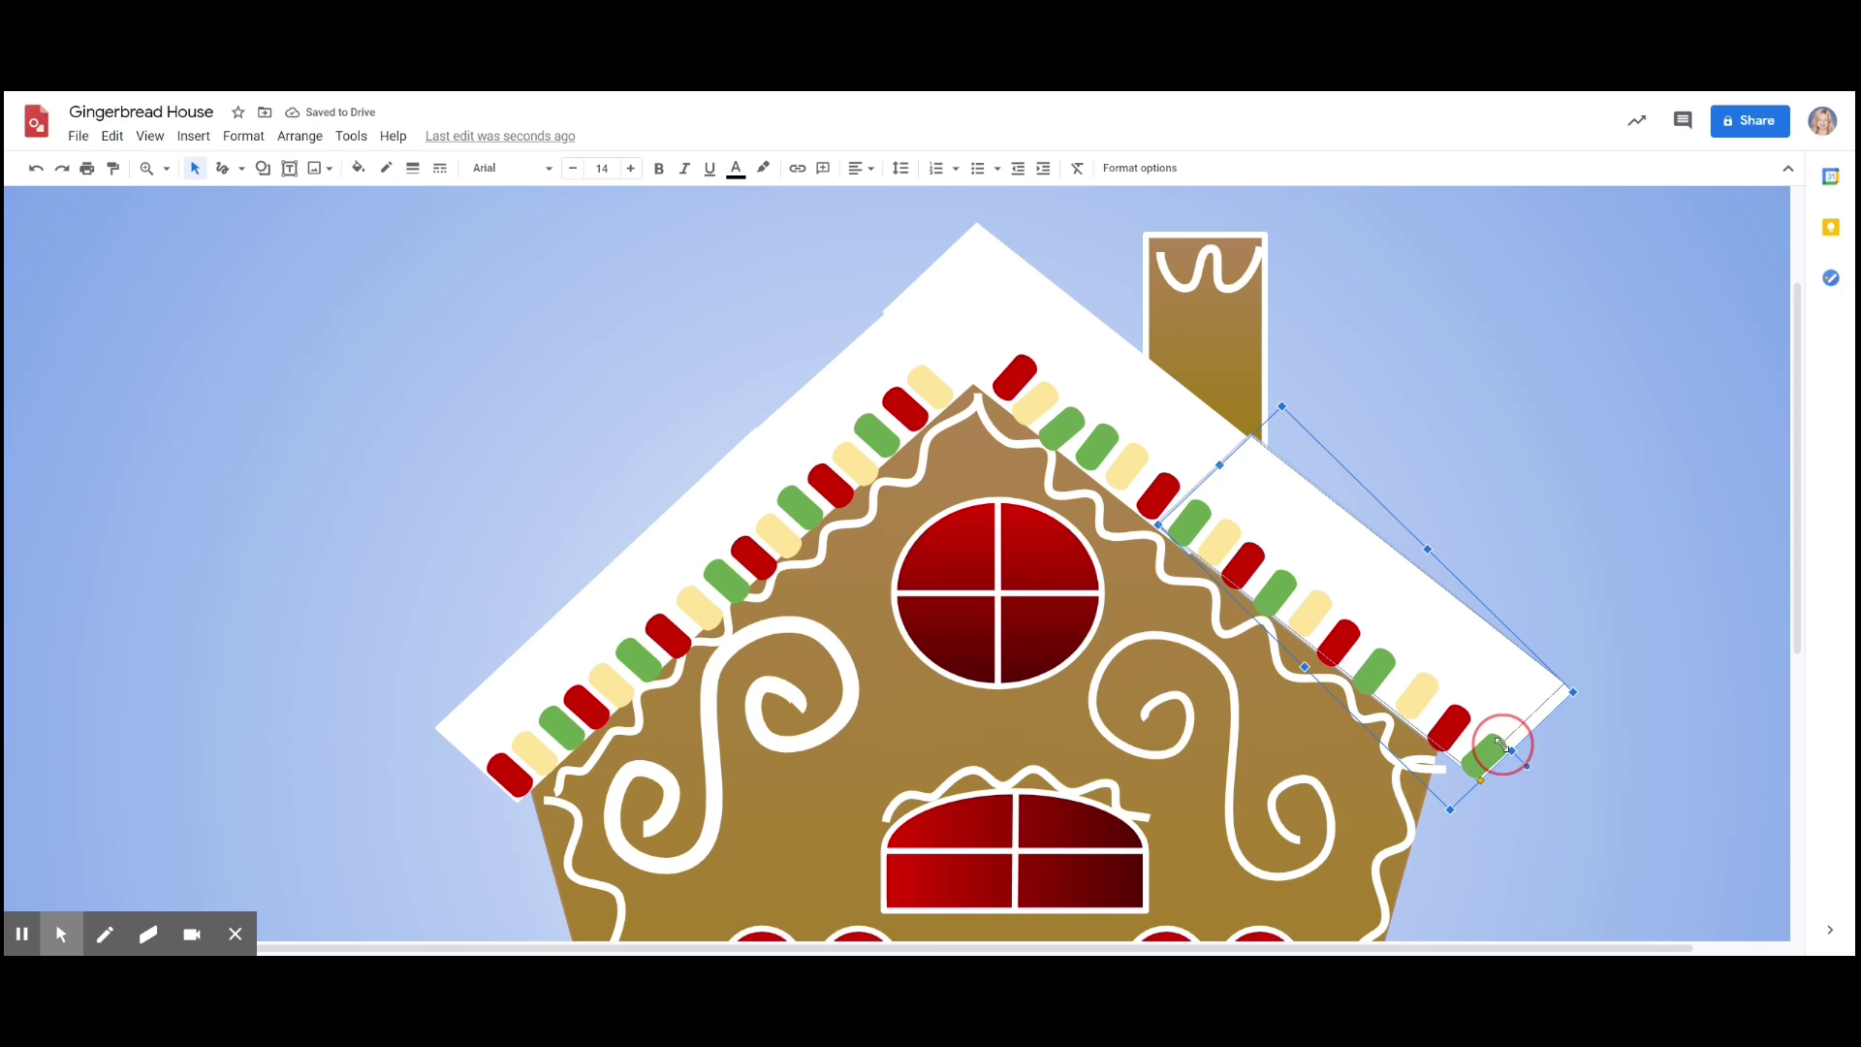
drag(1490, 754, 1486, 751)
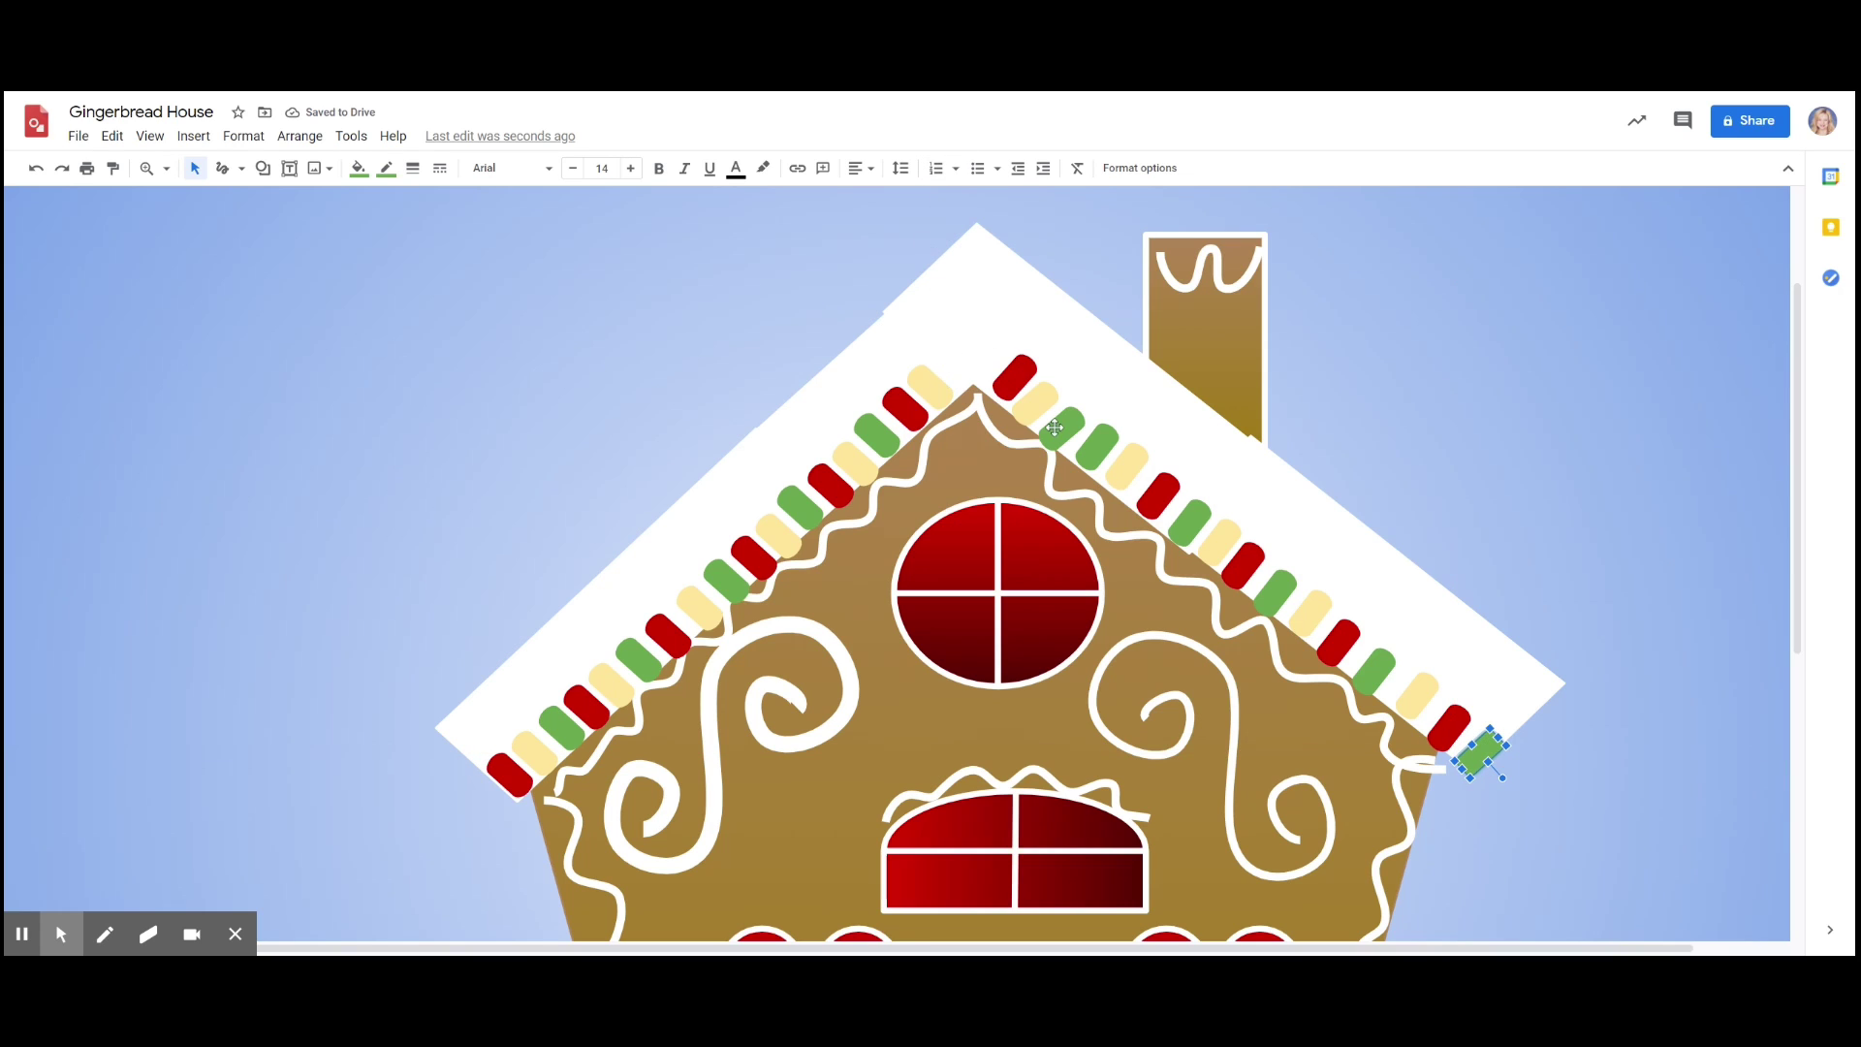
- Stand the upper right row's first green candy upright at the roof peak, and fill its gap with a duplicate of the top red candy
drag(1058, 437, 1006, 369)
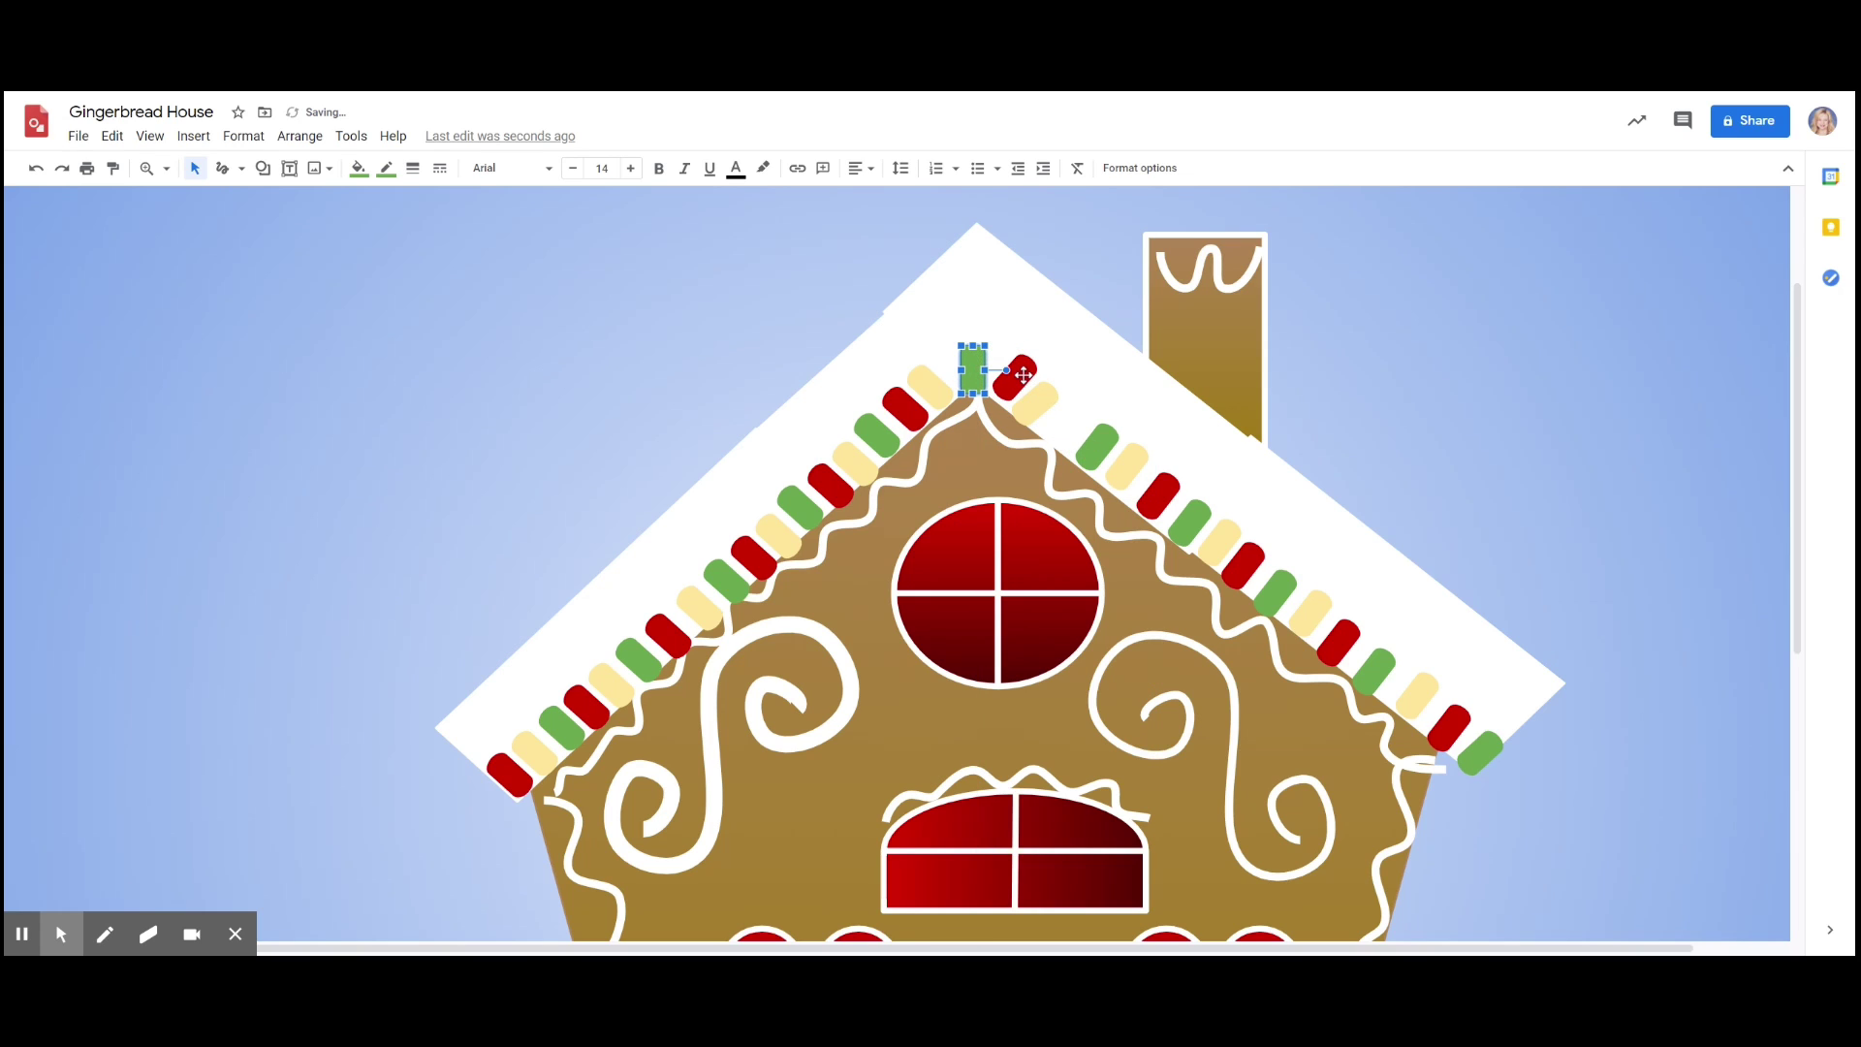
click(1015, 374)
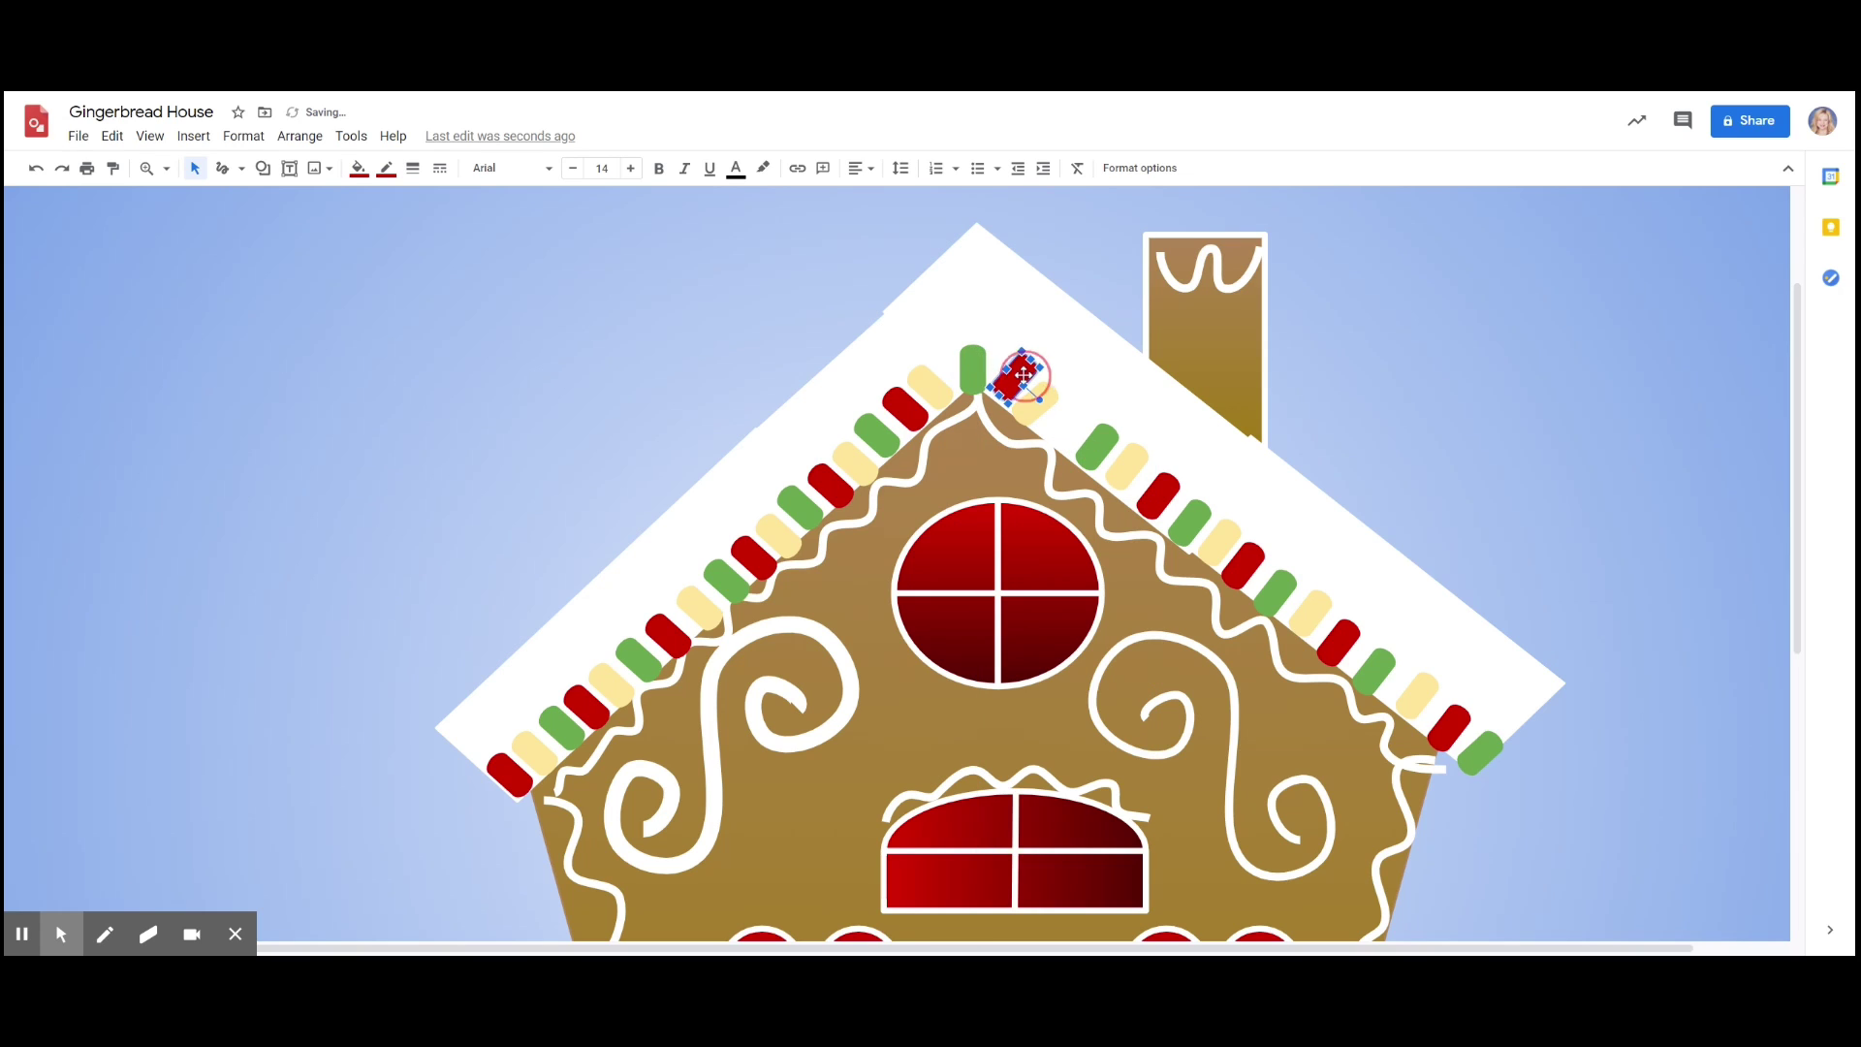
click(112, 137)
click(151, 136)
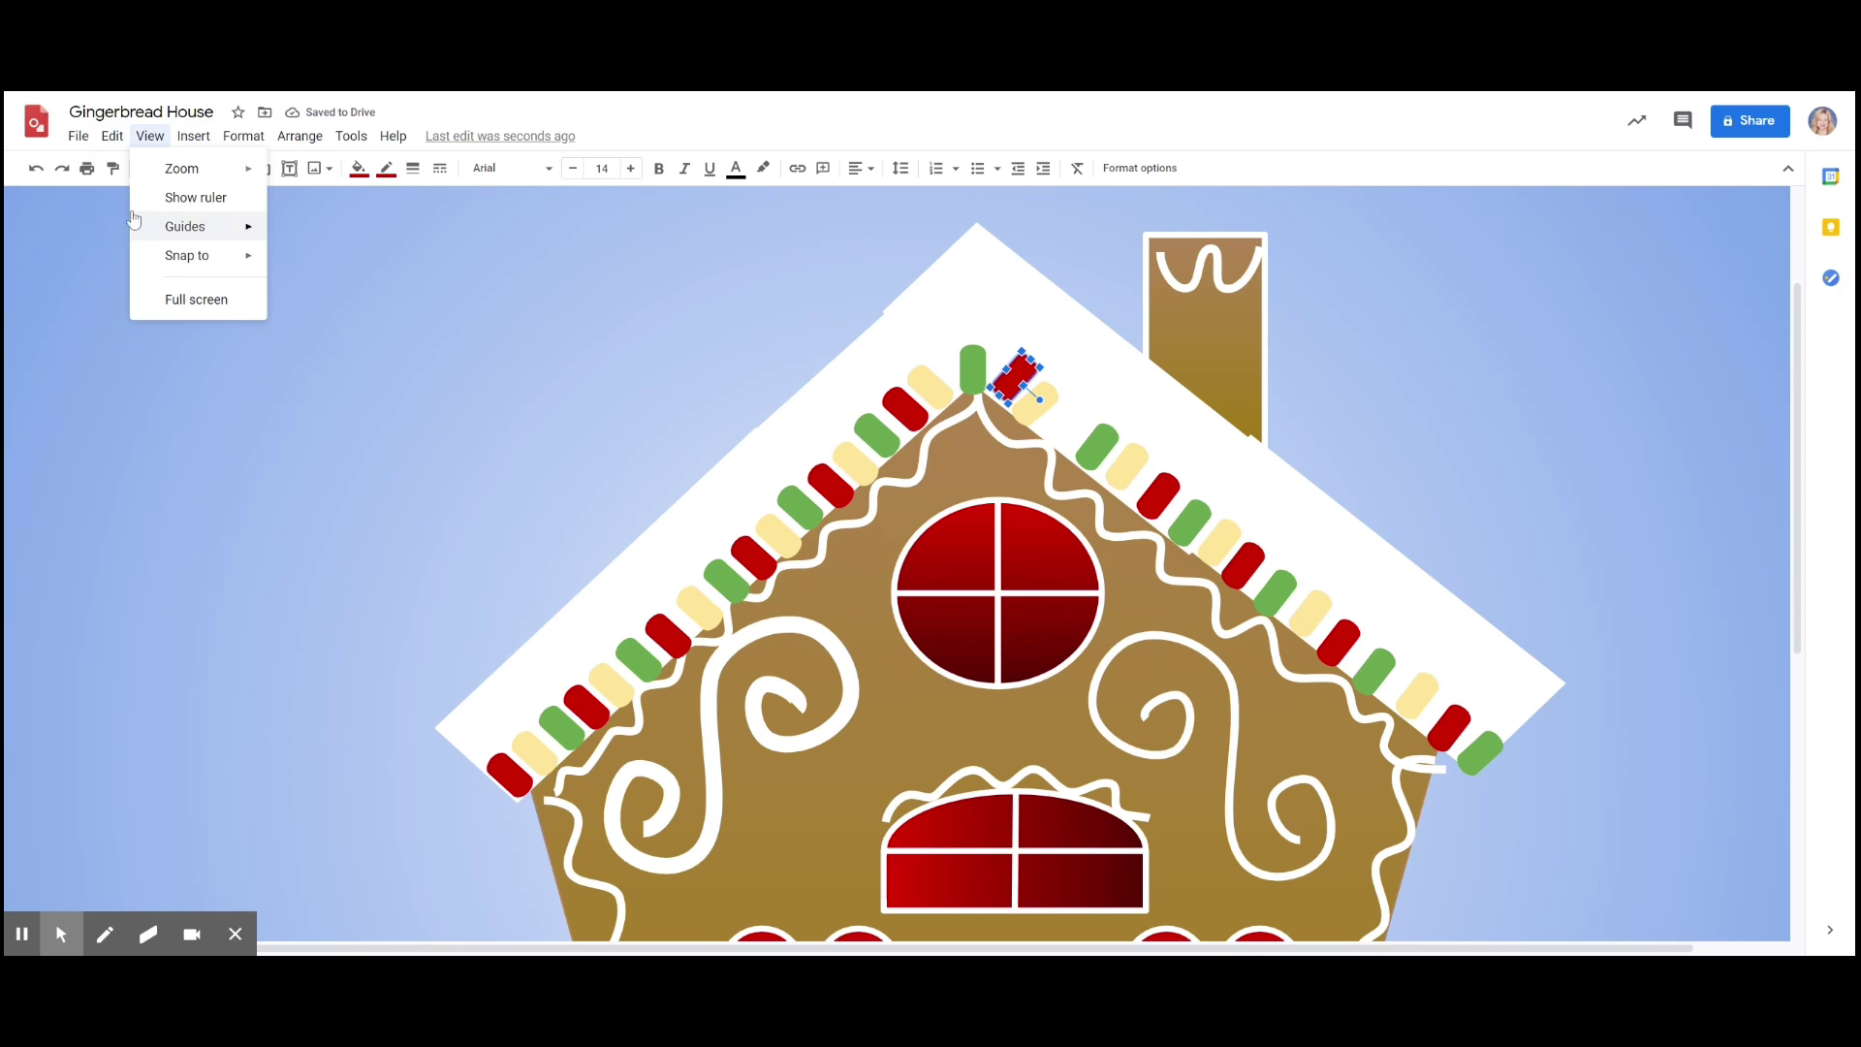
click(113, 137)
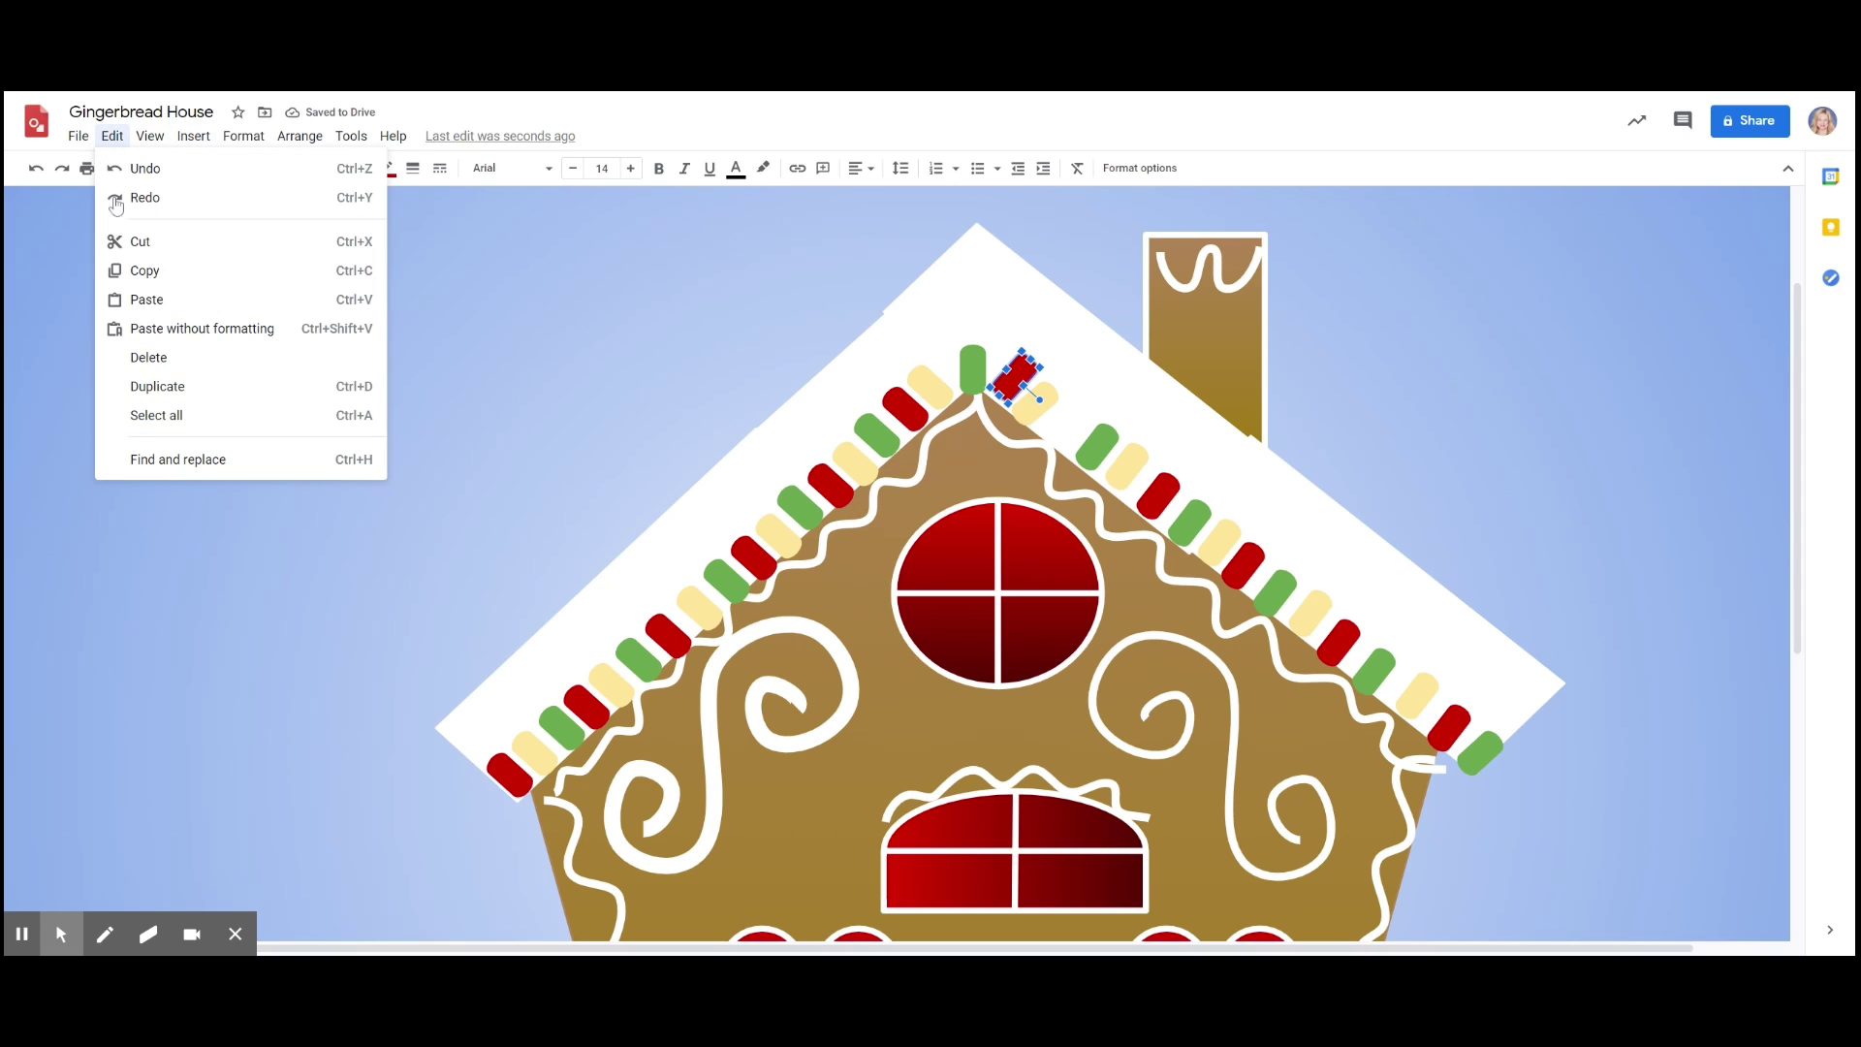
click(161, 388)
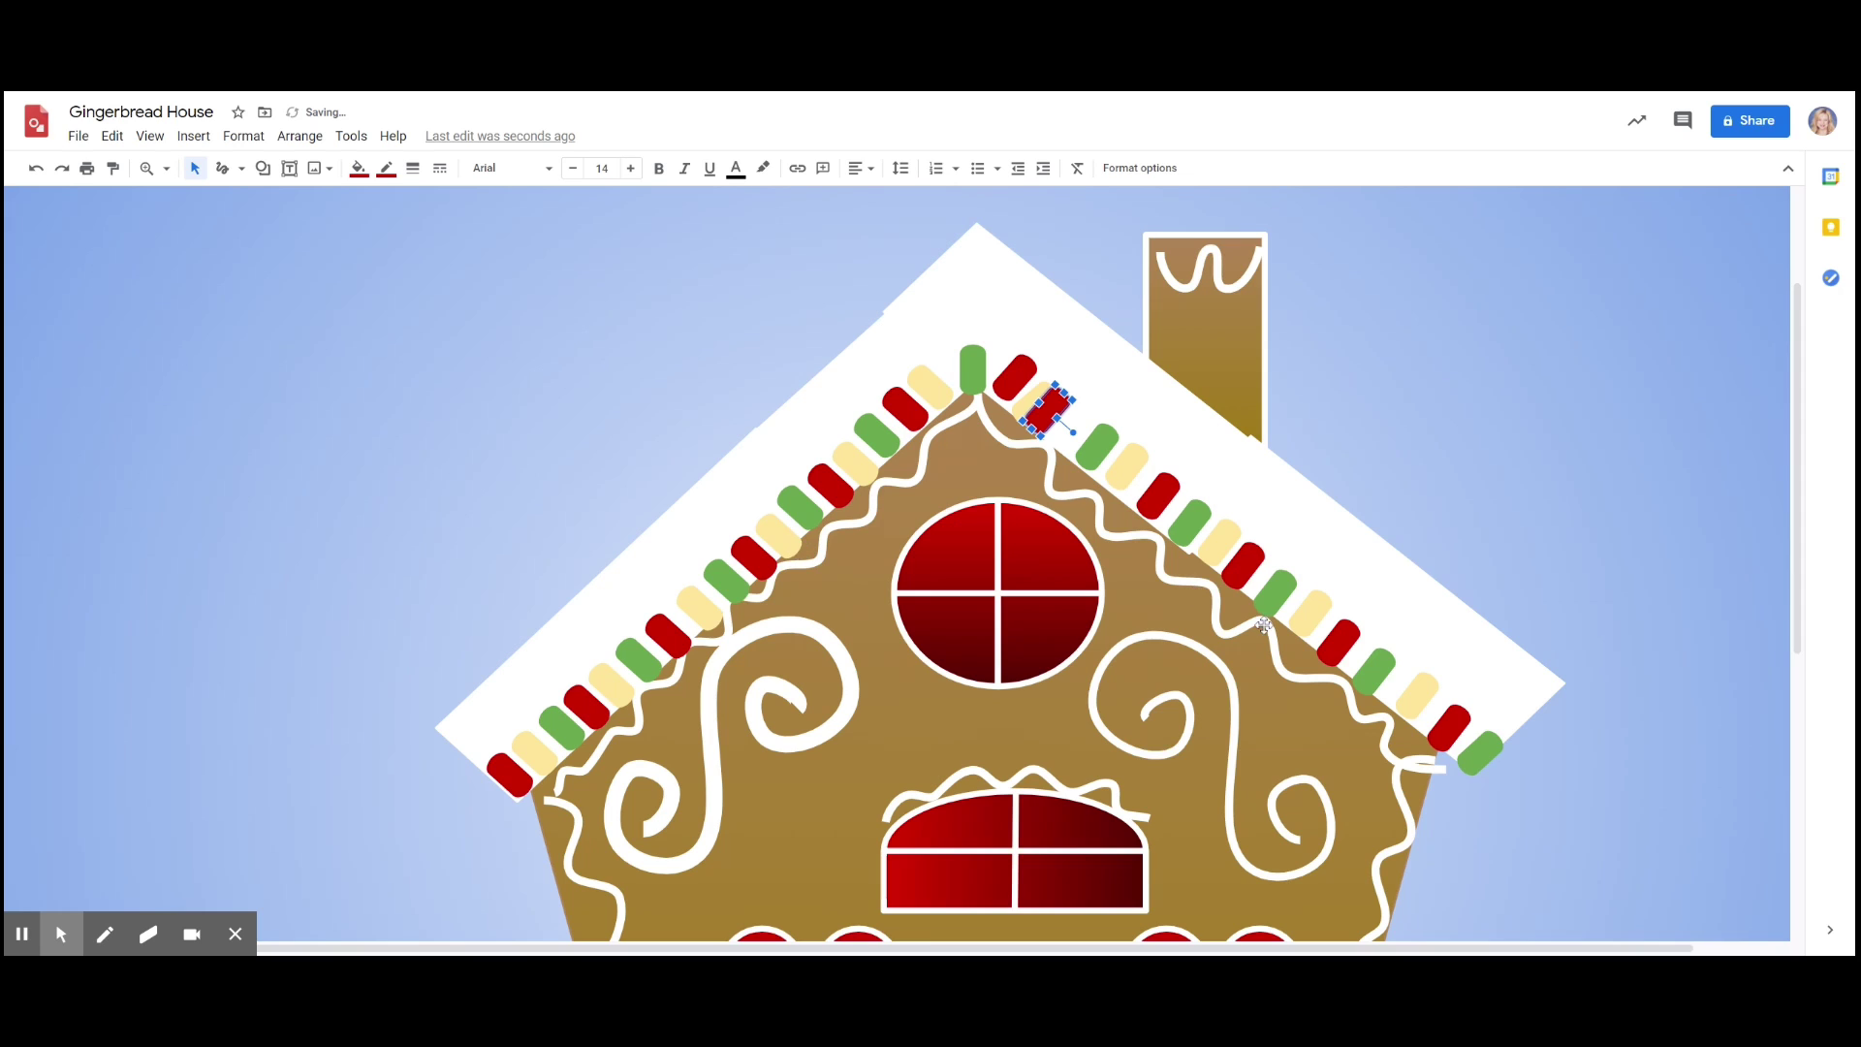
drag(1053, 417, 1072, 428)
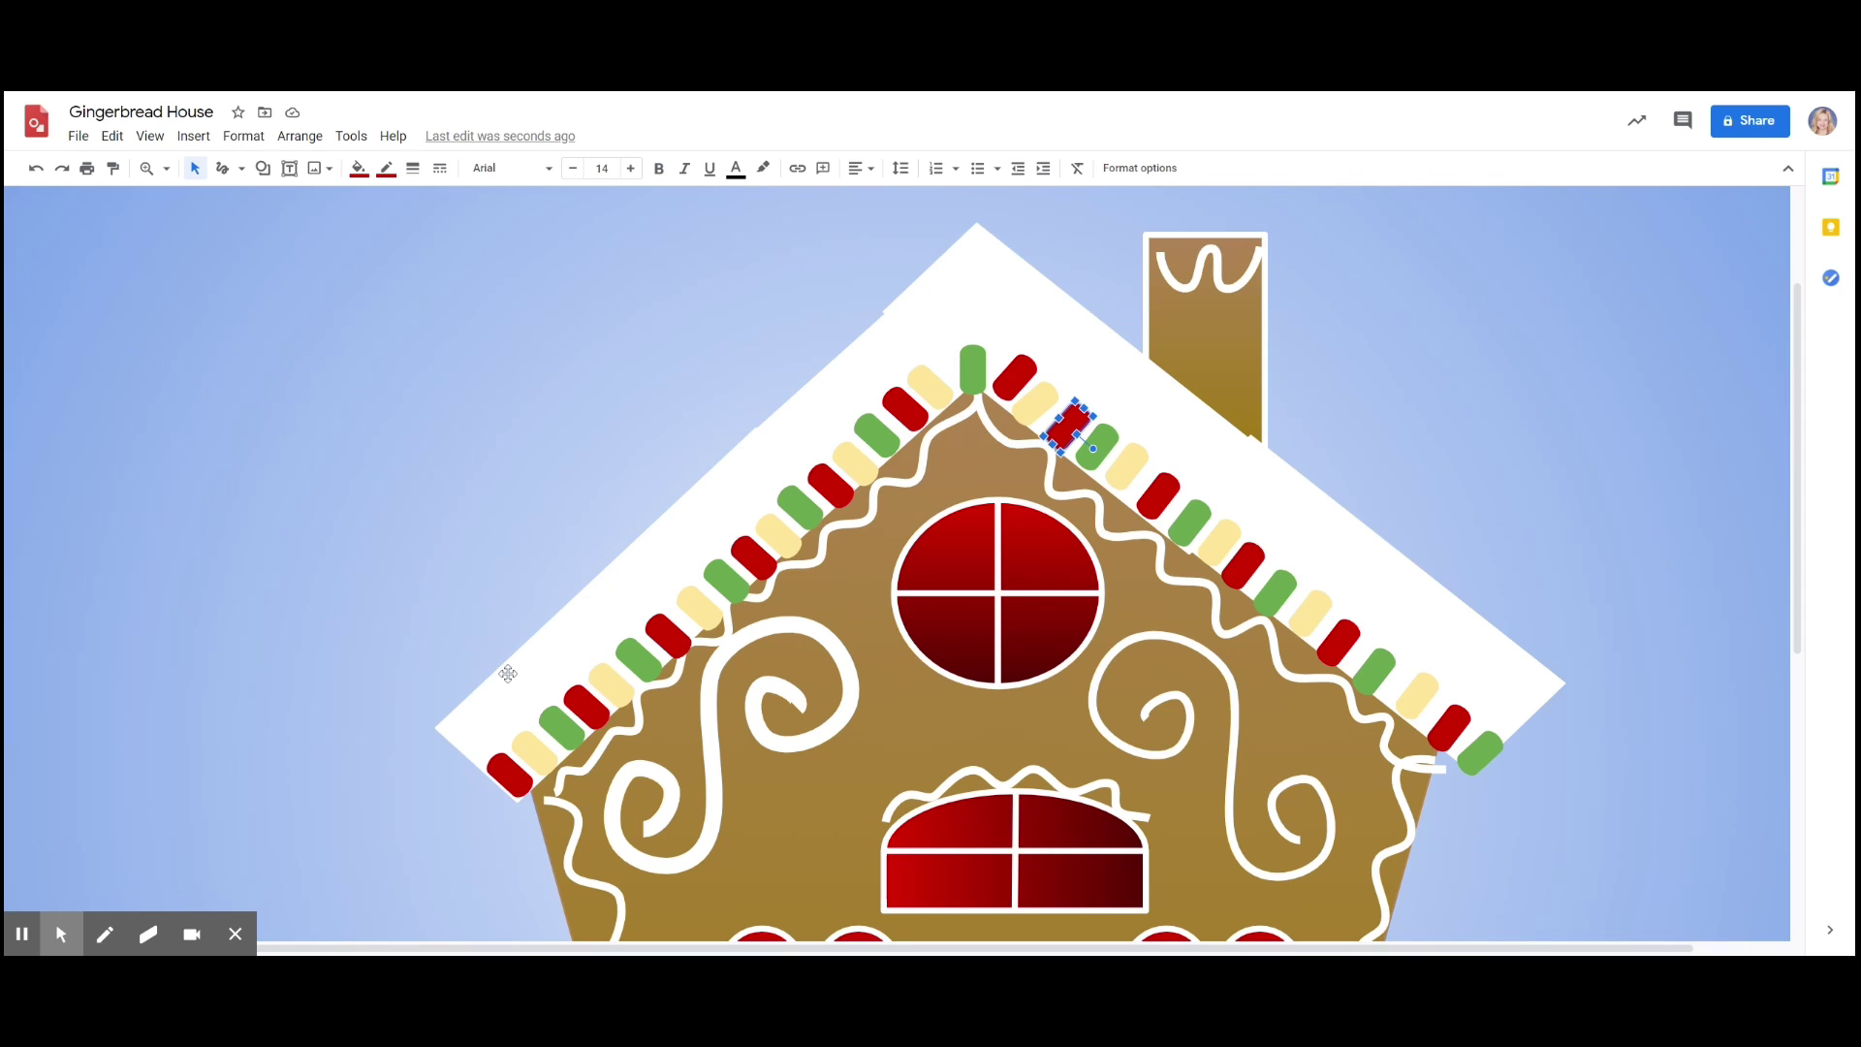
click(498, 773)
click(510, 774)
click(531, 756)
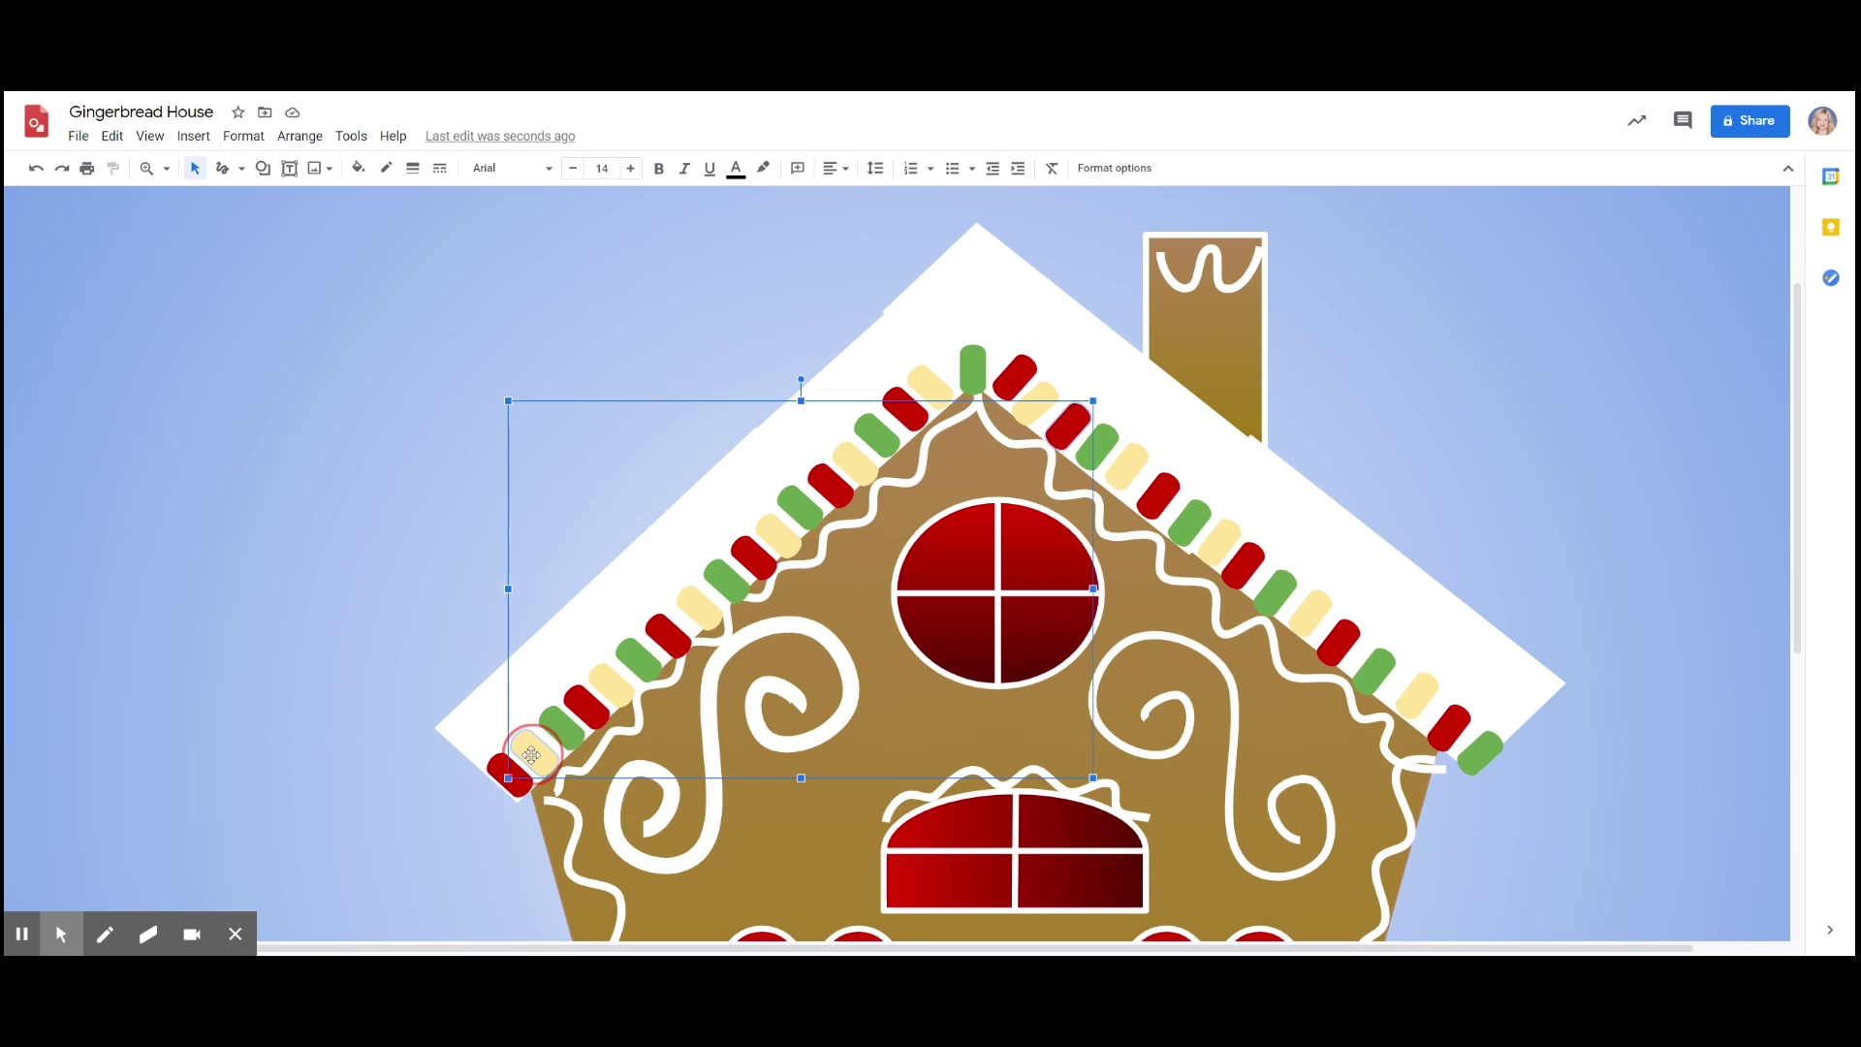
click(397, 698)
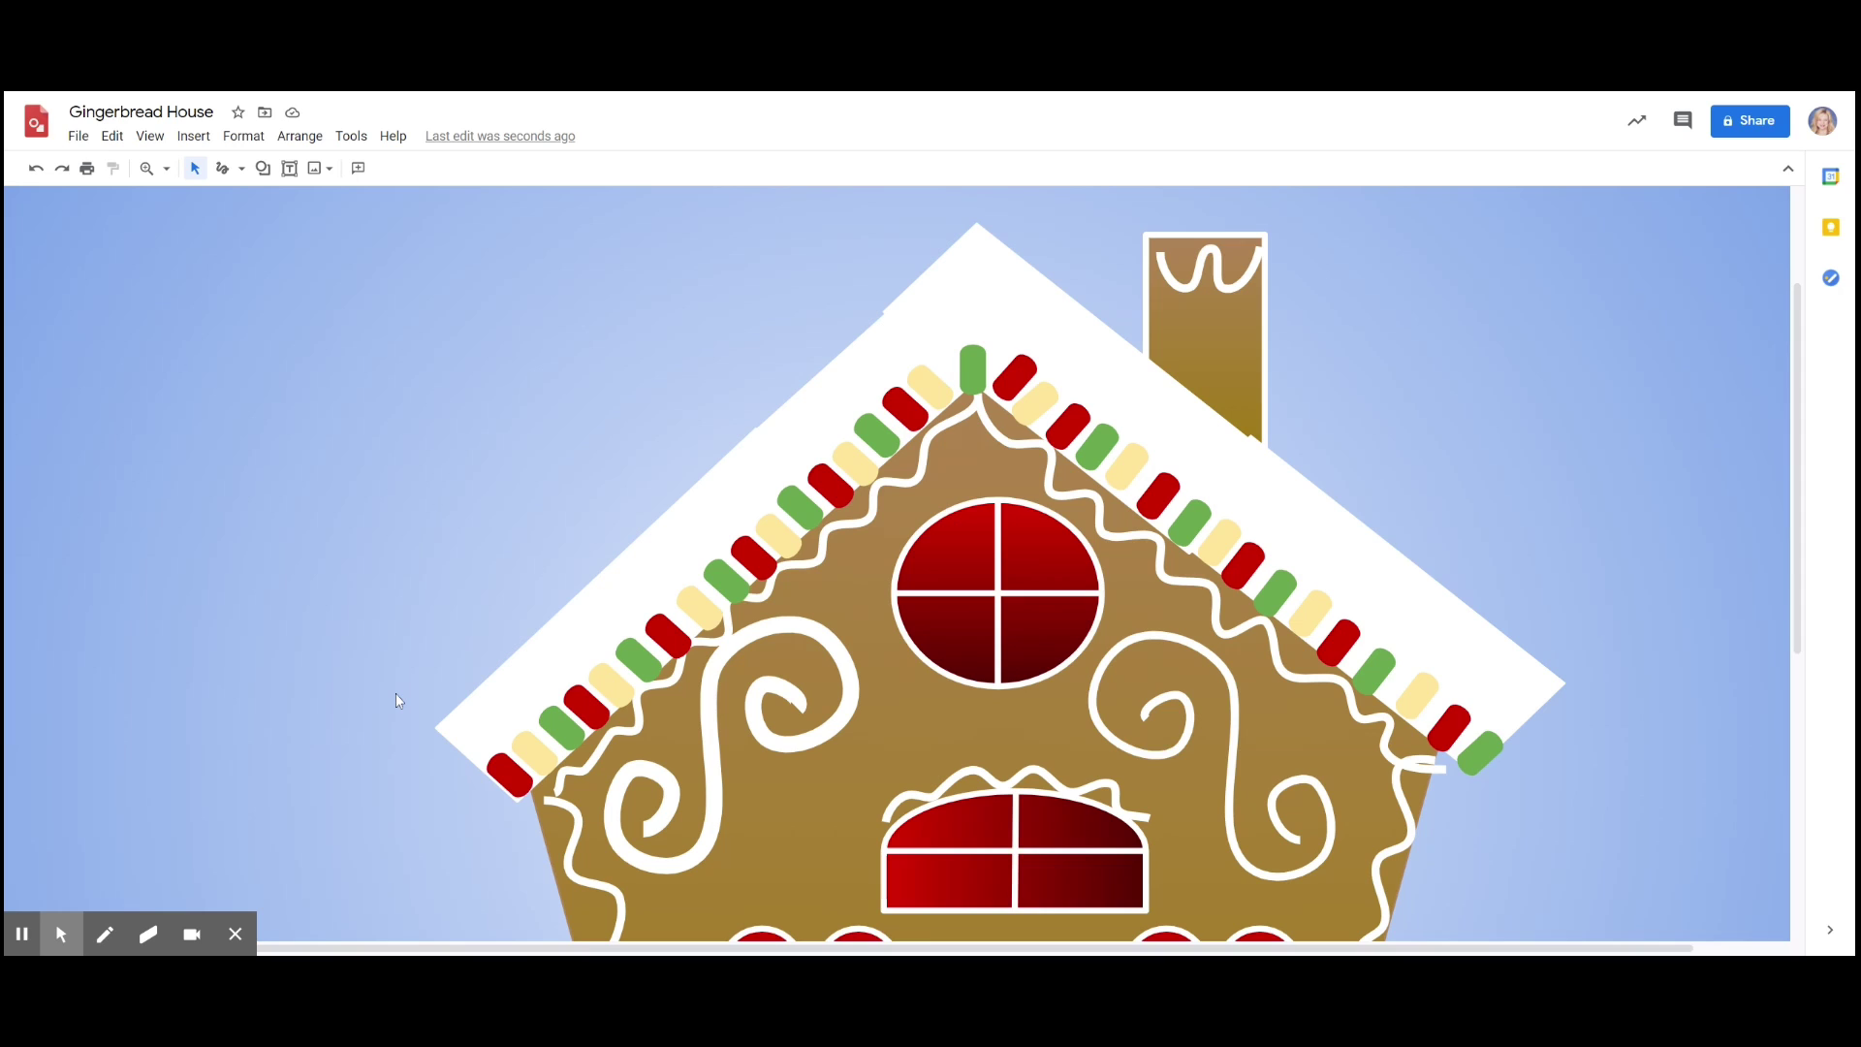
- Duplicate the whole row of red, yellow and green candies along the left roof edge, leaving out the green peak candy
double_click(509, 775)
click(534, 754)
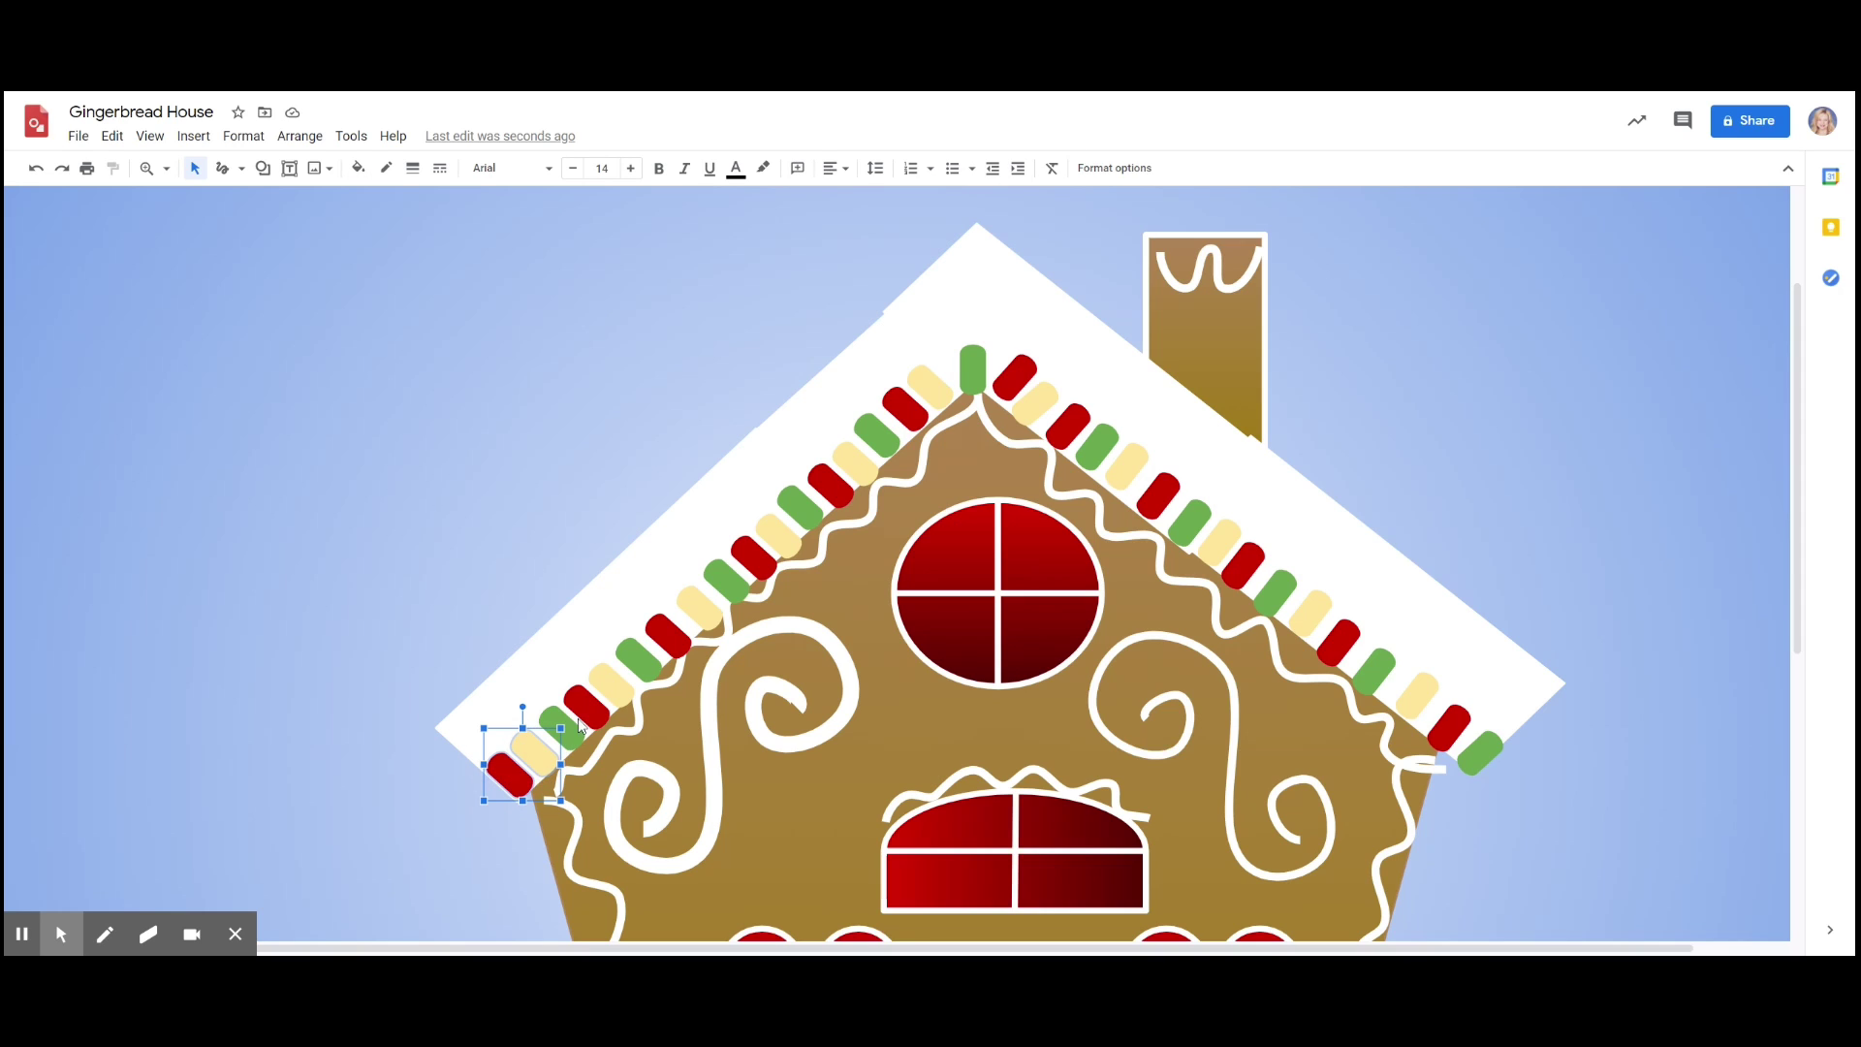
shift+click(566, 732)
shift+click(587, 705)
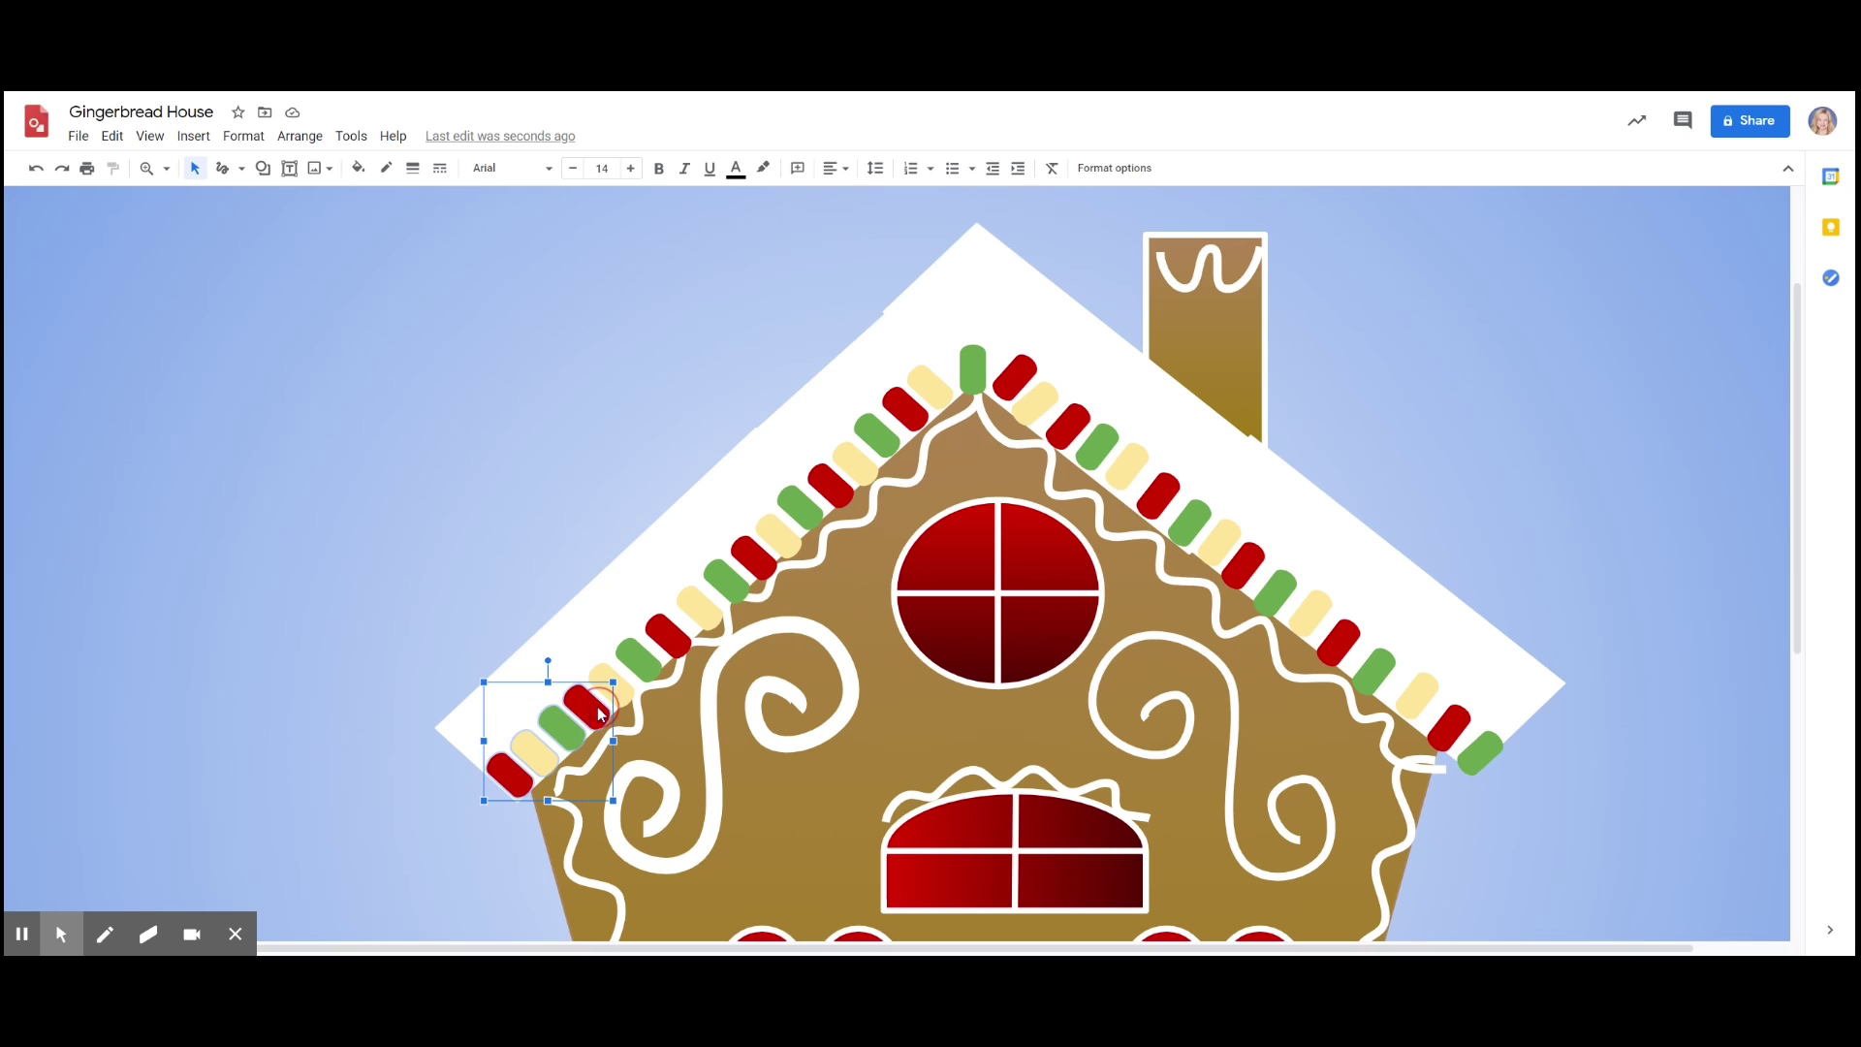
shift+click(620, 690)
shift+click(644, 665)
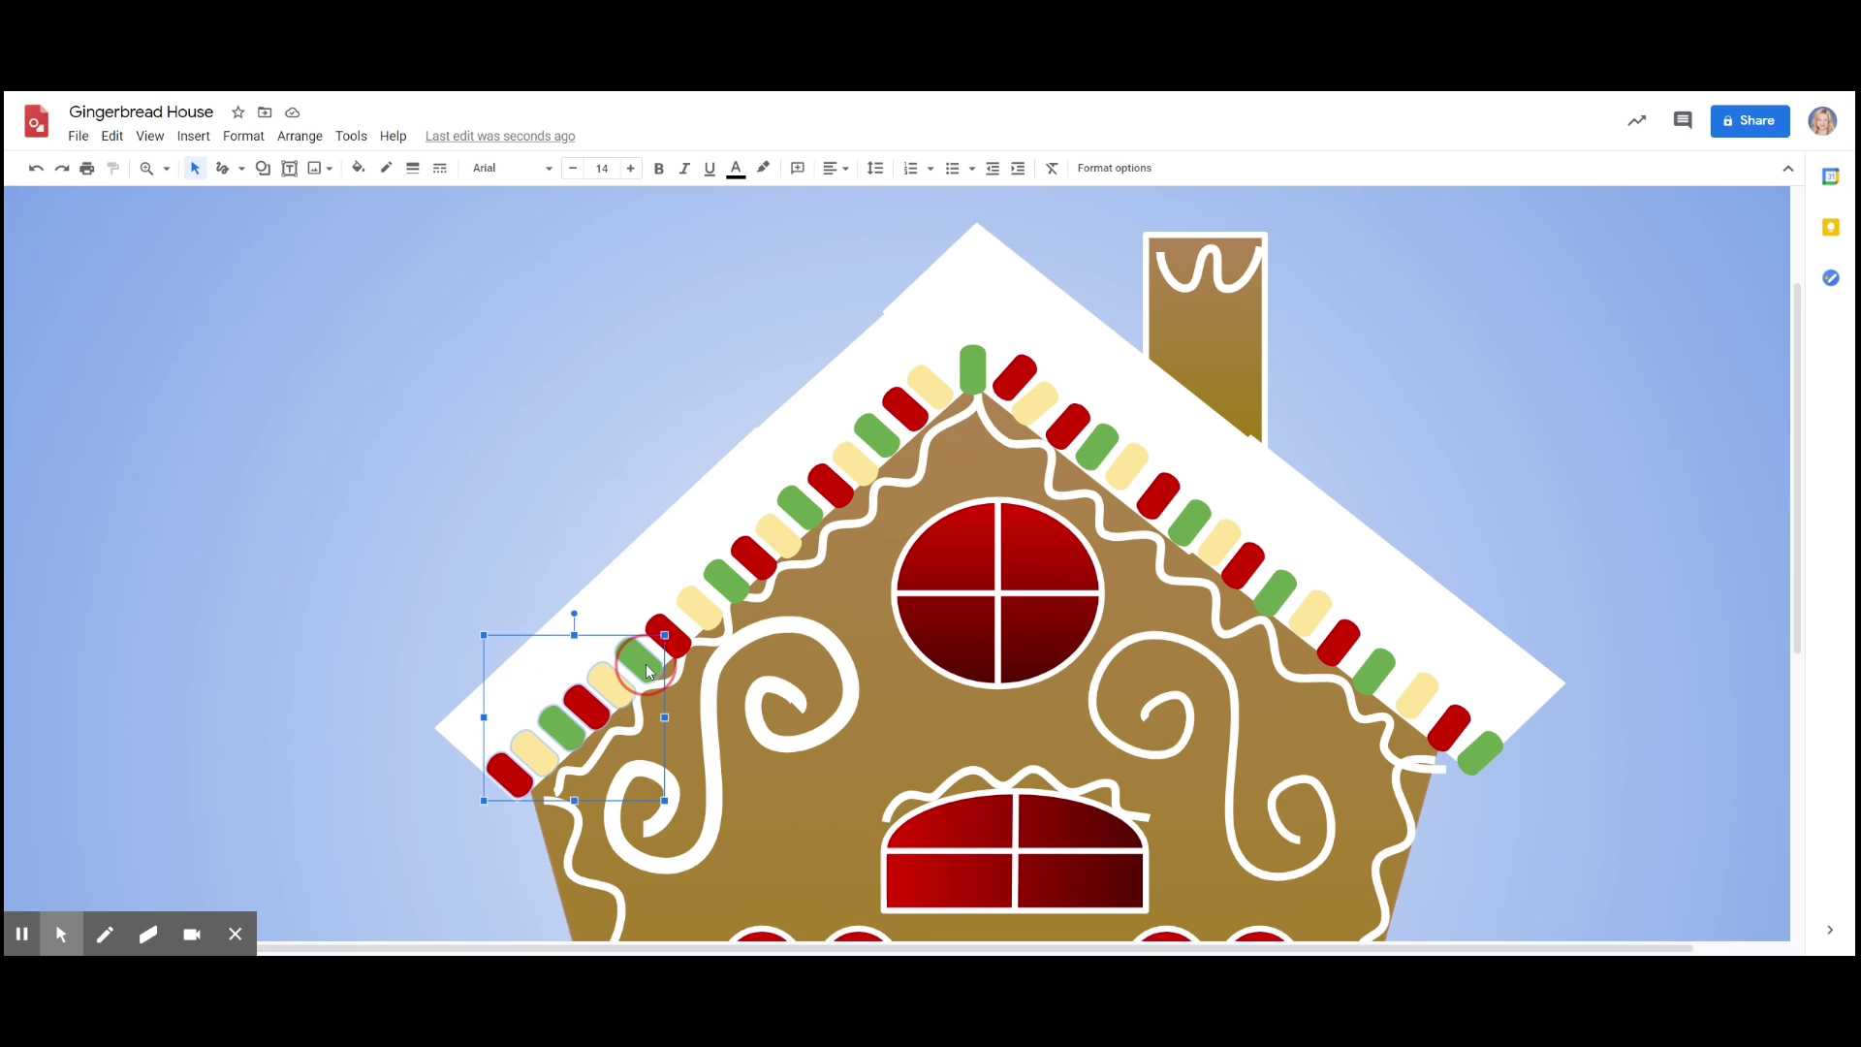
shift+click(676, 643)
shift+click(703, 611)
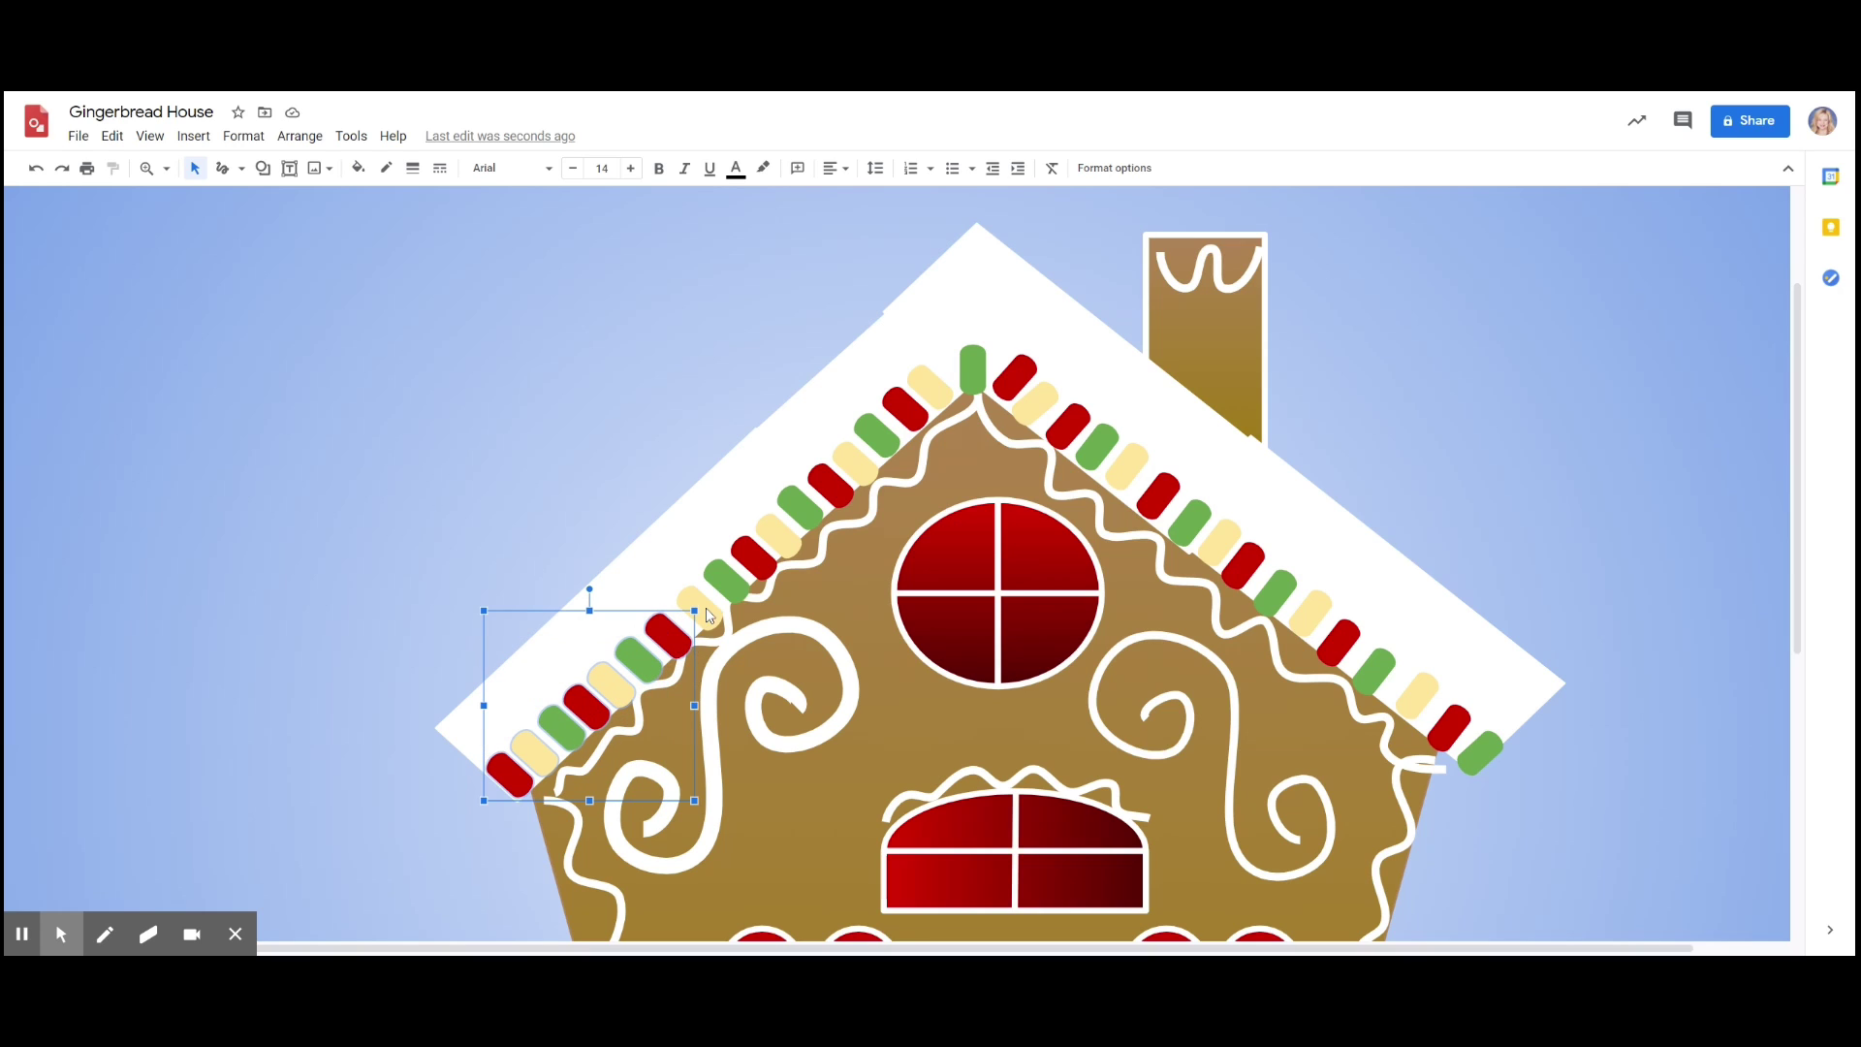
shift+click(731, 585)
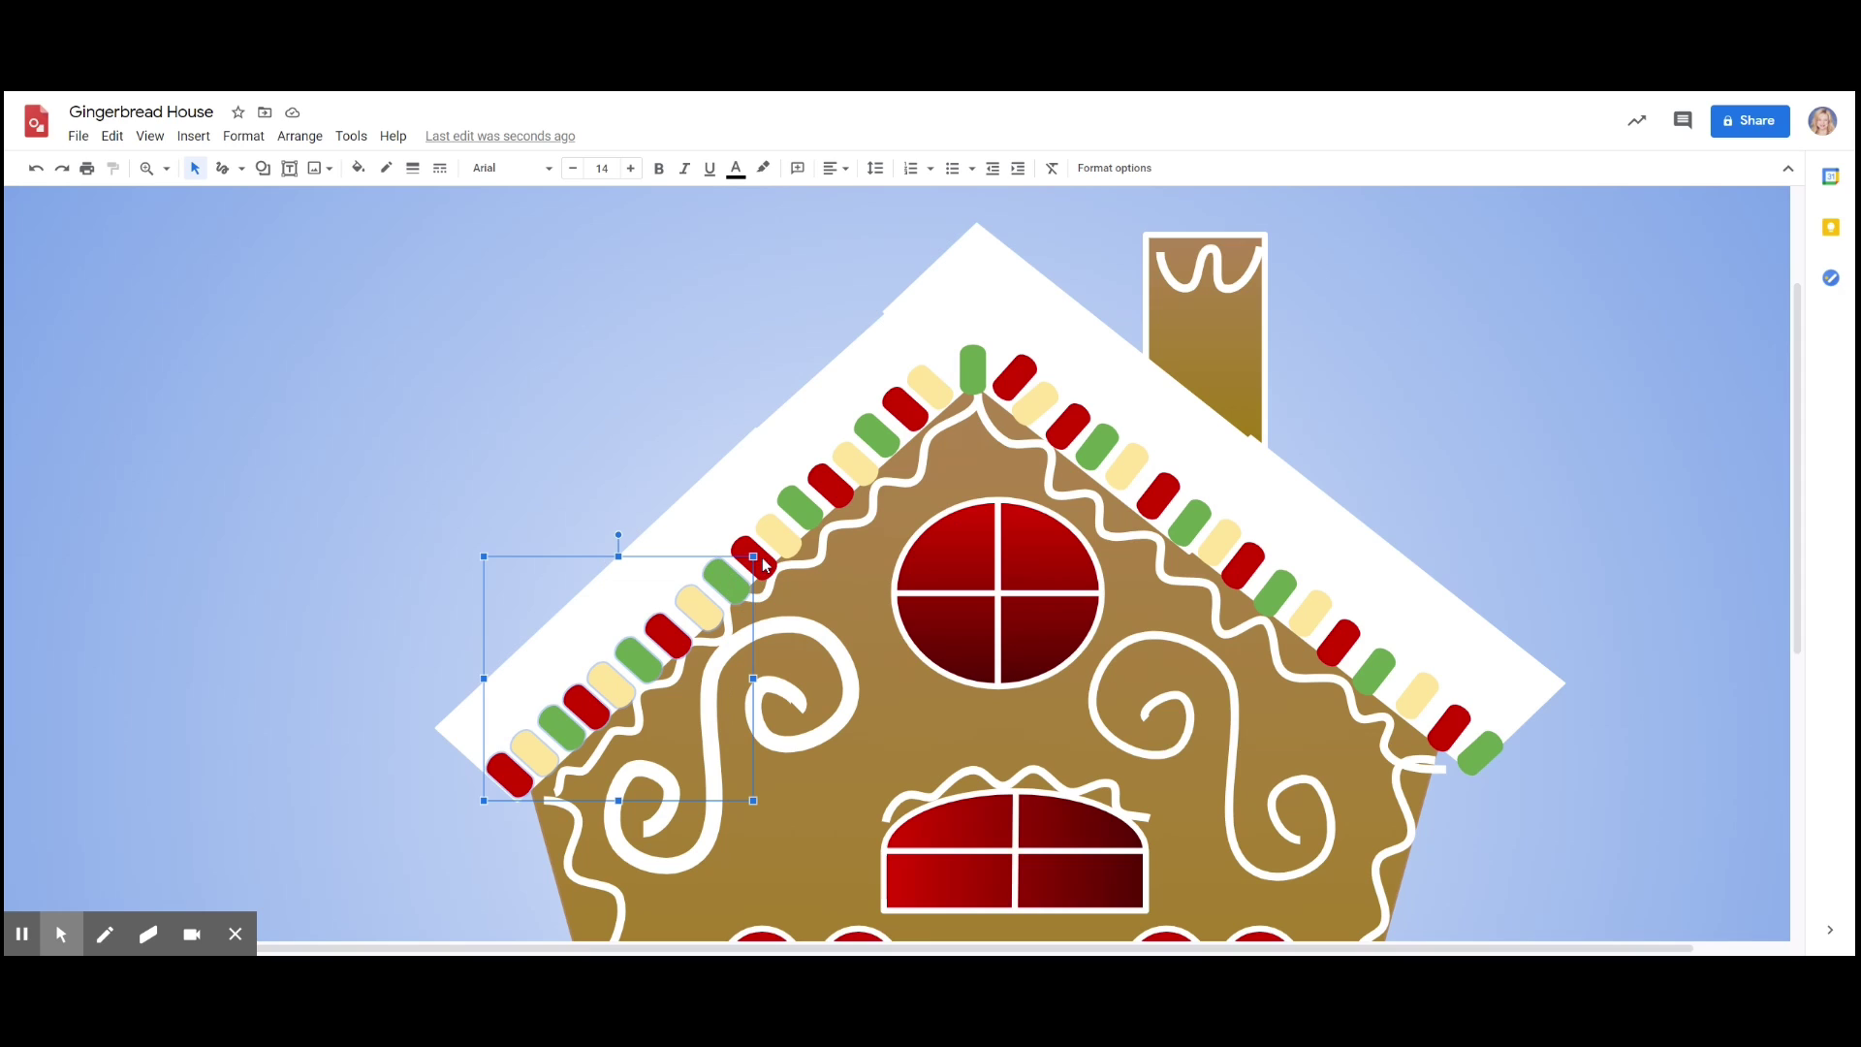
shift+click(763, 560)
shift+click(789, 538)
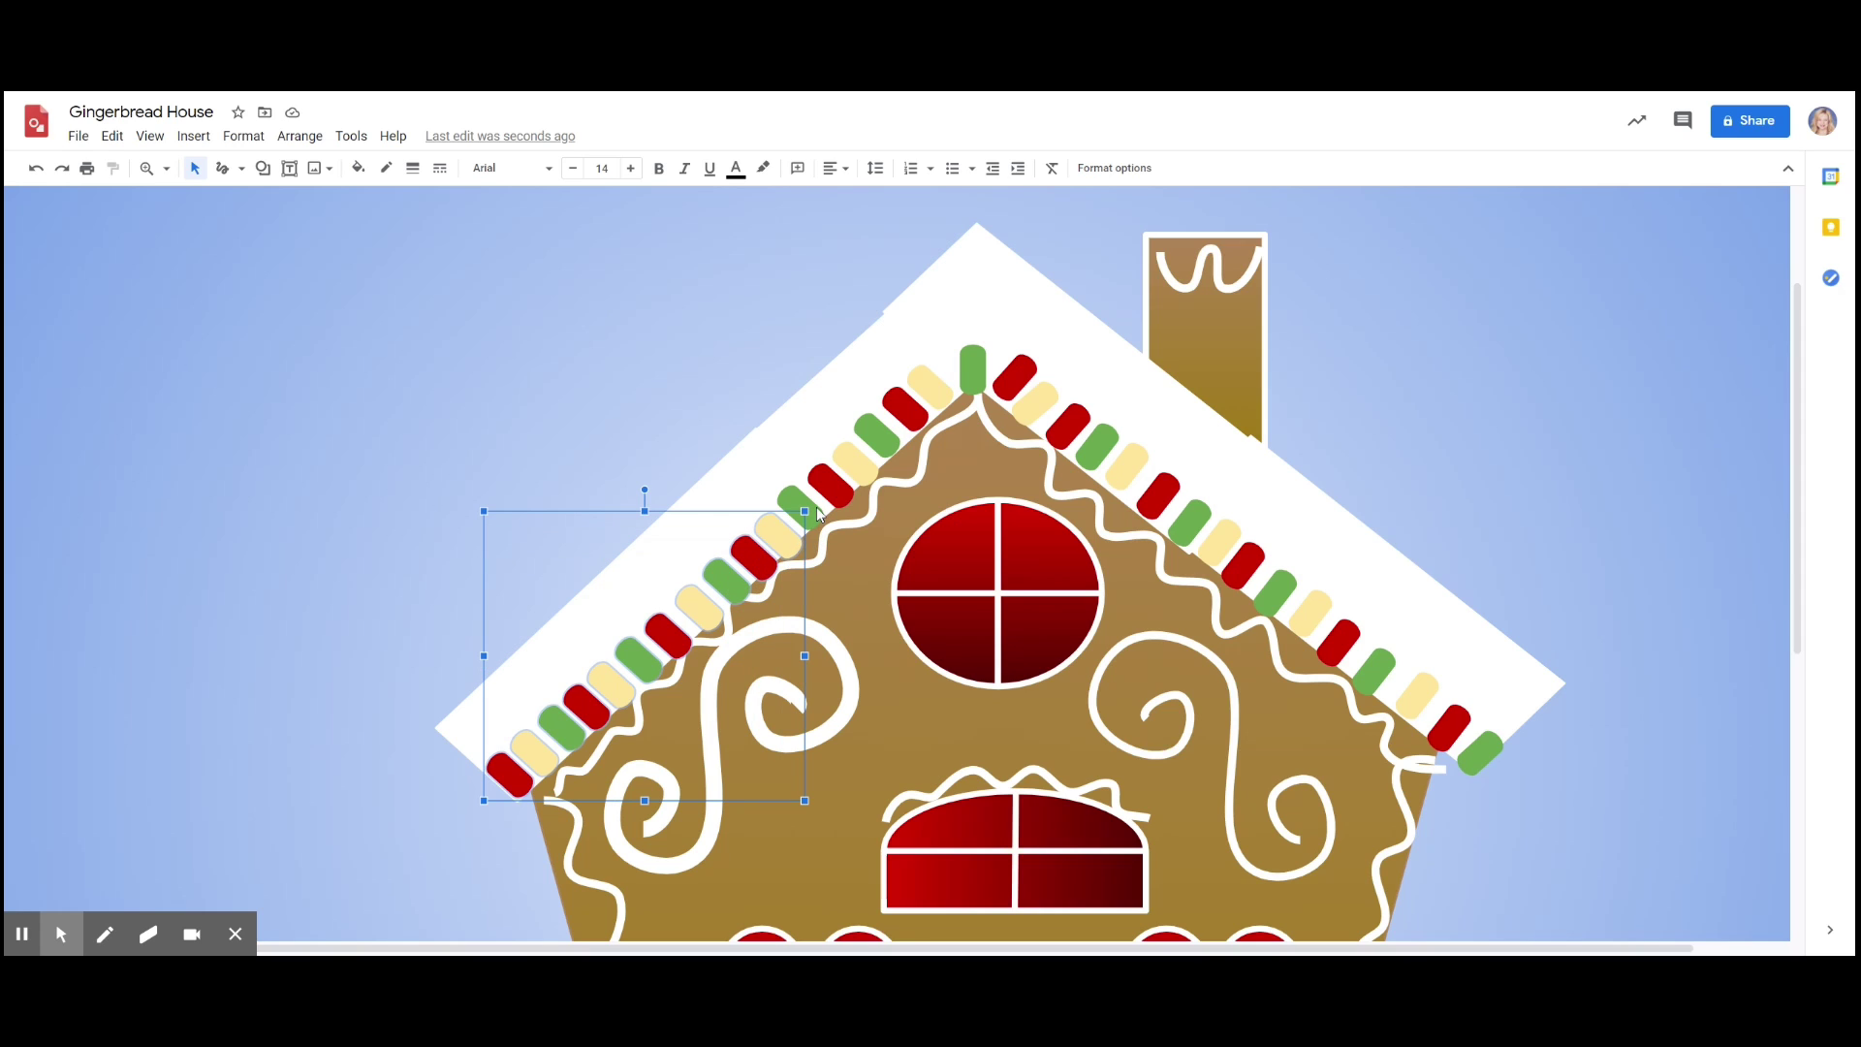
shift+click(817, 518)
shift+click(839, 496)
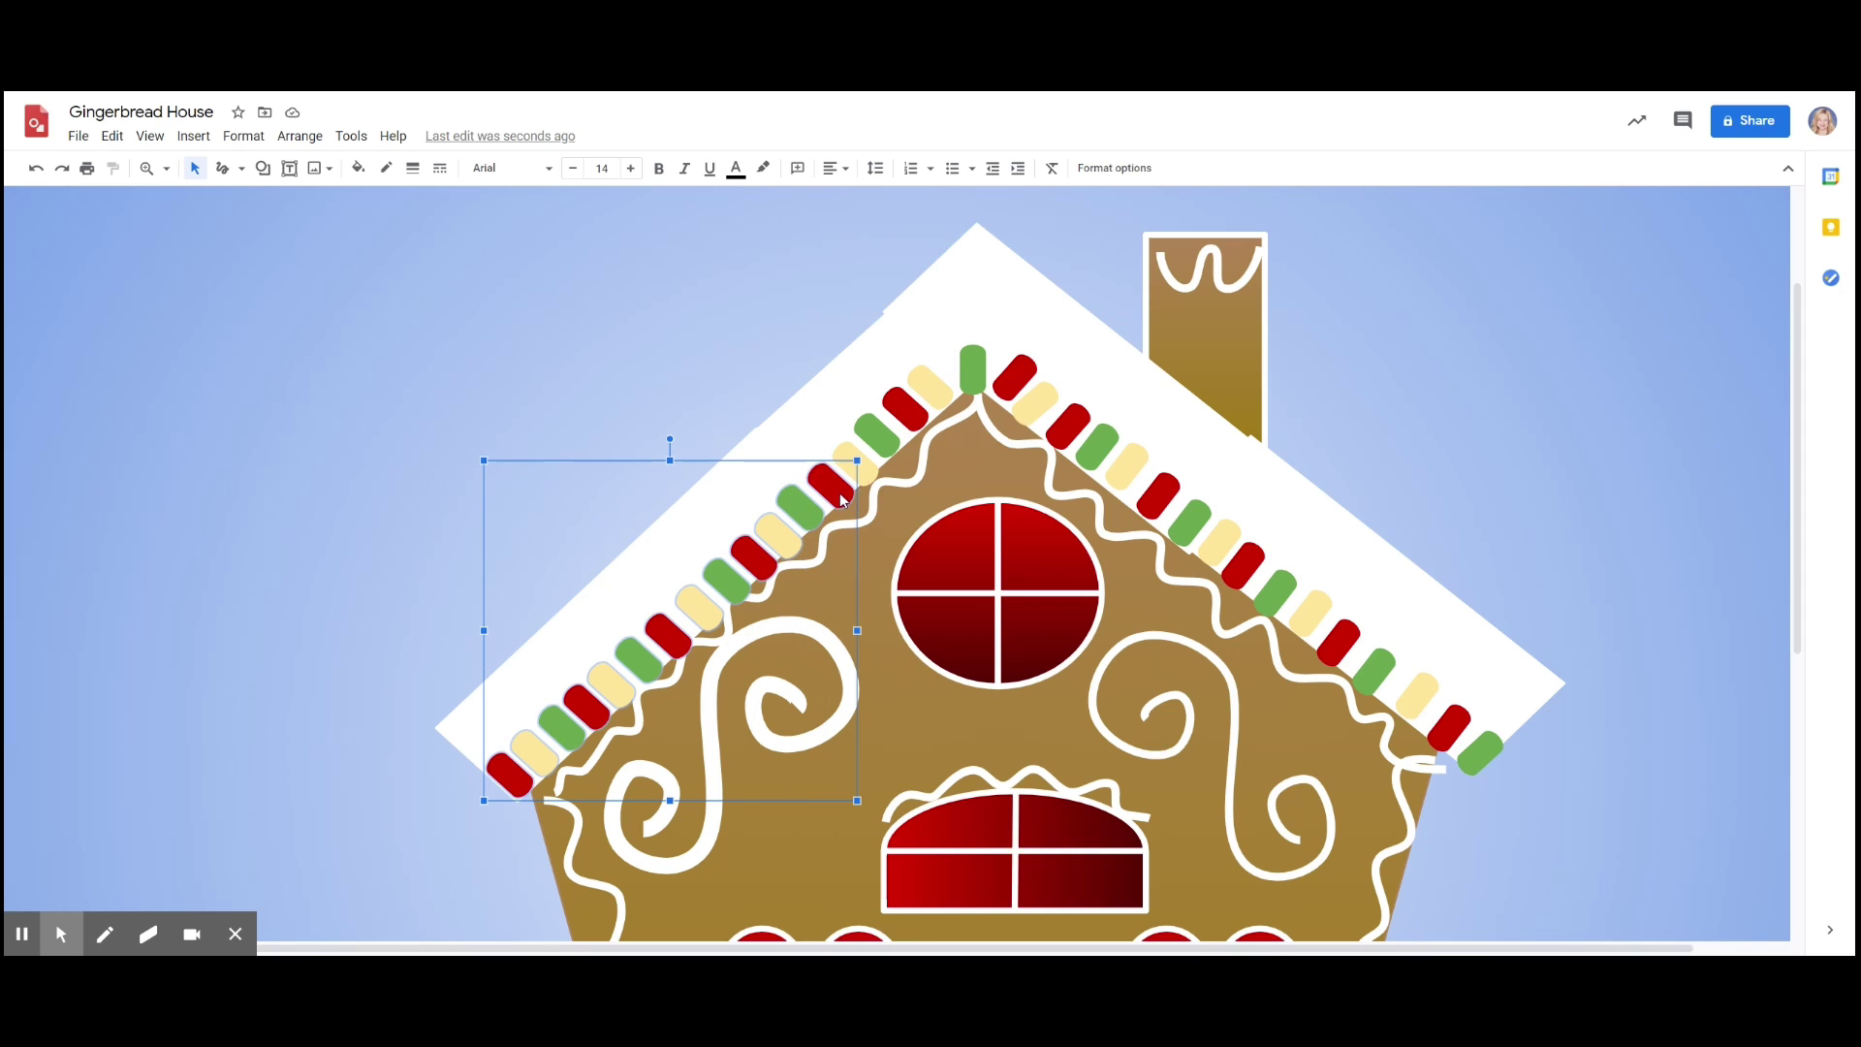
shift+click(853, 456)
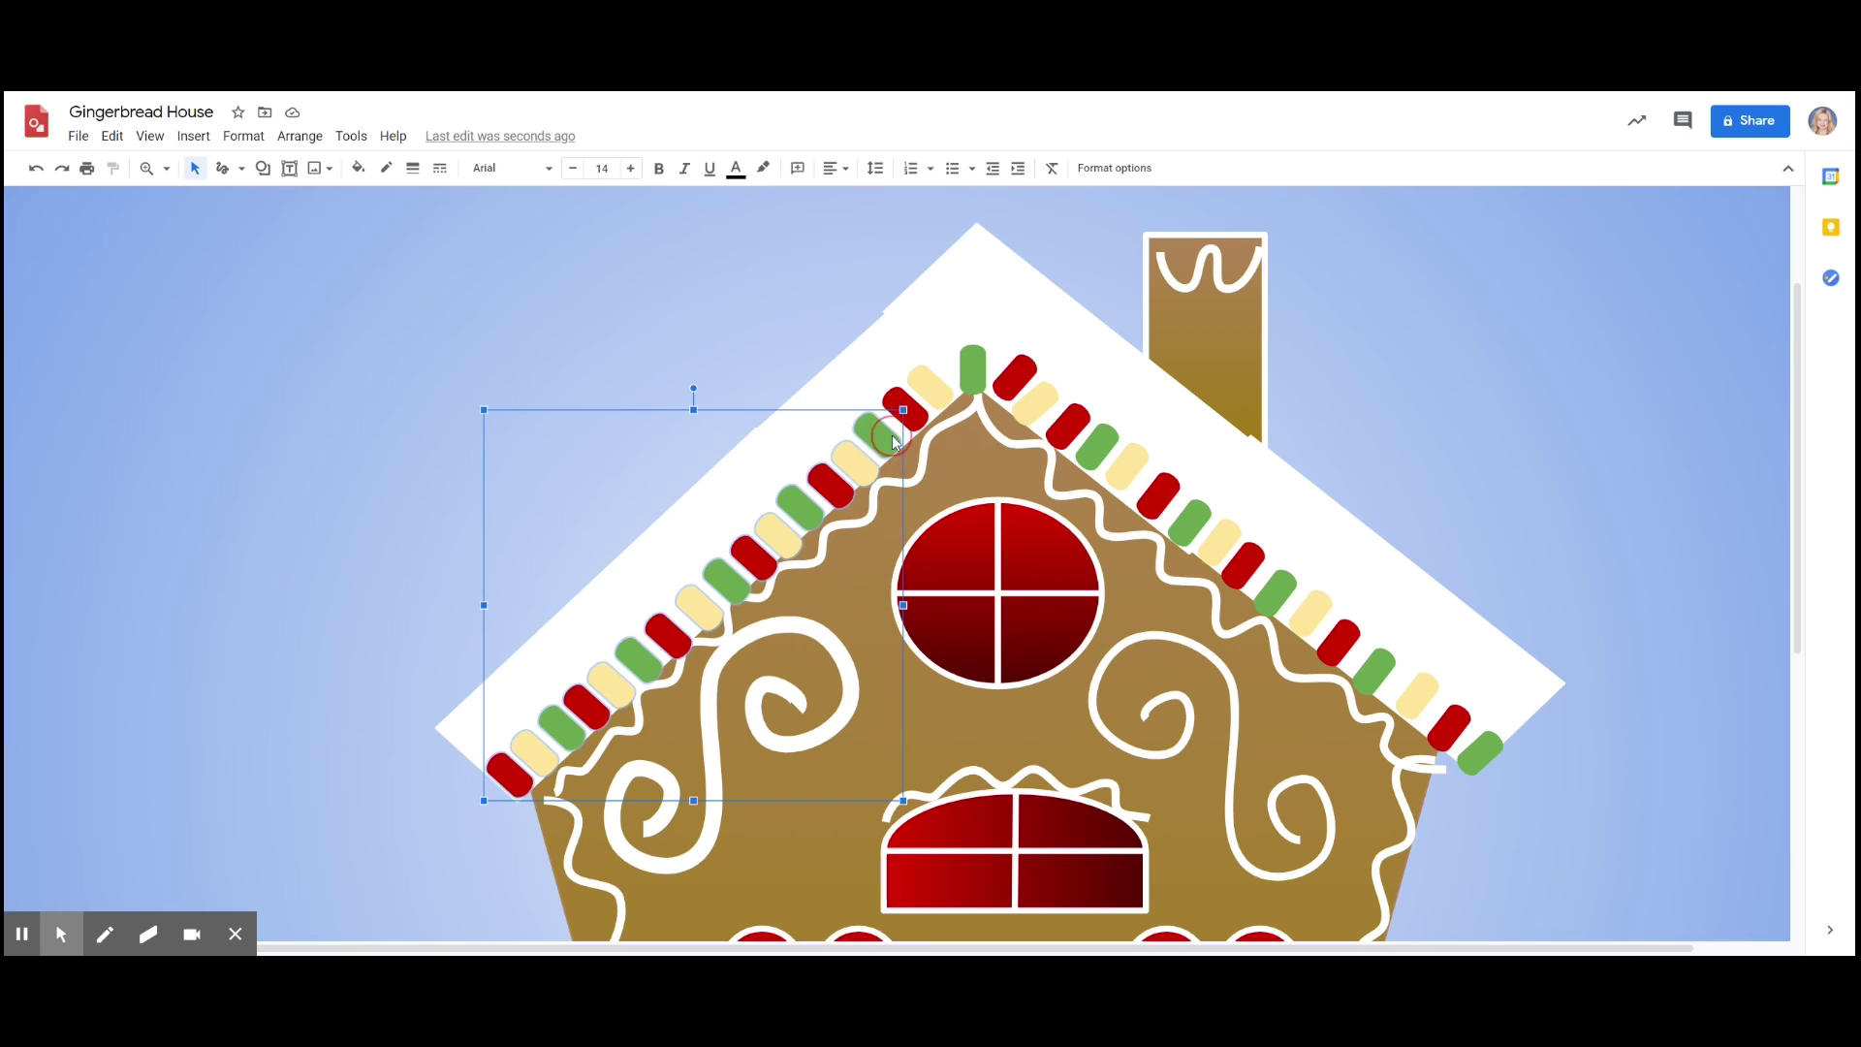
shift+click(882, 432)
shift+click(918, 414)
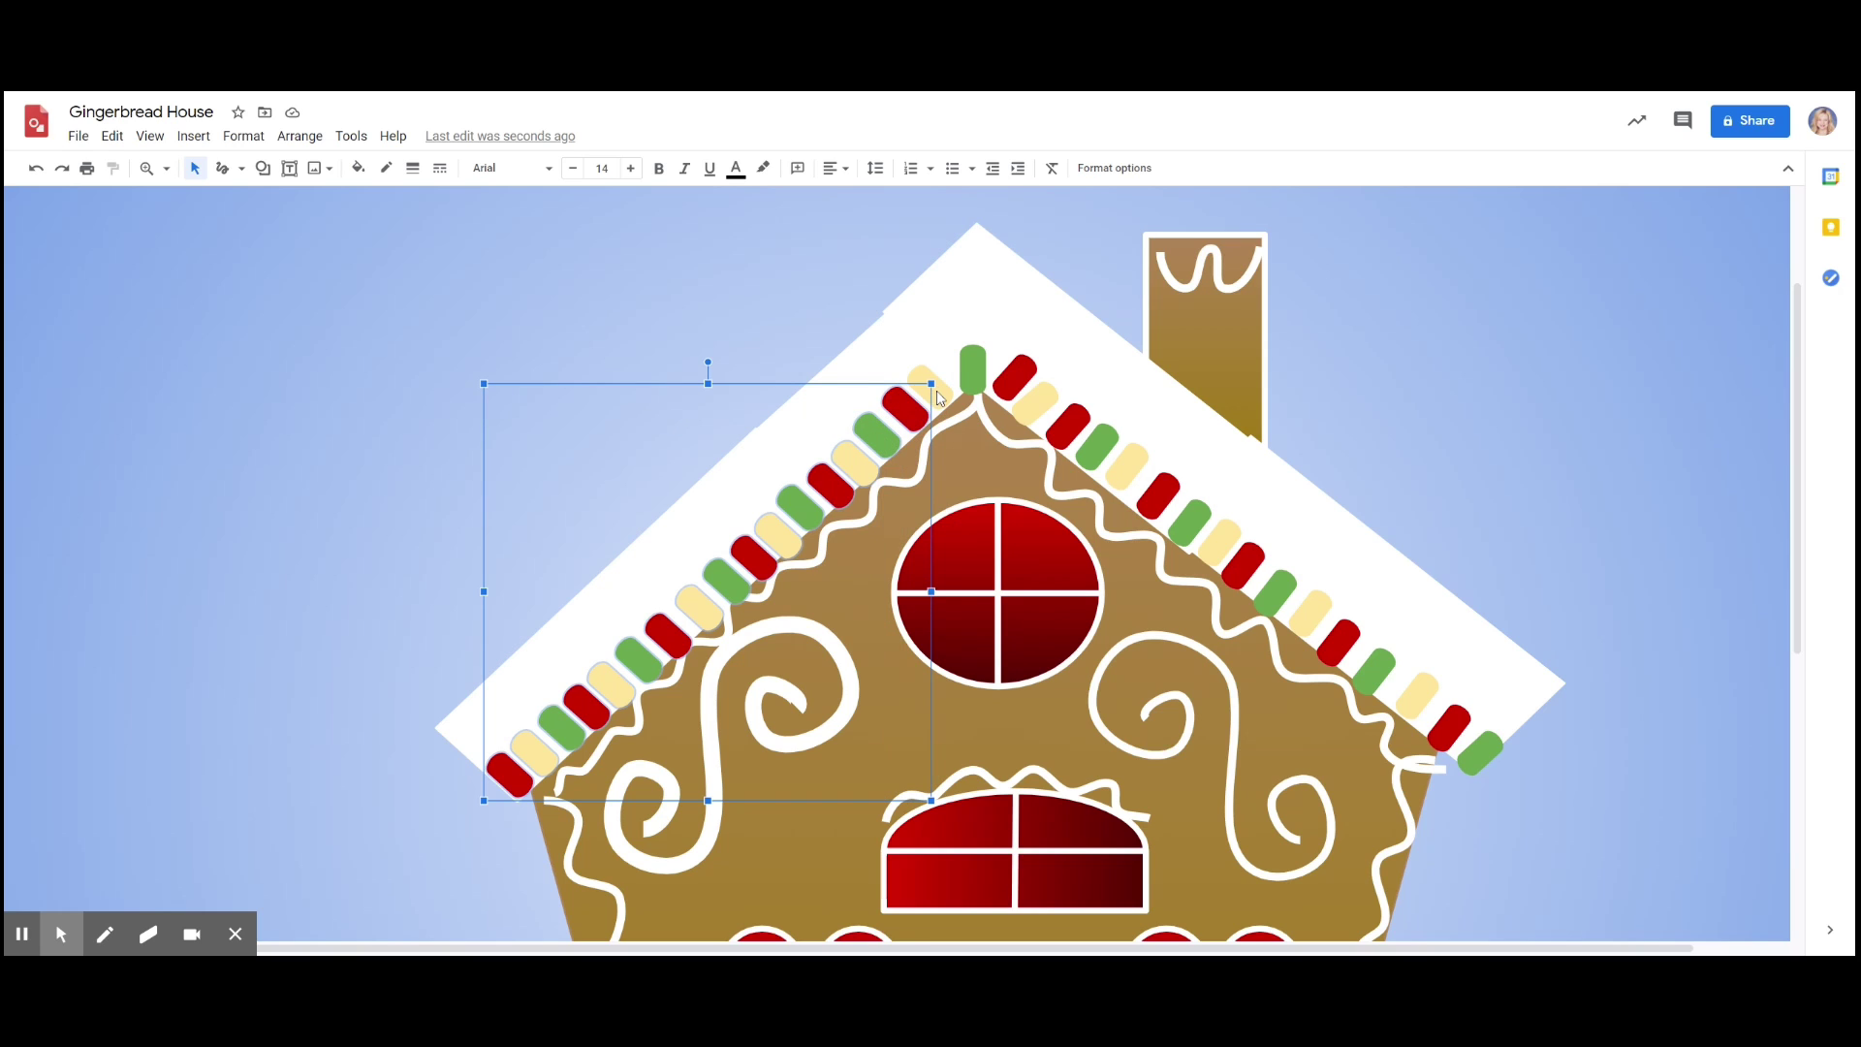
shift+click(938, 397)
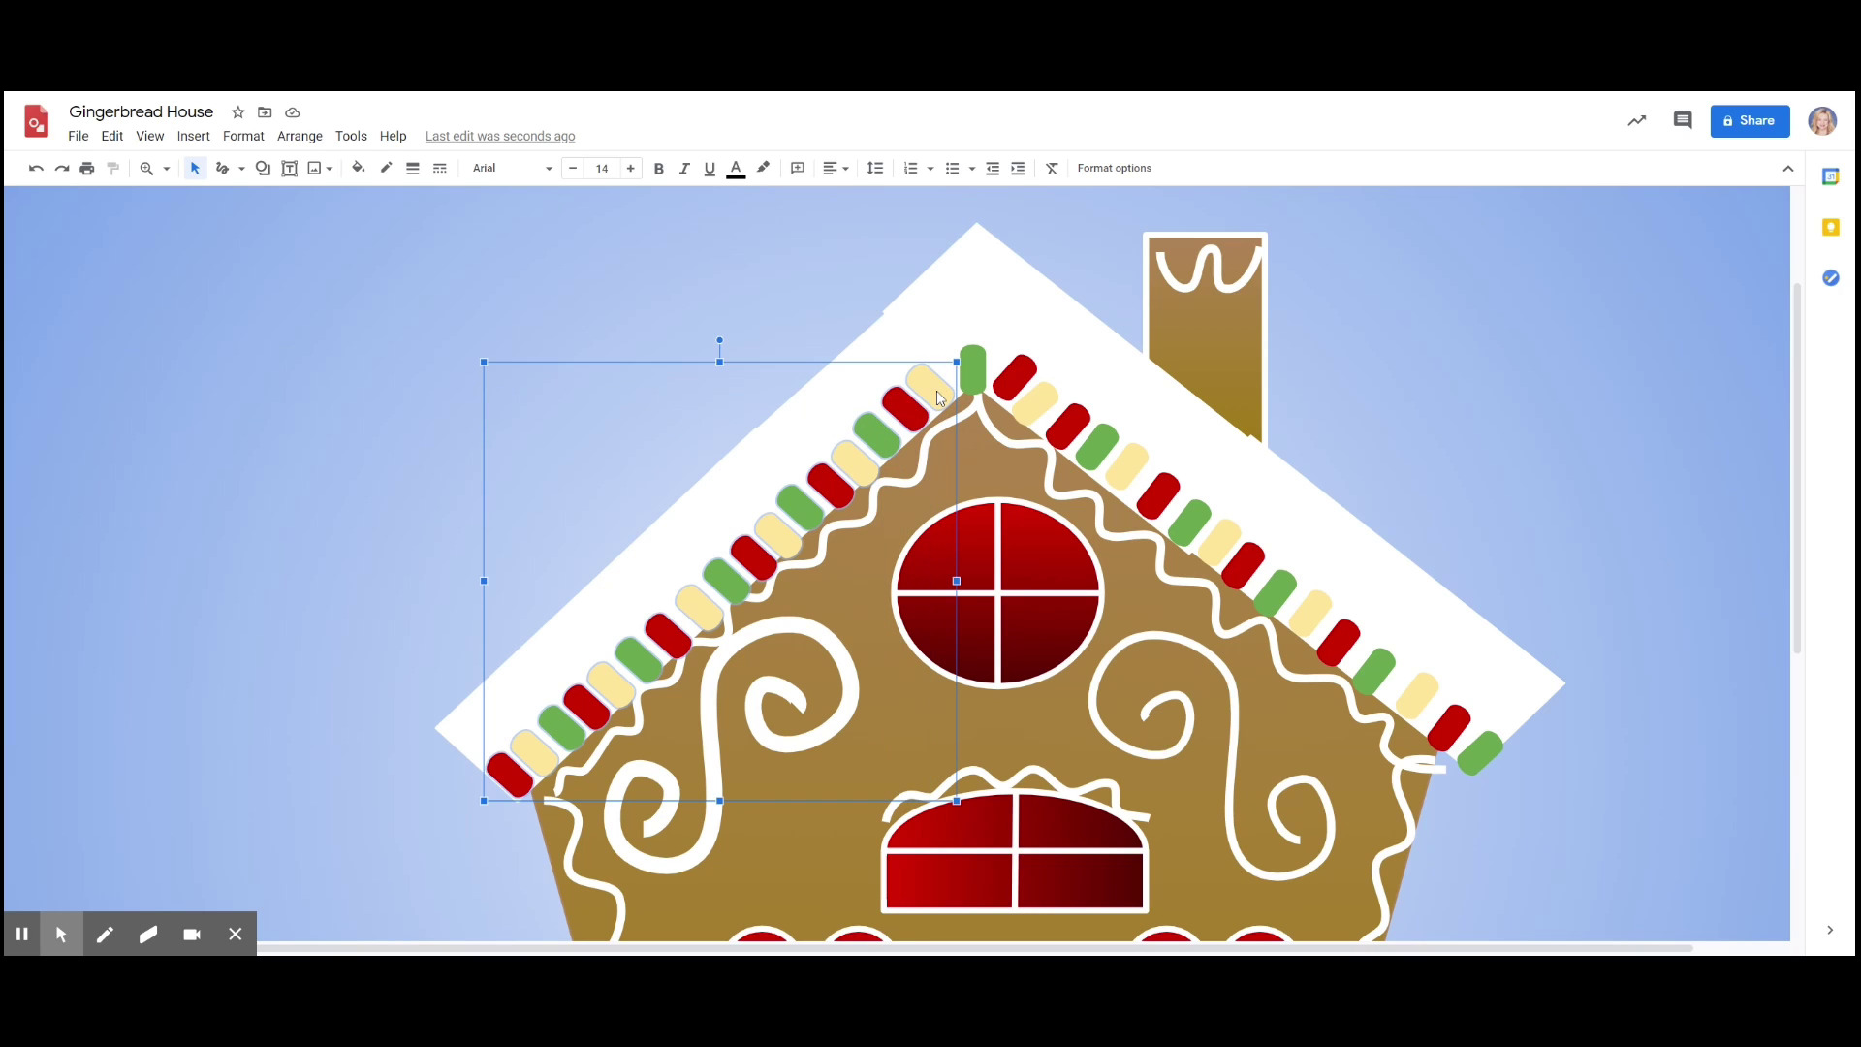
click(112, 138)
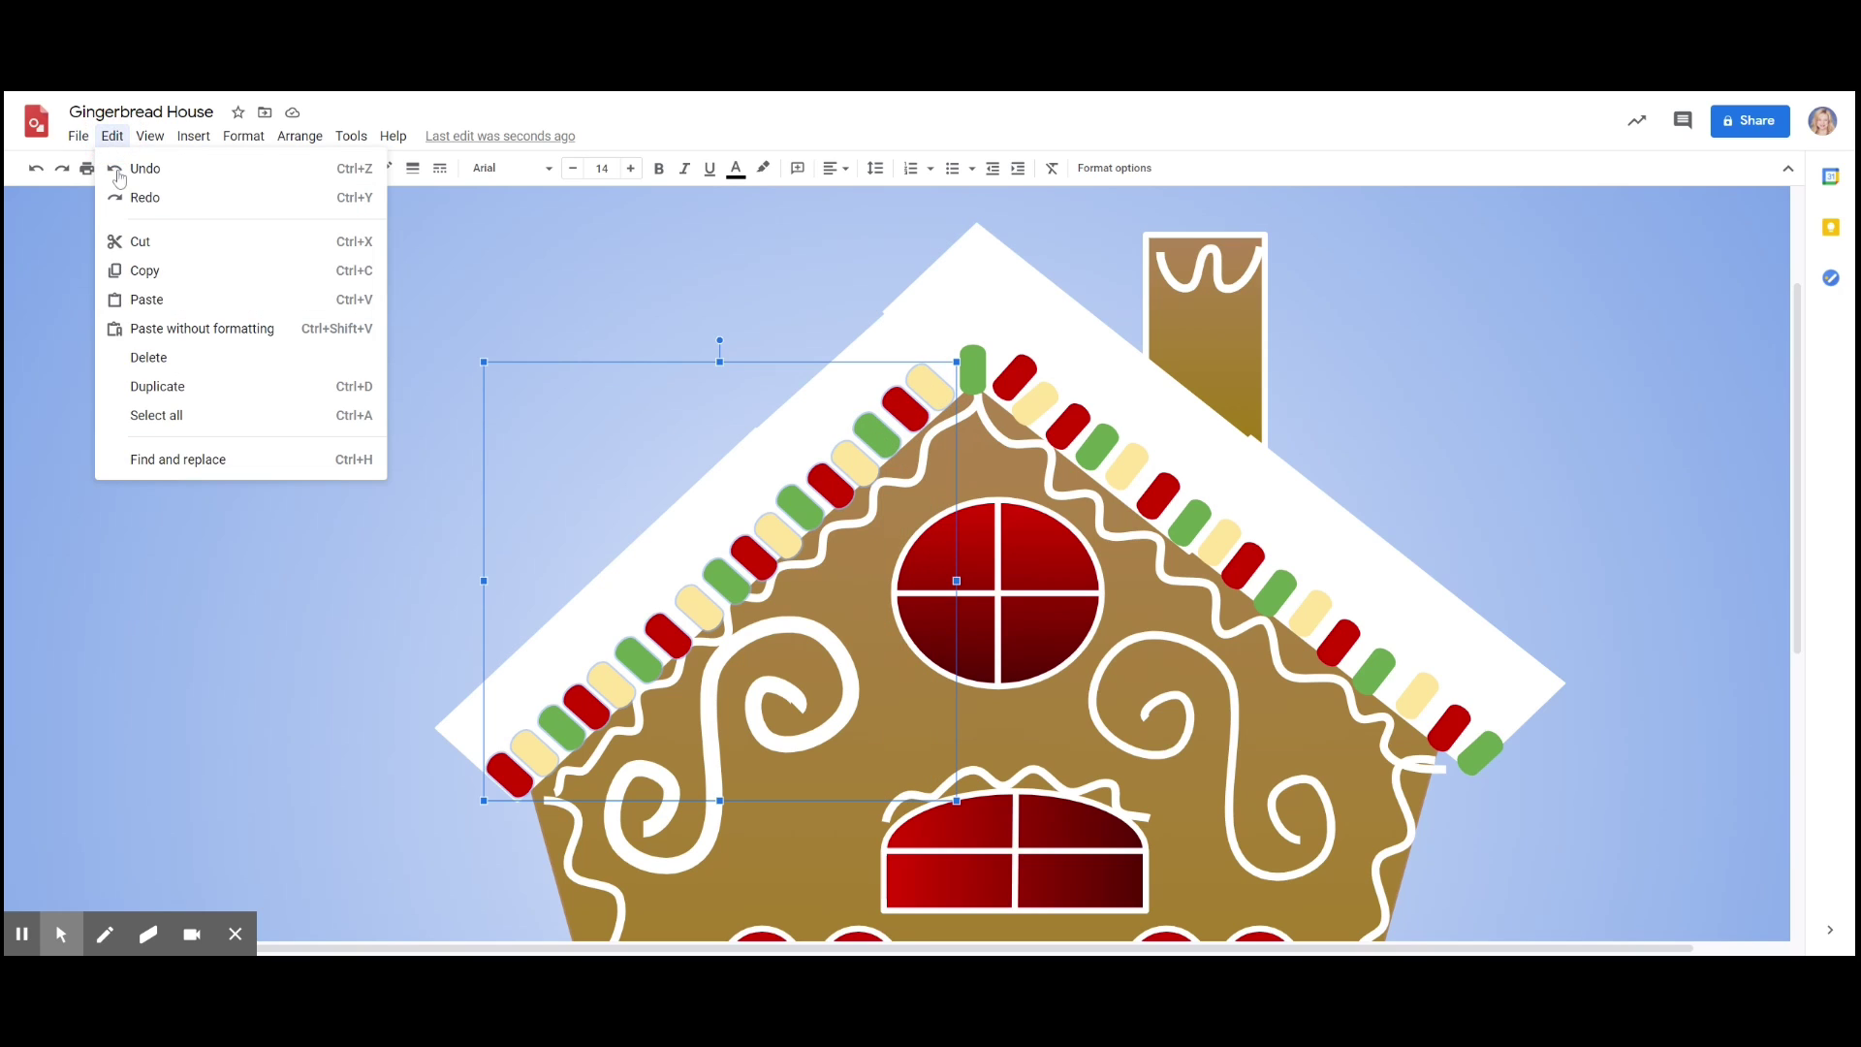
click(172, 394)
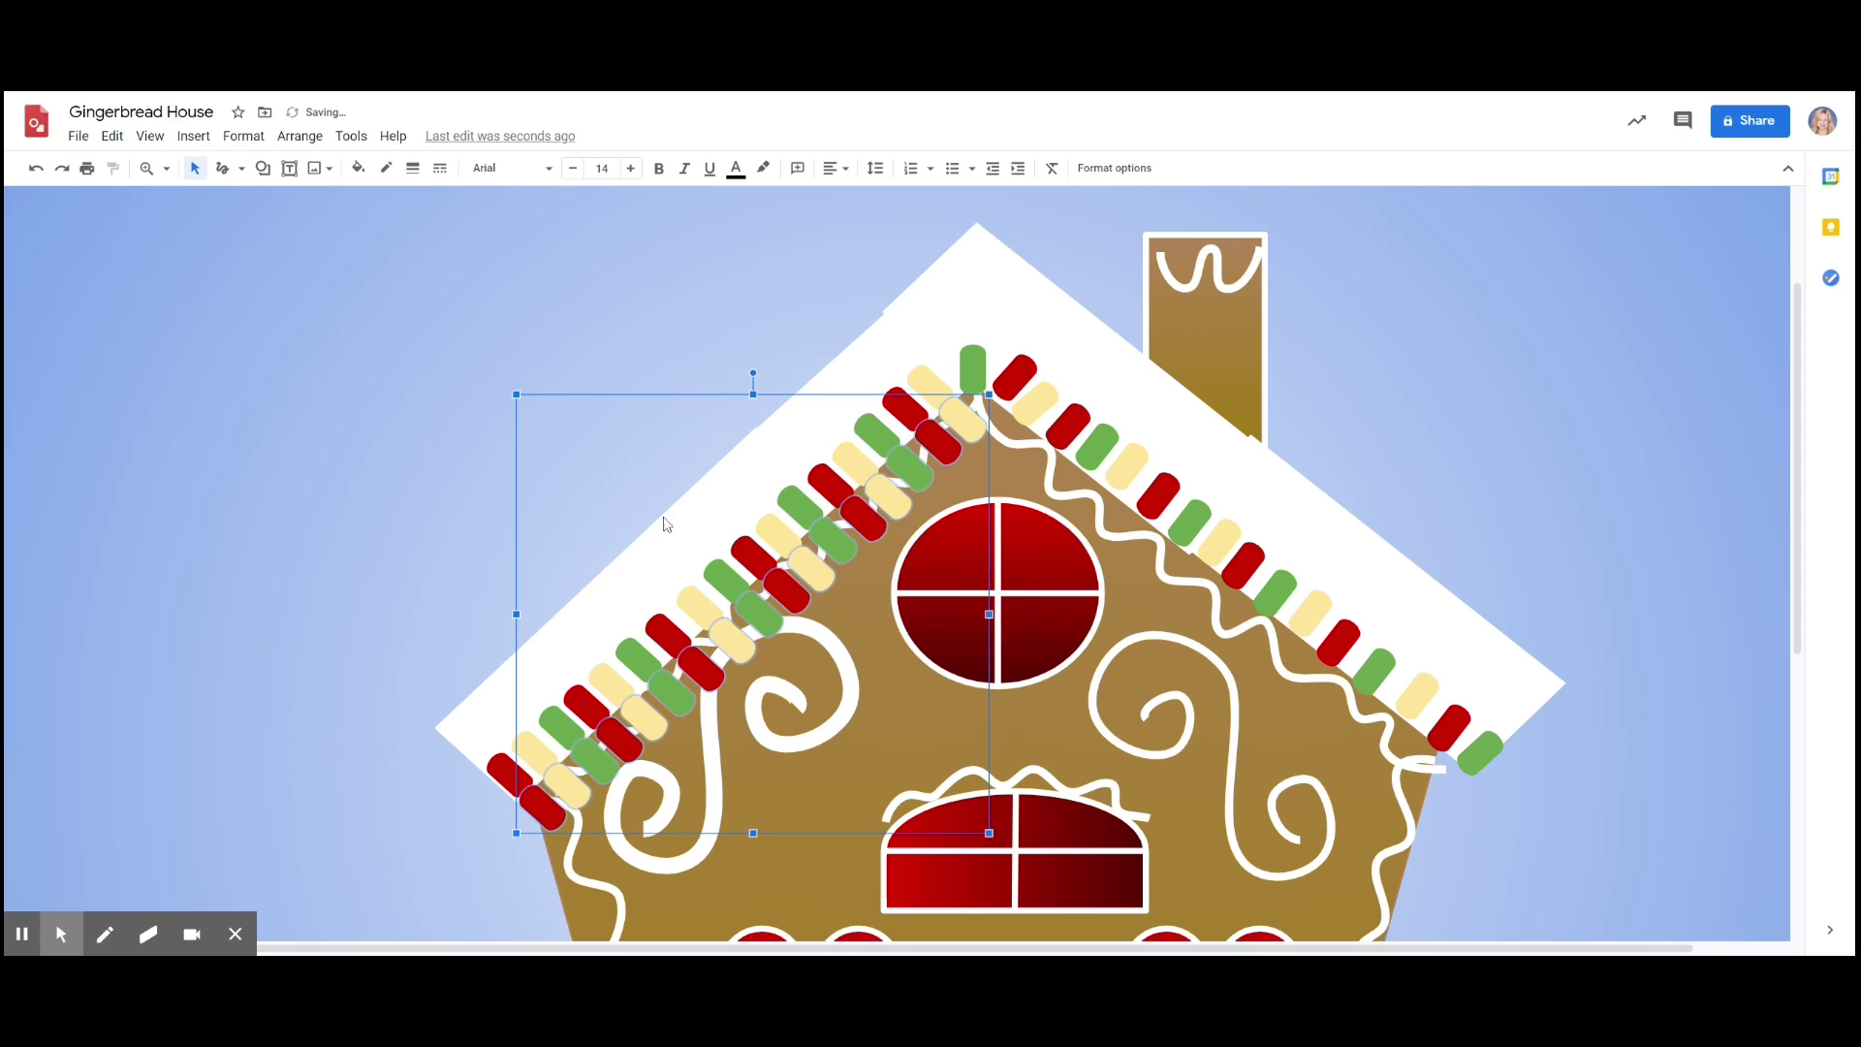
click(724, 565)
drag(725, 565, 758, 599)
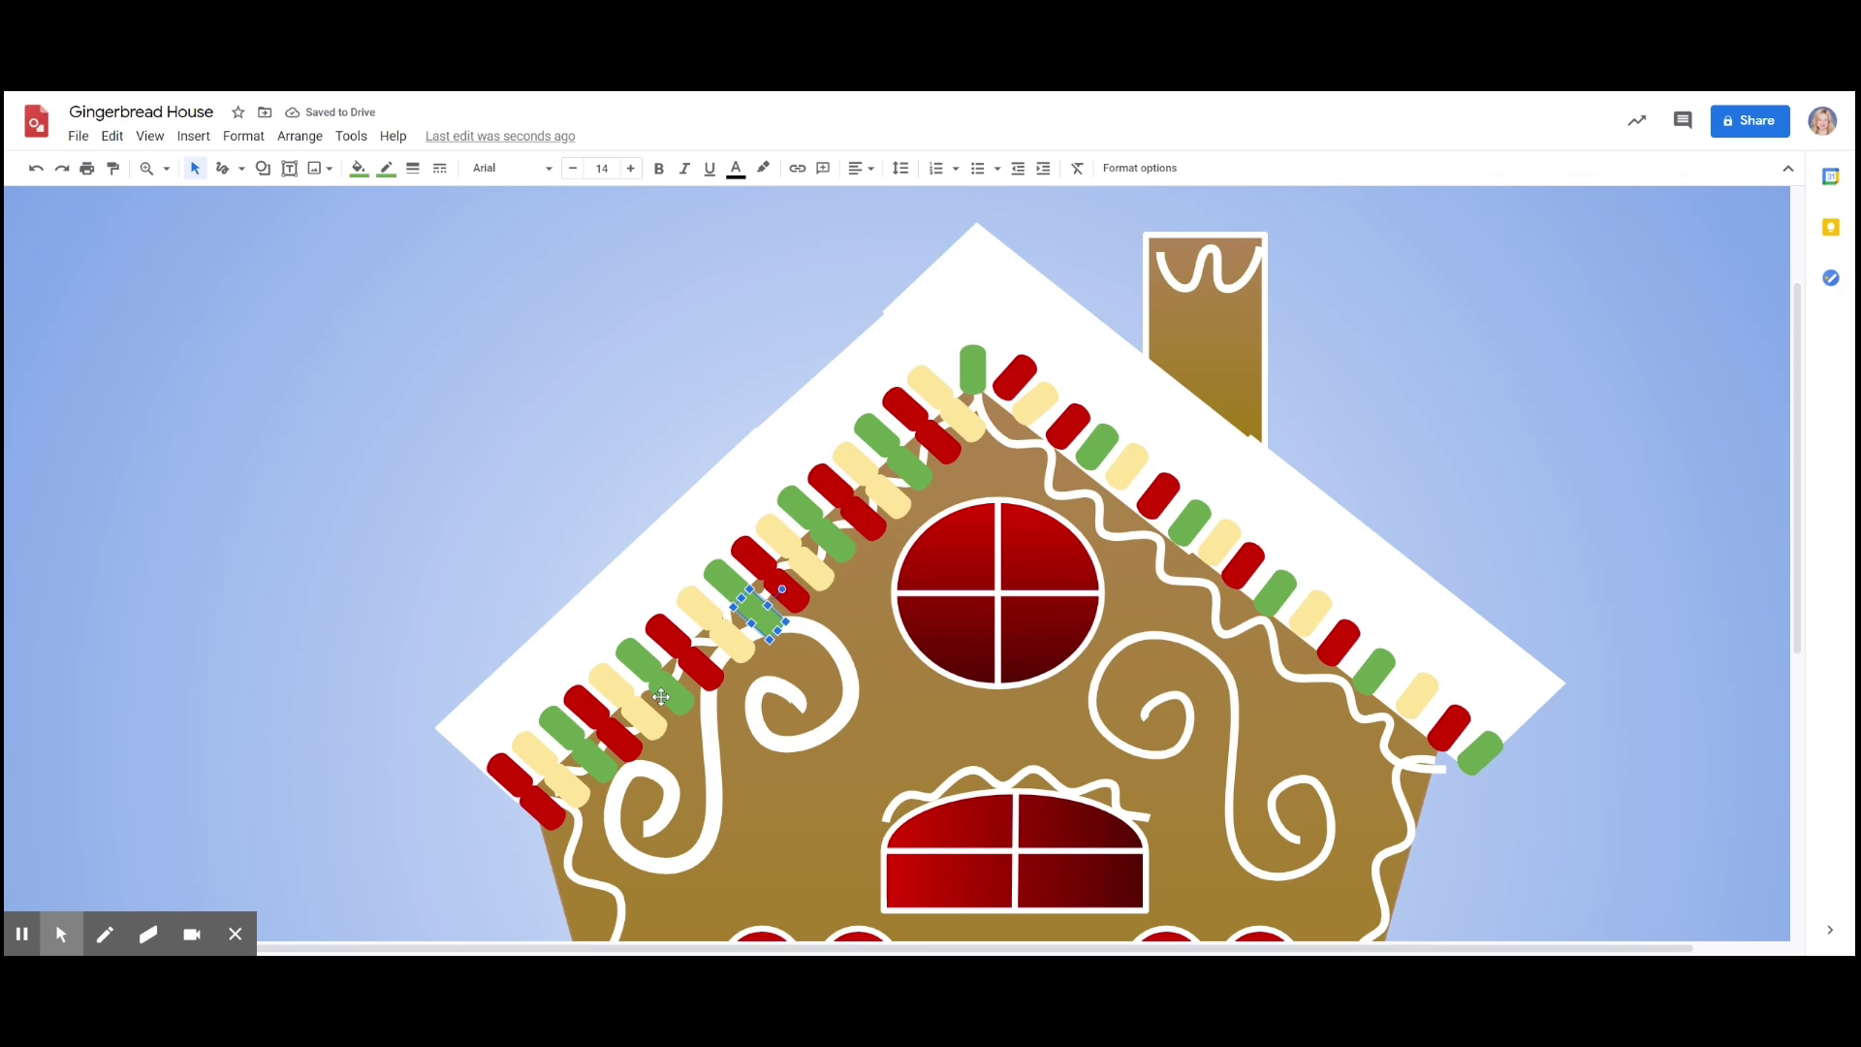
click(548, 809)
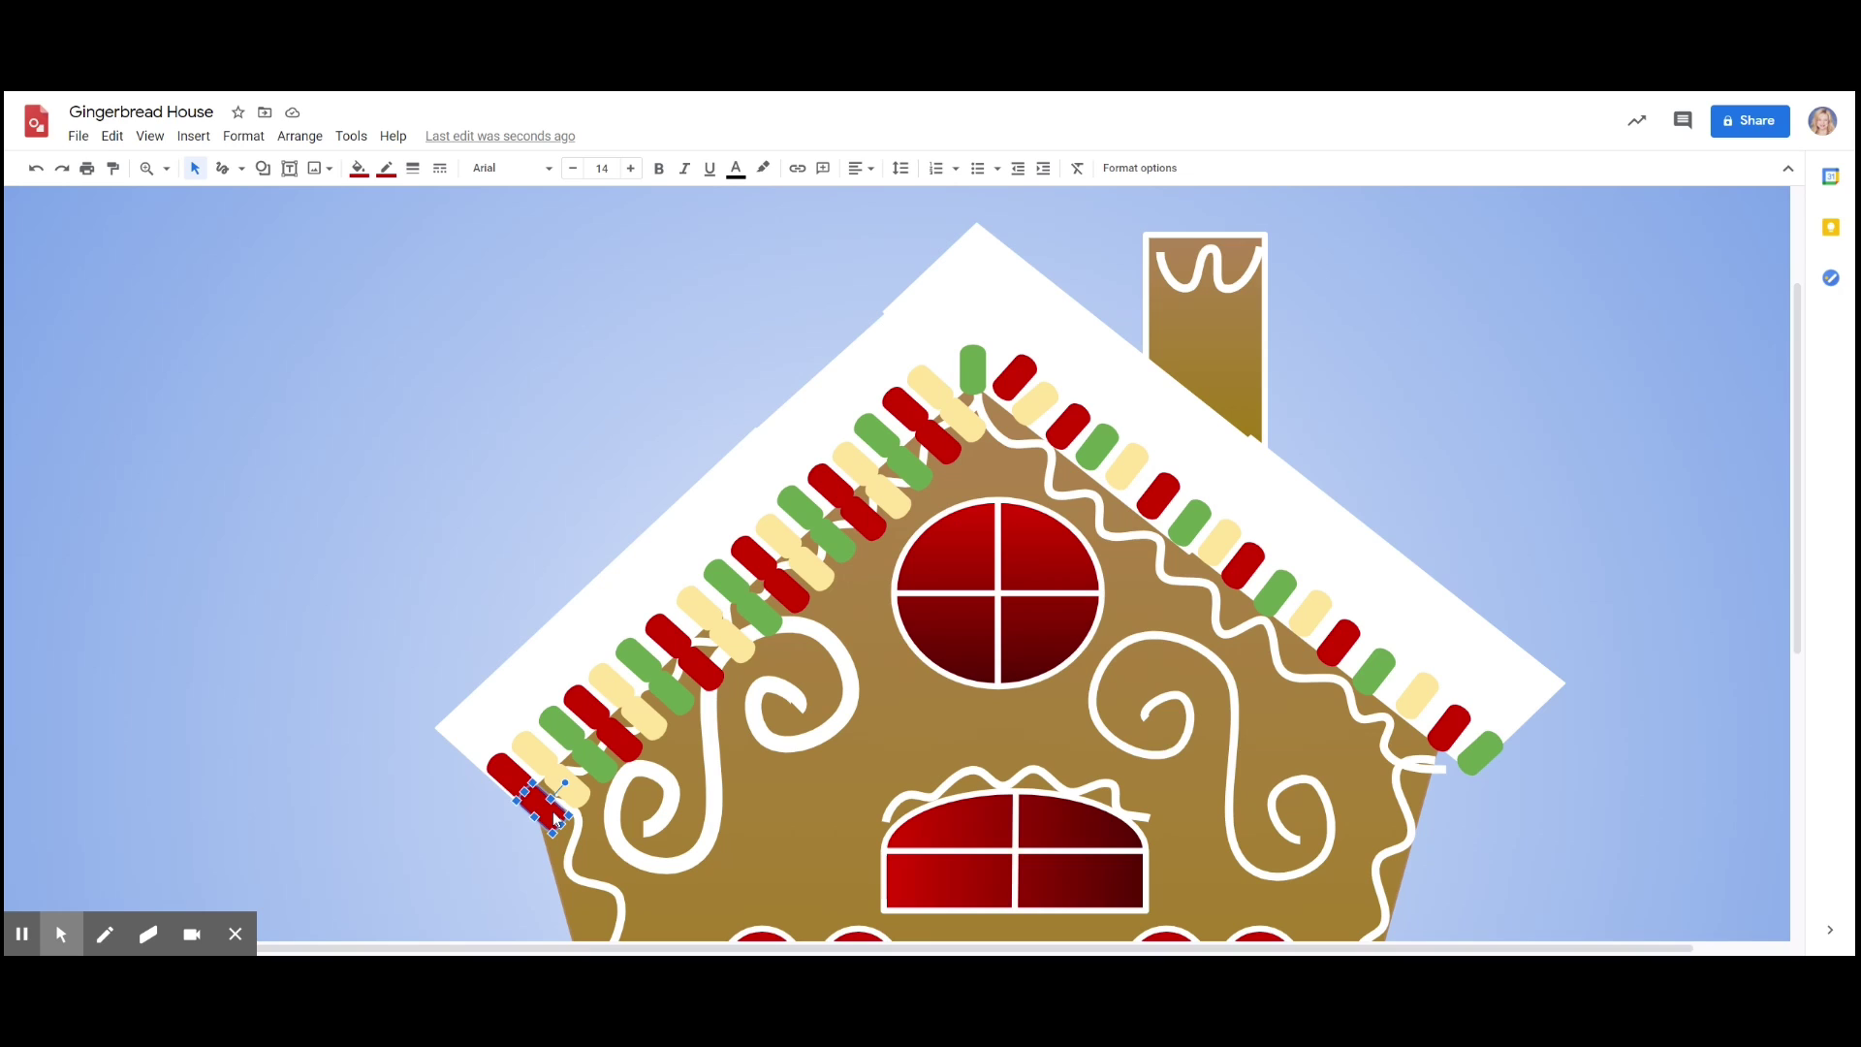
click(527, 797)
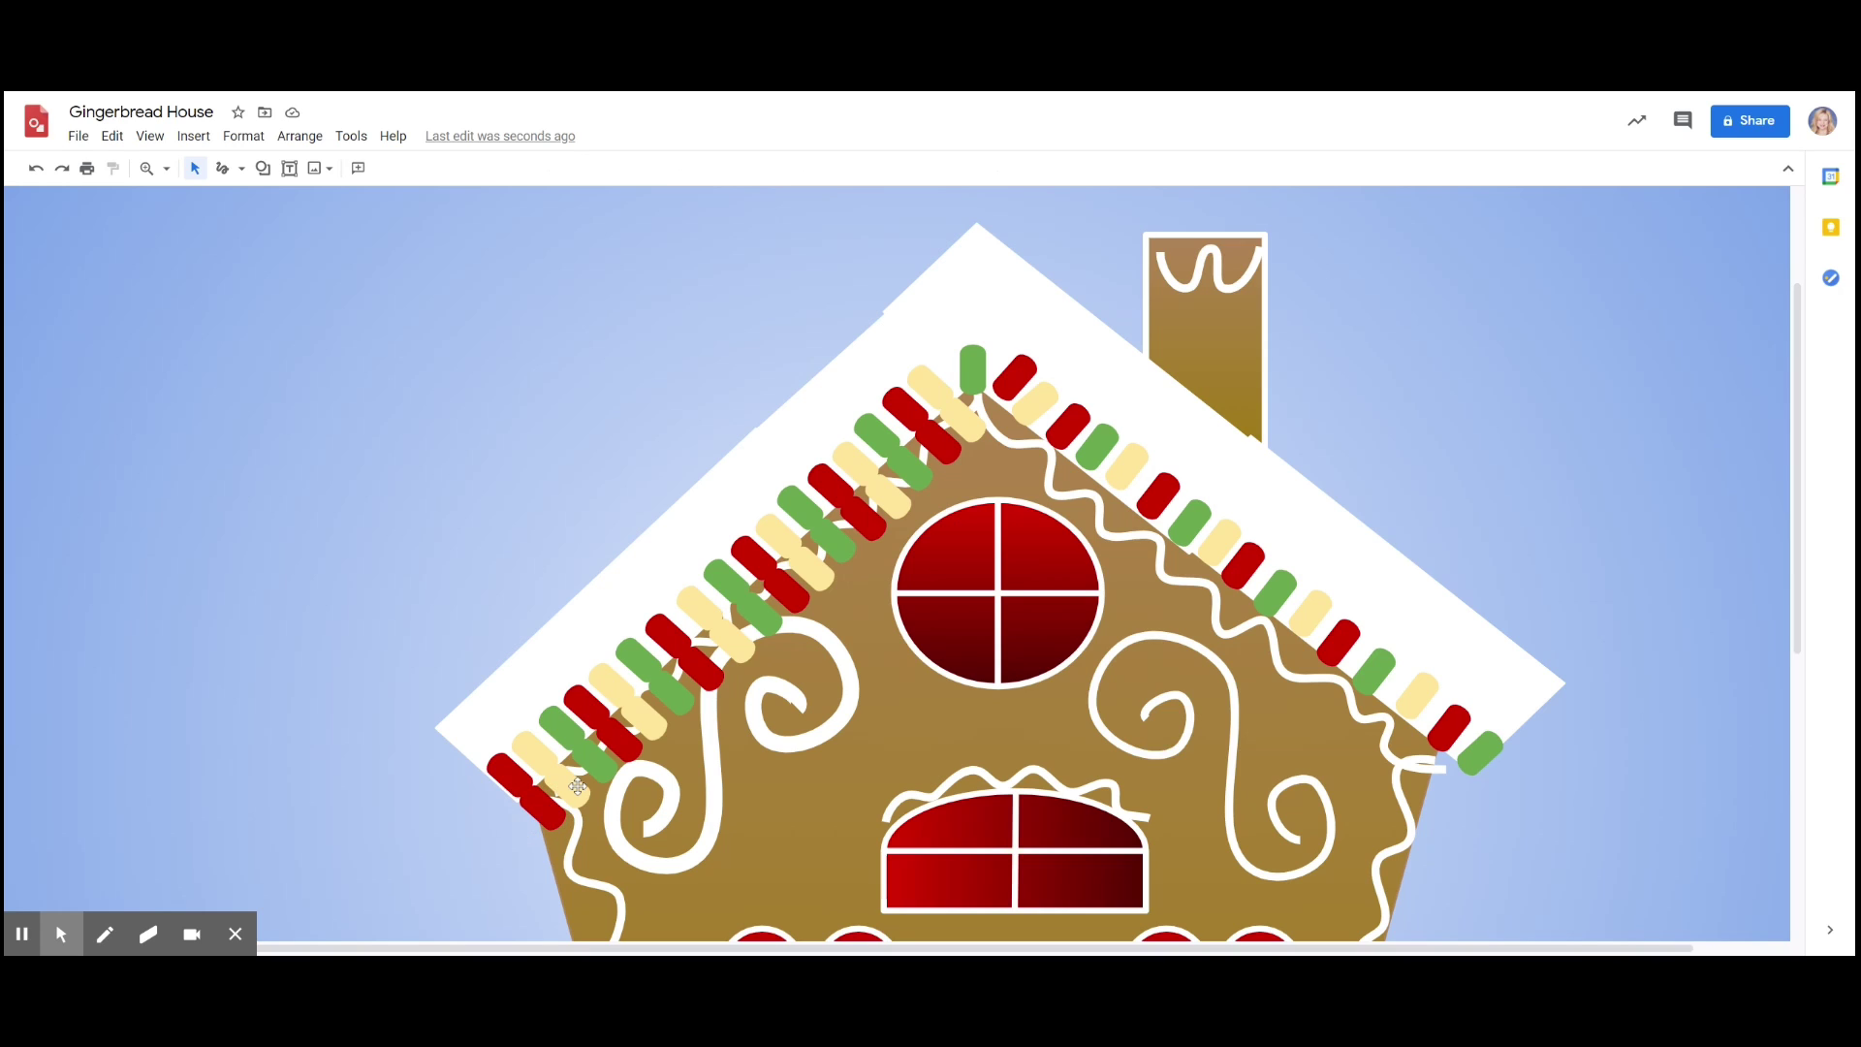
- Try to select all the duplicated candies along the left roof edge and move them together up the white roof
click(560, 799)
shift+click(548, 815)
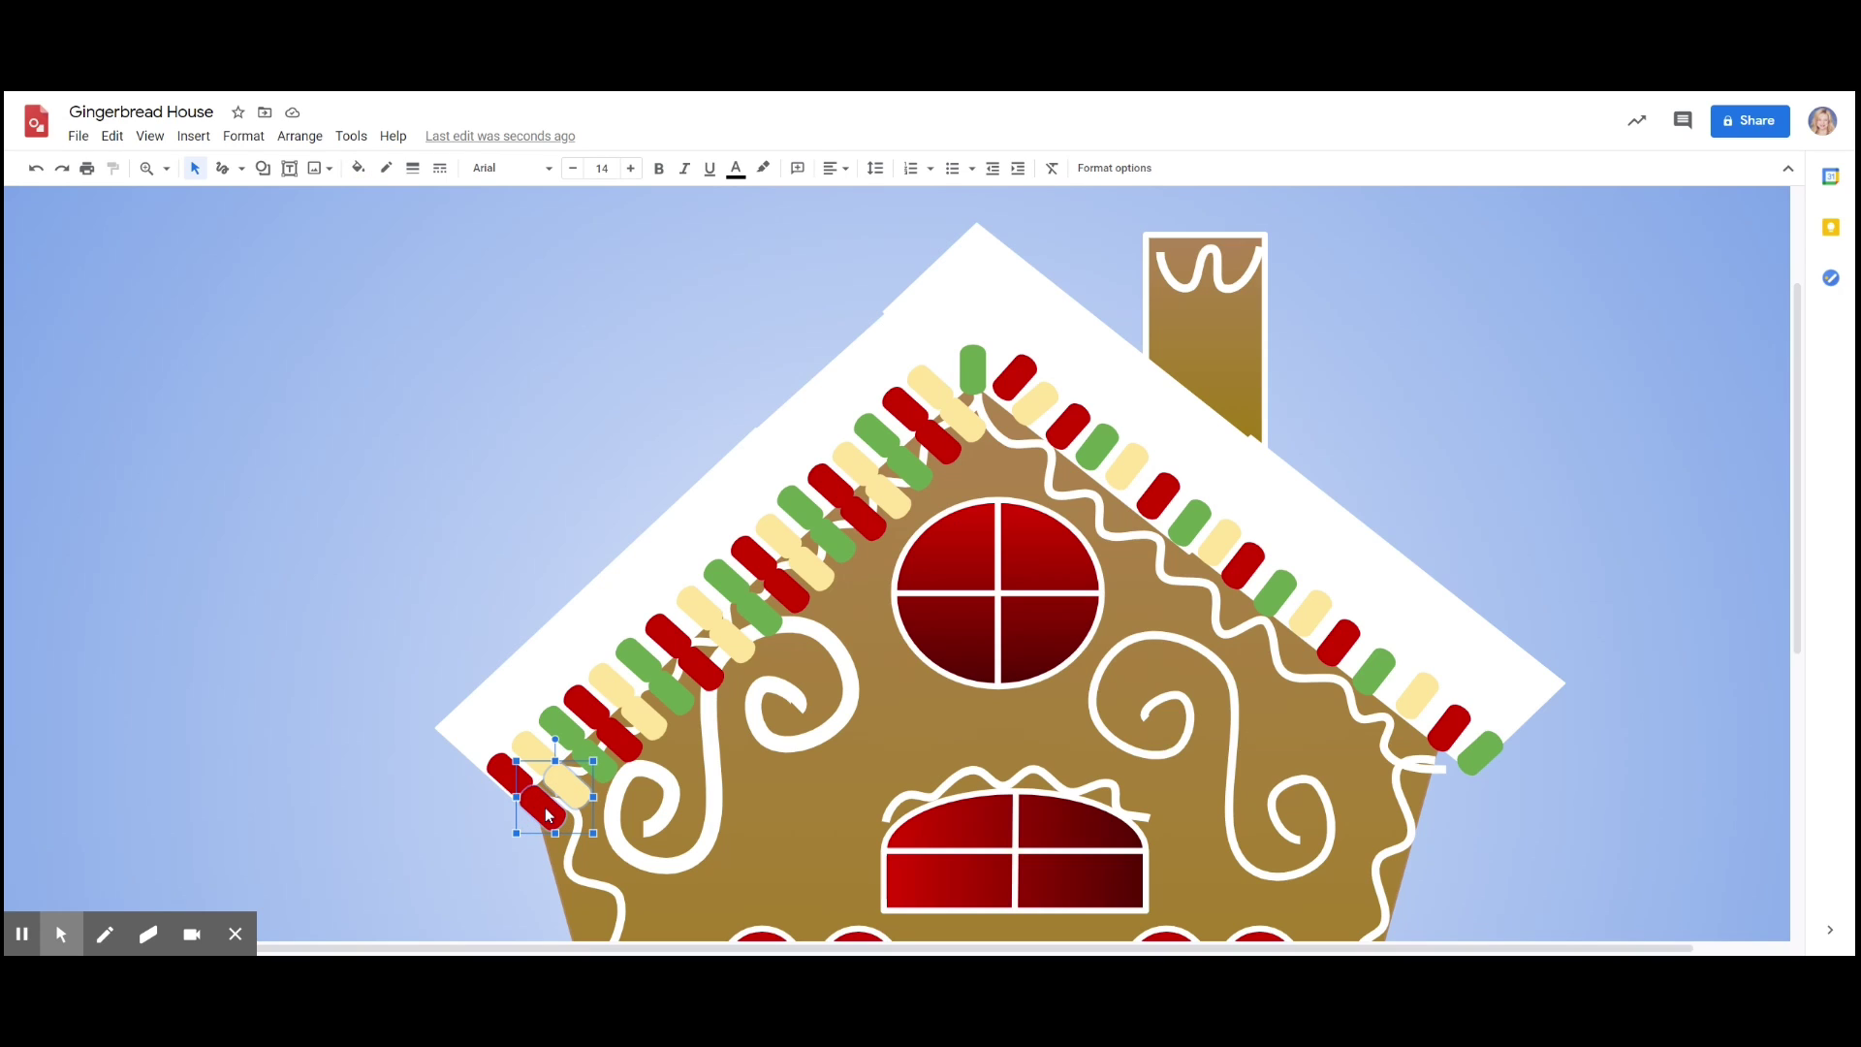
shift+click(604, 772)
shift+click(635, 744)
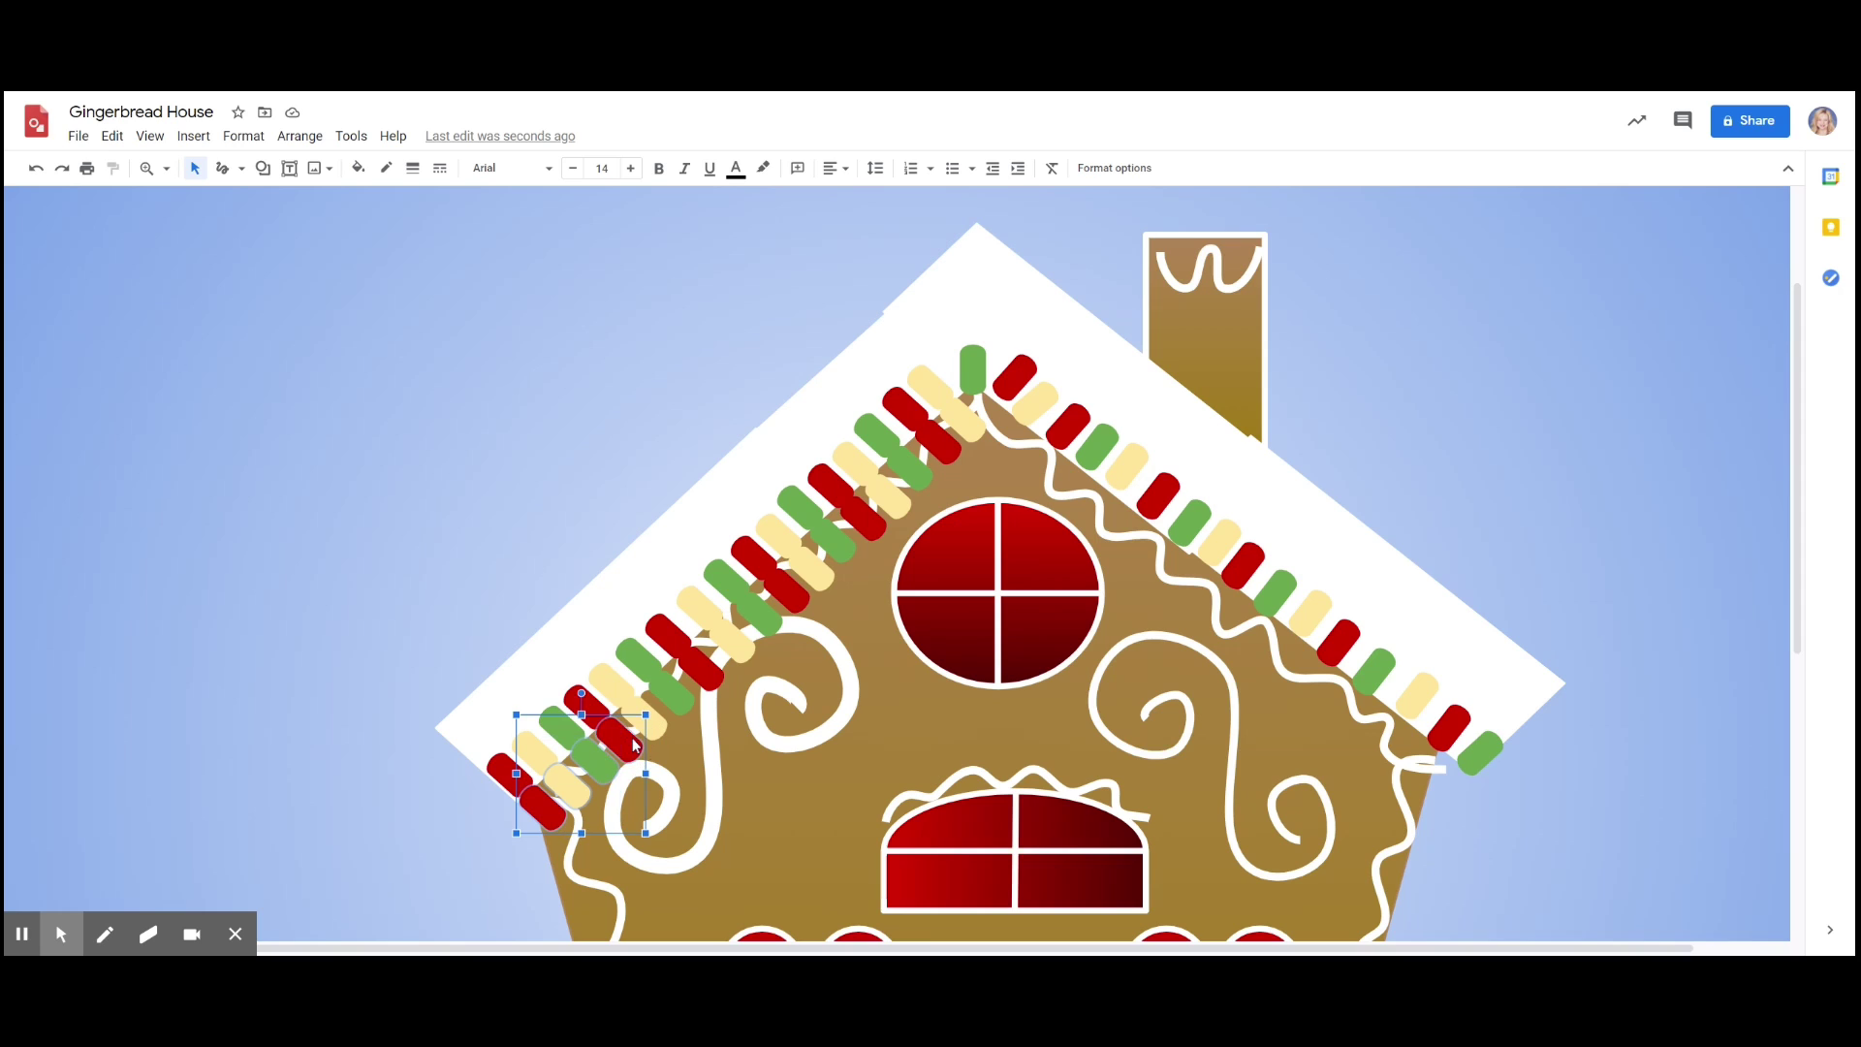
shift+click(679, 696)
shift+click(645, 665)
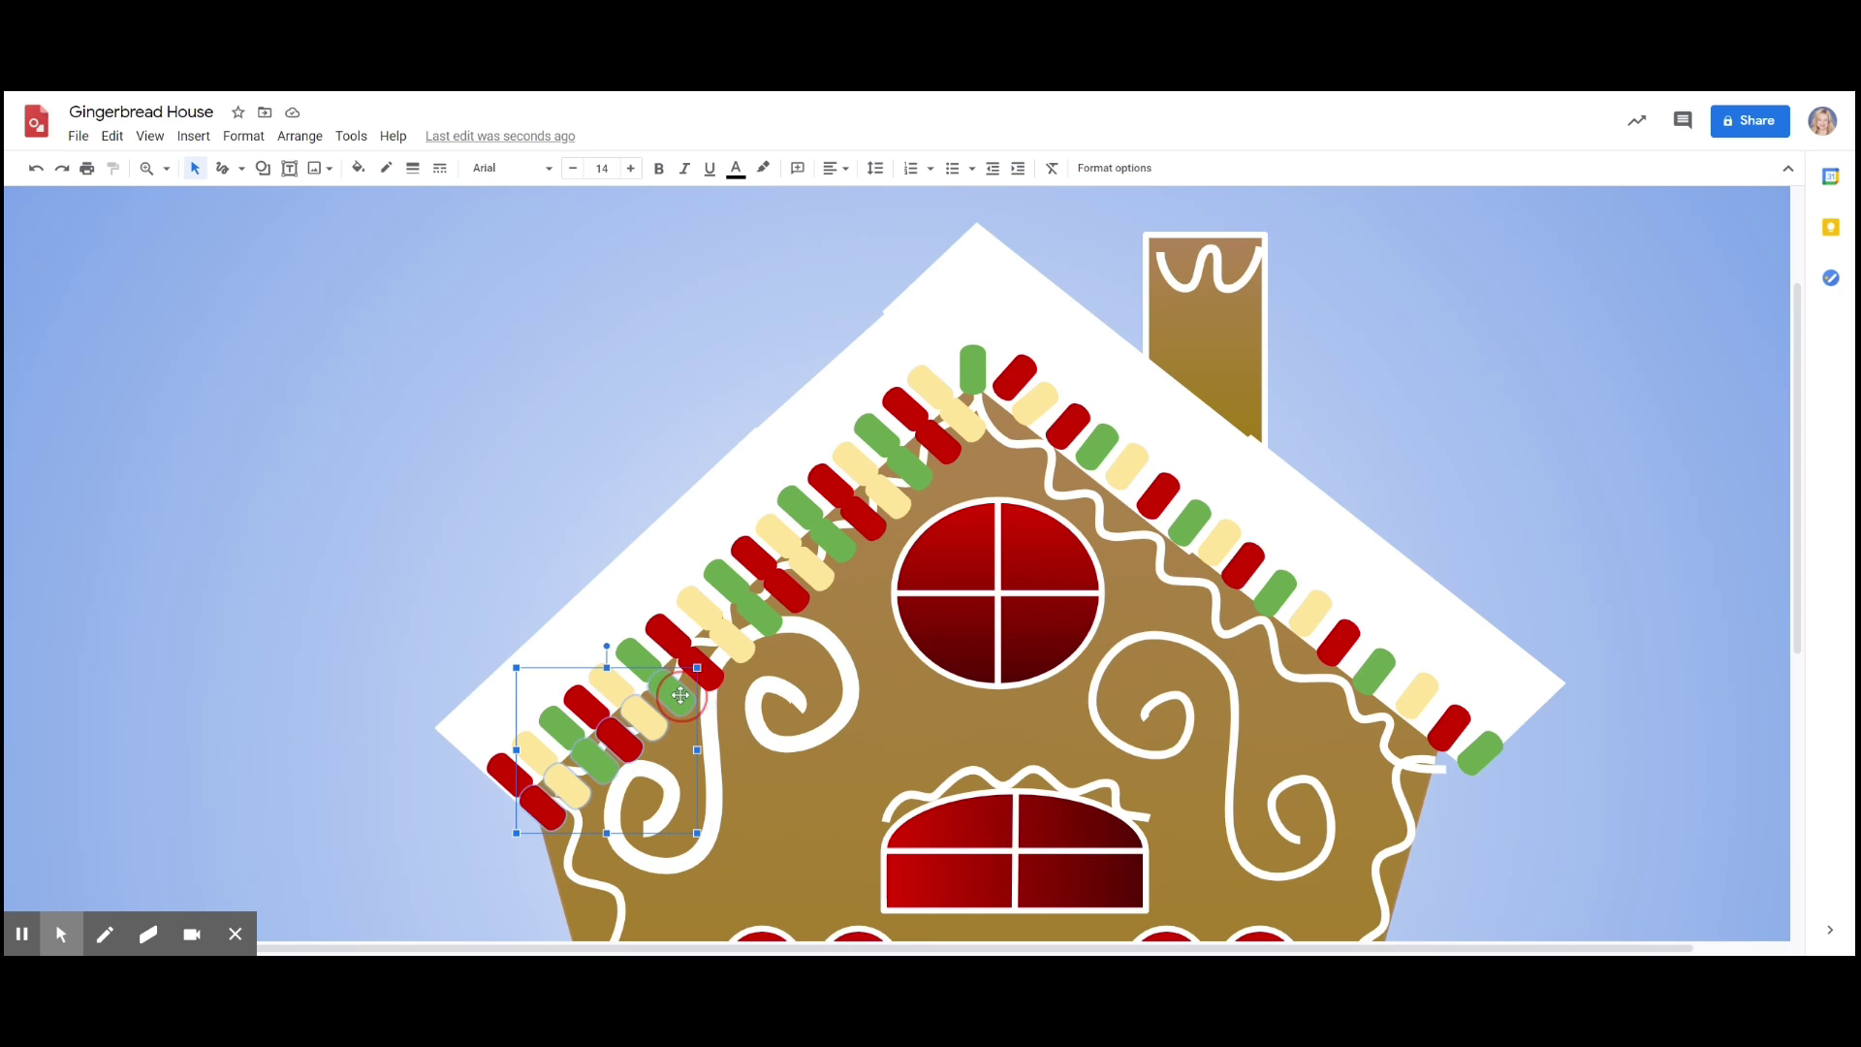
shift+click(705, 671)
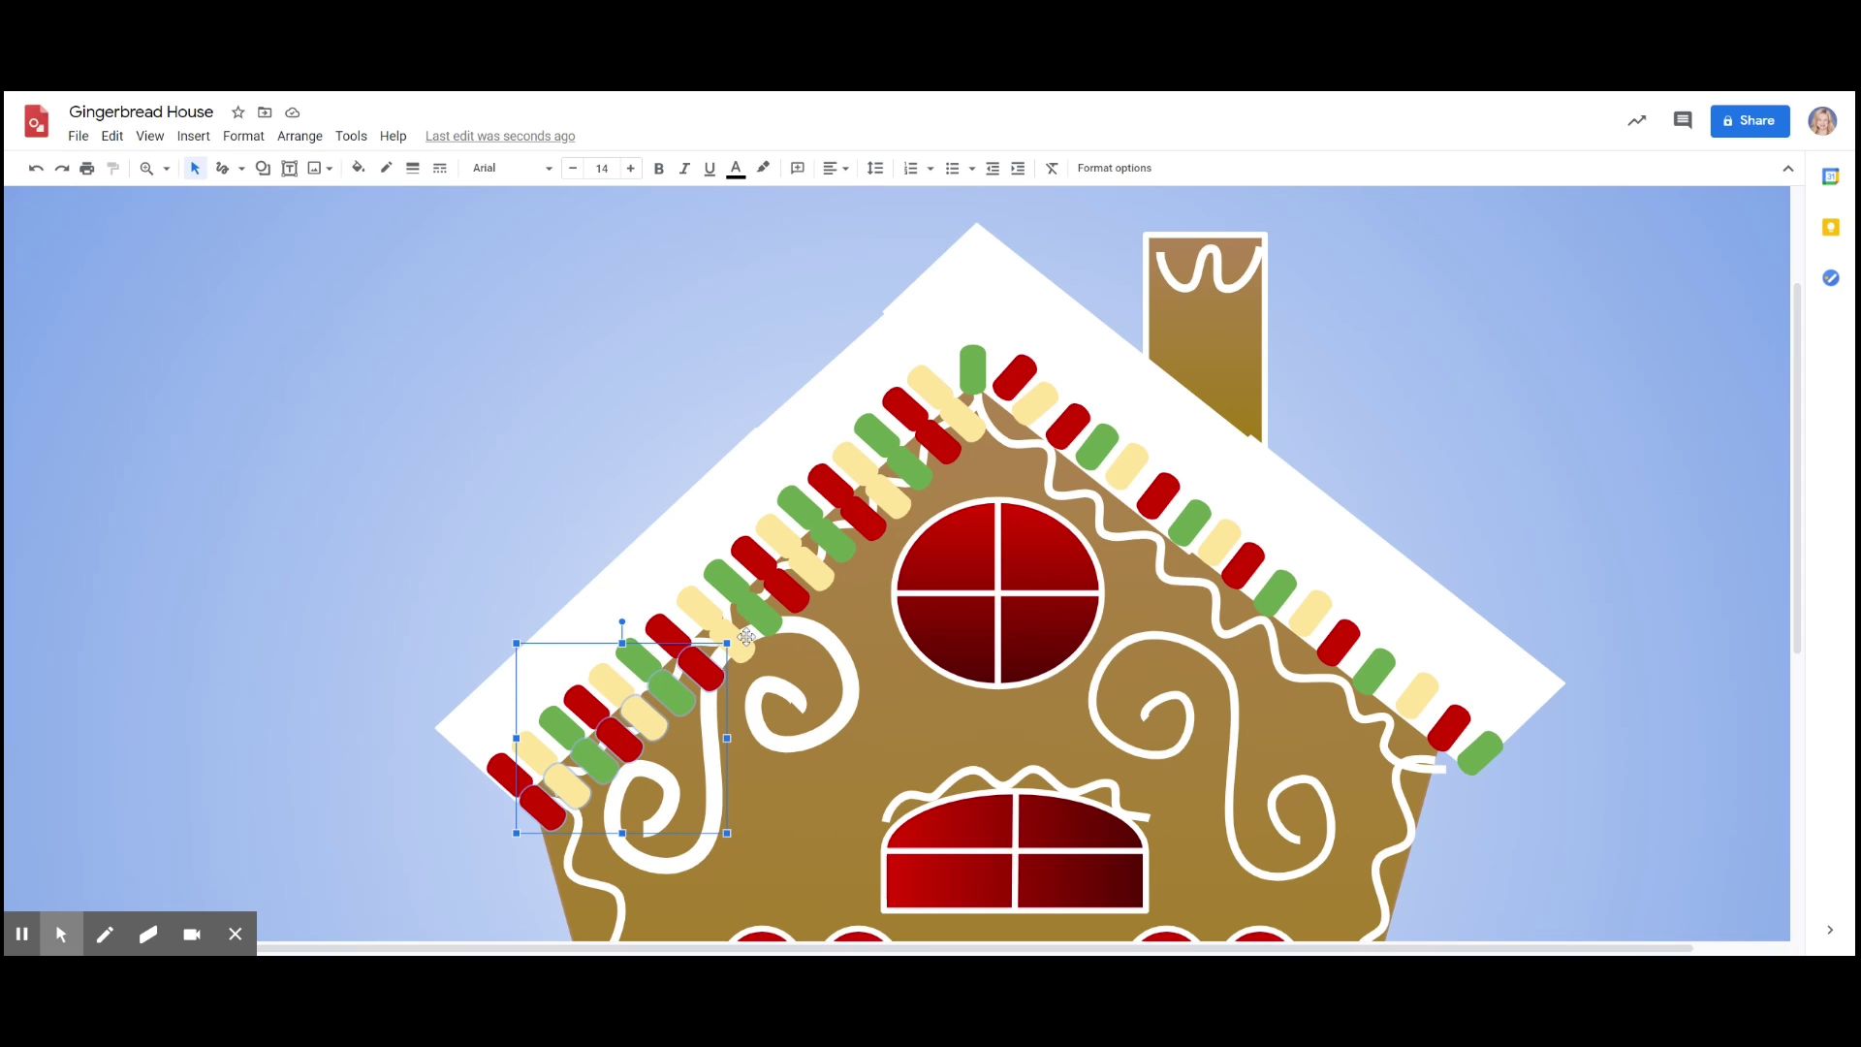
shift+click(747, 638)
shift+click(766, 620)
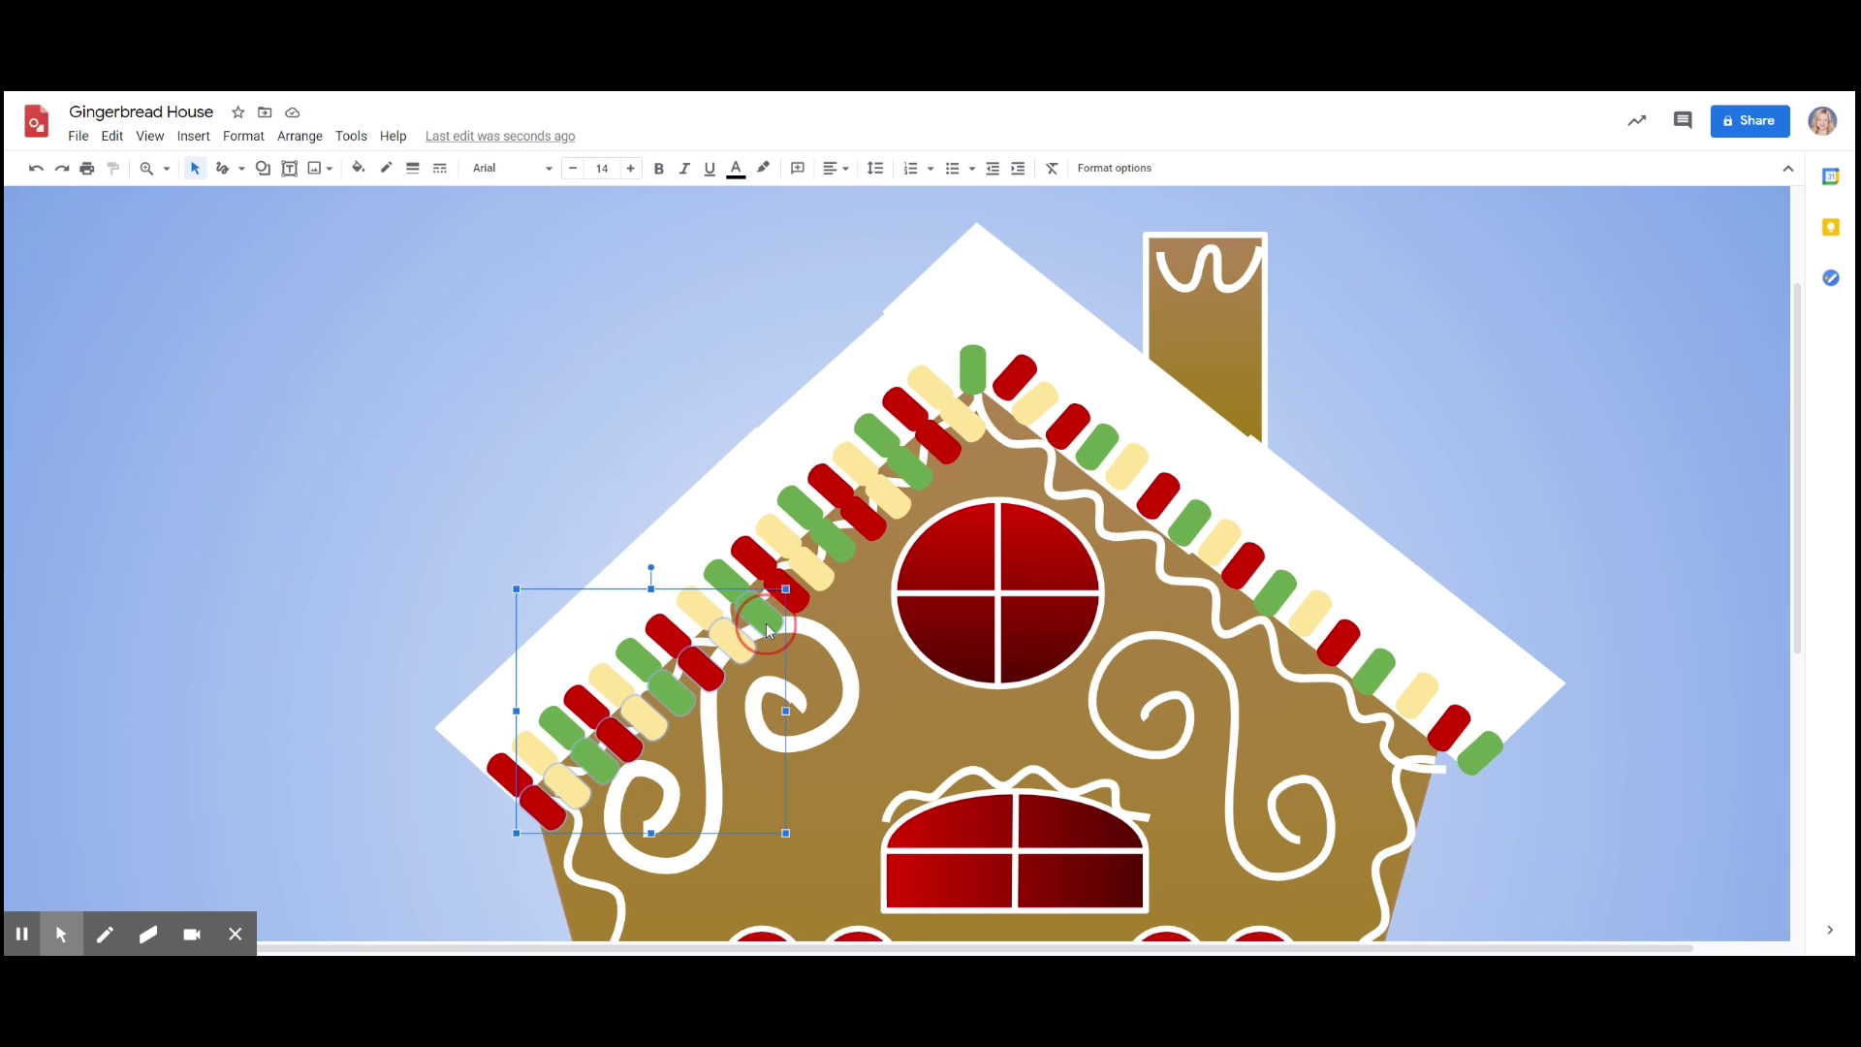
shift+click(808, 594)
shift+click(827, 577)
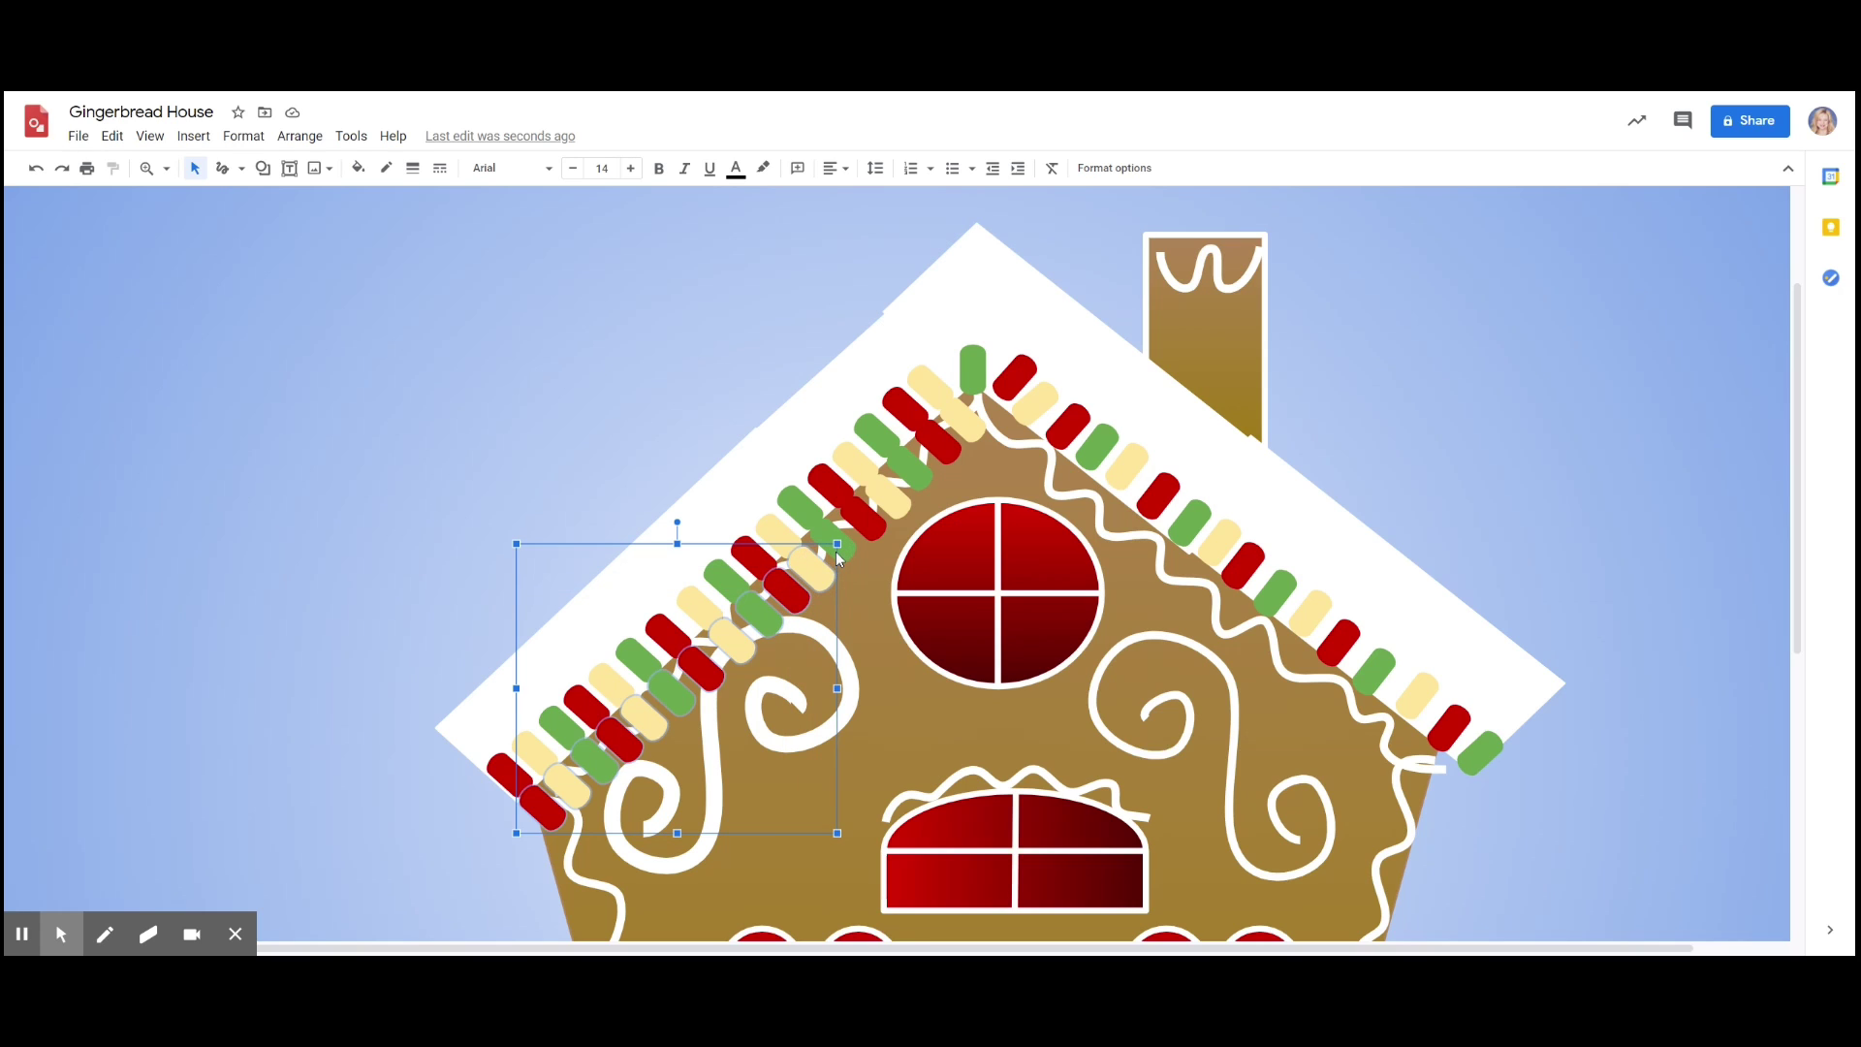
shift+click(839, 539)
shift+click(878, 524)
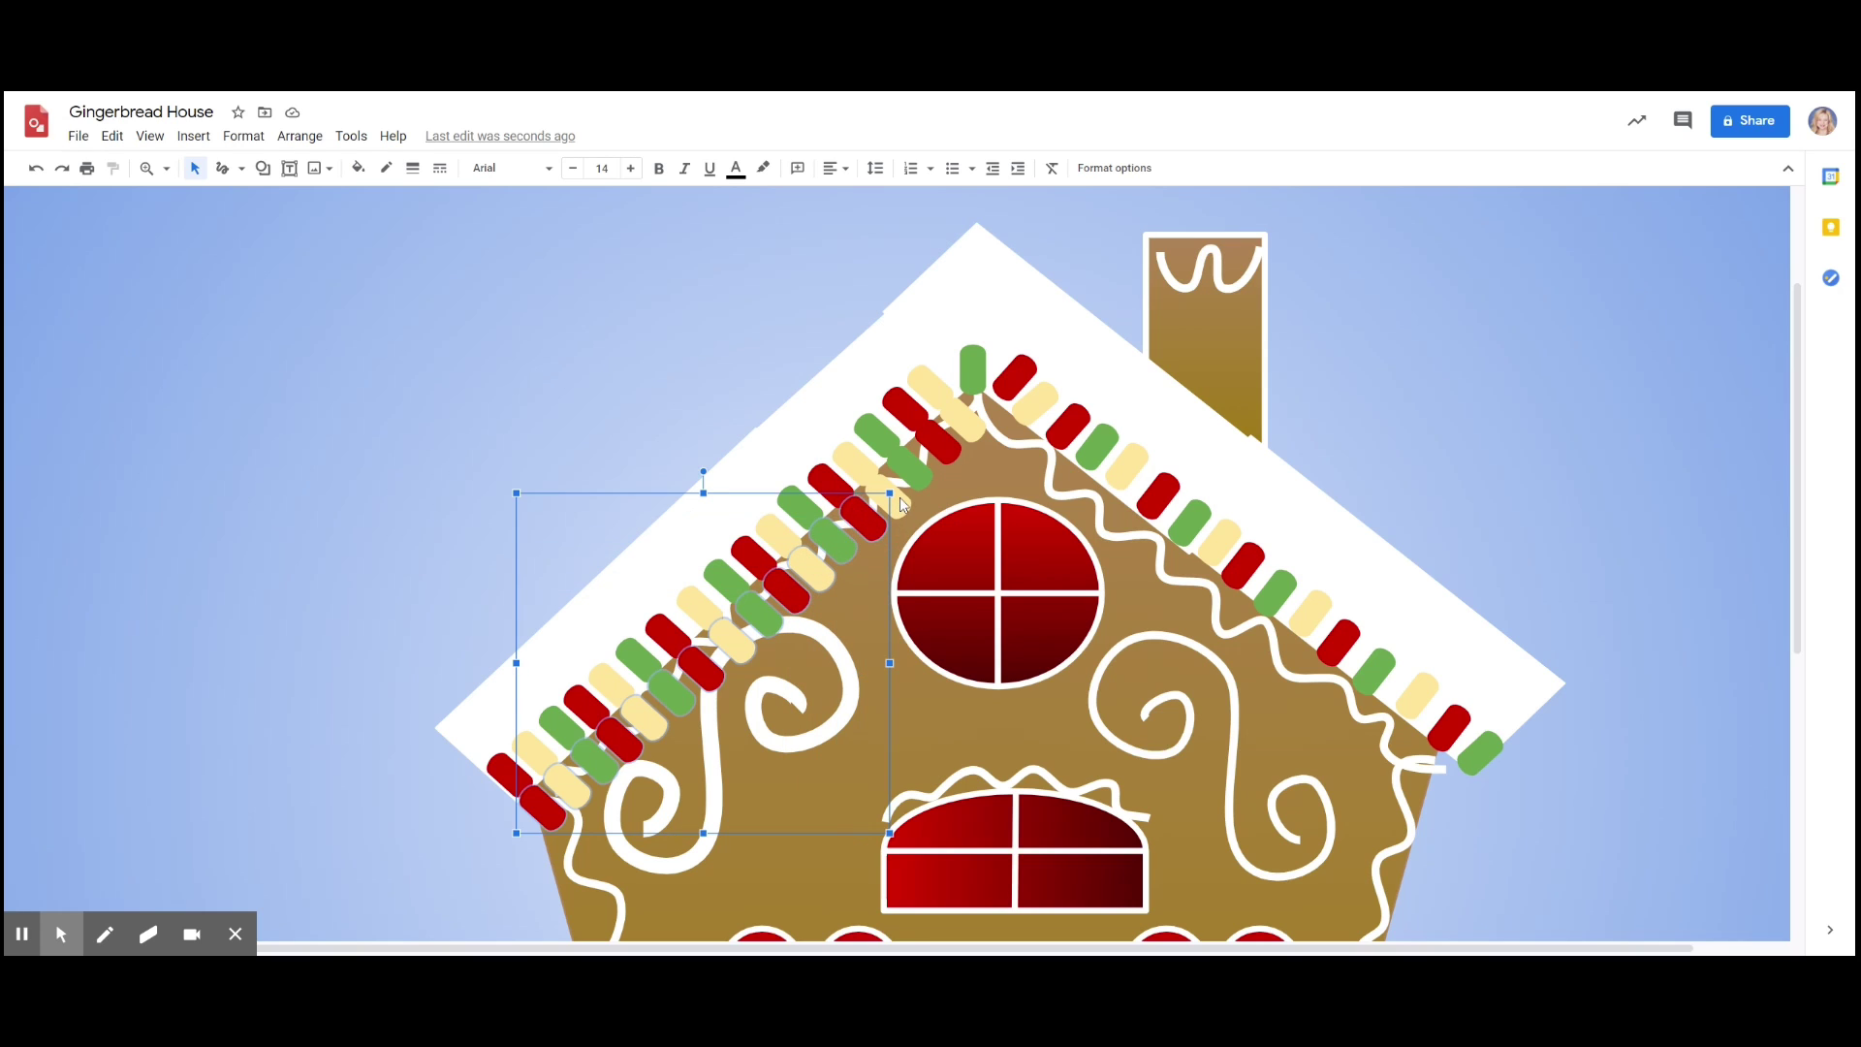
shift+click(901, 502)
shift+click(922, 475)
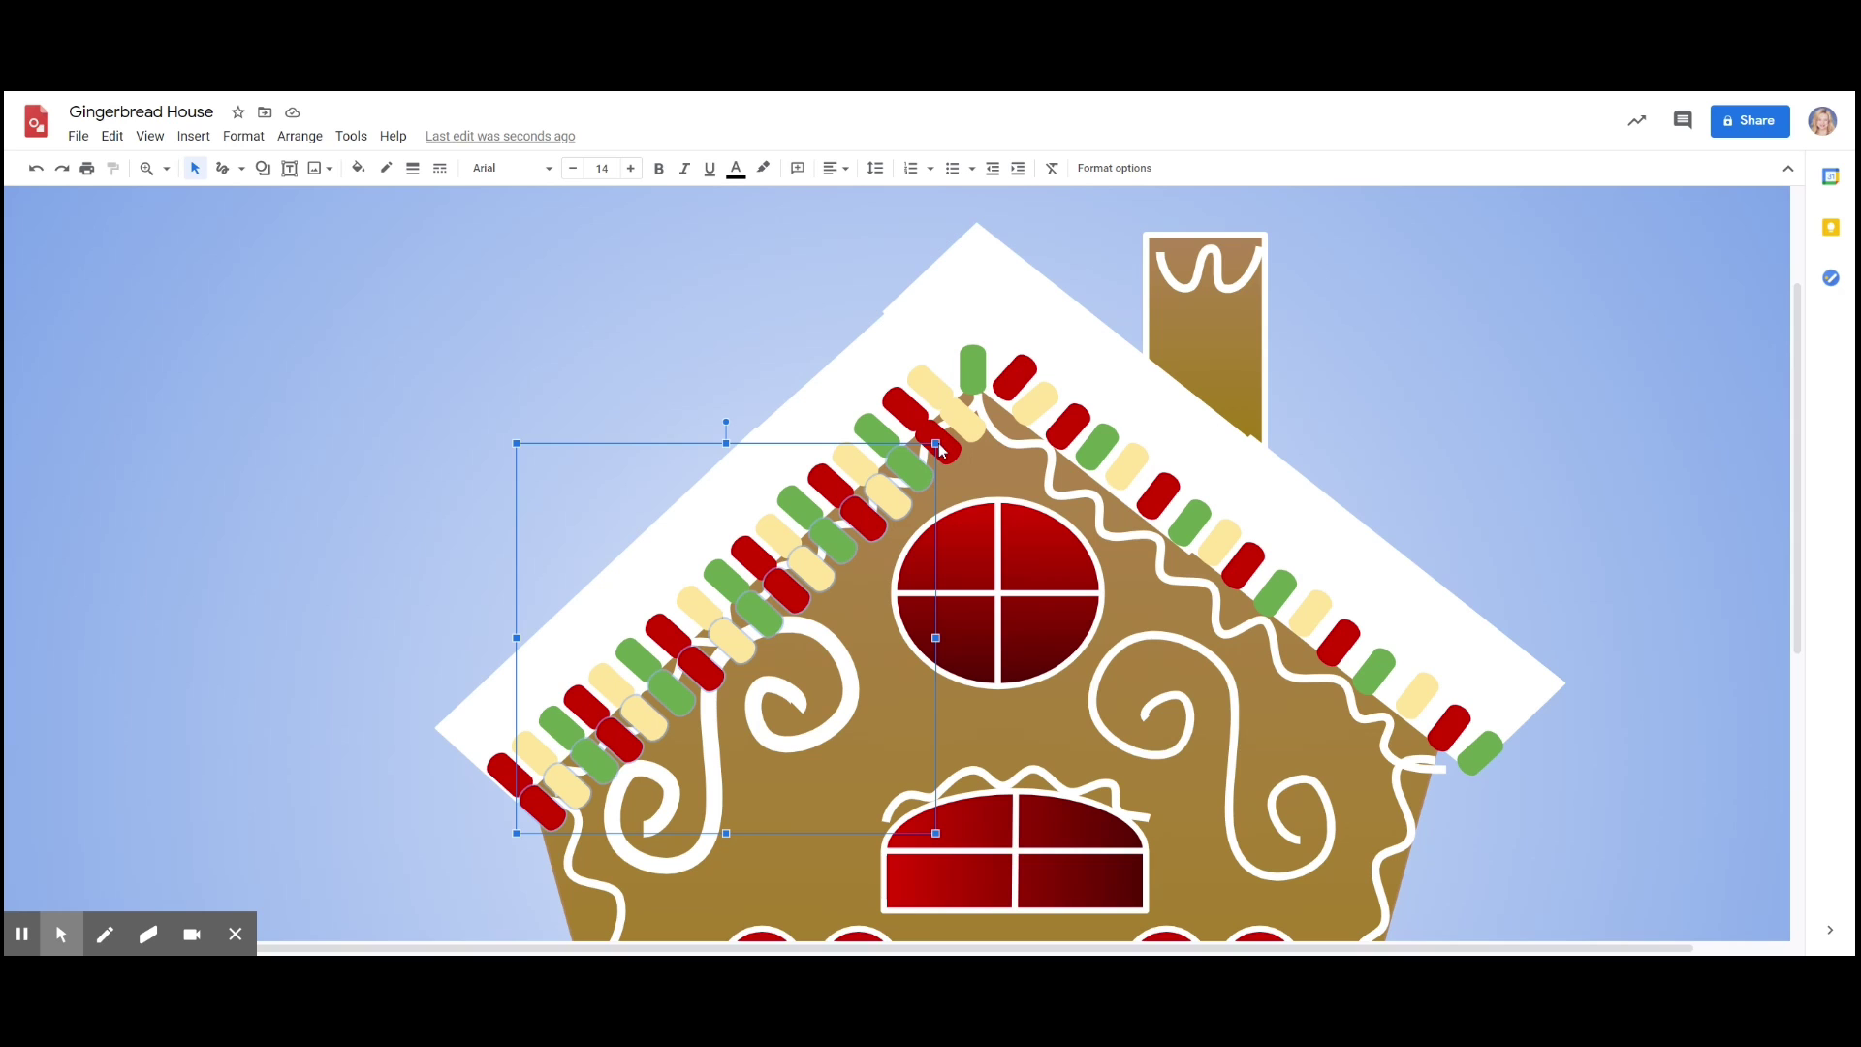
shift+click(962, 427)
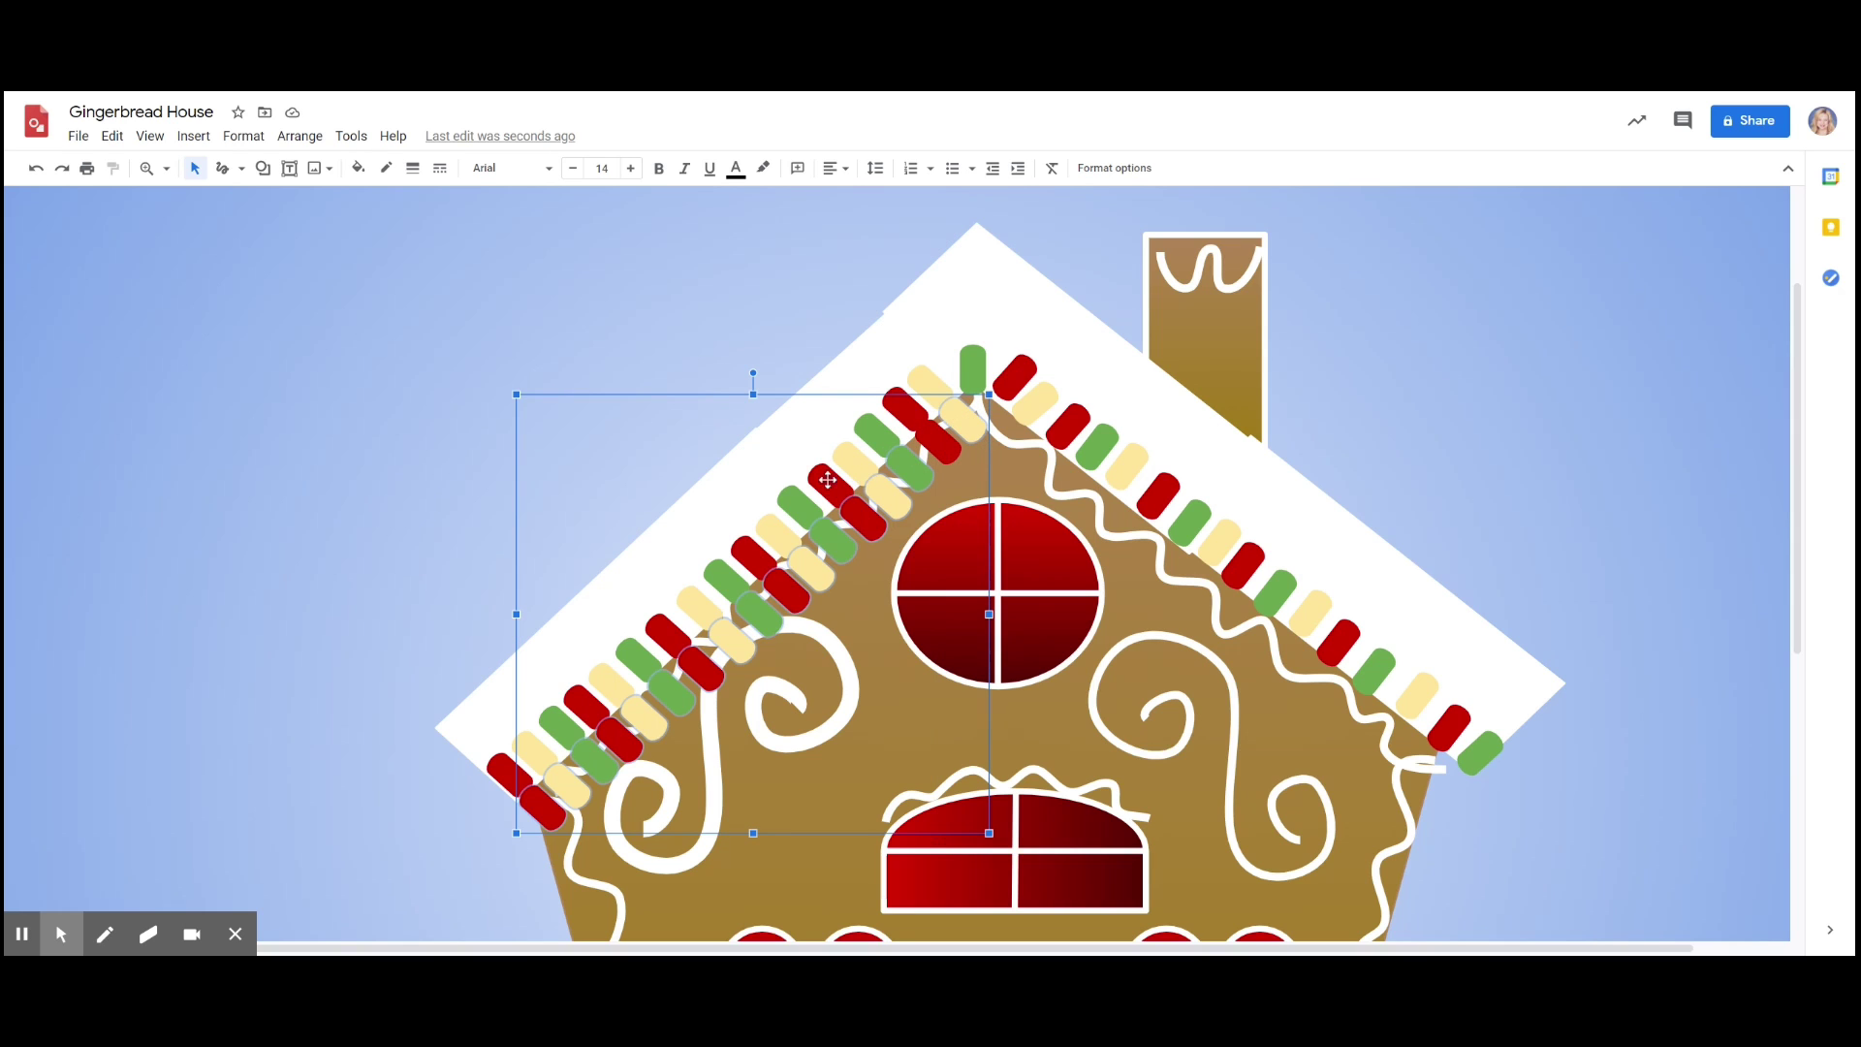
drag(768, 472, 802, 356)
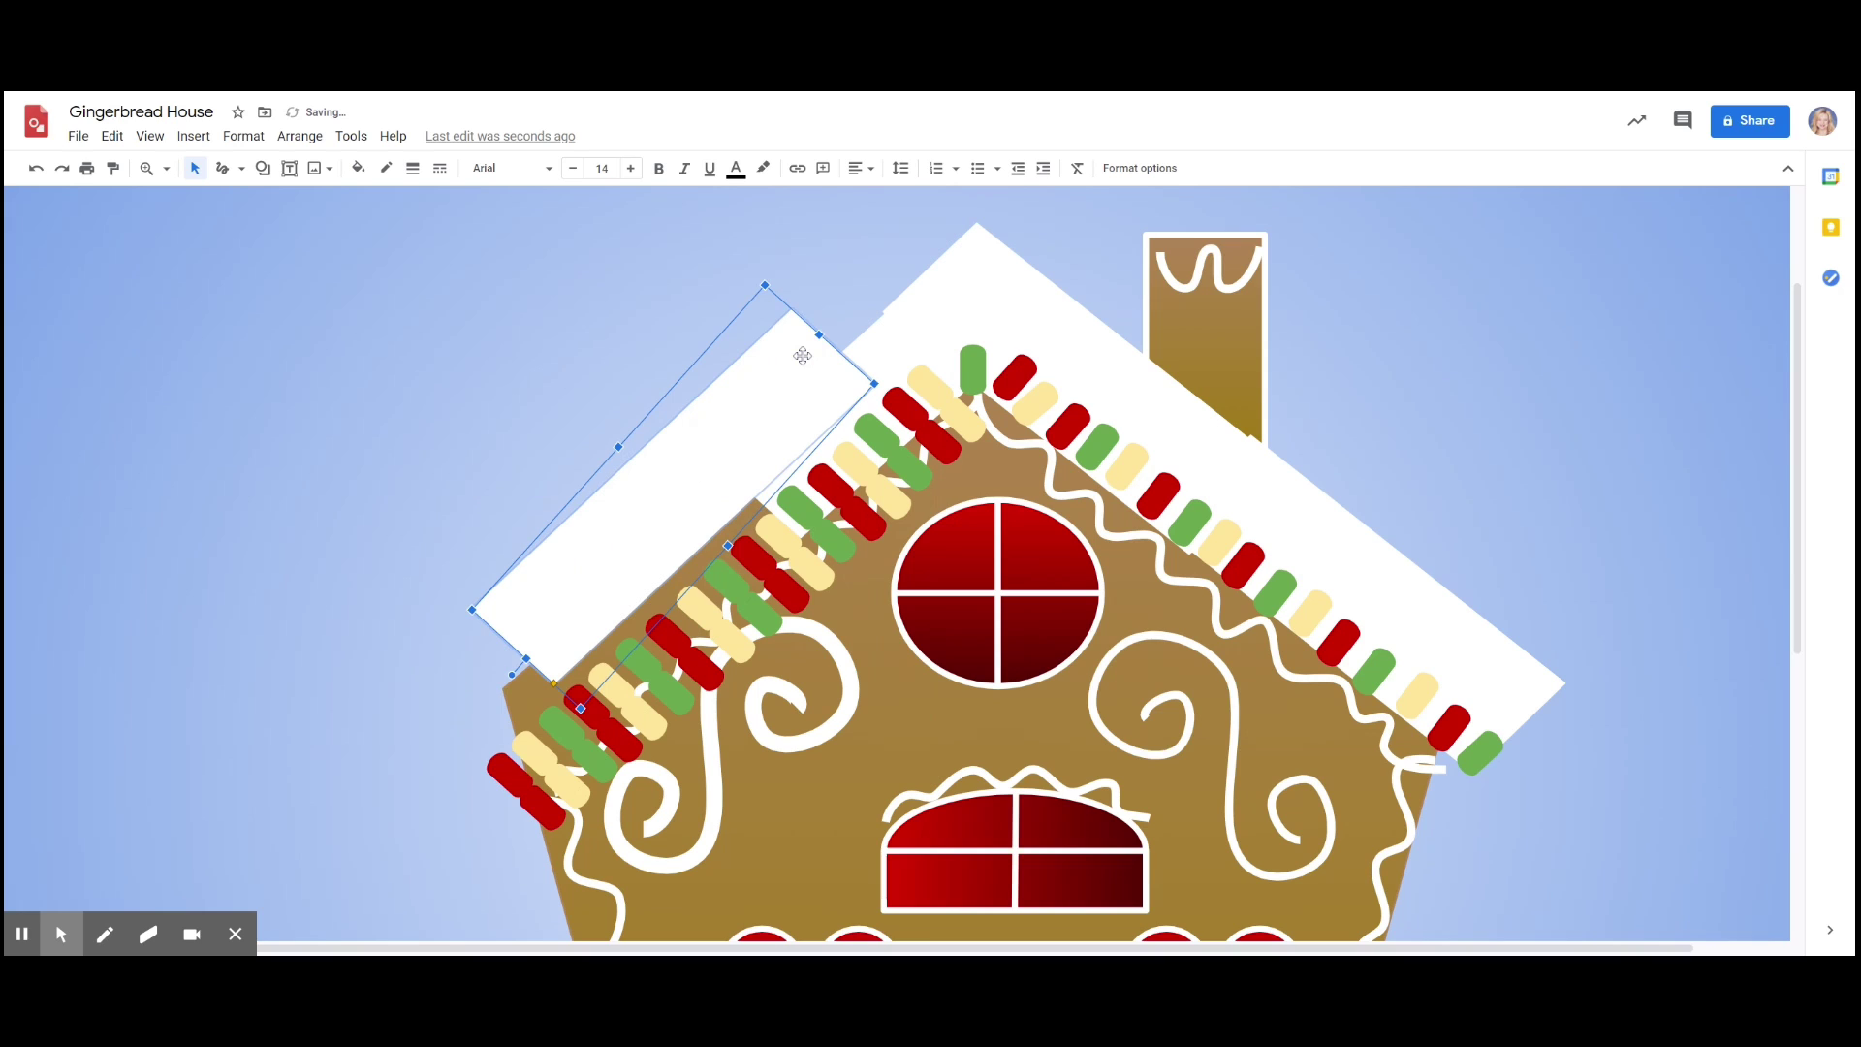
key(ctrl+z)
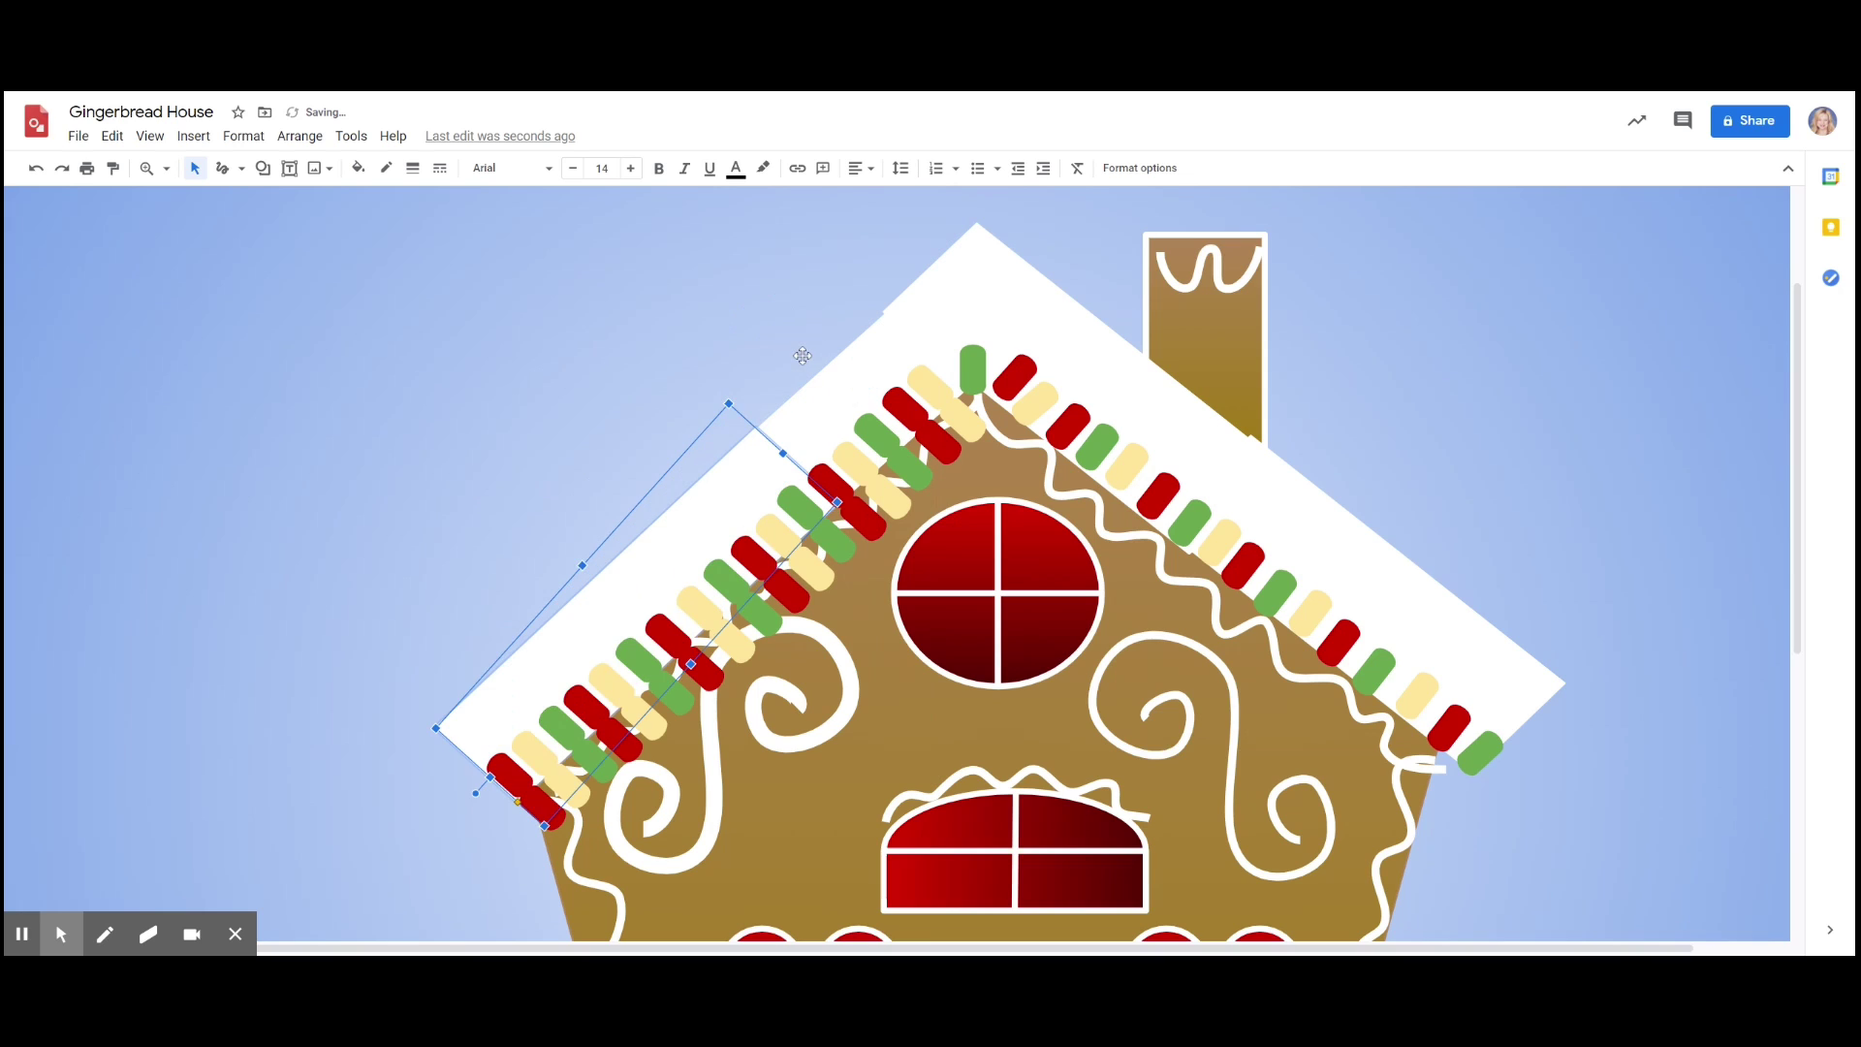
- Try to select the duplicated candies from the lowest red one to midway up the left roof edge and move them onto the white roof
click(764, 602)
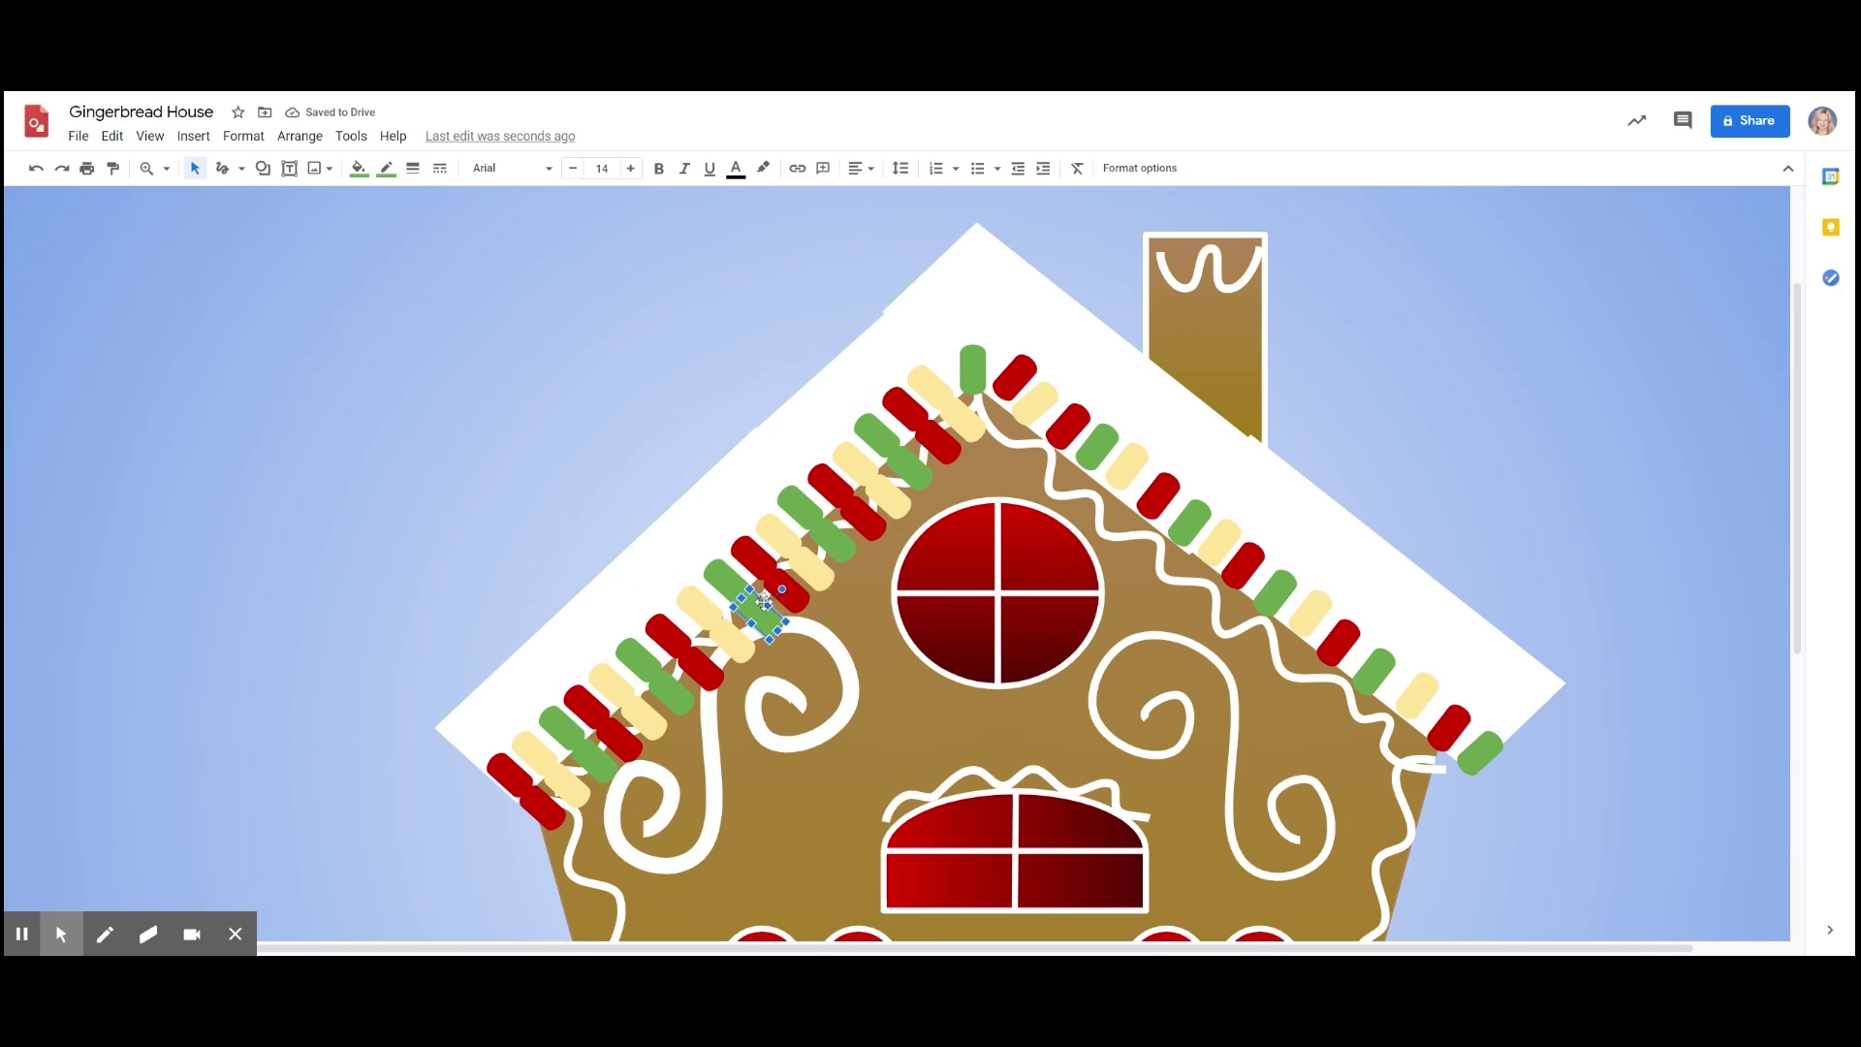
click(556, 803)
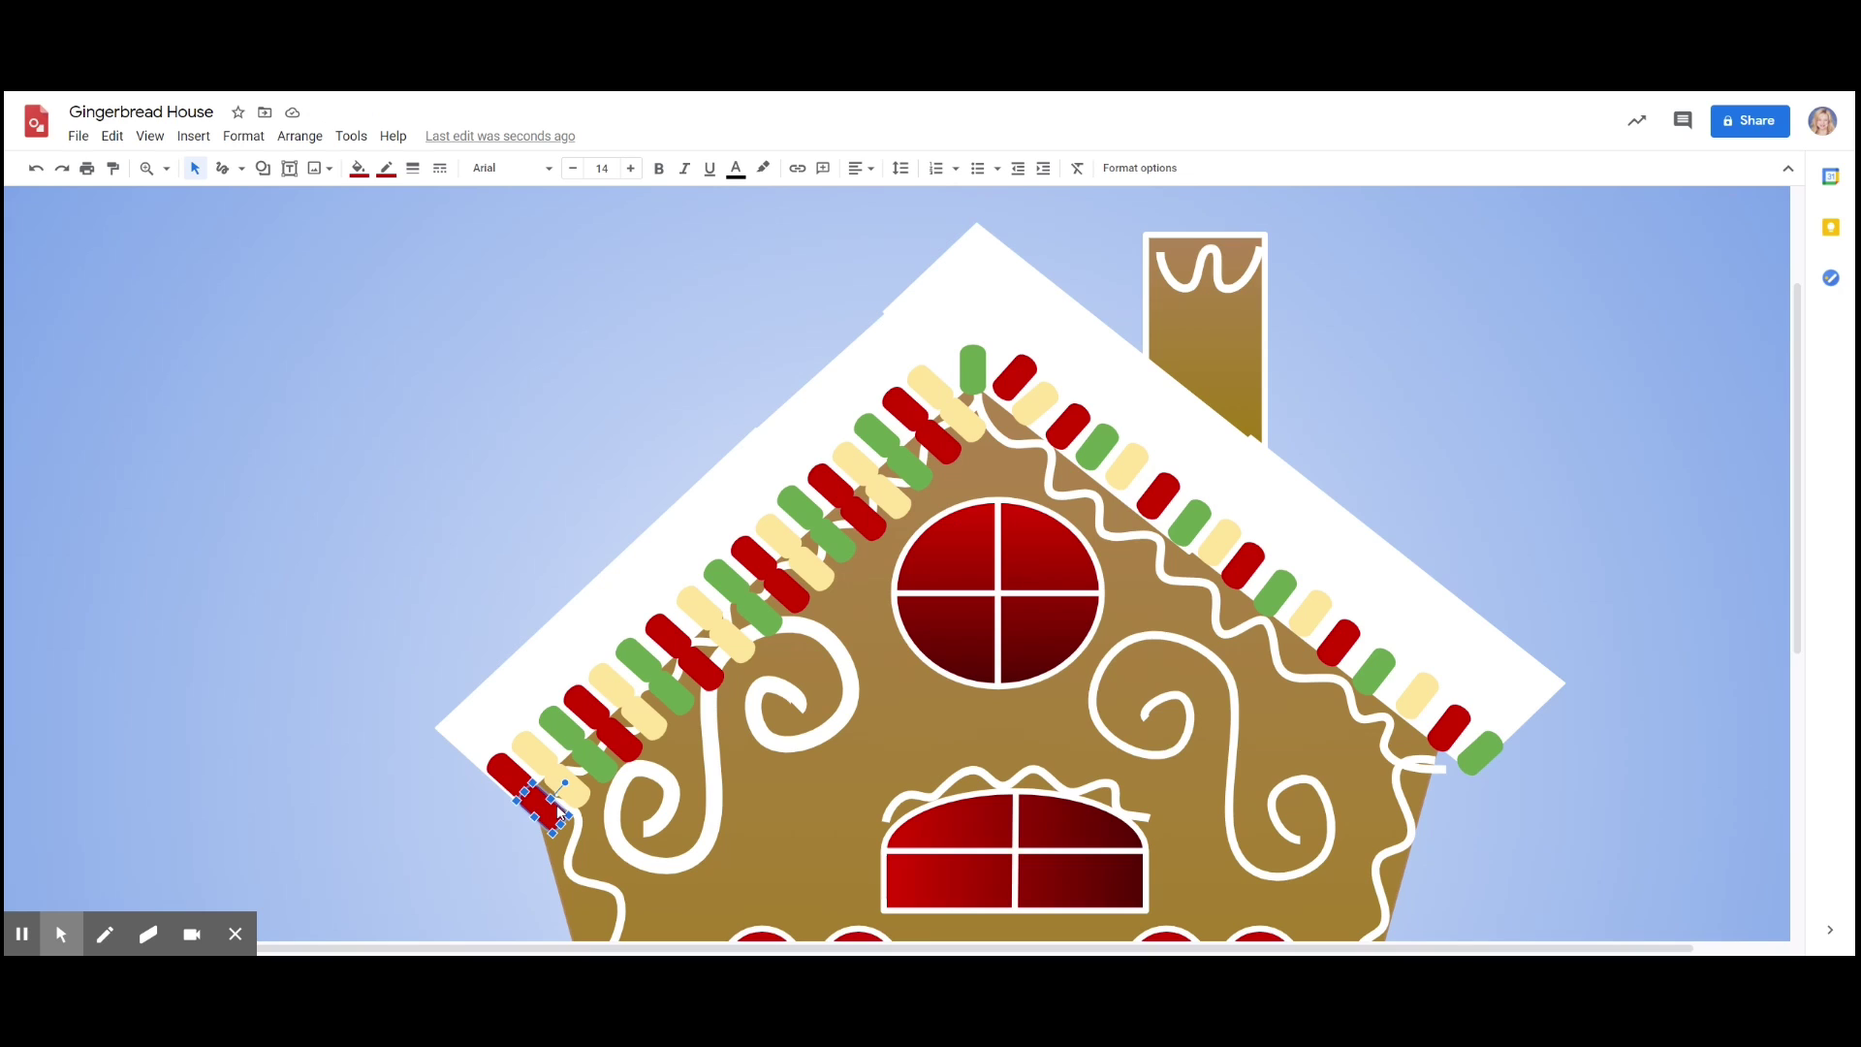
click(567, 782)
click(602, 775)
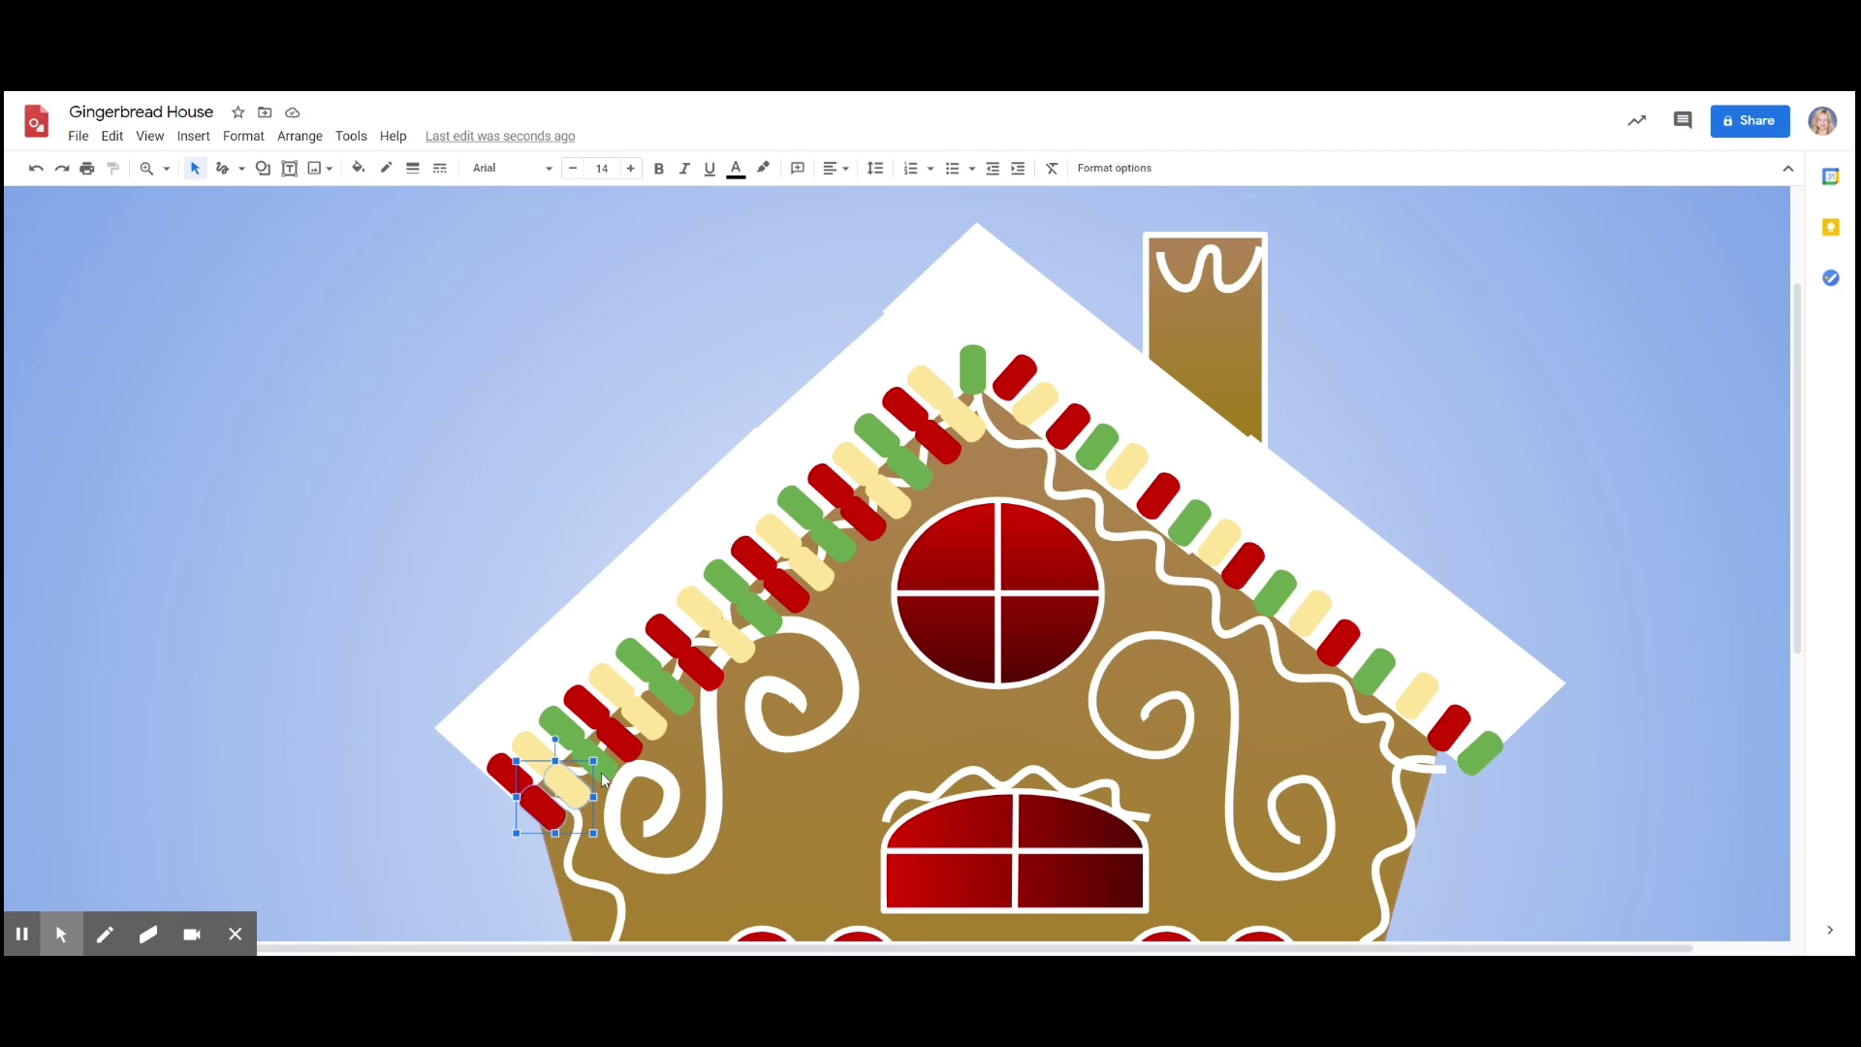
shift+click(630, 753)
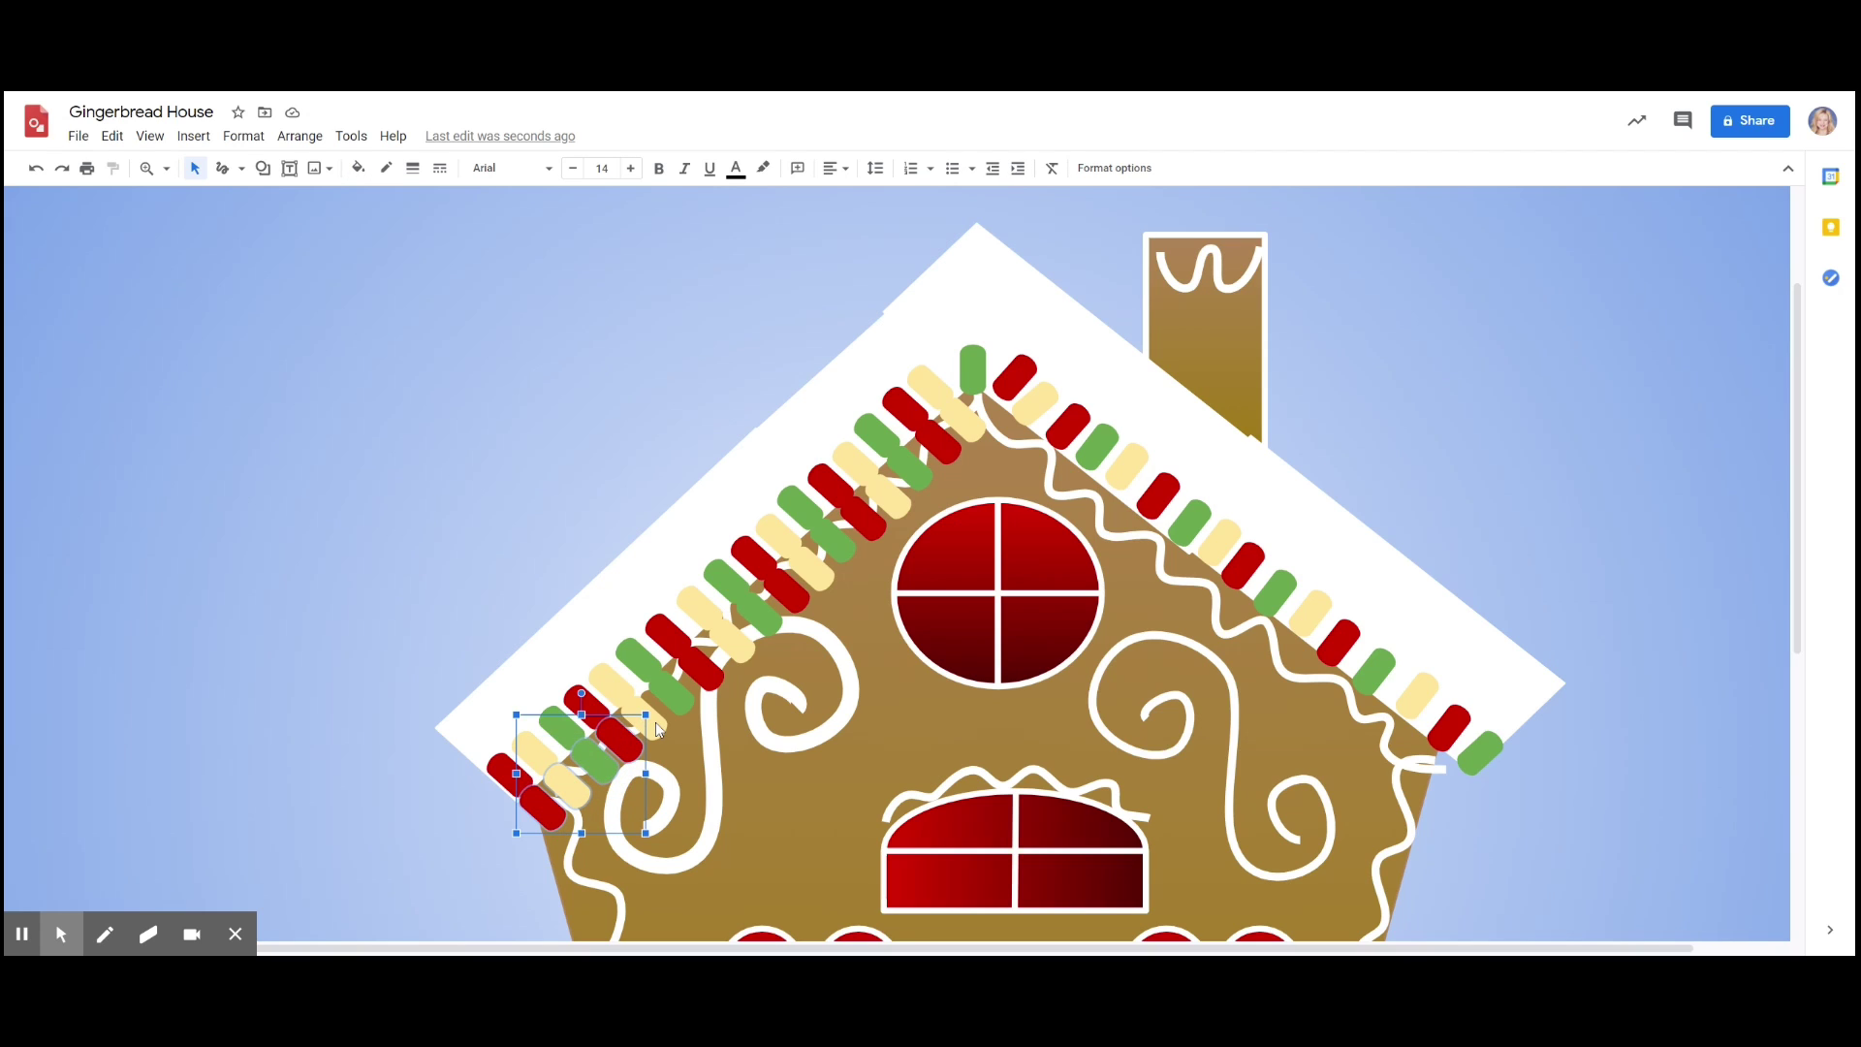
shift+click(656, 729)
shift+click(681, 698)
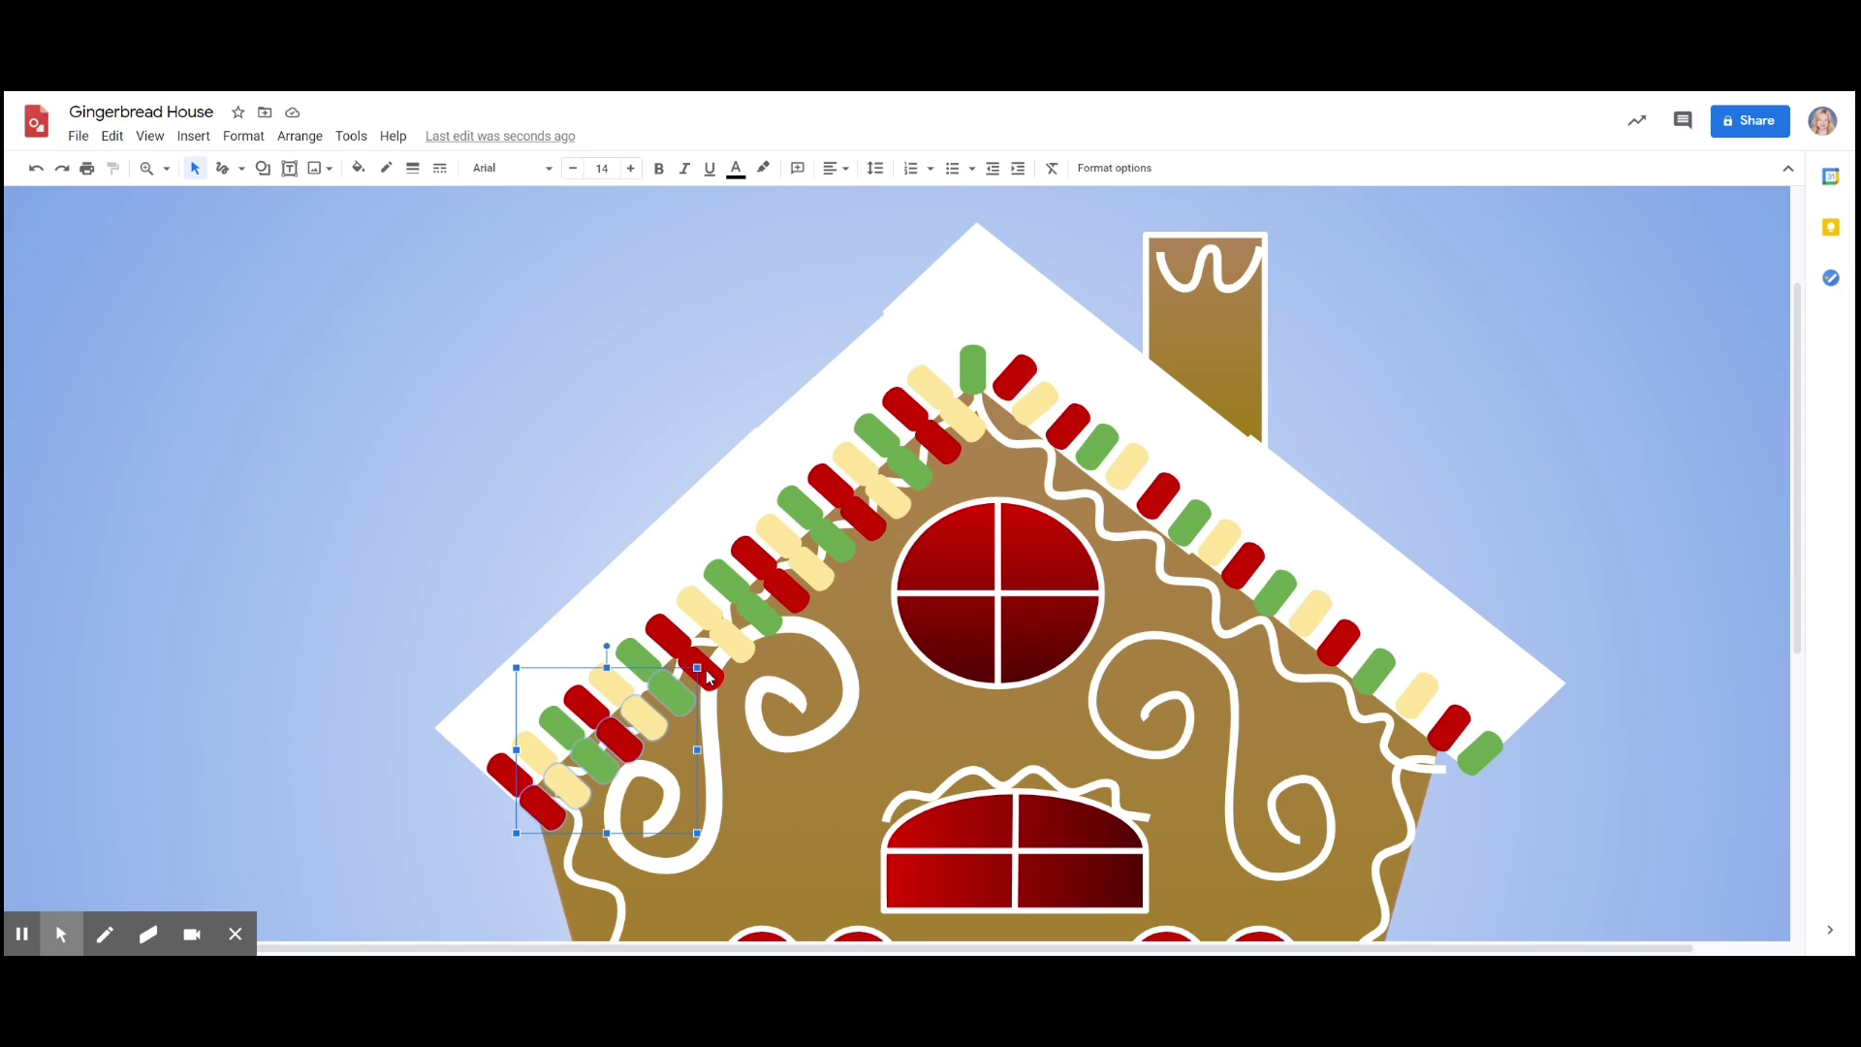
shift+click(708, 676)
shift+click(749, 648)
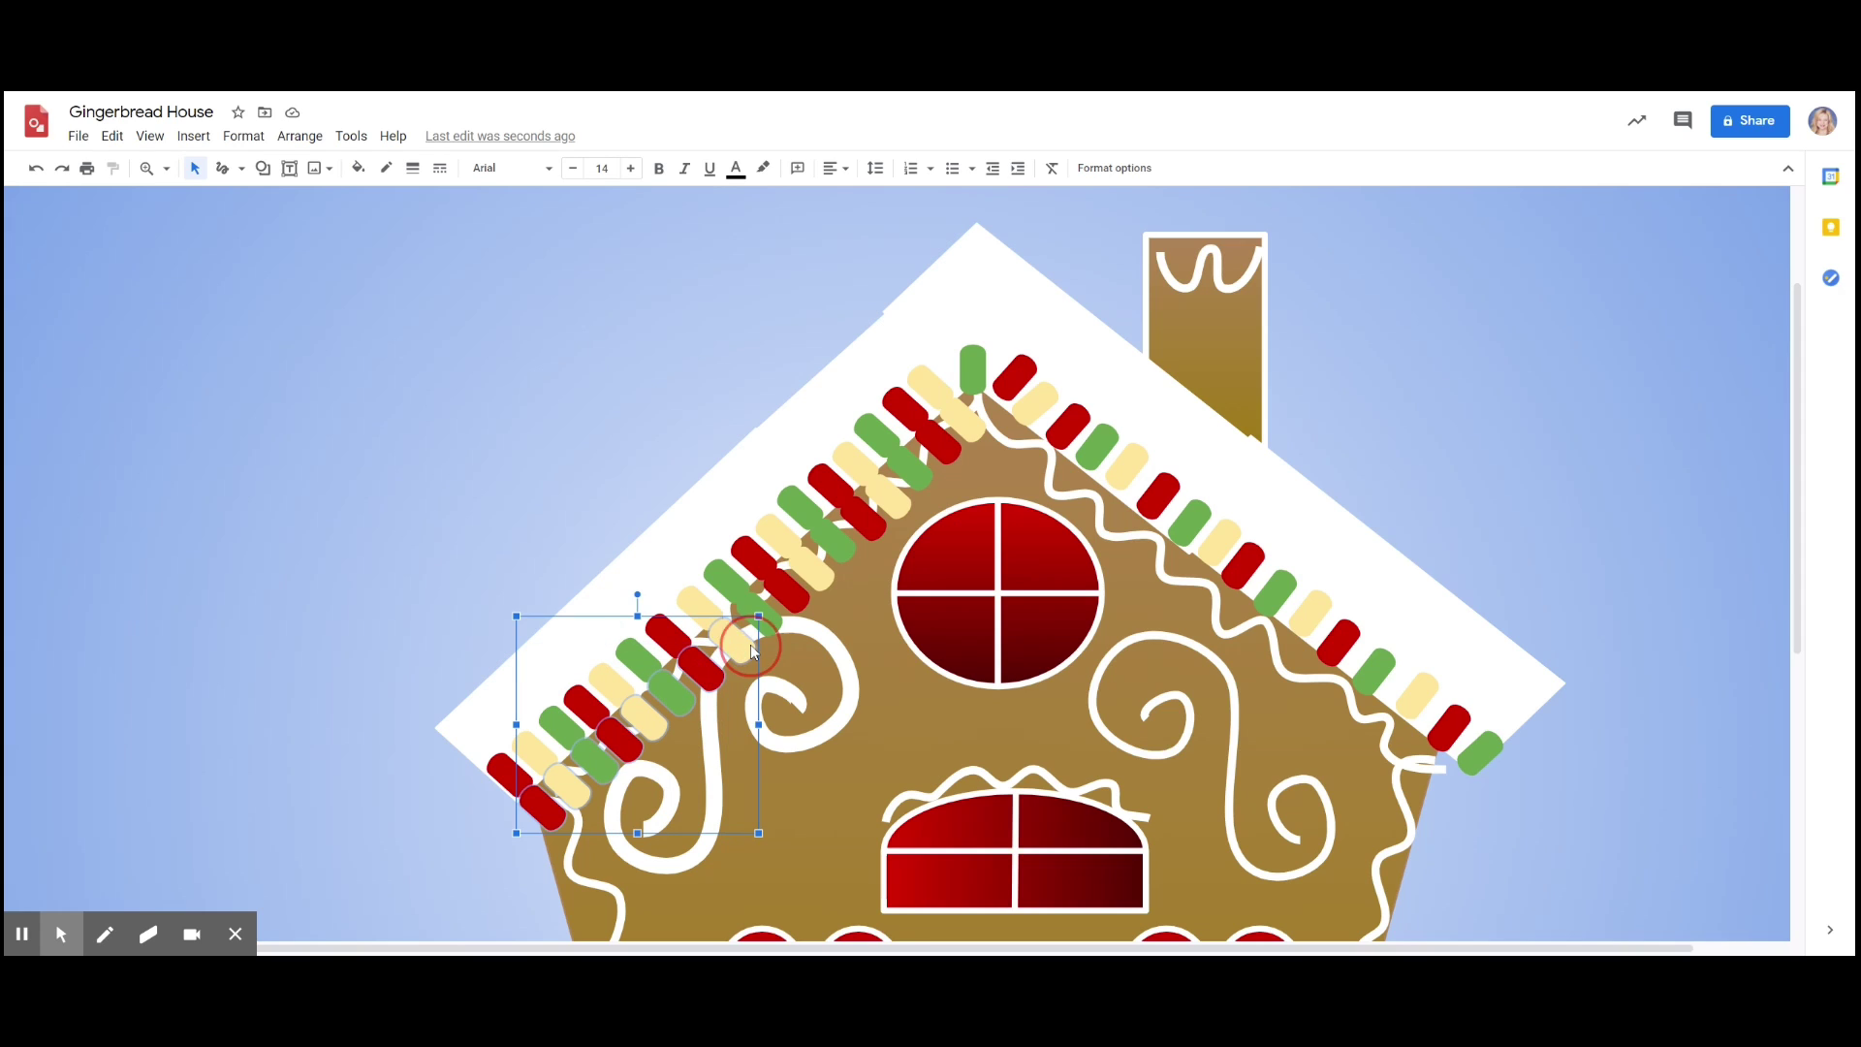
shift+click(795, 601)
shift+click(797, 603)
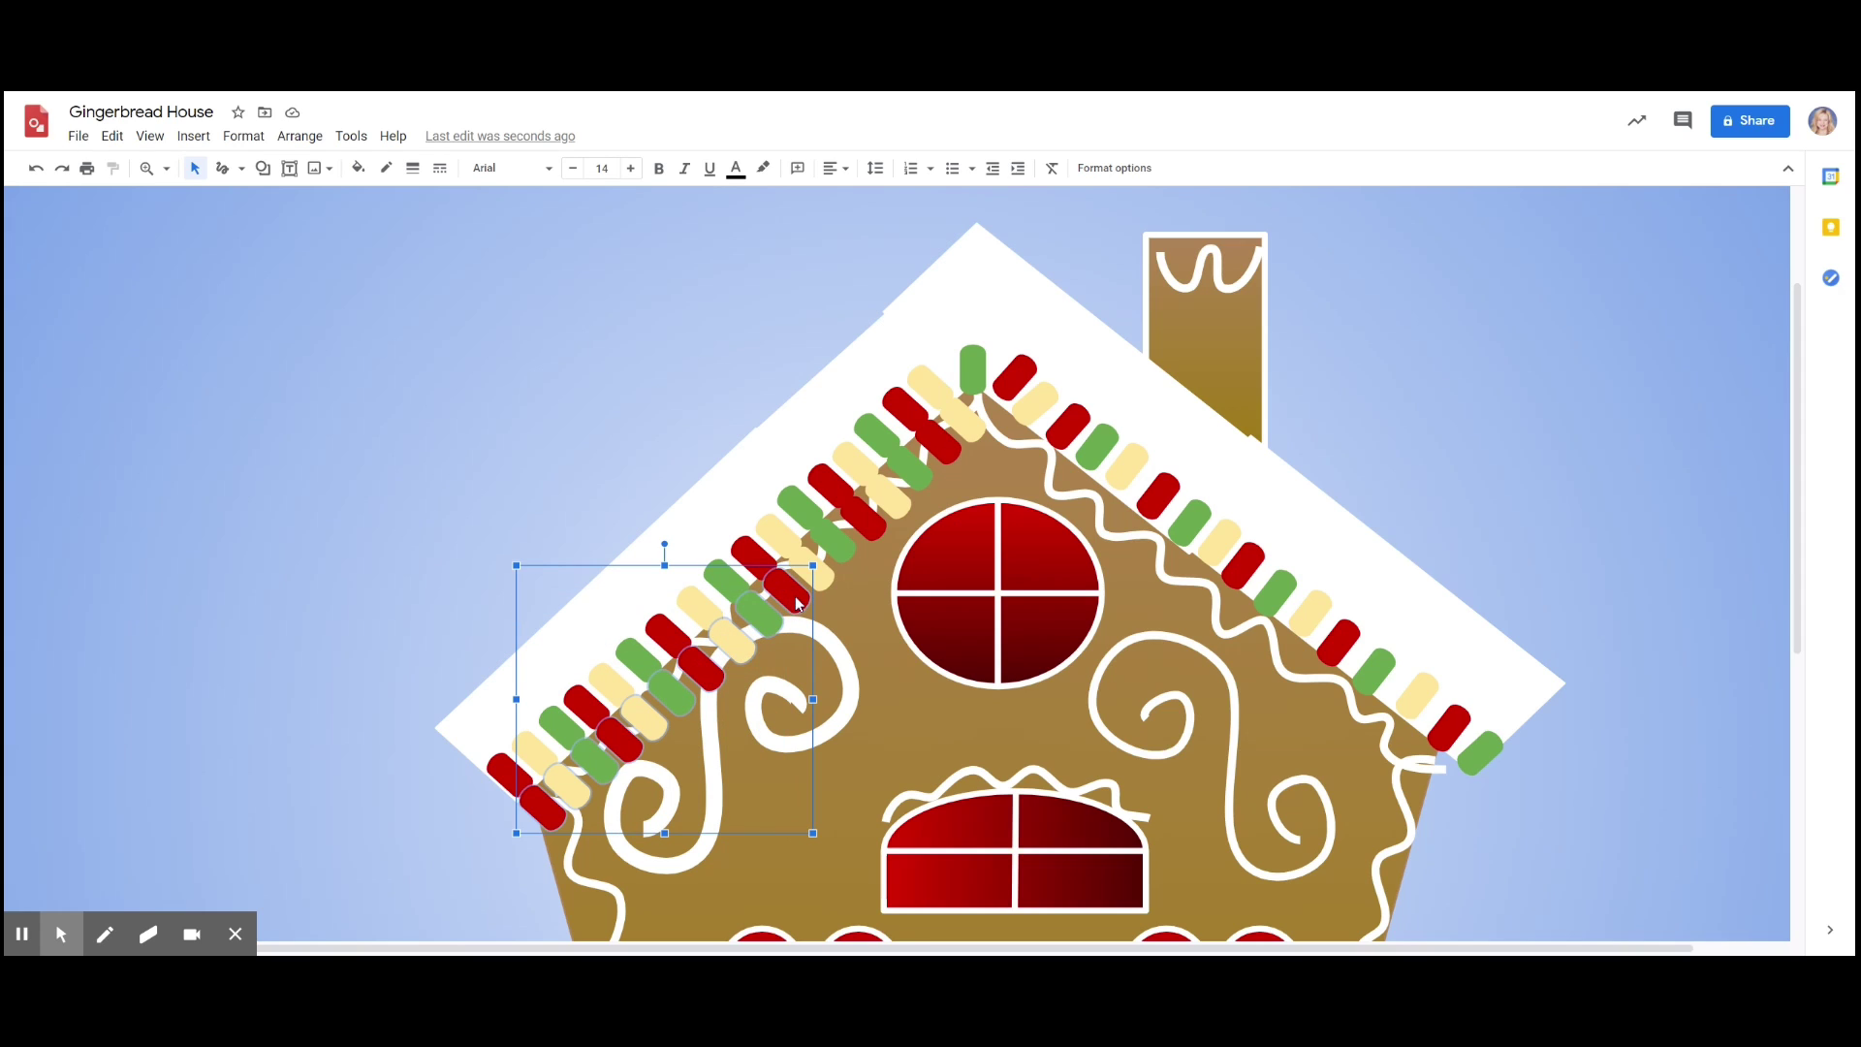
drag(676, 622, 657, 579)
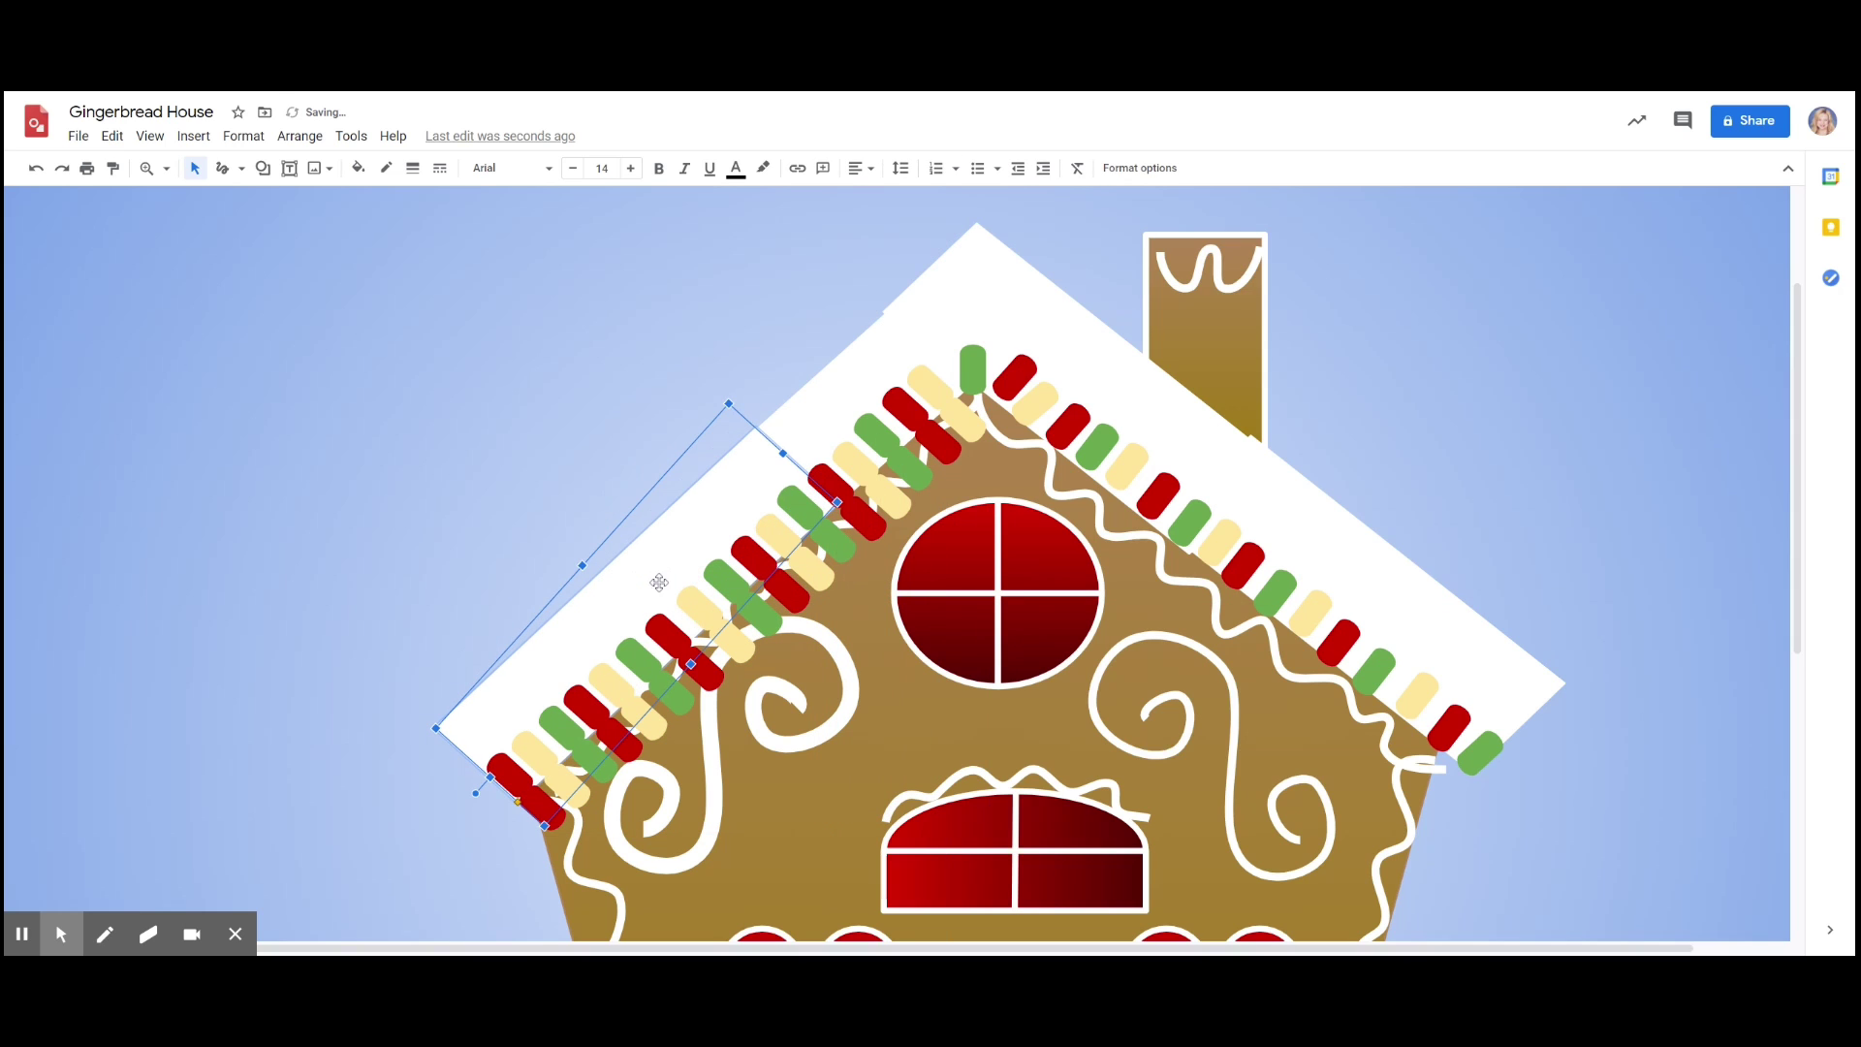
- Try again to move the duplicated candies up the roof, selecting only the lowest seven of the left row
click(731, 674)
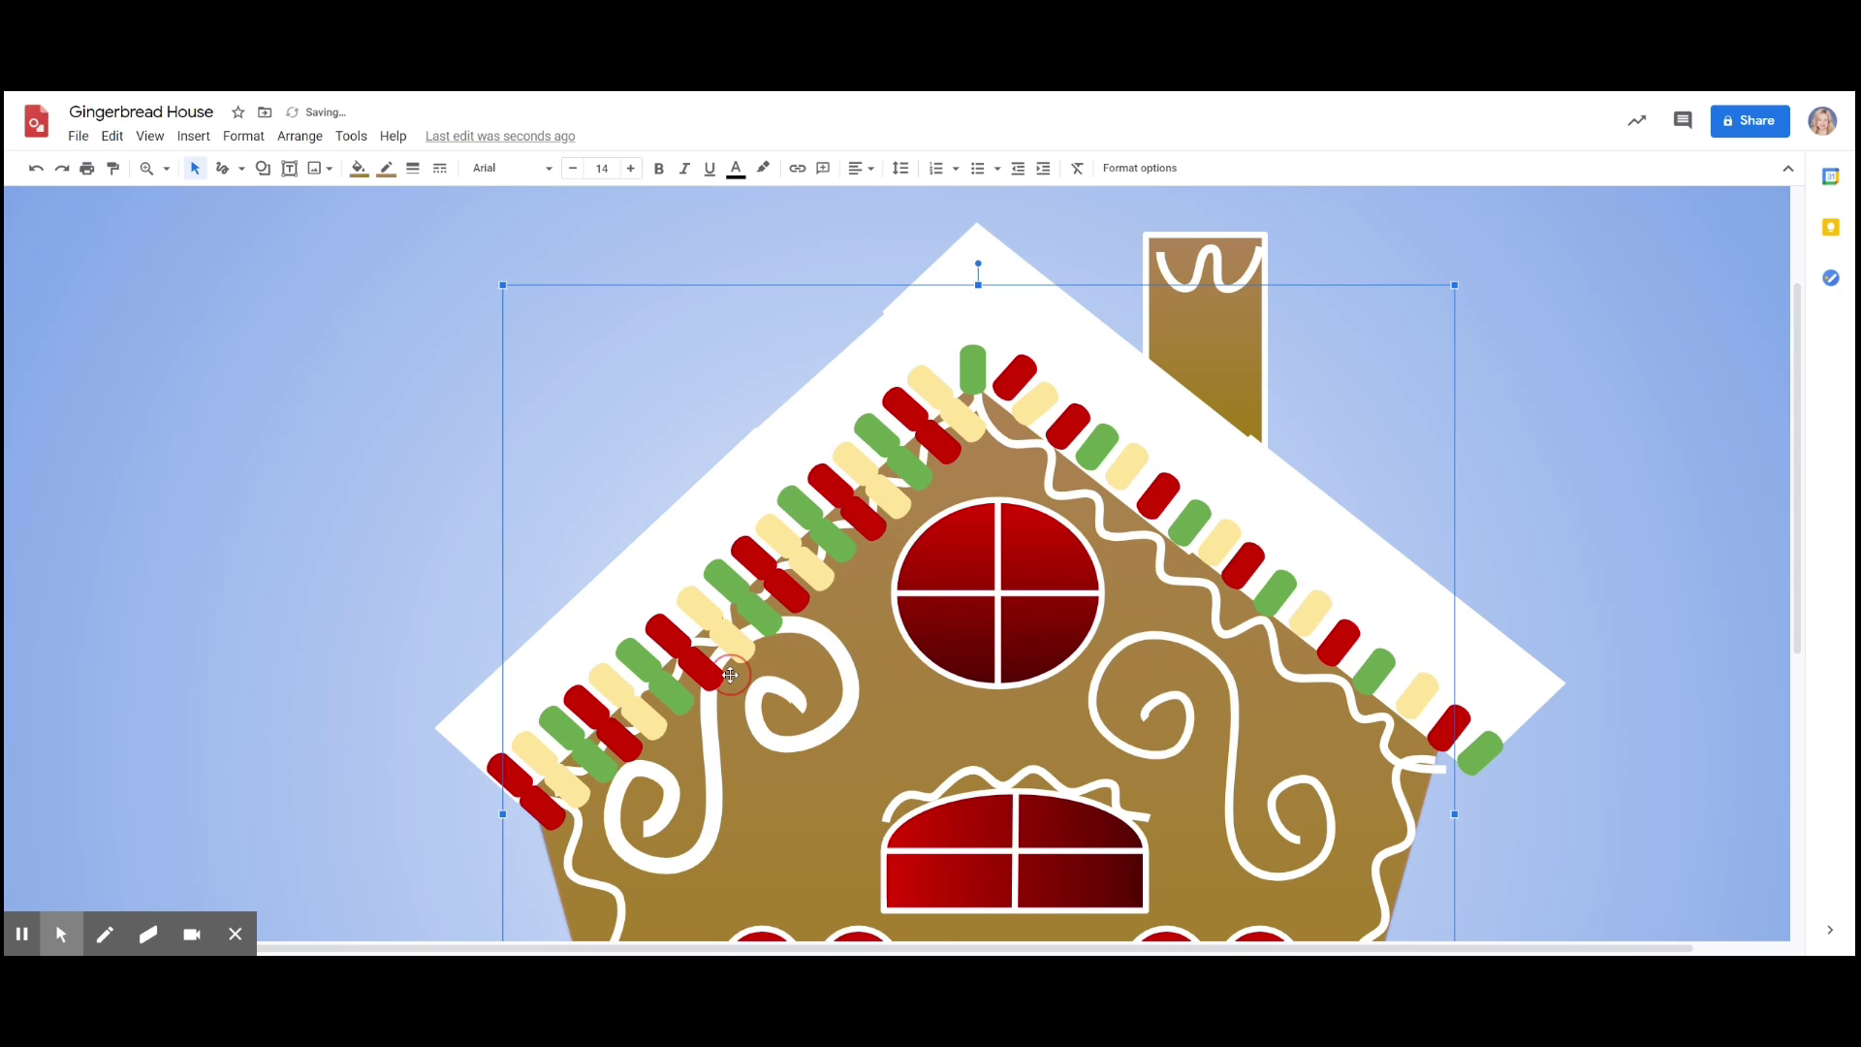
click(549, 810)
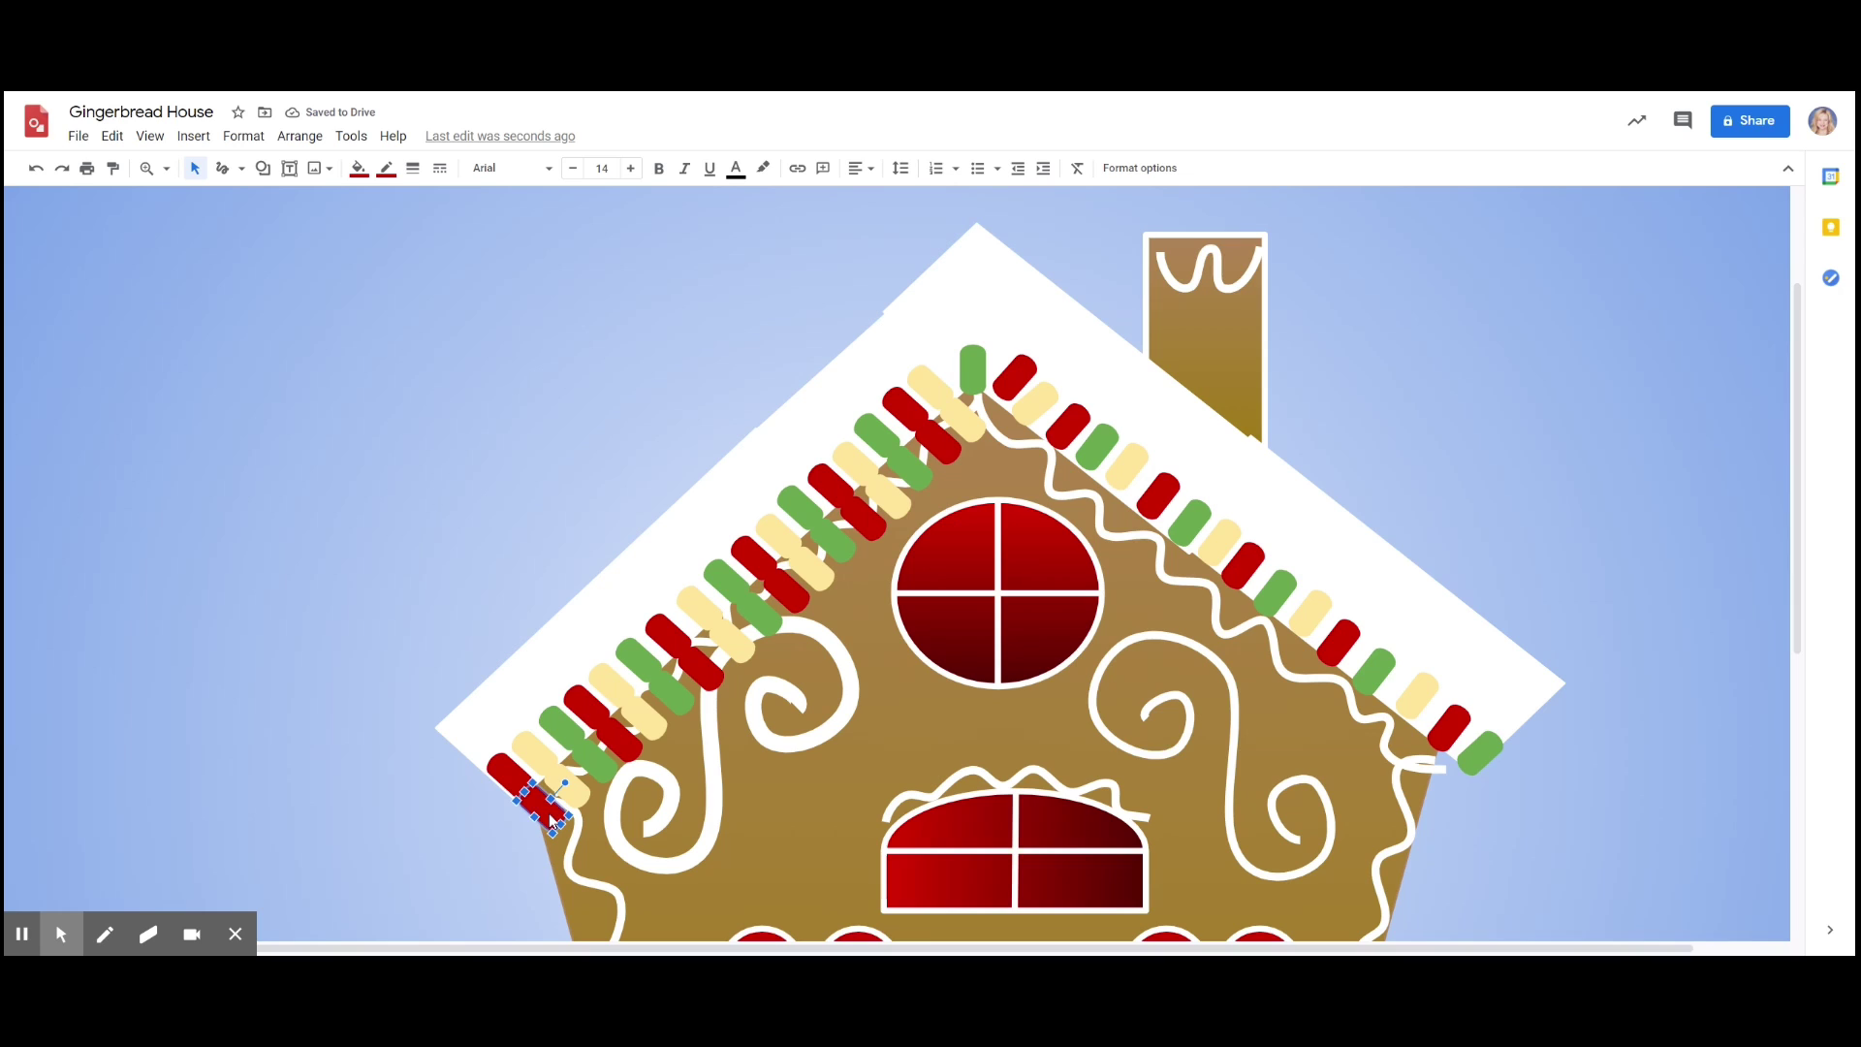
click(570, 790)
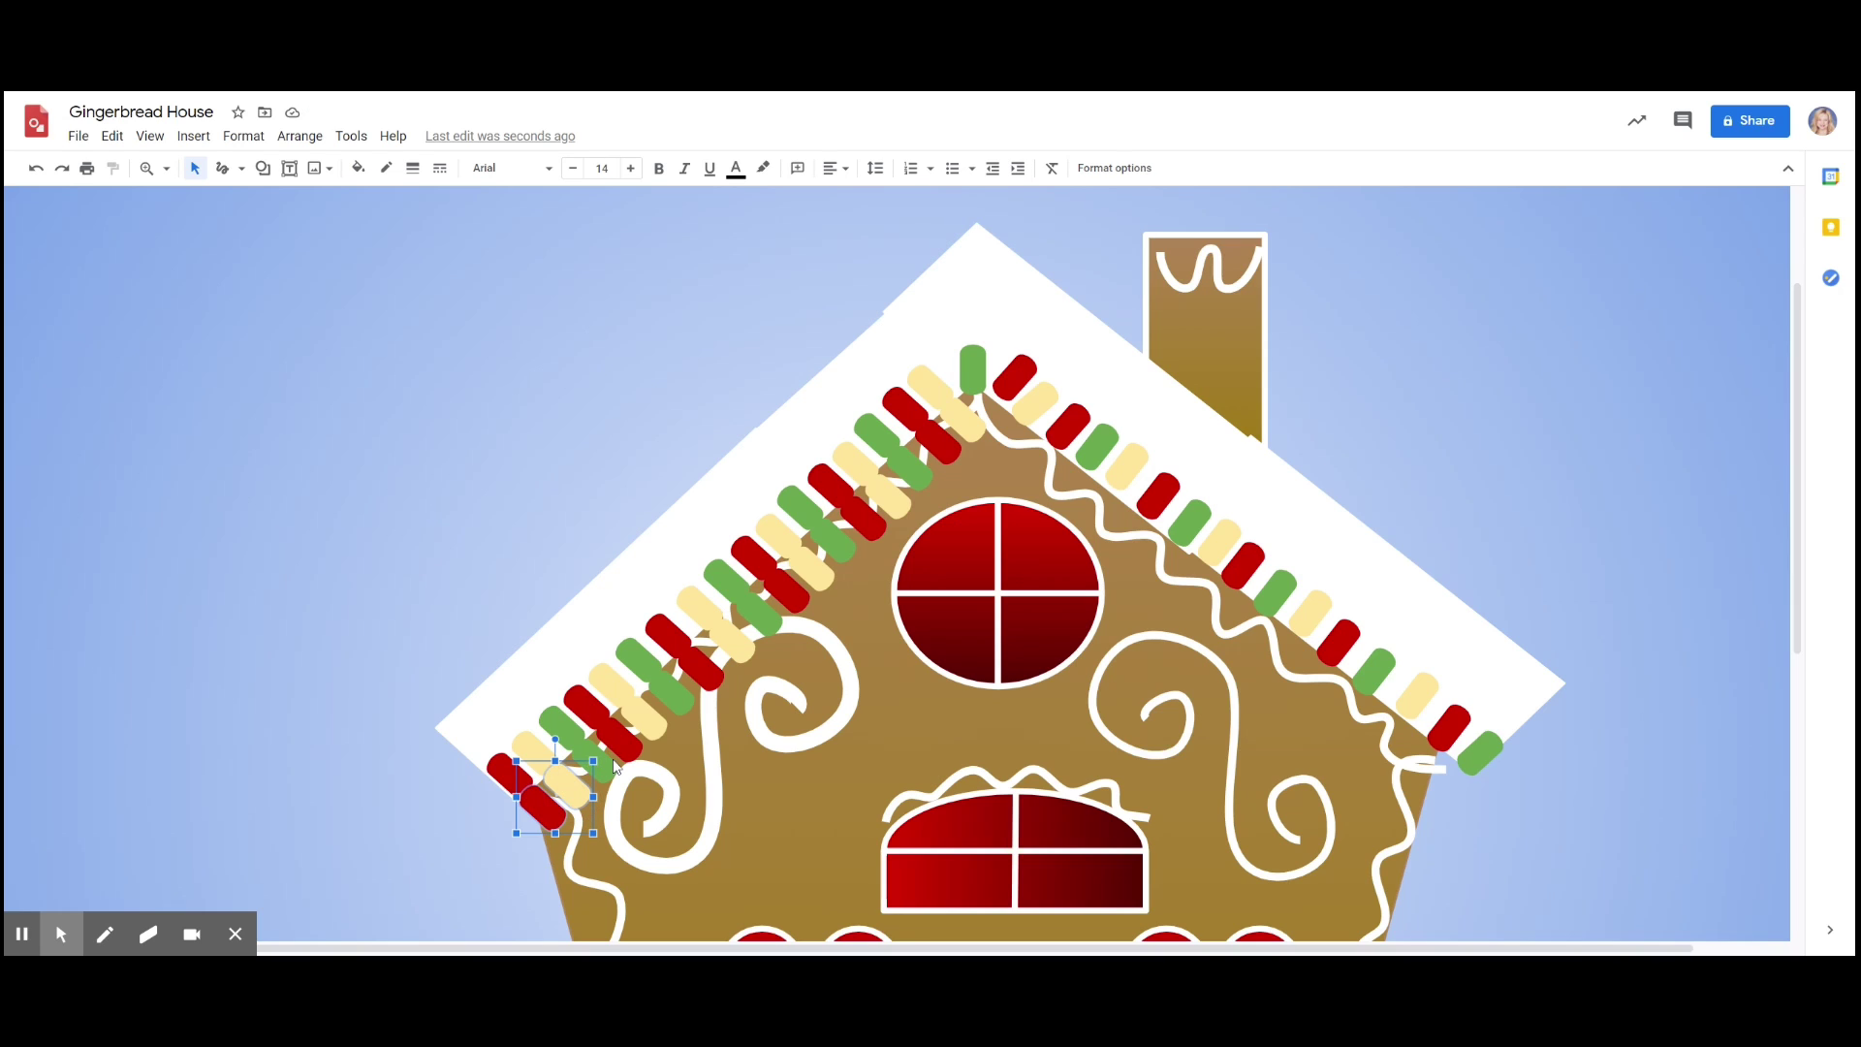
shift+click(610, 768)
shift+click(636, 747)
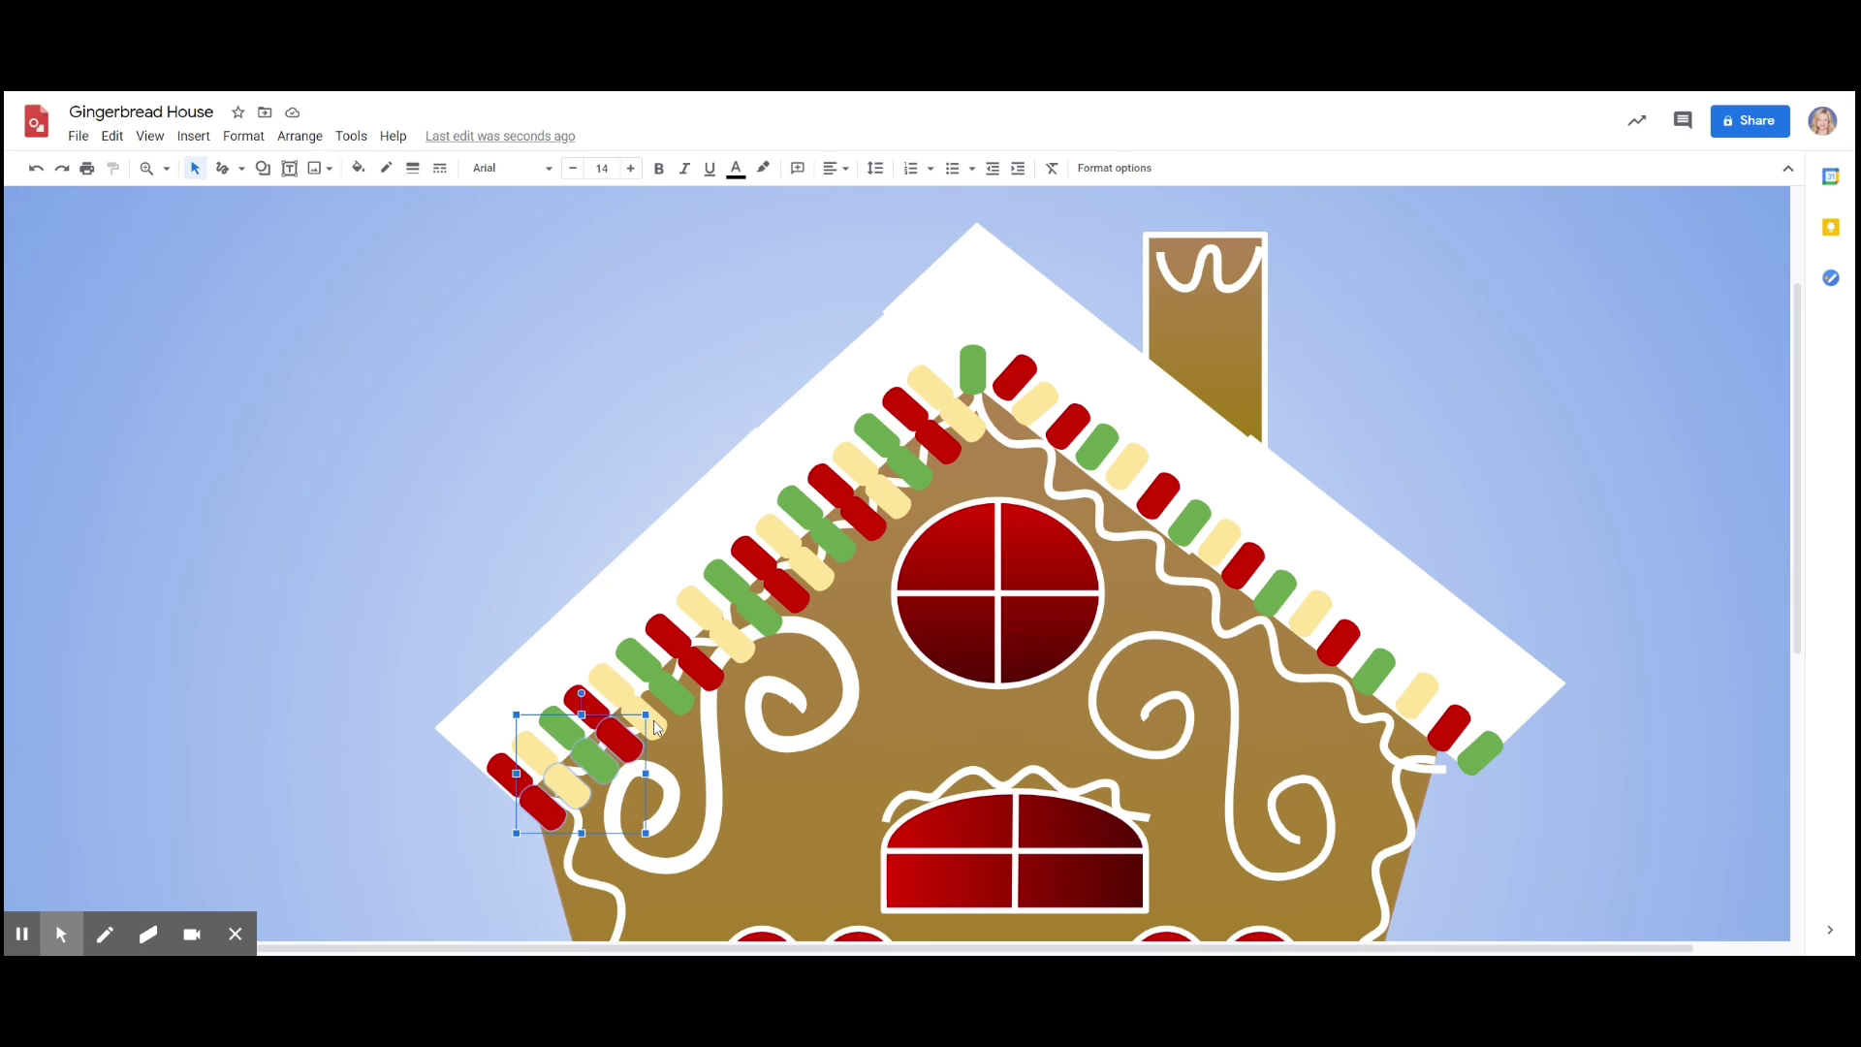
shift+click(691, 698)
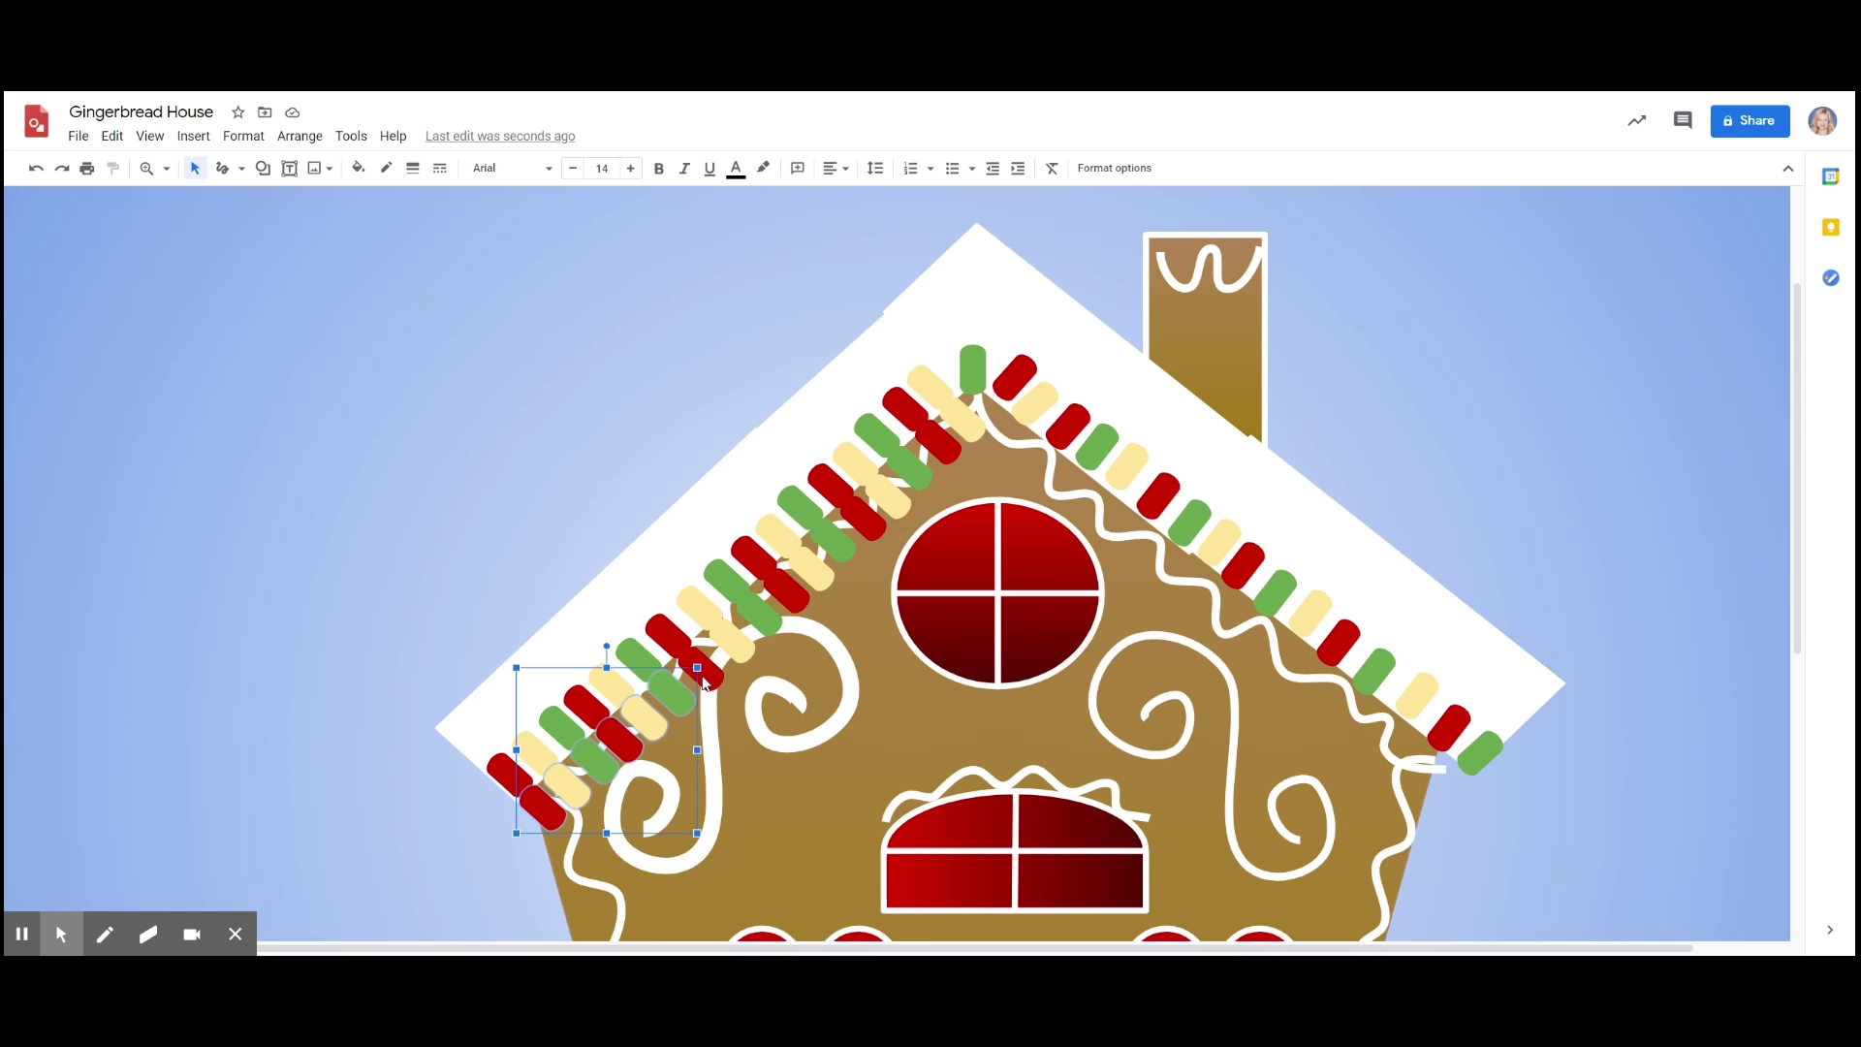
shift+click(704, 681)
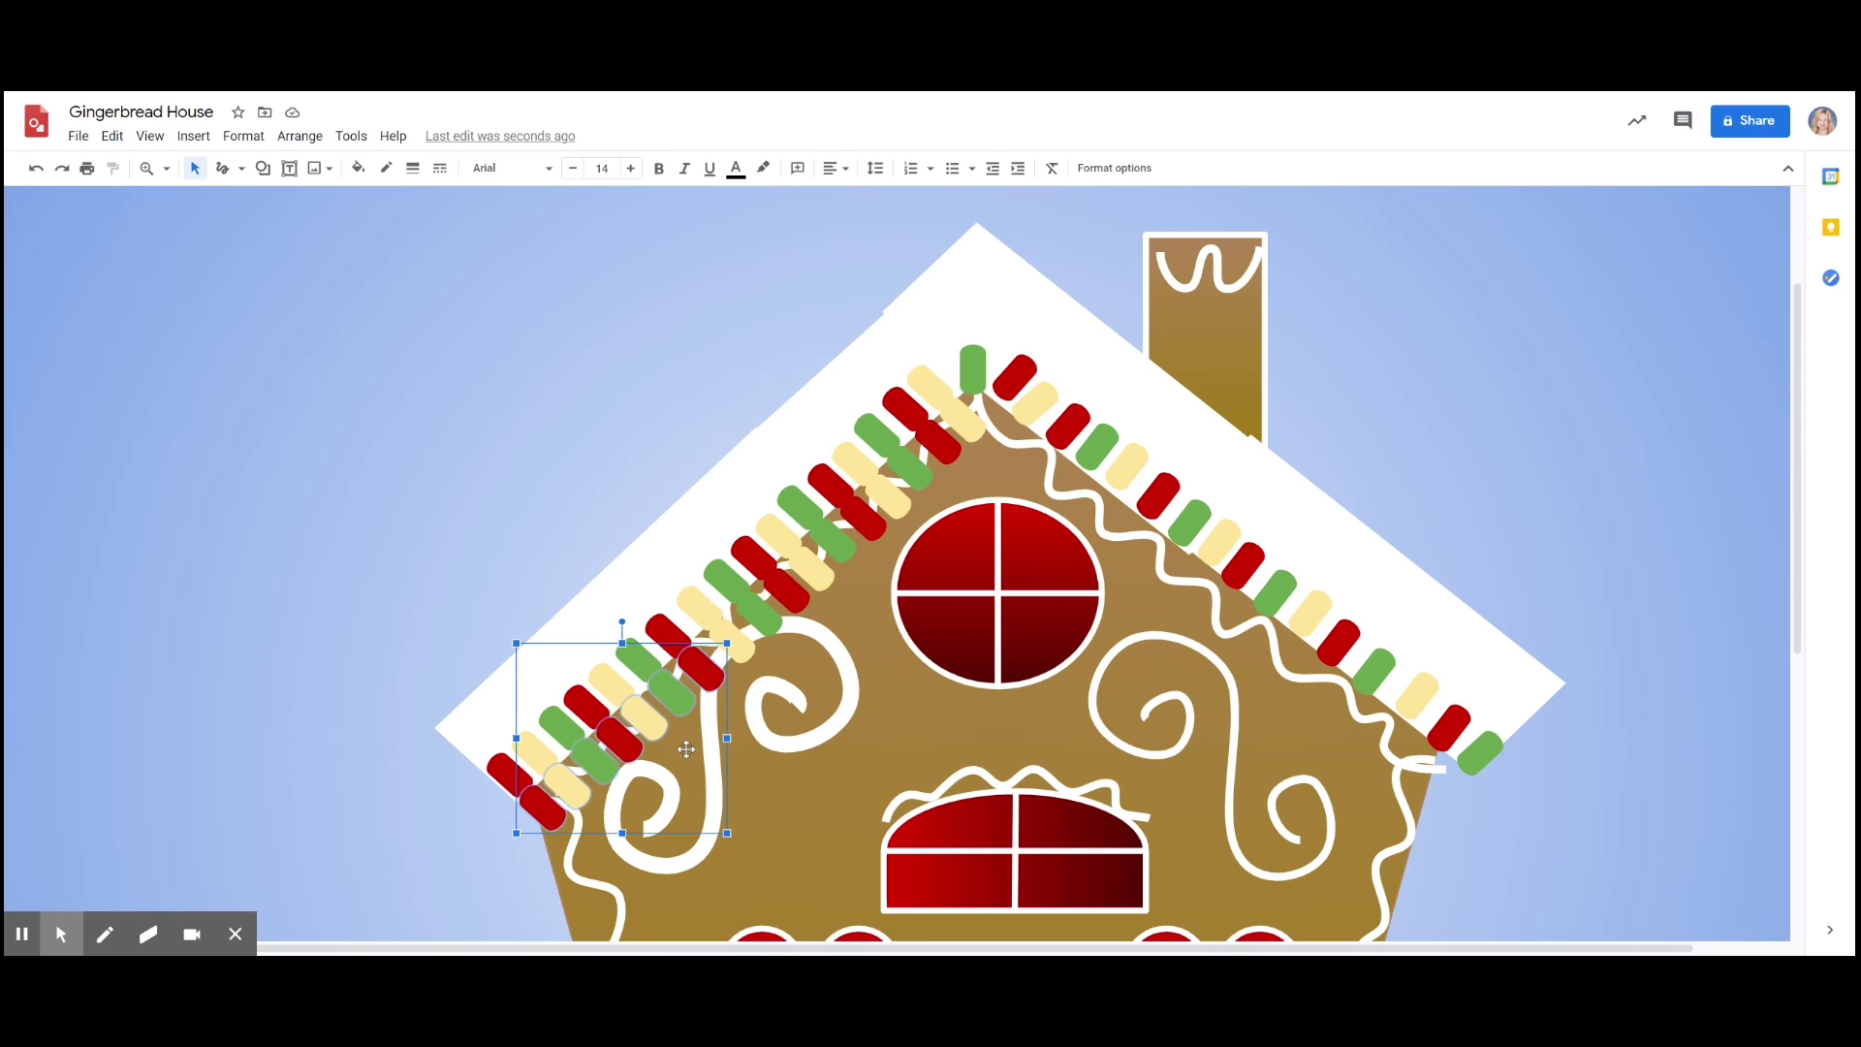
drag(687, 749, 645, 684)
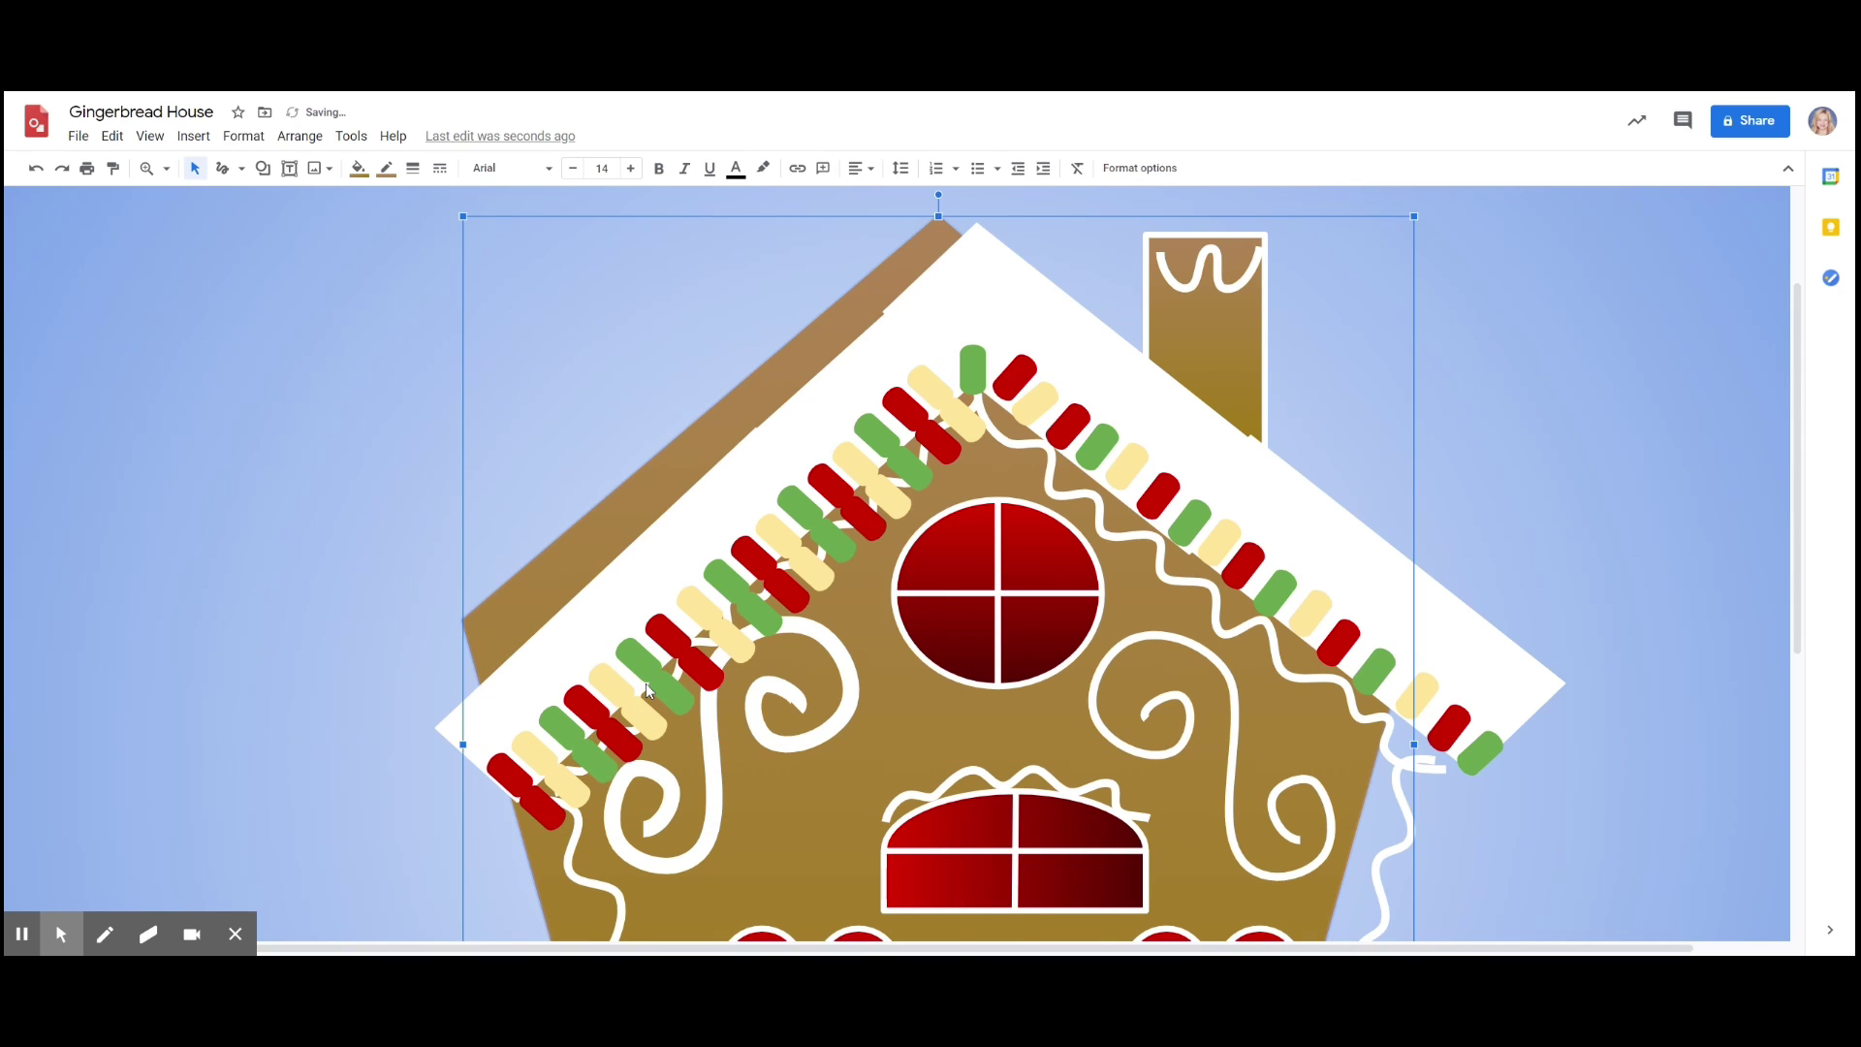
- Try to select the lowest ten duplicated candies on the left roof edge and shift them together outward
scroll(646, 683, down, 2)
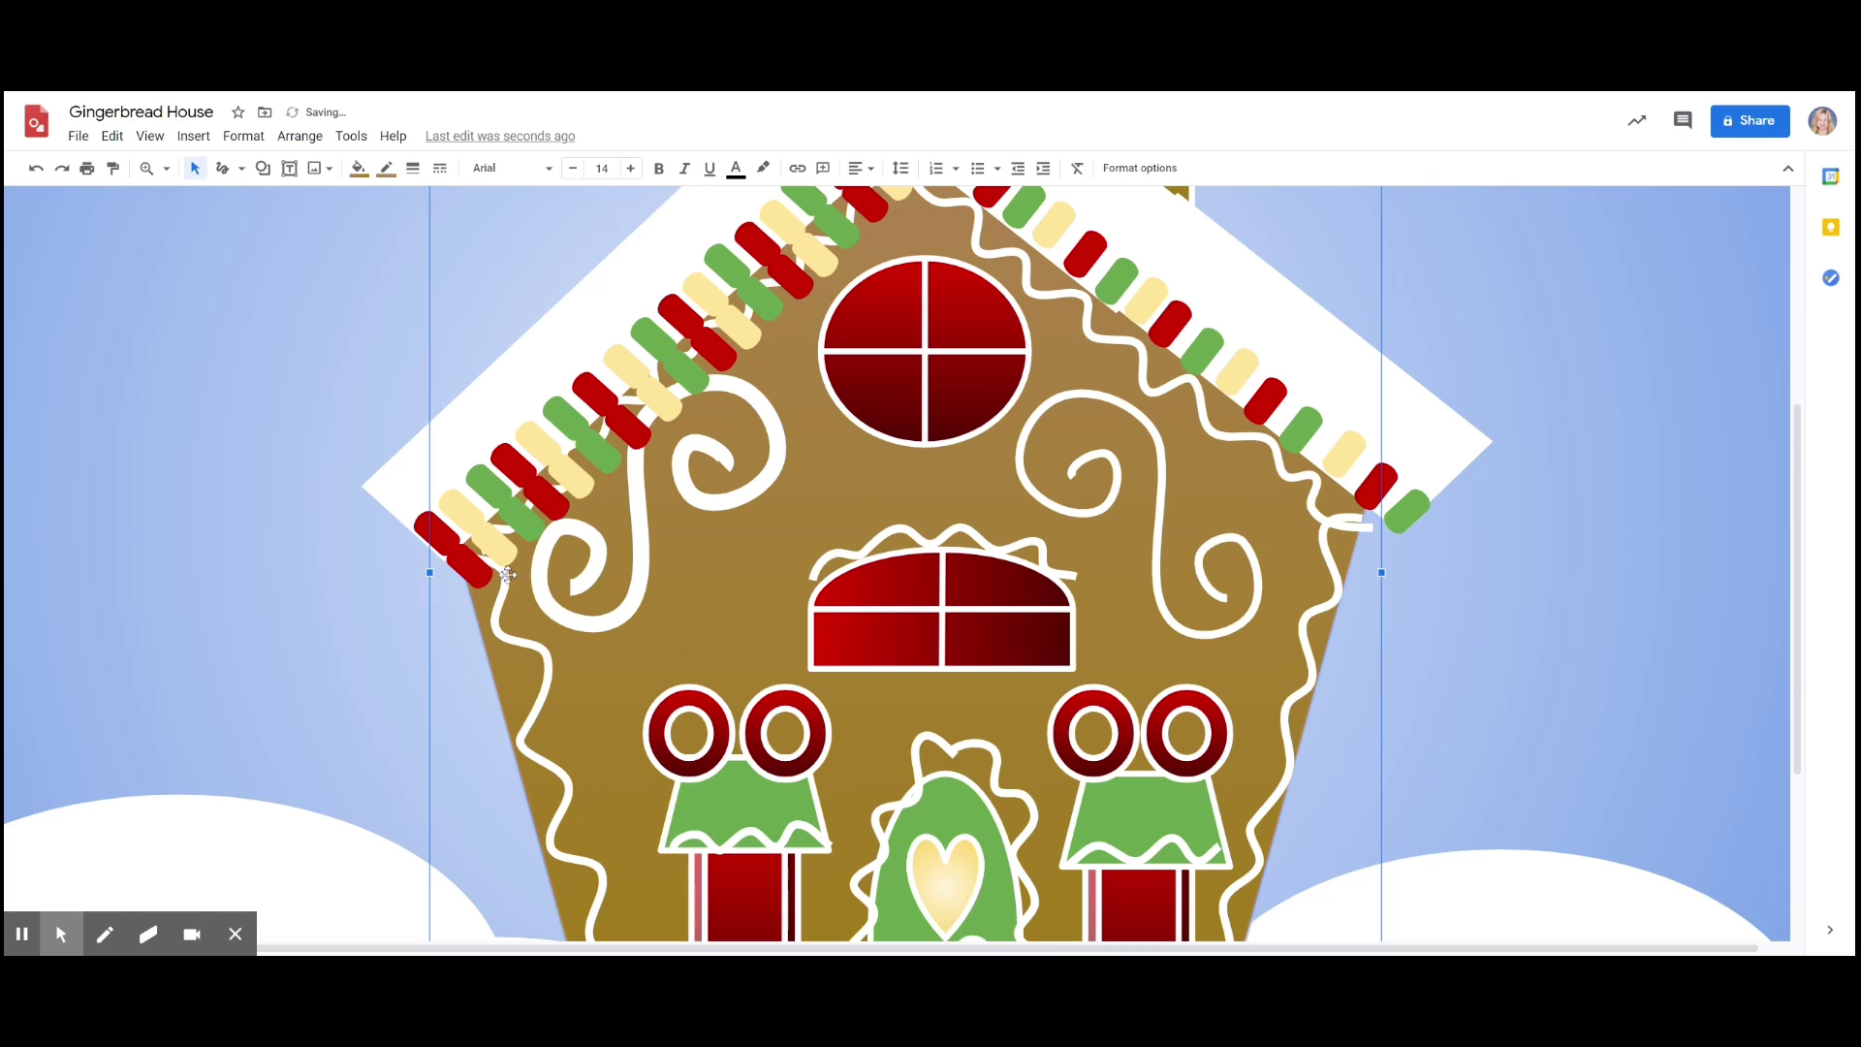
click(476, 574)
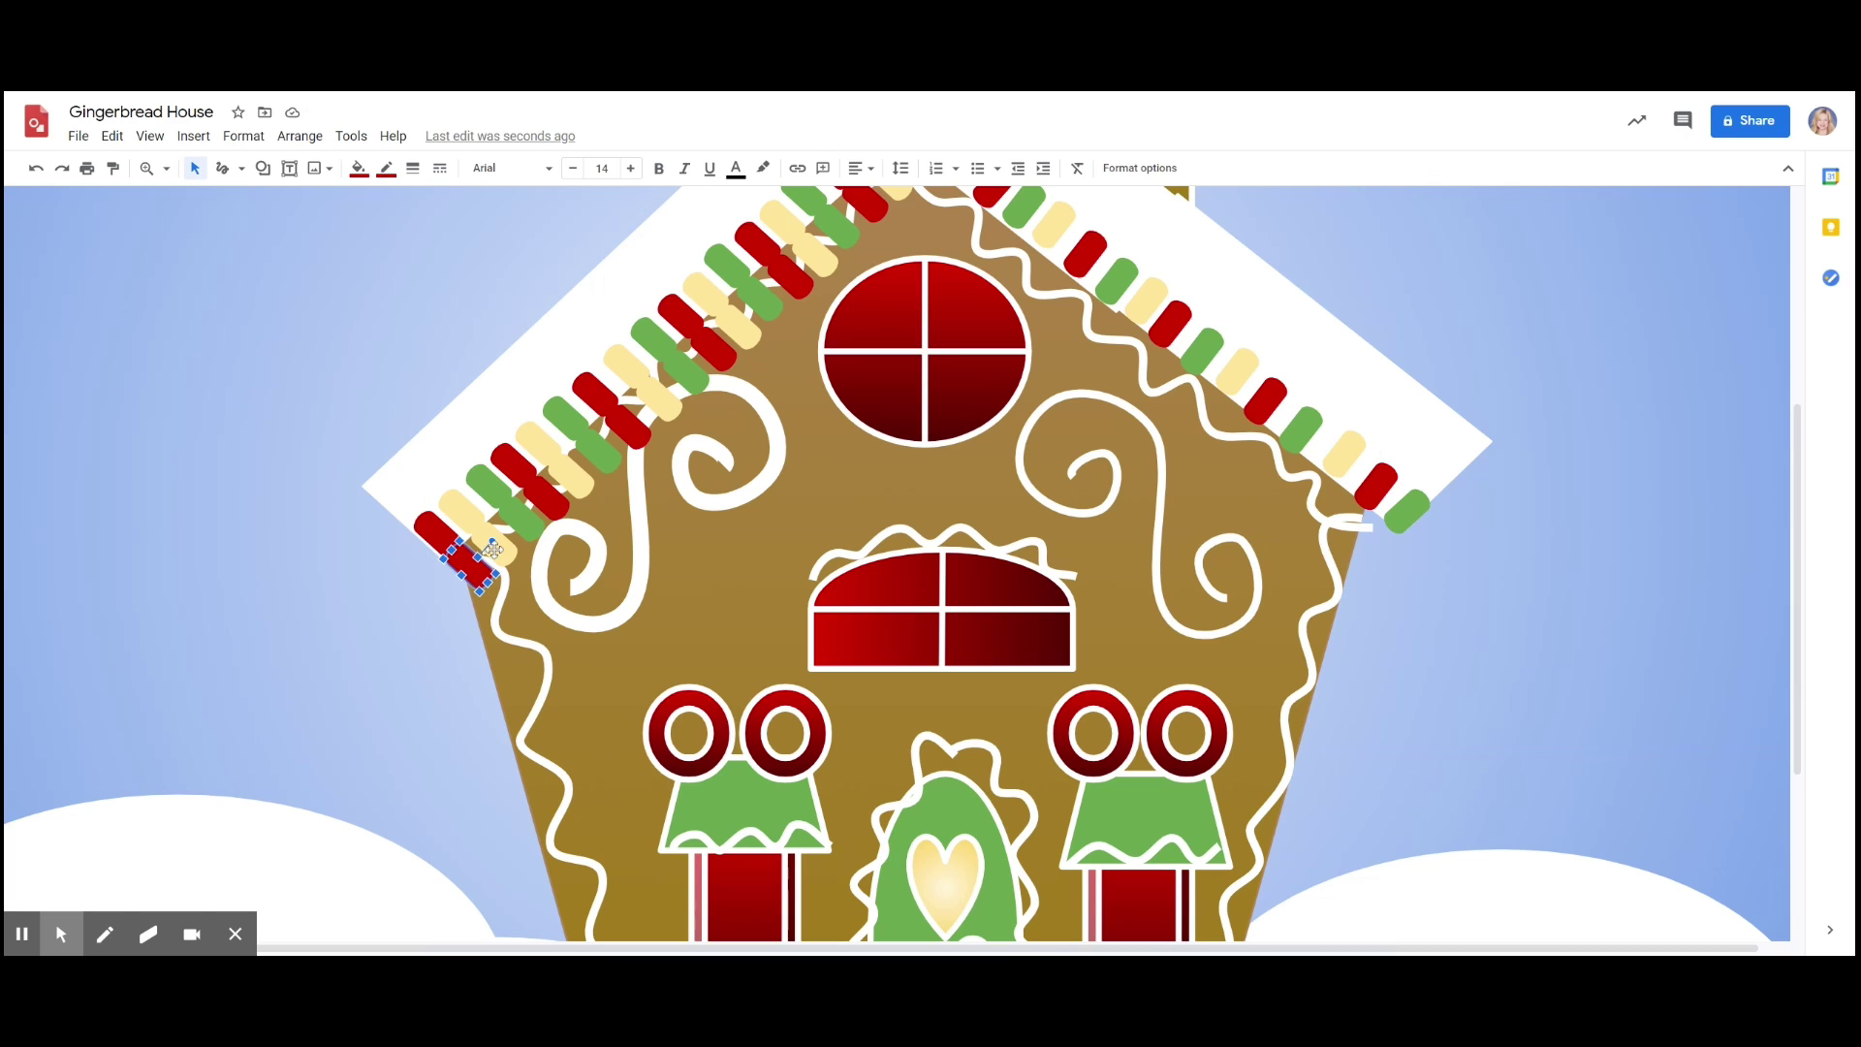
shift+click(494, 550)
shift+click(529, 524)
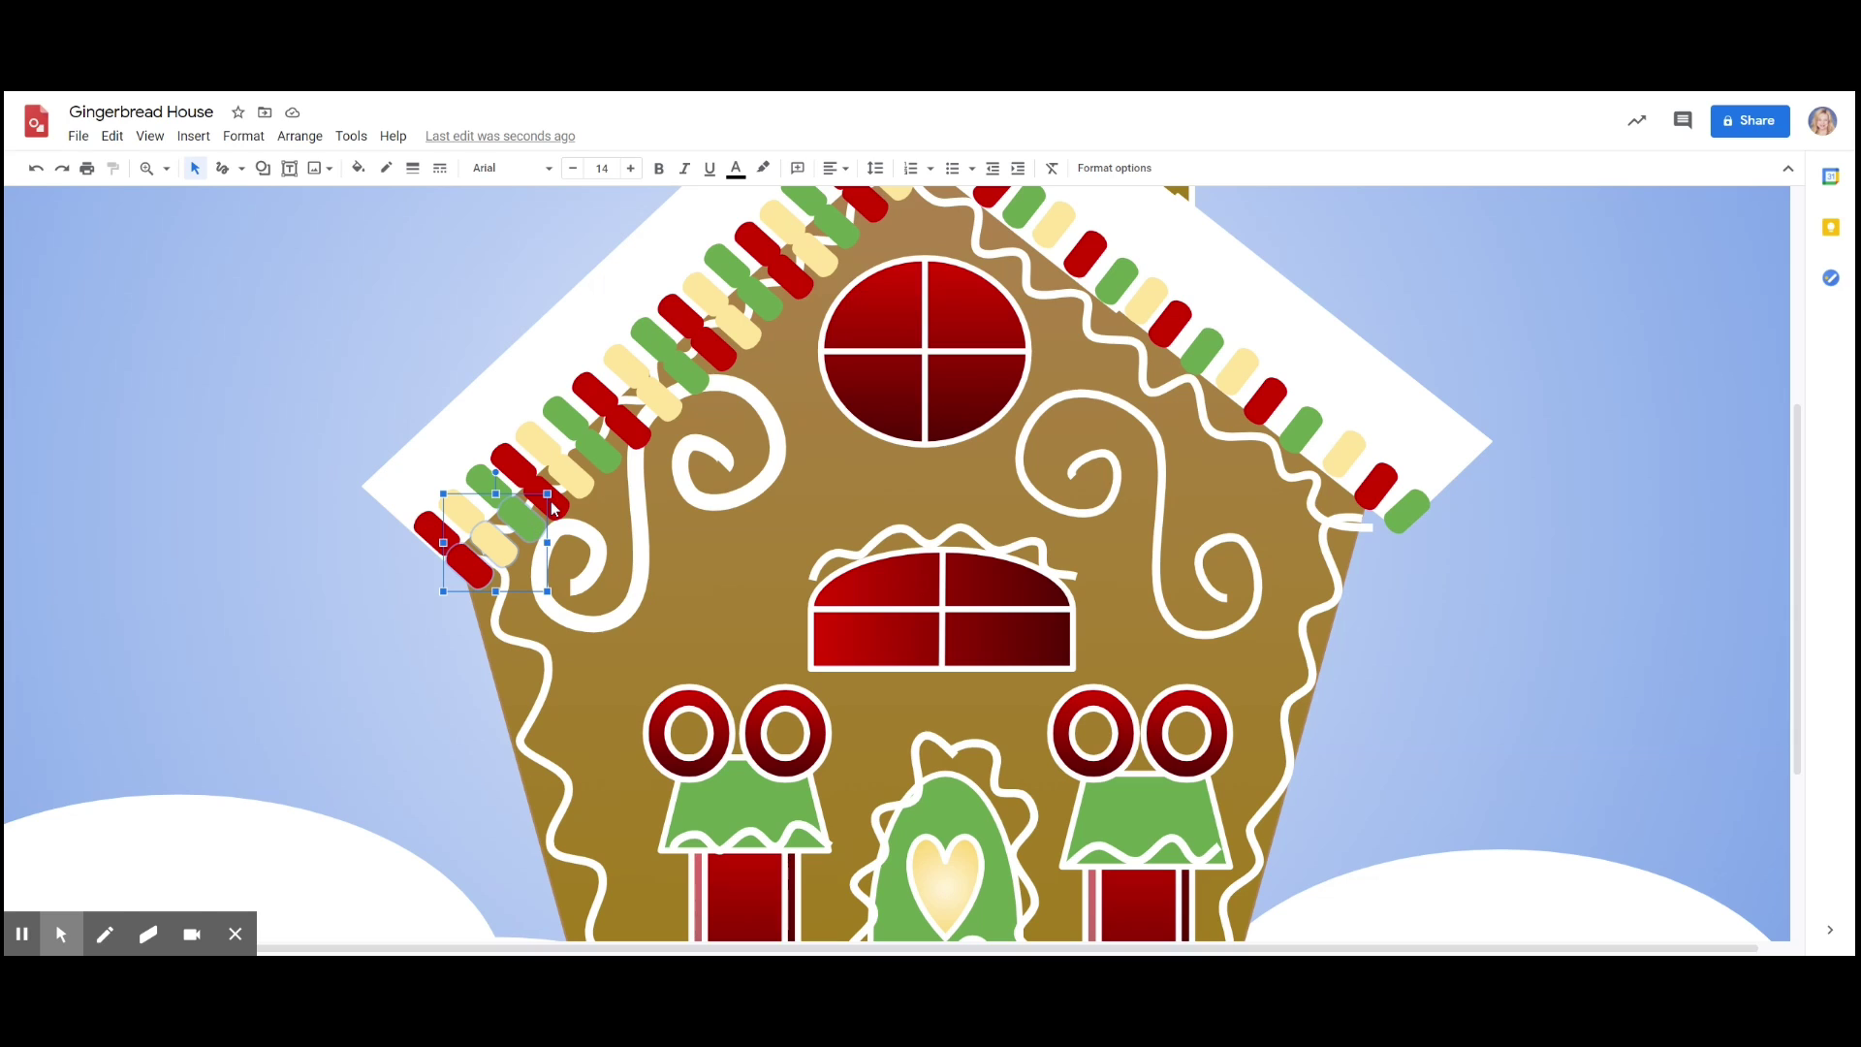
shift+click(575, 478)
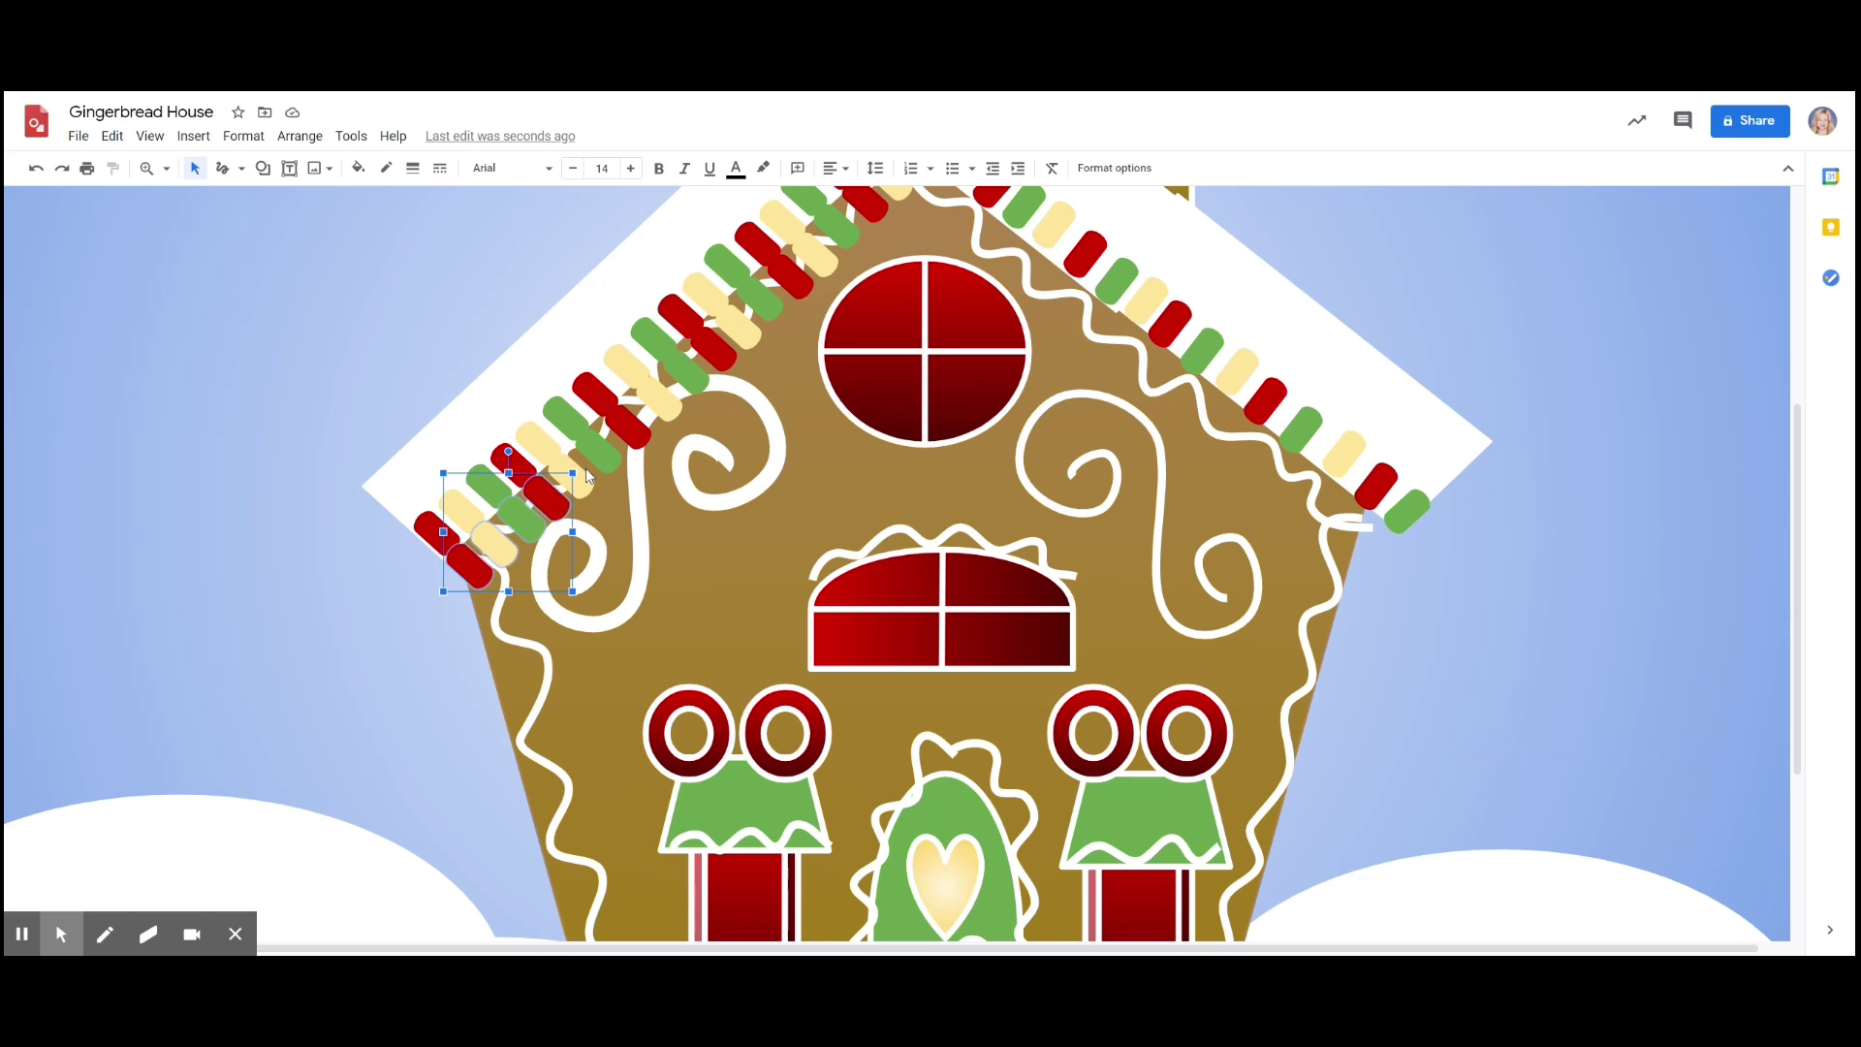
shift+click(600, 458)
shift+click(636, 439)
shift+click(663, 410)
shift+click(669, 411)
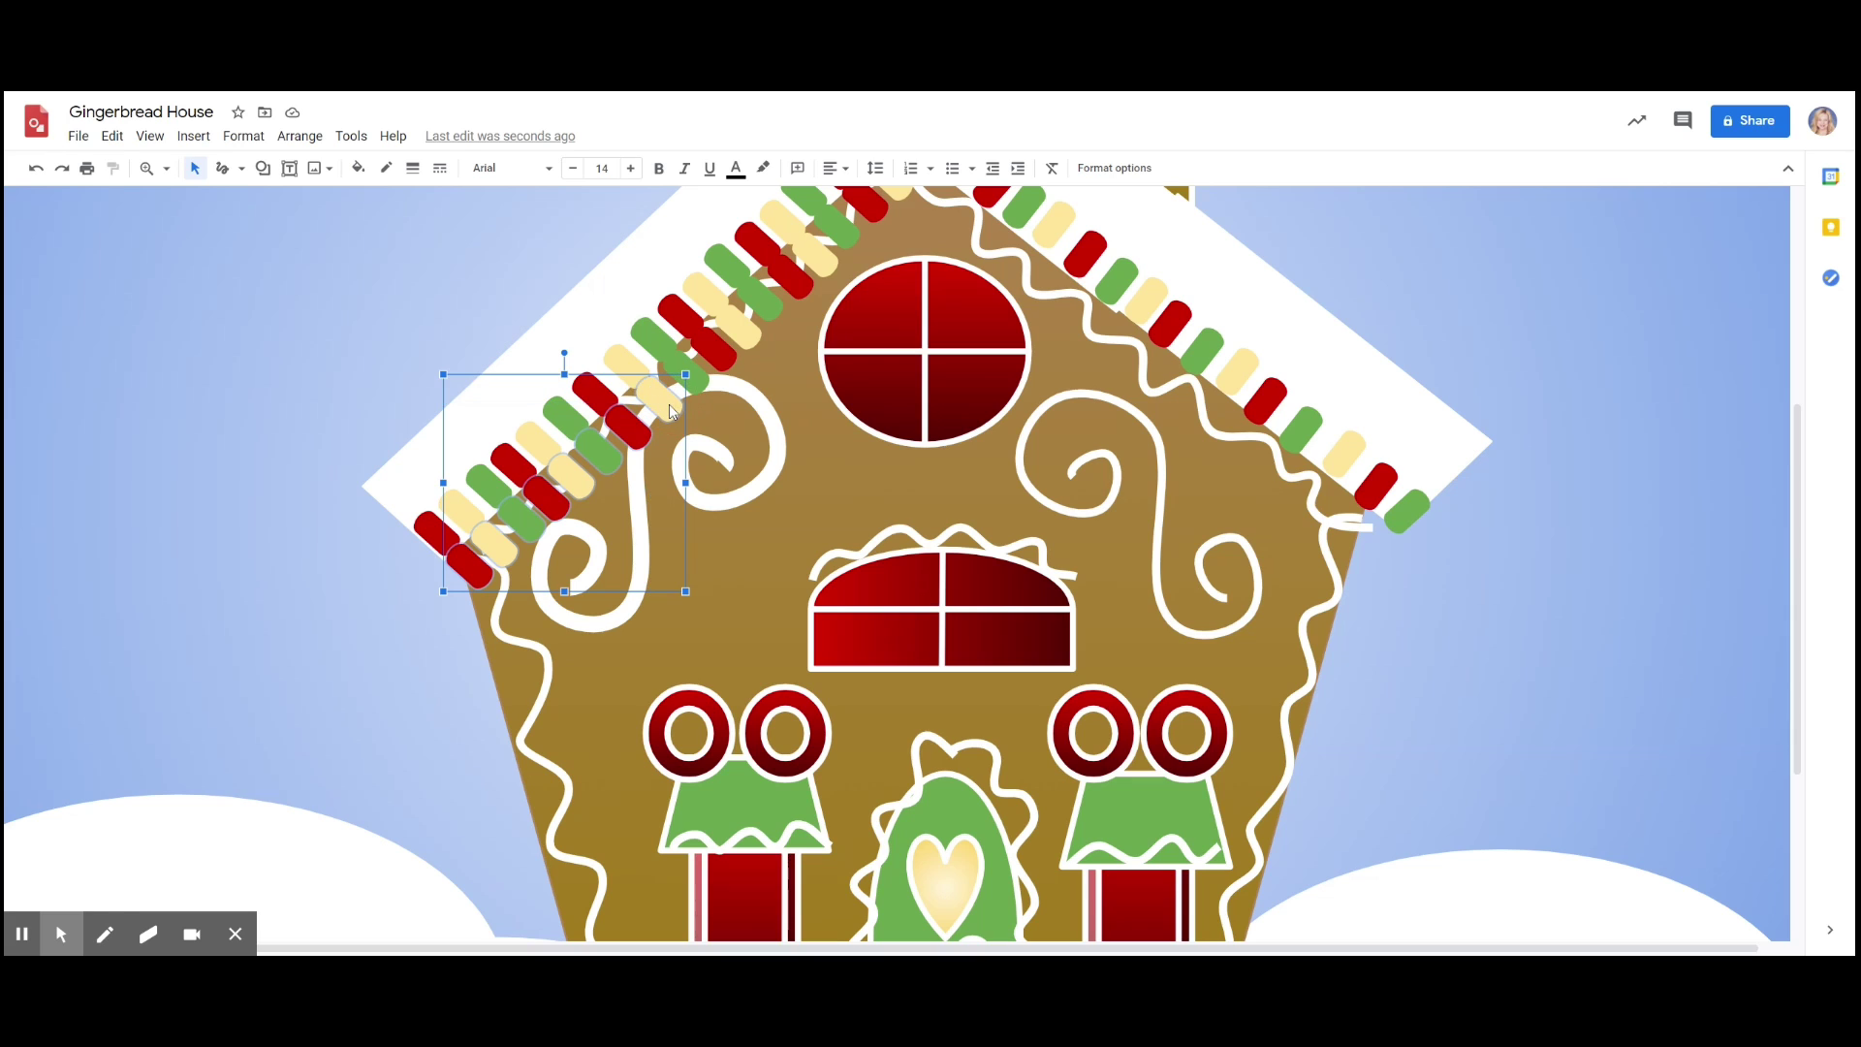
shift+click(700, 384)
shift+click(725, 360)
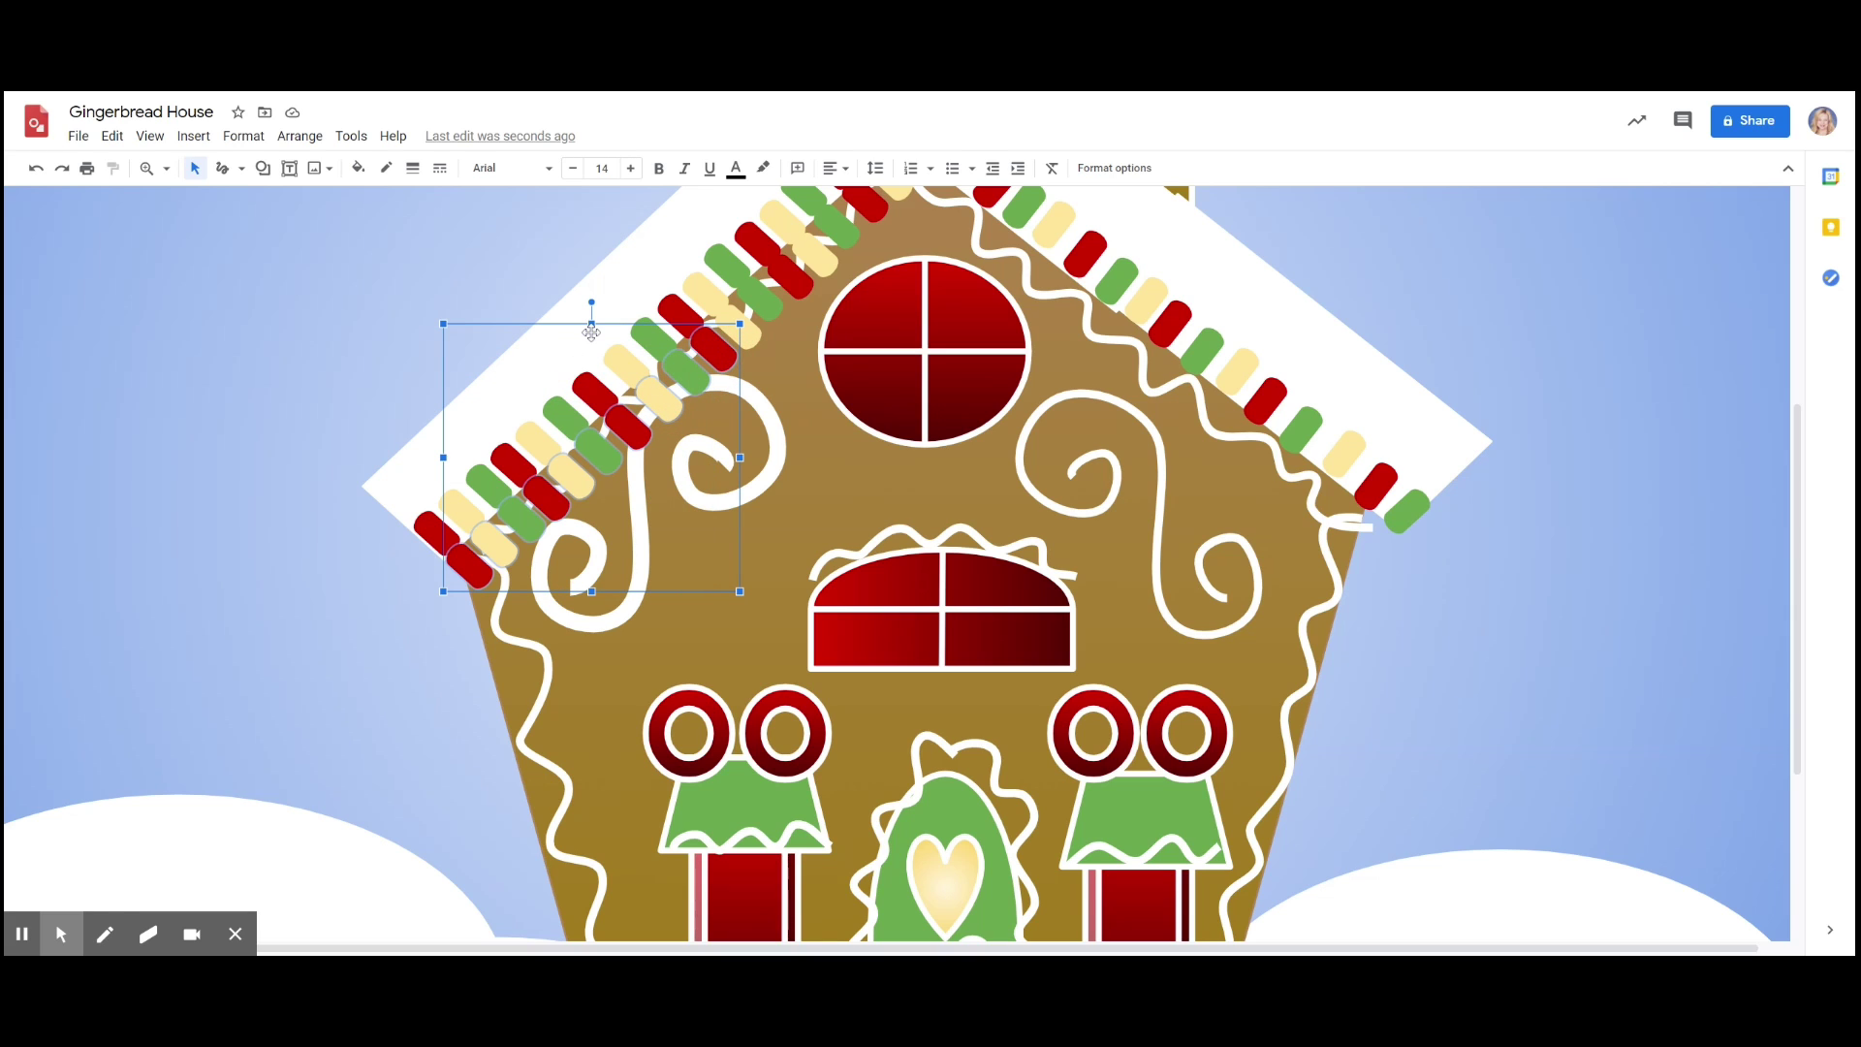
drag(592, 333, 577, 317)
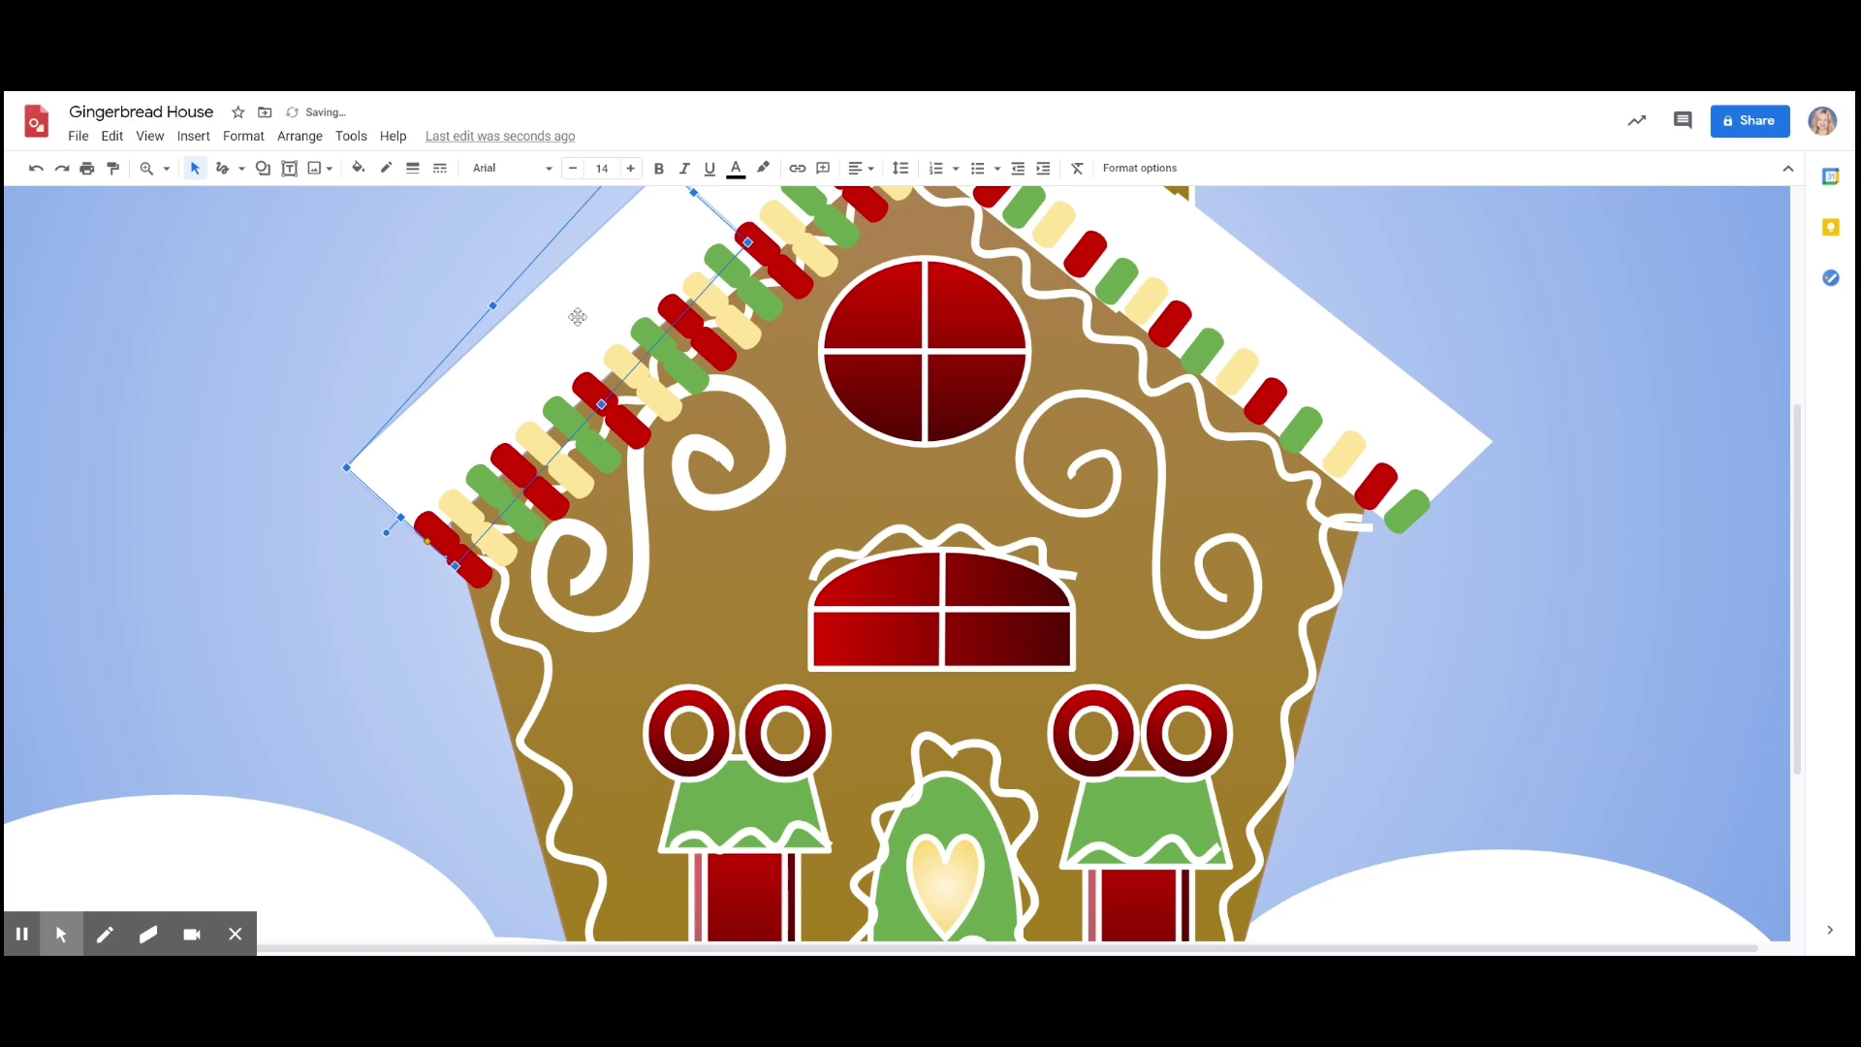
- Step back through the edit history to the freshly duplicated candy row and move the whole row to the outer left edge of the white roof
scroll(578, 317, up, 2)
scroll(578, 317, left, 2)
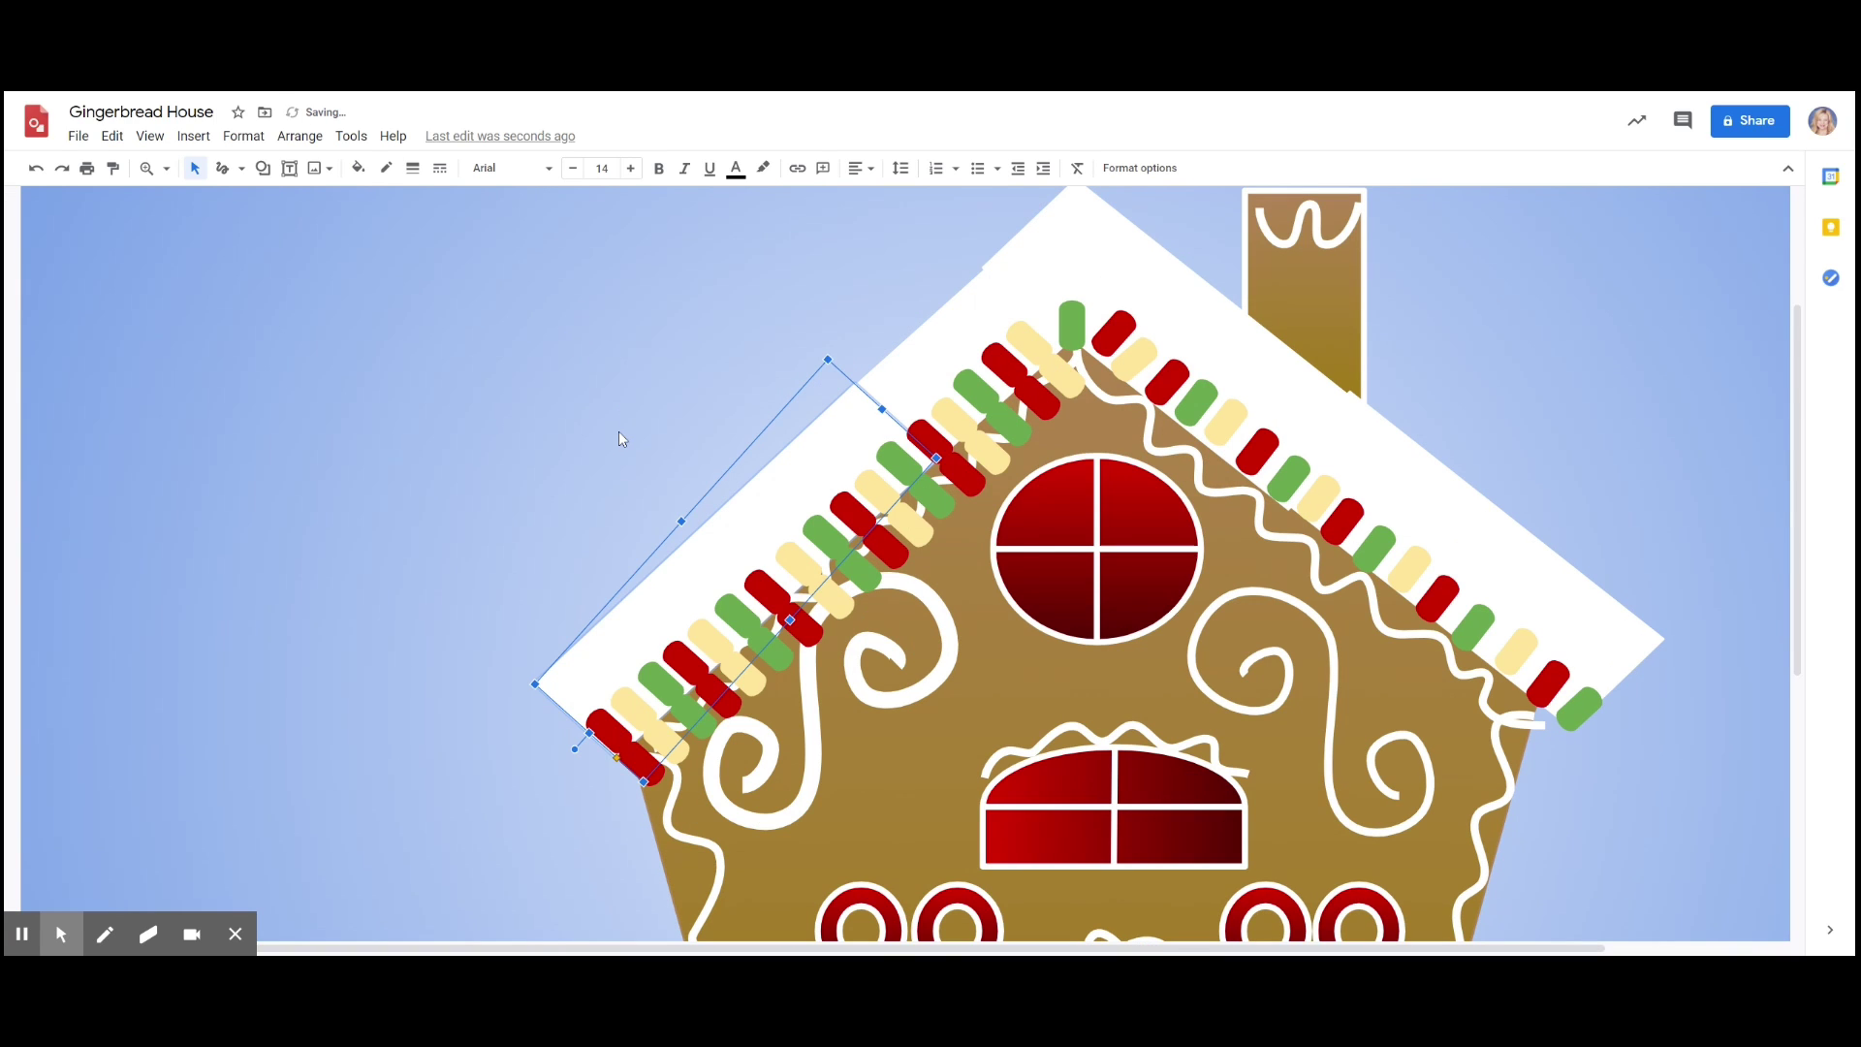
key(ctrl+z)
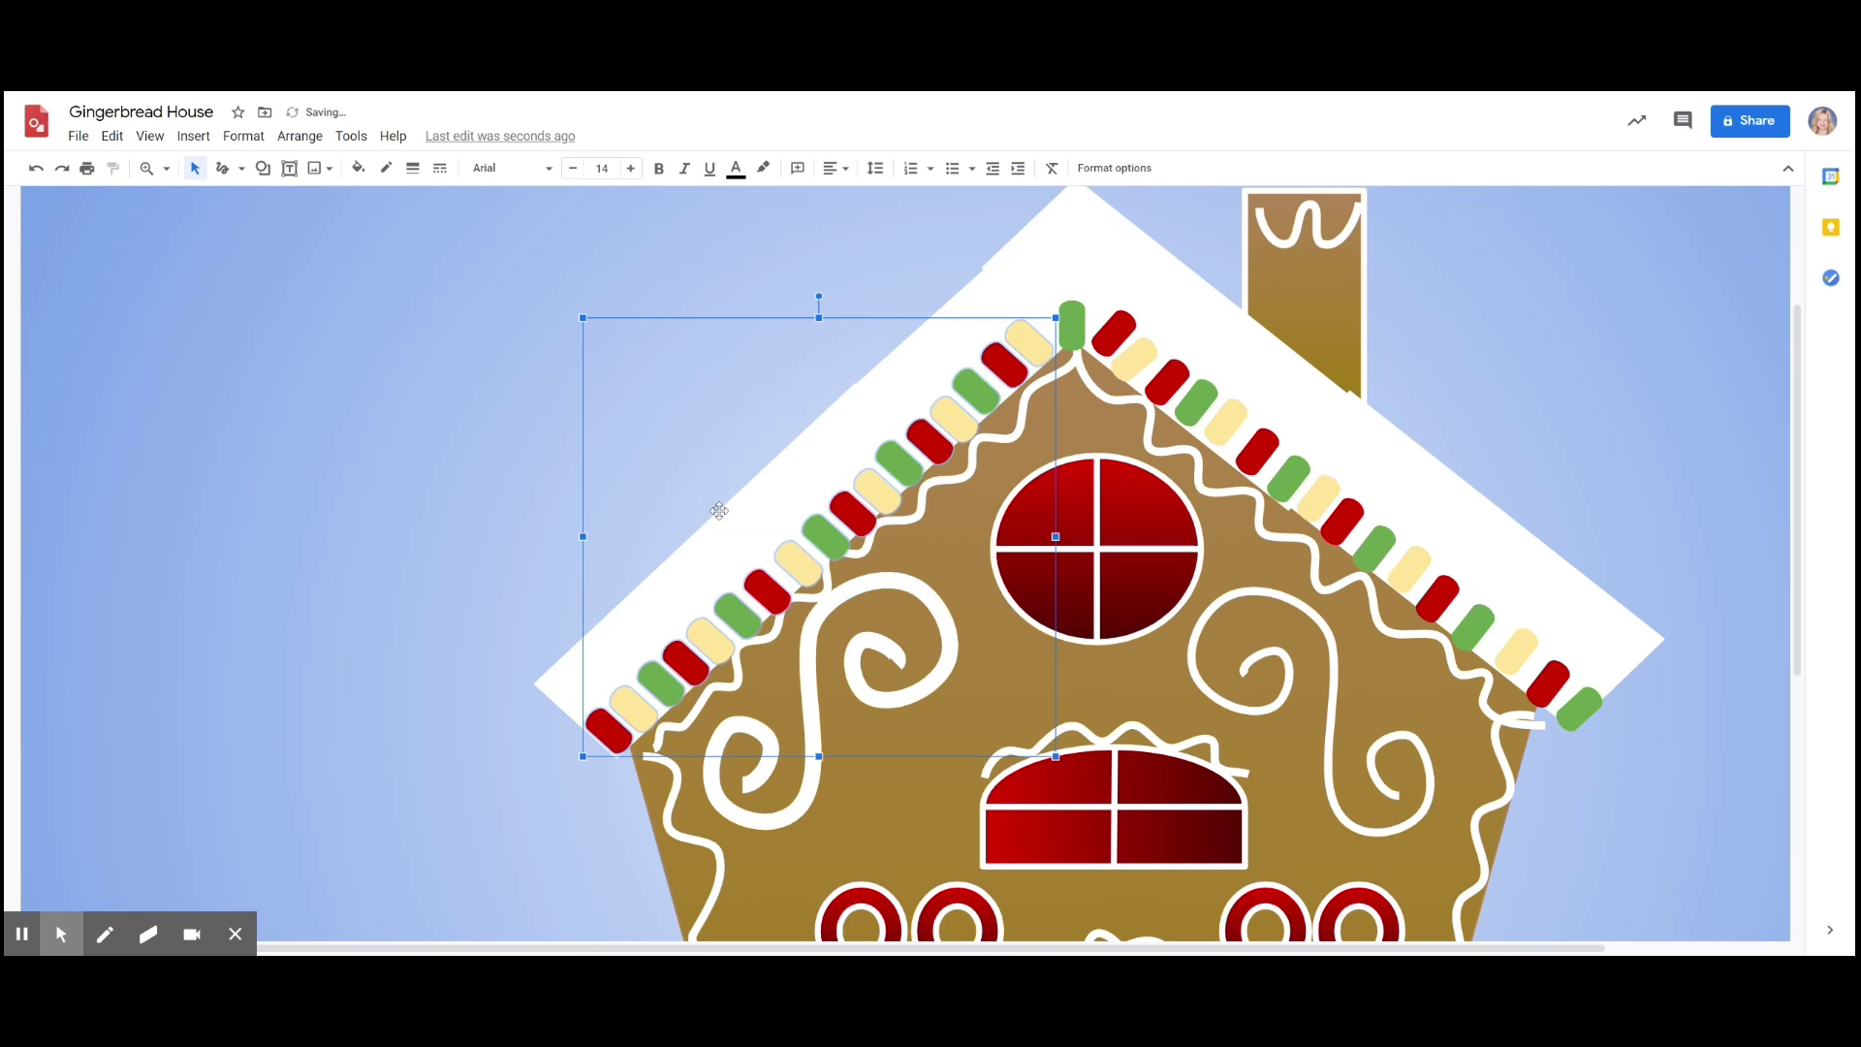
click(62, 168)
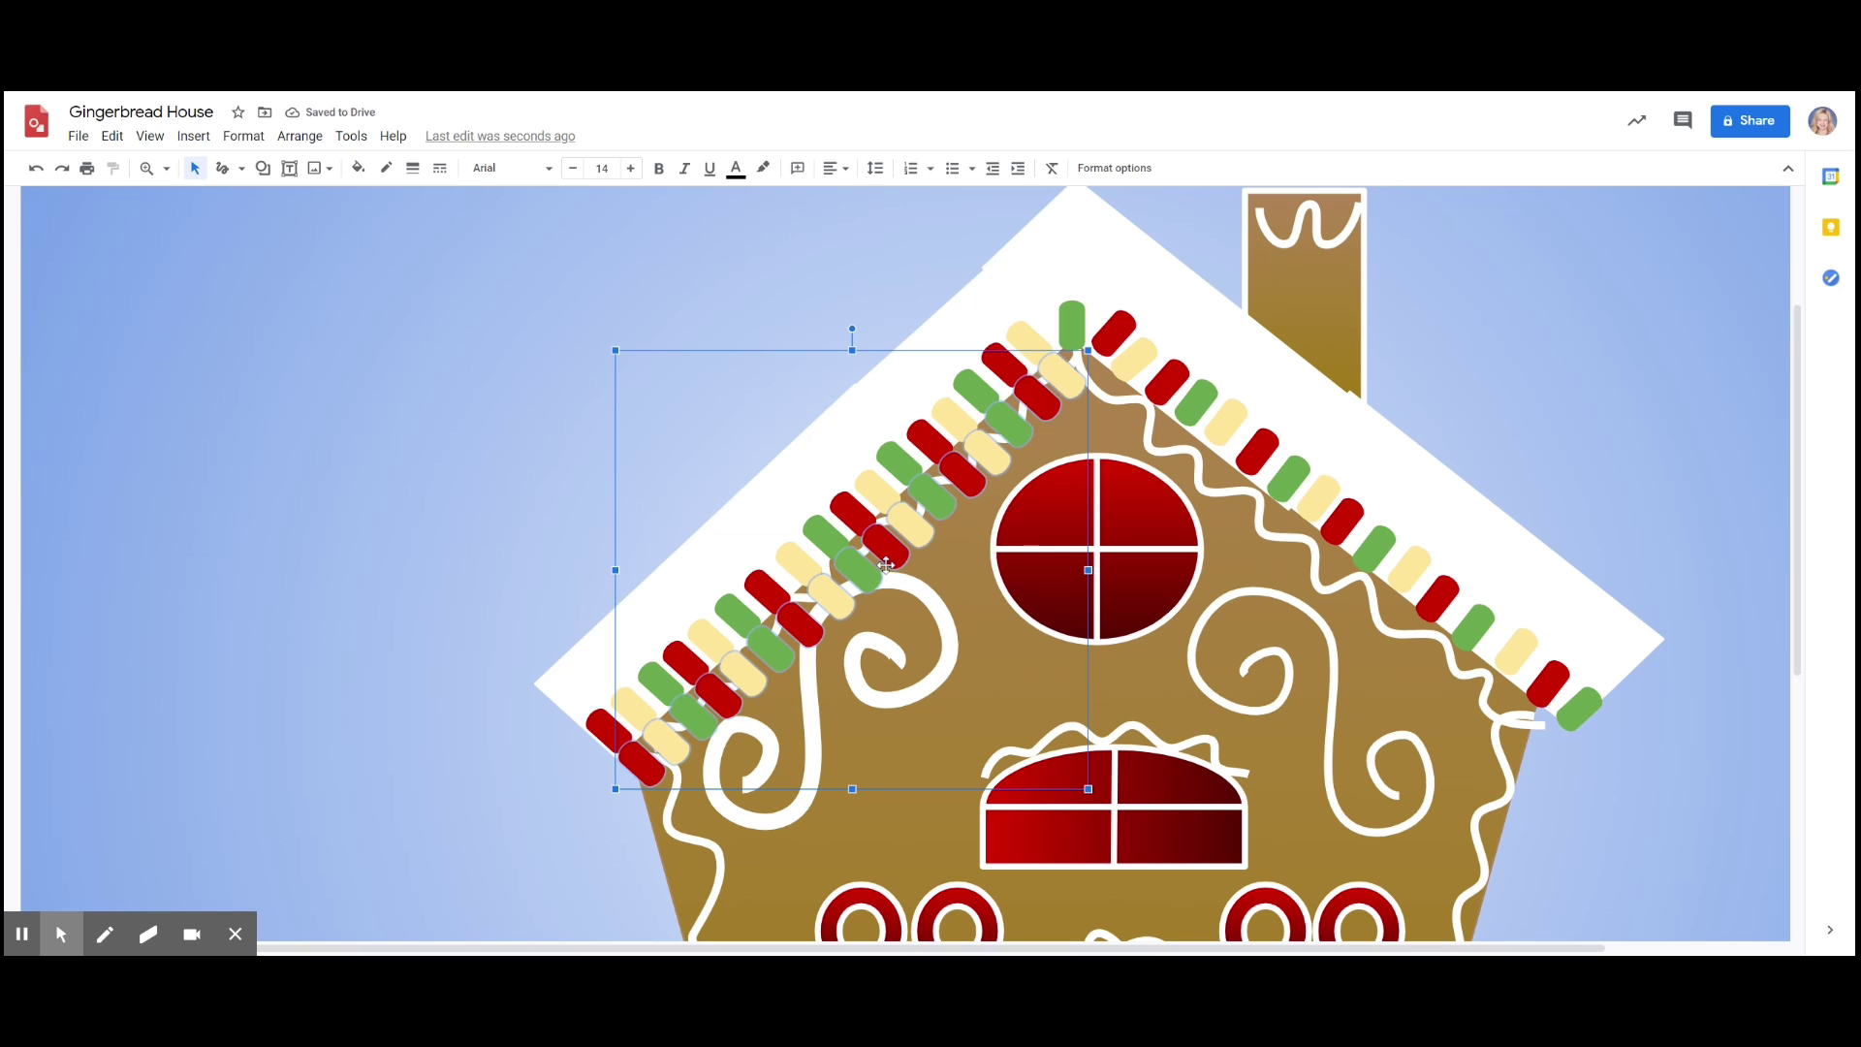
drag(885, 565, 772, 462)
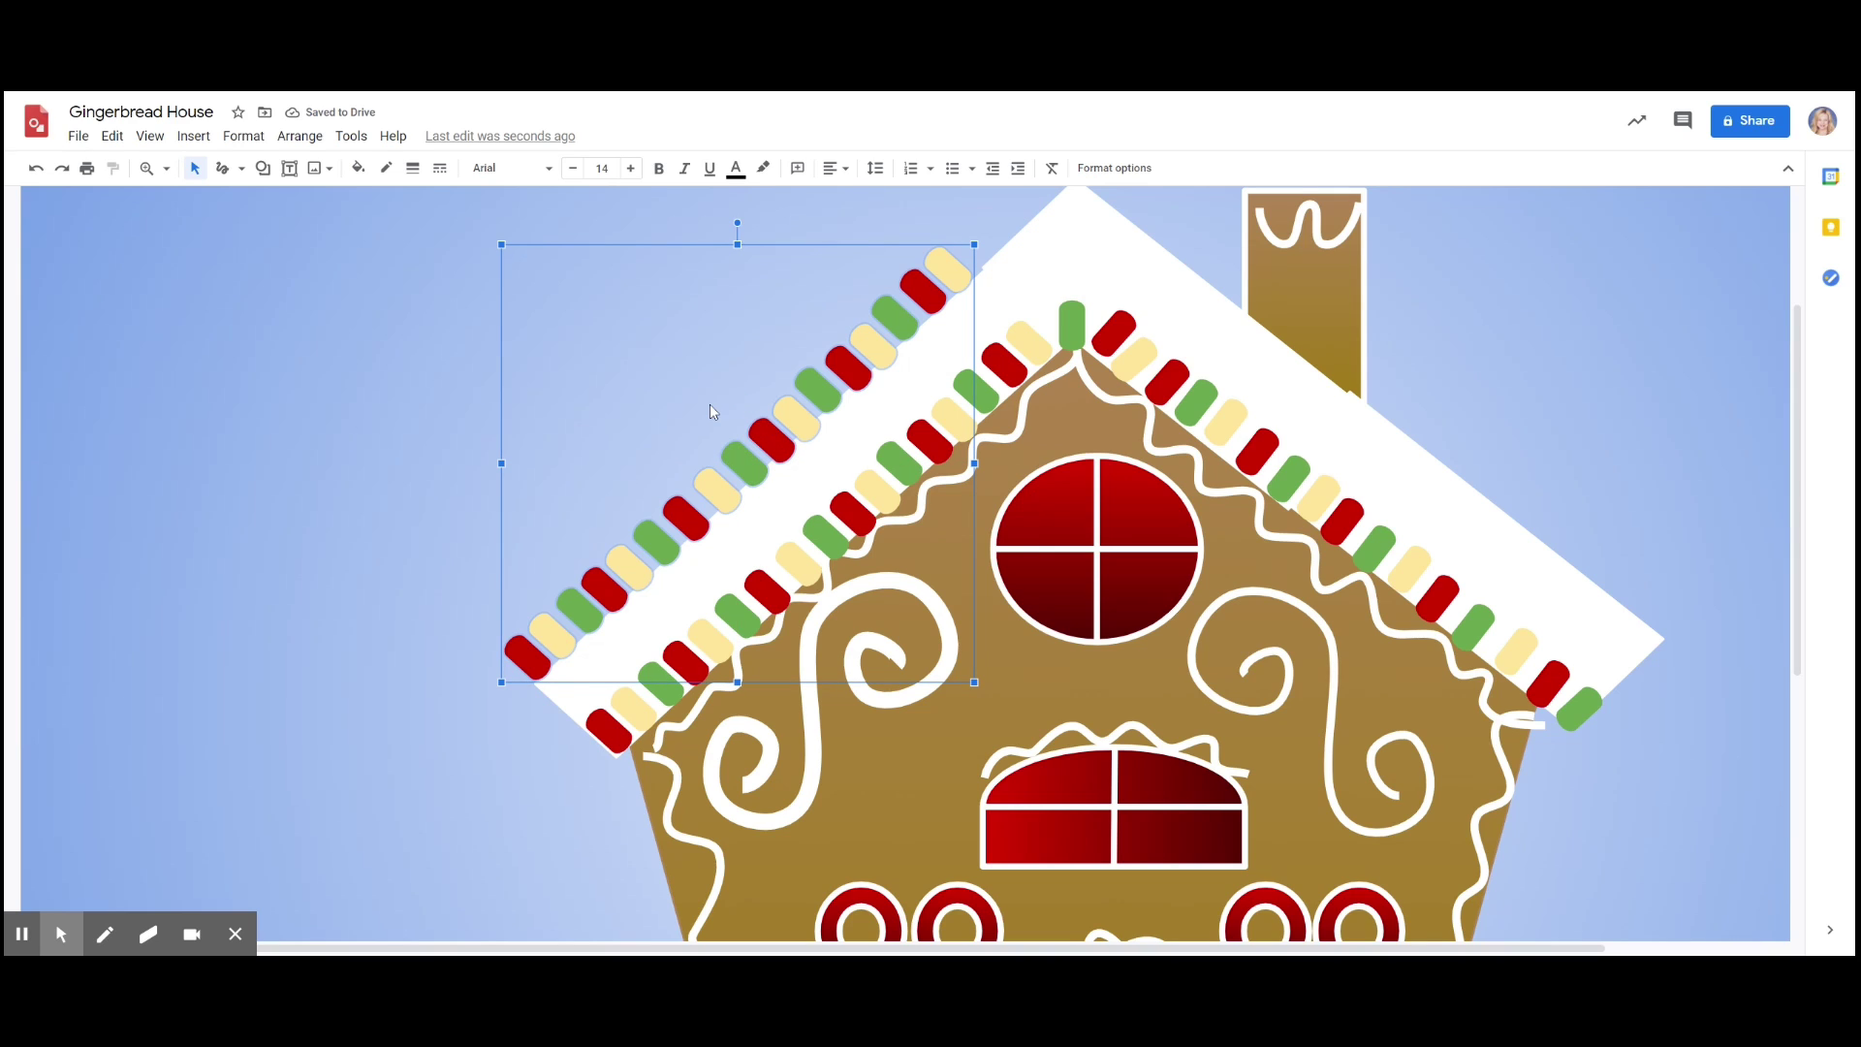
key(Escape)
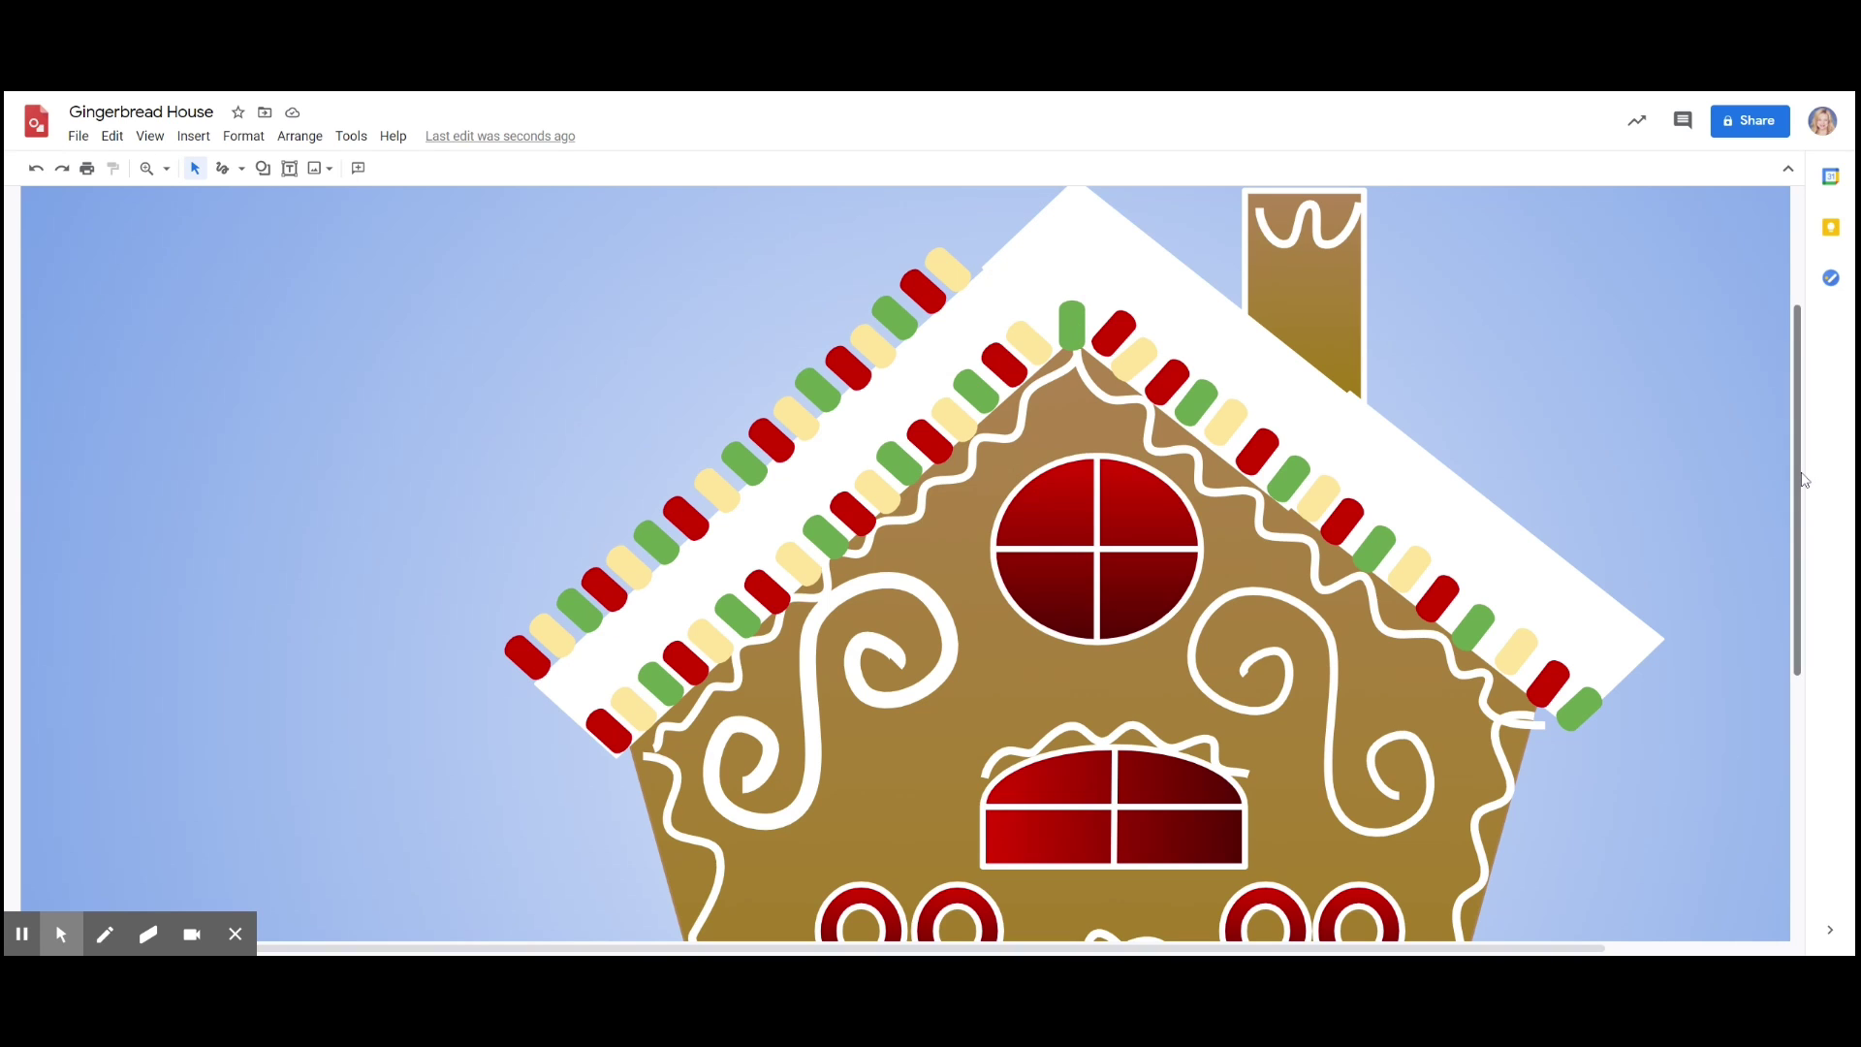
drag(1798, 469, 1790, 415)
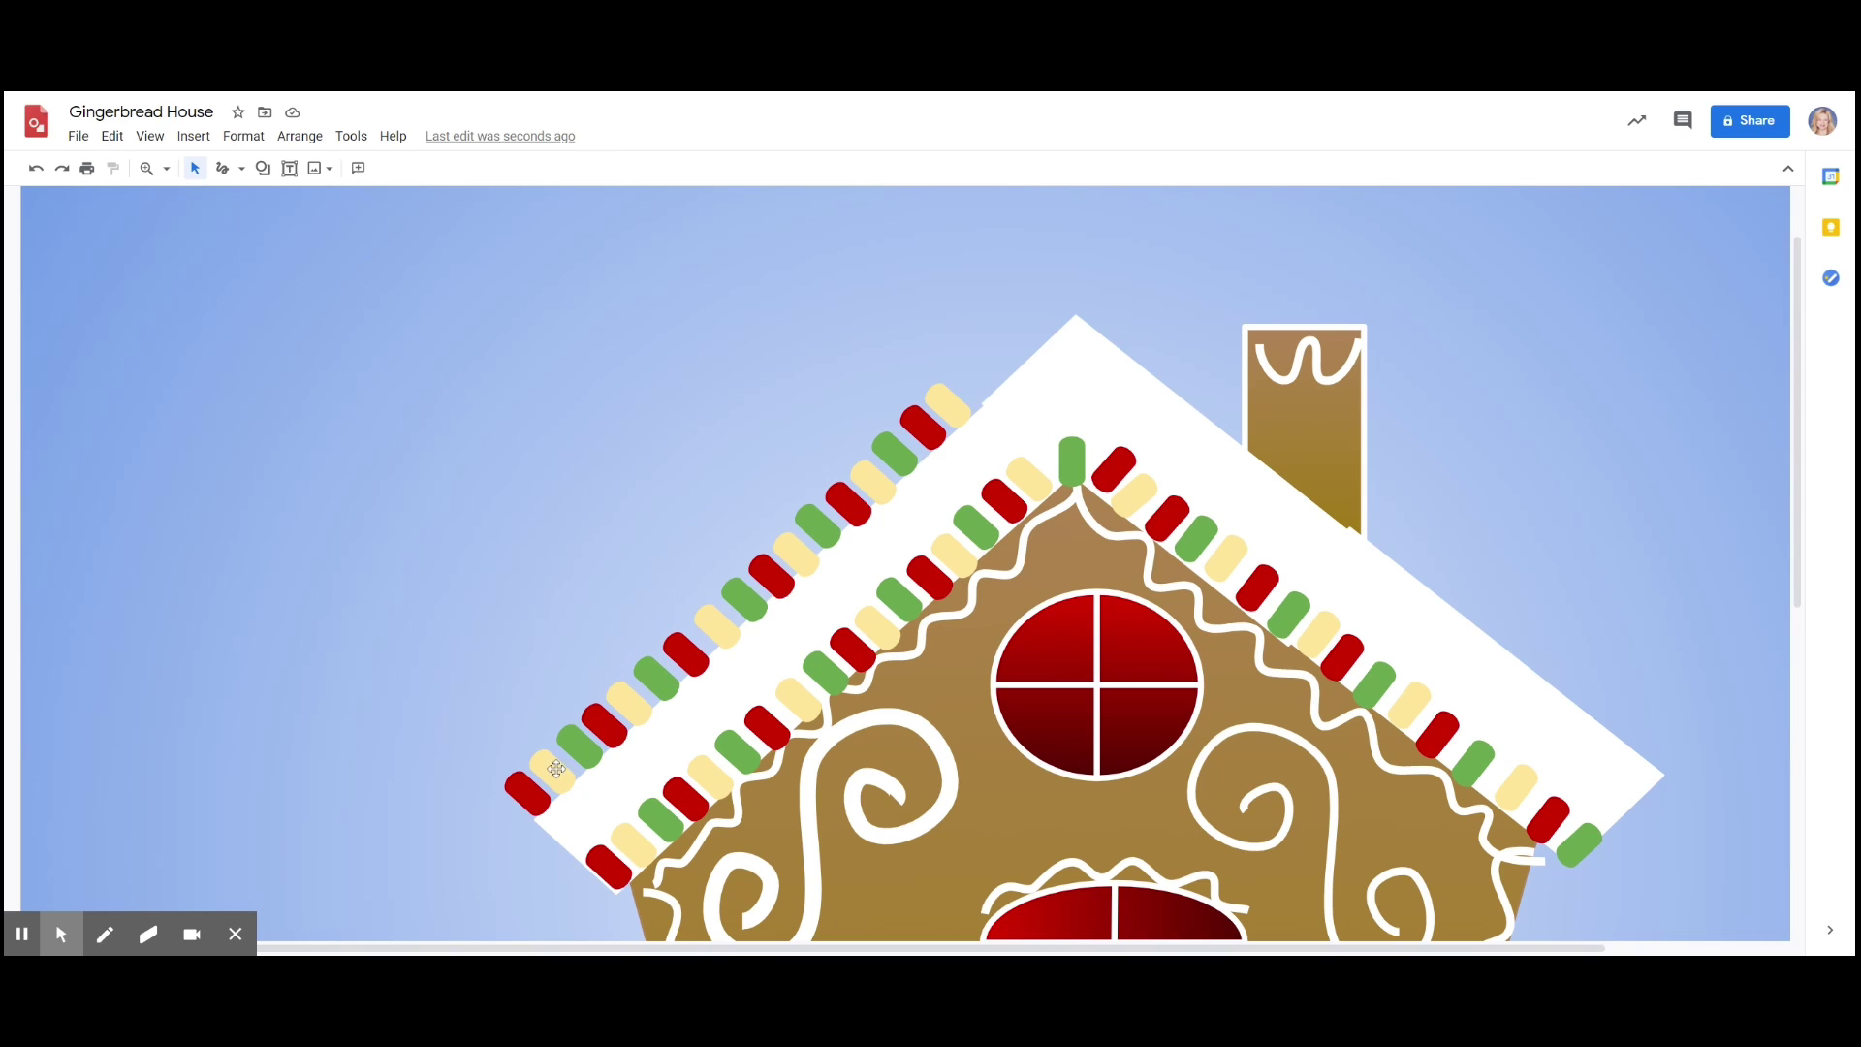
click(523, 789)
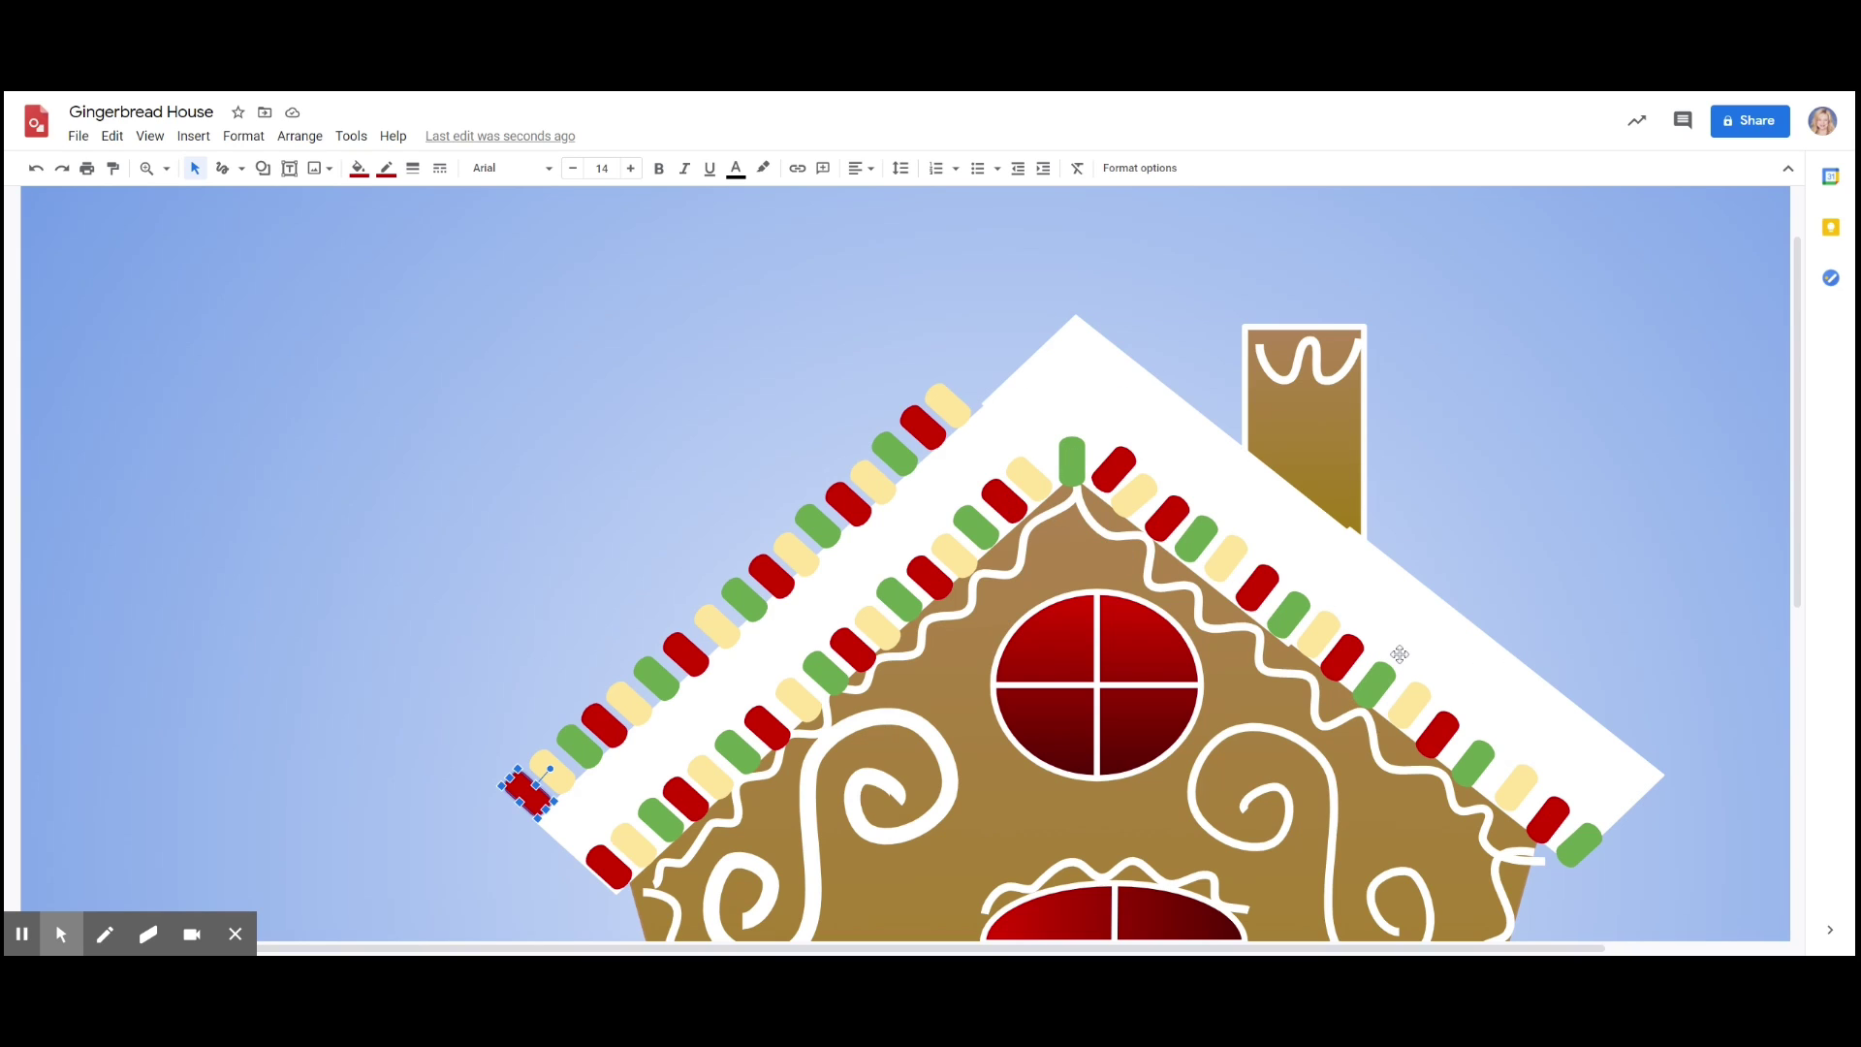
click(1311, 646)
shift+click(1347, 659)
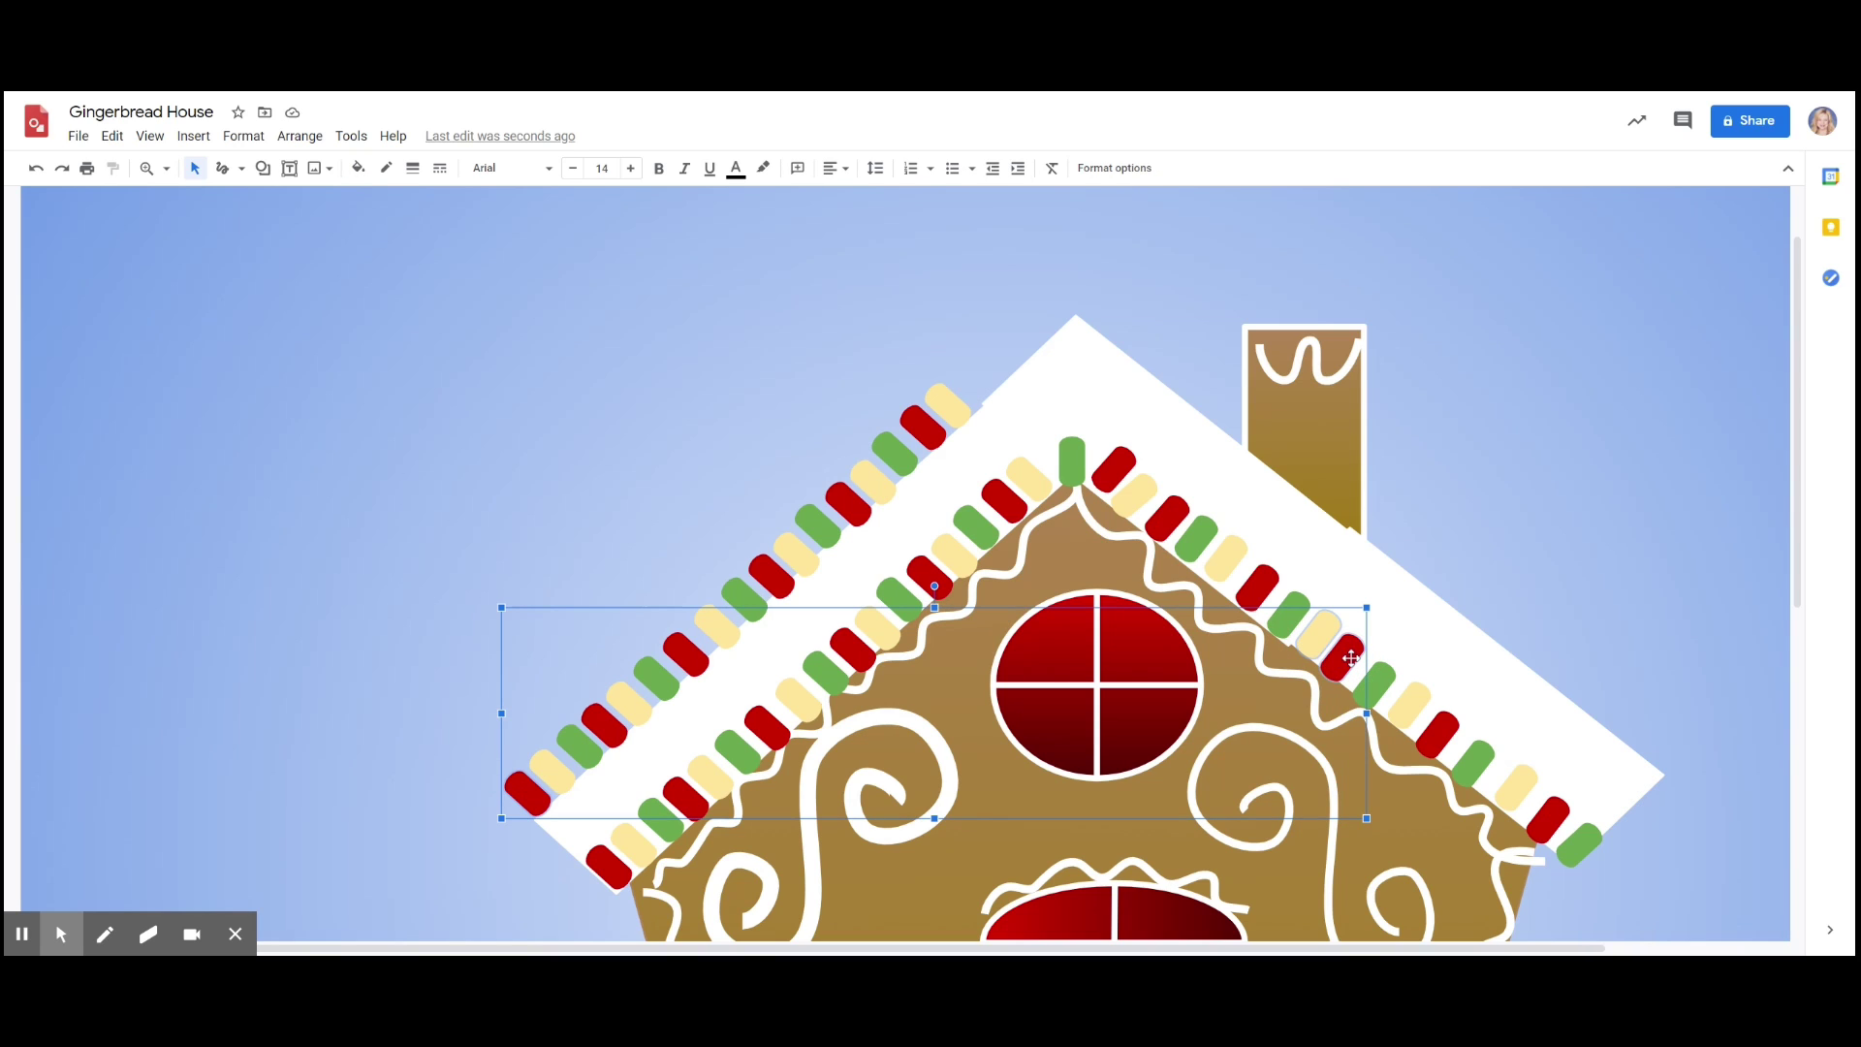
key(Escape)
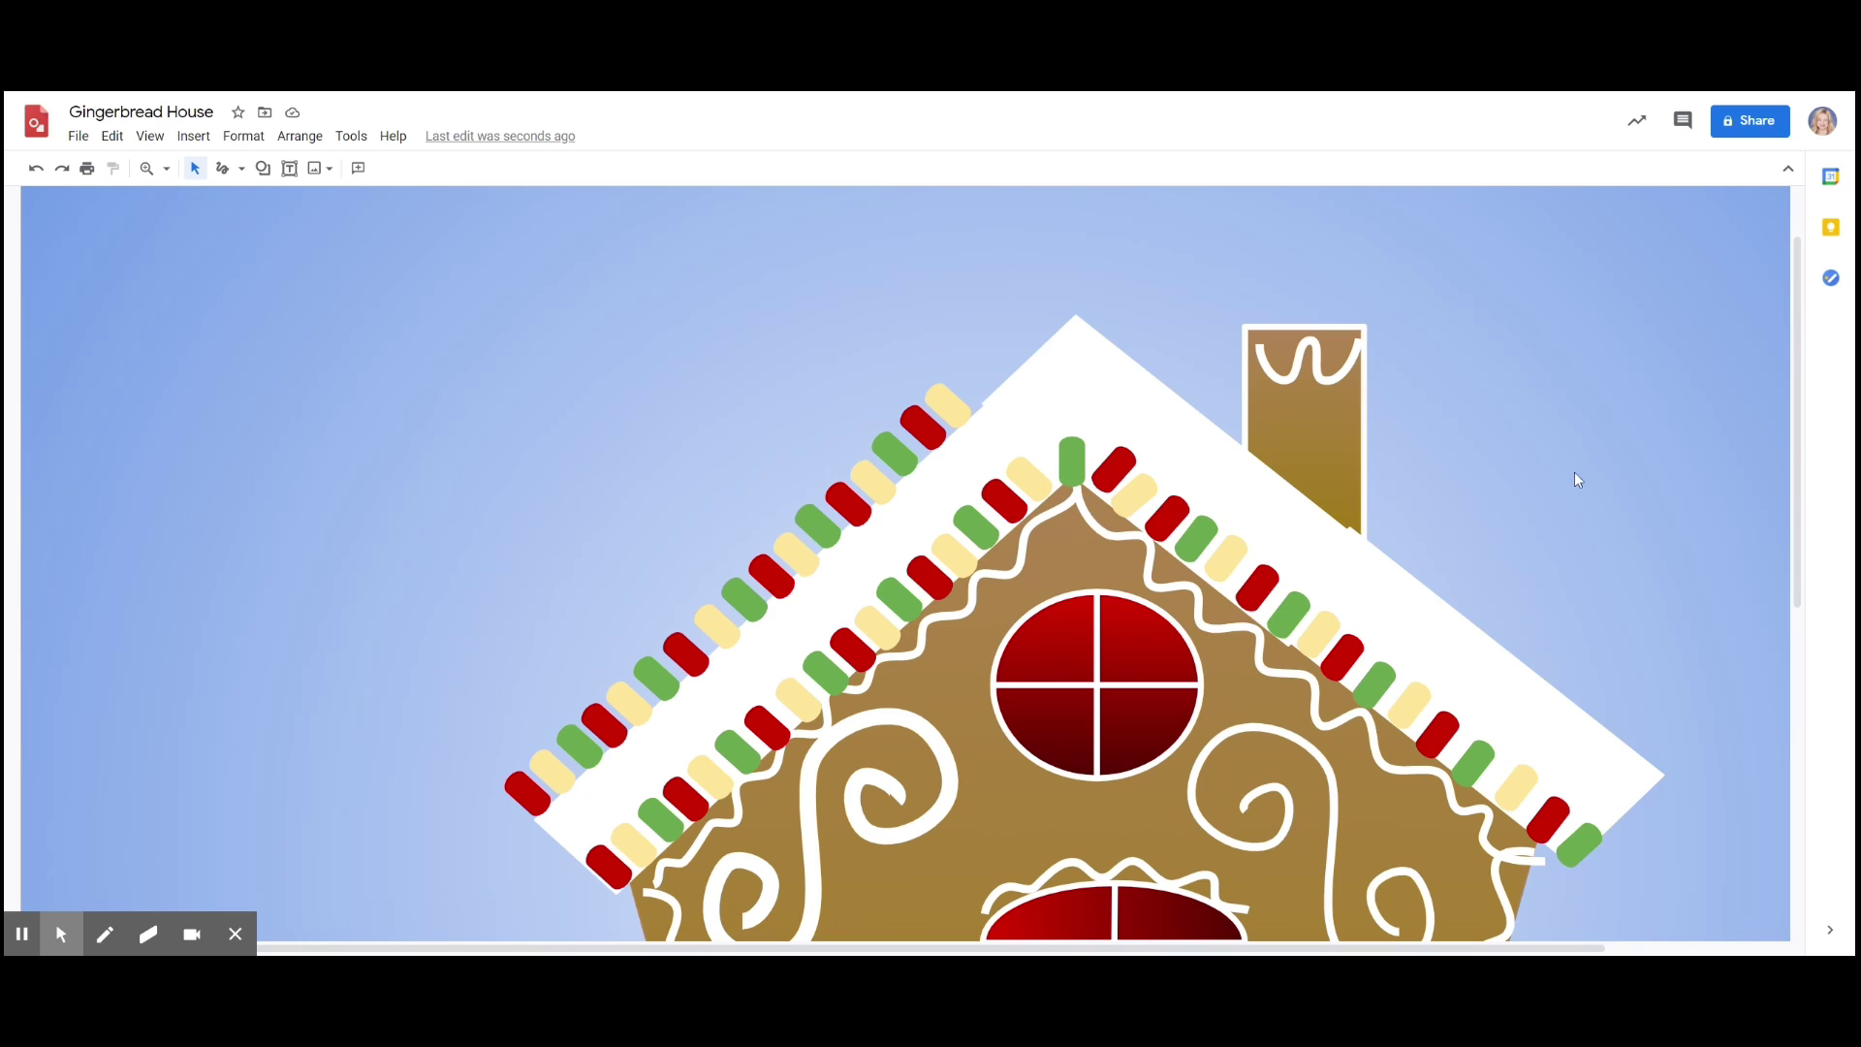
- Duplicate the lowest eight candies of the right inner roof row and move the copies onto the lower outer right roof edge
click(1335, 645)
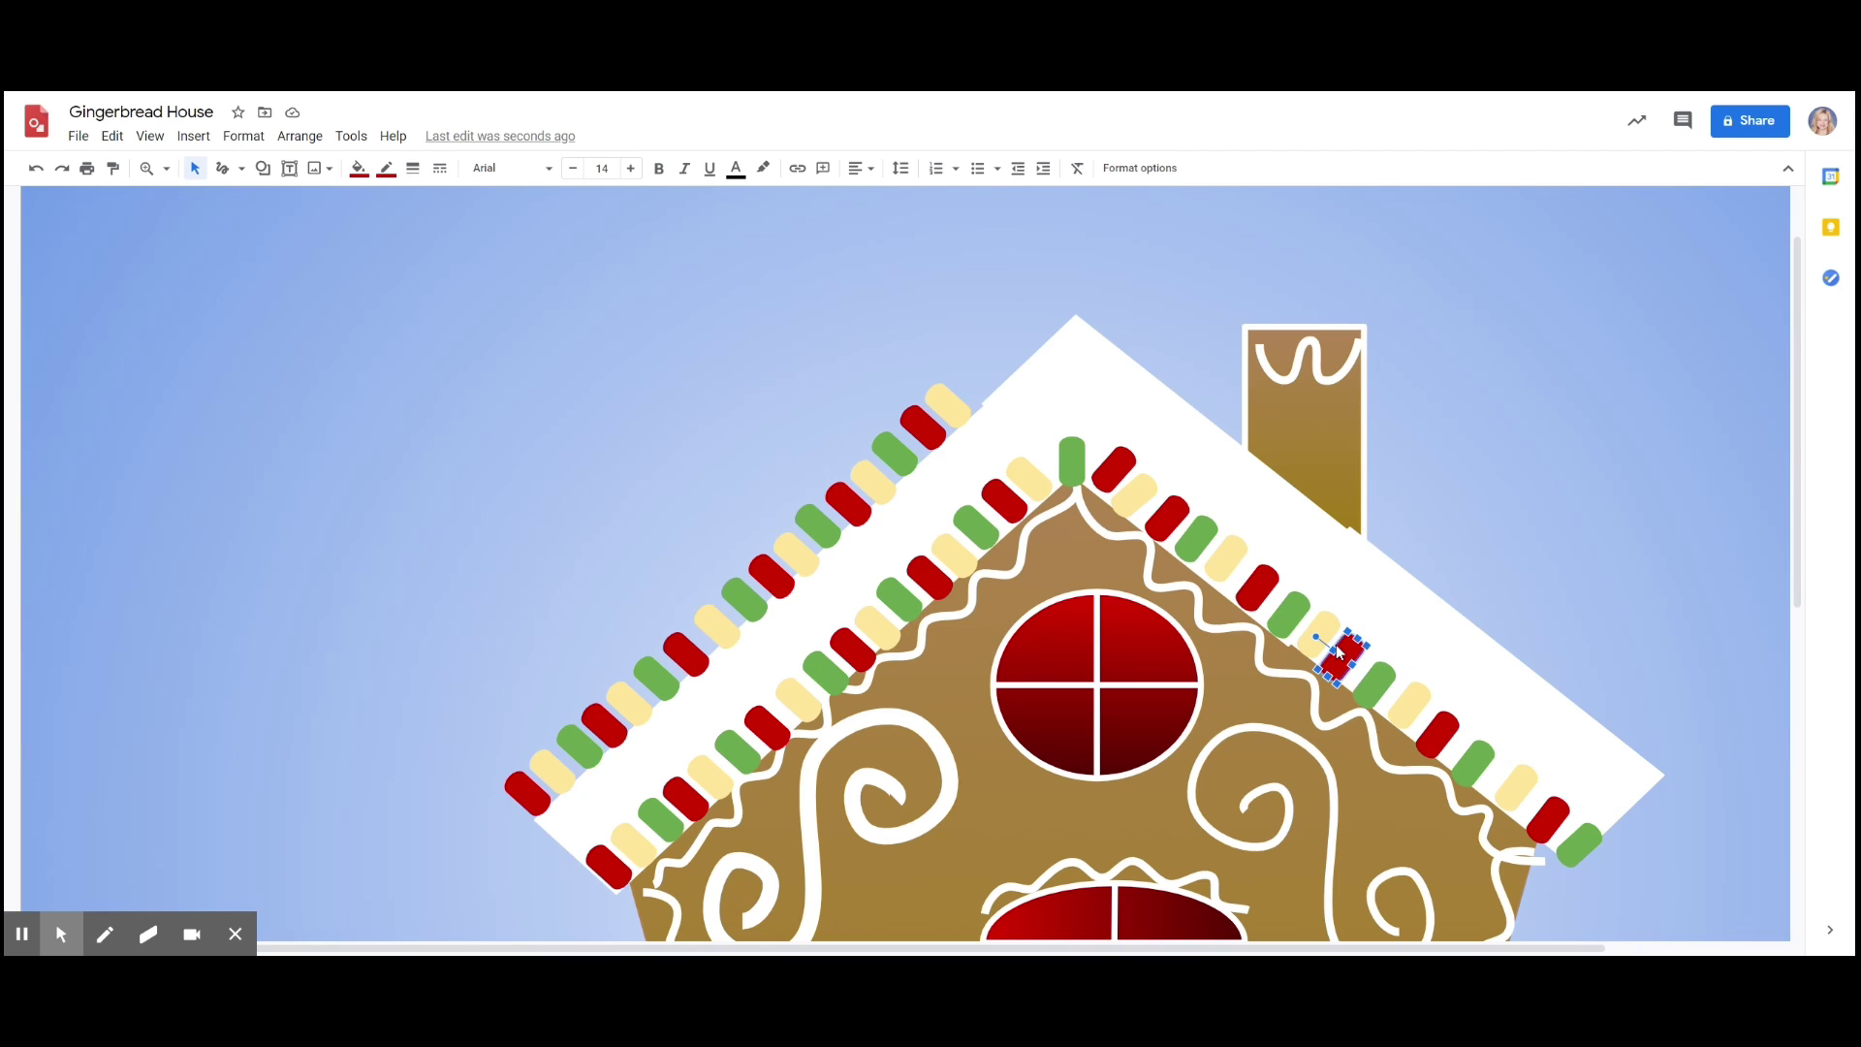
shift+click(1377, 674)
shift+click(1412, 702)
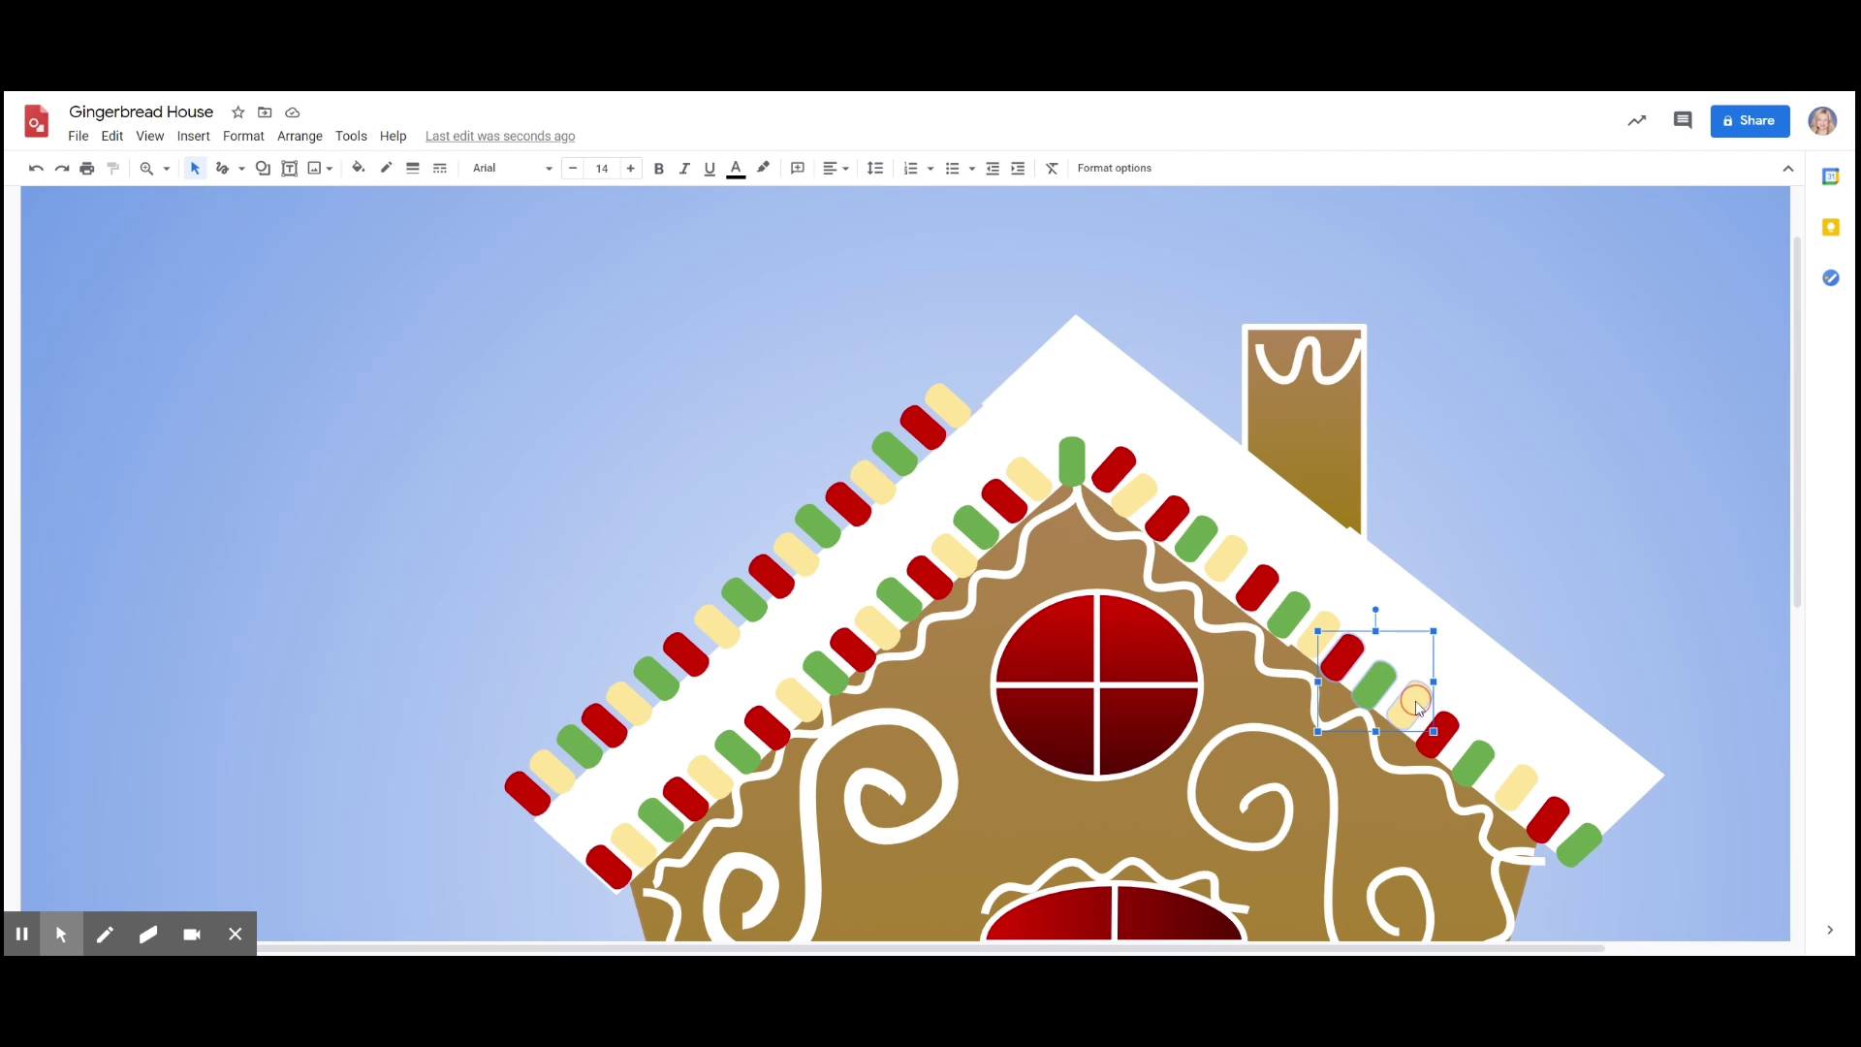
shift+click(1443, 740)
shift+click(1470, 774)
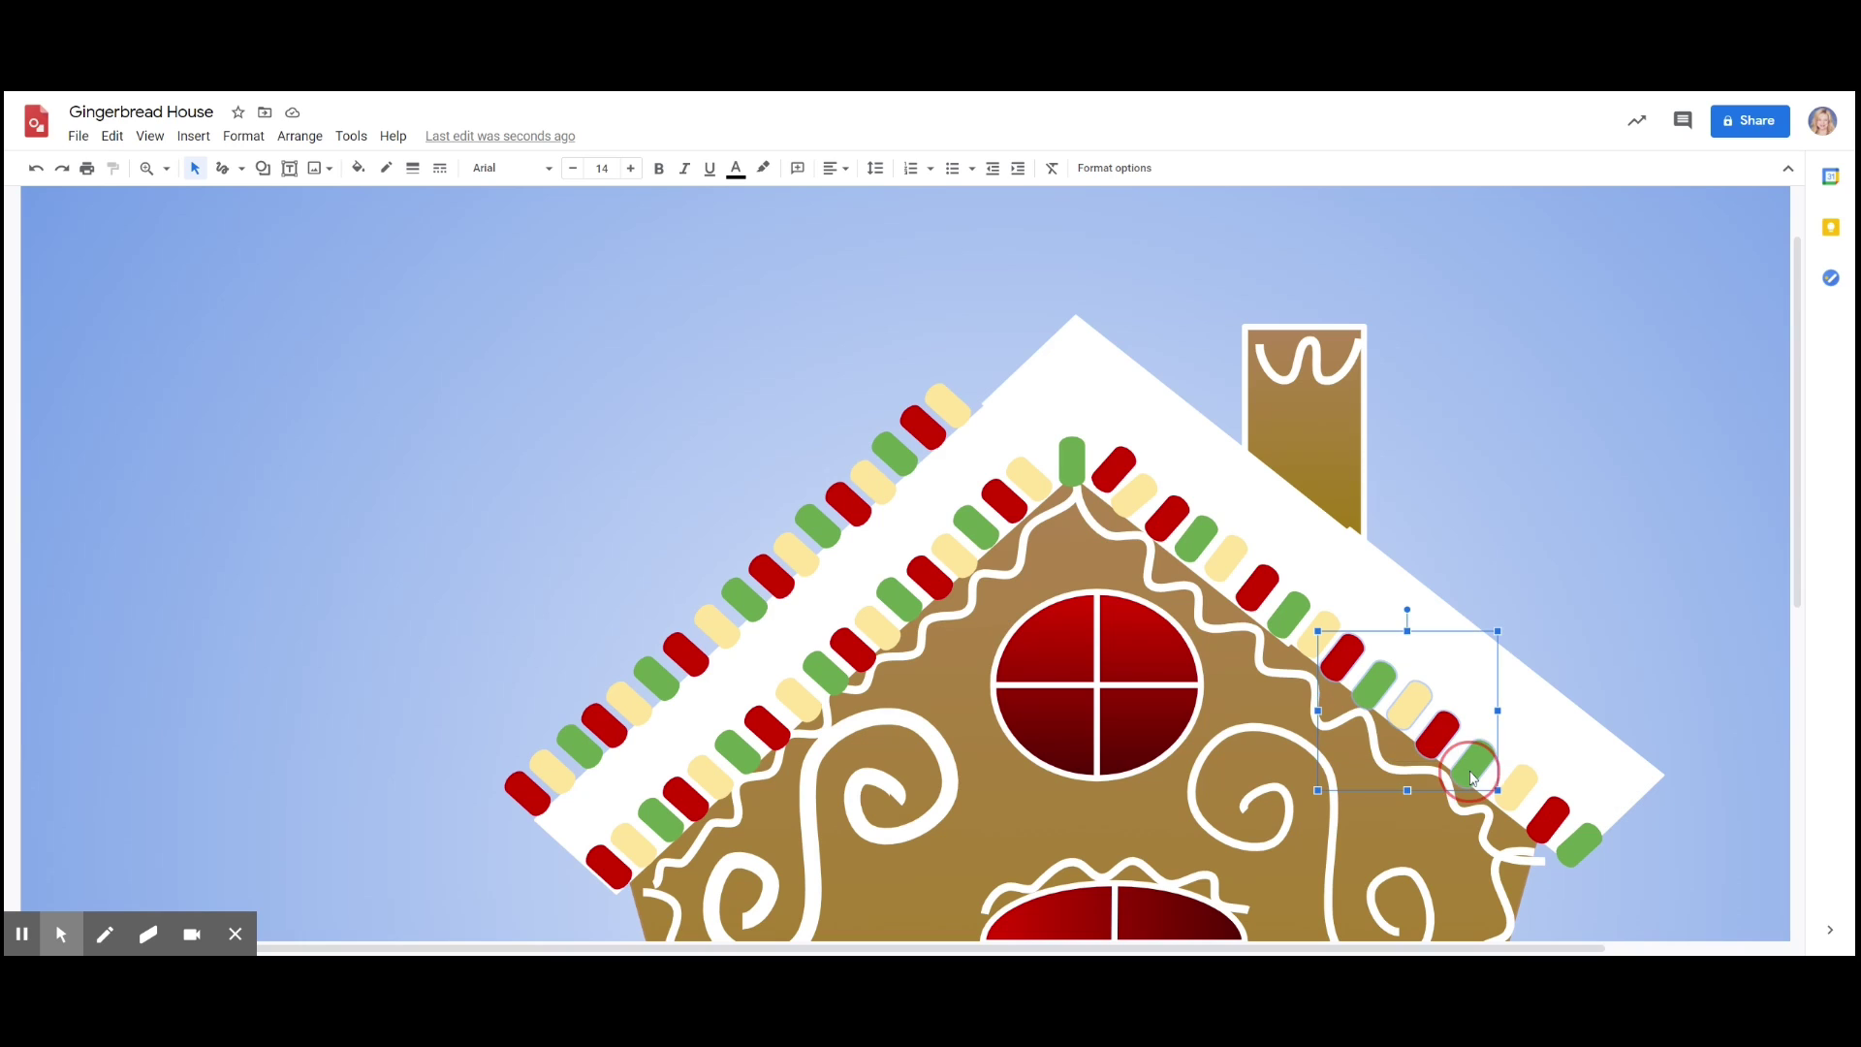
shift+click(1520, 797)
shift+click(1548, 826)
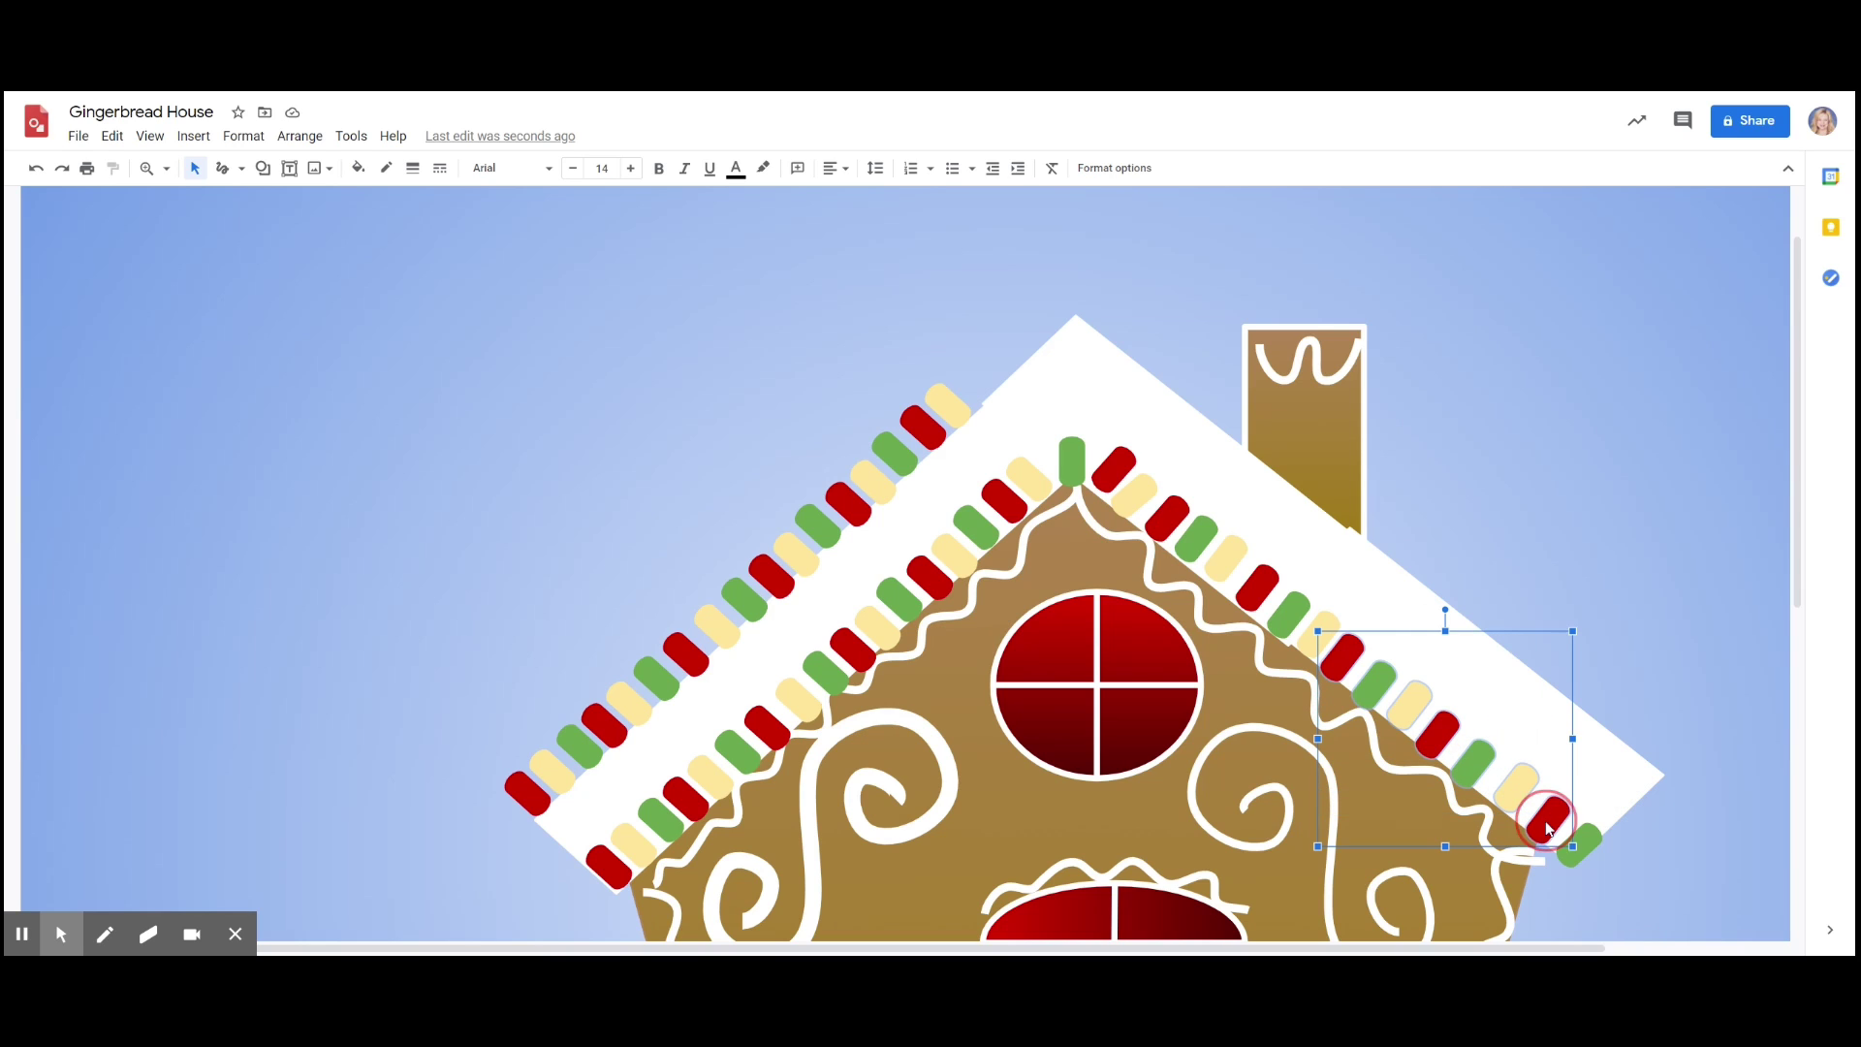
shift+click(1584, 842)
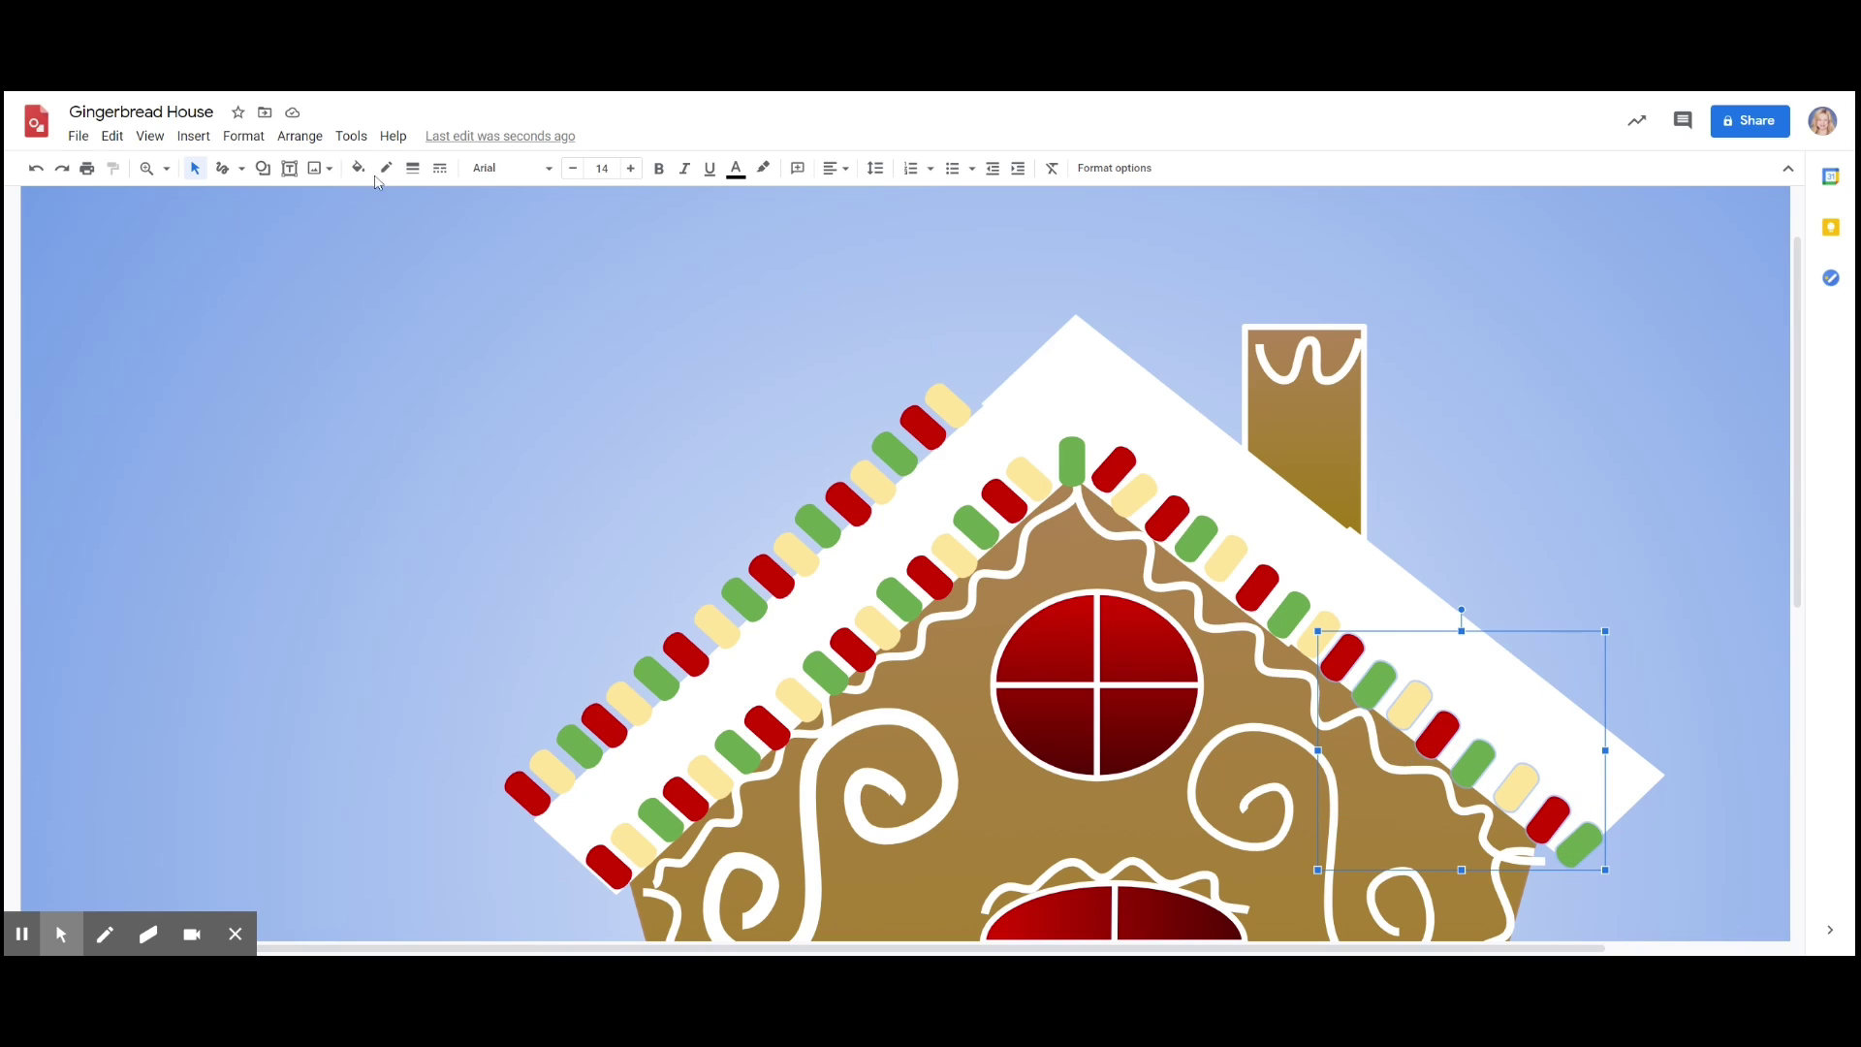
click(120, 140)
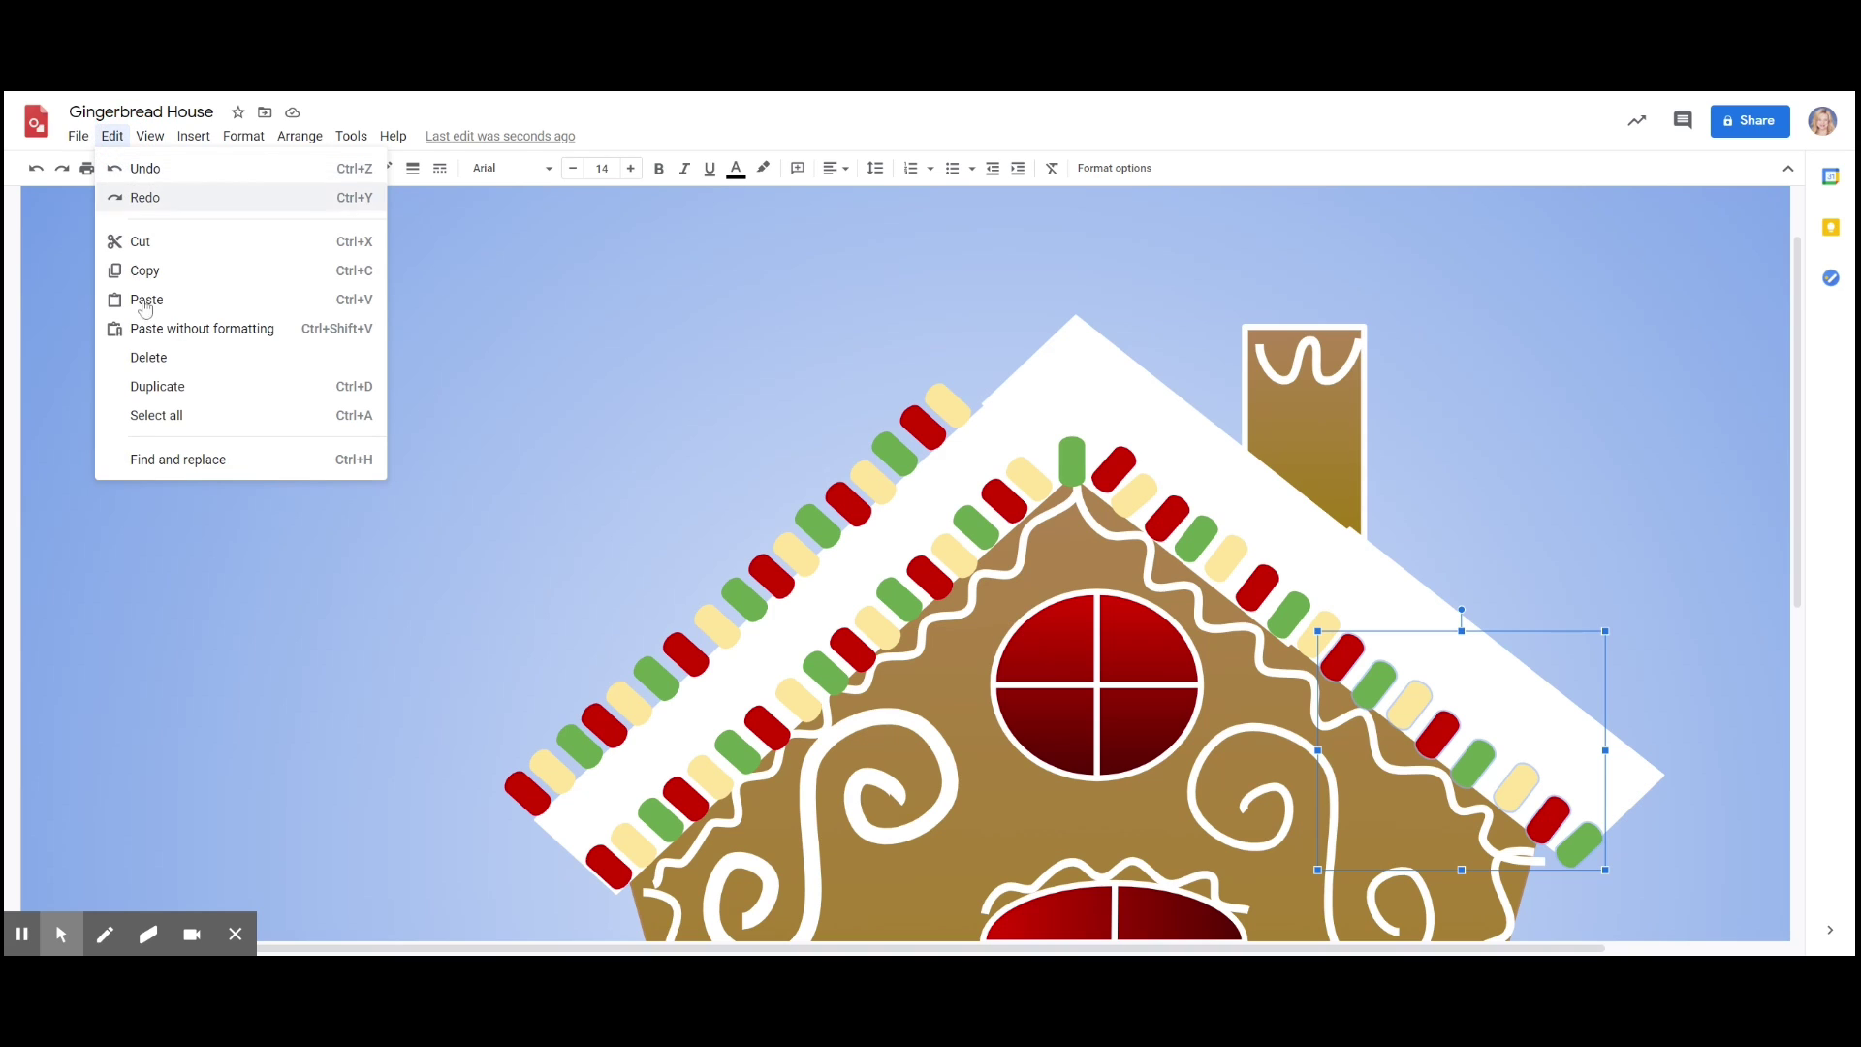
click(174, 386)
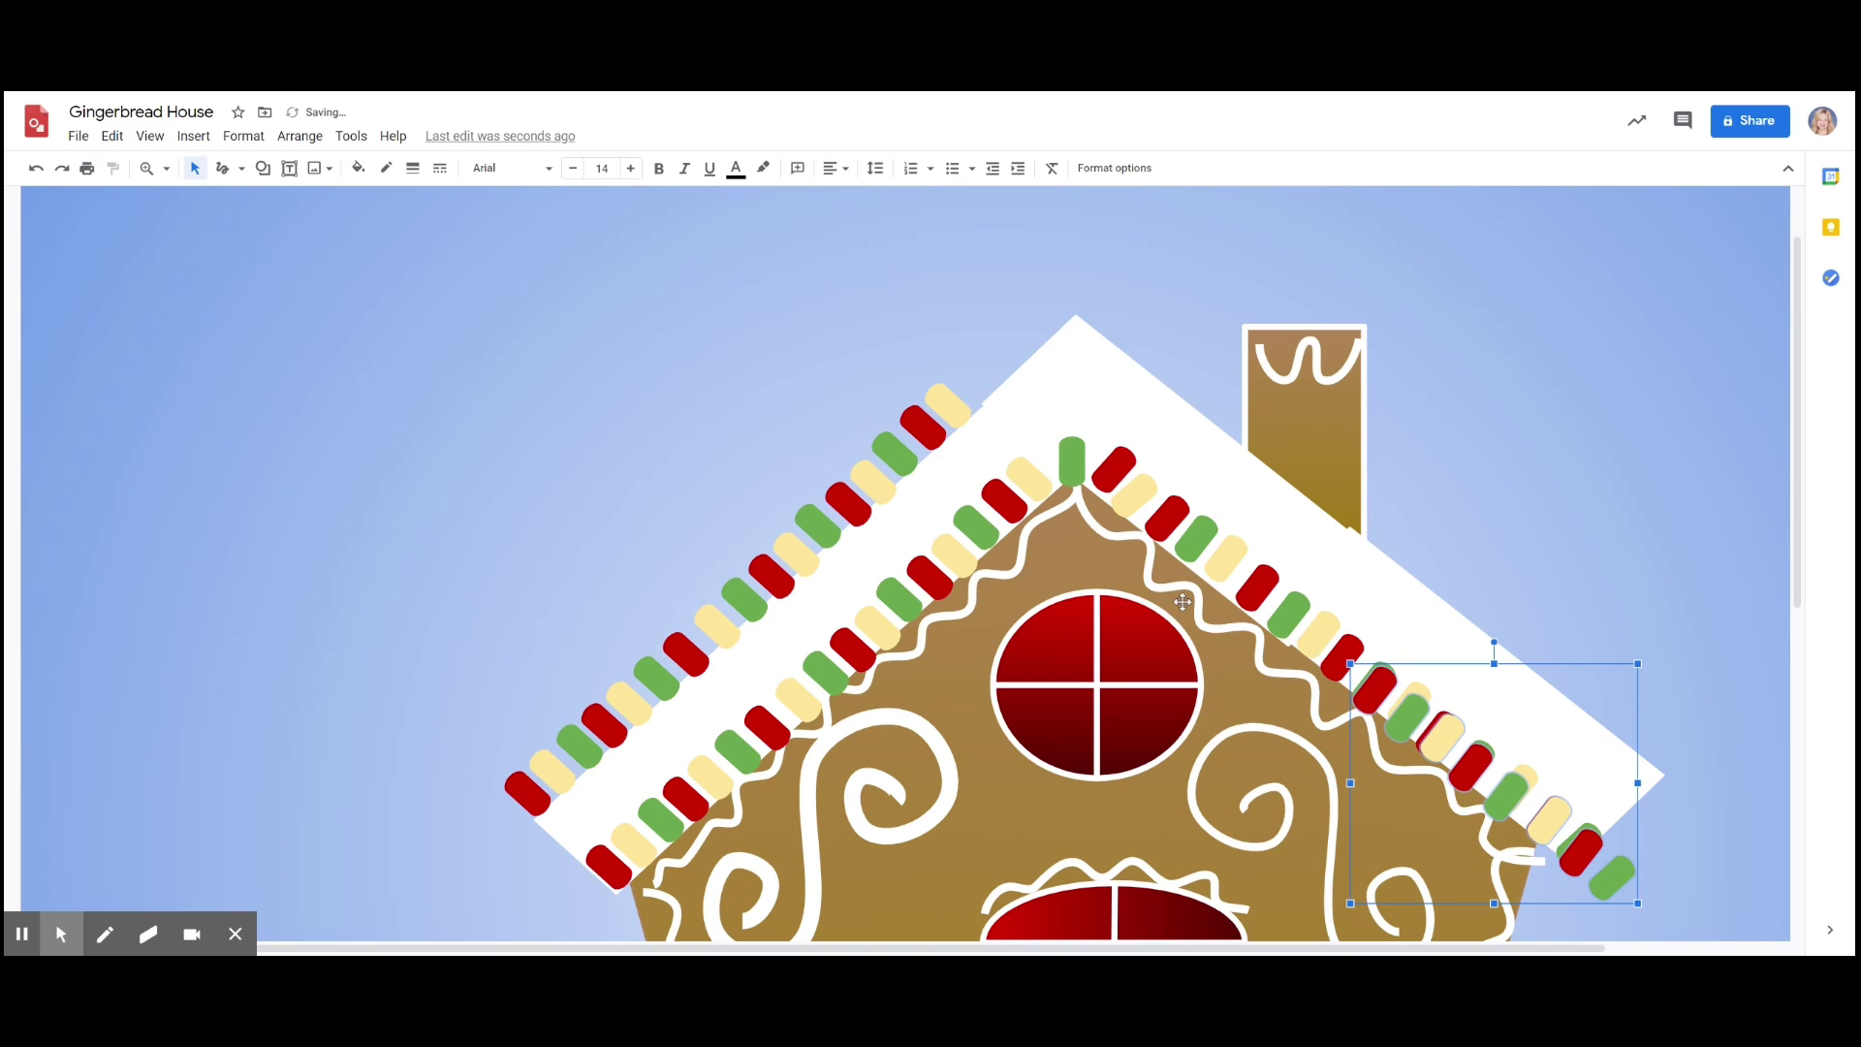
click(1471, 758)
drag(1500, 726, 1510, 639)
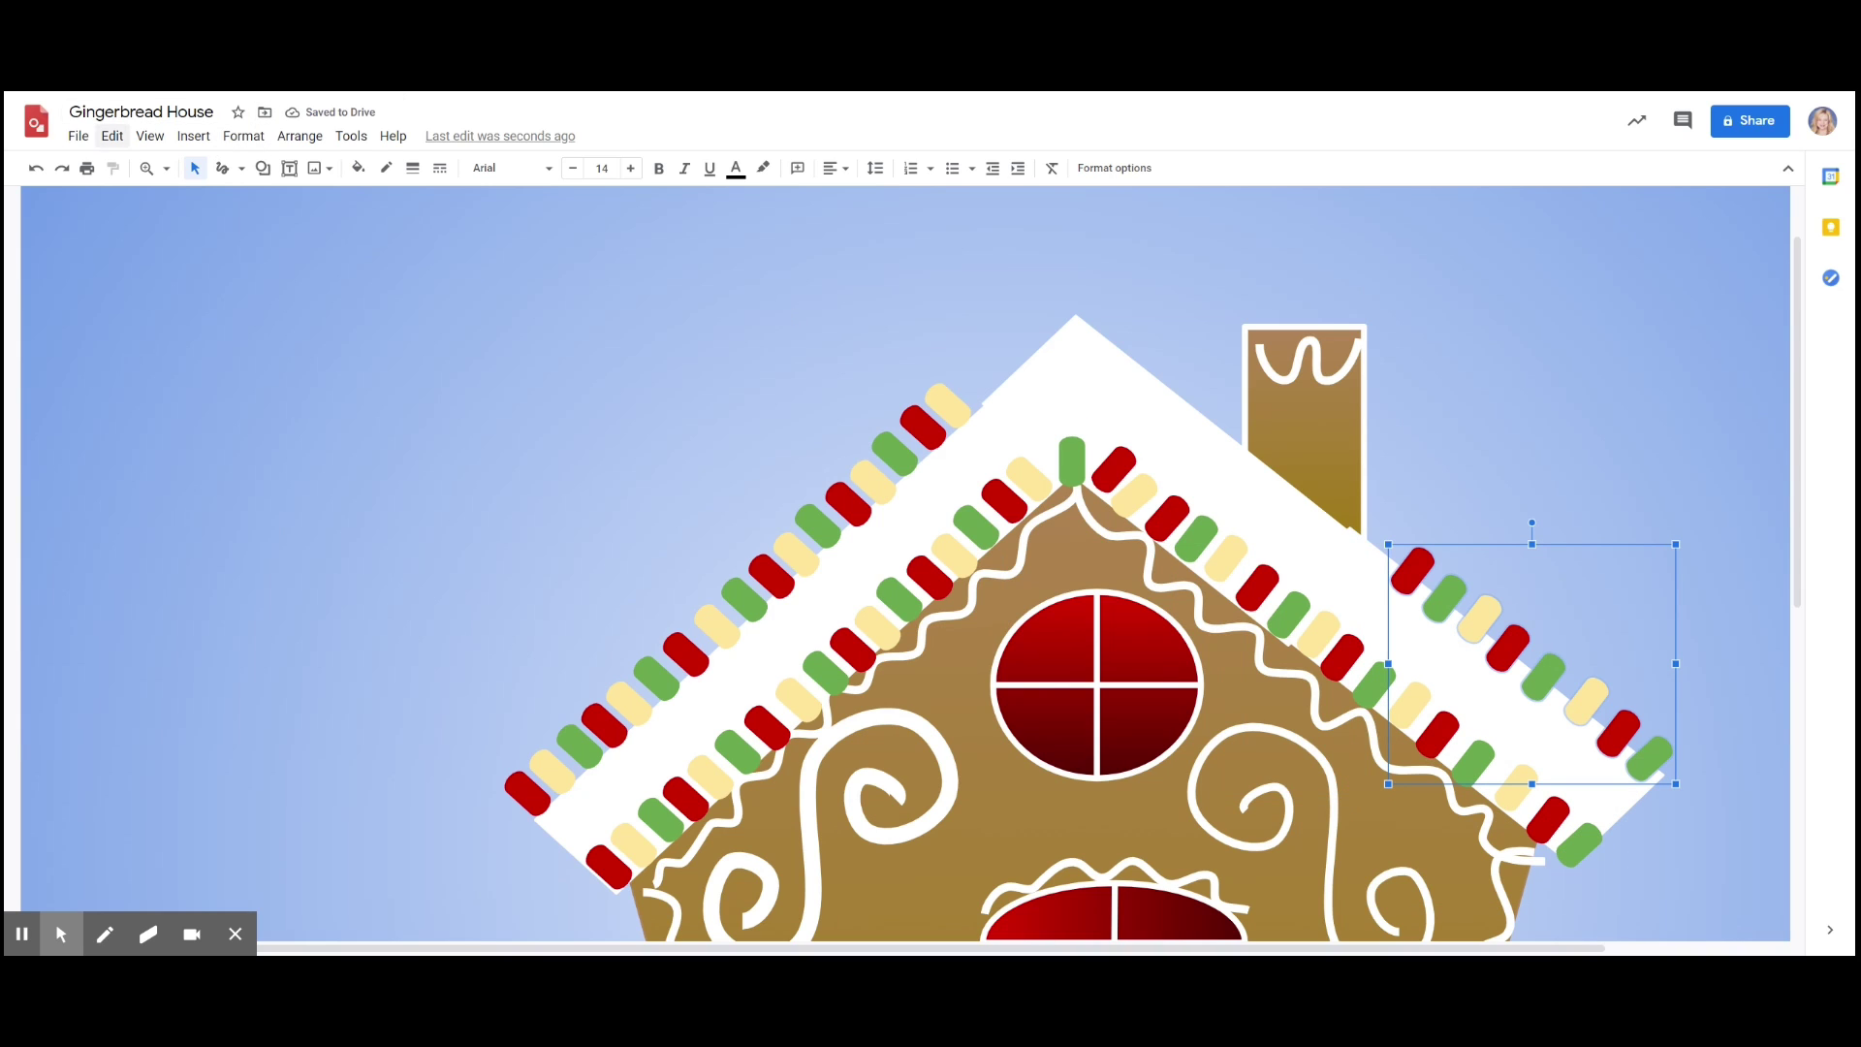
- Duplicate the eight outer candies again and move the copies up the right roof edge, continuing the row across the chimney
click(112, 136)
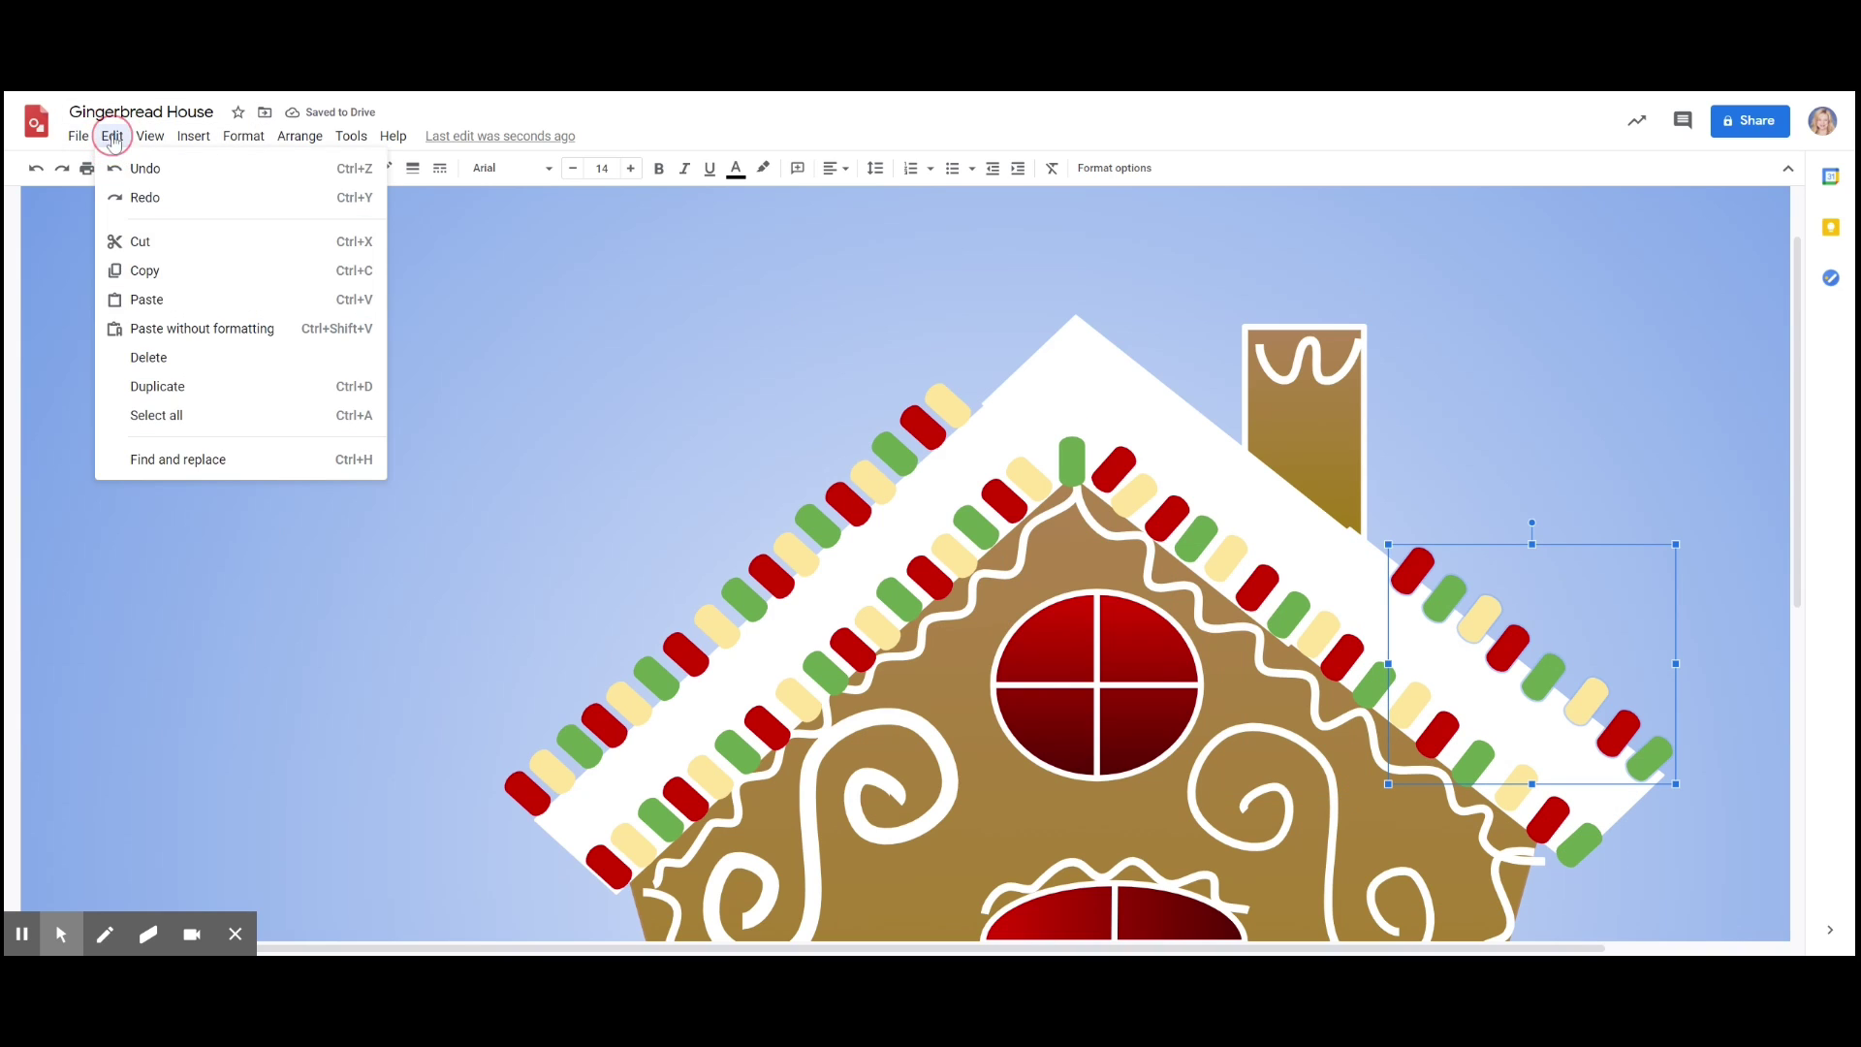
click(180, 388)
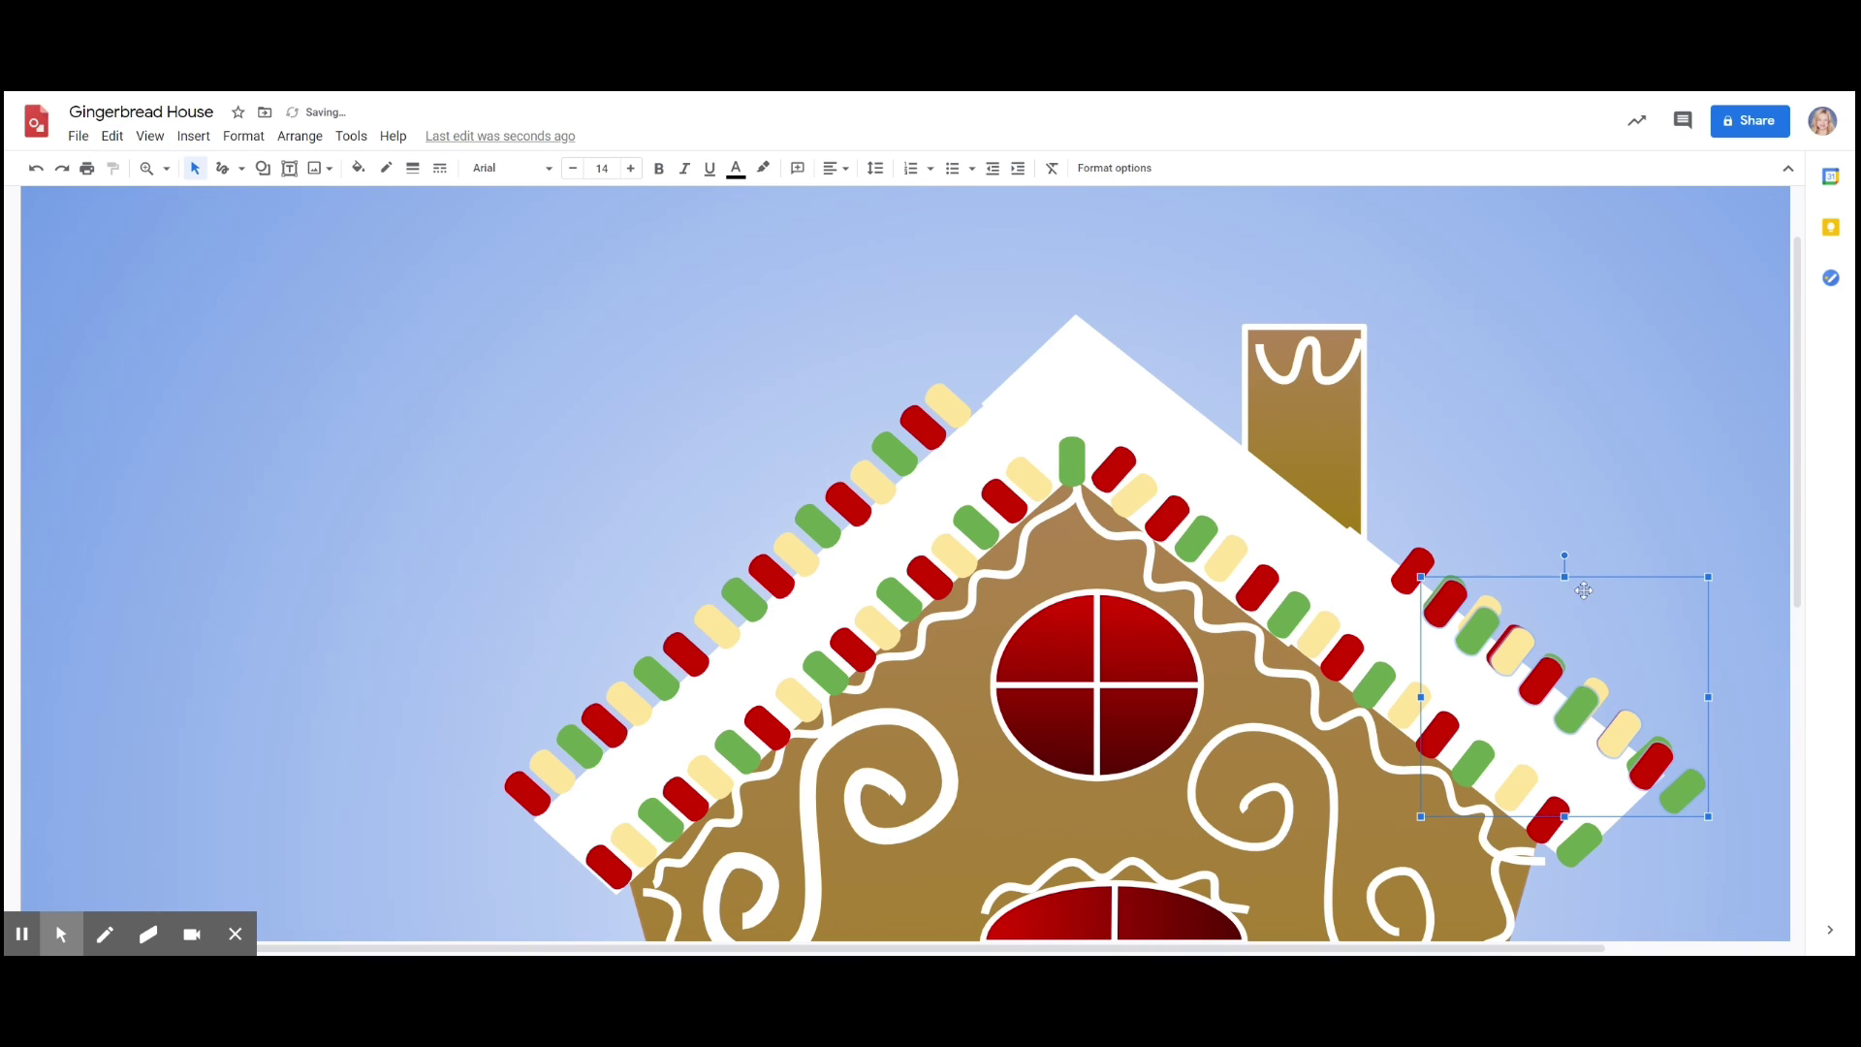
drag(1584, 706, 1268, 458)
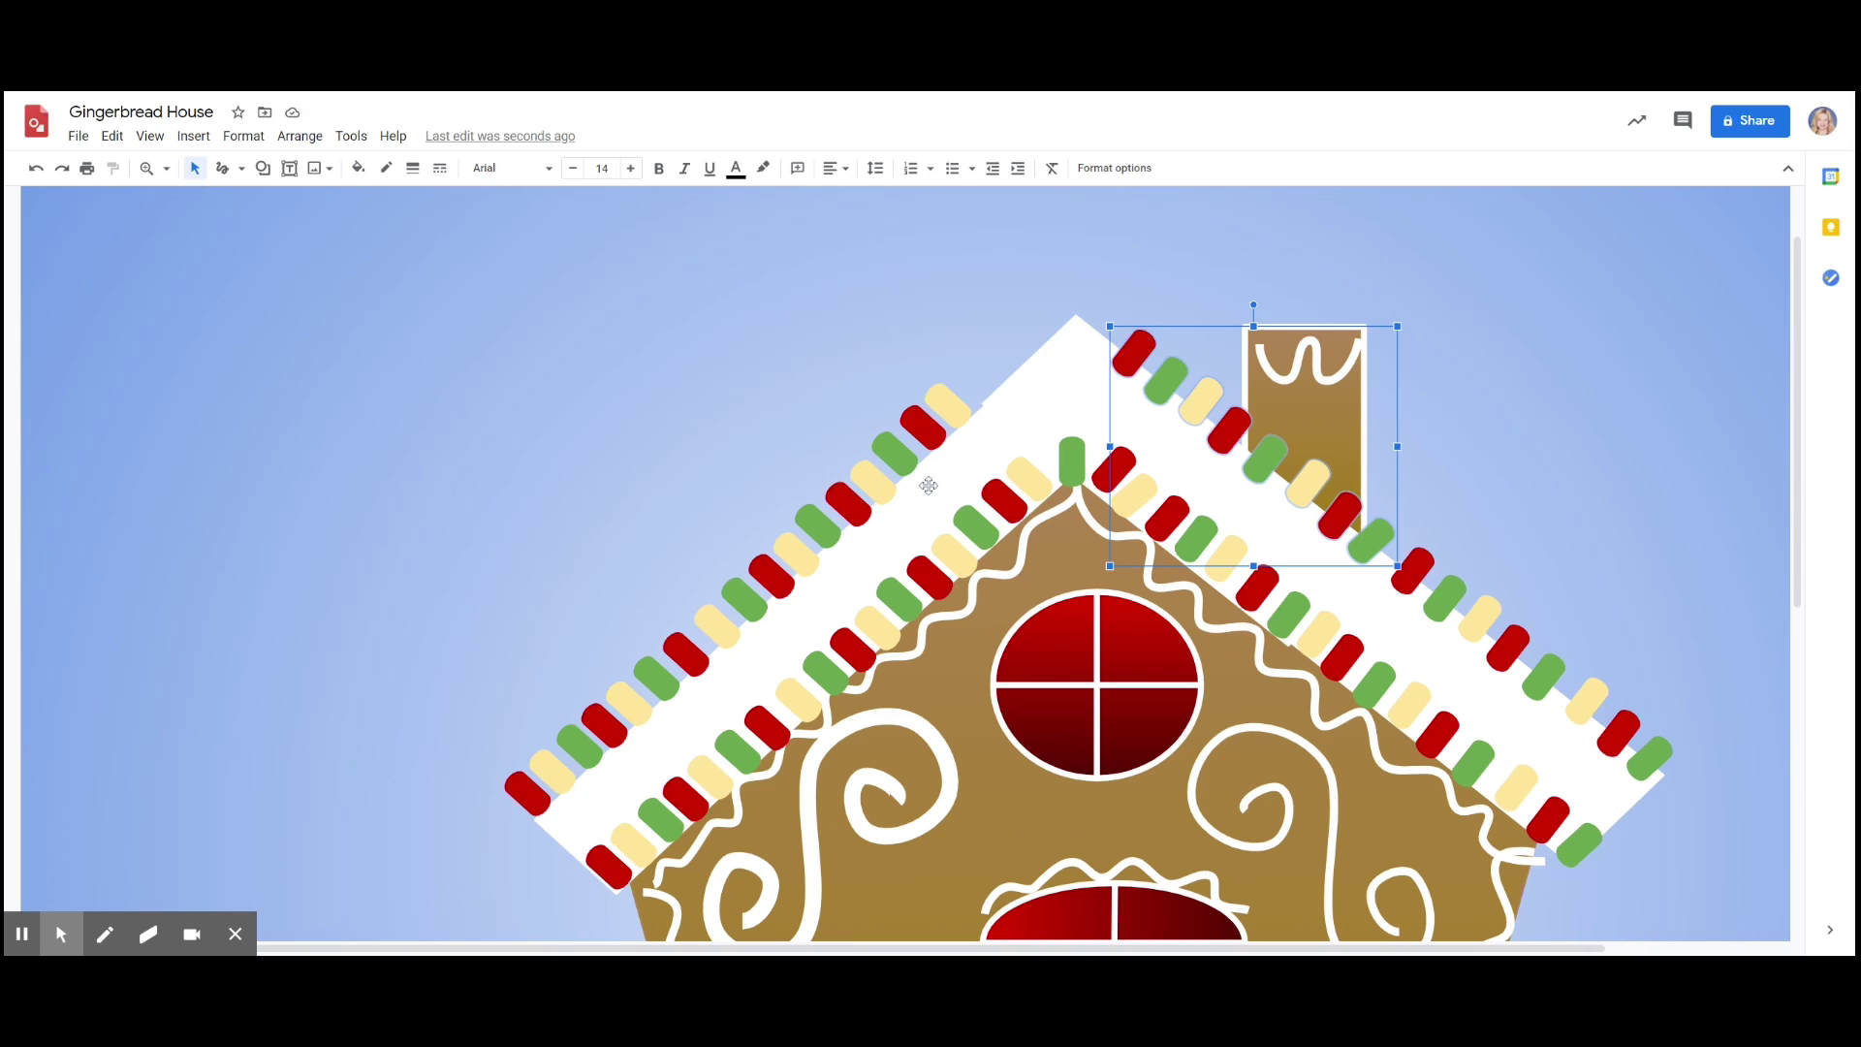
shift+click(948, 566)
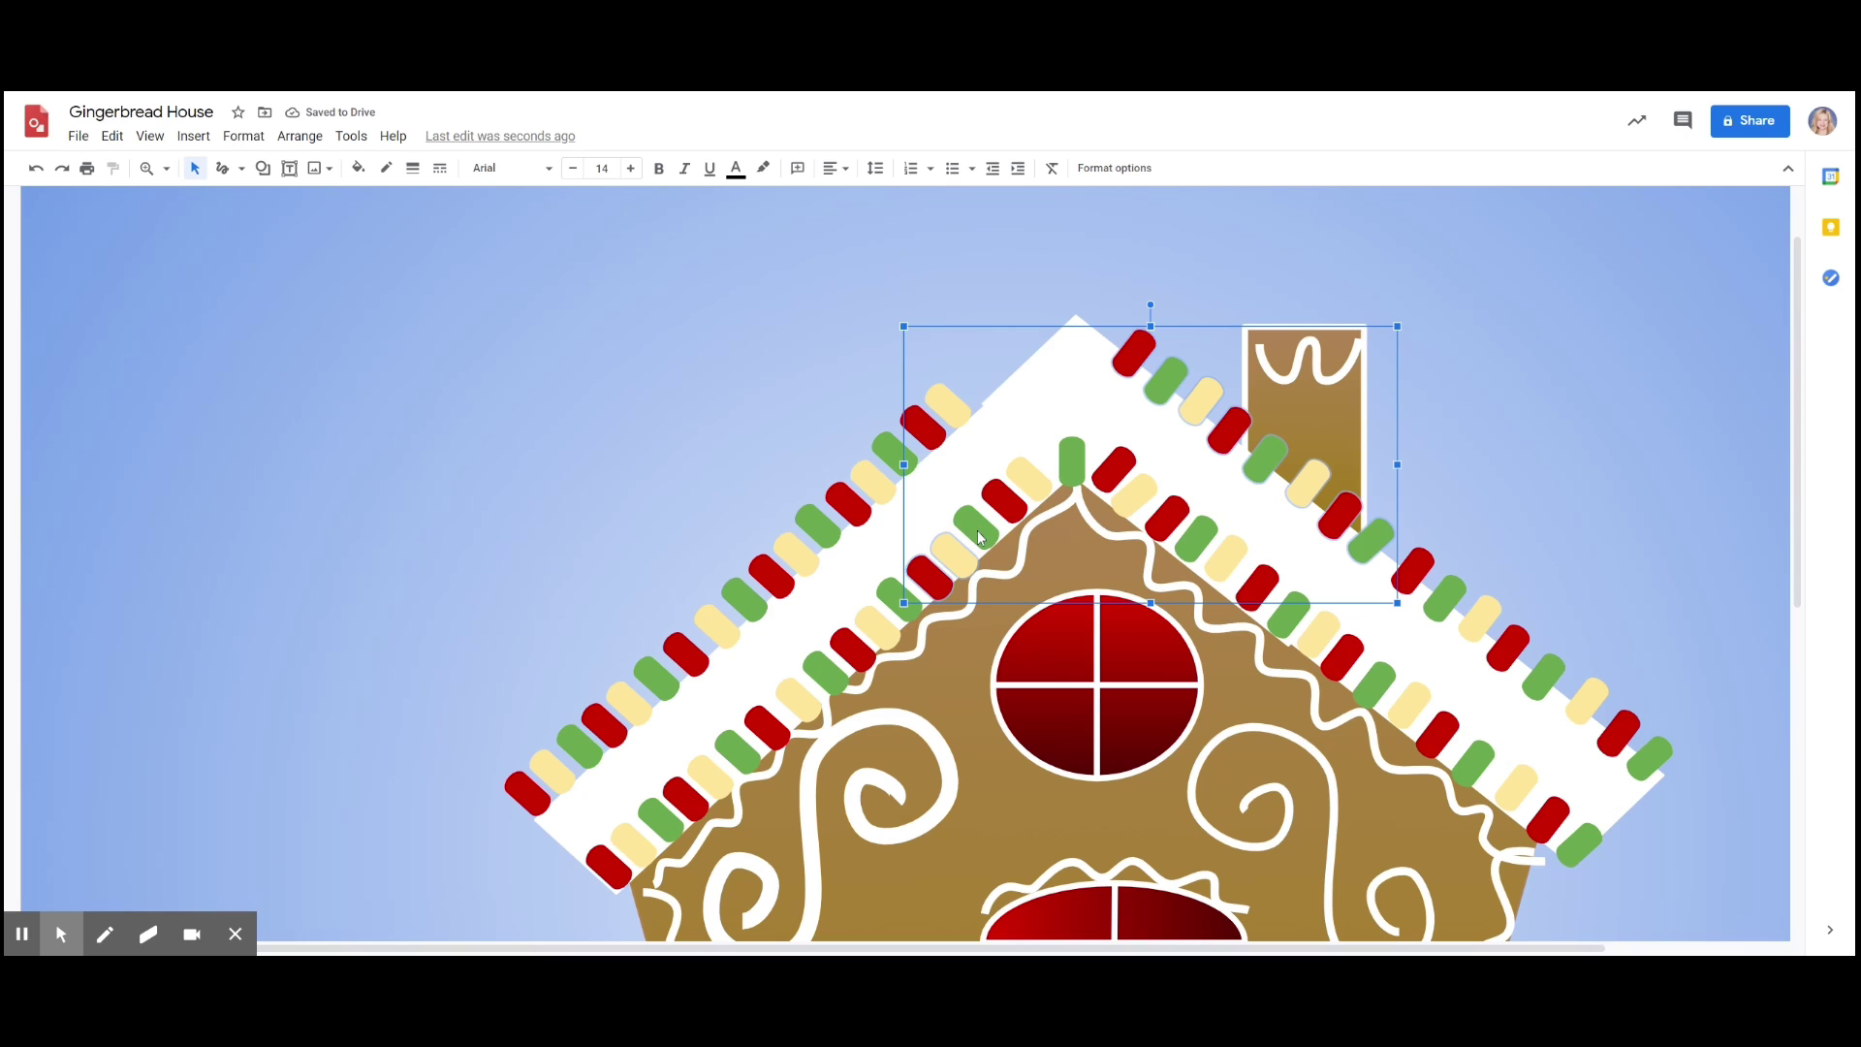
click(818, 302)
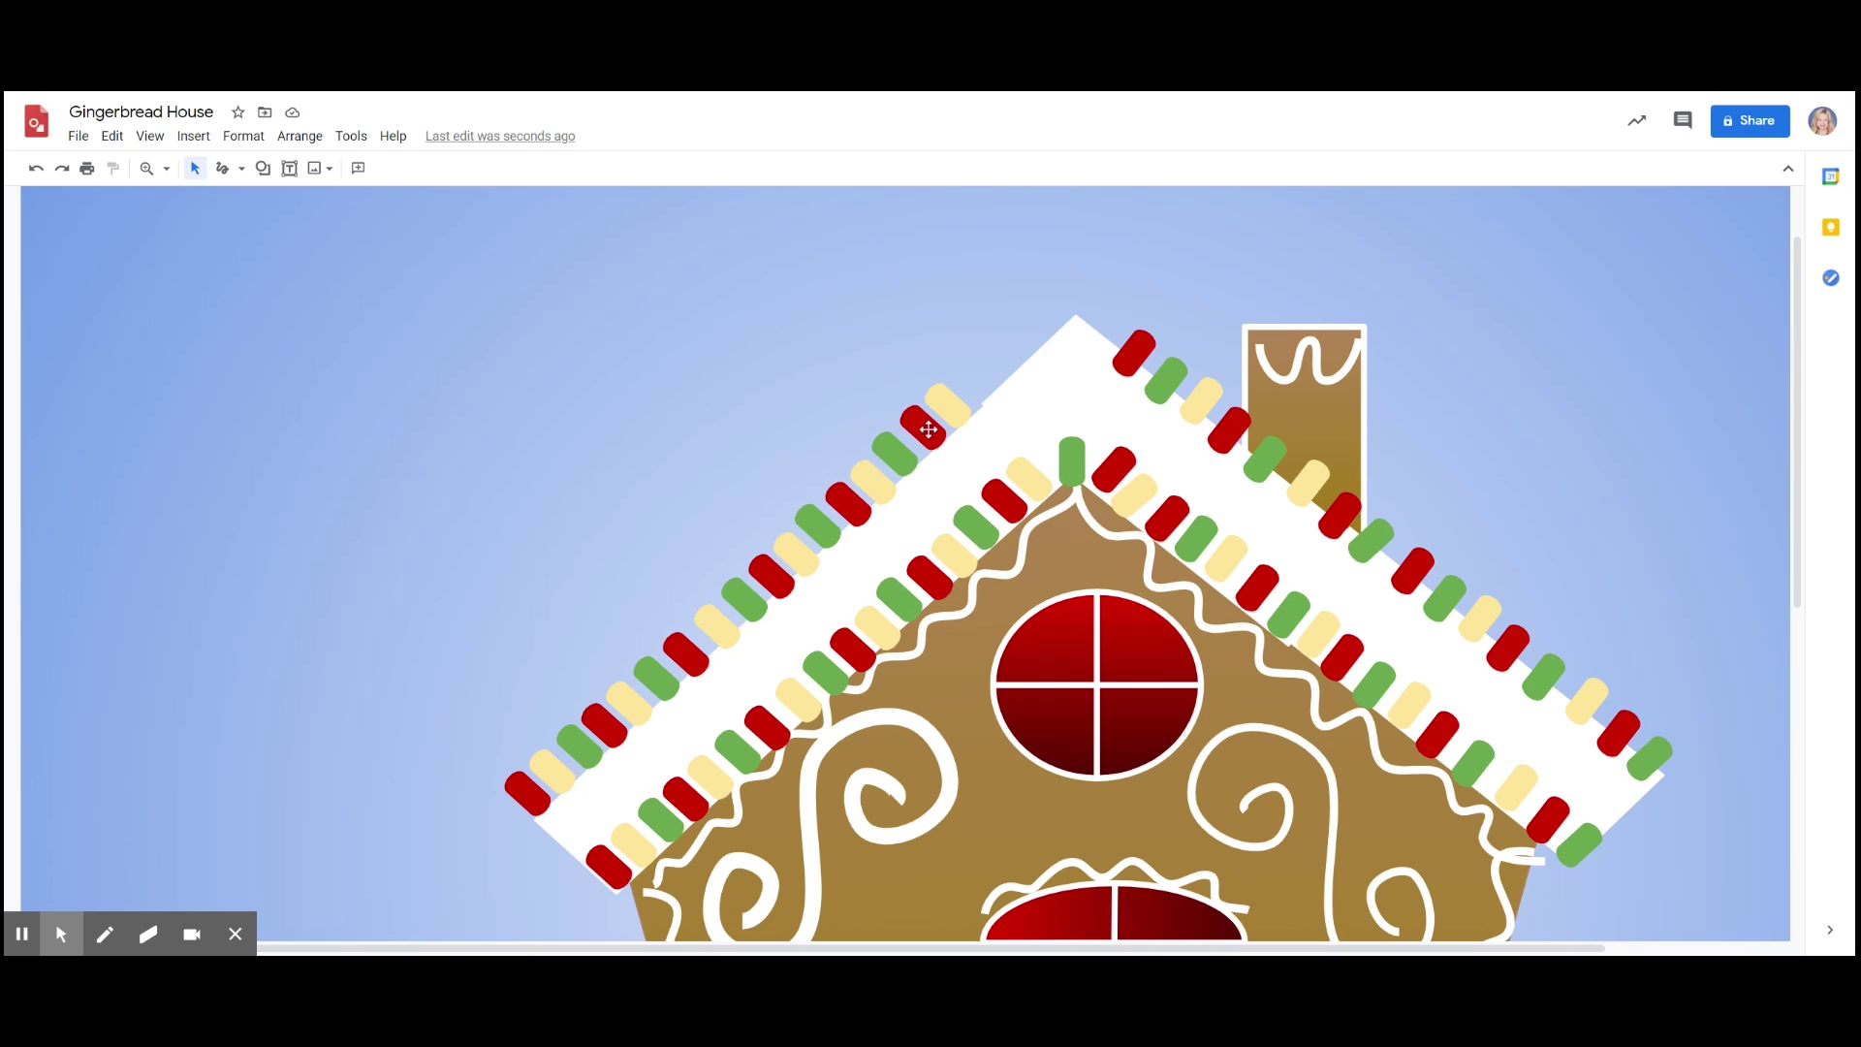
- Duplicate the red, cream, green and topmost cream candies of the upper left inner row and move them to the outer left edge's top
click(932, 588)
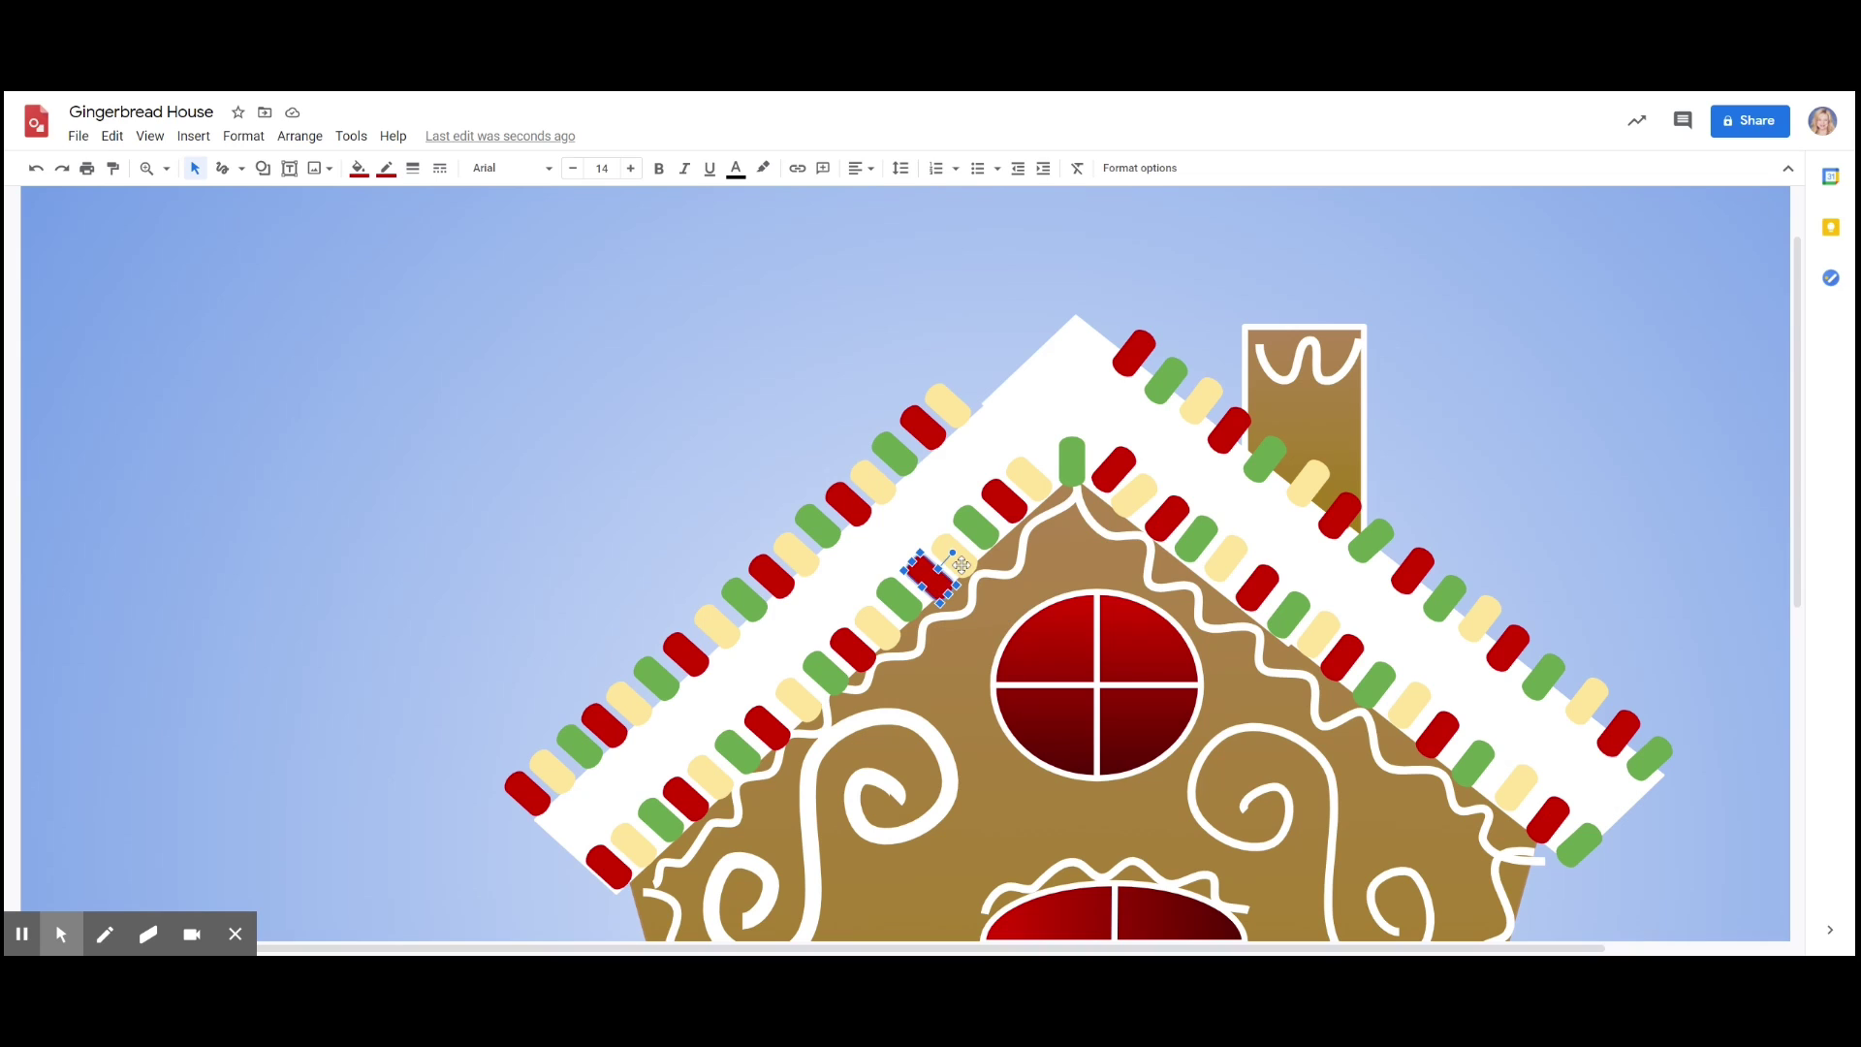
shift+click(989, 534)
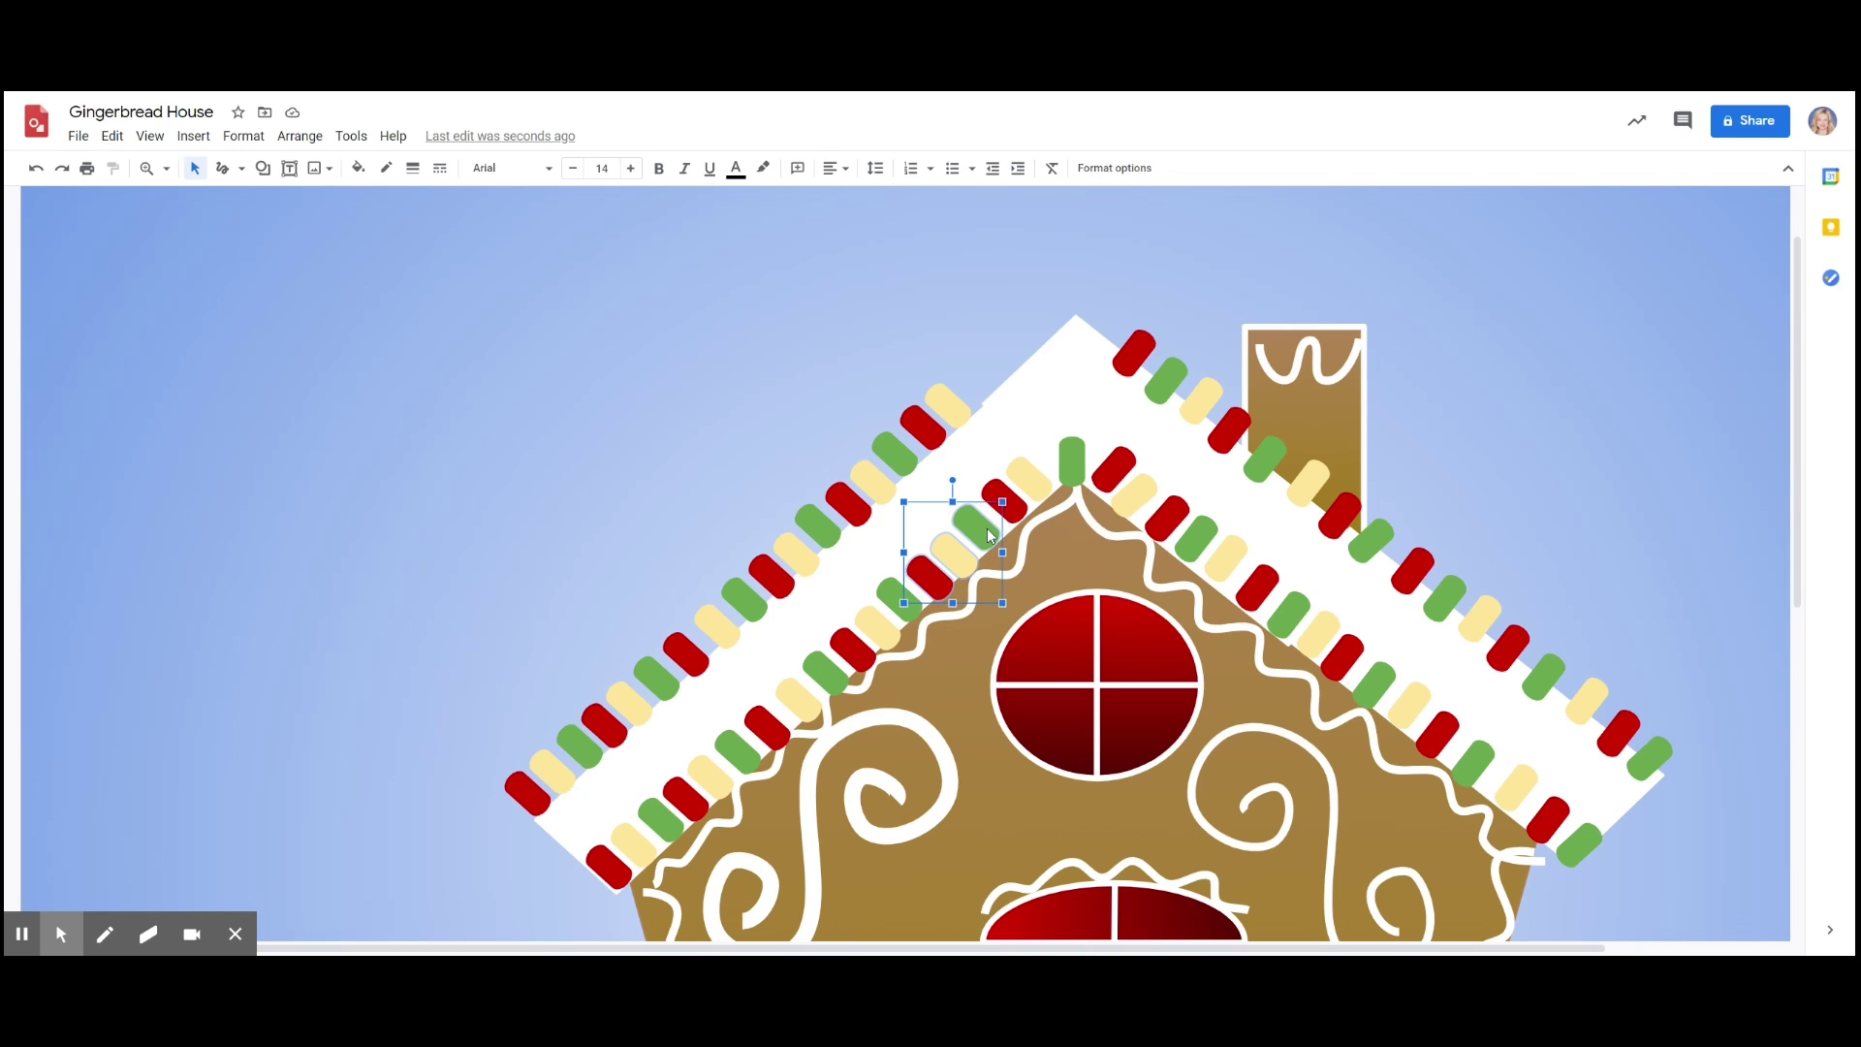
shift+click(1025, 486)
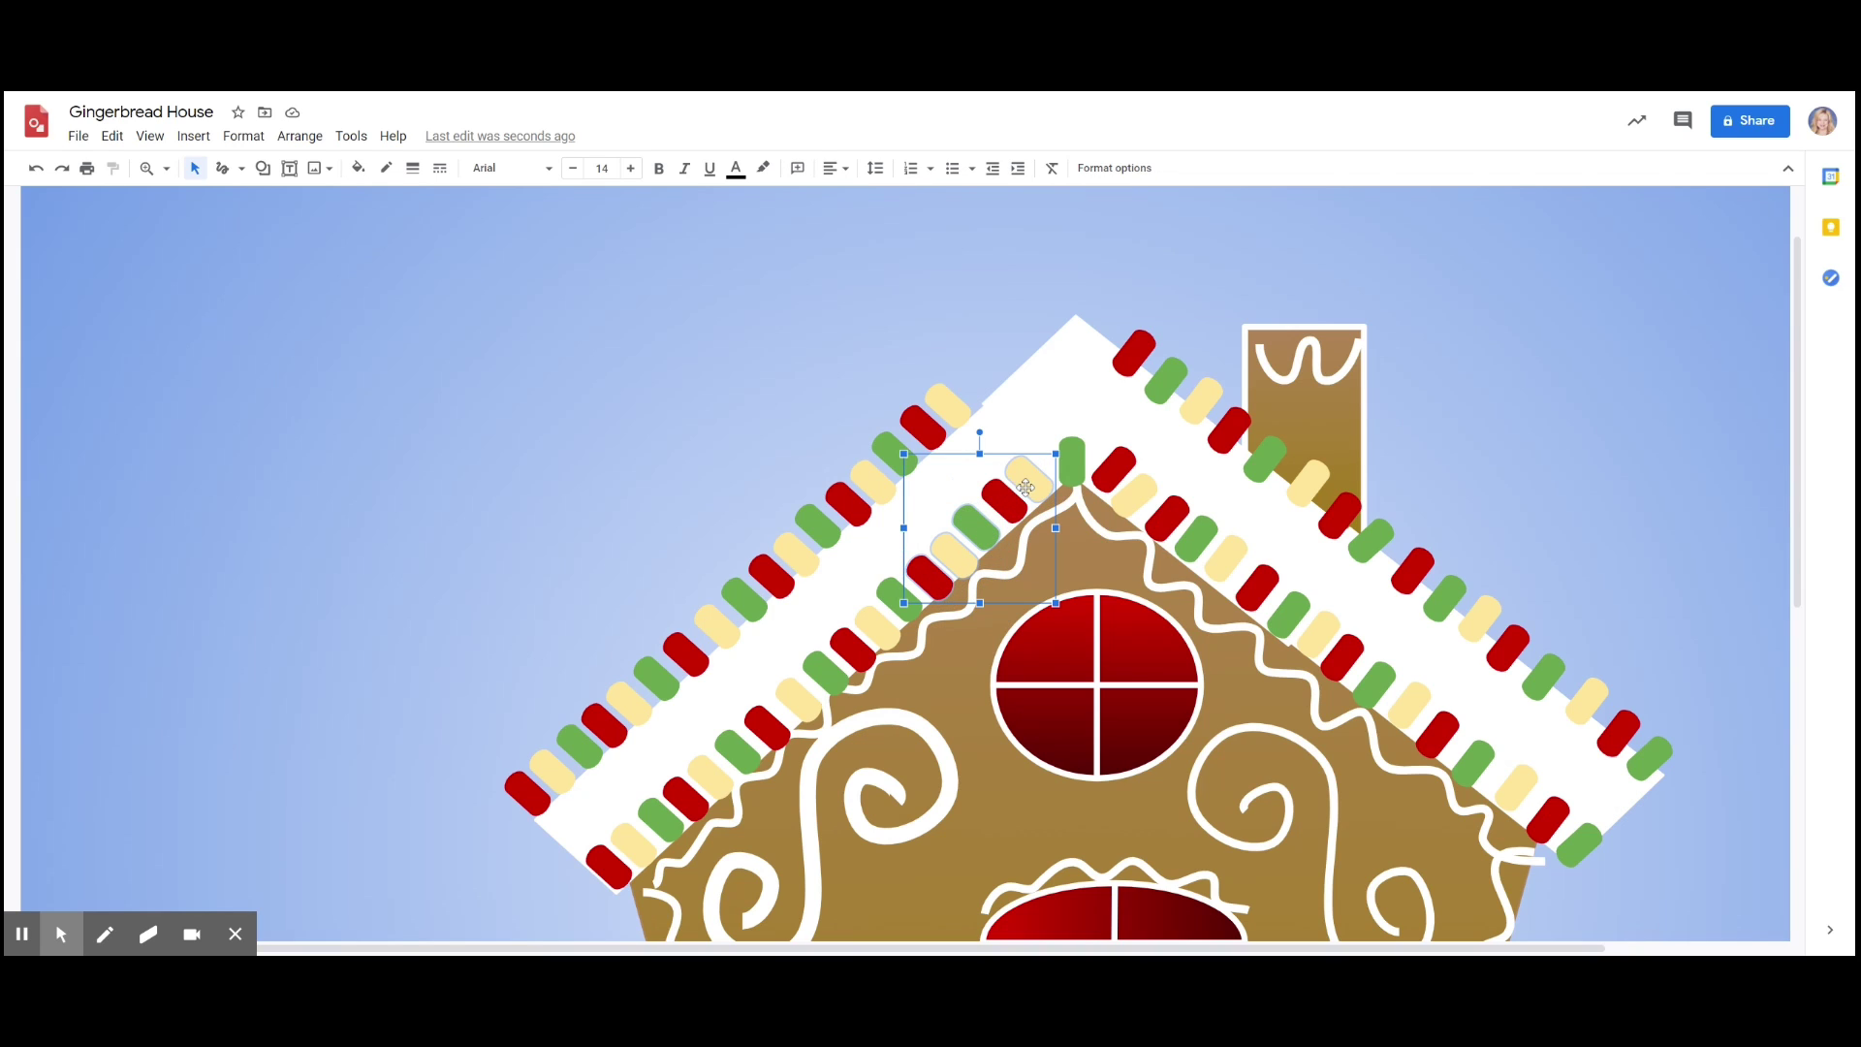
click(113, 135)
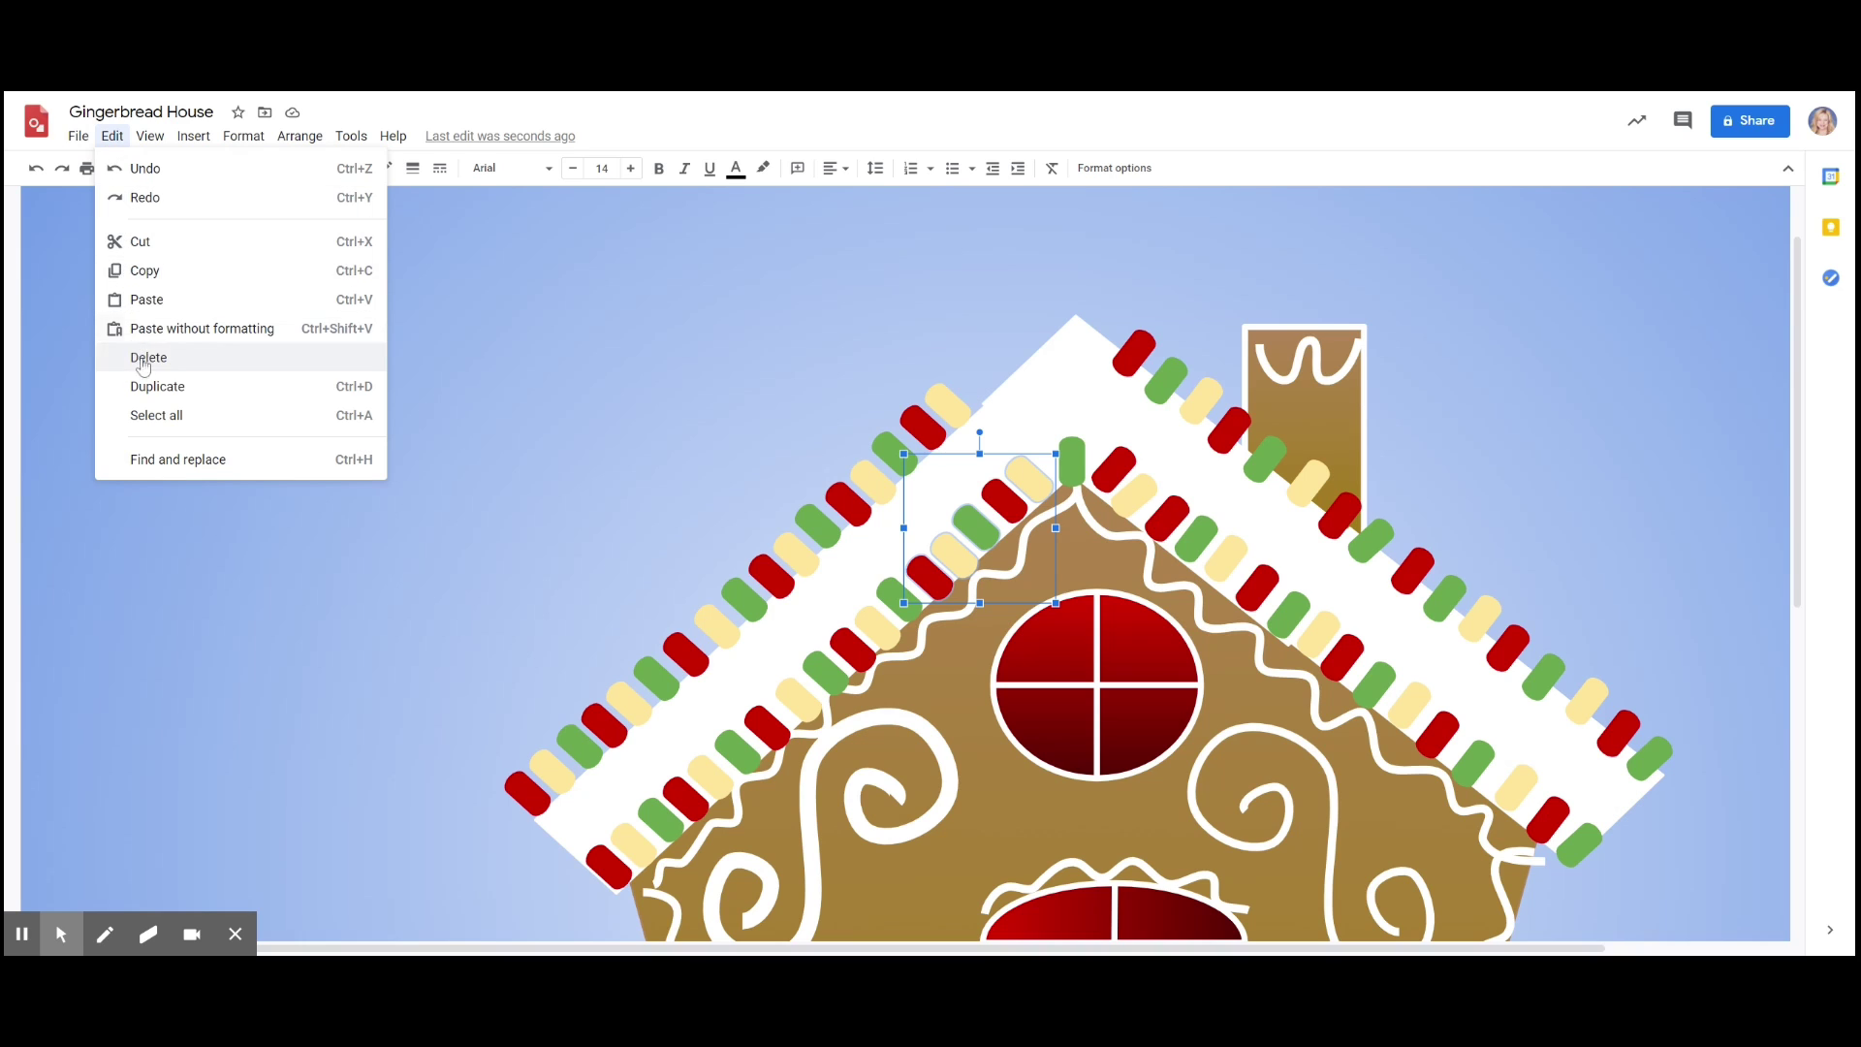
click(160, 387)
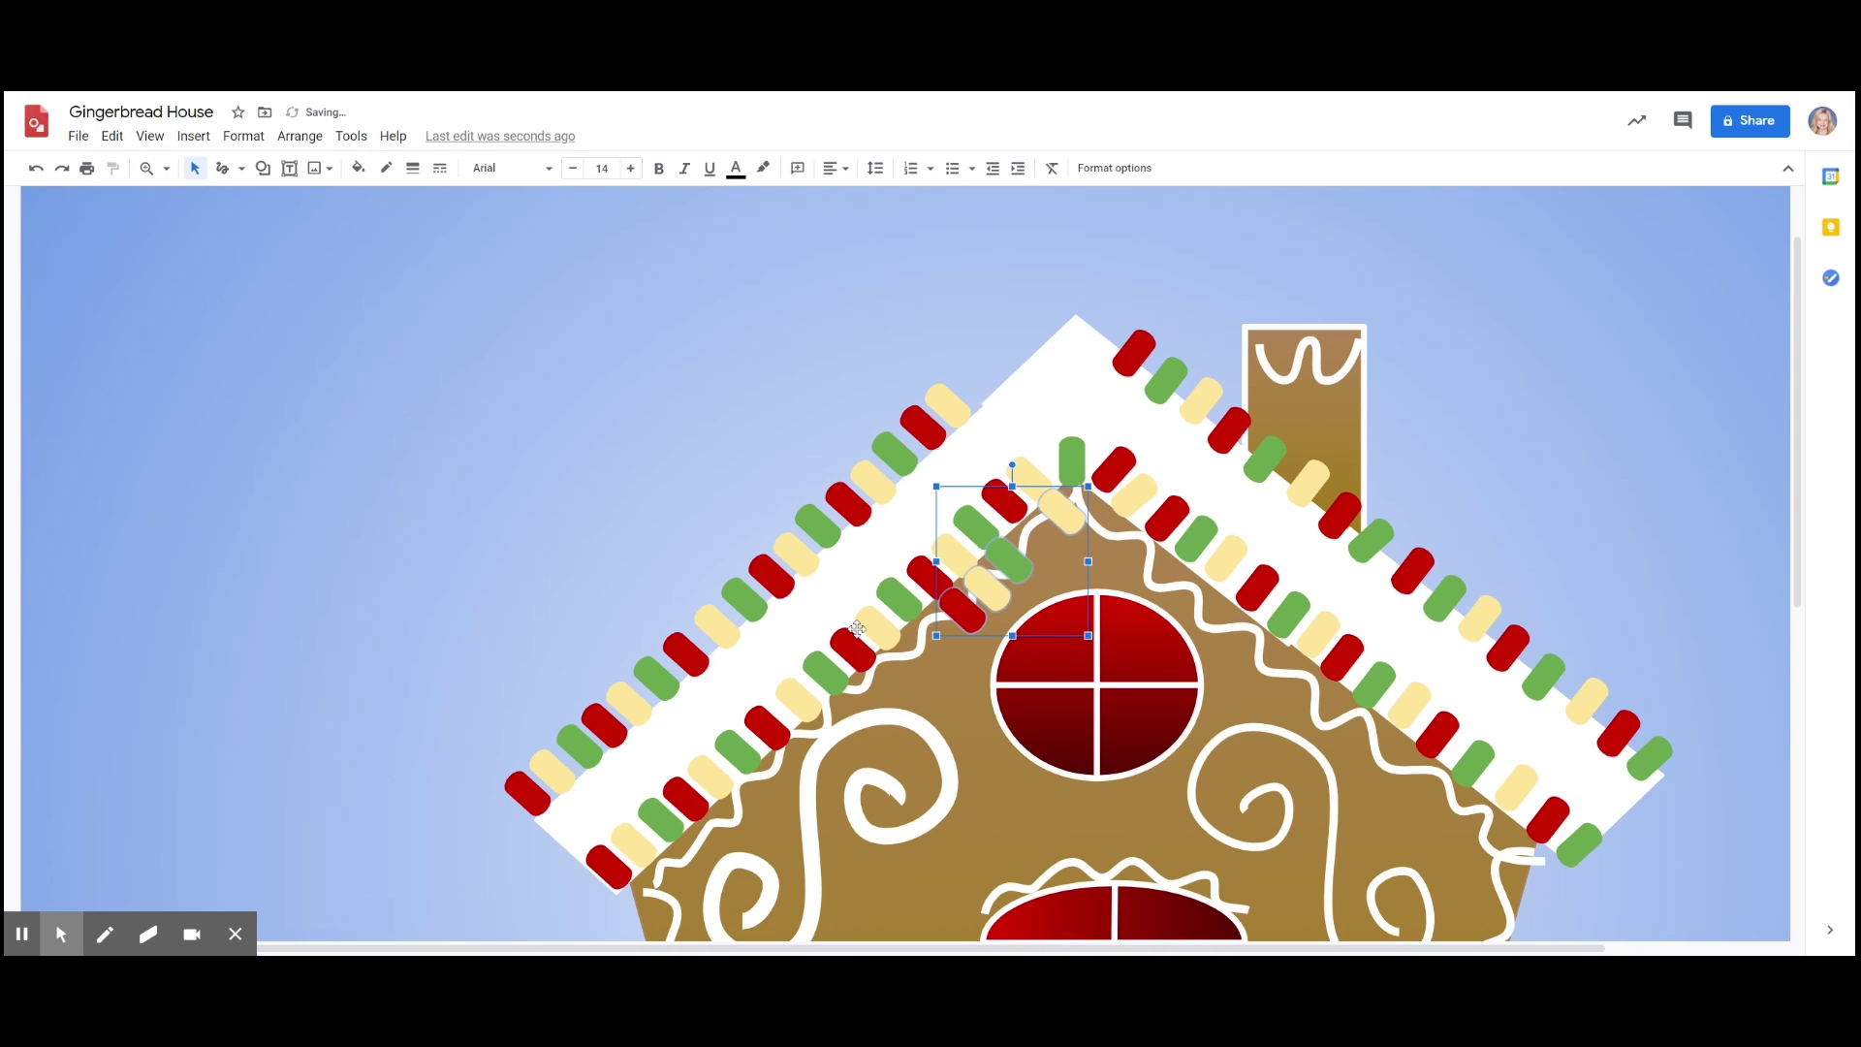
drag(1008, 561, 1030, 328)
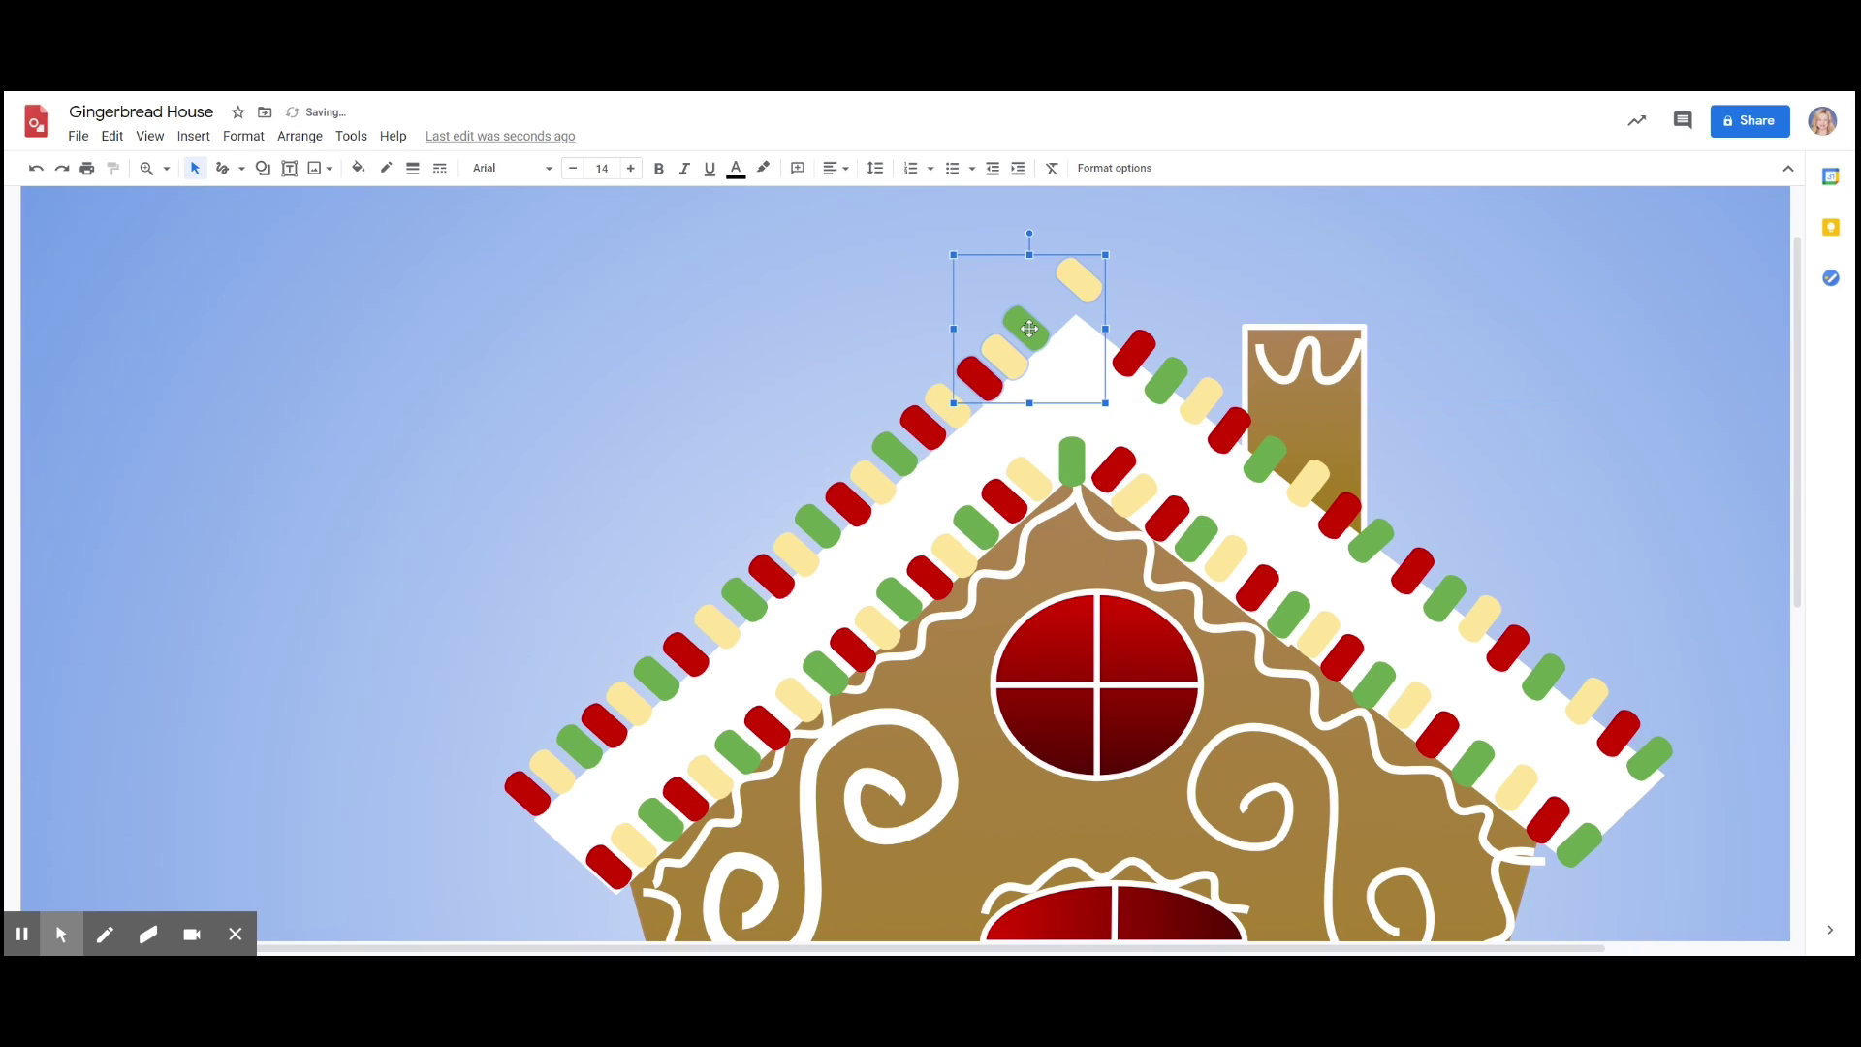
click(1163, 293)
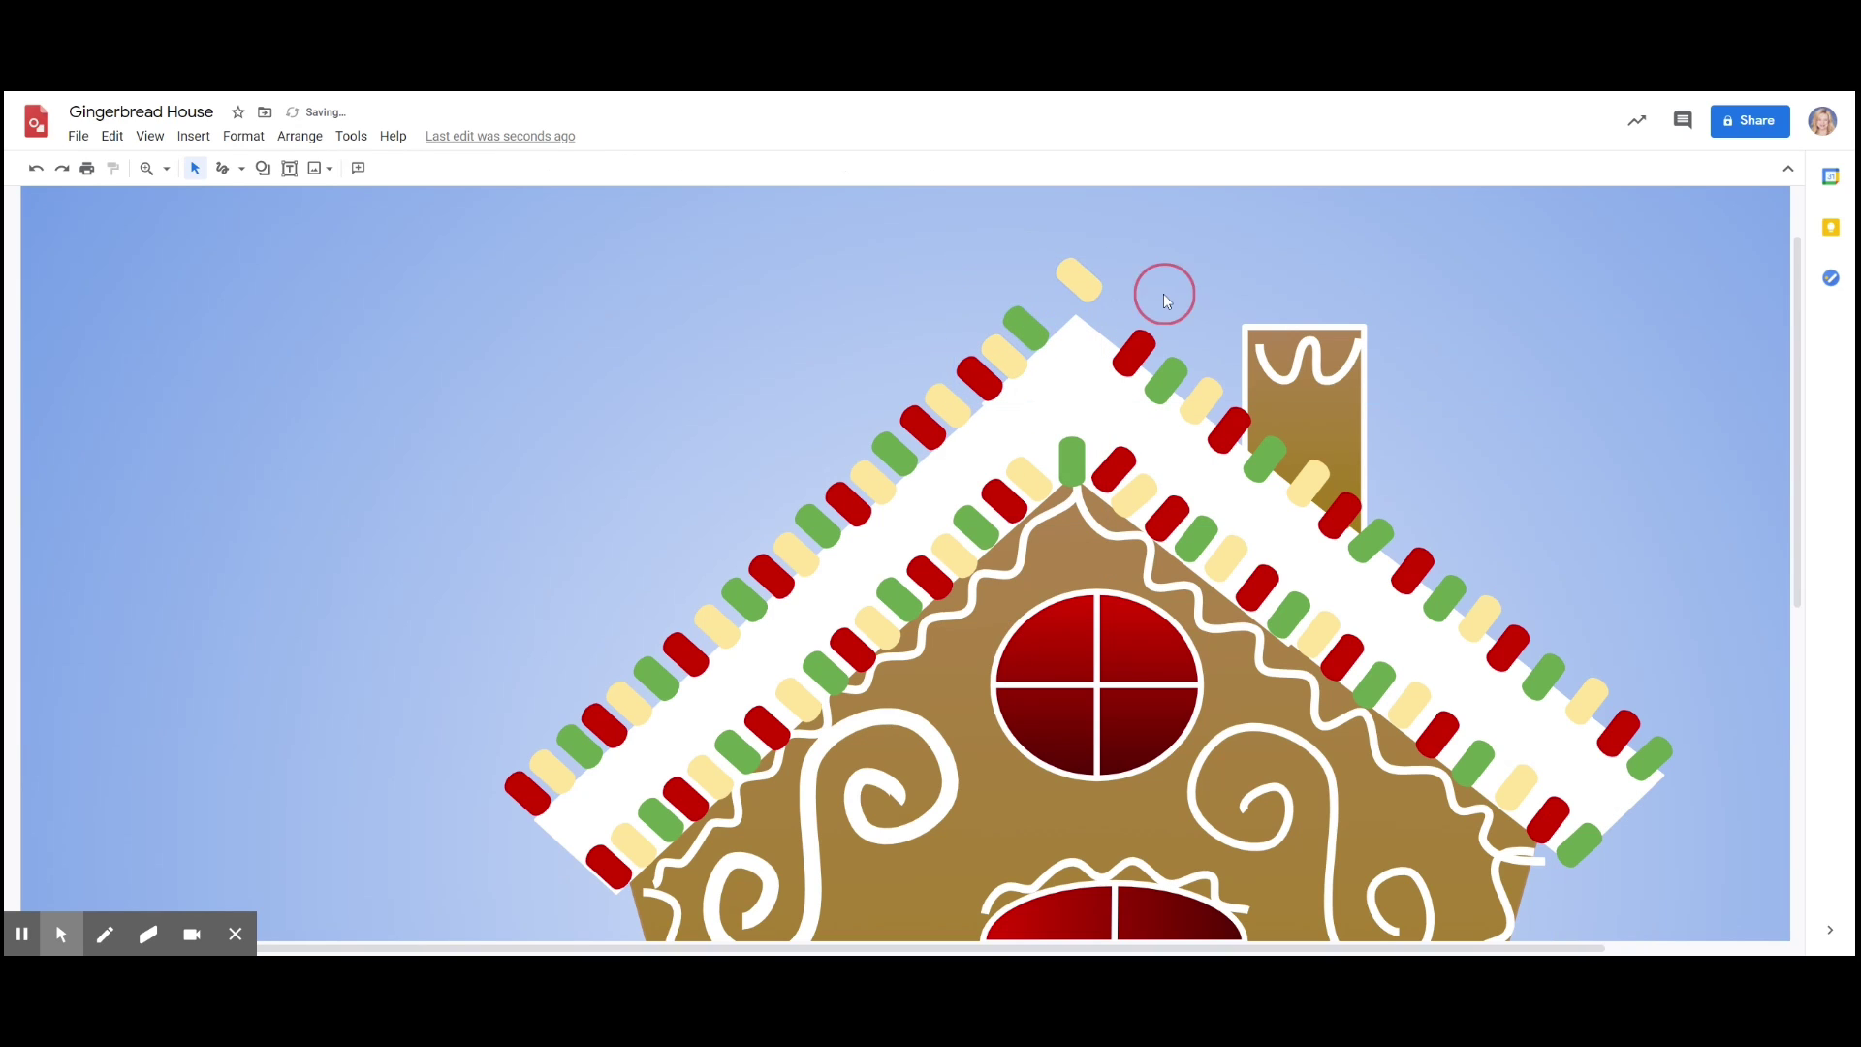
- Rotate the topmost cream candy upright and place it on the outer peak of the roof
click(1090, 273)
drag(1103, 254, 1082, 314)
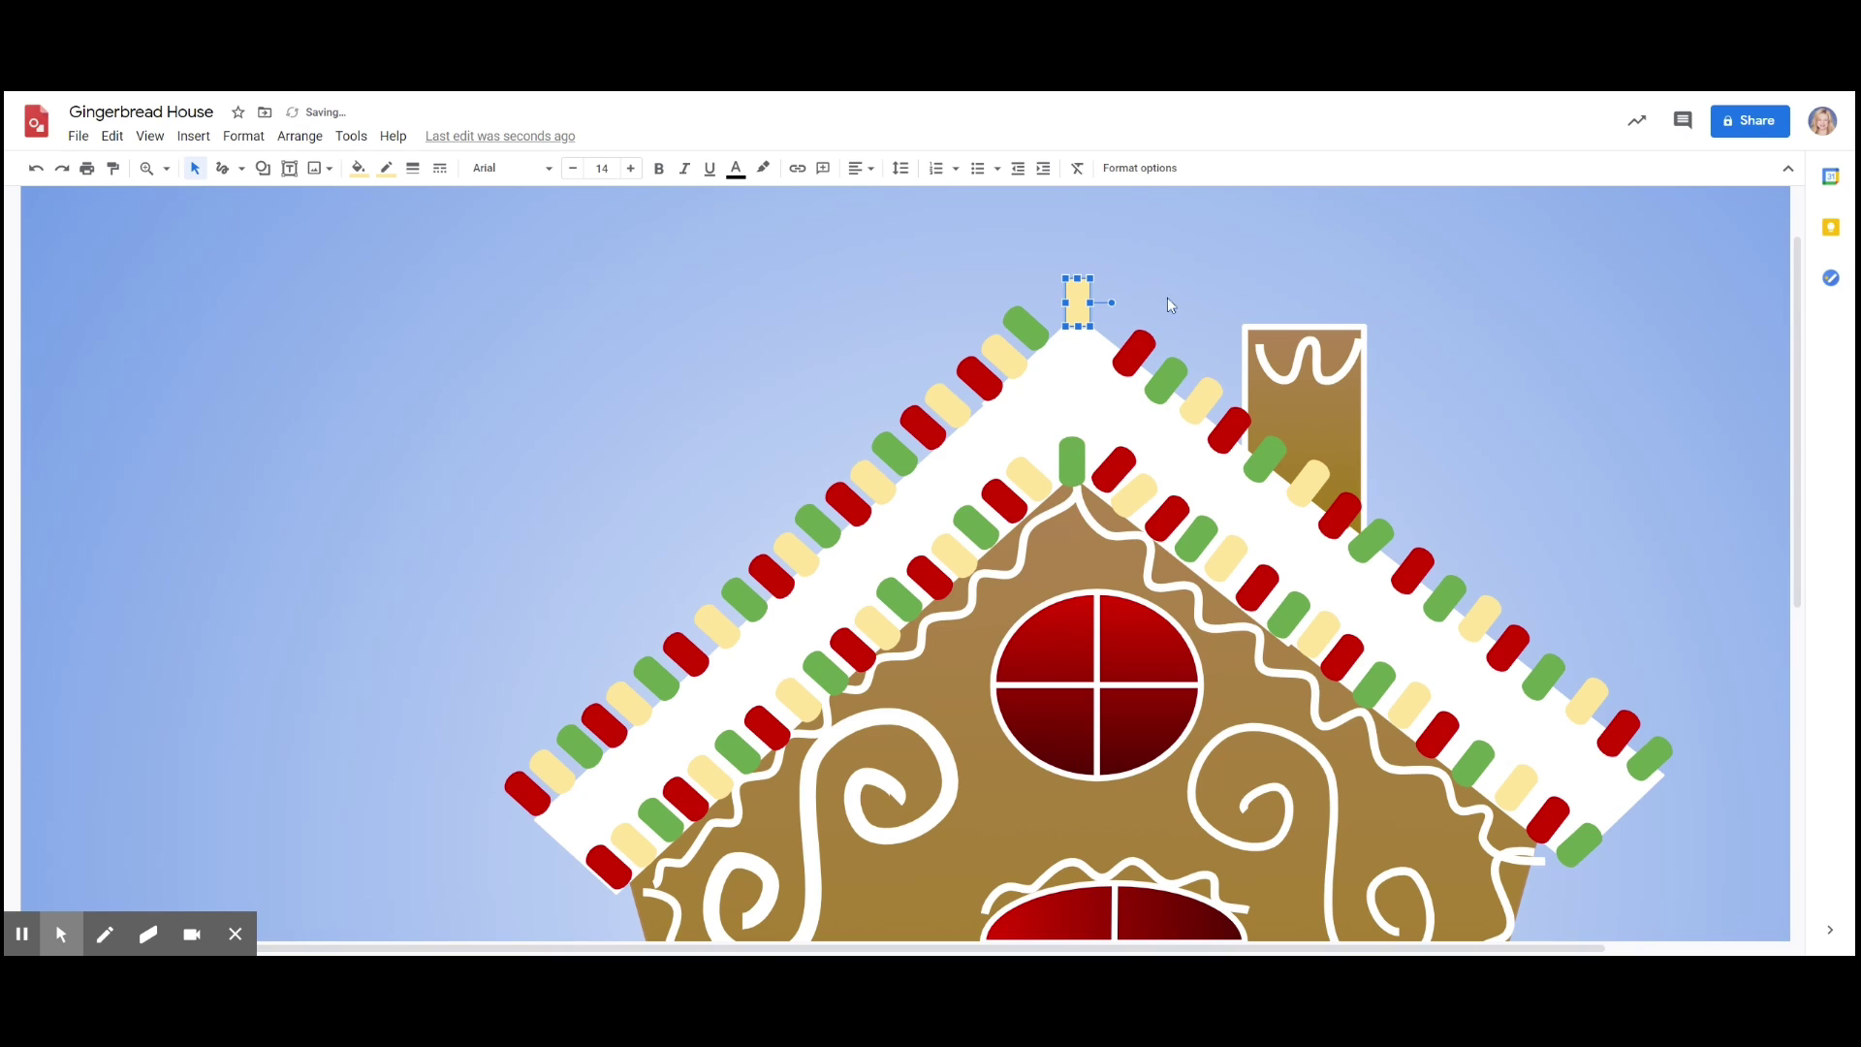
click(1171, 391)
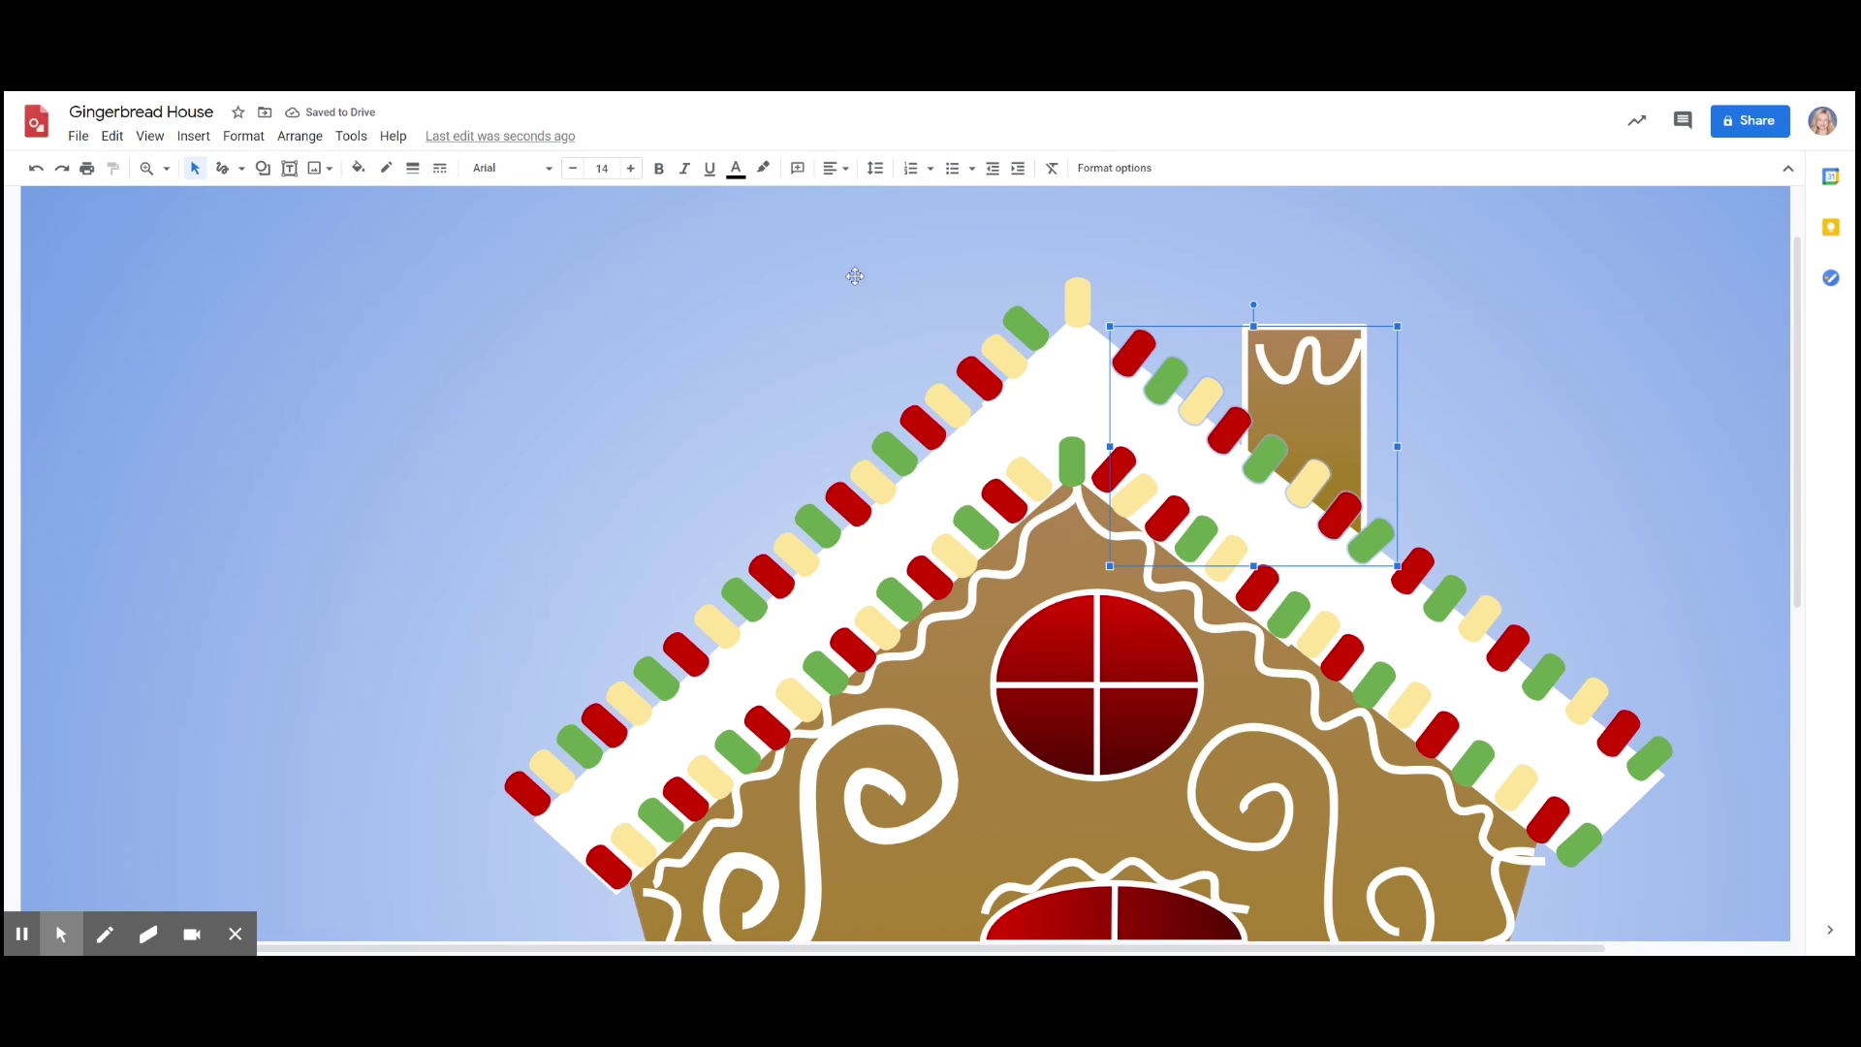
- Duplicate the green candy at the inner peak and place the copy, tilted along the slope, in the gap right of the outer peak
click(1073, 464)
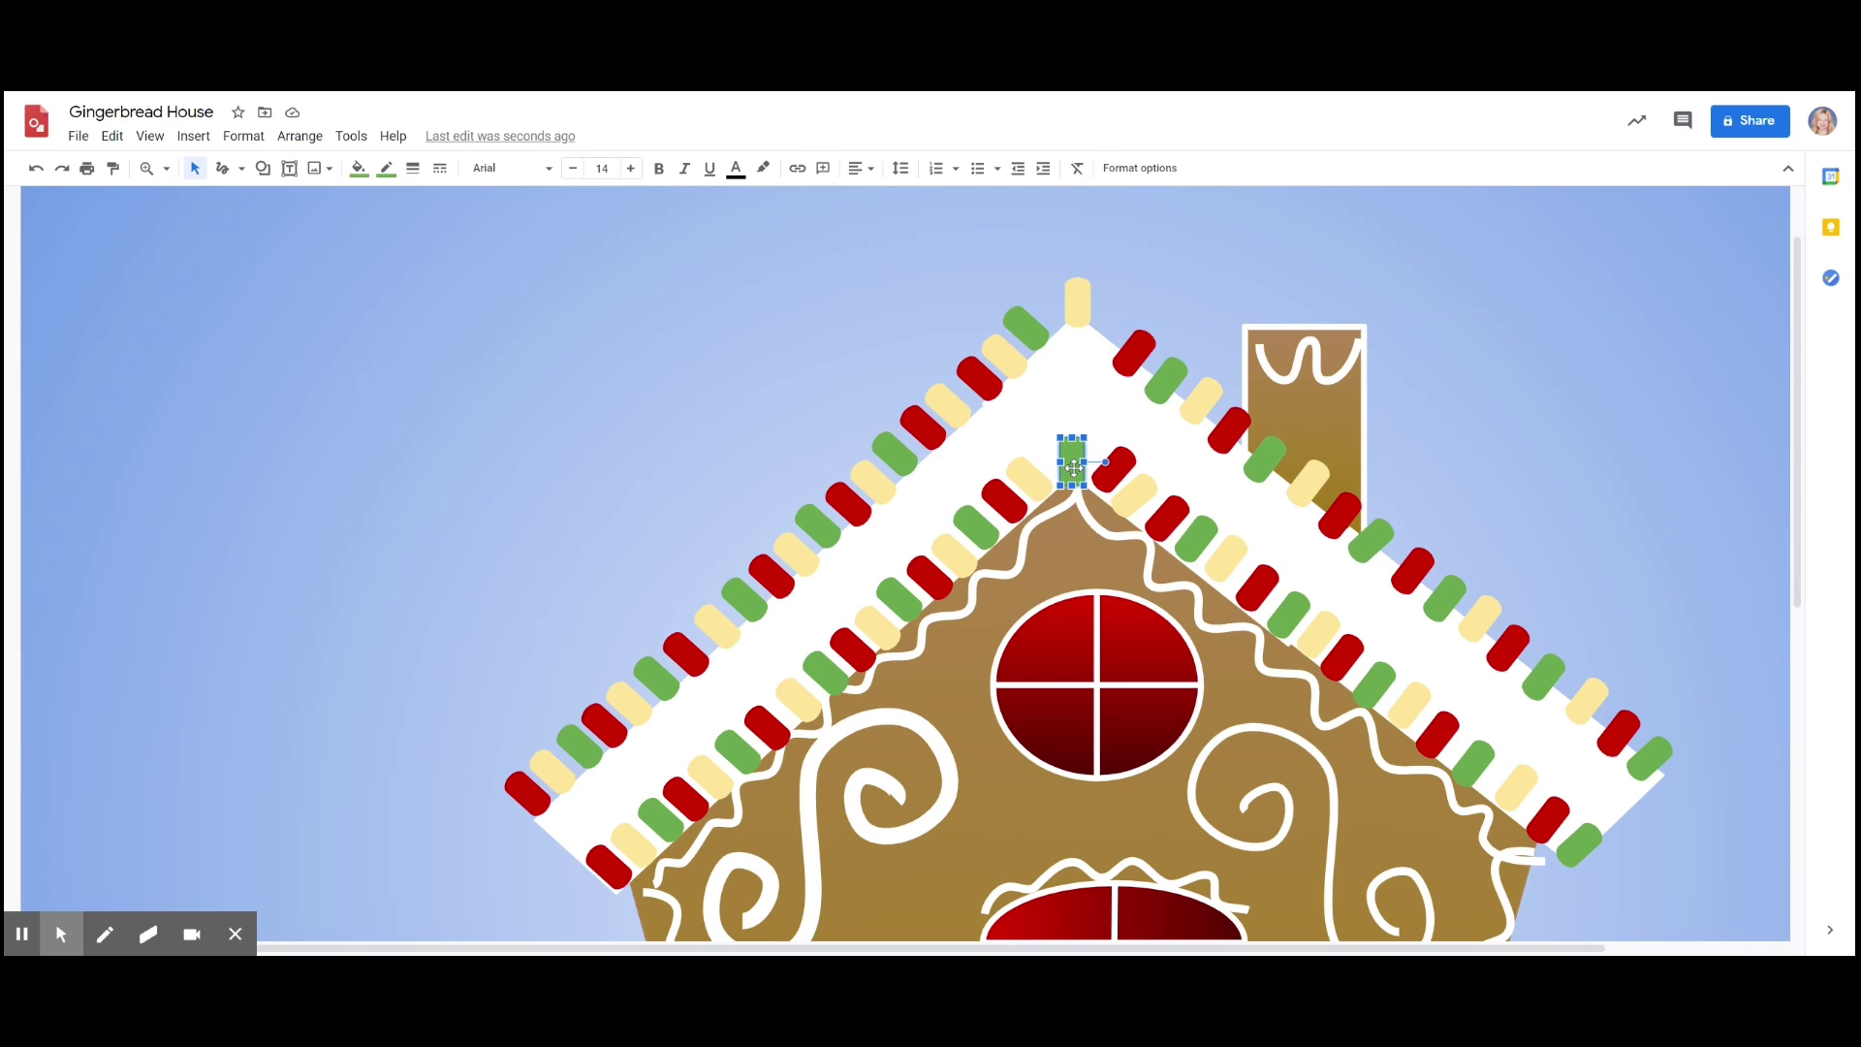
click(112, 136)
click(181, 387)
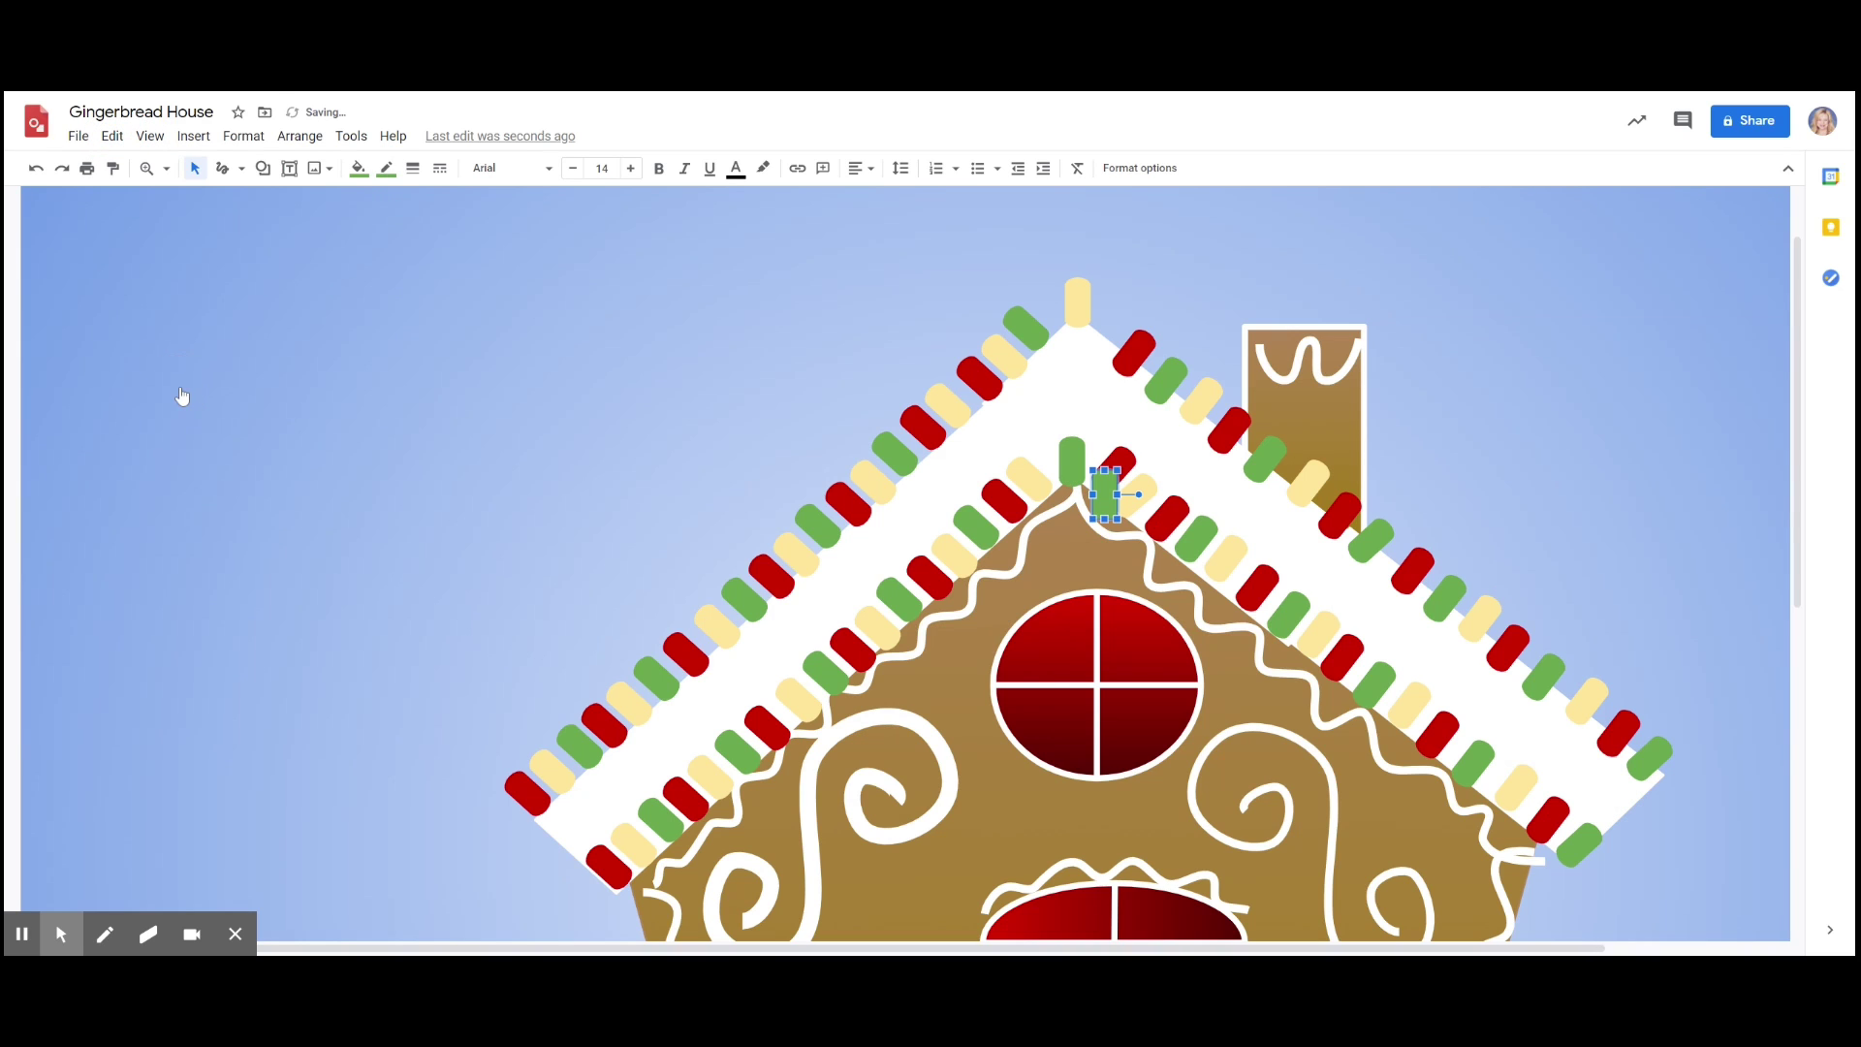
drag(1105, 490, 1128, 332)
click(1602, 381)
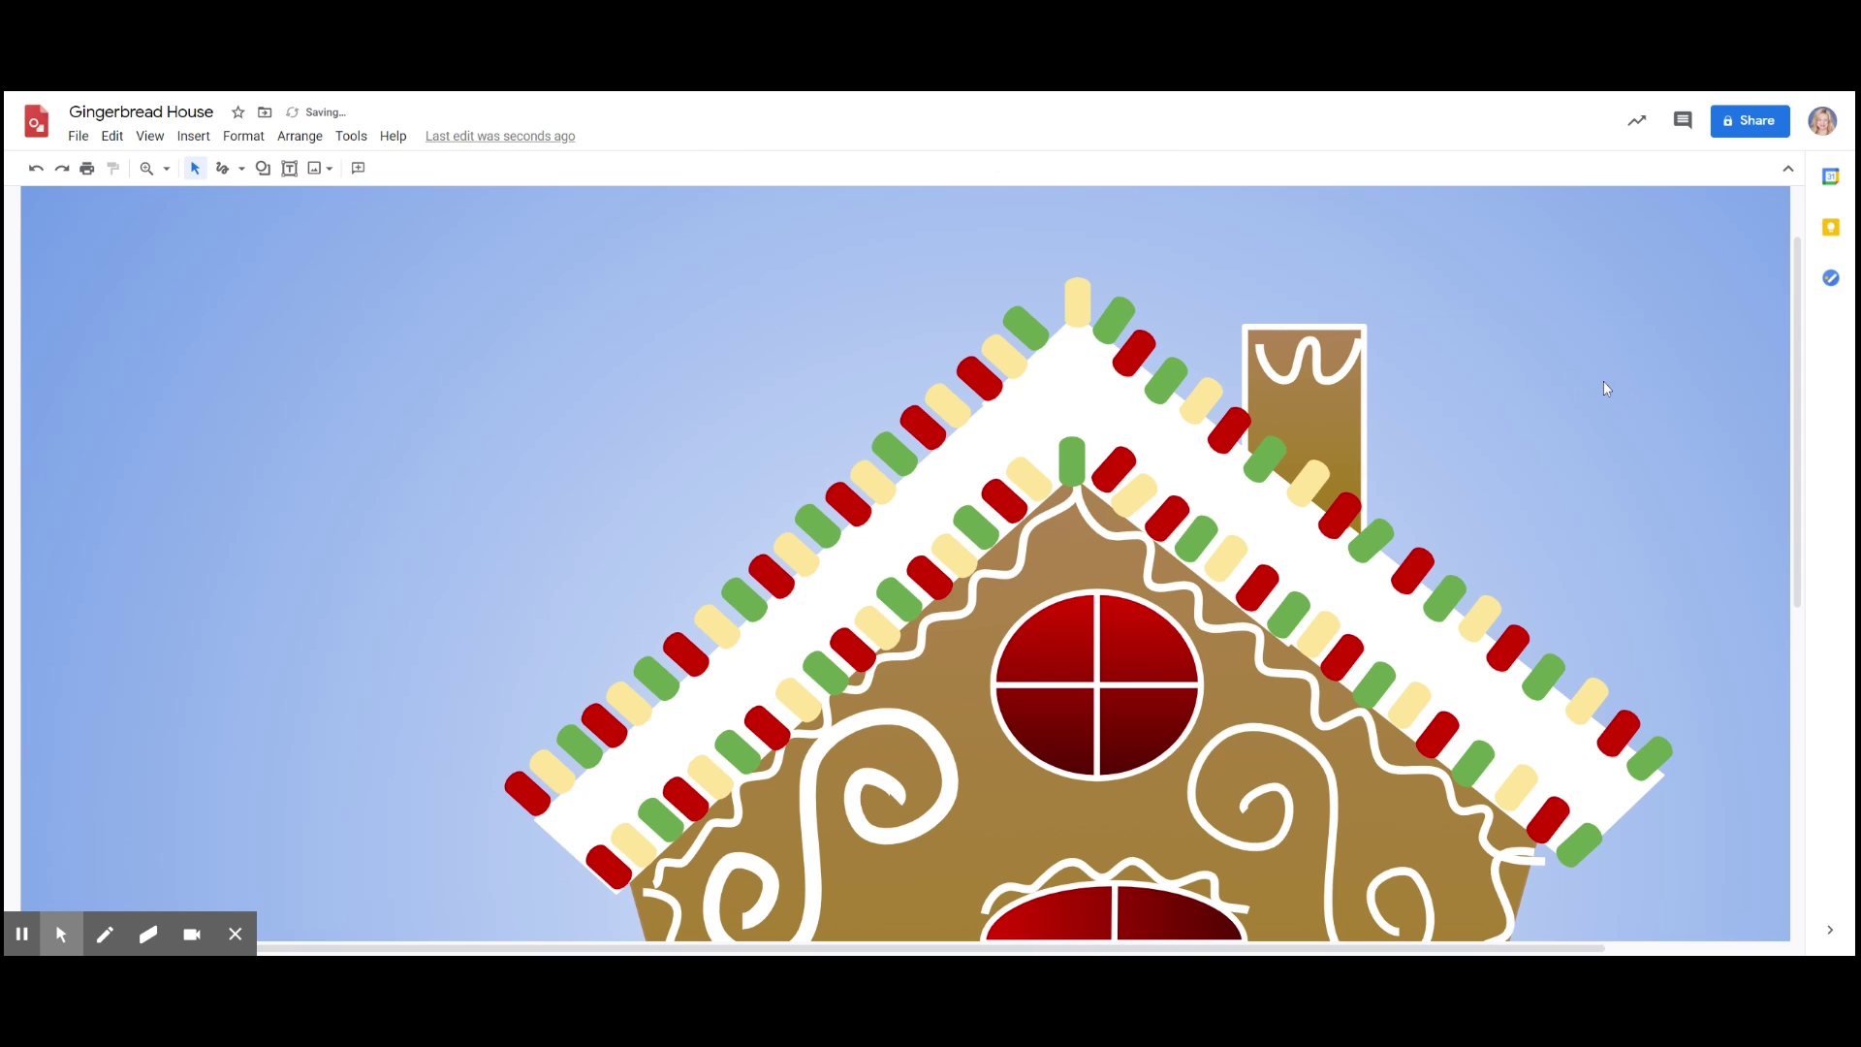
- Fit the drawing in view and add a trapezoid walkway in front of the green door, resized to reach the canvas's lower edge
scroll(1604, 381, down, 5)
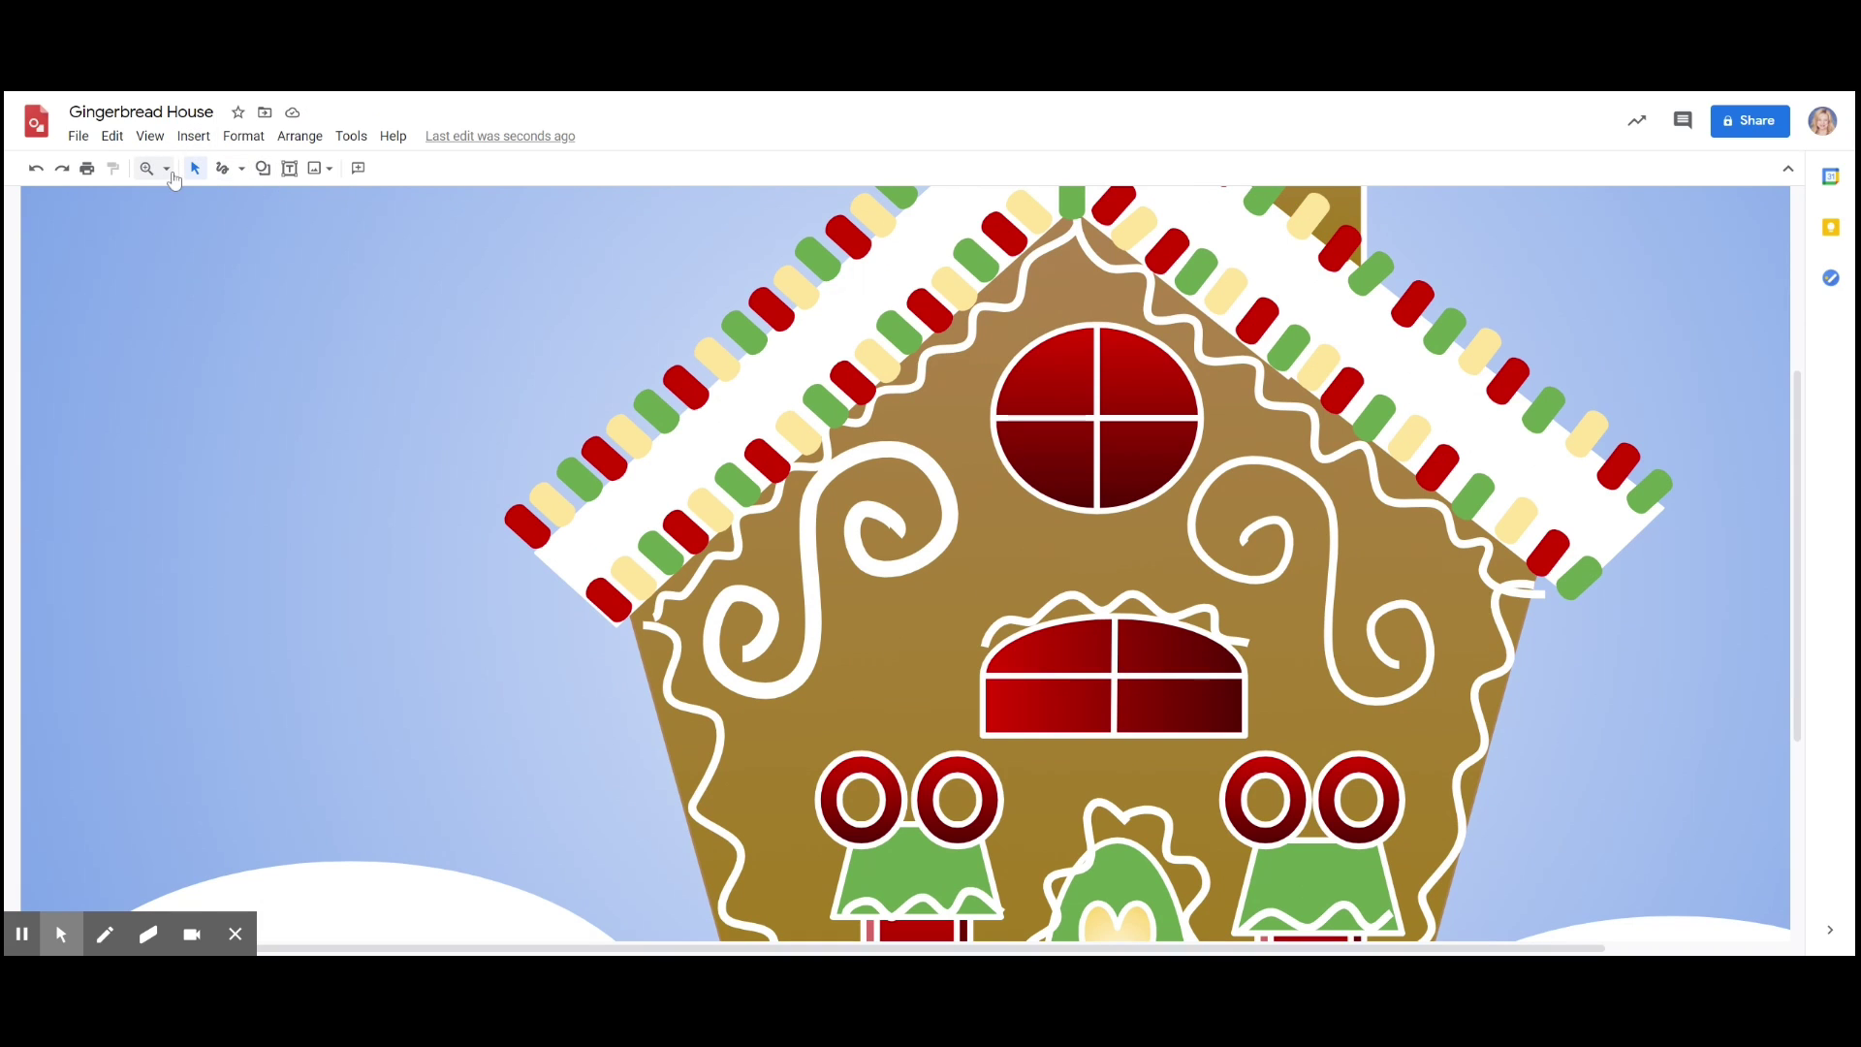
click(166, 169)
click(210, 260)
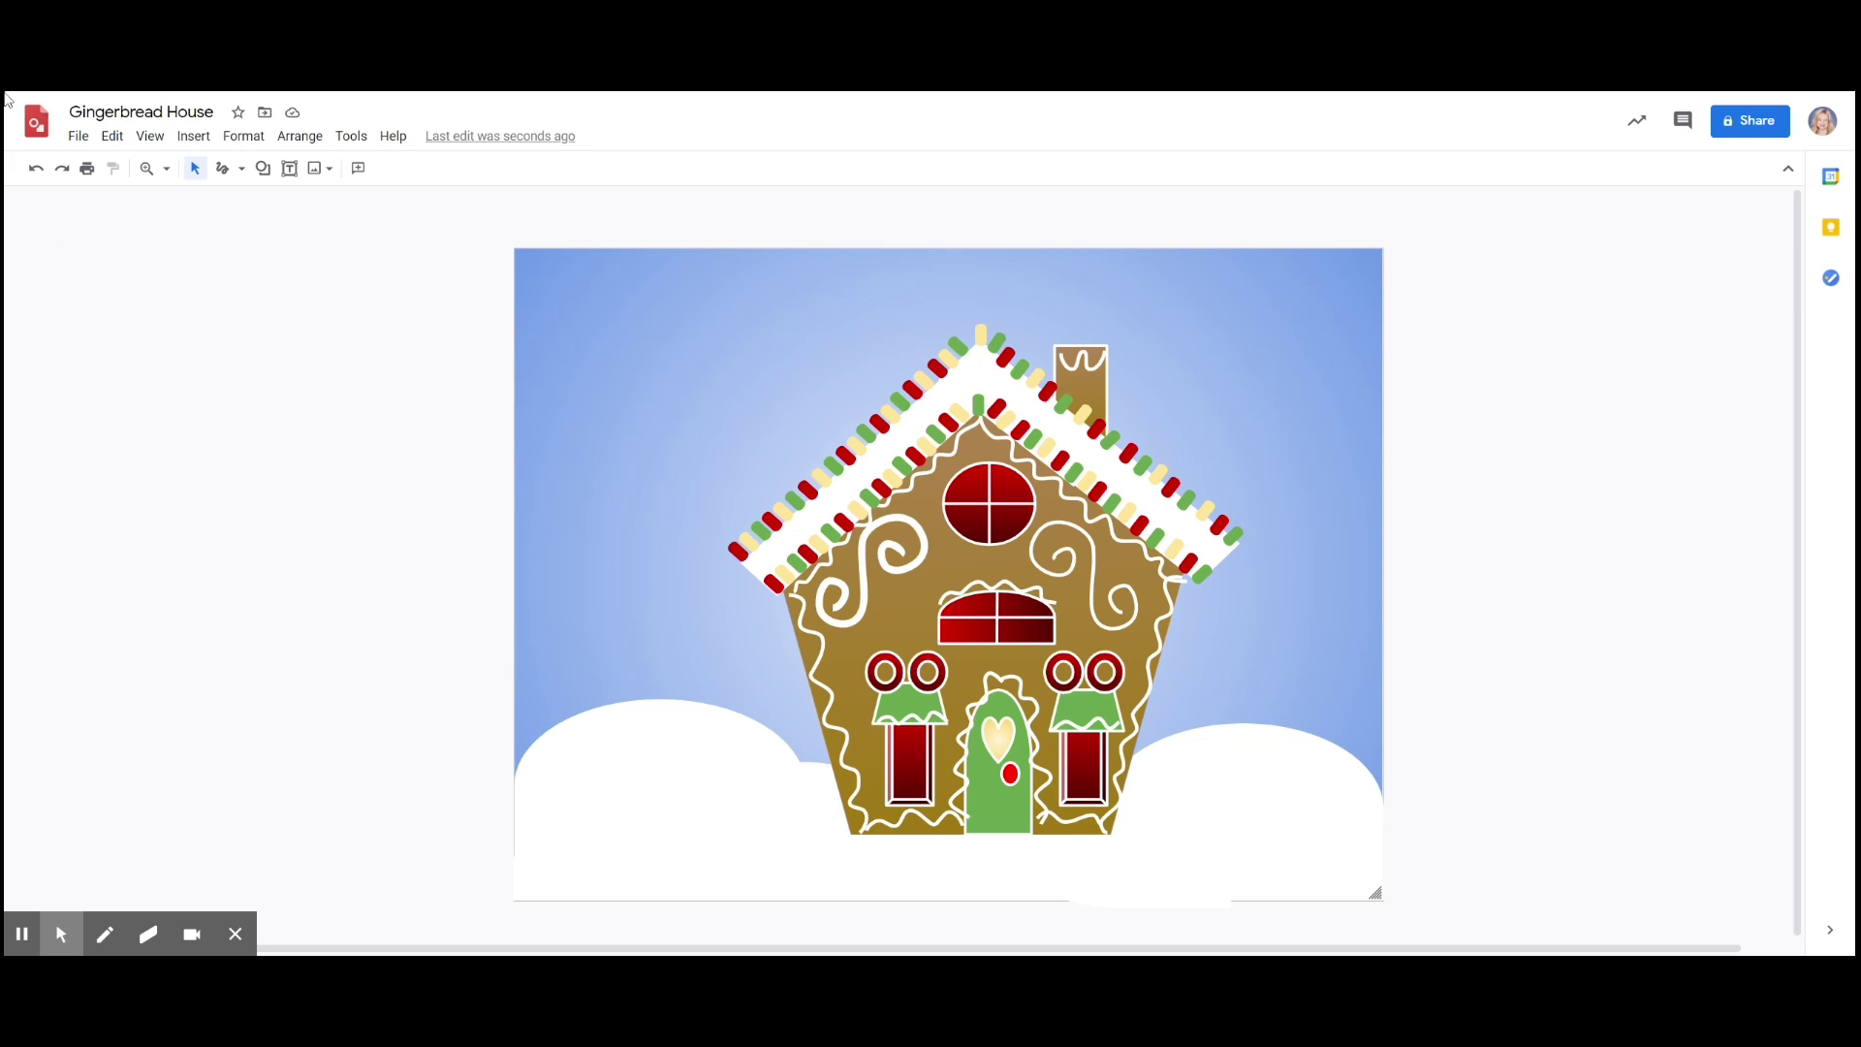
click(267, 177)
mouse_move(330, 204)
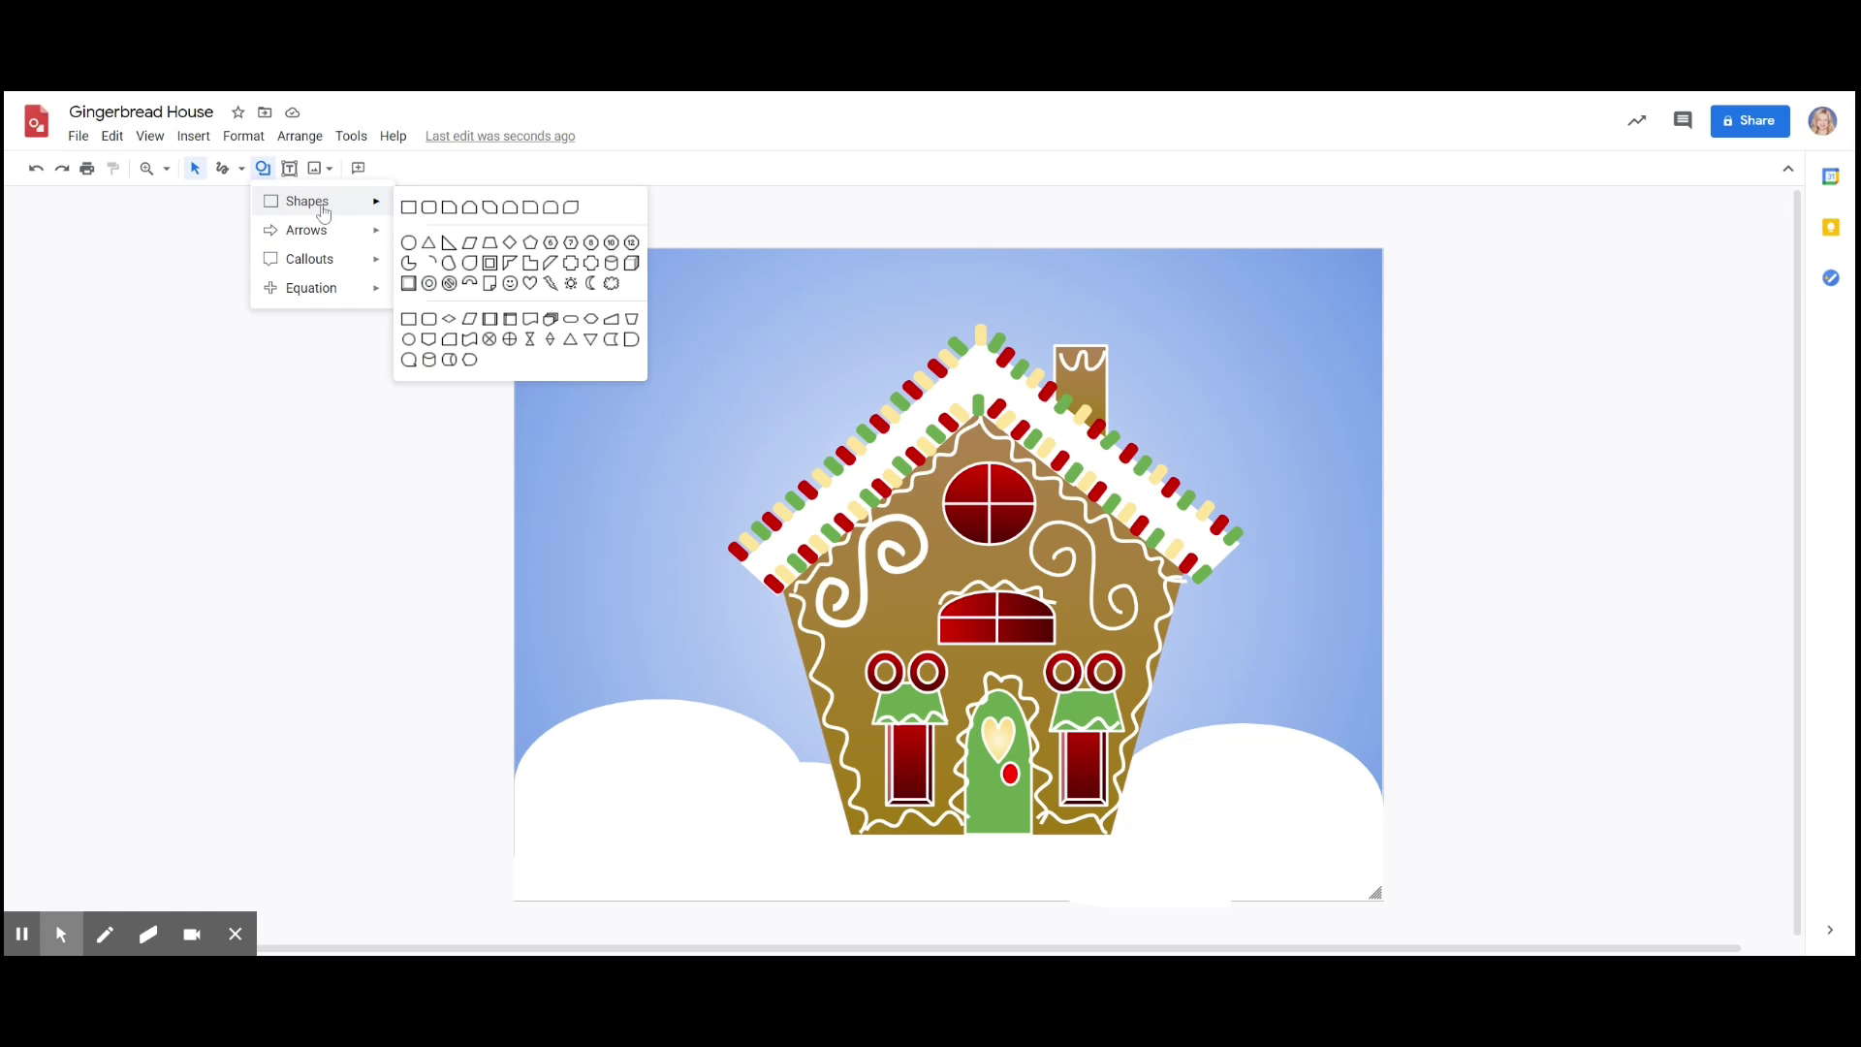
click(491, 245)
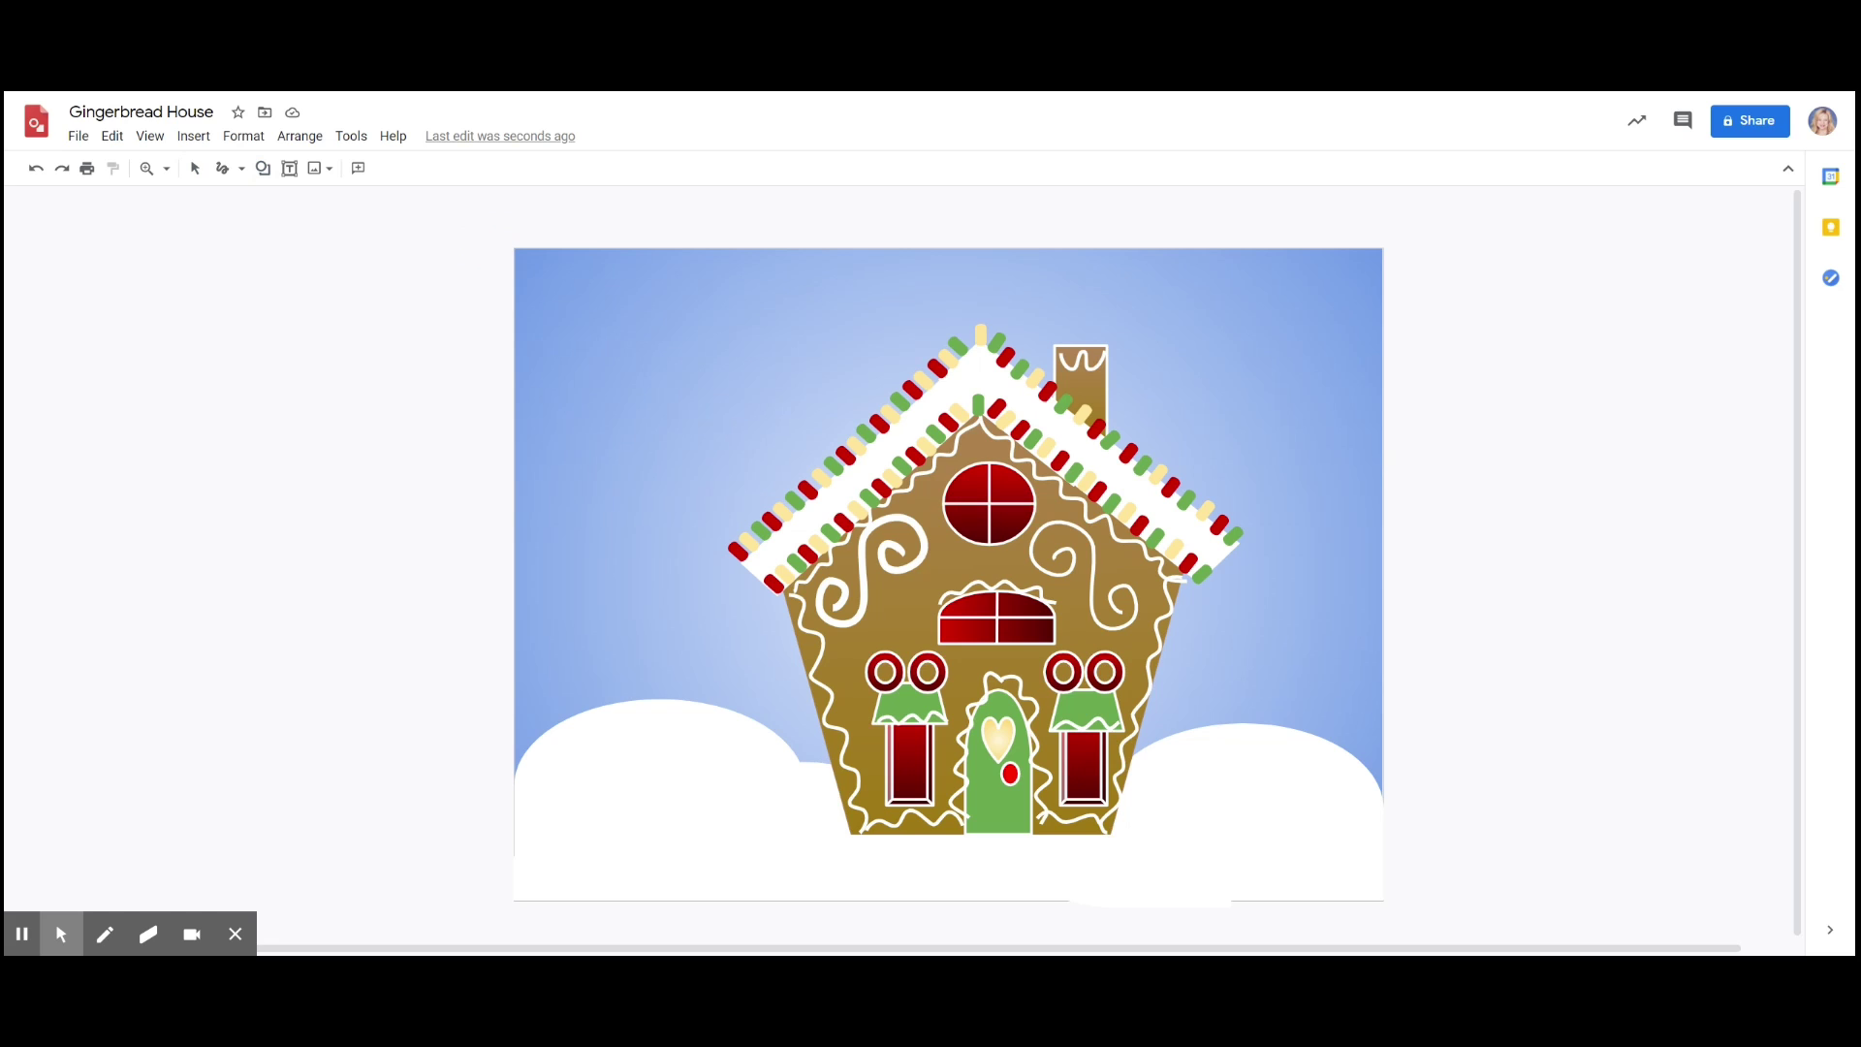
click(1002, 868)
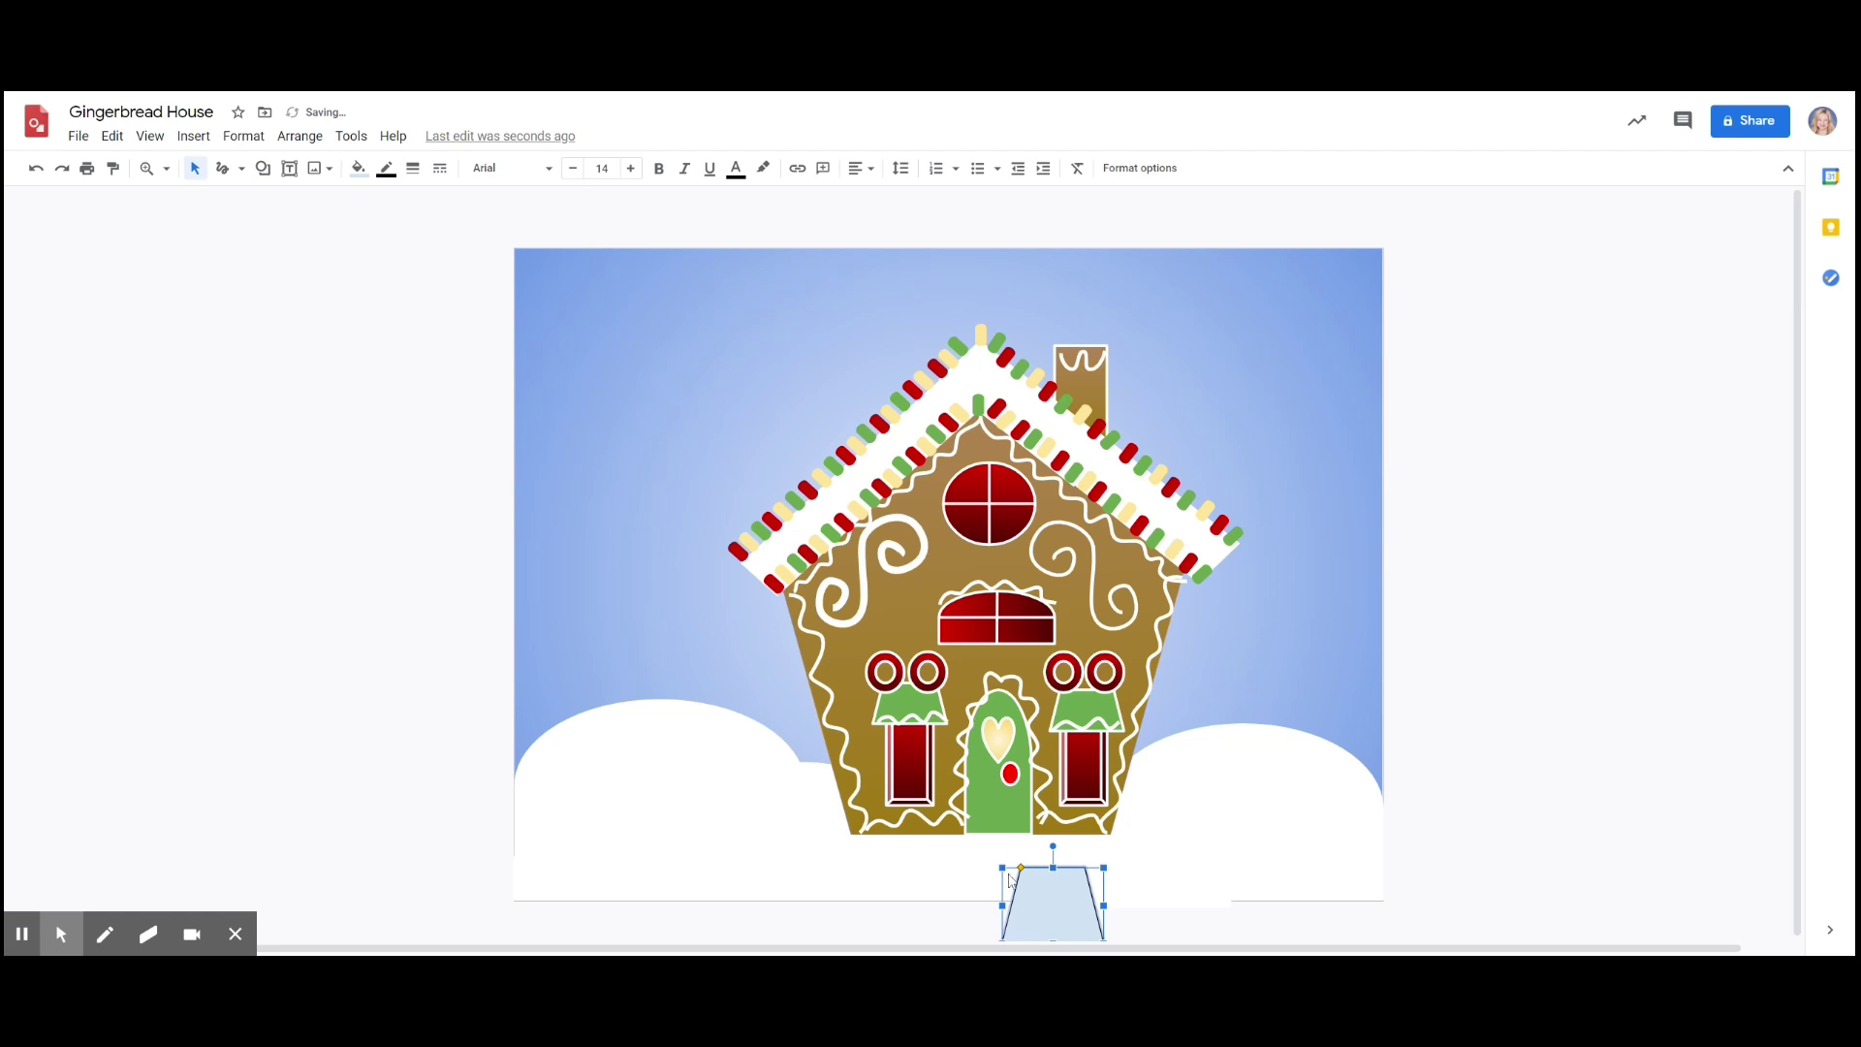
drag(1055, 893, 1003, 875)
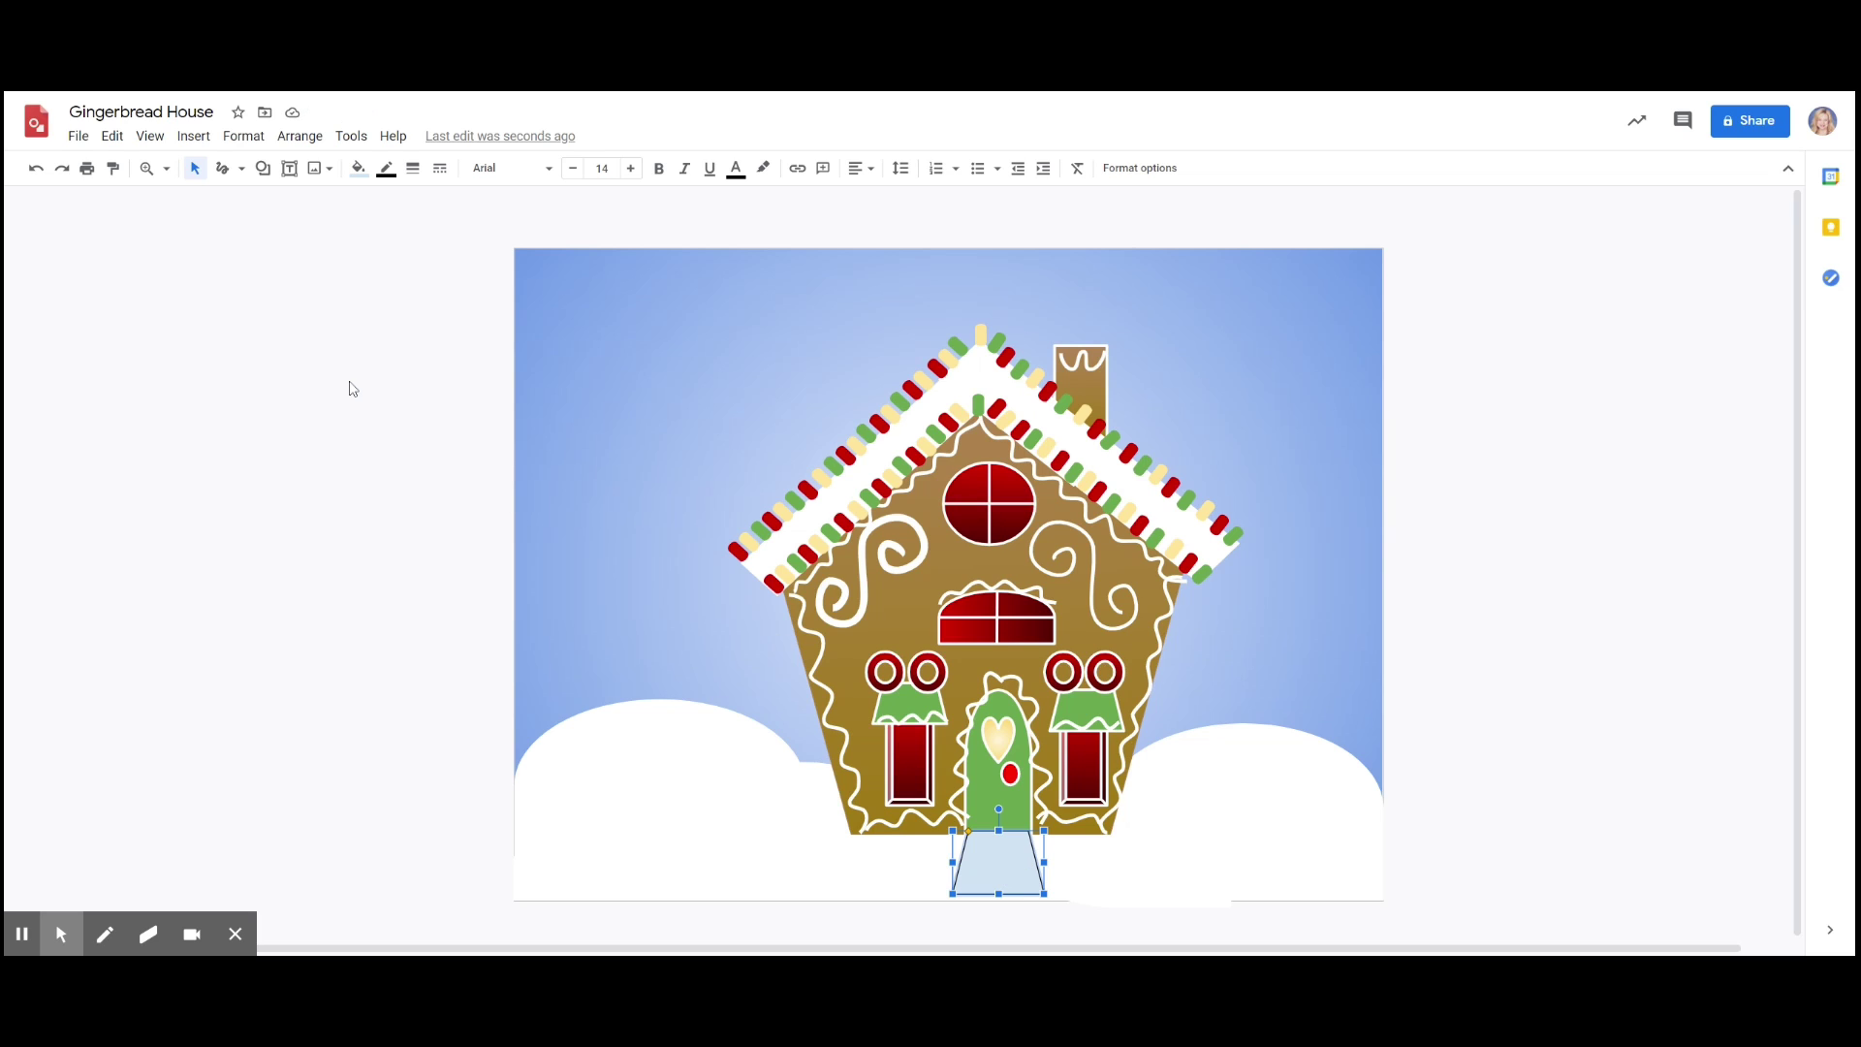
- Fill the walkway trapezoid with the dark red linear gradient and change its darkest gradient stop to a lighter dark red
click(358, 169)
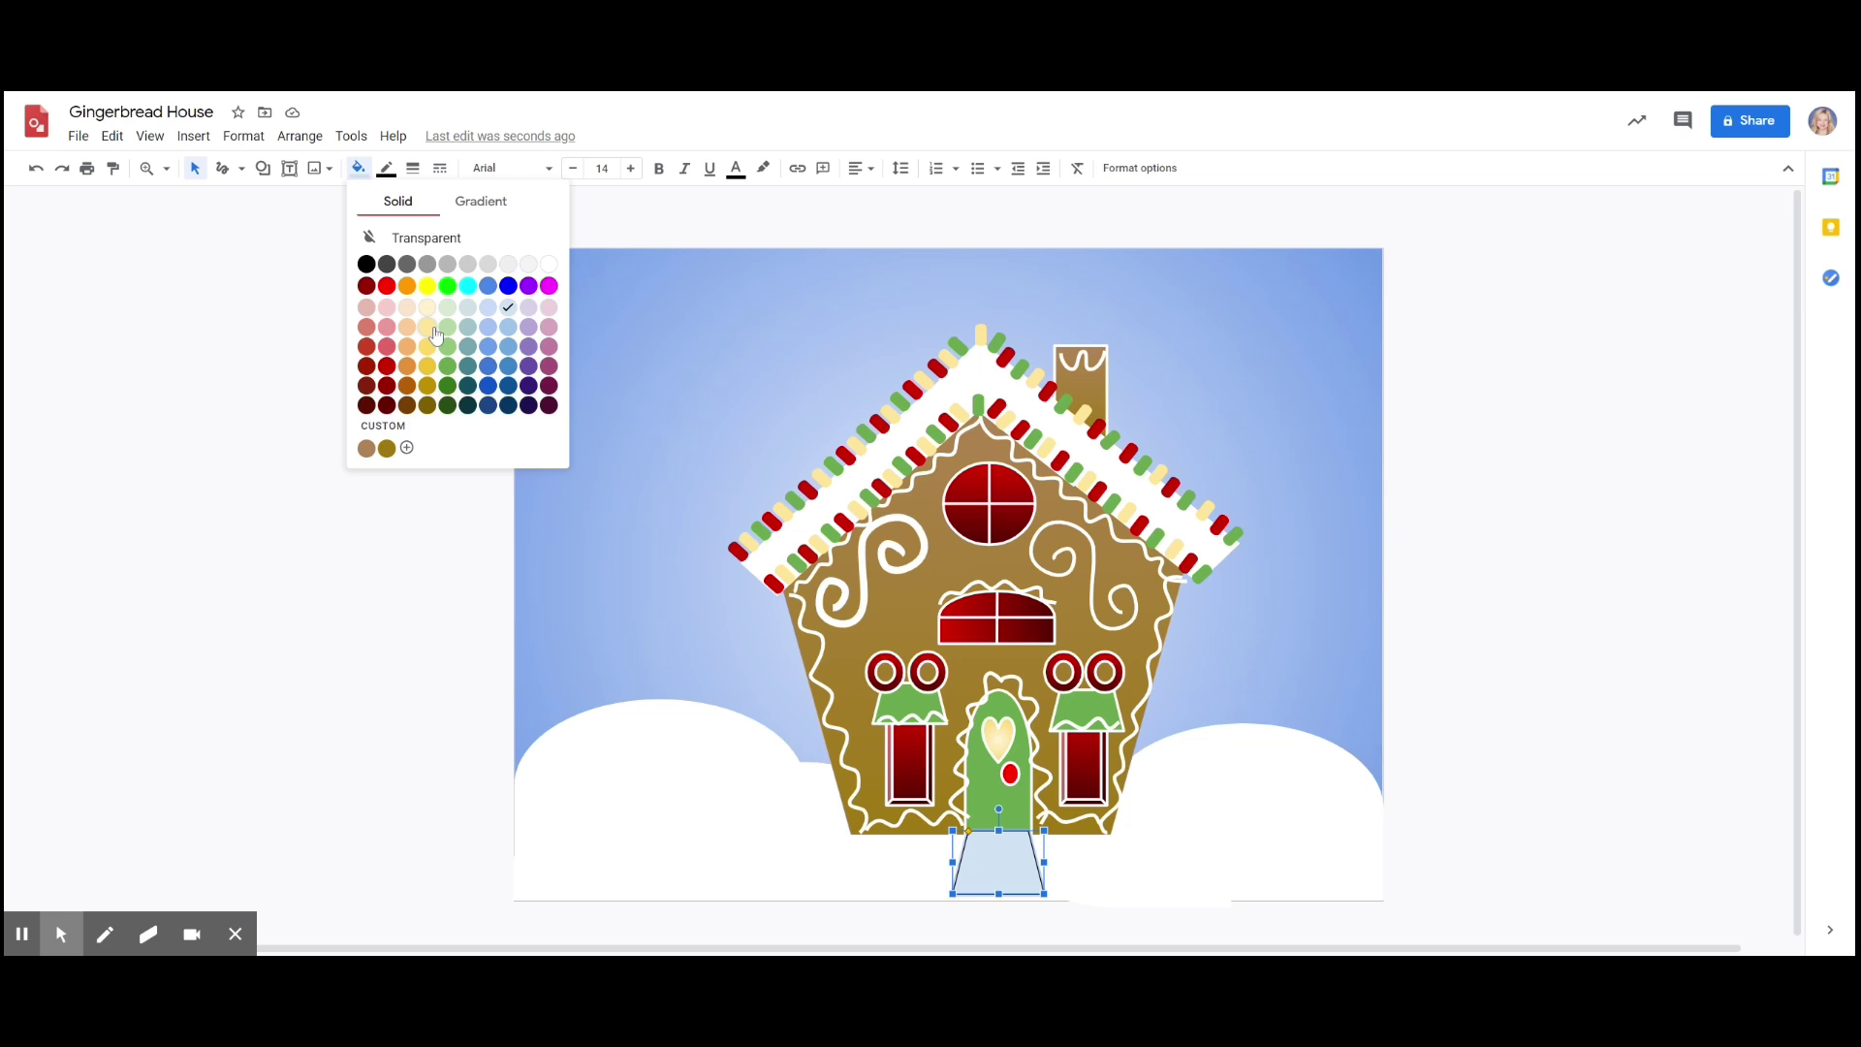
click(489, 204)
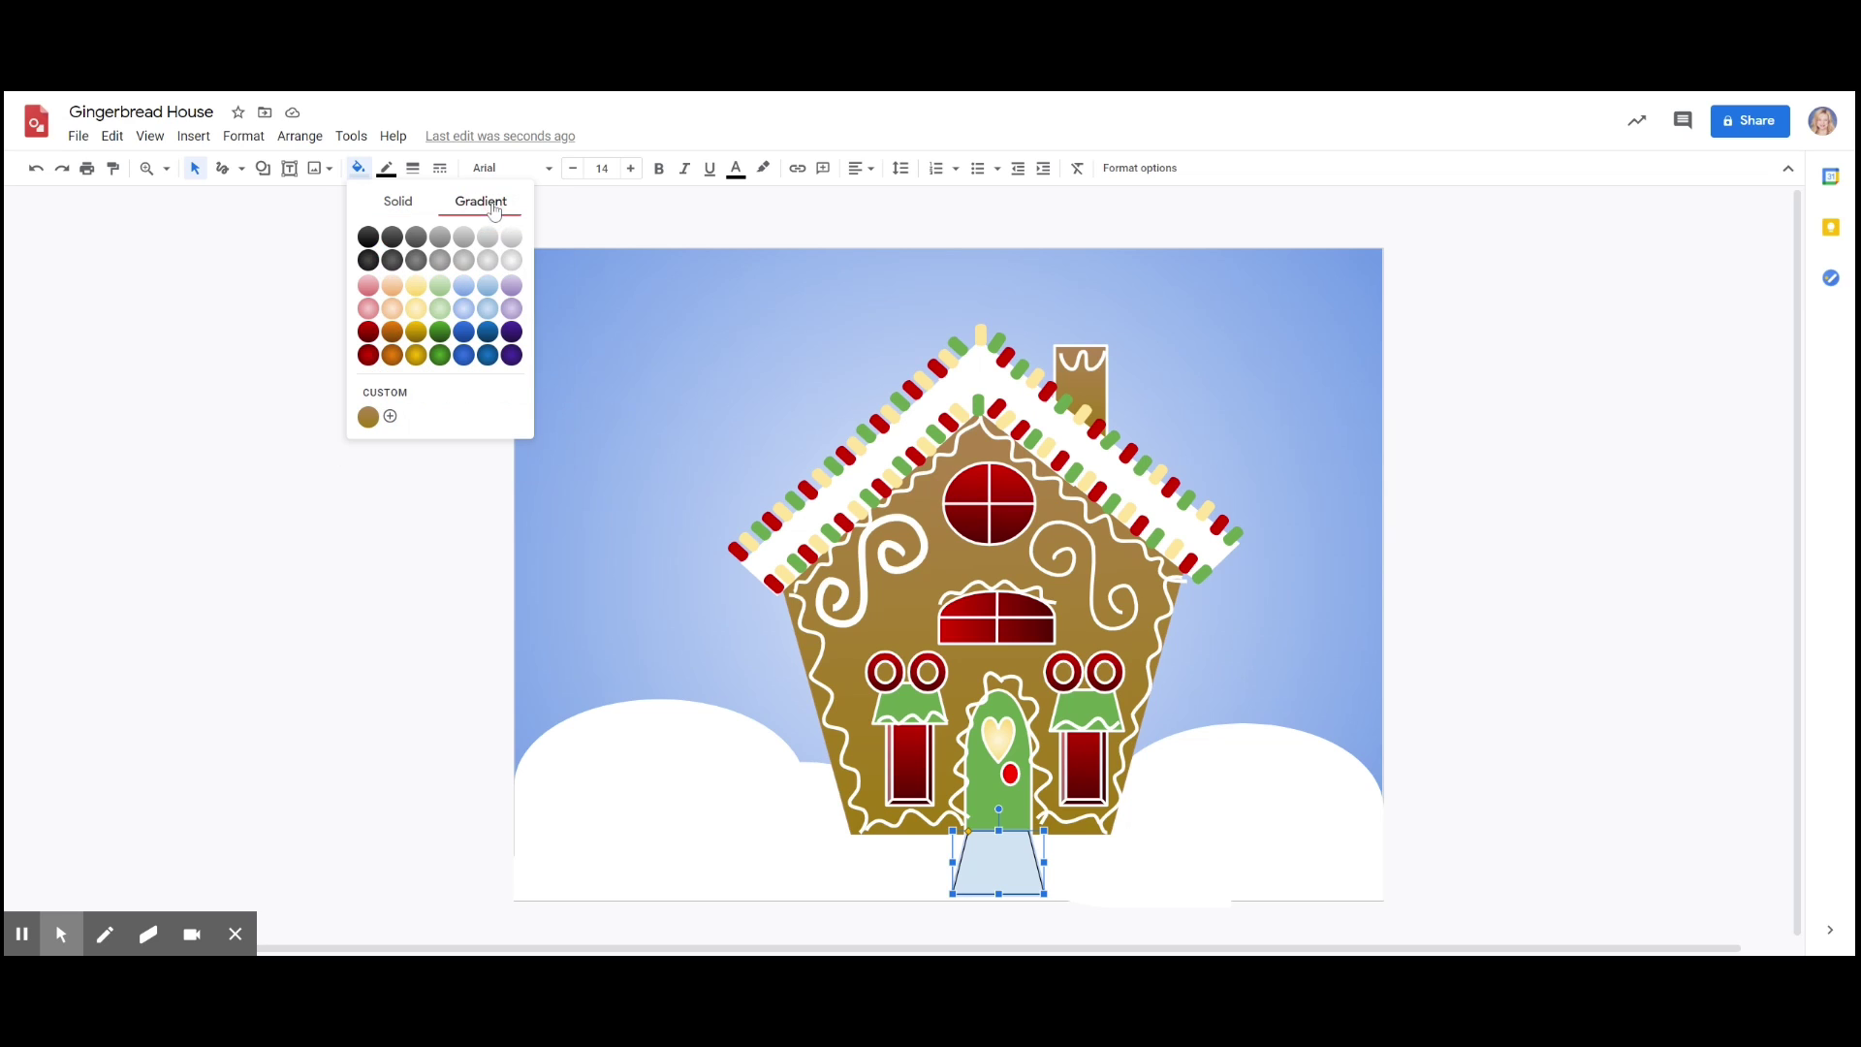
click(371, 335)
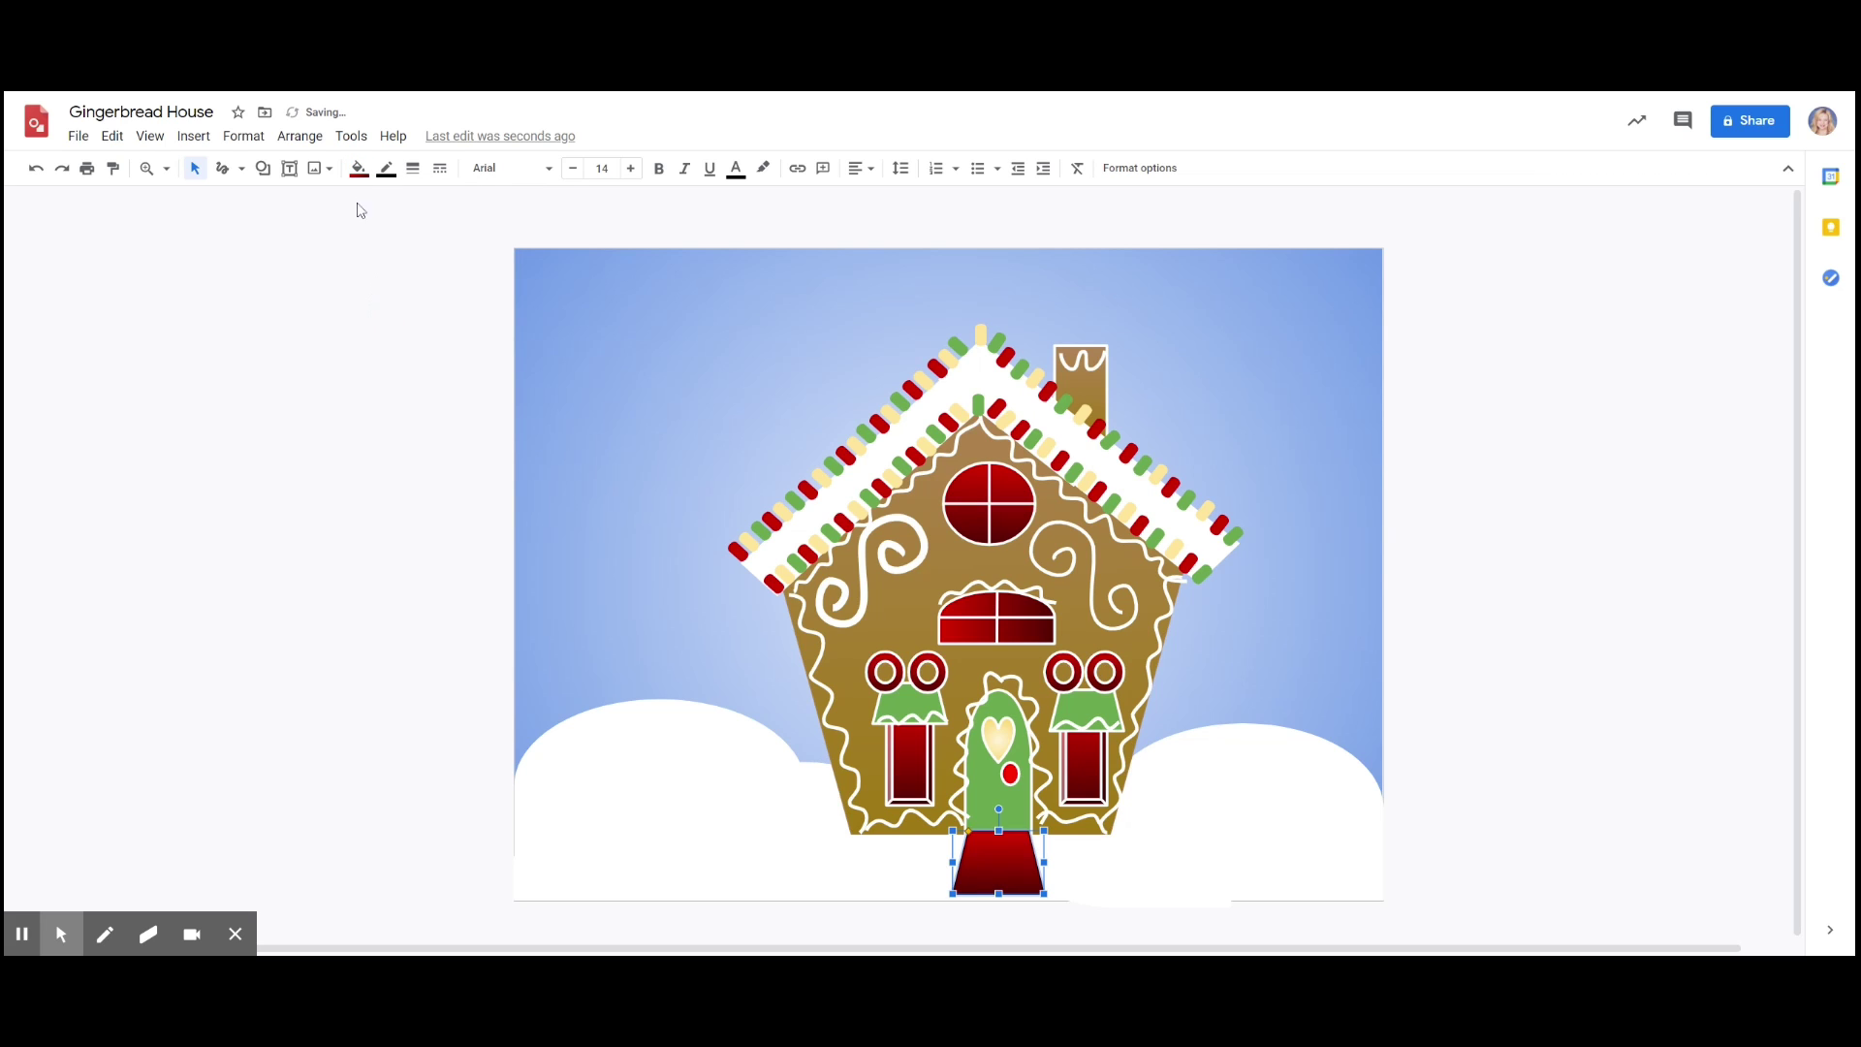
click(359, 168)
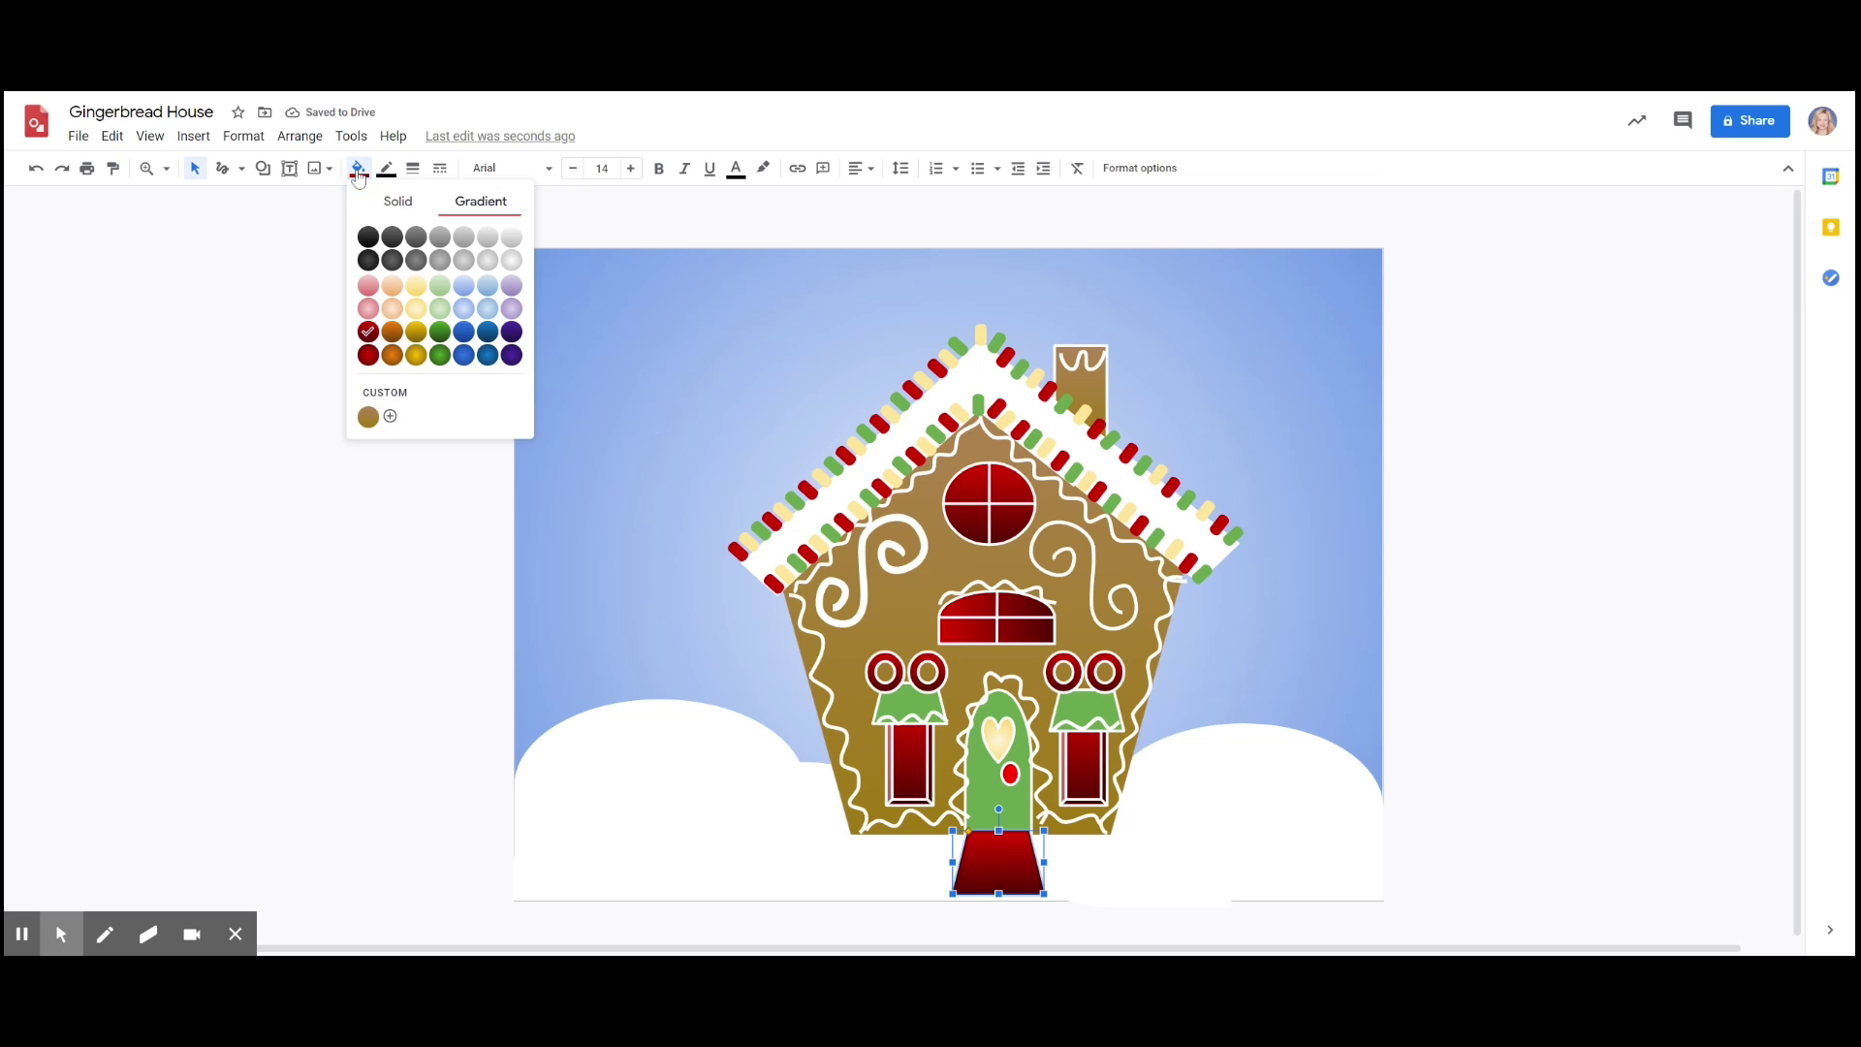
click(390, 416)
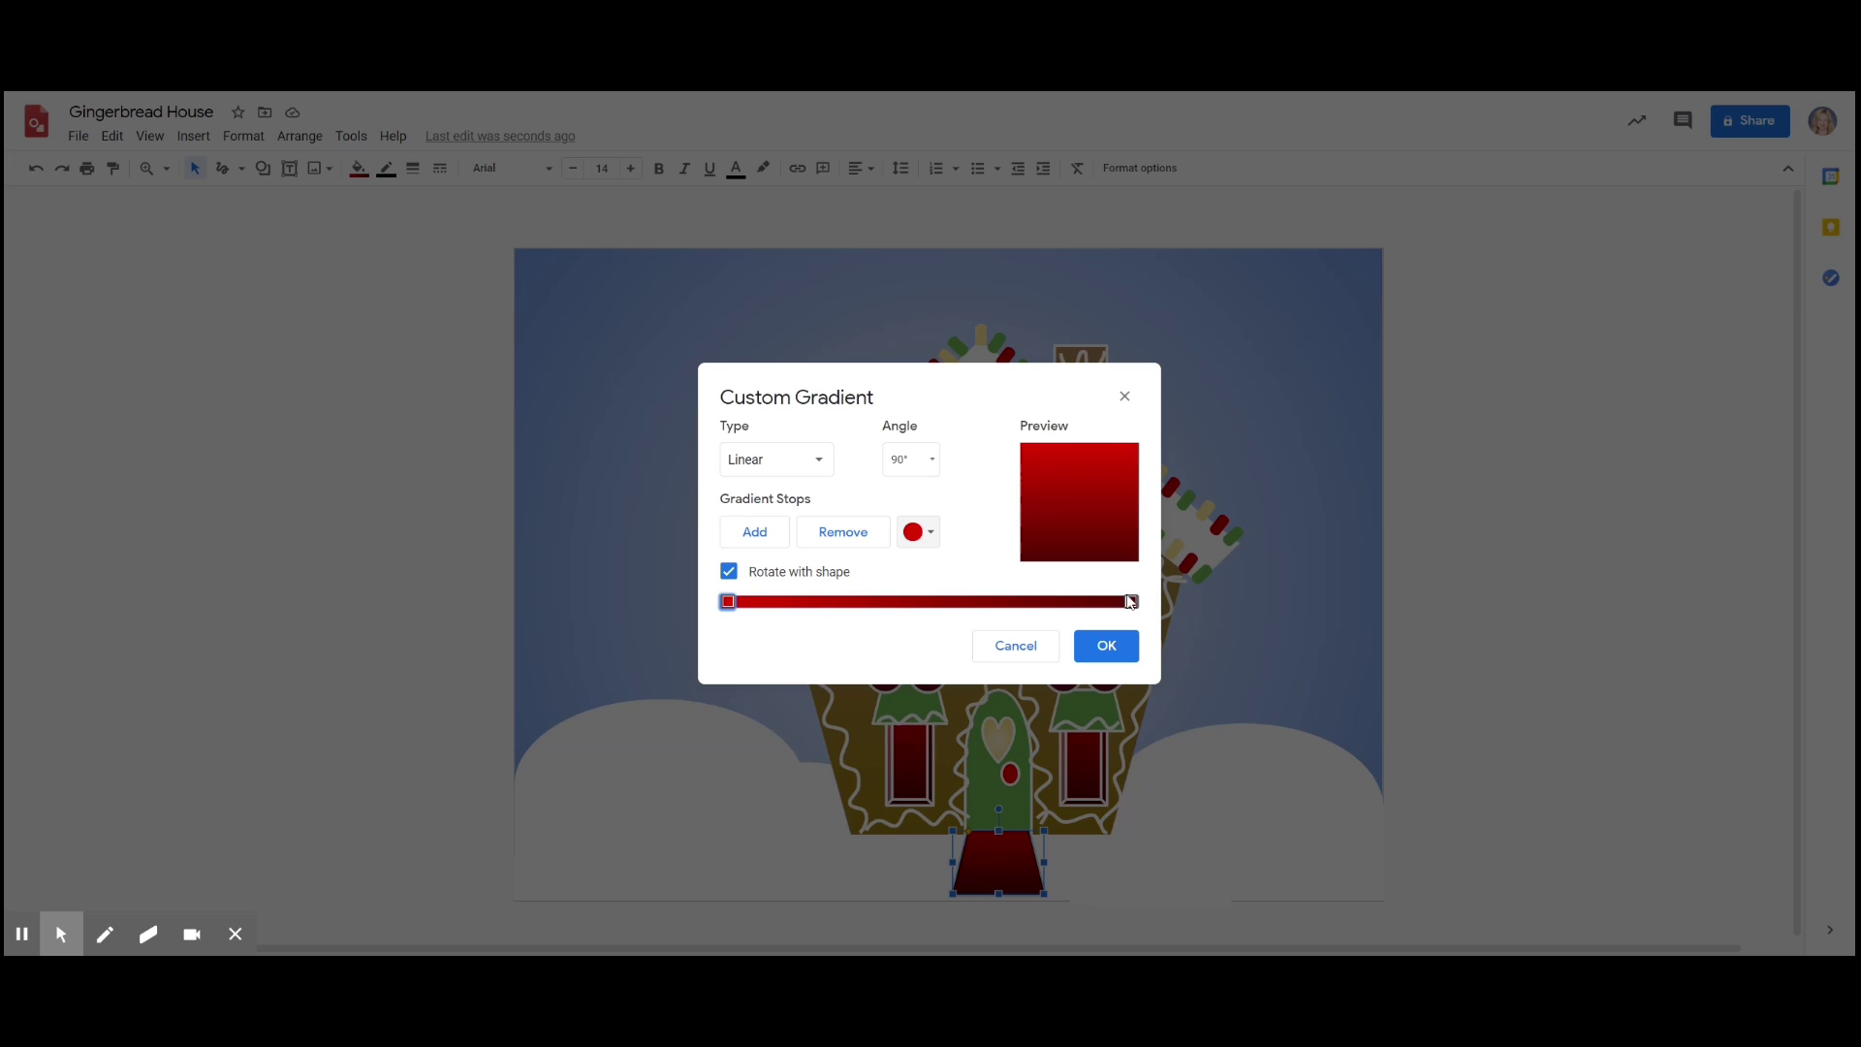
click(1131, 602)
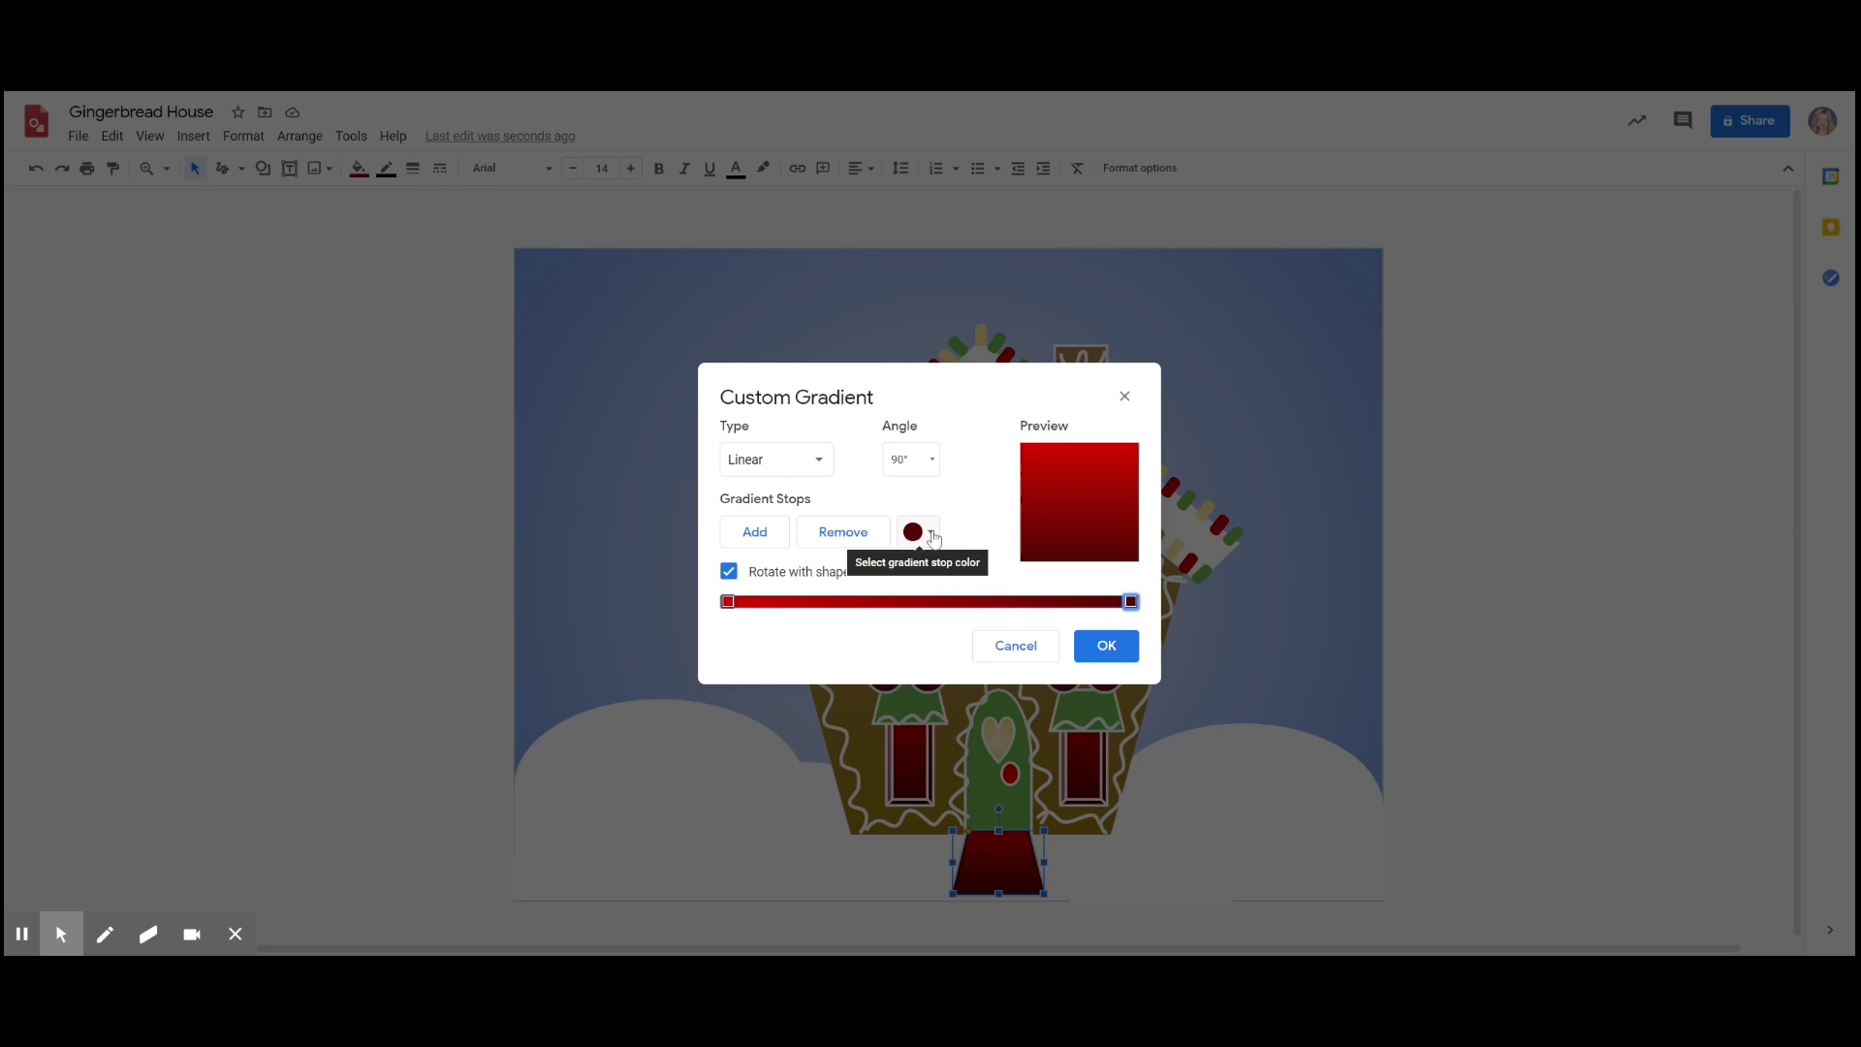
click(929, 534)
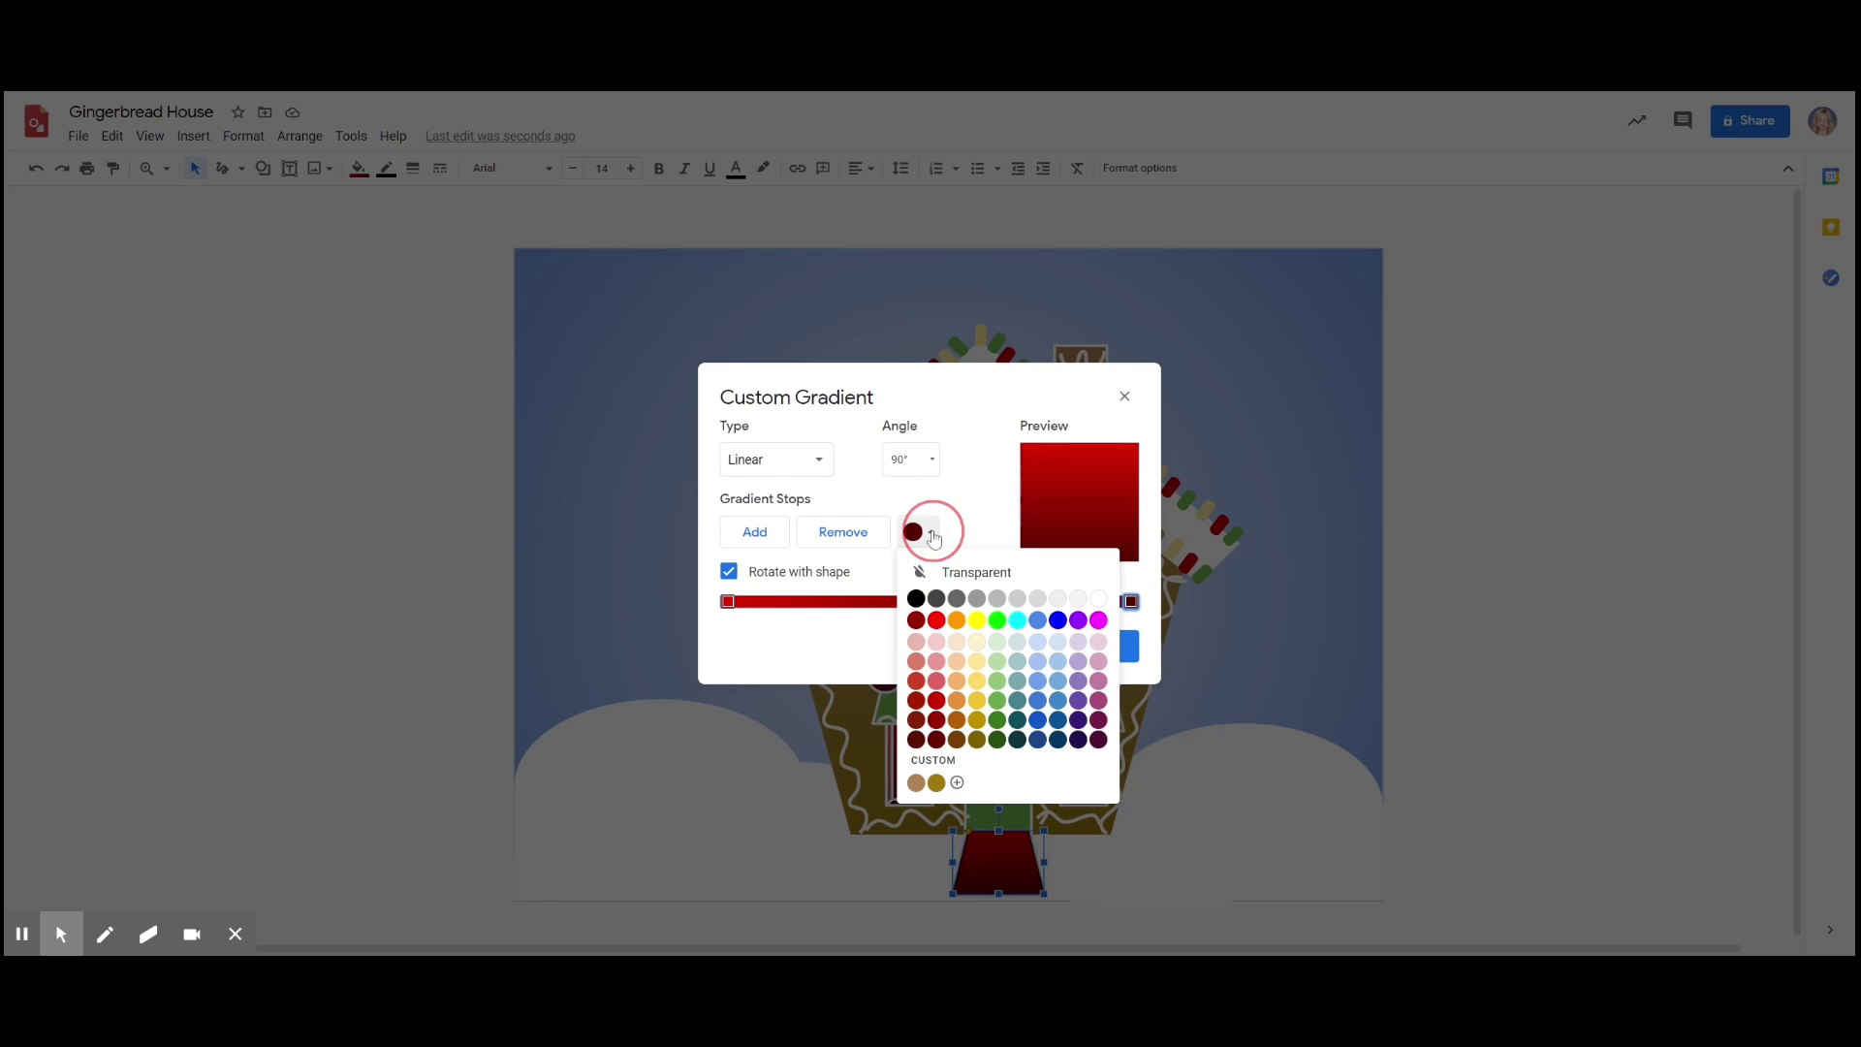
click(938, 721)
click(1105, 645)
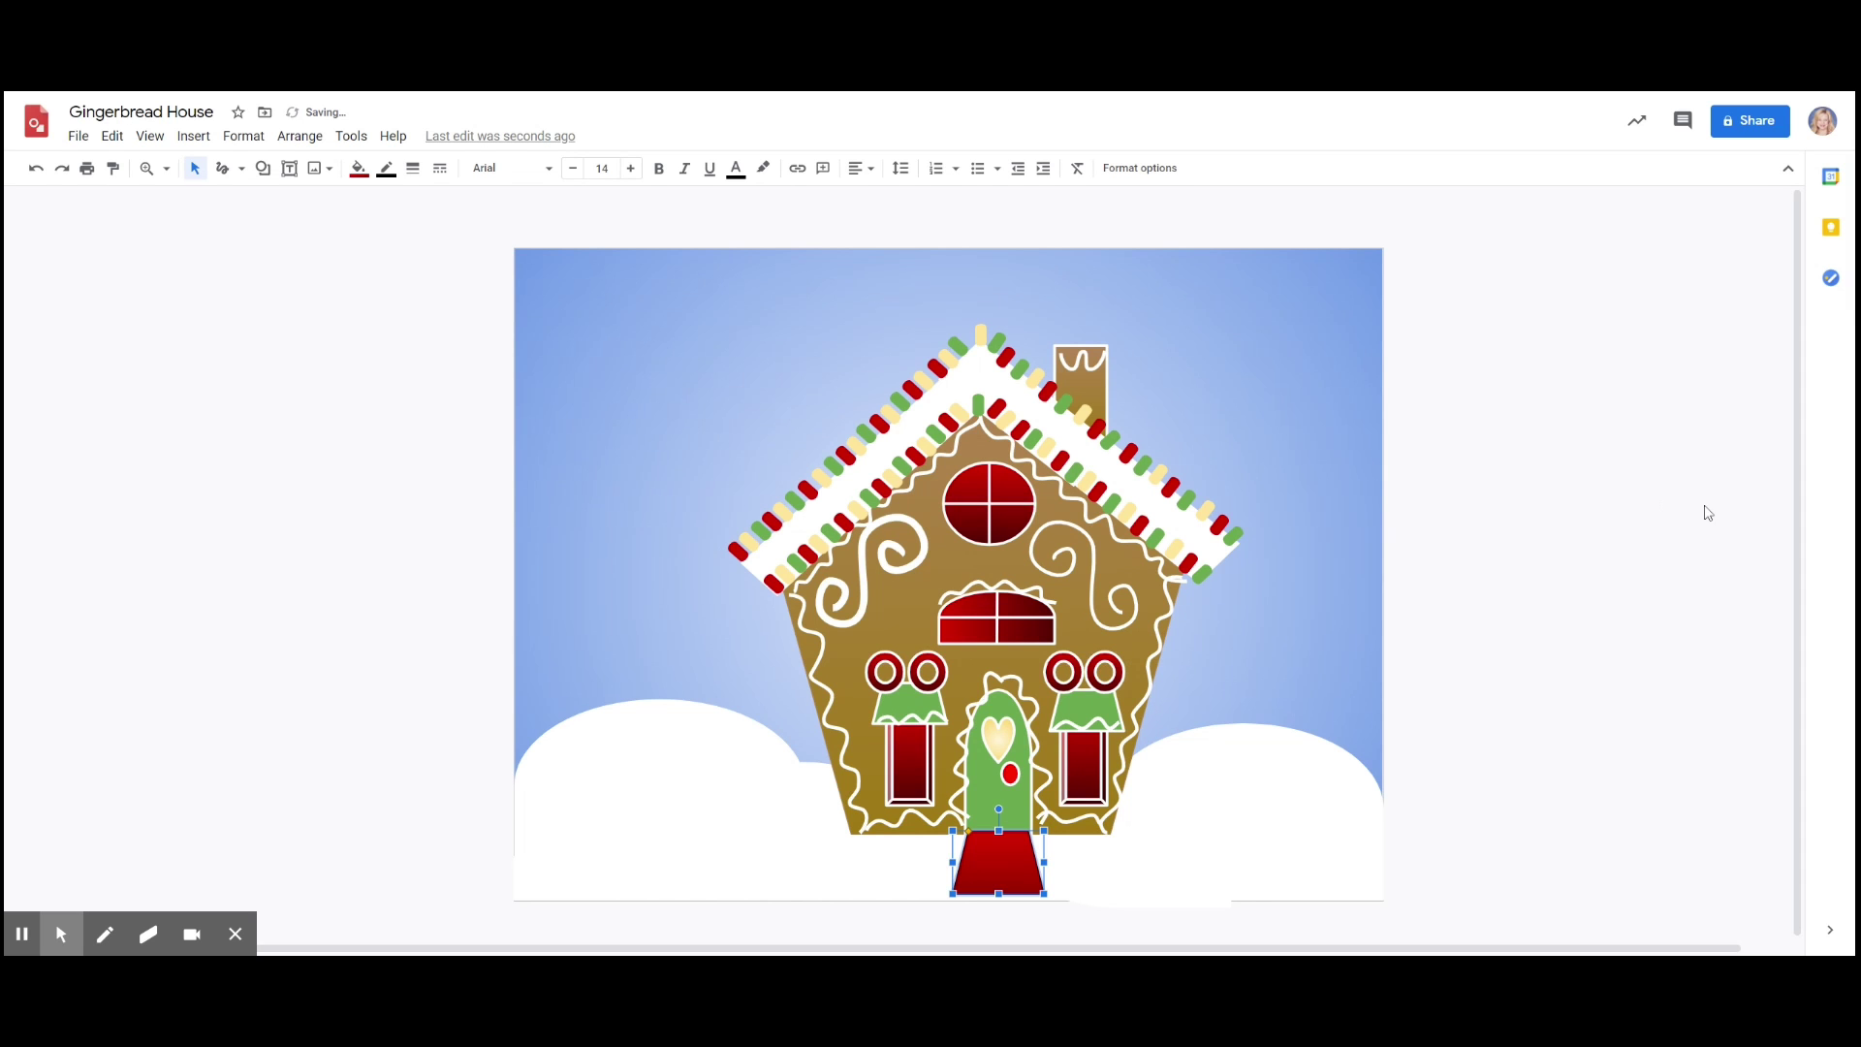
- Set the walkway's border colour to dark red to match its fill
click(392, 179)
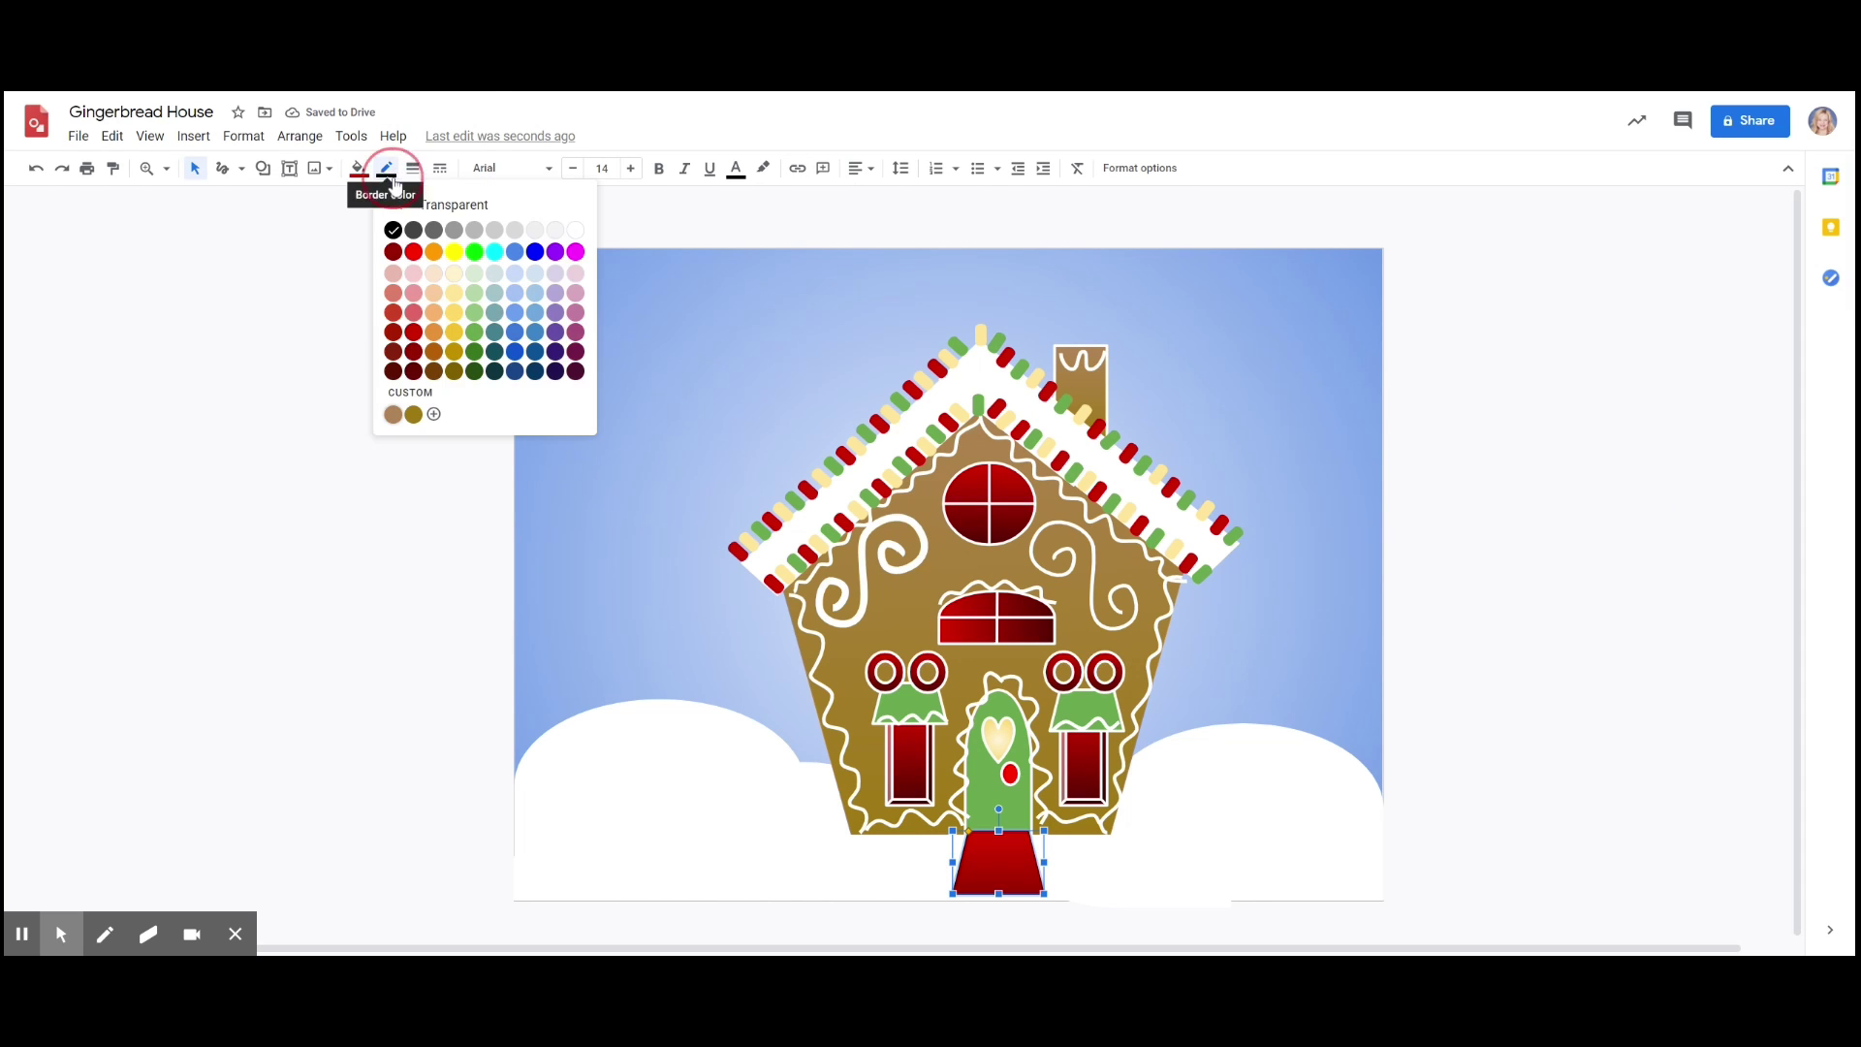
click(414, 334)
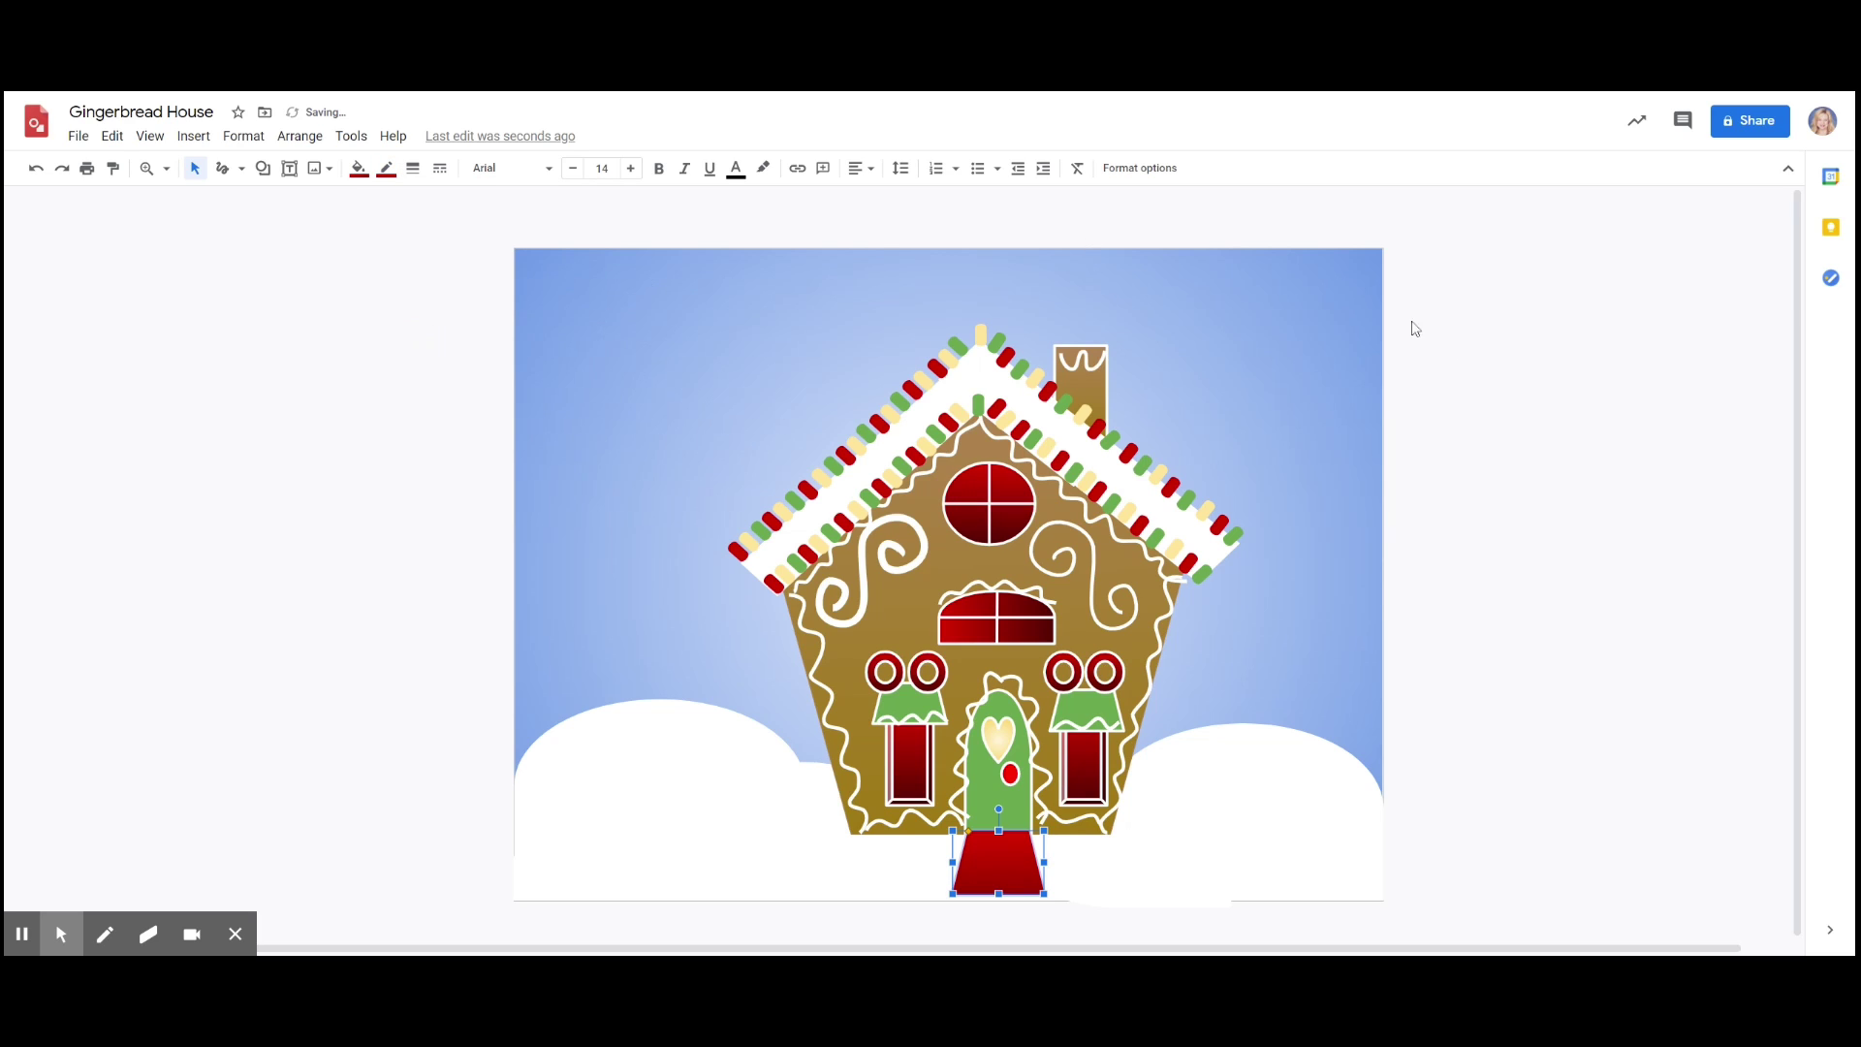
click(1530, 385)
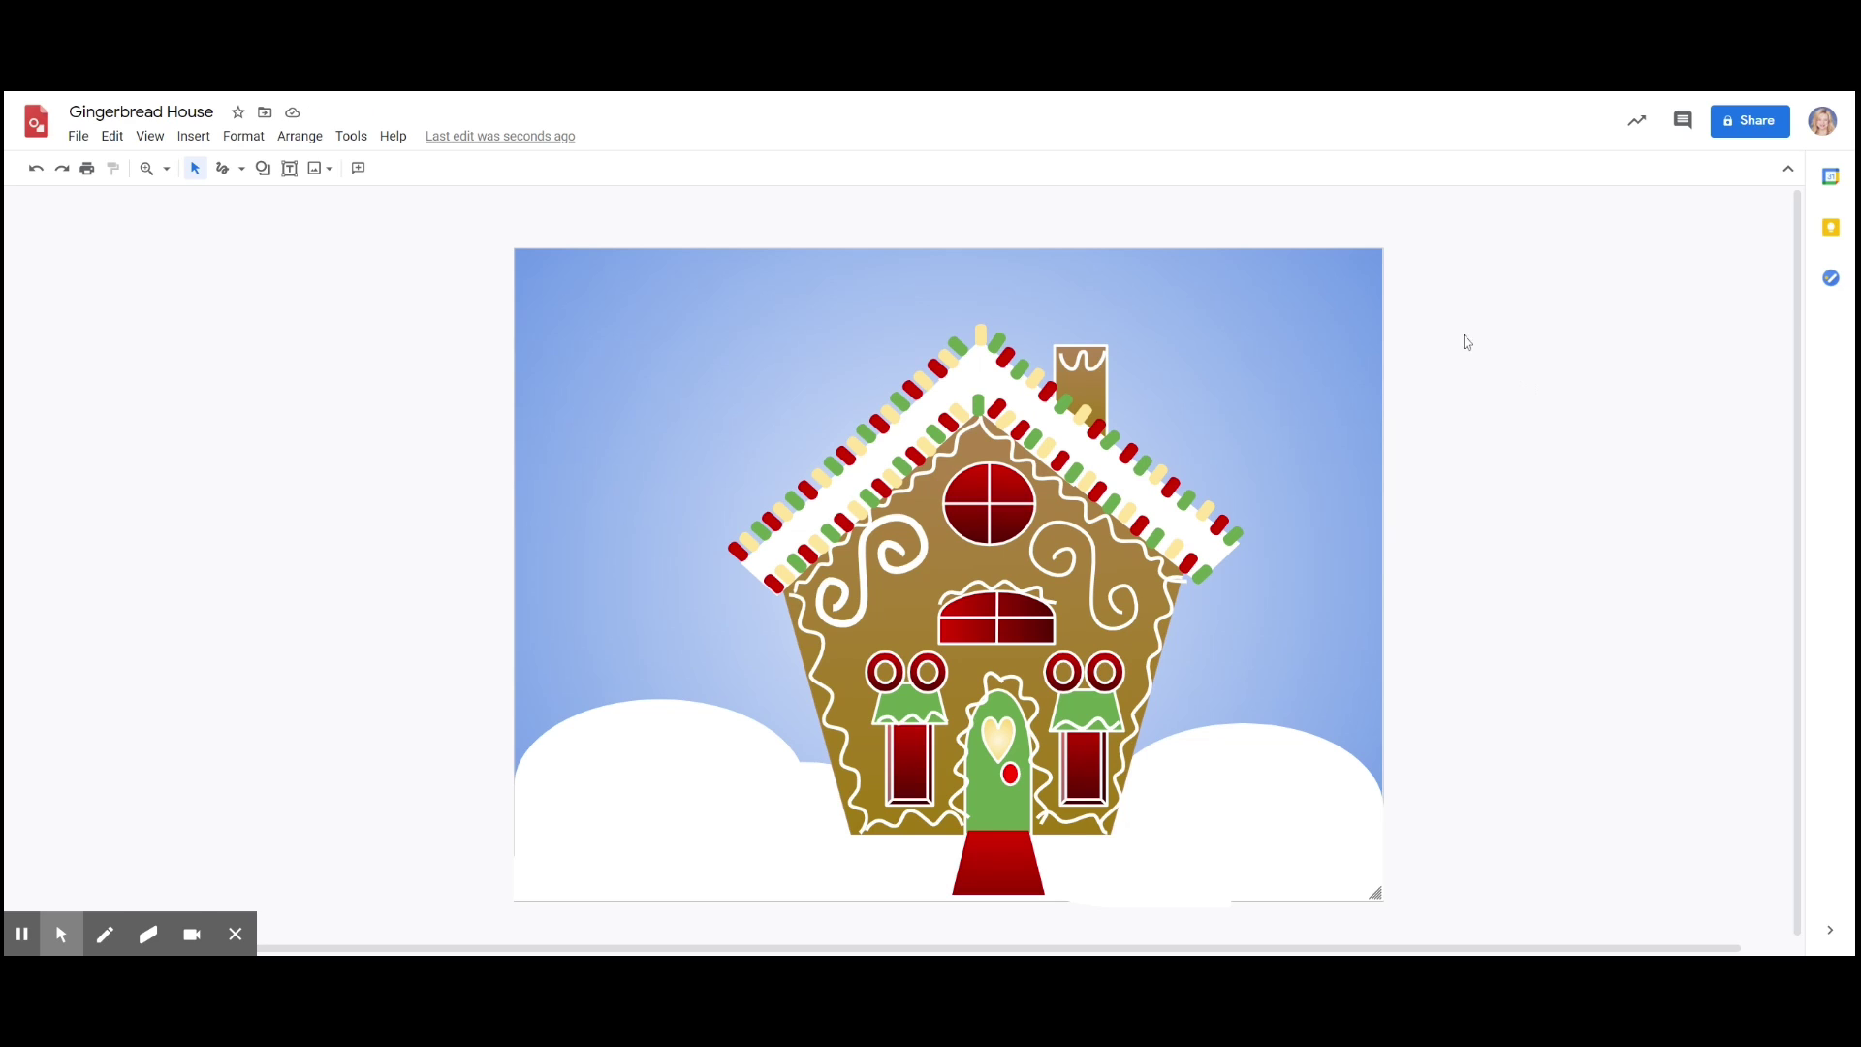
- Add an inverted trapezoid, rotate it 180 degrees, shrink it and place it at the upper left corner of the red walkway
click(263, 168)
mouse_move(365, 201)
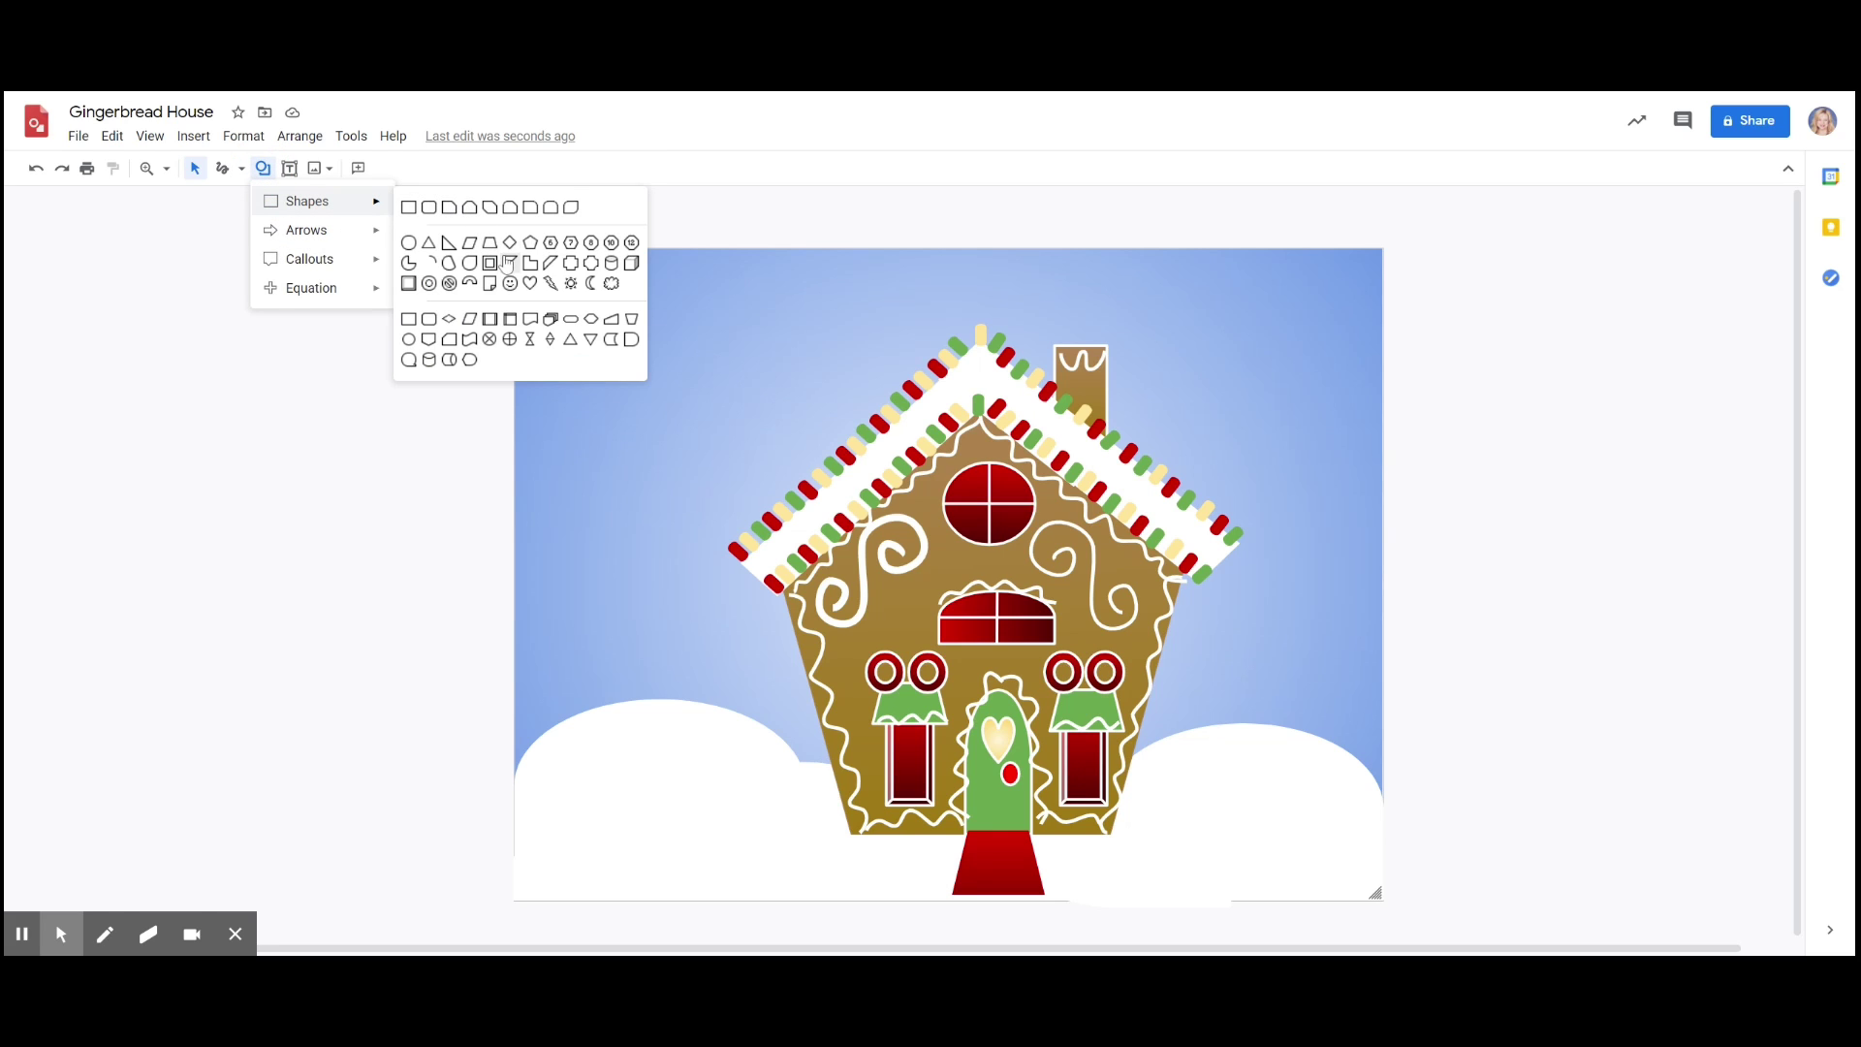
click(633, 321)
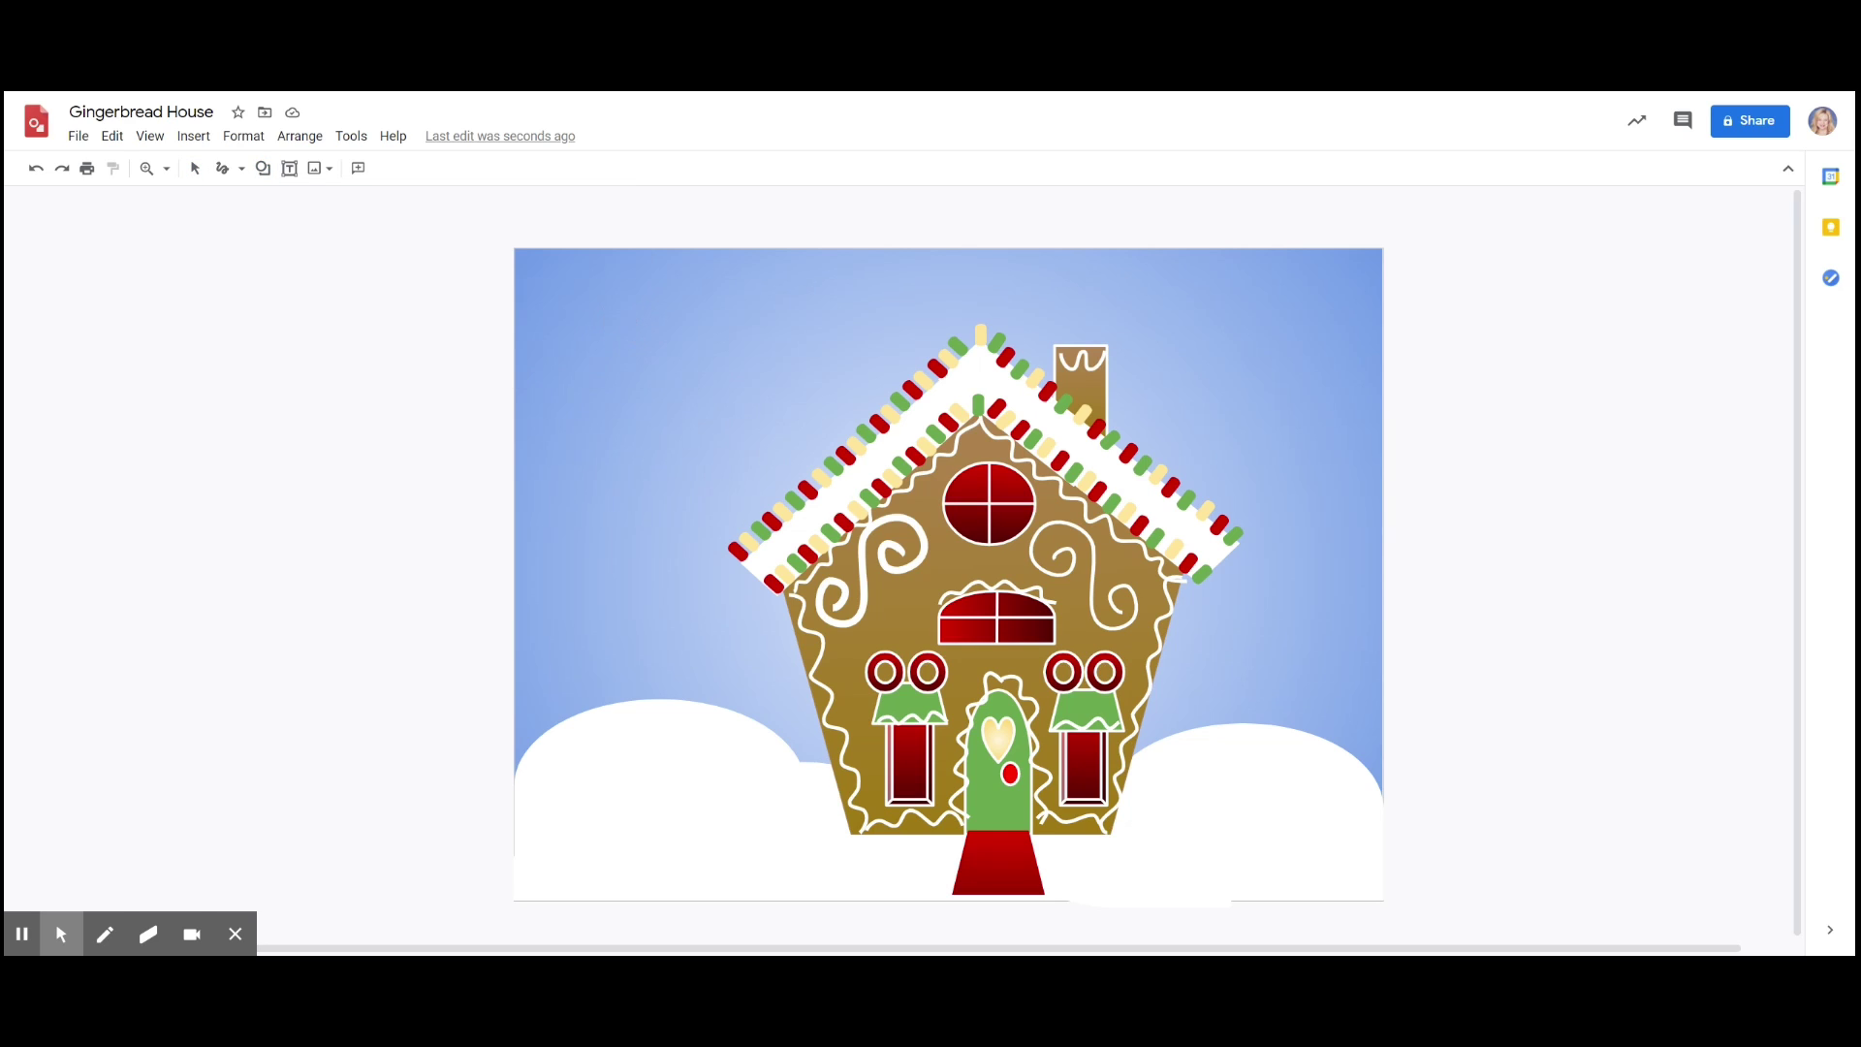
click(935, 839)
drag(935, 840, 1011, 890)
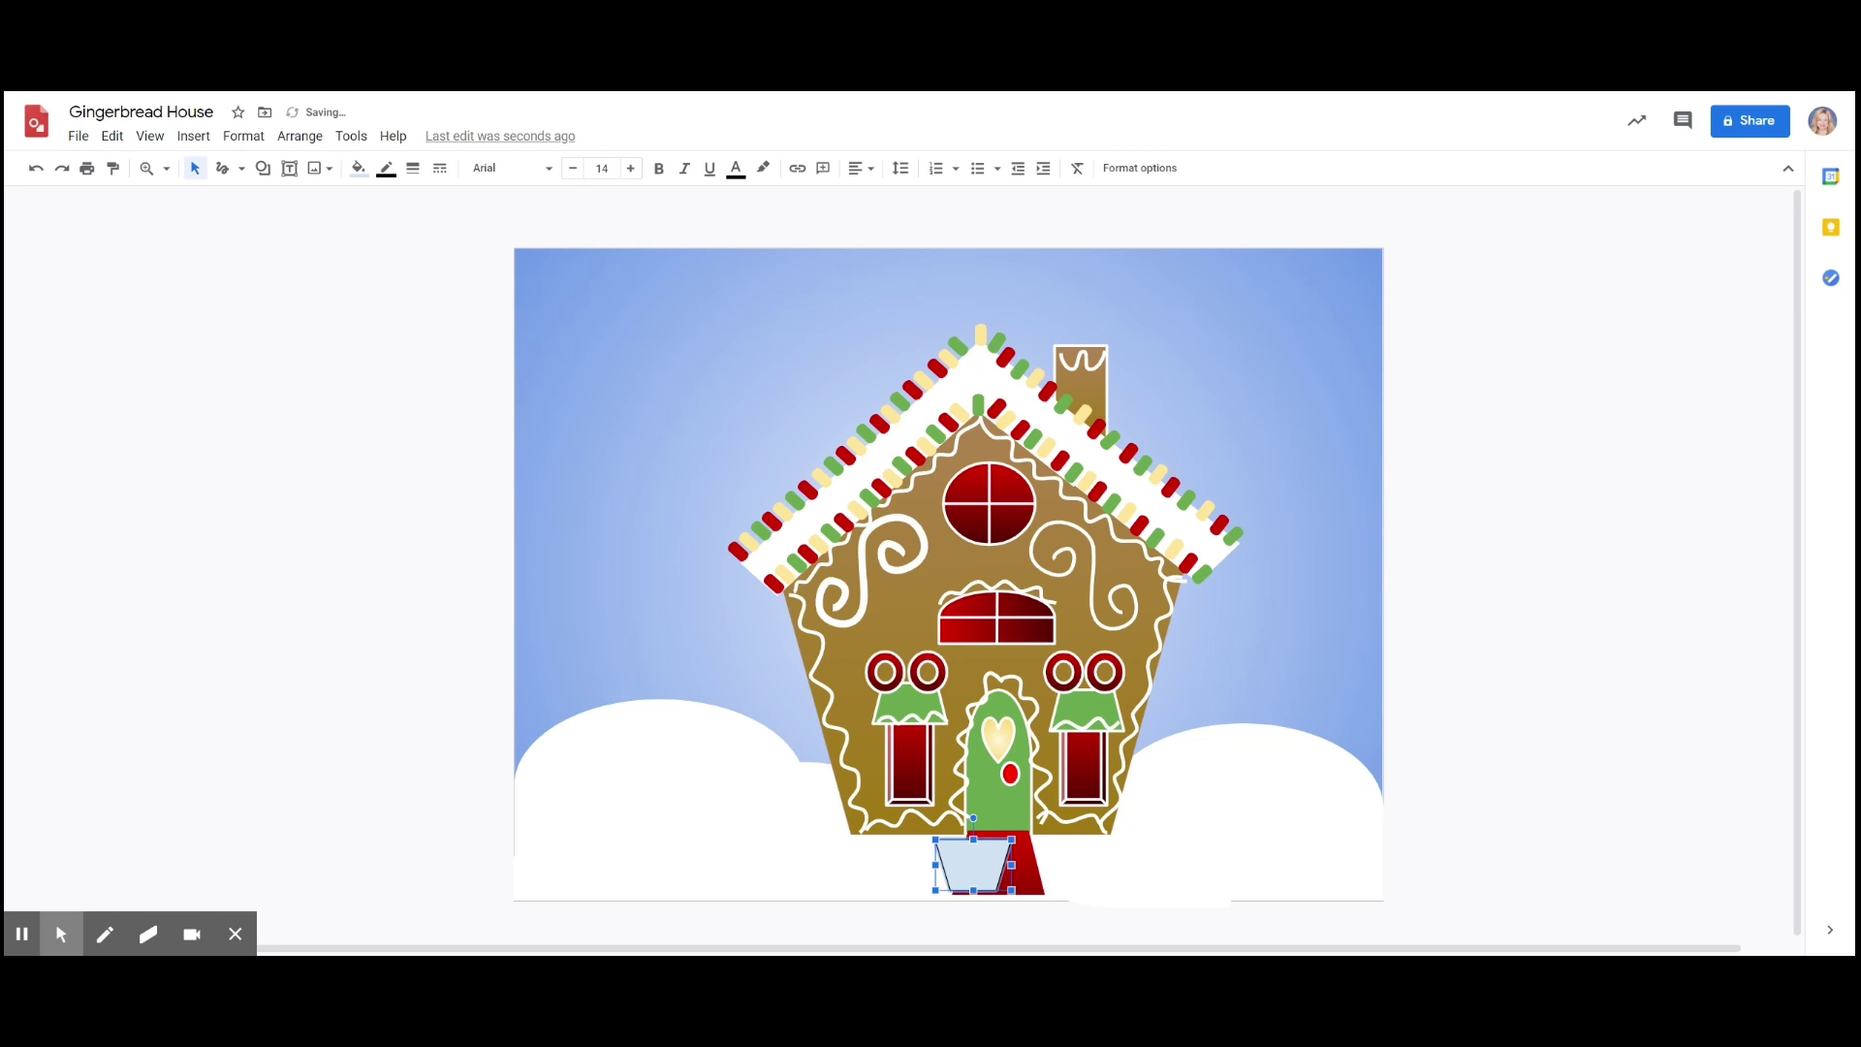
drag(974, 818, 974, 898)
drag(993, 872, 960, 835)
click(967, 839)
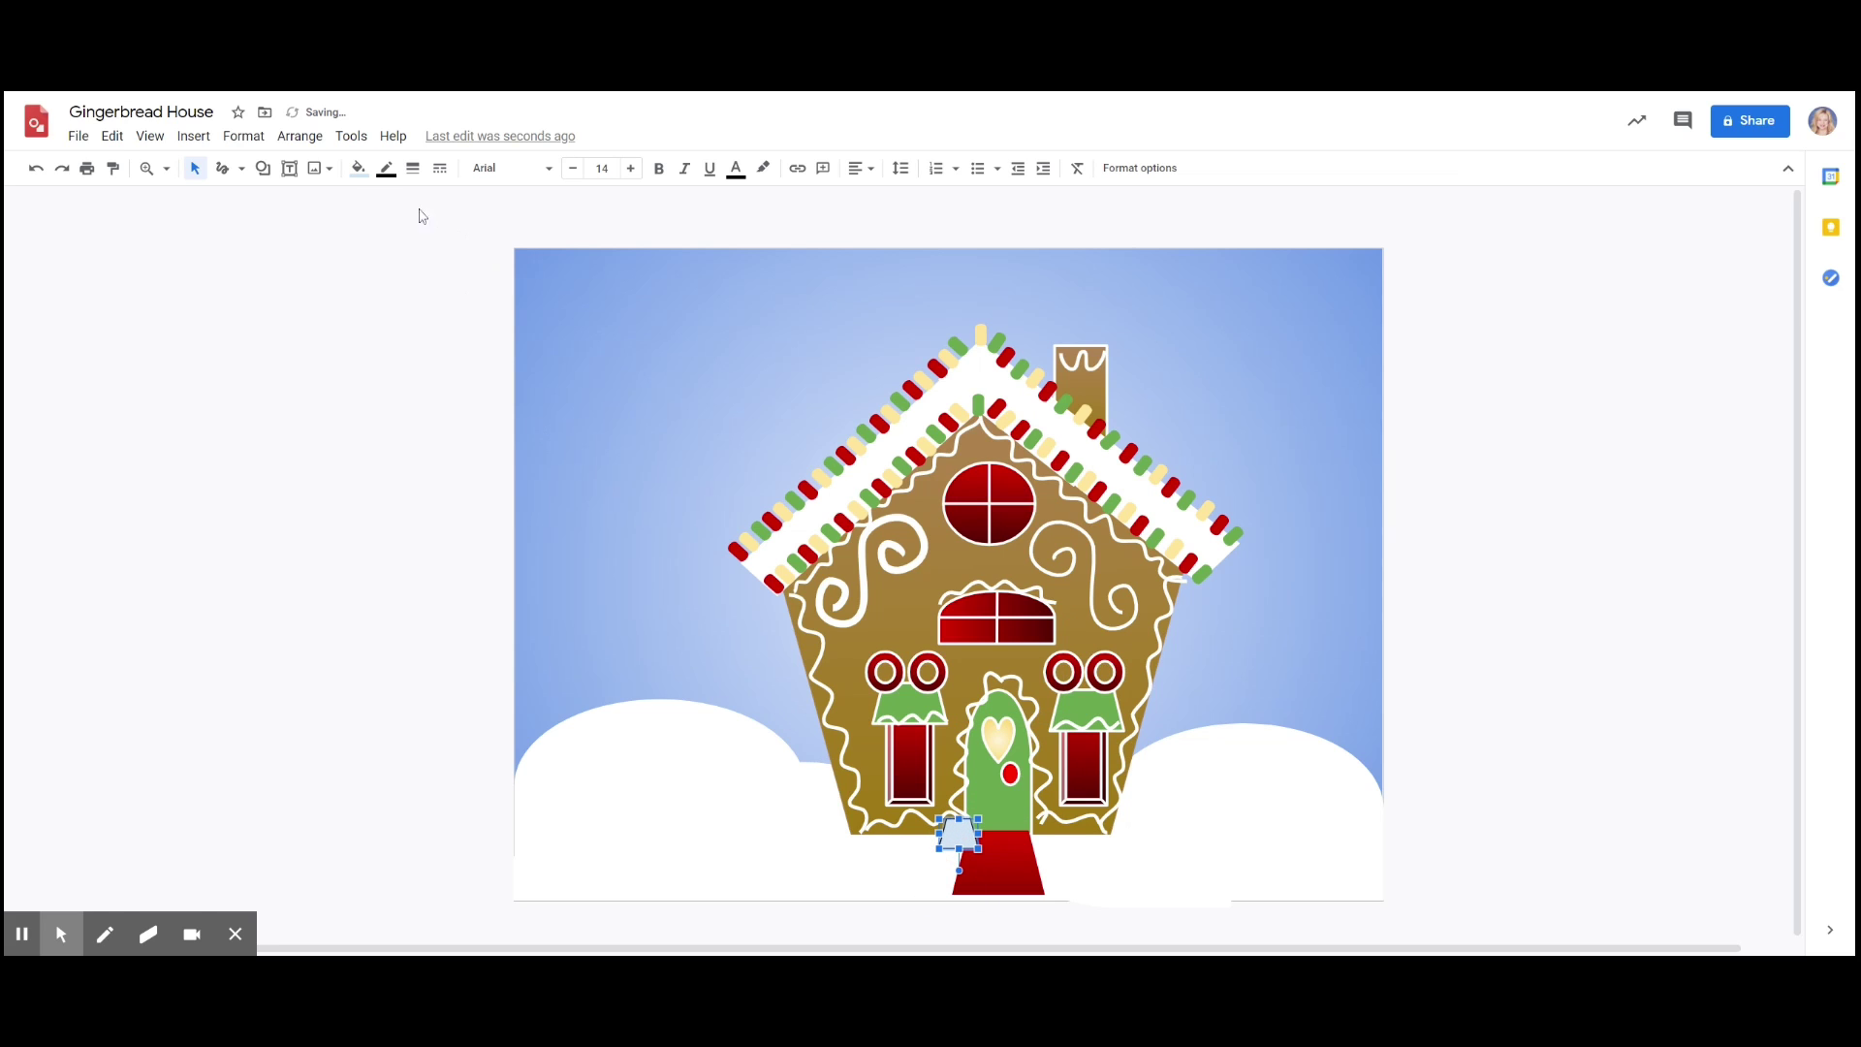
- Fill the small trapezoid with the light yellow radial gradient and give it a dark yellow border
click(358, 168)
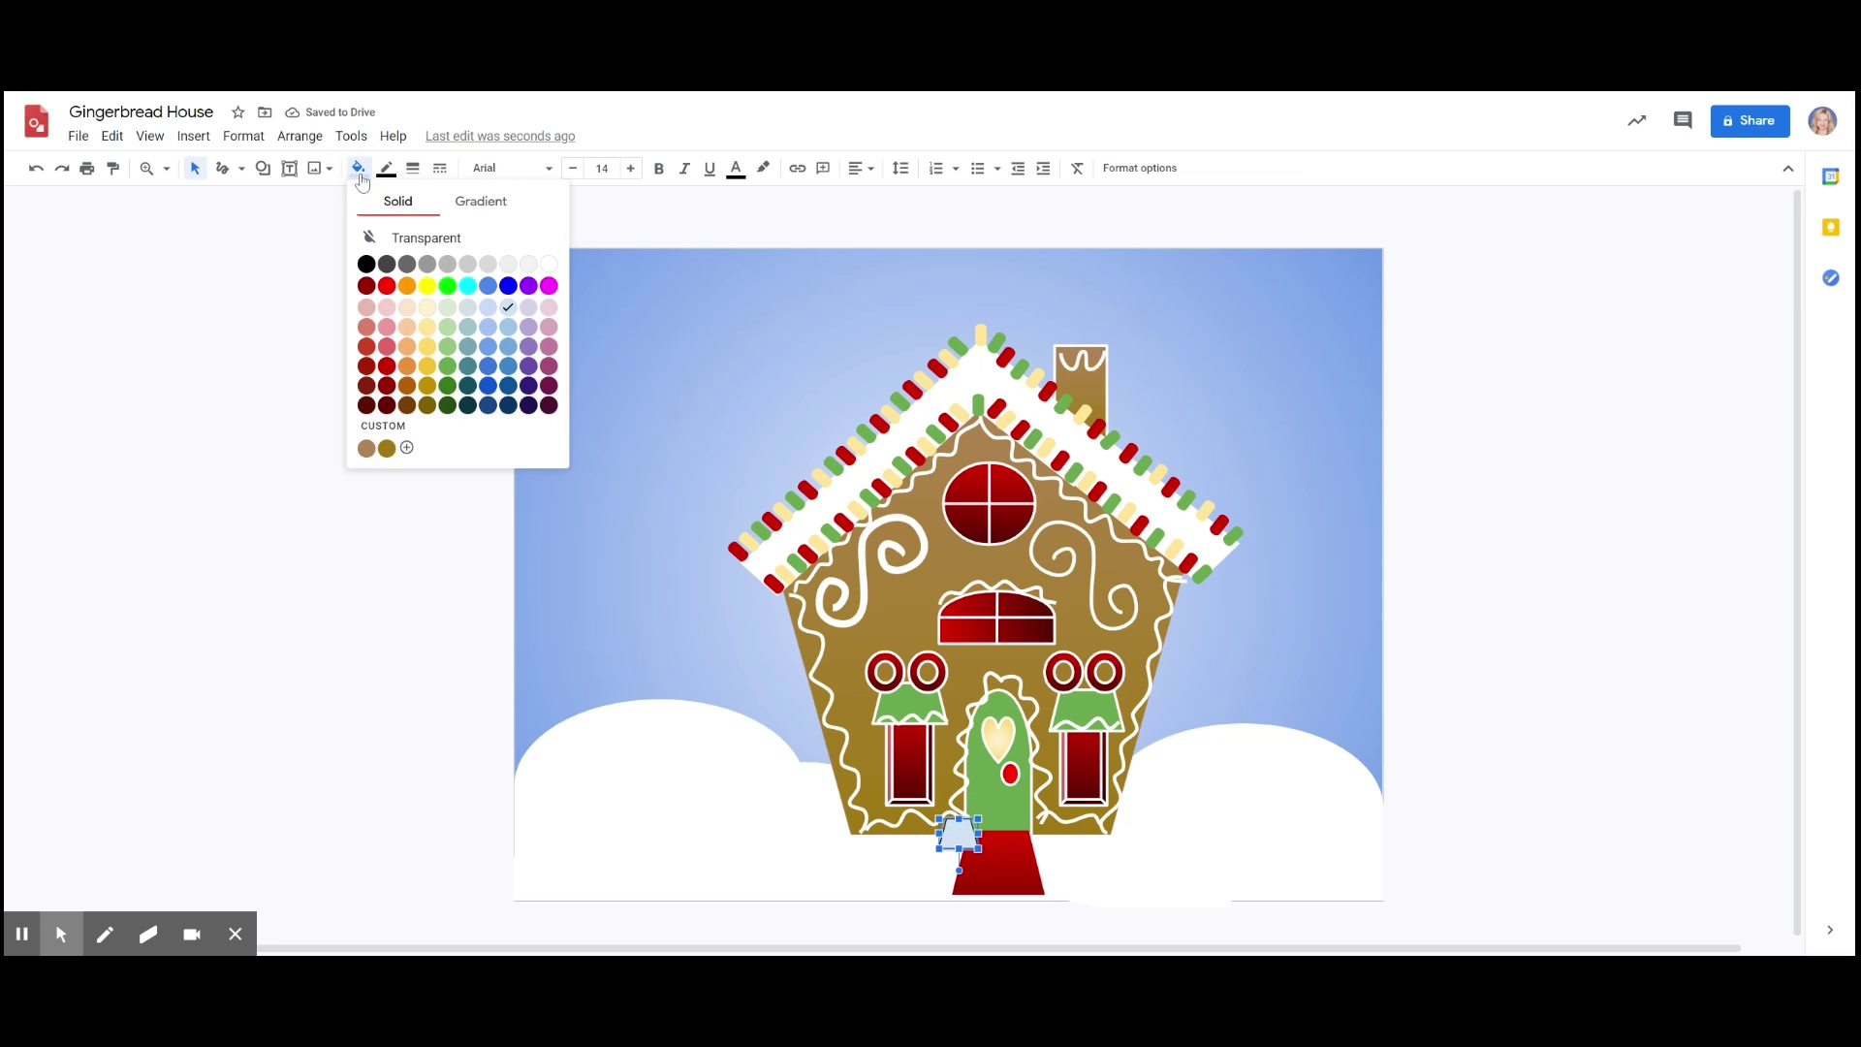
click(491, 207)
click(418, 316)
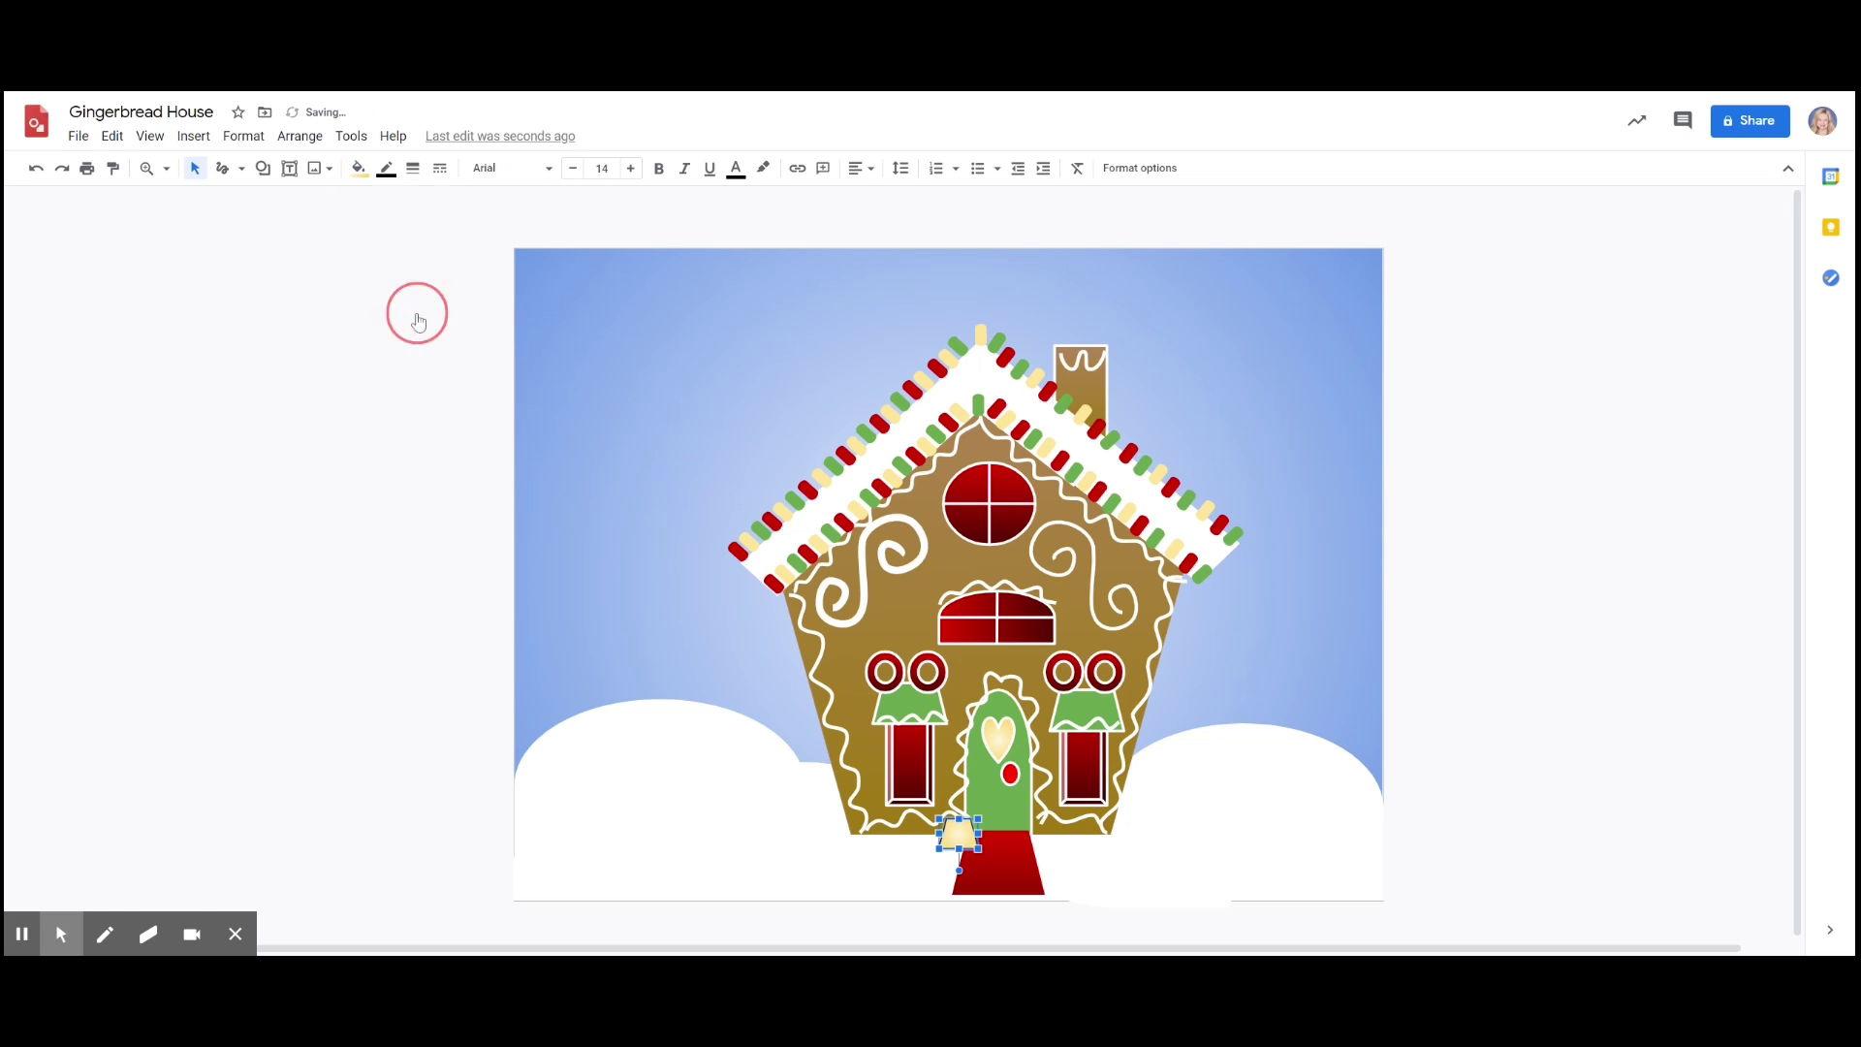
click(386, 168)
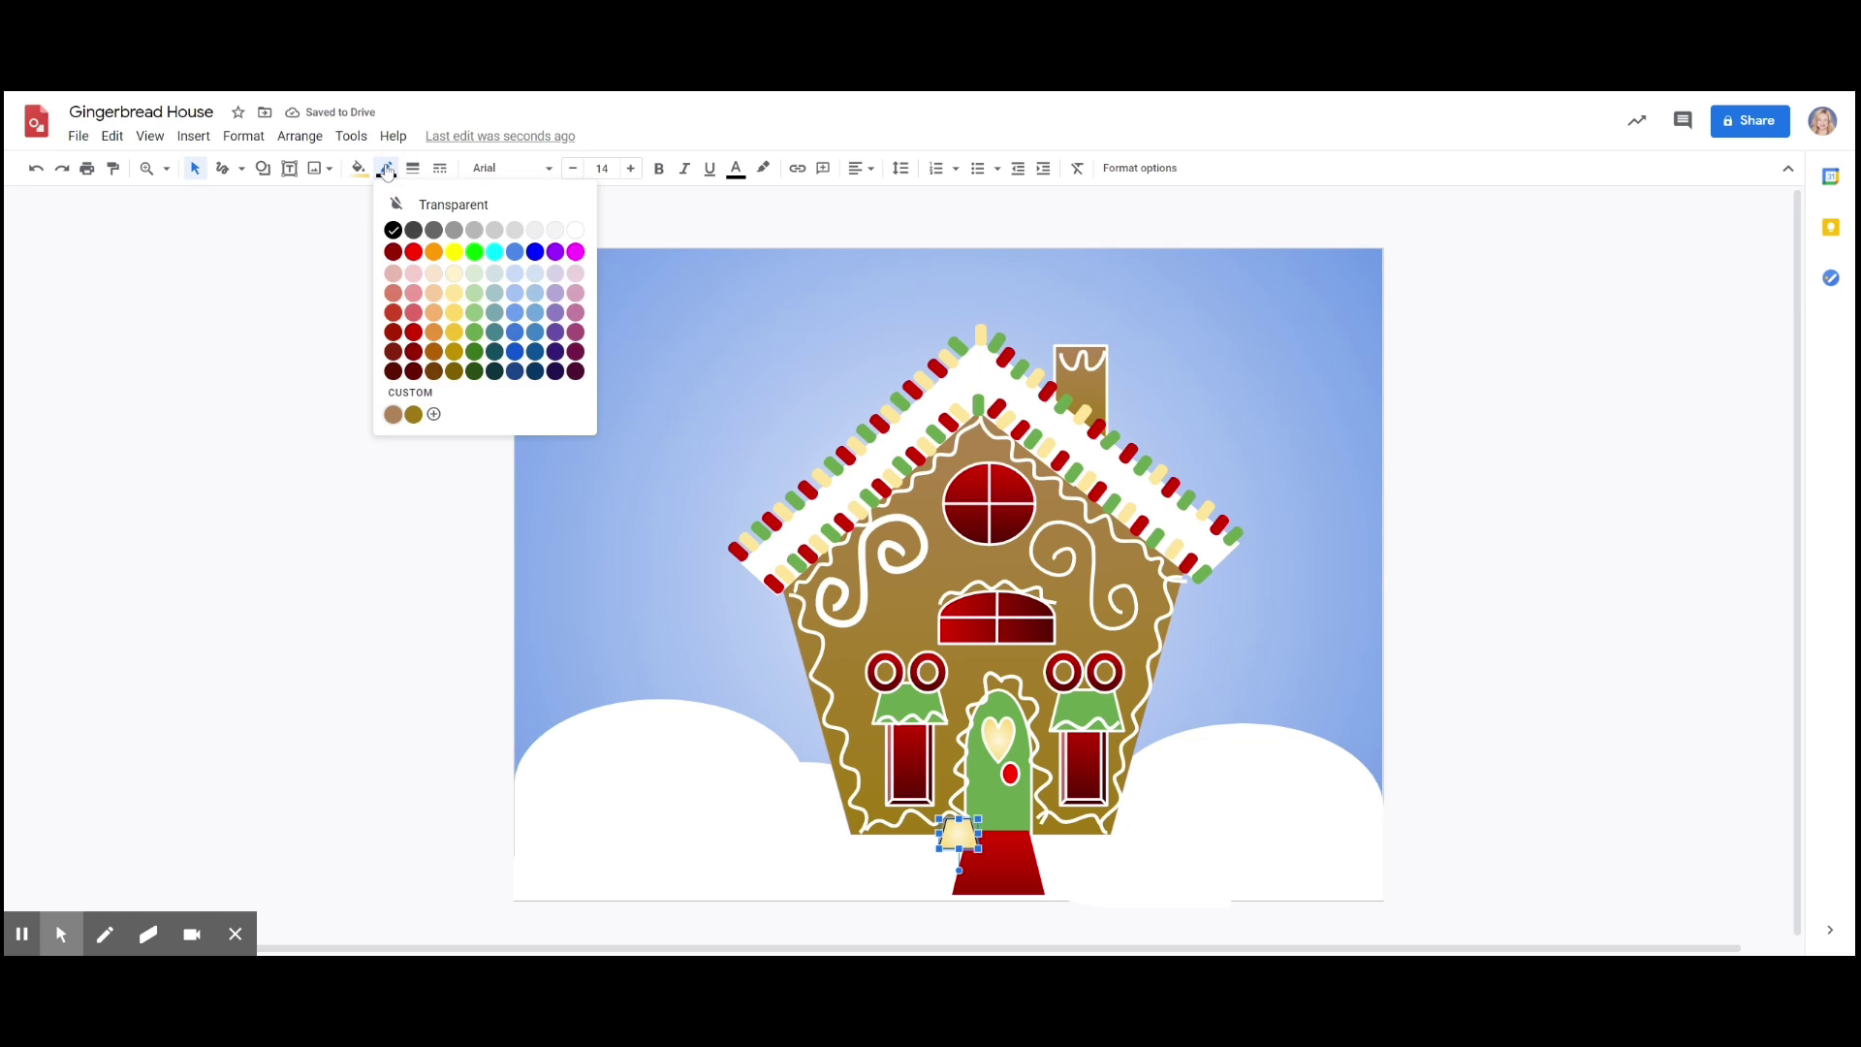
click(456, 334)
click(450, 428)
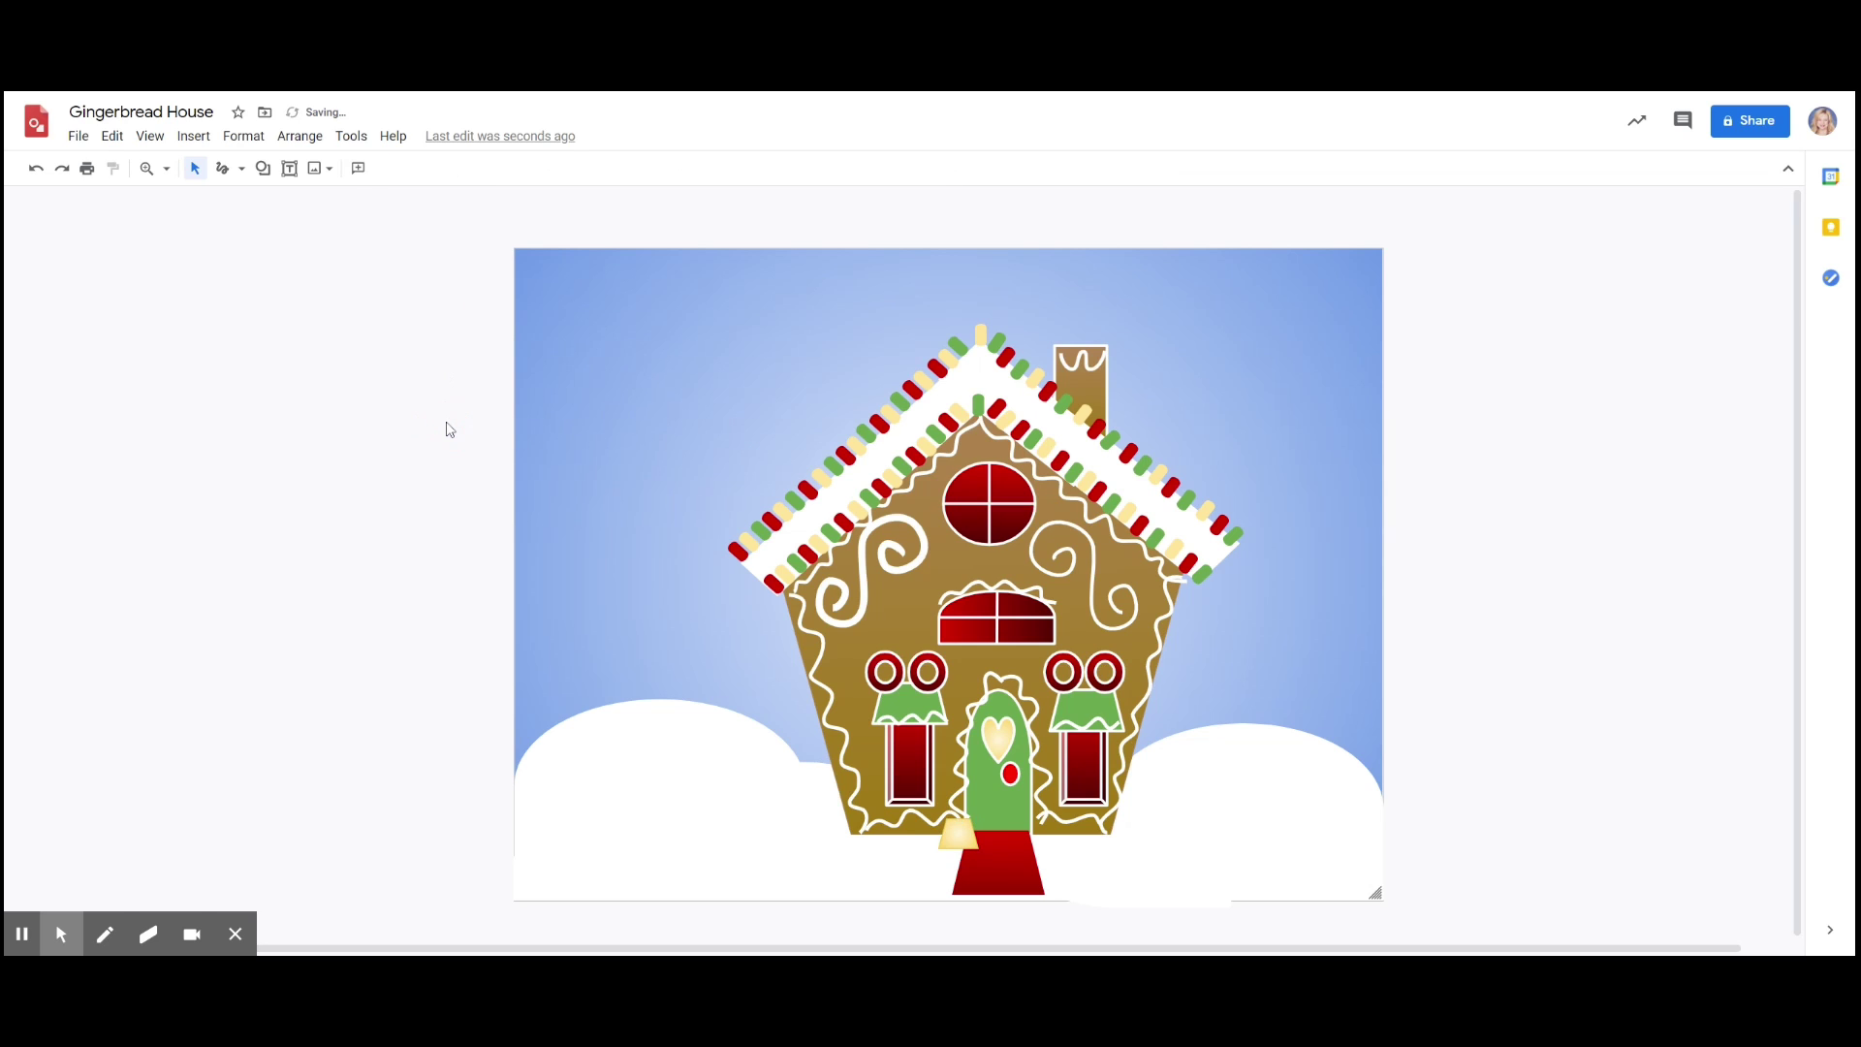
- Duplicate the yellow trapezoid and position the pair on either side of the door's base
click(952, 840)
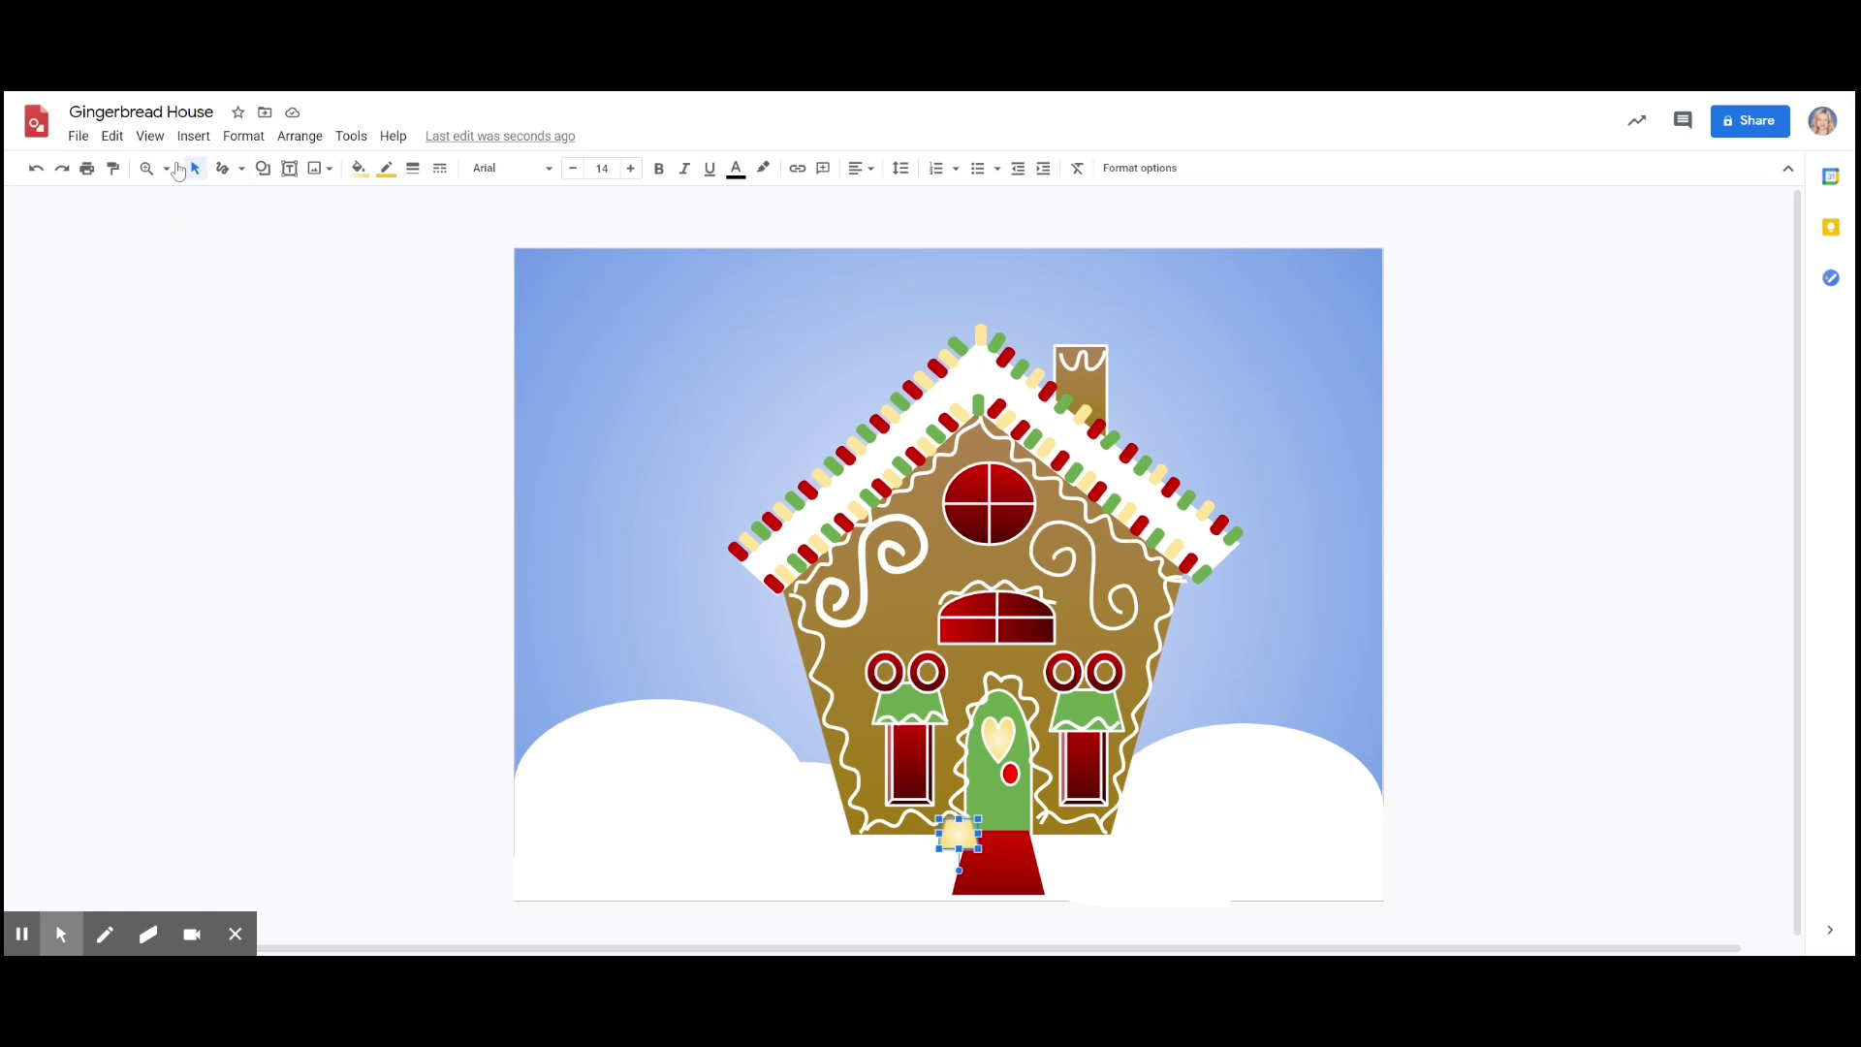
click(114, 137)
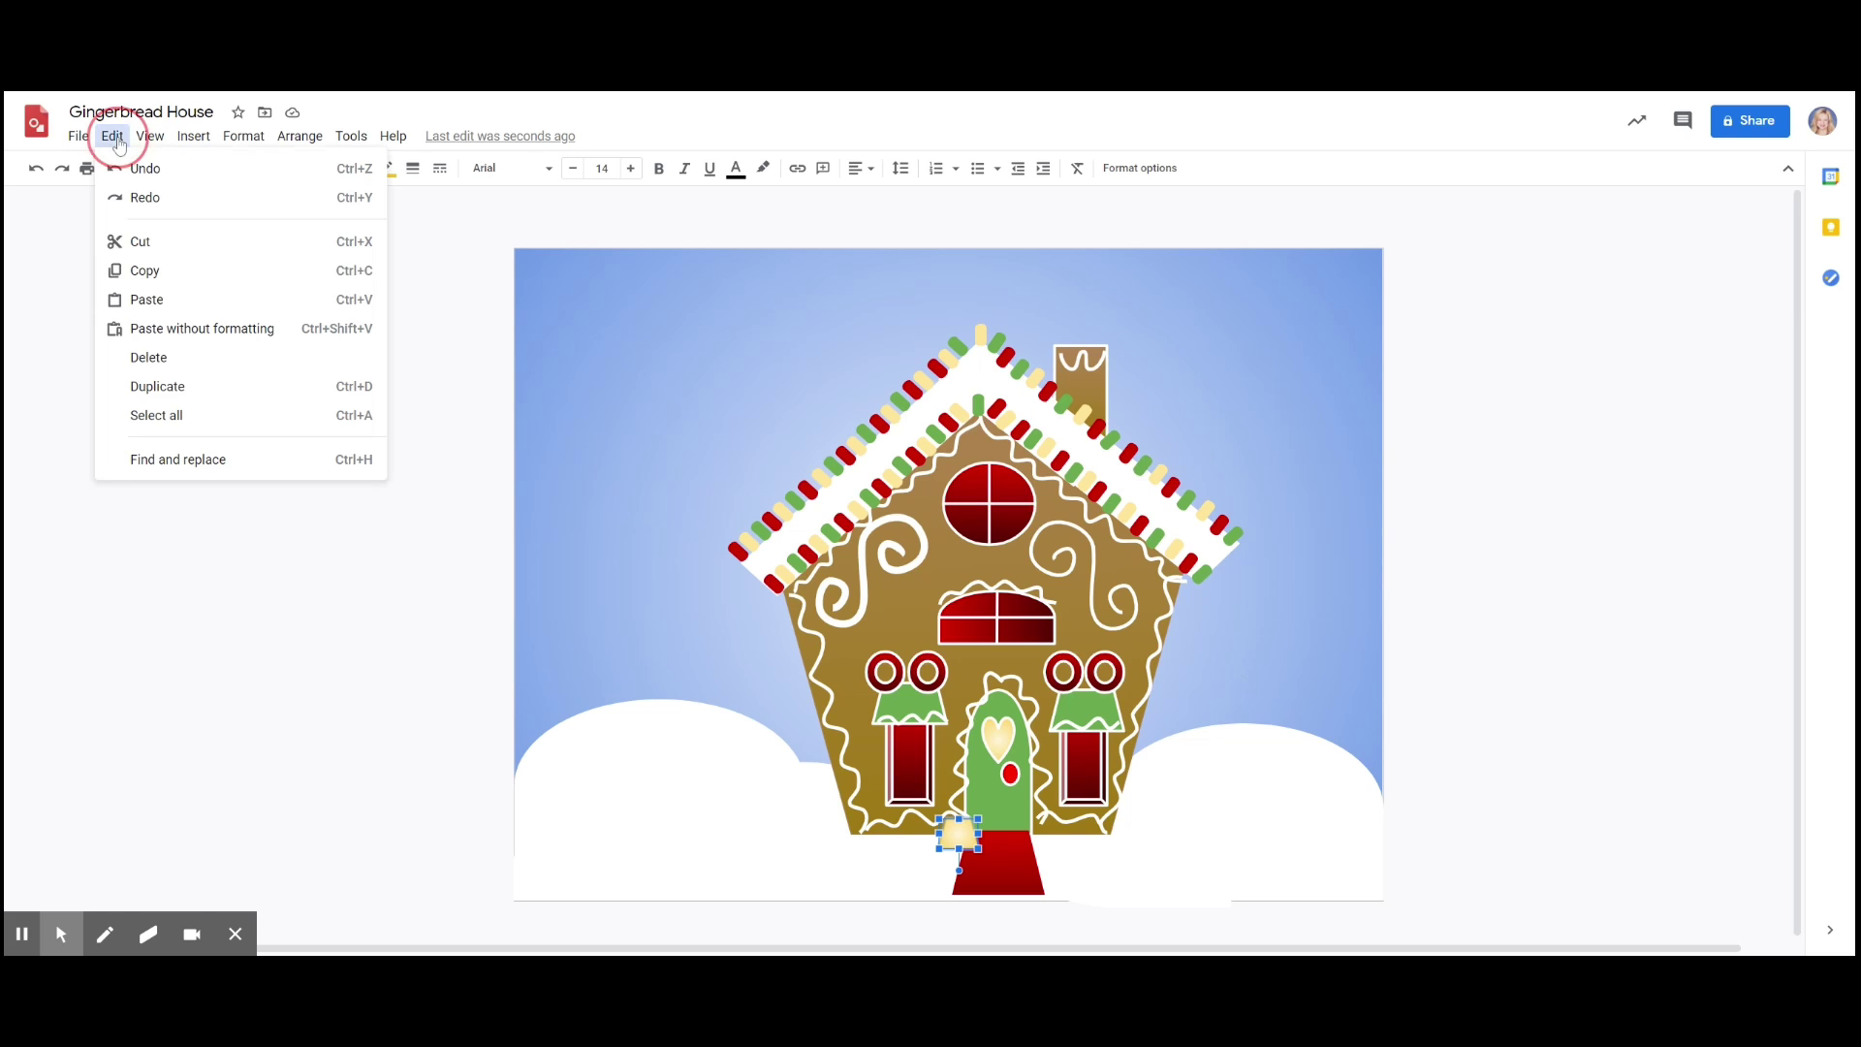
click(179, 387)
mouse_move(981, 853)
mouse_down()
mouse_move(1051, 834)
mouse_move(957, 835)
mouse_move(1054, 834)
mouse_move(952, 840)
mouse_up()
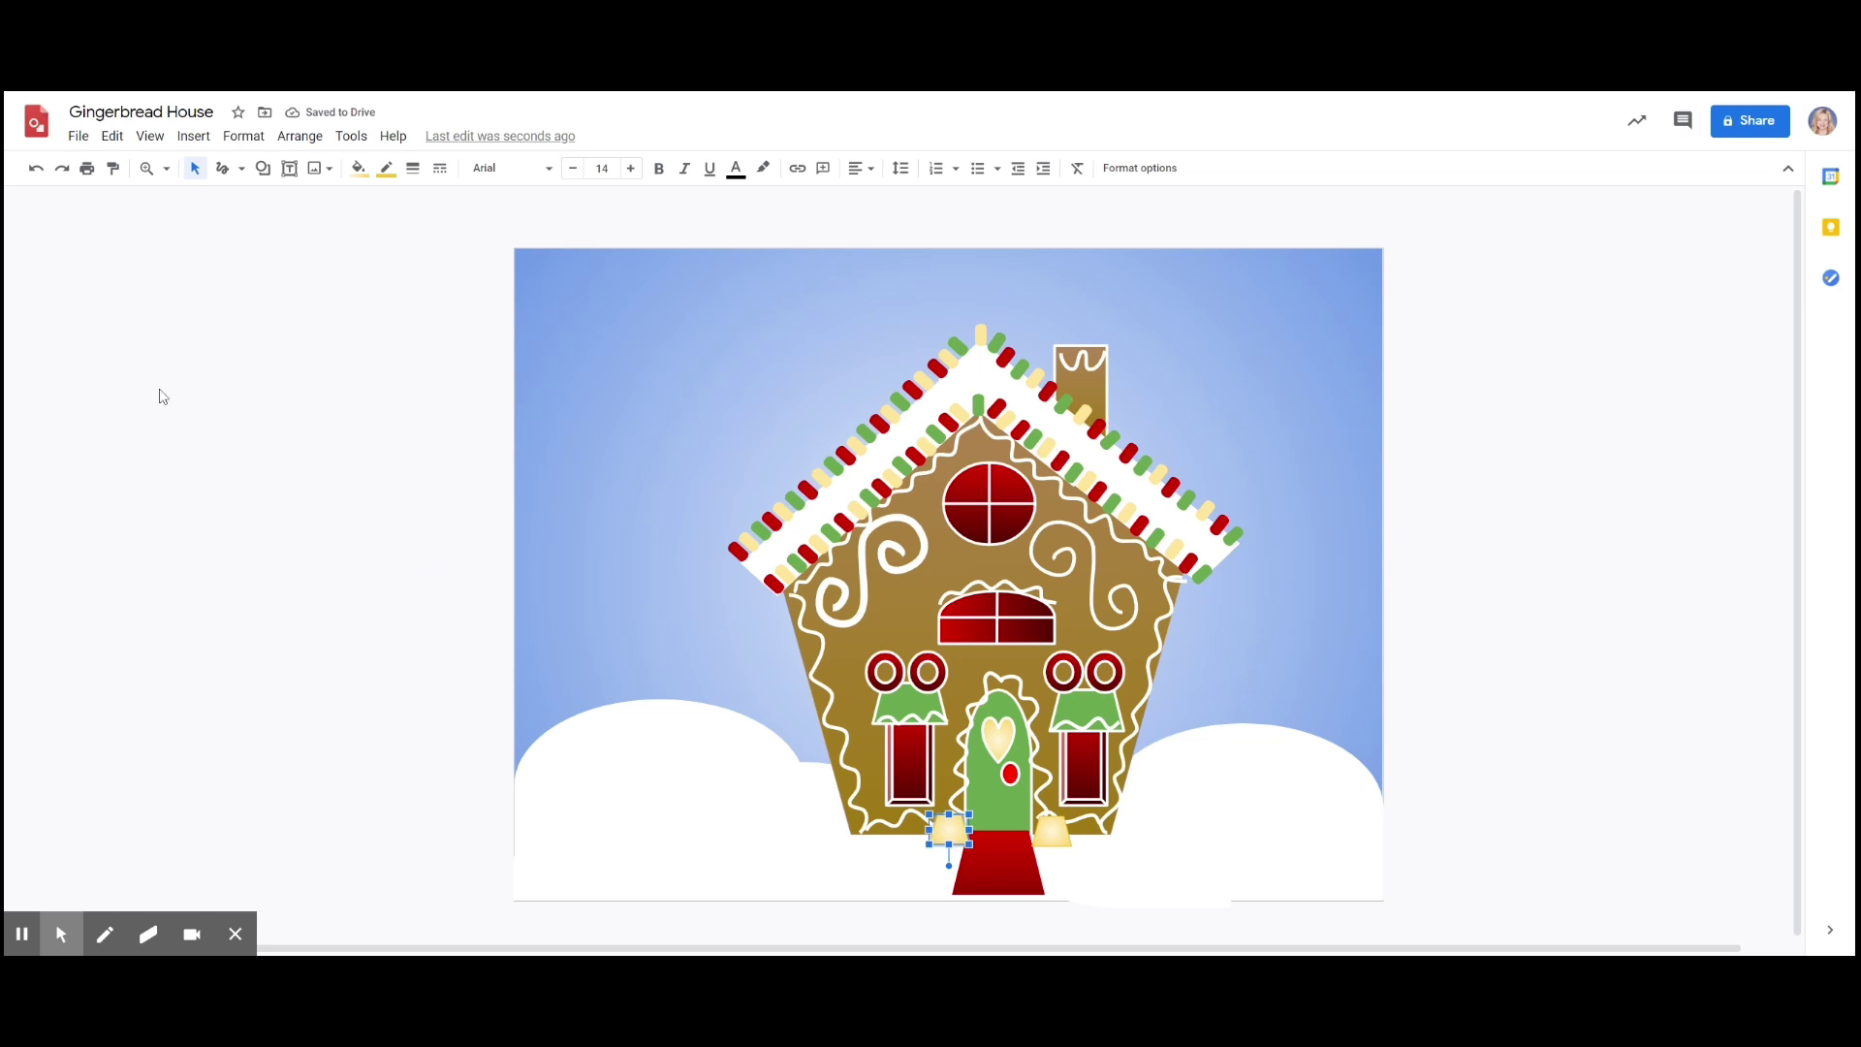
- Duplicate the left yellow trapezoid, enlarge the copy slightly and place it beside the walkway's lower left edge
click(112, 136)
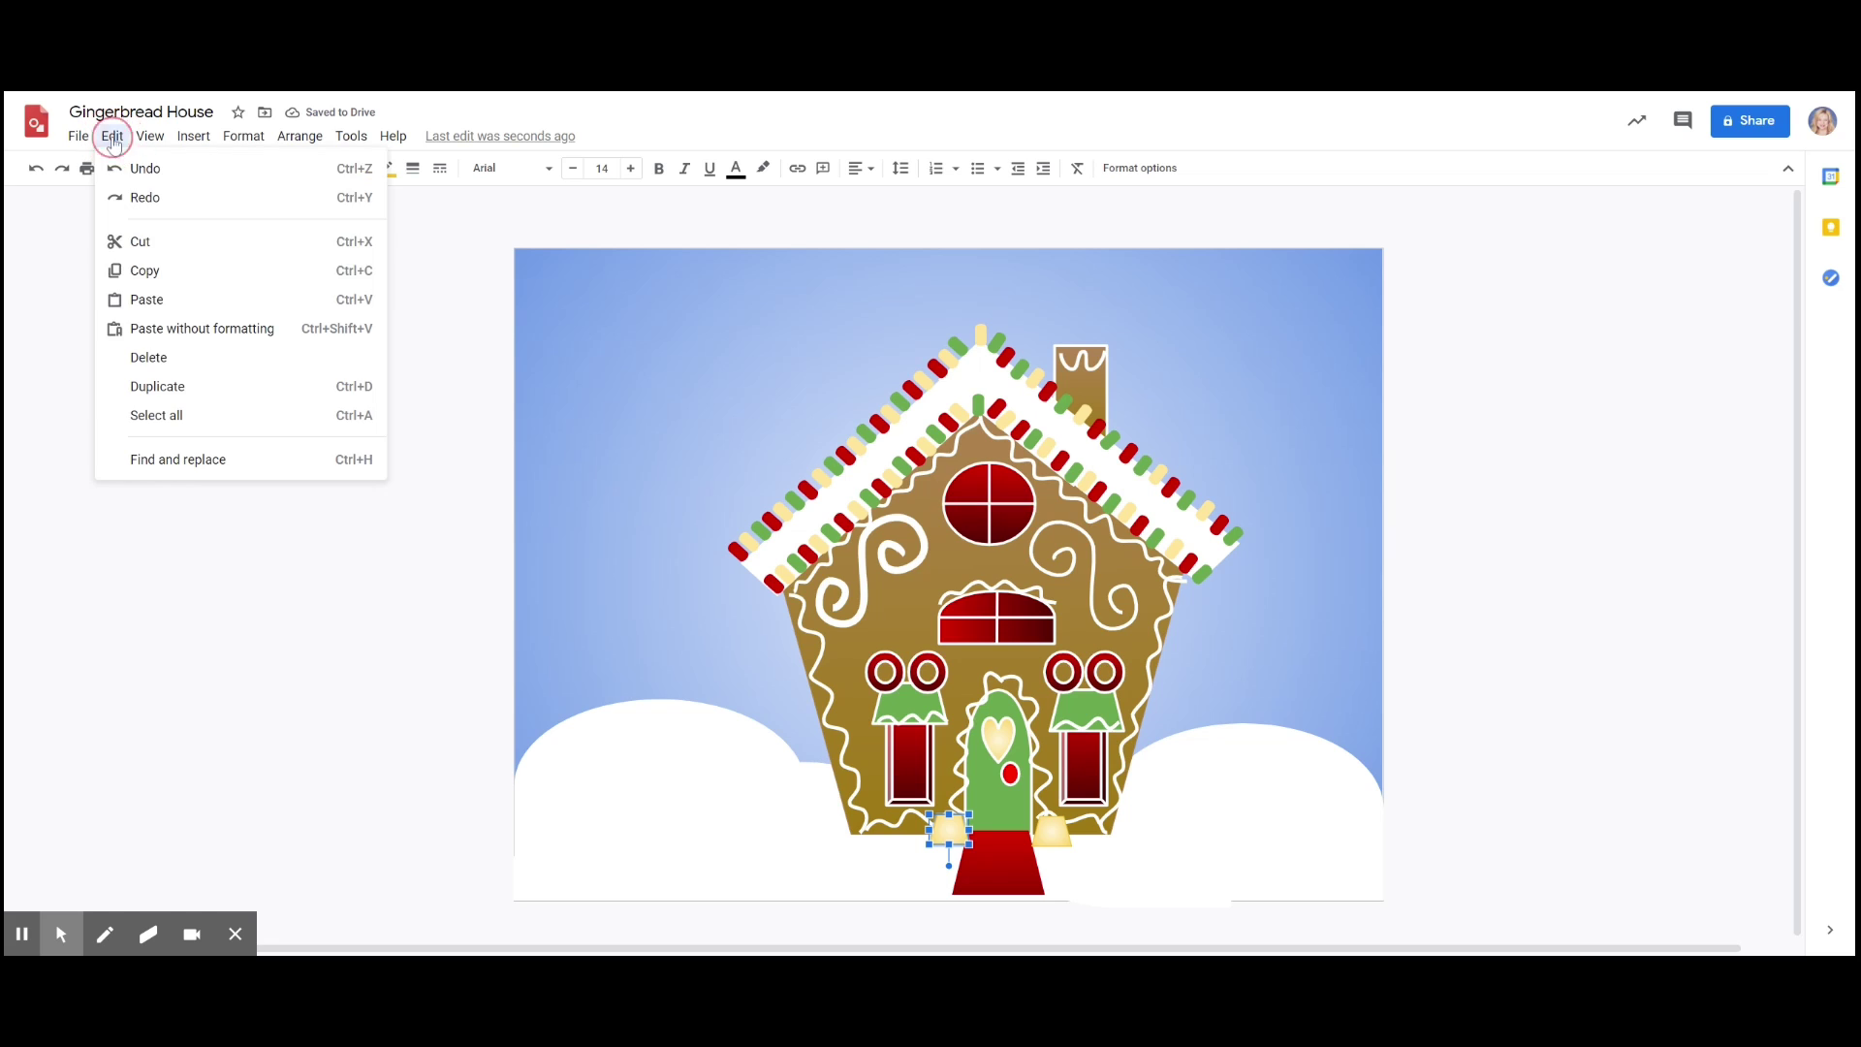
click(174, 387)
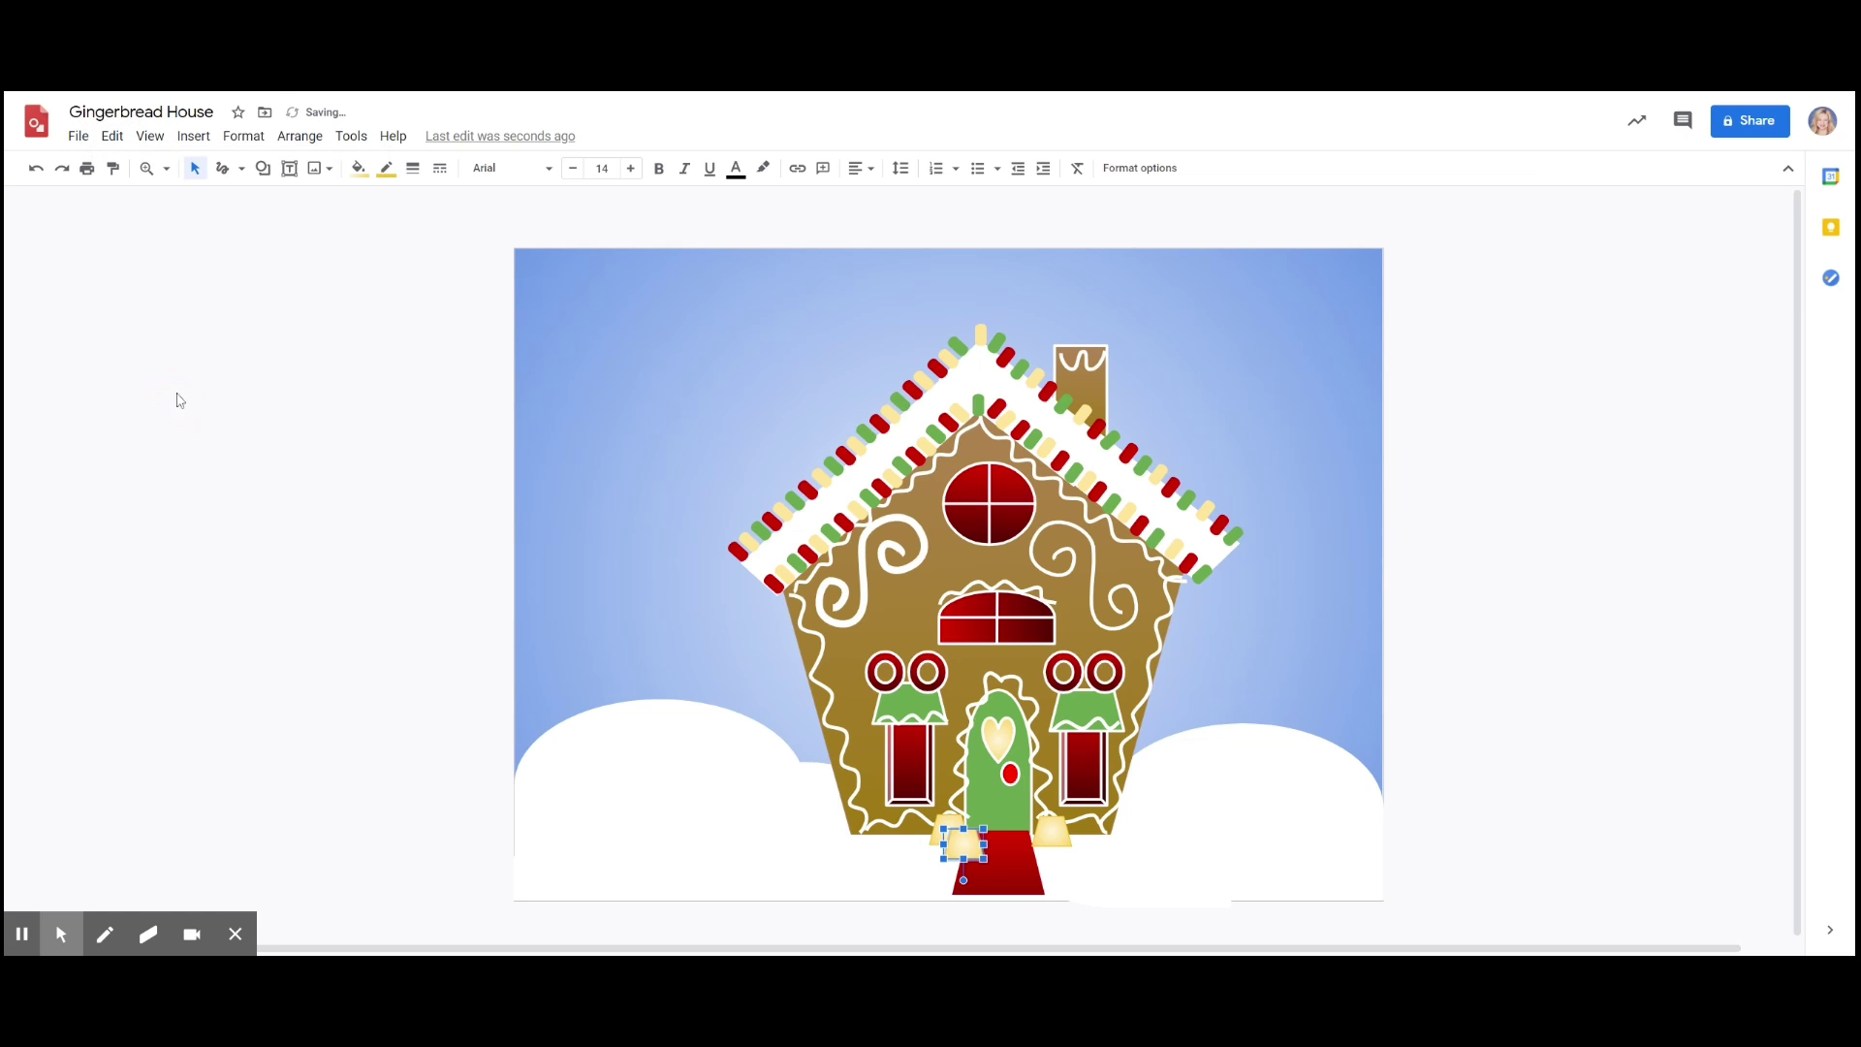
drag(966, 852, 944, 855)
click(923, 840)
drag(939, 852, 940, 871)
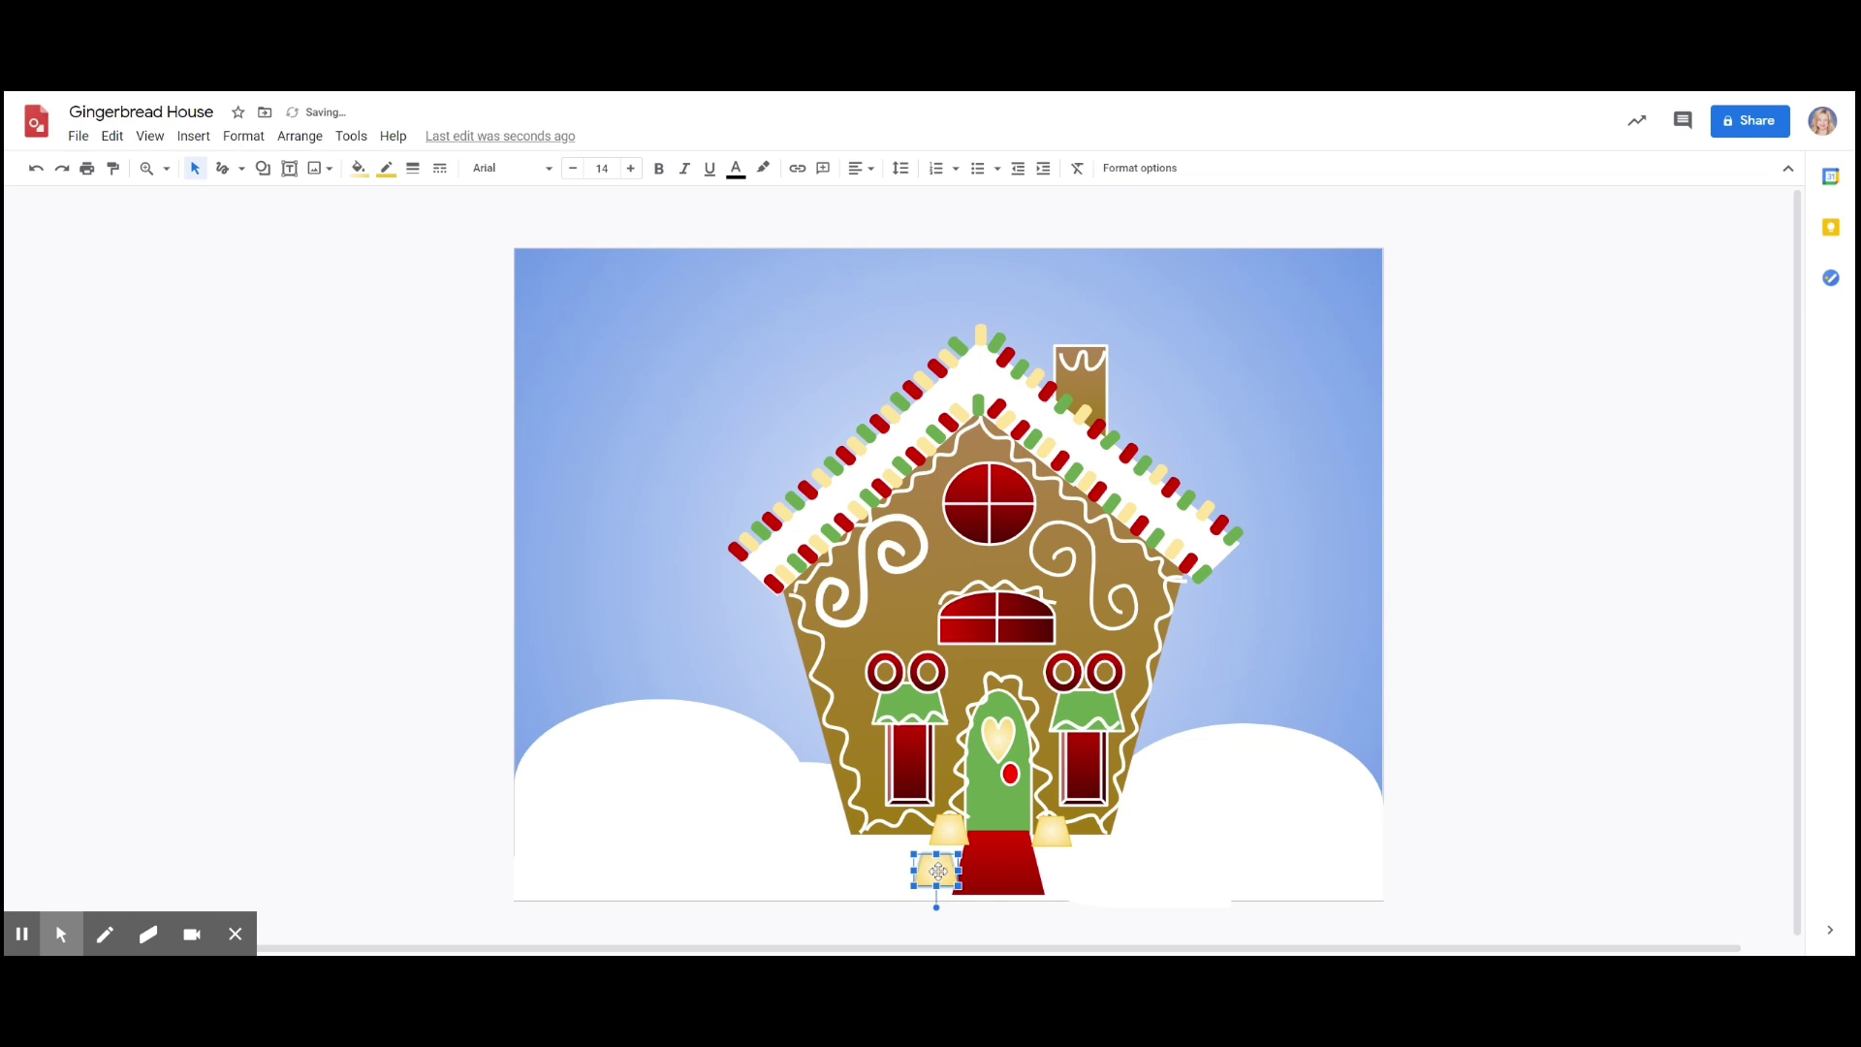
click(912, 853)
- Duplicate the larger yellow trapezoid, place the copy beside the walkway's lower right edge and level the lower pair
click(112, 136)
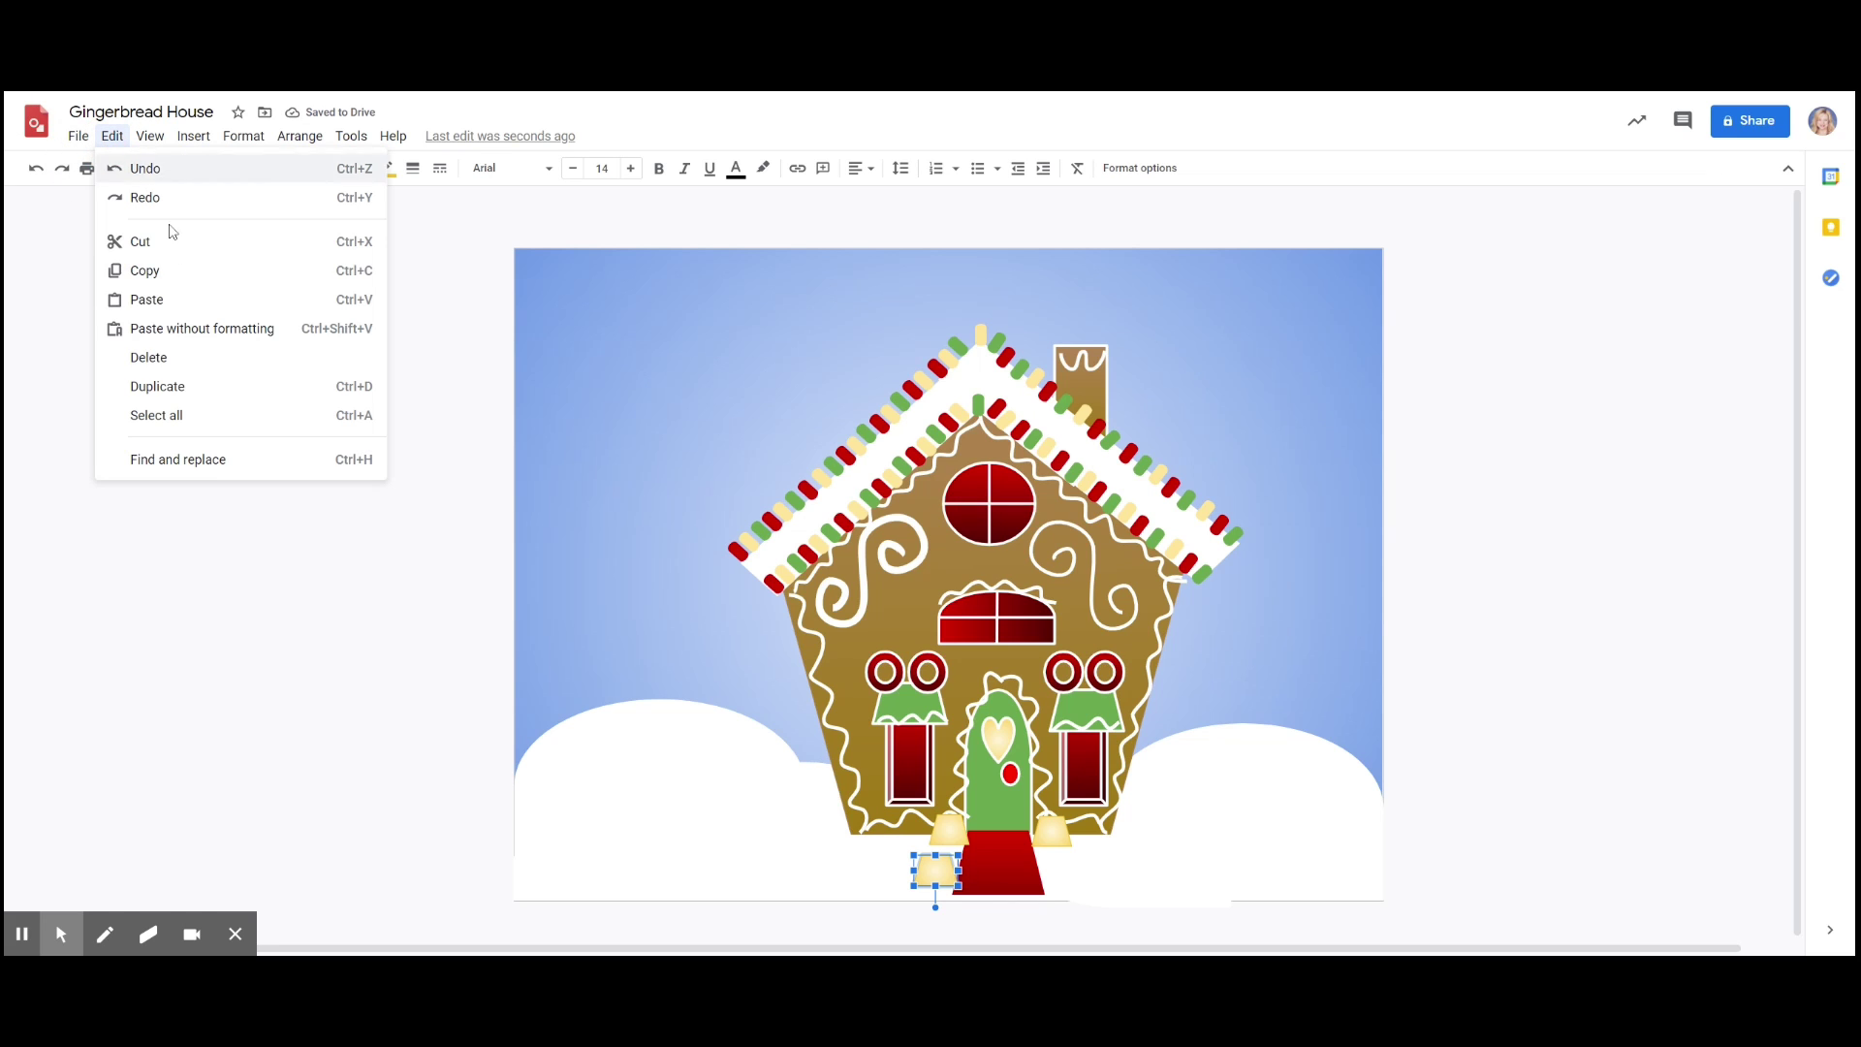
click(169, 385)
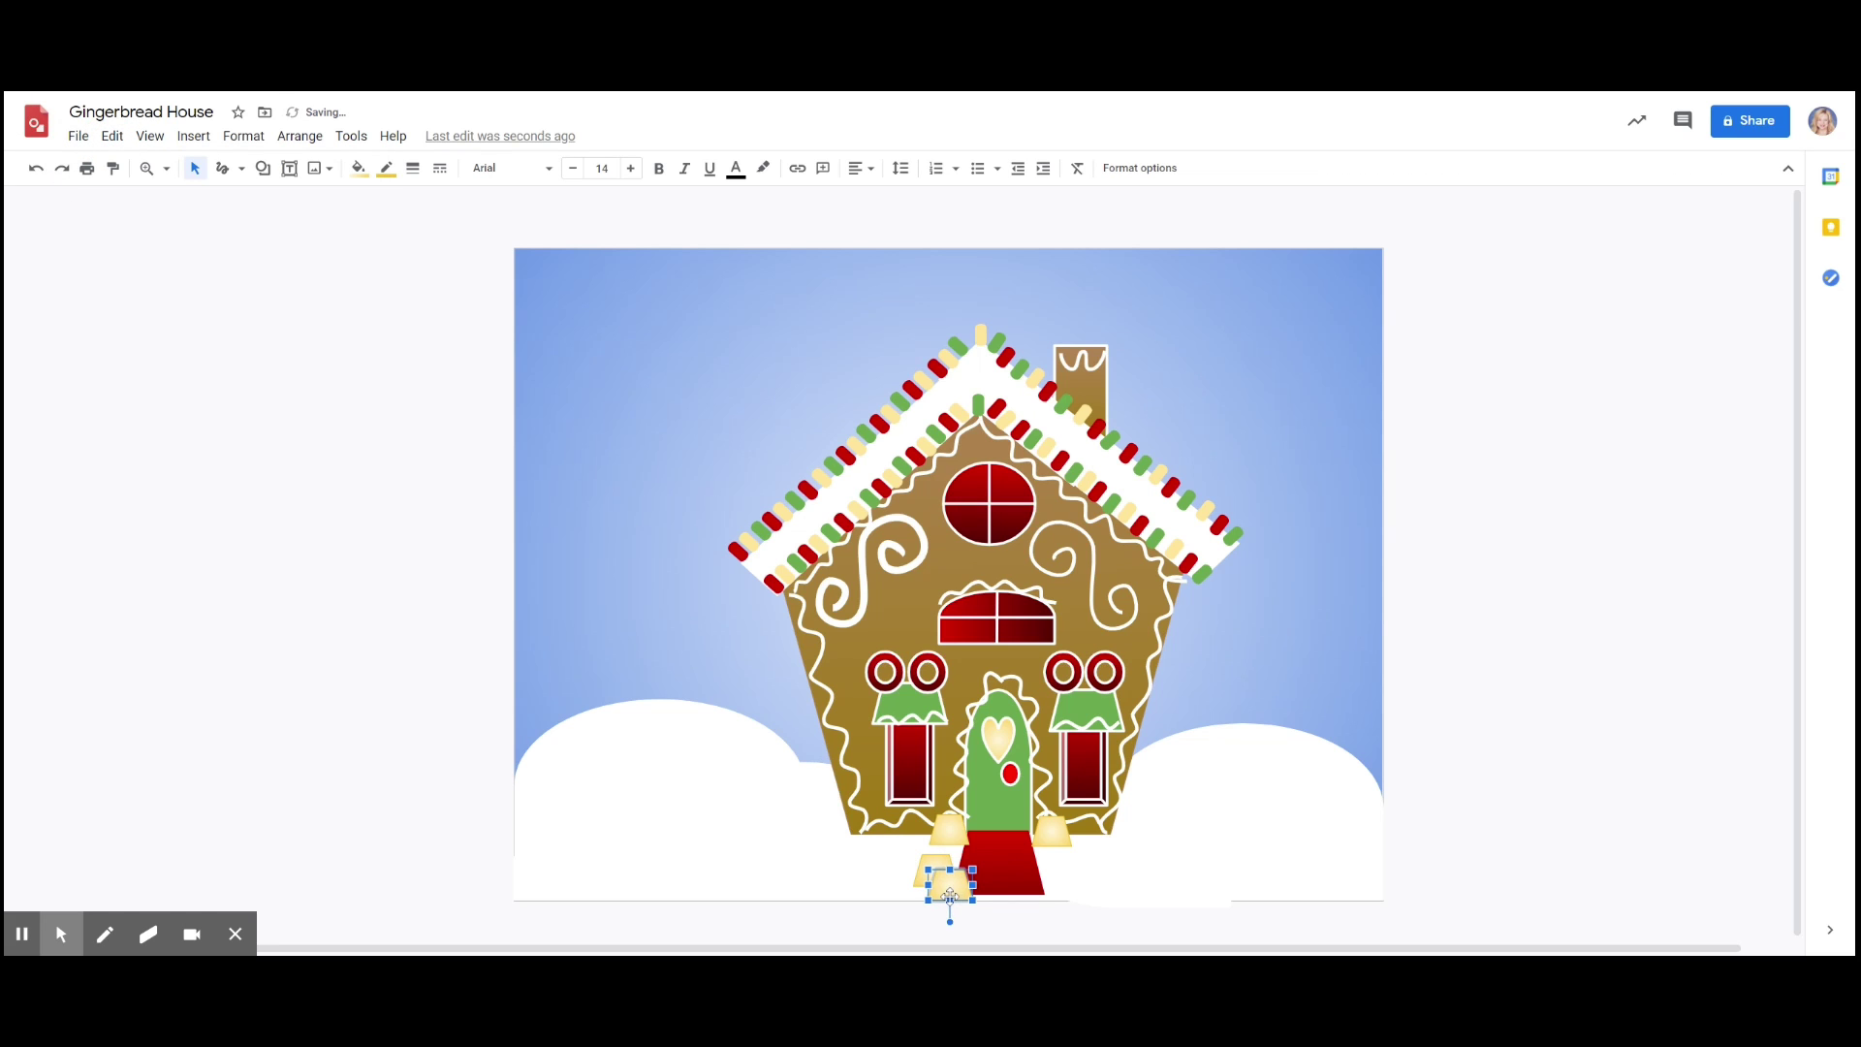
drag(948, 882, 1072, 886)
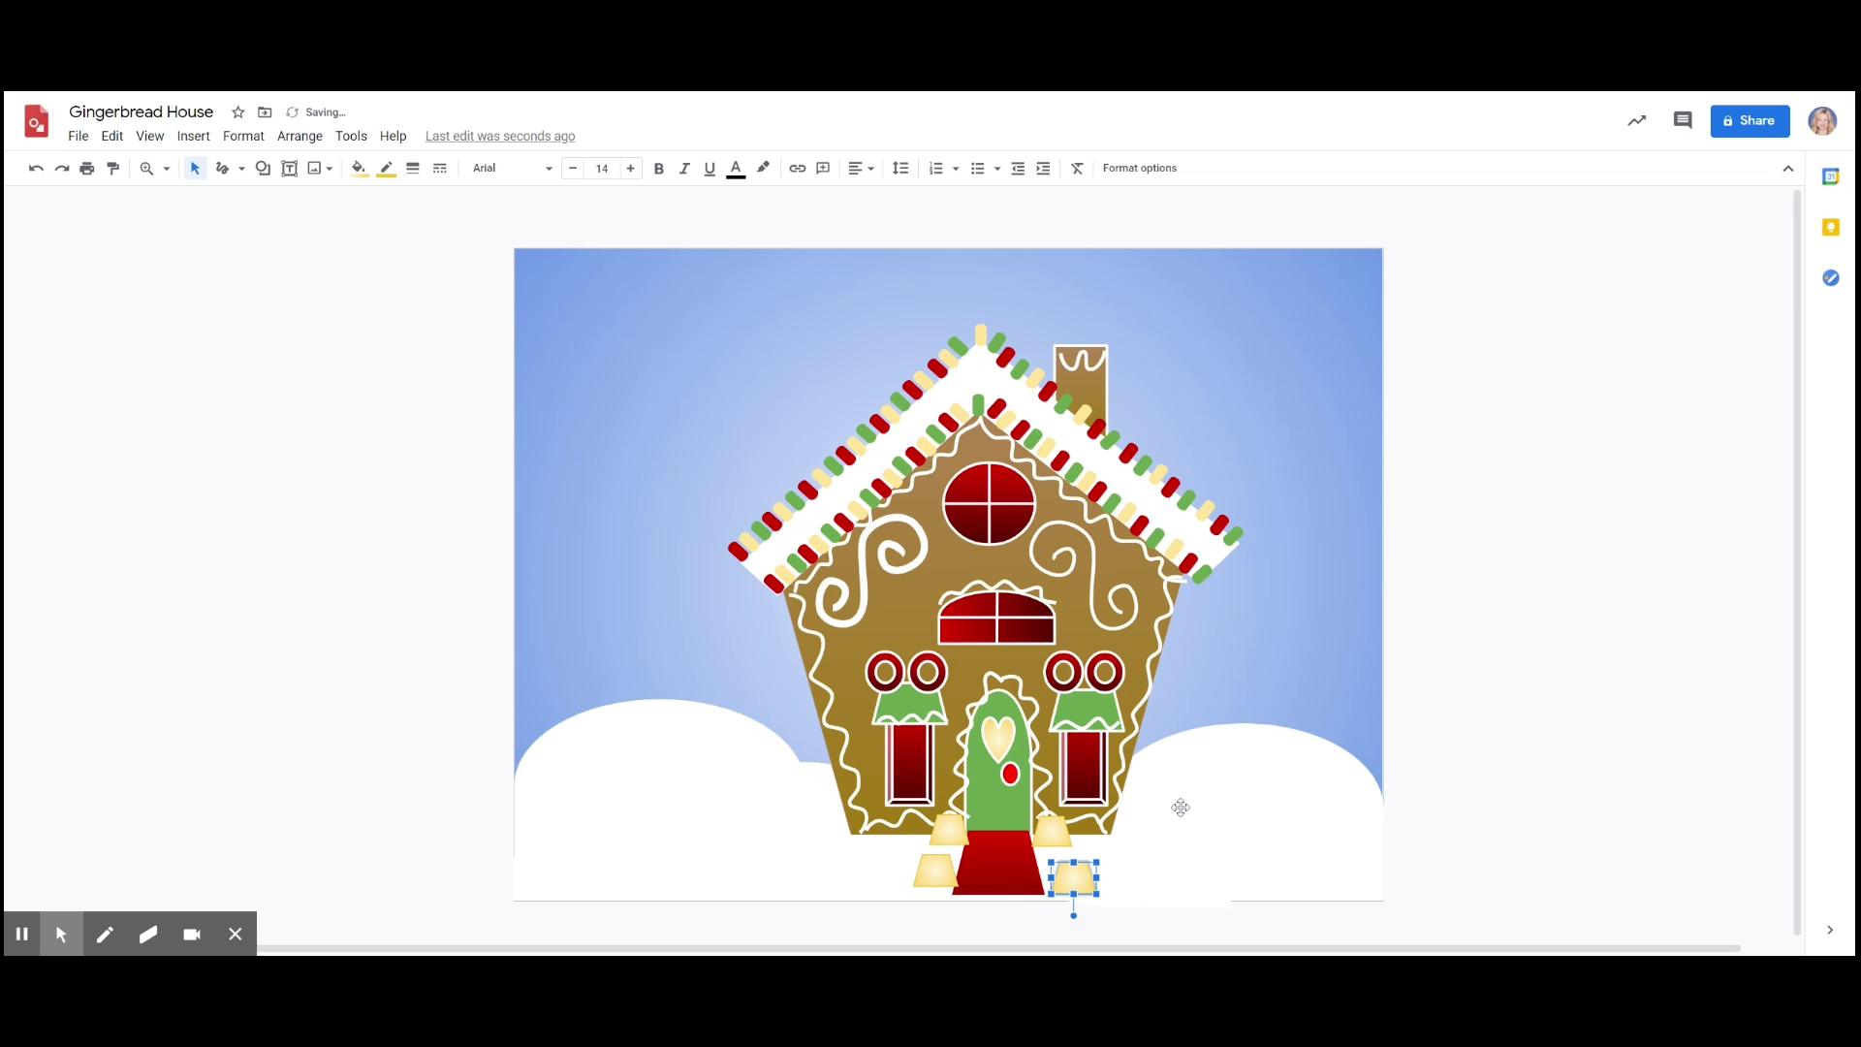
click(1180, 807)
click(1084, 894)
drag(1083, 863, 1078, 863)
drag(933, 865, 932, 877)
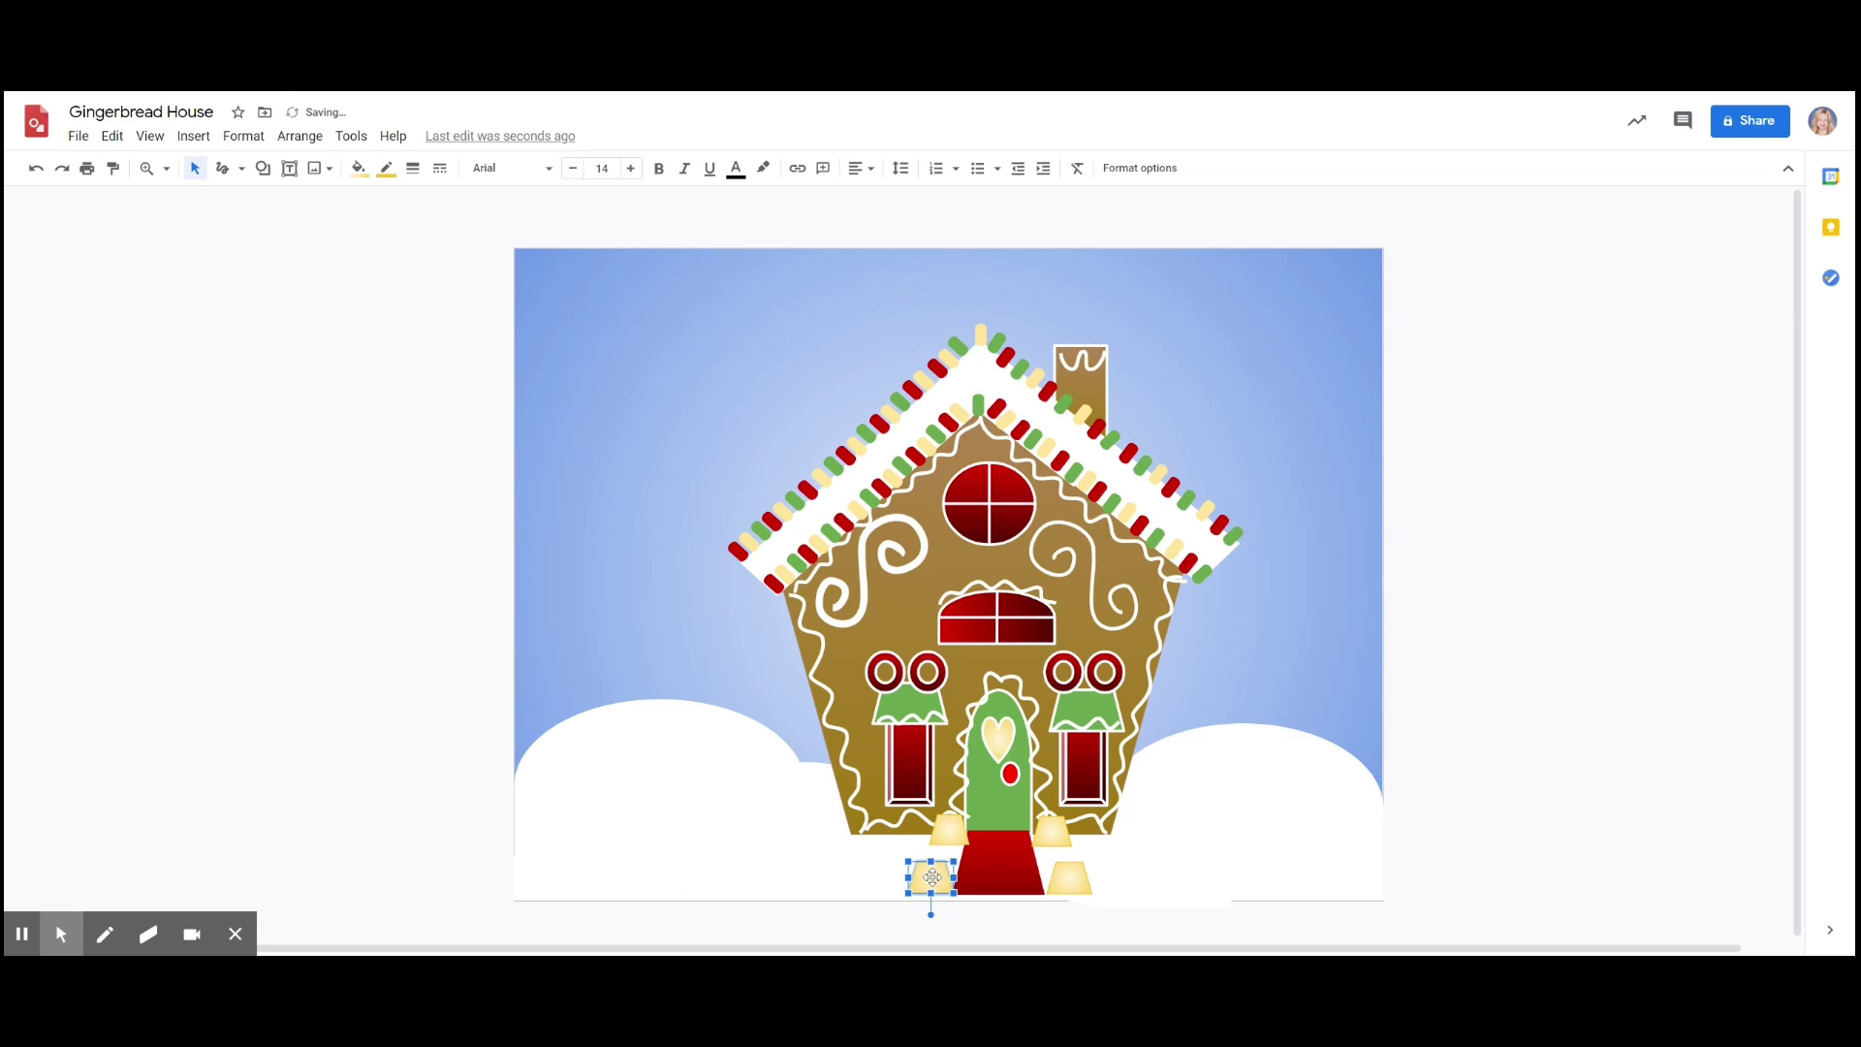
- Shrink the red rings above the left and right lower windows
click(1232, 833)
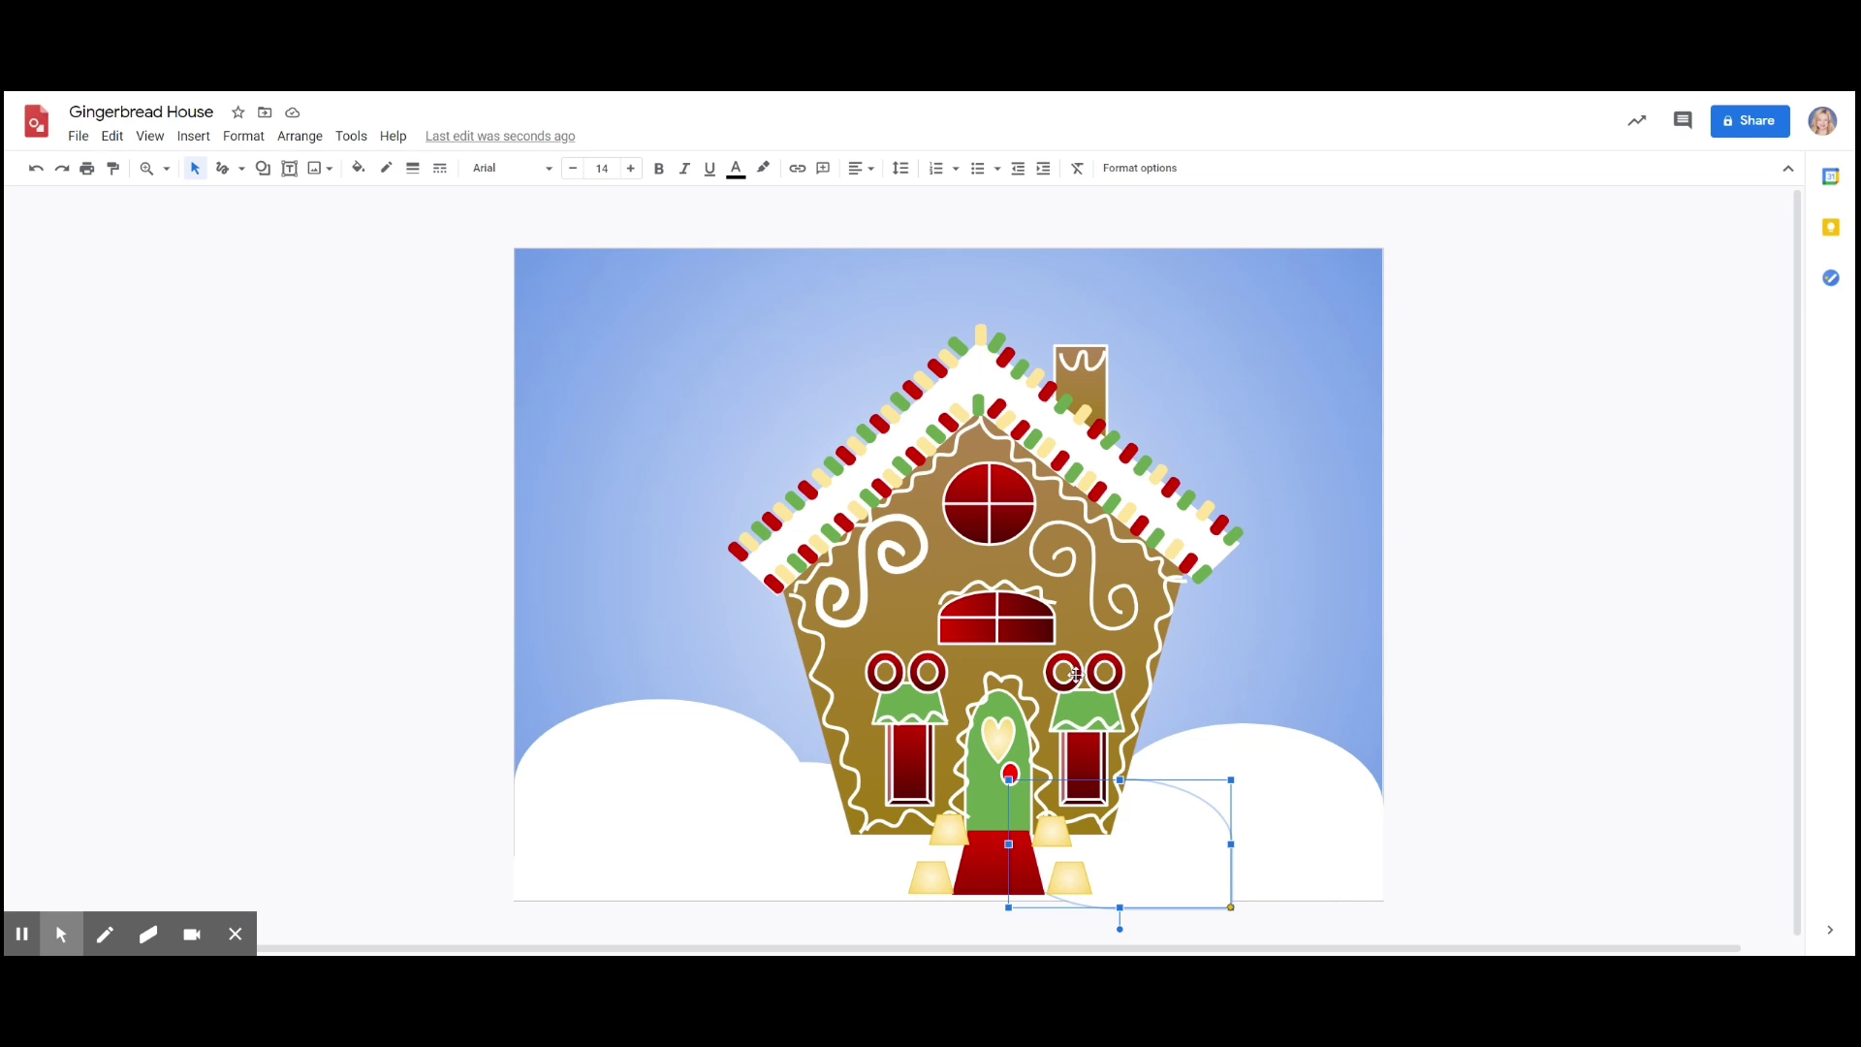
mouse_move(1064, 673)
mouse_down()
mouse_move(1044, 649)
mouse_move(1124, 654)
mouse_move(1102, 676)
mouse_move(1052, 655)
mouse_up()
click(1112, 671)
click(1065, 669)
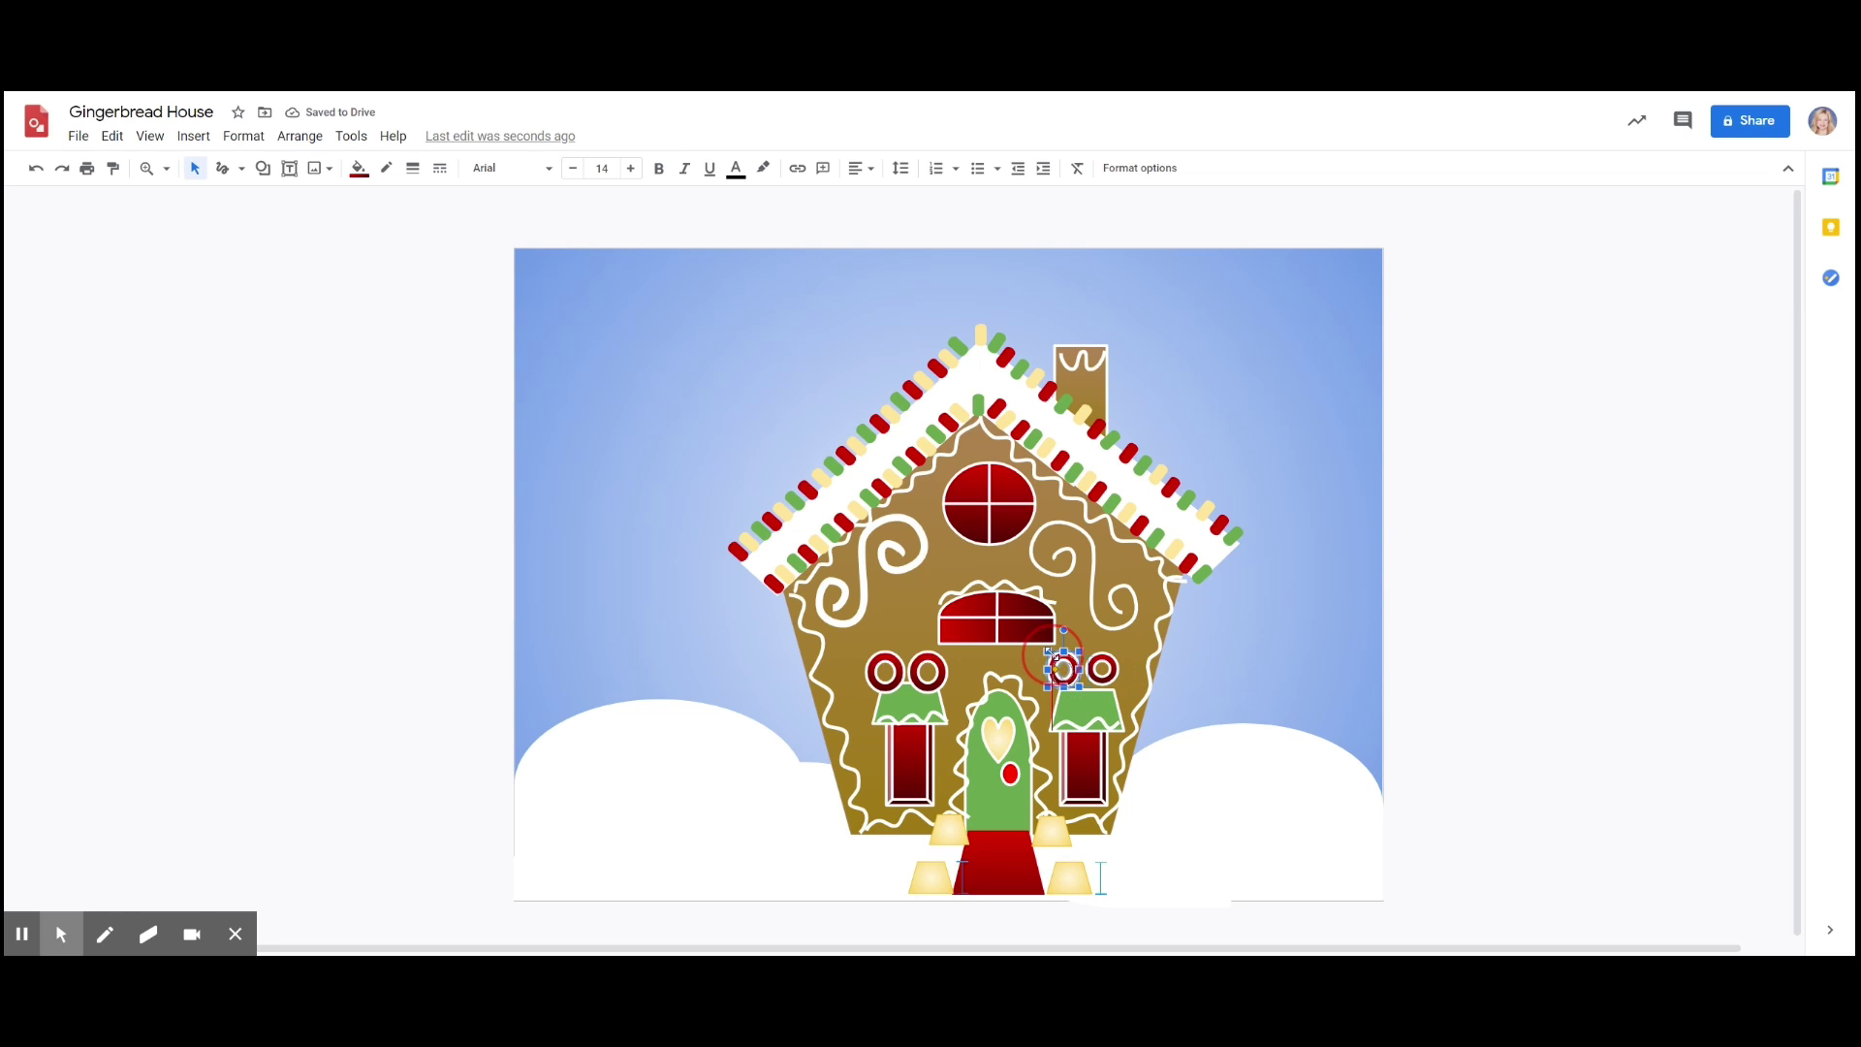
mouse_move(933, 670)
mouse_down()
mouse_move(907, 695)
mouse_move(923, 691)
mouse_move(872, 687)
mouse_move(890, 668)
mouse_move(947, 685)
mouse_up()
click(934, 669)
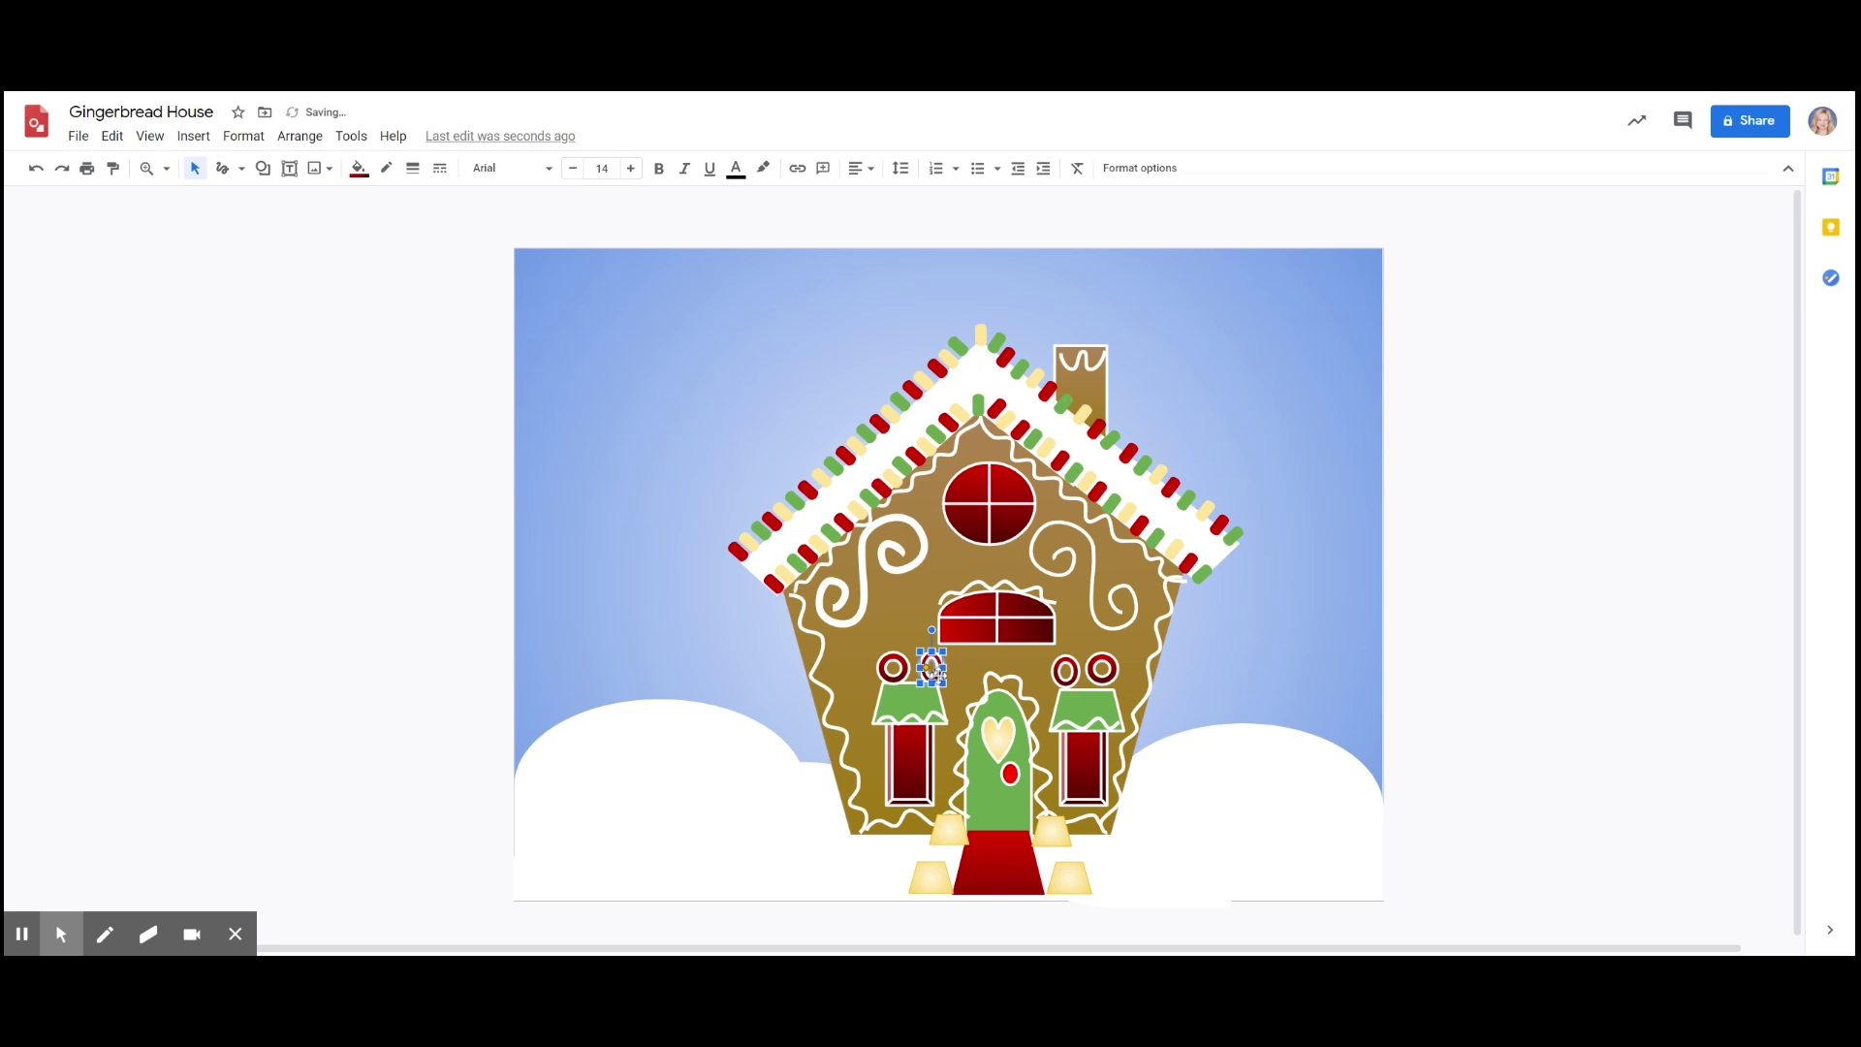
- Duplicate the round red ring above the right lower window and place the copy at the outer end of the row
click(1102, 671)
click(112, 136)
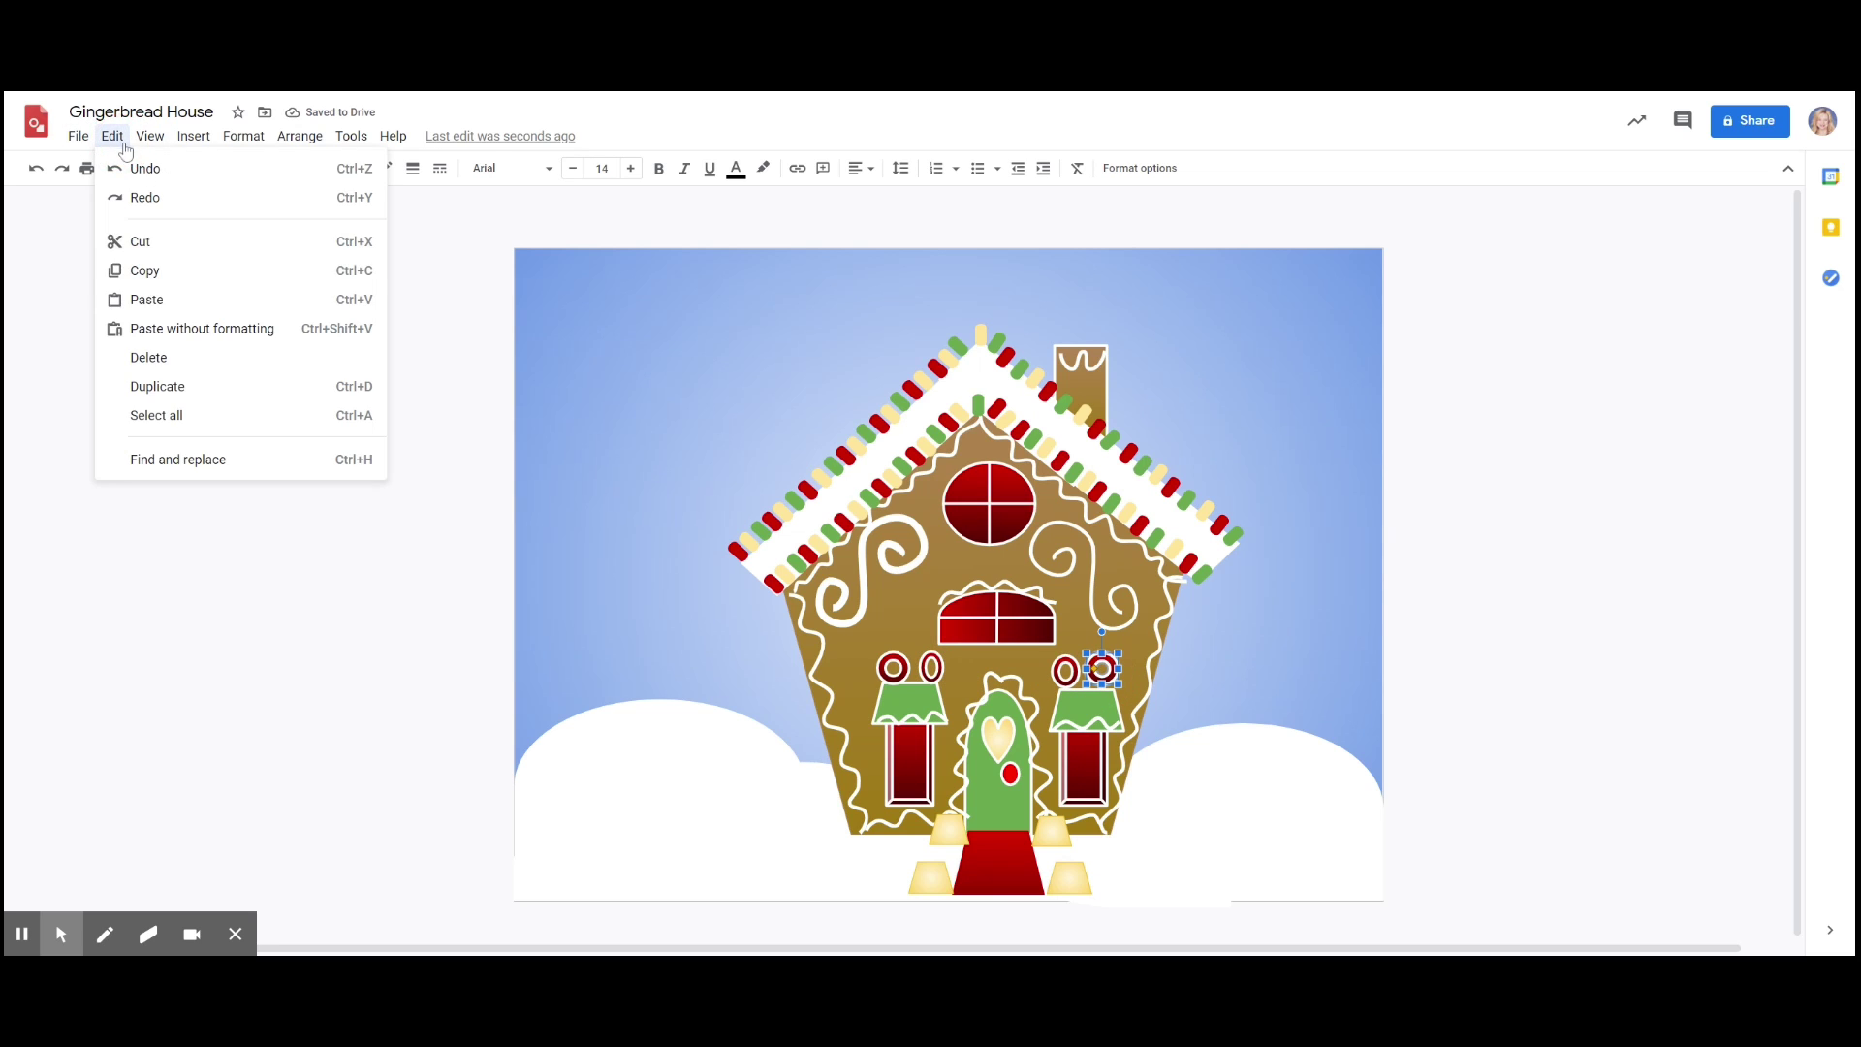
click(182, 388)
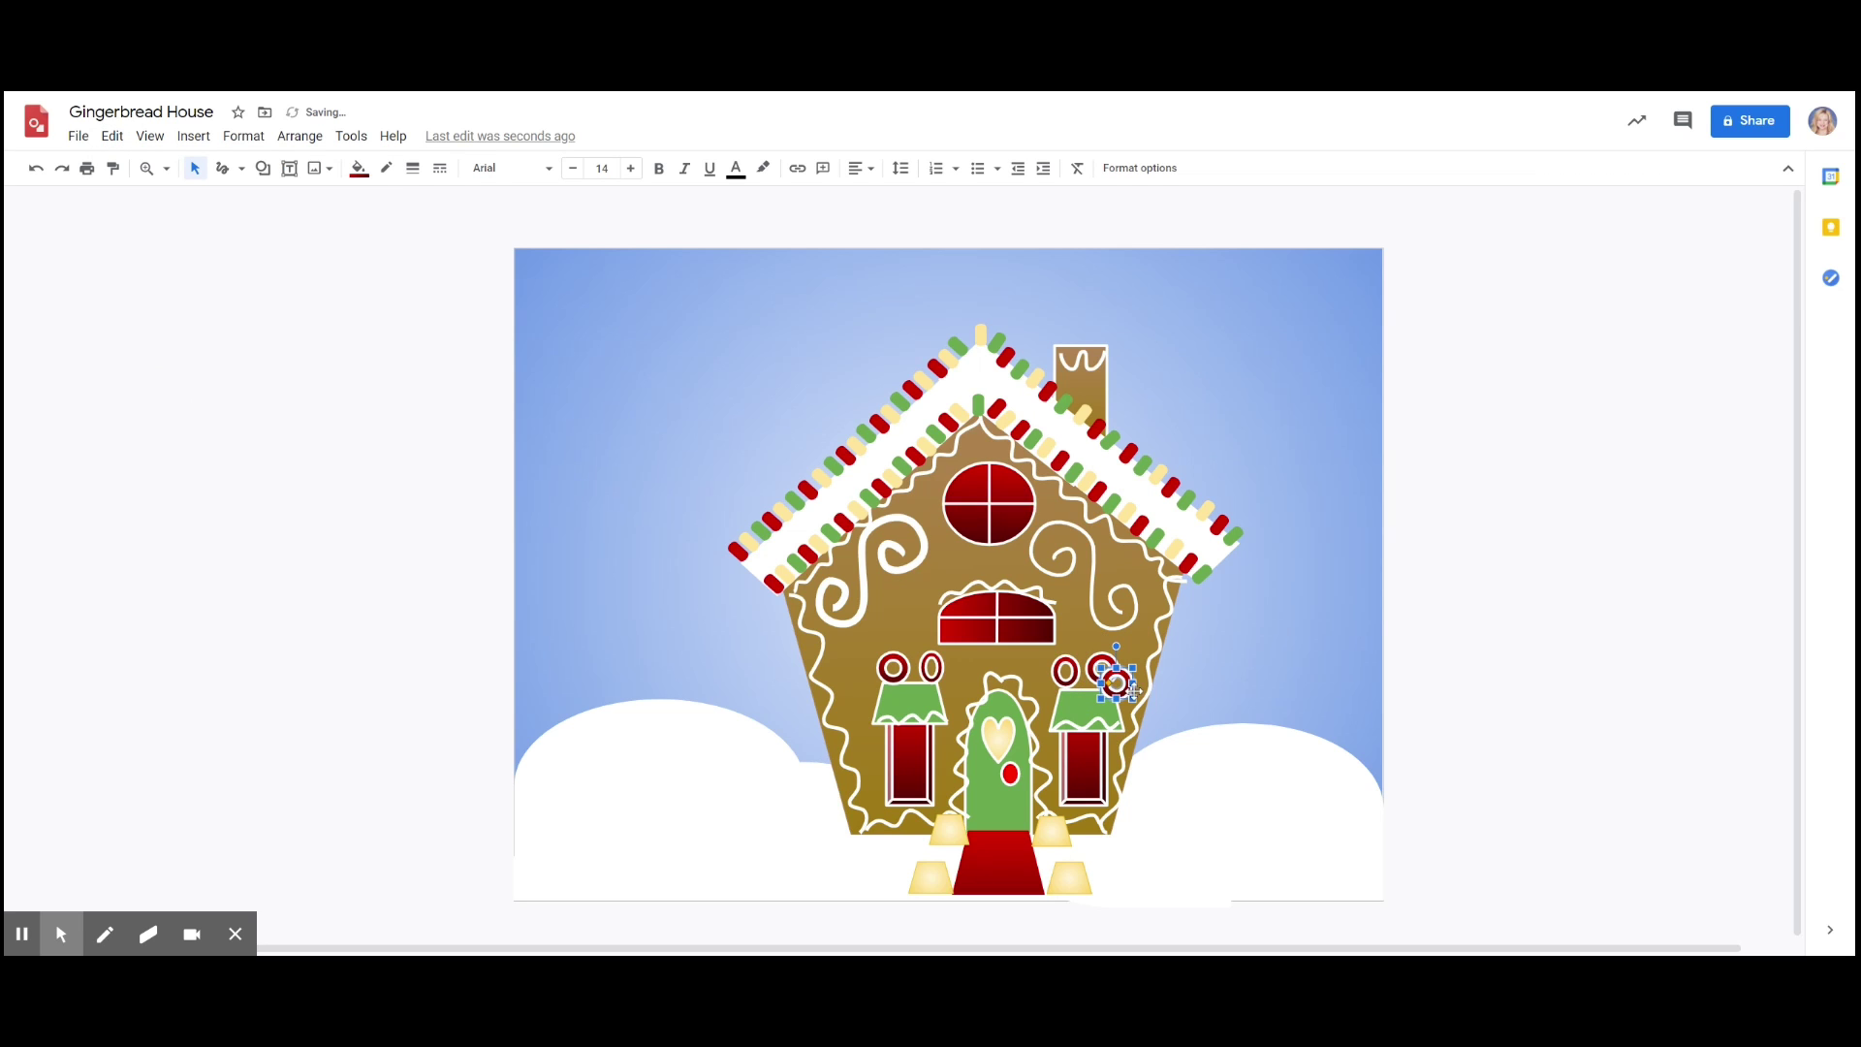
drag(1132, 690, 1139, 674)
- Shift the inner and middle red rings above the right lower window toward the door to space the three rings evenly
click(1102, 671)
click(1113, 668)
key(Left)
key(Escape)
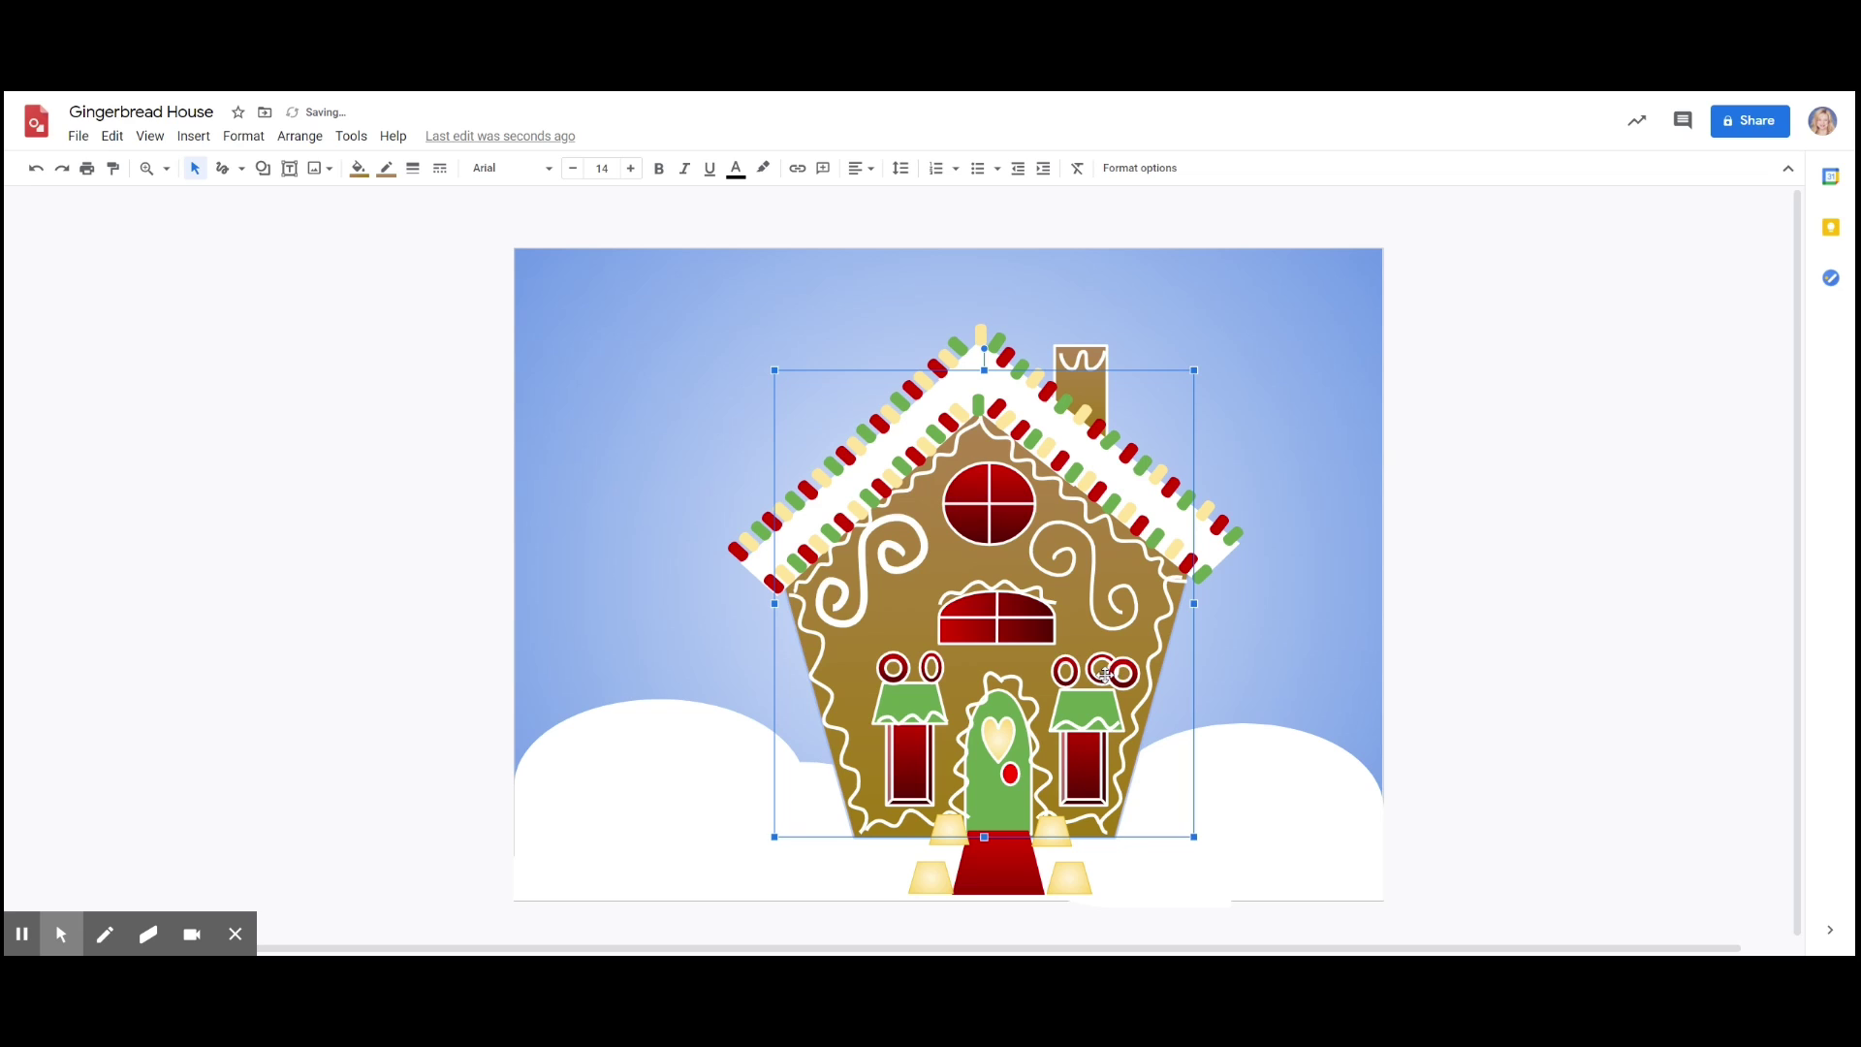
click(1105, 674)
click(1100, 669)
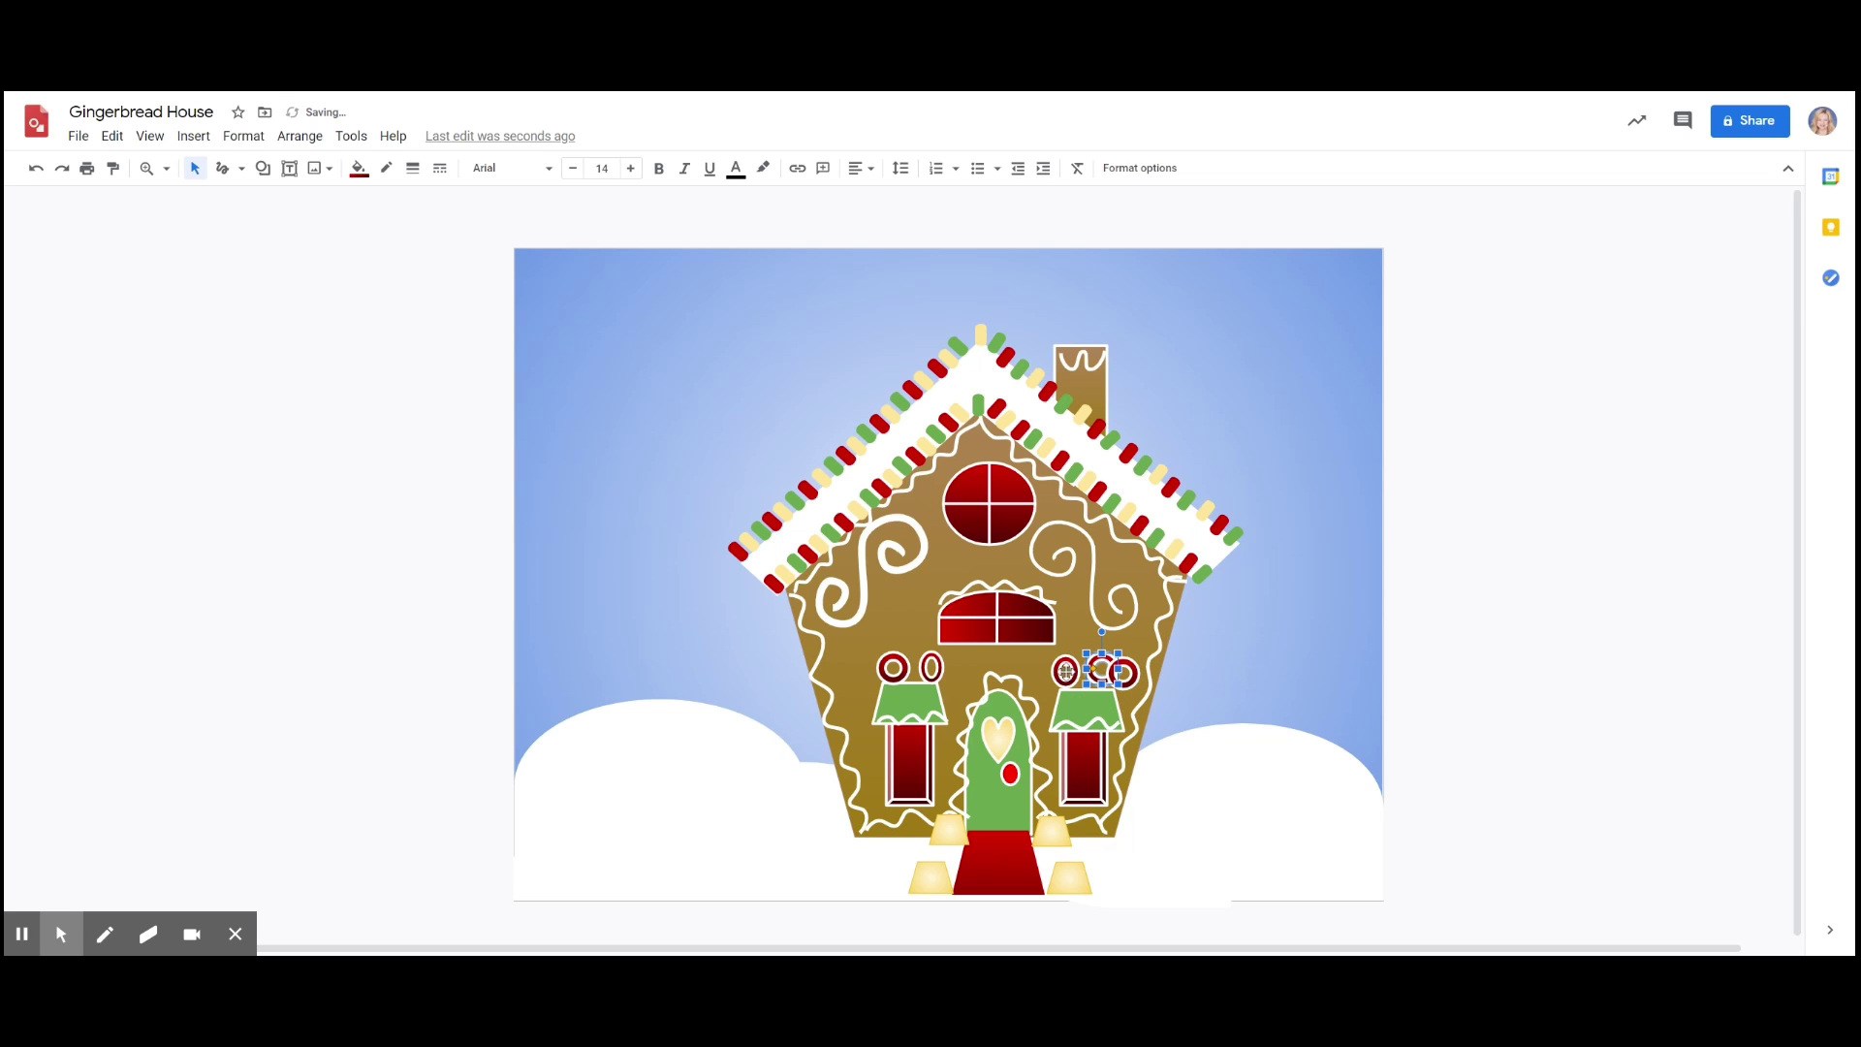
drag(1067, 671, 1058, 671)
click(1099, 668)
drag(1099, 669, 1097, 673)
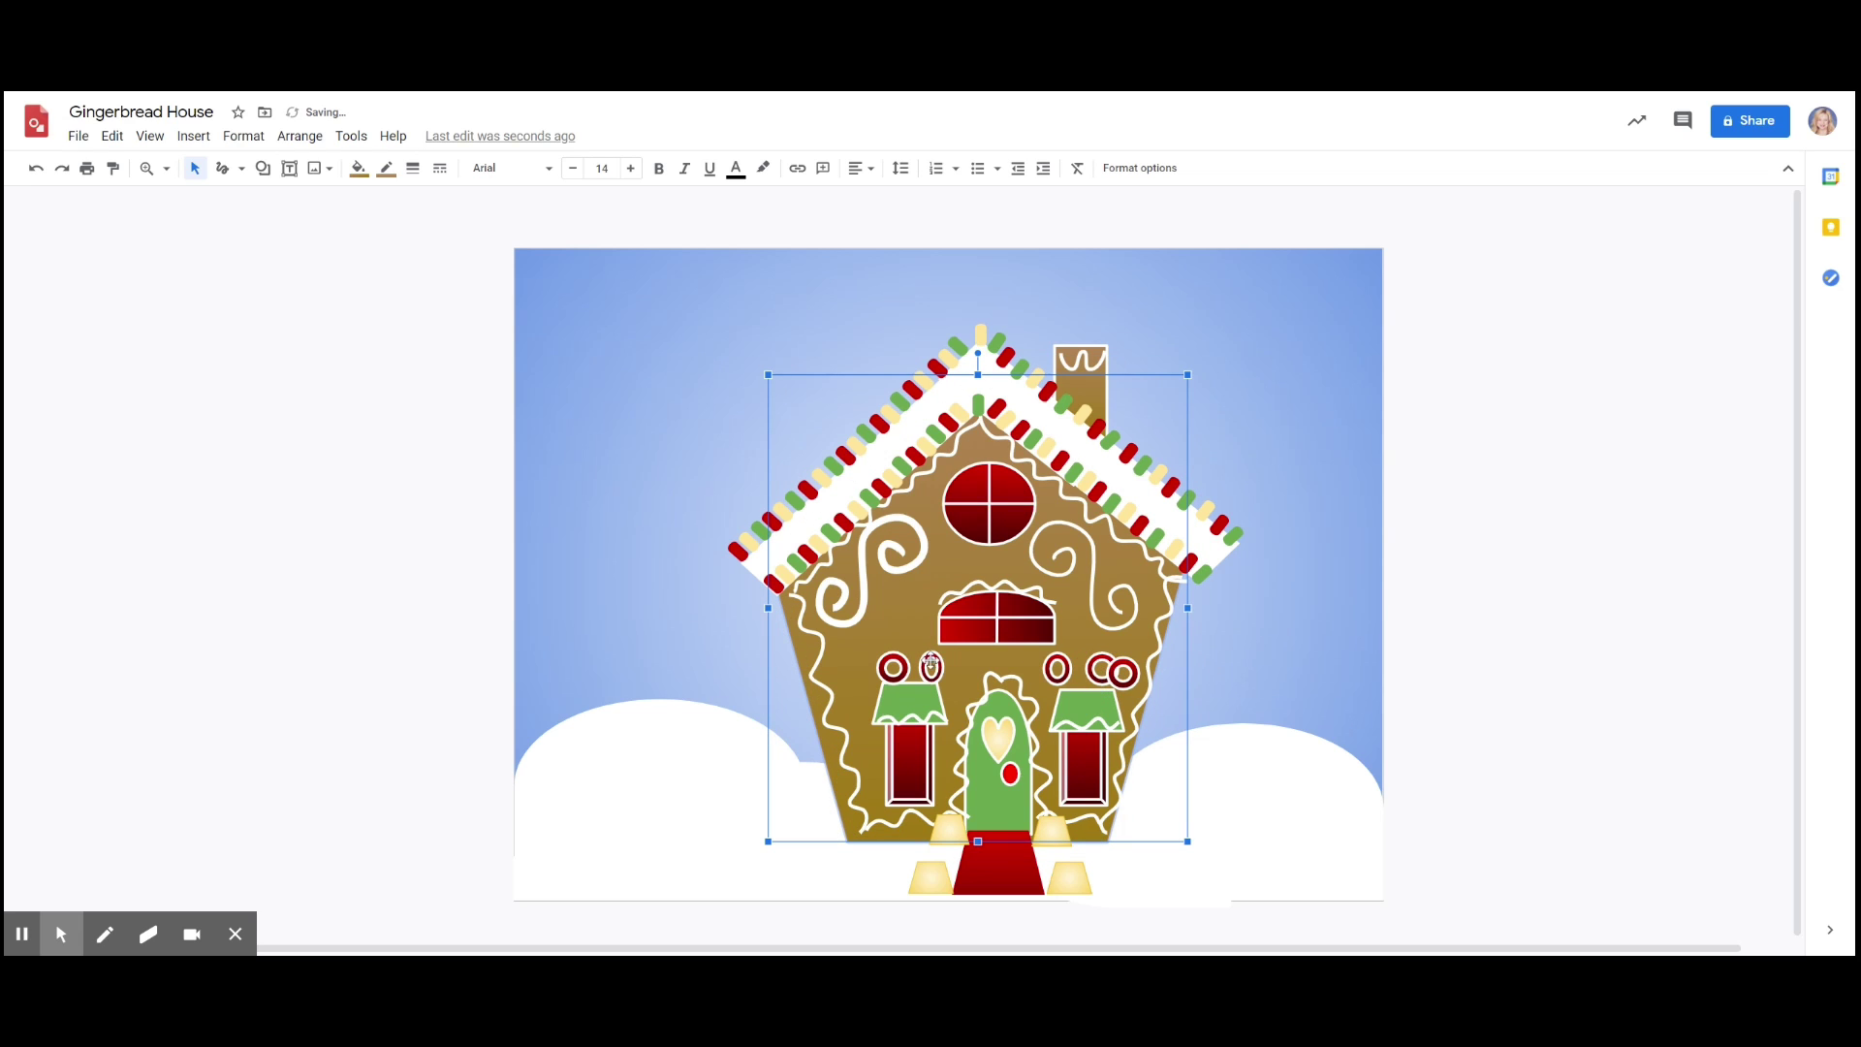
click(1100, 671)
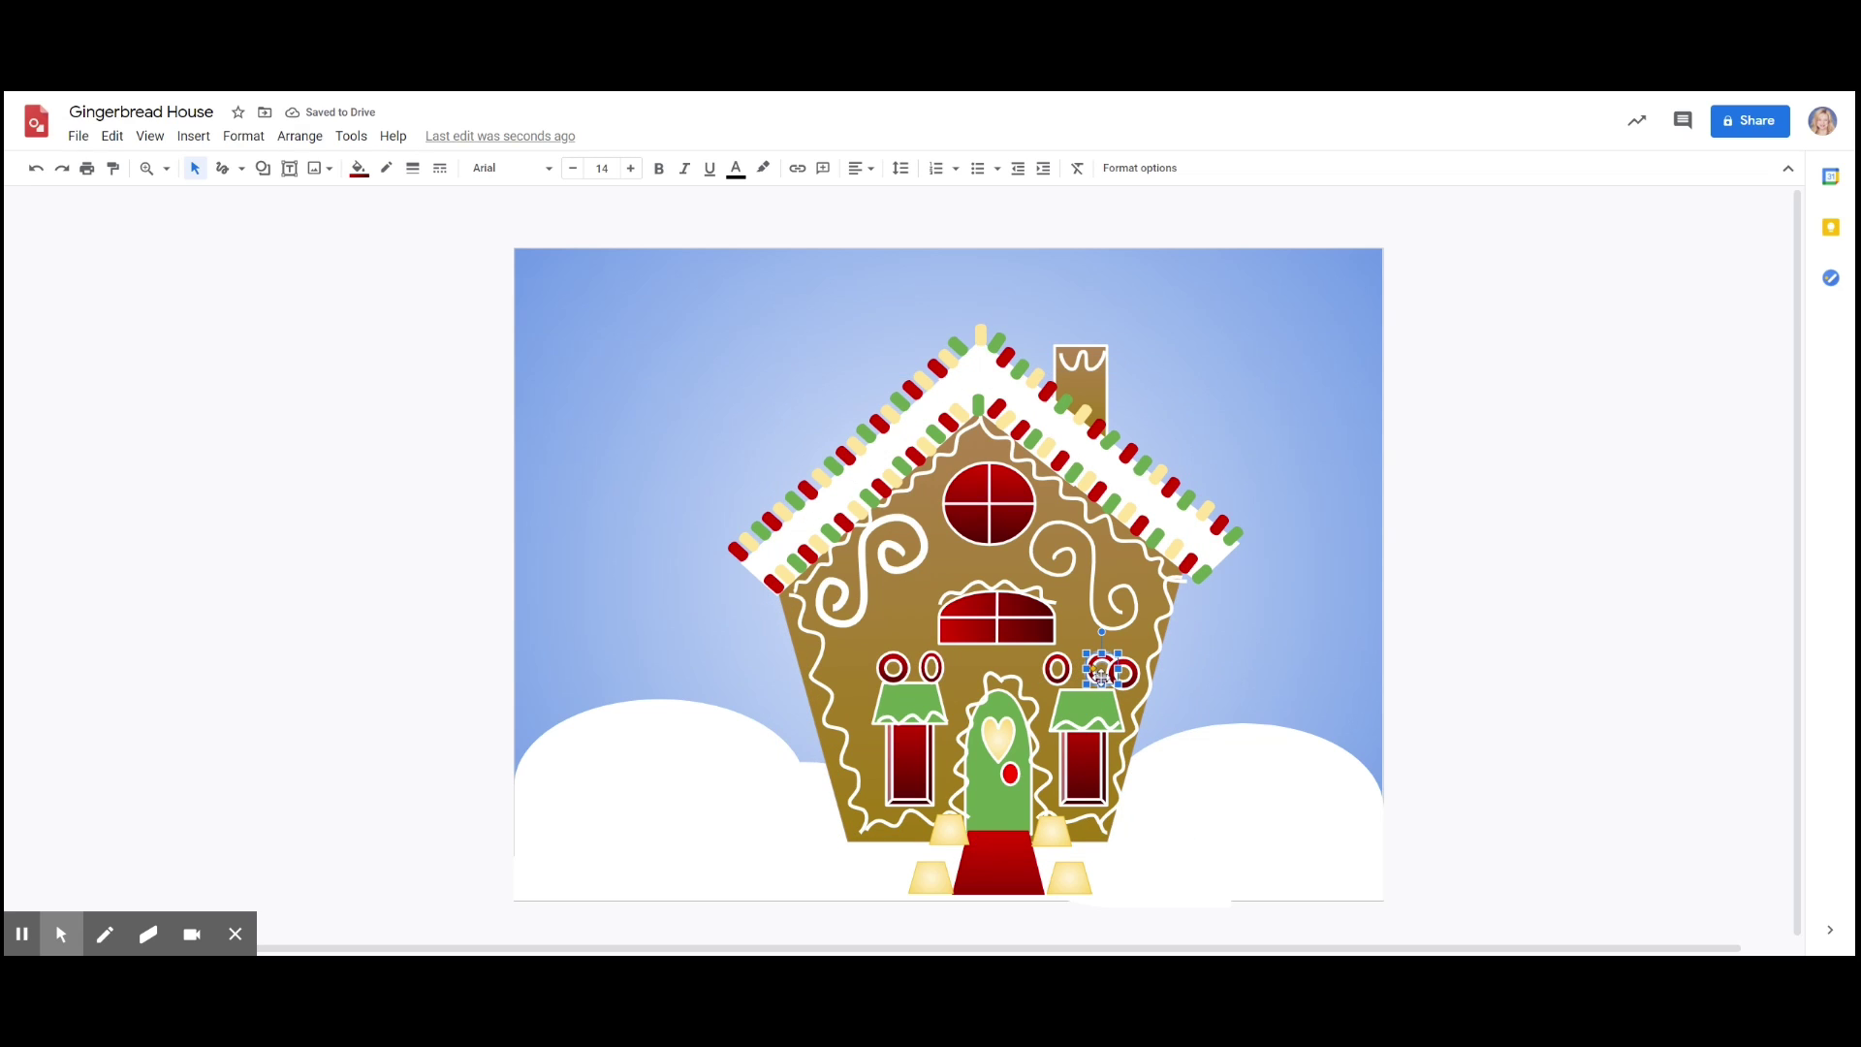
drag(1100, 669, 1088, 668)
- Delete the narrow red ring above the left lower window and duplicate the remaining round ring twice
click(931, 668)
key(Delete)
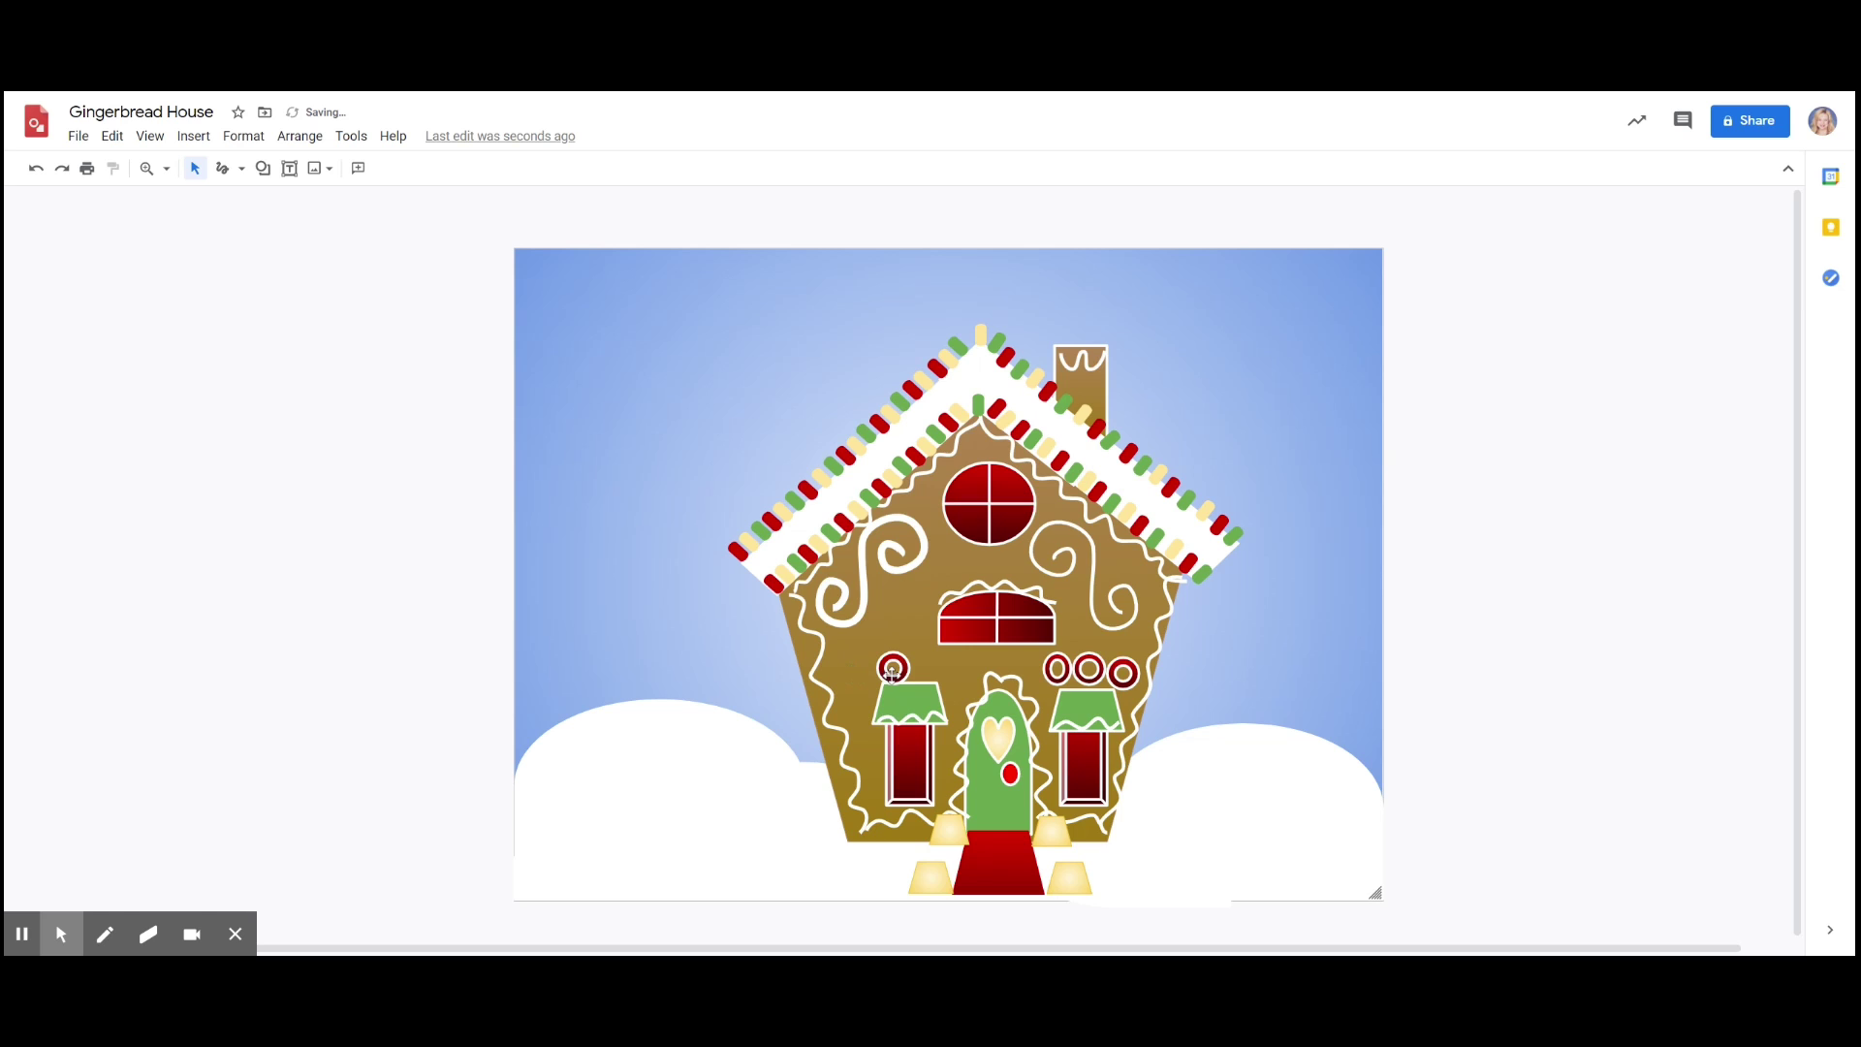
click(893, 670)
click(111, 137)
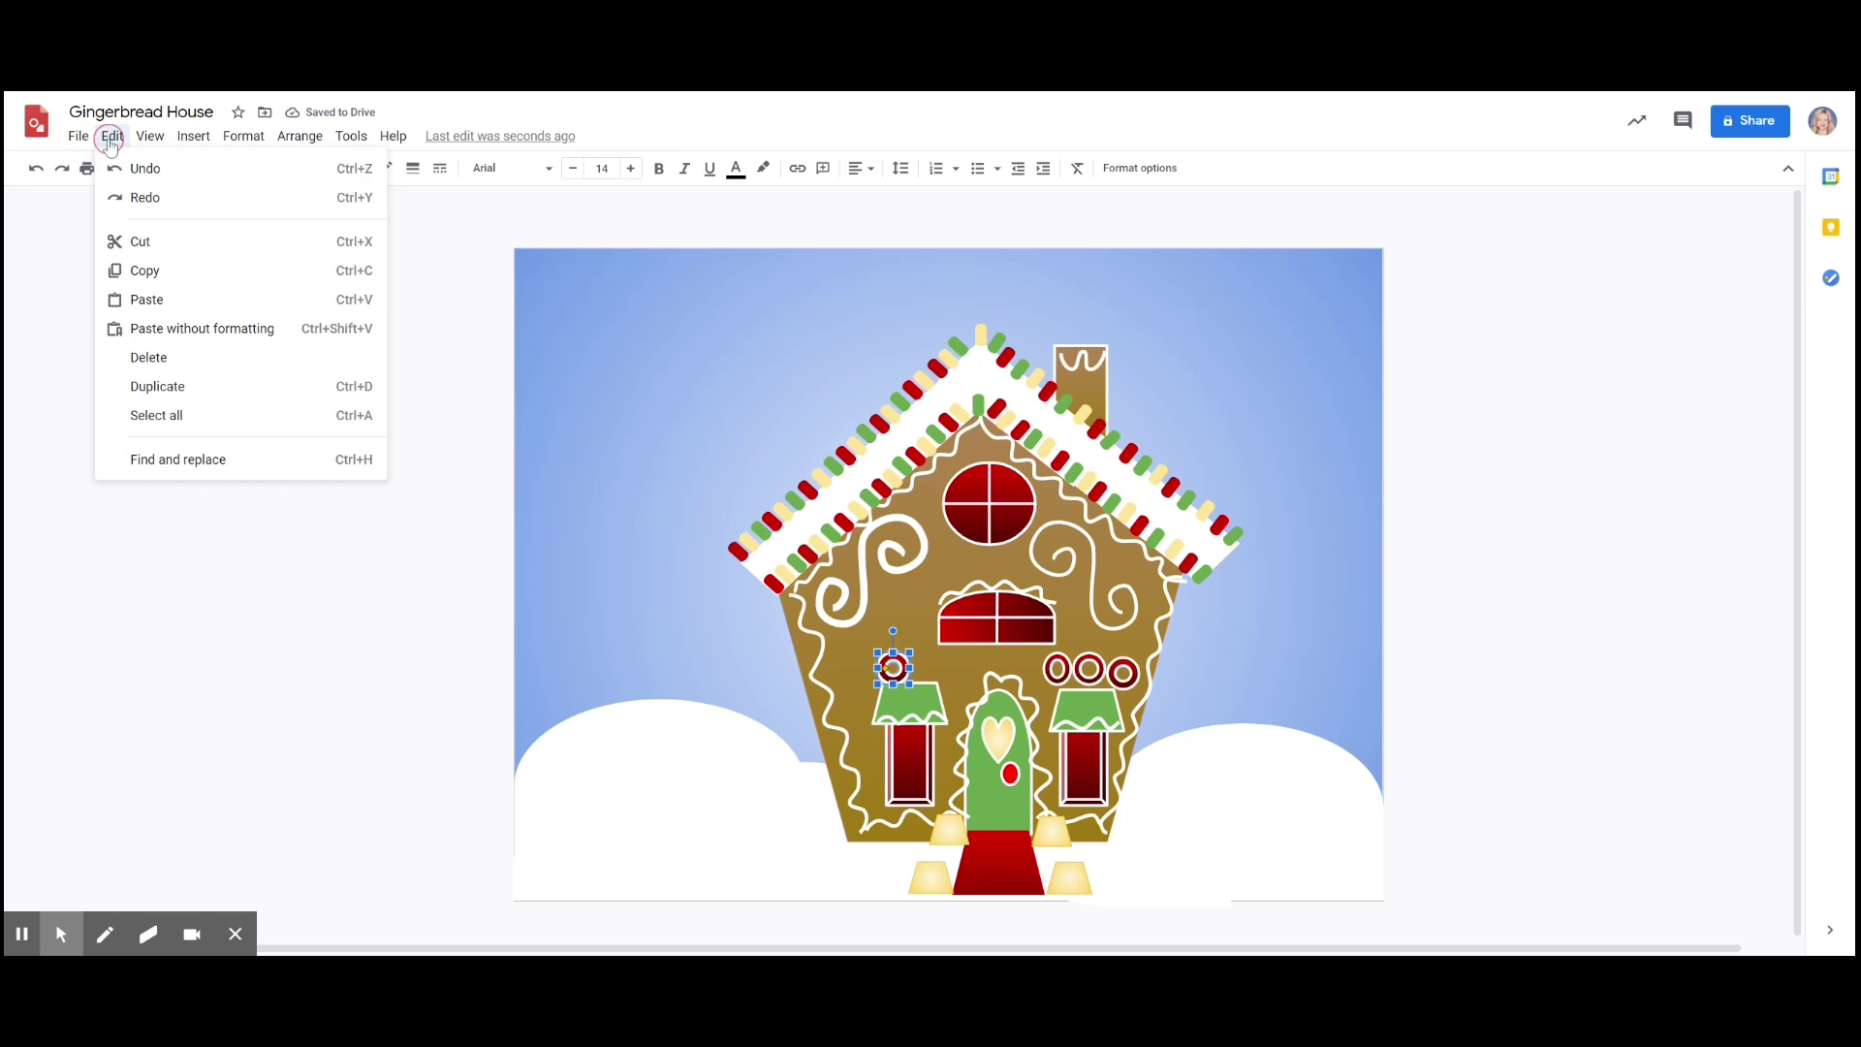
click(160, 386)
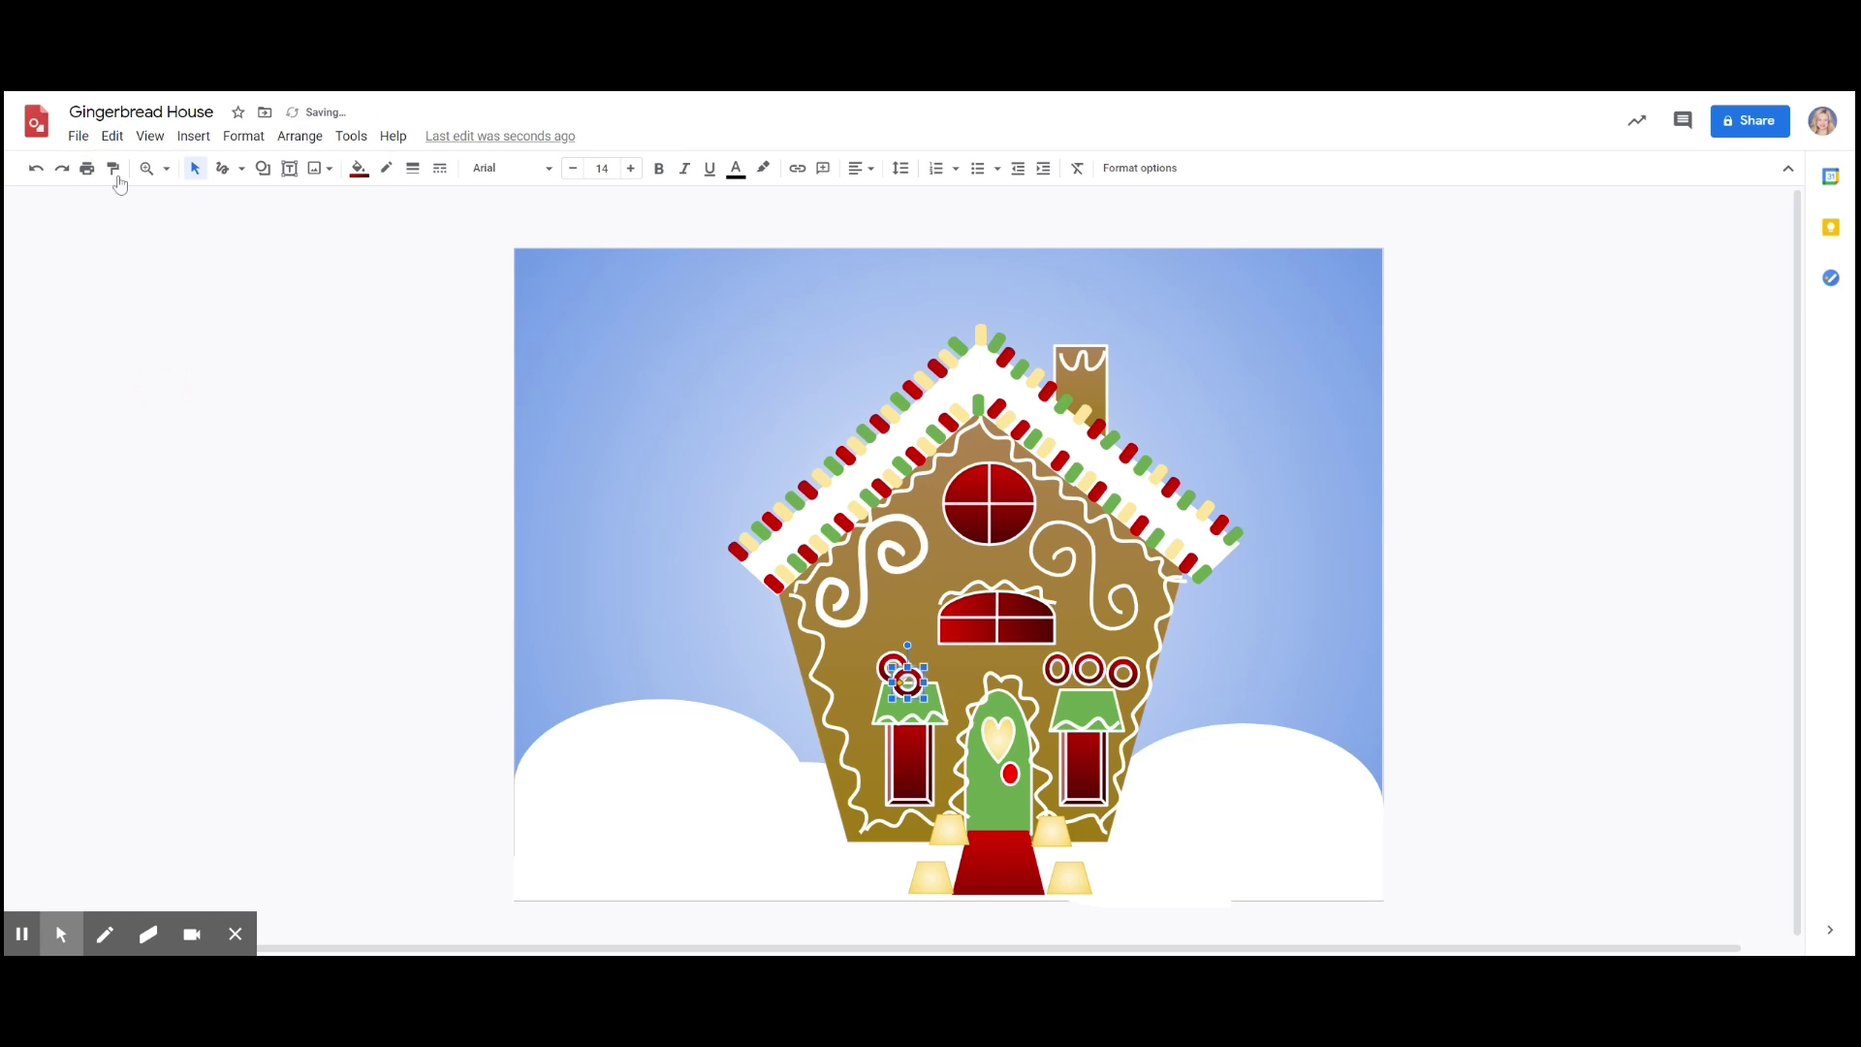
click(113, 137)
click(175, 384)
- Place one ring copy above the inner end of the left window's awning and the original ring above its outer end
drag(921, 696, 947, 667)
click(943, 667)
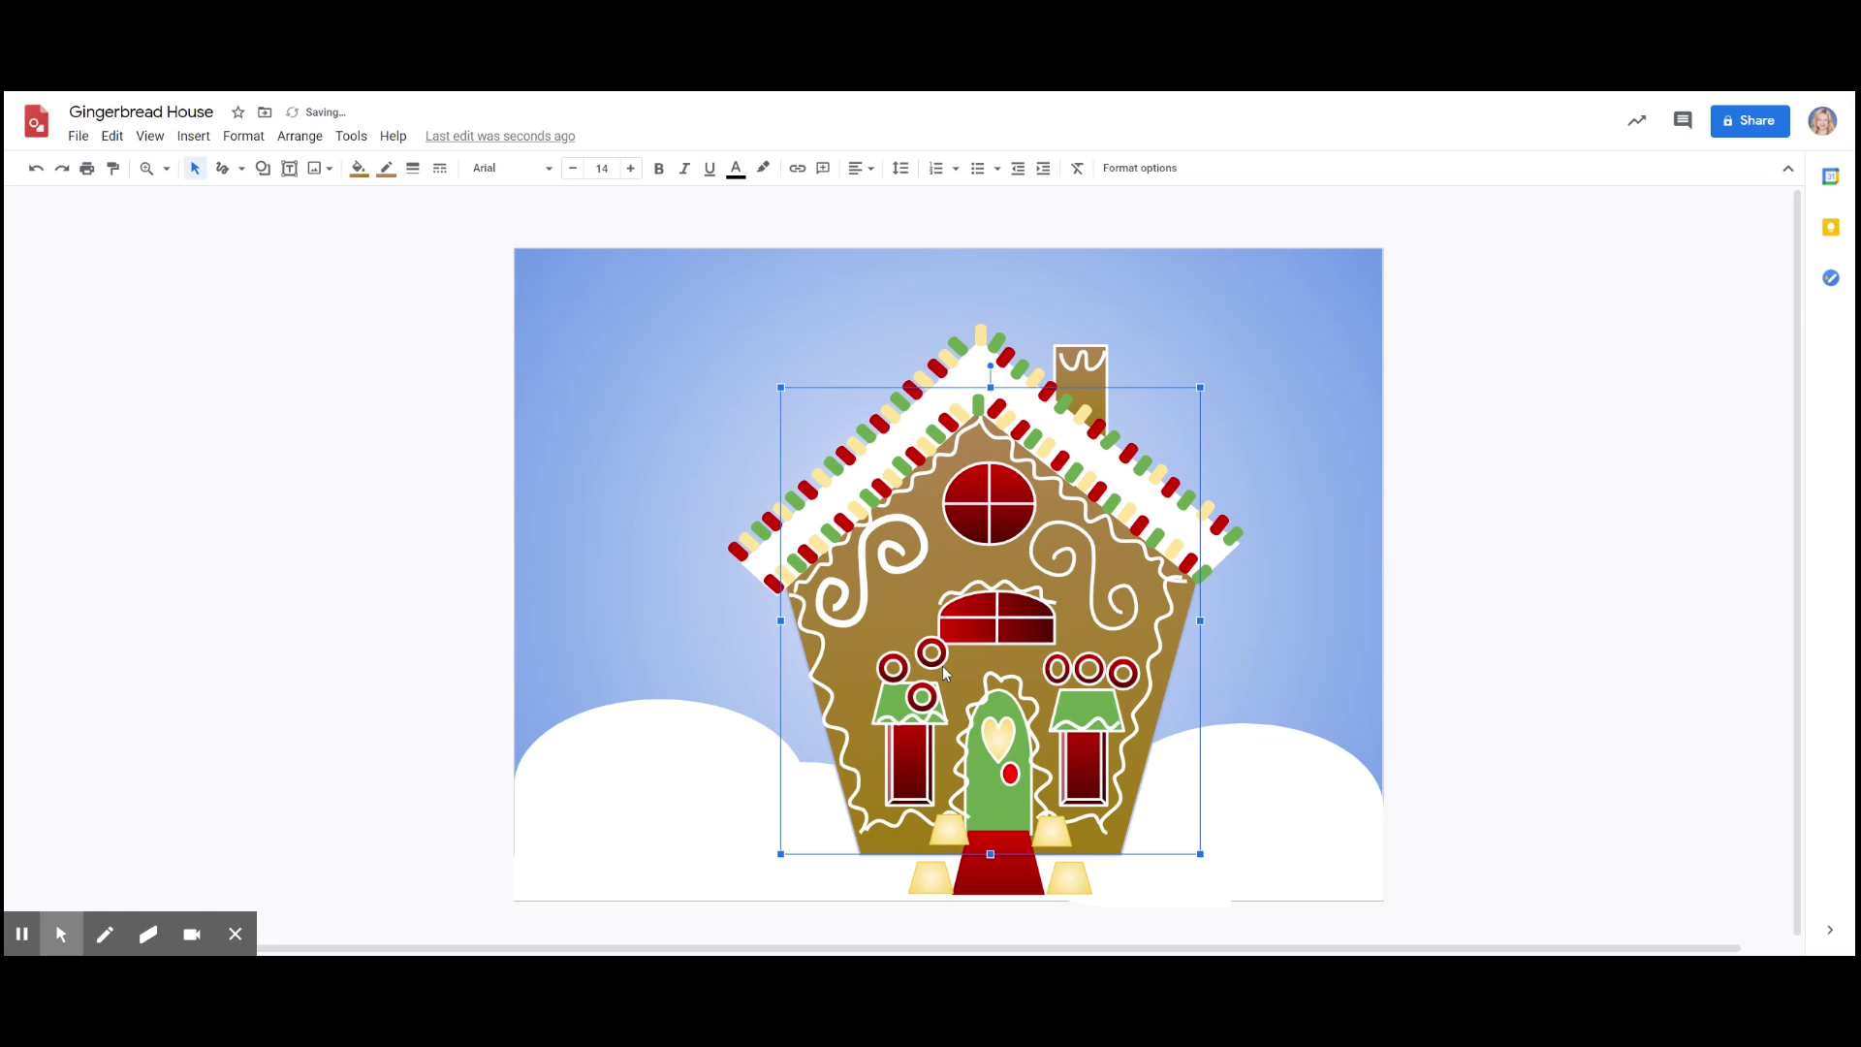
click(942, 666)
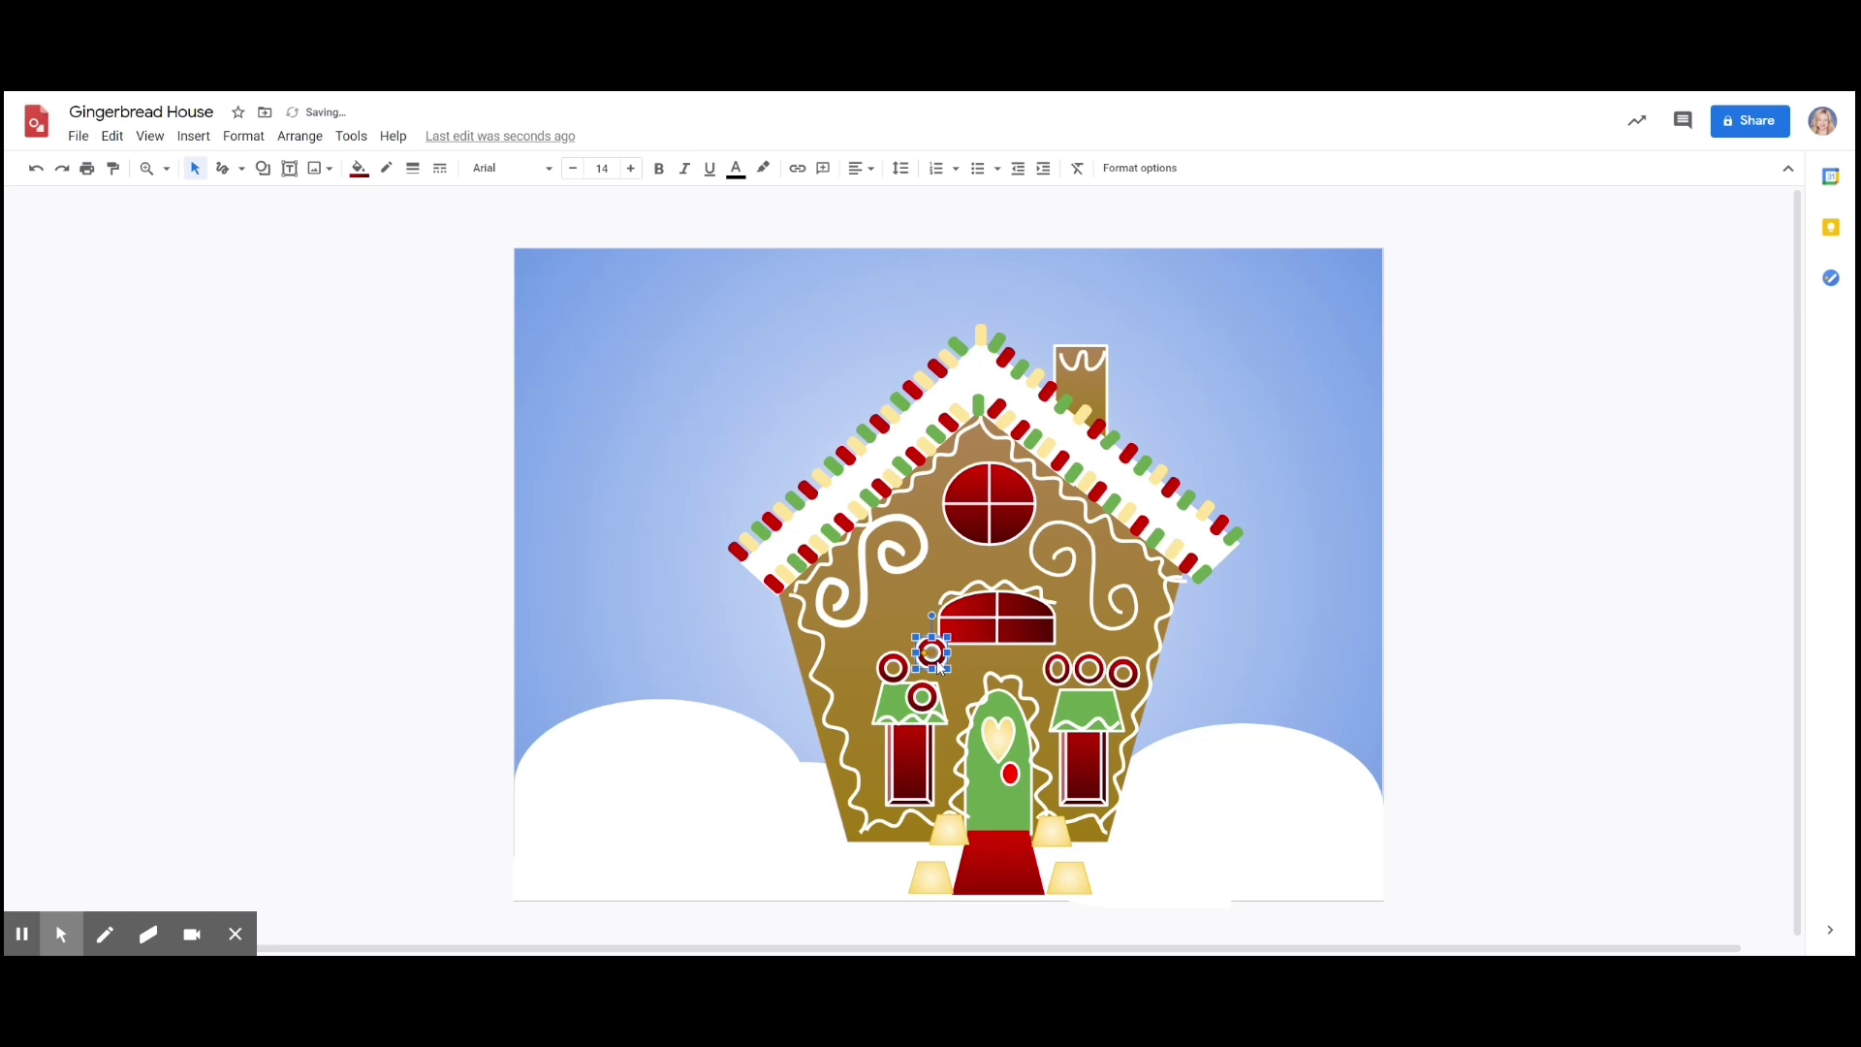
drag(929, 651, 948, 663)
click(892, 668)
mouse_move(888, 676)
mouse_down()
mouse_move(870, 676)
mouse_move(919, 685)
mouse_move(913, 664)
mouse_up()
- Move the remaining red ring off the left green awning to sit slightly raised between the two outer rings
click(922, 696)
key(ctrl+z)
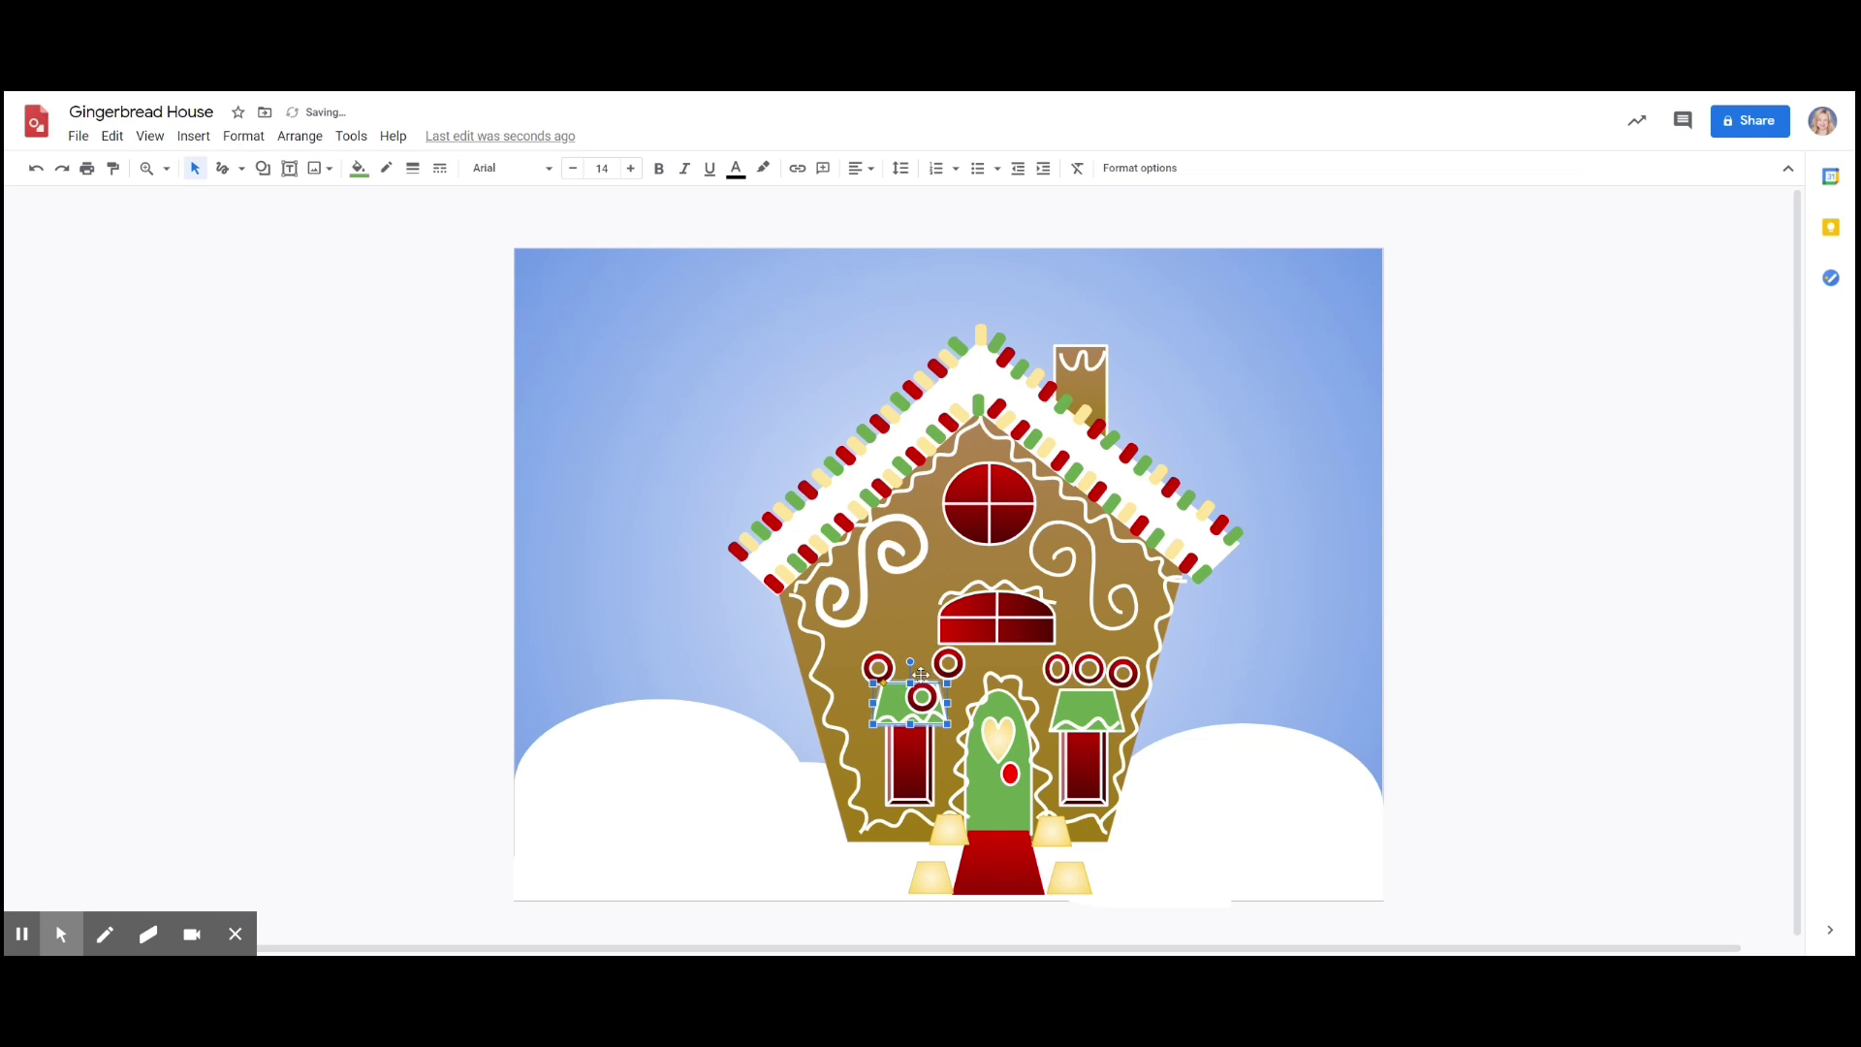
click(922, 692)
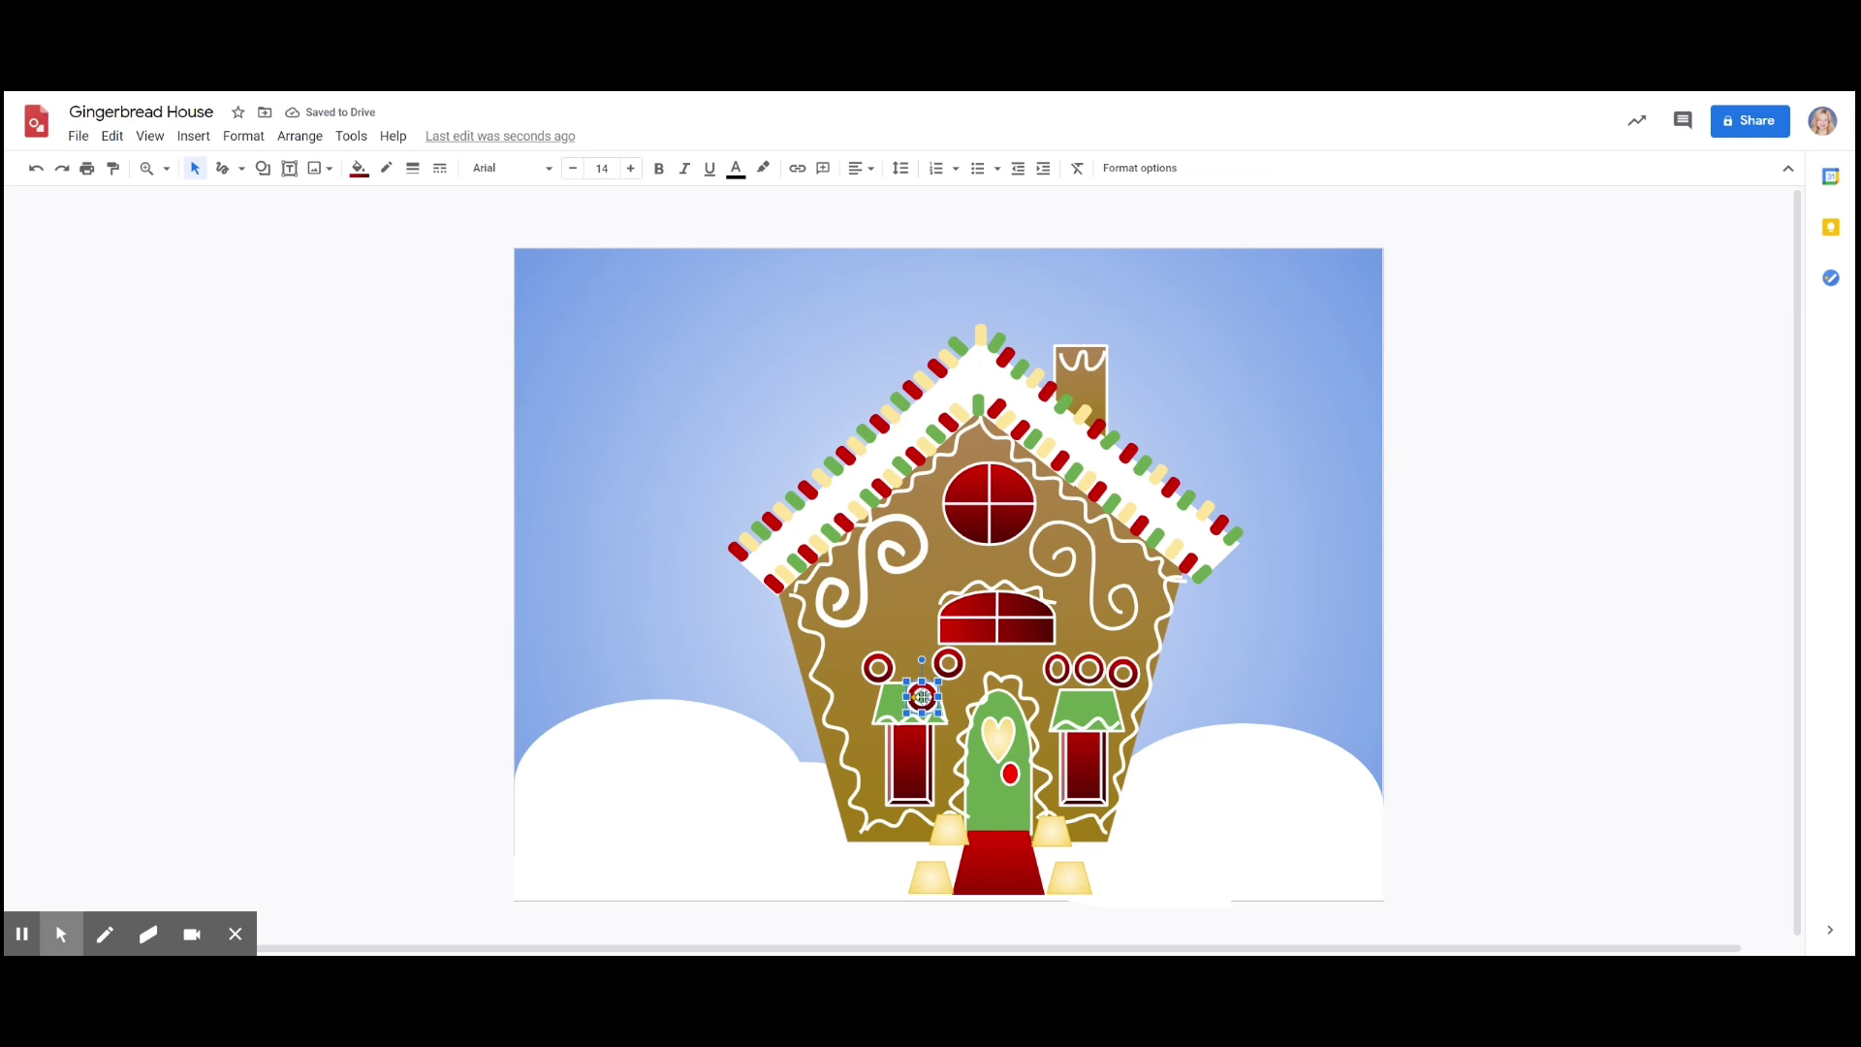
drag(922, 698, 914, 667)
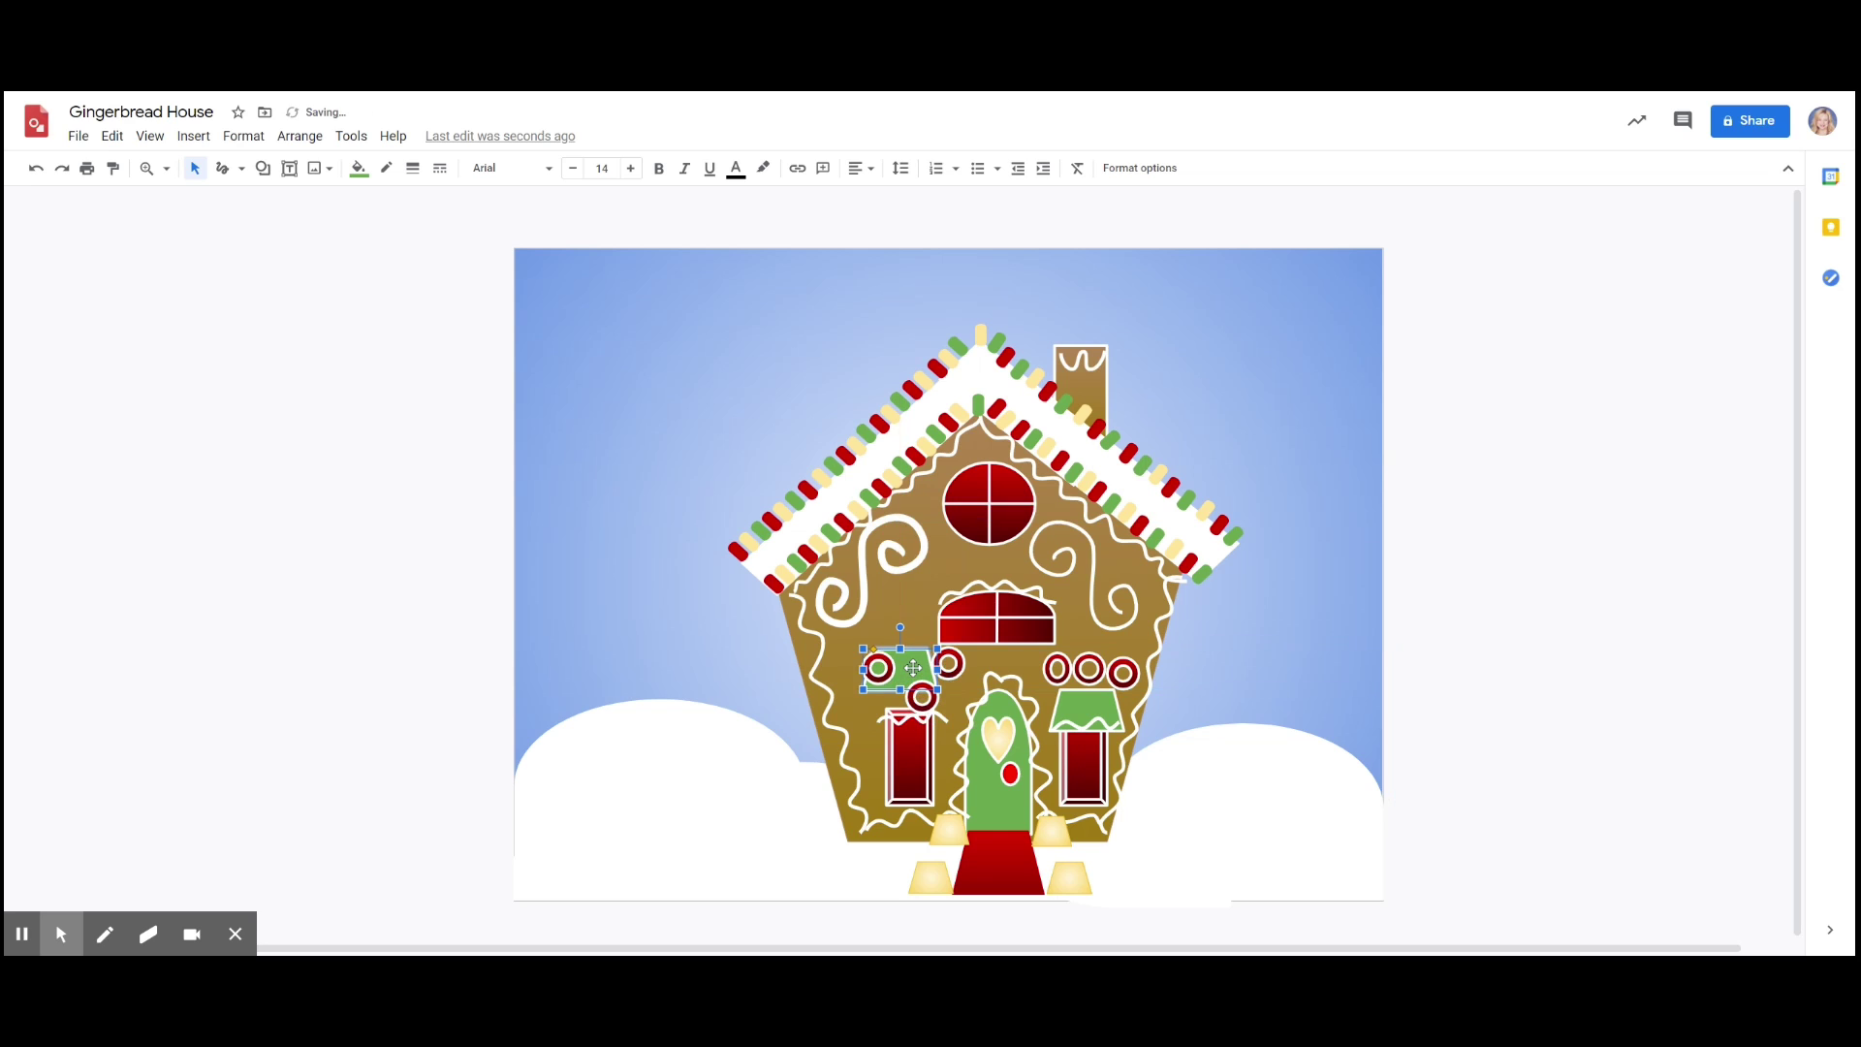
key(ctrl+z)
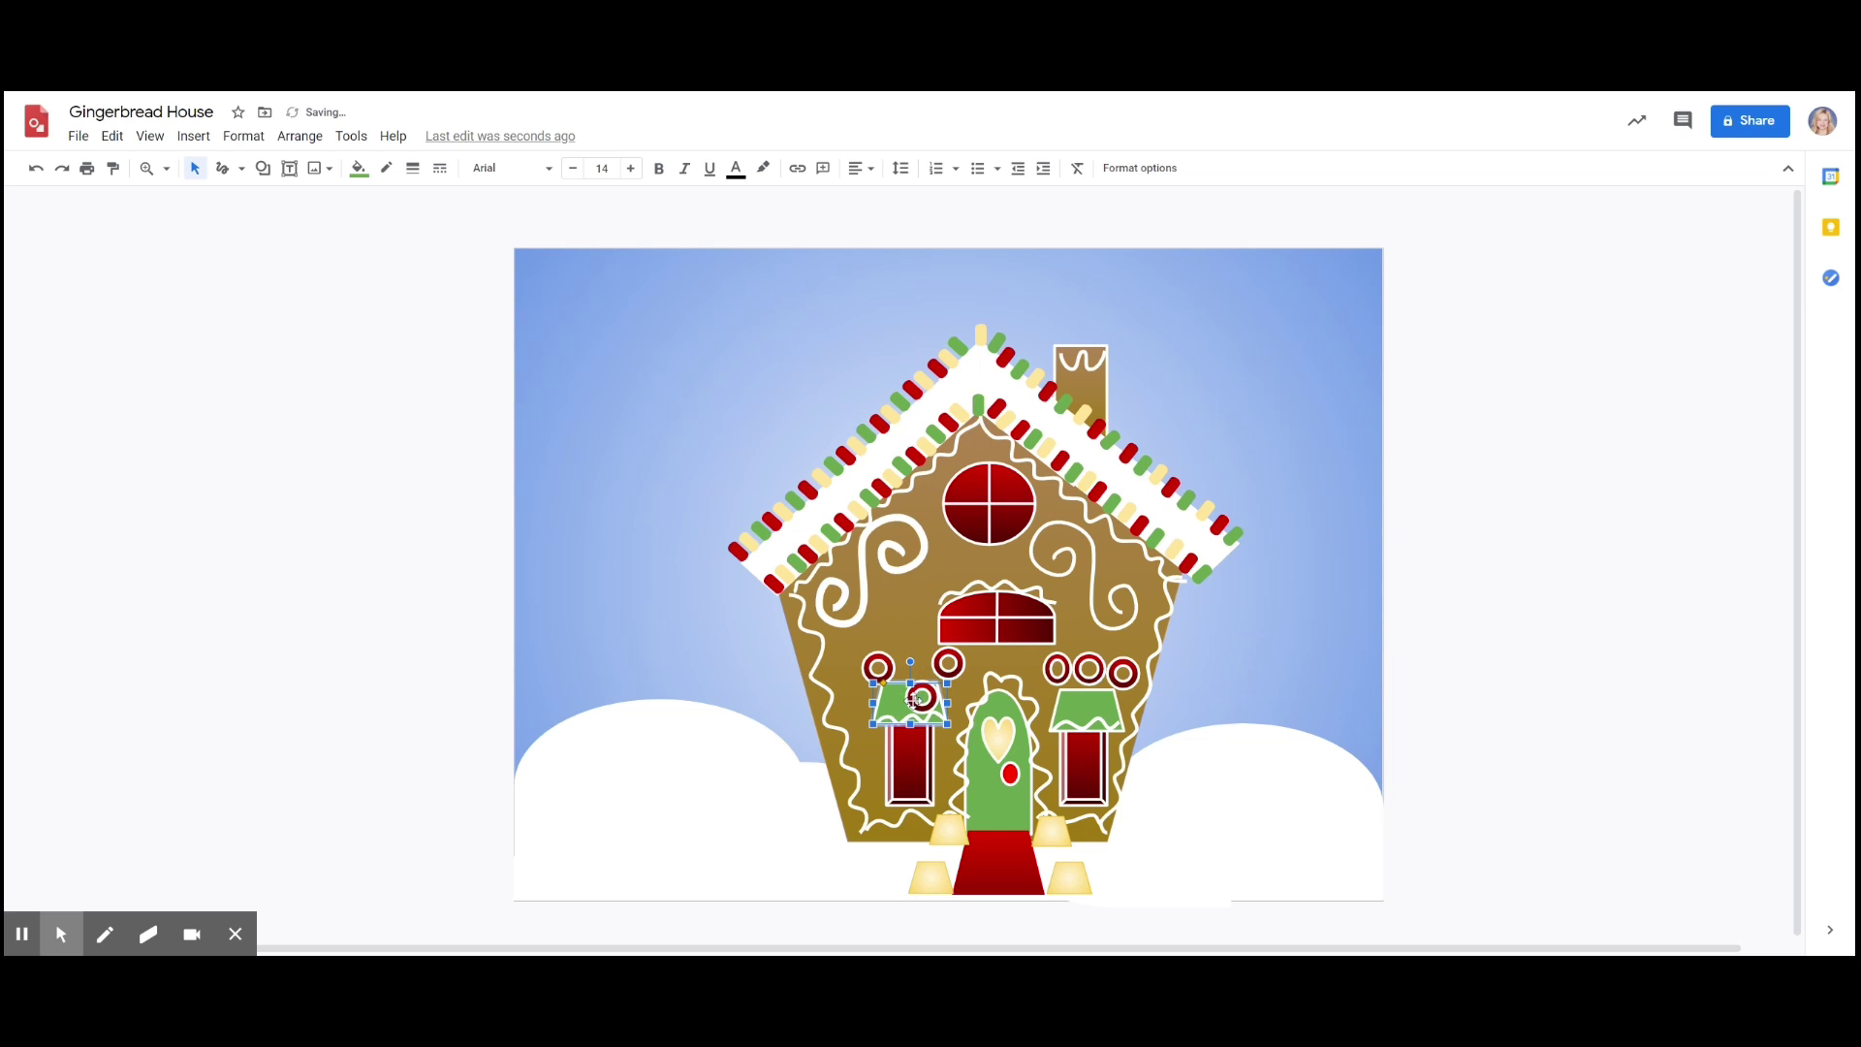
click(921, 696)
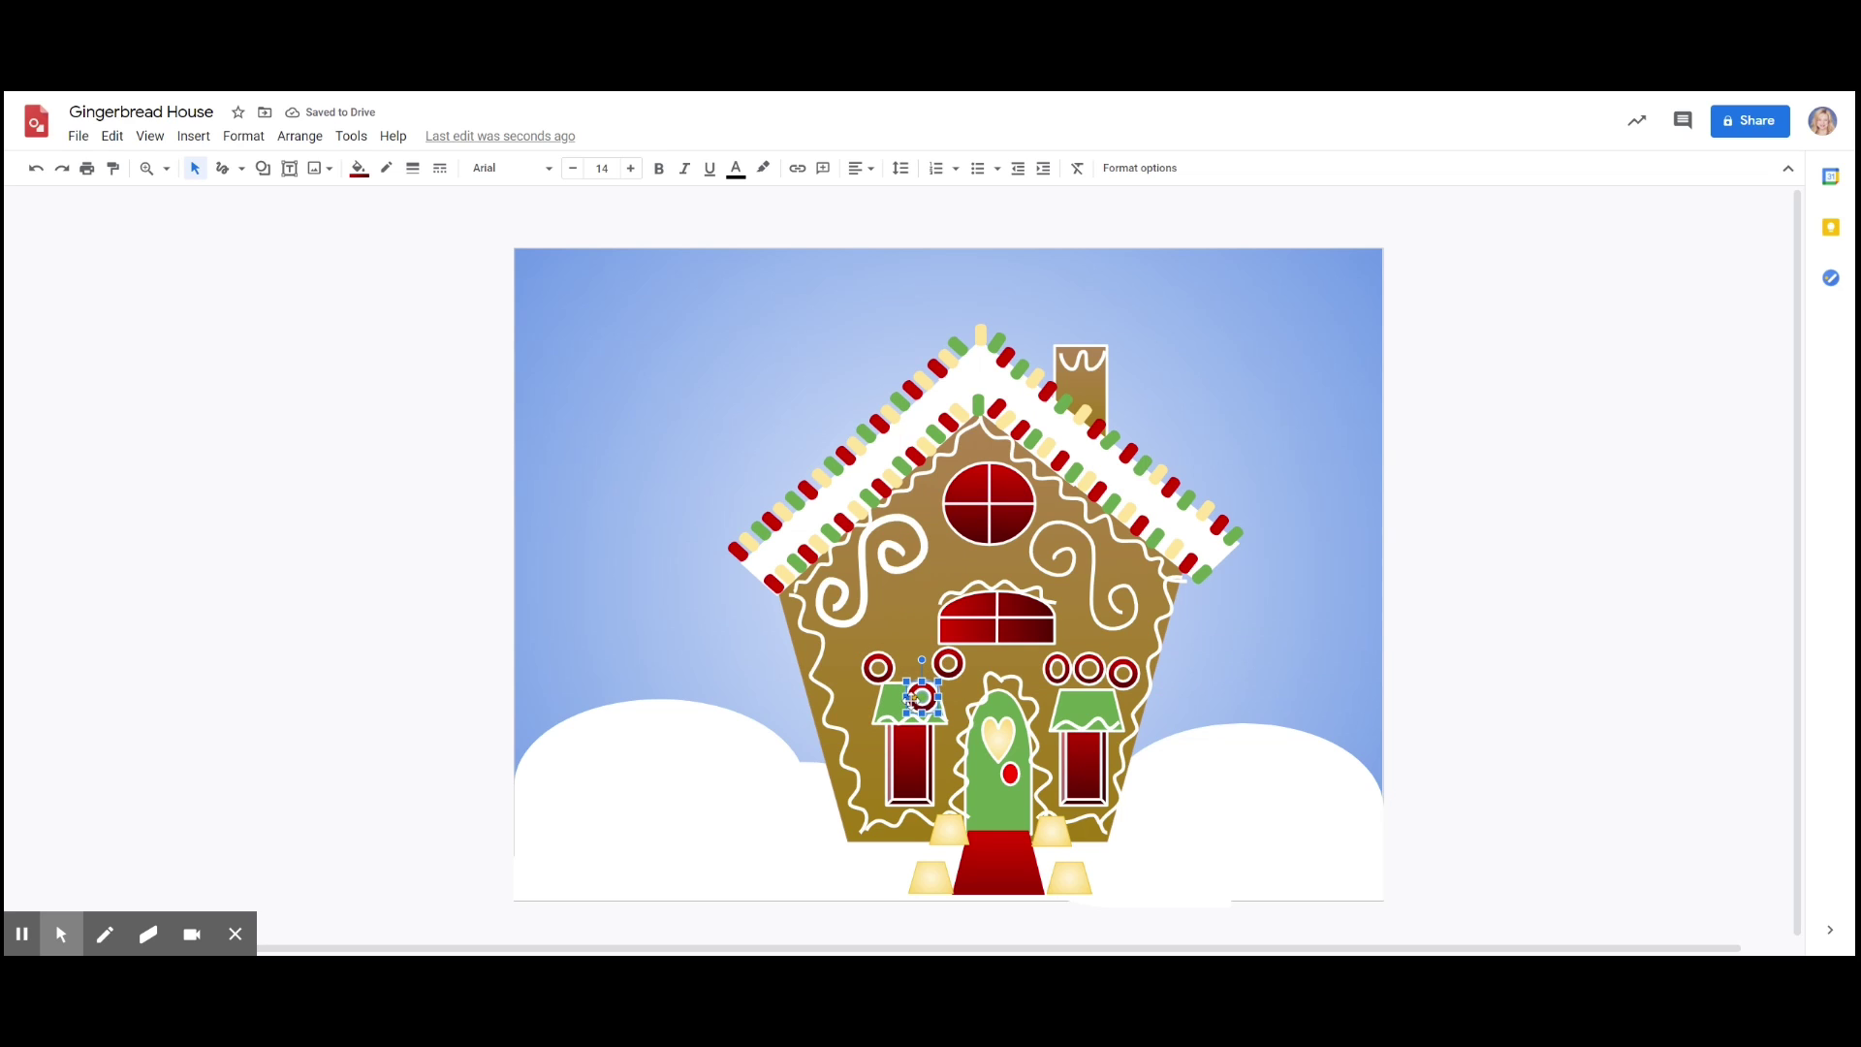
drag(921, 698, 908, 668)
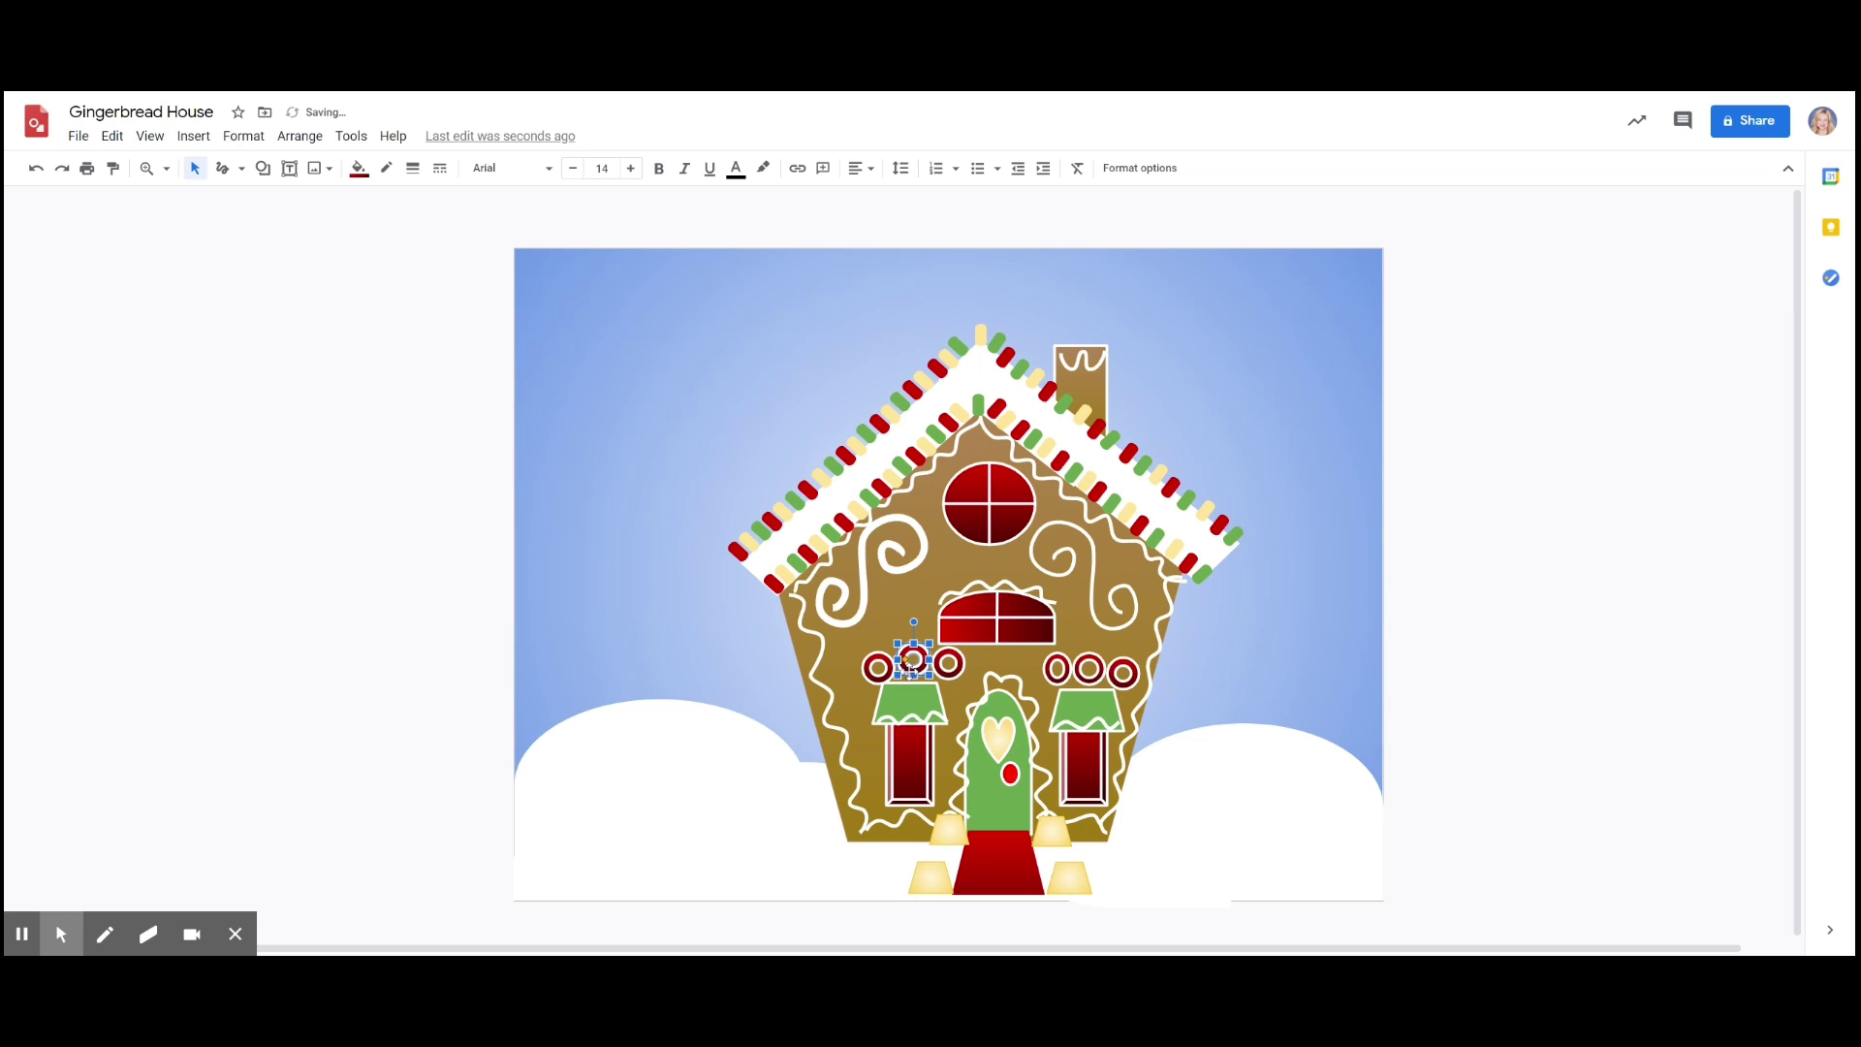
click(1359, 638)
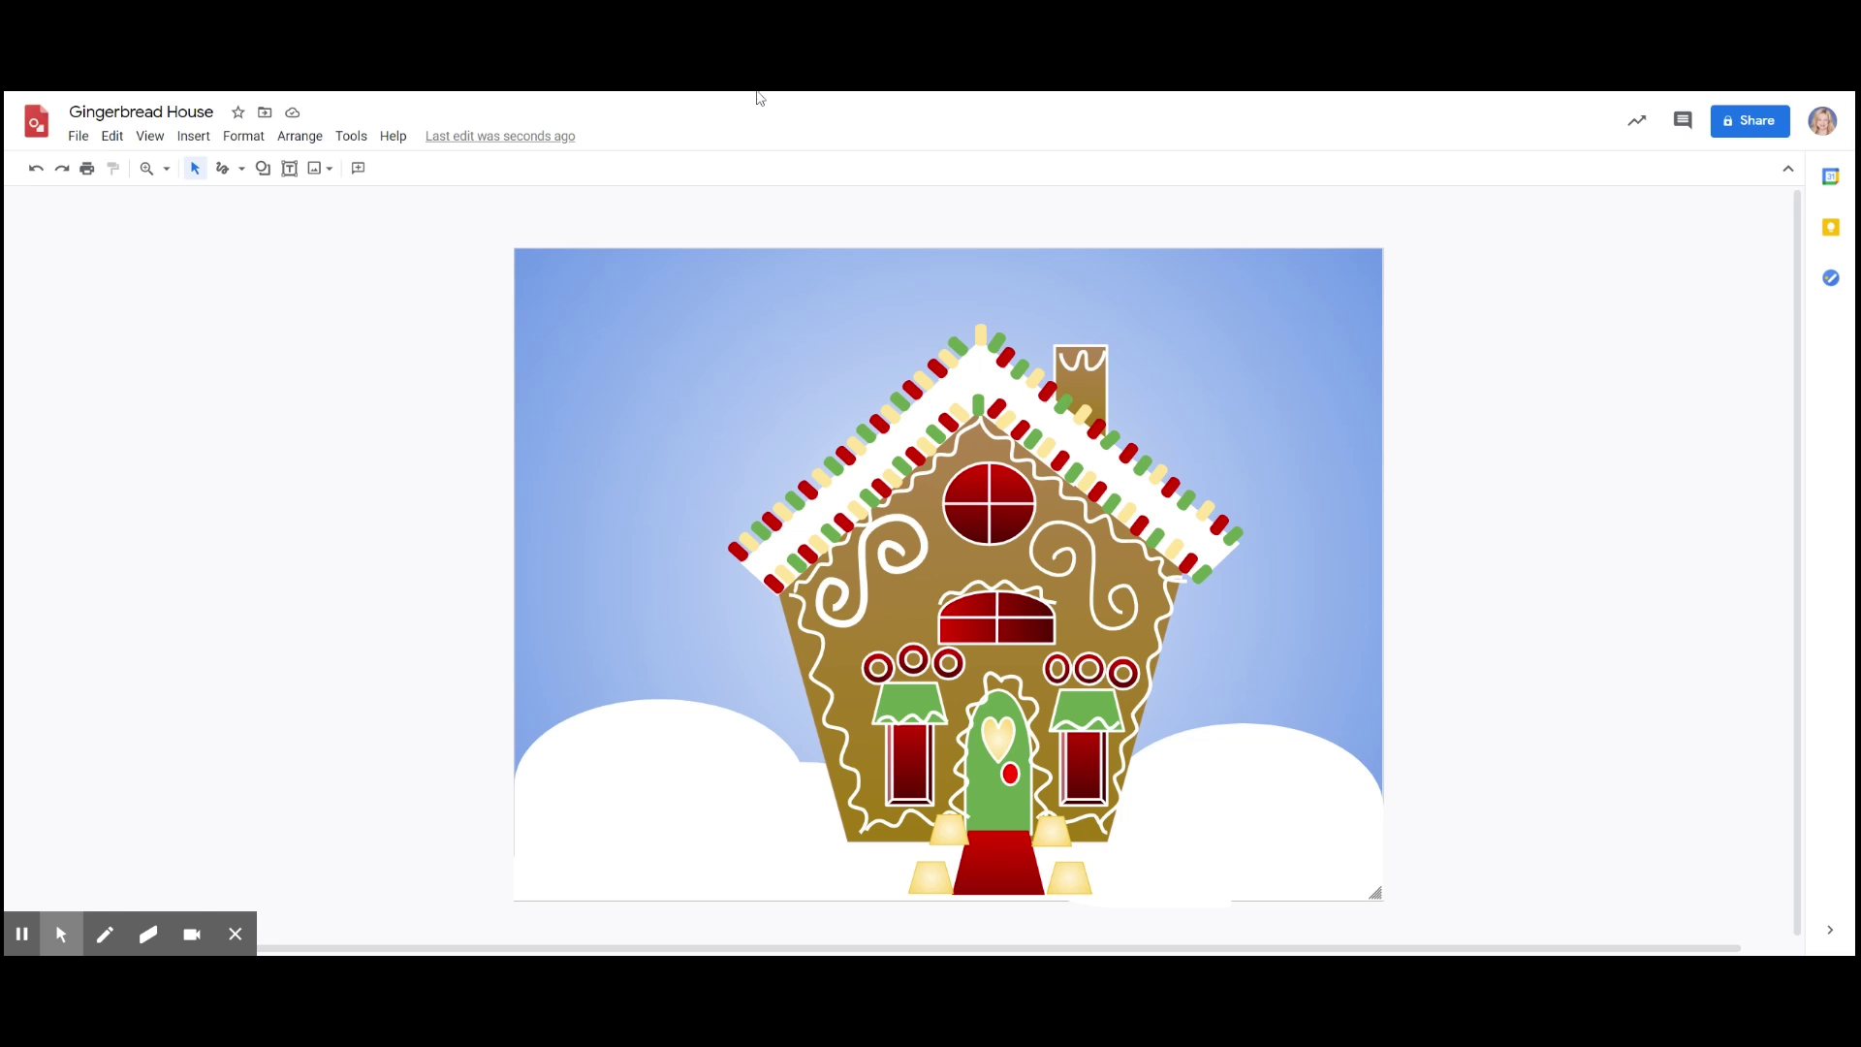
- Draw a triangle on the snow left of the house and stretch it into a tall, narrow tree
click(262, 168)
mouse_move(384, 215)
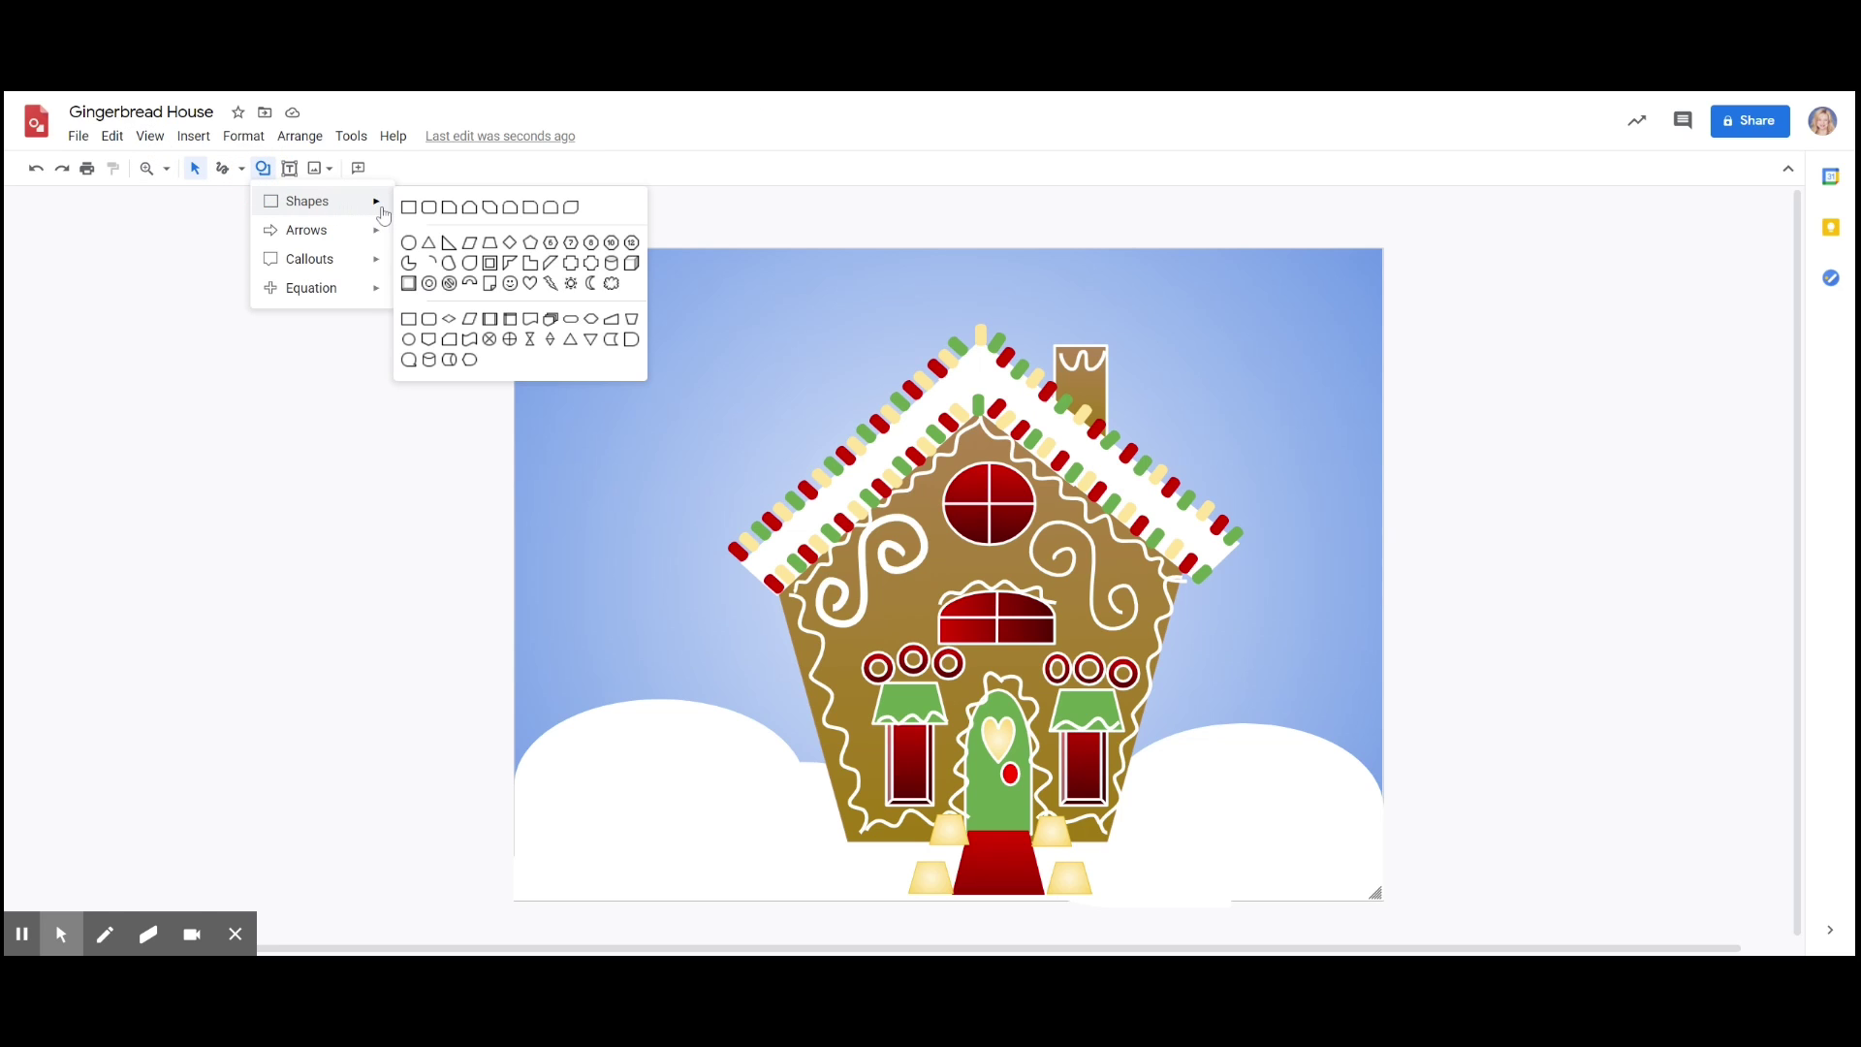
click(432, 244)
drag(618, 634, 705, 711)
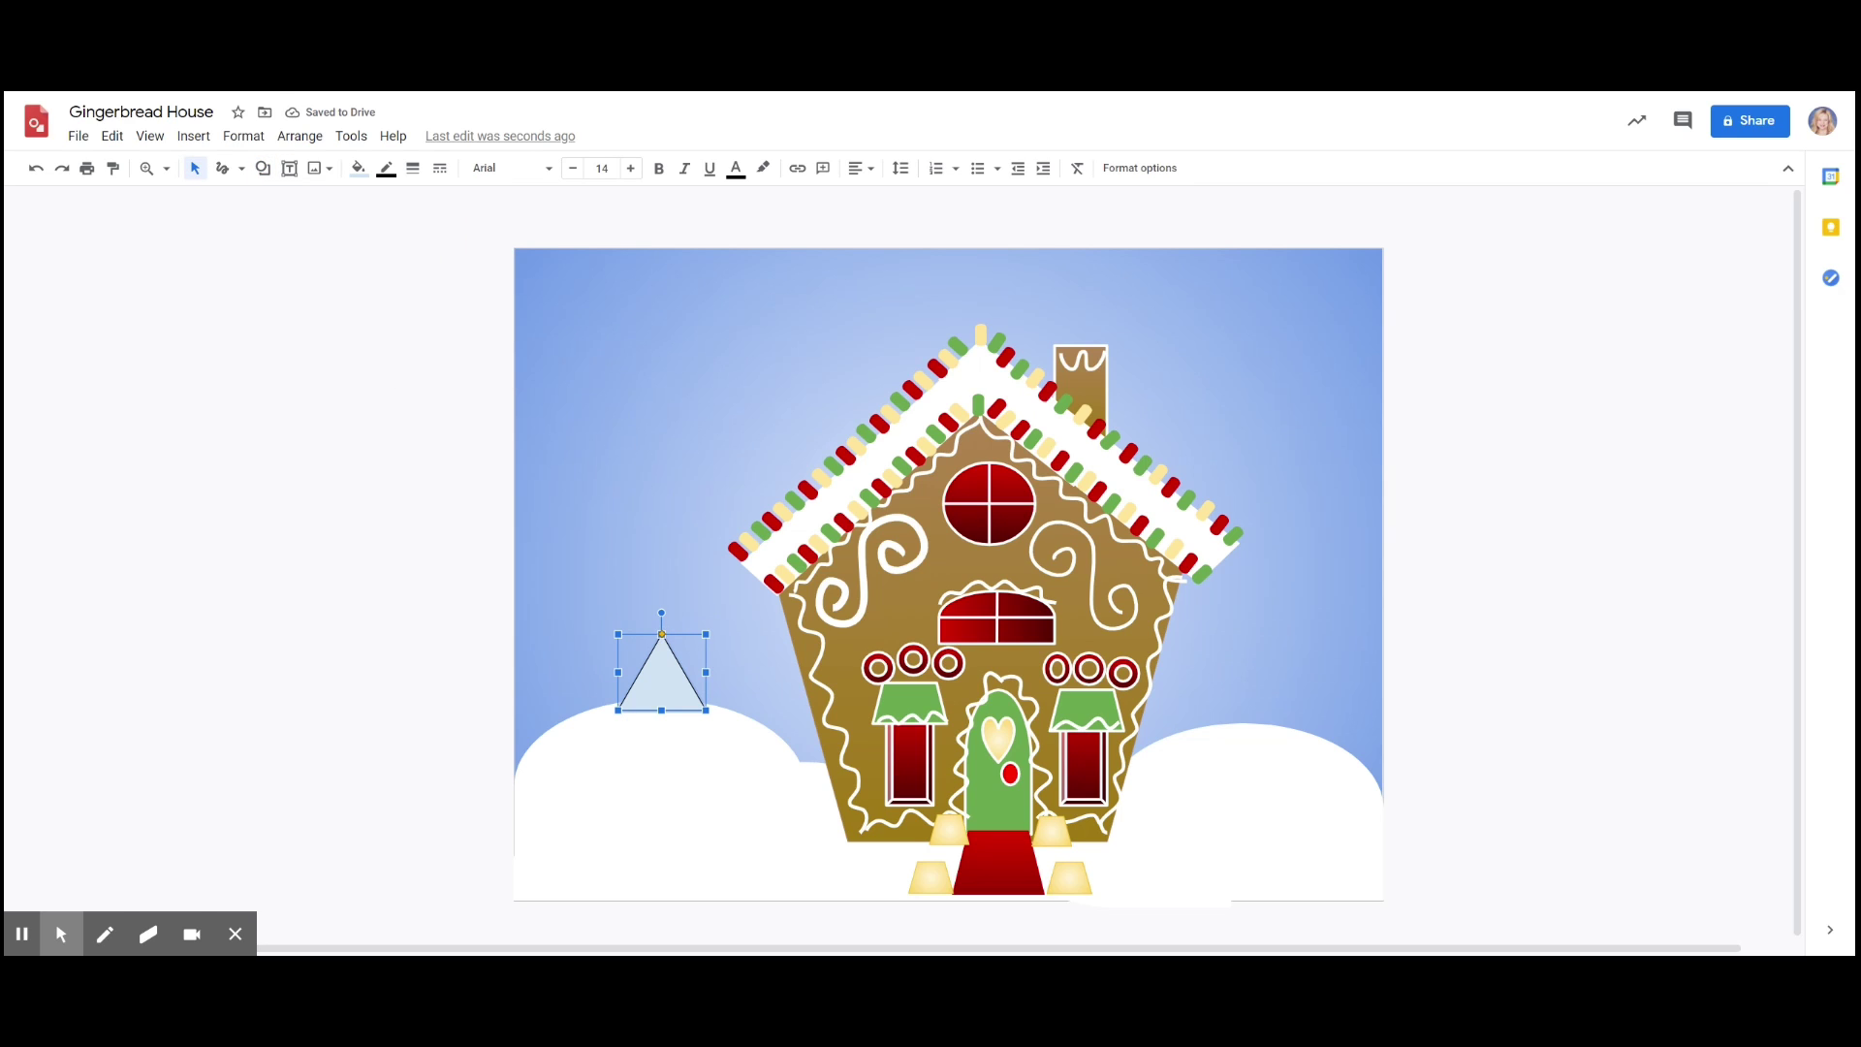
drag(661, 528, 659, 720)
drag(662, 713, 653, 749)
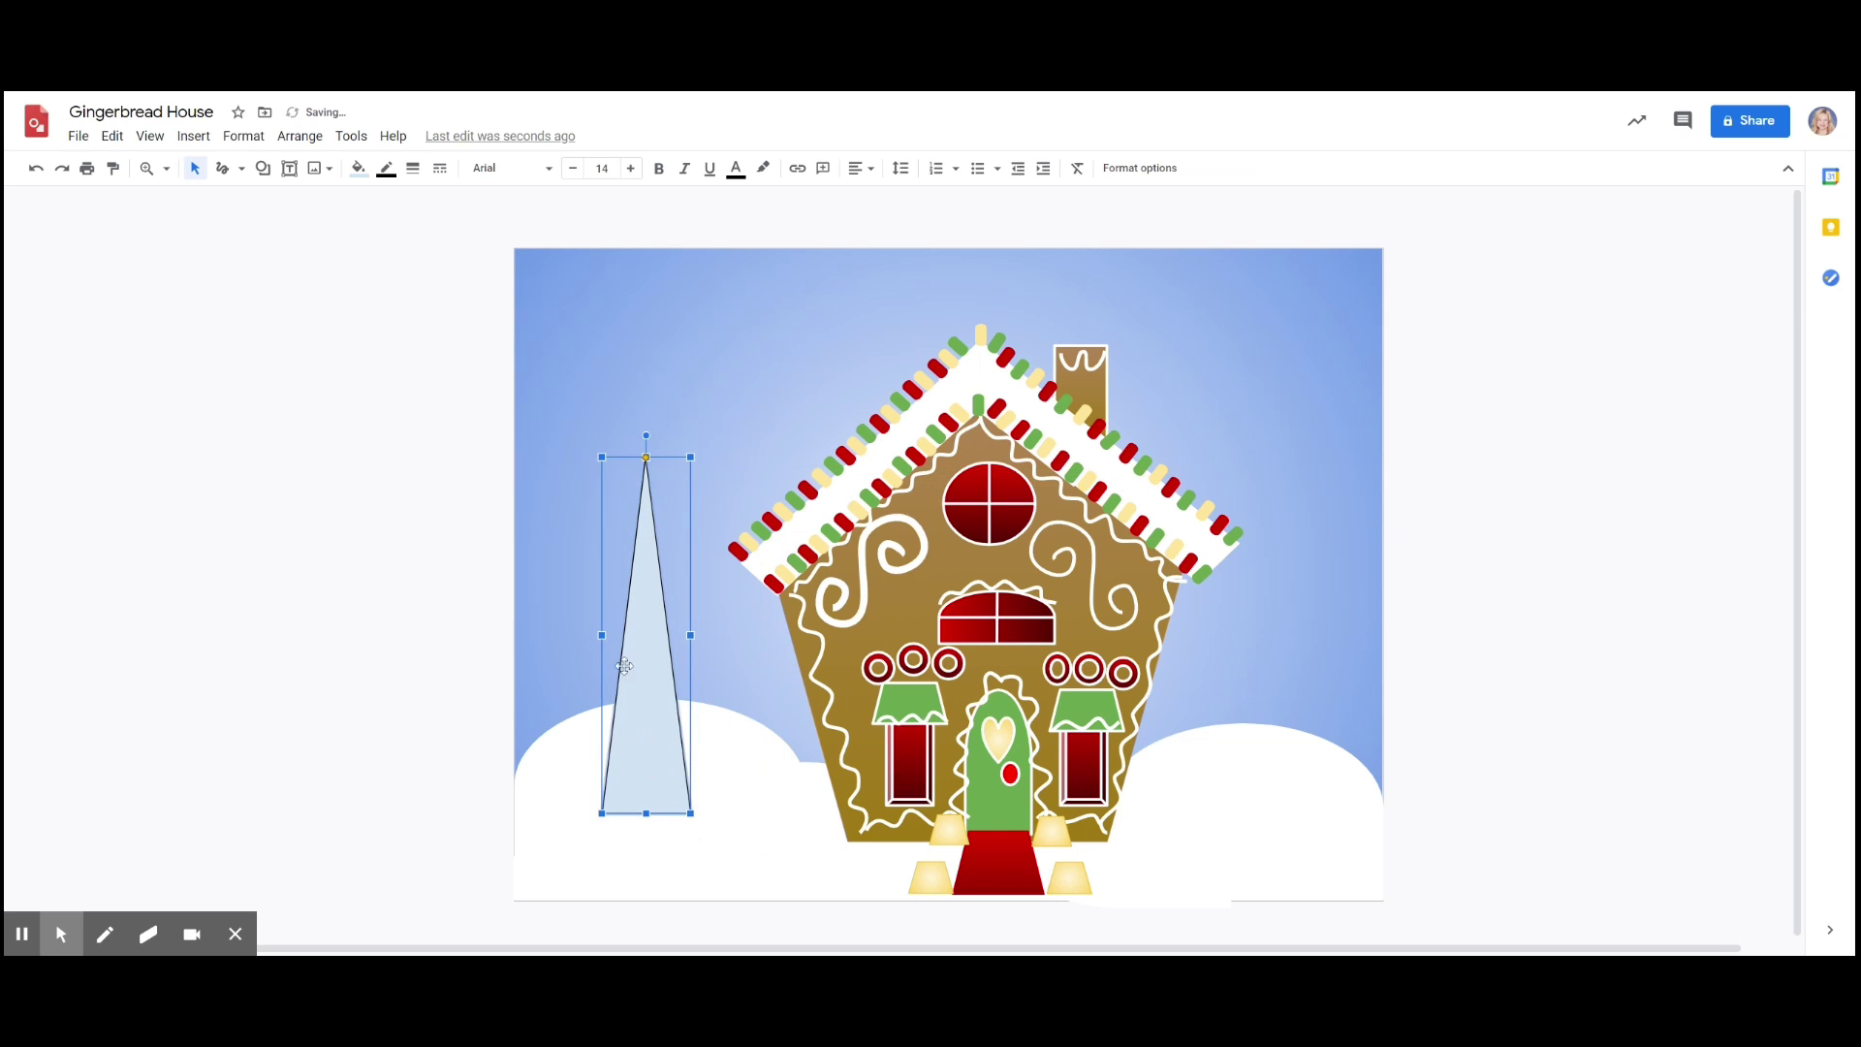
- Fill the tall triangle with the green linear gradient and give it a dark green border
click(358, 167)
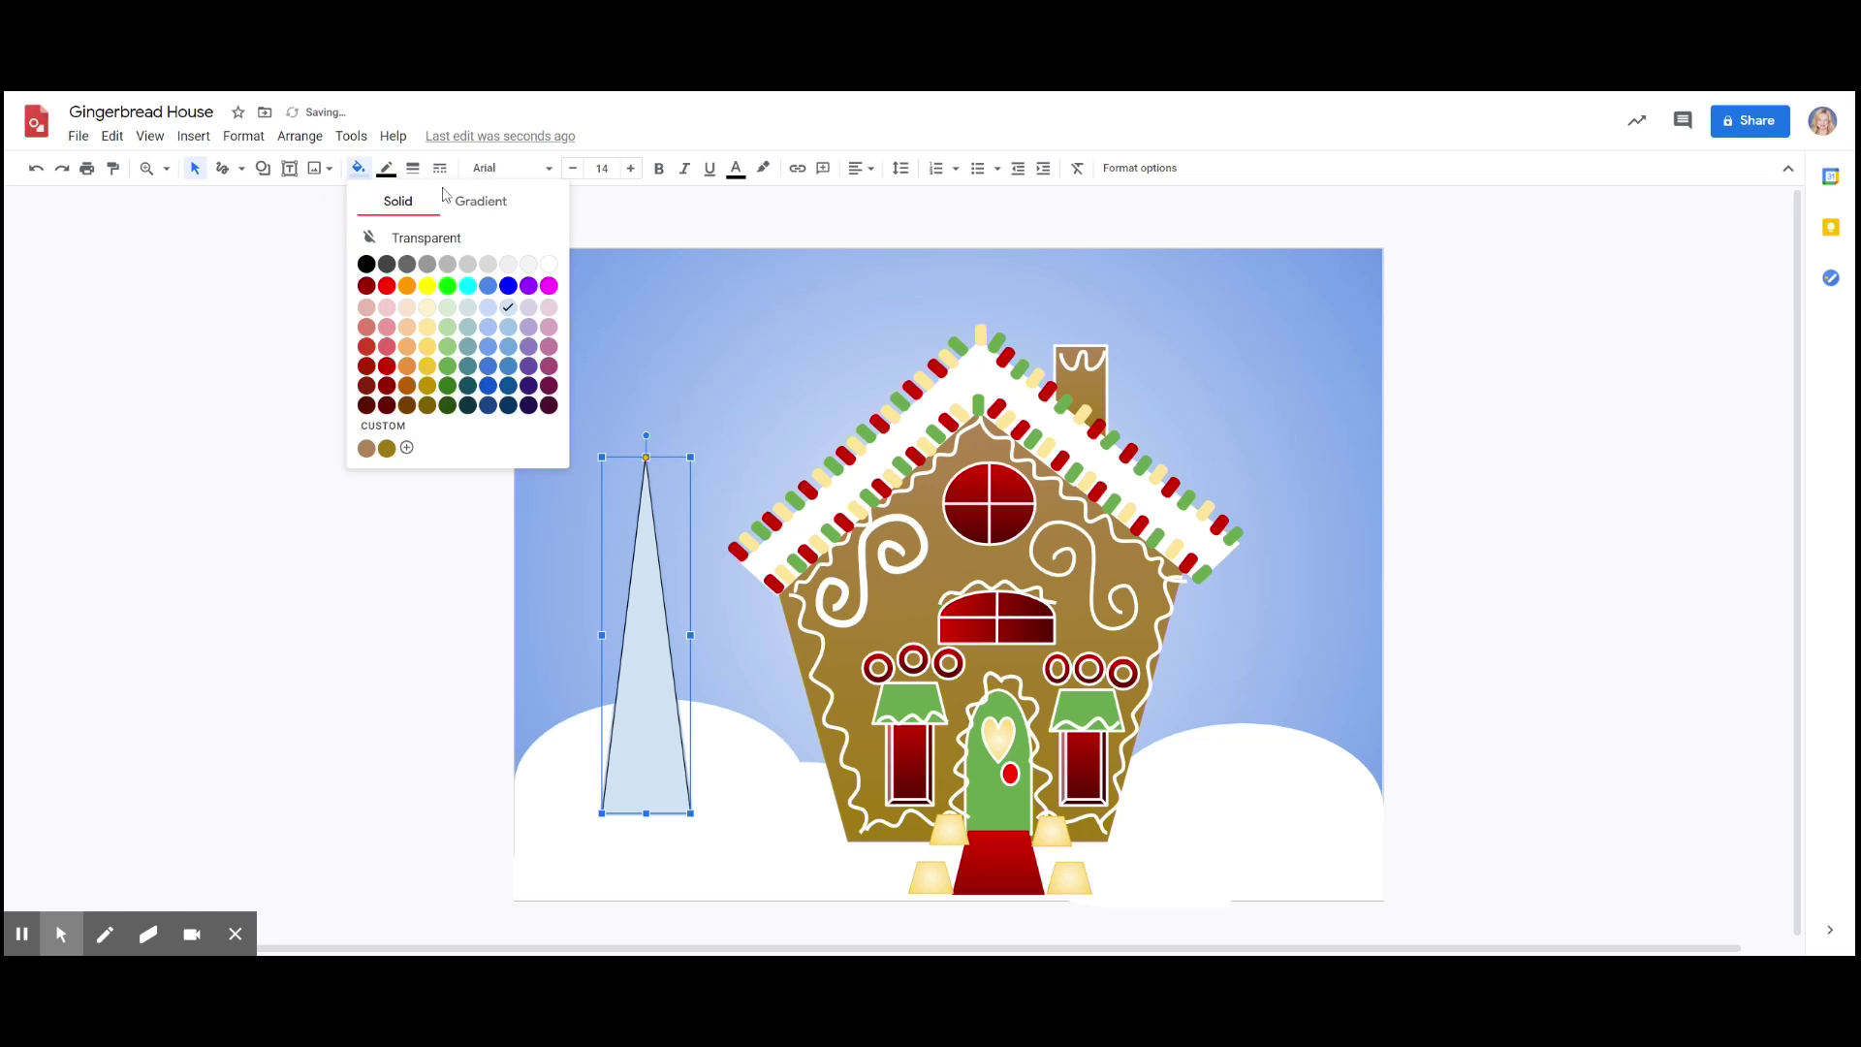
click(497, 203)
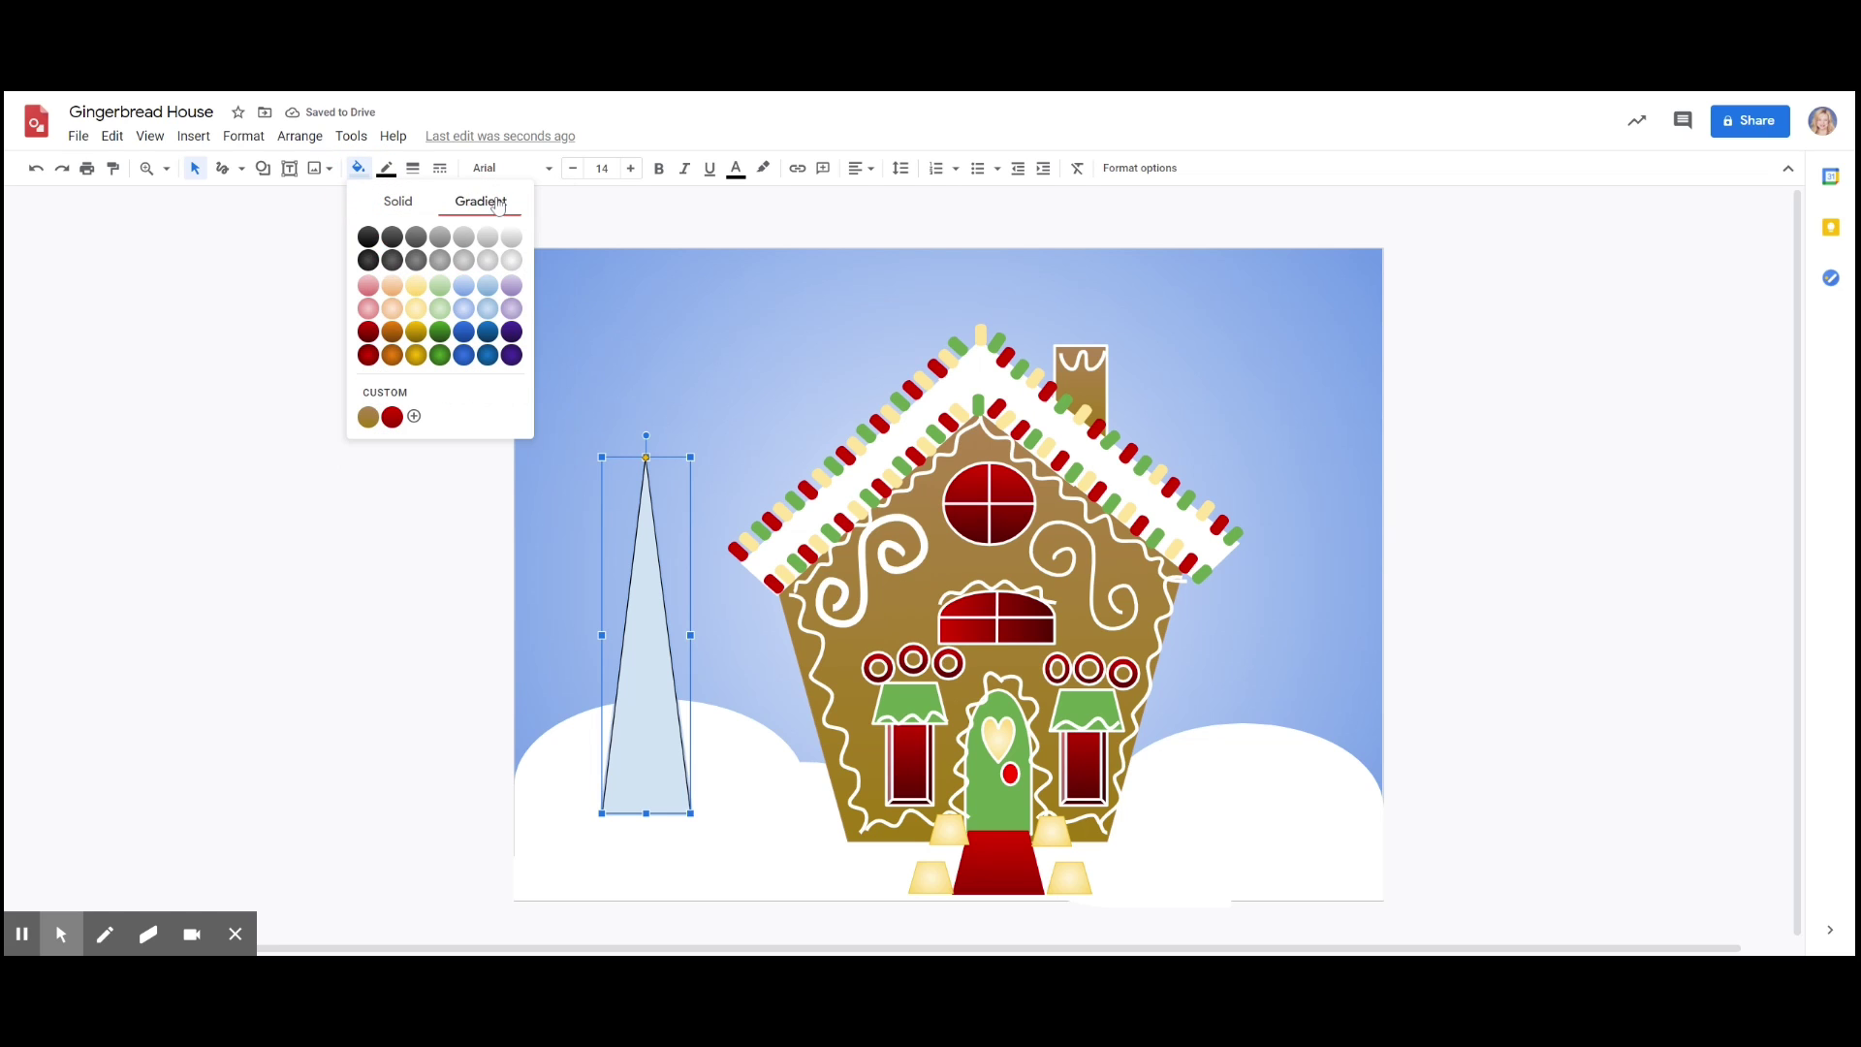
click(437, 336)
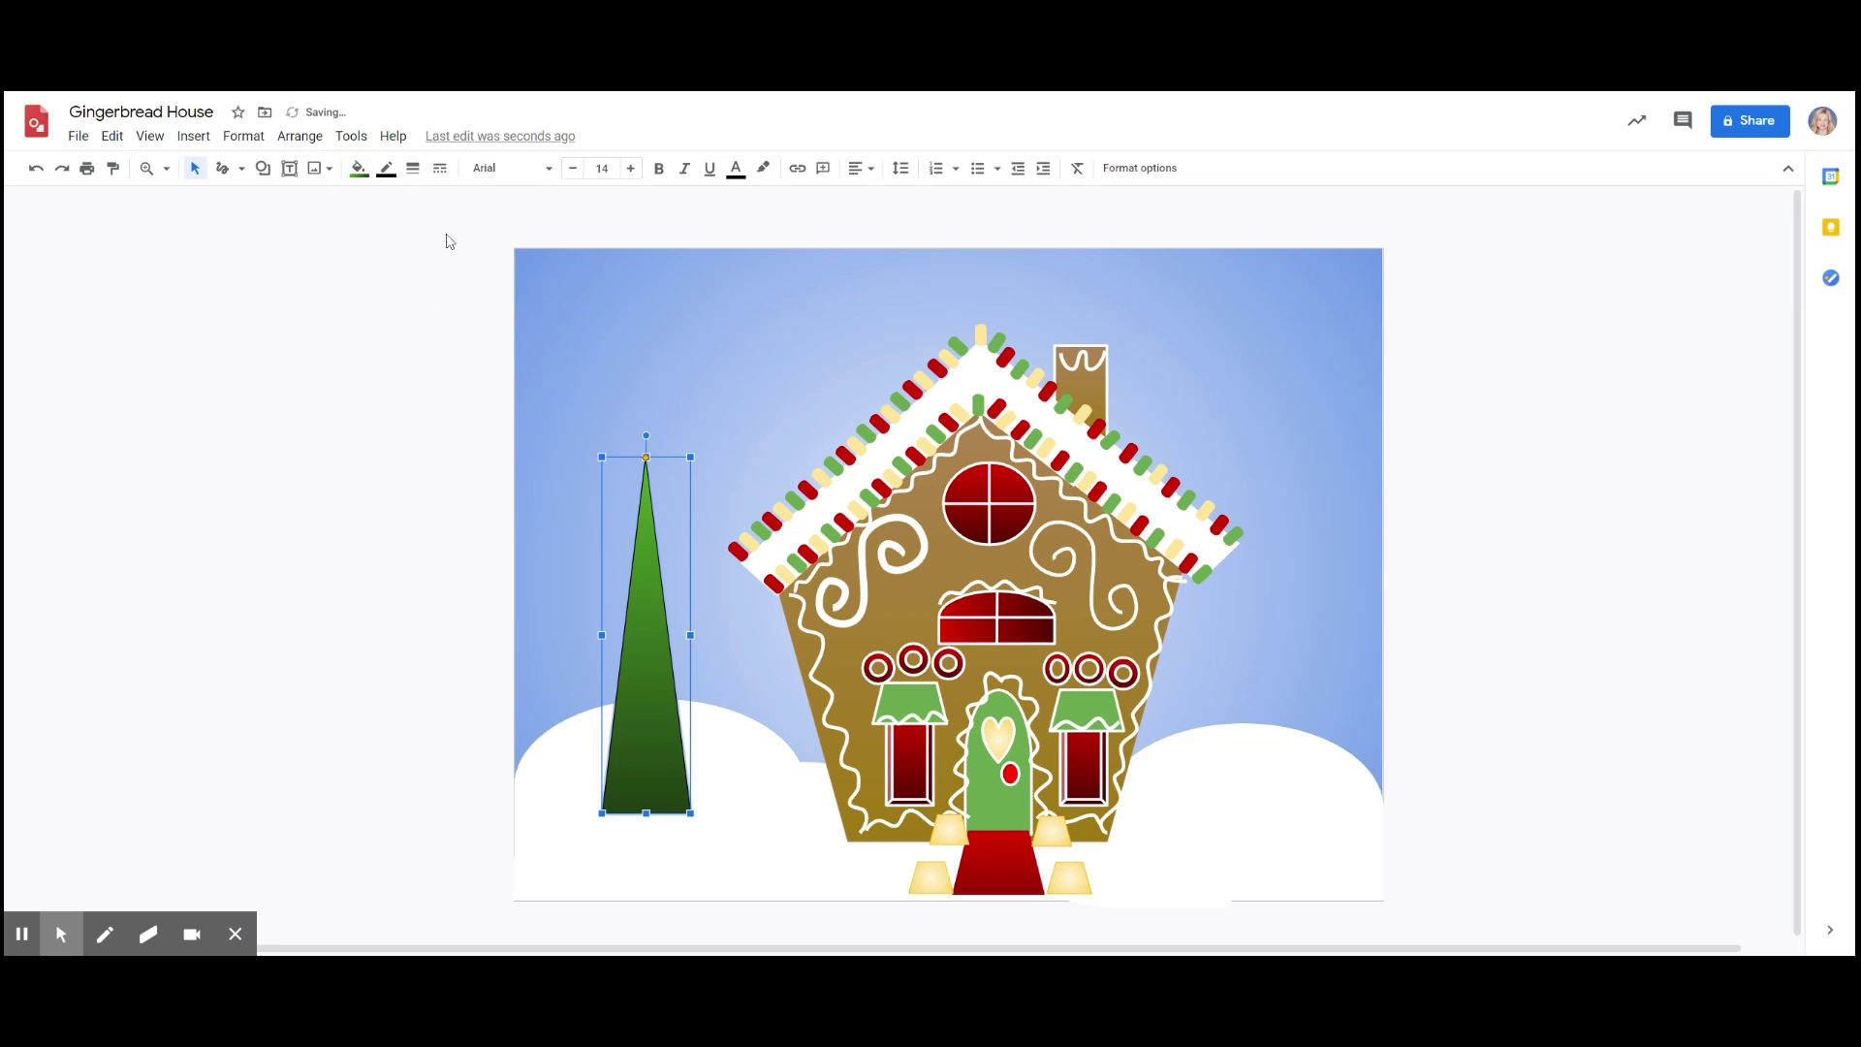
click(386, 167)
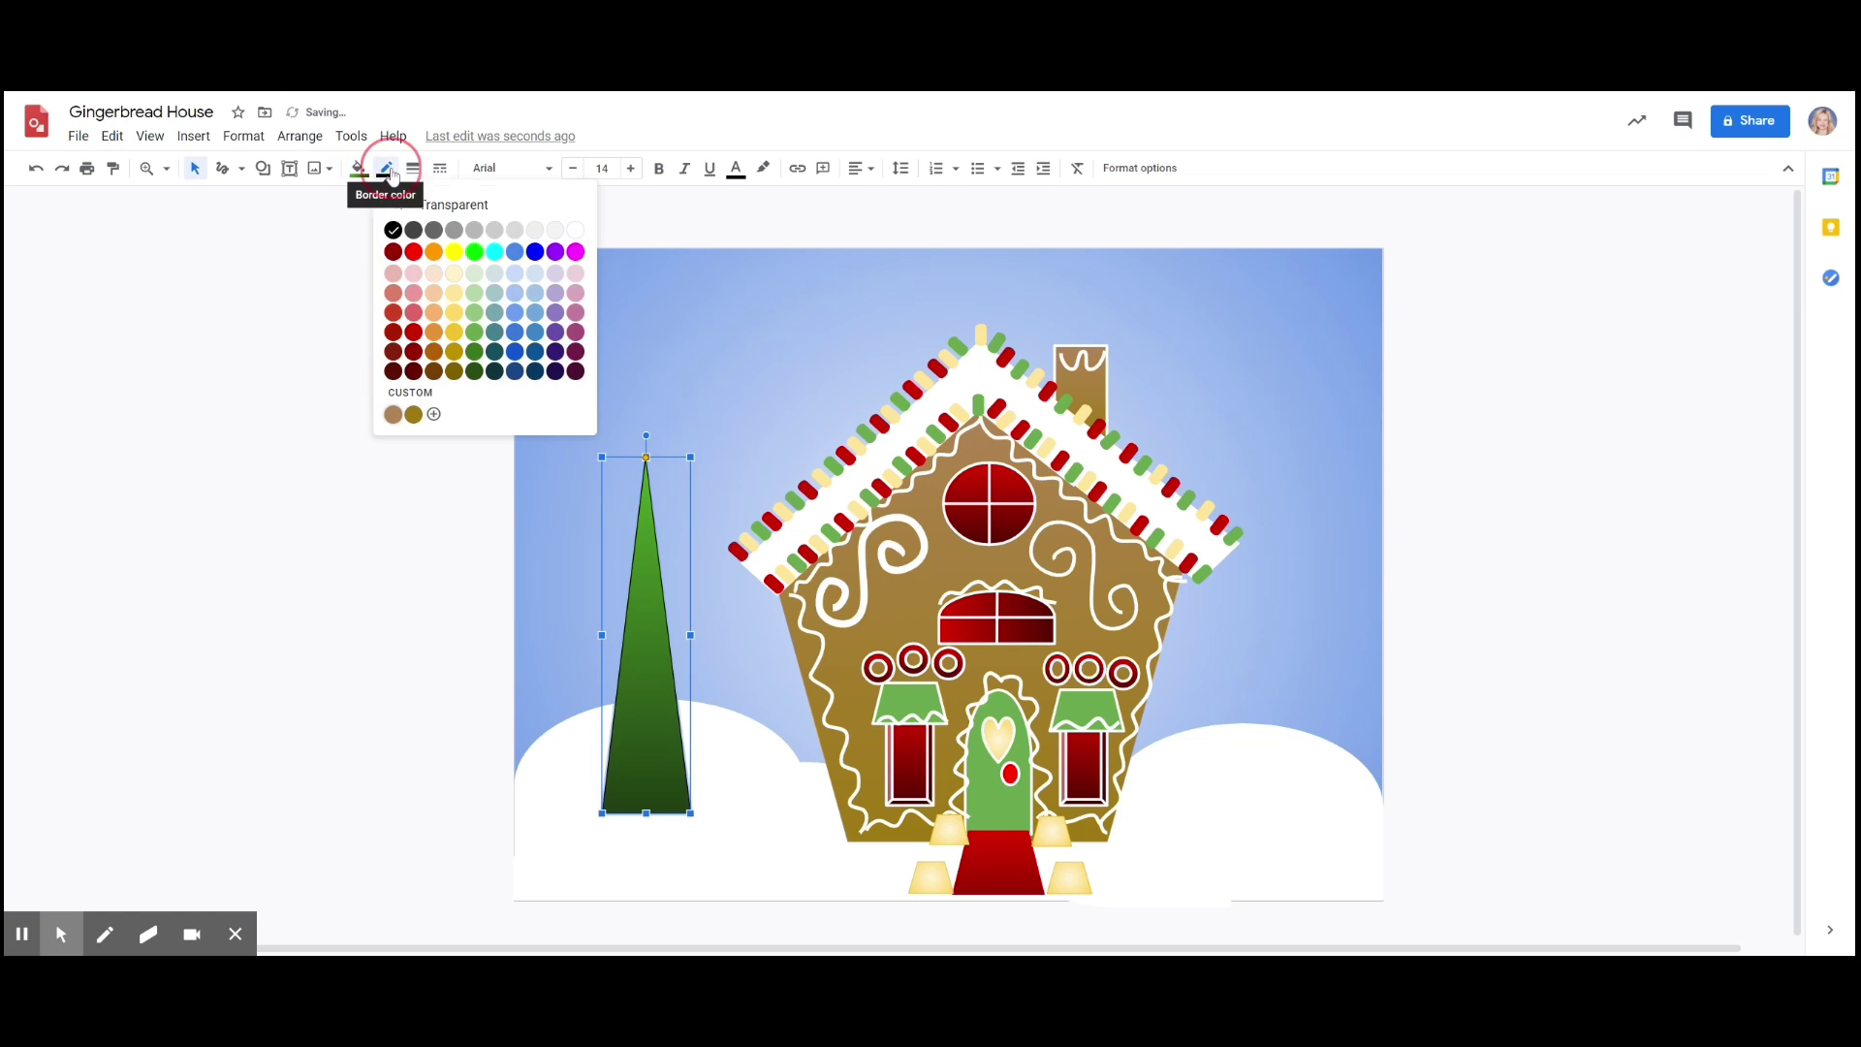
click(475, 359)
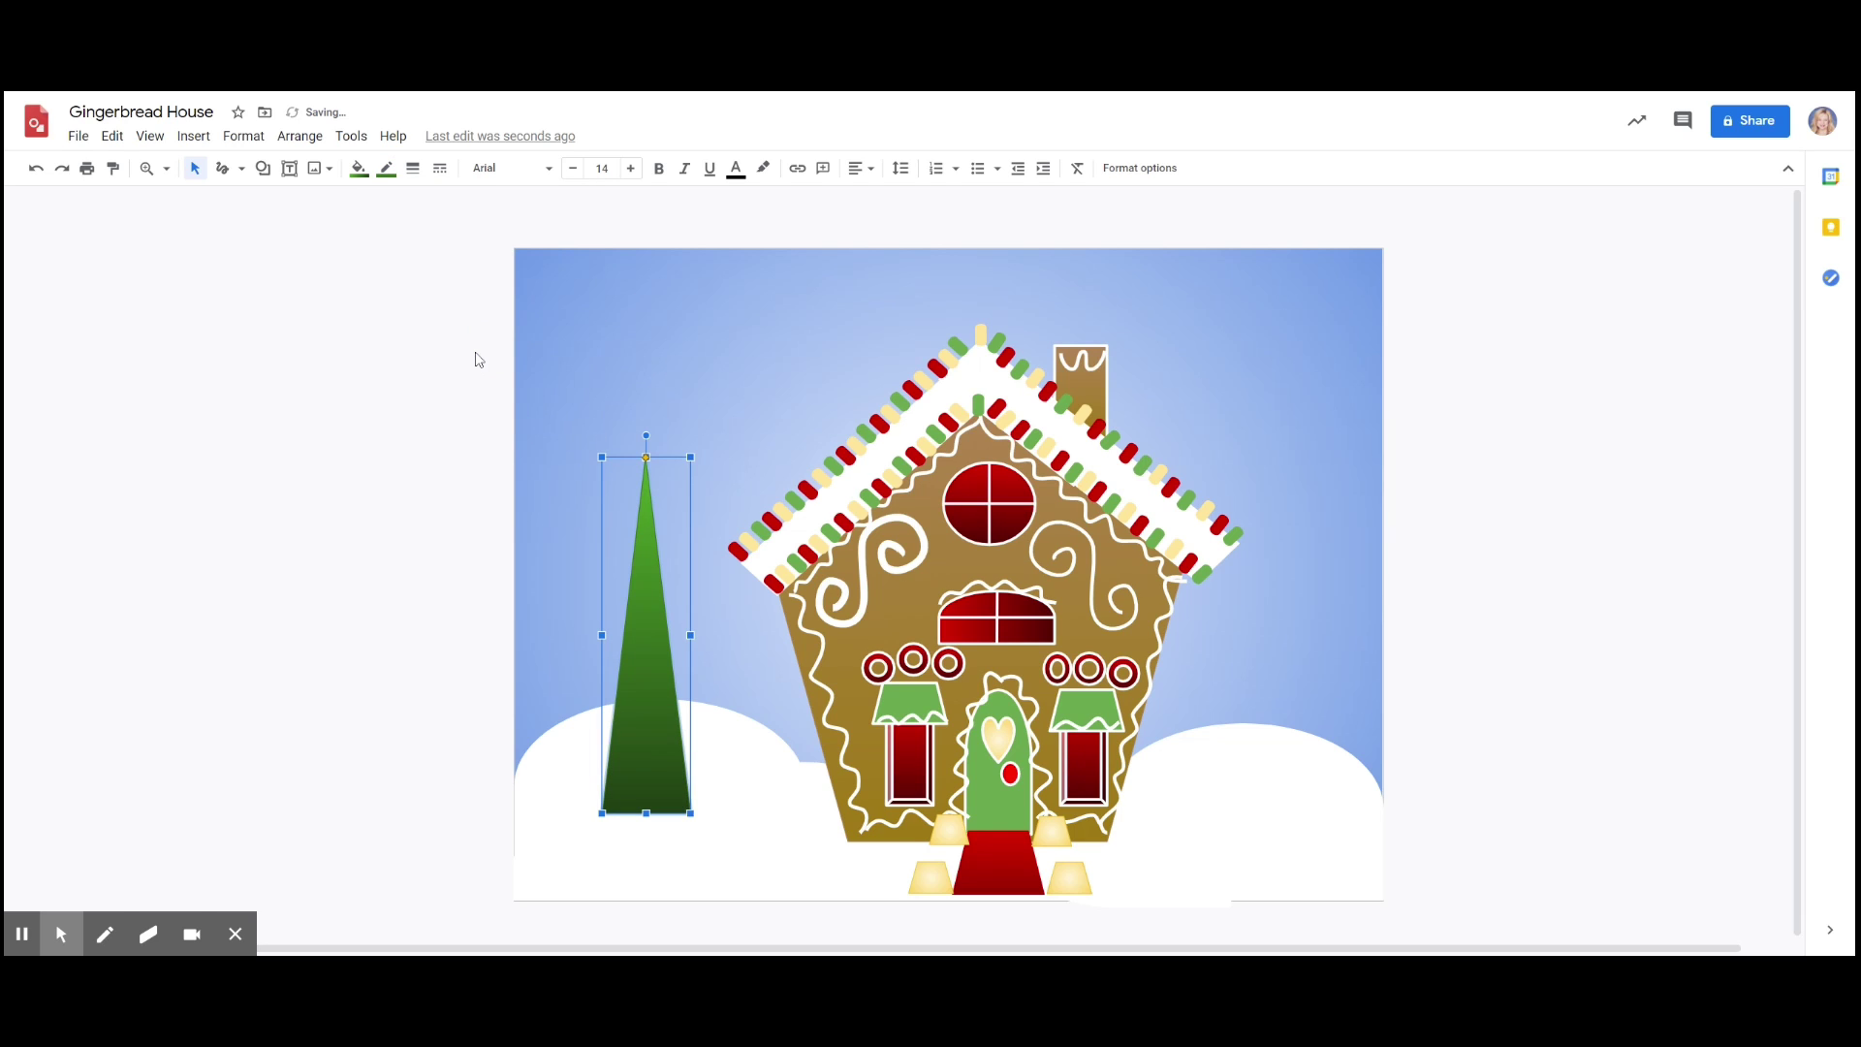
- Duplicate the green tree twice, placing one copy right of the house and the other between the original and the house
click(112, 136)
click(174, 387)
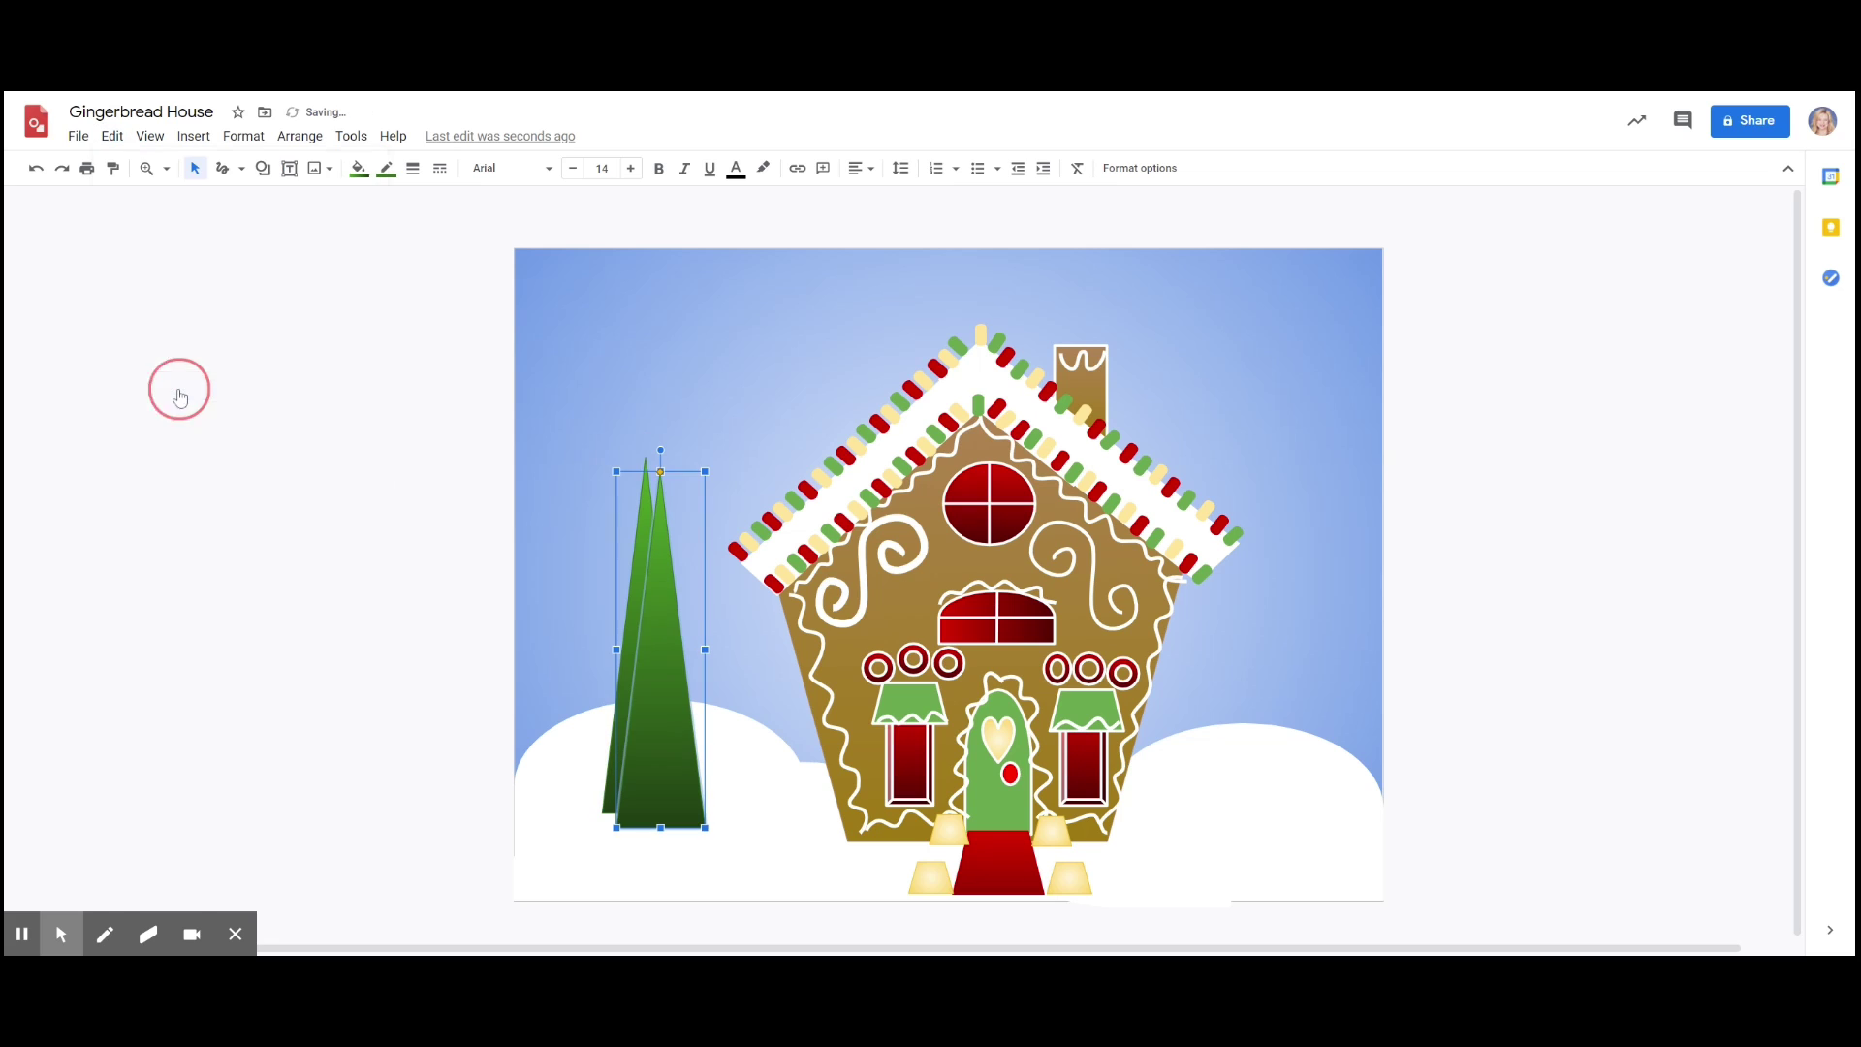
click(113, 135)
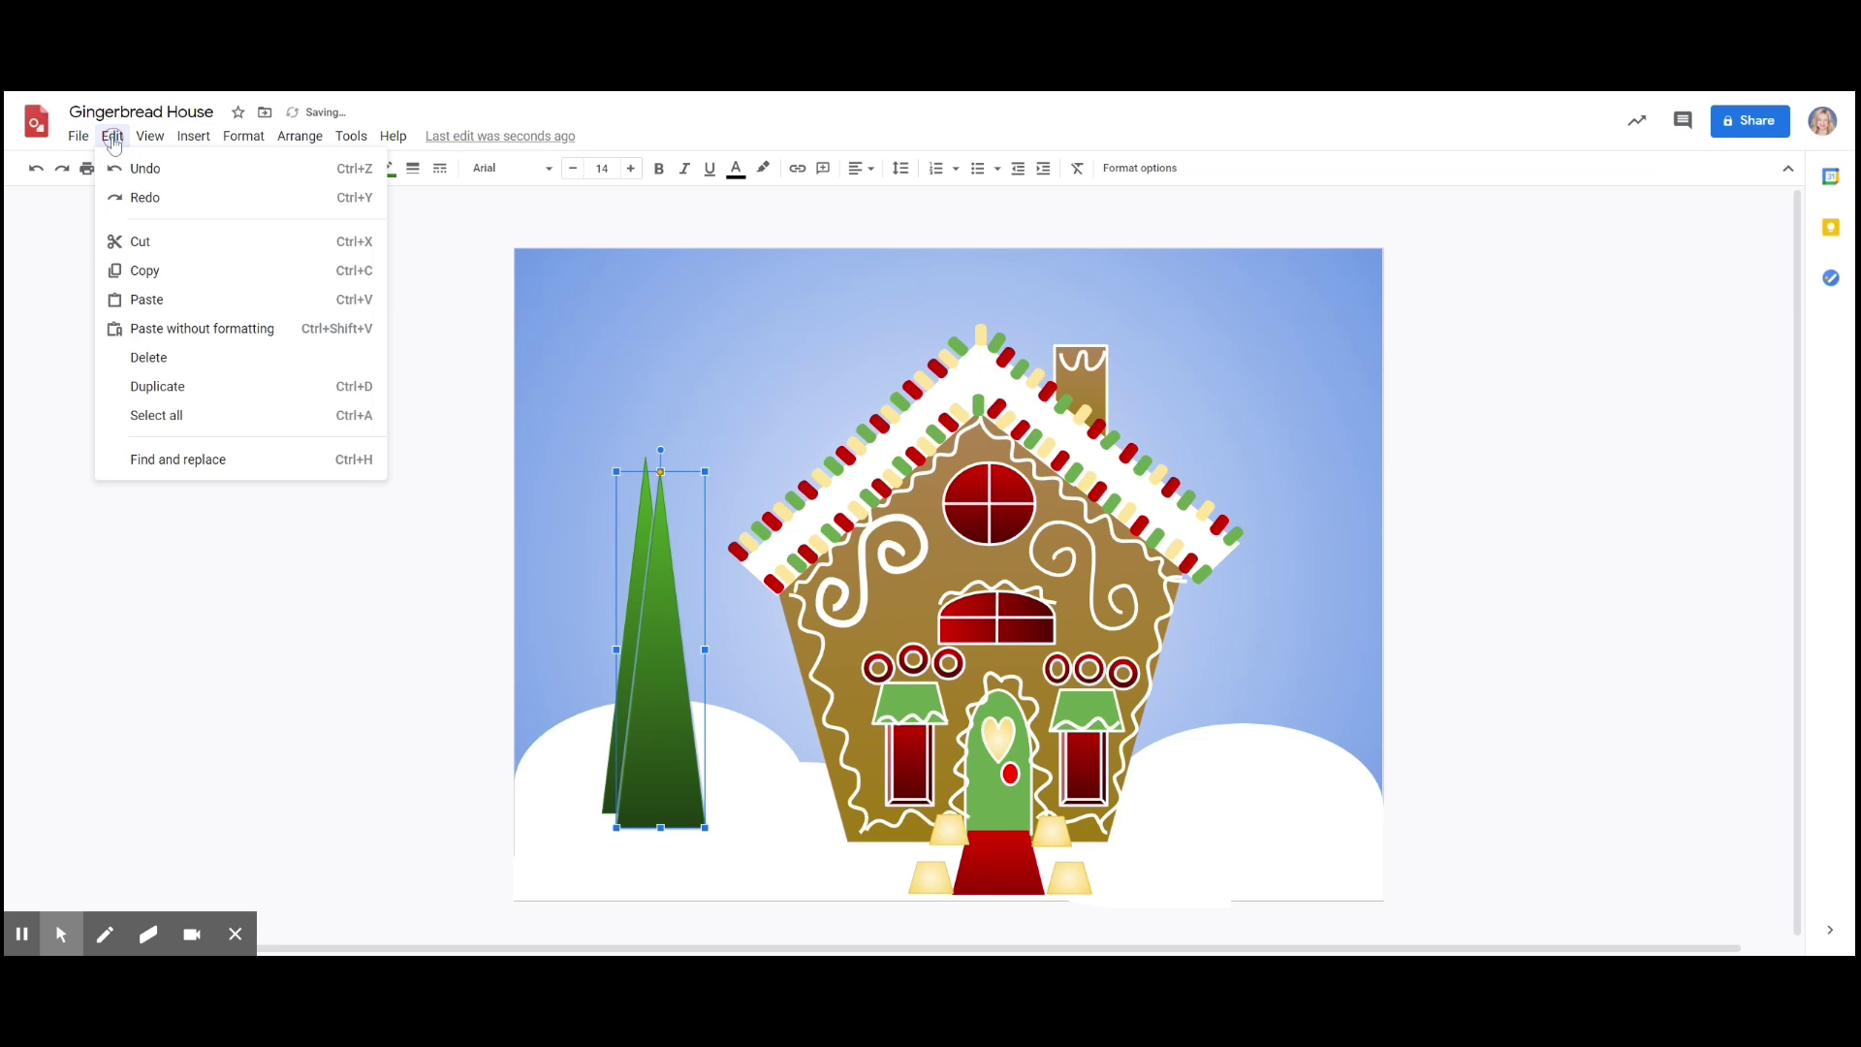
click(182, 388)
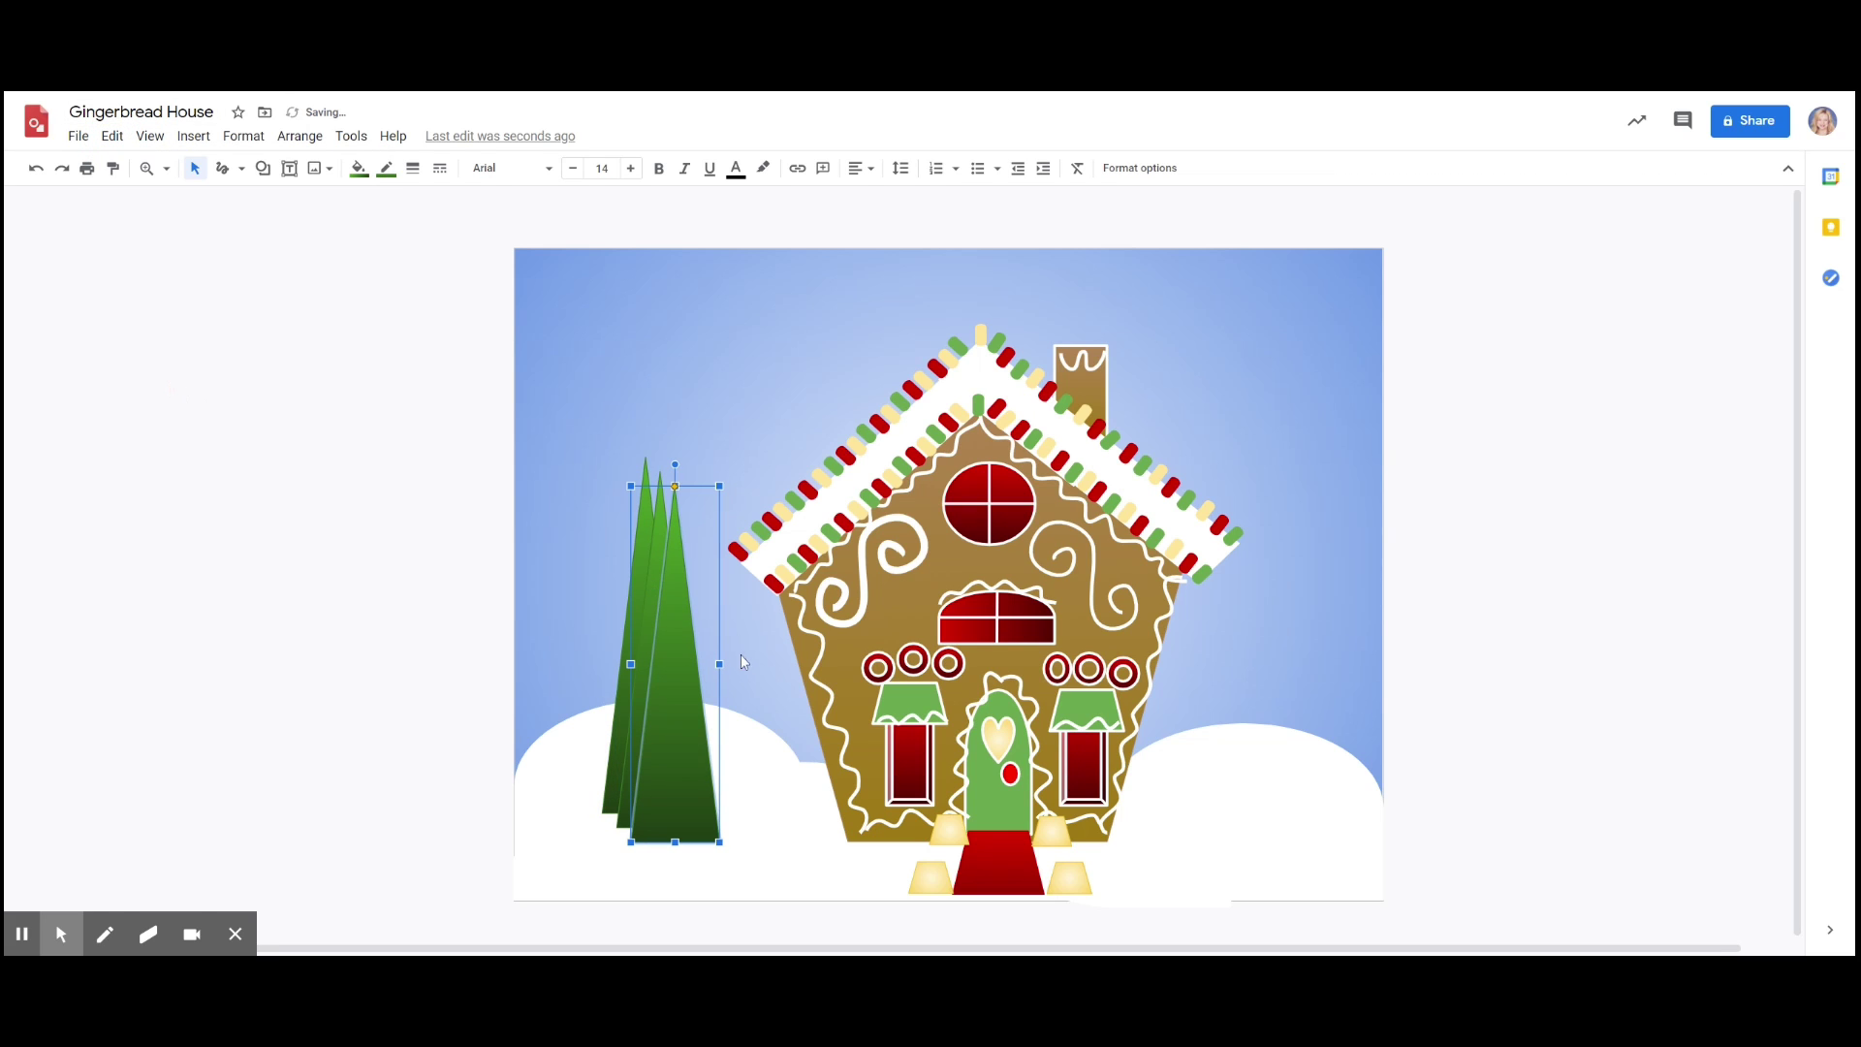
drag(673, 676, 1290, 698)
drag(663, 690, 706, 719)
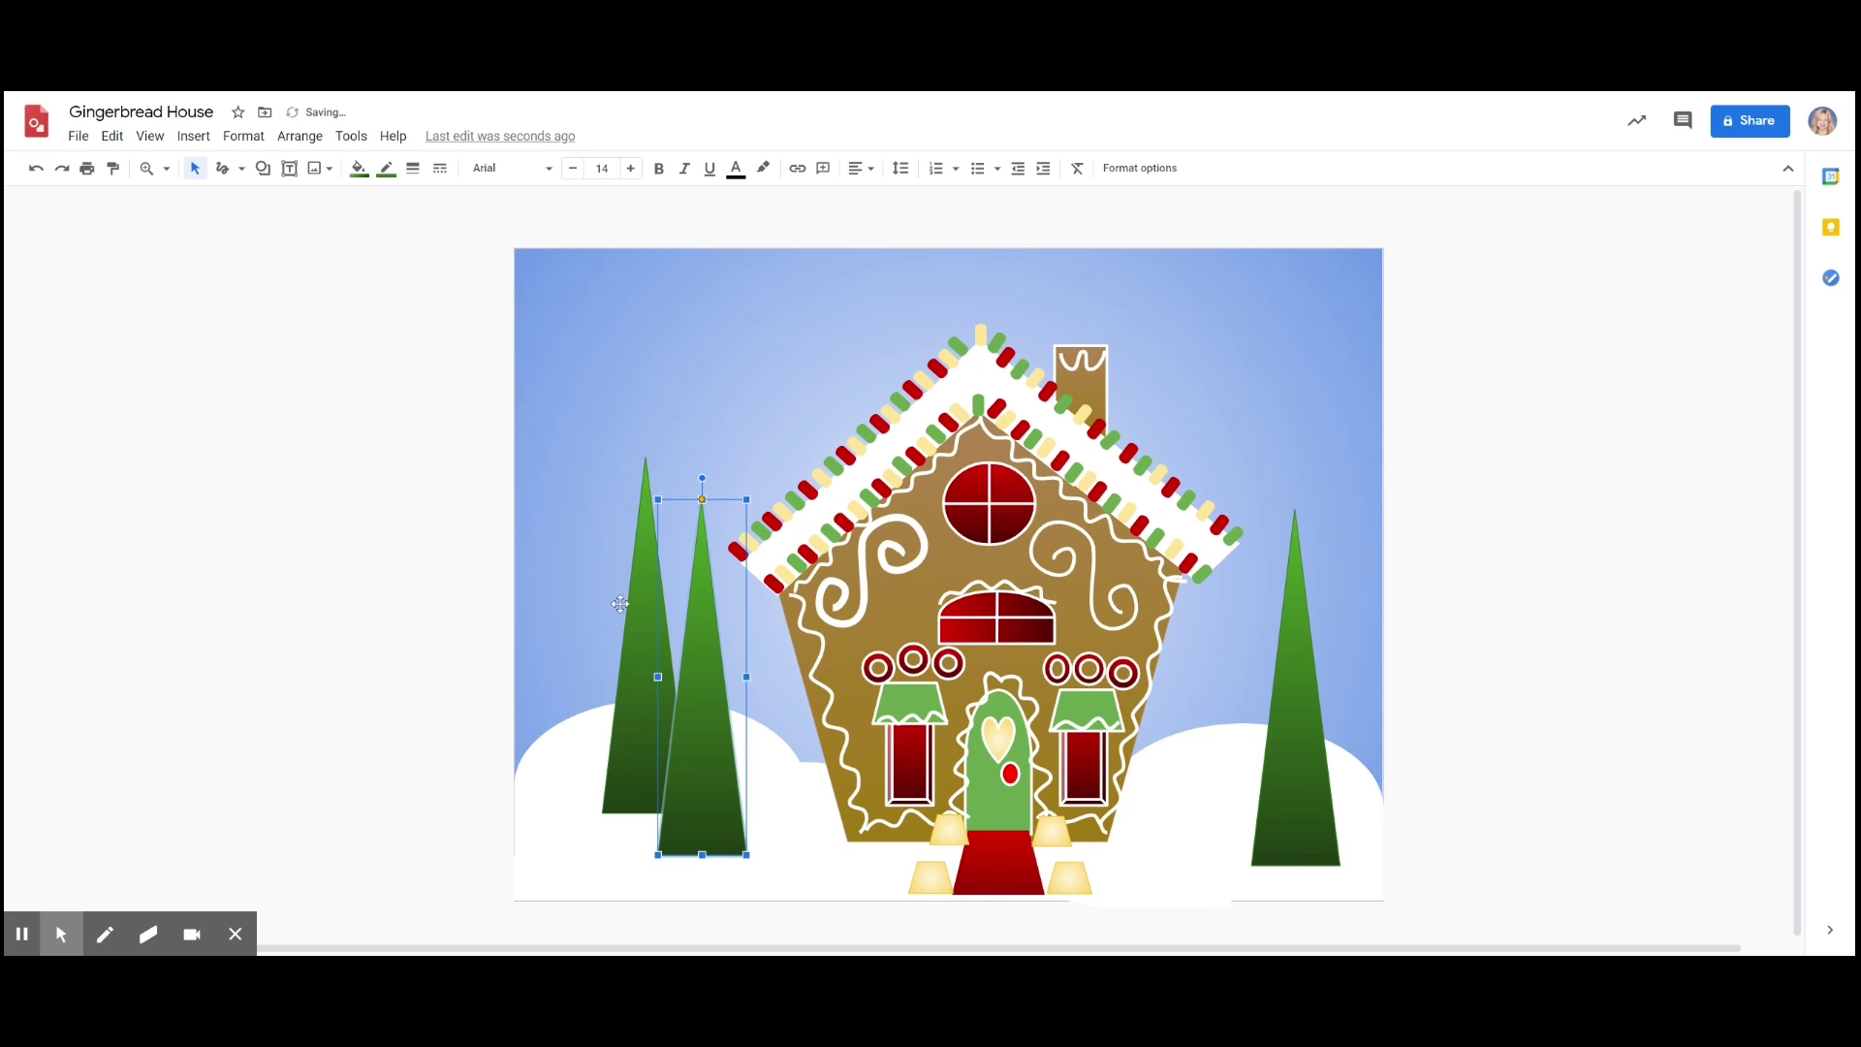
- Enlarge the leftmost tree and set it farther left and higher, and widen the neighbouring tree at its base
drag(636, 618, 583, 605)
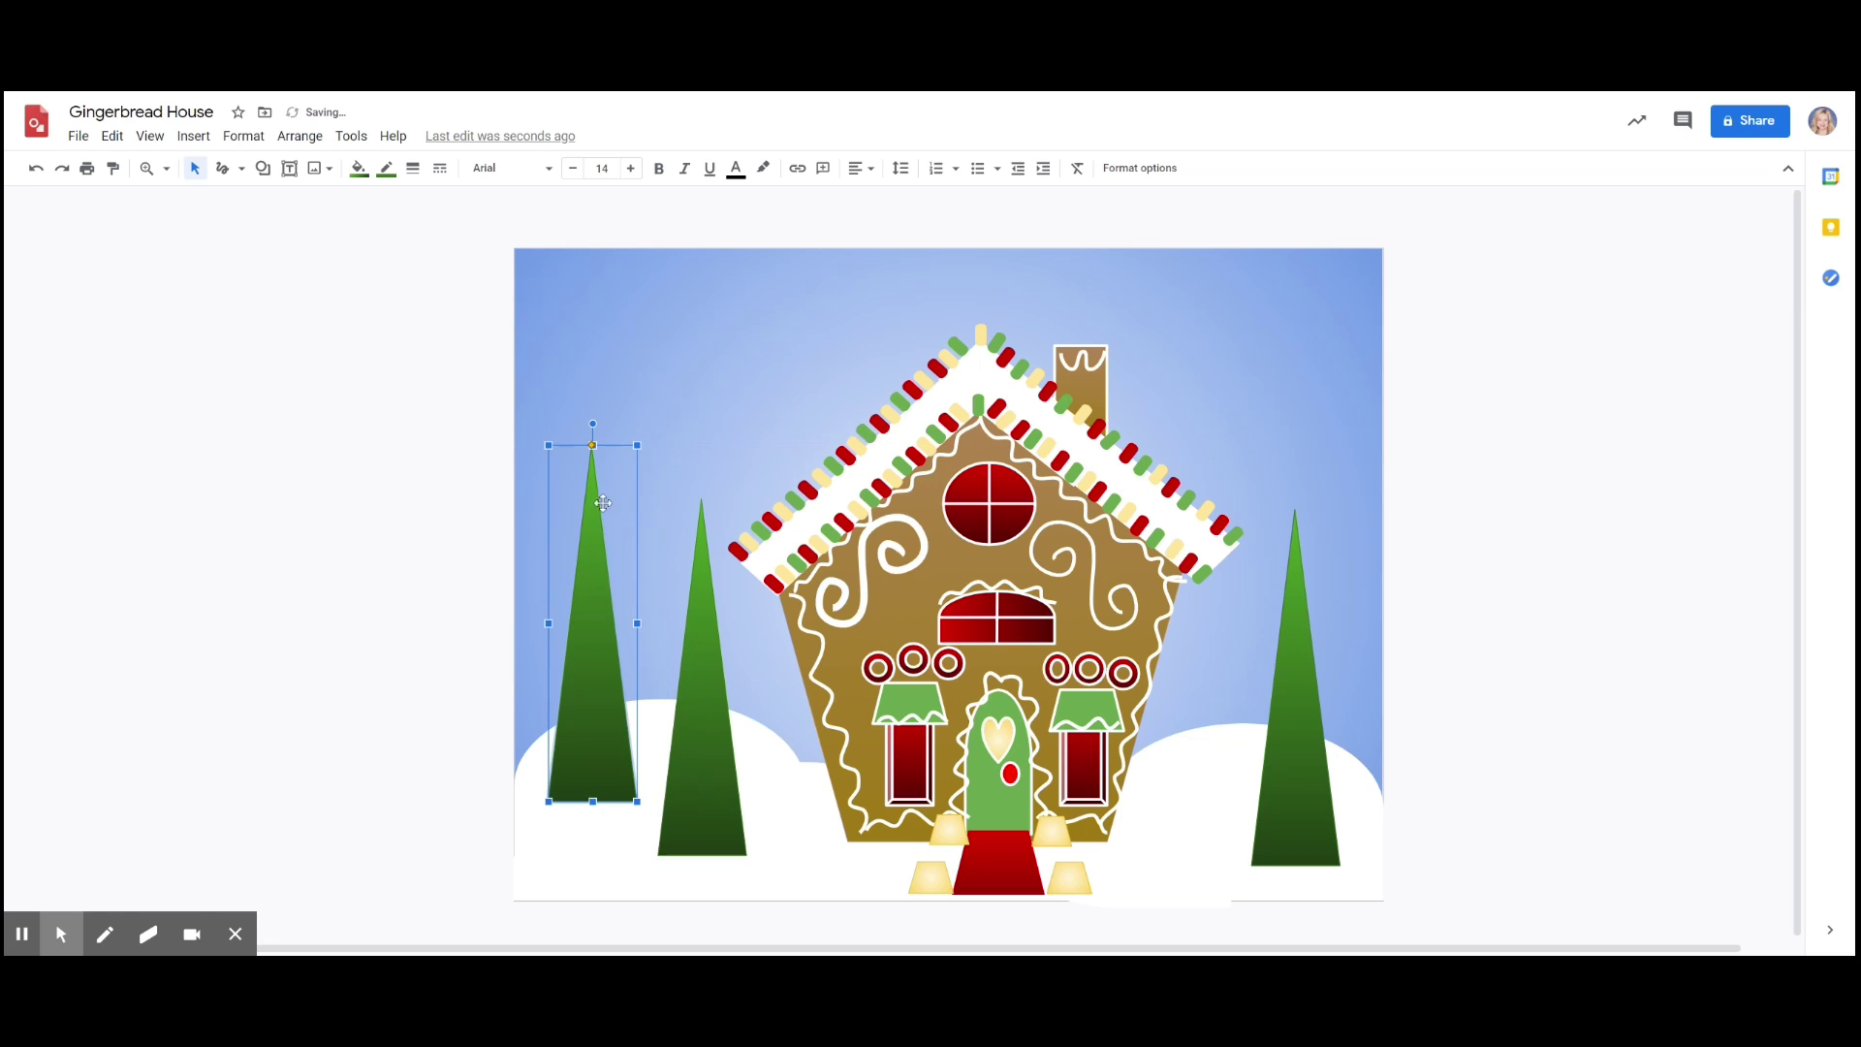
drag(637, 446, 656, 400)
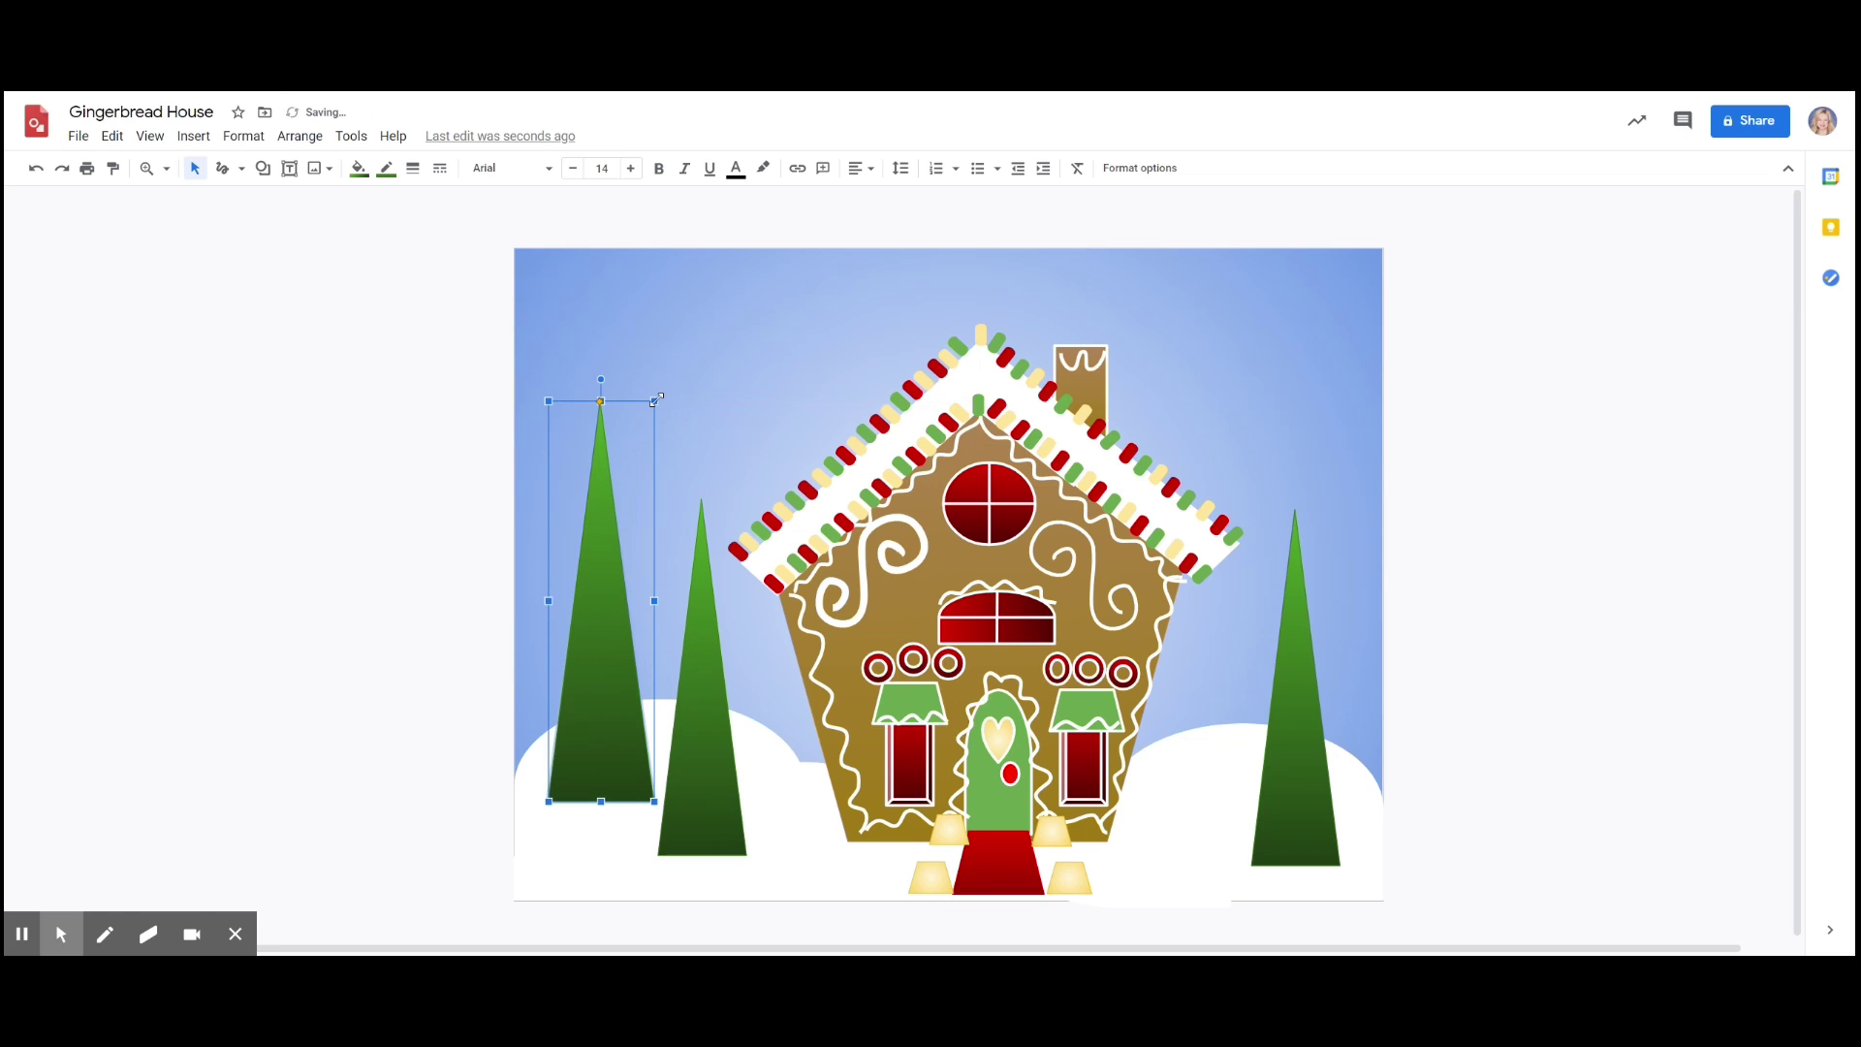
click(708, 677)
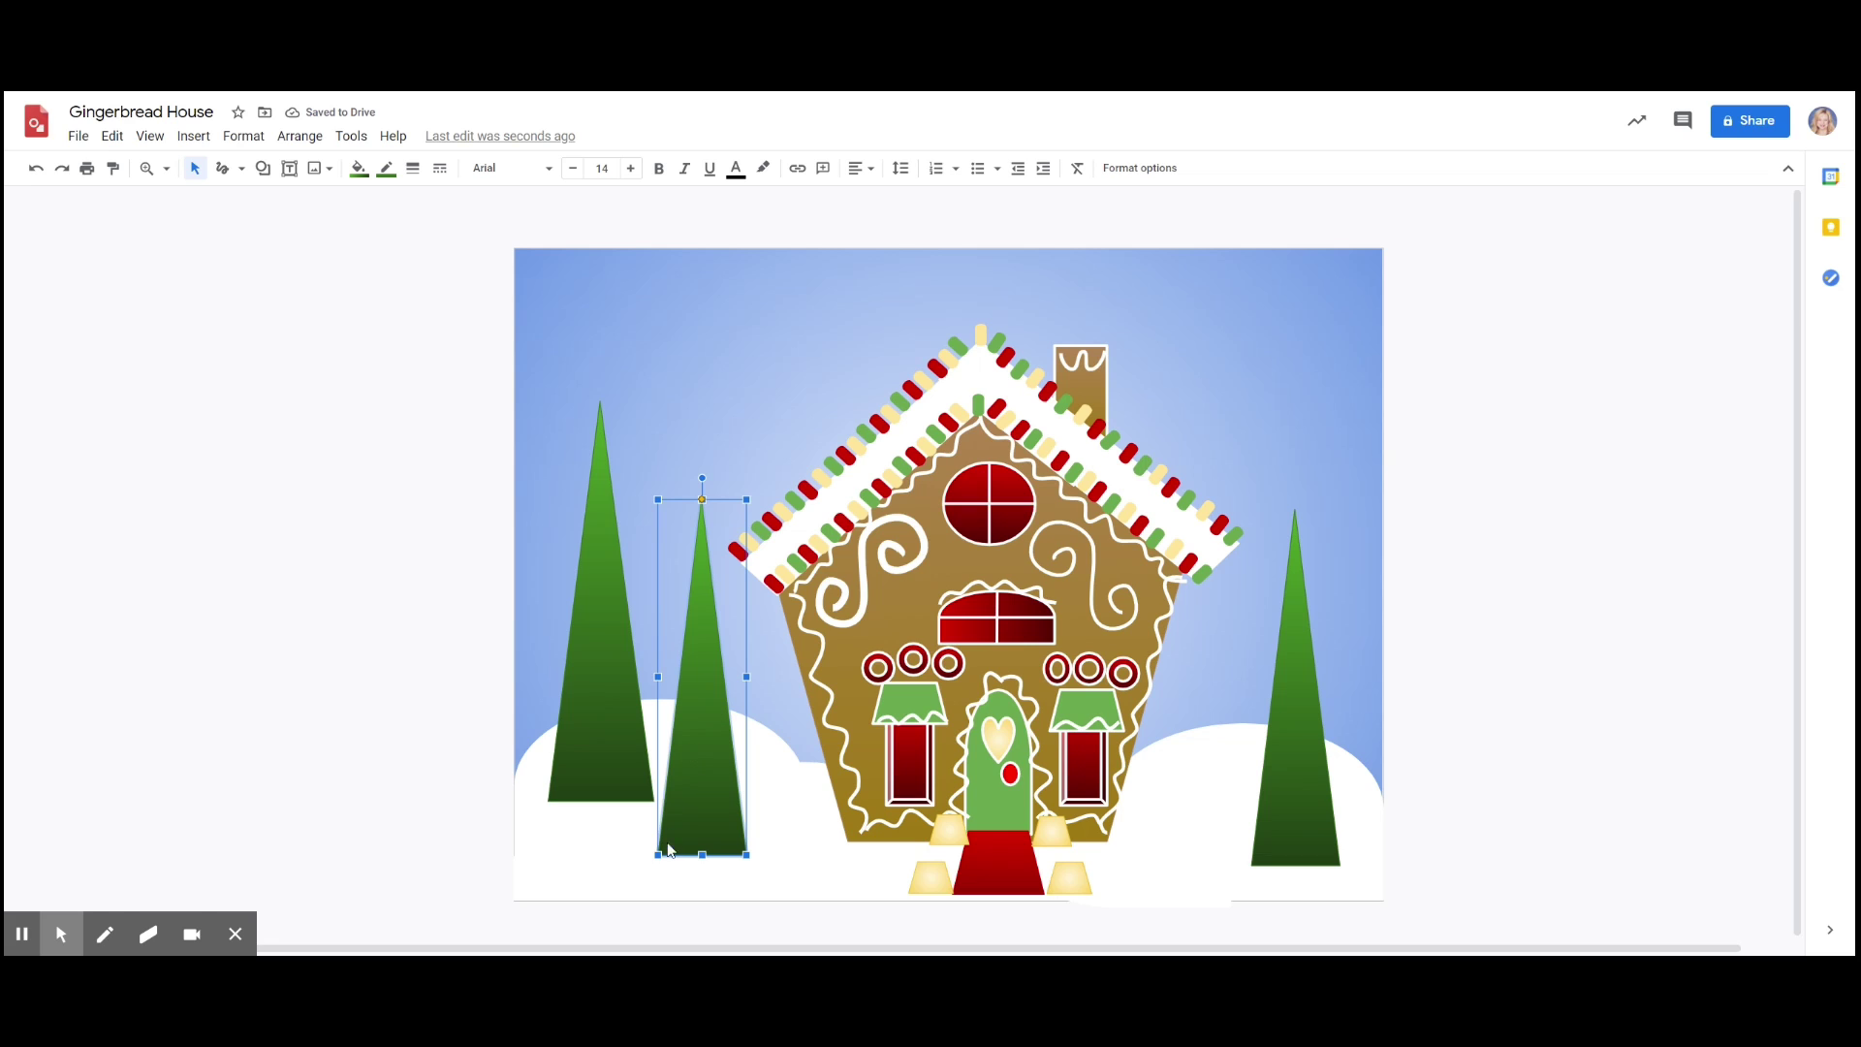
drag(655, 857, 627, 873)
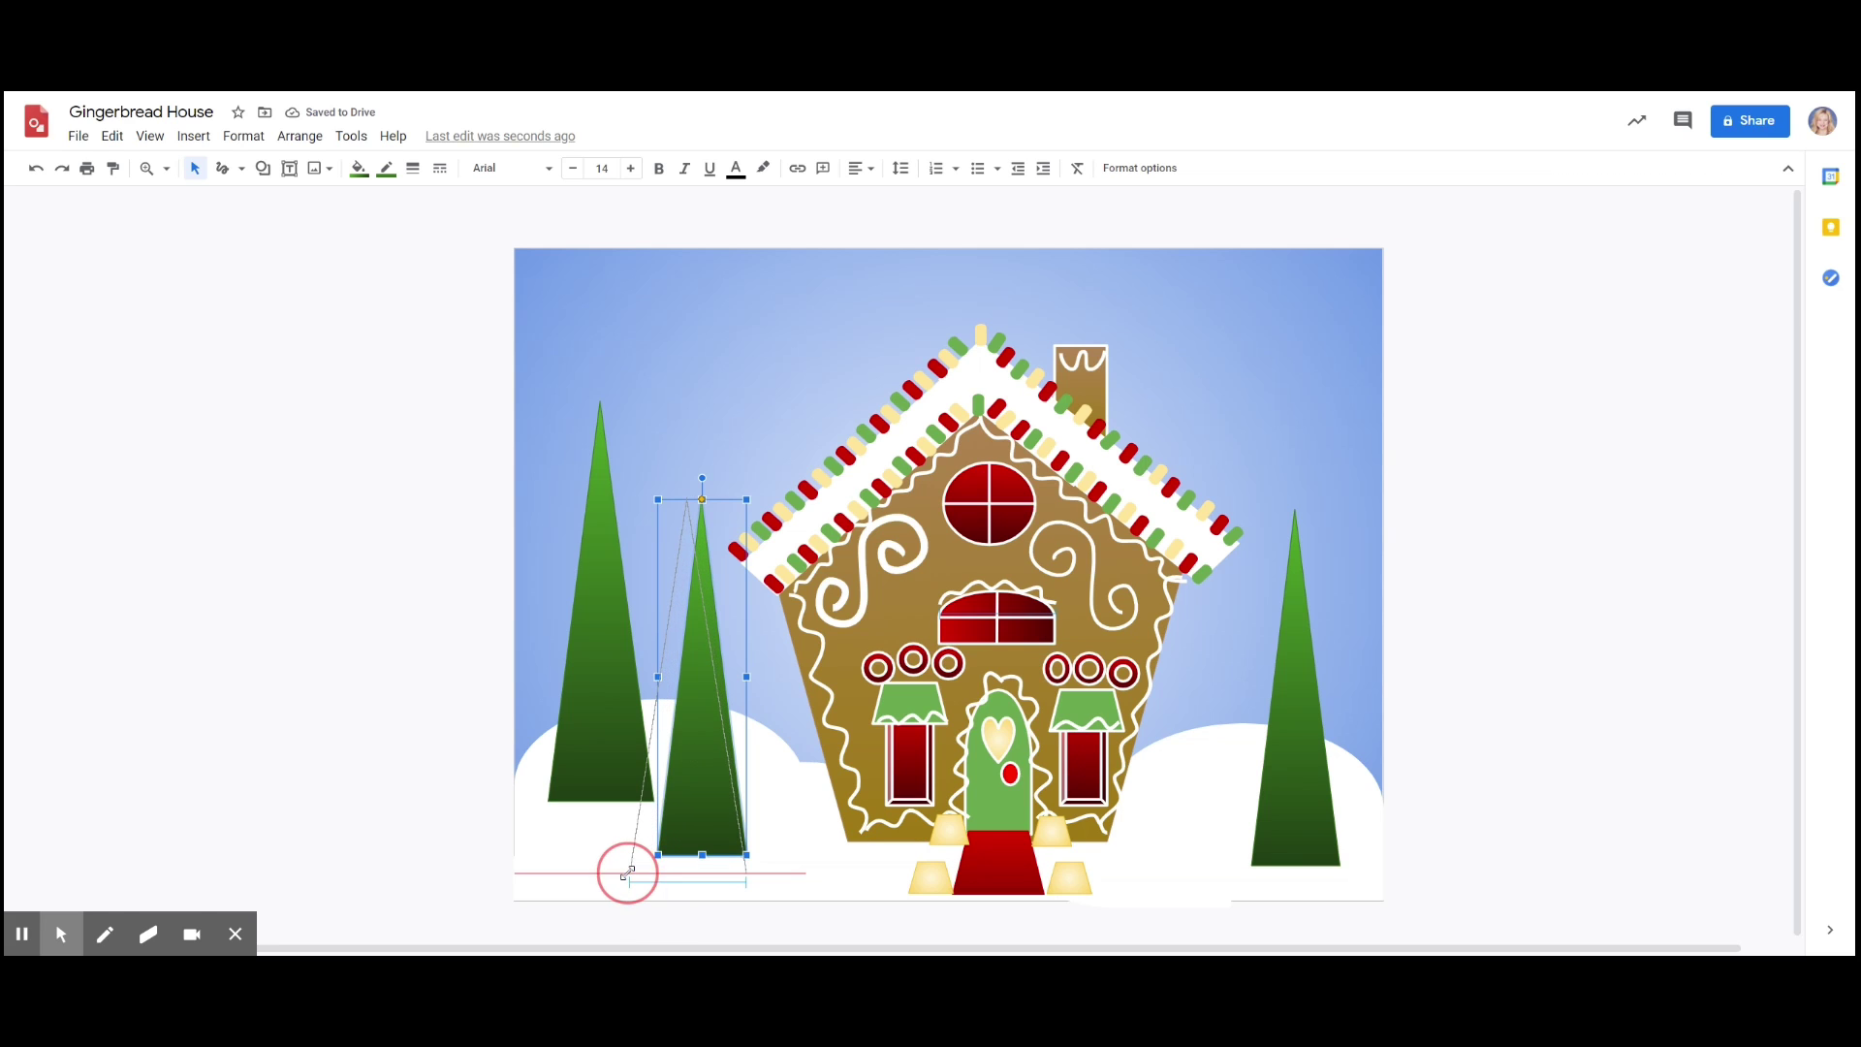
click(588, 679)
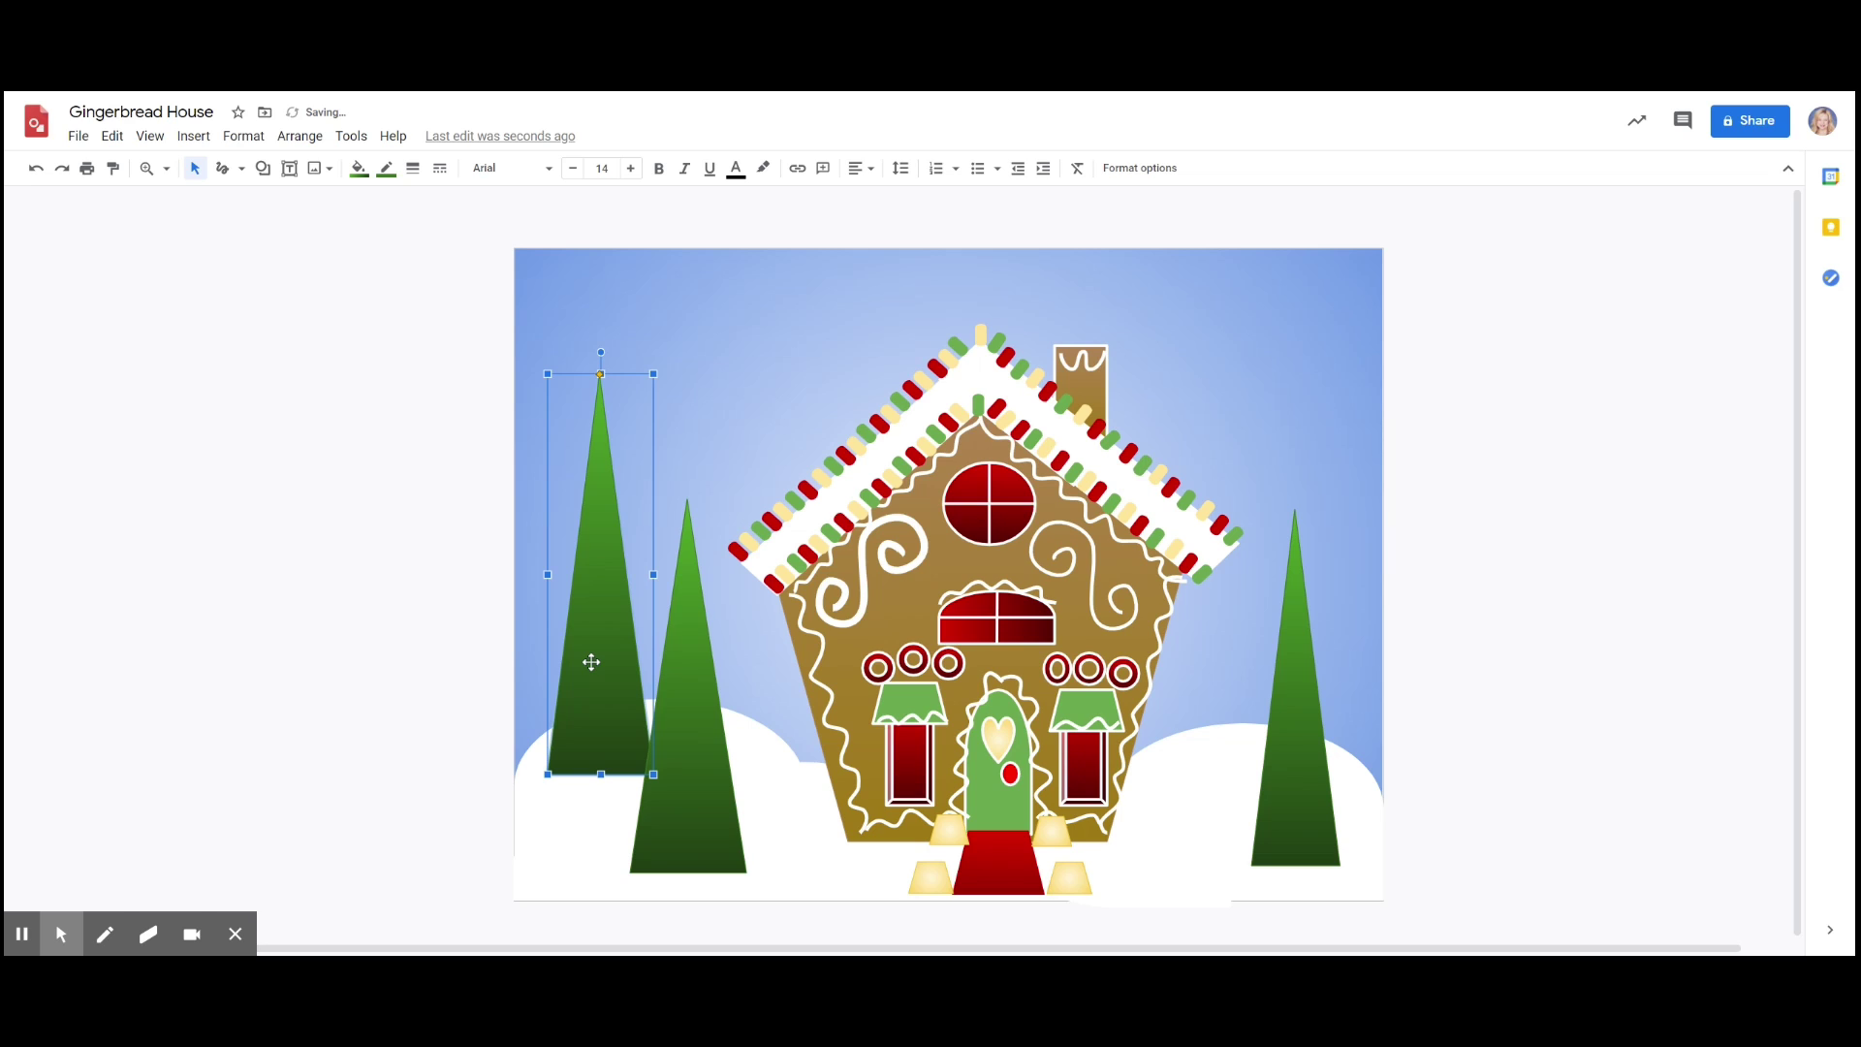
- Narrow the leftmost green tree slightly and send it behind the snow mound
drag(547, 575, 556, 575)
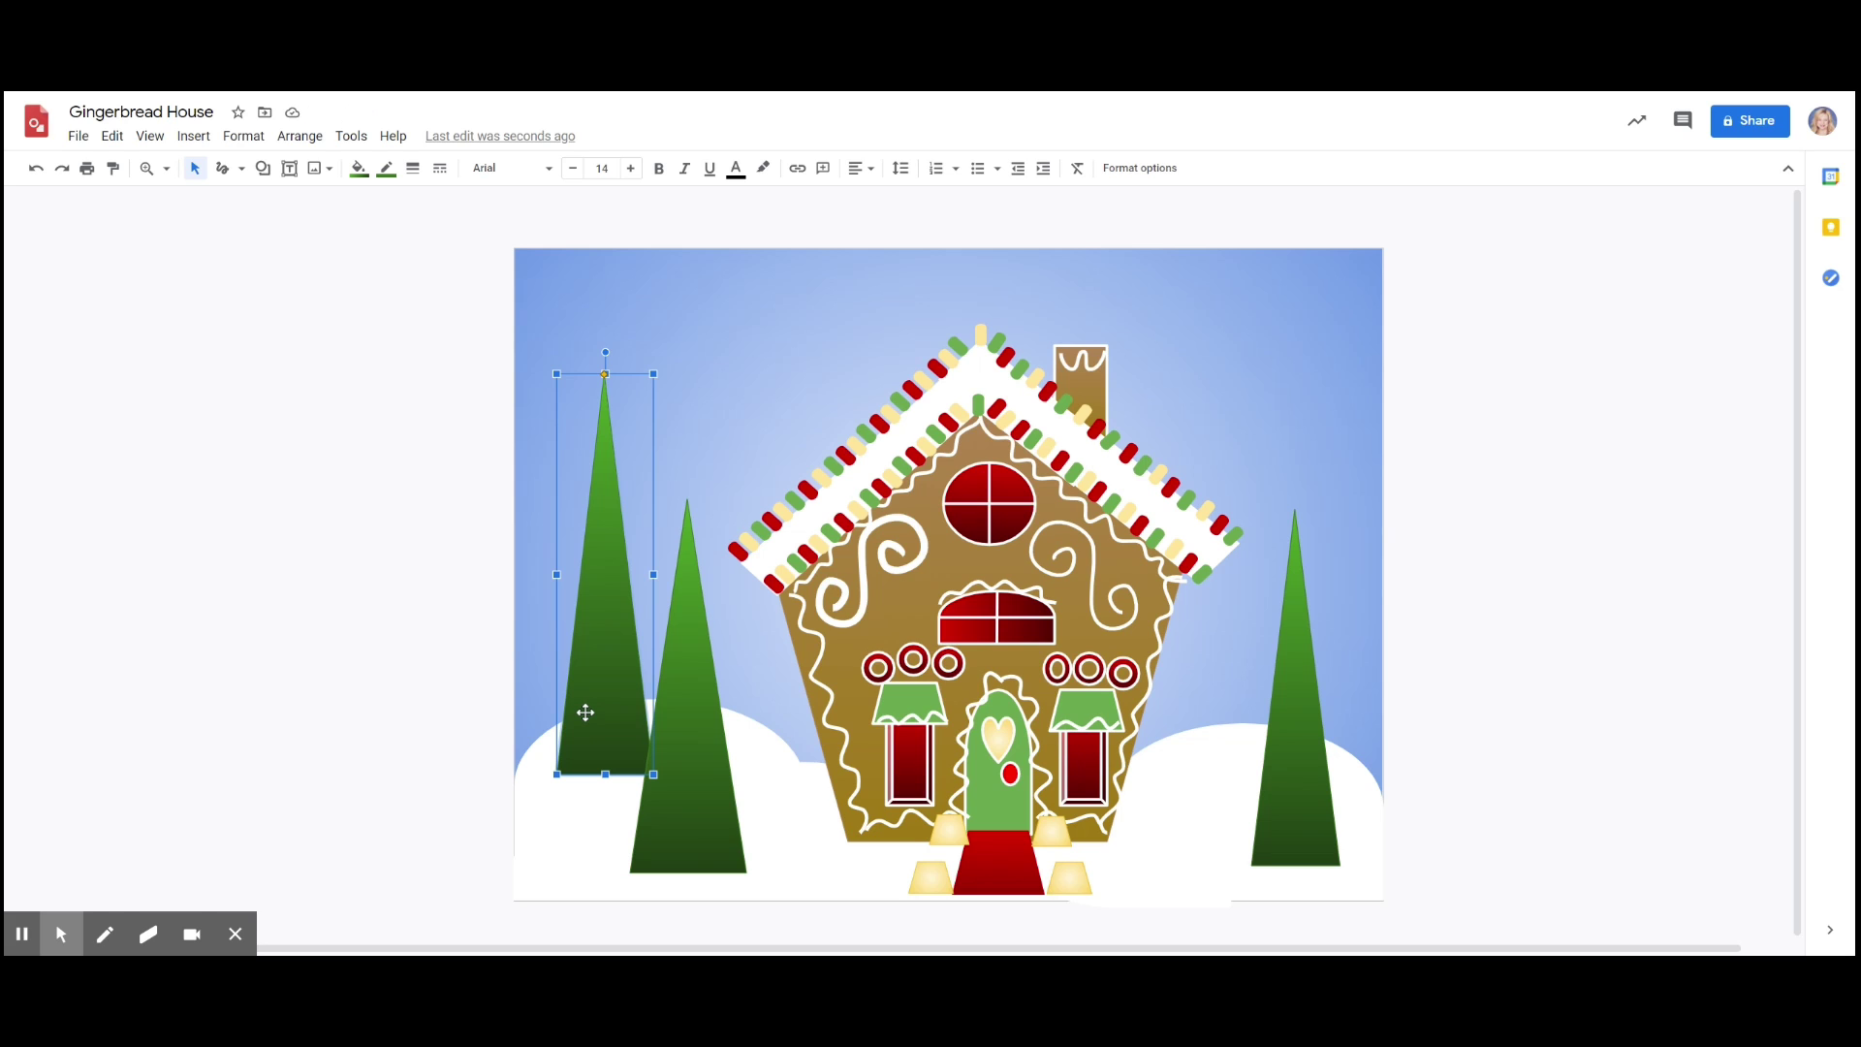
right_click(586, 714)
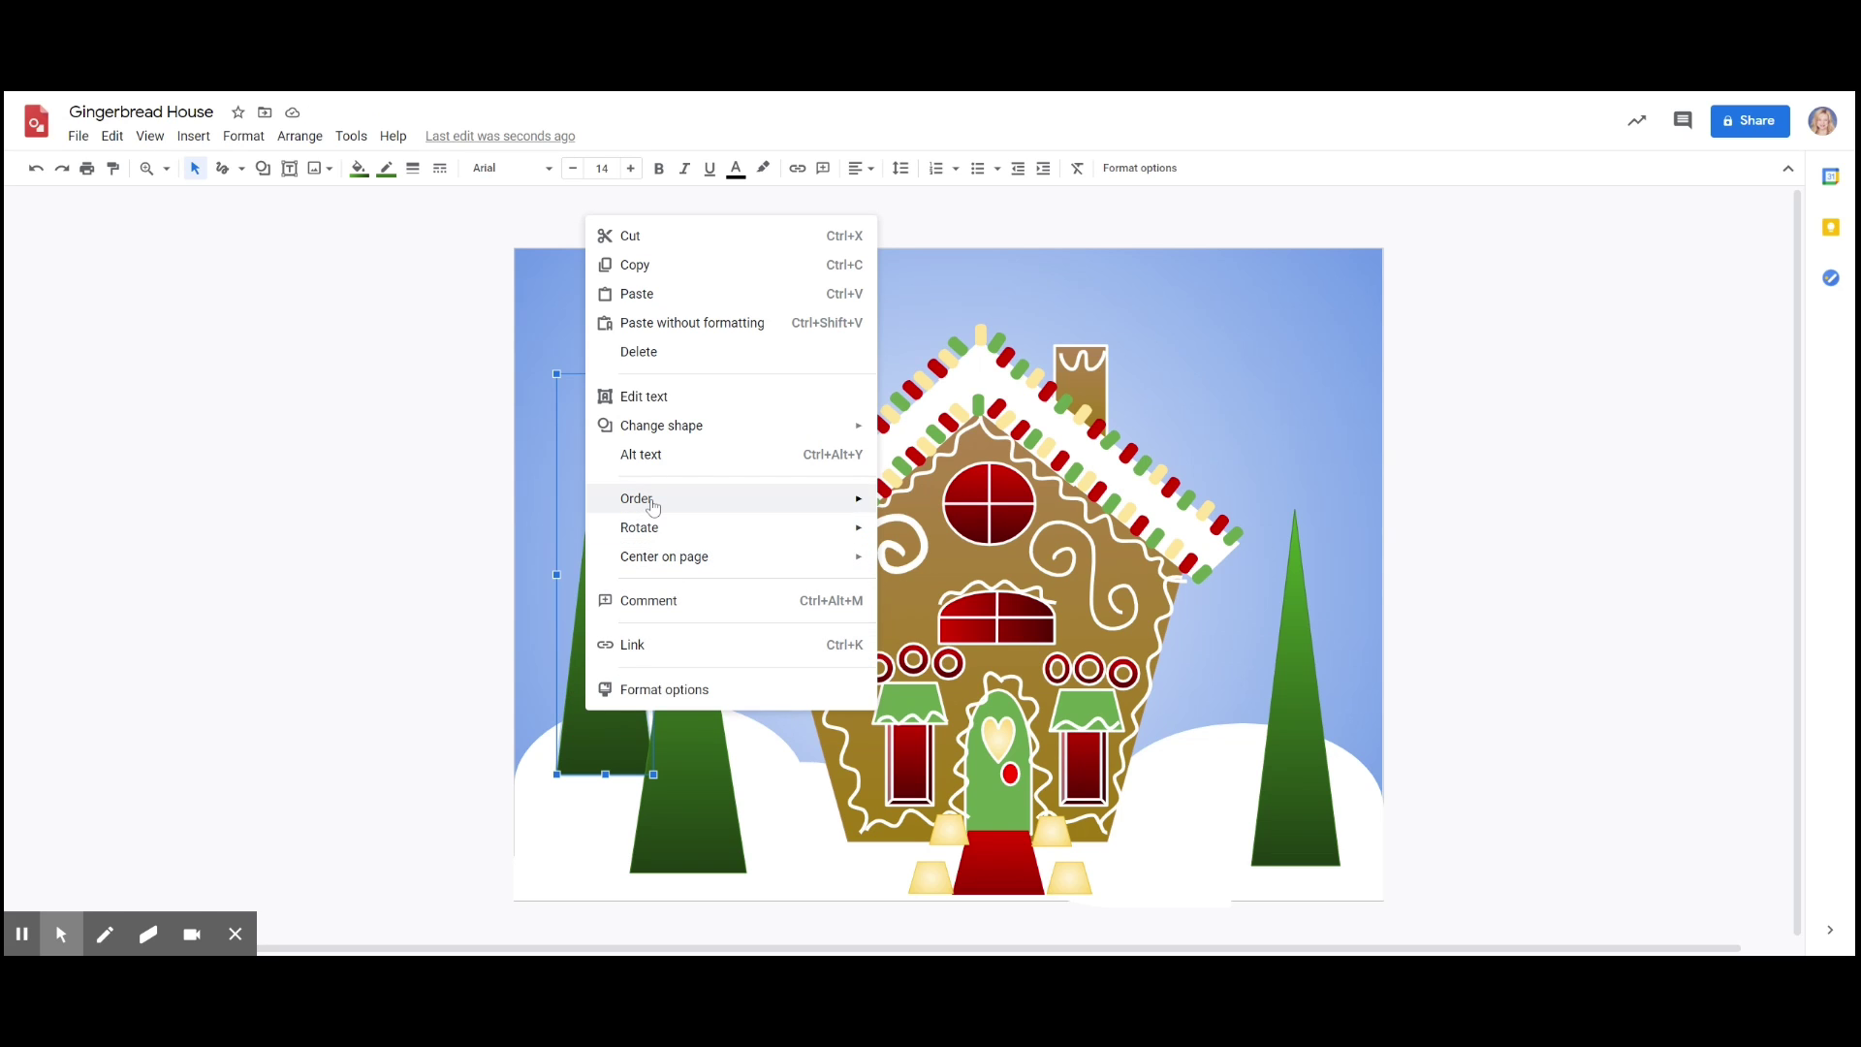
mouse_move(648, 500)
click(951, 592)
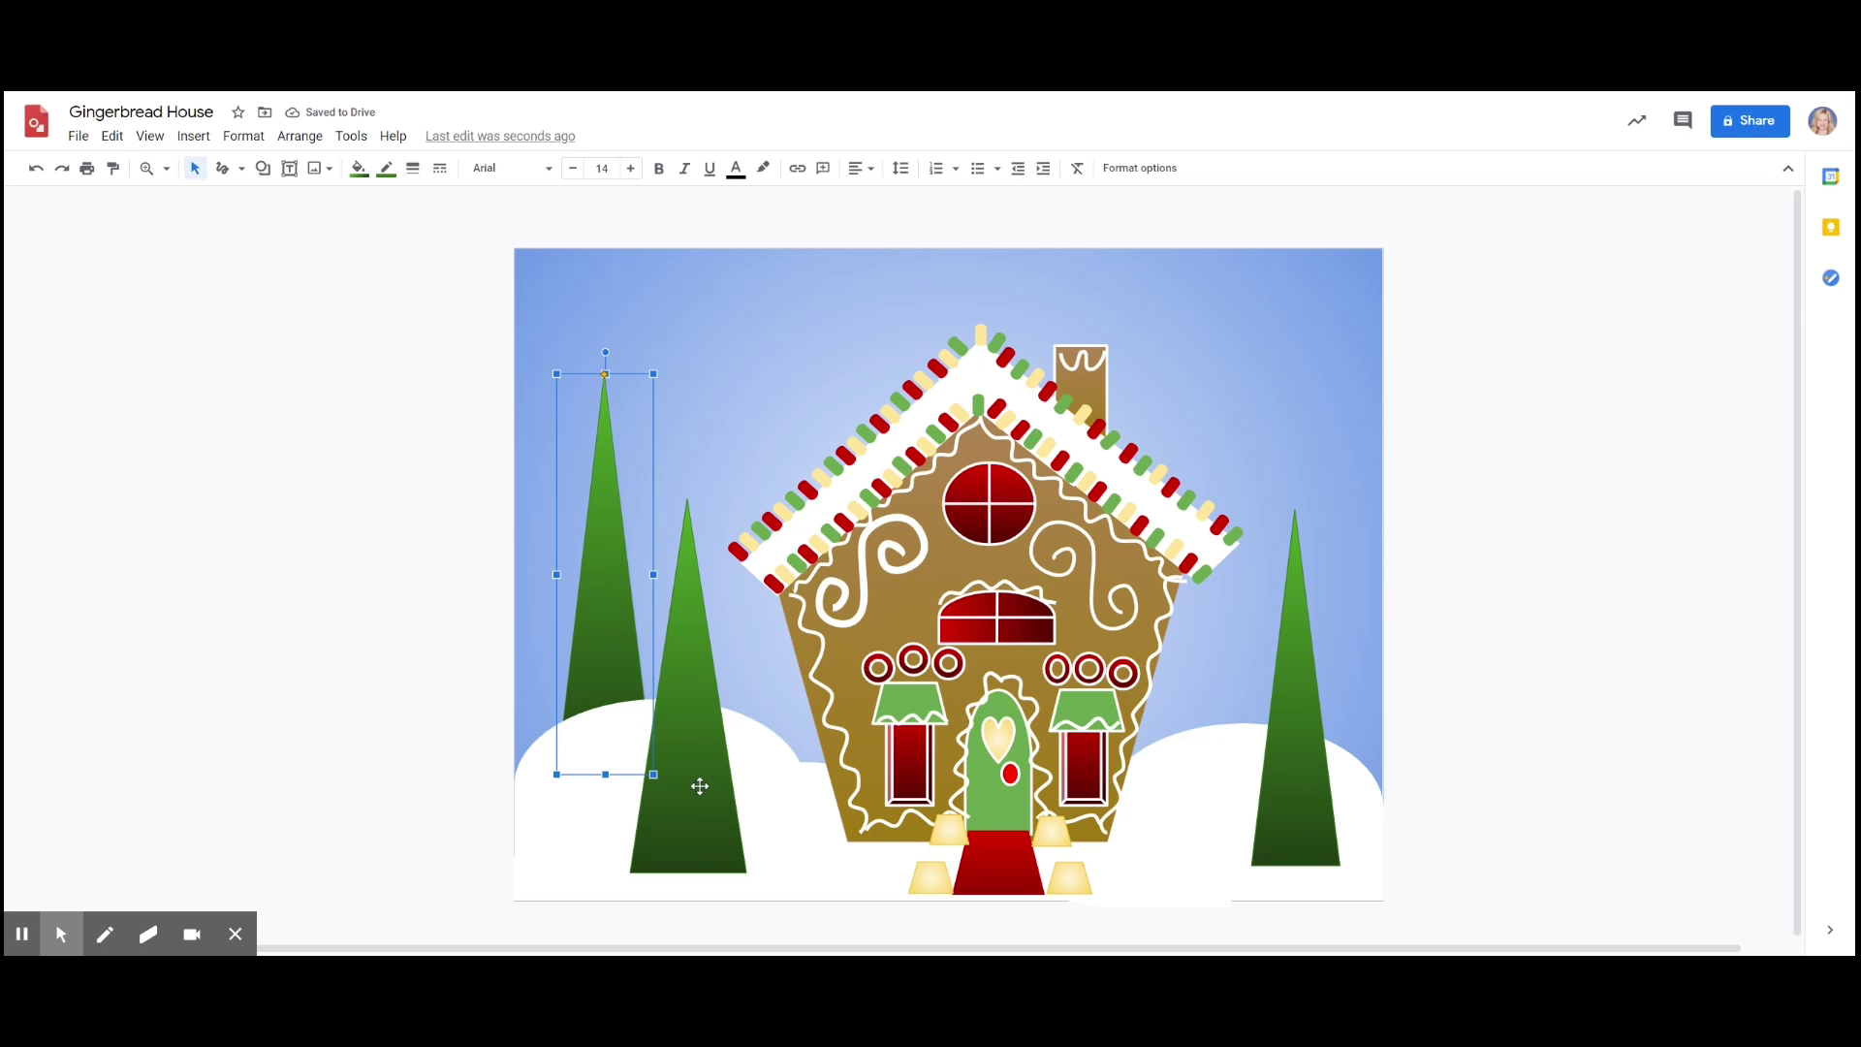
- Enlarge the tree right of the house, making it taller and wider, and shift it slightly up
click(1336, 753)
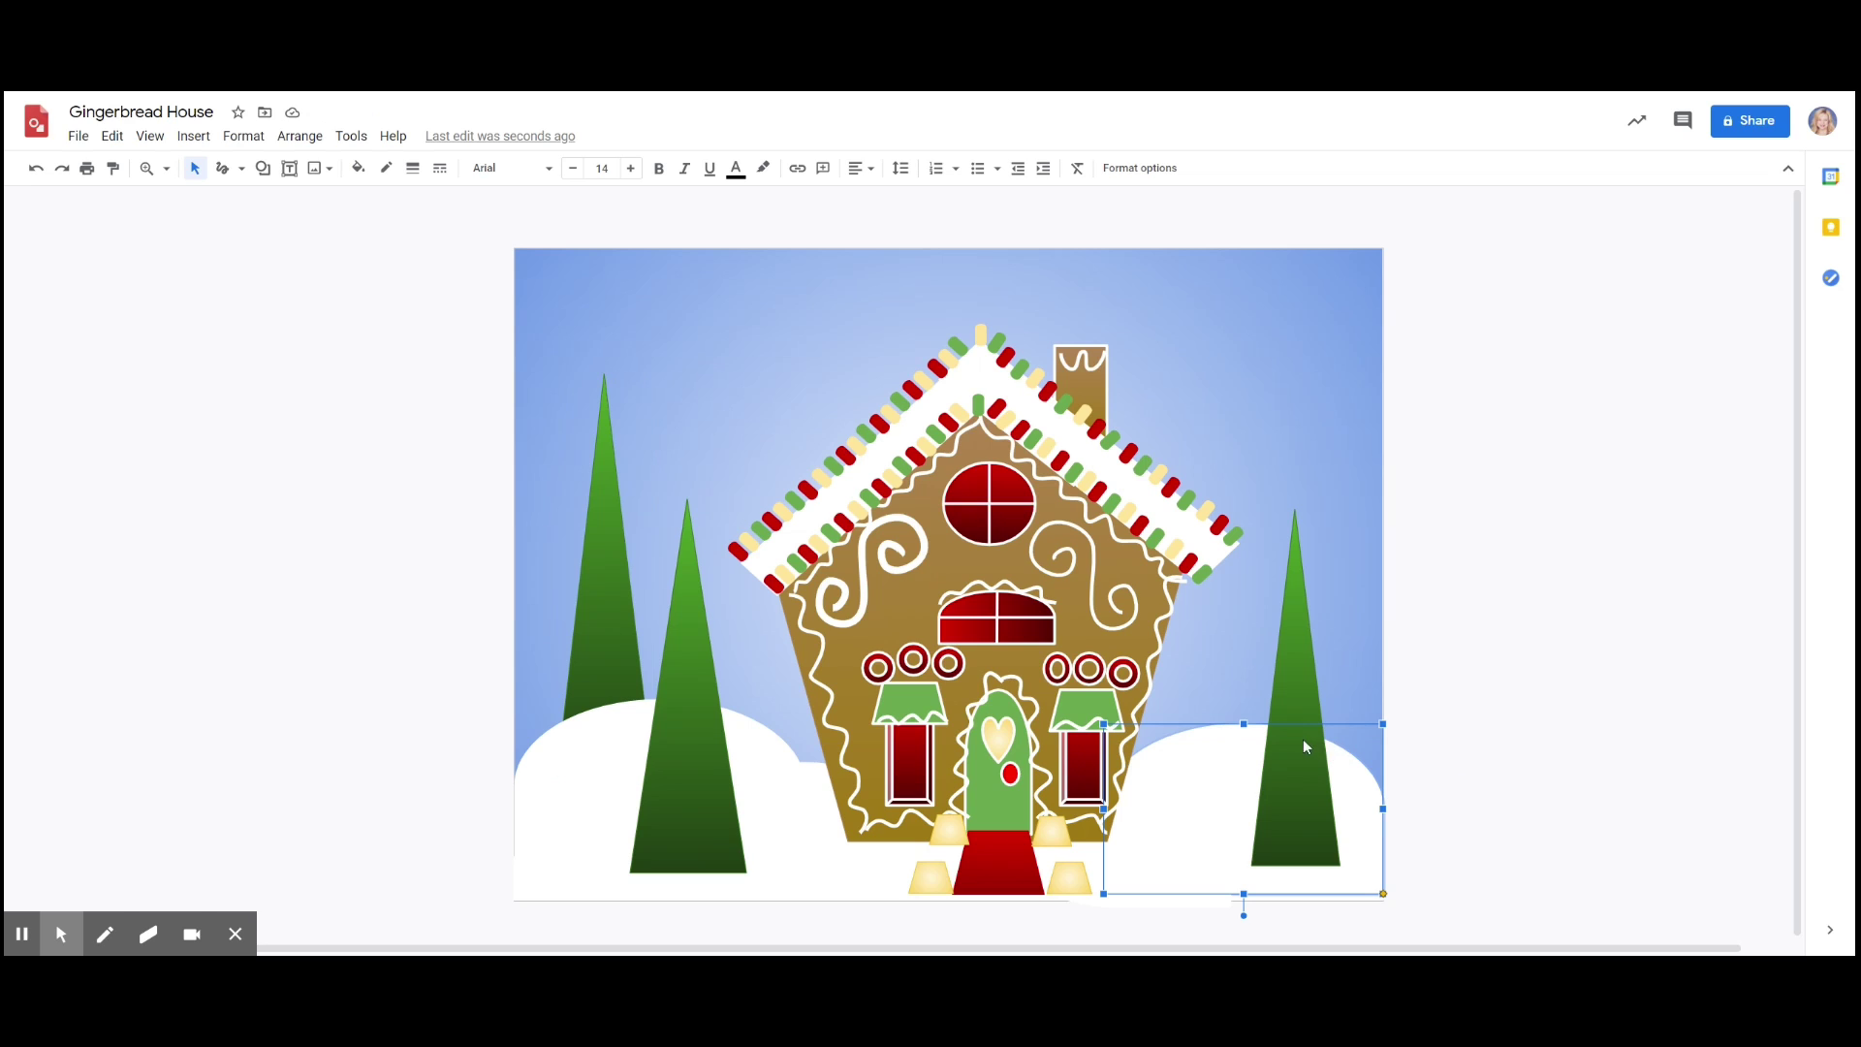
click(1300, 667)
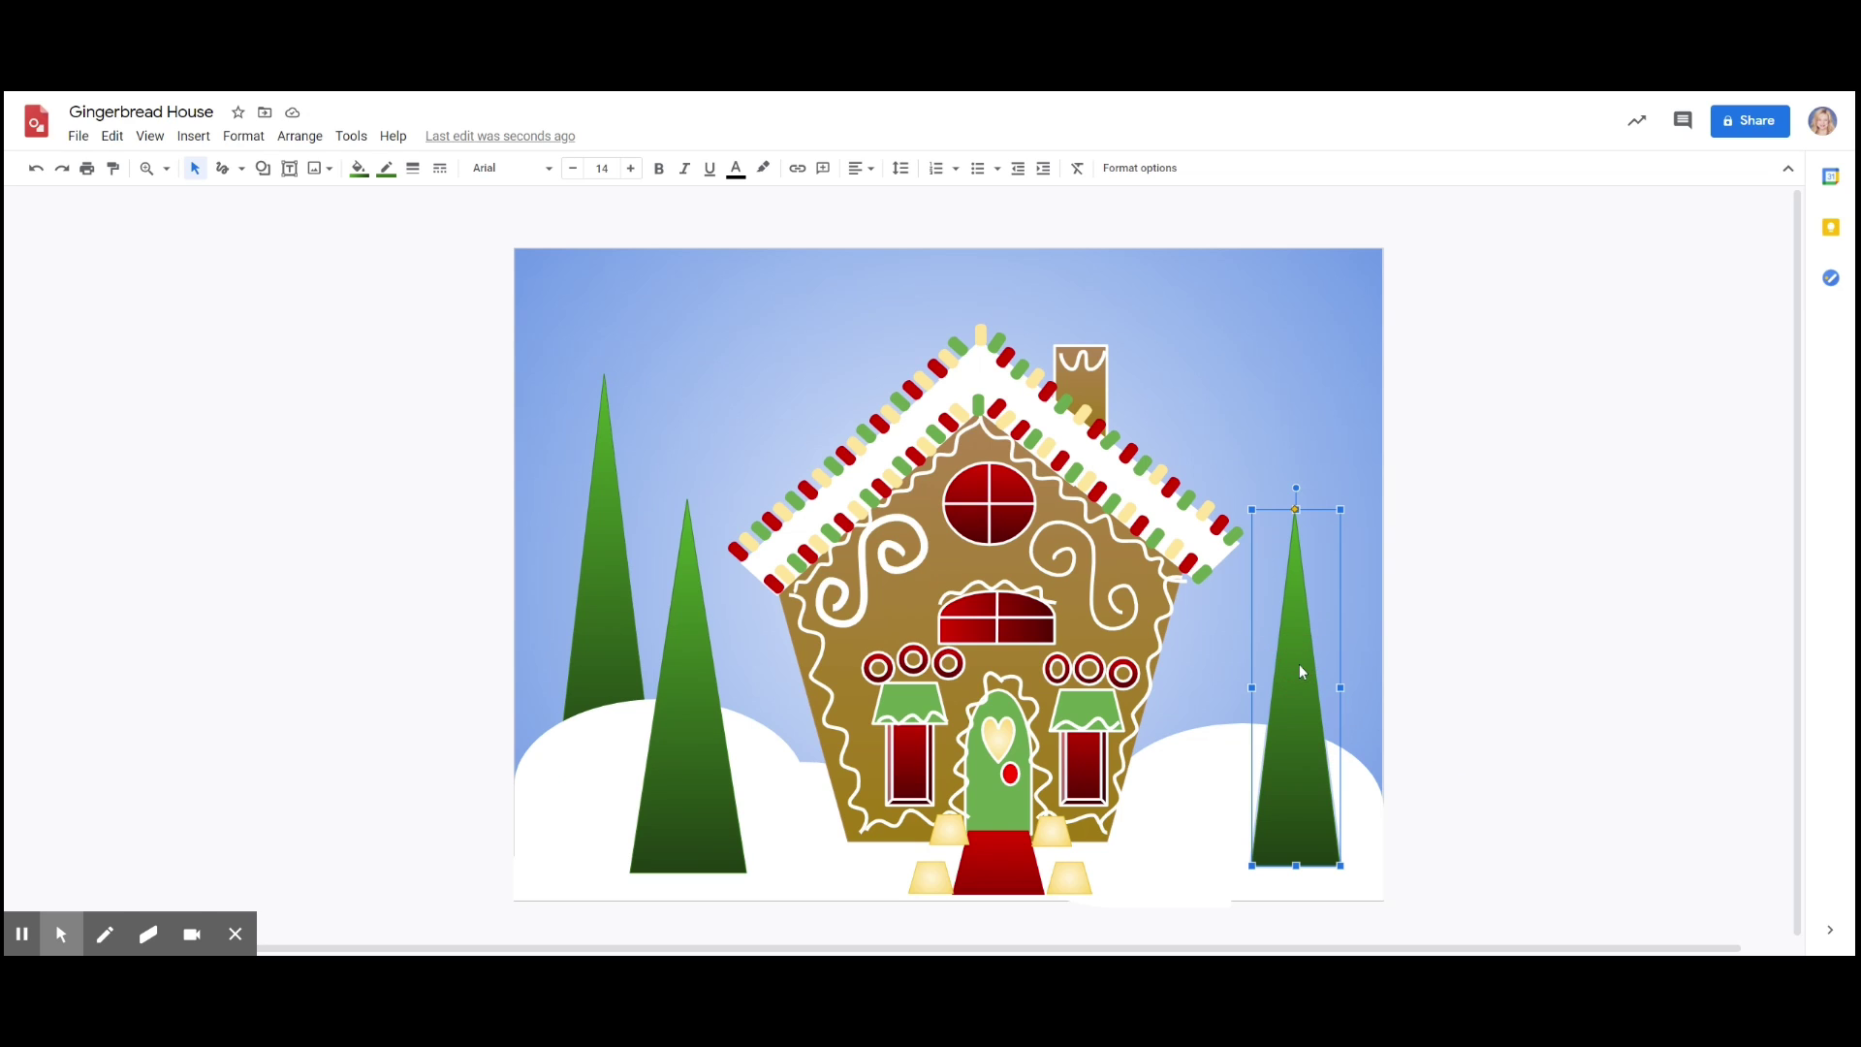
click(1351, 478)
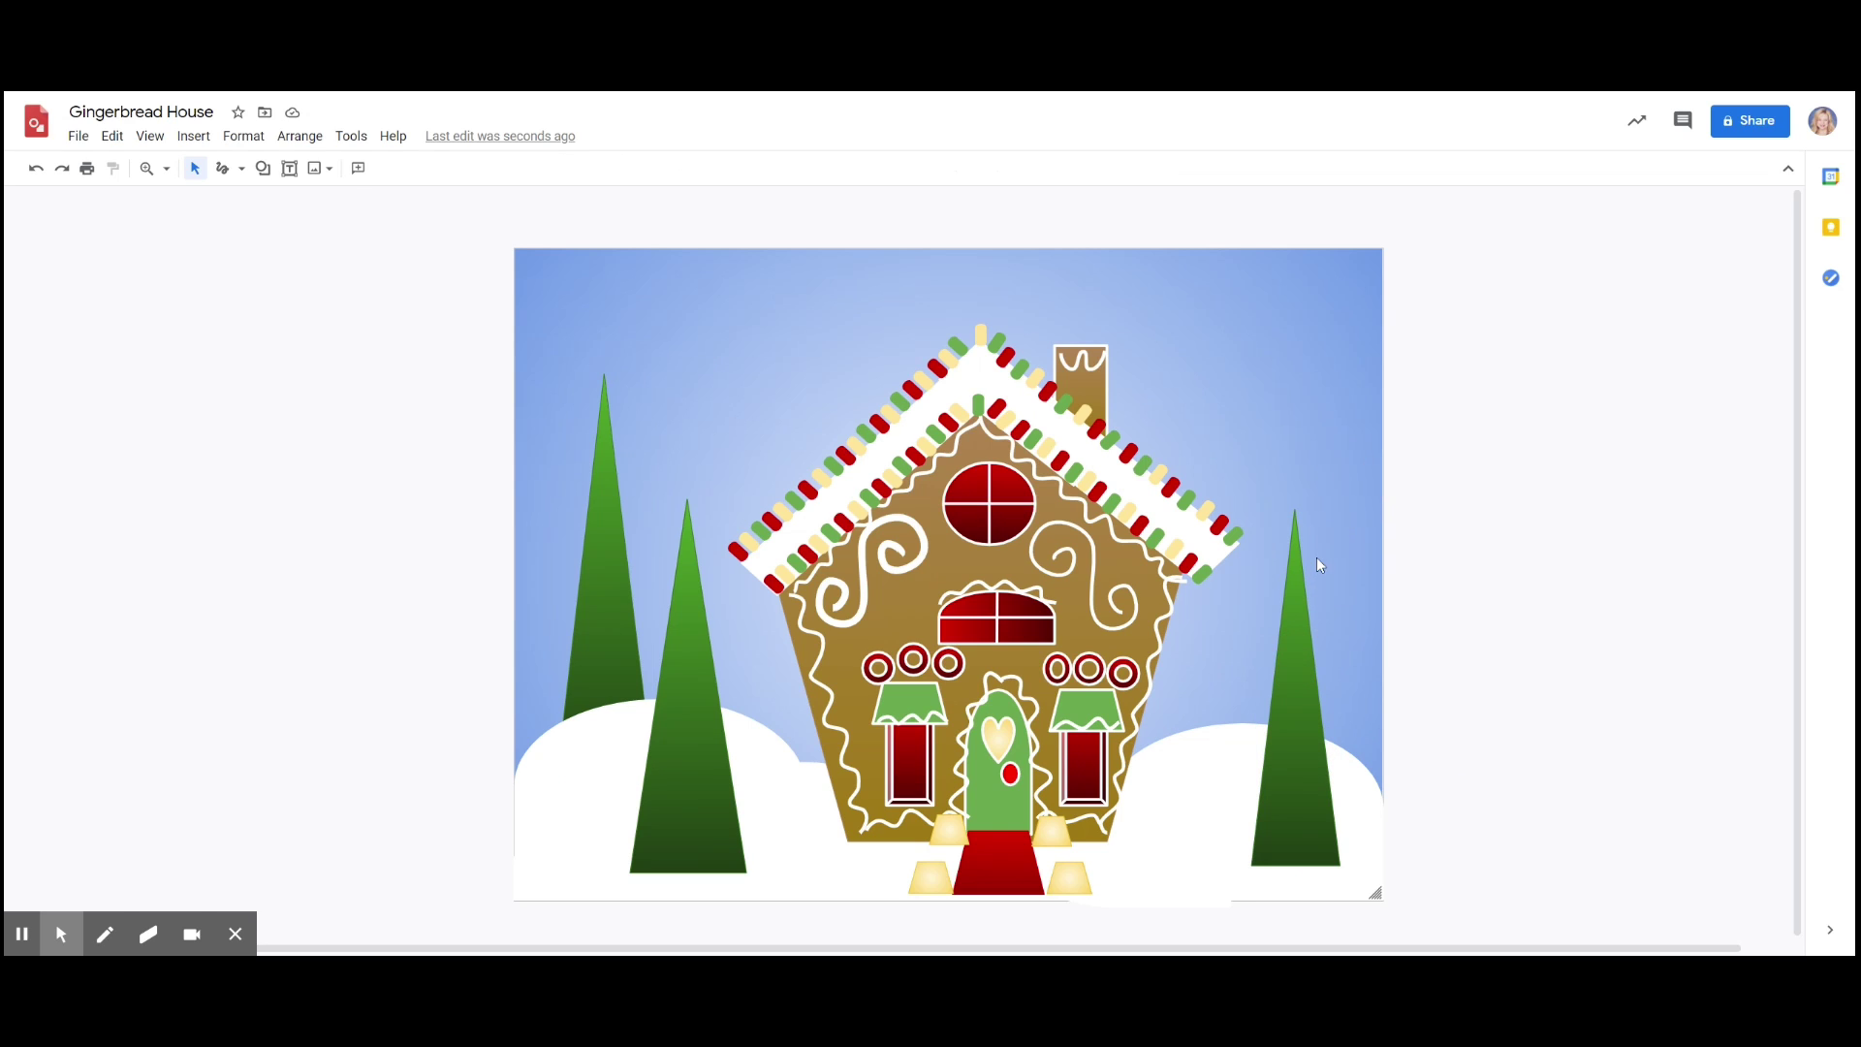
click(1299, 586)
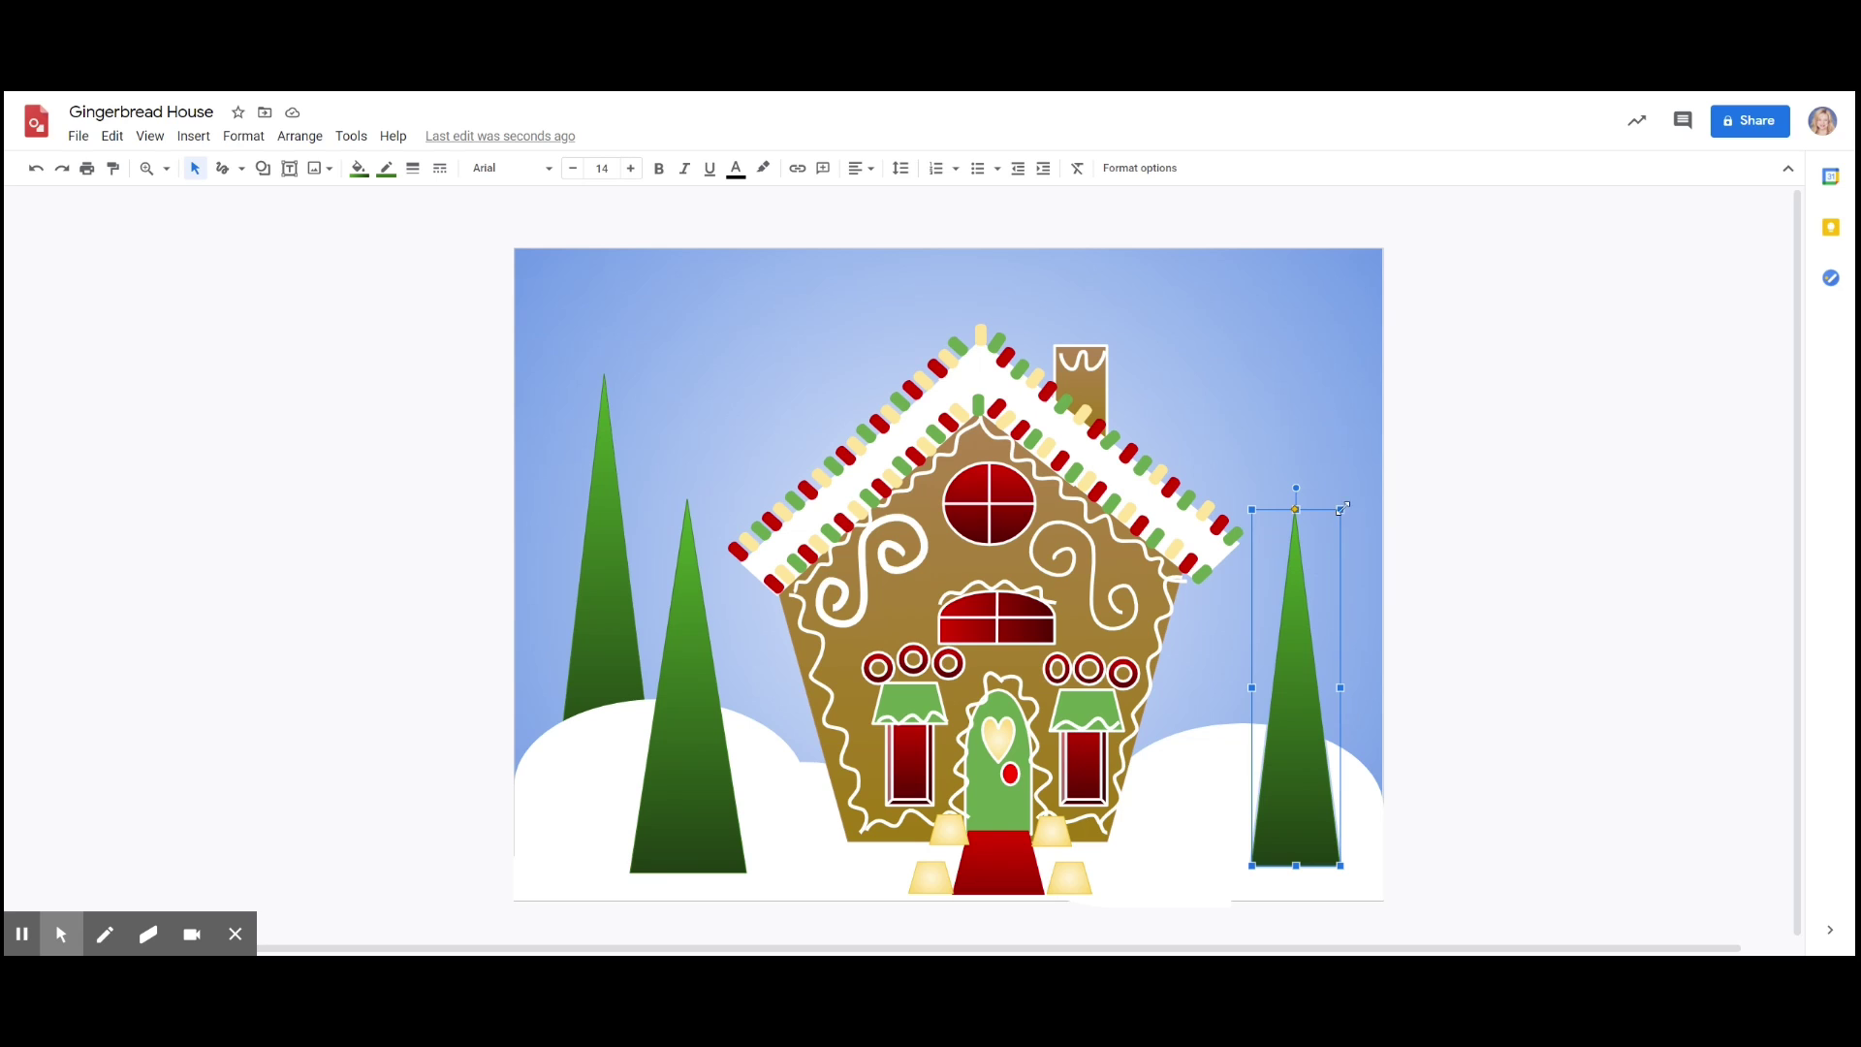
drag(1341, 509, 1359, 457)
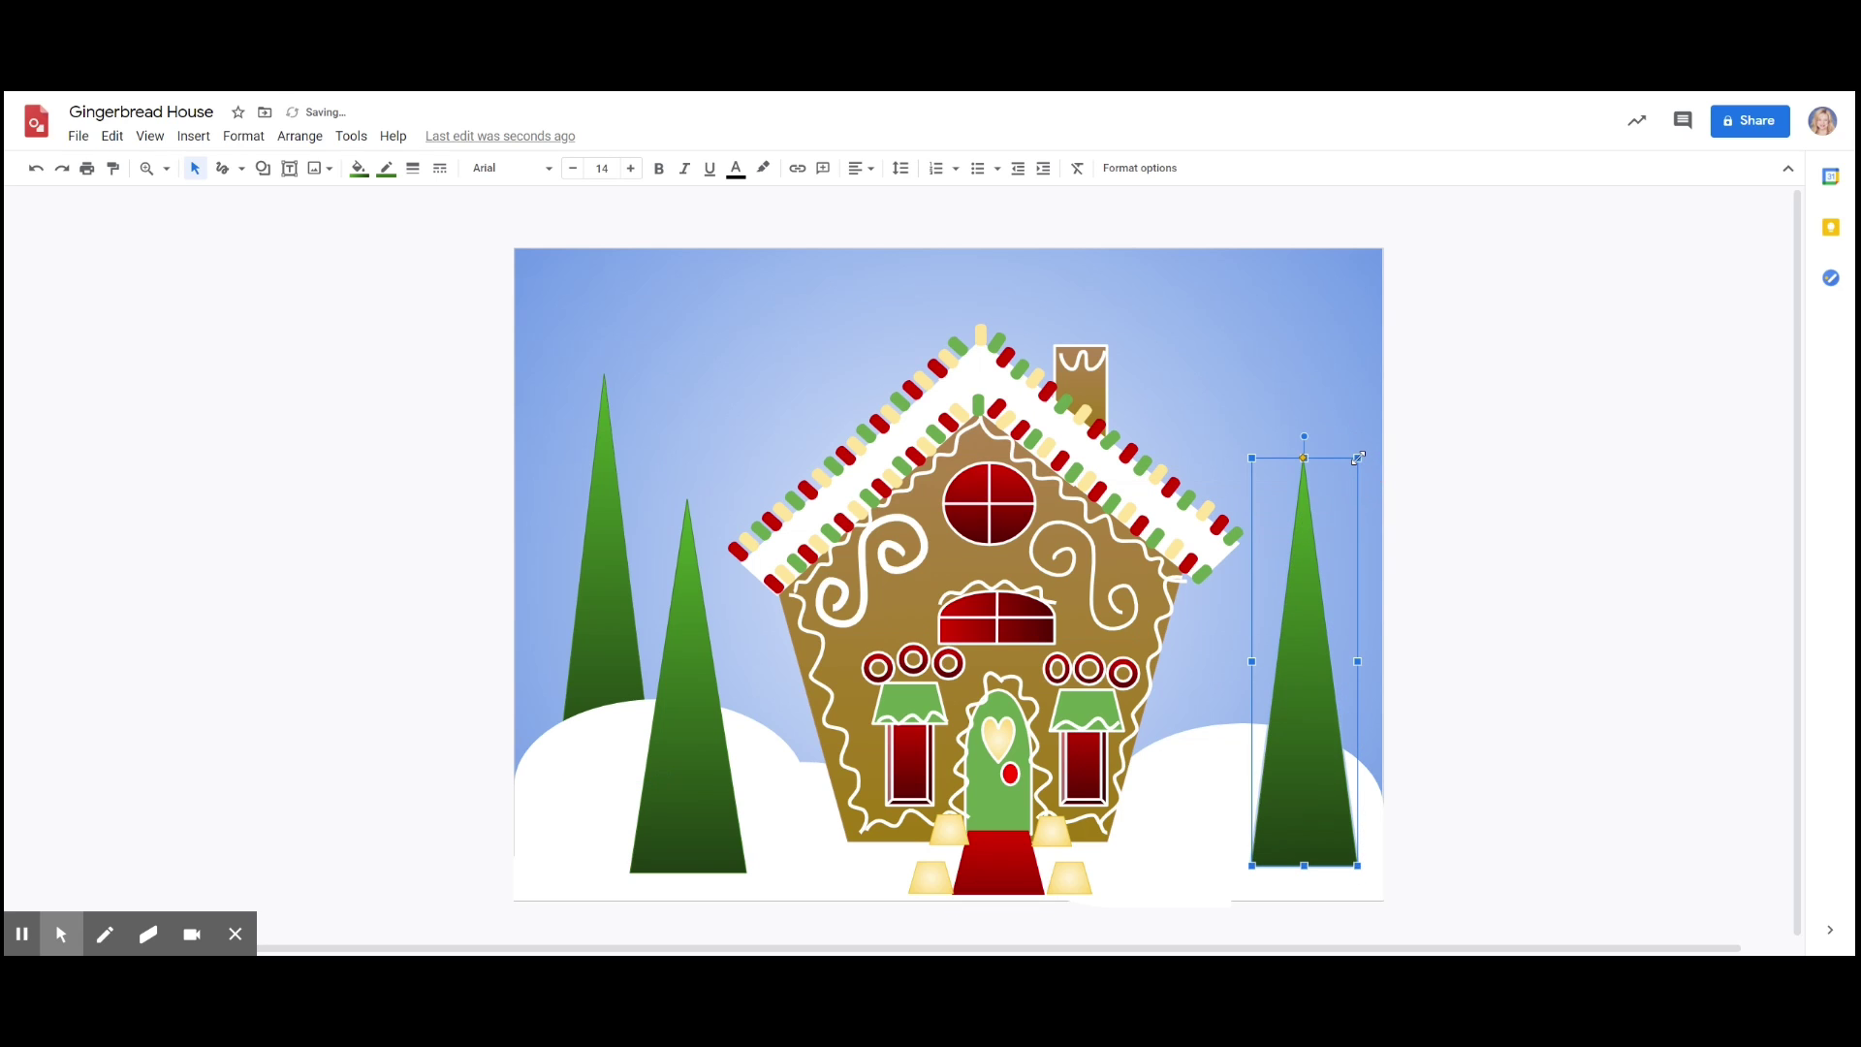
drag(1312, 589, 1311, 580)
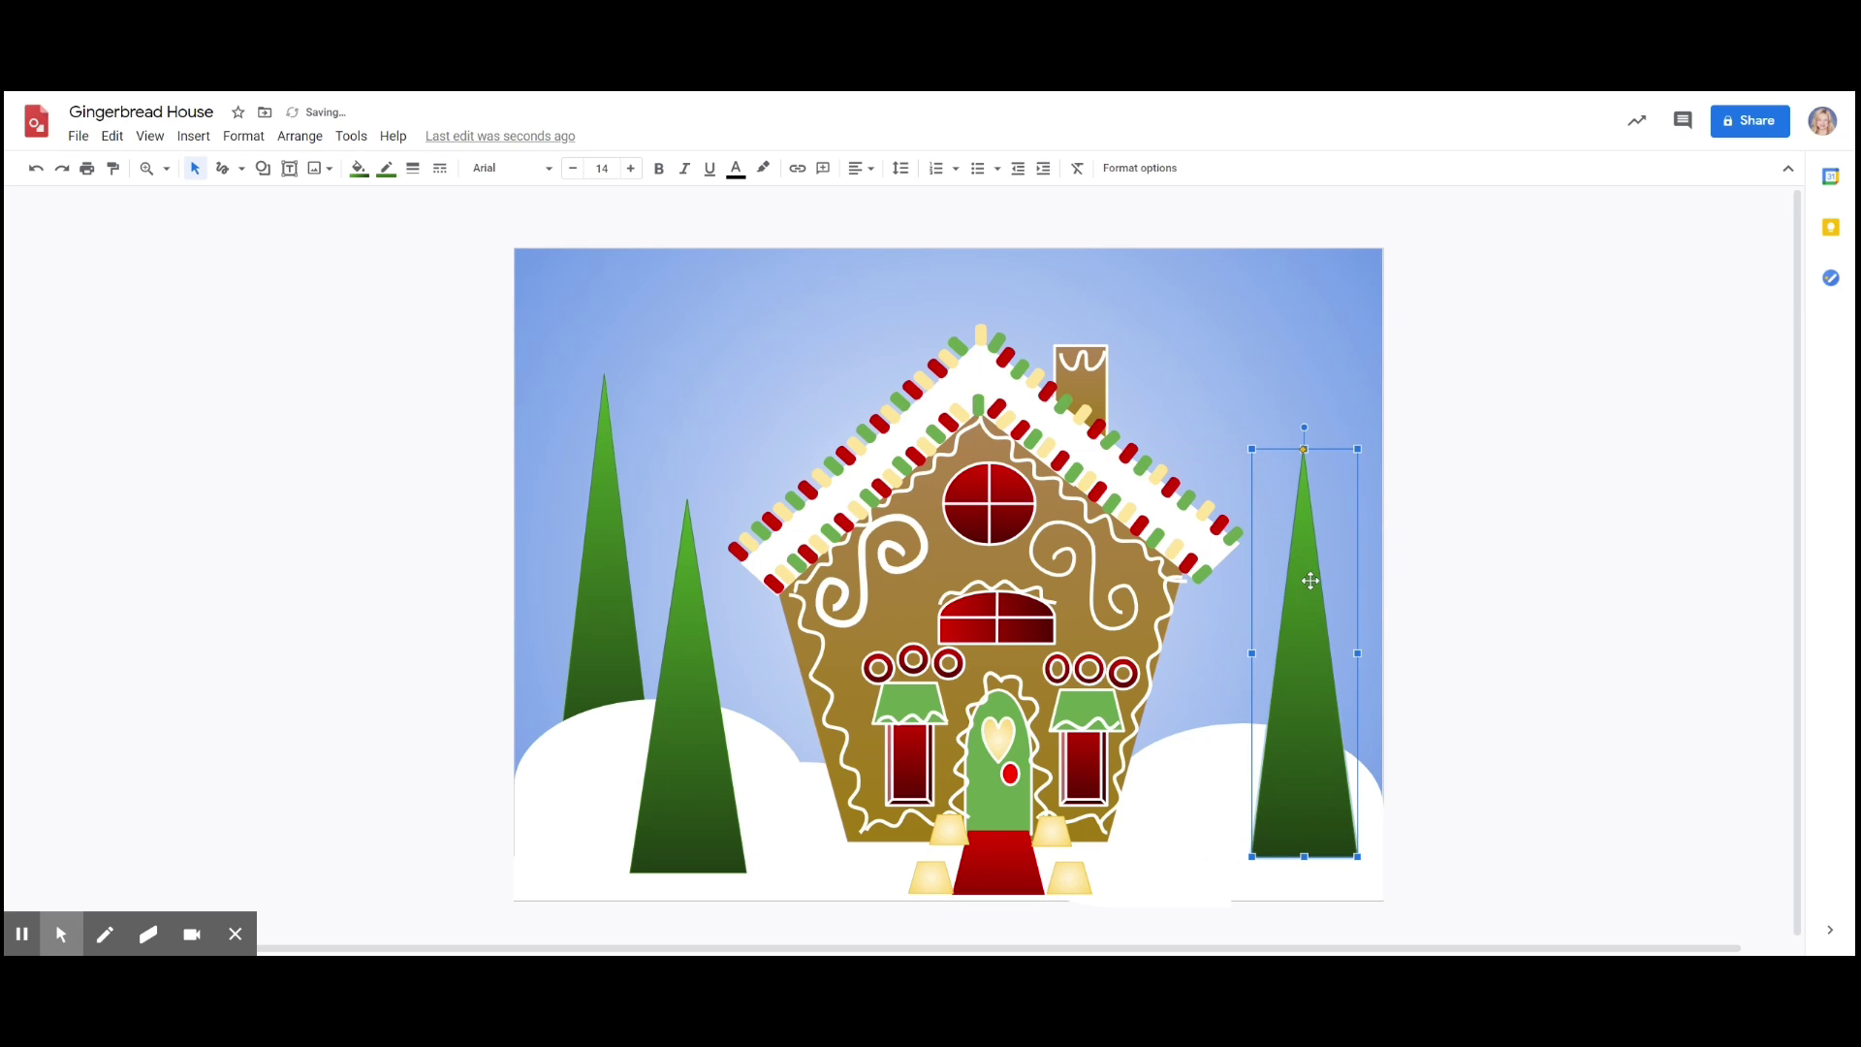
- Scribble a zigzag icing line down the leftmost tree and make it white with a 3px weight
click(650, 779)
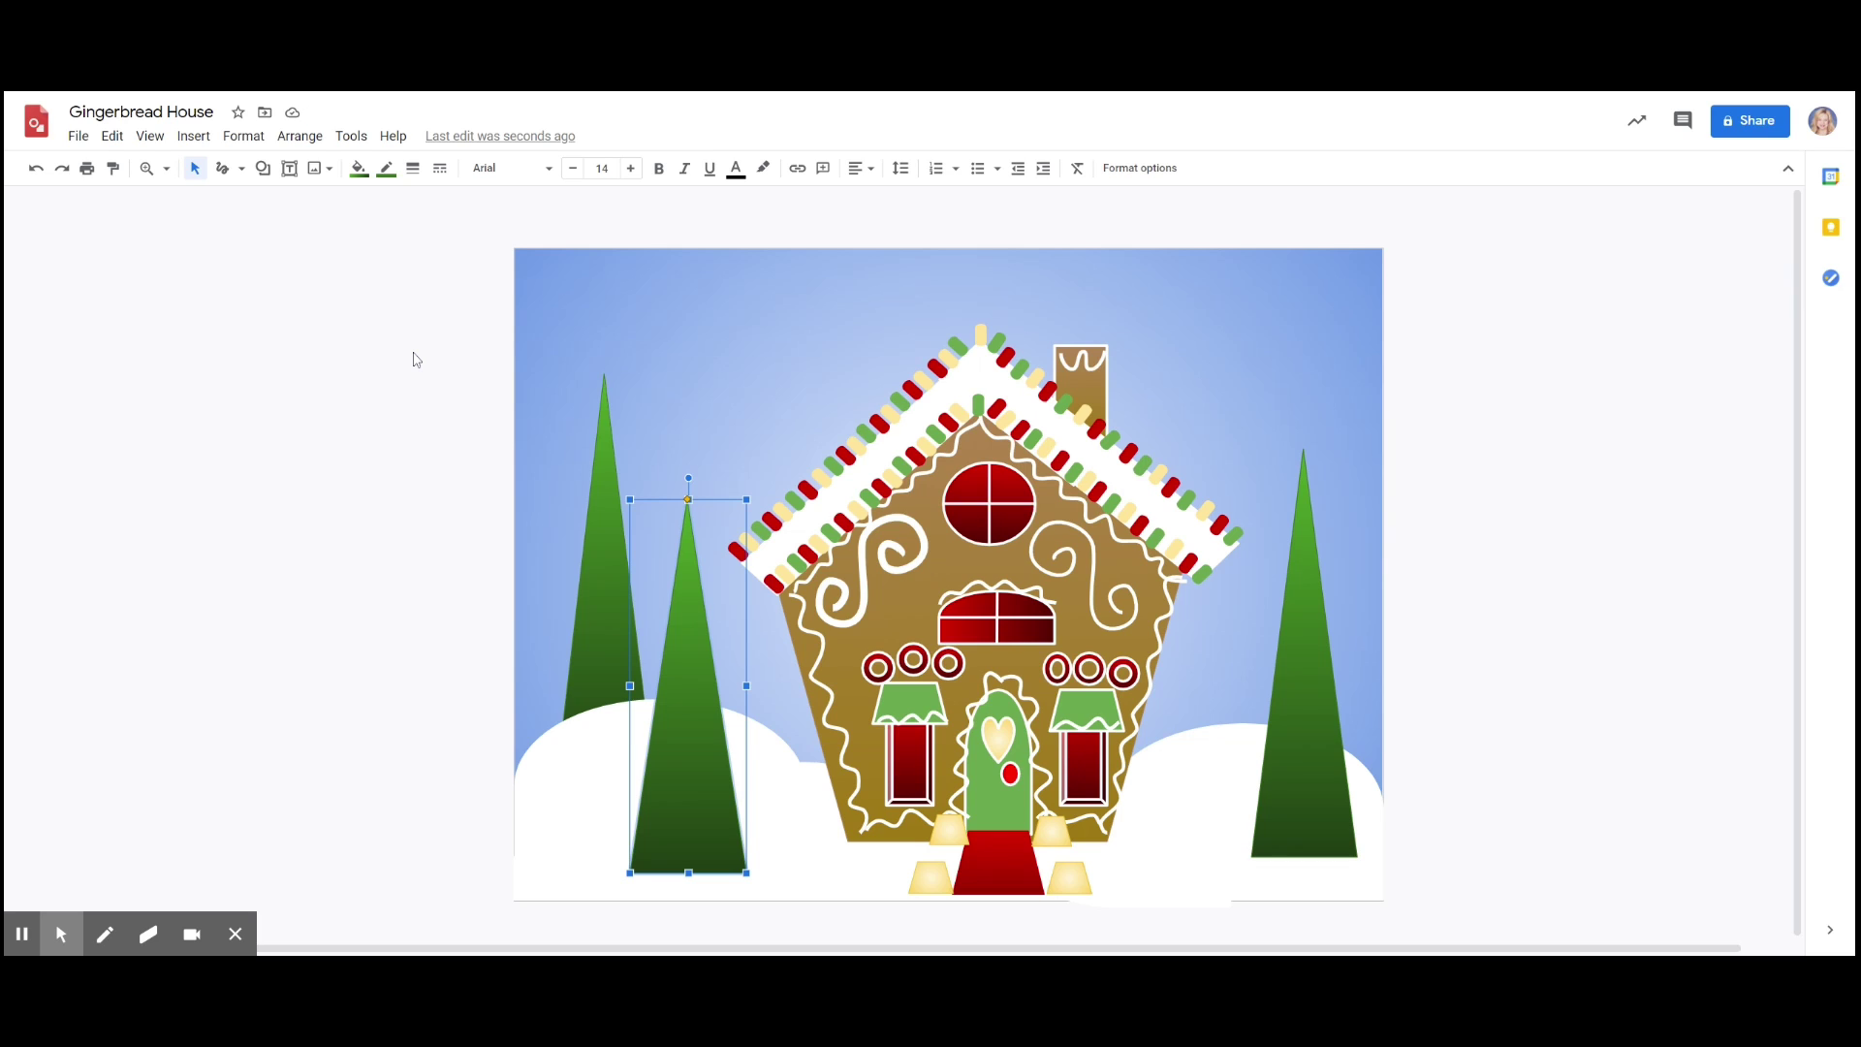
click(243, 172)
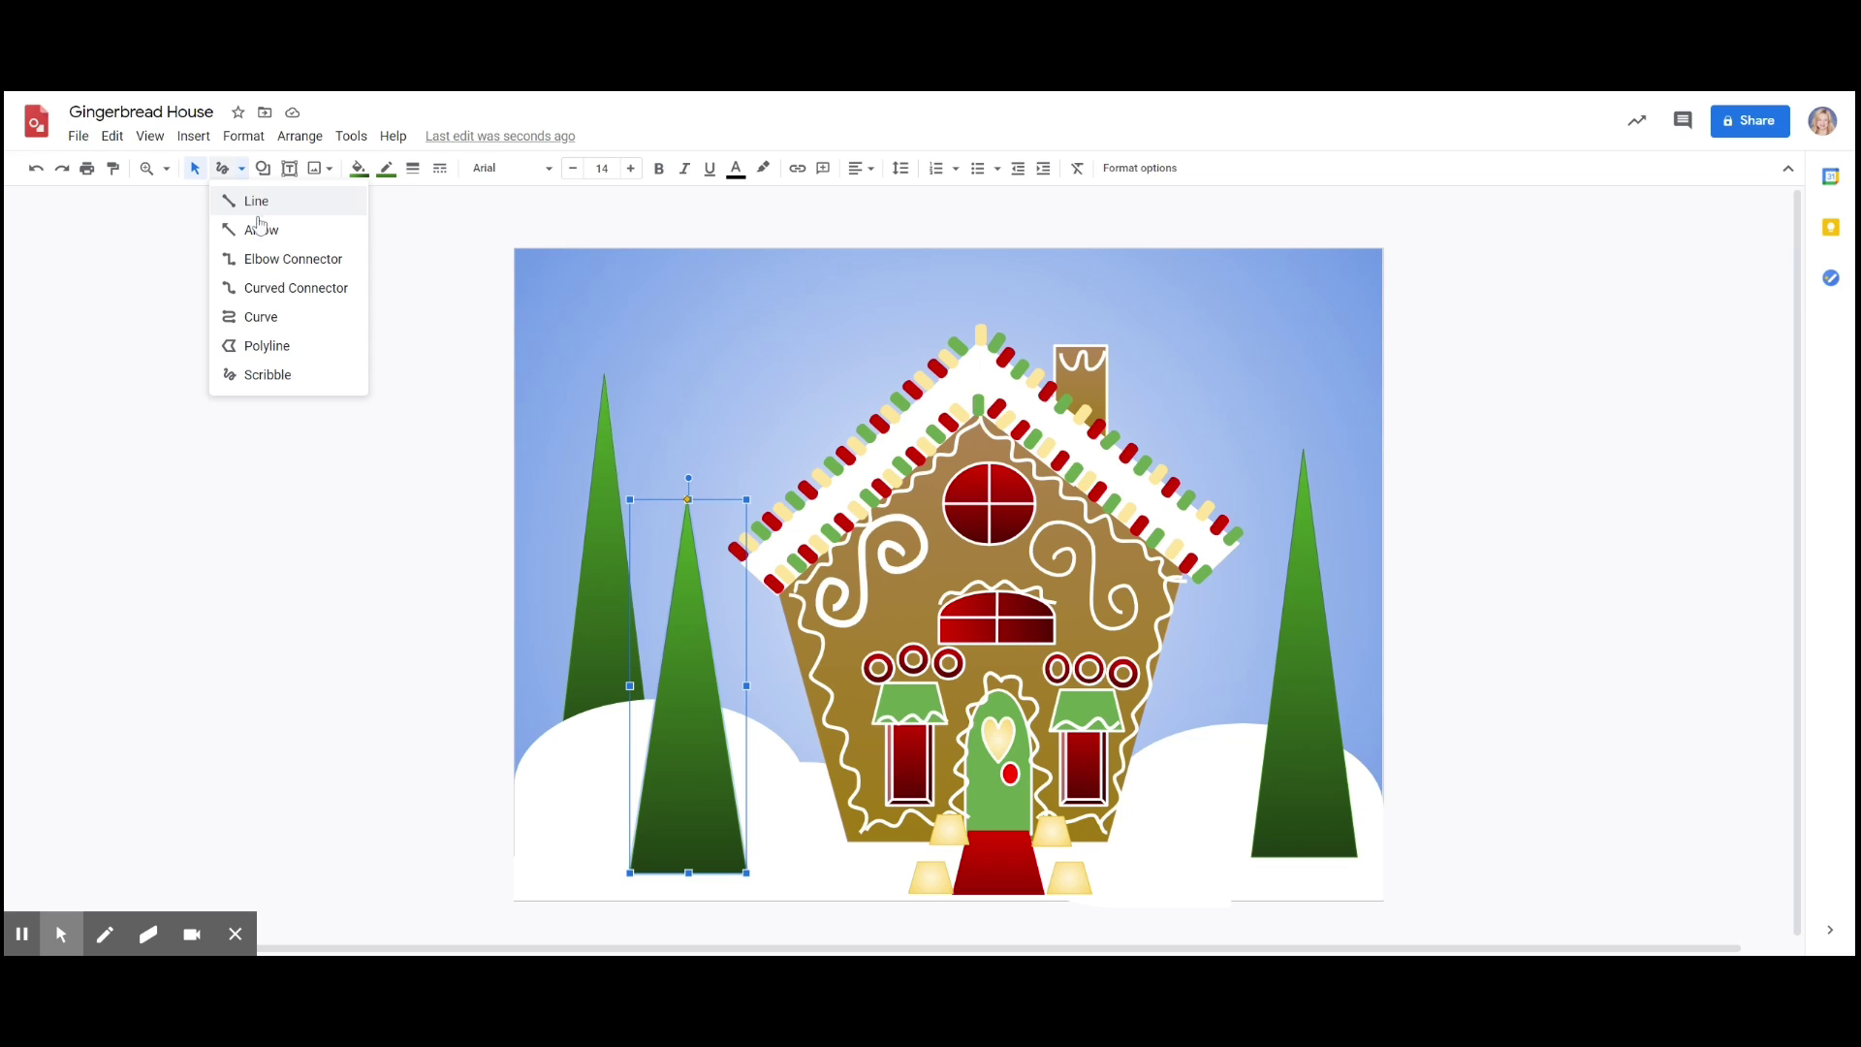
click(268, 375)
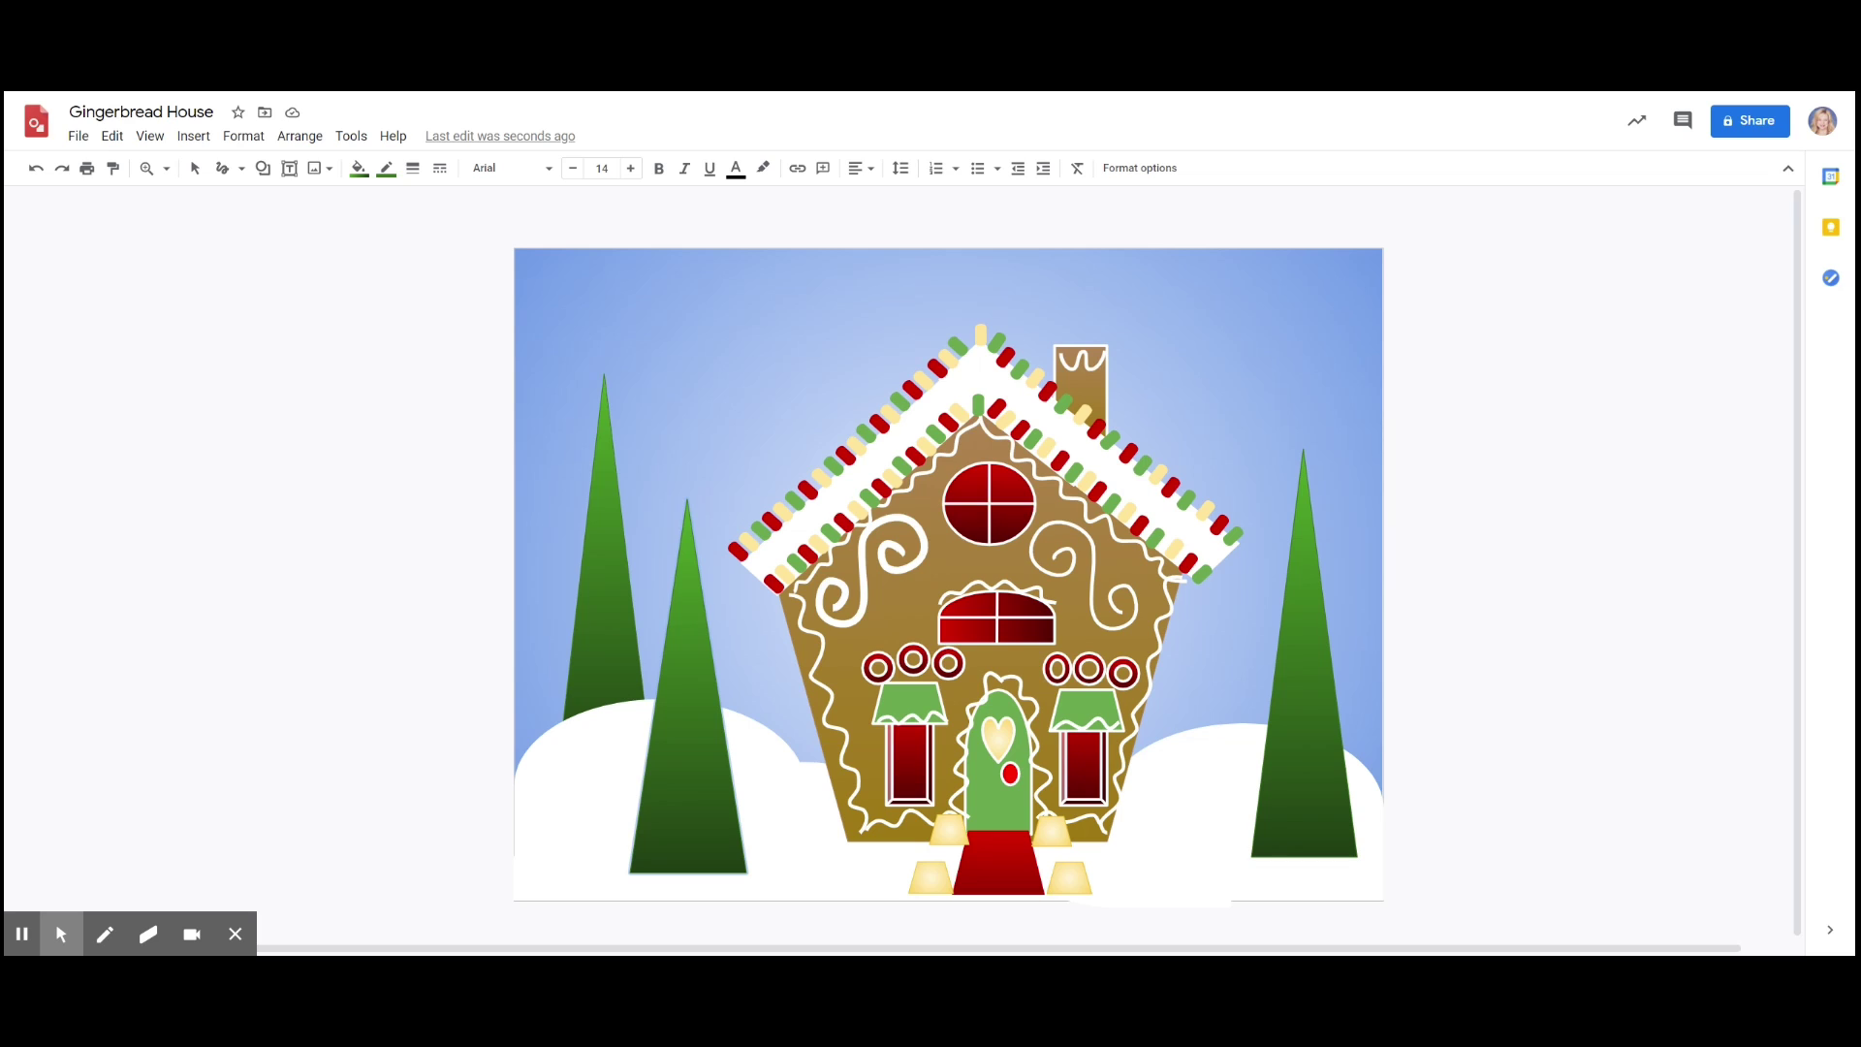
mouse_move(597, 447)
mouse_down()
mouse_move(617, 462)
mouse_move(593, 493)
mouse_move(619, 512)
mouse_move(595, 533)
mouse_move(622, 548)
mouse_move(585, 586)
mouse_move(630, 604)
mouse_move(580, 636)
mouse_move(640, 653)
mouse_move(571, 678)
mouse_move(640, 700)
mouse_up()
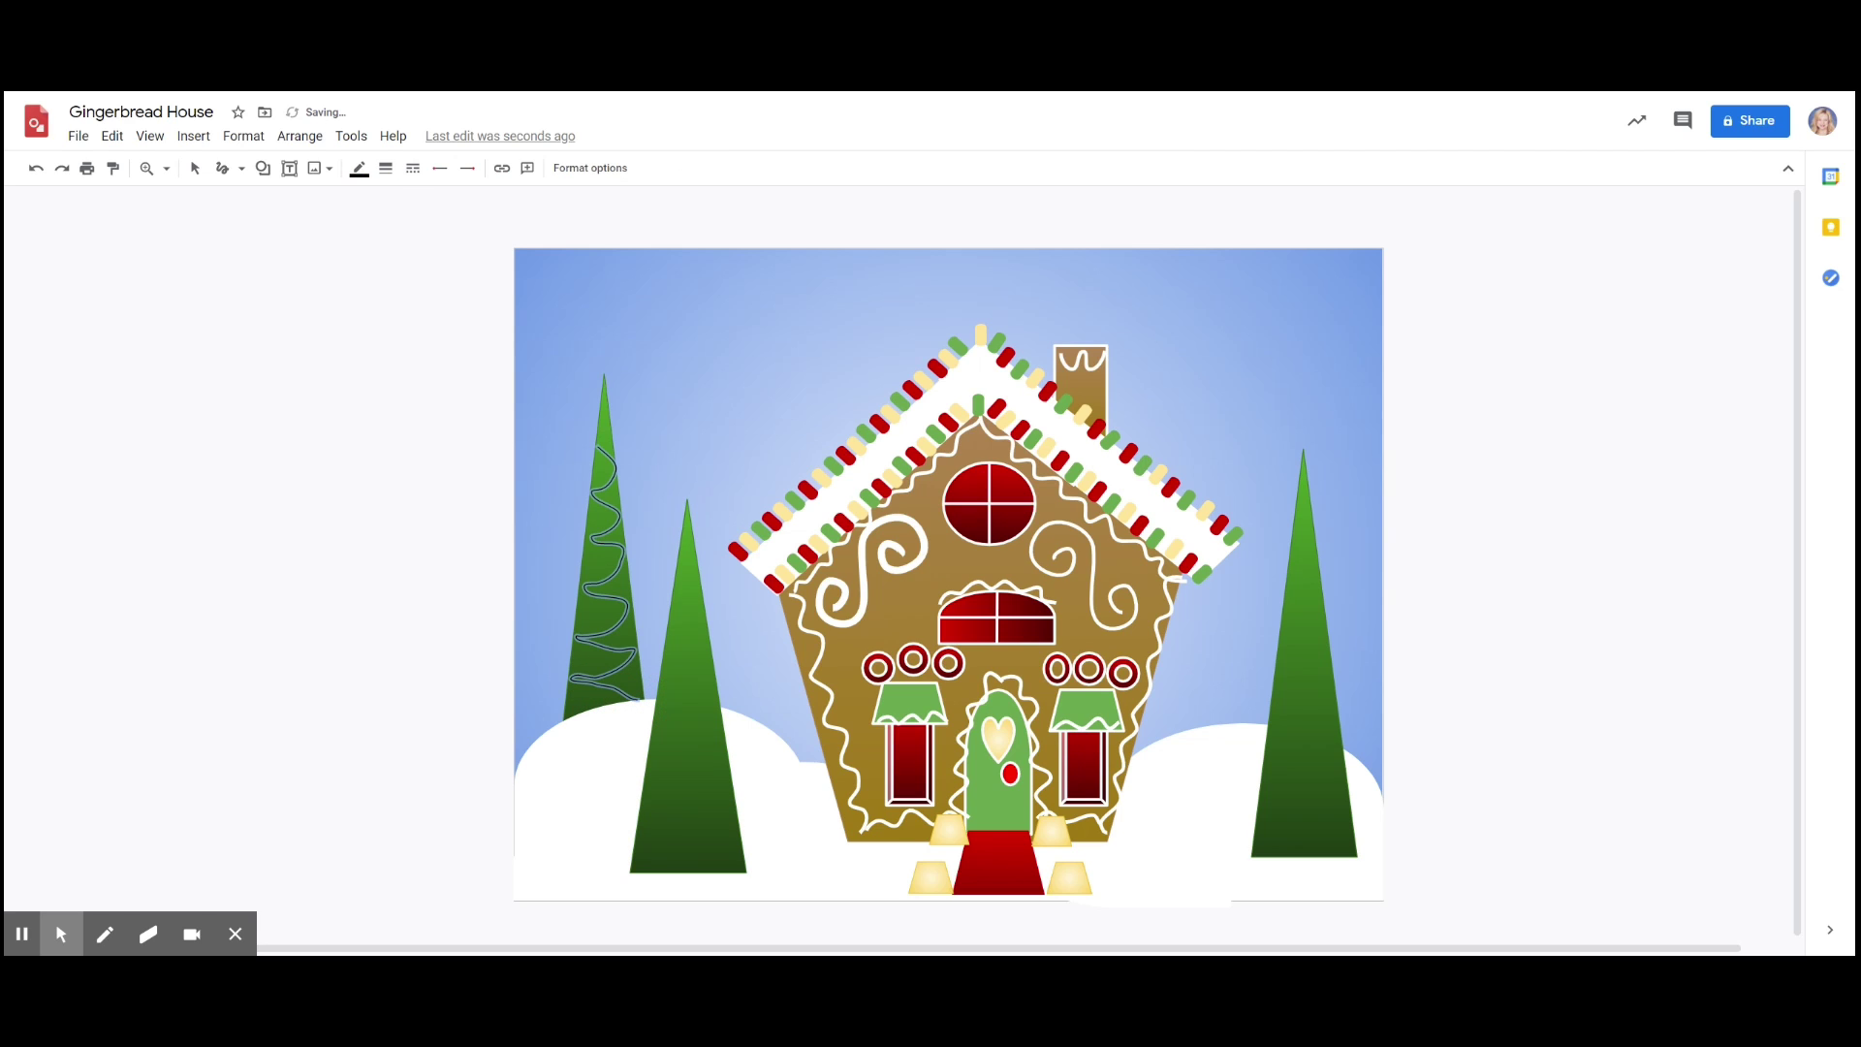
click(359, 171)
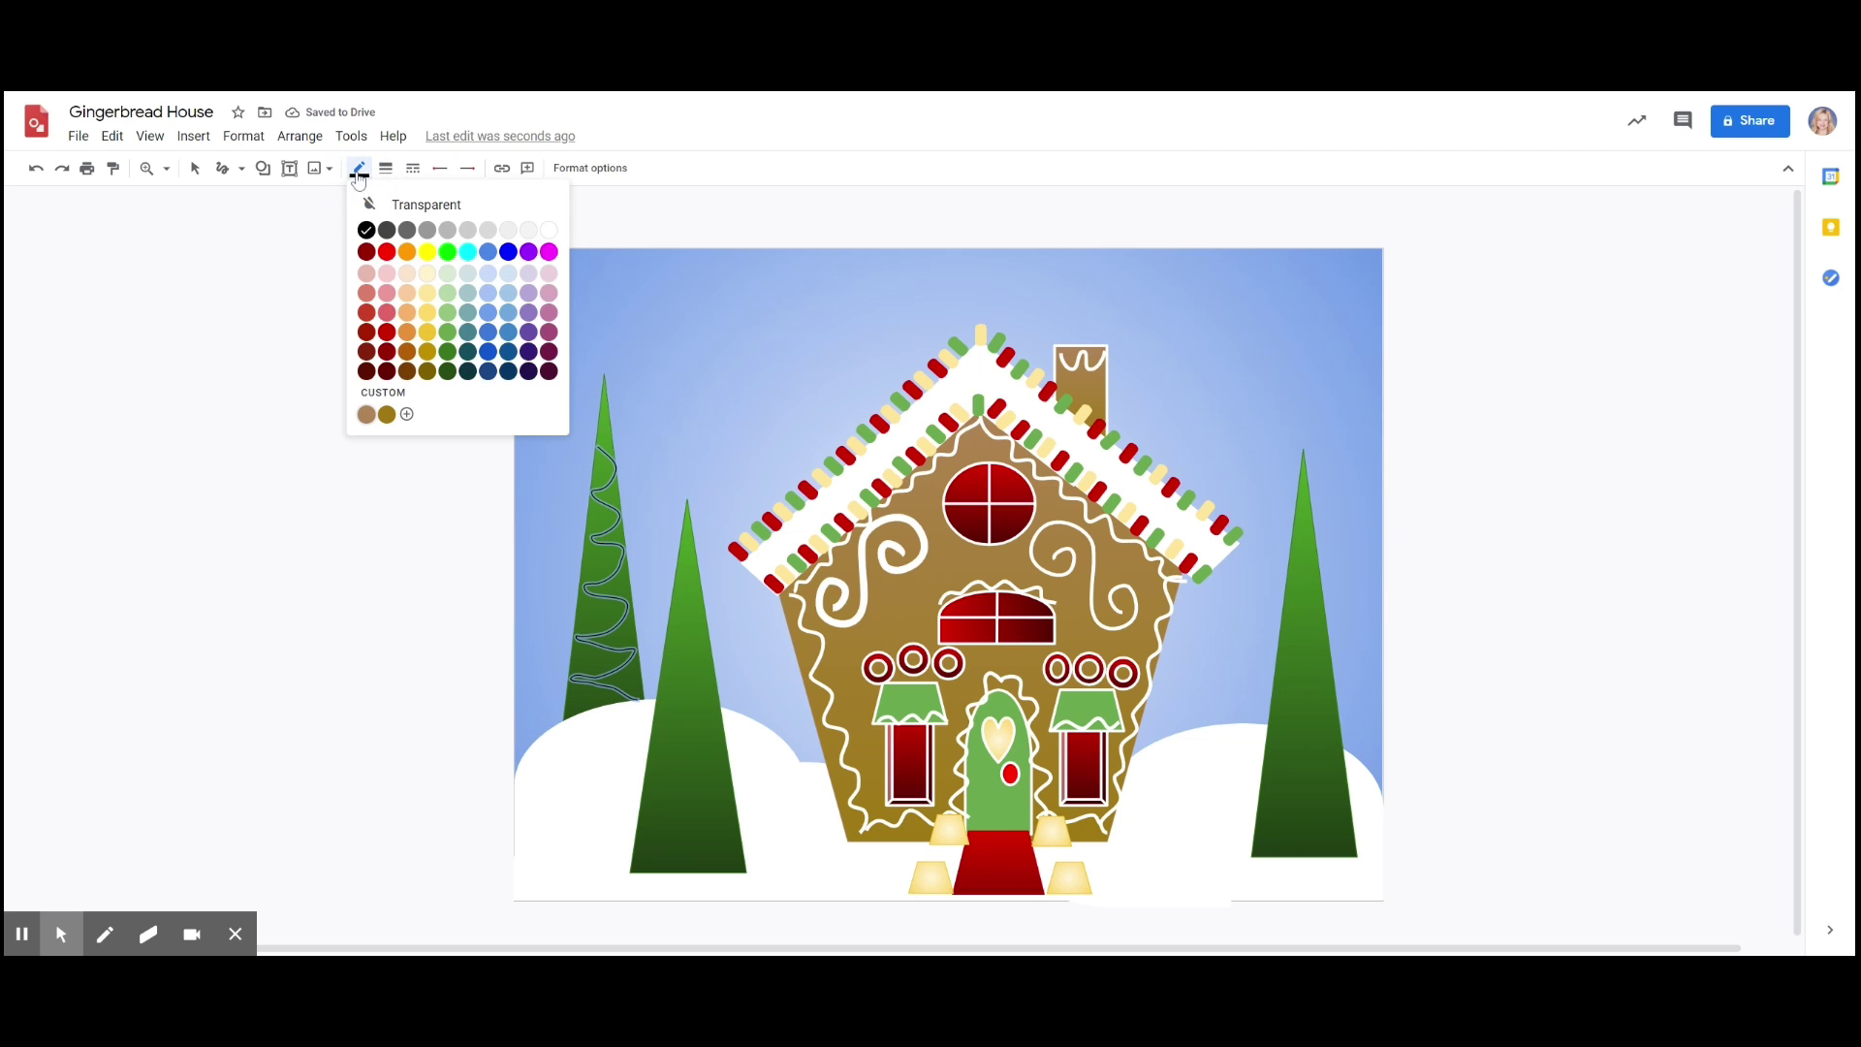
click(548, 231)
click(386, 169)
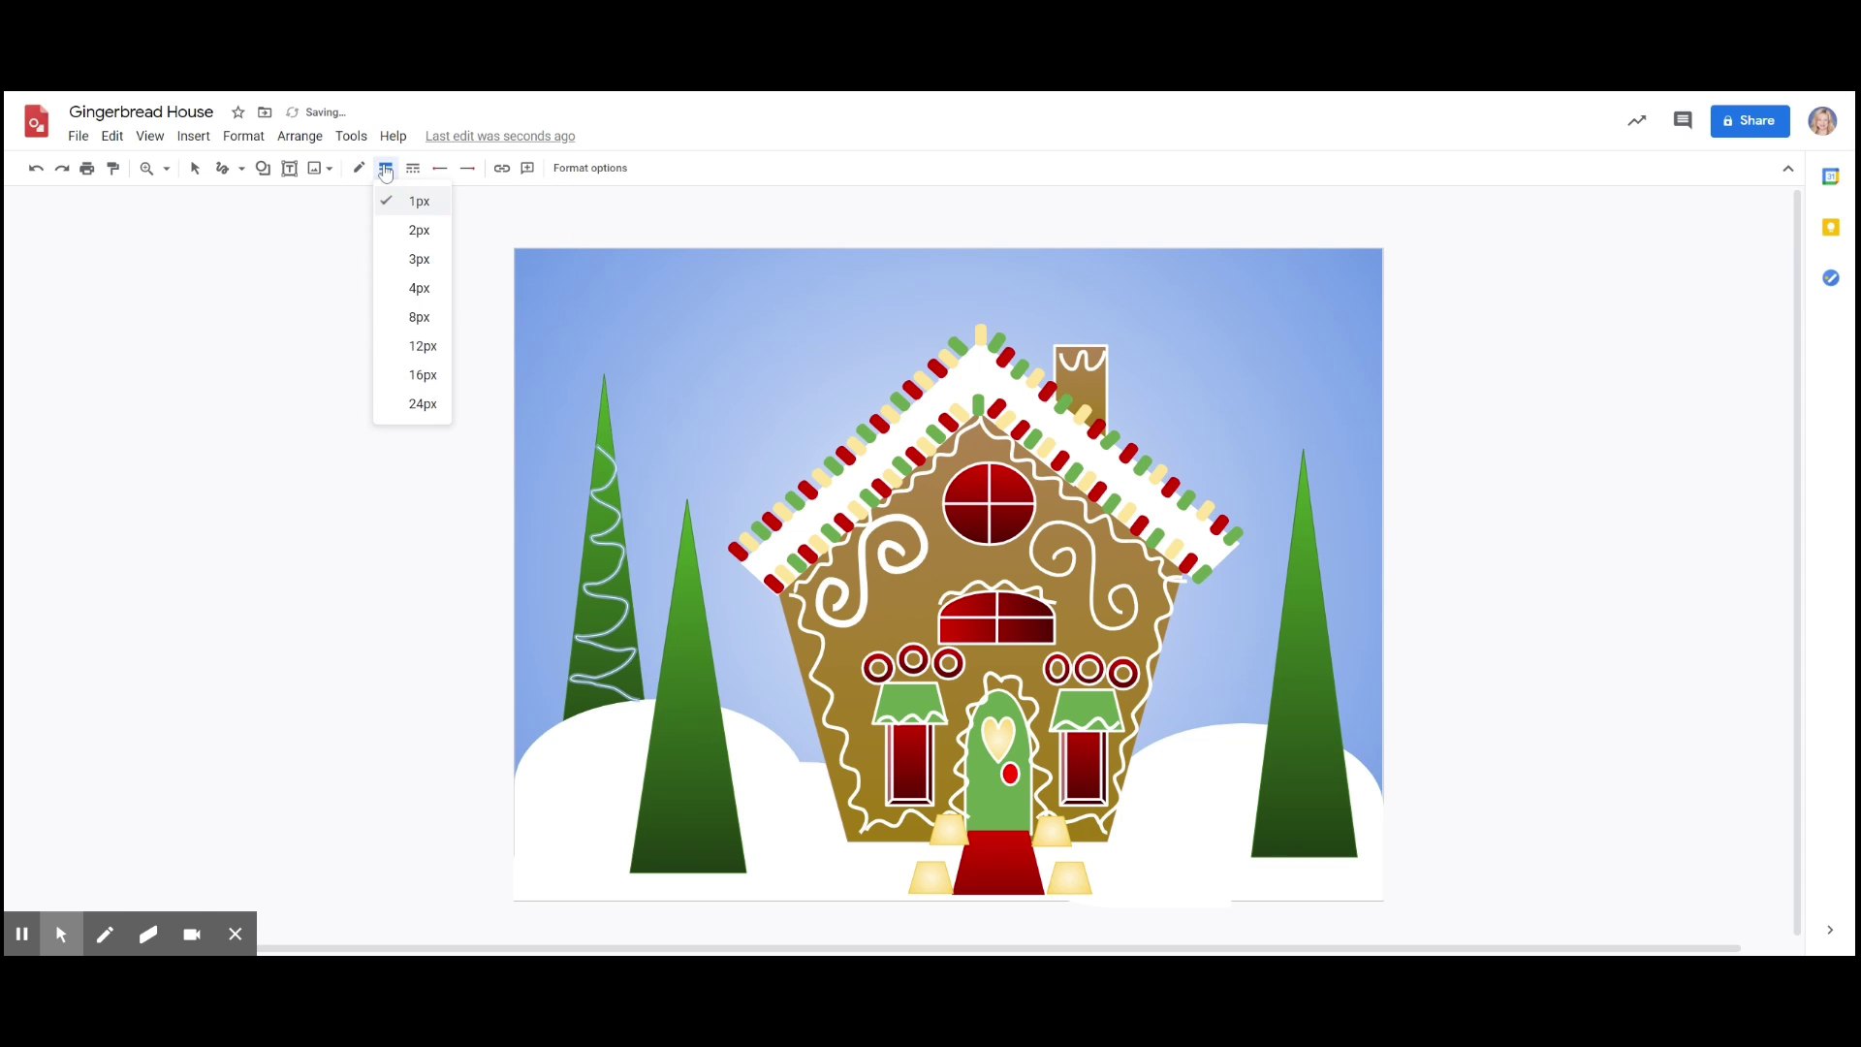
click(427, 262)
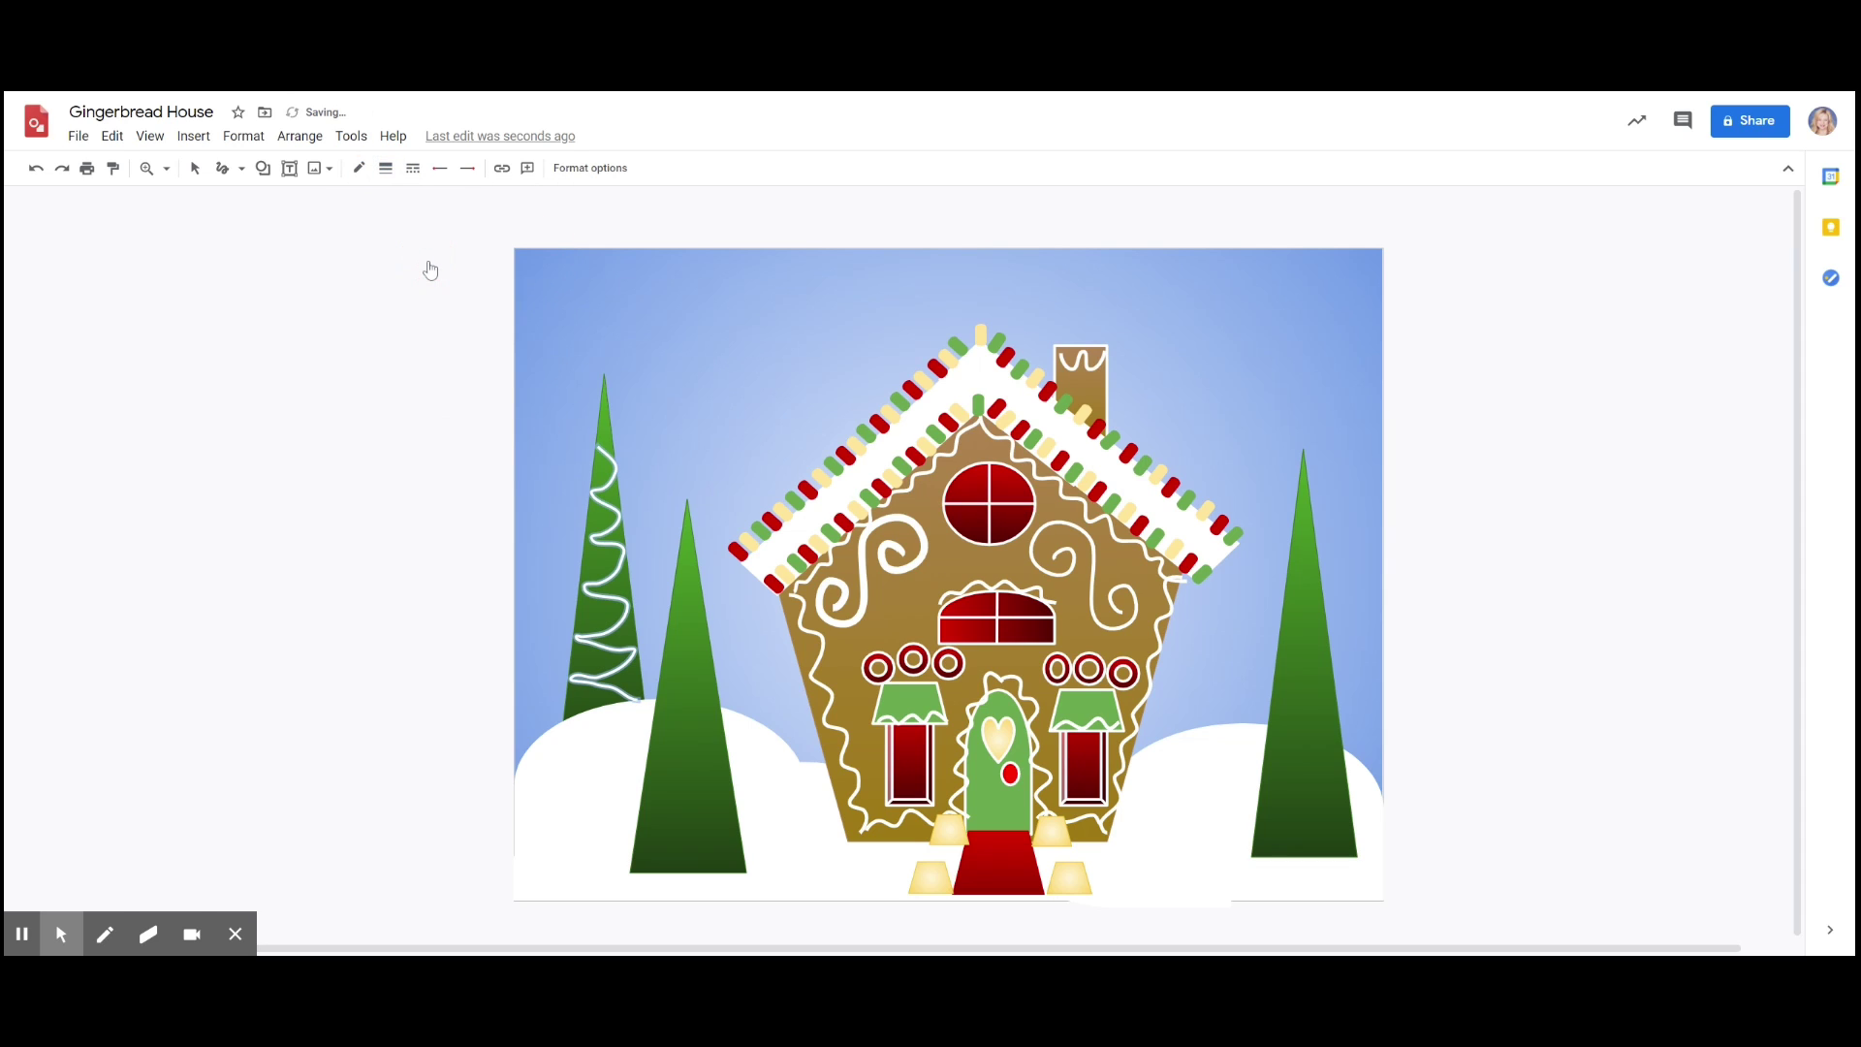
- Scribble a zigzag icing line down the front tree left of the house, from near its tip to its base
click(241, 168)
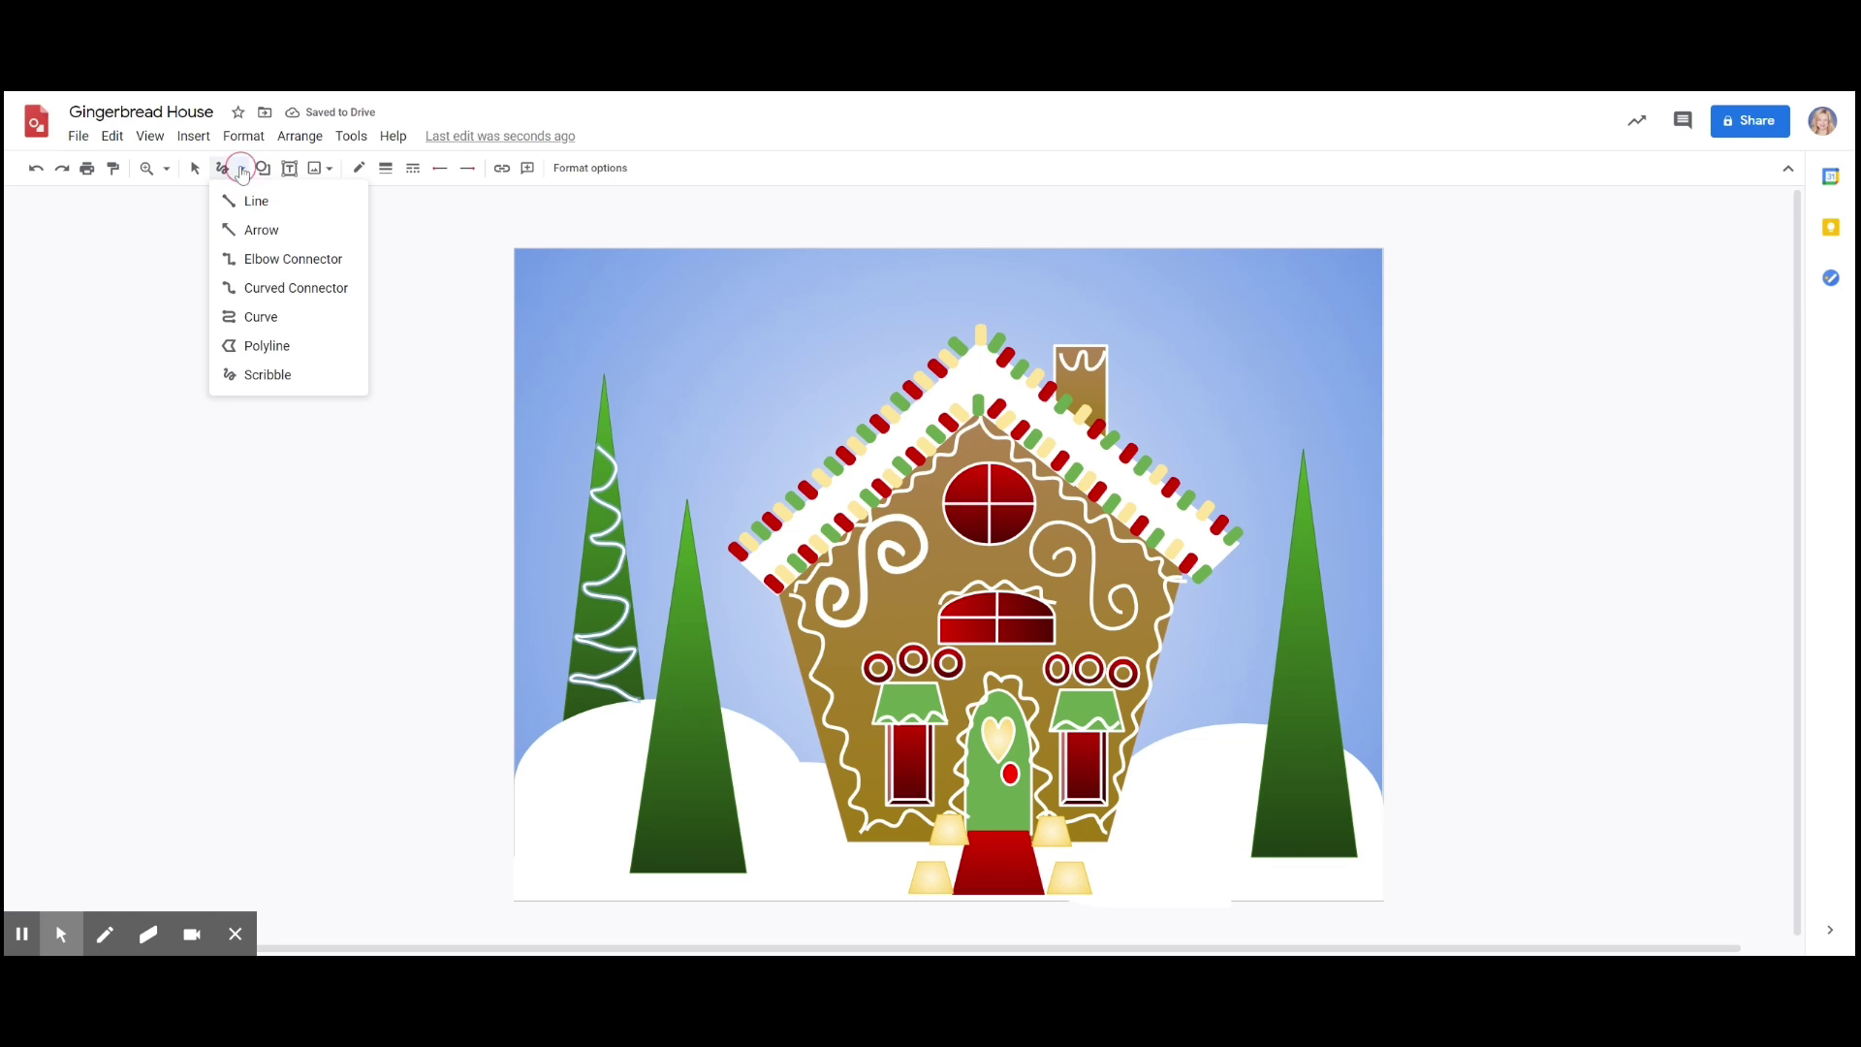
click(278, 374)
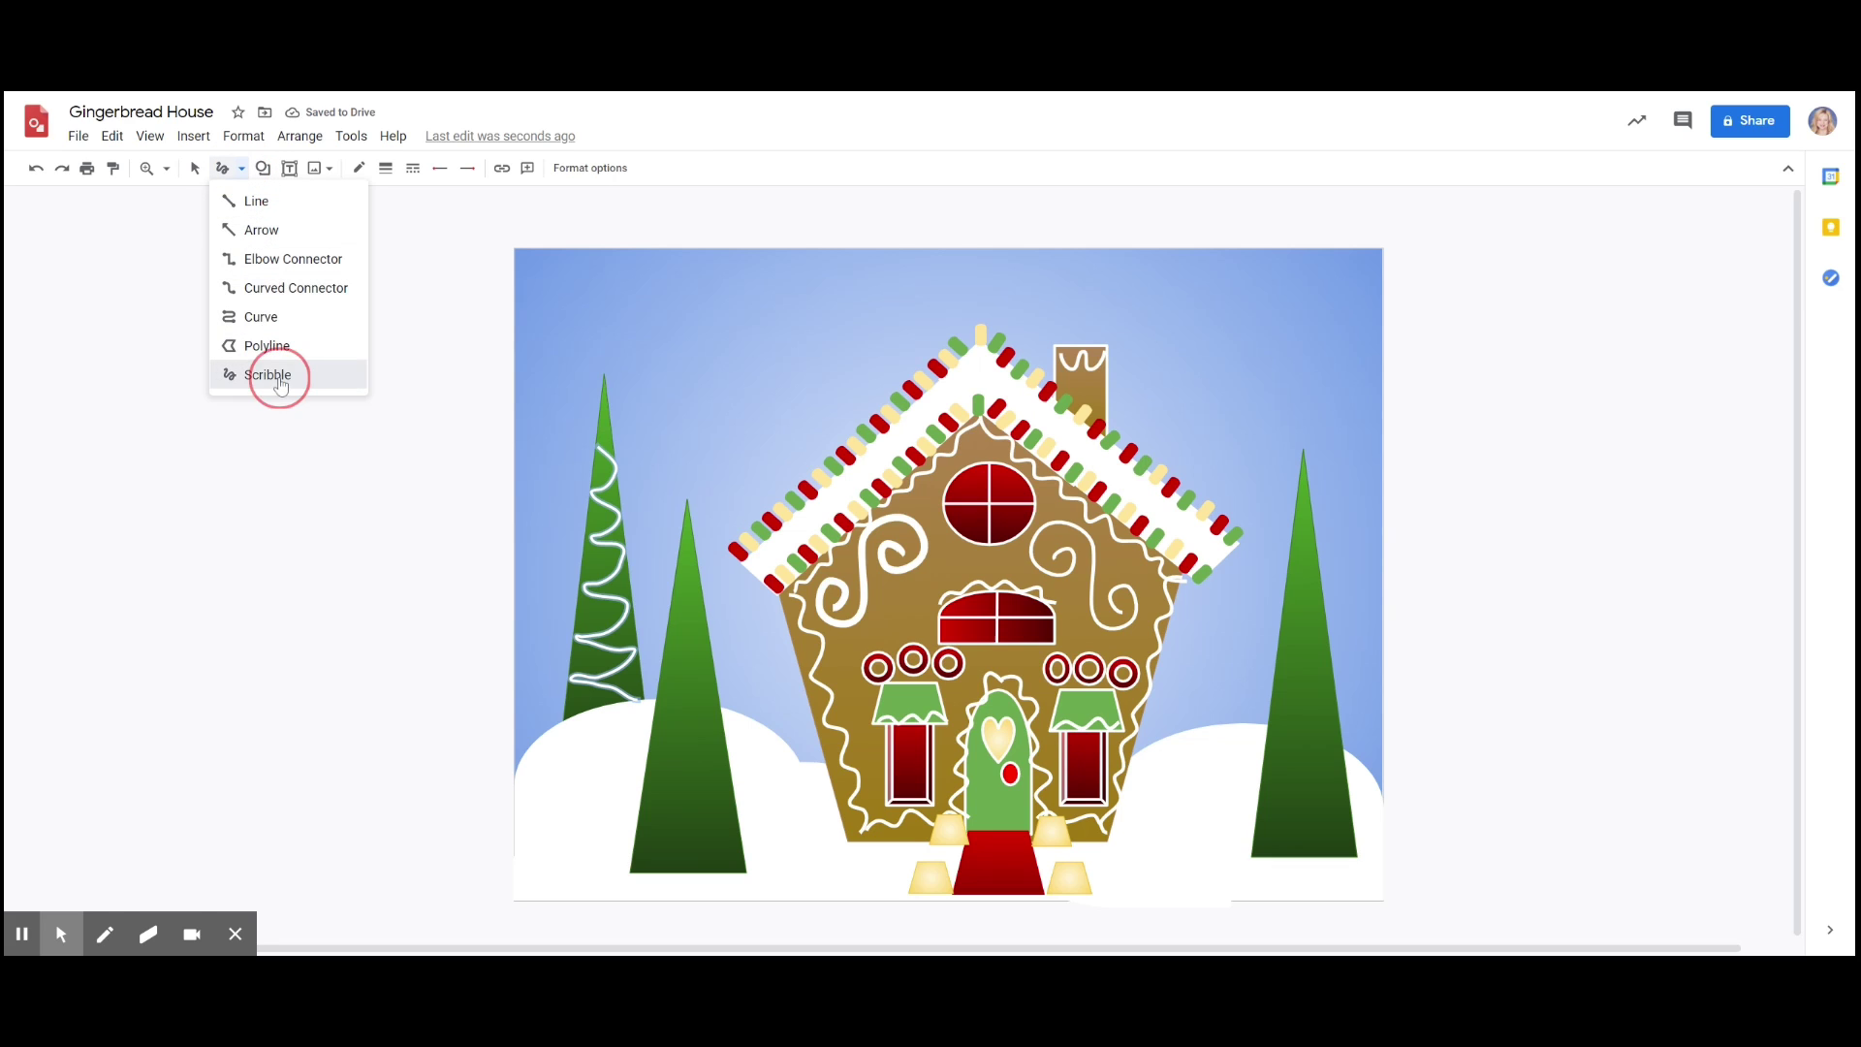
click(678, 575)
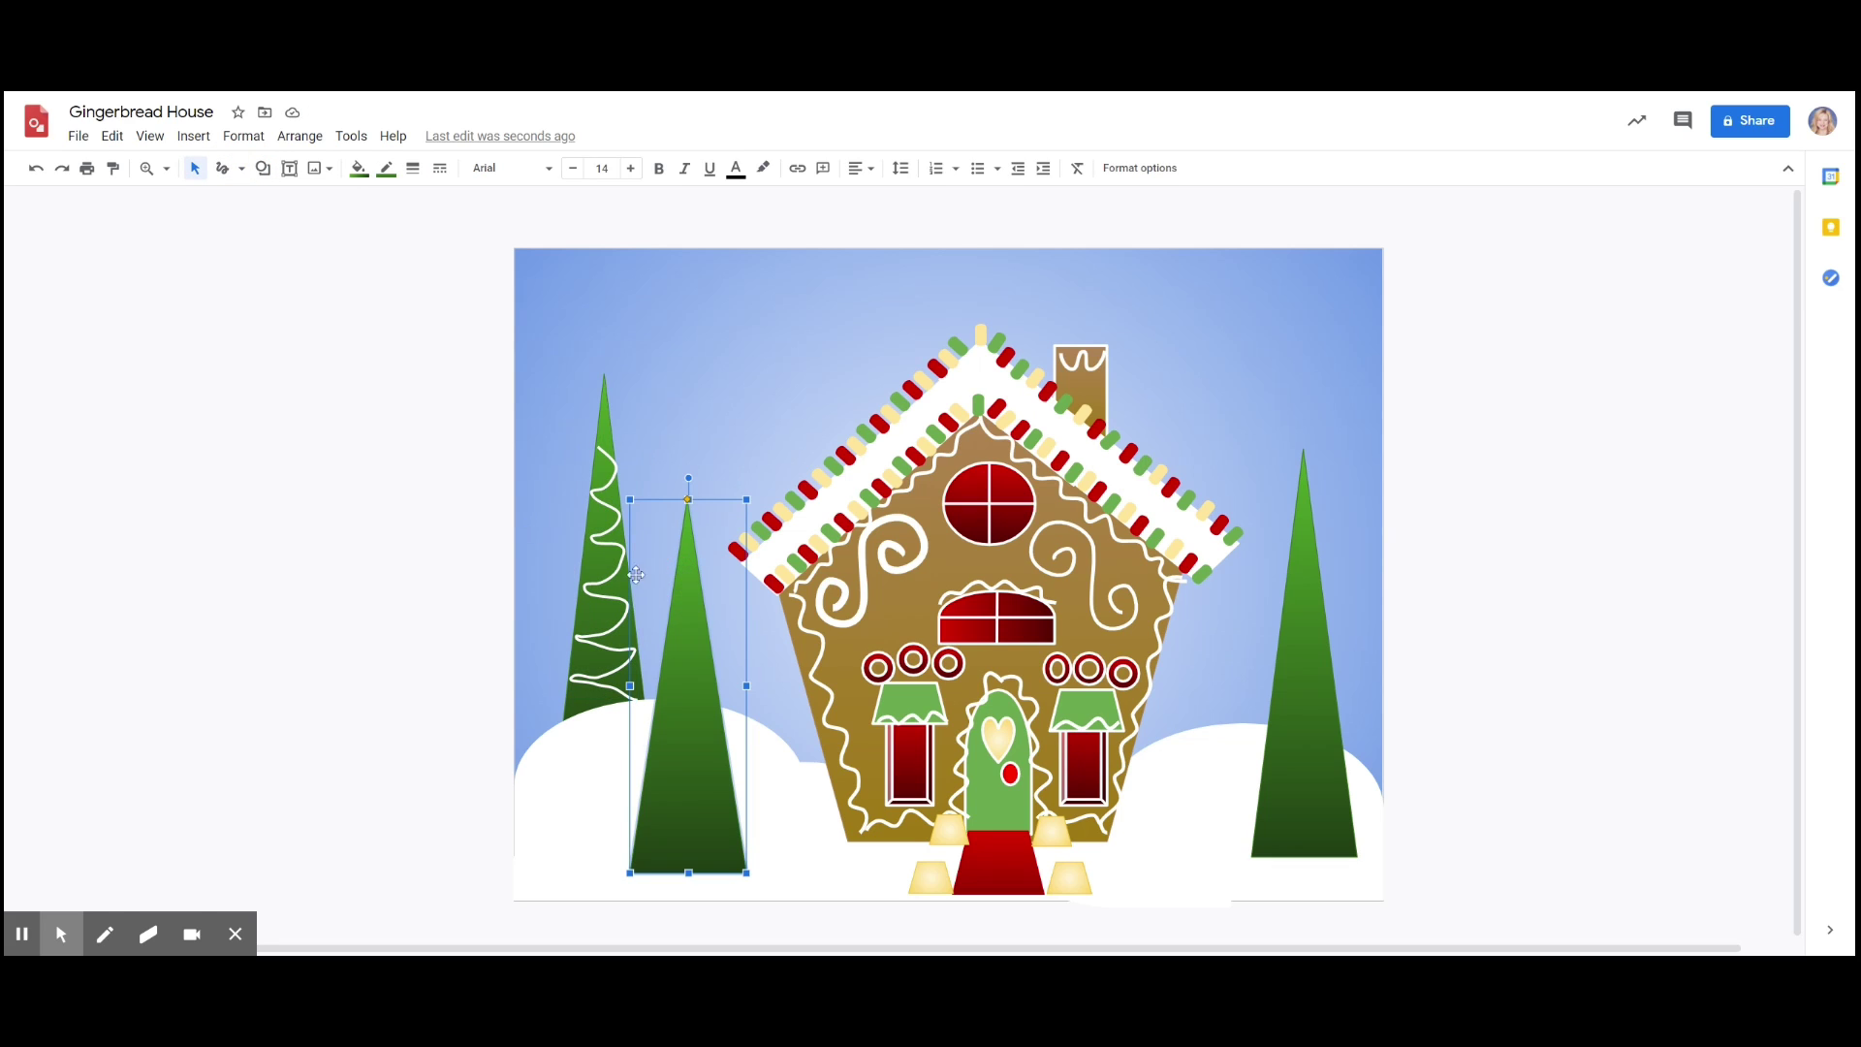
click(224, 171)
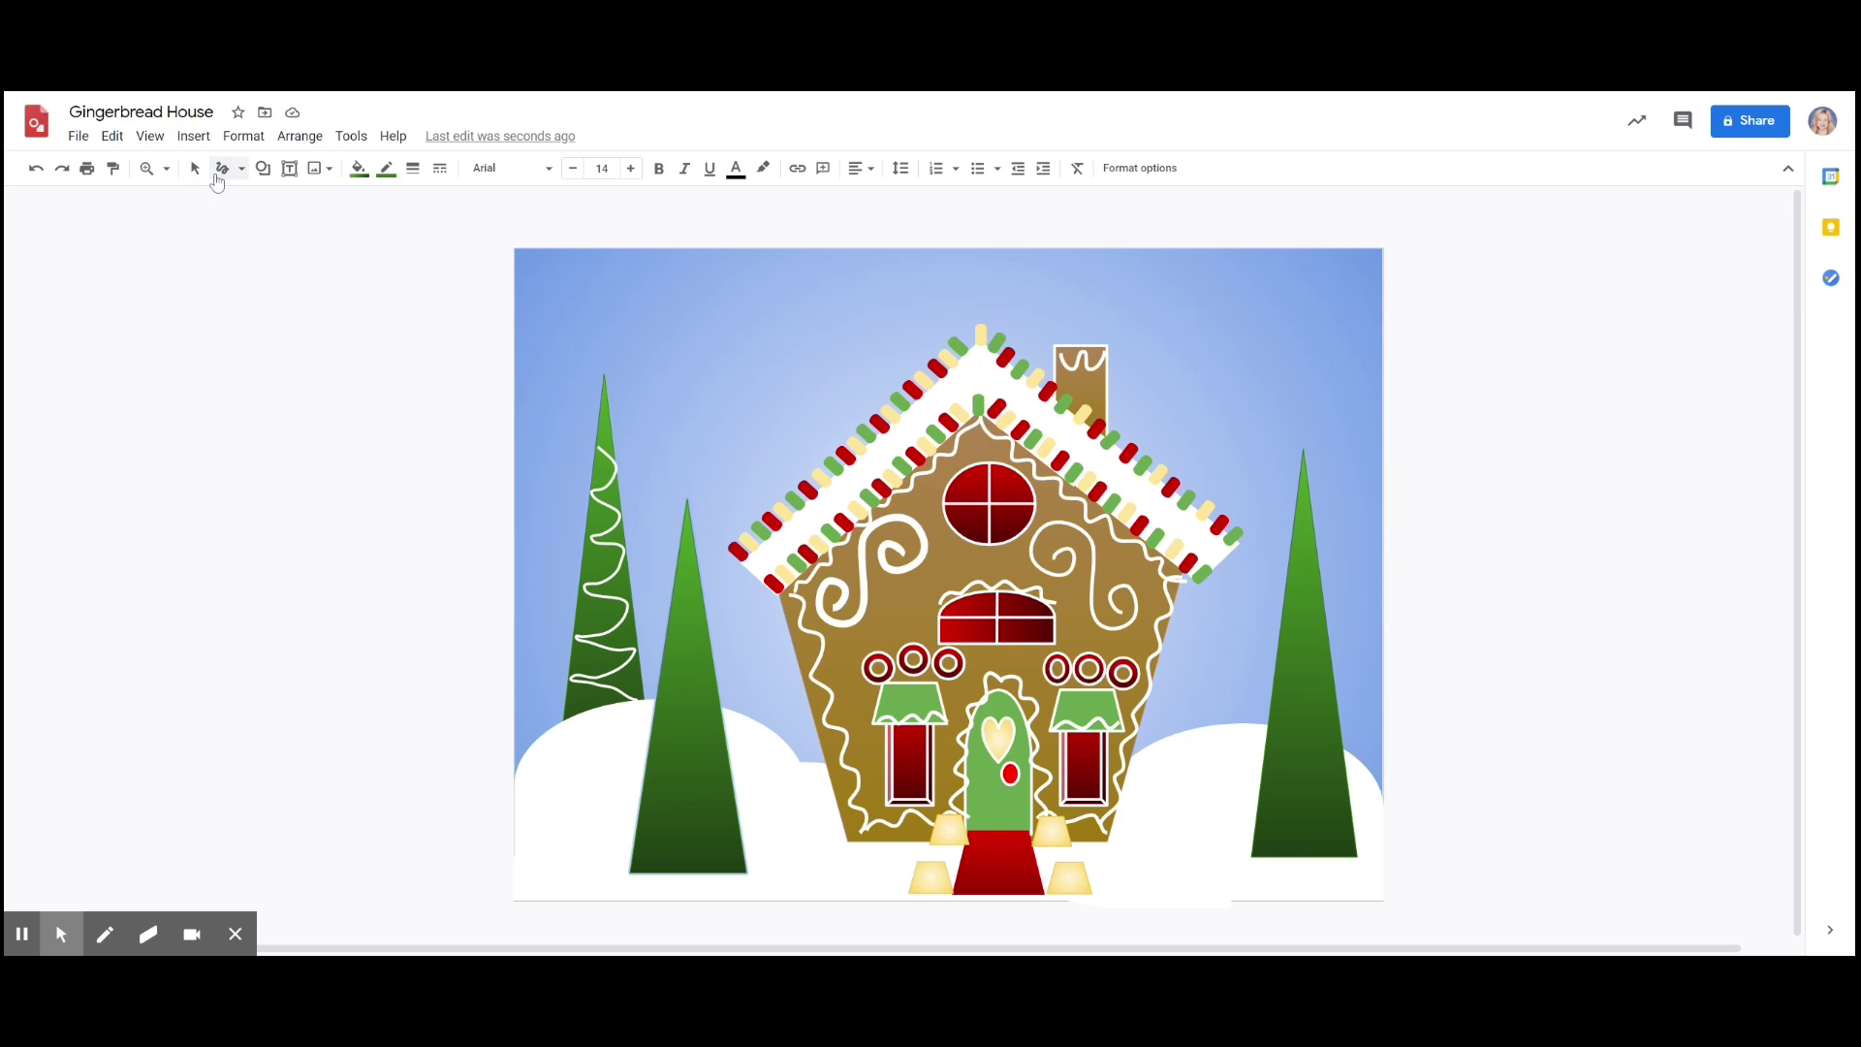
click(243, 170)
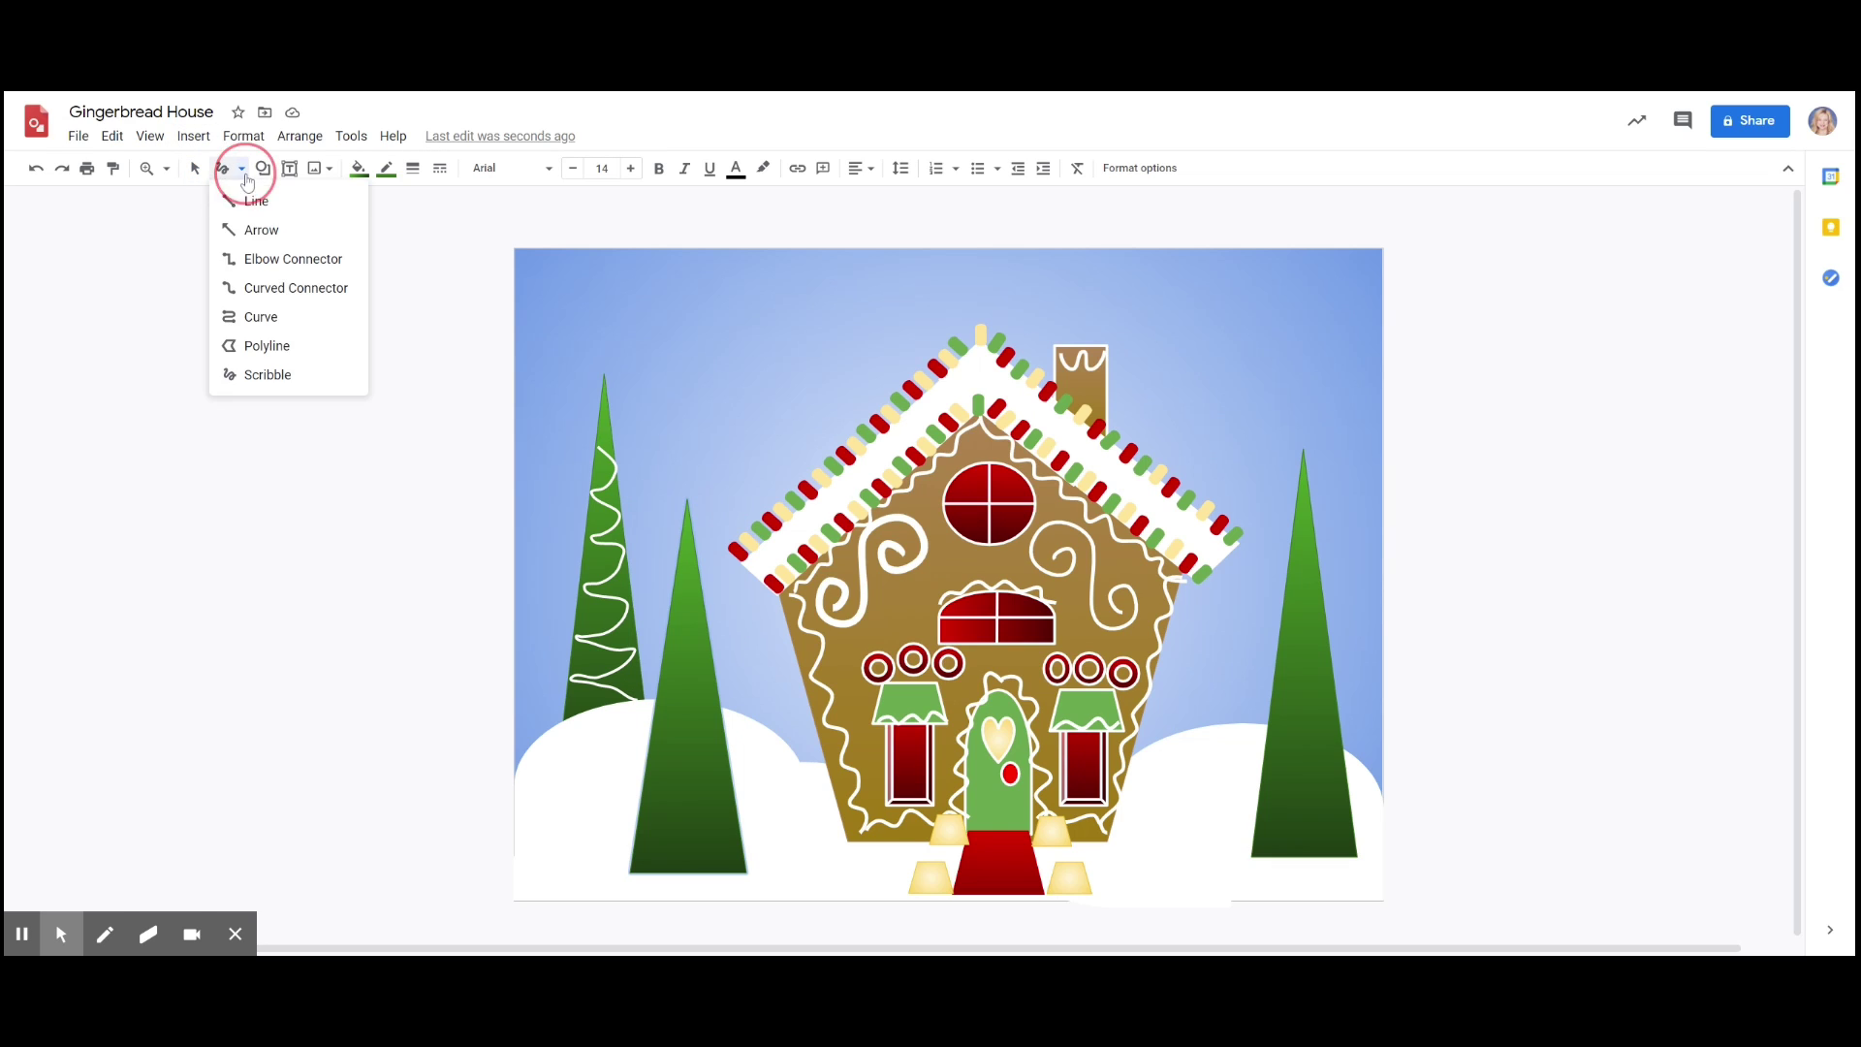
click(282, 375)
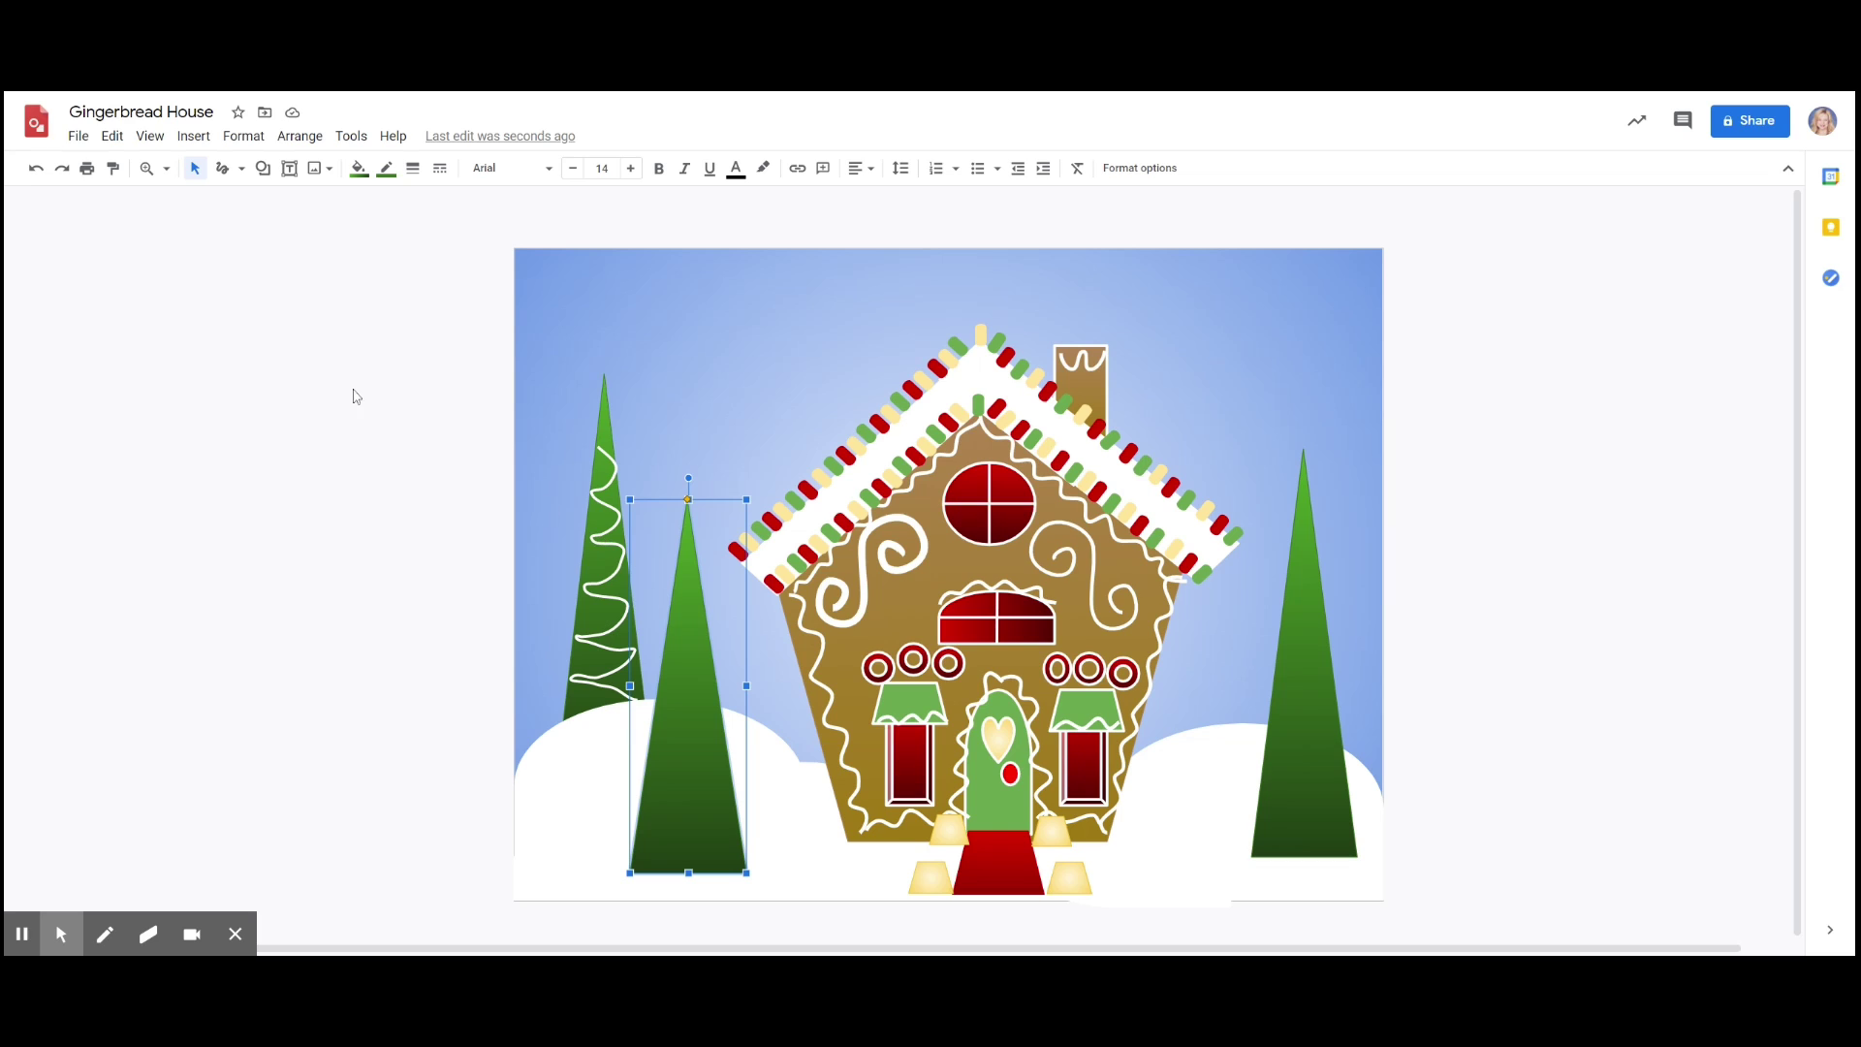
click(226, 170)
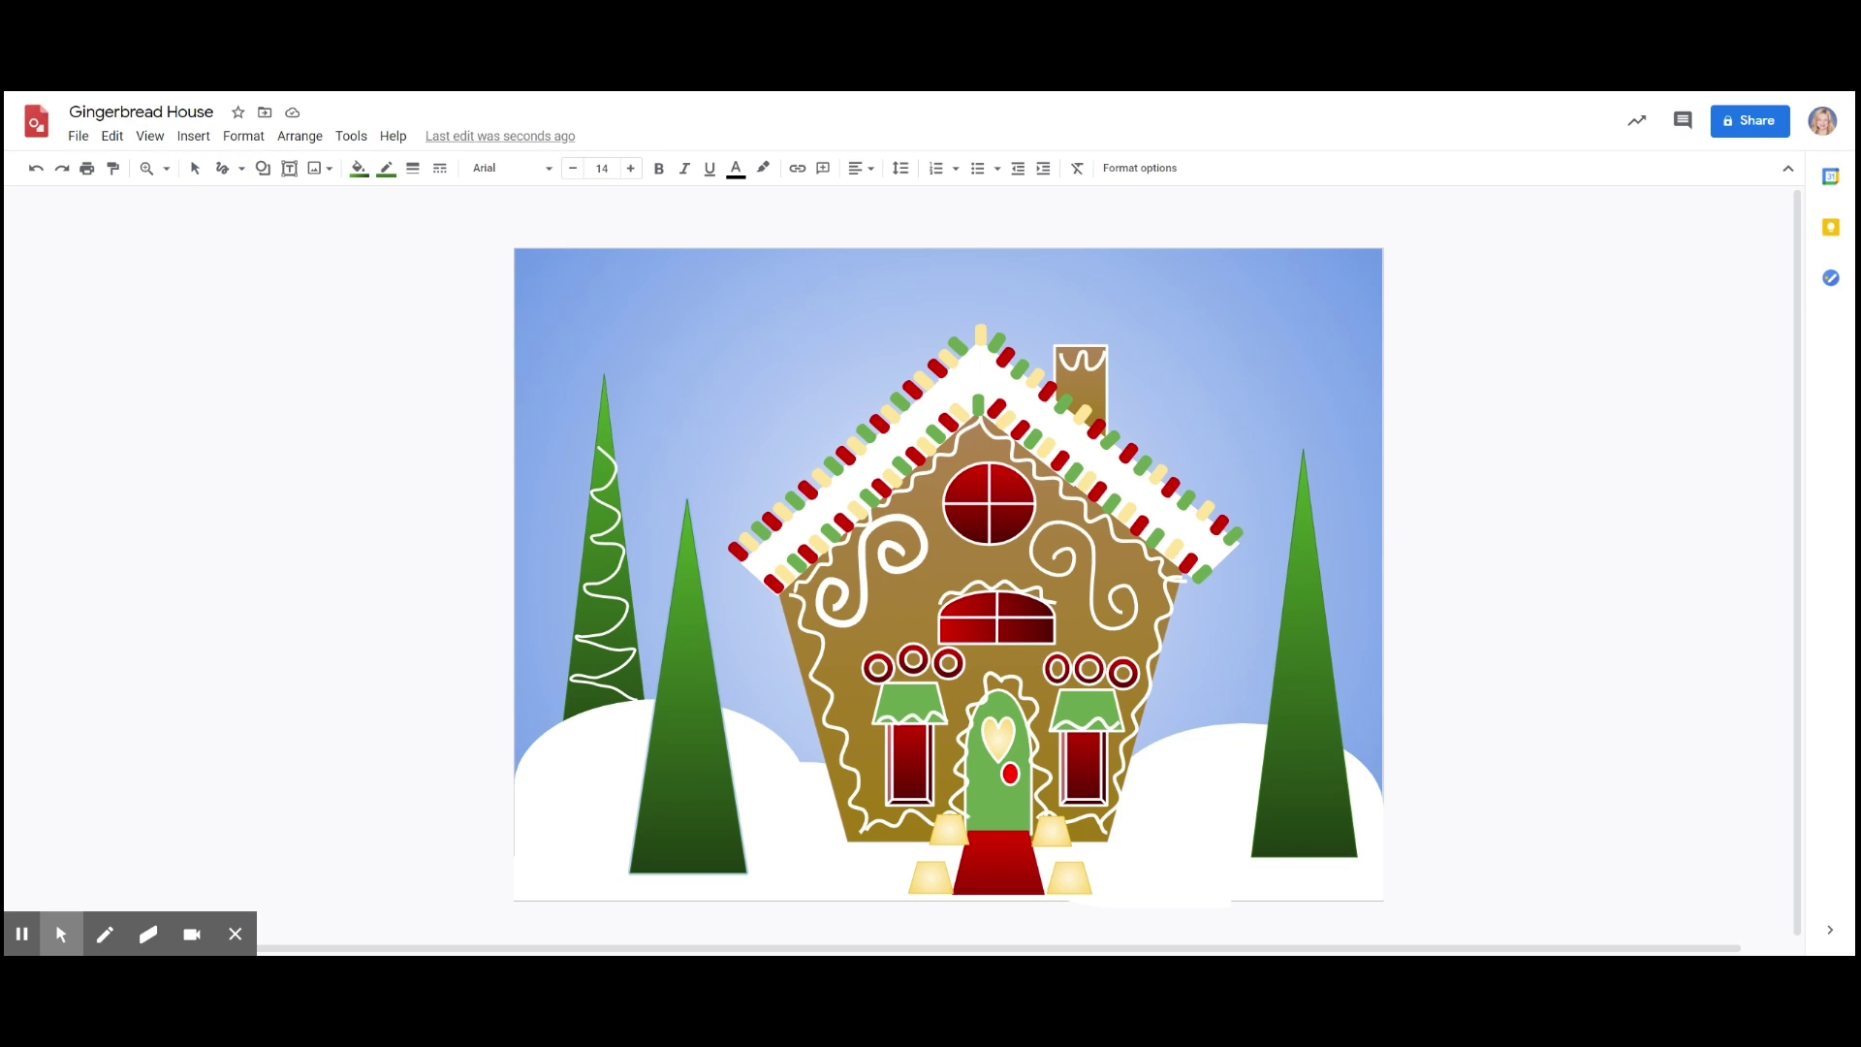
mouse_move(679, 562)
mouse_down()
mouse_move(698, 570)
mouse_move(674, 609)
mouse_move(711, 631)
mouse_move(671, 656)
mouse_move(714, 695)
mouse_move(659, 732)
mouse_move(724, 743)
mouse_move(647, 782)
mouse_move(731, 809)
mouse_up()
drag(732, 812, 632, 849)
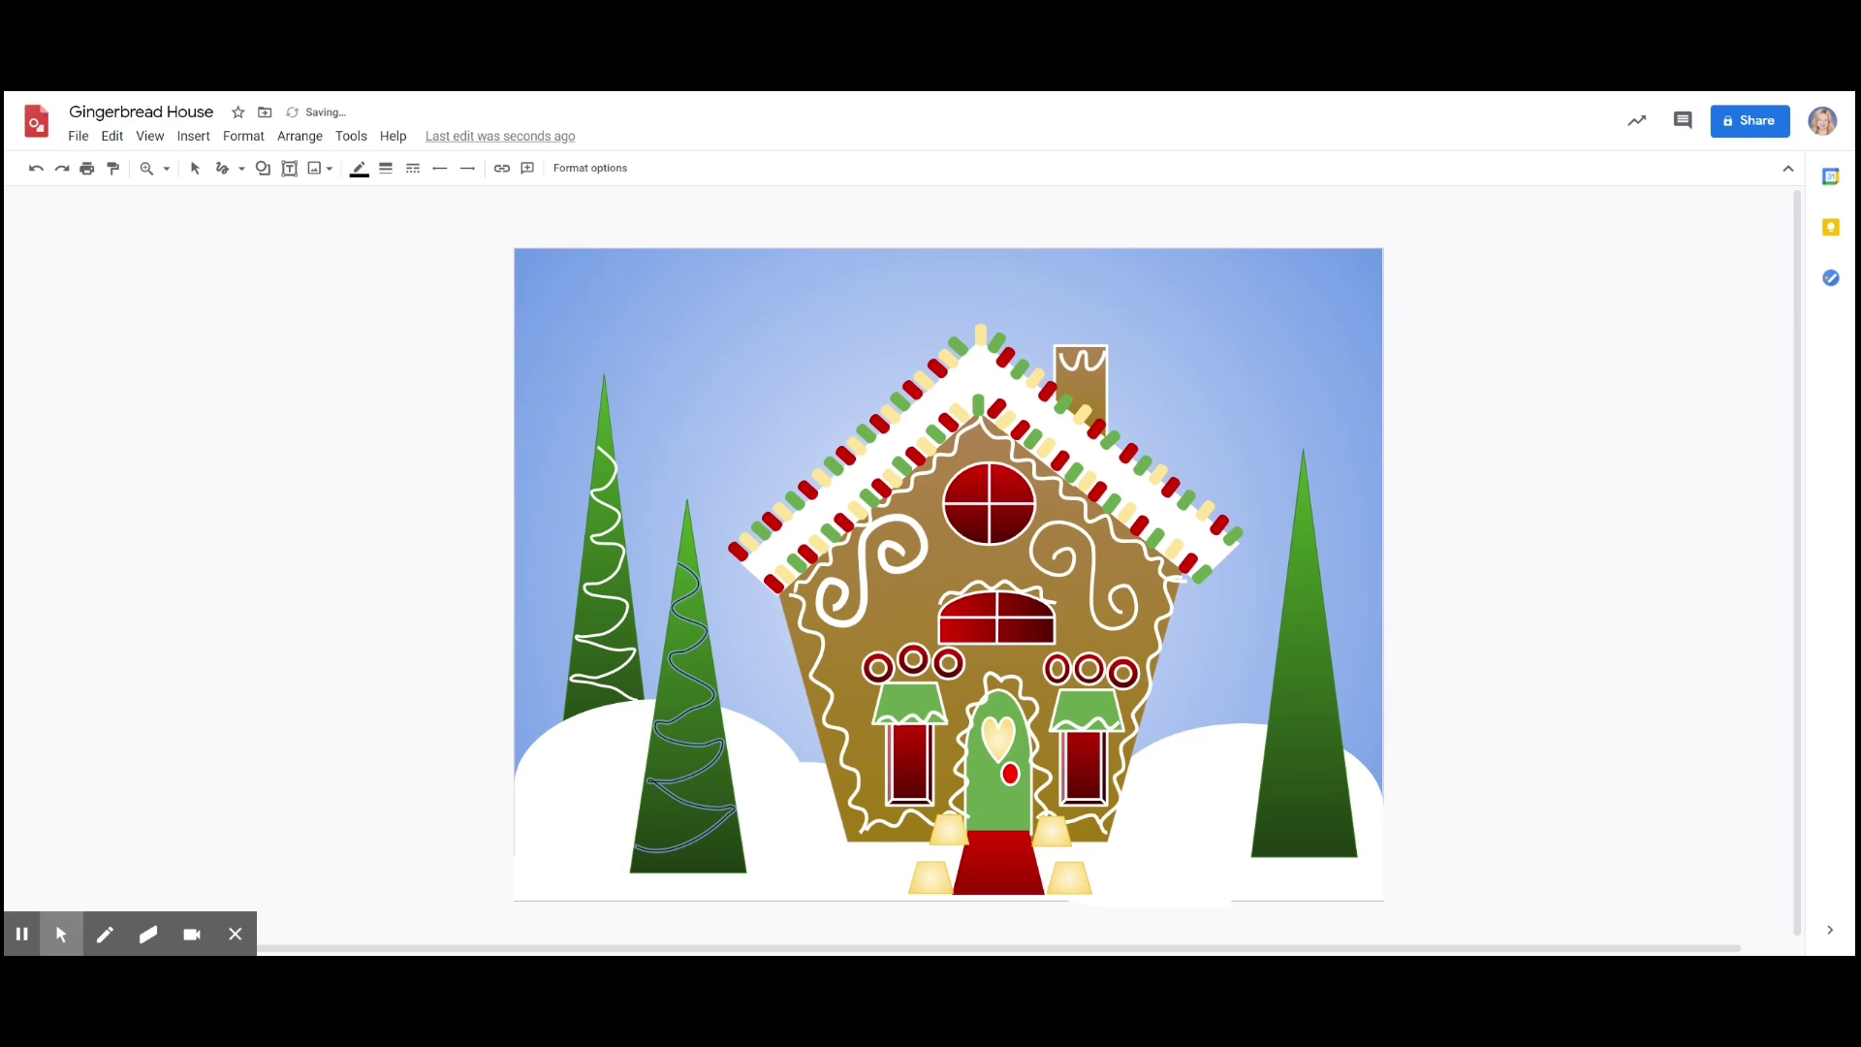
- Make the front left tree's icing scribble white with a 3px weight
click(386, 169)
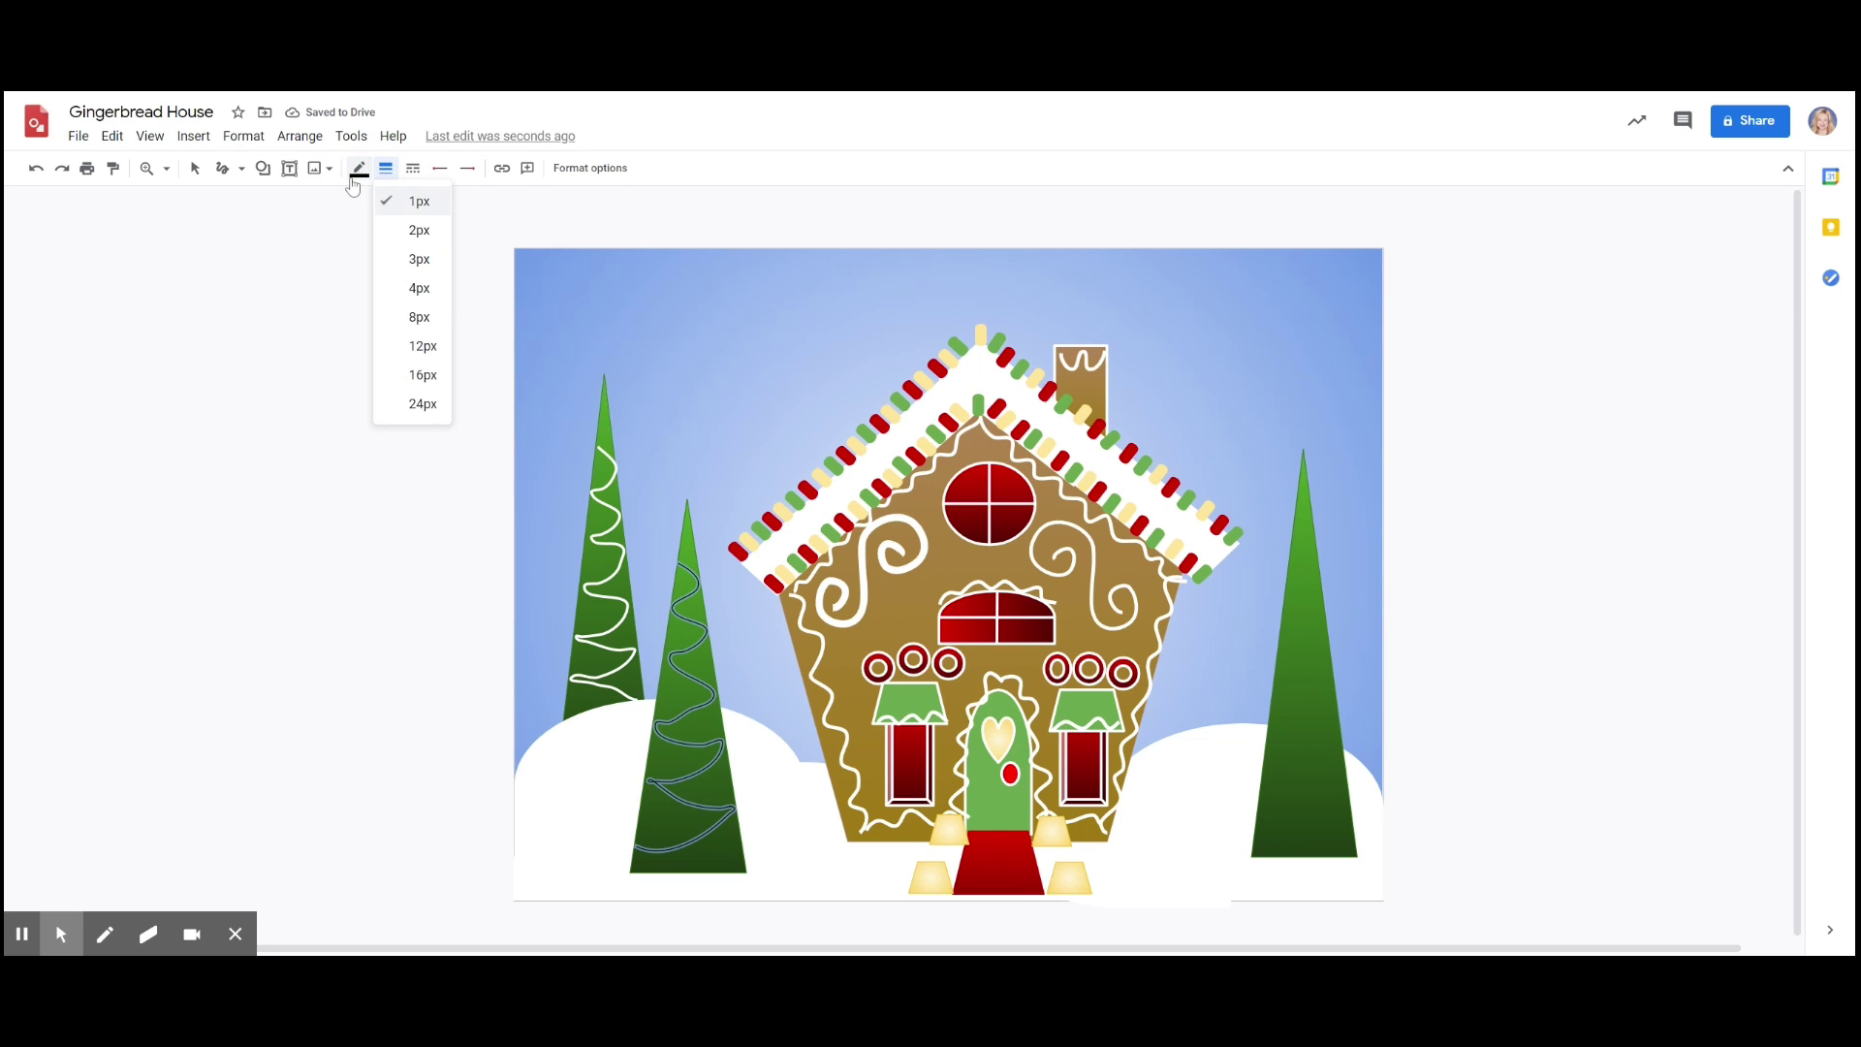
click(357, 172)
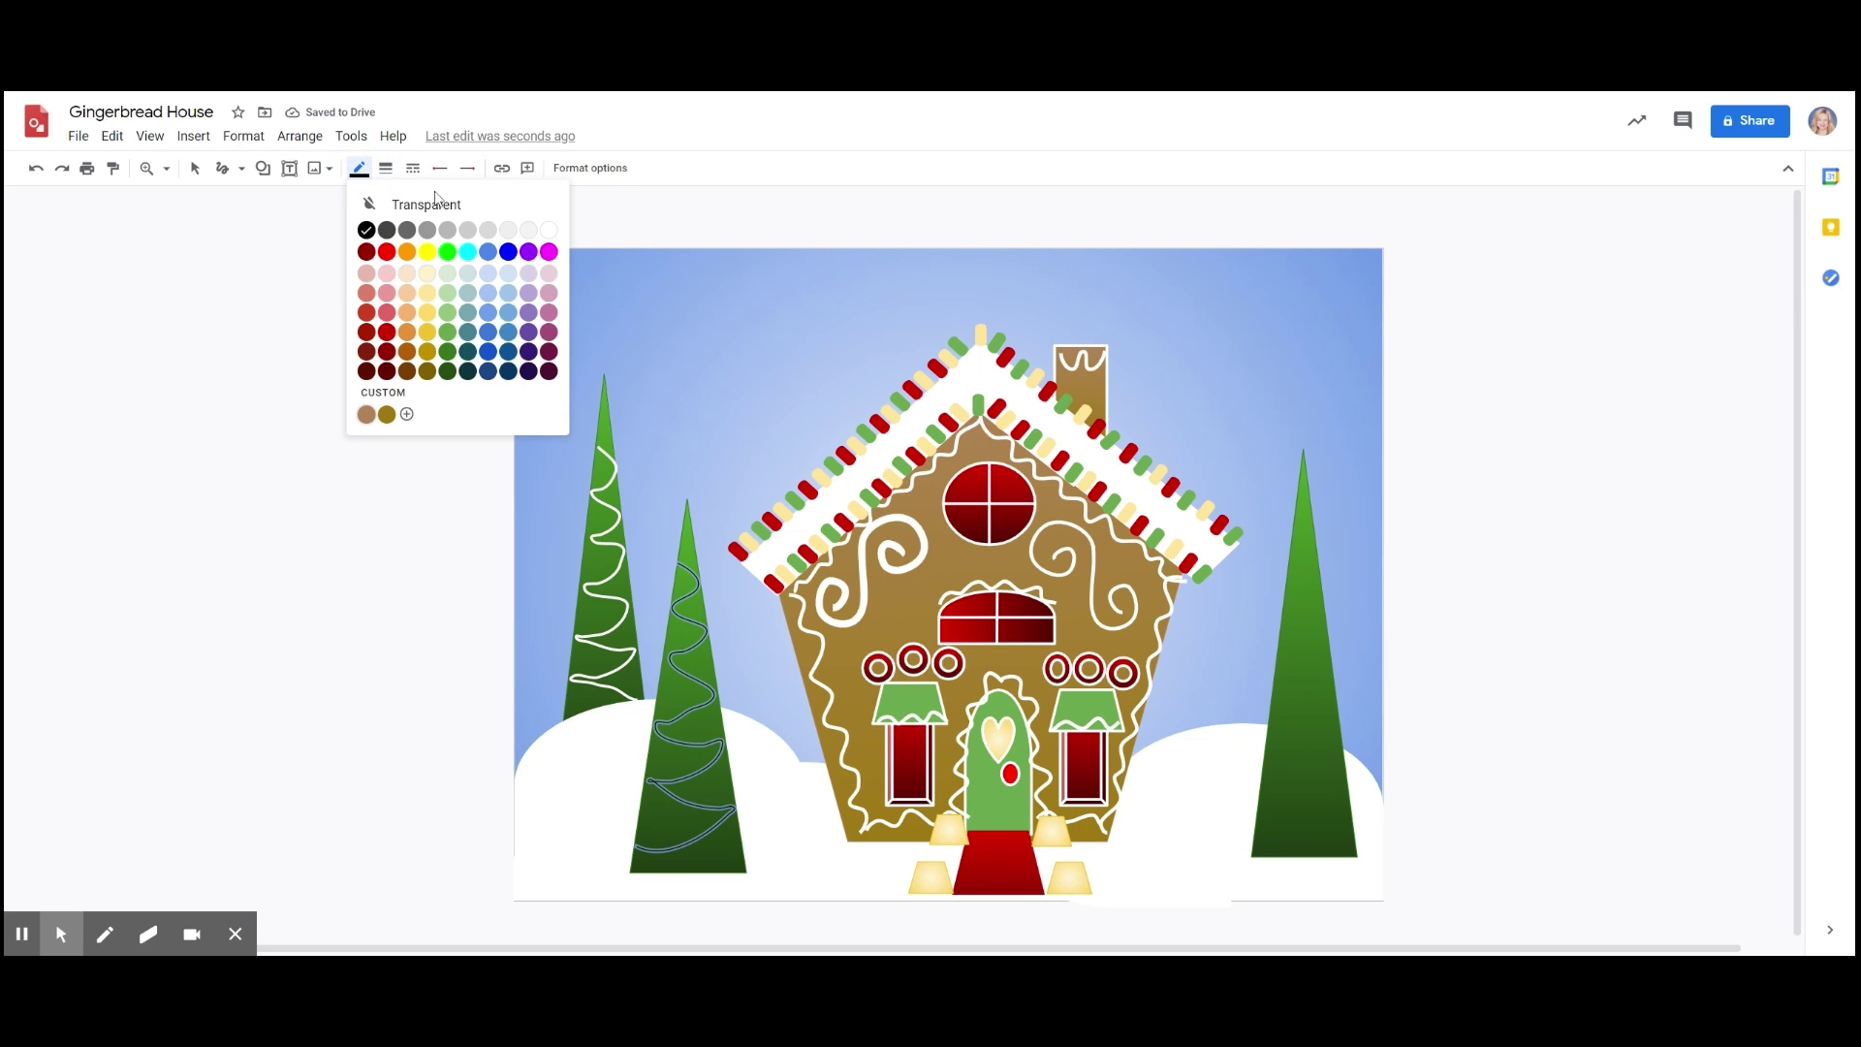
click(548, 233)
click(386, 168)
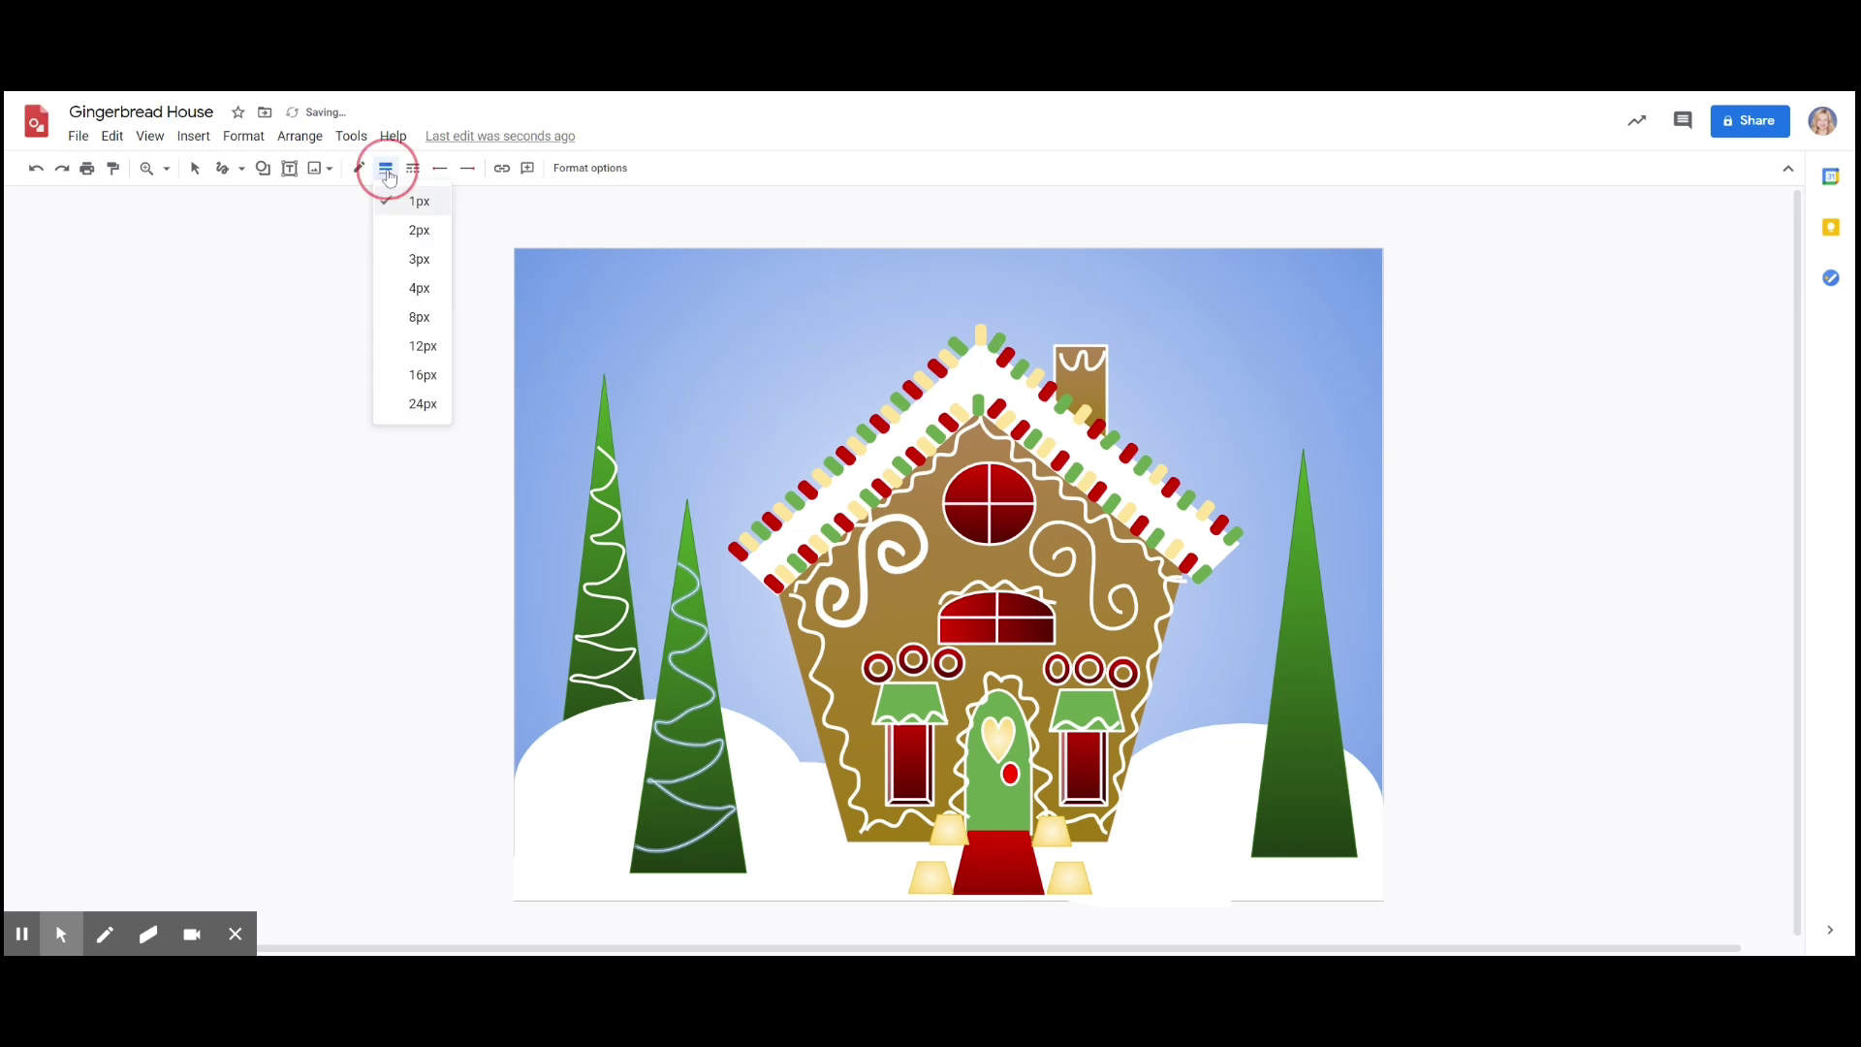
click(418, 258)
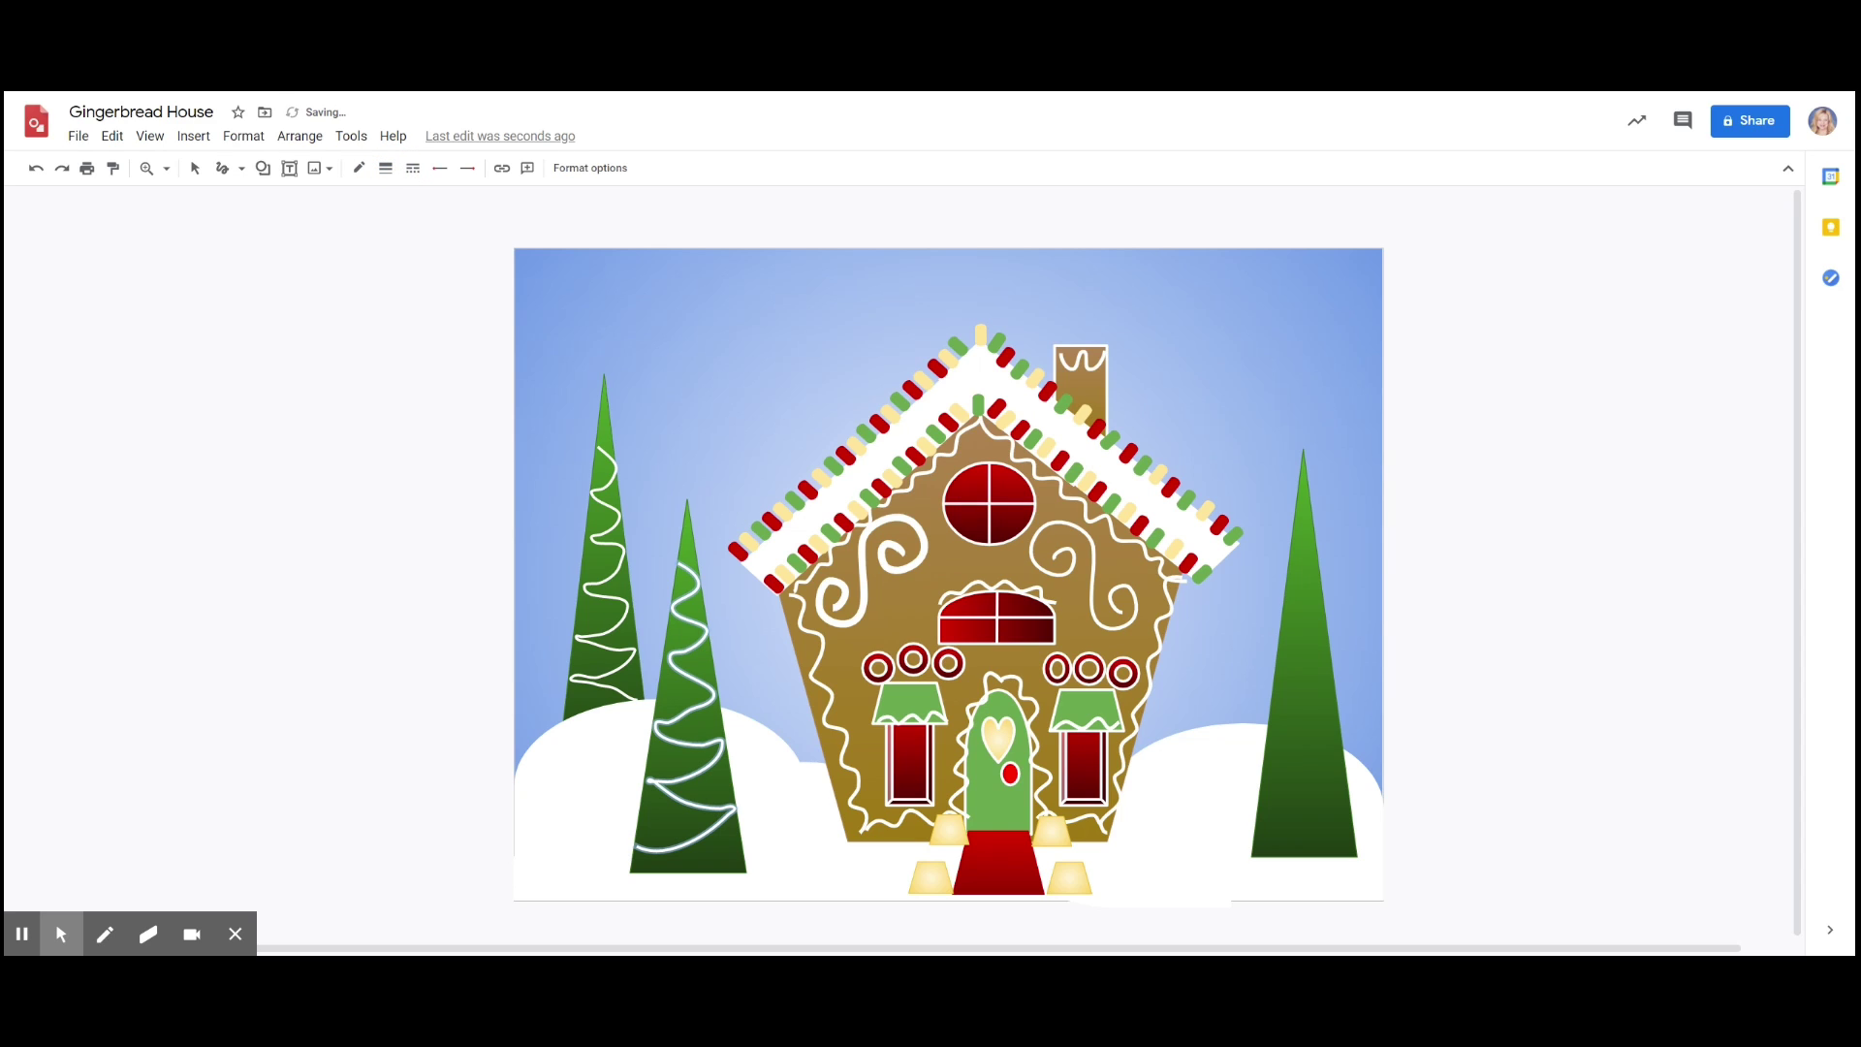
- Scribble a white zigzag icing line down the tree right of the house and set its weight to 8px
mouse_move(1300, 515)
mouse_down()
mouse_move(1313, 536)
mouse_move(1292, 556)
mouse_move(1318, 576)
mouse_move(1288, 611)
mouse_move(1326, 634)
mouse_move(1305, 662)
mouse_move(1278, 658)
mouse_move(1337, 703)
mouse_move(1281, 729)
mouse_move(1342, 772)
mouse_move(1260, 776)
mouse_move(1355, 809)
mouse_move(1304, 844)
mouse_move(1254, 827)
mouse_move(1291, 856)
mouse_up()
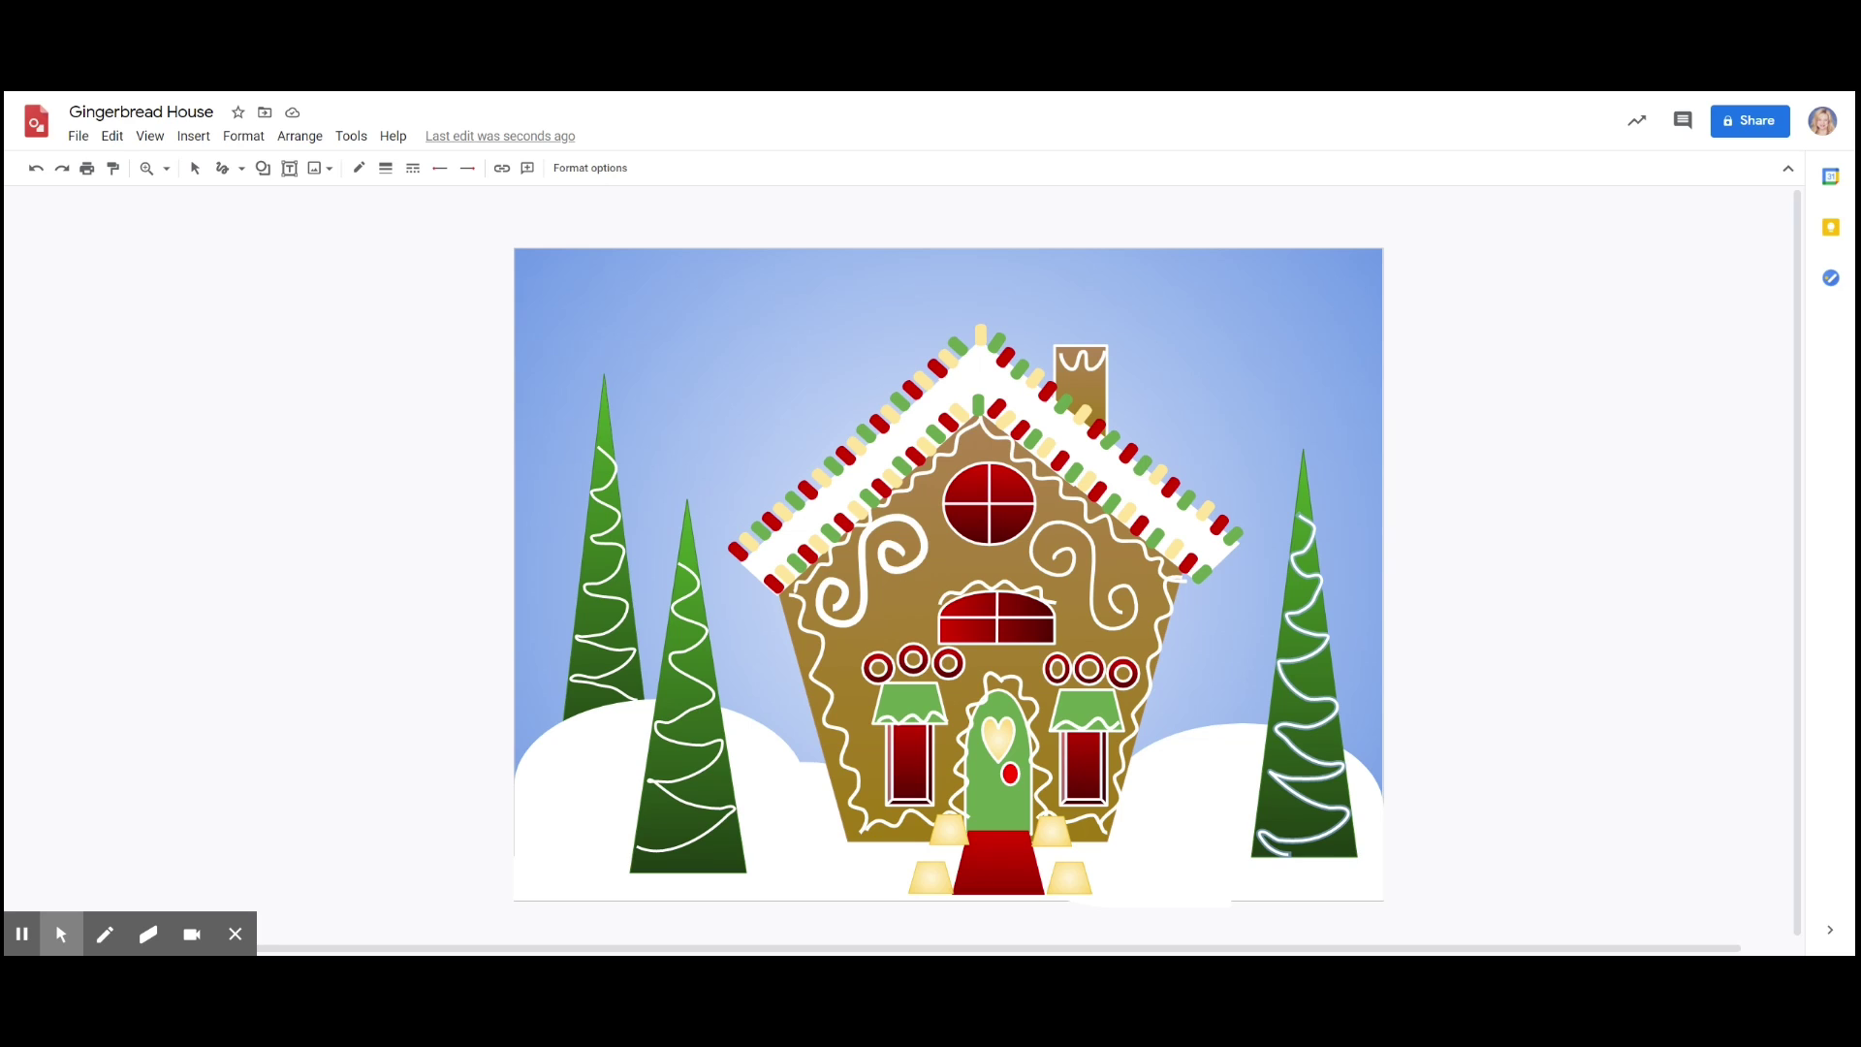
click(385, 167)
click(414, 329)
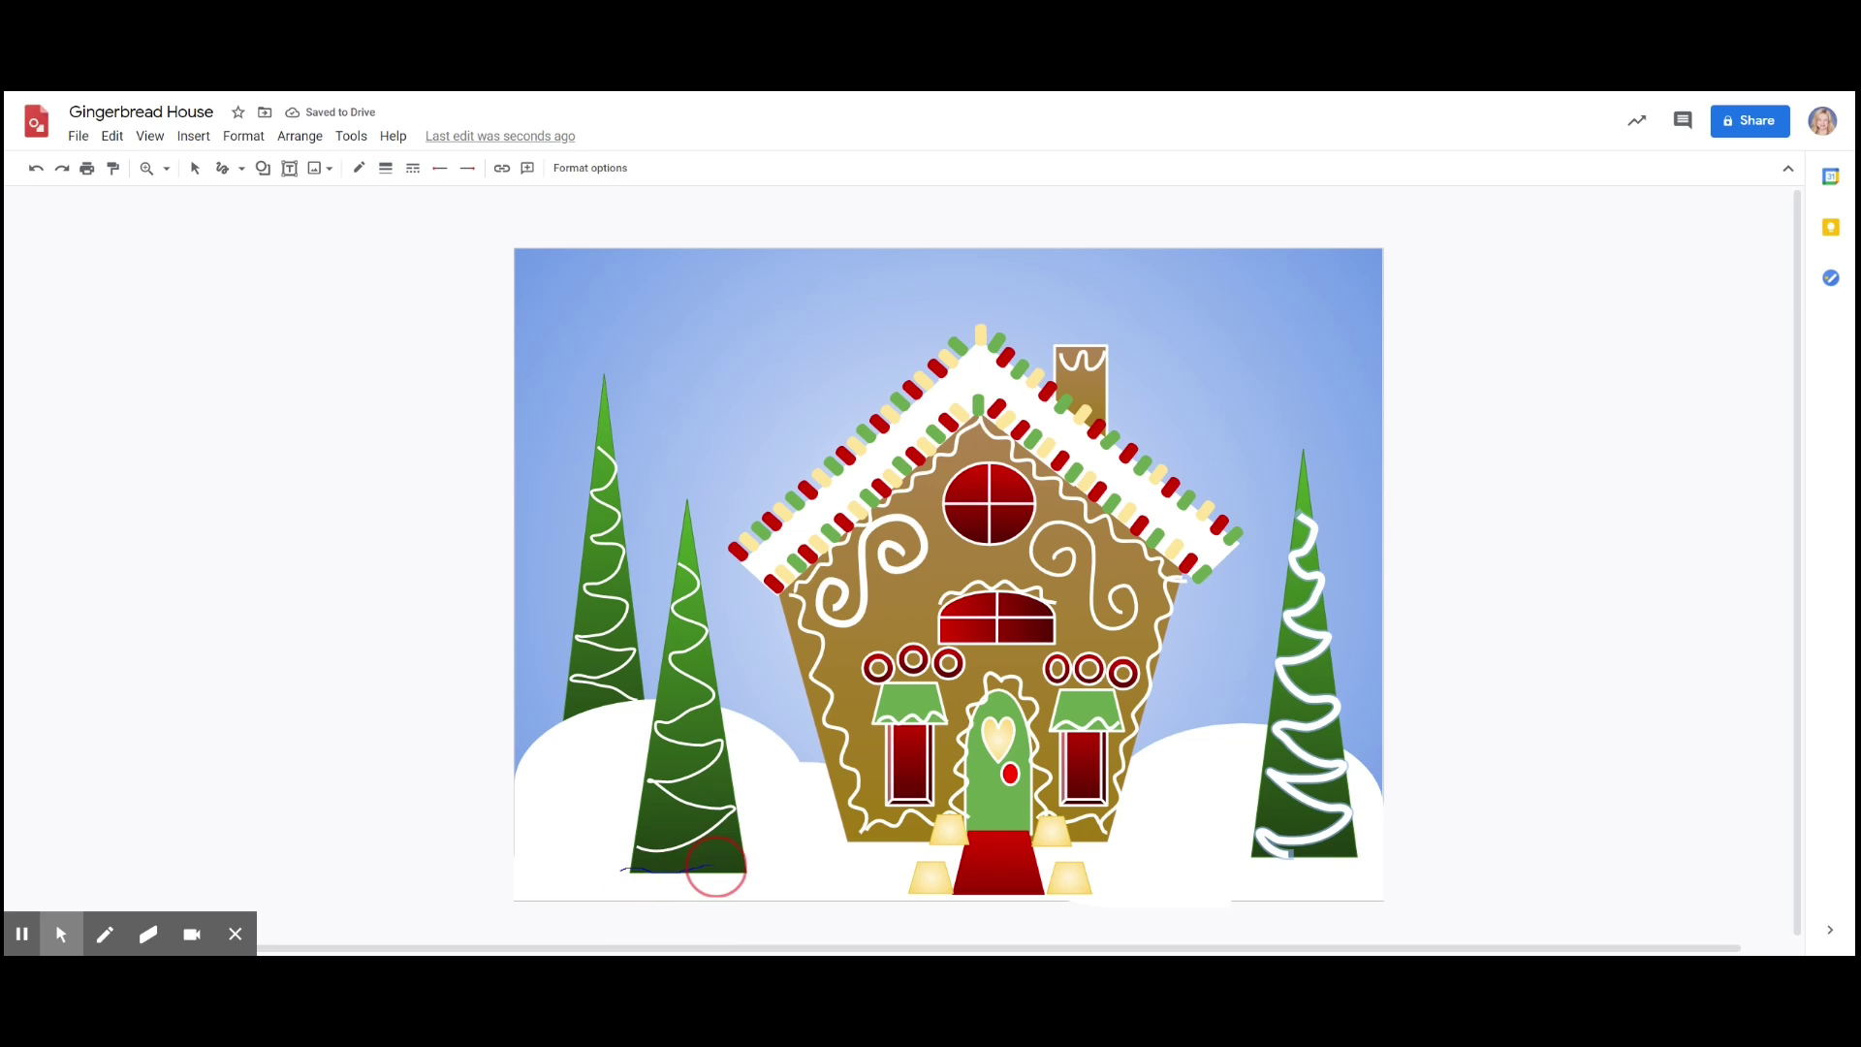
- Scribble thick white snow over the bases of the two front trees and along the house's bottom edge left of the walkway
click(763, 867)
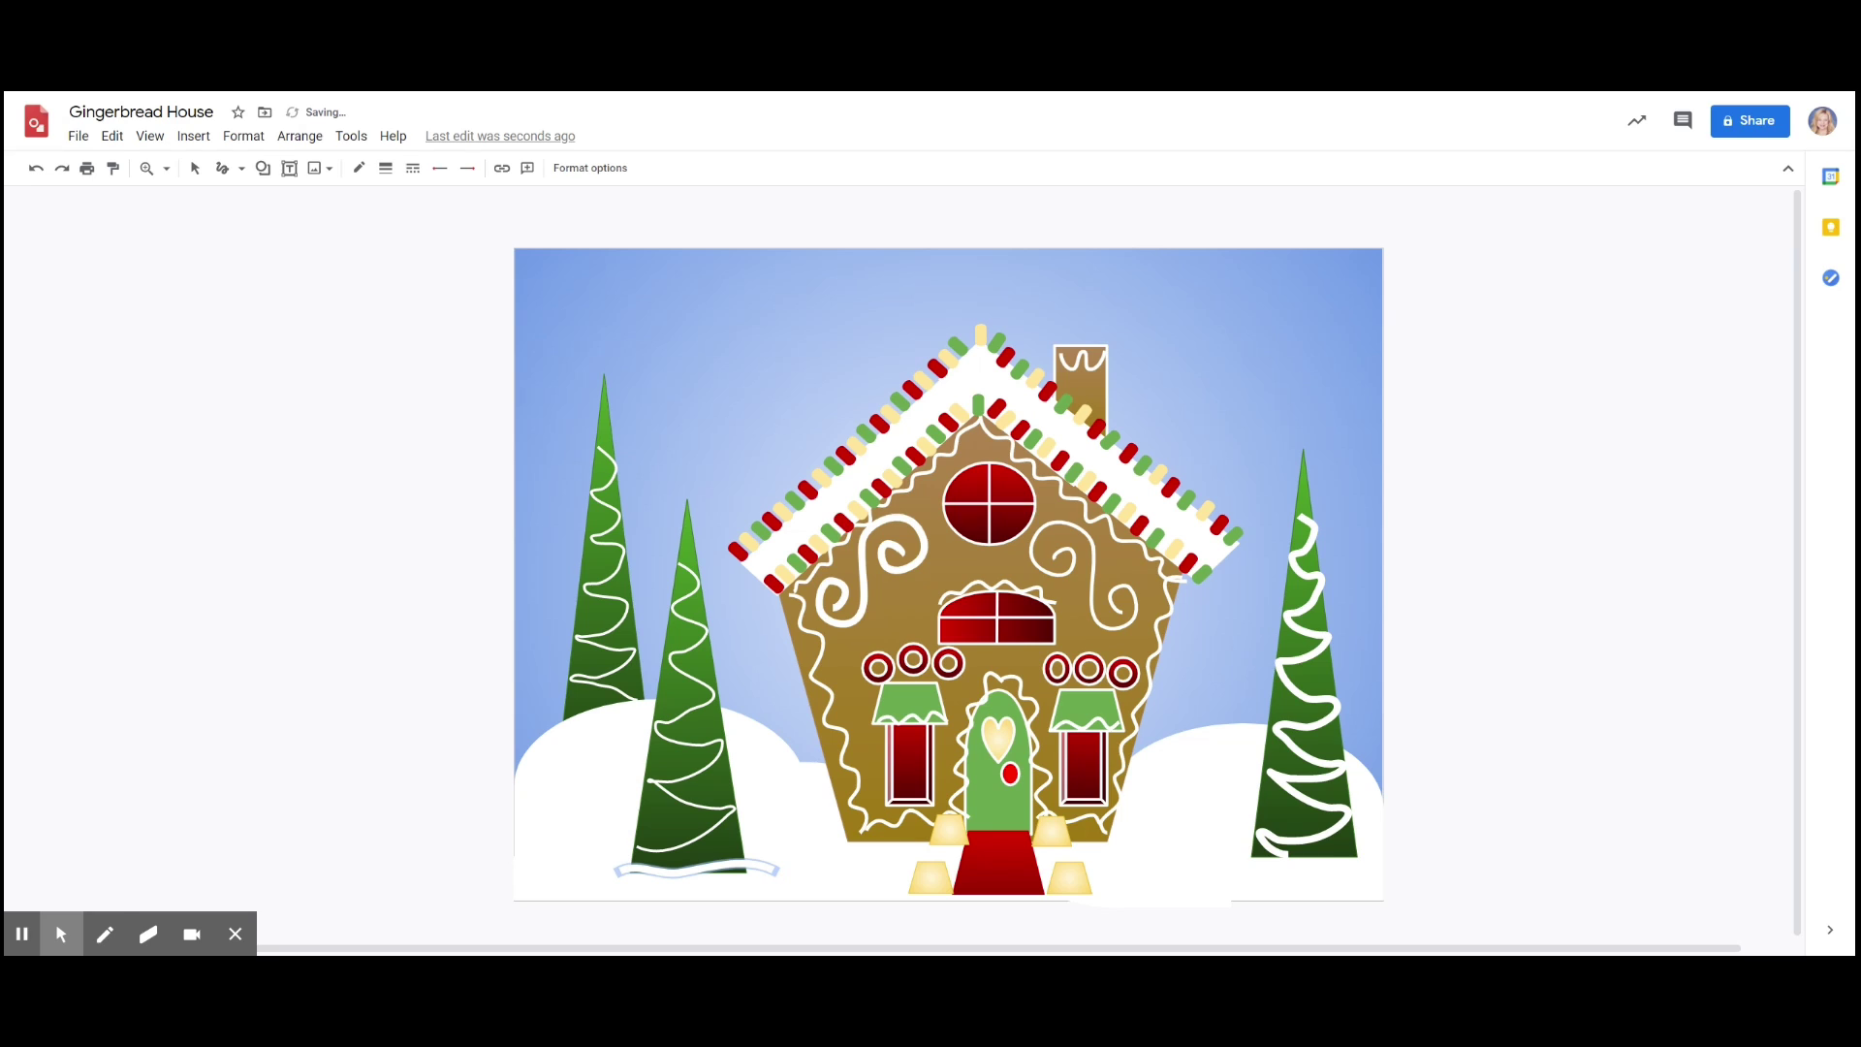
mouse_move(776, 878)
mouse_down()
mouse_move(605, 863)
mouse_move(717, 878)
mouse_move(1296, 847)
mouse_move(1315, 865)
mouse_move(1341, 847)
mouse_move(1296, 869)
mouse_move(1247, 843)
mouse_move(1234, 856)
mouse_move(1296, 868)
mouse_move(1357, 857)
mouse_up()
click(620, 860)
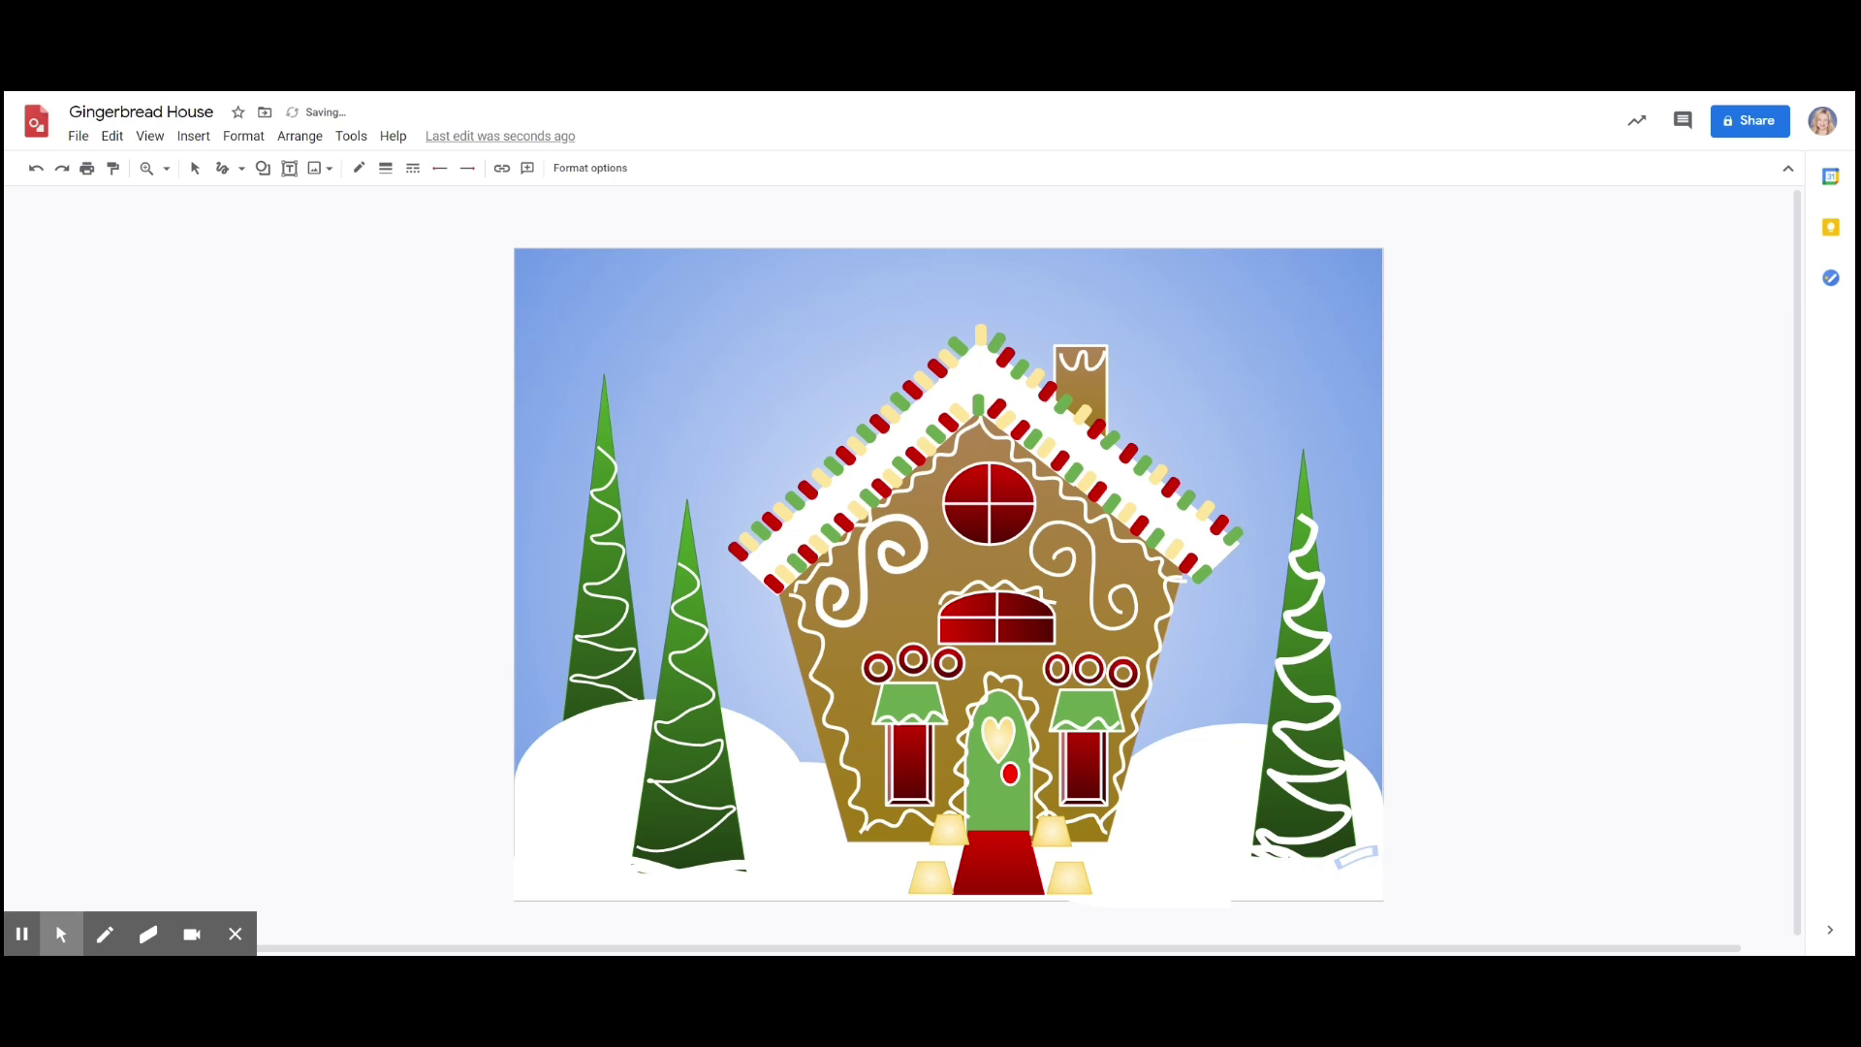
mouse_move(1245, 849)
mouse_down()
mouse_move(1373, 854)
mouse_move(1231, 849)
mouse_up()
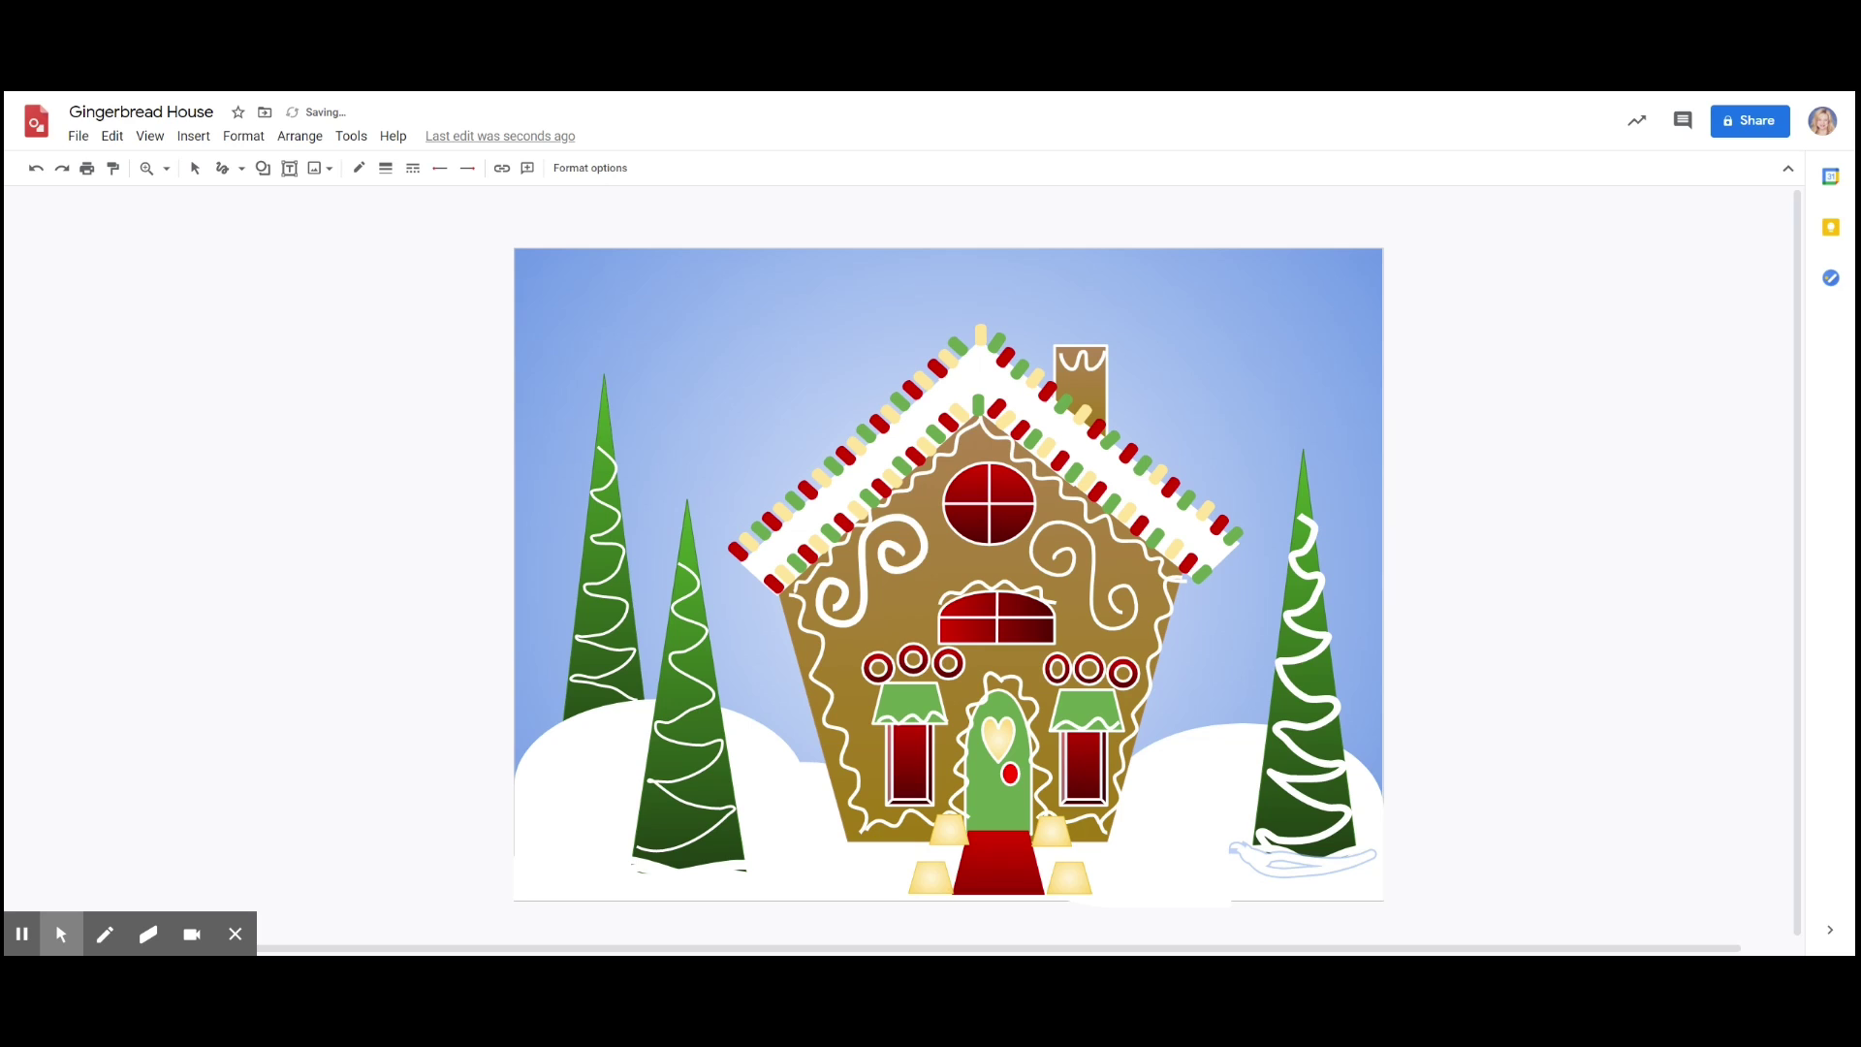
drag(734, 870, 773, 866)
drag(624, 864, 661, 872)
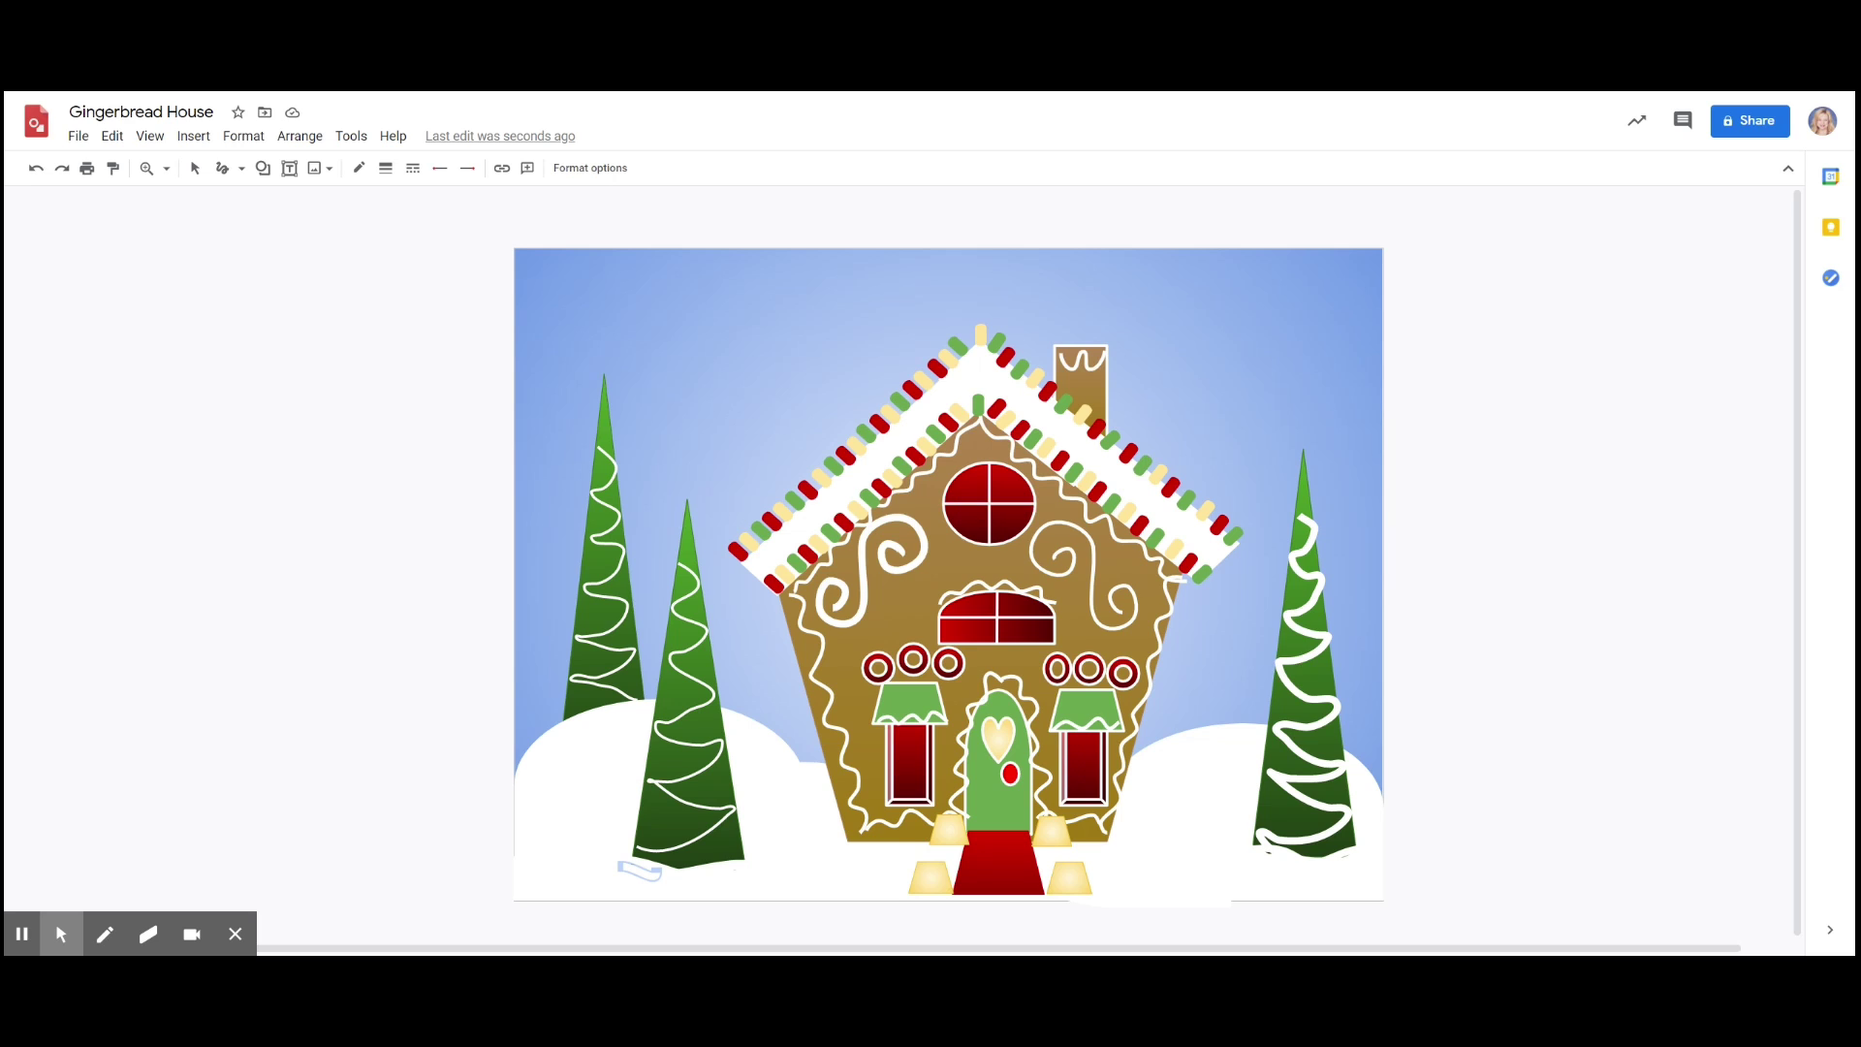
drag(929, 842, 839, 839)
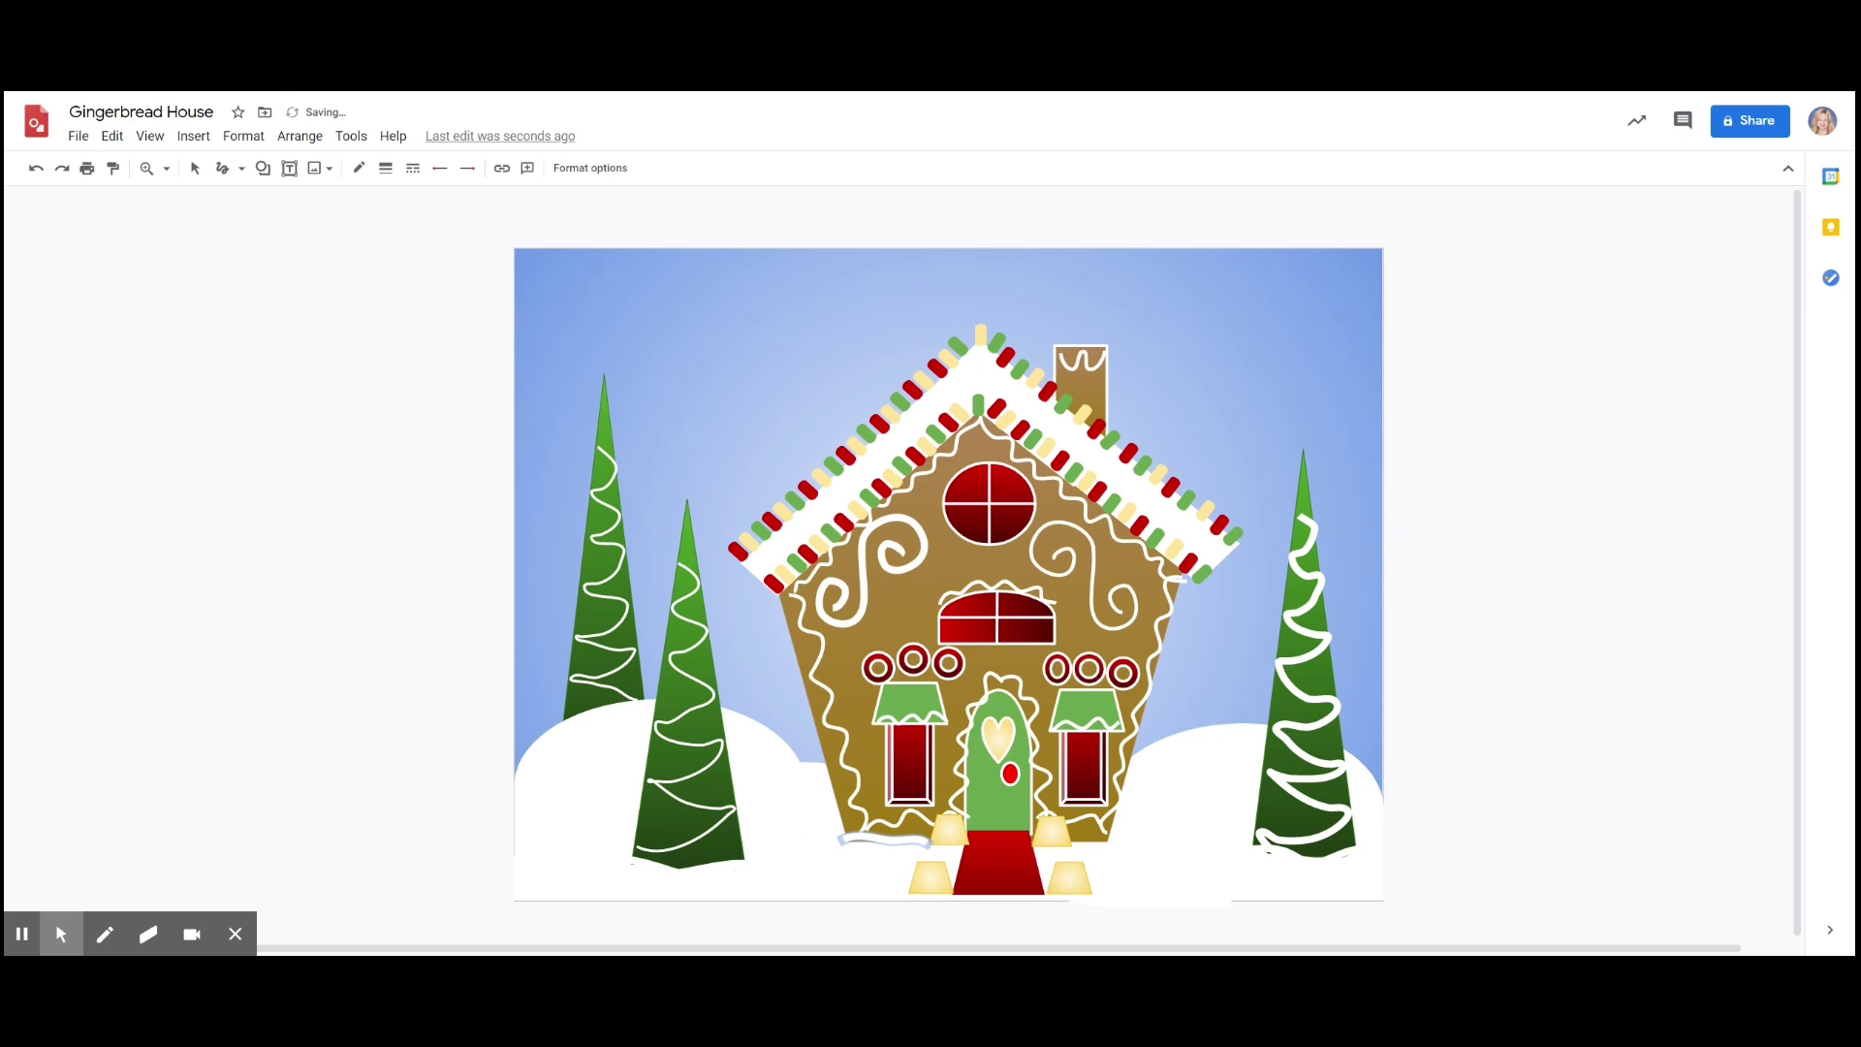
- Scribble short snow strokes along the house's bottom edge right of the walkway
click(864, 844)
drag(1122, 840, 1073, 842)
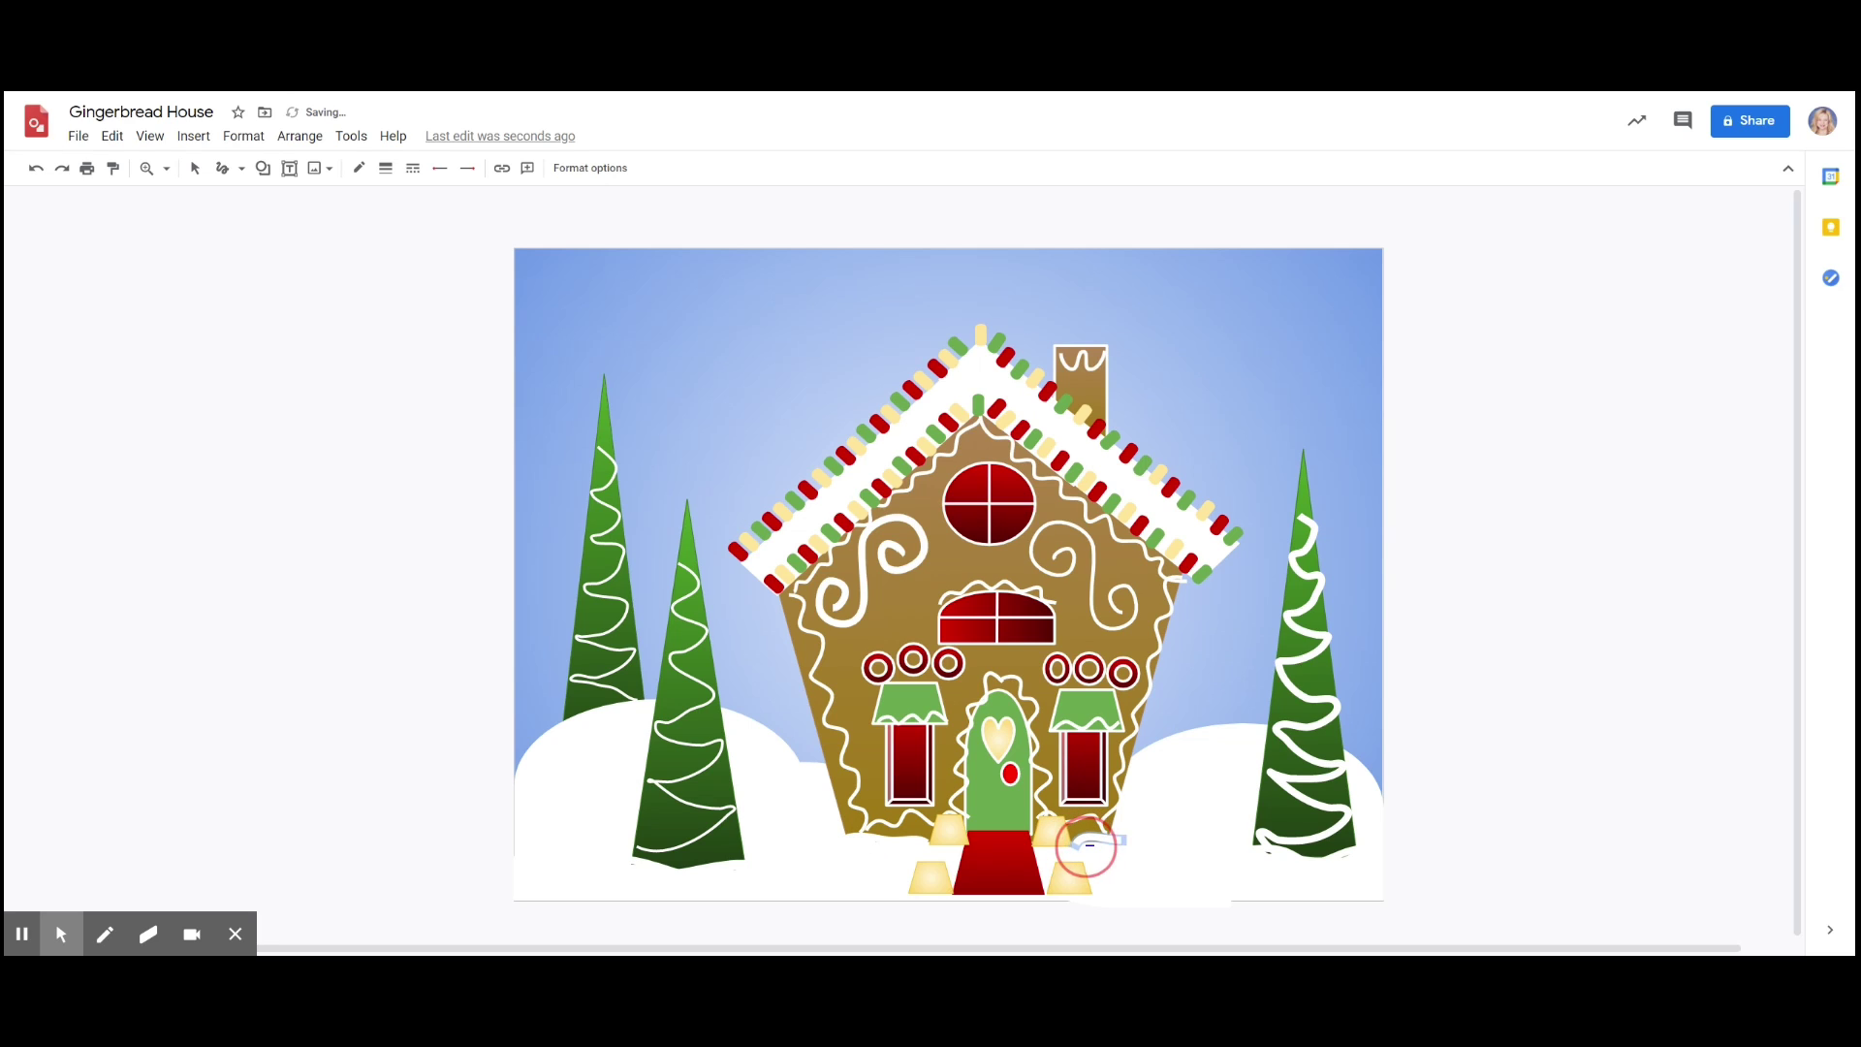
drag(1115, 840, 1086, 843)
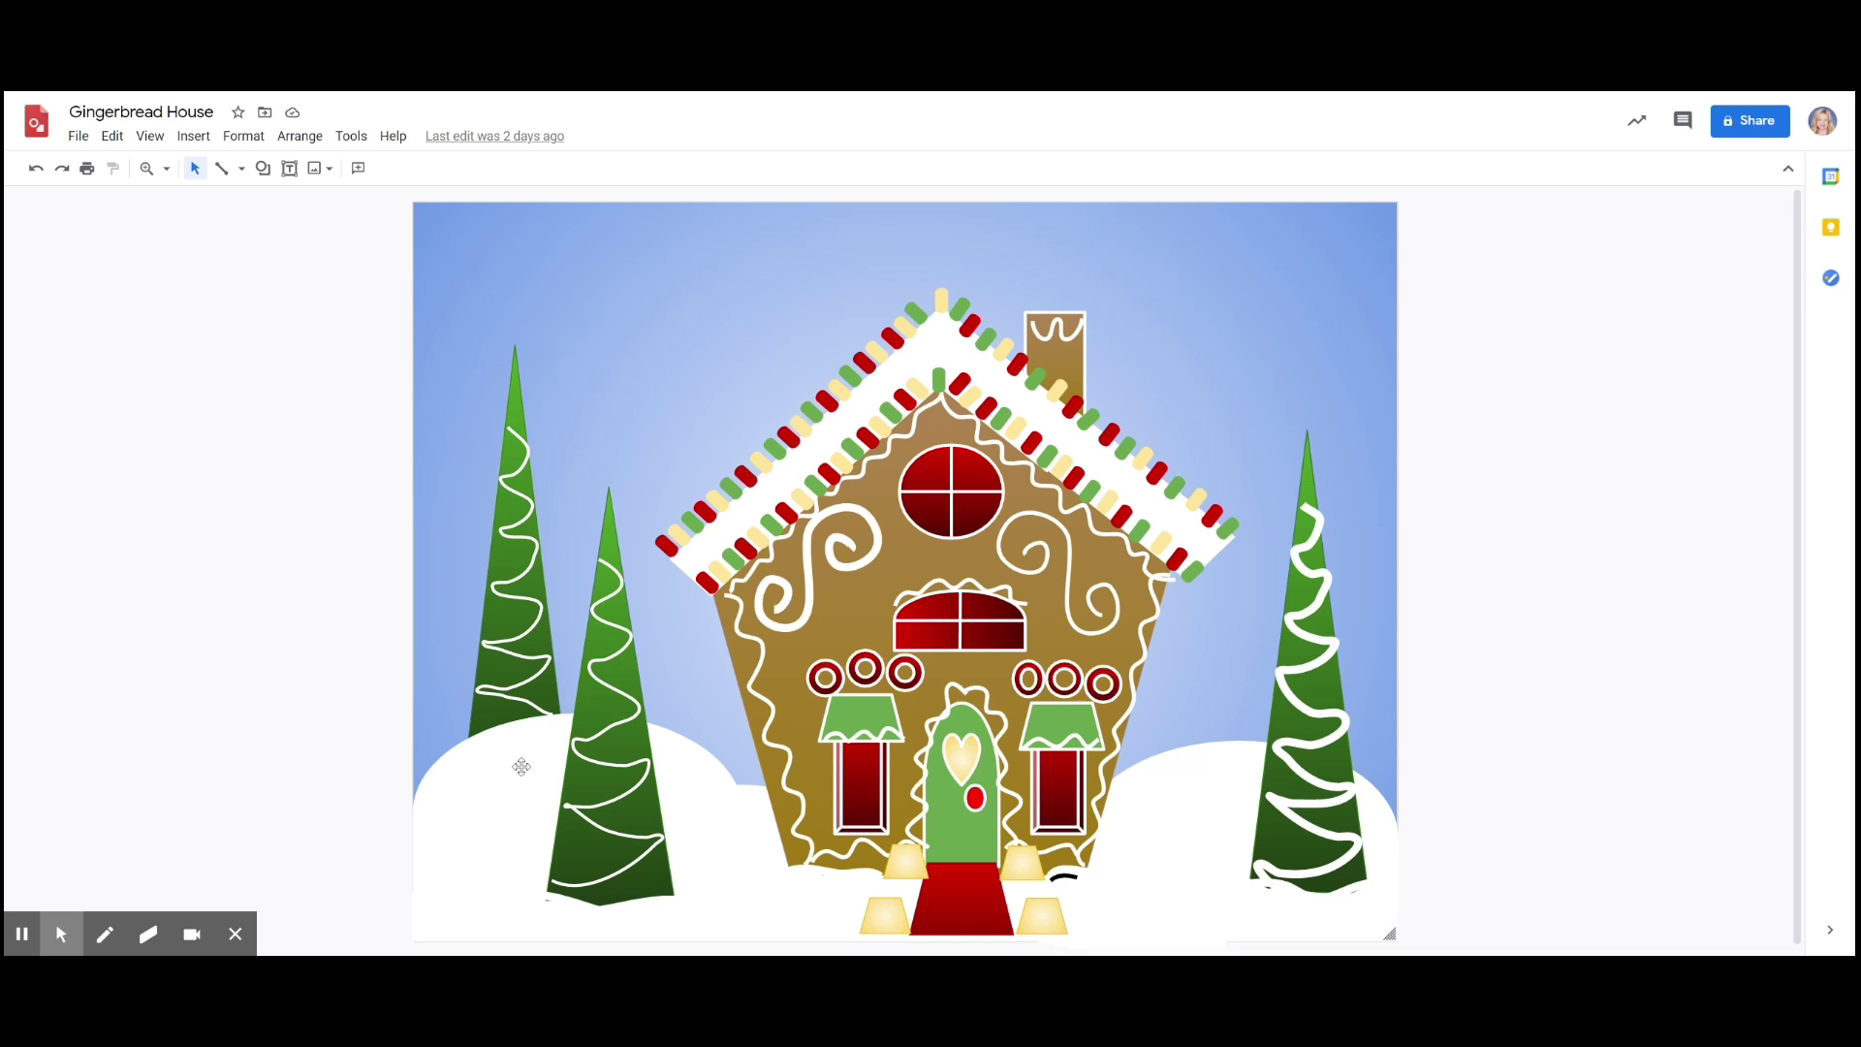
- Reduce the icing scribble on the tree right of the house to a 4px weight
click(621, 763)
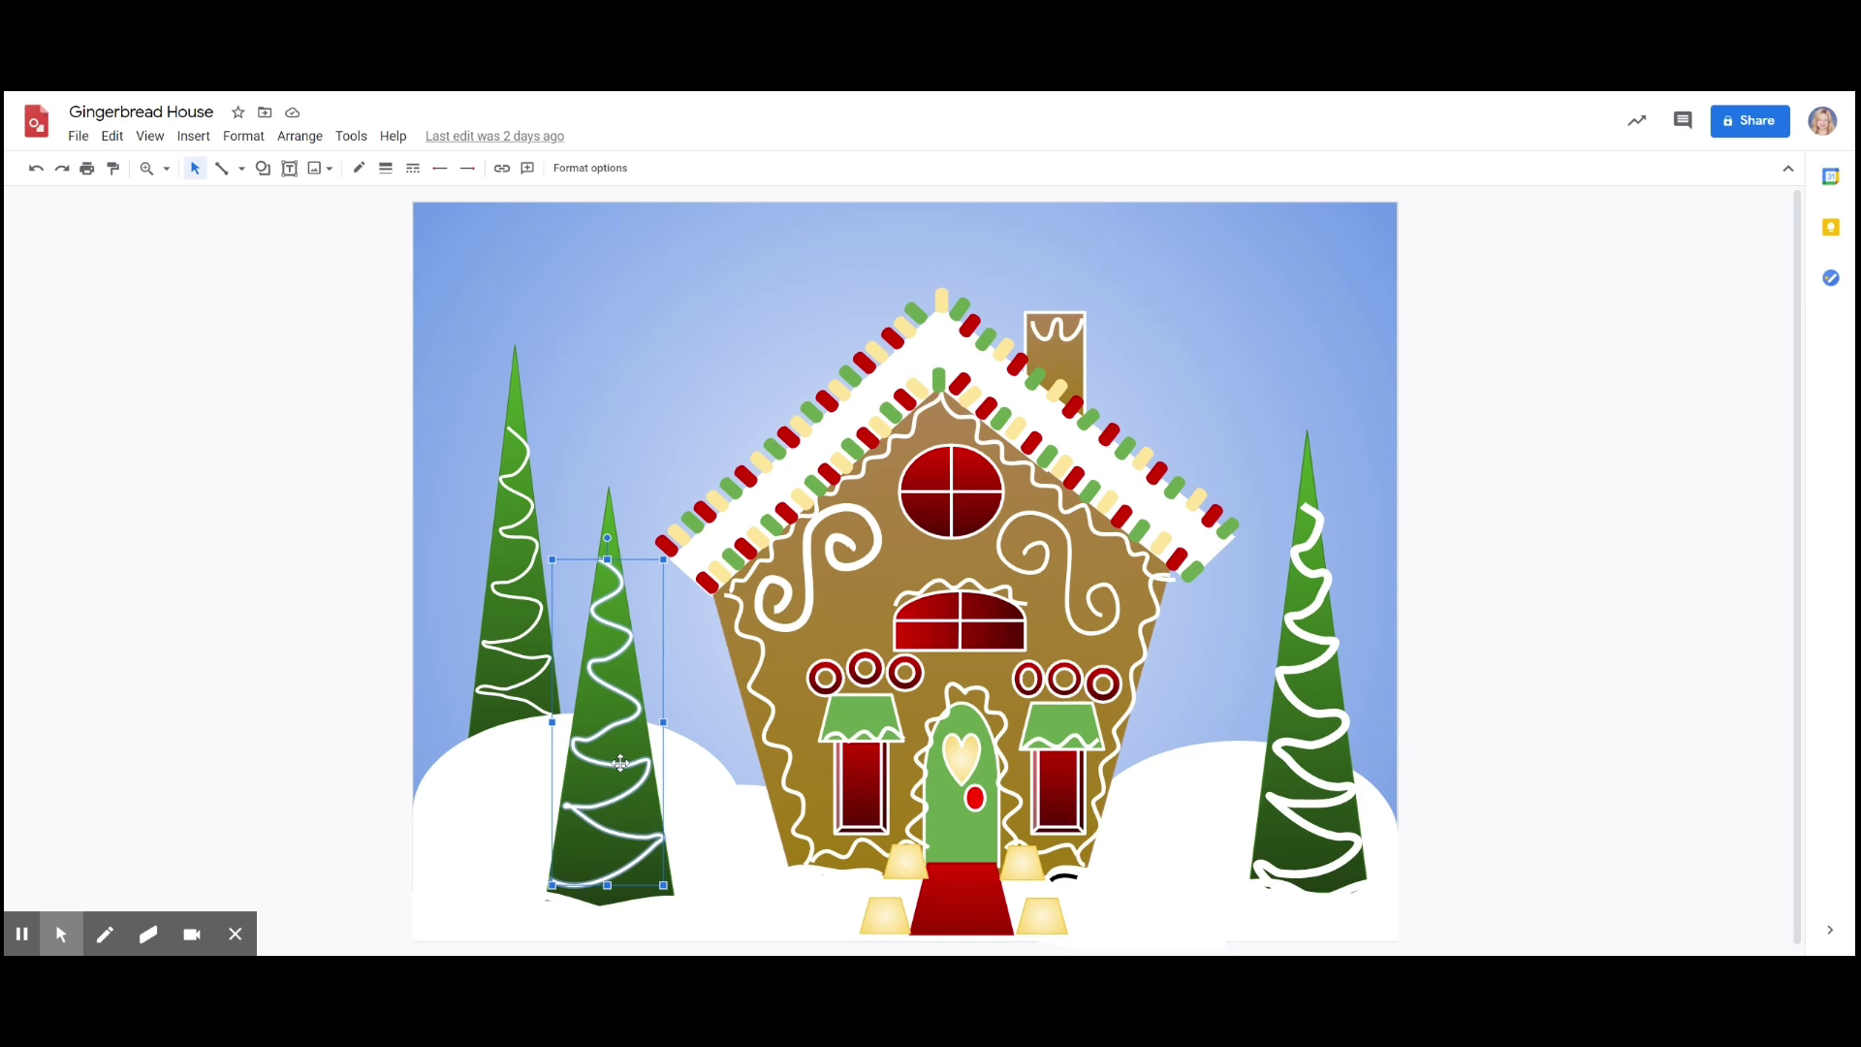
click(1313, 694)
click(1304, 694)
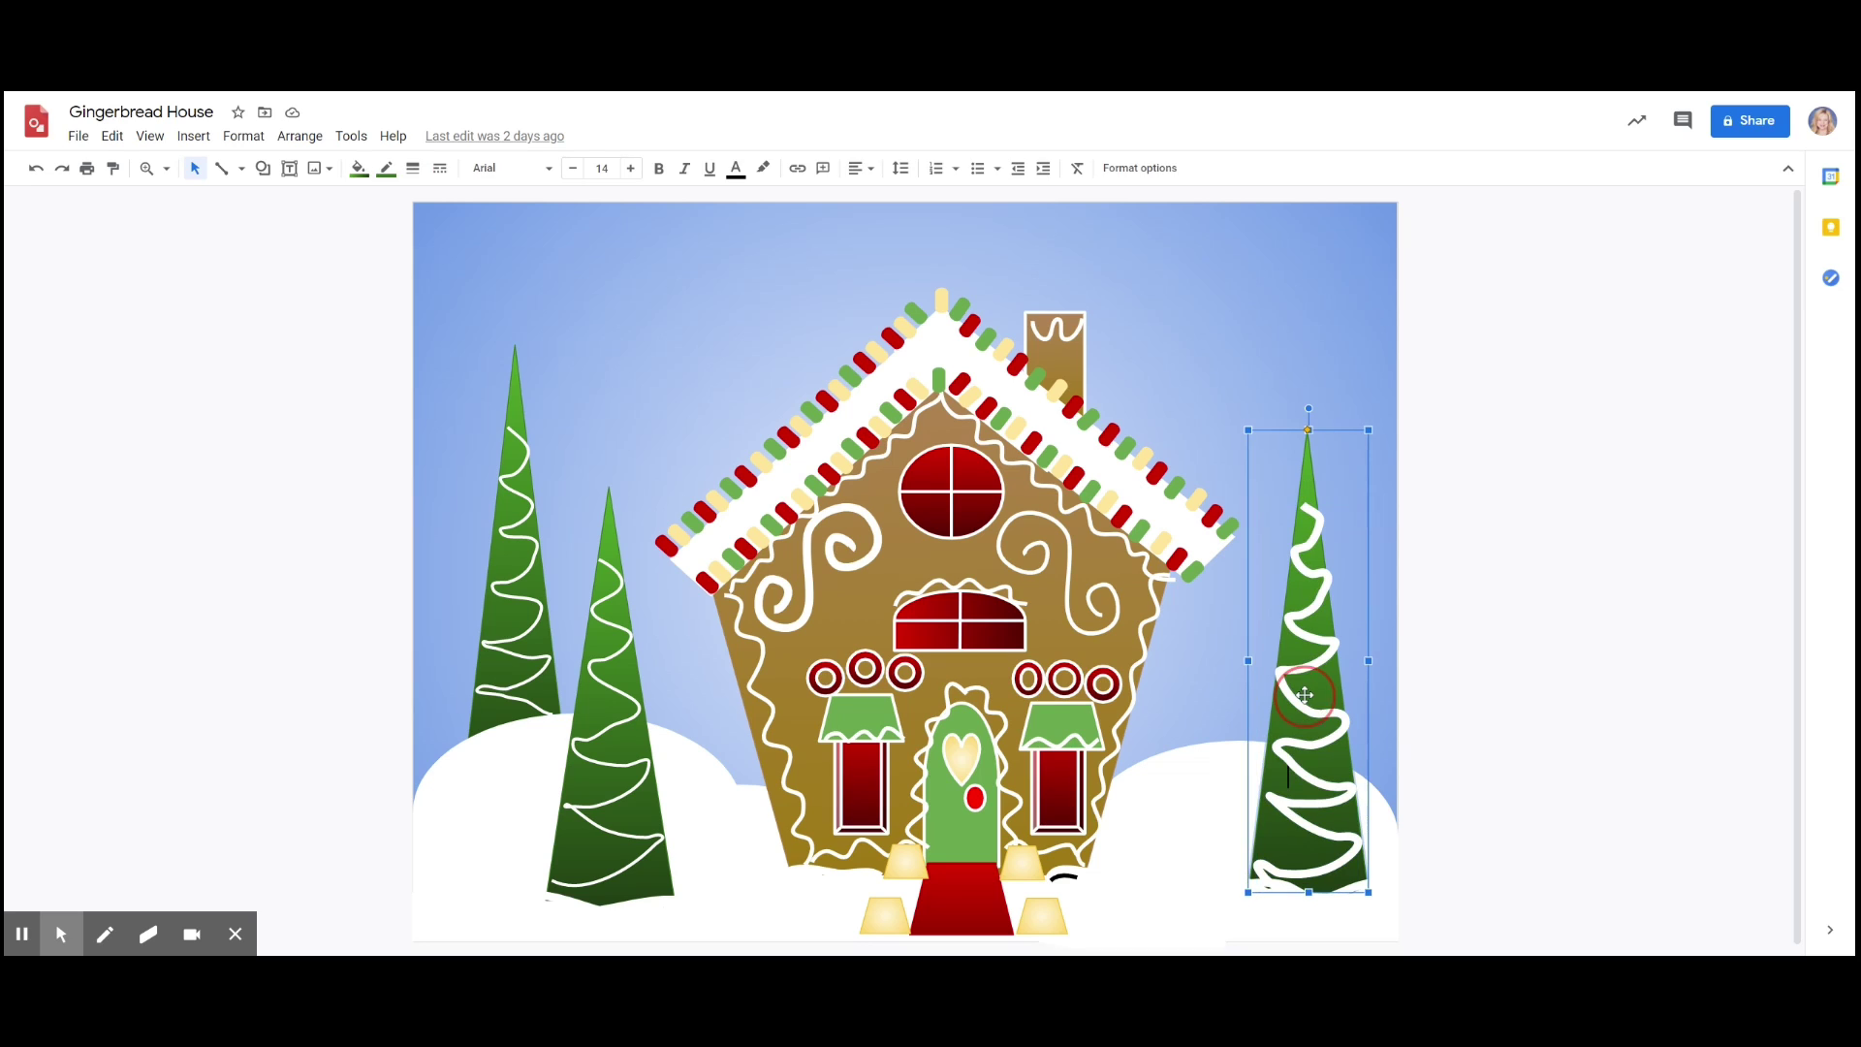
click(1310, 540)
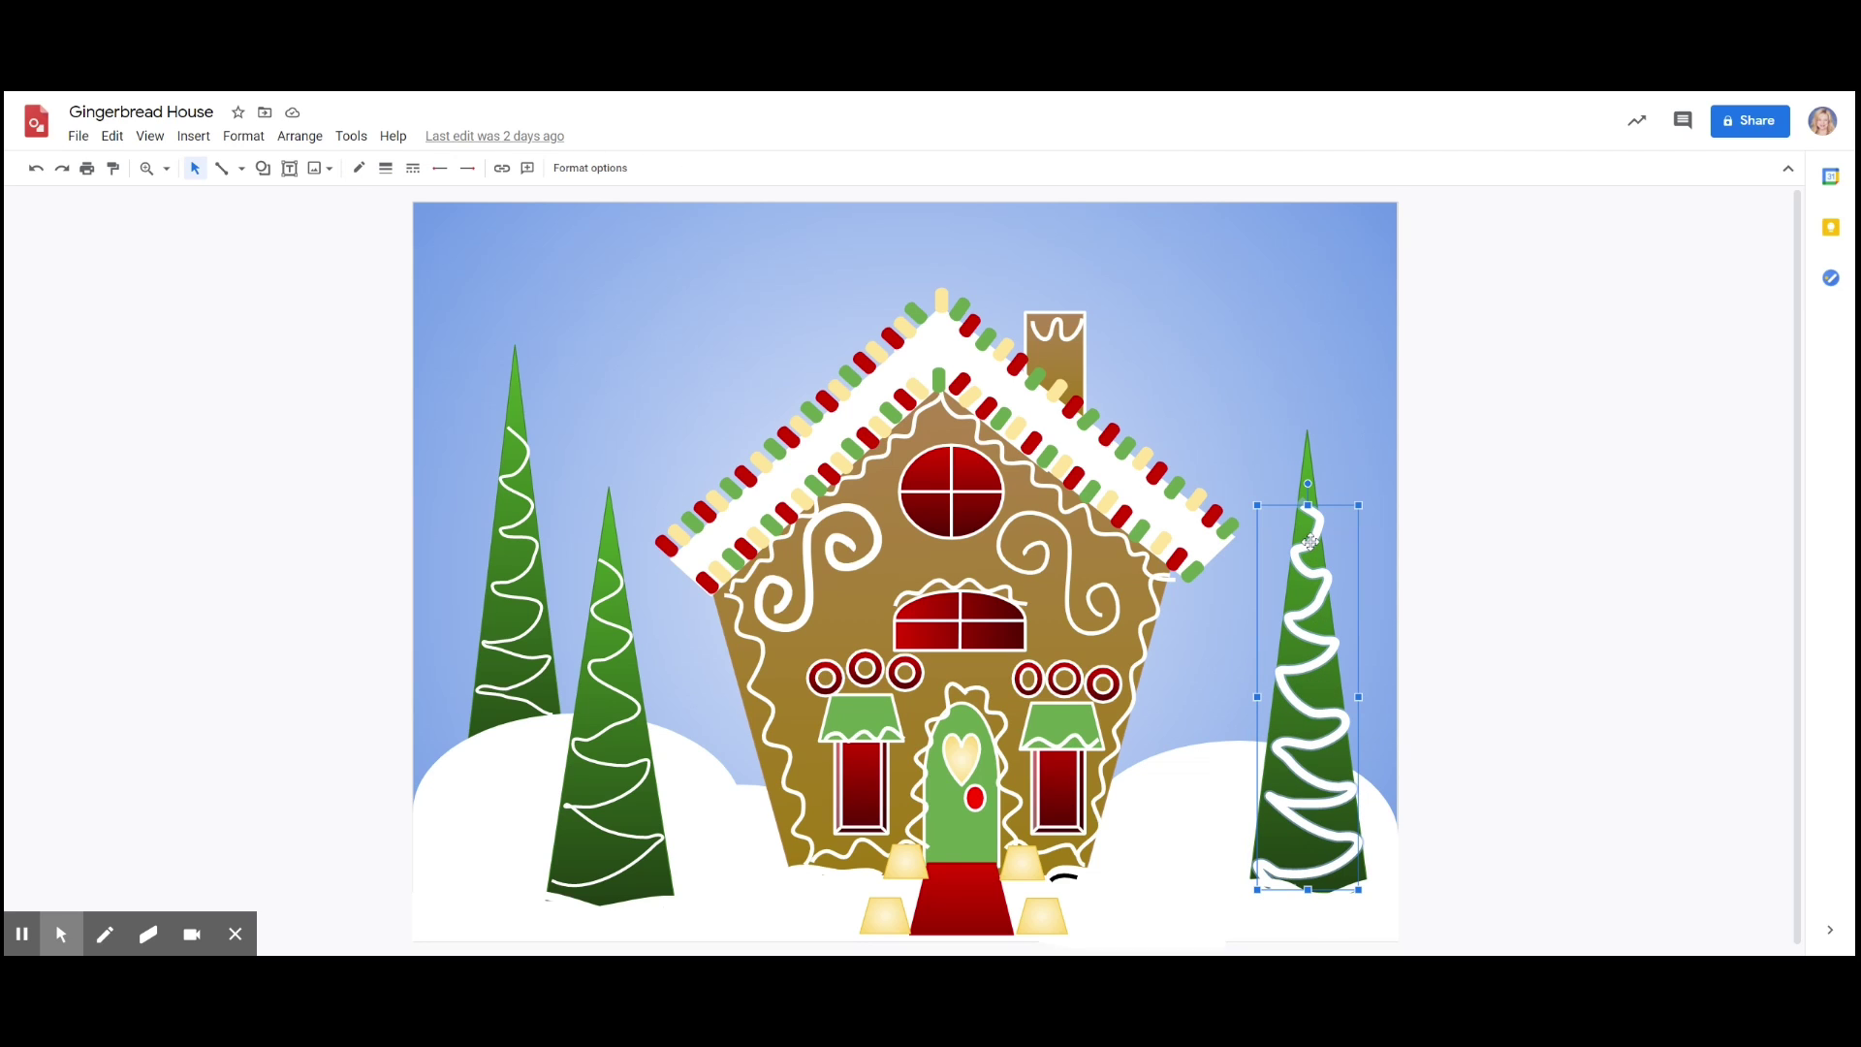
click(385, 167)
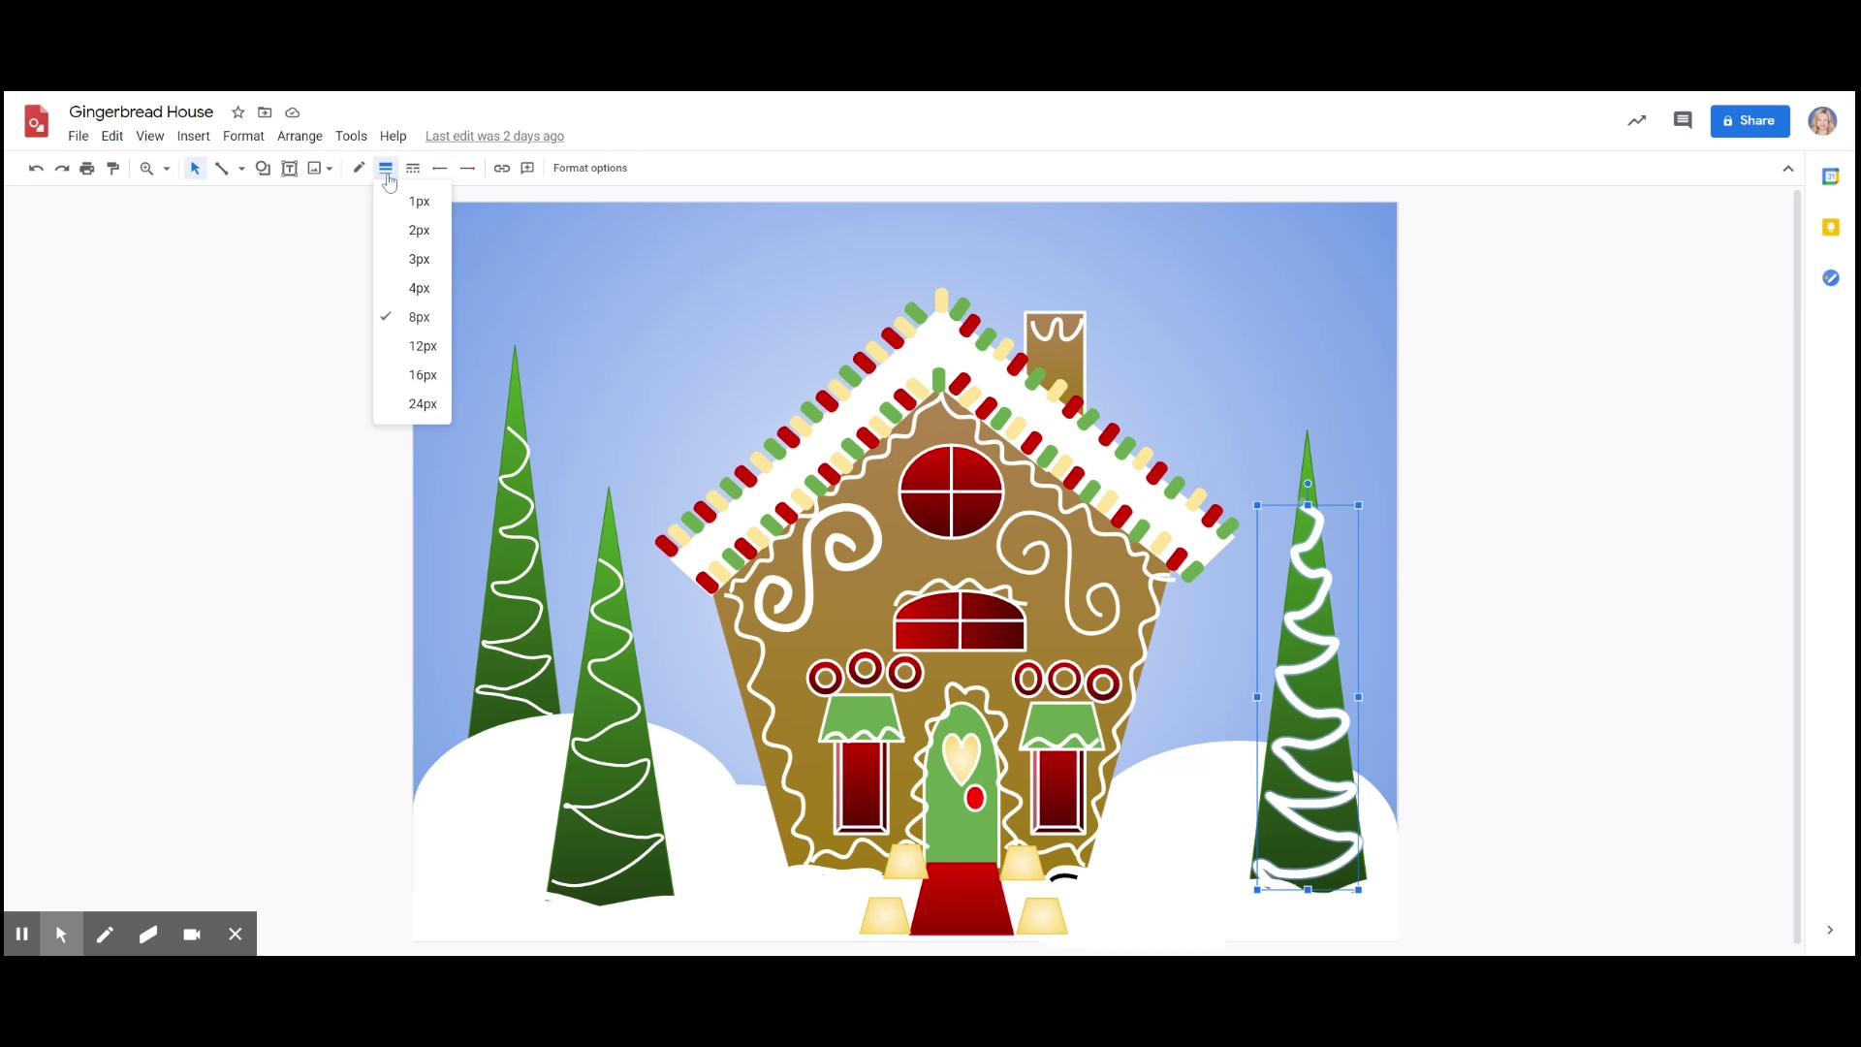
click(415, 288)
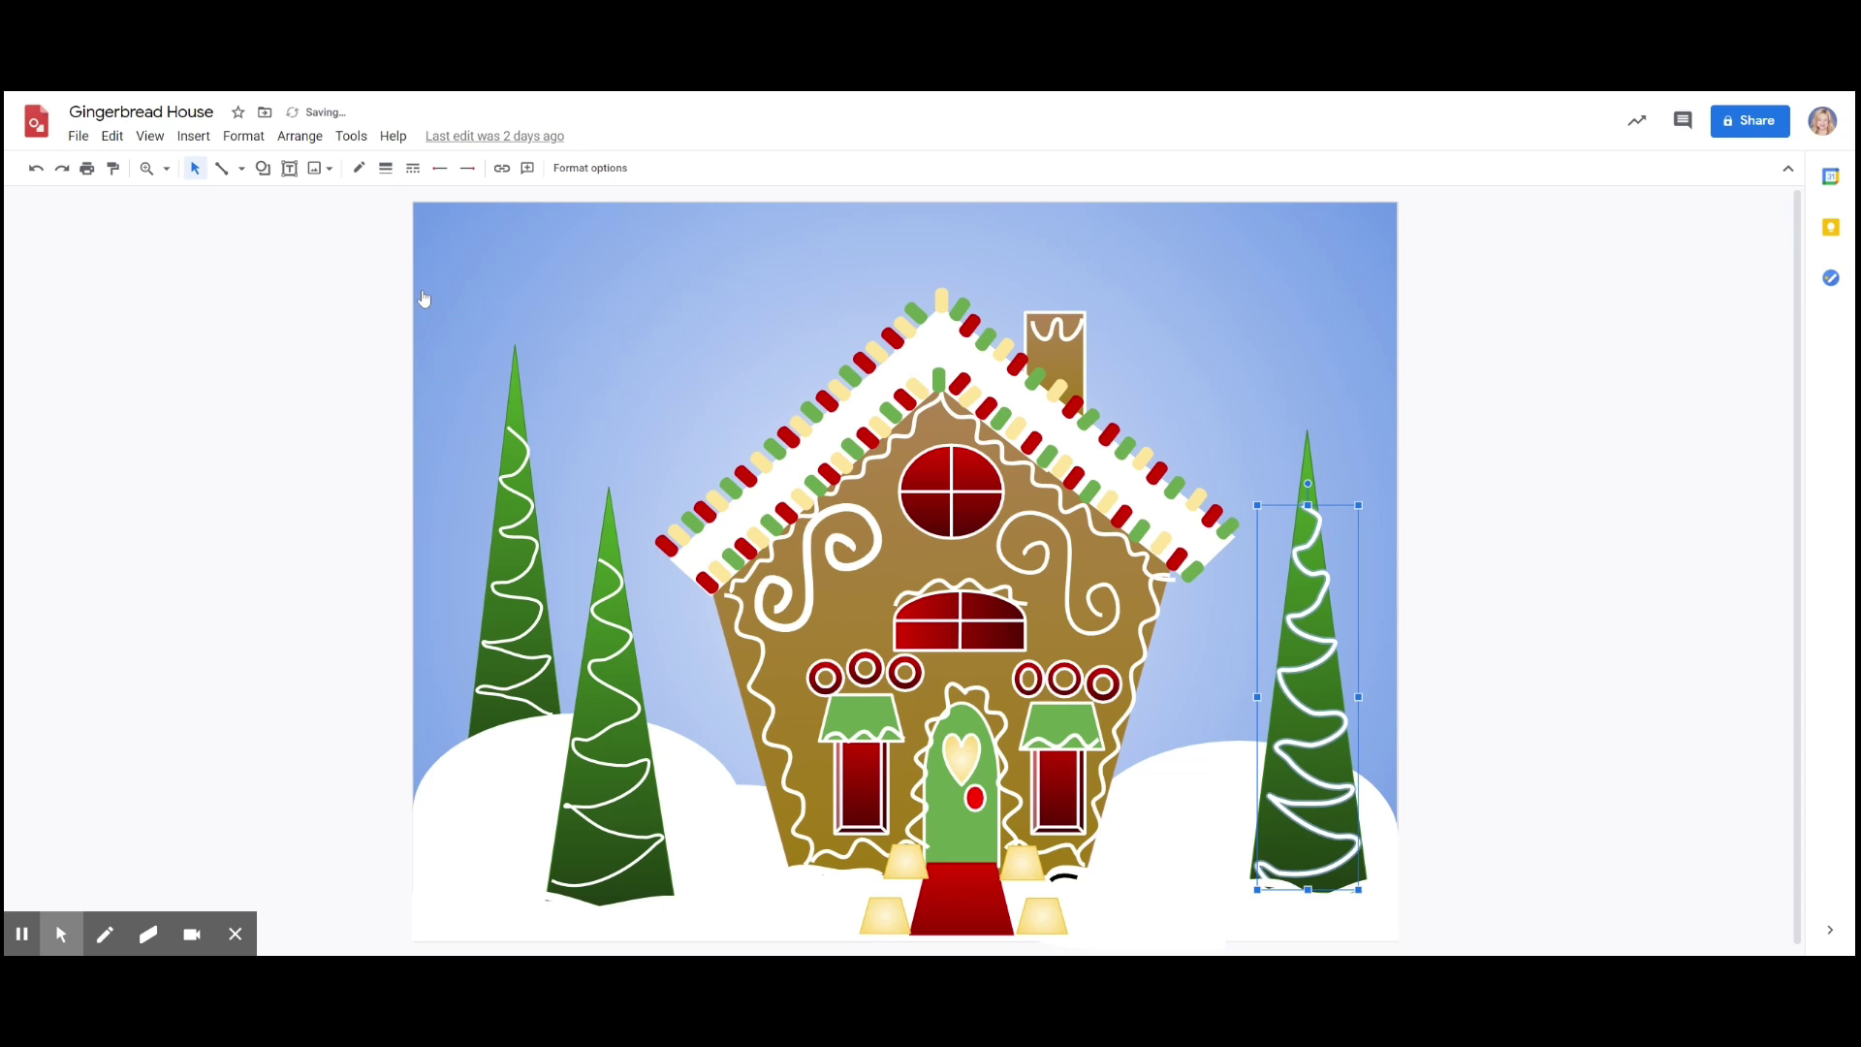
click(309, 349)
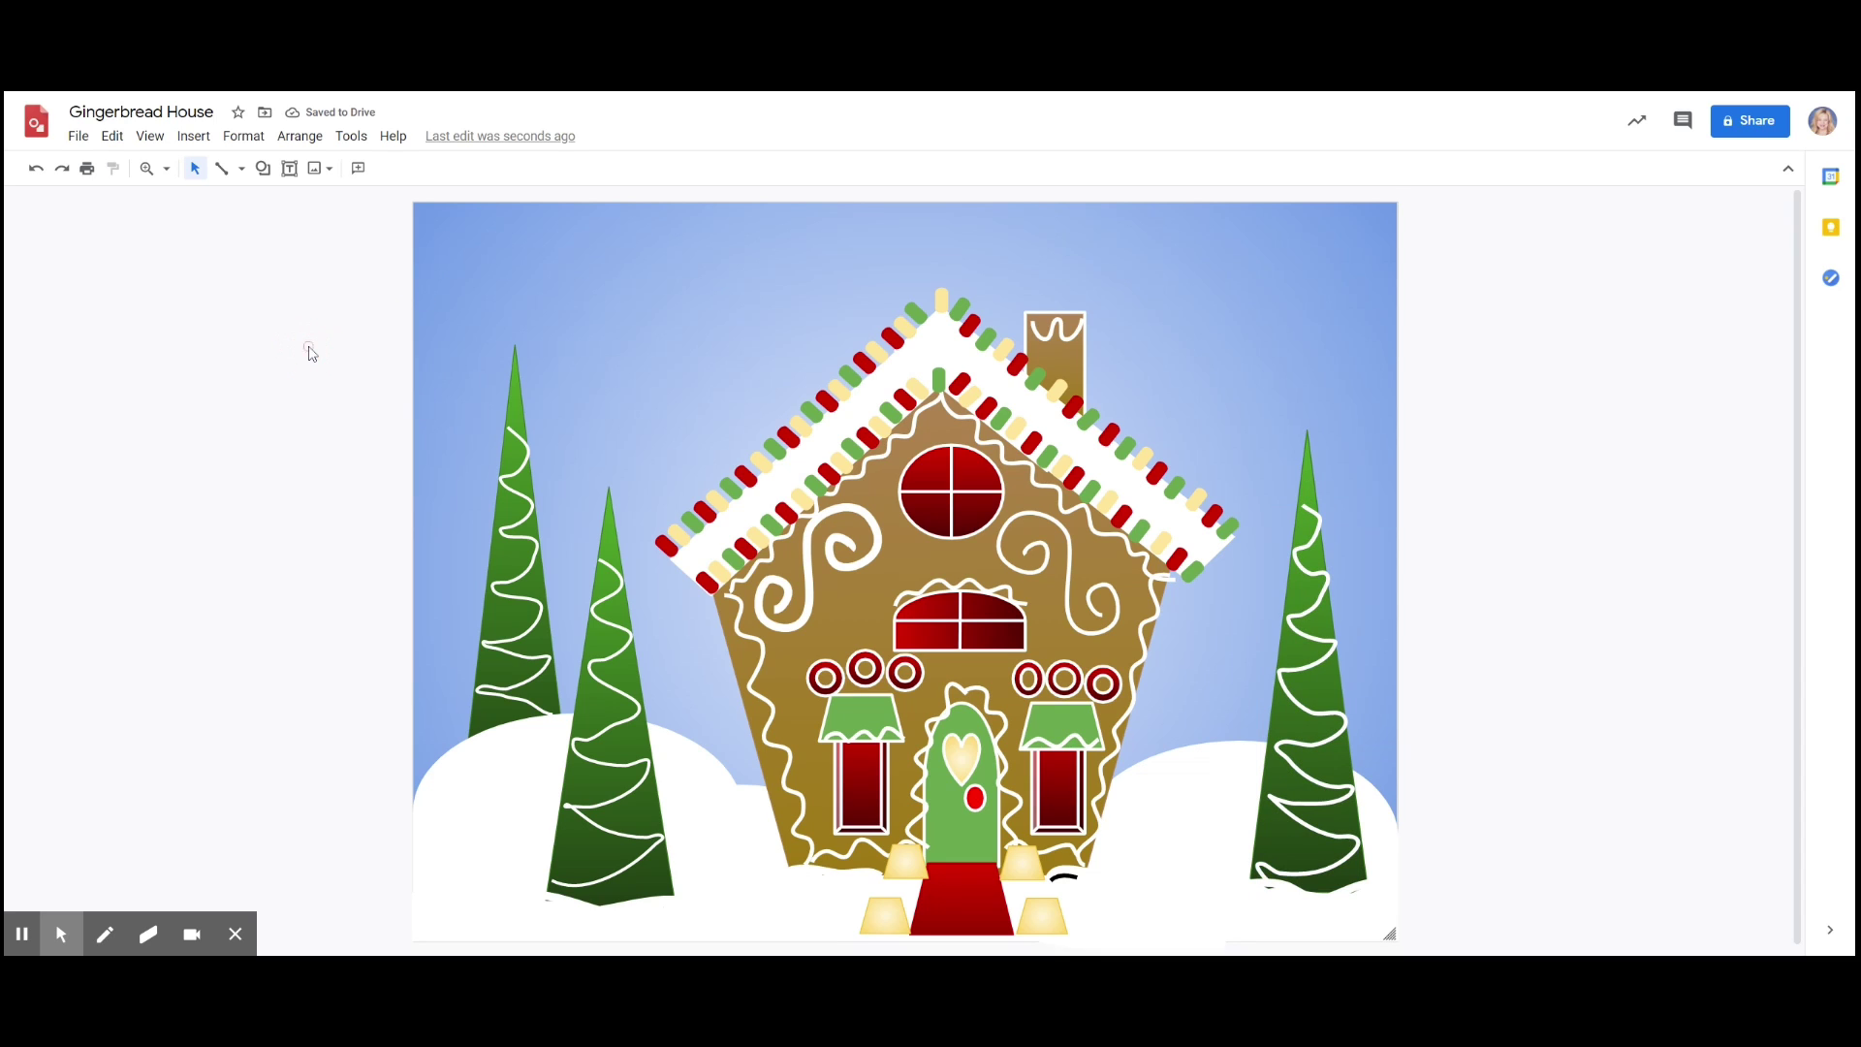
- Nudge the brown house body slightly to the right beneath the roof
click(917, 551)
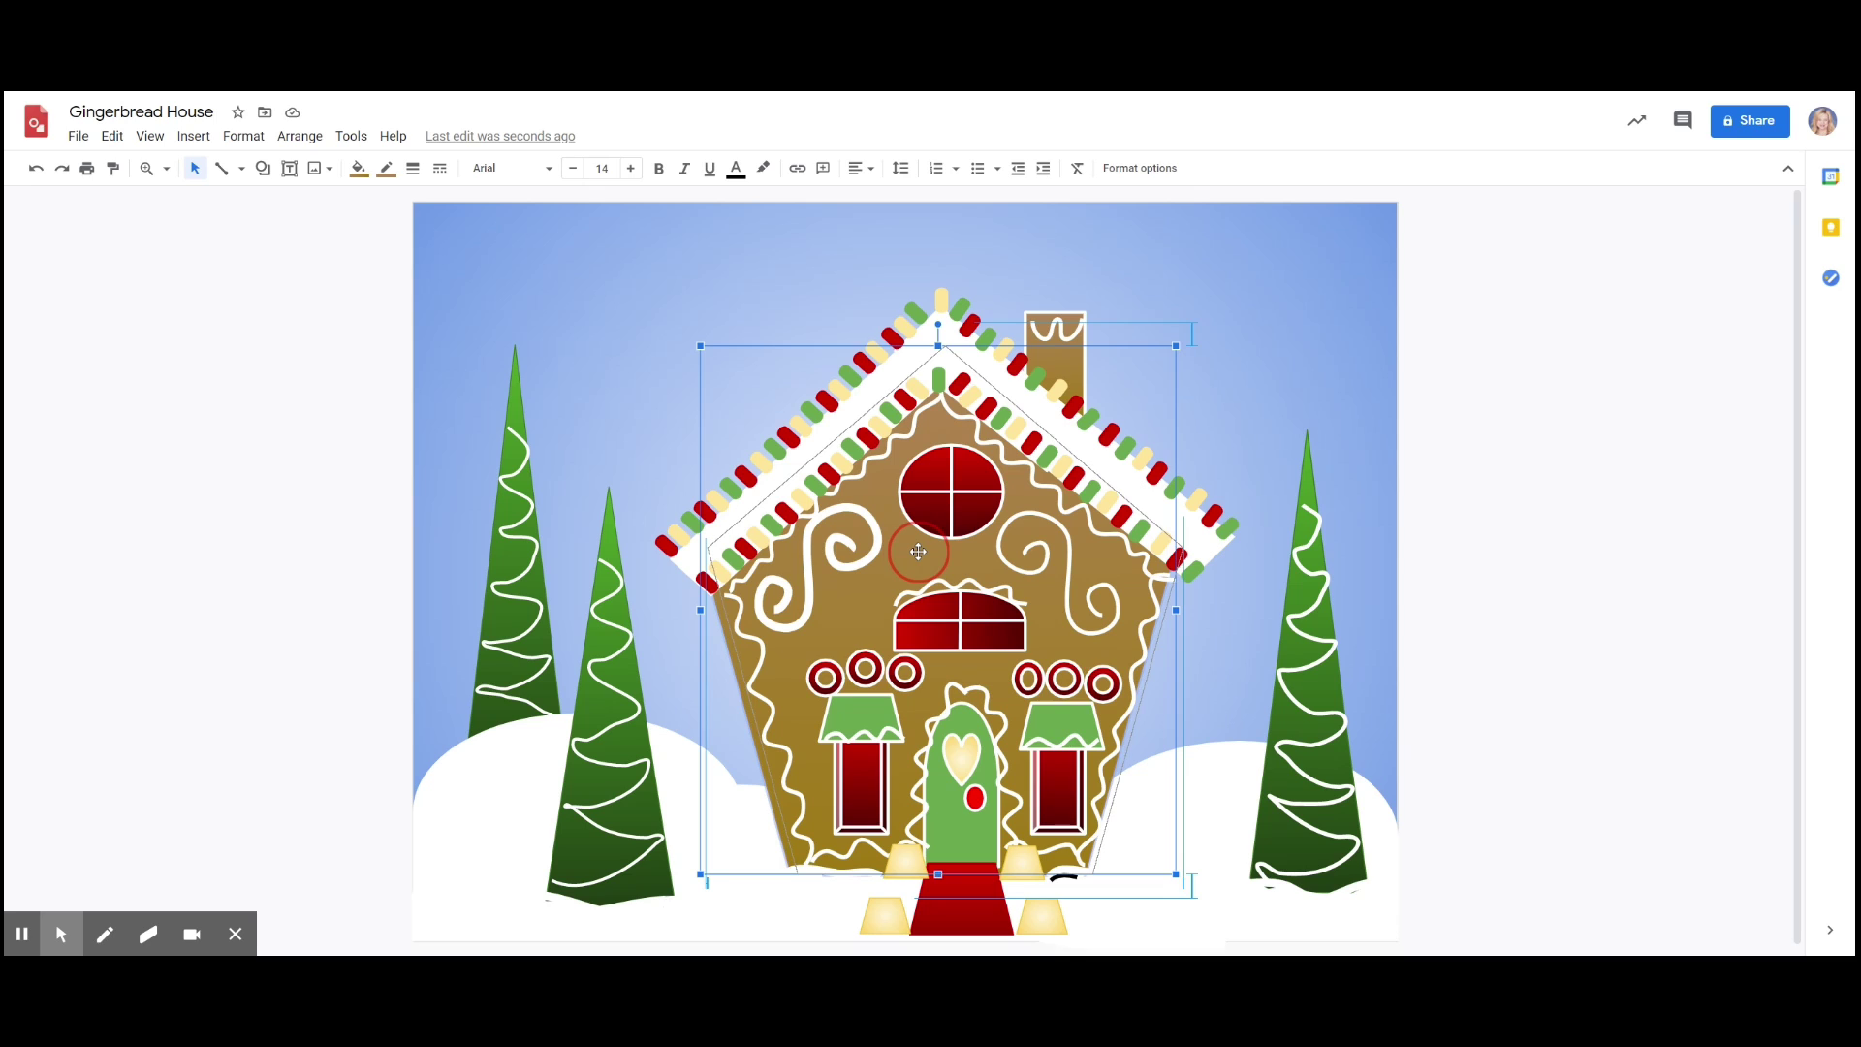
drag(919, 552, 918, 551)
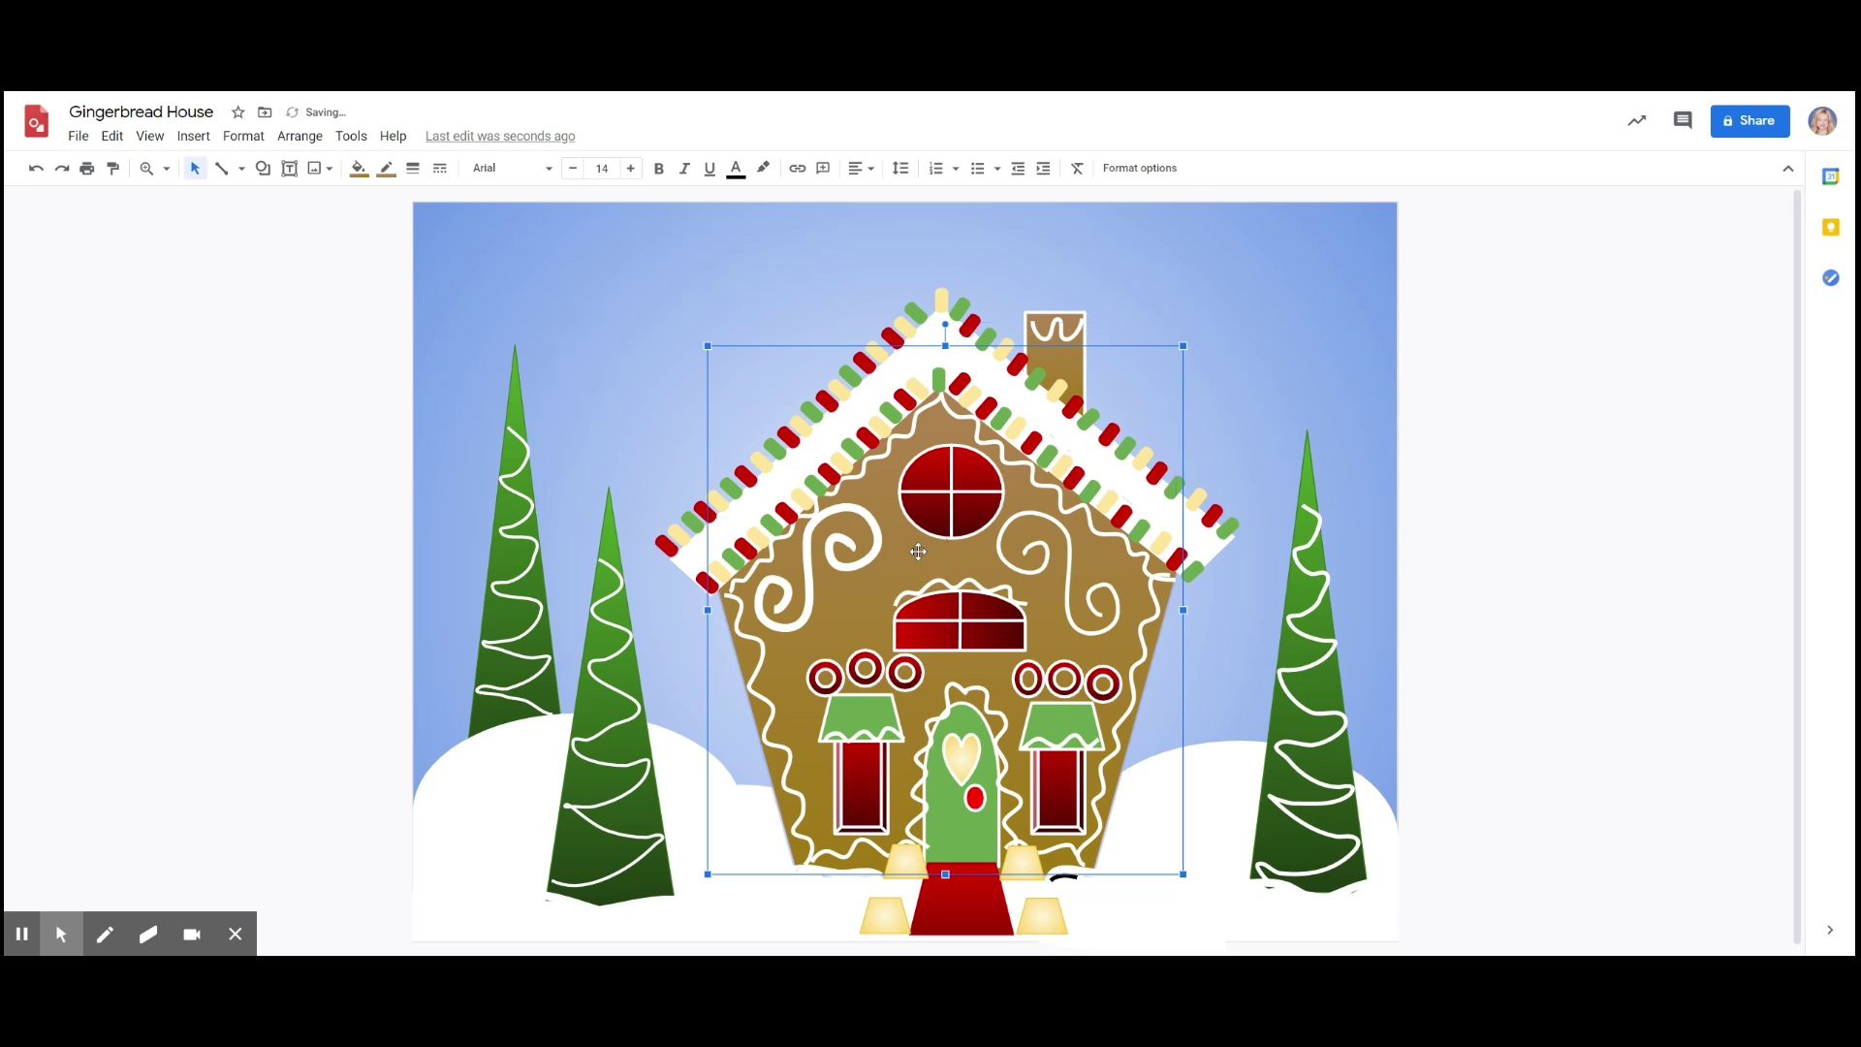
click(268, 450)
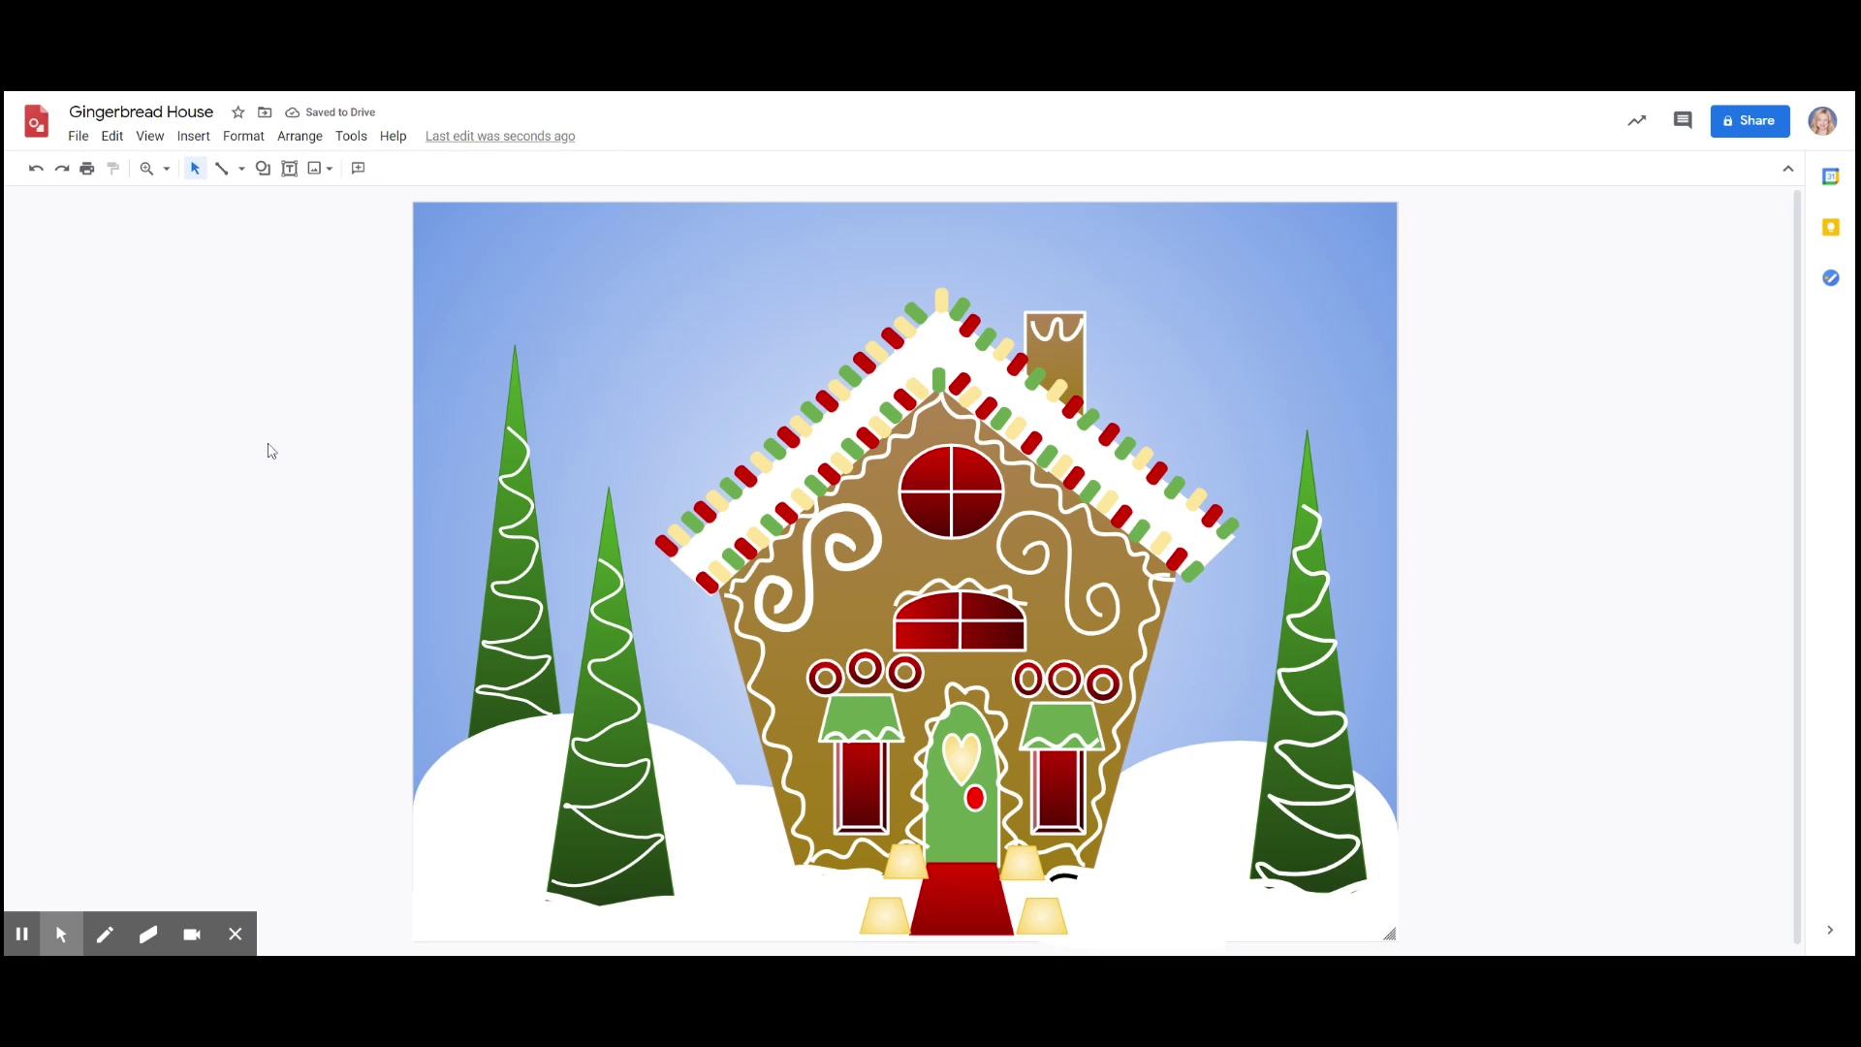
- Insert a circle shape over the upper part of the back left tree
click(263, 169)
mouse_move(318, 213)
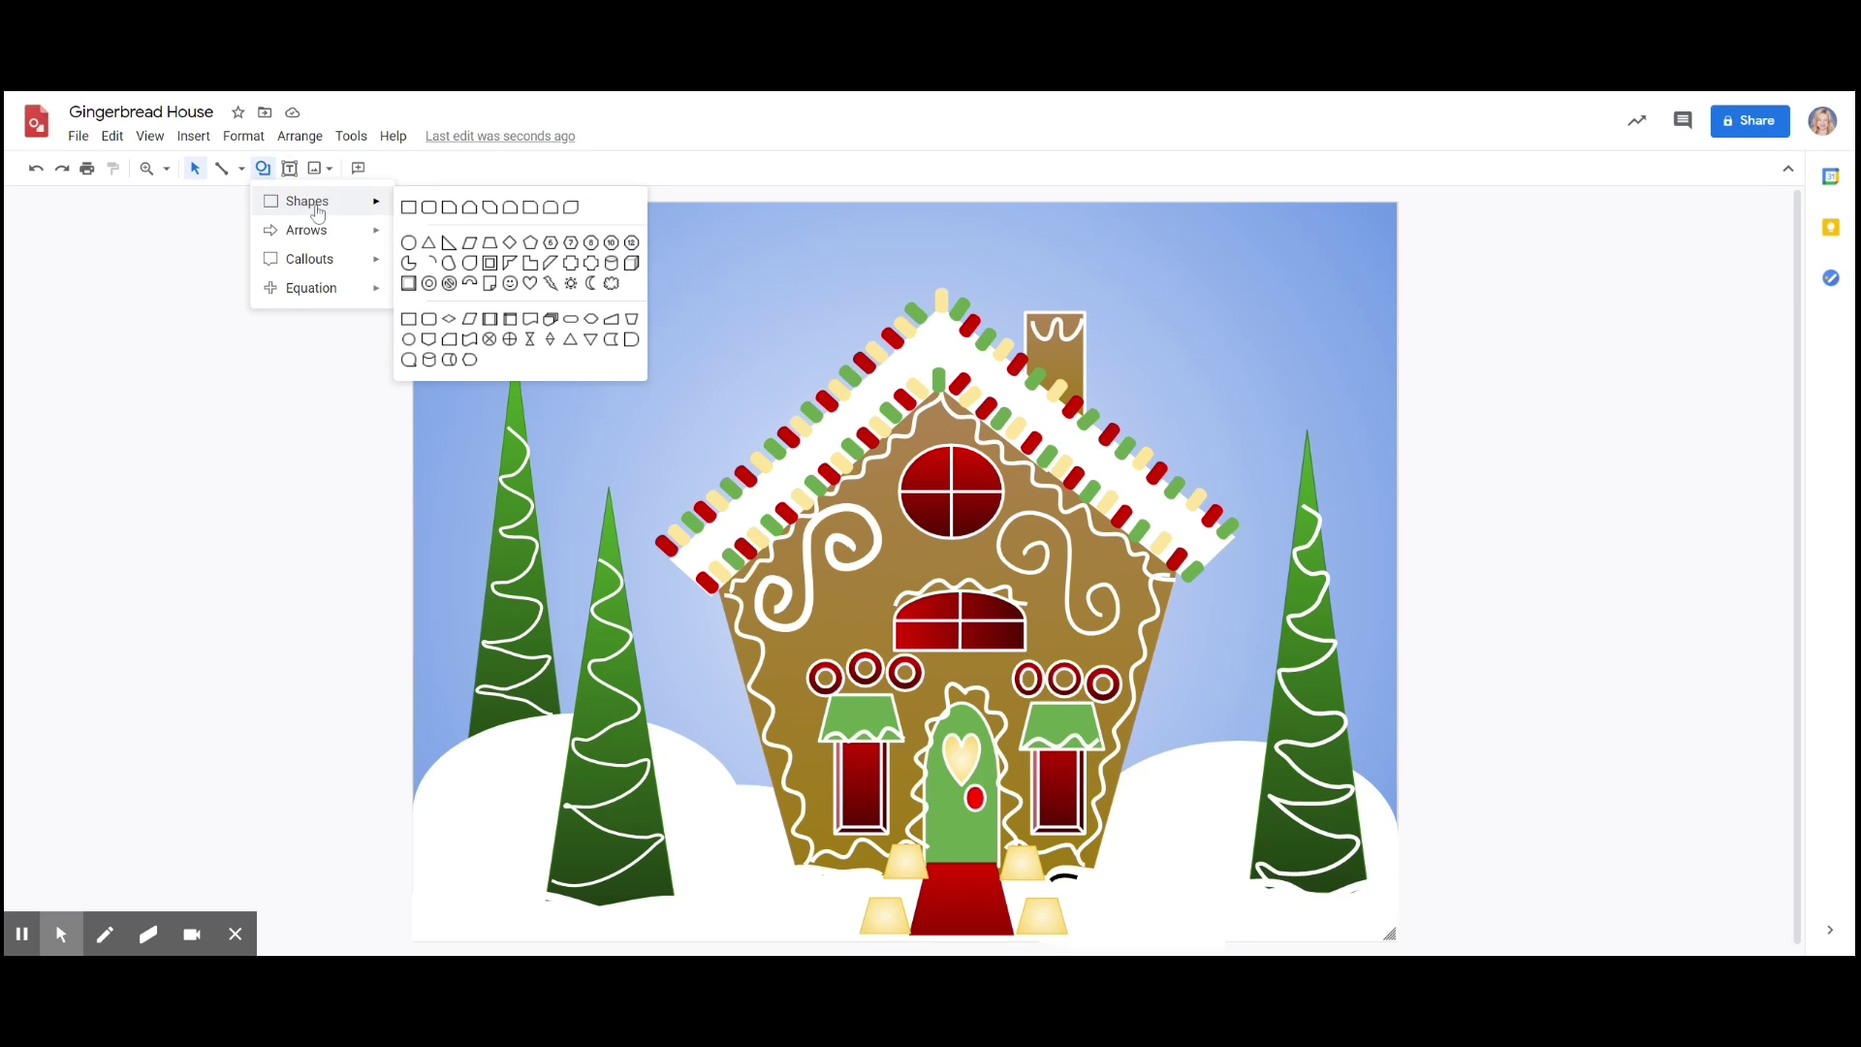
click(411, 244)
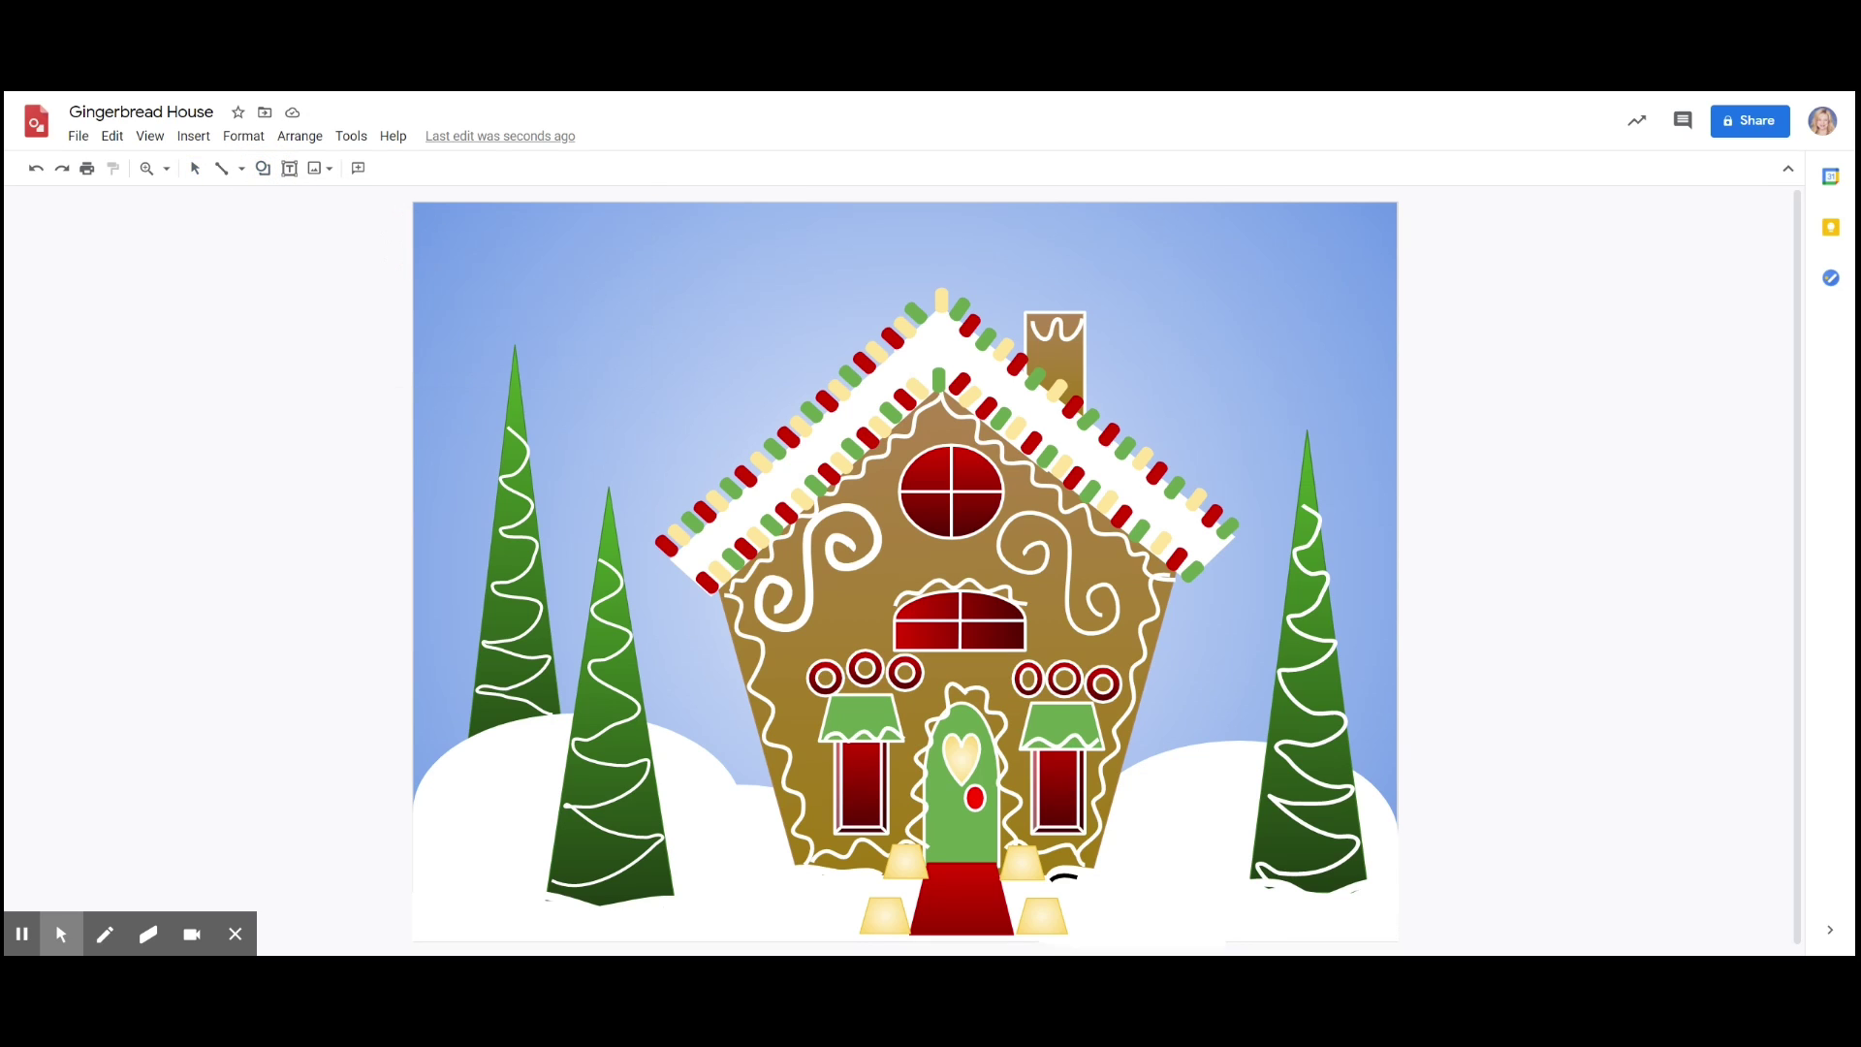
click(479, 410)
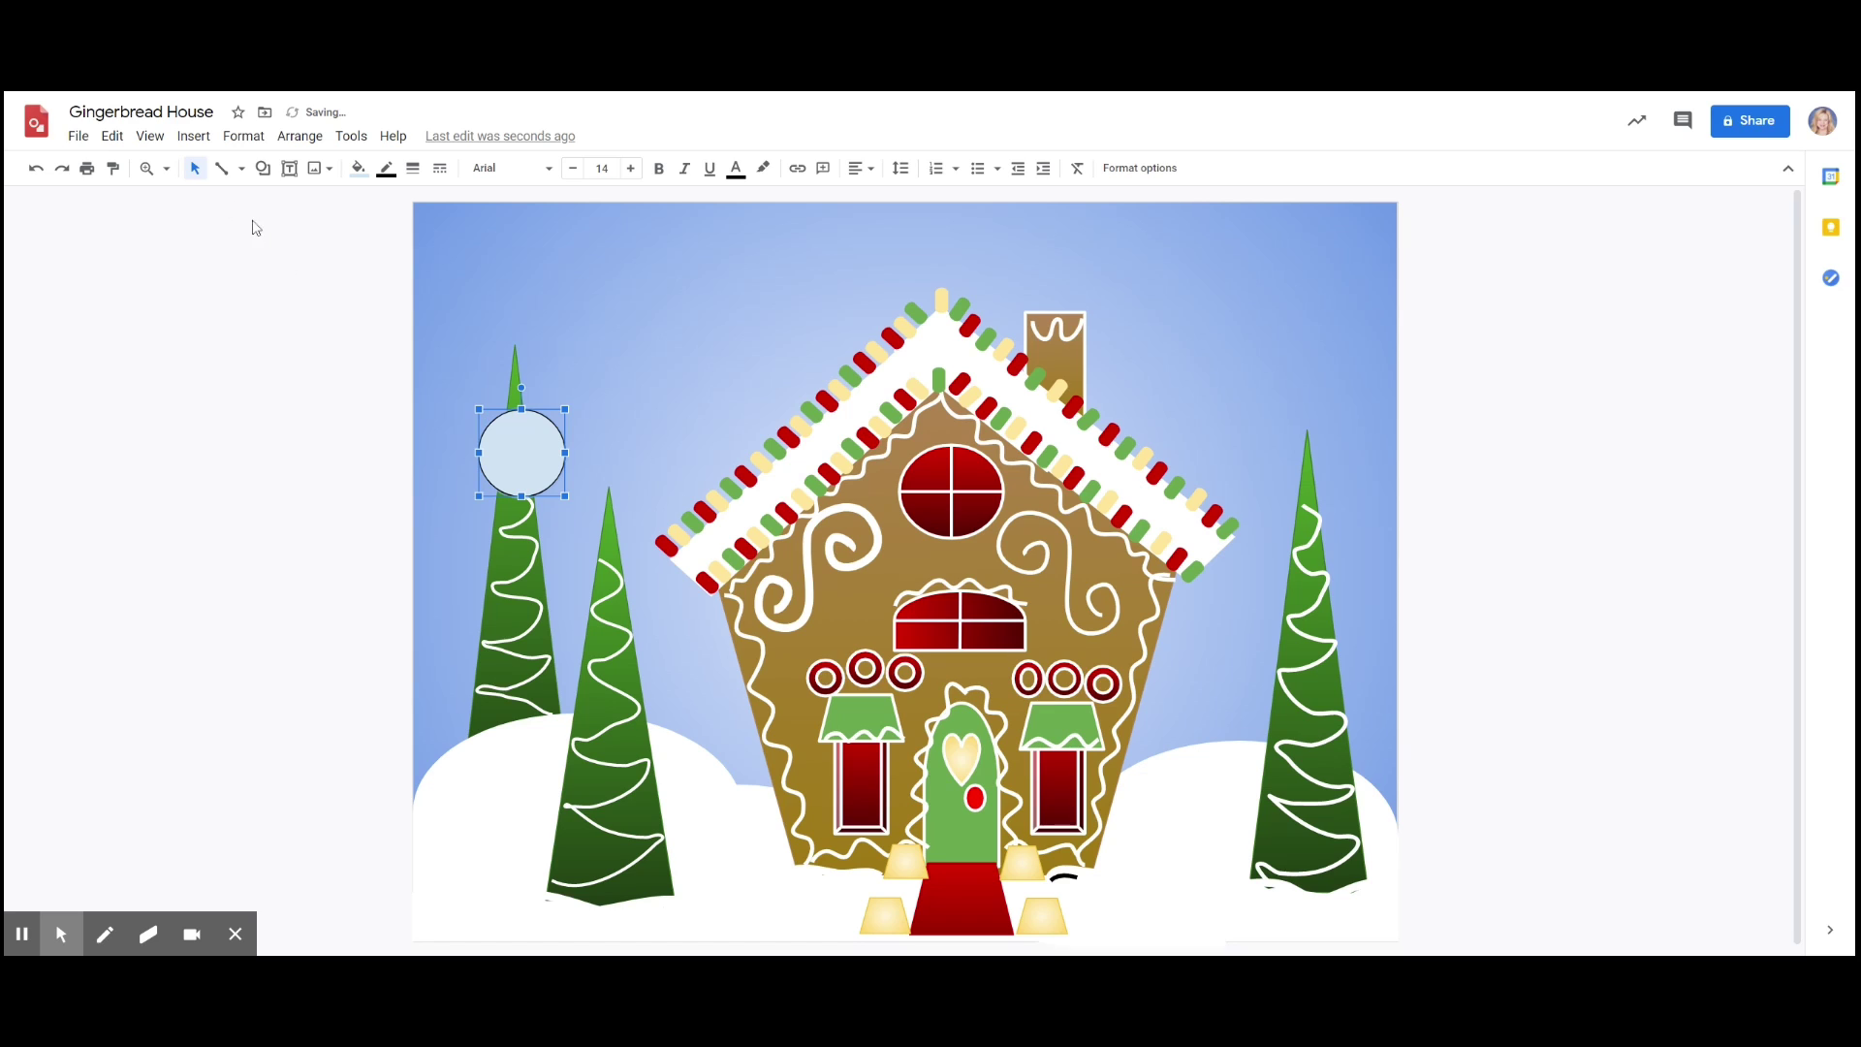
- Shrink the new circle to a small ornament beside the back left tree
click(153, 171)
click(166, 170)
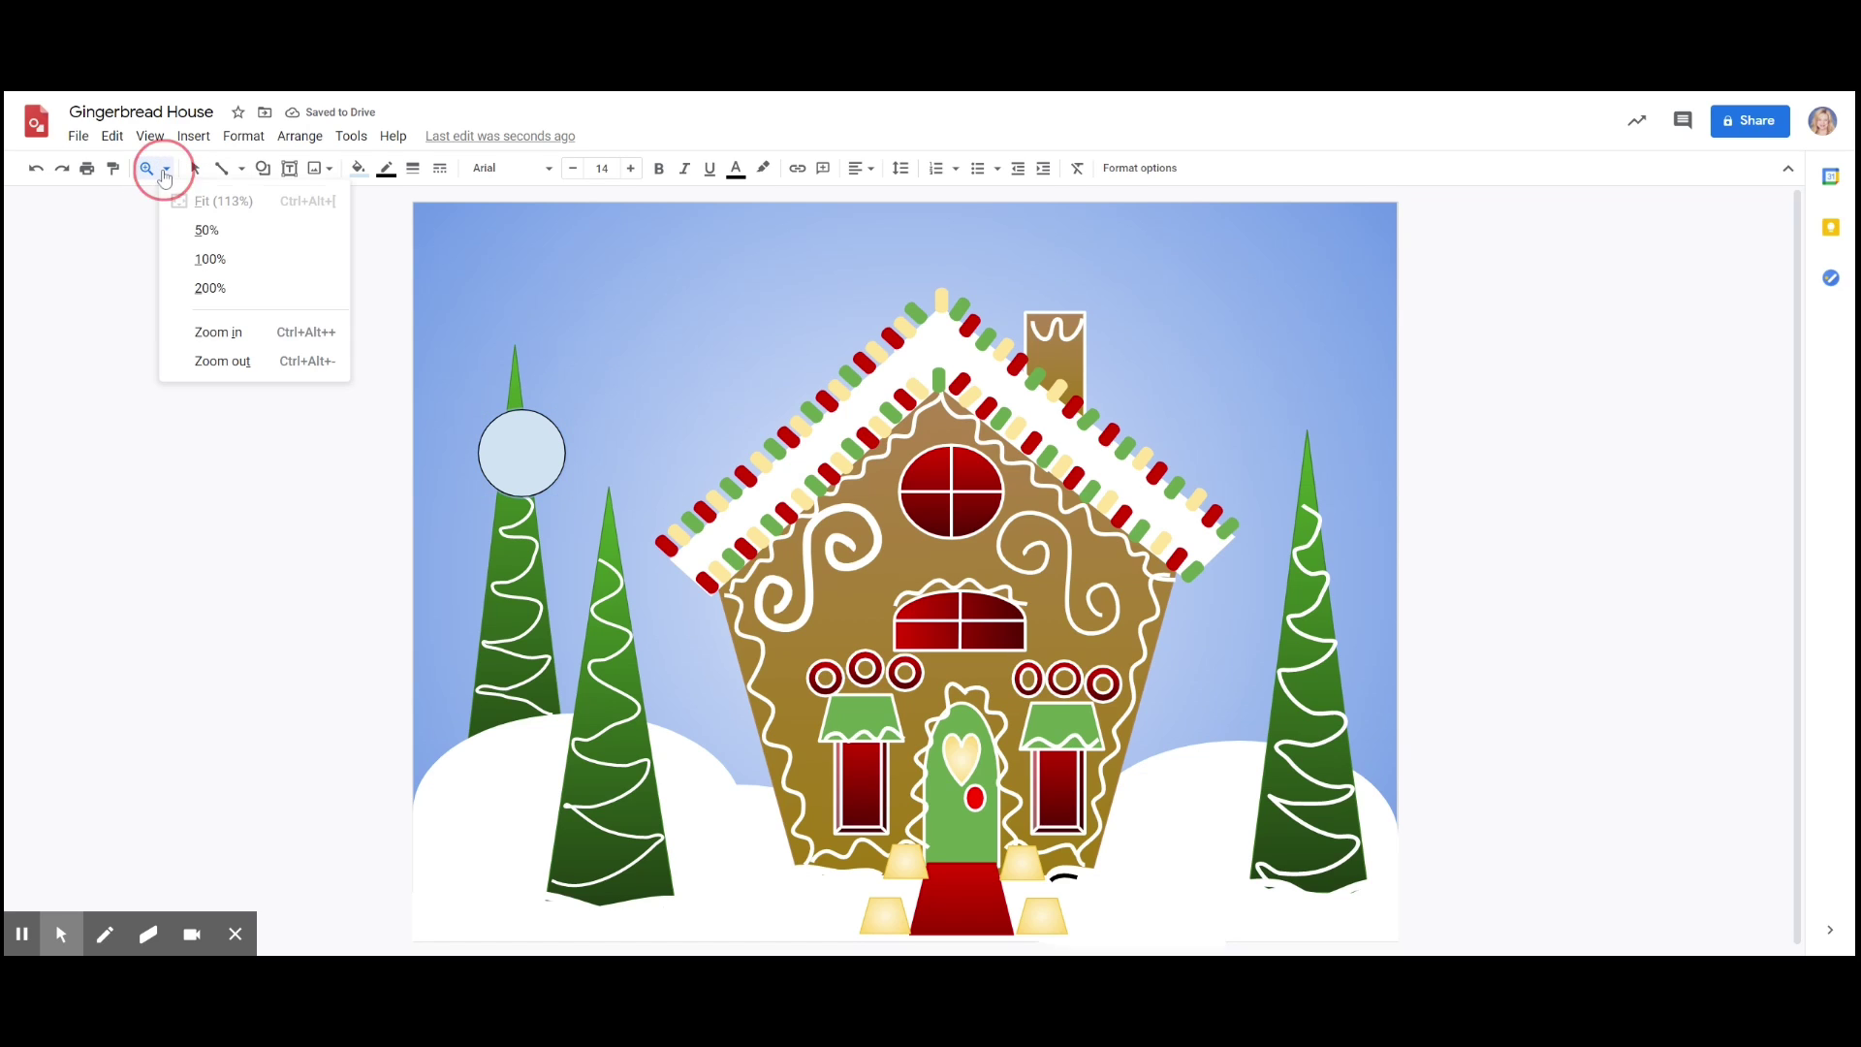
click(236, 339)
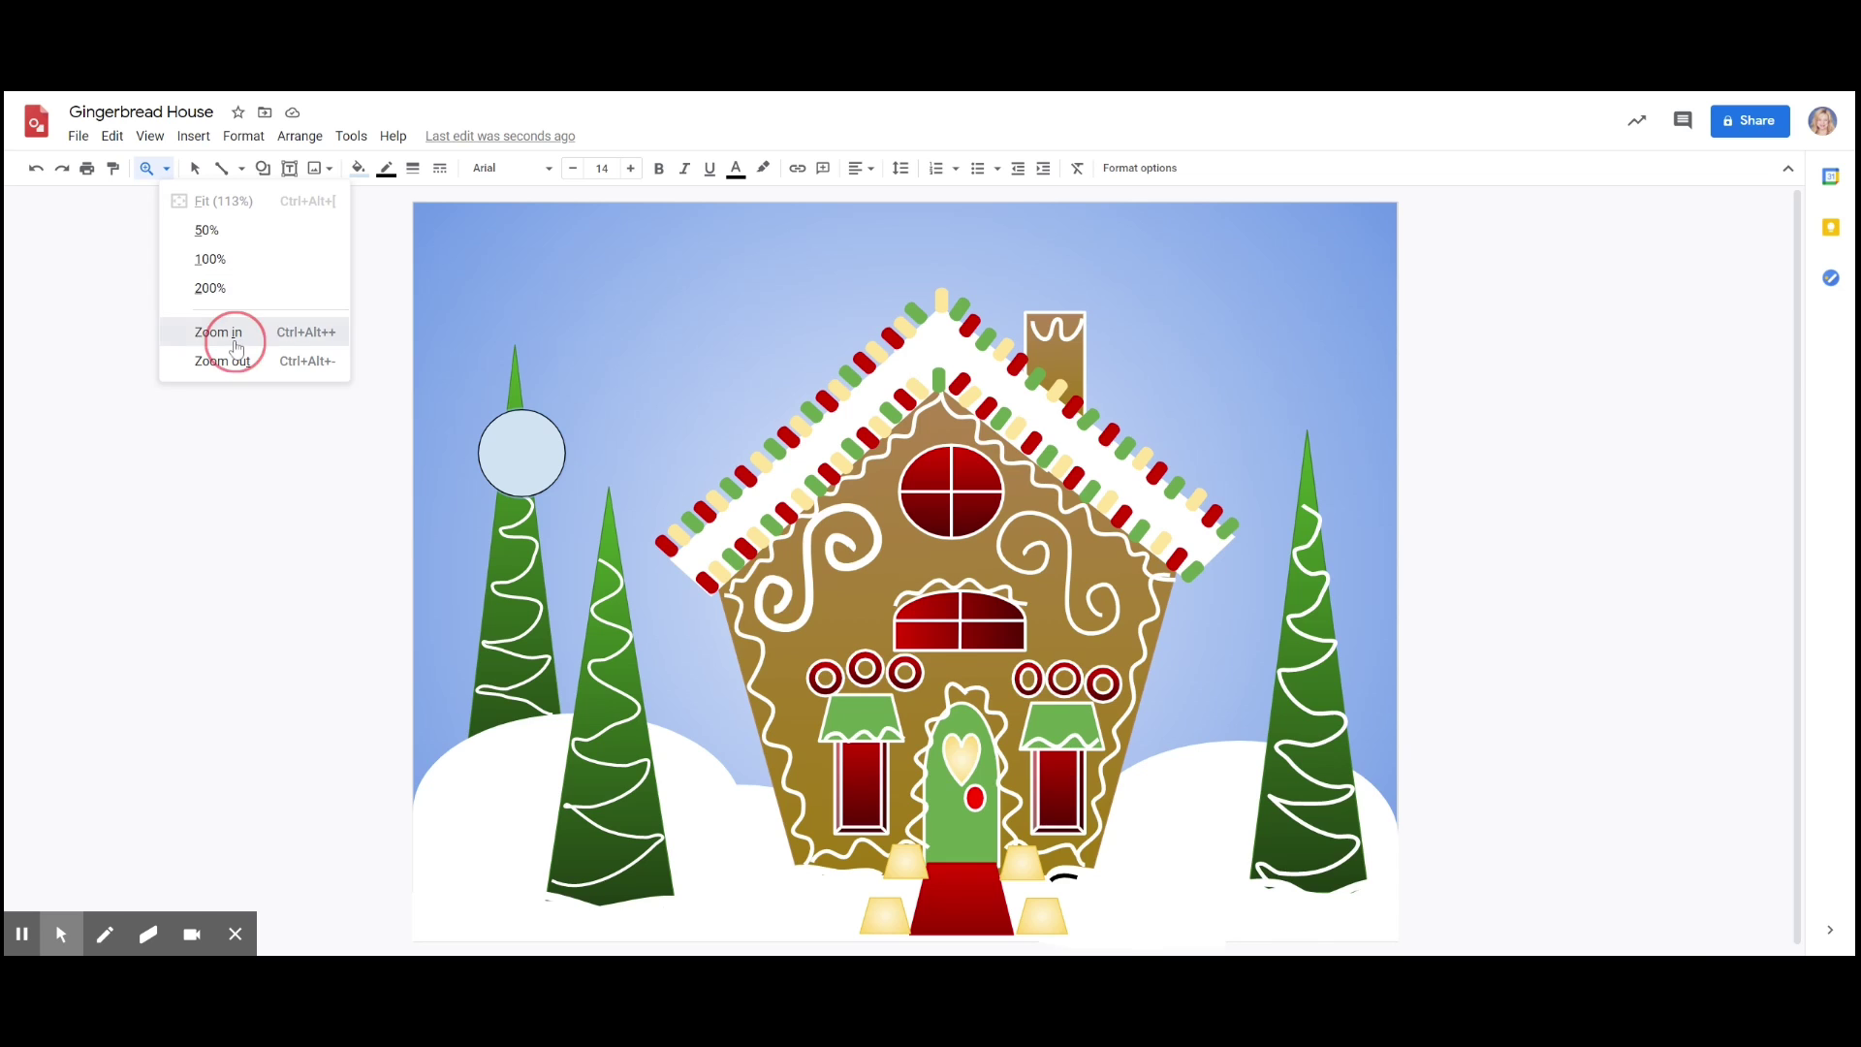
click(187, 349)
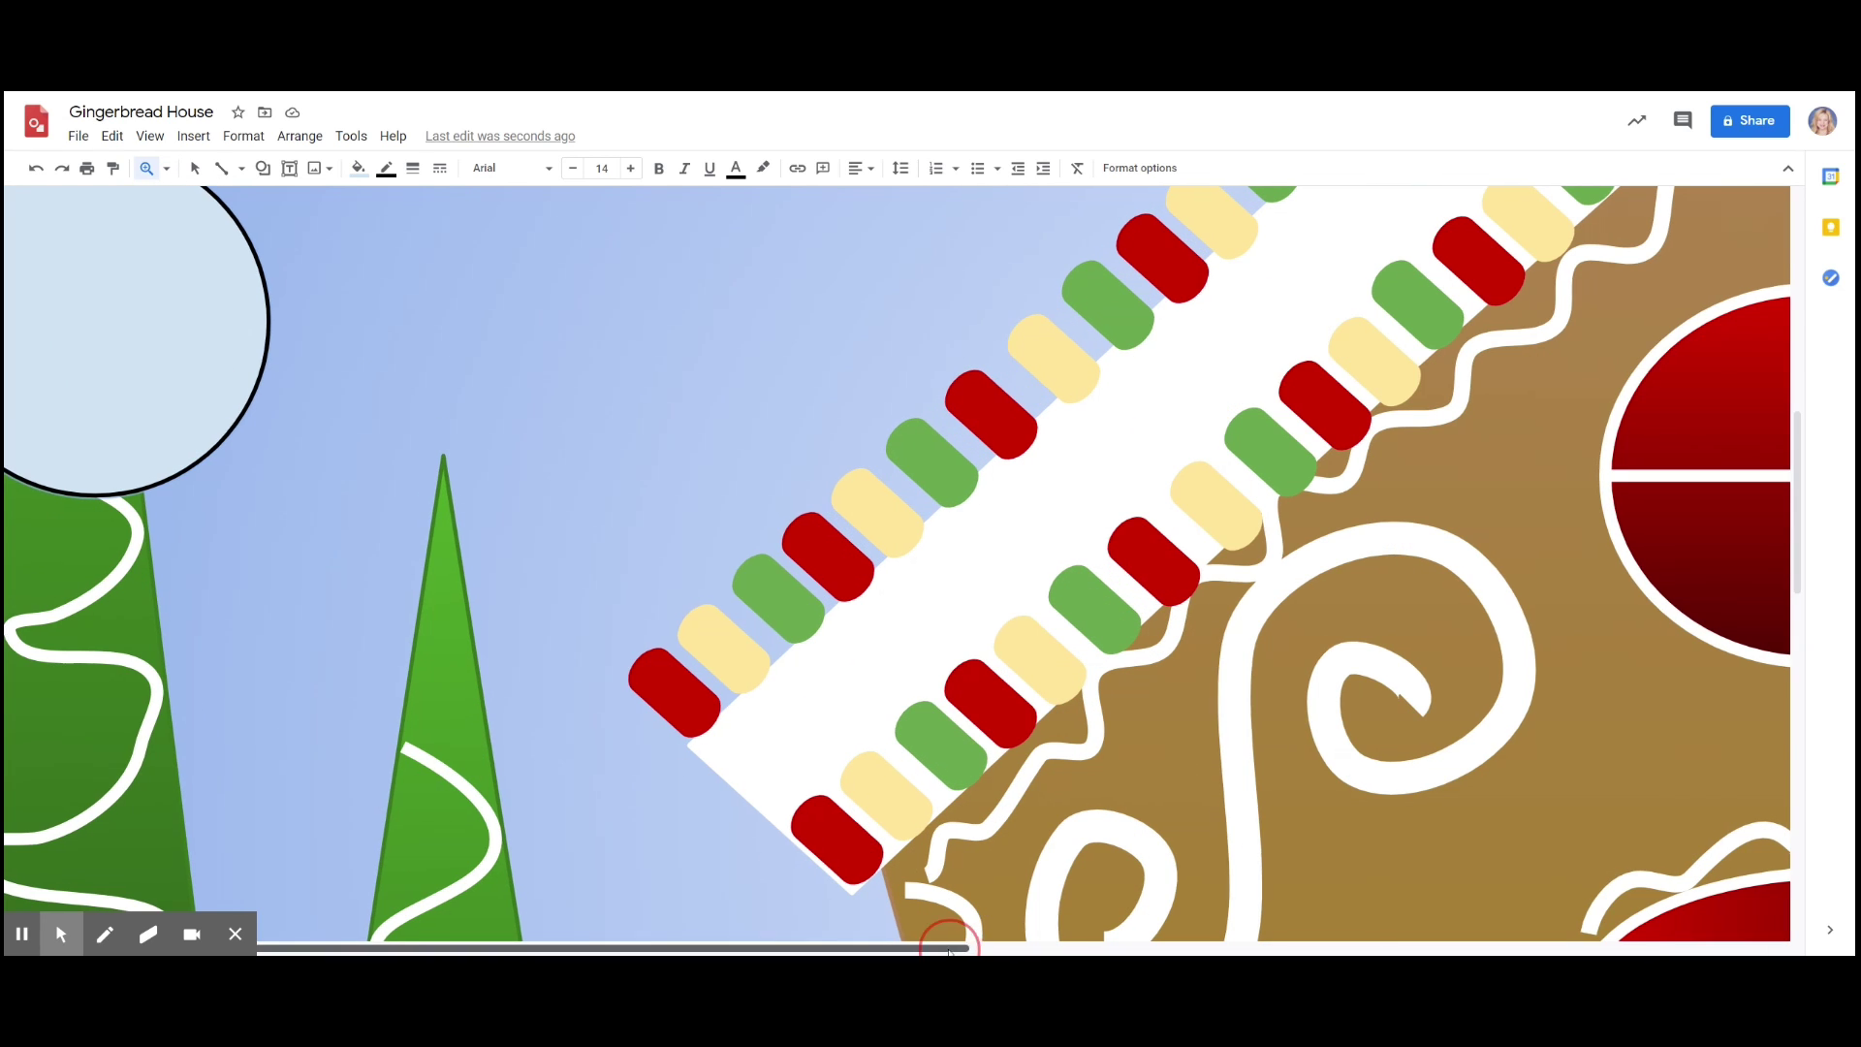
drag(947, 948, 816, 948)
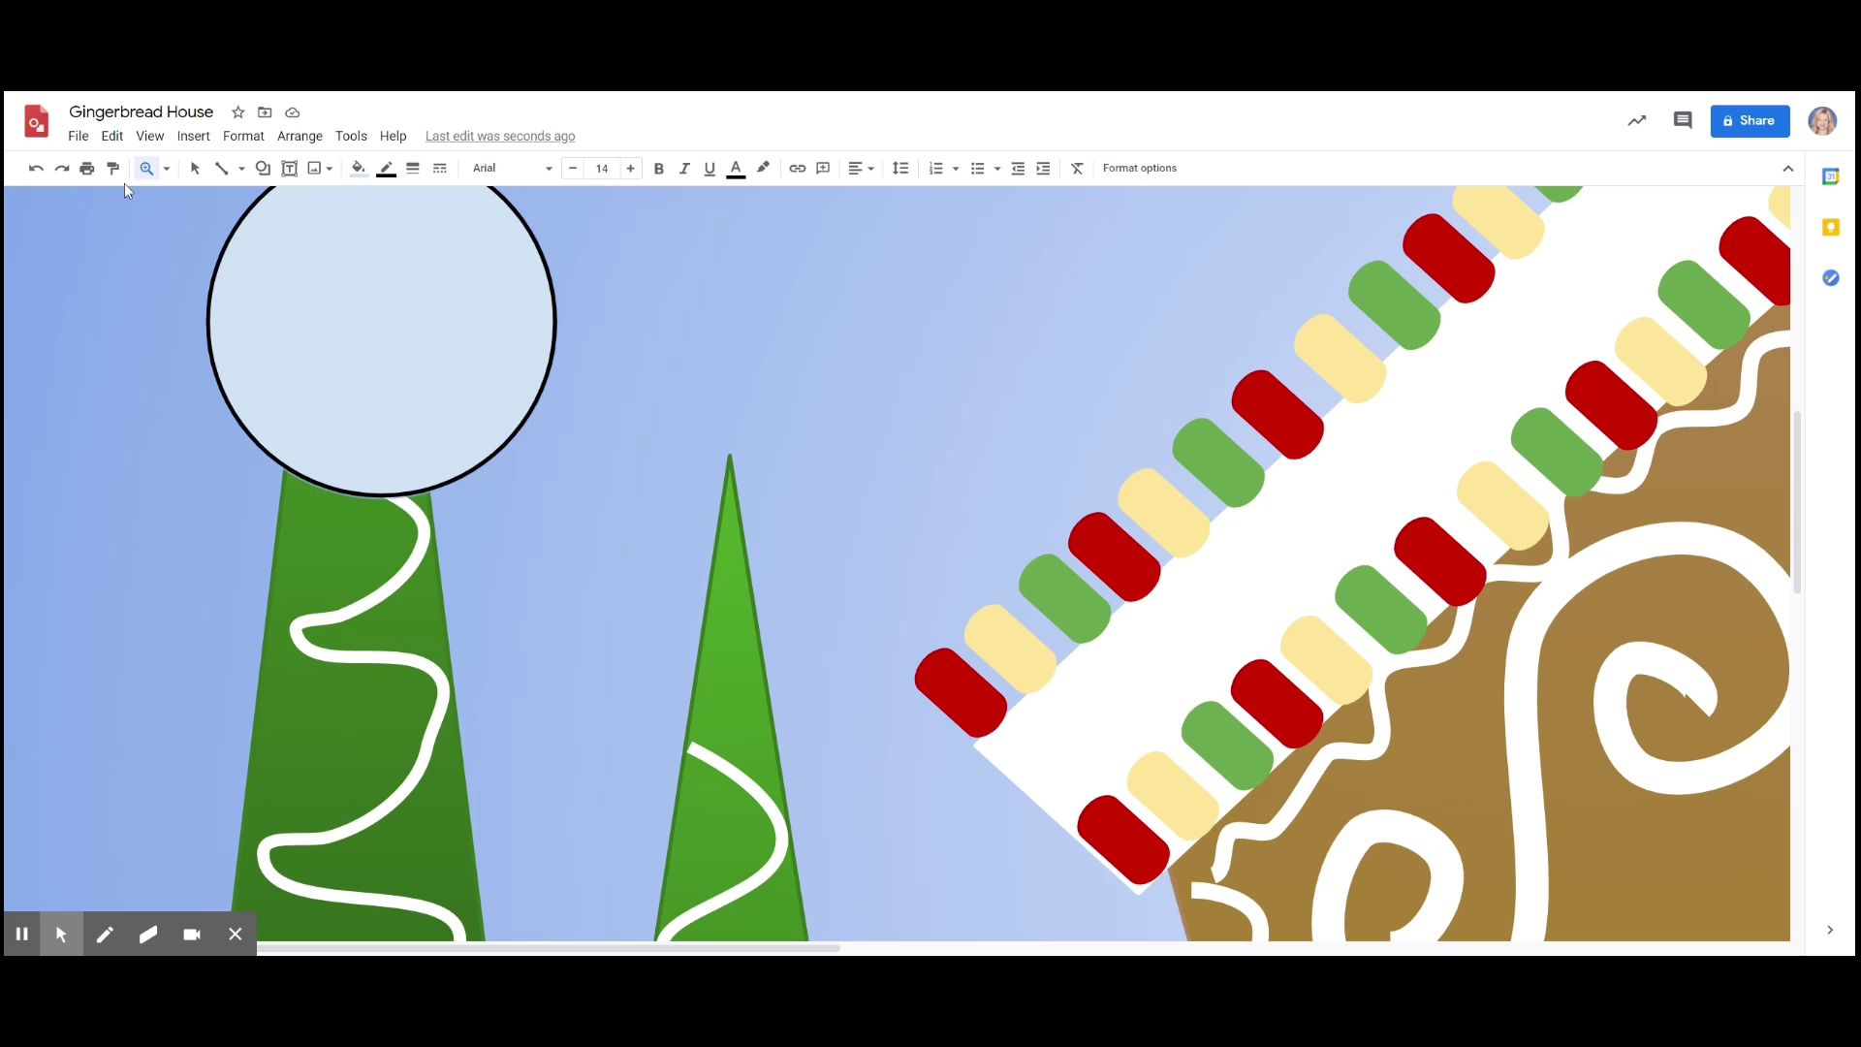
click(147, 168)
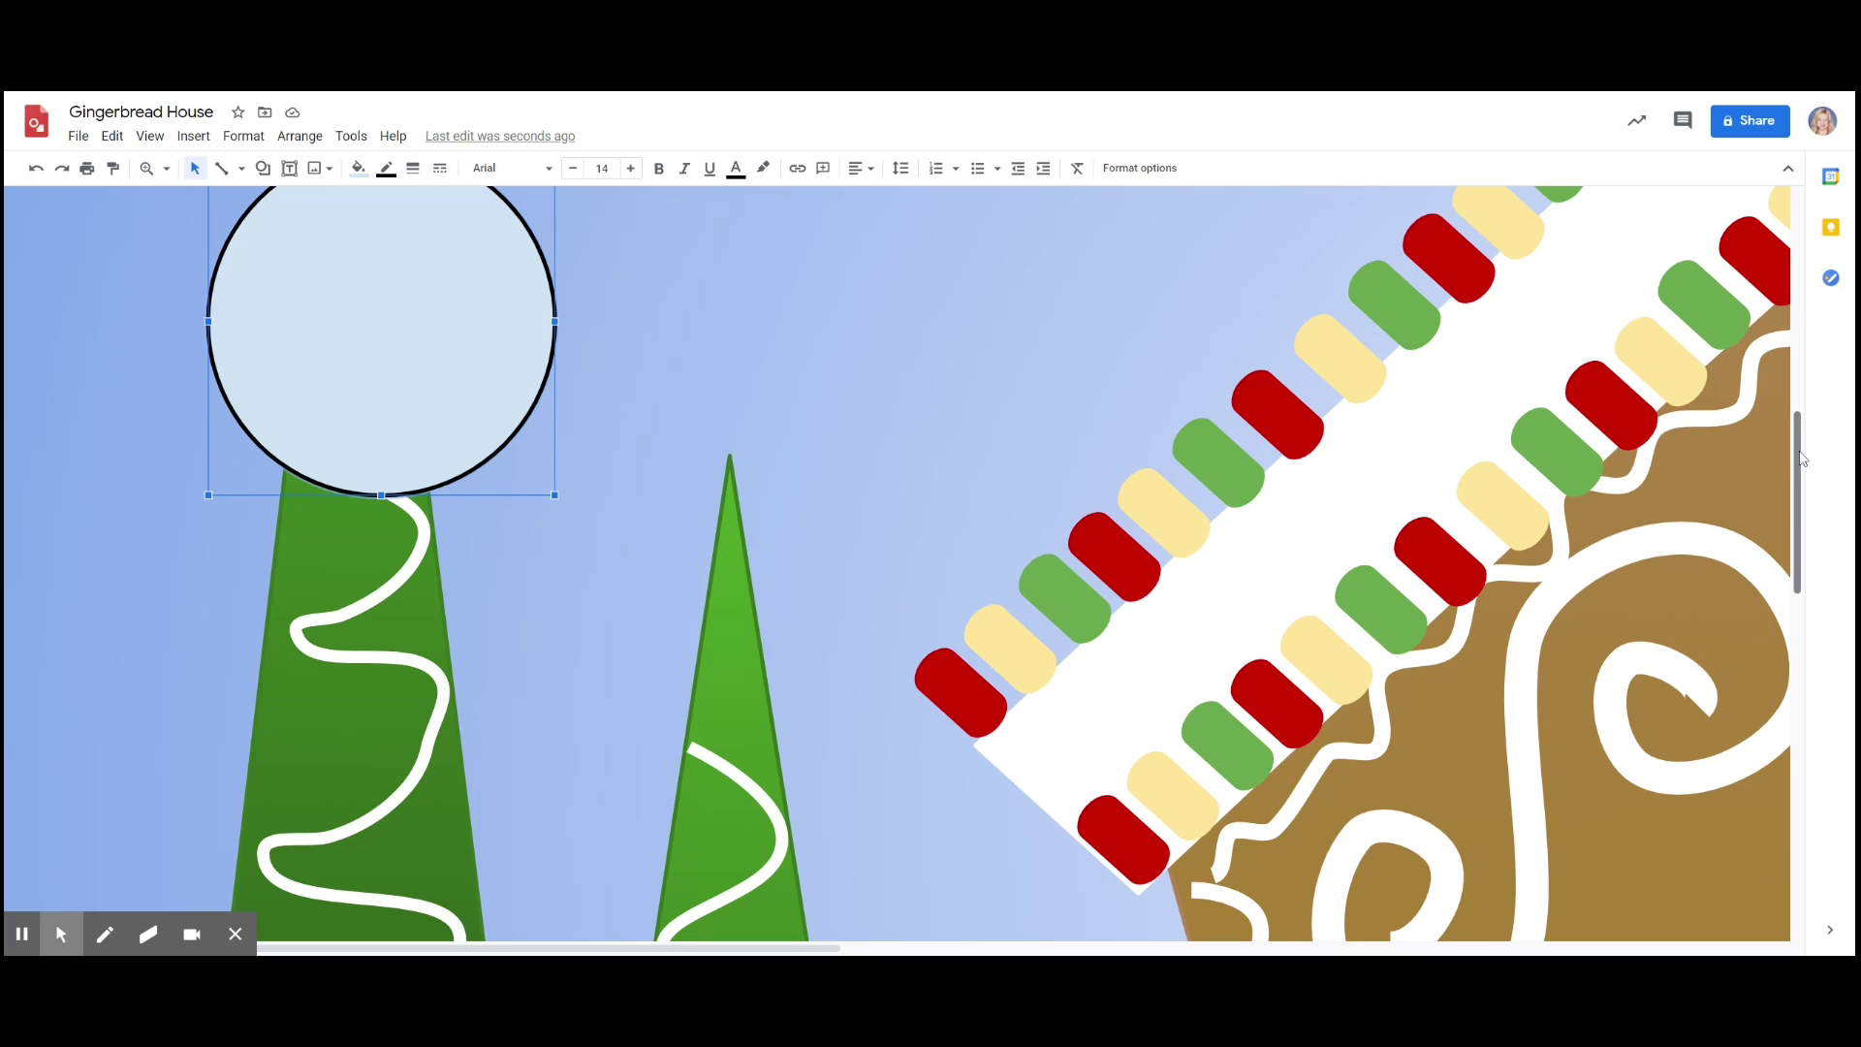
drag(1801, 458, 1801, 390)
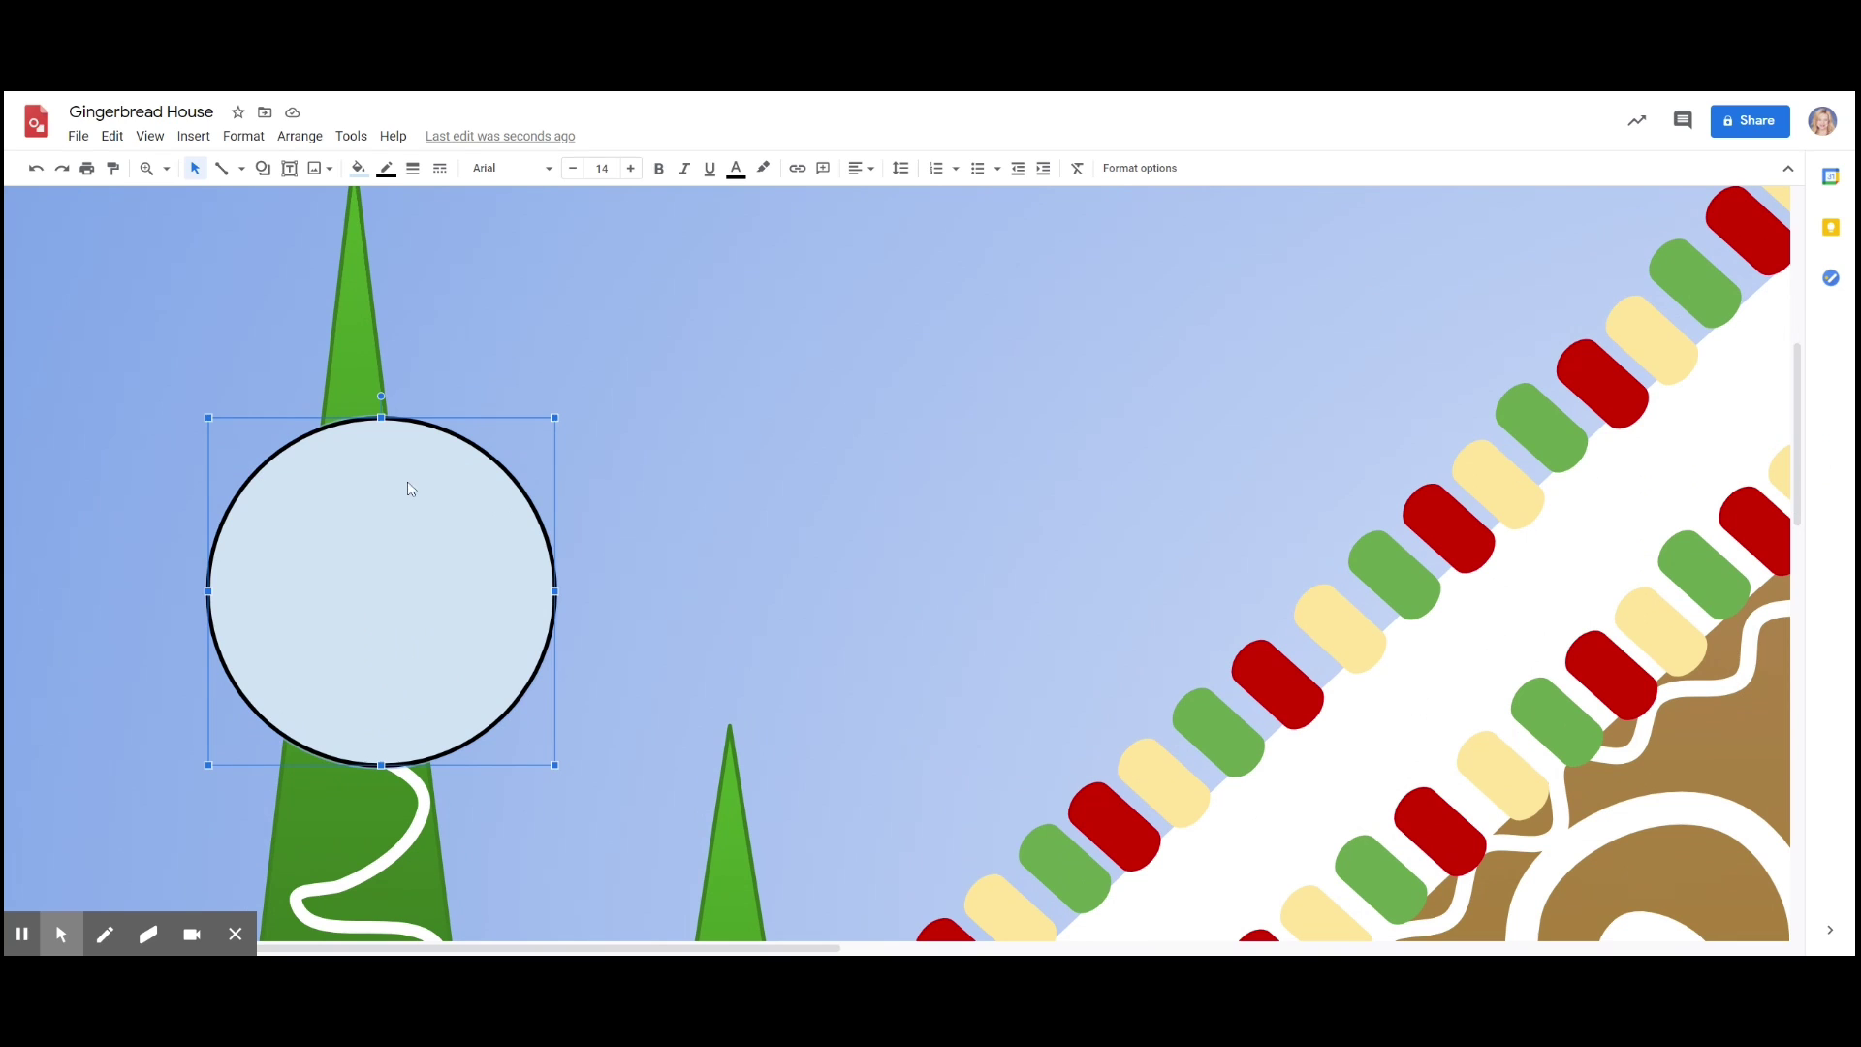
drag(206, 418, 497, 699)
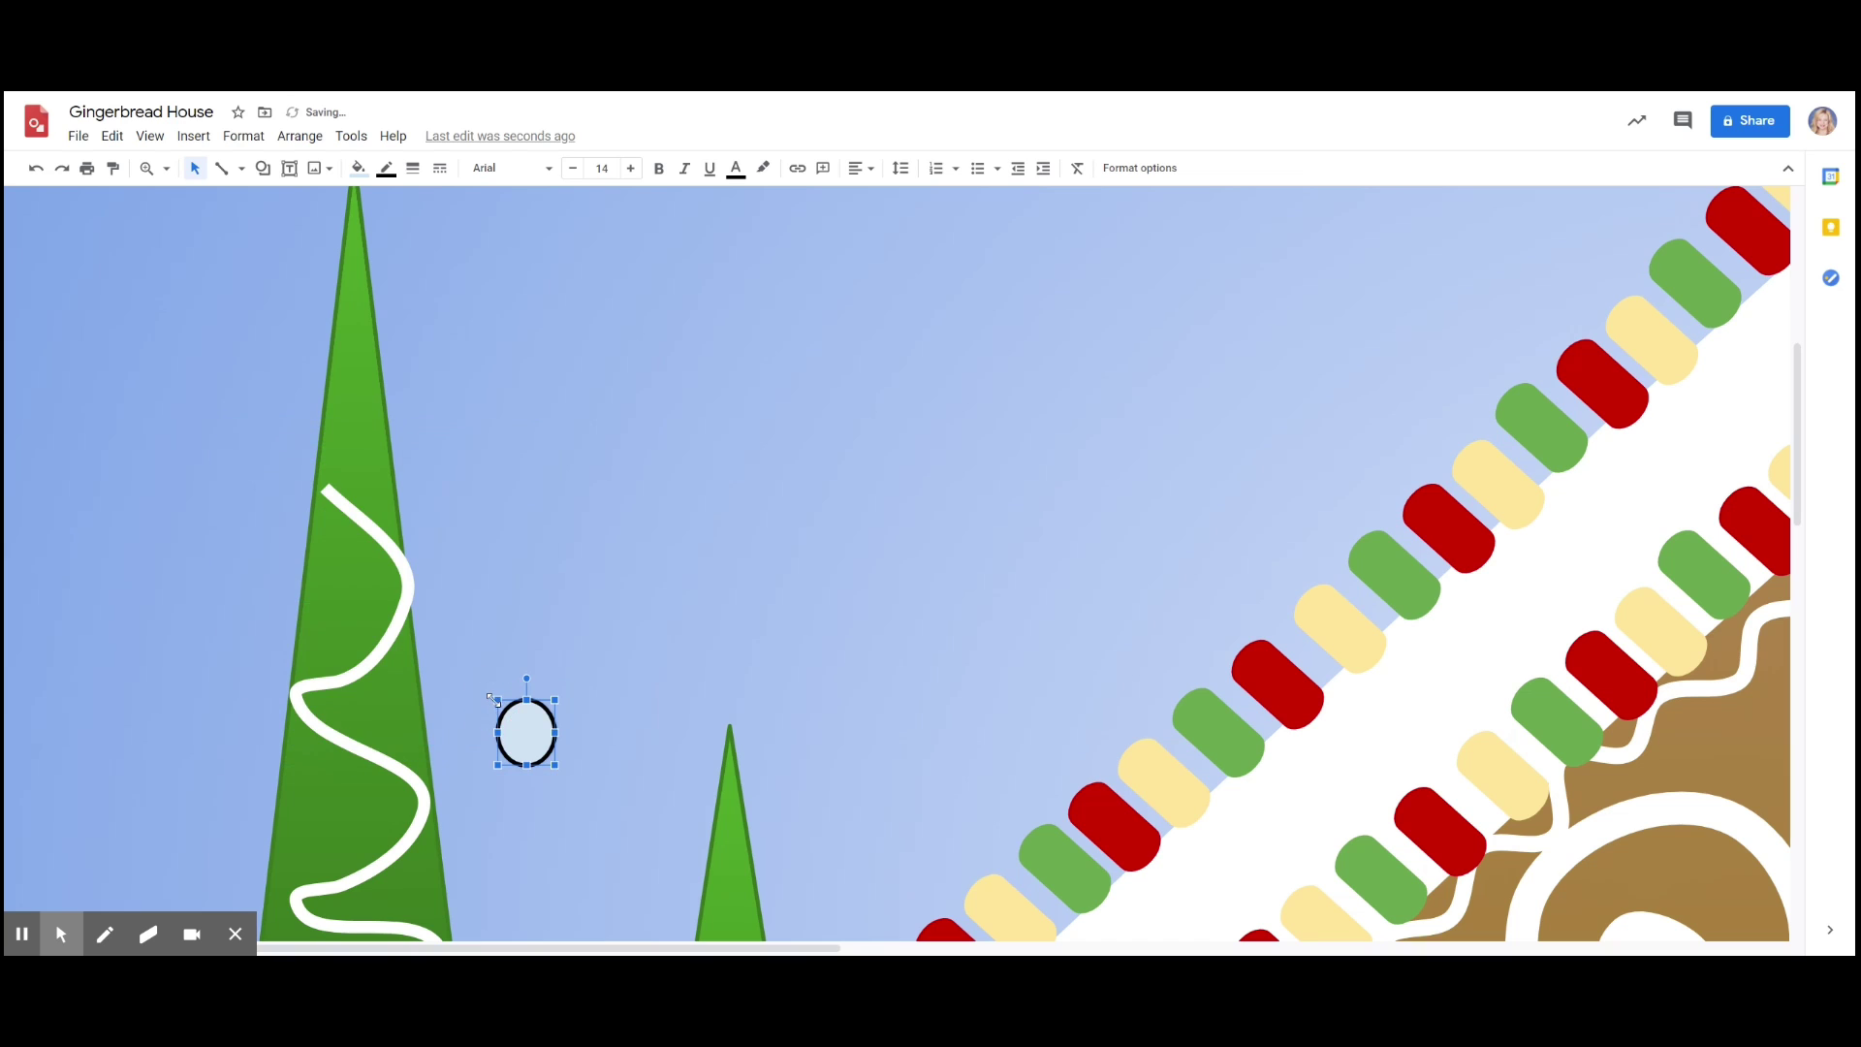
- Give the ornament a dark red gradient fill and dark red border, and place it at the upper end of the back left tree's icing
click(359, 170)
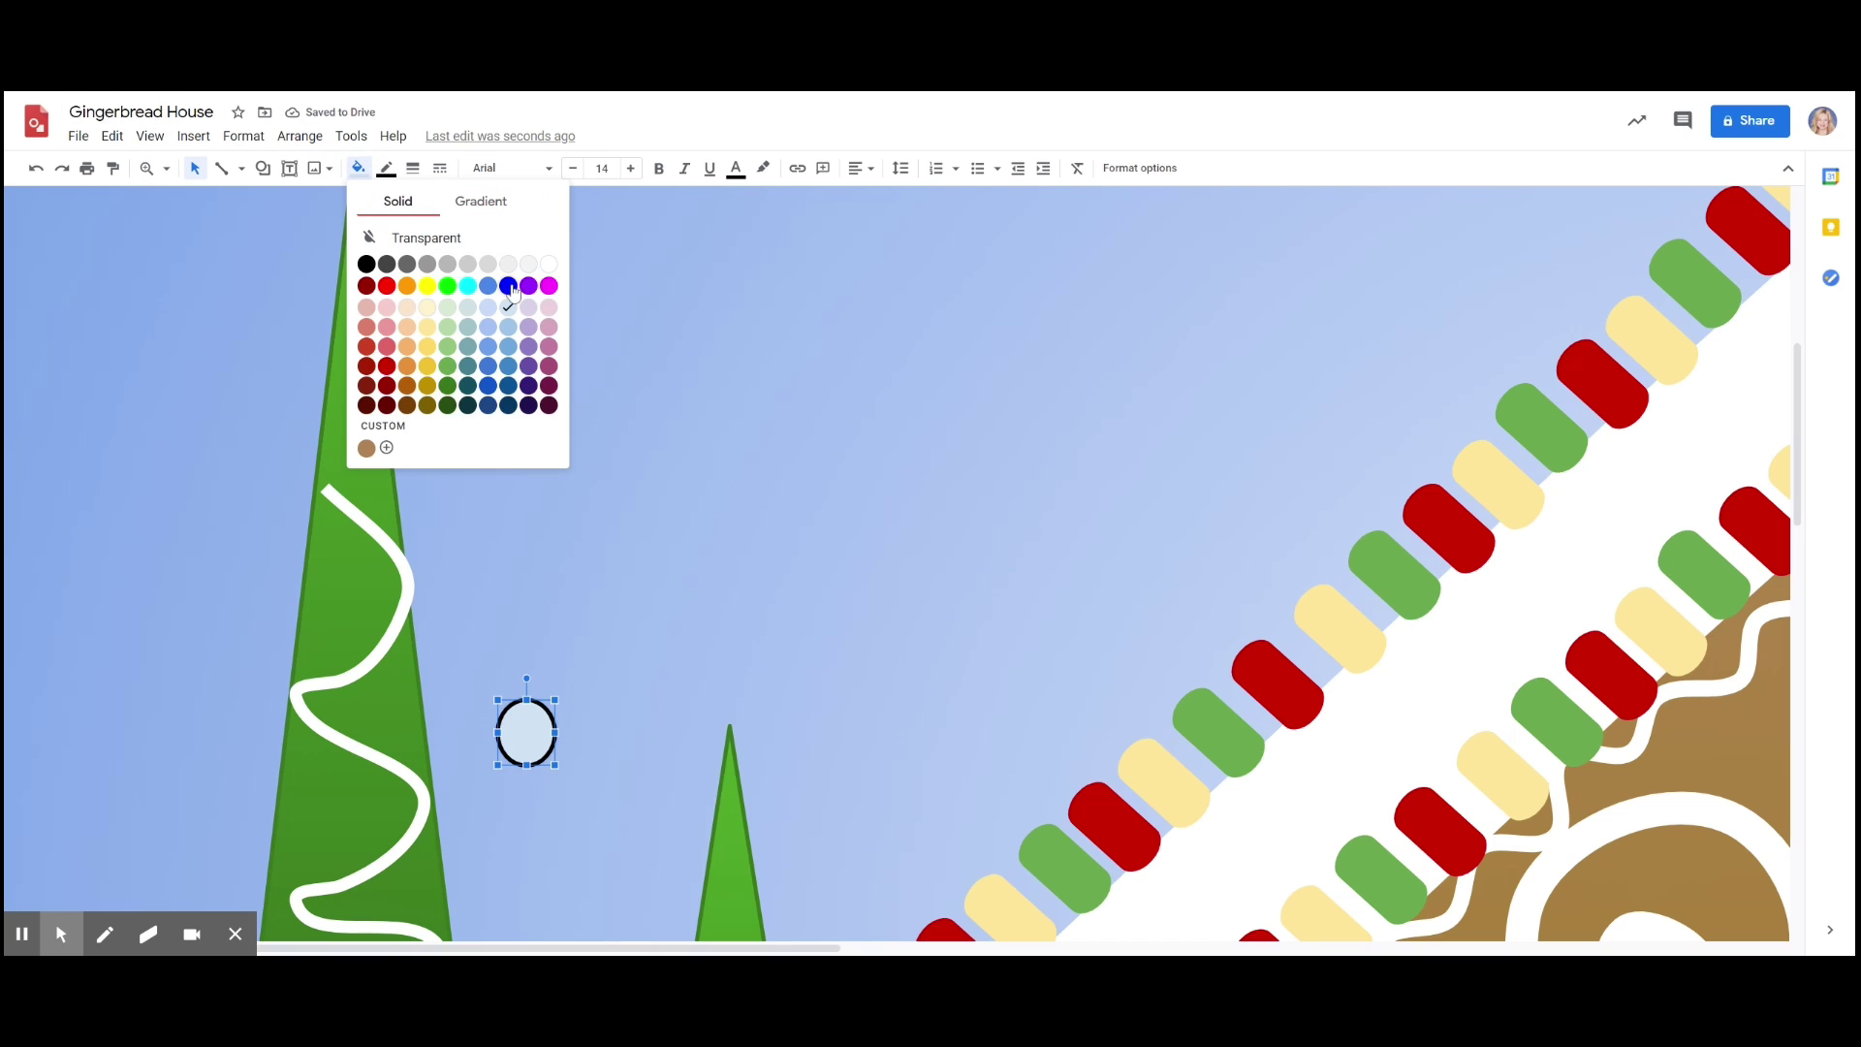
click(481, 201)
click(369, 334)
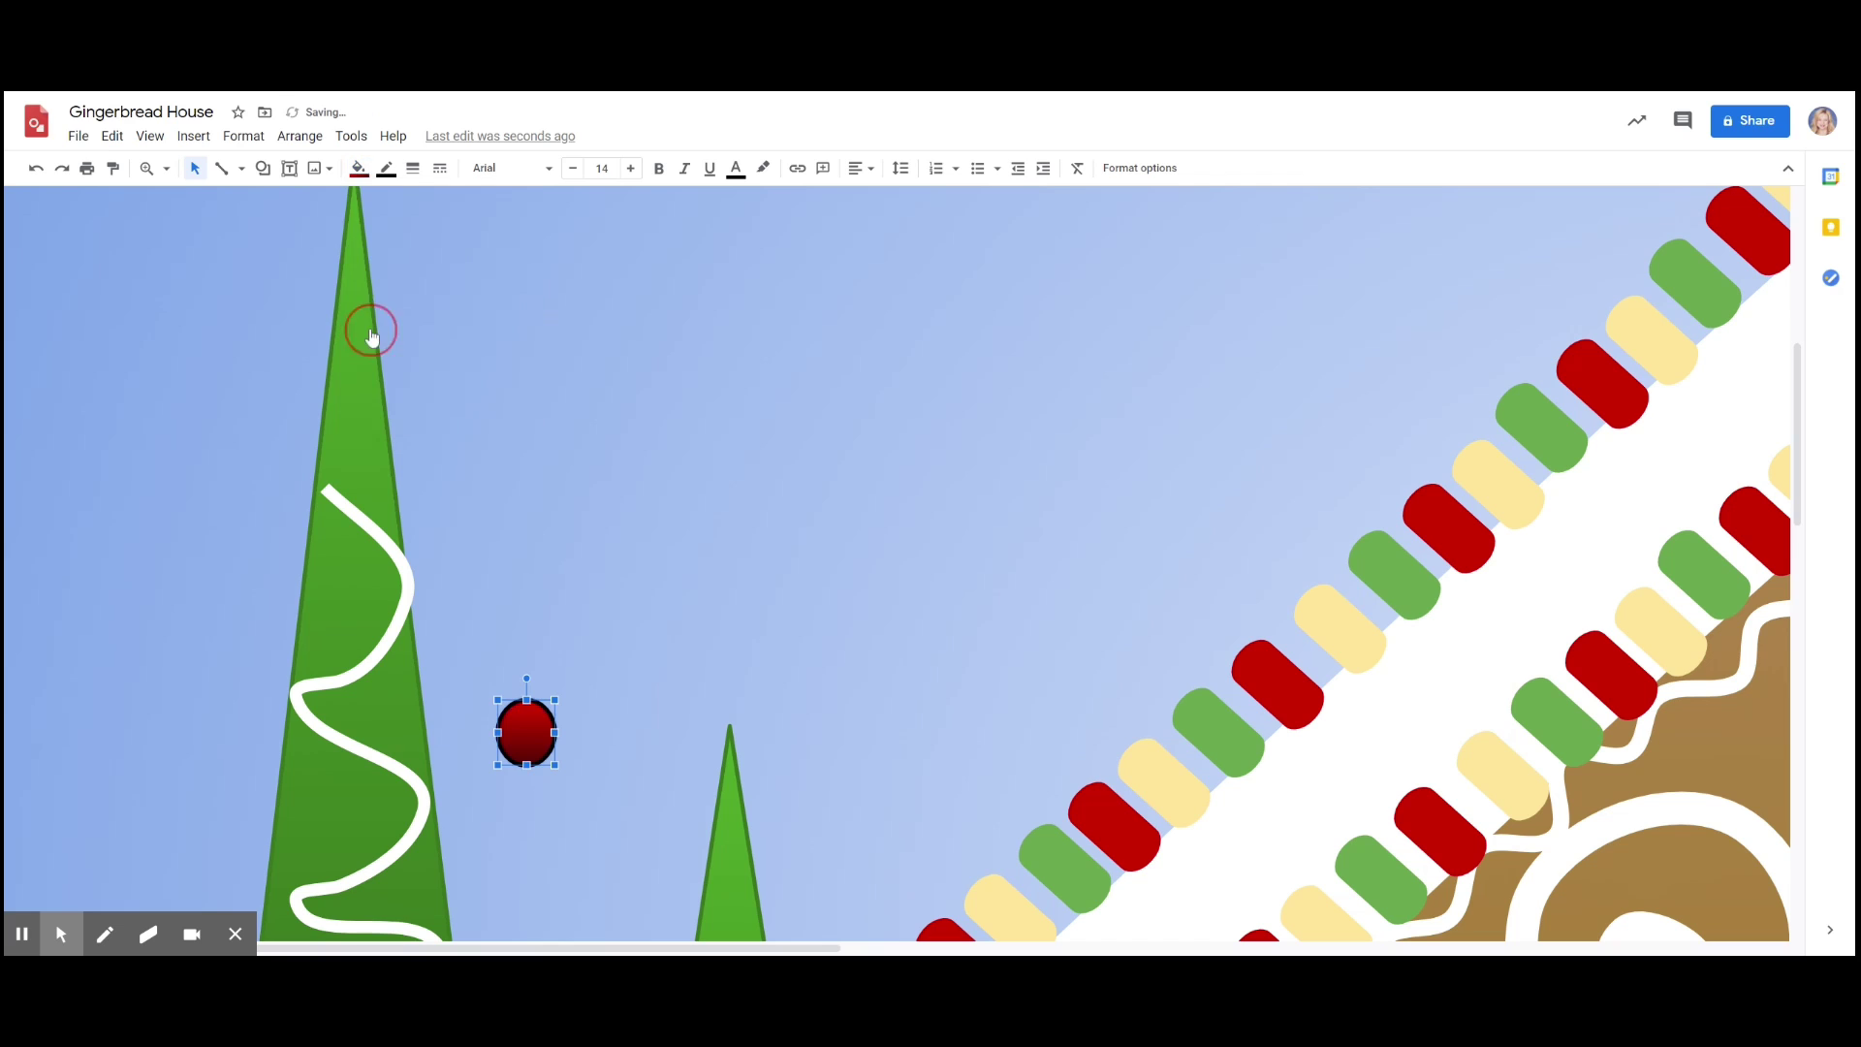
click(387, 169)
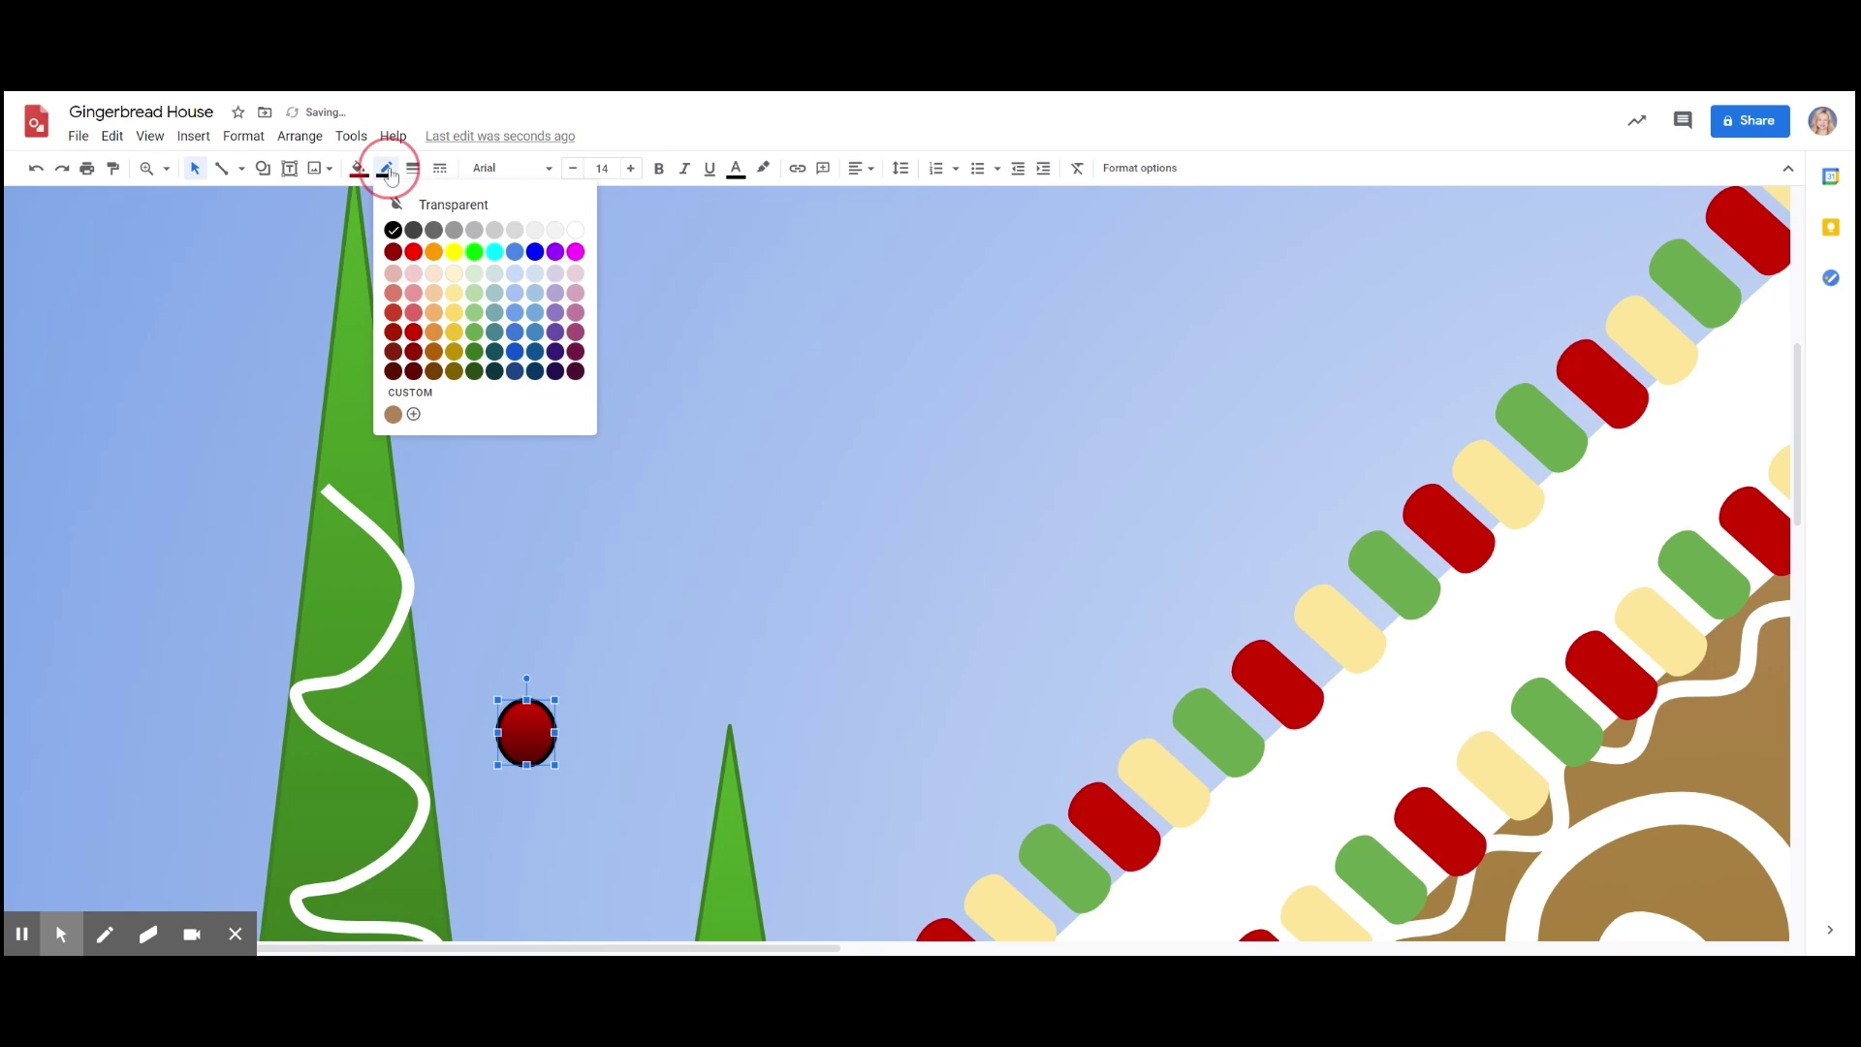
click(415, 354)
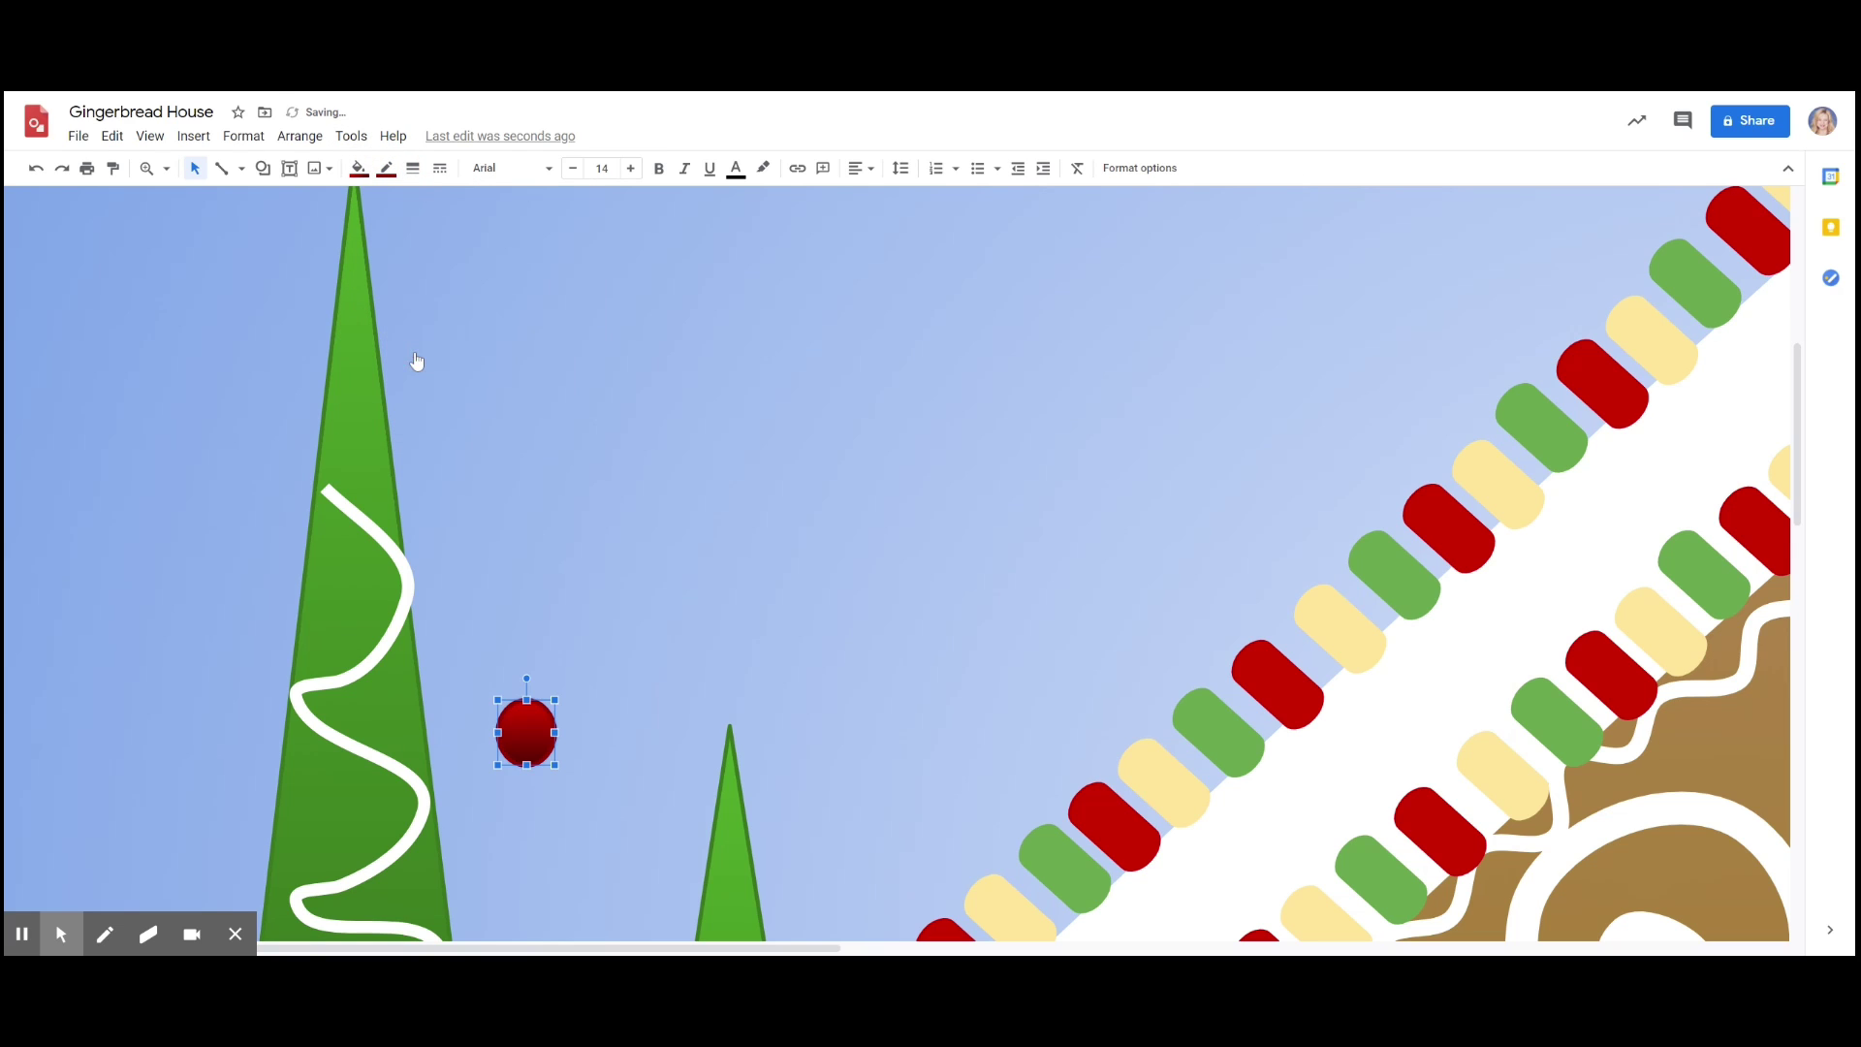
drag(496, 697, 343, 472)
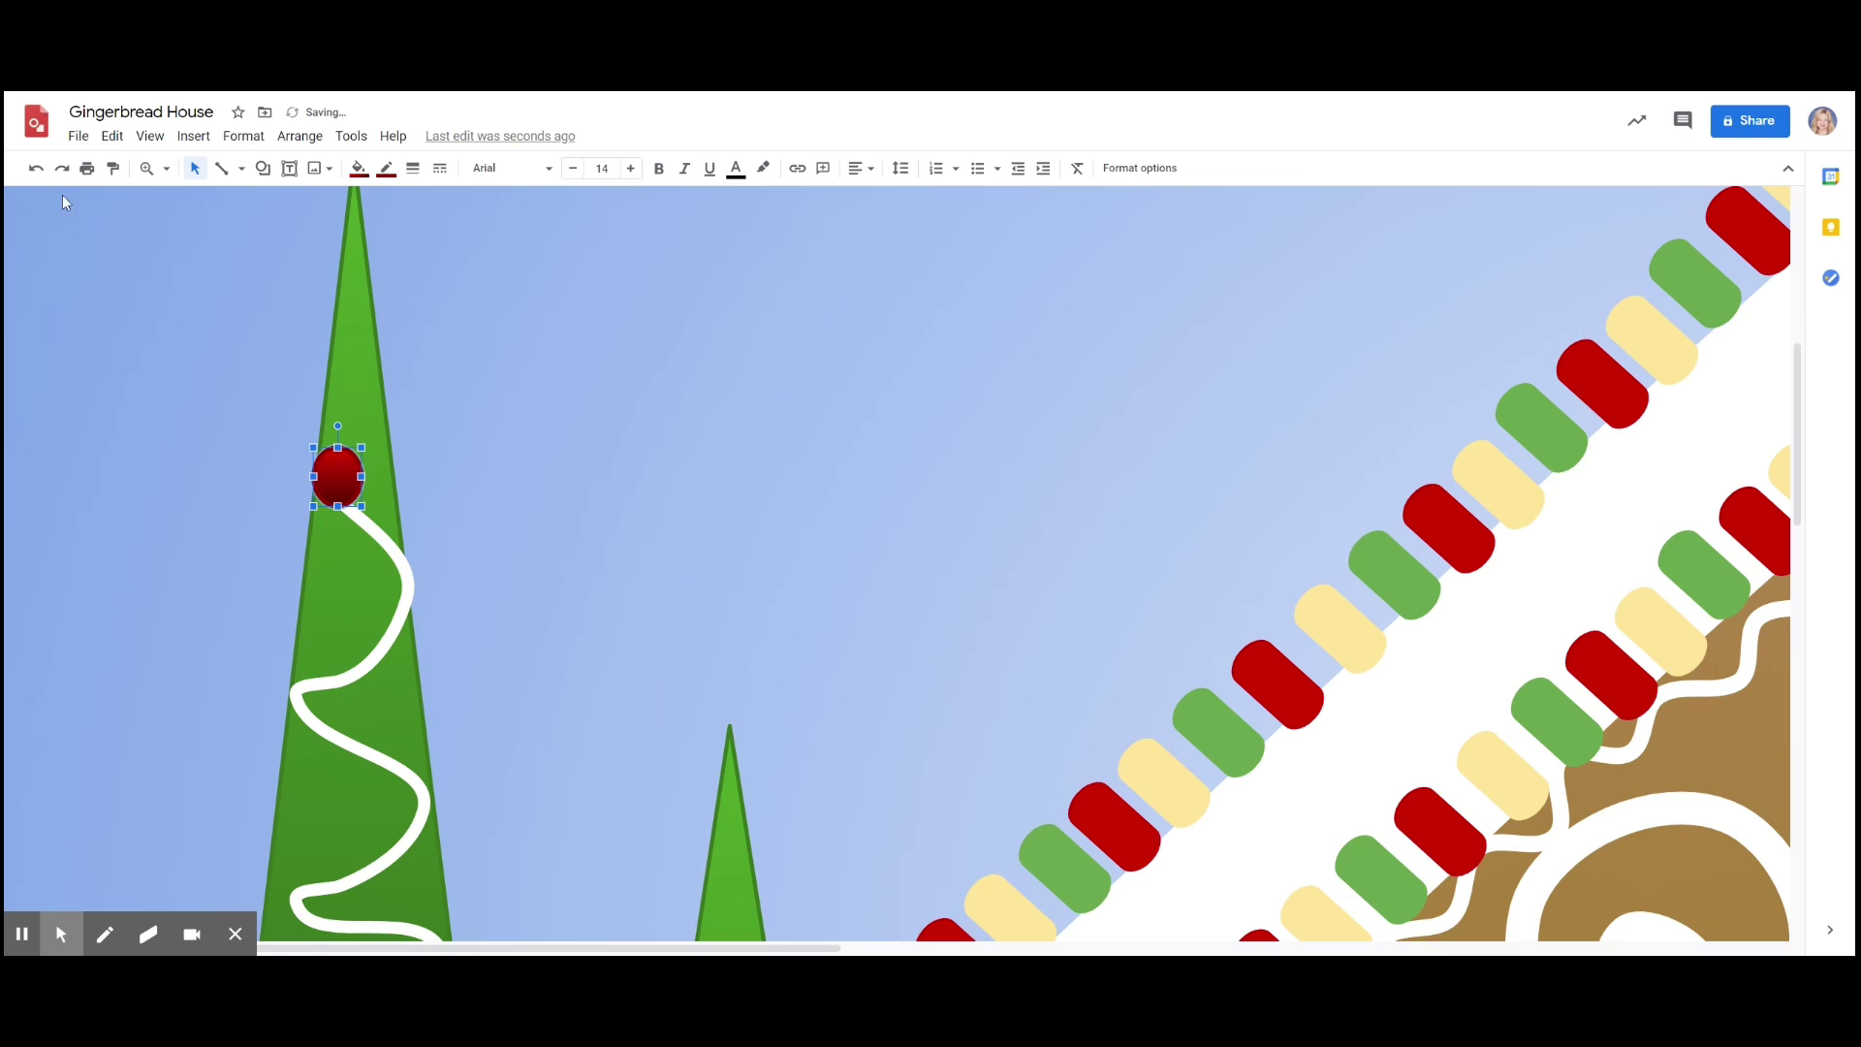
click(112, 135)
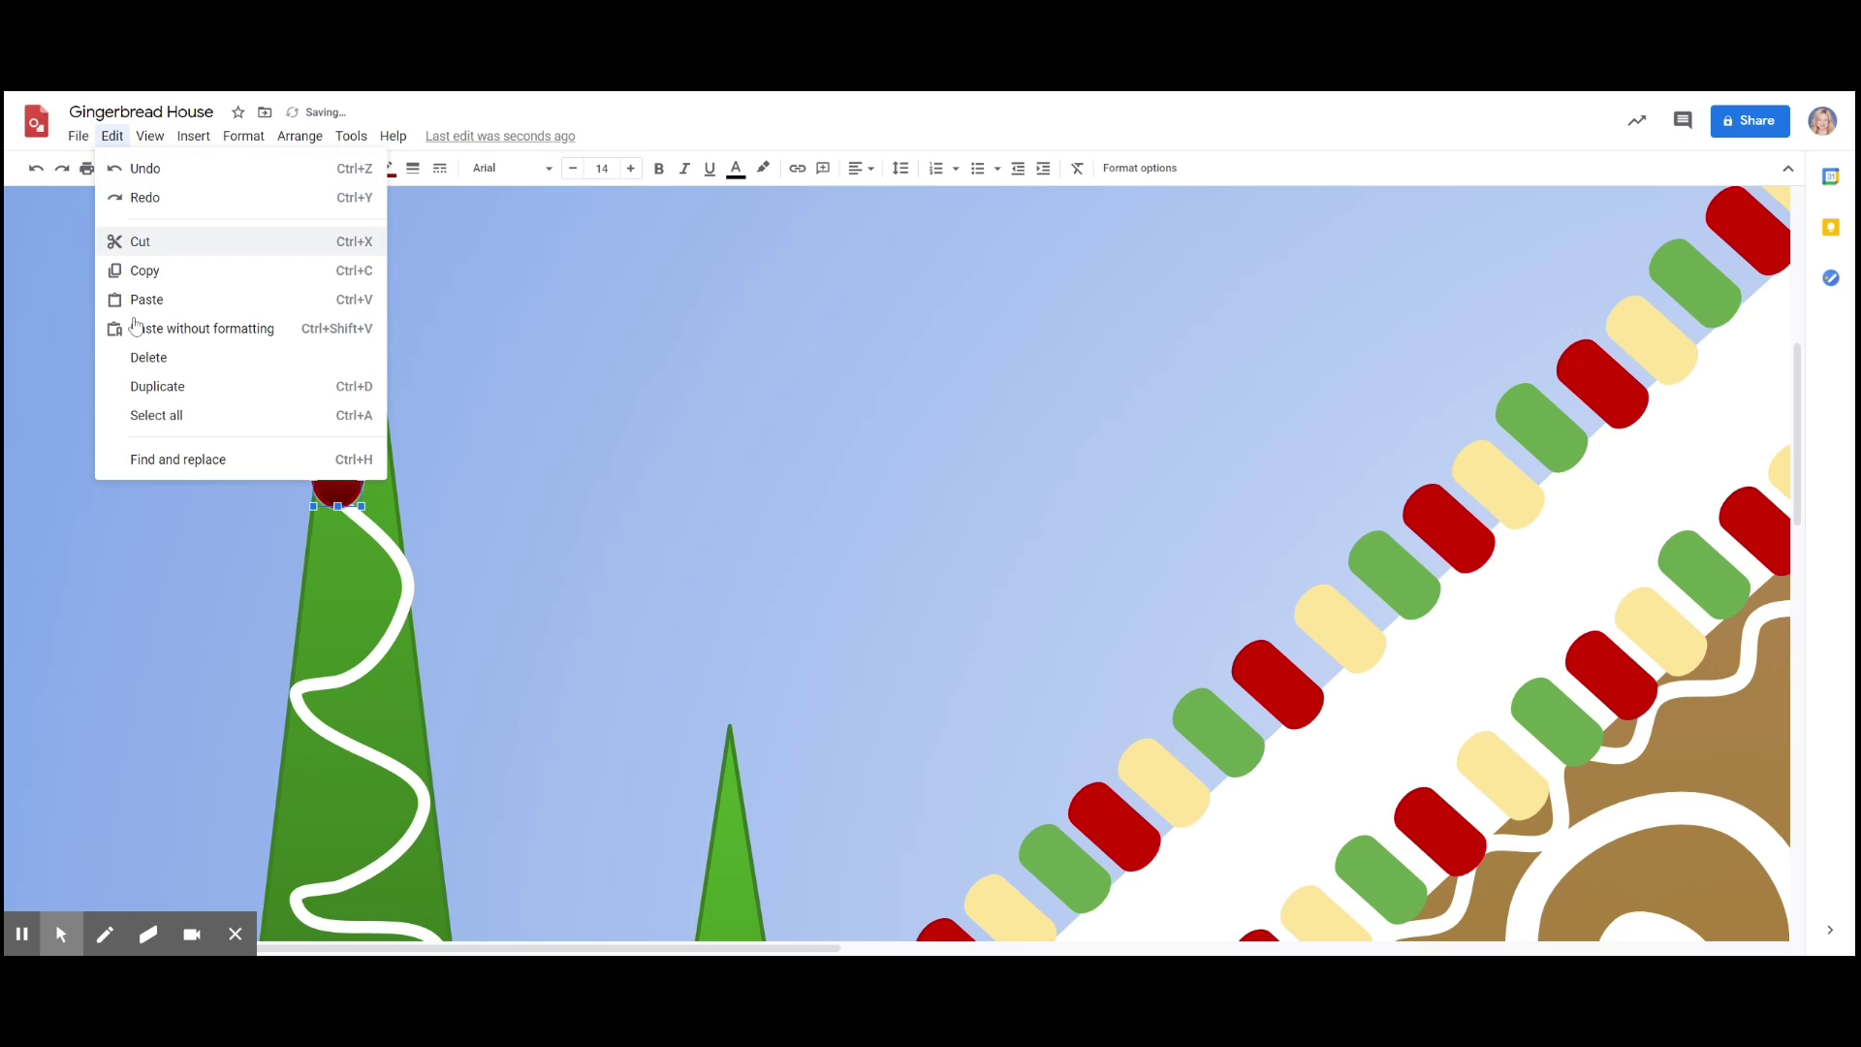
click(150, 360)
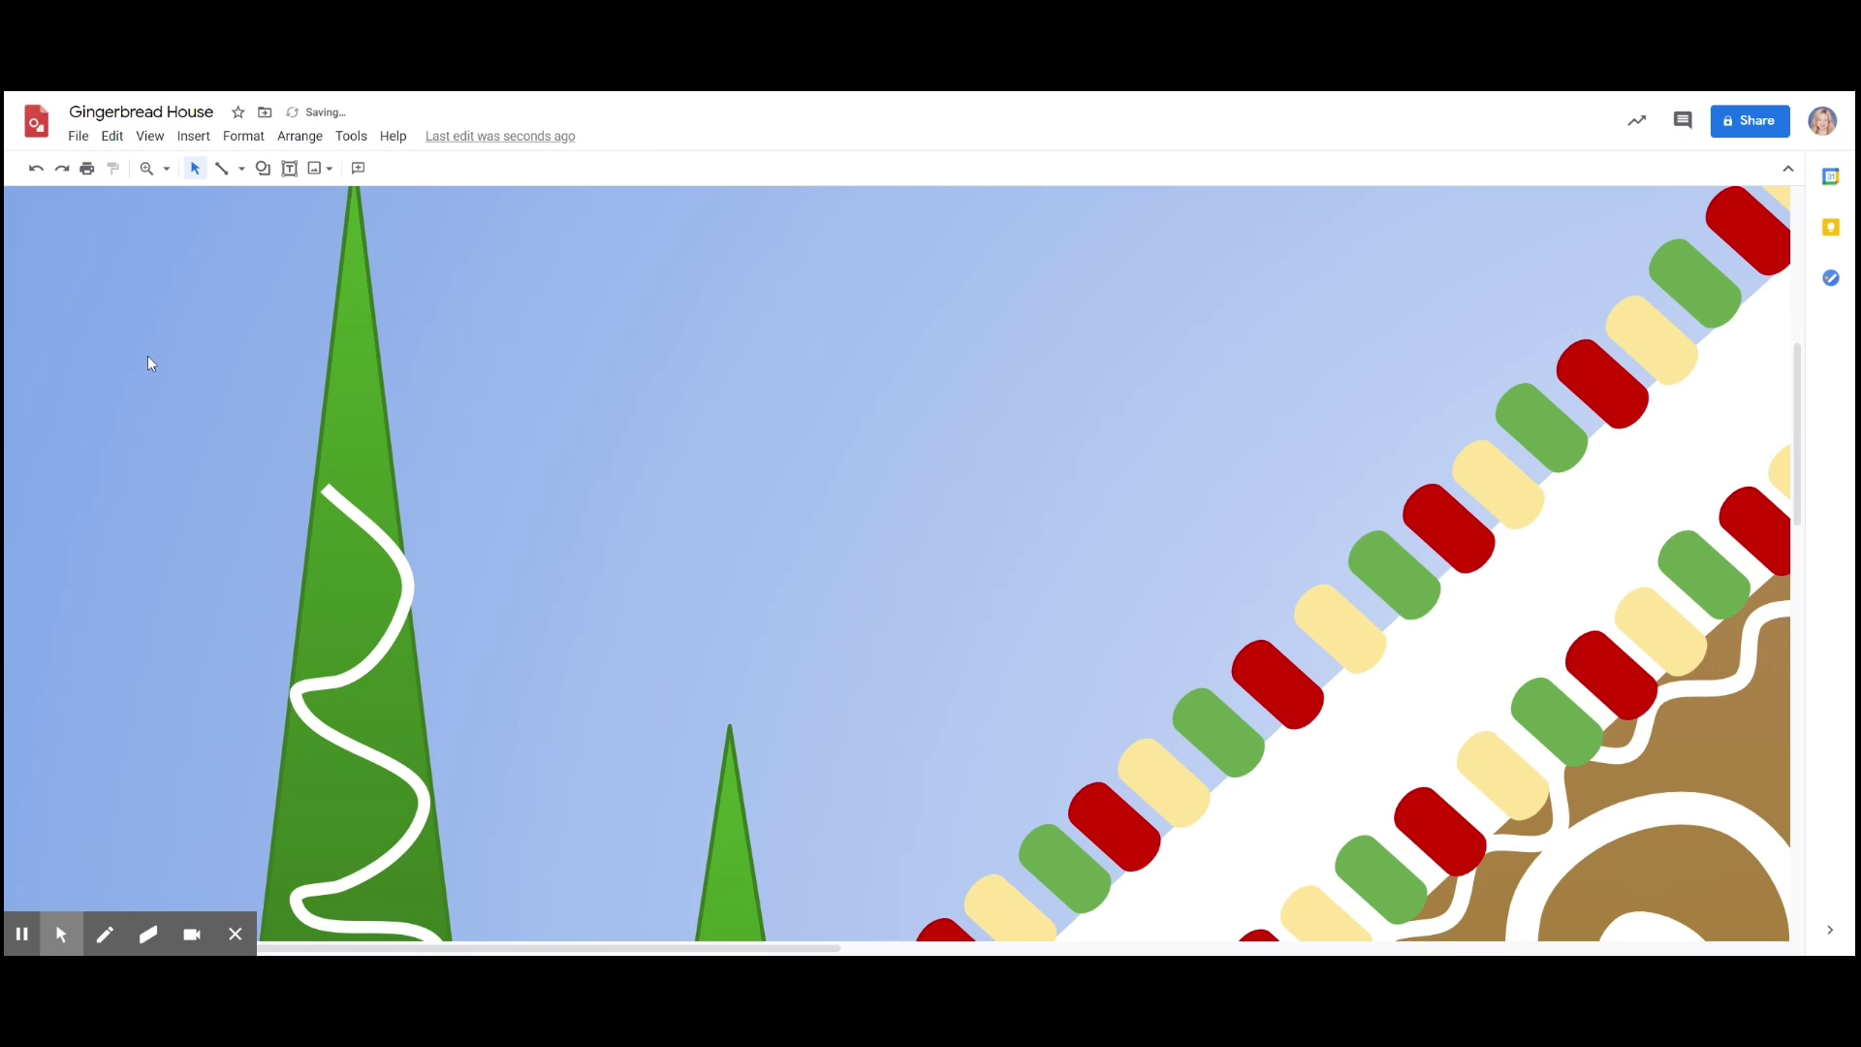
key(ctrl+z)
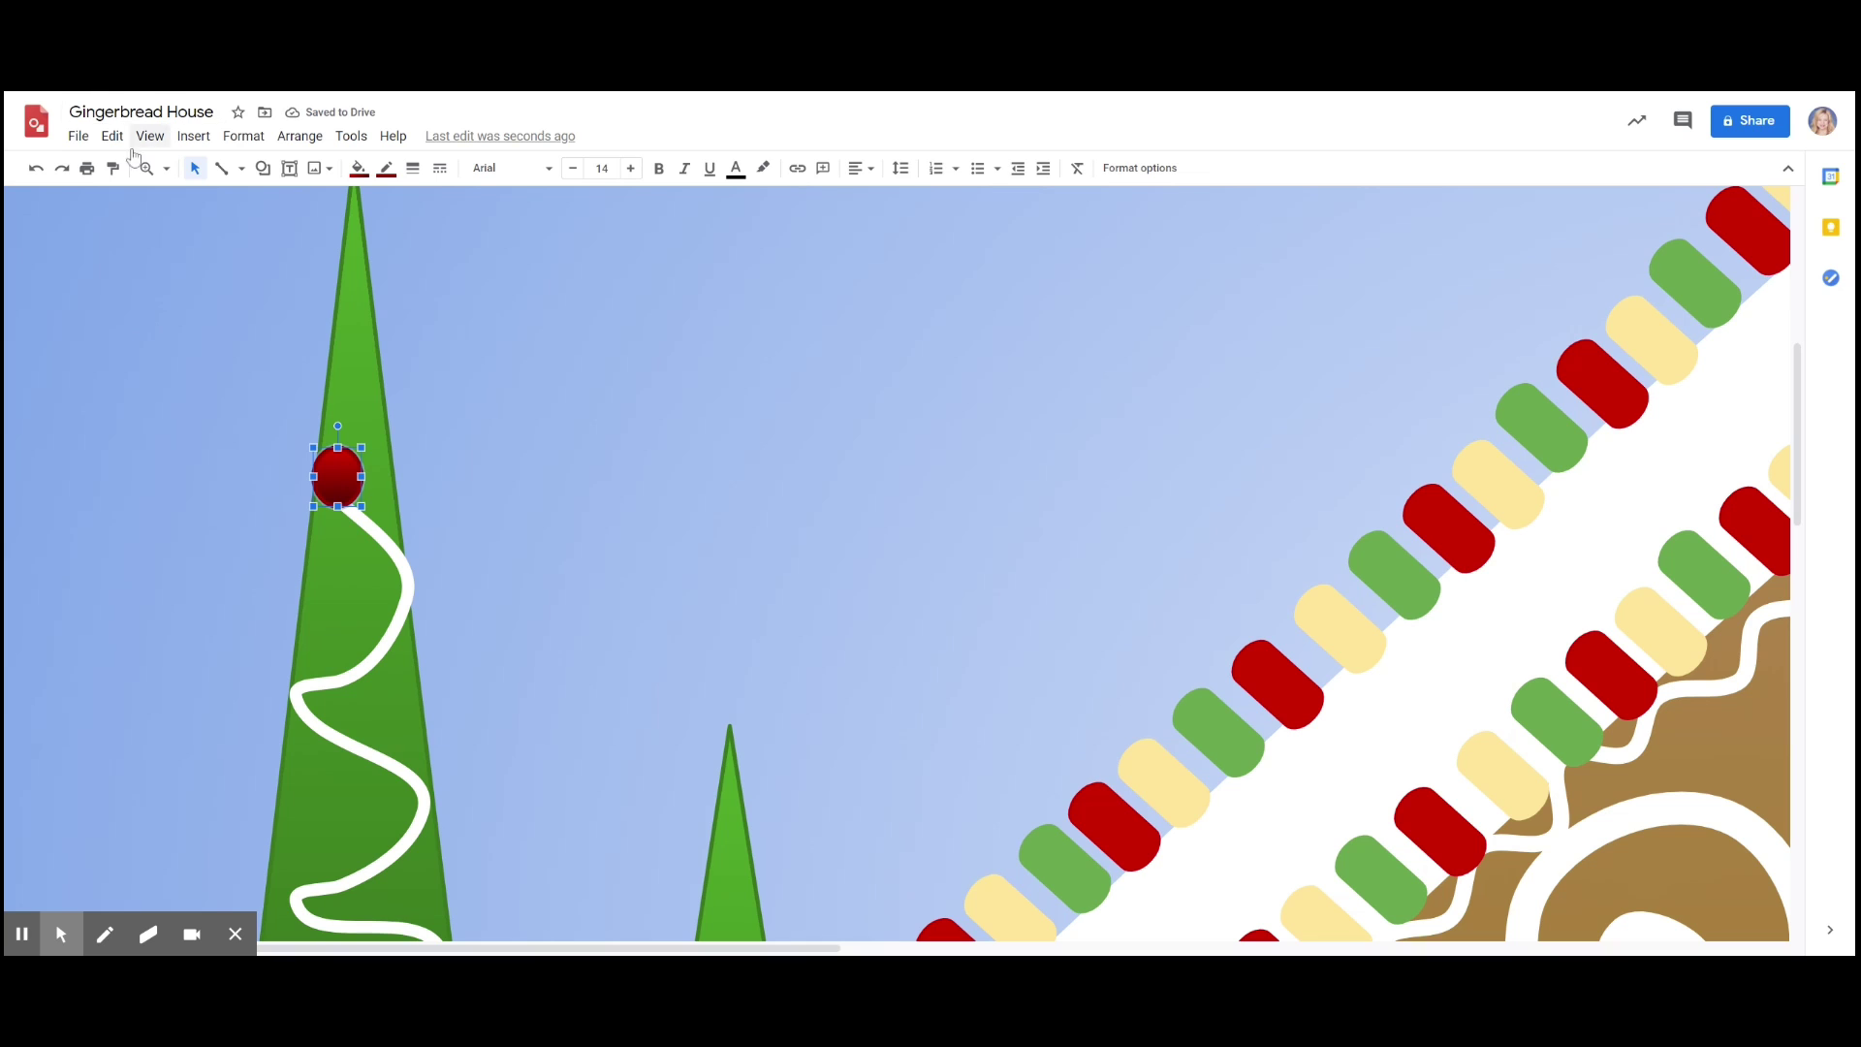
click(112, 136)
click(150, 361)
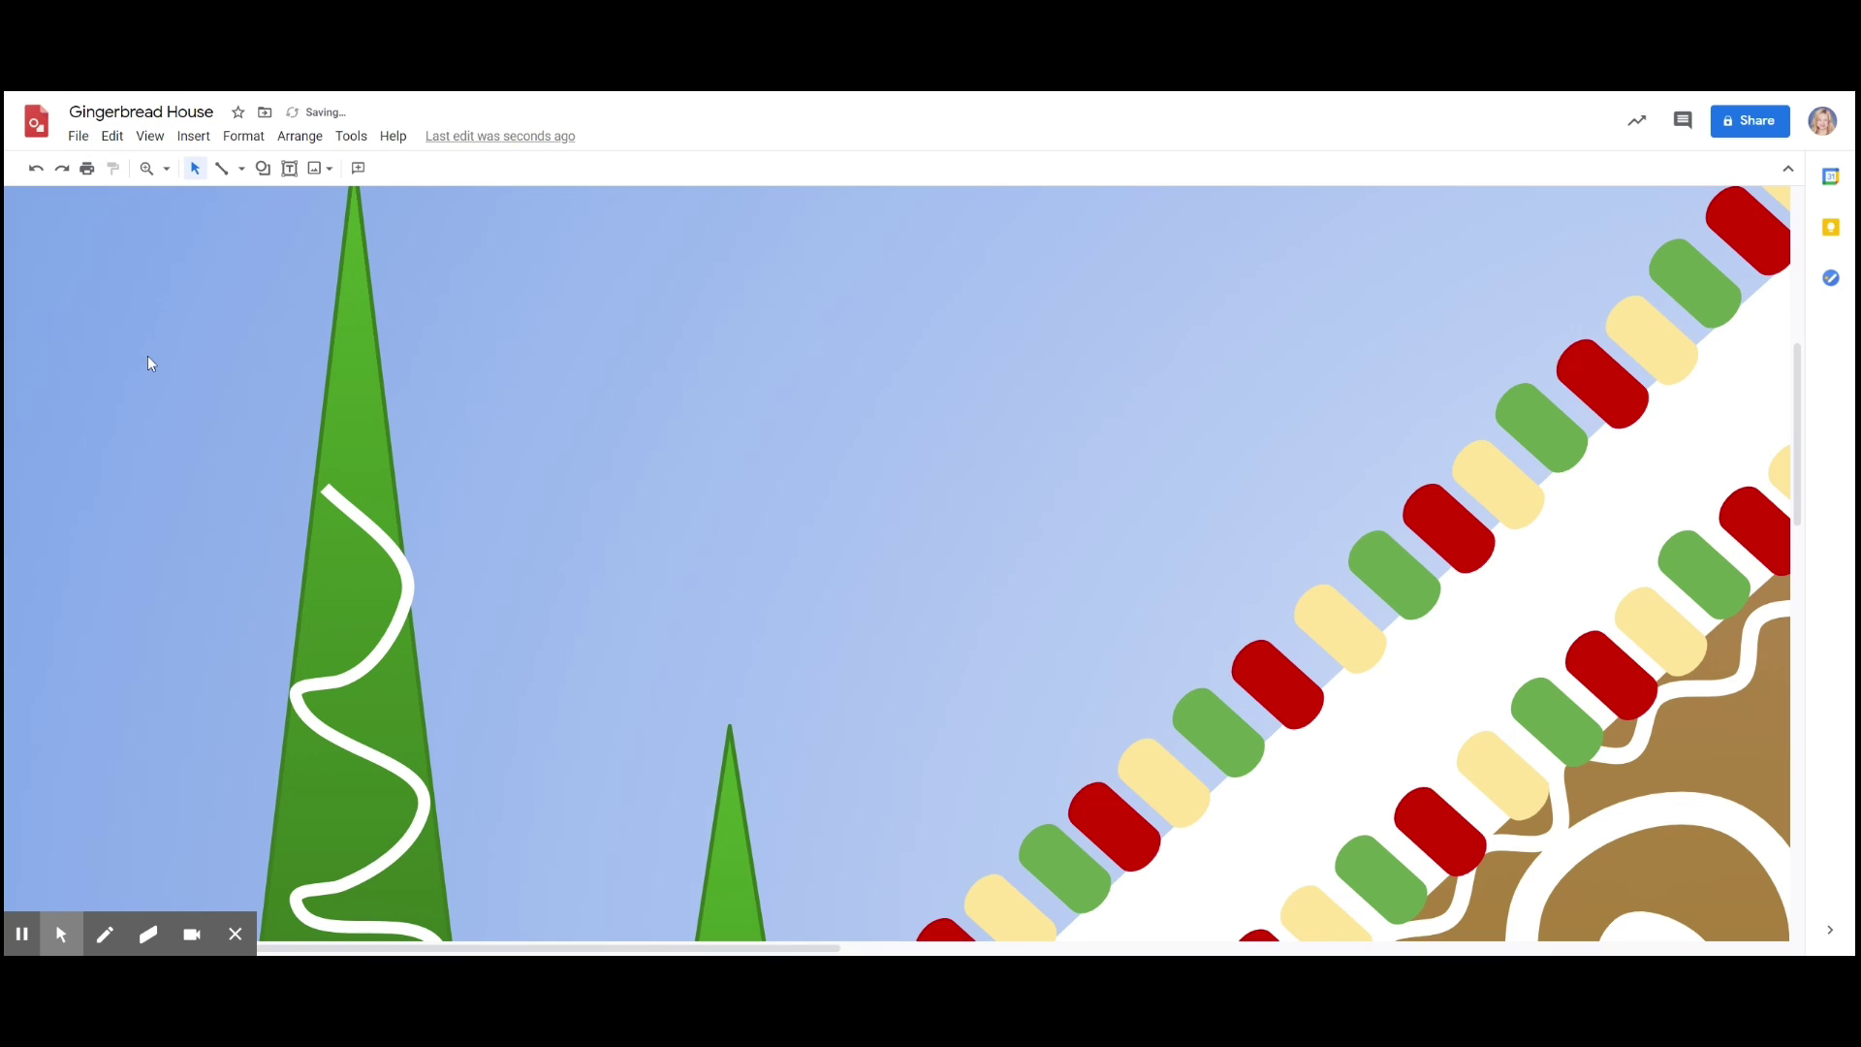
key(ctrl+z)
- Duplicate the red ornament twice and place the copies in the upper icing loops of the back left tree
click(112, 136)
click(173, 384)
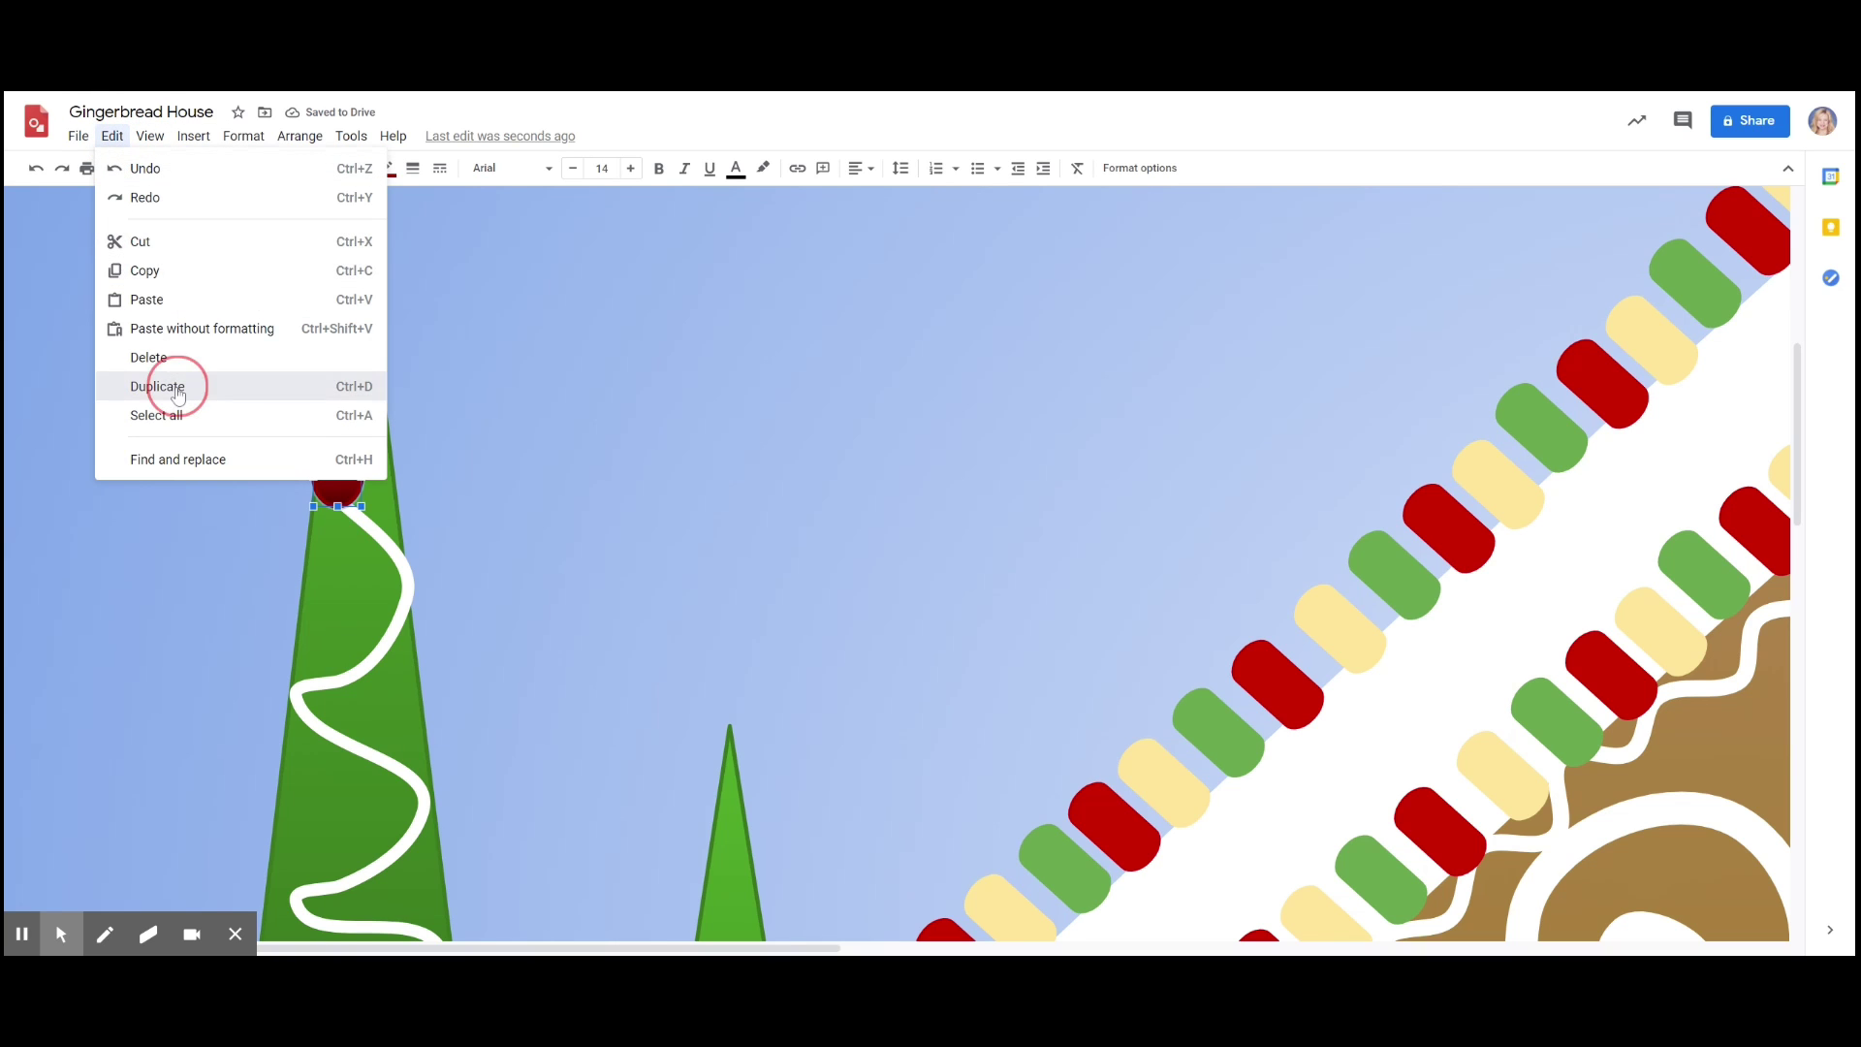
drag(357, 605, 333, 829)
click(112, 136)
click(160, 386)
drag(1795, 402, 1808, 532)
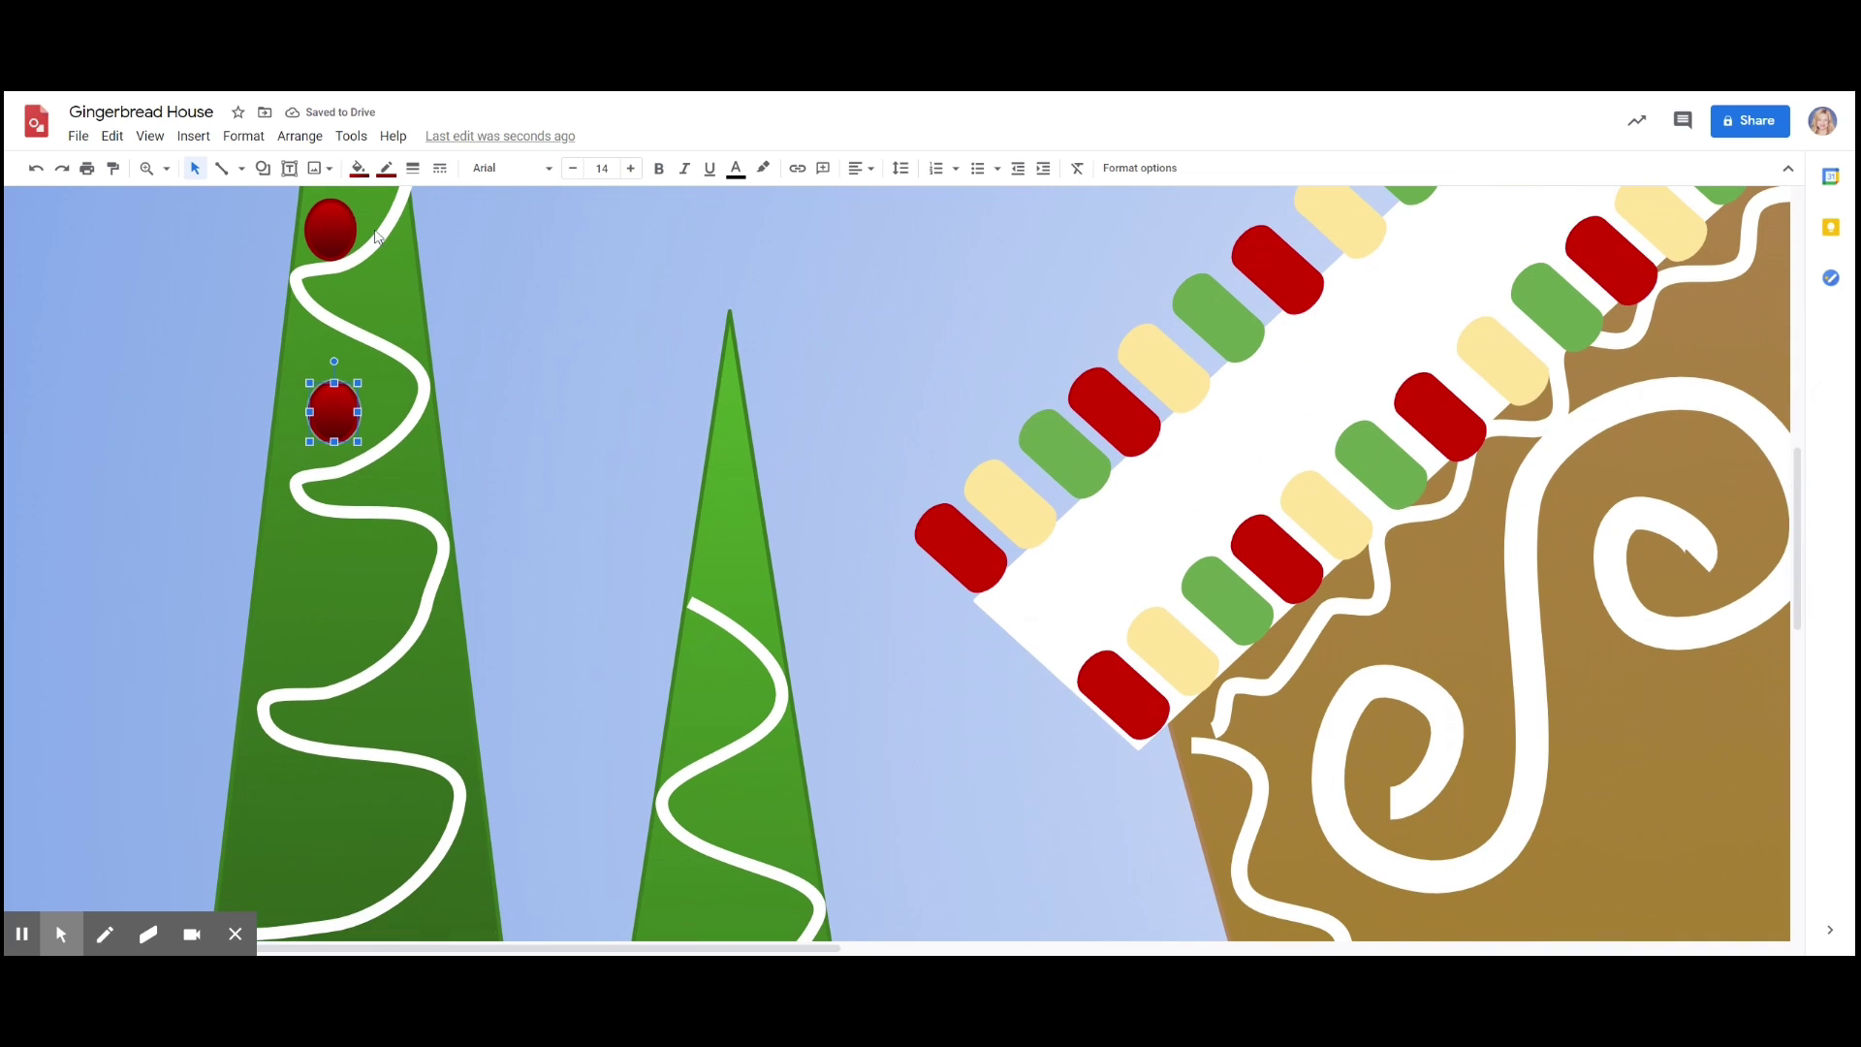
- Add two more copies of the red ornament inside the next lower icing loops of the back left tree
click(113, 135)
click(170, 386)
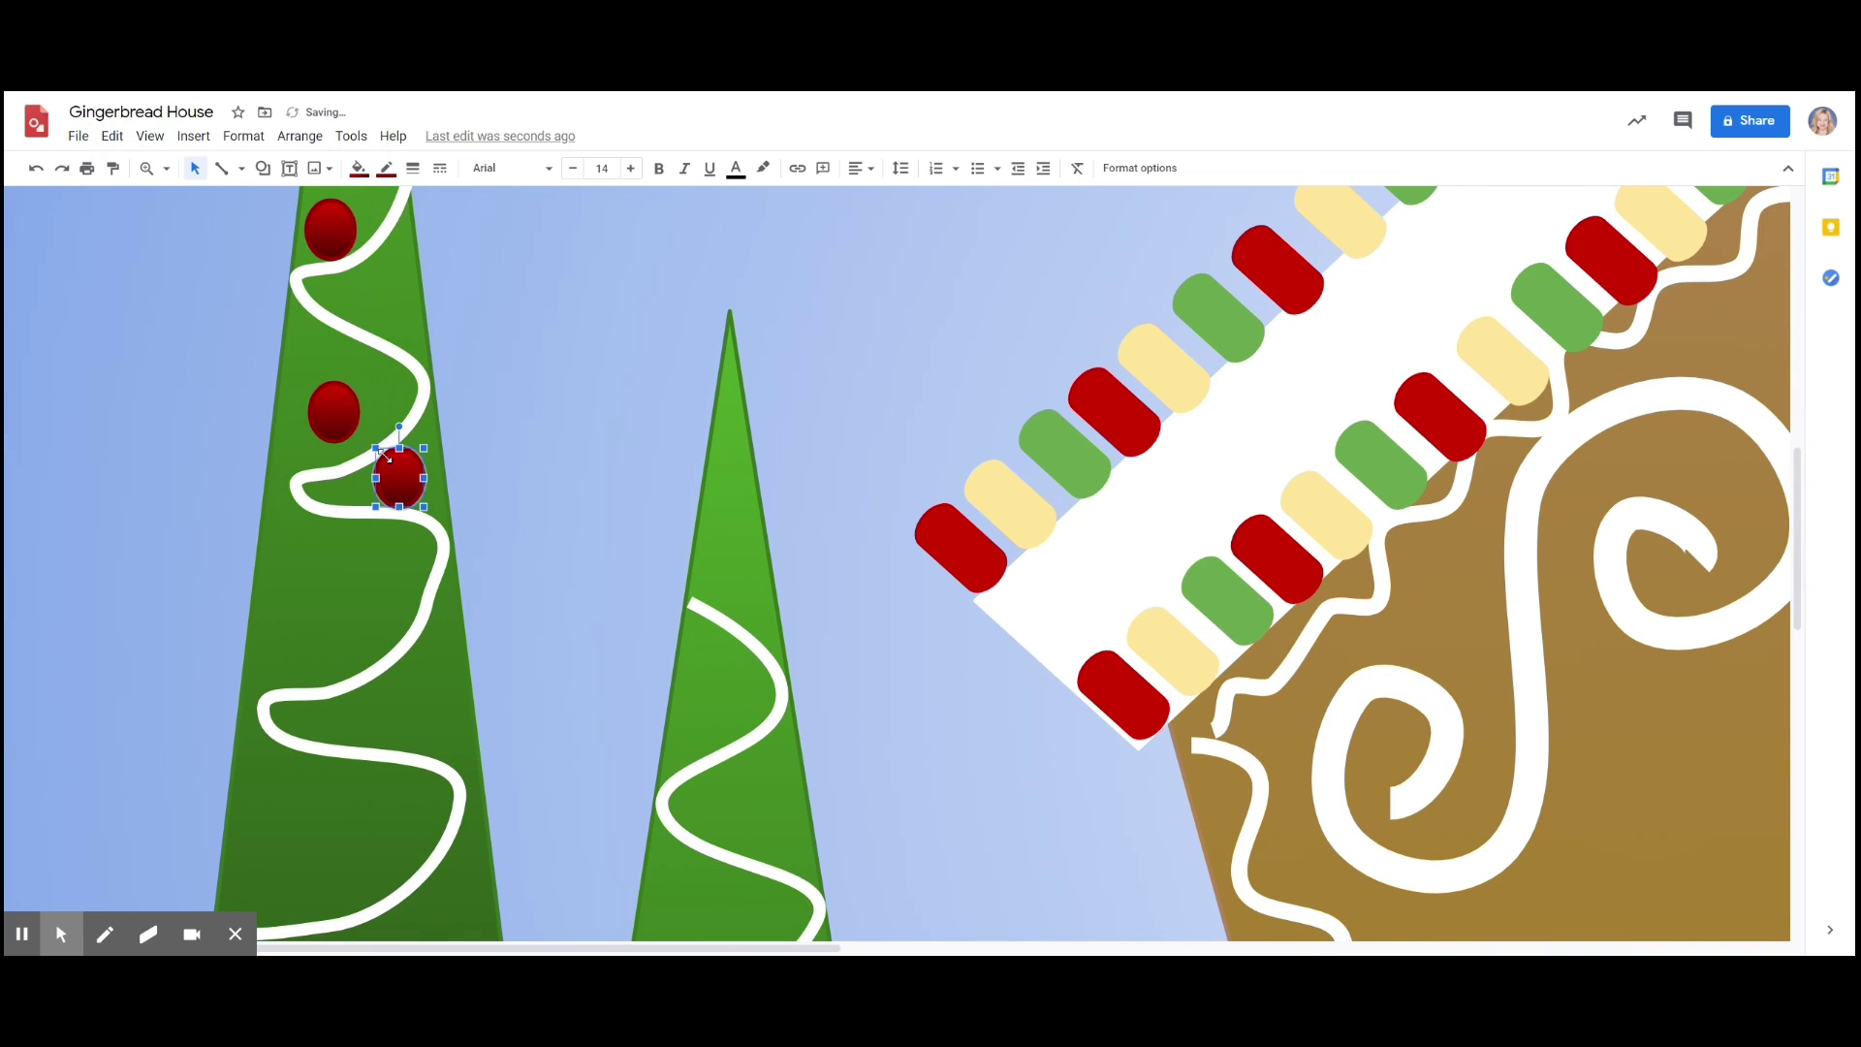
drag(398, 469, 392, 571)
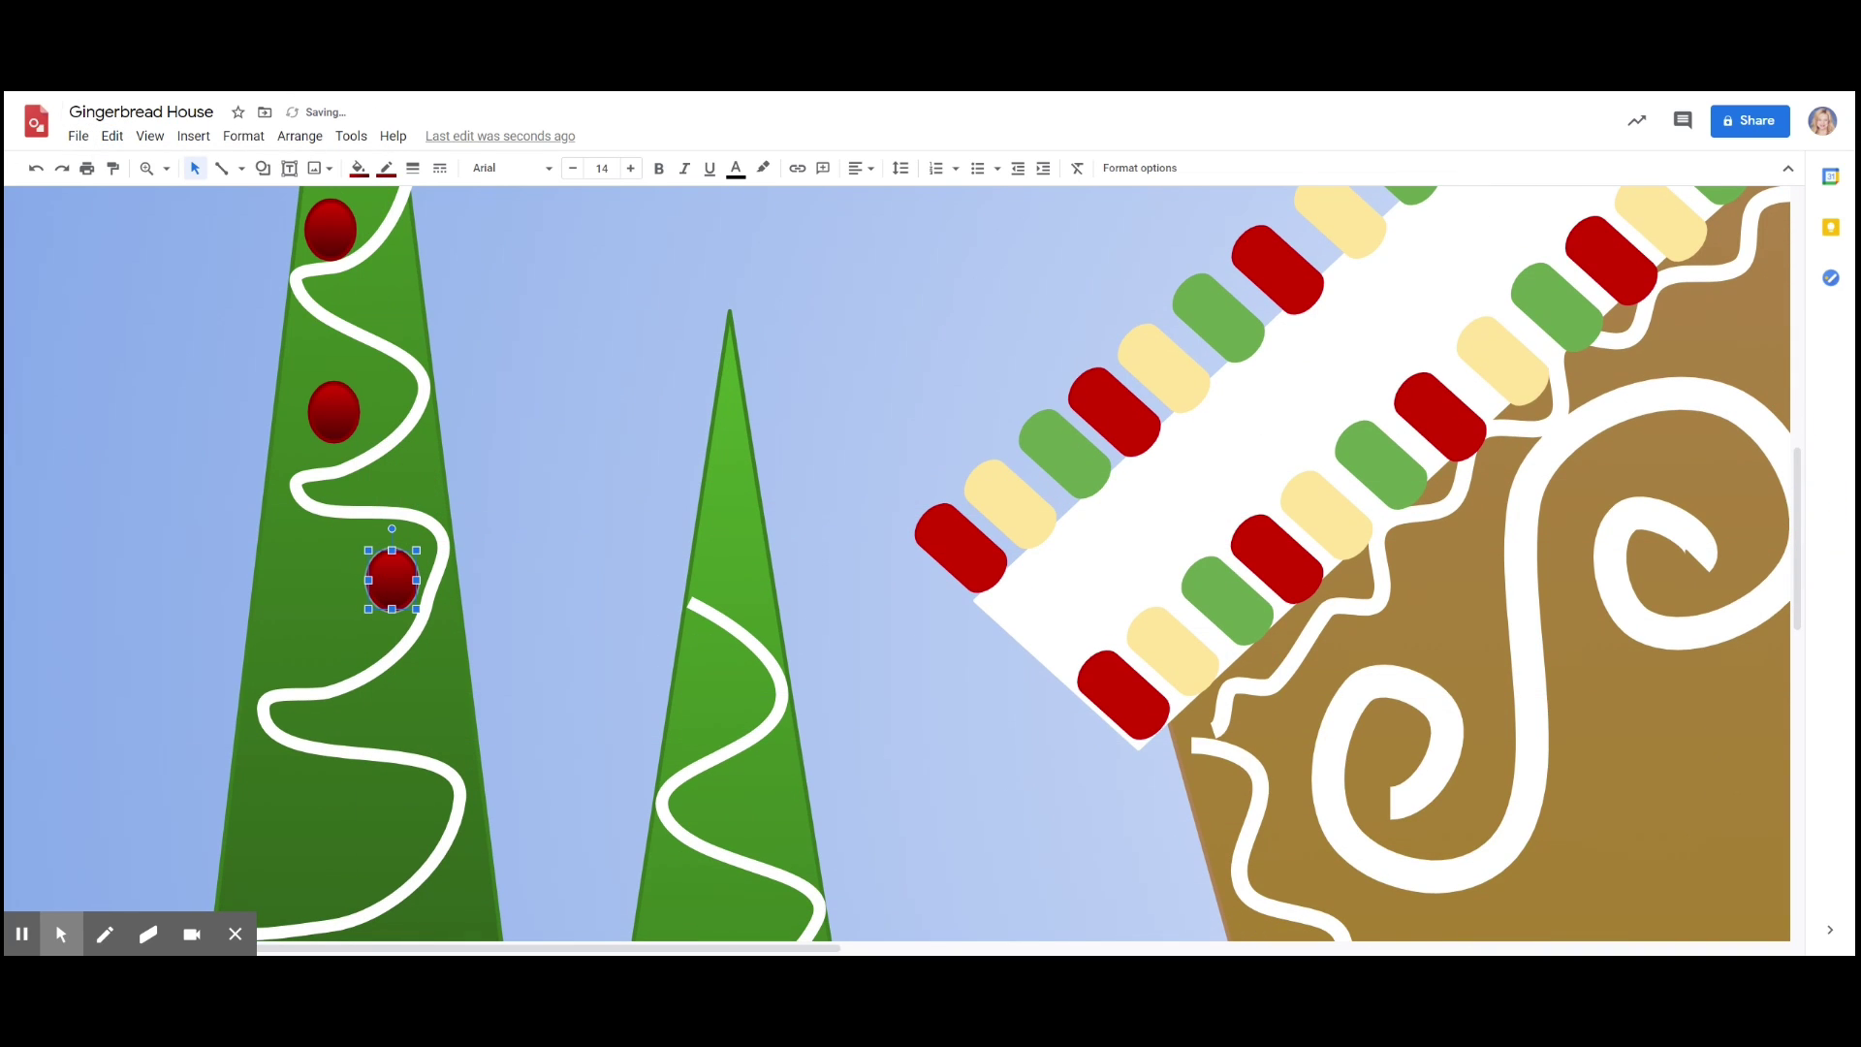
click(112, 136)
click(169, 383)
drag(458, 645, 289, 800)
click(166, 169)
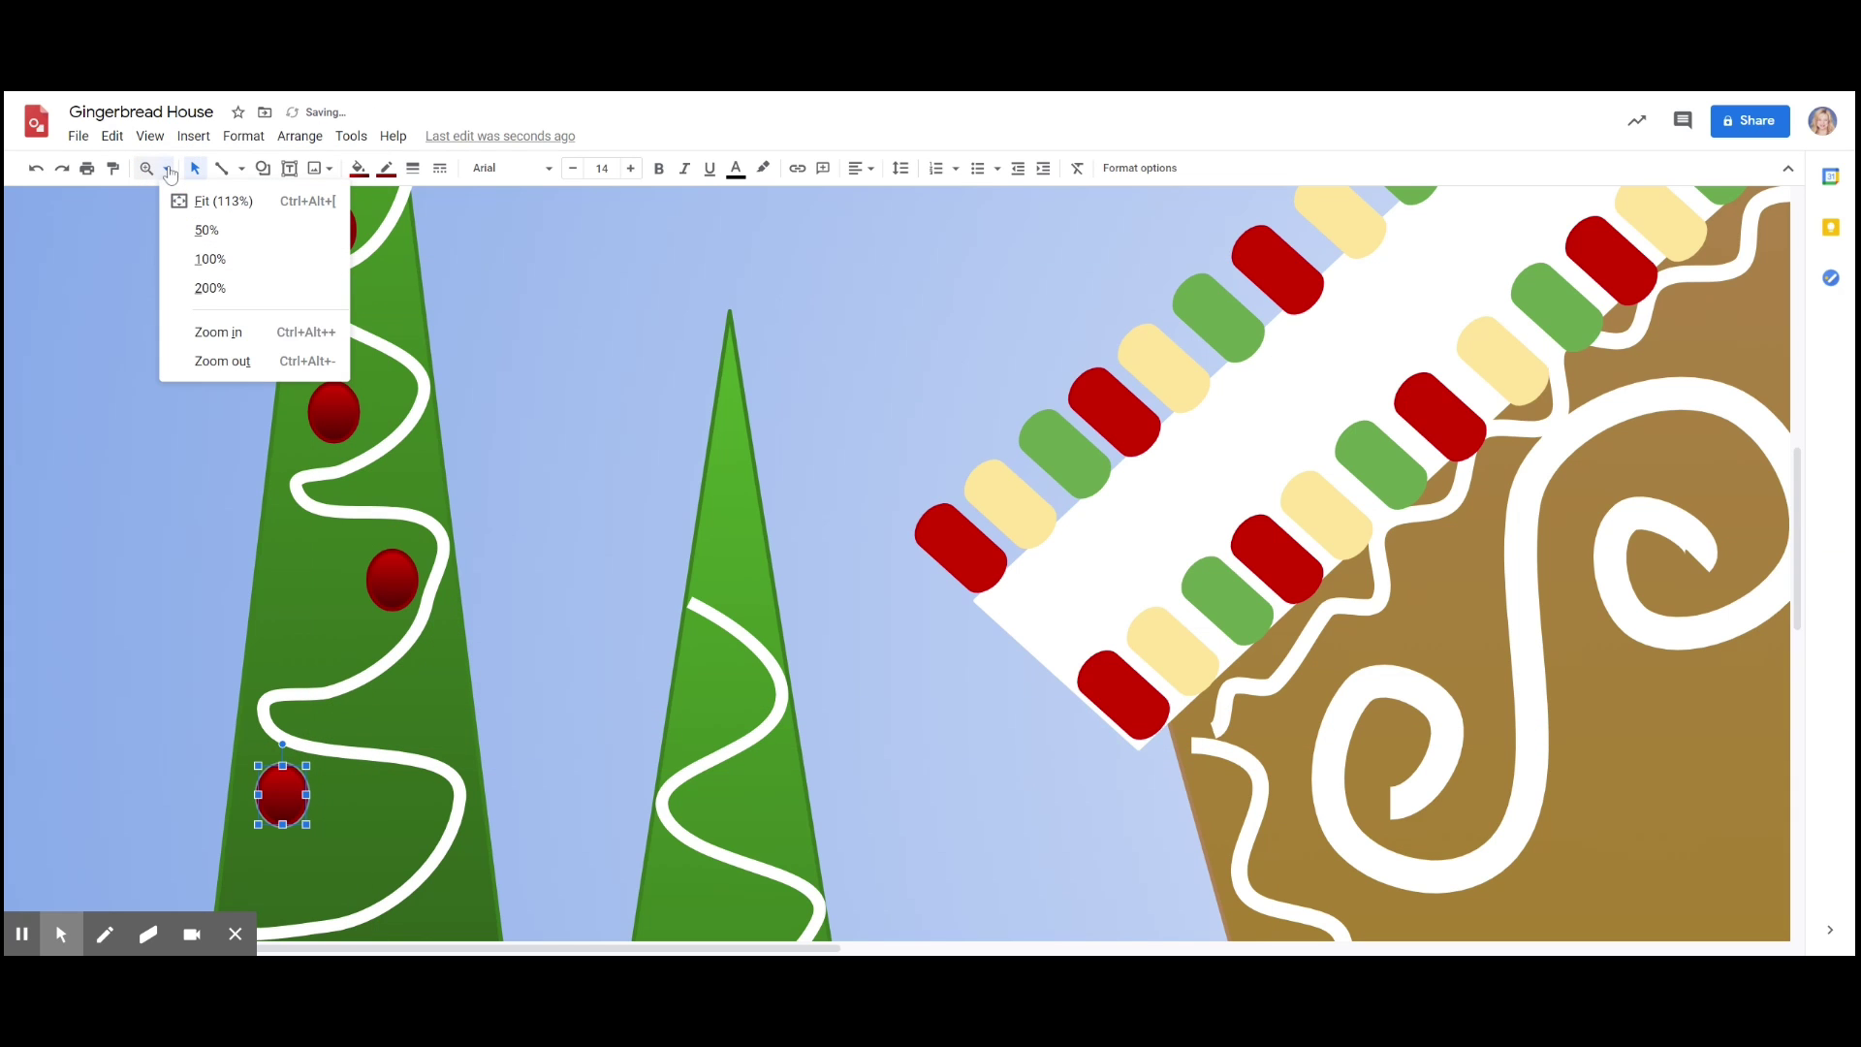
- Duplicate the red ornament twice and place the copies in the next two lower icing loops of the back left tree
click(223, 362)
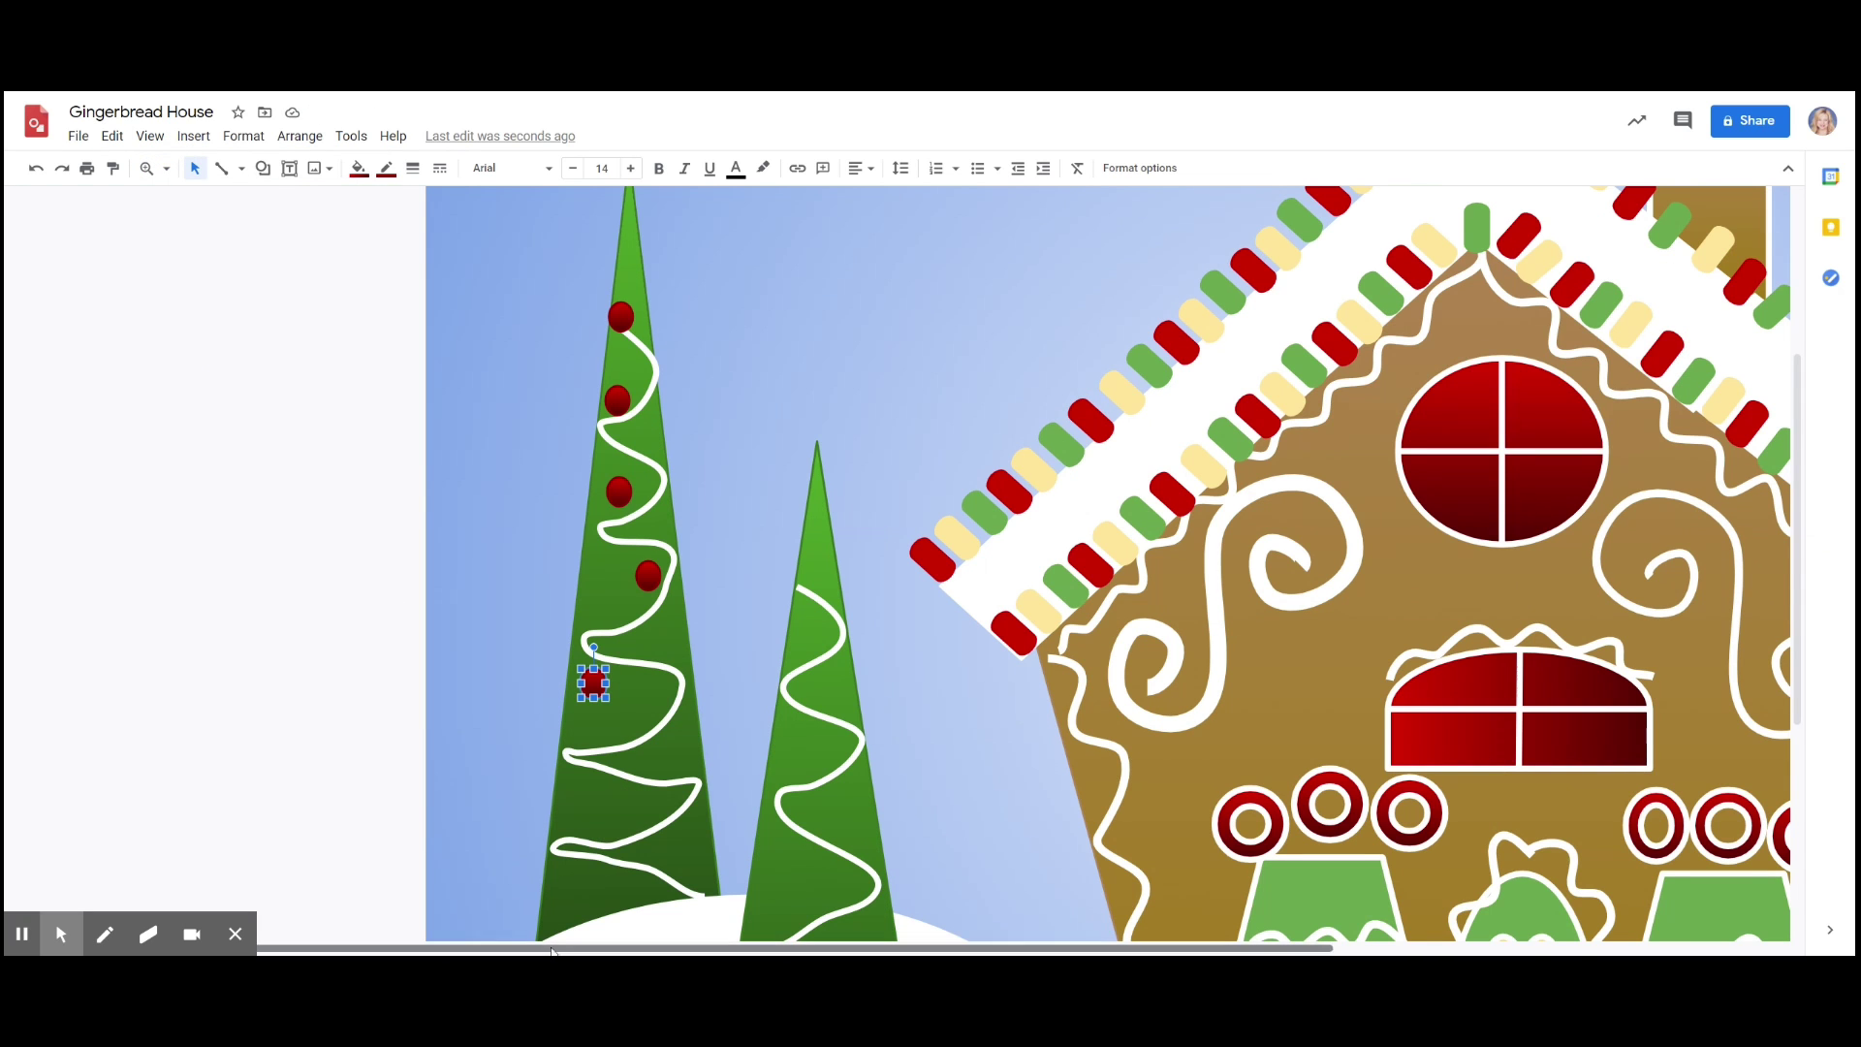
scroll(495, 902, right, 3)
click(115, 136)
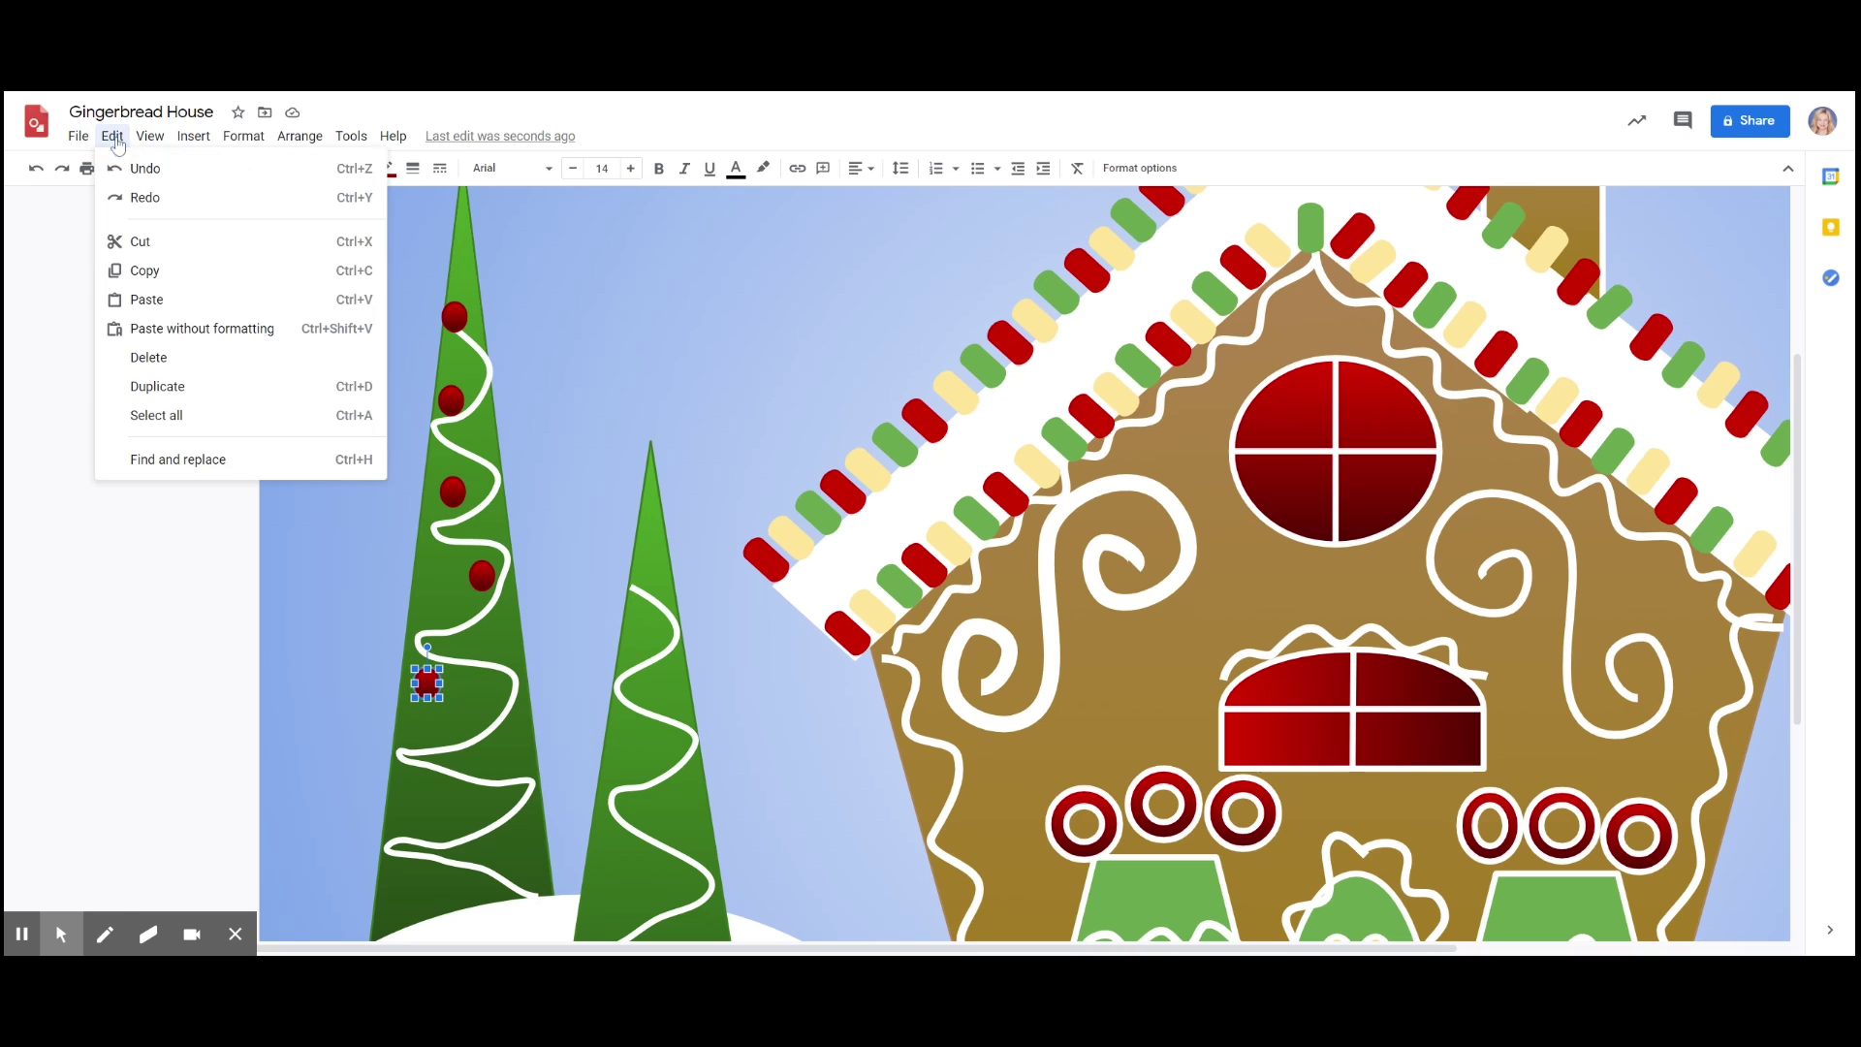
click(175, 387)
drag(473, 730, 507, 777)
click(113, 137)
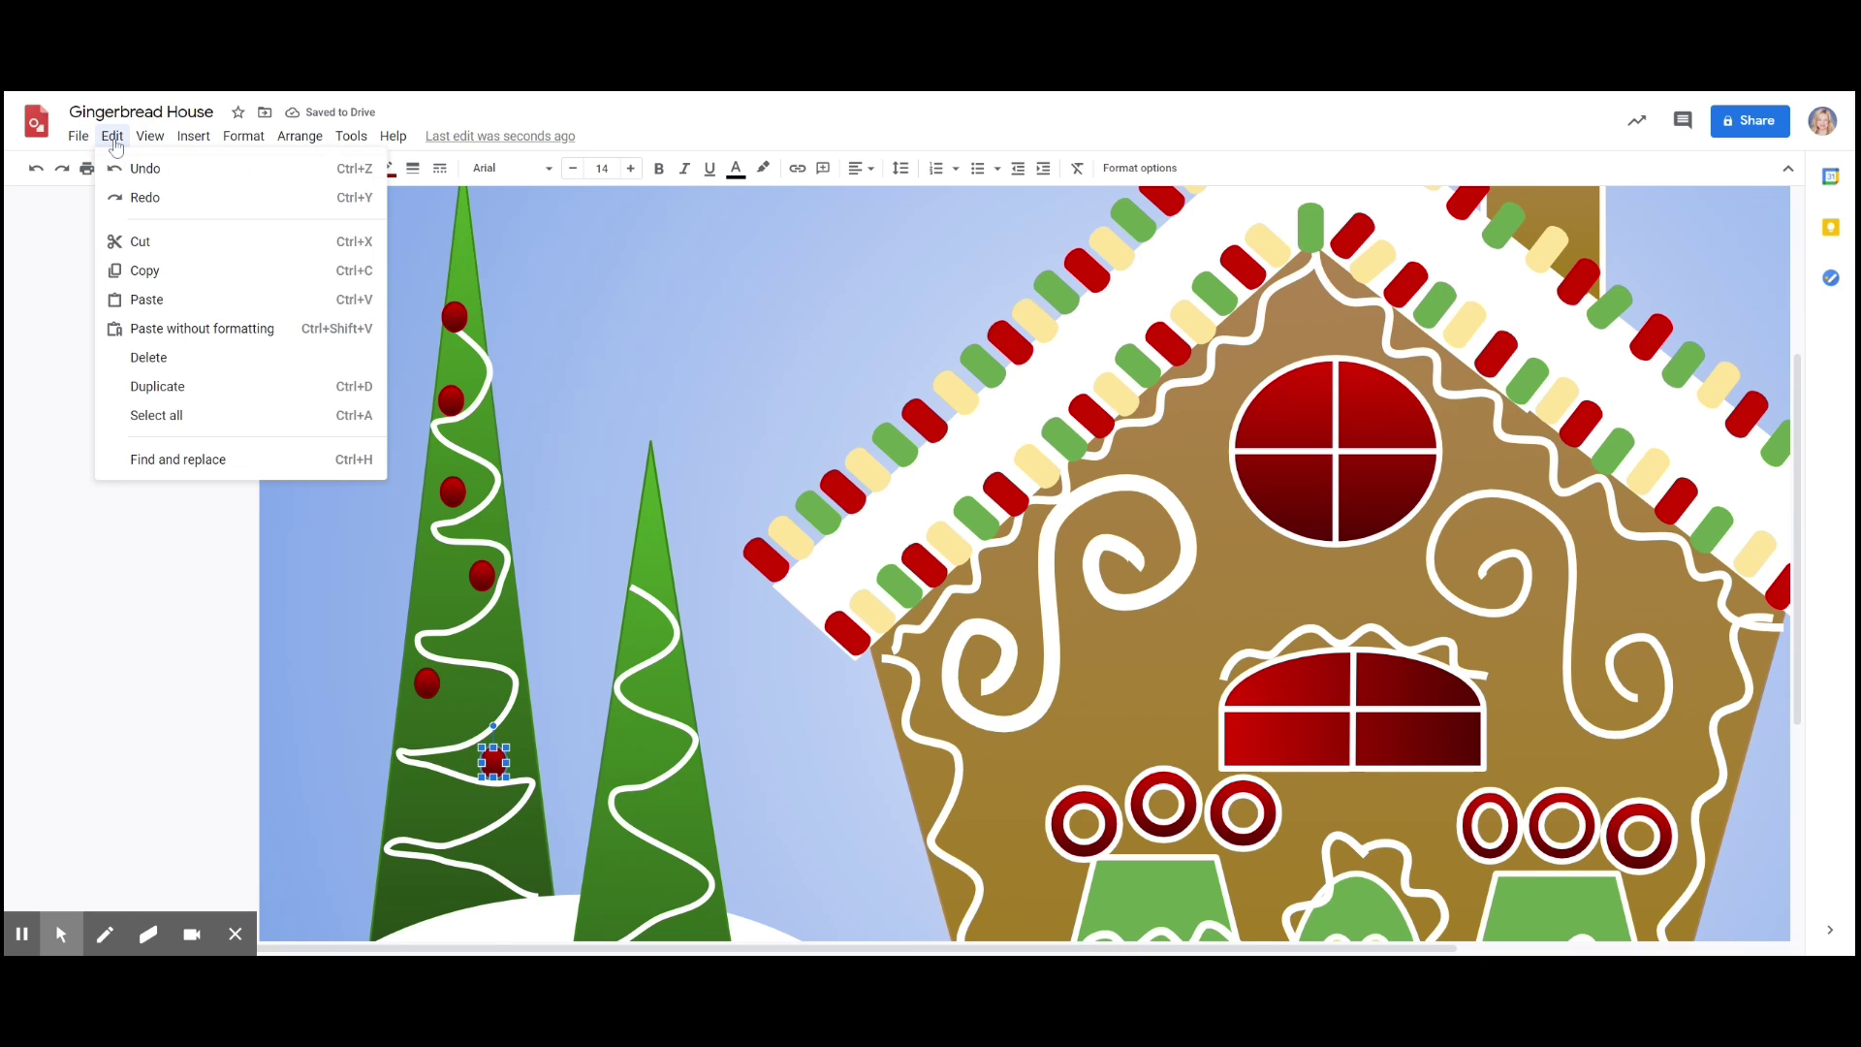
click(183, 390)
drag(536, 790, 433, 807)
- Add two more ornament copies, one beside the lowest icing strand of the back left tree and one mid-height on the front left tree
click(114, 136)
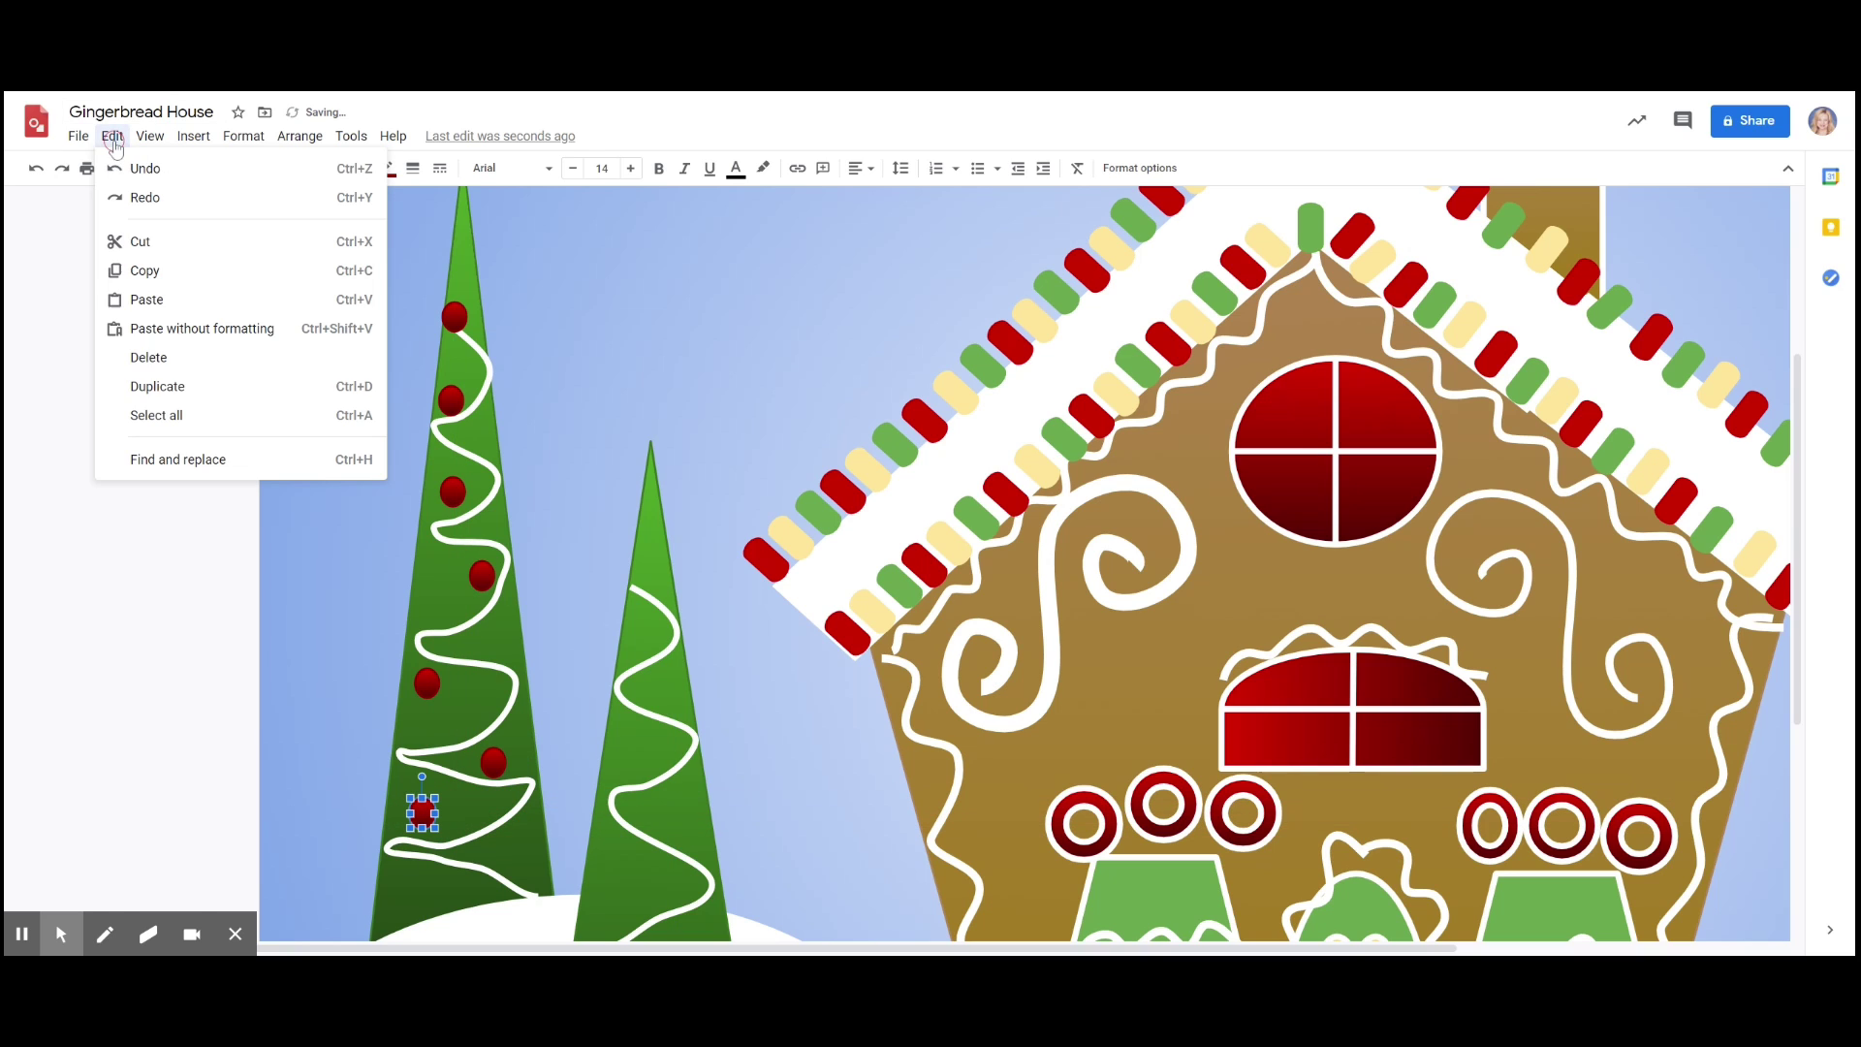
click(185, 387)
drag(455, 847, 612, 901)
click(112, 137)
click(178, 387)
- Duplicate the red ornament twice and place the copies in the two middle icing loops above the front left tree's first ornament
drag(1797, 422, 1796, 524)
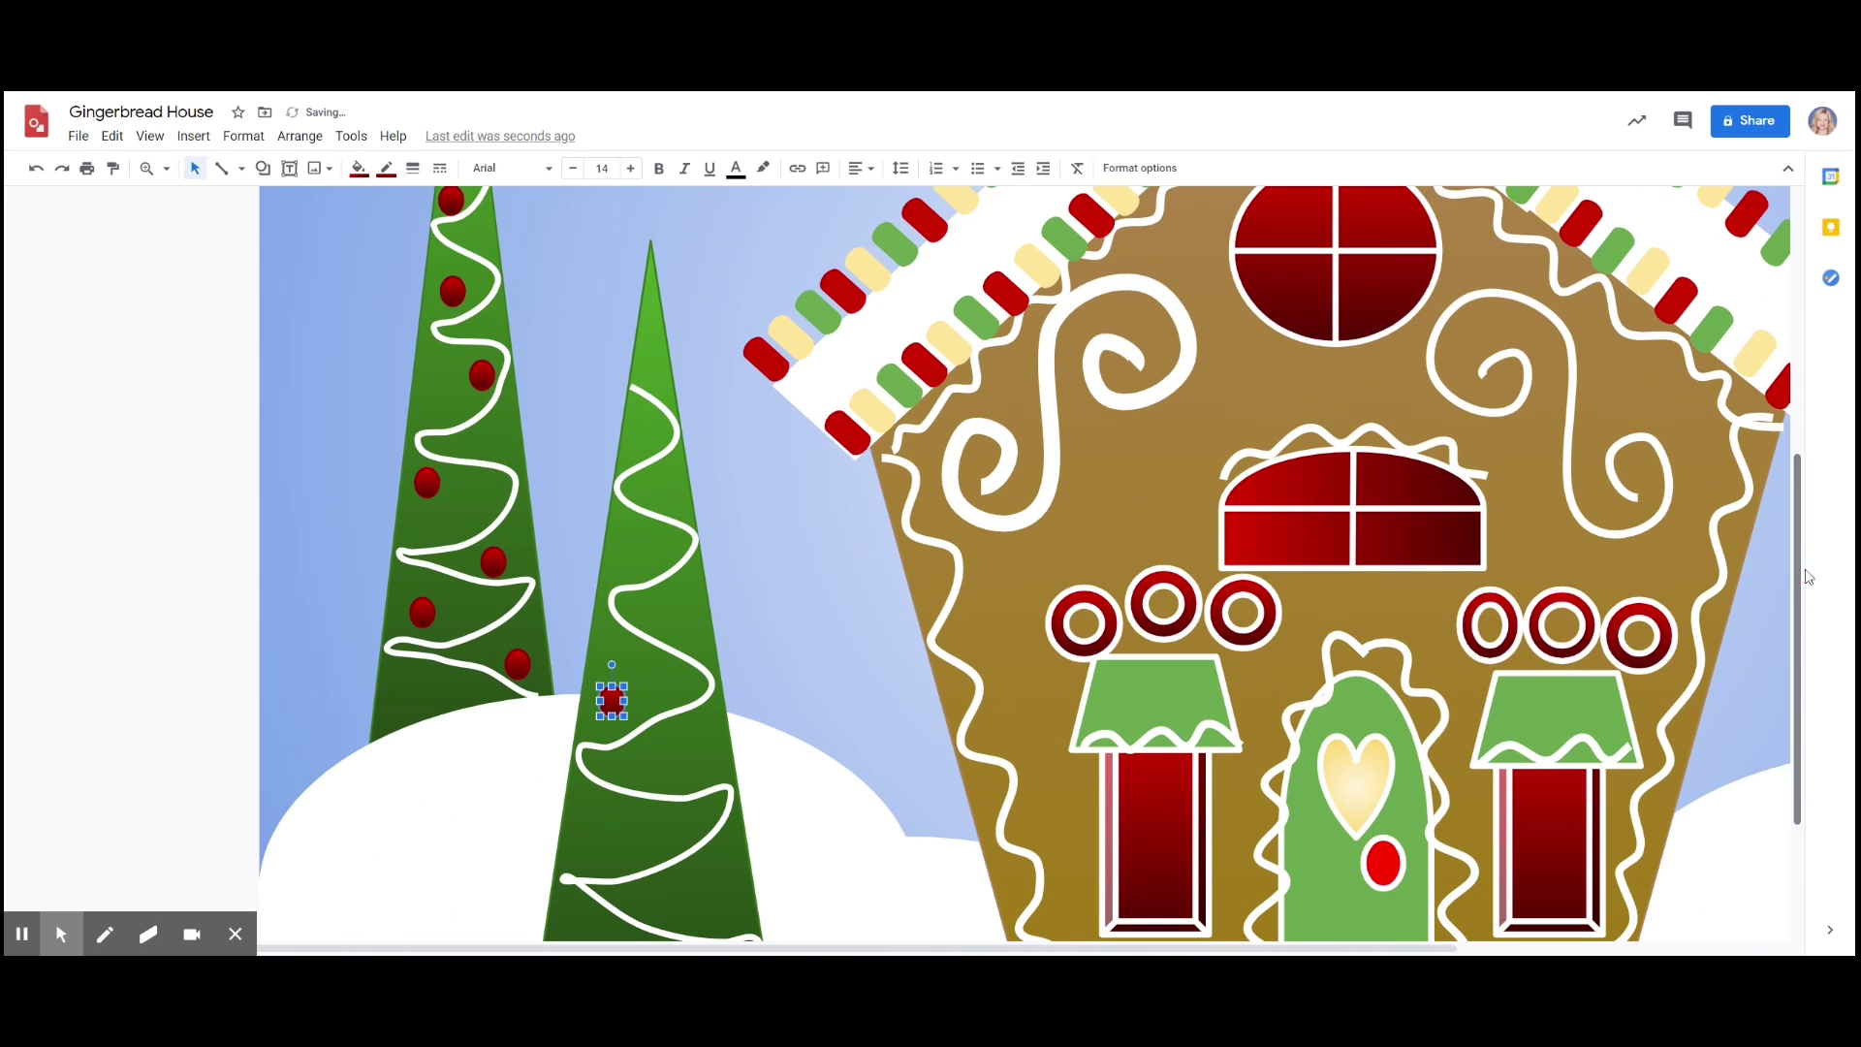
click(112, 137)
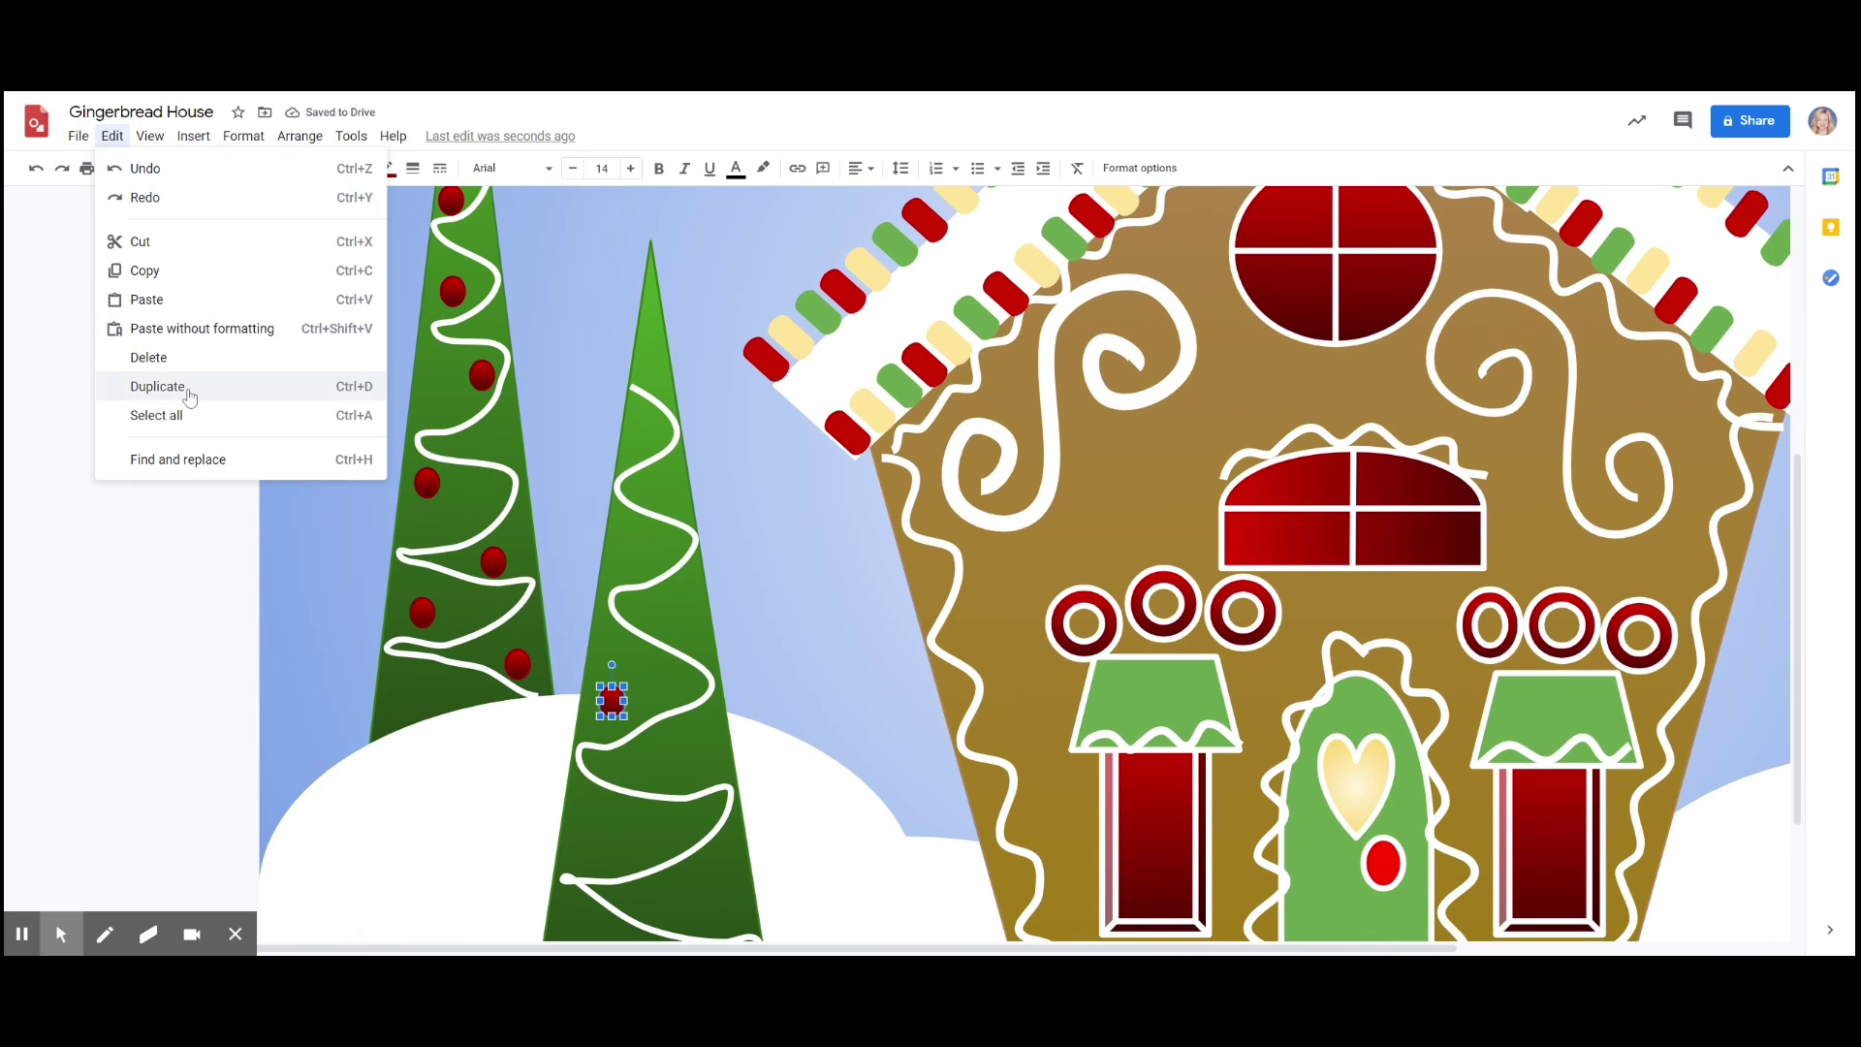
click(179, 388)
drag(662, 735, 684, 624)
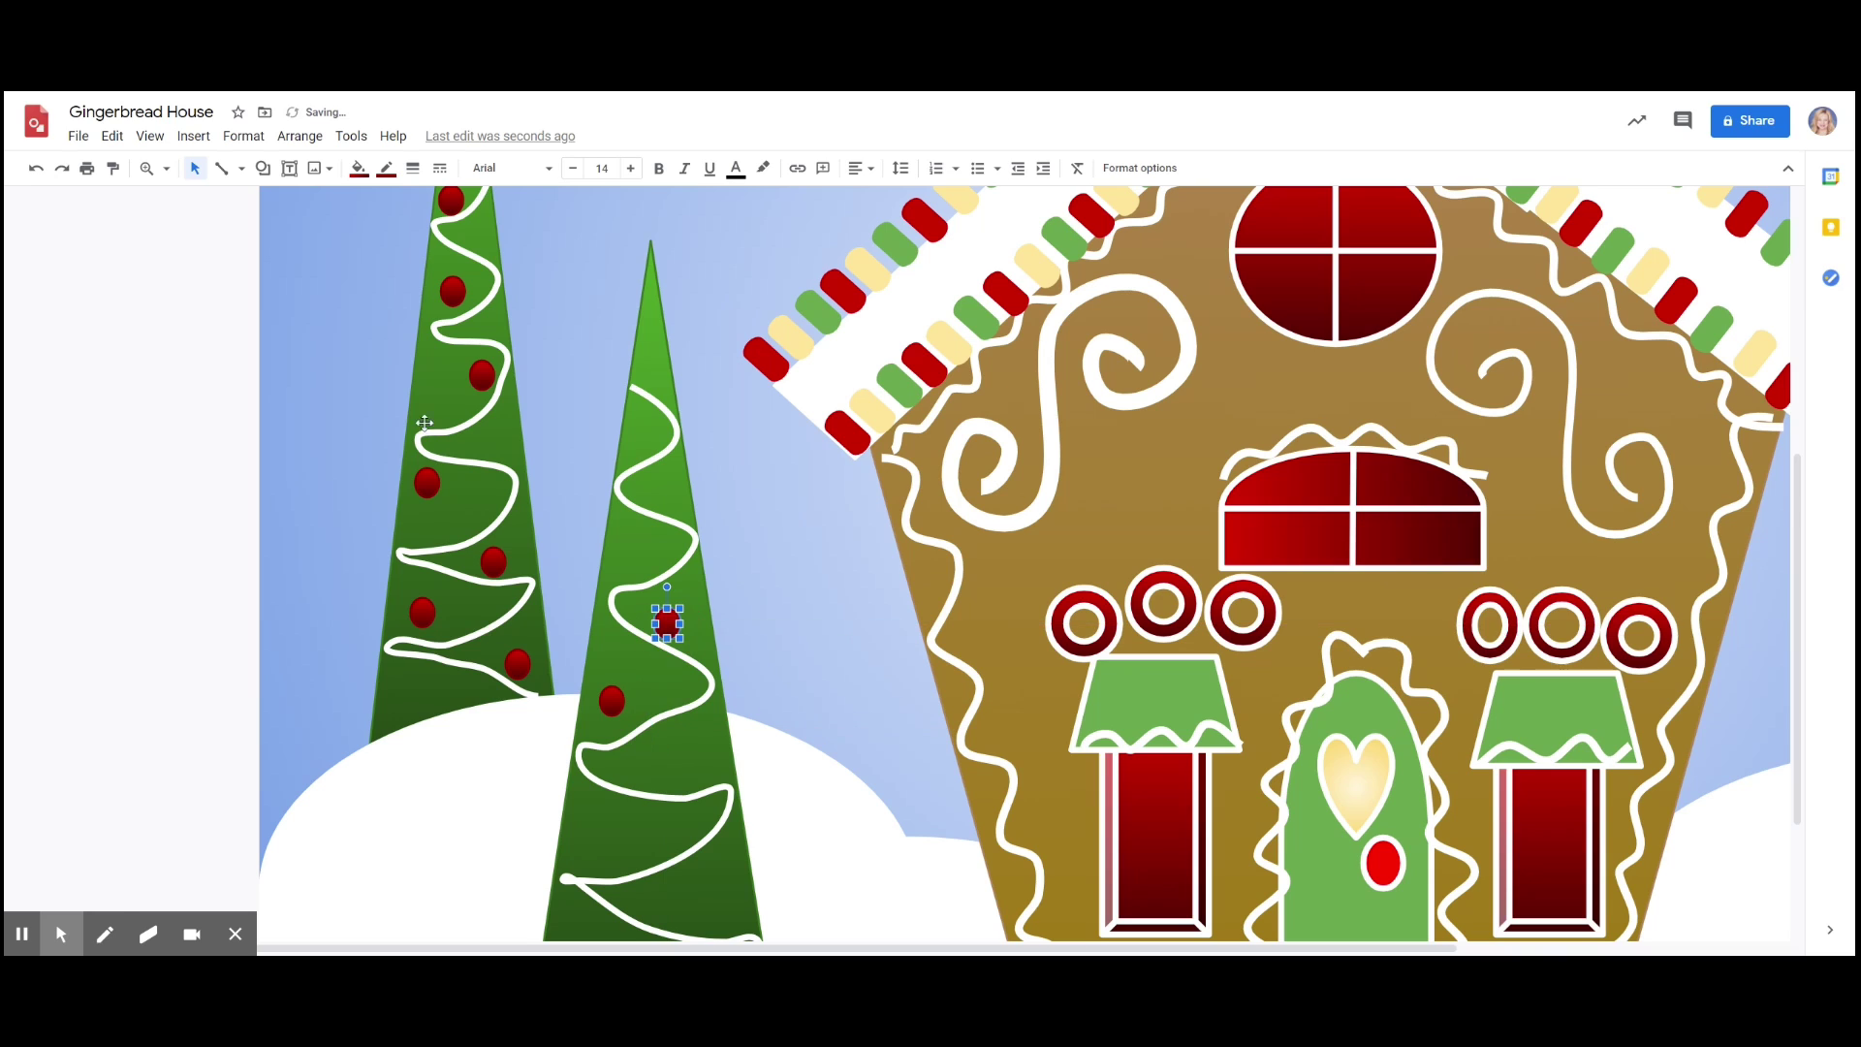
click(113, 137)
click(173, 384)
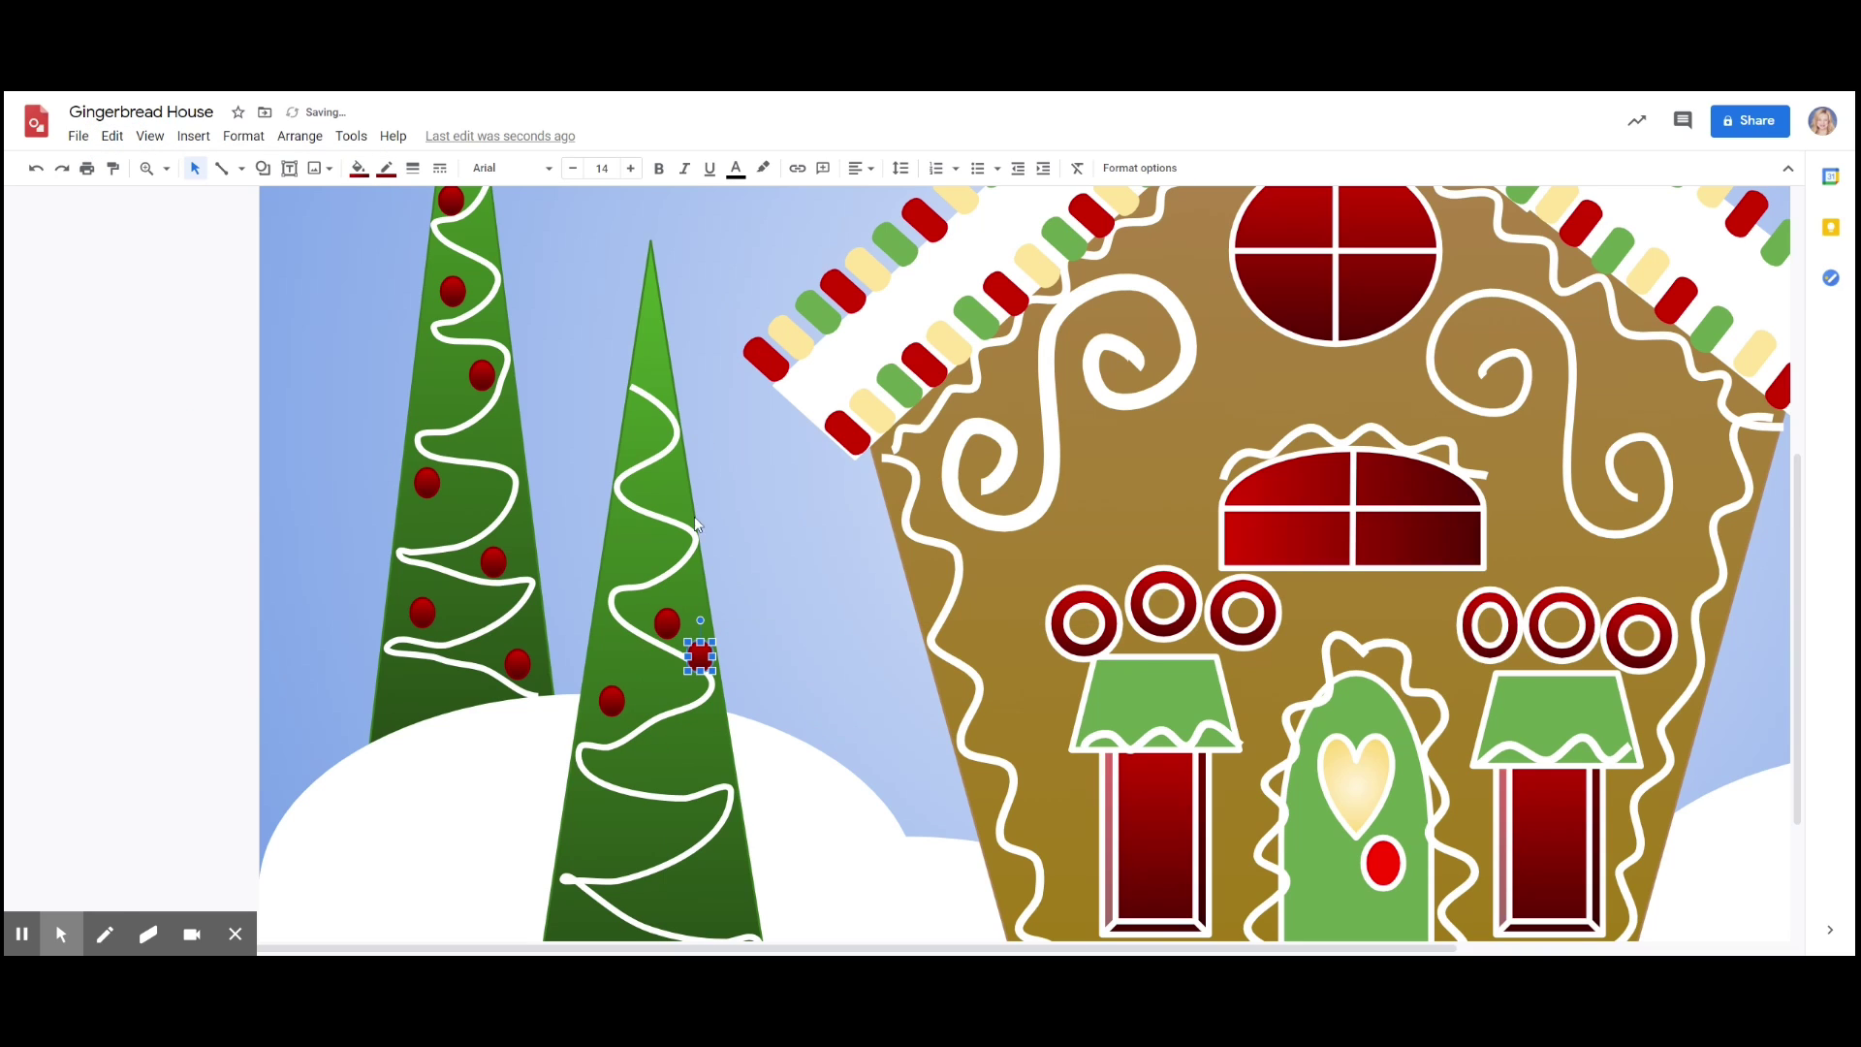
drag(693, 640, 630, 514)
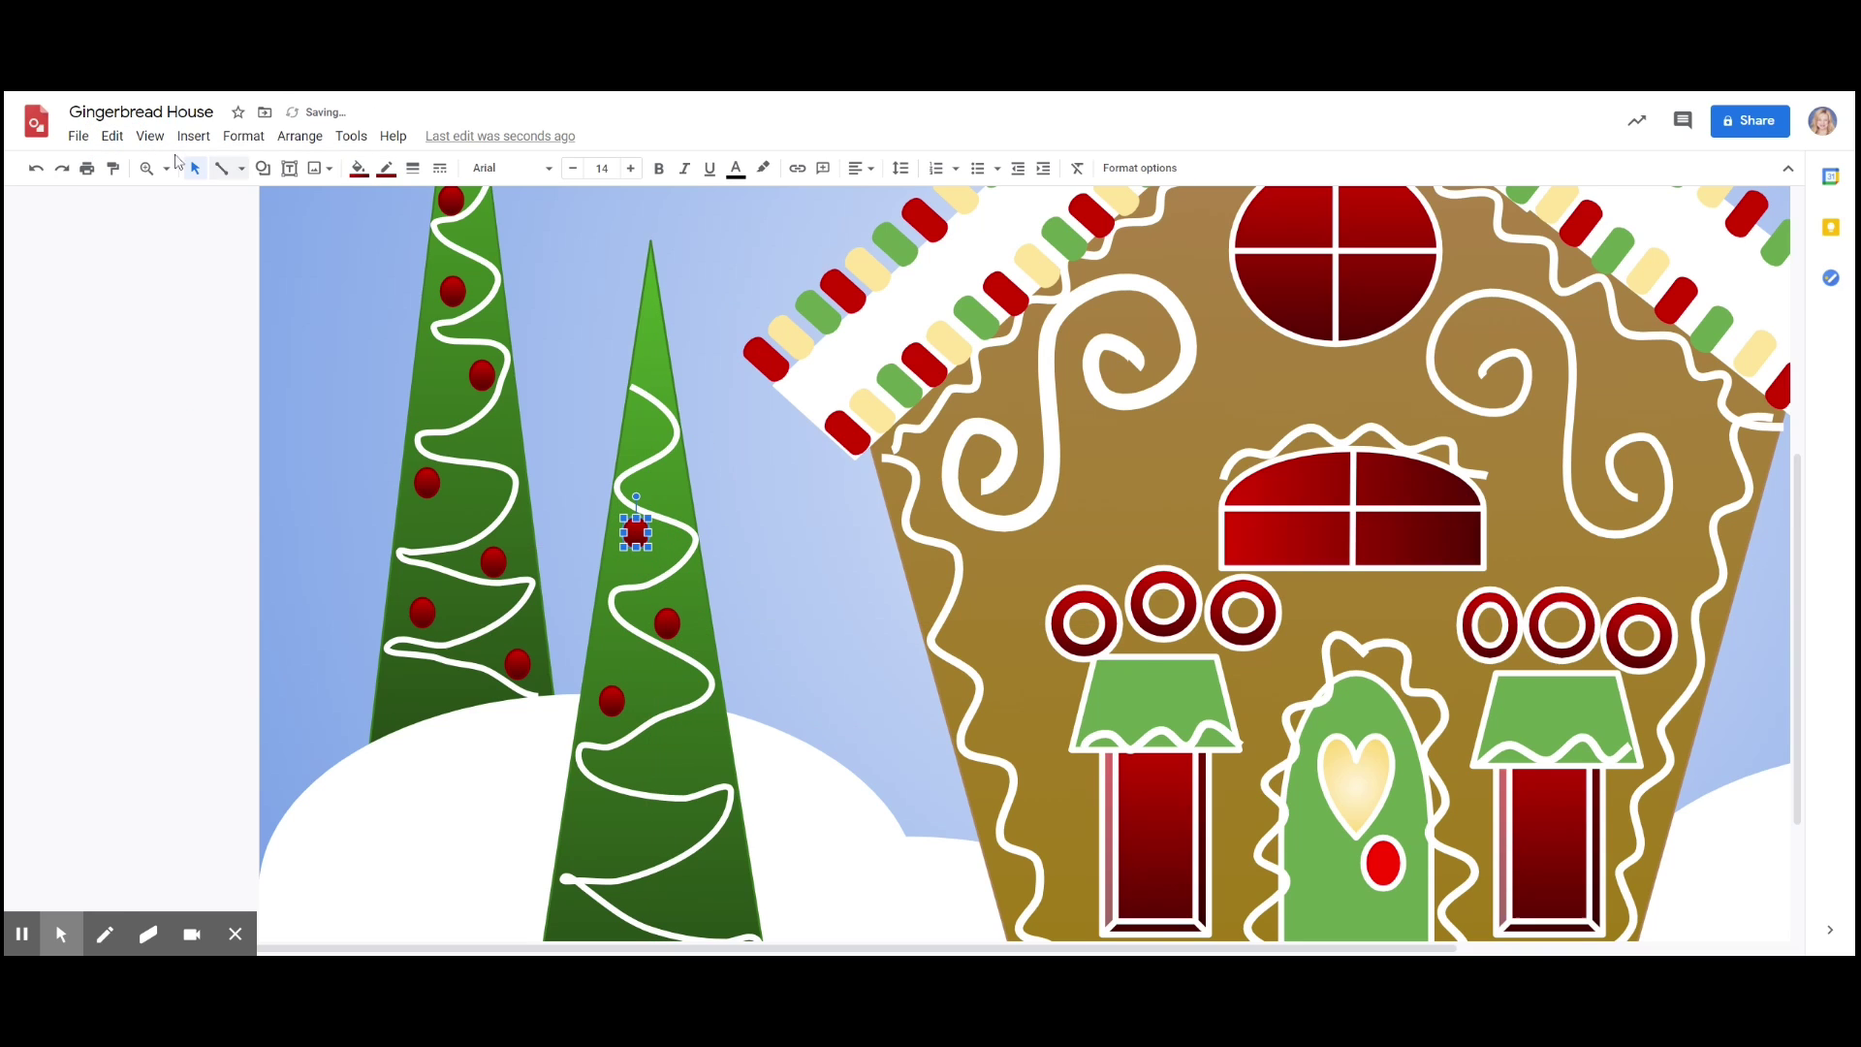
- Add two ornament copies near the front left tree's tip, one inside the top icing loop and one just above the icing's start
click(112, 137)
click(172, 386)
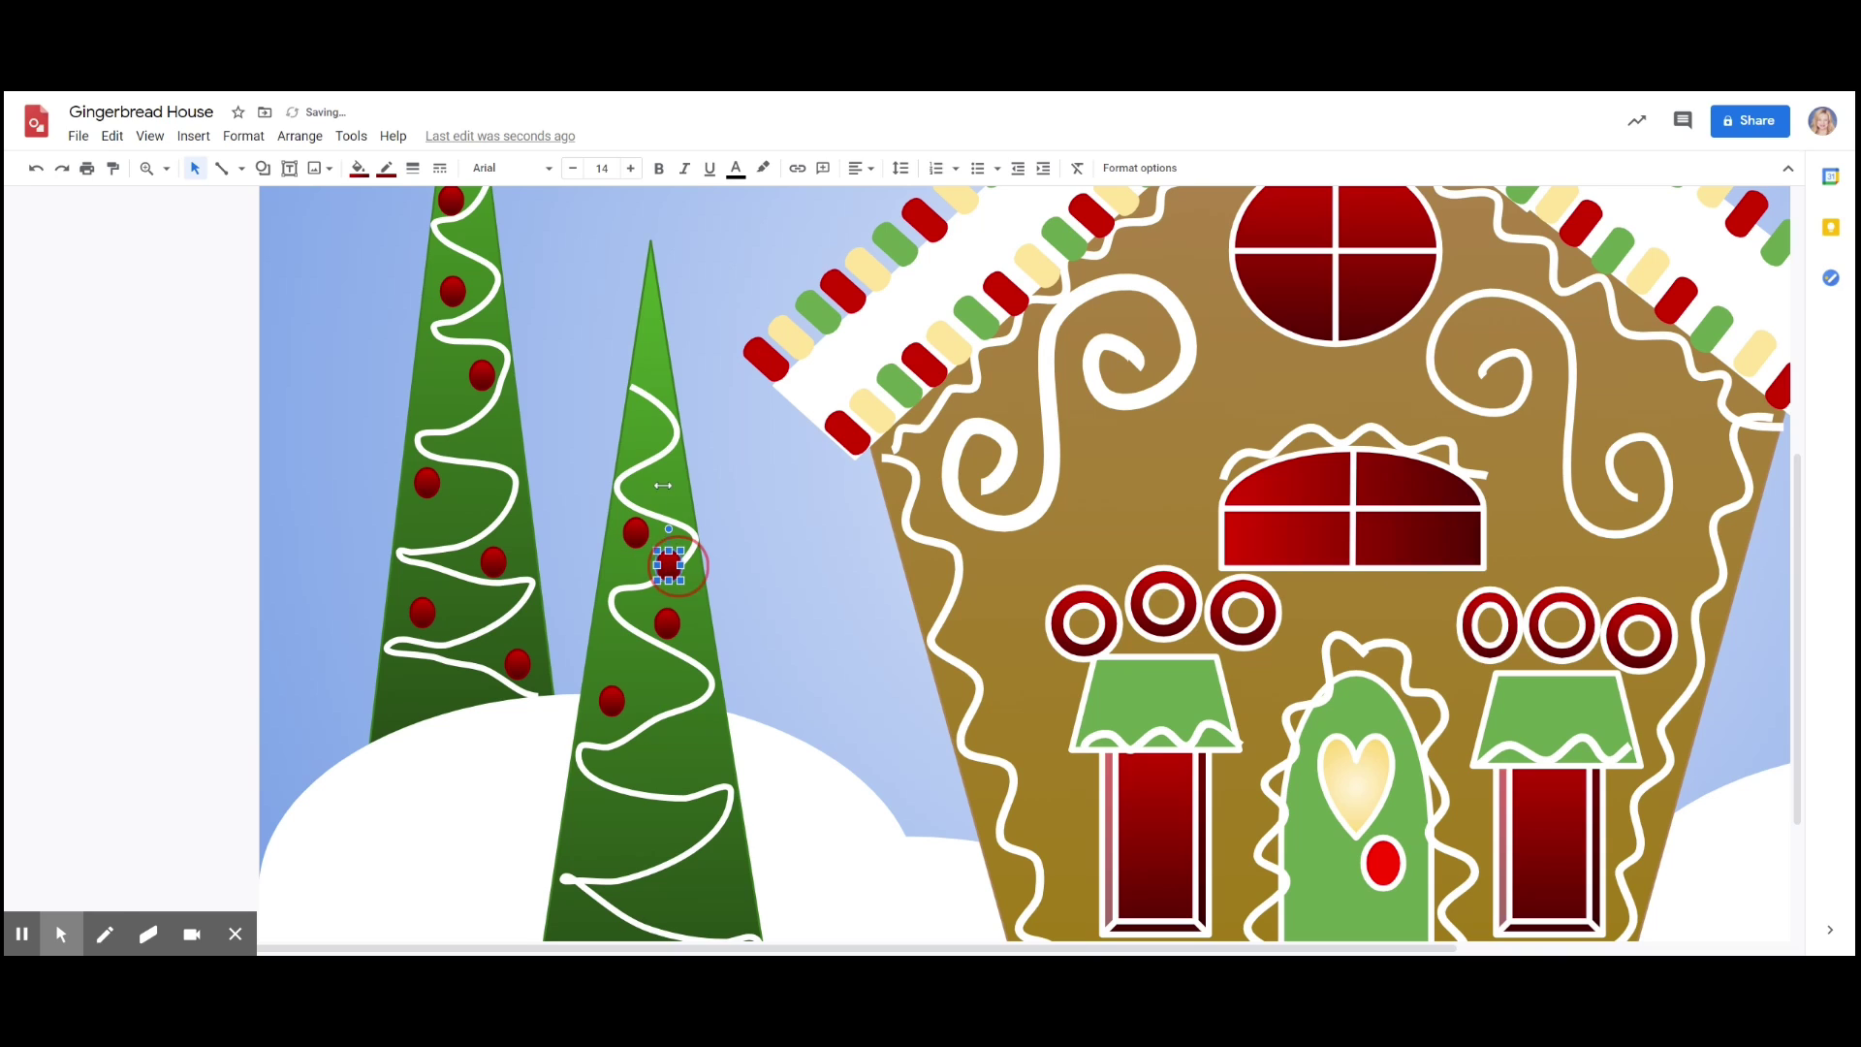
drag(645, 439, 645, 439)
drag(653, 564, 652, 419)
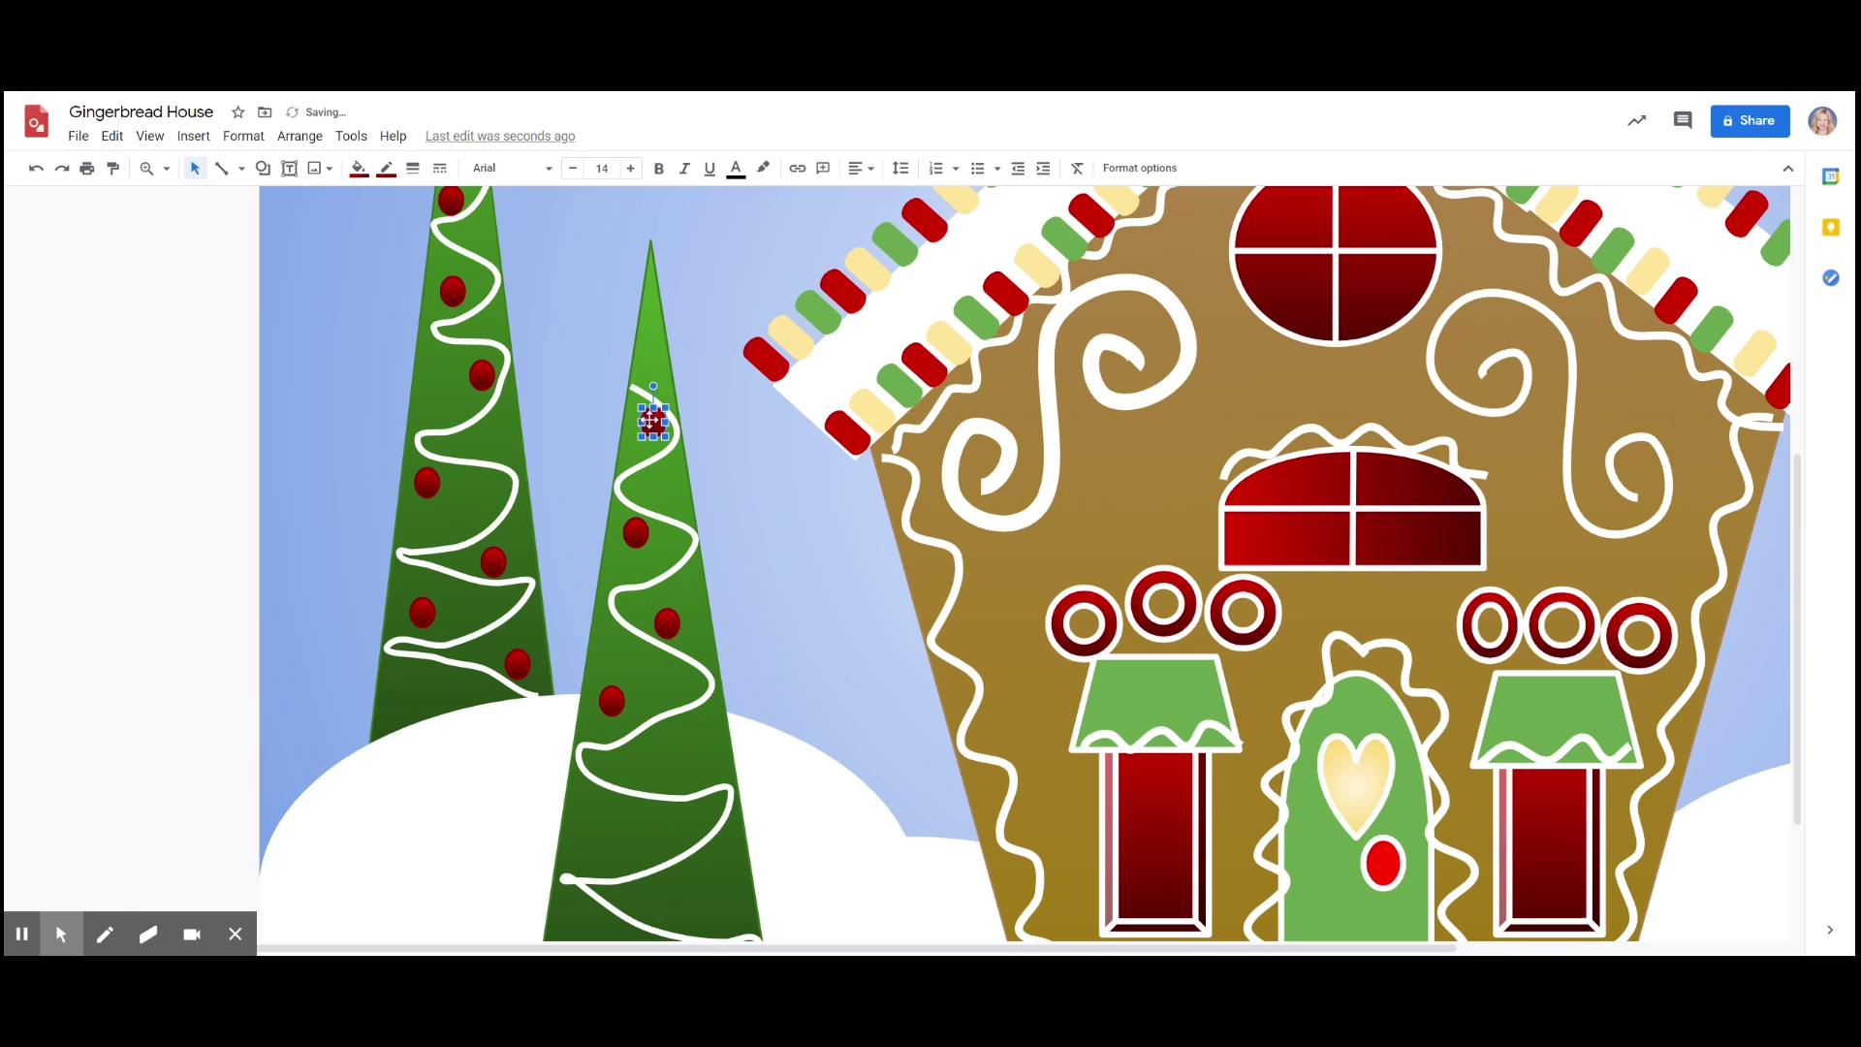
click(113, 145)
click(174, 388)
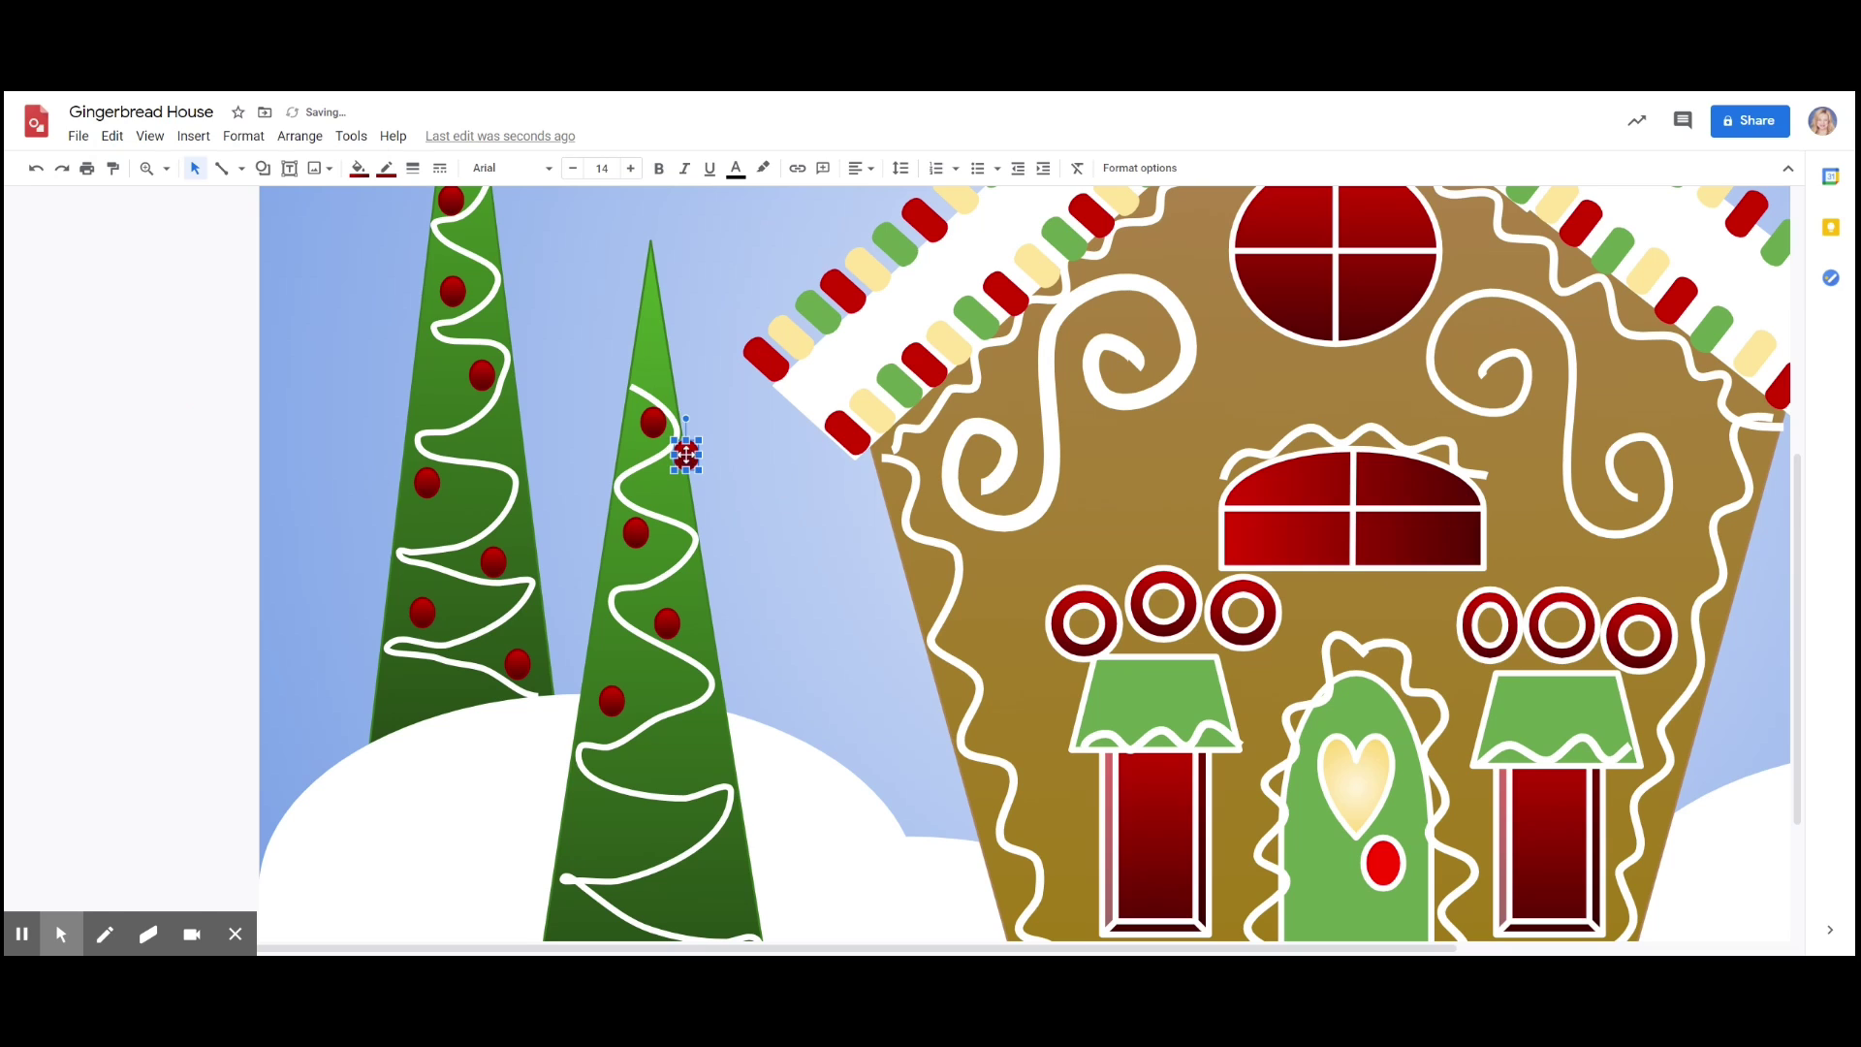
drag(686, 455, 657, 370)
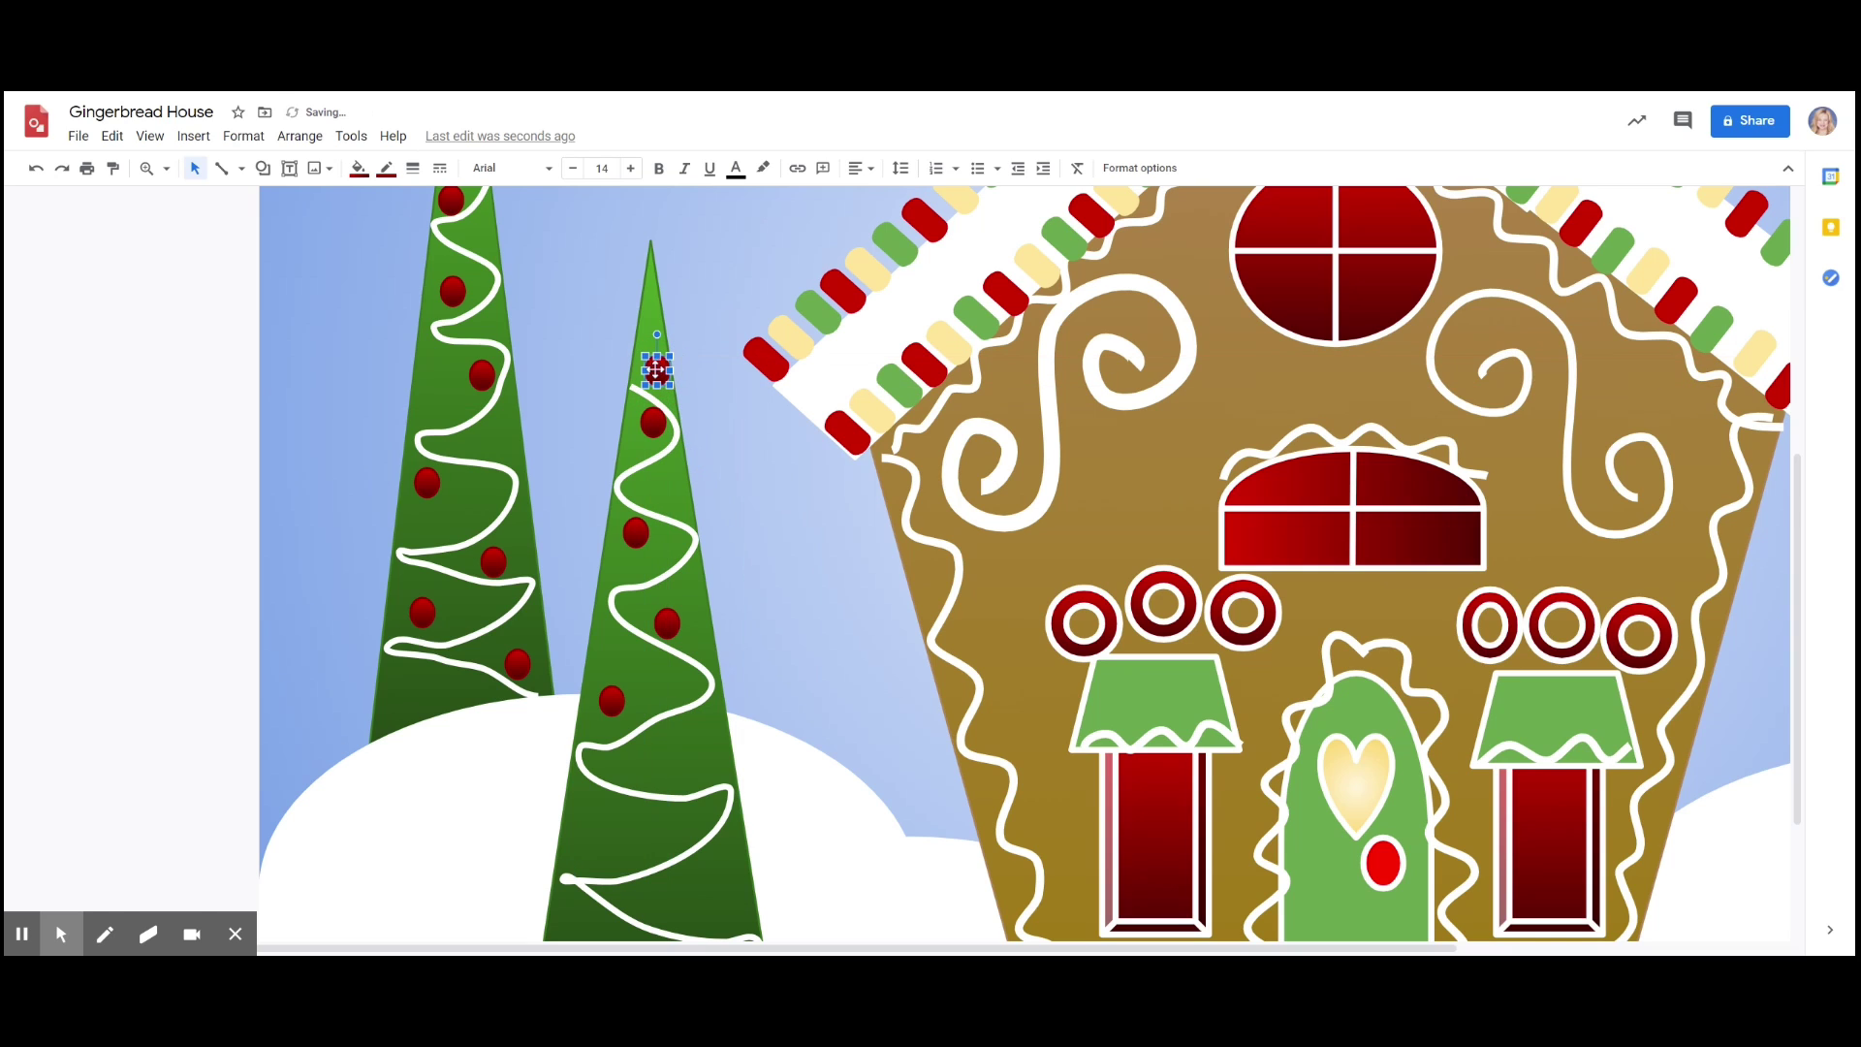
- Add two ornament copies in the icing loops just below the front left tree's first ornament, alternating right and left
click(112, 136)
click(188, 390)
drag(690, 403, 686, 755)
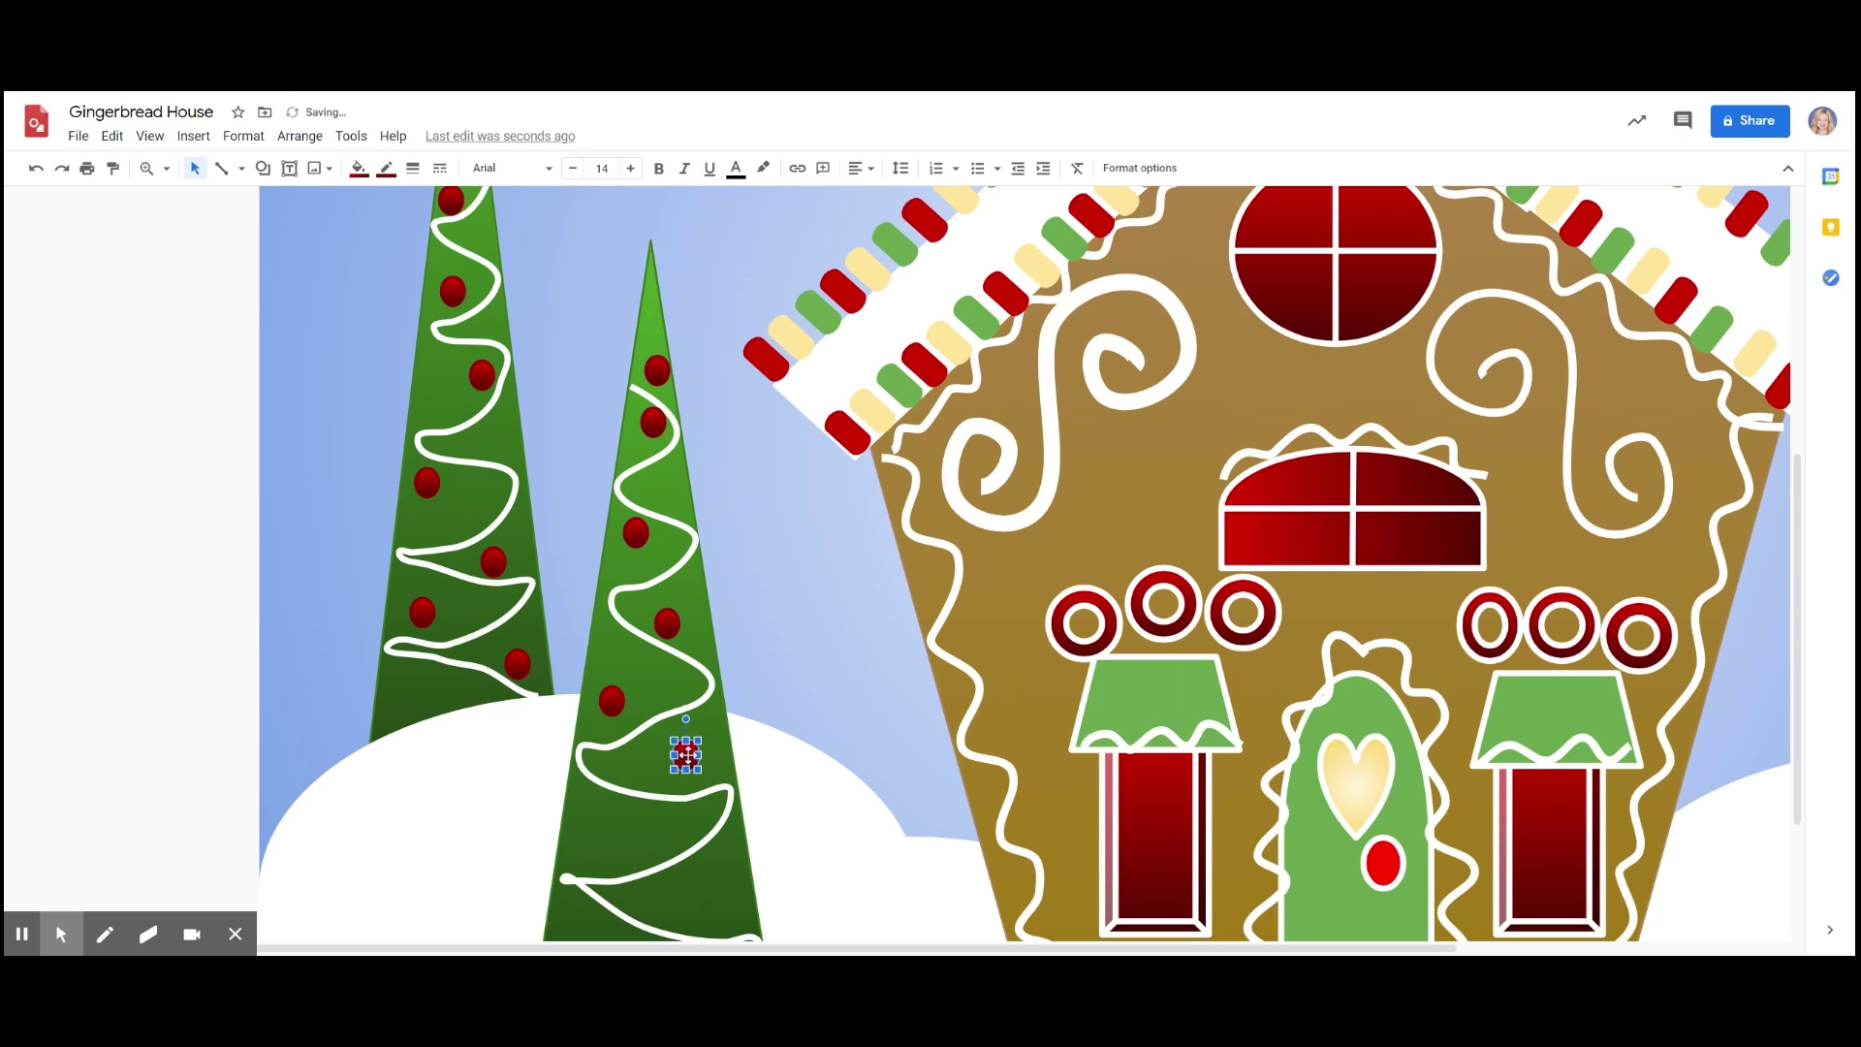
click(112, 135)
click(188, 388)
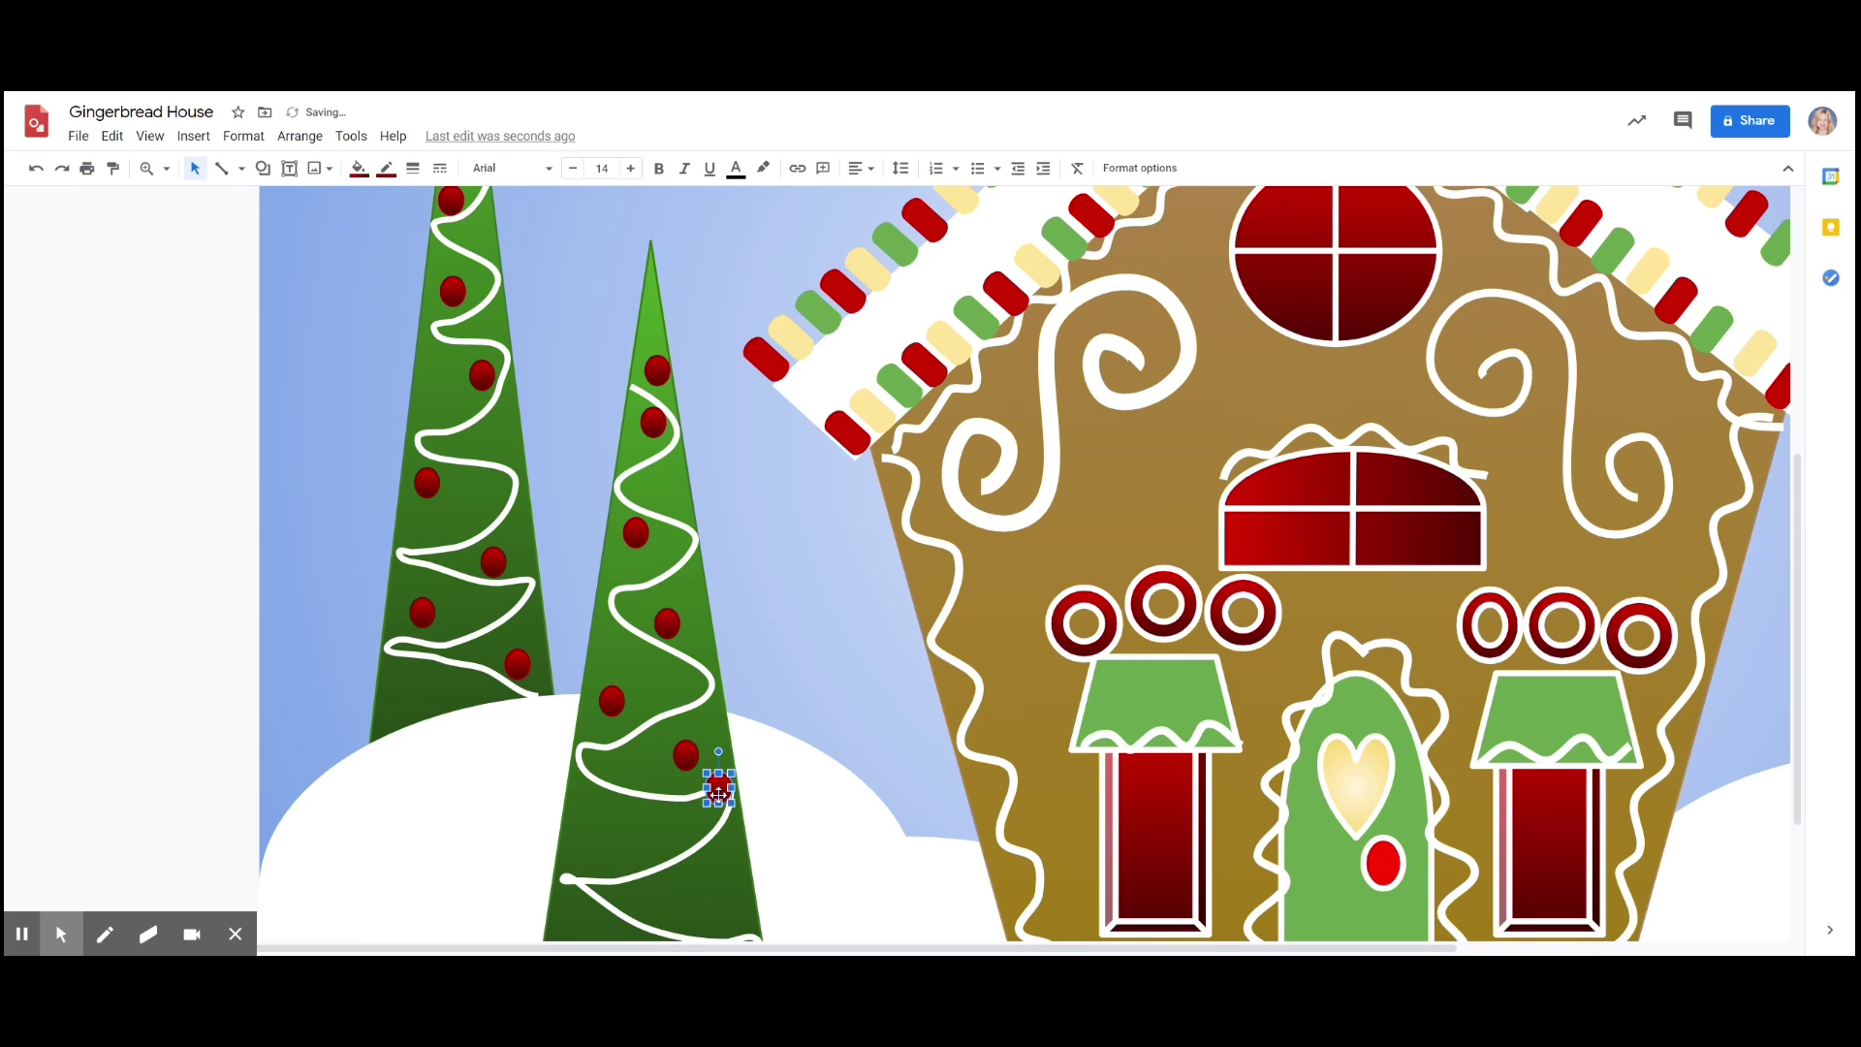
drag(718, 795, 610, 843)
- Duplicate the red ornament twice more and place the copies in the two lowest icing loops of the front left tree
drag(1799, 545, 1807, 633)
click(113, 136)
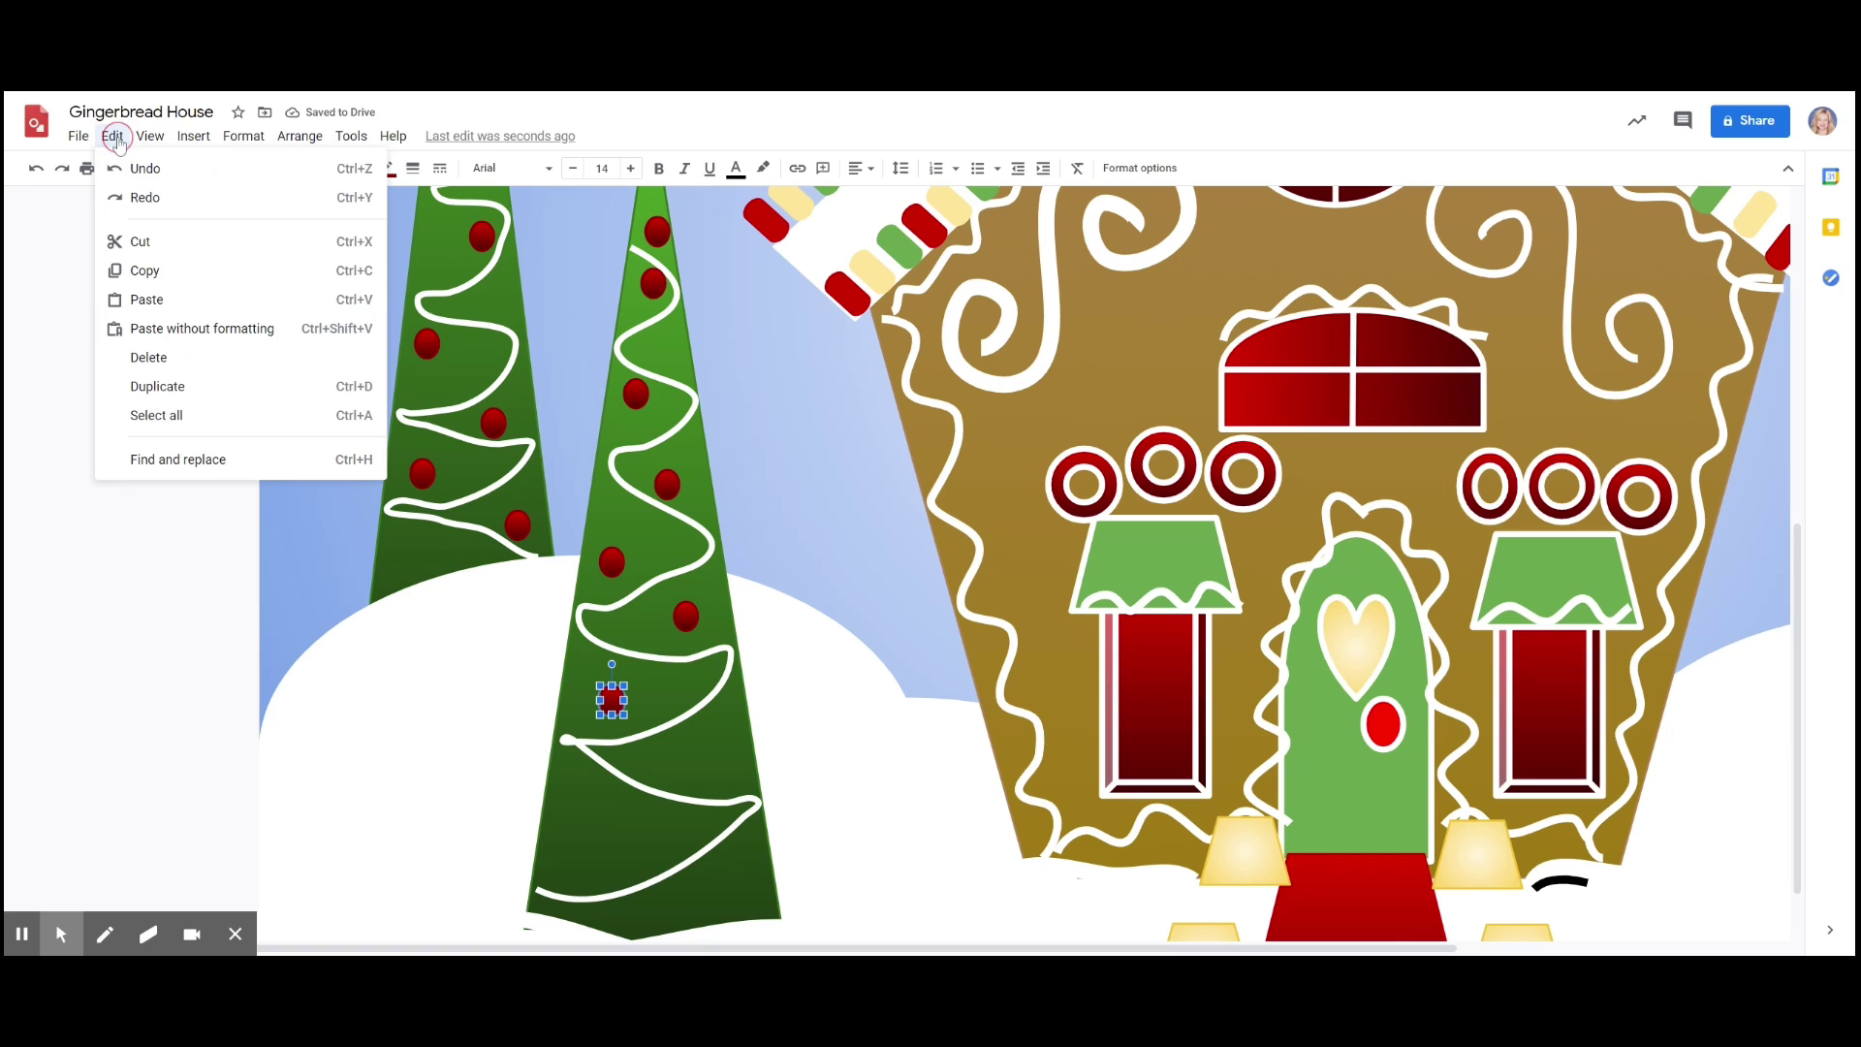
click(158, 386)
drag(684, 763, 561, 858)
click(113, 136)
click(160, 387)
- Duplicate the red ornament once more and move the copy across to the lower left corner of the right tree
click(113, 136)
click(188, 389)
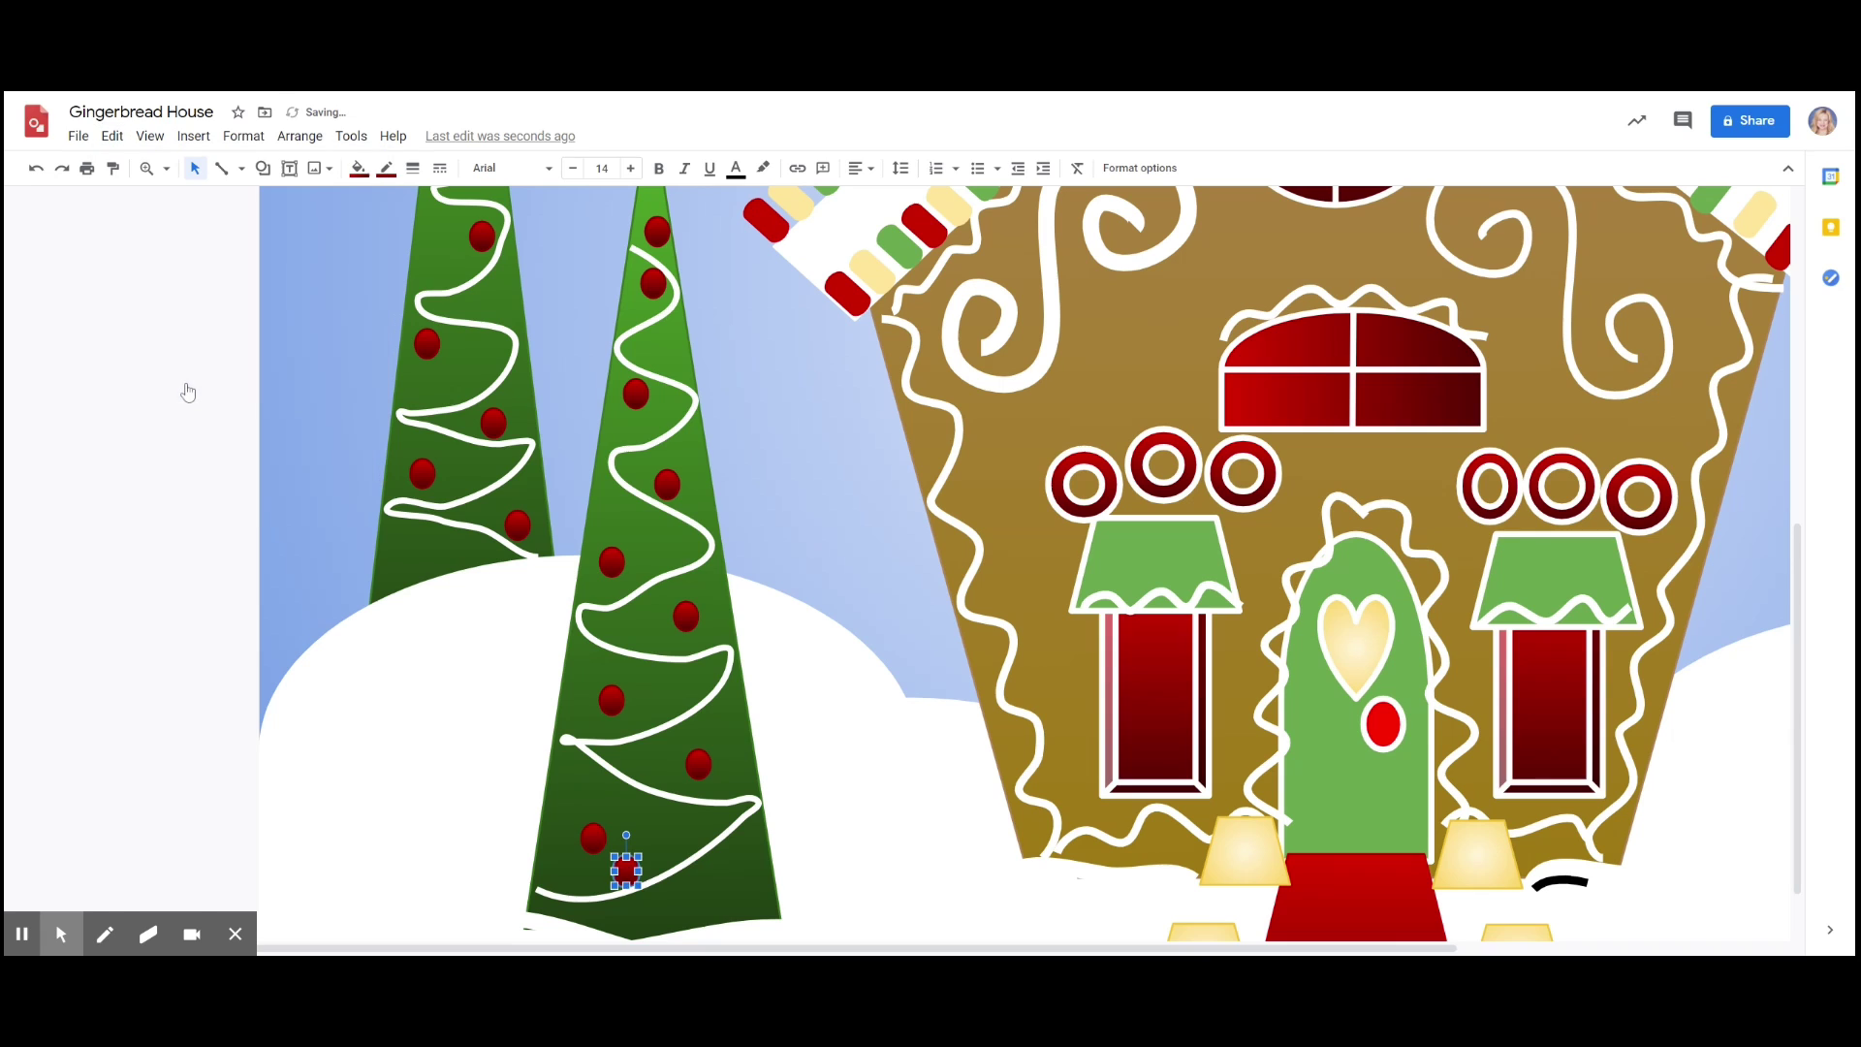
click(163, 170)
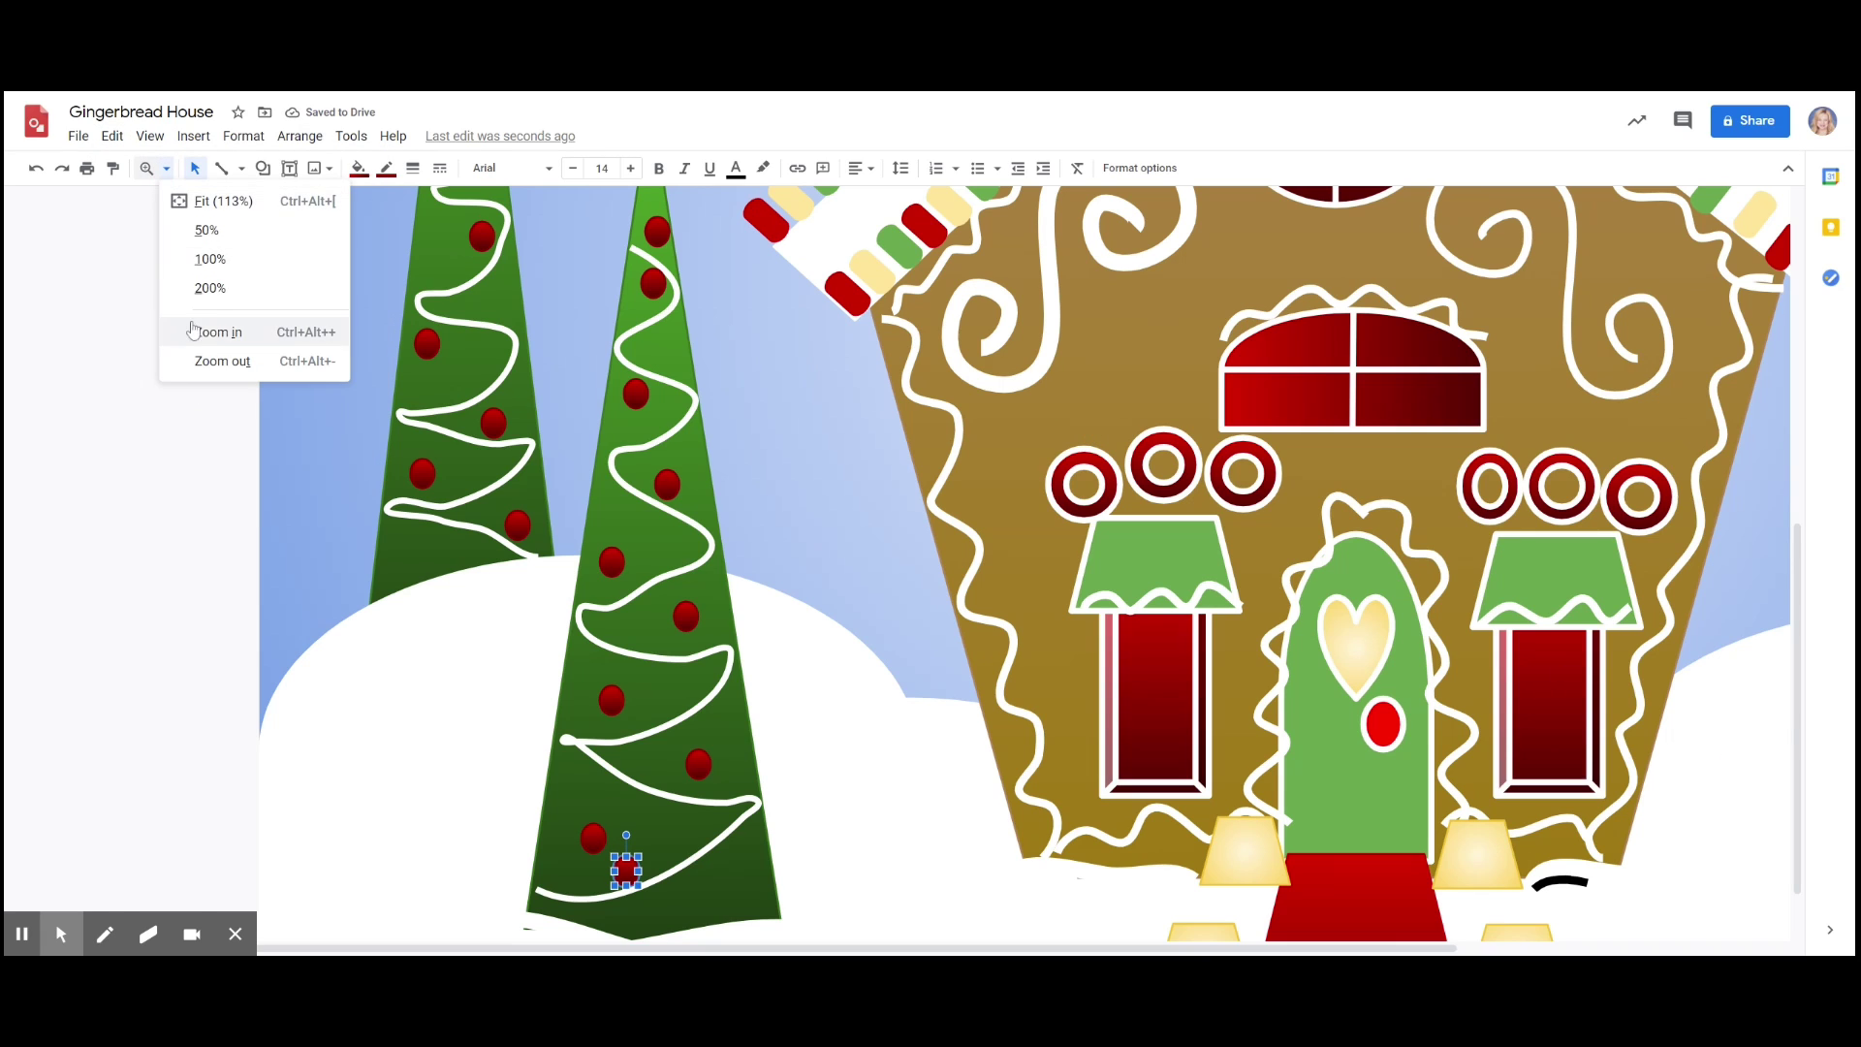
click(218, 260)
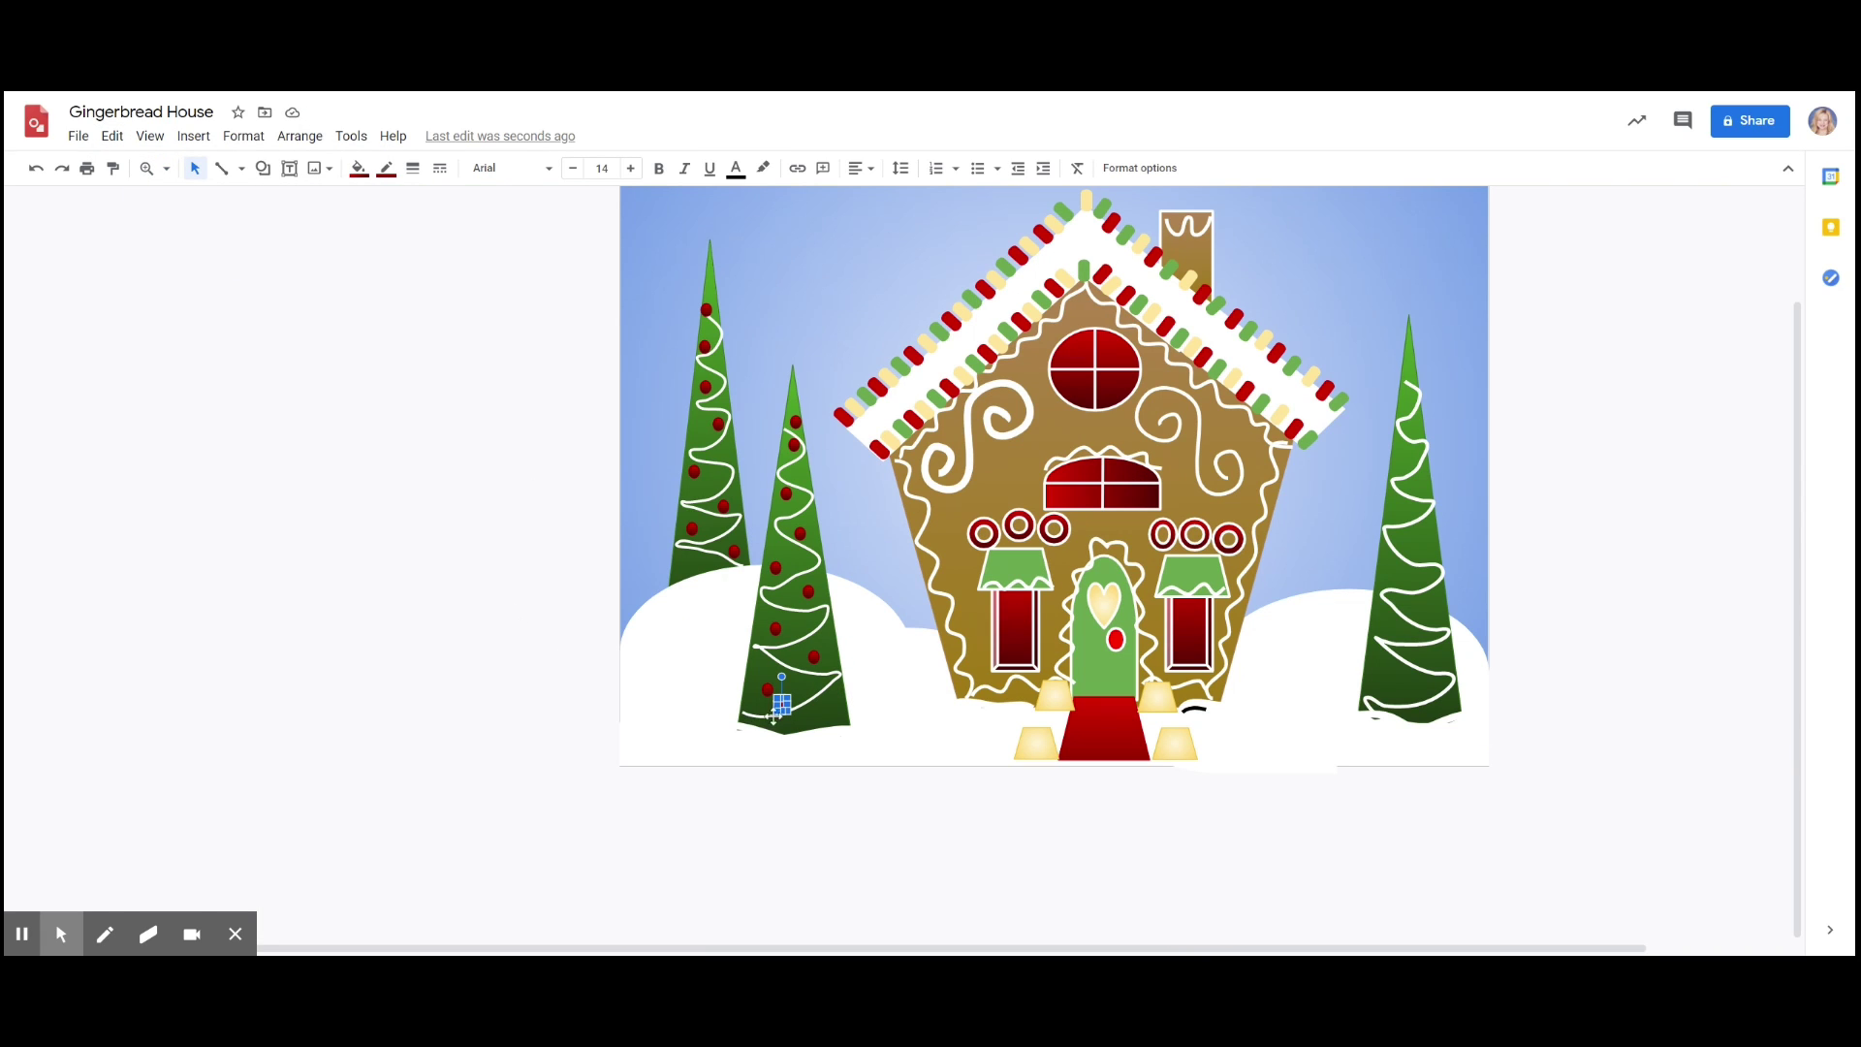
click(162, 169)
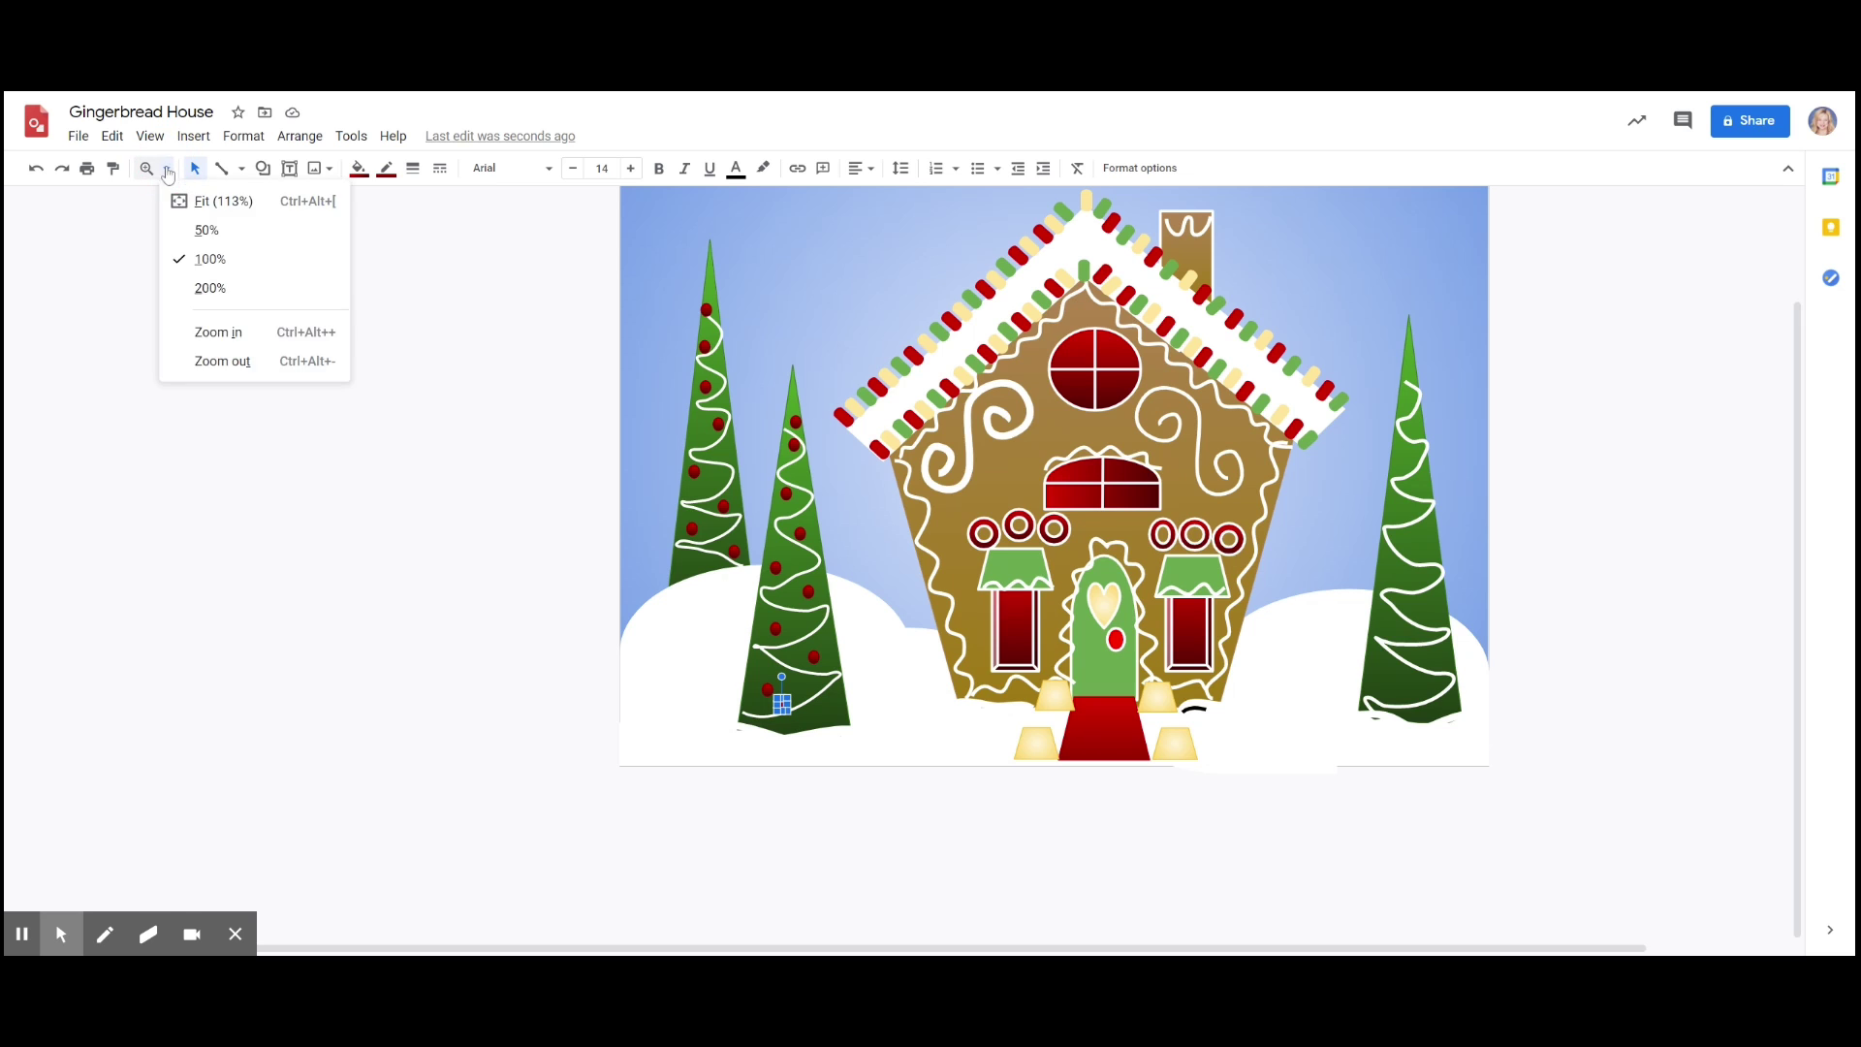
click(229, 328)
drag(1419, 953, 1270, 950)
drag(494, 839, 1684, 802)
drag(1641, 953, 1756, 951)
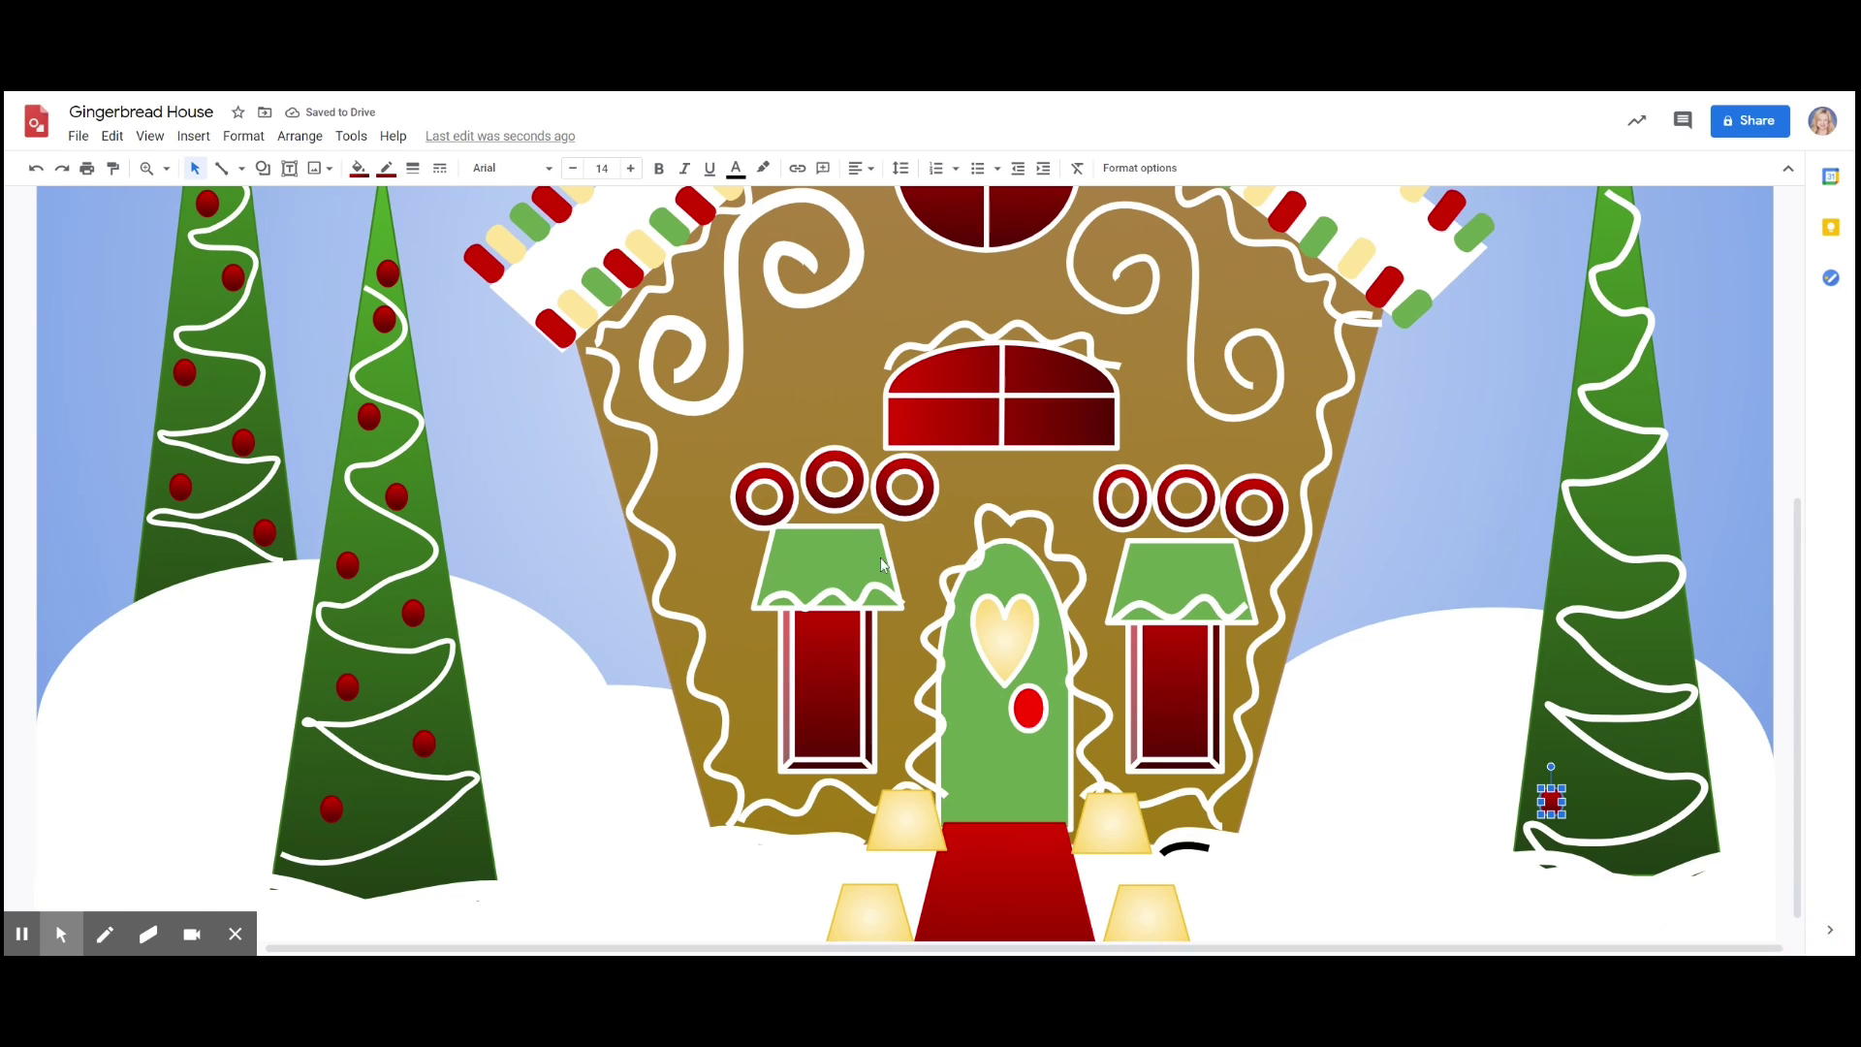
- Duplicate the right tree's ornament twice and place the copies in the next two icing loops above it
click(113, 136)
click(157, 386)
click(112, 135)
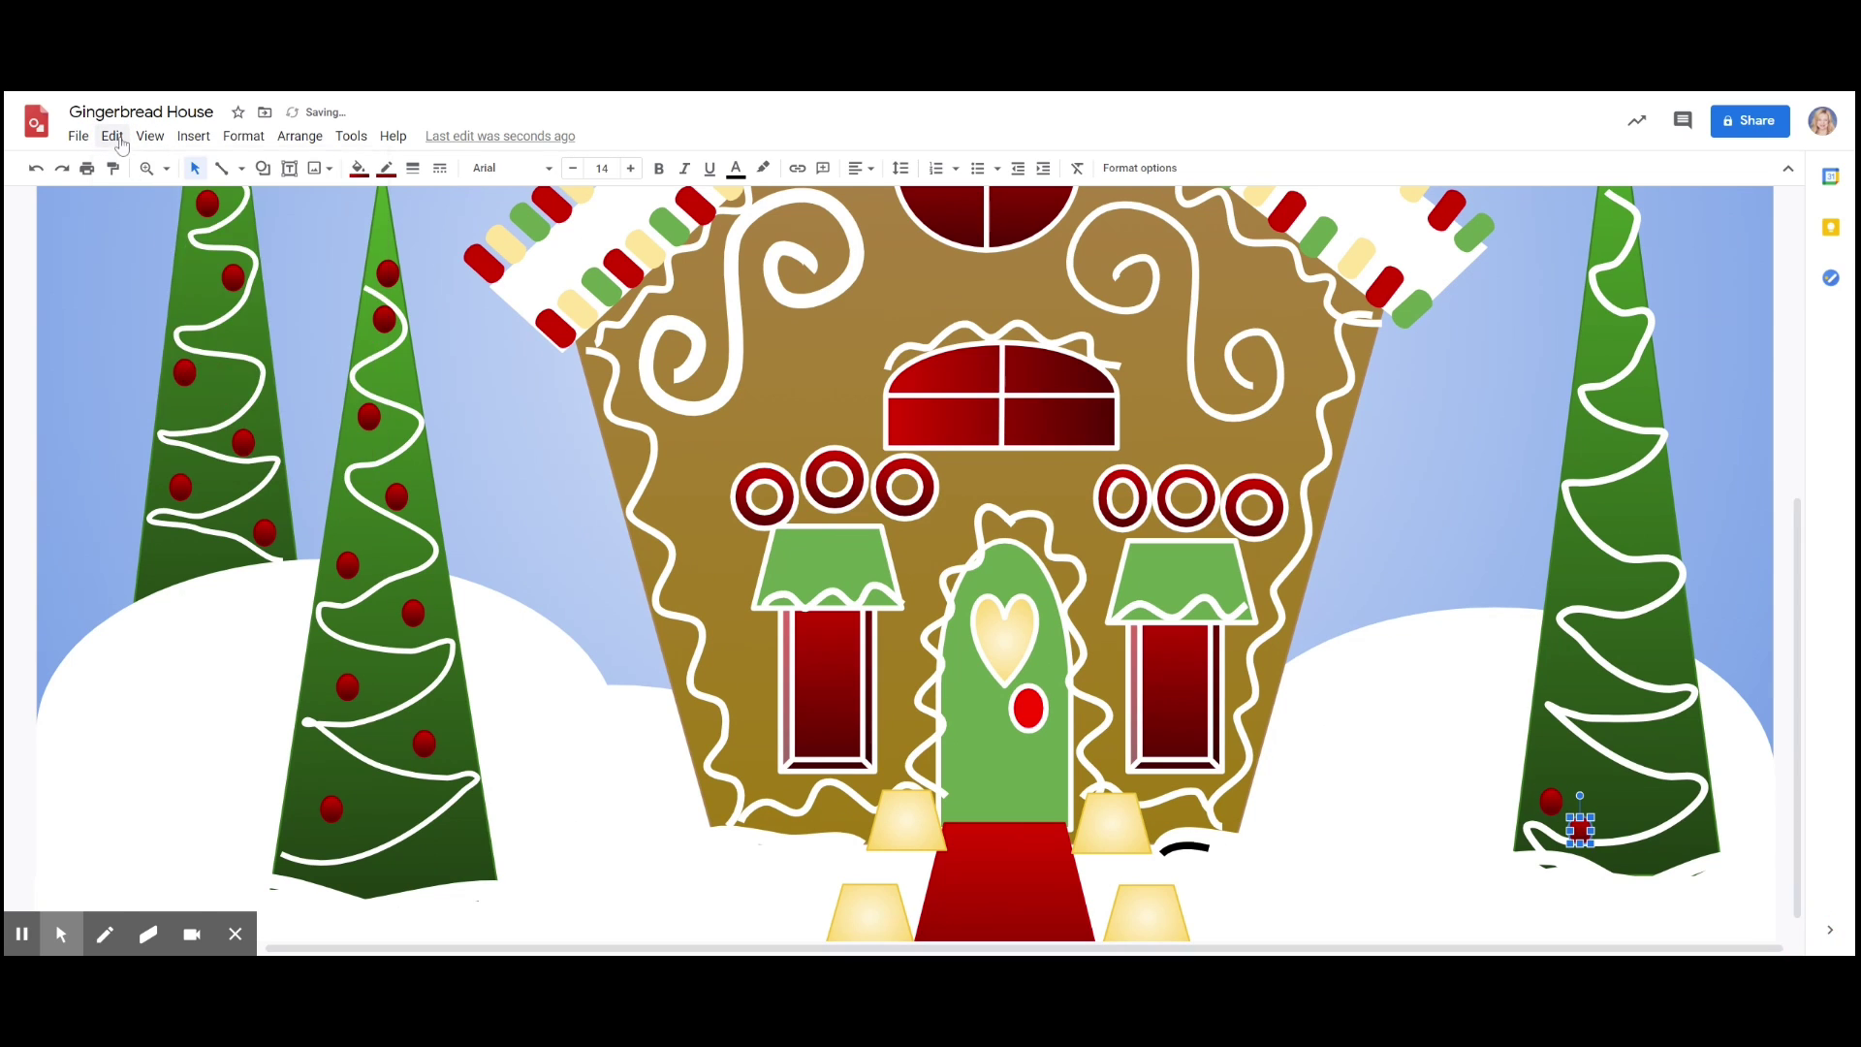
click(157, 386)
drag(1610, 858, 1674, 743)
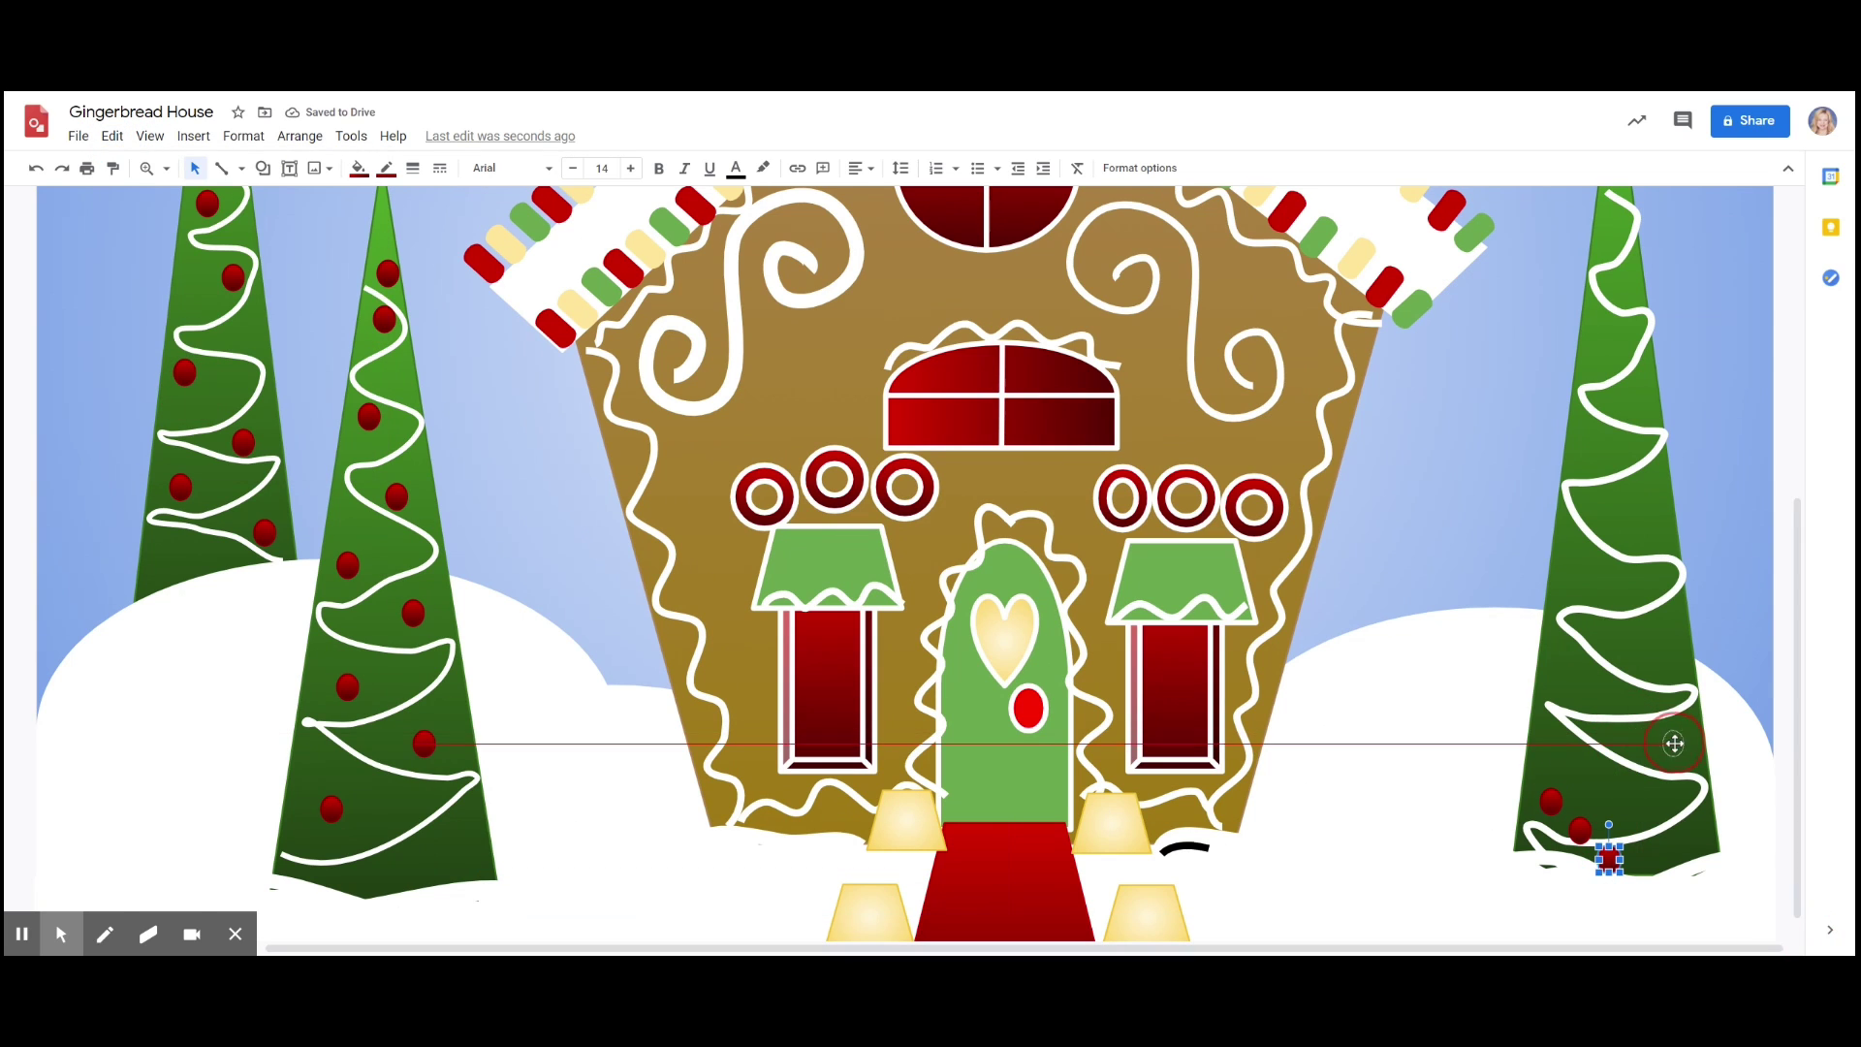
click(1580, 829)
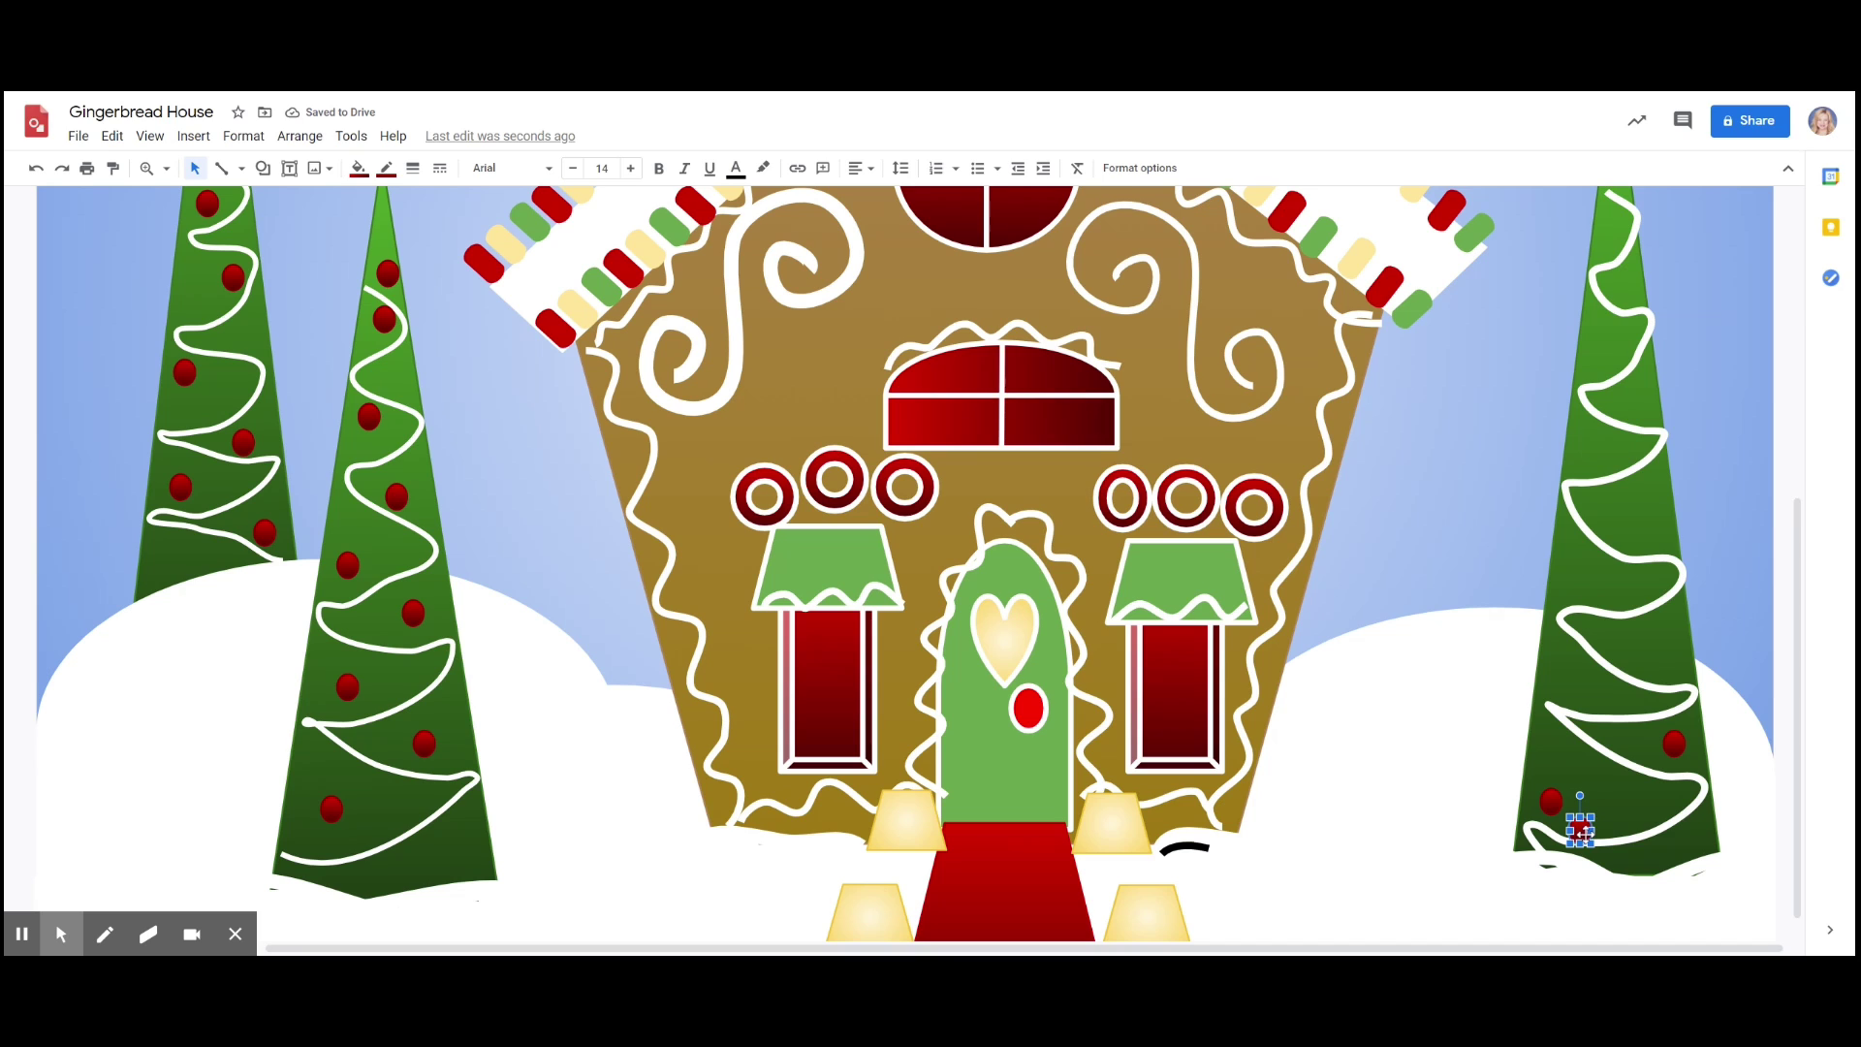
drag(1595, 829, 1593, 674)
- Add two ornament copies in the middle icing loops of the right tree, one near its right edge and one higher on the left
click(112, 136)
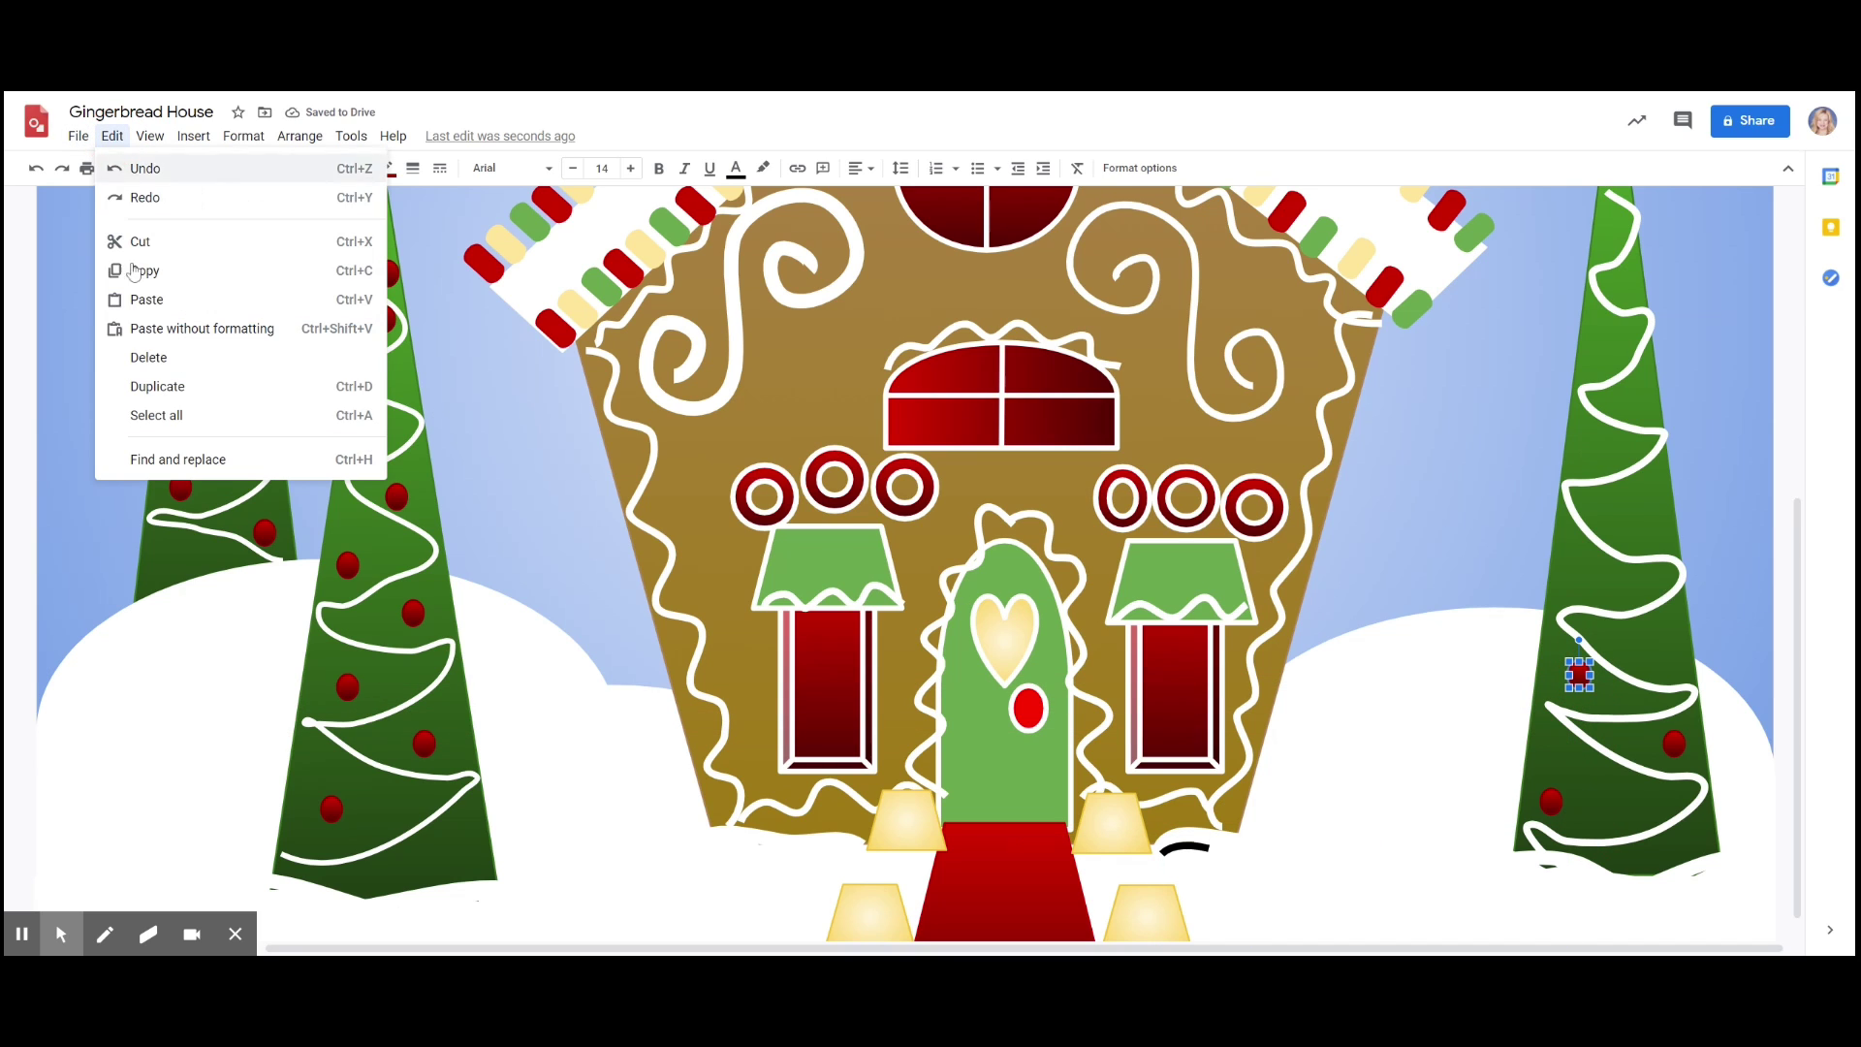
click(157, 386)
click(113, 136)
click(157, 386)
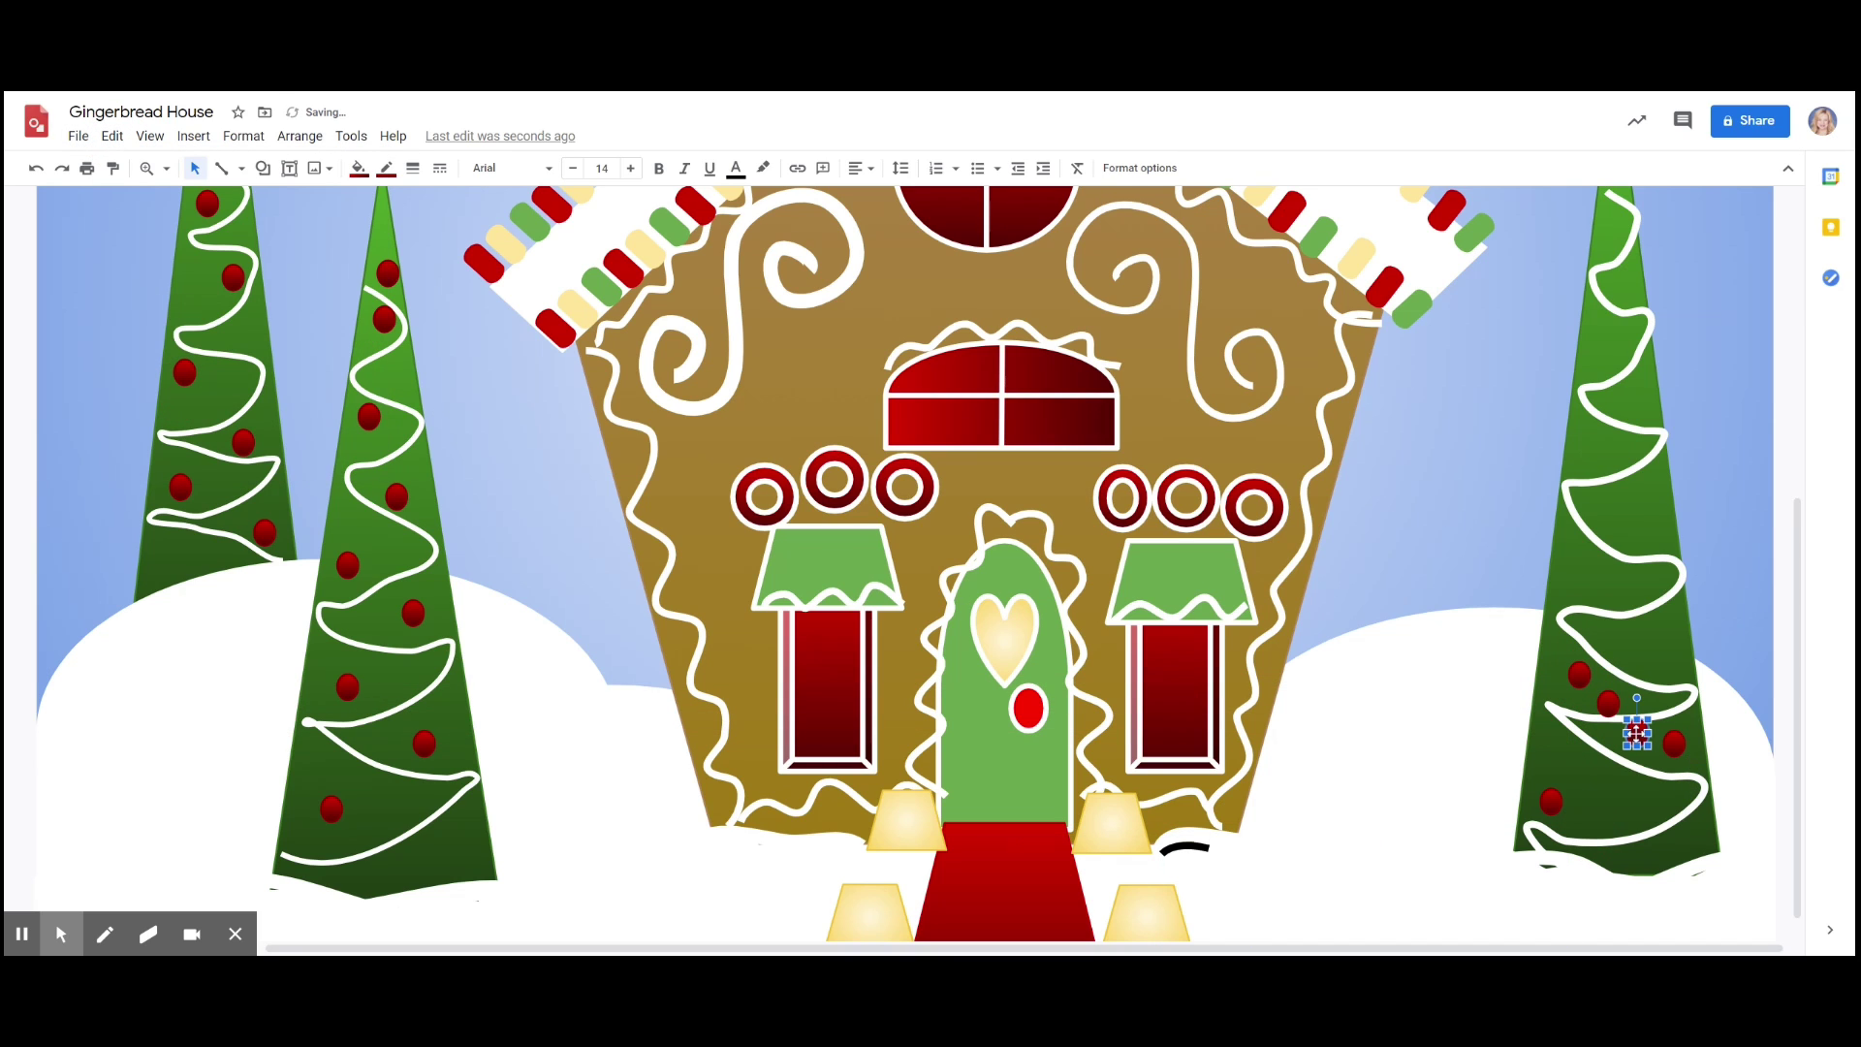
drag(1636, 732, 1646, 633)
drag(1608, 703, 1602, 591)
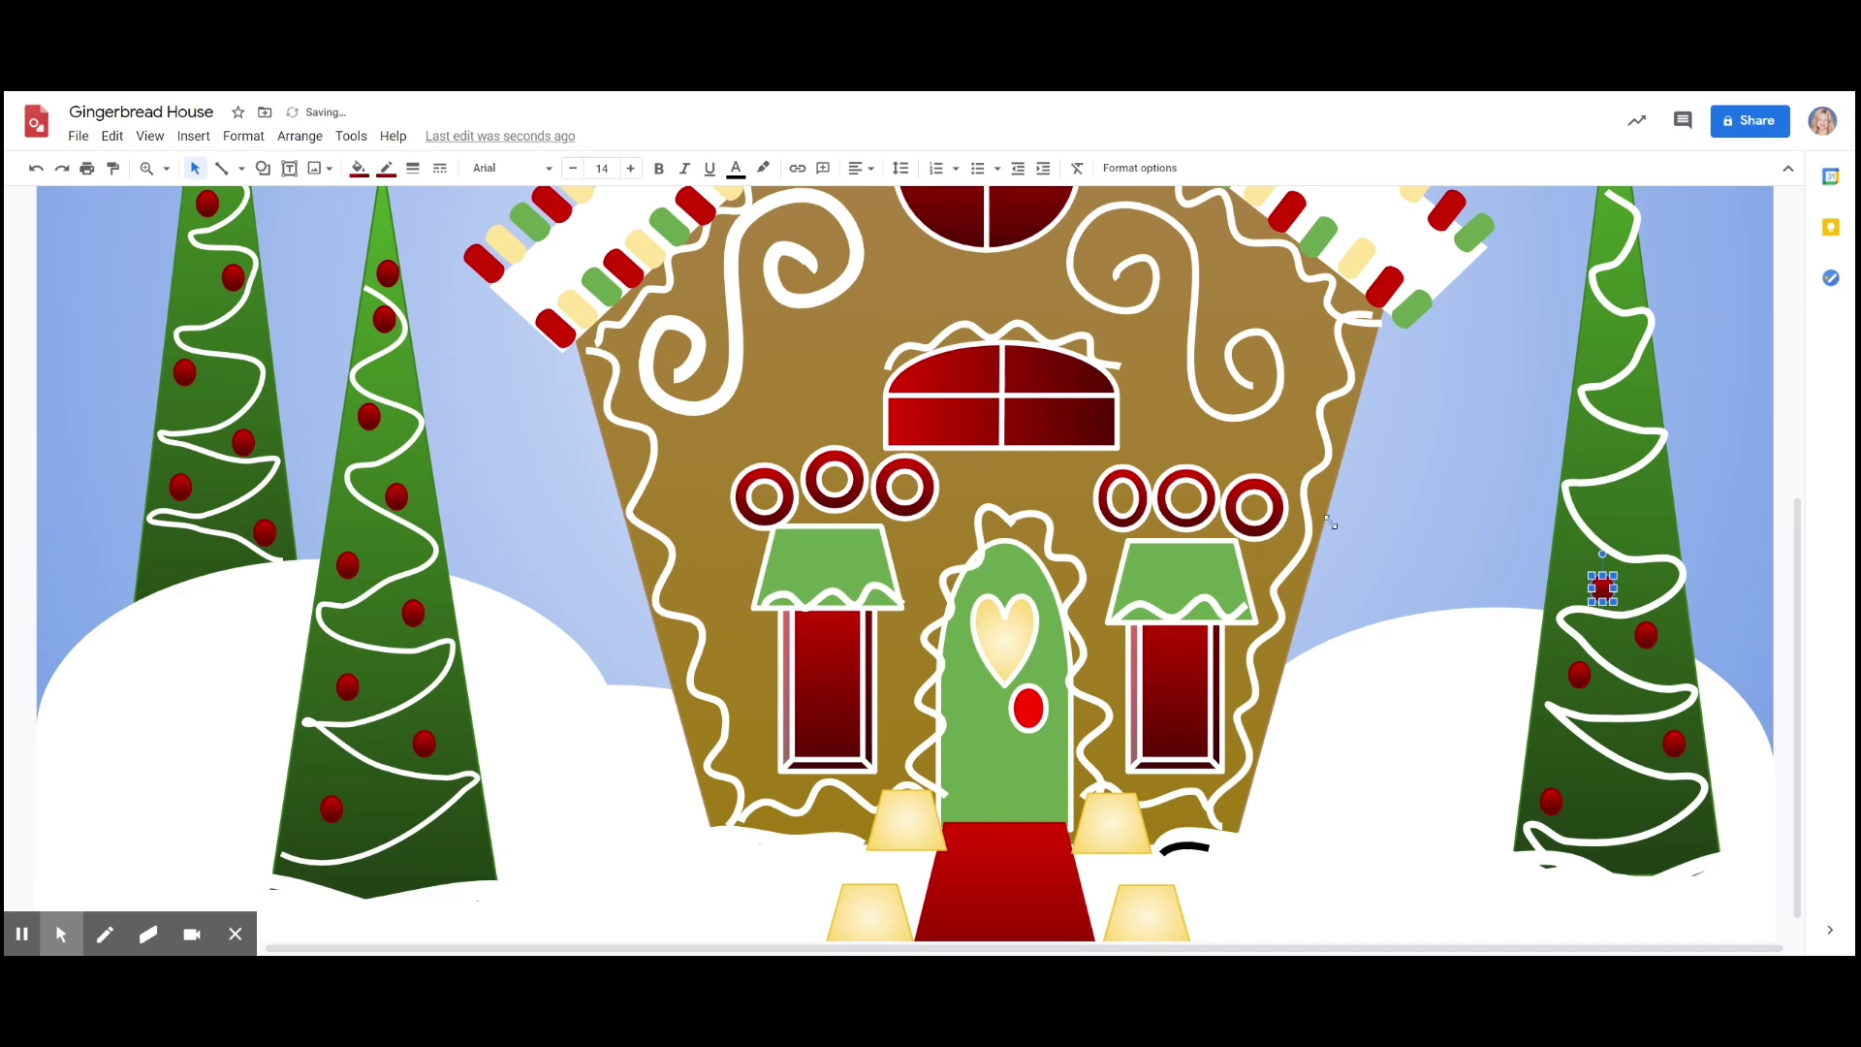
- Duplicate the red ornament twice and place the copies in the icing loops just above the middle of the right tree
click(112, 135)
click(157, 385)
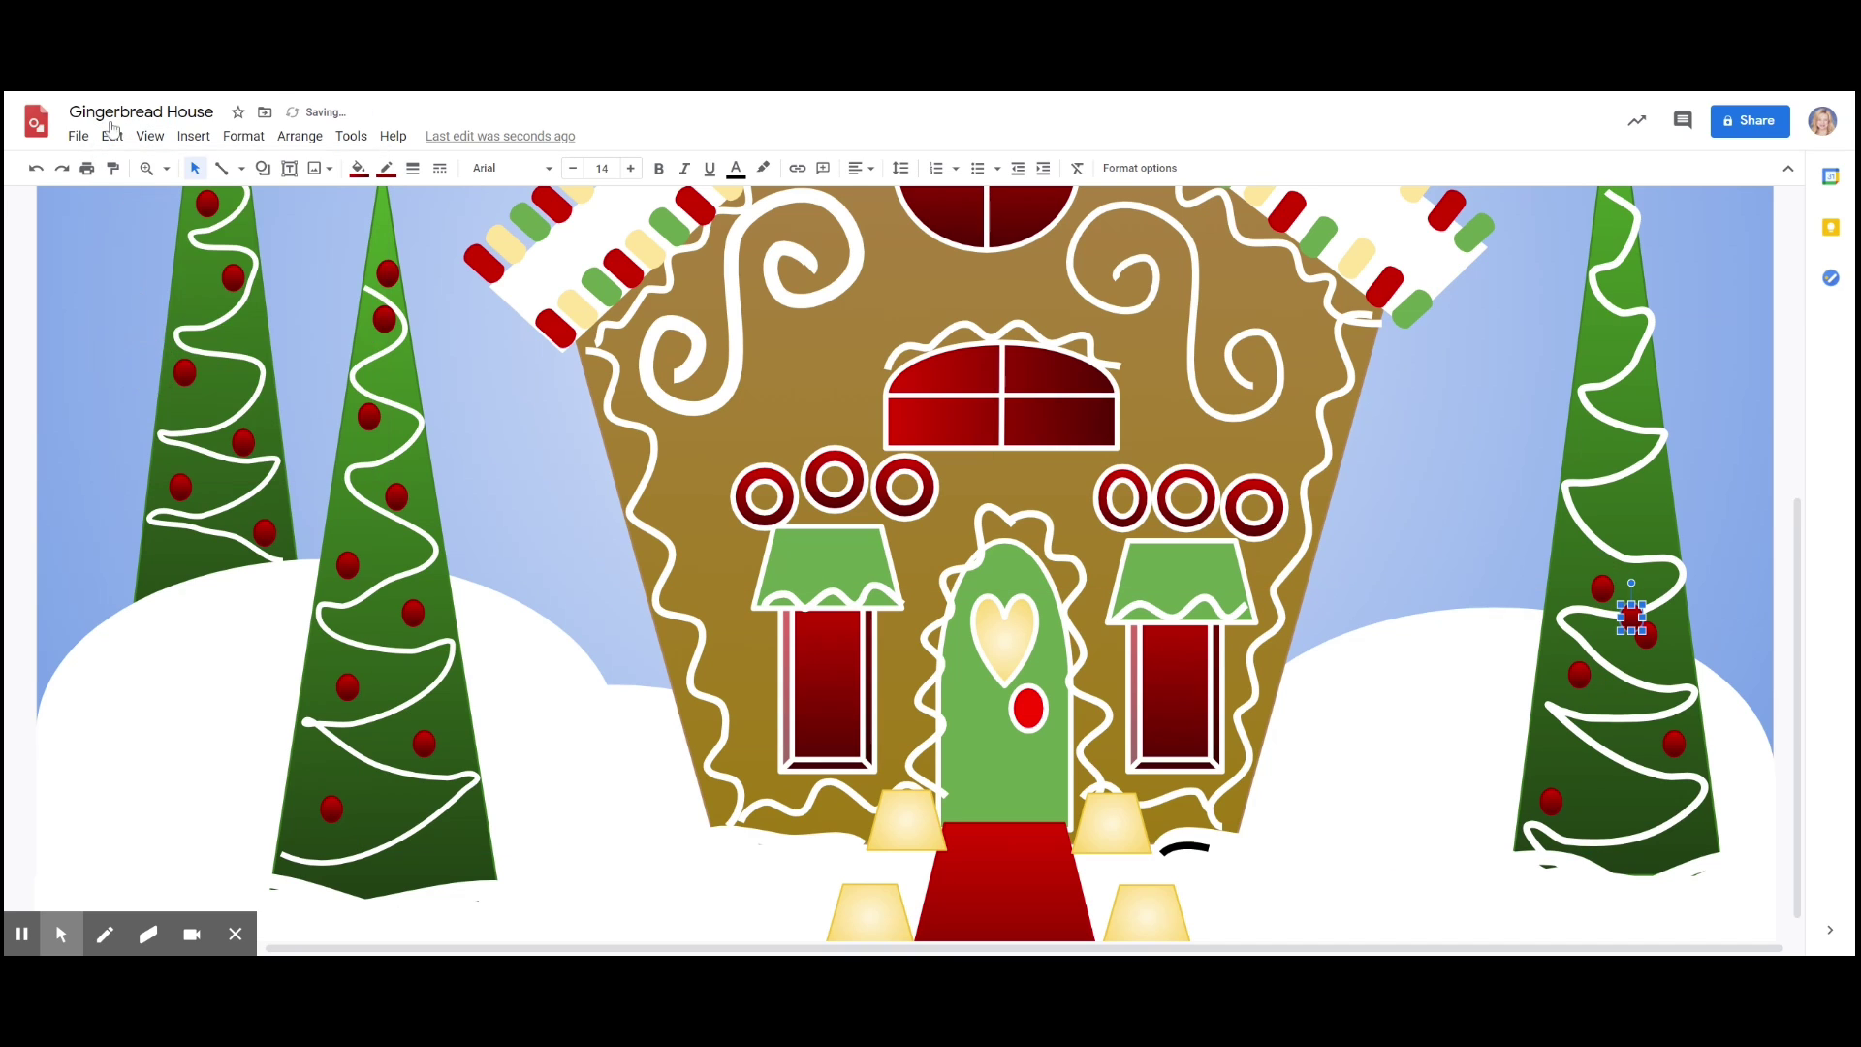
click(113, 135)
click(157, 386)
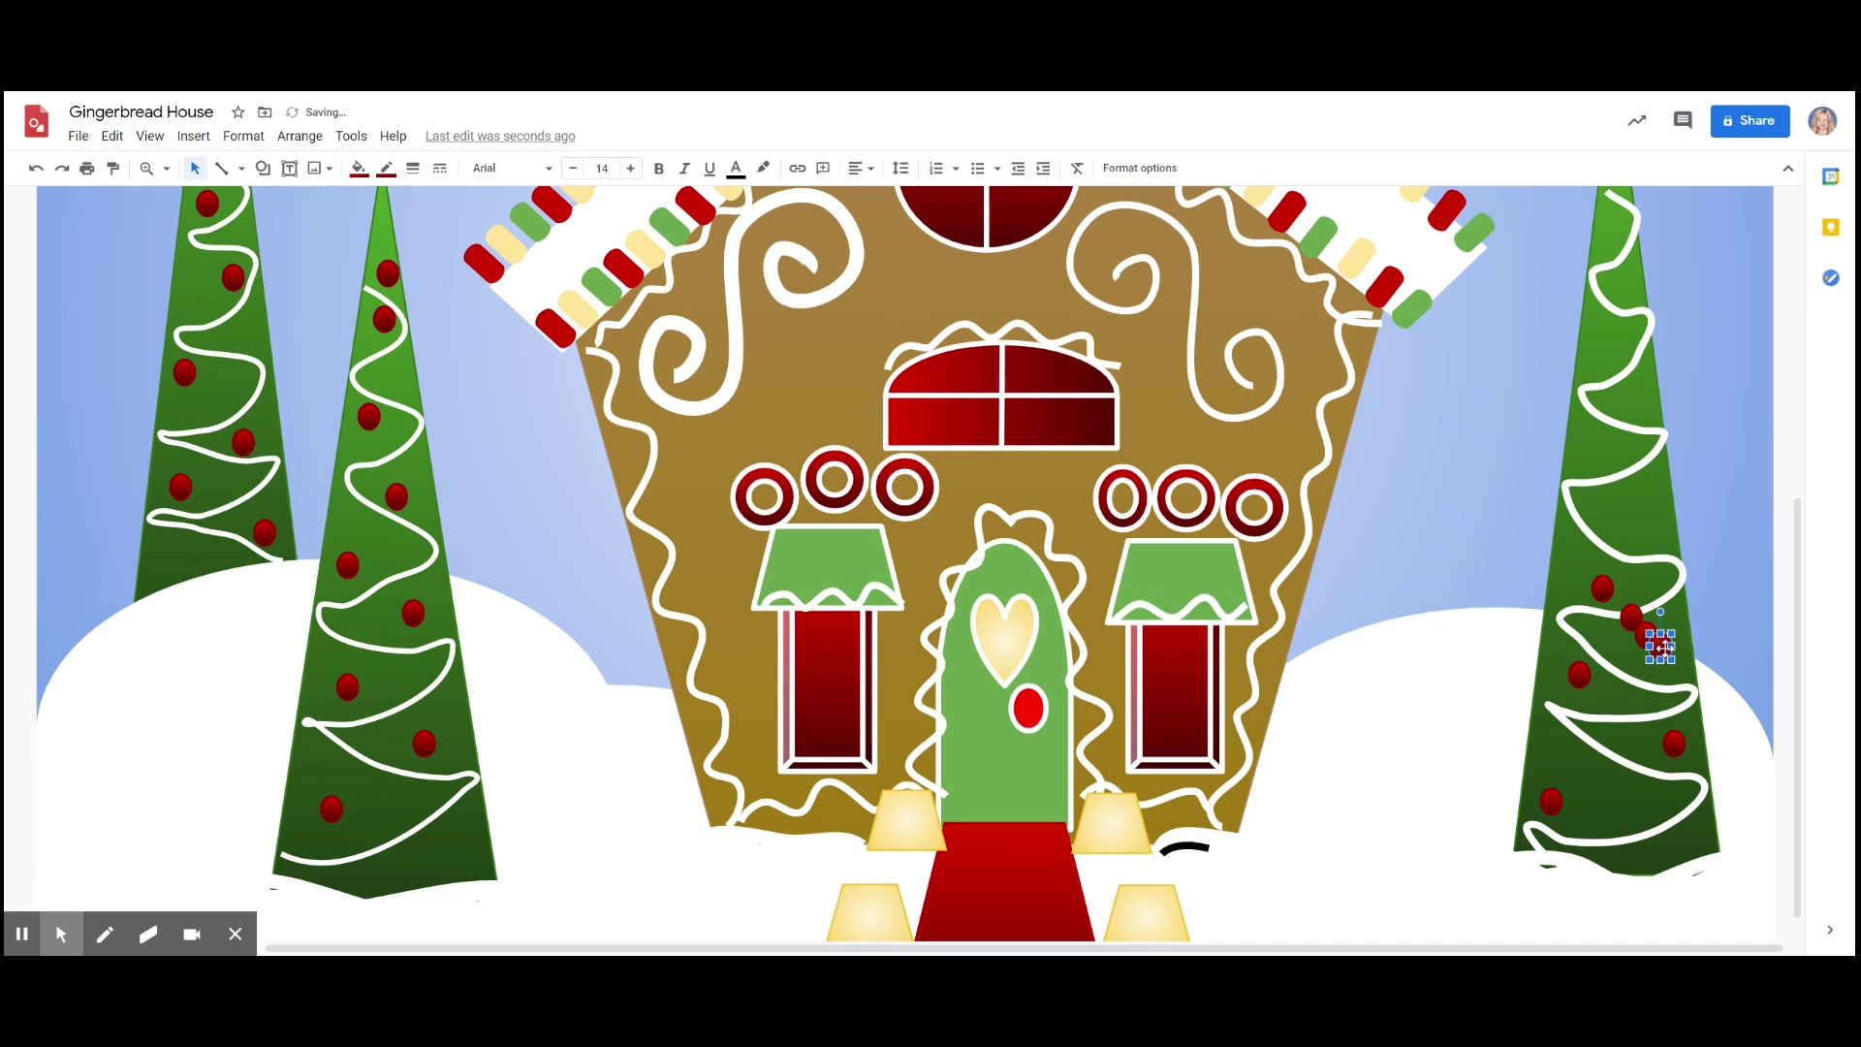
drag(1660, 642, 1594, 448)
- Add two more ornament copies in the upper icing loops of the right tree, alternating right and left
click(113, 136)
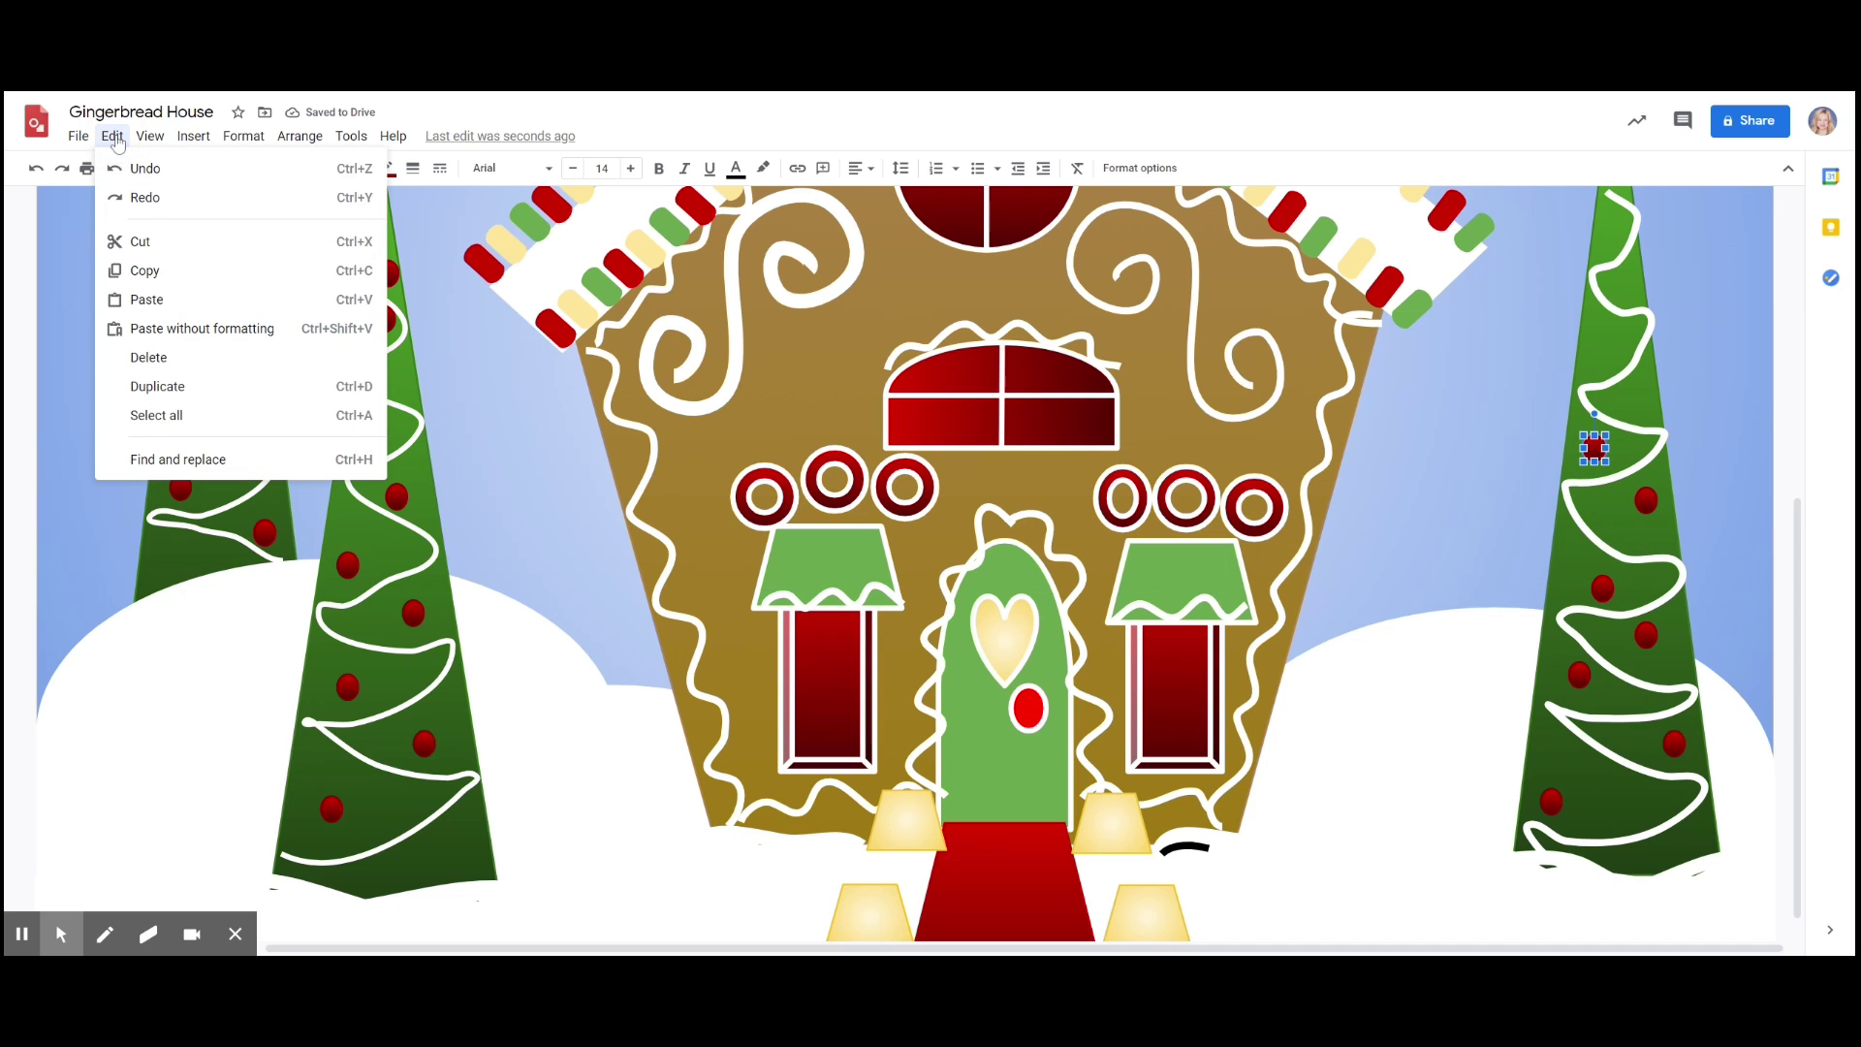
click(157, 386)
click(112, 136)
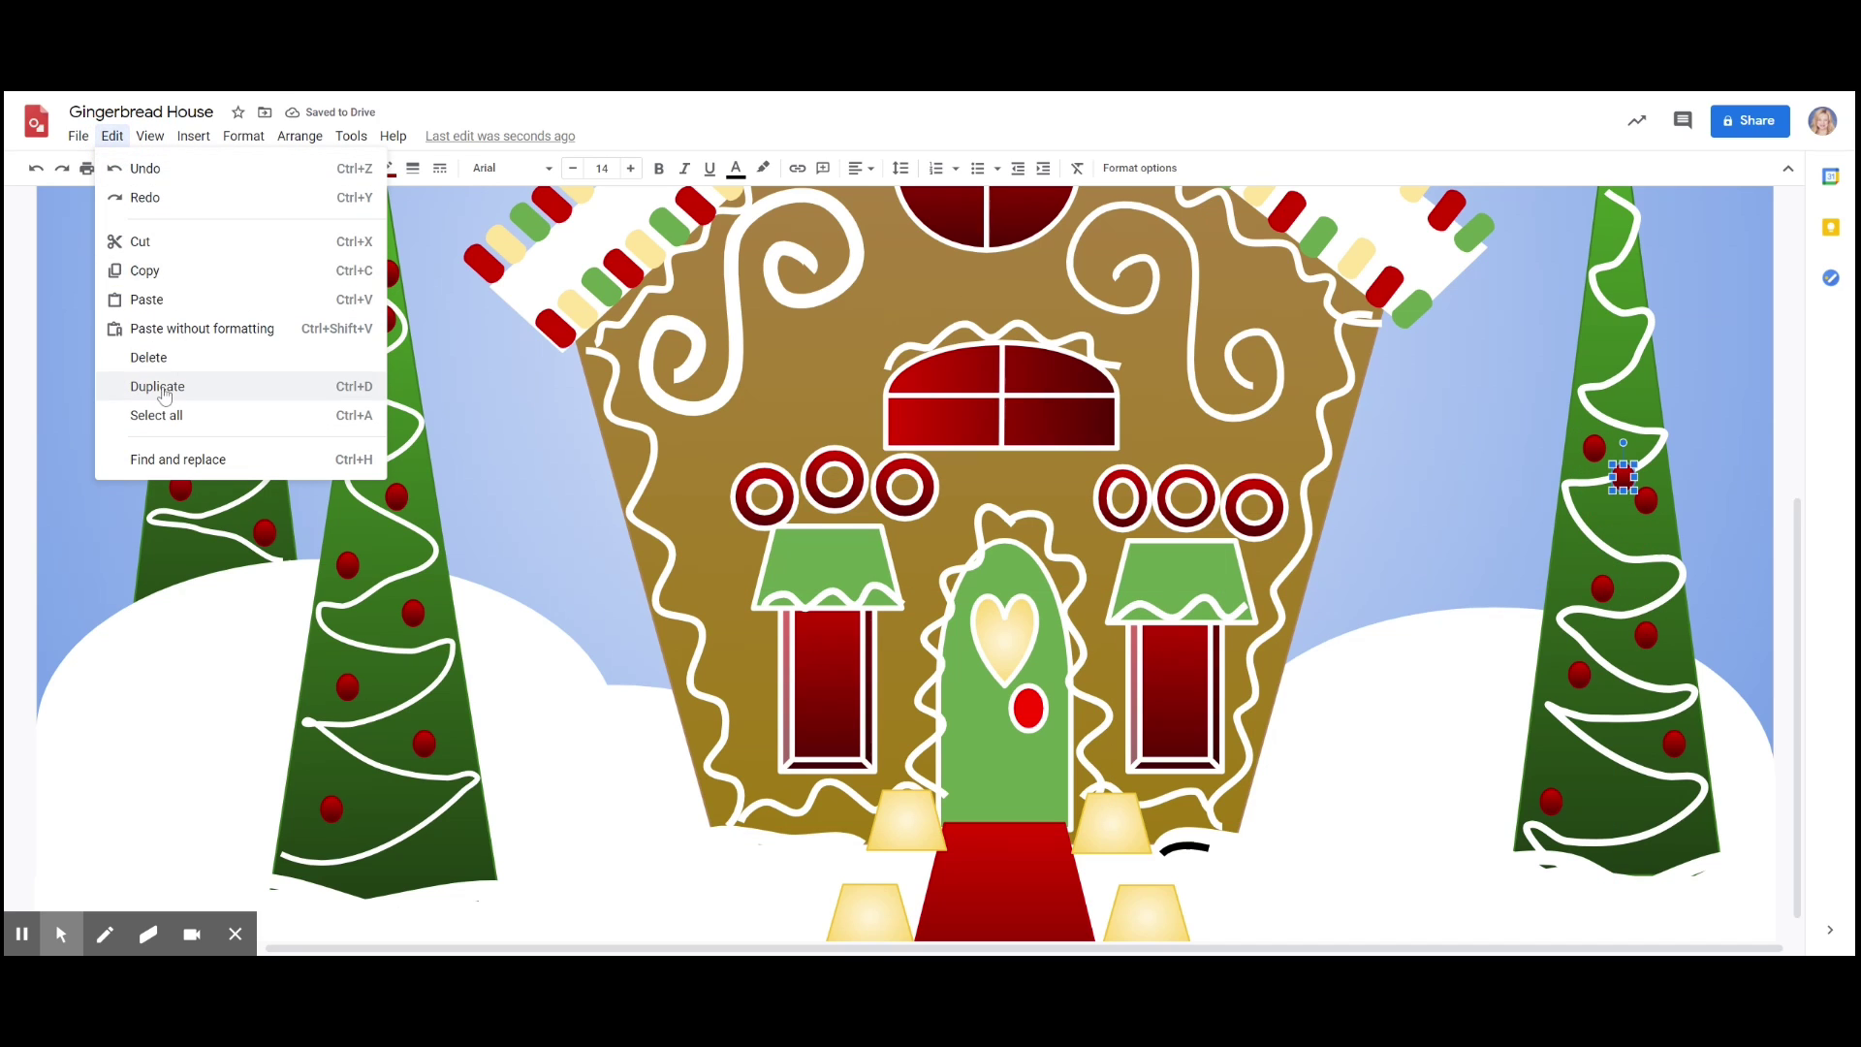
click(157, 386)
drag(1650, 425, 1610, 332)
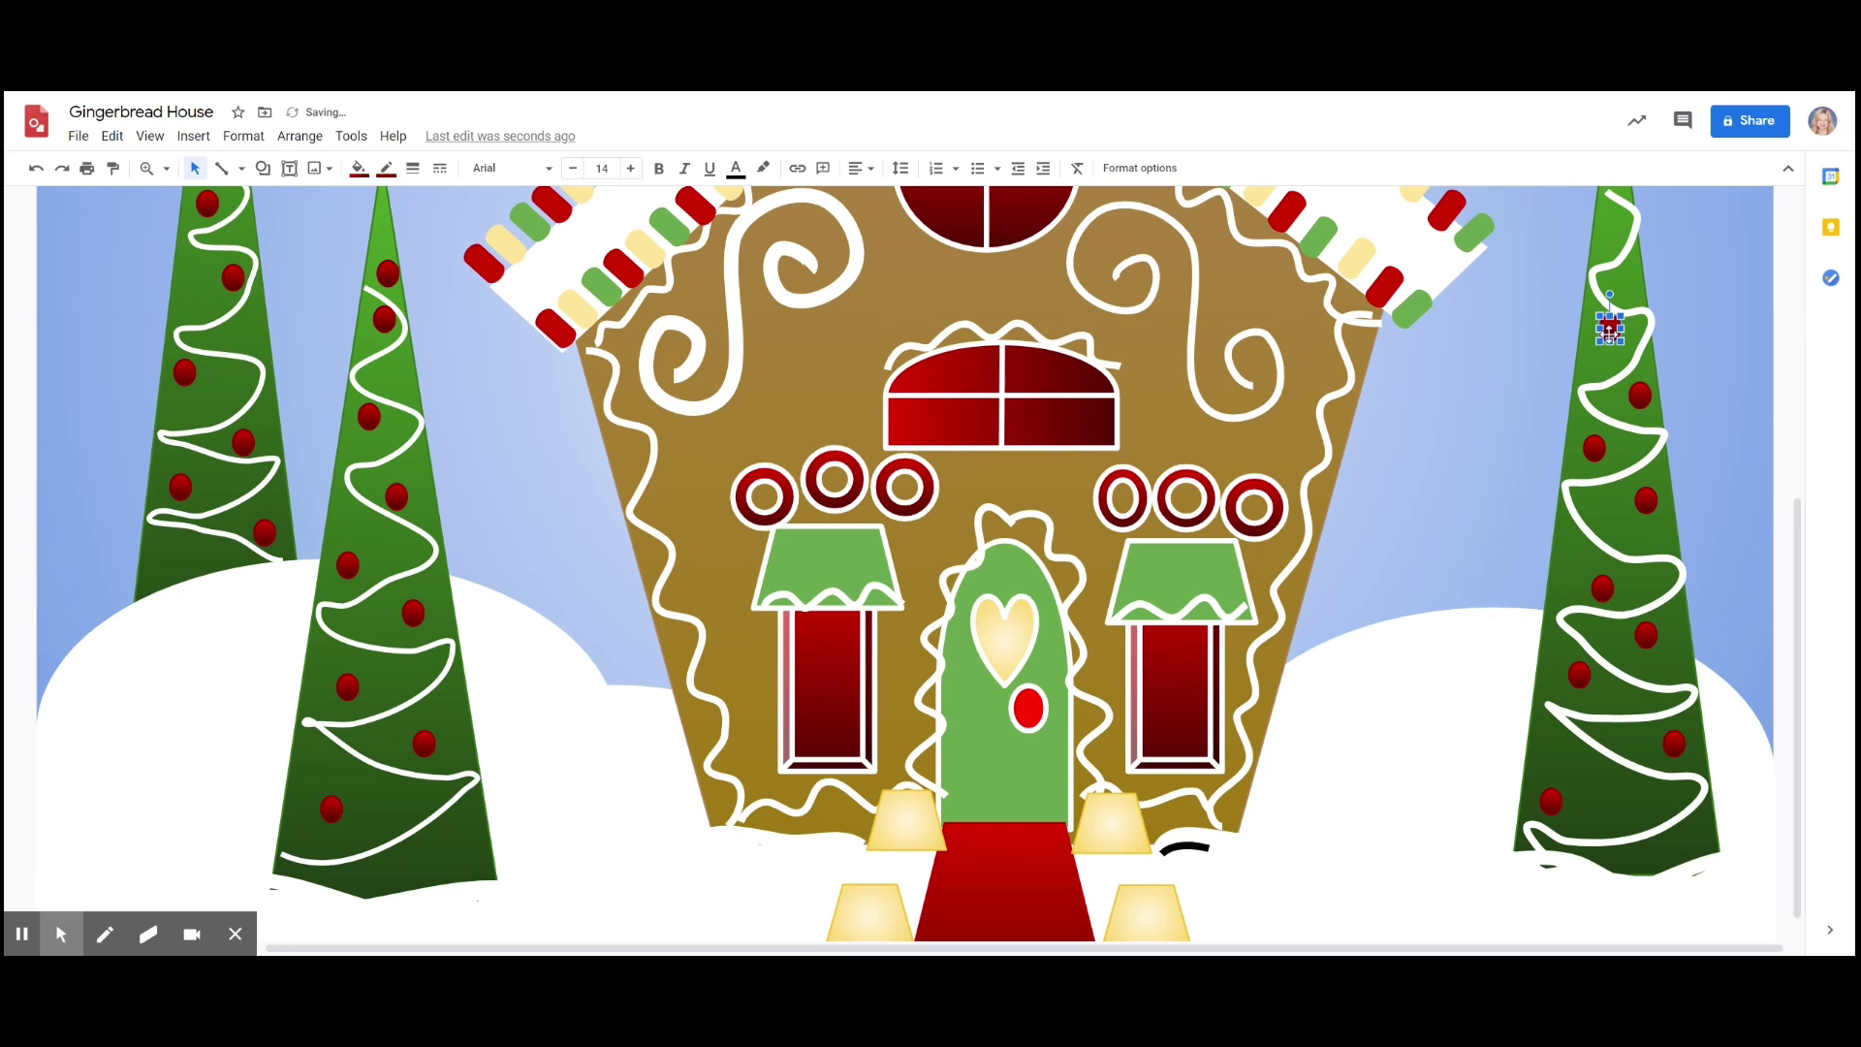
- Add the last two ornament copies inside the topmost icing loops of the right tree and deselect them
click(112, 136)
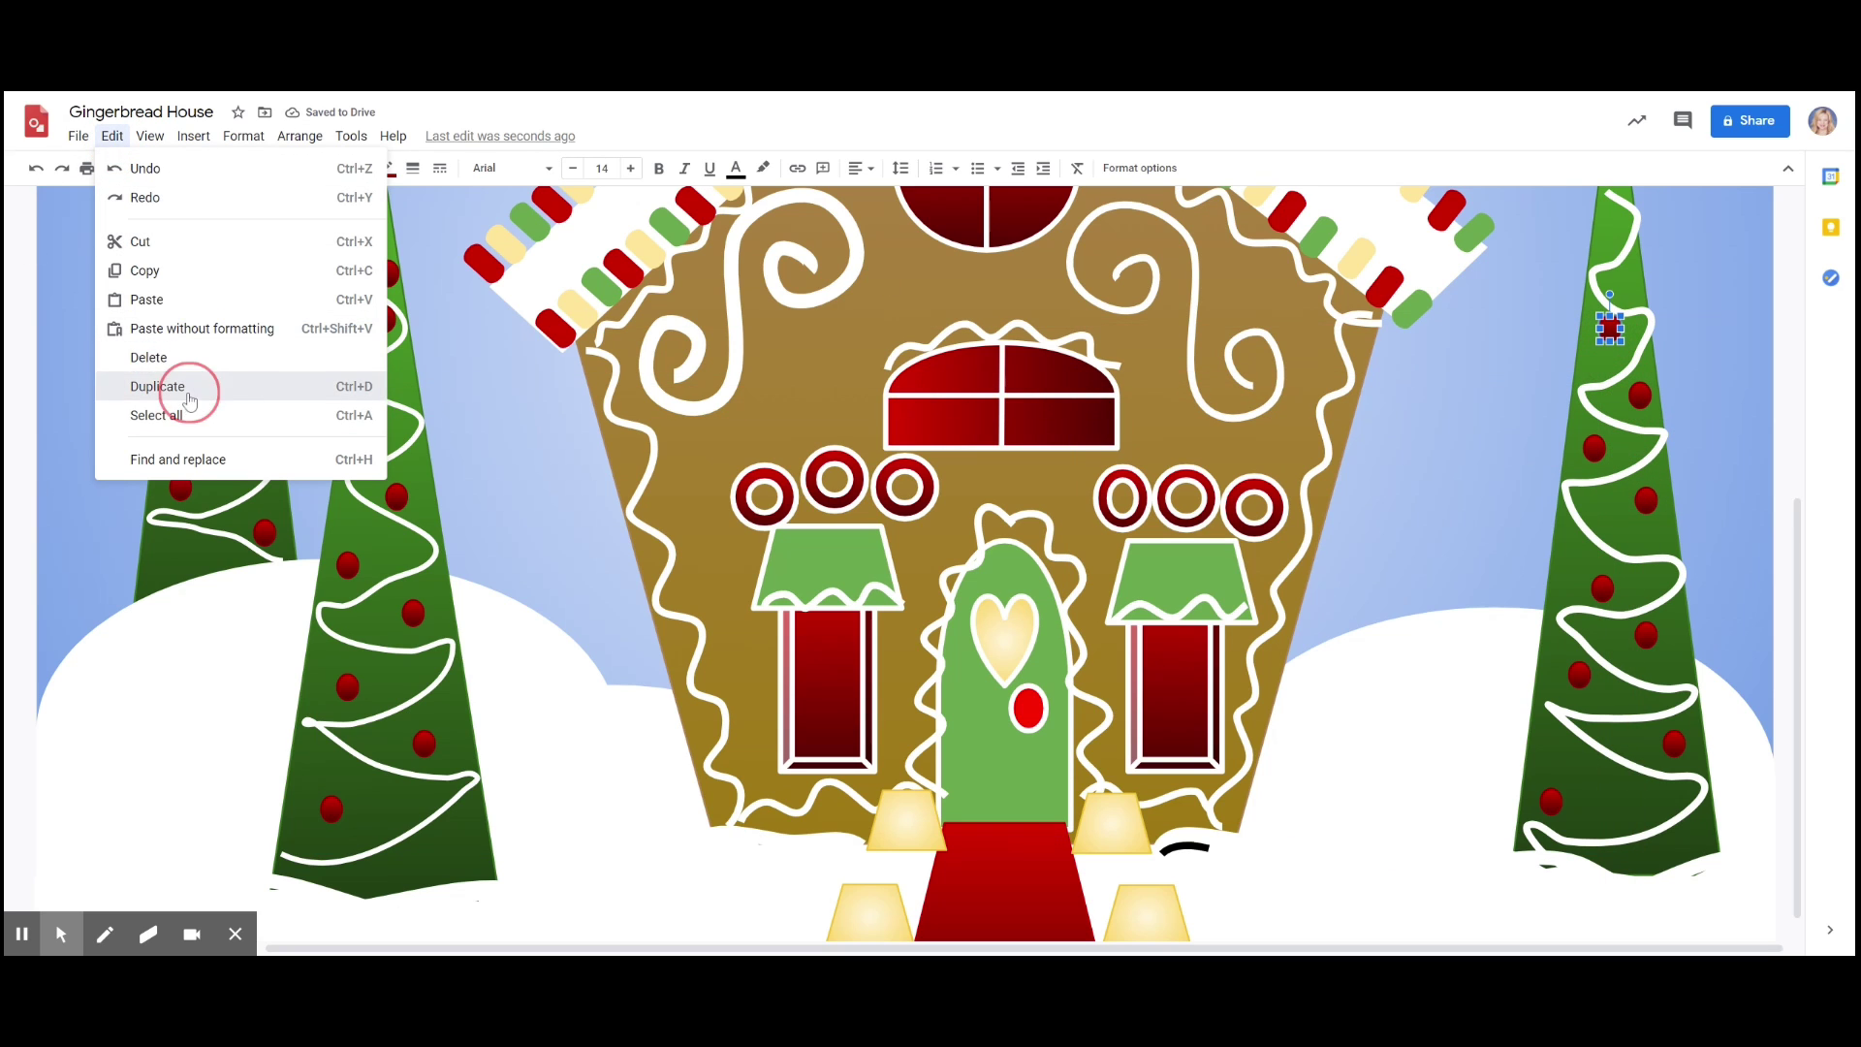
click(175, 386)
drag(1796, 543, 1796, 407)
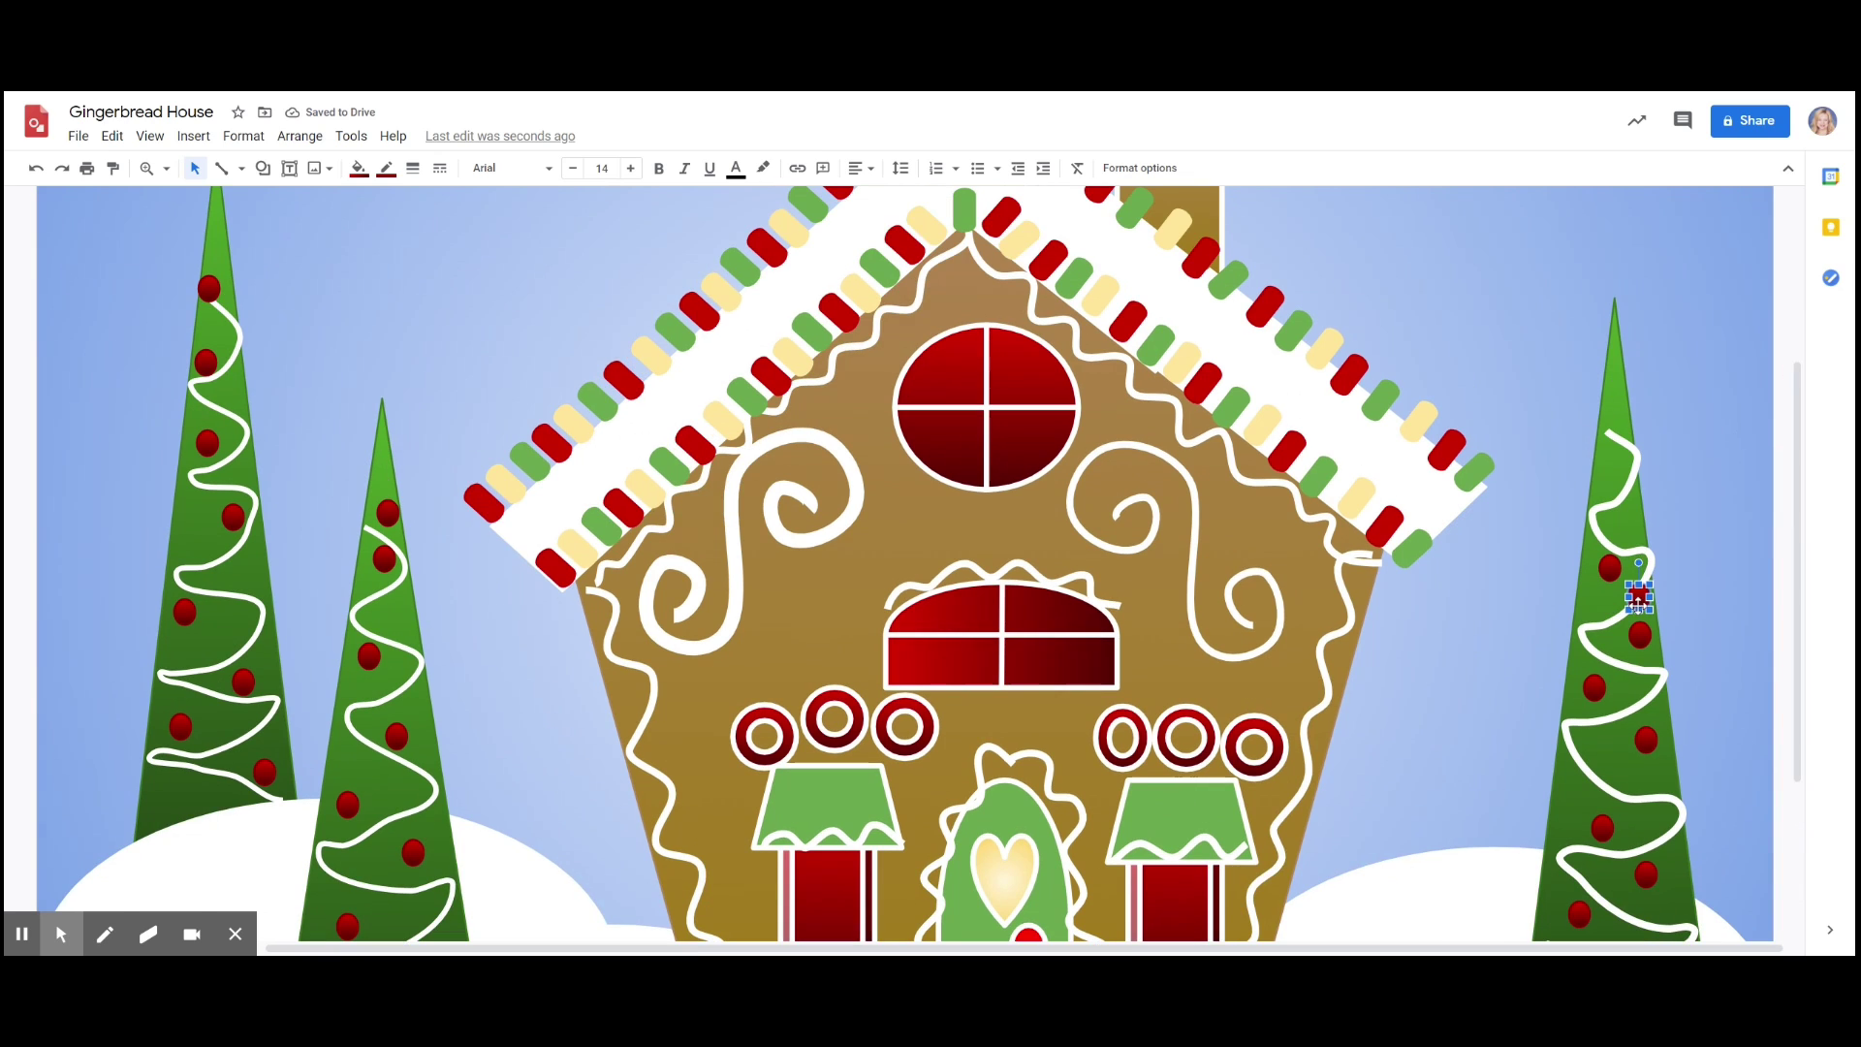
drag(1638, 596, 1618, 466)
click(113, 135)
click(175, 386)
click(1750, 526)
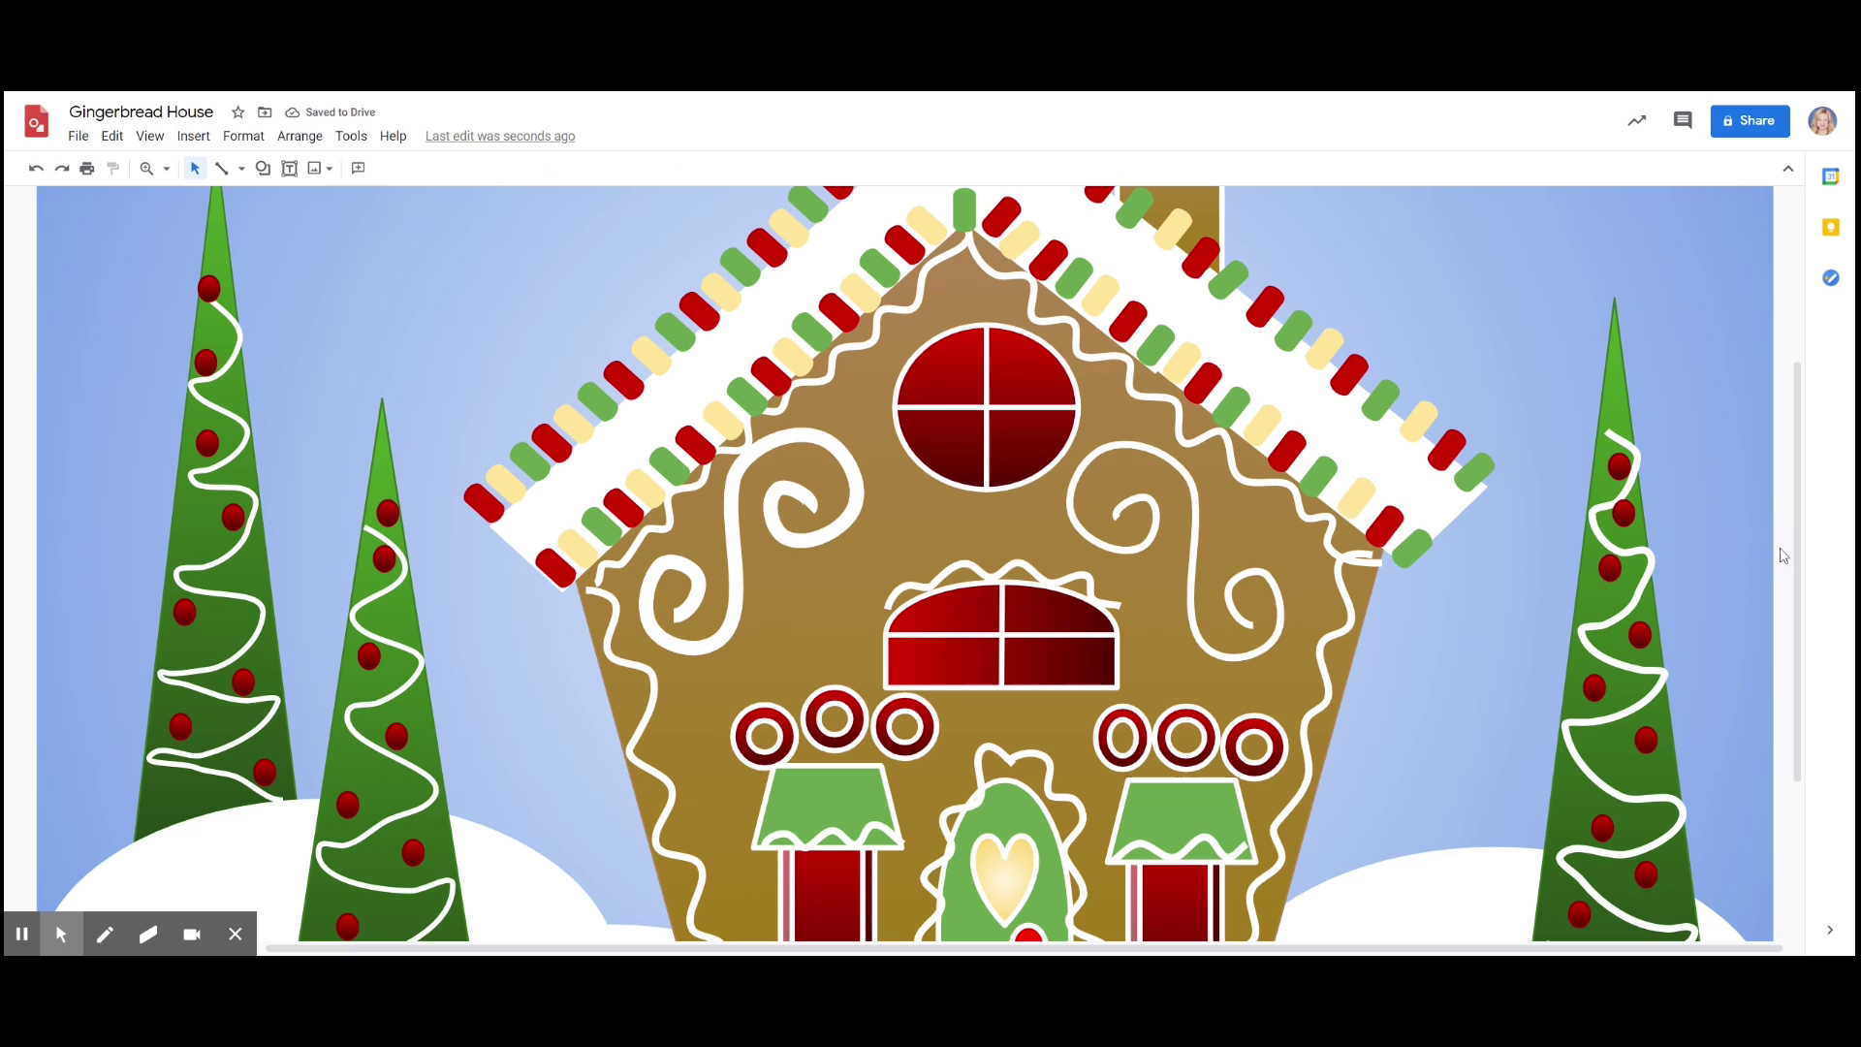
- Add a four-pointed star shape and place it on the tip of the tallest tree at the far left
drag(1796, 558, 1793, 506)
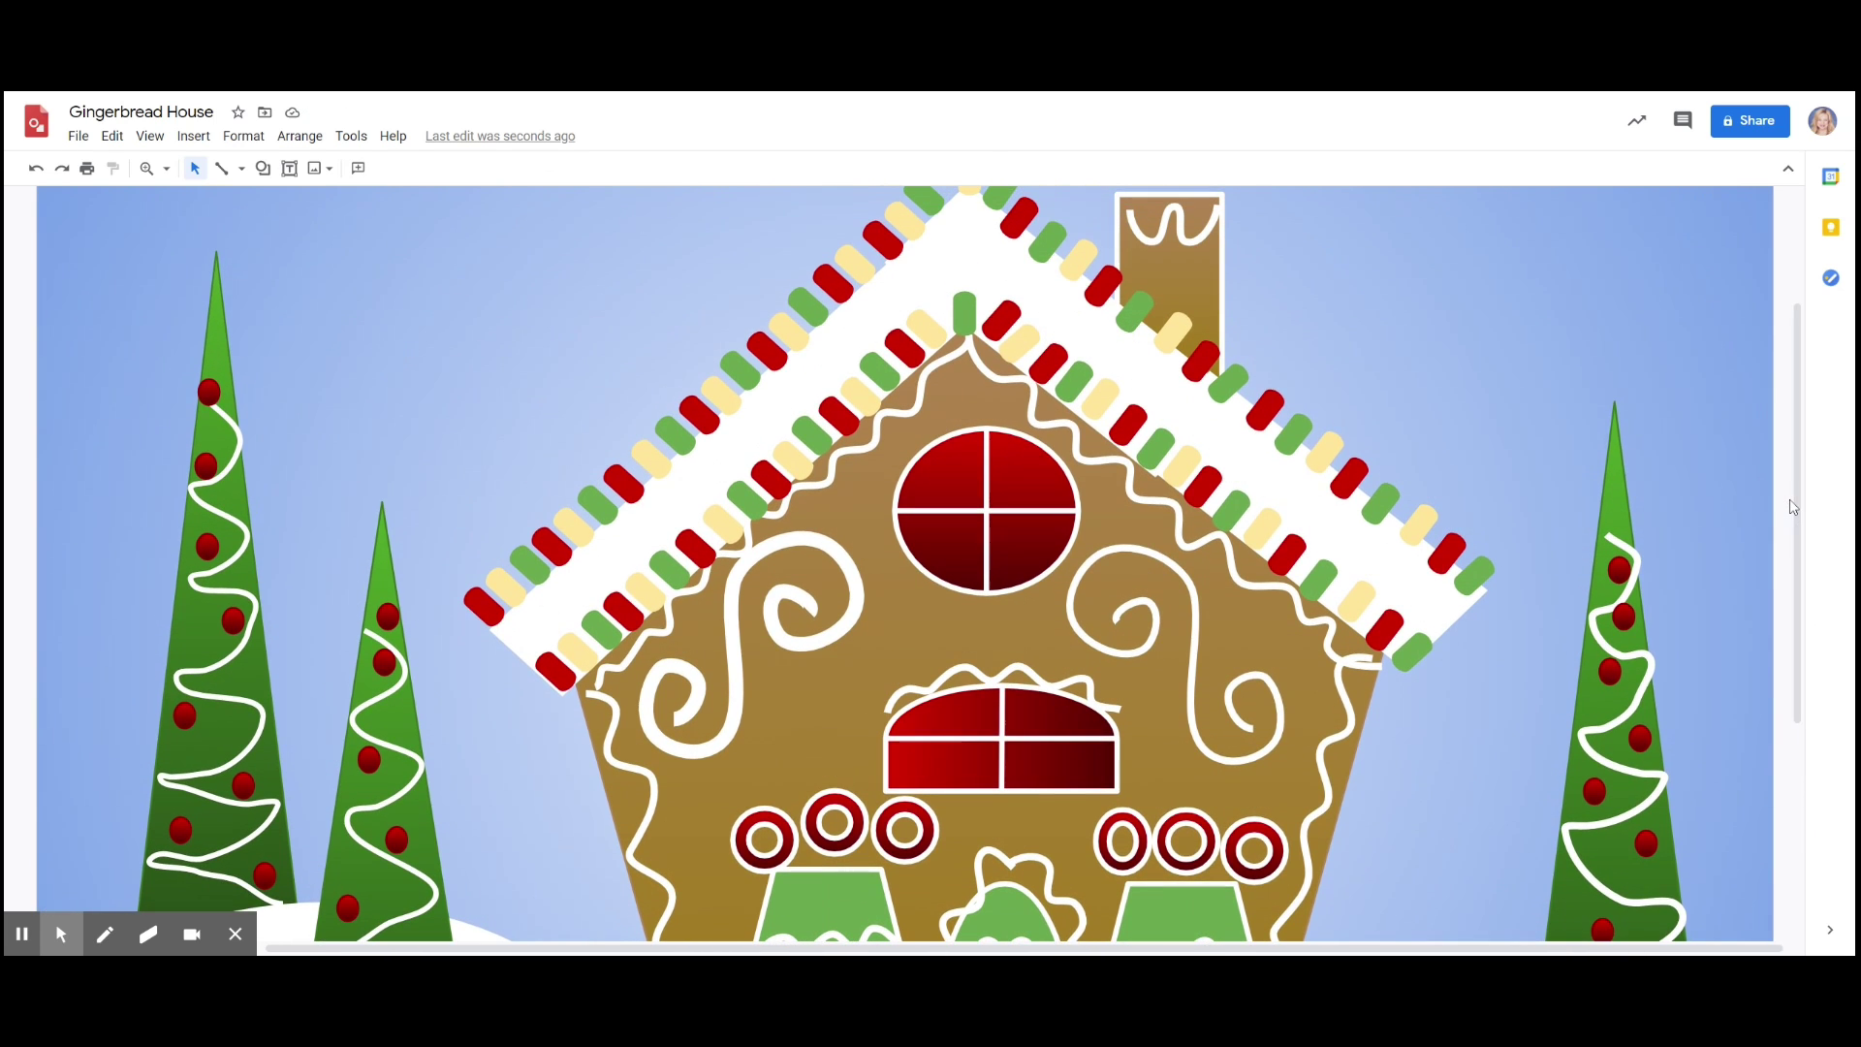
click(263, 167)
mouse_move(312, 214)
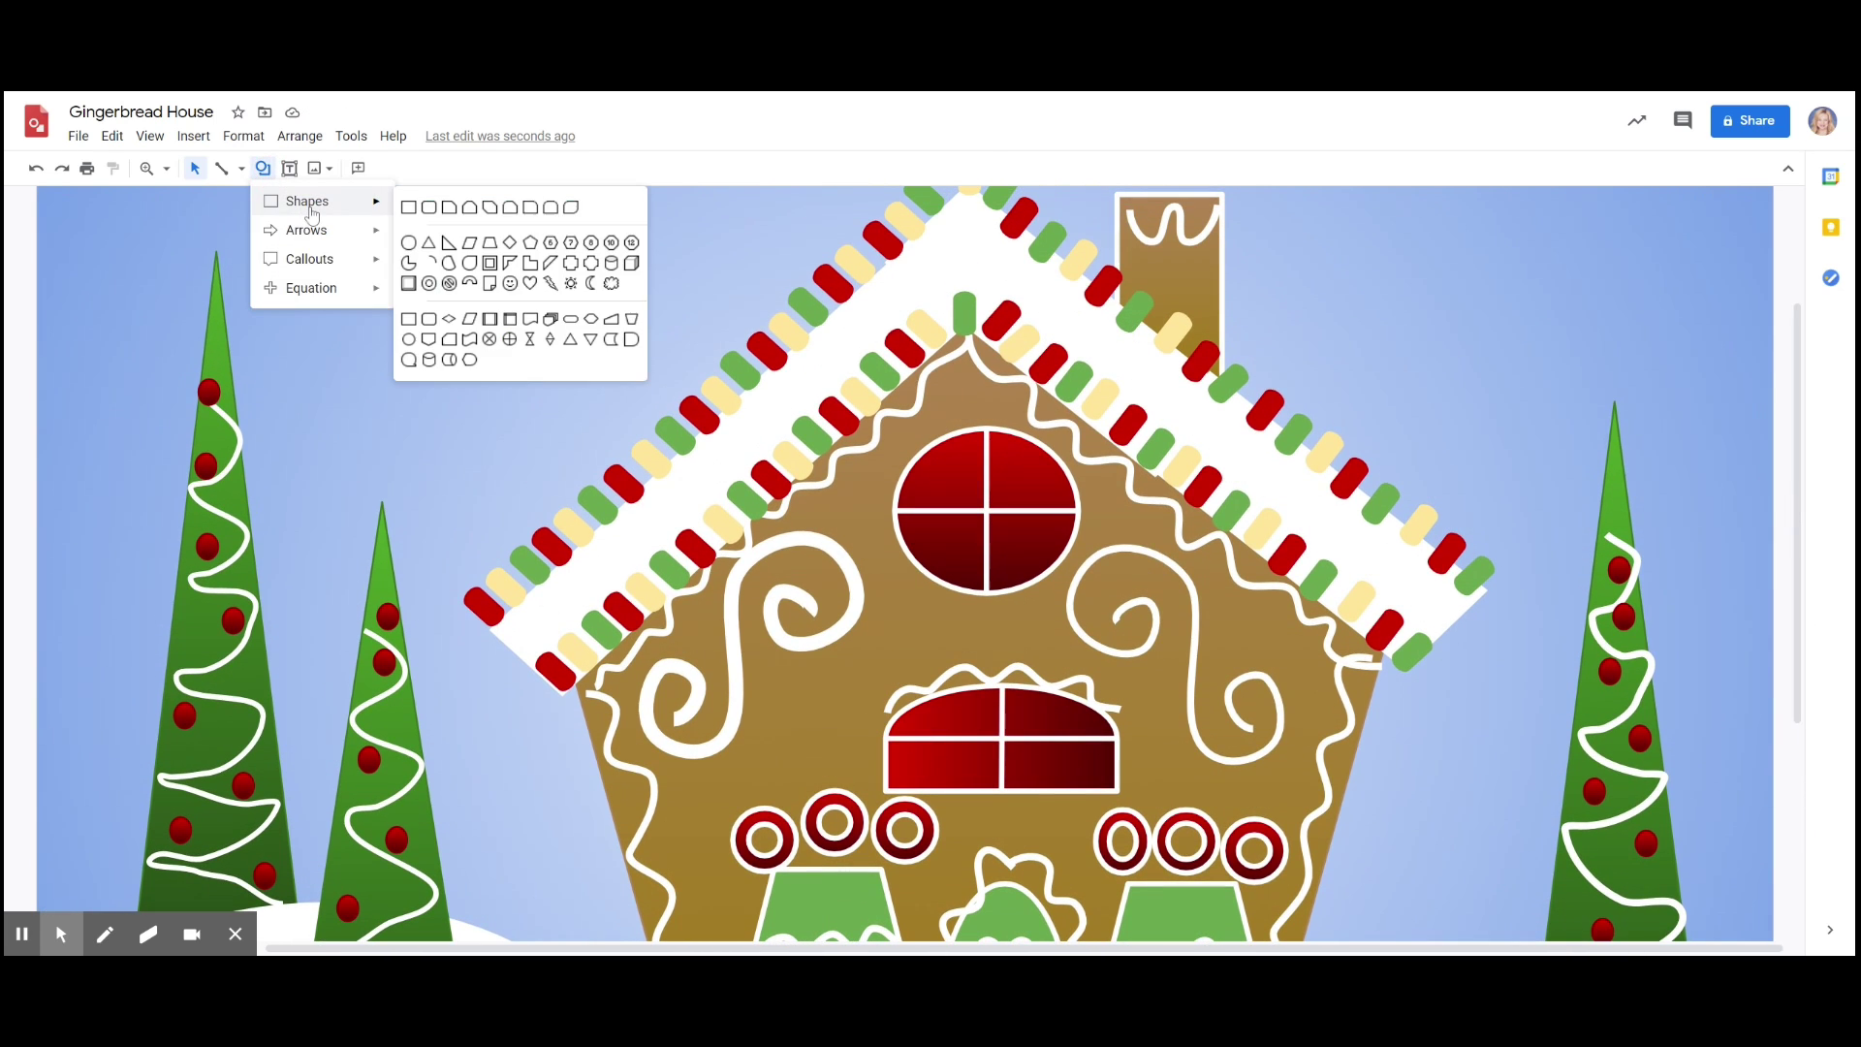
mouse_move(328, 267)
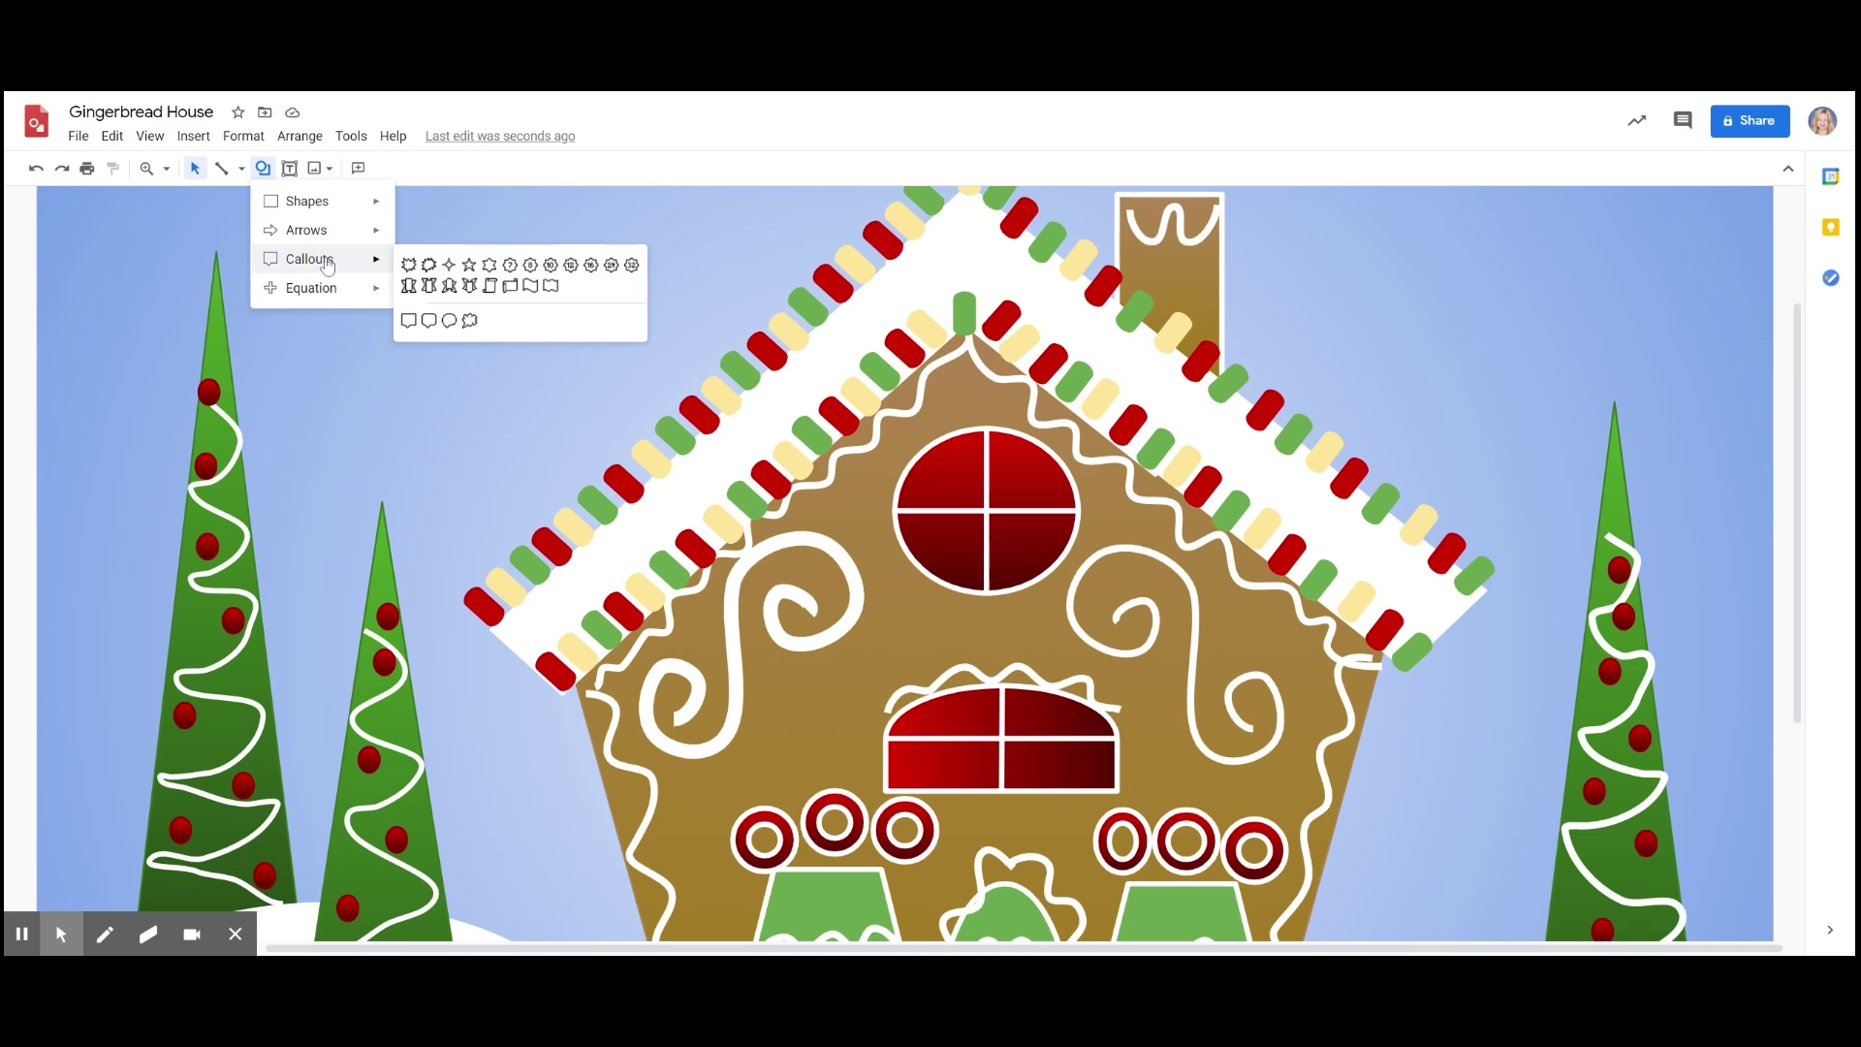
click(452, 267)
click(212, 274)
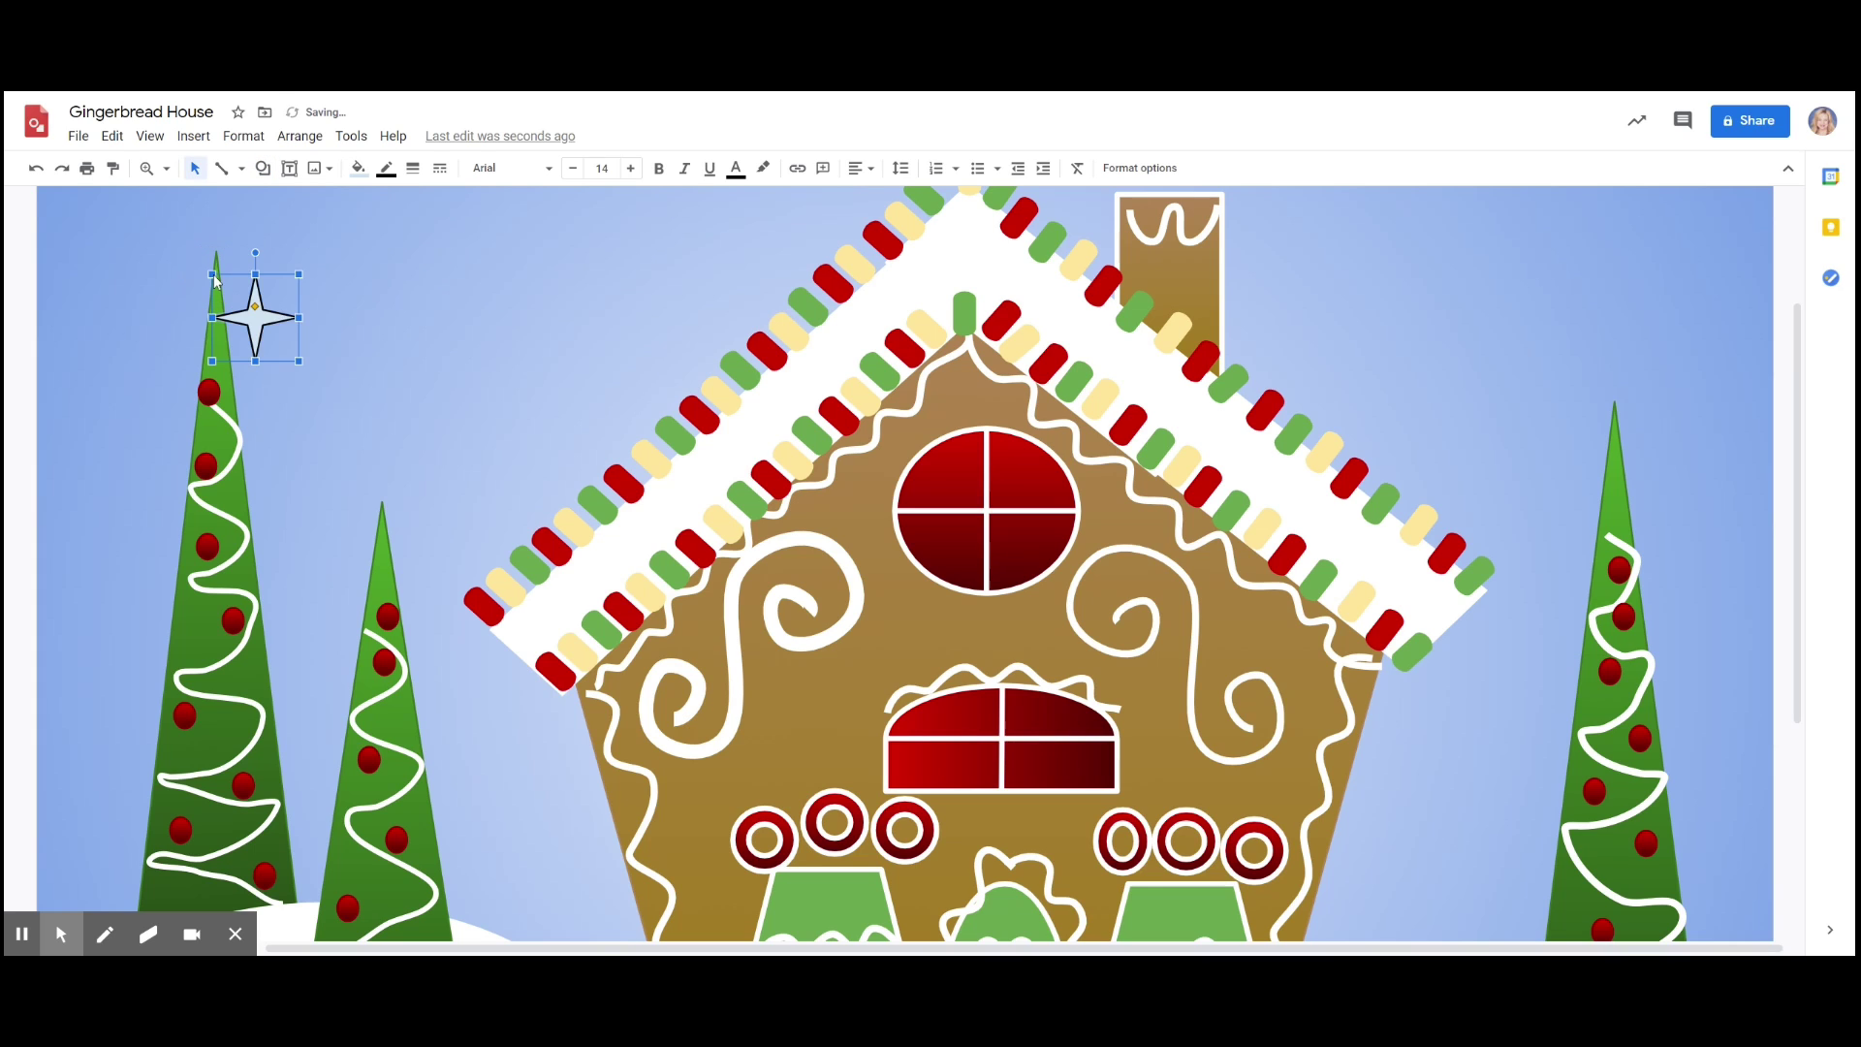
drag(255, 324, 219, 271)
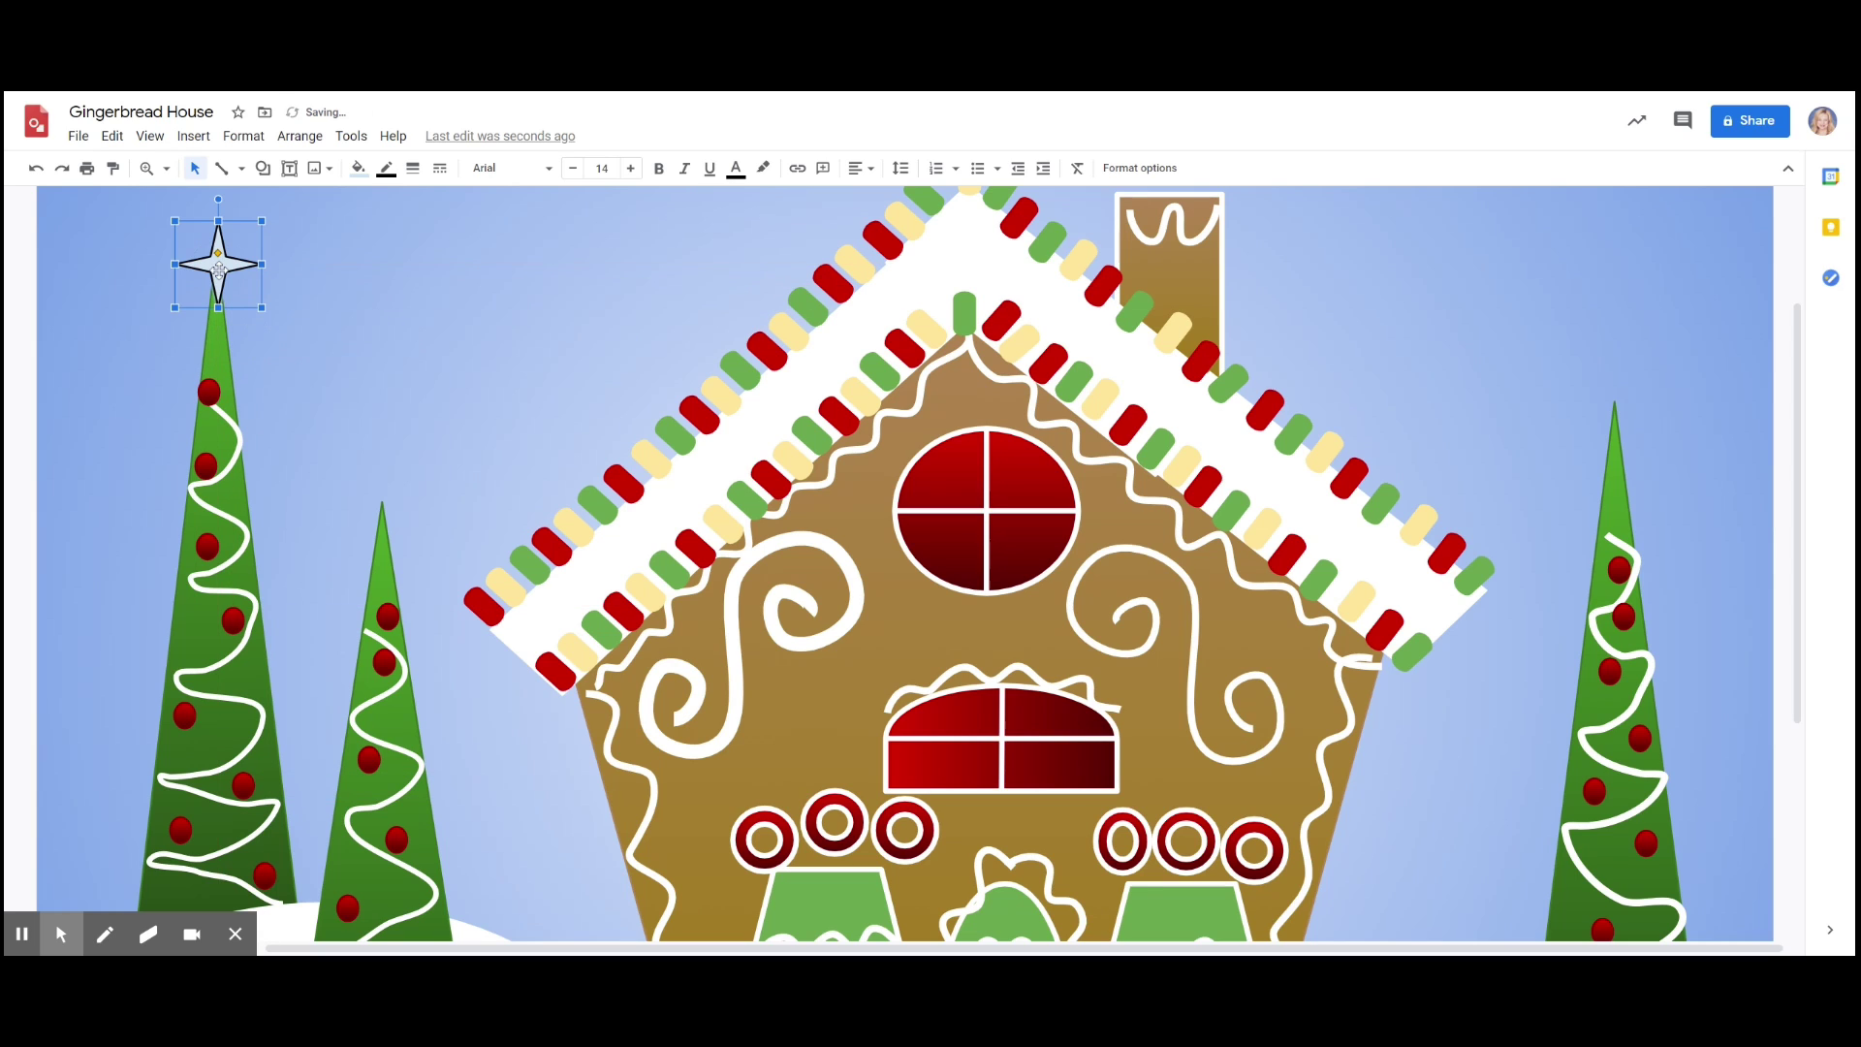
- Give the star a light yellow radial gradient fill and a light orange border
click(358, 168)
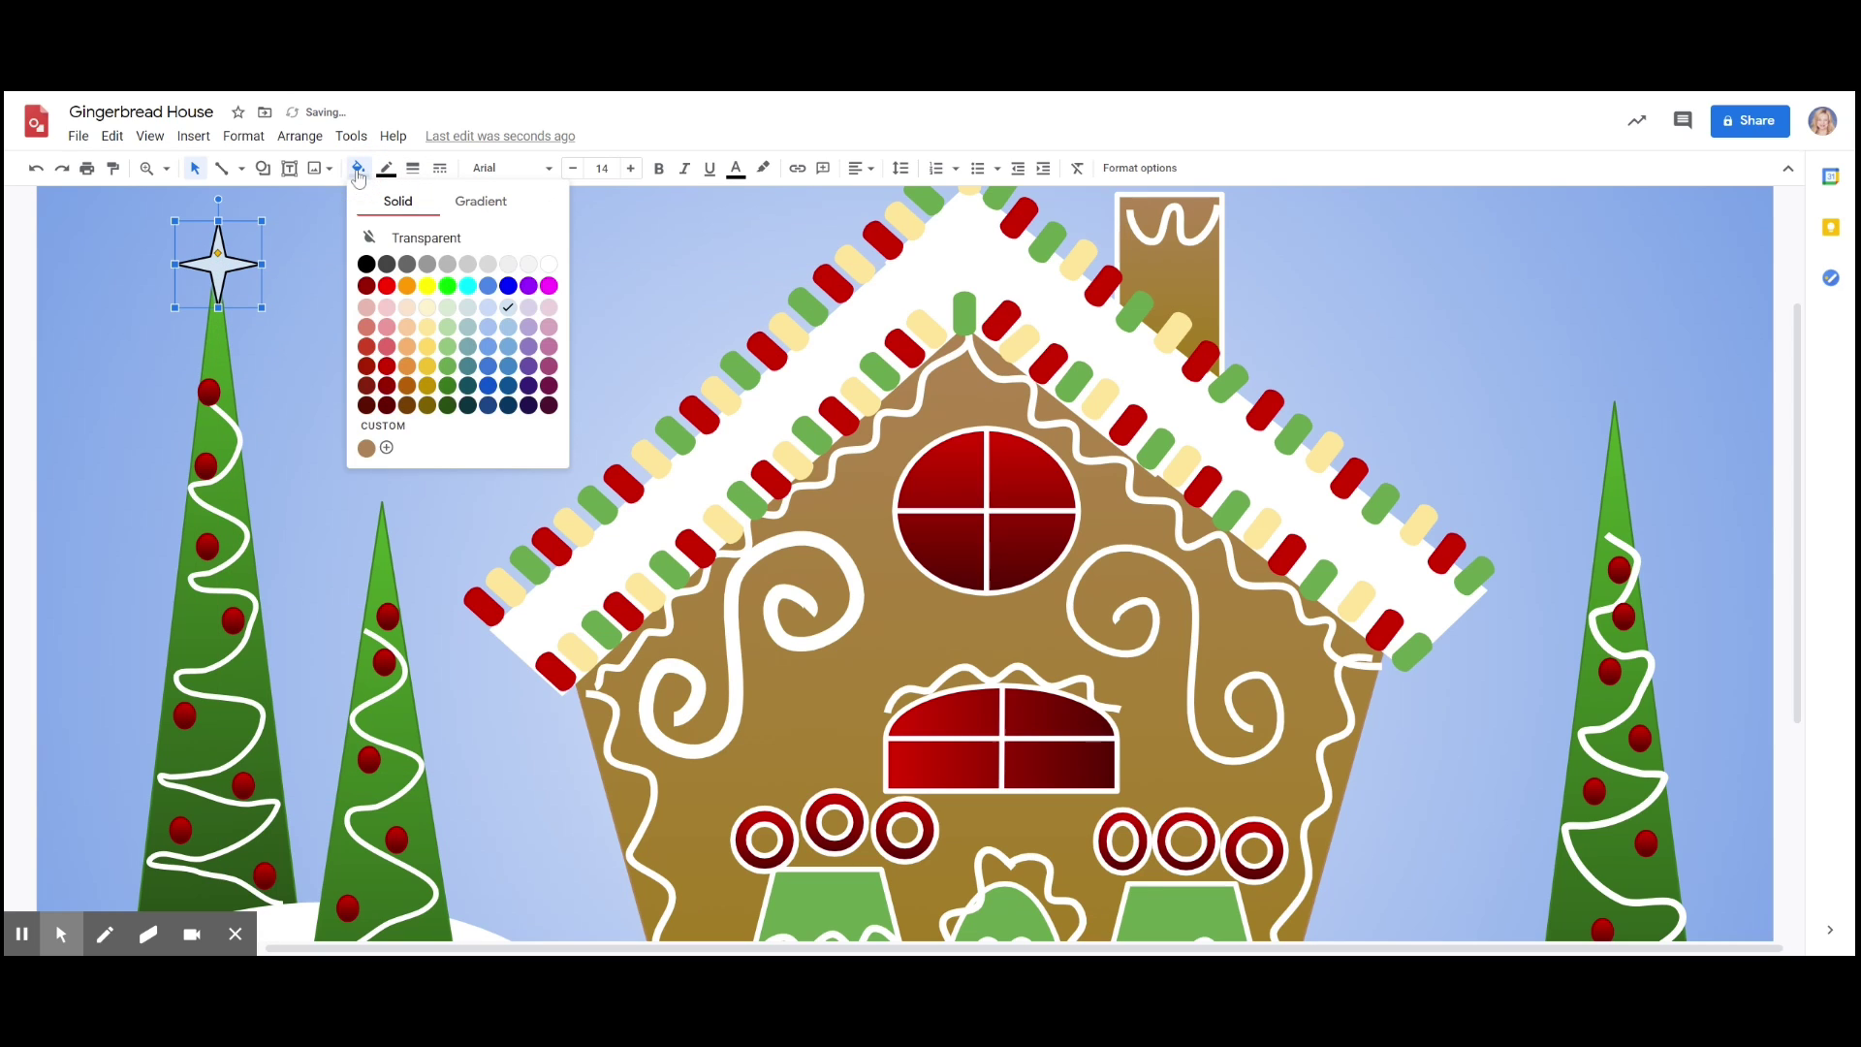
click(503, 206)
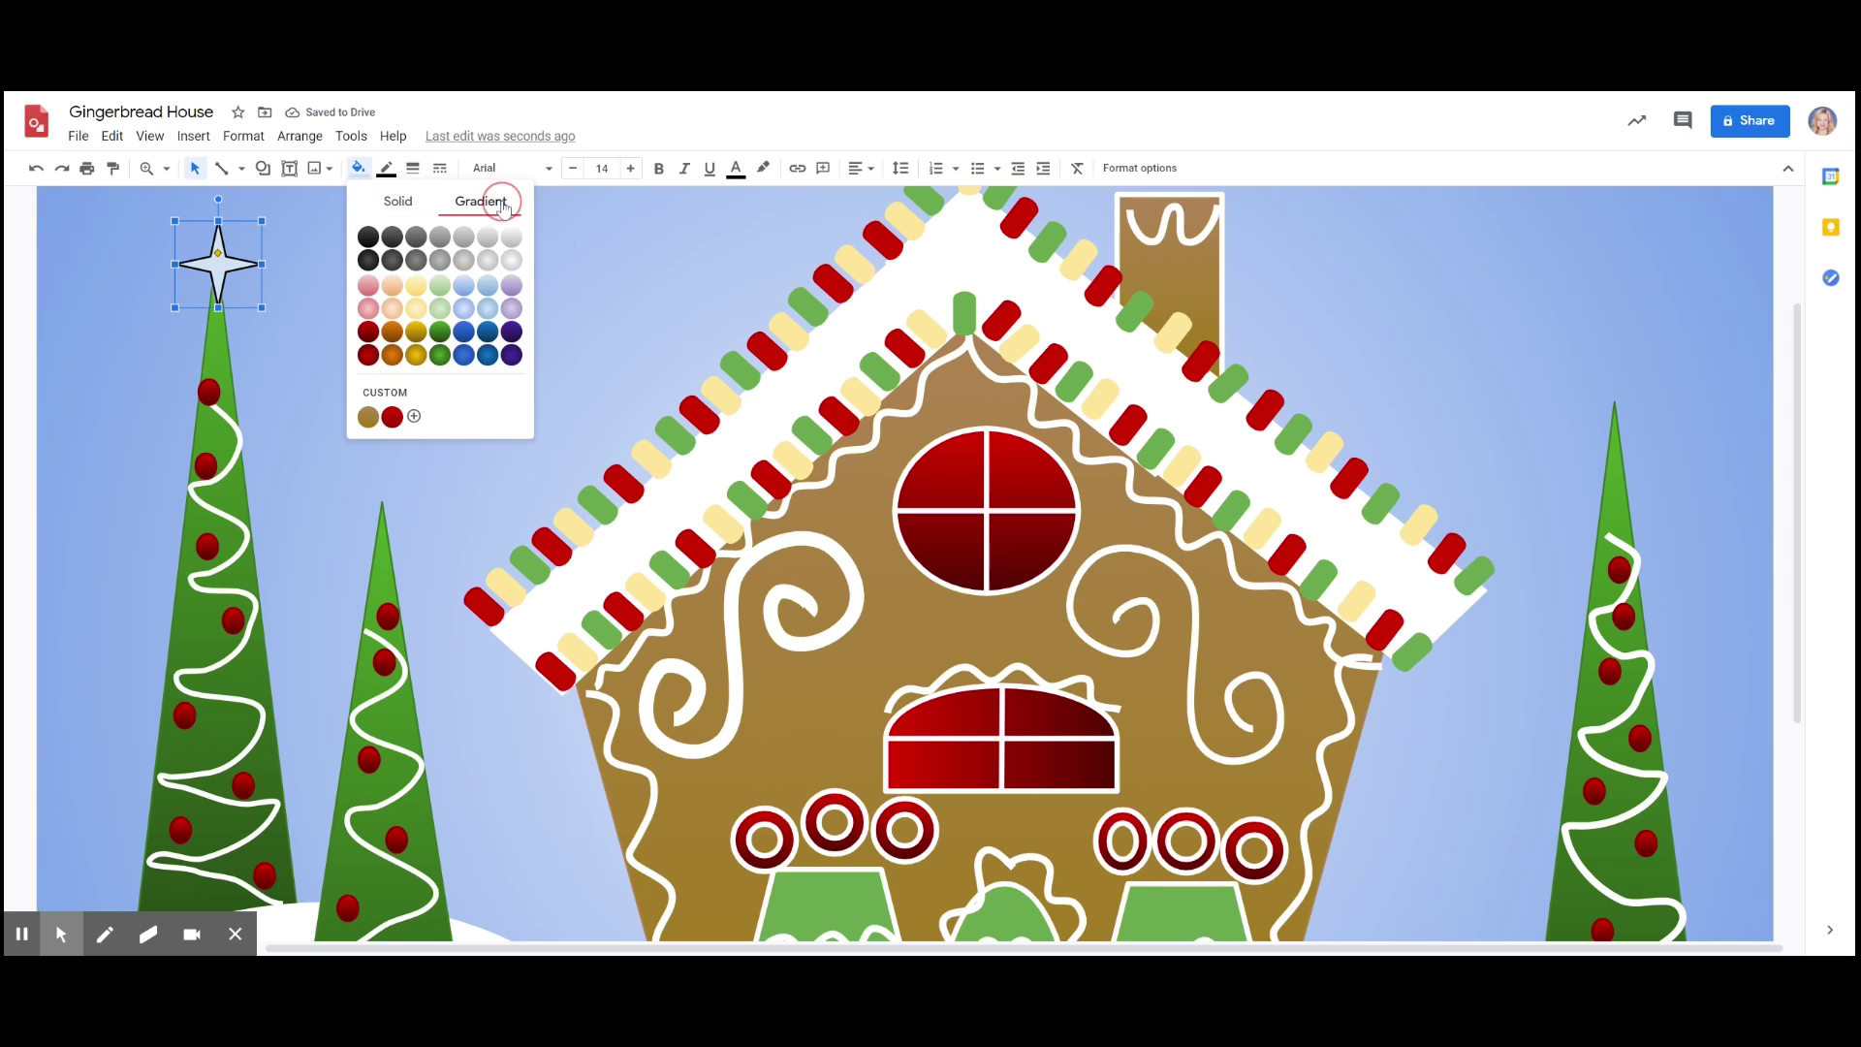
click(418, 317)
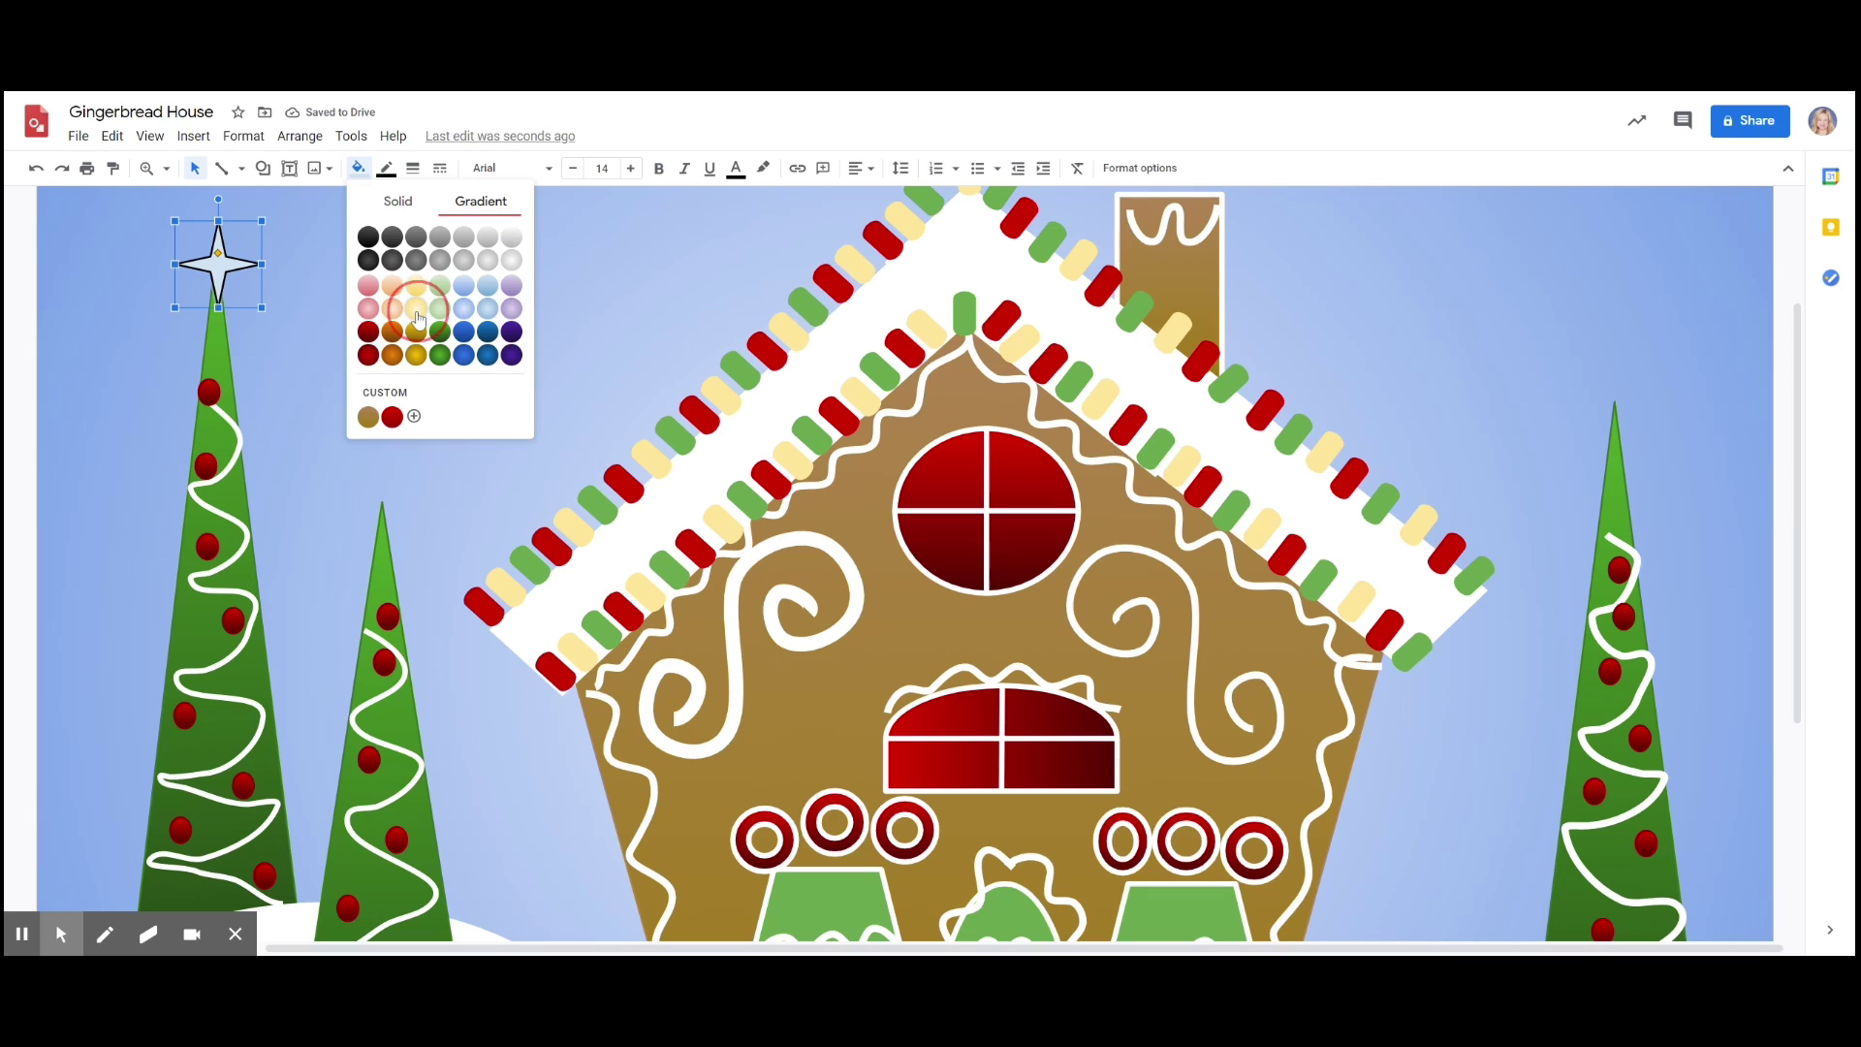
click(387, 169)
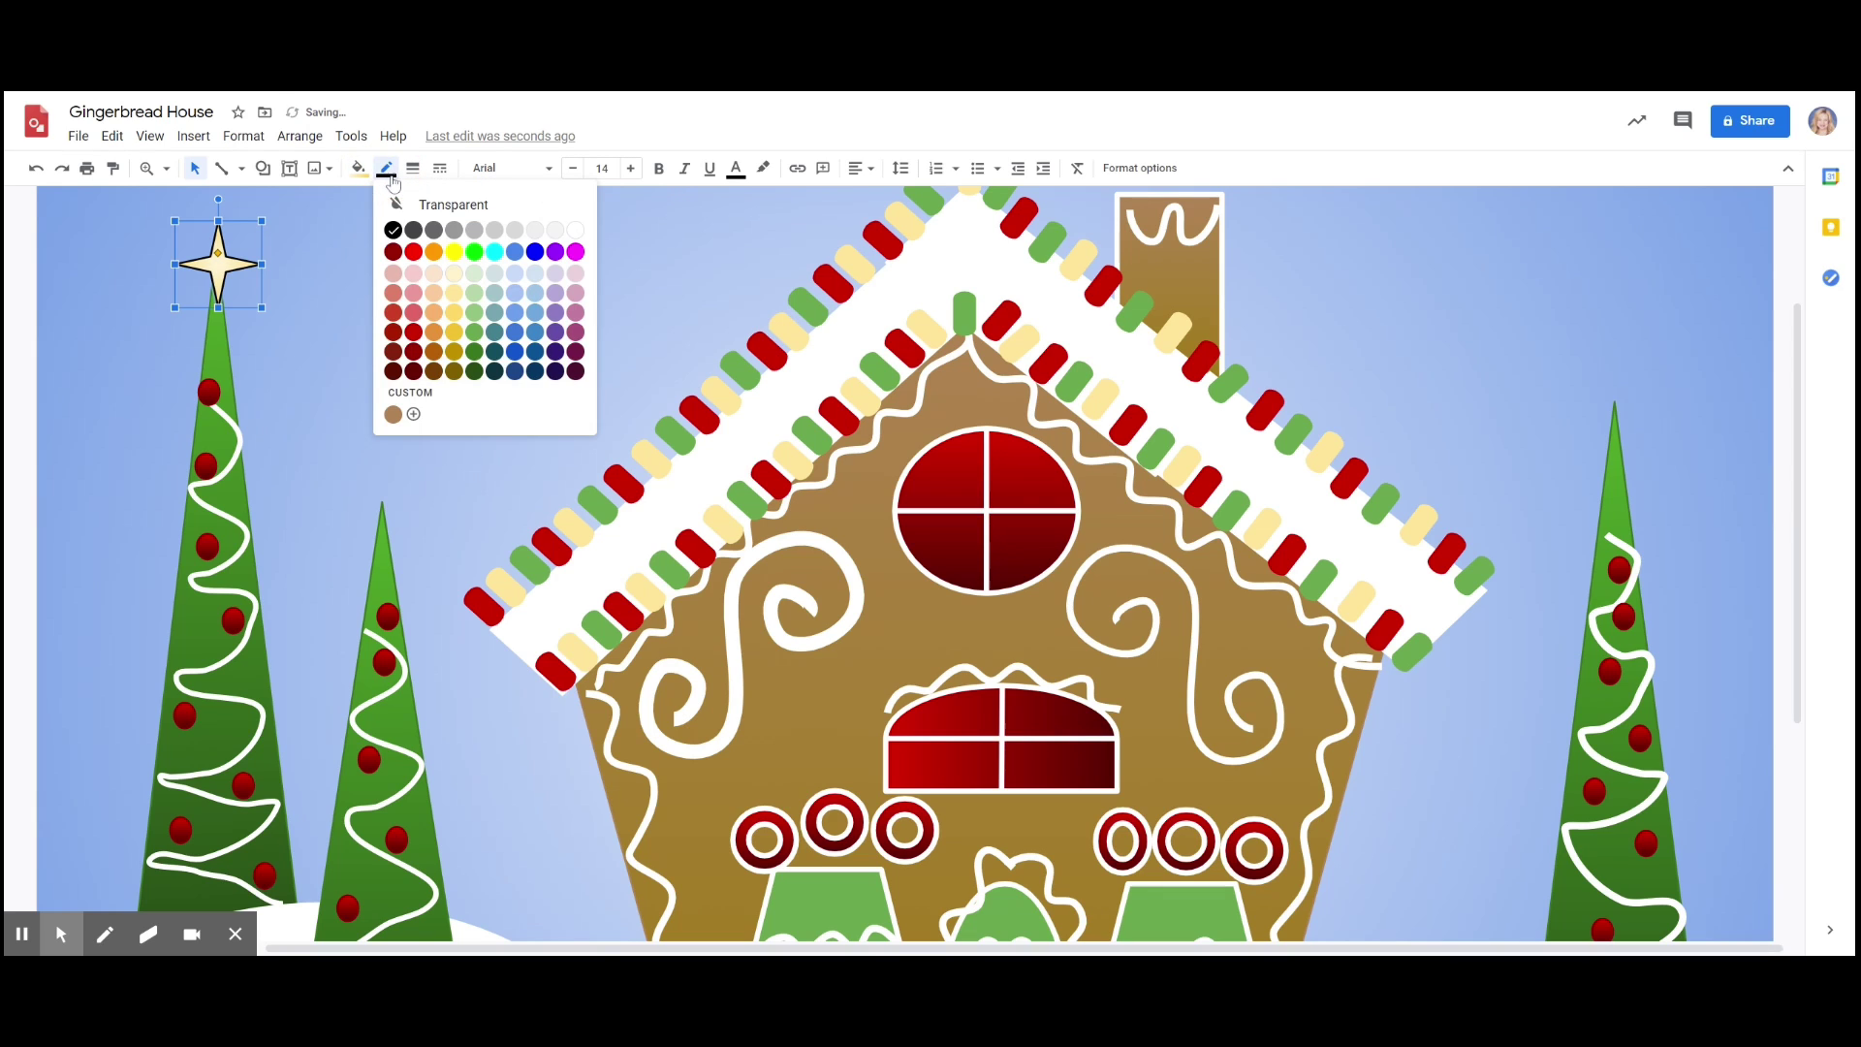
click(435, 312)
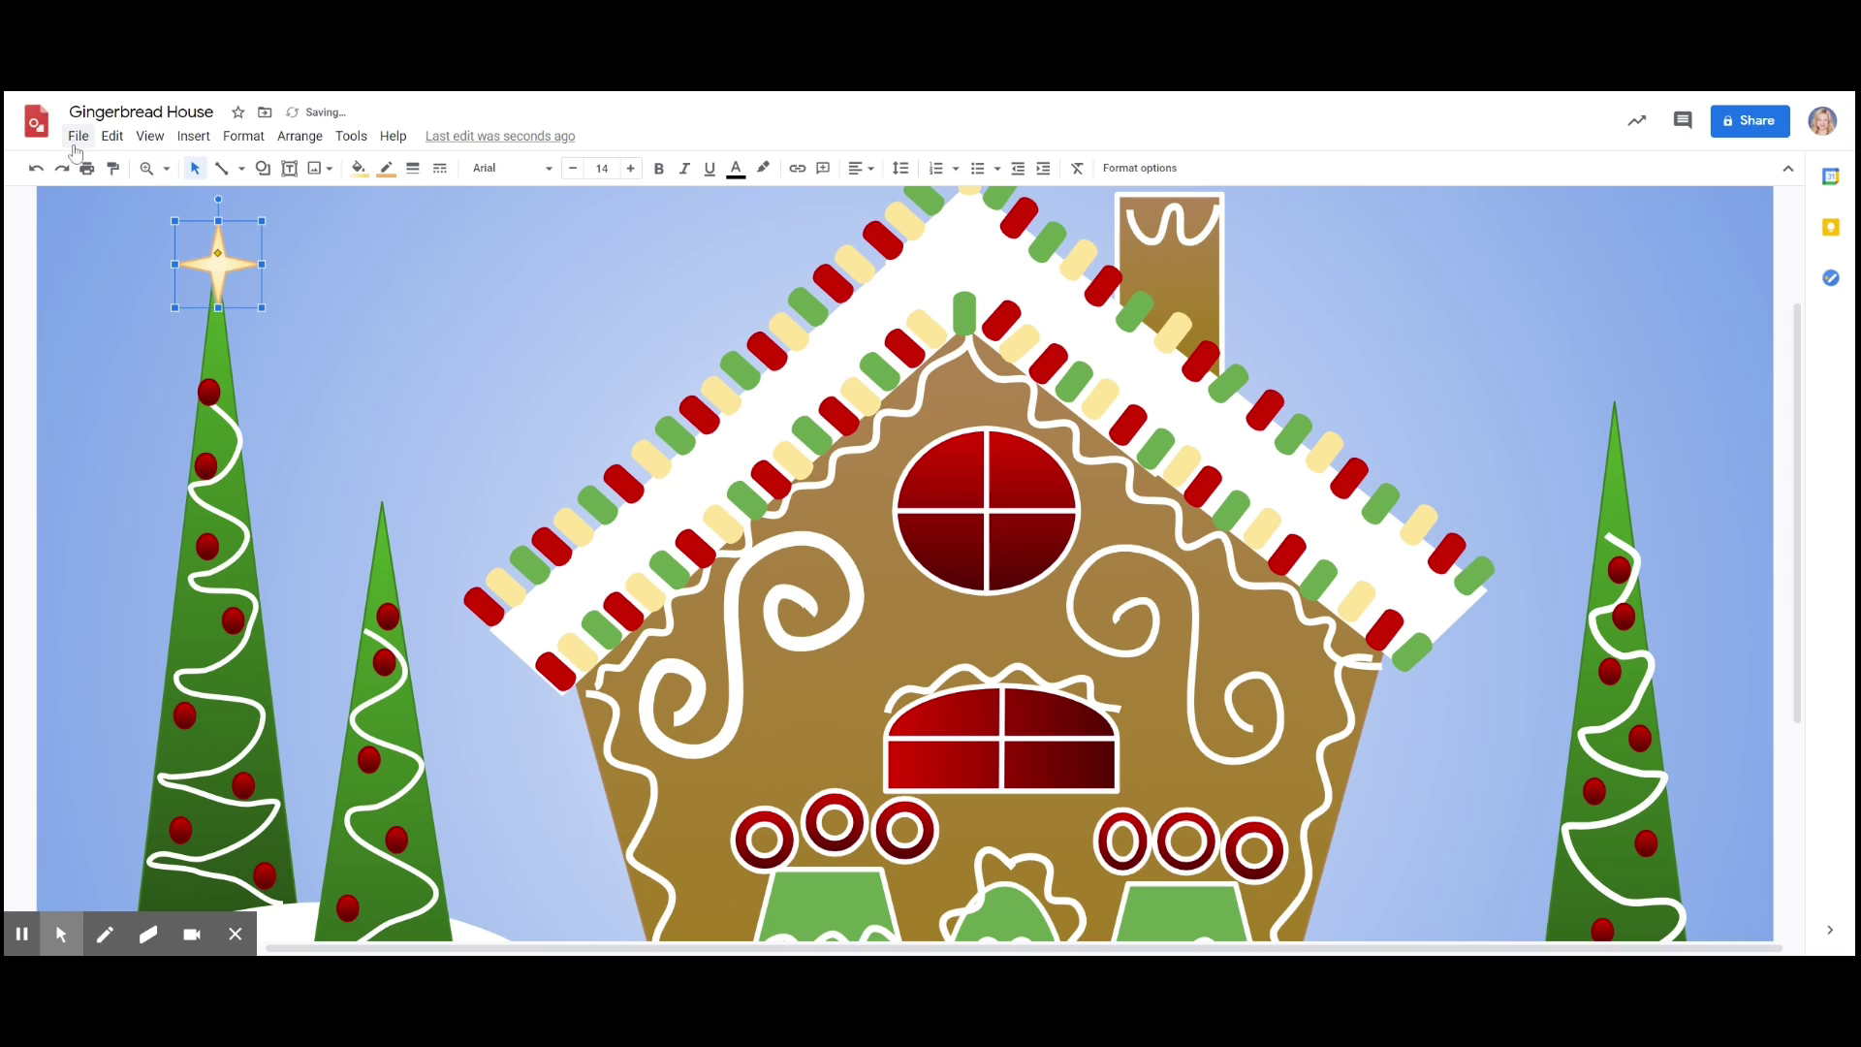
- Duplicate the star twice, placing the copies on the tips of the shorter left tree and the right tree, and deselect
click(112, 136)
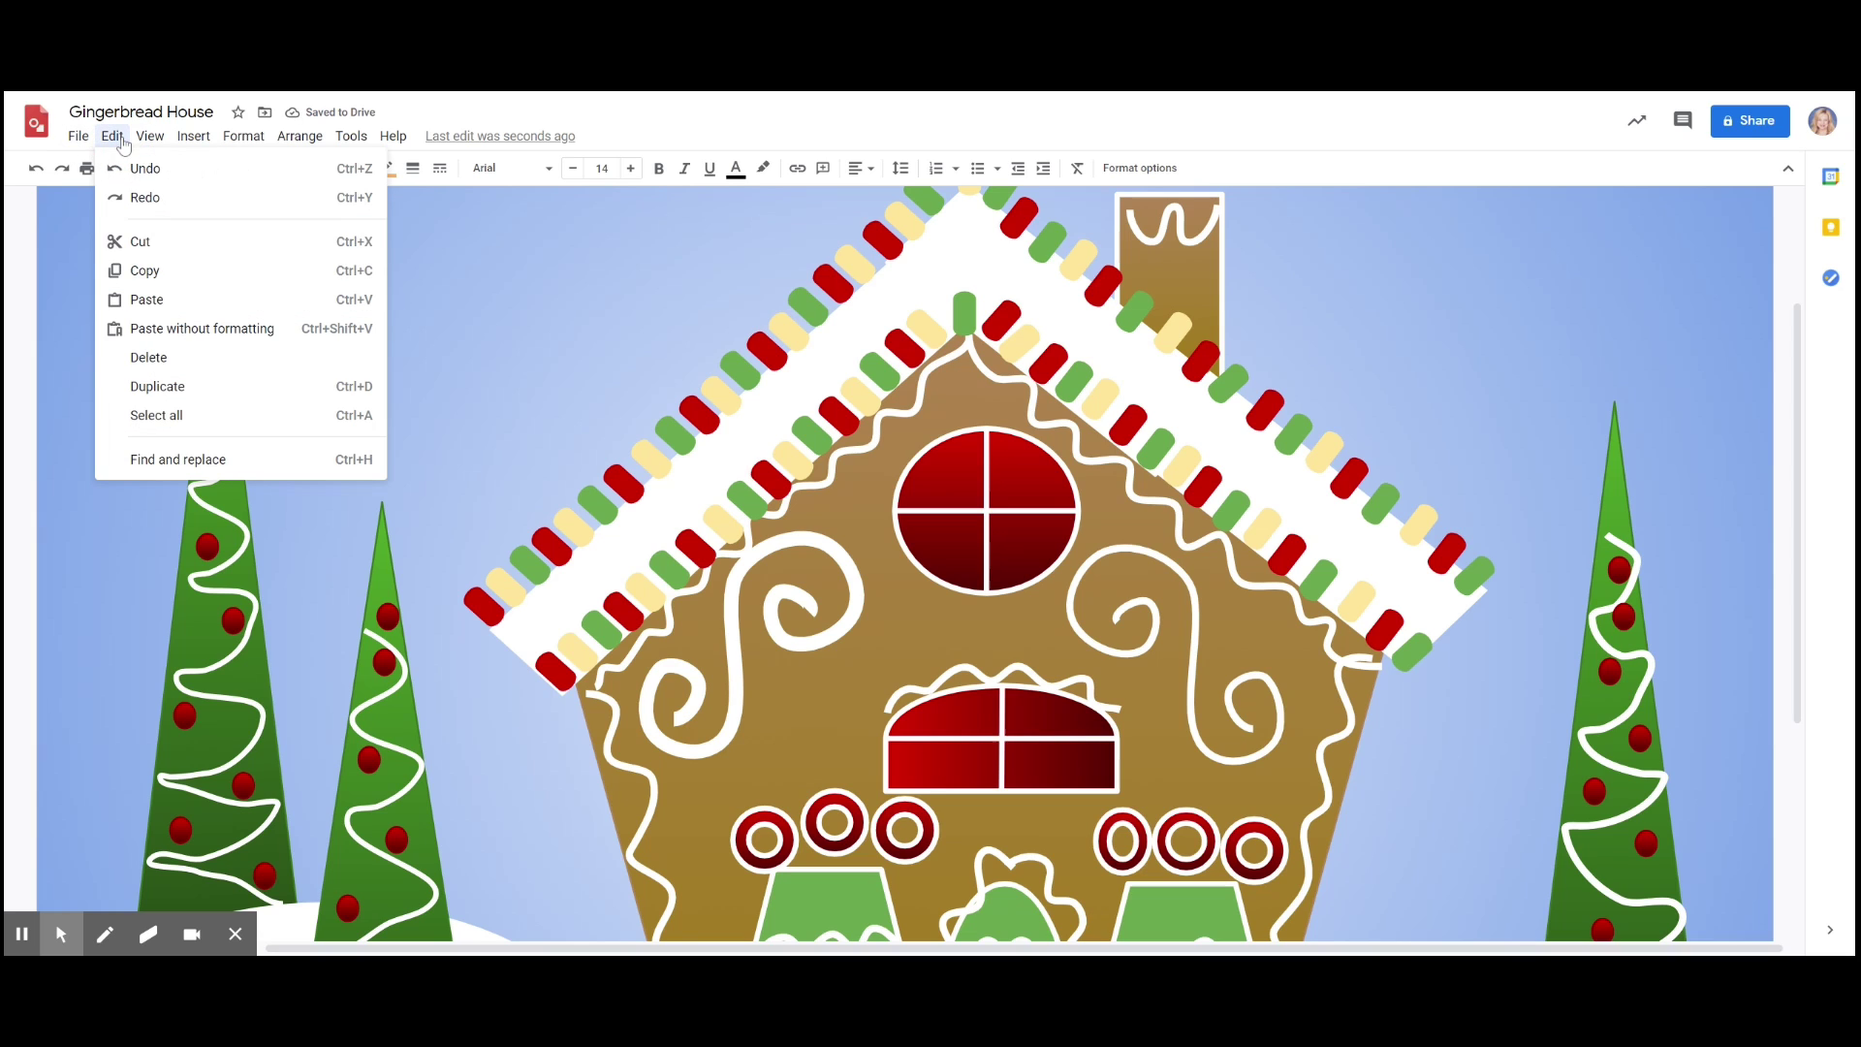
click(145, 388)
drag(244, 289, 1618, 415)
click(113, 136)
click(155, 384)
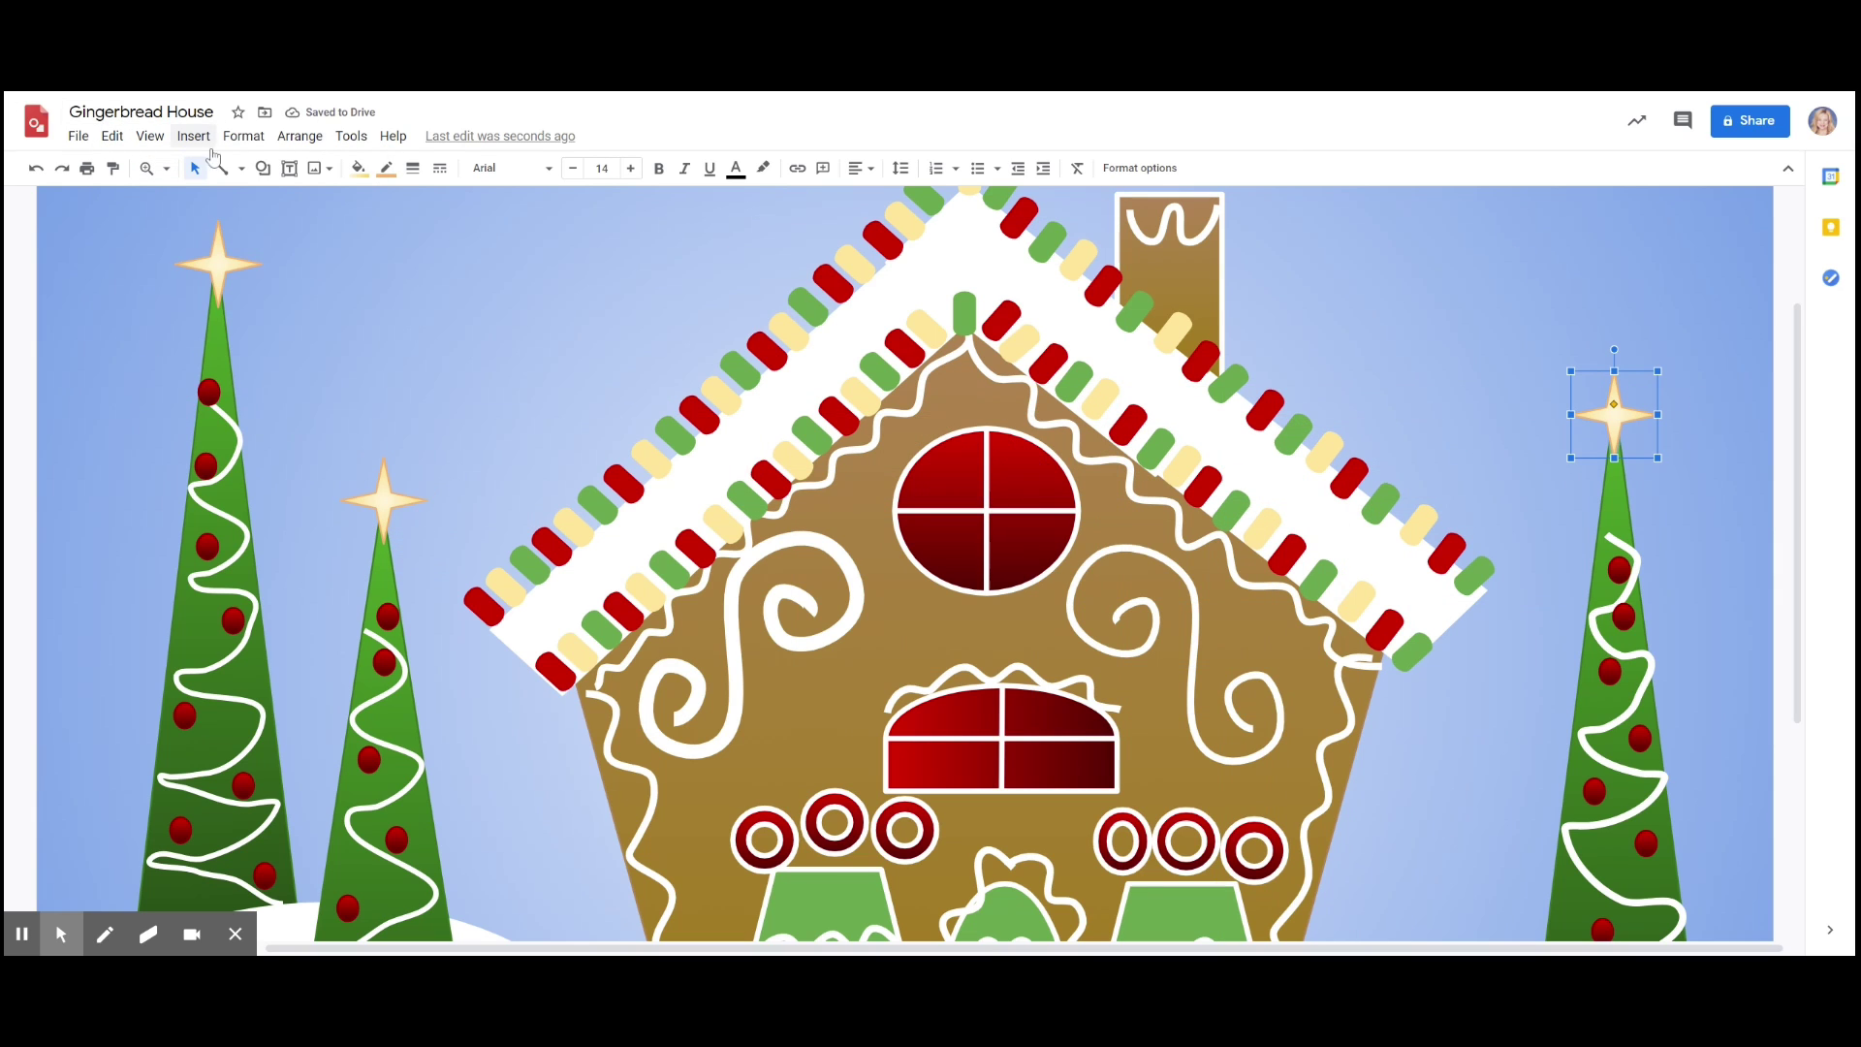
click(166, 167)
click(224, 261)
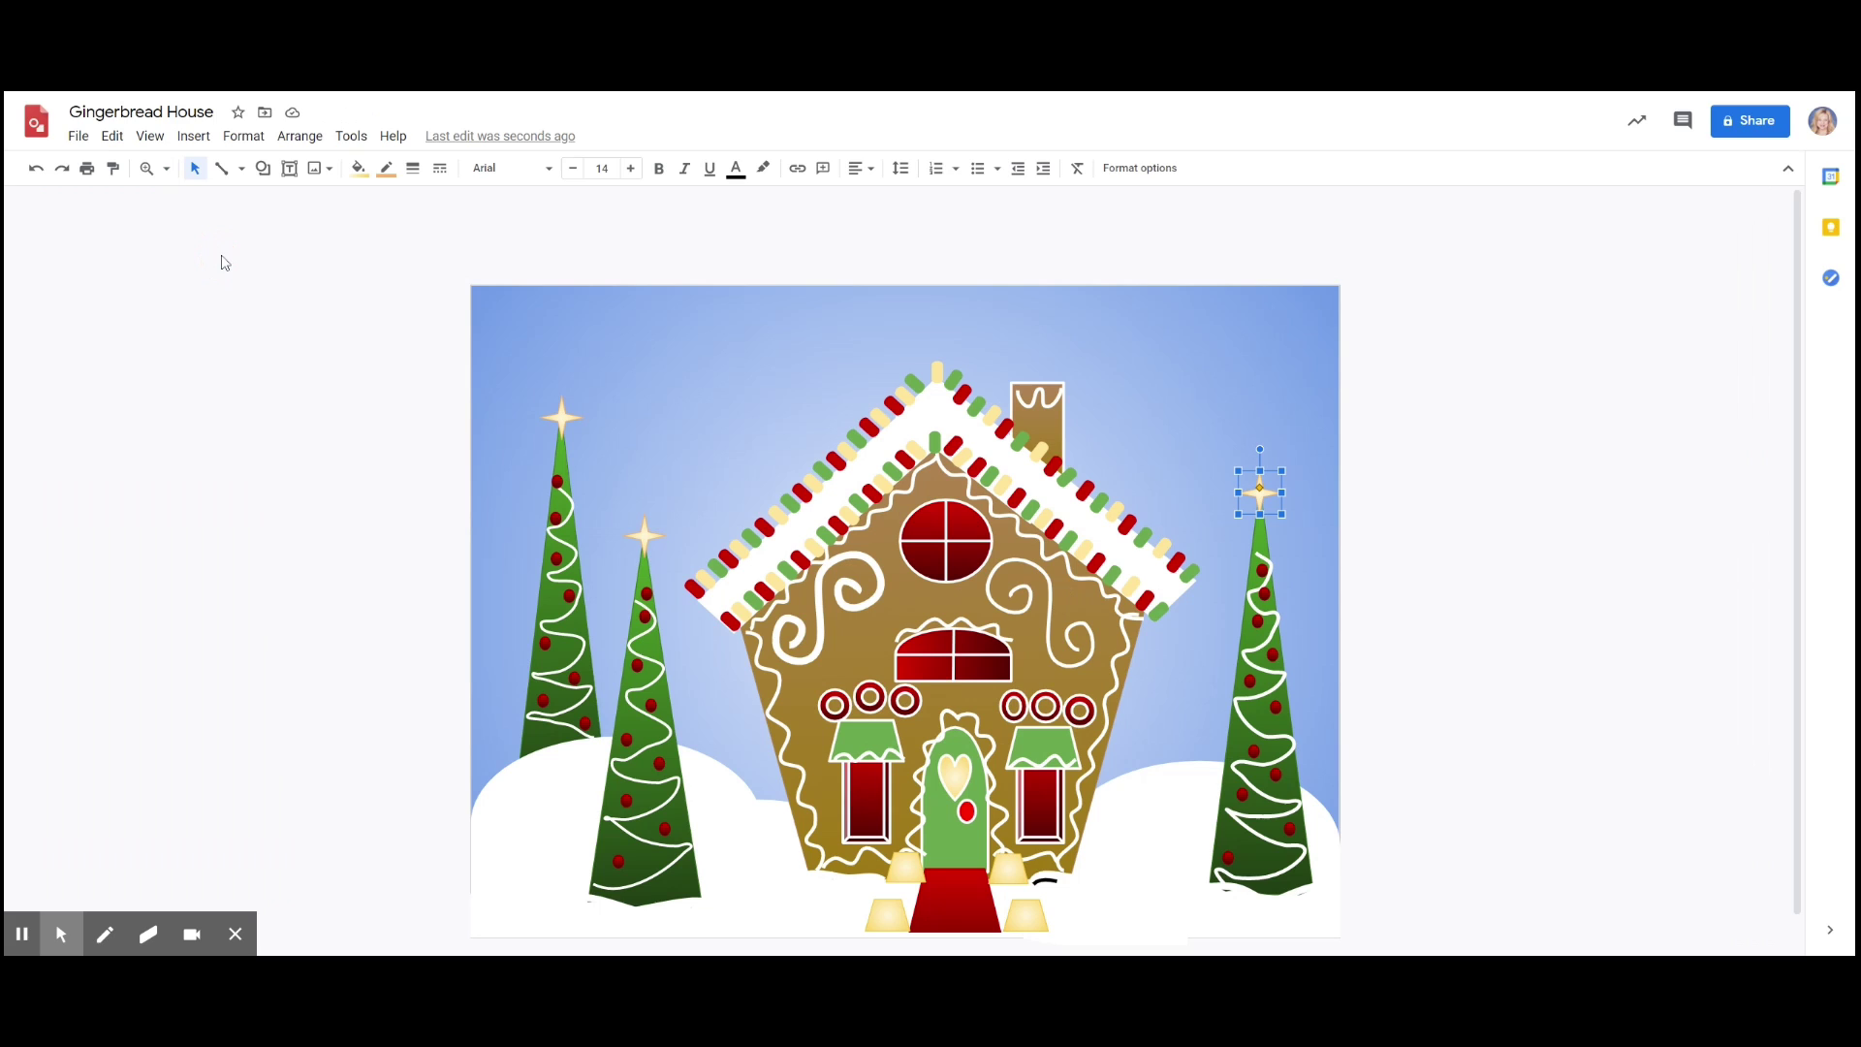
click(1660, 473)
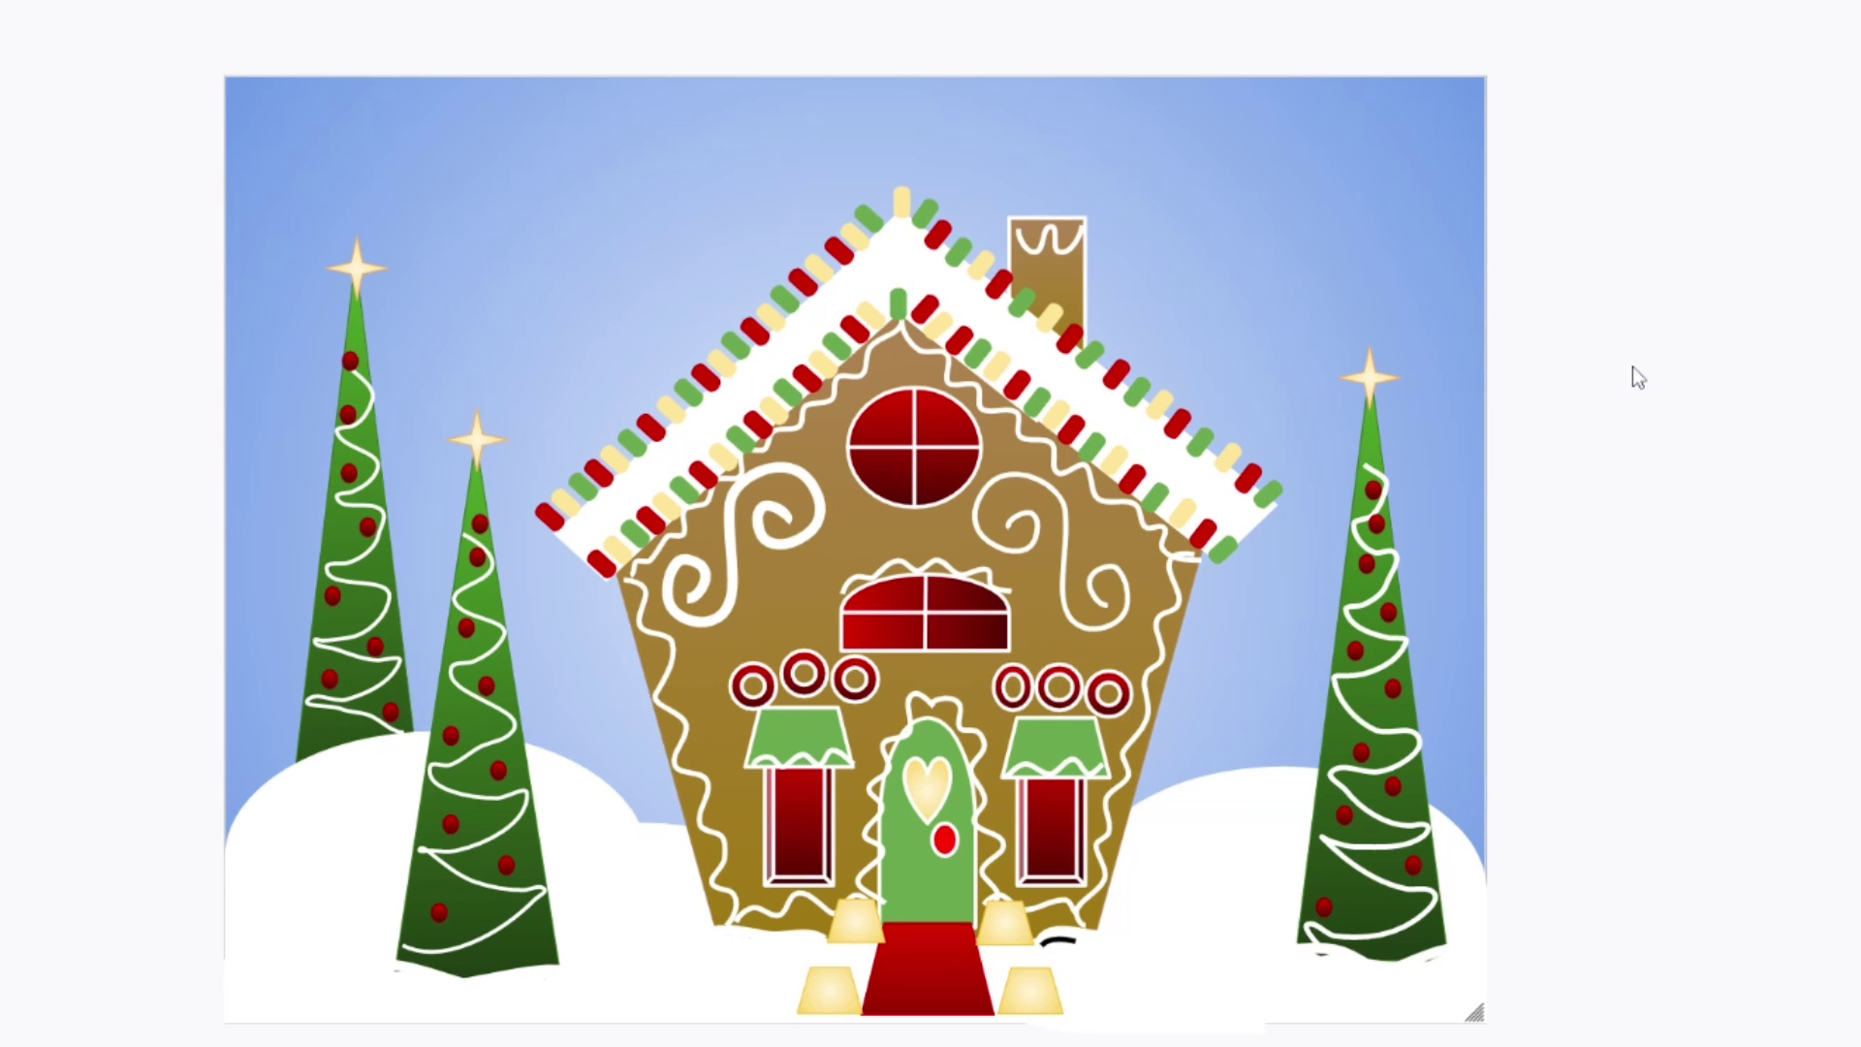